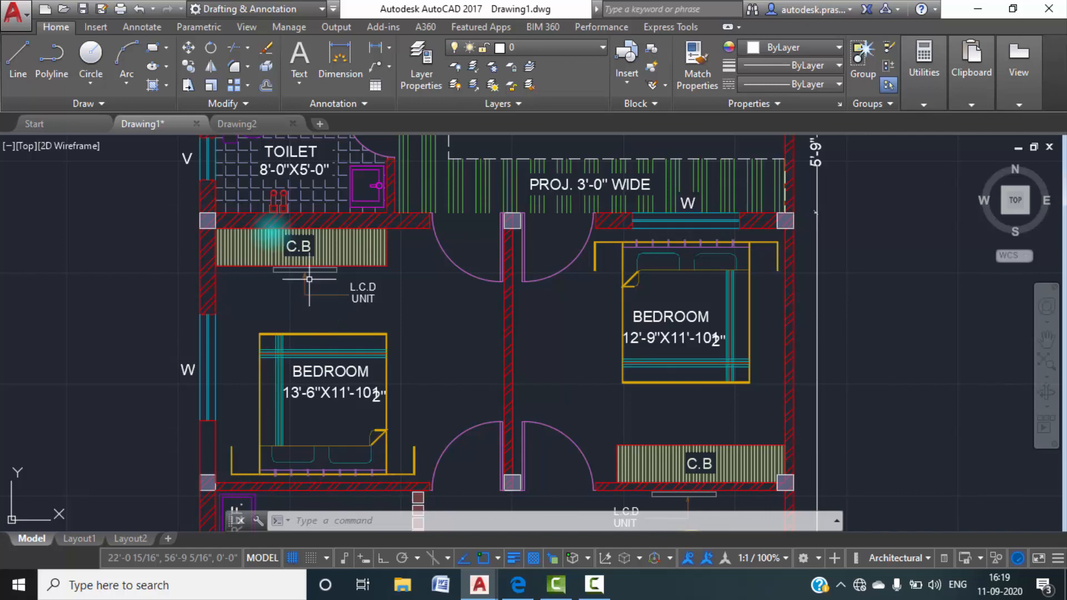
Examine the ground floor plan in Drawing1, from the rear toilet and bedrooms to the front open area and main gate.
scroll(428, 298, down, 6)
scroll(440, 299, up, 6)
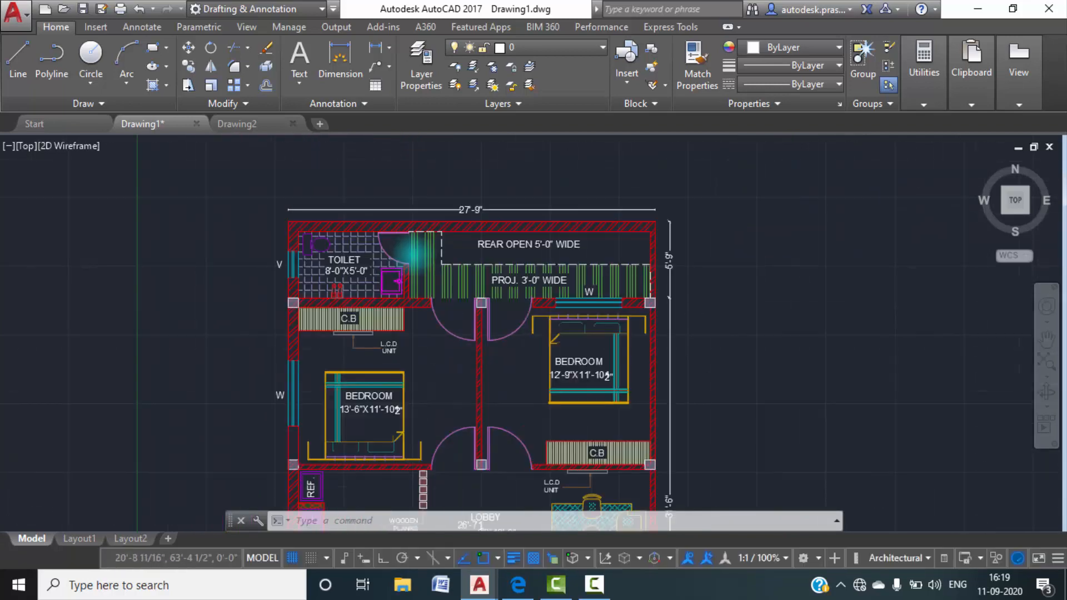
middle_drag(465, 367, 436, 362)
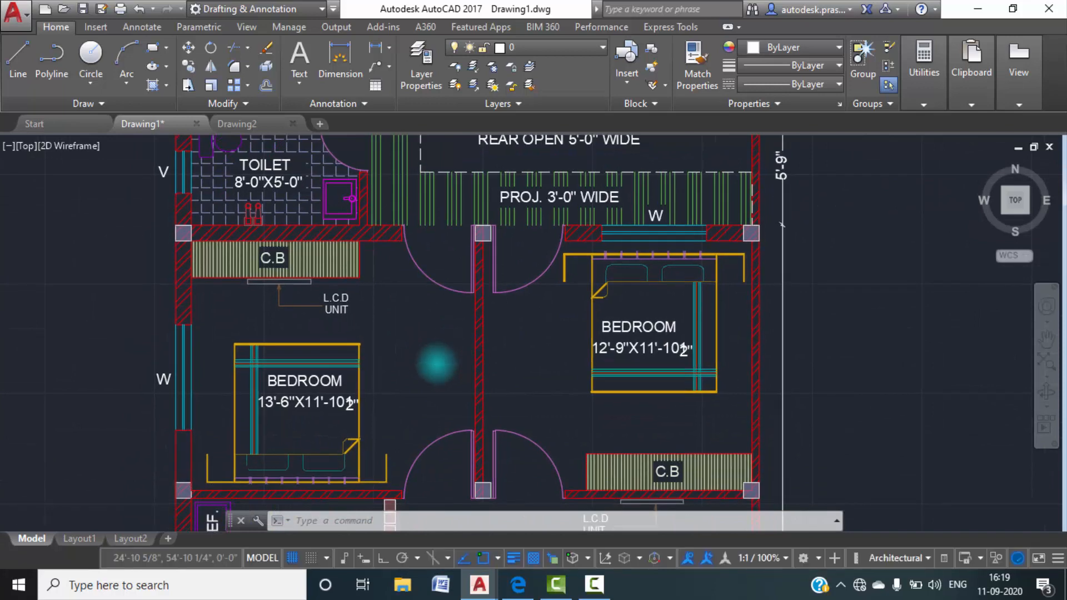
scroll(443, 334, down, 3)
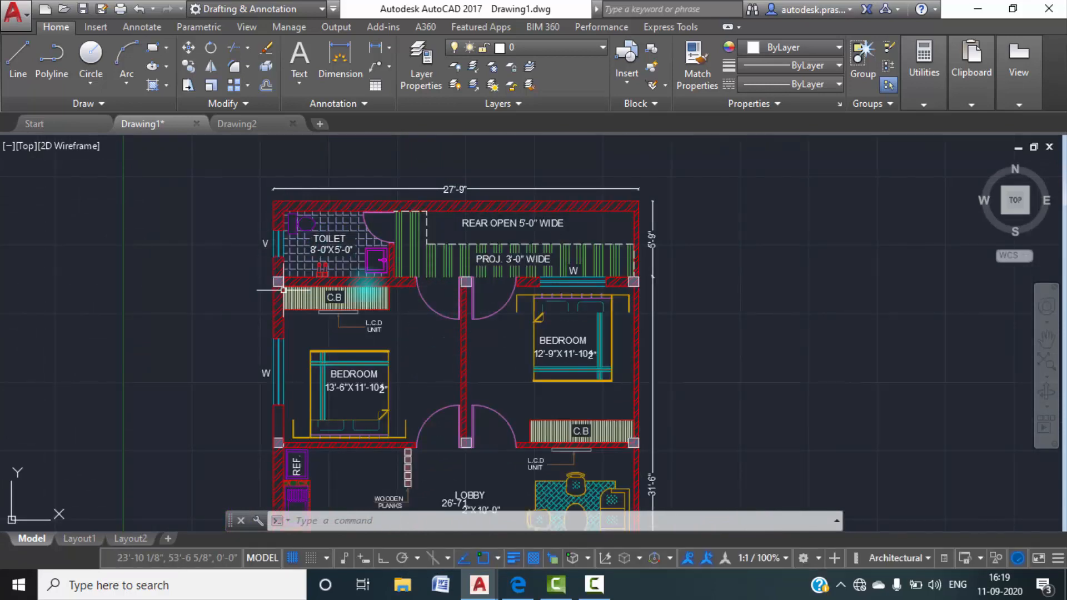
scroll(637, 404, down, 2)
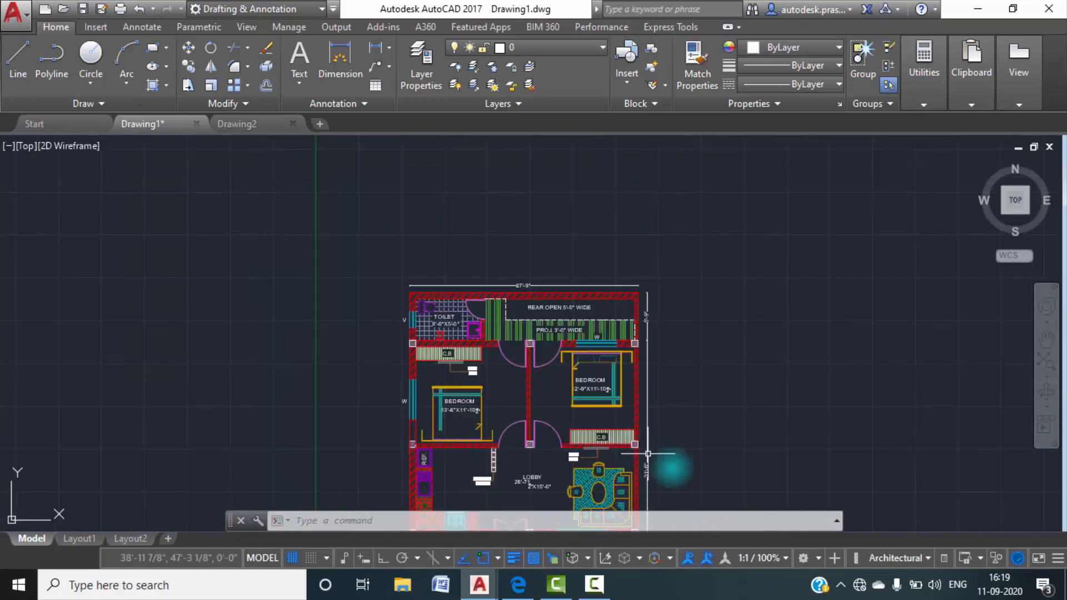
middle_drag(645, 449, 638, 279)
middle_drag(624, 458, 615, 365)
scroll(611, 334, up, 2)
scroll(607, 307, up, 2)
middle_drag(605, 437, 614, 310)
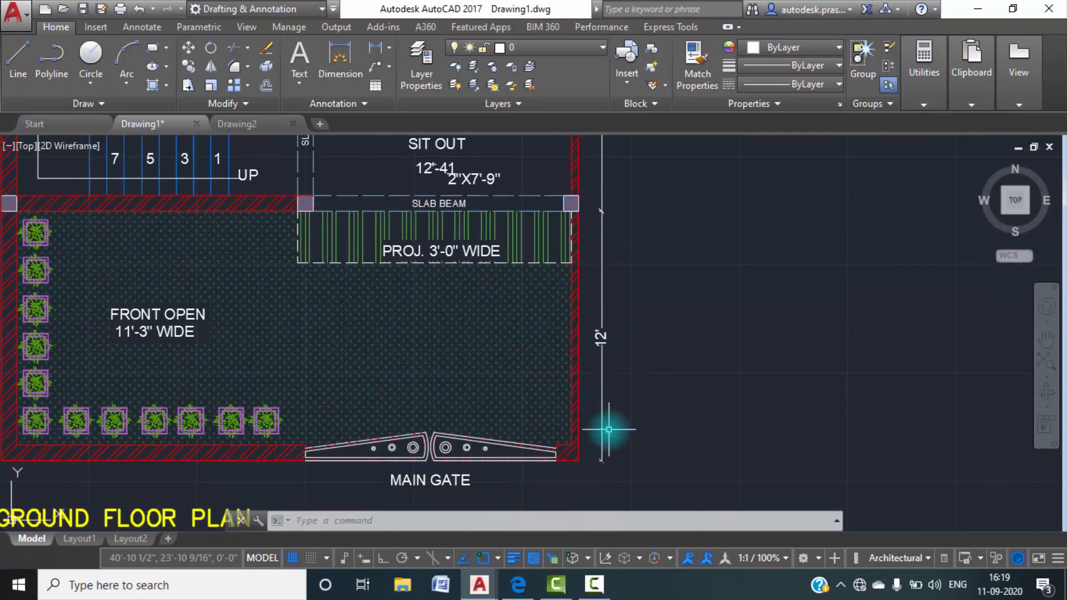
Inspect the overall width dimension at the rear and the chain of depth dimensions along the plan's side.
scroll(609, 430, down, 4)
middle_drag(556, 277, 484, 464)
scroll(405, 222, up, 4)
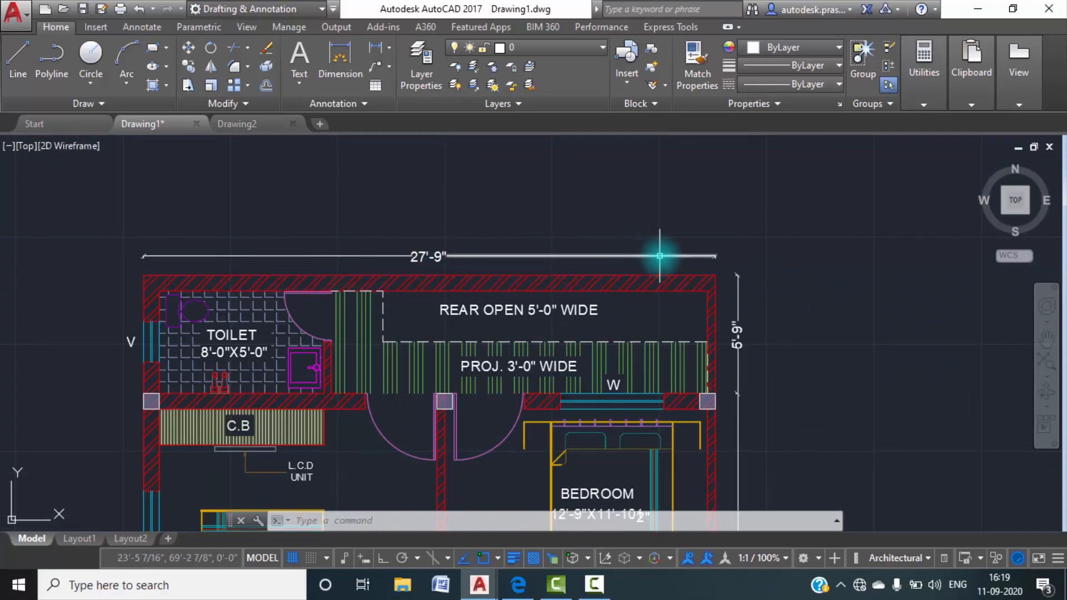
scroll(730, 375, down, 4)
middle_drag(745, 394, 712, 241)
middle_drag(714, 413, 701, 275)
scroll(690, 374, up, 4)
middle_drag(687, 372, 678, 475)
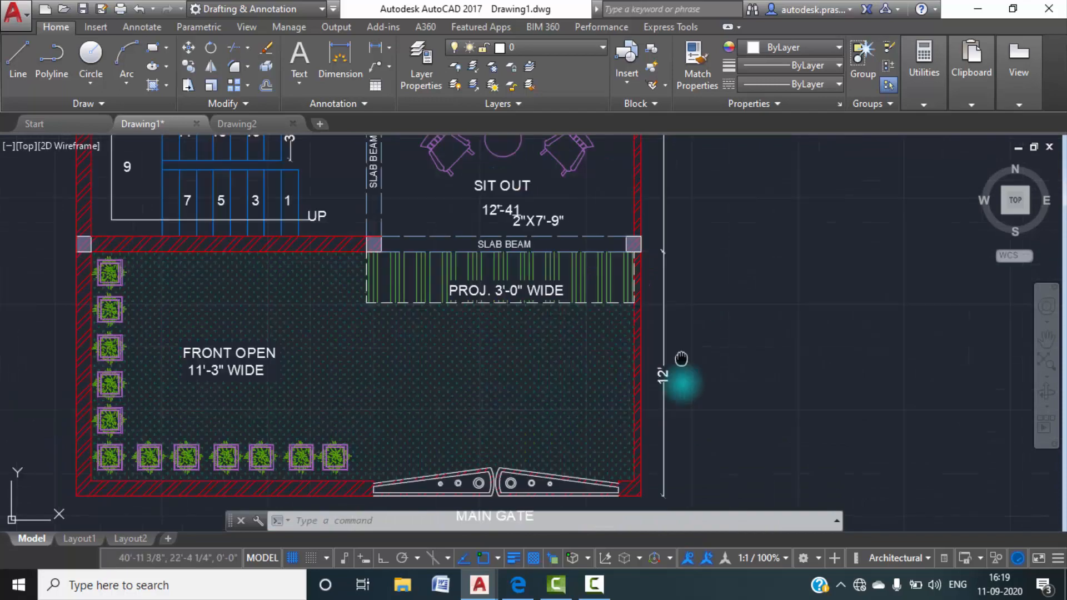
middle_drag(696, 348, 654, 522)
scroll(624, 240, up, 2)
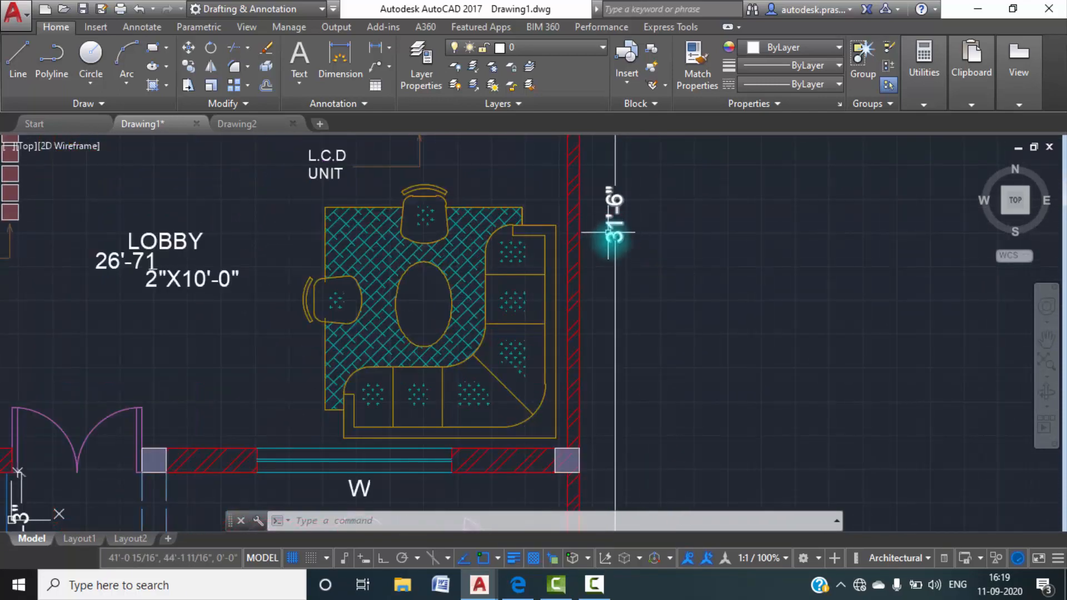
scroll(619, 240, down, 4)
scroll(612, 196, up, 4)
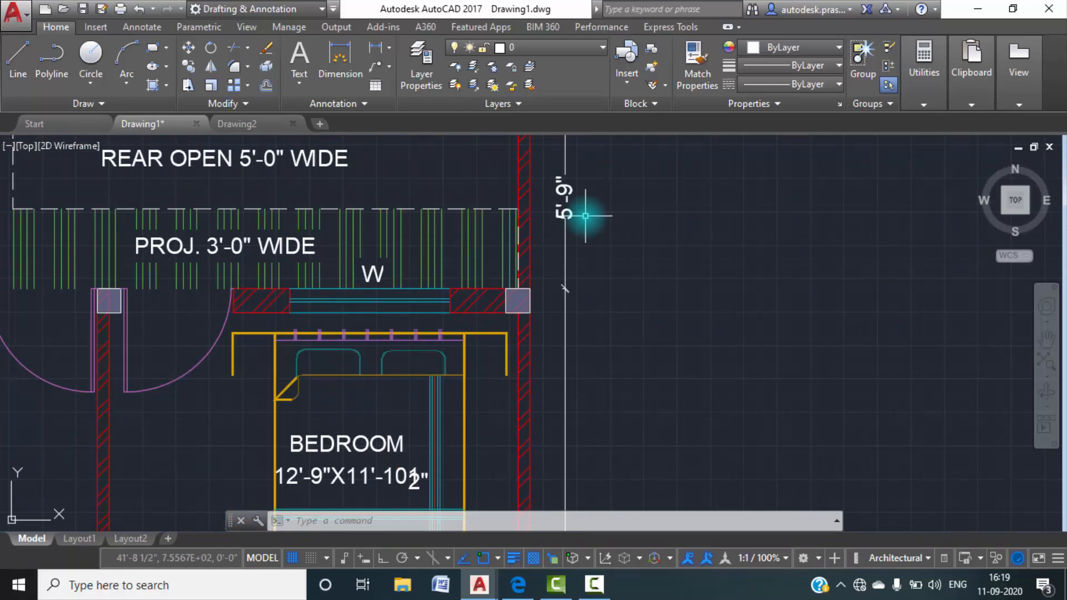
scroll(575, 286, down, 6)
middle_drag(574, 306, 595, 254)
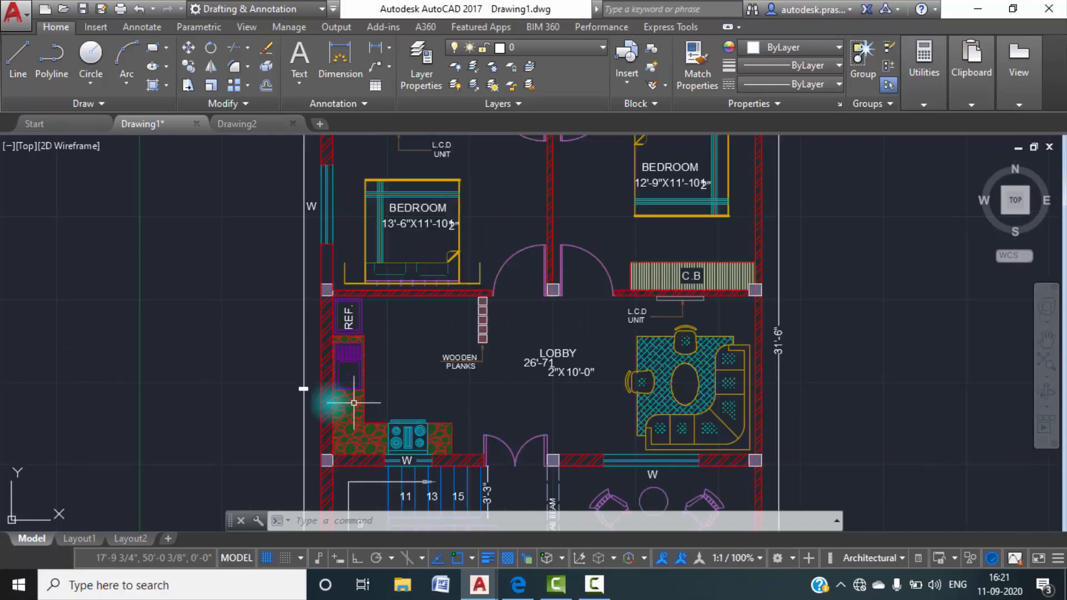
scroll(356, 403, up, 6)
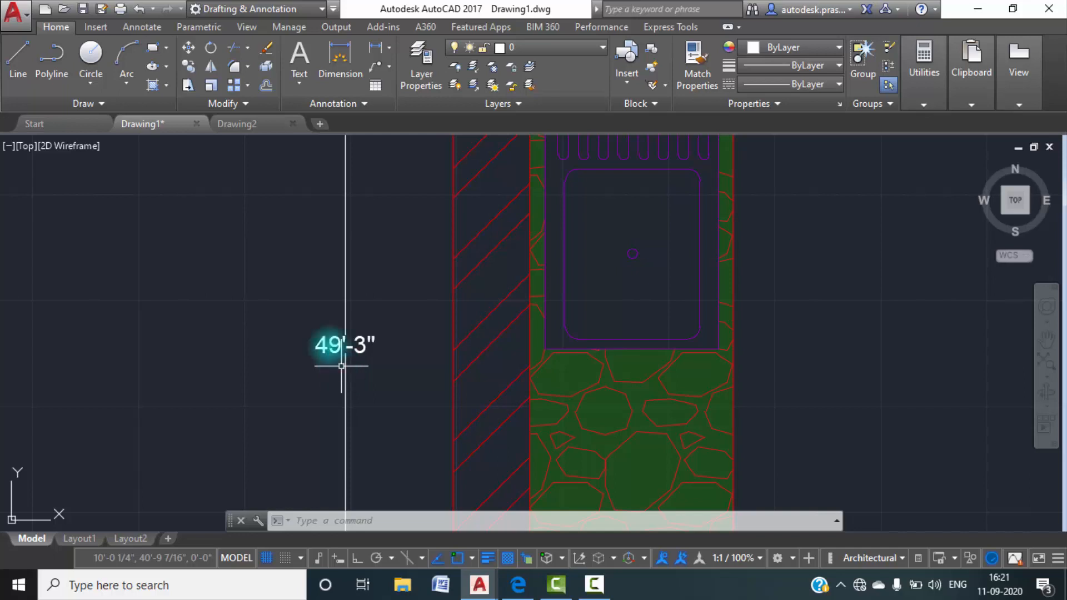
Switch to Drawing2 and set its length units to Architectural with 0'-0 1/2" precision.
click(251, 125)
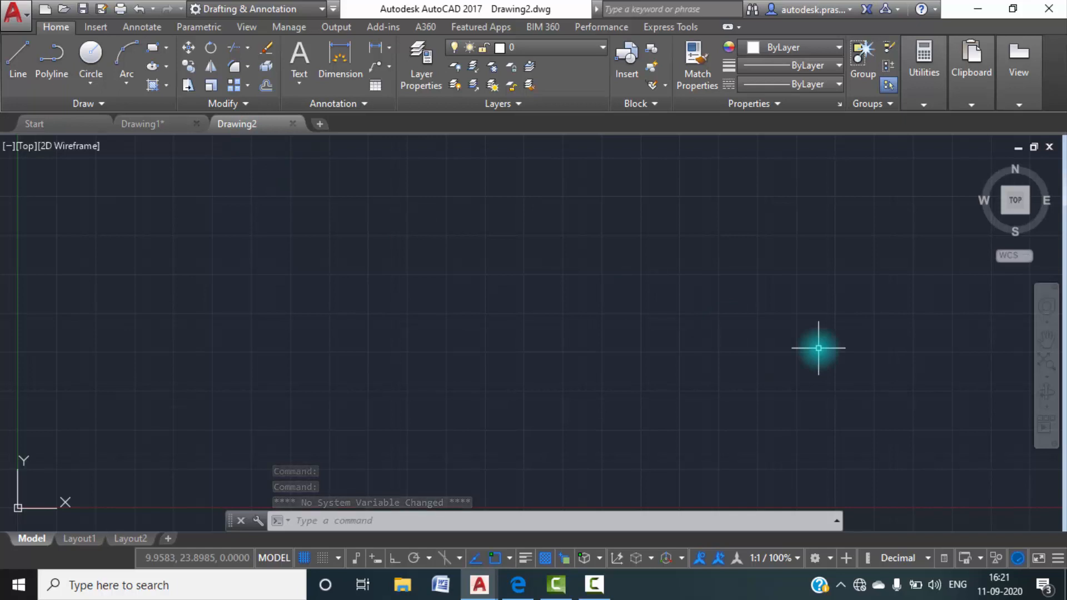
text(u)
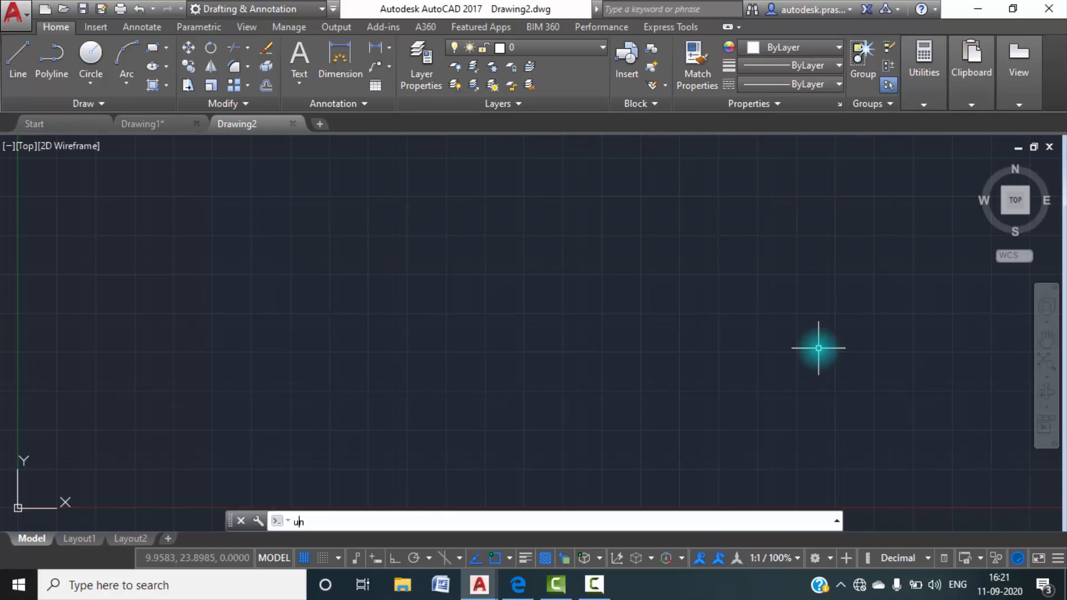
text(n)
key(Return)
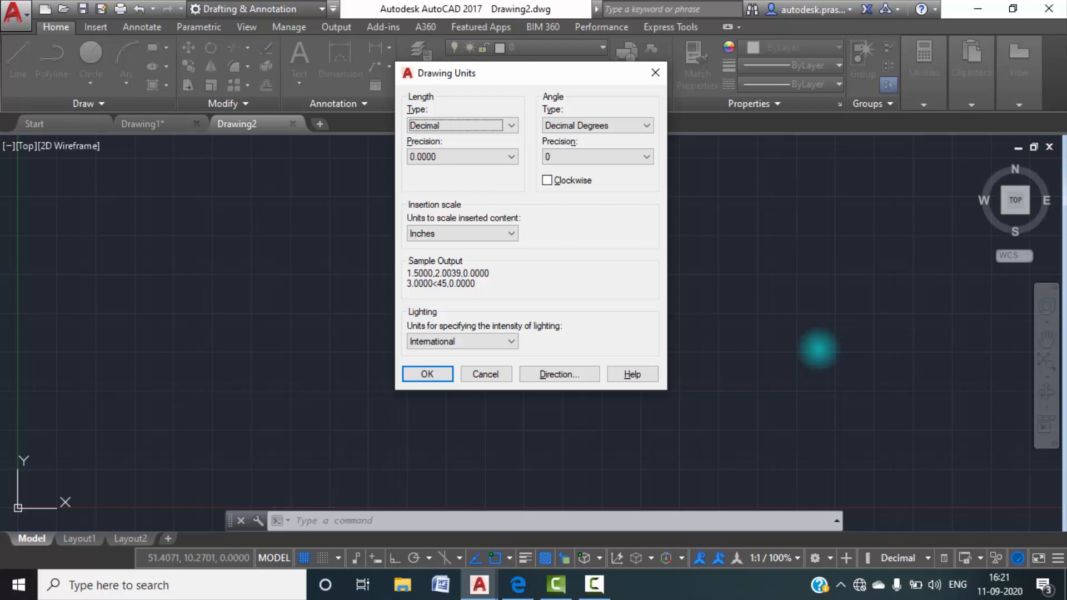
click(511, 126)
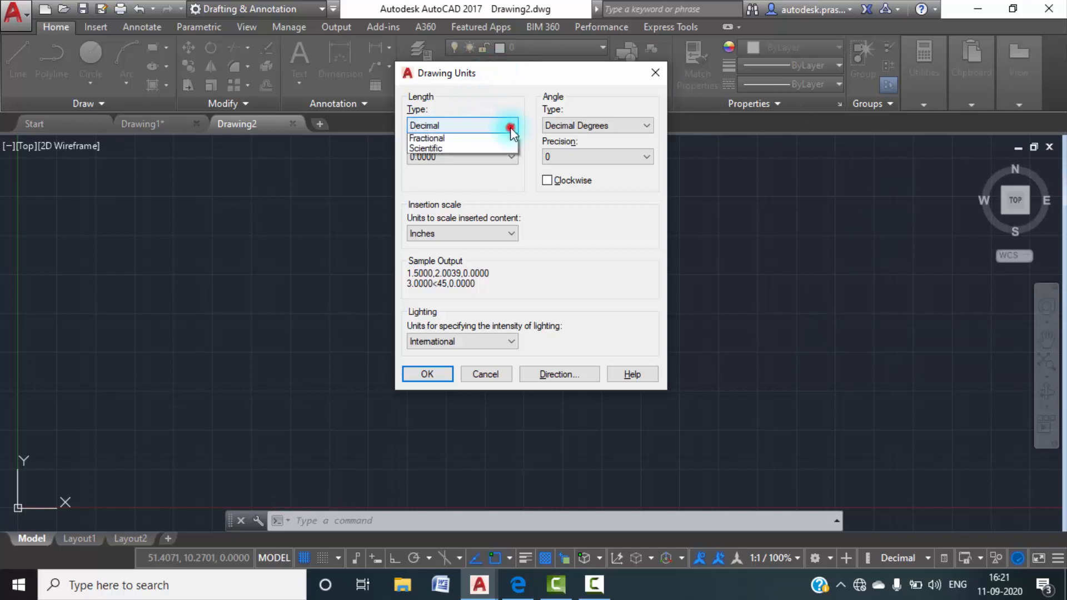
click(432, 139)
click(488, 158)
click(441, 177)
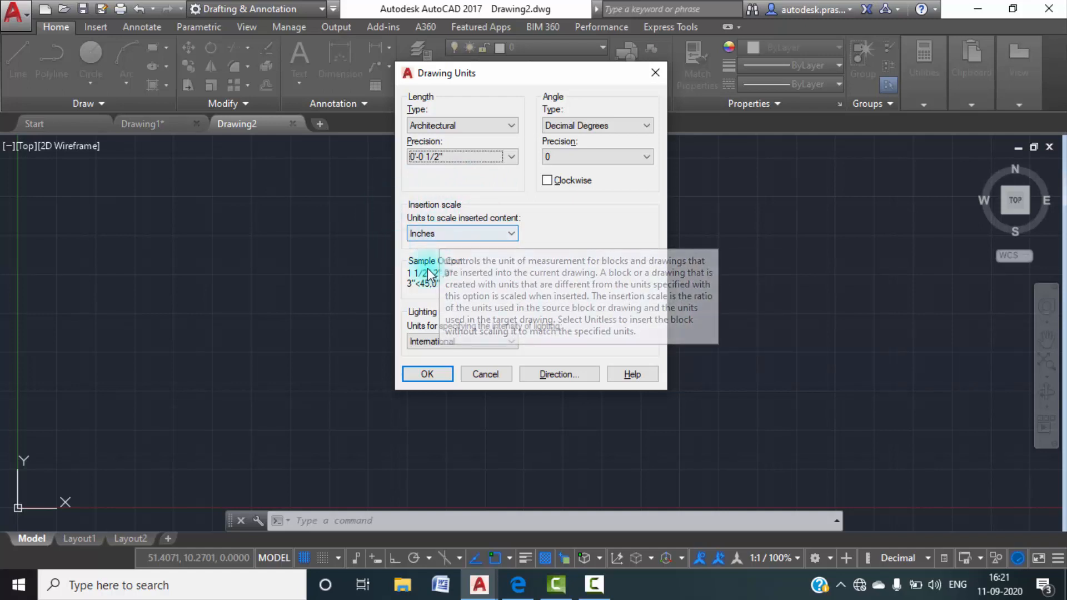
click(428, 374)
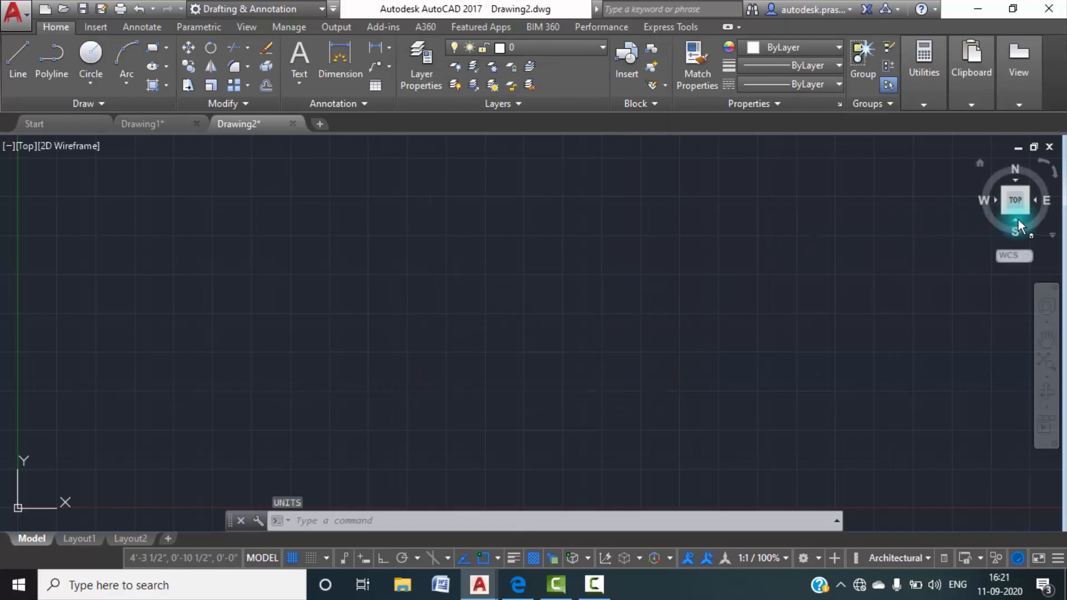
Draw a vertical line 49'3" long near the origin with Ortho on, as the left edge of the plot.
click(1016, 204)
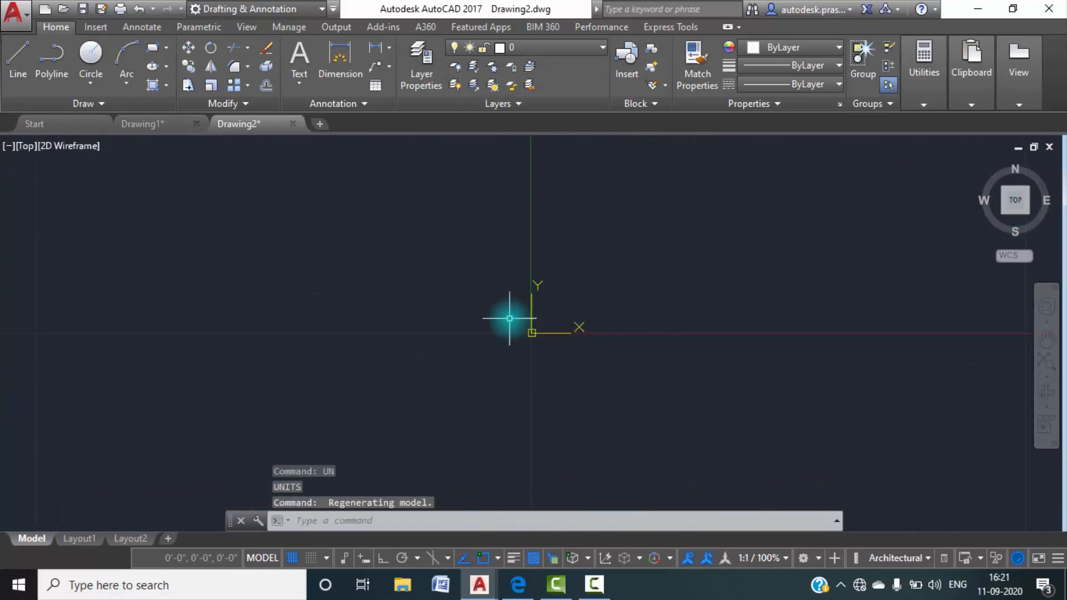
scroll(474, 345, down, 5)
middle_drag(551, 378, 443, 437)
text(l)
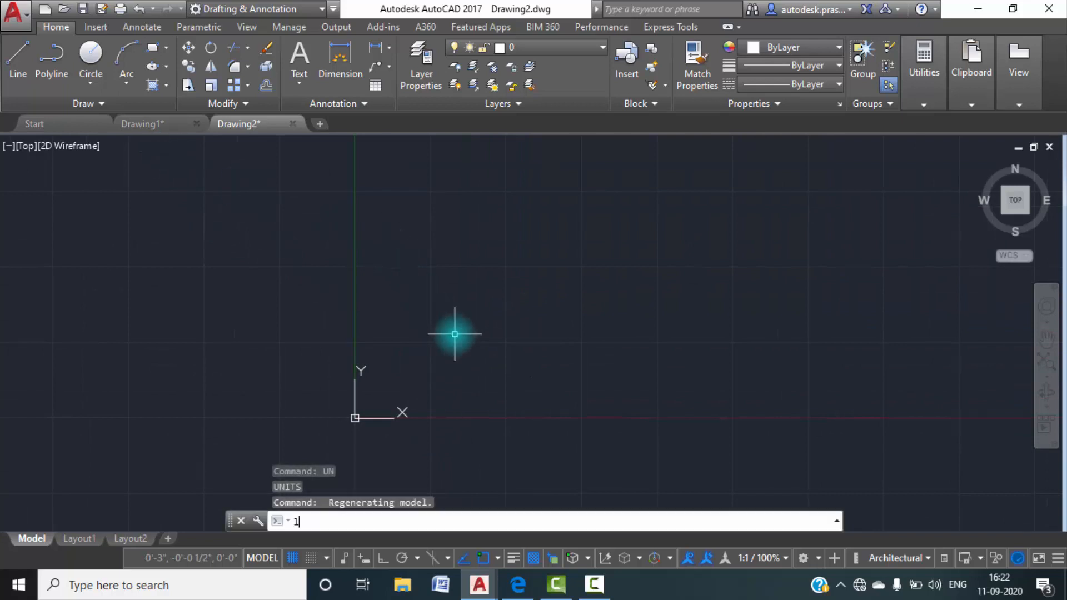
key(Return)
click(468, 449)
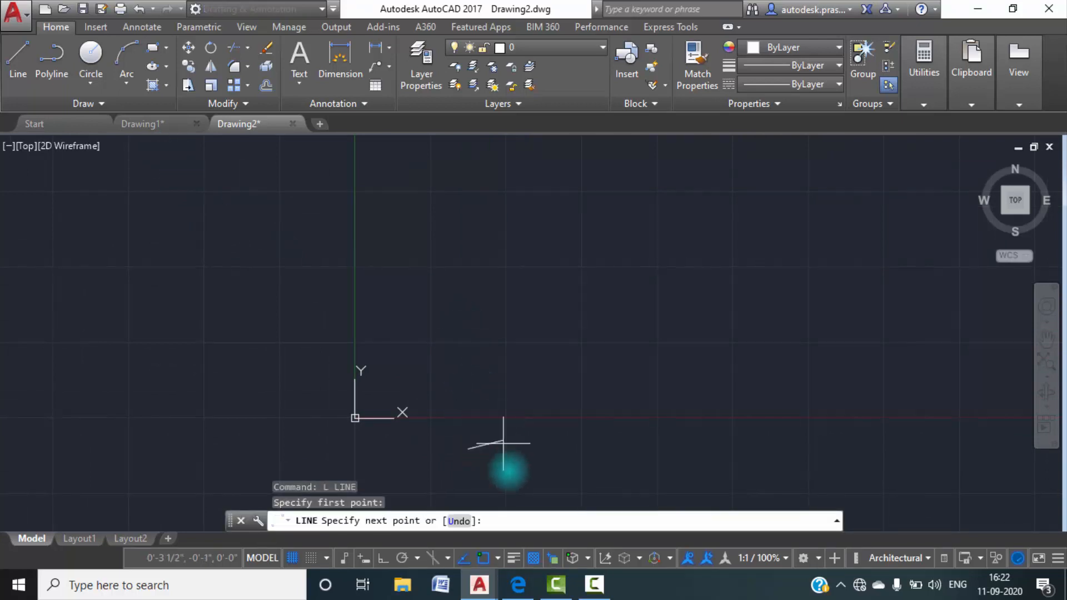
click(469, 243)
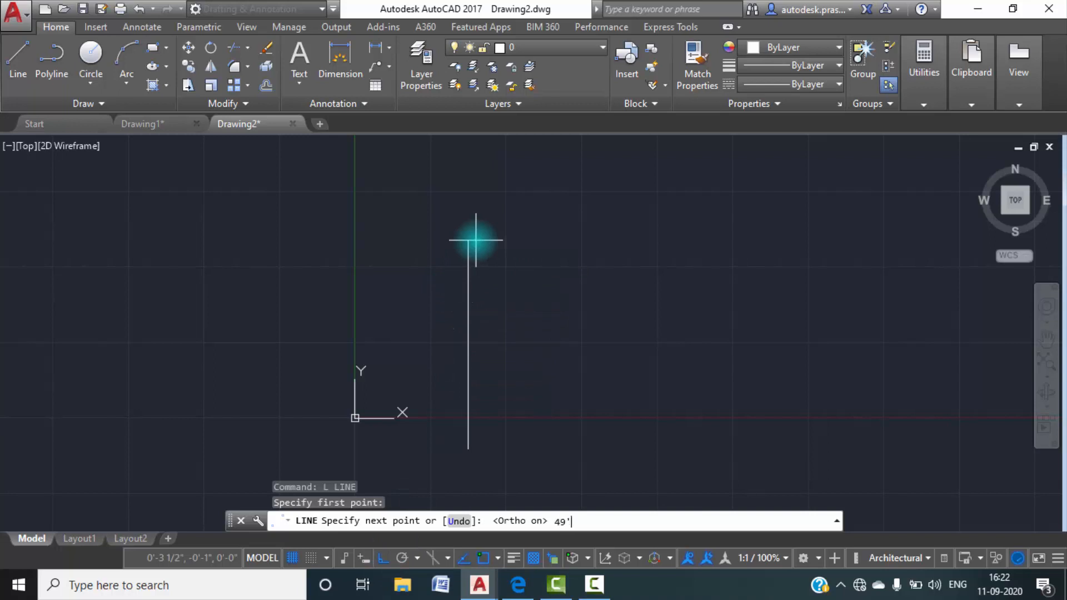
text(49'3")
key(Return)
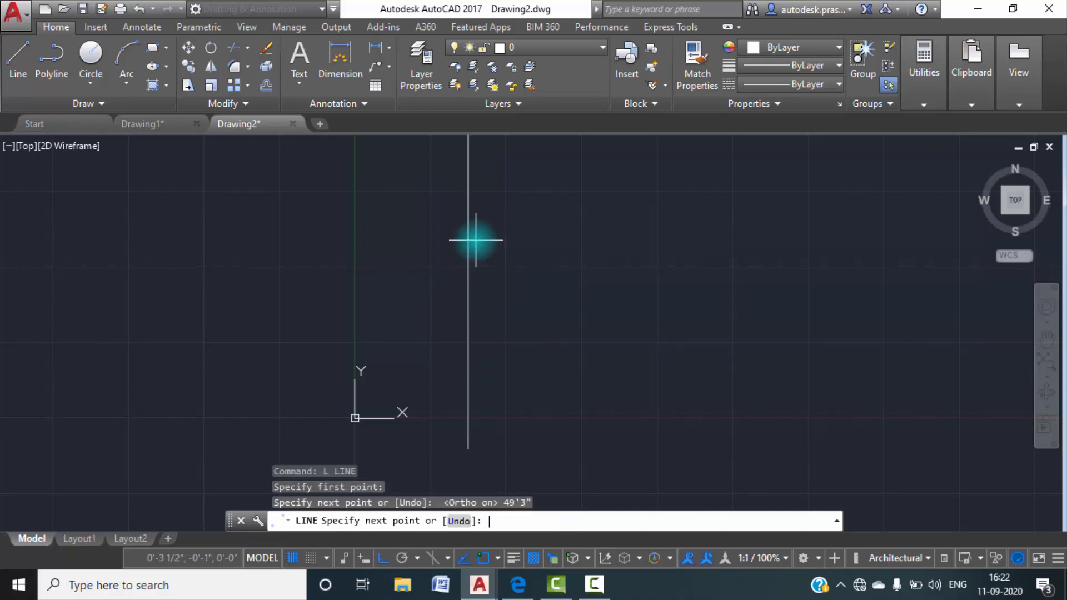
scroll(477, 248, down, 3)
middle_drag(504, 271, 493, 462)
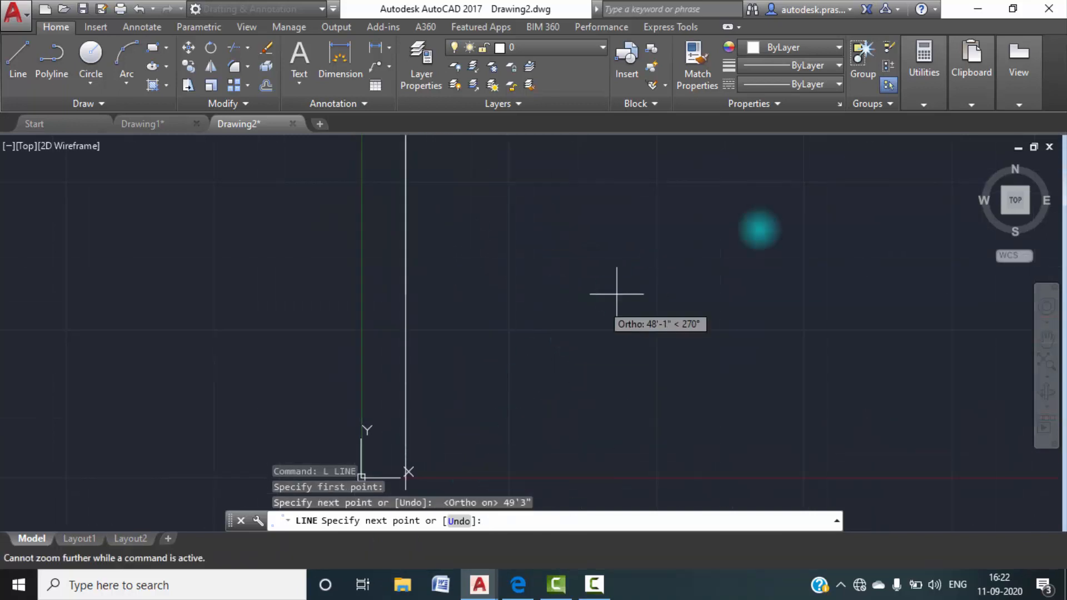
click(1014, 201)
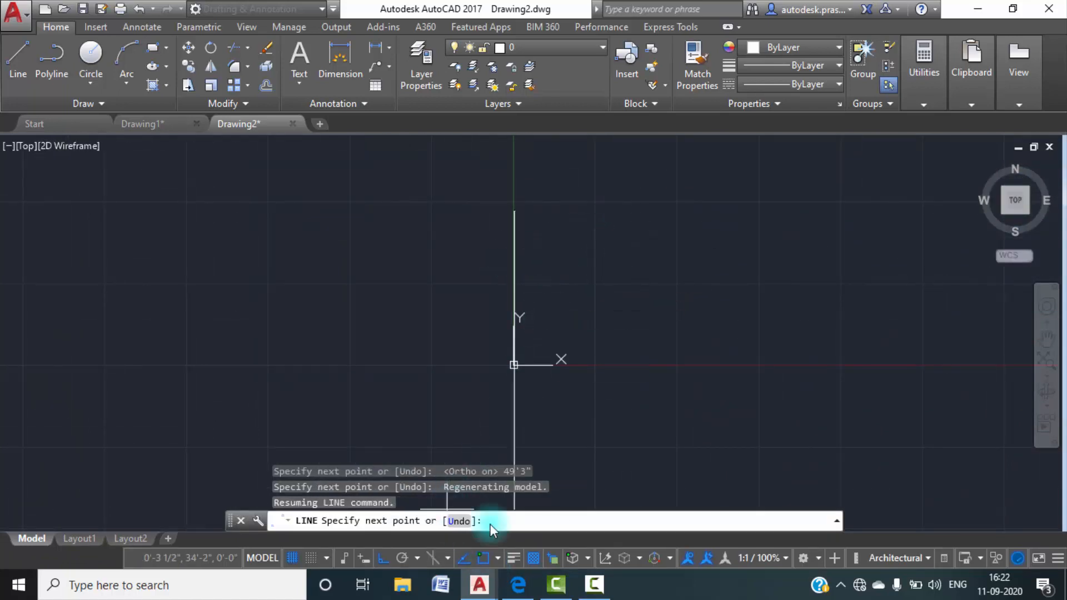
key(Escape)
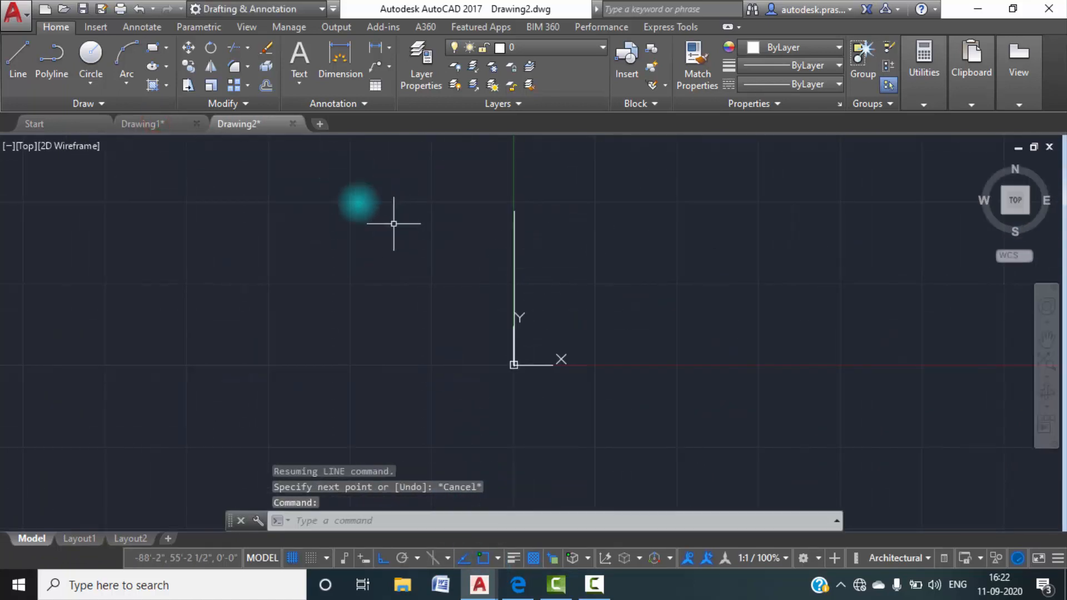
key(Escape)
key(Escape)
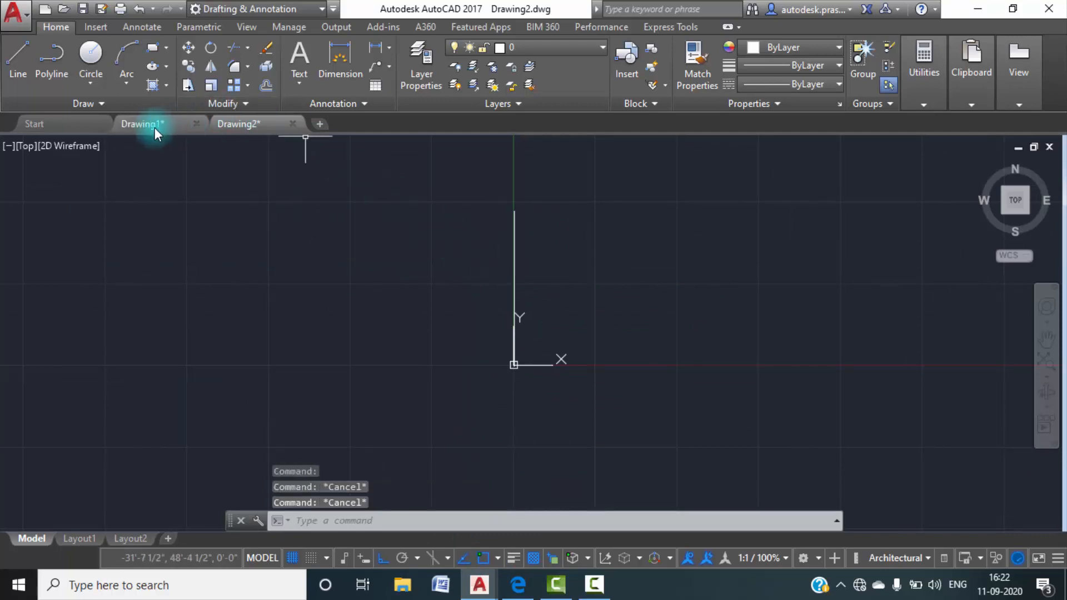
Check the overall width dimension above the rear wall in Drawing1, and return to Drawing2.
click(150, 124)
scroll(456, 300, down, 5)
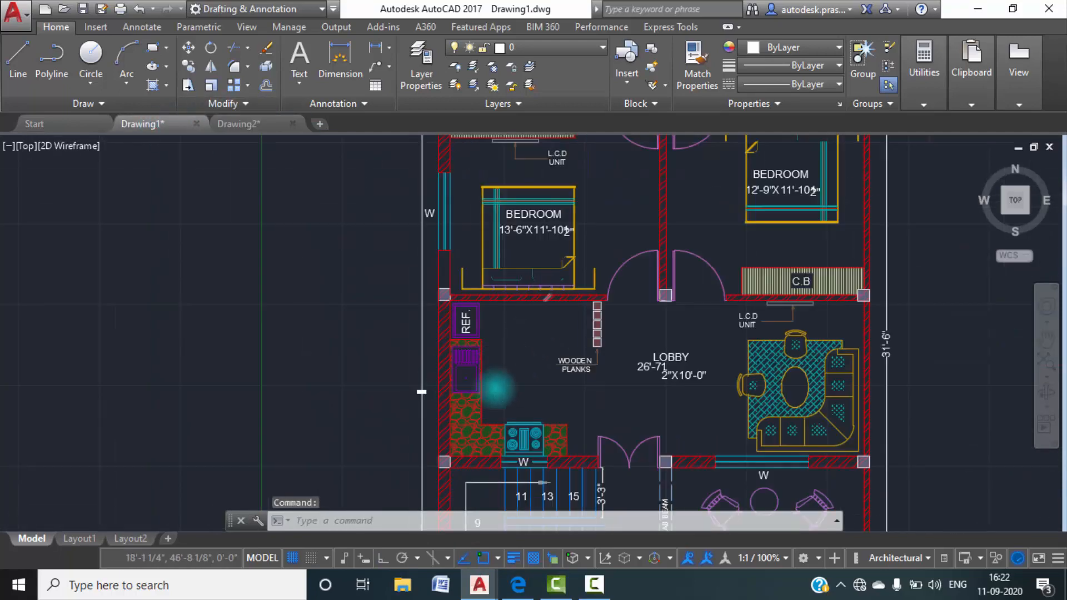
scroll(517, 333, down, 3)
scroll(523, 237, up, 4)
scroll(523, 237, up, 2)
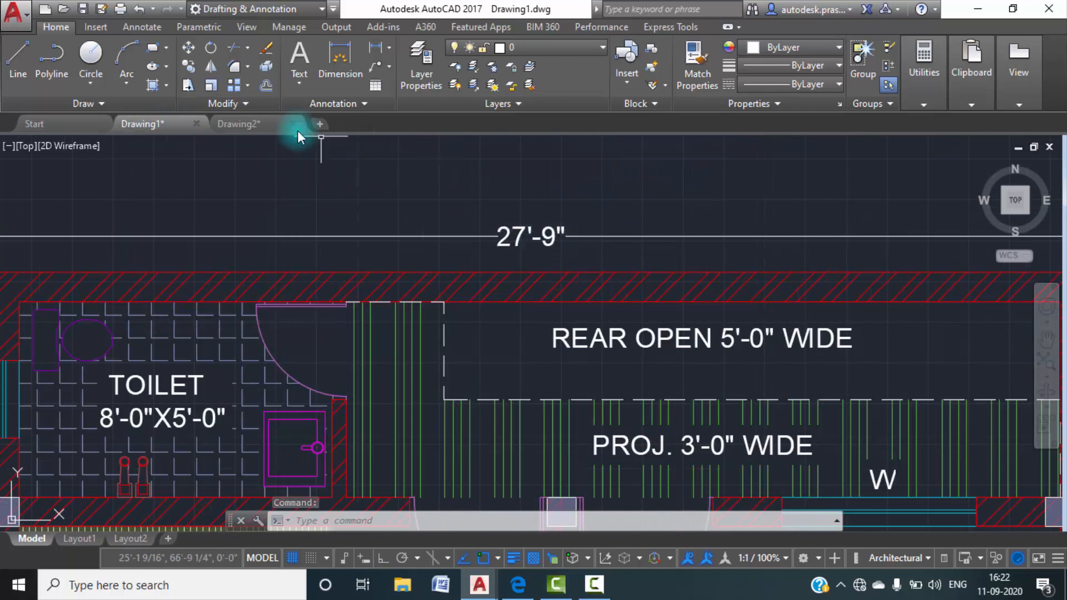
click(253, 125)
text(o)
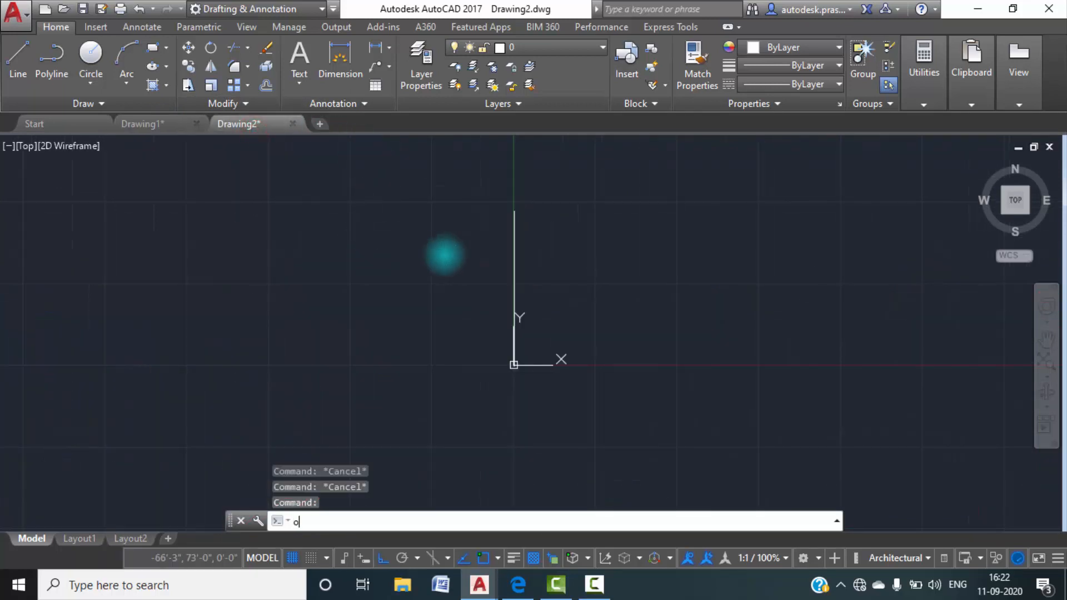
key(Return)
key(Escape)
Draw a horizontal line 27'9" long to the right from the upper end of the vertical line.
text(l)
key(Return)
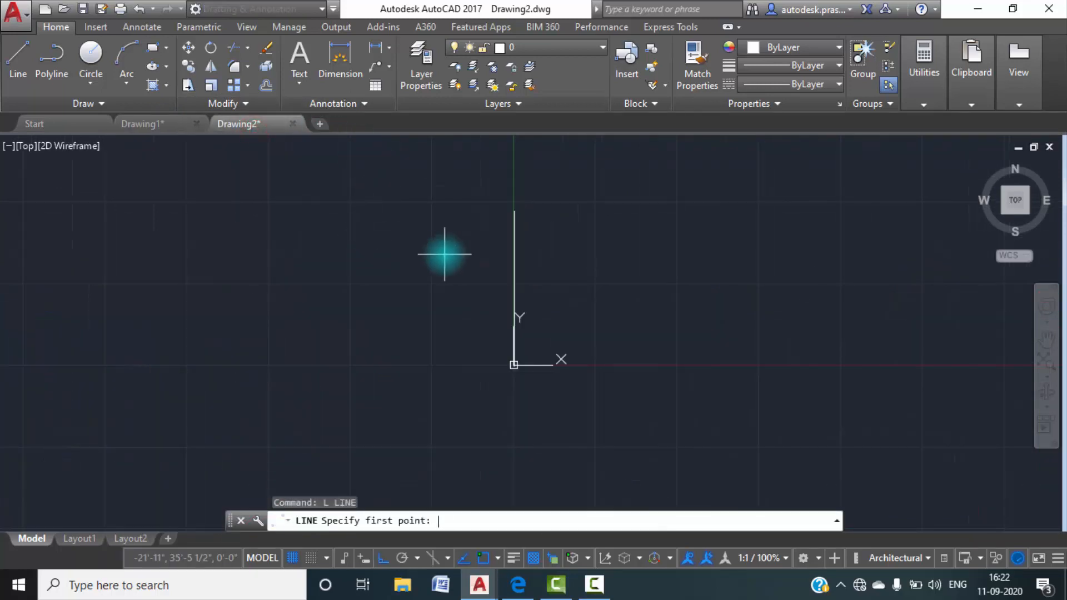
click(520, 211)
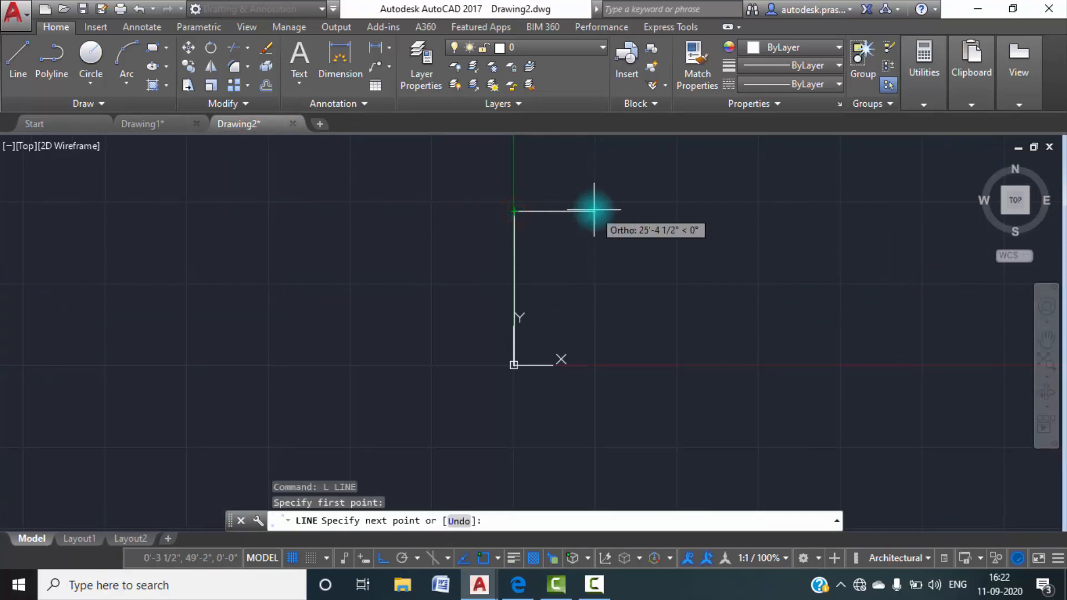
text(27'9)
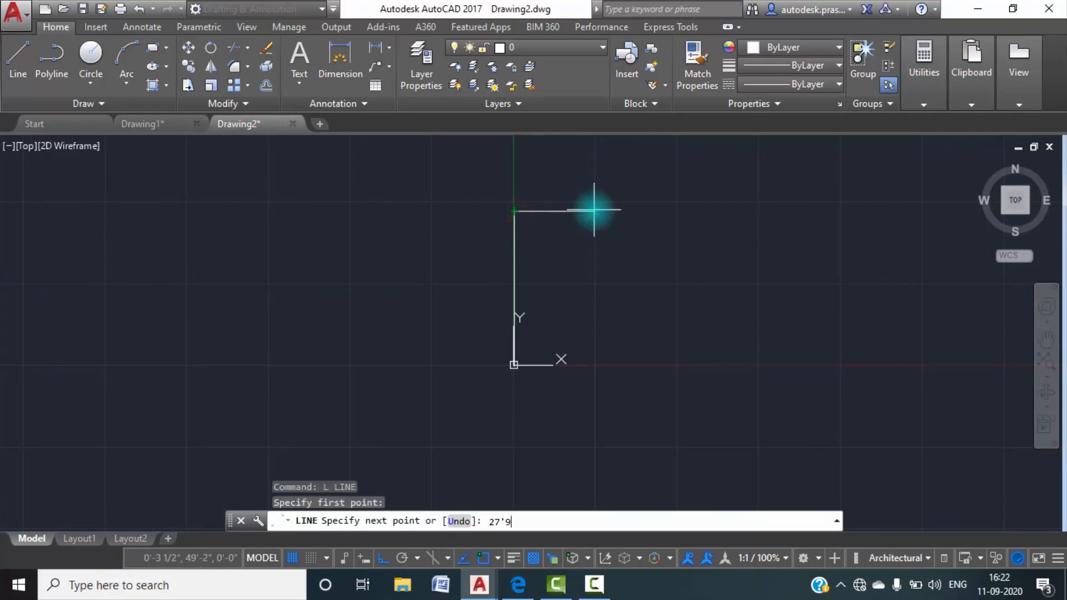
text(")
key(Return)
key(Escape)
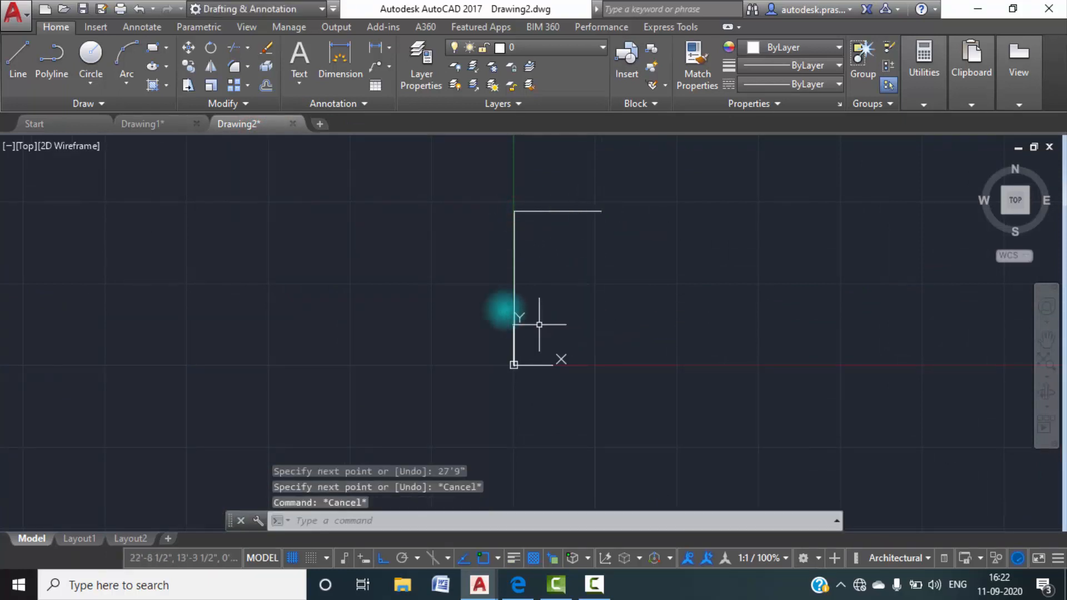
Draw a vertical line straight down from the right end of the 27'9" line as the plot's right edge.
text(l)
key(Return)
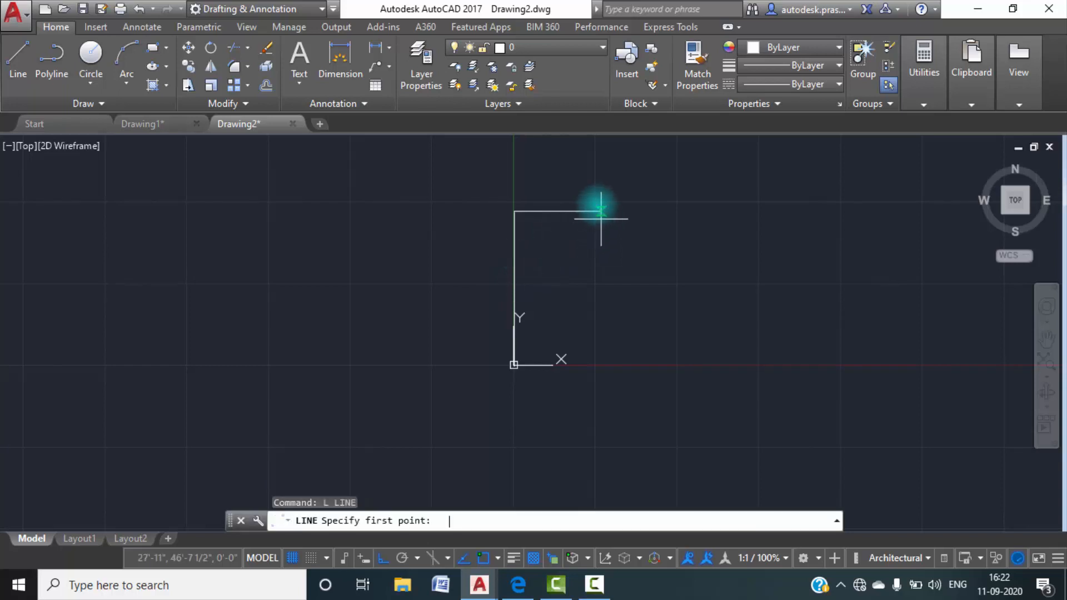
click(601, 211)
click(599, 375)
key(Return)
key(Return)
Draw a horizontal line from the lower end of the left edge to just past the right edge, as the plot's bottom edge.
scroll(524, 367, up, 8)
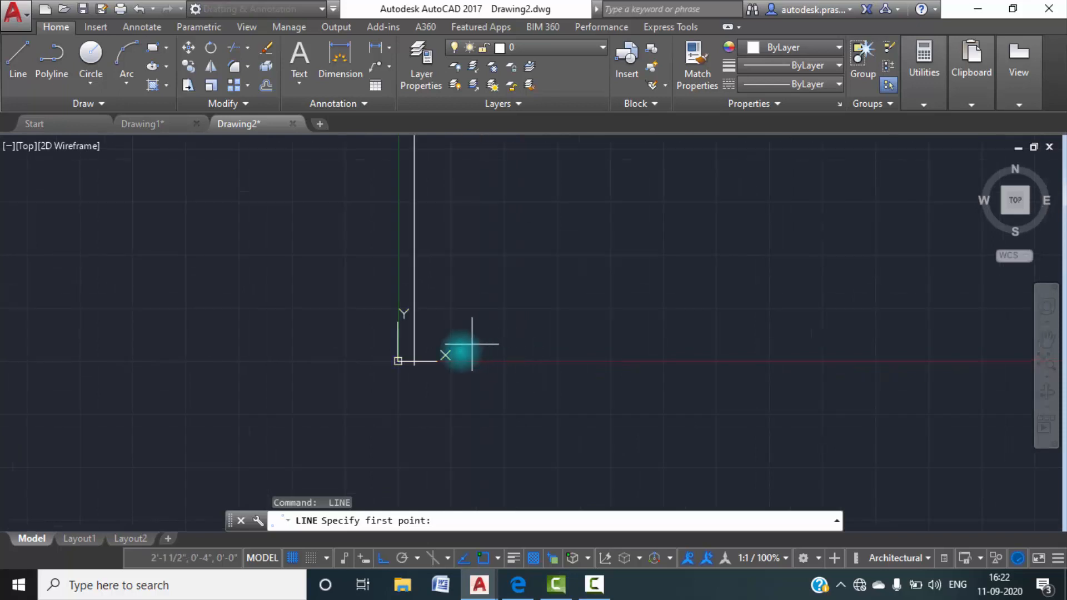
click(411, 365)
scroll(612, 362, down, 4)
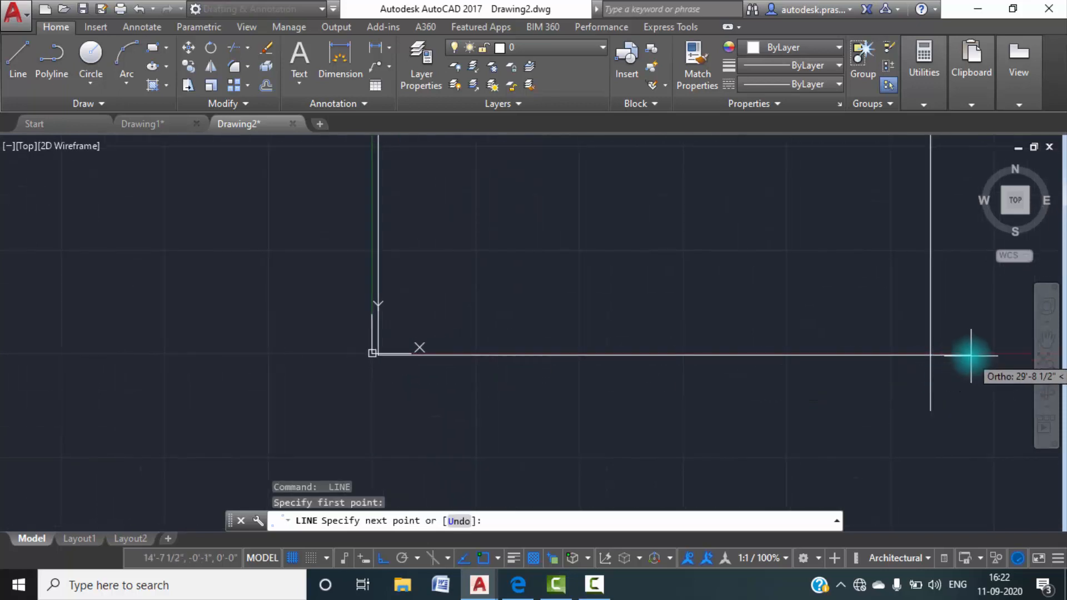
click(972, 362)
key(Escape)
Trim the overhanging ends of the bottom and right edges at the plot's lower right corner.
text(tr)
key(Return)
key(Return)
click(928, 385)
click(840, 377)
click(990, 399)
click(913, 384)
click(972, 380)
click(948, 329)
key(Escape)
Move the four lines of the plot outline to the left, clear of the origin, using the upper right corner as base point.
scroll(895, 347, down, 8)
middle_drag(844, 359, 704, 387)
scroll(704, 388, down, 5)
click(793, 426)
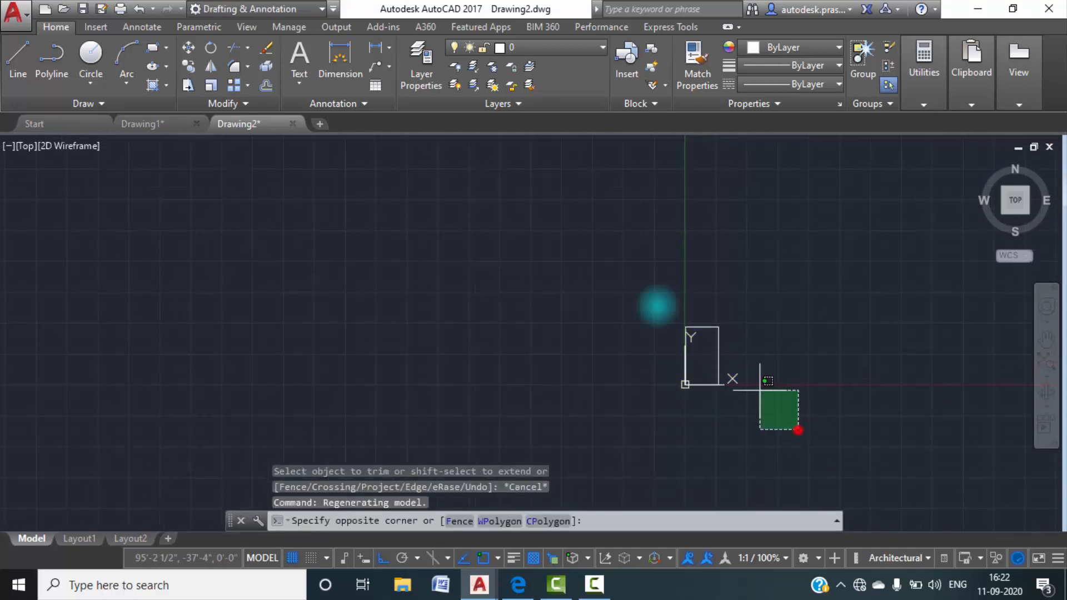
click(590, 267)
text(m)
key(Return)
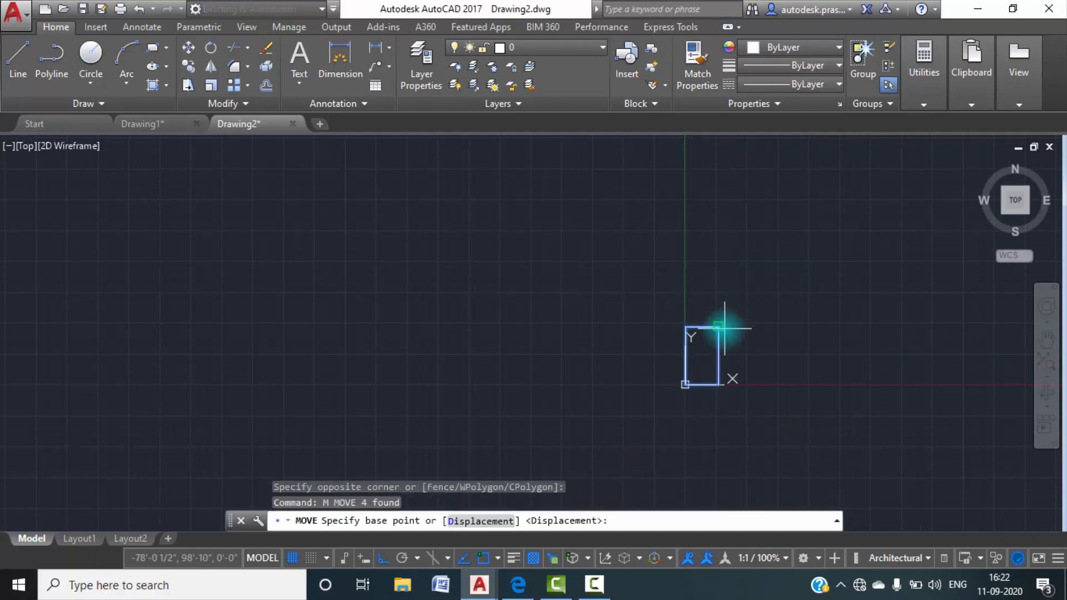
click(720, 325)
click(520, 323)
scroll(505, 339, up, 6)
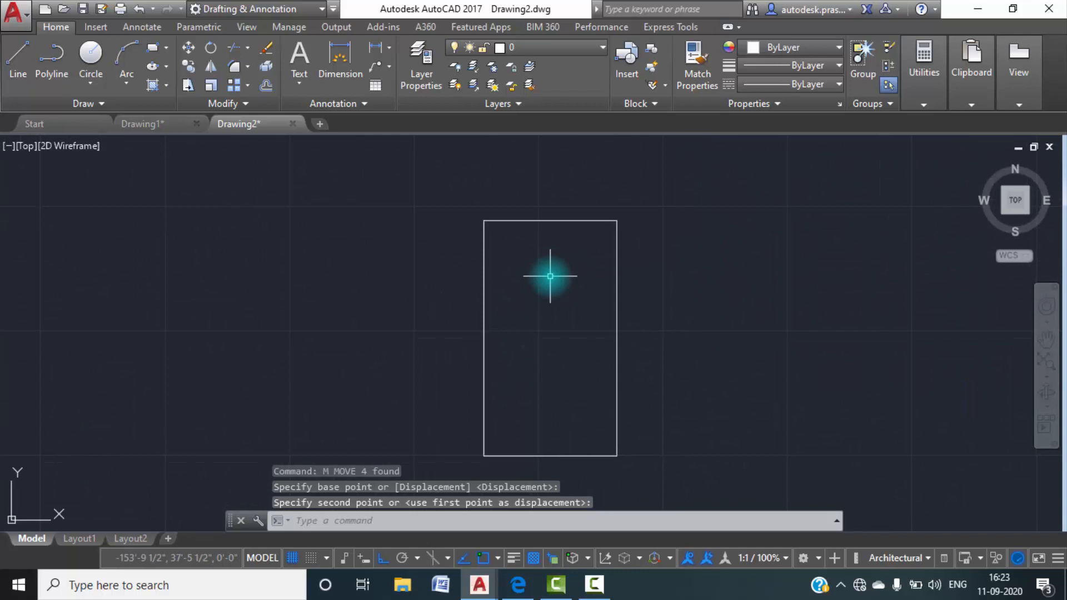
key(Escape)
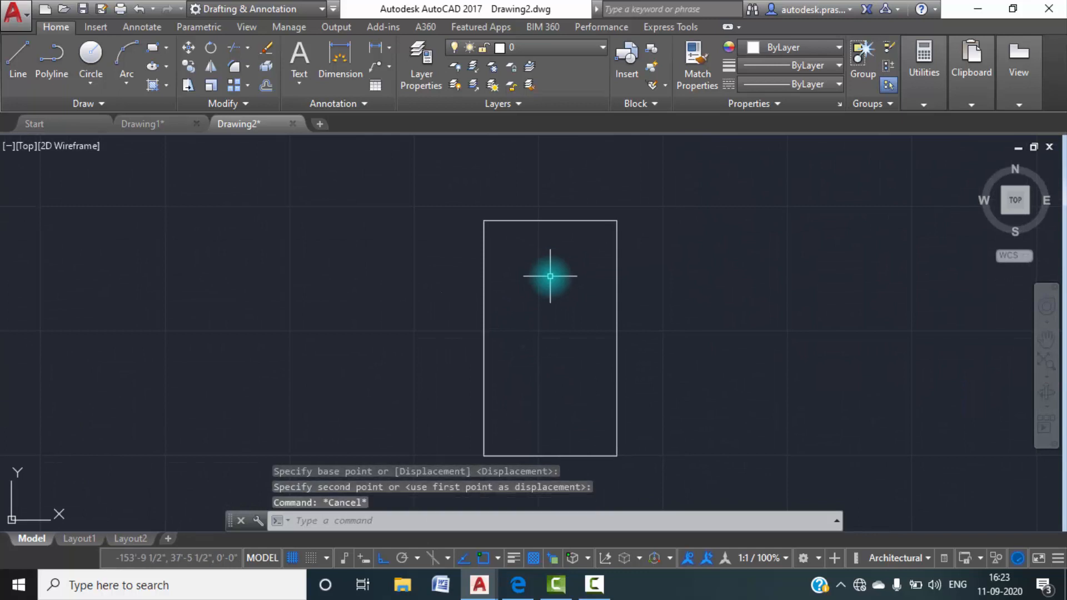
Examine the outer walls of the ground floor plan in Drawing1 from rear to front, and return to Drawing2.
scroll(503, 231, up, 2)
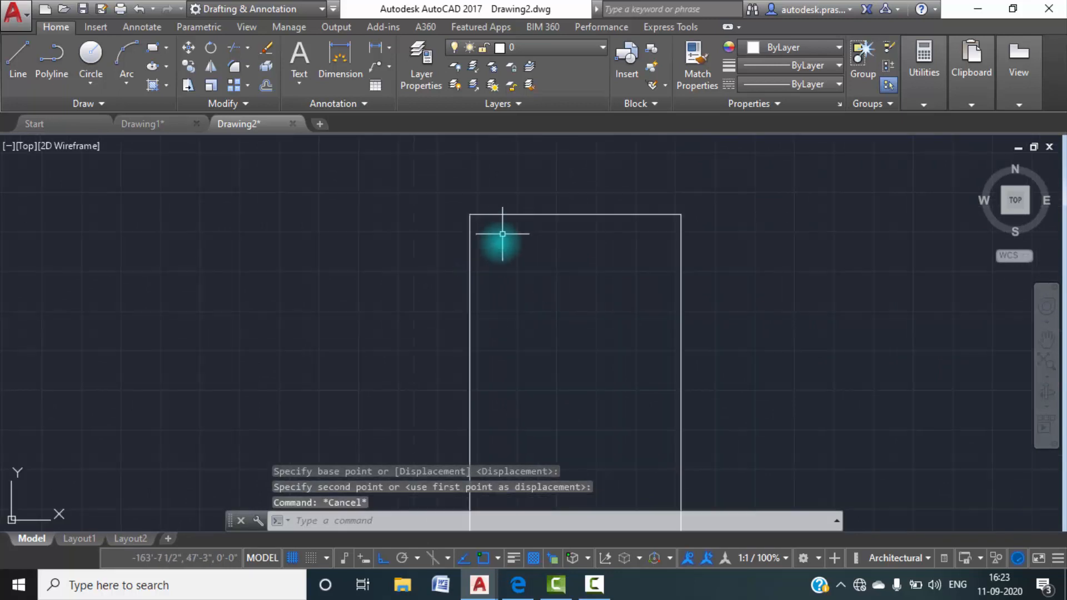
scroll(500, 269, down, 4)
mouse_move(500, 269)
middle_down()
mouse_move(553, 223)
mouse_move(543, 254)
middle_up()
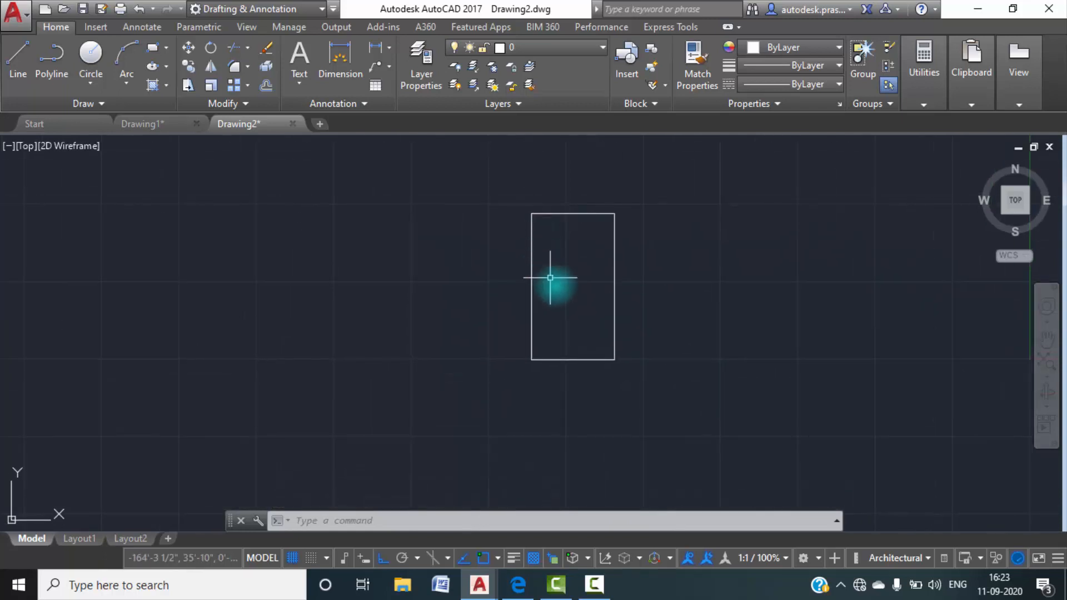
scroll(557, 221, up, 4)
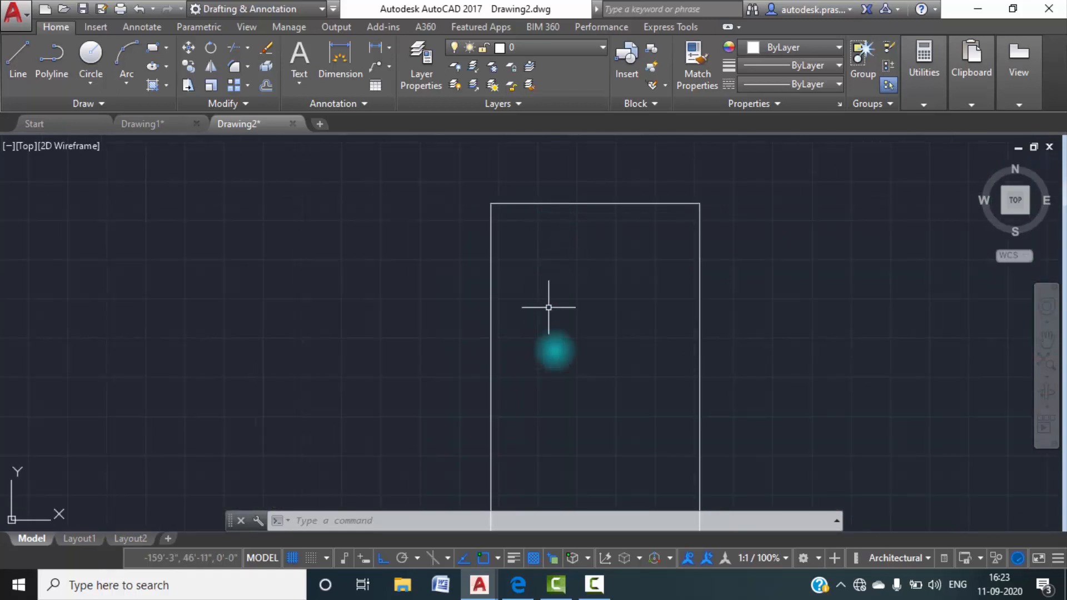
click(161, 124)
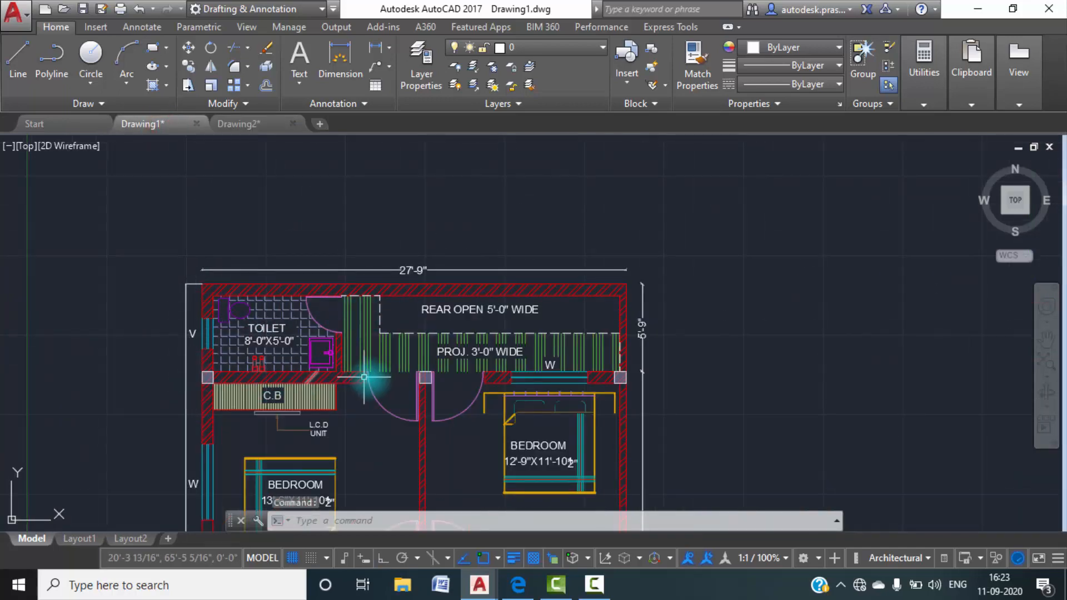
middle_drag(422, 457, 421, 284)
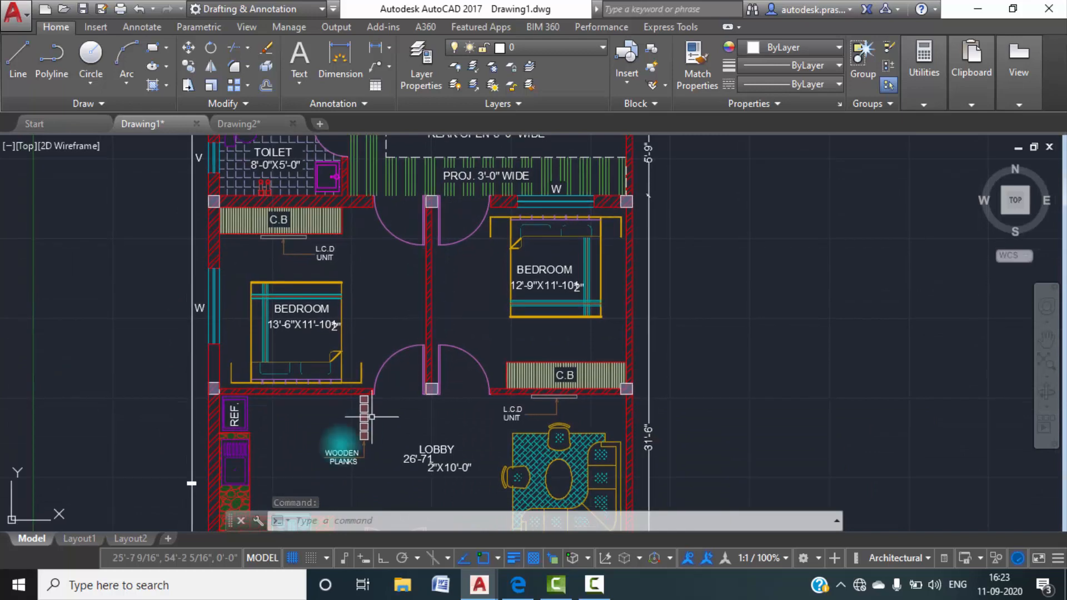
scroll(327, 401, up, 4)
middle_drag(328, 399, 391, 307)
scroll(391, 306, down, 4)
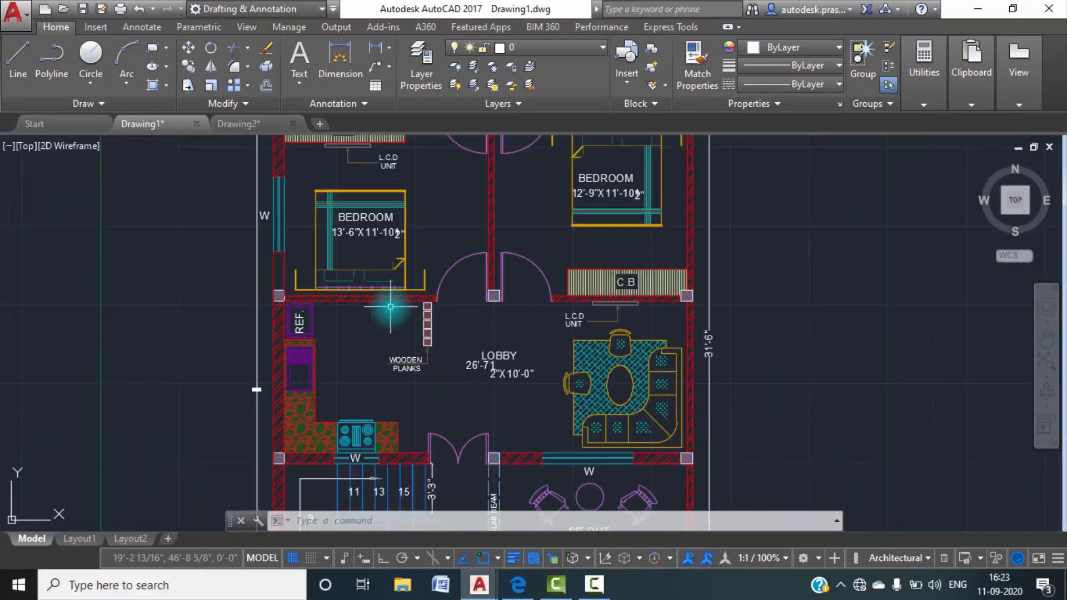
scroll(391, 306, down, 4)
scroll(369, 312, up, 4)
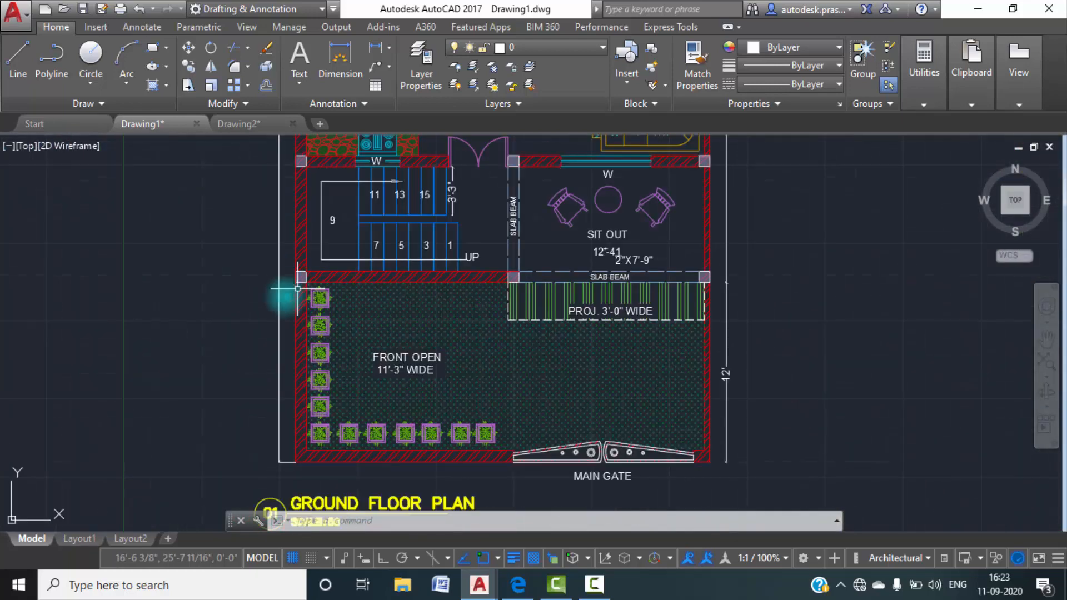
middle_drag(368, 314, 356, 525)
middle_drag(355, 324, 354, 526)
middle_drag(362, 336, 362, 479)
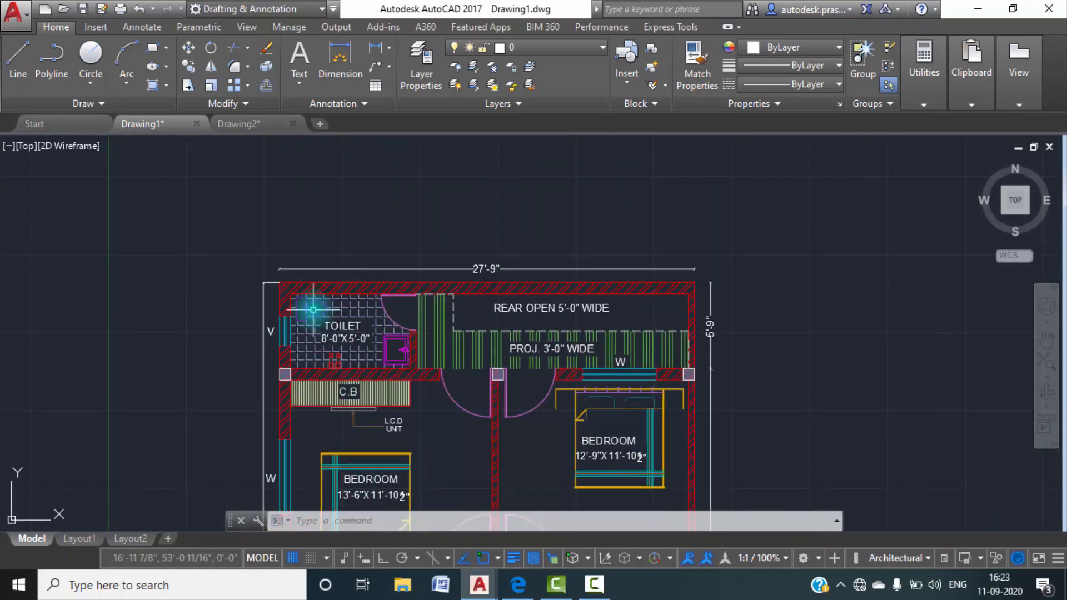
click(255, 123)
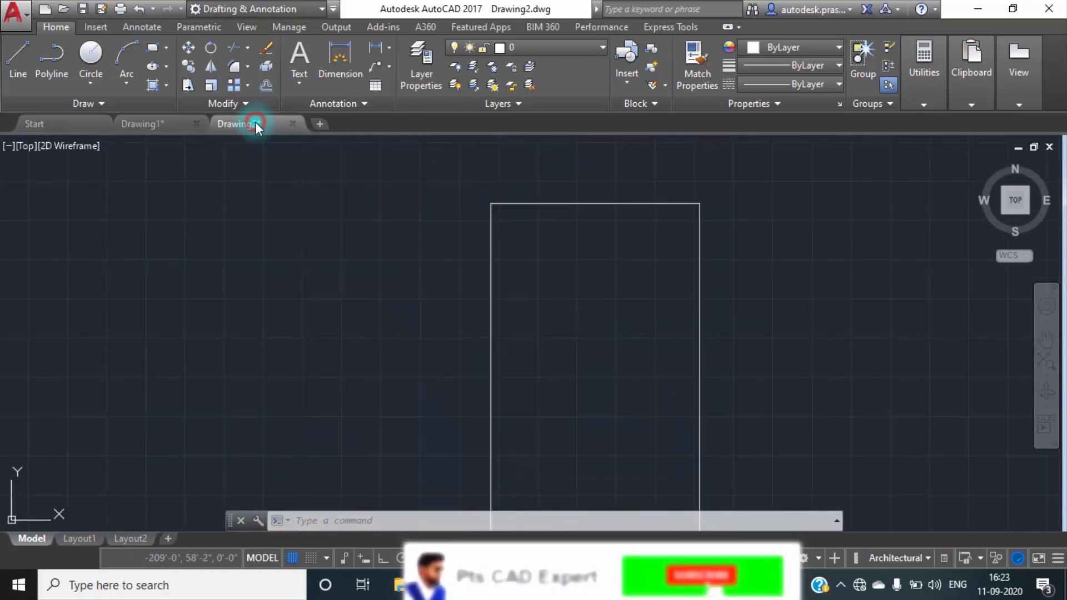
Offset all four edges of the plot outline 9" inward to form the outer walls.
text(o)
key(Return)
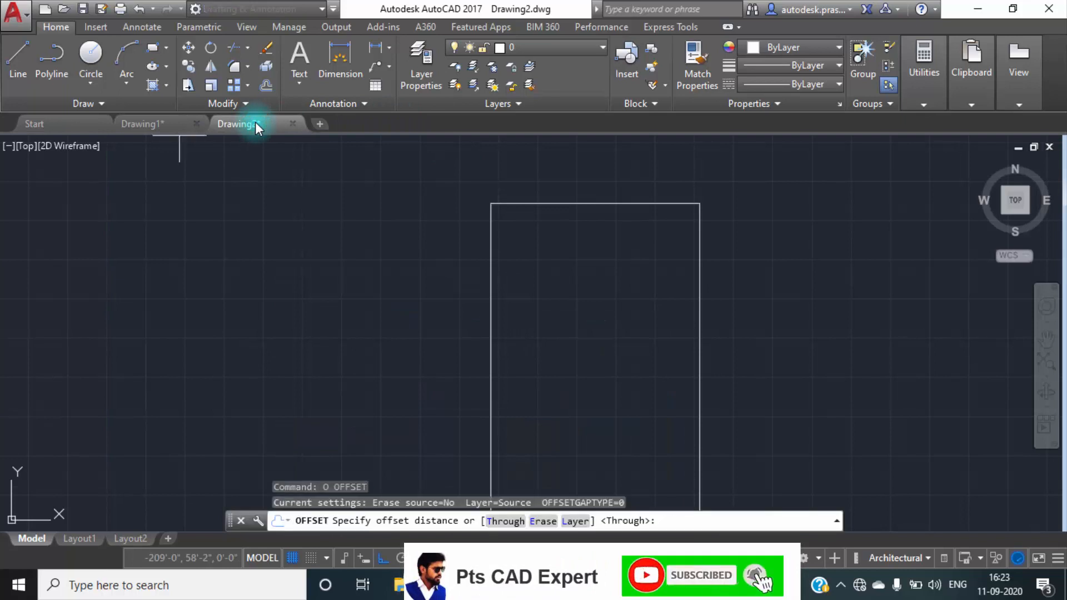
text(9")
key(Return)
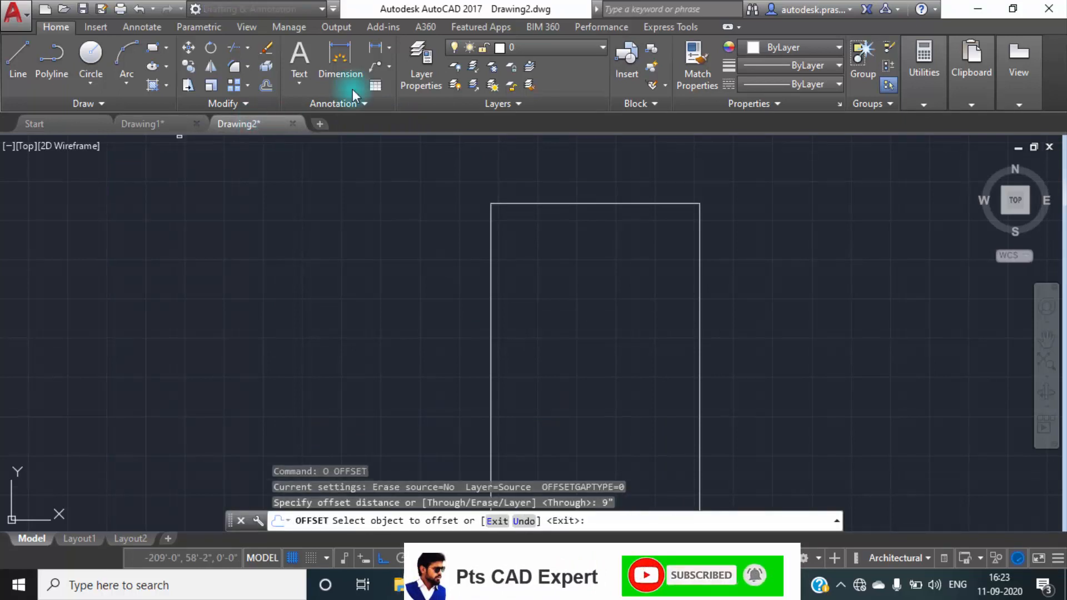
click(550, 203)
click(561, 280)
click(489, 284)
click(543, 317)
click(698, 369)
click(643, 369)
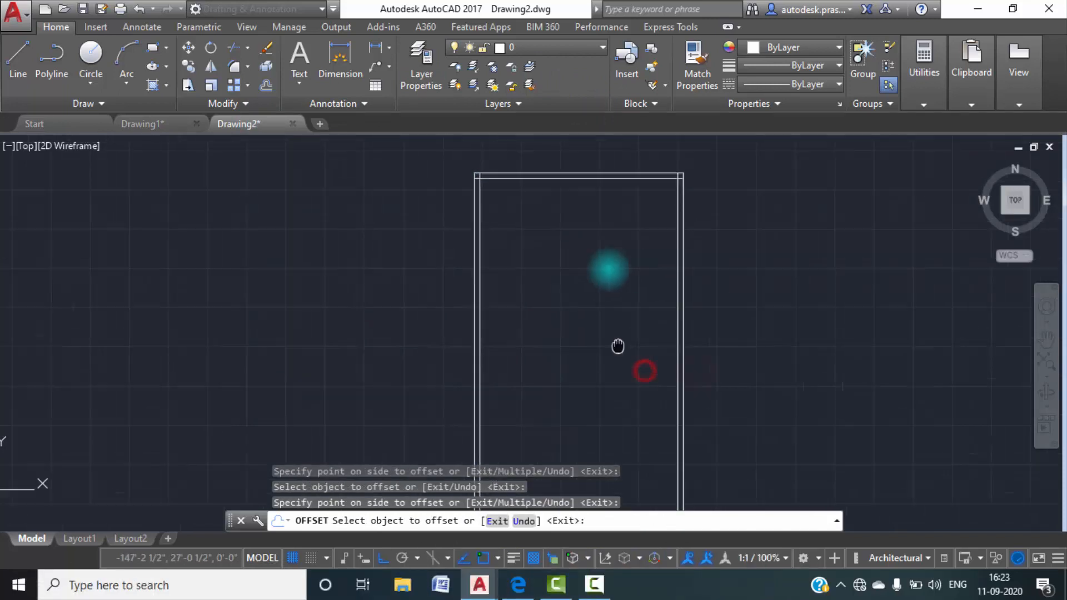
middle_drag(632, 489, 595, 345)
click(588, 371)
click(588, 303)
key(Escape)
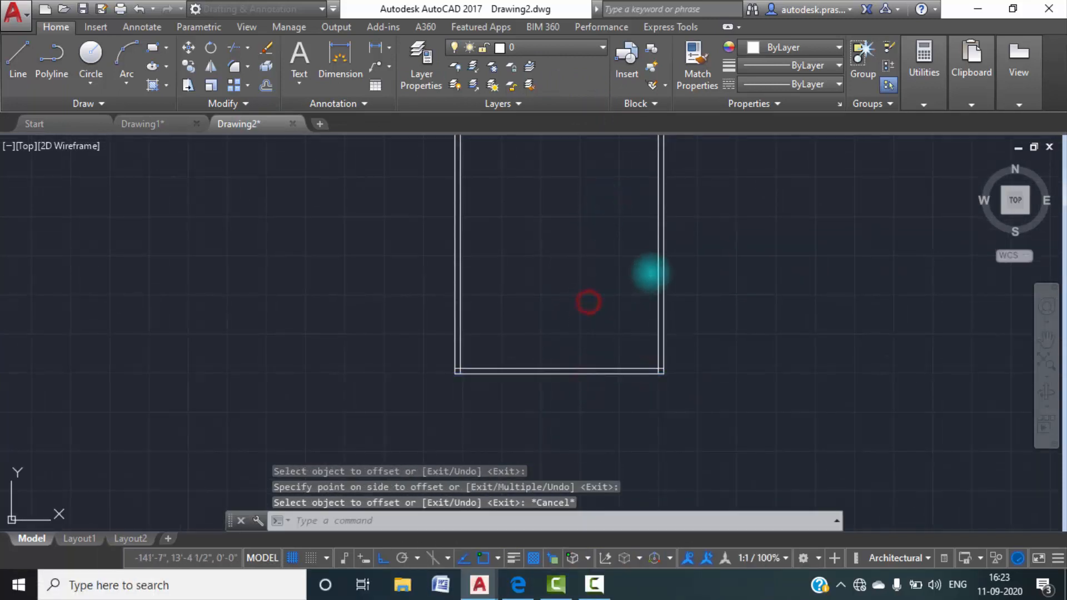
key(Escape)
Create a new layer named "wall 9".
middle_drag(577, 274, 571, 411)
scroll(556, 334, down, 2)
middle_drag(574, 301, 577, 338)
scroll(524, 250, up, 5)
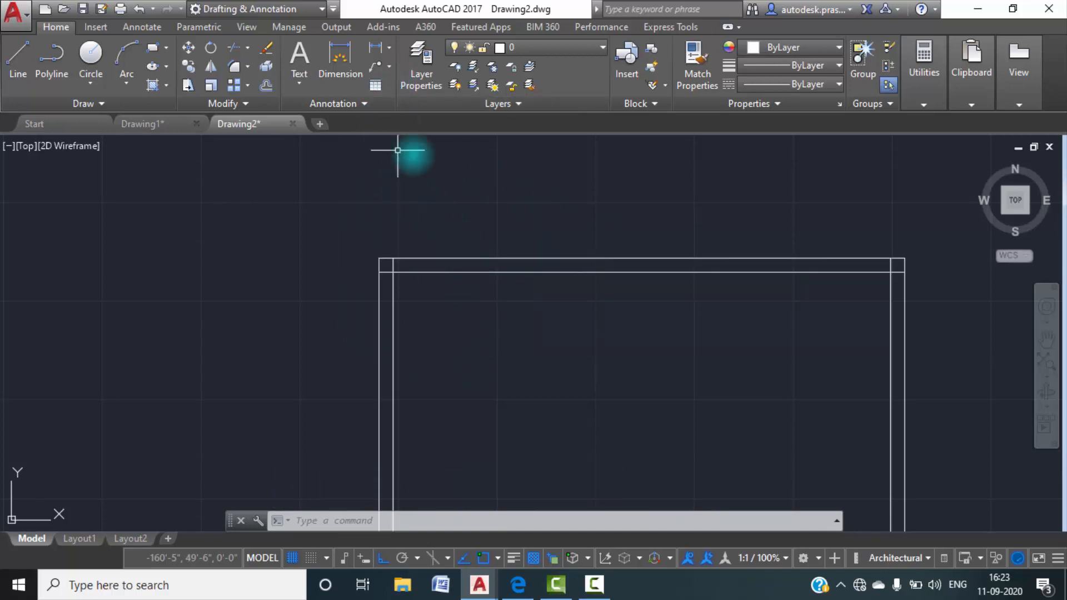
click(407, 76)
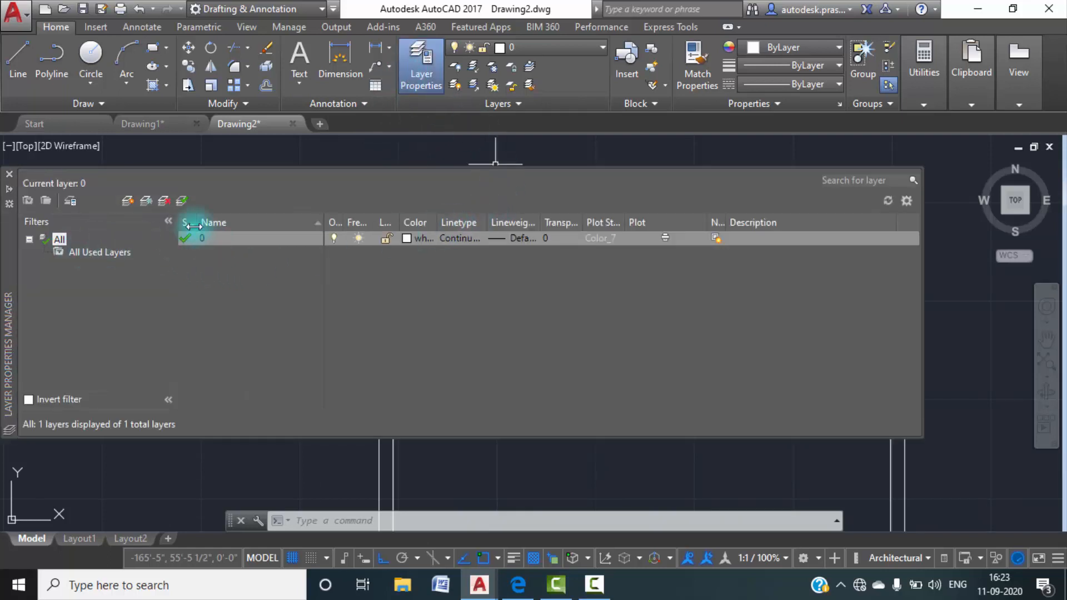
click(128, 201)
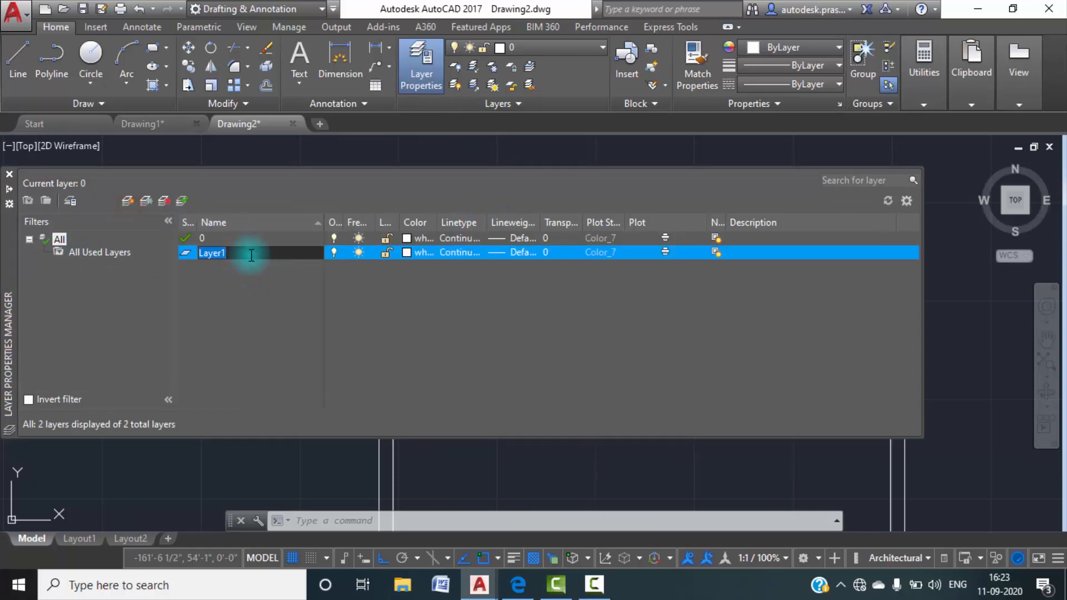
text(wall 9")
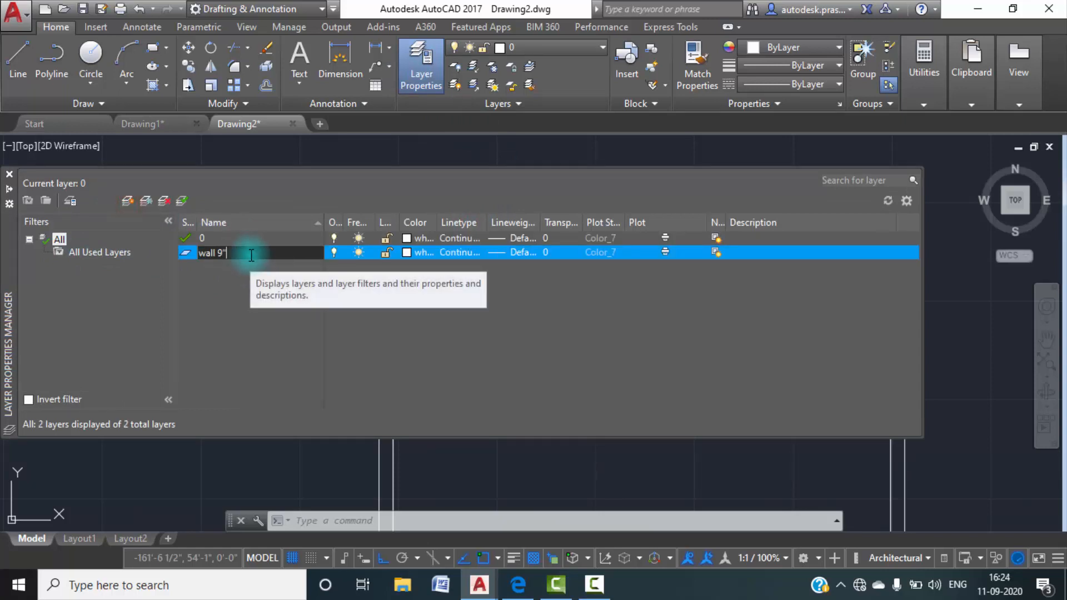
key(Return)
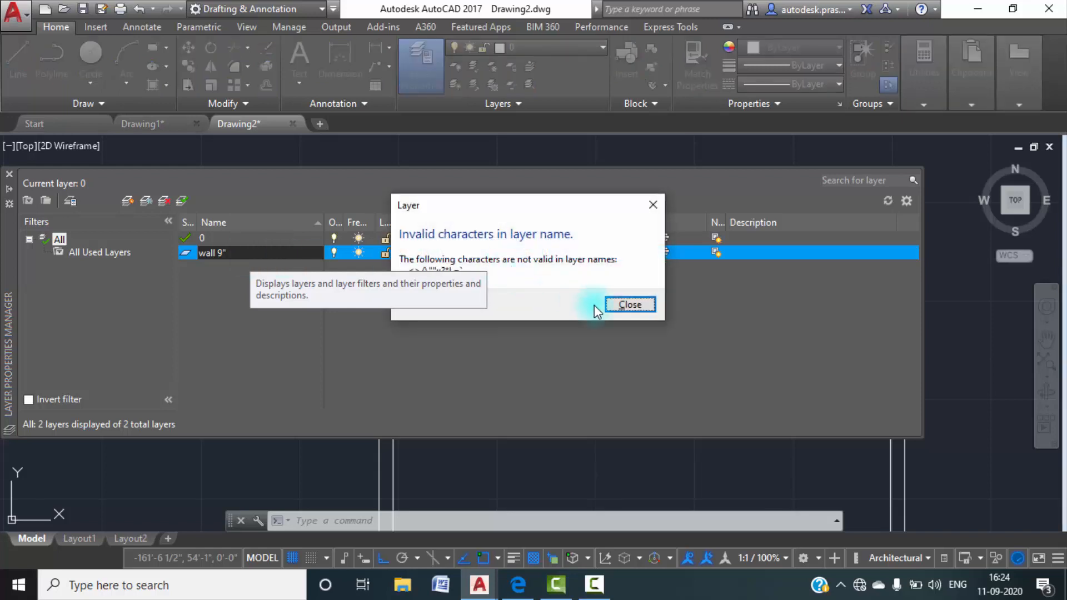
click(628, 305)
key(BackSpace)
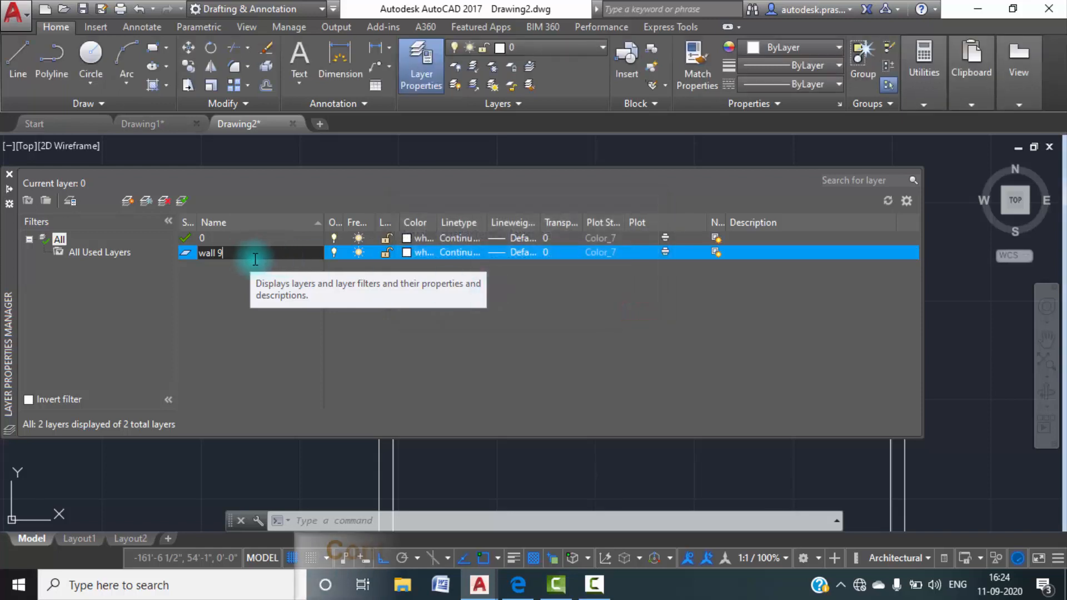
Set the wall 9 layer's color to red and close the layer manager.
click(408, 248)
click(419, 248)
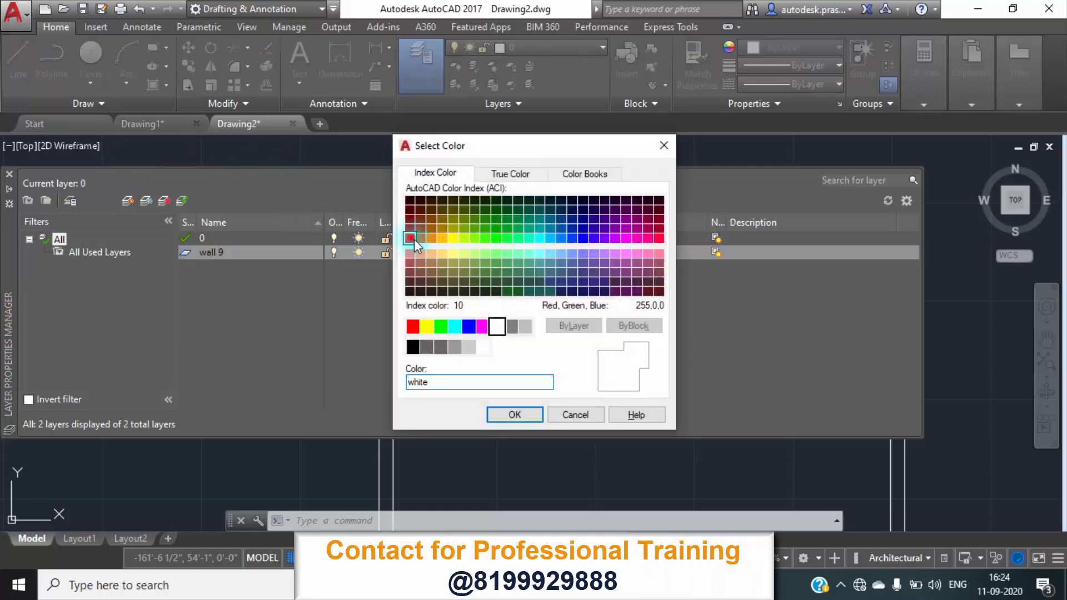
click(411, 238)
click(412, 328)
click(513, 414)
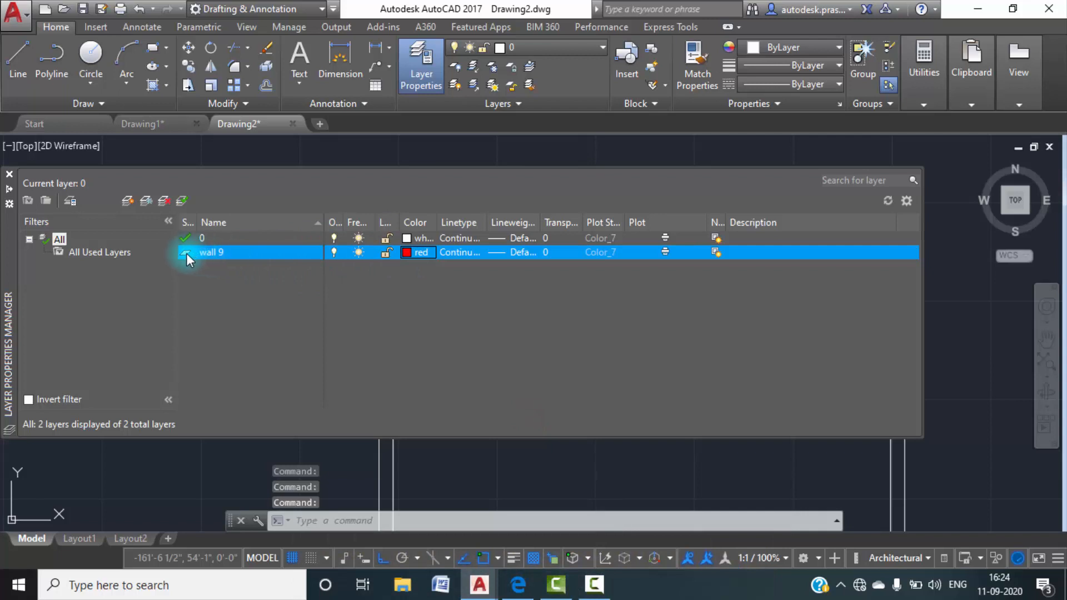
click(9, 174)
Assign all the outer and inner outline lines to the wall 9 layer.
scroll(148, 234, down, 5)
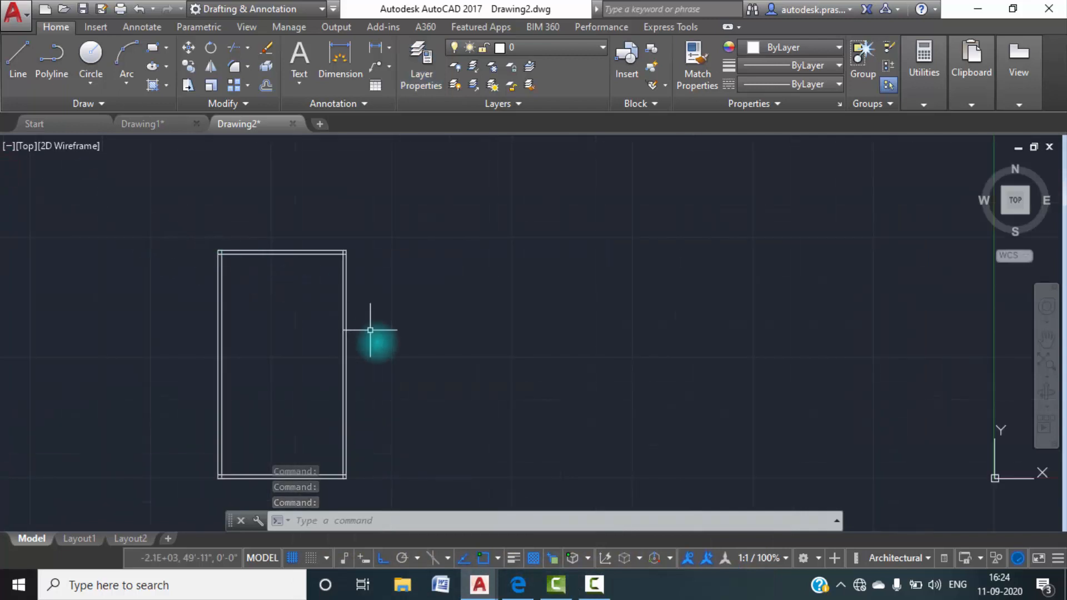
middle_drag(345, 307, 415, 261)
click(495, 460)
click(199, 180)
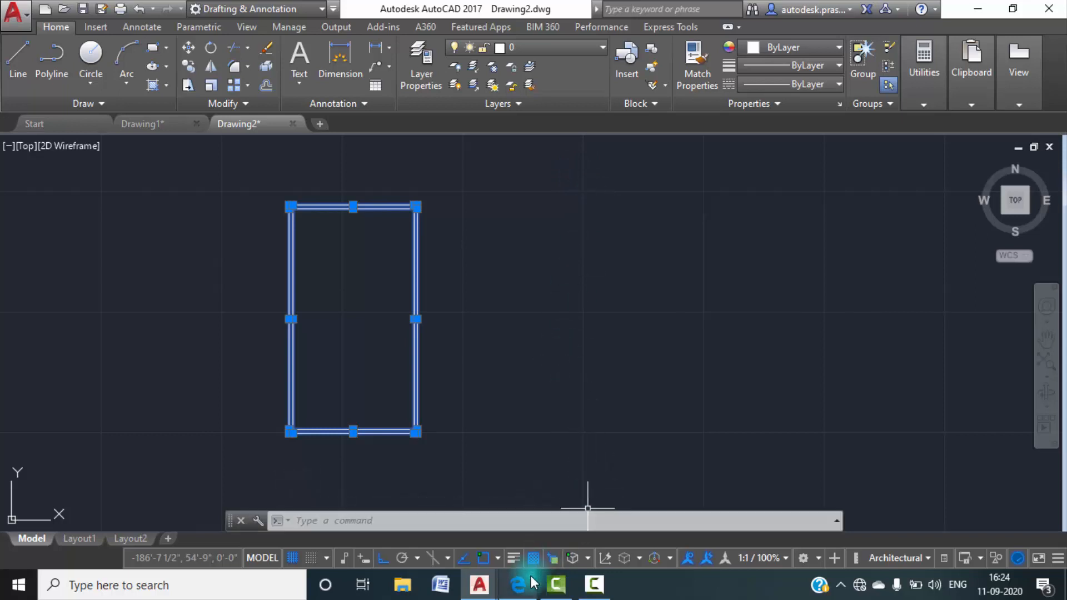
click(594, 584)
click(985, 528)
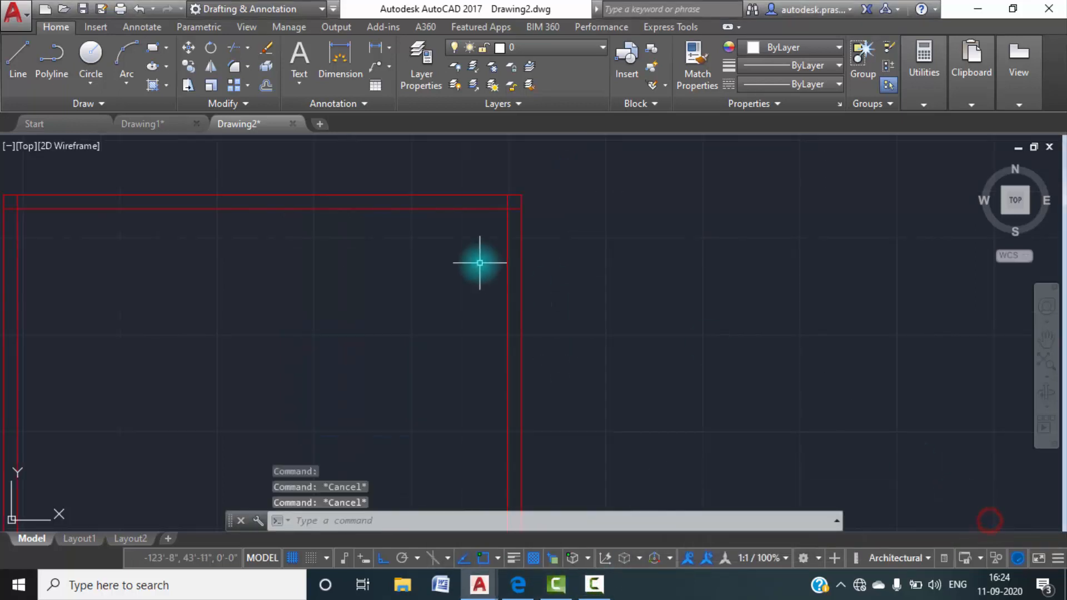
scroll(479, 262, down, 4)
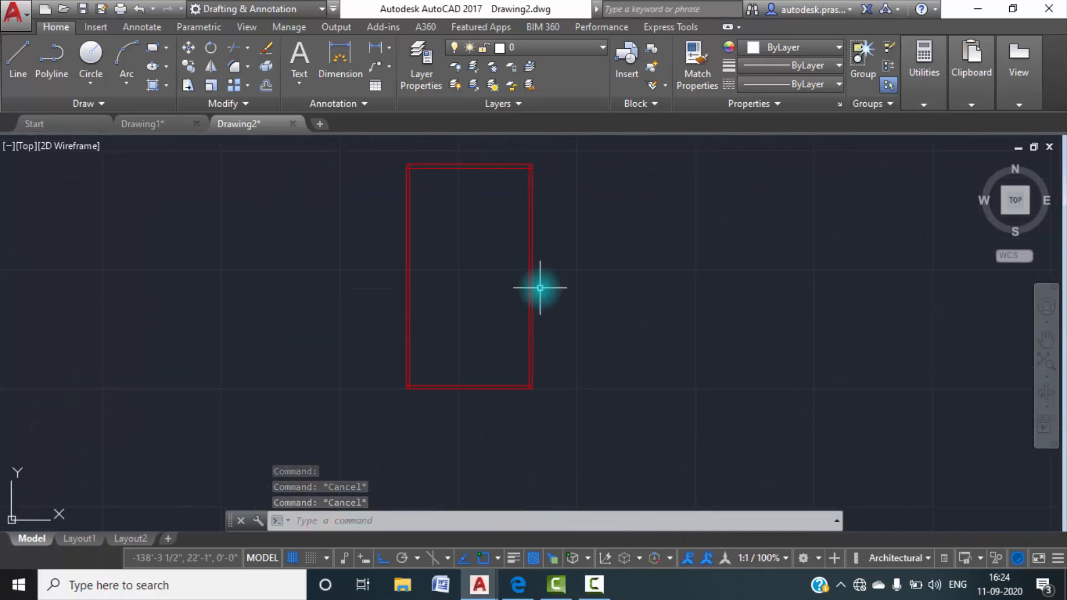
Compare the walls' upper left corner with the bedroom, lobby and overall wall layout in Drawing1, and return to Drawing2.
scroll(441, 181, up, 6)
middle_drag(379, 193, 391, 293)
scroll(315, 251, up, 4)
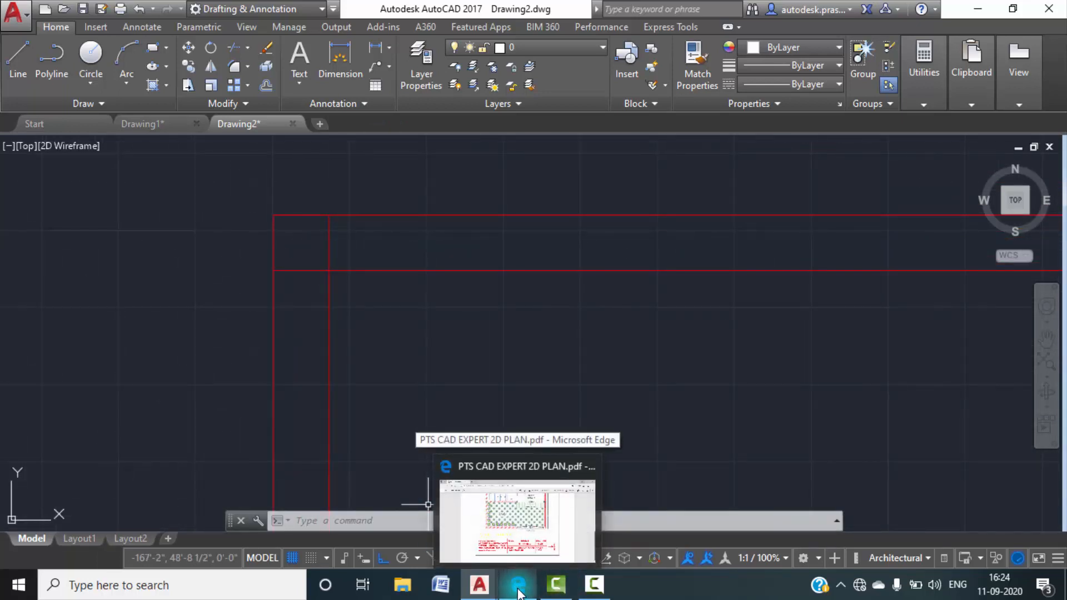
click(132, 124)
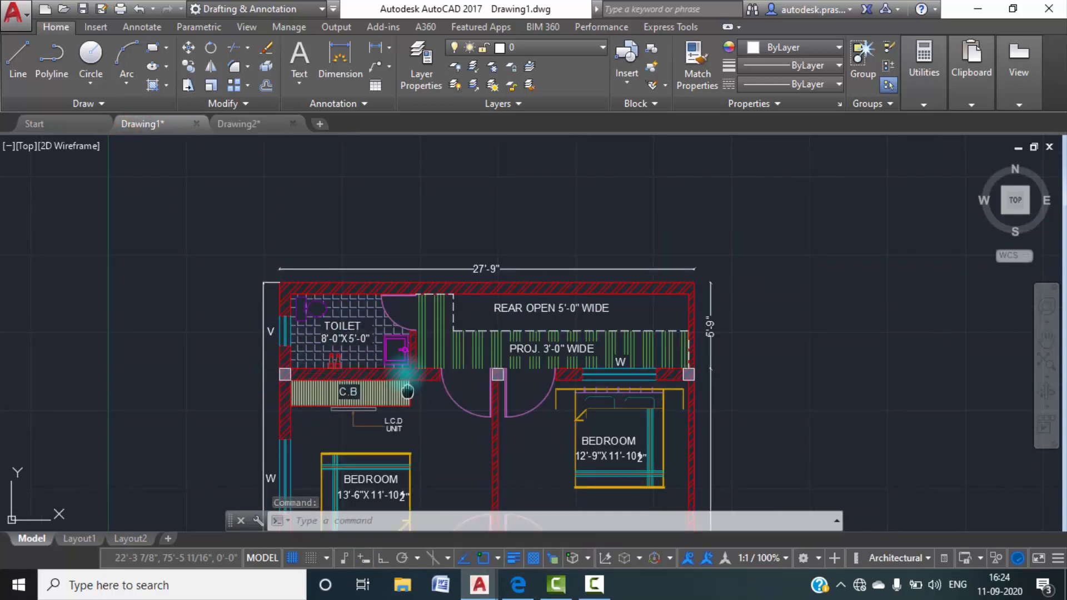
middle_drag(406, 388, 410, 311)
middle_drag(477, 441, 467, 278)
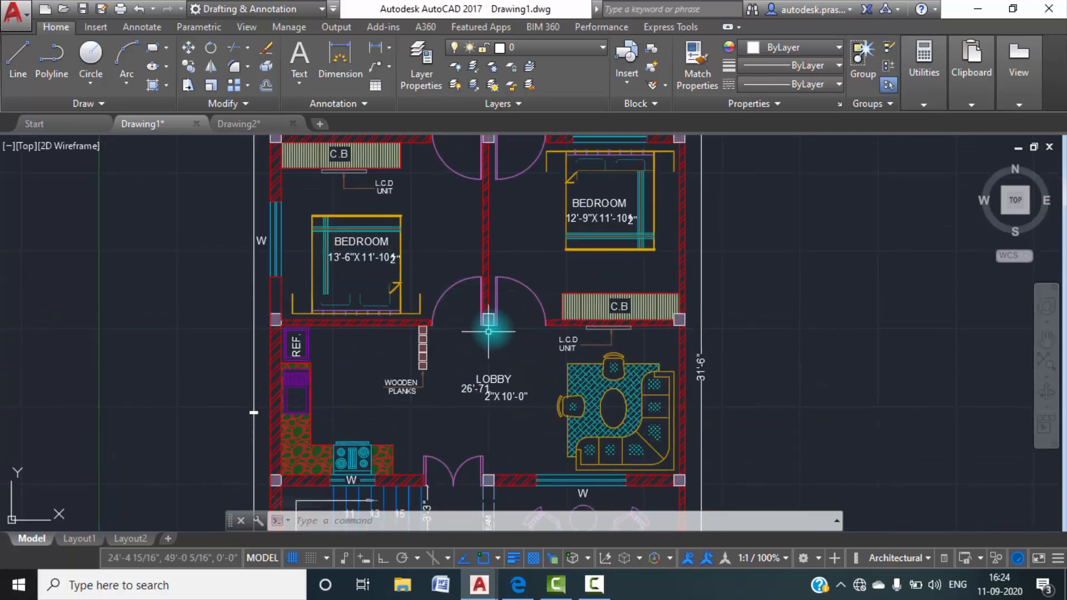
scroll(489, 334, up, 2)
middle_drag(492, 375, 486, 316)
scroll(486, 317, down, 6)
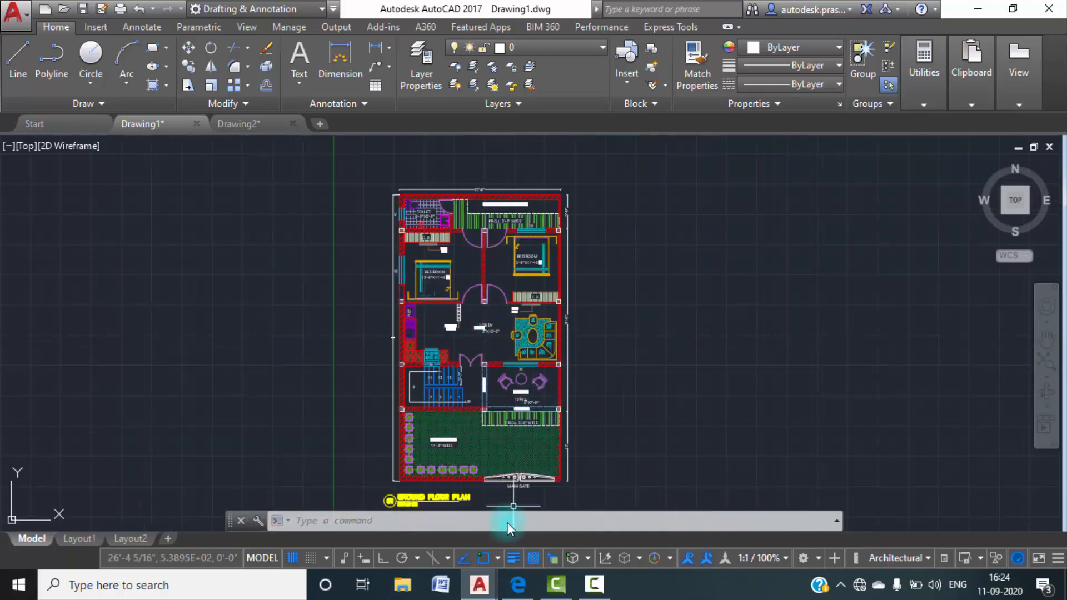
click(233, 124)
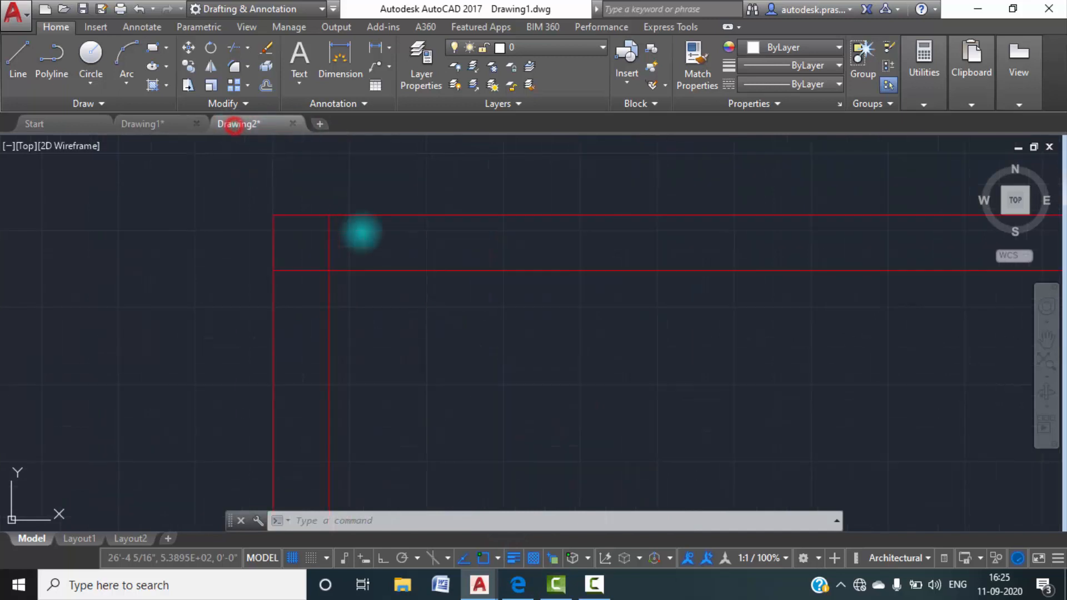
Trim the overlapping inner line ends at the upper left and upper right corners of the 9" outer walls.
text(tr)
key(Return)
click(329, 248)
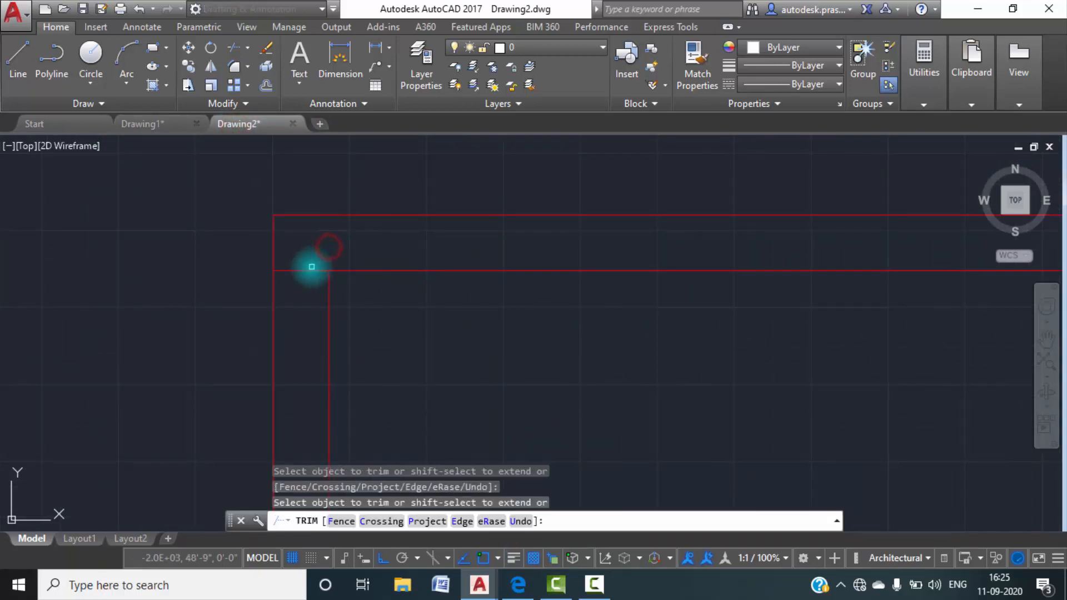
scroll(312, 267, down, 5)
middle_drag(729, 285, 373, 277)
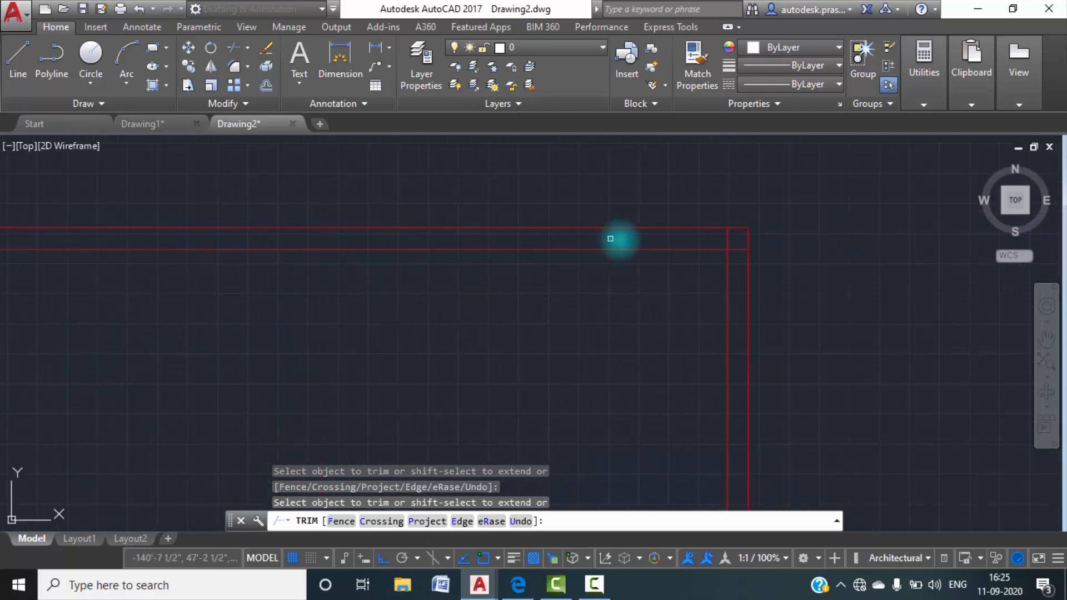
scroll(722, 237, up, 7)
click(763, 234)
click(786, 269)
Trim the overlapping inner line ends at the lower corners of the outer walls and finish trimming.
scroll(767, 271, down, 7)
middle_drag(665, 358, 675, 114)
scroll(511, 340, down, 8)
middle_drag(481, 360, 487, 262)
scroll(475, 295, up, 8)
scroll(467, 319, up, 6)
click(474, 417)
click(504, 432)
scroll(490, 364, down, 6)
scroll(667, 373, up, 7)
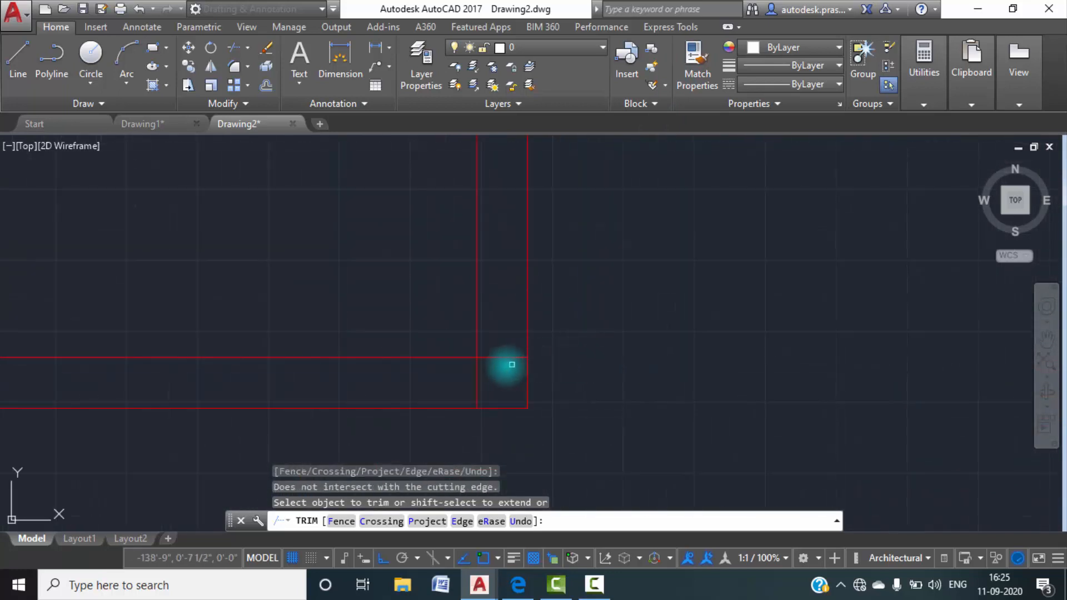
click(500, 359)
click(474, 382)
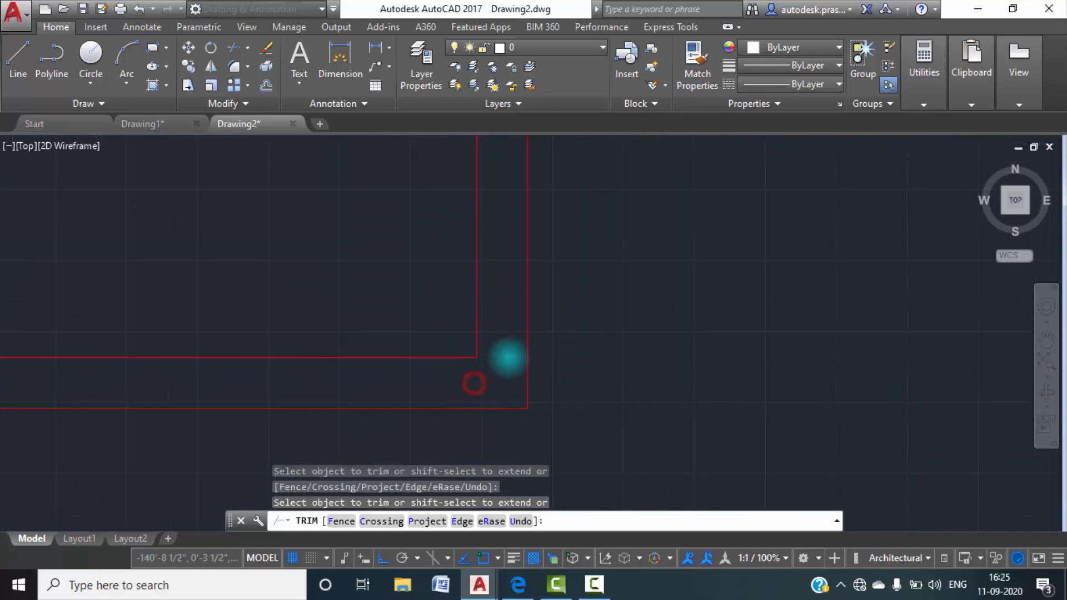
key(Escape)
scroll(511, 357, down, 8)
scroll(470, 275, up, 6)
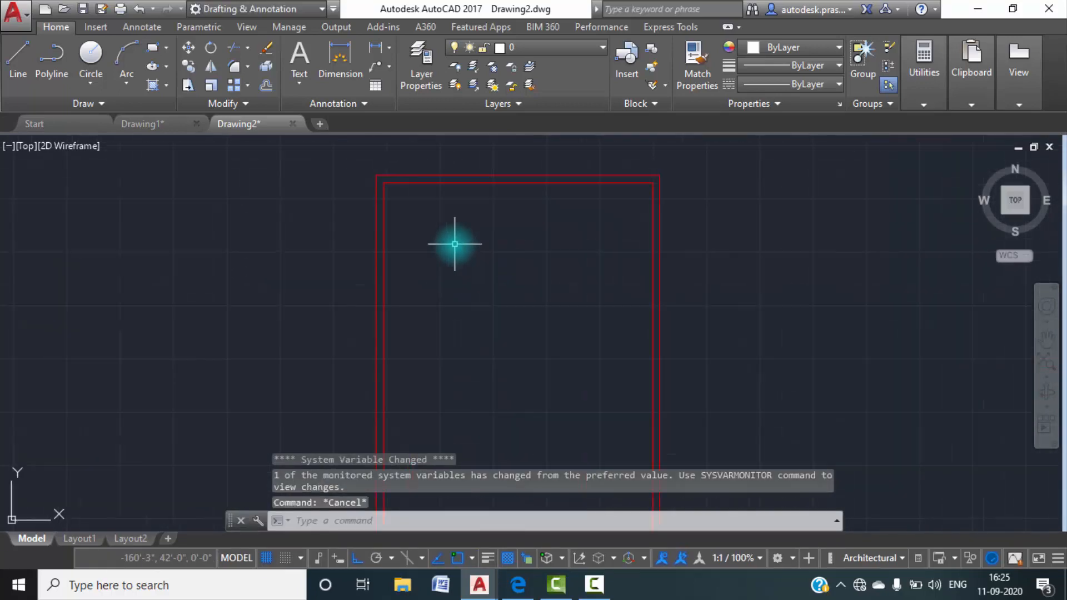
Examine the toilet's dimensions and its surrounding walls in Drawing1.
click(145, 124)
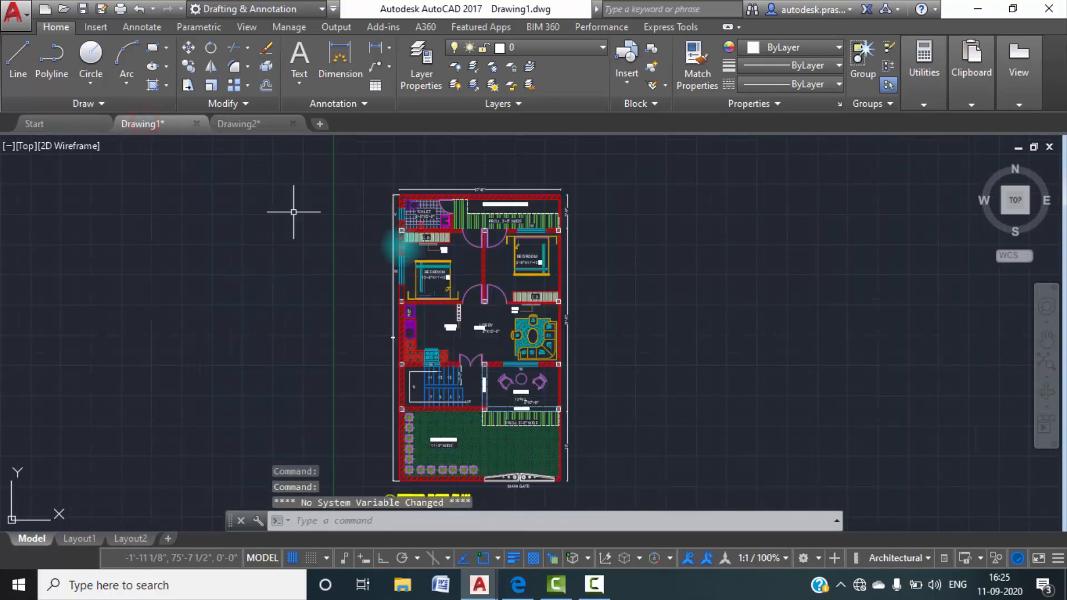
scroll(441, 214, up, 6)
middle_drag(488, 250, 494, 218)
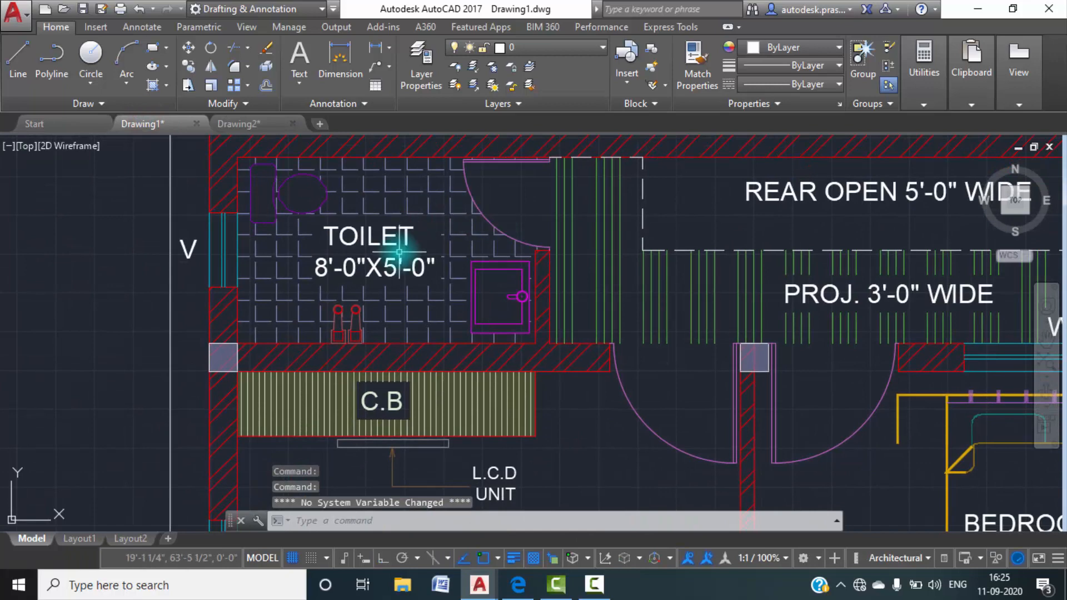
scroll(403, 245, down, 3)
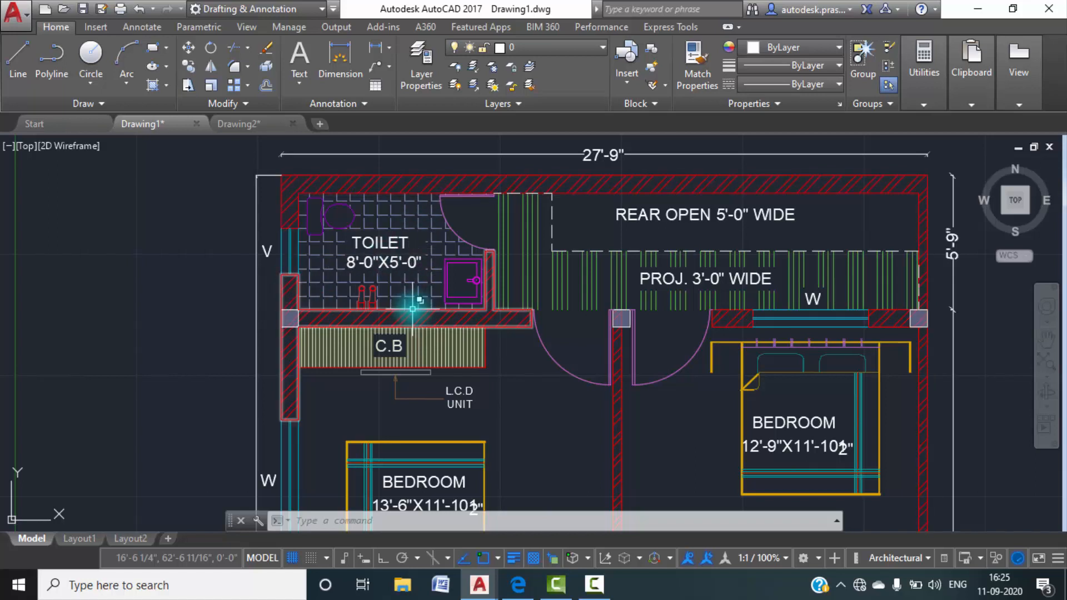
mouse_move(412, 309)
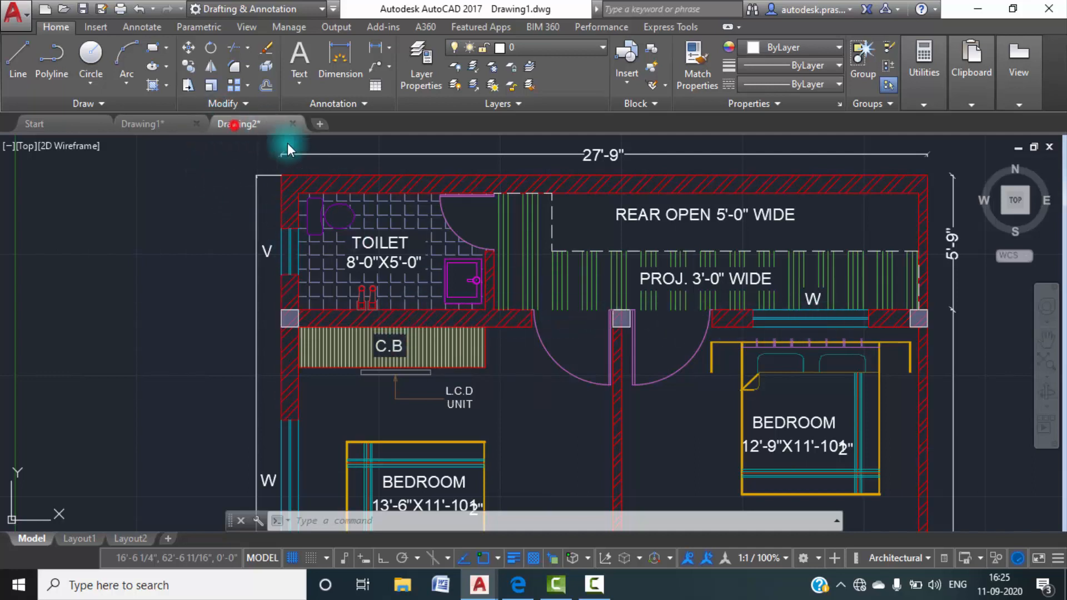
Return to Drawing2 and offset the upper wall's inner line 5' downward into the plan.
click(234, 124)
text(o)
key(Return)
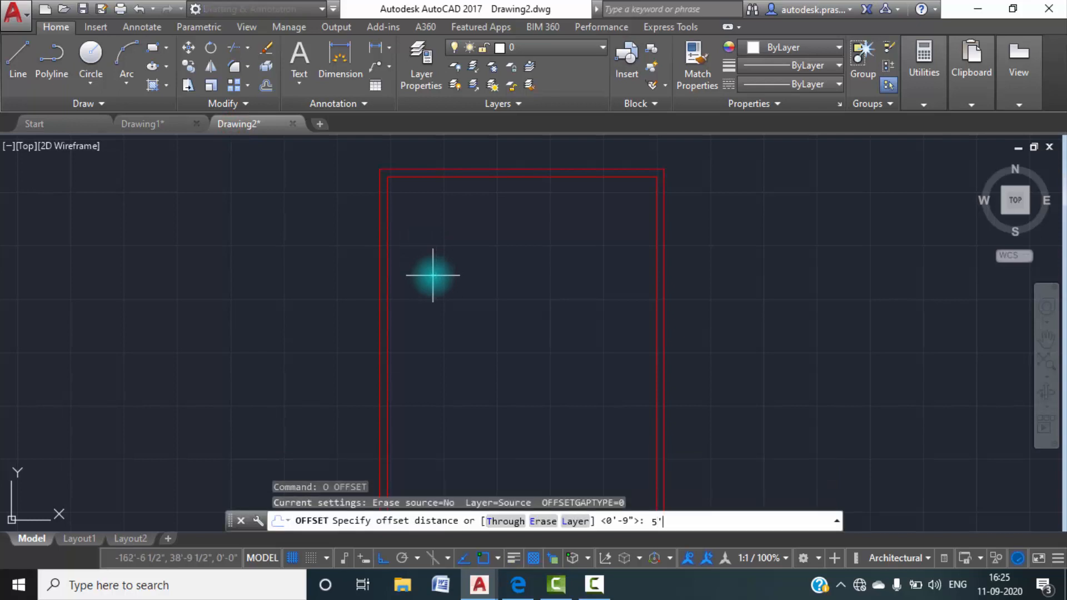
text(5')
key(Return)
click(462, 178)
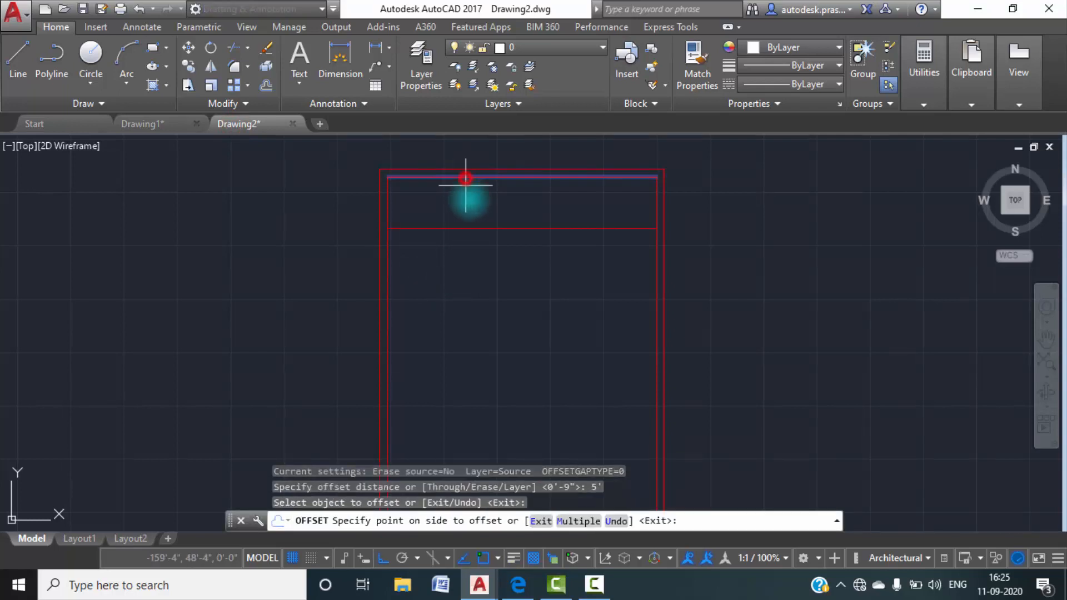
click(529, 248)
key(Escape)
Offset the new cross line 9" downward to give the toilet's lower wall its thickness.
text(o)
key(Return)
text(9")
key(Return)
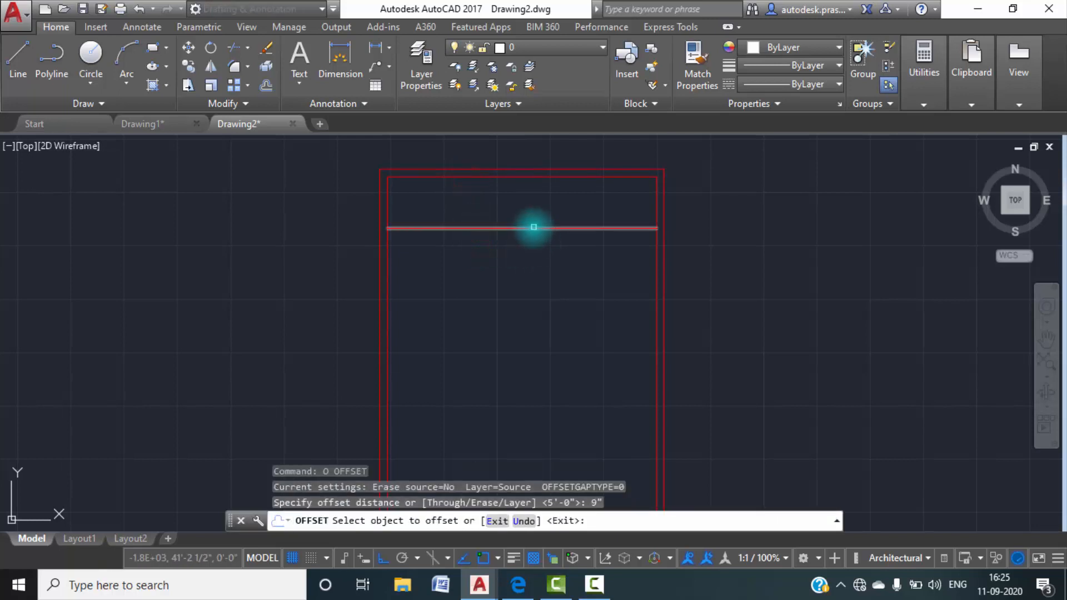
click(534, 228)
click(541, 300)
key(Escape)
key(Escape)
scroll(465, 223, up, 4)
middle_drag(478, 242, 488, 296)
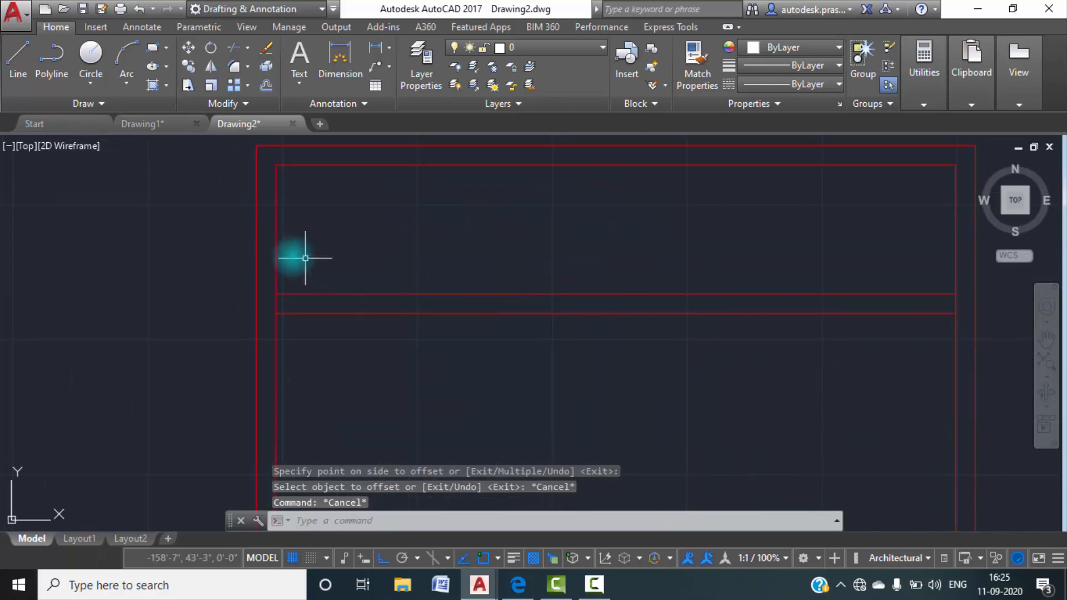
Offset the left wall's inner line 8' to the right for the toilet's partition.
text(o)
key(Return)
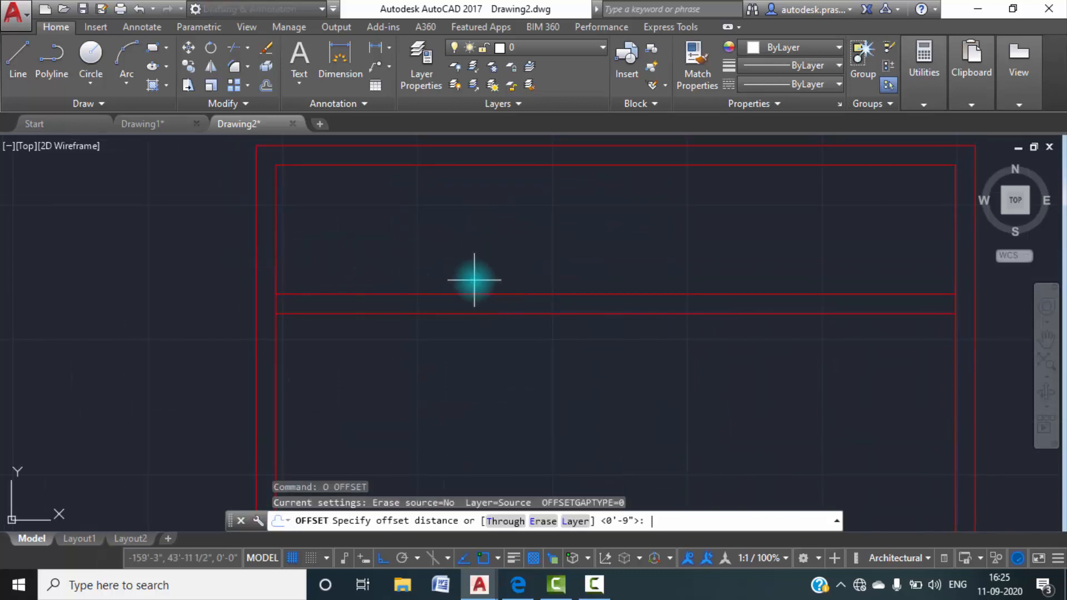
text(8')
key(Return)
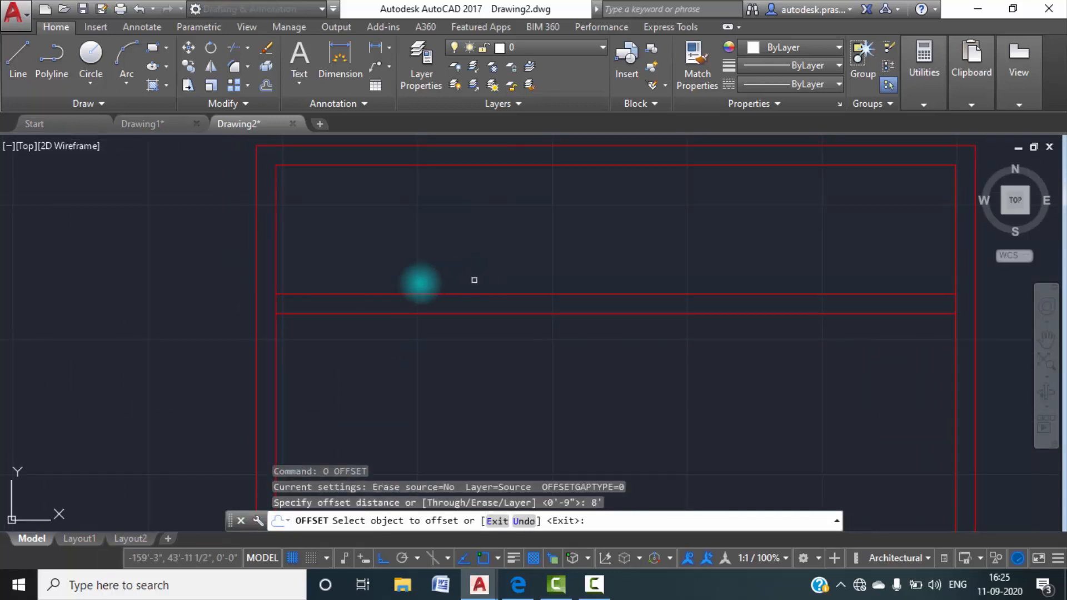
click(275, 262)
click(469, 267)
key(Escape)
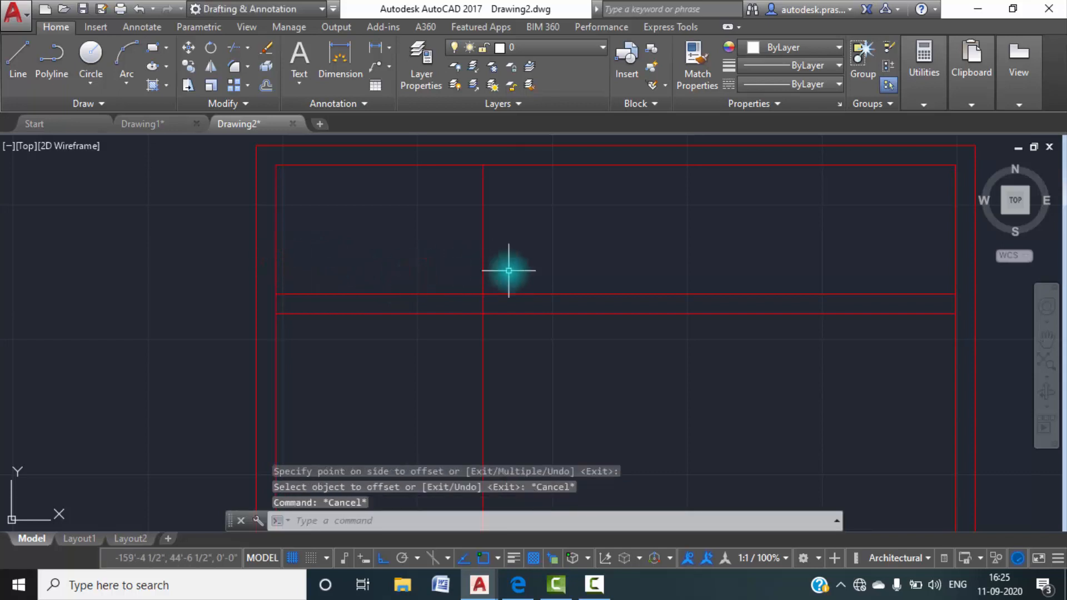
text(o)
key(Return)
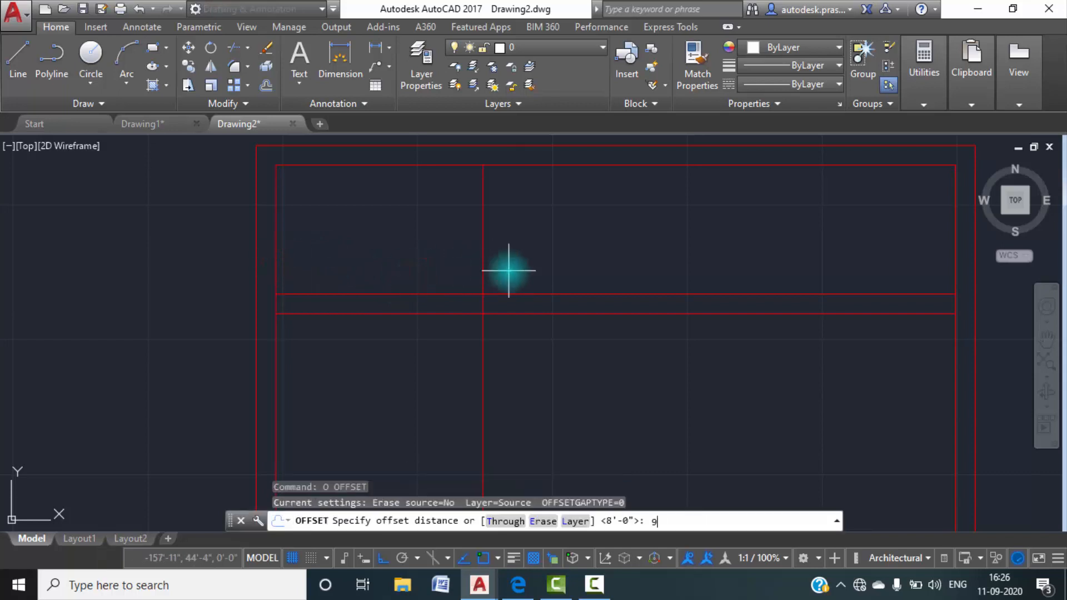
key(Return)
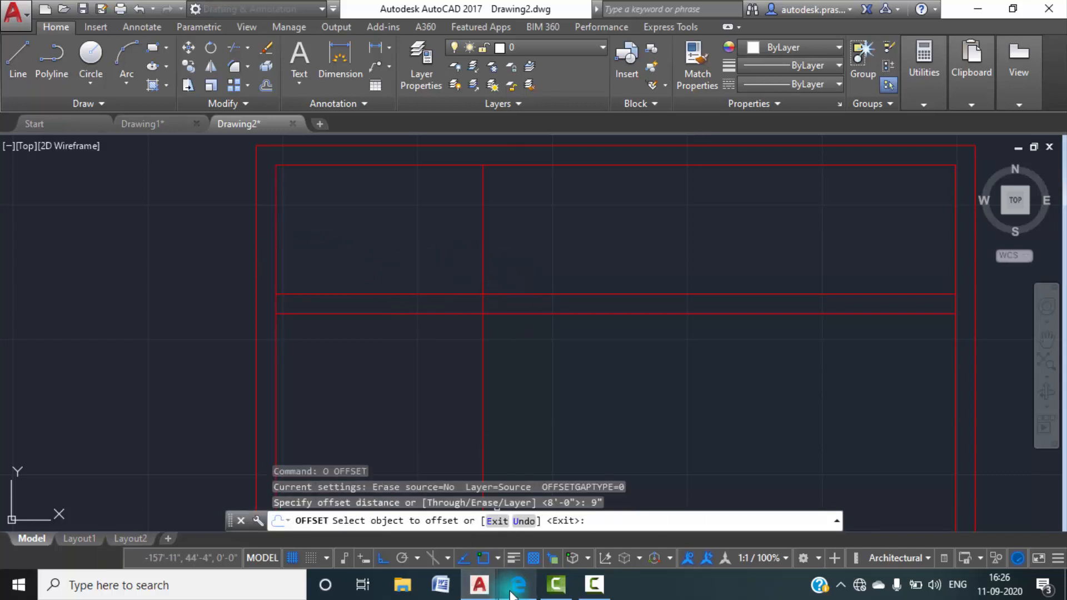
Check the toilet partition in Drawing1, return to Drawing2 and offset the partition line 4.5" to the right.
click(143, 125)
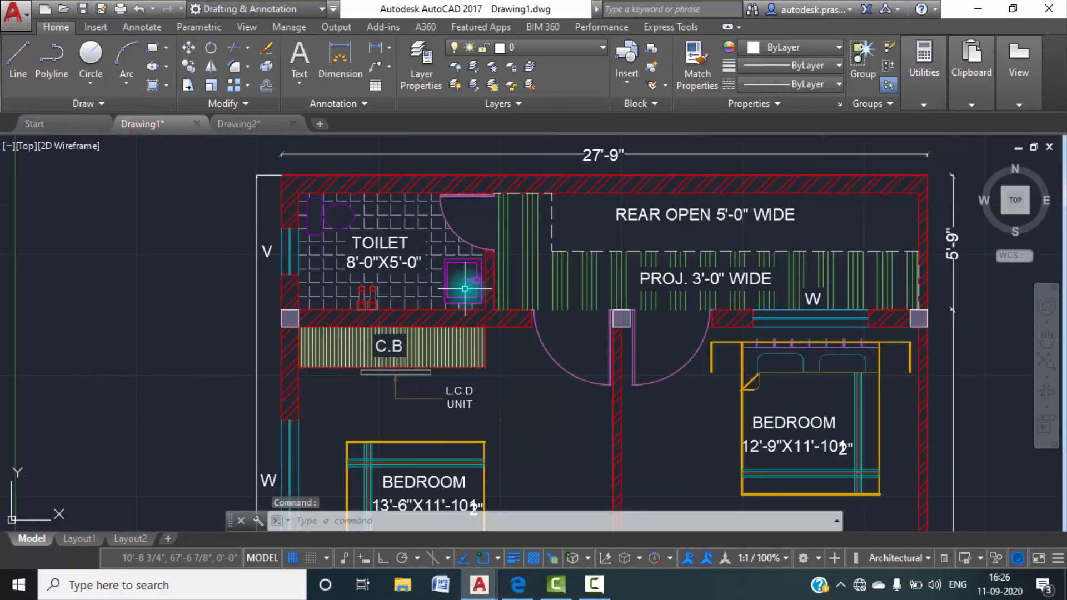
click(257, 125)
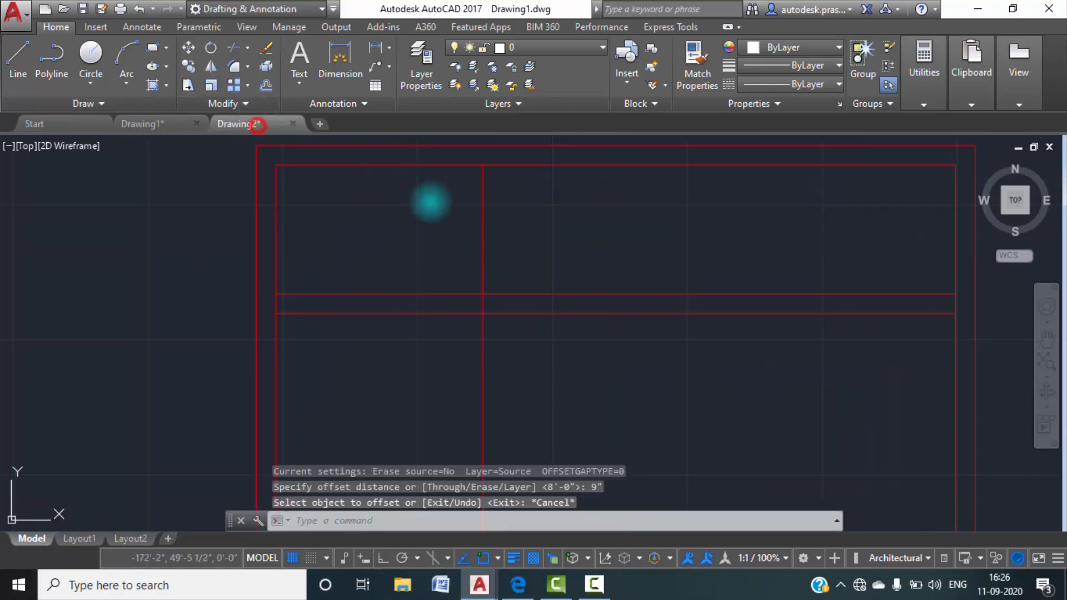
text(o)
key(Return)
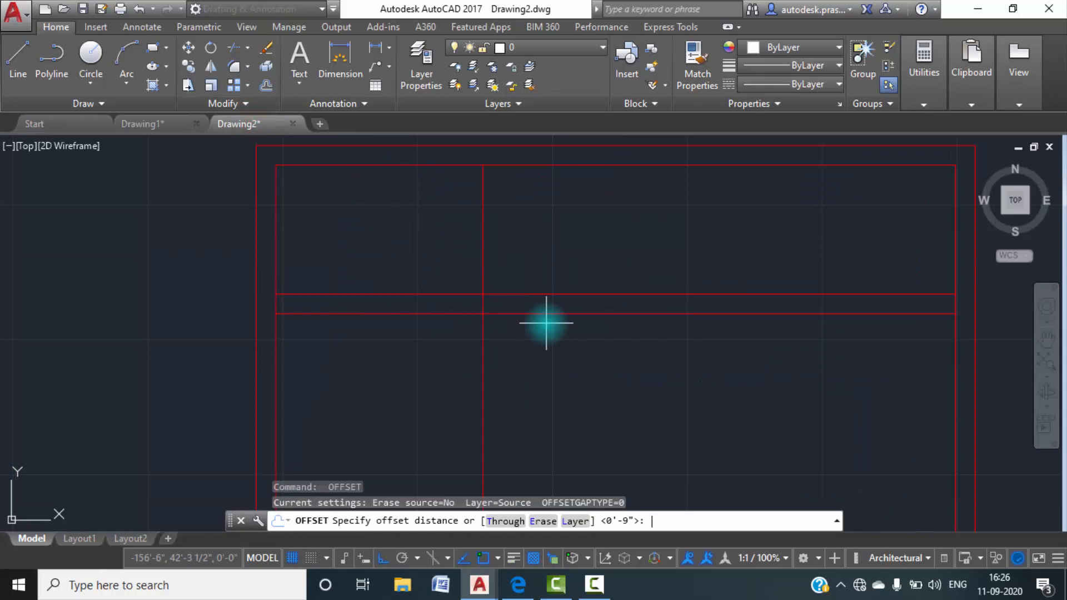
key(Return)
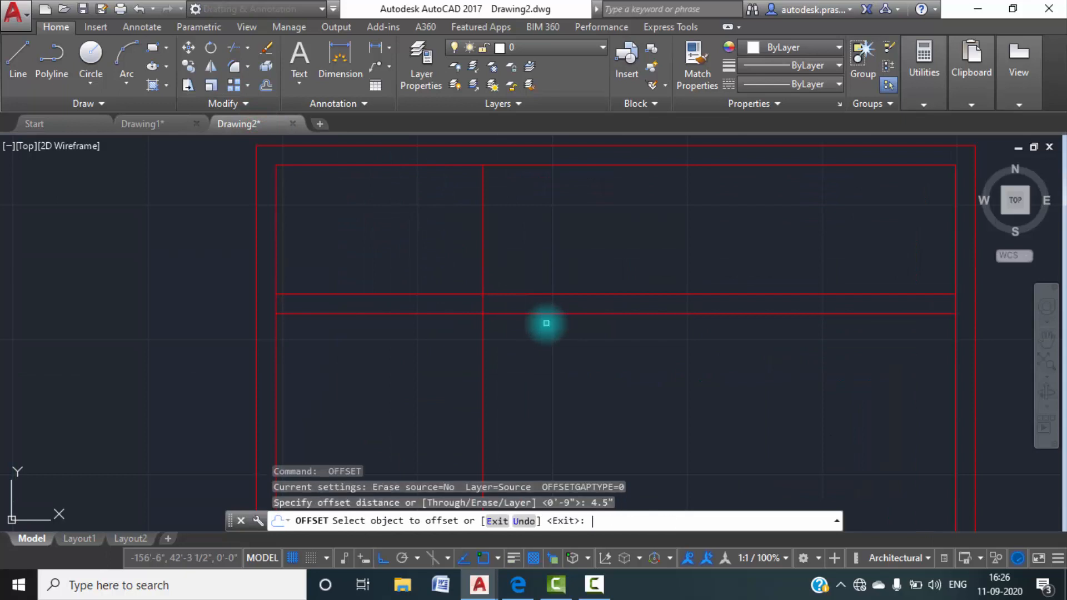
click(484, 238)
click(529, 238)
key(Escape)
key(Escape)
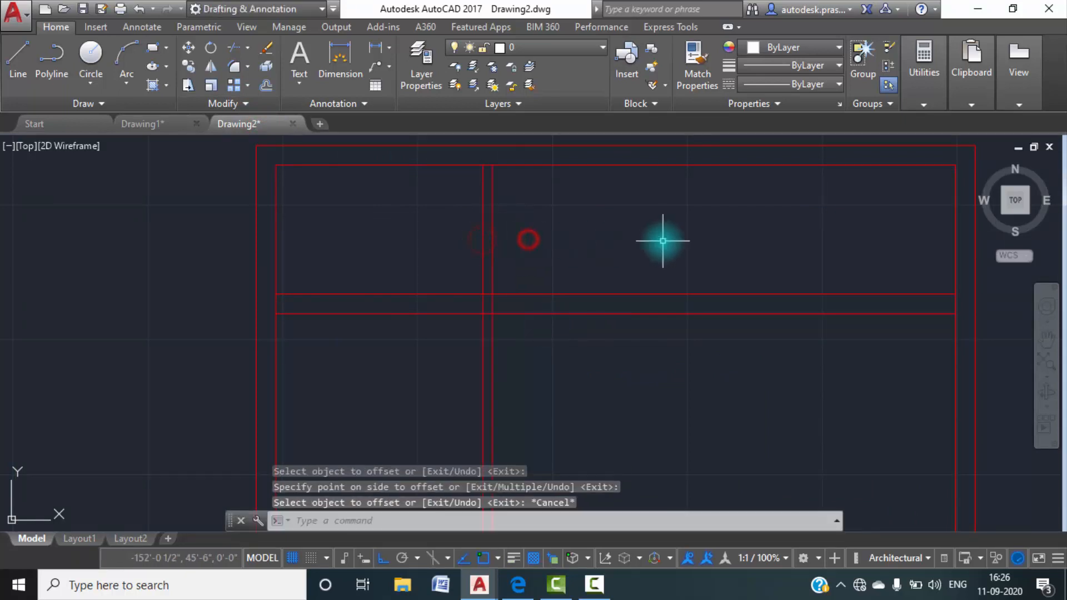
Trim the toilet partition lines below the cross wall and open the cross wall's upper line between them.
text(tr)
key(Return)
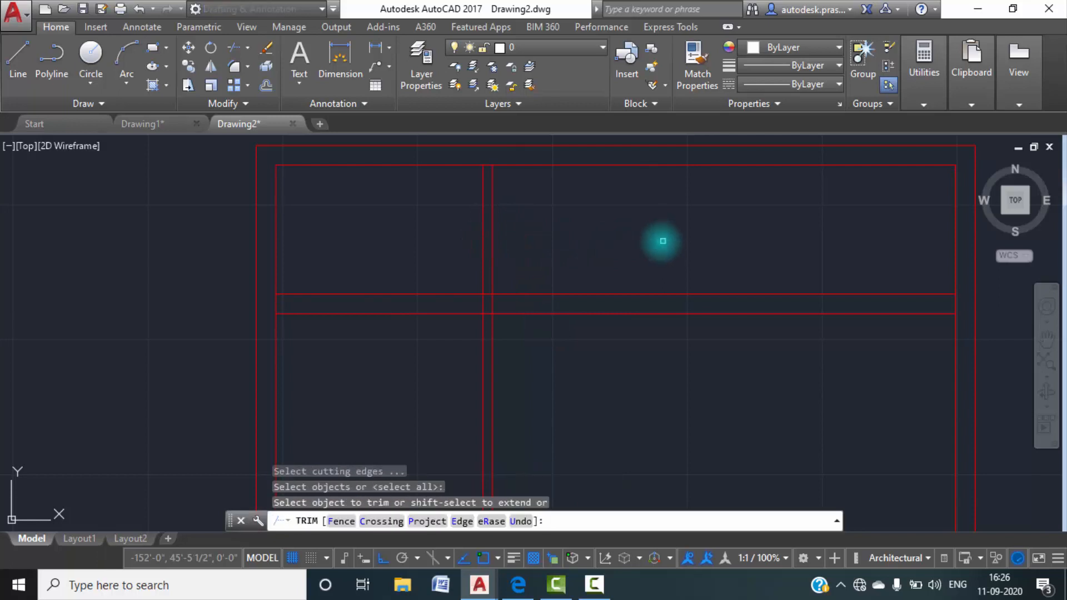
click(528, 405)
click(418, 358)
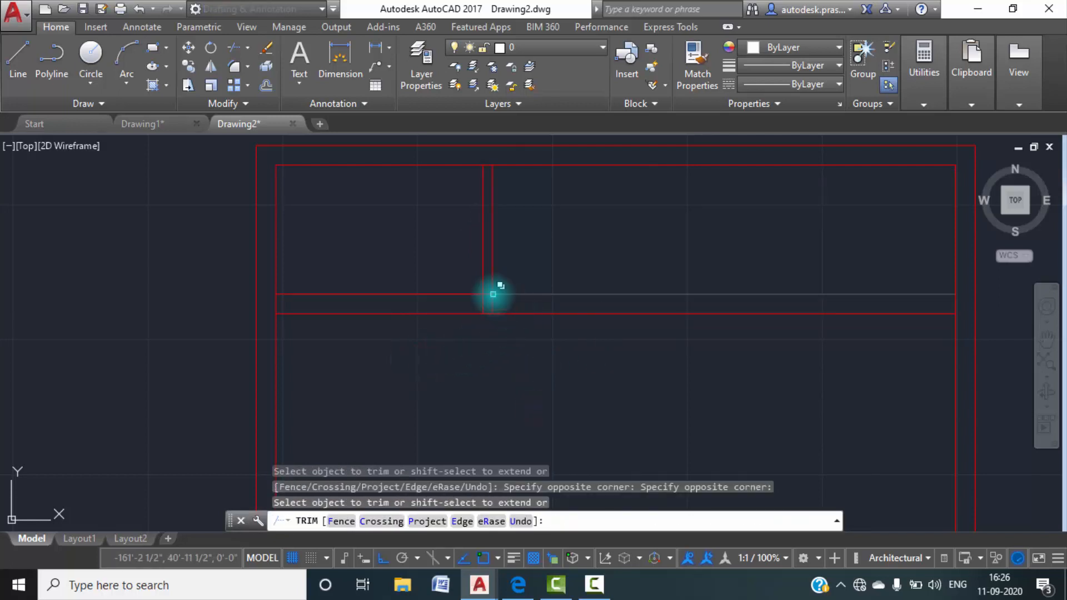
scroll(500, 295, up, 4)
click(500, 325)
click(395, 301)
click(466, 294)
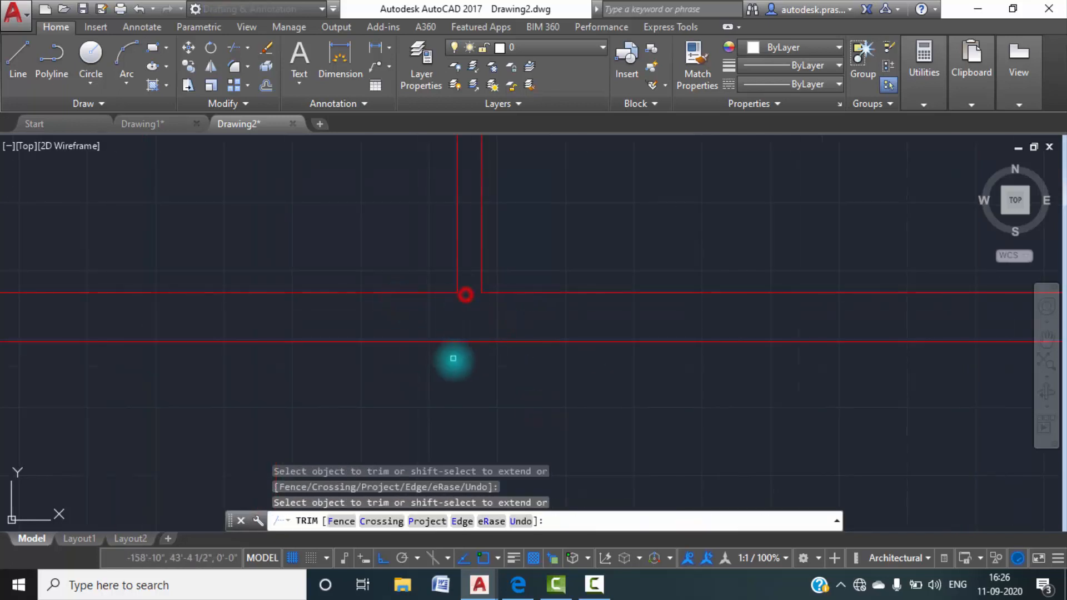
key(Escape)
scroll(472, 389, down, 3)
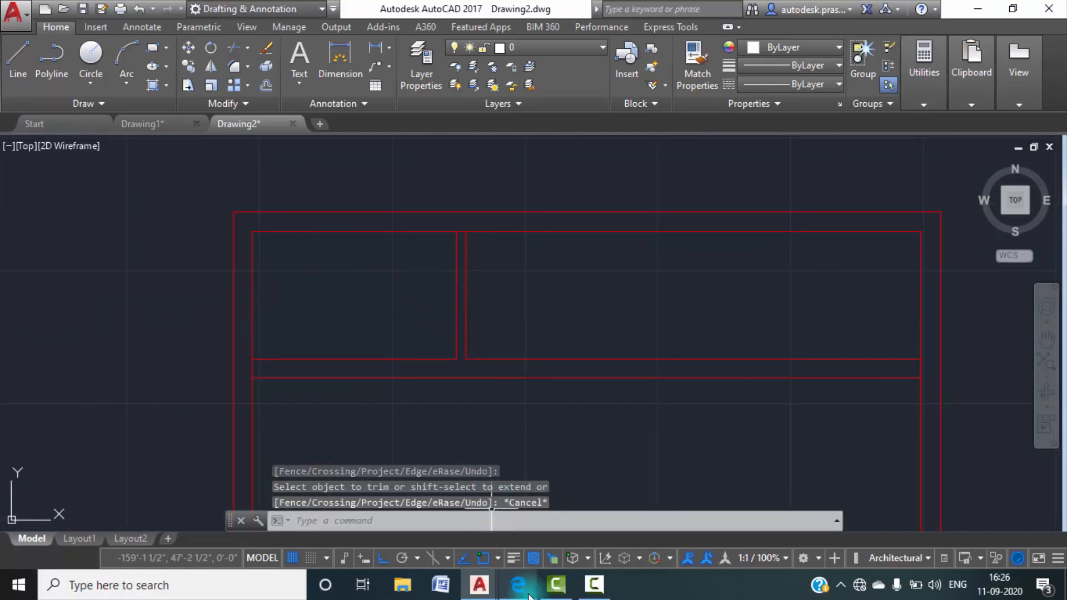
Examine the toilet door opening and the partition wall's end in Drawing1, and return to Drawing2.
click(190, 123)
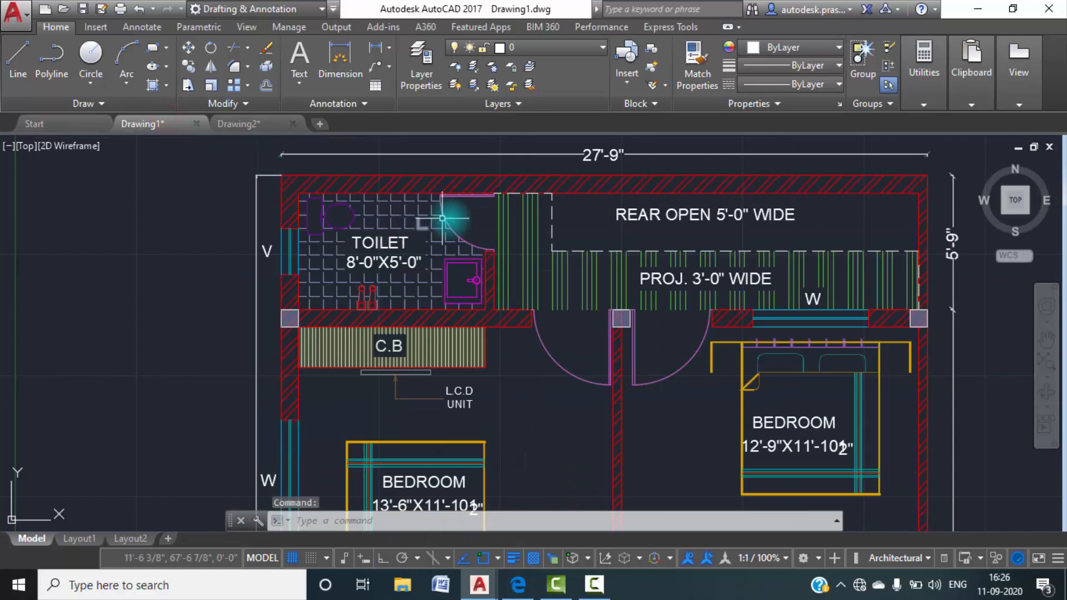
scroll(478, 267, up, 2)
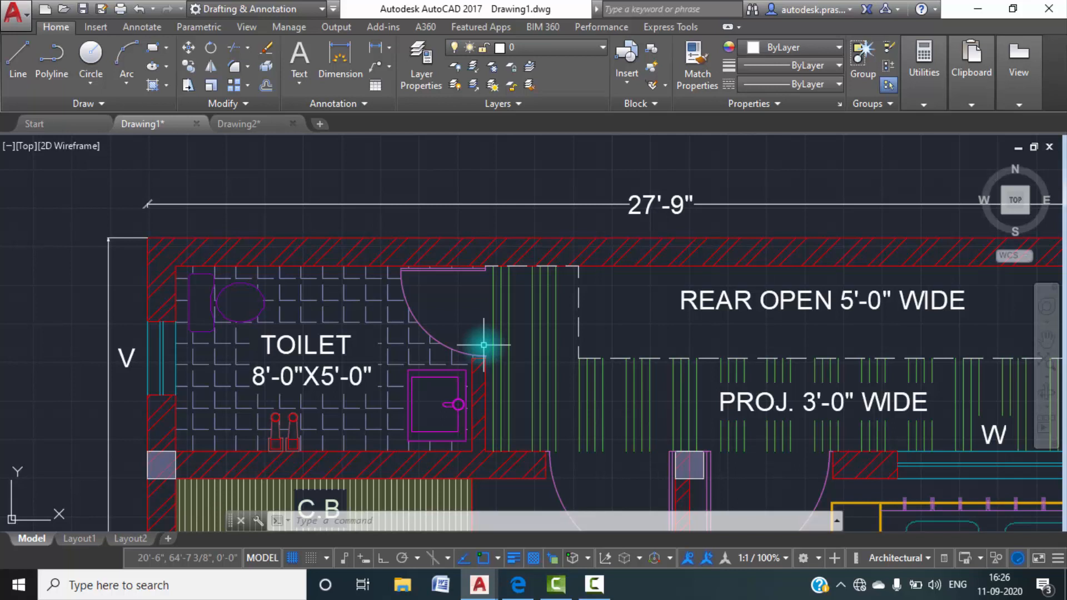
scroll(484, 346, up, 2)
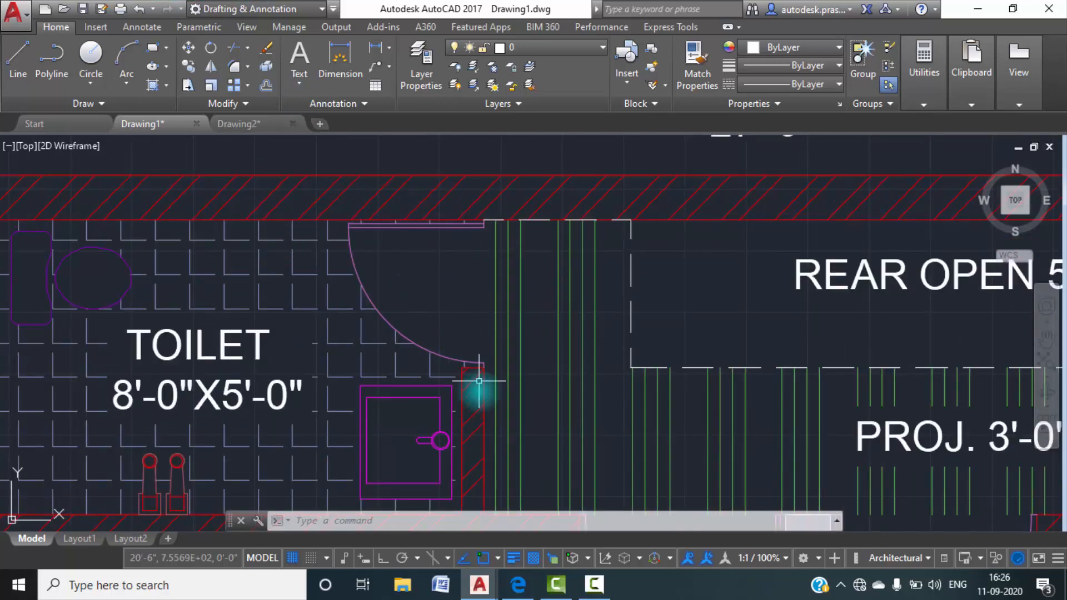
click(262, 120)
scroll(465, 238, up, 6)
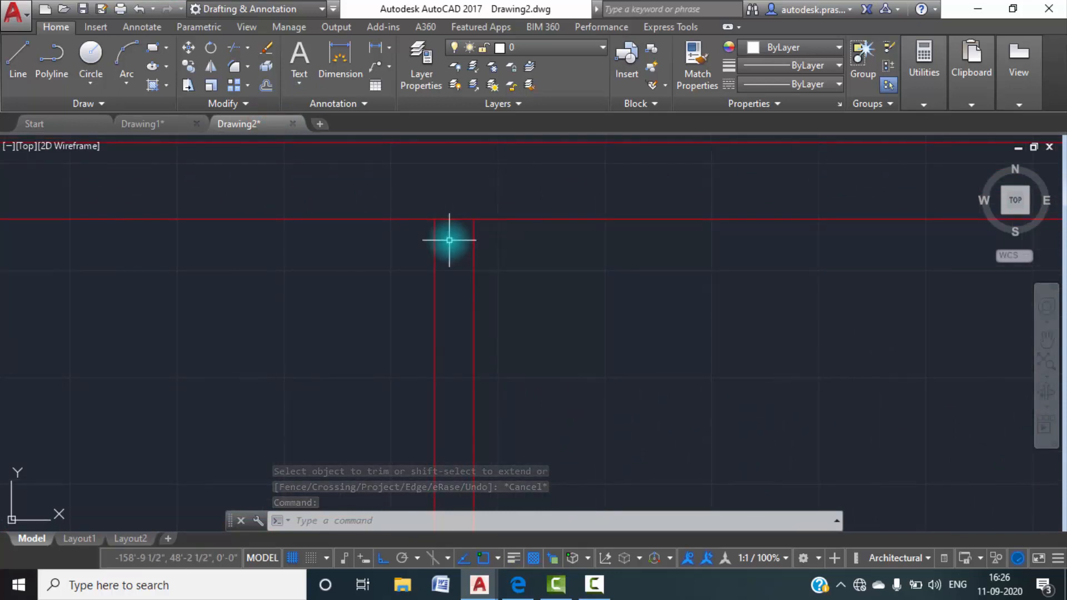
text(l)
key(Return)
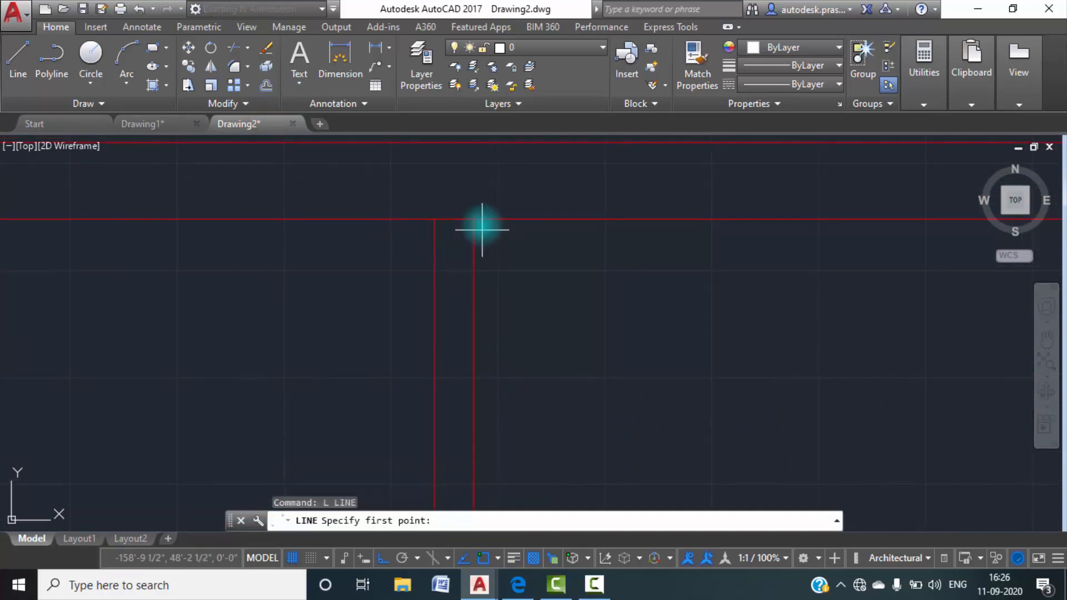
scroll(475, 221, down, 2)
key(Escape)
scroll(482, 314, down, 4)
middle_drag(493, 334, 444, 239)
scroll(434, 278, down, 4)
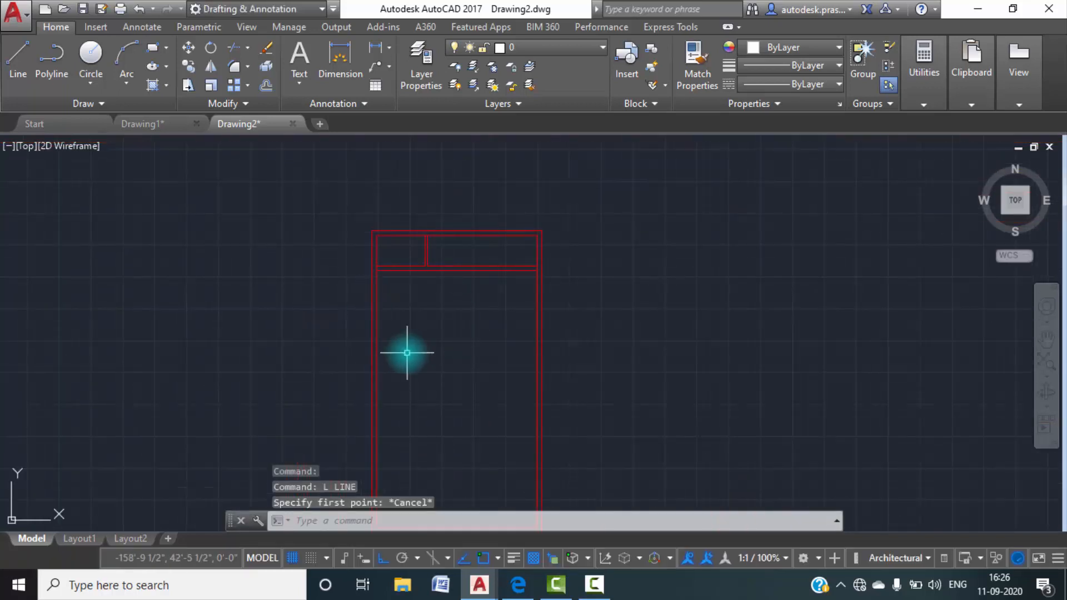
Examine the labelled sizes of both bedrooms in Drawing1.
click(154, 125)
scroll(423, 305, down, 5)
middle_drag(470, 387, 508, 234)
scroll(455, 300, down, 2)
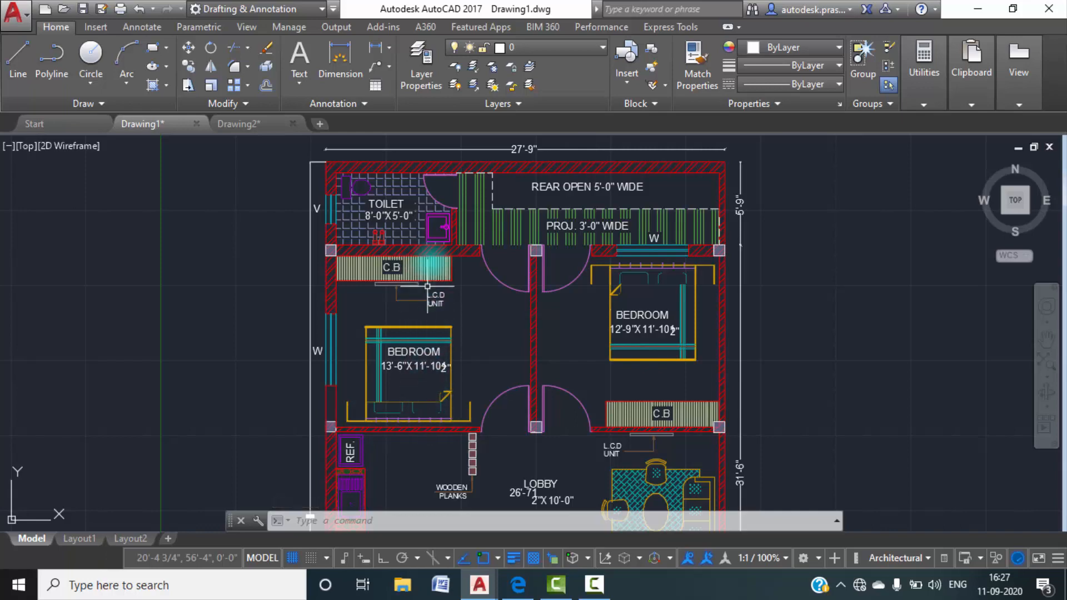
scroll(440, 372, up, 5)
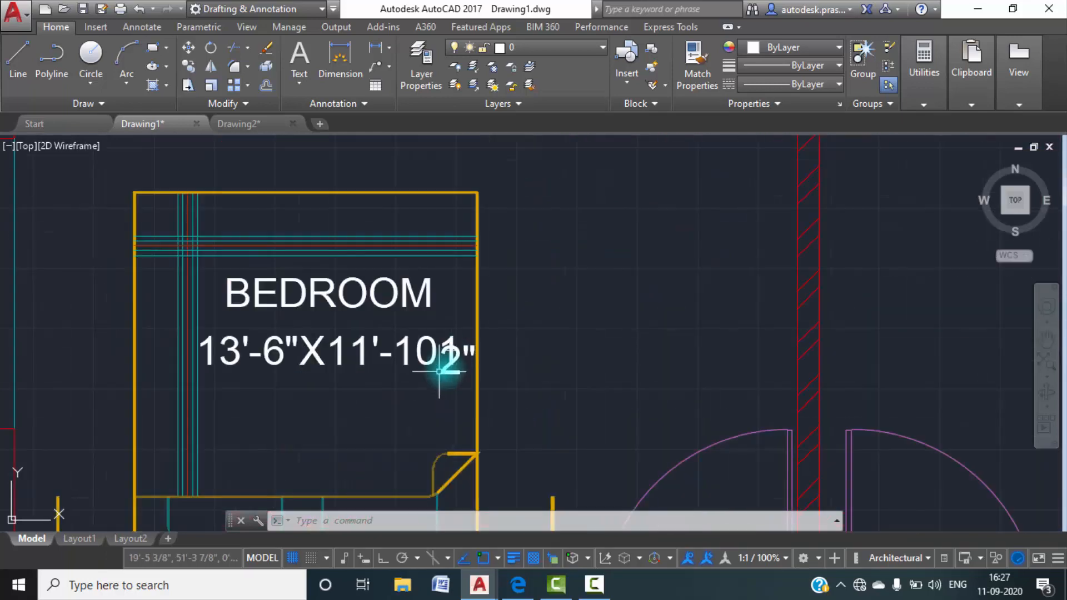
scroll(470, 350, down, 5)
scroll(673, 303, up, 5)
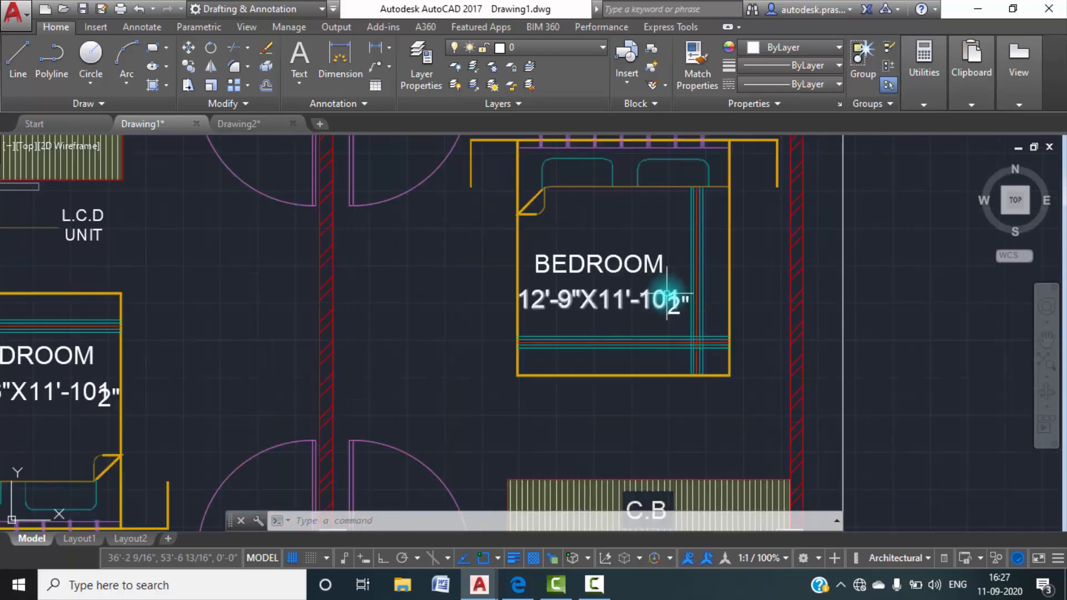
scroll(667, 300, down, 2)
In Drawing2, offset the cross wall's lower line 11'10.5" downward for the bedrooms' far wall.
click(239, 124)
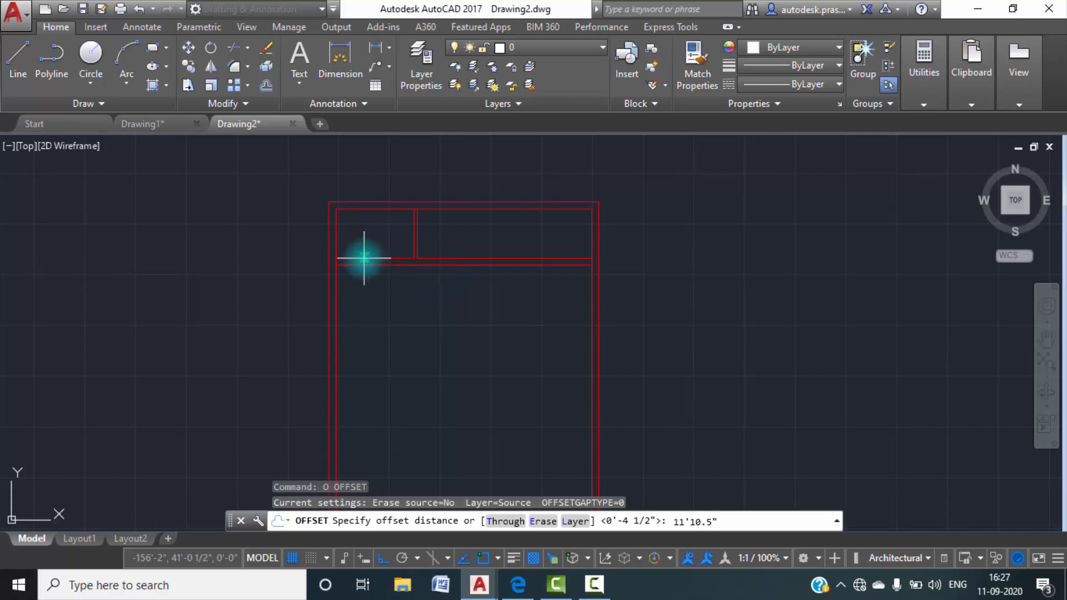
key(Return)
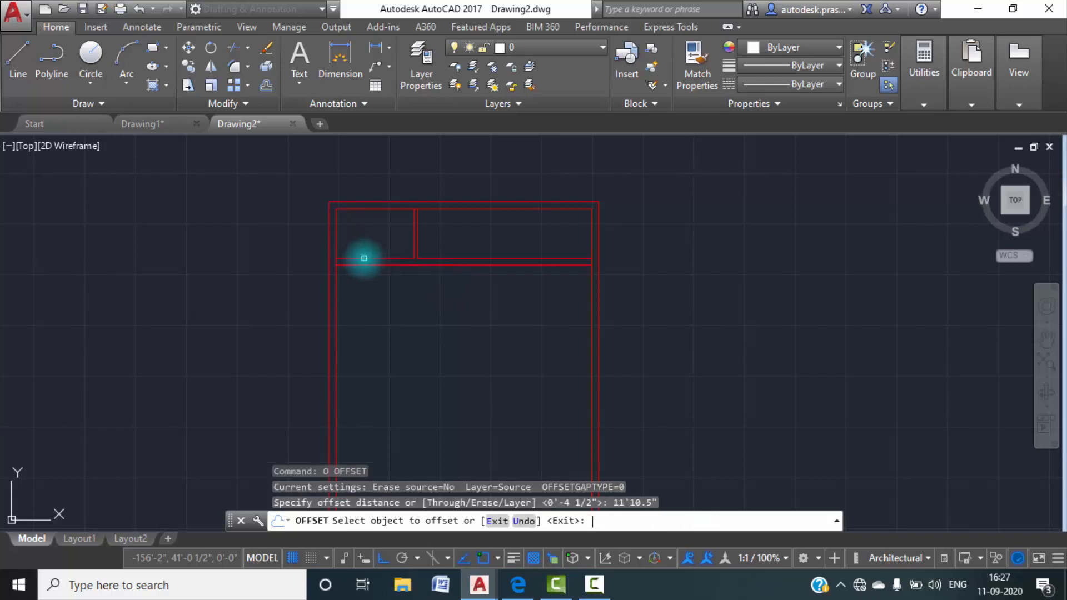
click(397, 266)
click(405, 346)
key(Escape)
key(Return)
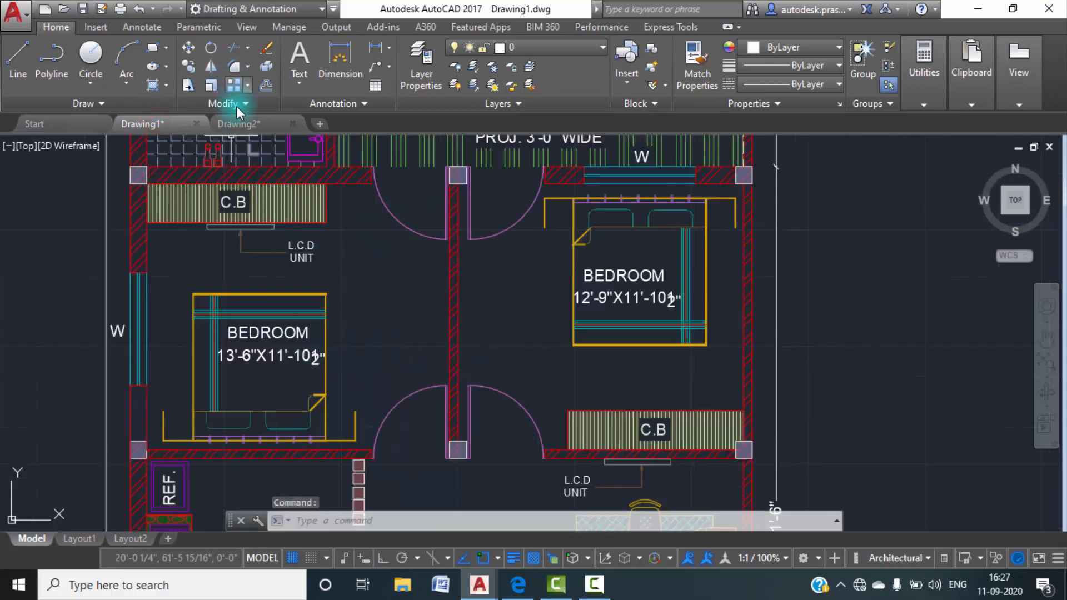
Offset the bedrooms' new lower wall line 4.5" downward to give the wall its thickness.
click(235, 124)
text(o)
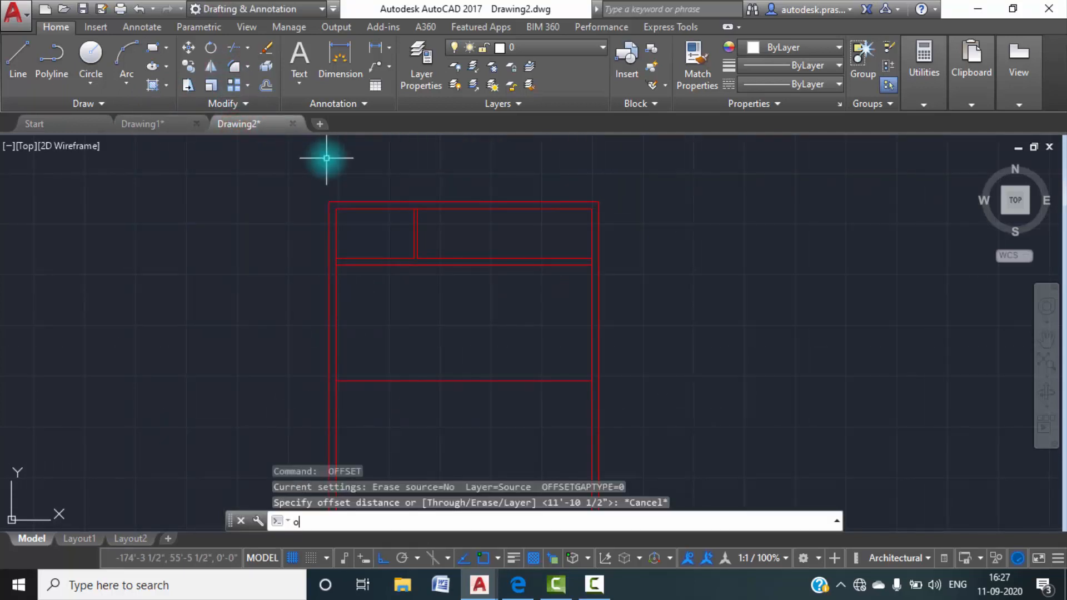
key(Return)
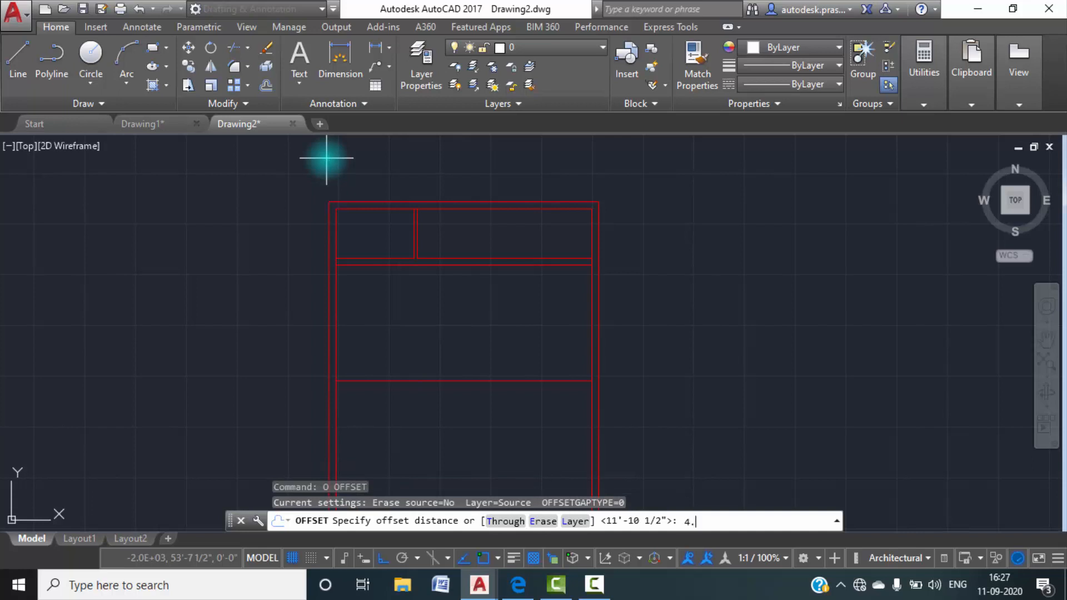
key(Return)
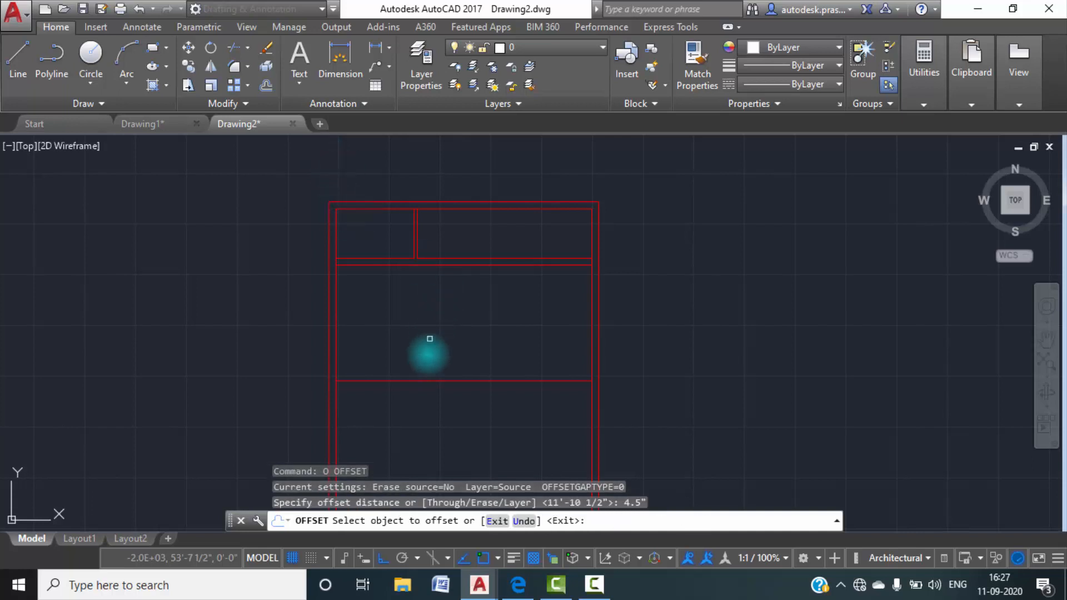
click(417, 379)
click(414, 379)
click(411, 404)
middle_drag(422, 371, 388, 292)
key(Escape)
key(Escape)
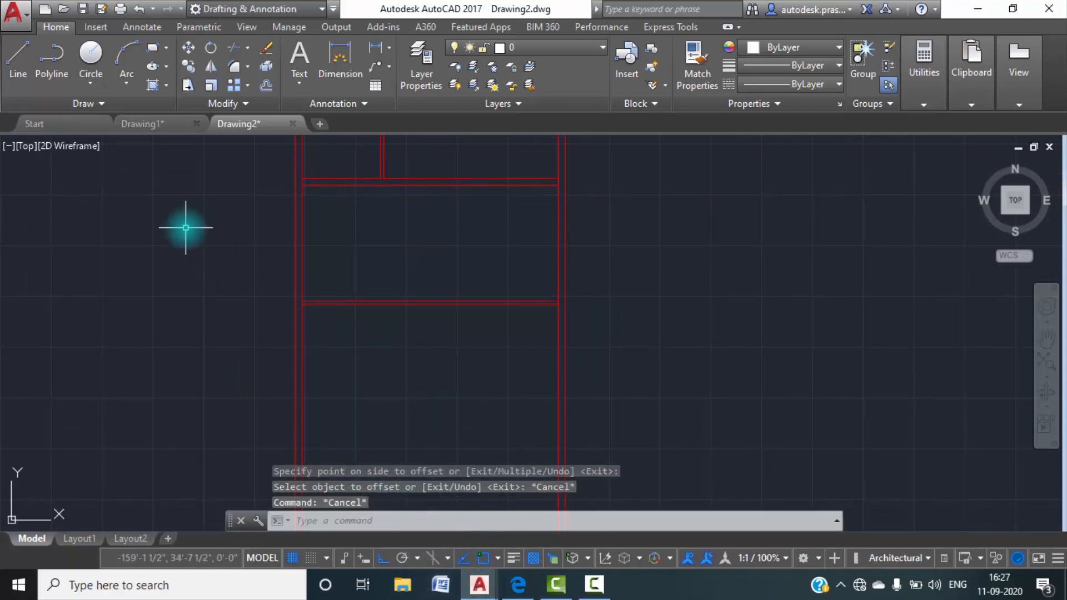
Check the bedroom widths and the wall between the bedrooms in Drawing1, and return to Drawing2.
click(152, 130)
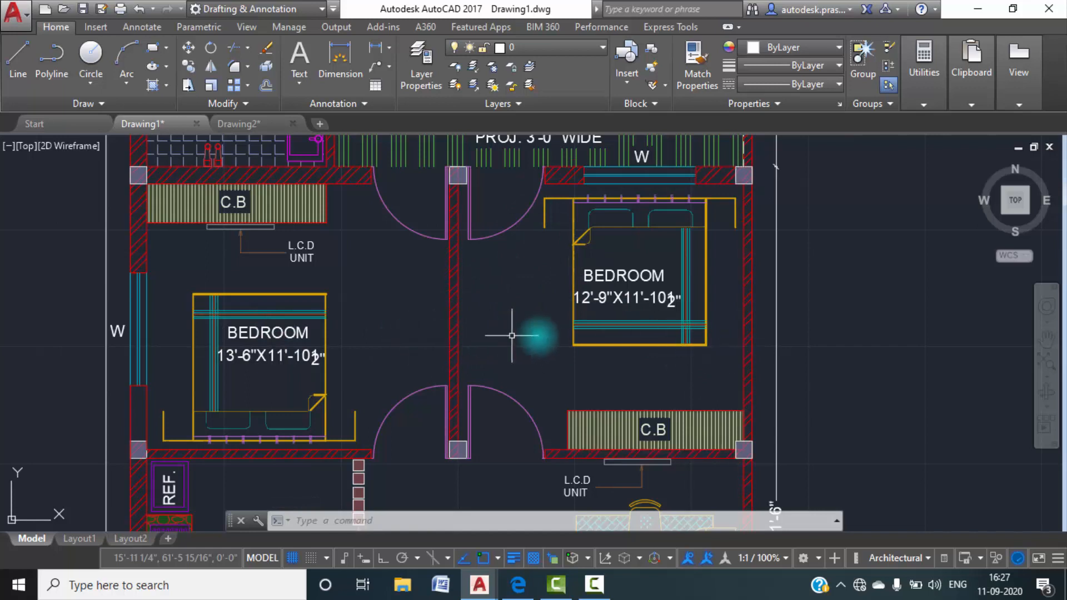
click(239, 124)
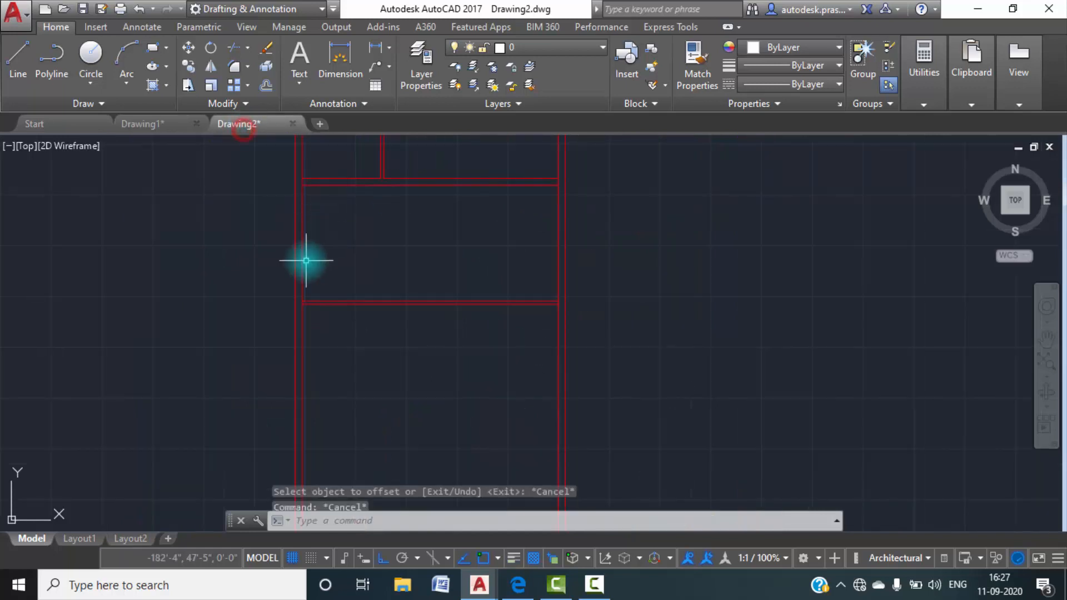
text(o)
key(Return)
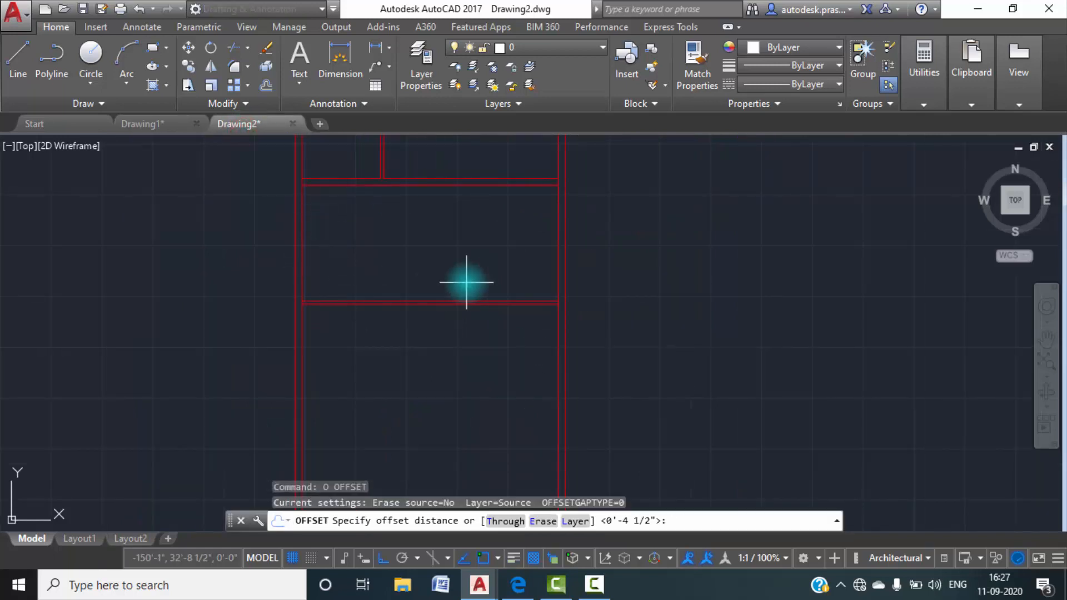
click(144, 123)
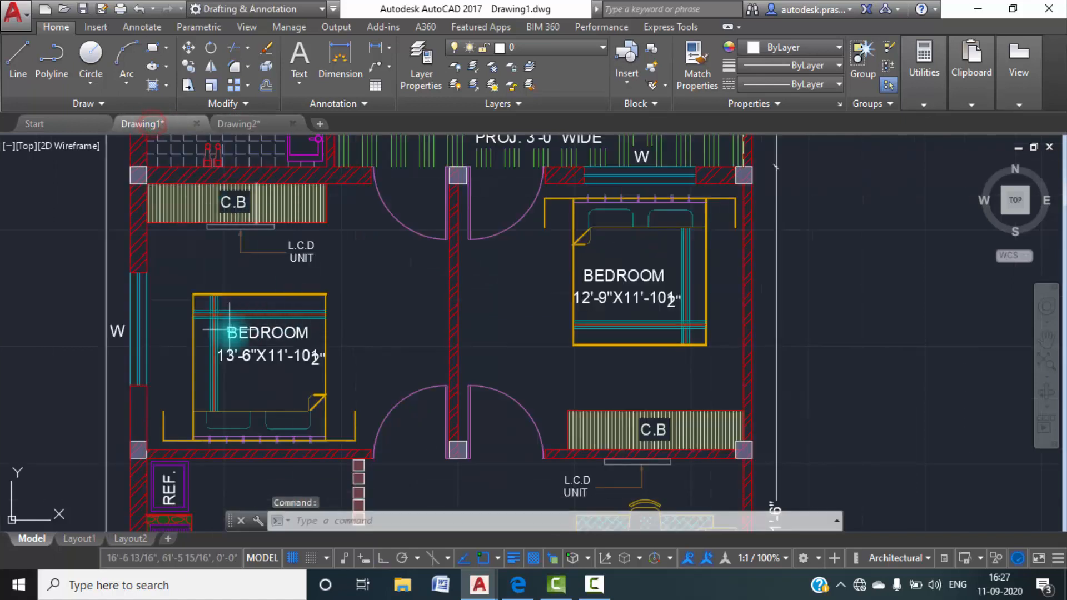
click(231, 123)
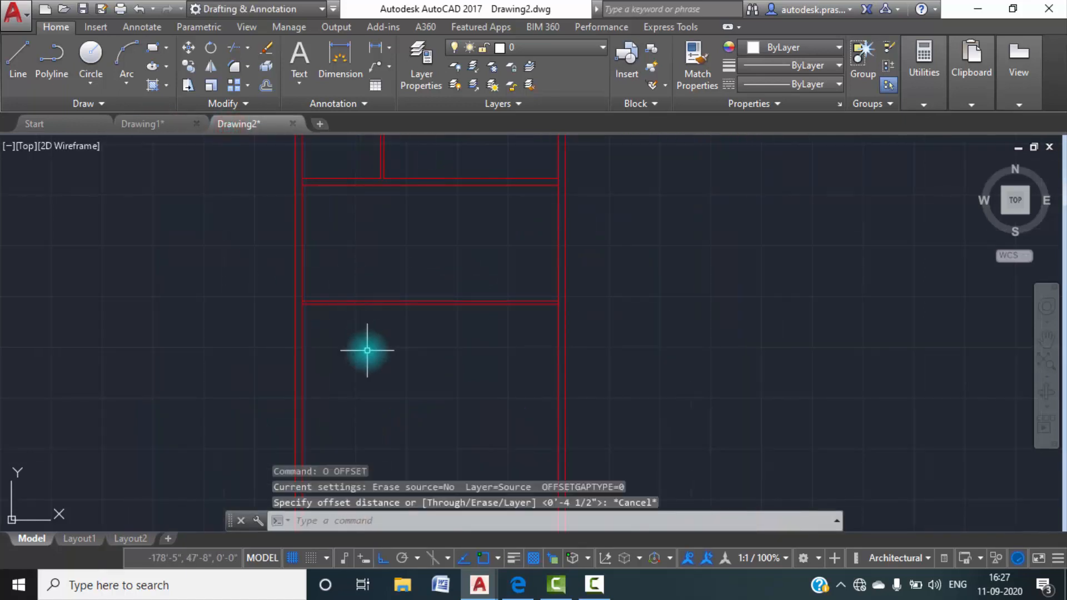
Offset the left wall's inner line 13'6" to the right for the wall between the bedrooms.
text(o)
key(Return)
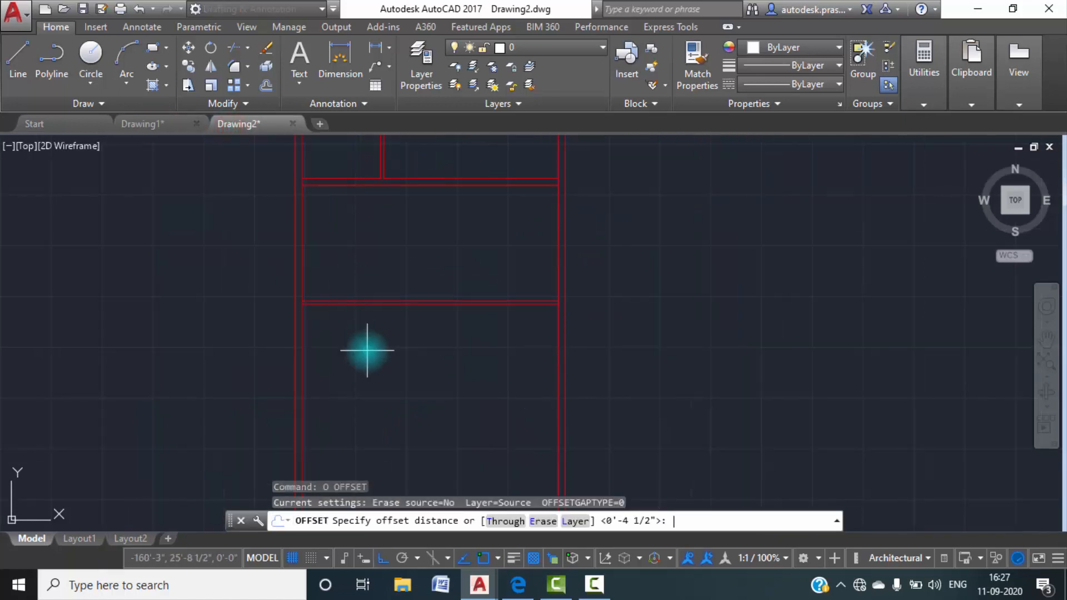
text(13'6")
key(Return)
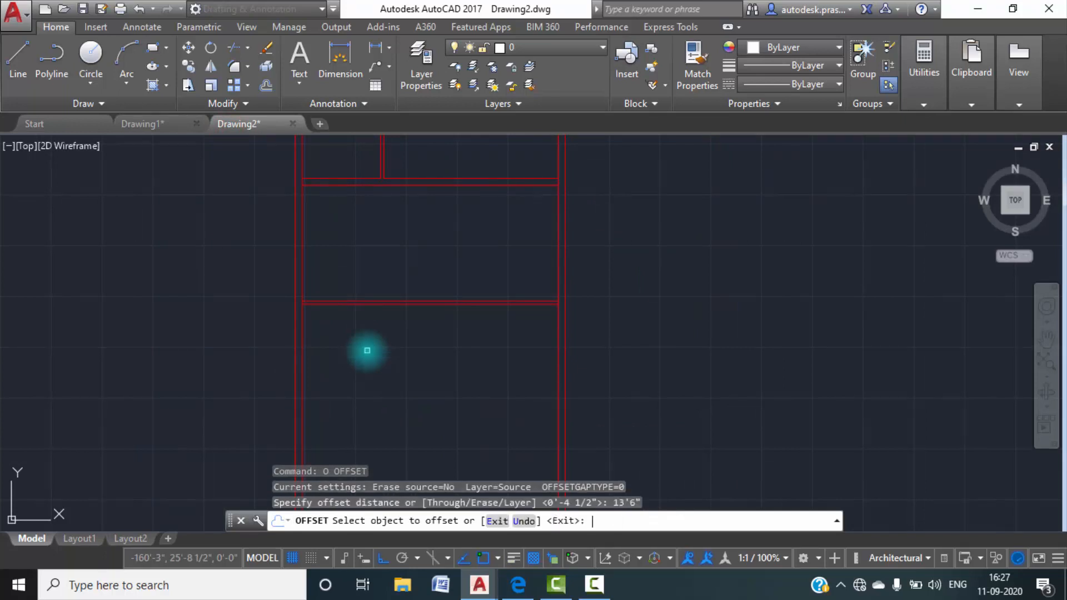
click(303, 260)
click(425, 254)
key(Escape)
Offset the bedroom dividing line 4.5" to the right to give the wall its thickness.
text(o)
key(Return)
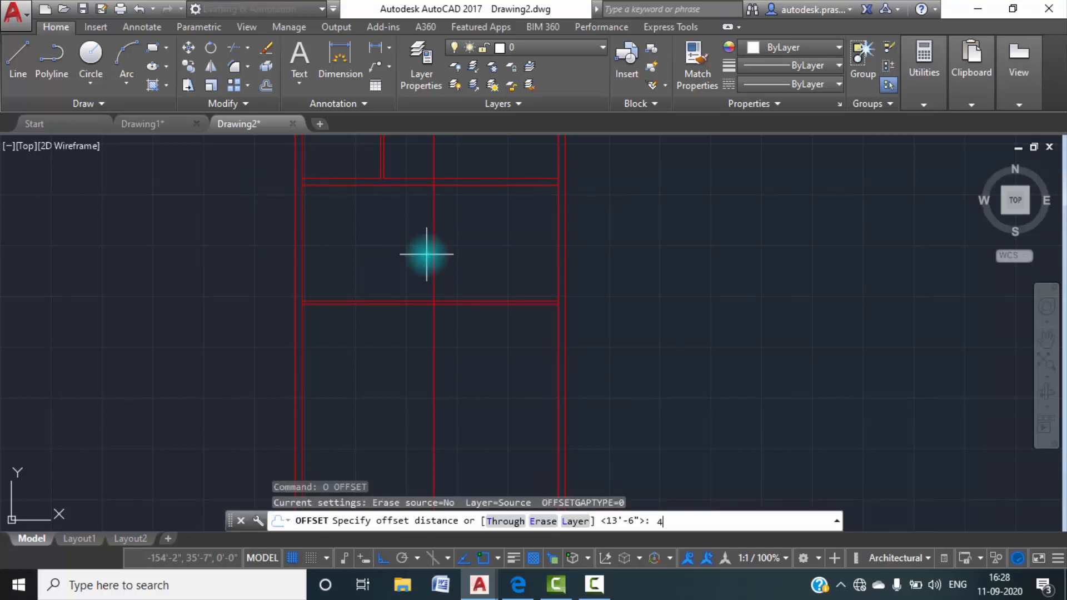
key(Return)
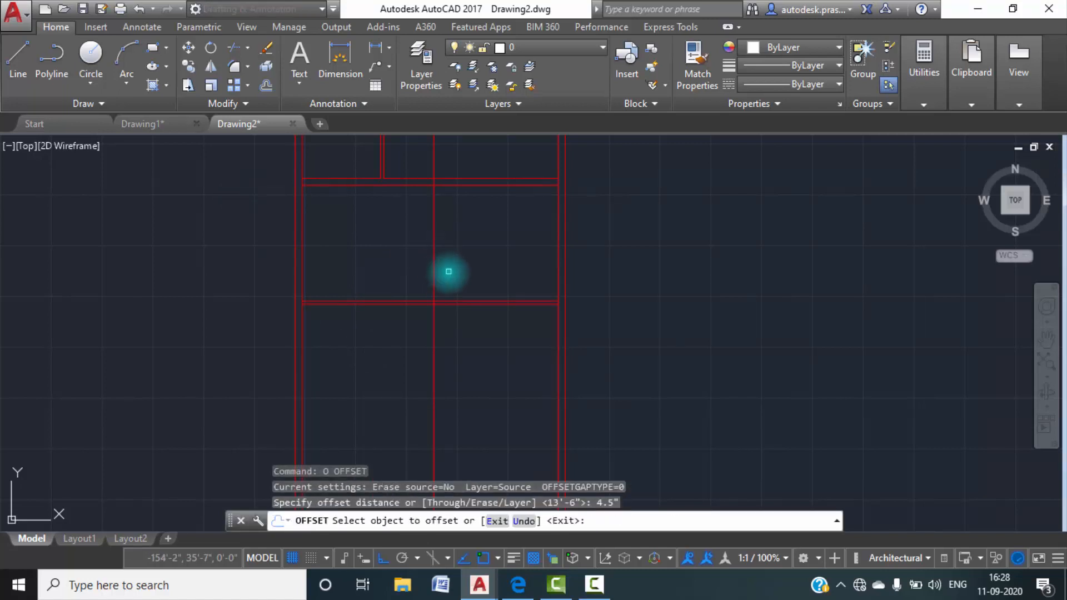
click(438, 261)
click(480, 262)
key(Escape)
key(Escape)
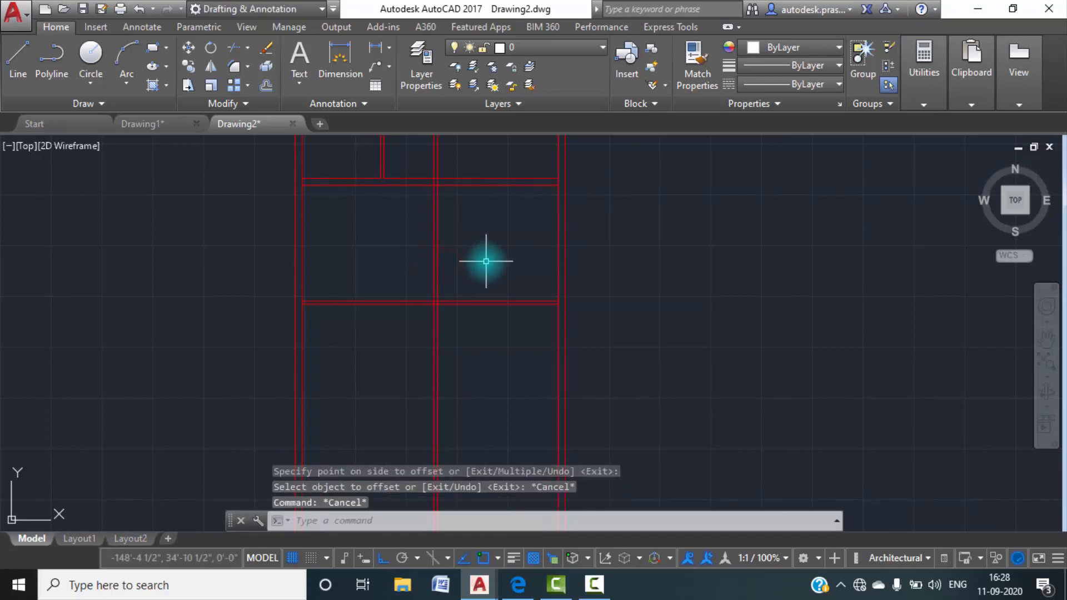
Trim the bedroom dividing wall lines above and inside the upper cross wall, and open the cross wall's lower line between them.
text(tr)
key(Return)
middle_drag(464, 243, 467, 305)
click(471, 232)
click(400, 209)
scroll(437, 234, up, 6)
scroll(438, 263, up, 2)
click(479, 295)
click(417, 288)
click(441, 310)
Trim the dividing wall lines inside and below the lower cross wall, and open that wall's upper line between them.
scroll(454, 300, down, 6)
middle_drag(508, 387, 493, 249)
click(486, 414)
click(410, 383)
scroll(443, 351, up, 5)
scroll(419, 319, up, 5)
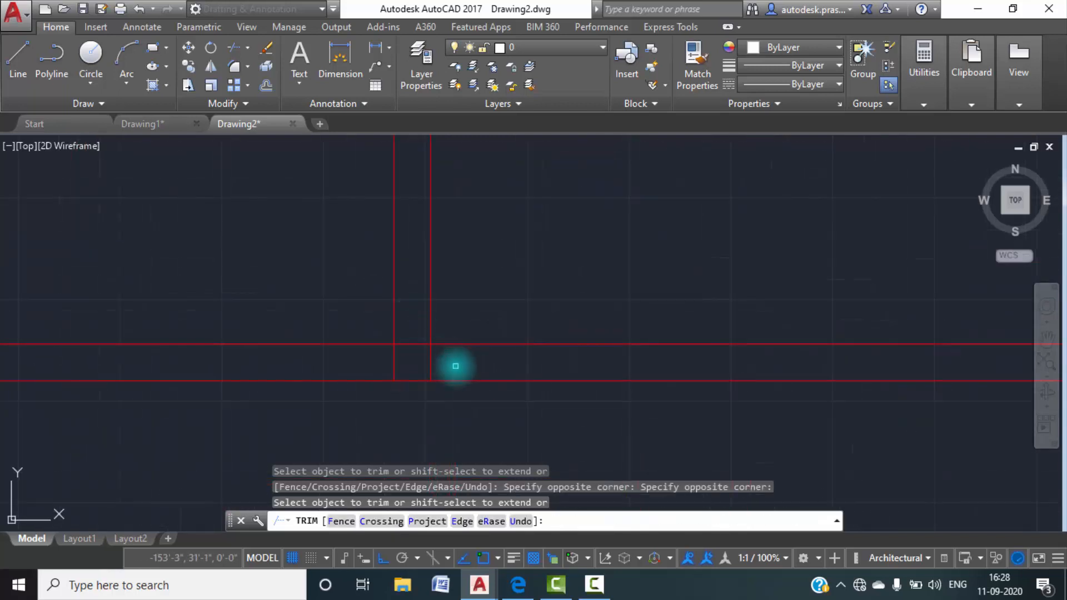
click(457, 367)
click(374, 365)
click(410, 343)
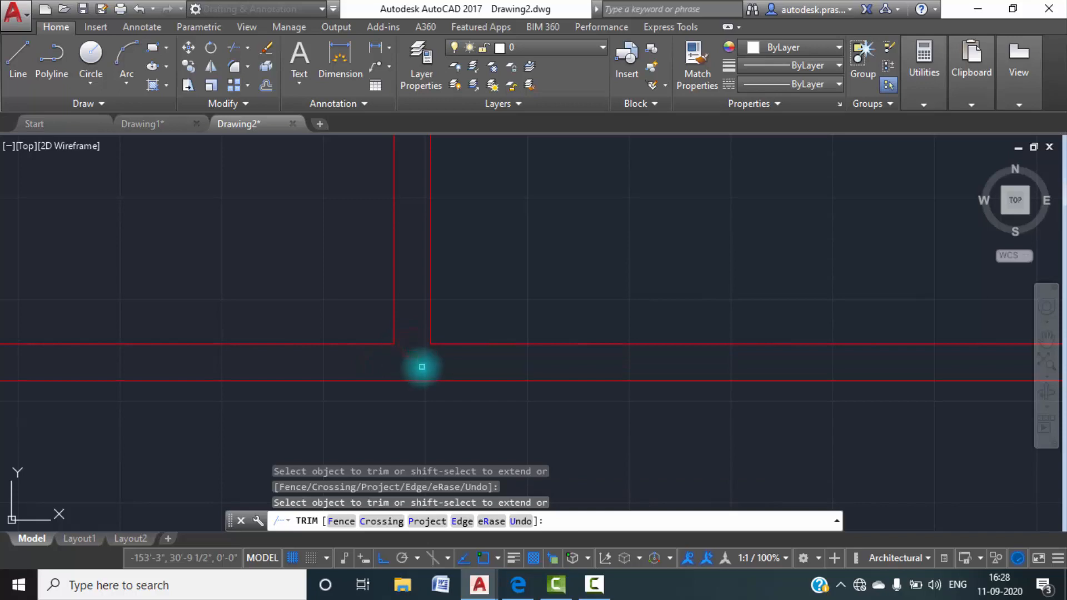
key(Escape)
scroll(444, 392, down, 5)
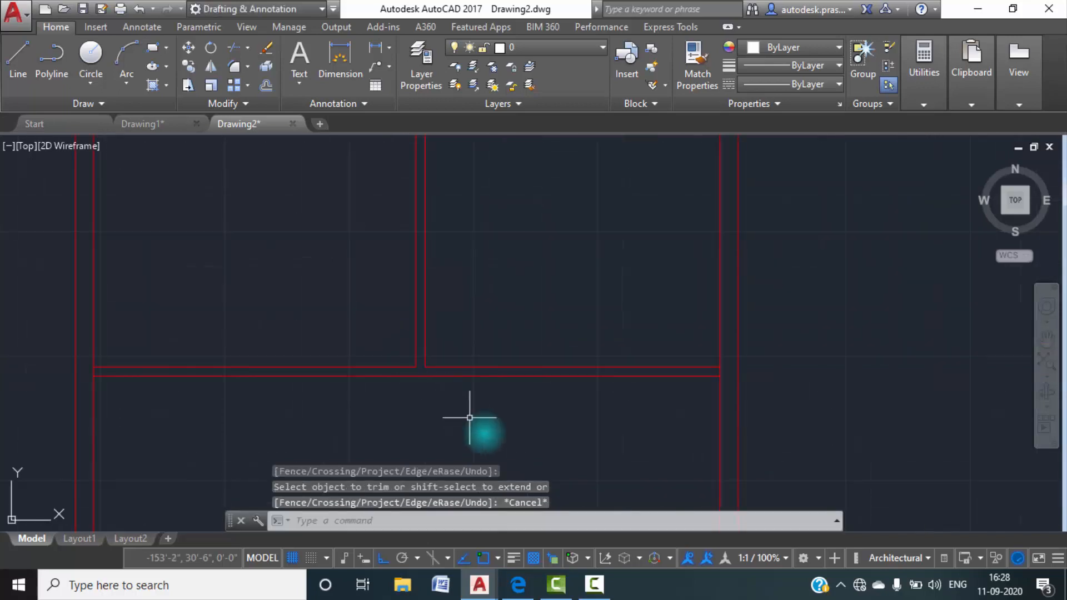
Examine the lobby's layout and labelled size in Drawing1, and return to Drawing2.
click(156, 125)
scroll(365, 317, down, 5)
scroll(381, 305, up, 3)
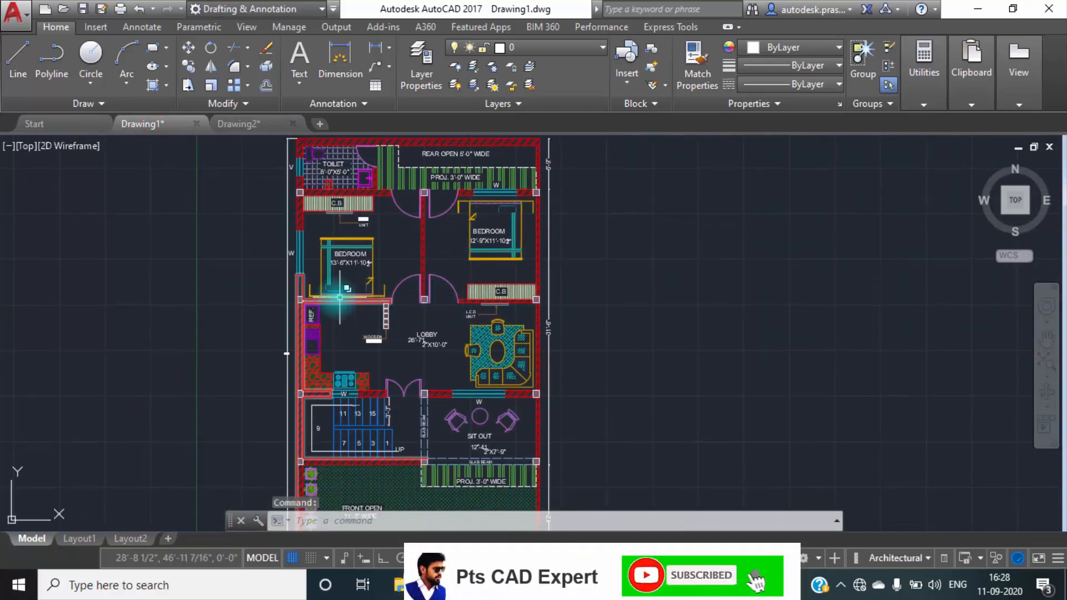
scroll(357, 329, up, 4)
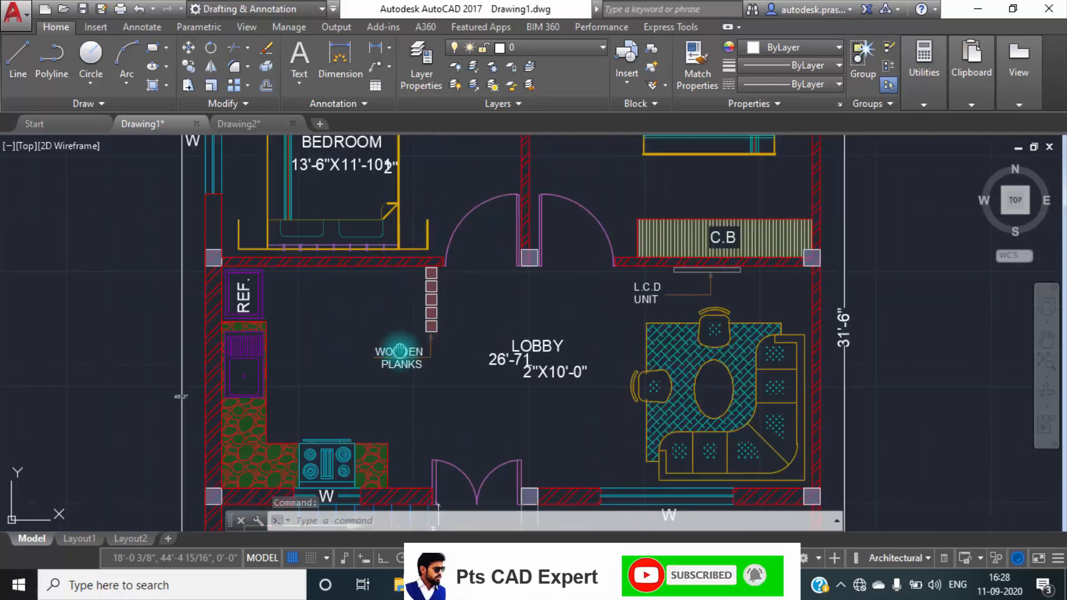
middle_drag(399, 351, 398, 280)
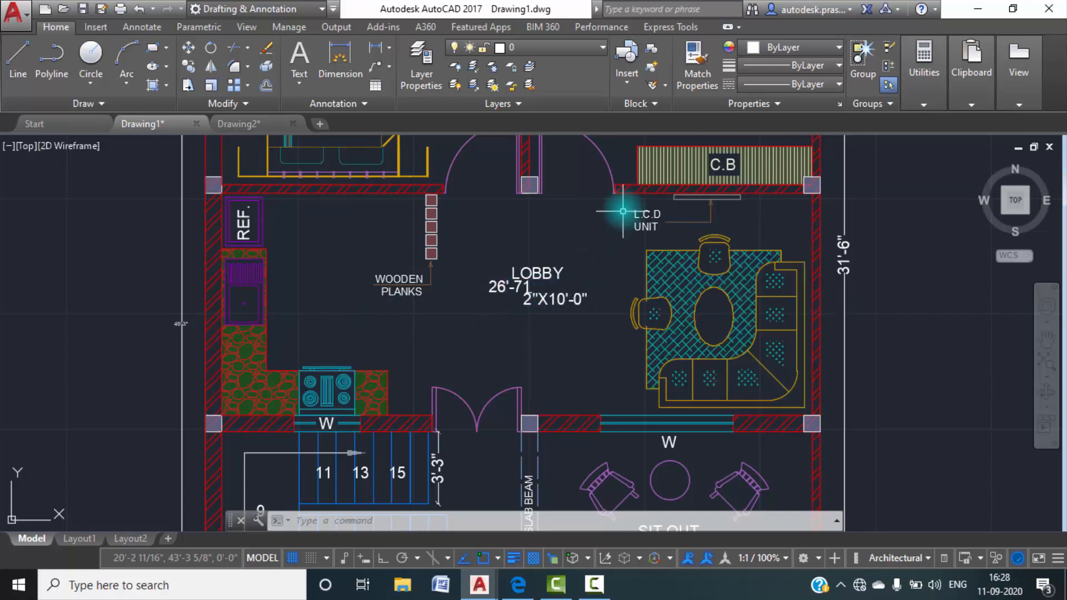
click(251, 132)
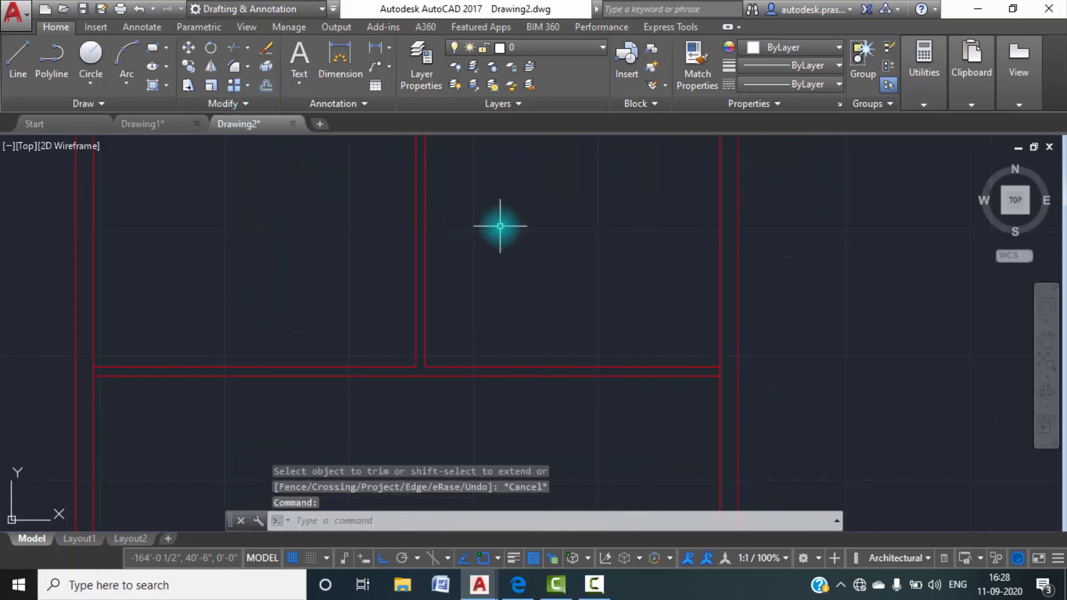
Offset the lower line of the bedrooms' lower wall 10' downward for the lobby's far wall.
text(o)
key(Return)
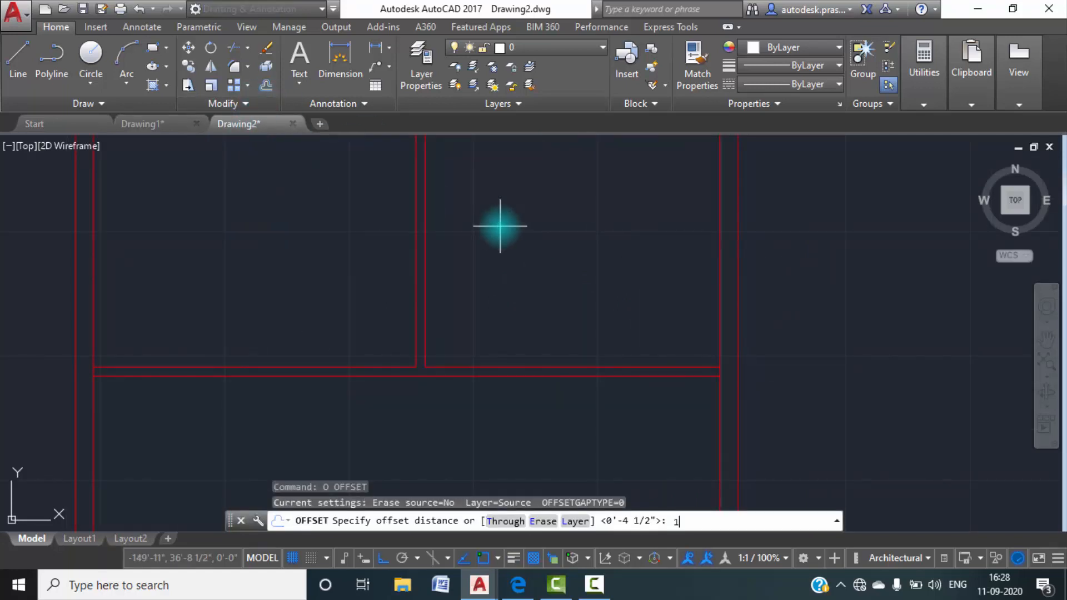
key(Return)
scroll(492, 266, down, 3)
scroll(442, 308, up, 1)
click(439, 288)
click(452, 372)
scroll(500, 383, down, 3)
Check the wall below the lobby in Drawing1, return to Drawing2 and offset the lobby's lower wall line 9" downward.
click(167, 123)
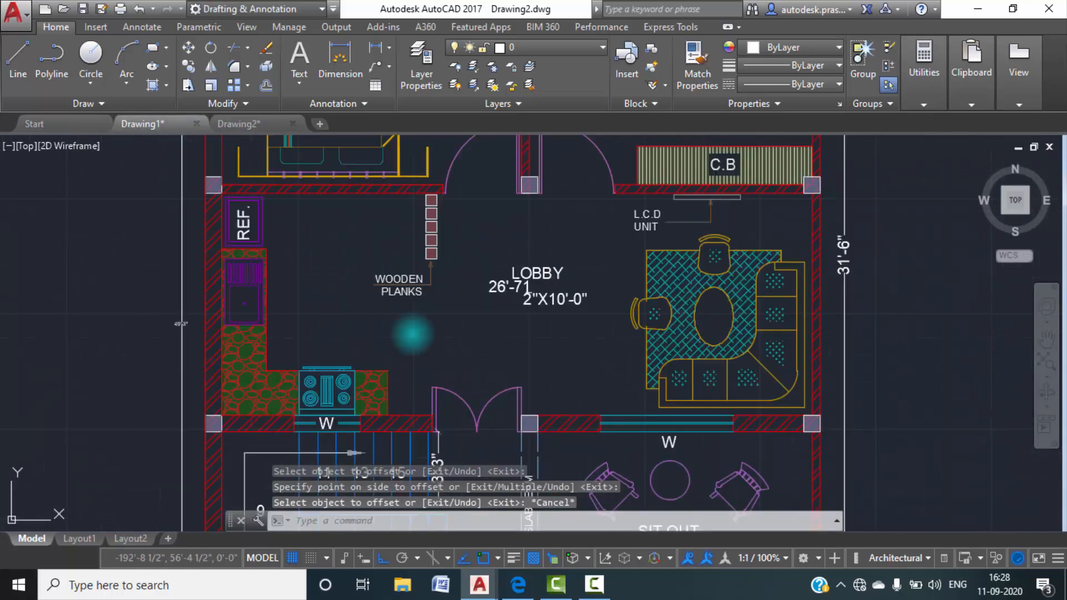
scroll(512, 306, up, 2)
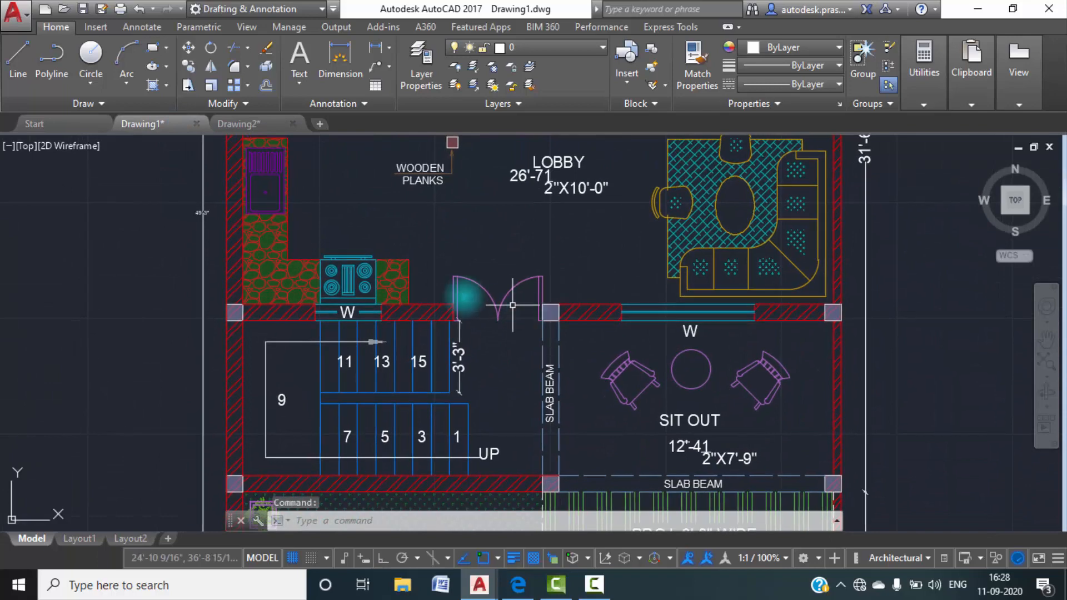
click(264, 129)
text(o)
key(Return)
text(9")
key(Return)
click(448, 400)
click(460, 451)
scroll(473, 333, up, 6)
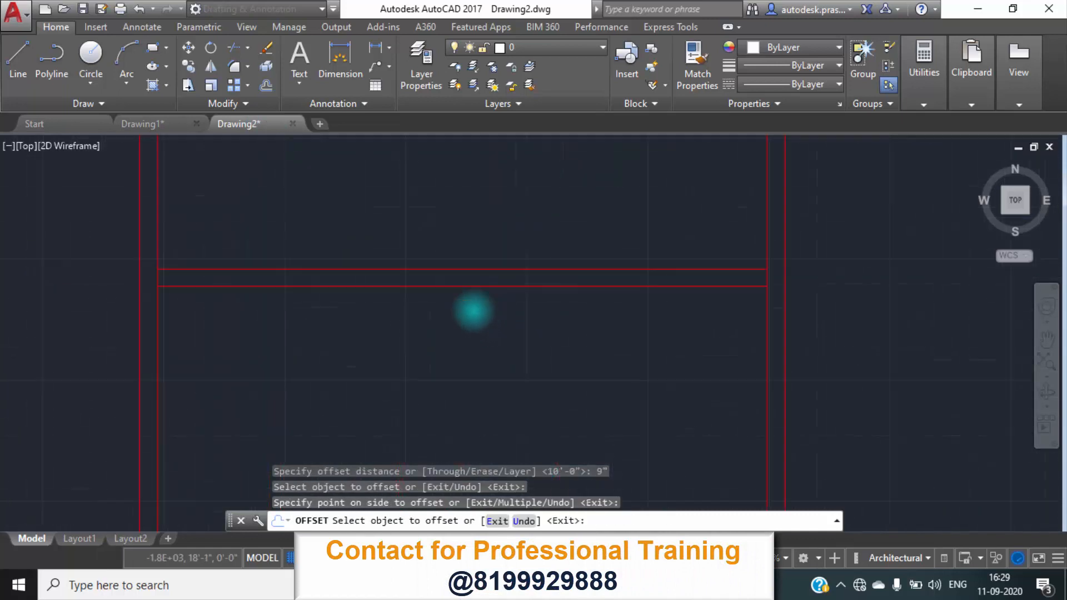
key(Escape)
scroll(470, 339, down, 4)
middle_drag(471, 340, 474, 325)
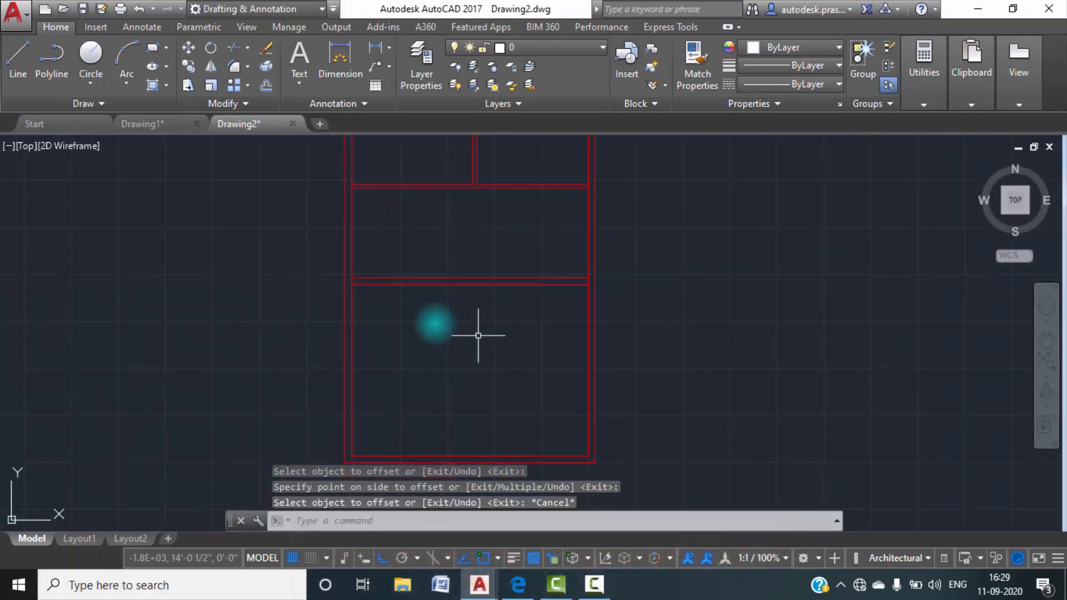
Examine the staircase and sit out area below the lobby in Drawing1, and return to Drawing2.
click(170, 122)
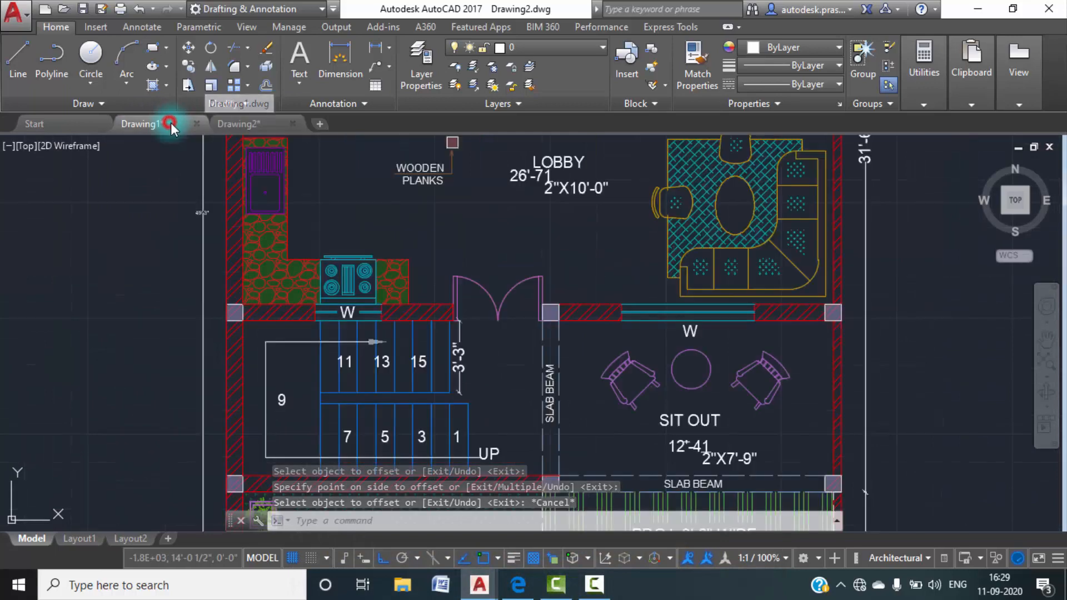
scroll(351, 282, down, 4)
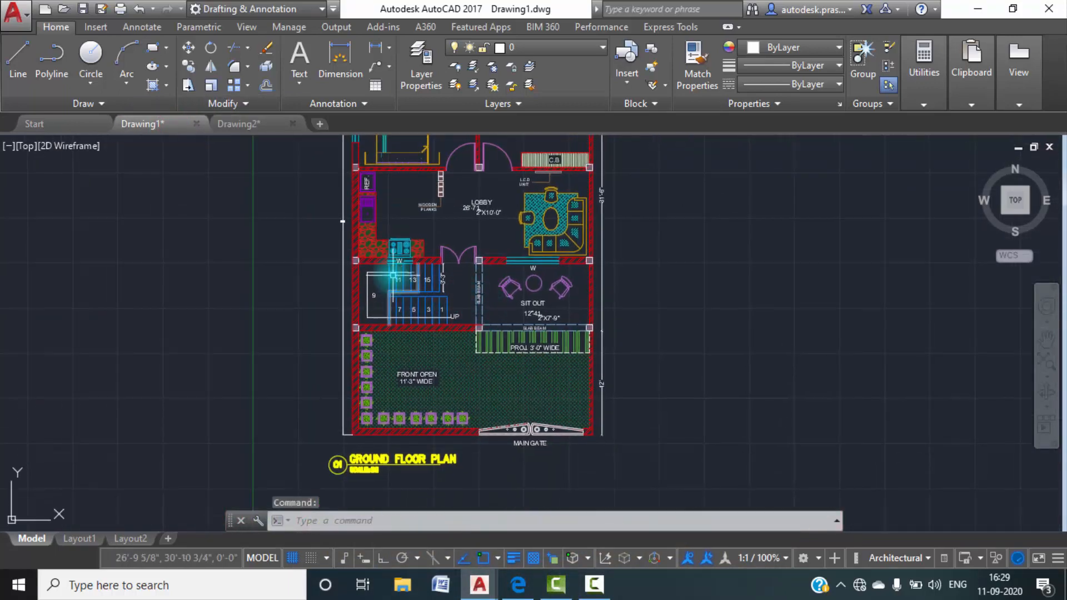
scroll(390, 261, up, 2)
scroll(566, 312, up, 4)
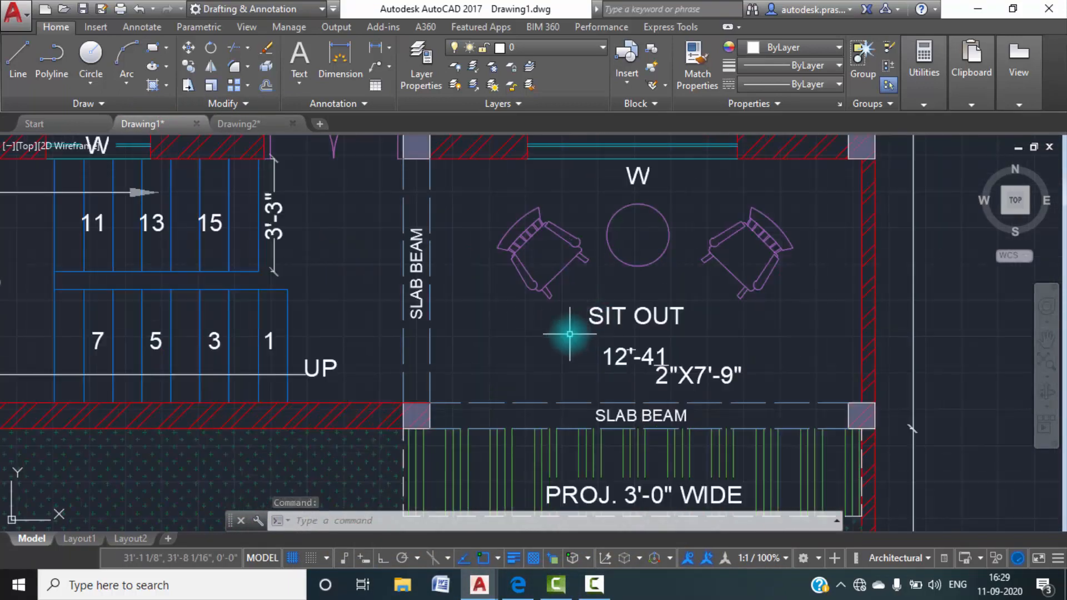
scroll(489, 345, down, 5)
scroll(489, 345, up, 3)
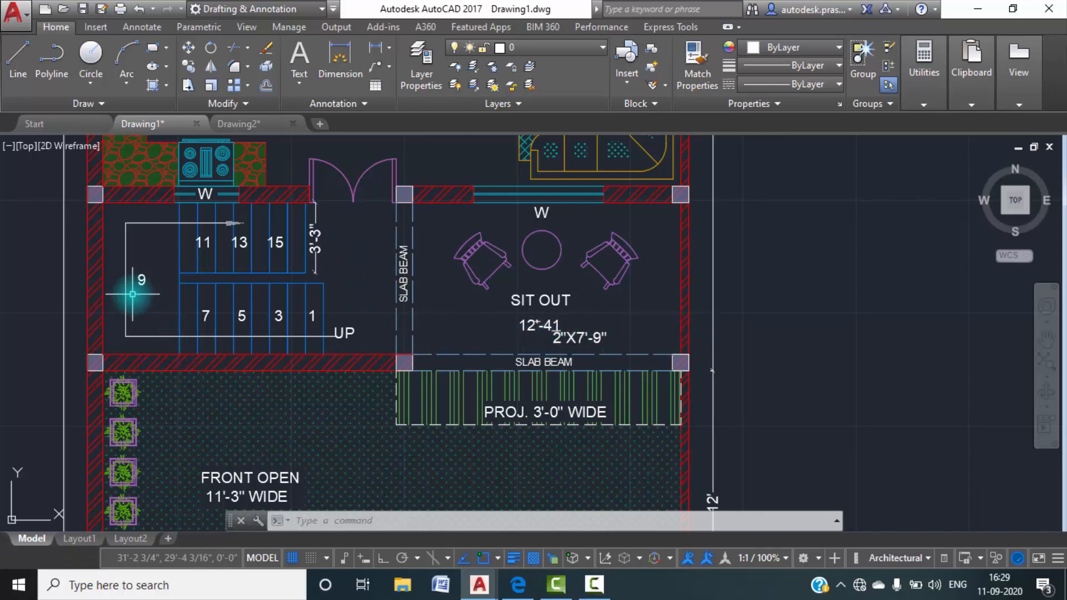
scroll(204, 318, down, 2)
middle_drag(234, 302, 256, 357)
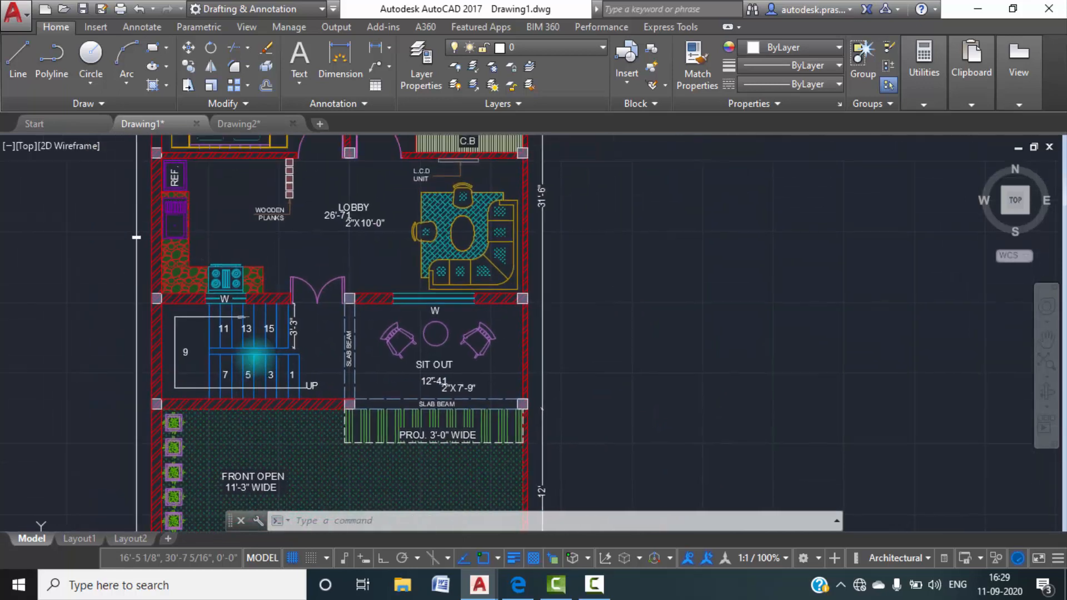
scroll(439, 382, up, 2)
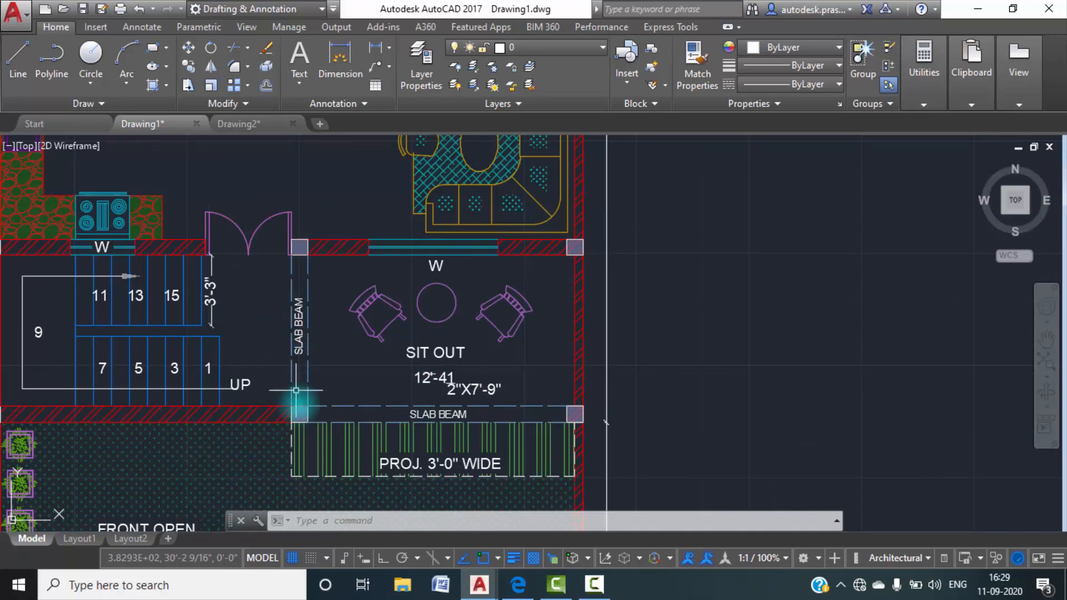
scroll(399, 414, down, 2)
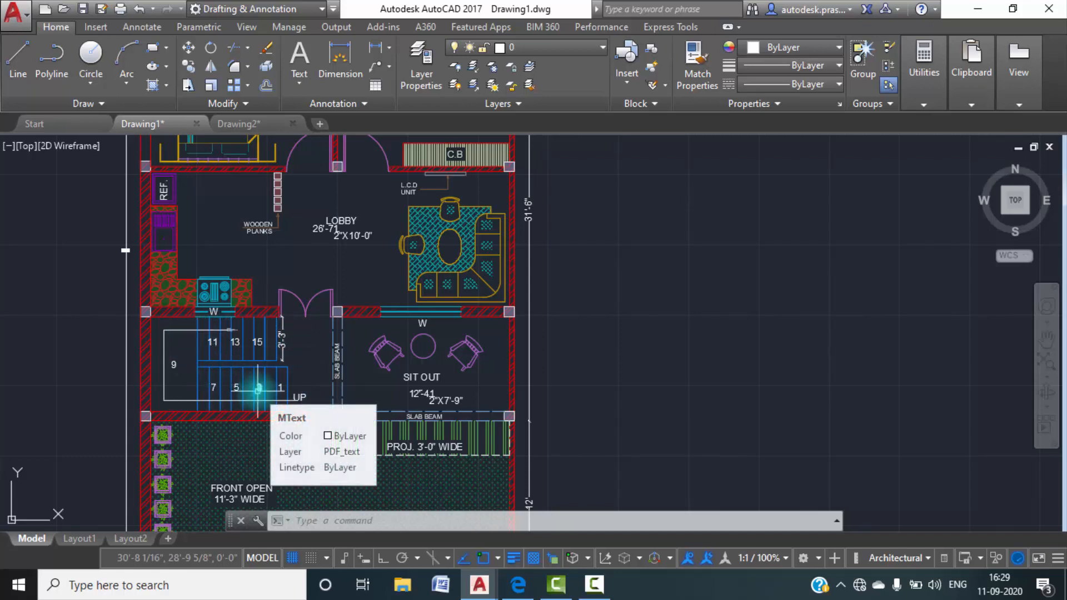
click(251, 134)
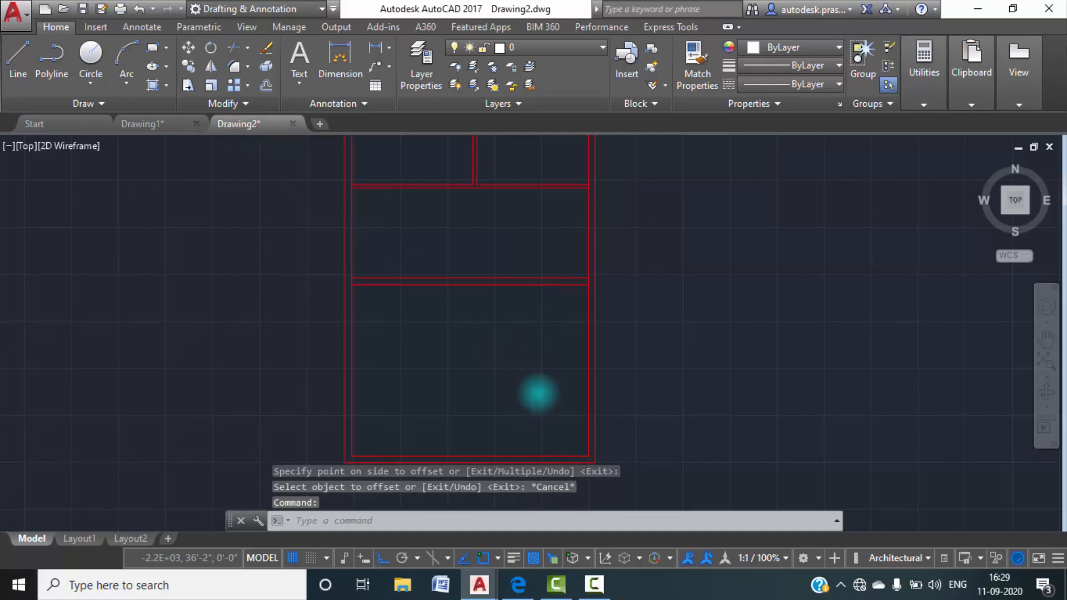
Check the sit out's labelled size in Drawing1 and return to Drawing2.
text(o)
key(Return)
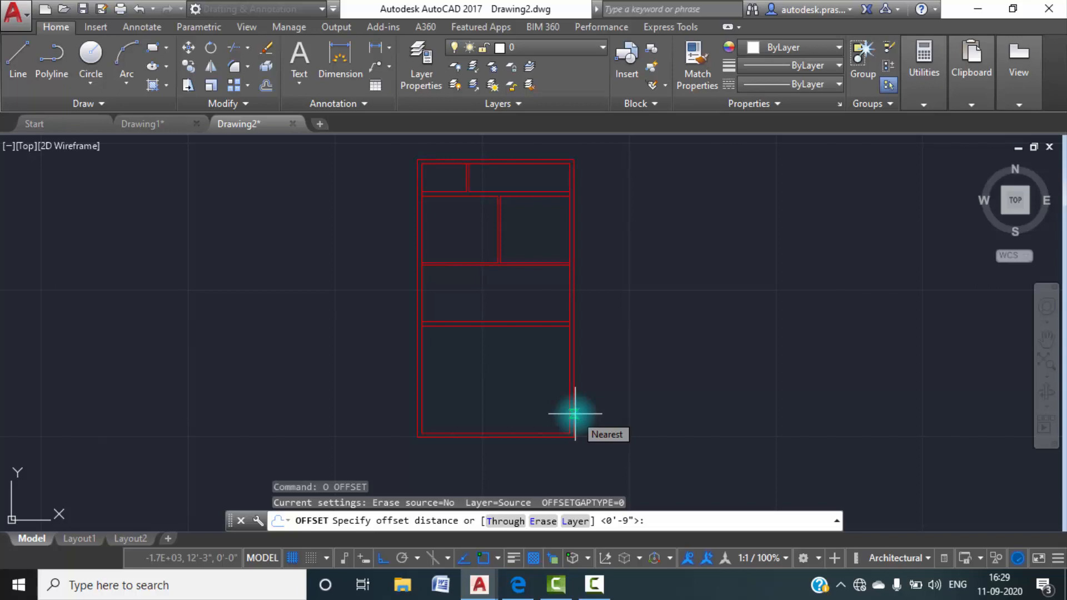
click(174, 127)
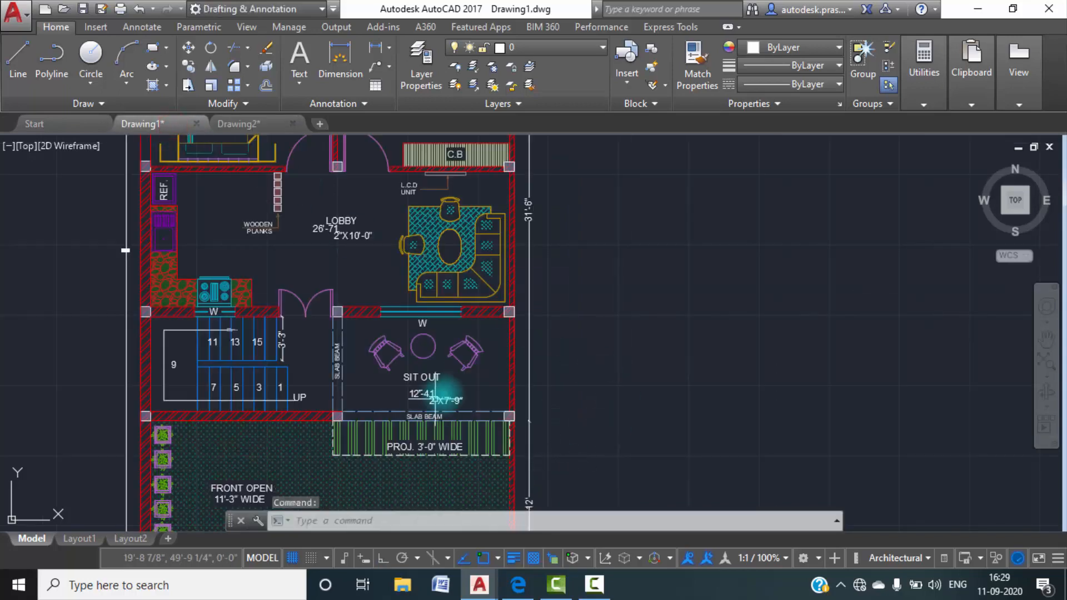
scroll(452, 399, up, 5)
click(266, 123)
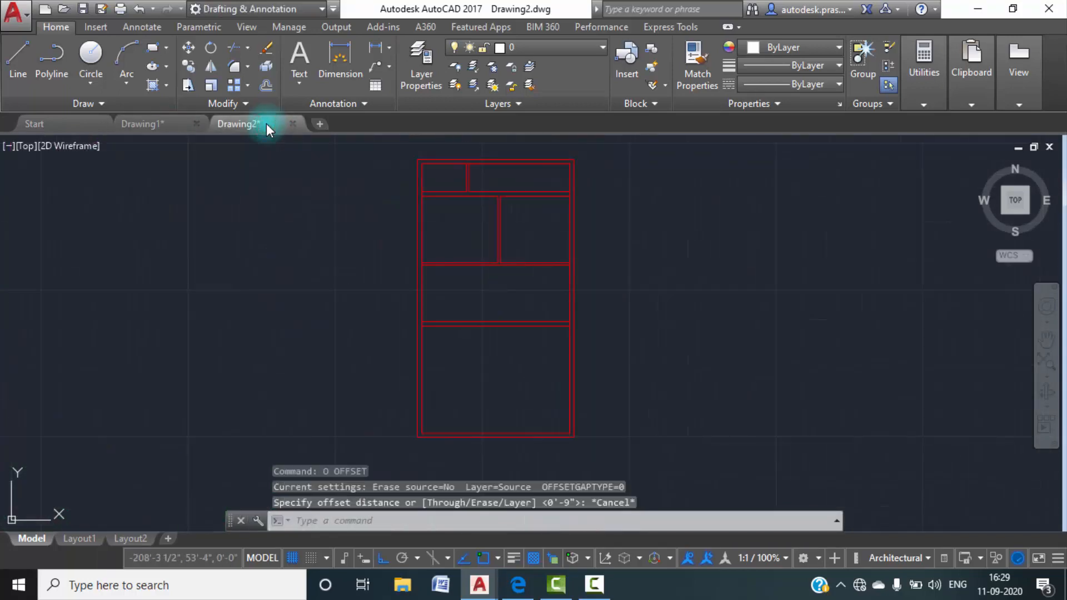
Offset the lower line of the lobby's lower wall 7'9" downward for the sit out's far wall.
text(o)
key(Return)
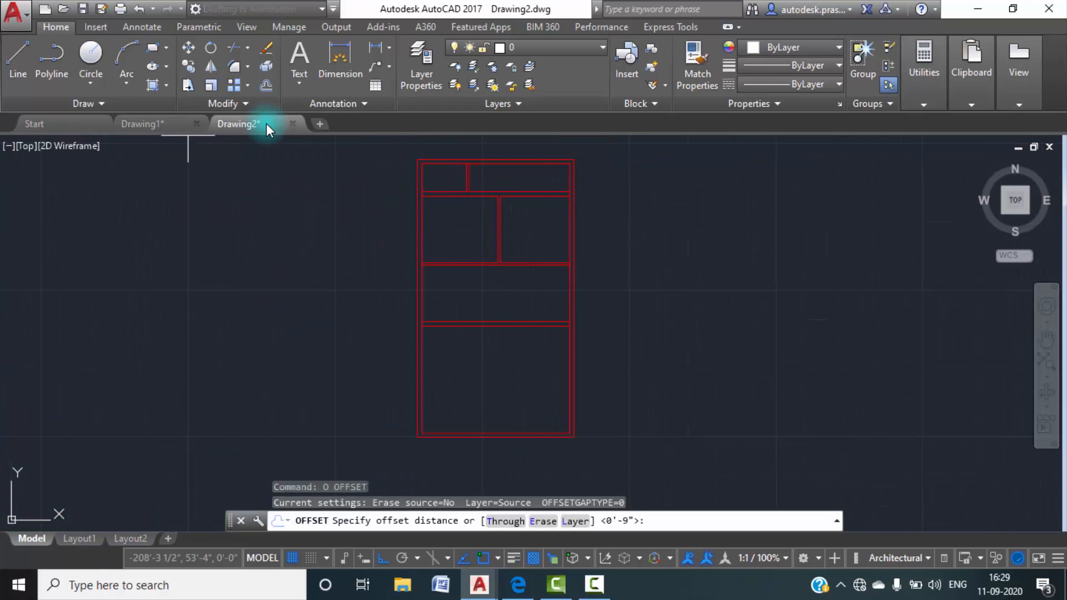
text(7'9:")
key(Return)
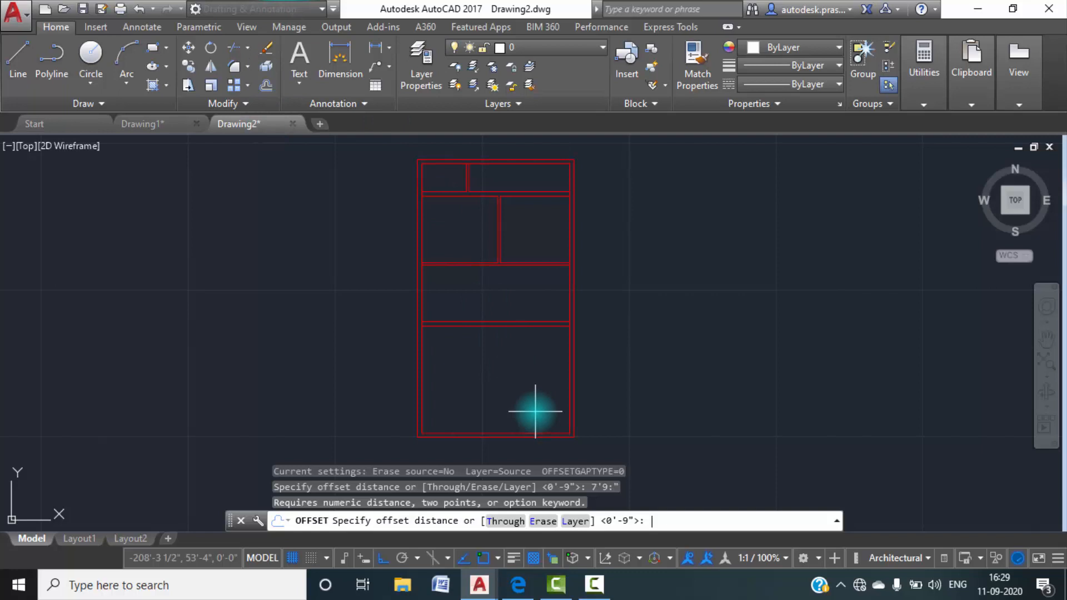
text(7'9")
key(Return)
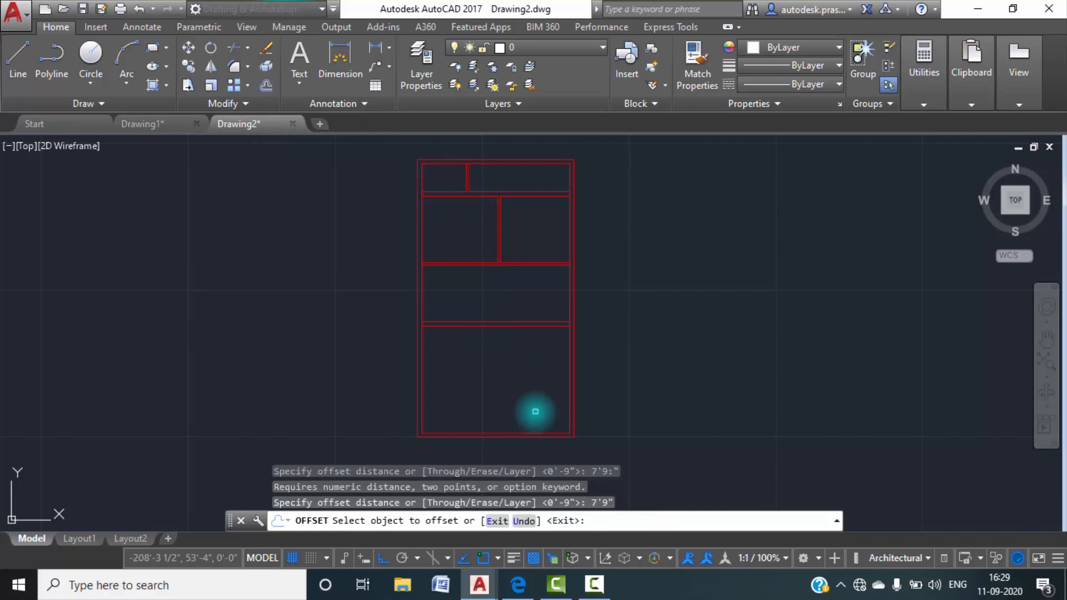
click(535, 329)
click(556, 355)
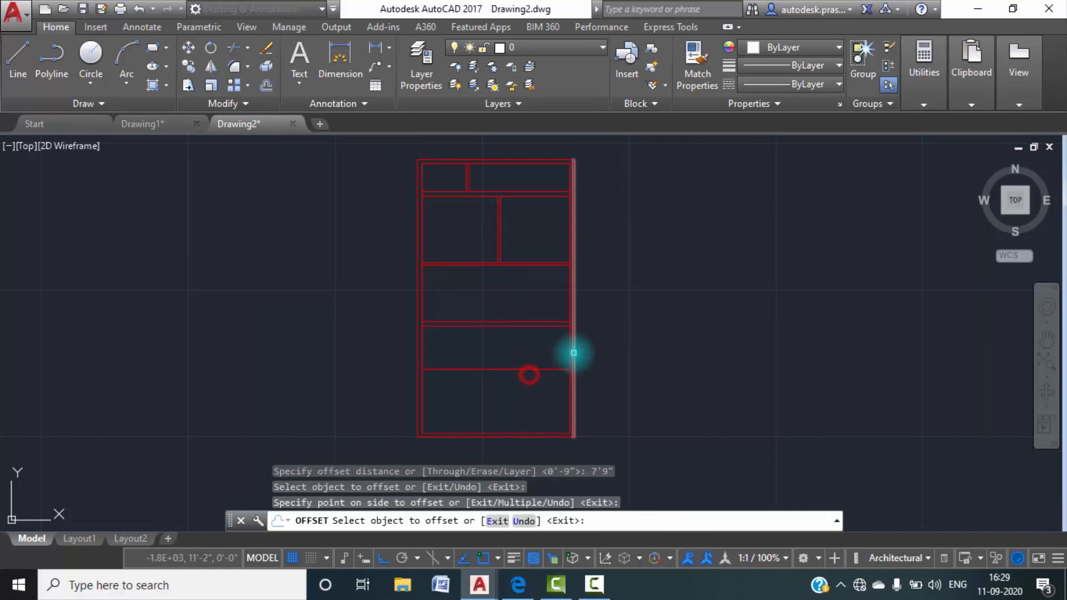
key(Escape)
Check the sit out's lower beam in Drawing1, return to Drawing2 and offset the sit out's lower line 9" downward.
text(o)
key(space)
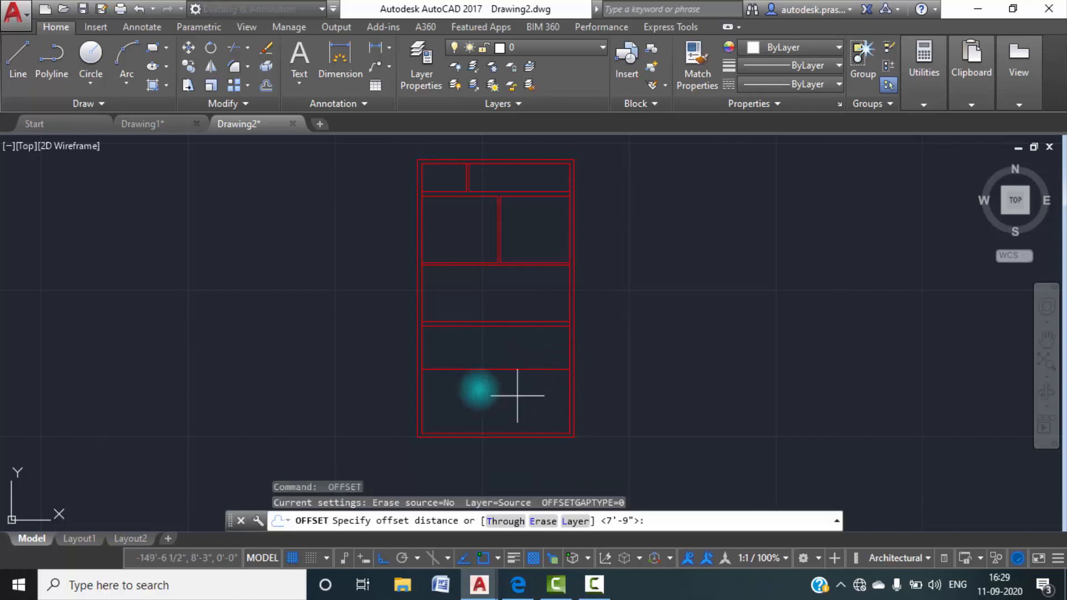
click(177, 121)
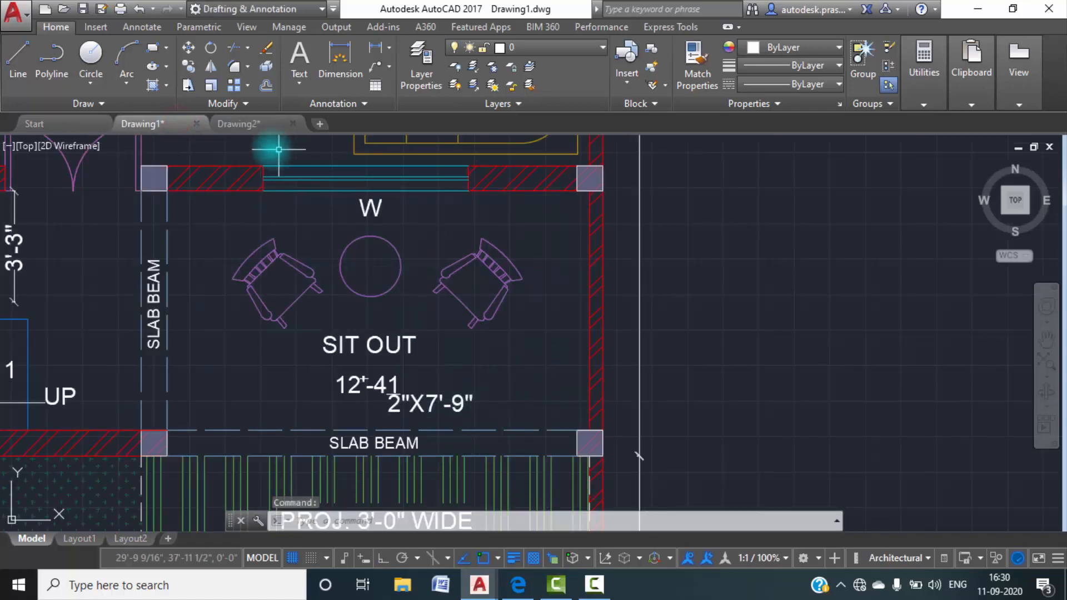
click(262, 123)
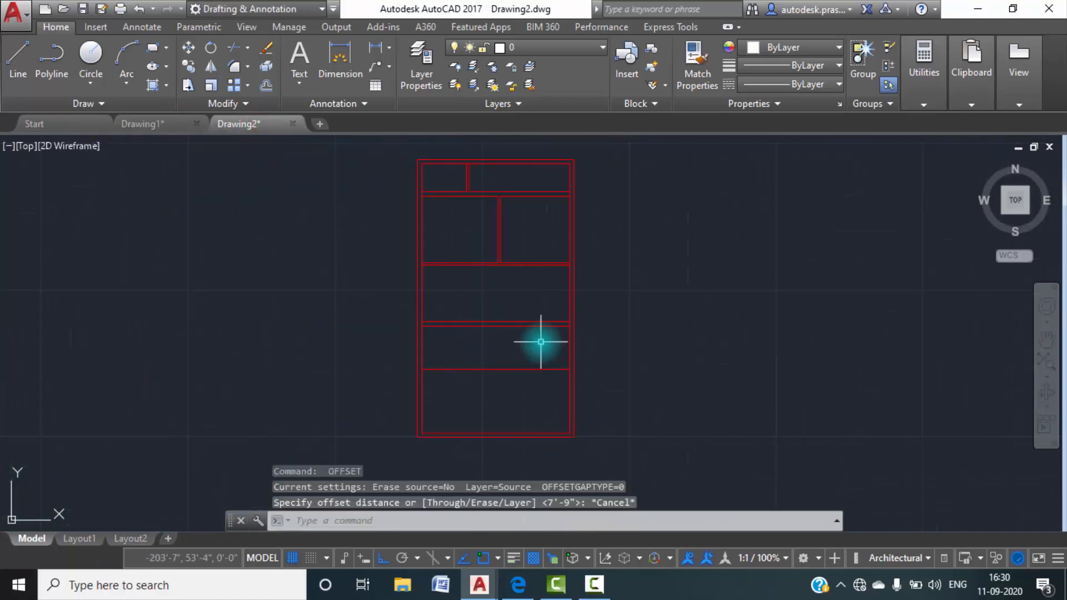
text(o)
key(space)
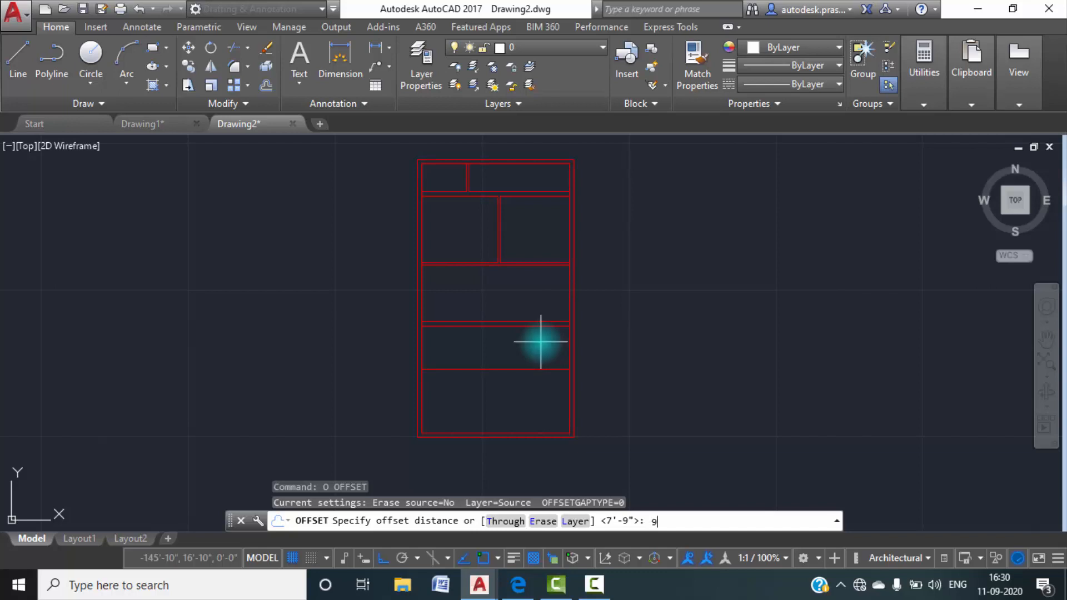
key(Return)
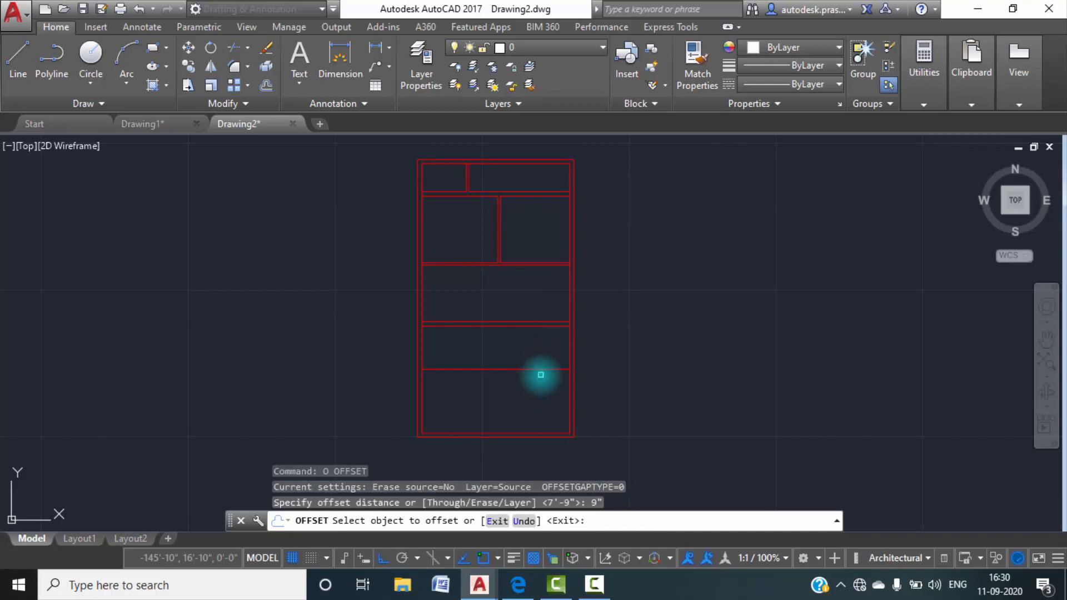
click(541, 370)
click(541, 399)
key(Escape)
Check the sit out's width in Drawing1, and in Drawing2 offset the right outer wall's inner line 12'4.5" inward.
scroll(446, 326, up, 2)
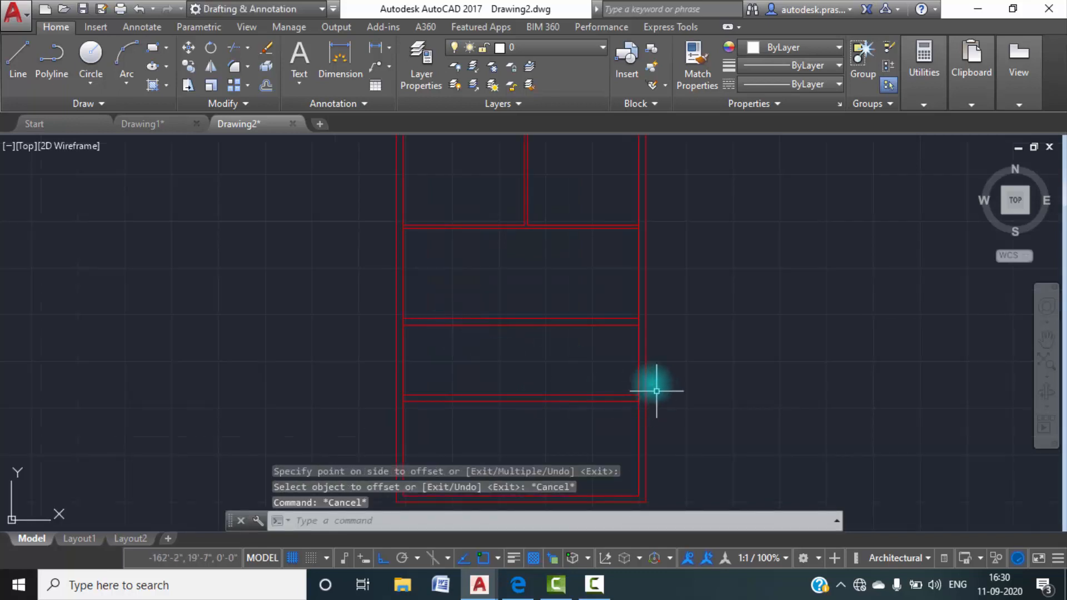
click(143, 123)
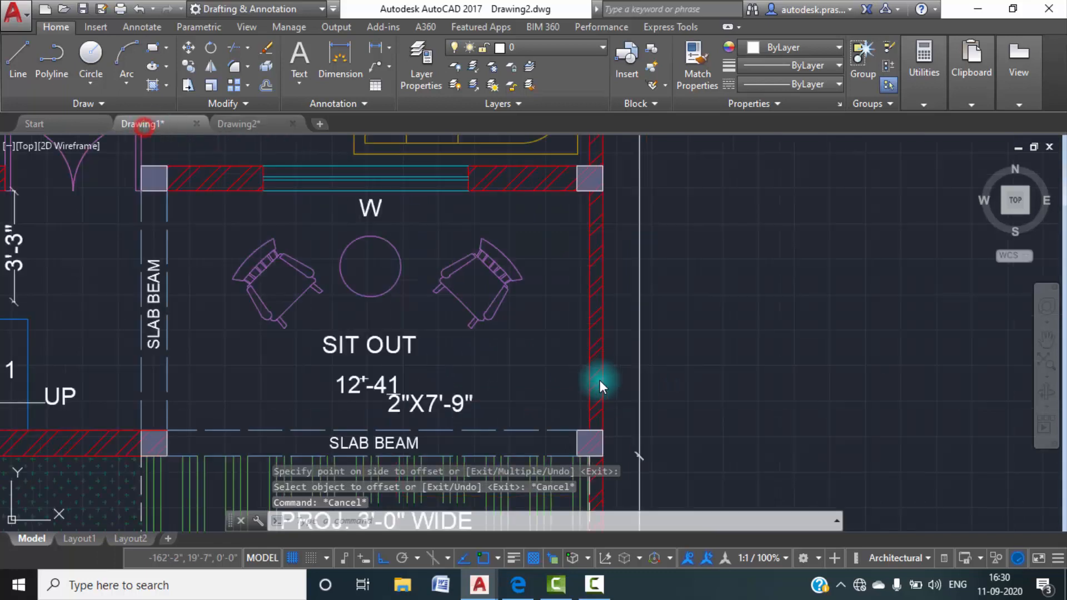
click(269, 127)
text(o)
key(Return)
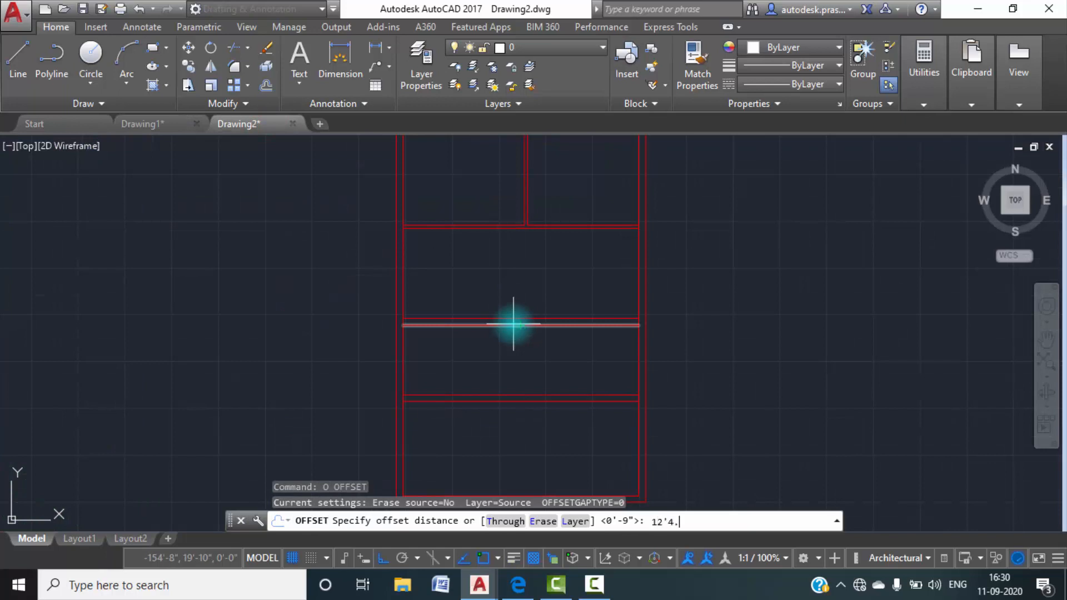
key(Return)
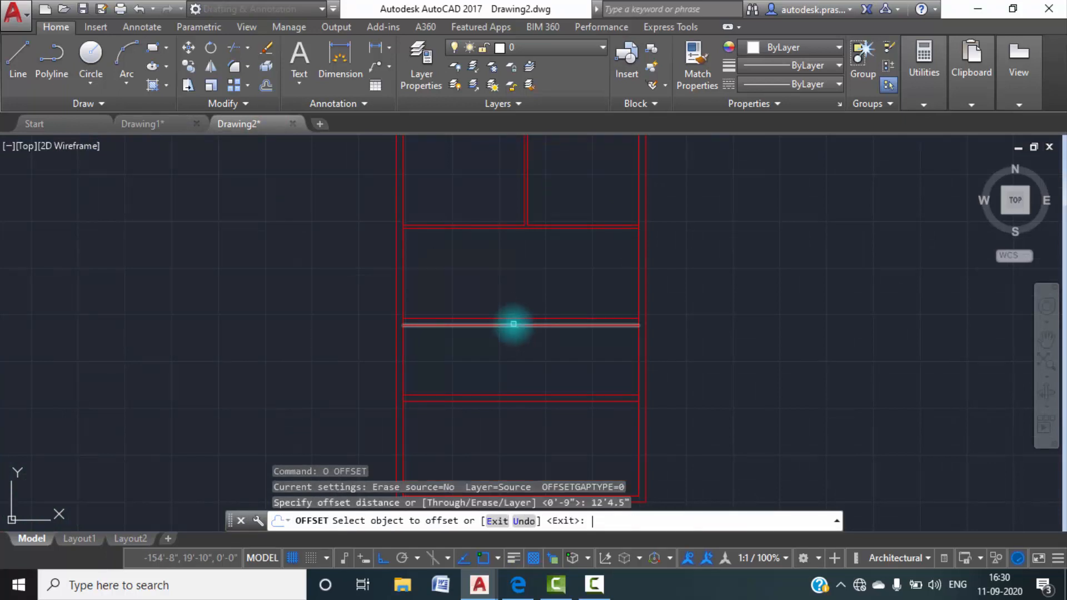
click(638, 296)
click(568, 302)
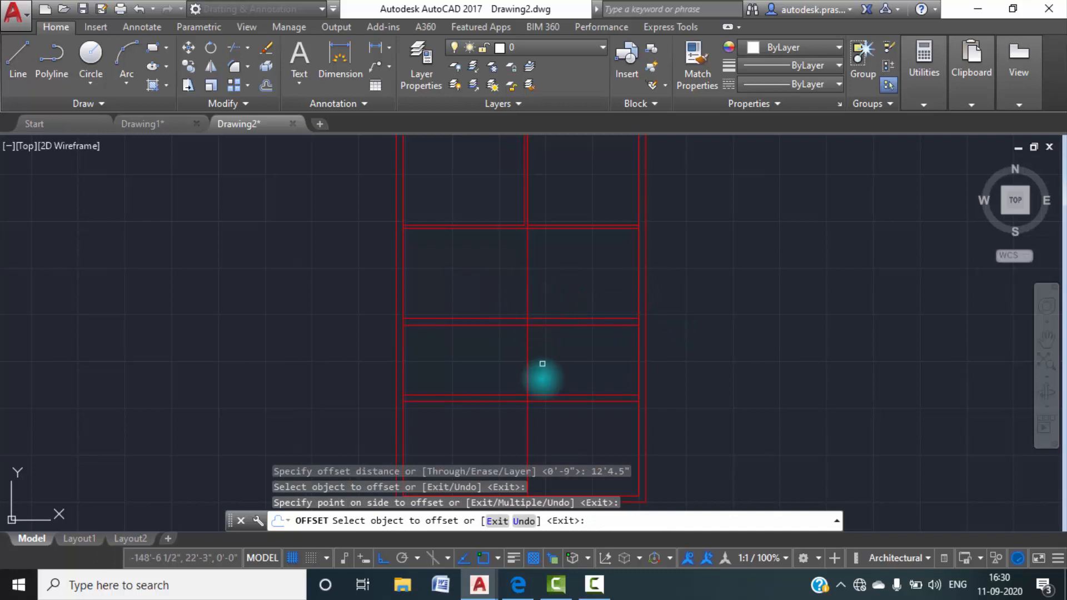
middle_drag(549, 342, 548, 282)
scroll(537, 334, up, 2)
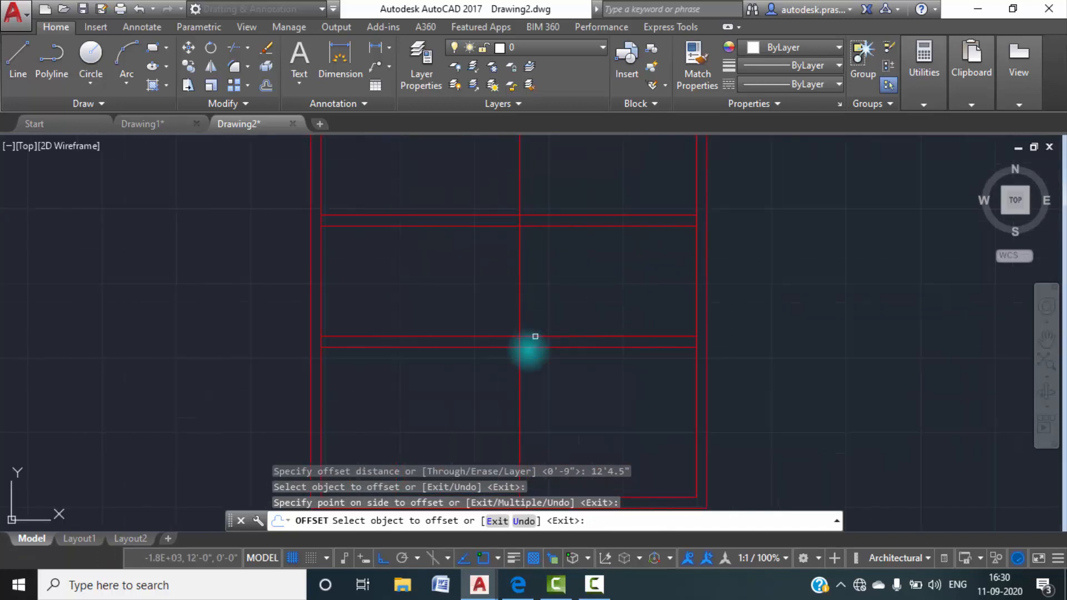
scroll(517, 345, down, 2)
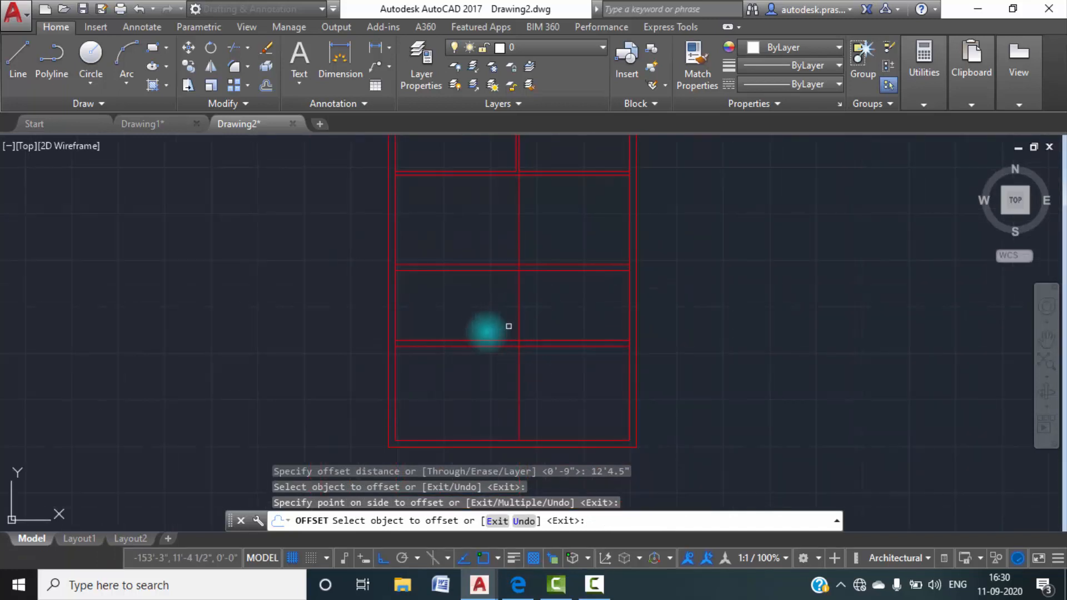
key(Escape)
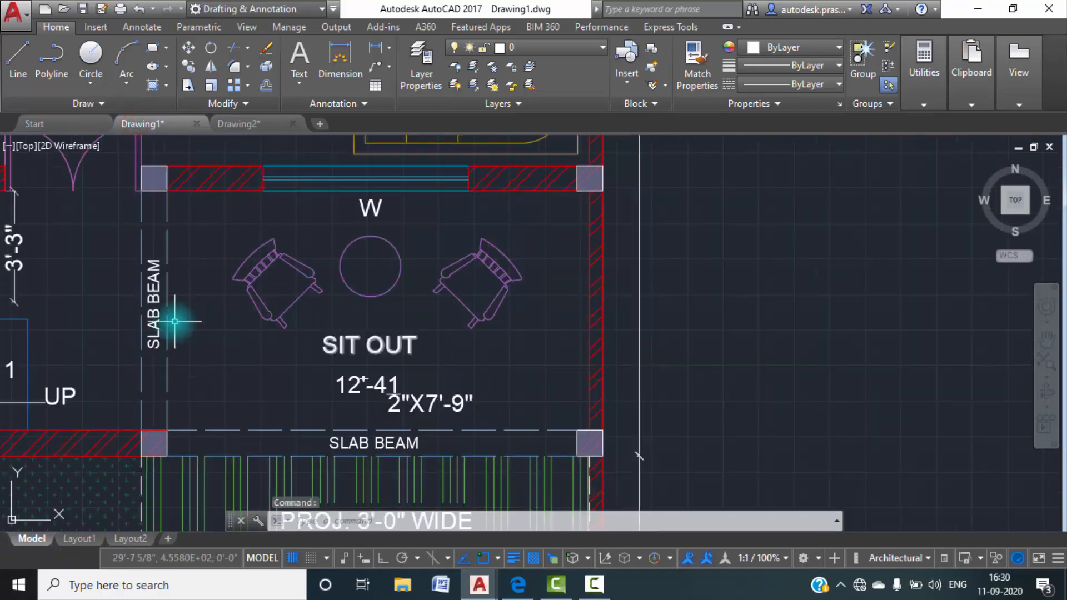
Return to Drawing2 and offset the vertical line dividing the sit out from the staircase 9" to the left.
click(227, 124)
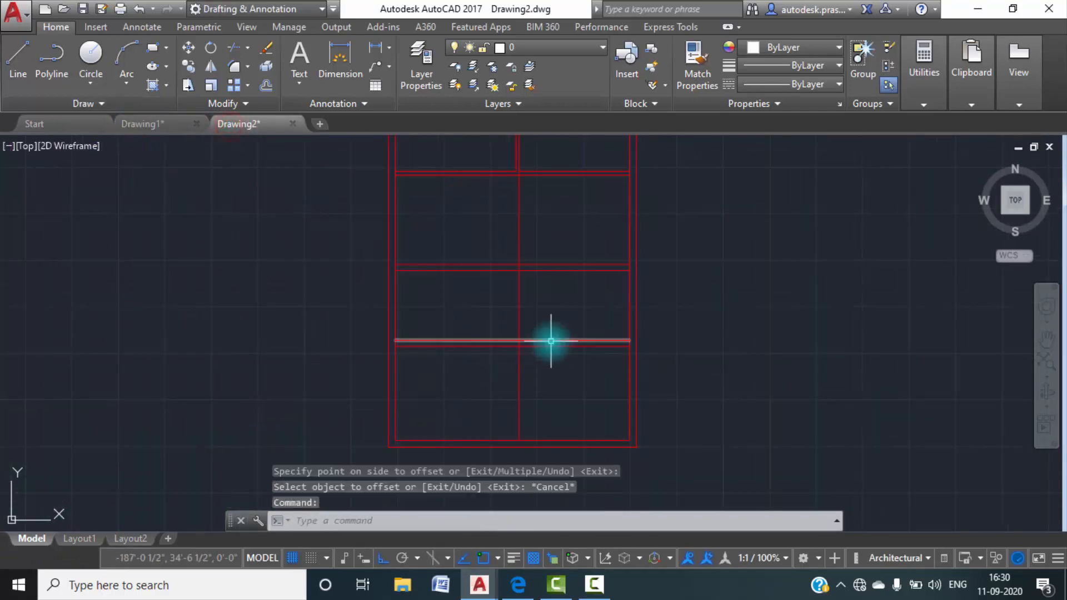
text(oi)
key(Return)
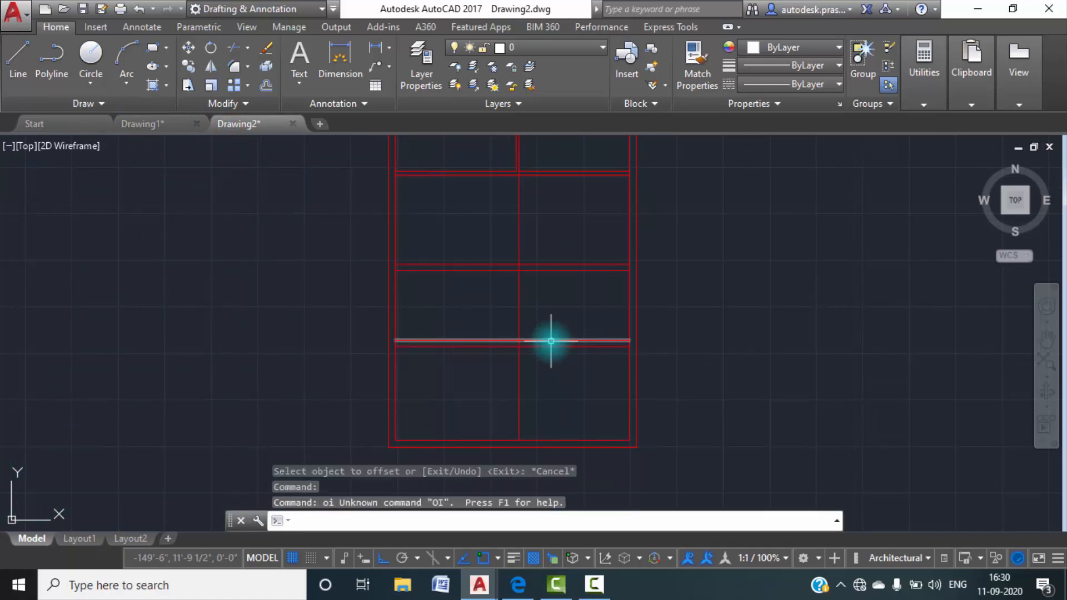
key(Escape)
text(o)
key(Return)
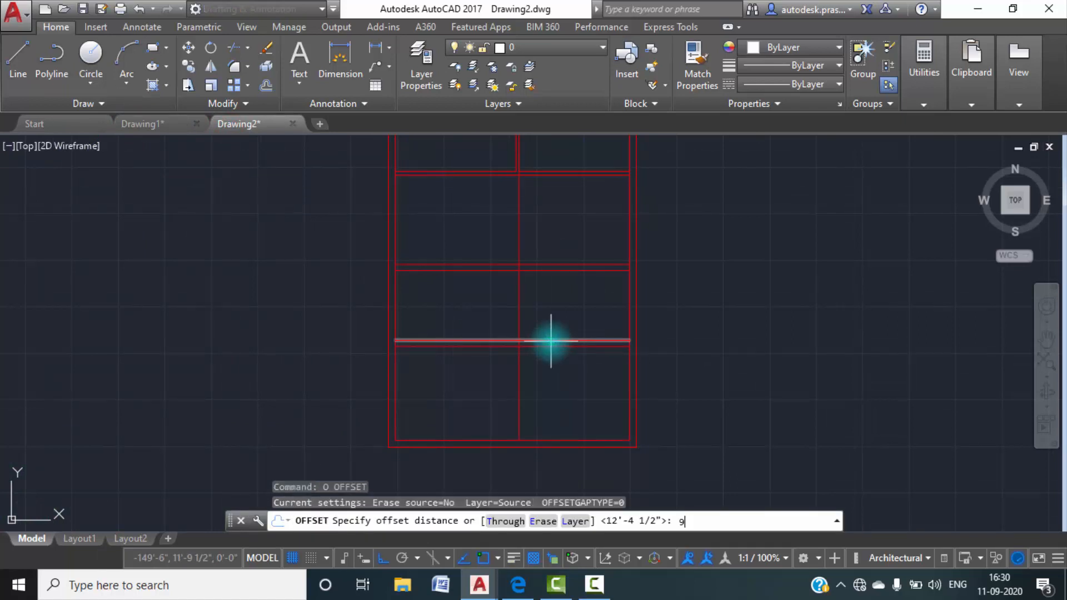
text(9)
key(Return)
click(519, 321)
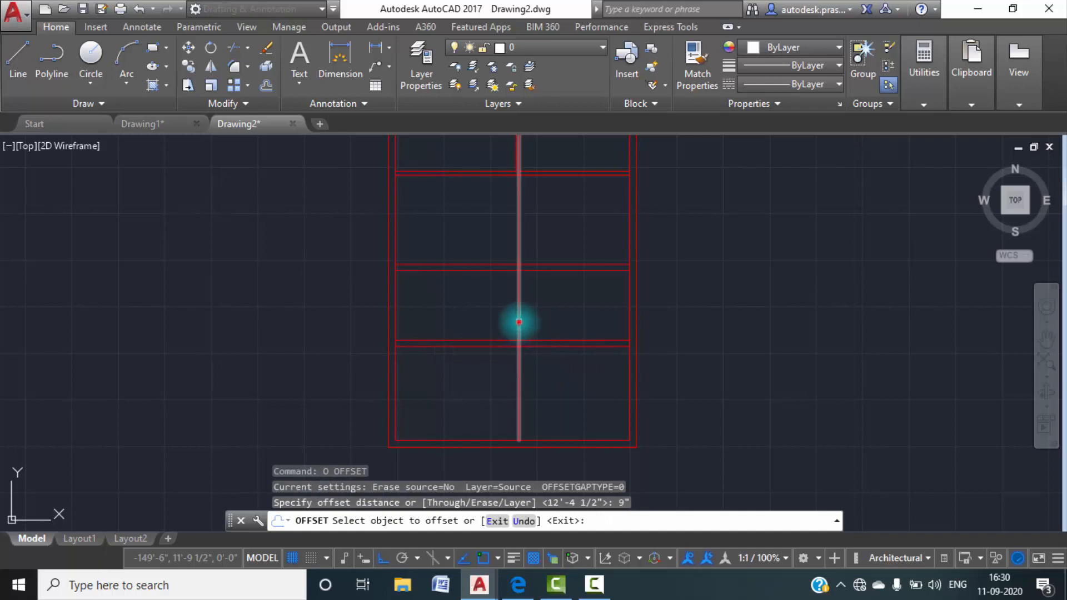
click(489, 322)
key(Escape)
Trim the new pair of vertical dividing lines inside the lobby and below the sit out's lower wall.
text(tr)
key(Return)
key(Return)
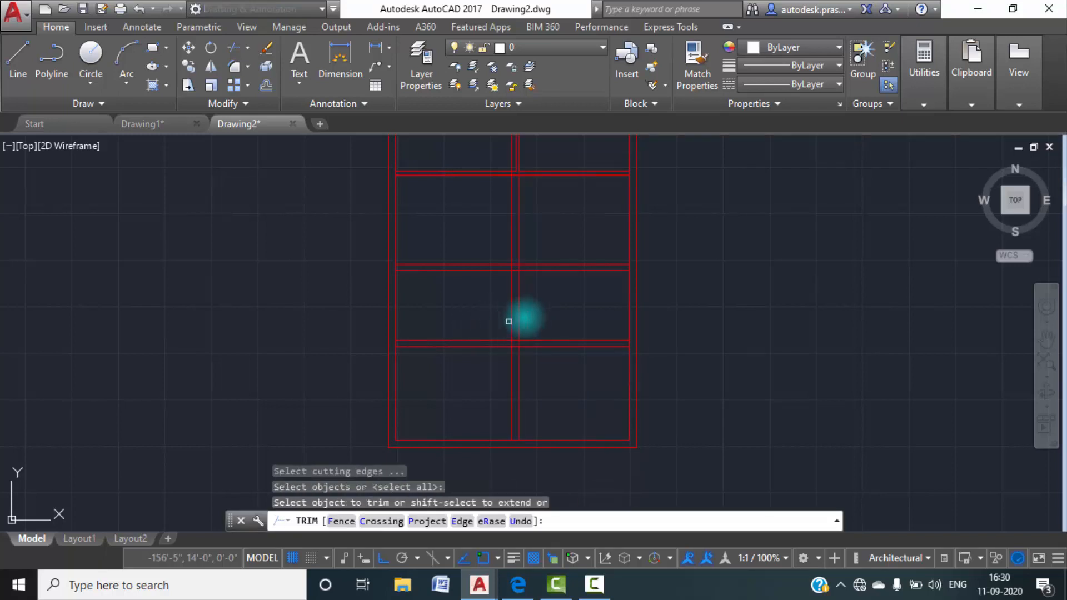
drag(536, 255, 478, 233)
drag(548, 378, 443, 352)
key(Escape)
key(Escape)
middle_drag(509, 307, 506, 481)
key(Escape)
key(Escape)
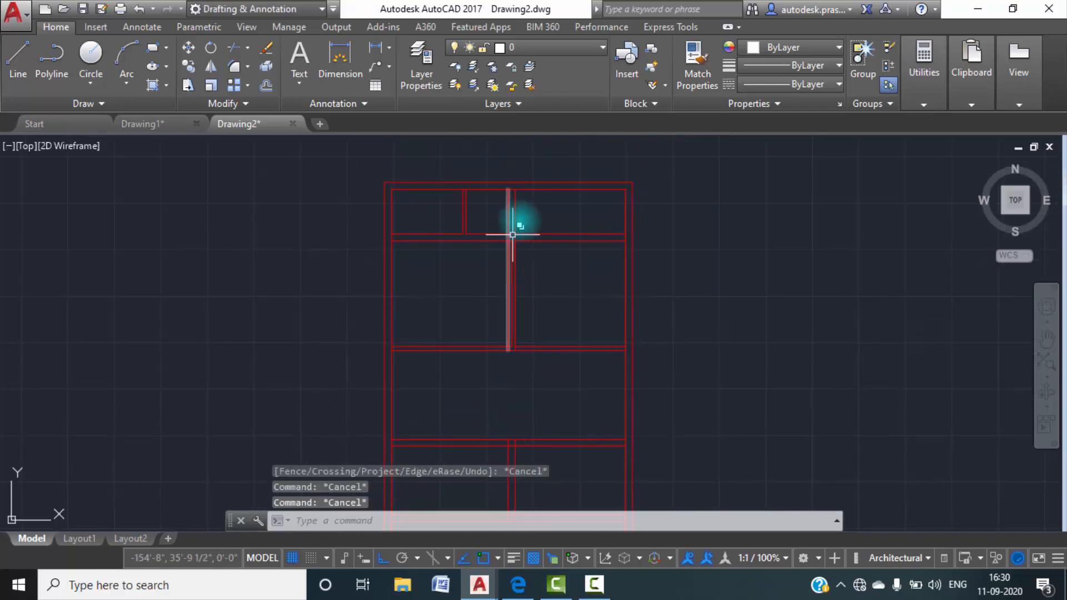
Erase the two leftover vertical line pieces running through the toilet and bedroom area above the lobby.
click(541, 218)
click(486, 206)
key(Delete)
scroll(578, 222, down, 2)
scroll(563, 270, up, 6)
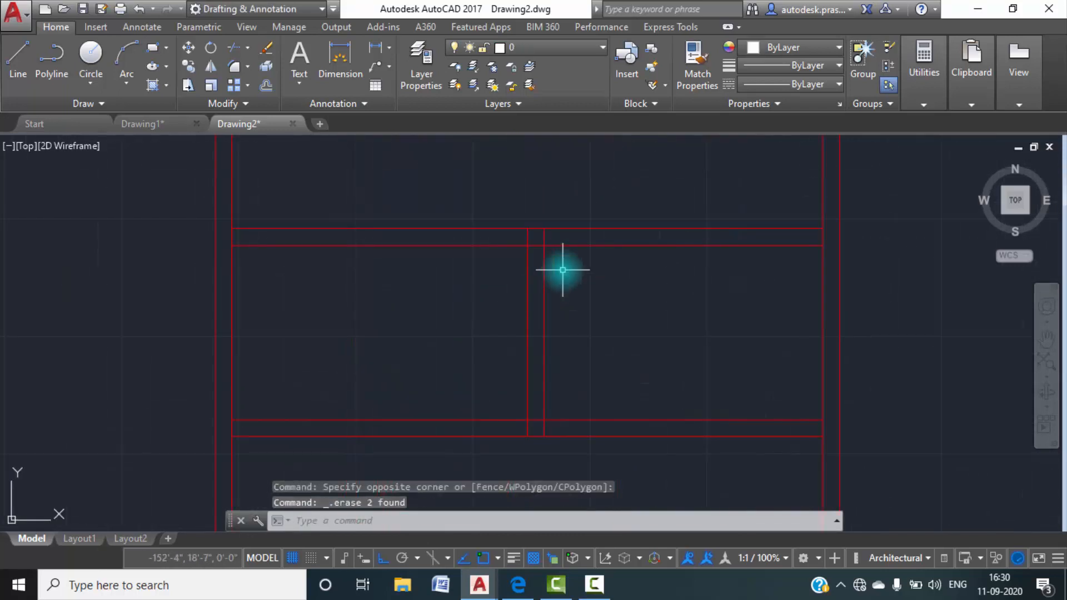
Trim the overlapping lines where the wall between the staircase and sit out meets the lobby's lower wall.
text(tr)
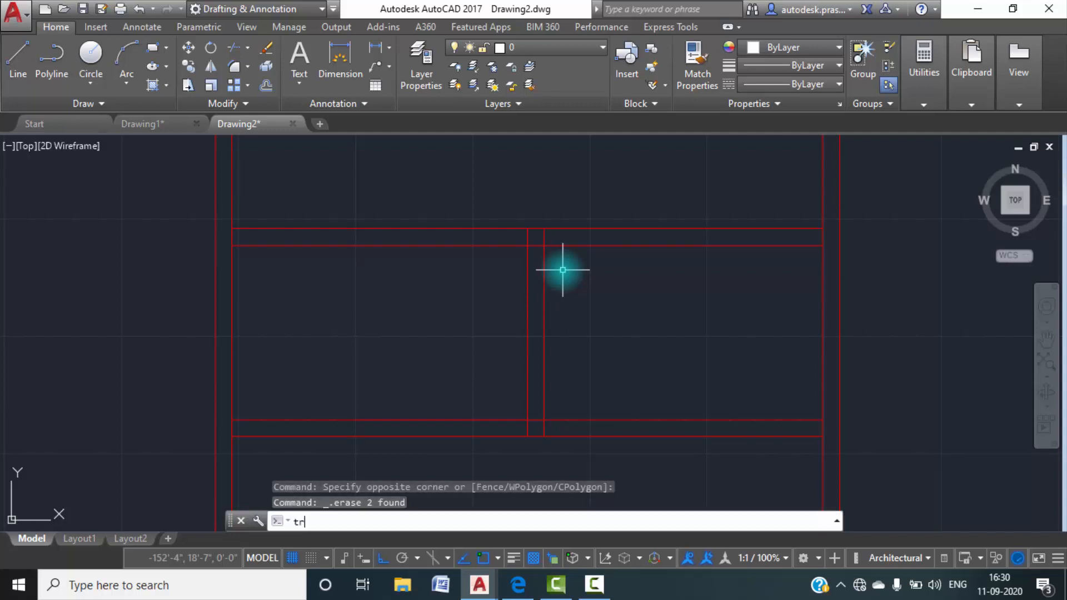
key(Return)
key(Return)
click(540, 247)
scroll(553, 238, up, 2)
click(555, 241)
click(469, 239)
scroll(485, 239, down, 3)
scroll(503, 356, up, 3)
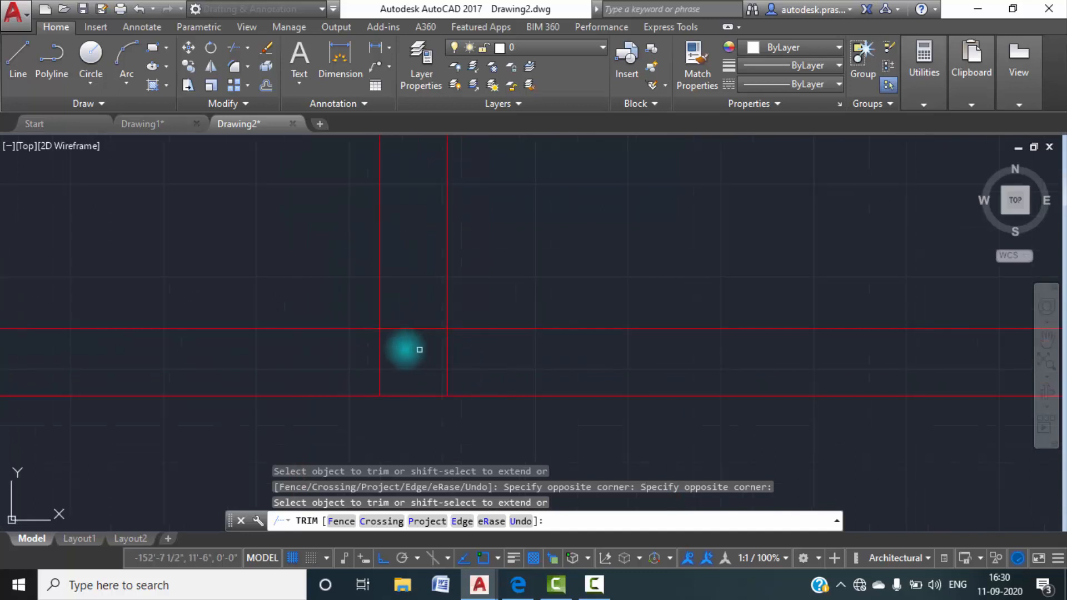
Trim the overlapping lines where the staircase and sit out dividing wall meets the sit out's lower wall.
click(498, 359)
click(363, 360)
scroll(371, 355, down, 3)
click(434, 365)
middle_drag(434, 366, 526, 343)
scroll(452, 398, down, 2)
scroll(529, 389, down, 2)
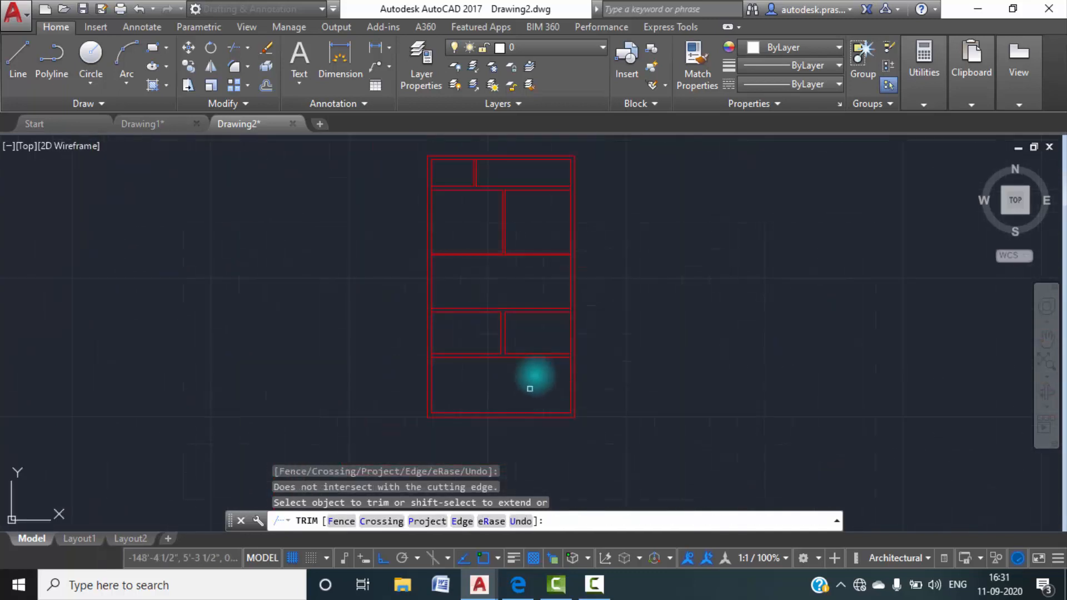
middle_drag(529, 389, 531, 435)
key(Escape)
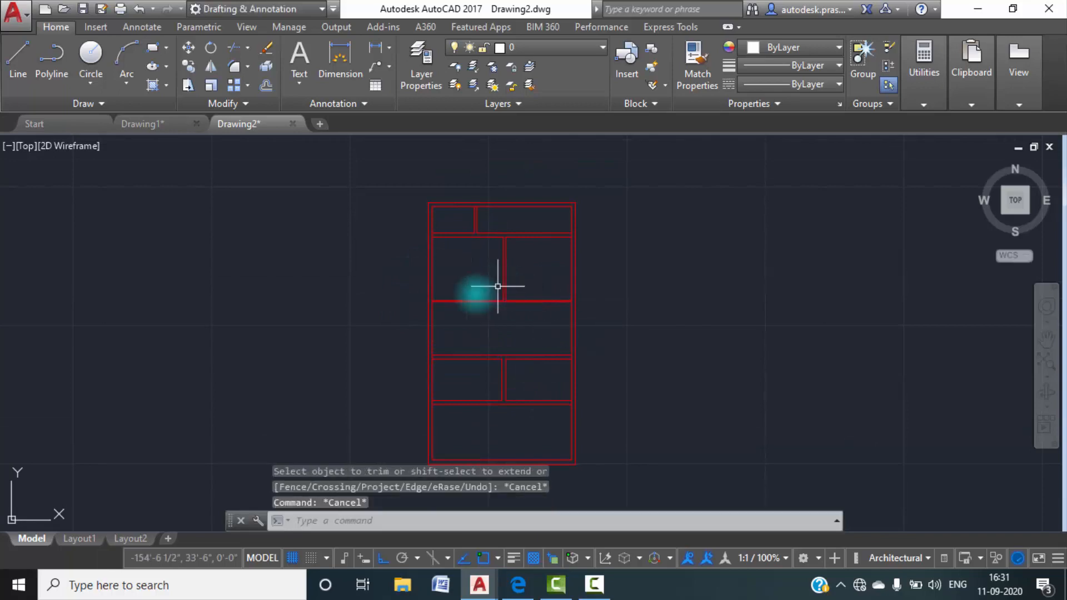
Examine the bedrooms, lobby, staircase and the slab beams around the sit out in Drawing1.
click(189, 125)
scroll(280, 265, down, 4)
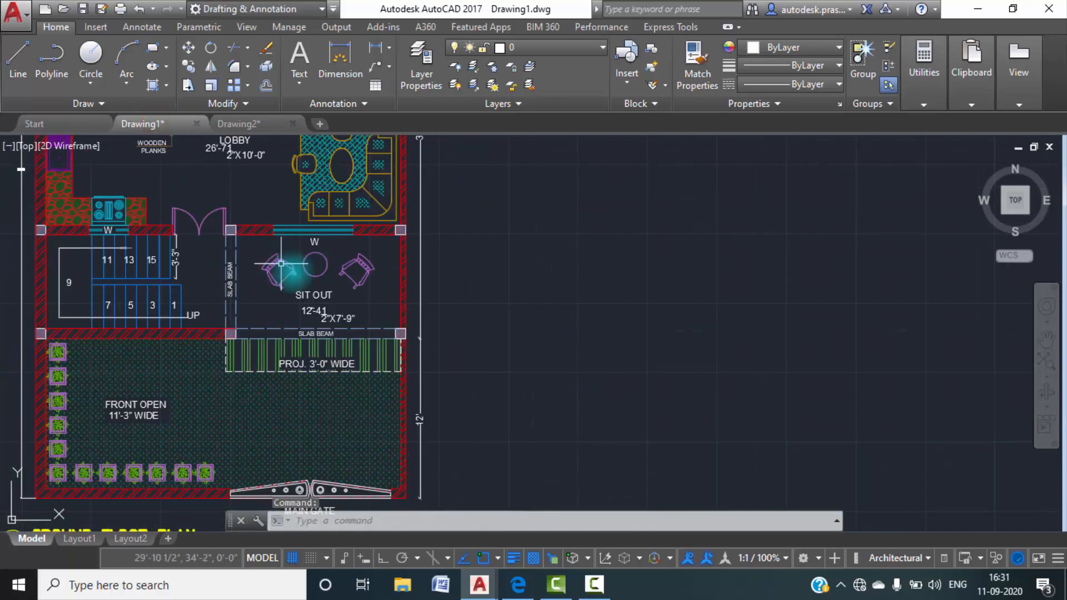
middle_drag(281, 265, 515, 351)
middle_drag(388, 258, 404, 422)
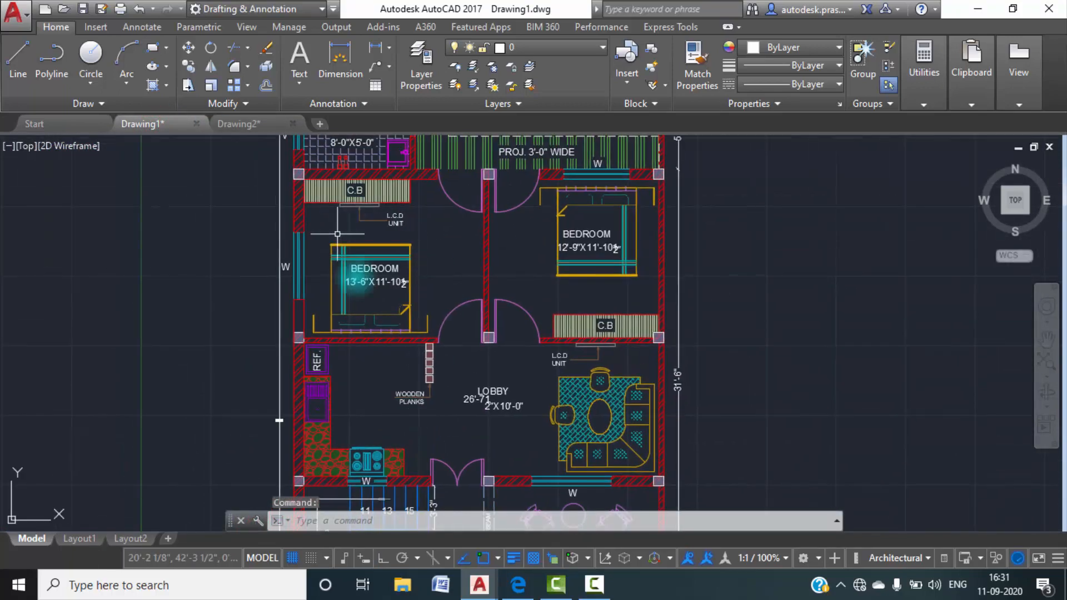
middle_drag(472, 228, 482, 317)
scroll(527, 384, down, 2)
middle_drag(572, 440, 489, 334)
scroll(488, 374, up, 5)
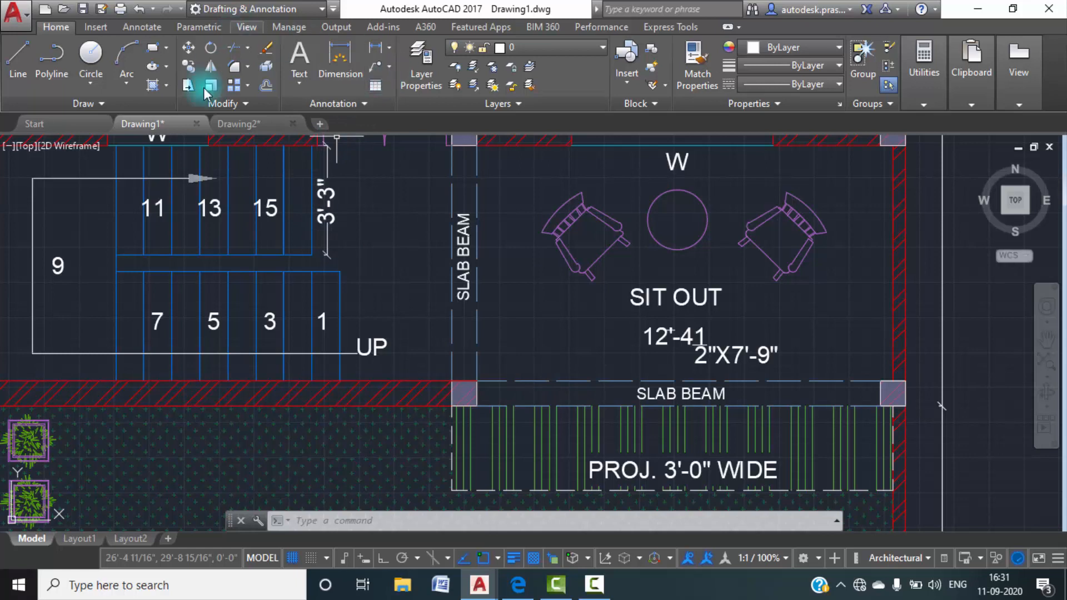
Return to Drawing2 and create a new layer named slab beam.
click(232, 123)
click(419, 71)
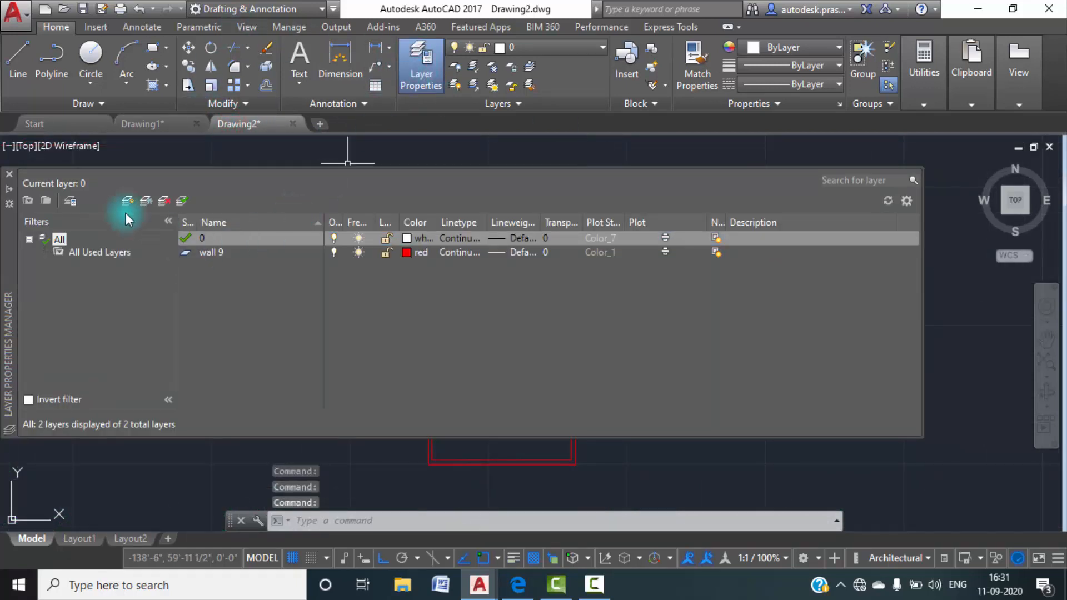
click(128, 201)
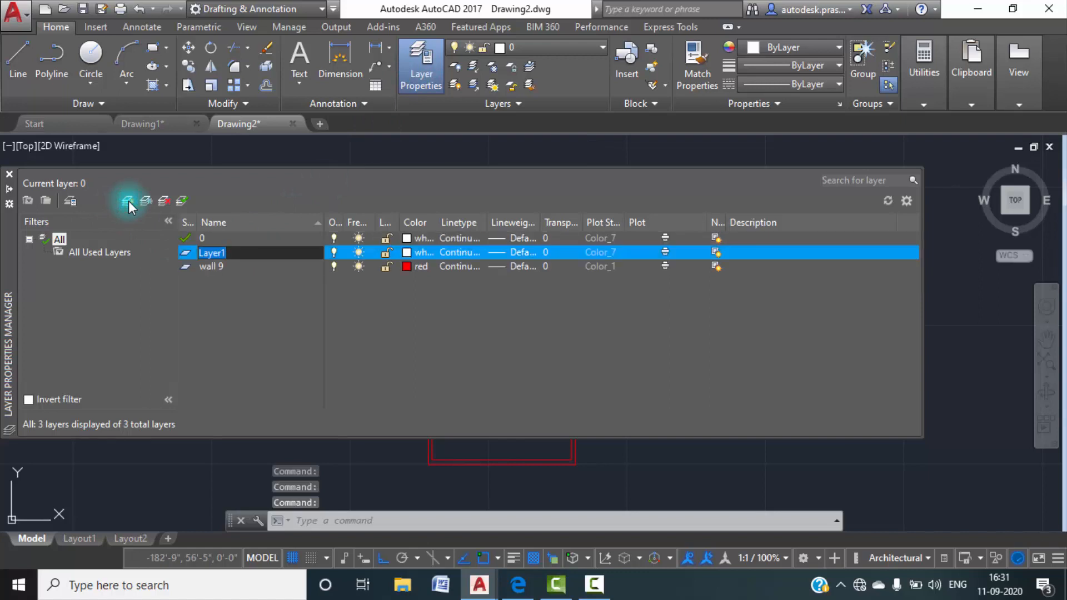
text(slab beam)
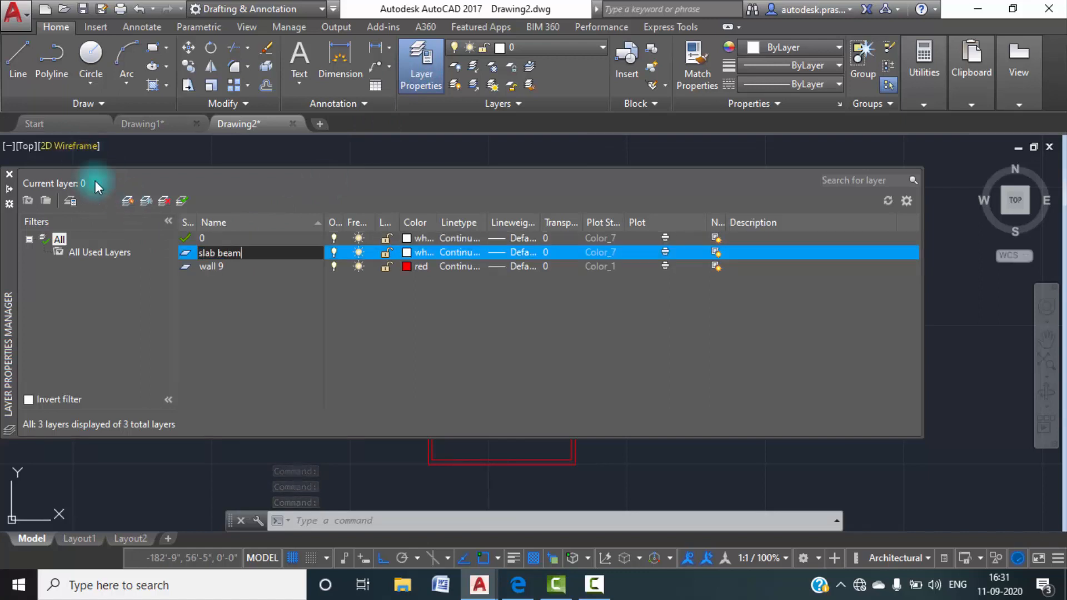
Add two more layers named door and window.
click(131, 200)
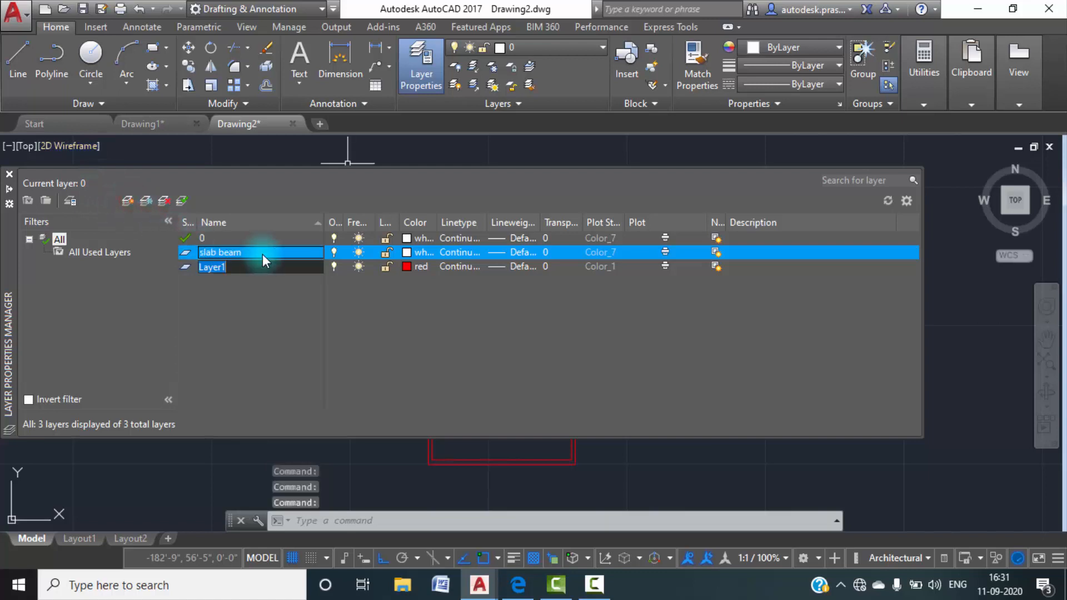
text(door)
click(127, 200)
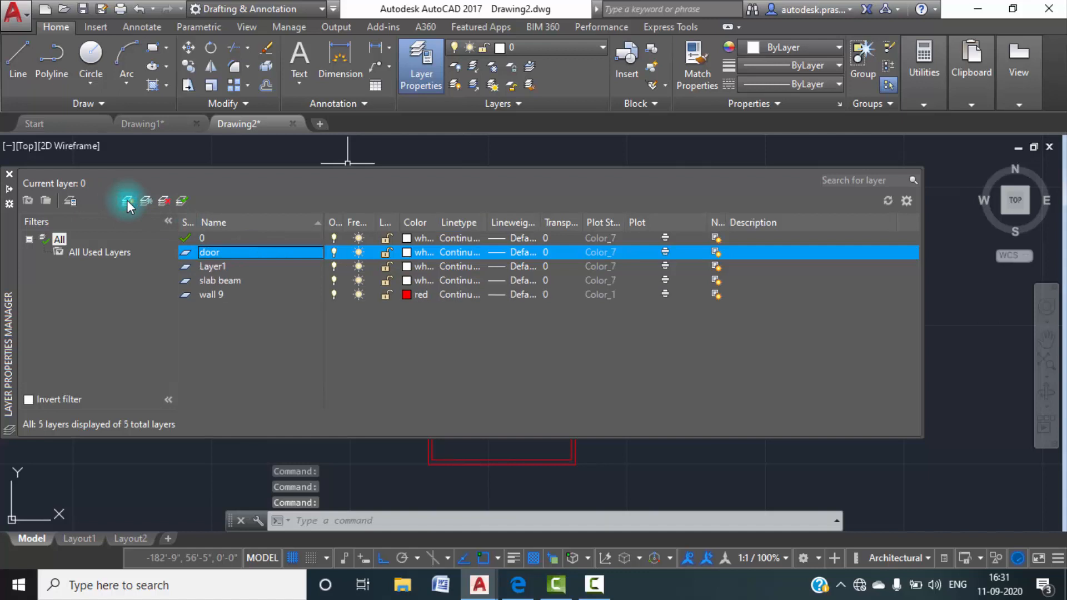
key(w)
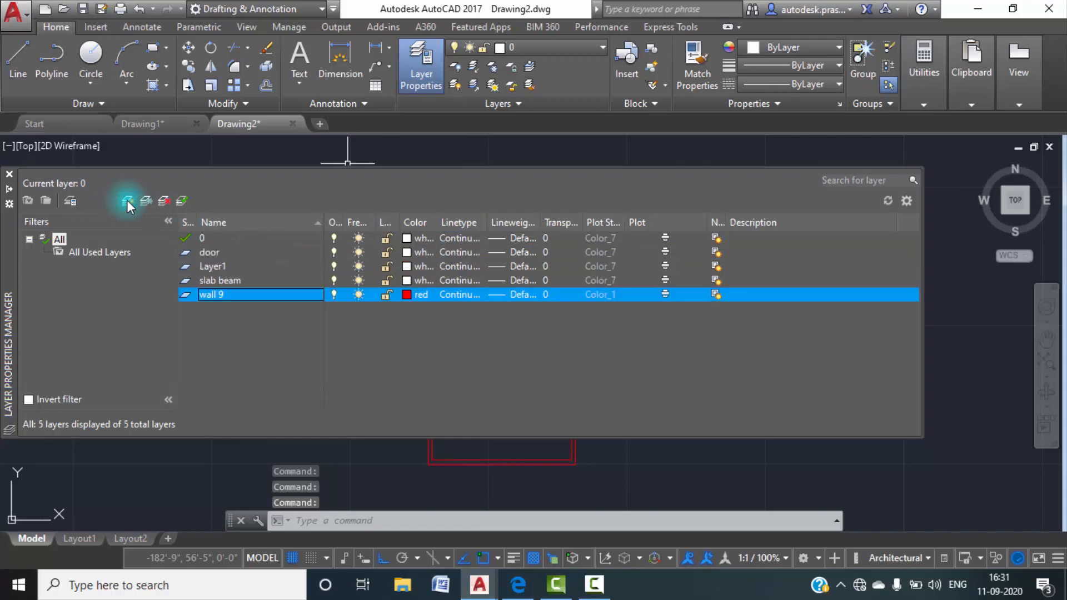
right_click(210, 267)
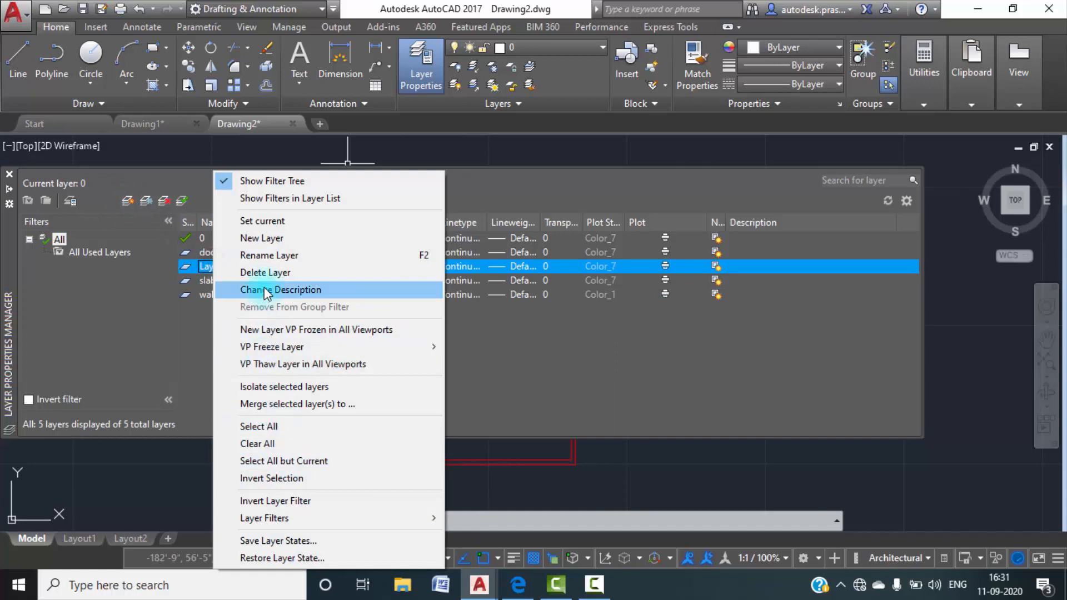
click(267, 256)
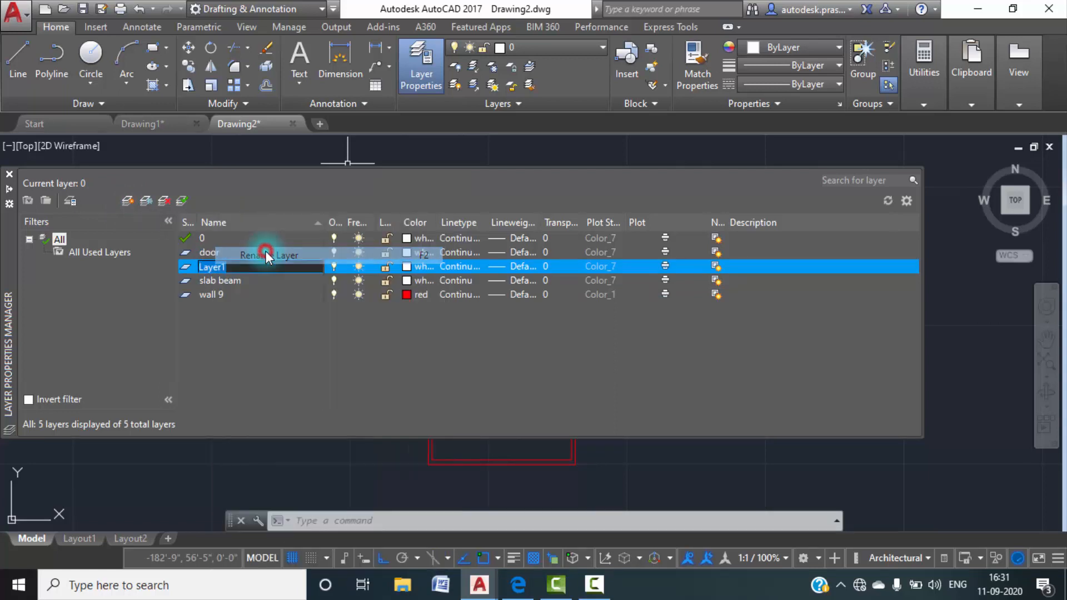
text(window)
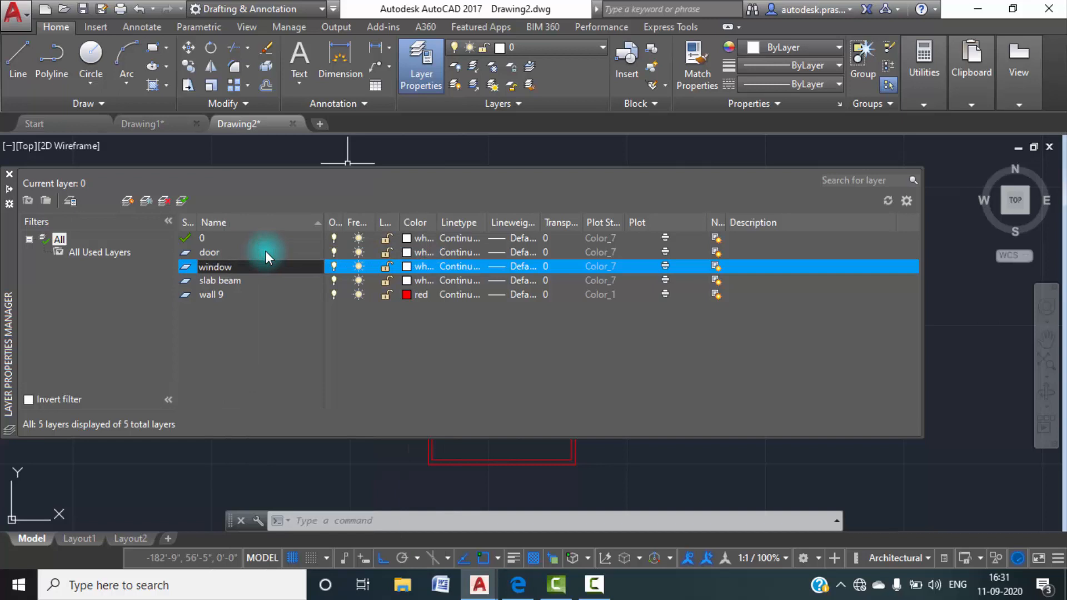
Add layers named ventilation and stairs, and make the stairs layer current.
click(125, 200)
click(124, 200)
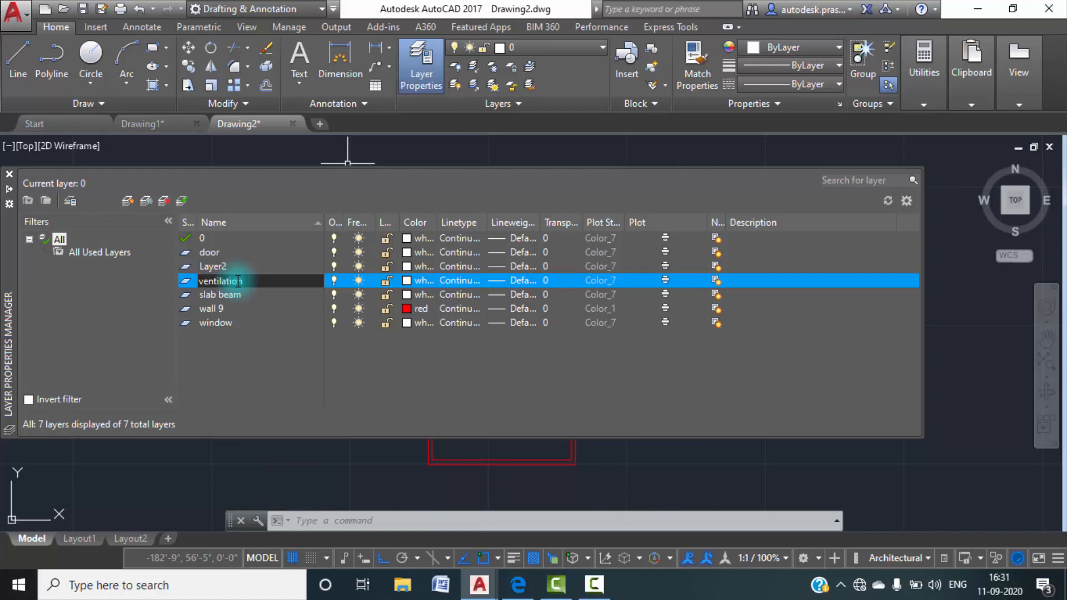
double_click(233, 266)
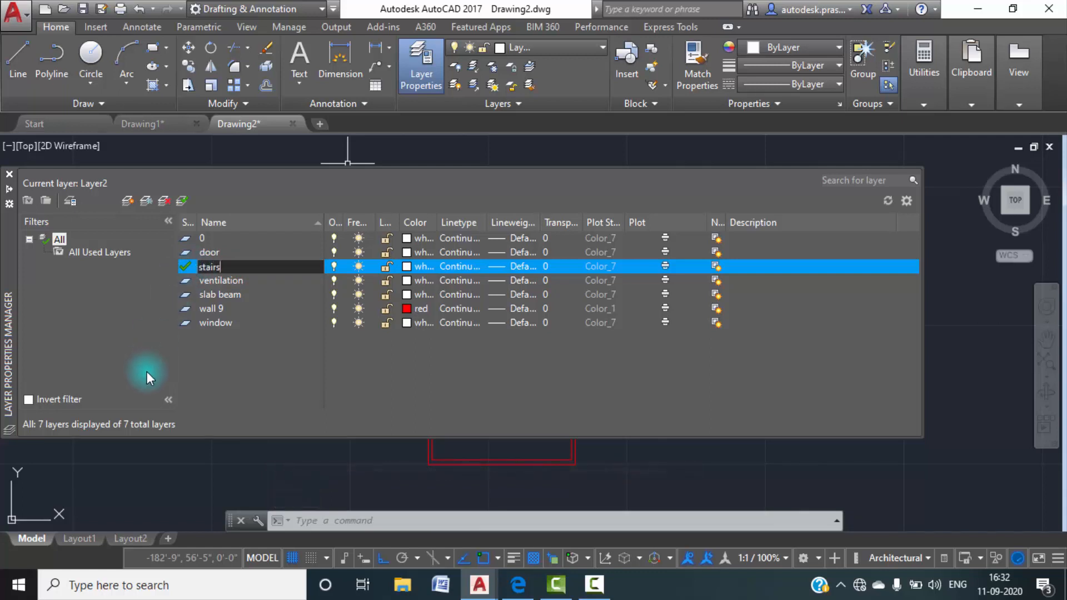
click(138, 348)
Look over the Drawing1 floor plan from the staircase to the toilet to check which elements need their own layers.
click(137, 129)
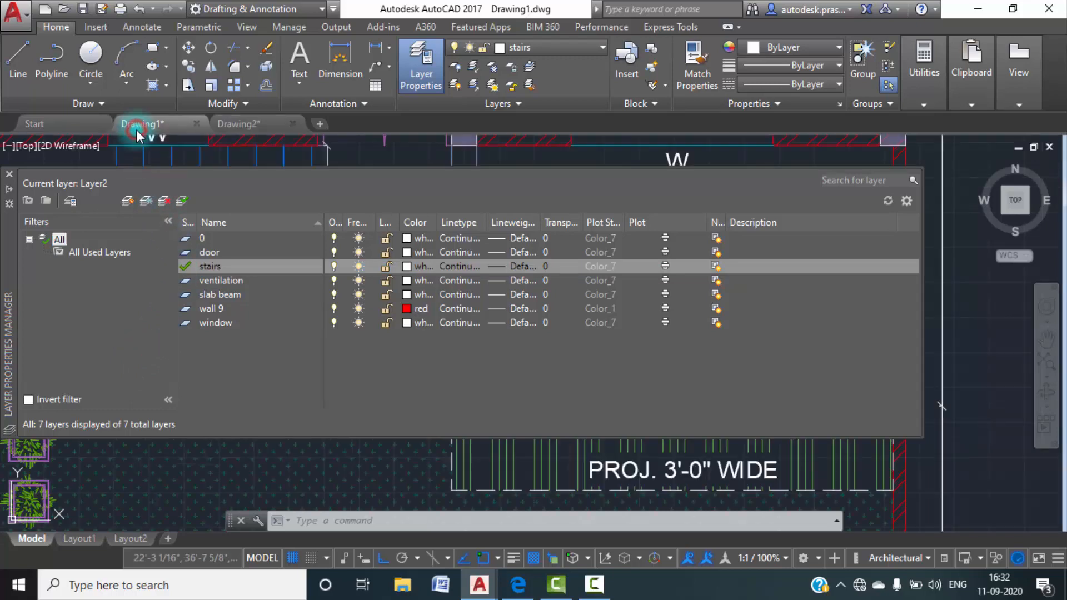
scroll(382, 386, down, 2)
mouse_move(318, 476)
middle_down()
mouse_move(355, 409)
mouse_move(356, 503)
middle_up()
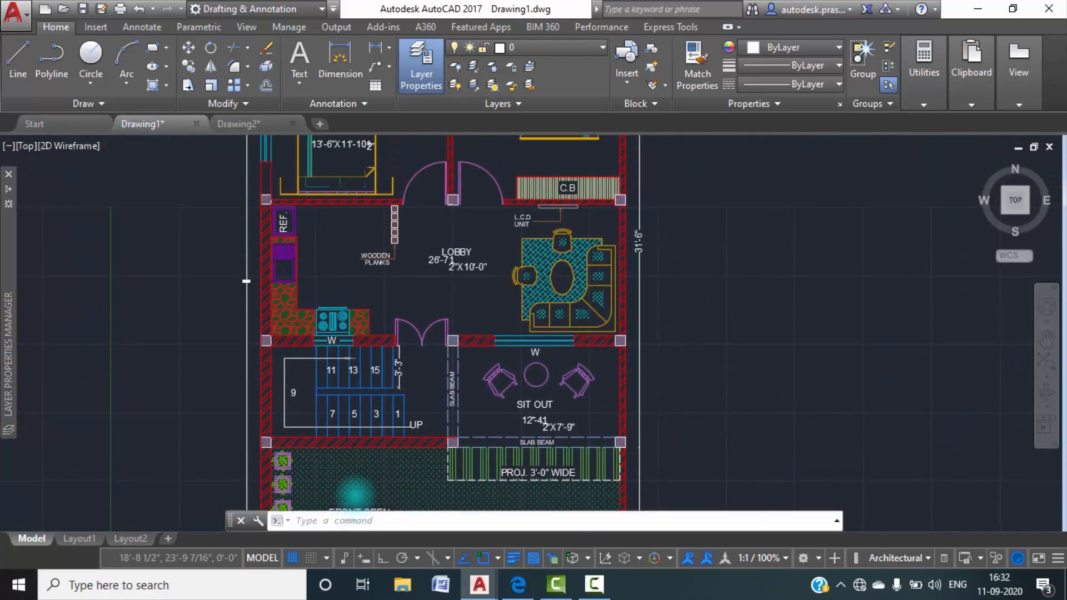
middle_drag(440, 304, 382, 534)
middle_drag(436, 361, 430, 430)
middle_drag(345, 417, 373, 325)
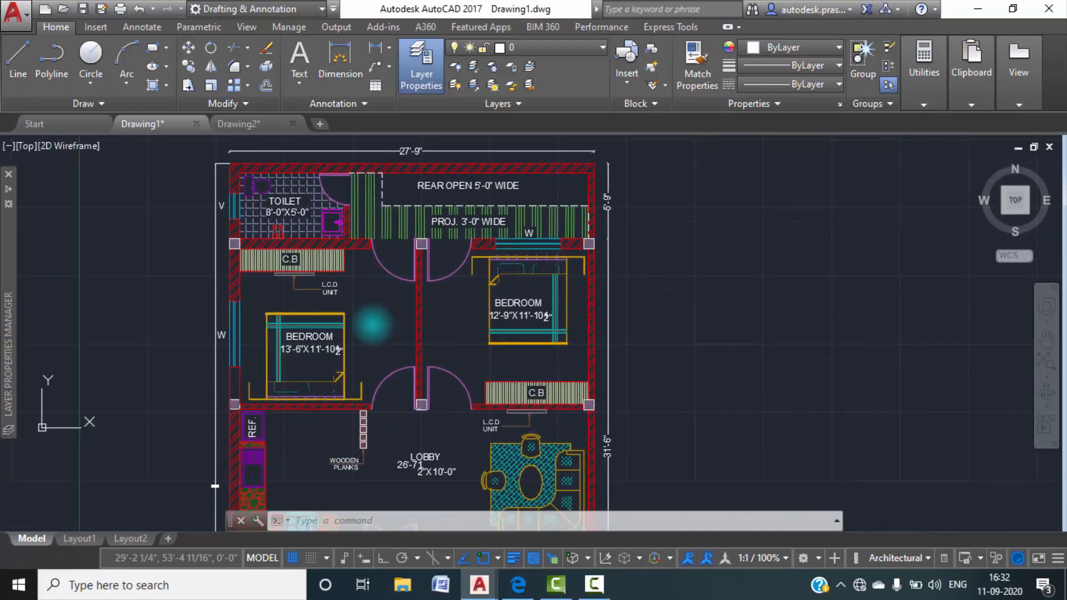
middle_drag(322, 465, 359, 363)
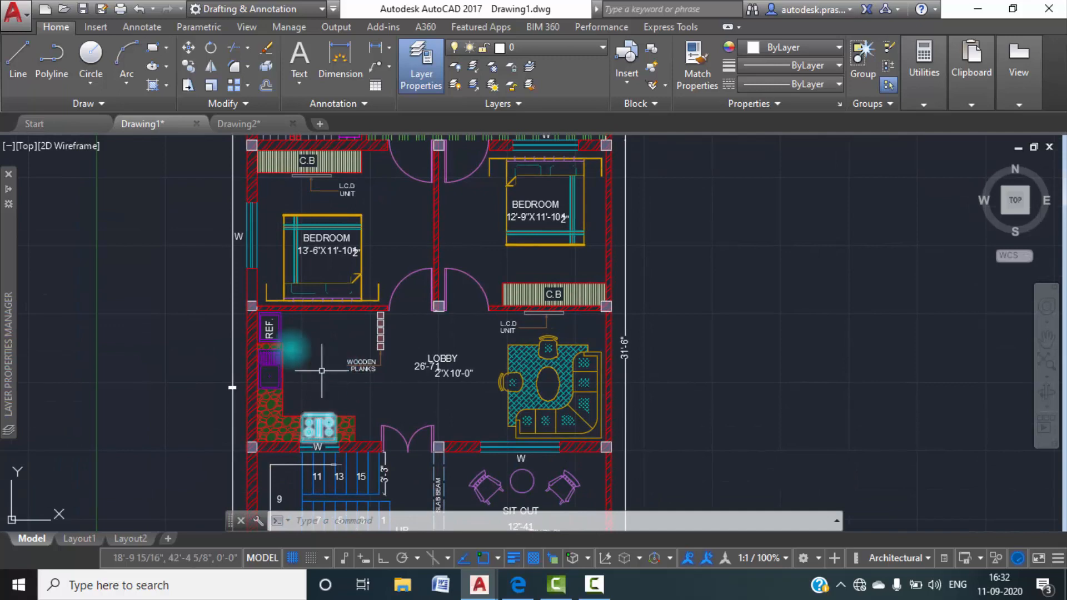
scroll(294, 383, up, 2)
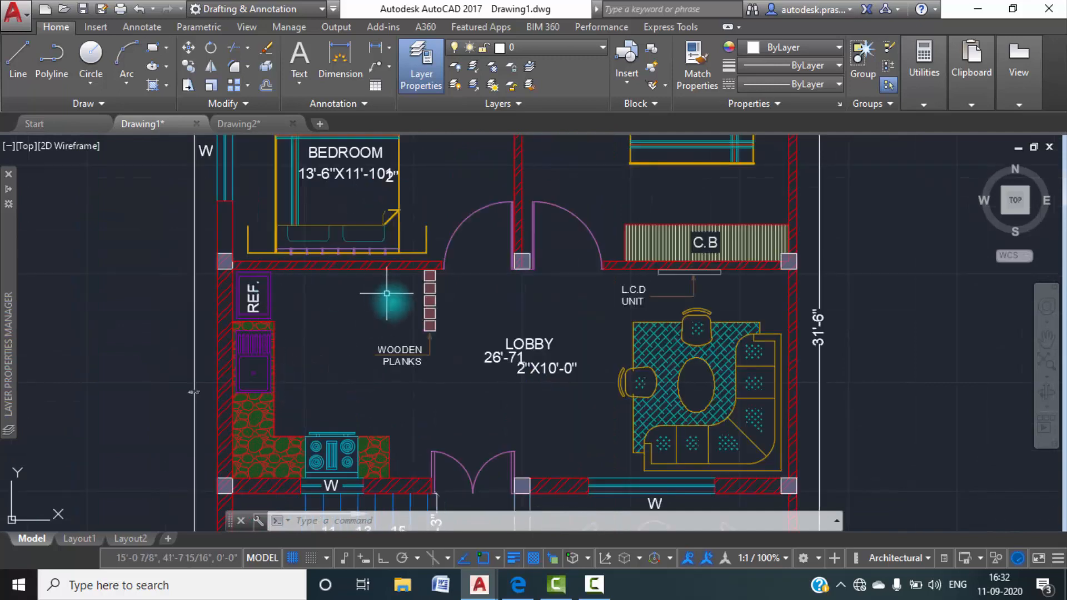
scroll(395, 309, down, 2)
middle_drag(417, 333, 400, 278)
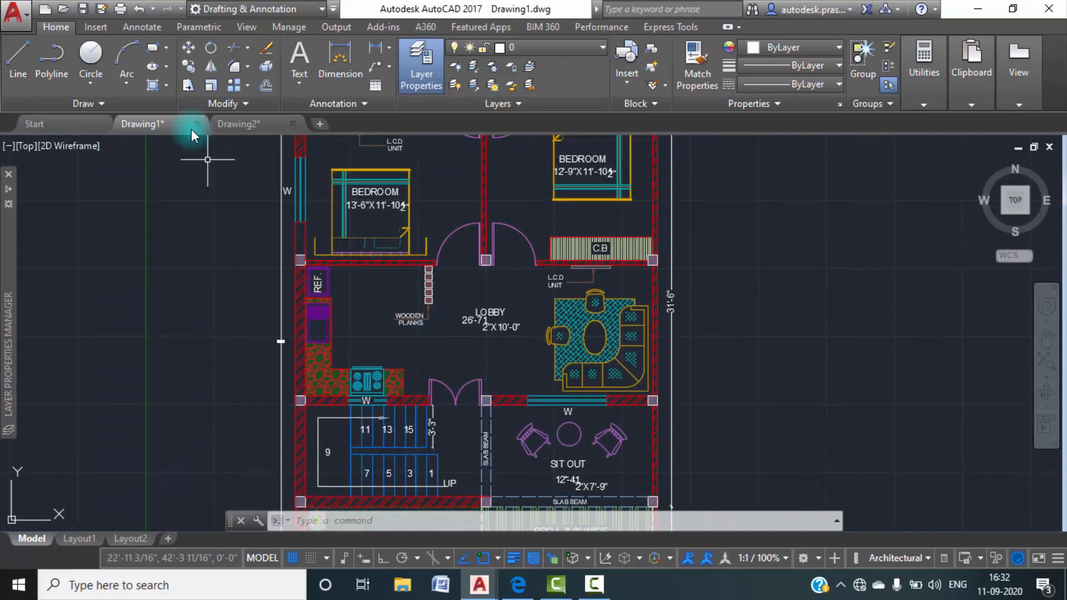
Return to Drawing2 and set the slab beam layer's color to index 131.
click(240, 123)
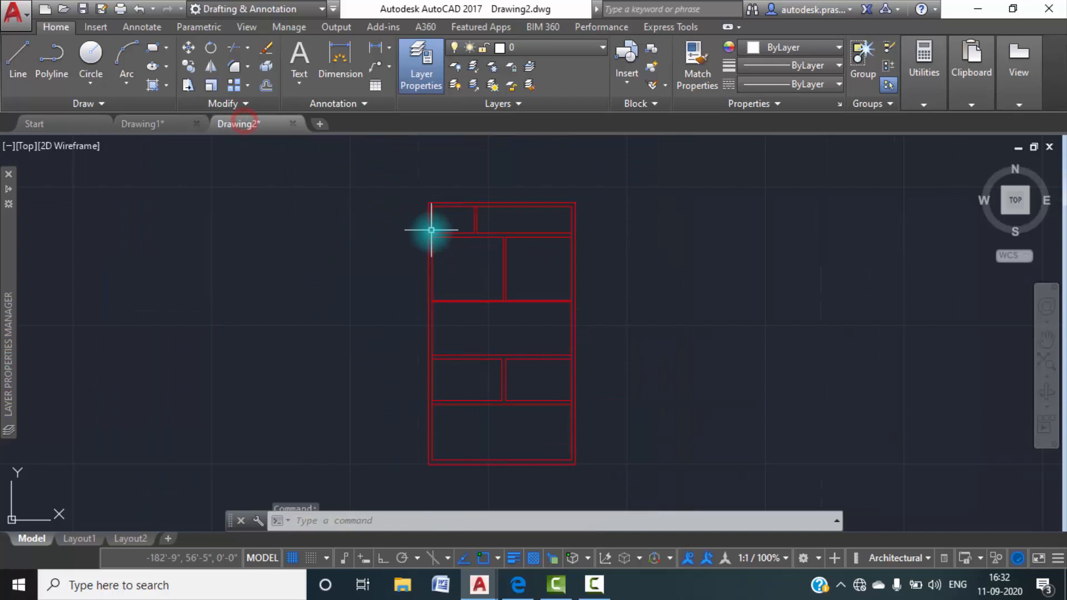
click(421, 79)
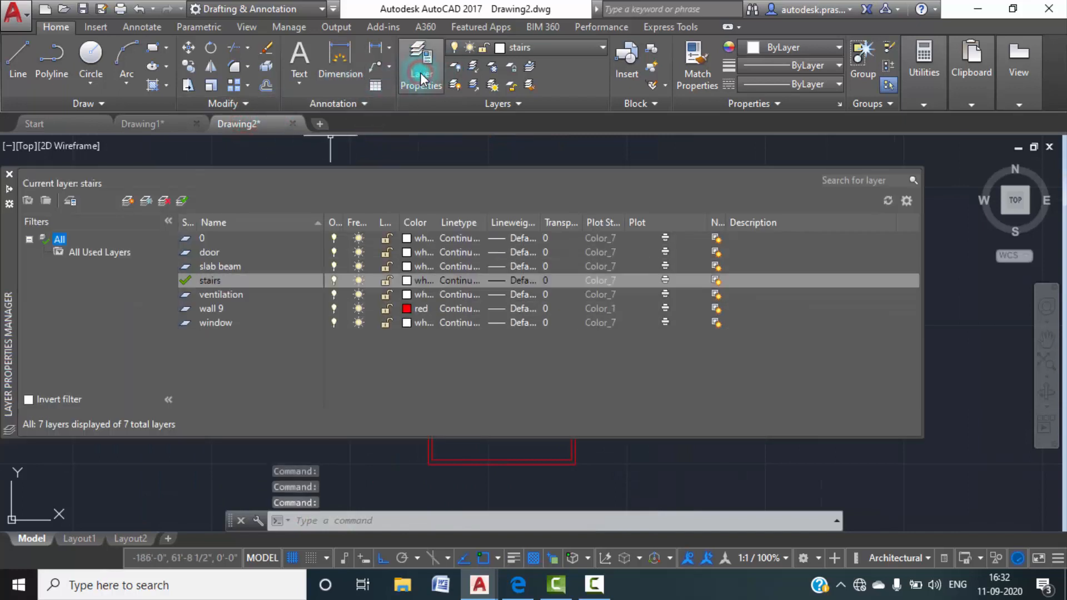
click(213, 267)
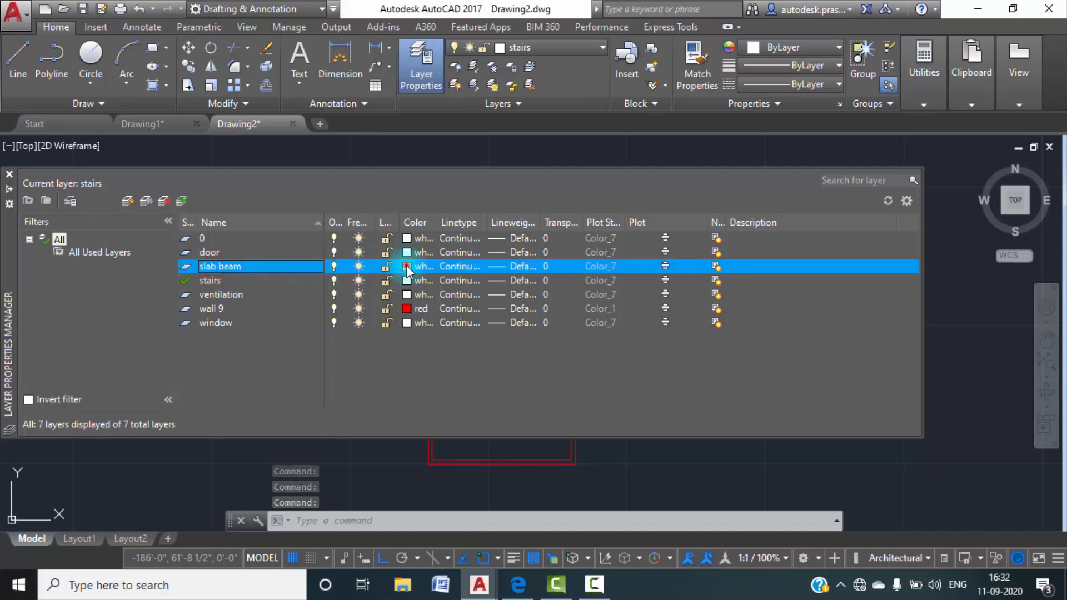
click(407, 267)
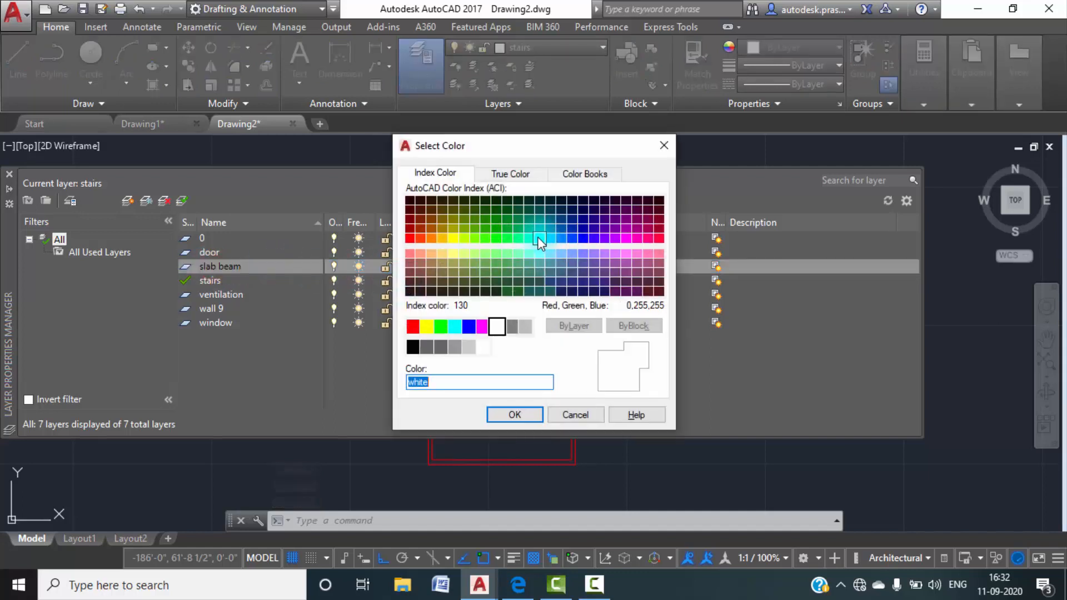
click(540, 254)
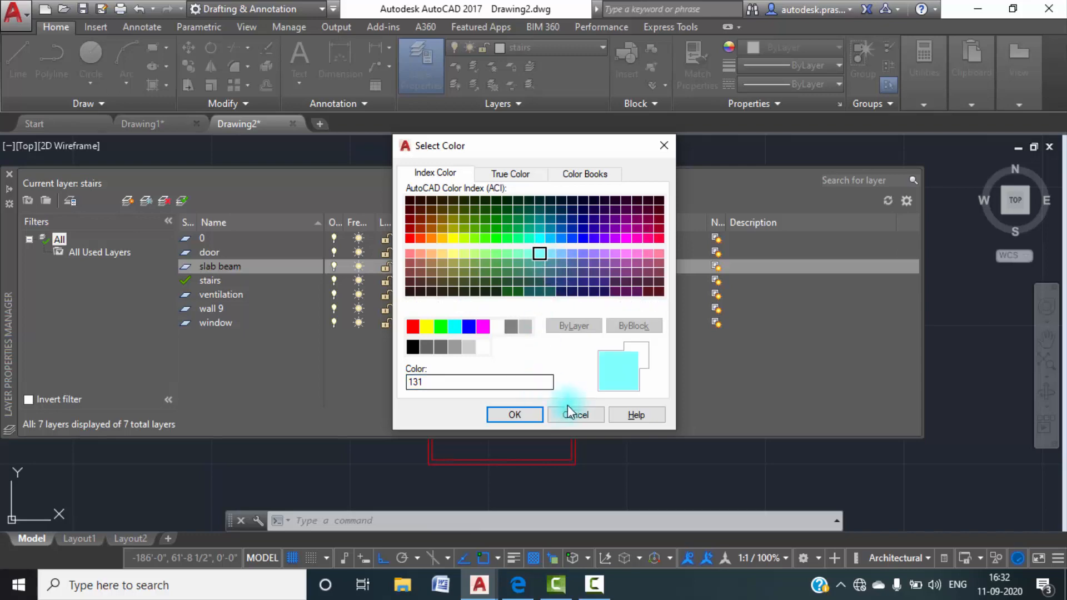
click(516, 415)
Set the stairs layer's color to blue.
click(410, 281)
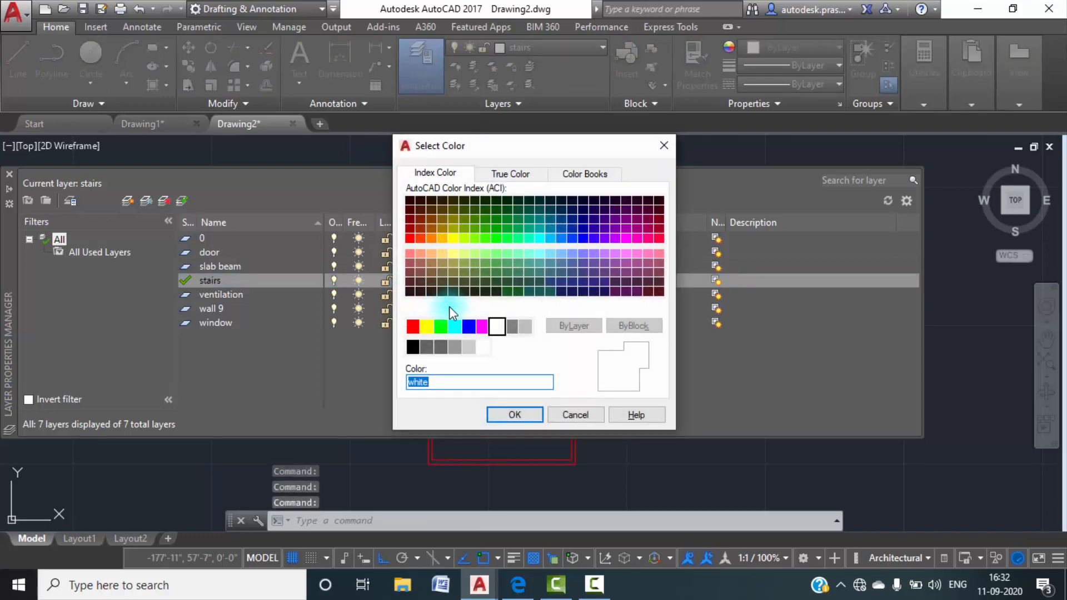
click(468, 326)
click(531, 413)
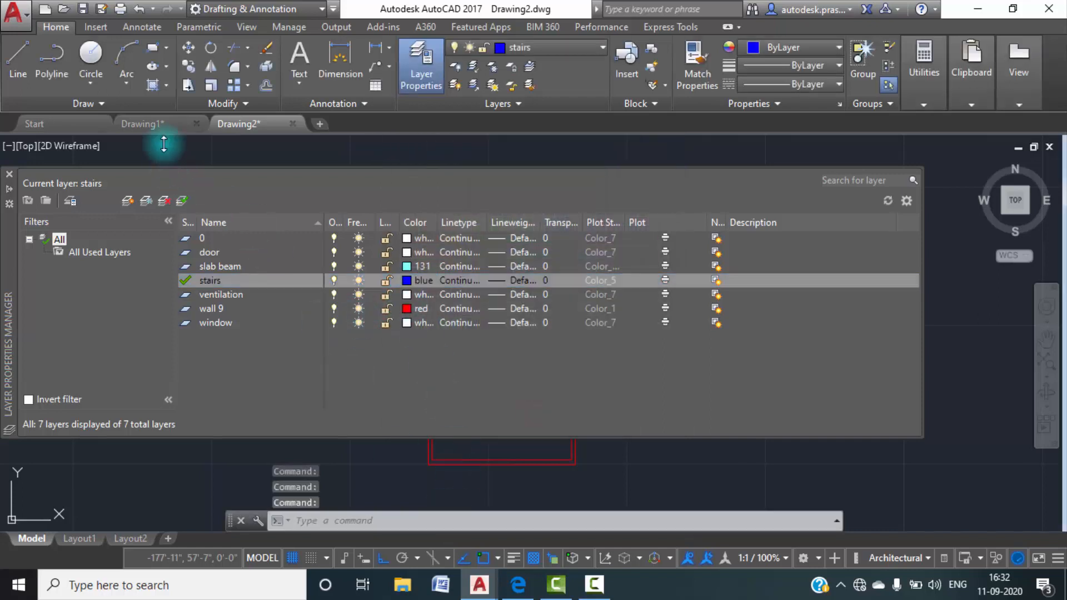
Examine the toilet ventilation, windows and doors in Drawing1 for the colors used on them.
mouse_move(160, 128)
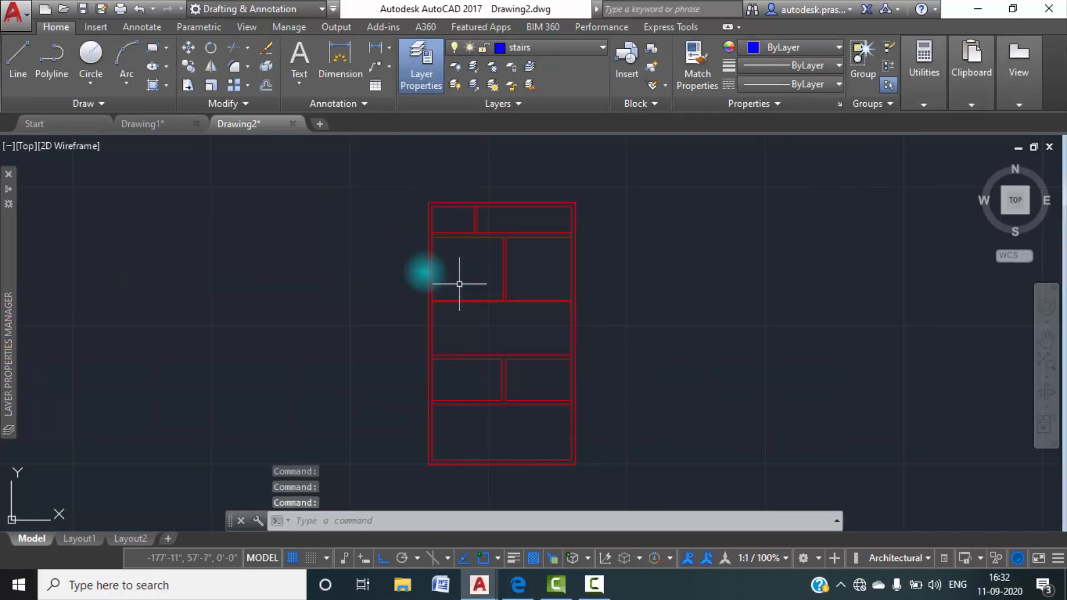
click(154, 125)
scroll(482, 348, down, 3)
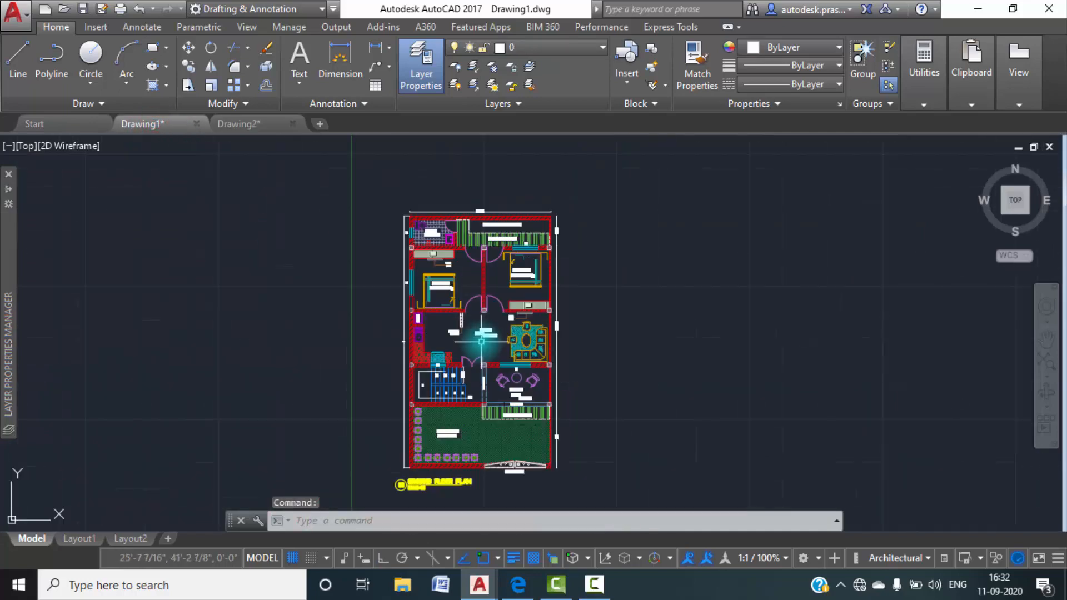
scroll(444, 239, up, 5)
middle_drag(399, 318, 423, 370)
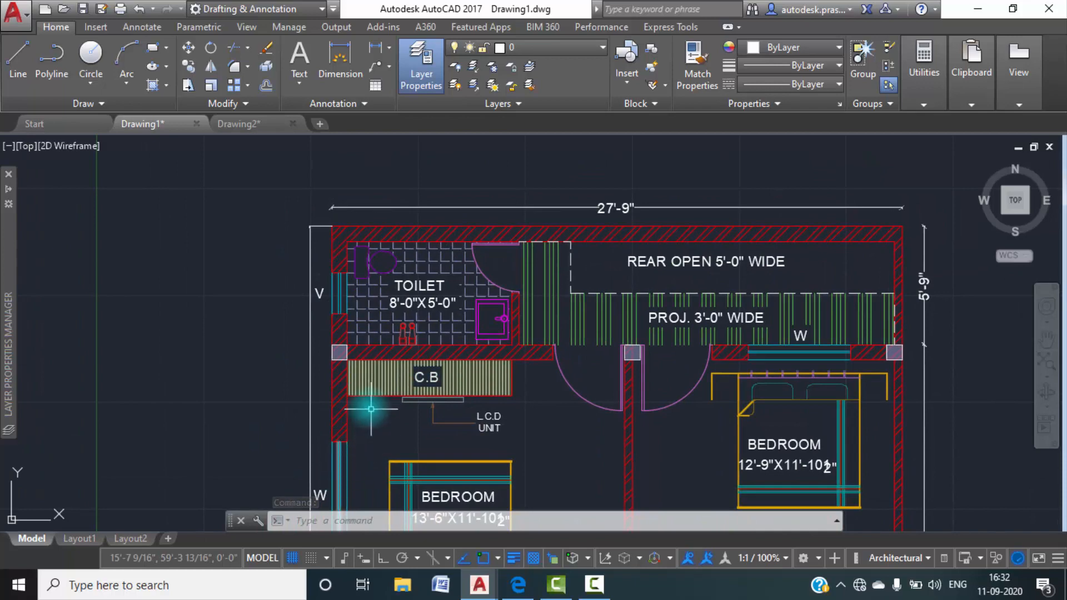
scroll(374, 409, down, 3)
middle_drag(384, 415, 401, 261)
scroll(381, 442, up, 2)
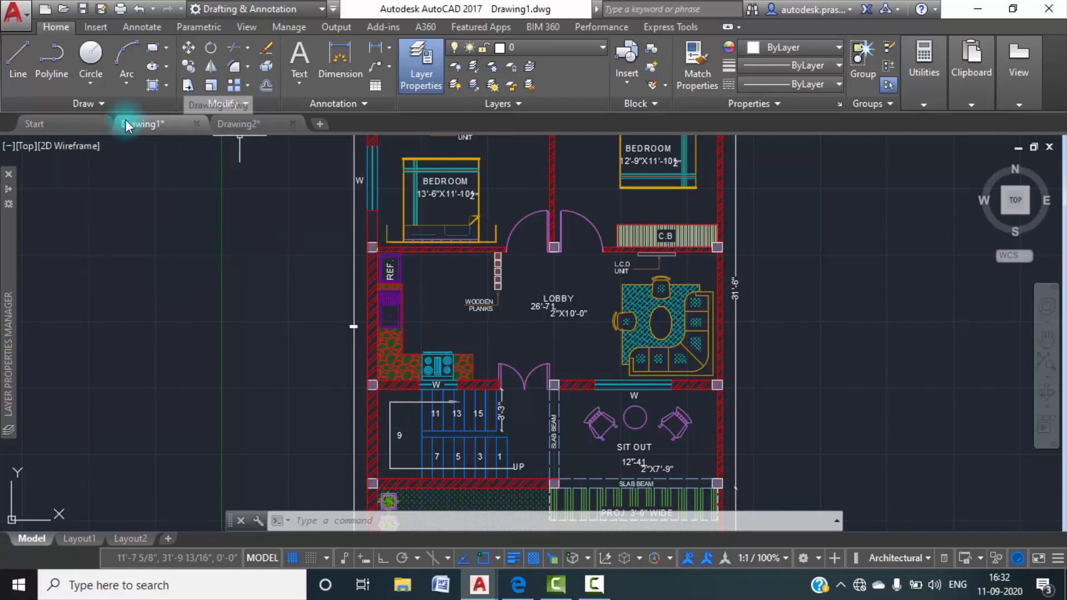
Set the ventilation layer's color to cyan in Drawing2.
click(7, 191)
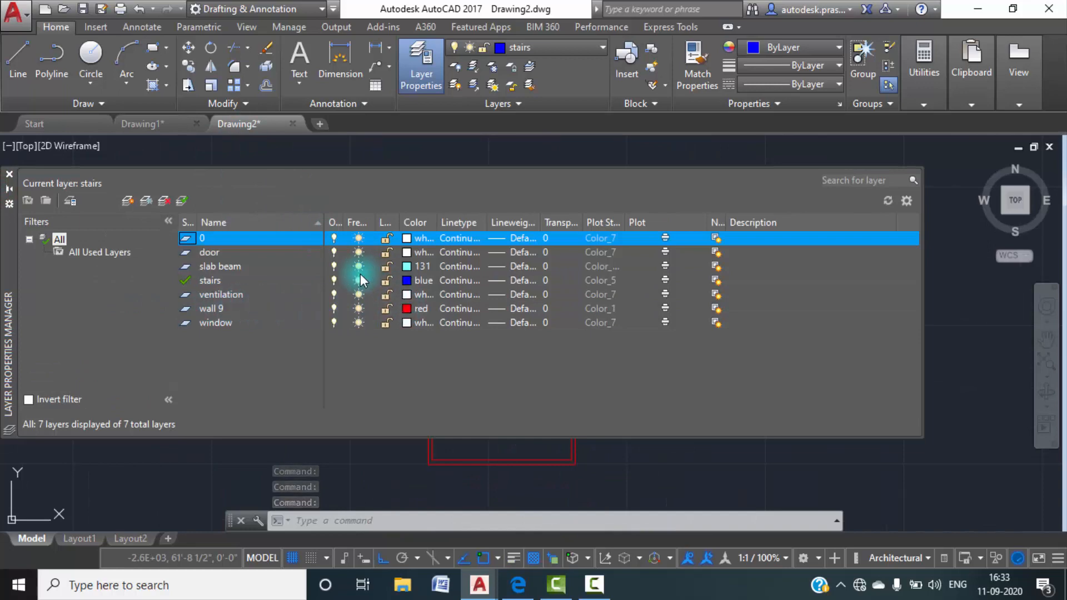
click(406, 295)
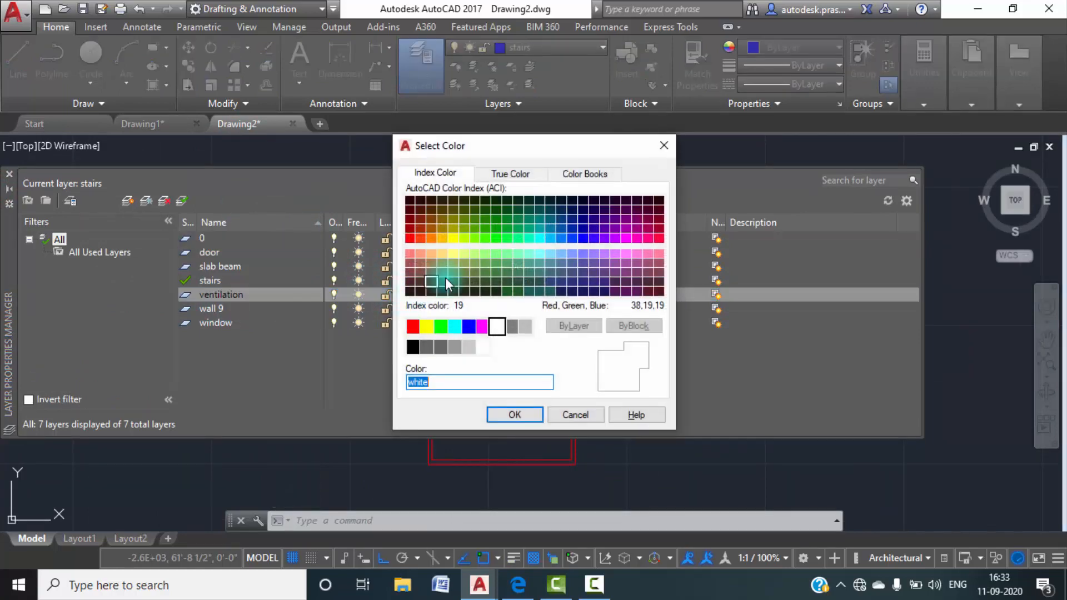
click(455, 327)
click(515, 415)
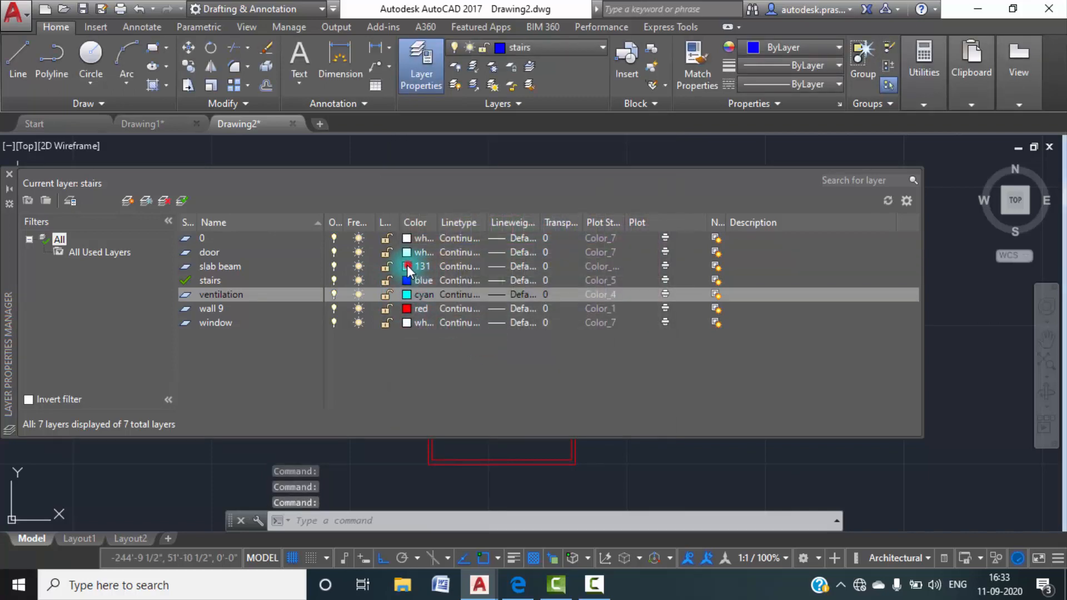
Change the slab beam layer's color to index 141.
click(407, 265)
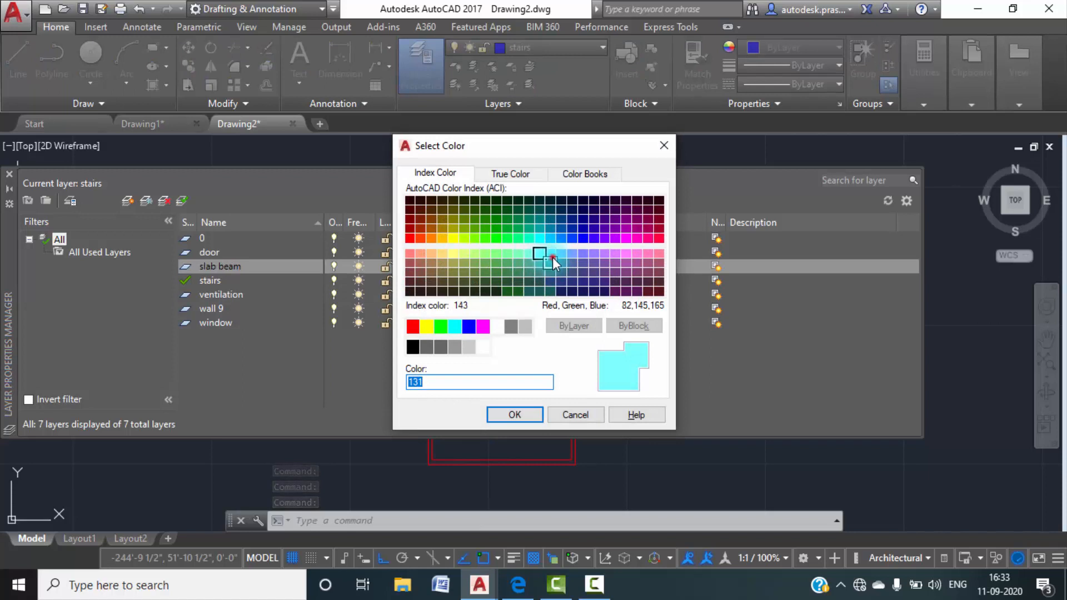
click(552, 256)
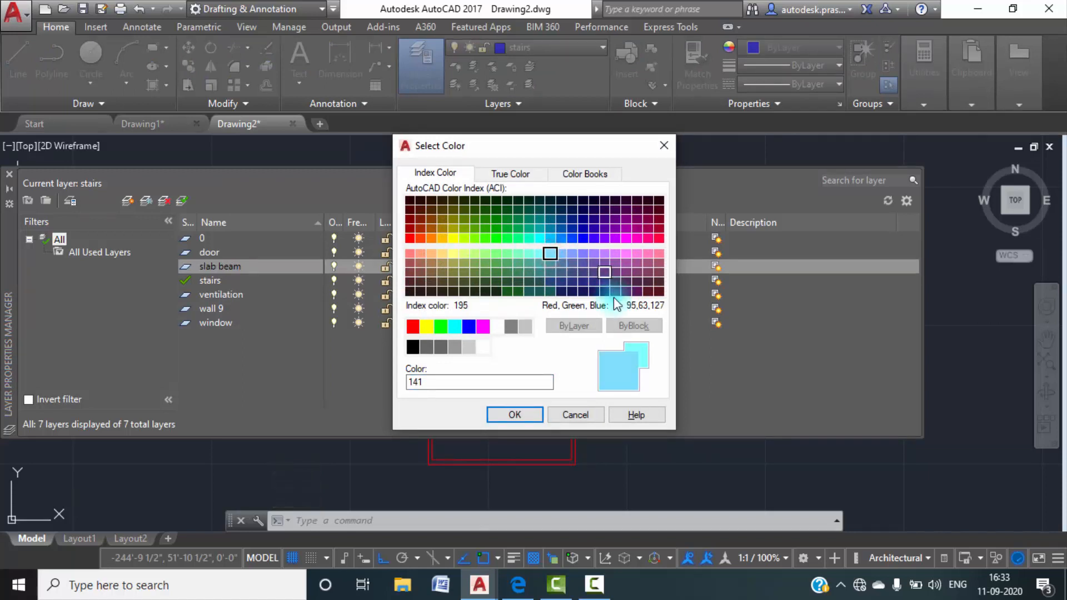
click(503, 406)
click(510, 416)
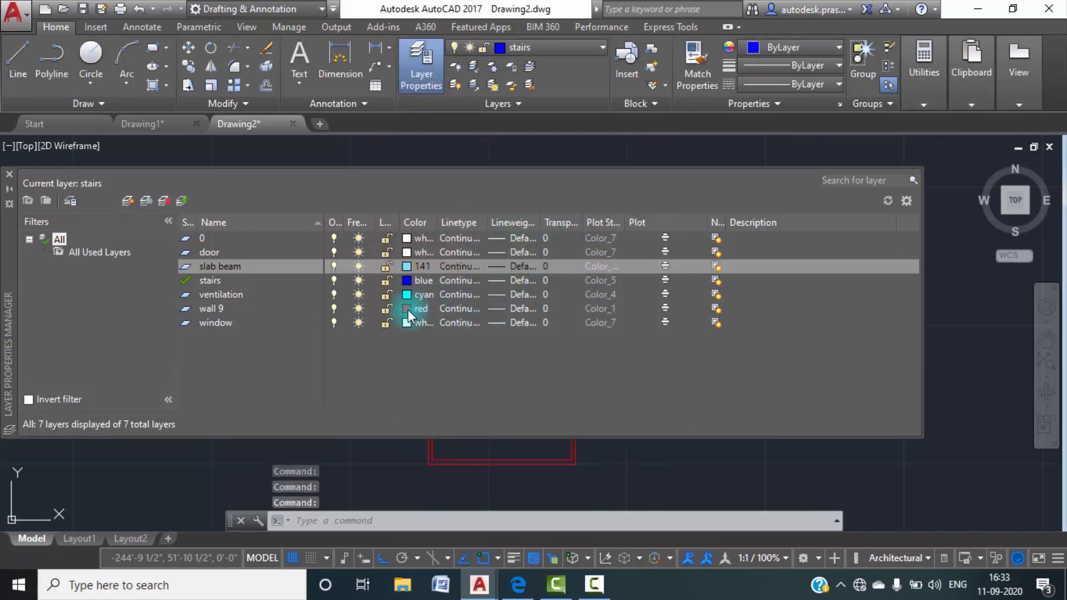
Set the window layer's color to cyan.
click(406, 323)
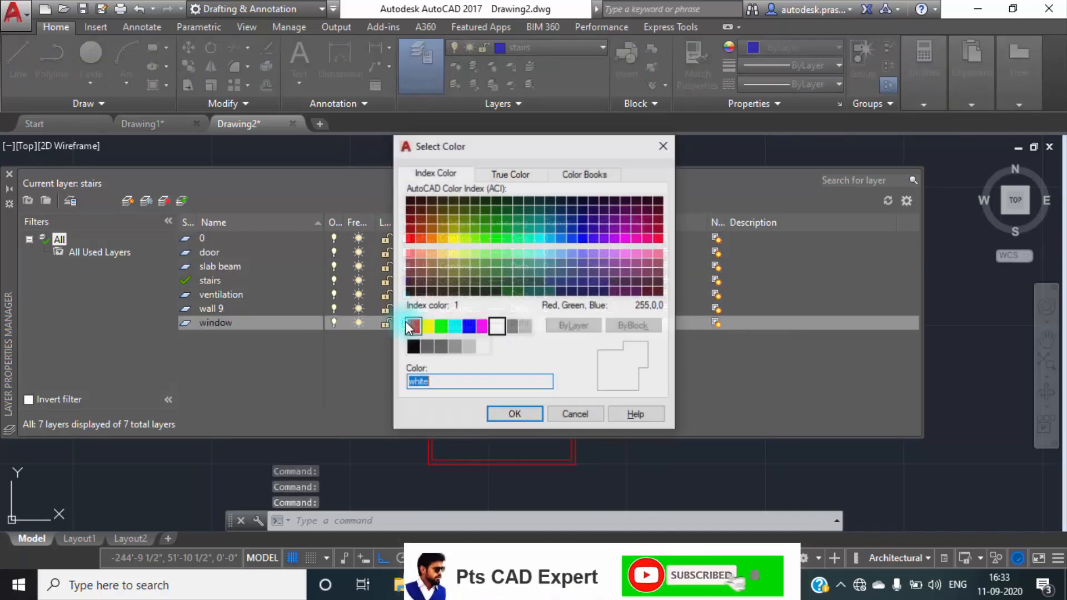
click(456, 326)
click(509, 413)
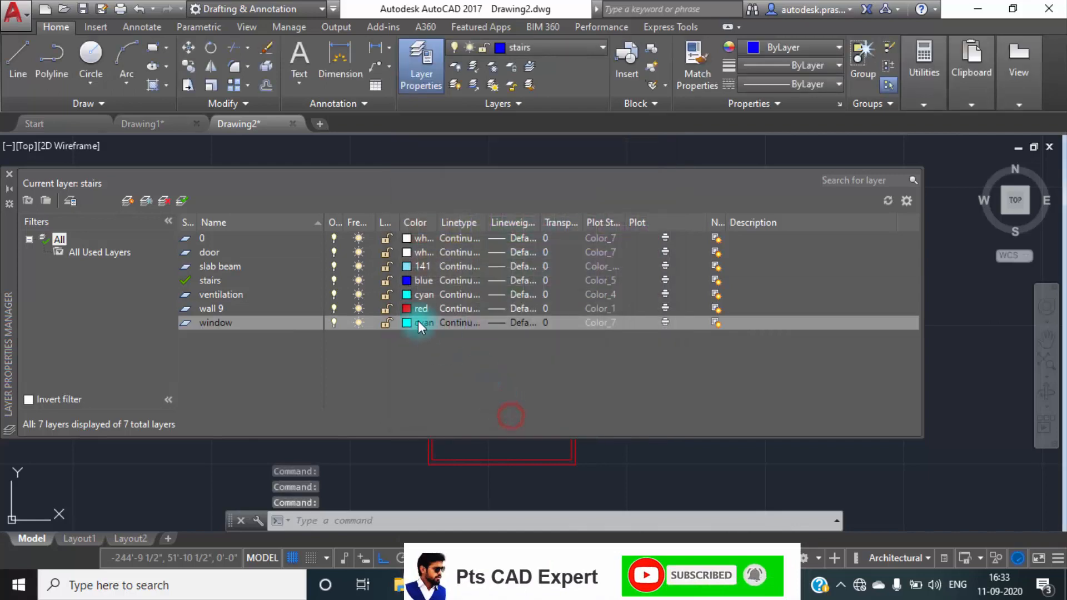
click(408, 253)
click(151, 120)
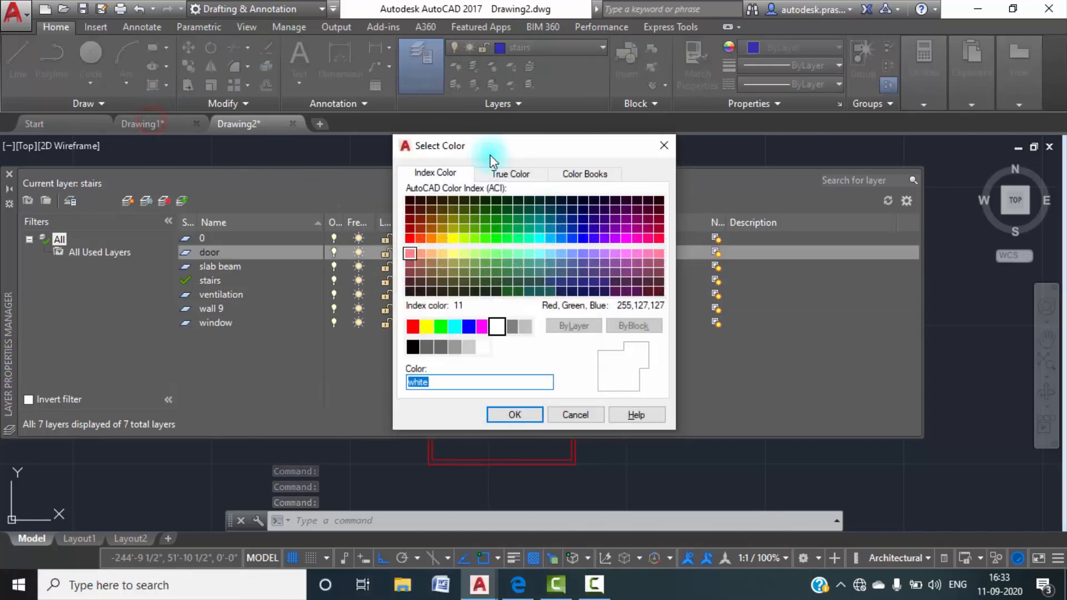
click(567, 416)
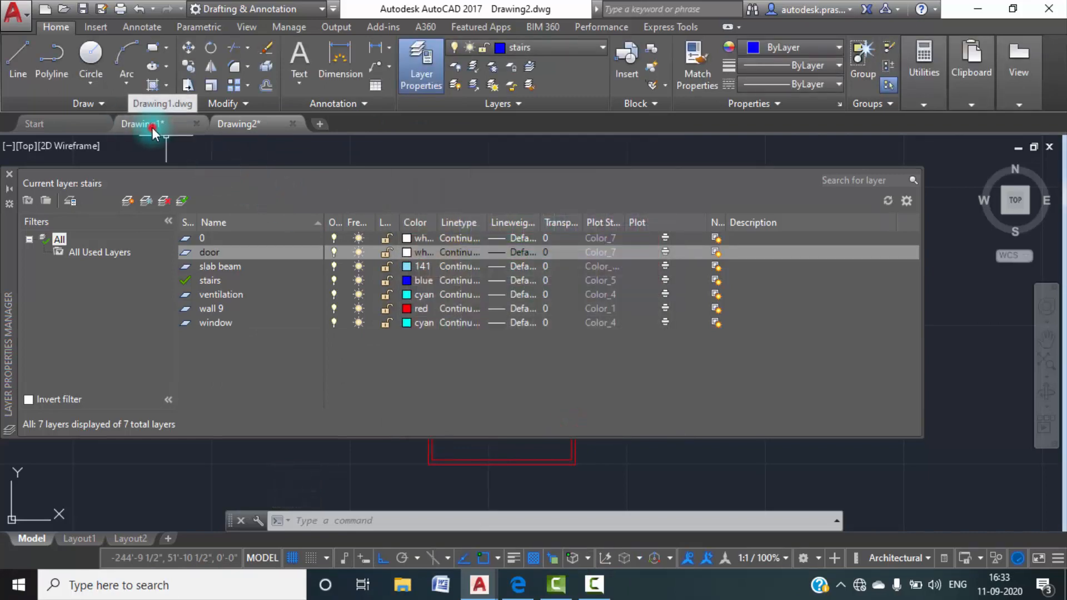
Switch to Drawing1 and examine the bedroom doors for the color used on them.
click(149, 125)
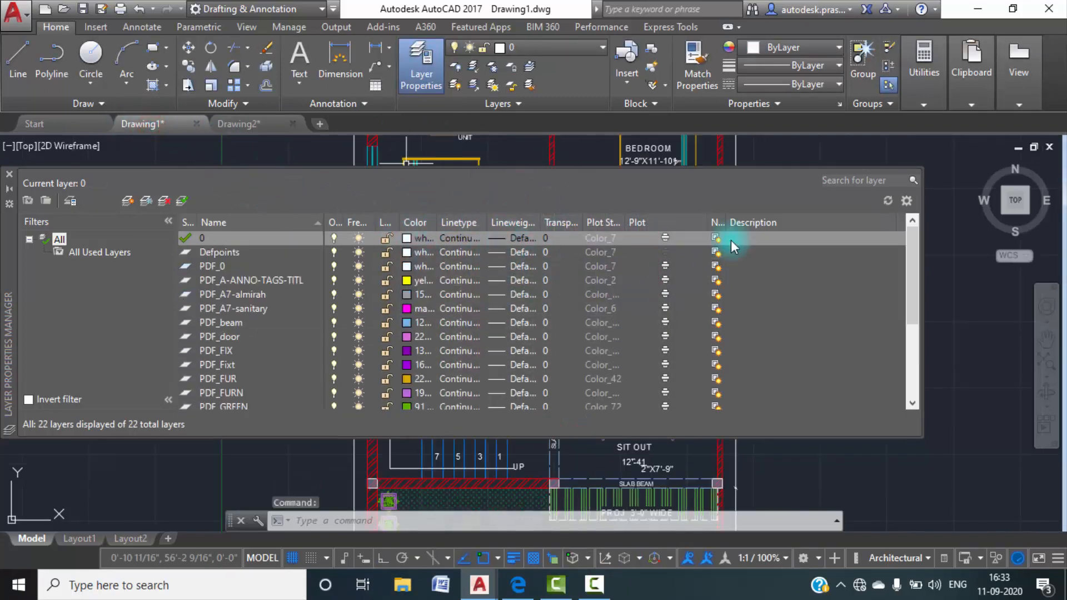
click(9, 192)
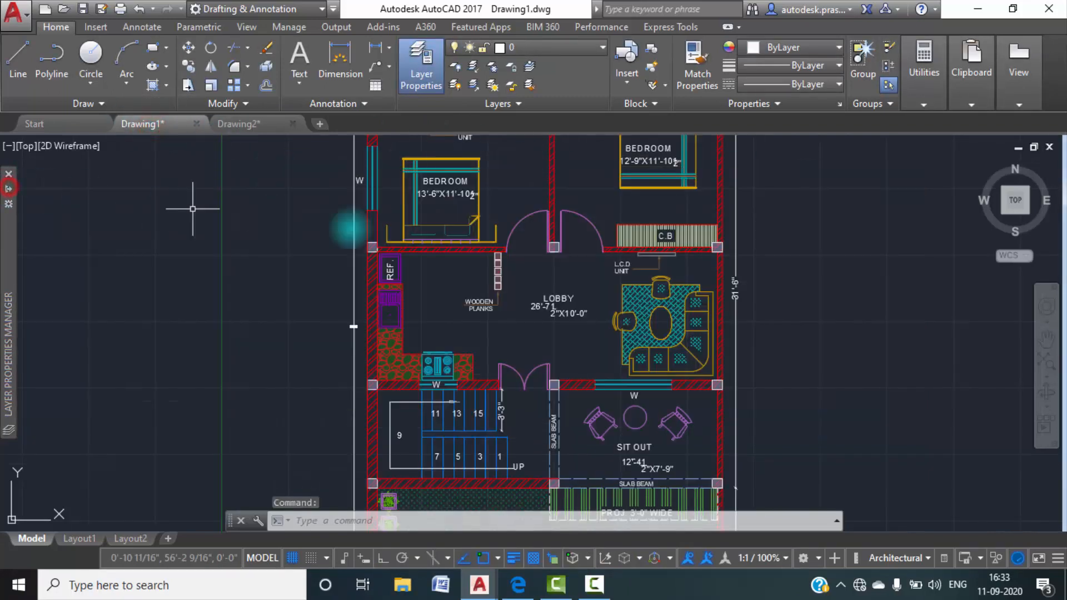
scroll(500, 264, up, 4)
scroll(536, 273, up, 4)
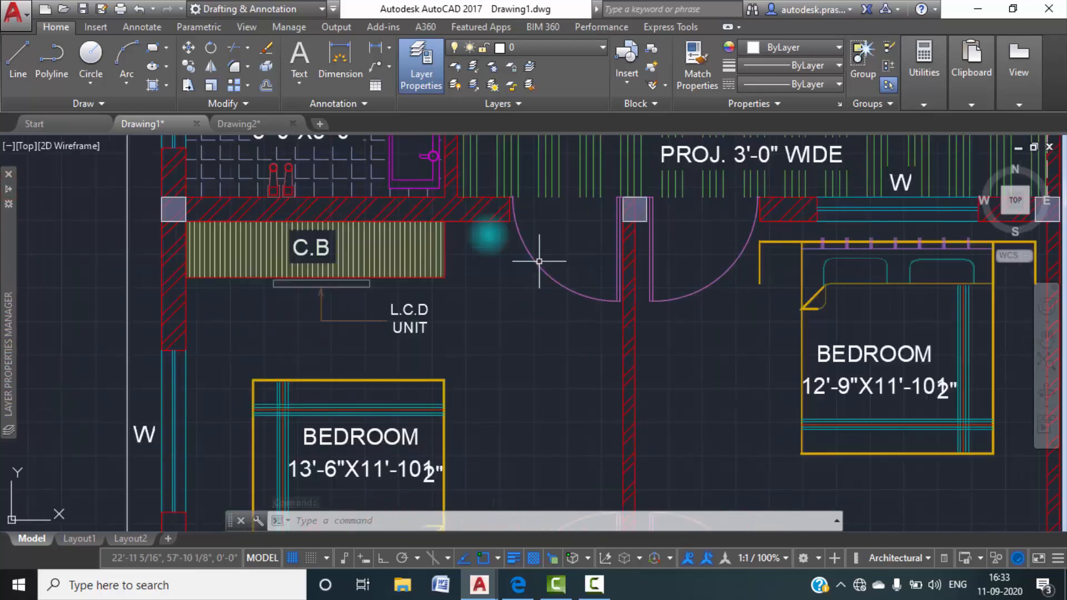
Return to Drawing2 and set the door layer's color to magenta.
click(226, 126)
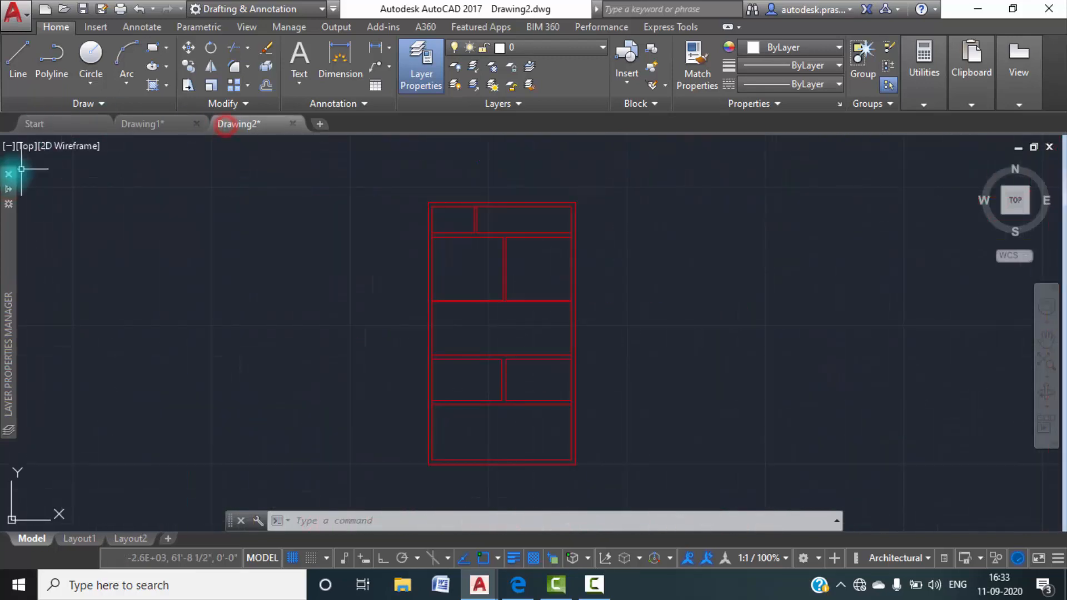
mouse_move(9, 190)
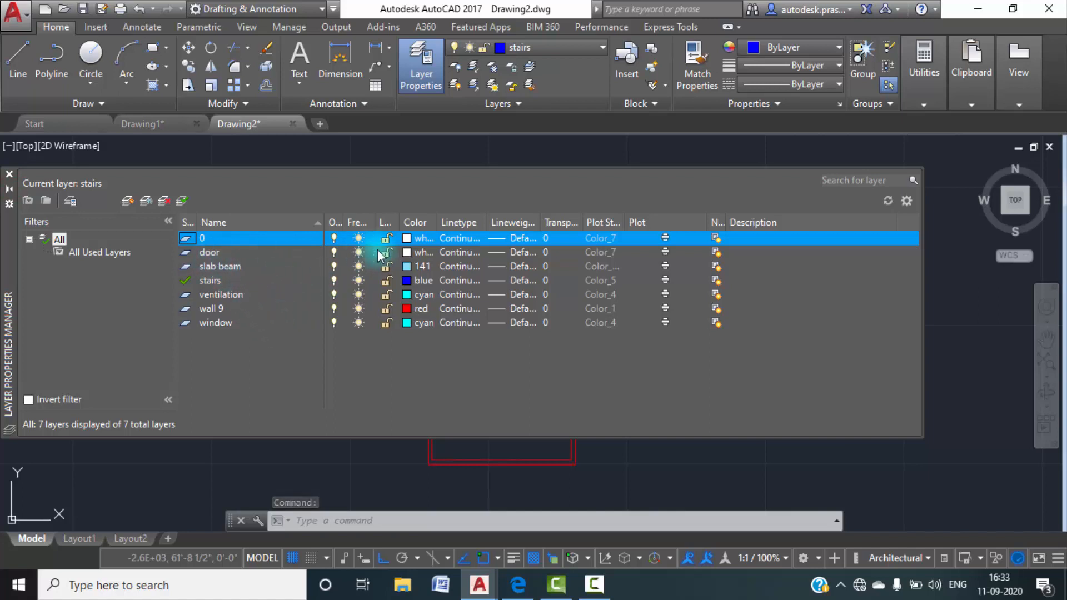
click(405, 253)
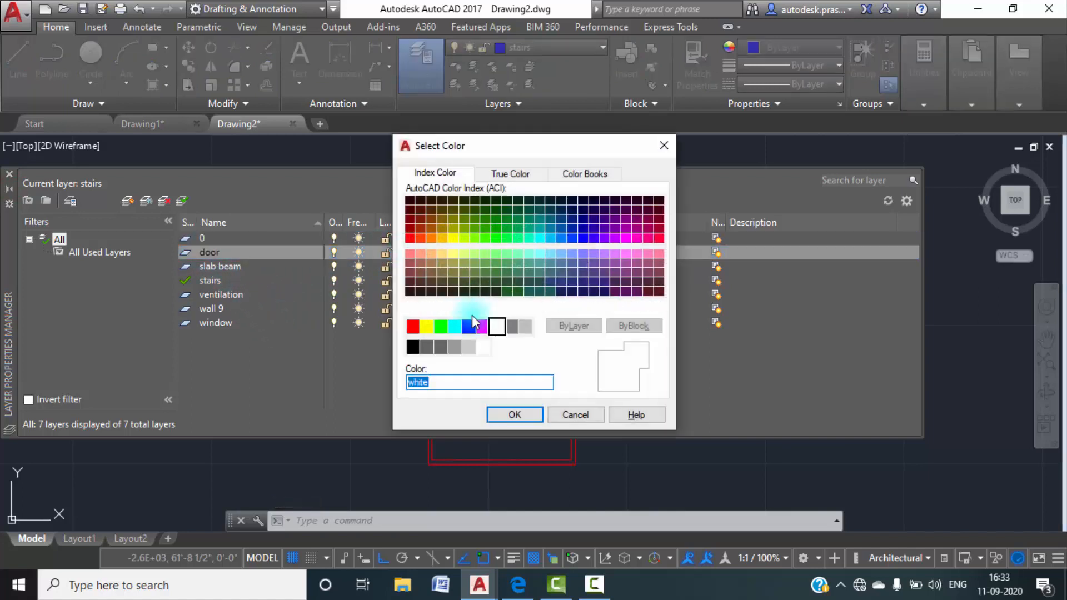
click(626, 238)
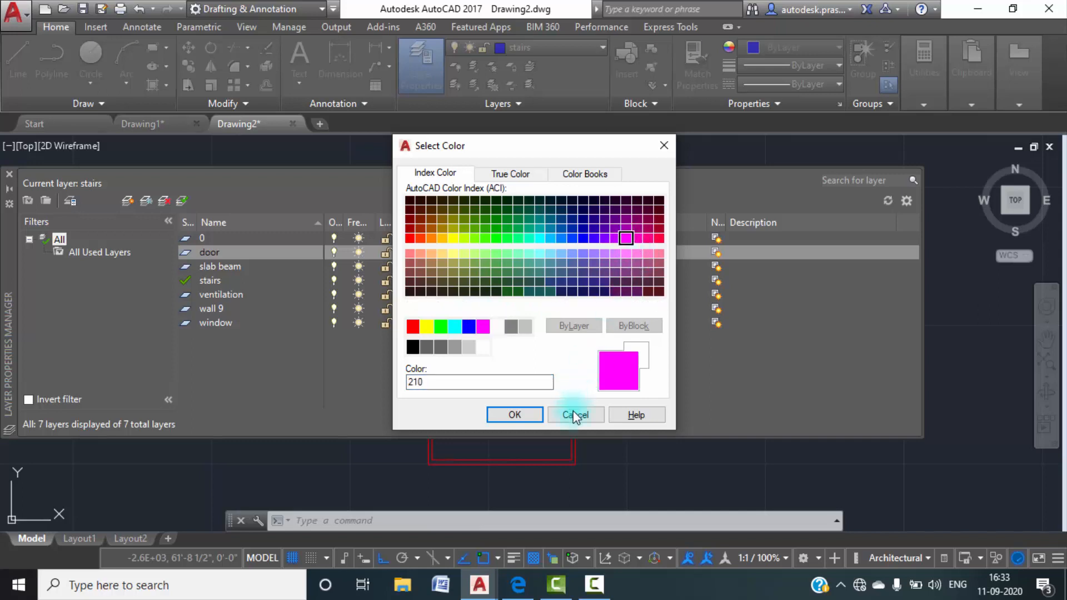
click(482, 330)
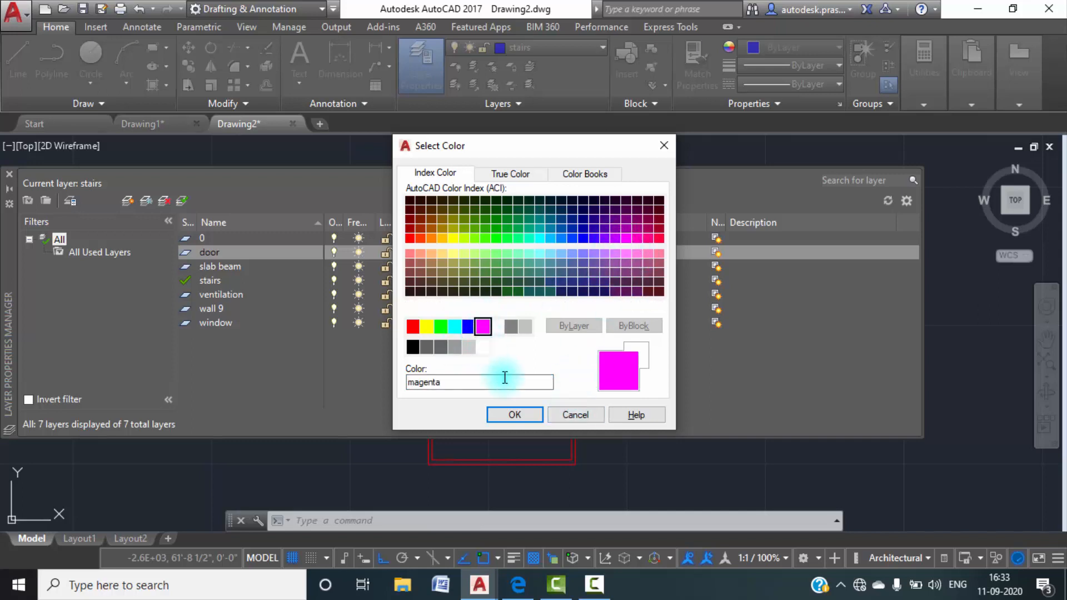
click(517, 414)
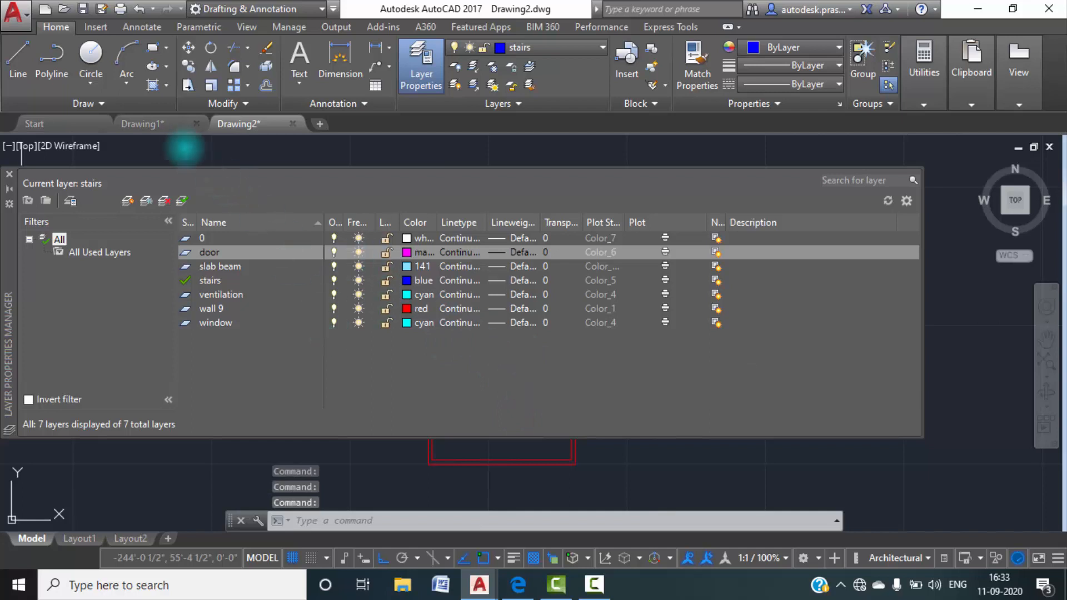
Review the full layer list of Drawing1, close it and view the whole ground floor plan.
click(139, 123)
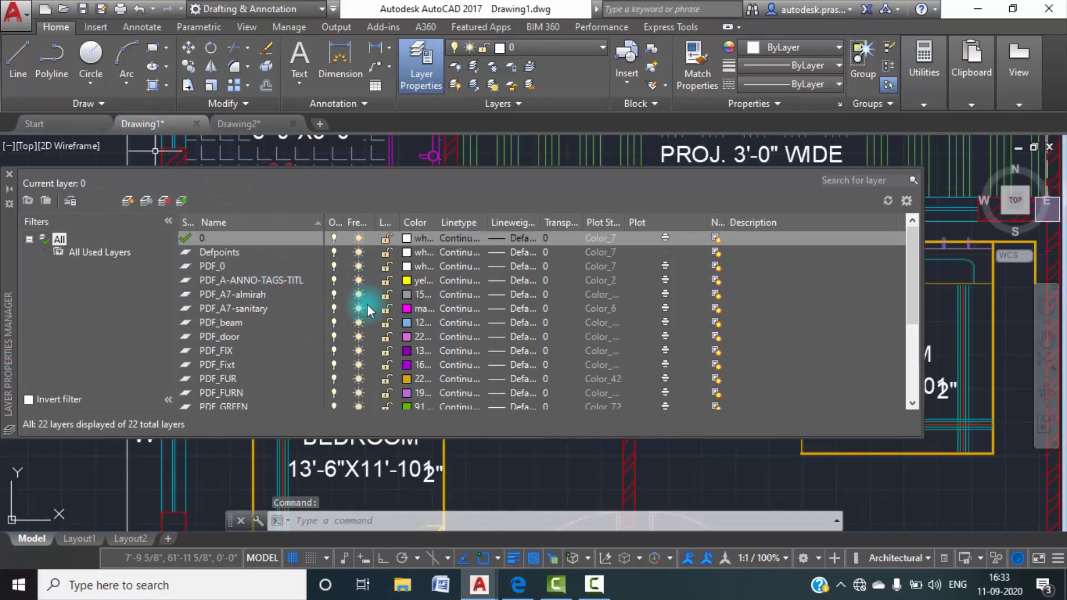
scroll(367, 304, down, 4)
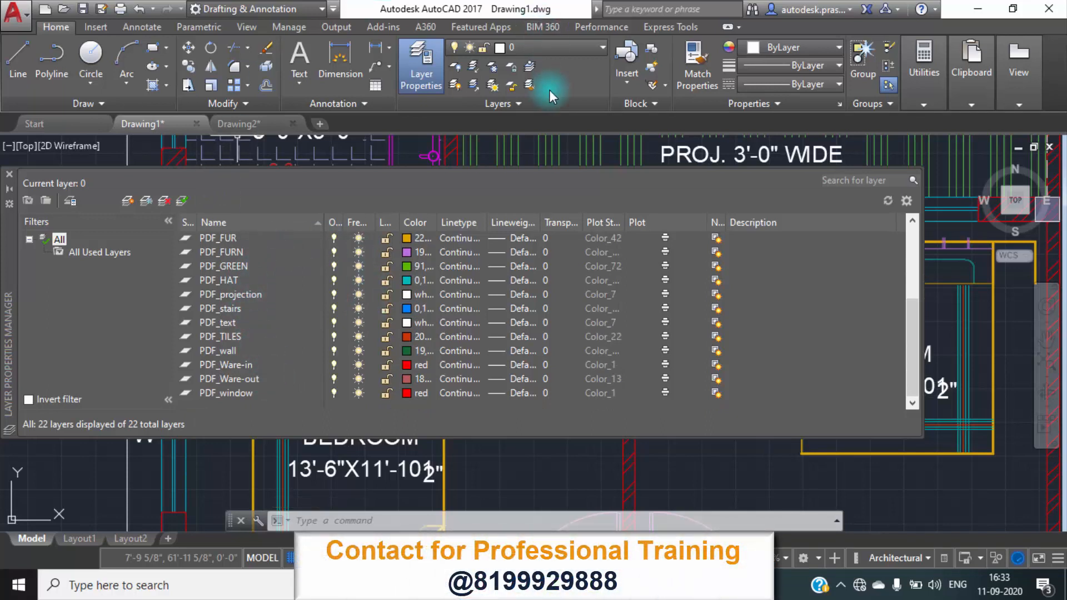
scroll(282, 335, up, 3)
scroll(282, 336, up, 2)
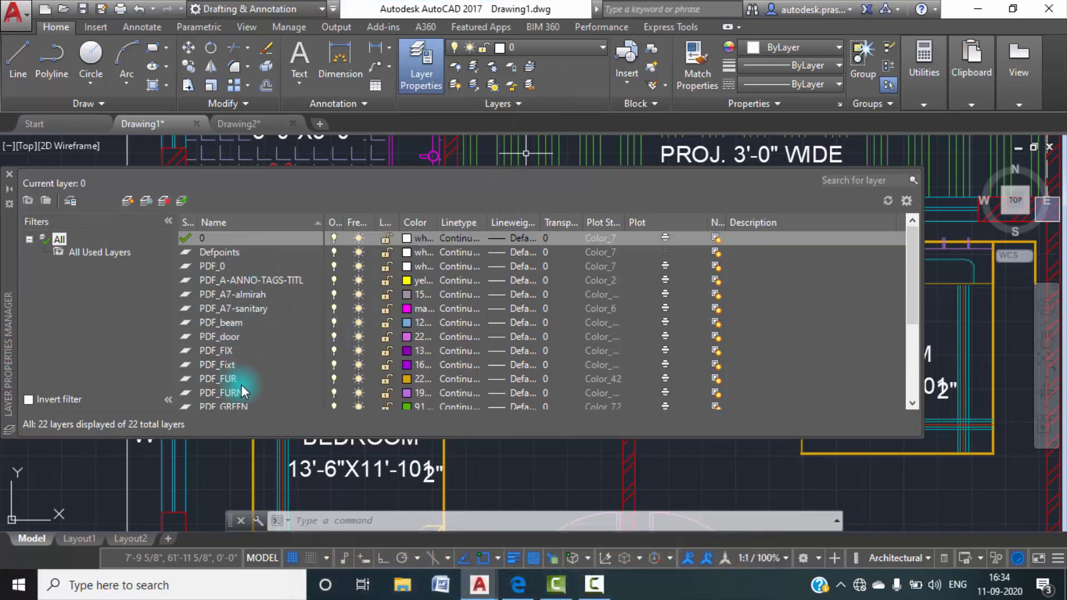
key(Escape)
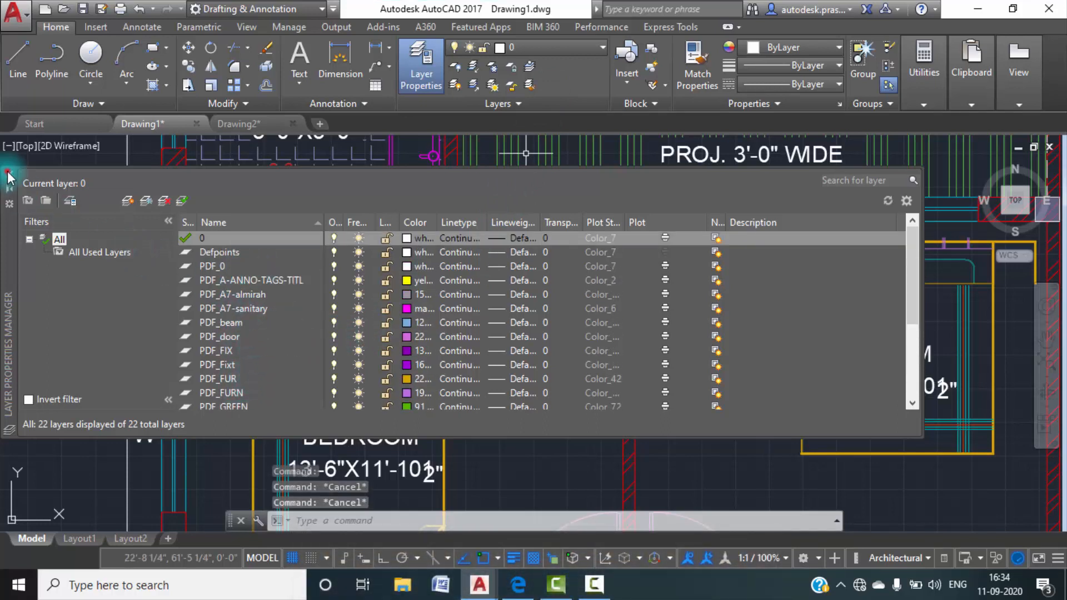
click(8, 178)
scroll(91, 232, down, 6)
middle_drag(217, 405, 428, 321)
middle_click(429, 321)
middle_click(429, 321)
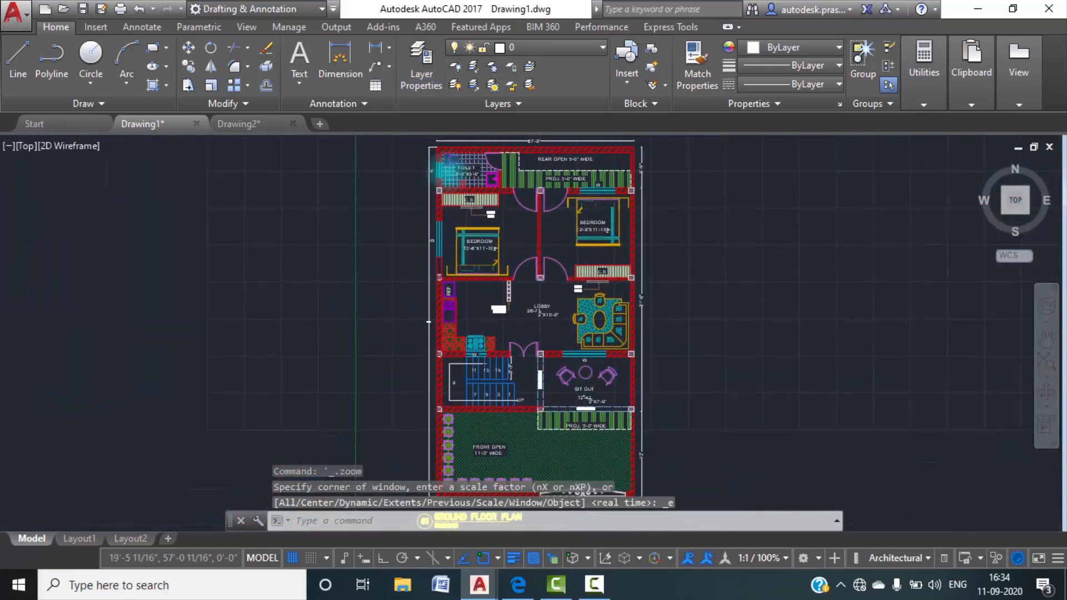
Open the layer states of Drawing1 and start creating a new layer state.
click(419, 78)
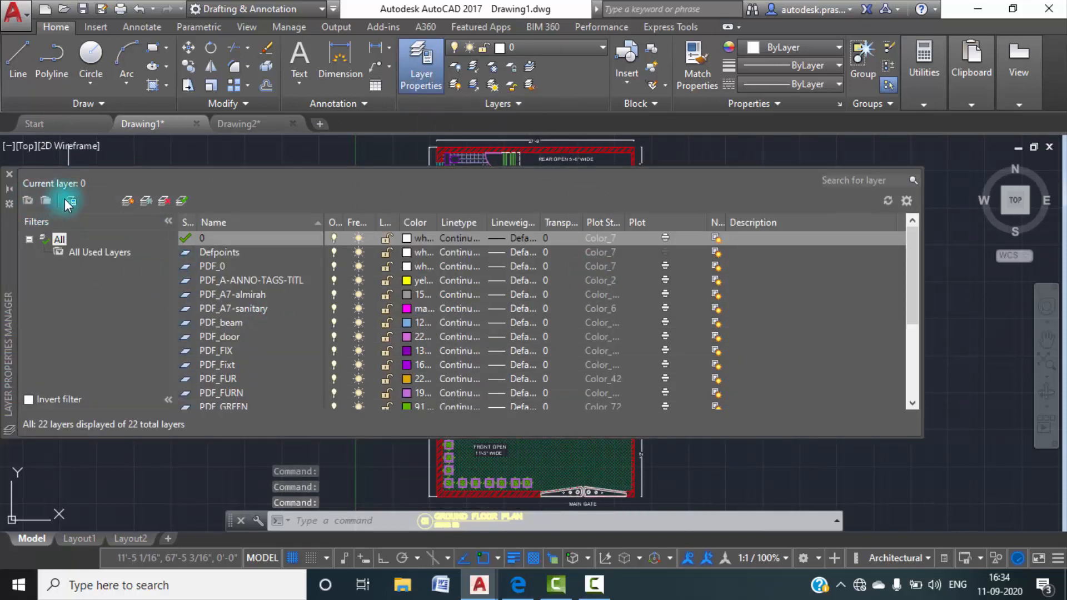
click(65, 198)
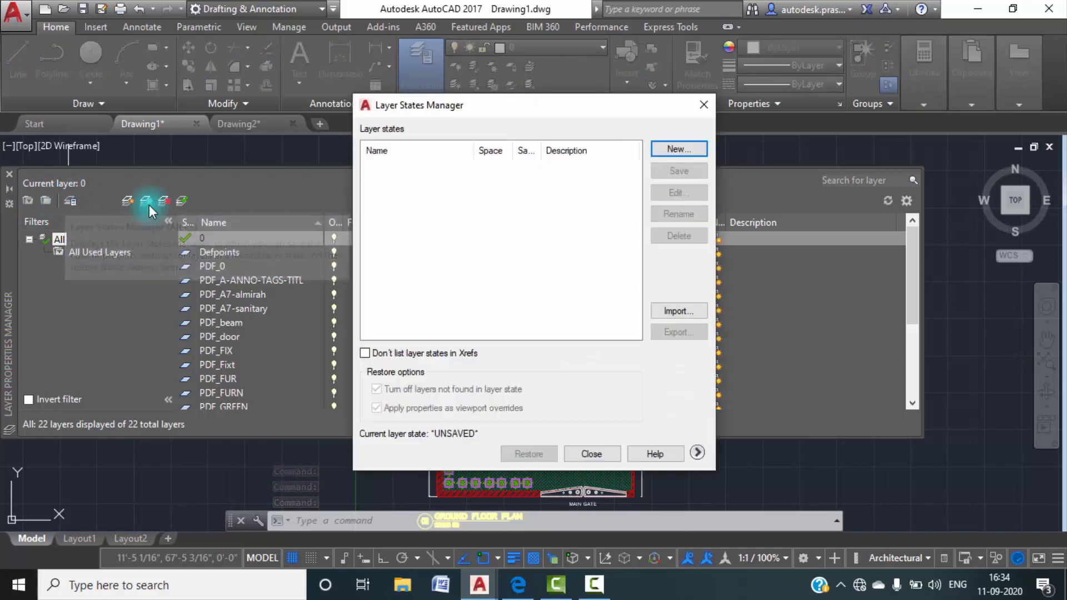
click(677, 149)
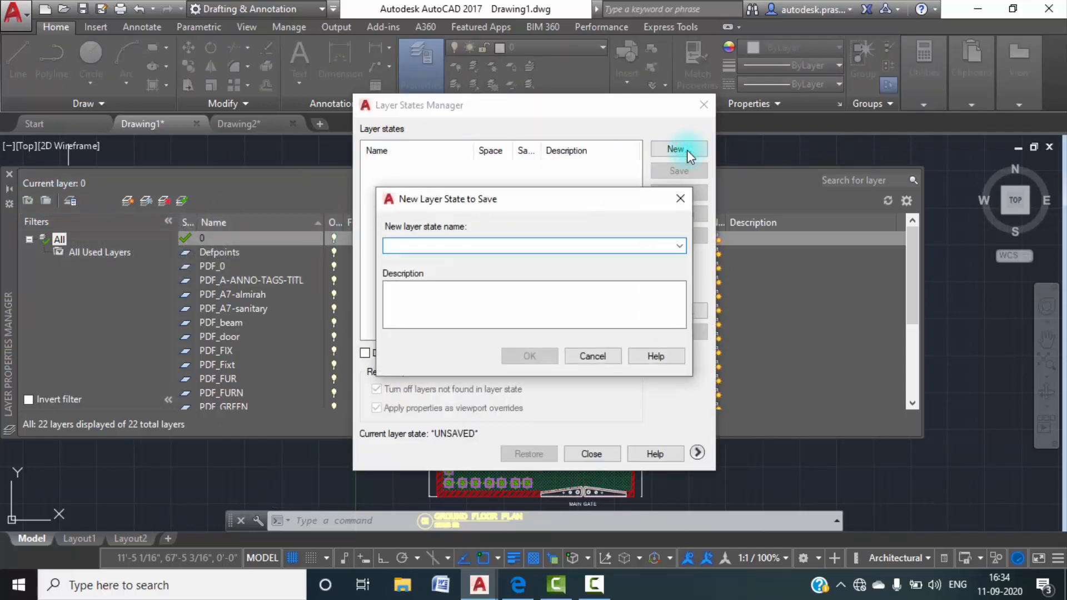
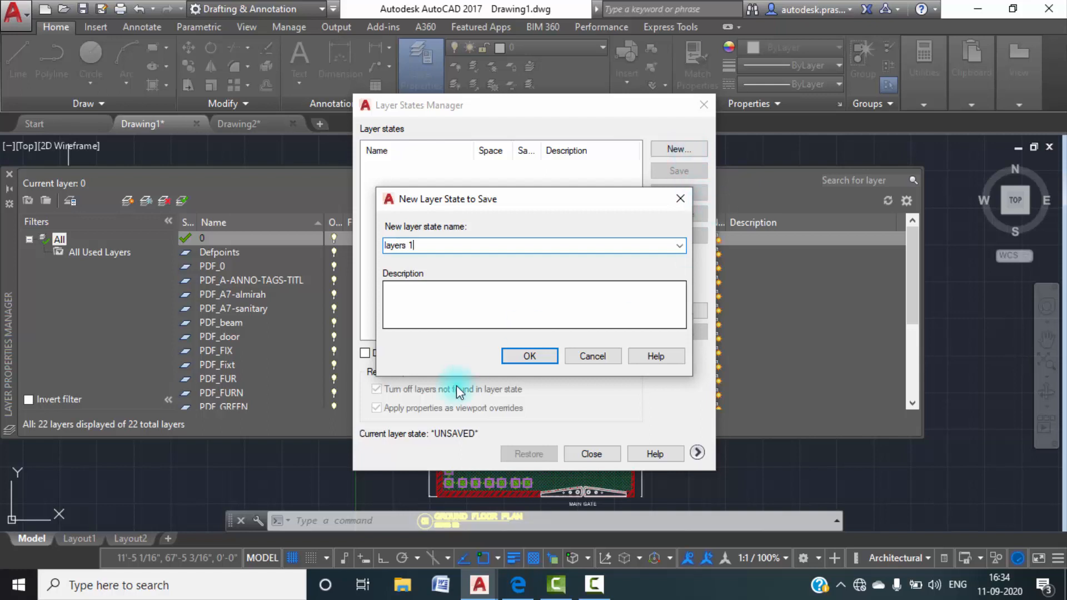
Save the new layer state as layers 1 and export it to the Desktop as layers 1.las.
click(526, 348)
click(667, 333)
click(330, 297)
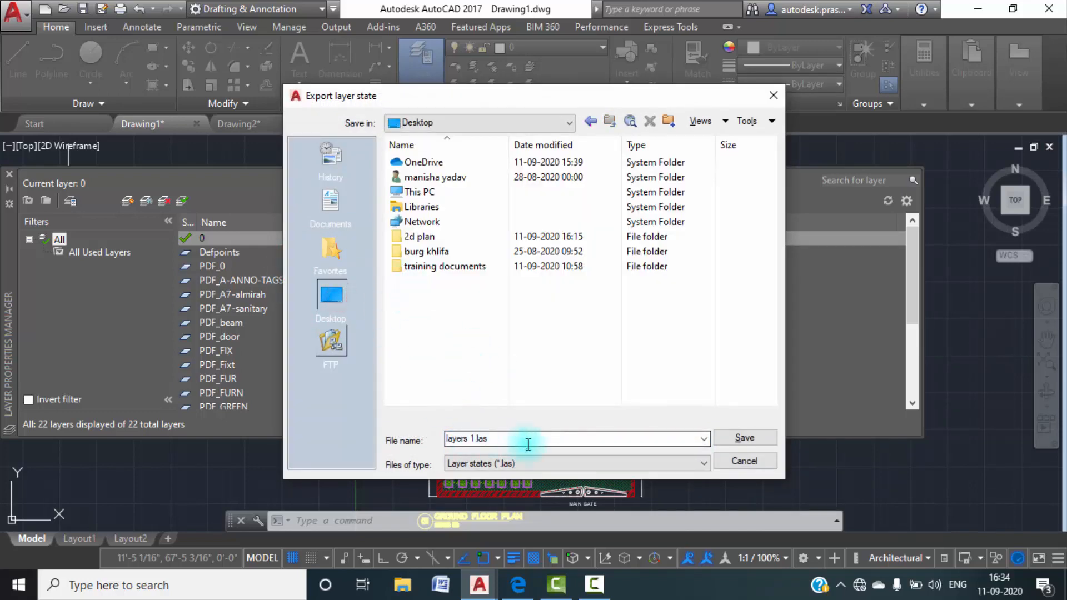
click(718, 440)
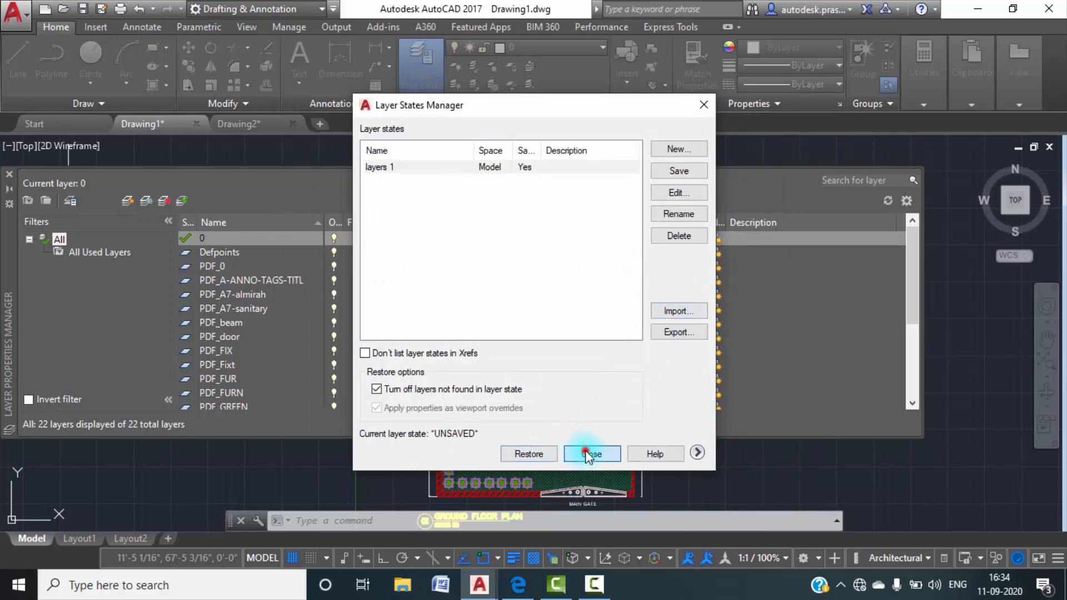
click(586, 451)
Switch to Drawing2, import the layer state file layers 1.las from the Desktop and restore it.
click(221, 123)
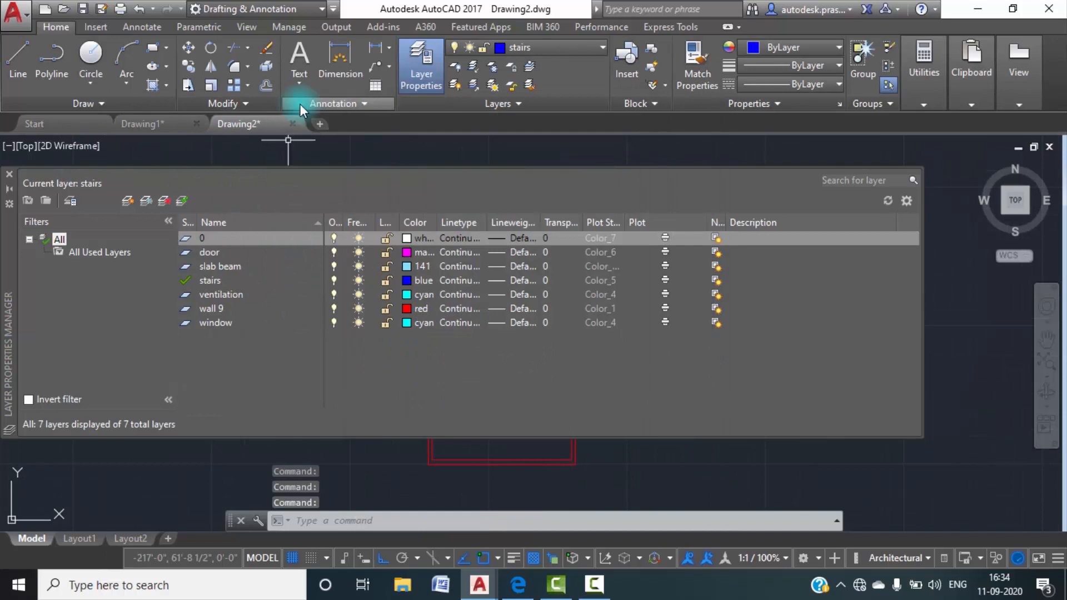
click(67, 200)
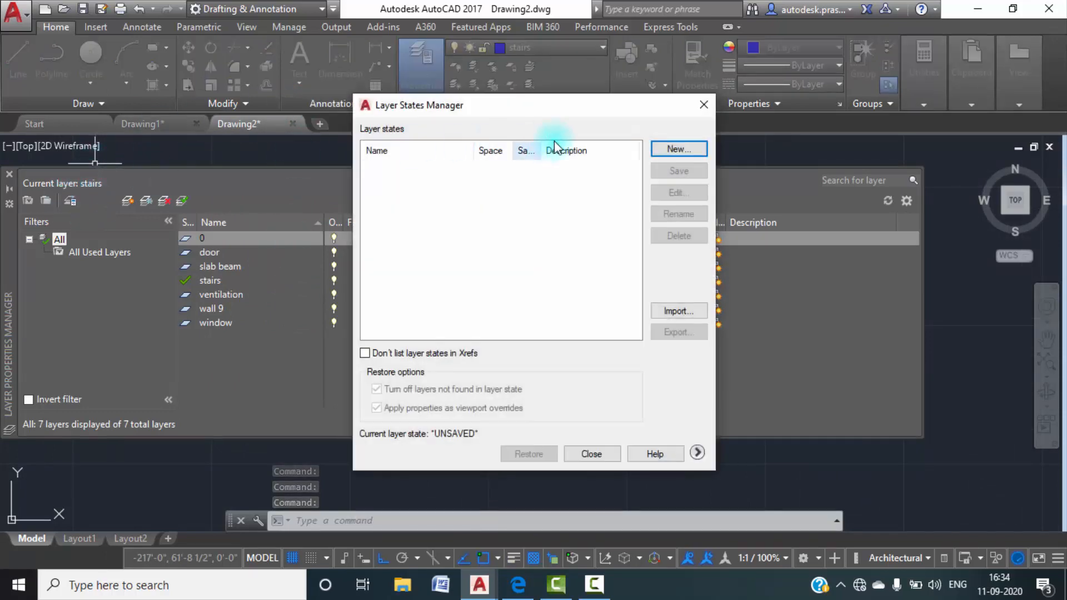
click(678, 310)
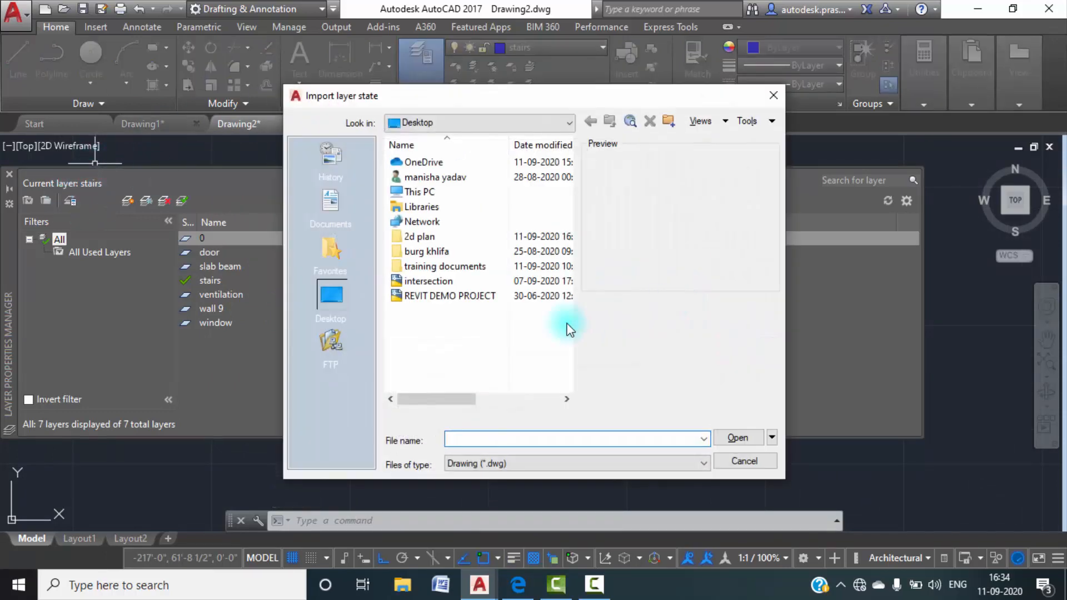
click(650, 465)
click(508, 505)
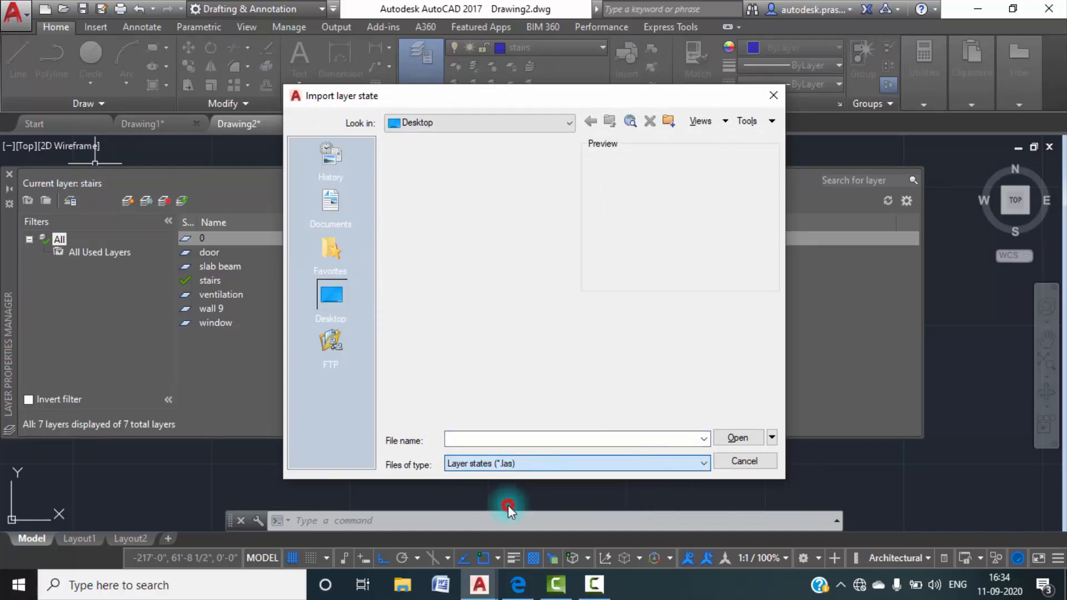
click(425, 281)
click(738, 437)
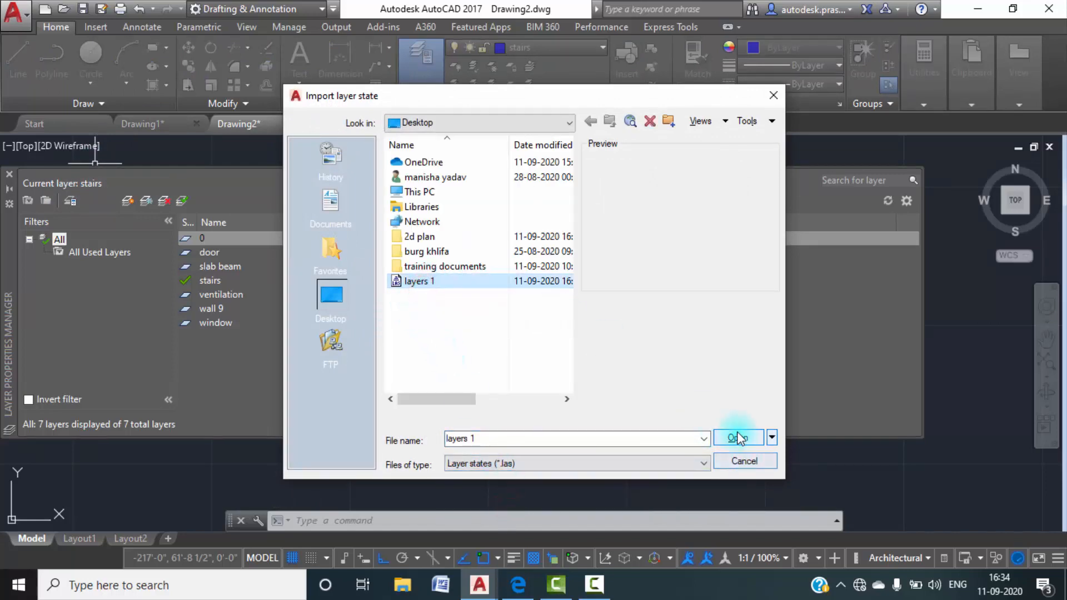
click(526, 309)
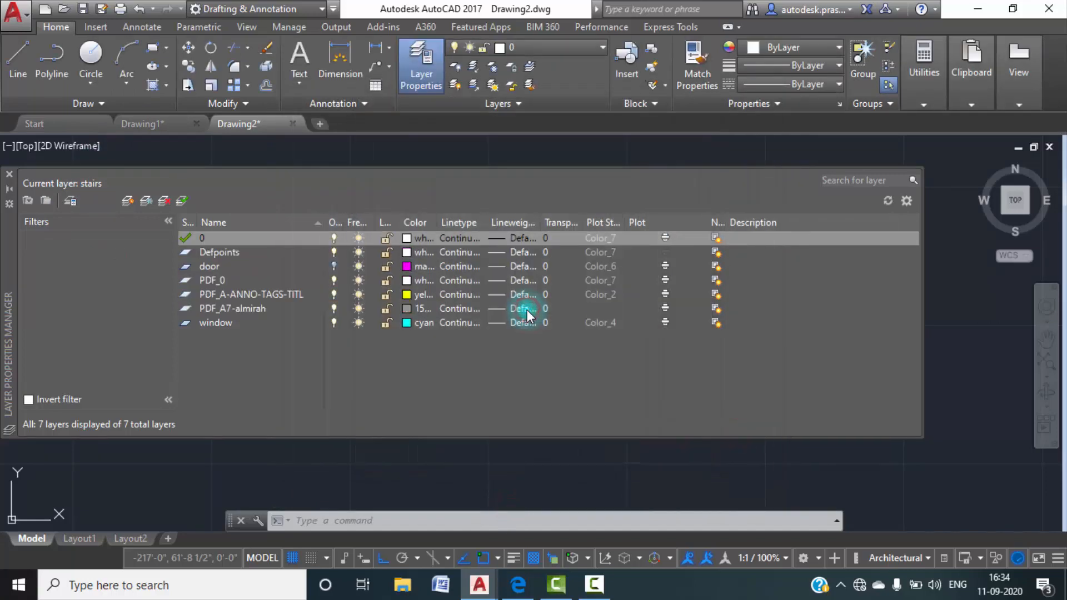
Review the layer list of Drawing2 with the imported PDF layers from start to end.
scroll(291, 324, down, 5)
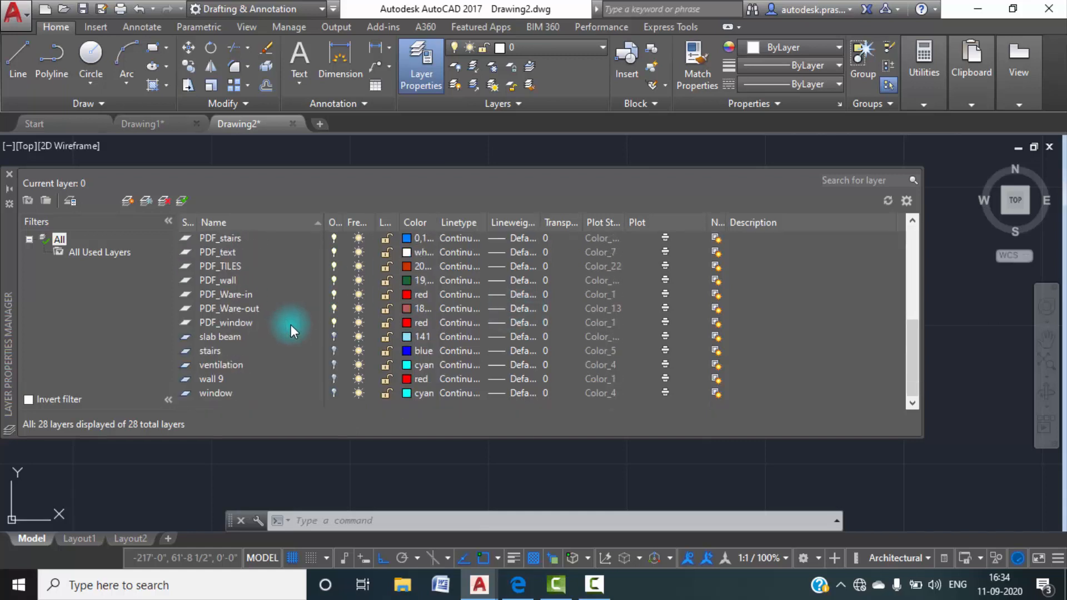
scroll(291, 325, up, 5)
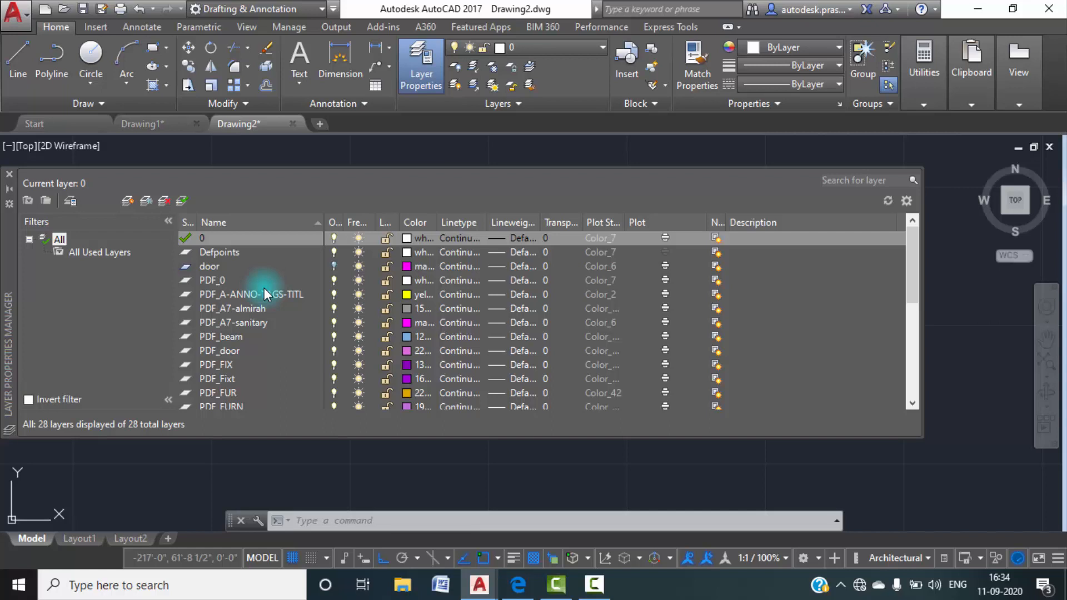
click(12, 191)
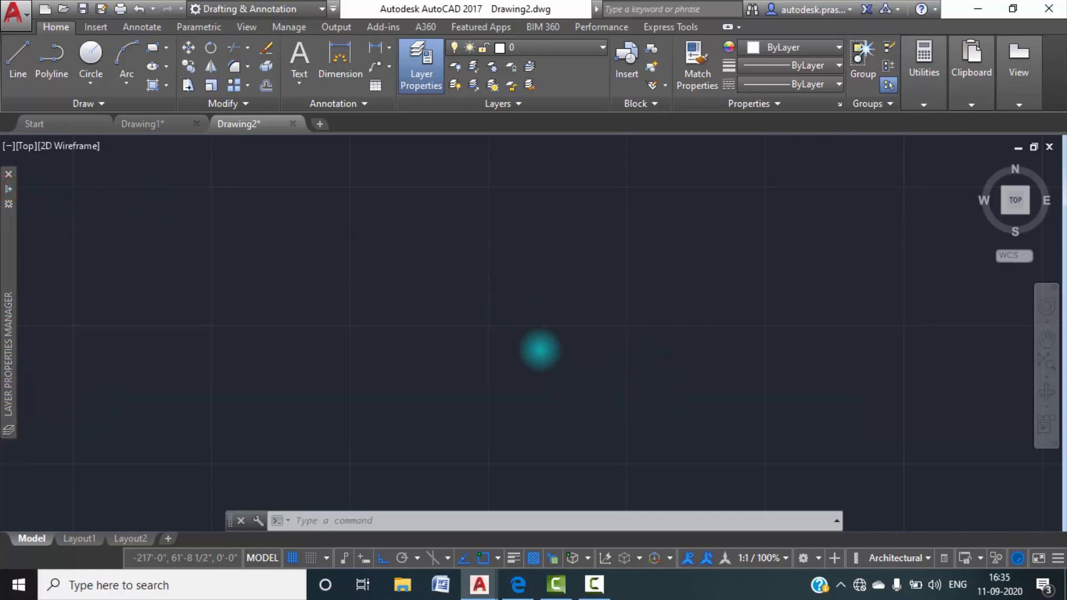
scroll(539, 350, down, 10)
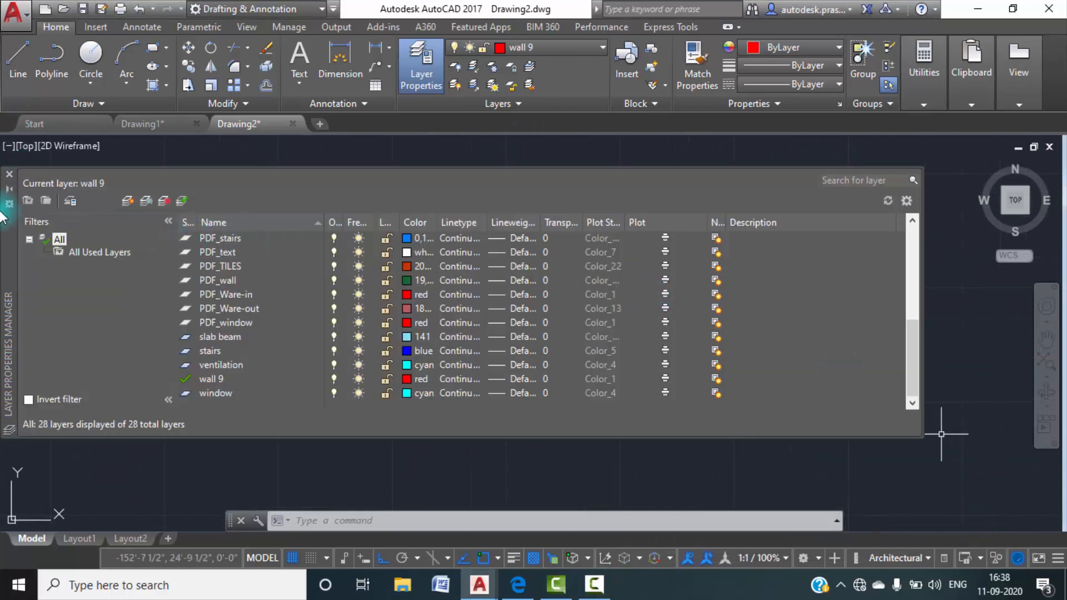
scroll(498, 281, up, 5)
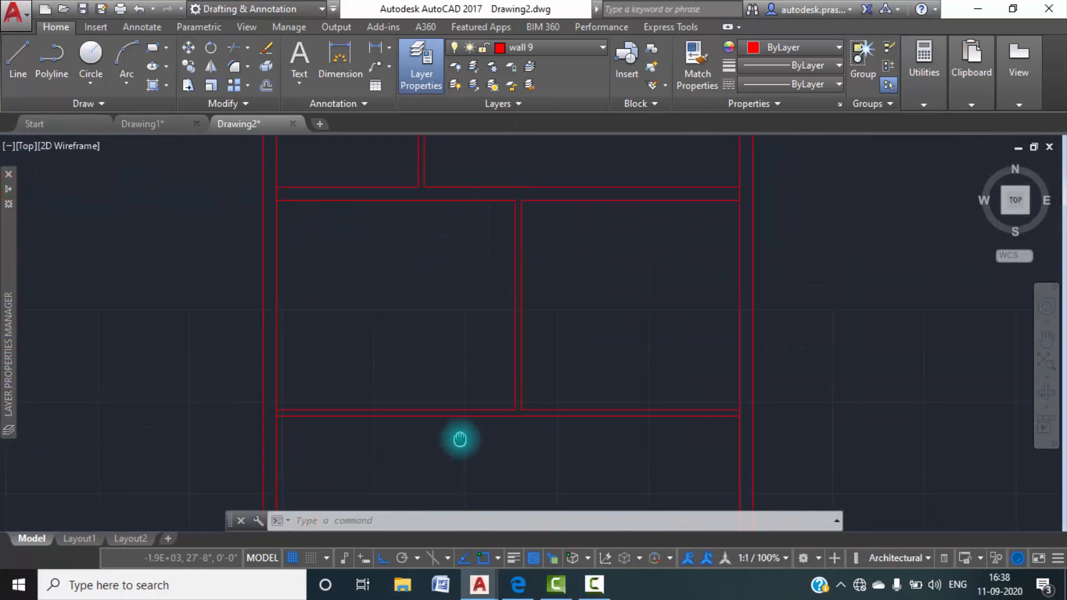
Draw a short line extending the left line of the lower partition wall down to the lower line of the cross wall.
middle_drag(460, 437, 442, 391)
middle_drag(512, 350, 548, 238)
scroll(535, 354, down, 6)
middle_drag(587, 414, 505, 345)
scroll(509, 328, up, 6)
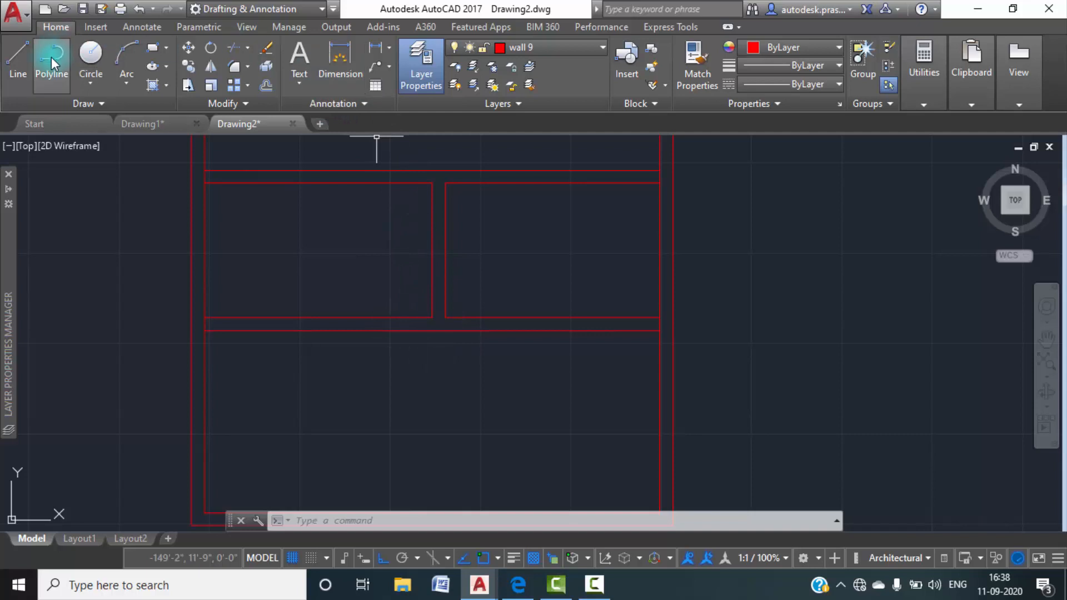
click(21, 57)
scroll(449, 319, up, 4)
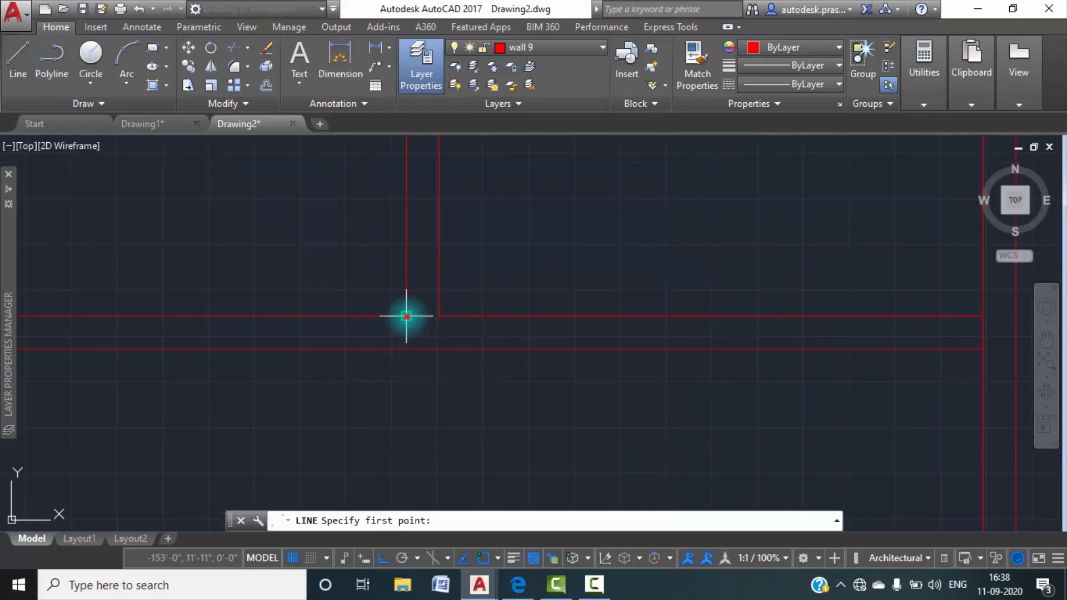
click(406, 316)
key(Escape)
key(Escape)
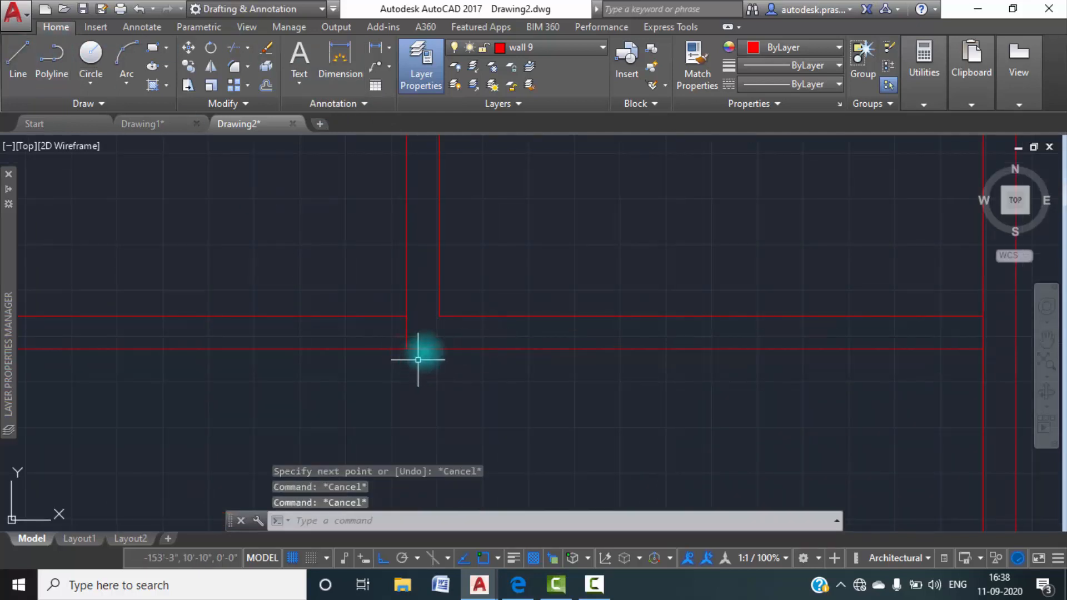
middle_drag(460, 334, 445, 282)
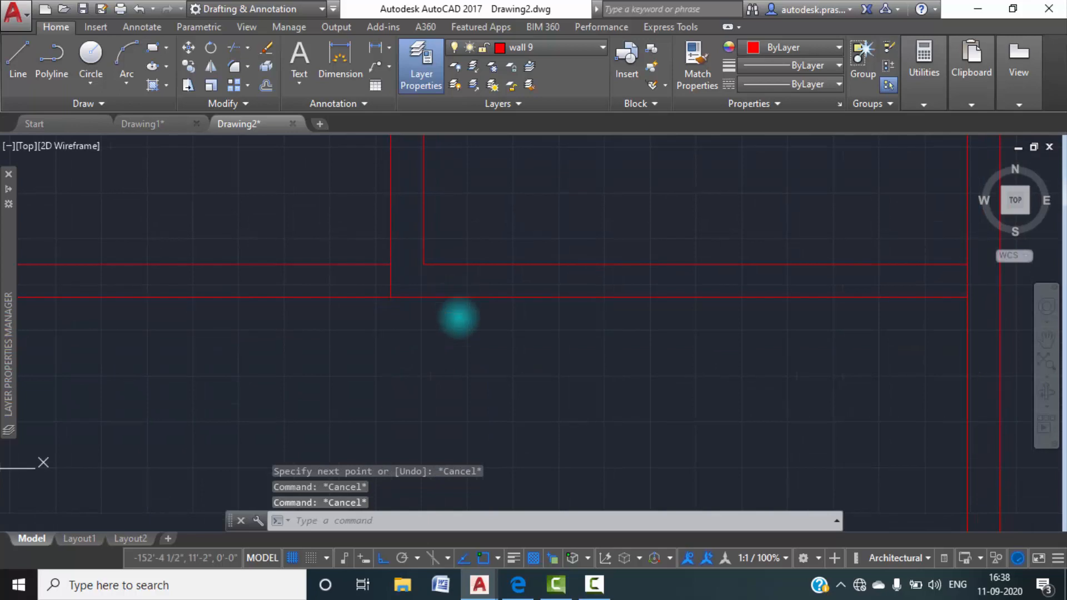
Switch to Drawing1 and examine the slab beams around the sit out.
click(165, 123)
middle_drag(509, 417, 459, 174)
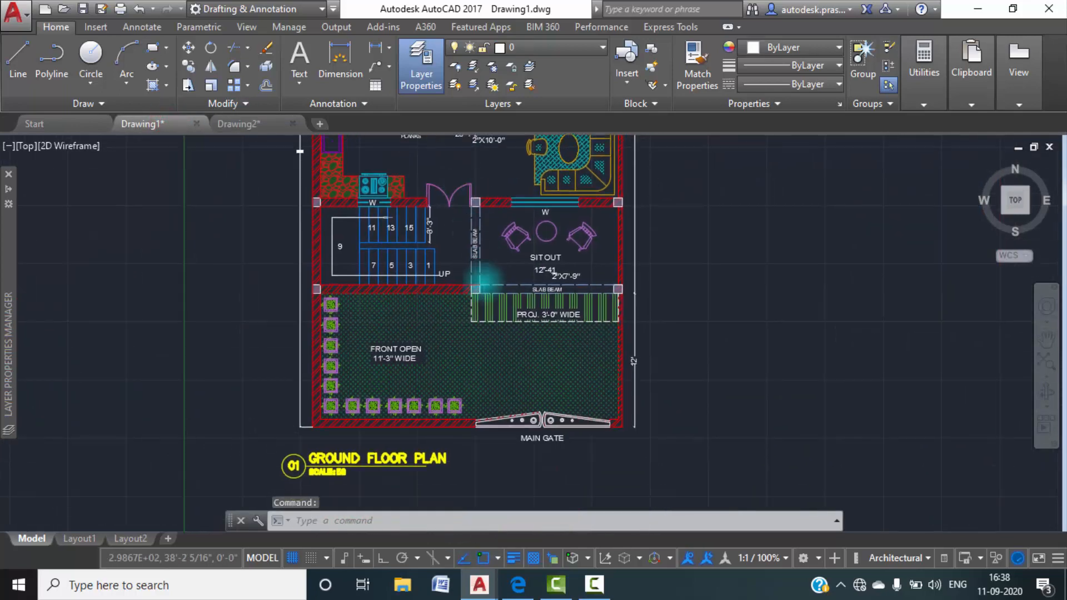
scroll(482, 278, up, 2)
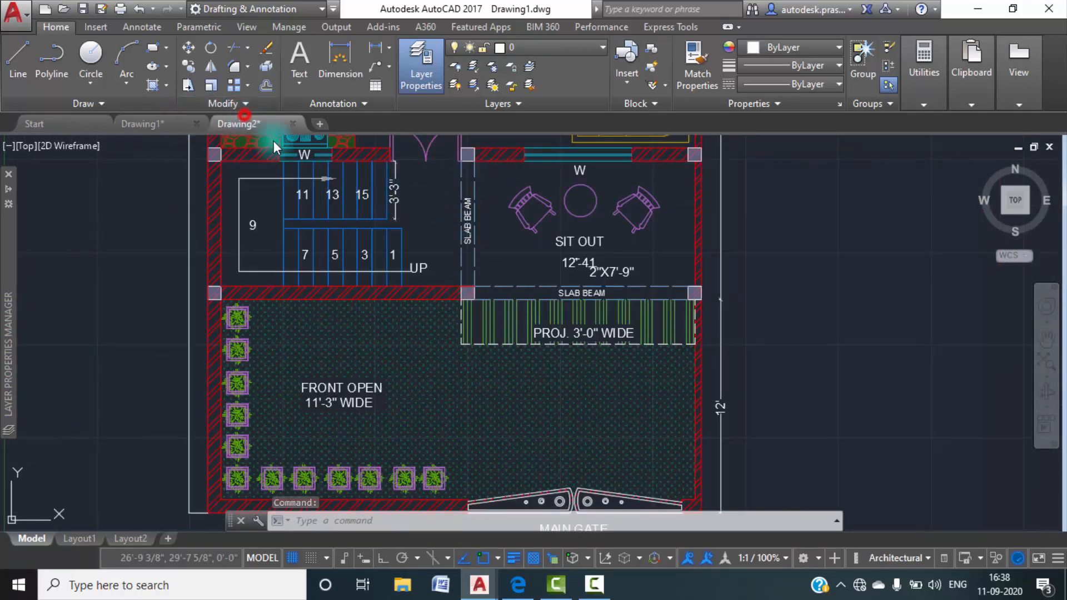
Return to Drawing2 and shorten the cross wall's lower line so it ends at the partition's left line.
click(245, 117)
scroll(466, 271, down, 2)
mouse_move(466, 270)
middle_down()
mouse_move(434, 336)
mouse_move(432, 327)
middle_up()
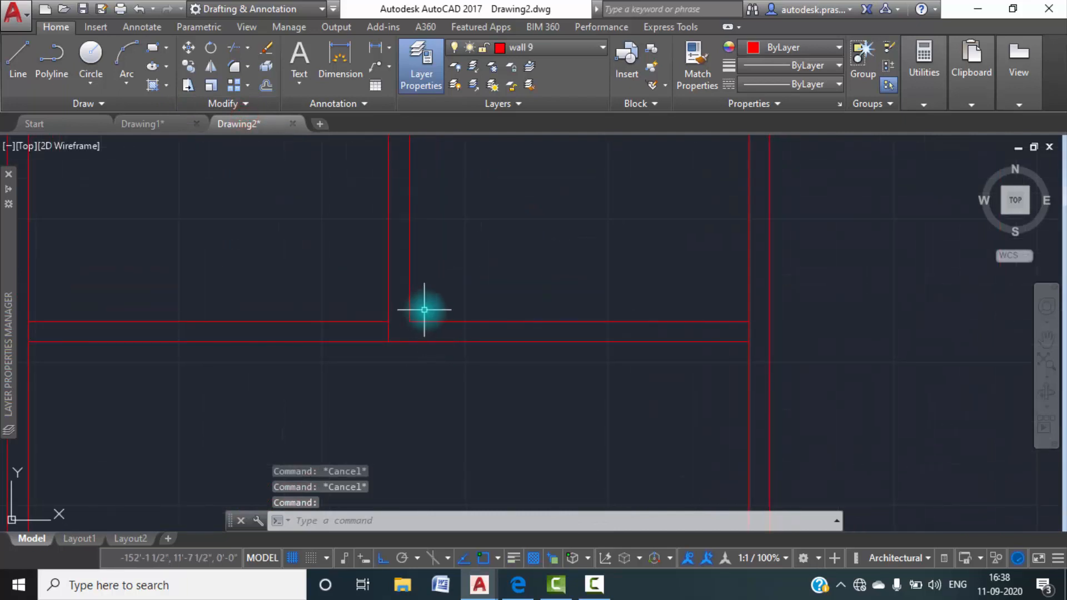
click(436, 342)
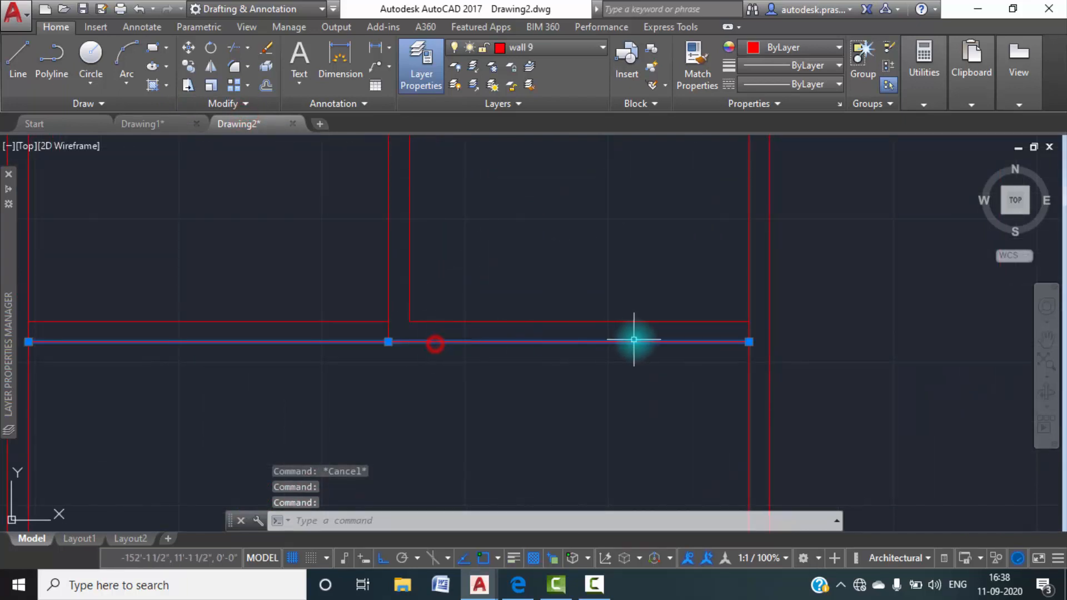
click(751, 338)
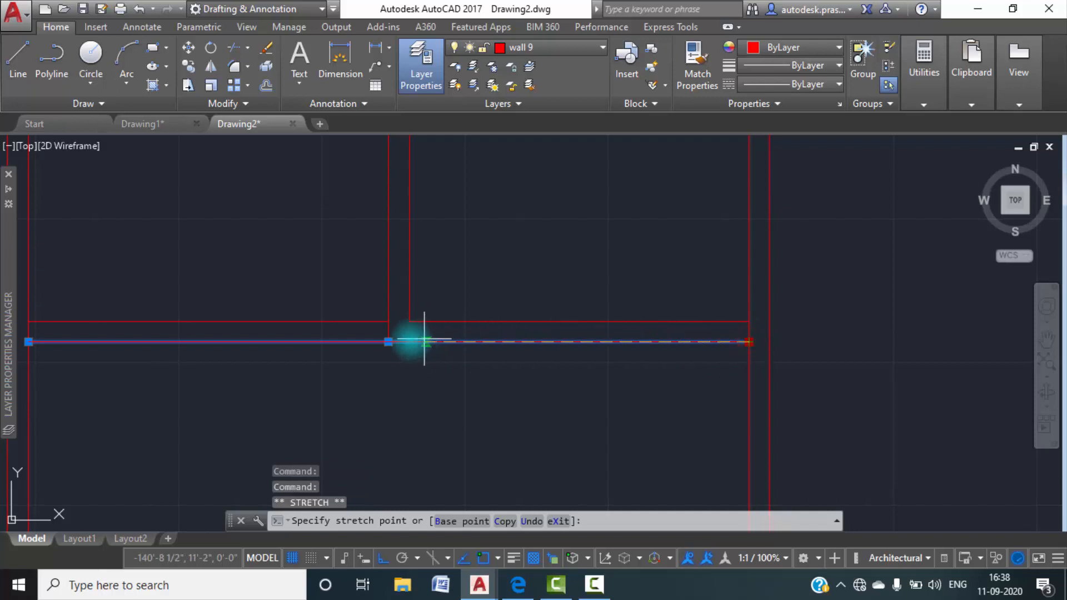
click(389, 342)
key(Escape)
key(Escape)
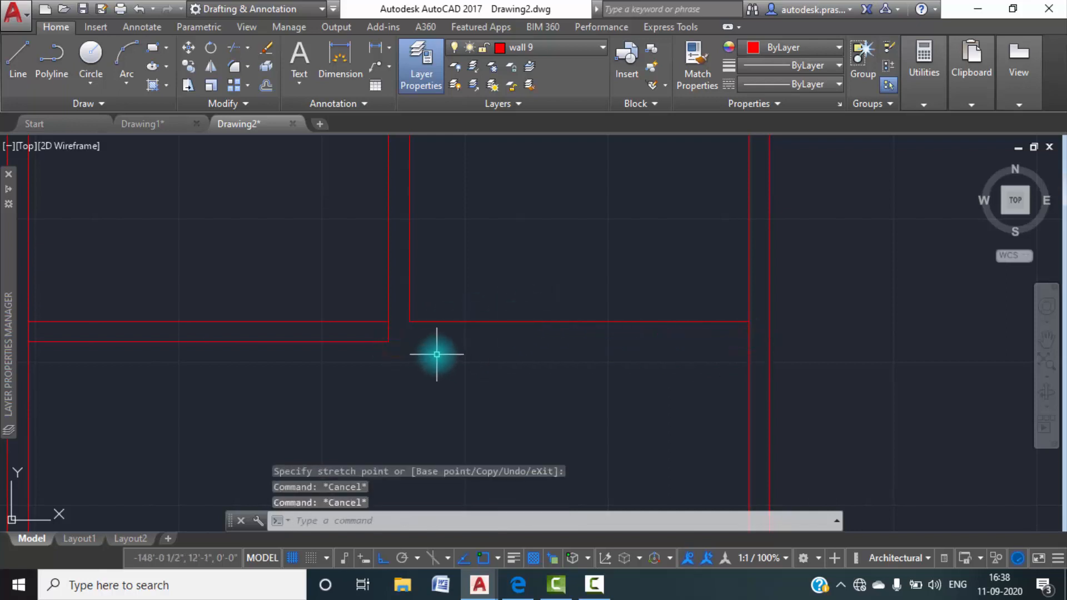
Draw a horizontal line from the shortened wall line's end to the inner line of the right outer wall.
text(l)
key(Return)
click(388, 342)
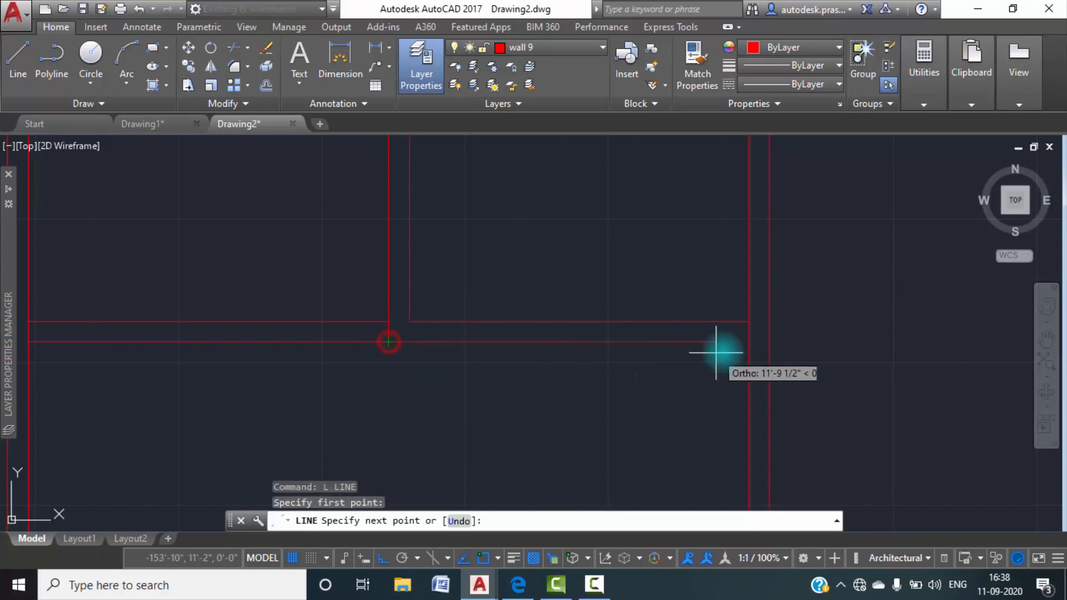
click(750, 345)
key(Escape)
key(Escape)
Move the partition lines and the lower lines bounding the sit out to the PDF_beam layer.
click(624, 369)
click(519, 279)
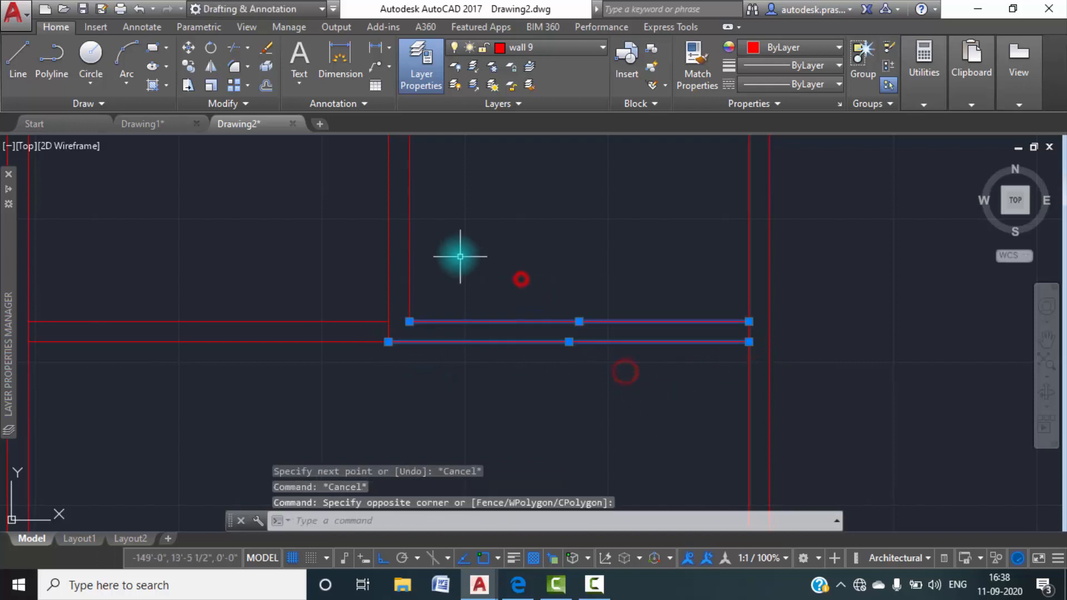
middle_drag(456, 242, 472, 309)
click(479, 303)
click(360, 248)
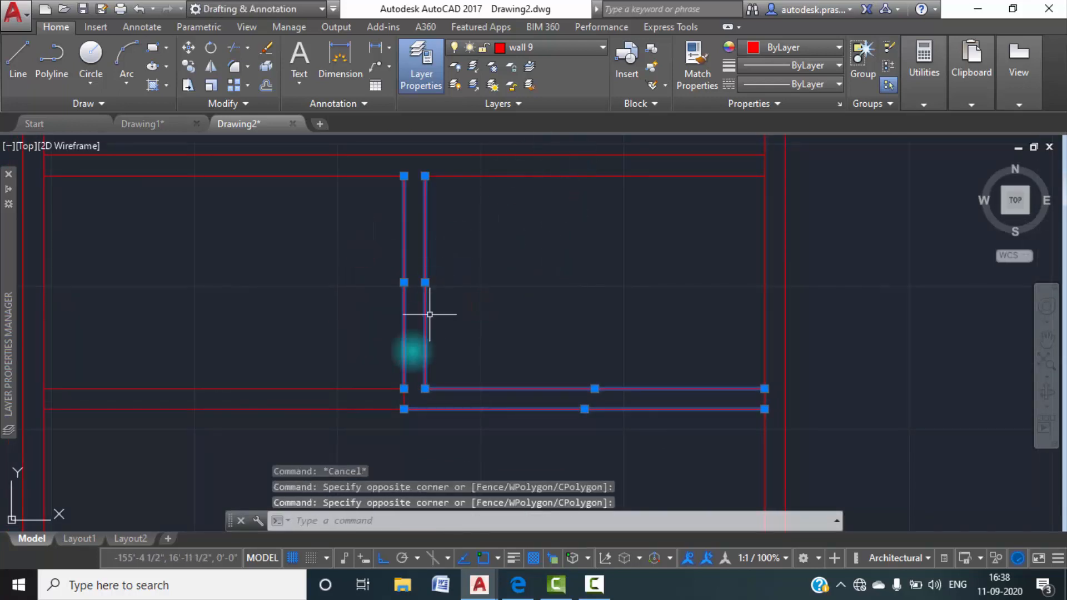
scroll(409, 396, up, 6)
click(398, 412)
click(350, 404)
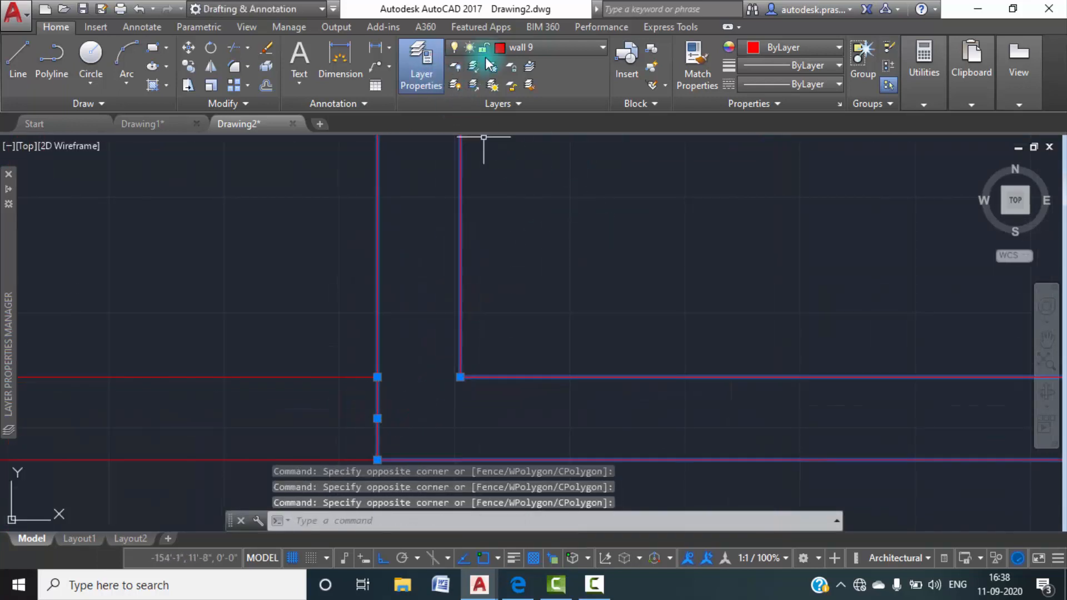
click(600, 46)
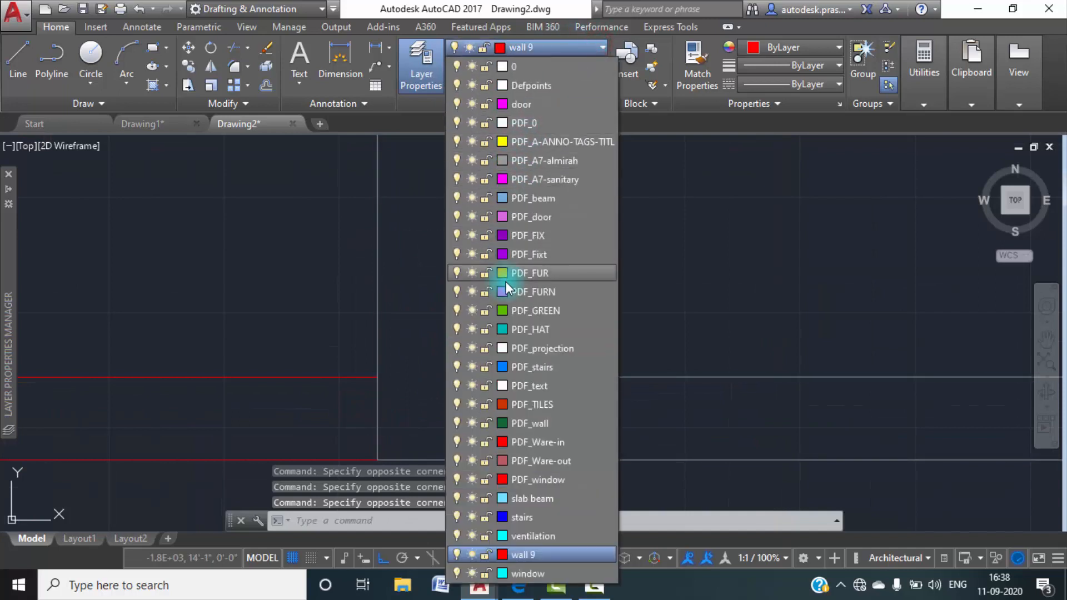
click(517, 196)
scroll(557, 273, down, 6)
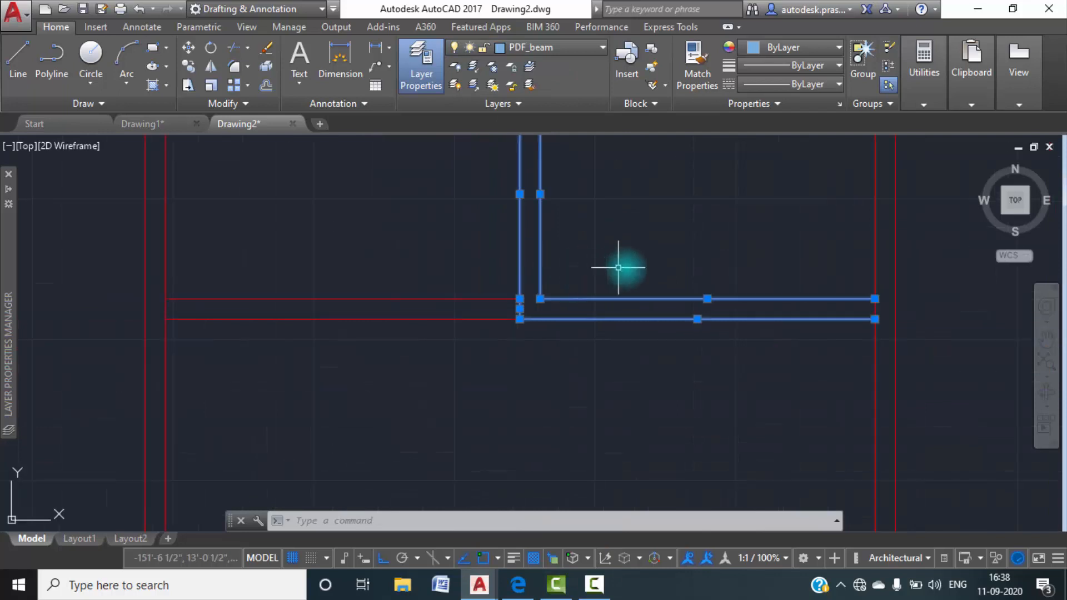
middle_drag(620, 268, 520, 323)
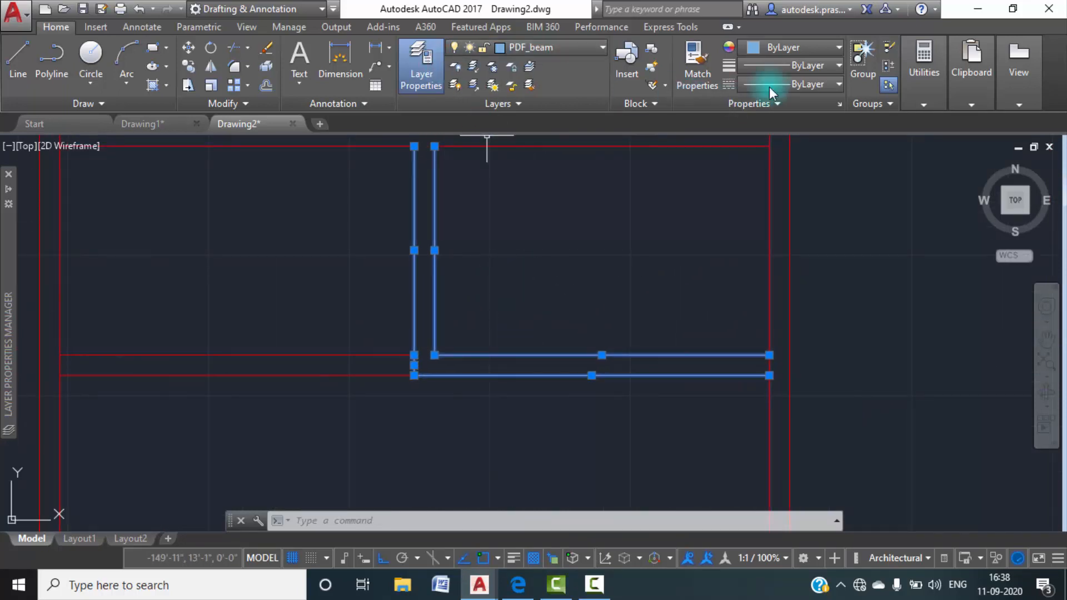
key(Escape)
key(Escape)
Load the ISO dash linetype ACAD_ISO02W100 and make it the current linetype.
click(593, 430)
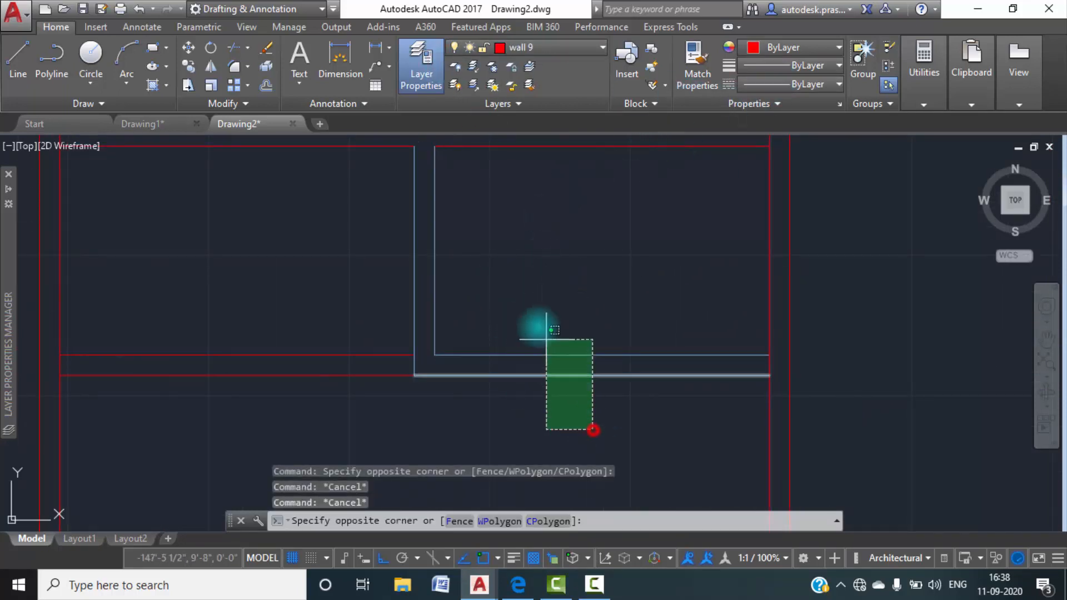
click(551, 349)
click(498, 267)
click(343, 245)
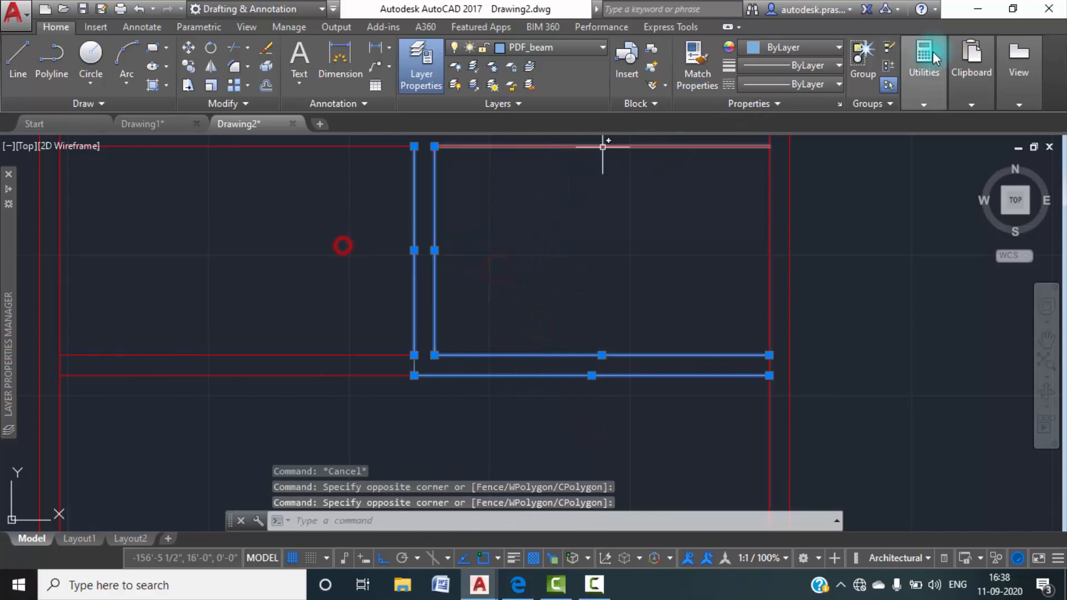
click(827, 85)
click(781, 166)
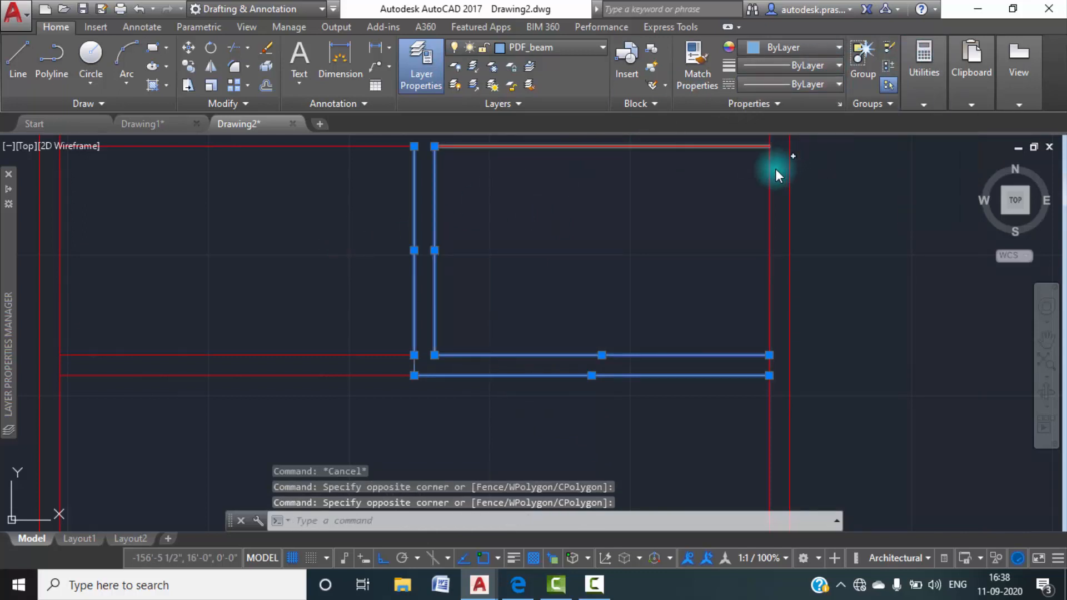
click(651, 159)
click(526, 262)
click(473, 386)
click(539, 263)
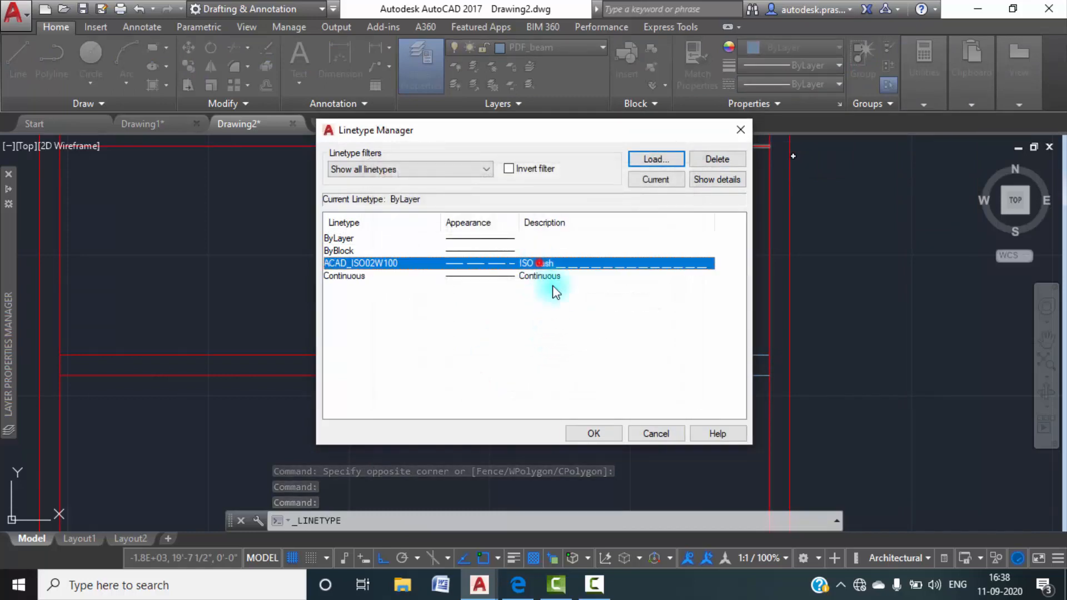
click(594, 434)
click(836, 84)
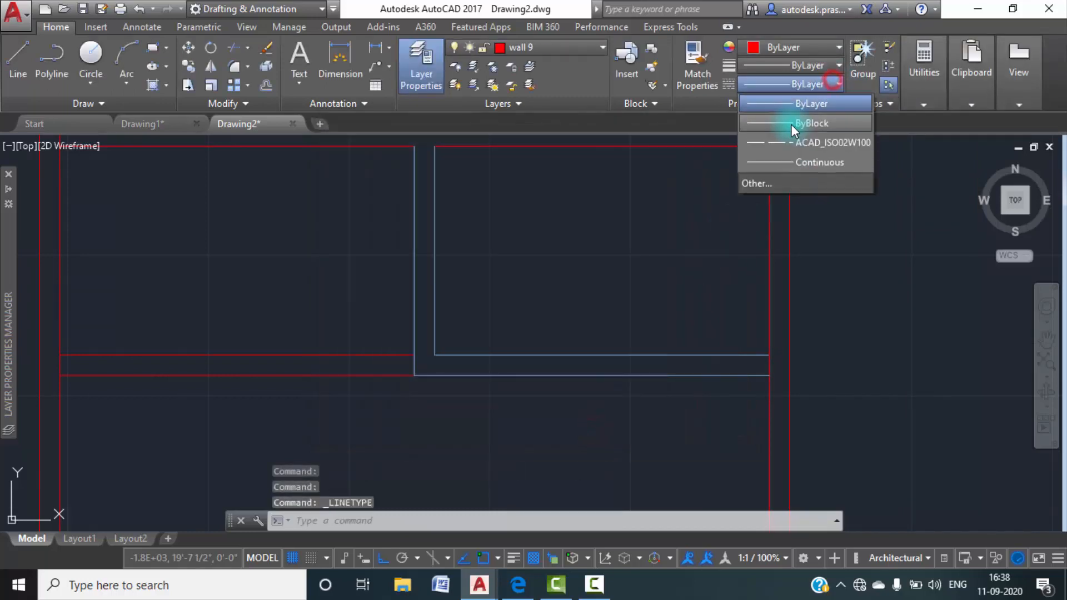
click(787, 134)
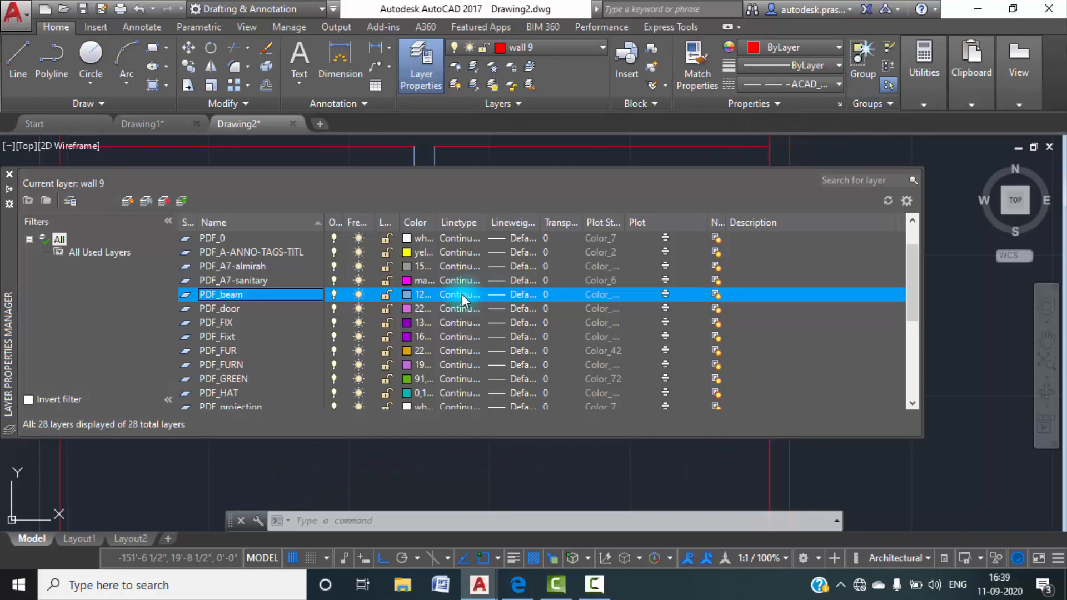
Assign the linetype ACAD_ISO02W100 to the PDF_beam layer.
click(461, 295)
click(531, 251)
click(439, 375)
scroll(473, 219, down, 2)
scroll(411, 281, up, 2)
middle_click(517, 314)
middle_click(517, 314)
Reset the current linetype for new objects to ByLayer.
click(825, 84)
click(788, 94)
scroll(624, 266, down, 6)
scroll(562, 337, up, 8)
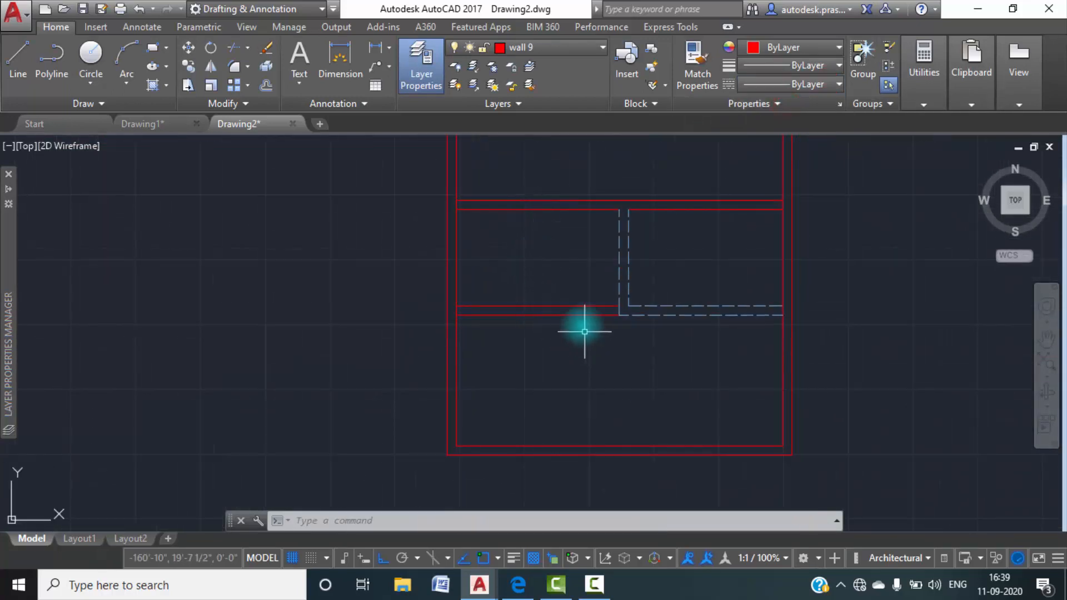
Switch to Drawing1 and examine the toilet door and how its leaf meets the rear wall.
click(145, 125)
scroll(338, 343, down, 2)
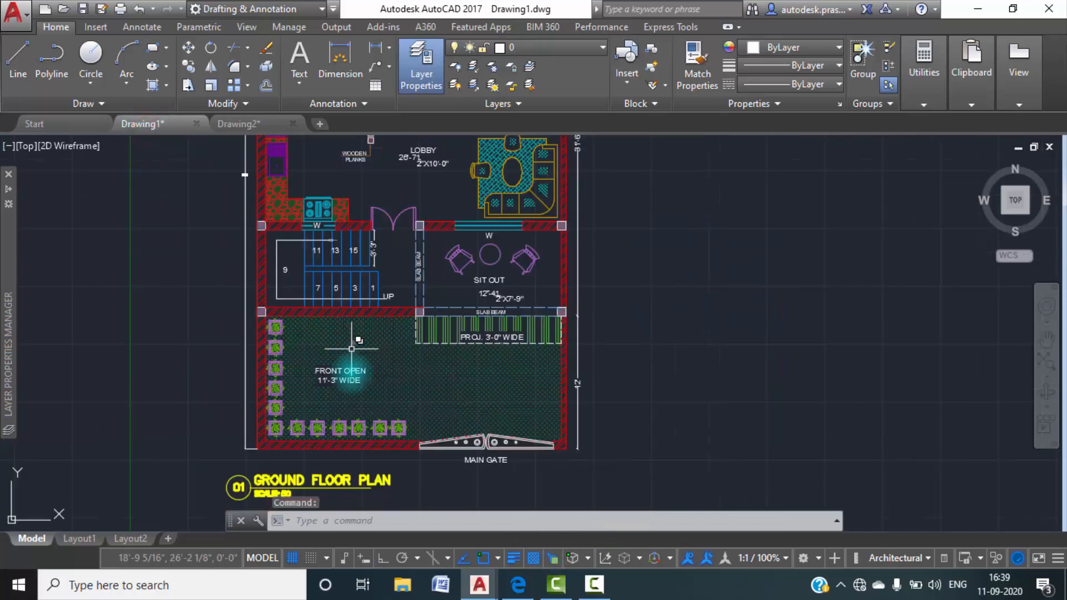
middle_drag(351, 352, 354, 471)
middle_drag(394, 273, 405, 425)
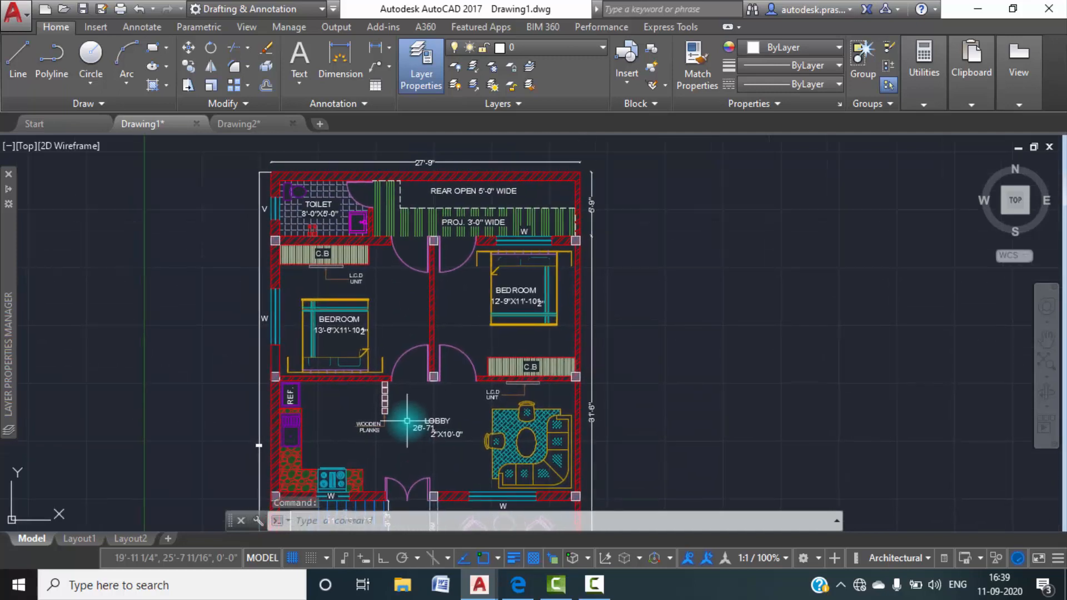
scroll(358, 198, up, 4)
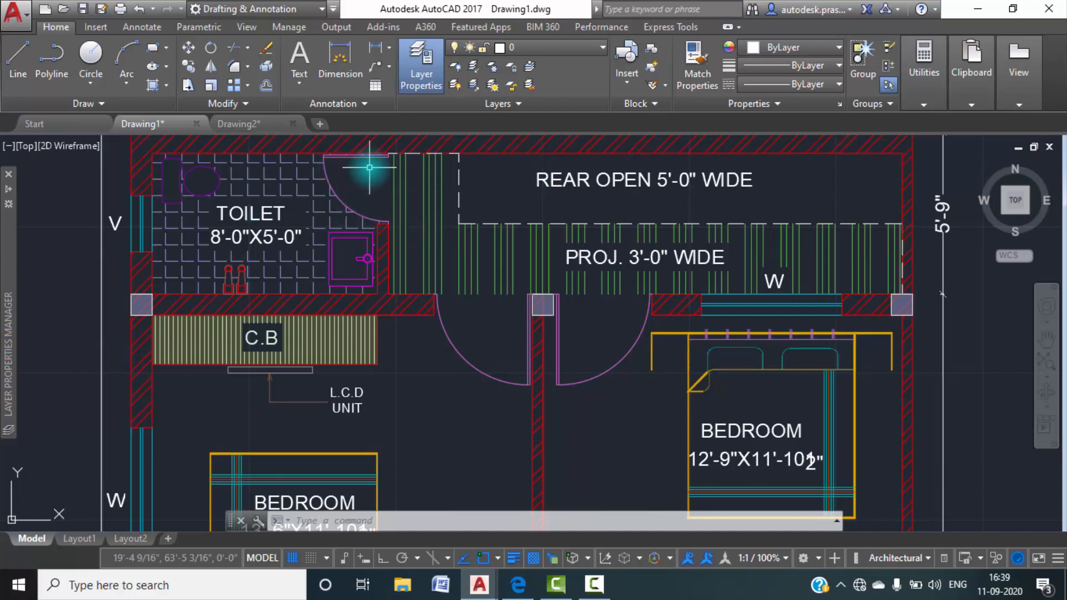
middle_drag(369, 163, 386, 251)
scroll(397, 244, up, 5)
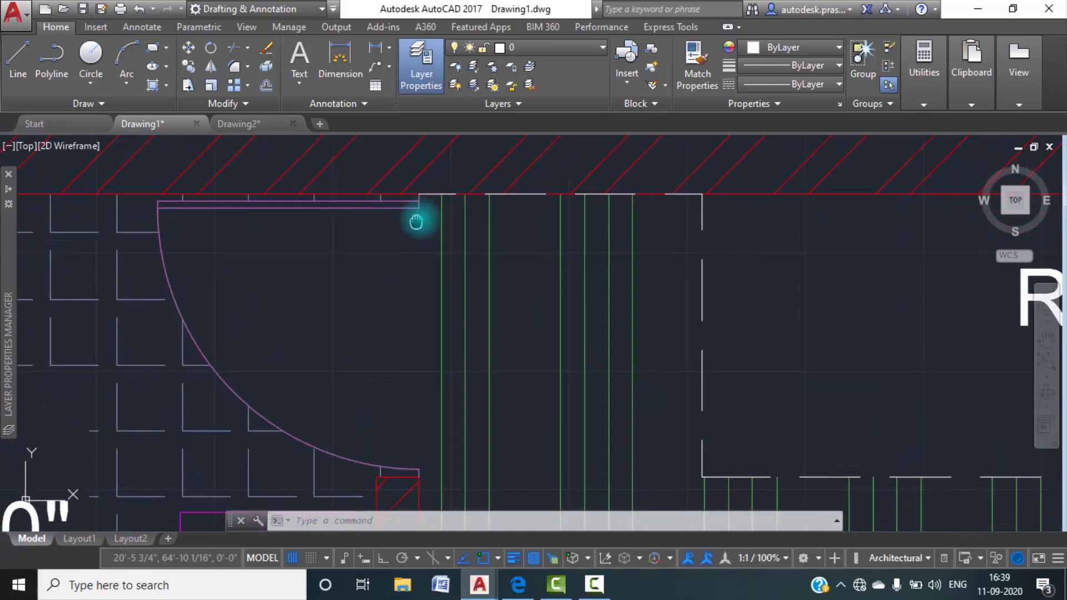
scroll(433, 185, up, 3)
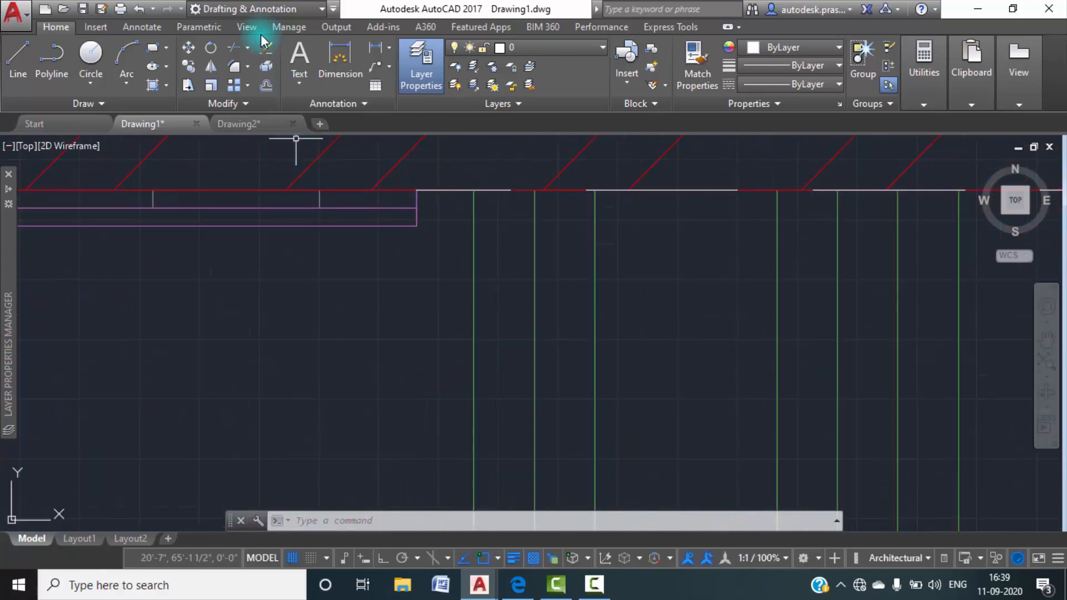
Measure the gap between the rear wall's inner line and the toilet door leaf with a linear dimension.
click(371, 47)
click(417, 190)
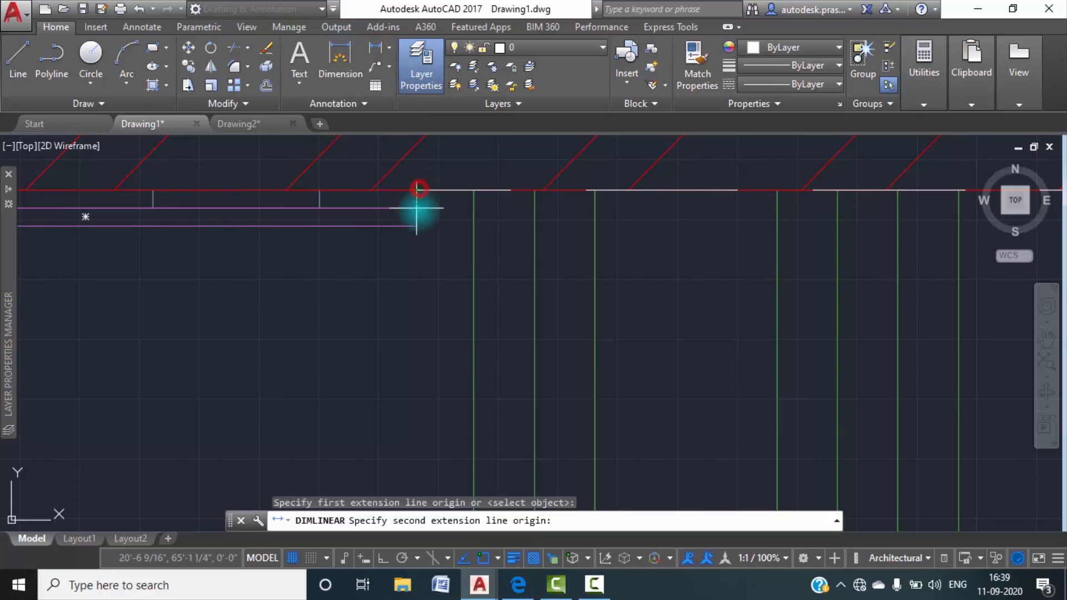
click(417, 208)
scroll(435, 208, up, 2)
key(Escape)
scroll(436, 212, down, 8)
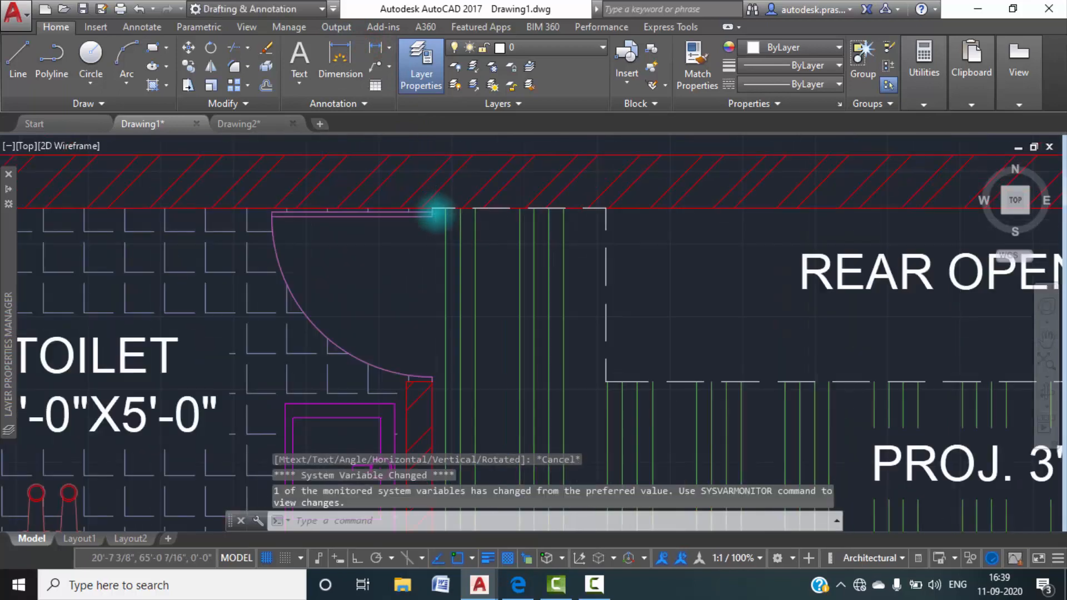
scroll(436, 220, up, 3)
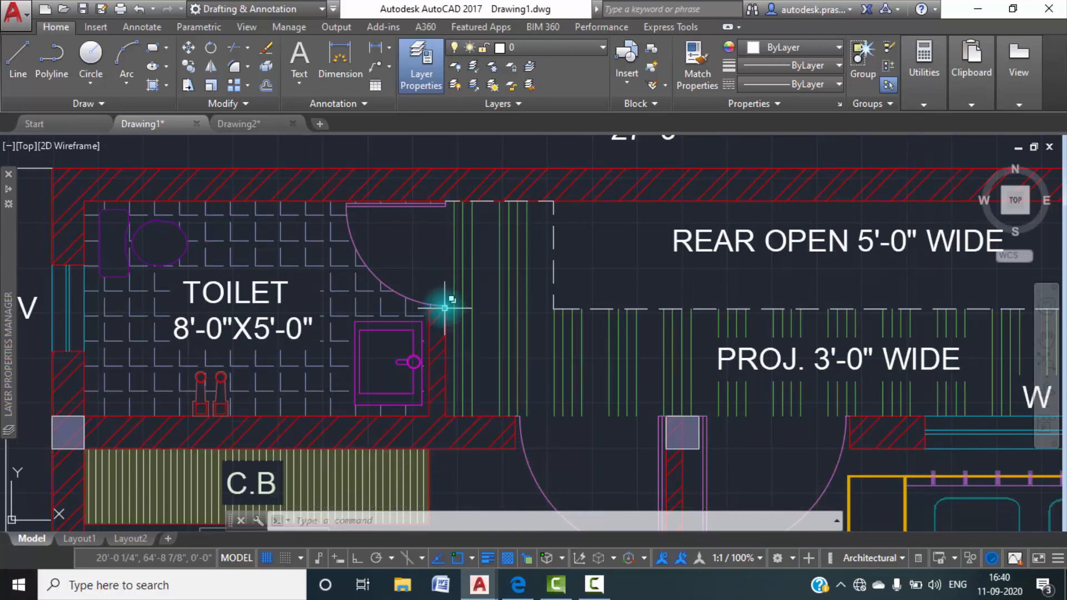
Return to Drawing2 and offset the short wall line at the top of the toilet partition 1" downward.
click(248, 132)
middle_click(459, 231)
middle_click(459, 232)
scroll(460, 231, down, 5)
scroll(460, 254, up, 10)
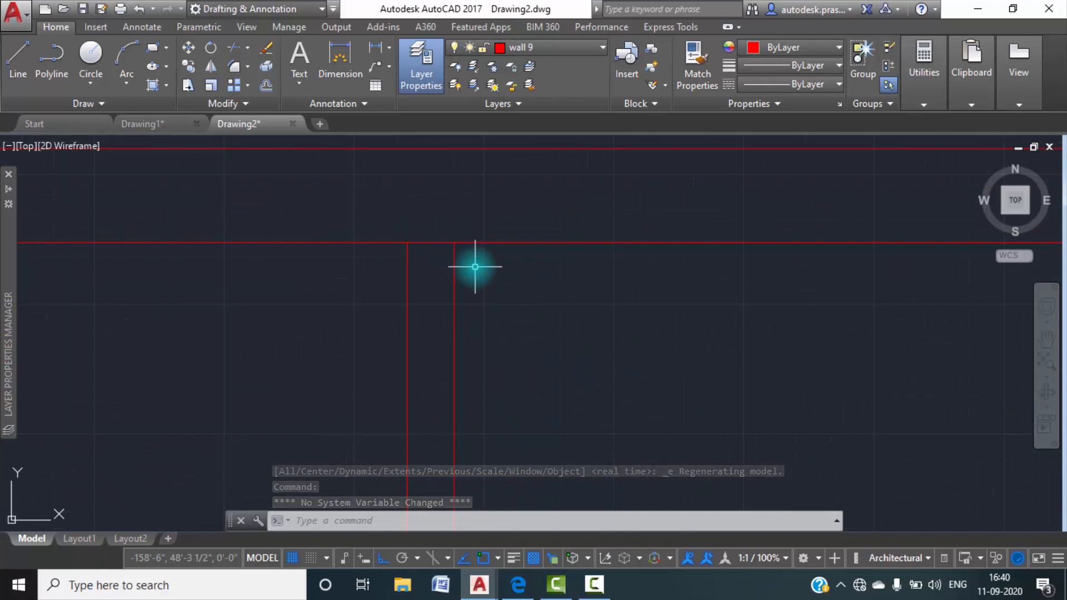
text(o)
key(Return)
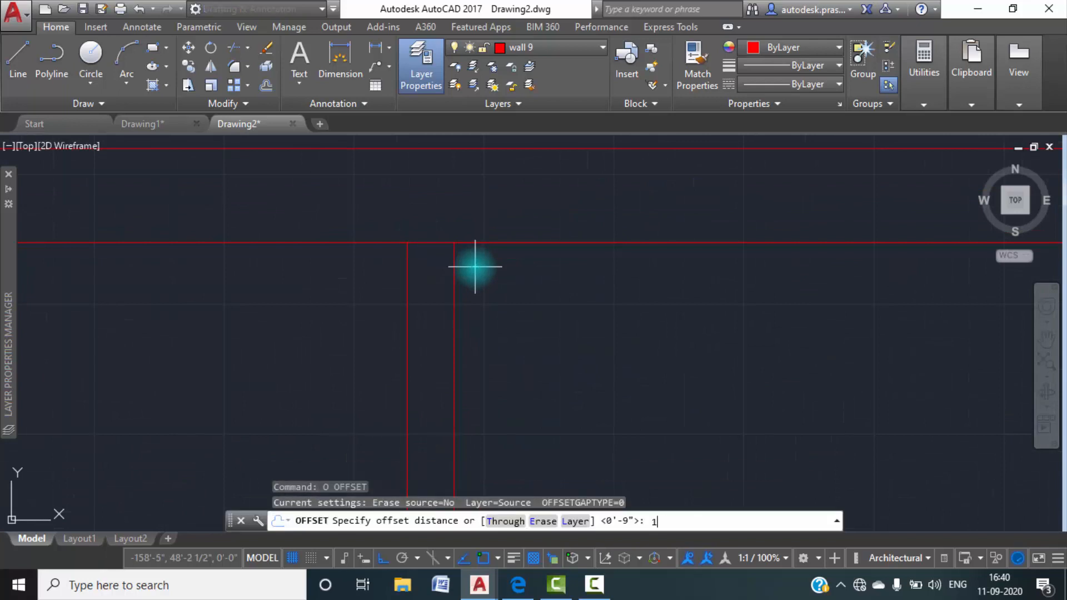
text(1)
key(Return)
click(461, 243)
click(452, 274)
key(Escape)
key(Escape)
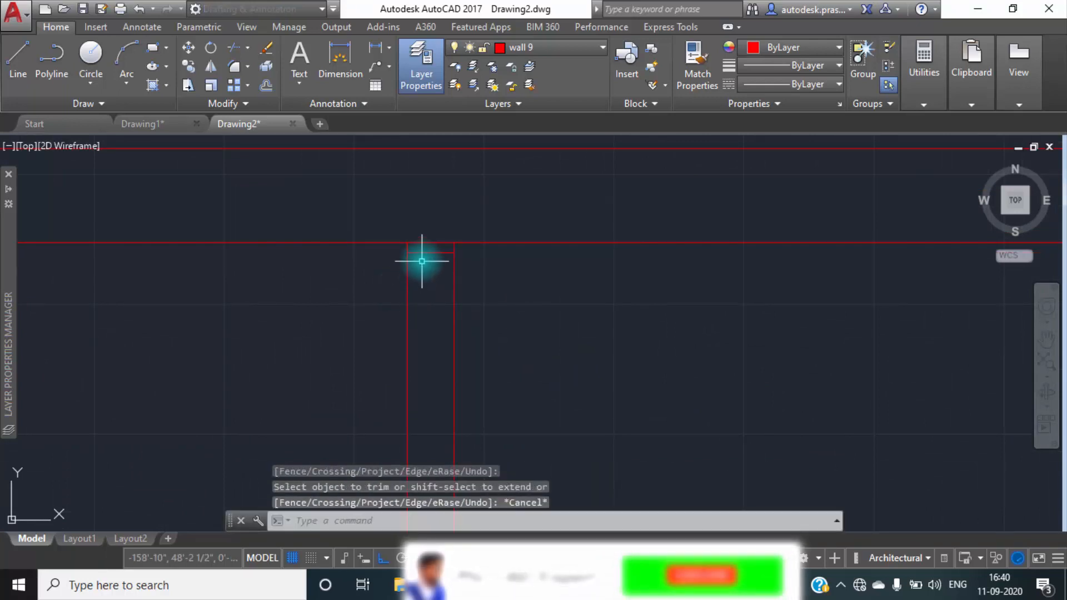
key(Escape)
Make PDF_door the current layer.
click(429, 79)
click(429, 79)
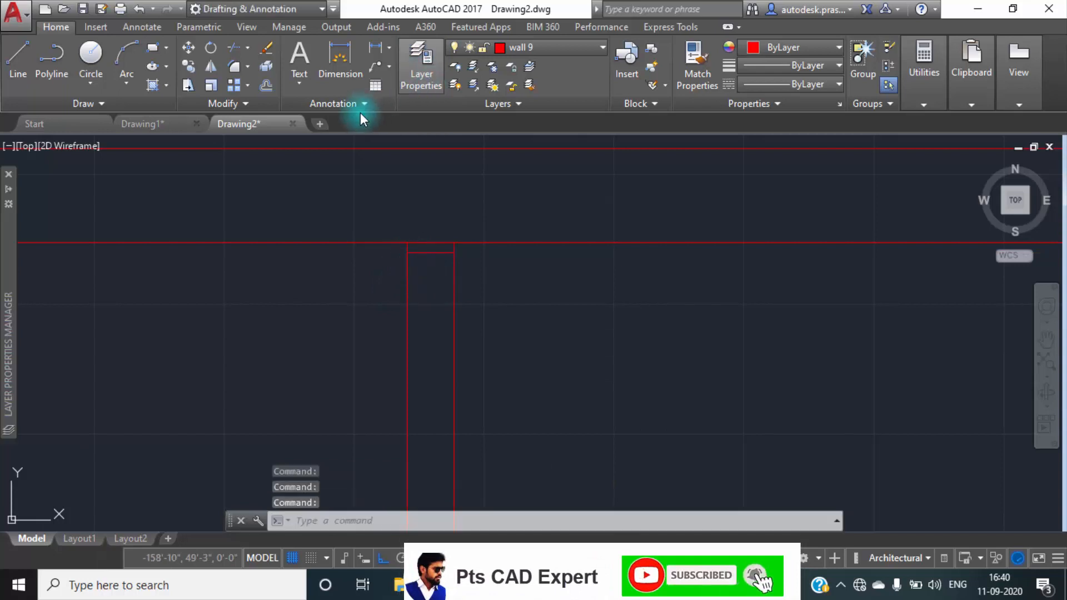
scroll(239, 395, up, 5)
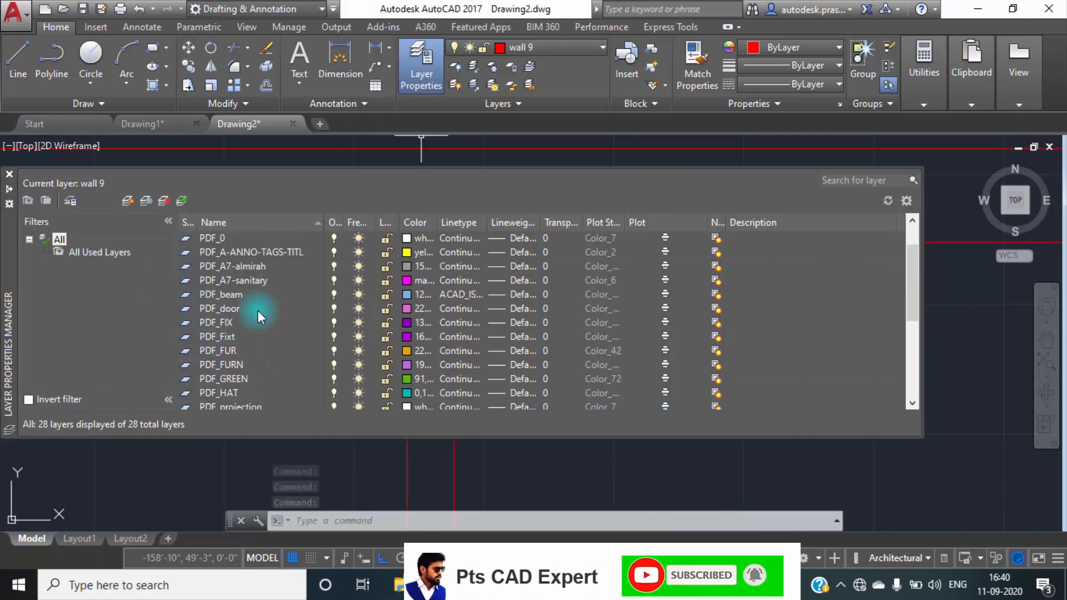
click(189, 308)
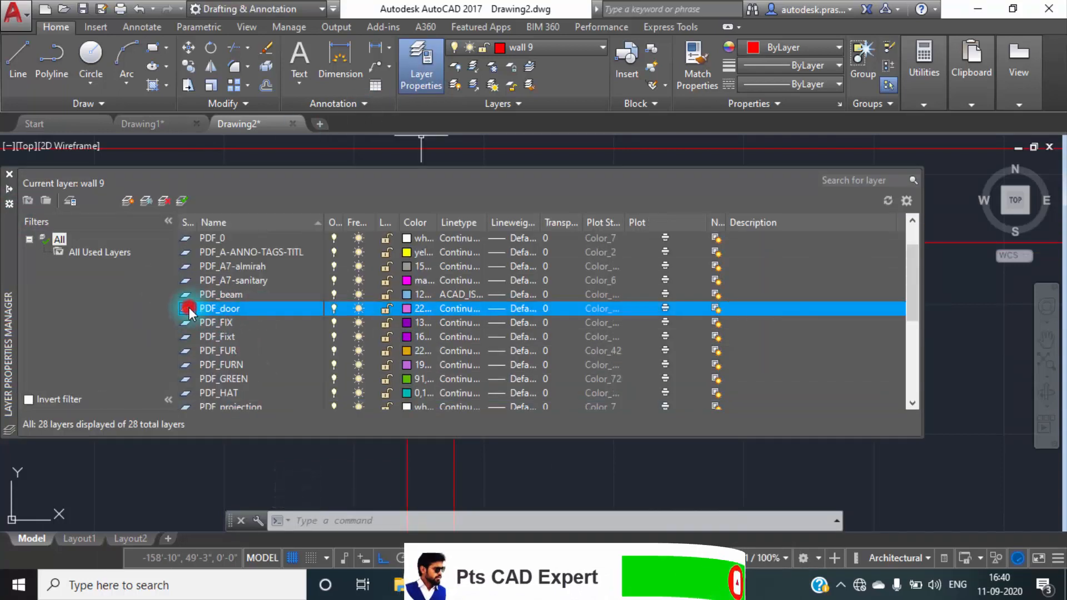
click(189, 308)
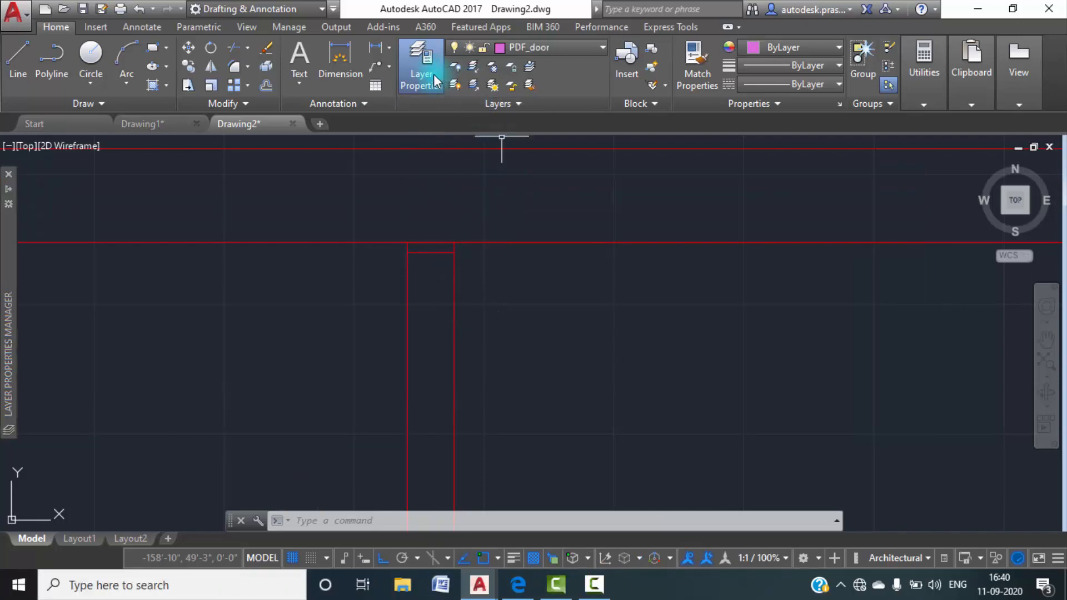
Draw the toilet door leaf, 2'6" long and 1" thick, leftward from the left end of the short offset line.
click(18, 64)
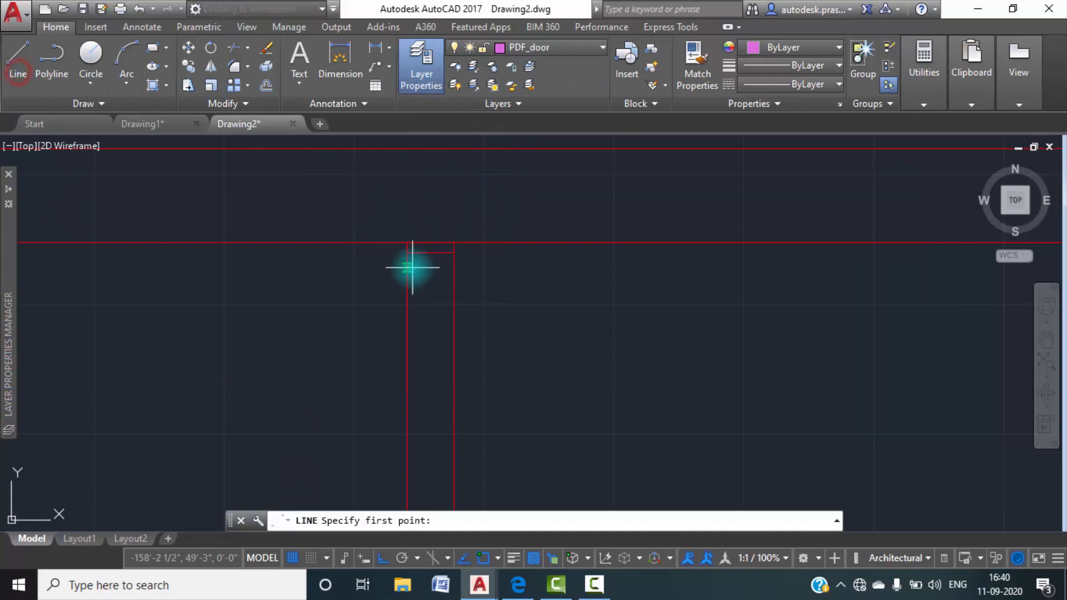
click(408, 253)
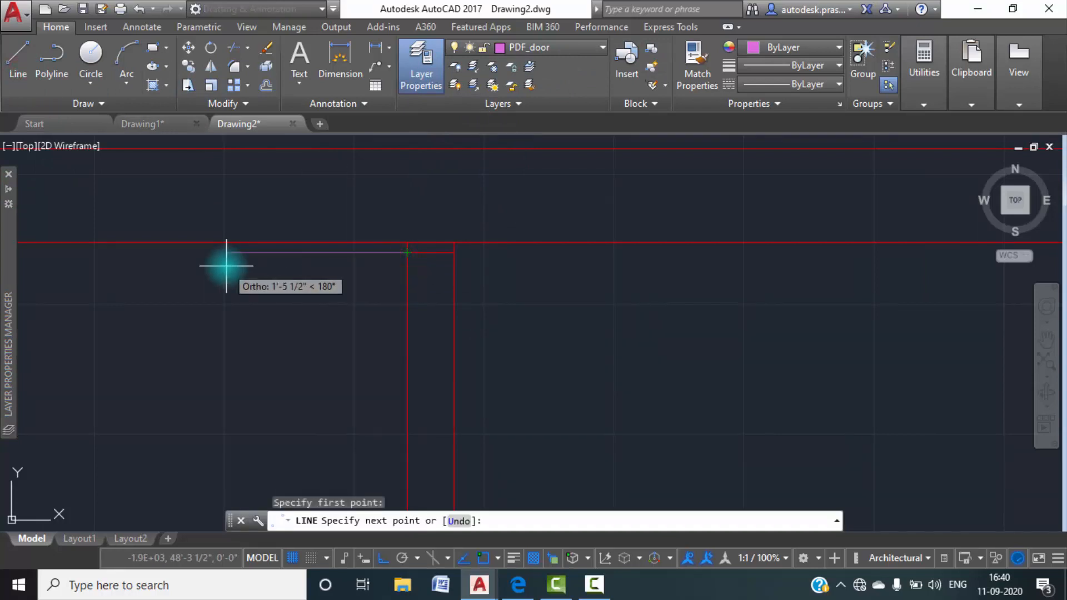
text(2'6)
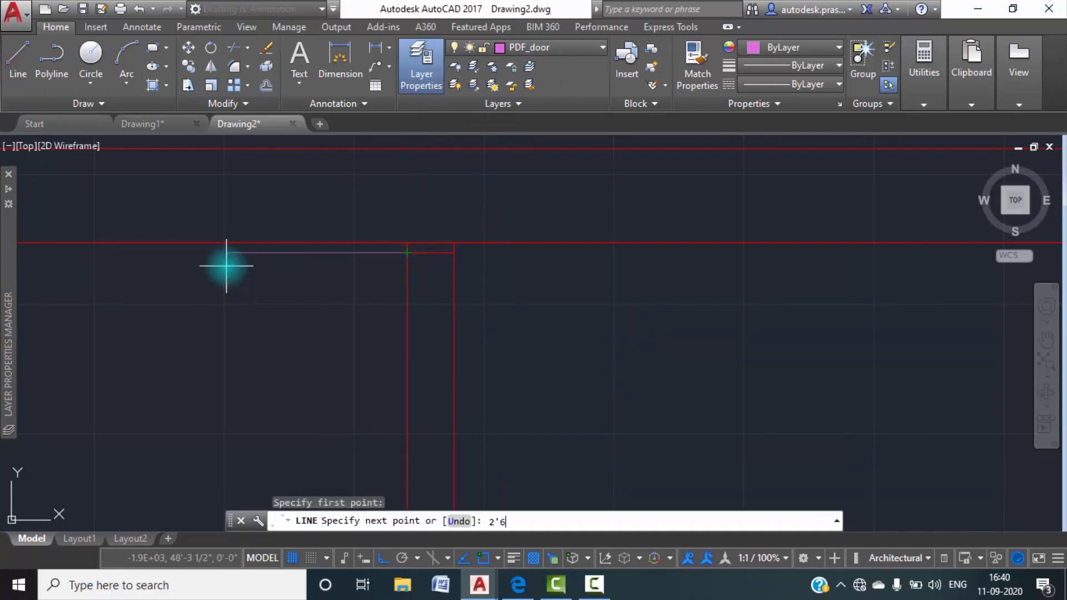
text(")
key(Return)
text(1")
key(Return)
click(409, 263)
key(Escape)
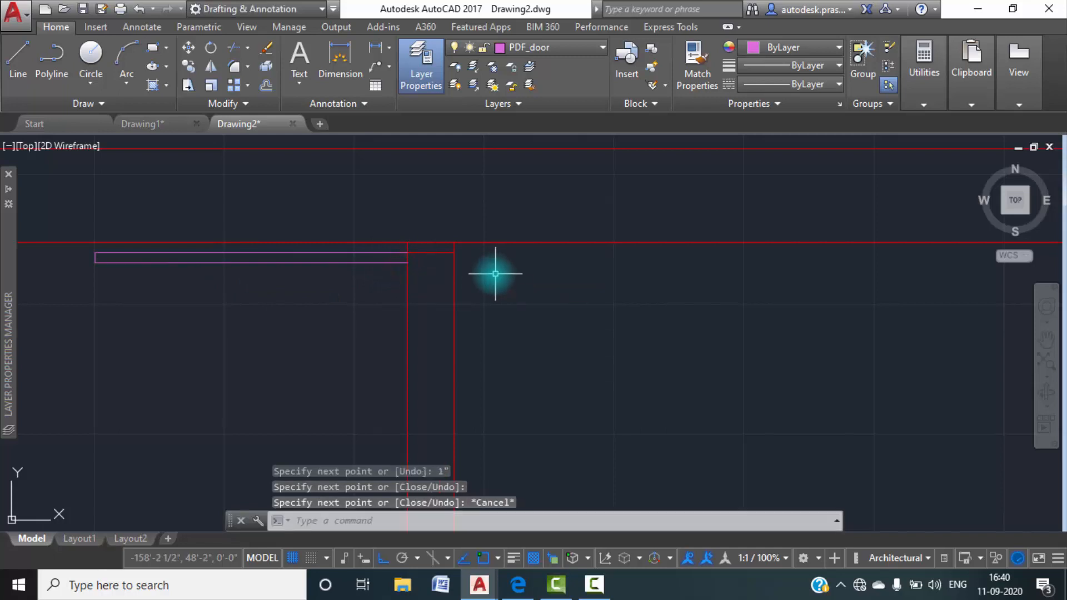
Offset the short line at the door leaf 2'6" downward to mark the toilet door opening.
scroll(406, 358, down, 2)
scroll(301, 336, up, 2)
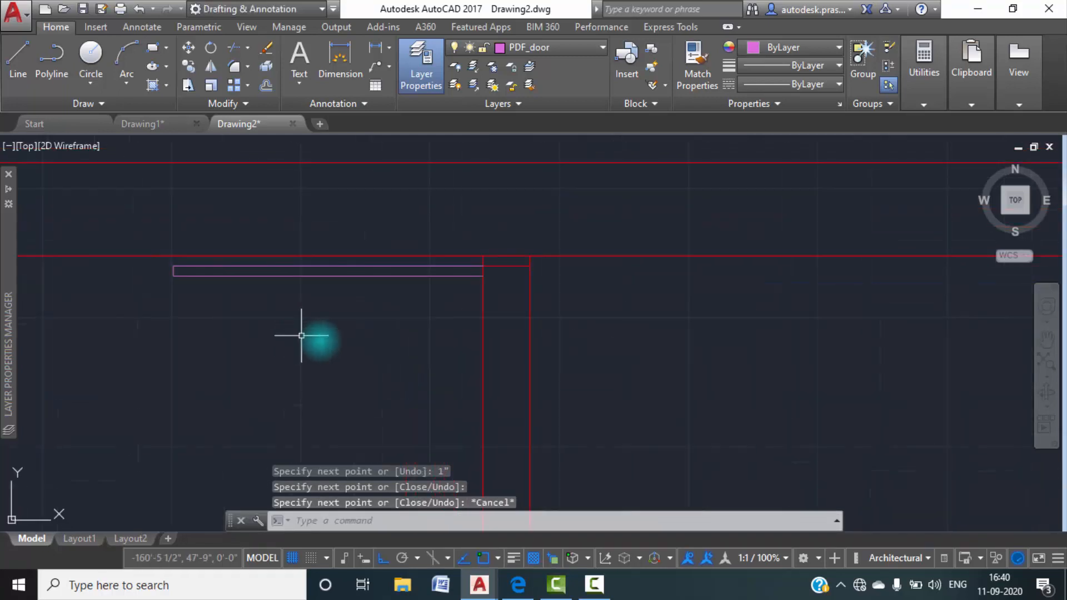
scroll(448, 370, down, 4)
scroll(479, 336, up, 4)
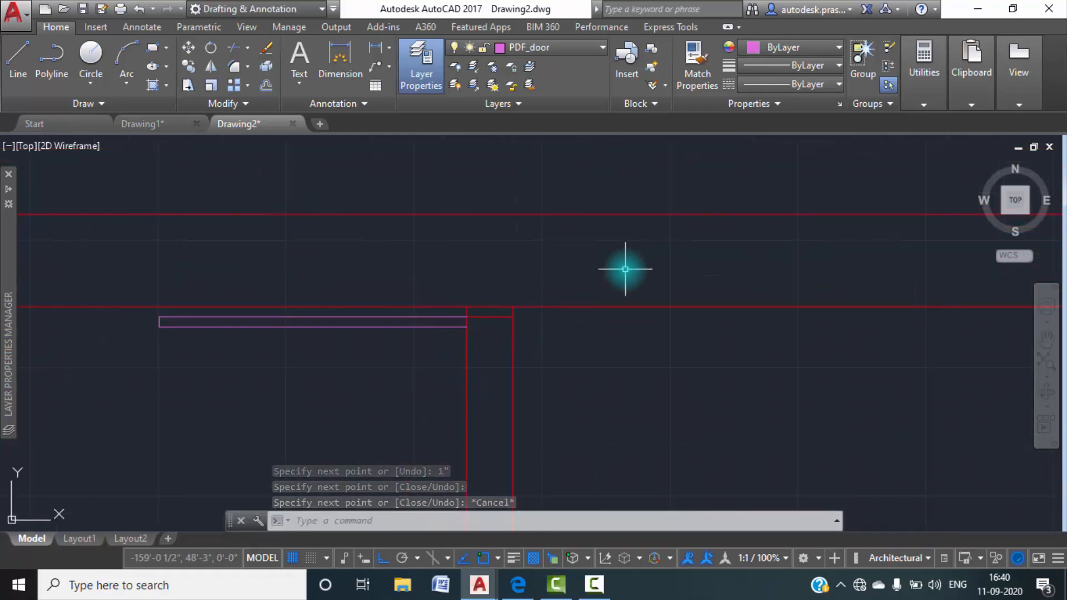
text(o)
key(Return)
text(2'6")
key(Return)
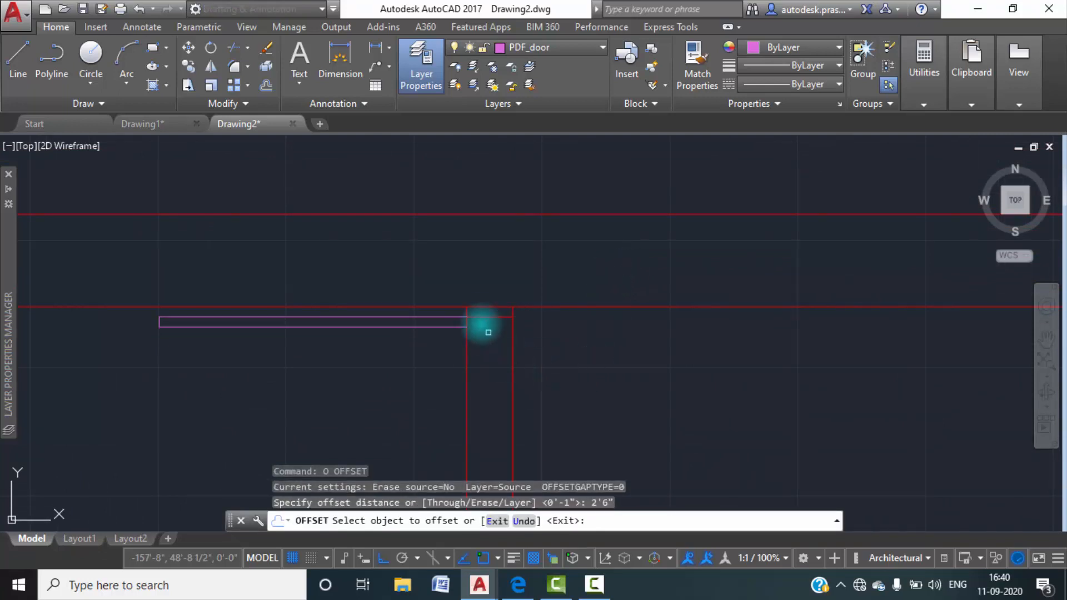
click(481, 316)
scroll(488, 351, down, 6)
click(519, 326)
scroll(519, 333, up, 4)
key(Escape)
key(Escape)
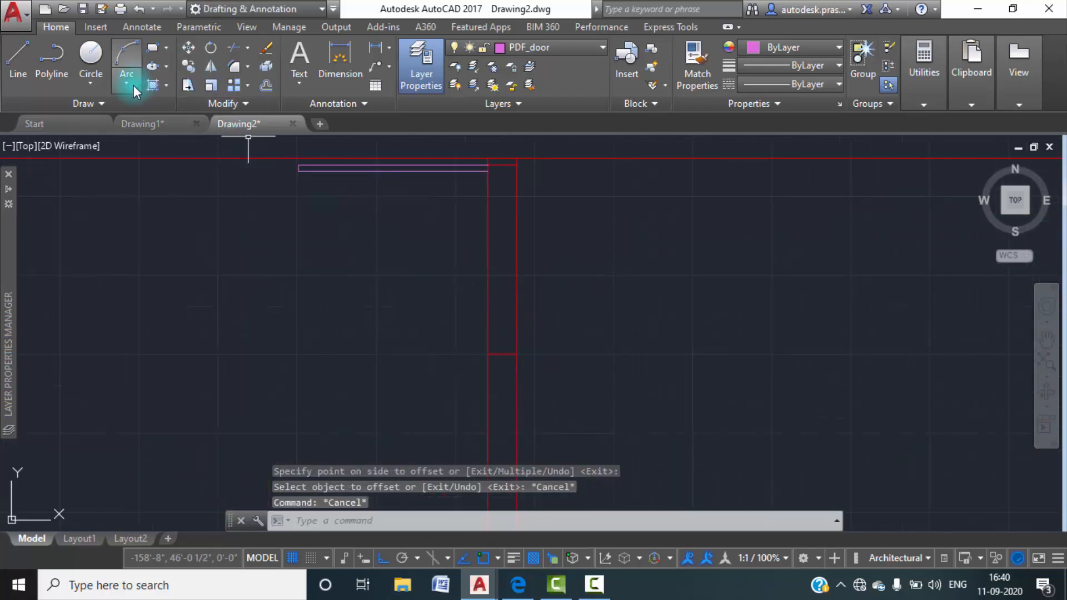
Draw the door swing arc from the leaf's lower free corner to the left end of the lower opening line.
click(134, 87)
click(184, 279)
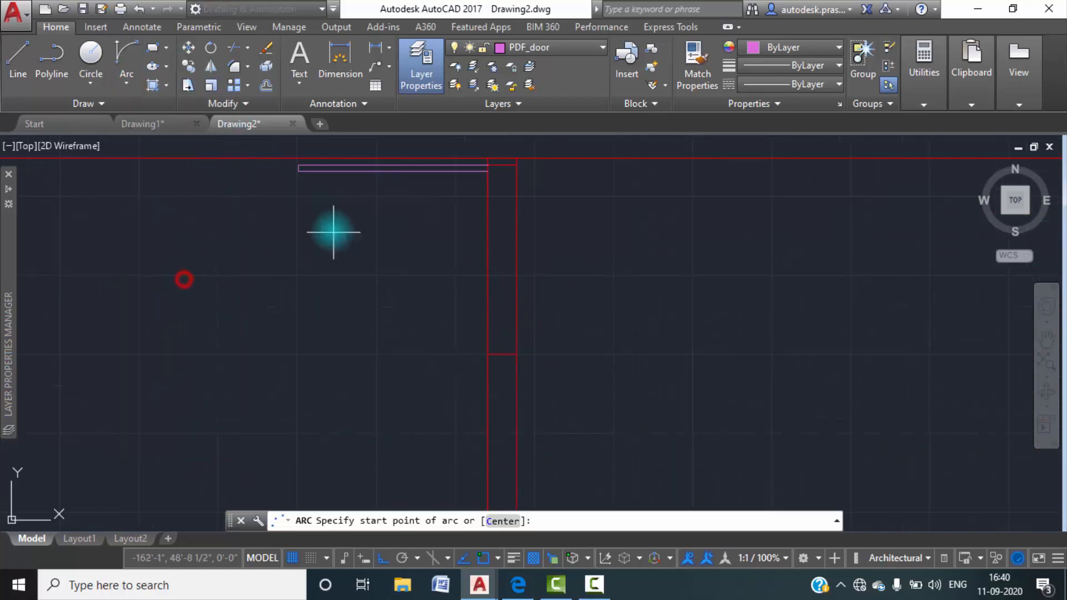
click(298, 170)
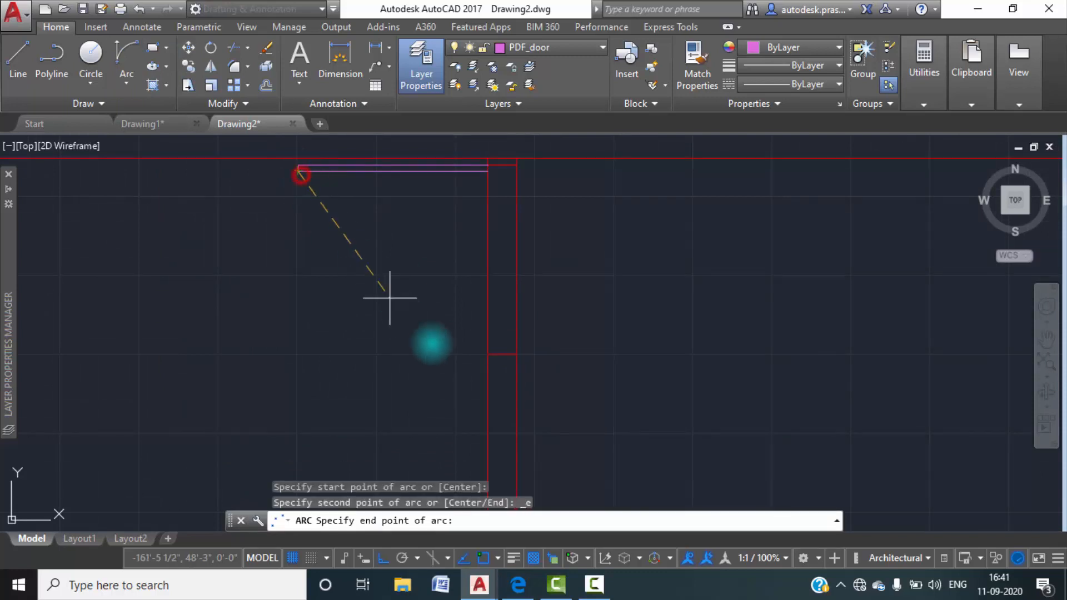
click(487, 354)
click(380, 282)
key(Escape)
key(Escape)
Trim both partition lines between the two short lines to open the toilet doorway.
scroll(496, 239, up, 2)
text(tr)
key(Return)
key(Return)
click(606, 310)
click(416, 254)
scroll(428, 261, down, 4)
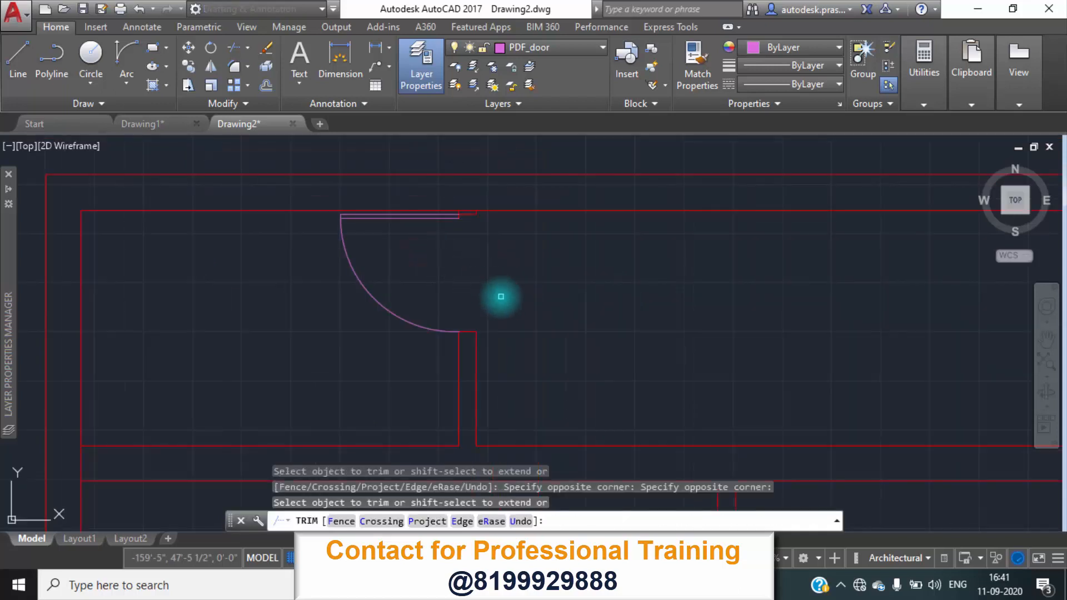
key(Escape)
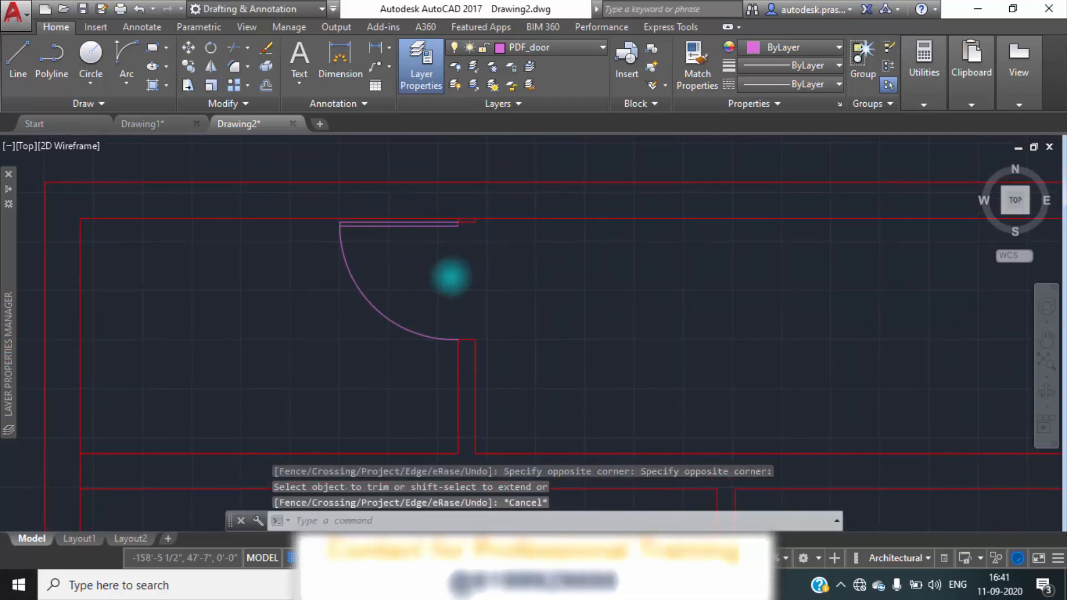
Switch to Drawing1 and examine the bedroom doors and the columns at the wall junctions below the toilet.
scroll(453, 279, down, 2)
scroll(489, 307, down, 2)
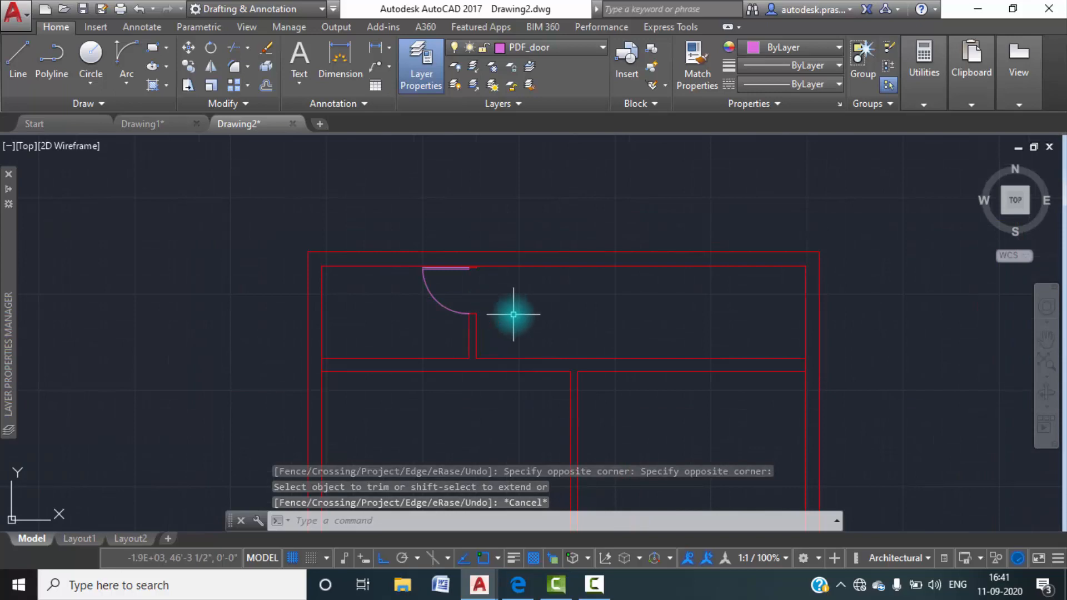
scroll(513, 315, down, 2)
middle_drag(565, 336, 542, 249)
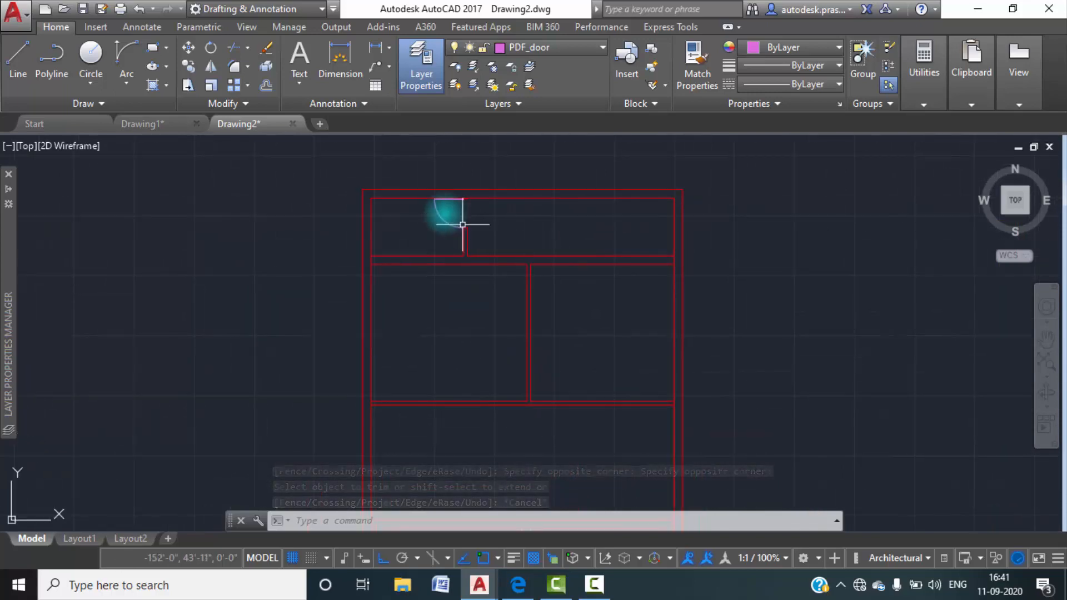
click(160, 134)
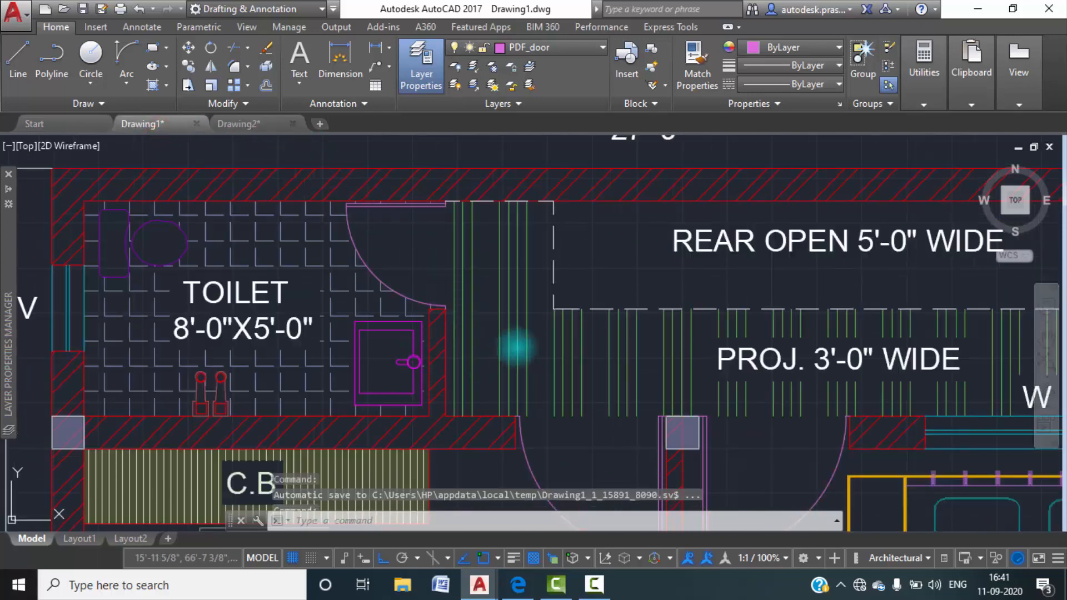
scroll(507, 352, down, 3)
scroll(561, 322, up, 4)
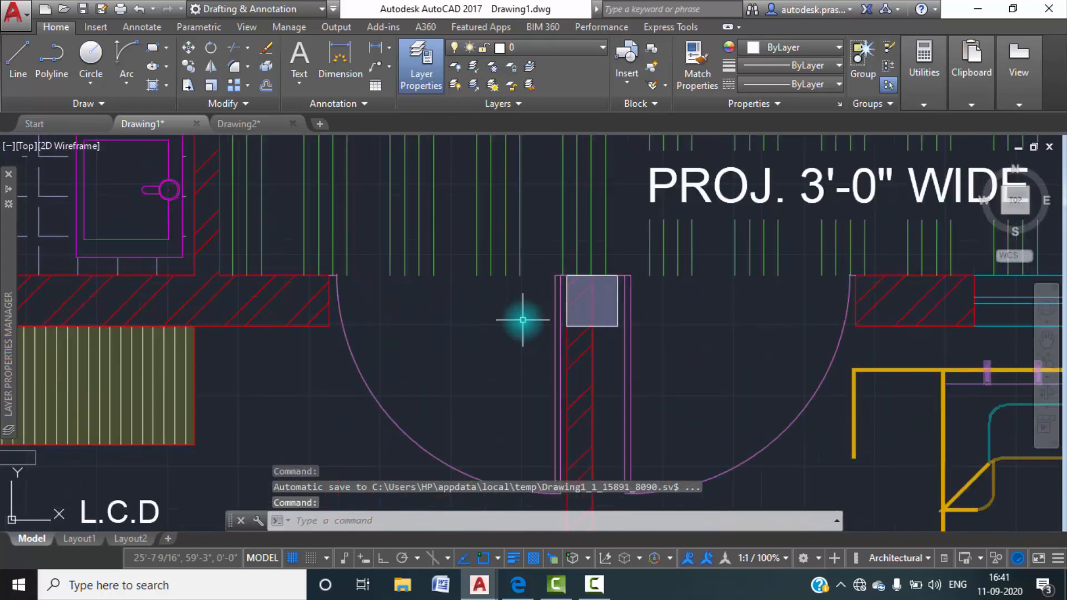
scroll(528, 336, down, 4)
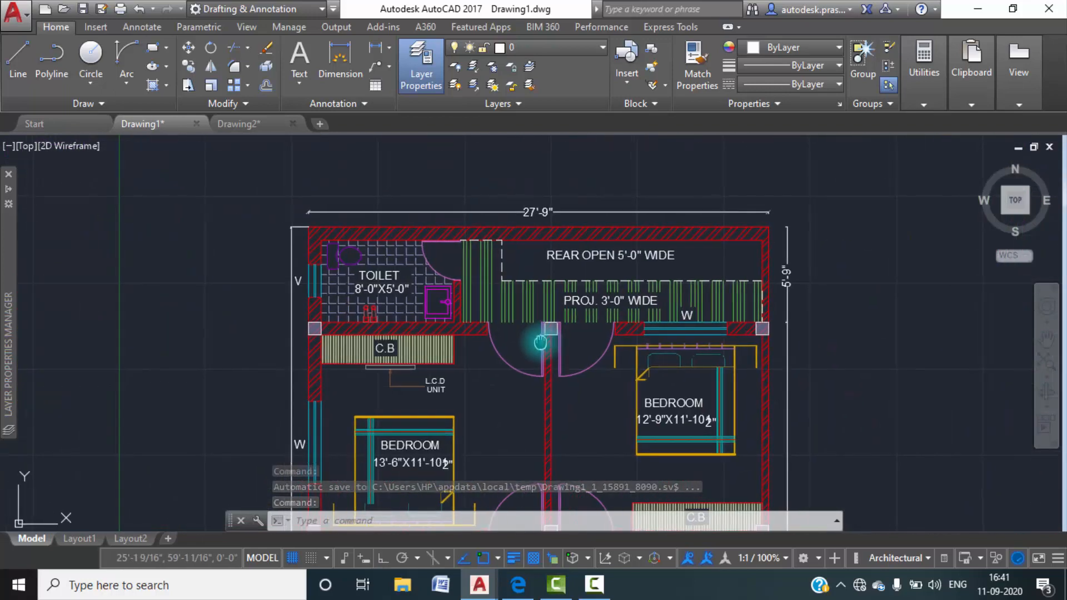
scroll(327, 332, up, 4)
scroll(327, 331, up, 2)
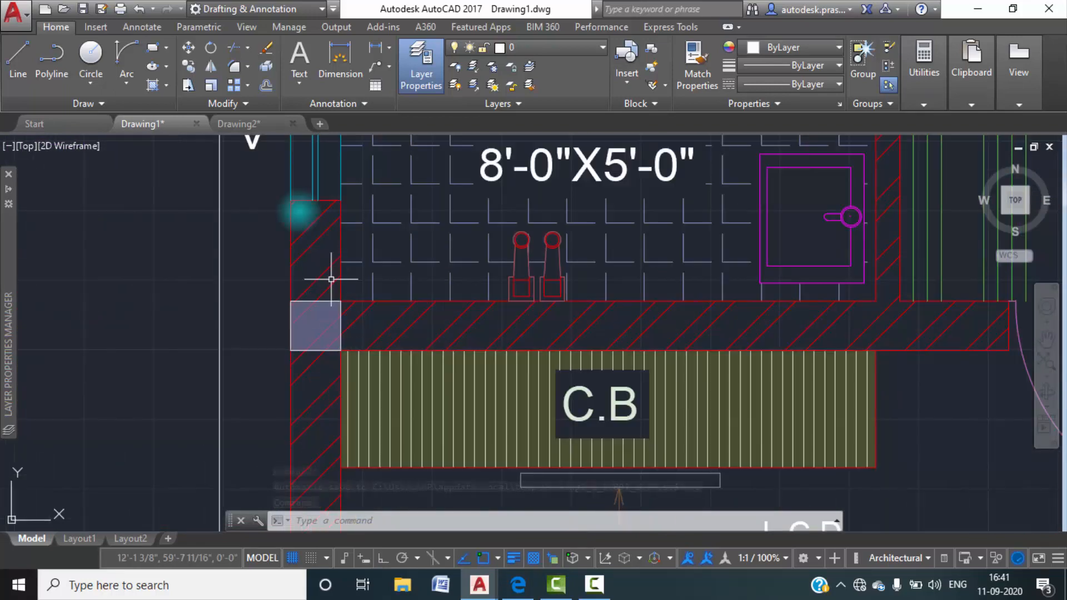
Switch to Drawing2.
click(230, 124)
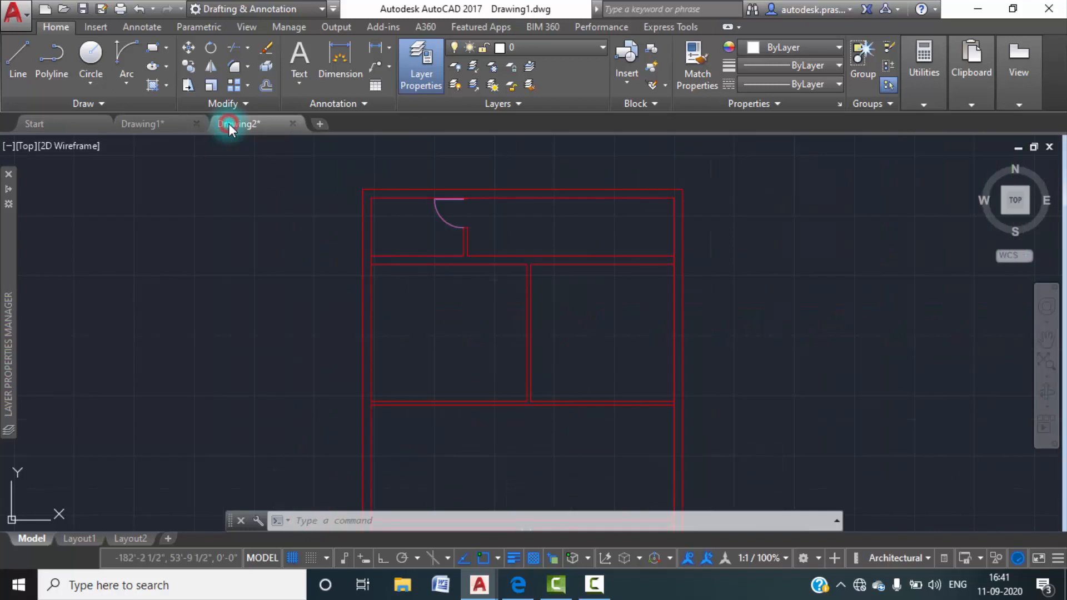
click(152, 48)
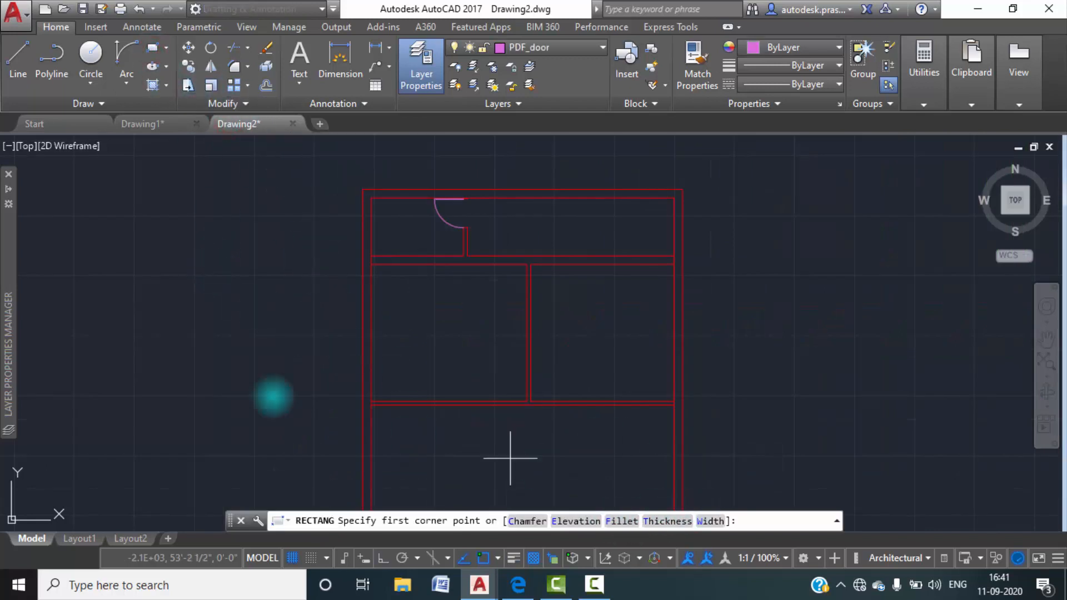
click(192, 332)
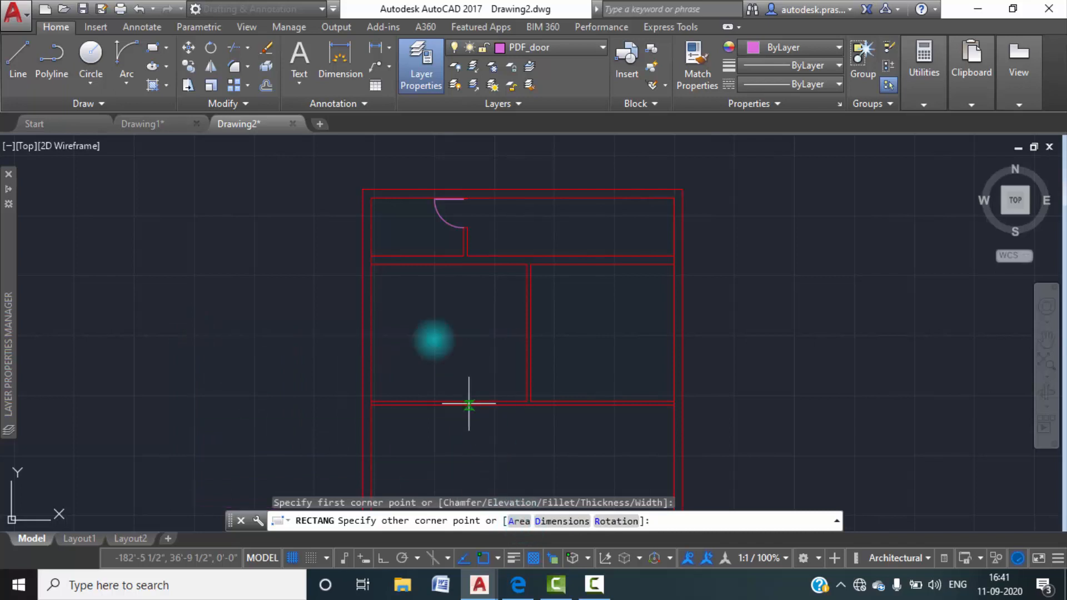
key(Escape)
Make layer 0 the current layer and close the layer properties.
click(420, 72)
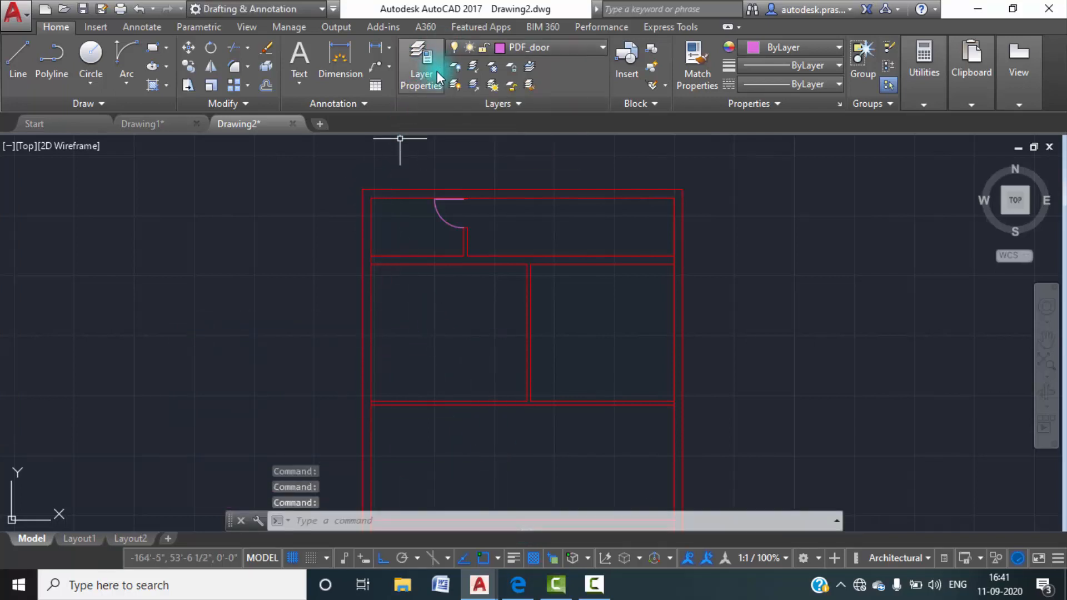
click(437, 71)
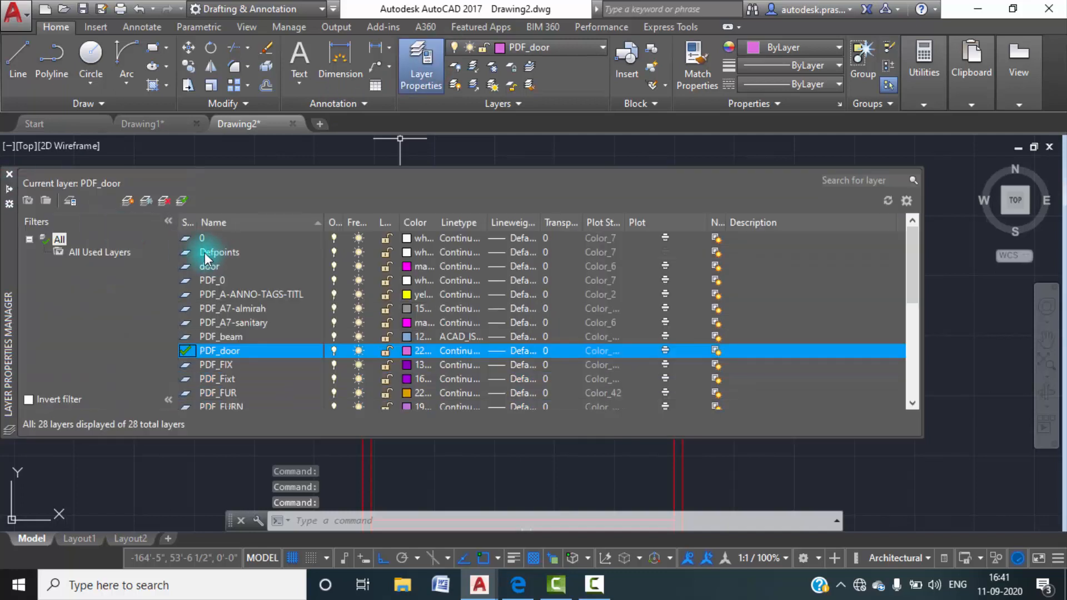
double_click(202, 238)
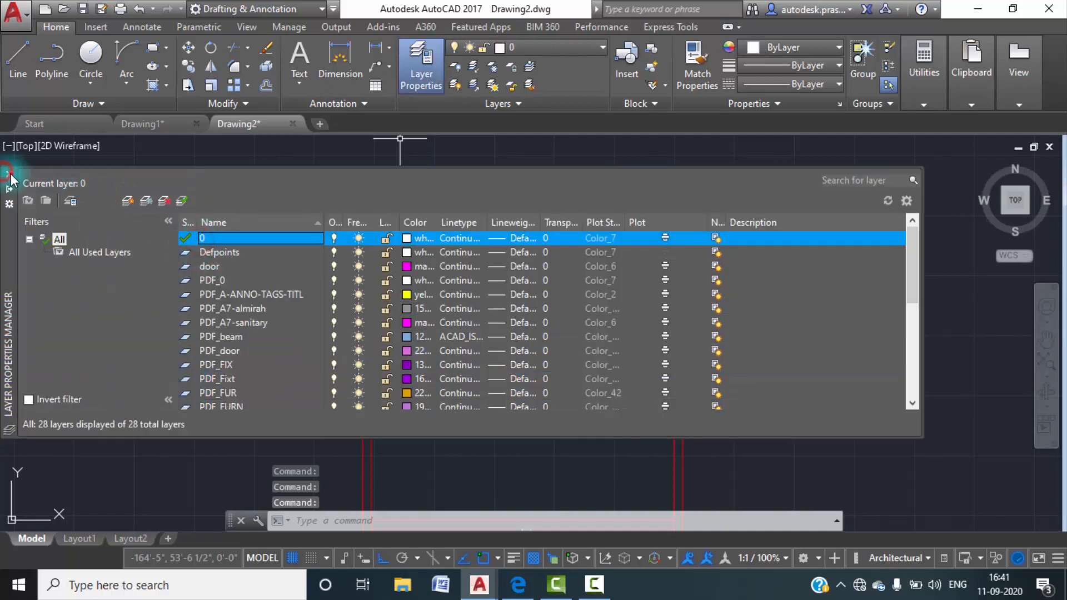
click(10, 174)
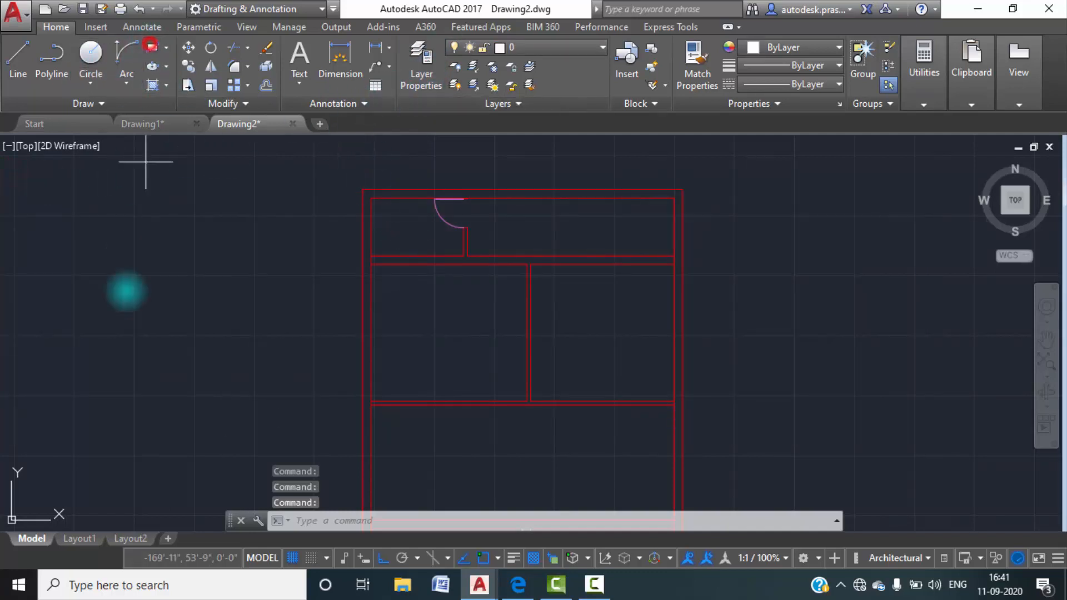
Draw a 9" by 9" rectangle for a column in the empty area west of the plan.
click(135, 336)
click(543, 521)
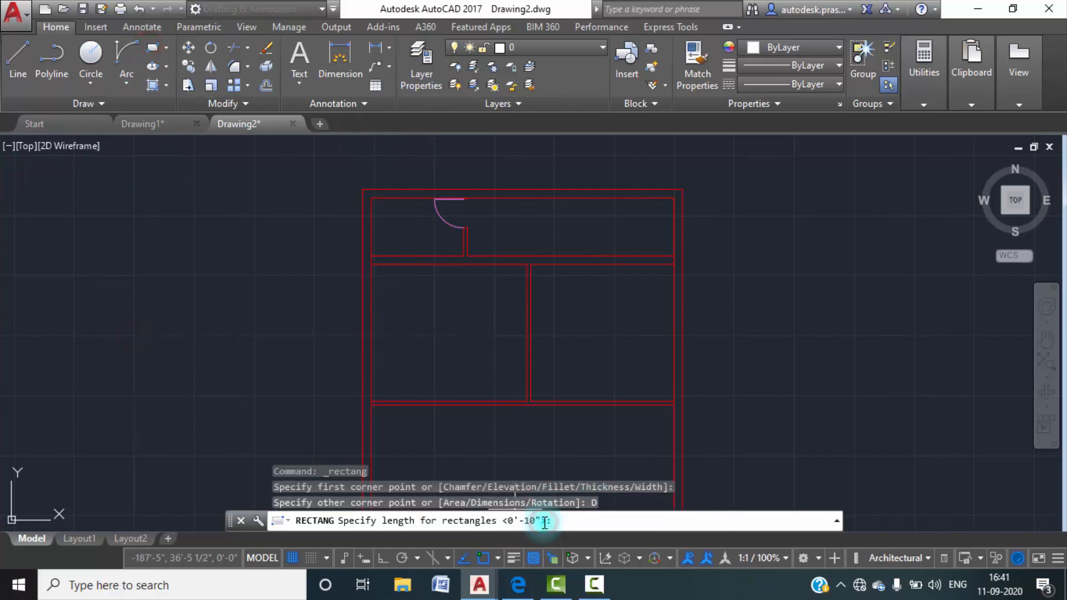
text(9)
key(Return)
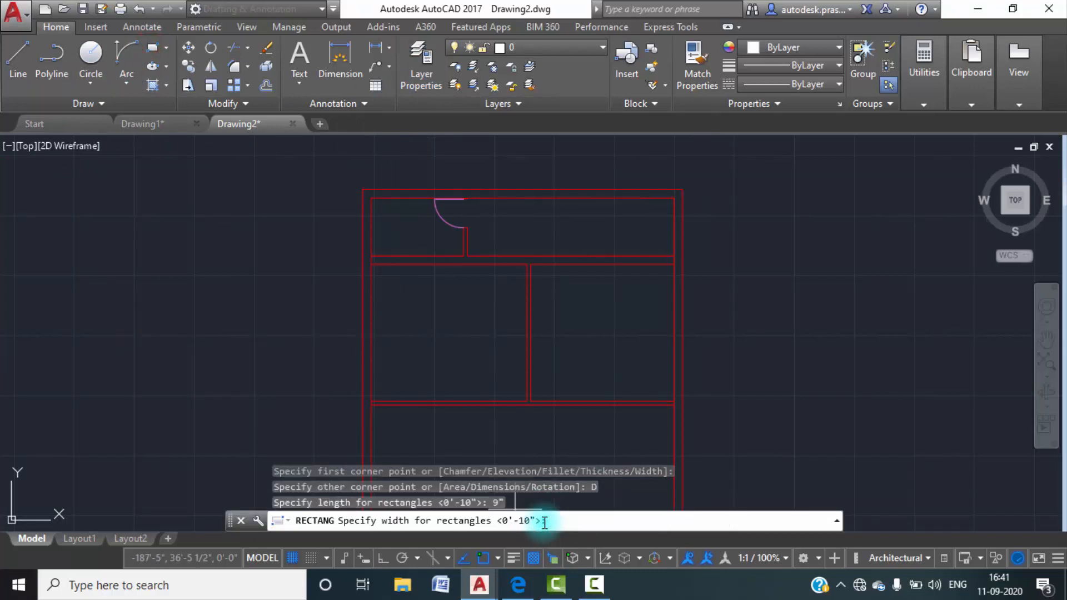
text(9")
key(Return)
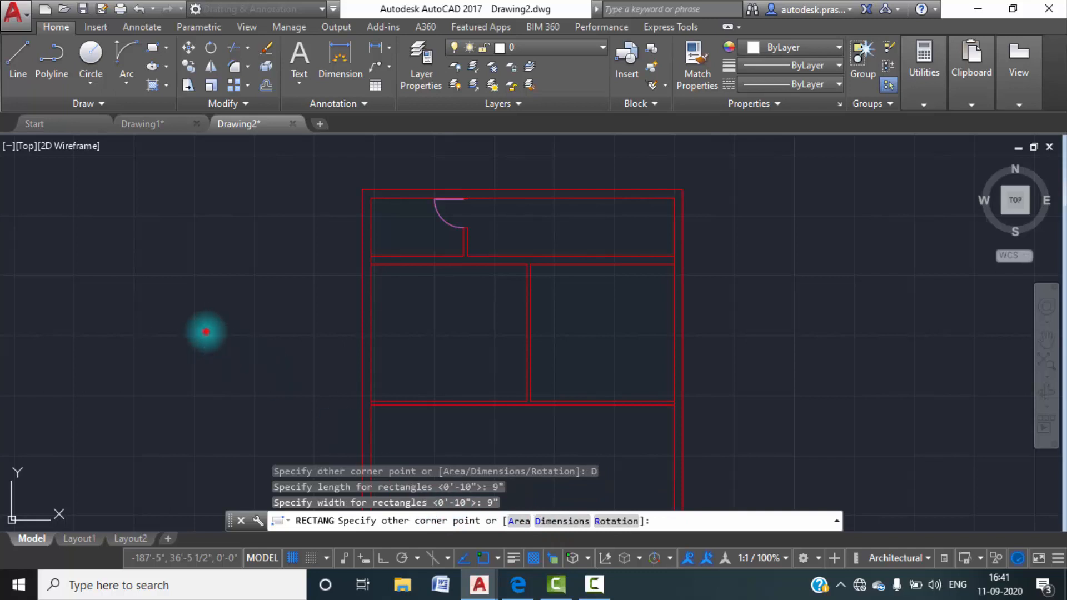
click(204, 330)
scroll(136, 329, up, 10)
scroll(222, 342, up, 2)
key(Escape)
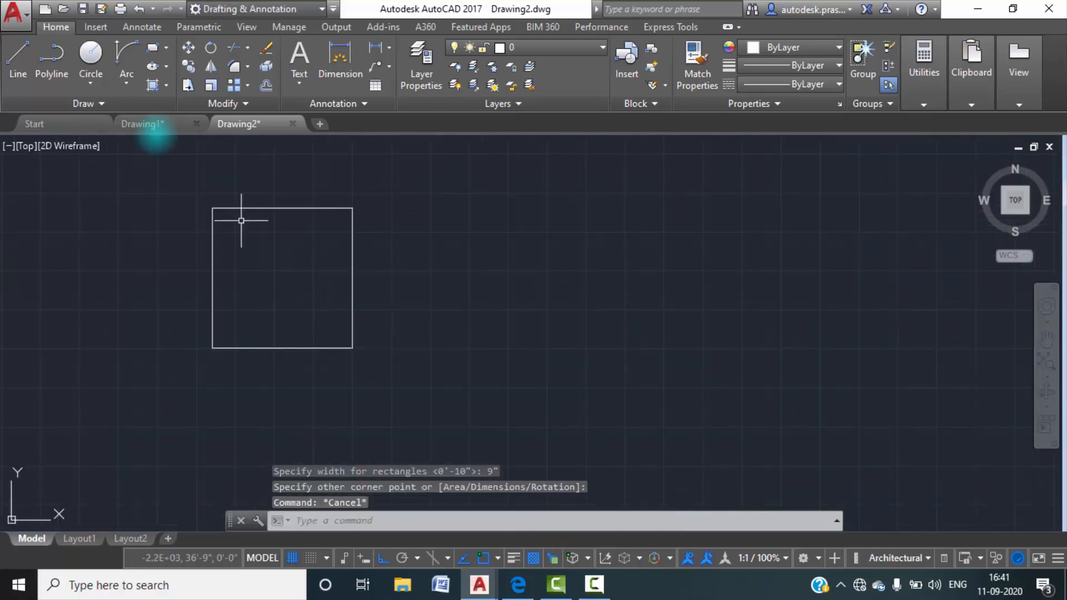
Fill the column square with a SOLID hatch.
click(166, 85)
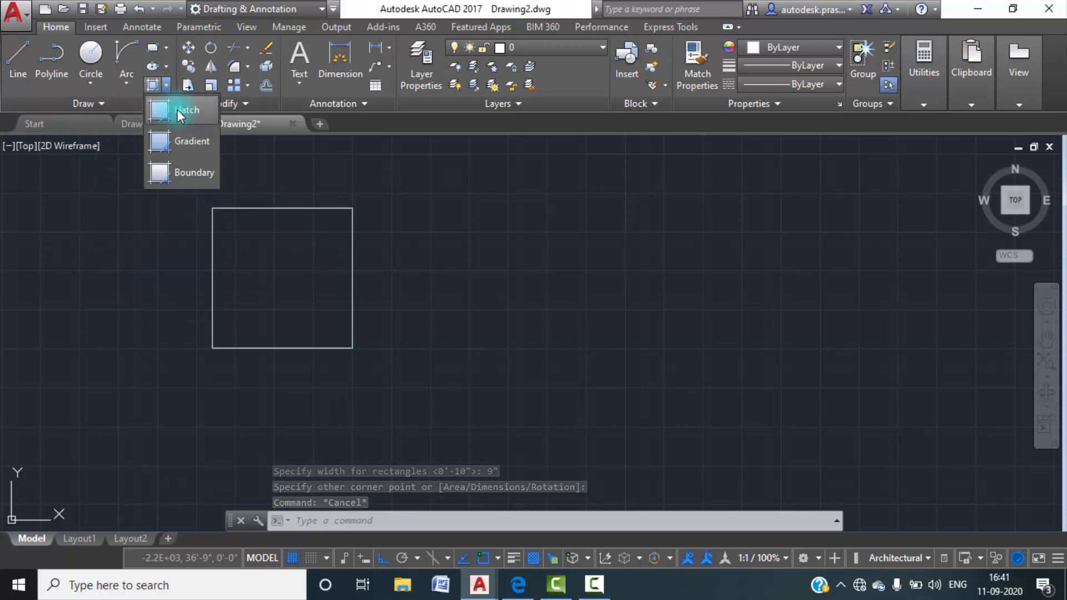
click(182, 115)
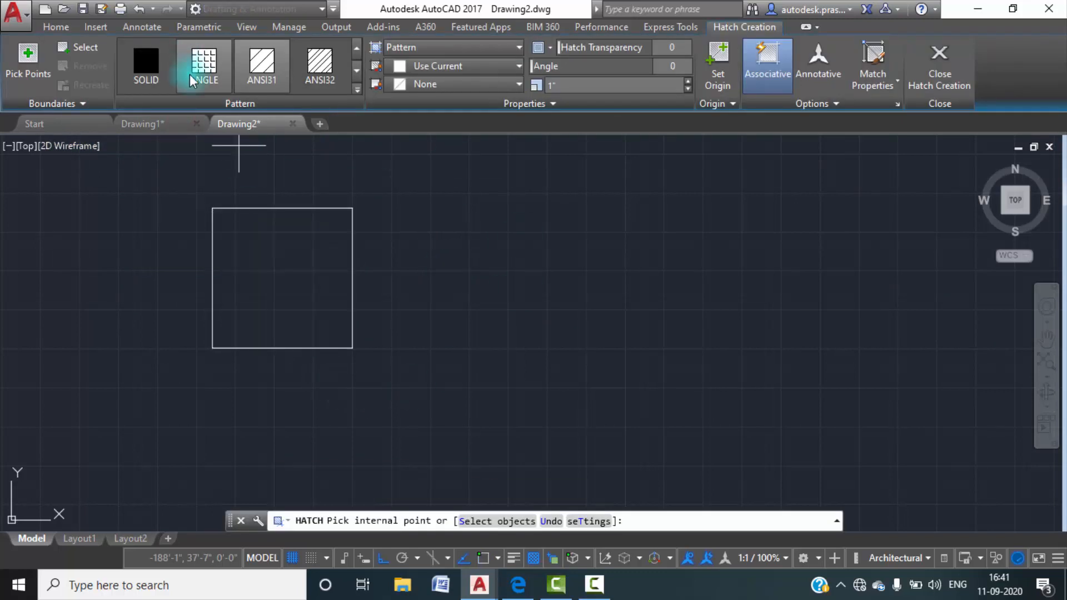
click(155, 68)
click(254, 247)
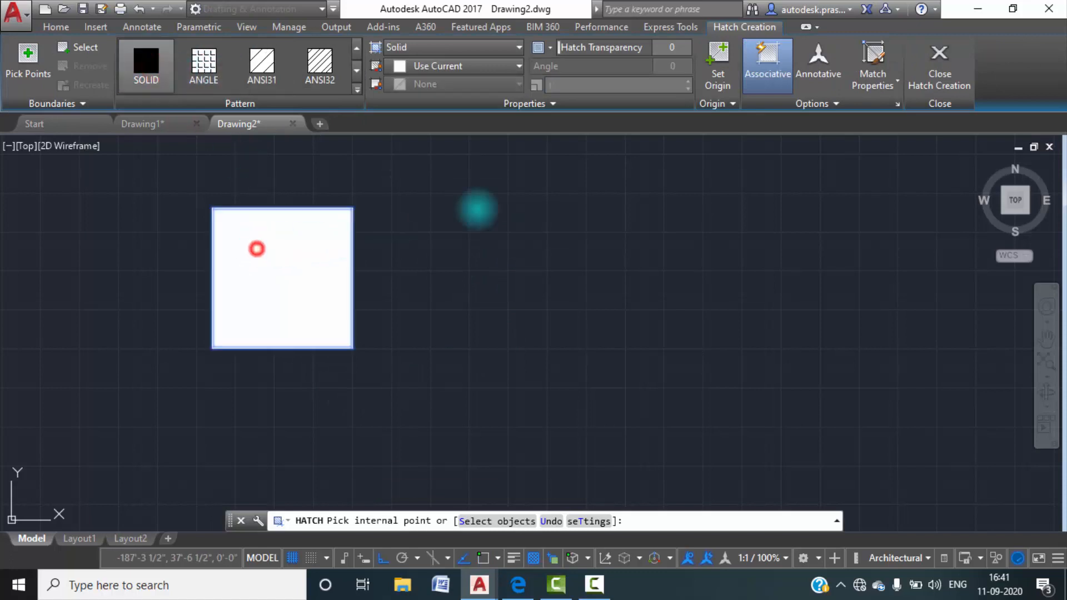
click(938, 74)
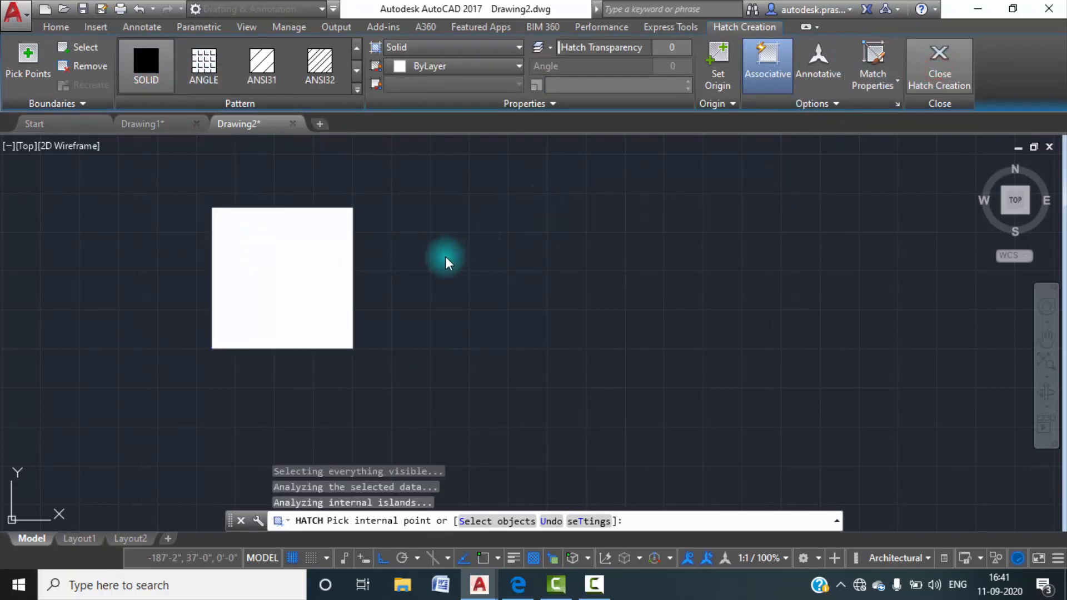
key(Escape)
scroll(432, 263, down, 4)
click(455, 334)
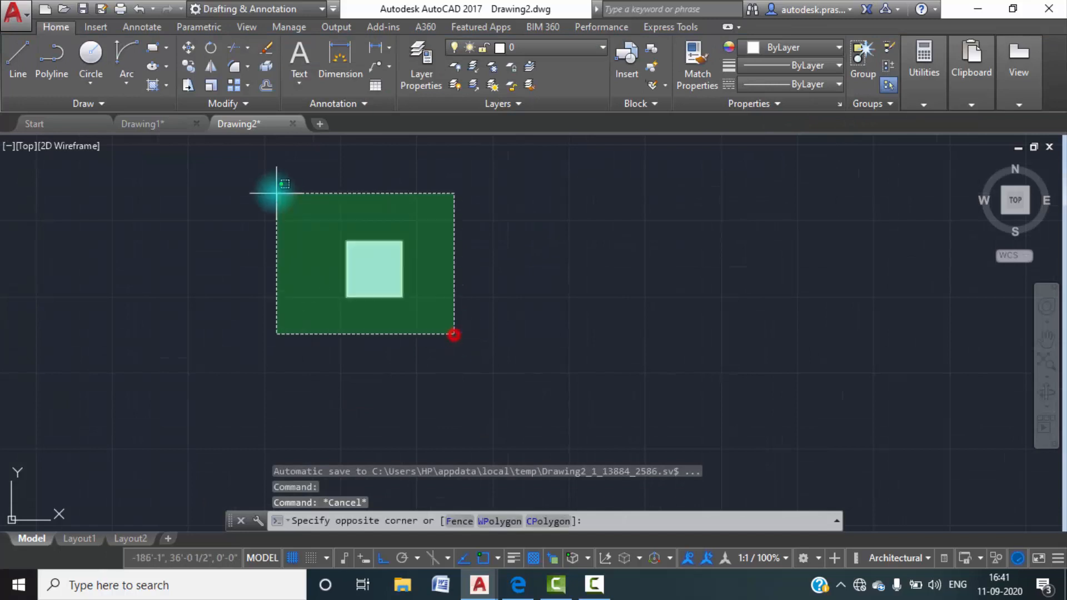
click(296, 208)
text(co)
key(Return)
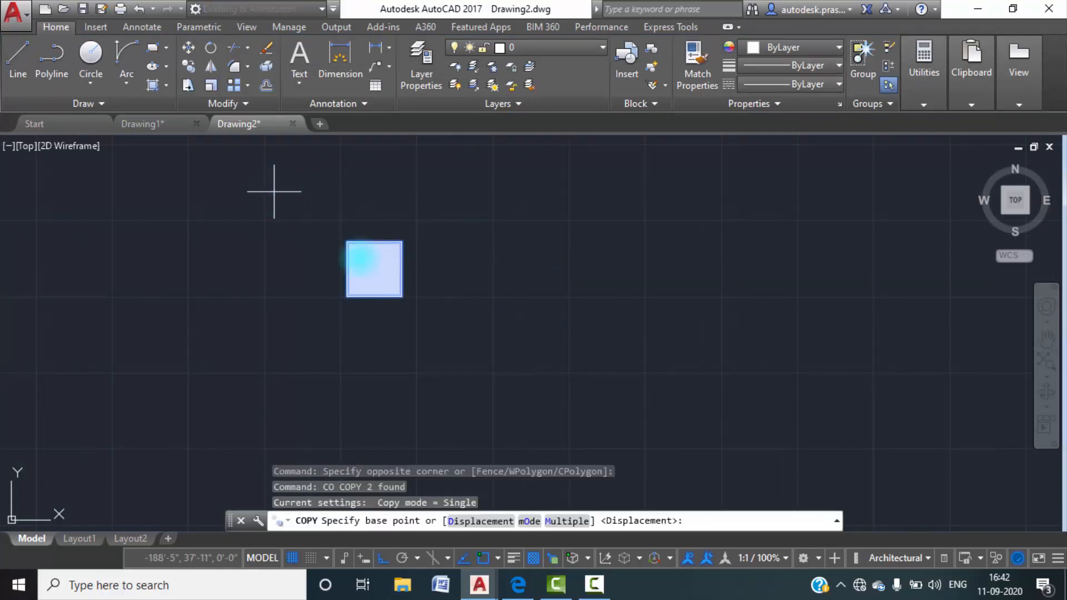
scroll(533, 353, down, 4)
middle_drag(536, 409, 475, 348)
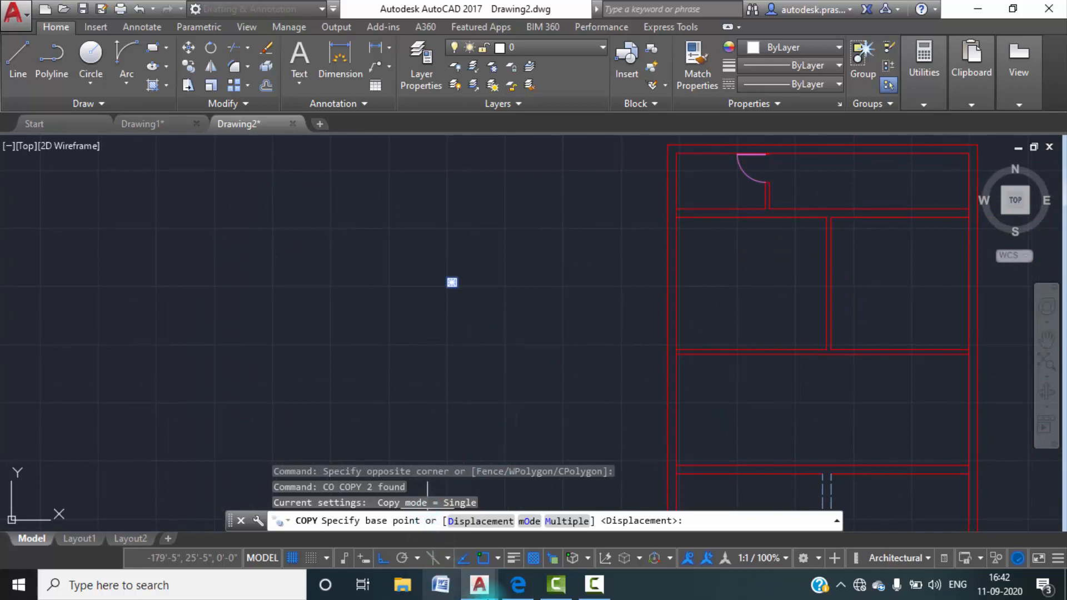
Examine in Drawing1 how the columns sit at the wall junctions below the toilet and rear open space.
click(151, 128)
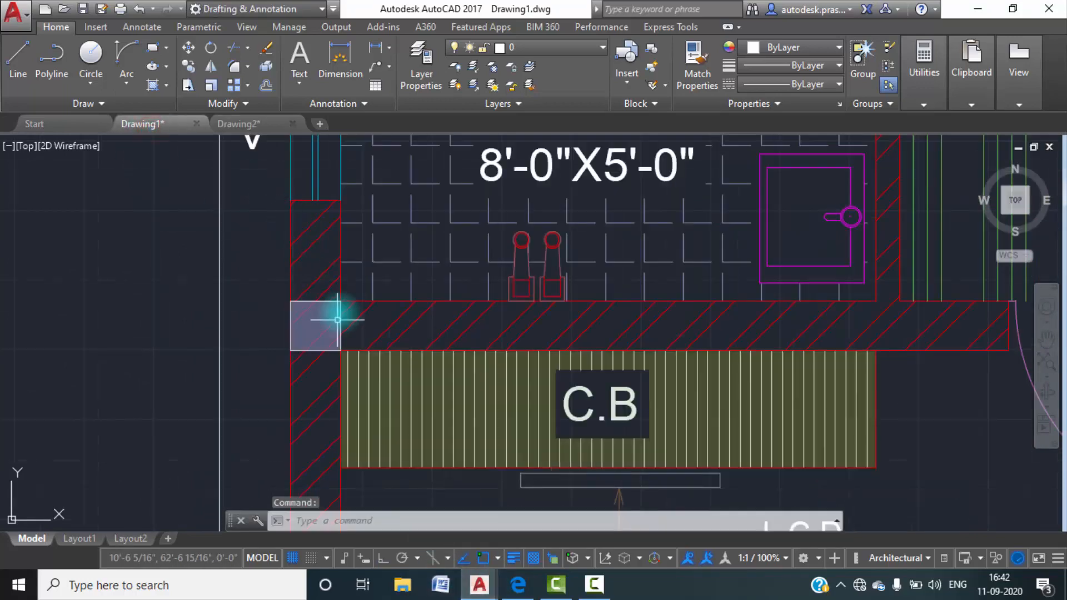
scroll(357, 276, down, 4)
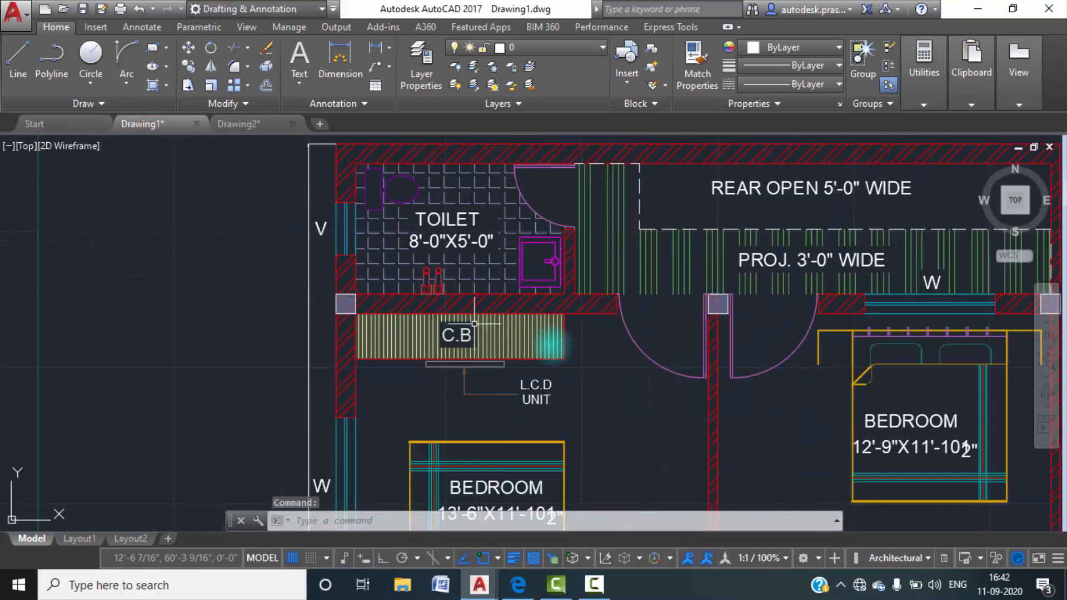
middle_drag(515, 326, 284, 300)
scroll(419, 255, up, 5)
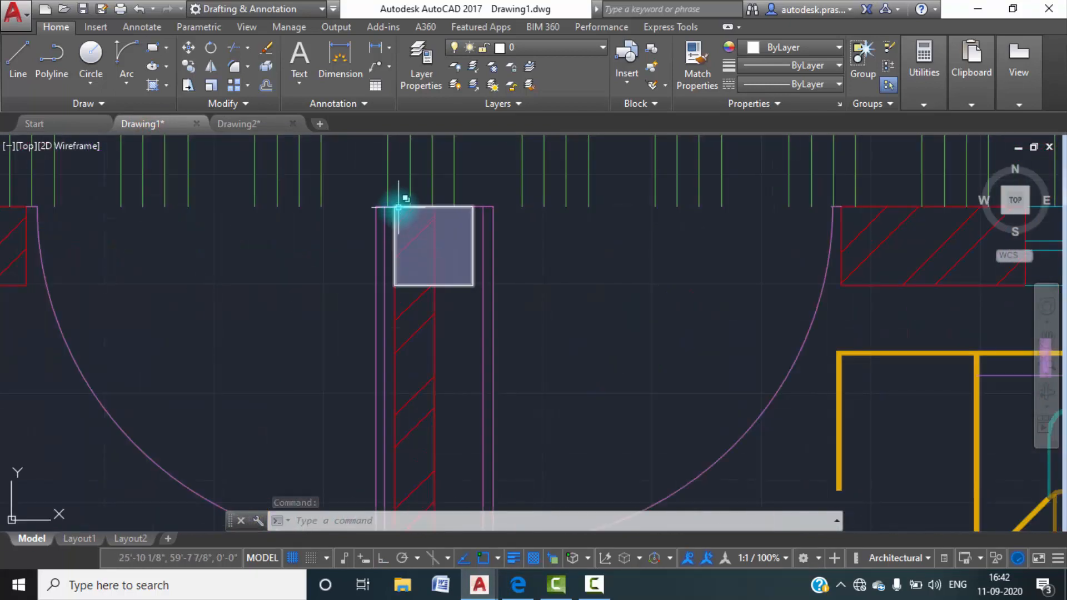
scroll(389, 287, down, 5)
scroll(761, 263, up, 5)
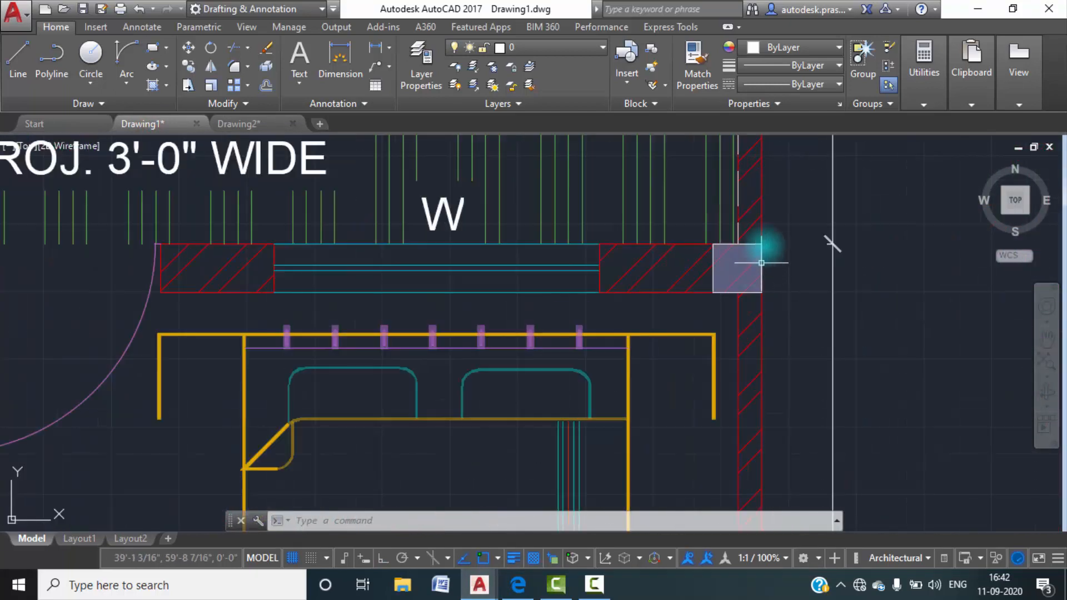
scroll(723, 260, down, 5)
In Drawing2, turn Ortho off and copy the hatched column just outside the west outer wall, level with the wall below the toilet.
click(247, 123)
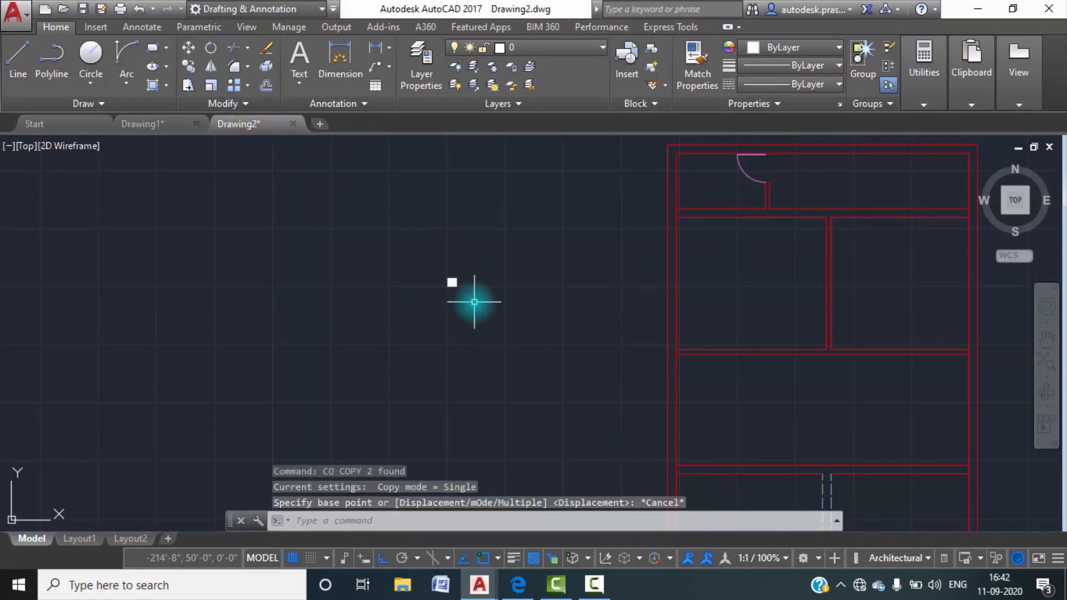
text(co)
key(Return)
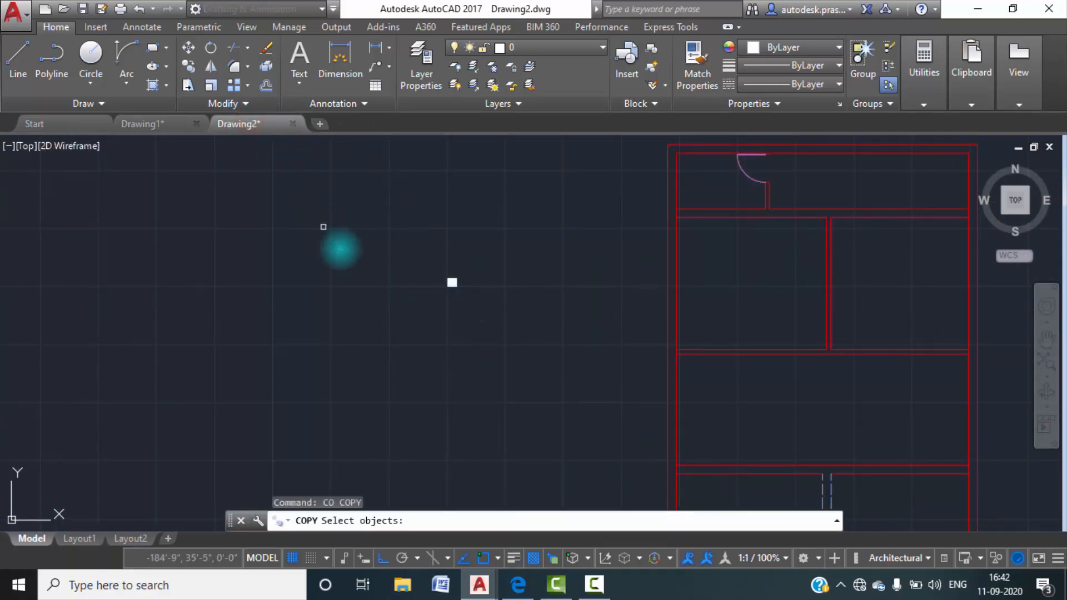
click(493, 310)
click(398, 255)
key(Return)
scroll(449, 276, up, 6)
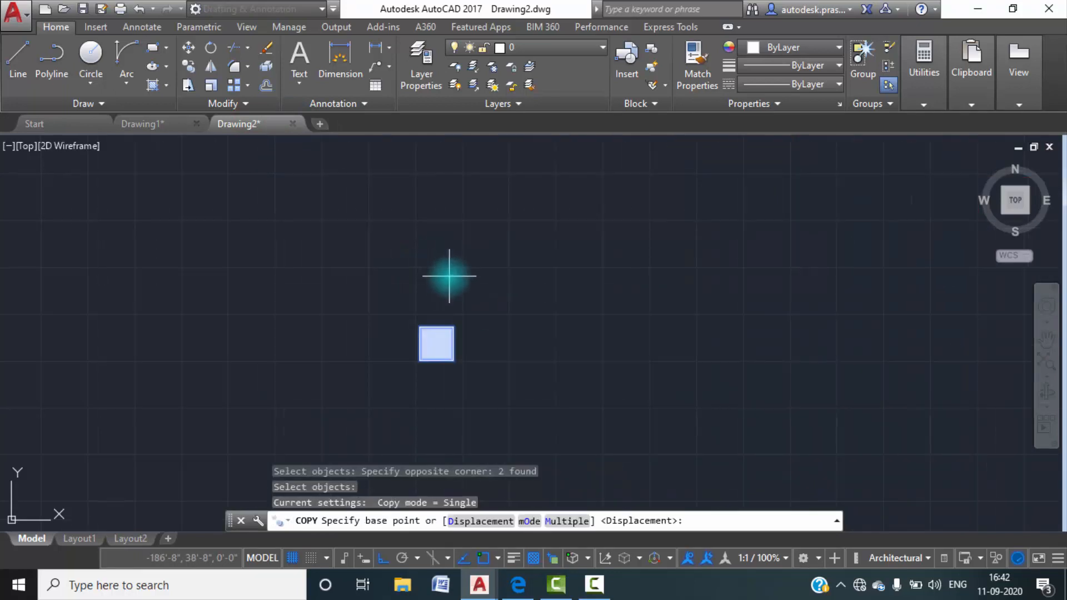
click(419, 326)
scroll(621, 295, down, 6)
middle_drag(620, 295, 444, 373)
scroll(562, 326, up, 6)
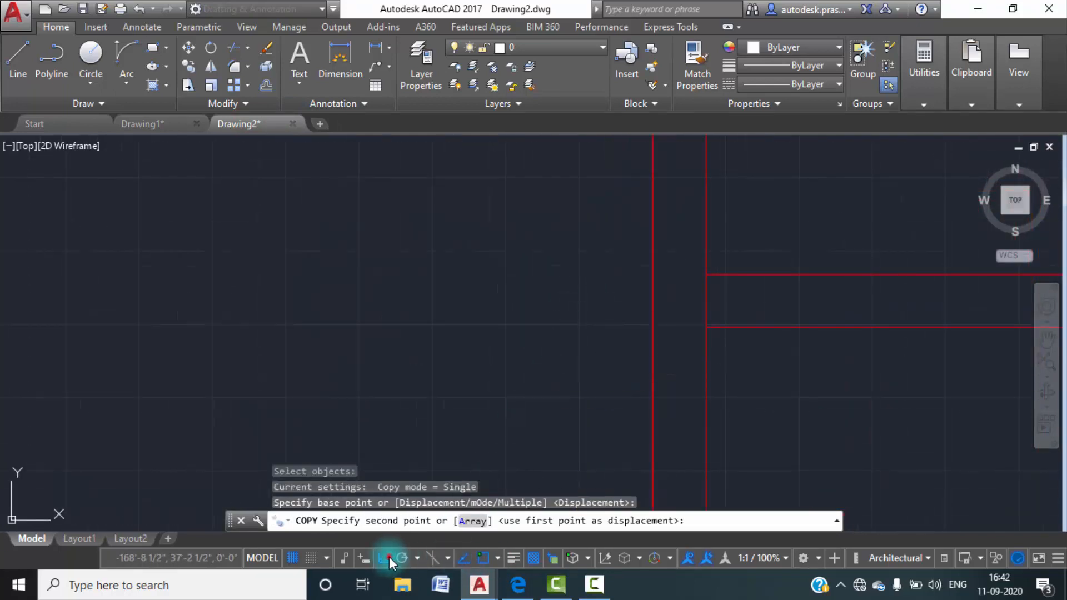
click(387, 557)
scroll(661, 256, up, 4)
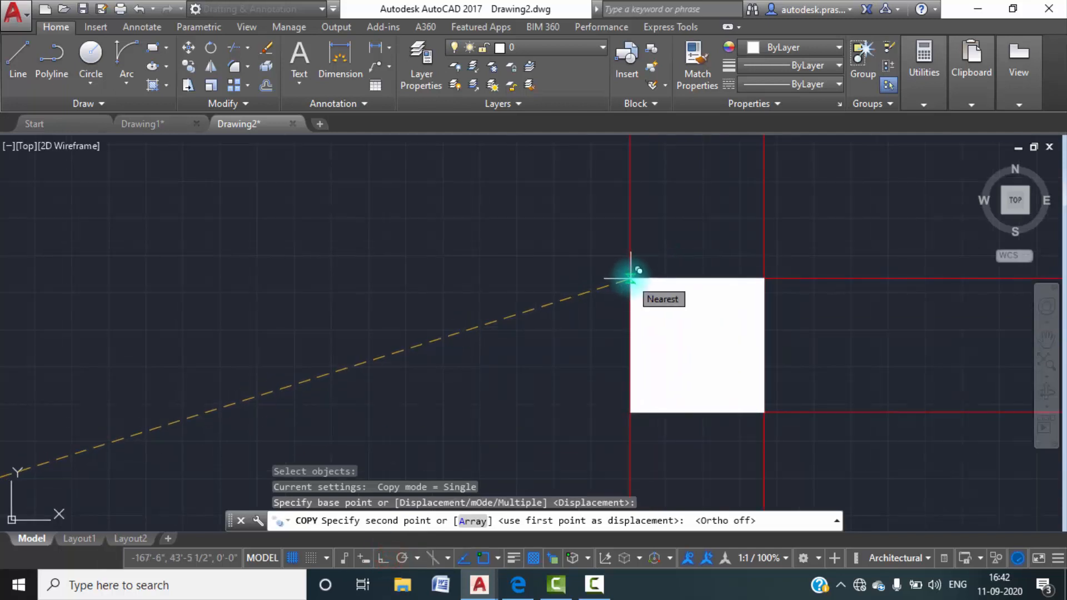
click(438, 278)
key(Escape)
Copy the column by its upper-right corner into the west outer wall where the wall below the toilet meets it.
click(578, 418)
click(393, 229)
key(Return)
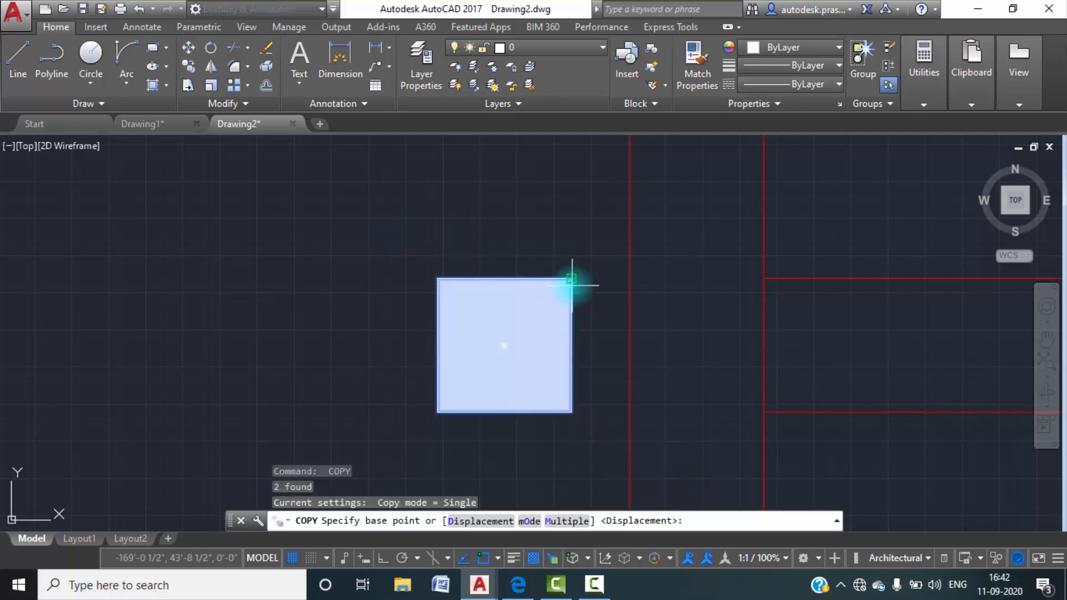
click(572, 278)
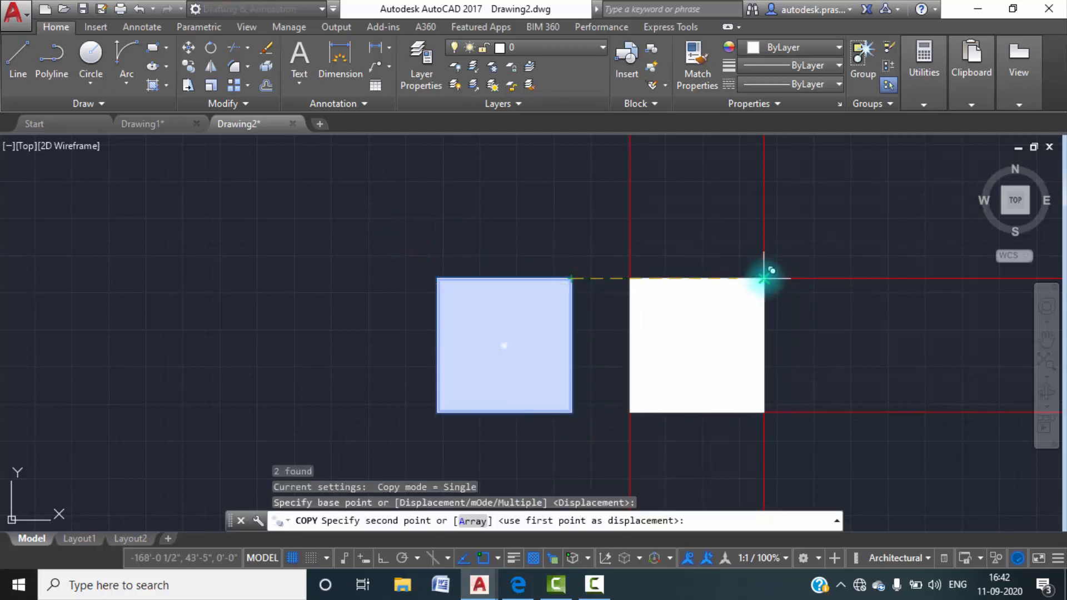
click(765, 278)
Copy the column outside the west wall to a free spot just above the junction with the bedroom partition.
scroll(553, 250, down, 6)
scroll(550, 284, up, 2)
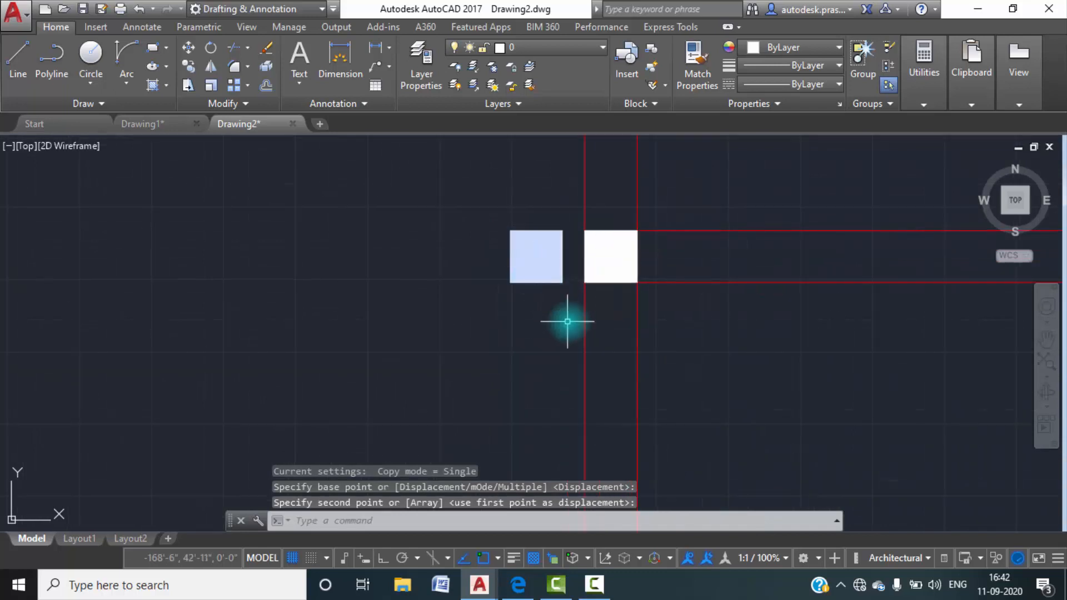
key(Return)
click(569, 304)
click(448, 174)
key(Return)
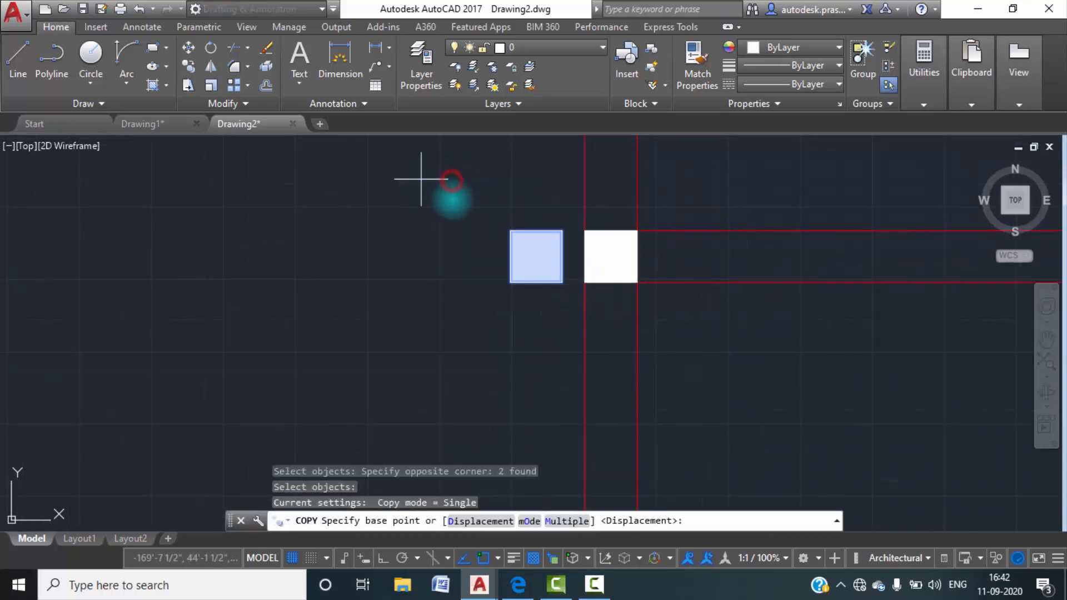
click(509, 232)
scroll(611, 267, down, 5)
scroll(560, 286, up, 5)
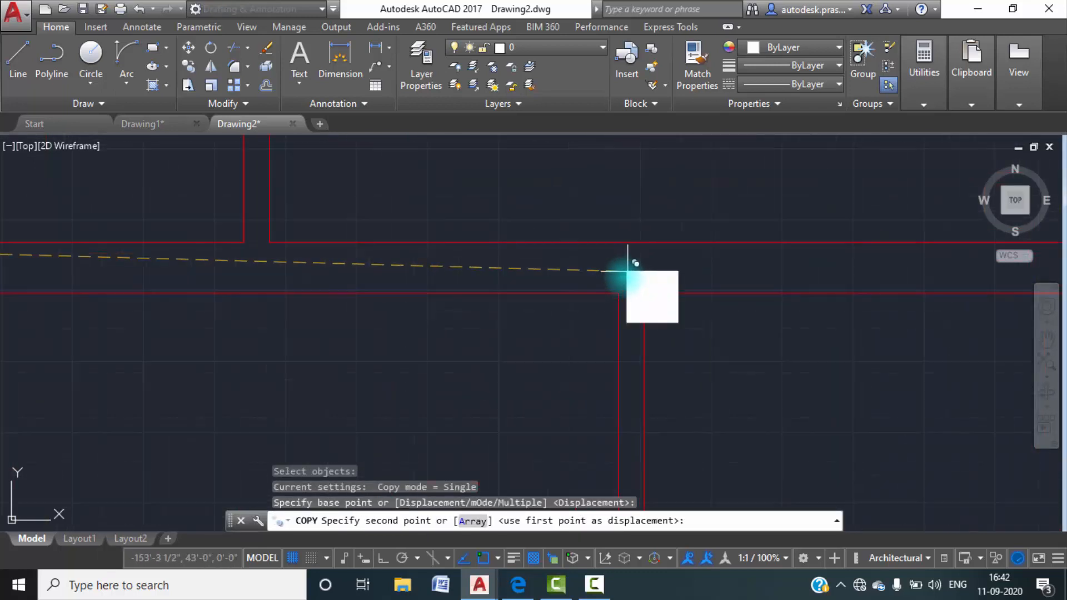
click(597, 162)
key(Escape)
Copy that column by its lower-left corner onto the junction, aligned with the west face of the bedroom partition.
click(679, 225)
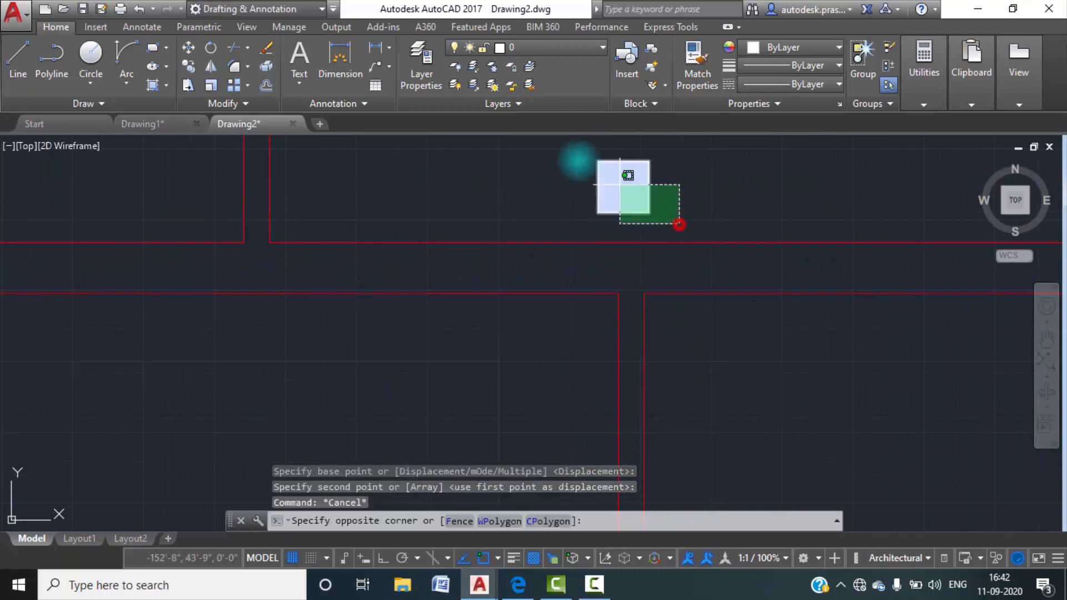
click(568, 154)
key(Return)
click(598, 212)
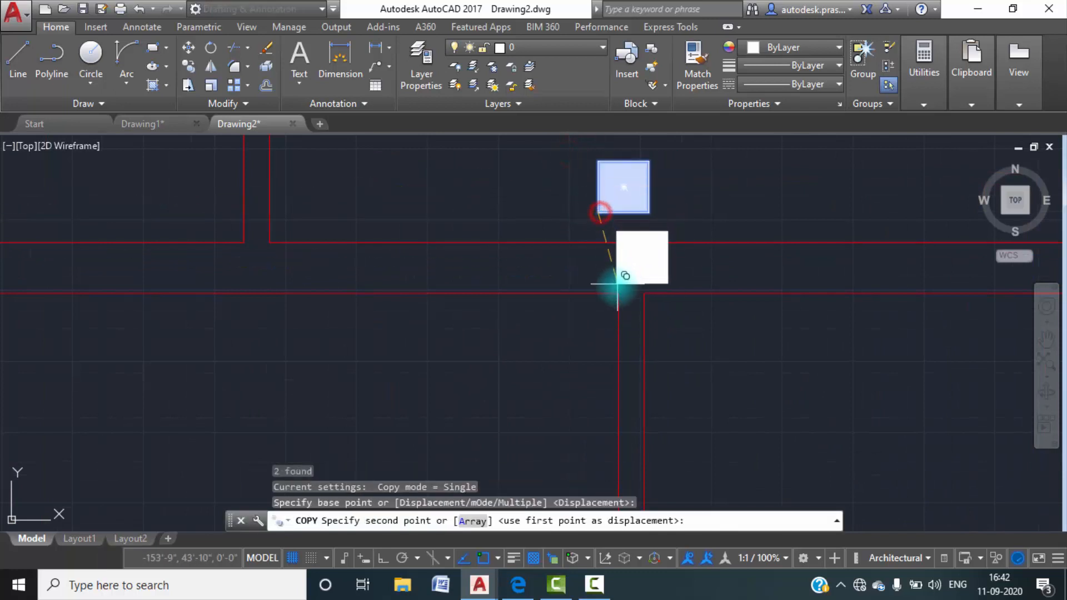
click(616, 289)
scroll(615, 283, down, 3)
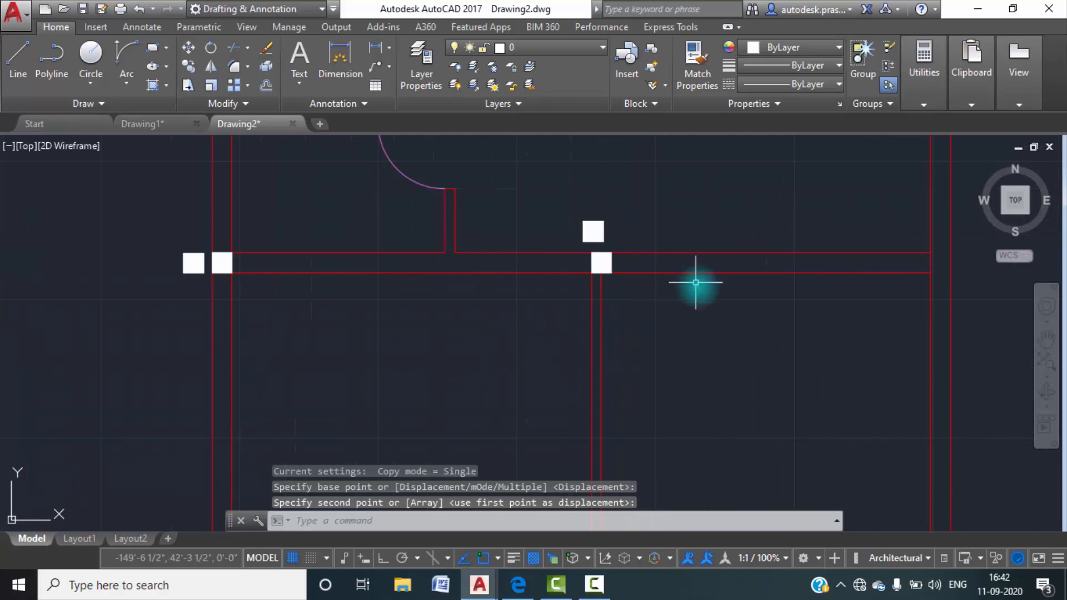
Copy the column above the bedroom partition by its upper-left corner into the east outer wall, level with the wall below the toilet.
middle_drag(696, 283, 611, 317)
scroll(511, 294, up, 4)
click(522, 251)
click(383, 167)
key(Return)
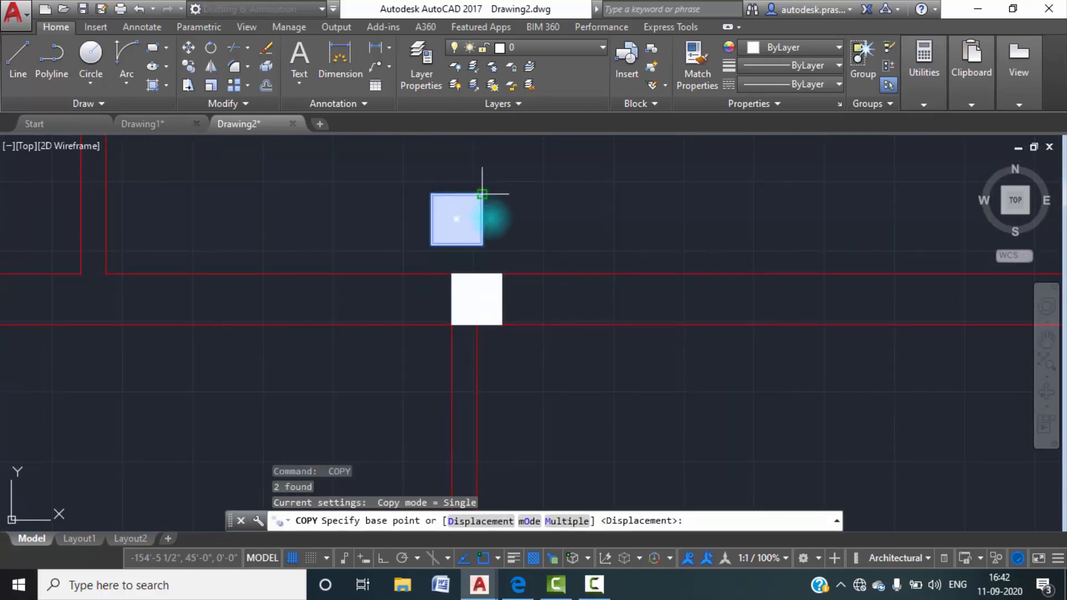
scroll(499, 226, down, 2)
click(457, 208)
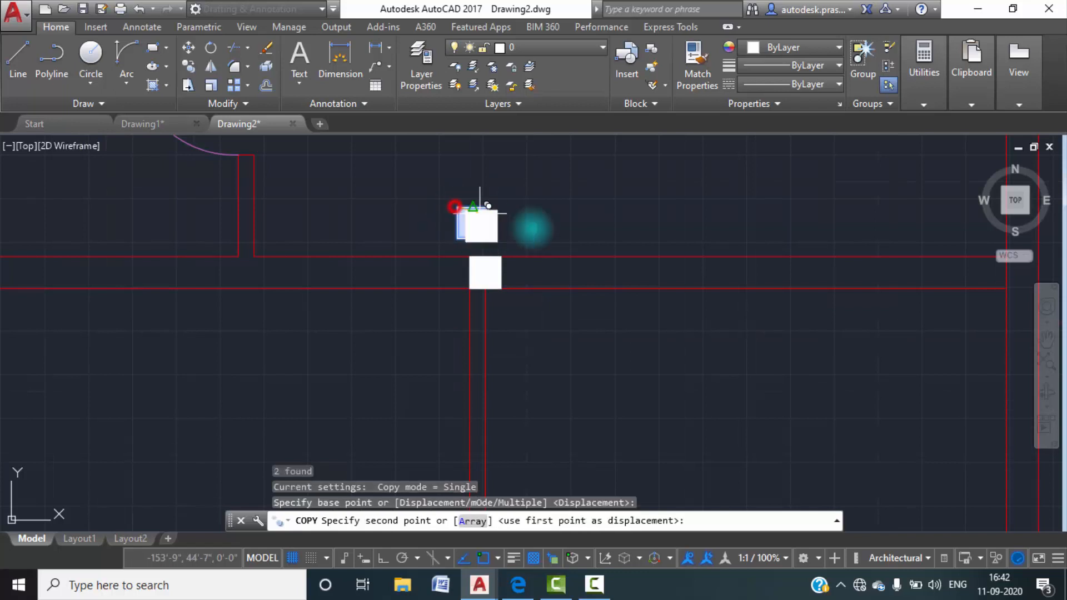
middle_drag(656, 248, 351, 275)
scroll(709, 298, up, 4)
key(Escape)
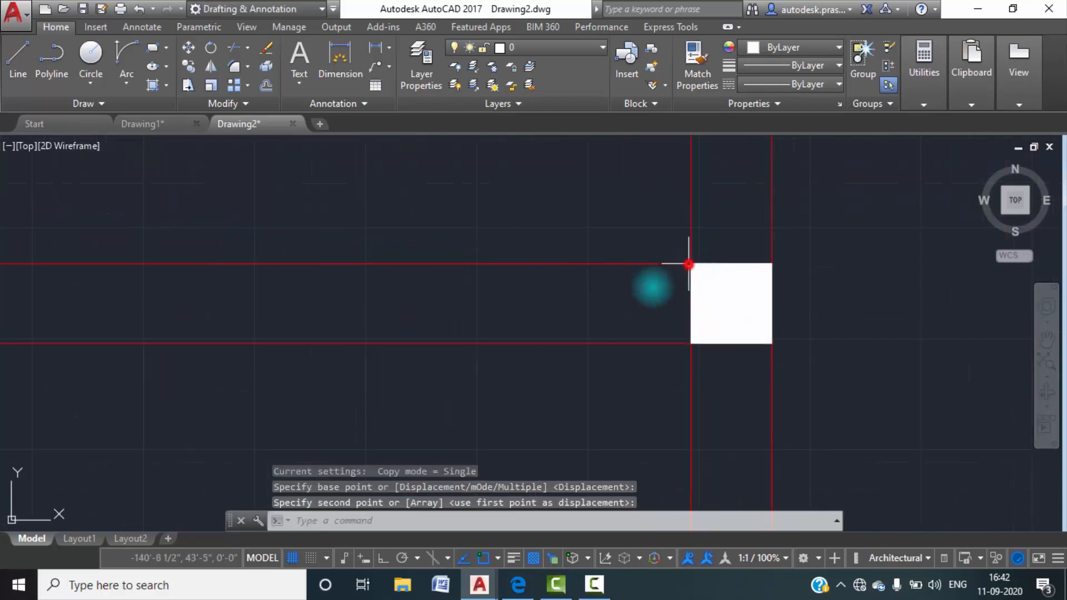
Examine in Drawing1 where the columns sit along the wall between the bedrooms and the lobby.
scroll(571, 315, down, 6)
middle_drag(453, 343, 536, 313)
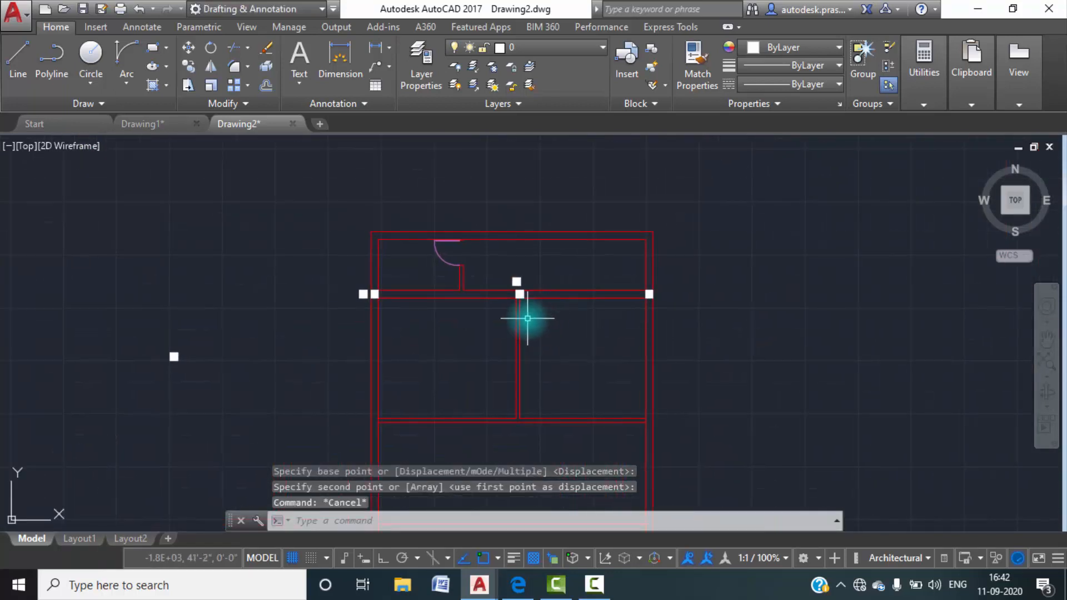
click(155, 129)
scroll(405, 298, down, 5)
scroll(389, 320, up, 6)
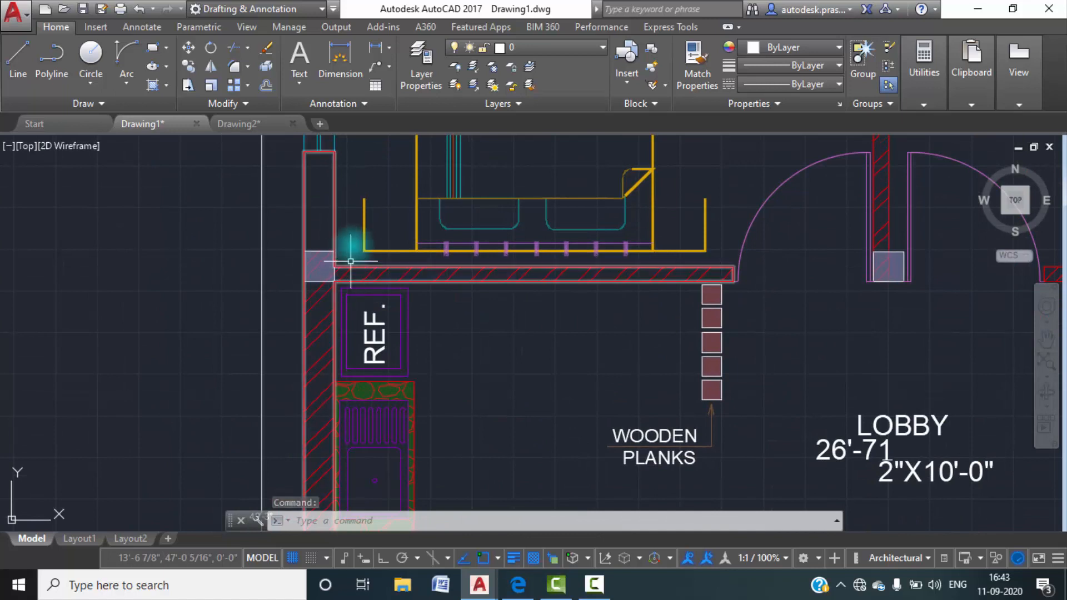
scroll(604, 285, down, 3)
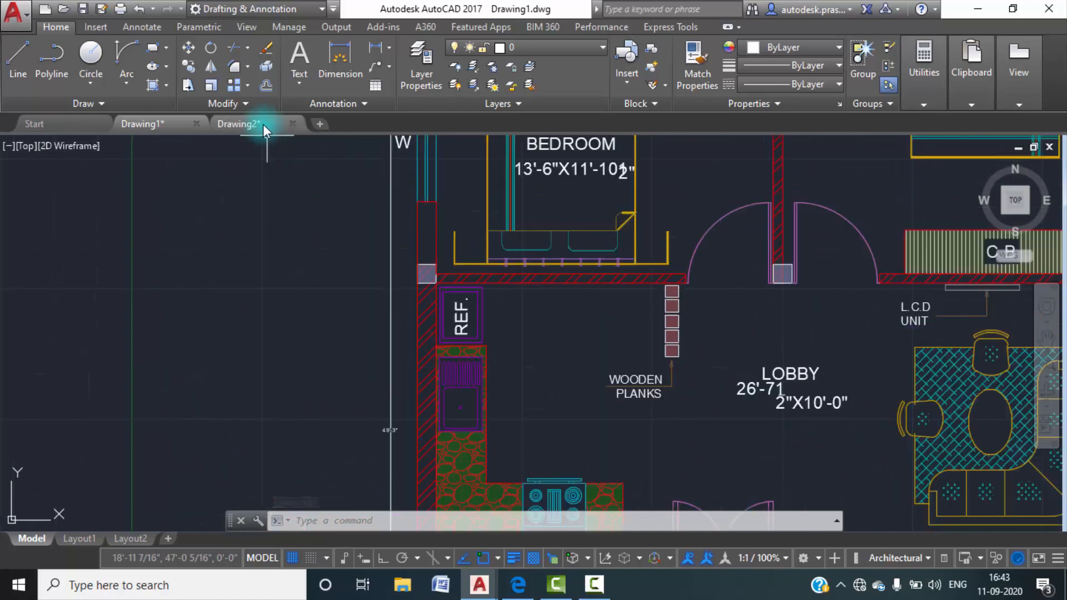
In Drawing2, copy the stand-alone column west of the plan to a free spot just outside the west wall, near the wall below the bedrooms.
click(265, 125)
click(211, 377)
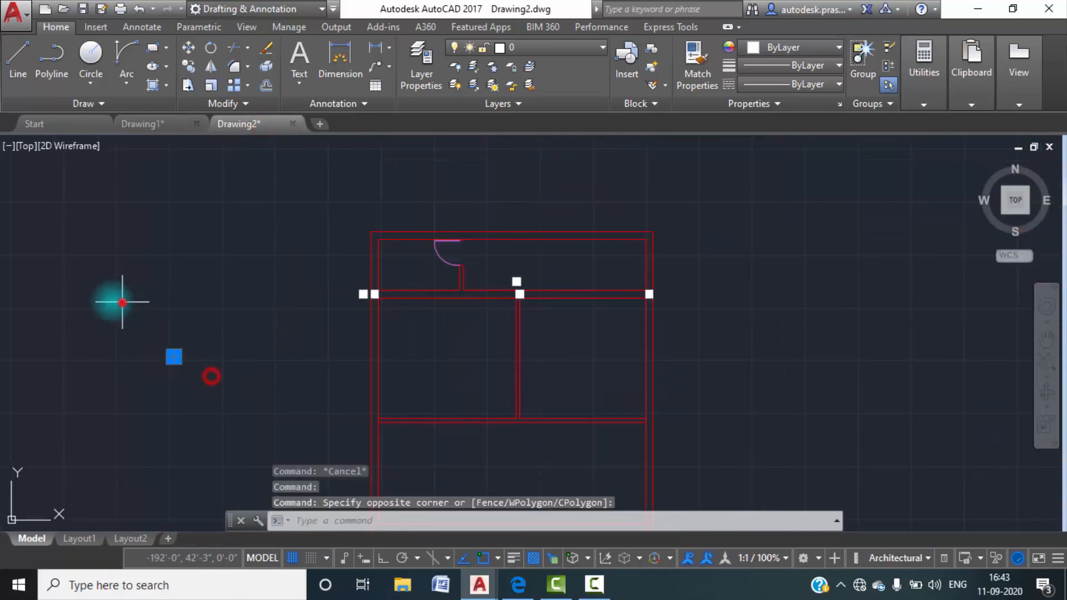
click(122, 302)
text(co)
key(Return)
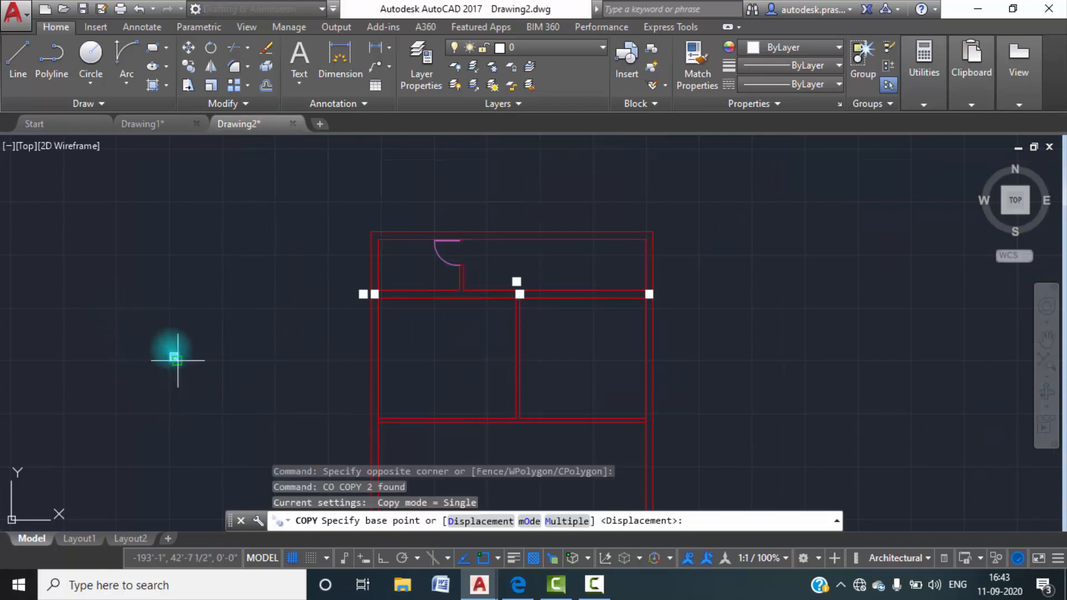
scroll(170, 363, up, 3)
click(167, 381)
middle_drag(558, 395, 352, 190)
scroll(453, 318, up, 5)
scroll(439, 311, up, 2)
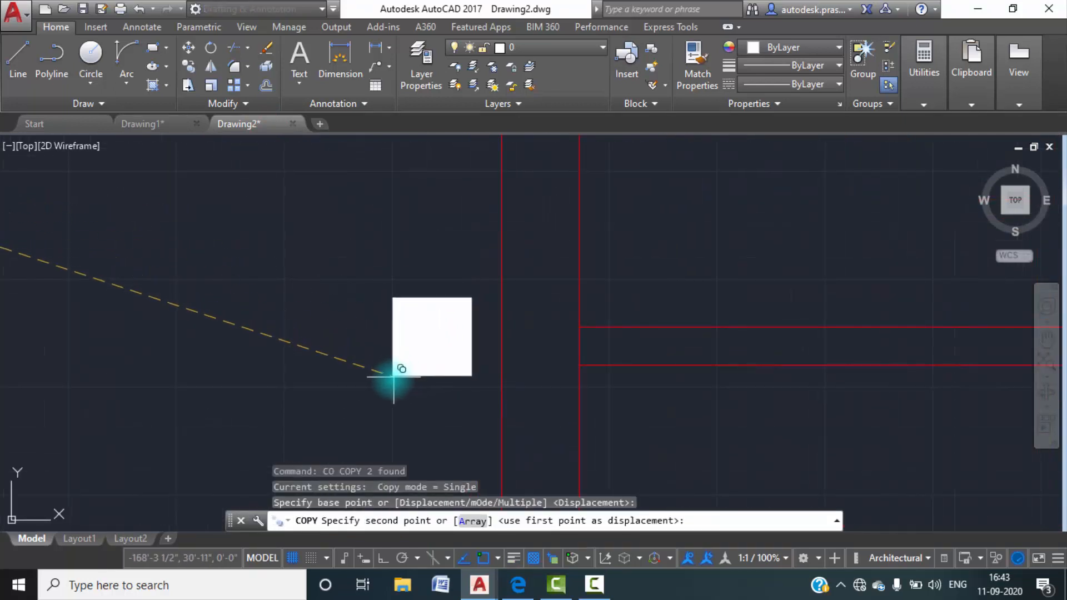
click(391, 379)
Copy that column by its lower-right corner into the west outer wall, aligned with the lower face of the wall below the bedrooms.
key(Return)
click(488, 397)
click(360, 262)
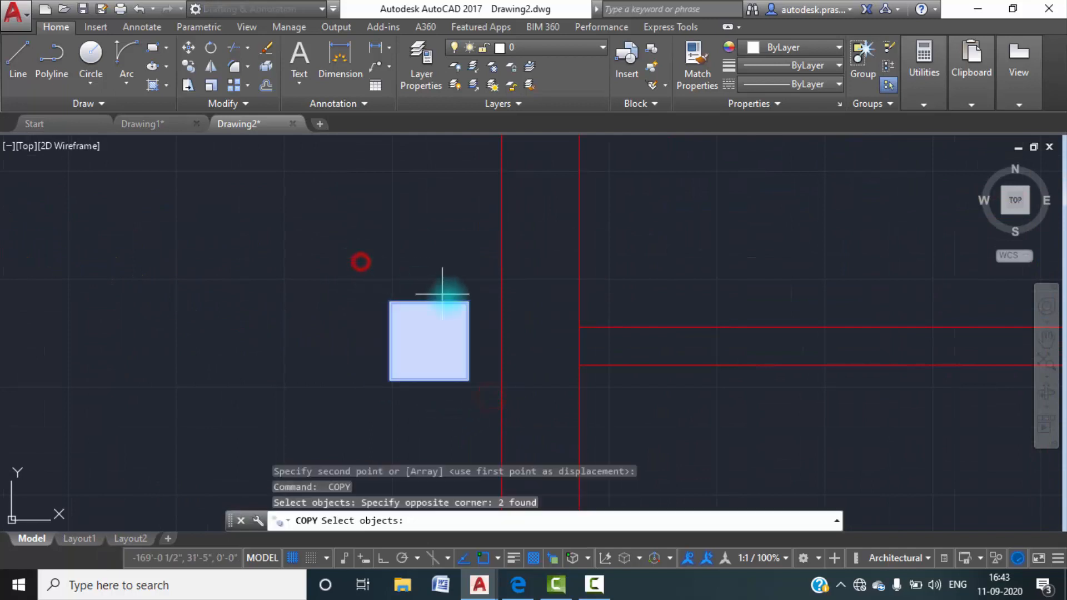
key(Return)
click(468, 380)
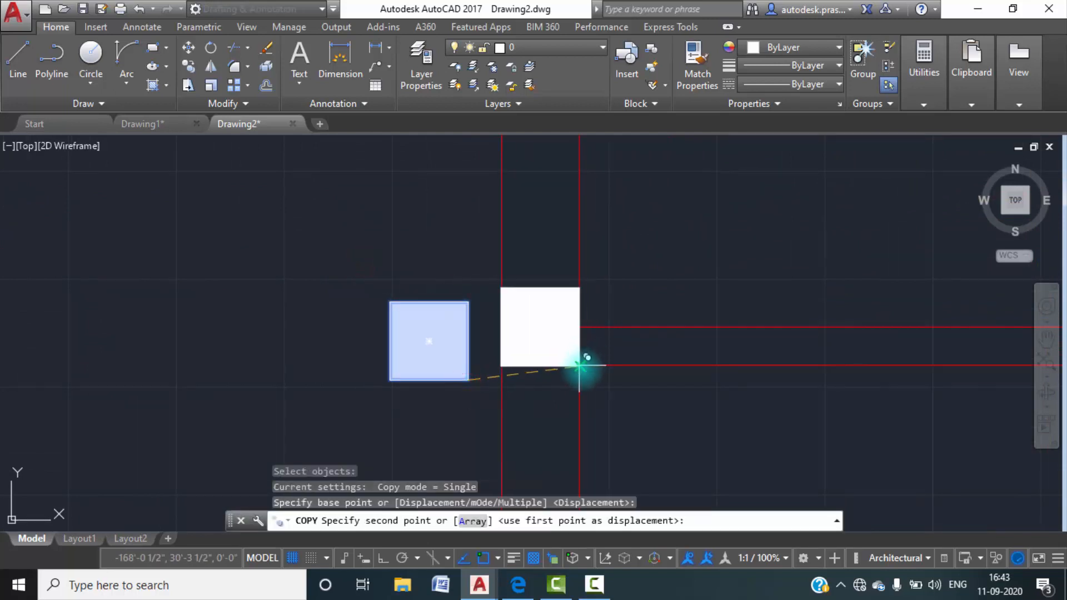
click(582, 365)
scroll(477, 313, down, 2)
click(479, 364)
click(358, 238)
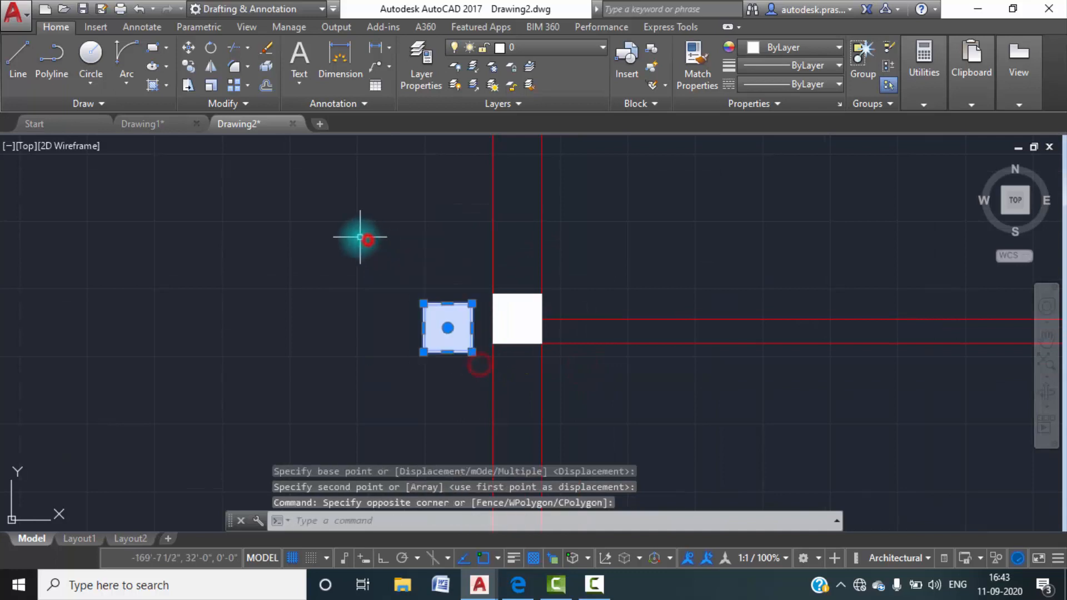
key(Return)
scroll(468, 348, down, 3)
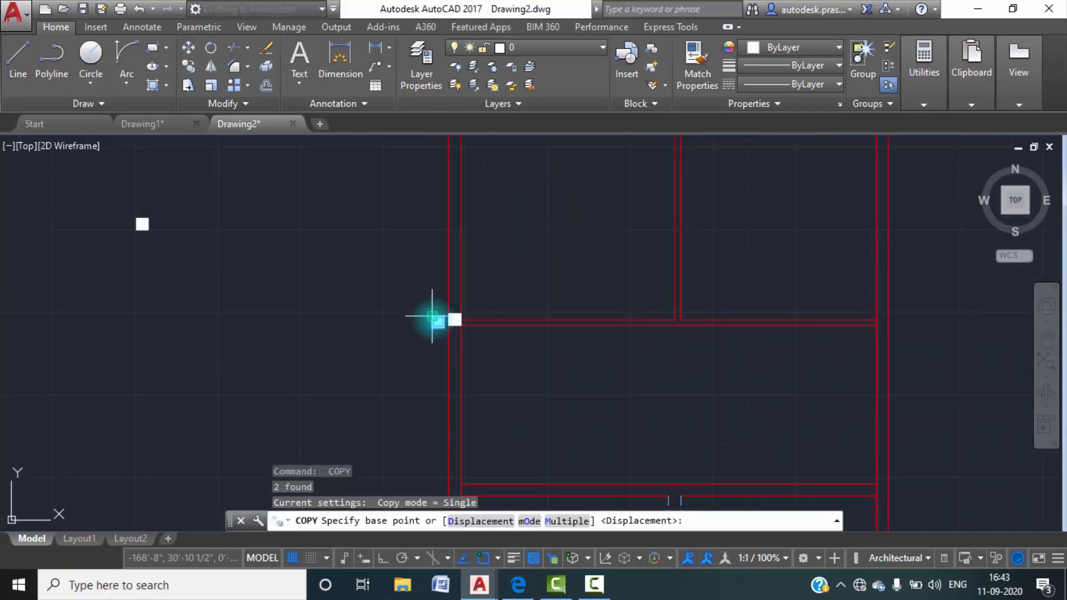
Check Drawing1's lobby wall, and in Drawing2 copy the outside column by its lower-left corner onto the bedroom partition's junction with the lobby wall.
click(166, 128)
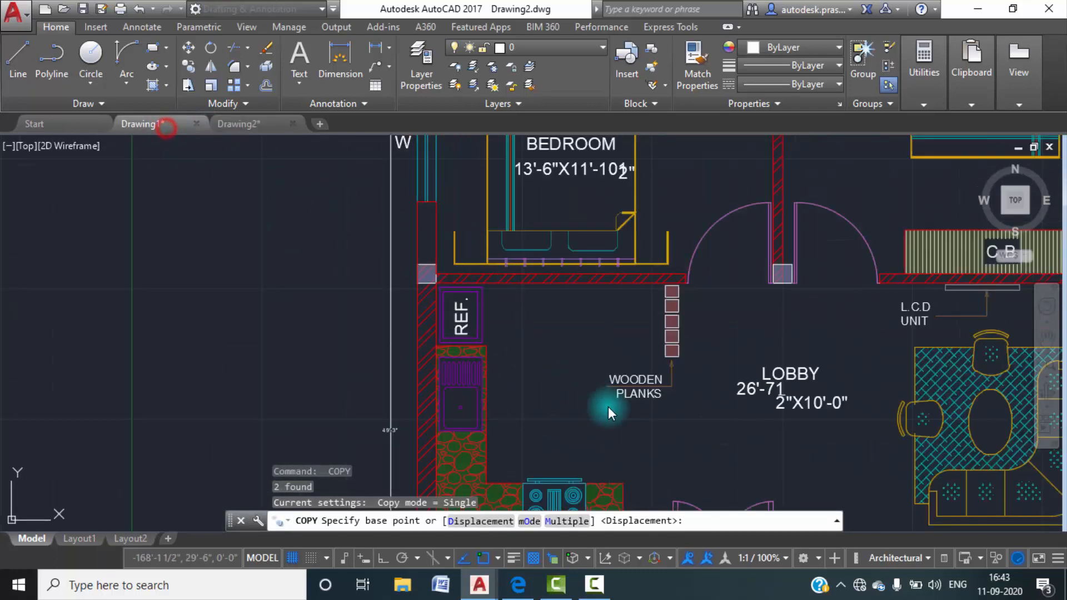
click(234, 124)
key(Return)
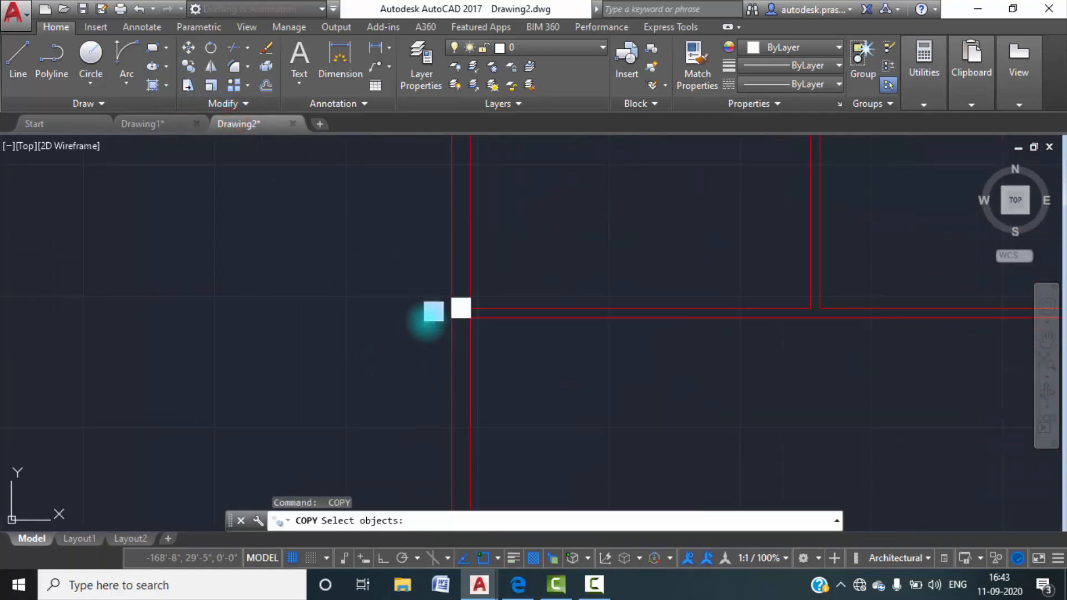
click(414, 324)
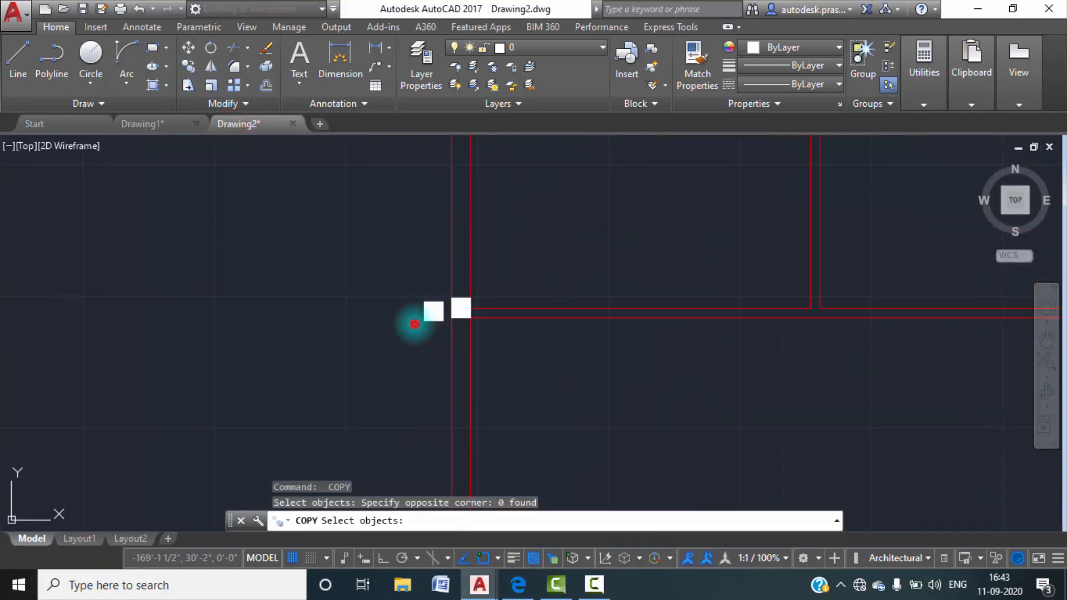
click(445, 328)
click(405, 281)
key(Return)
click(424, 322)
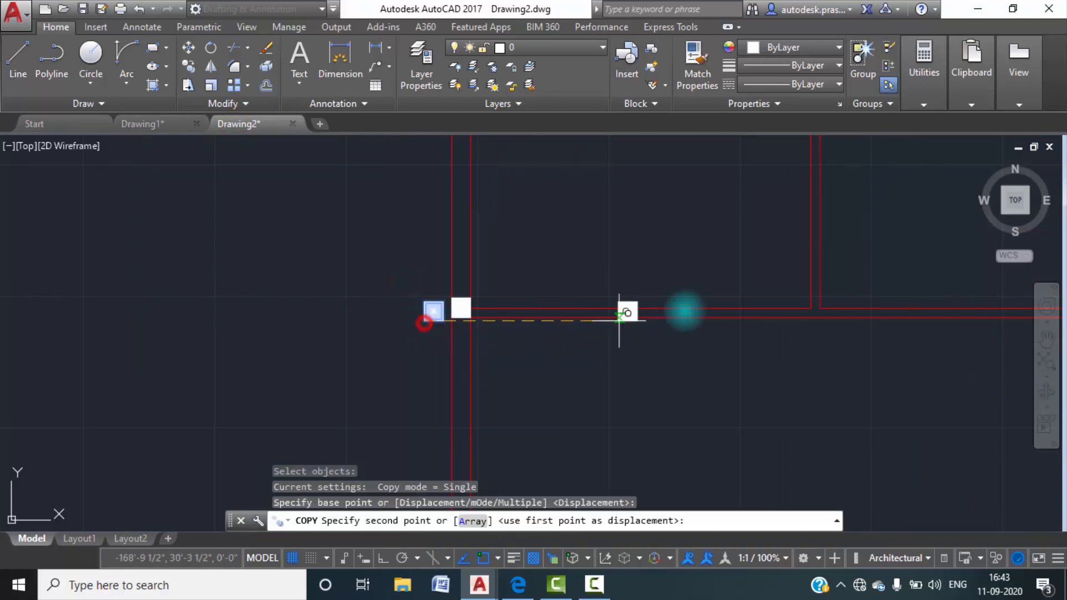
scroll(745, 278, up, 5)
scroll(706, 301, up, 4)
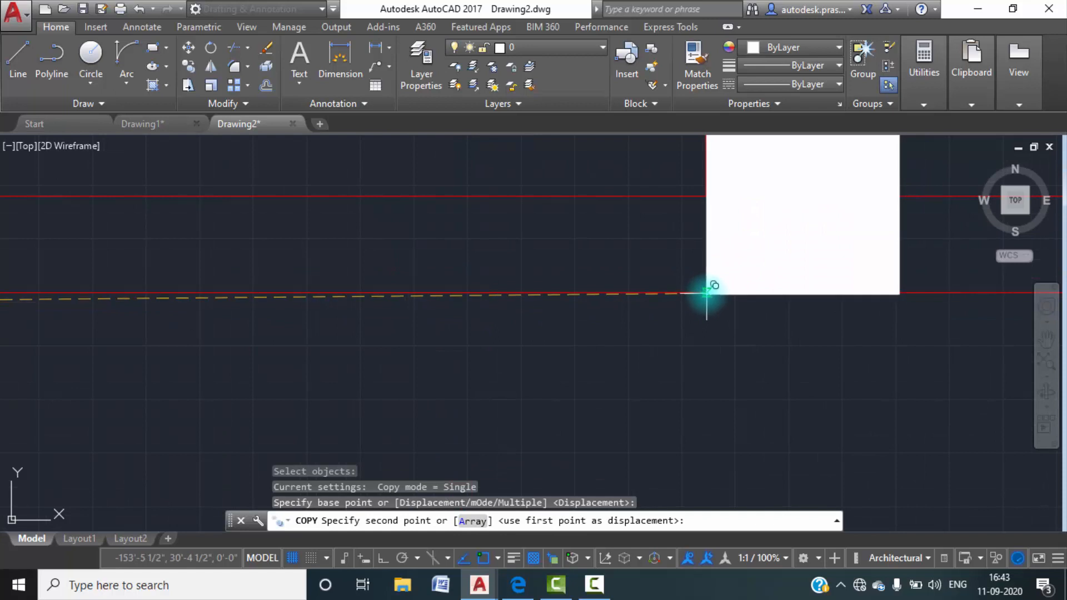
click(706, 293)
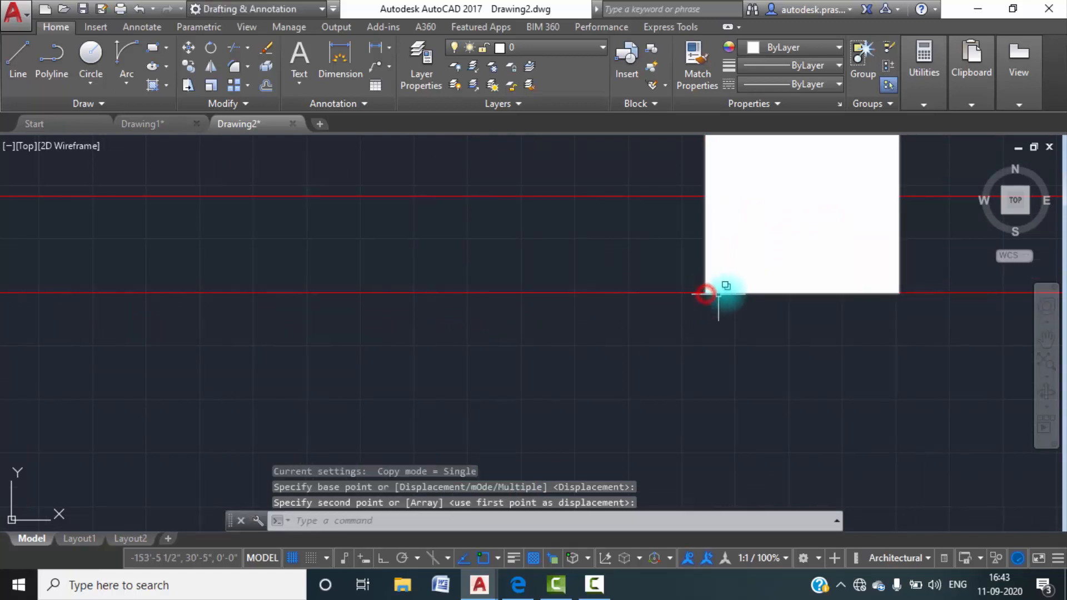
Copy the column outside the west wall to a free spot just outside the east wall, and into the east wall at the lobby wall junction.
scroll(745, 303, down, 6)
scroll(328, 301, up, 5)
click(452, 326)
click(286, 166)
key(Return)
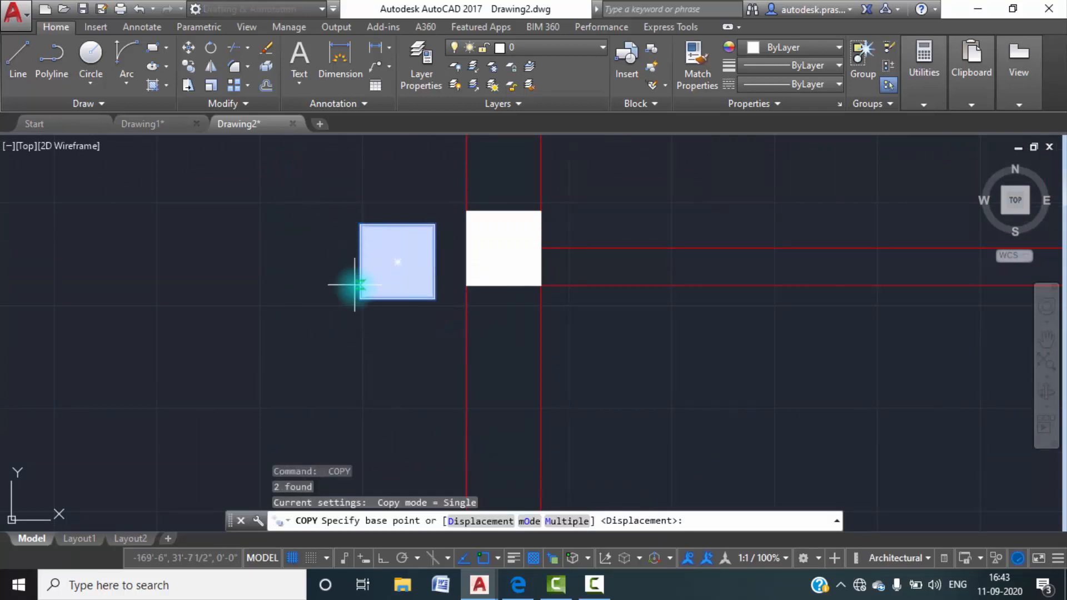
click(434, 225)
scroll(441, 262, down, 5)
scroll(565, 243, up, 3)
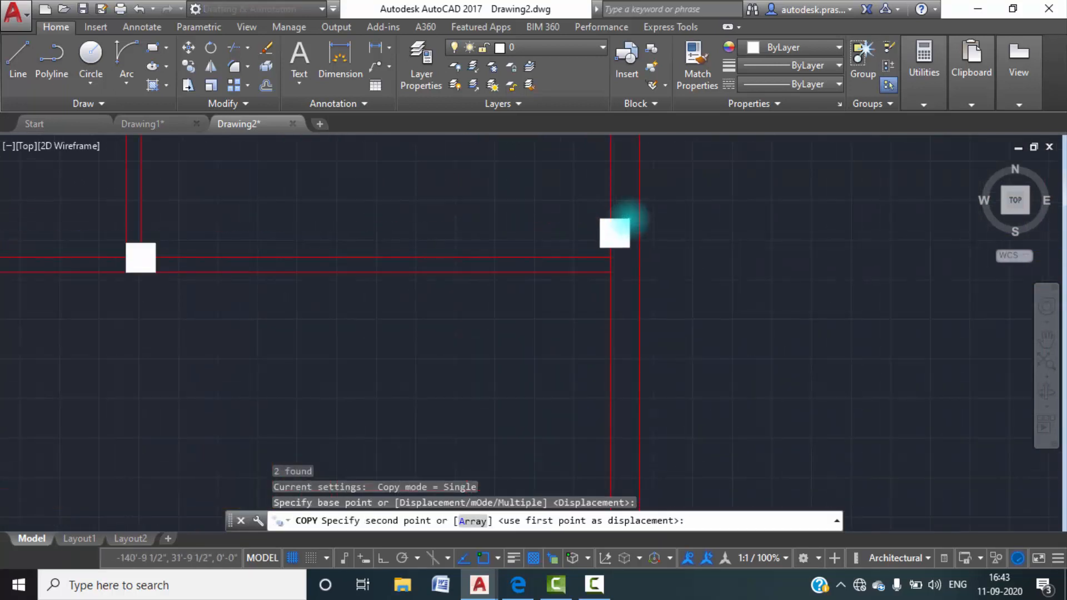
scroll(628, 215, up, 5)
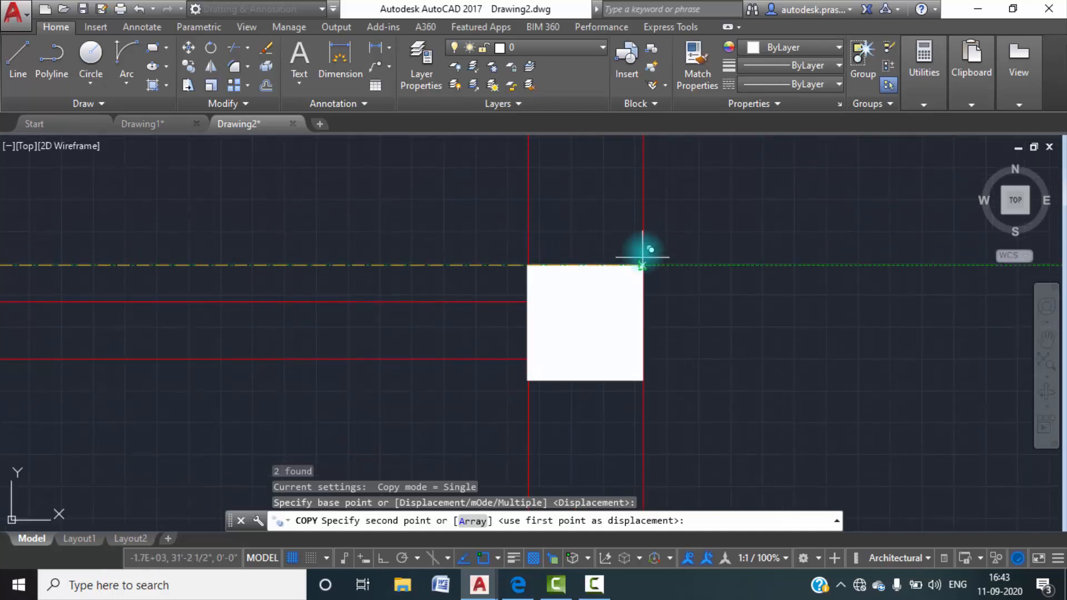
click(834, 232)
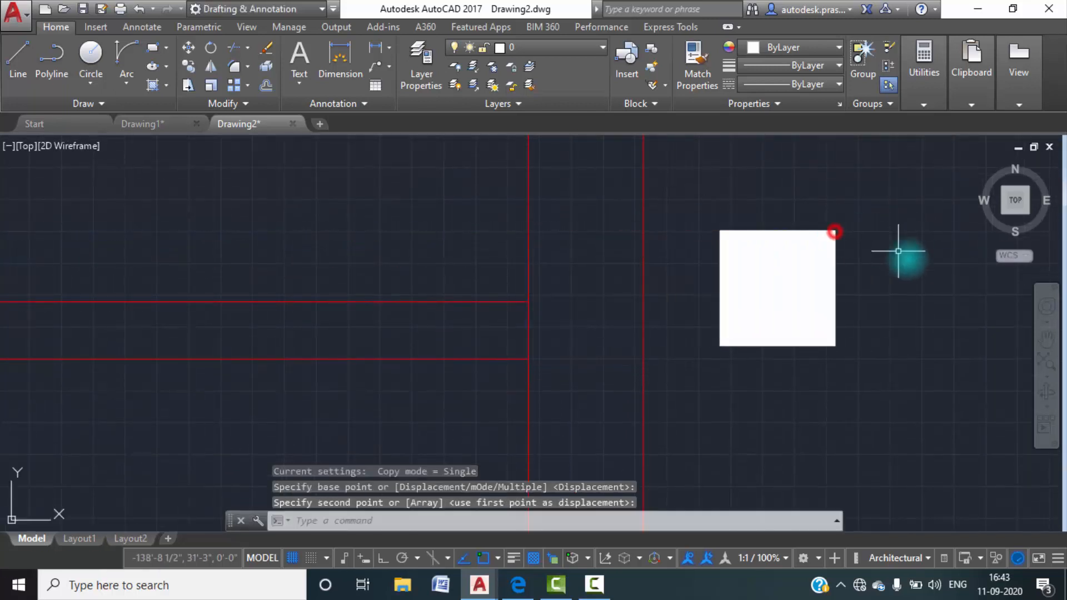
key(Escape)
Examine in Drawing1 the column positions around the staircase, slab beams and sit out.
scroll(672, 303, down, 6)
middle_drag(696, 365, 732, 262)
scroll(723, 261, down, 5)
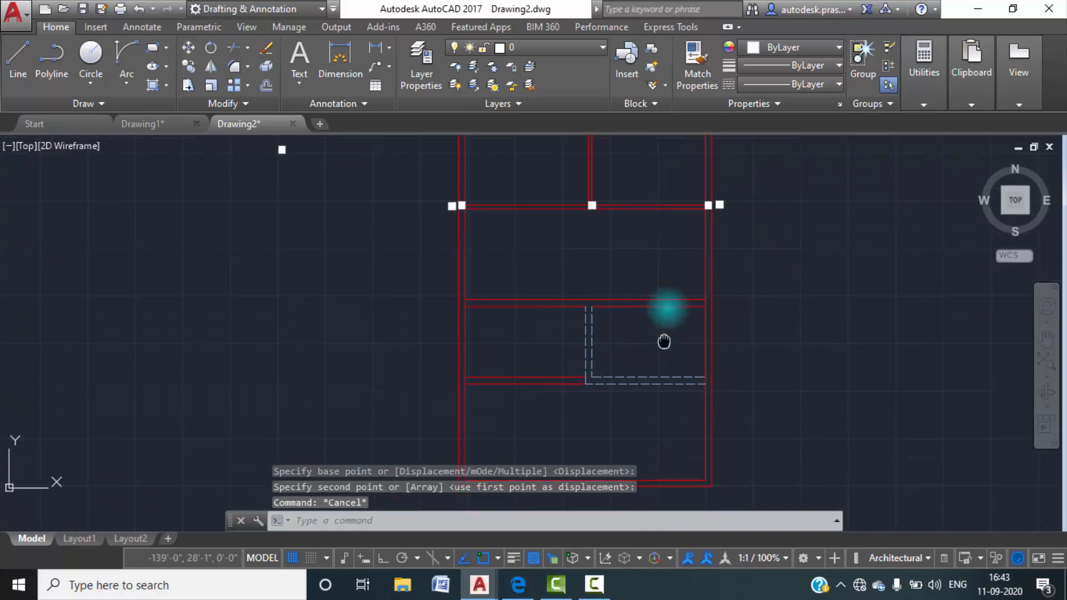
click(177, 125)
scroll(531, 300, down, 4)
middle_drag(531, 300, 527, 231)
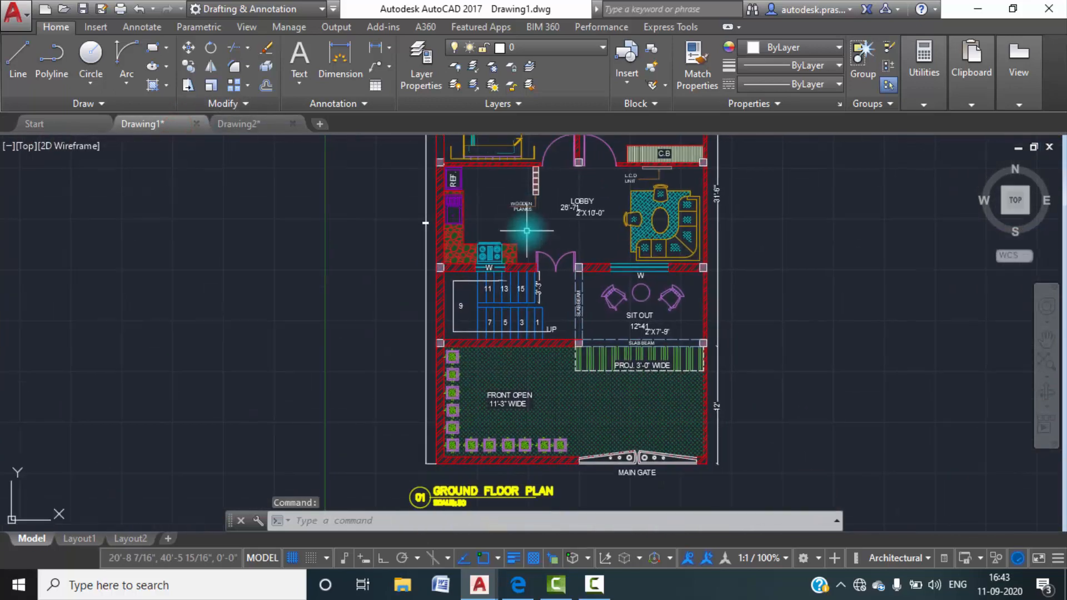
scroll(522, 271, up, 6)
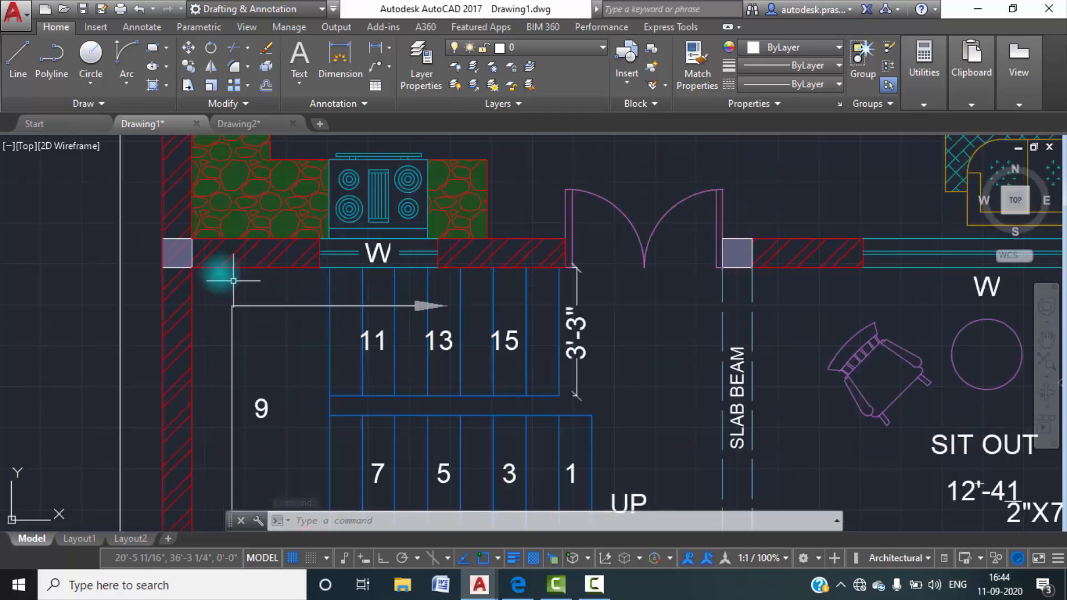
scroll(195, 280, down, 4)
middle_drag(226, 306, 230, 292)
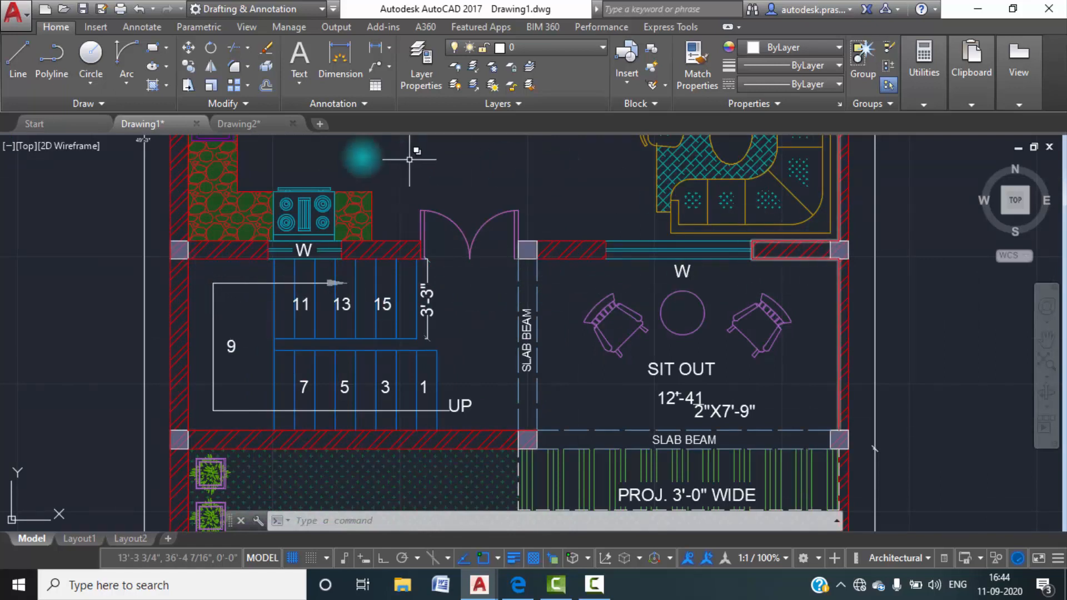
In Drawing2, copy the outside column down beside the wall below the lobby, and by its lower-right corner into the west outer wall there.
click(238, 123)
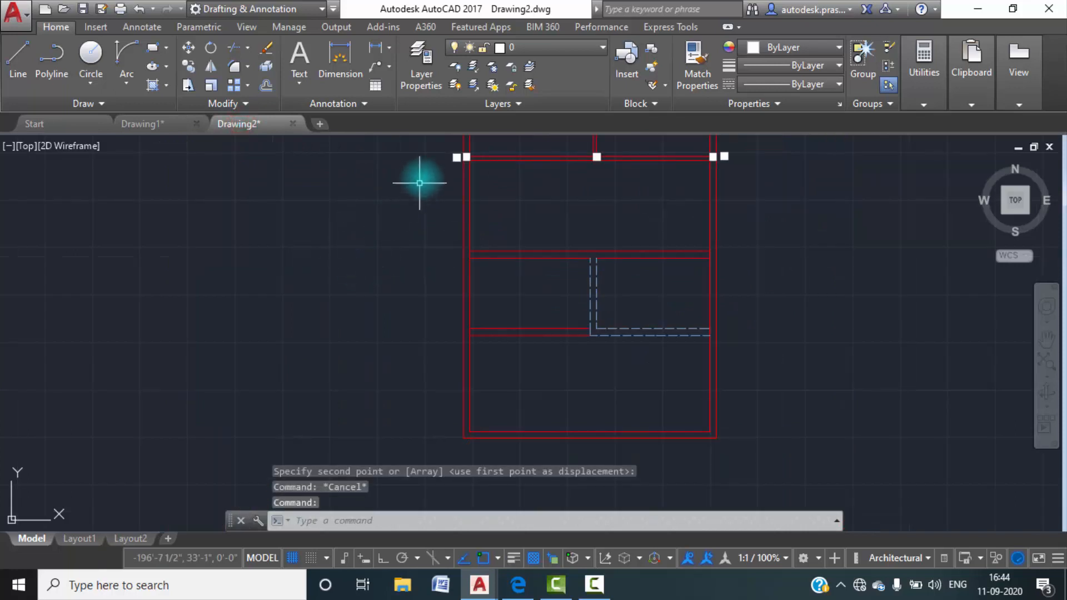
scroll(439, 158, up, 4)
middle_drag(443, 155, 408, 317)
scroll(481, 332, up, 8)
key(Return)
click(348, 329)
click(155, 160)
key(Return)
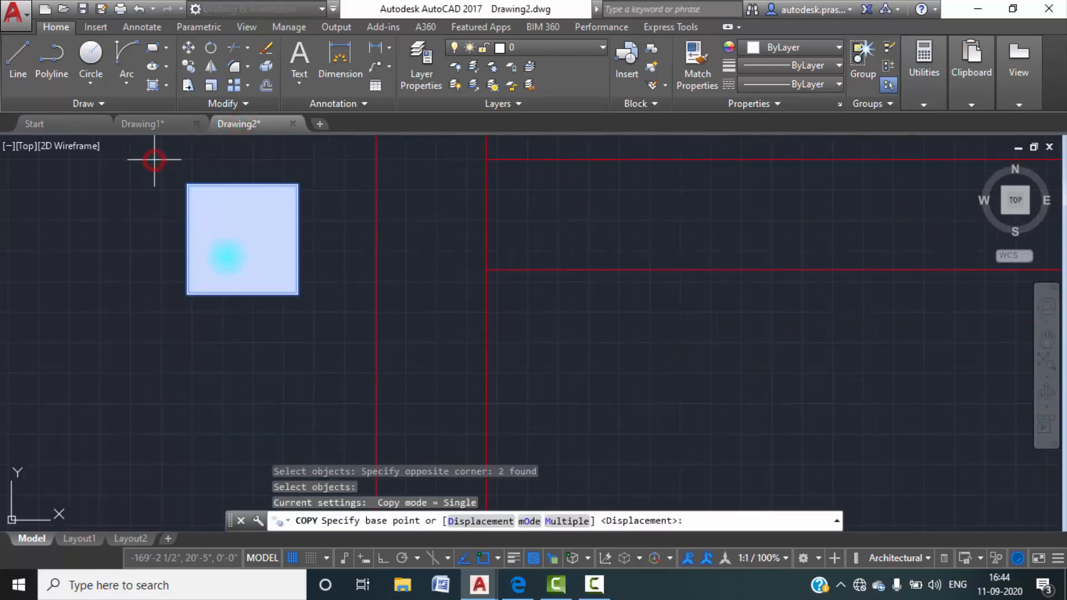
click(297, 294)
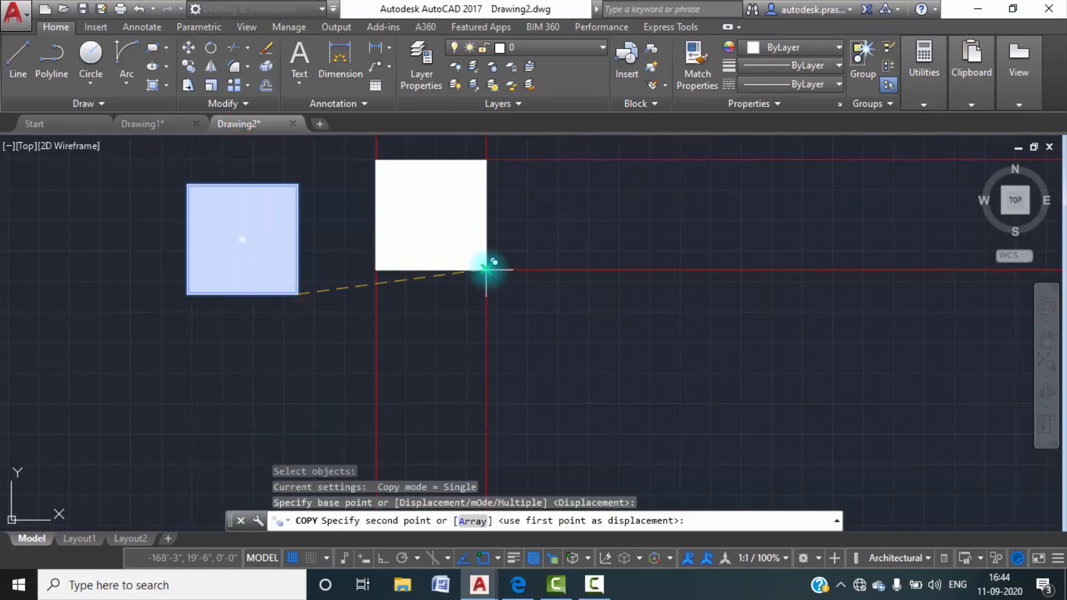
click(487, 269)
Copy the outside column by its lower-right corner onto the wall below the lobby, aligned with the east line of the vertical slab beam.
scroll(422, 298, down, 6)
click(369, 326)
click(286, 229)
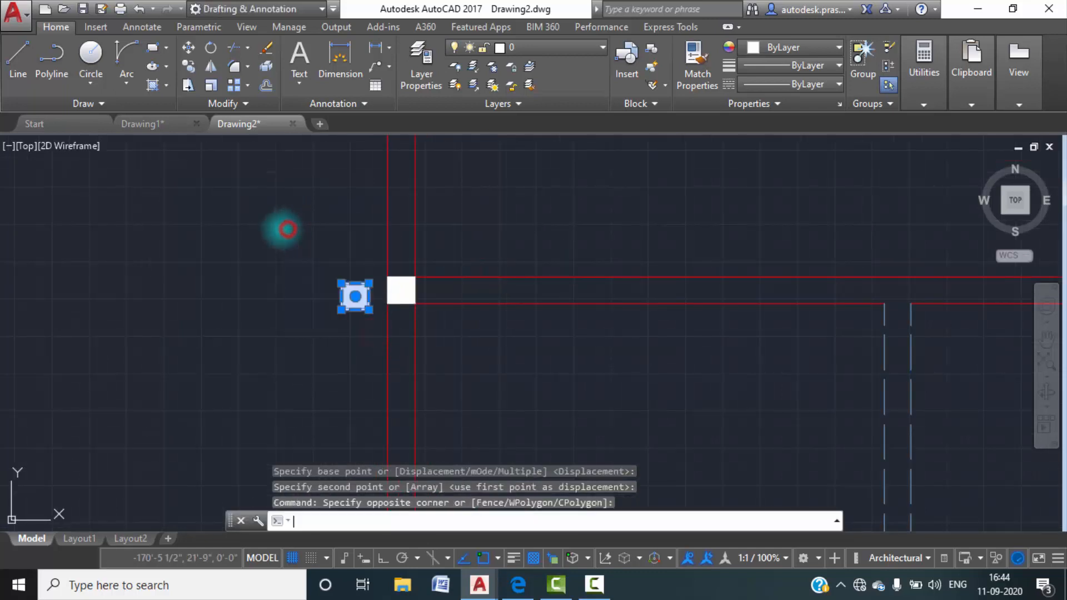
key(Return)
click(368, 309)
middle_drag(585, 300, 43, 191)
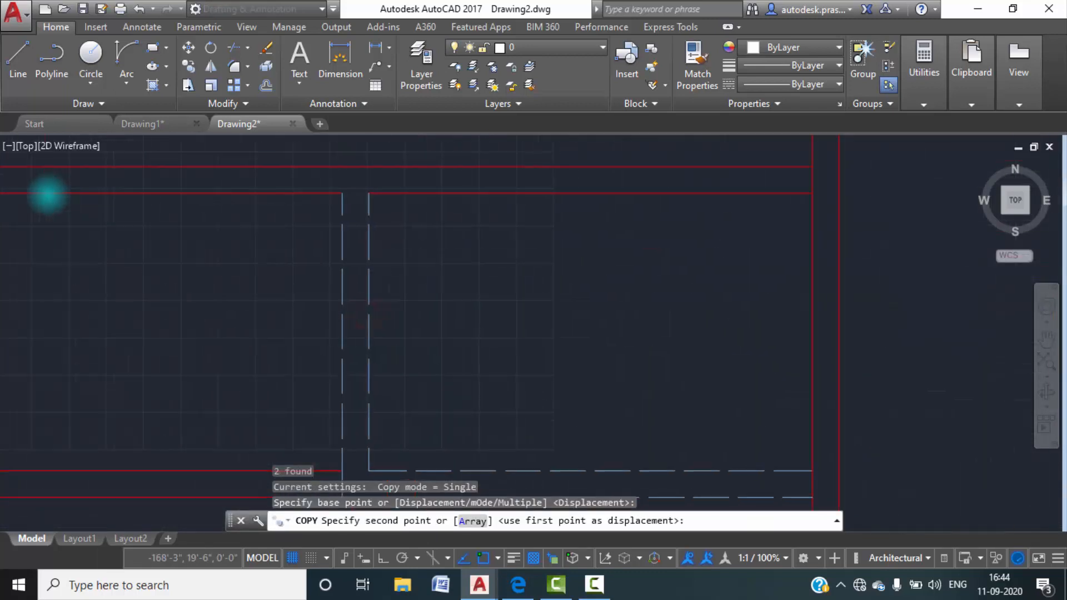
click(369, 194)
Copy the outside column by its lower-right corner into the east outer wall, level with the wall below the lobby.
scroll(183, 227, down, 5)
middle_drag(148, 231, 389, 256)
scroll(258, 216, up, 5)
scroll(328, 242, up, 2)
click(345, 328)
click(229, 219)
key(Return)
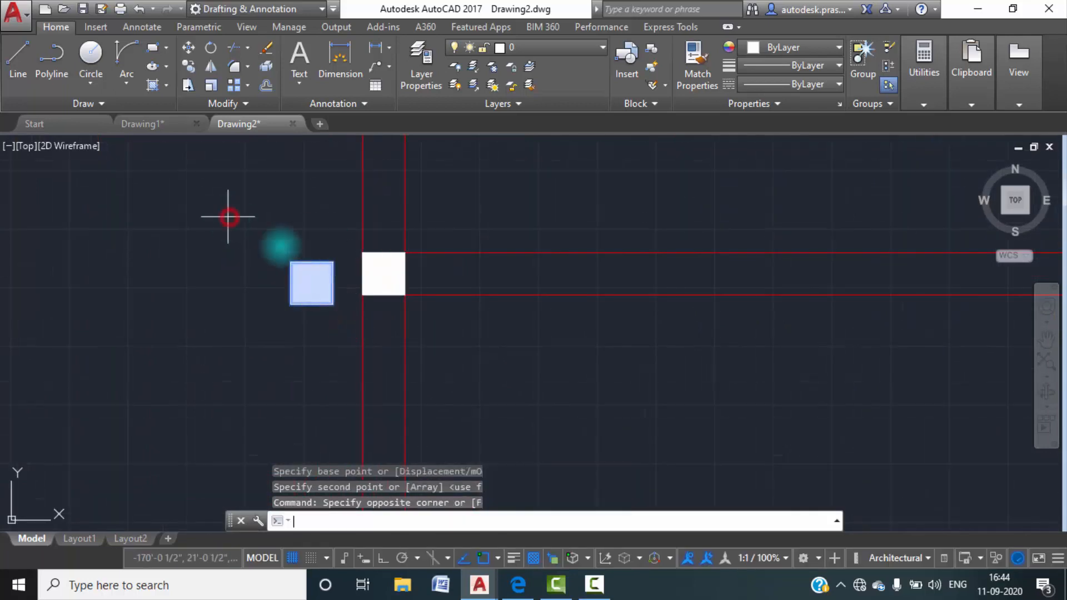
click(333, 304)
scroll(156, 229, down, 6)
middle_drag(328, 286, 171, 291)
scroll(428, 257, up, 6)
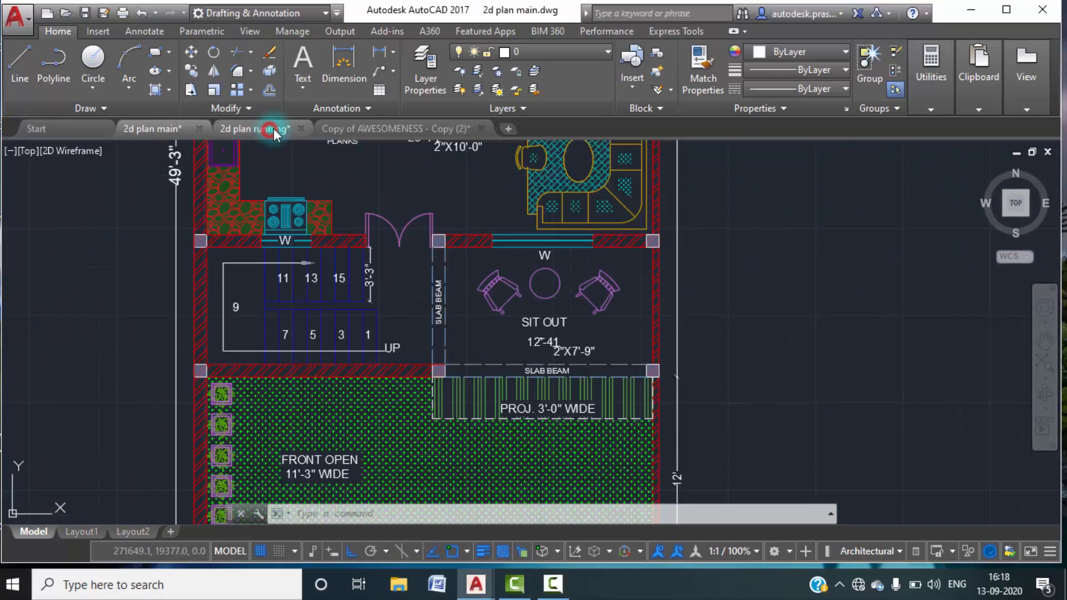
In 2d plan main, measure the width of the window in the wall above the sit out.
click(260, 130)
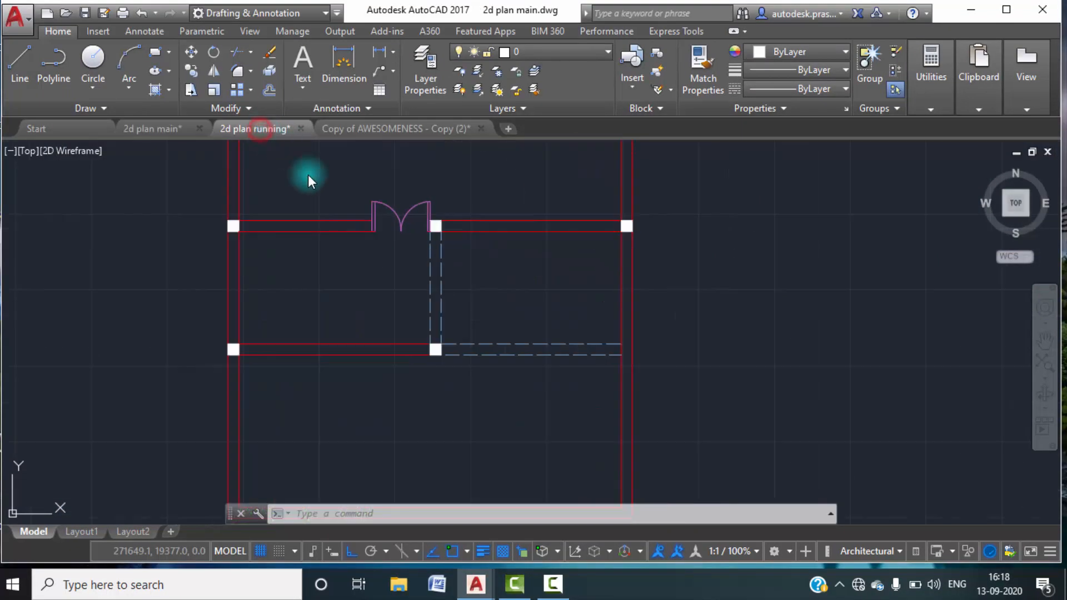
key(Escape)
key(Escape)
scroll(461, 285, down, 2)
middle_drag(470, 286, 481, 343)
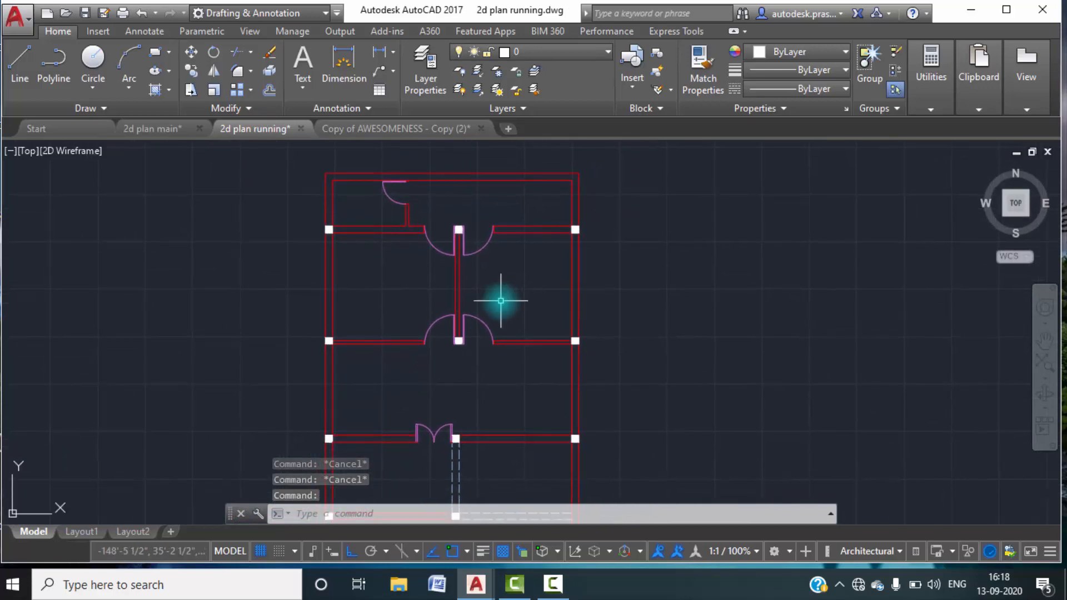
click(147, 129)
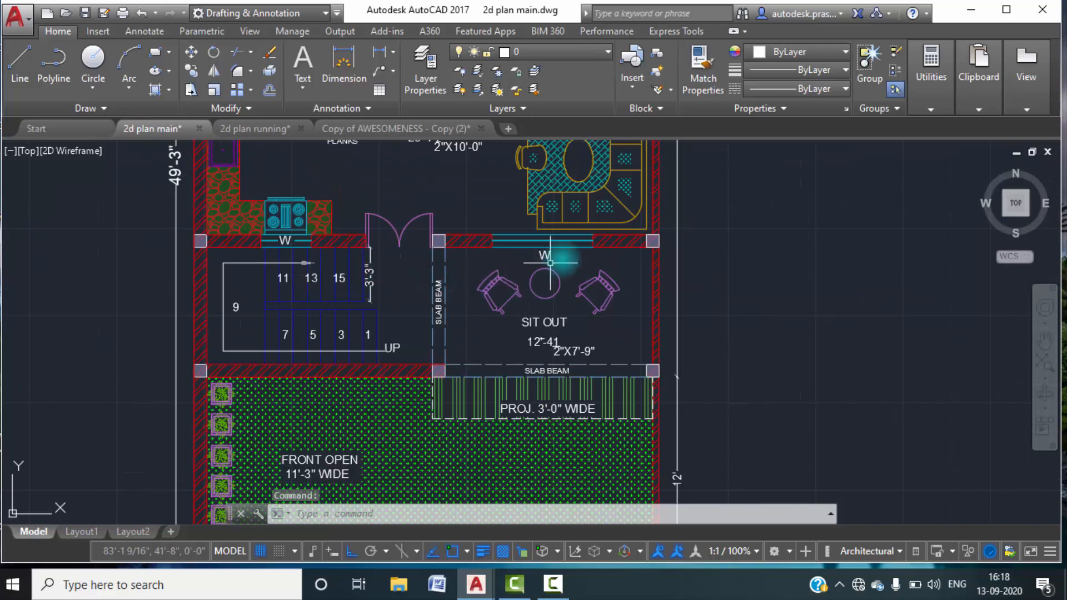
scroll(568, 251, up, 6)
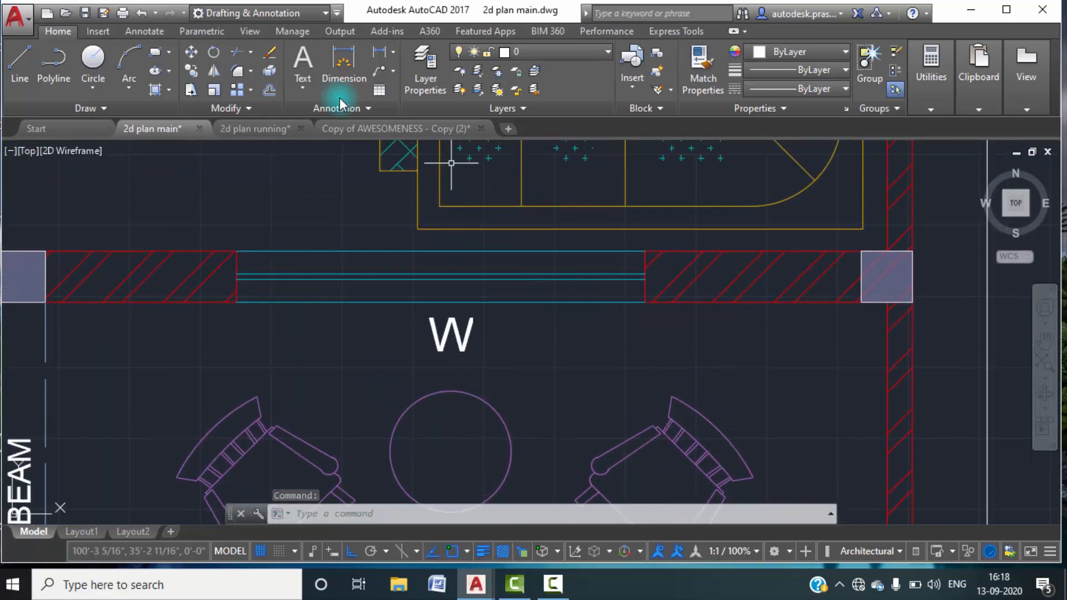
click(379, 52)
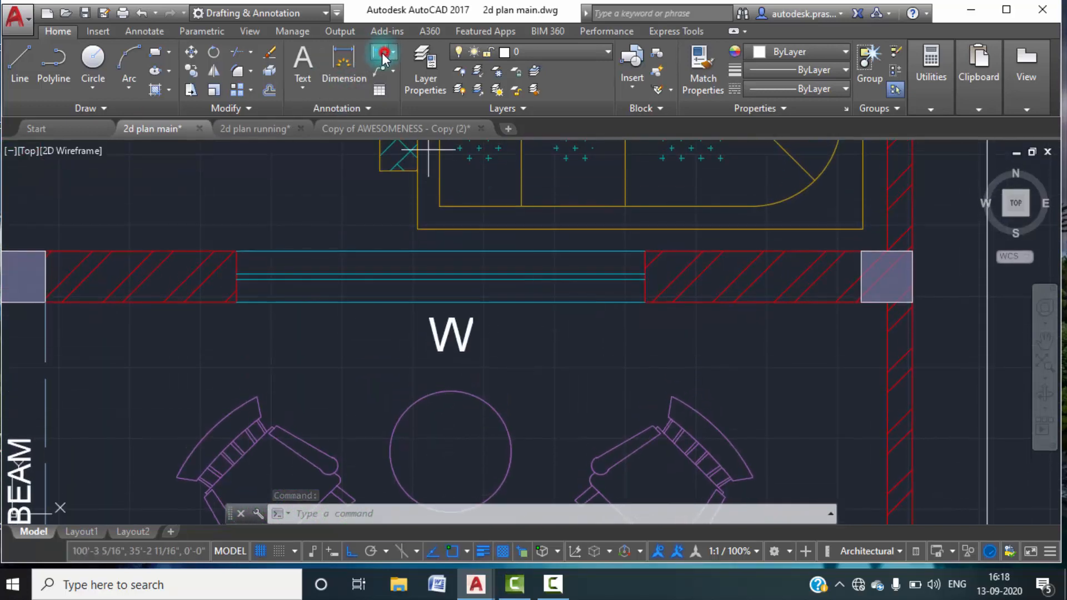
click(237, 302)
click(644, 302)
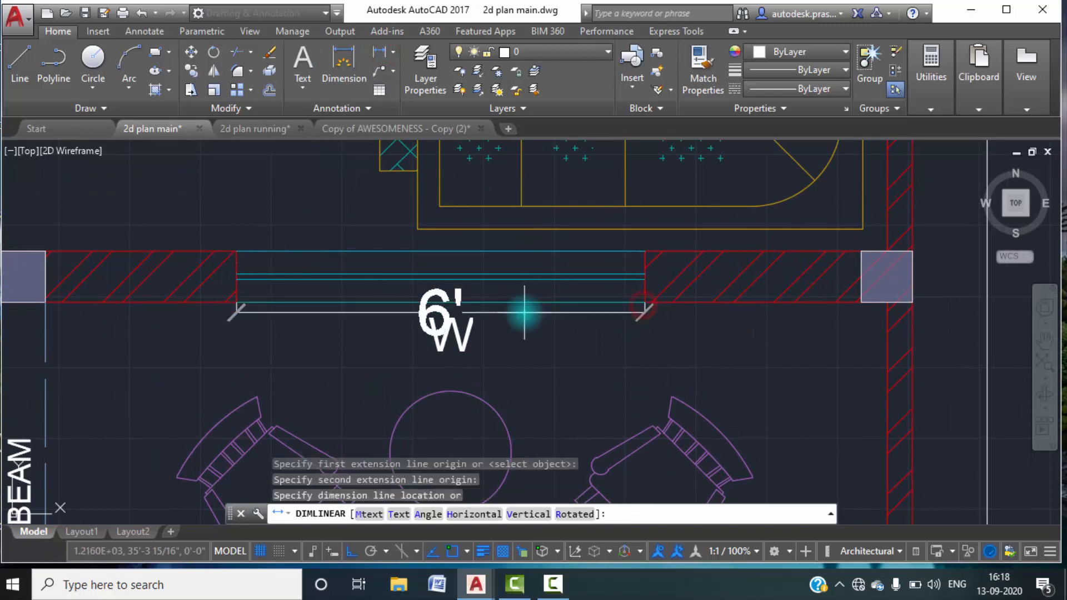
key(Escape)
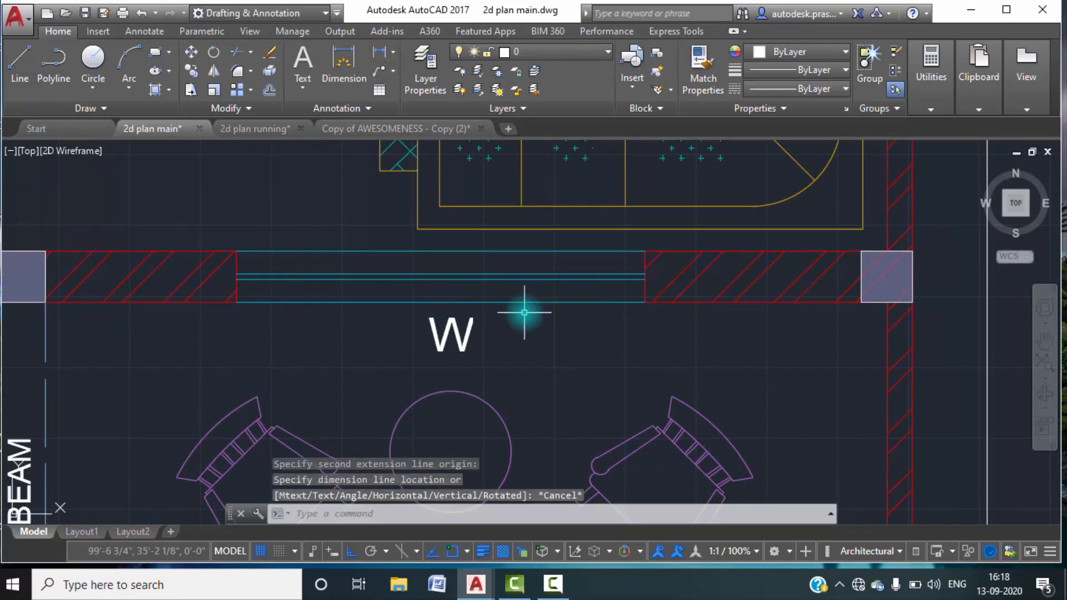
scroll(519, 309, down, 2)
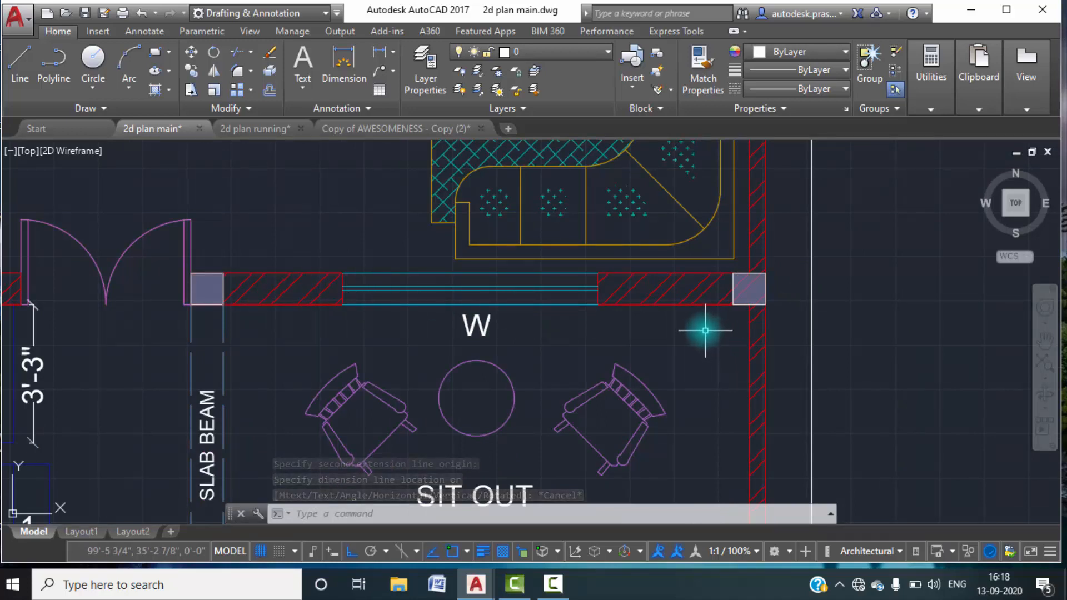
In 2d plan running, draw a vertical line across the wall above the sit out, from midpoint to midpoint of its two red lines.
click(252, 129)
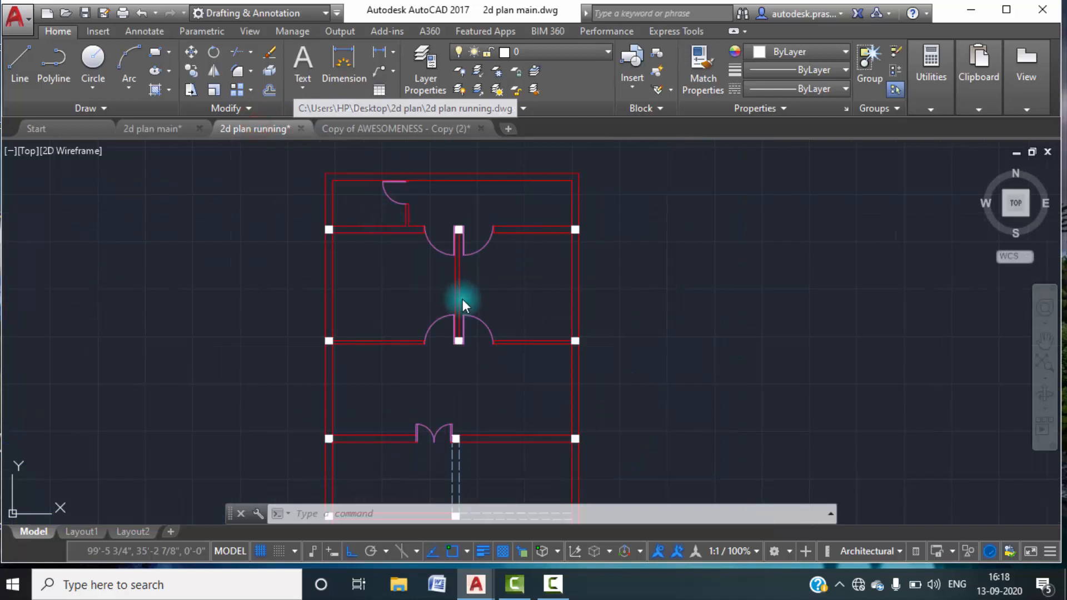
scroll(469, 253, up, 8)
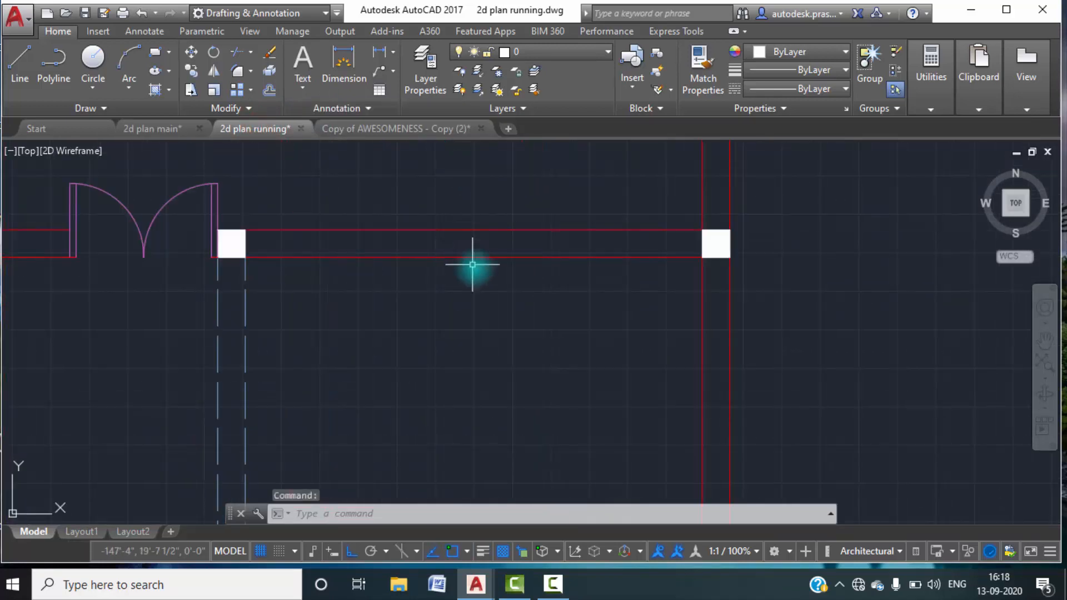
click(20, 60)
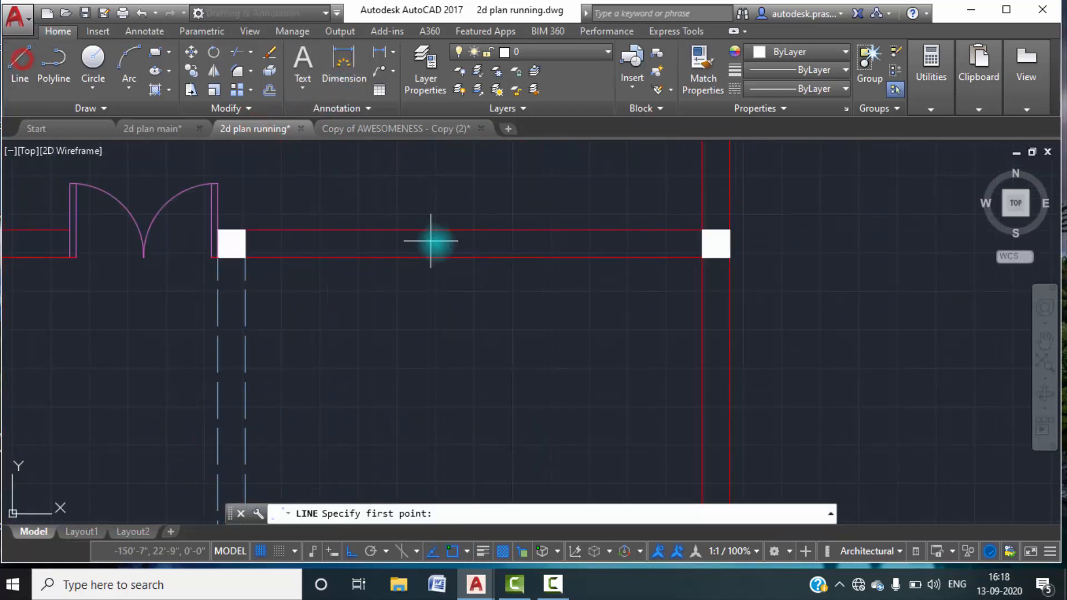
click(473, 258)
click(473, 230)
key(Escape)
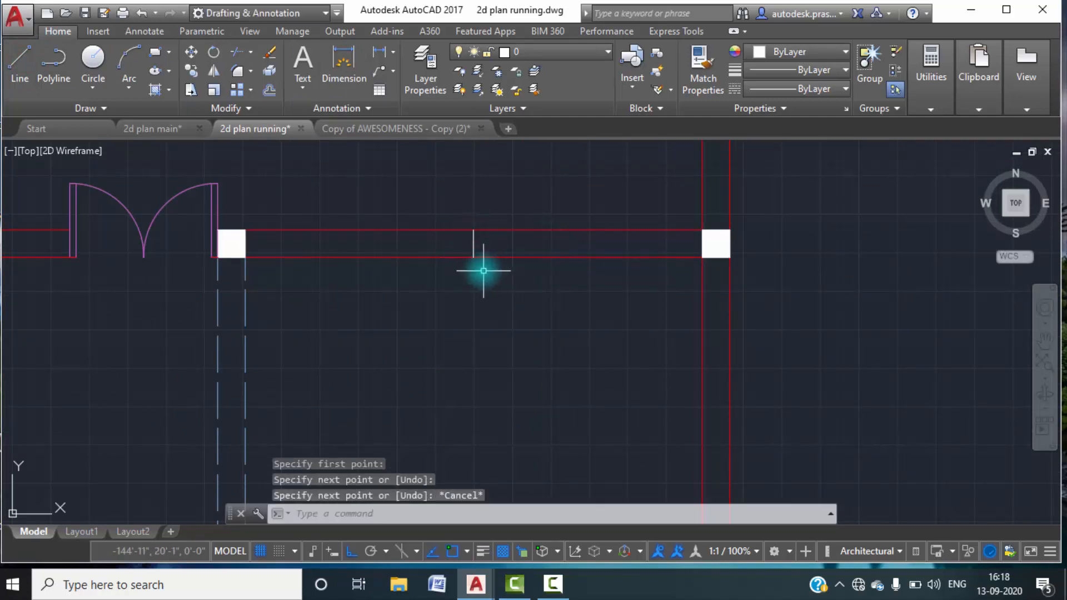
Offset the vertical line in the wall above the sit out by 3' to each side to form the window jambs.
text(o)
key(Return)
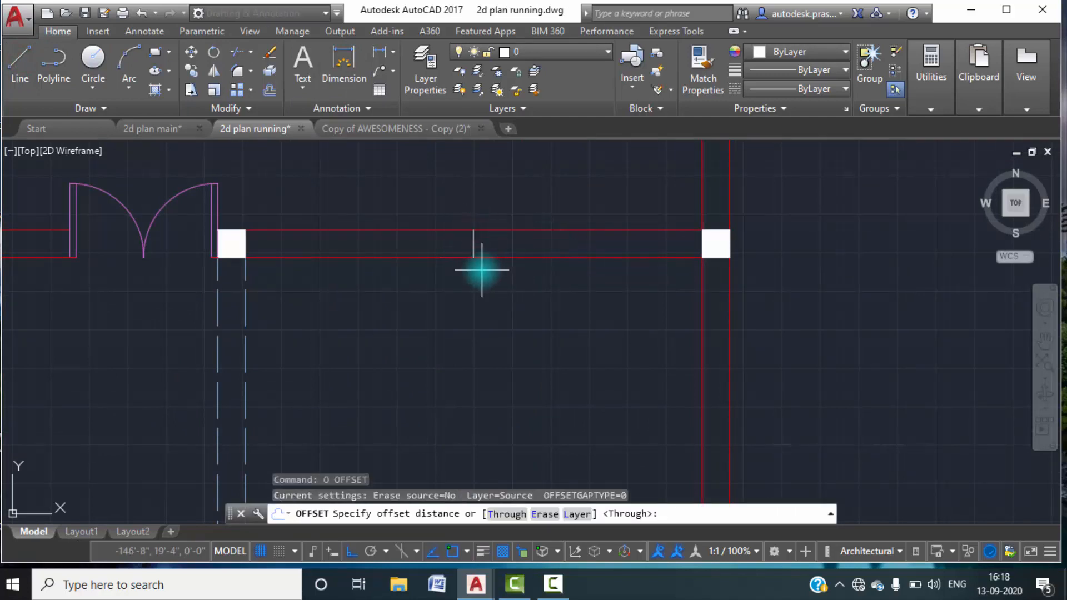
text(3')
key(Return)
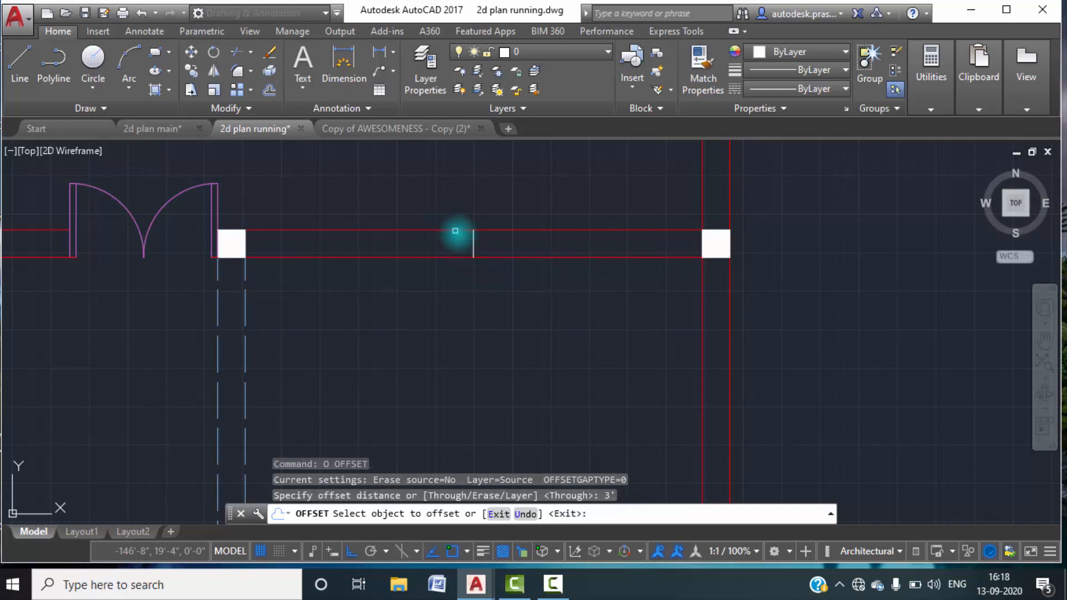
click(473, 244)
click(535, 251)
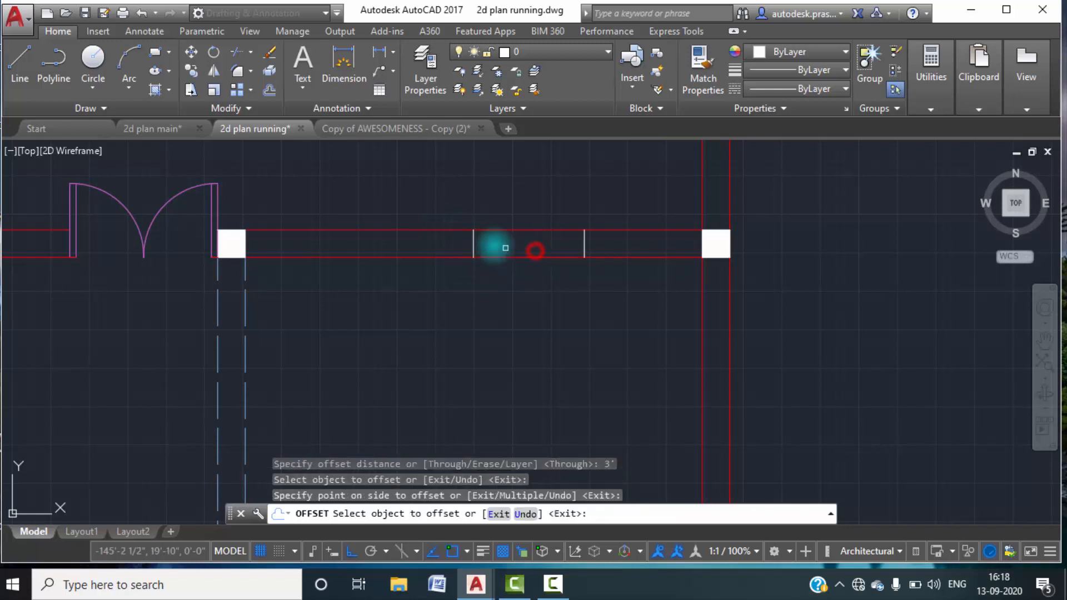
click(473, 245)
click(426, 242)
key(Escape)
key(Escape)
Erase the original vertical line midway between the two window jamb lines.
click(476, 249)
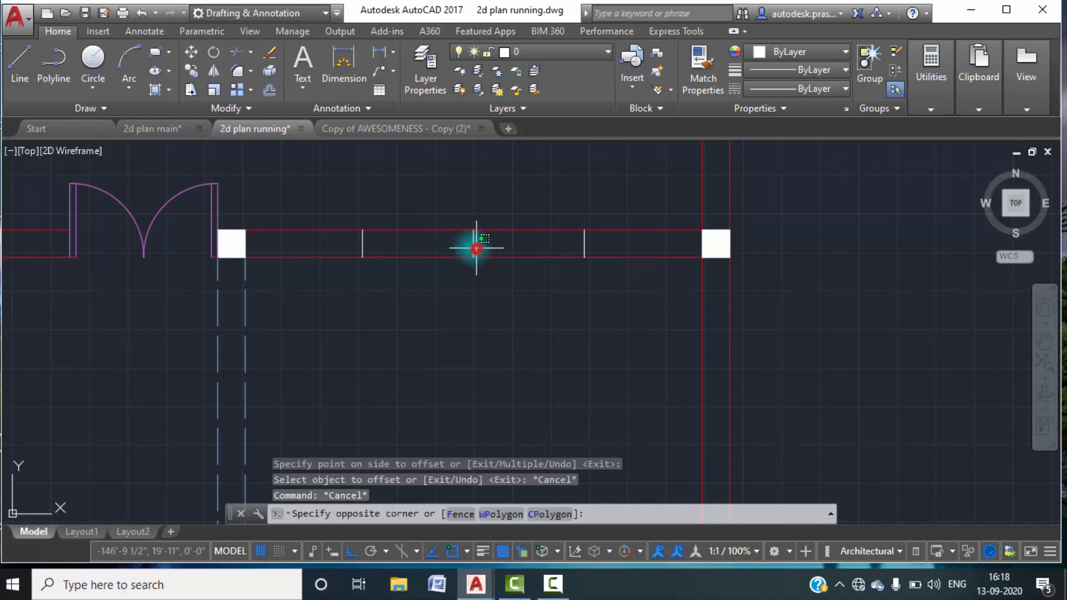
click(465, 242)
key(Delete)
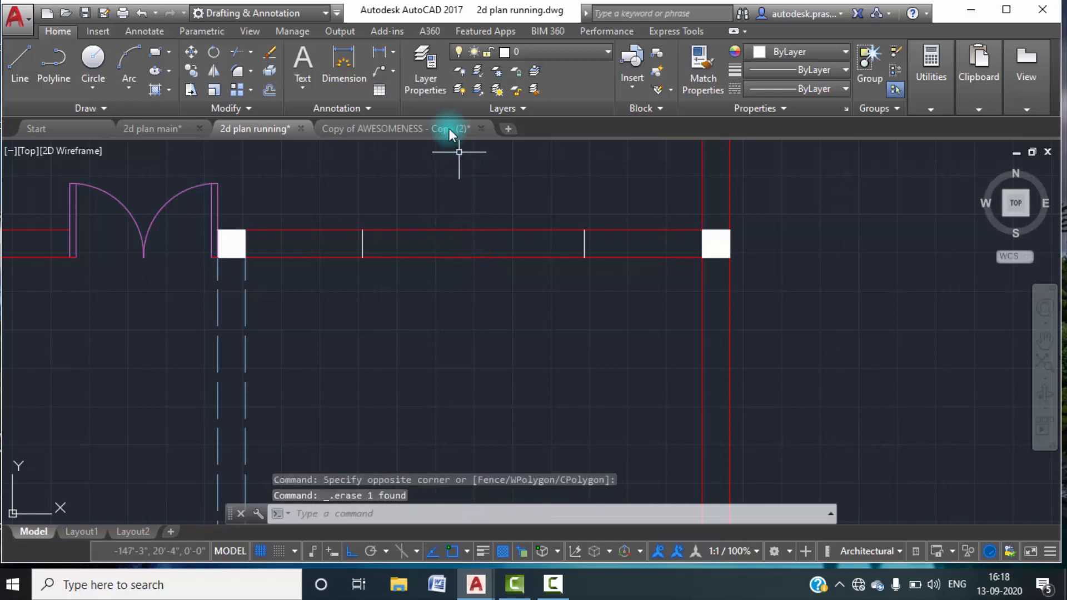
Measure the horizontal distance between the two window jamb lines.
click(378, 51)
click(362, 243)
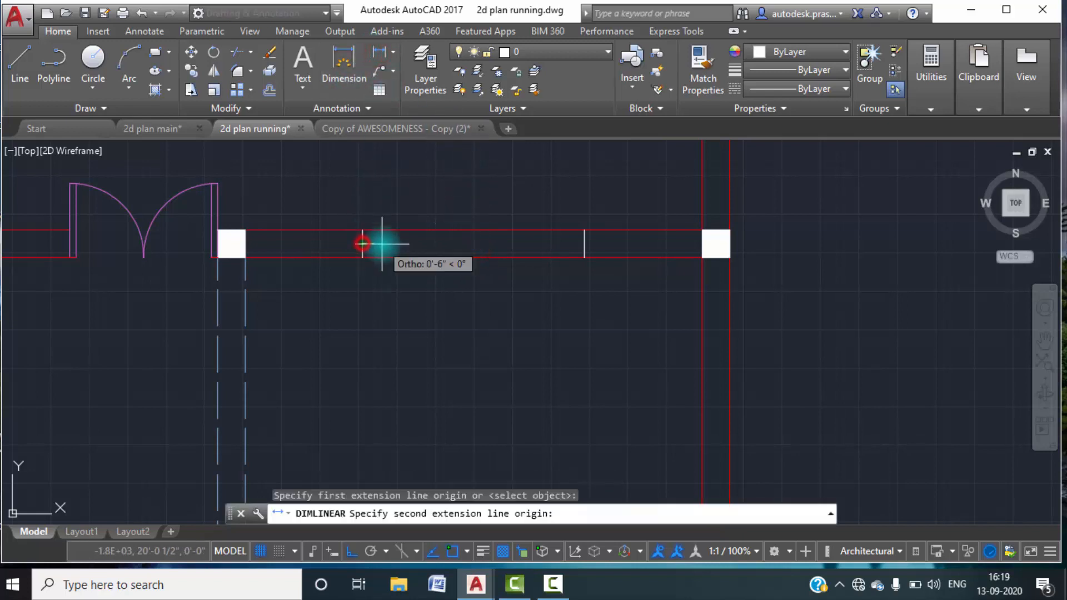
click(584, 242)
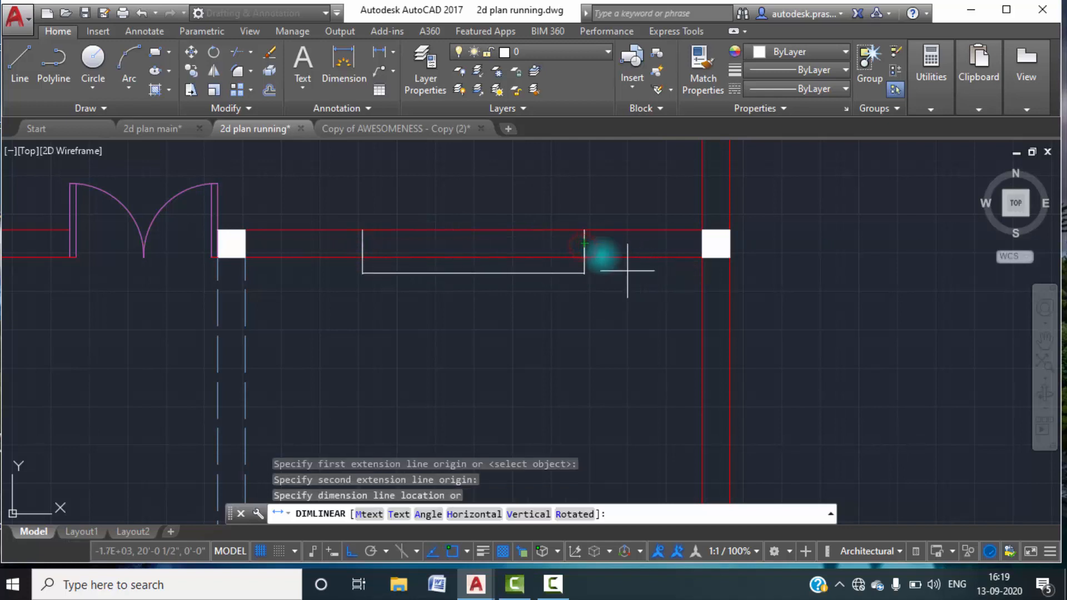
key(Escape)
key(Escape)
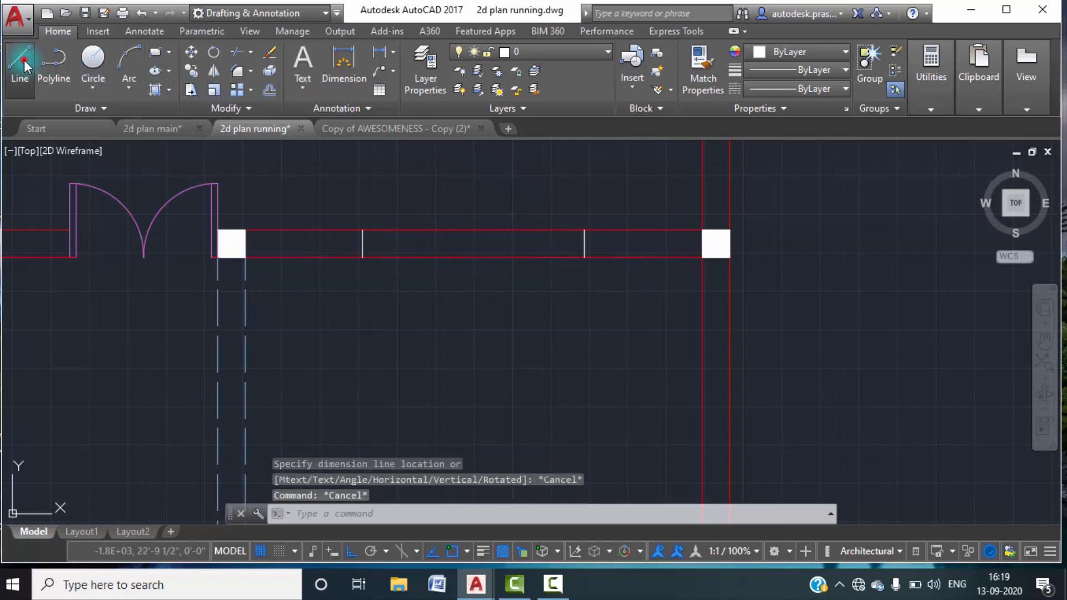
Draw a horizontal line joining the midpoints of the two window jamb lines.
click(22, 64)
click(362, 243)
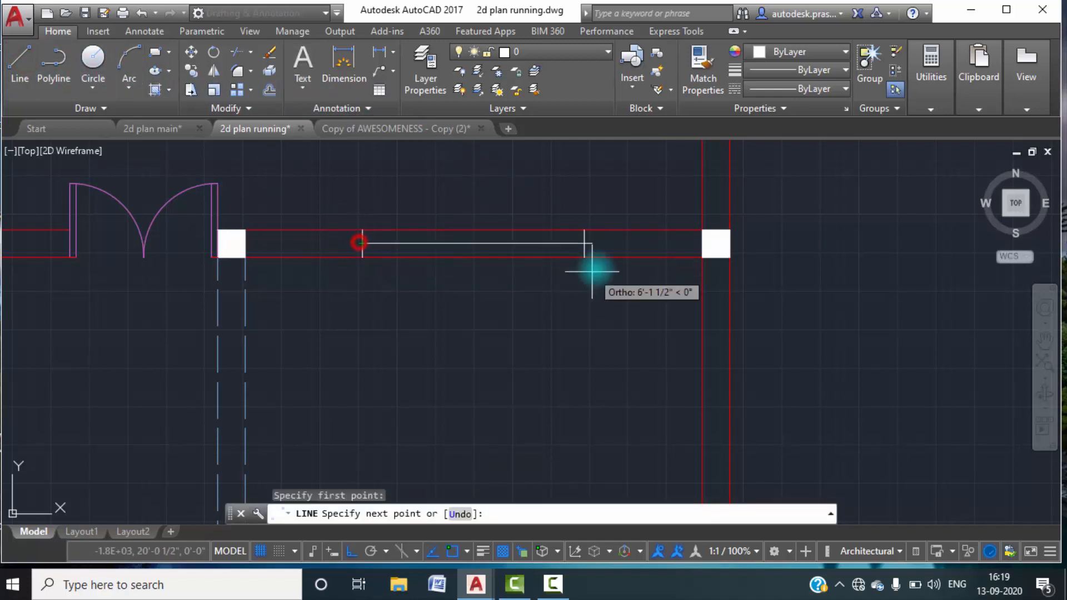
click(584, 243)
key(Escape)
key(Escape)
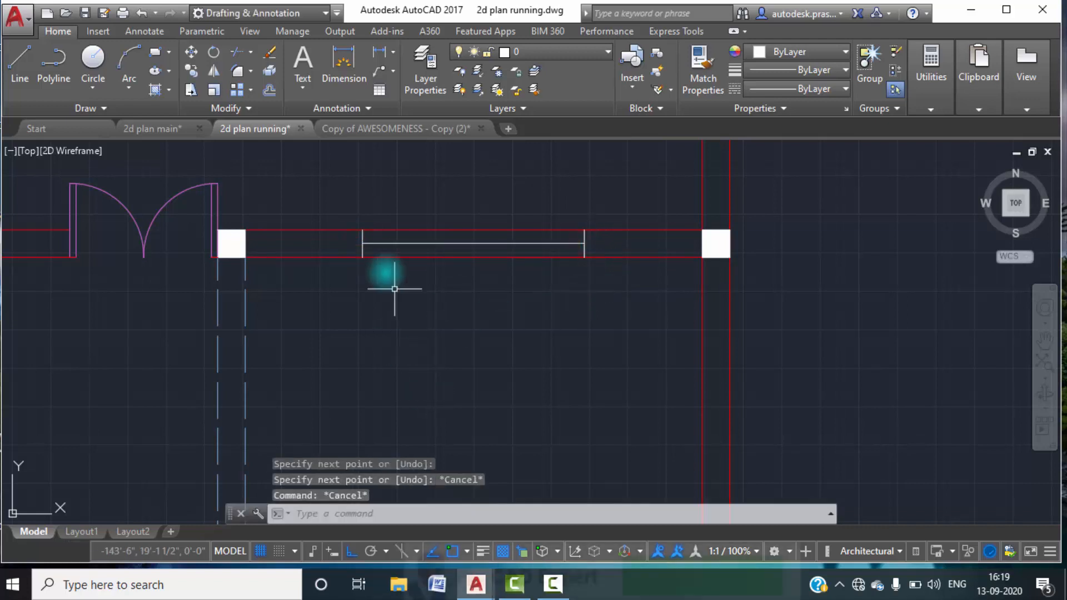
Check in 2d plan main how the sit out window's lines are arranged, and return to the window opening in 2d plan running.
click(160, 128)
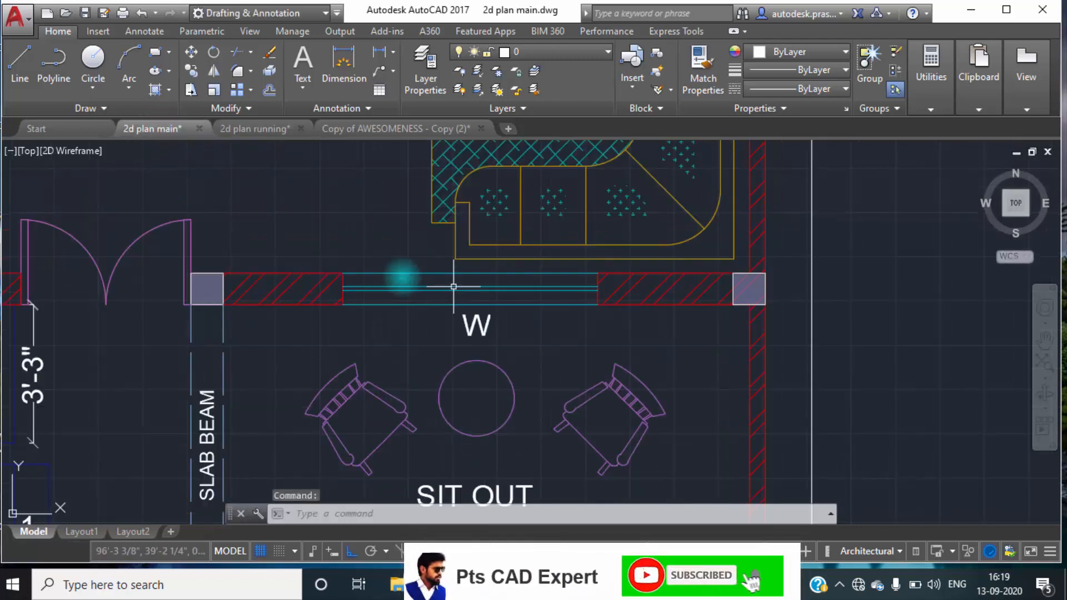
click(266, 131)
scroll(445, 245, up, 4)
click(484, 267)
click(460, 232)
key(Escape)
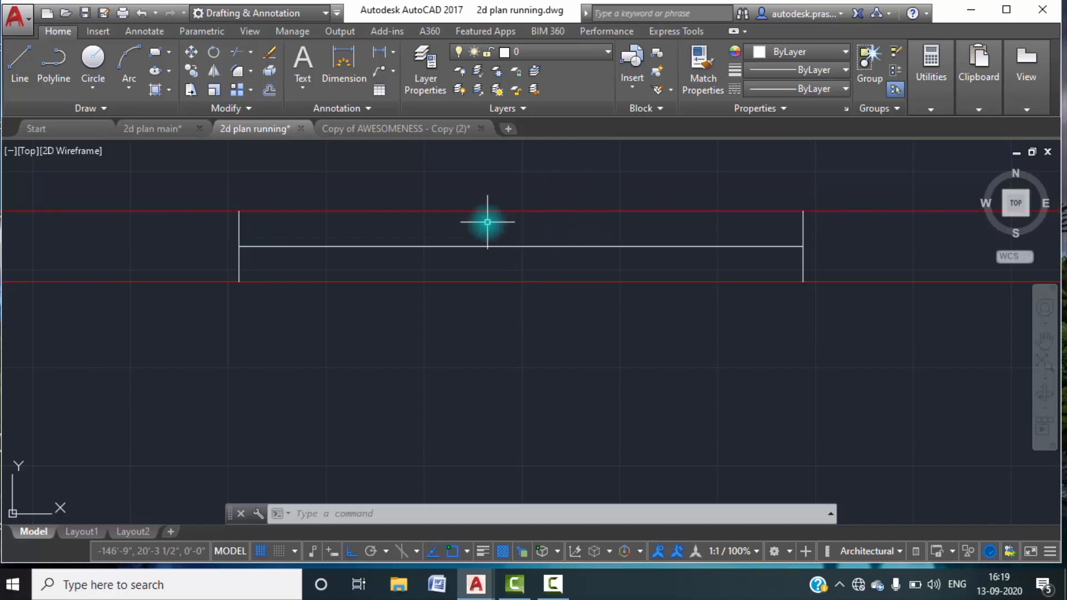
Break the upper wall line between the upper ends of the two window jamb lines.
text(R)
key(Return)
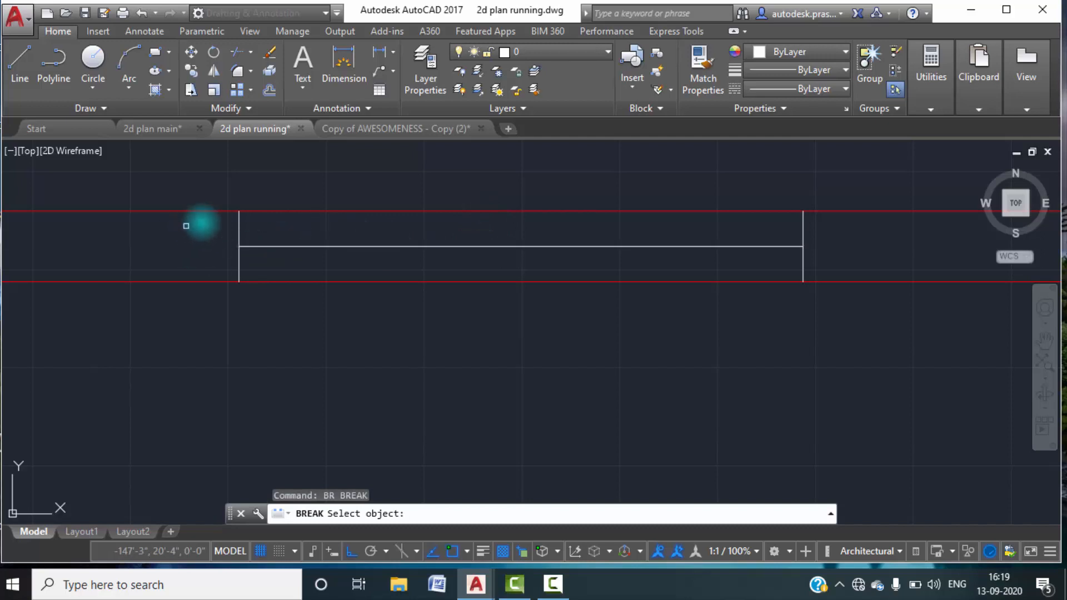
click(240, 210)
click(528, 514)
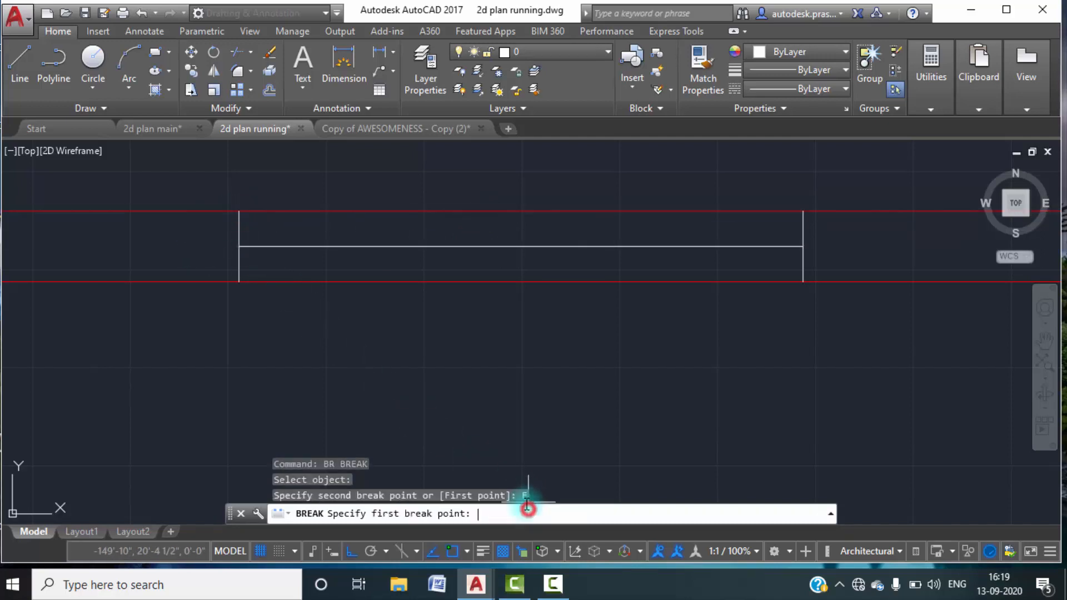
click(239, 211)
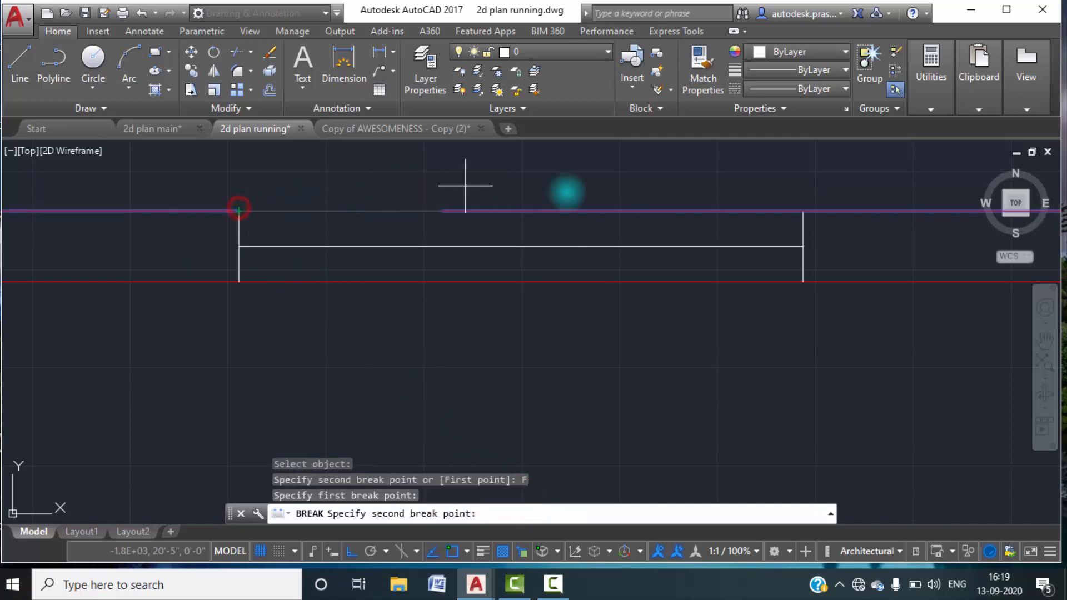
click(804, 211)
Break the lower wall line between the lower ends of the two window jamb lines.
key(space)
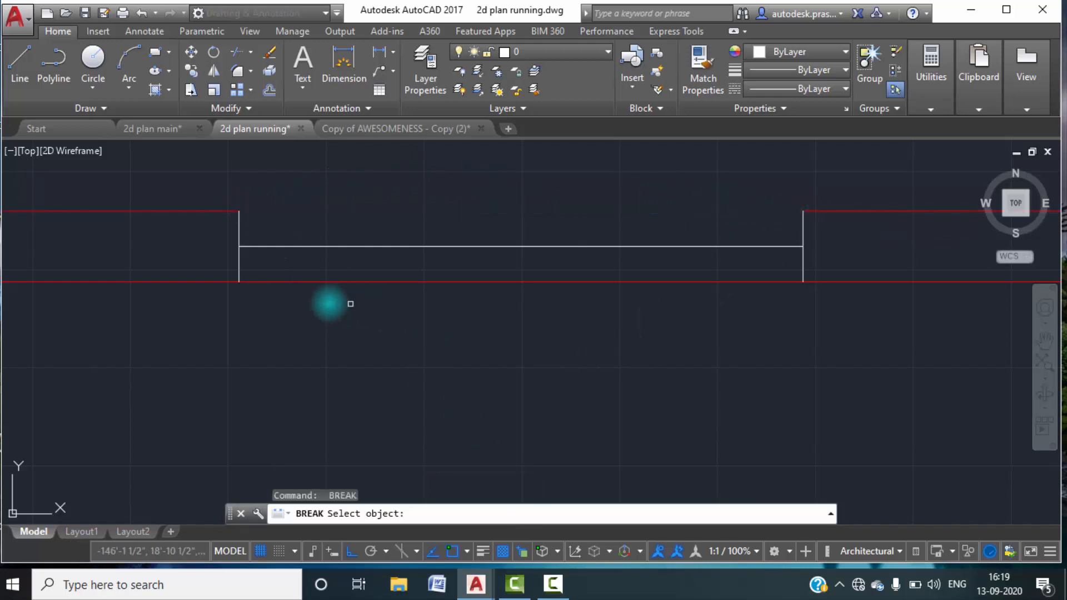
click(291, 281)
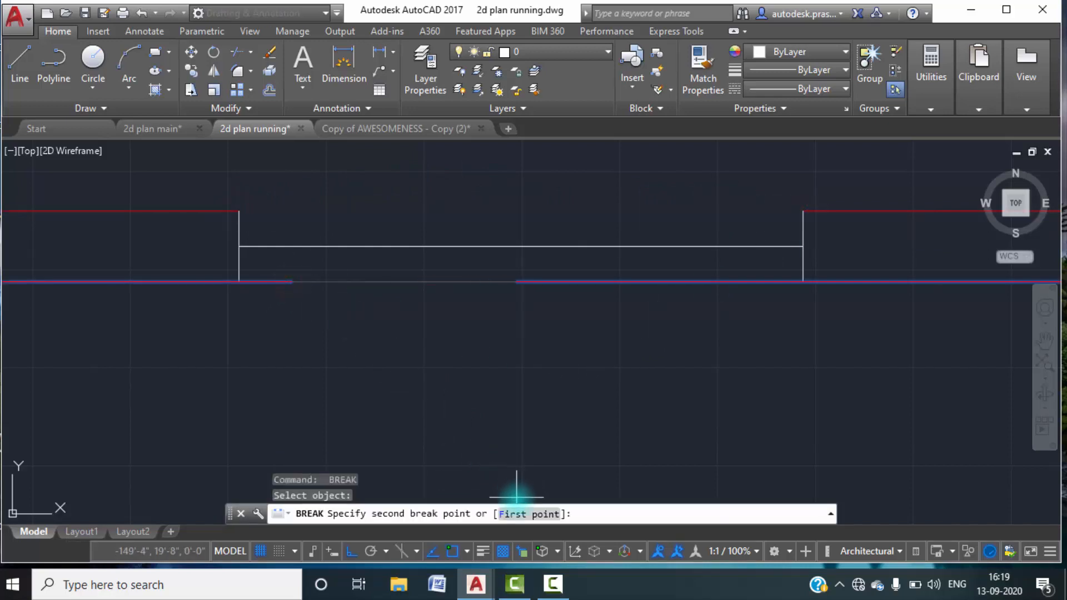
click(516, 514)
click(239, 281)
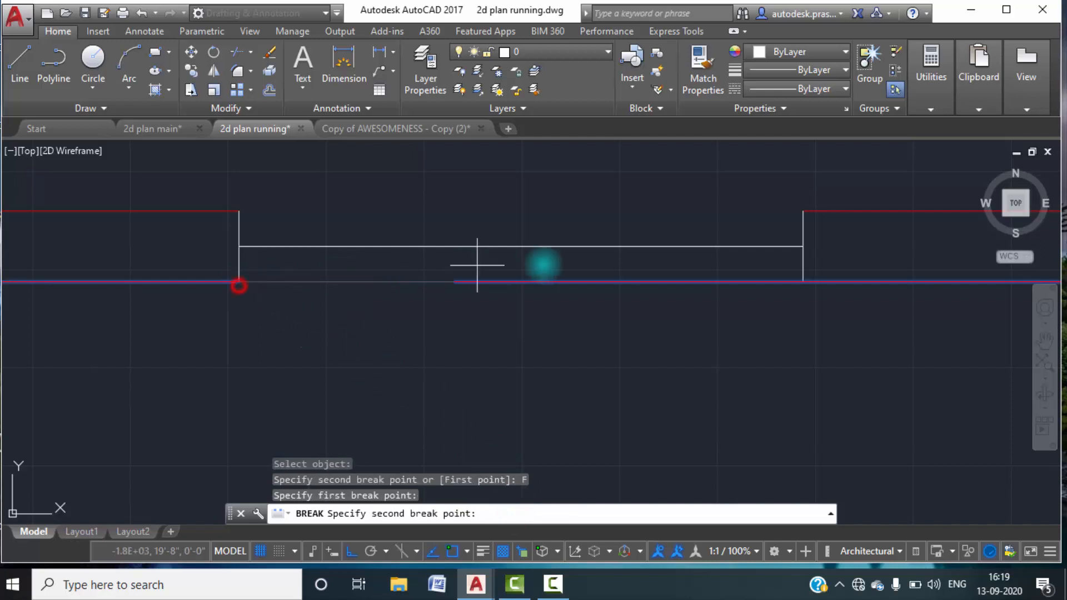
click(804, 281)
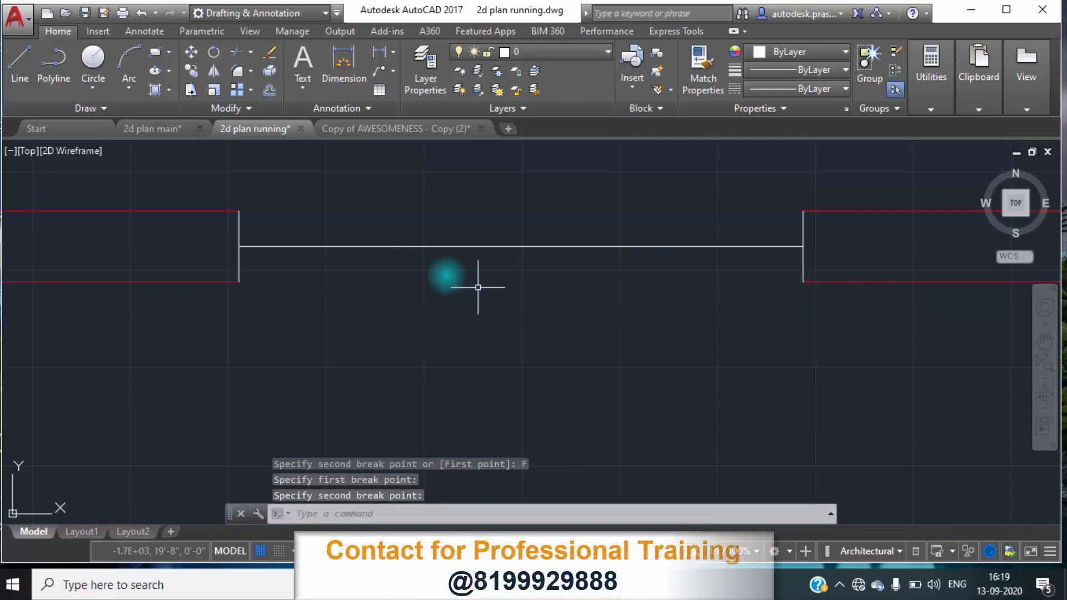
click(386, 248)
click(375, 222)
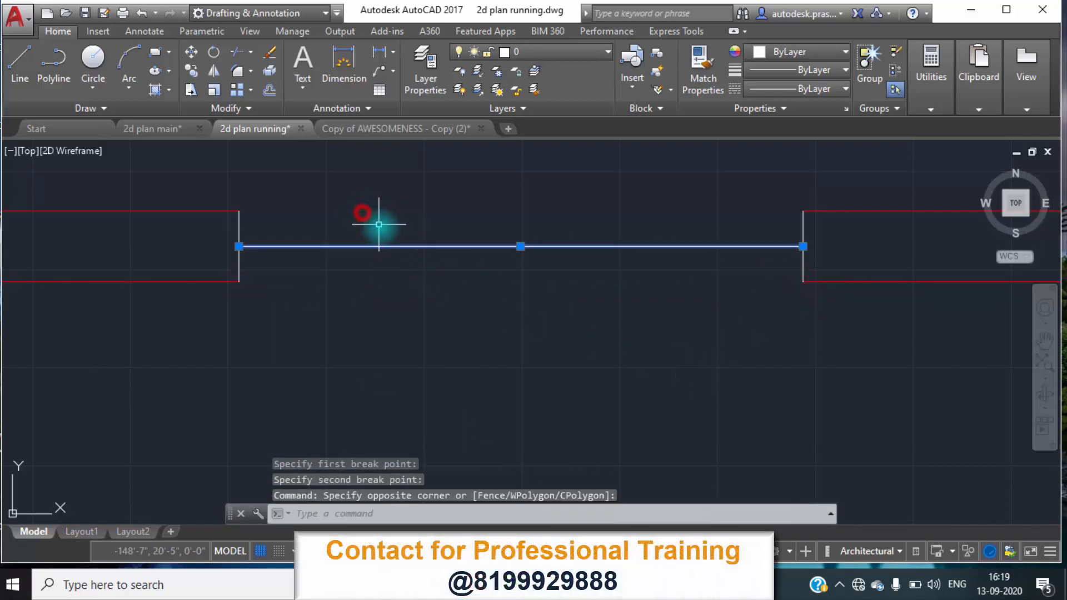
text(c)
key(Return)
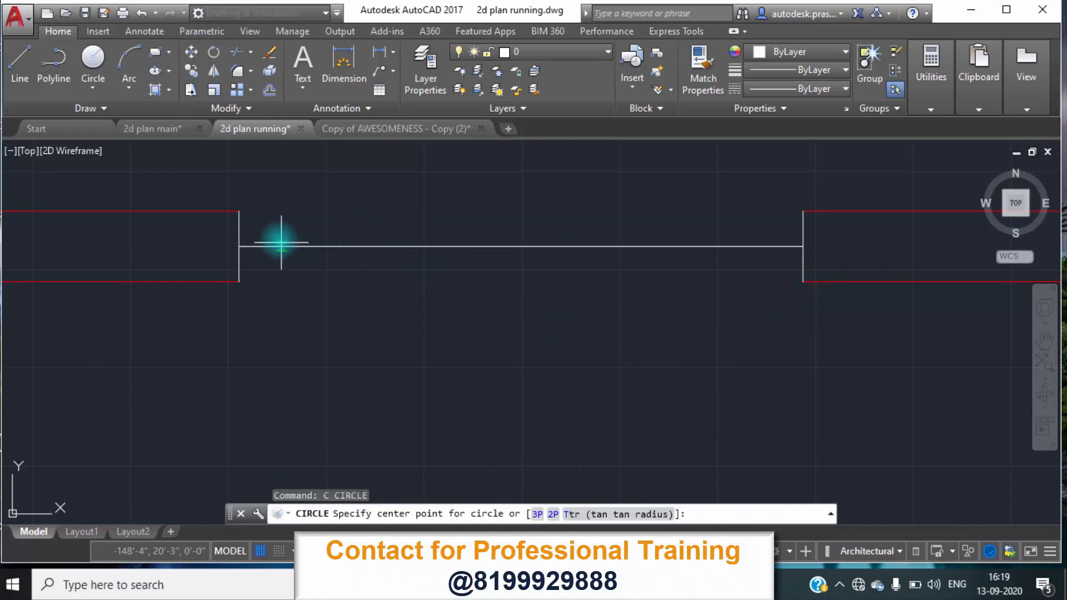
key(Escape)
Copy the window's middle line in Multiple mode to the upper and lower ends of the jamb lines.
text(co)
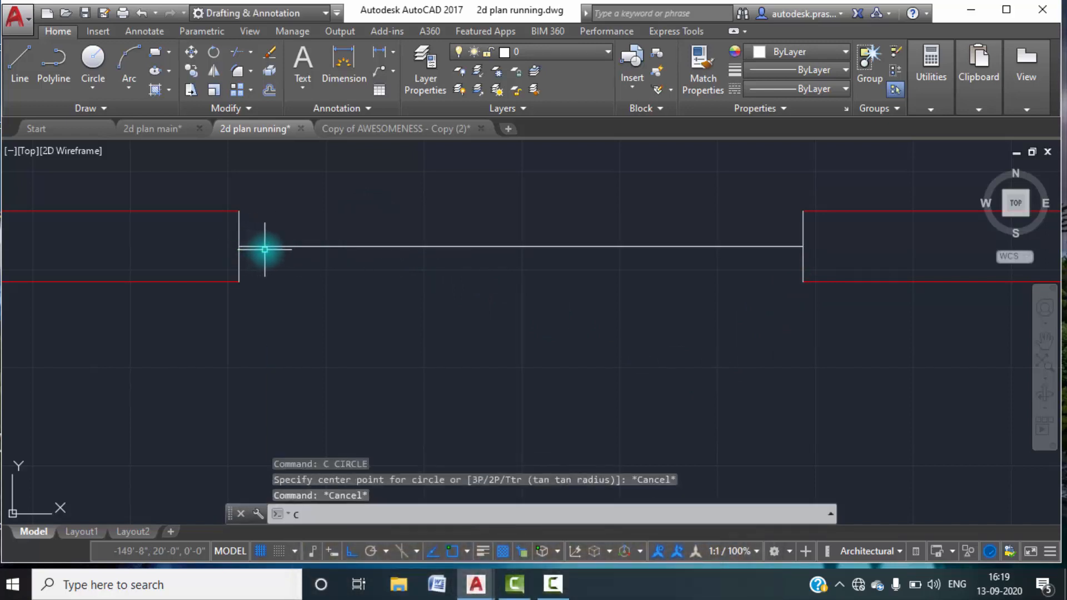
key(Return)
click(489, 285)
click(391, 225)
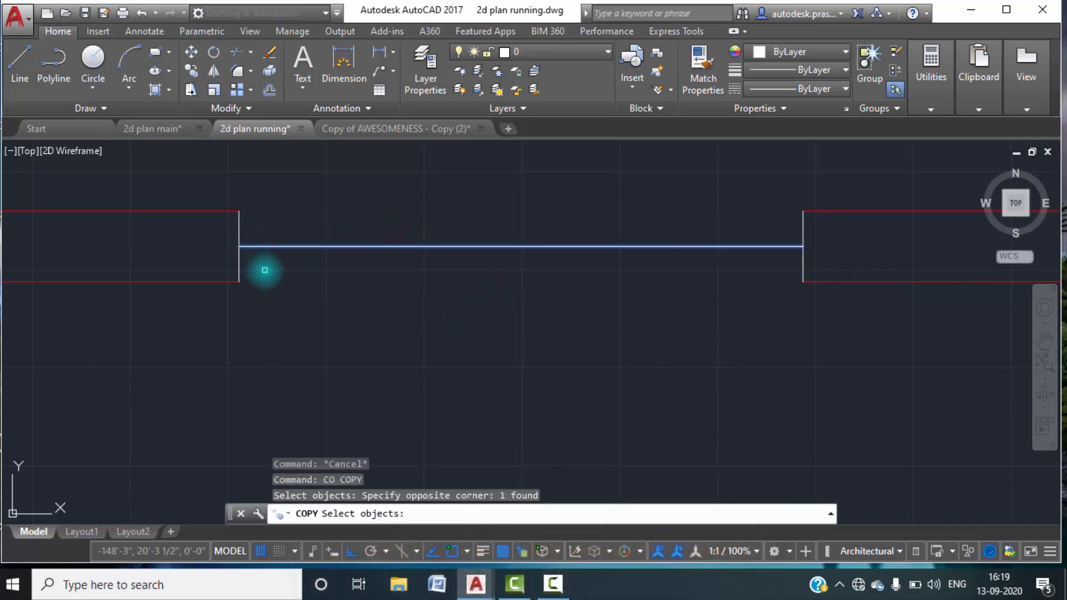
key(Return)
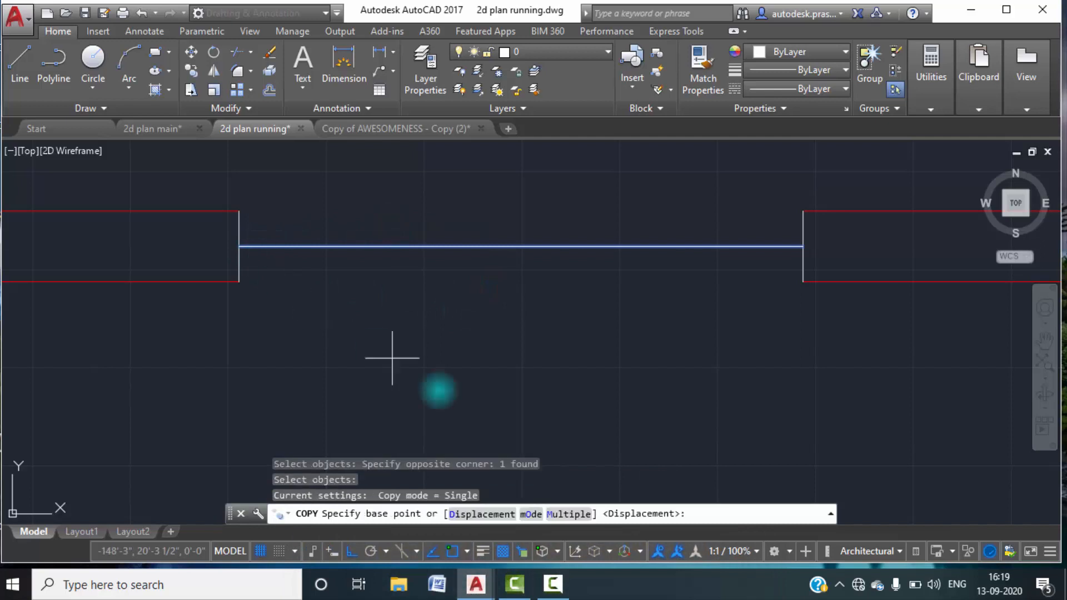
click(581, 515)
click(238, 245)
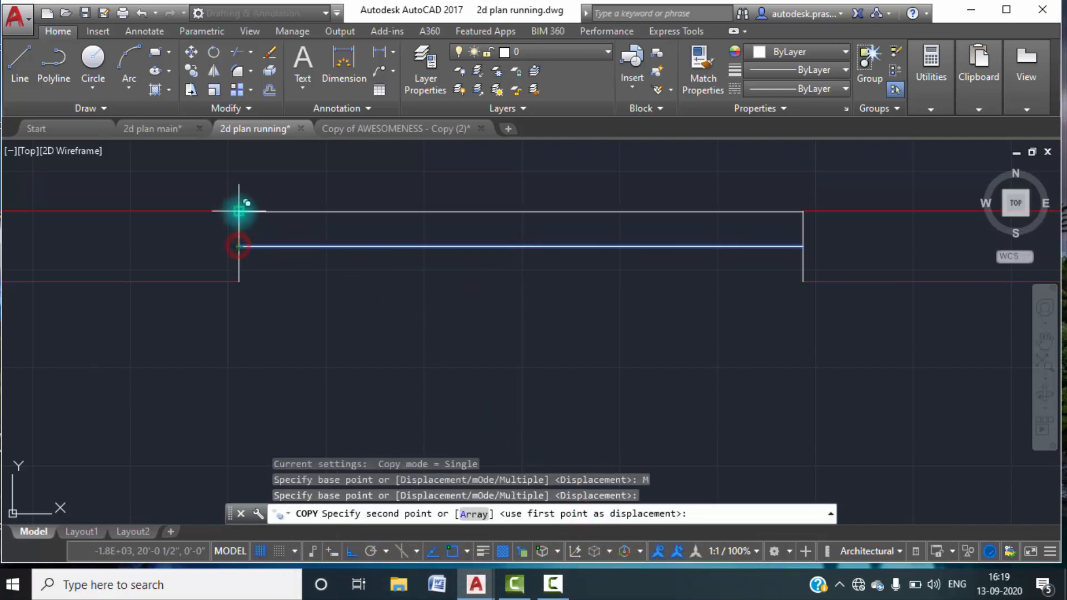
click(238, 211)
click(240, 281)
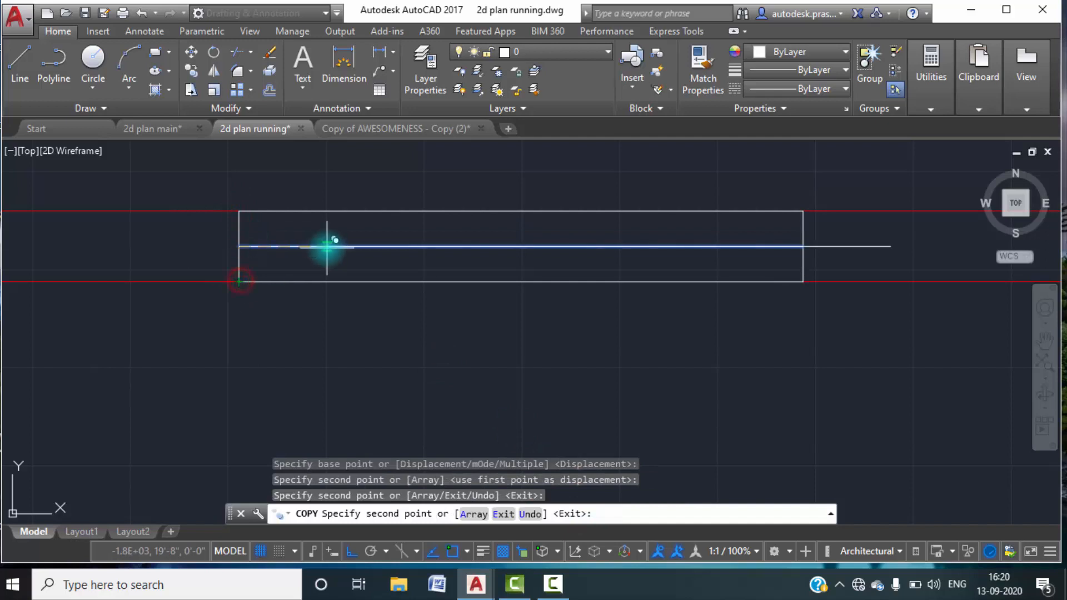
key(Escape)
key(Escape)
Move all lines of the sit out window to the window layer.
scroll(626, 241, down, 2)
scroll(626, 242, down, 2)
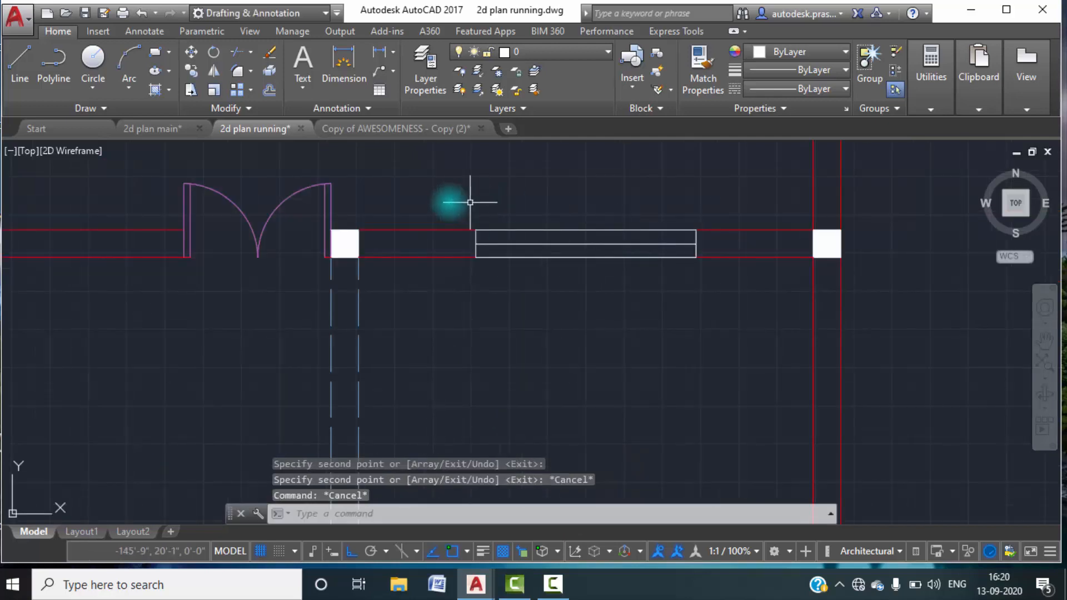
click(448, 200)
click(713, 294)
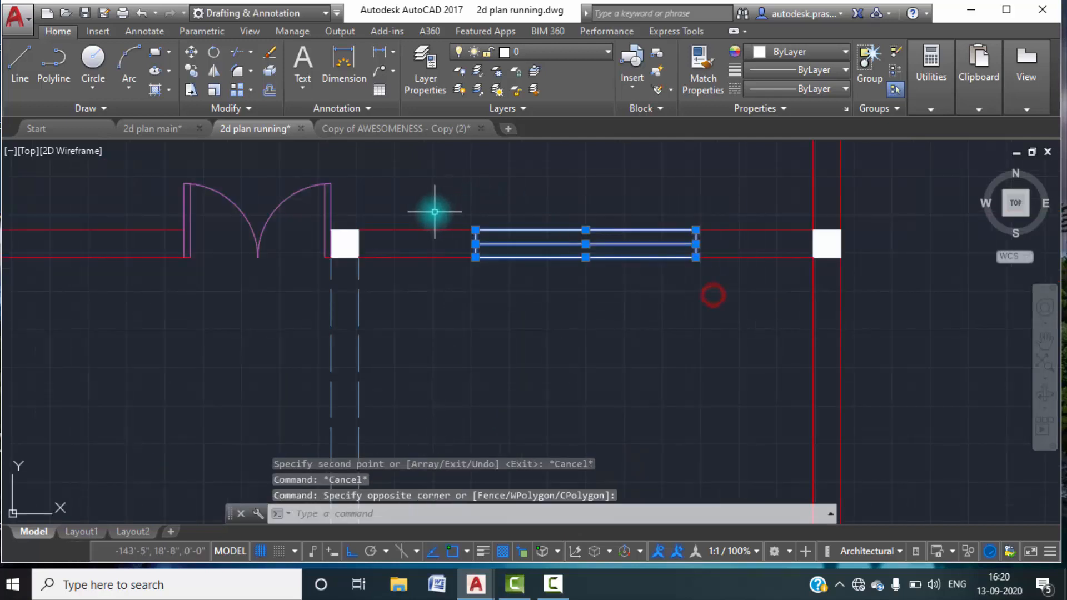
click(603, 53)
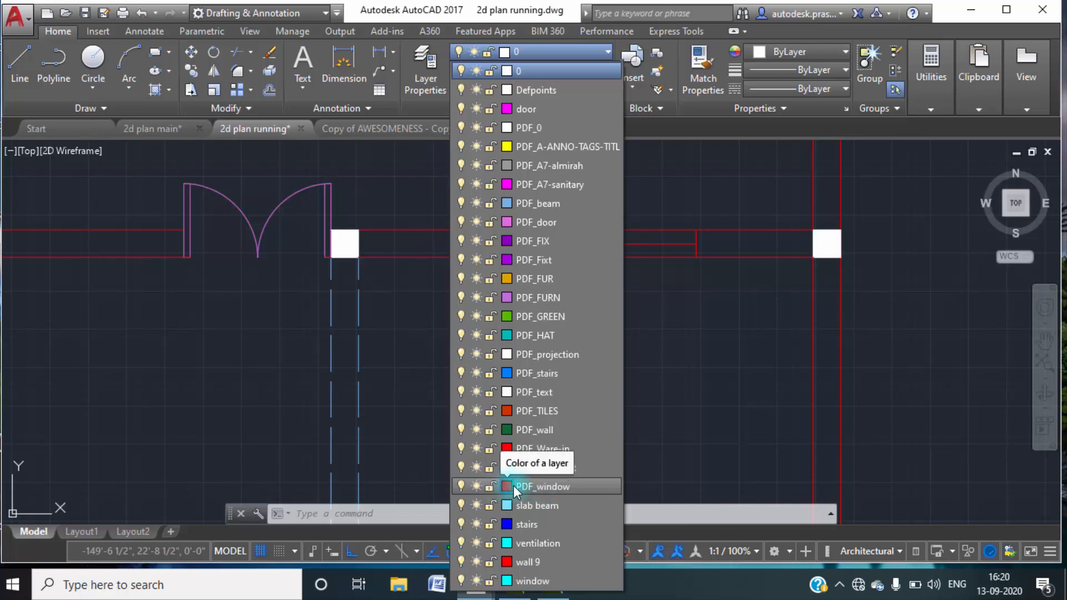
click(534, 582)
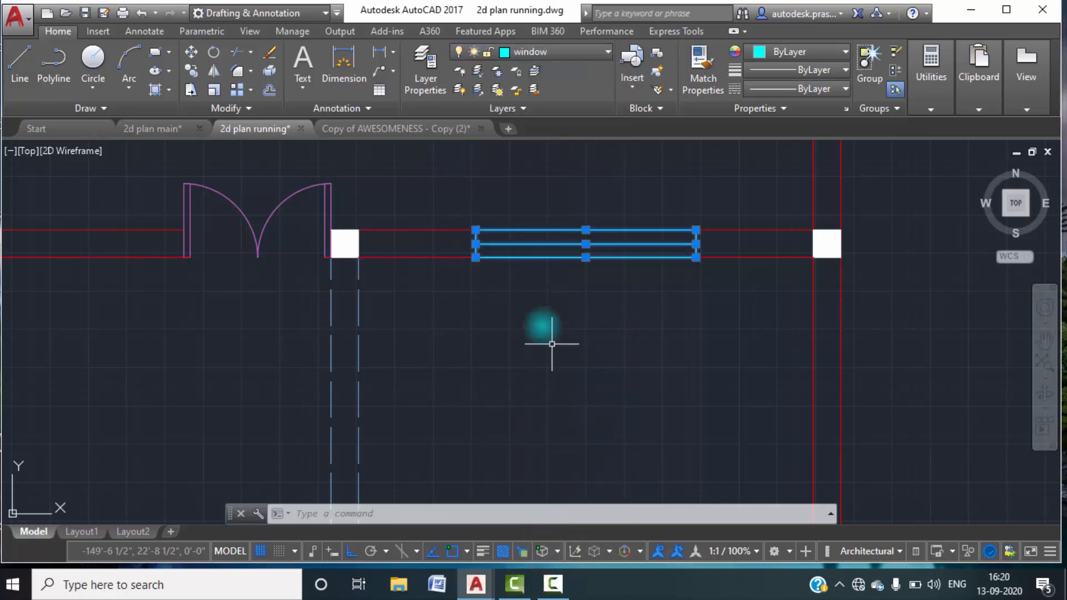
key(Escape)
key(Escape)
Examine in 2d plan main where the remaining windows and the toilet ventilator sit, and return to 2d plan running.
scroll(572, 251, down, 2)
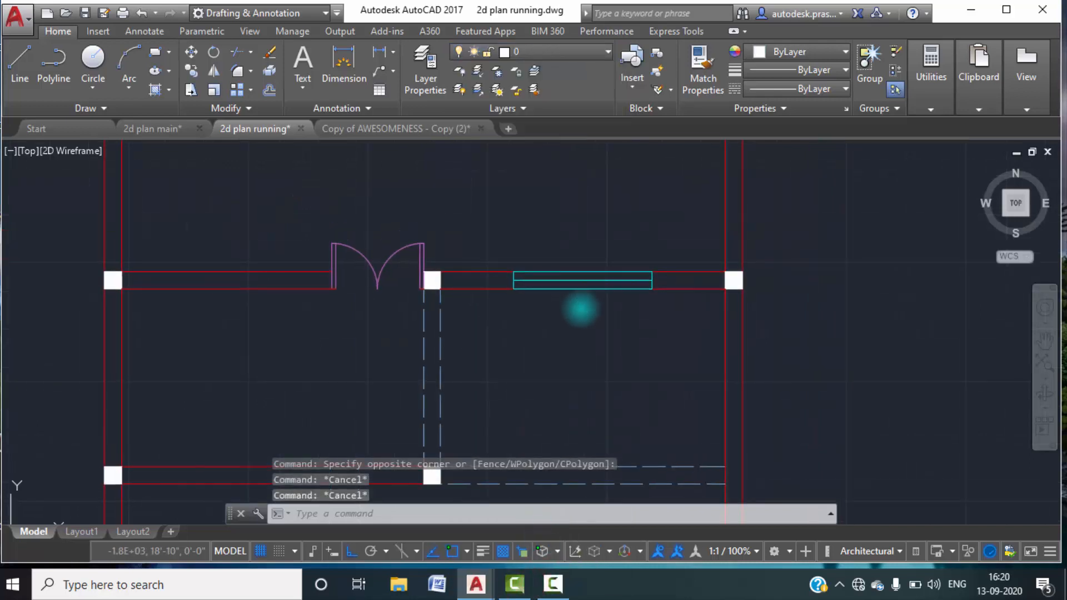
scroll(584, 321, down, 2)
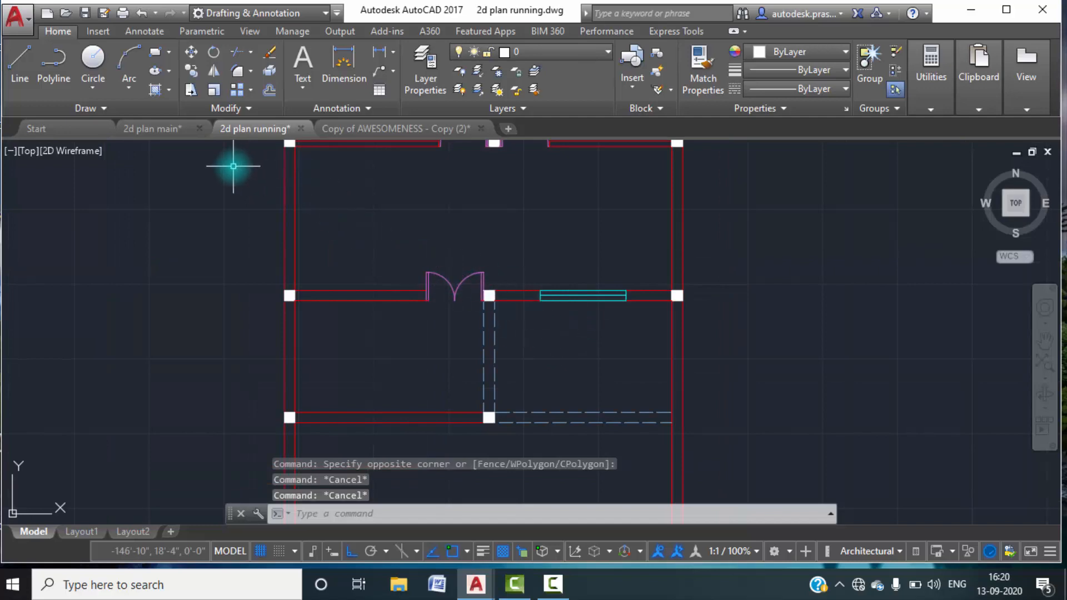
click(147, 128)
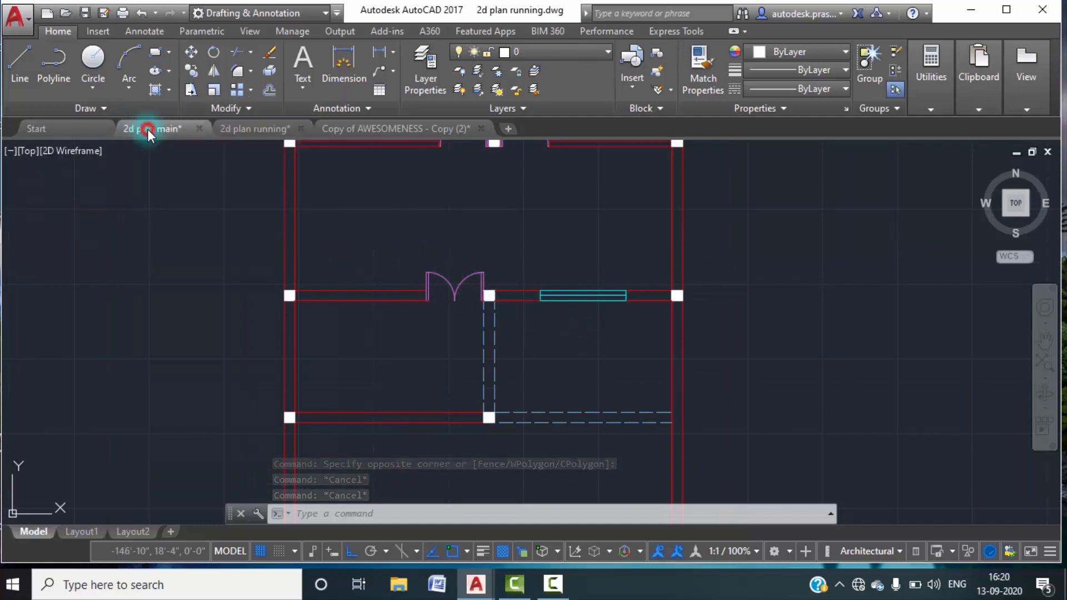
scroll(382, 328, down, 5)
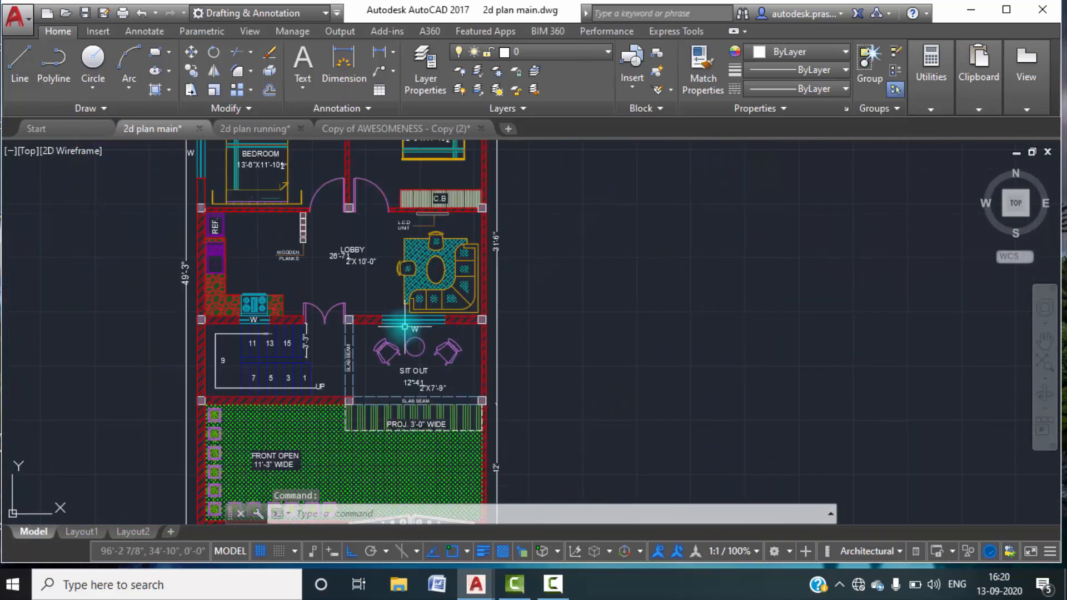
middle_drag(371, 269, 389, 312)
scroll(291, 355, up, 4)
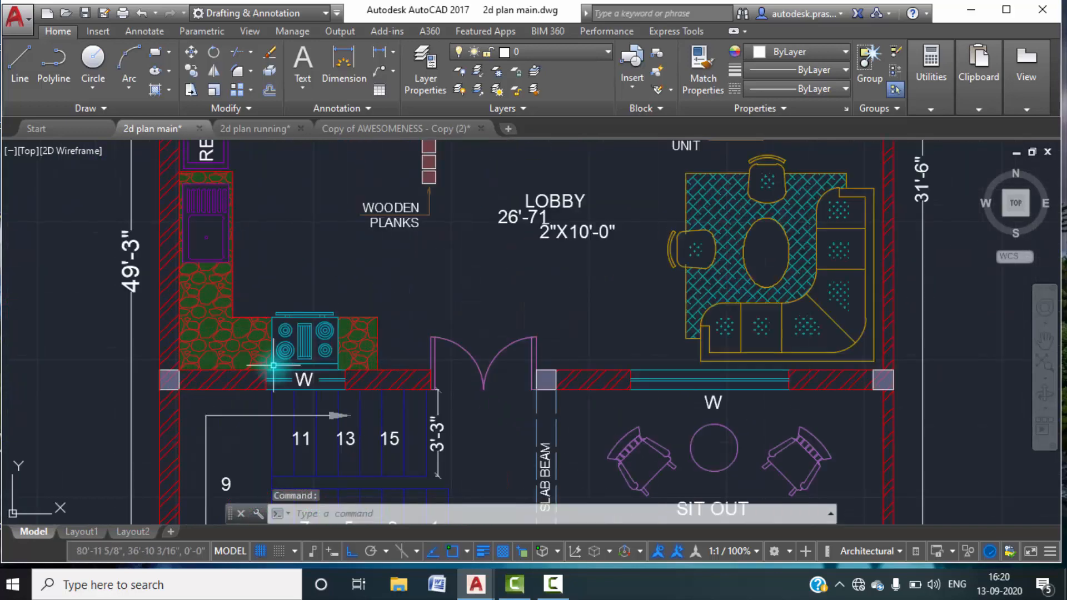
scroll(291, 355, down, 4)
middle_drag(270, 253, 272, 327)
middle_drag(290, 258, 298, 367)
scroll(251, 284, up, 4)
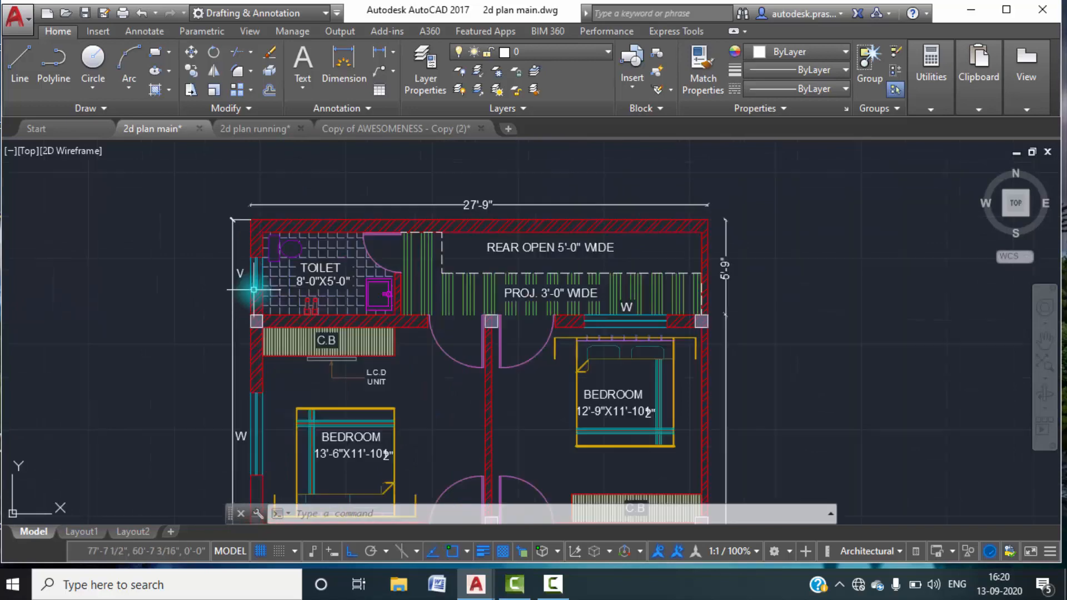
scroll(251, 284, down, 4)
middle_drag(312, 355, 322, 271)
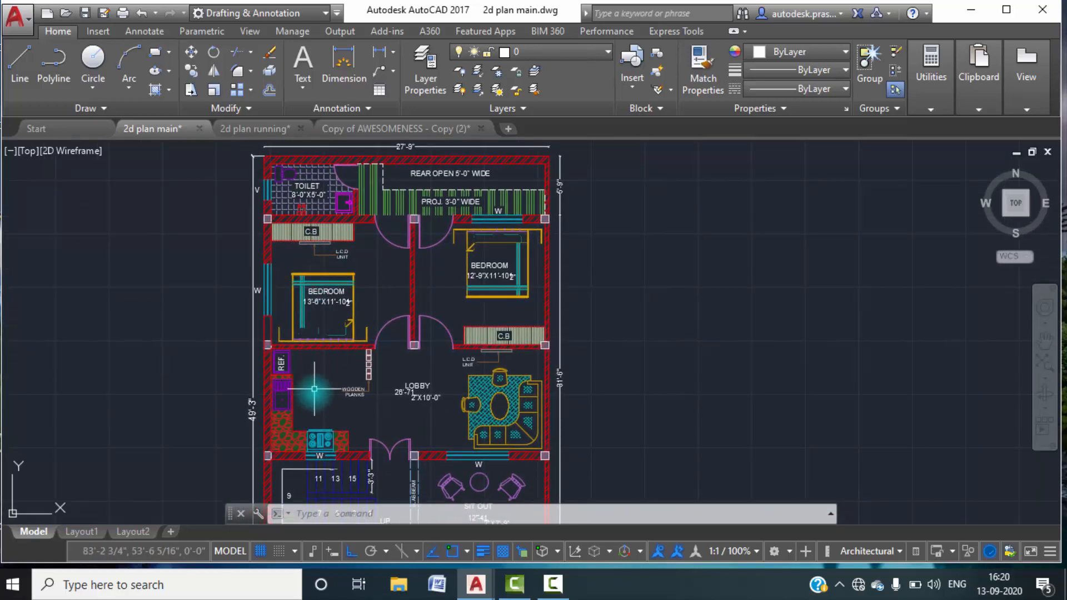
click(251, 127)
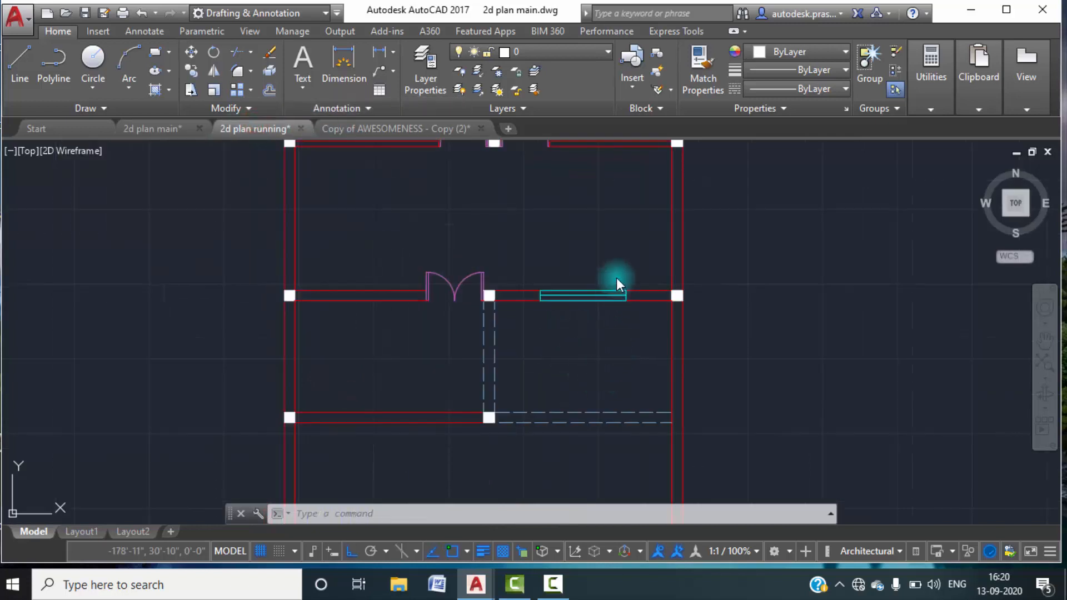
Set the sit out window's middle line to a 0.30 mm lineweight and turn on lineweight display.
scroll(584, 306, up, 8)
click(543, 266)
click(509, 222)
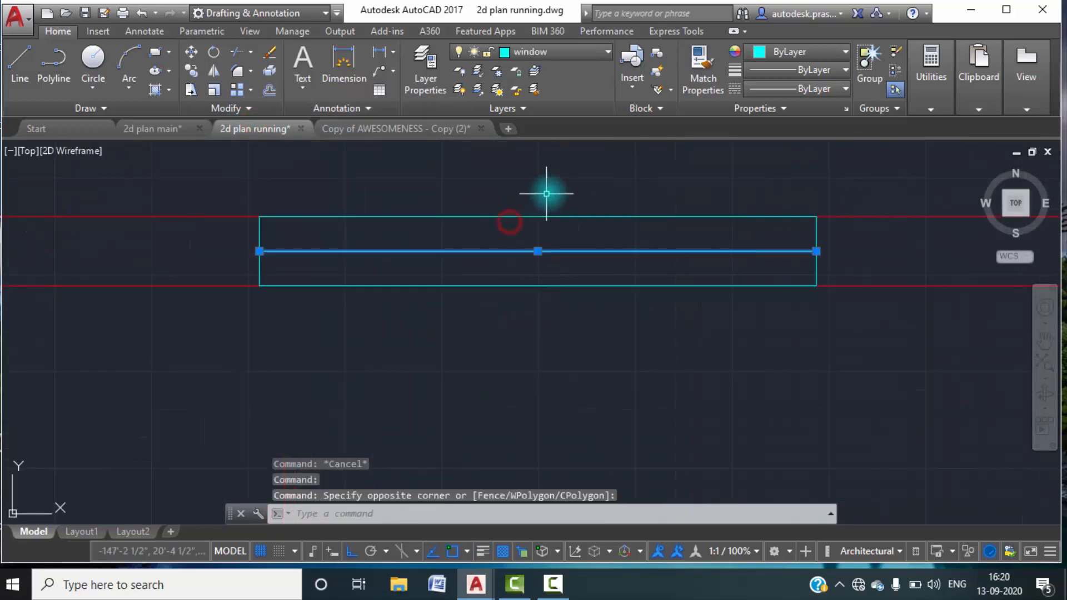
click(843, 71)
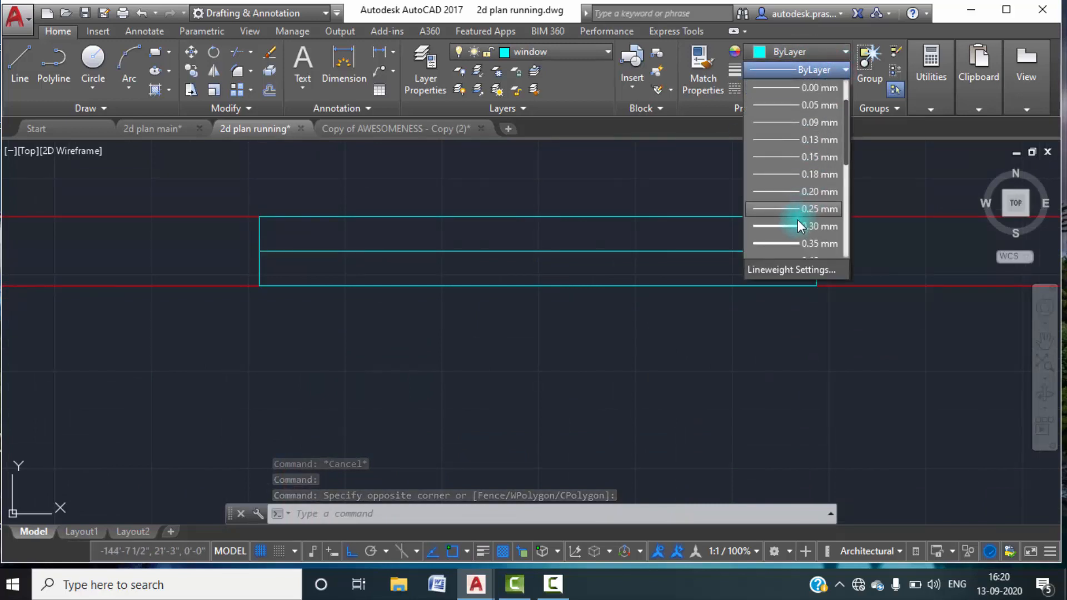
click(799, 225)
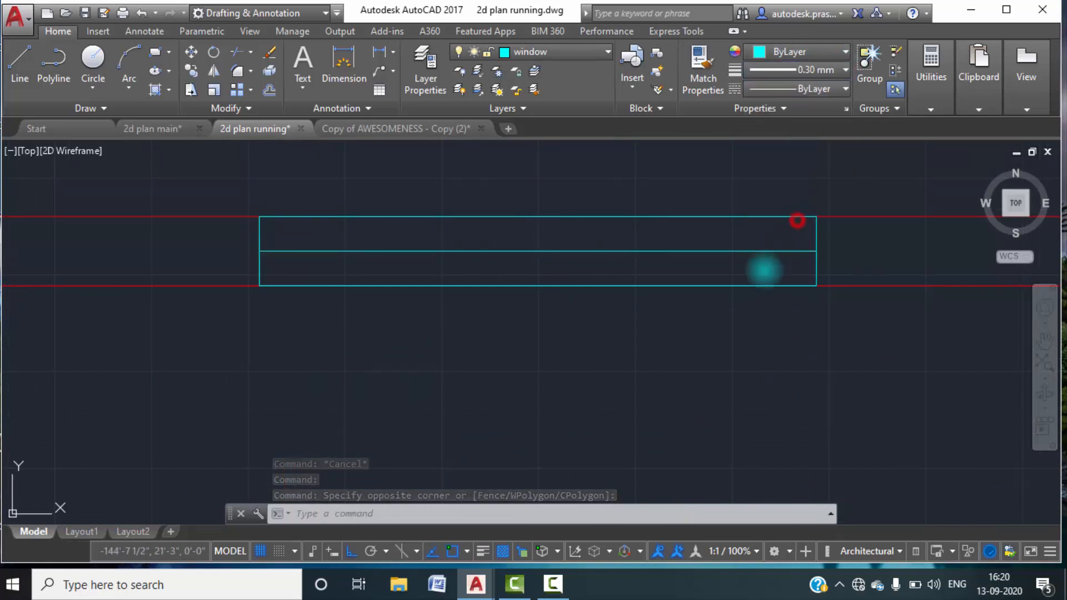
click(482, 550)
key(Escape)
scroll(524, 369, down, 6)
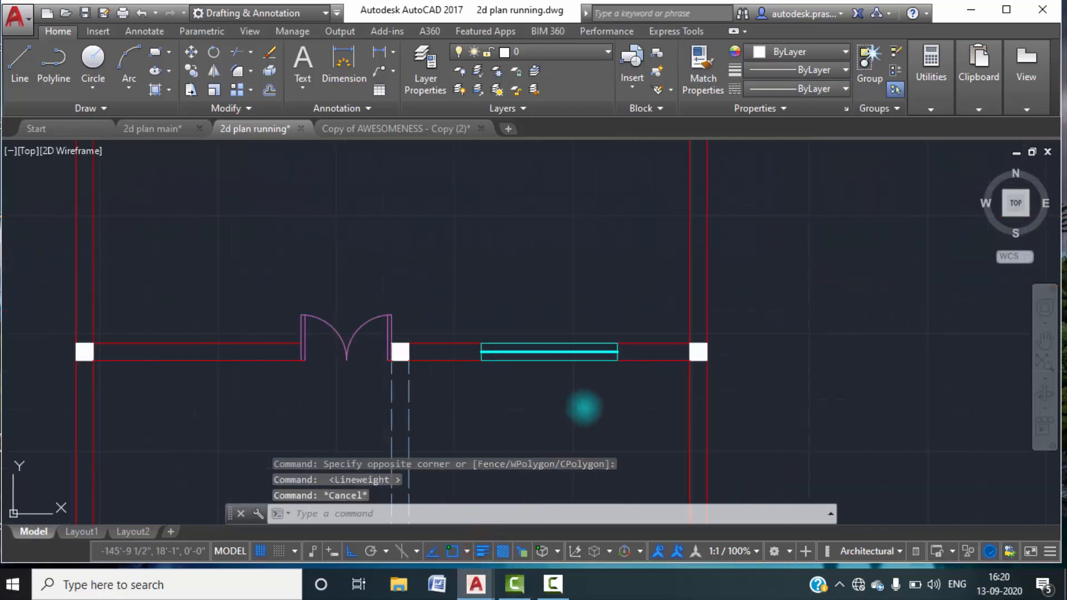
Draw a vertical line across the wall between the outer column and the double door, starting at the upper wall line's midpoint.
middle_drag(584, 407, 606, 394)
scroll(547, 399, down, 4)
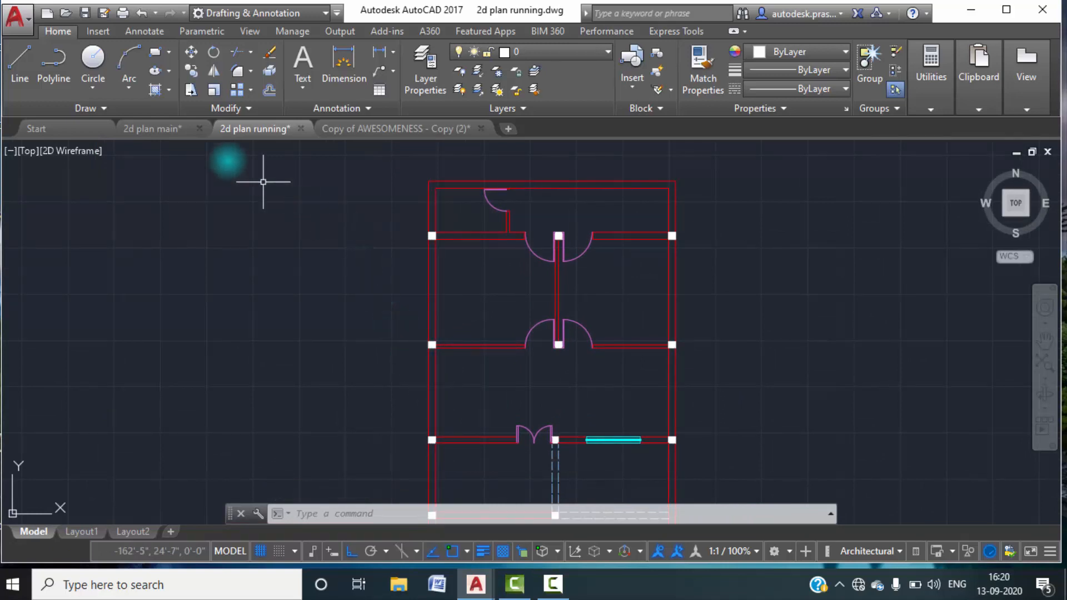
click(169, 131)
mouse_move(264, 371)
middle_down()
mouse_move(321, 303)
mouse_move(325, 348)
middle_up()
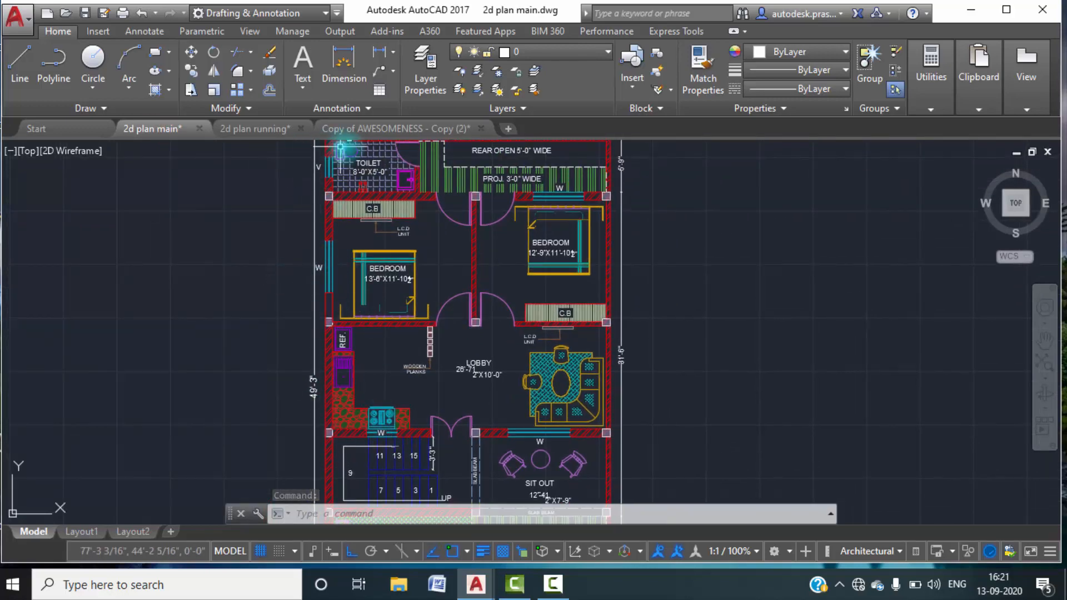
click(256, 129)
middle_drag(489, 408, 493, 247)
scroll(508, 297, up, 8)
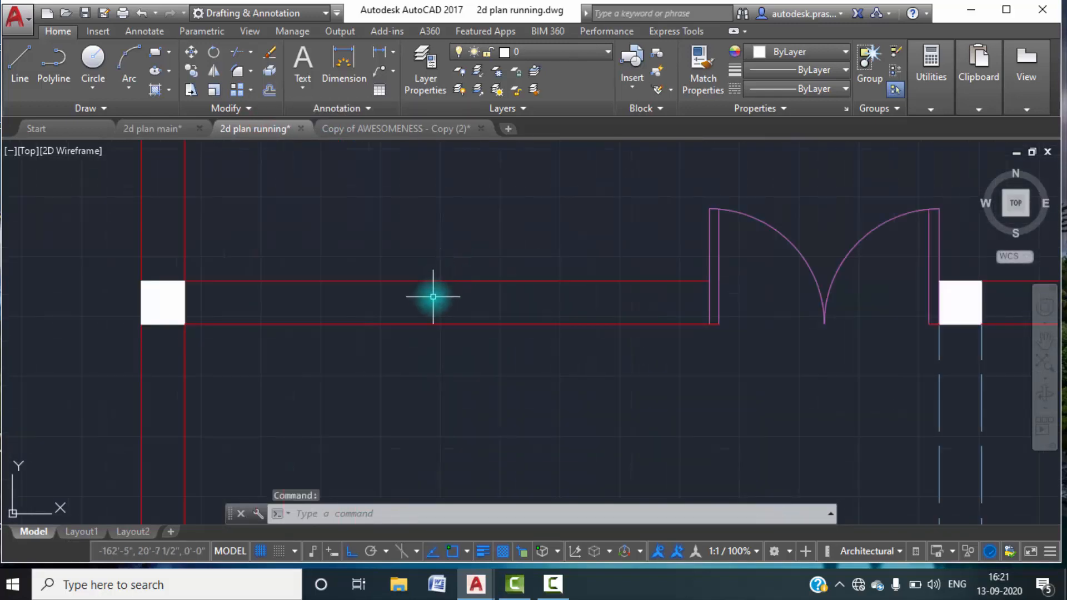
text(l)
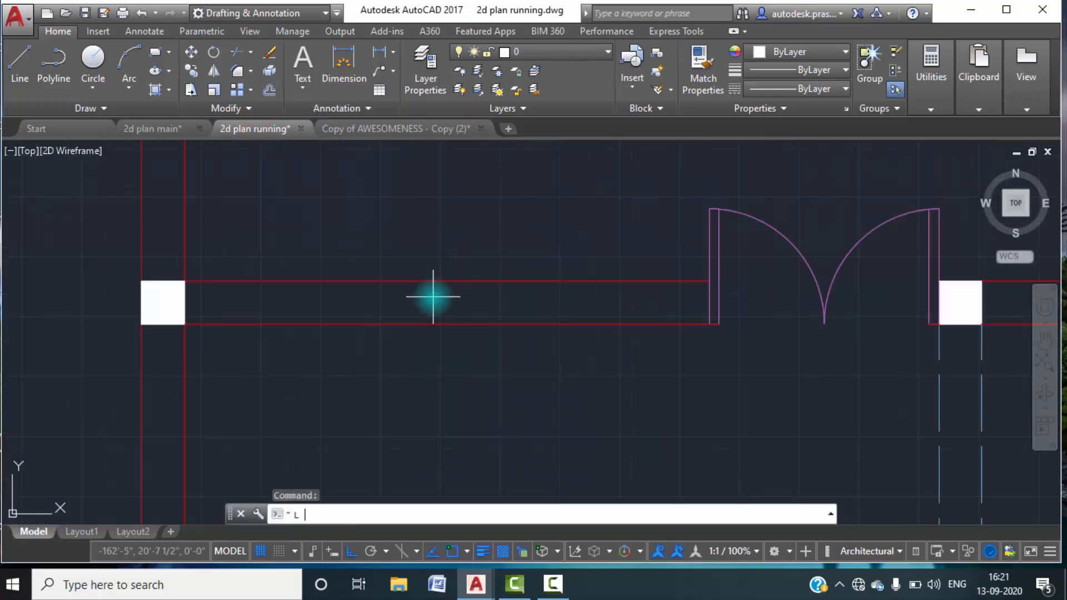
key(Return)
click(445, 281)
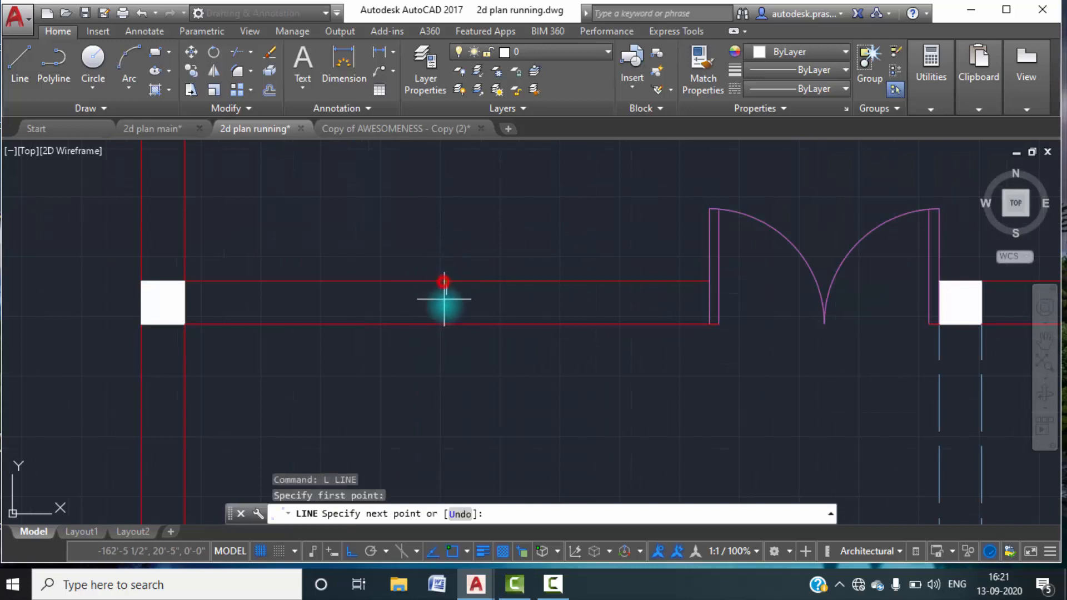
click(446, 324)
Measure the kitchen window's width in 2d plan main and return to 2d plan running.
text(o)
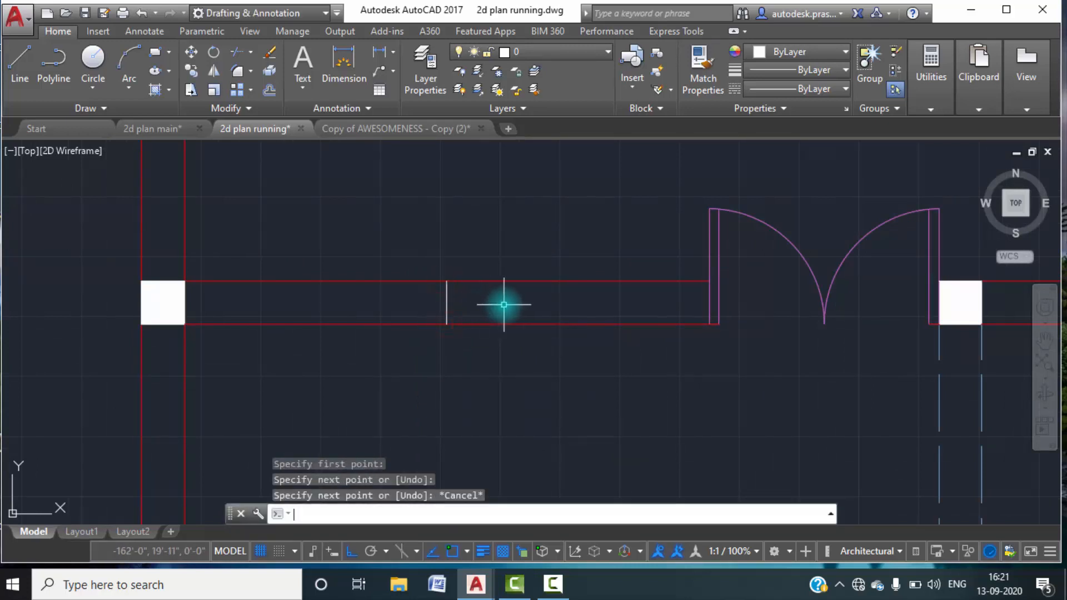
key(Return)
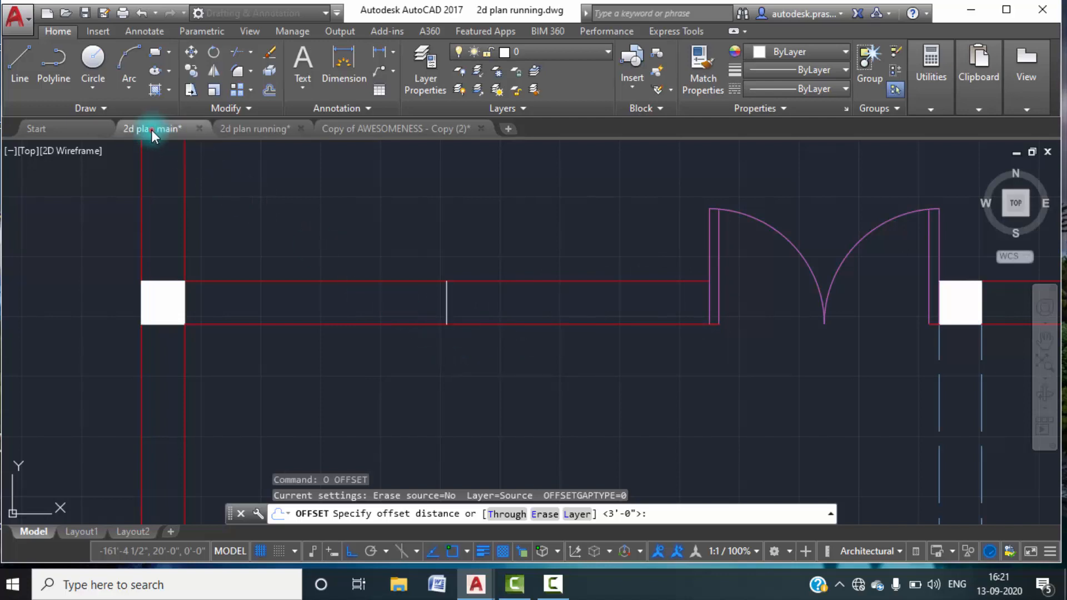
scroll(400, 389, up, 5)
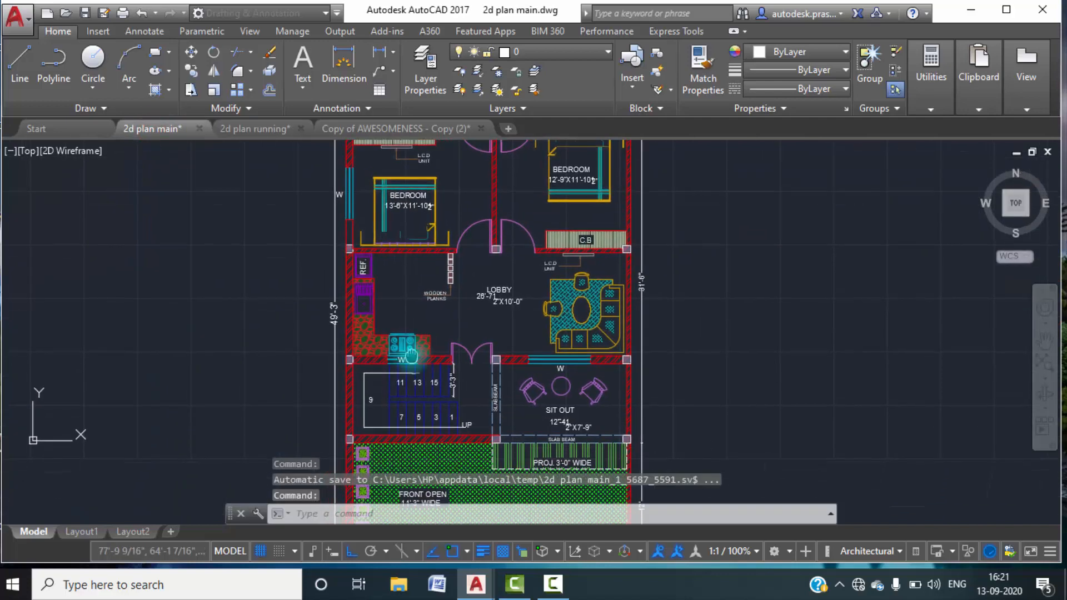
scroll(409, 371, up, 5)
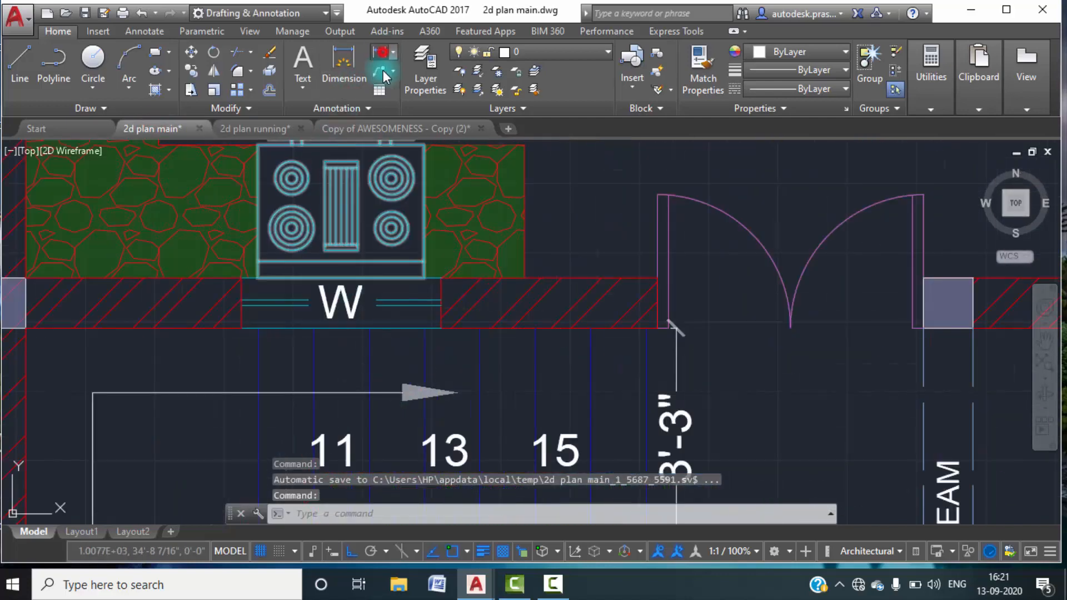
click(382, 54)
click(241, 329)
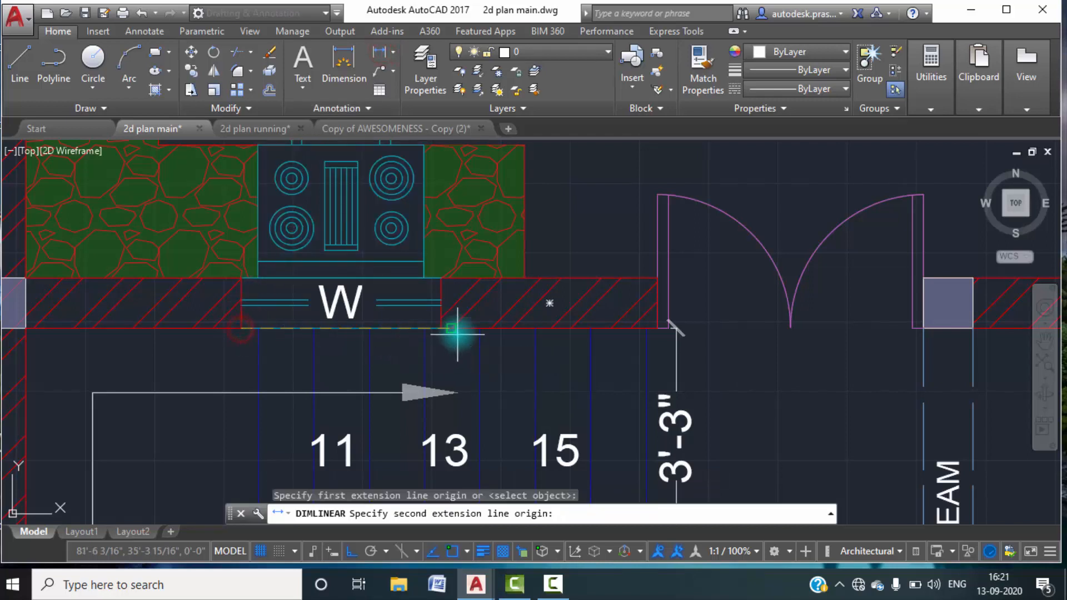
click(439, 329)
key(Escape)
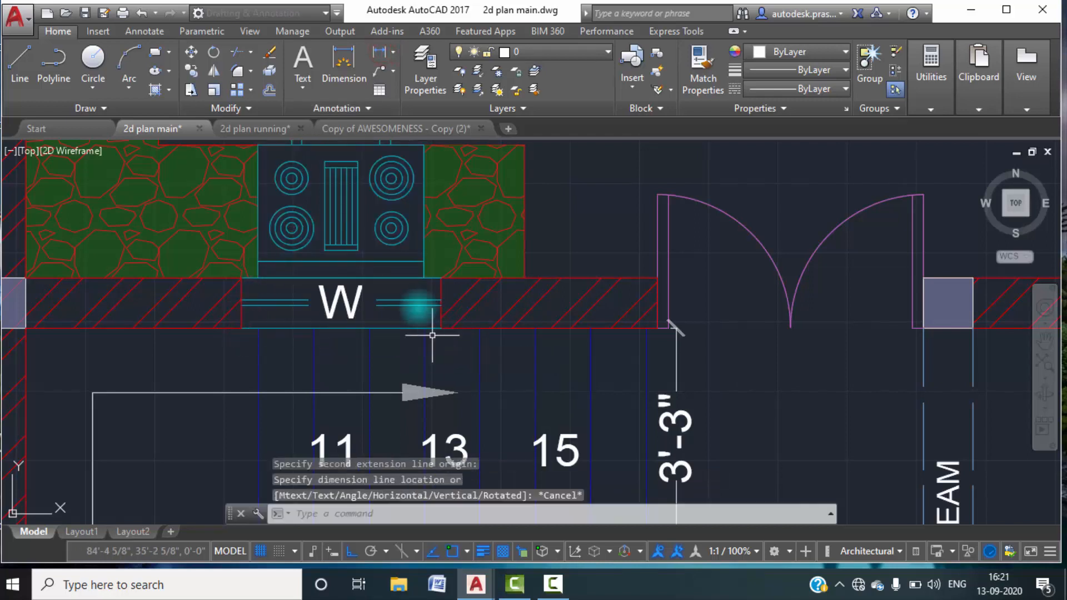
click(260, 128)
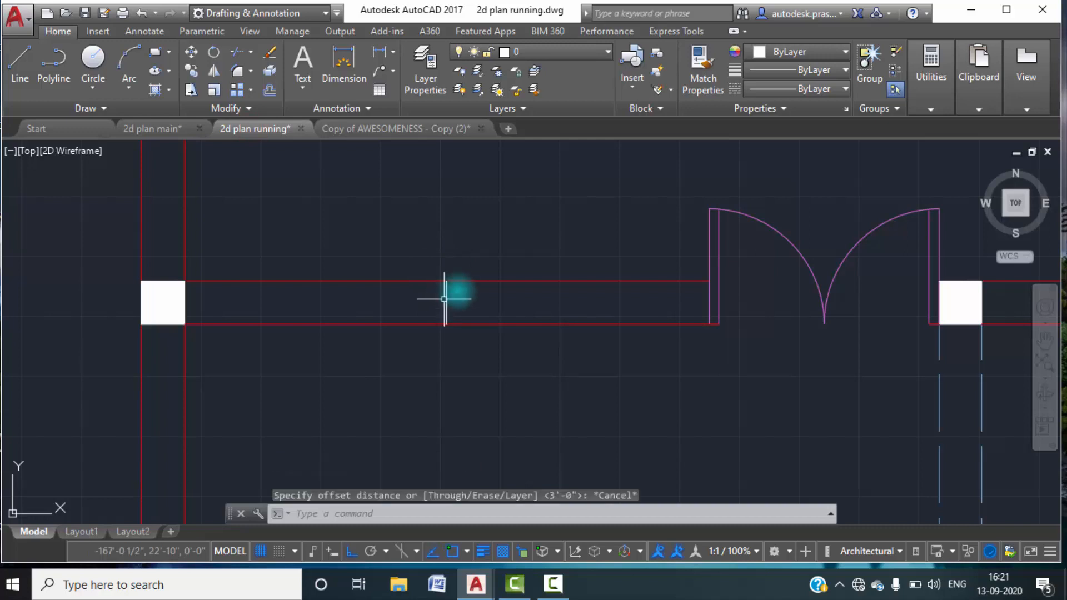
Offset the vertical line across the wall between the outer column and double door by 1'6" to both sides.
text(o)
key(Return)
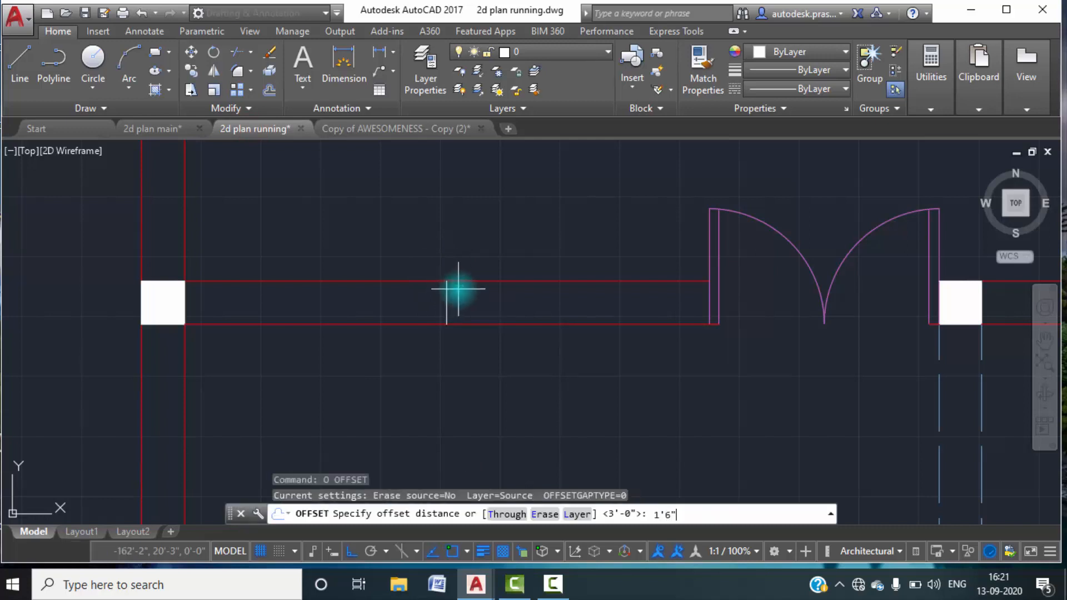
text(1'6")
key(Return)
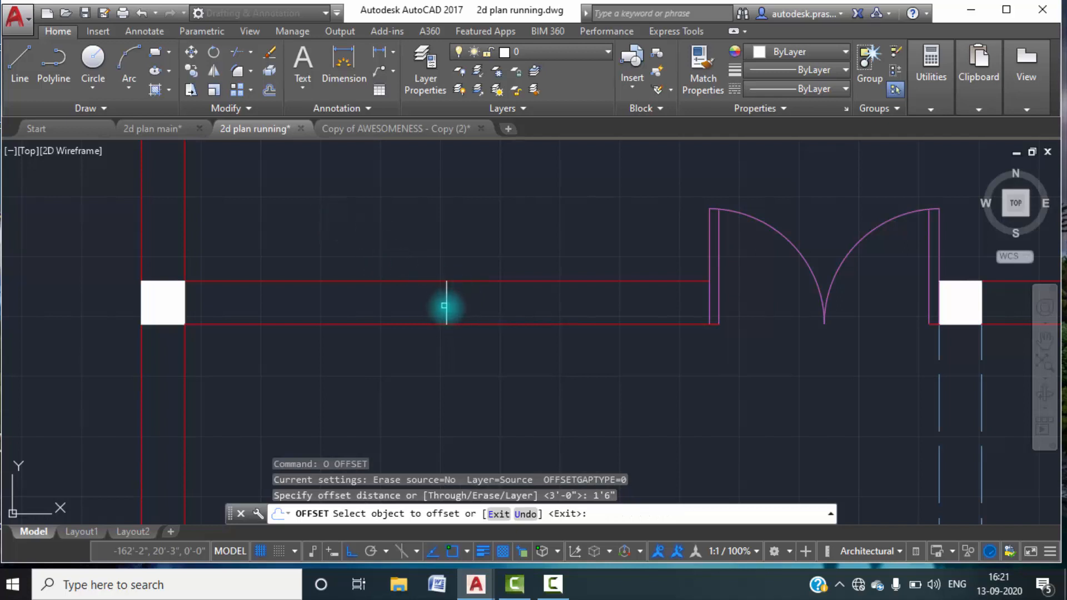
click(447, 305)
click(499, 307)
click(445, 307)
click(386, 305)
key(Escape)
key(Escape)
Erase the original centre line between the two offset window edges.
click(466, 309)
click(437, 304)
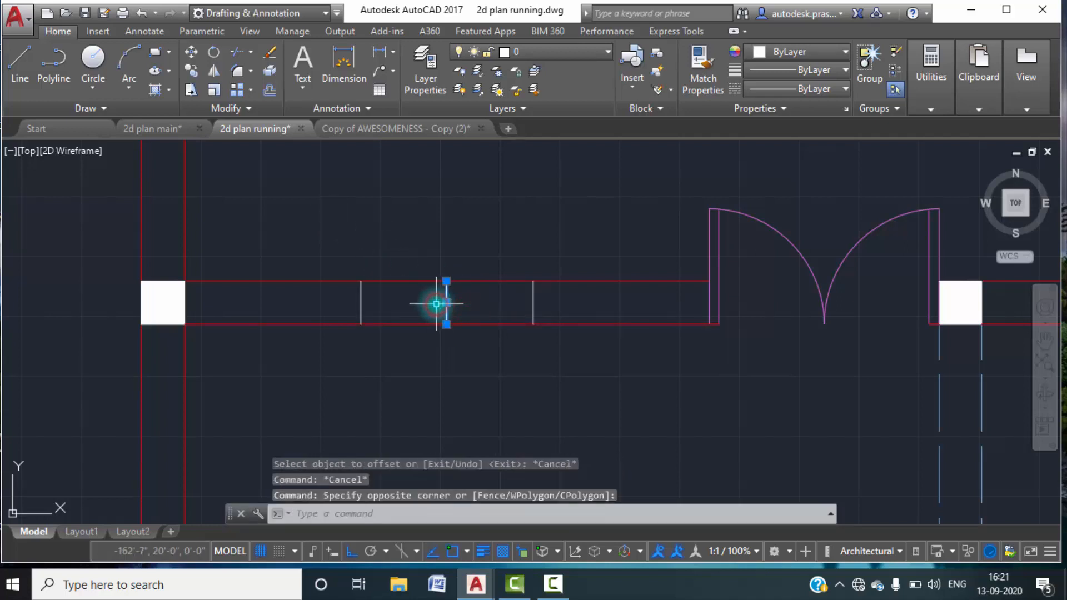
key(Delete)
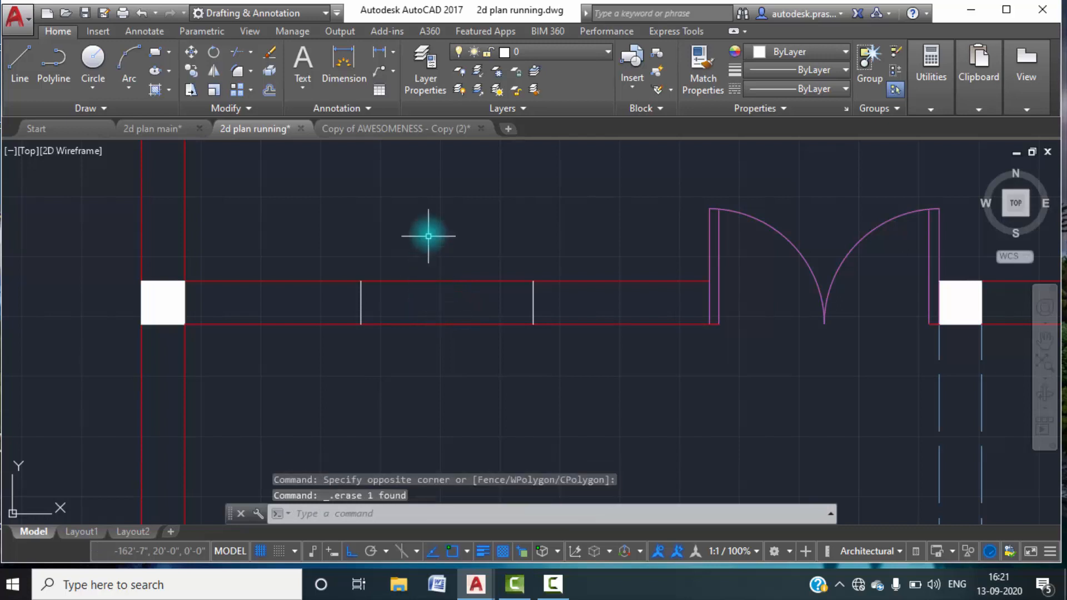
Draw a horizontal line joining the midpoints of the kitchen window's two edge lines.
click(17, 69)
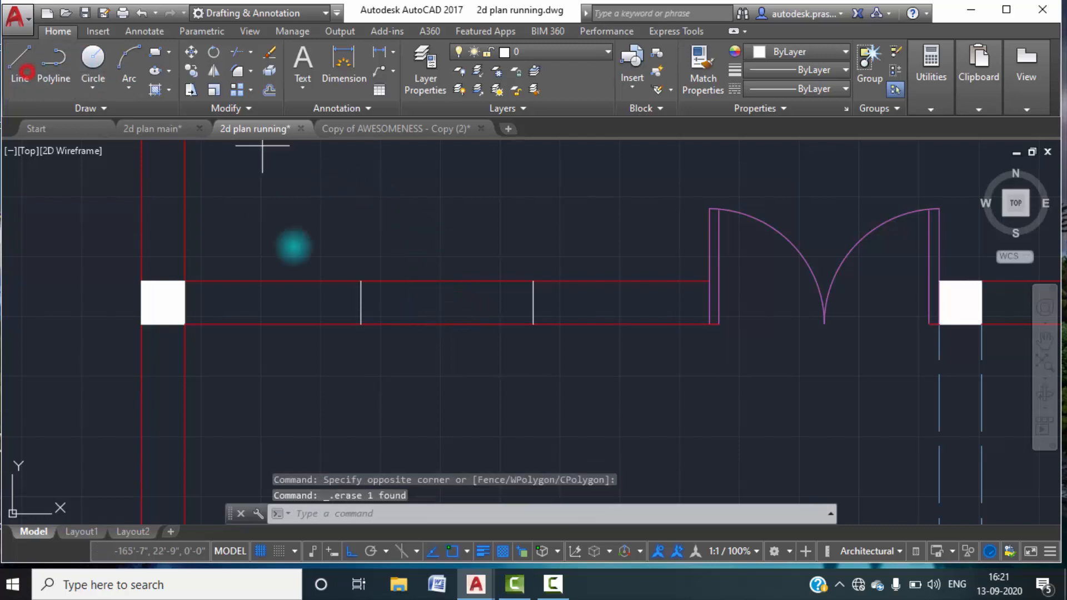
click(360, 303)
click(531, 304)
key(Escape)
key(Escape)
Move the kitchen window's two edge lines and middle line to the window layer.
scroll(559, 305, up, 4)
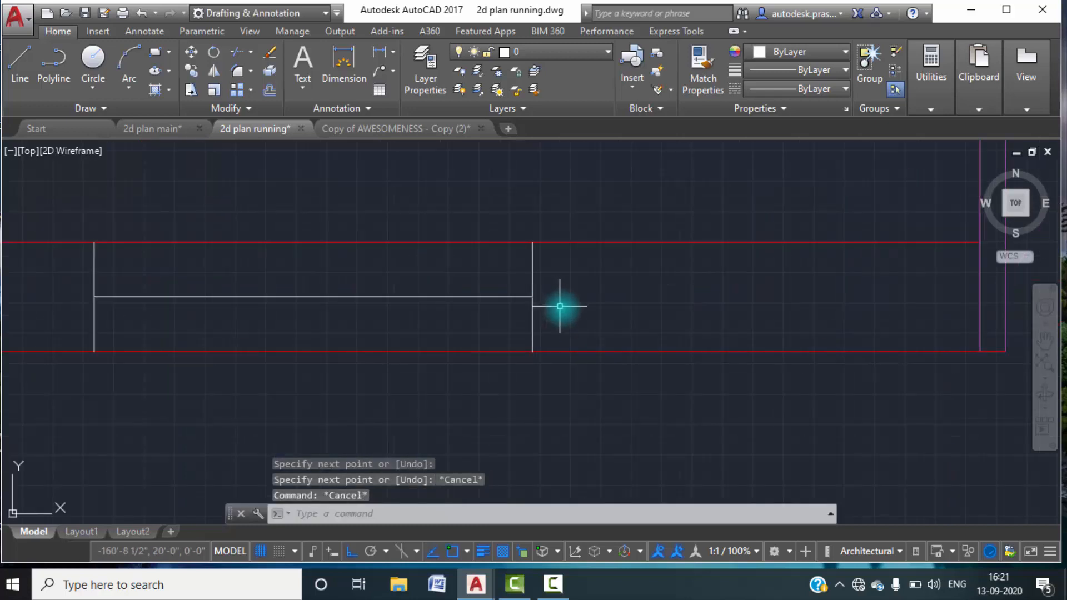
click(562, 308)
click(69, 271)
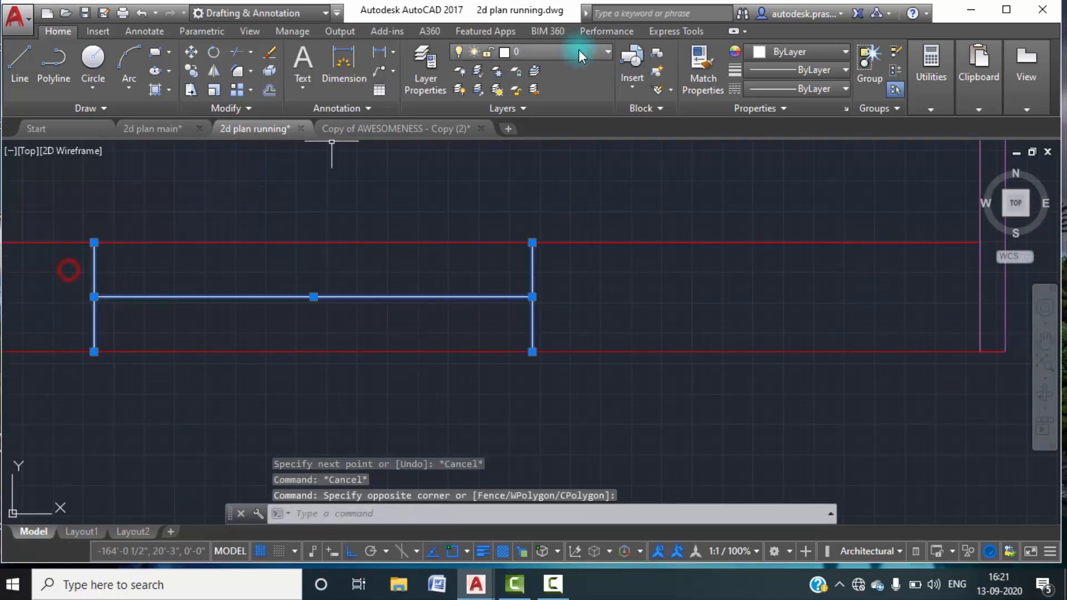
click(608, 51)
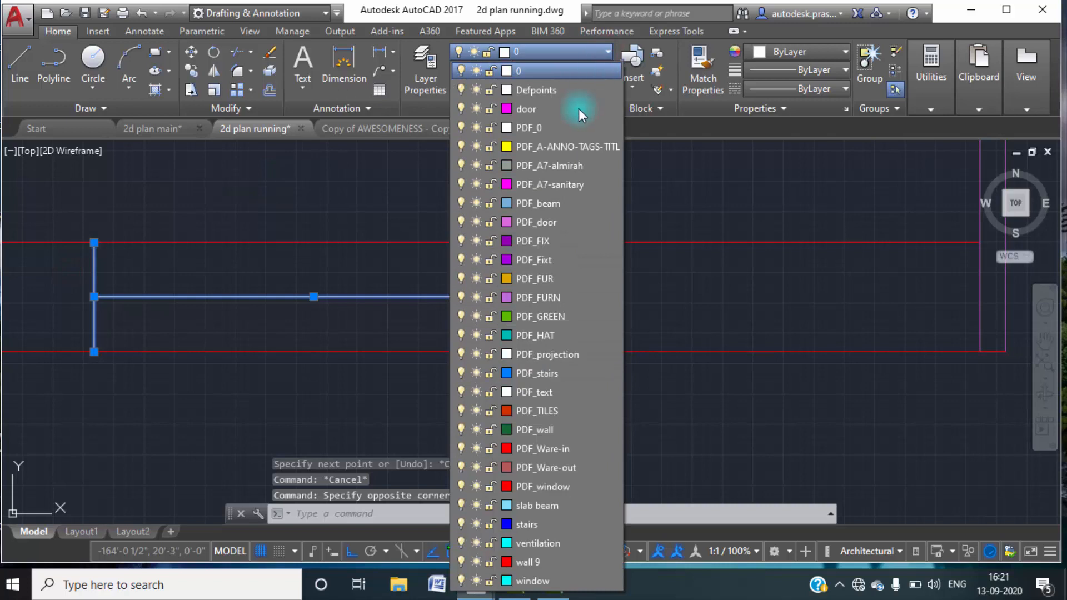
click(525, 580)
key(Escape)
key(Escape)
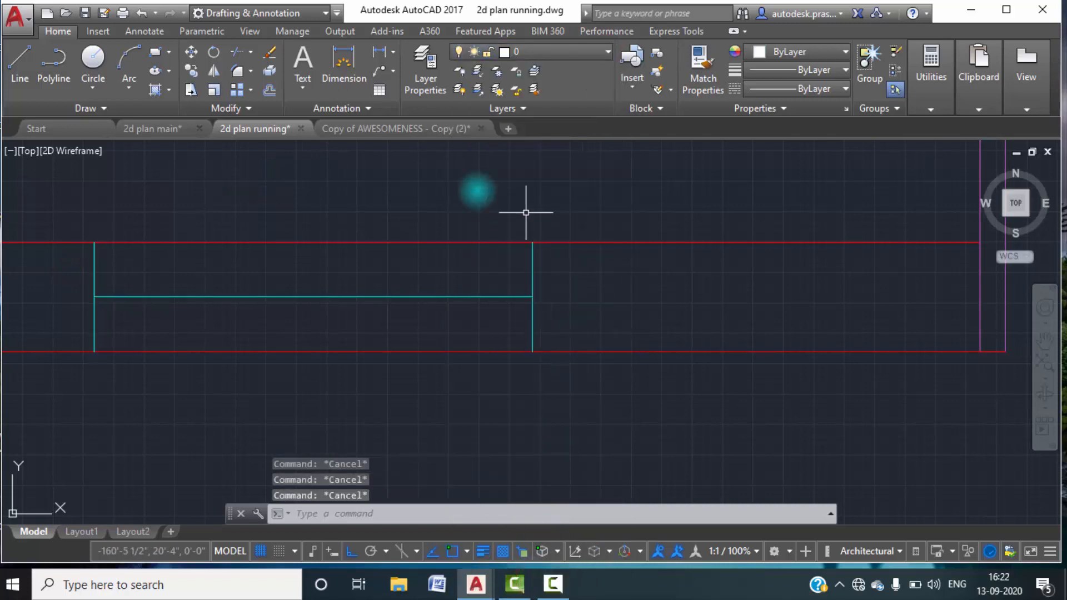
Make window the current layer.
click(438, 93)
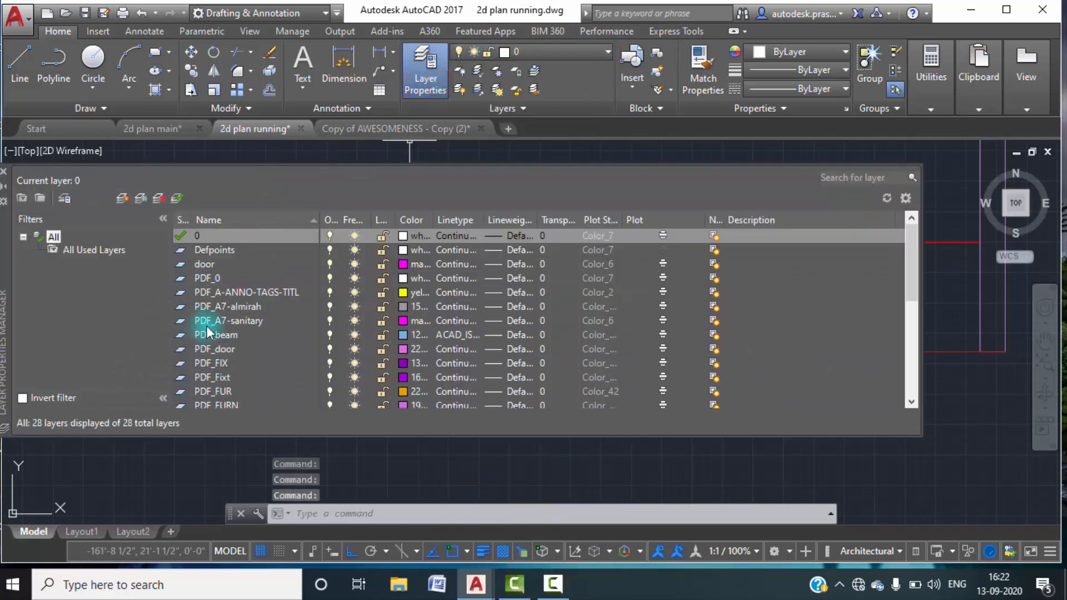
scroll(209, 329, down, 5)
double_click(181, 394)
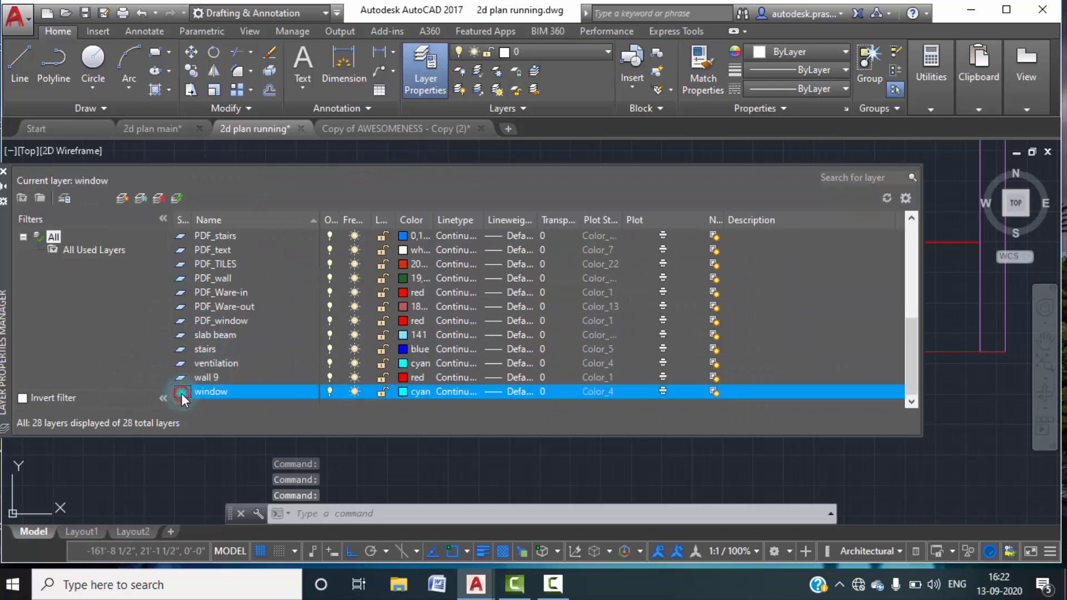
click(4, 173)
key(Escape)
key(Escape)
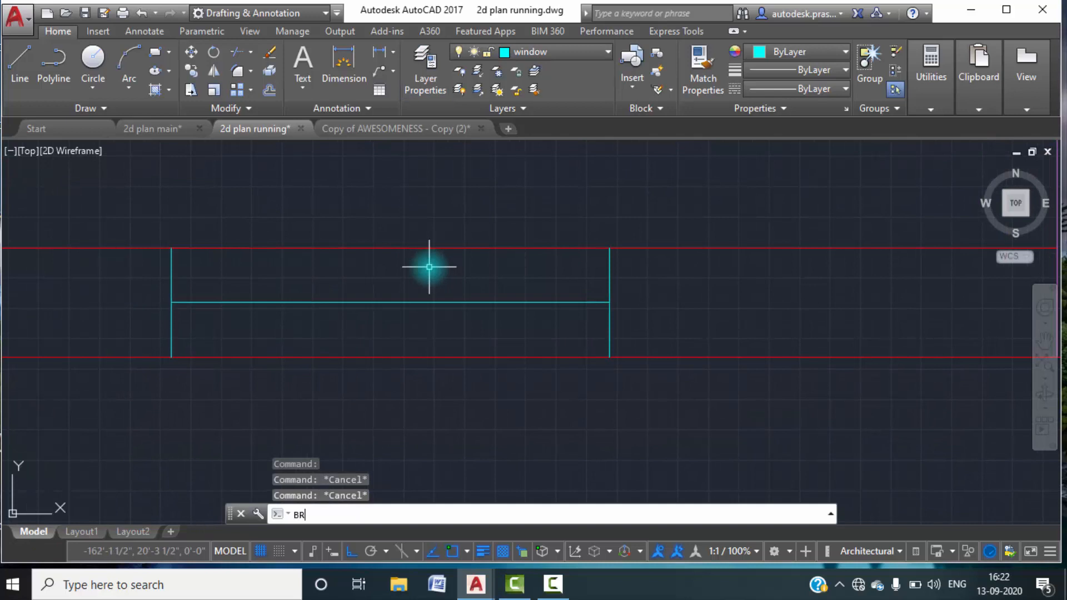
Break the upper wall line between the kitchen window's two edge lines, specifying both break points.
key(Return)
click(196, 247)
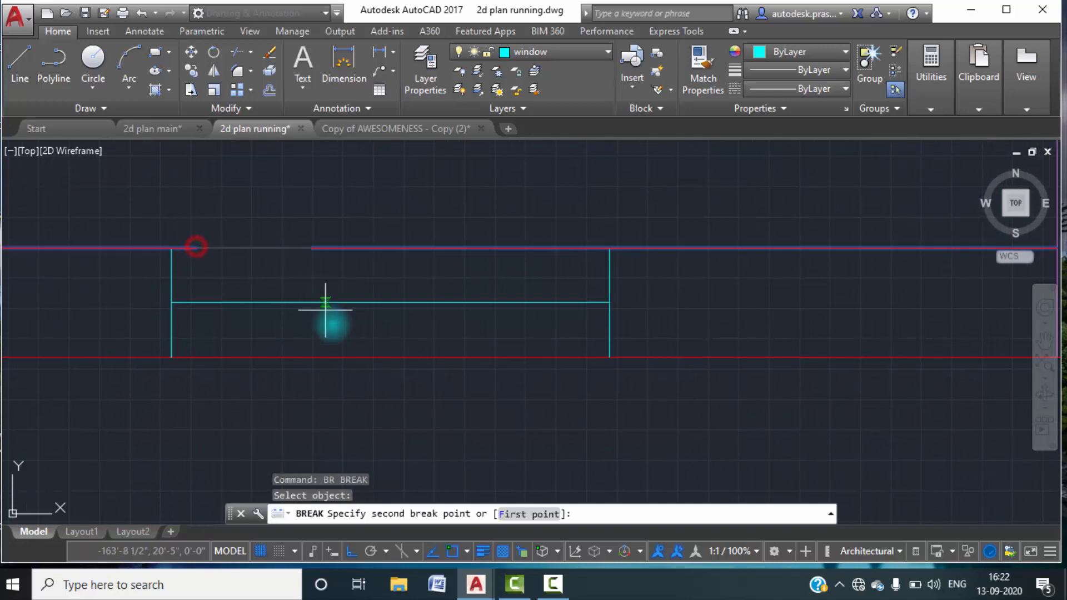
click(527, 513)
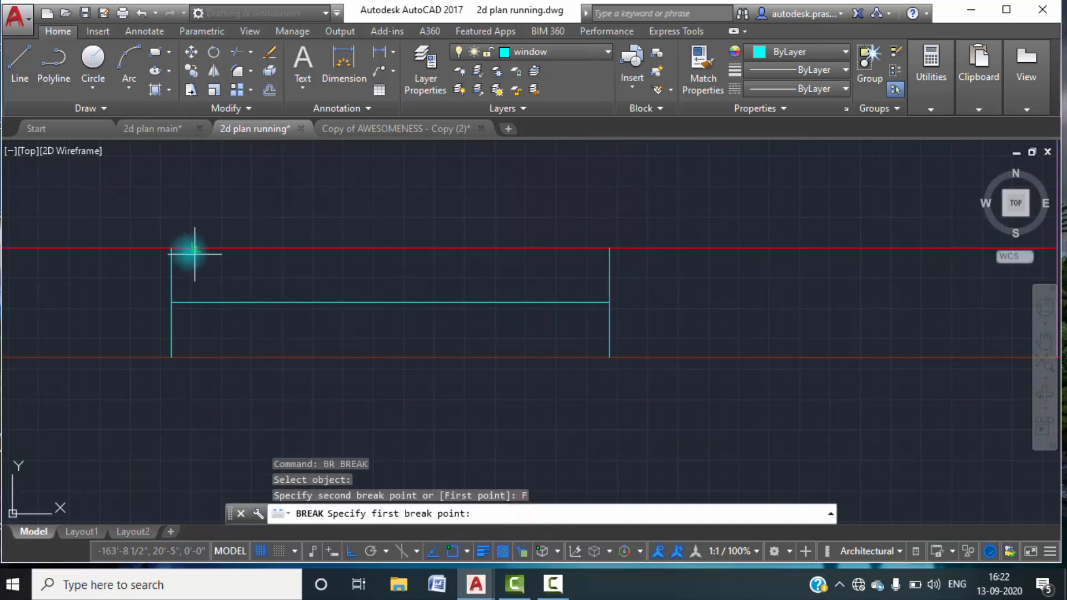
click(169, 243)
click(609, 244)
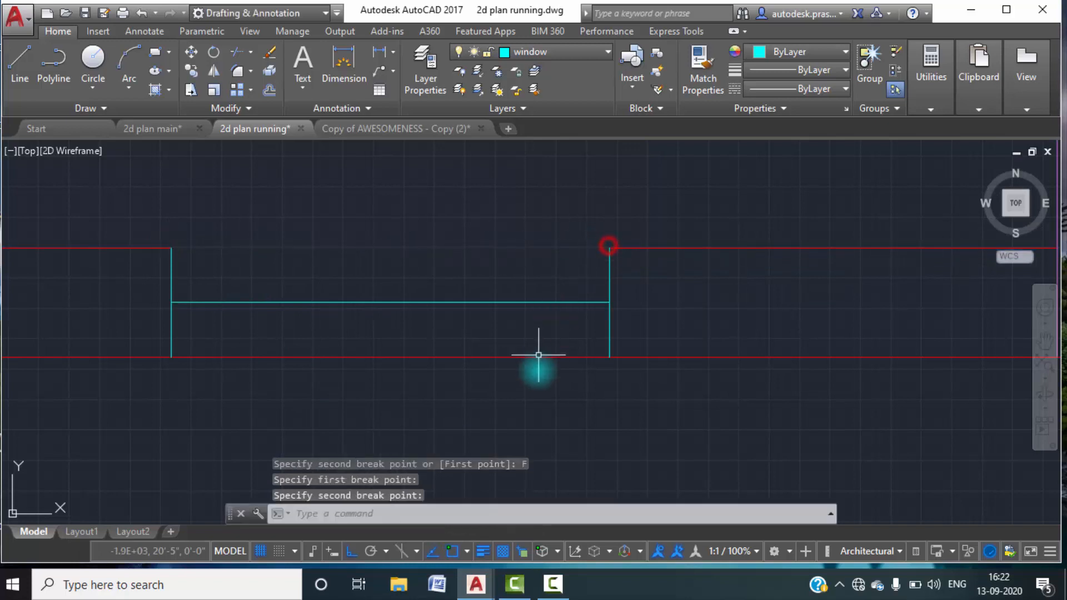
Break the lower wall line between the kitchen window's two edge lines, specifying both break points.
key(Return)
click(232, 359)
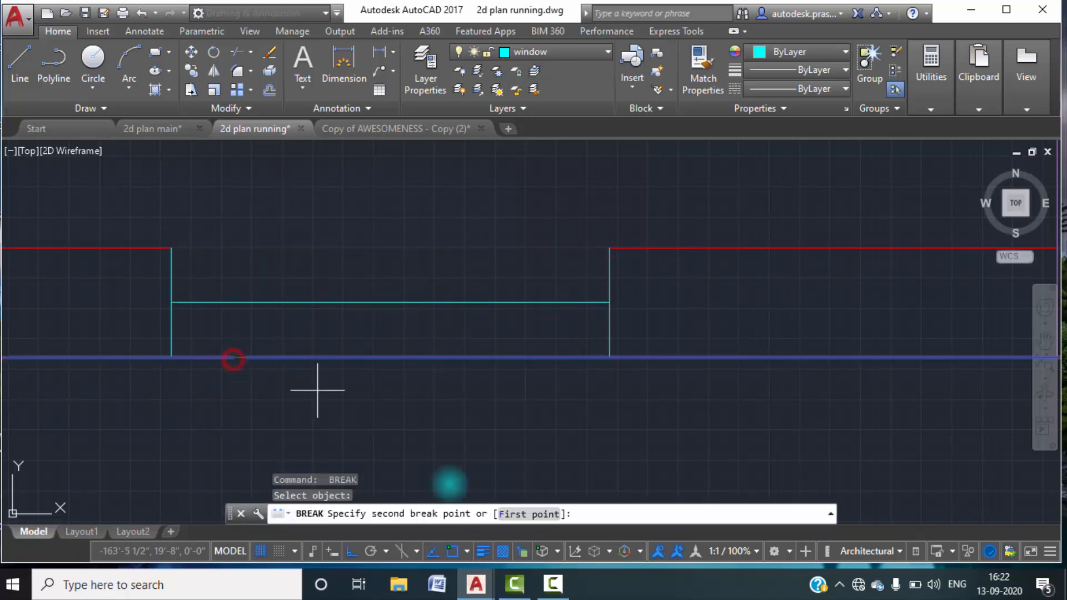
click(519, 512)
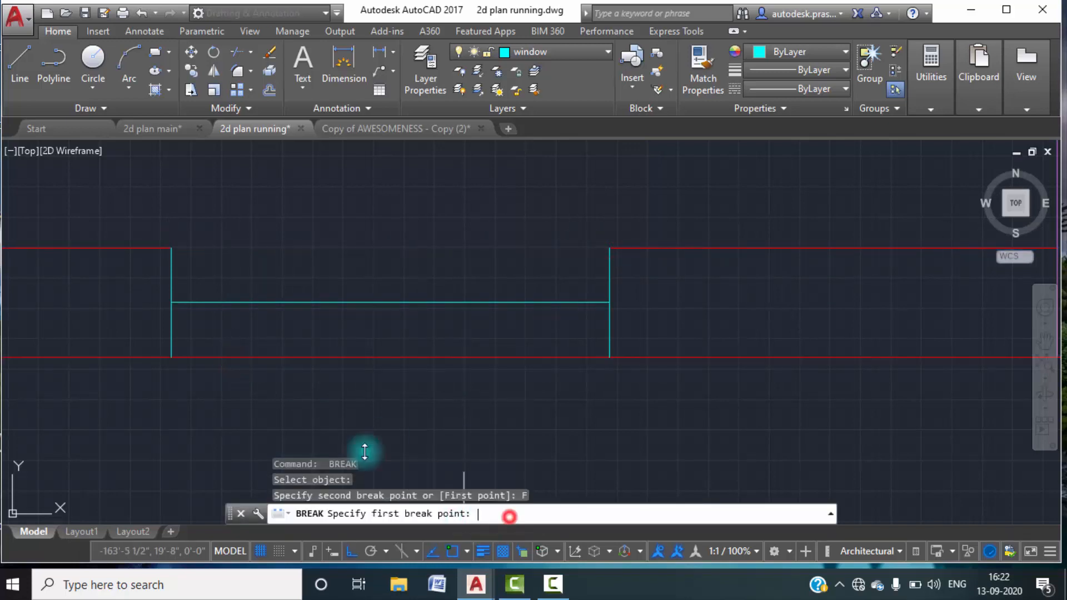
click(171, 358)
click(610, 358)
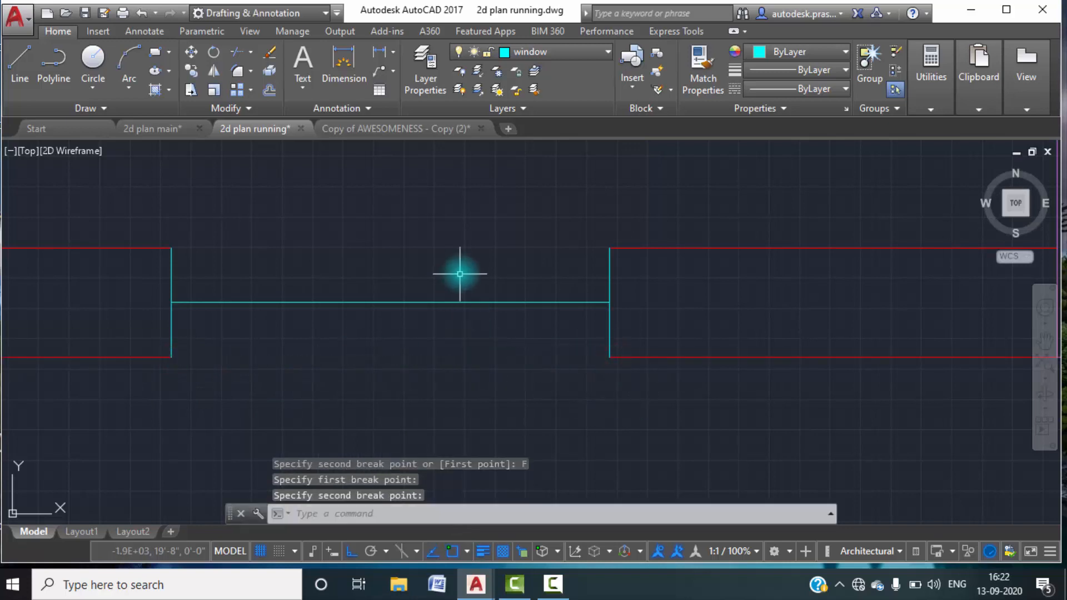
key(Escape)
Copy the kitchen window's middle line up to the upper ends of its edge lines.
click(430, 322)
click(381, 271)
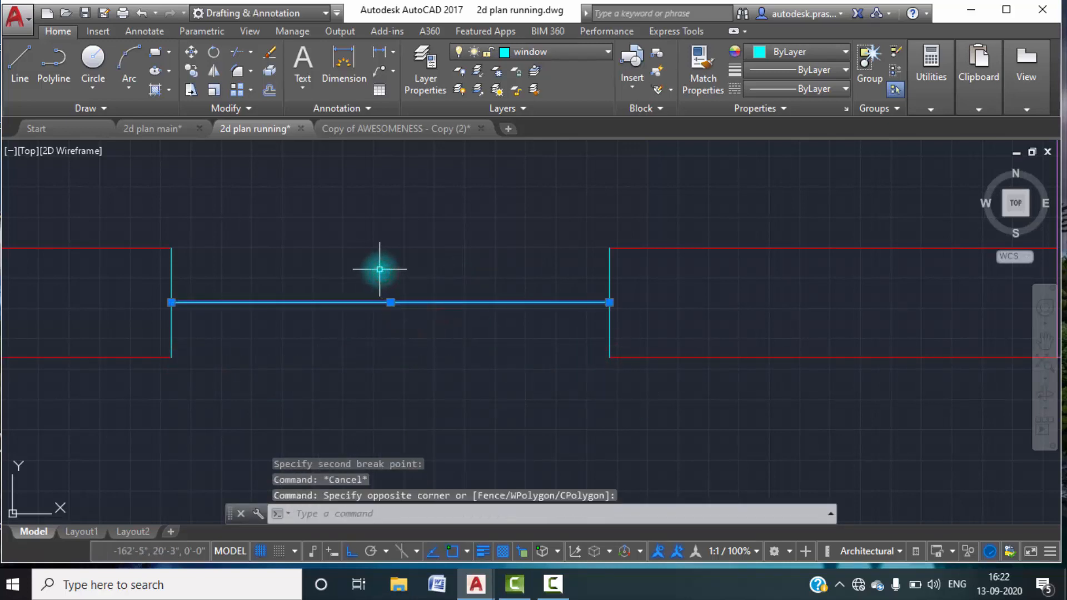
text(co)
key(Return)
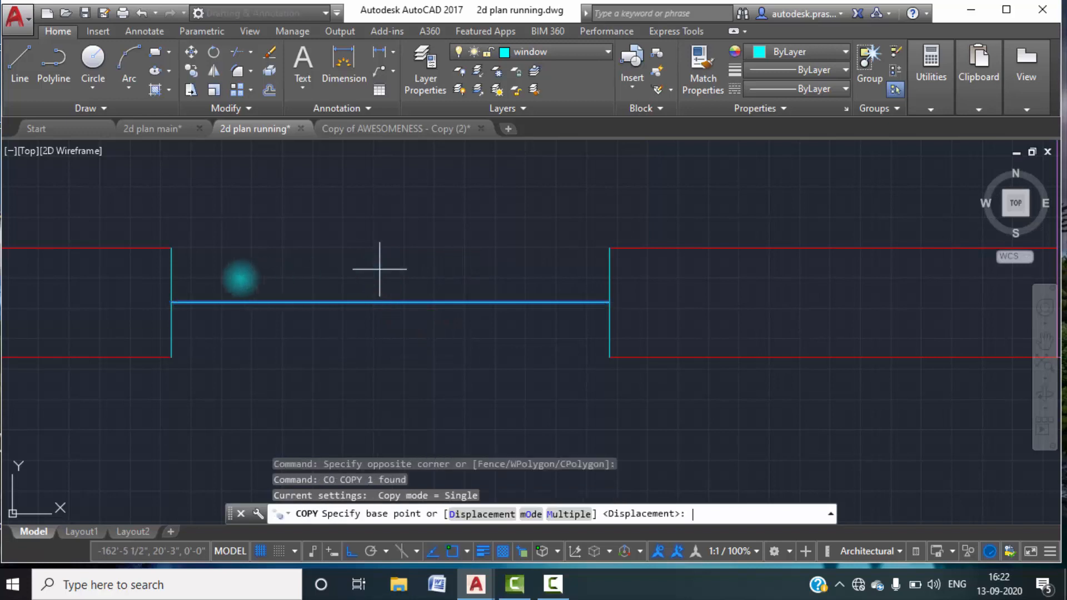
click(171, 302)
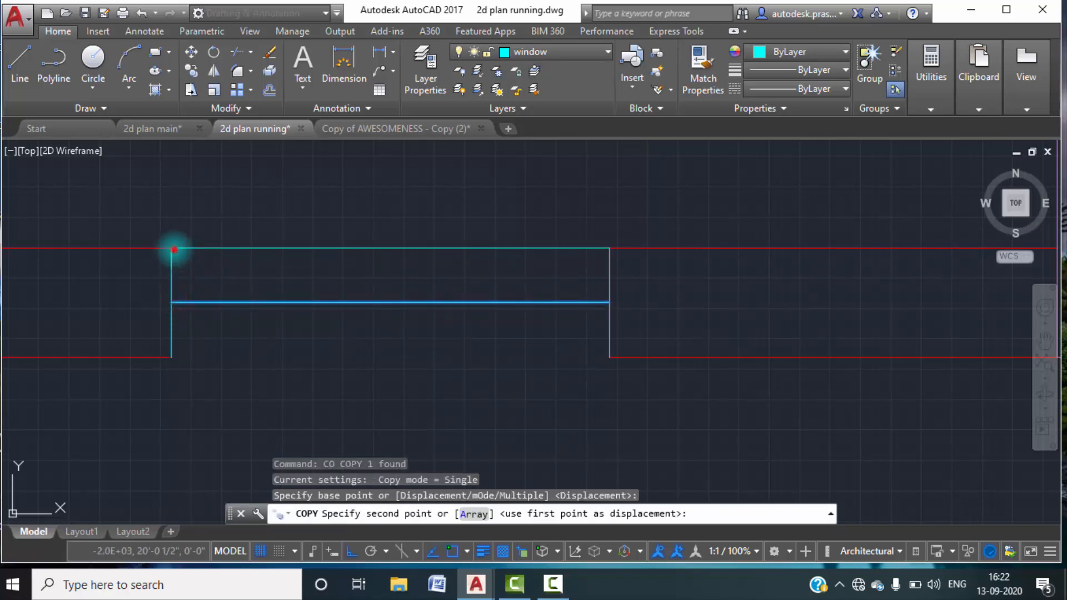
click(171, 248)
Copy the kitchen window's middle line down to the lower ends of its edge lines.
key(Return)
click(341, 327)
click(313, 299)
key(Return)
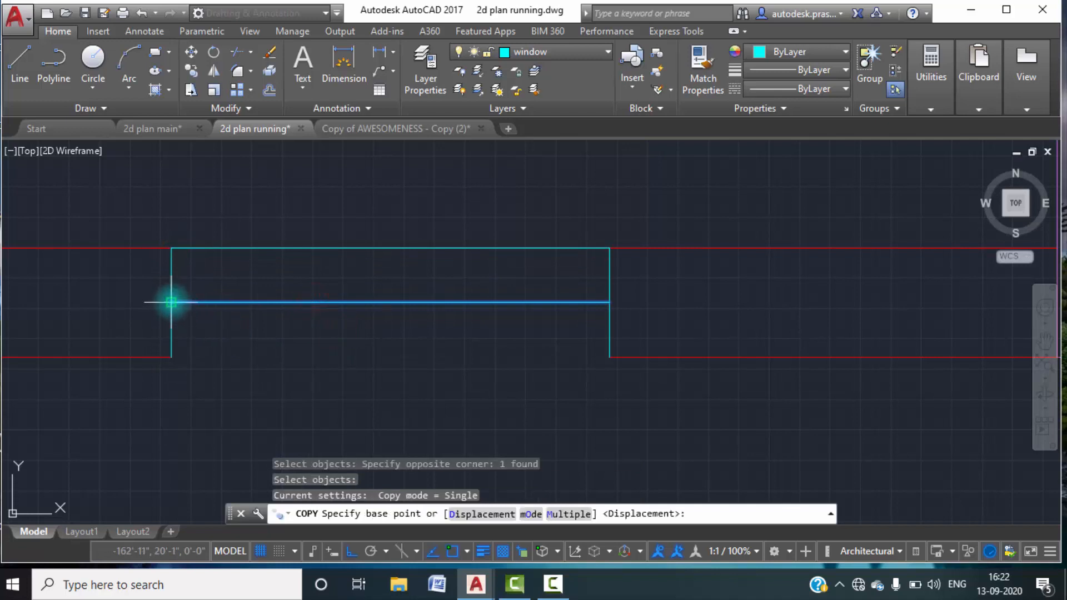
click(172, 302)
click(171, 357)
key(Escape)
Set the kitchen window's middle line to a 0.30 mm lineweight.
scroll(481, 315, down, 3)
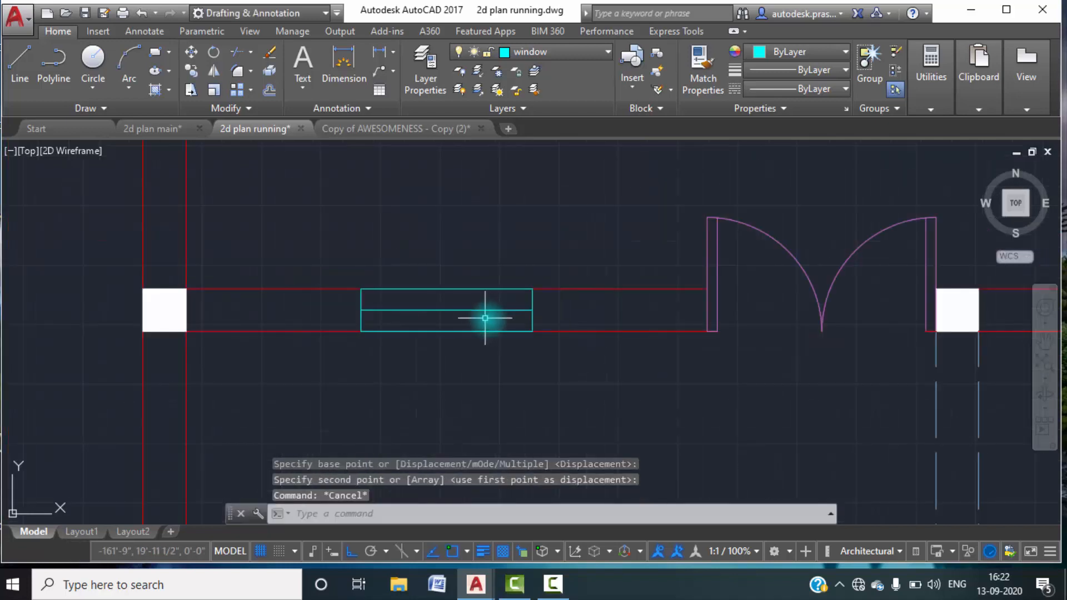
scroll(493, 314, up, 3)
click(493, 313)
click(467, 272)
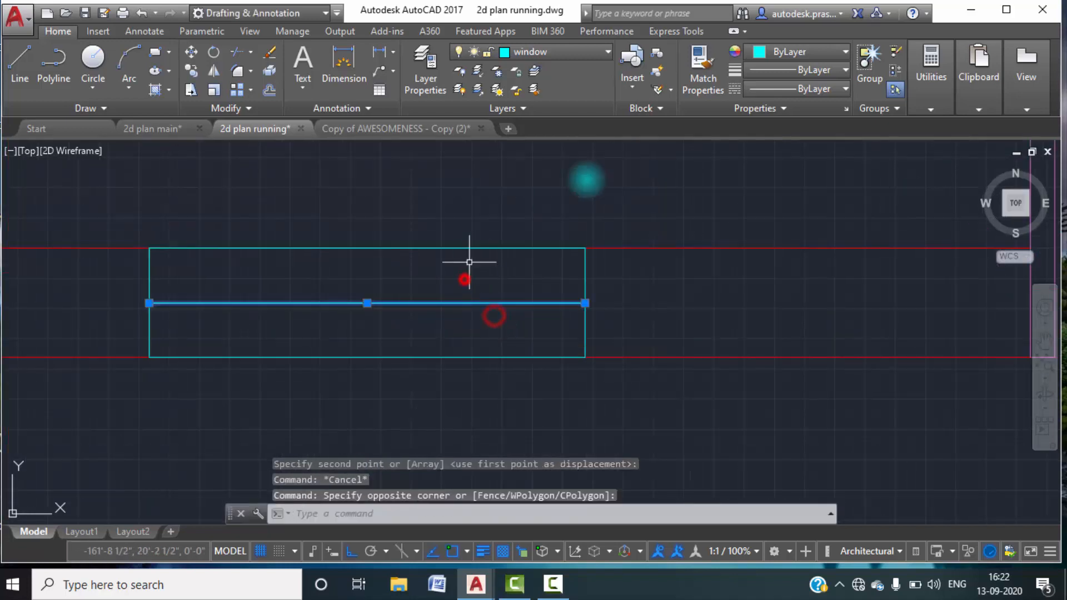
click(846, 75)
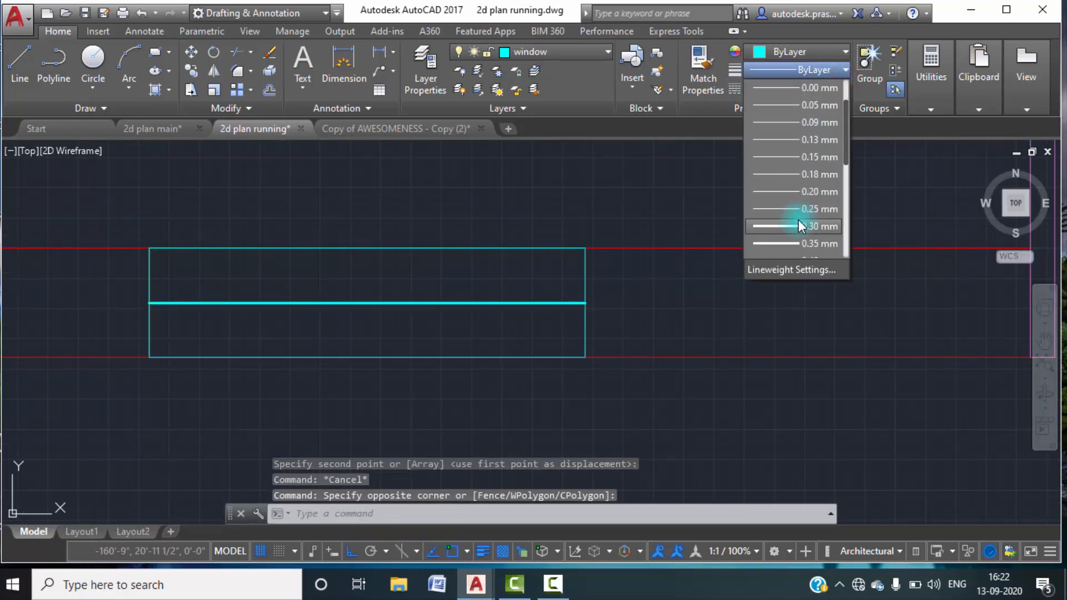
click(798, 219)
key(Escape)
key(Escape)
scroll(786, 255, down, 3)
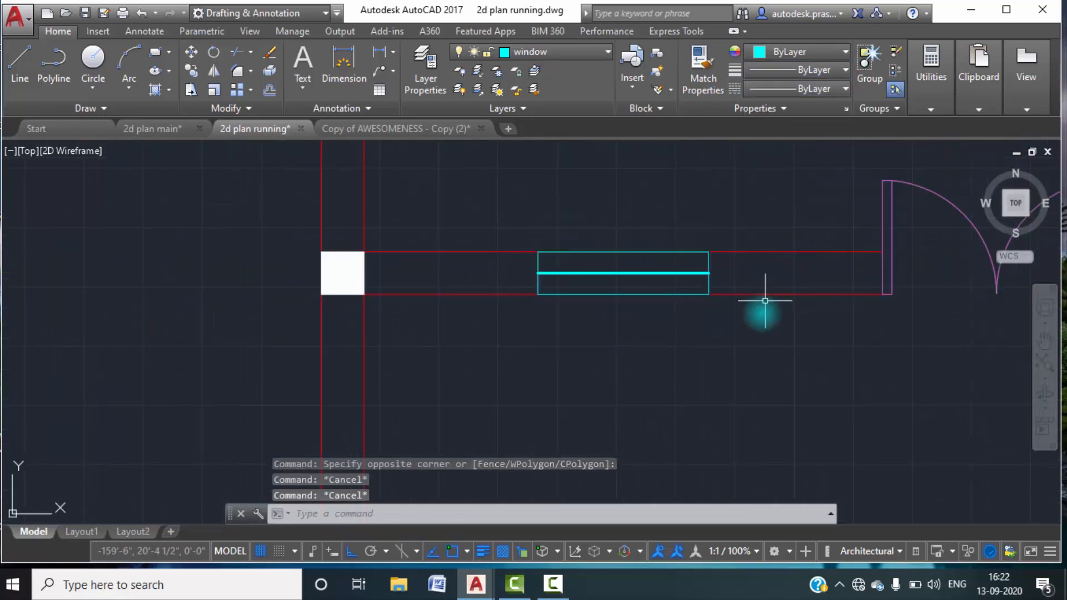
Draw a vertical line along the middle of the outer wall above the kitchen, between the facing sides of its two columns.
scroll(762, 300, up, 2)
middle_drag(764, 243, 667, 349)
scroll(626, 285, down, 2)
middle_drag(643, 247, 567, 369)
mouse_move(512, 250)
middle_down()
mouse_move(508, 302)
mouse_move(506, 257)
middle_up()
scroll(470, 273, up, 2)
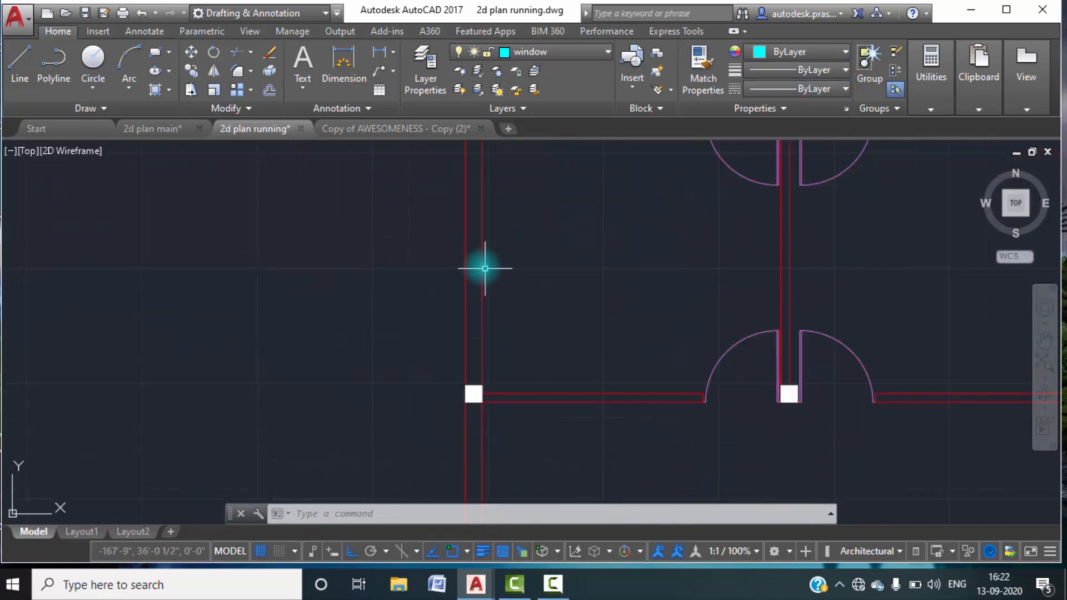
middle_drag(484, 266, 486, 322)
click(22, 61)
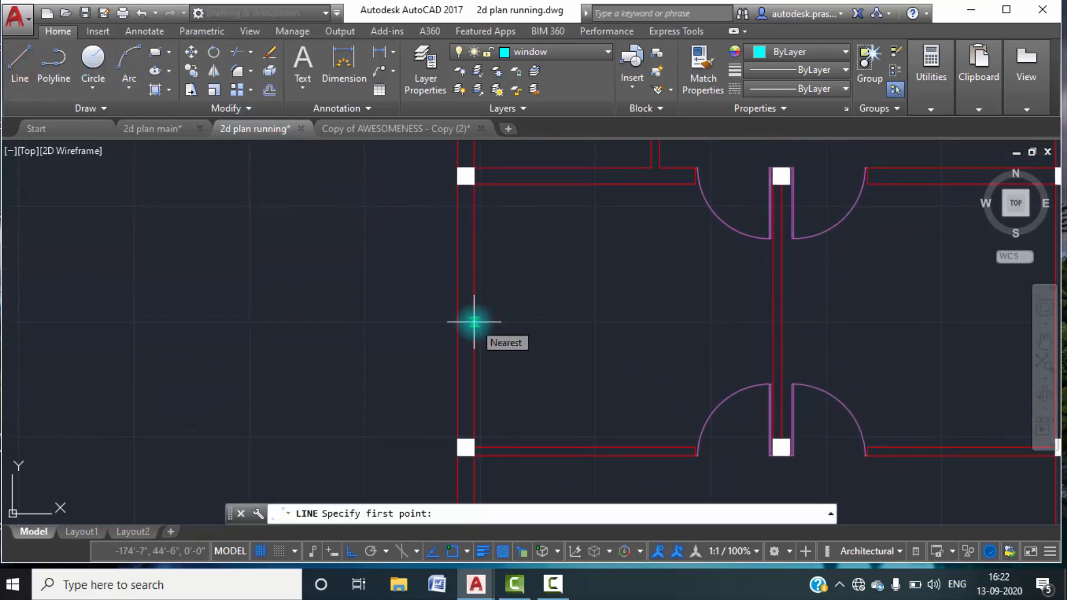
key(Escape)
key(Escape)
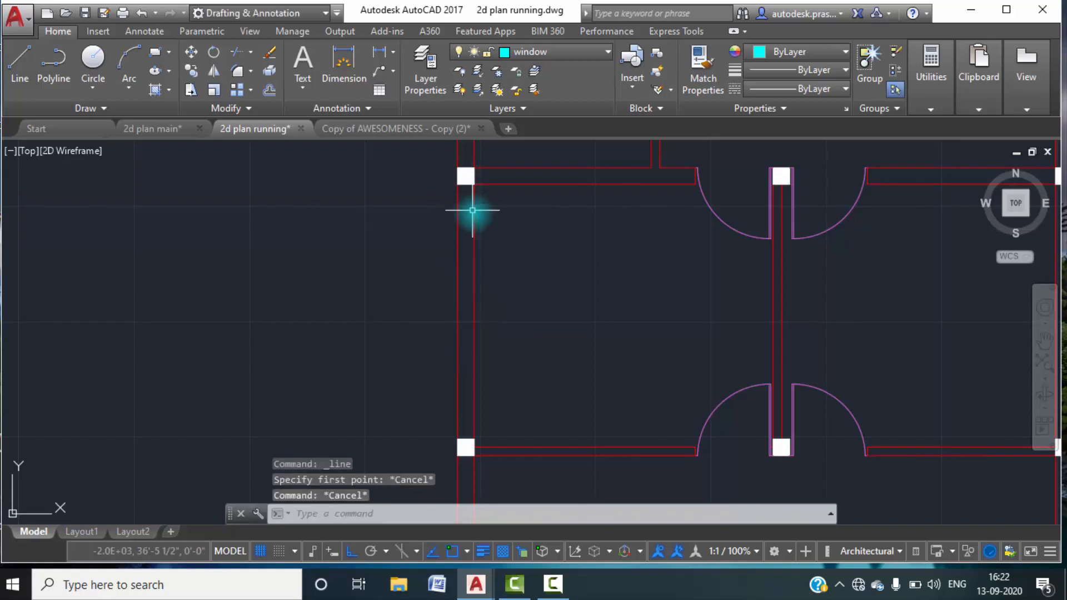
text(l)
key(Return)
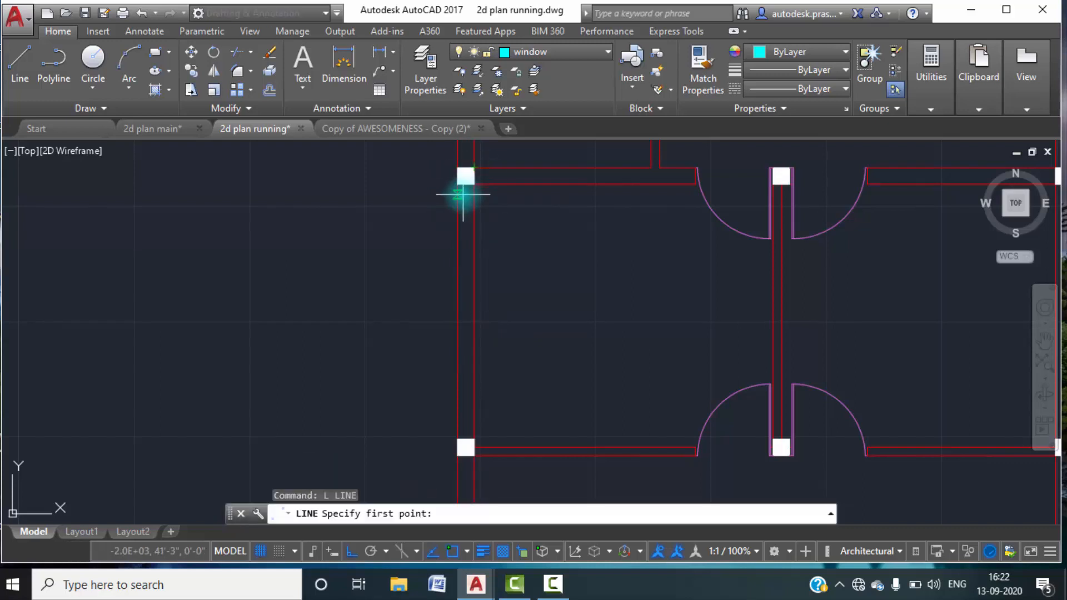
click(466, 177)
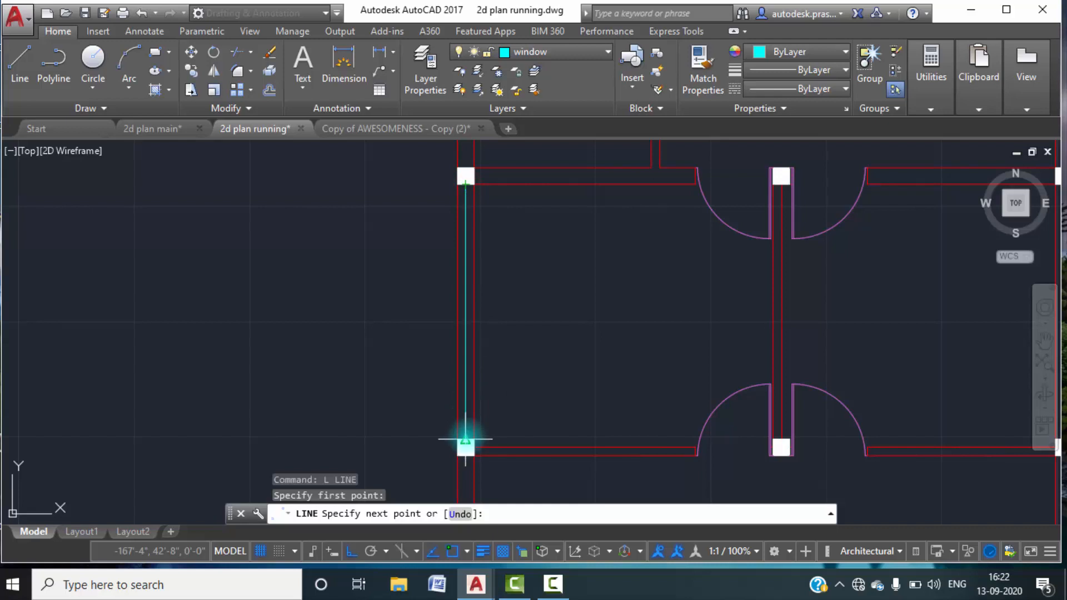
click(465, 439)
key(Escape)
Draw a short horizontal line from the vertical centre line's midpoint to the inner wall line.
click(18, 60)
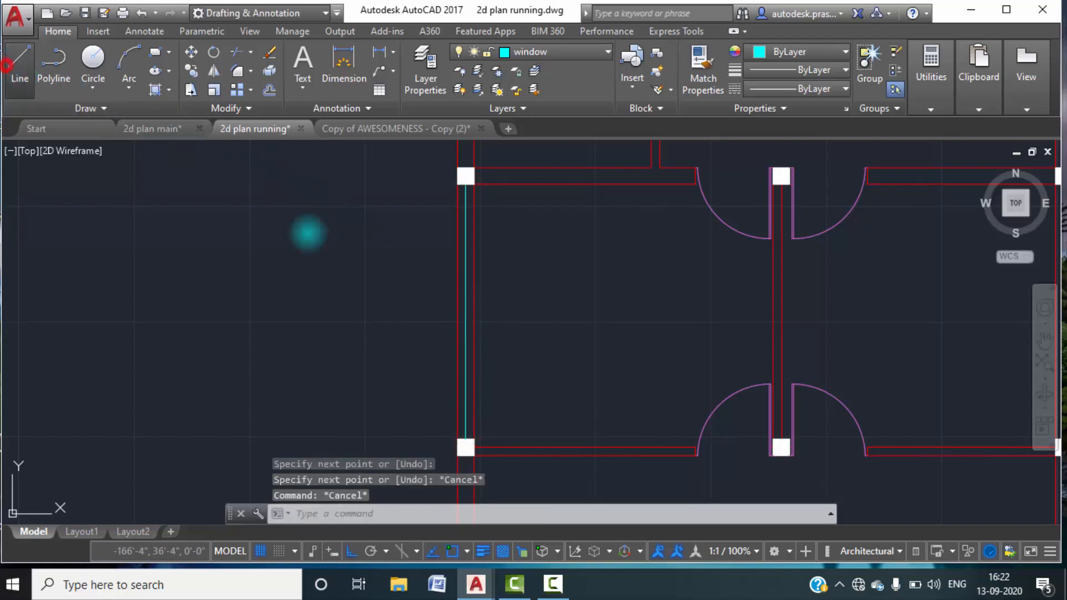
click(462, 312)
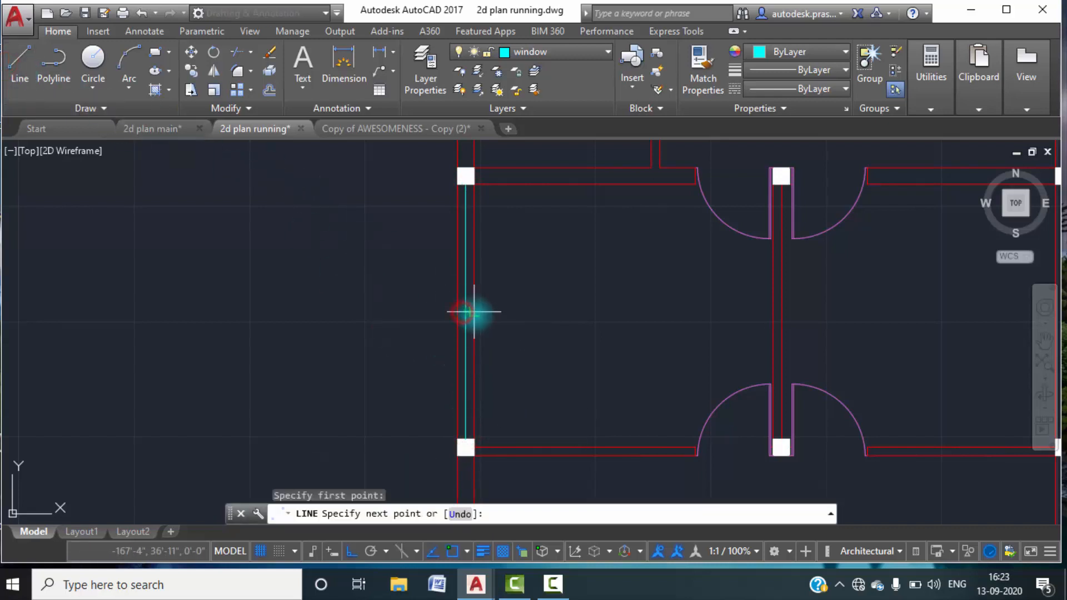
key(Escape)
scroll(455, 311, up, 5)
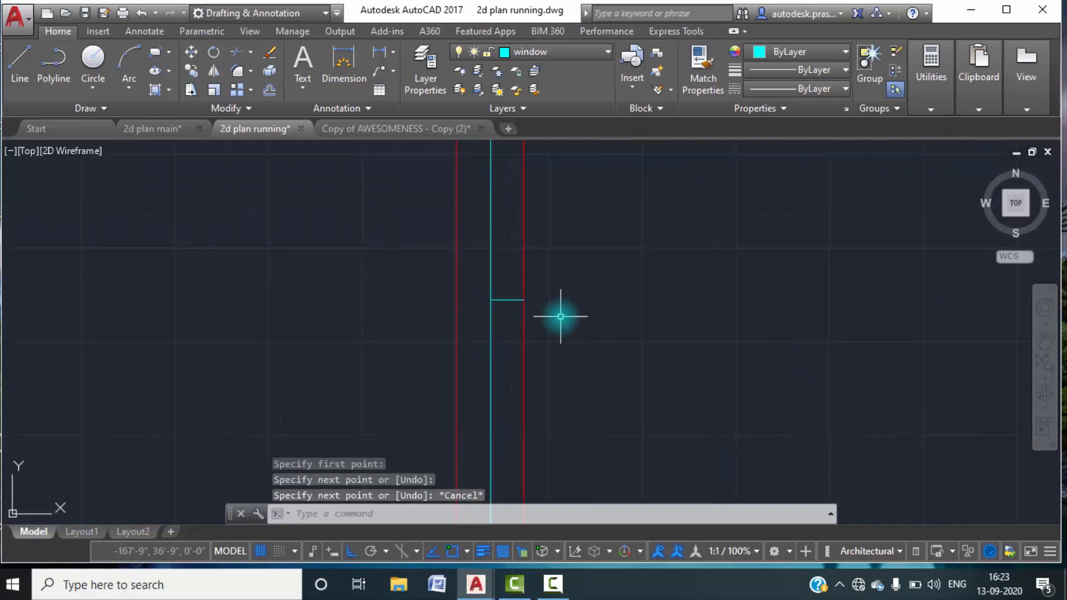
text(o)
key(Return)
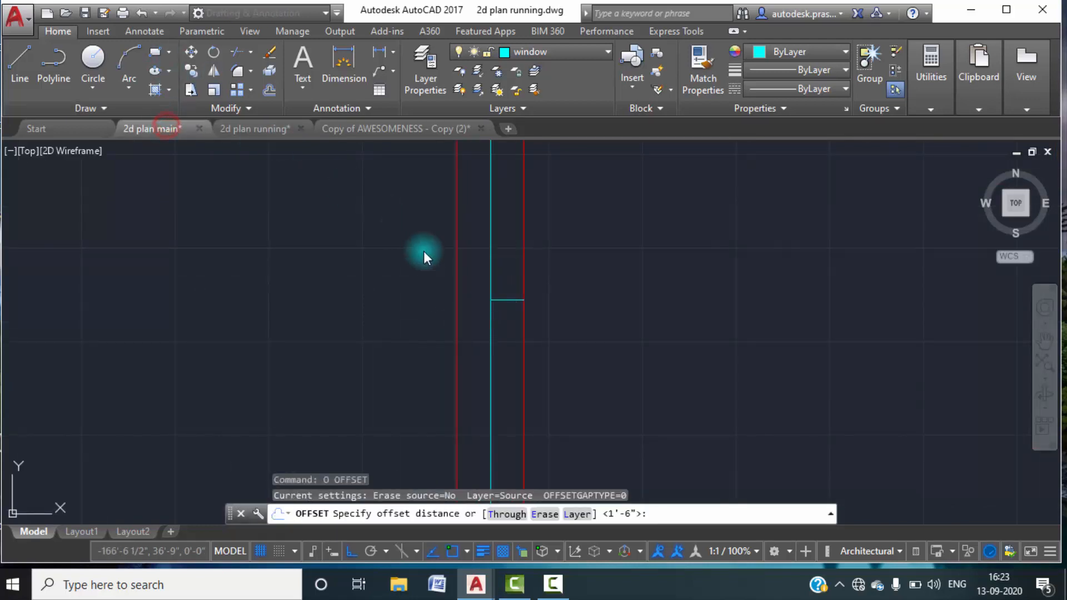
In 2d plan main, measure the length of the bedroom's outer-wall window with a linear dimension, without placing the dimension.
scroll(416, 290, down, 6)
scroll(409, 245, down, 2)
middle_drag(403, 227, 429, 374)
scroll(386, 266, up, 6)
middle_drag(381, 251, 383, 265)
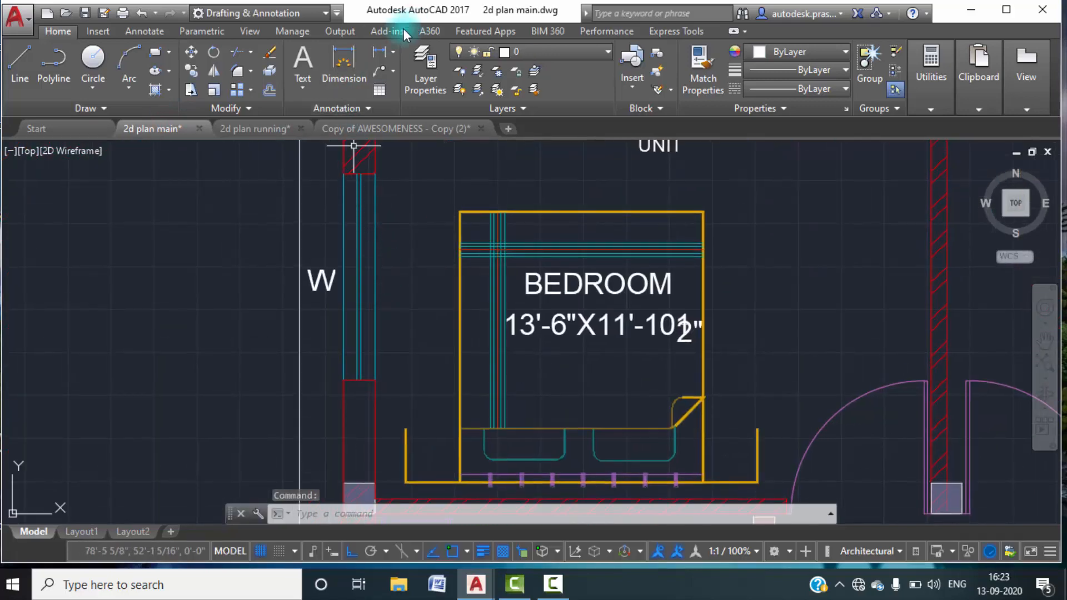
click(382, 50)
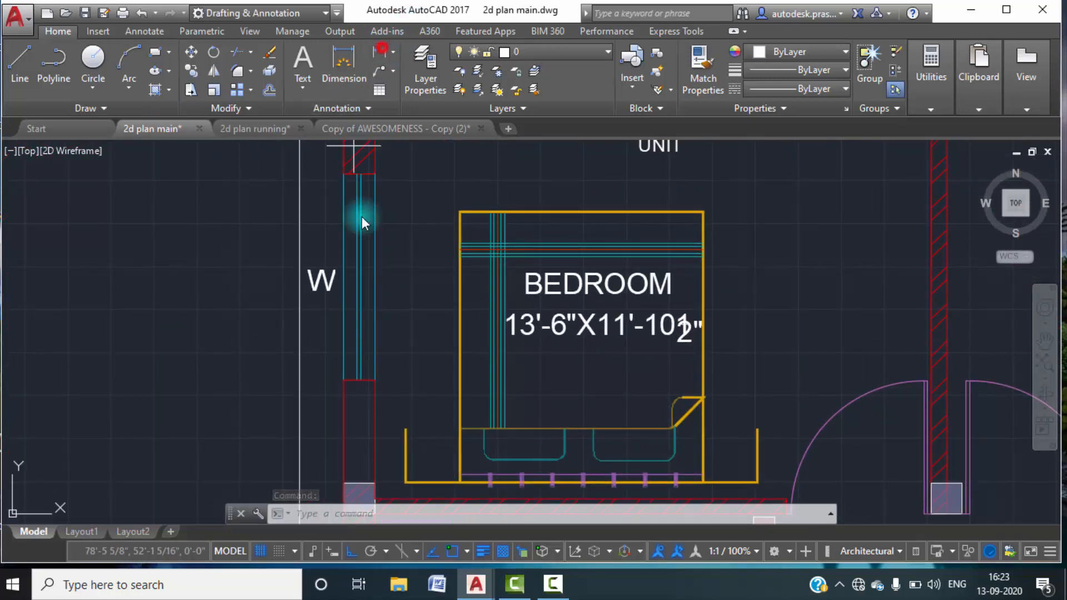
click(344, 381)
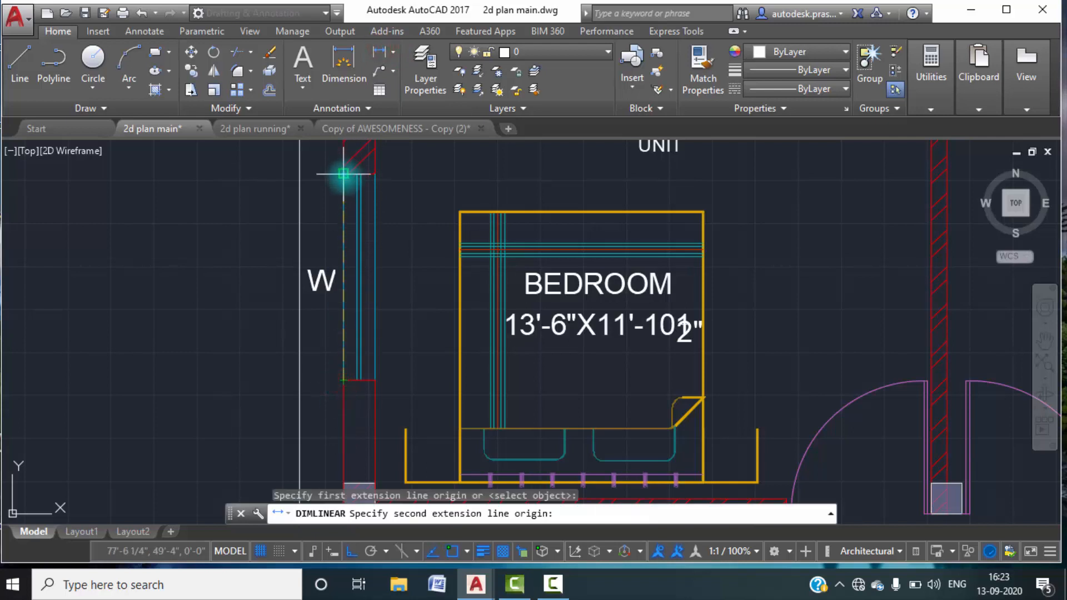
click(344, 174)
key(Escape)
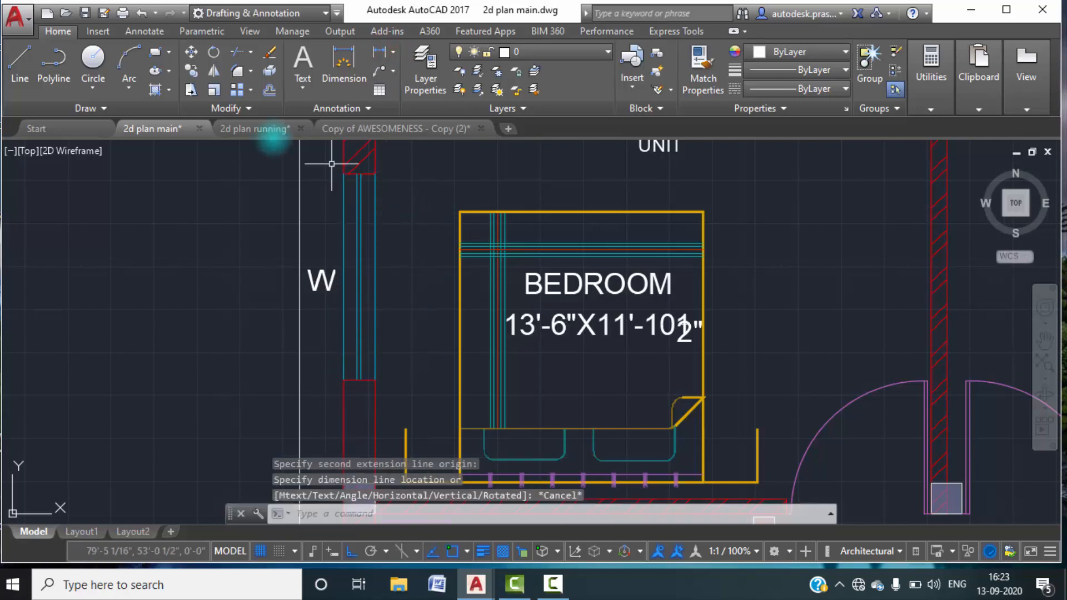
Switch to 2d plan running and offset the bedroom window's short horizontal line 2.5' upward and 2.5' downward.
click(234, 129)
scroll(565, 255, down, 2)
mouse_move(566, 252)
middle_down()
mouse_move(533, 338)
mouse_move(565, 324)
middle_up()
scroll(566, 320, down, 4)
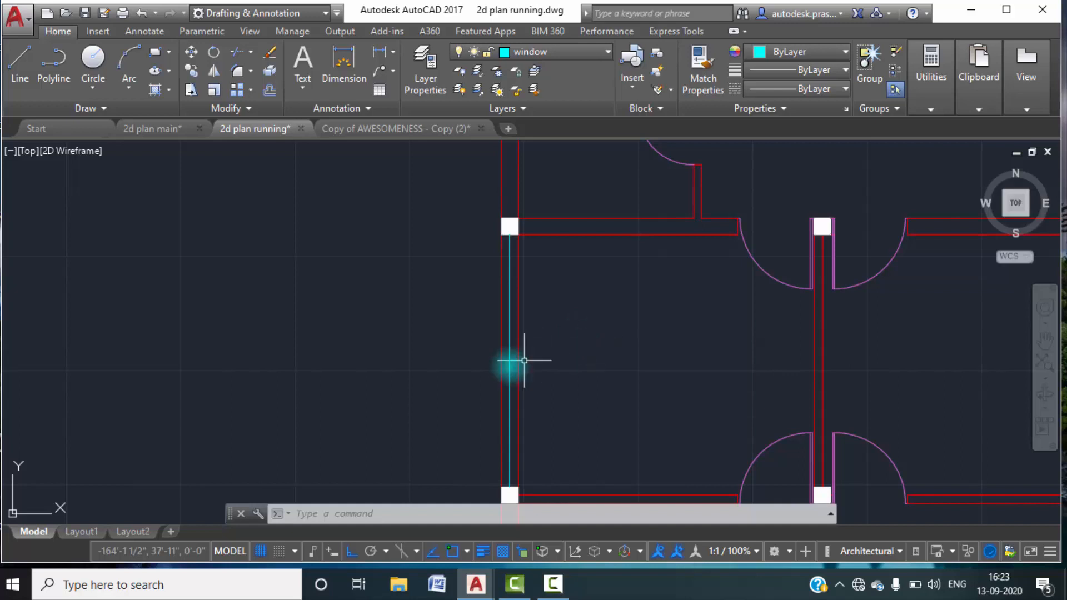
scroll(513, 362, up, 4)
text(o)
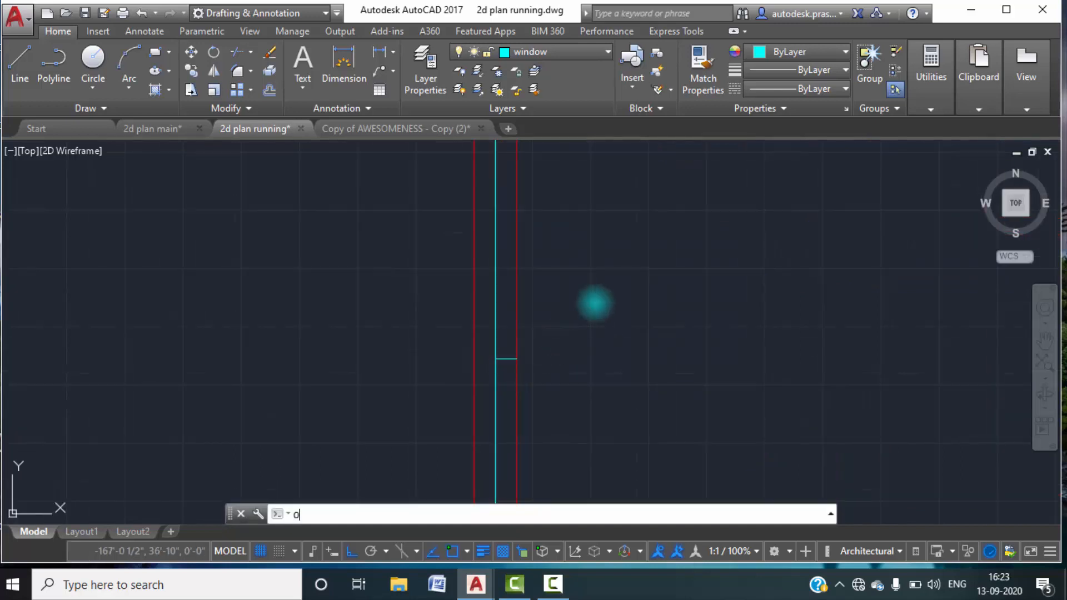
key(Return)
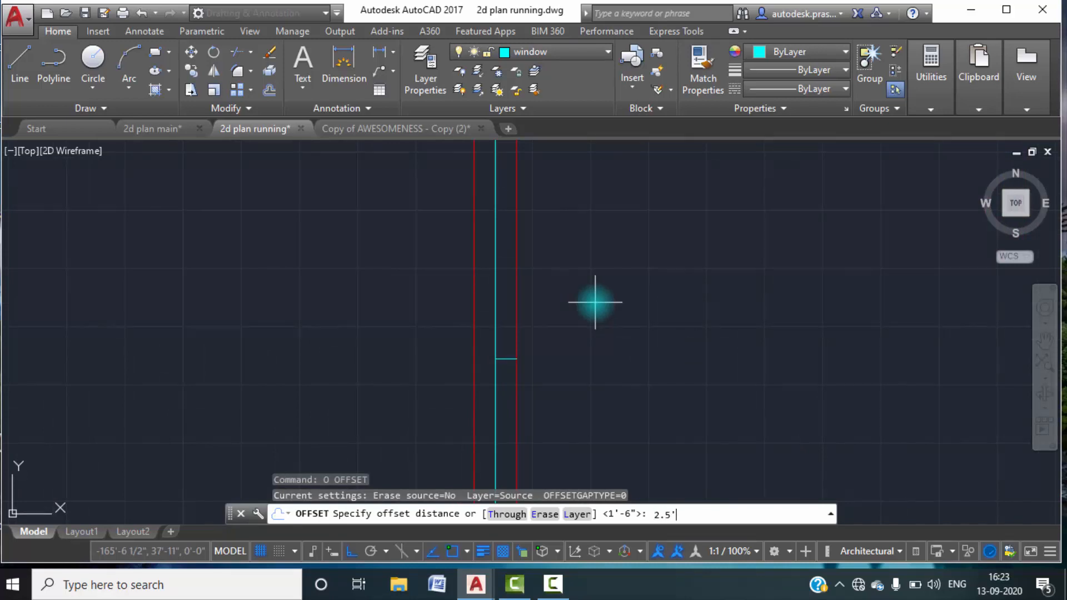
text(2.5')
key(Return)
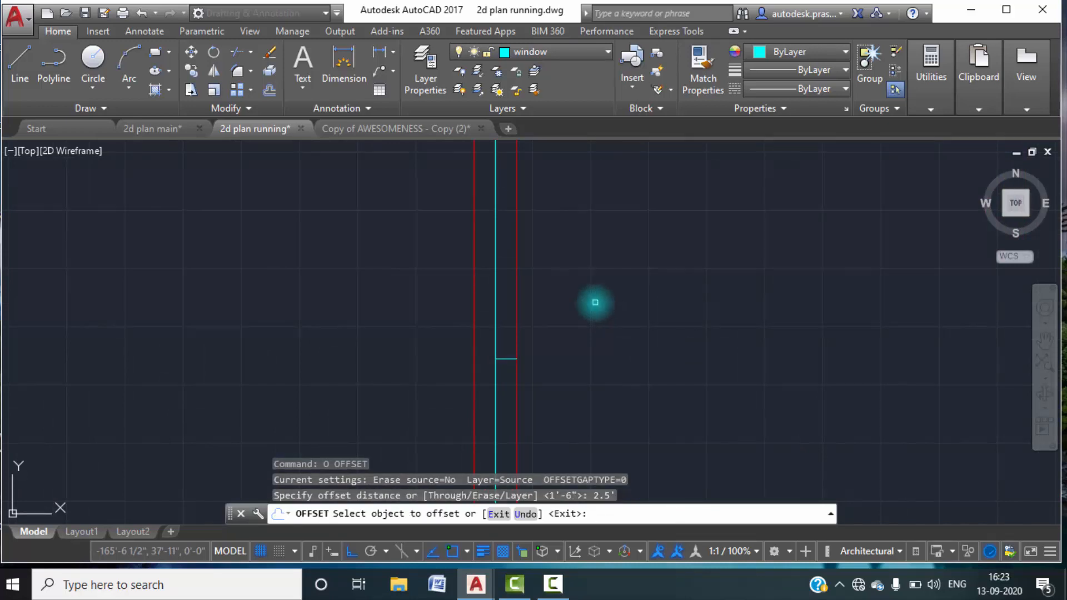
click(508, 359)
click(506, 320)
click(510, 360)
click(508, 390)
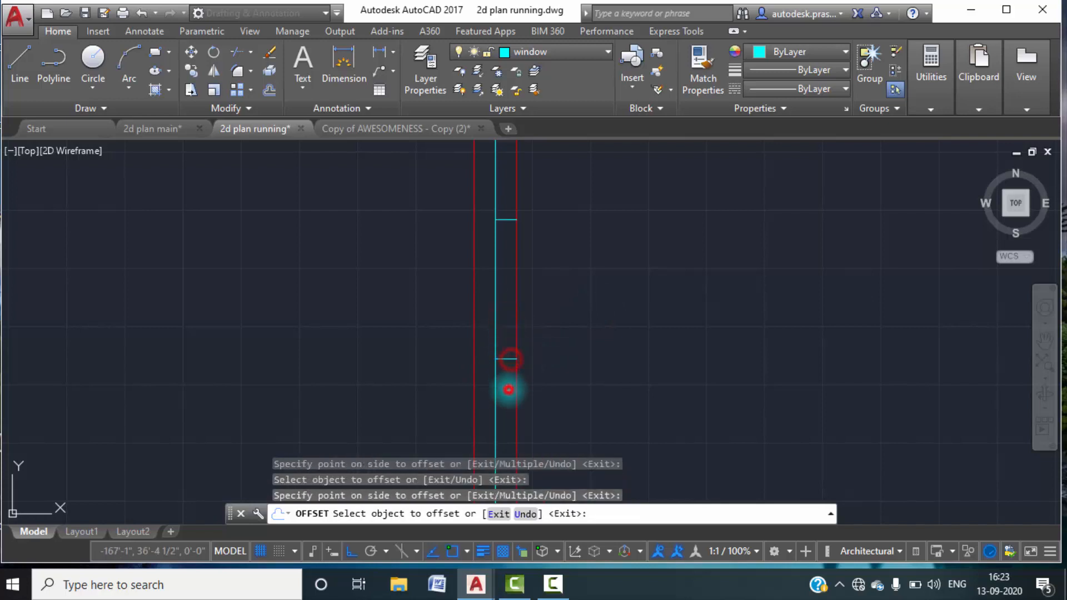
scroll(531, 330, down, 3)
key(Escape)
key(Escape)
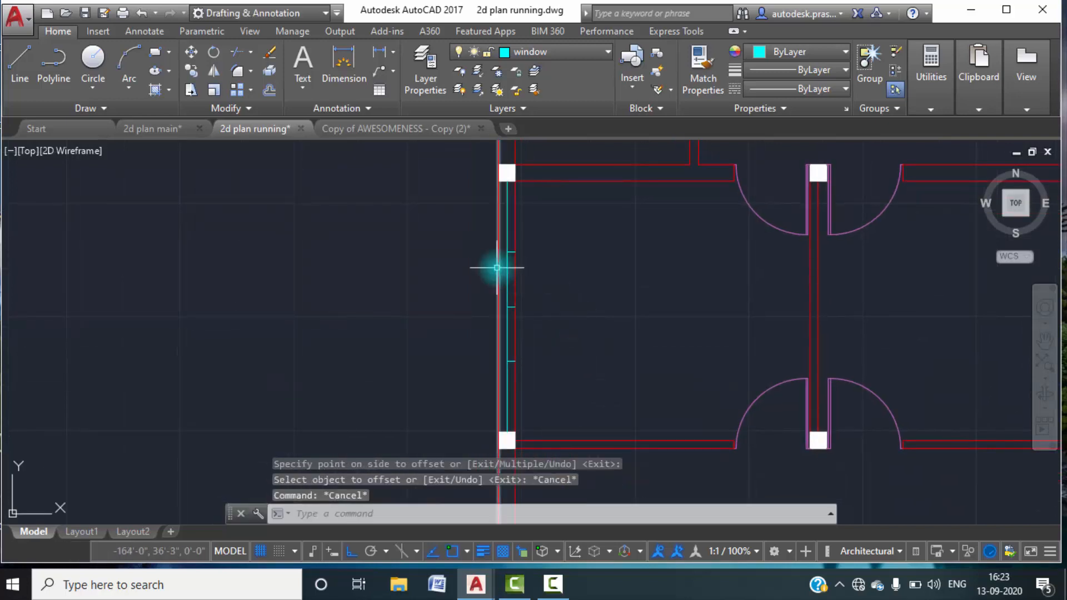
Delete the original short horizontal line midway between the two offset window end lines.
scroll(531, 293, up, 6)
scroll(535, 350, down, 2)
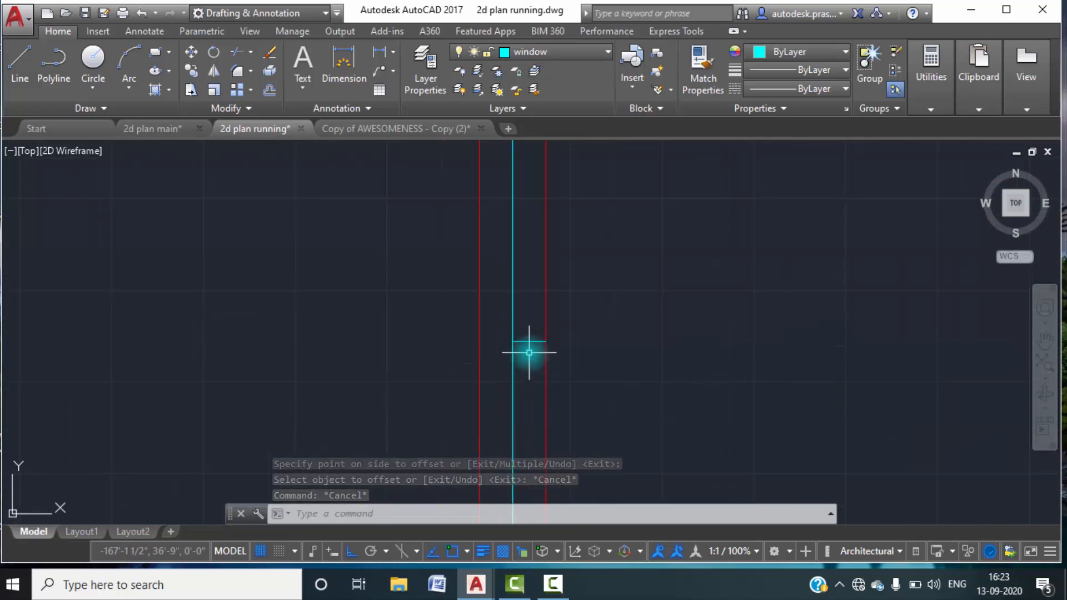
click(529, 353)
key(Delete)
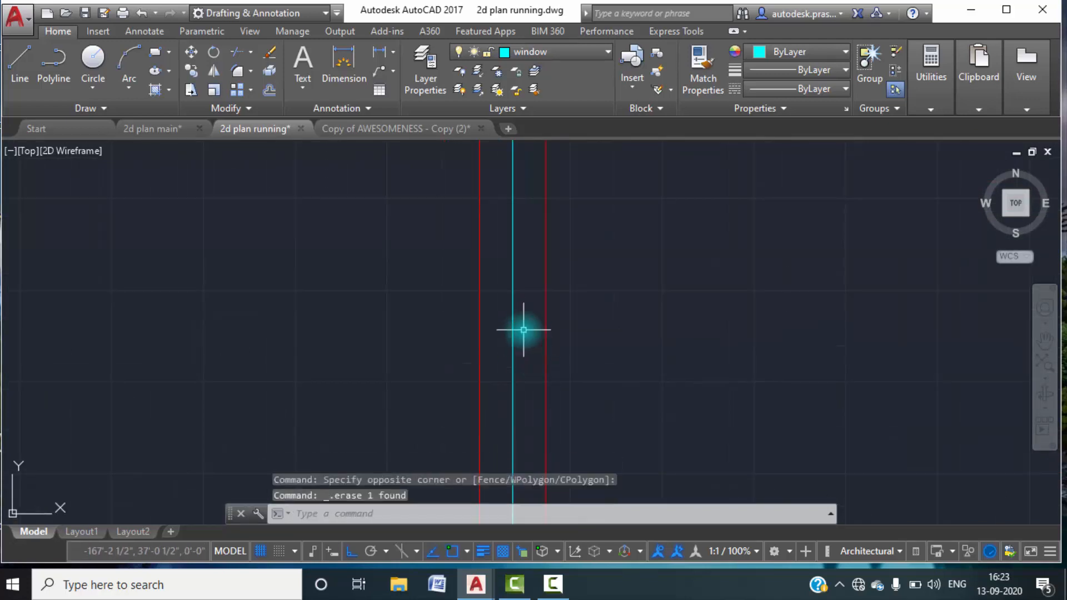
Extend the upper and lower window end lines across the wall to its outer face line.
text(o)
key(Return)
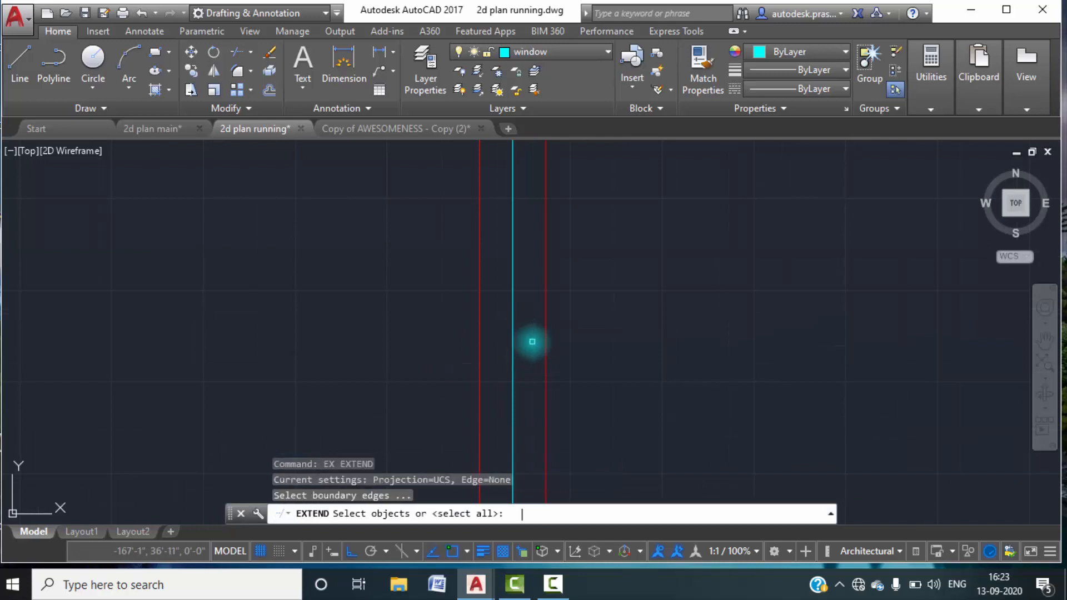
key(Return)
middle_drag(567, 271, 569, 411)
click(542, 284)
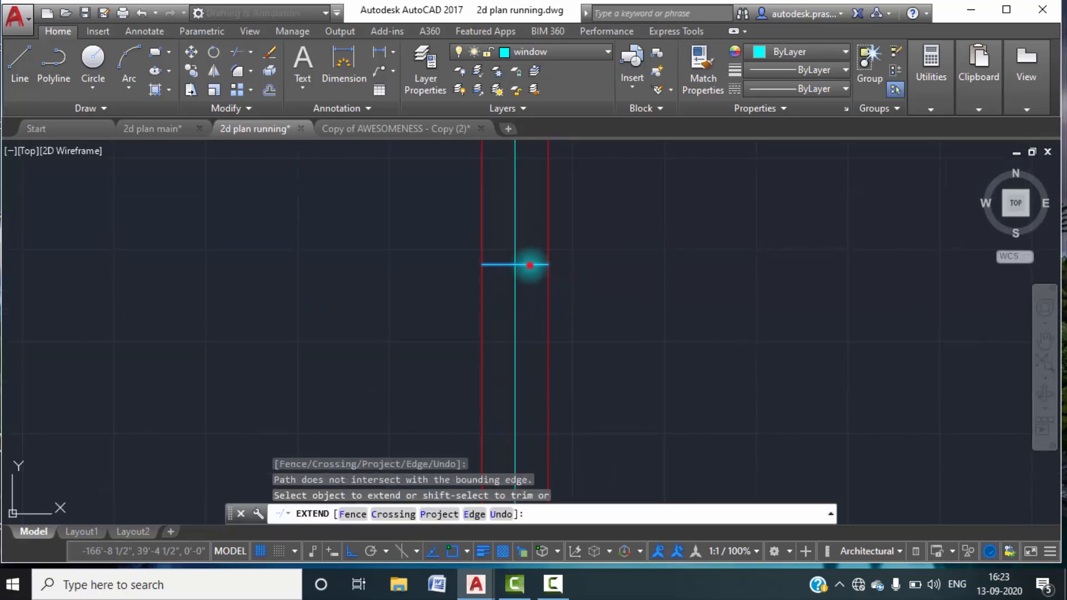
click(529, 265)
middle_drag(543, 346, 541, 226)
scroll(544, 229, down, 4)
click(547, 311)
scroll(543, 317, up, 4)
click(528, 314)
click(536, 302)
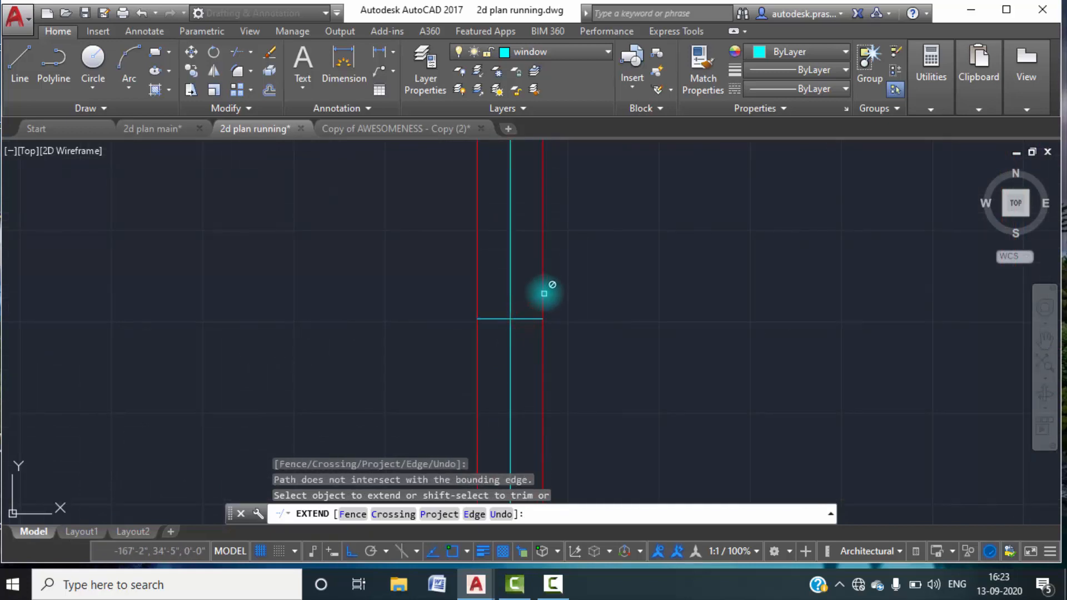
key(Escape)
middle_drag(607, 262, 593, 374)
scroll(593, 384, down, 4)
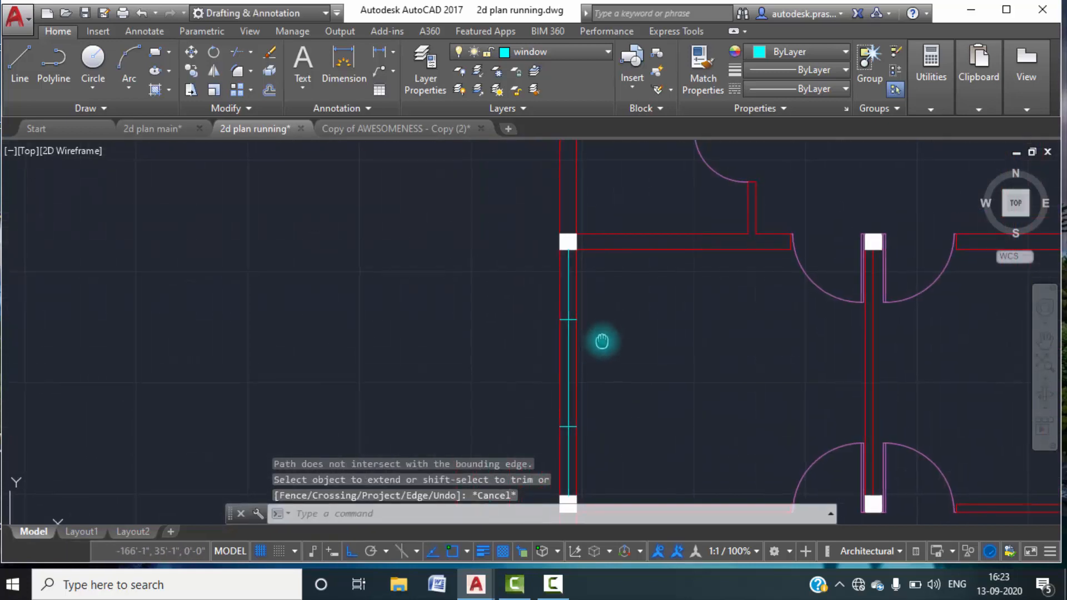
Trim the bedroom window's vertical centre line above the upper end line and below the lower end line.
text(tr)
key(Return)
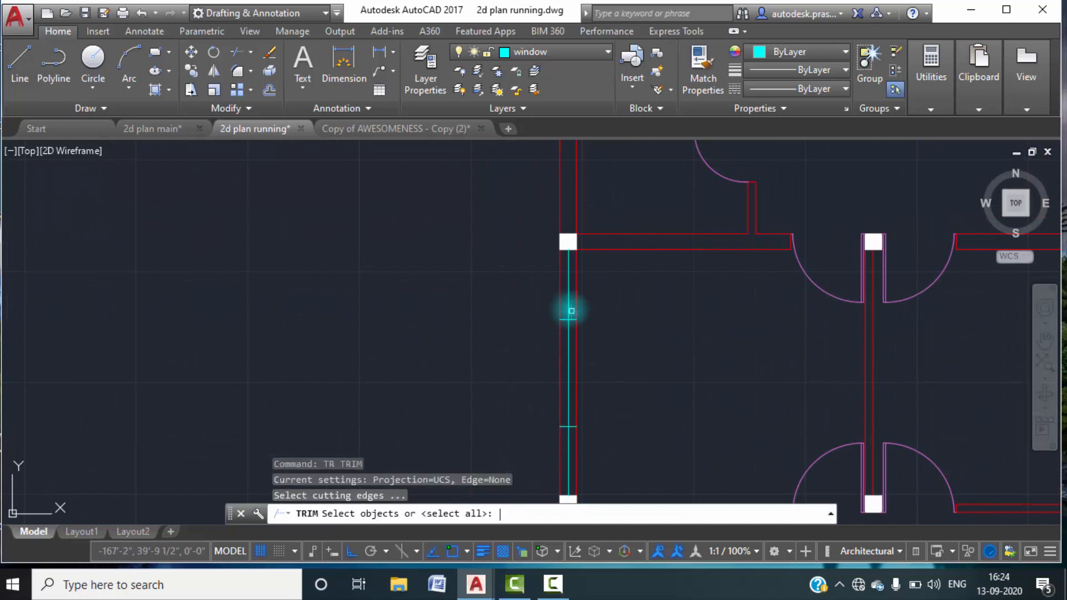
key(Return)
click(568, 289)
middle_drag(609, 433, 588, 332)
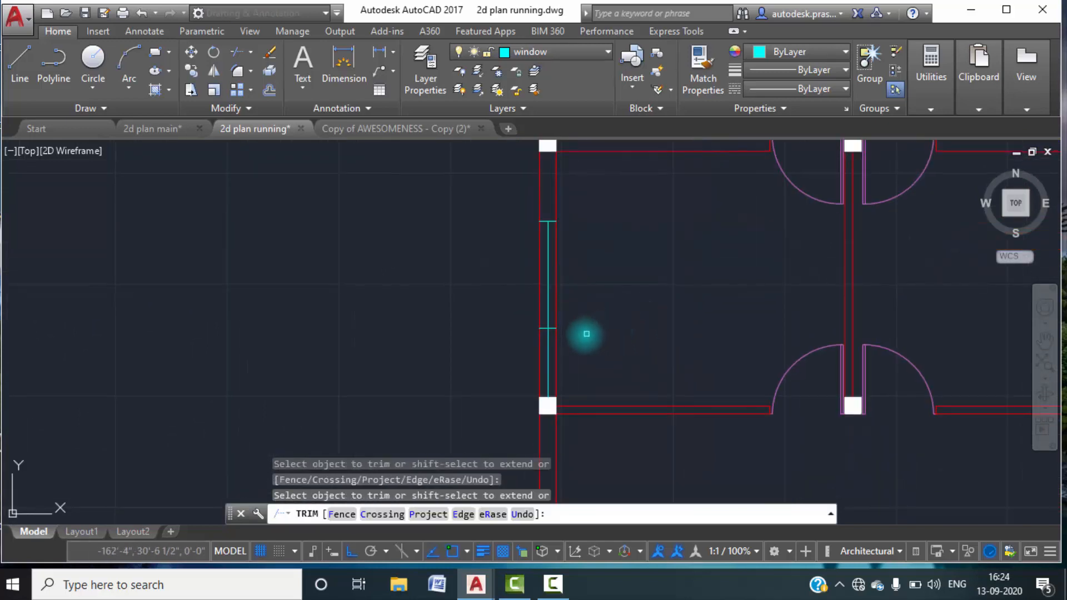
click(551, 346)
key(Escape)
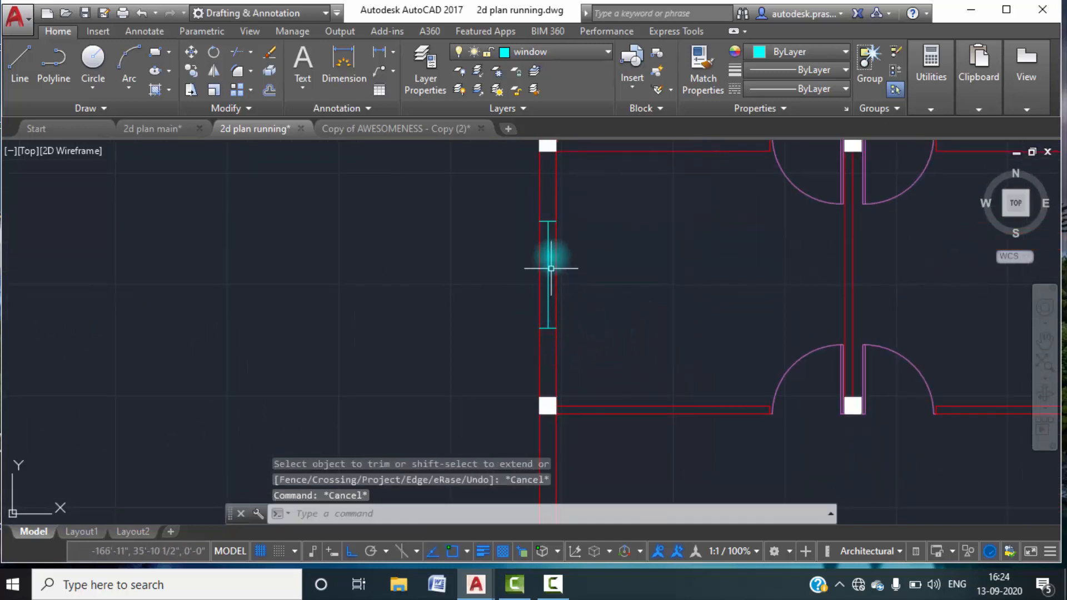
Break the wall's outer face line between the bedroom window's upper and lower end lines.
scroll(551, 230, up, 3)
text(B)
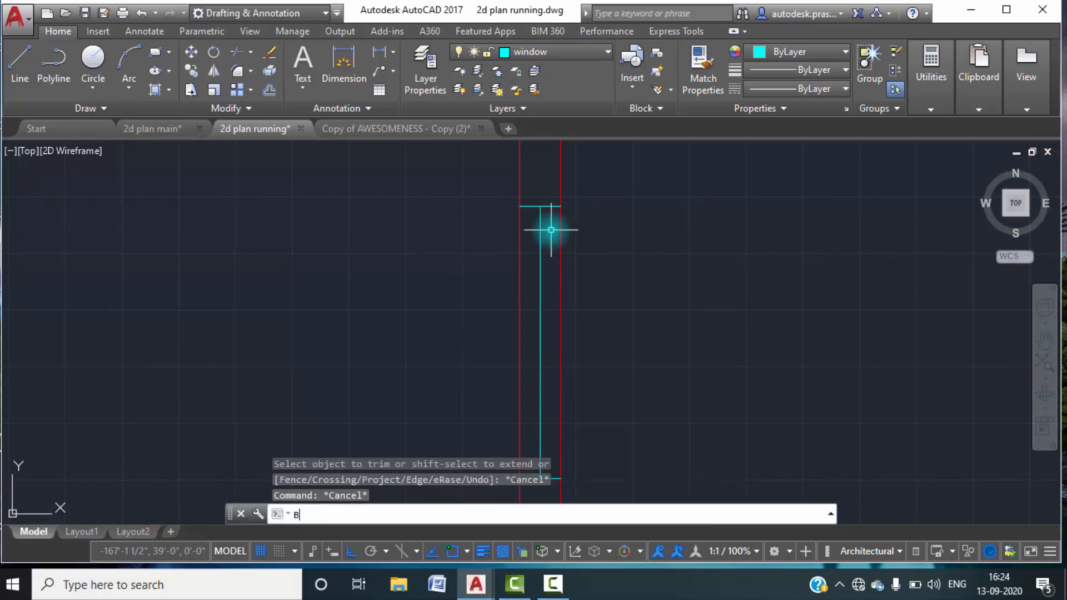
text(R)
key(Return)
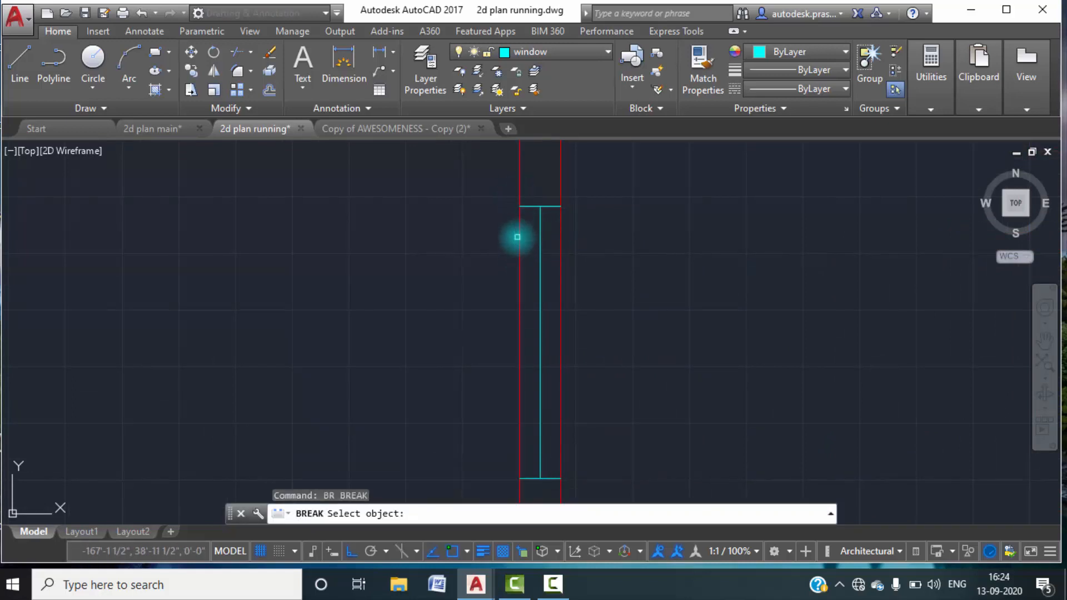
click(517, 238)
click(520, 238)
click(535, 514)
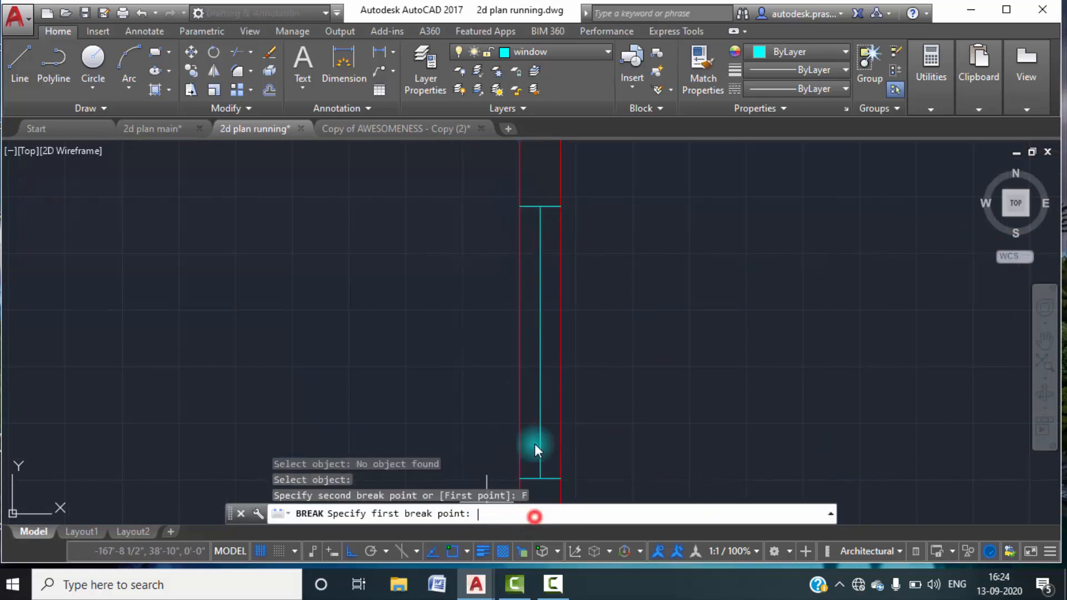
click(519, 208)
middle_drag(535, 412, 535, 327)
click(544, 373)
Break the wall's inner face line between the bedroom window's lower and upper end lines.
key(Return)
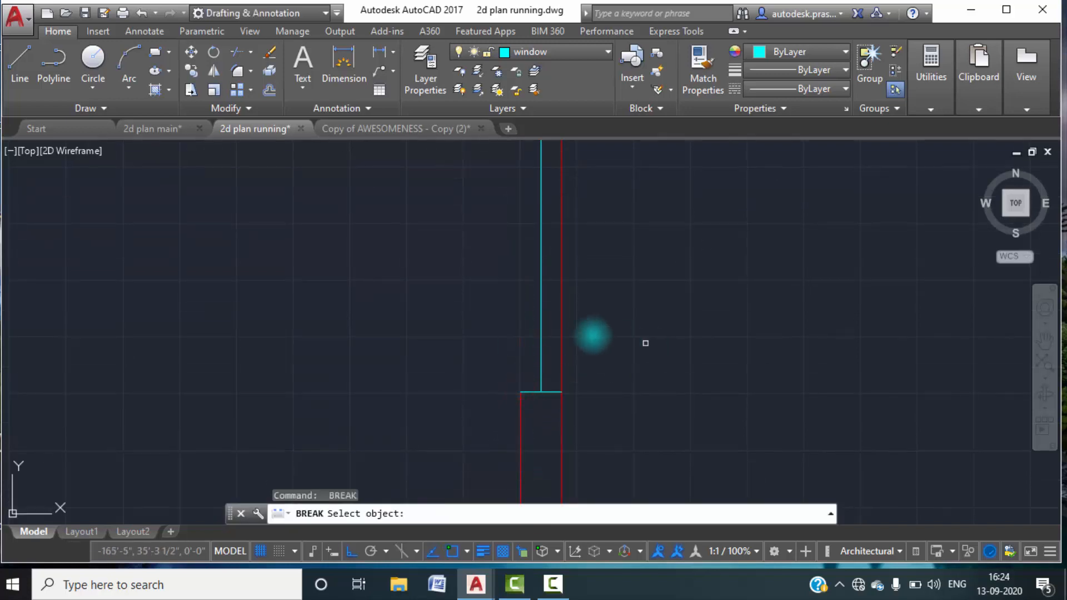
click(561, 370)
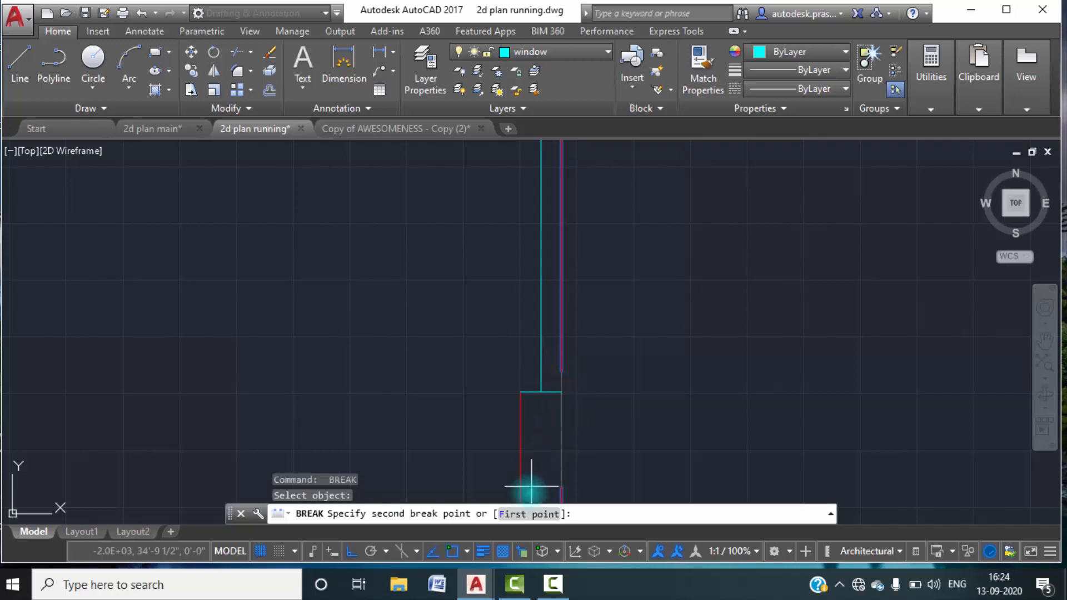
click(525, 515)
click(561, 392)
middle_drag(591, 285, 593, 464)
click(570, 300)
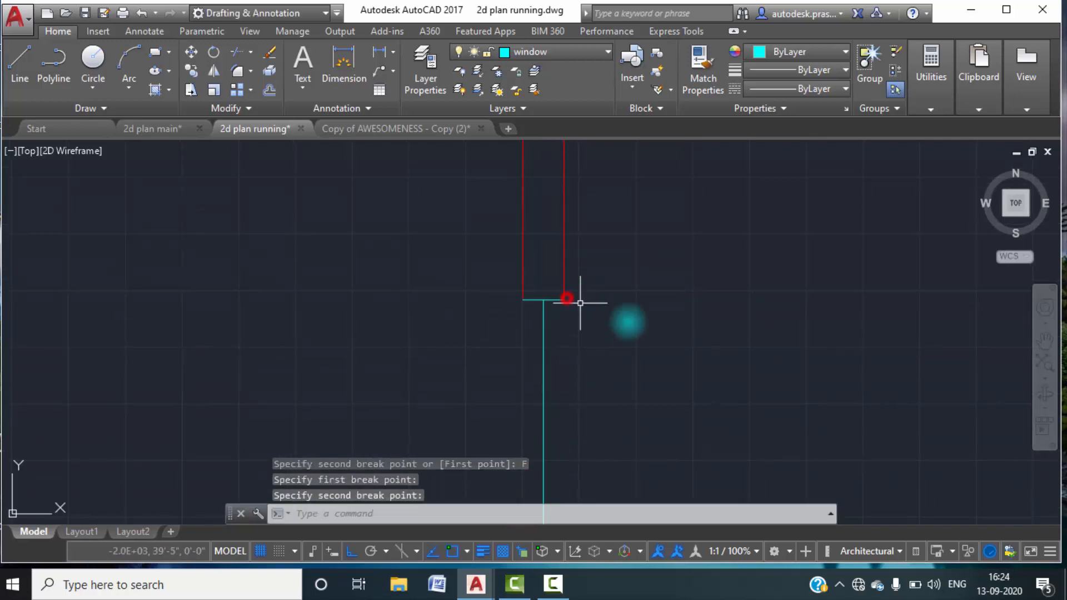
Copy the bedroom window's centre line in Multiple mode to both ends of the upper end line, closing the window's outer and inner edges.
text(co)
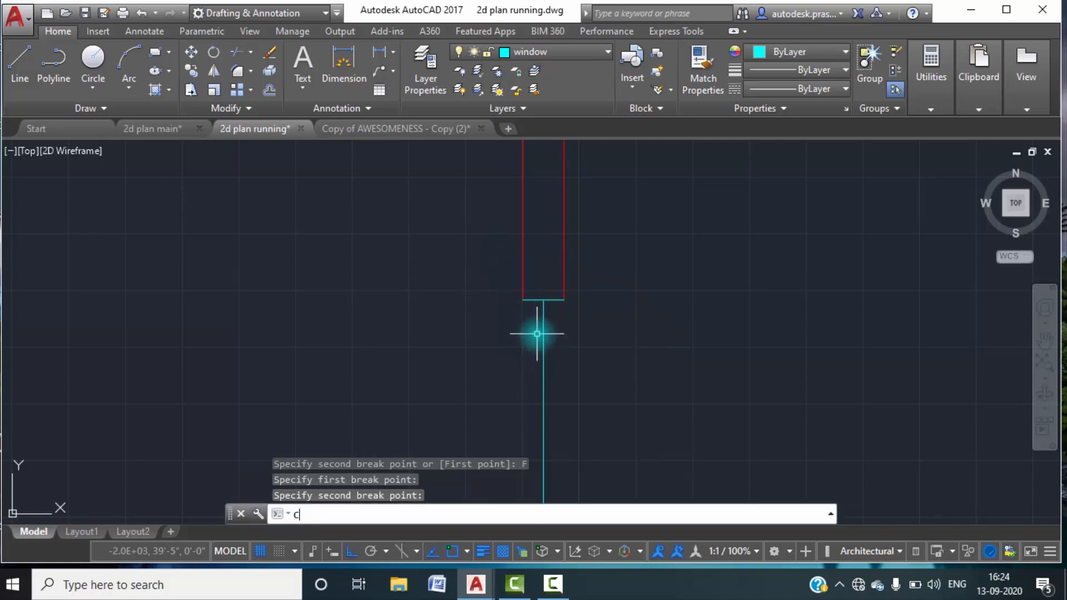
key(Return)
click(544, 400)
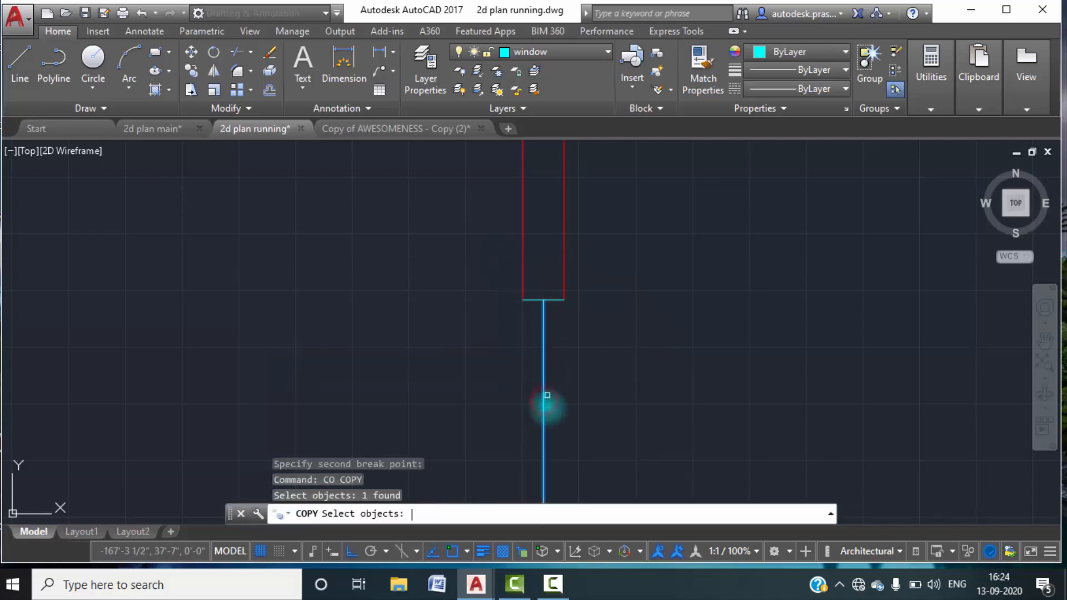
key(Return)
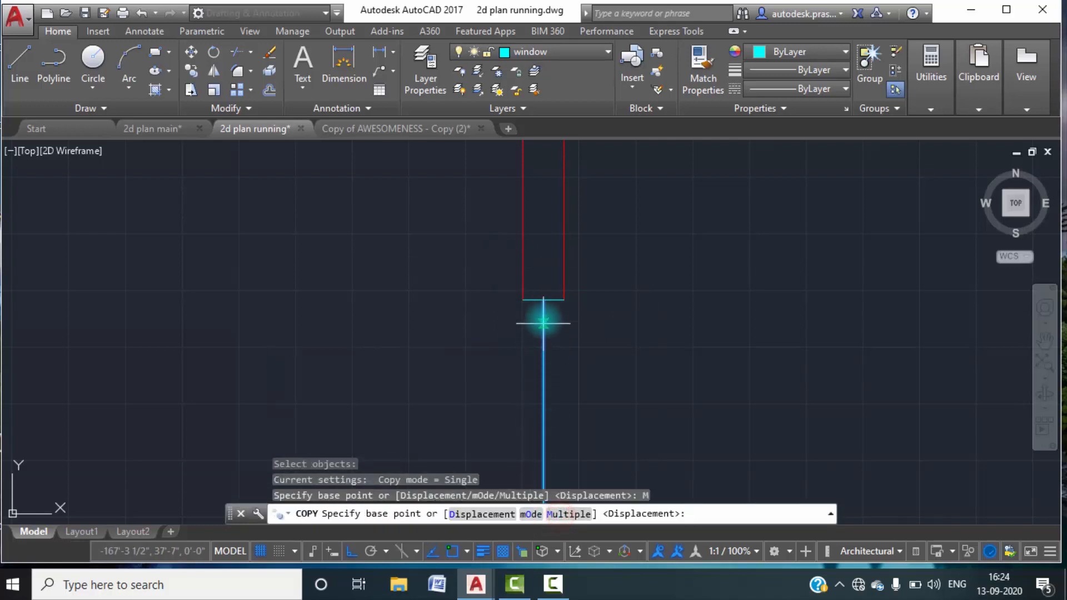
click(543, 299)
click(523, 300)
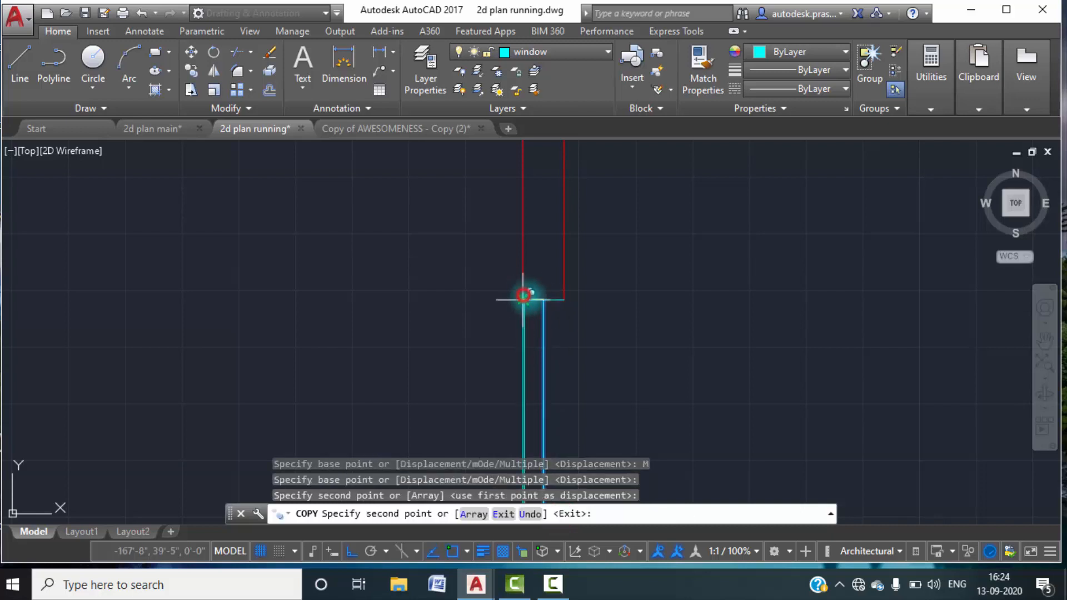
click(565, 299)
key(Escape)
scroll(614, 305, down, 2)
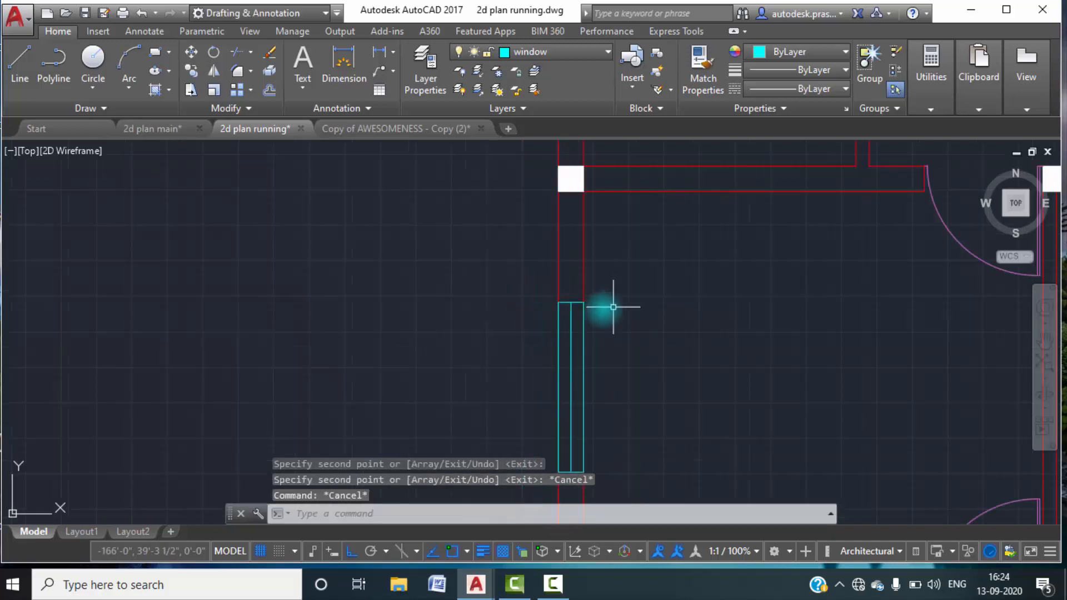
click(545, 290)
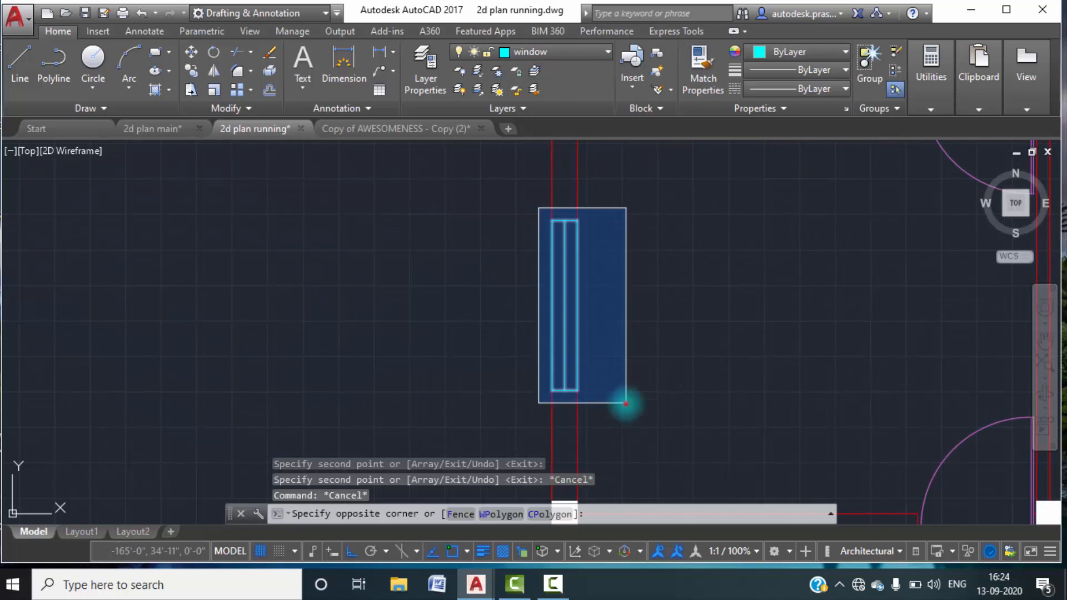
click(624, 405)
key(Escape)
Set the bedroom window's middle line to a 0.30 mm lineweight.
scroll(566, 303, up, 4)
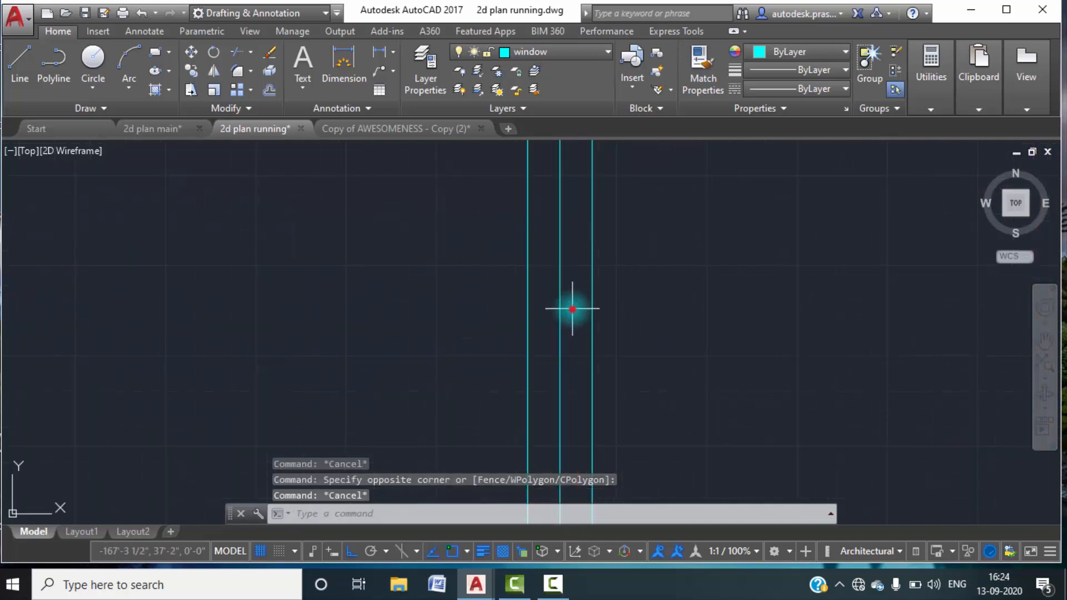
click(619, 215)
click(543, 281)
click(832, 70)
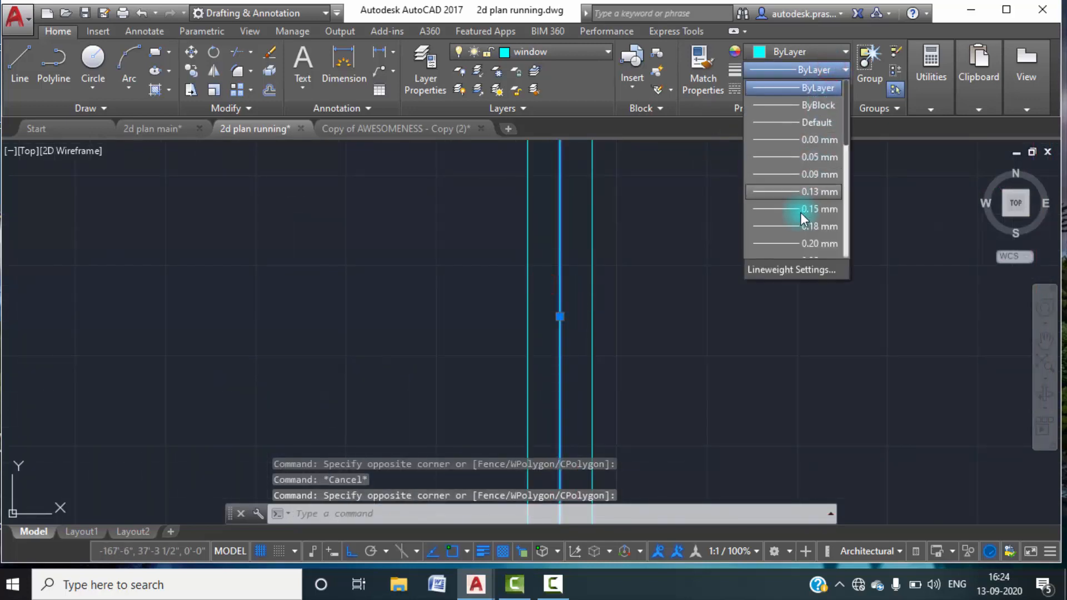
scroll(800, 218, down, 2)
click(794, 173)
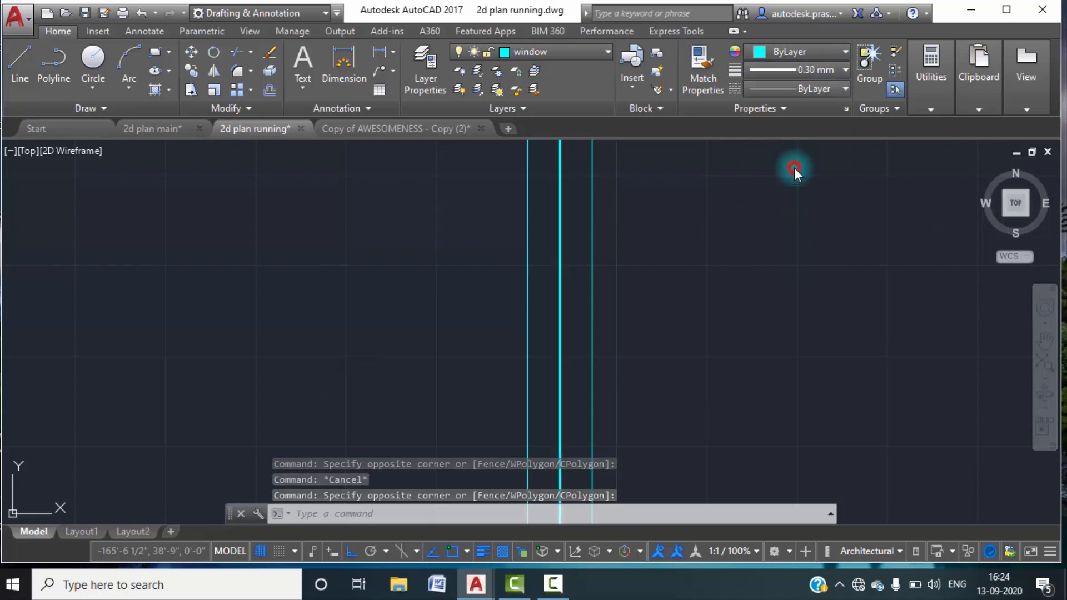
key(Escape)
scroll(741, 279, down, 5)
scroll(632, 232, up, 4)
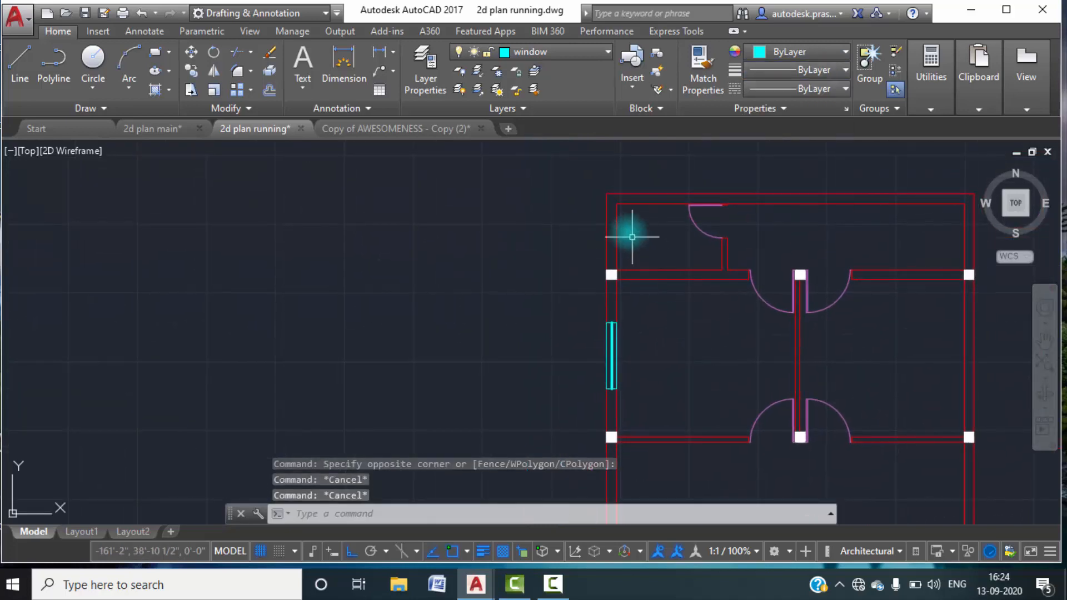
Measure the toilet ventilator's length in 2d plan main without placing a dimension, and return to 2d plan running.
click(165, 131)
middle_drag(405, 207, 395, 415)
scroll(396, 415, down, 2)
scroll(411, 365, down, 2)
scroll(378, 253, up, 6)
click(379, 52)
click(368, 221)
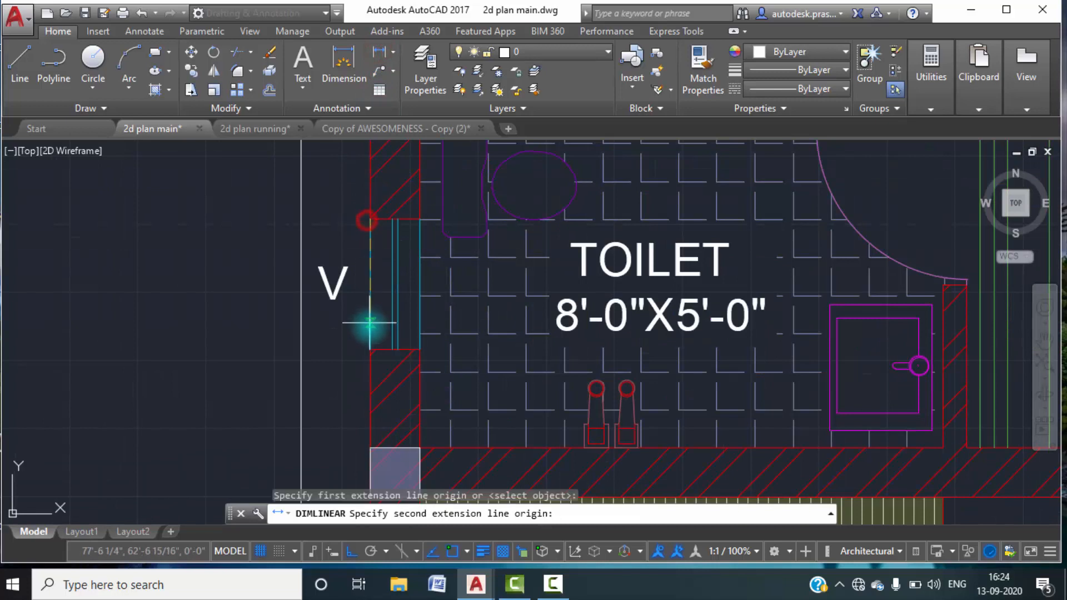
click(370, 350)
key(Escape)
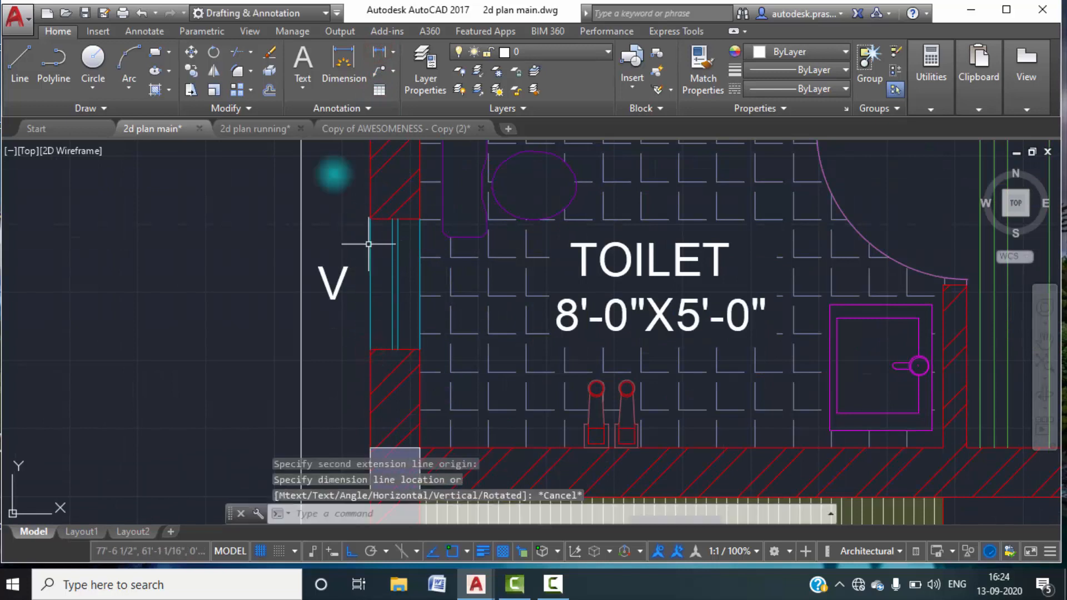
click(248, 129)
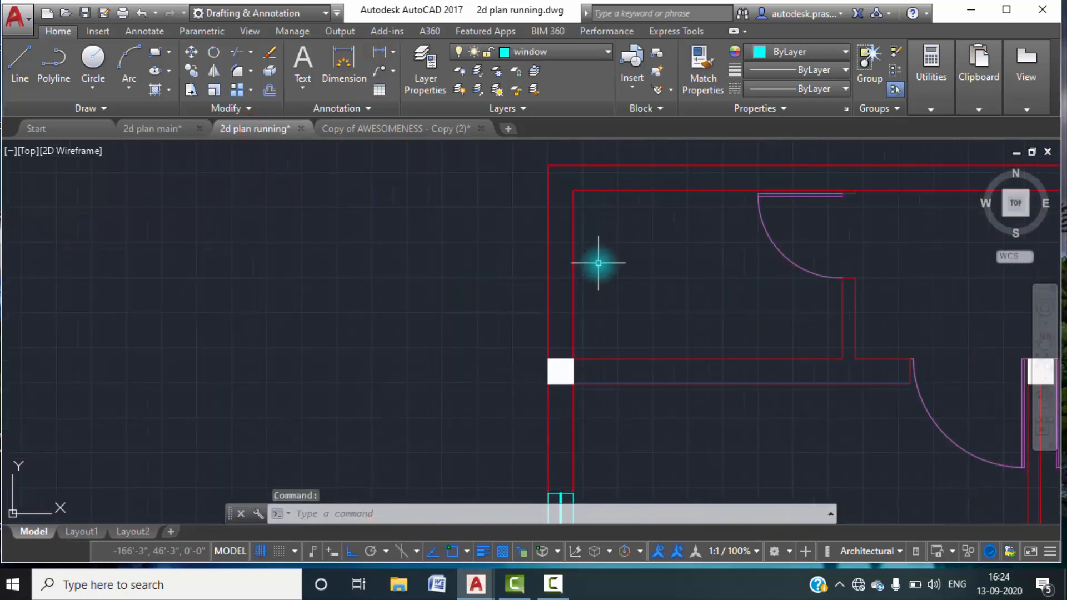
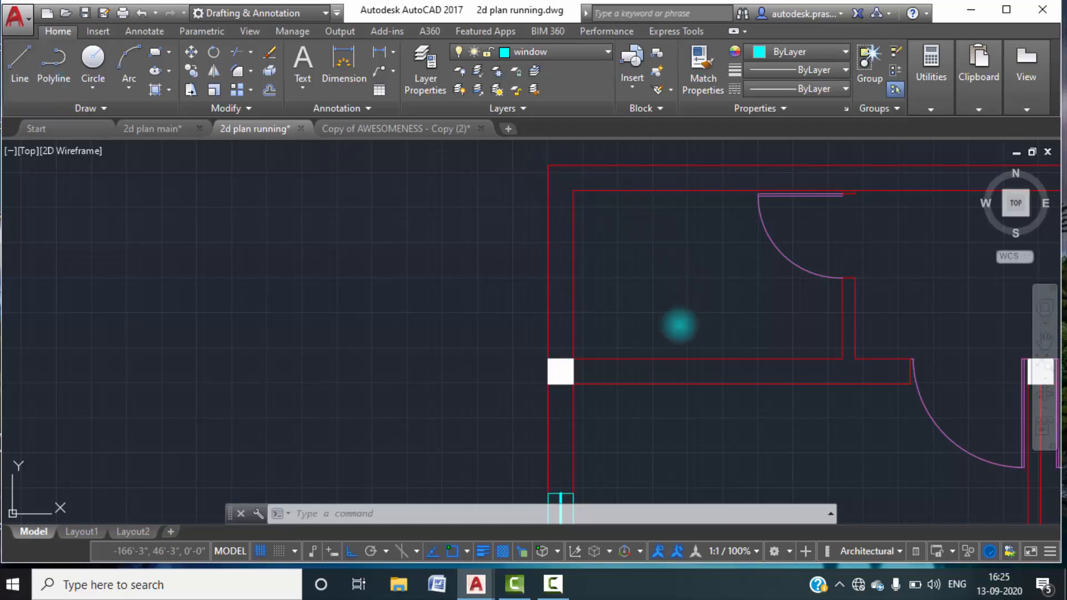
text(br)
key(space)
key(space)
key(Escape)
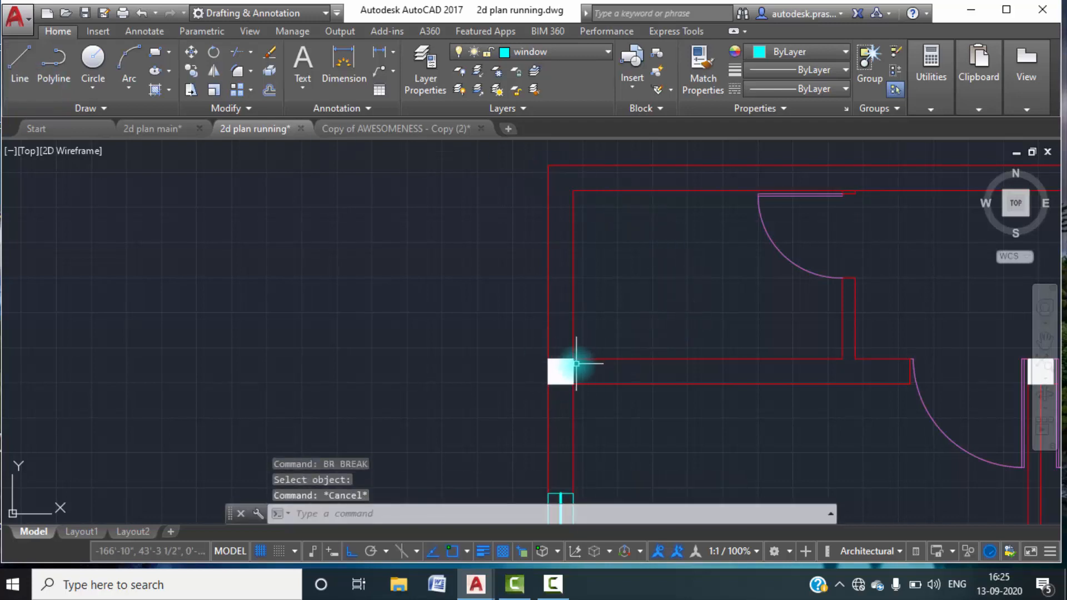
key(Escape)
Break the toilet's outer-wall inner face line at the column between the toilet and the bedroom.
click(576, 365)
text(br)
key(space)
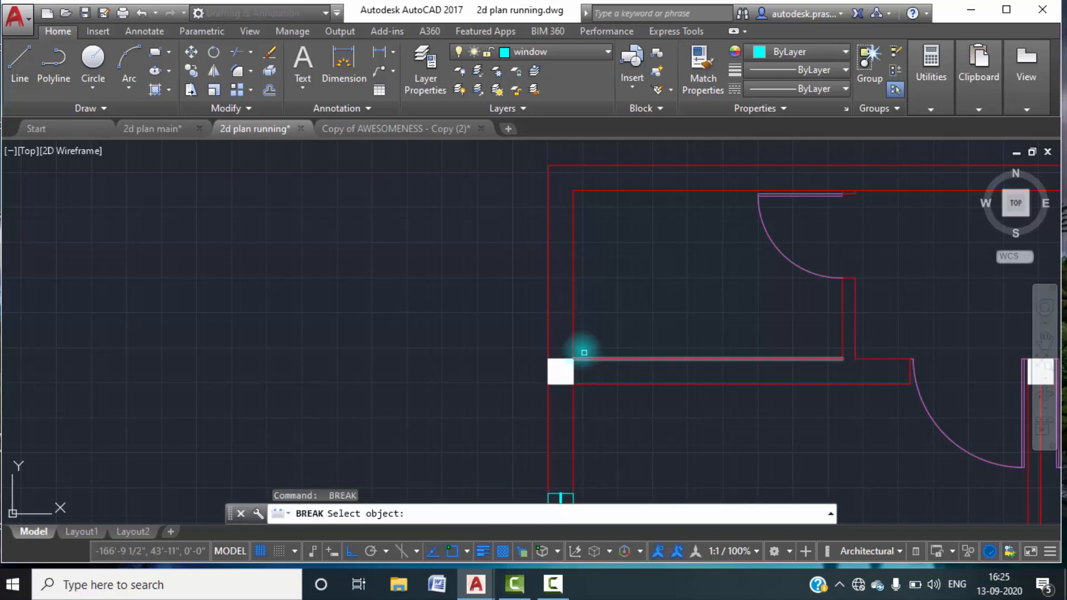
click(577, 345)
click(573, 335)
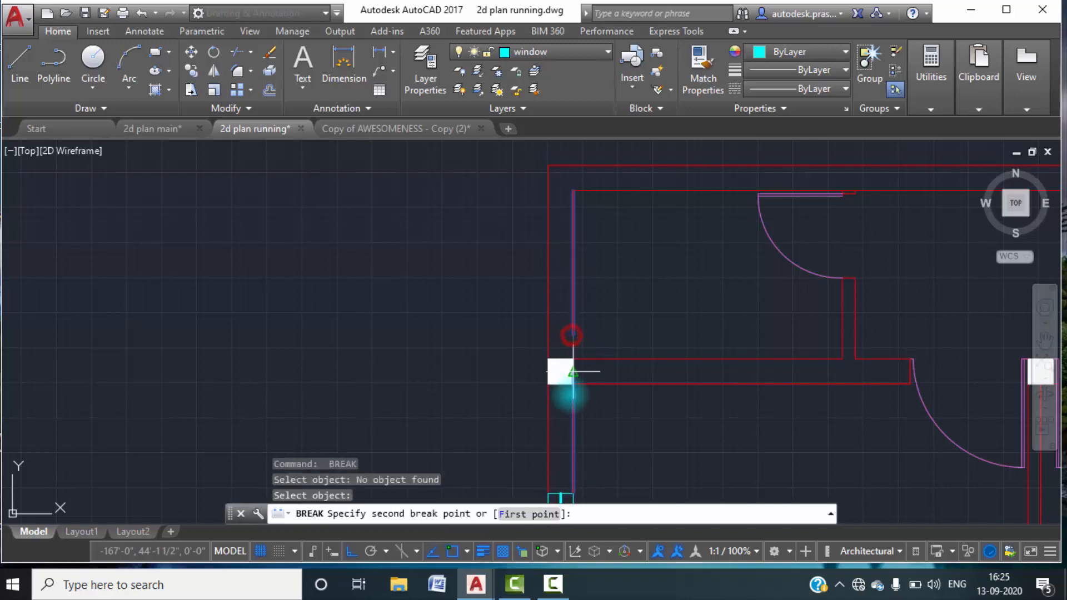
click(544, 514)
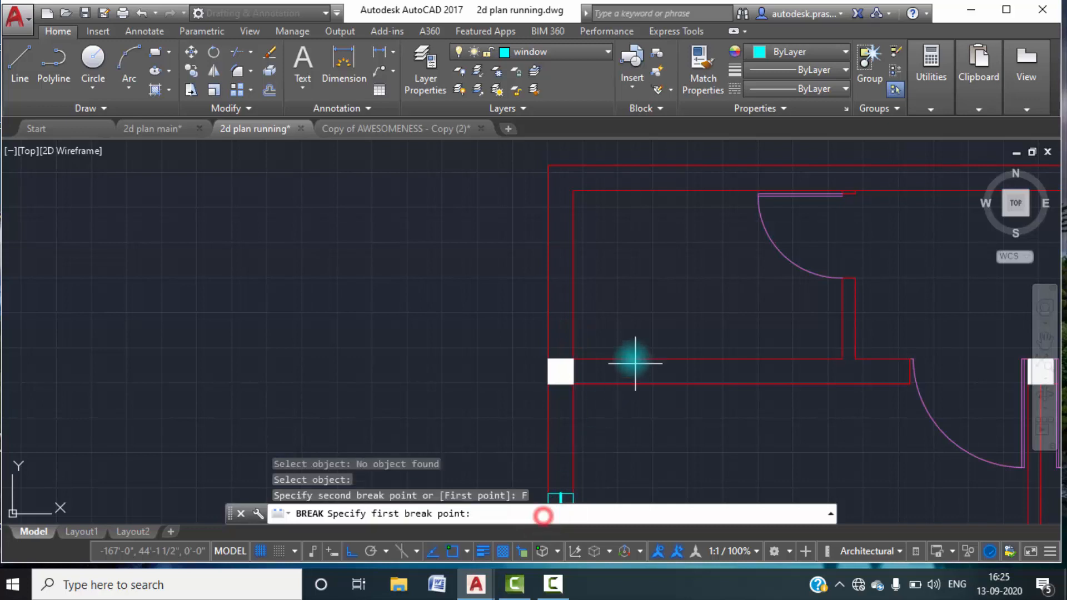
click(573, 362)
key(Escape)
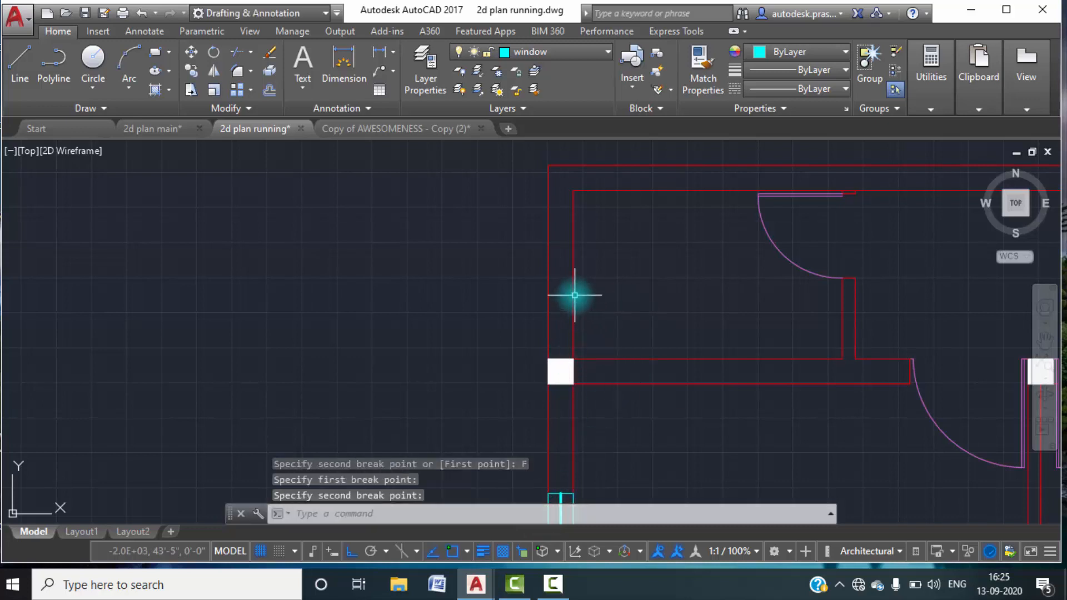
Draw a line across the toilet's outer wall from the midpoint of its inner face to the outer face.
text(l)
key(Return)
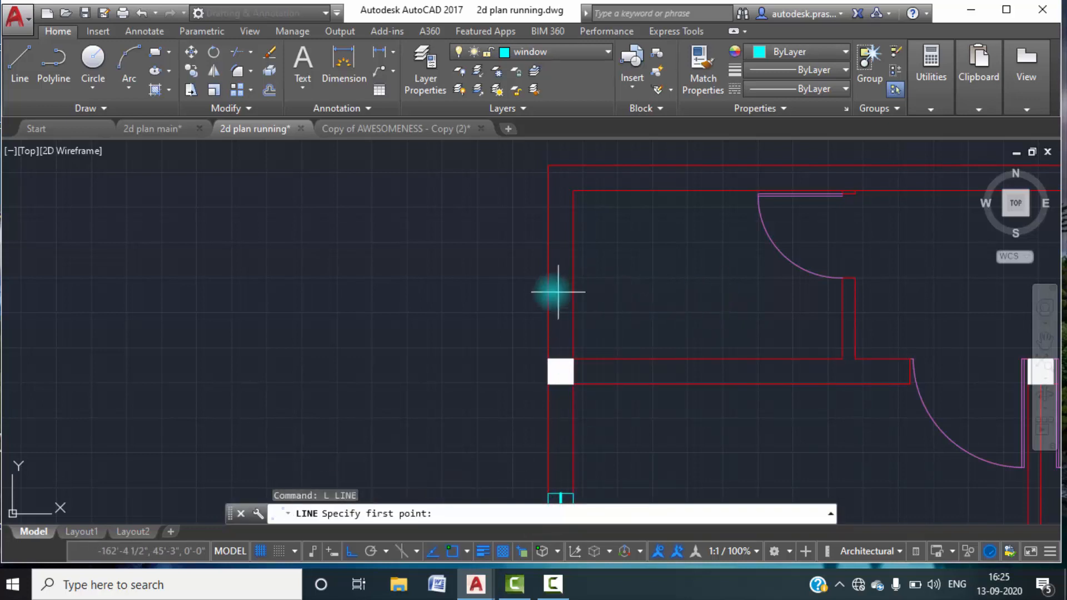
click(573, 275)
click(551, 275)
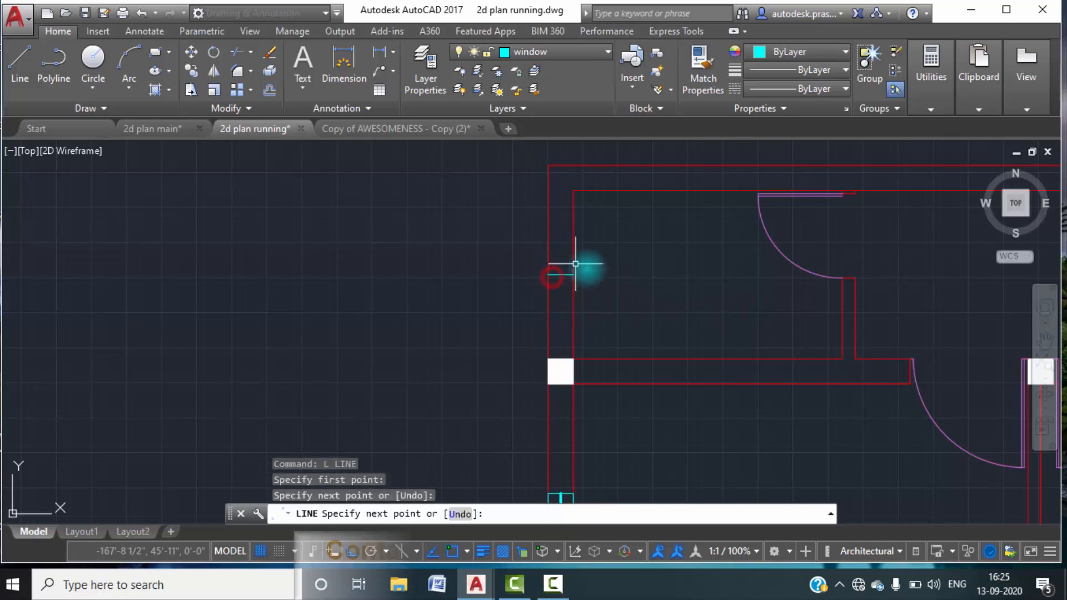
key(Escape)
Offset the line across the toilet wall by 1' both upward and downward to form the ventilator's end lines.
text(o)
key(Return)
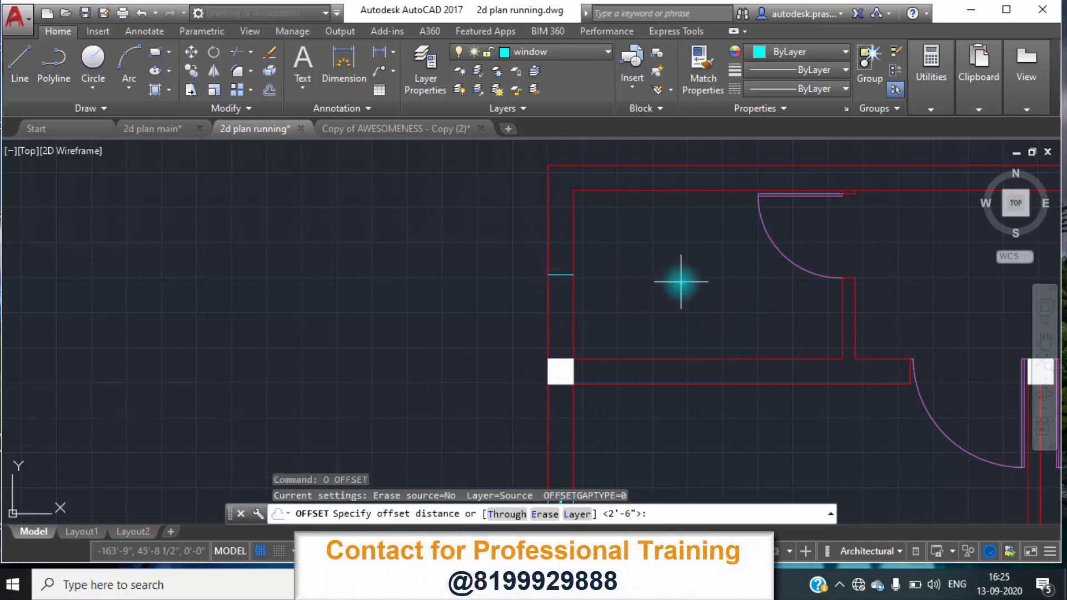
text(1')
key(Return)
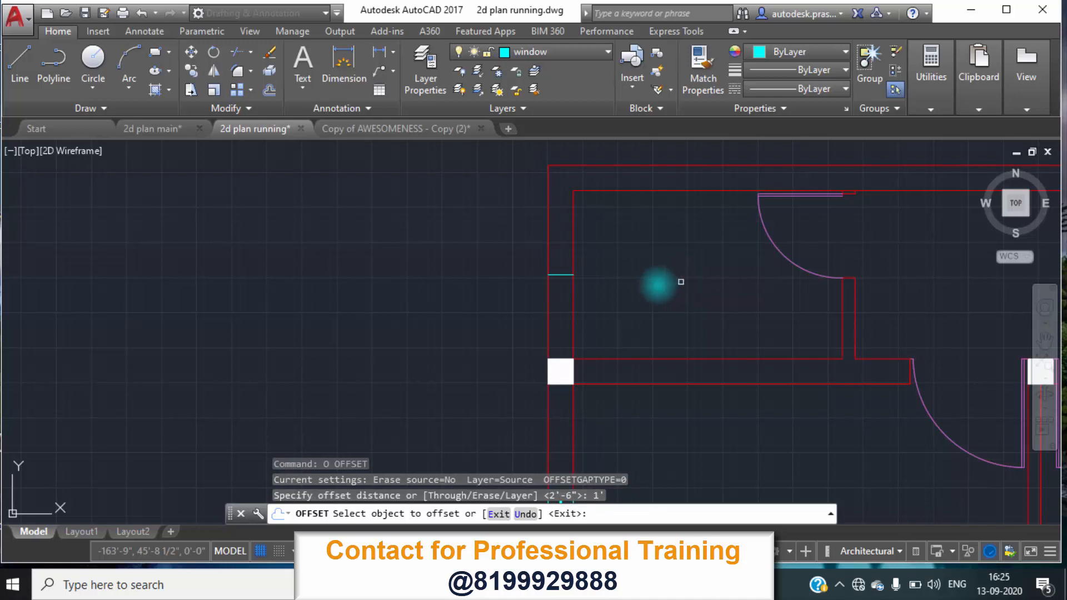
click(562, 273)
click(574, 238)
click(561, 274)
click(569, 308)
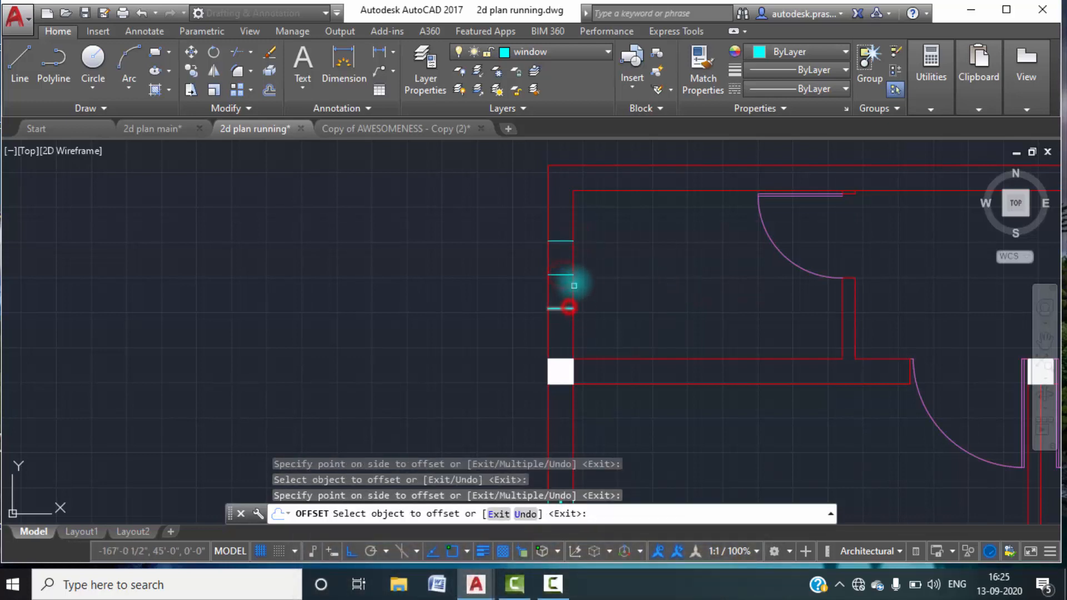
key(Escape)
Draw the ventilator's centre line between the midpoints of its two end lines and delete the original line across the wall.
text(l)
key(Return)
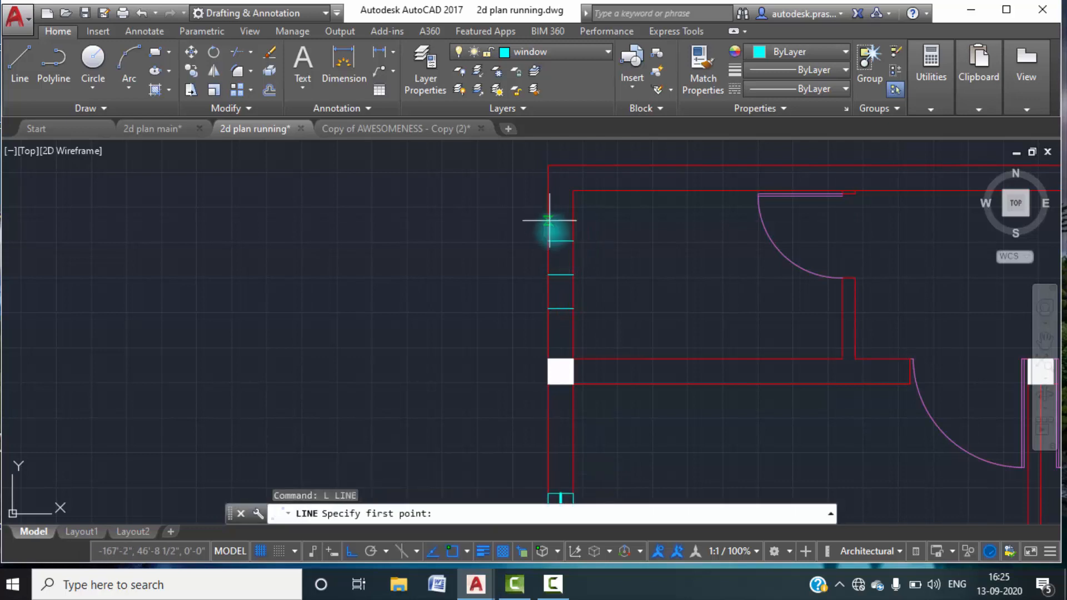
click(560, 240)
click(561, 307)
key(Escape)
key(Escape)
click(566, 273)
key(Delete)
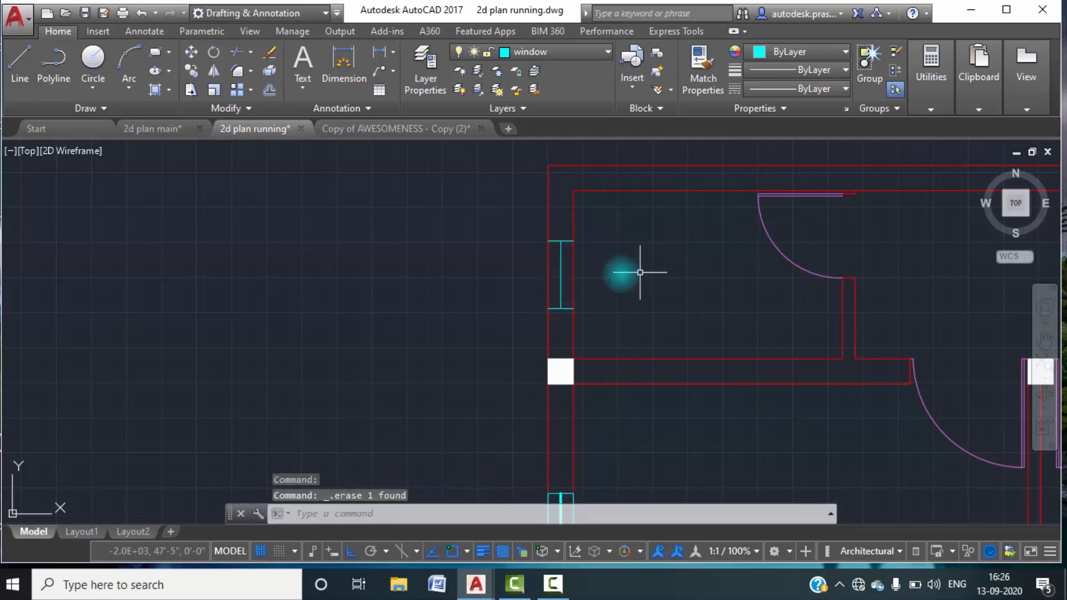
Break the wall's inner face line between the ventilator's upper and lower end lines.
scroll(565, 250, up, 5)
text(B)
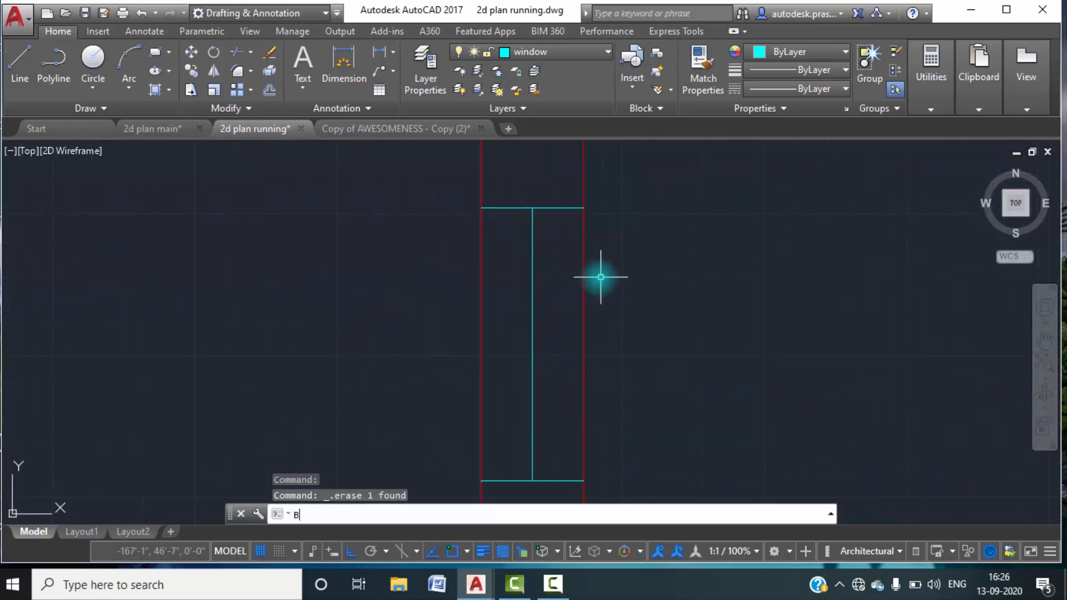
text(R)
key(Return)
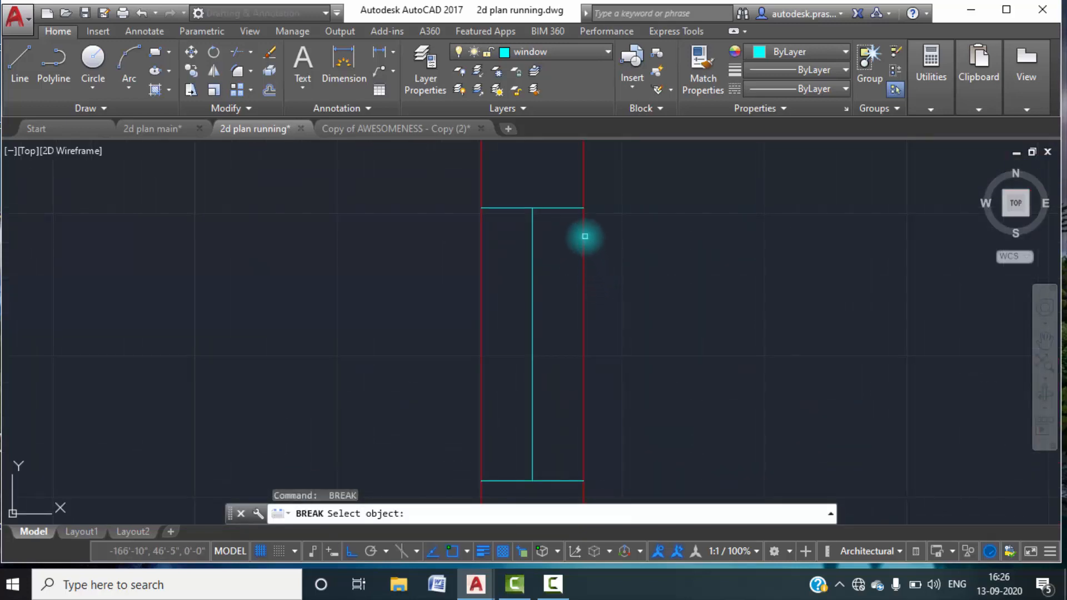
click(584, 234)
click(545, 514)
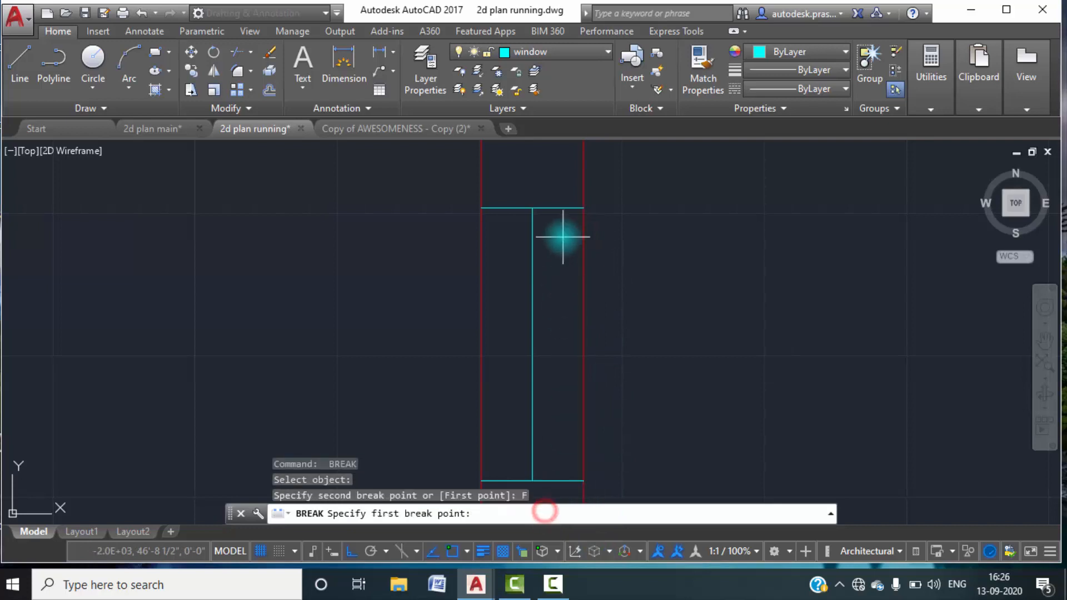
click(582, 204)
middle_drag(596, 231, 596, 338)
click(580, 352)
Break the wall's outer face line between the ventilator's upper and lower end lines.
middle_drag(622, 297, 657, 340)
key(space)
middle_drag(554, 292, 581, 317)
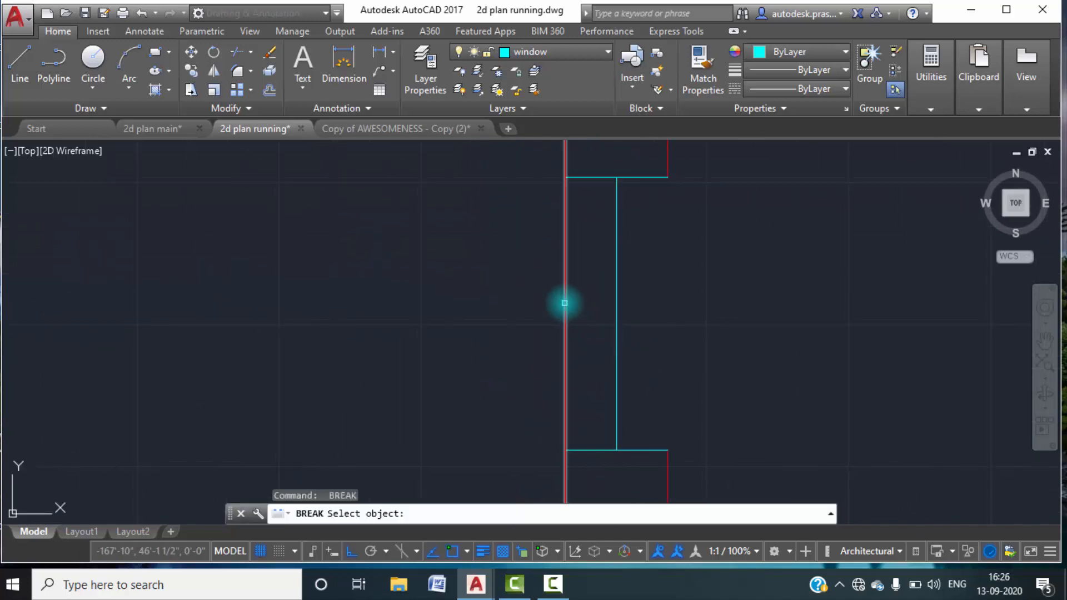
click(564, 302)
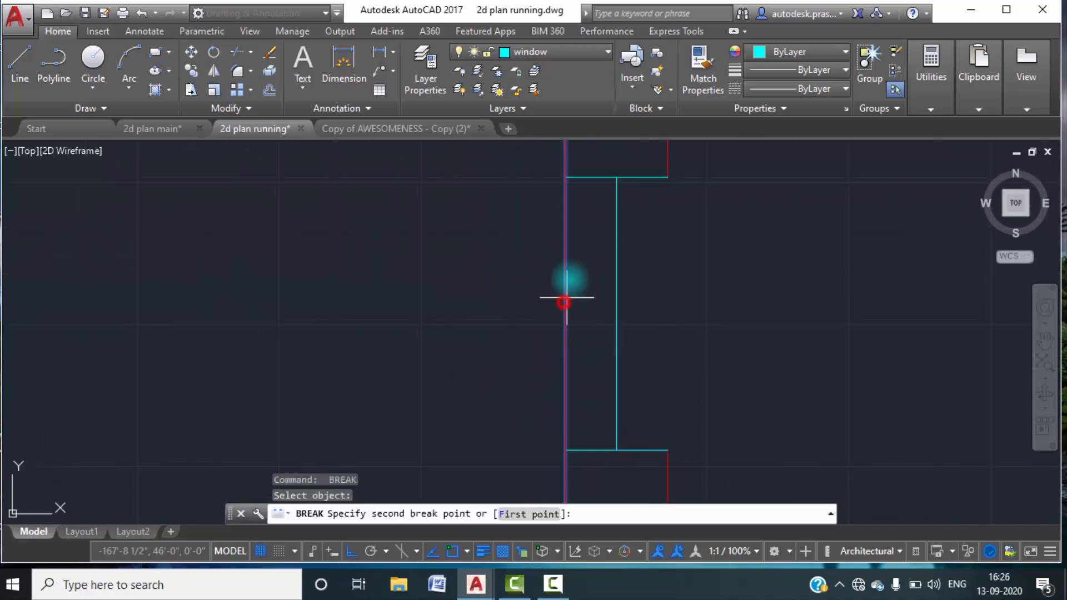
click(522, 513)
click(564, 178)
click(563, 456)
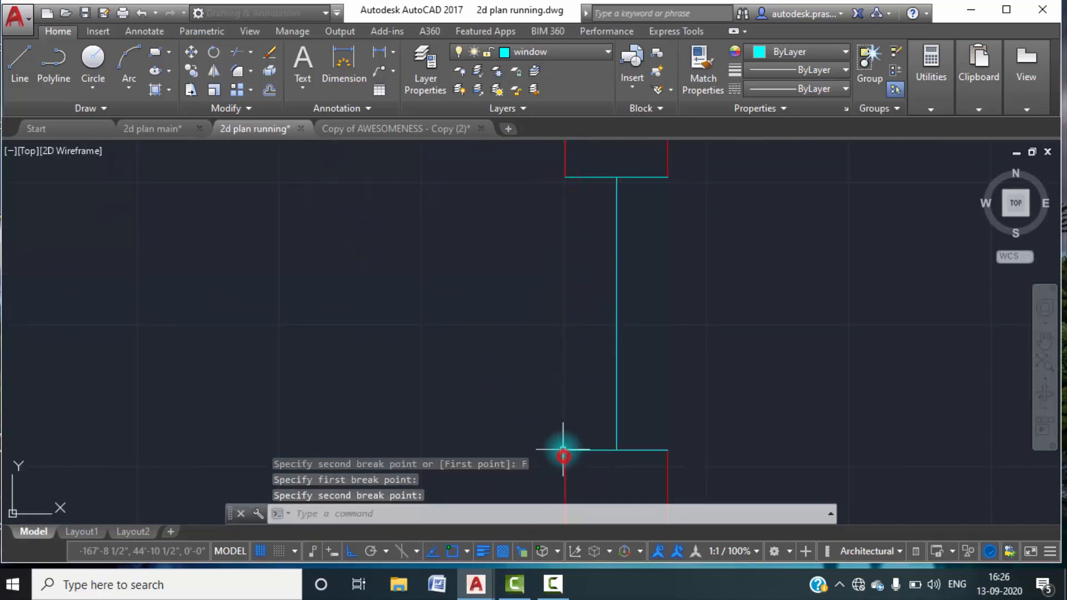
Copy the ventilator's centre line to both ends of the upper end line, closing its inner and outer edges.
scroll(531, 303, down, 4)
text(co)
key(Return)
click(584, 332)
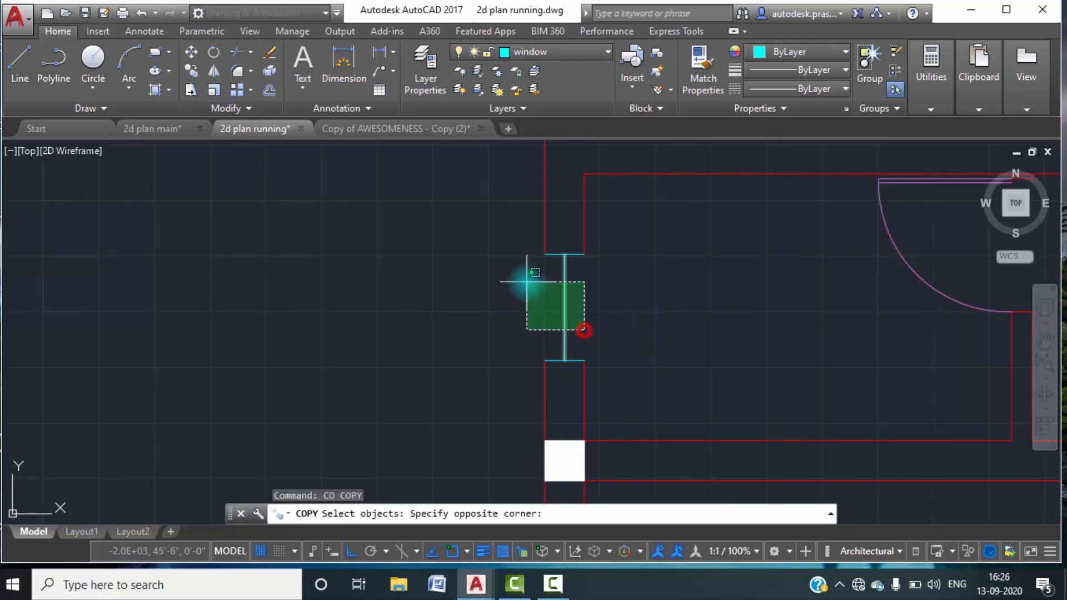
click(526, 283)
key(Return)
click(564, 253)
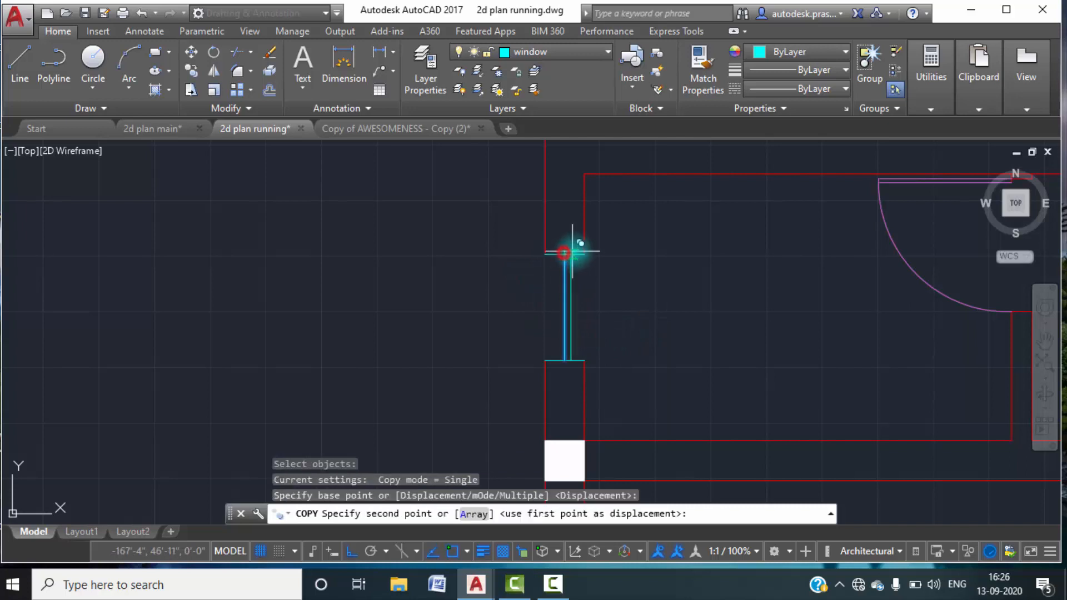
click(584, 255)
key(Return)
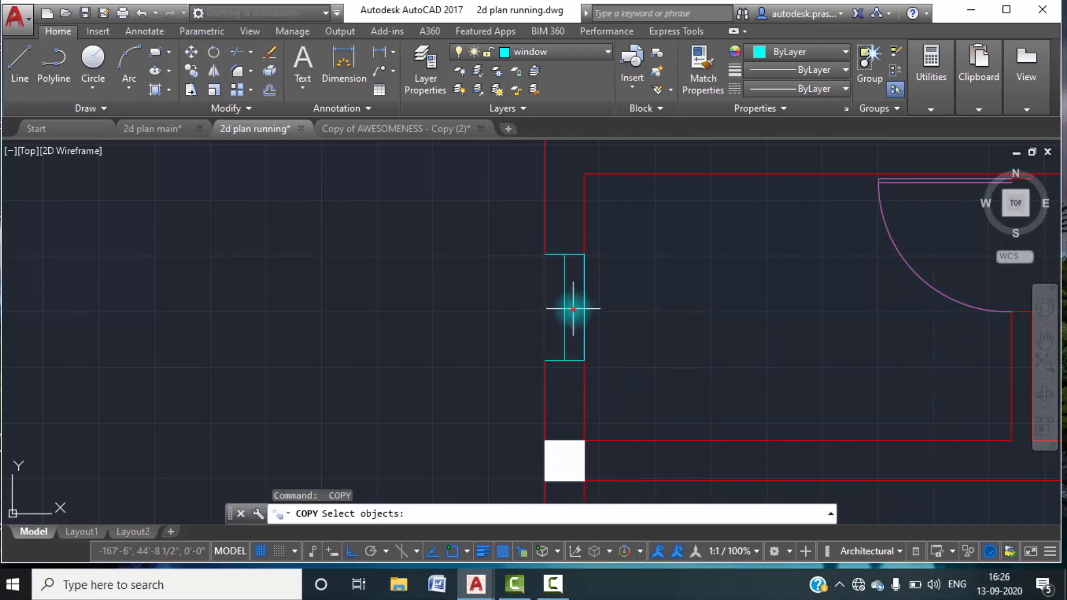
click(573, 309)
key(Return)
click(565, 254)
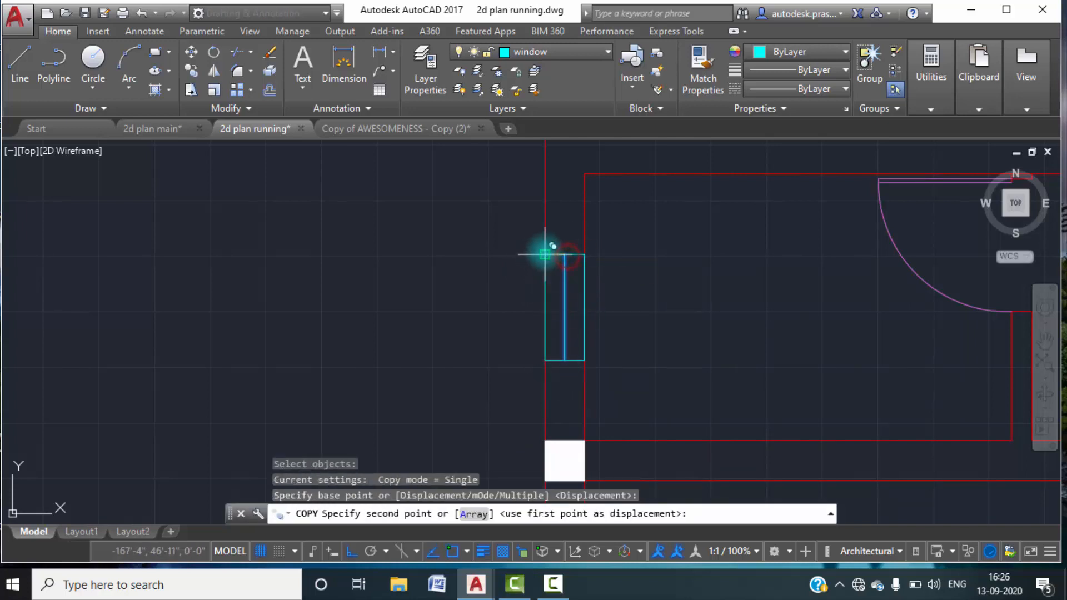
key(Escape)
scroll(612, 320, down, 3)
click(564, 284)
click(614, 352)
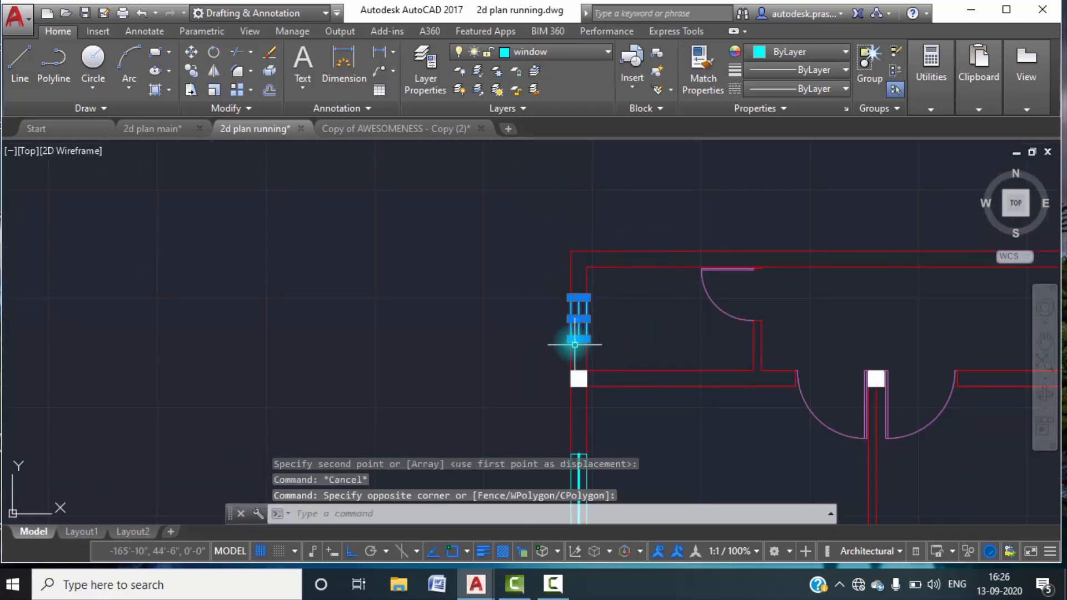
key(Escape)
key(Escape)
Give the ventilator's middle line the same heavier lineweight as the bedroom window's middle line.
scroll(591, 315, up, 8)
click(599, 318)
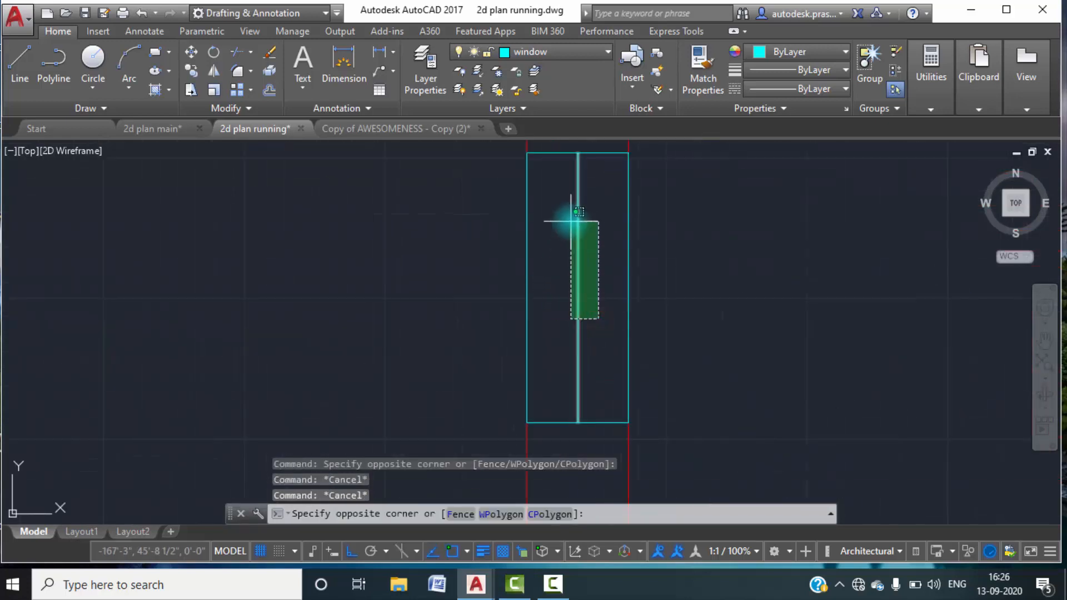
click(572, 222)
click(795, 70)
click(786, 226)
key(Escape)
key(Escape)
Examine the finished plan in 2d plan main to identify the window openings that still have to be drawn.
scroll(677, 291, down, 5)
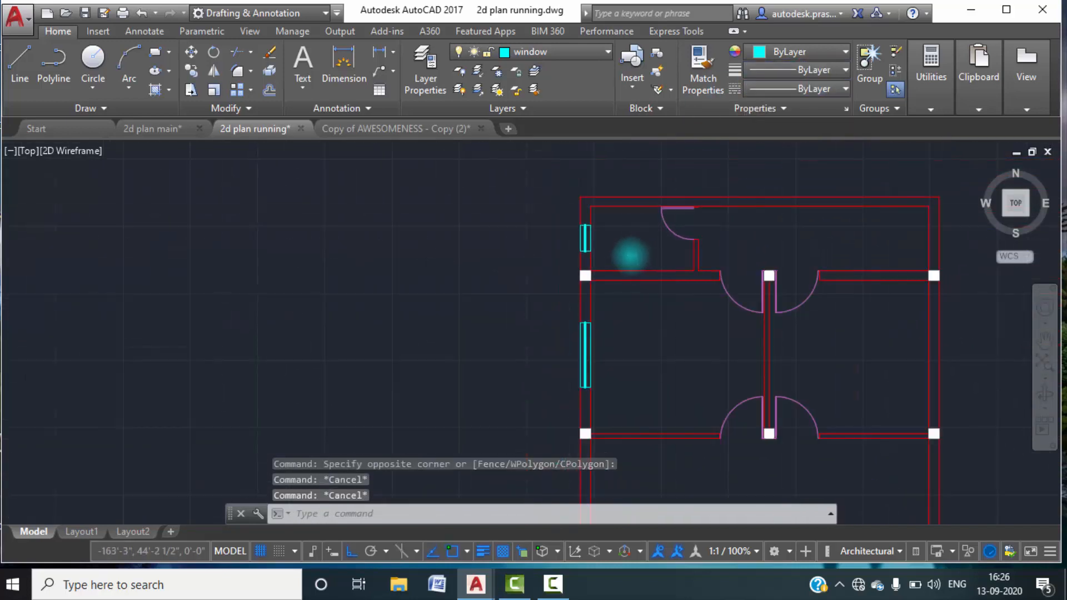
scroll(632, 256, down, 4)
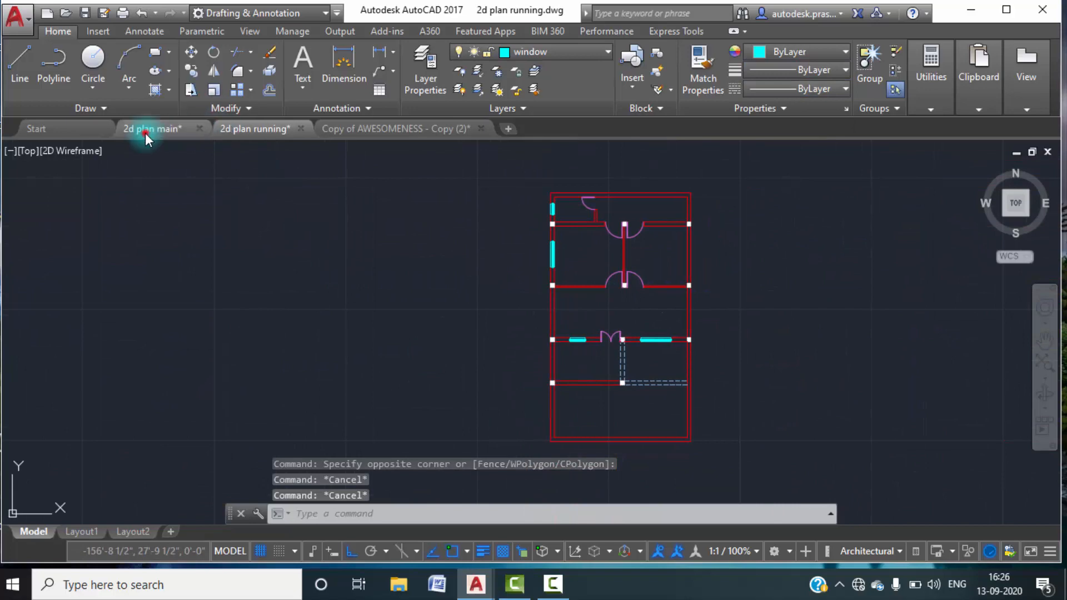
click(145, 132)
scroll(518, 305, down, 8)
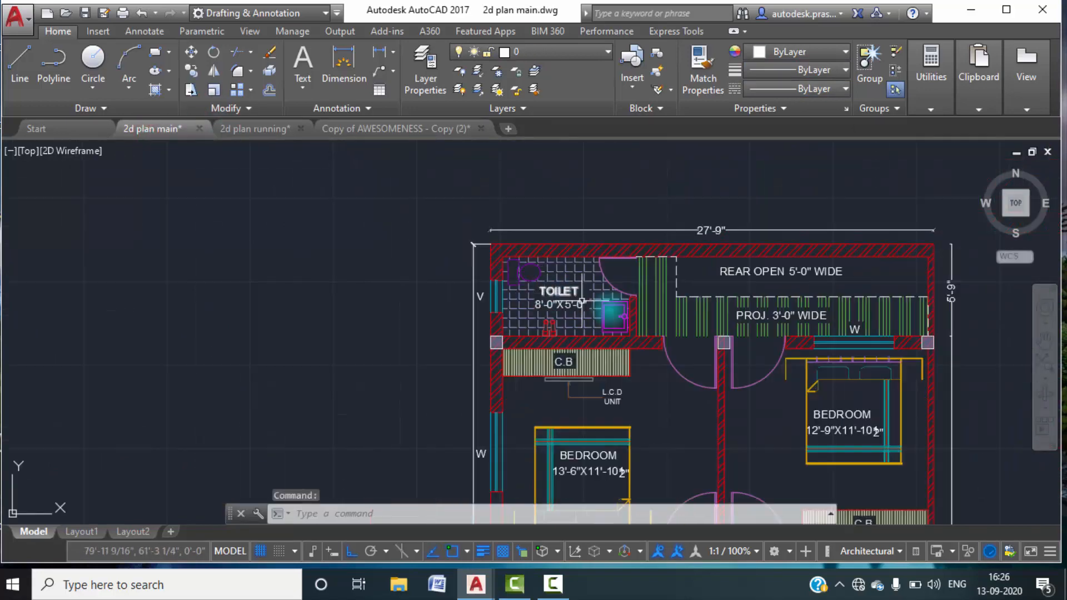
middle_drag(702, 301, 690, 183)
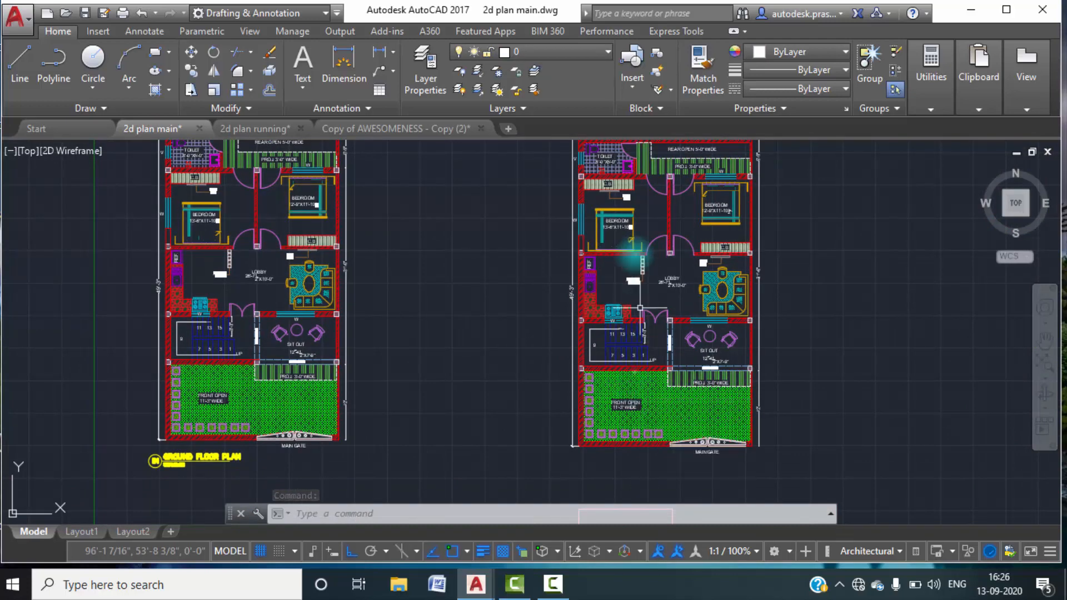
scroll(662, 189, up, 2)
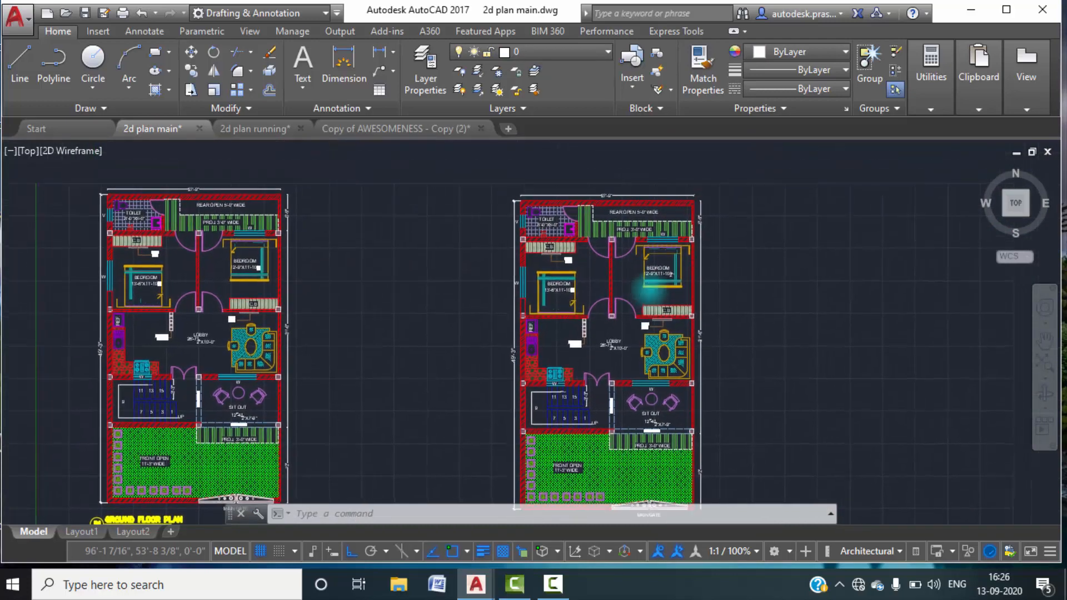
scroll(601, 240, up, 4)
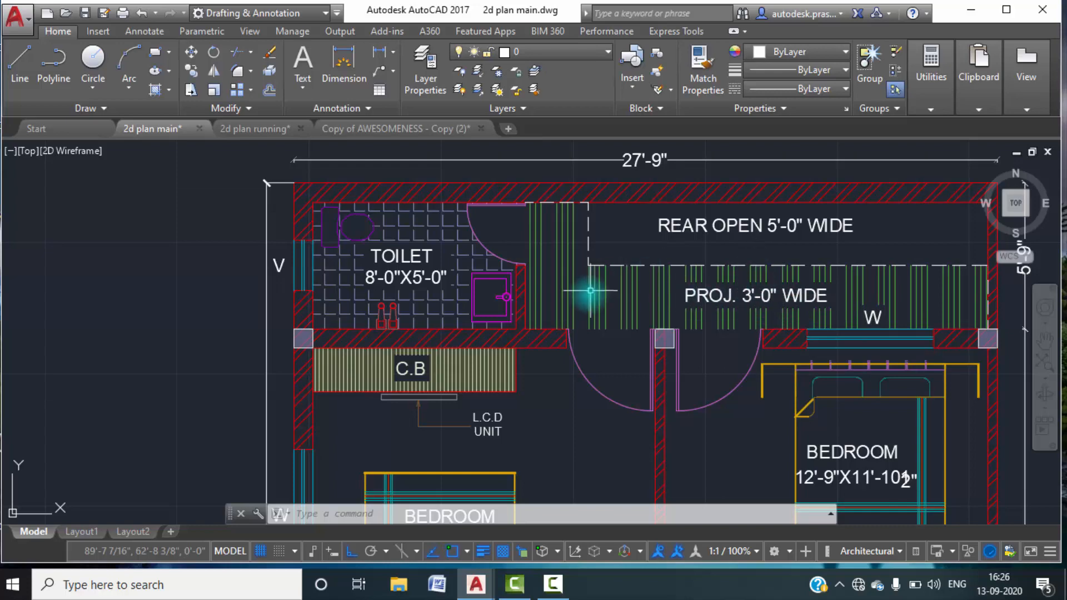
scroll(494, 228, down, 5)
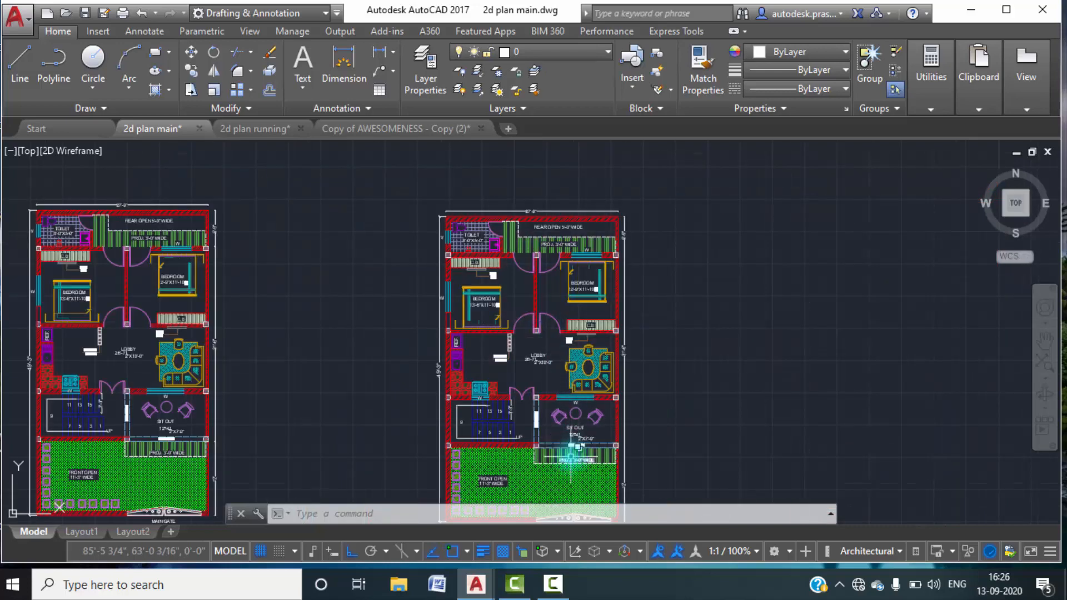
scroll(571, 456, up, 9)
scroll(573, 439, down, 7)
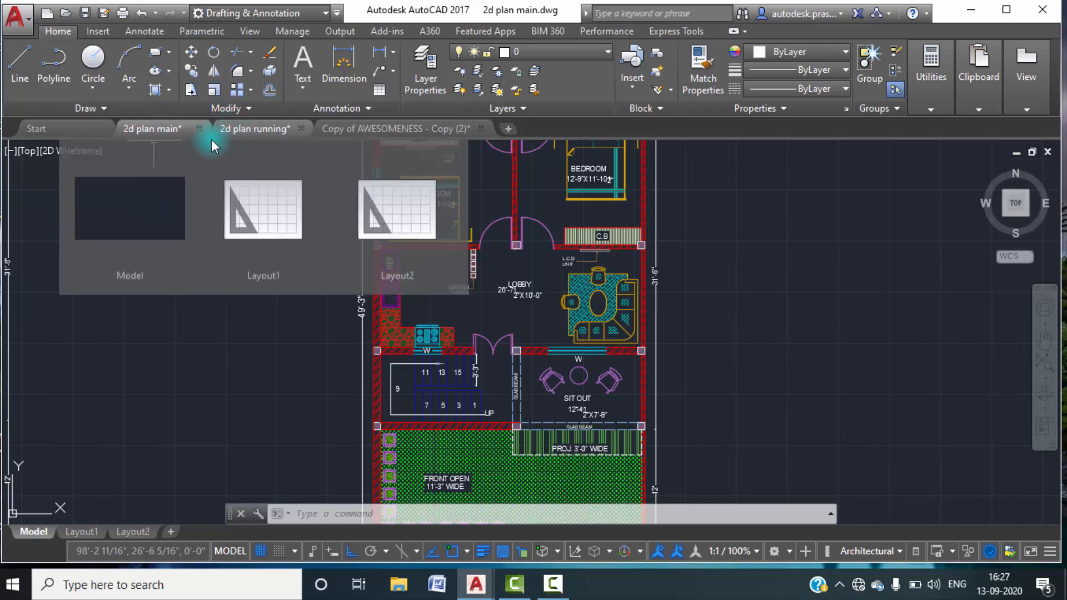
In 2d plan running, offset the toilet side wall's outer face line 3' towards the rear open area.
click(260, 127)
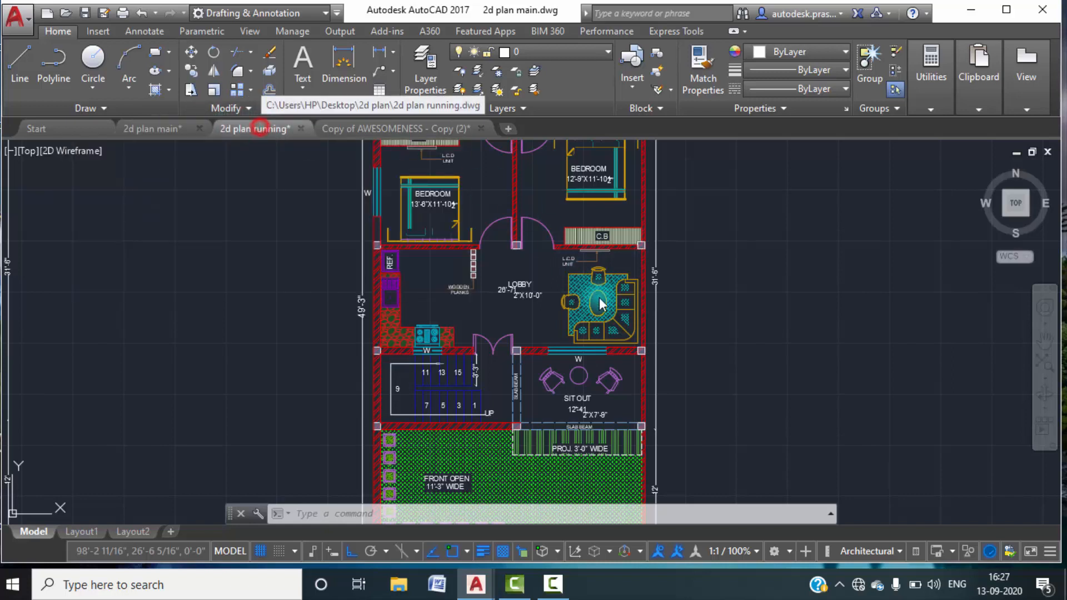
scroll(649, 354, up, 5)
middle_drag(708, 258, 675, 450)
middle_drag(589, 235, 587, 307)
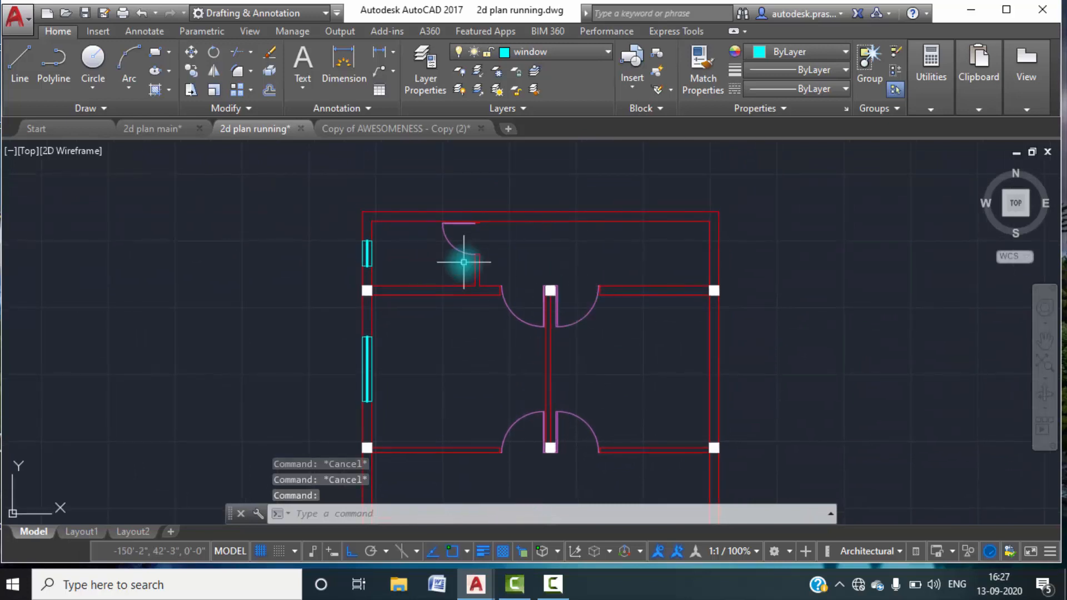
text(o)
key(Return)
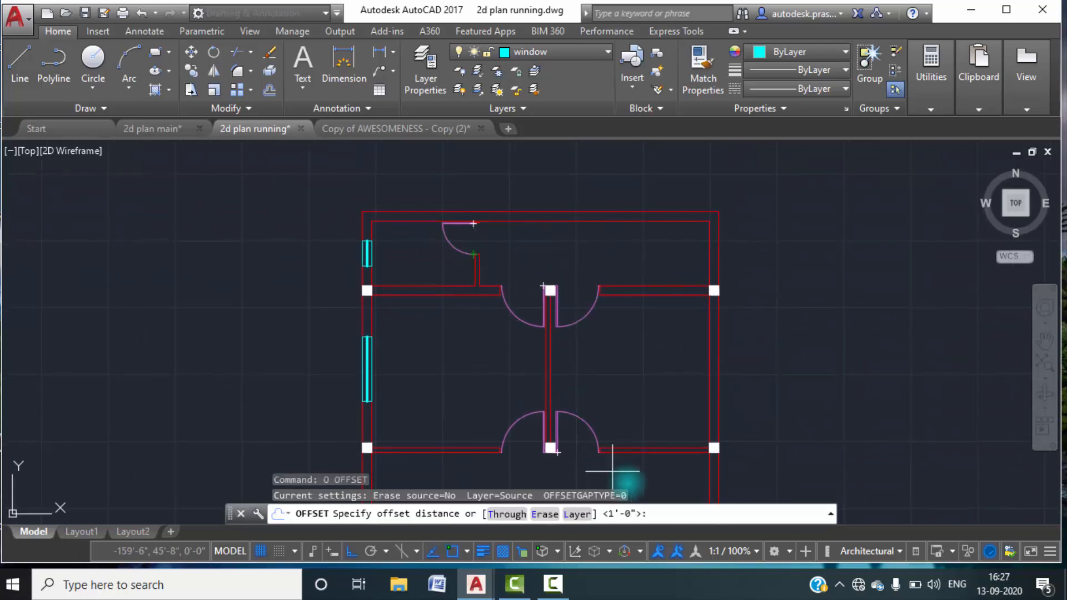
text(3')
key(Return)
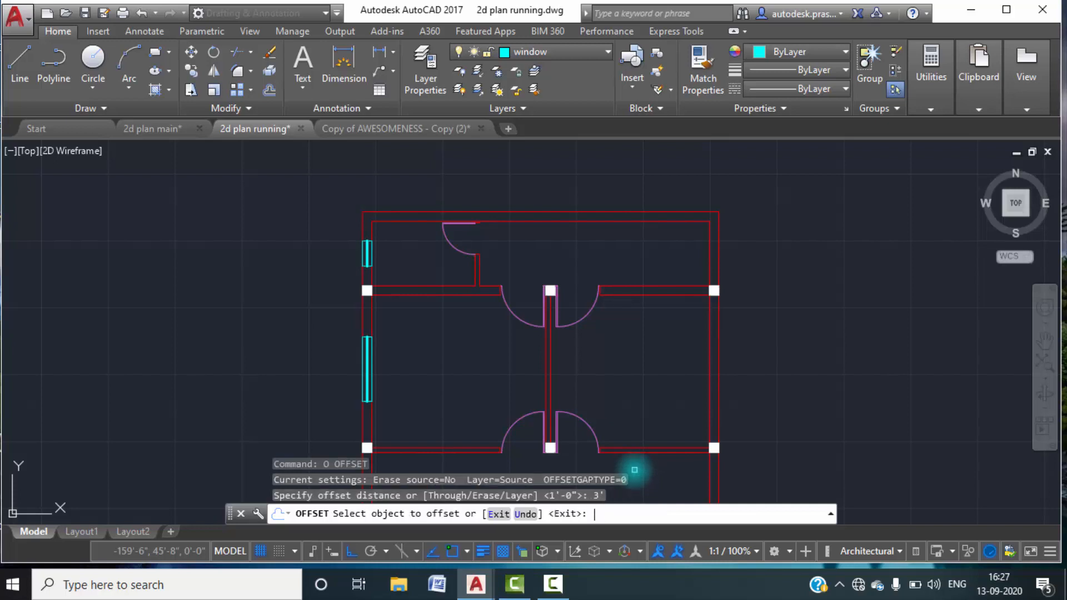
click(479, 279)
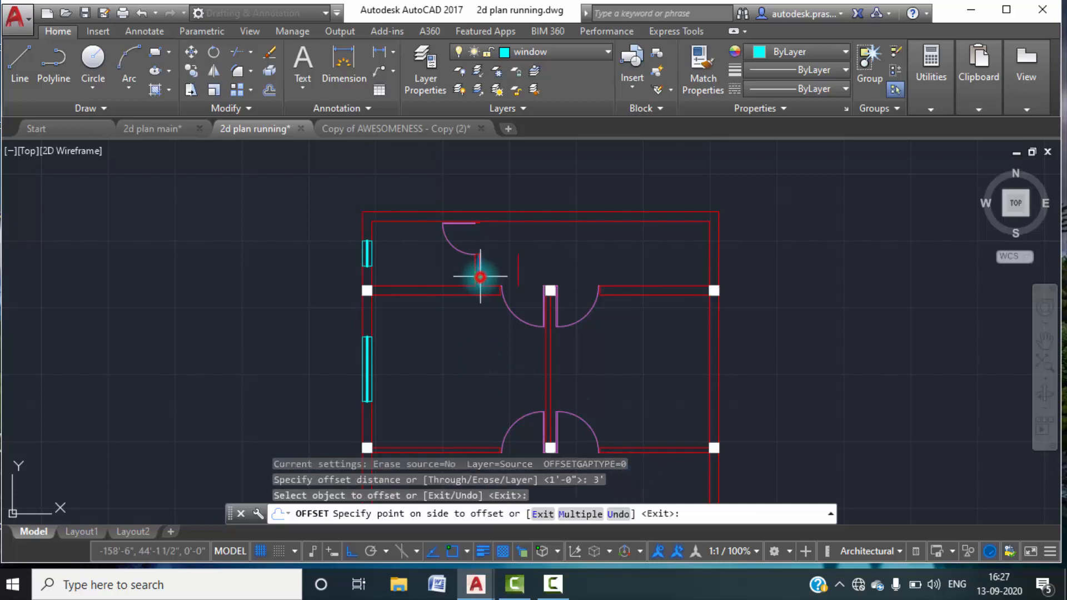
click(524, 264)
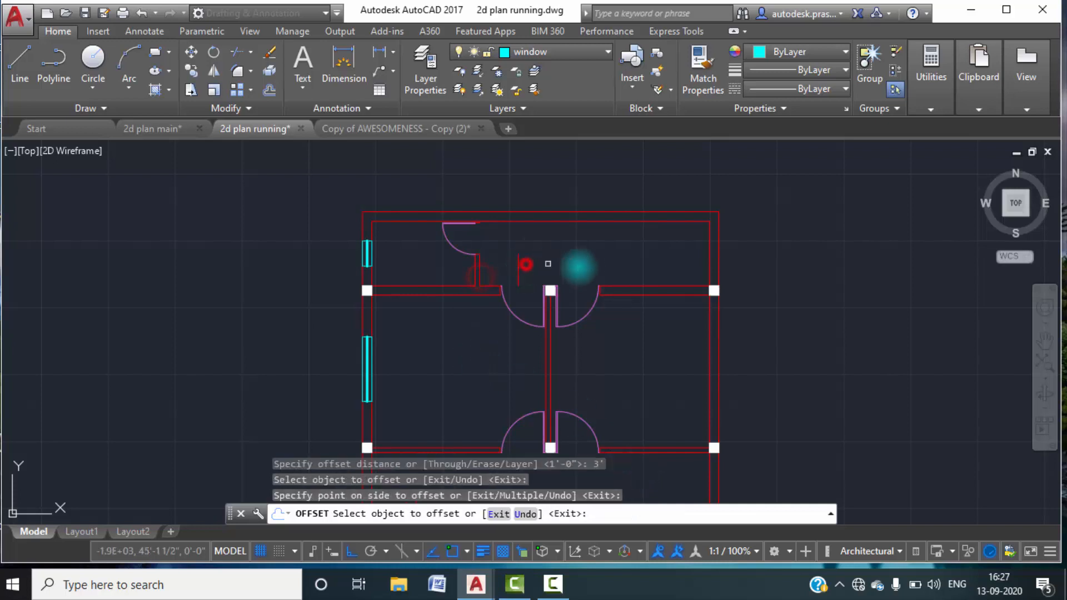
Offset the rear face line of the other bedroom's wall 3' towards the outer rear wall.
click(612, 285)
click(608, 262)
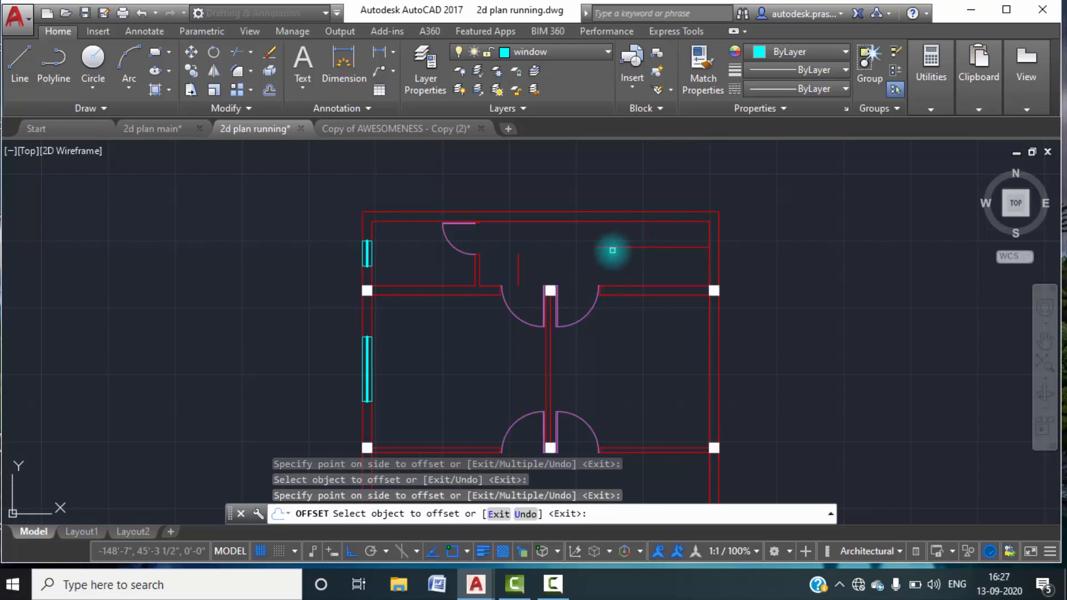
key(Escape)
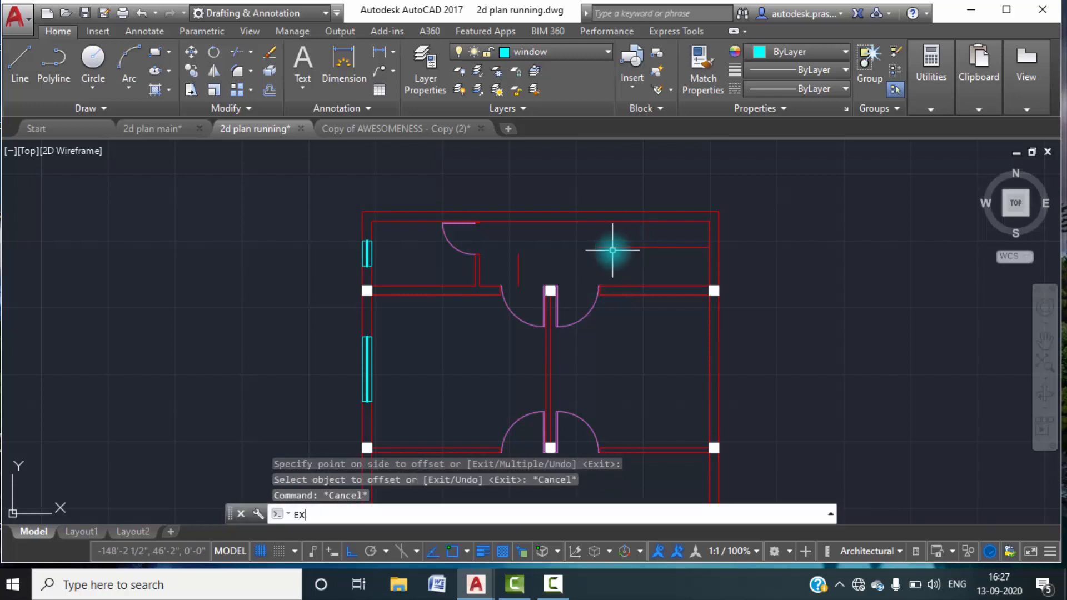
Extend the vertical offset line to the rear wall and the horizontal offset line to the vertical one.
text(EX)
key(Return)
key(Return)
click(519, 259)
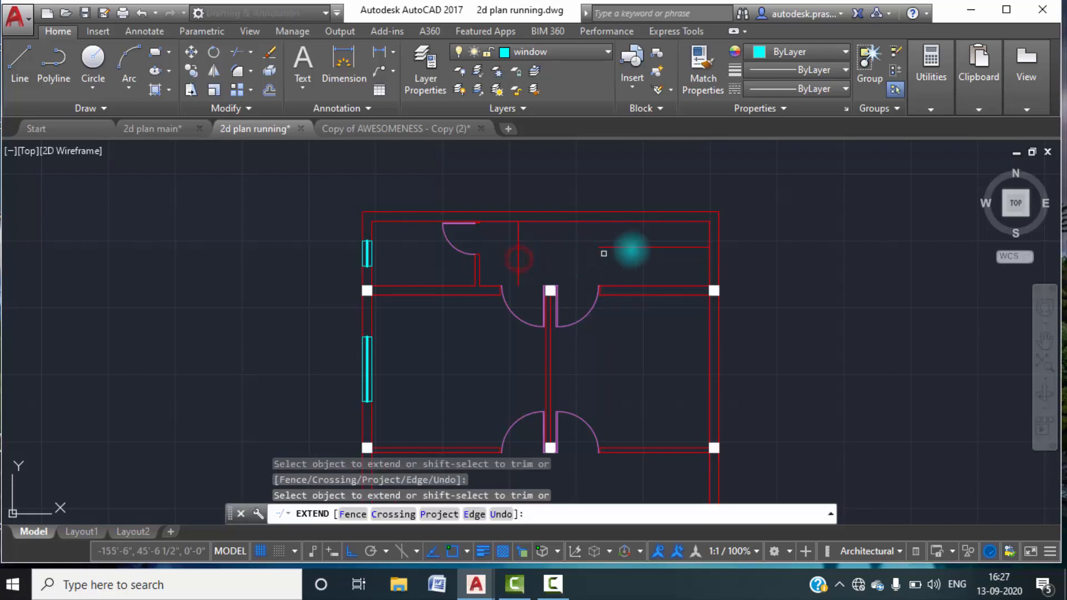
click(637, 245)
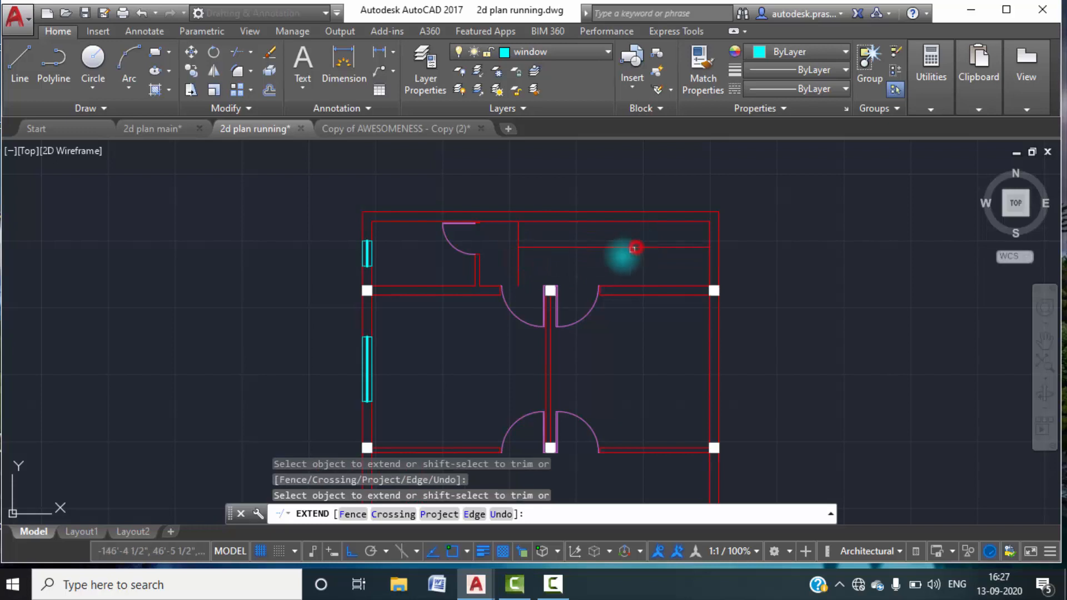
key(Escape)
click(544, 265)
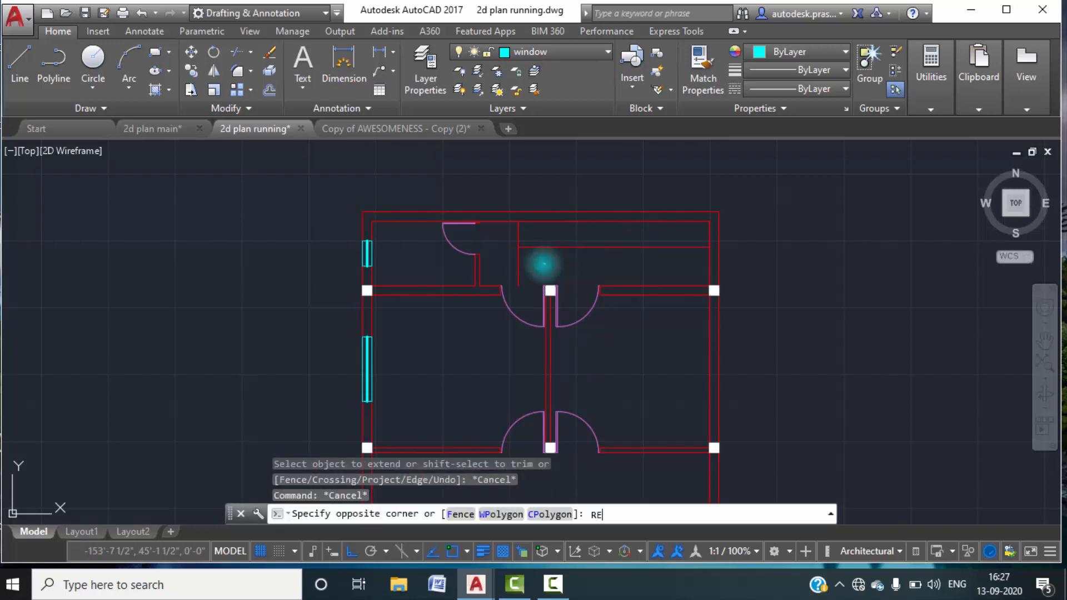
text(RE)
key(Return)
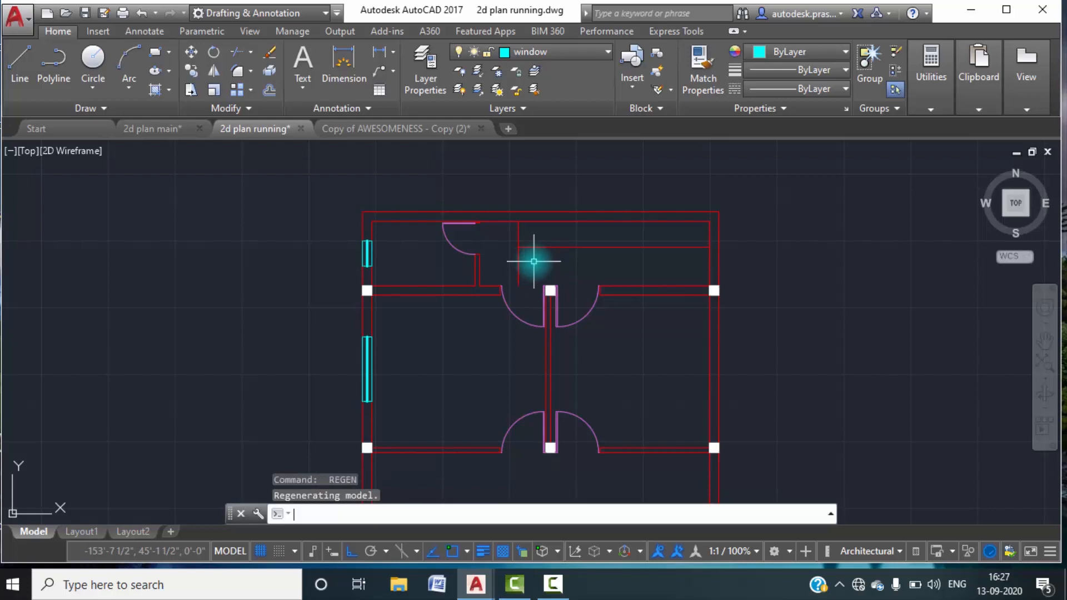
key(F1)
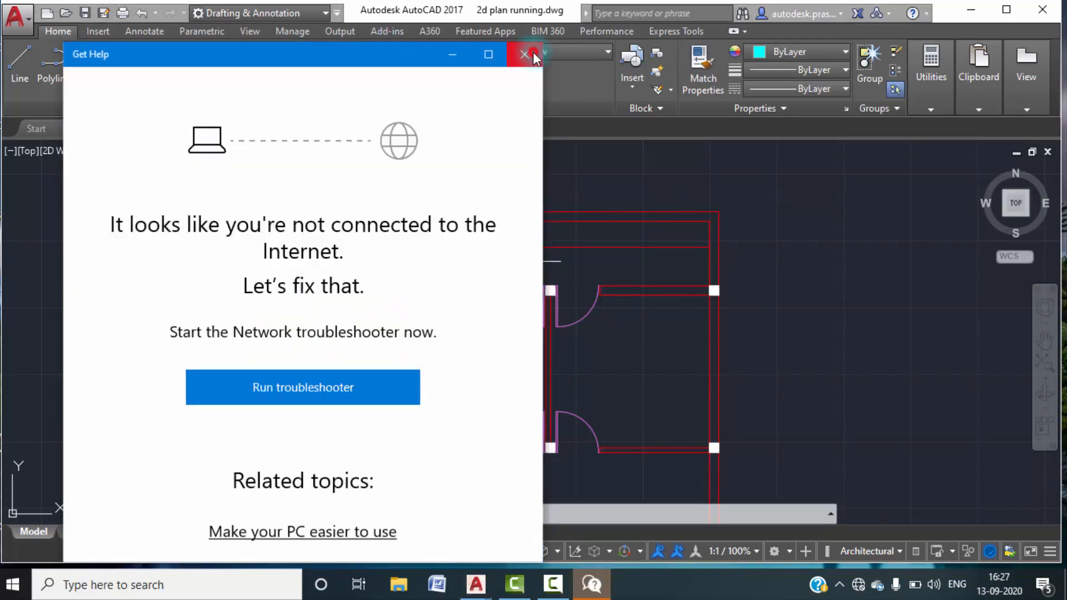
click(532, 52)
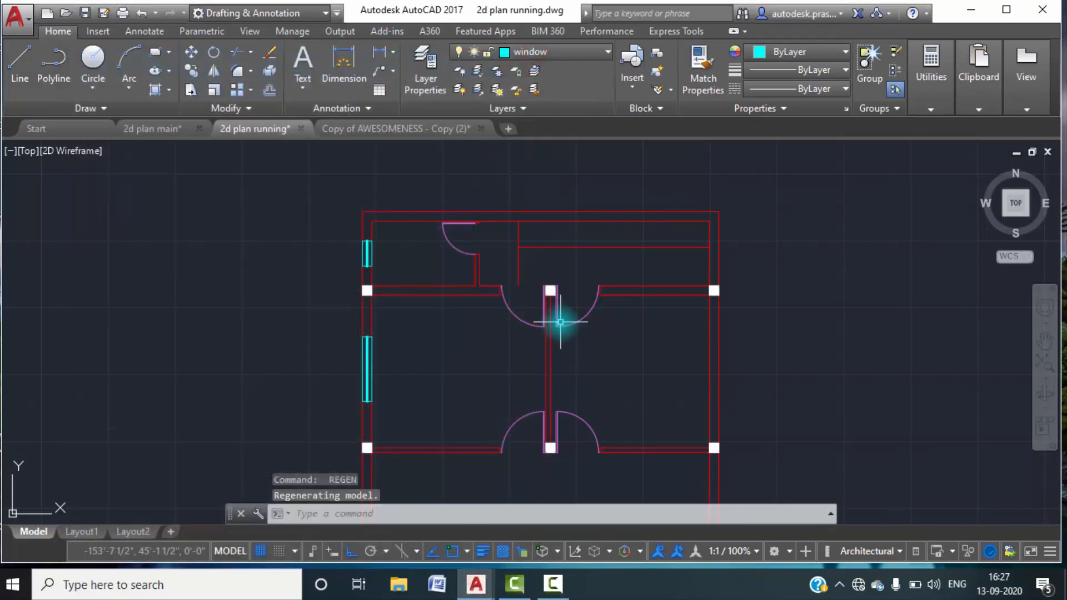
Trim the vertical offset line's part below the horizontal offset line so they form an L-shaped corner.
text(tr)
key(Return)
key(Return)
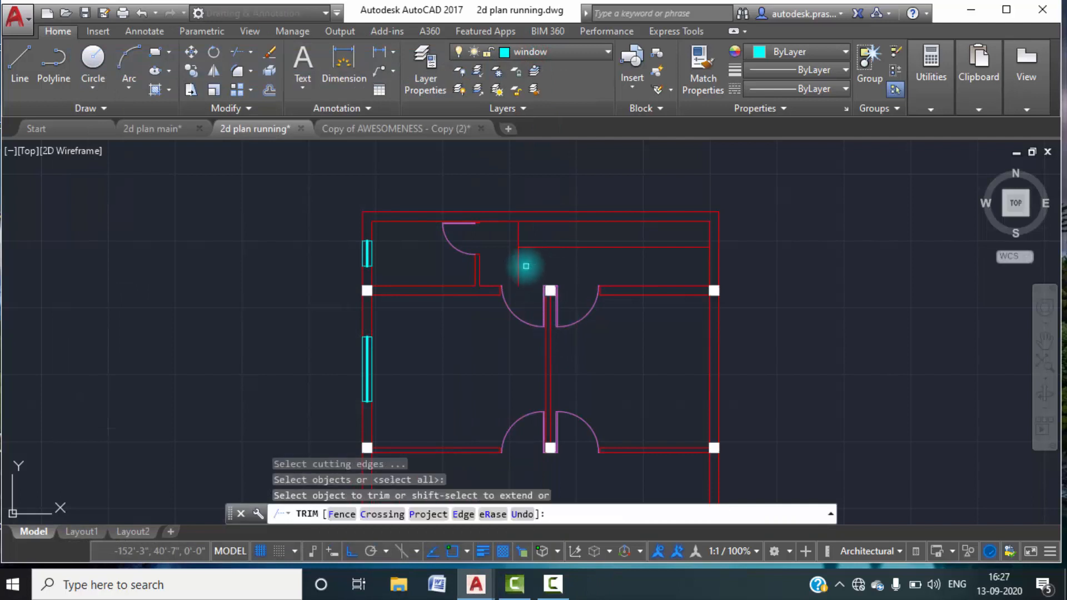
click(519, 264)
key(Escape)
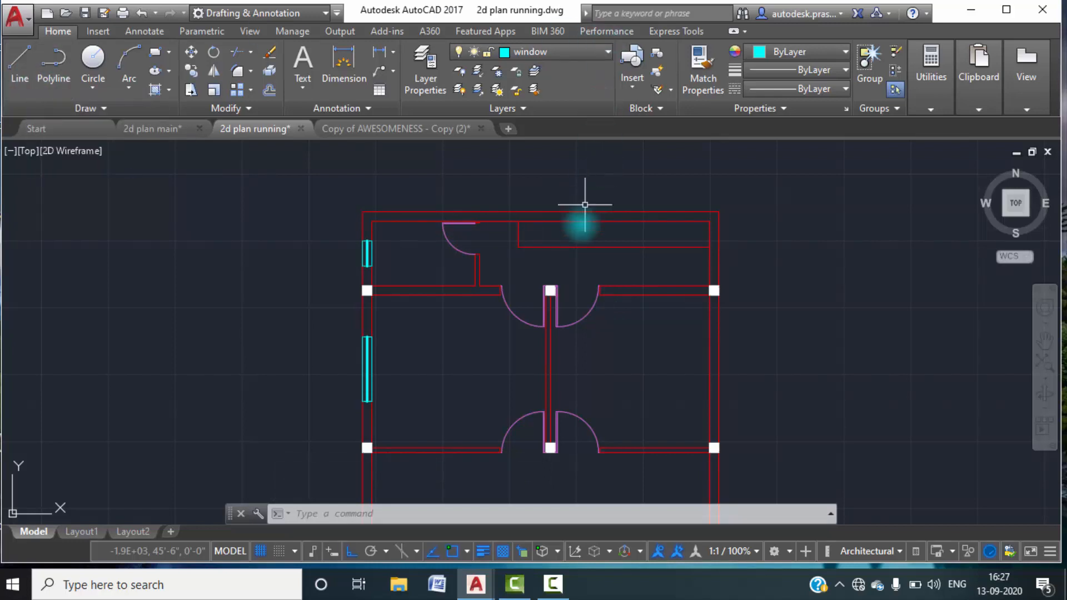
Check the layer of the rear wall's inner line and make wall 9 the current layer.
click(573, 222)
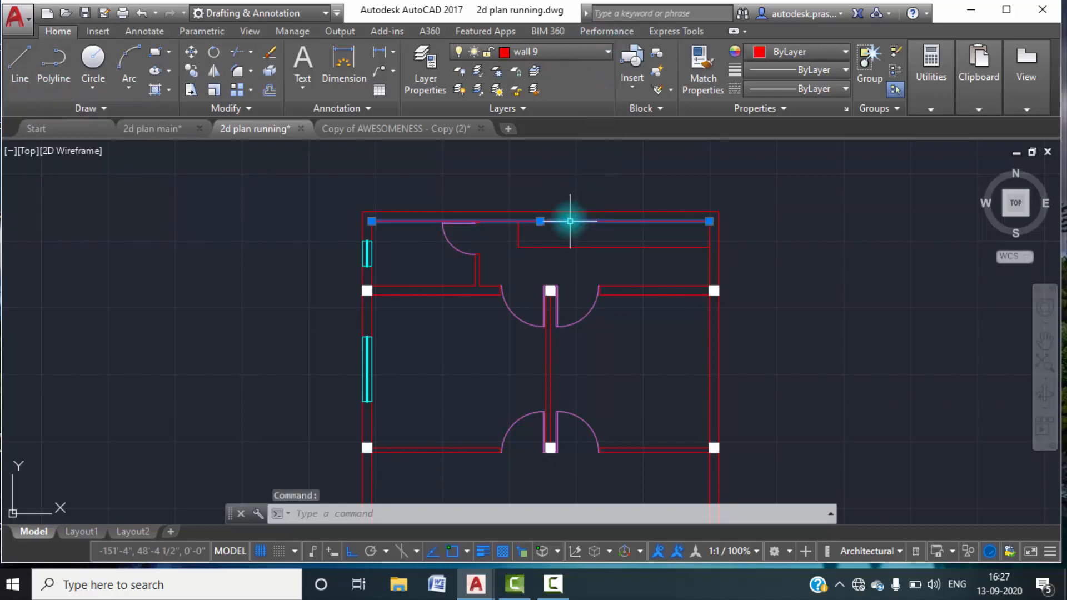
key(Escape)
key(Escape)
key(Escape)
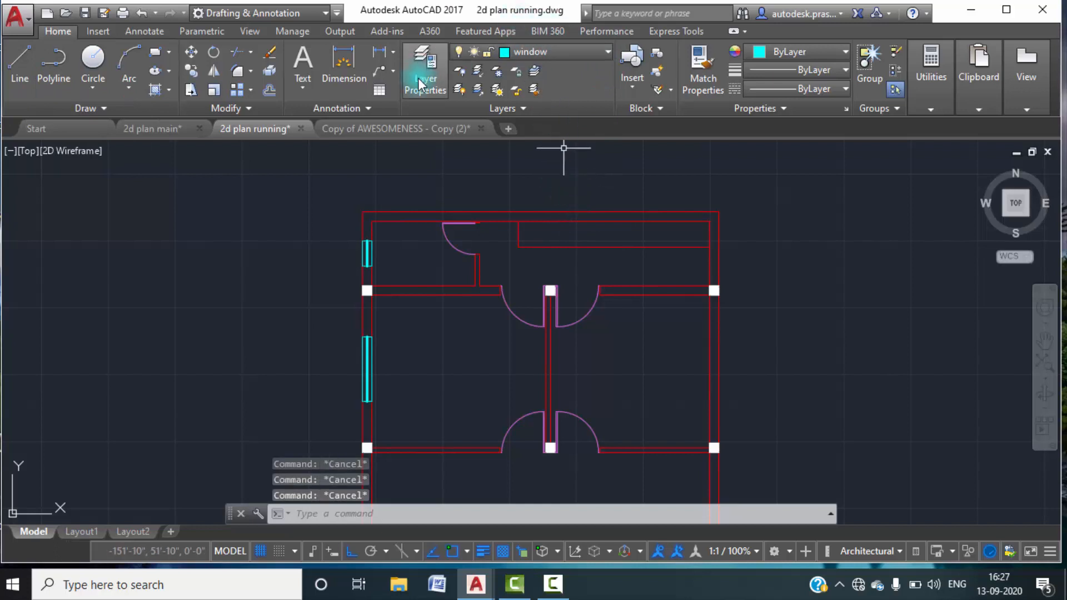
click(421, 81)
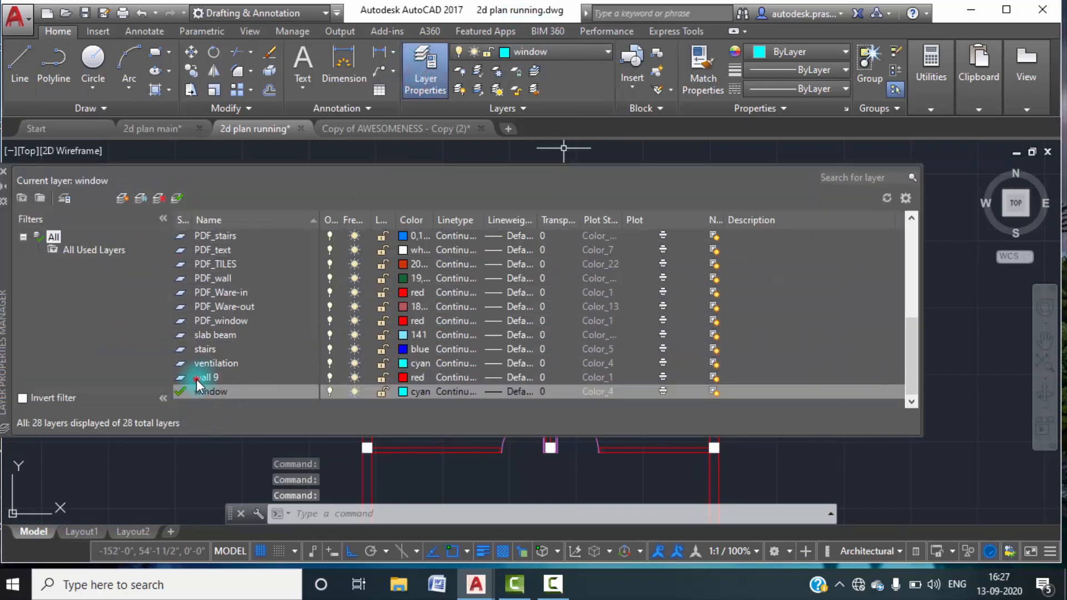
double_click(196, 379)
click(4, 172)
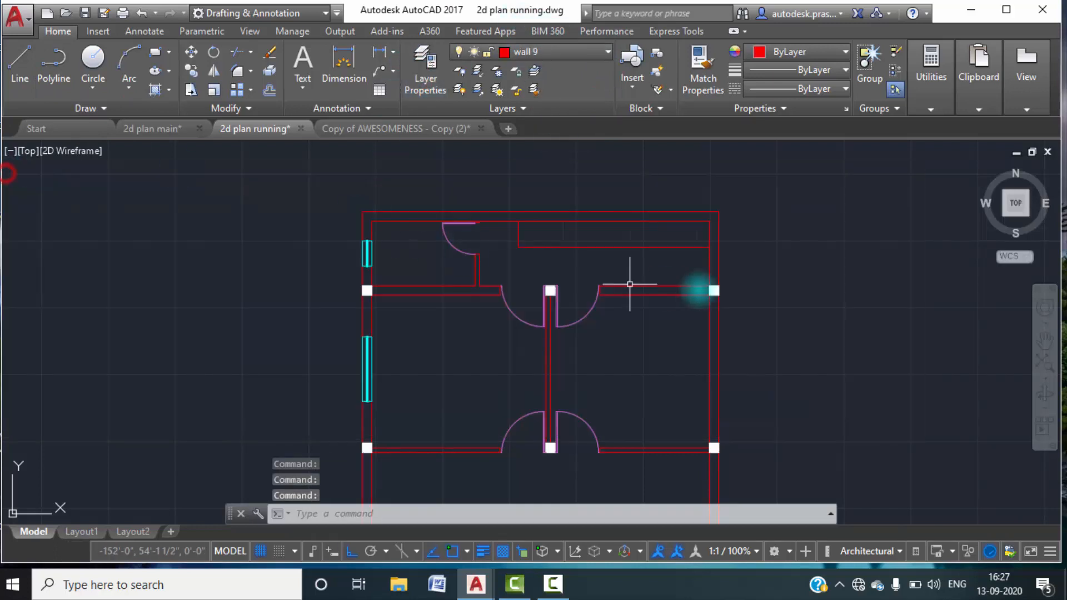
Start a polyline at the rear wall, run it down the toilet wall's outer face and along the bedroom walls to the end column.
click(20, 62)
click(53, 81)
scroll(487, 239, up, 2)
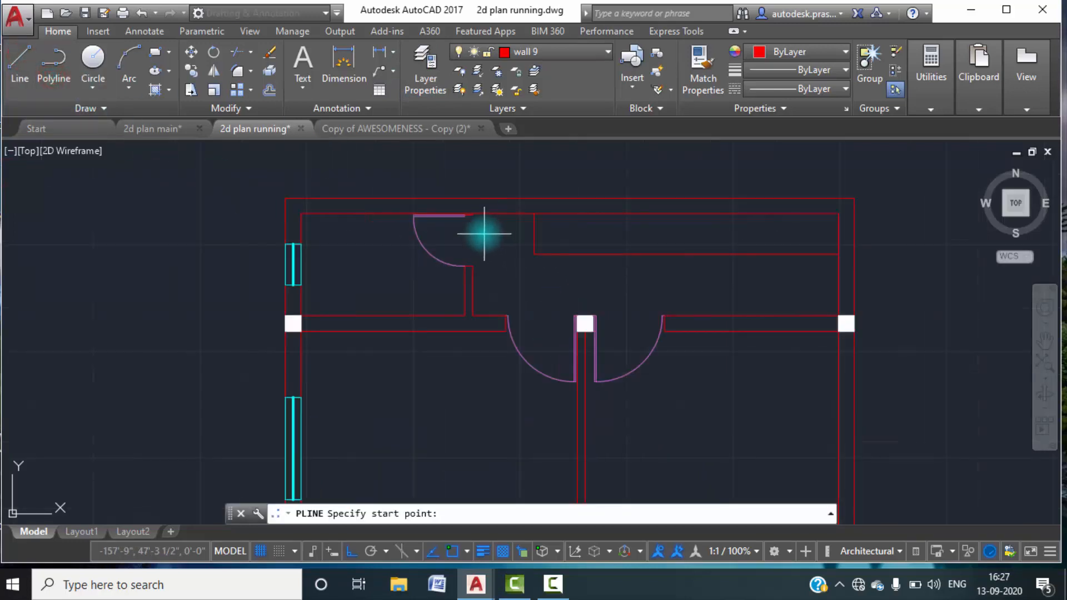
scroll(476, 218, up, 6)
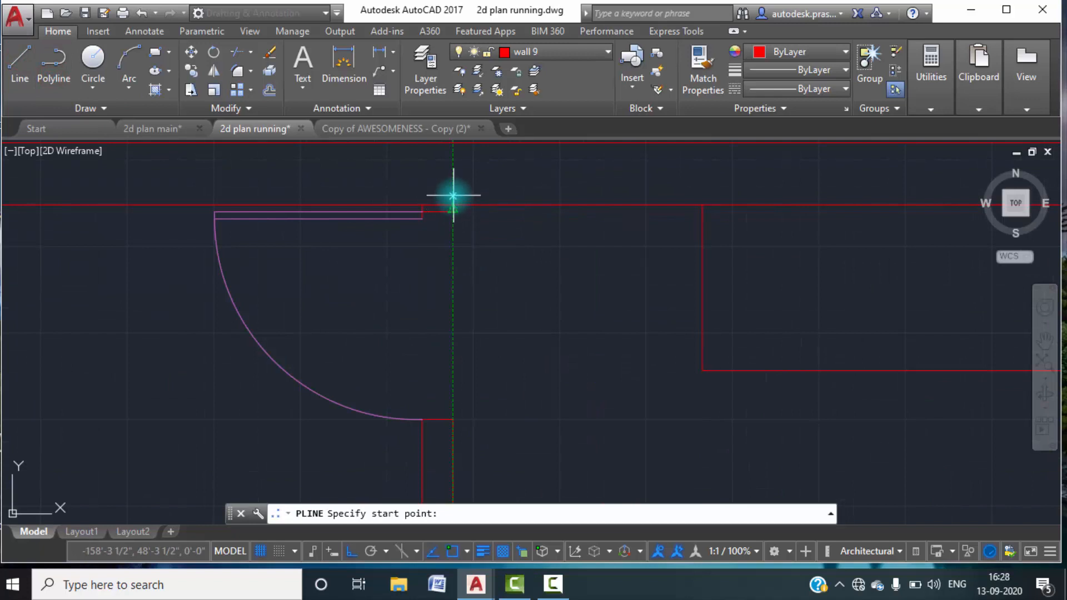
click(452, 205)
scroll(469, 362, down, 4)
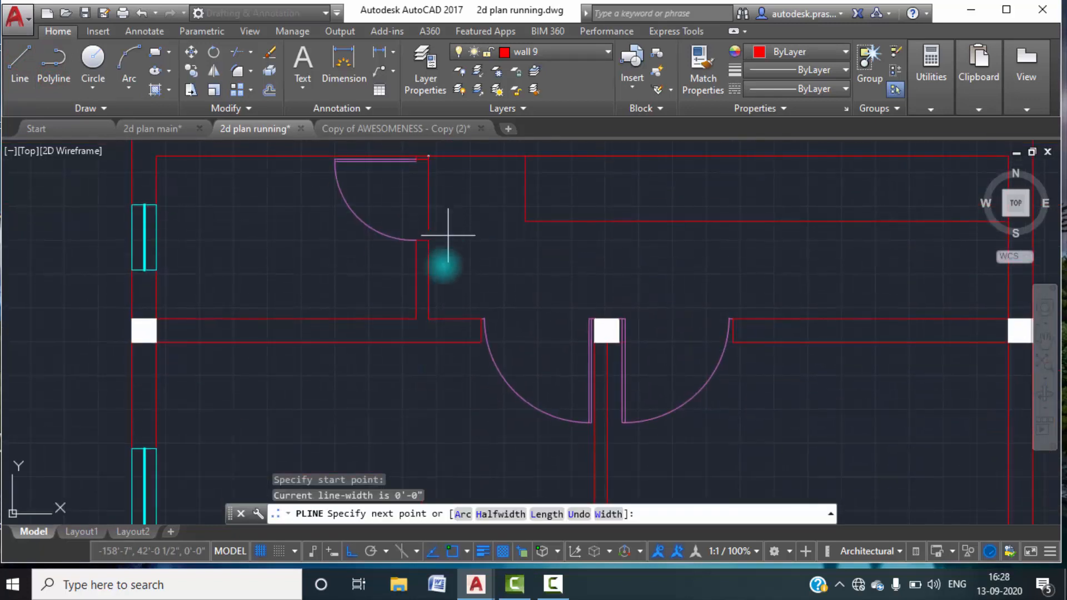
scroll(427, 325, up, 2)
click(428, 315)
scroll(867, 314, down, 2)
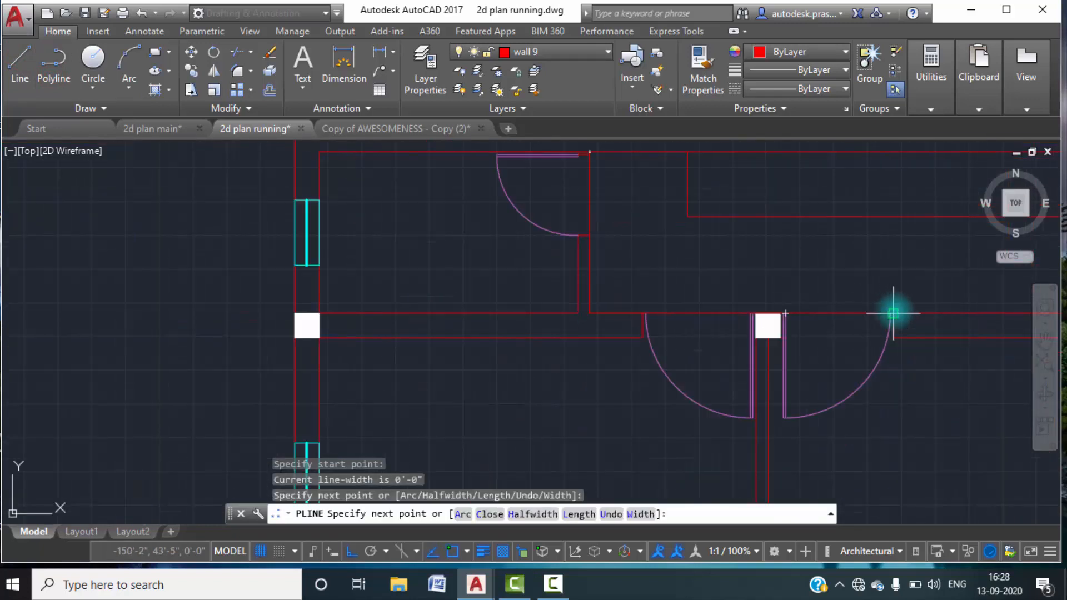
middle_drag(893, 312, 601, 314)
click(877, 312)
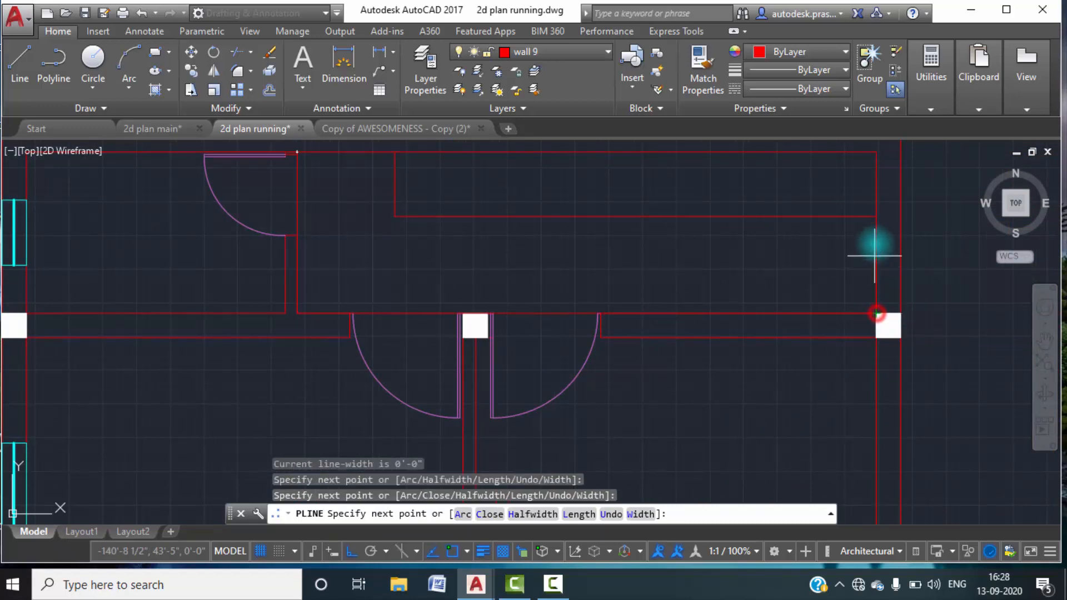
Continue the polyline up the side wall, along both offset lines to the rear wall and back to the toilet wall.
click(877, 216)
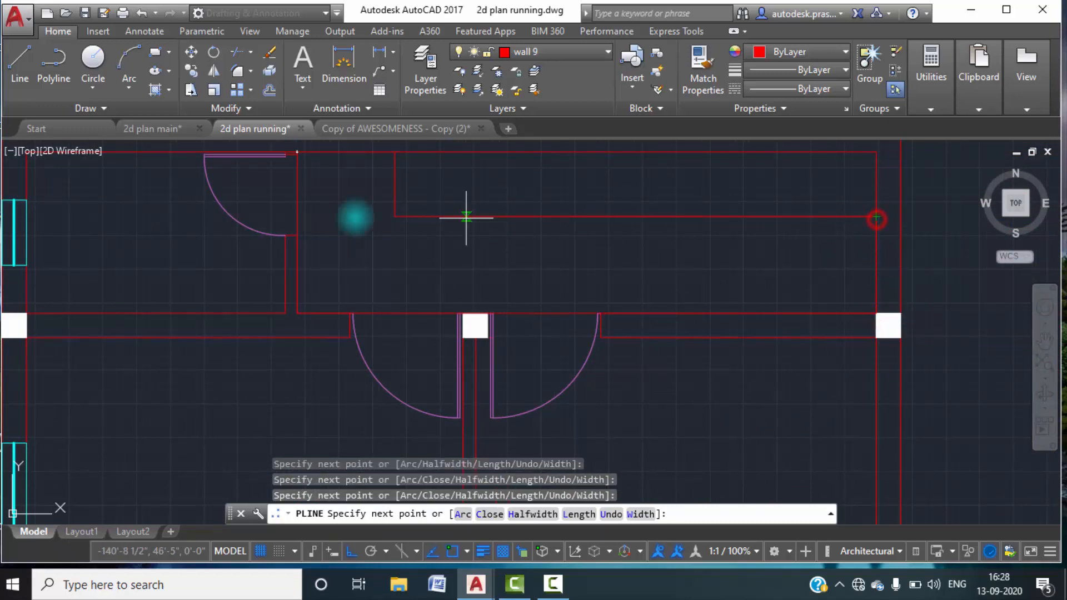
click(396, 216)
click(396, 151)
click(297, 154)
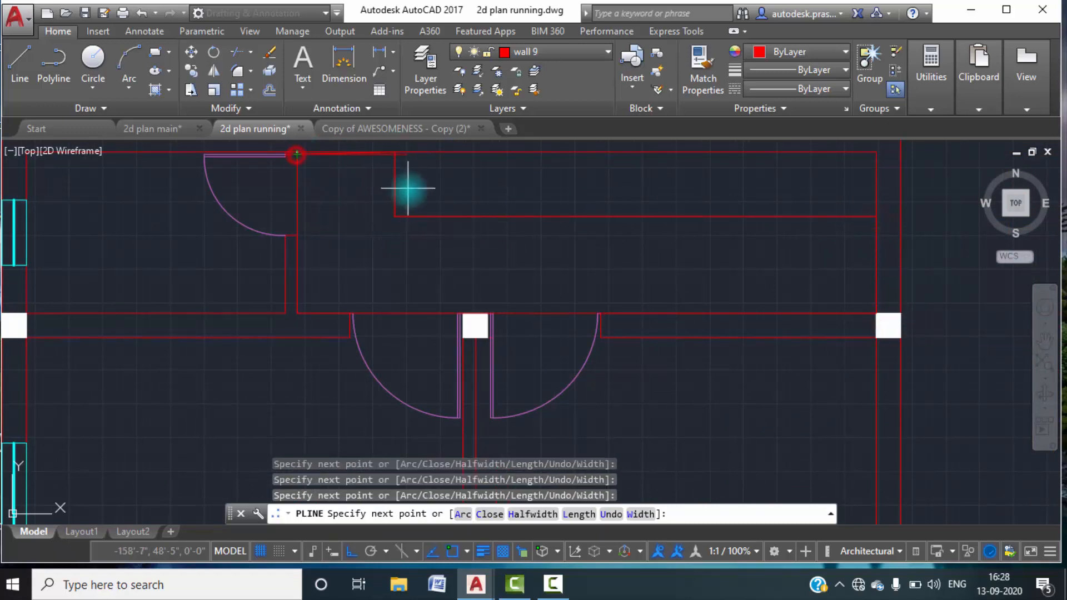
scroll(387, 153, up, 4)
key(Escape)
key(Escape)
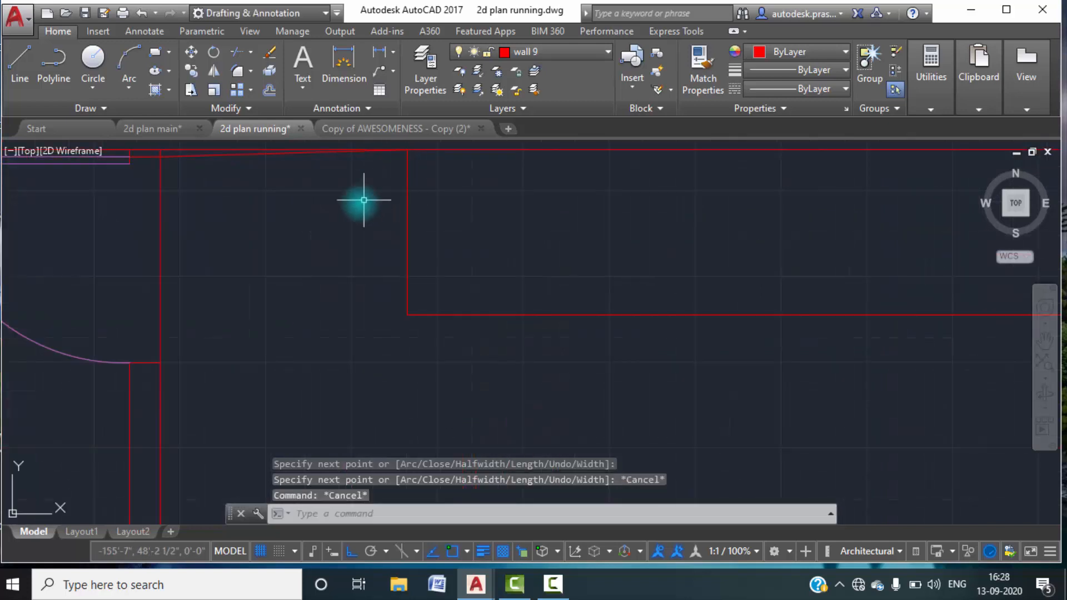
Stretch the polyline's end point to the rear wall's inner line at the toilet wall, straightening its slanted last segment.
middle_drag(205, 173, 268, 253)
scroll(223, 231, up, 4)
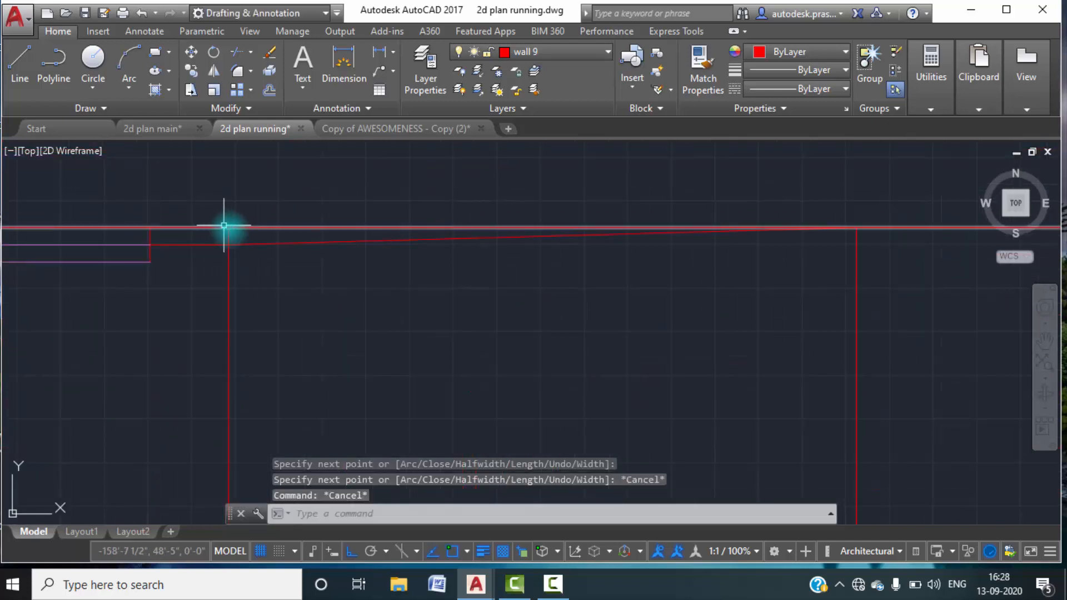
click(244, 245)
click(228, 245)
key(Escape)
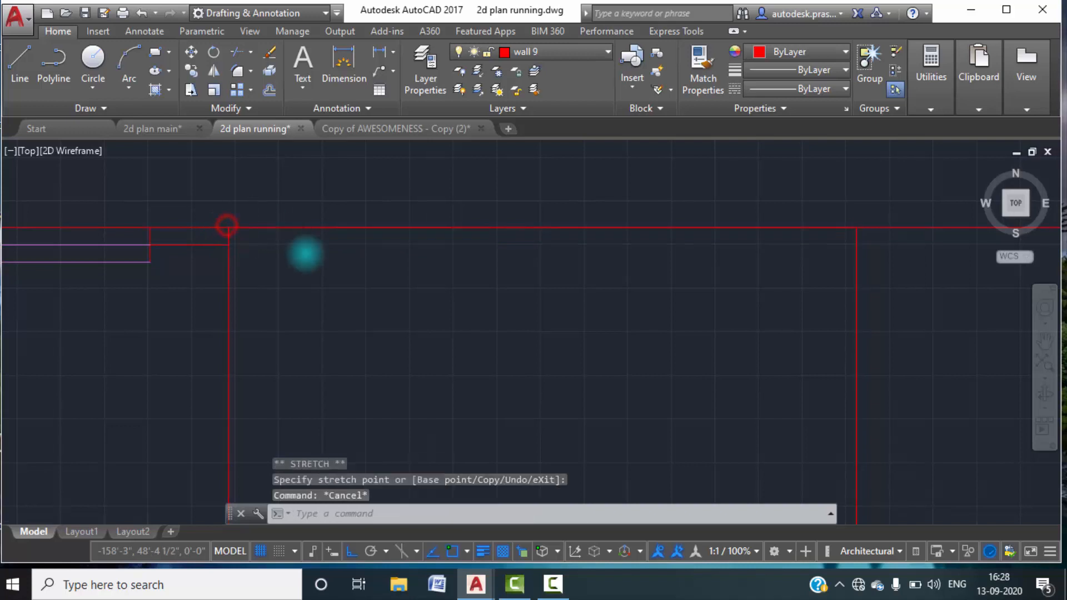
Run Overkill on the rear part of the plan, including all rooms down to the lobby, to remove duplicate and overlapping lines.
scroll(309, 252, down, 5)
scroll(453, 292, up, 4)
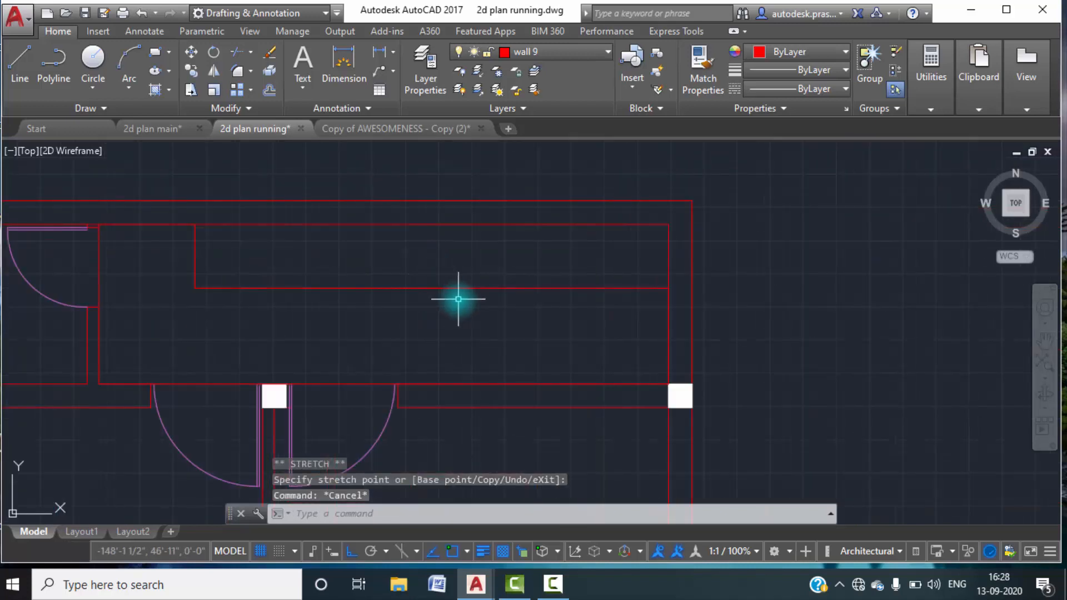
text(ove)
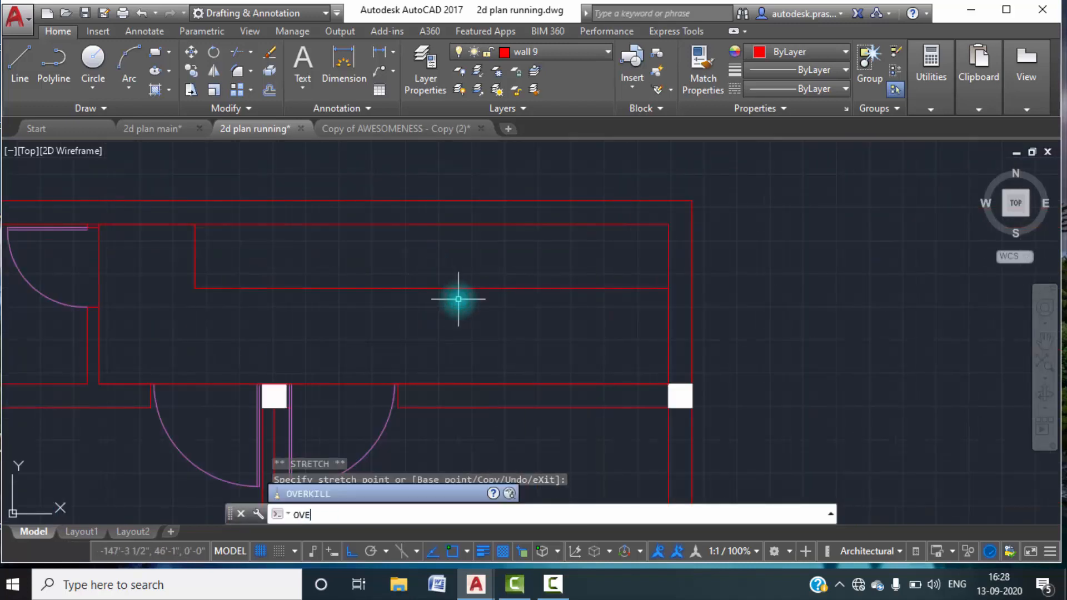
text(r)
key(Return)
scroll(459, 298, down, 5)
scroll(615, 364, down, 4)
click(688, 421)
click(263, 249)
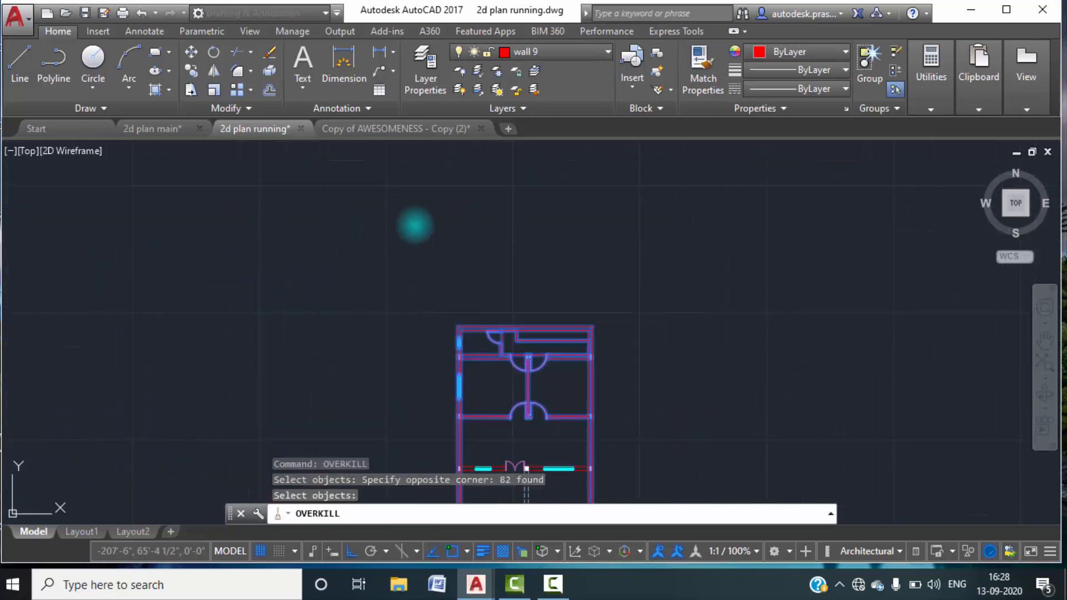
key(Return)
click(545, 423)
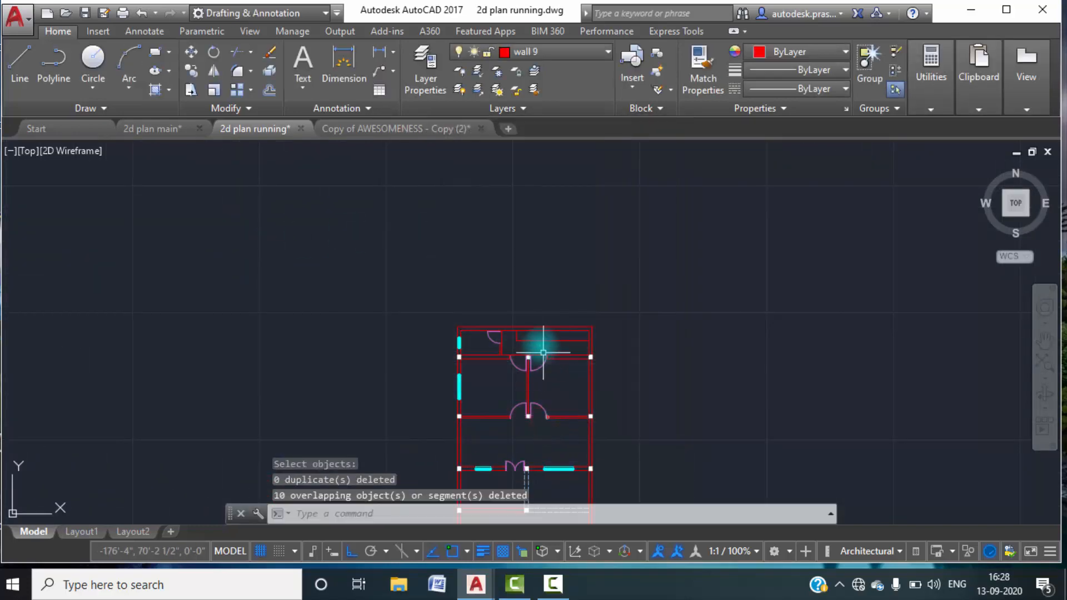
scroll(550, 345, up, 5)
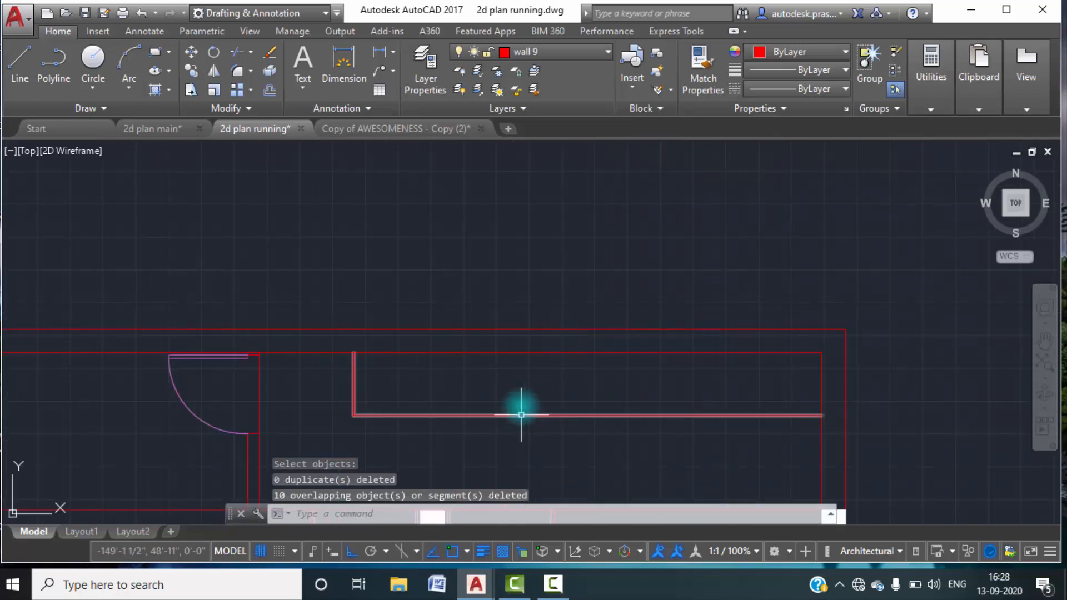
Examine the rear area's outline by selecting its offset line and wall segments to find which edges are not separate.
scroll(550, 409, down, 4)
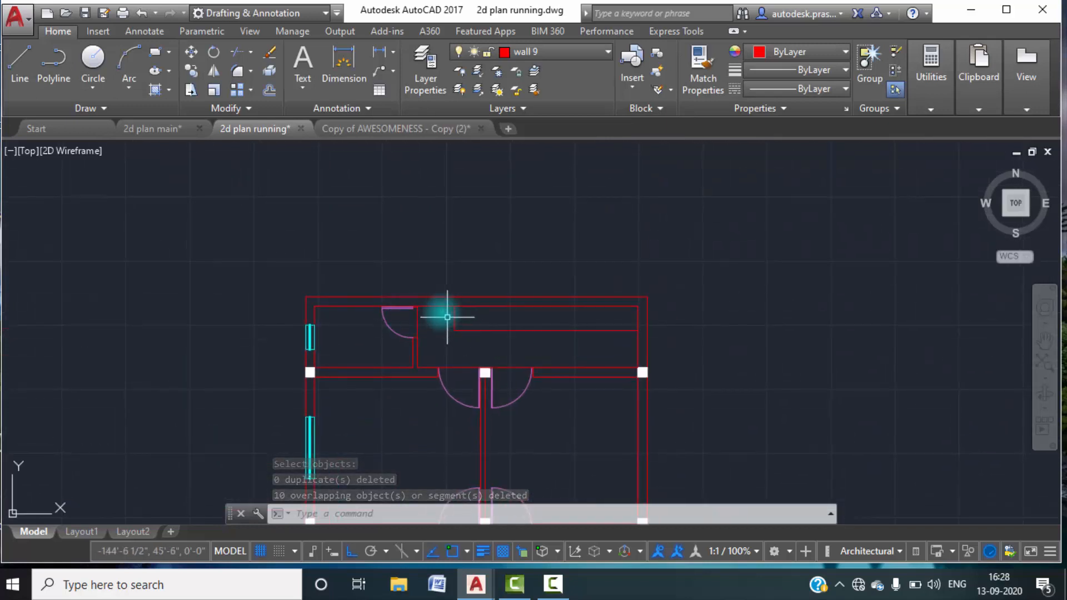
scroll(417, 328, up, 4)
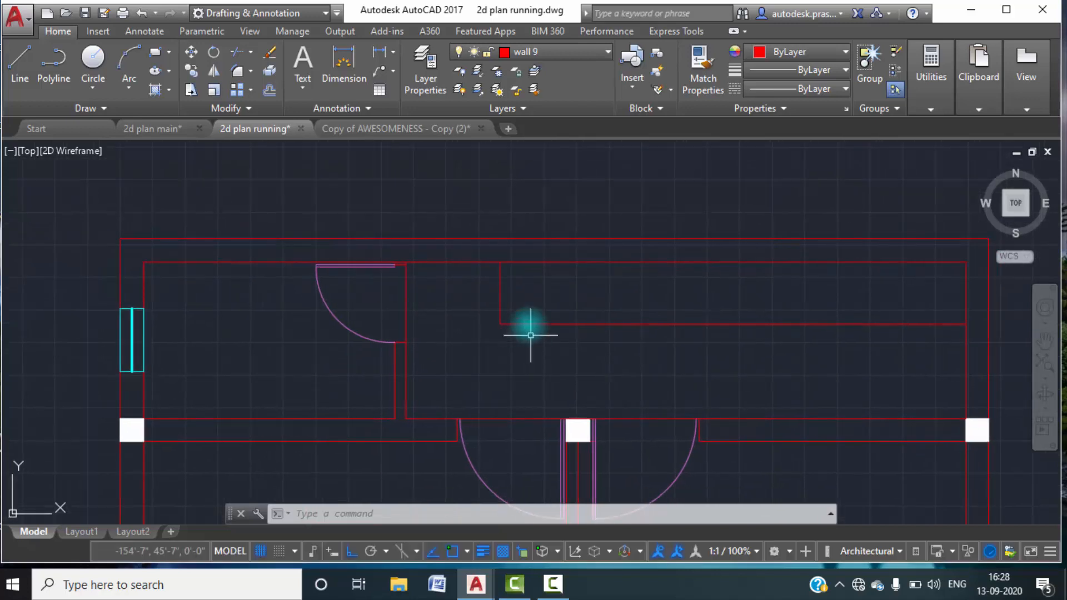
click(519, 323)
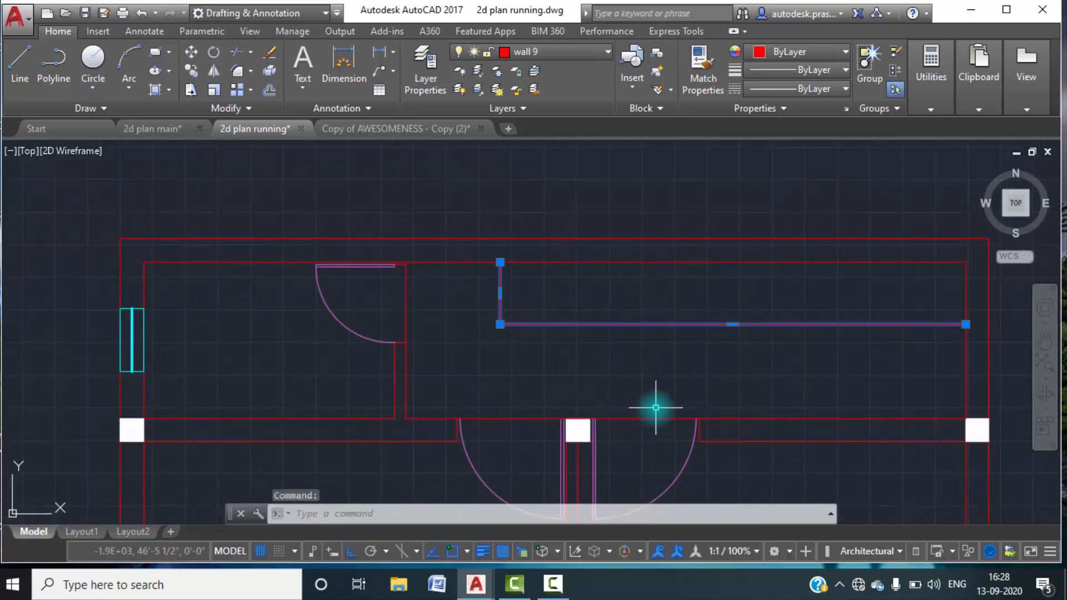
click(627, 420)
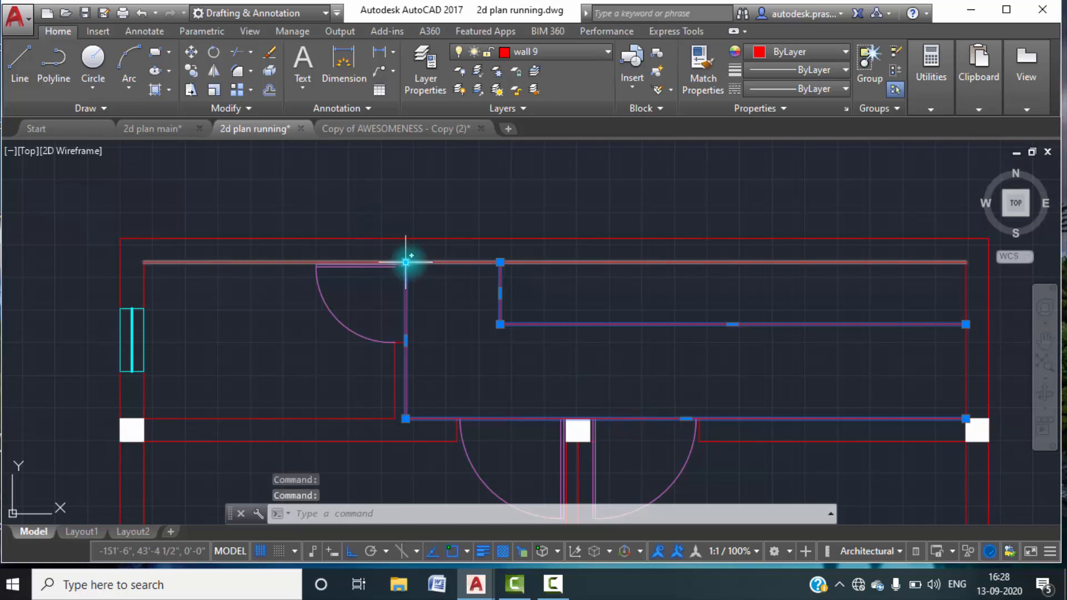
mouse_move(405, 261)
click(501, 332)
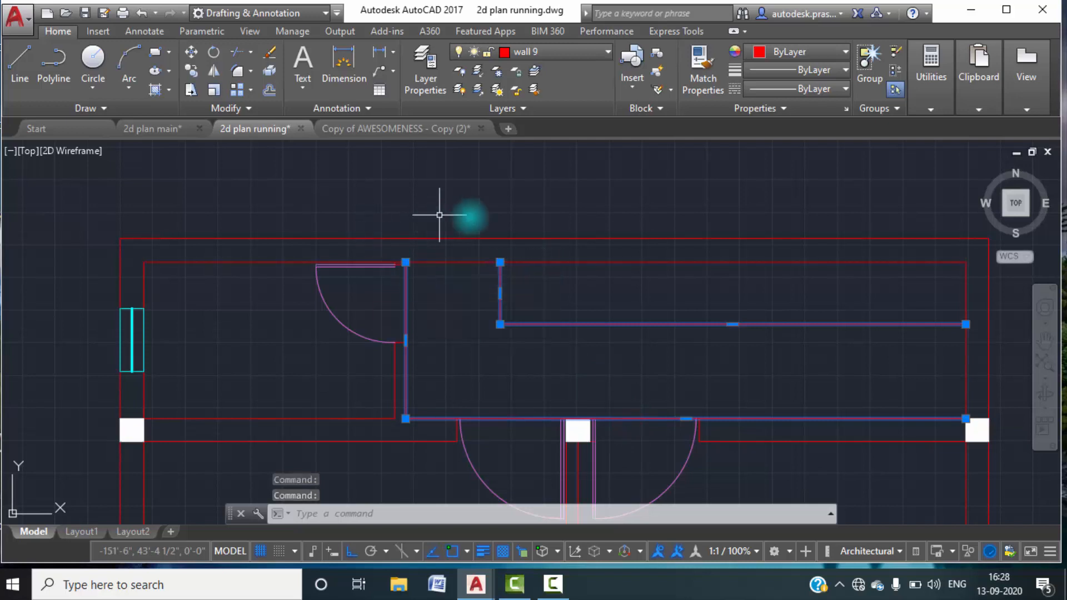
scroll(421, 260, up, 4)
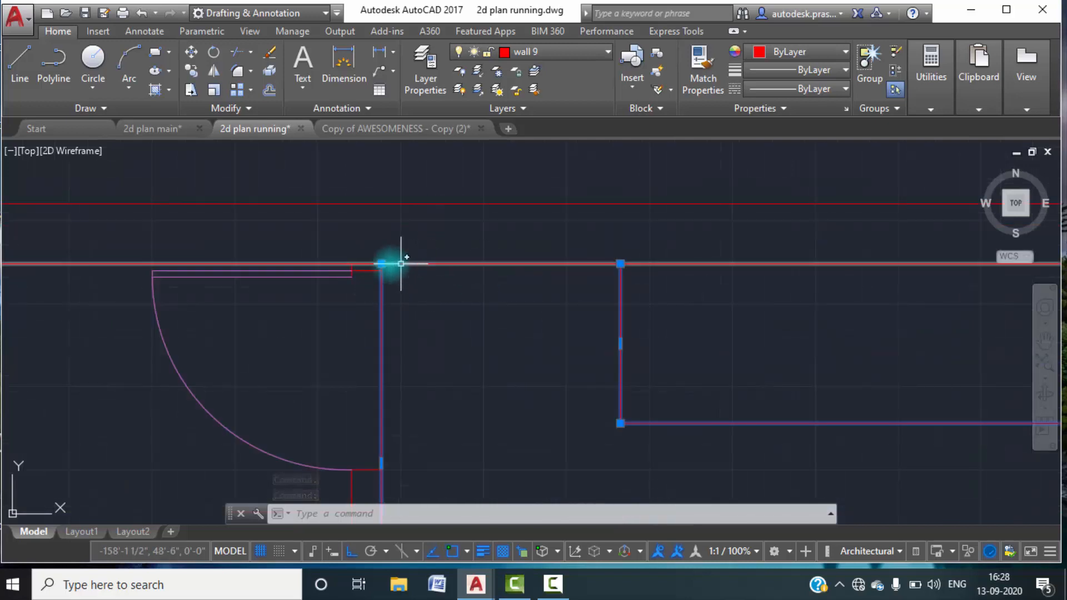
key(Escape)
Break the rear wall's inner line at the toilet wall's outer face.
text(br)
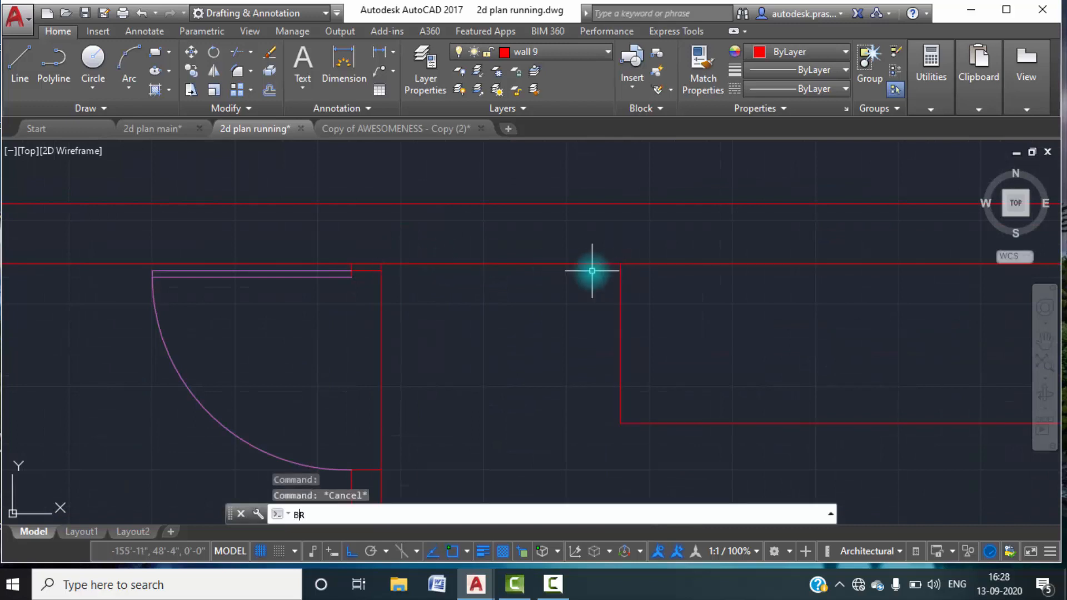
key(Return)
click(391, 262)
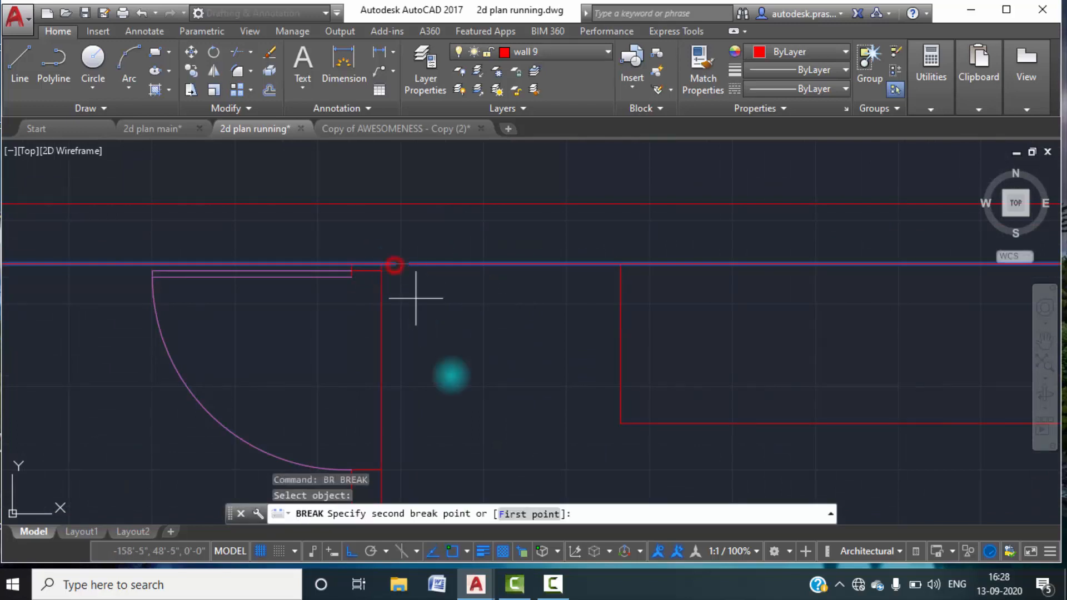
click(522, 515)
click(381, 263)
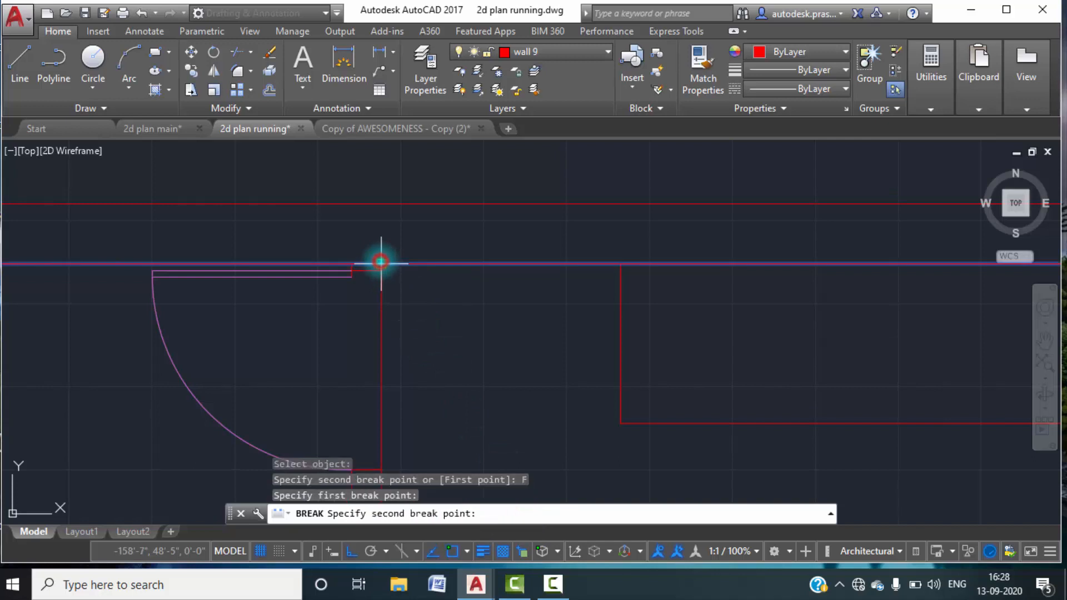
click(381, 263)
Break the rear wall's inner line at the end of the short offset line.
key(Return)
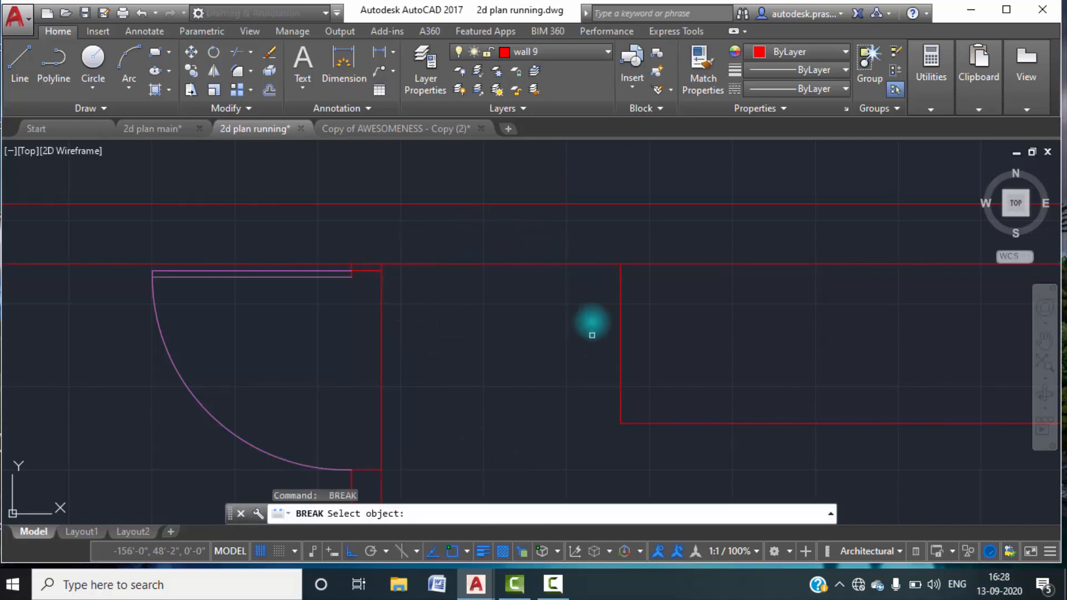
click(576, 261)
click(525, 513)
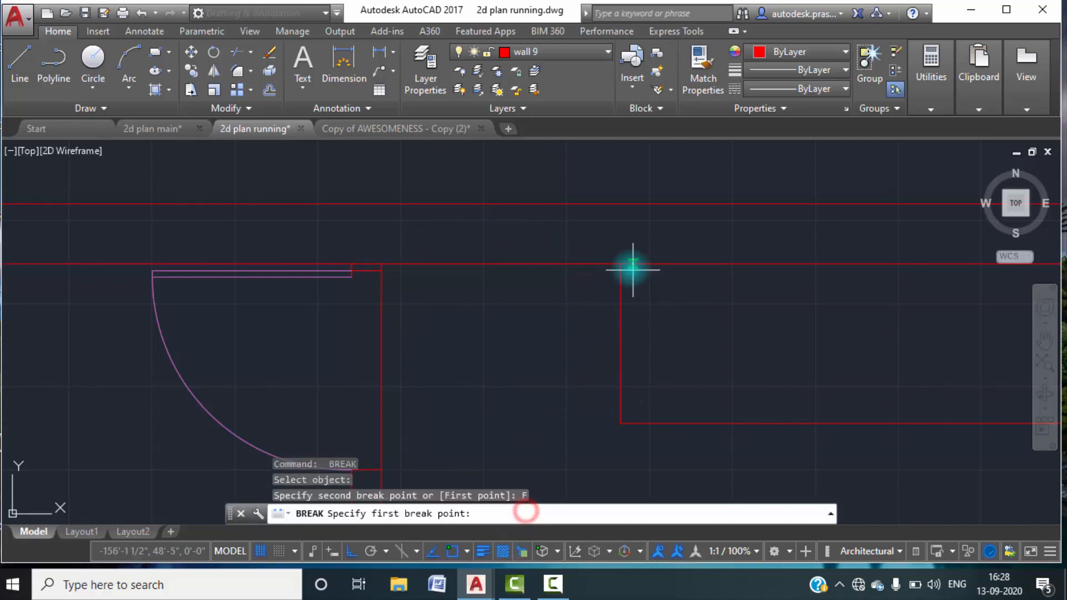
click(621, 263)
click(620, 263)
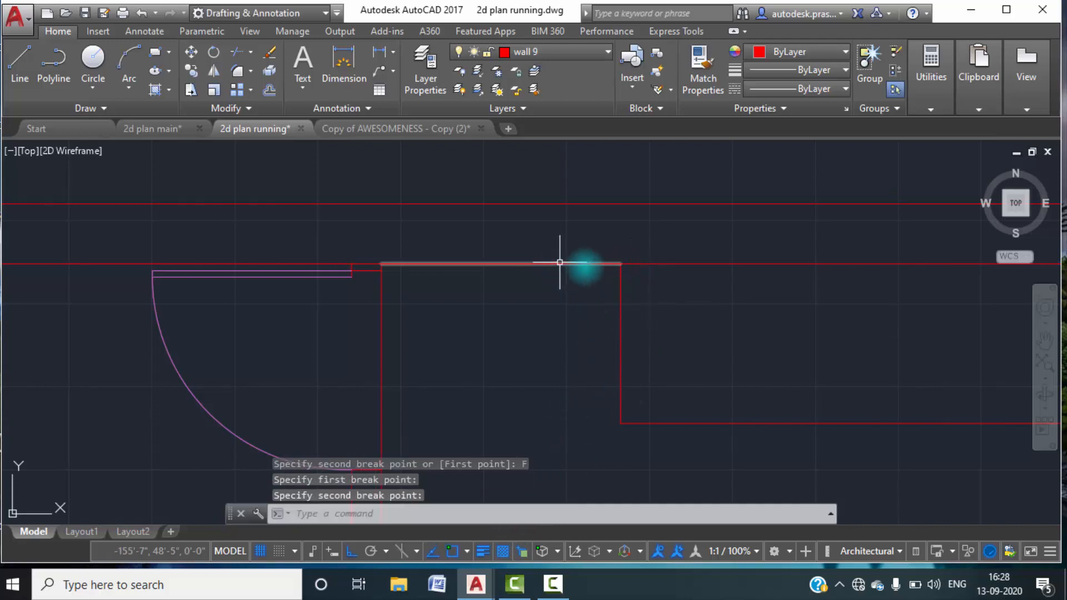
scroll(559, 263, down, 3)
scroll(667, 333, down, 2)
scroll(763, 307, up, 2)
scroll(762, 307, up, 3)
text(BR)
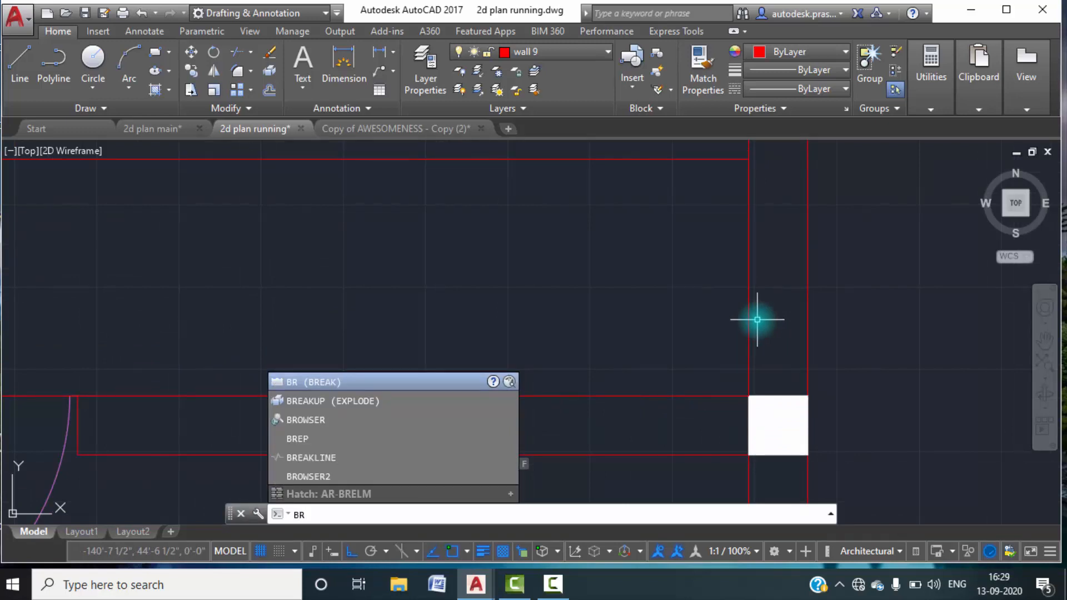
key(Escape)
scroll(757, 319, down, 8)
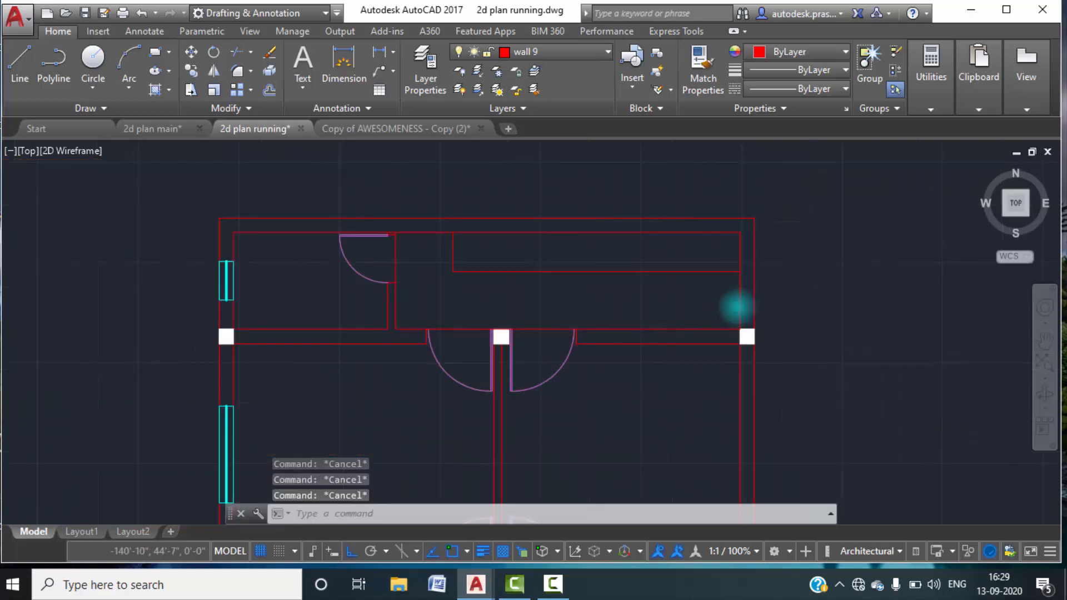
Hatch the L-shaped rear area between the toilet, the bedrooms and the offset lines with the ANSI33 pattern.
click(169, 91)
click(184, 114)
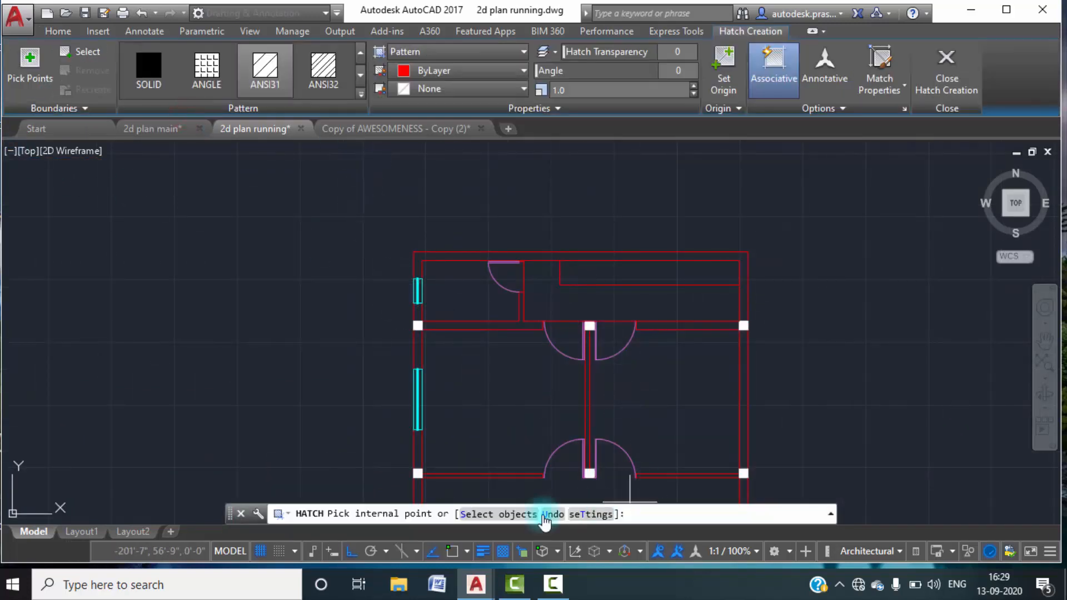
click(362, 98)
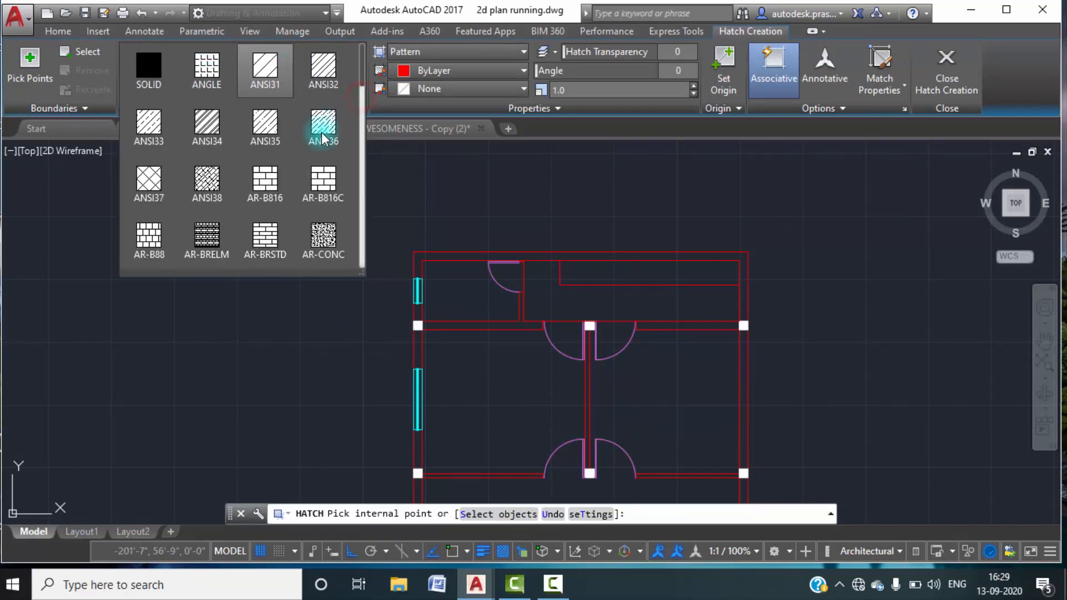
click(265, 123)
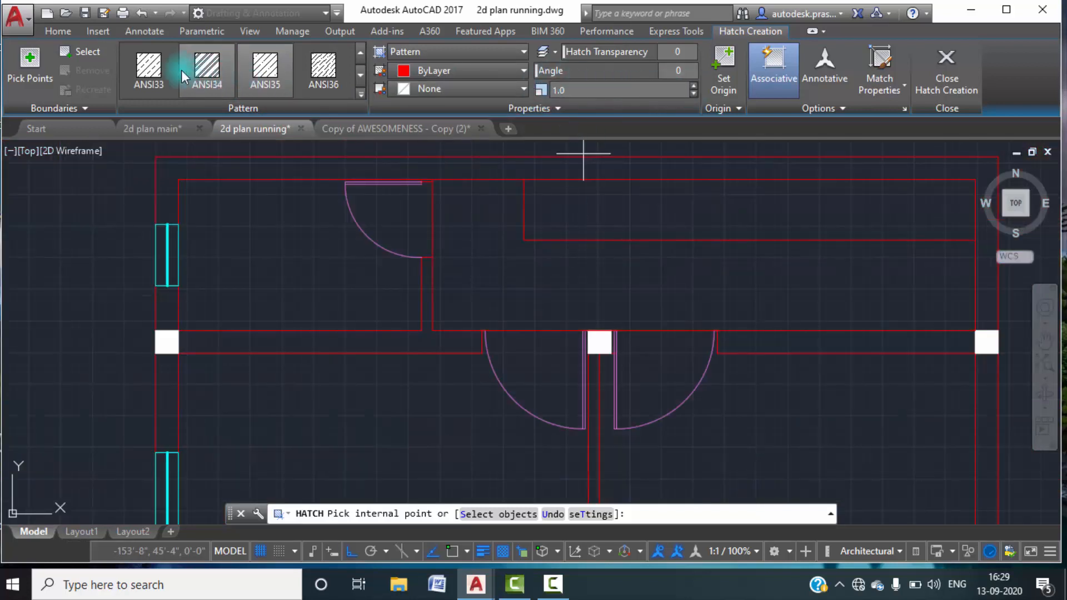
click(148, 66)
click(618, 272)
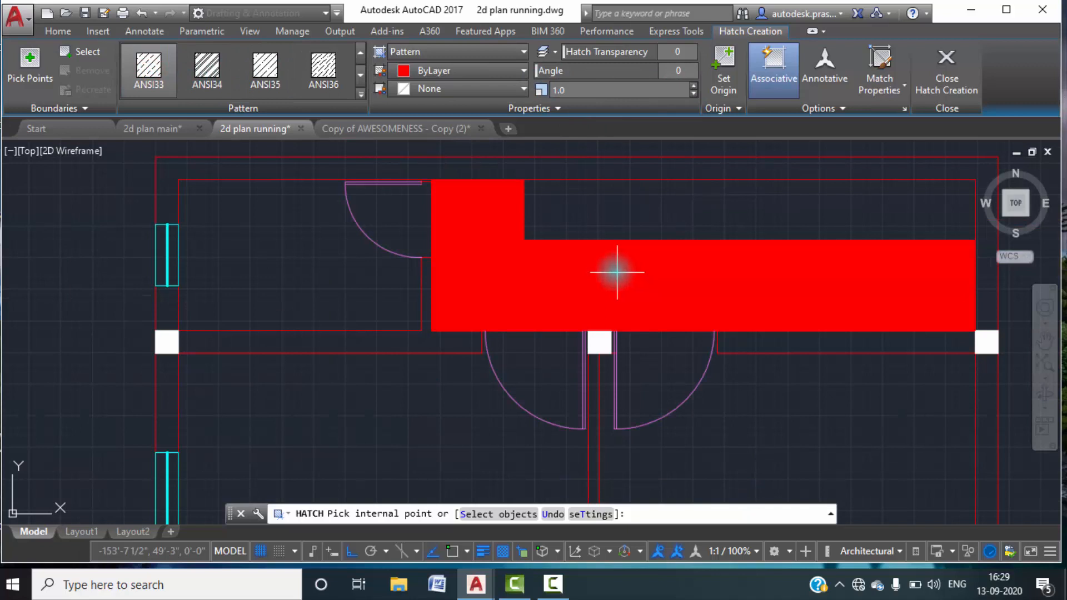
Set the rear area hatch's scale to 31 and its angle to 45.
scroll(616, 272, up, 6)
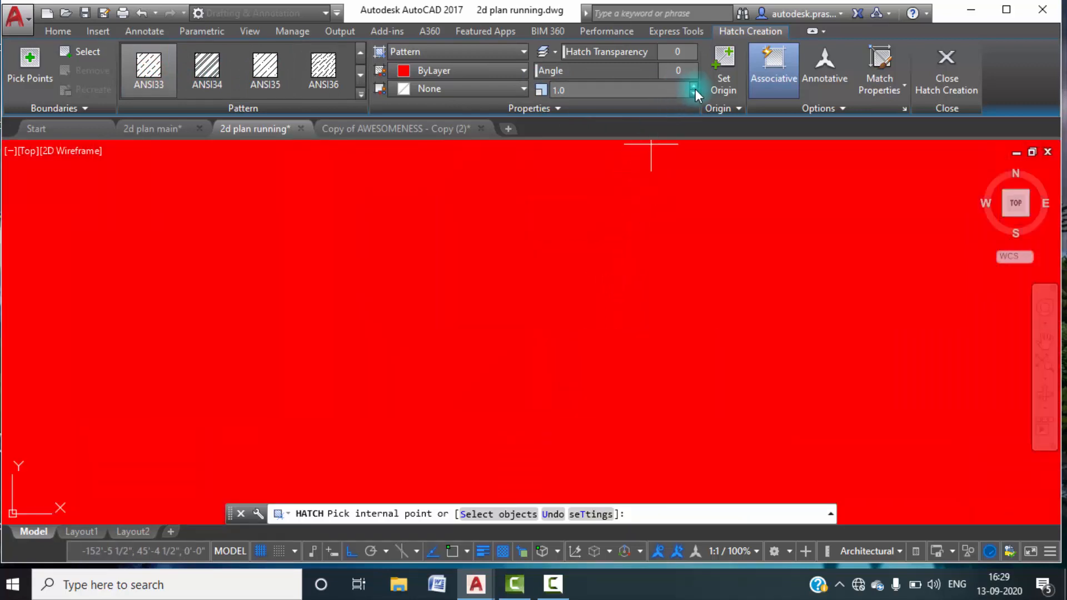
text(8)
key(Return)
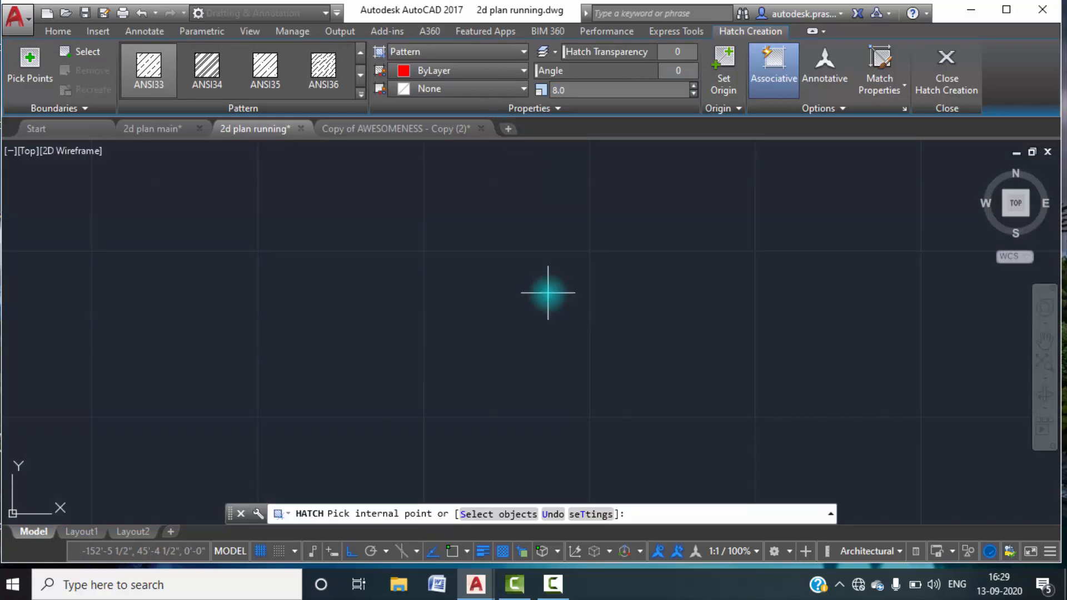
click(547, 293)
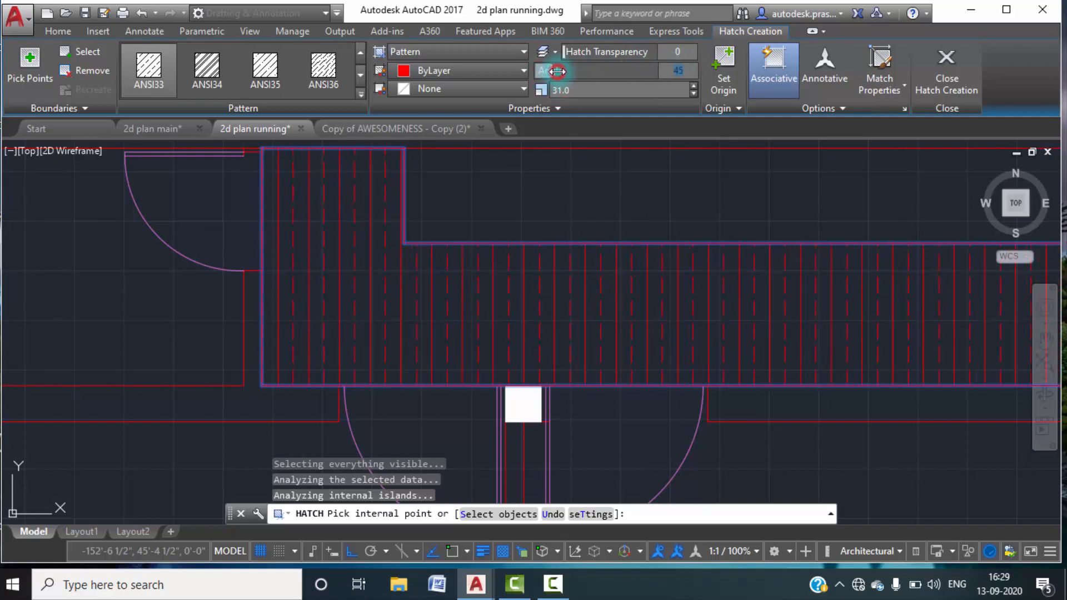
Set the rear area hatch's color to 200,201,45 and finish the hatch.
scroll(589, 182, down, 4)
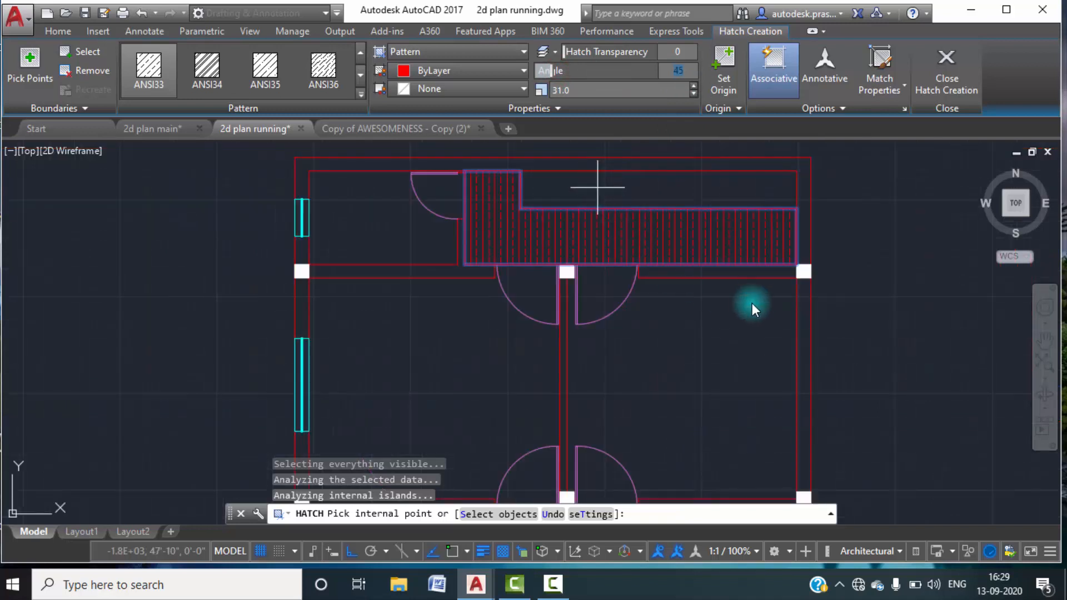
scroll(653, 259, down, 2)
scroll(580, 241, up, 2)
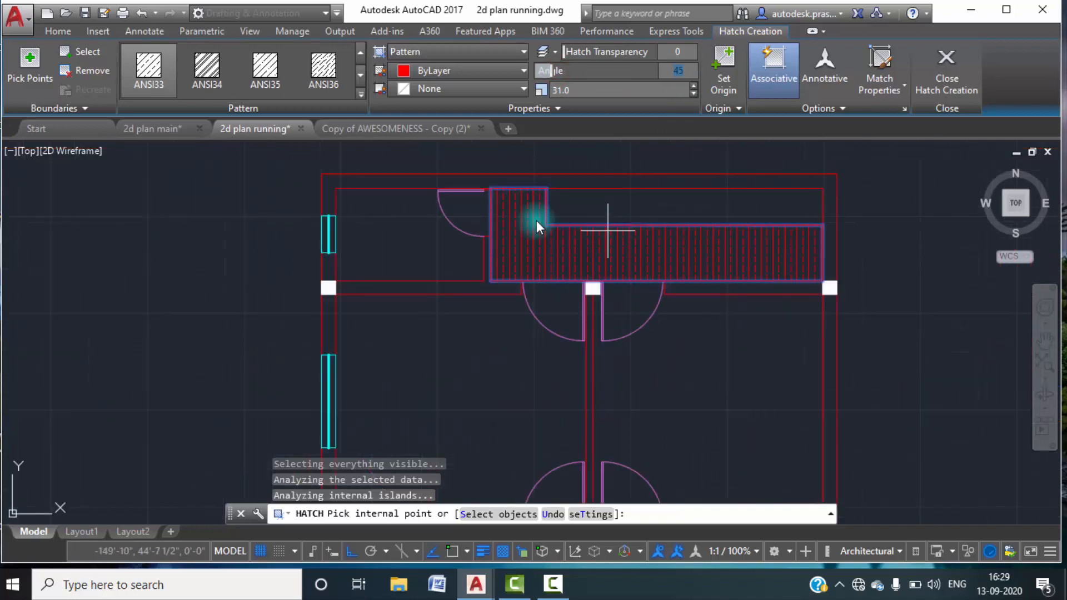
click(524, 71)
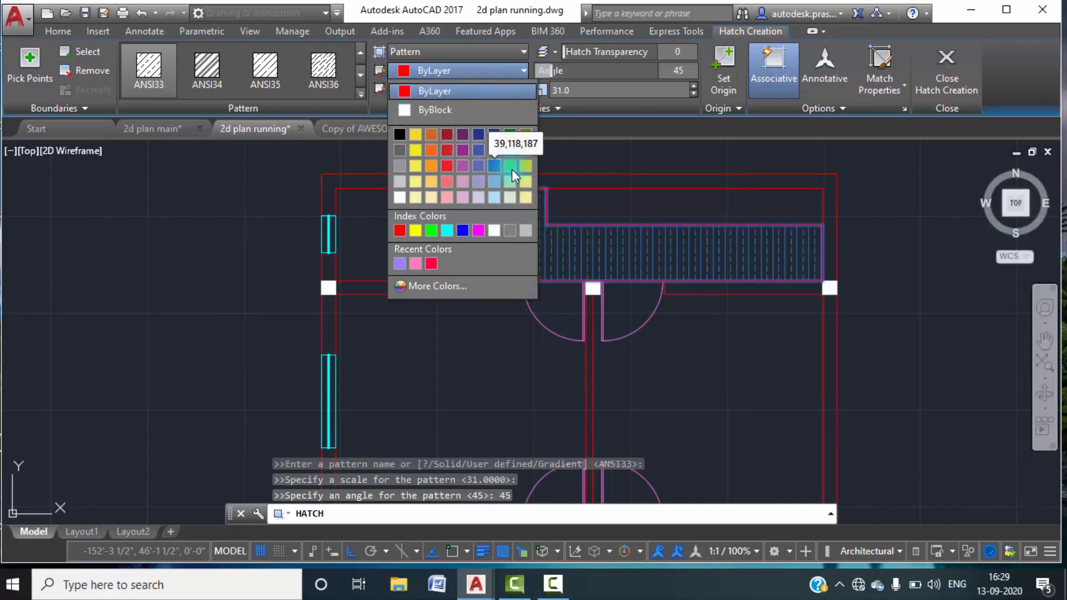
click(526, 165)
key(Escape)
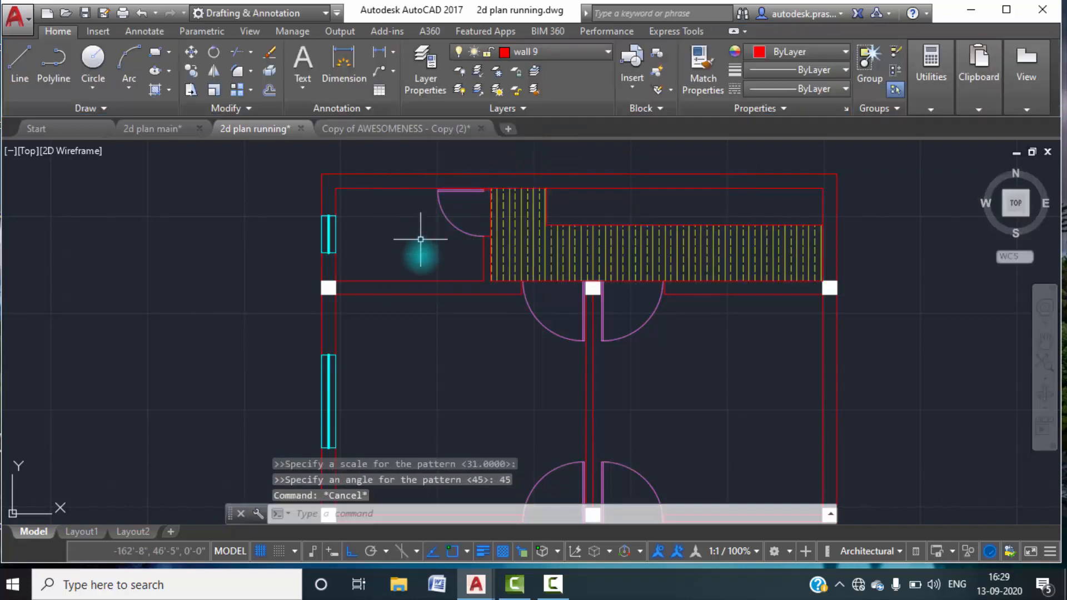
In the front area, draw a line 3' down from the middle column's lower corner at the wall end, and across to the side wall's inner face.
scroll(433, 266, down, 4)
middle_drag(461, 331, 441, 286)
scroll(684, 277, down, 3)
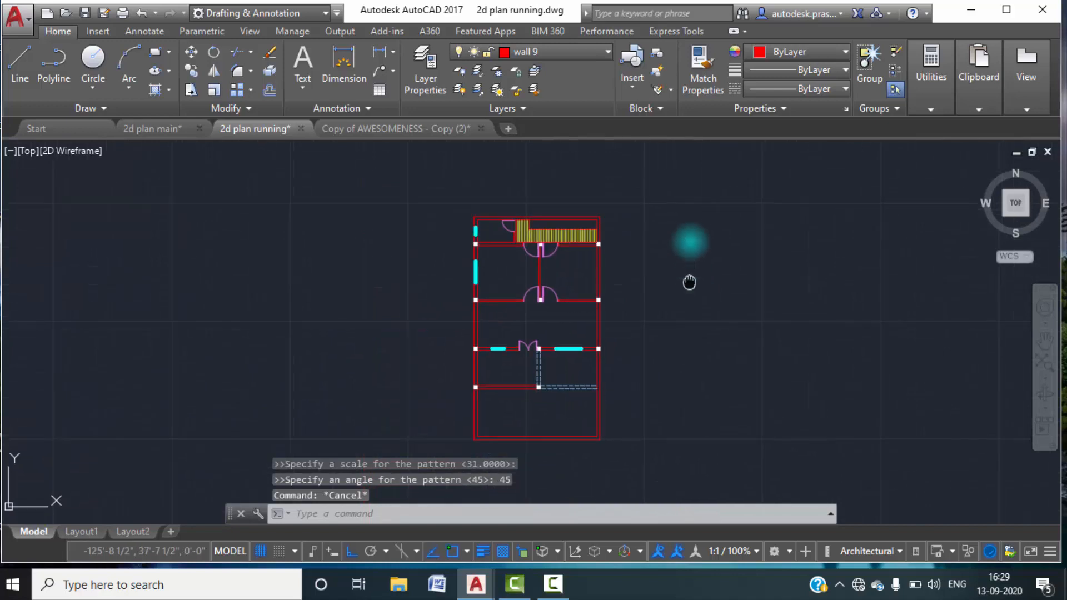
scroll(584, 334, up, 5)
middle_drag(567, 343, 543, 270)
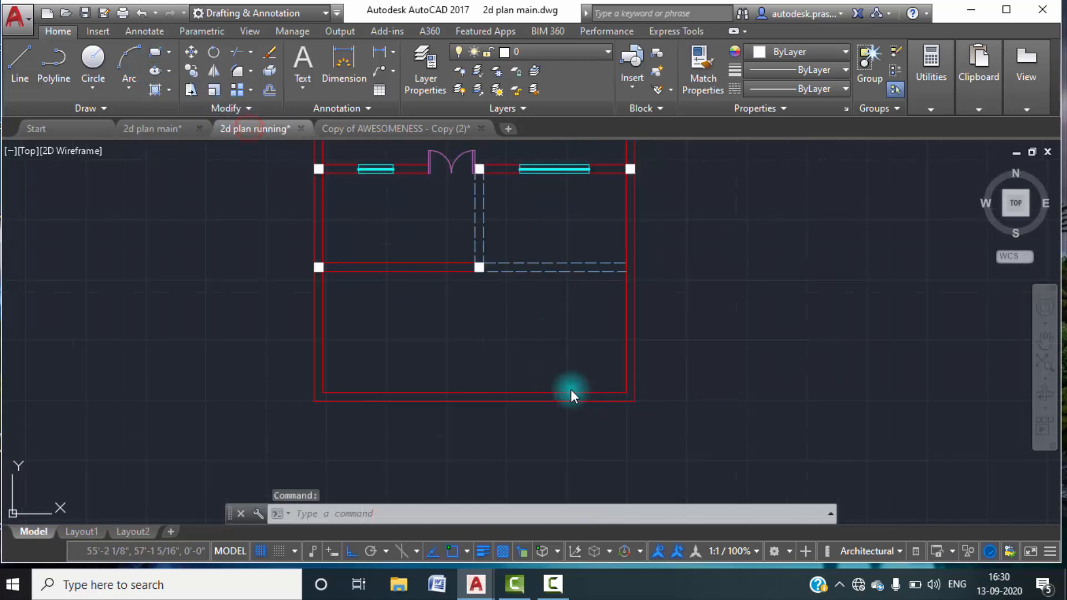
text(l)
key(Return)
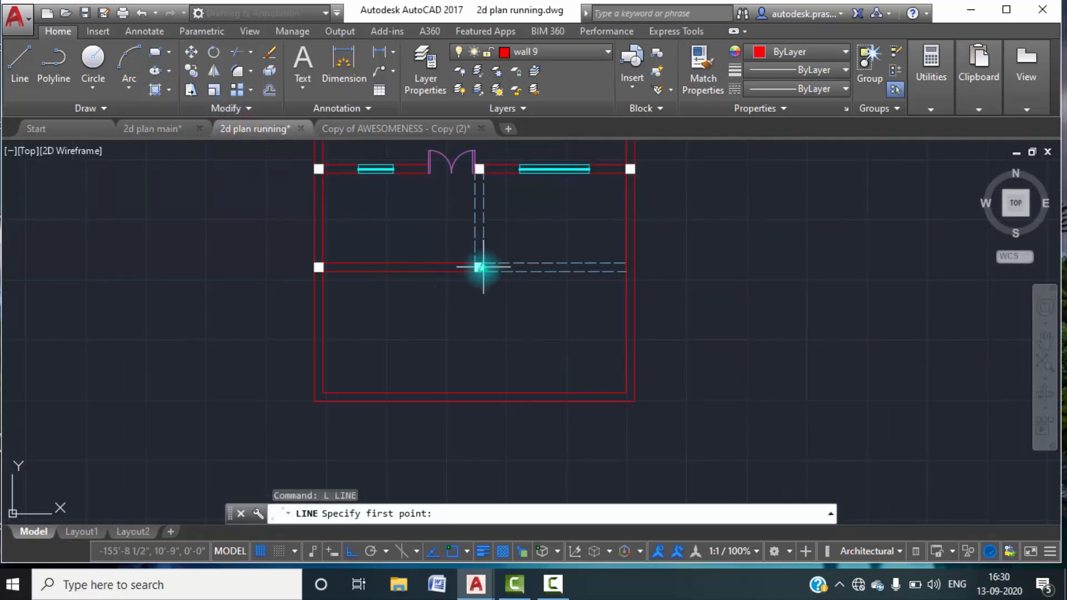
scroll(479, 280, up, 5)
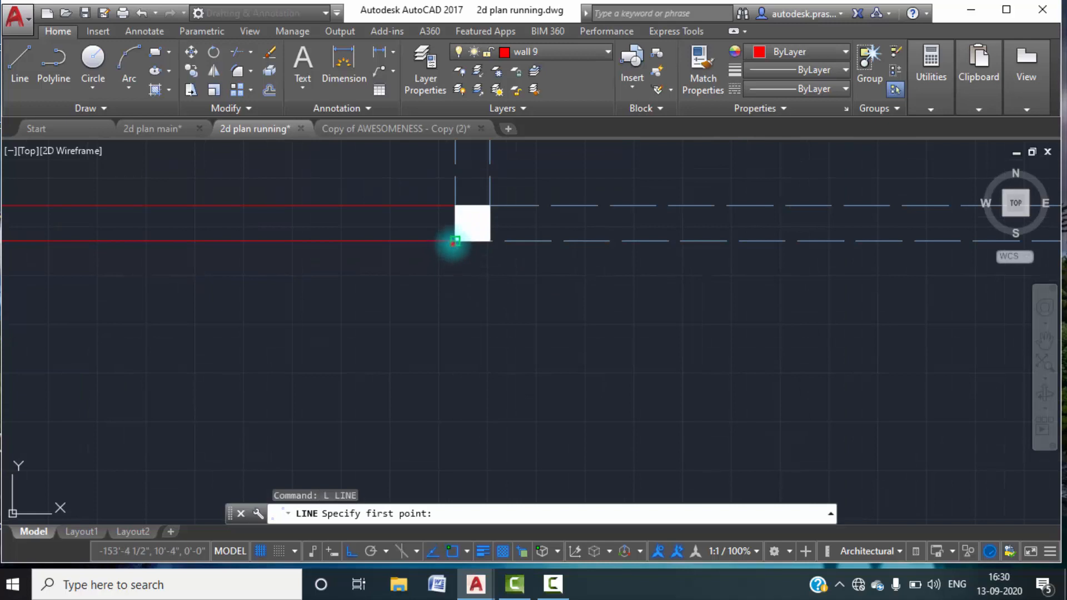
click(454, 240)
text(3)
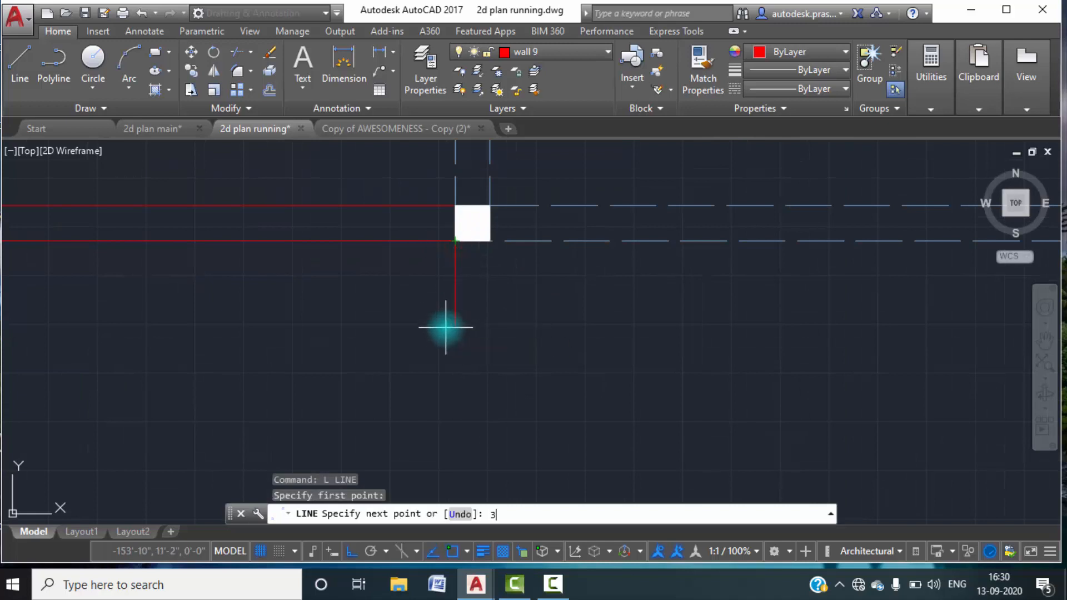
text(')
key(Return)
scroll(686, 323, down, 2)
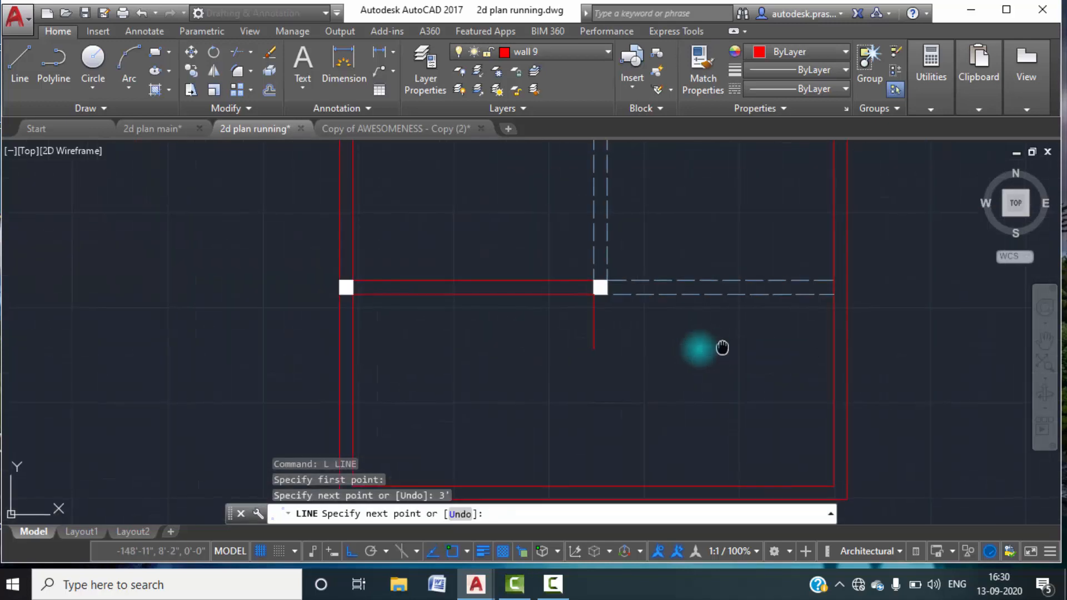
click(777, 349)
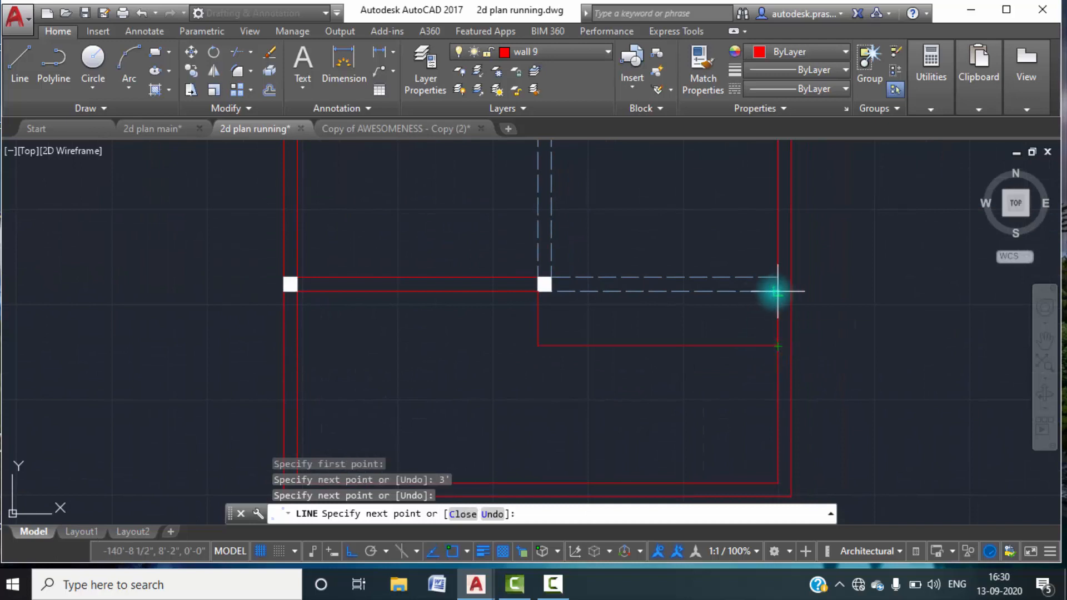
key(Escape)
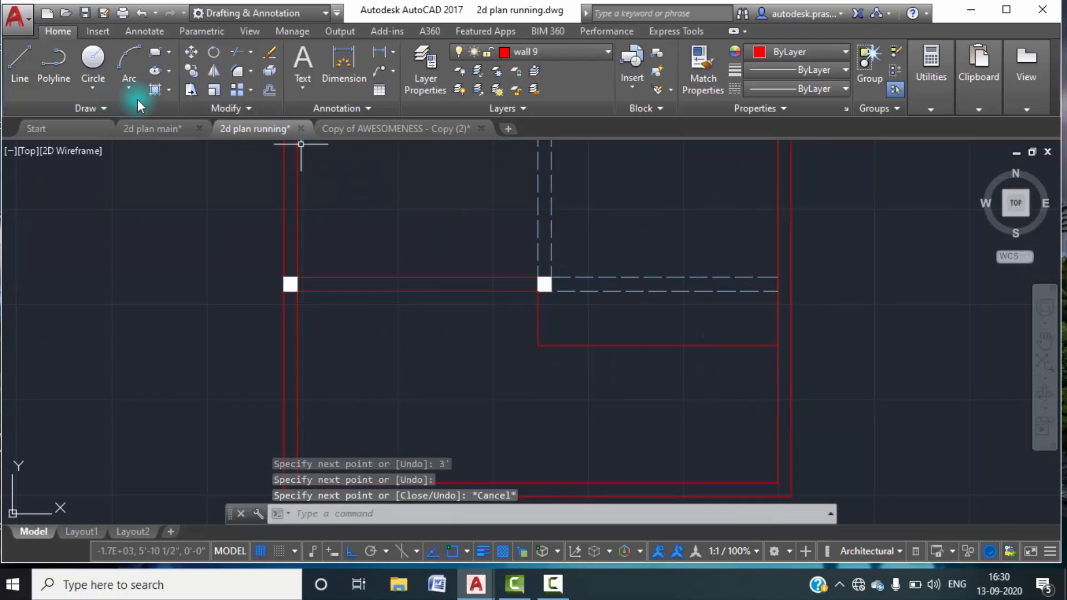
Hatch the front strip below the dashed beam lines with ANSI33 in color 200,201,45 at scale 31 and angle 45.
click(169, 89)
click(178, 112)
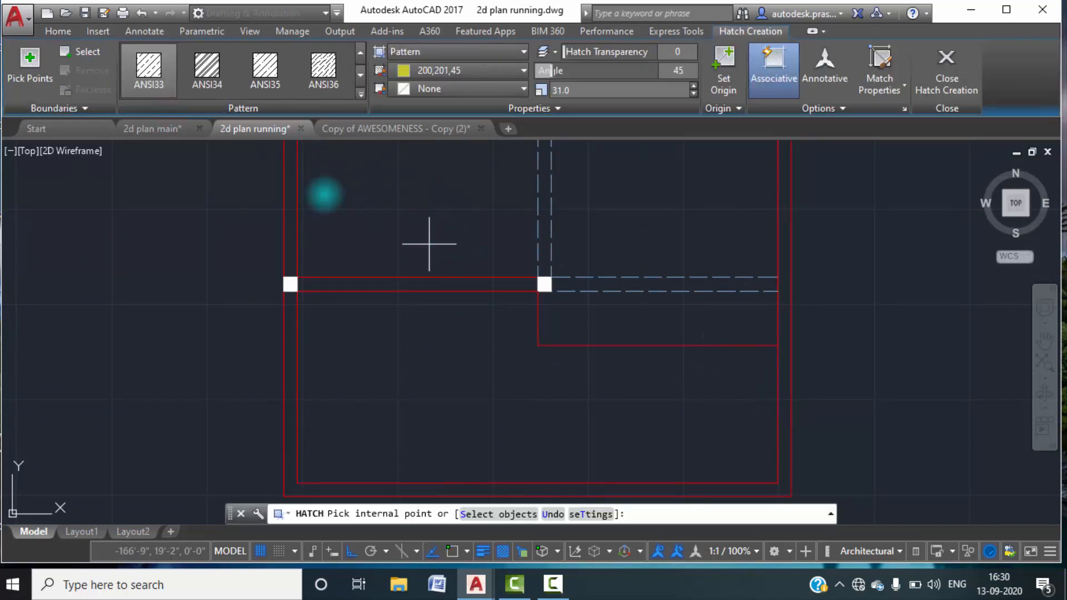
click(687, 329)
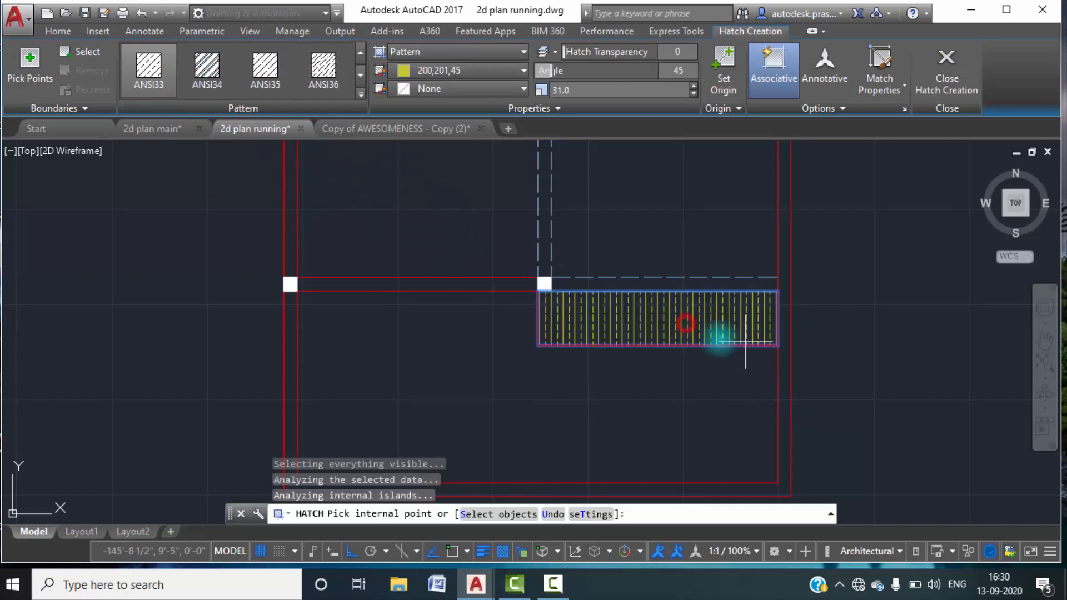
Finish the front strip hatch and bring the whole plan back into view.
click(947, 83)
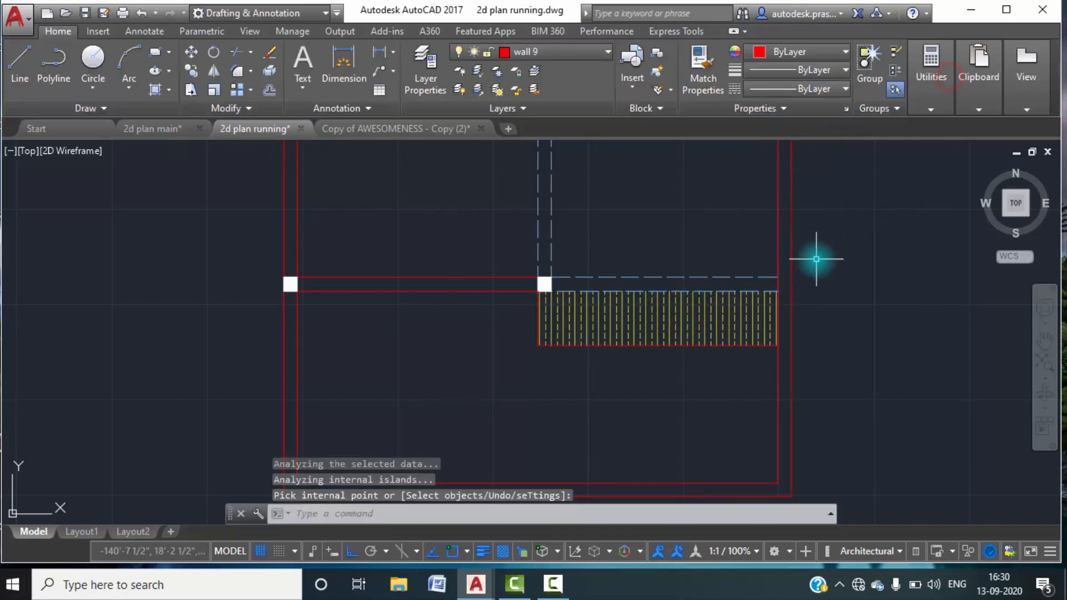
scroll(834, 239, down, 3)
middle_drag(881, 291, 743, 369)
scroll(745, 350, down, 2)
middle_drag(747, 330, 737, 344)
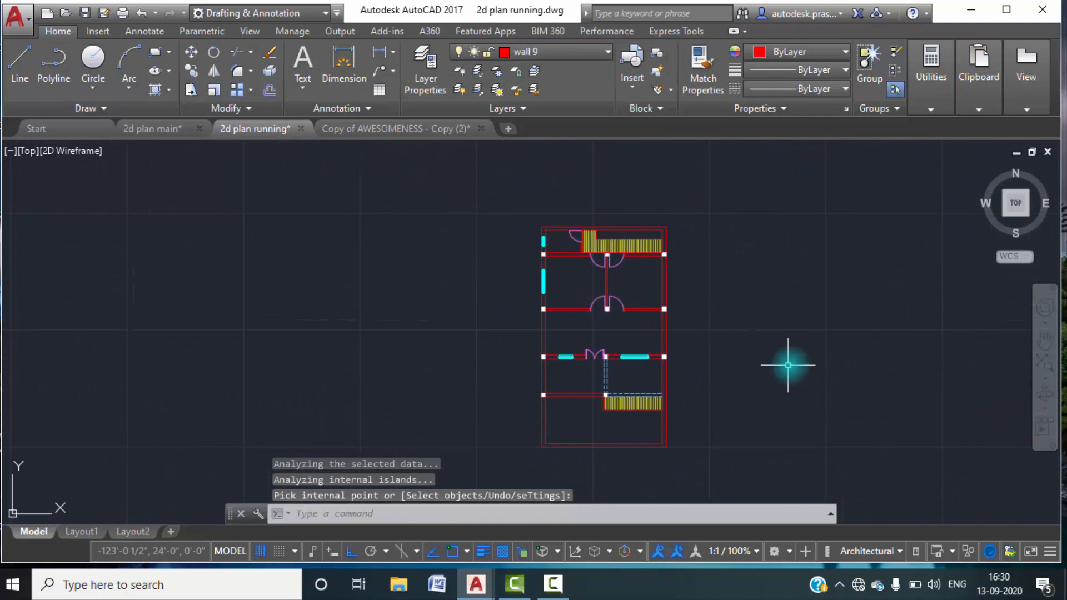
scroll(584, 284, up, 2)
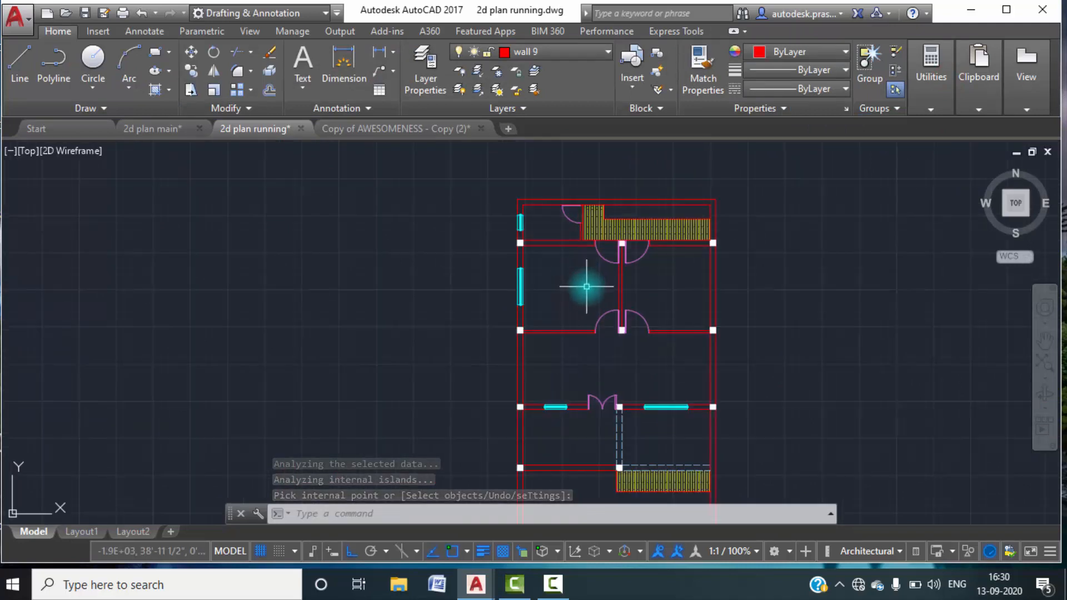
middle_drag(586, 285, 547, 235)
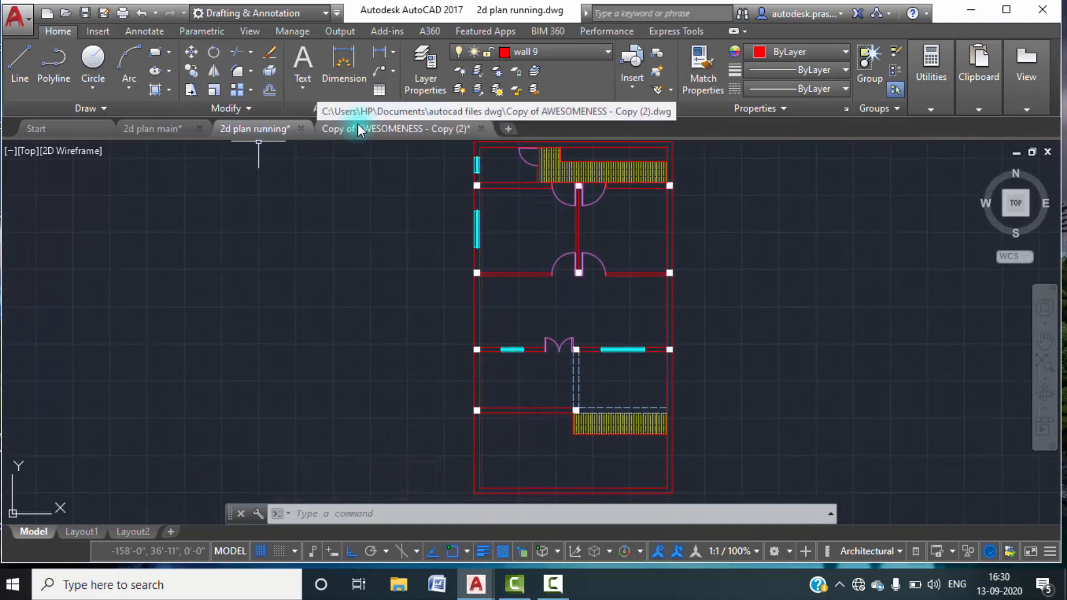
Examine the furniture and fixtures in the toilet, bedrooms, lobby and sit out of 2d plan main, and return to 2d plan running.
click(167, 134)
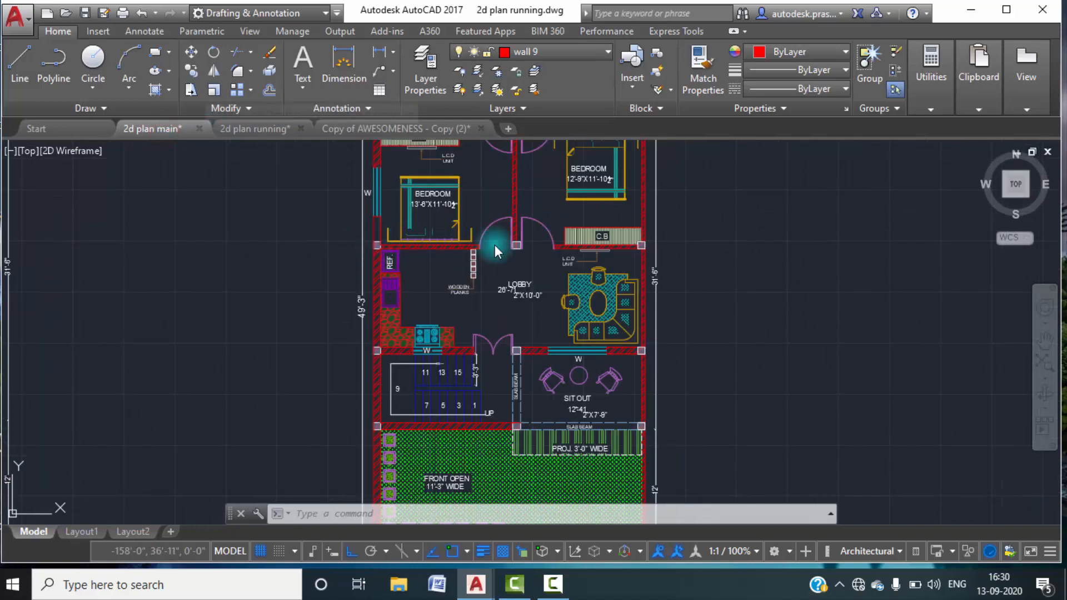
scroll(455, 265, up, 5)
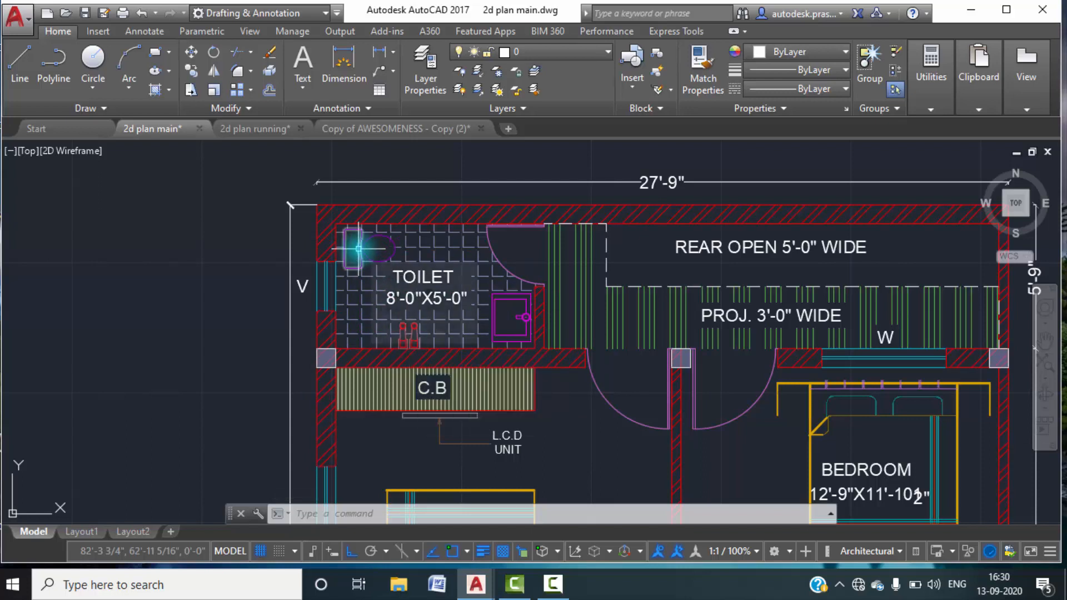
scroll(479, 338, down, 2)
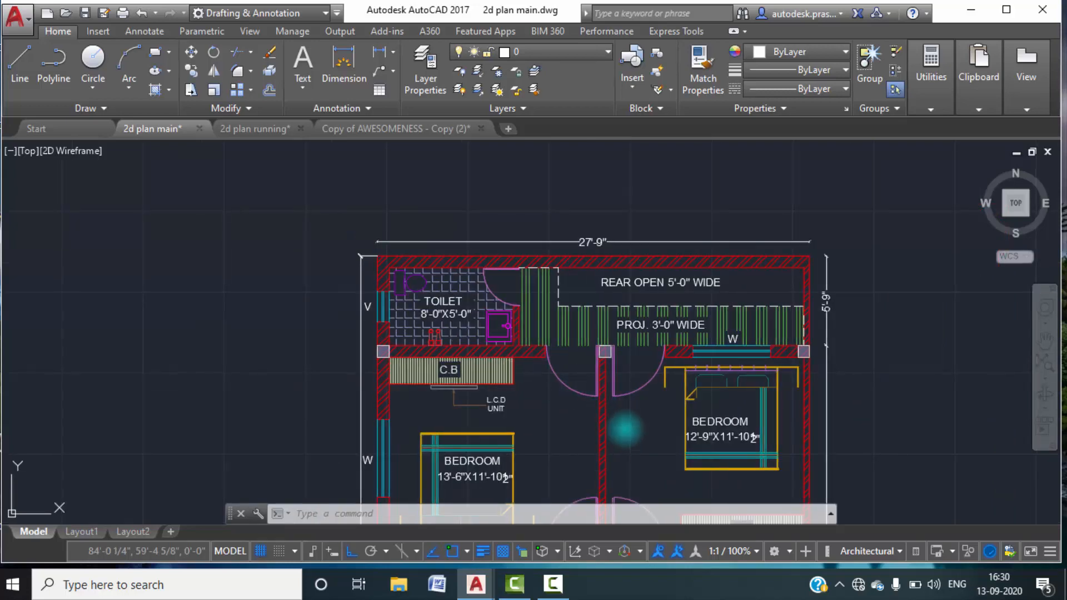
middle_drag(634, 433, 552, 241)
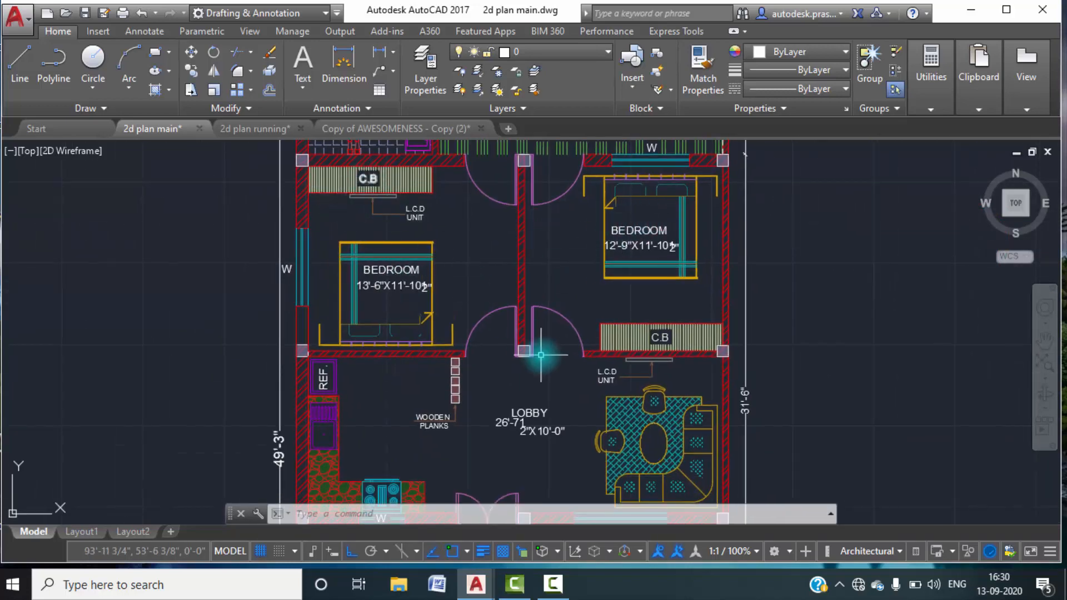
middle_drag(540, 360, 550, 222)
scroll(550, 223, down, 1)
scroll(597, 266, up, 2)
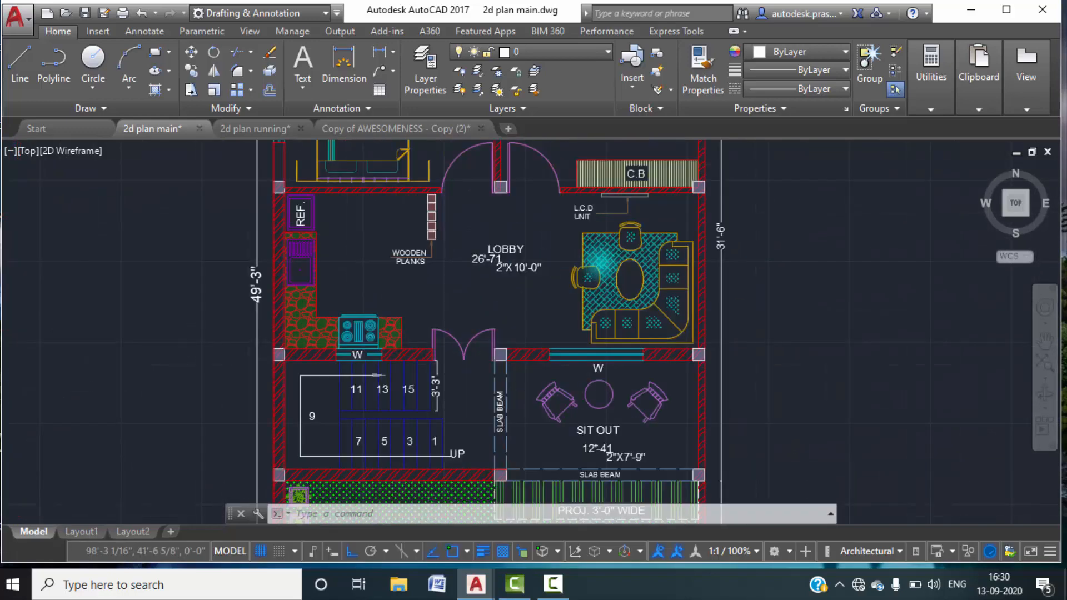
mouse_move(457, 230)
scroll(460, 235, down, 3)
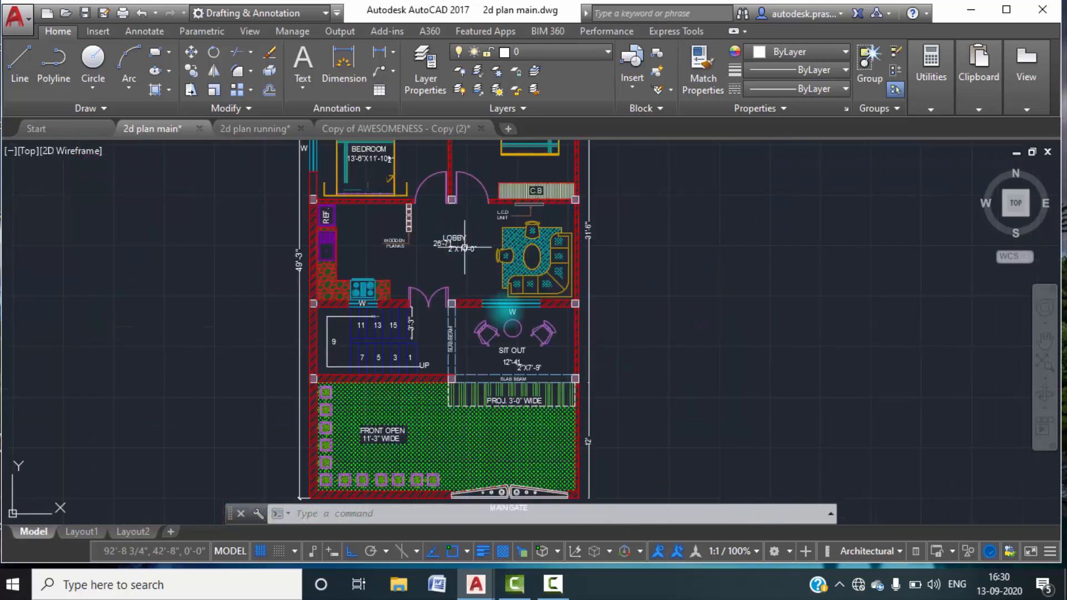
middle_drag(489, 274, 496, 448)
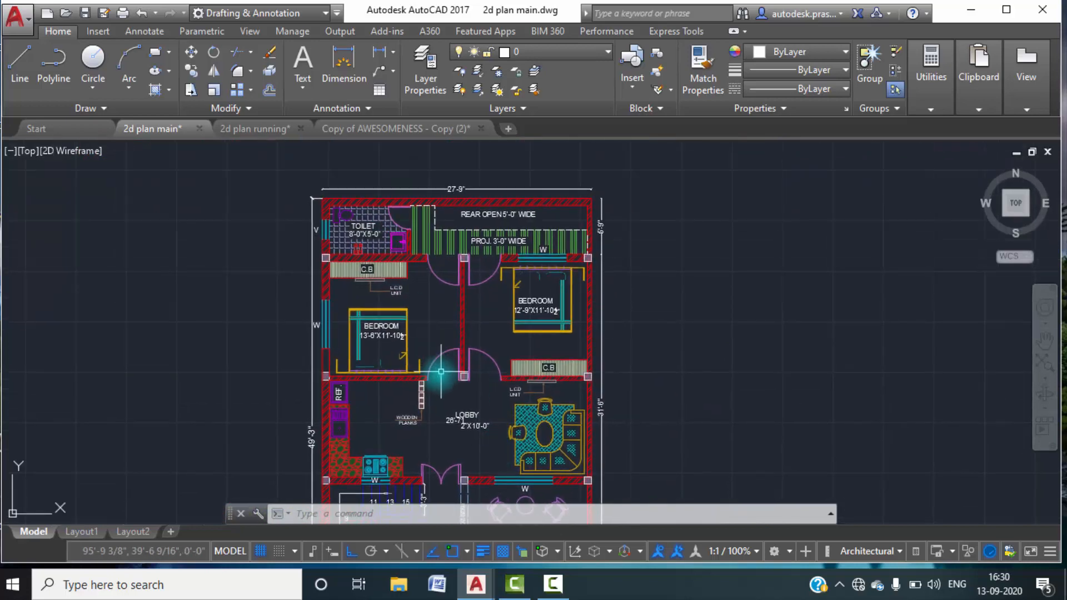
middle_drag(426, 345, 429, 253)
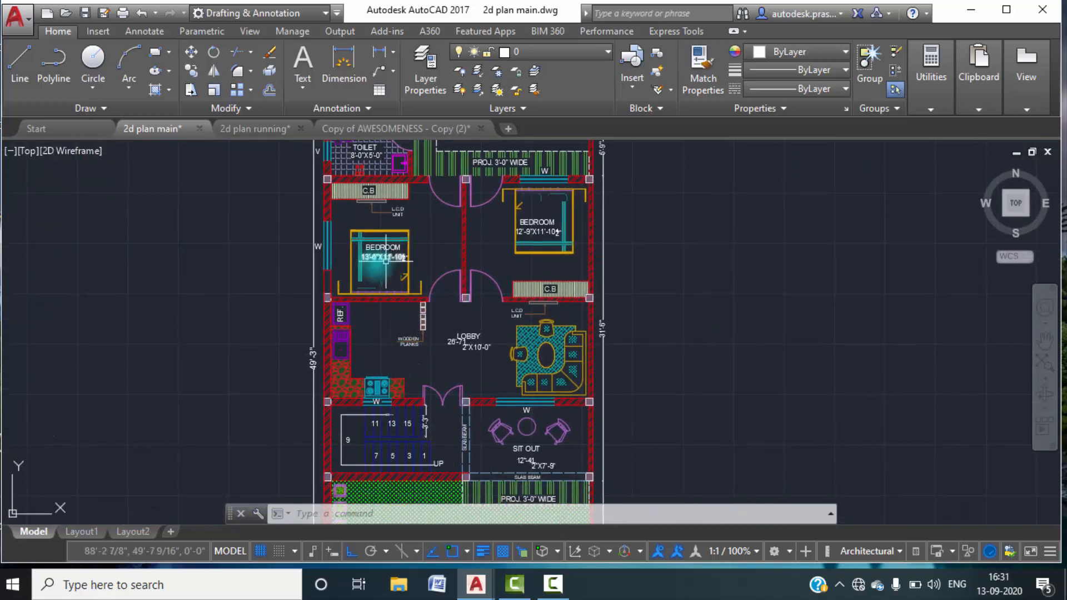
scroll(375, 253, up, 2)
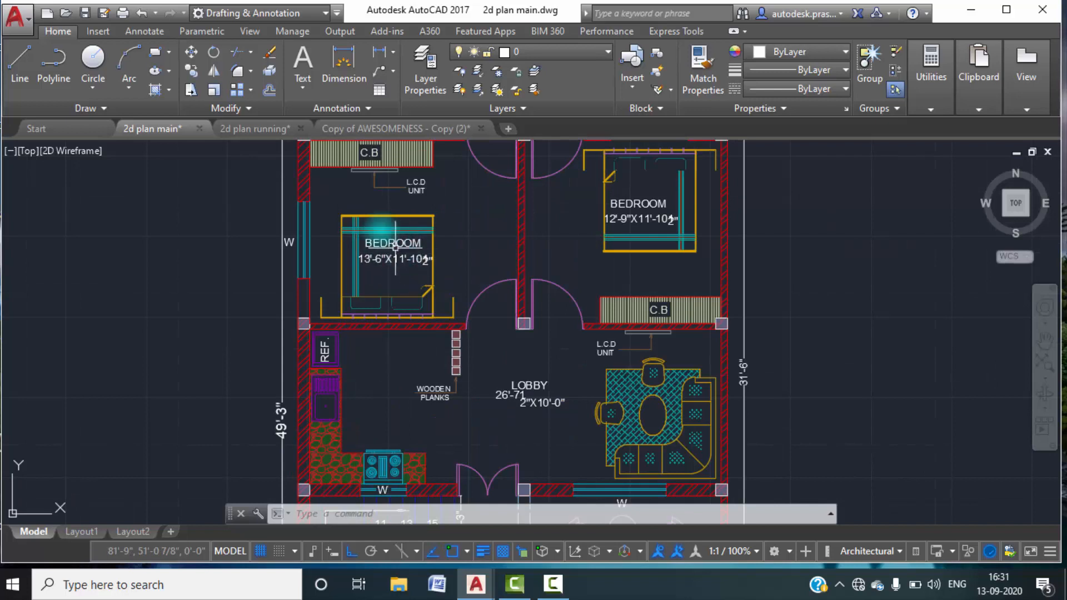
click(234, 133)
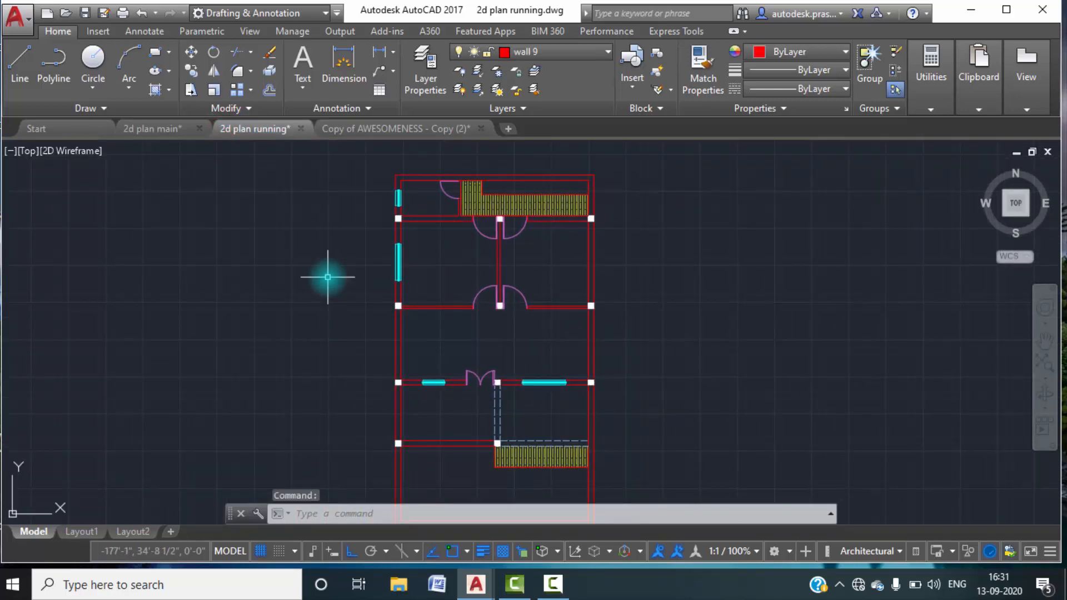
click(147, 129)
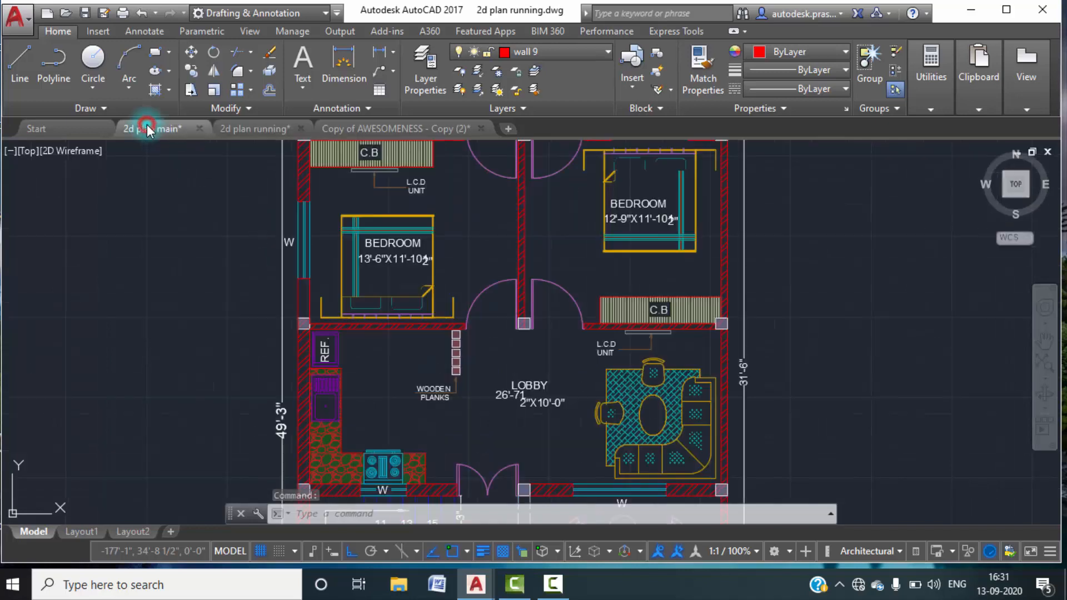
click(240, 123)
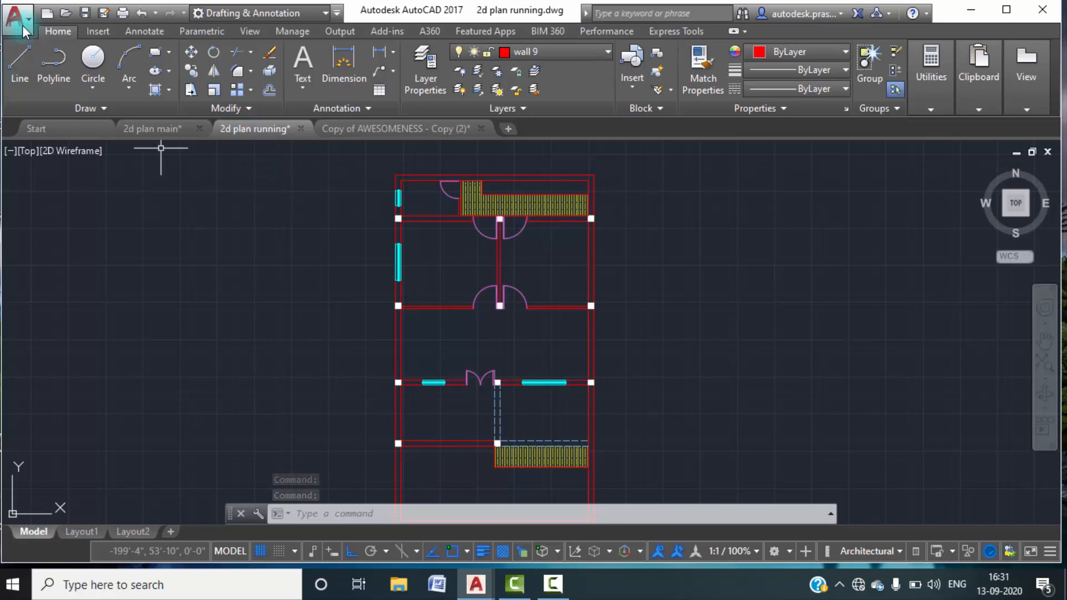
Switch to the 2d plan folder on the desktop and open the chair drawing from it in AutoCAD.
click(972, 10)
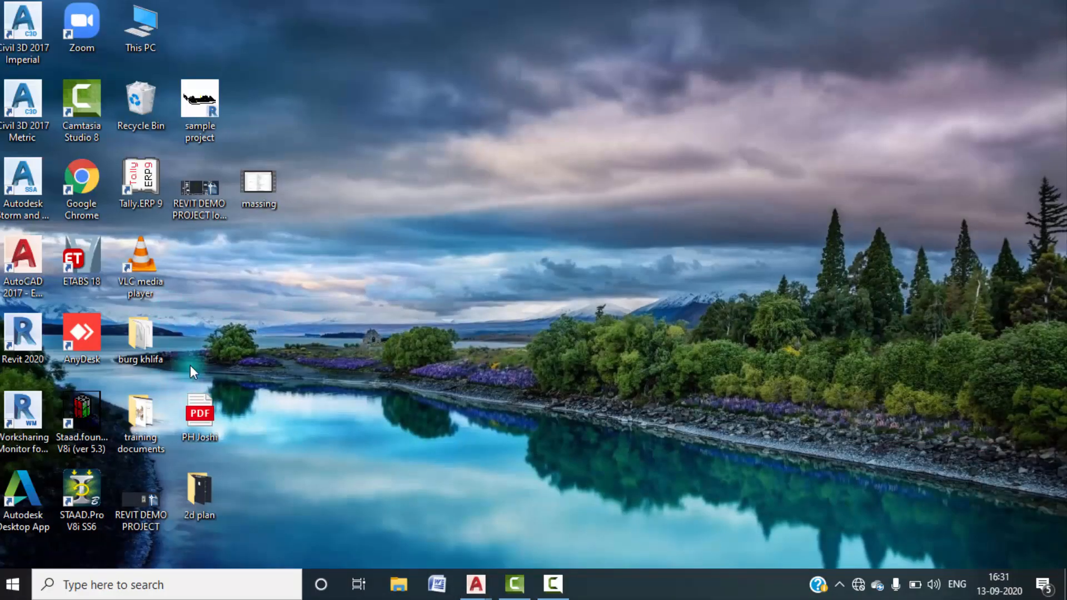
double_click(191, 482)
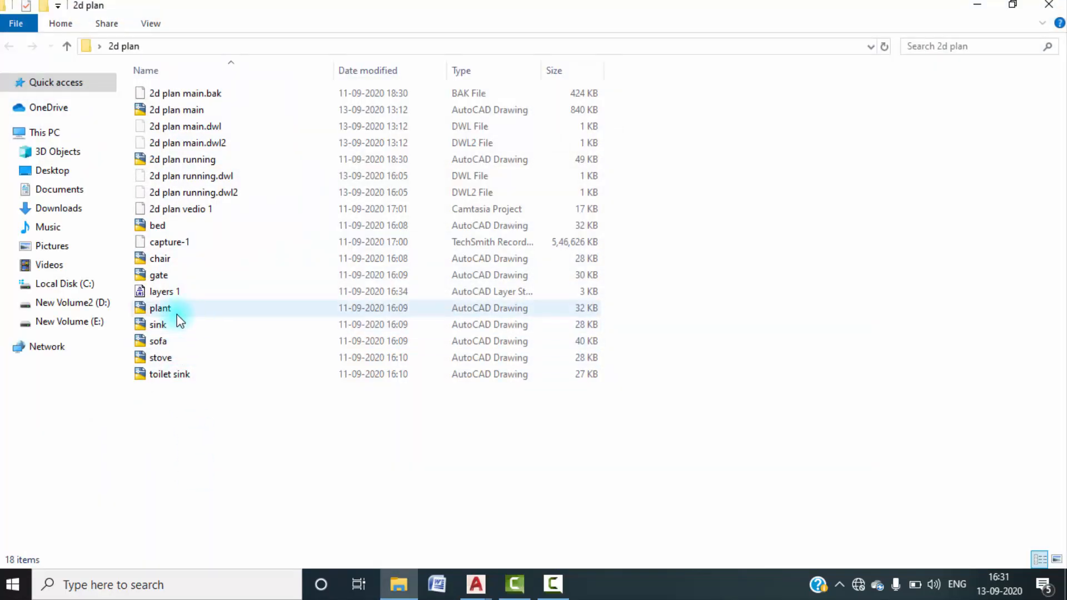
click(176, 260)
click(179, 260)
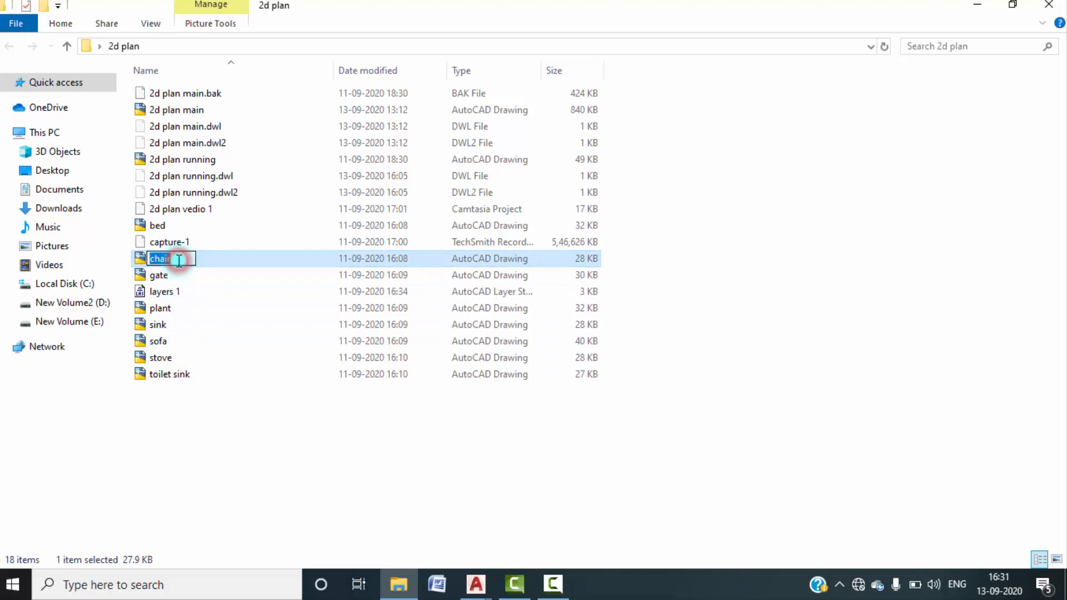
right_click(228, 259)
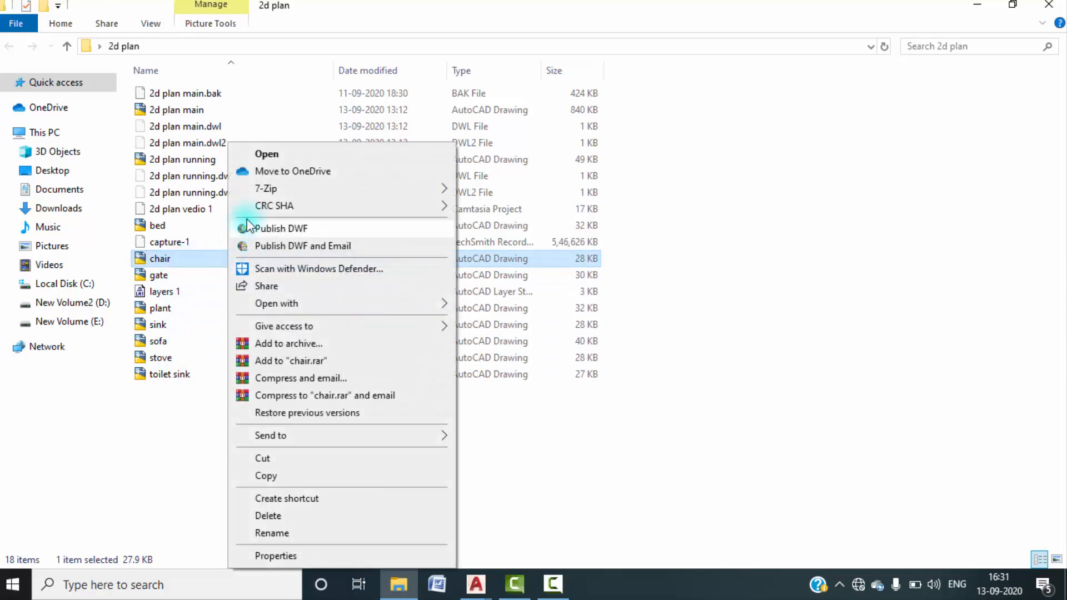
double_click(202, 258)
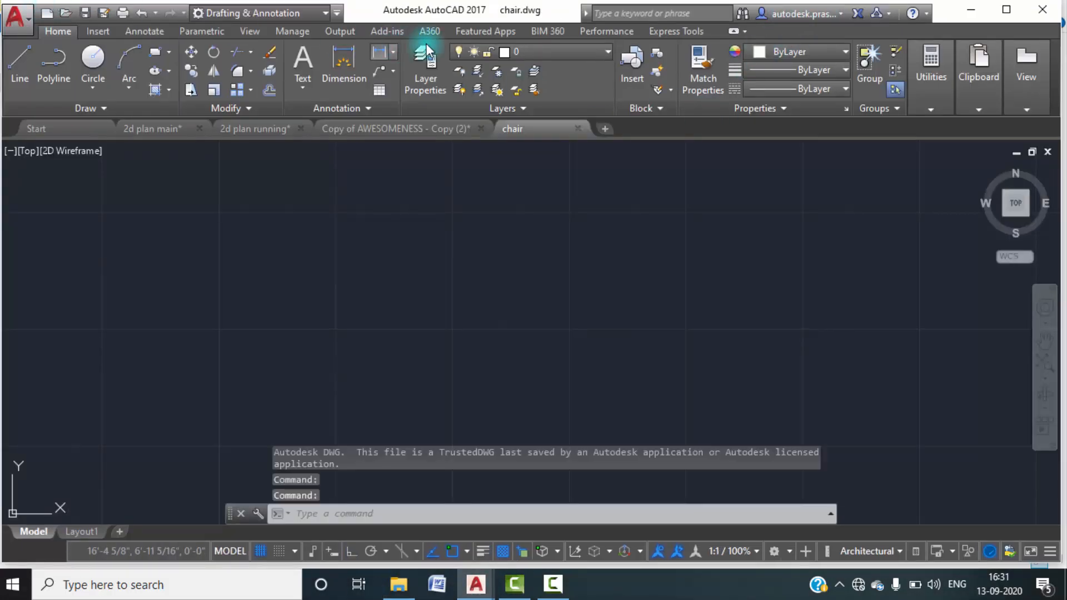
Open the gate, bed and toilet sink drawings from the 2d plan folder as well.
click(976, 15)
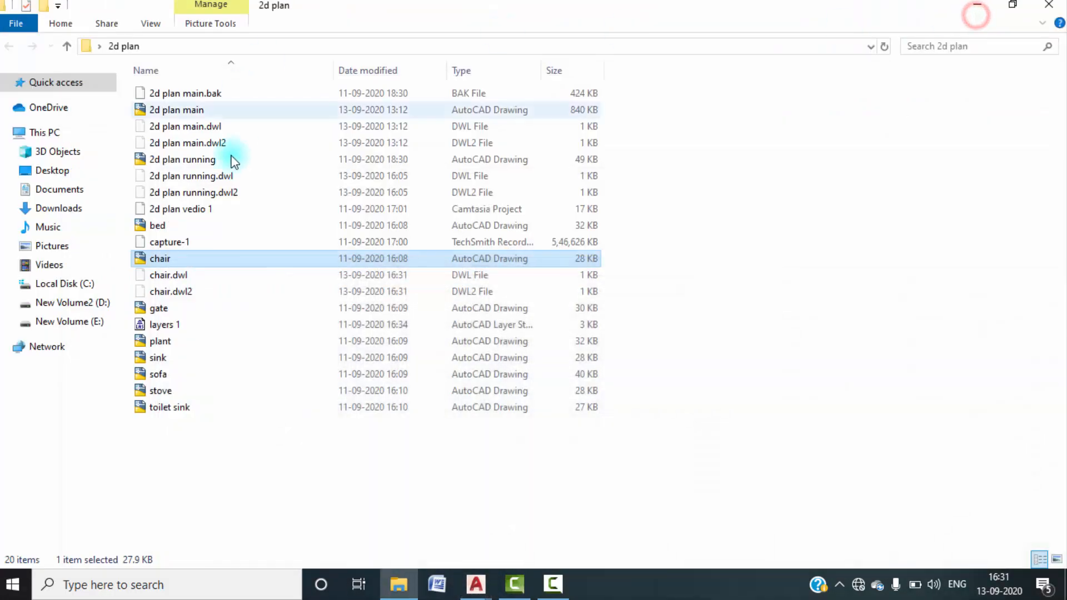
double_click(179, 307)
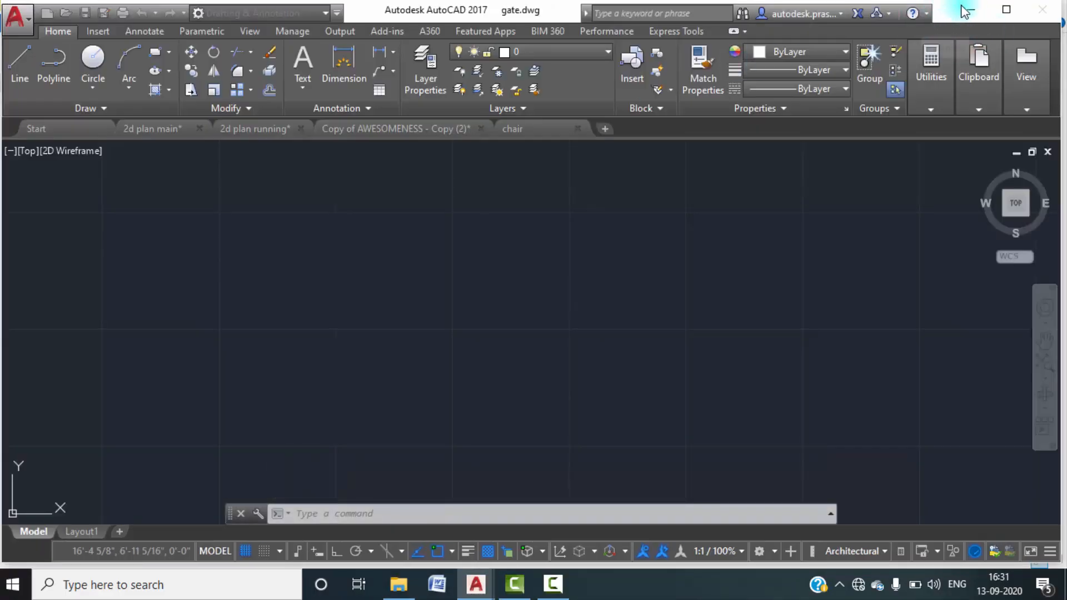
click(971, 9)
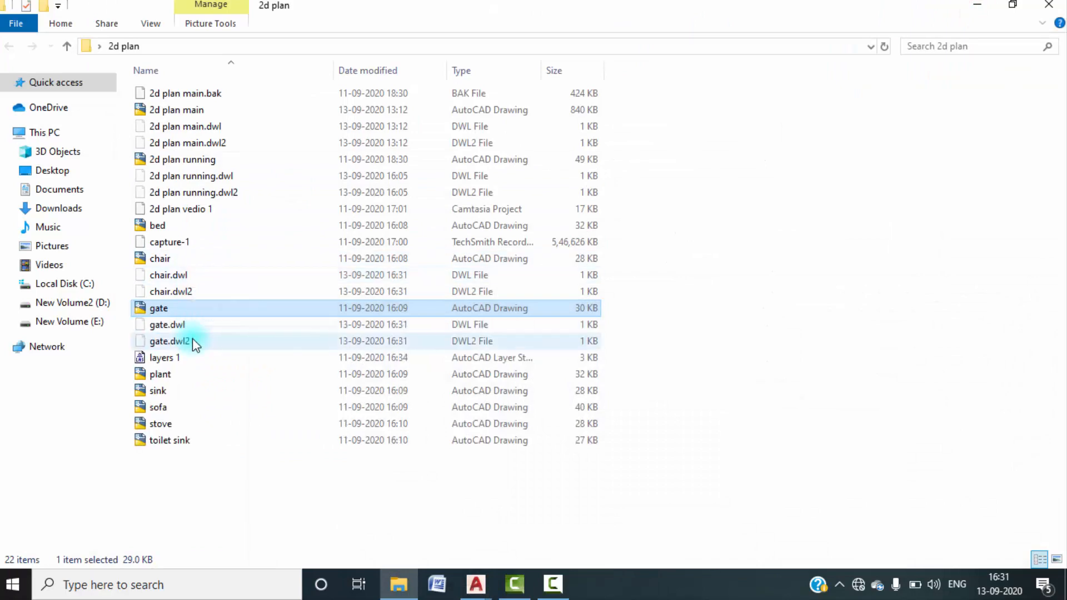
double_click(186, 228)
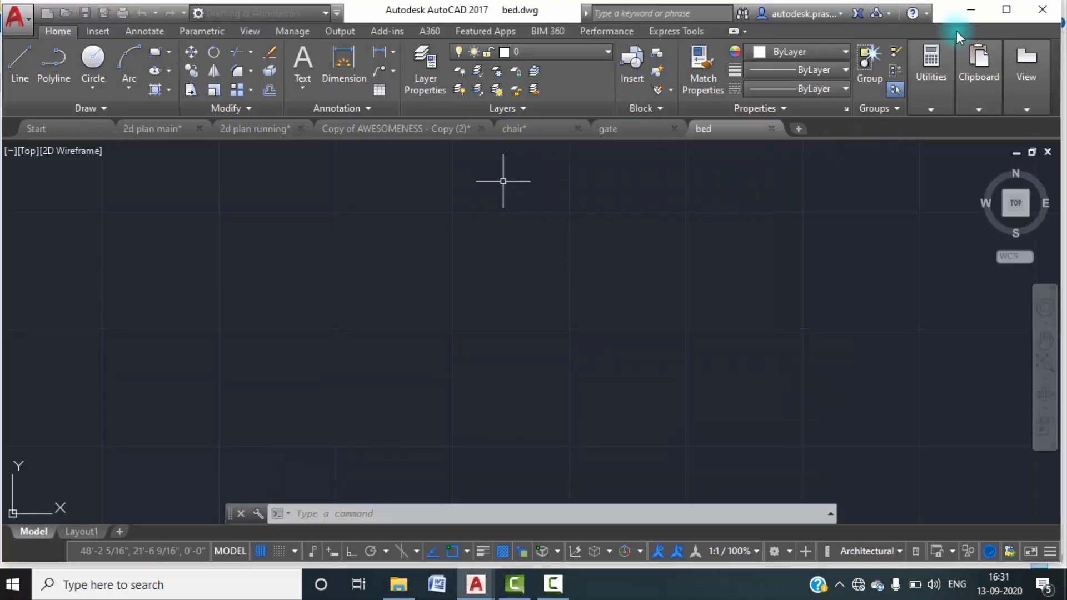
click(971, 10)
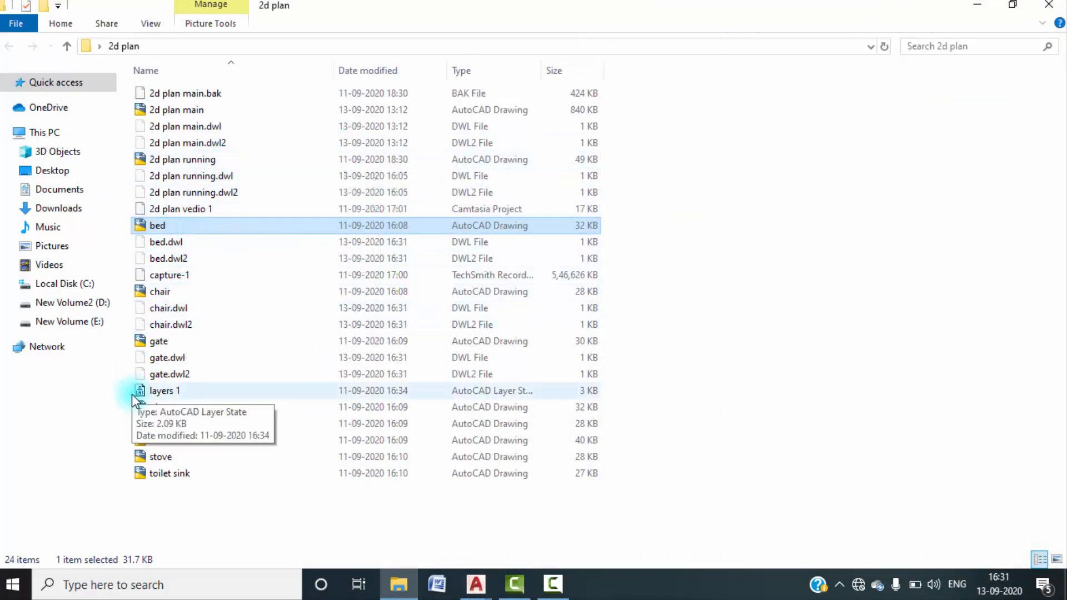
double_click(178, 474)
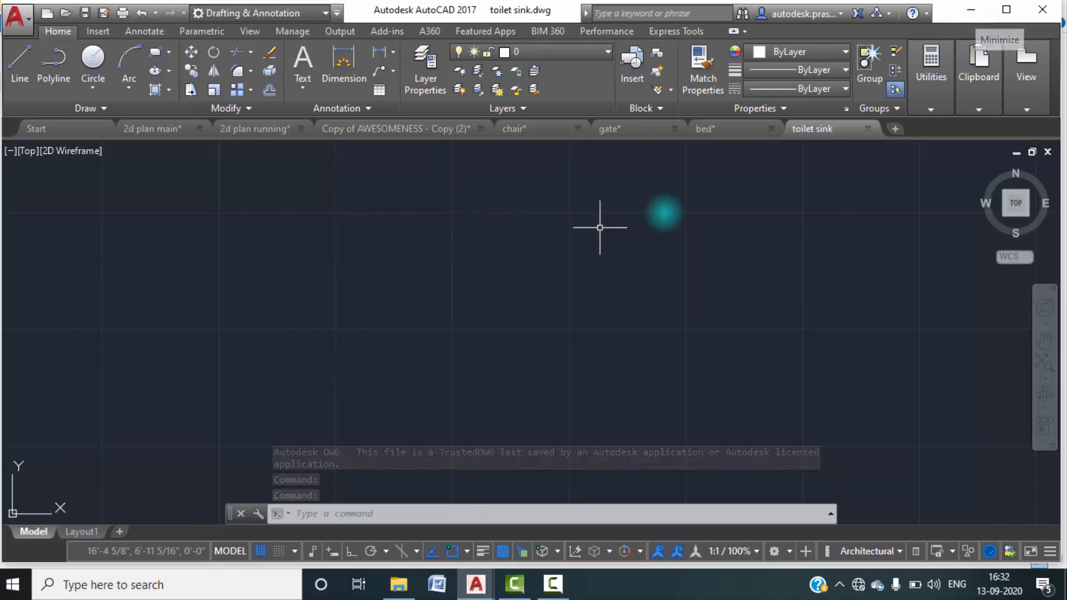
Look over the block library drawing Copy of AWESOMENESS - Copy (2) and return to 2d plan running.
mouse_move(352, 135)
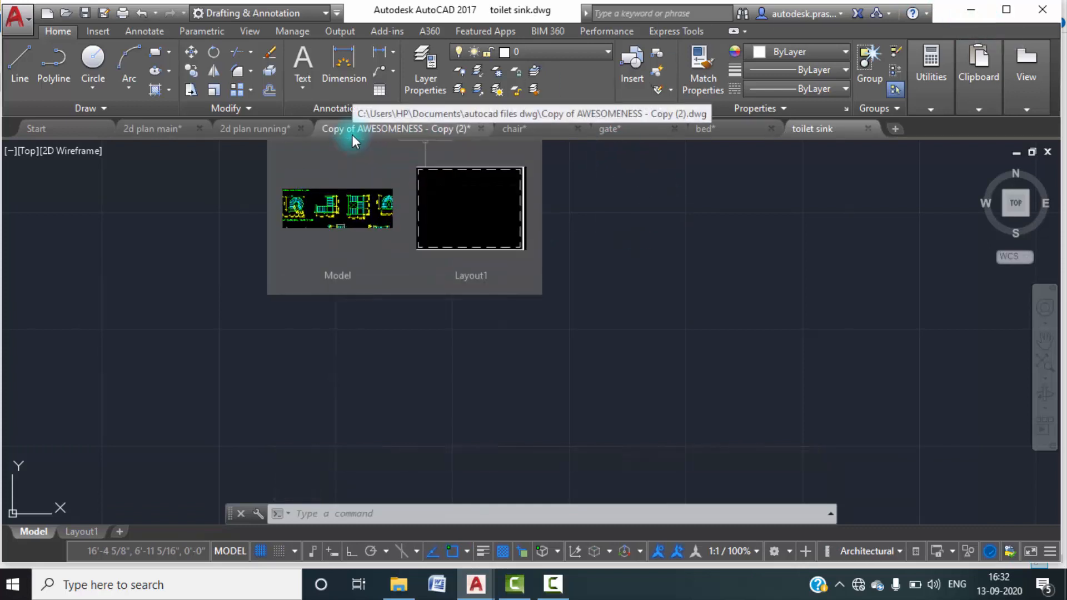
click(323, 159)
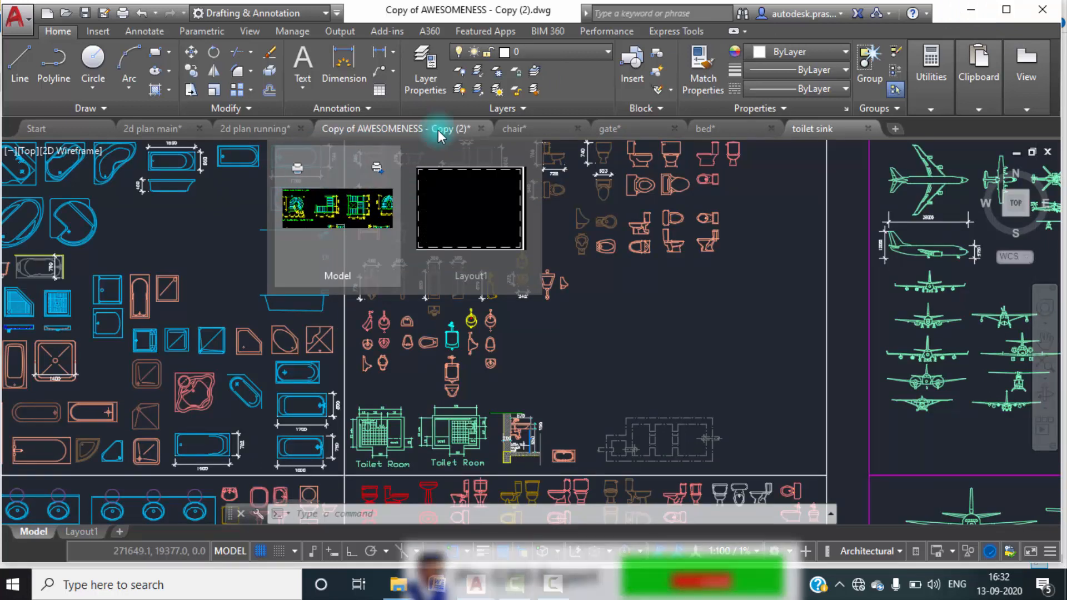
click(252, 129)
Start inserting the toilet sink drawing from the desktop's 2d plan folder as a block at scale 1.0 and angle 0.
scroll(460, 286, down, 2)
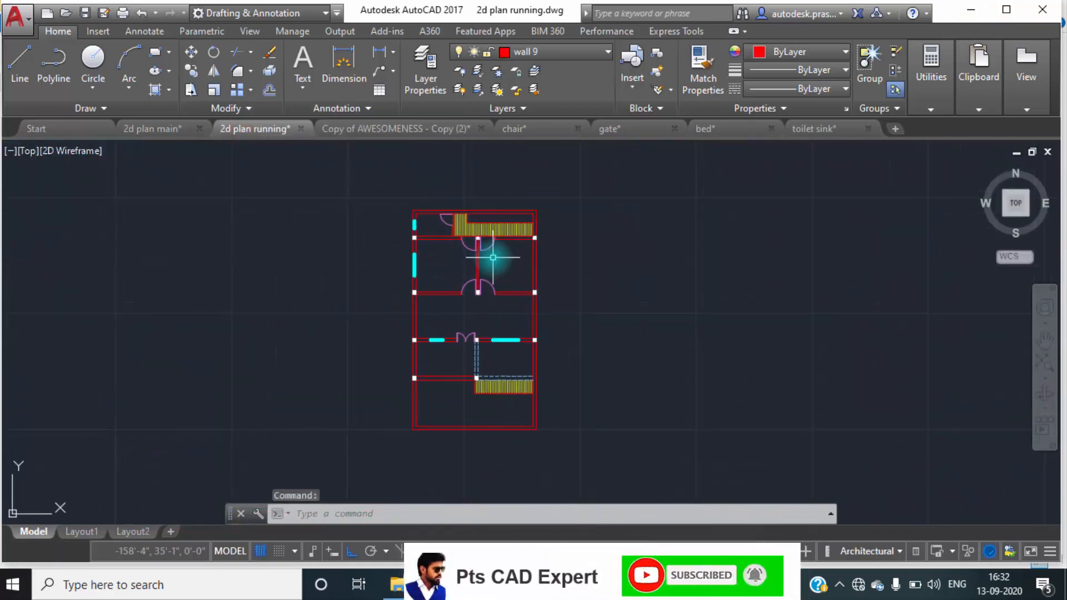
text(I)
key(Return)
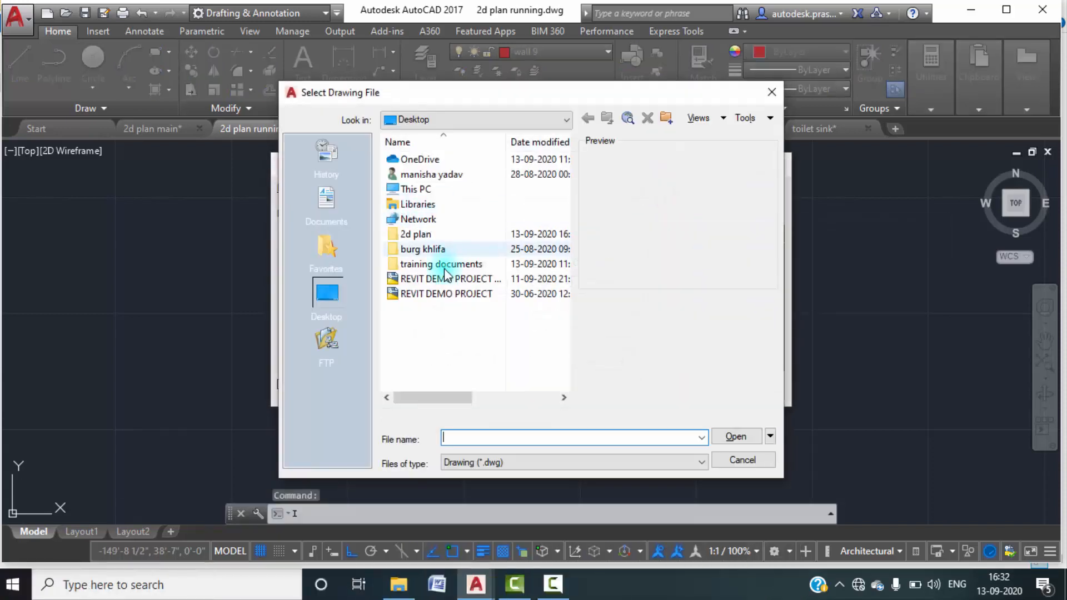
double_click(417, 236)
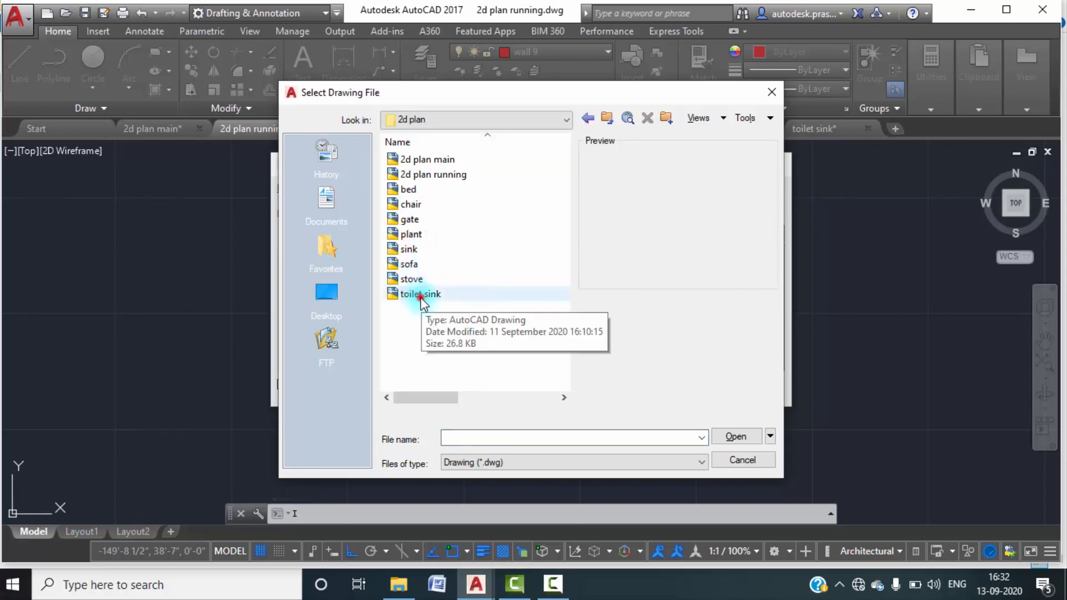
click(421, 295)
click(736, 436)
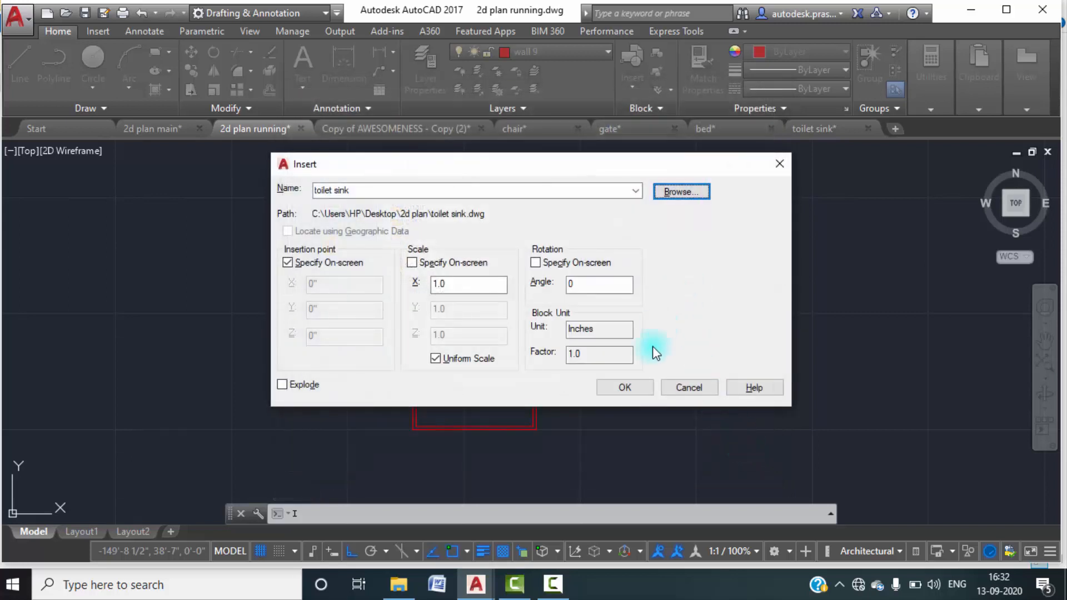
click(634, 384)
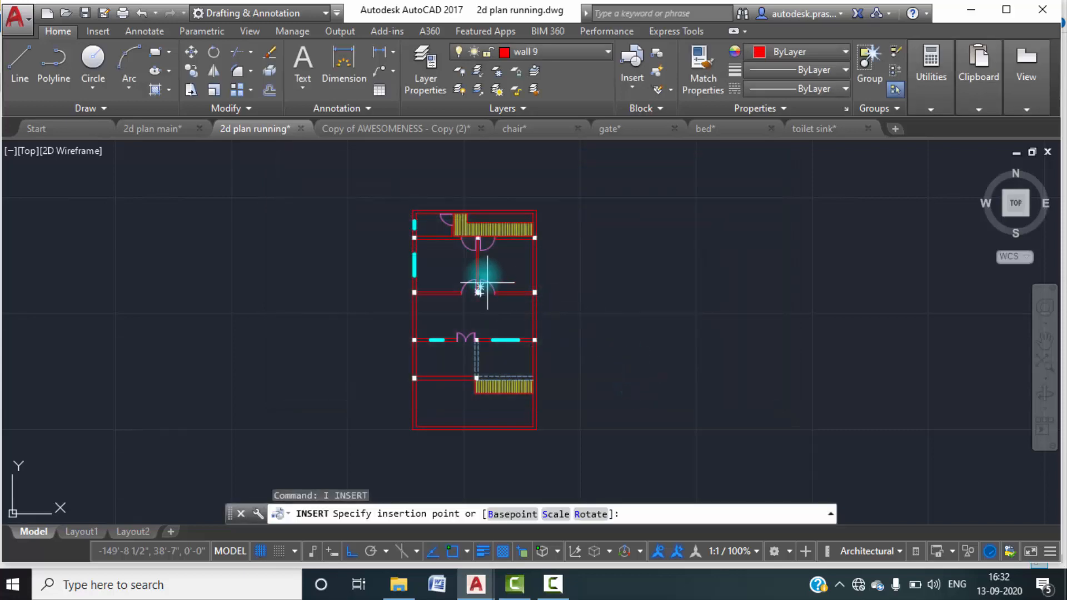
Place the toilet sink block in the toilet's inner lower-right corner, below the door.
scroll(445, 247, up, 5)
scroll(445, 246, up, 4)
scroll(453, 231, down, 2)
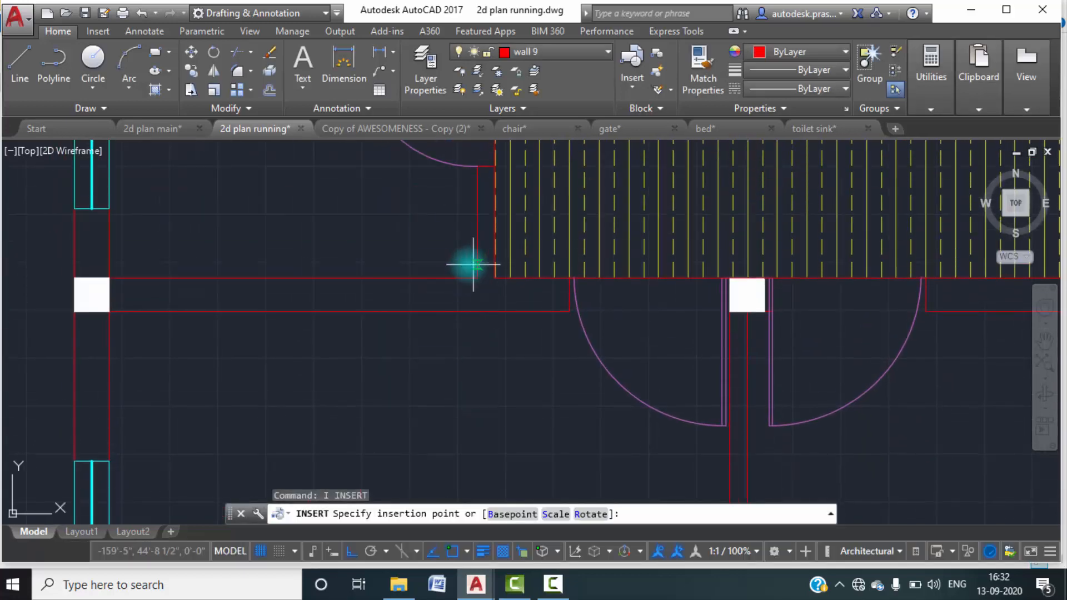
scroll(471, 269, up, 6)
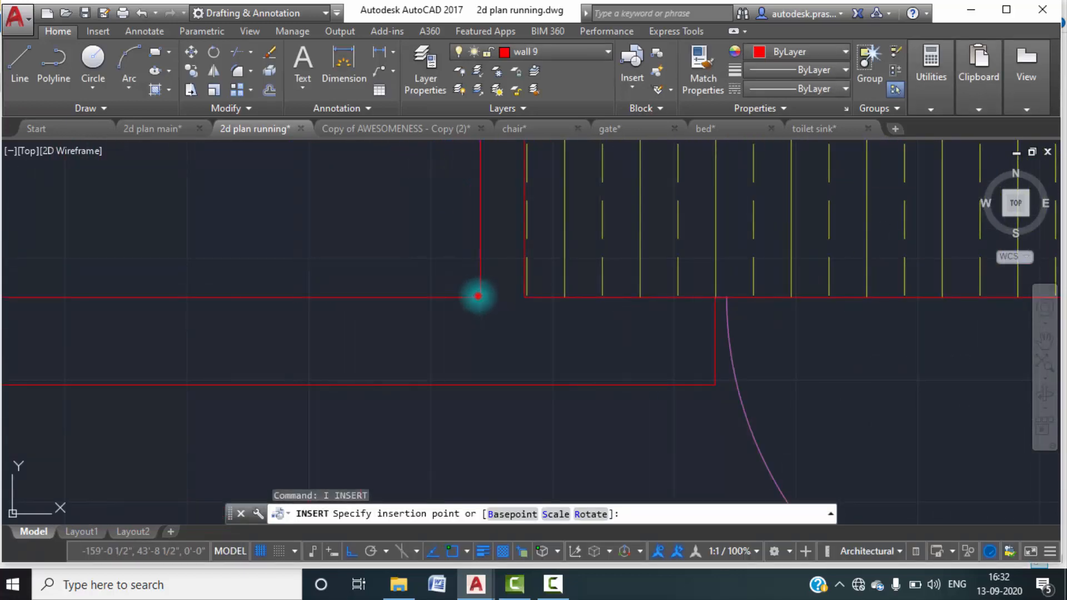
scroll(507, 271, down, 6)
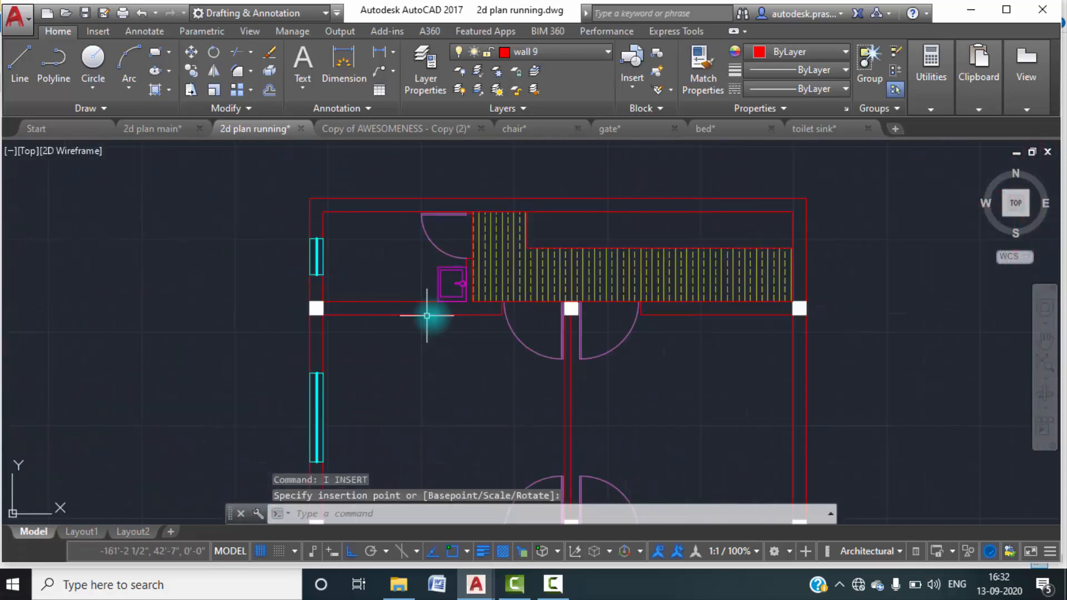
Switch to the bed drawing and copy the whole bed with its side tables to the clipboard.
mouse_move(526, 133)
click(714, 127)
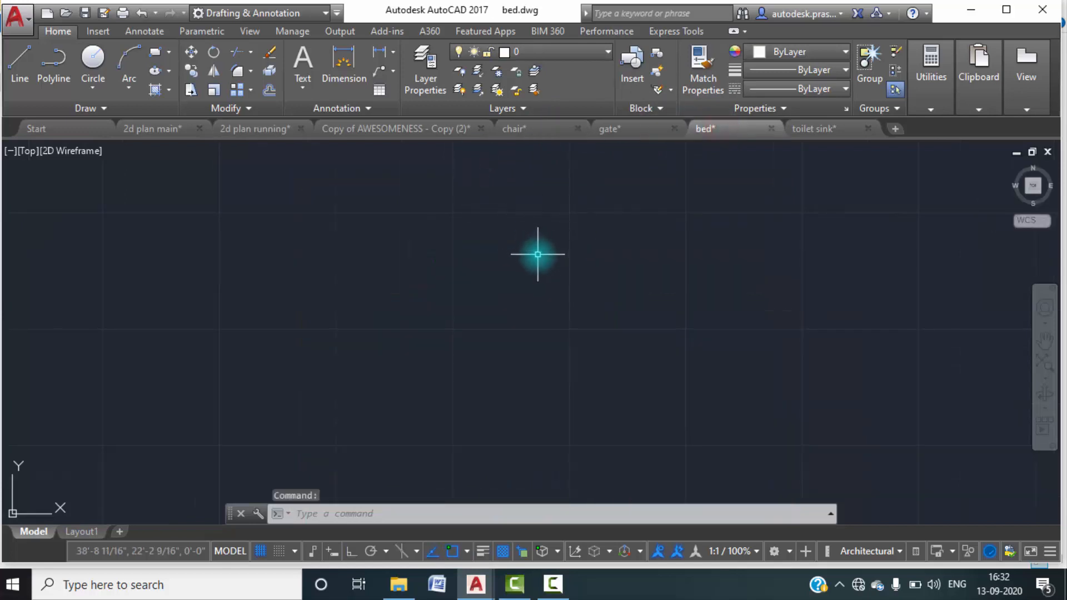
scroll(538, 255, down, 3)
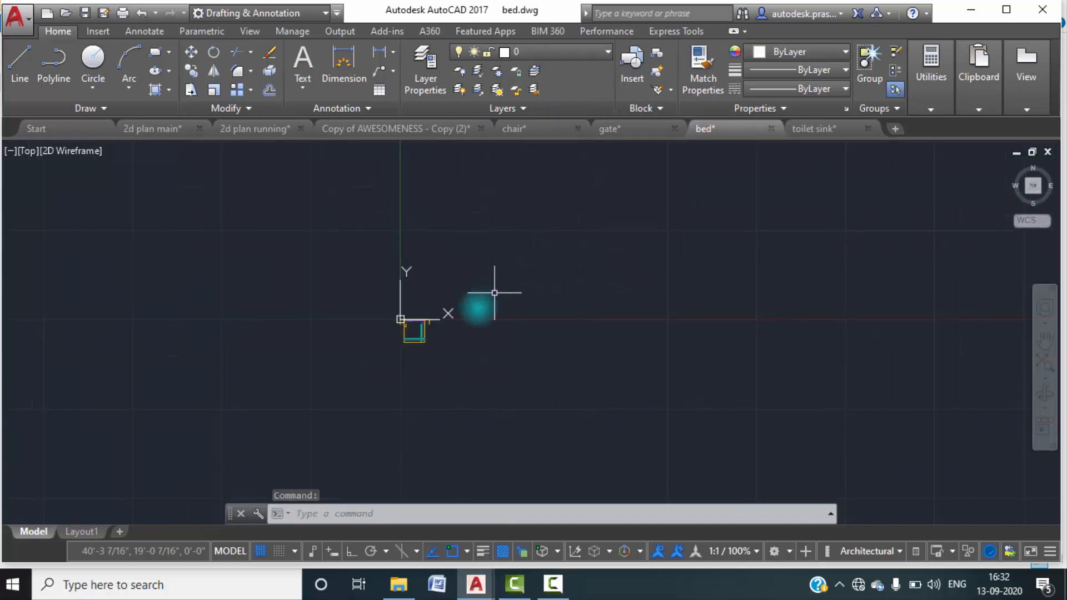
scroll(423, 332, up, 5)
middle_drag(424, 317, 429, 274)
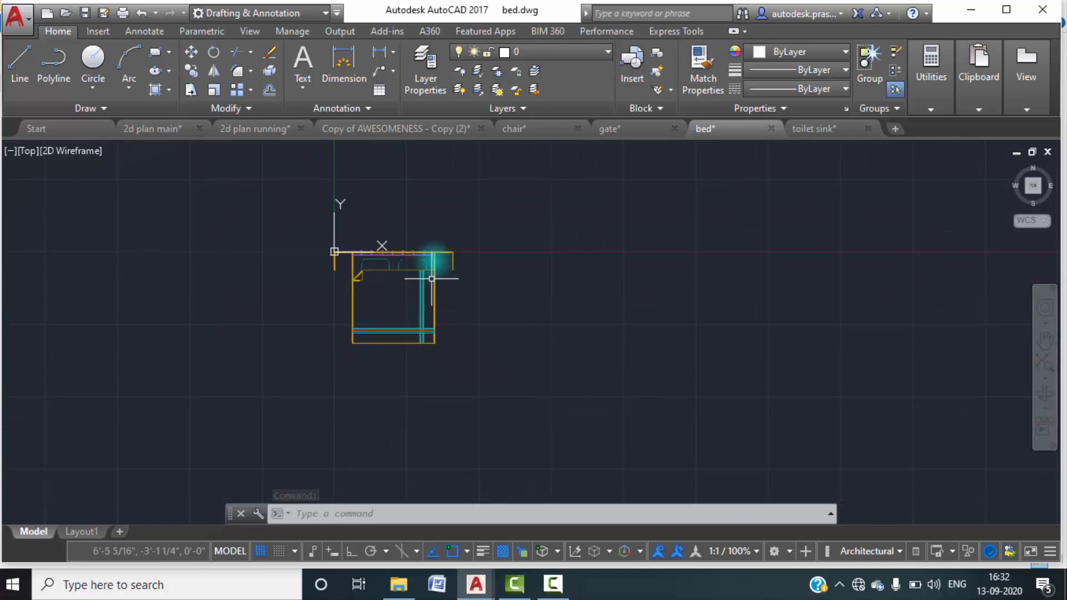
click(481, 370)
click(308, 245)
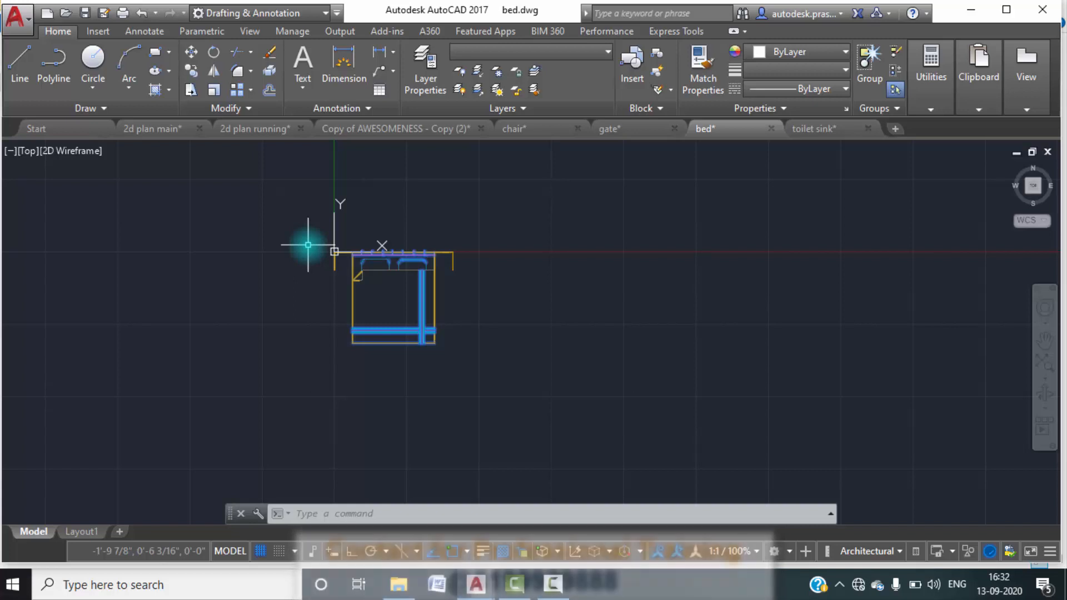
scroll(444, 269, up, 4)
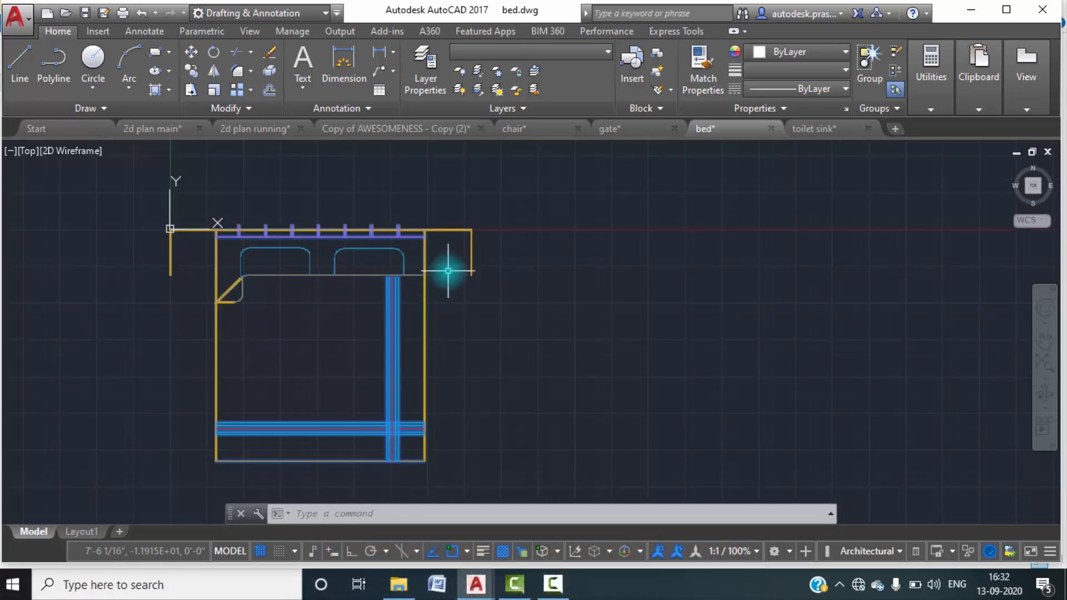
key(ctrl+c)
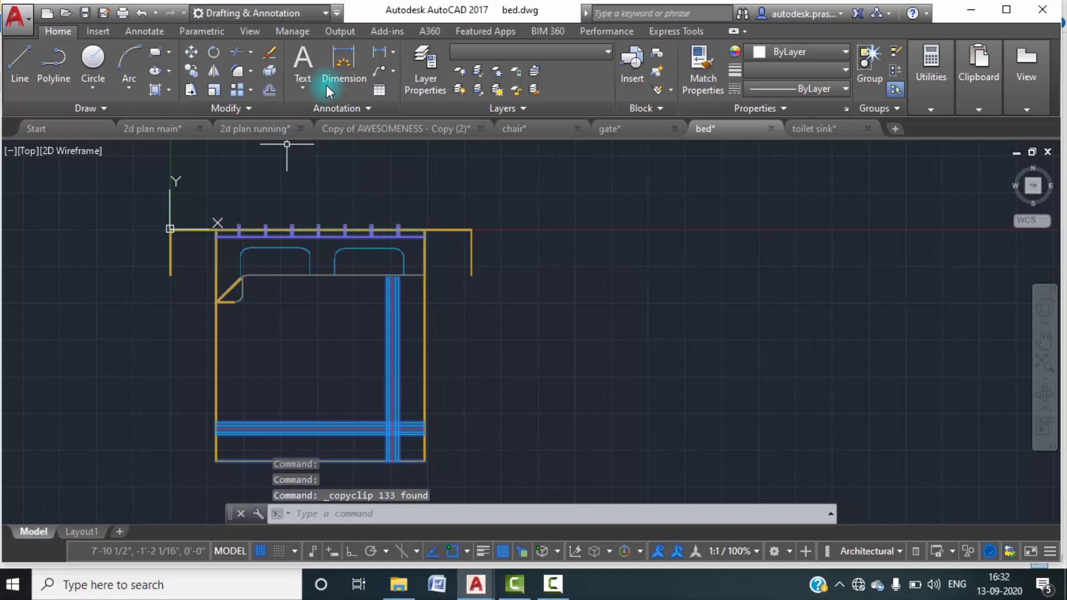
Paste the copied bed into 2d plan running in the empty space west of the plan.
click(256, 129)
key(ctrl+v)
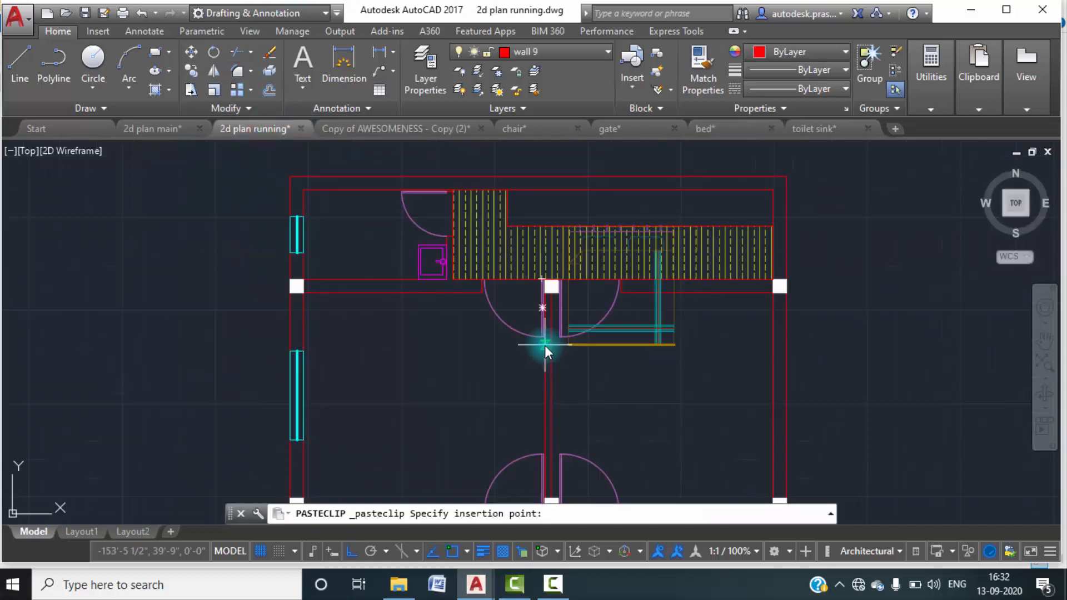
scroll(387, 428, down, 2)
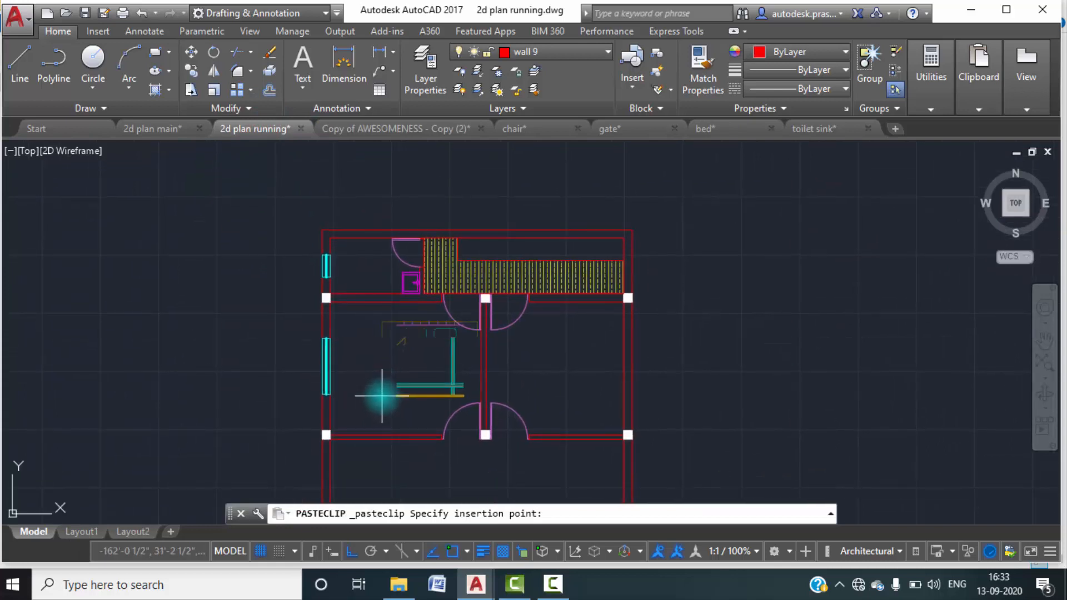
key(Return)
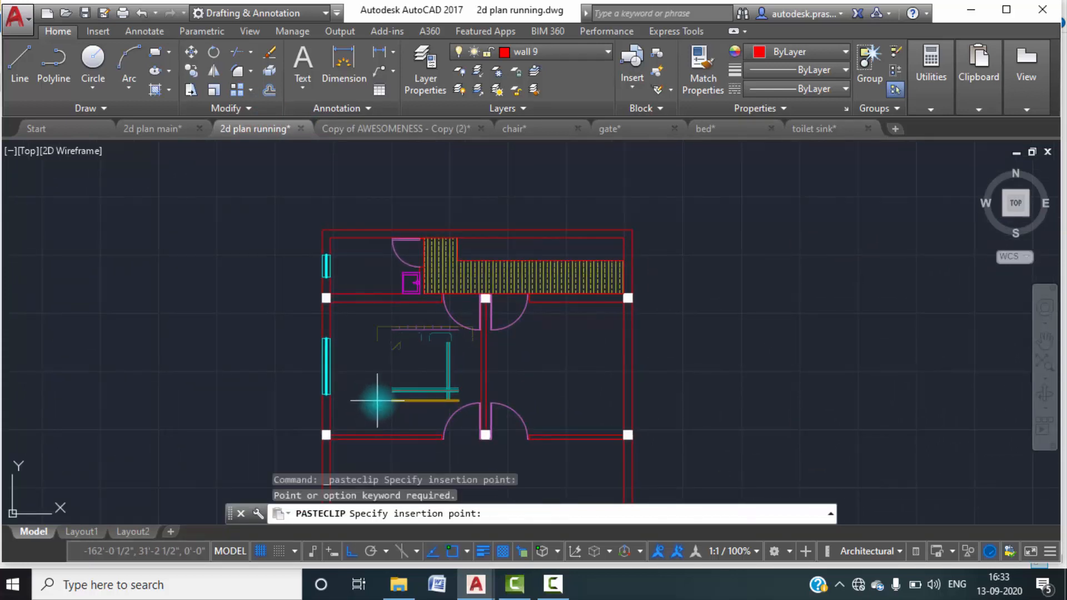
click(158, 396)
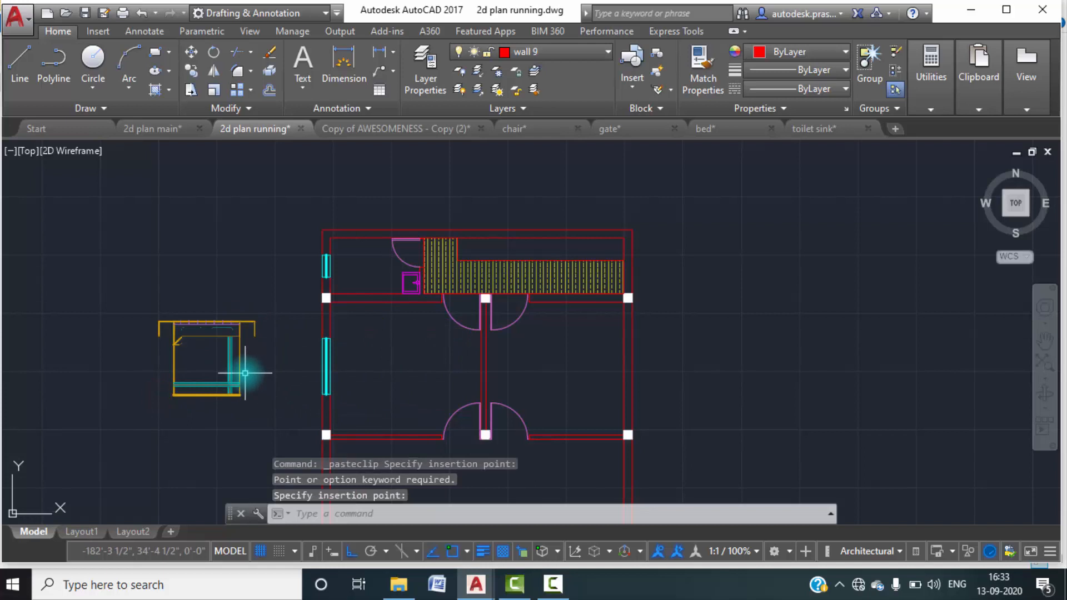
key(Escape)
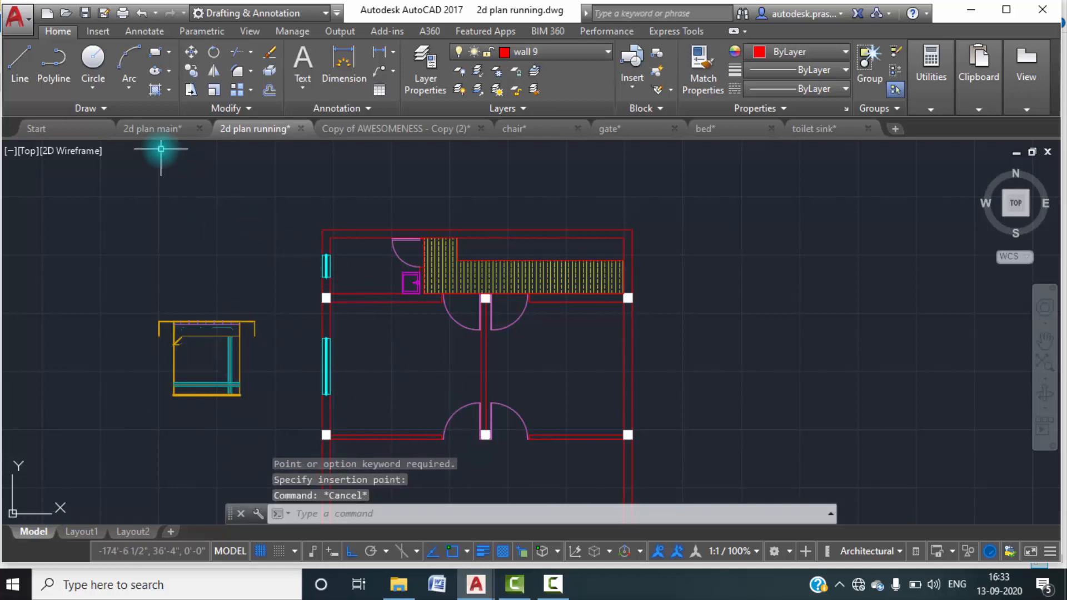
Check the bed's orientation in 2d plan main and rotate the pasted bed 180° about the right end of its headboard line.
click(168, 133)
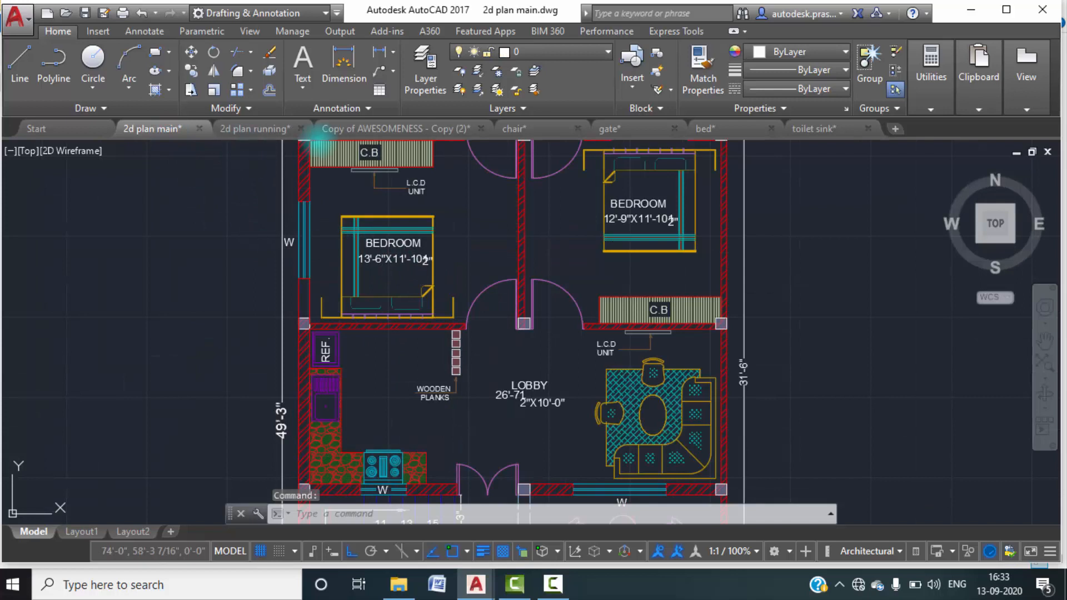
click(271, 128)
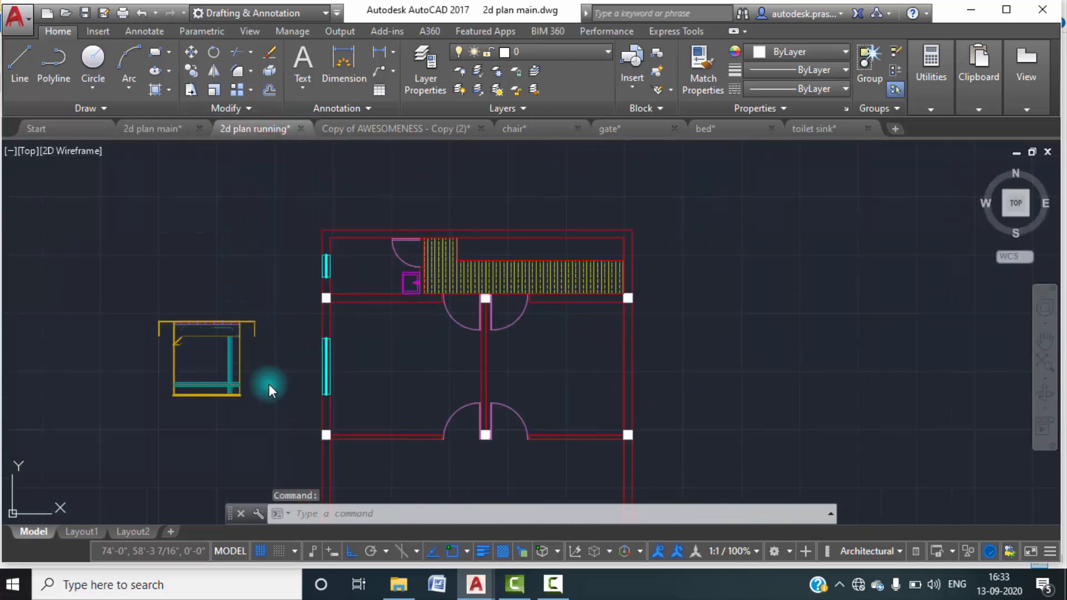
key(Escape)
click(269, 421)
click(131, 271)
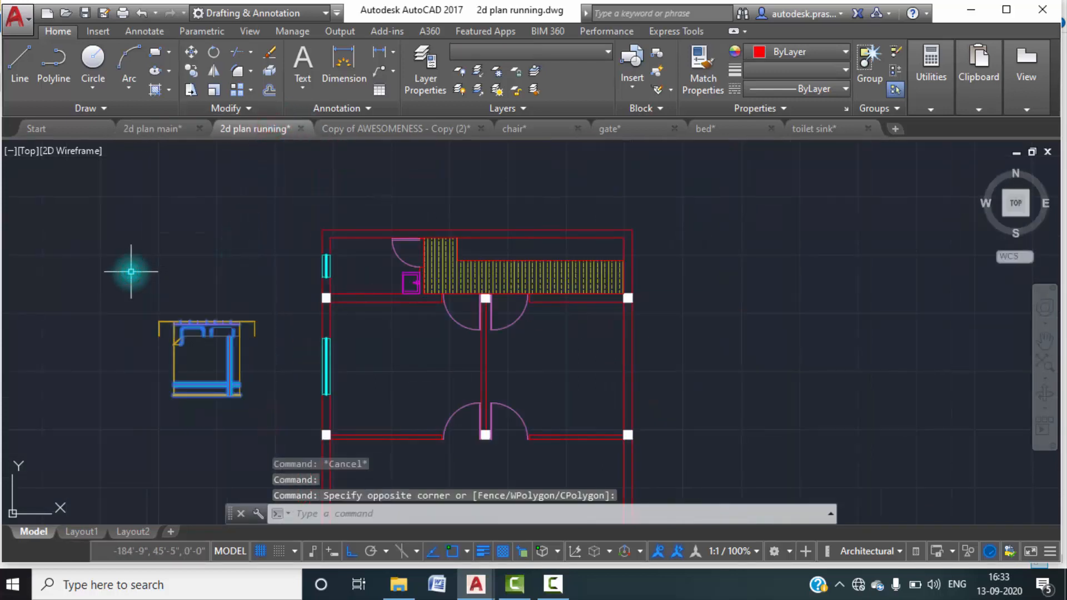
text(RO)
key(Return)
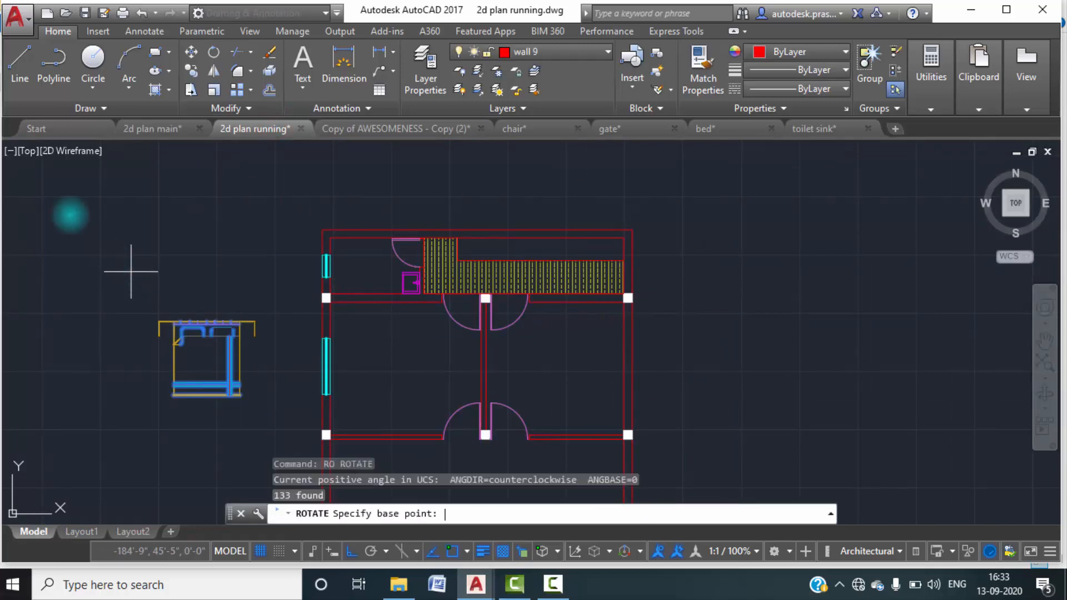
click(255, 320)
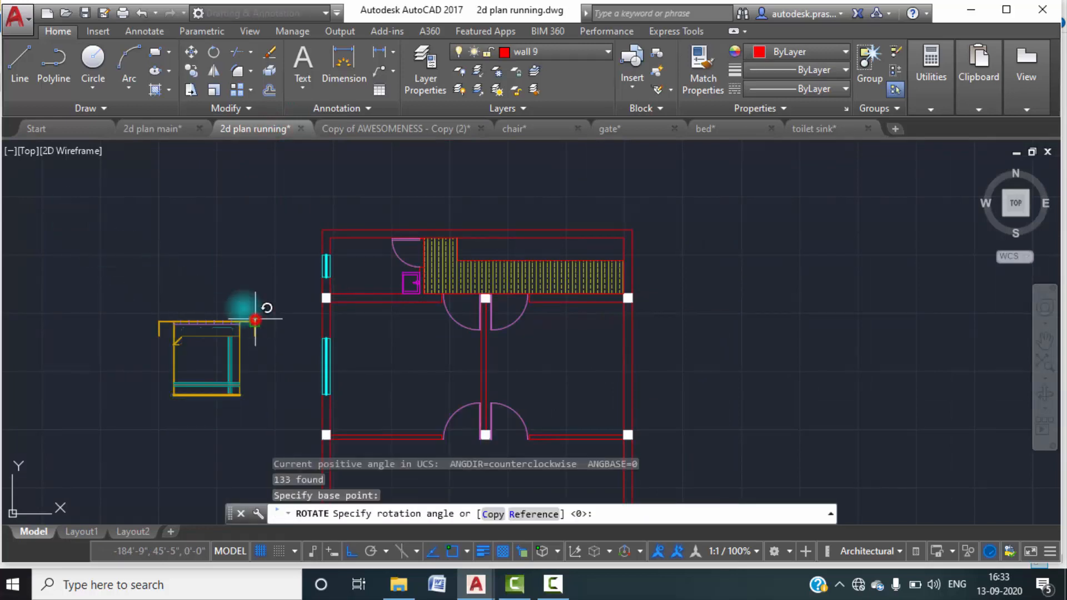
click(140, 236)
Clear the selection of the rotated bed and undo its rotation.
click(279, 338)
click(248, 290)
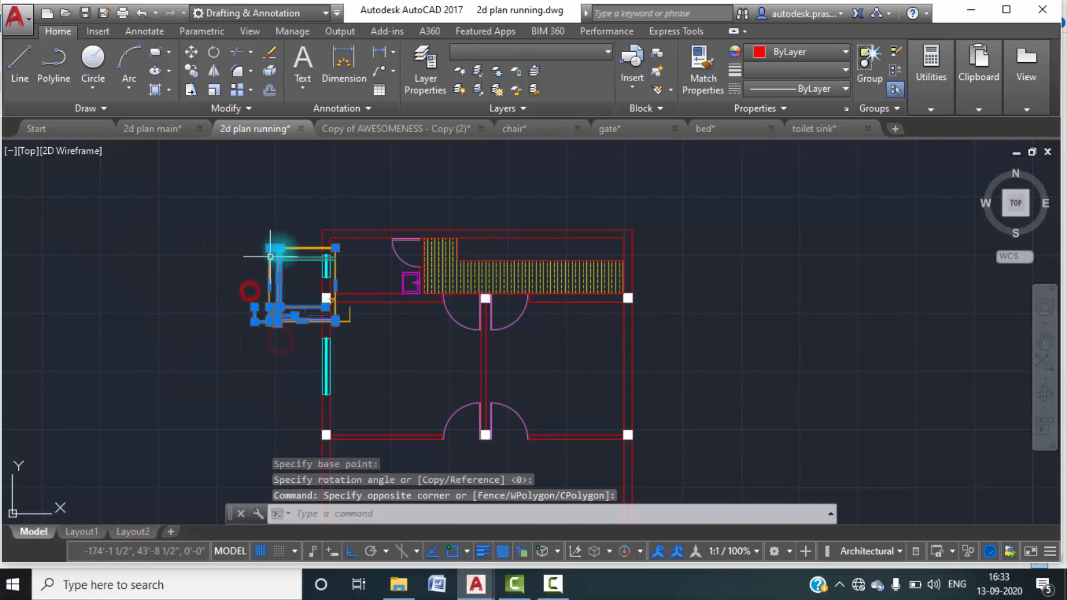
mouse_move(280, 248)
scroll(345, 321, up, 5)
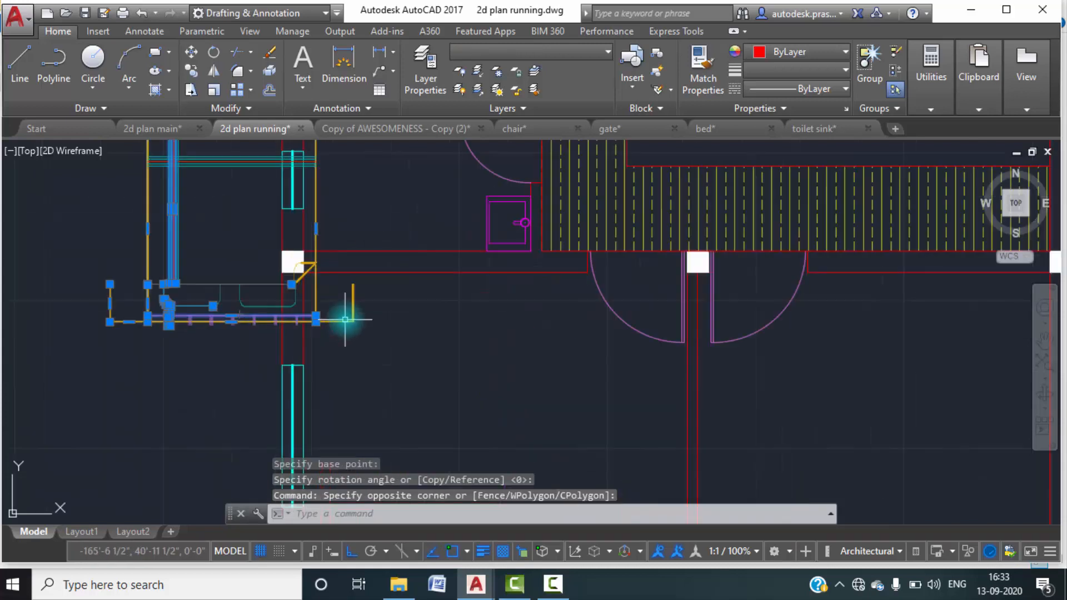
key(Escape)
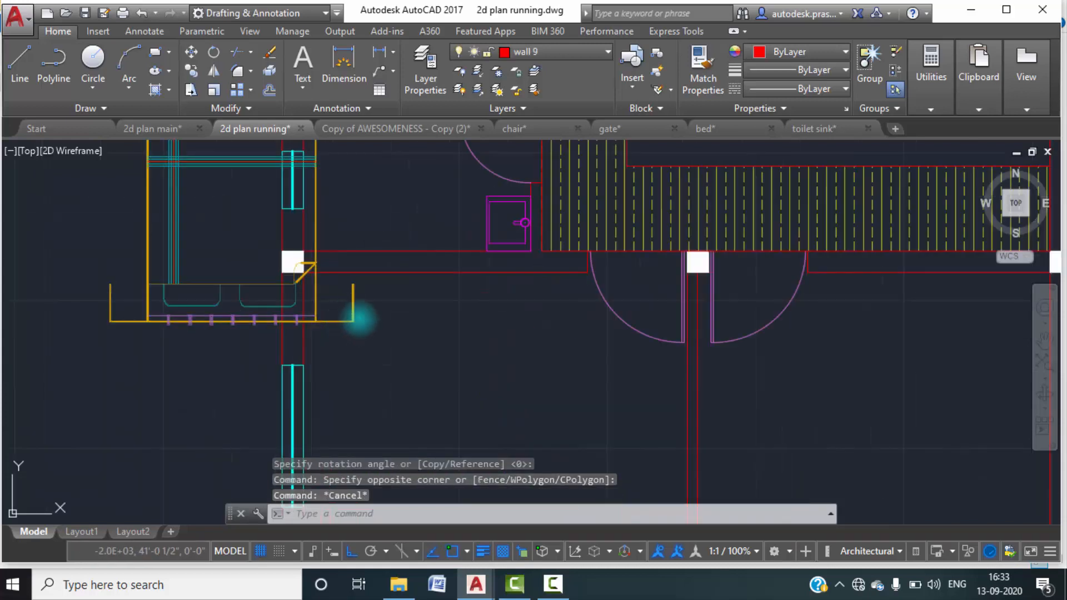
key(ctrl+z)
key(ctrl+z)
Rotate the whole bed 180° about the left end of its headboard line.
click(272, 411)
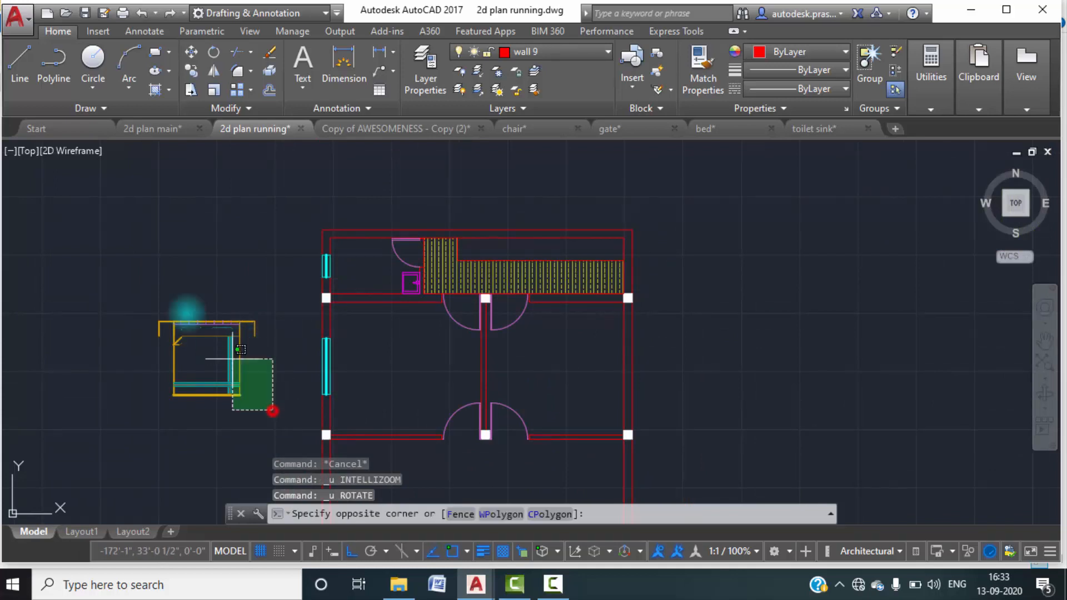
click(87, 234)
text(ro)
key(Return)
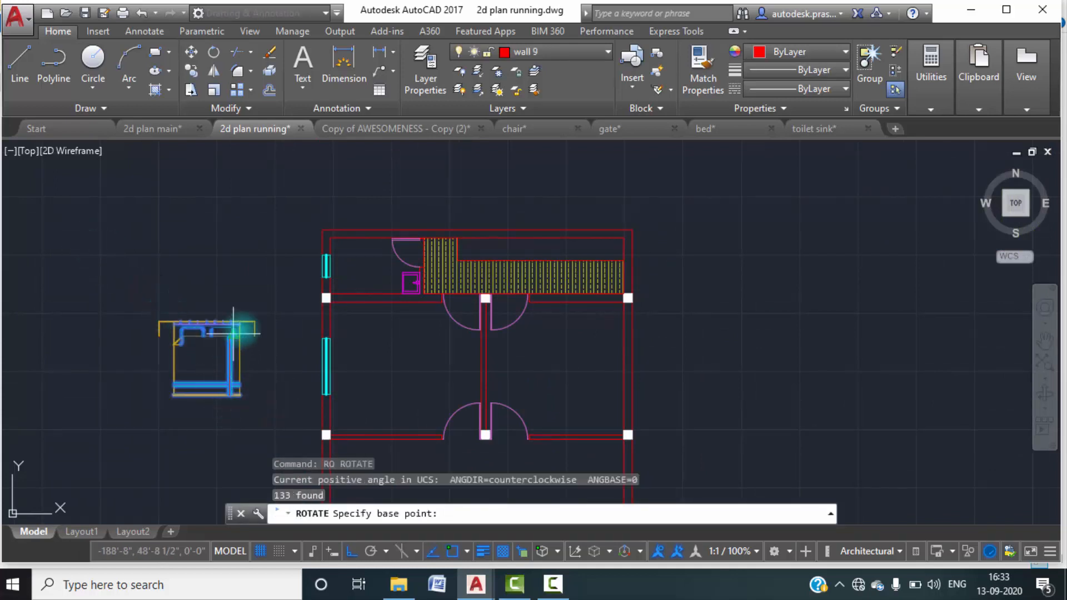
click(159, 323)
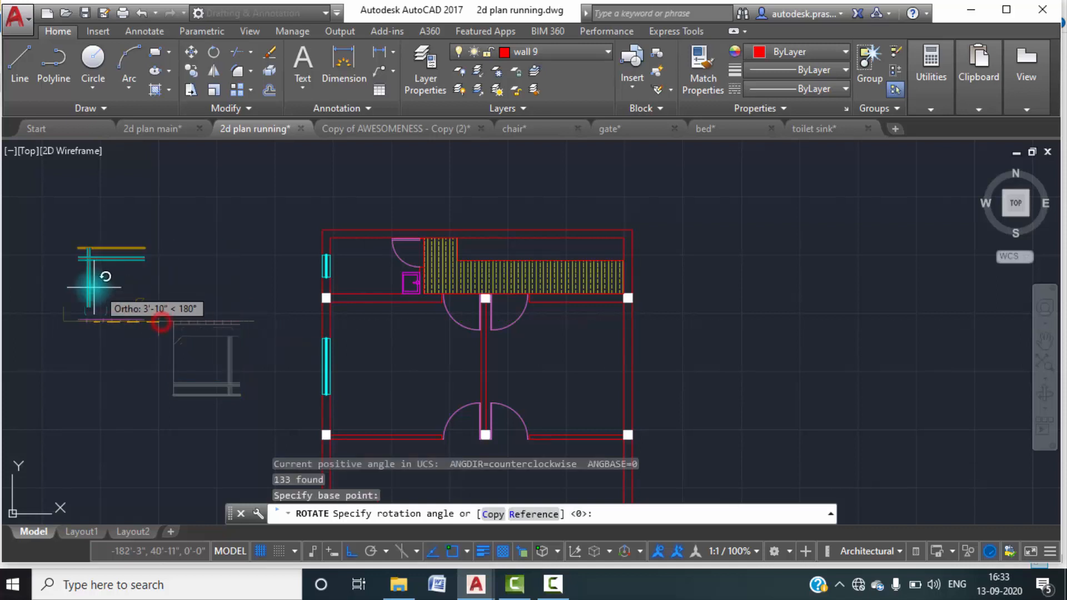
click(92, 289)
Move the bed with Ortho off into the left bedroom, its headboard facing the lower wall beside the door.
click(211, 352)
click(36, 226)
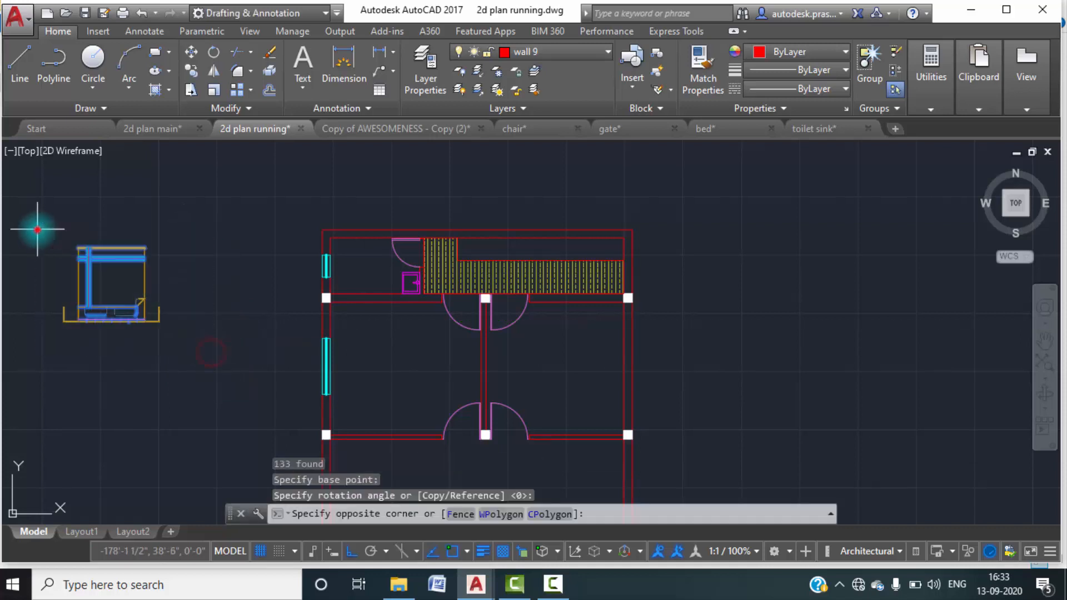
text(m)
key(Return)
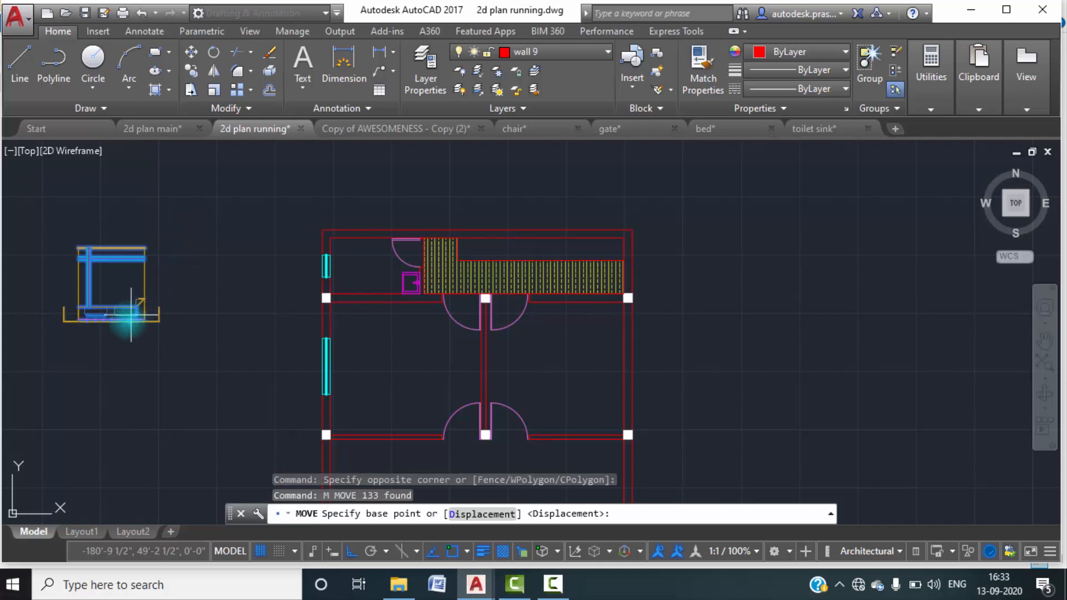
click(159, 322)
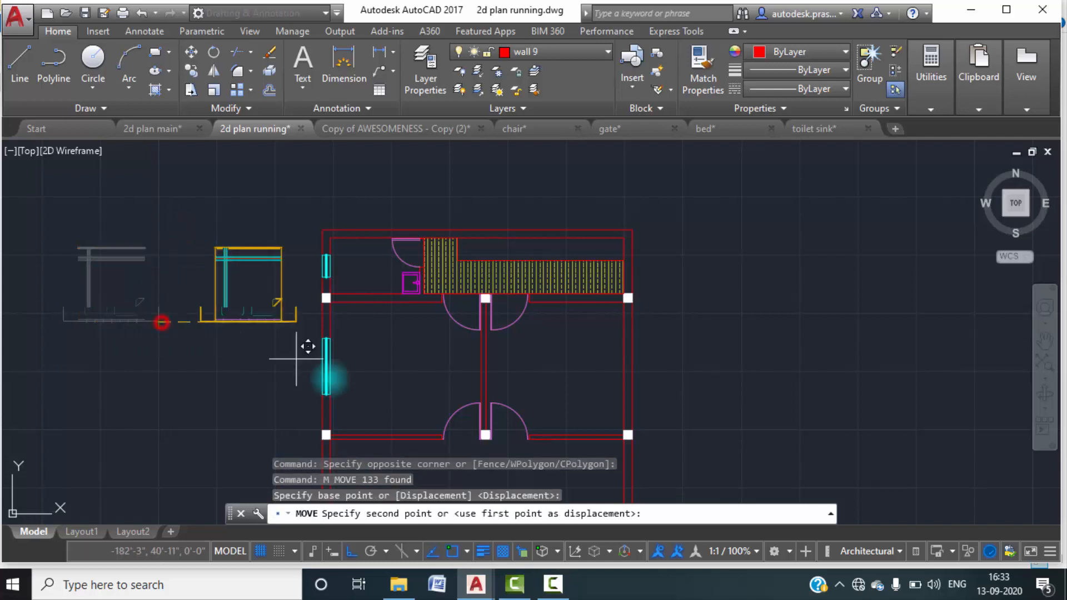
click(360, 552)
scroll(381, 441, up, 4)
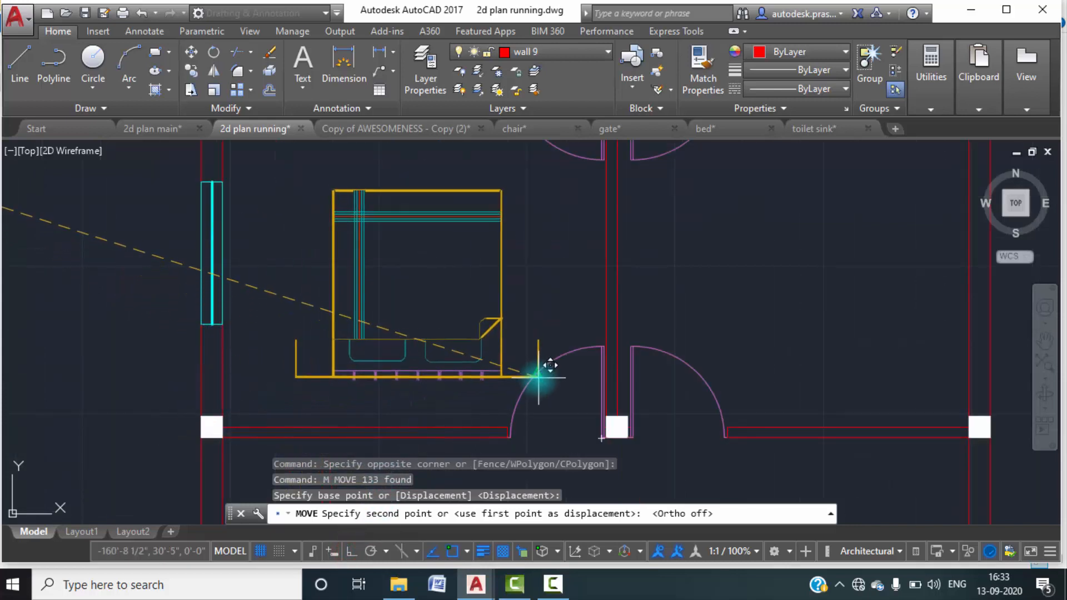
click(528, 355)
scroll(316, 272, down, 2)
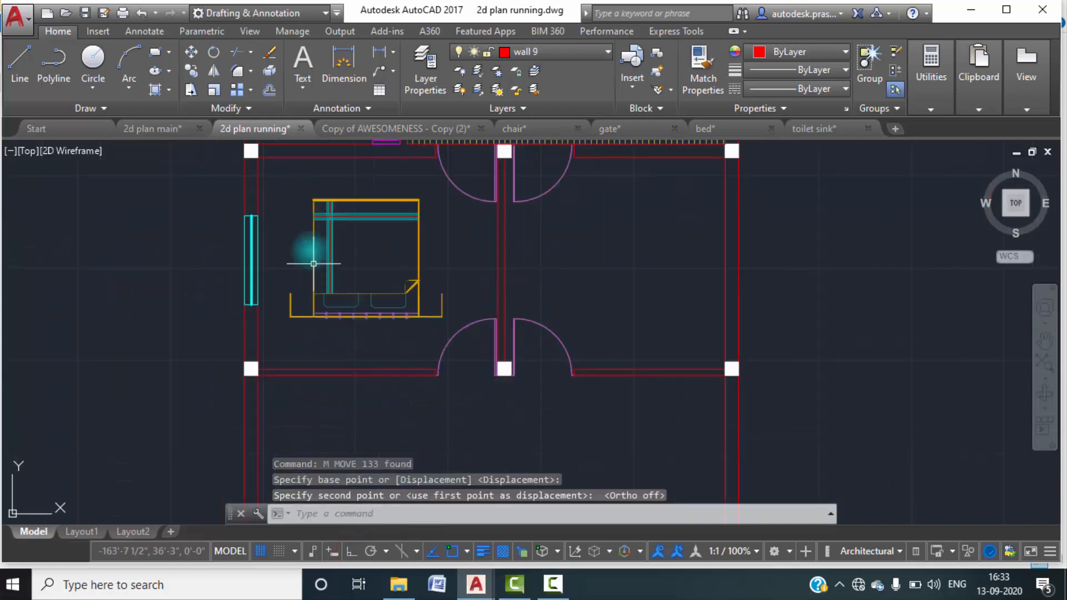
Move the bed from its headboard's left end to the inner corner of the lower-left column in the left bedroom.
click(280, 182)
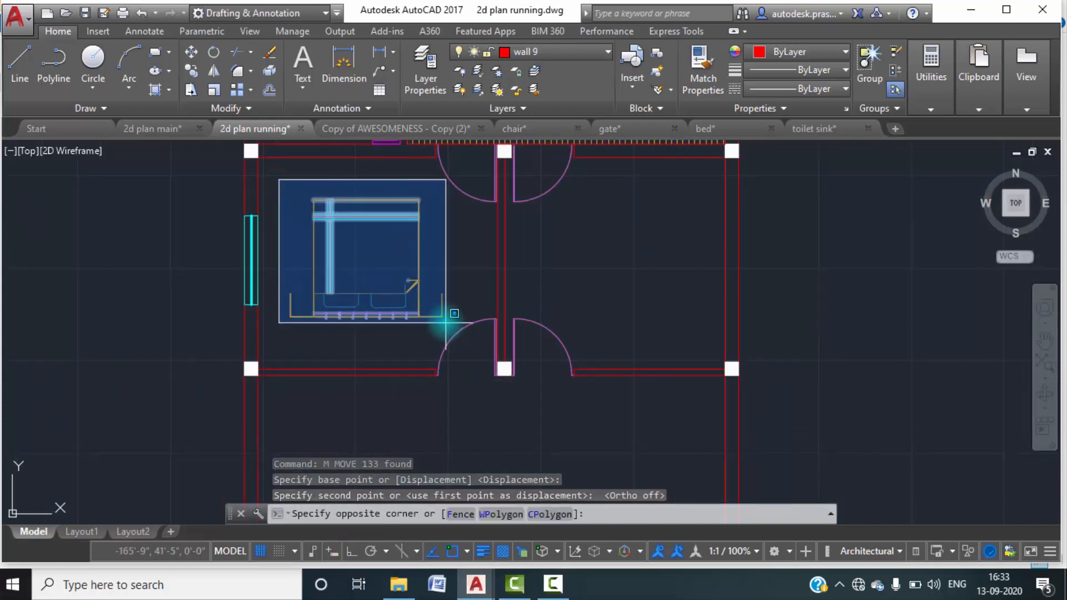
click(446, 322)
text(m)
key(Return)
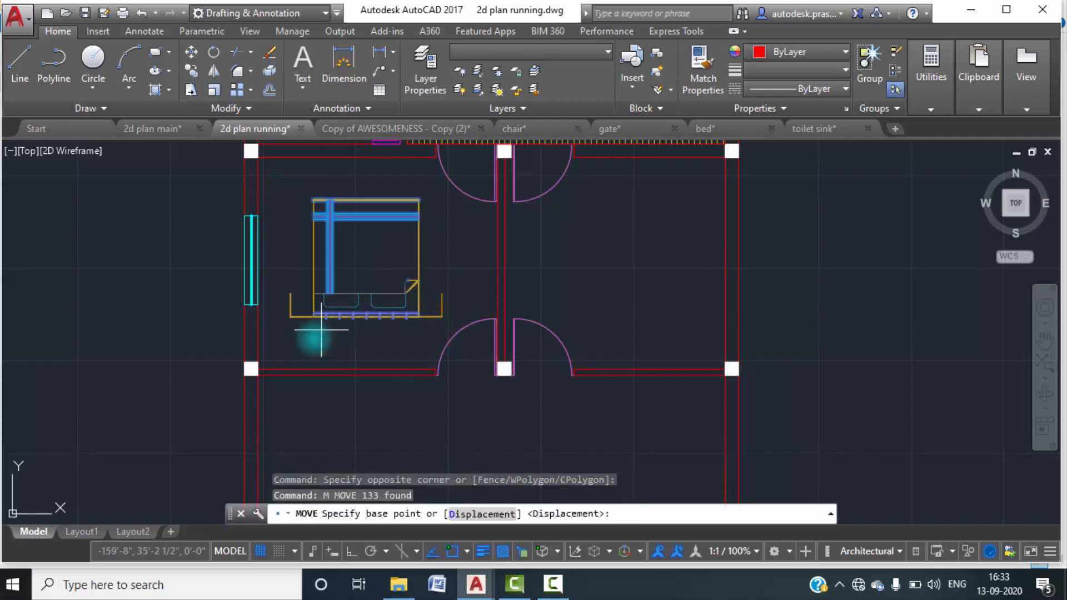
click(289, 317)
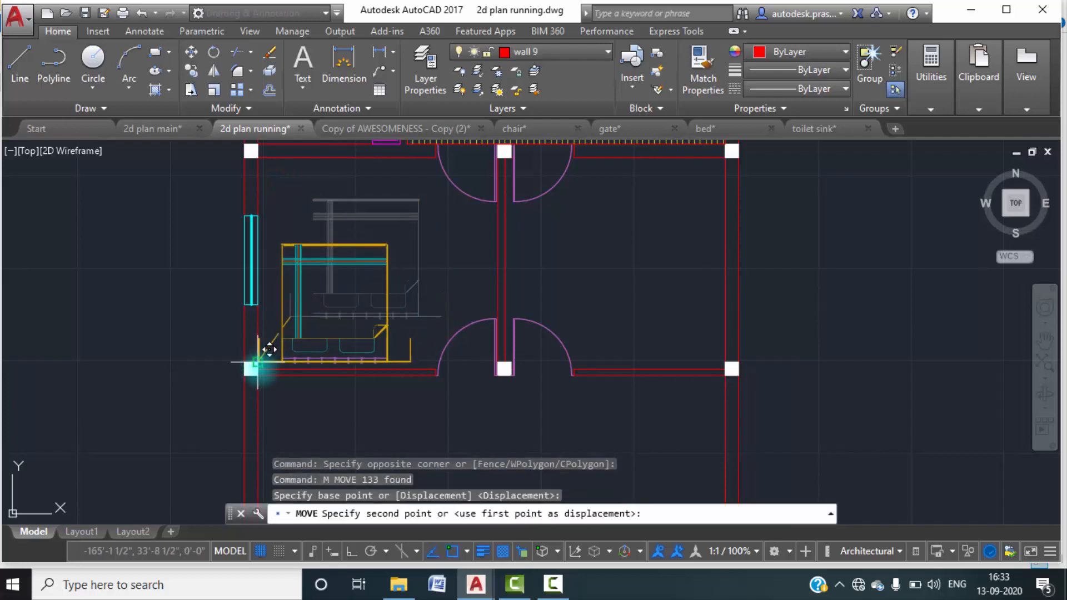
scroll(262, 352, up, 6)
key(Escape)
scroll(250, 352, down, 6)
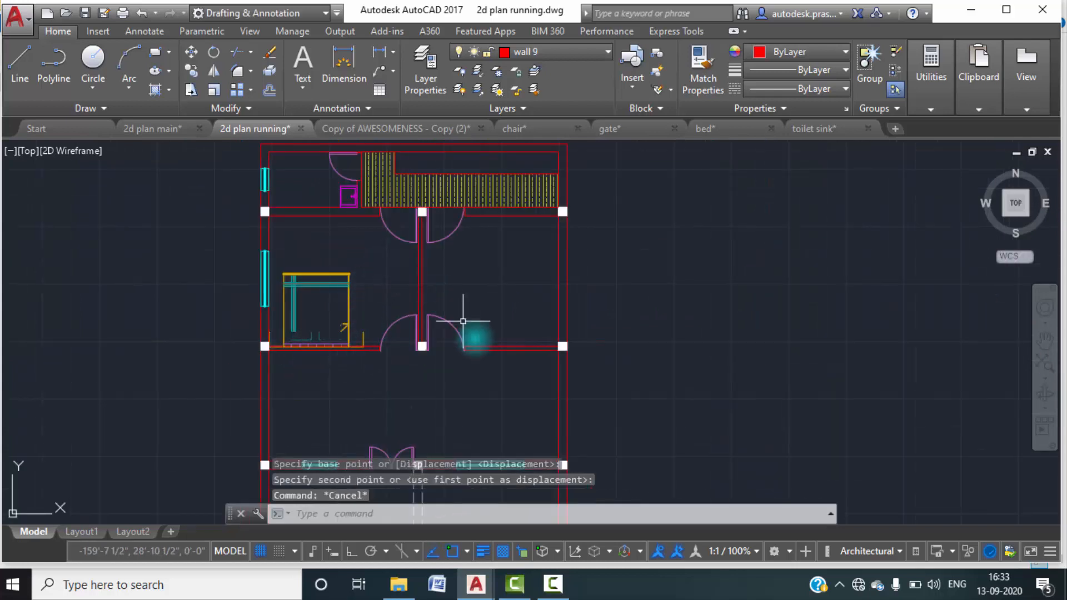
middle_drag(329, 254, 339, 286)
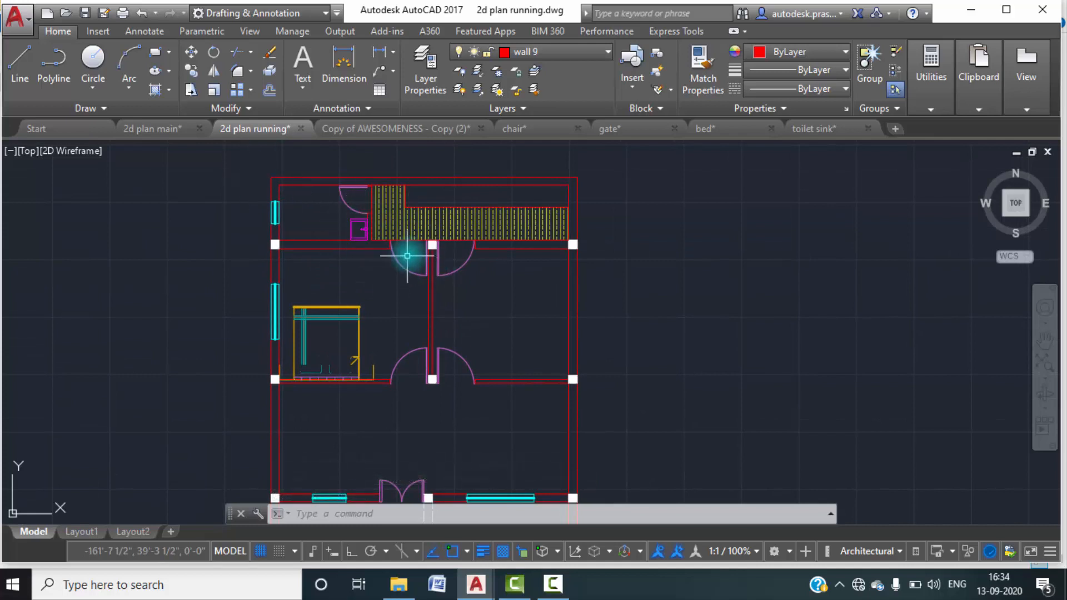
Insert the chair drawing as a block beneath the right-hand window in the front area beside the striped steps.
mouse_move(556, 184)
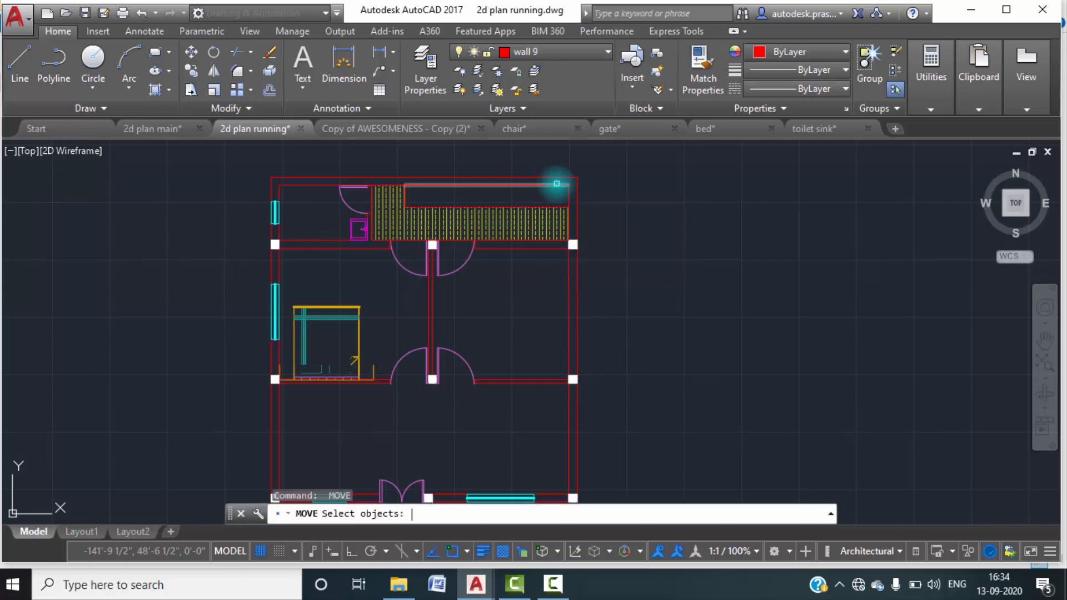
key(Escape)
text(i)
key(Return)
click(681, 187)
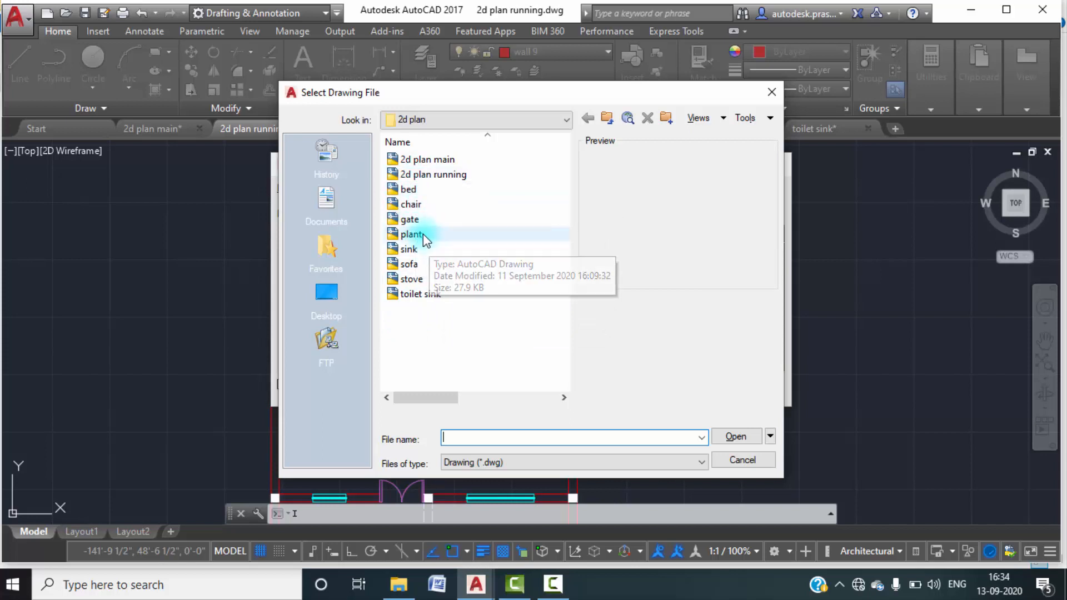
click(415, 206)
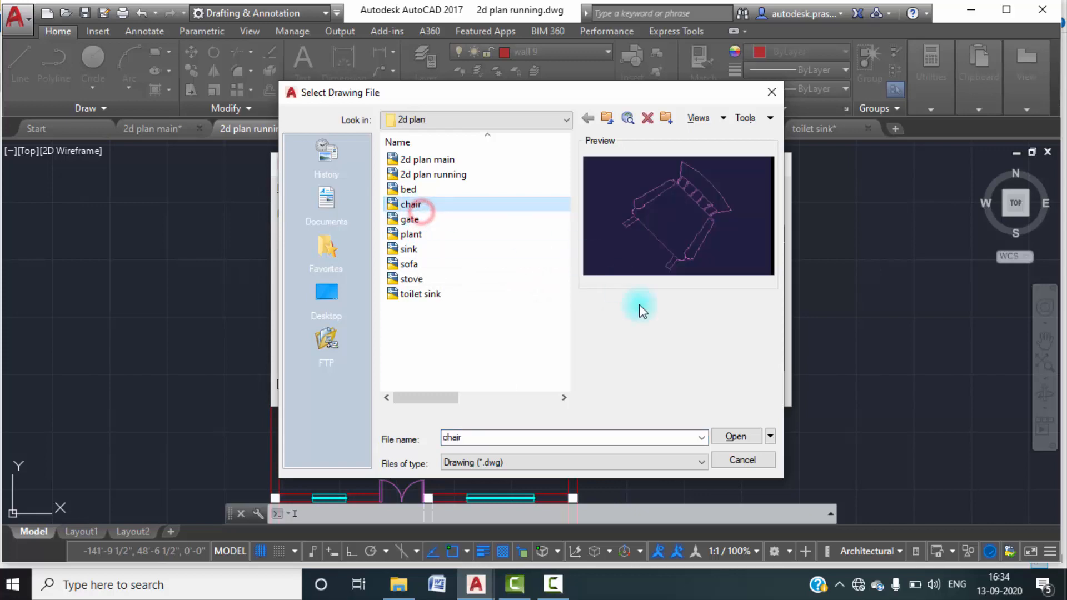
click(736, 437)
click(619, 389)
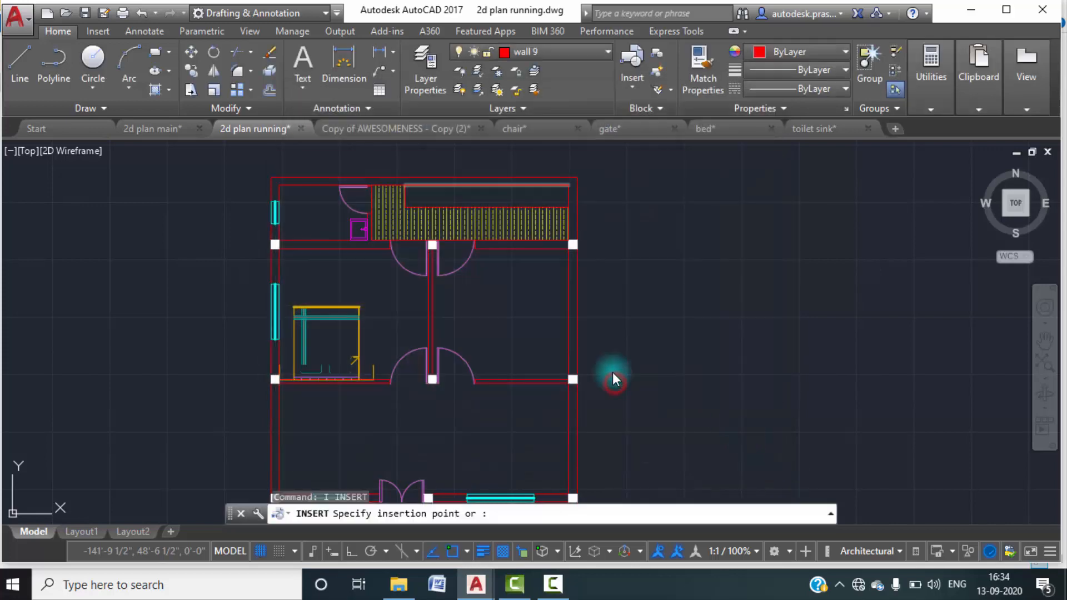
scroll(617, 346, down, 5)
scroll(577, 322, up, 5)
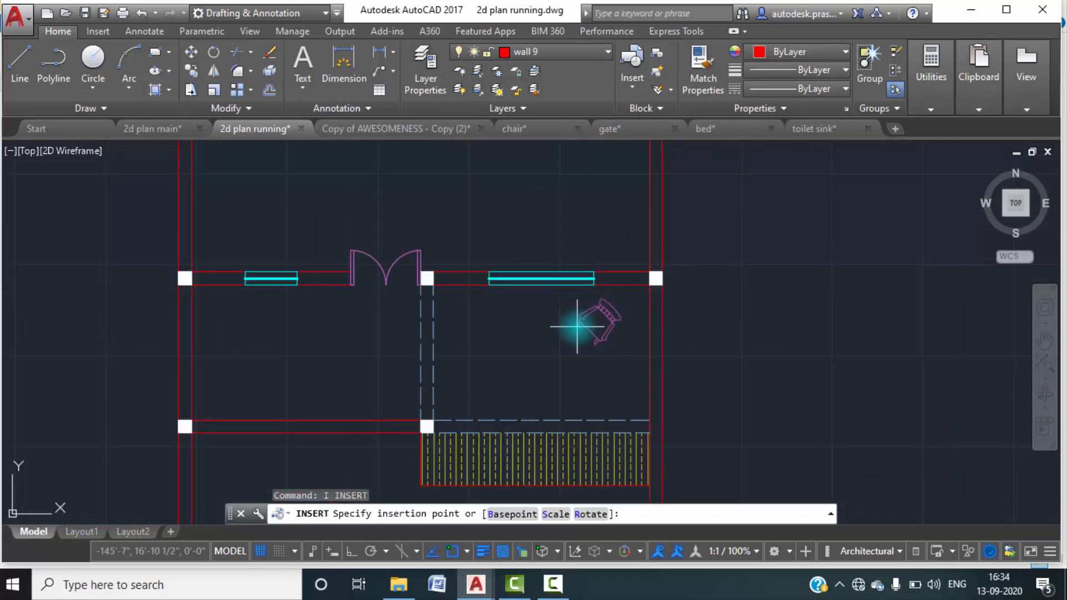
click(573, 326)
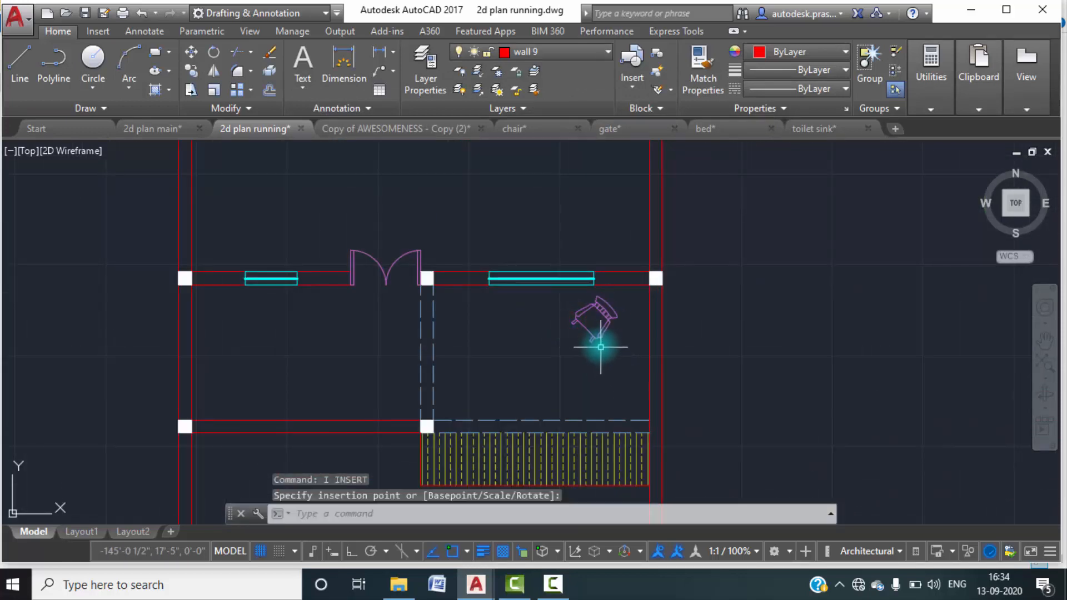
key(Escape)
middle_drag(584, 322, 572, 345)
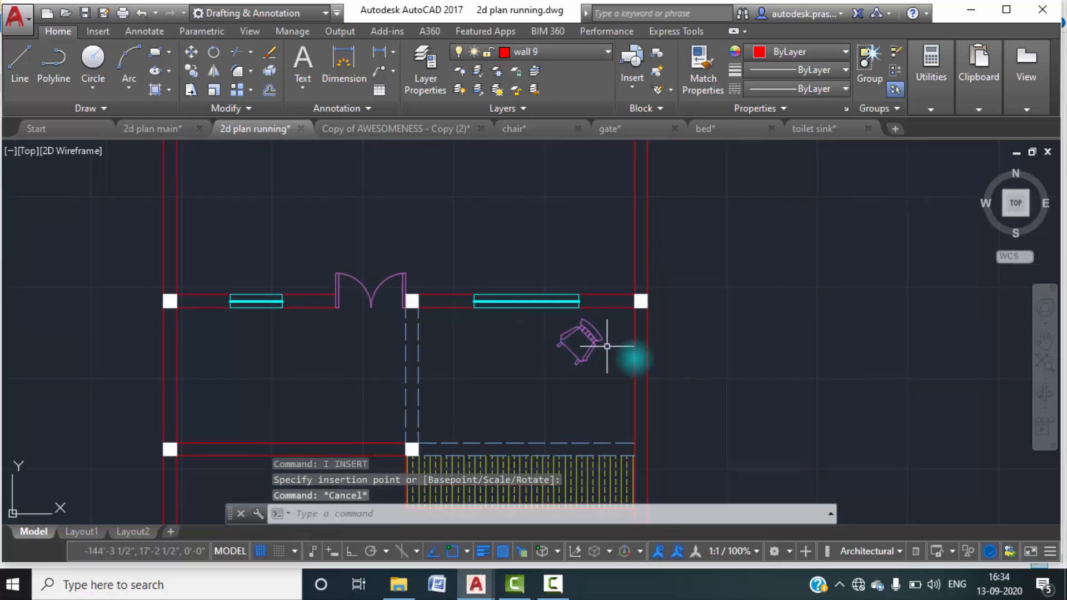
Turn Ortho on while trying to mirror the chair about a vertical line through the right-hand window's midpoint.
text(mi)
key(Return)
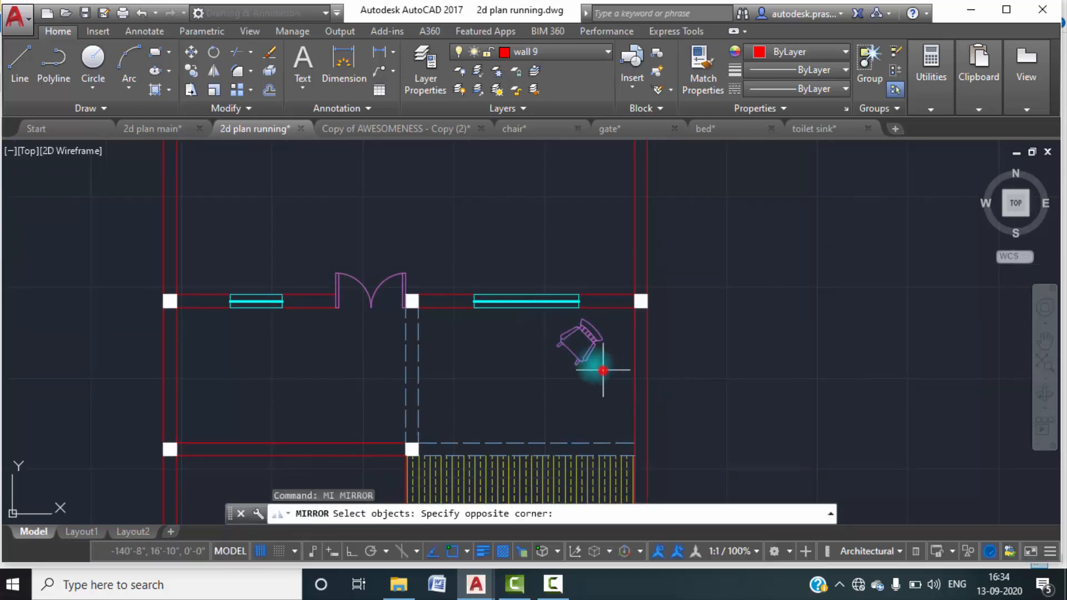
click(603, 370)
click(560, 345)
key(Return)
click(526, 307)
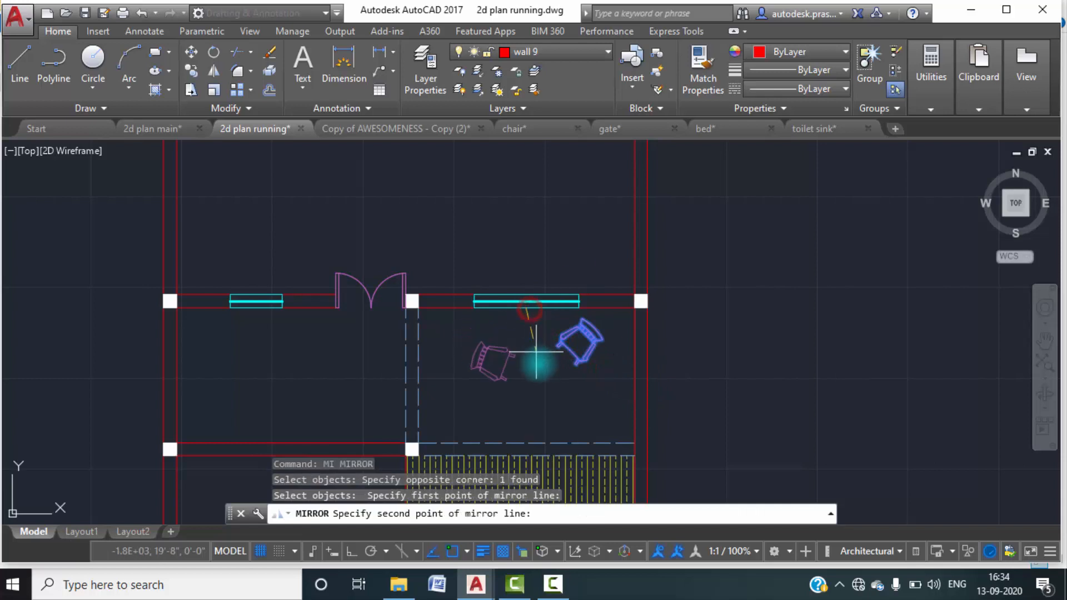
click(350, 551)
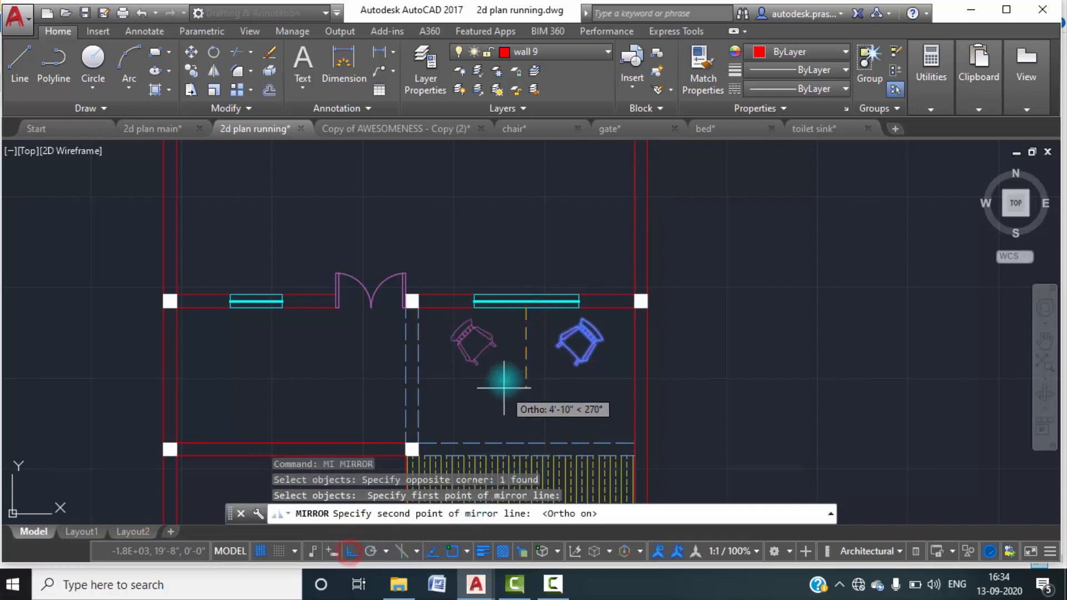
click(514, 383)
key(Escape)
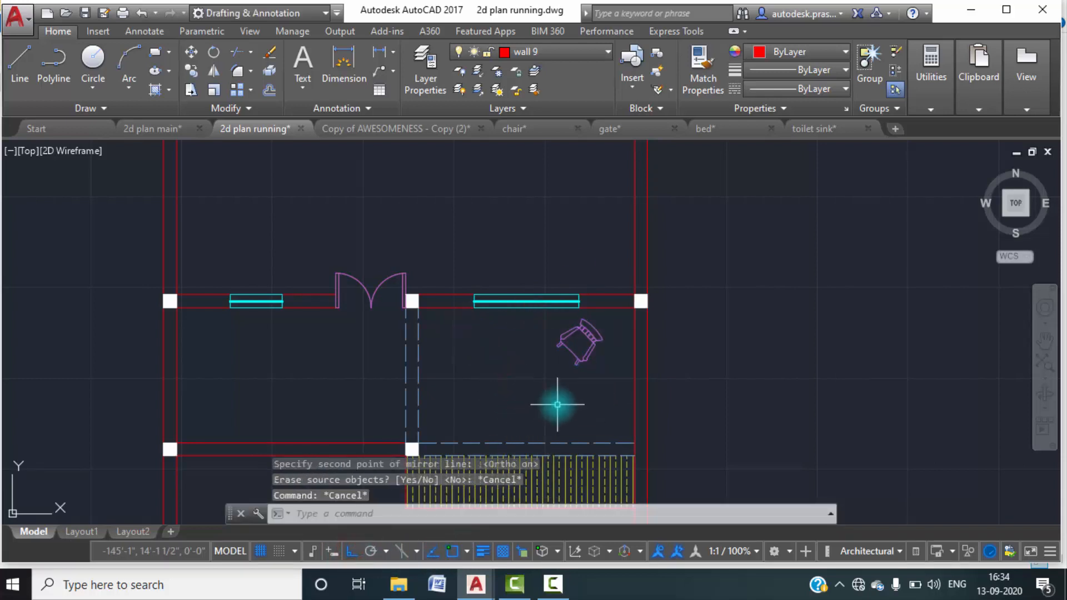
Mirror the chair about a vertical line through the right-hand window's midpoint, keeping the source chair.
text(MI)
key(Return)
click(609, 365)
click(564, 336)
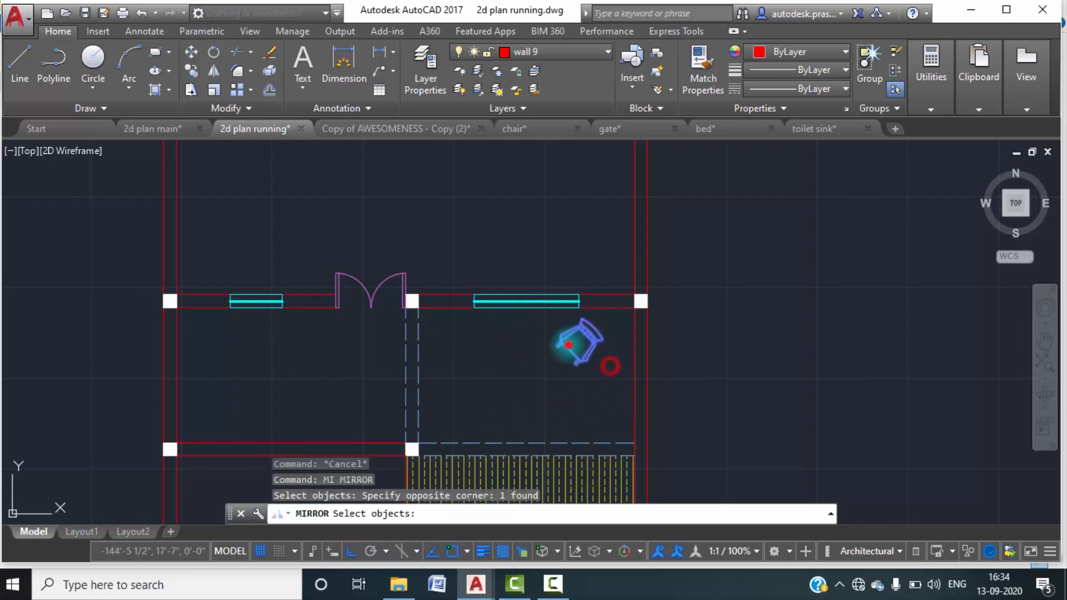
key(Return)
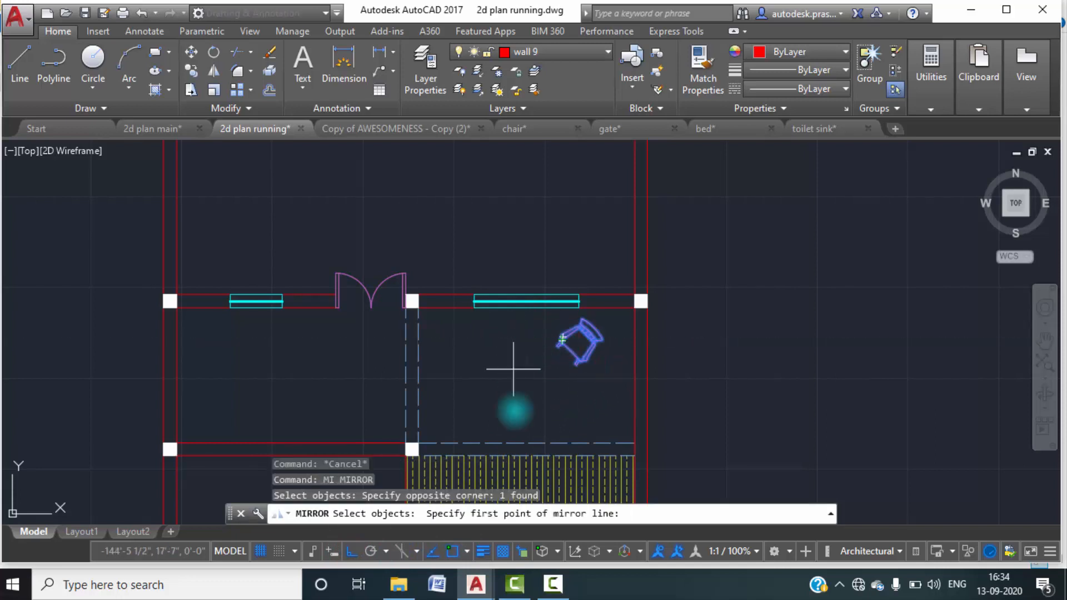
click(526, 305)
click(530, 361)
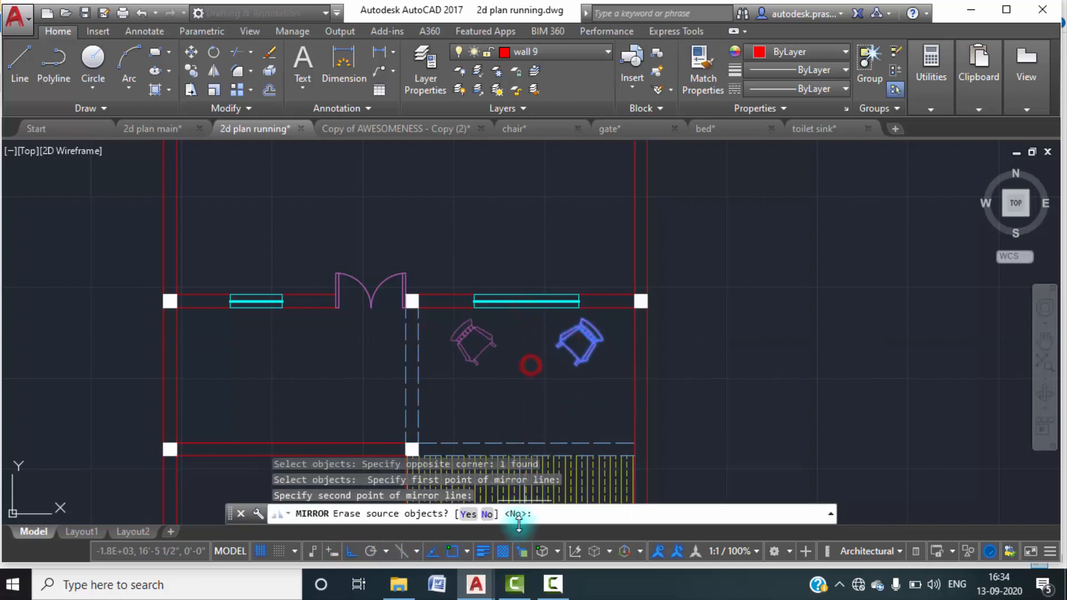
click(487, 514)
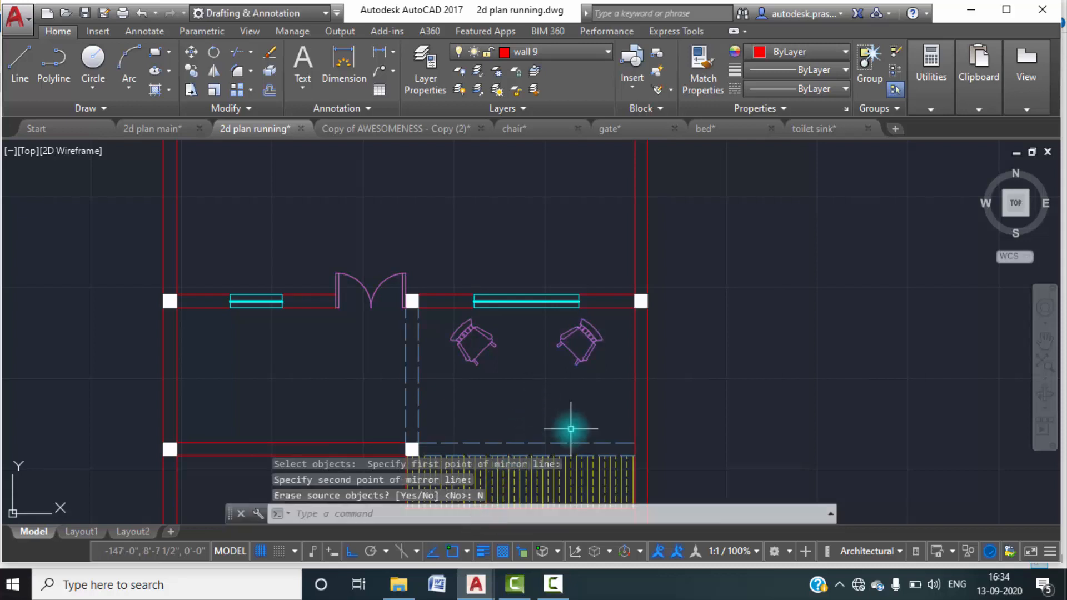
Draw a circle with a radius of about 1'-4 1/2" as a round table between and slightly below the two chairs.
text(c)
key(Return)
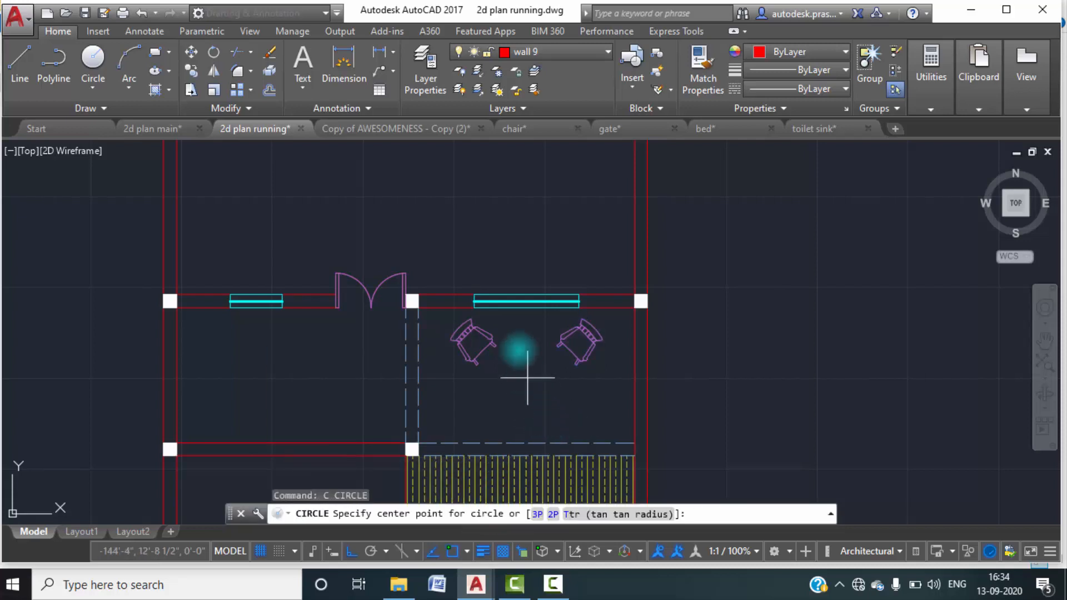
scroll(519, 350, up, 4)
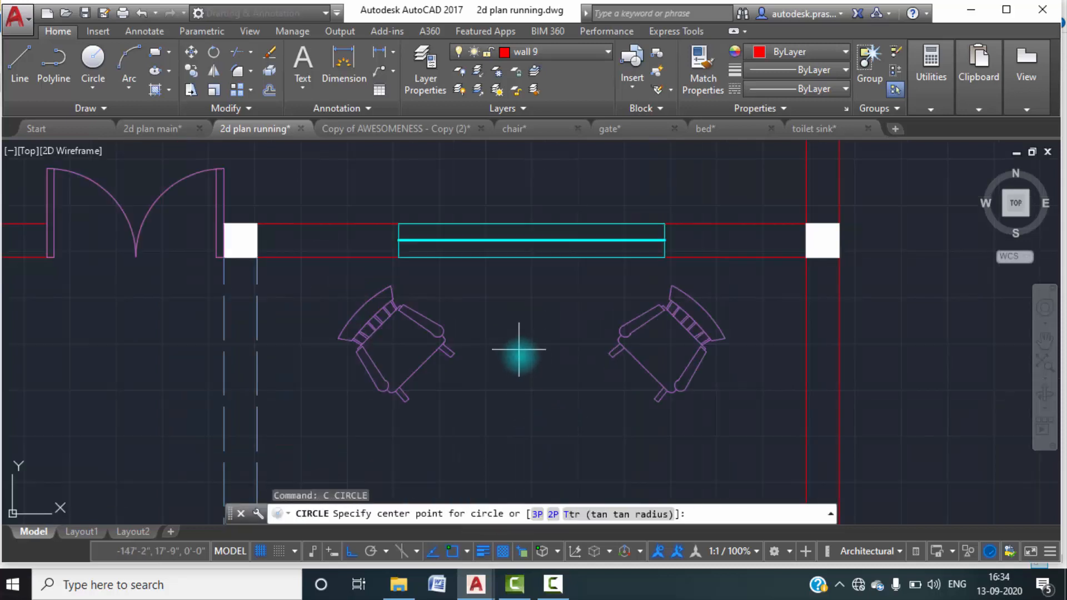
click(528, 407)
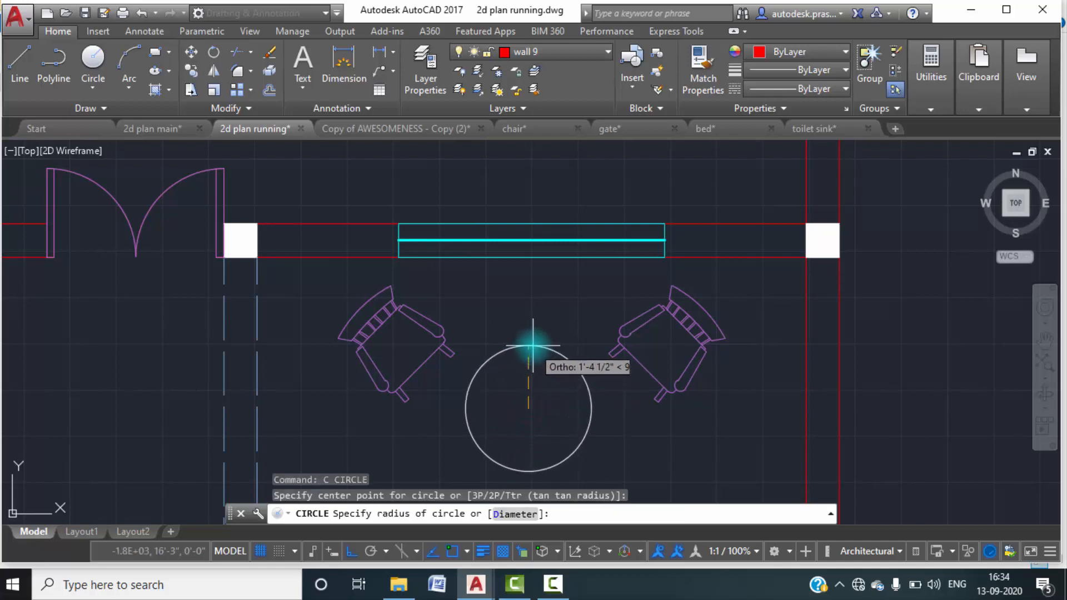
click(533, 344)
scroll(543, 374, down, 2)
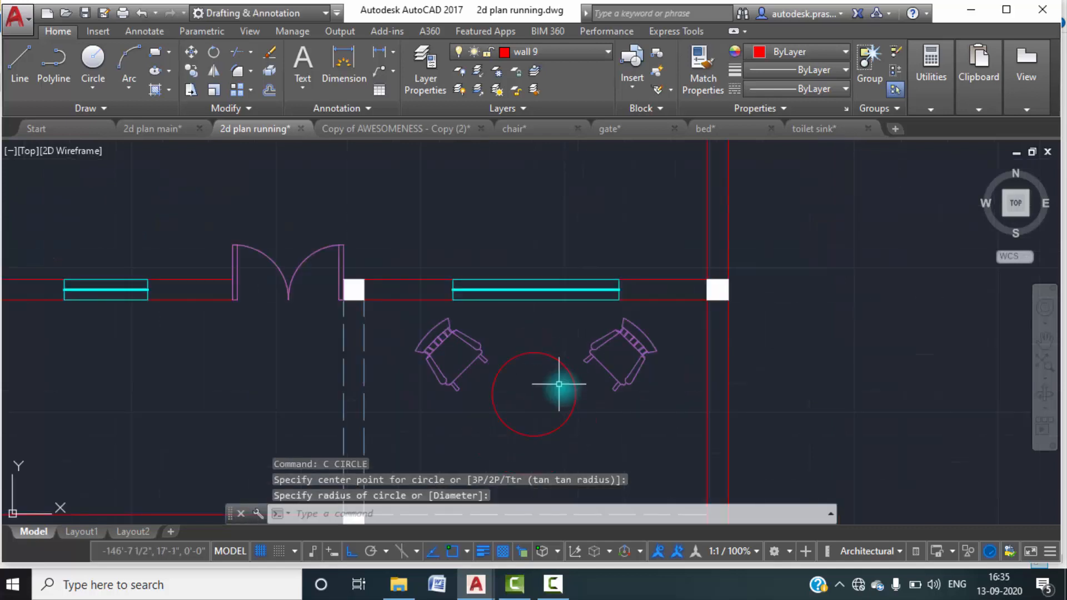
key(Escape)
key(Escape)
Make layer 0 the current layer.
click(552, 369)
click(523, 337)
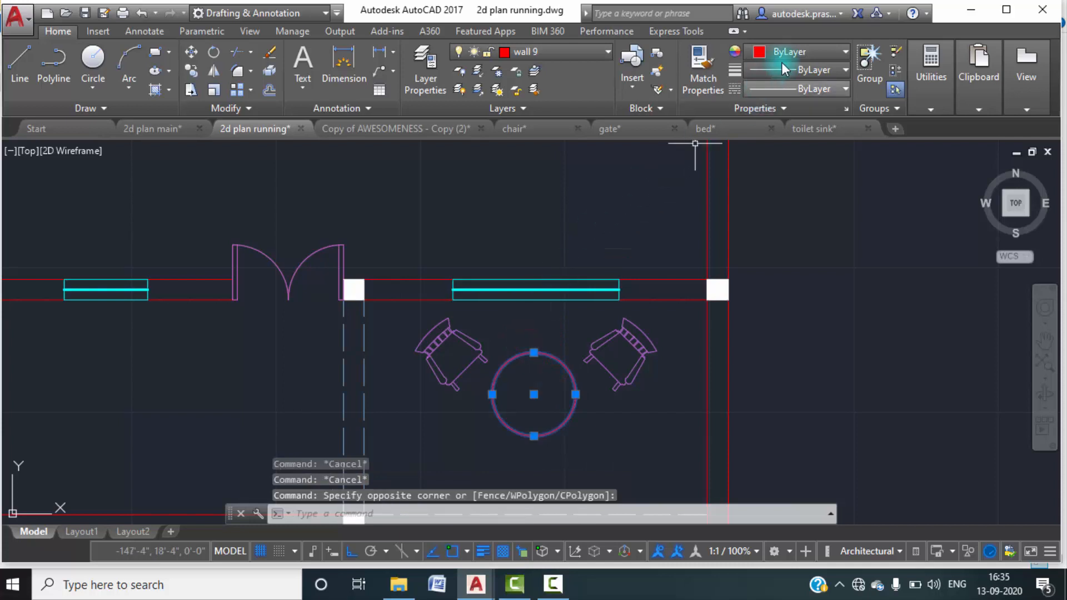
key(Escape)
key(Escape)
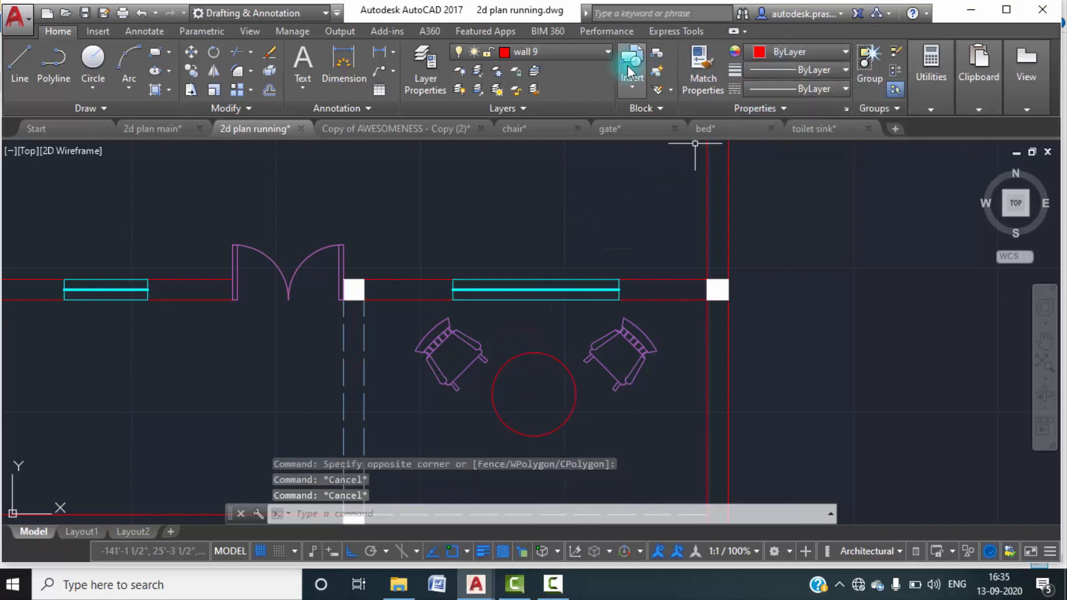
click(603, 55)
click(550, 71)
click(529, 73)
key(Escape)
key(Escape)
Change the round table circle's object colour to the recent colour 231.
click(535, 397)
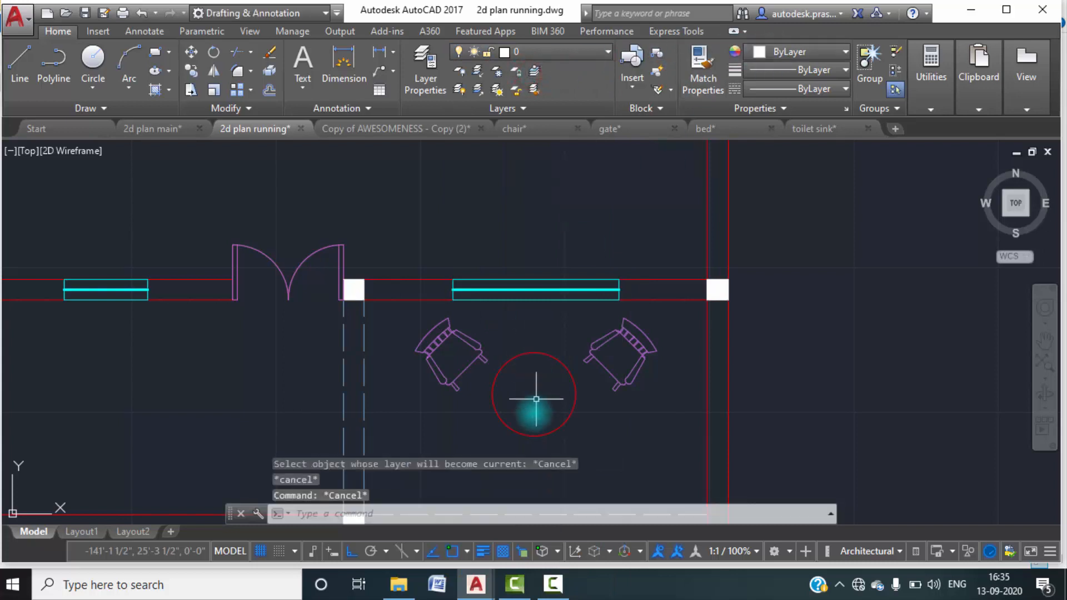
click(526, 332)
click(835, 49)
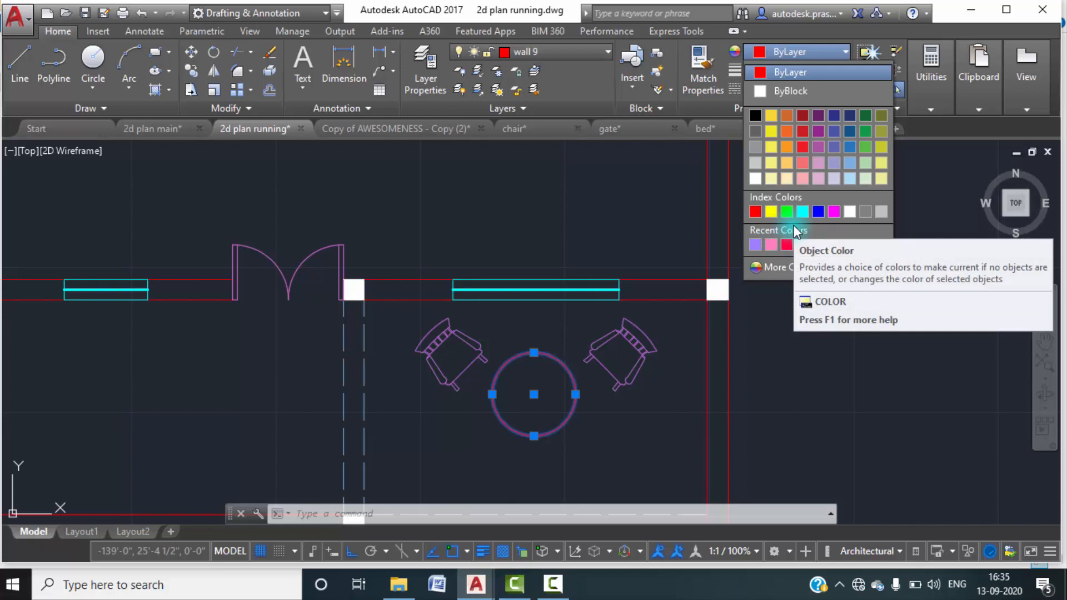
key(Escape)
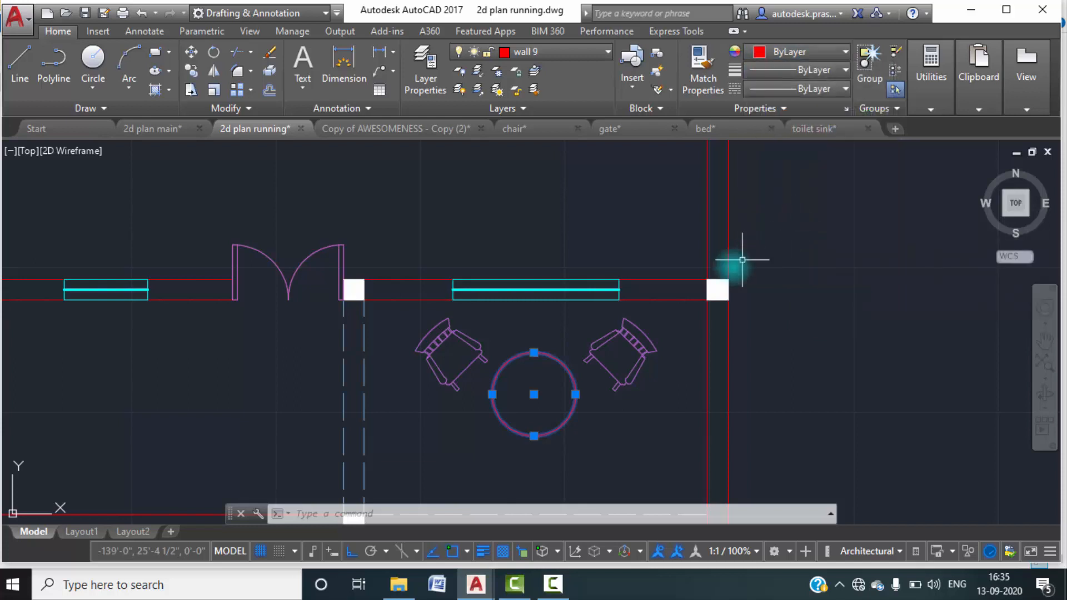
click(823, 50)
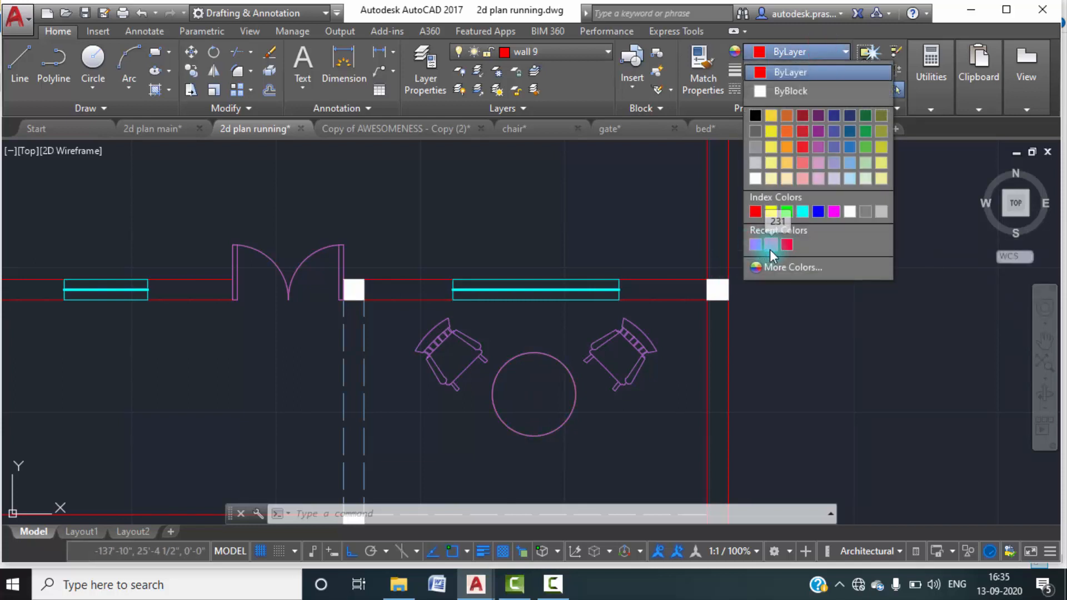
key(Escape)
key(Escape)
scroll(680, 362, down, 2)
scroll(680, 363, down, 4)
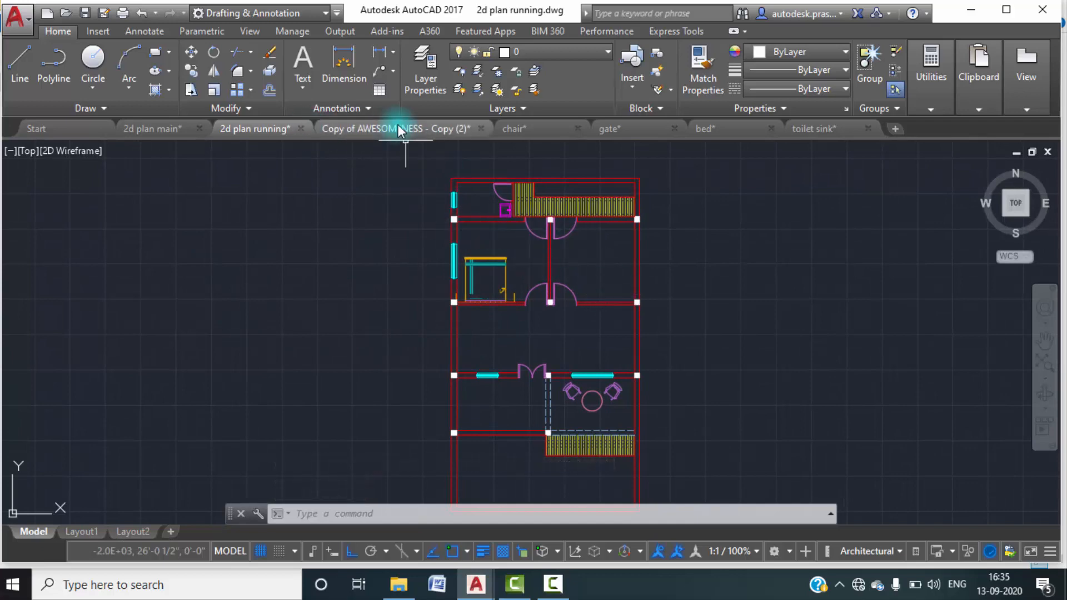
Switch to the model space of the Copy of AWESOMENESS - Copy (2) library drawing.
mouse_move(398, 124)
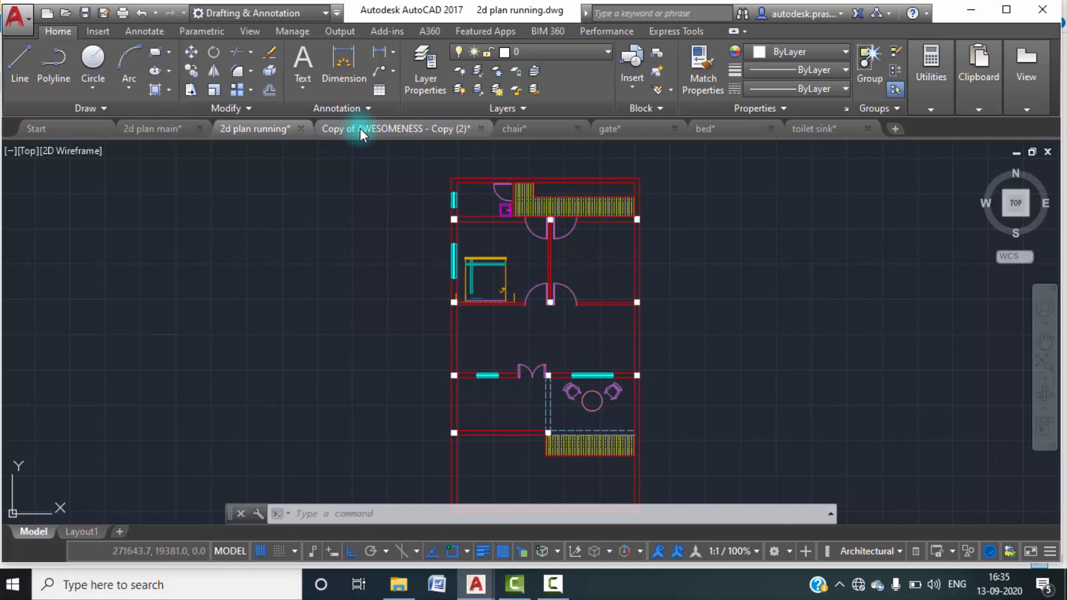
click(360, 128)
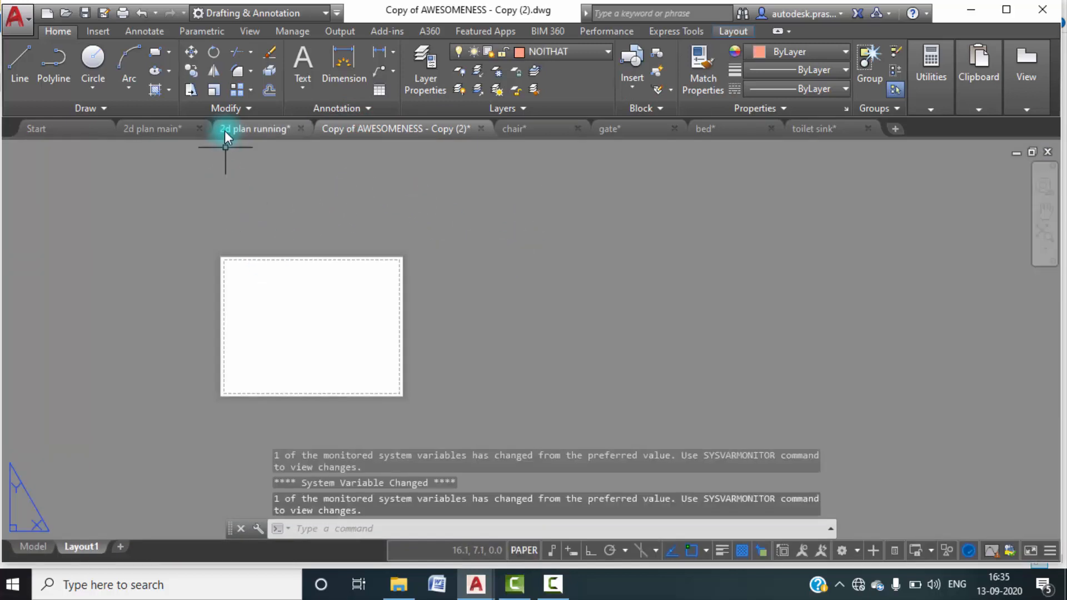
click(31, 552)
Copy the red plan-view toilet block from the library's toilet section to the clipboard.
scroll(434, 337, up, 2)
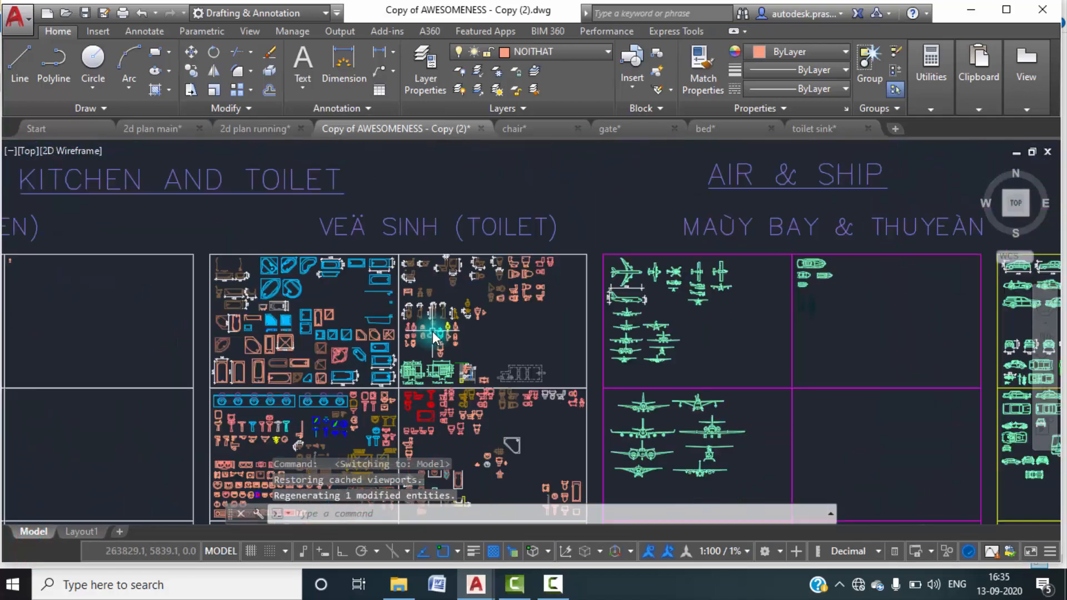
scroll(460, 364, down, 3)
scroll(573, 242, up, 8)
scroll(694, 309, down, 1)
mouse_move(721, 304)
middle_down()
mouse_move(424, 163)
mouse_move(421, 220)
middle_up()
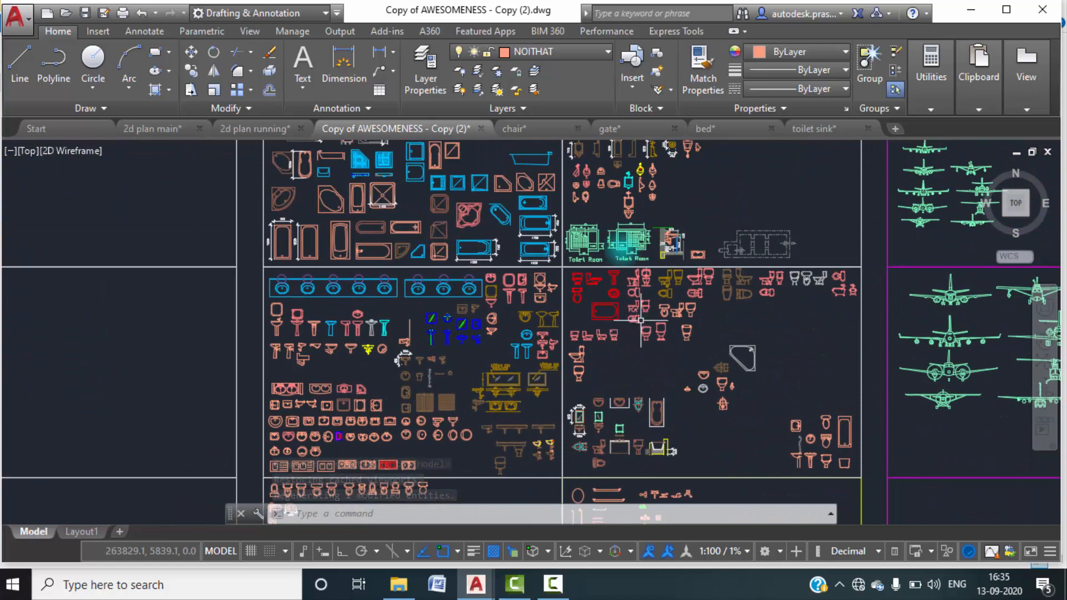
scroll(584, 309, up, 6)
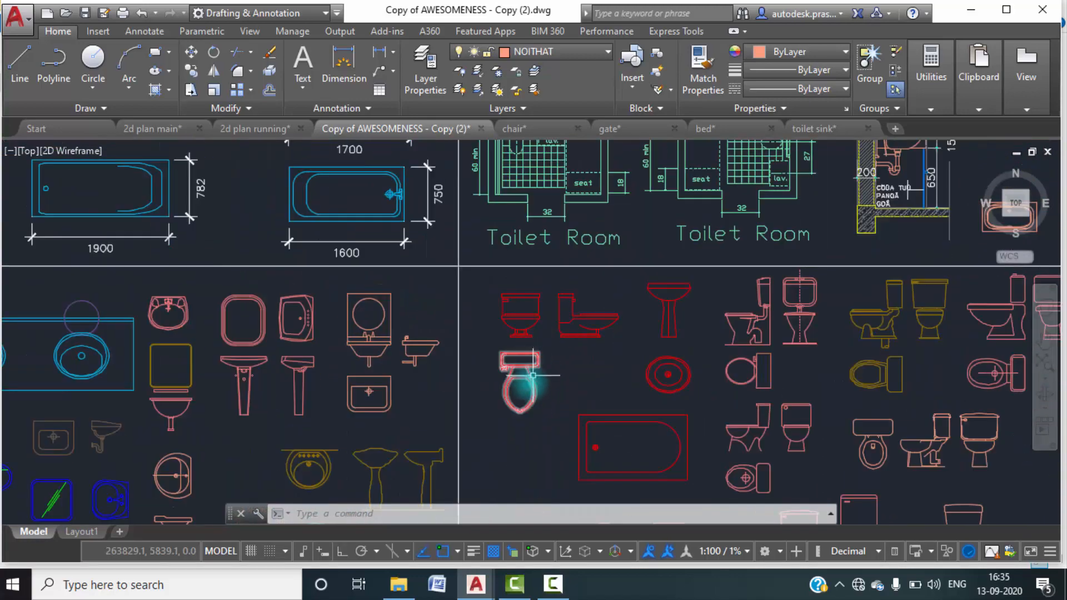
click(545, 395)
click(519, 378)
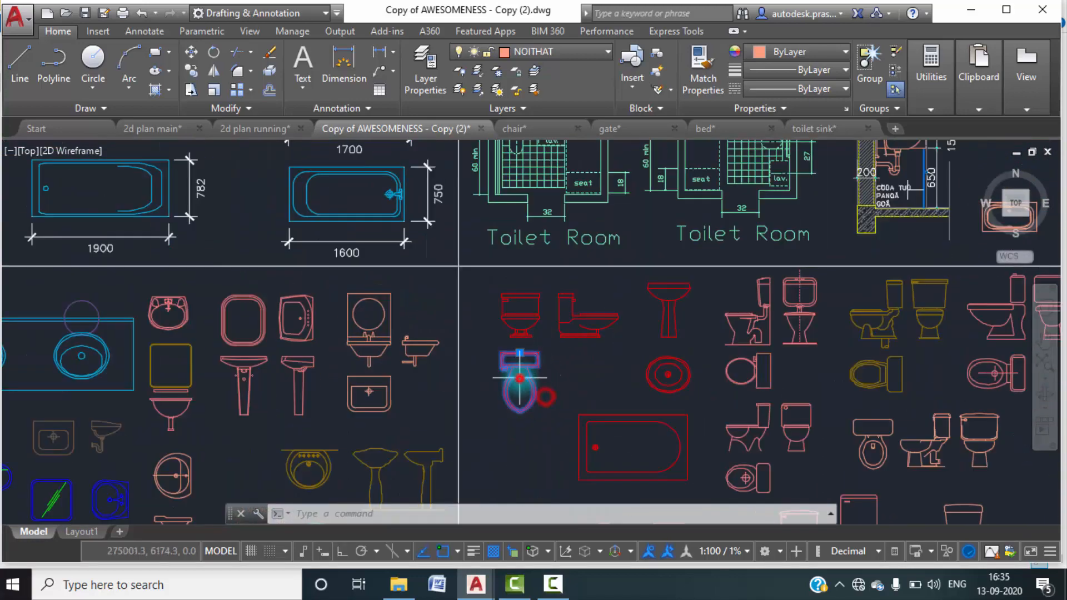
key(ctrl+c)
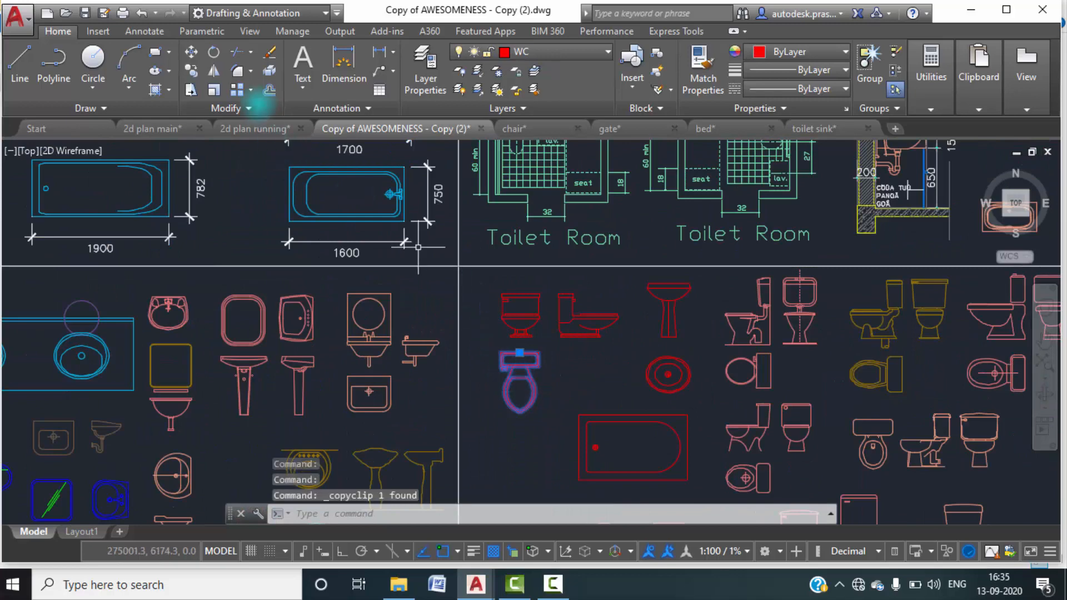
Paste the toilet block into the 2d plan running drawing, in the empty space to the right of the plan.
click(239, 129)
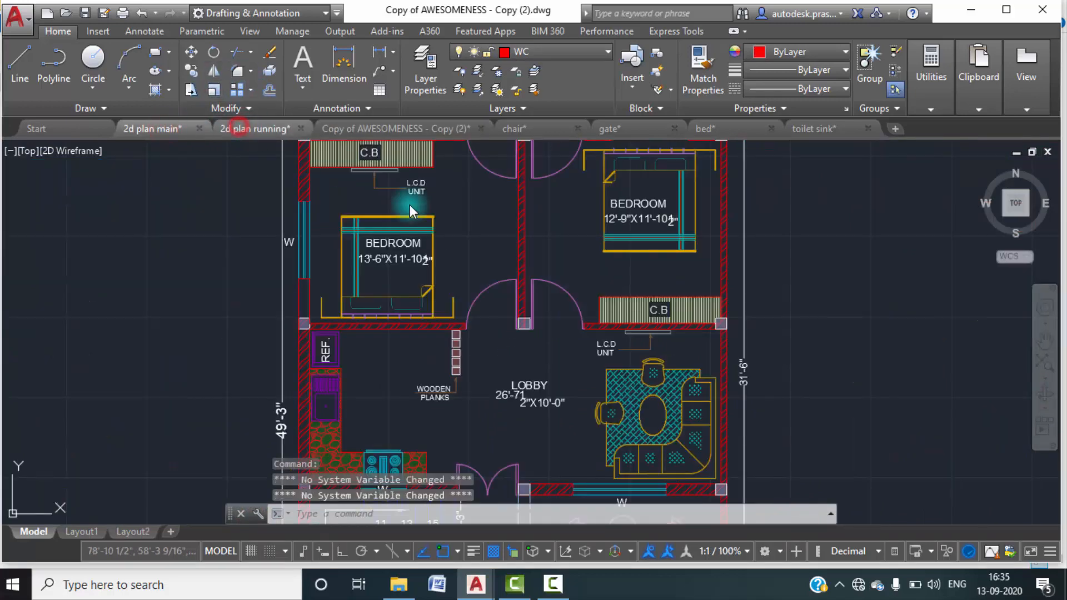
scroll(491, 243, up, 2)
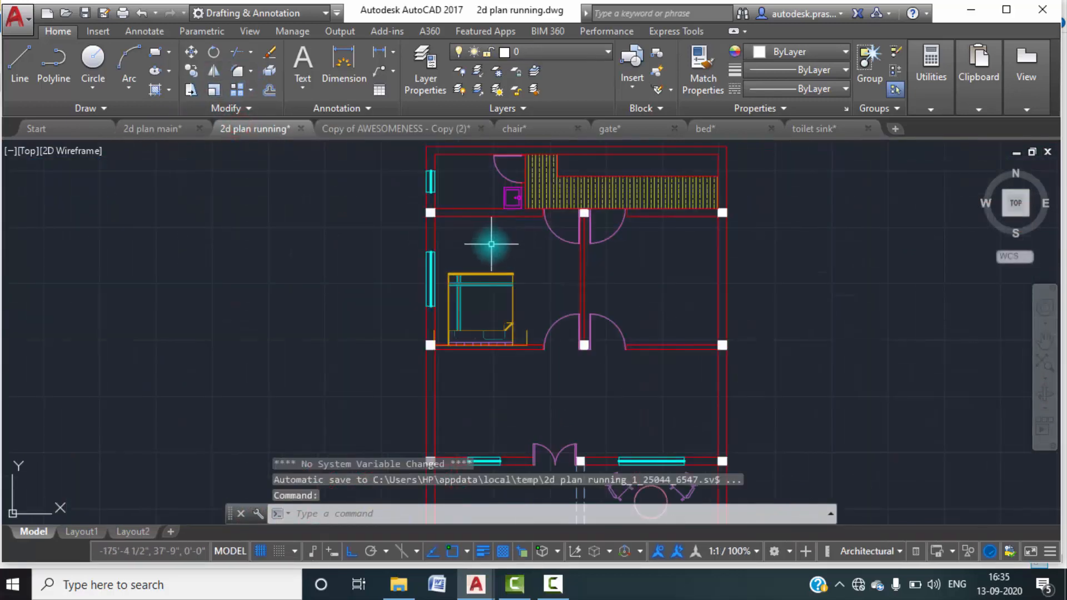
key(ctrl+v)
scroll(461, 248, down, 6)
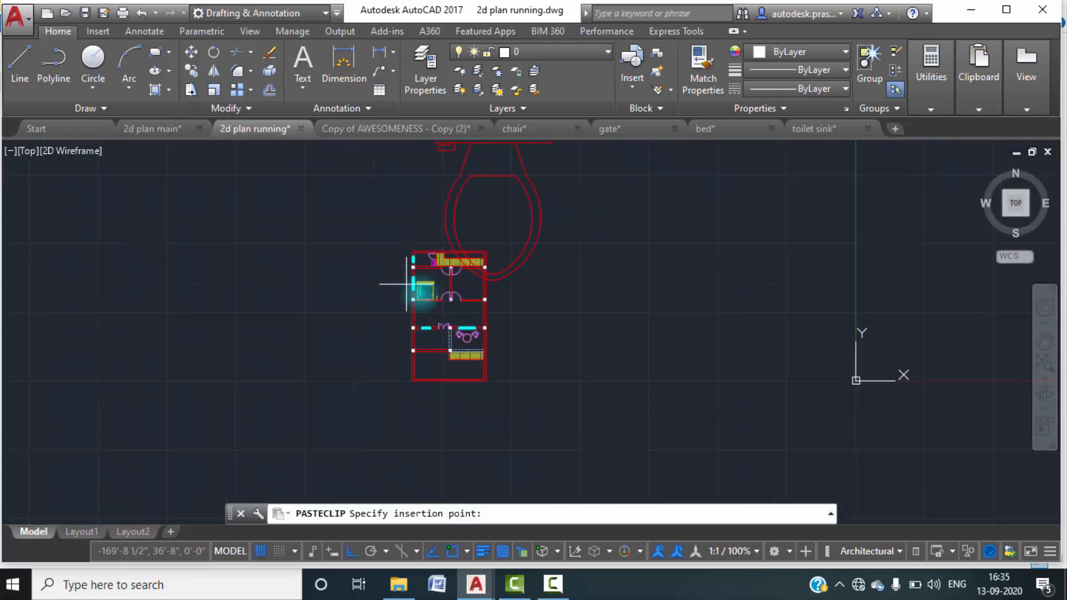
click(570, 354)
Scale the pasted toilet block by a factor of 0.01 about the tank's upper-left corner.
text(sc)
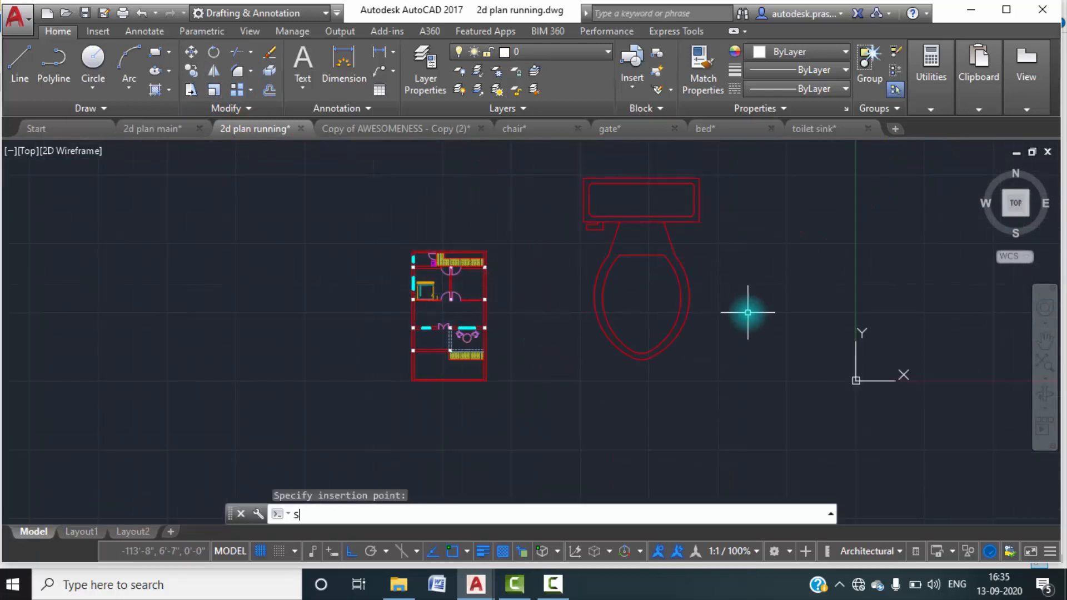
key(Return)
click(695, 340)
click(627, 277)
key(Return)
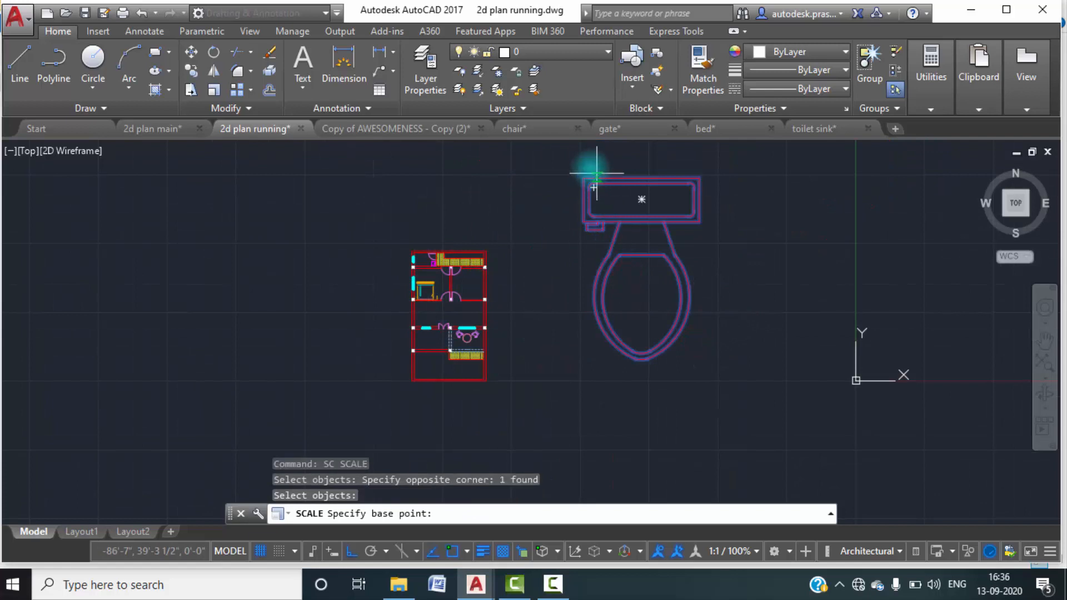
click(583, 171)
click(571, 162)
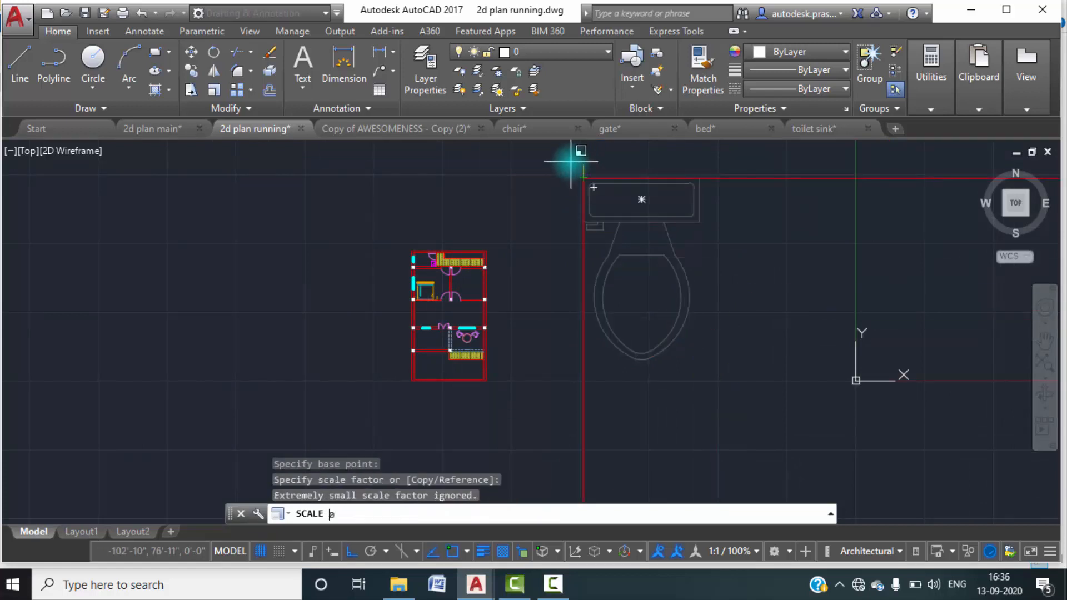
text(0.01)
key(Return)
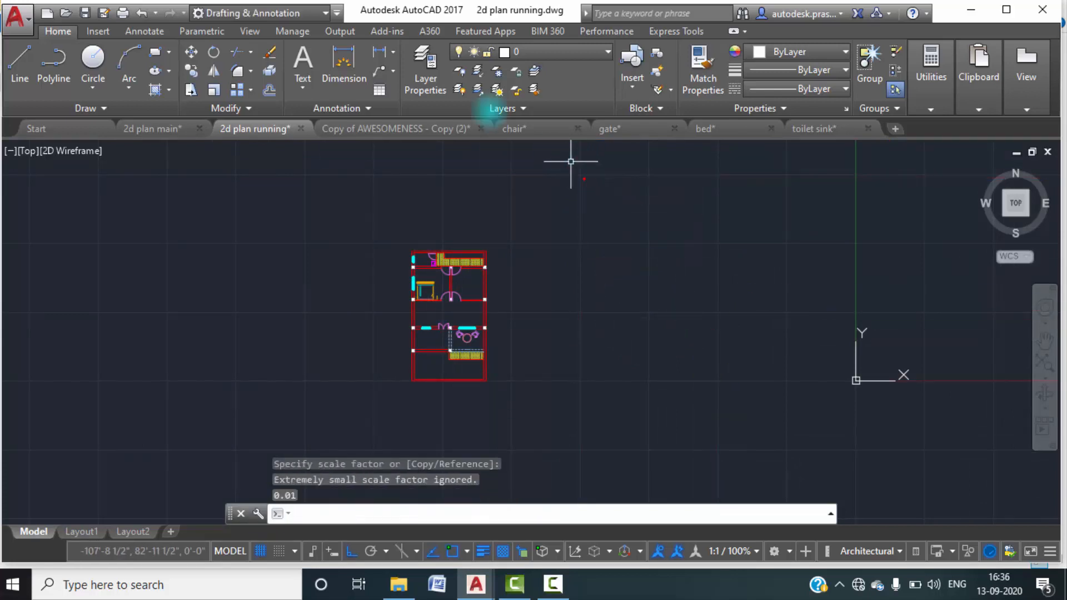
Move the scaled-down toilet into the toilet room beside the small window, with Ortho off.
click(614, 186)
click(550, 158)
text(m)
key(Return)
click(584, 177)
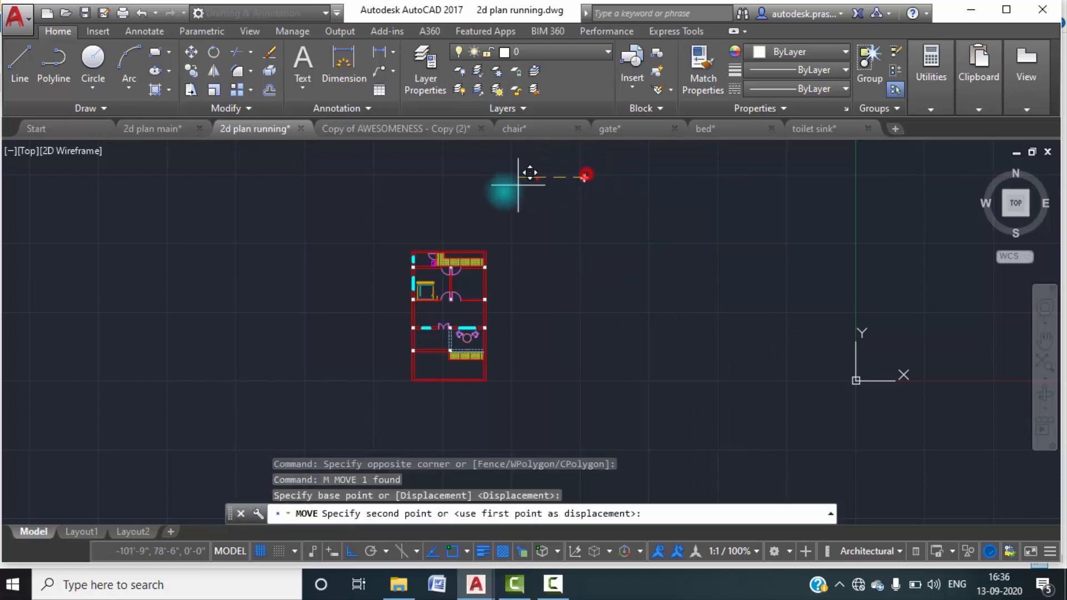
scroll(437, 250, up, 5)
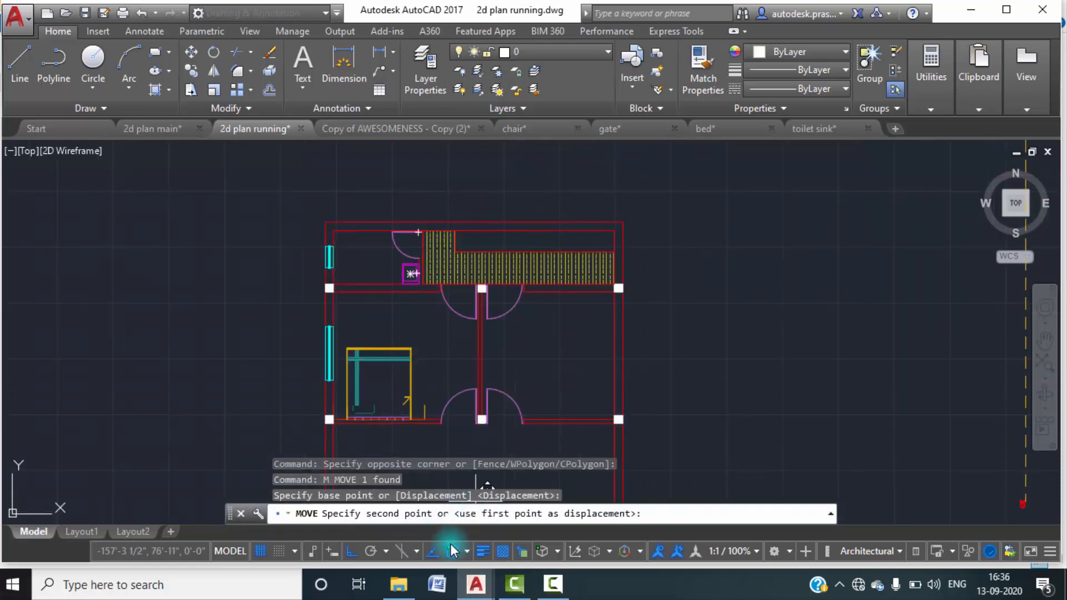
click(352, 551)
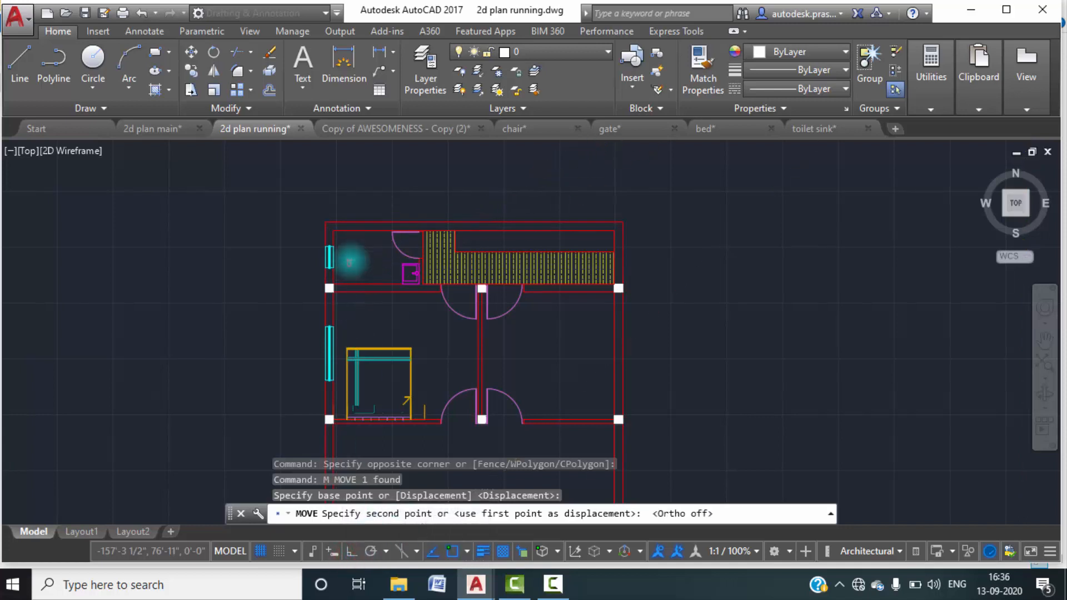
scroll(356, 249, up, 4)
click(358, 231)
Enlarge the toilet block freehand about its upper-left corner to suit the toilet room.
text(sc)
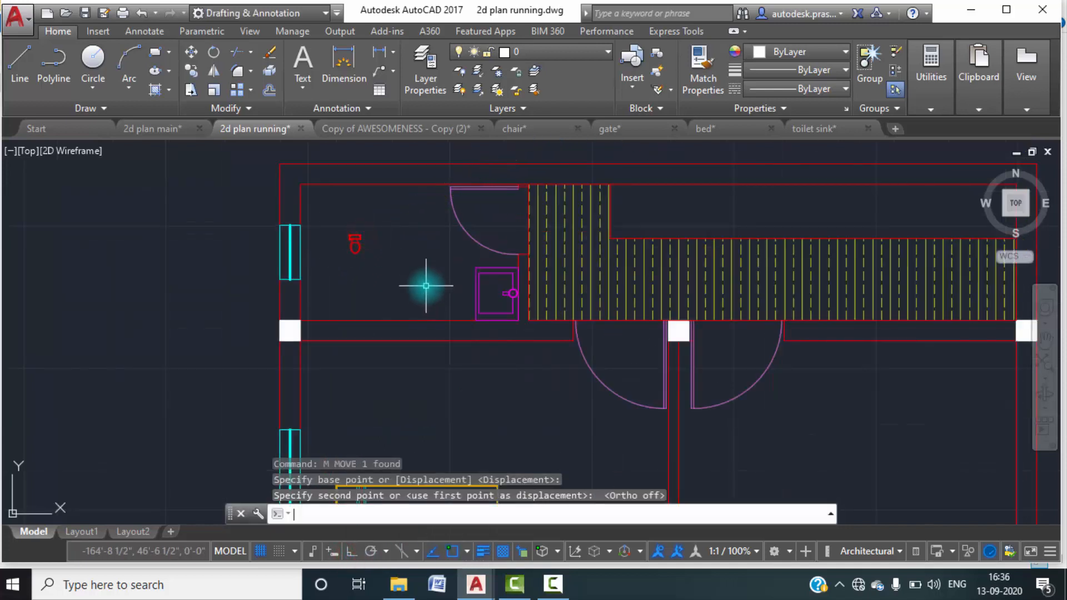
key(Return)
click(381, 262)
click(338, 232)
key(Return)
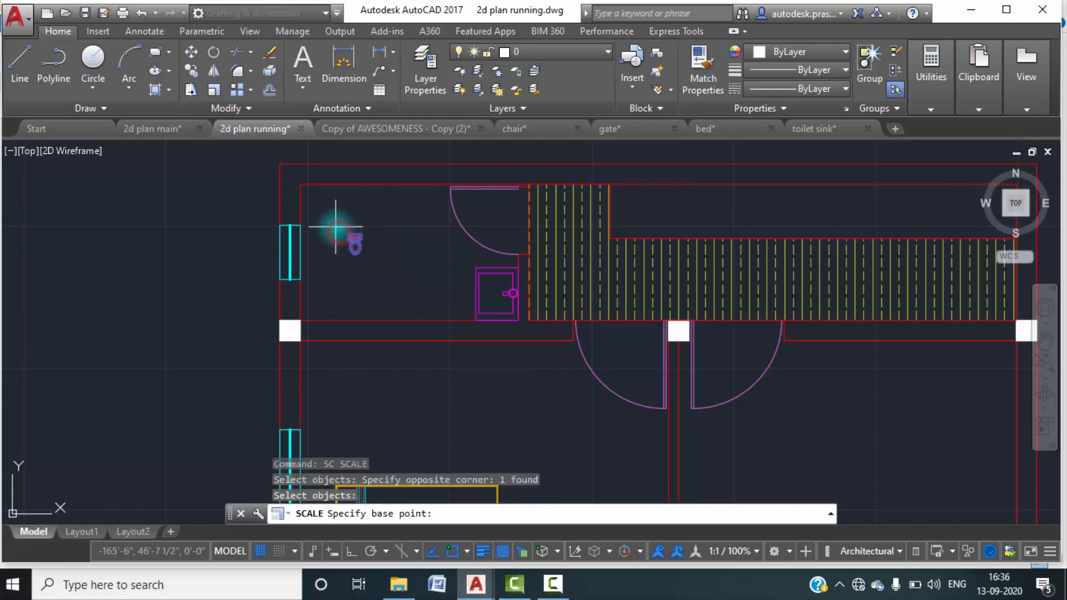
click(349, 234)
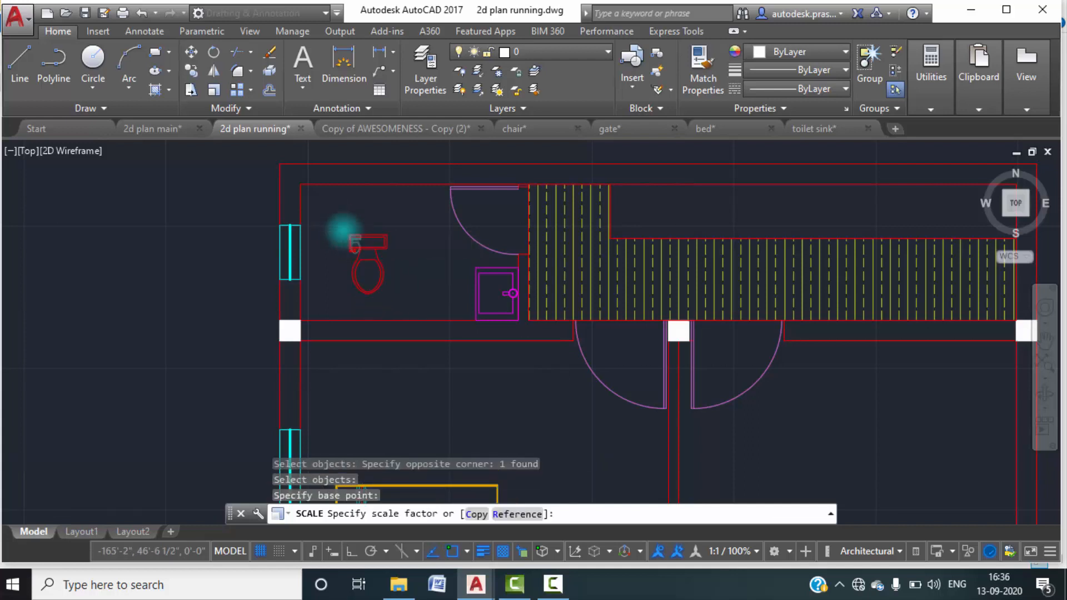
scroll(344, 230, up, 4)
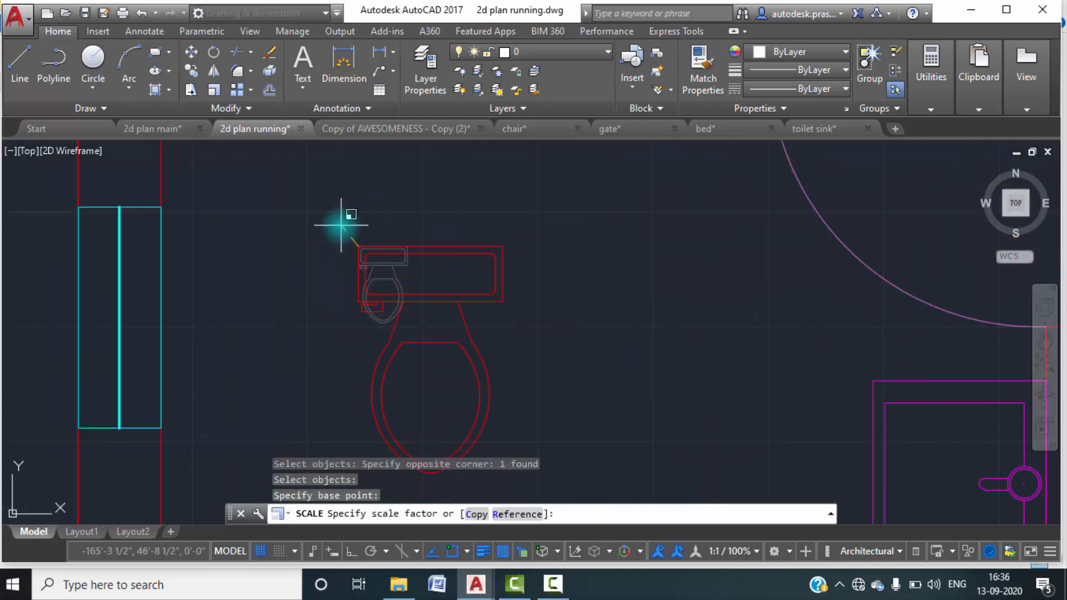
click(341, 225)
scroll(345, 211, down, 3)
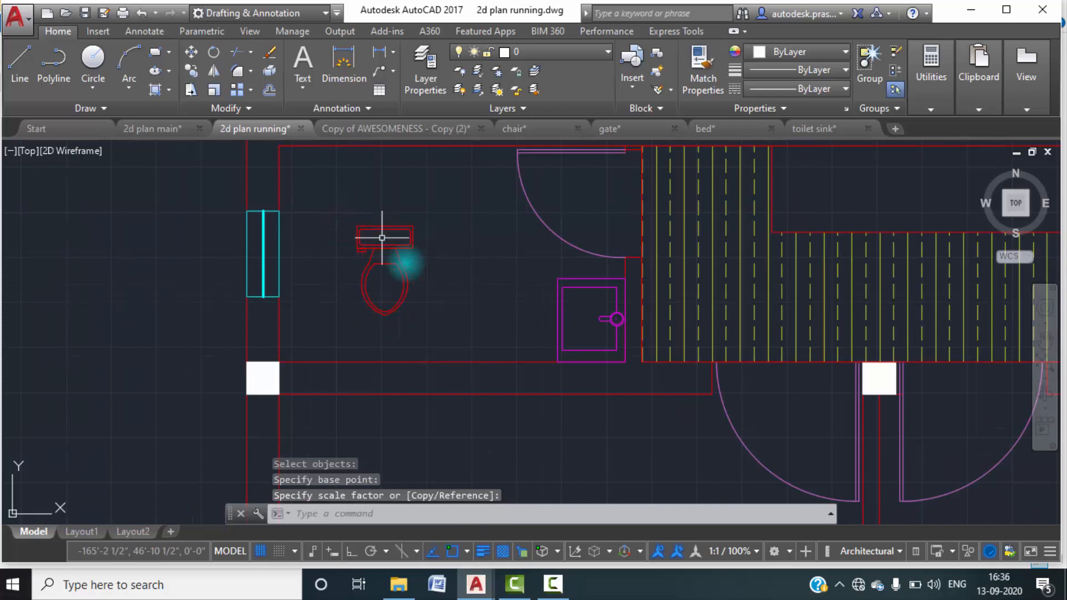
Rotate the toilet 90 degrees counterclockwise about the tank's upper-left corner, with Ortho on.
click(430, 326)
click(364, 252)
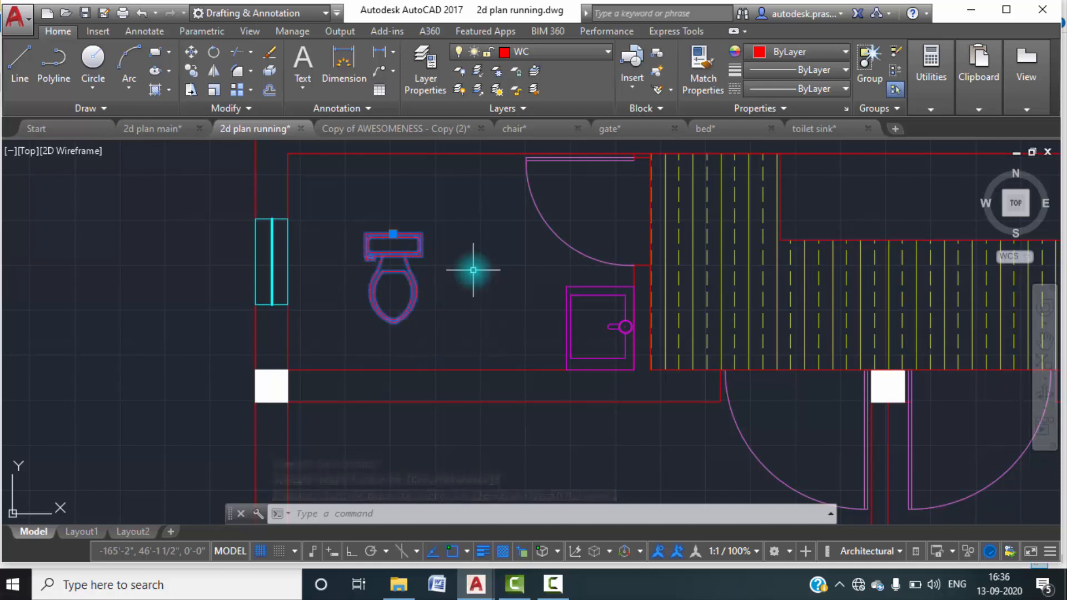
text(mo)
key(Return)
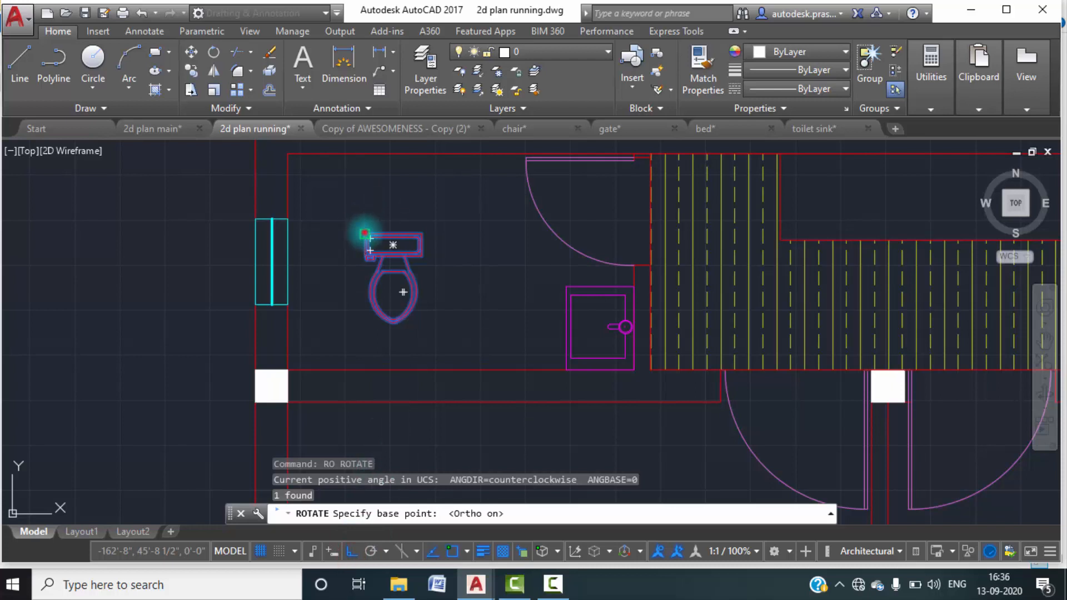
click(365, 234)
click(381, 203)
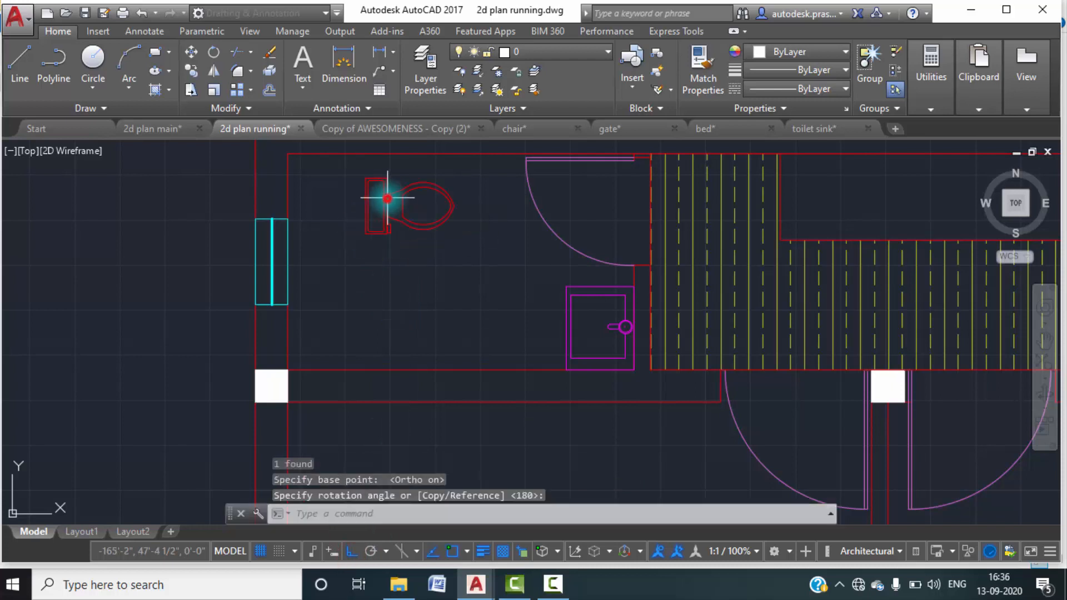
Move the toilet horizontally so its tank sits against the left wall, just above the small window.
text(m)
key(Return)
click(443, 259)
click(357, 183)
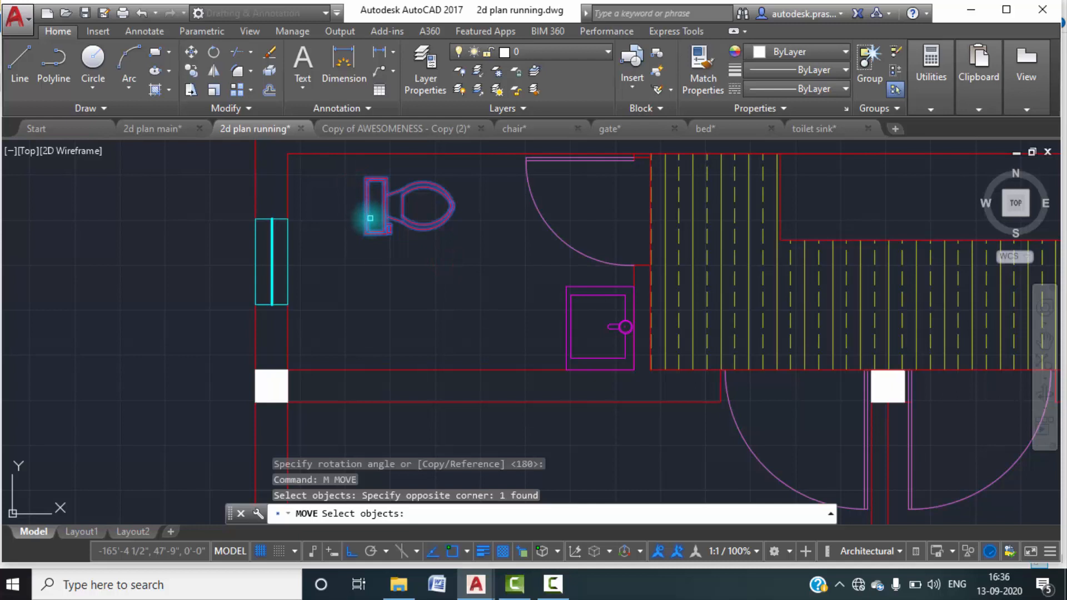
key(Return)
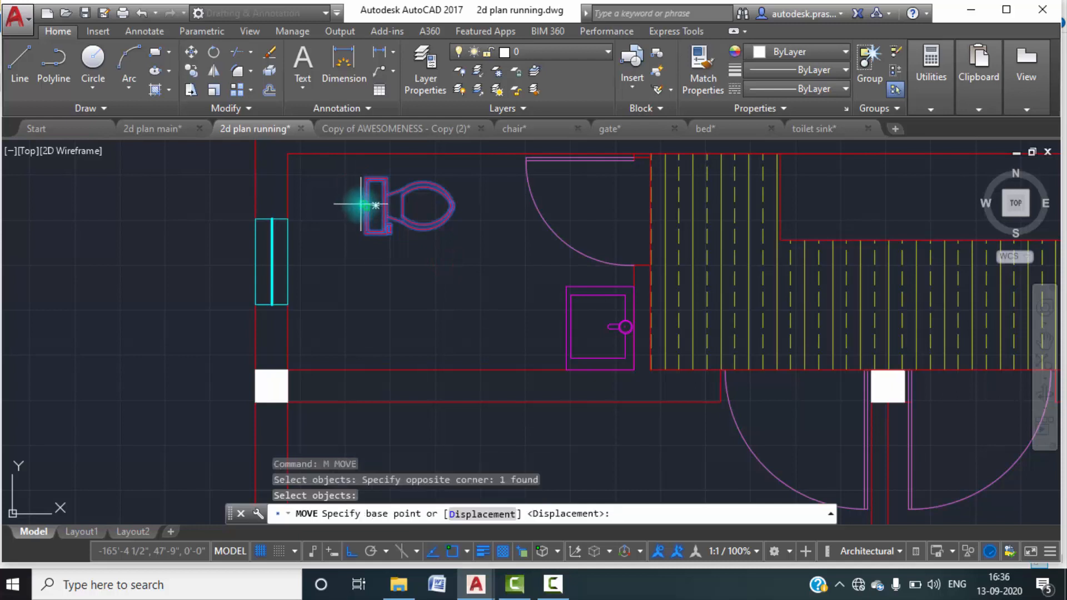
click(362, 205)
click(291, 204)
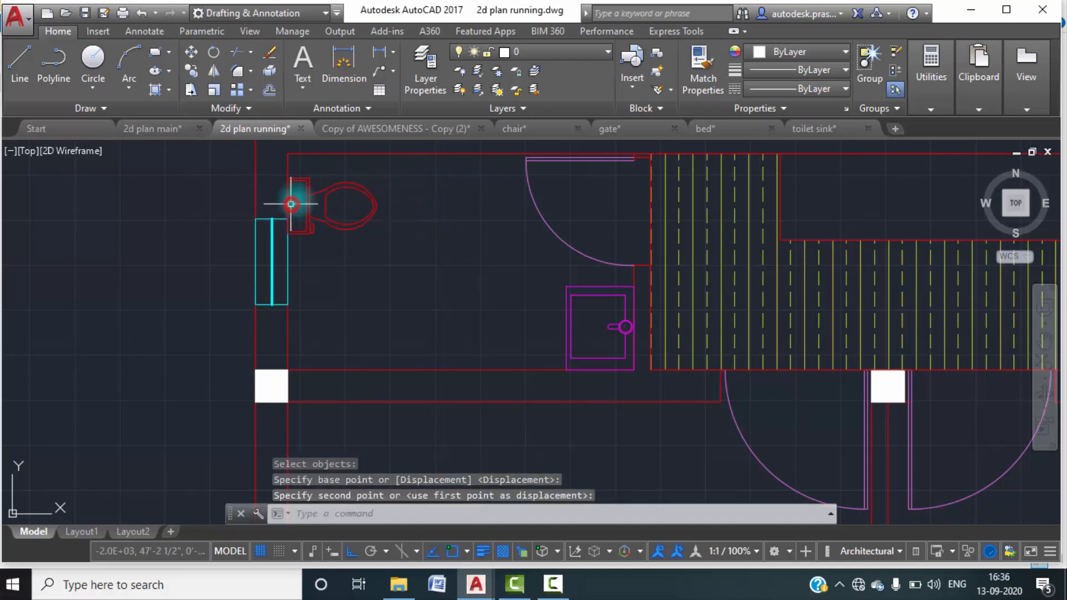
key(Escape)
Switch to the 2d plan main drawing and copy all parts of the first water tap in the toilet room to the clipboard.
scroll(381, 221, down, 4)
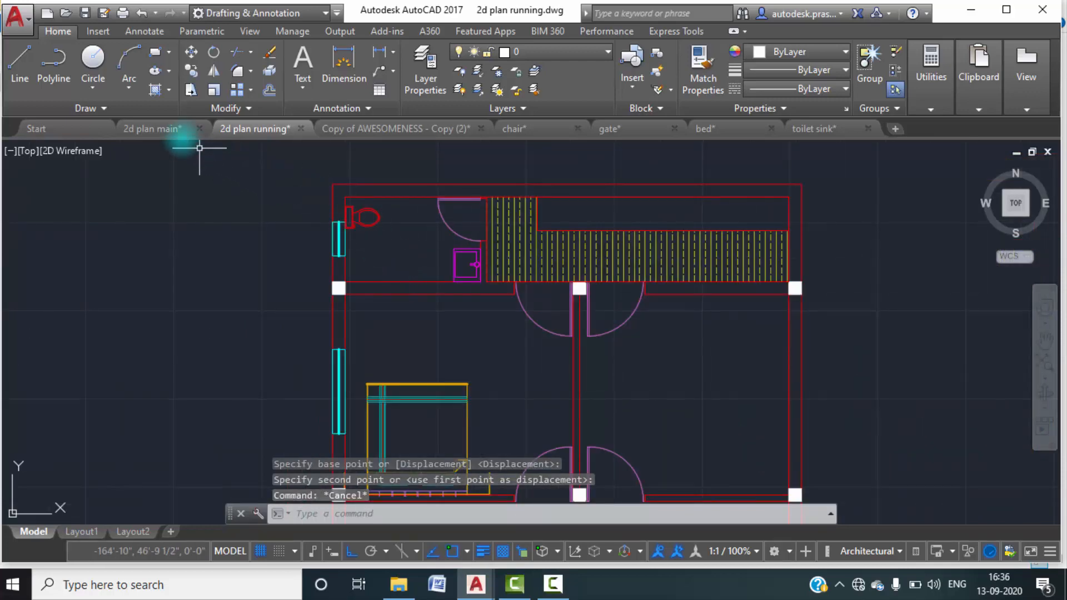
click(169, 129)
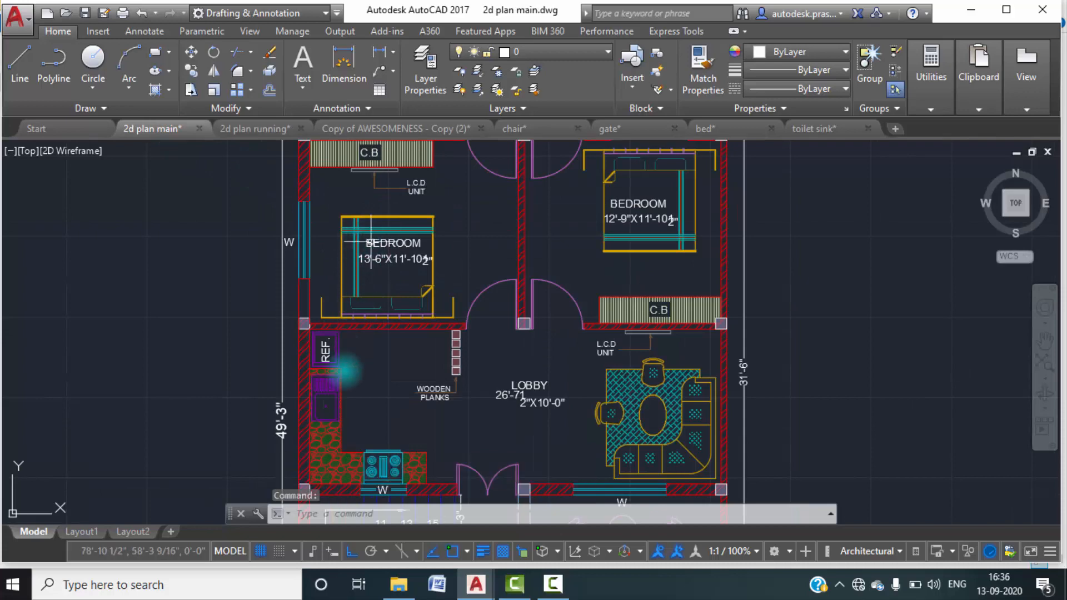
scroll(327, 250, up, 5)
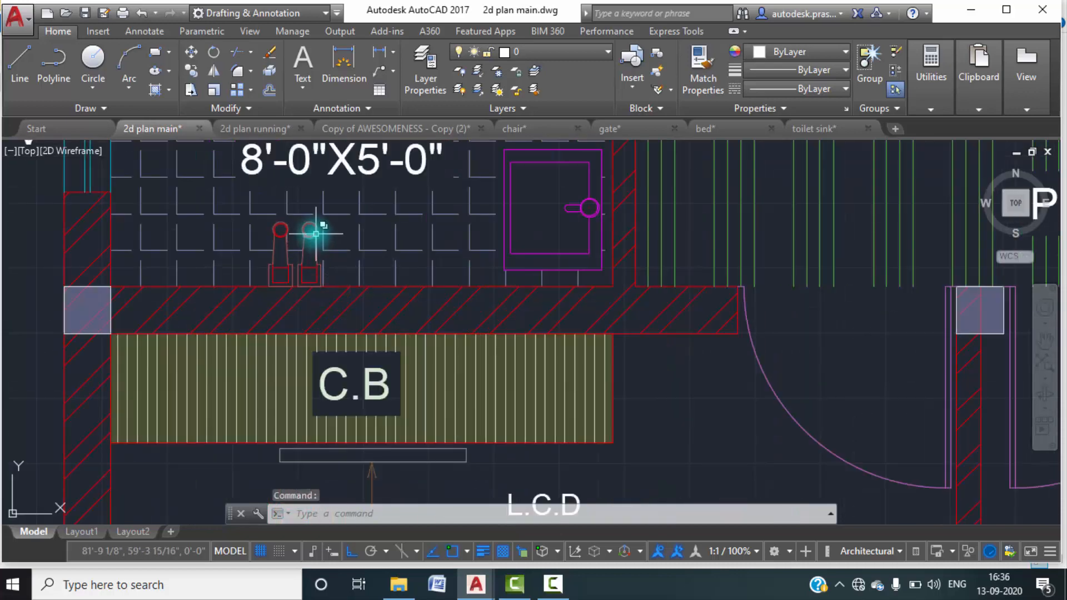
scroll(313, 235, up, 2)
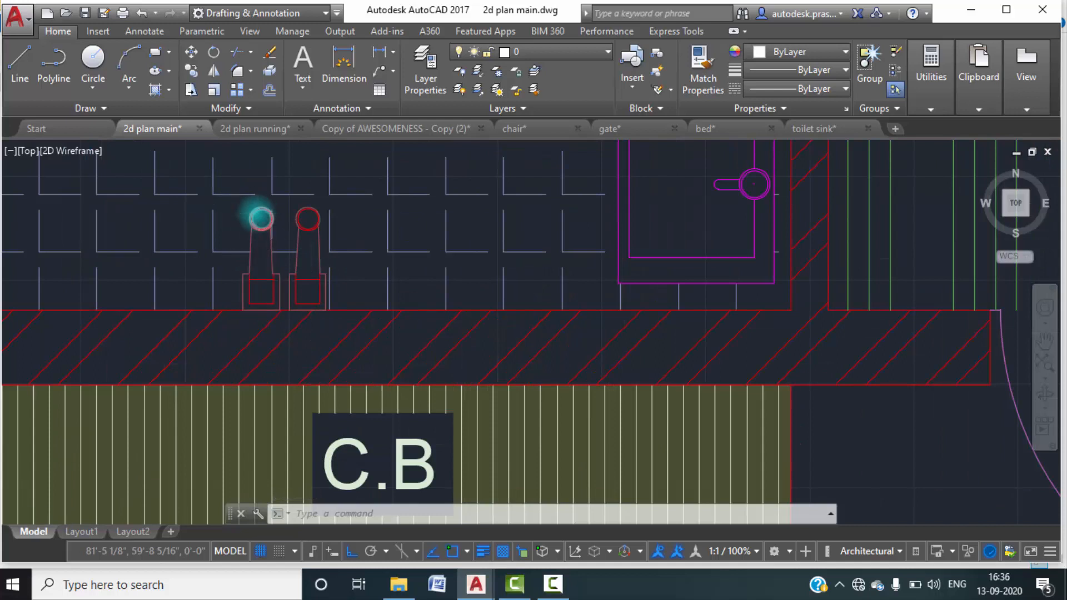
scroll(257, 213, up, 3)
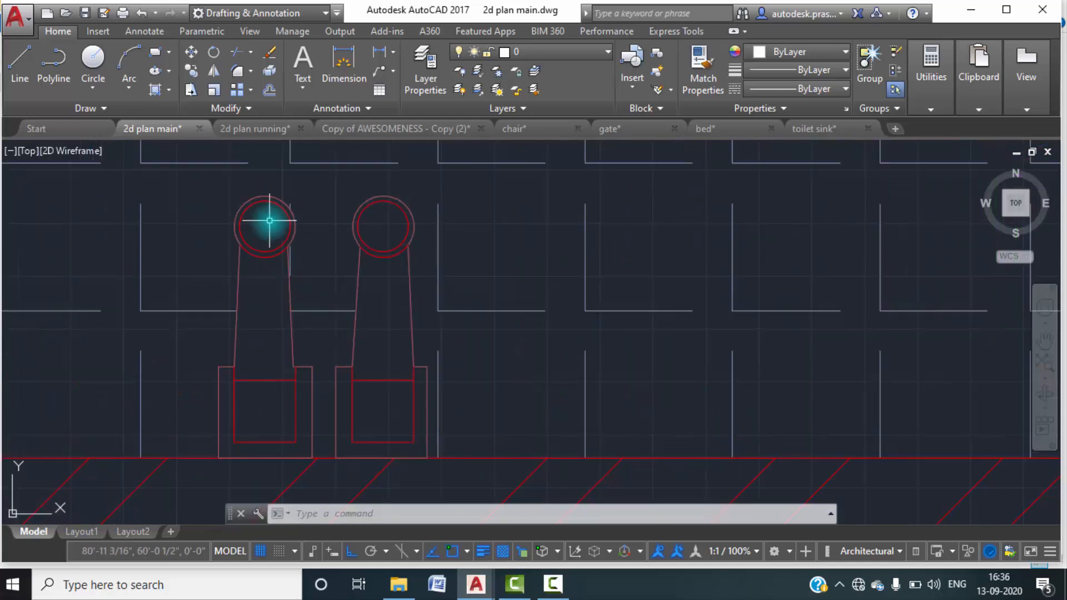
click(239, 209)
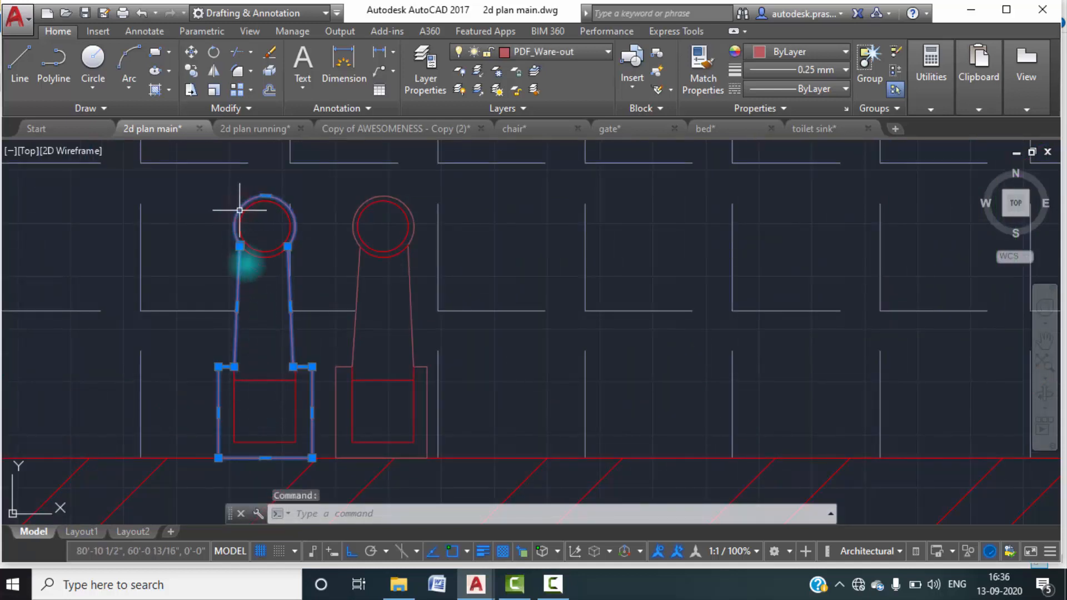
click(307, 448)
click(229, 372)
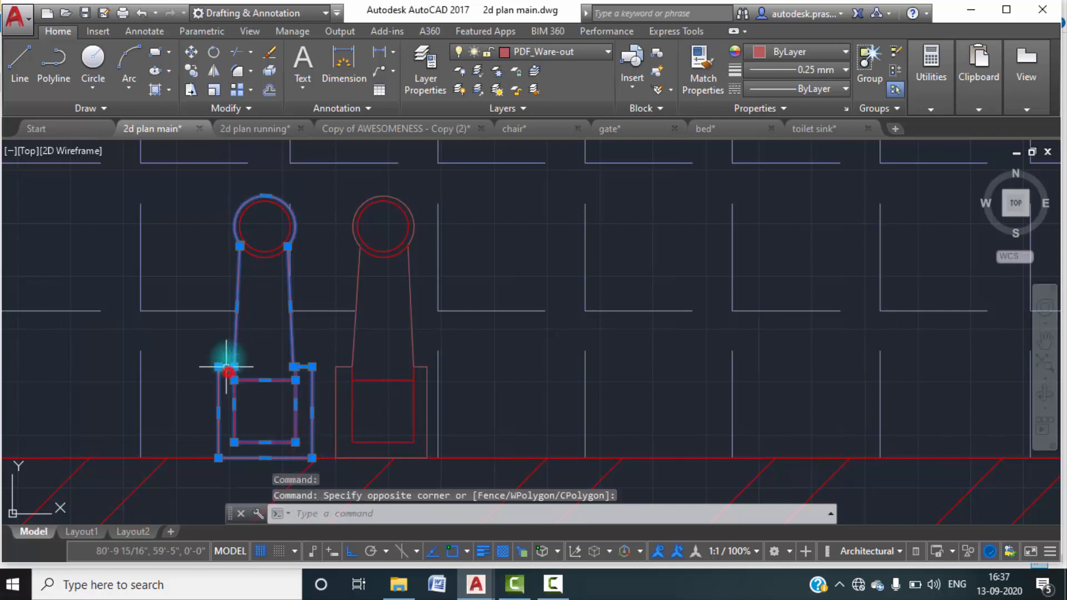
click(267, 272)
click(261, 236)
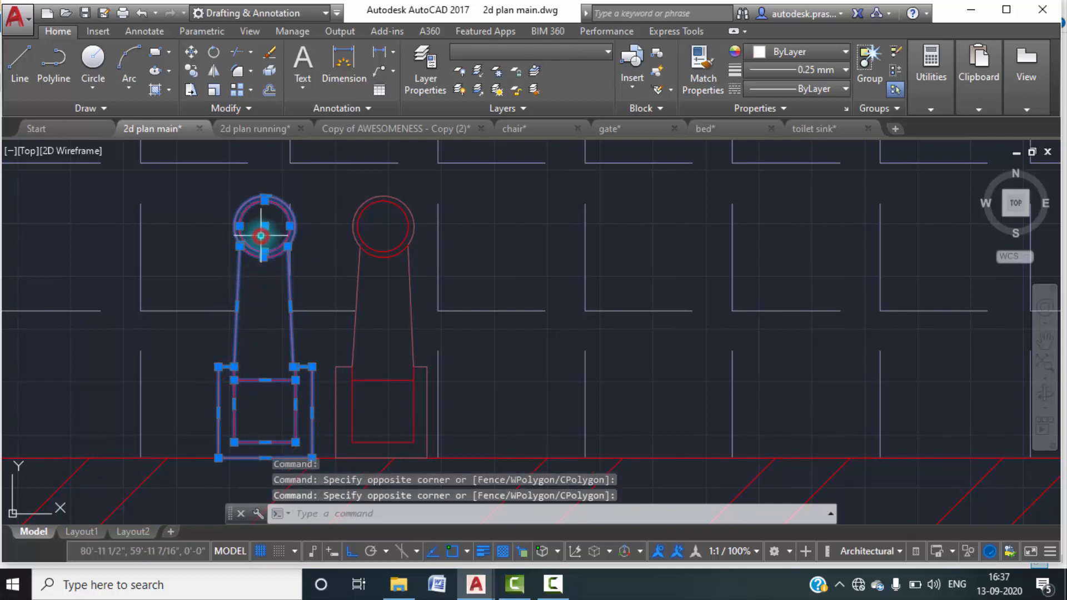
key(ctrl+c)
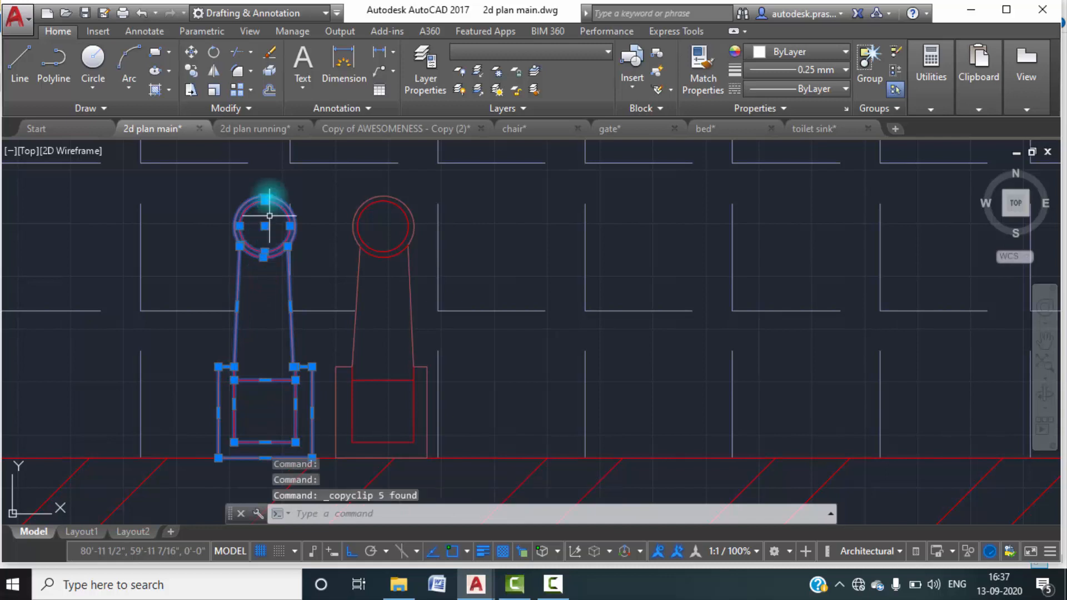
Paste the tap into the 2d plan running drawing, with its base on the toilet room's lower wall between the window and the sink.
click(262, 134)
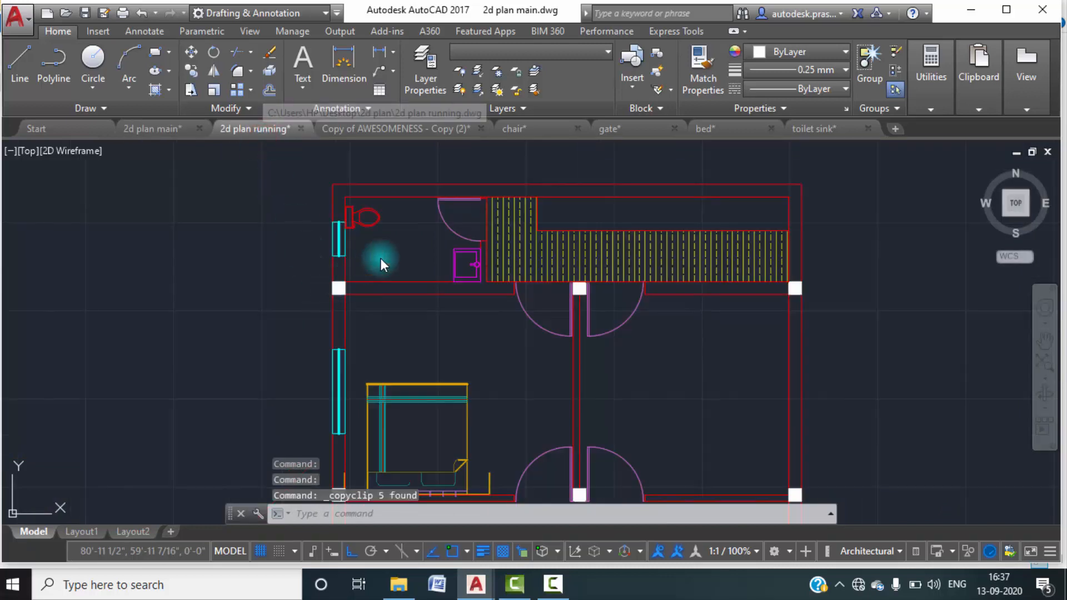
scroll(384, 271, up, 2)
key(ctrl+v)
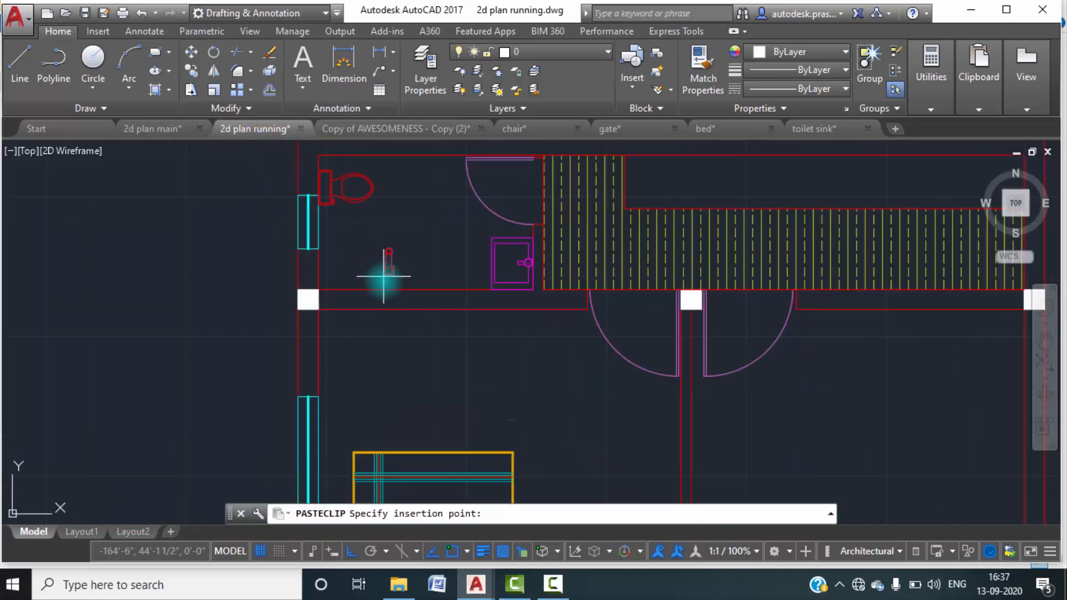
scroll(383, 273, up, 4)
click(352, 298)
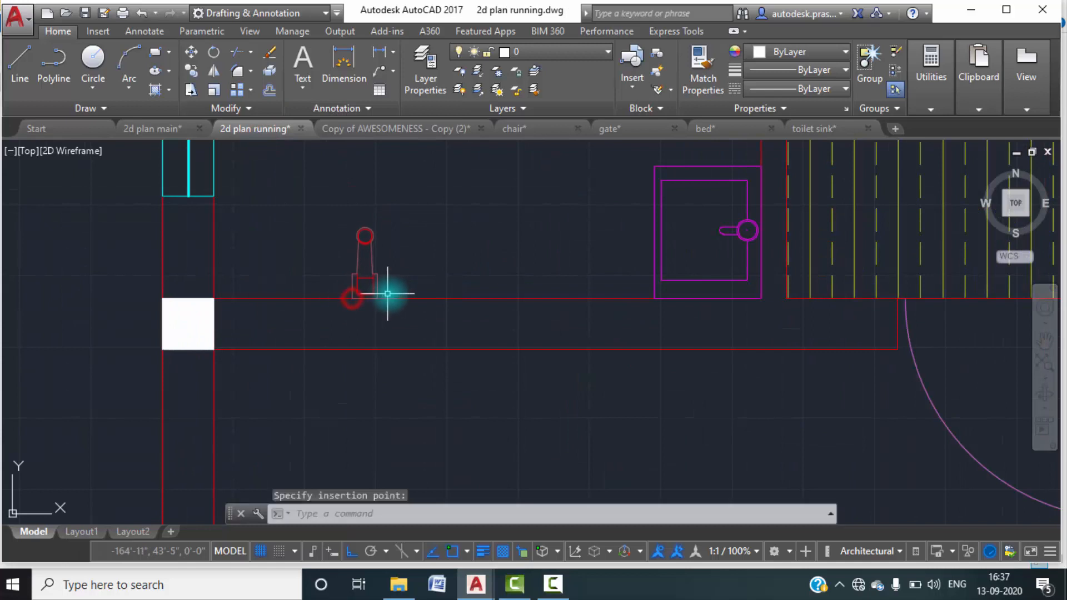
Copy the whole tap horizontally along the lower wall to place a second tap just to its right.
click(333, 224)
click(389, 297)
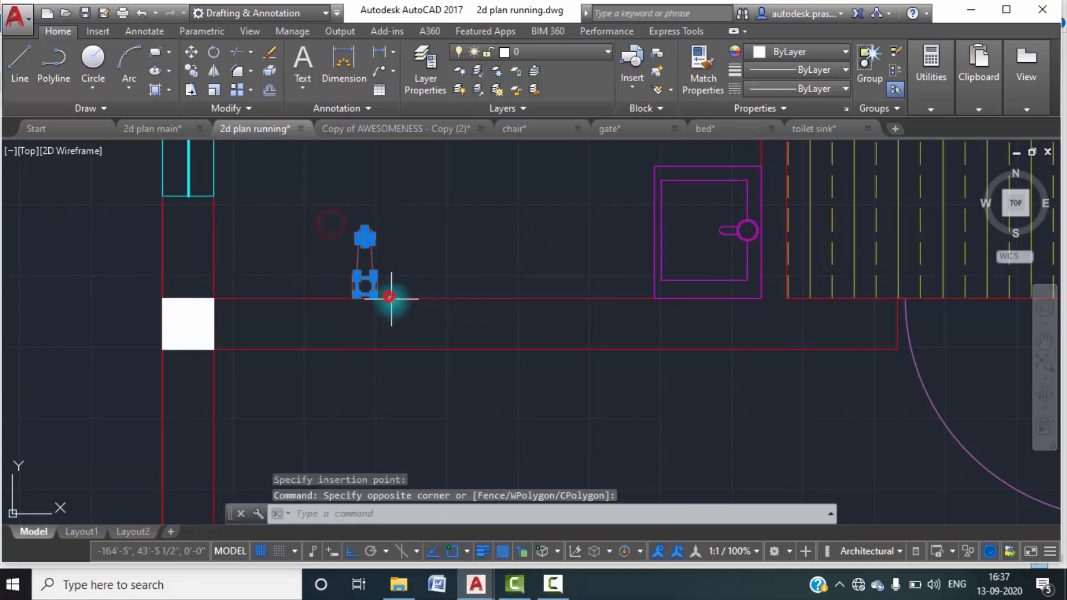
click(337, 224)
click(379, 309)
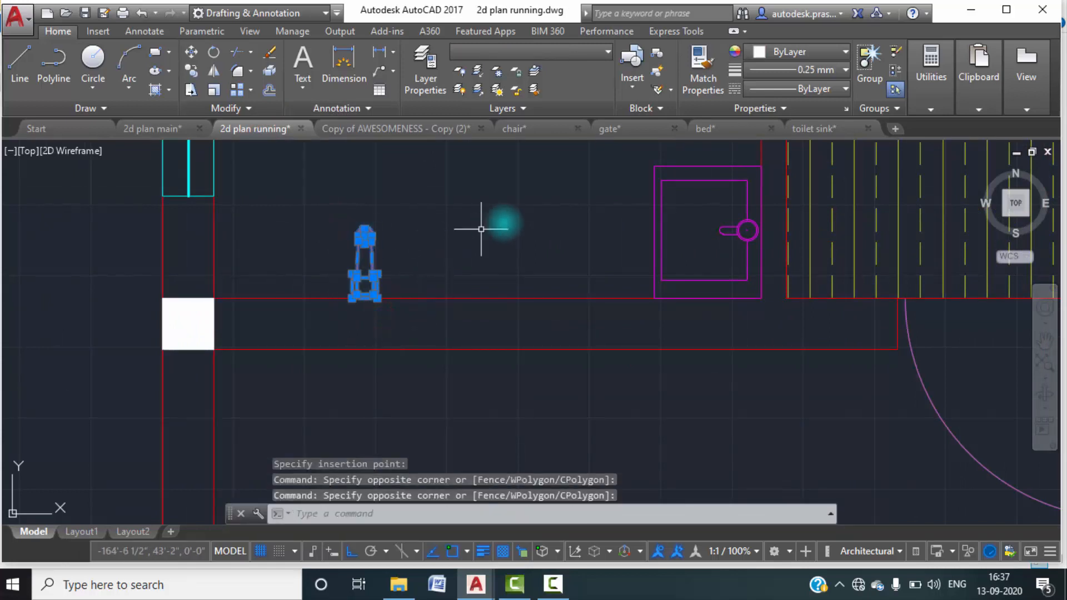
click(519, 212)
text(co)
key(Return)
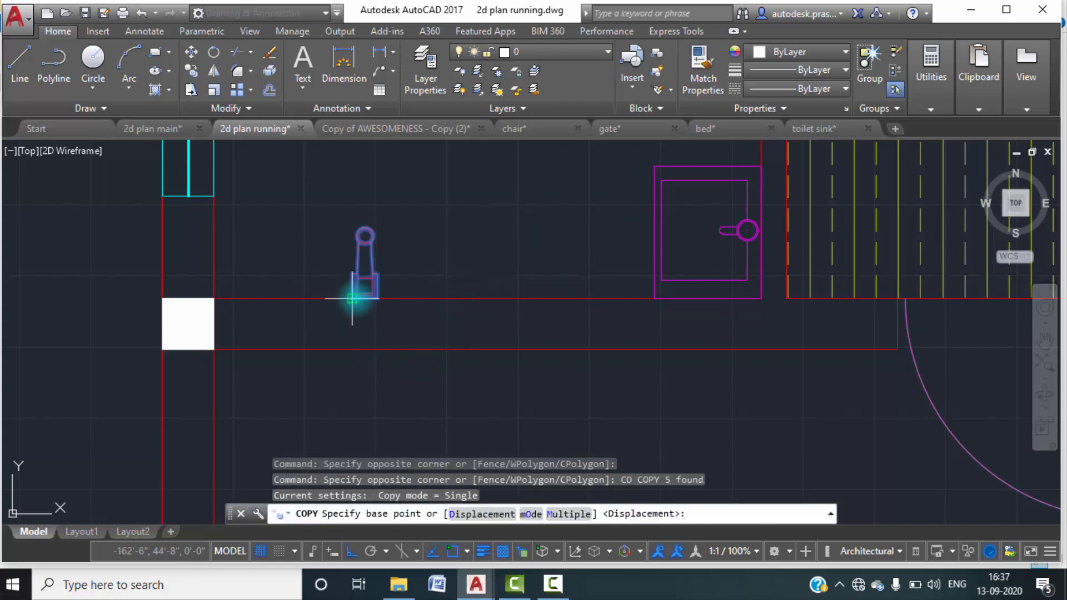
scroll(352, 310, up, 2)
click(350, 291)
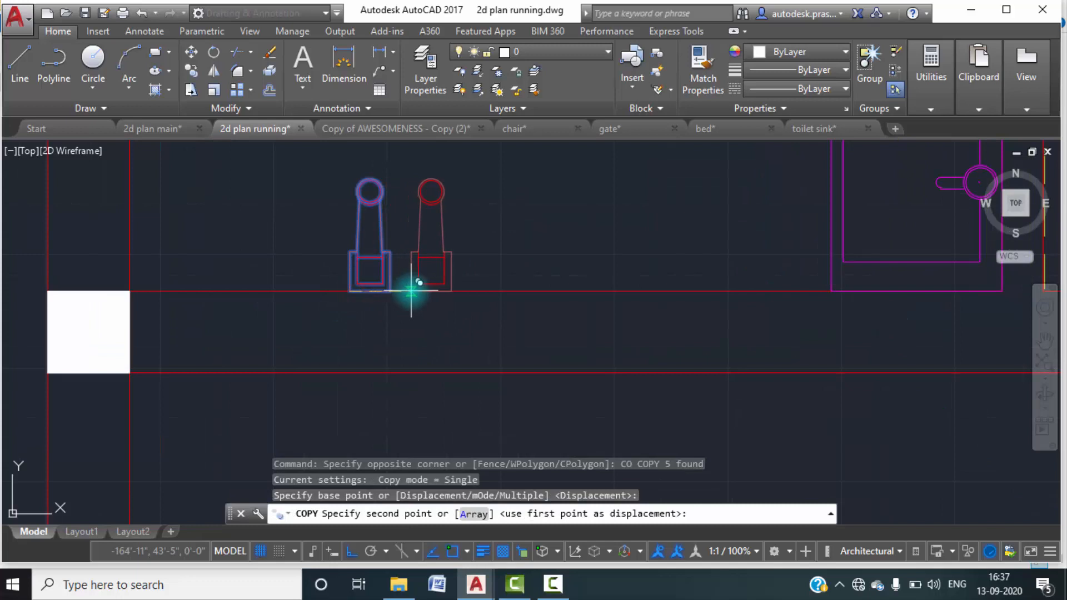
key(Escape)
Change the colour of the toilet's WC layer to index colour 213.
scroll(484, 336, down, 7)
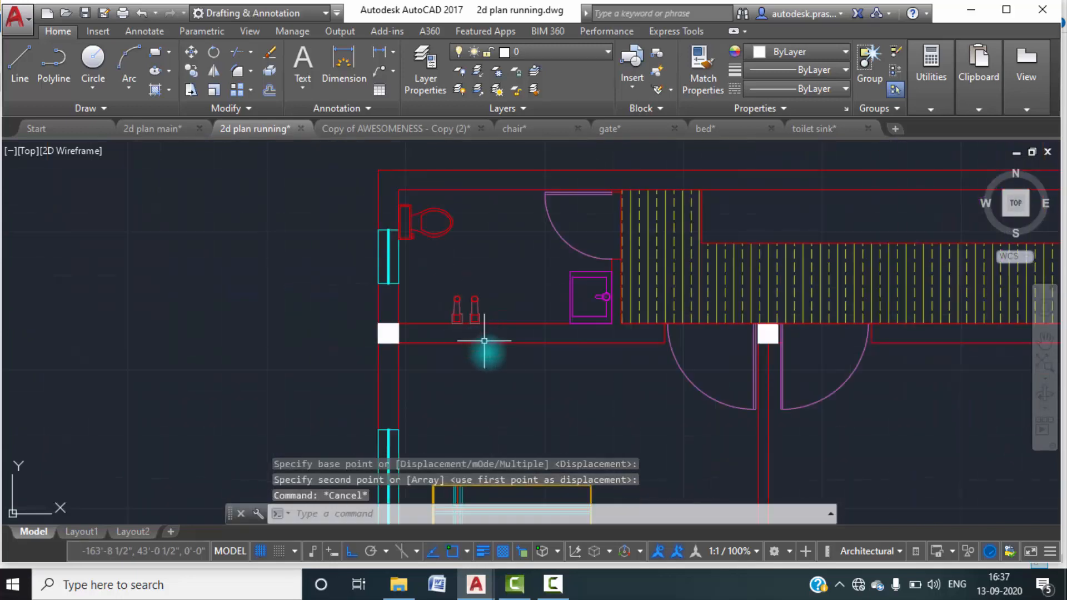
middle_drag(558, 386, 536, 377)
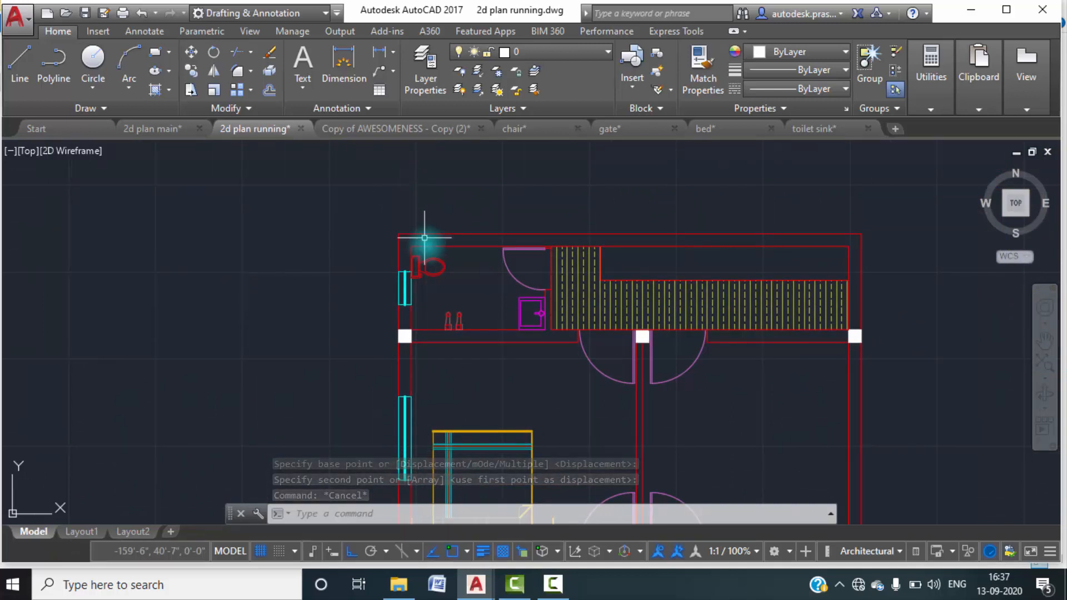
click(434, 265)
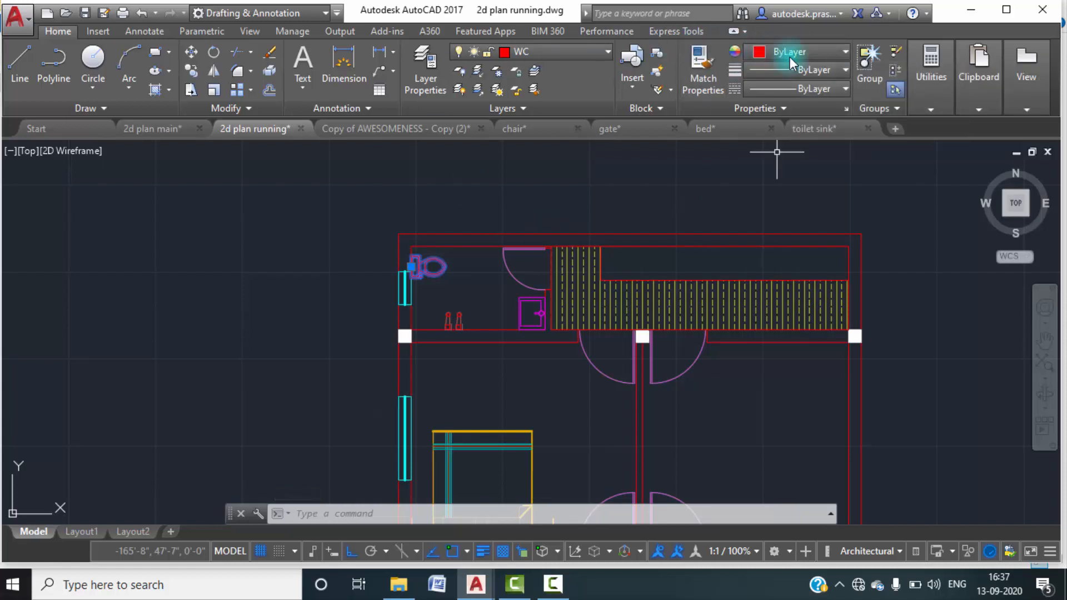
click(503, 52)
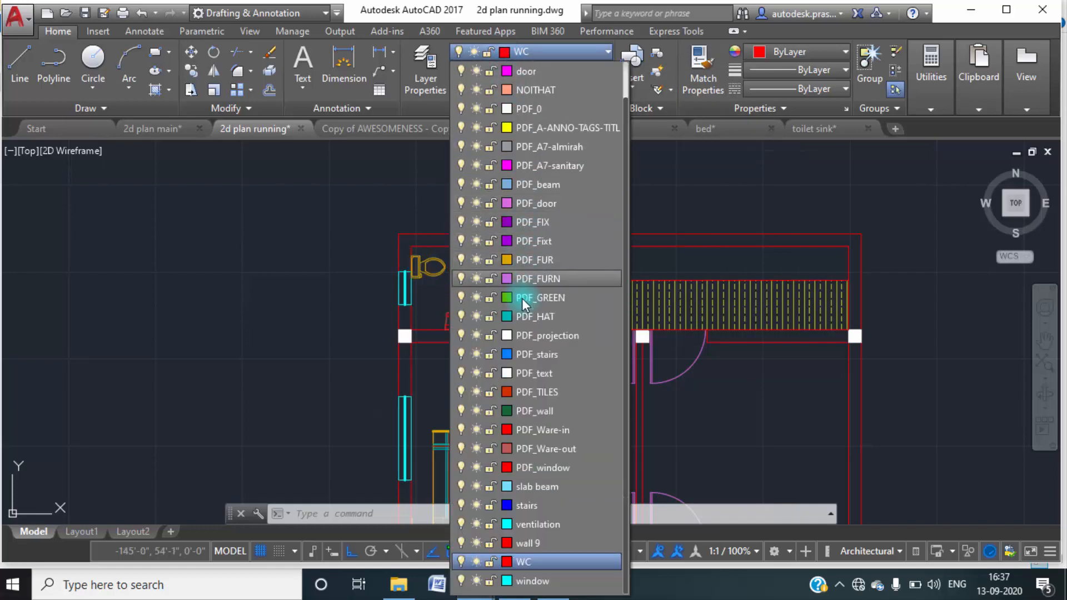
click(505, 563)
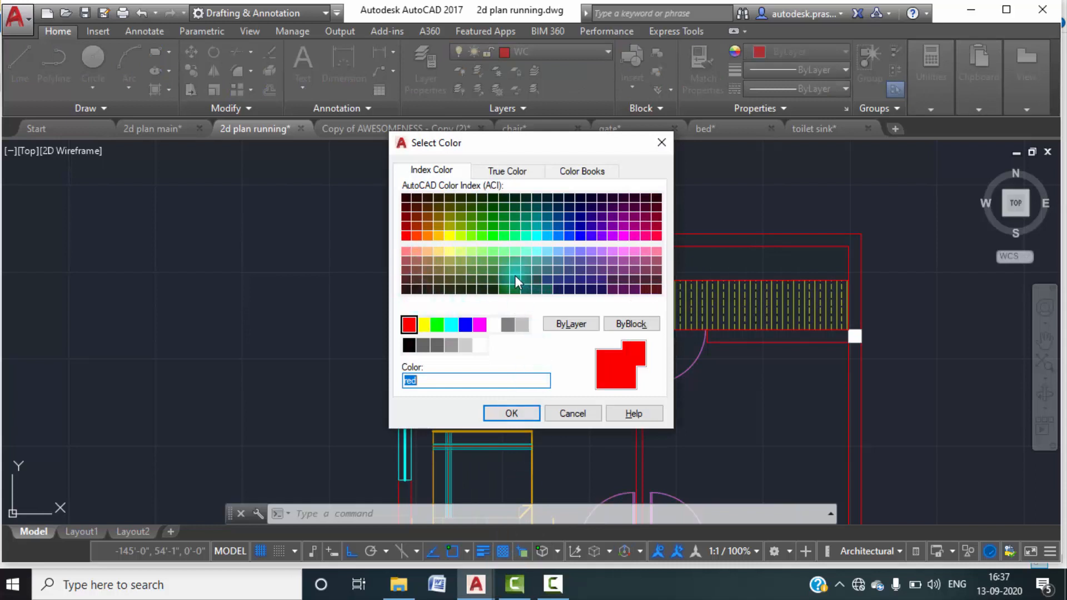
click(625, 258)
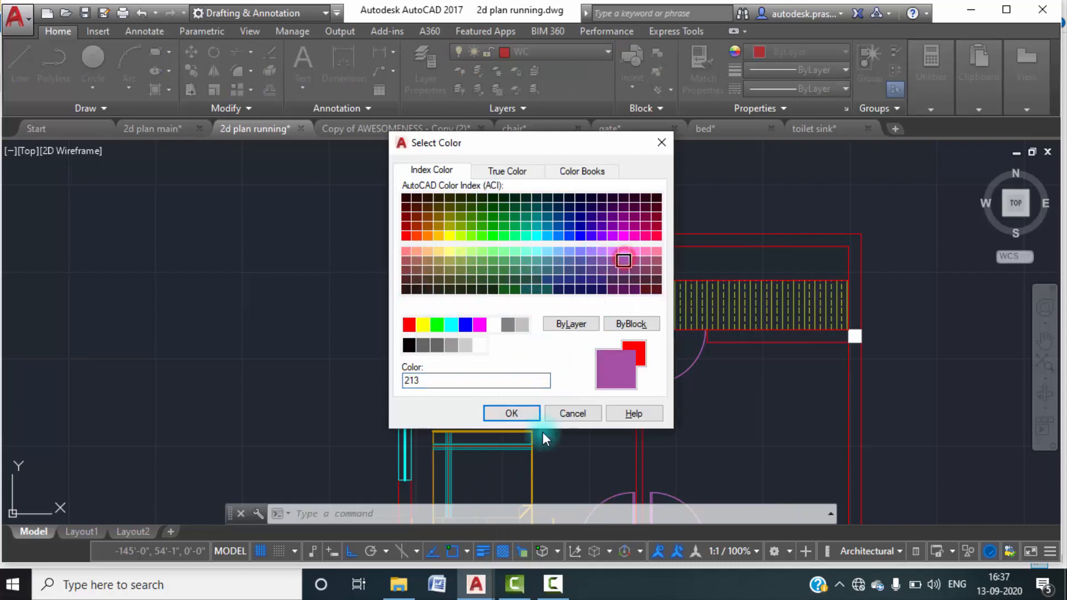
click(510, 413)
key(Escape)
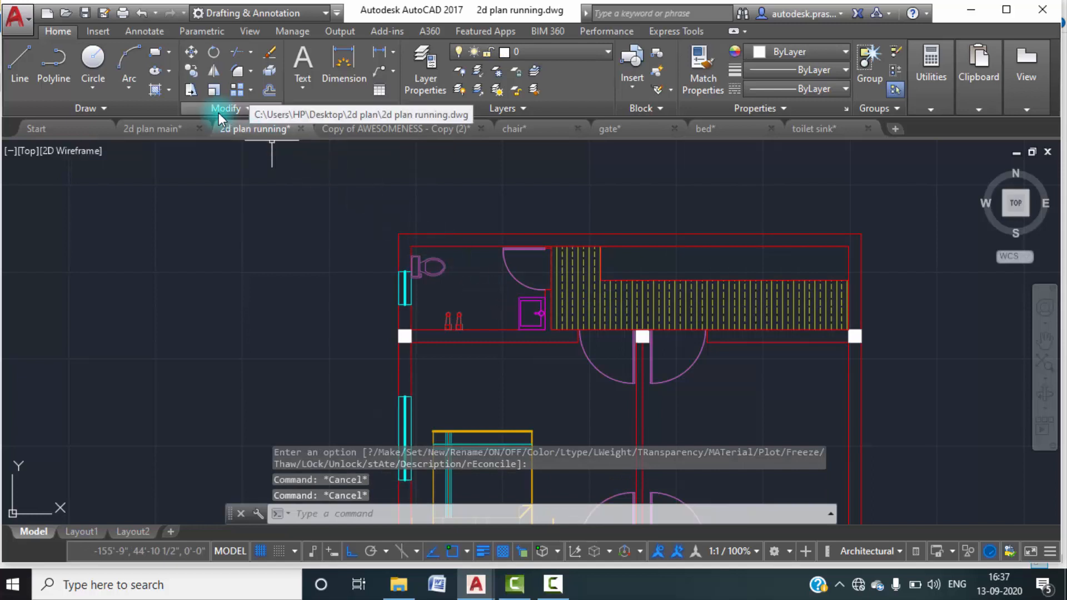
Hatch the toilet room floor with the AR-PARQ1 pattern.
click(167, 91)
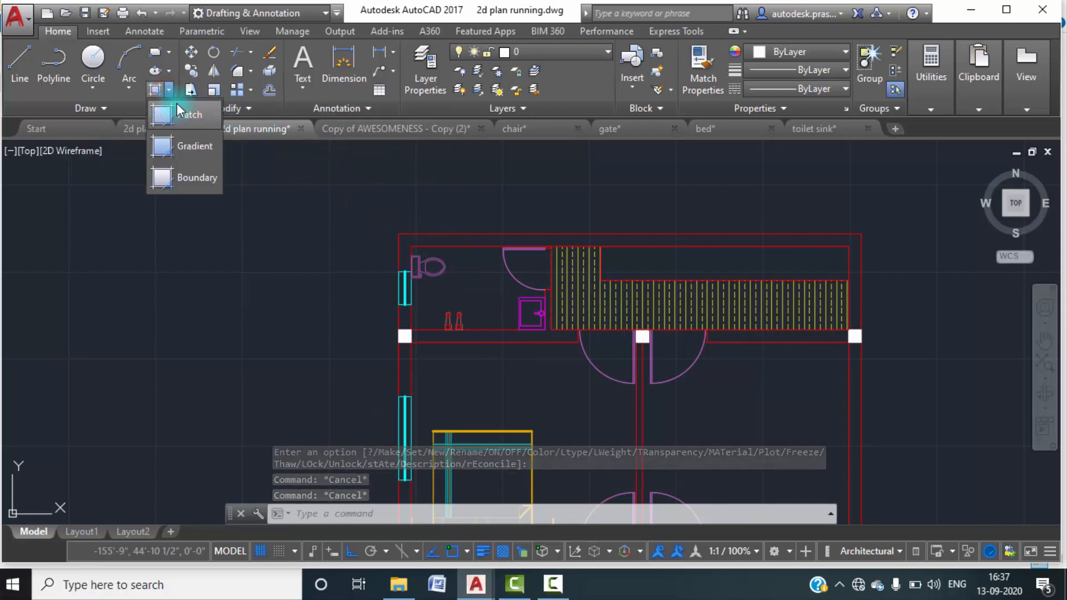
click(177, 106)
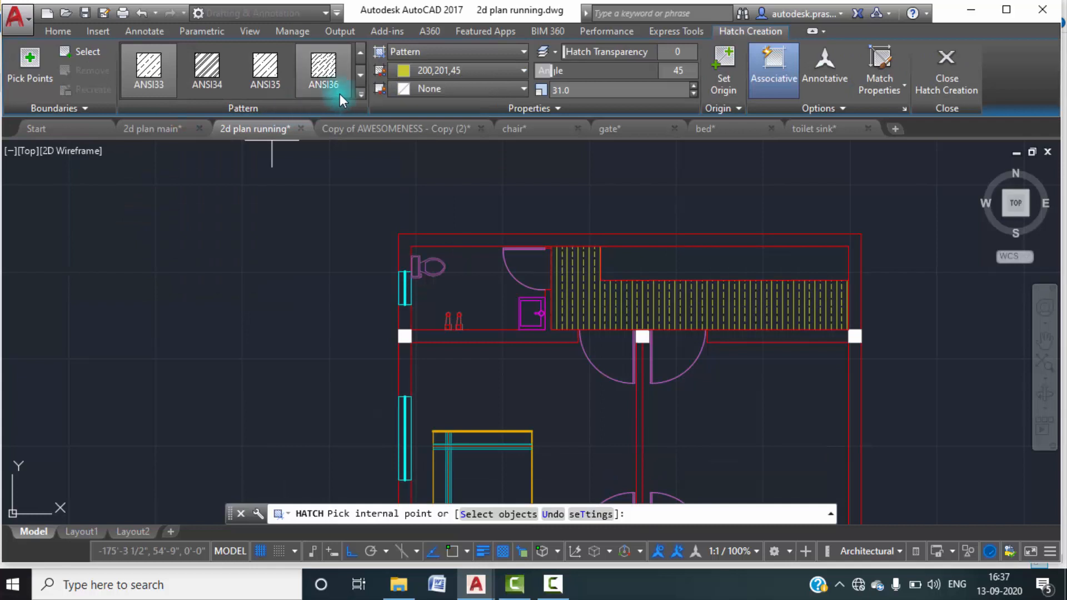
click(360, 89)
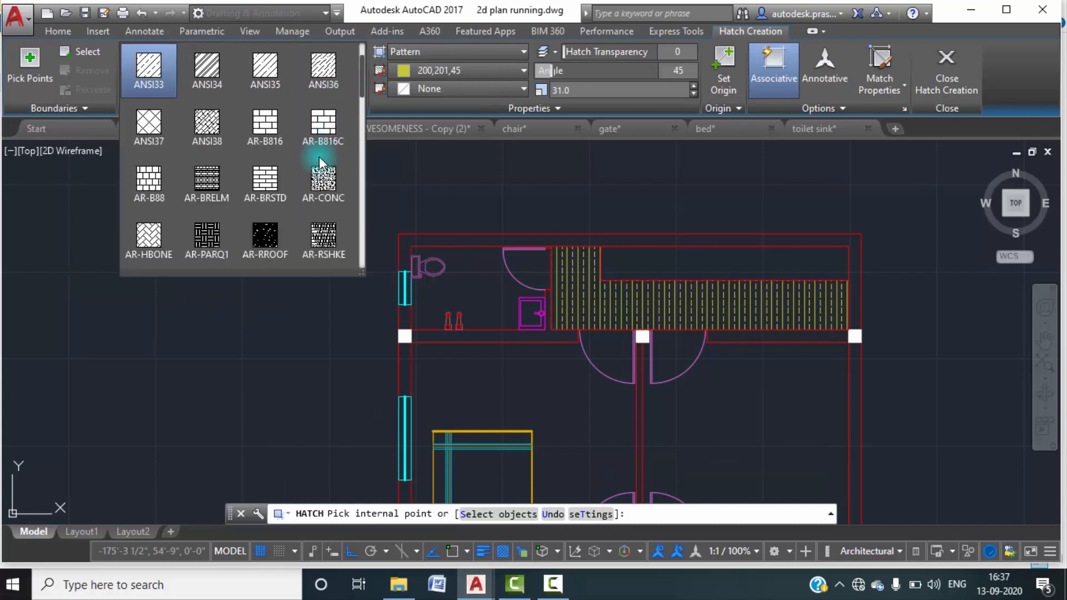
scroll(243, 182, down, 1)
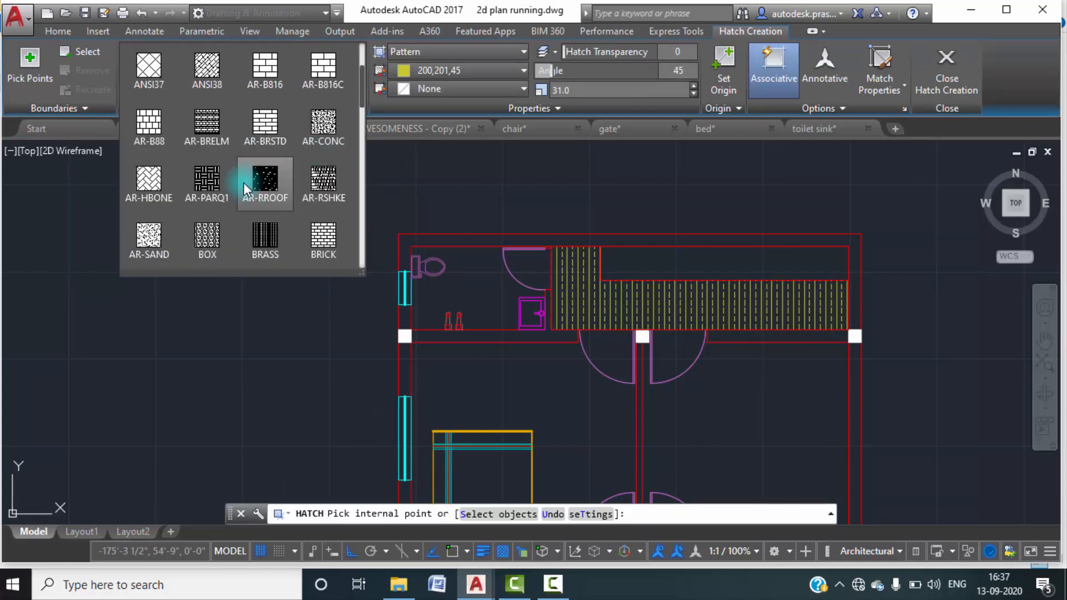
scroll(243, 182, down, 1)
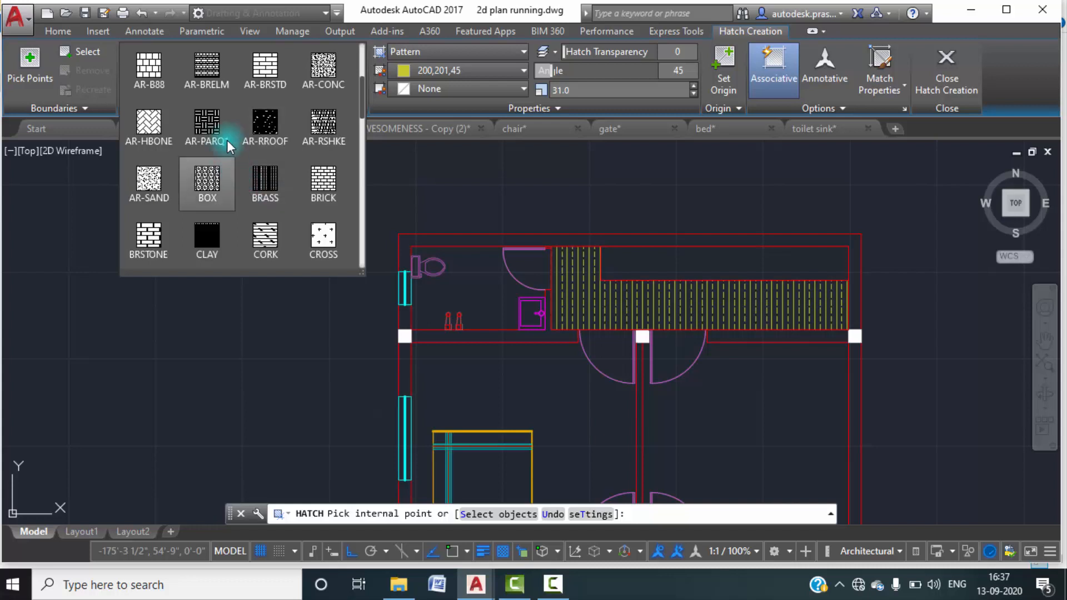
click(212, 121)
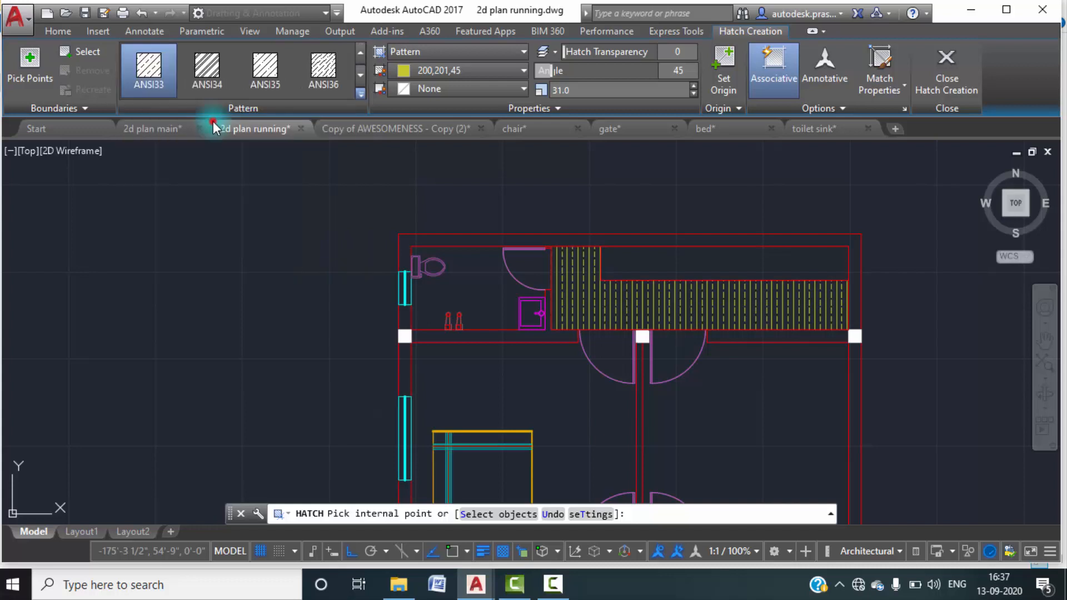
click(484, 288)
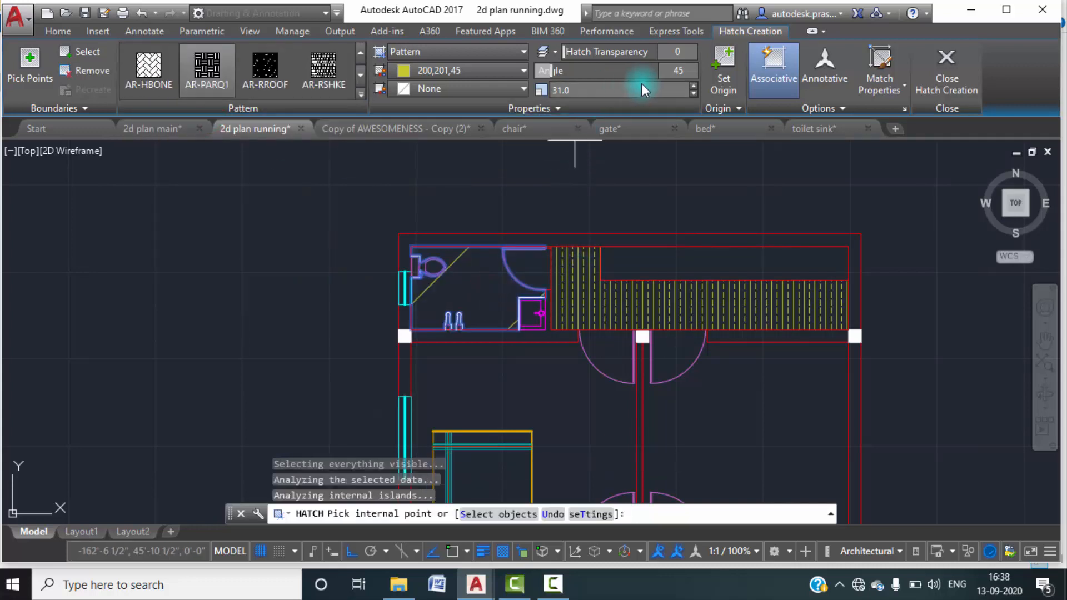
Reduce the toilet floor hatch scale to 1.4 and finish the hatch.
click(698, 92)
click(699, 92)
click(698, 92)
click(698, 93)
click(698, 92)
click(698, 92)
click(698, 93)
click(698, 92)
click(698, 92)
click(698, 92)
click(698, 93)
click(698, 92)
click(698, 92)
click(698, 92)
click(698, 92)
click(698, 93)
click(698, 92)
click(698, 92)
click(698, 93)
click(698, 92)
click(698, 92)
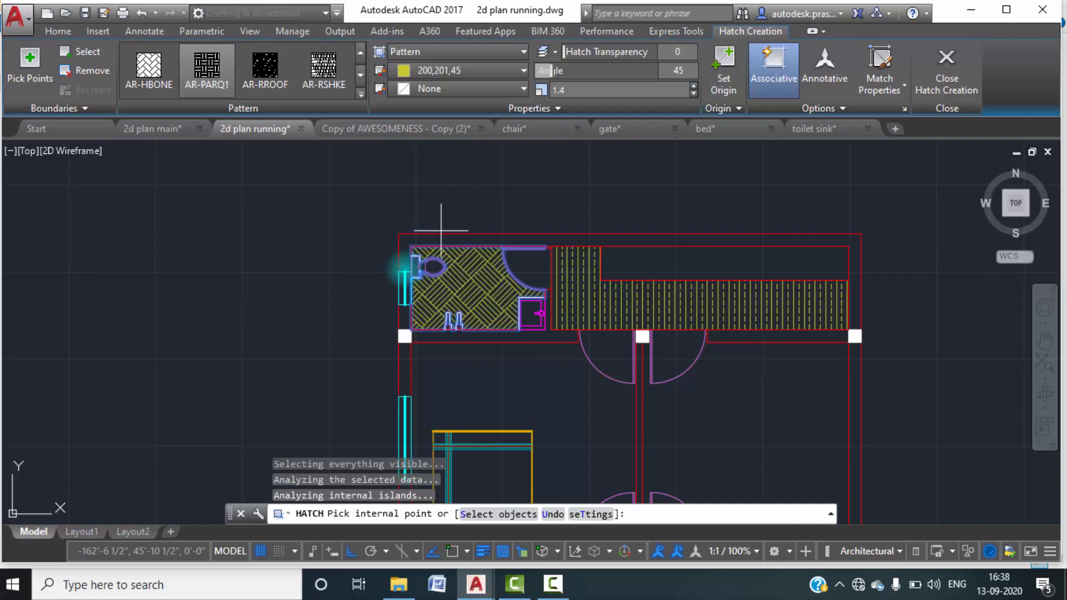
click(942, 79)
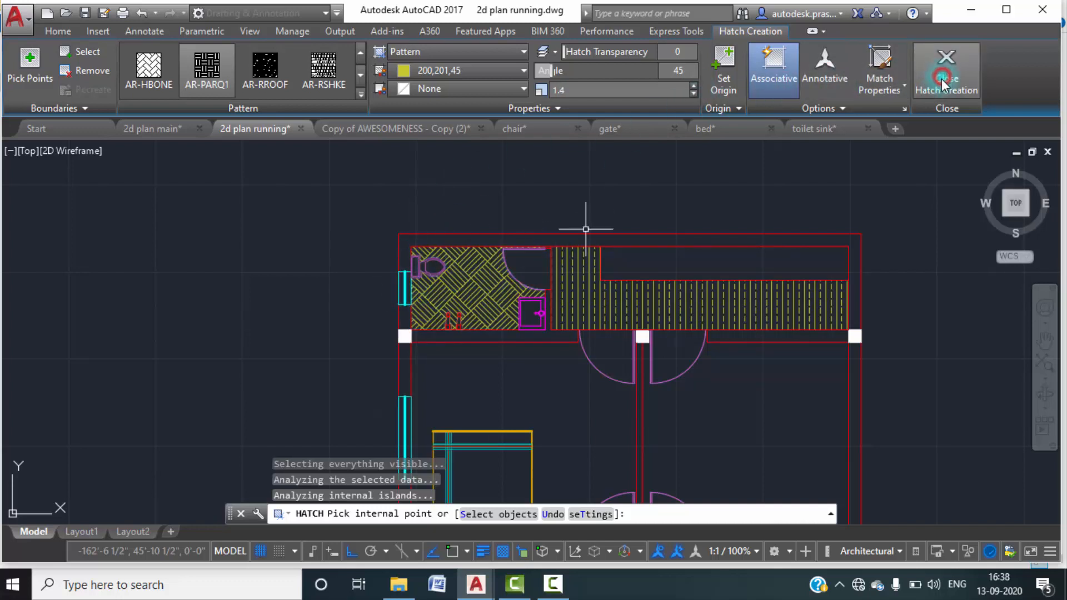
Set the toilet floor hatch colour to the dark purple 100,33,101.
click(478, 302)
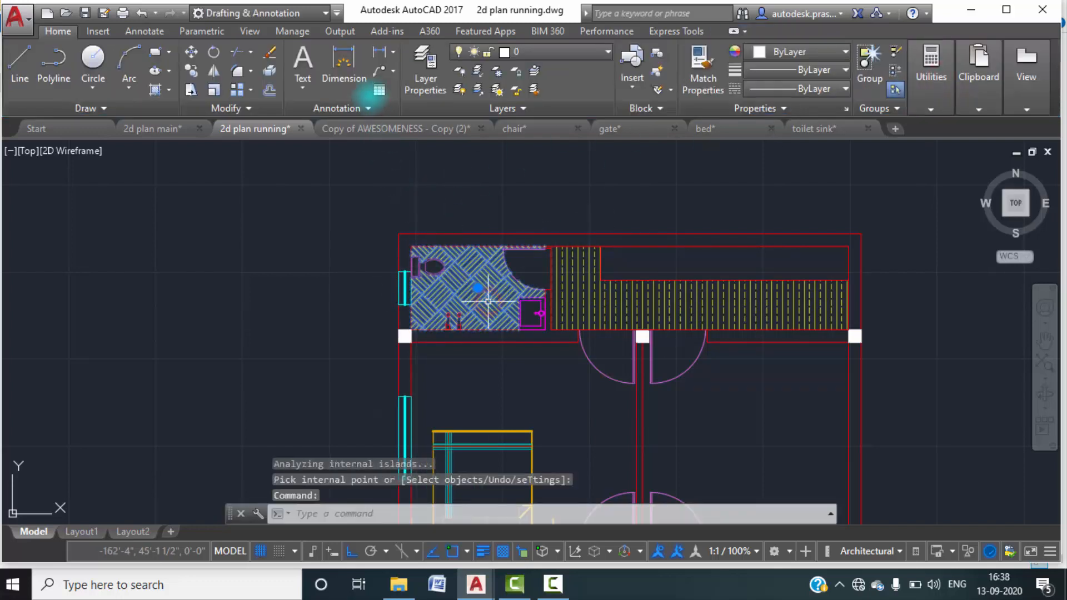
click(468, 70)
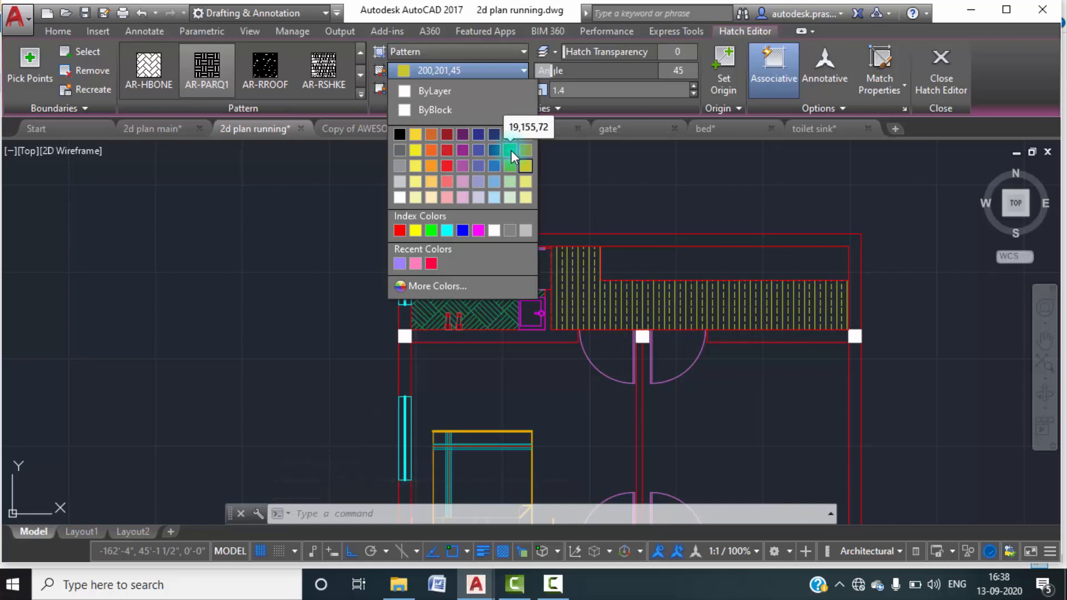
click(462, 137)
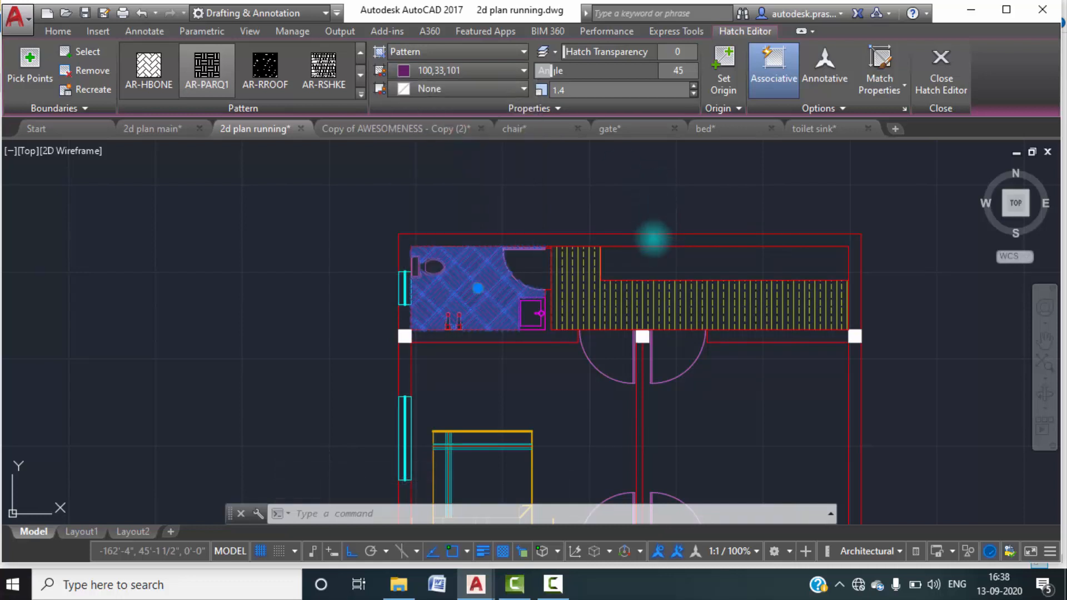
Examine the C.B cupboard below the toilet wall in the 2d plan main drawing, and return to 2d plan running.
scroll(524, 381, down, 3)
mouse_move(548, 388)
middle_down()
mouse_move(495, 274)
mouse_move(466, 301)
mouse_move(460, 287)
middle_up()
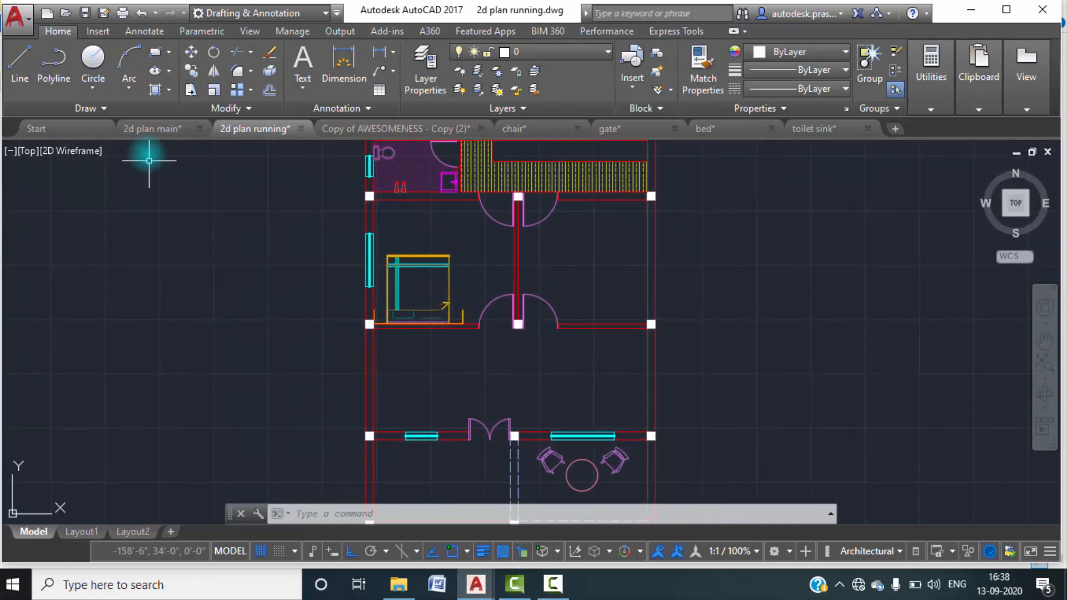
click(165, 129)
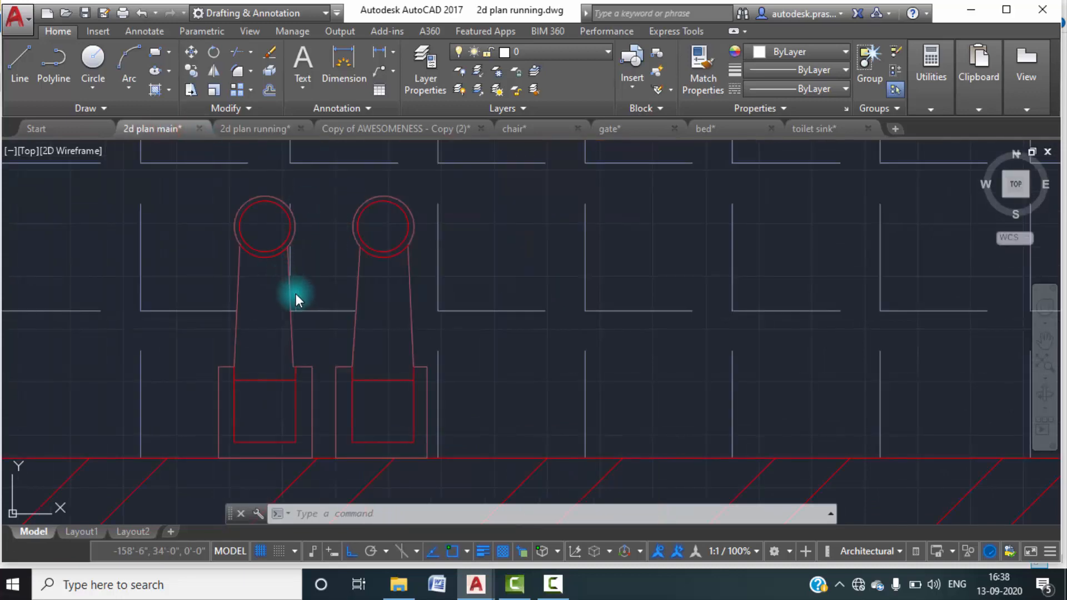
scroll(311, 300, down, 6)
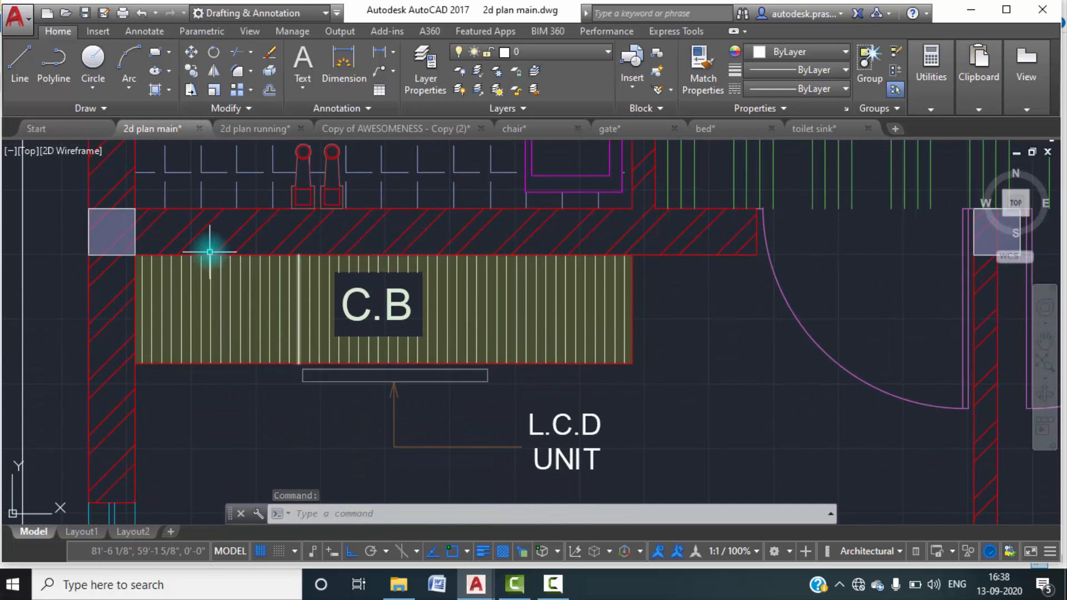
click(240, 132)
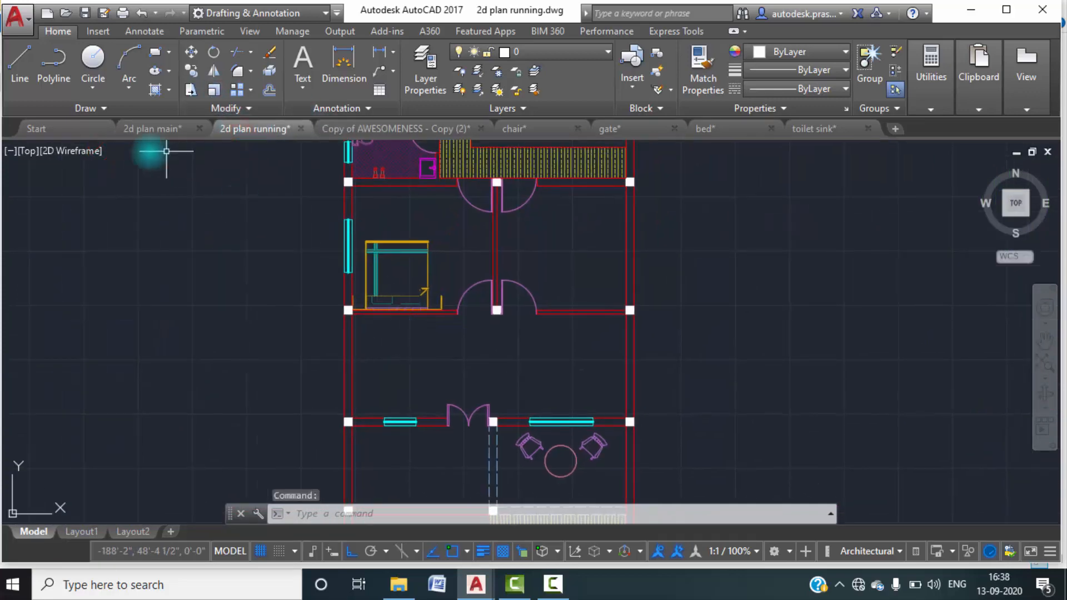
Draw a cupboard rectangle 6' long and 2.5' wide below the toilet wall, starting at the lower inner corner of the left column.
click(155, 52)
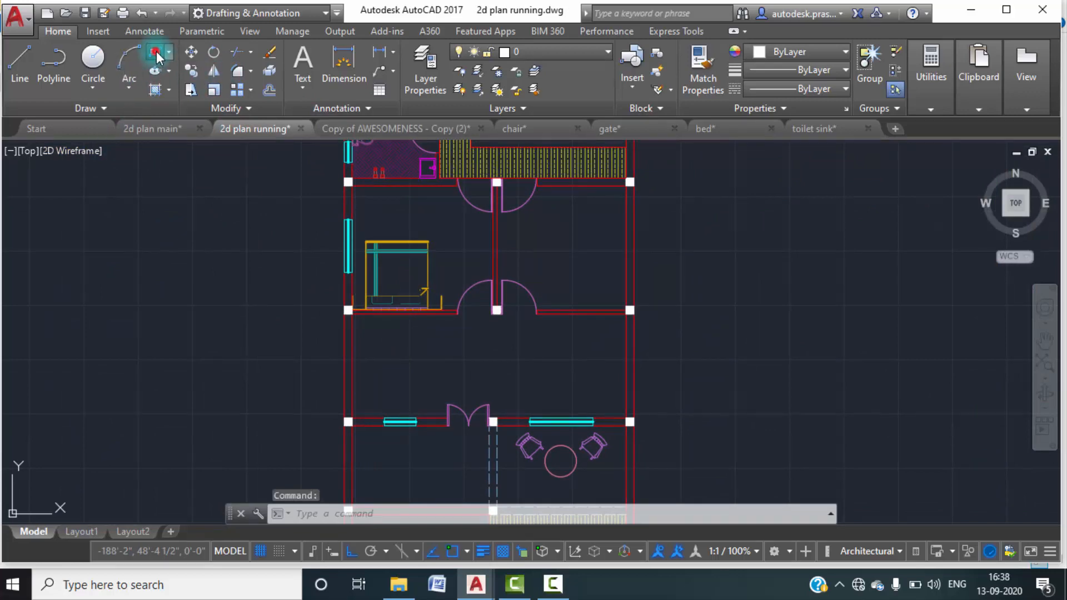
scroll(355, 316, up, 6)
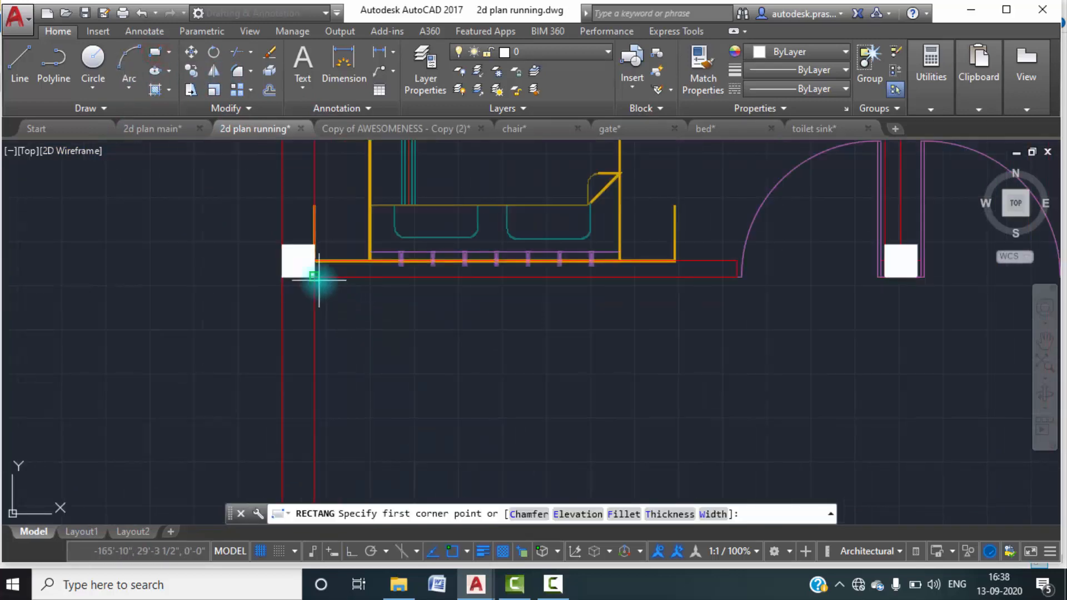
scroll(314, 276, down, 5)
scroll(359, 236, up, 5)
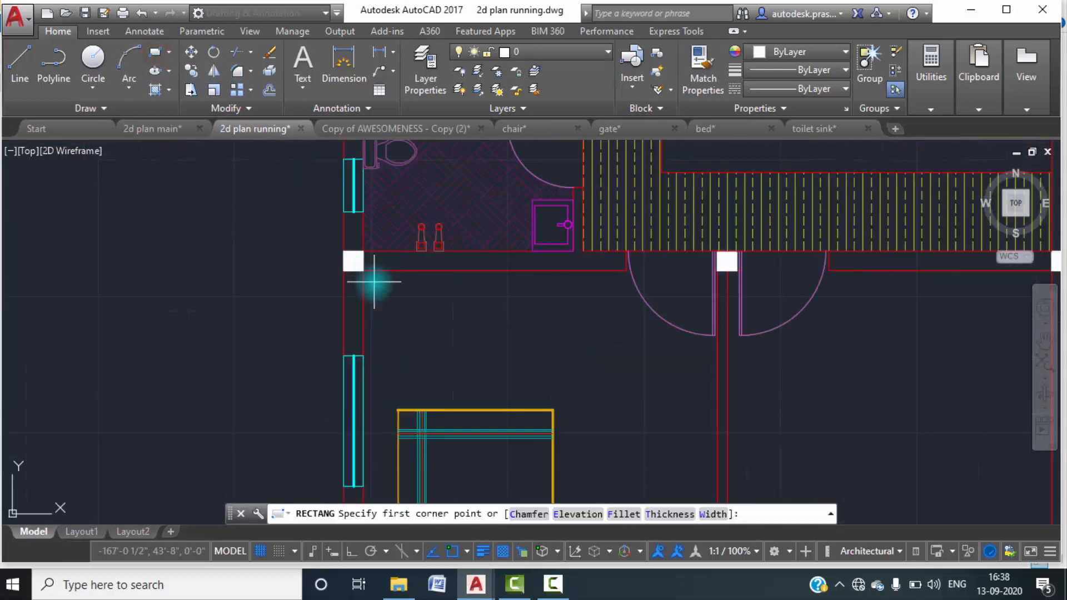
click(363, 271)
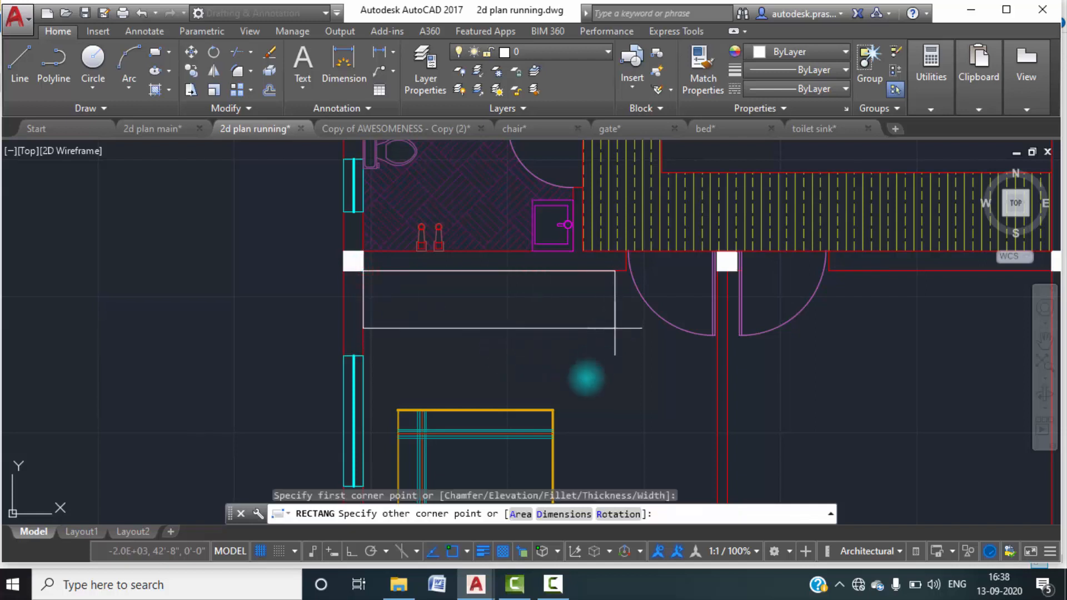
click(564, 514)
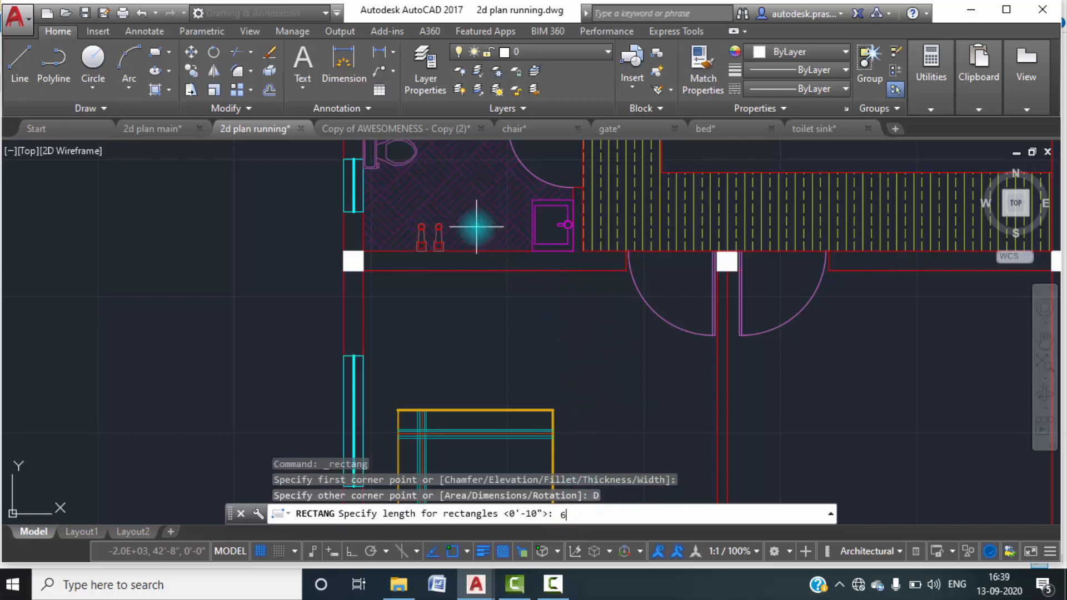
key(Return)
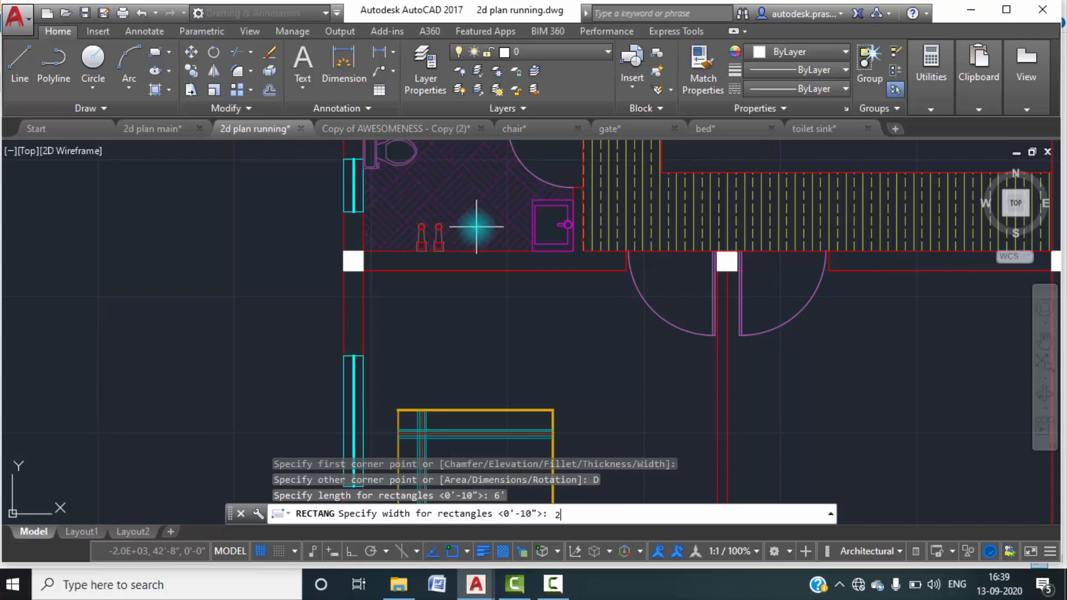
text(2.5')
key(Return)
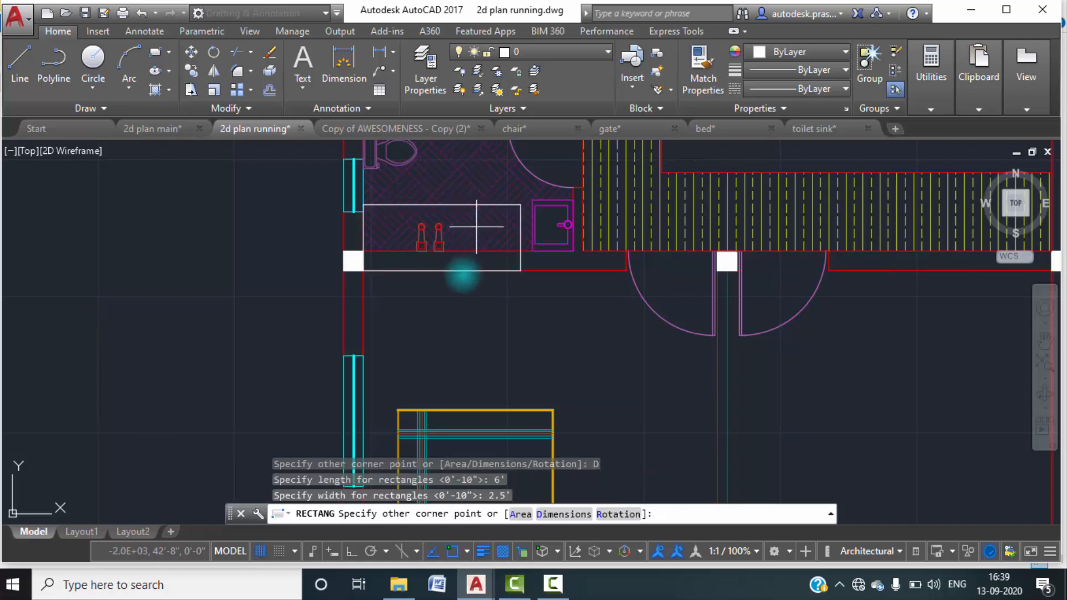
click(475, 337)
Open the properties of the cupboard rectangle below the toilet wall.
click(520, 312)
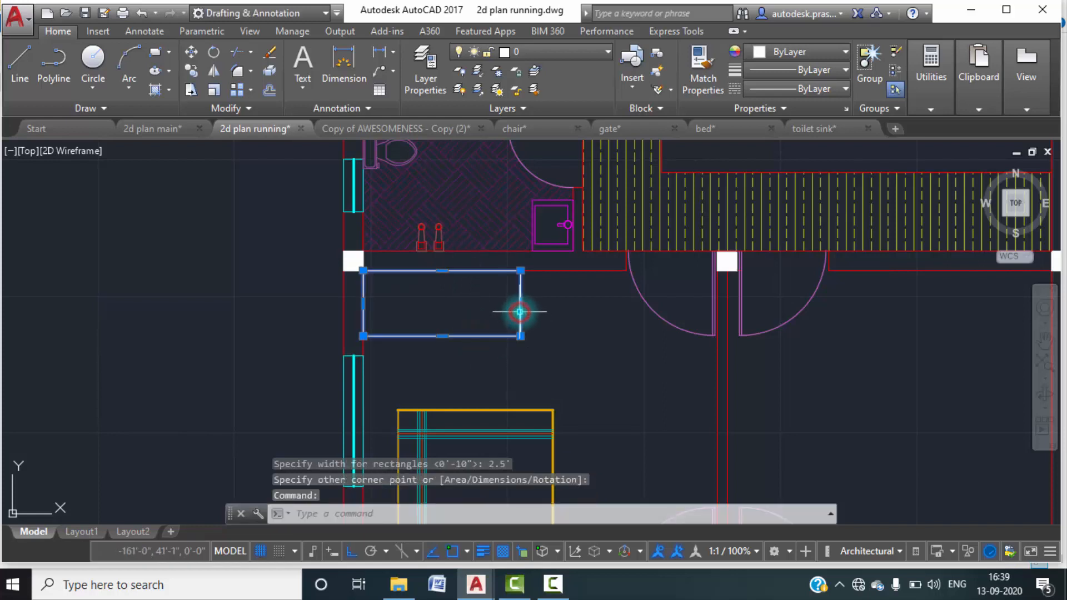
right_click(520, 312)
click(571, 542)
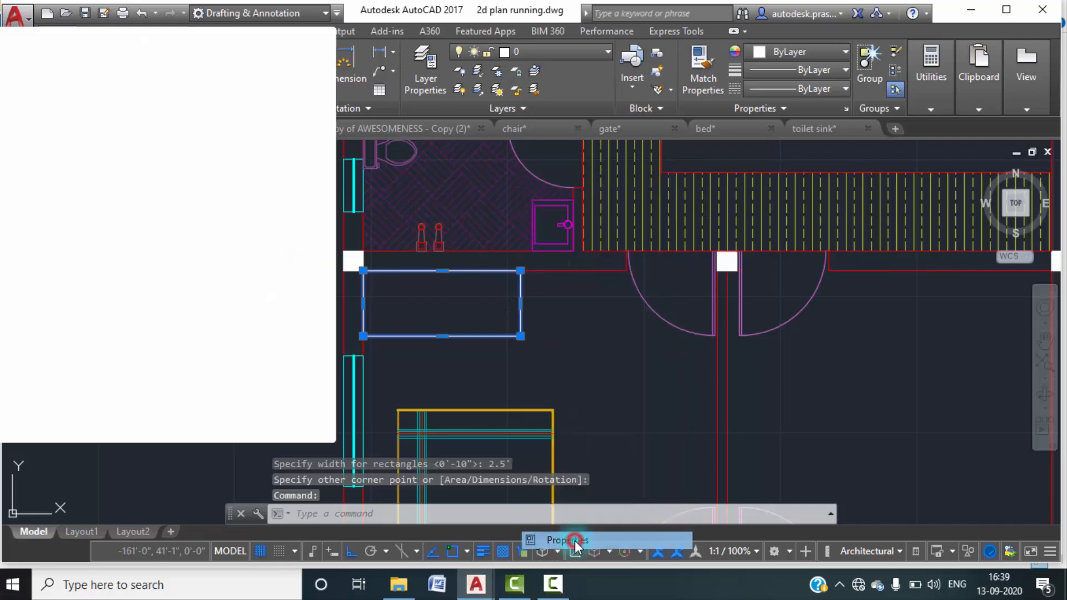
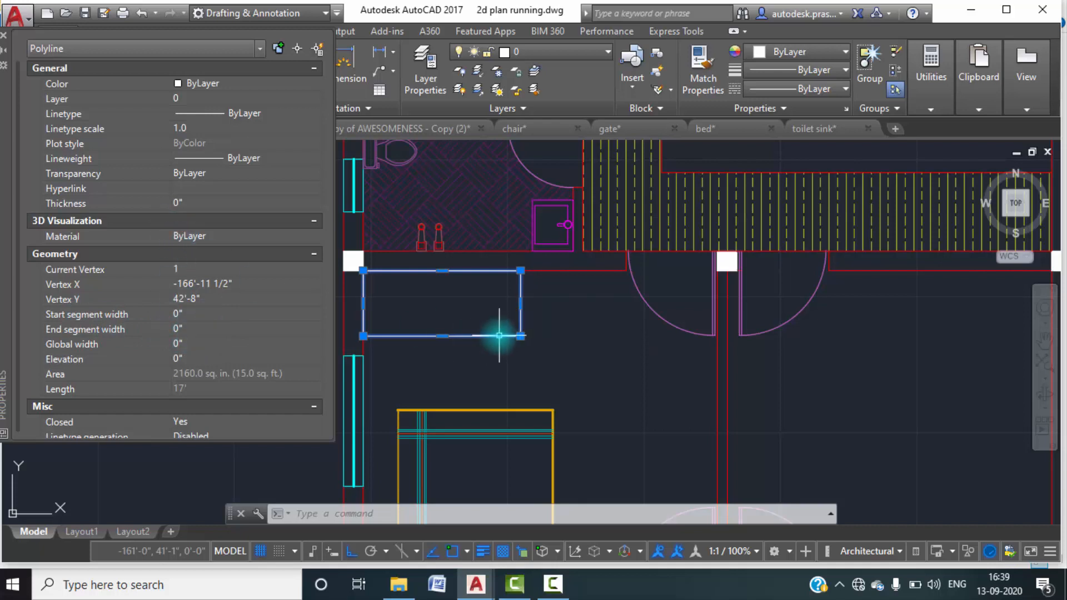
Deselect the cupboard rectangle below the toilet wall and close its properties.
key(Escape)
key(Escape)
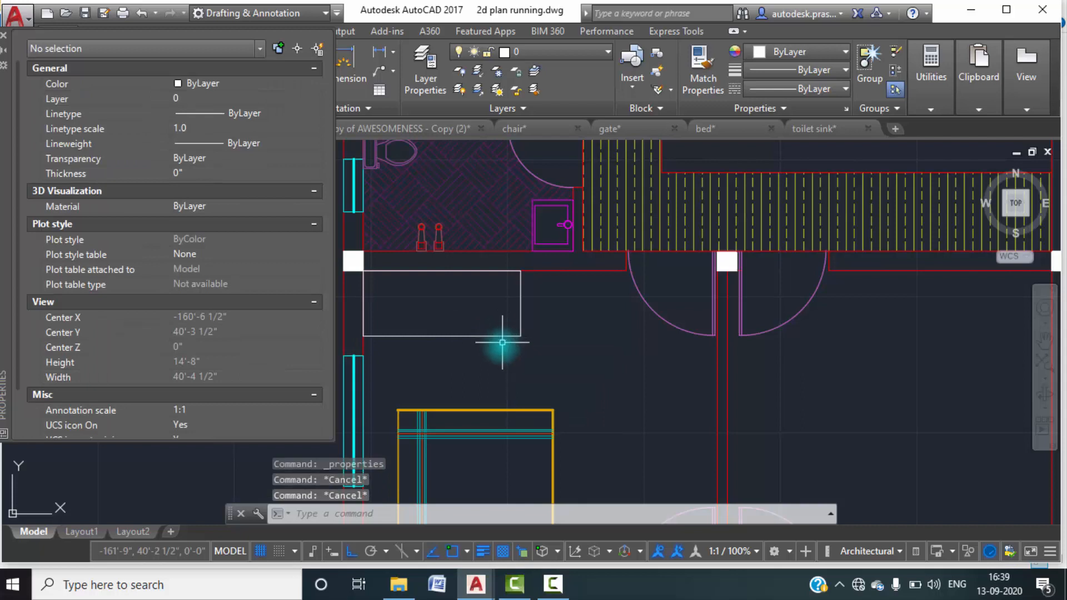
click(484, 335)
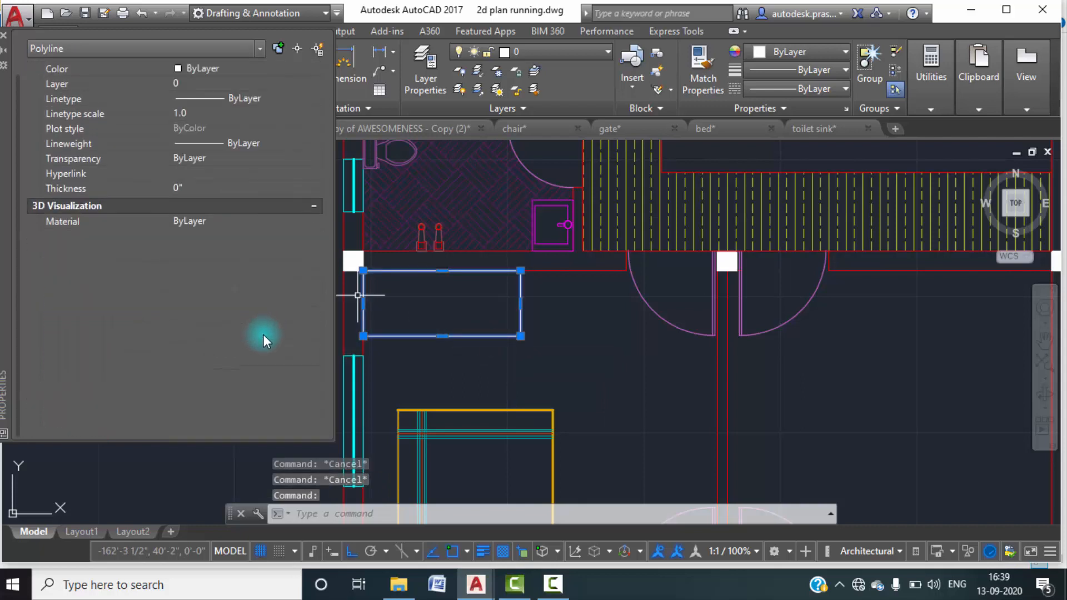
key(Escape)
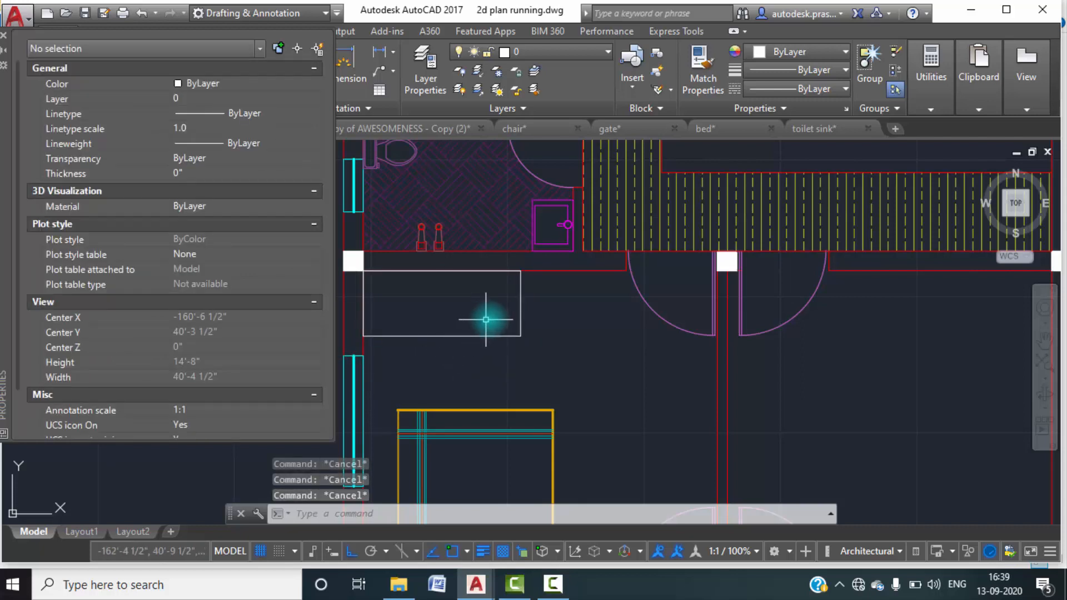
click(4, 35)
click(546, 350)
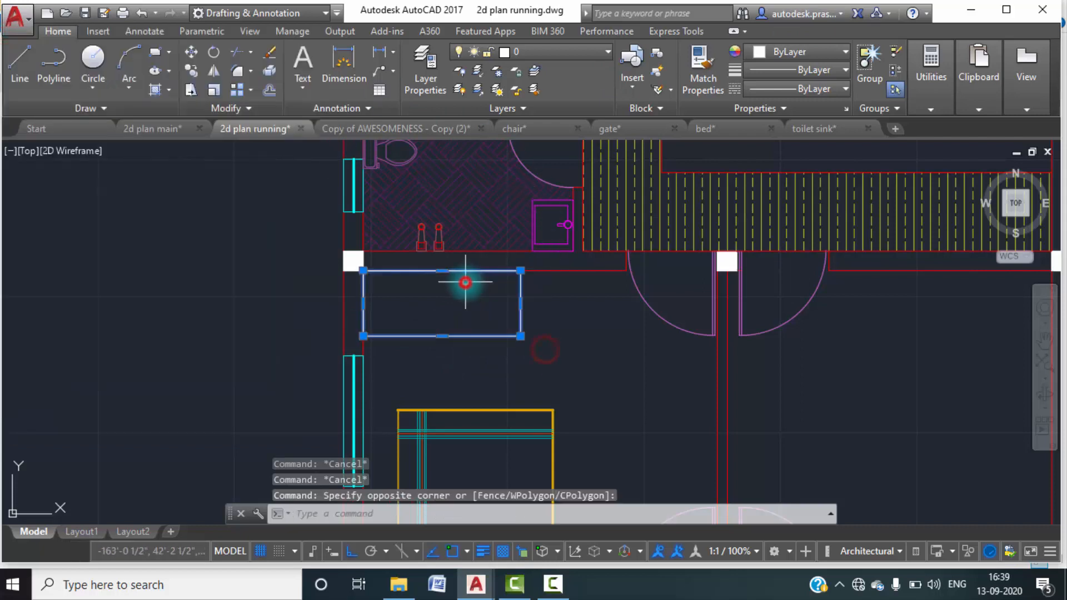
key(Escape)
text(s)
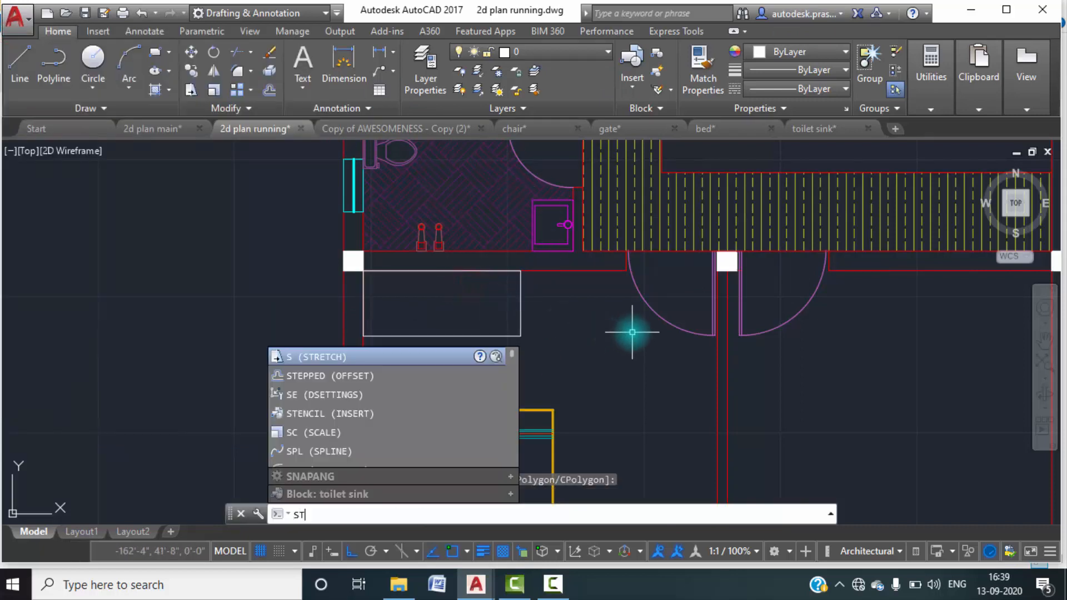
key(Return)
click(562, 350)
click(488, 303)
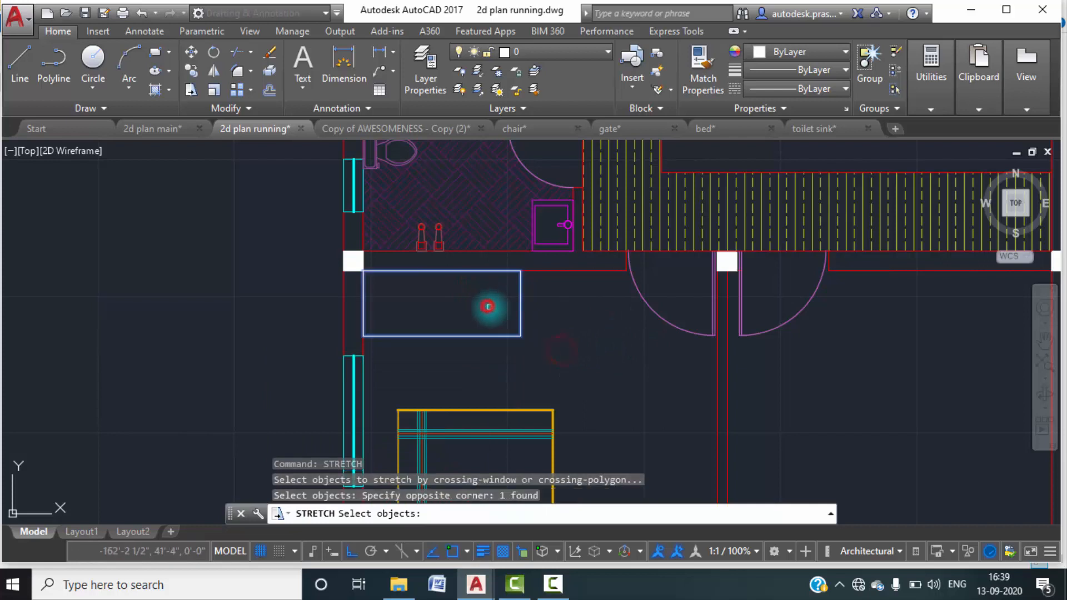
key(Return)
click(520, 336)
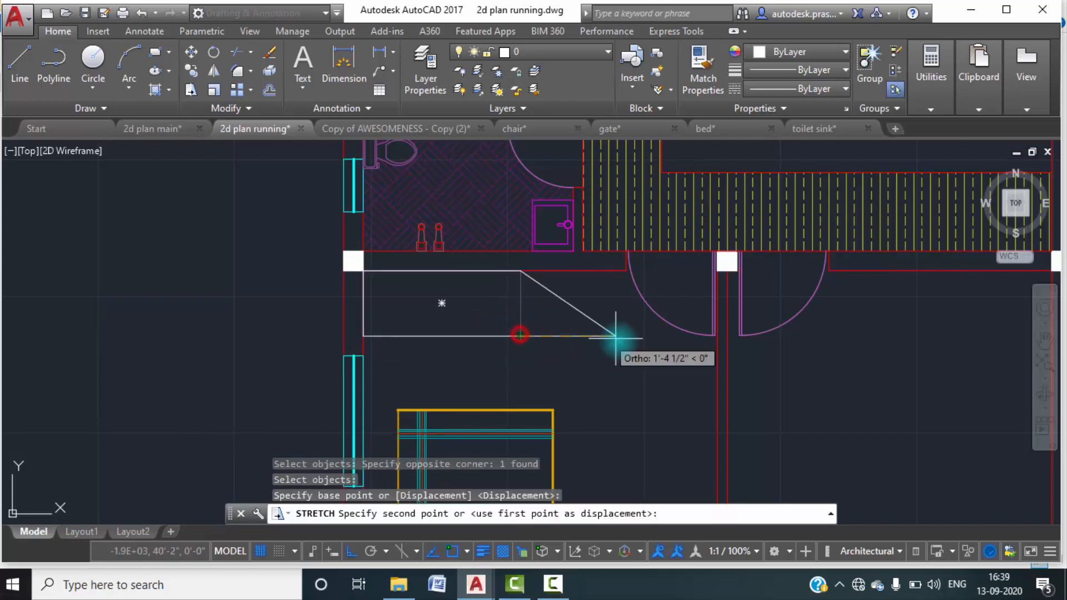
key(Escape)
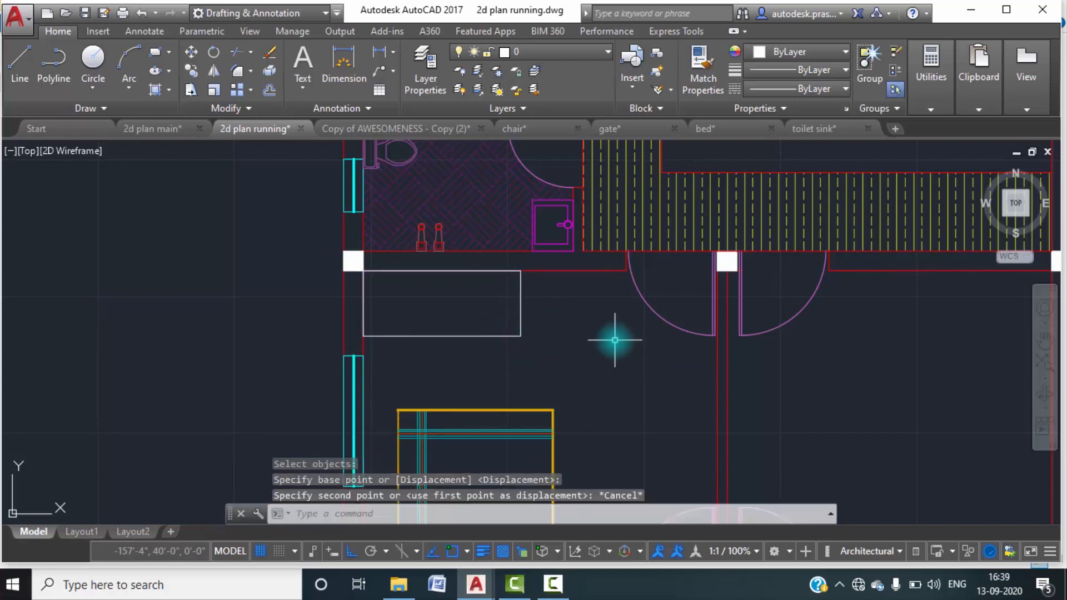
Stretch the right end of the cupboard rectangle 2' to the right, leaving the wall line out of the selection.
text(str)
key(Return)
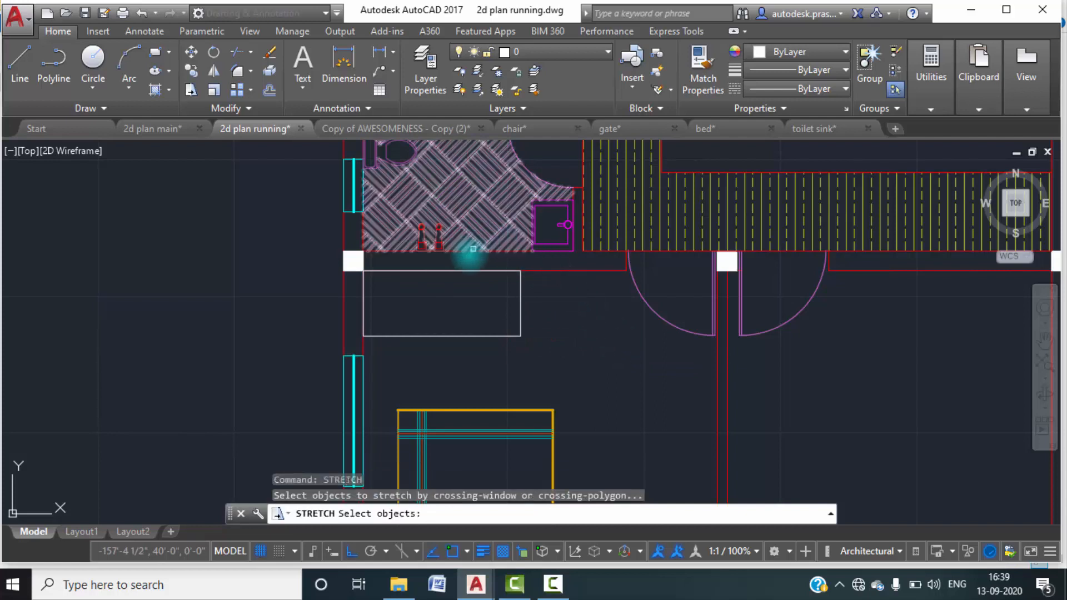
click(464, 260)
click(539, 334)
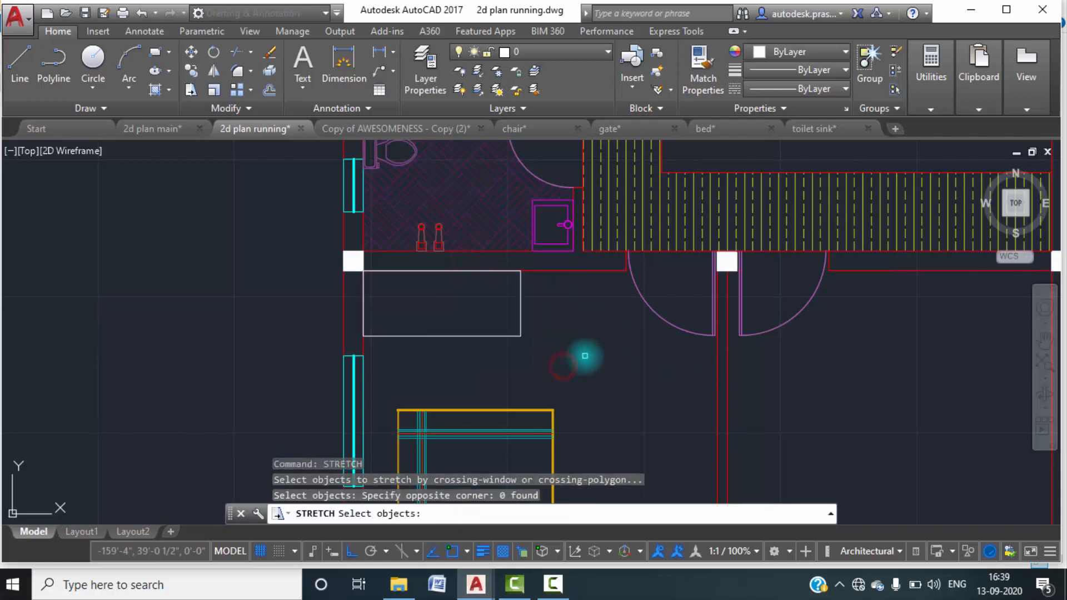
click(430, 262)
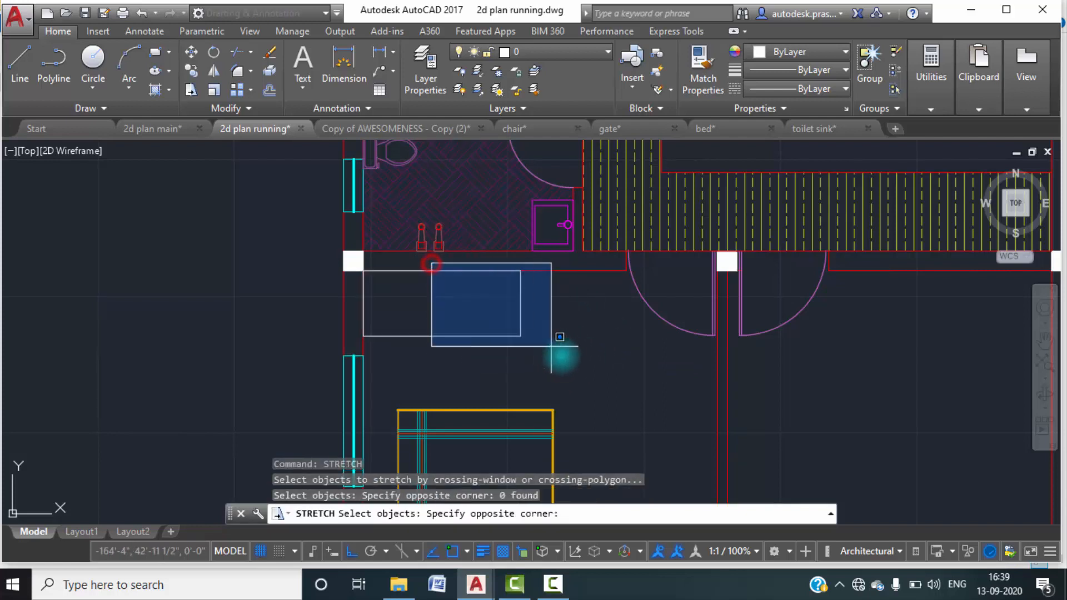
click(594, 389)
click(539, 354)
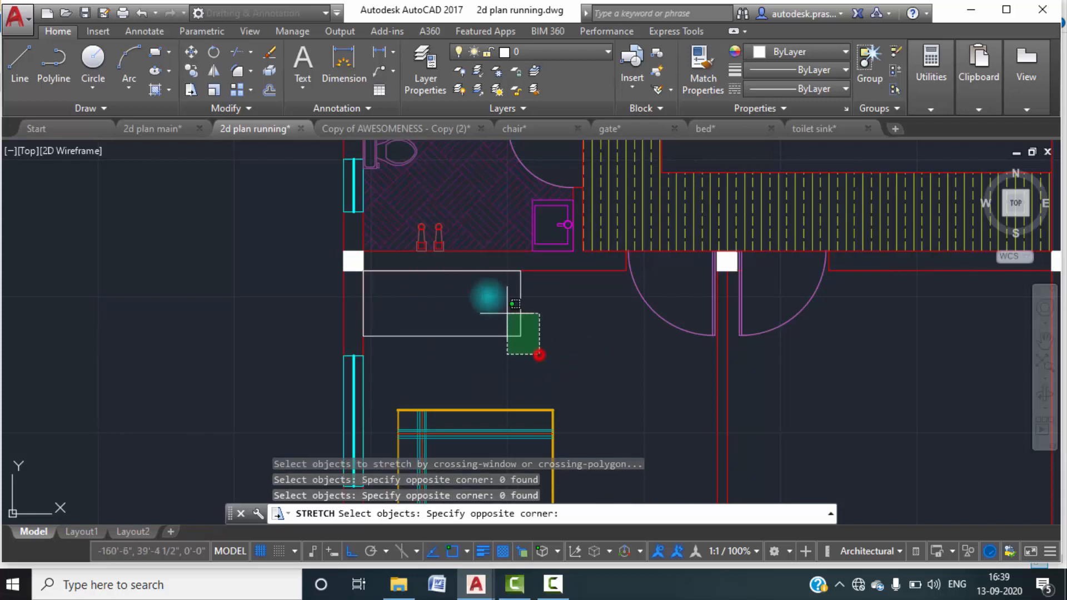
click(434, 265)
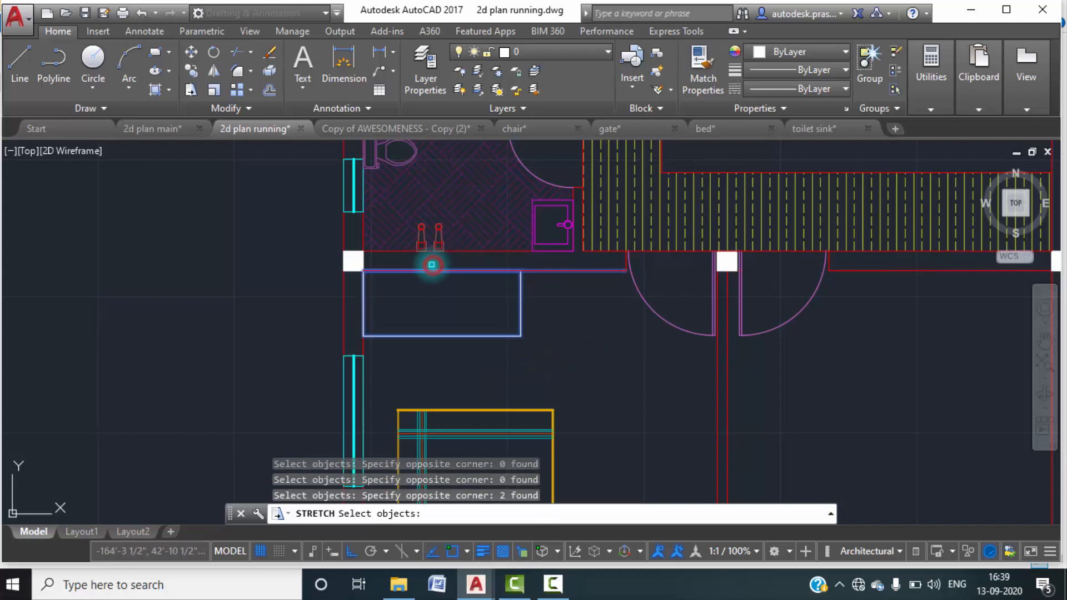
shift+click(565, 272)
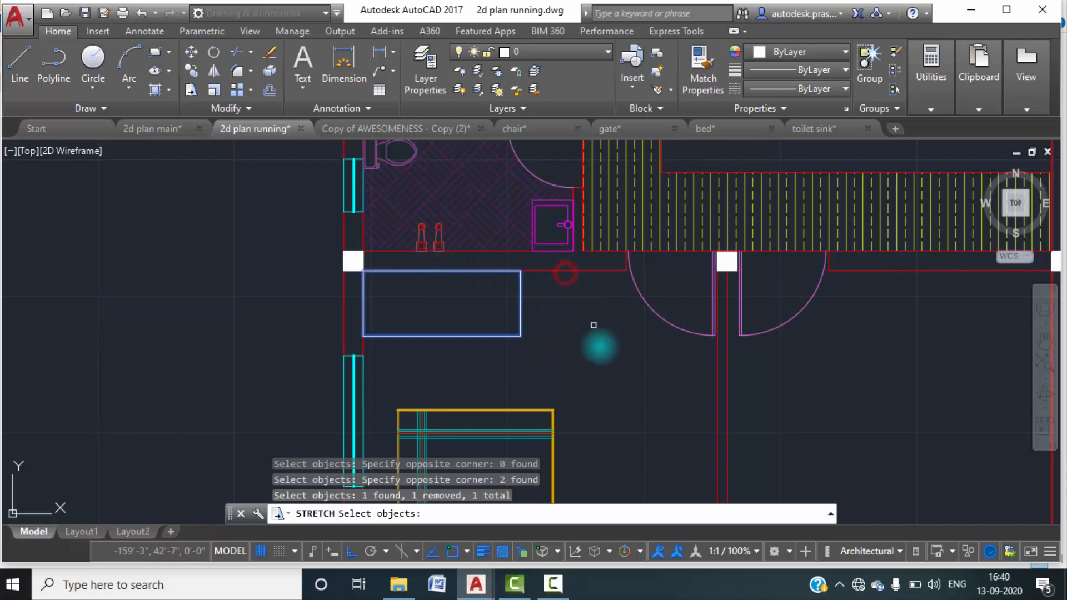
key(Return)
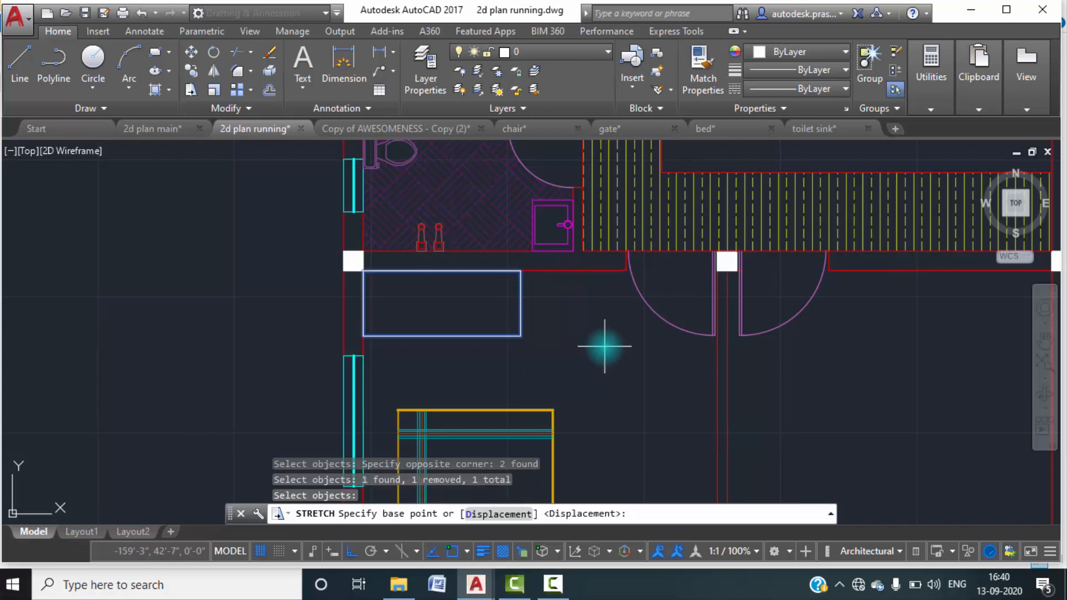
click(521, 337)
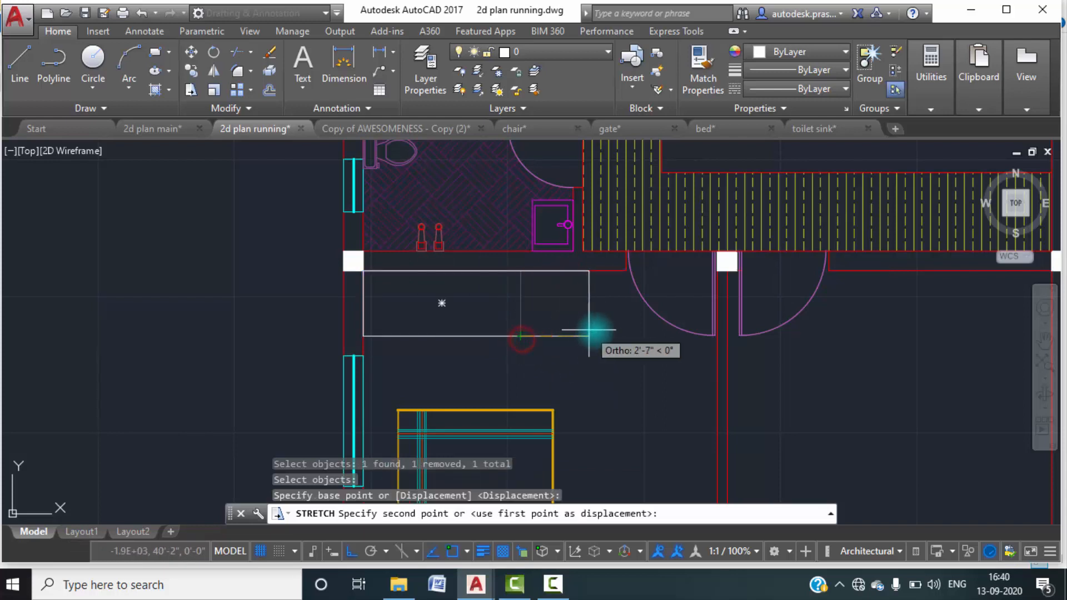
text(2')
key(Return)
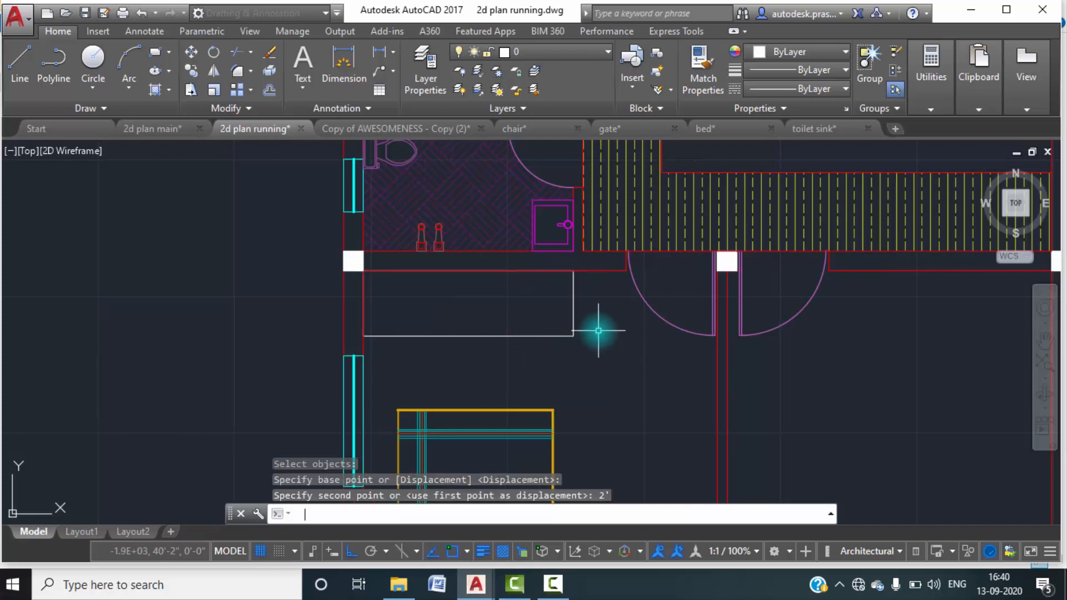
key(Escape)
Hatch the inside of the cupboard rectangle with the USER pattern.
middle_drag(520, 321, 516, 319)
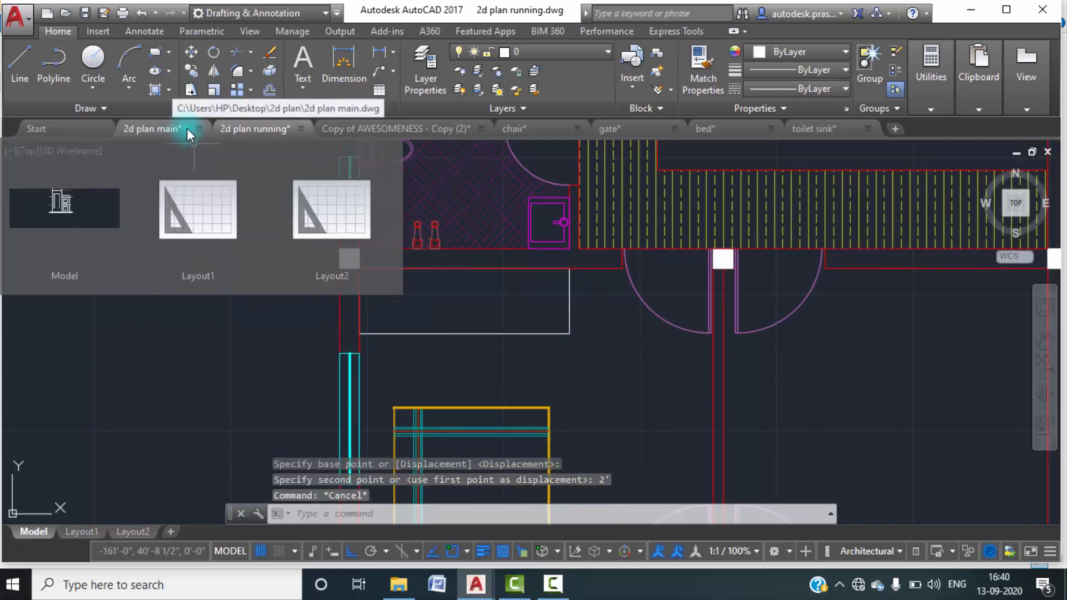
click(169, 92)
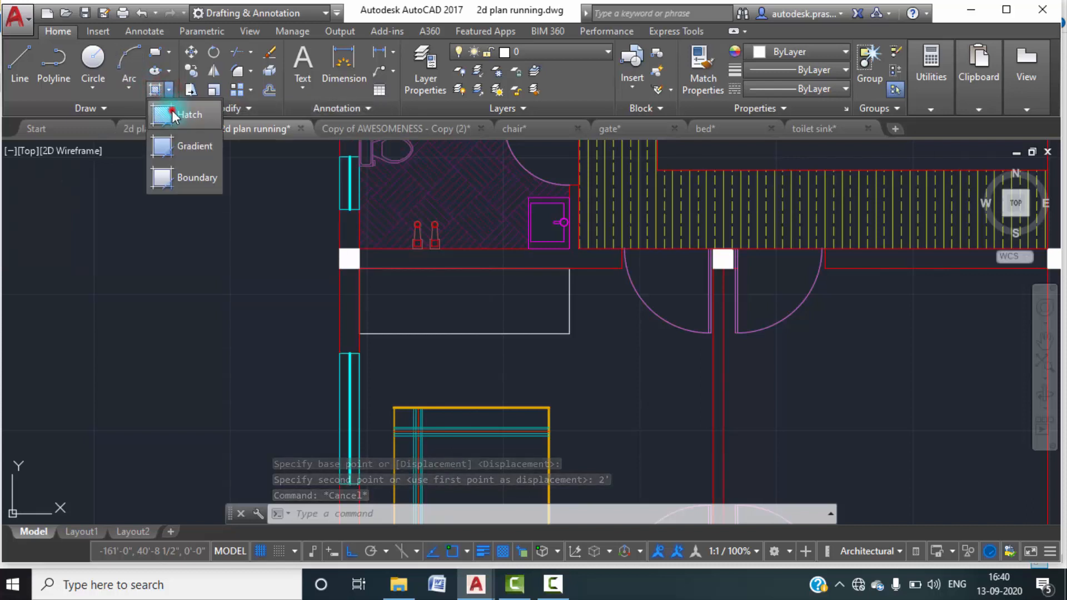
click(172, 112)
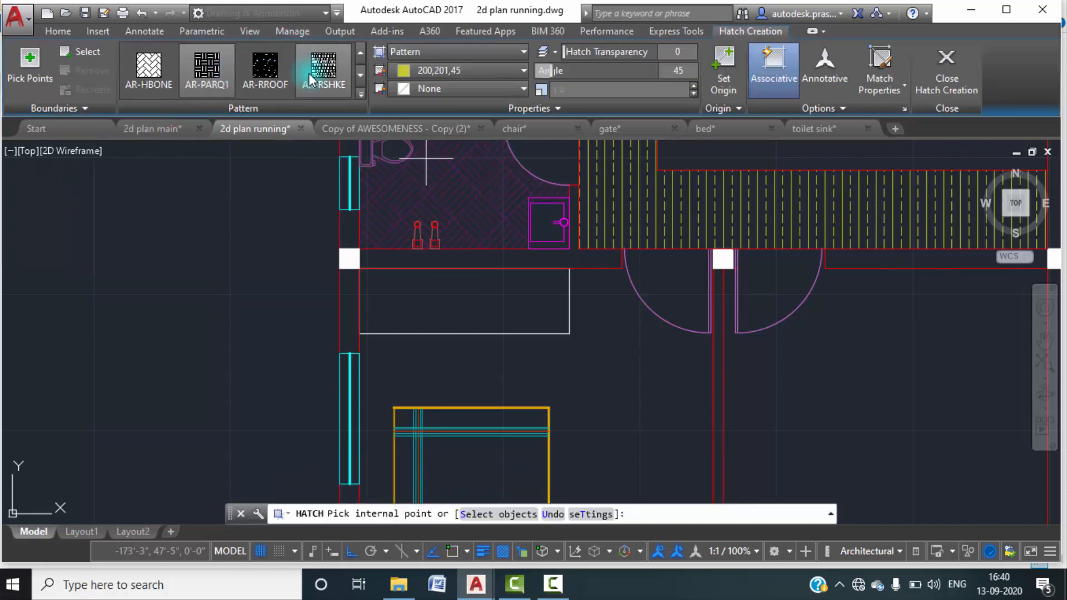
click(362, 92)
scroll(268, 177, up, 2)
scroll(266, 146, down, 7)
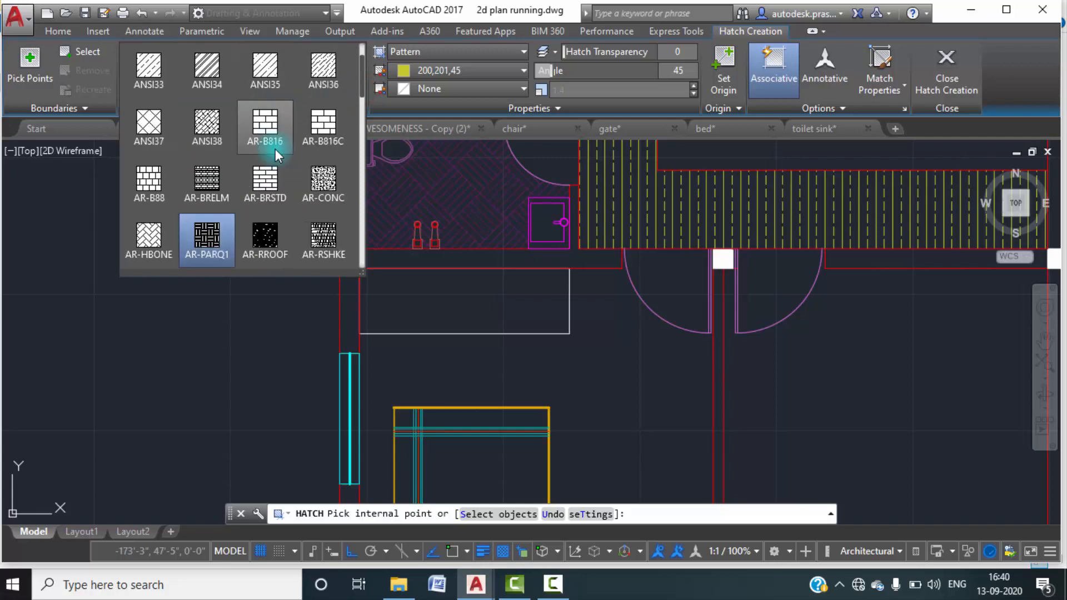
scroll(275, 149, down, 6)
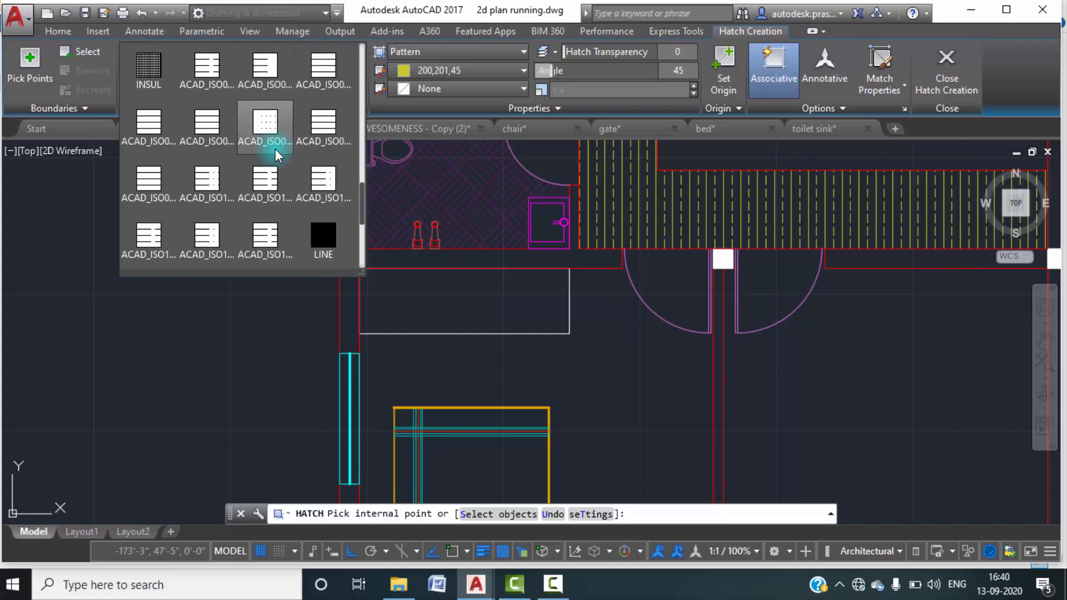
click(153, 177)
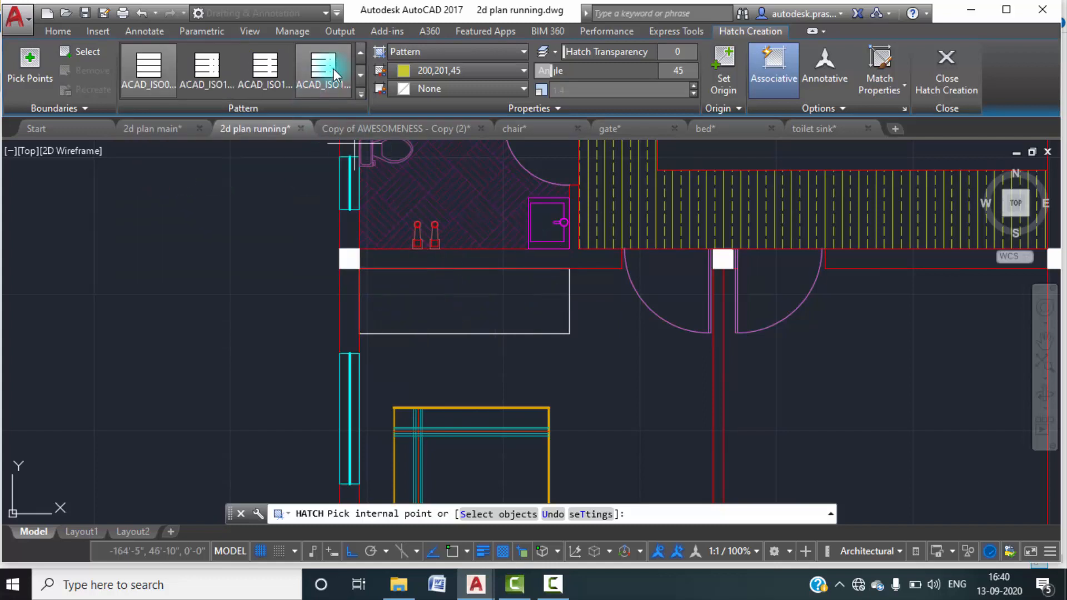
click(359, 93)
scroll(267, 189, down, 4)
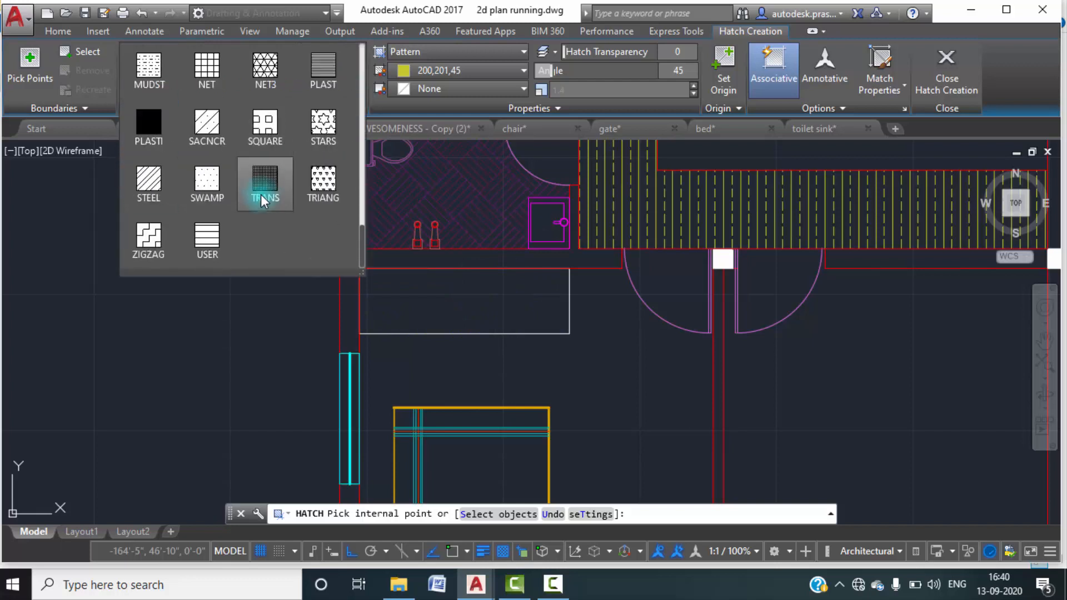
click(206, 238)
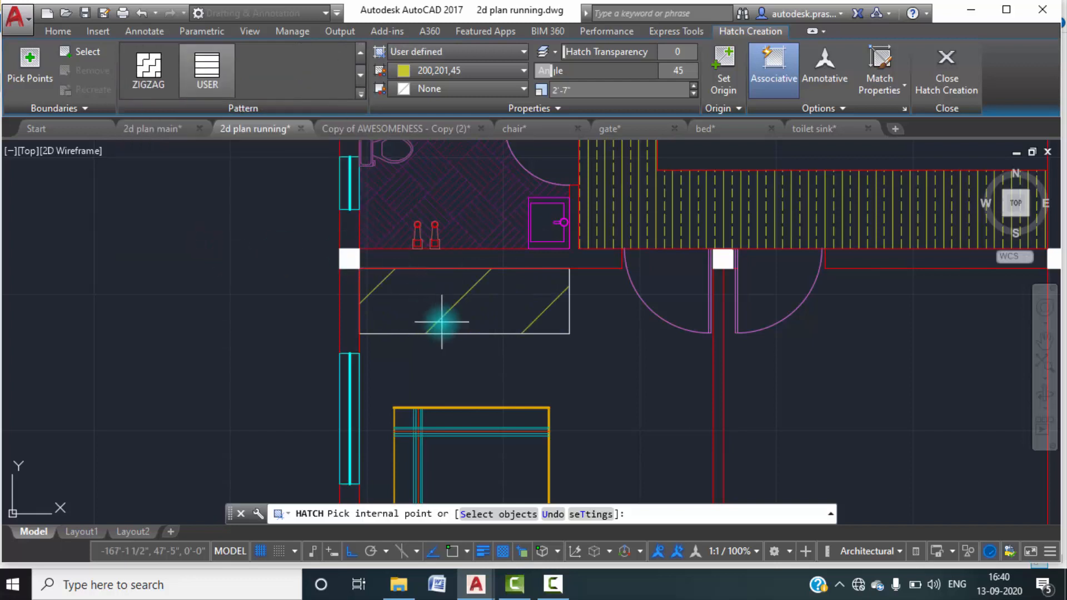
click(446, 313)
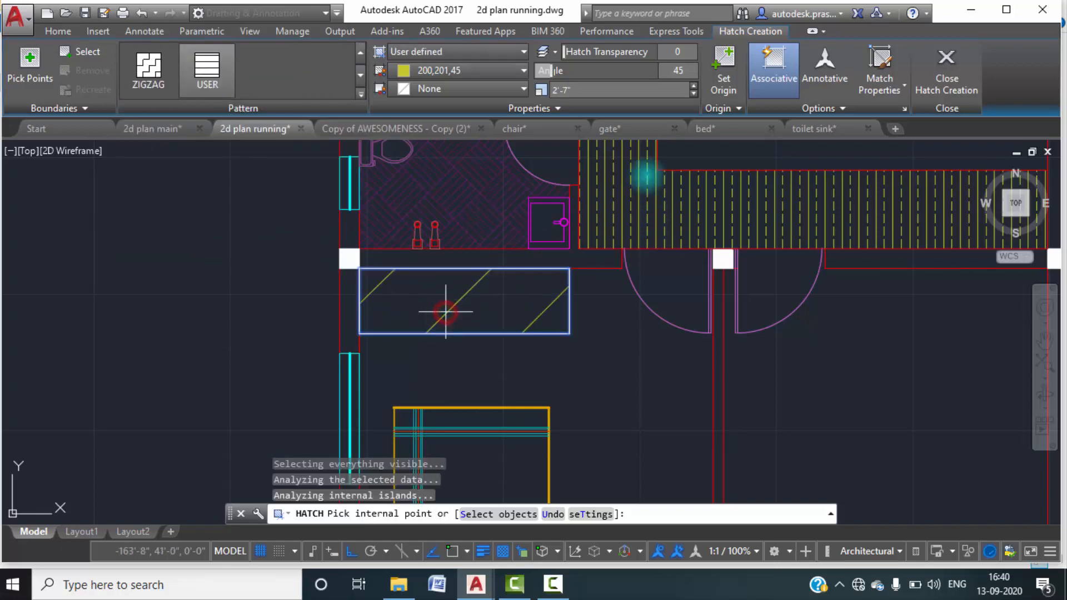
Set the cupboard hatch colour to orange 205,105,40 and its background colour to light yellow 229,232,120.
click(520, 72)
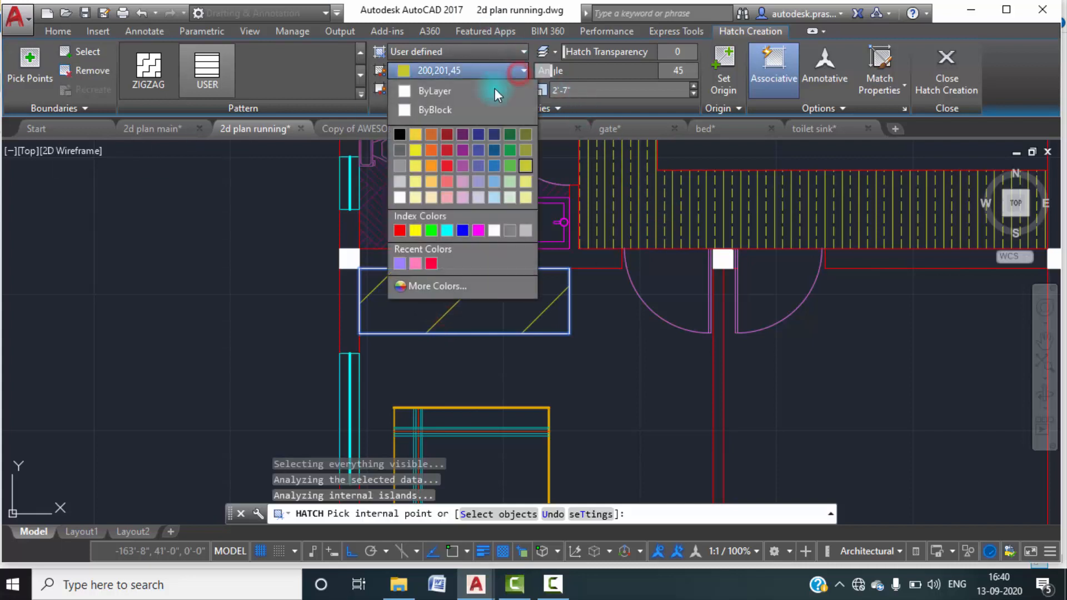
click(431, 150)
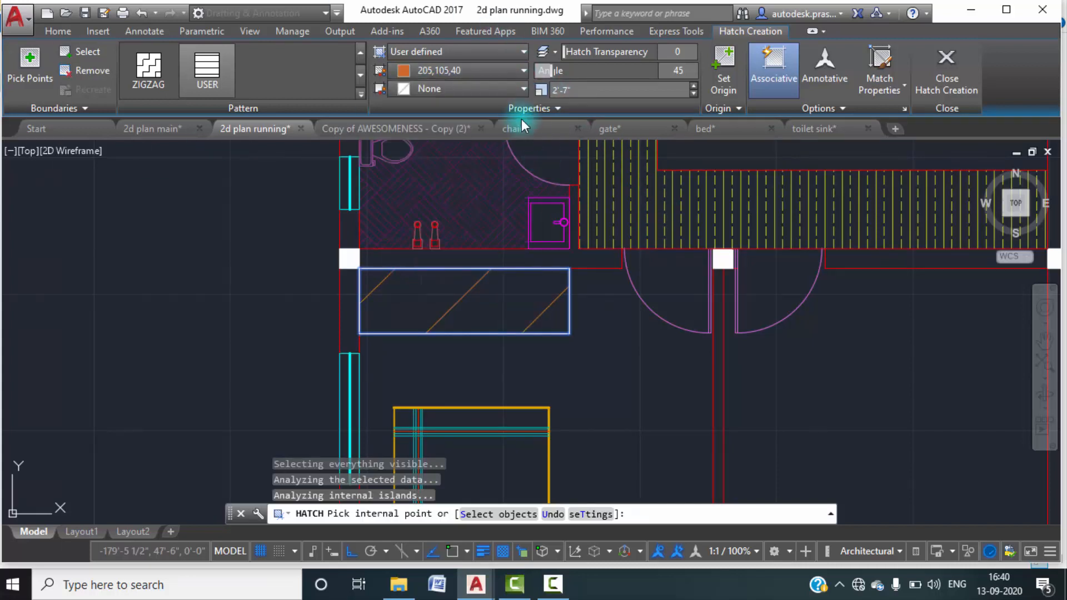
click(522, 89)
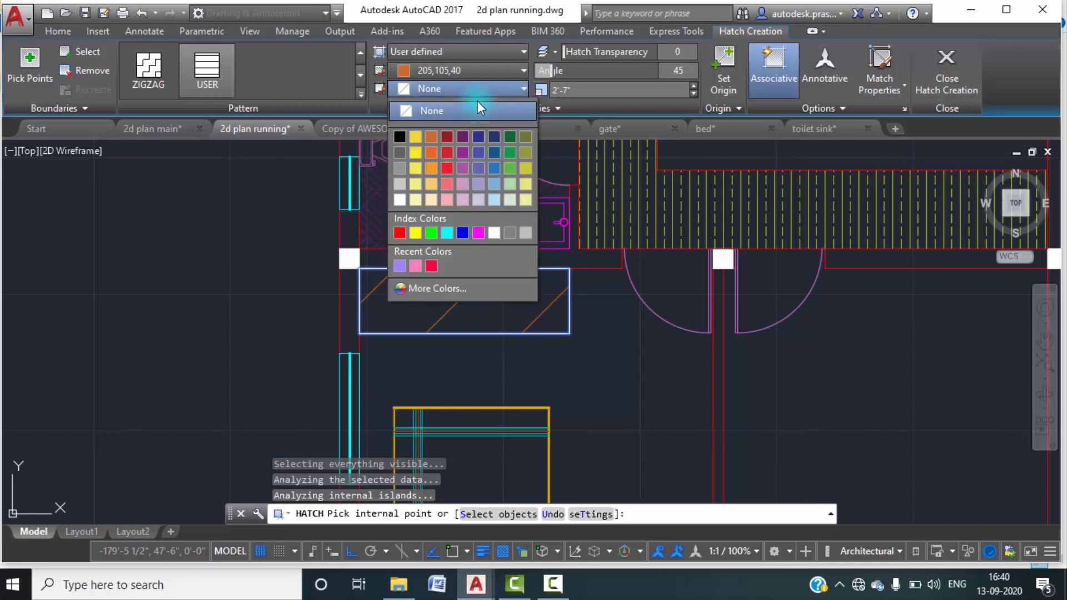
click(529, 185)
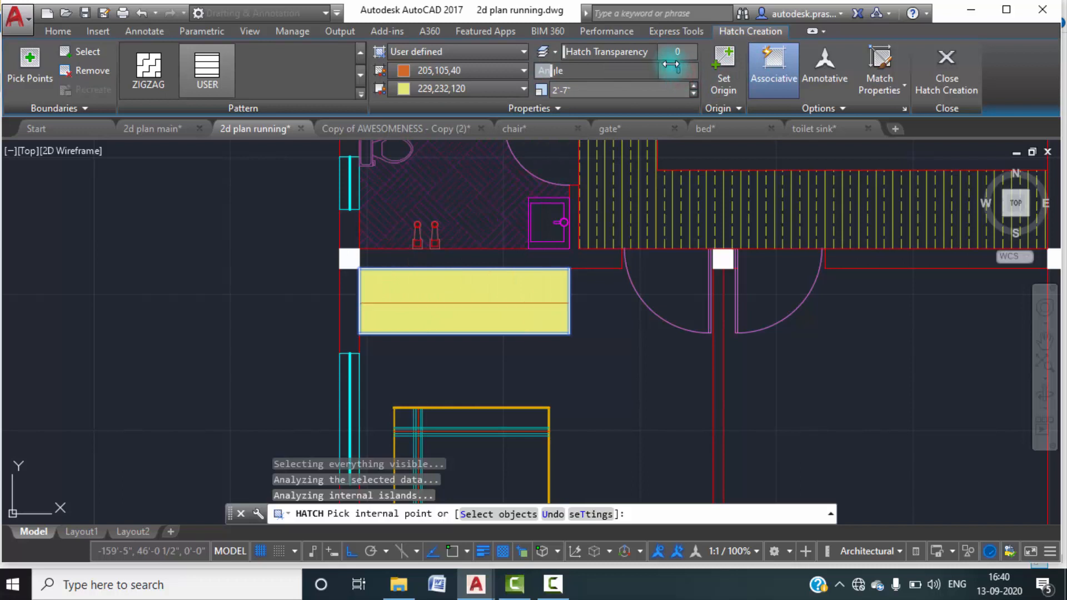
Set the cupboard hatch angle to 90 and its line spacing to 5 1/2", and finish the hatch.
key(Return)
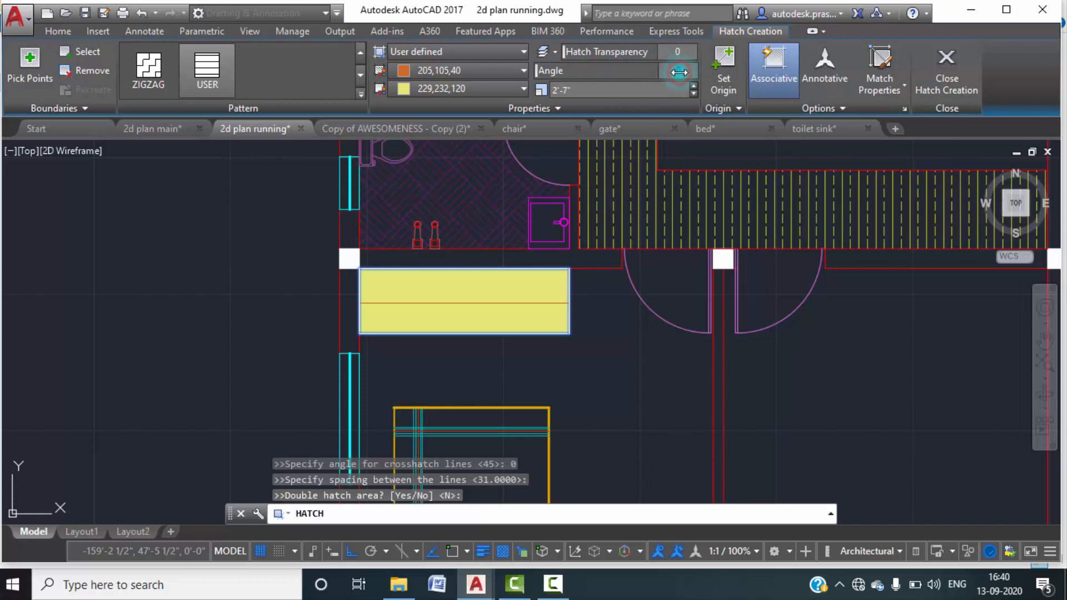
key(Return)
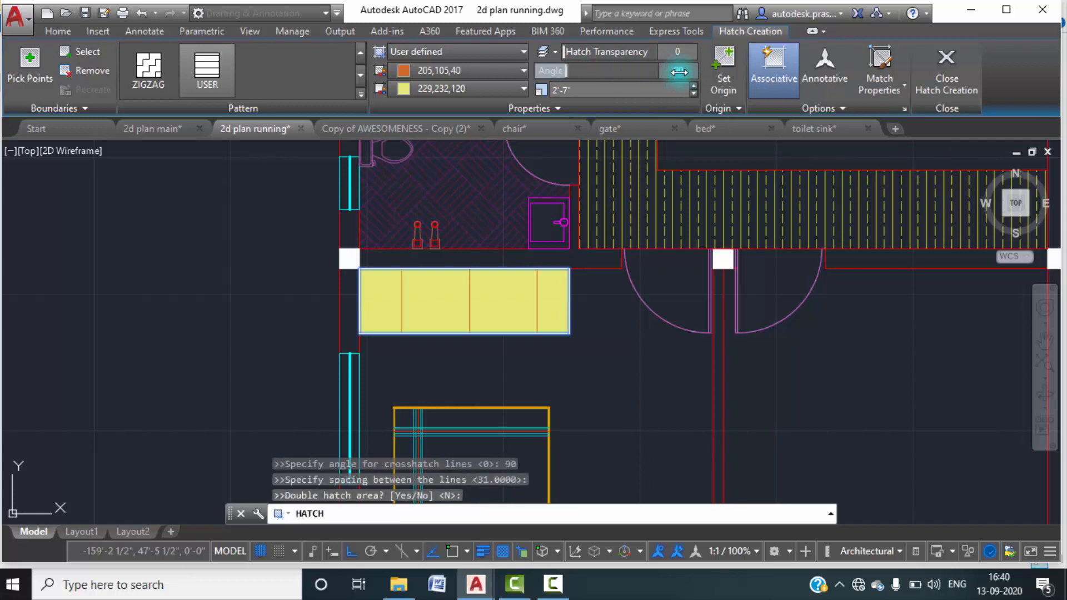
click(696, 93)
click(696, 94)
click(697, 95)
click(697, 94)
click(697, 95)
click(697, 94)
click(697, 94)
click(697, 95)
click(697, 94)
click(697, 94)
click(697, 95)
click(697, 94)
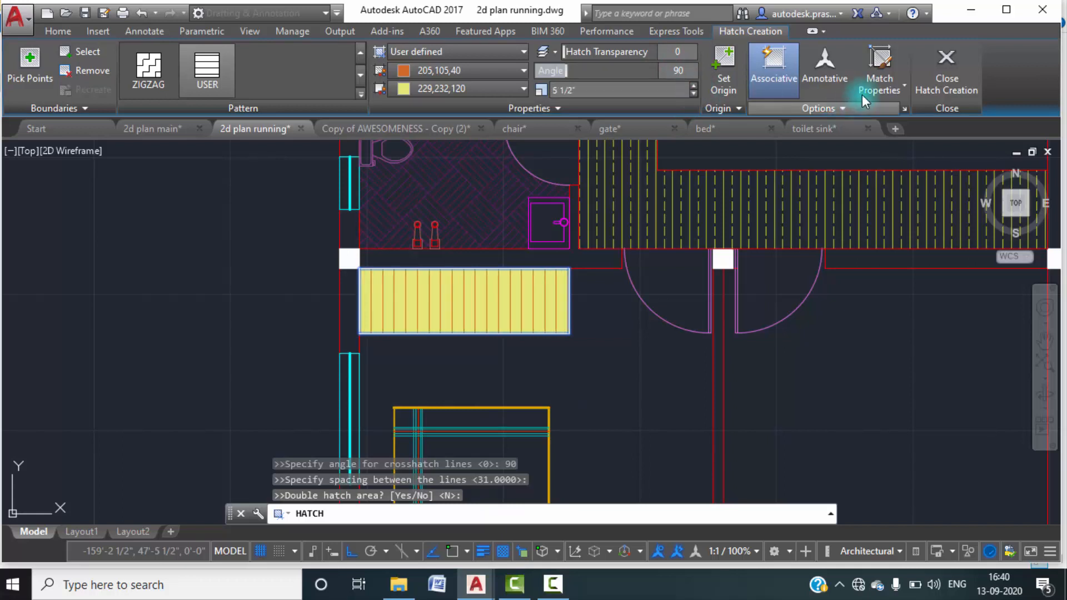
click(938, 90)
scroll(661, 333, down, 6)
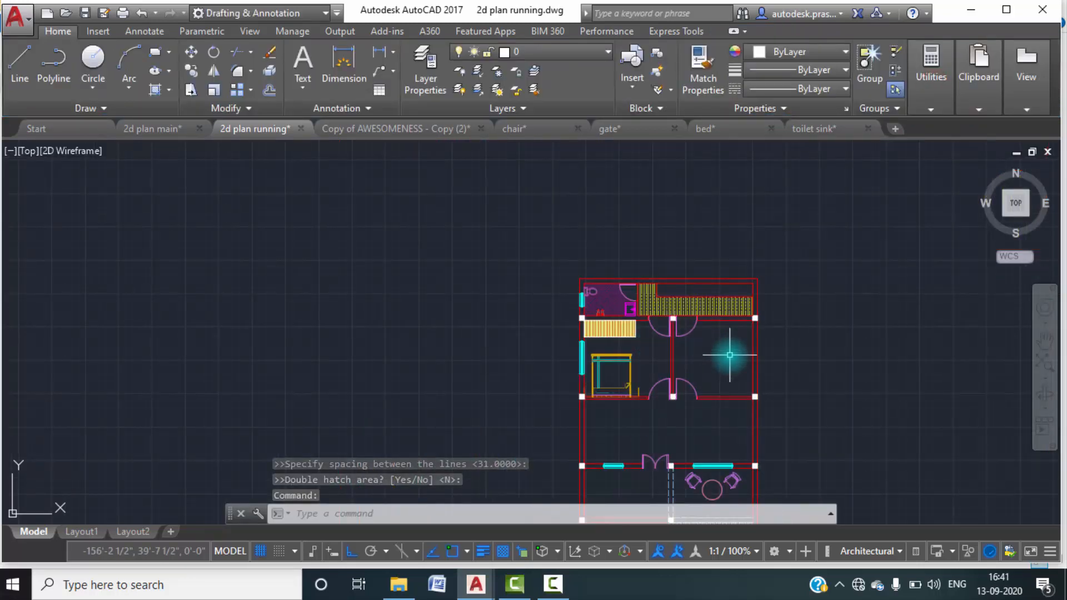
scroll(729, 354, up, 4)
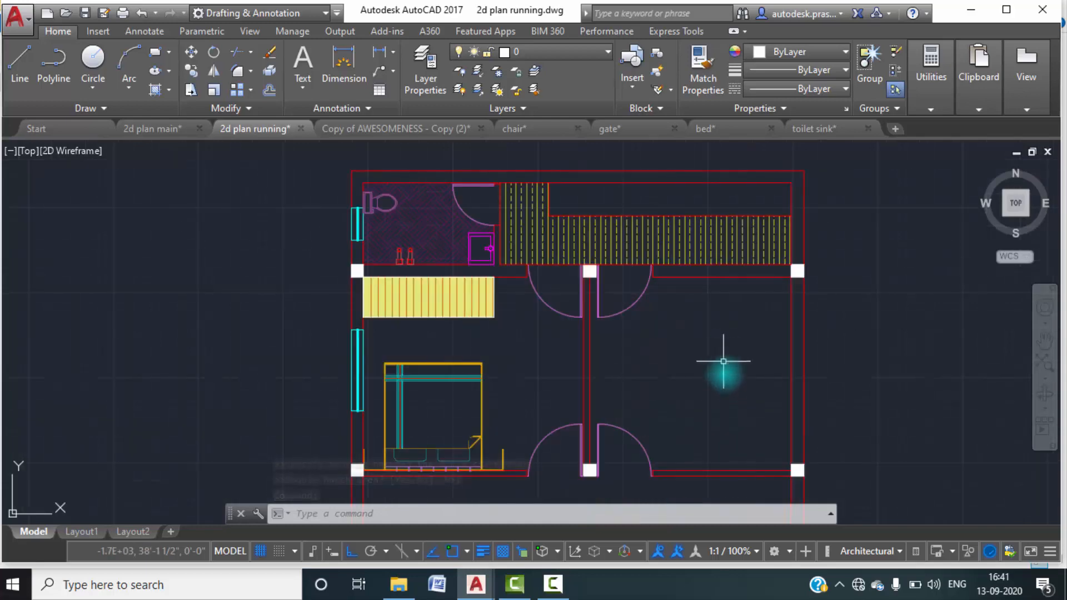
Examine the bed and cupboard arrangement of the two bedrooms in the 2d plan main drawing, and return to 2d plan running.
middle_drag(720, 362, 719, 317)
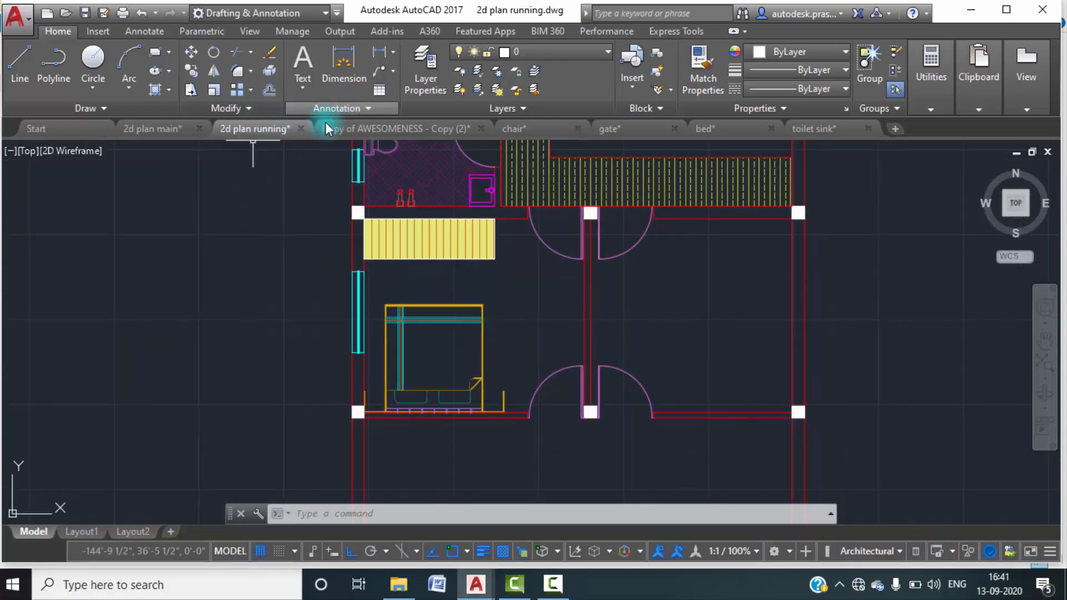
click(143, 136)
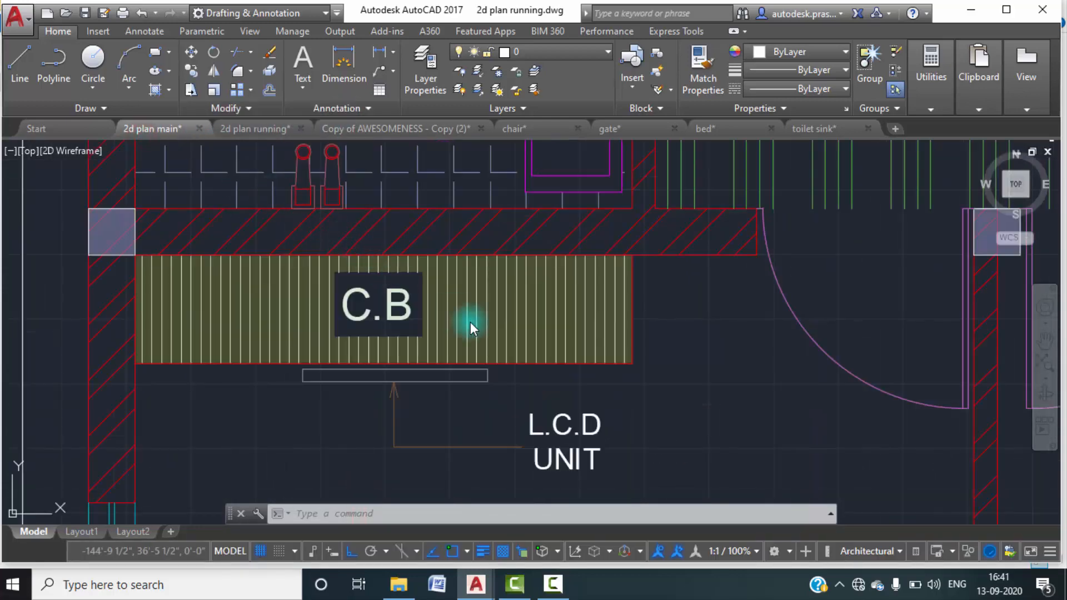
scroll(471, 322, down, 2)
scroll(584, 362, down, 2)
middle_drag(760, 444, 614, 338)
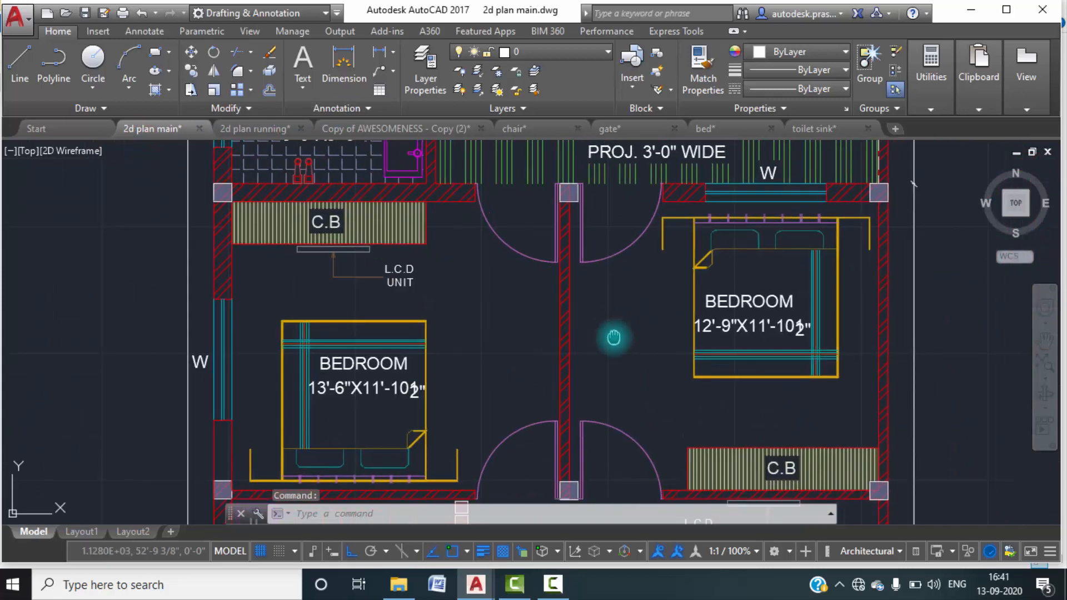
middle_drag(692, 387, 664, 372)
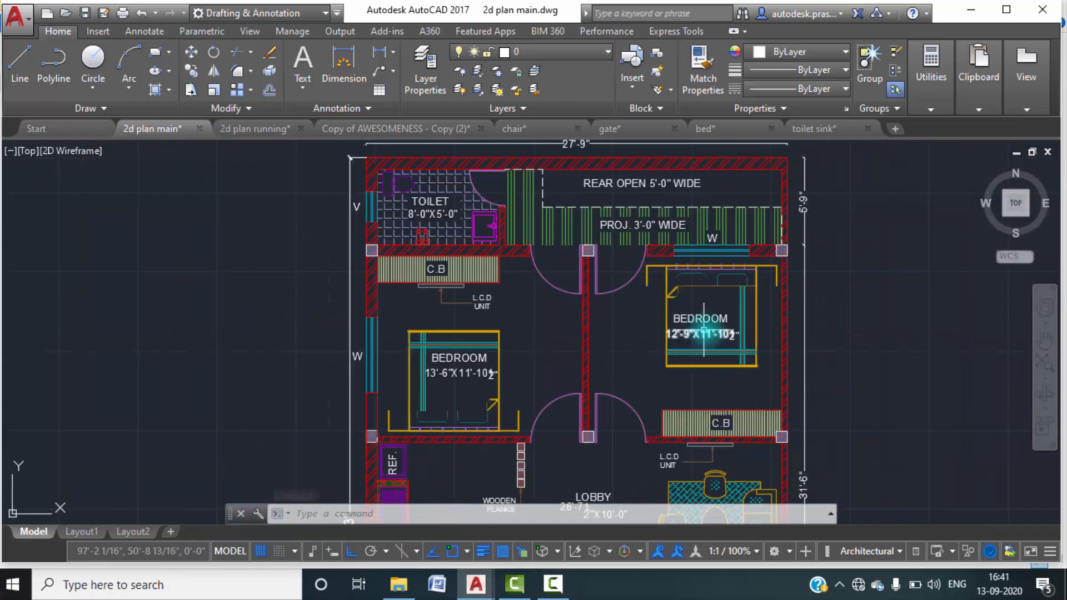
click(245, 129)
mouse_move(601, 375)
middle_down()
mouse_move(551, 346)
mouse_move(548, 362)
middle_up()
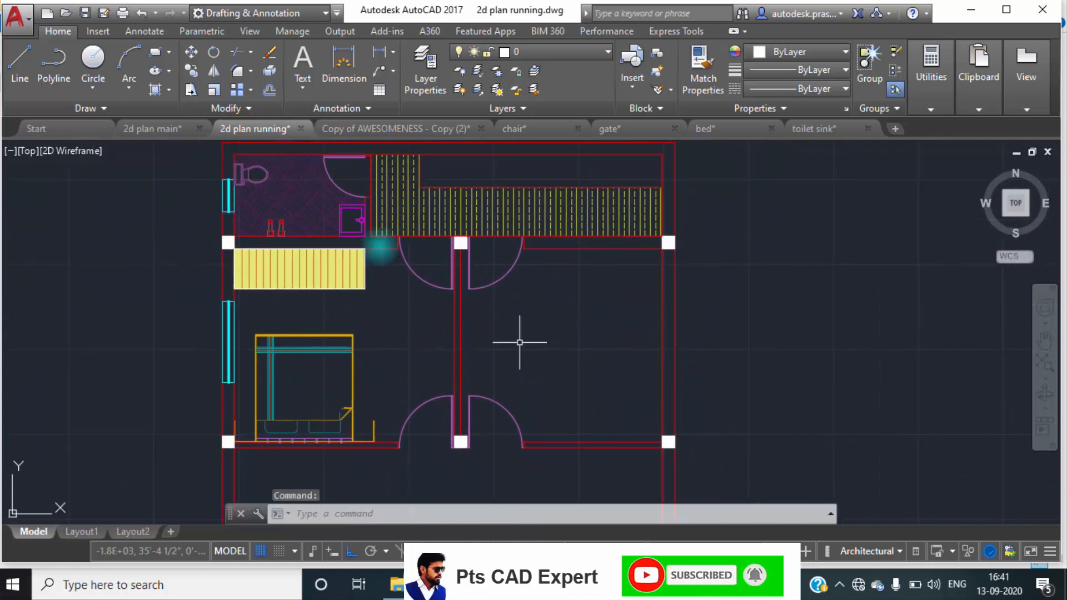
click(376, 394)
click(263, 307)
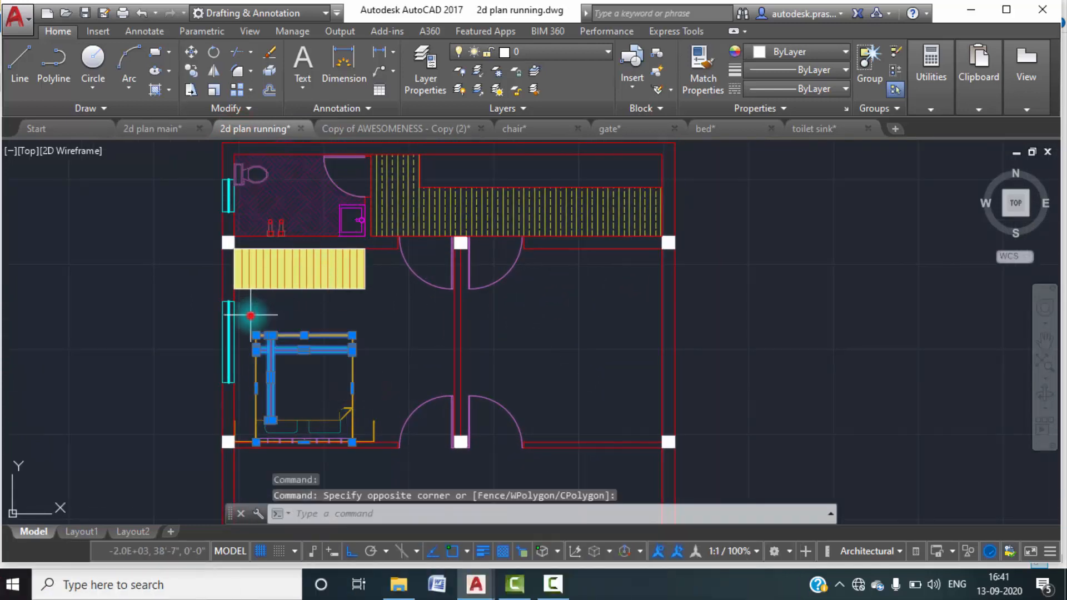
middle_drag(348, 386, 353, 328)
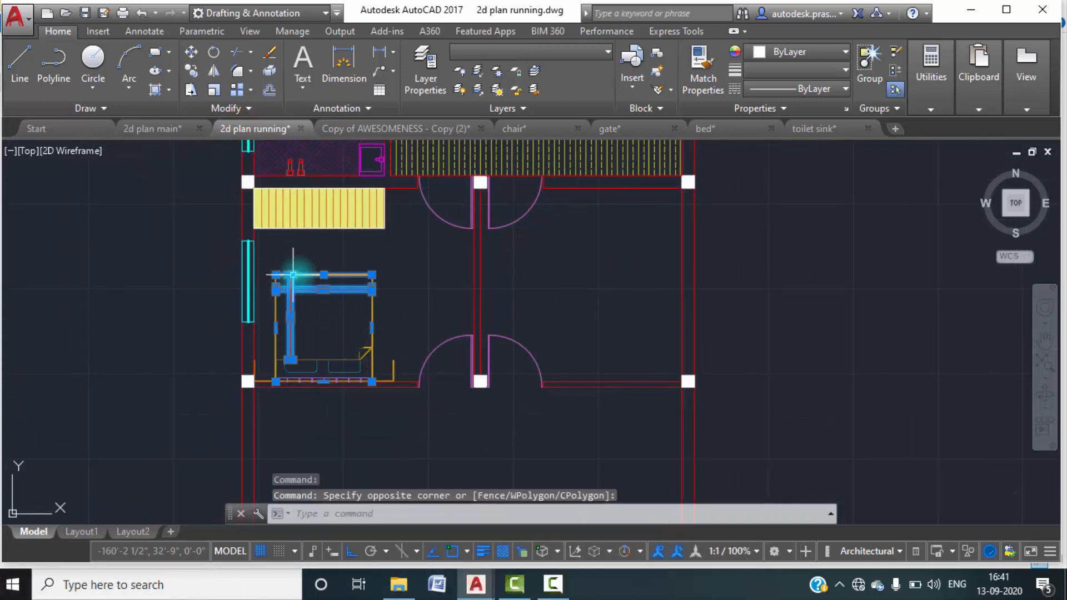
Insert the bed drawing as a block at scale 1.0 and rotation 0 in the empty bedroom right of the partition wall.
scroll(289, 275, up, 2)
middle_drag(663, 293, 535, 374)
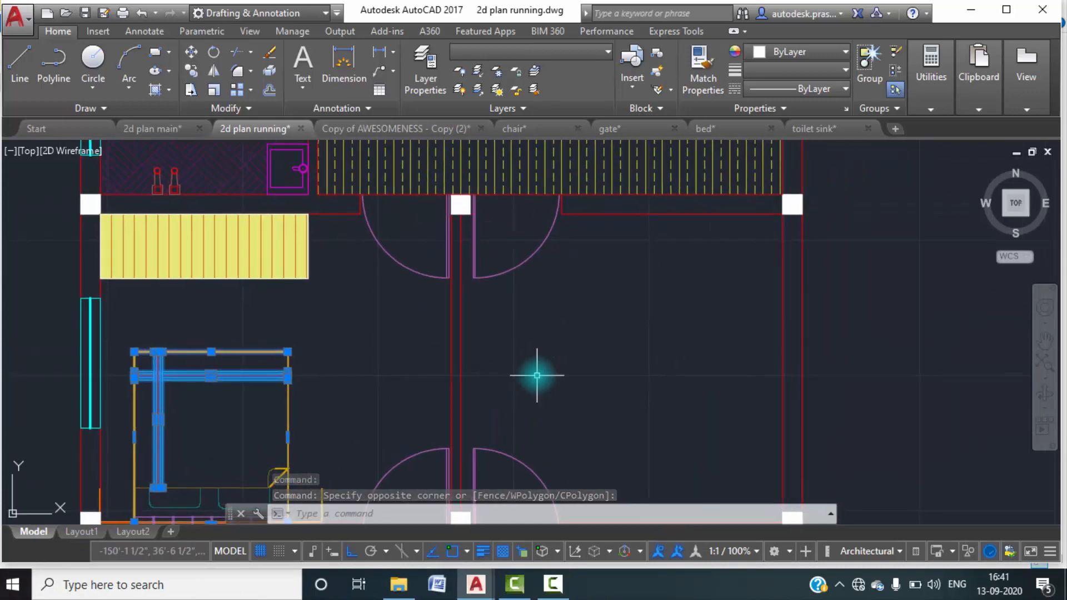
text(i)
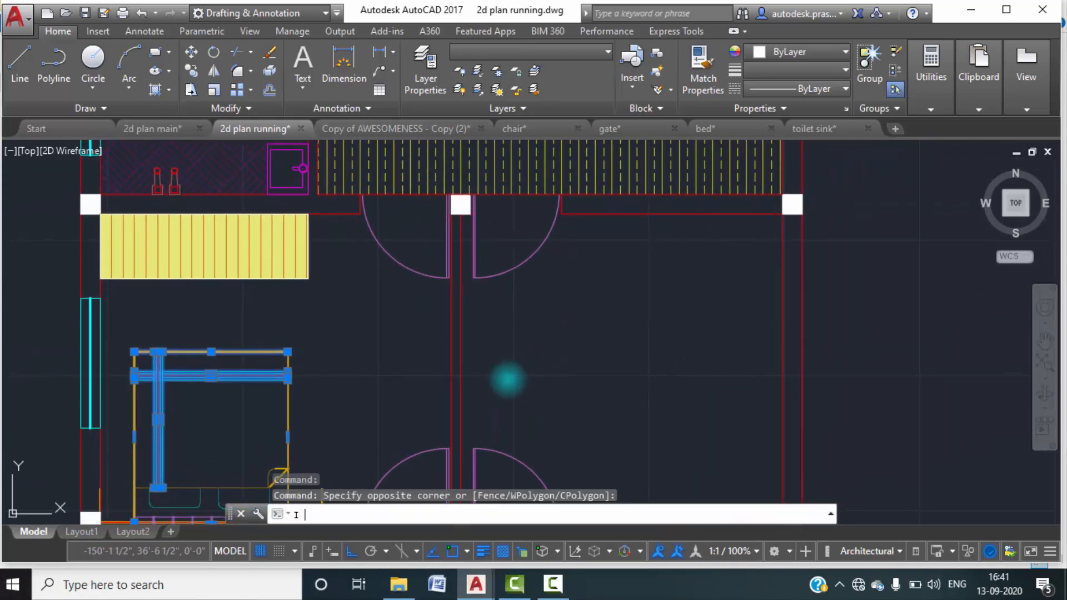
key(Return)
click(679, 192)
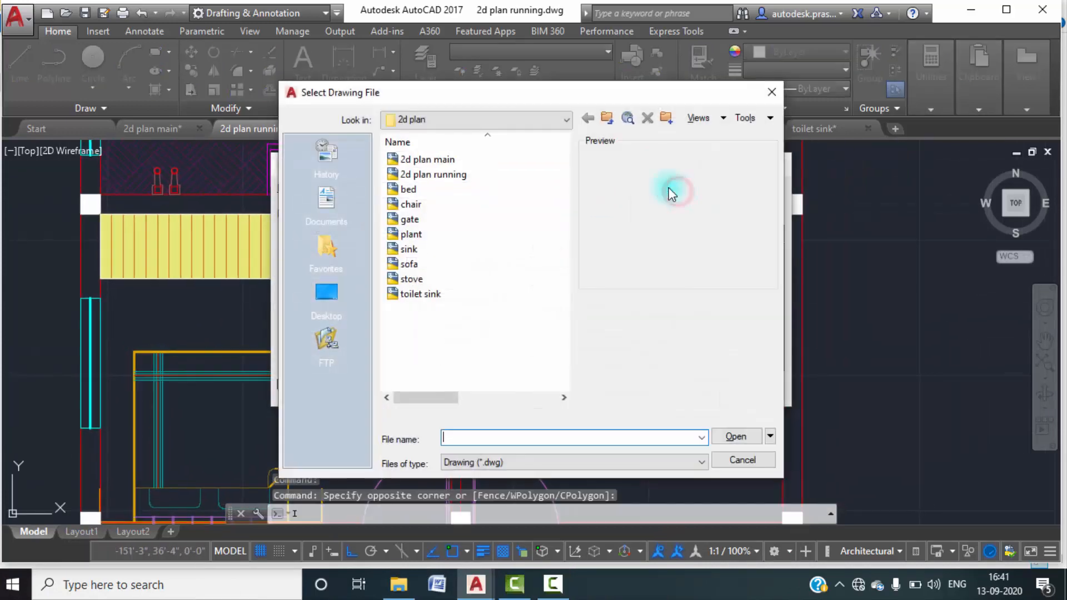
click(411, 189)
click(724, 439)
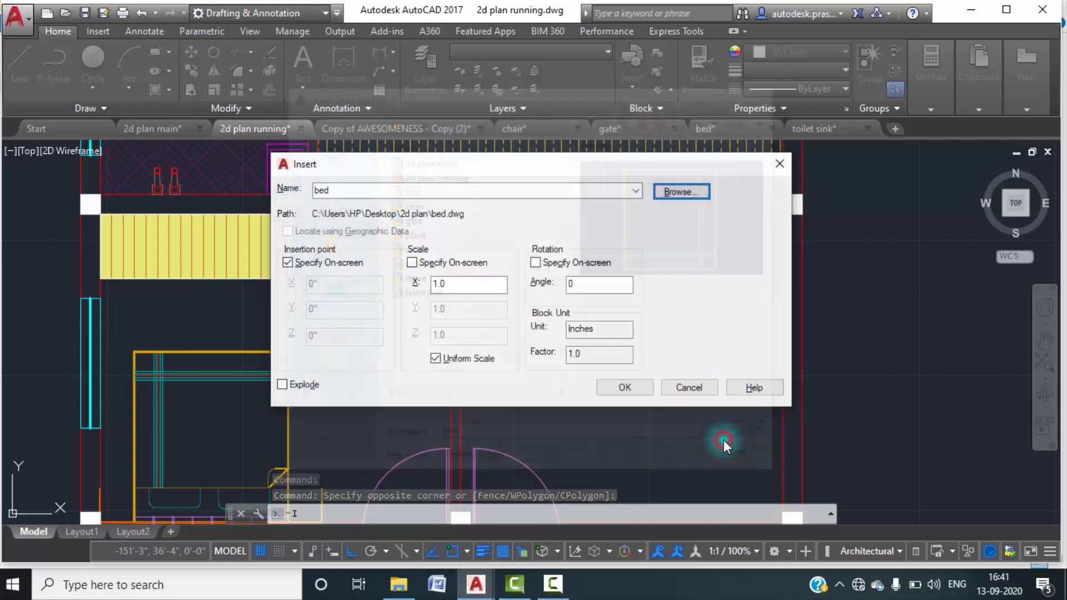
click(639, 386)
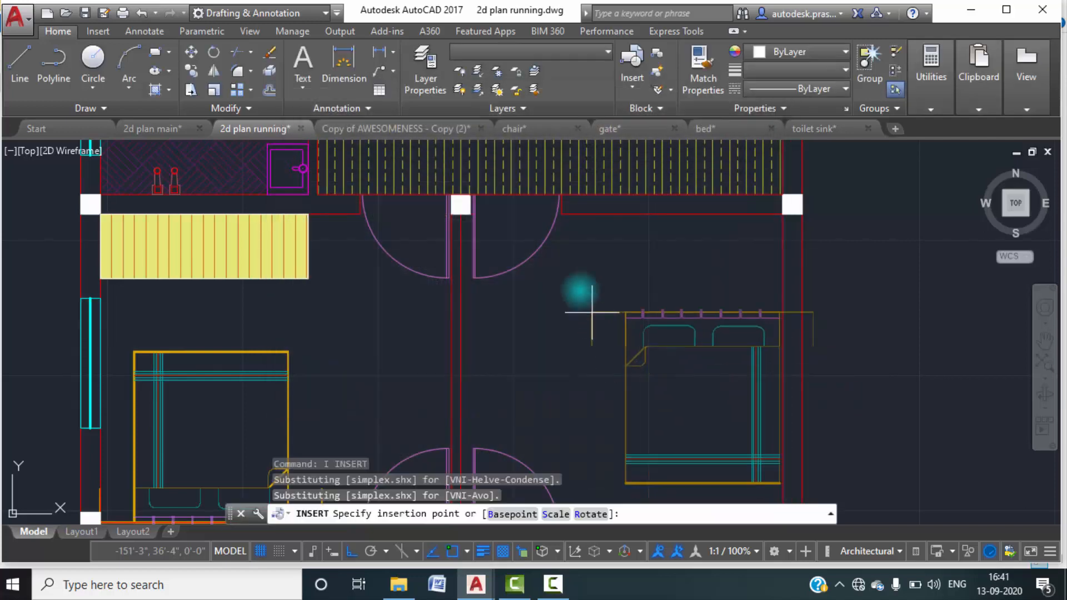
click(536, 294)
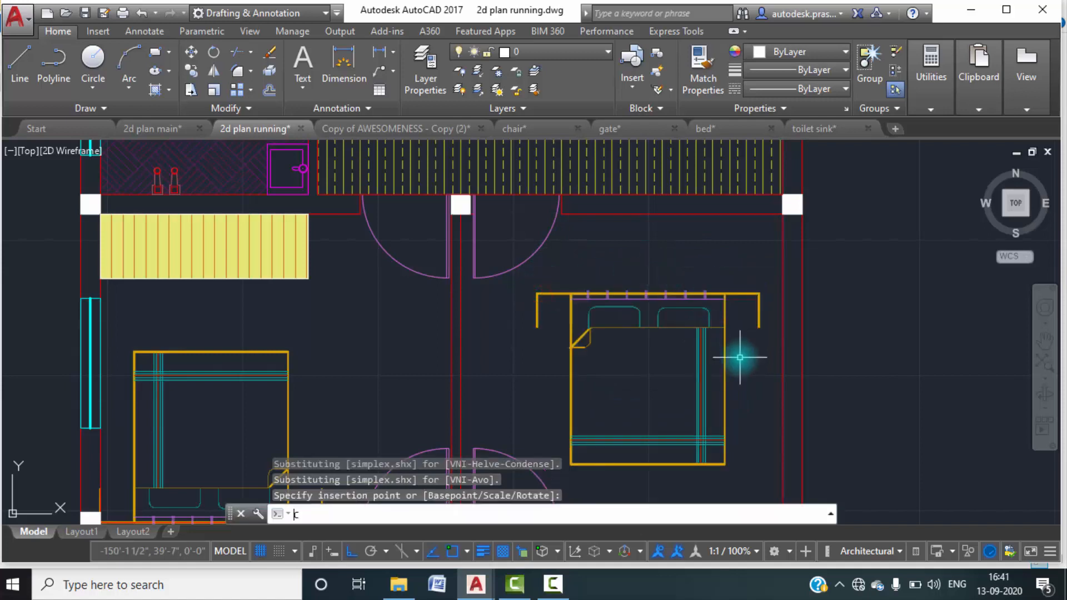
Move the inserted bed by its headboard's right corner to the upper-right inner corner of the right bedroom.
key(Return)
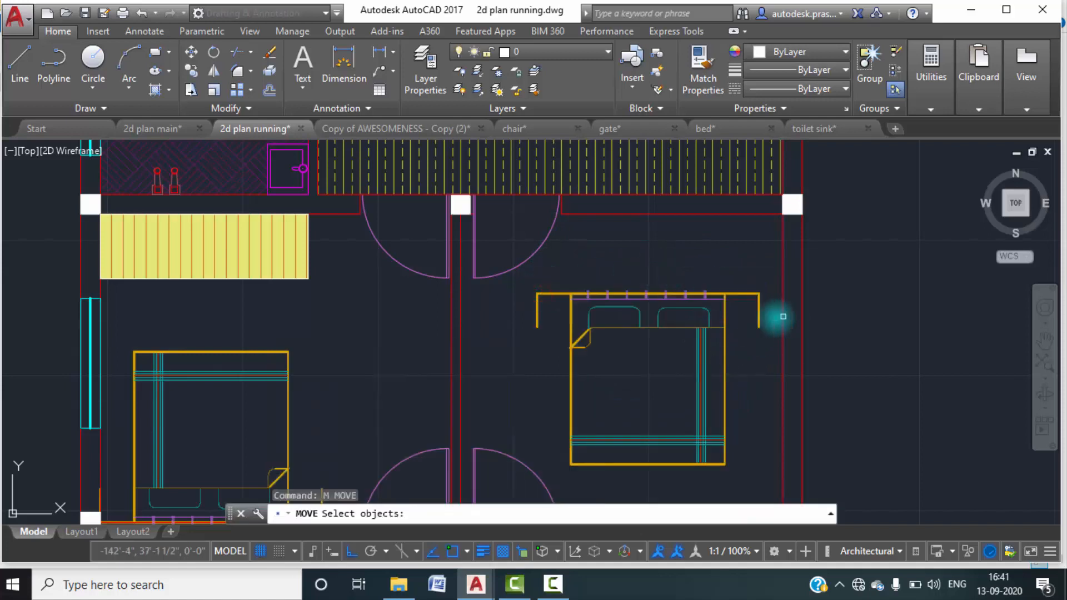
click(759, 329)
key(Return)
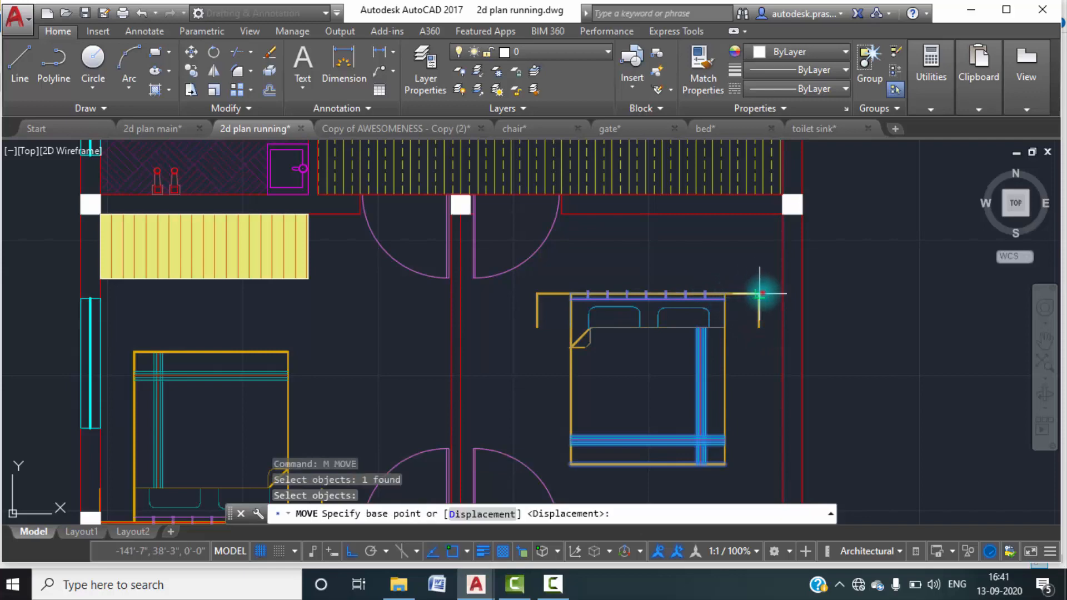
click(759, 294)
click(781, 216)
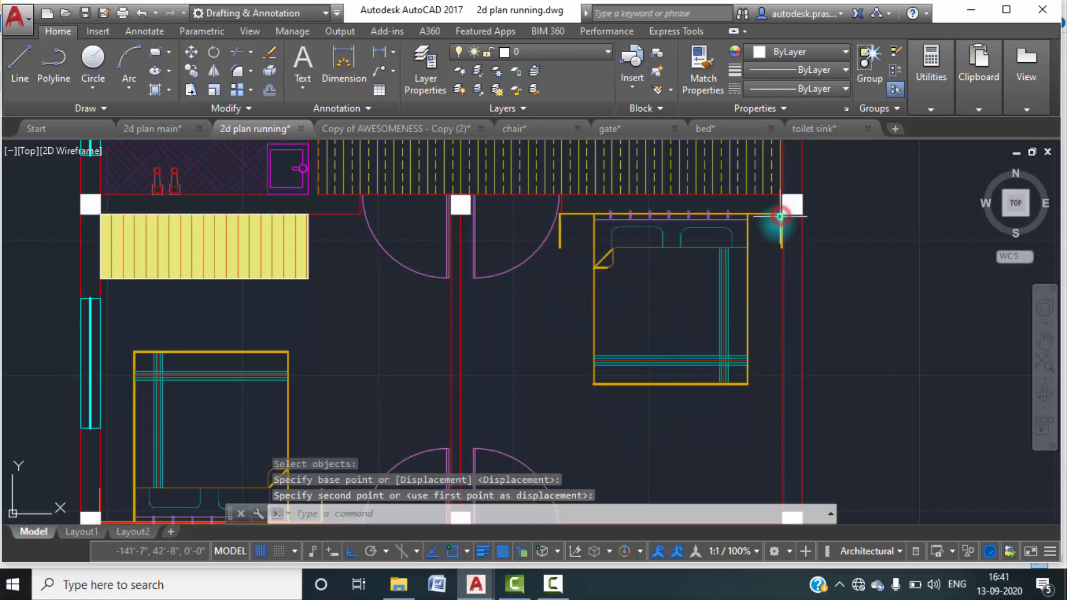
key(Escape)
Copy the hatched cupboard from the left bedroom by its lower-right corner into the lower-right inner corner of the right bedroom.
scroll(686, 345, down, 5)
middle_drag(684, 389, 648, 295)
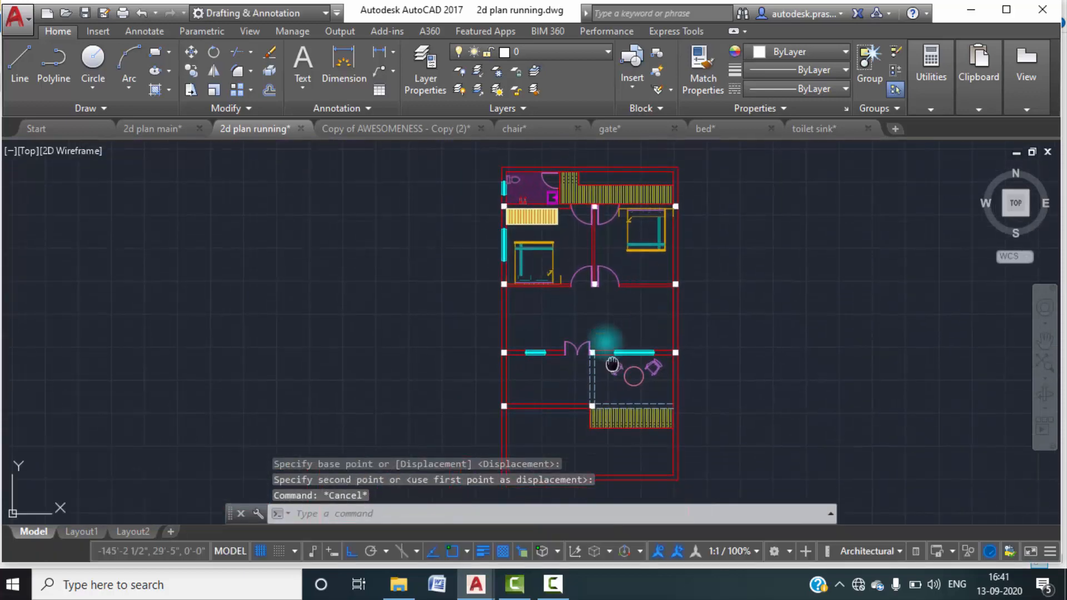
middle_drag(613, 364, 605, 340)
scroll(548, 192, up, 4)
click(572, 201)
click(425, 151)
text(co)
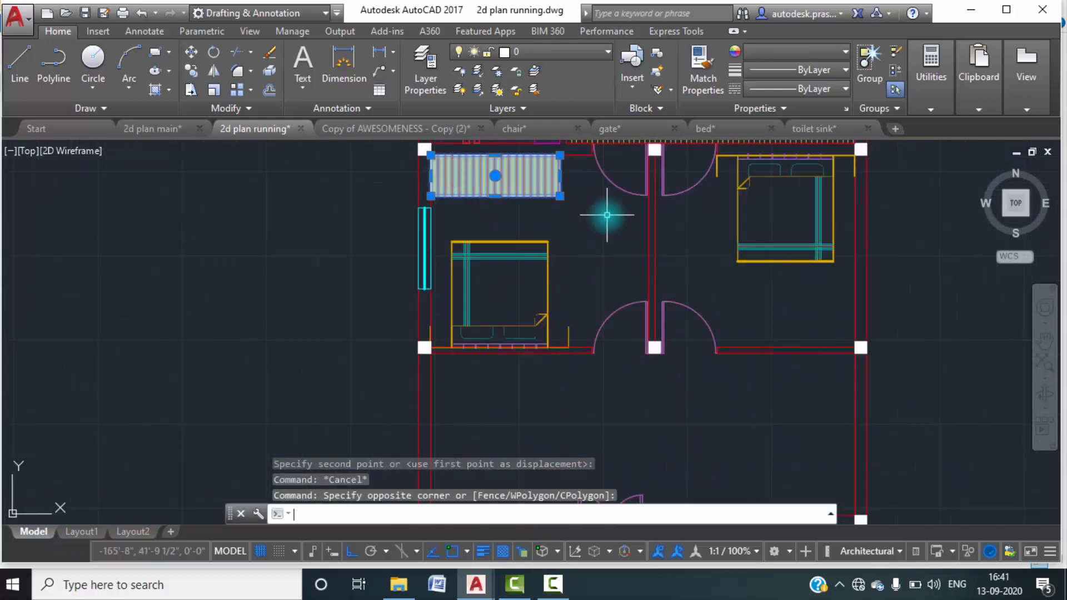
key(Return)
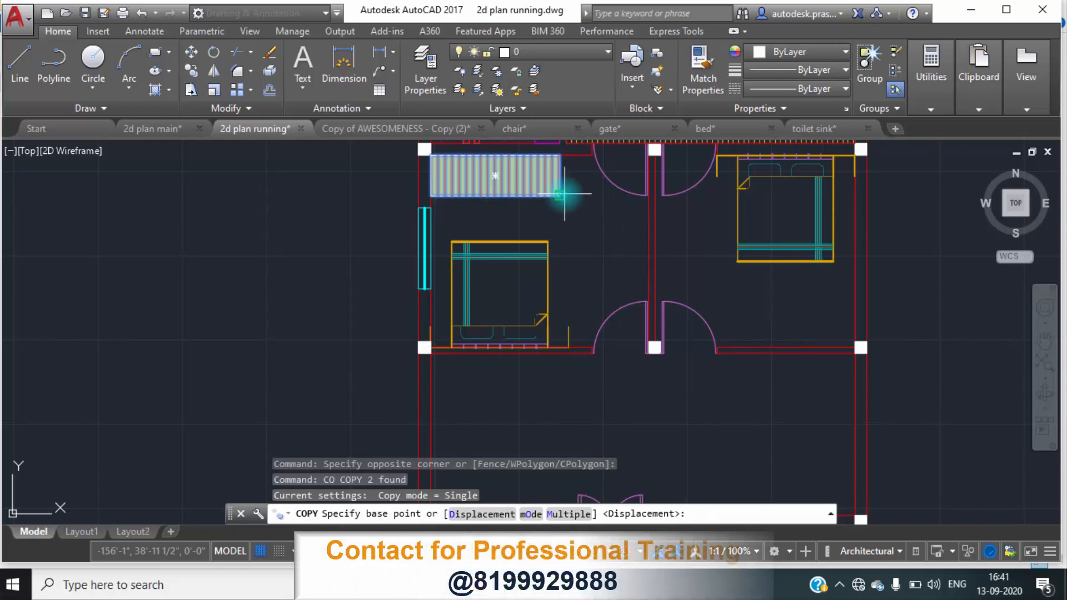
click(560, 195)
click(856, 347)
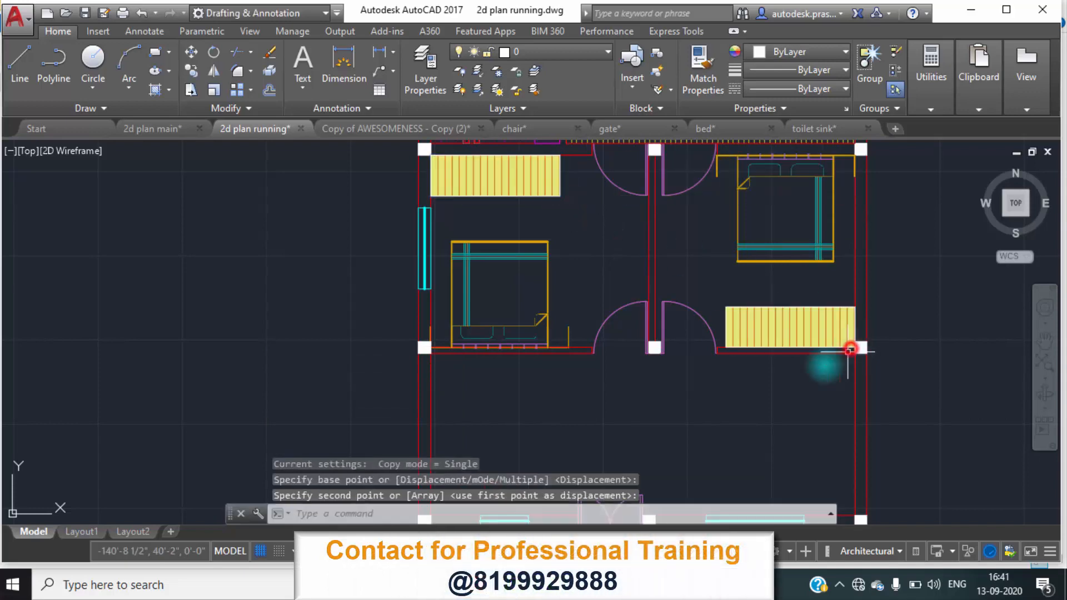
key(Escape)
Examine the kitchen counter, sink and stove layout beside the lobby in the 2d plan main drawing, and return to 2d plan running.
scroll(733, 424, down, 6)
middle_drag(736, 424, 686, 358)
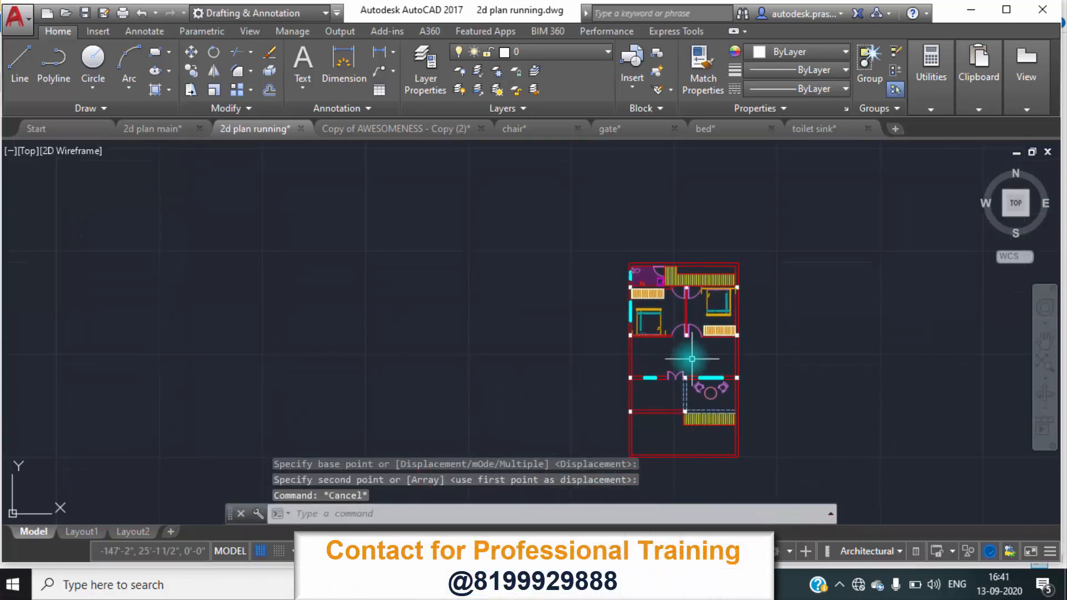
scroll(686, 357, up, 4)
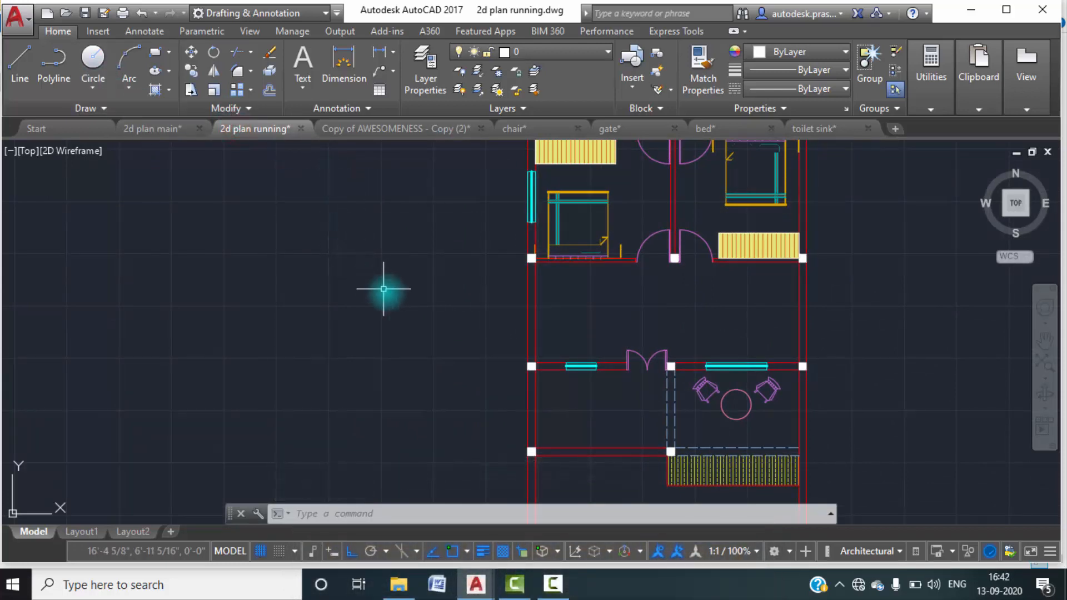
click(176, 129)
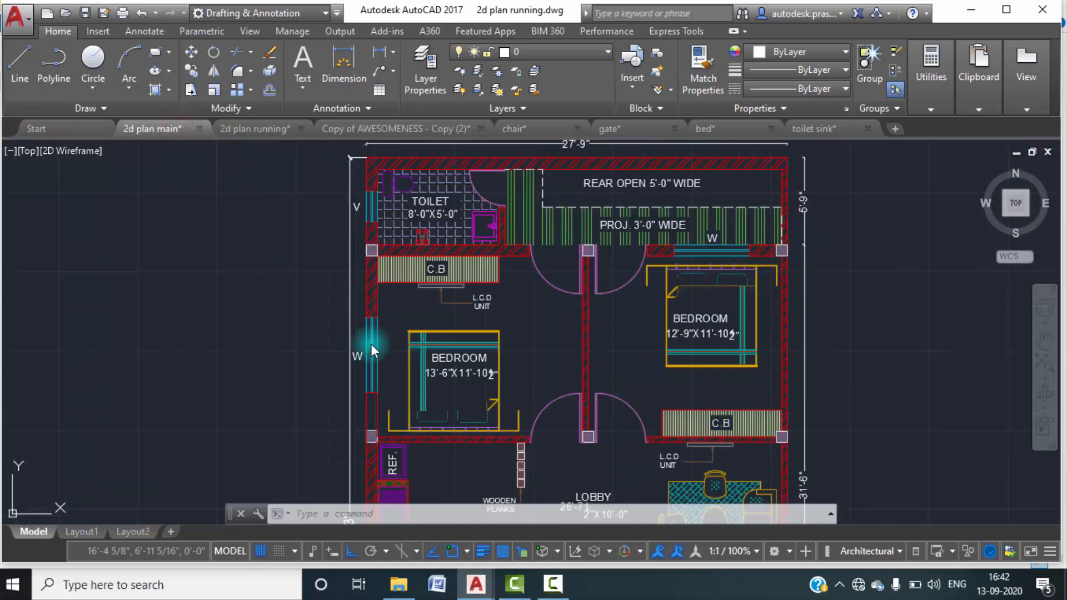
middle_drag(422, 429, 417, 267)
scroll(401, 402, up, 4)
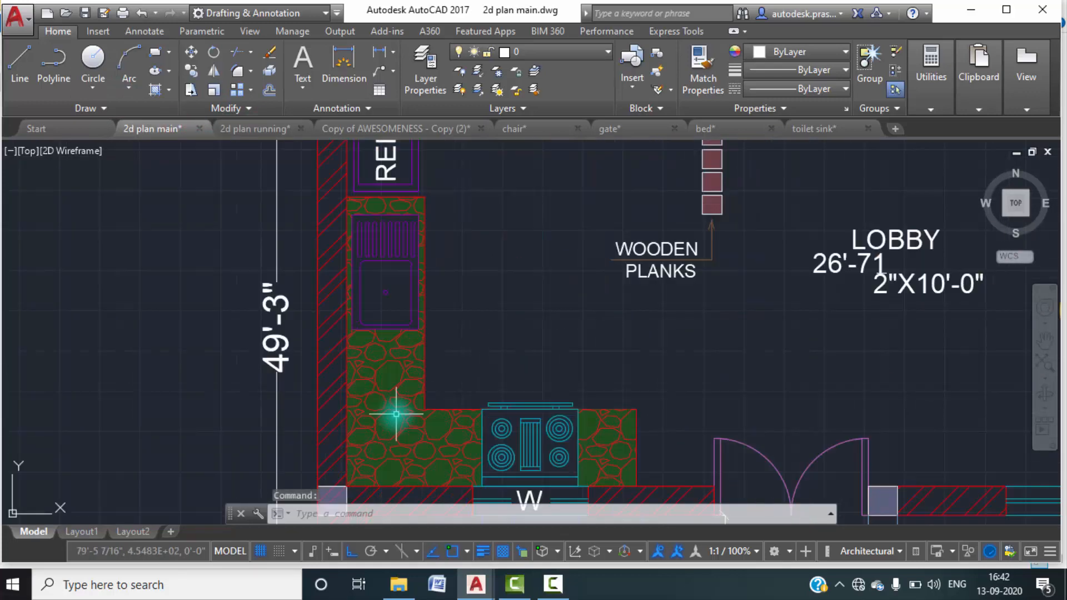
scroll(411, 361, down, 2)
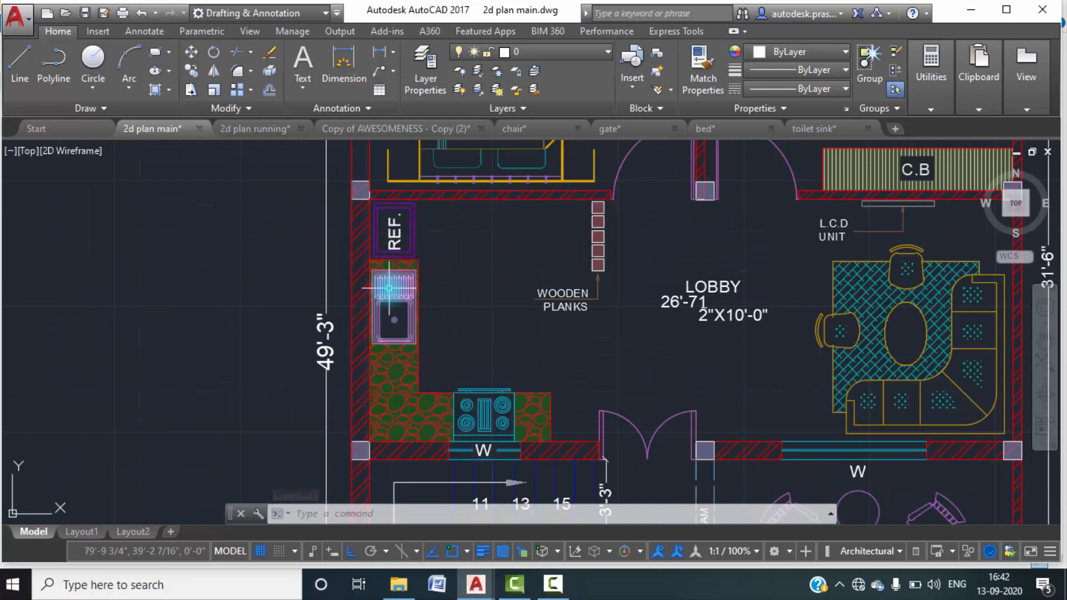
click(265, 129)
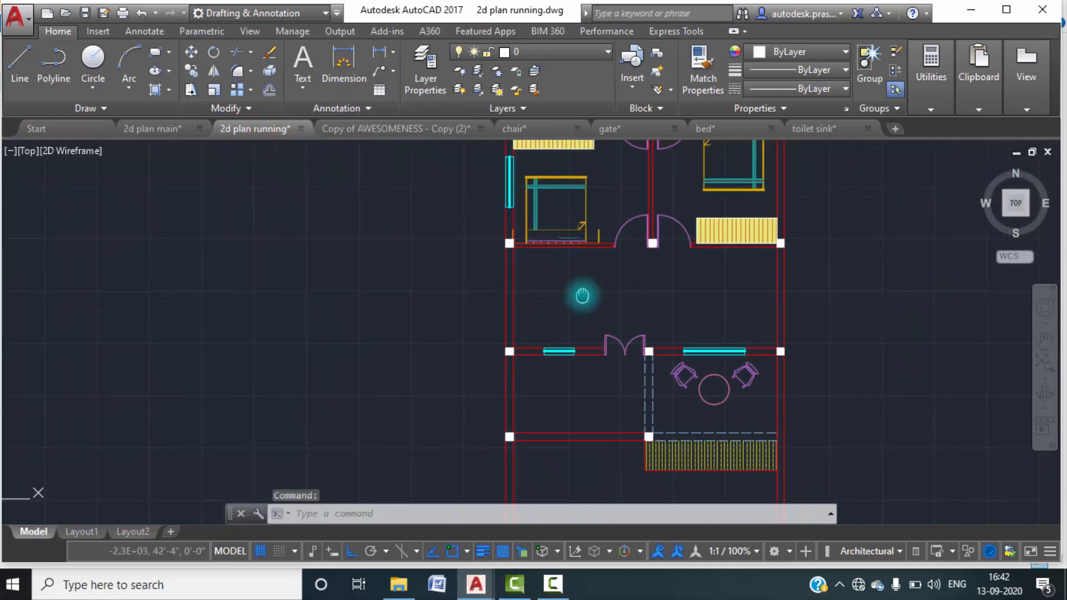
text(i)
key(Return)
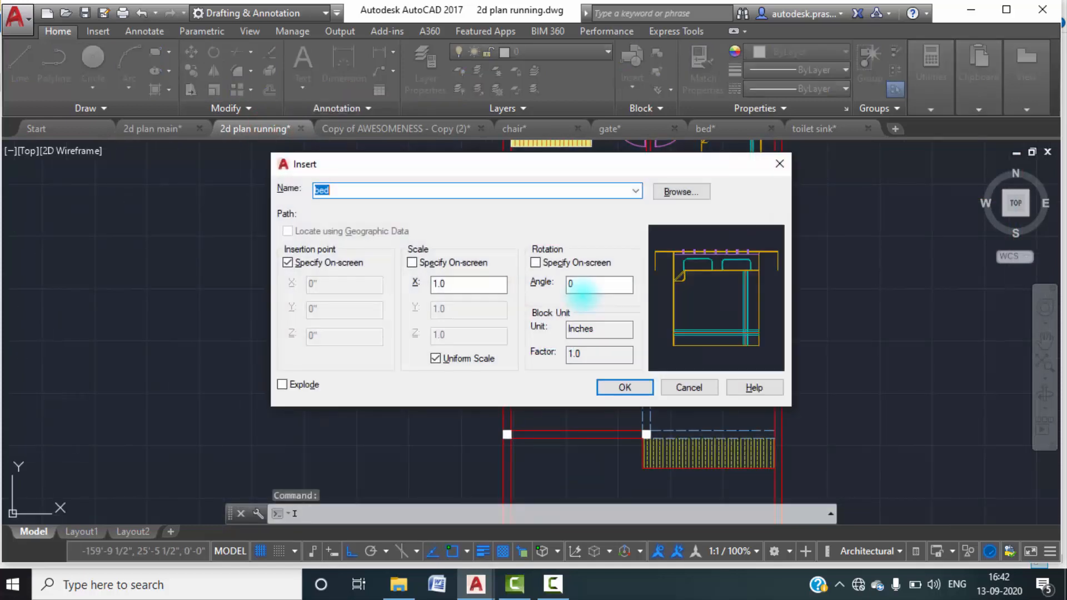
click(780, 164)
Offset the inner lines of the lobby's left wall and its lower wall beside the double door 2'6" into the room.
text(o)
key(Return)
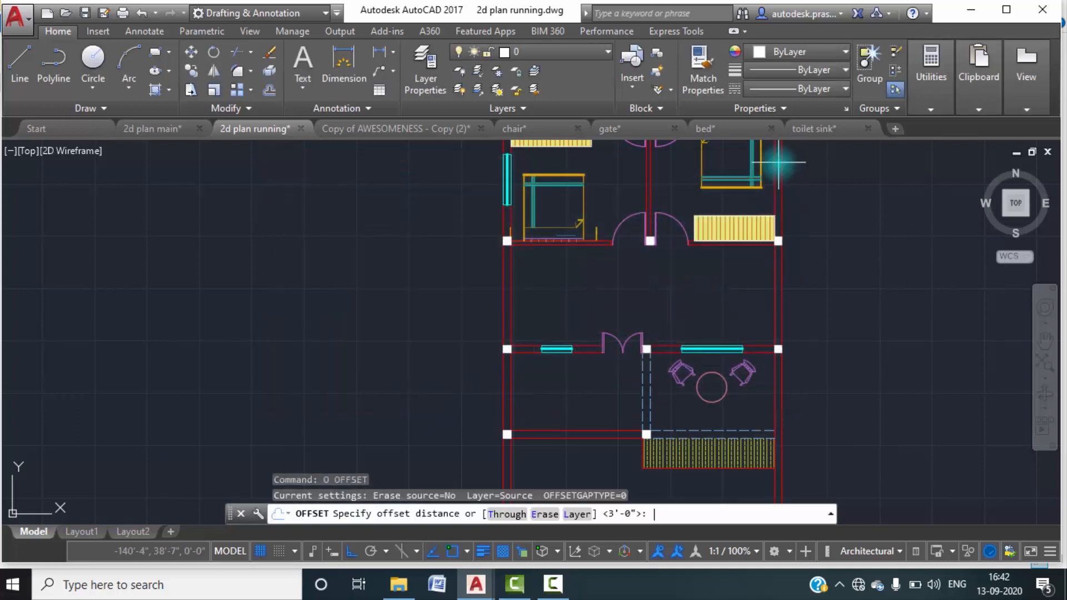
text(2'6")
key(Return)
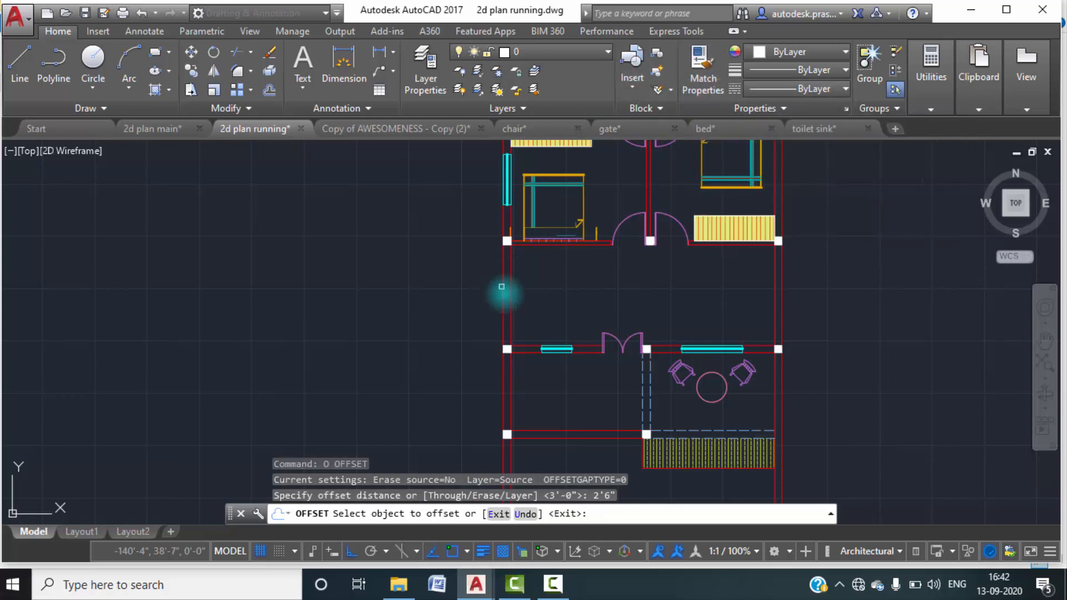
click(514, 299)
click(558, 299)
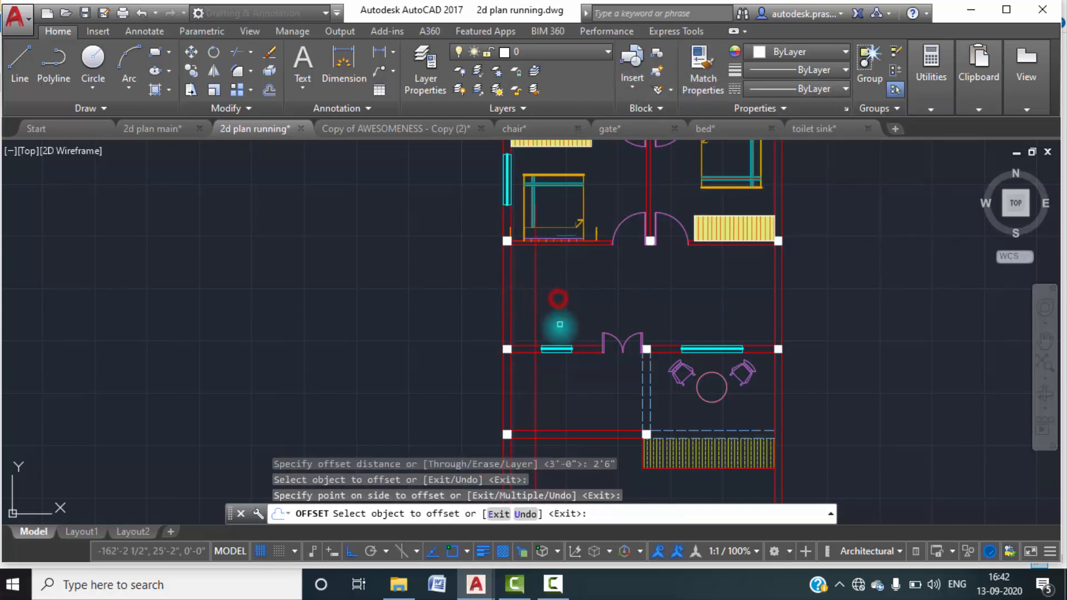
click(581, 345)
click(592, 312)
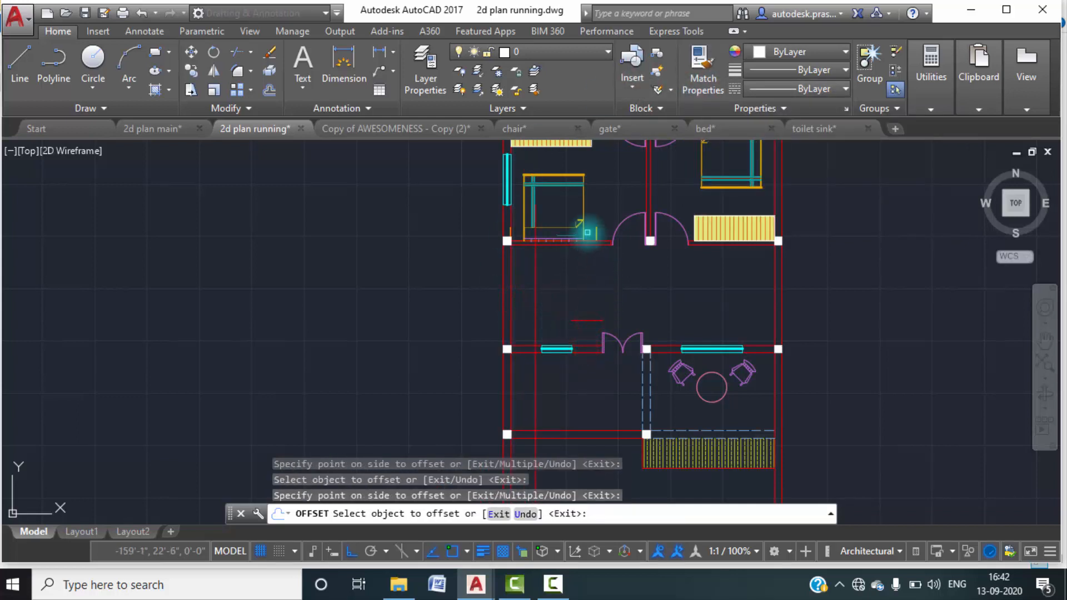
key(Escape)
key(Escape)
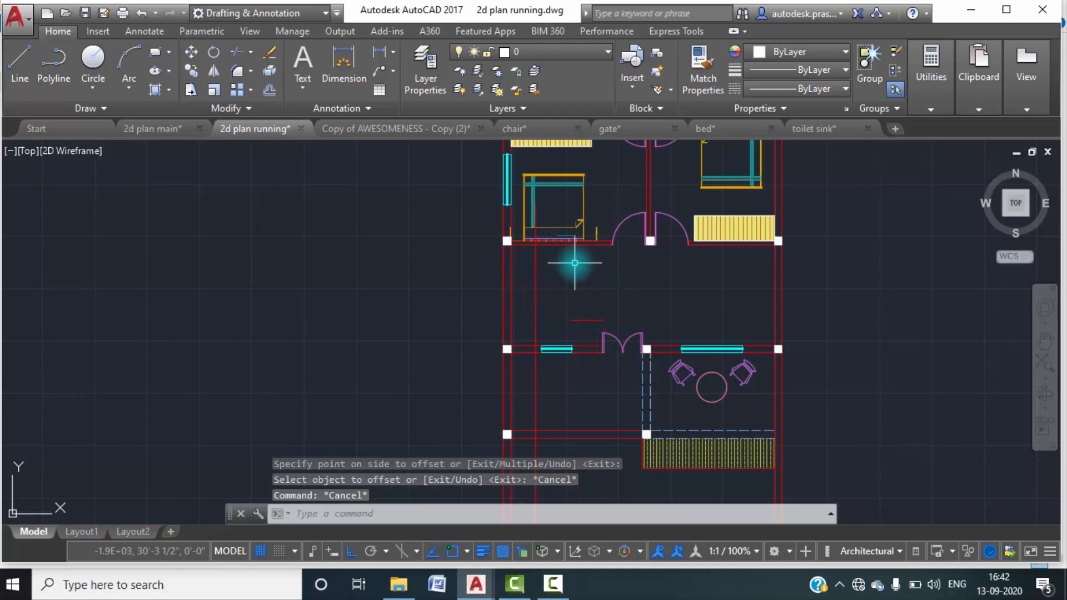
Extend the short horizontal offset line in the kitchen area leftward to meet the vertical offset line.
text(EX)
key(Return)
key(Return)
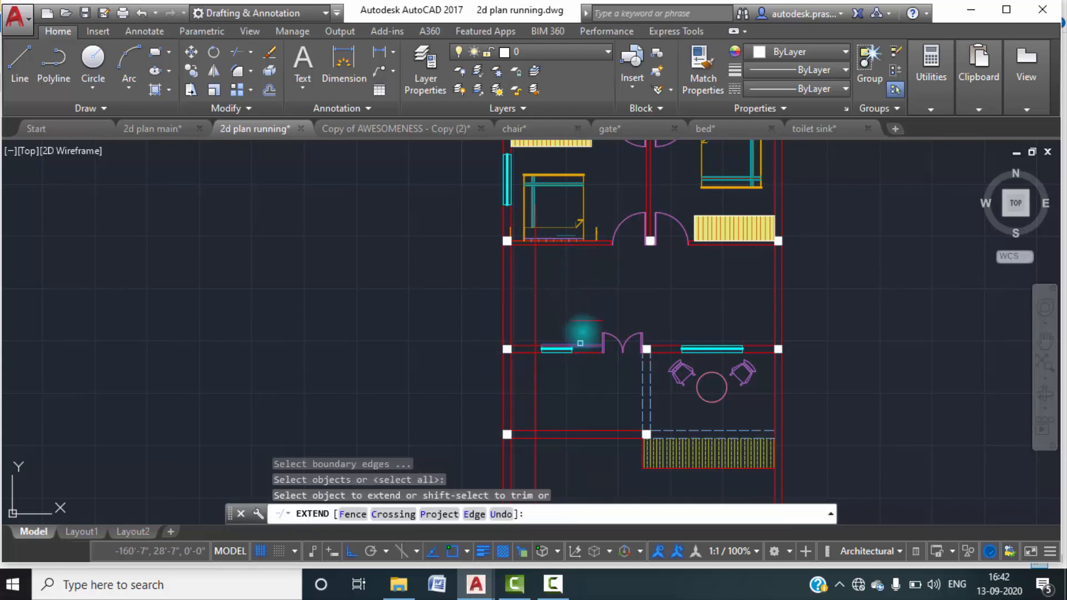
click(584, 320)
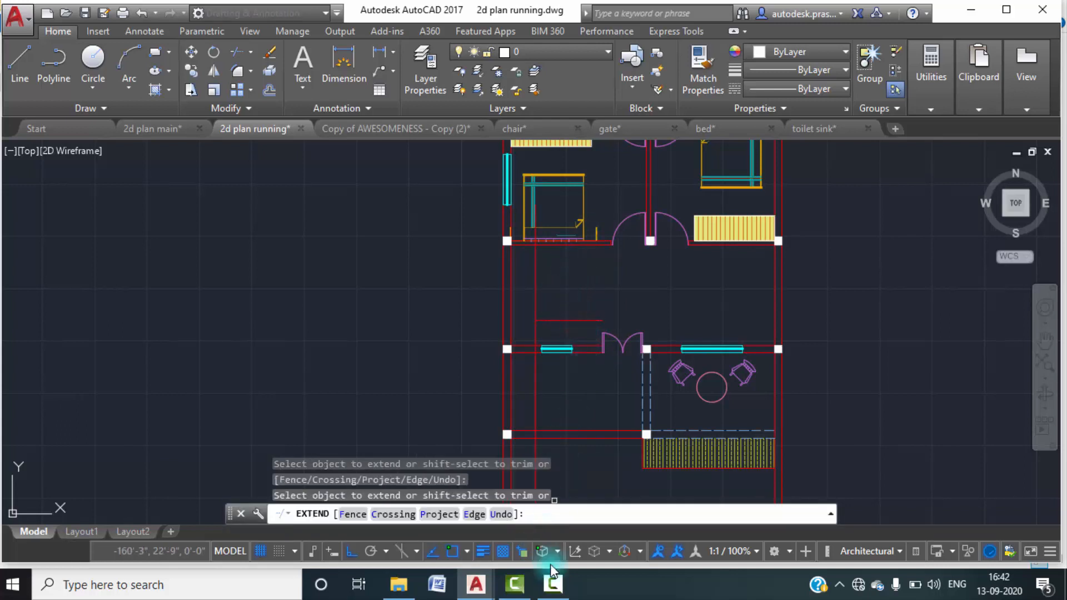
click(1000, 506)
click(614, 343)
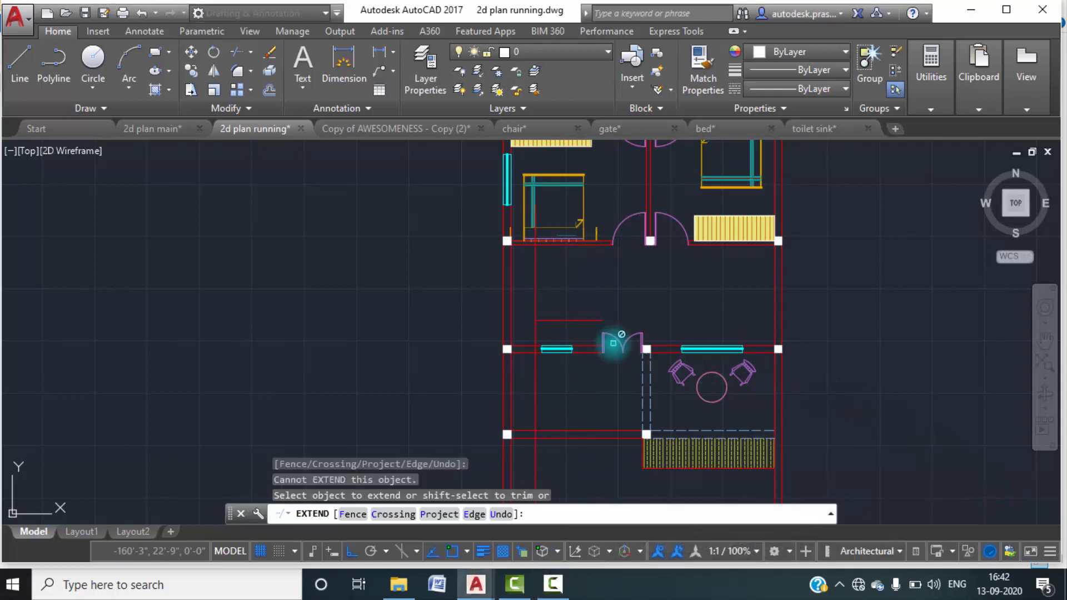
Trim the vertical counter line at the lobby's walls and delete its leftover piece below the lower wall.
scroll(570, 336, up, 2)
key(Escape)
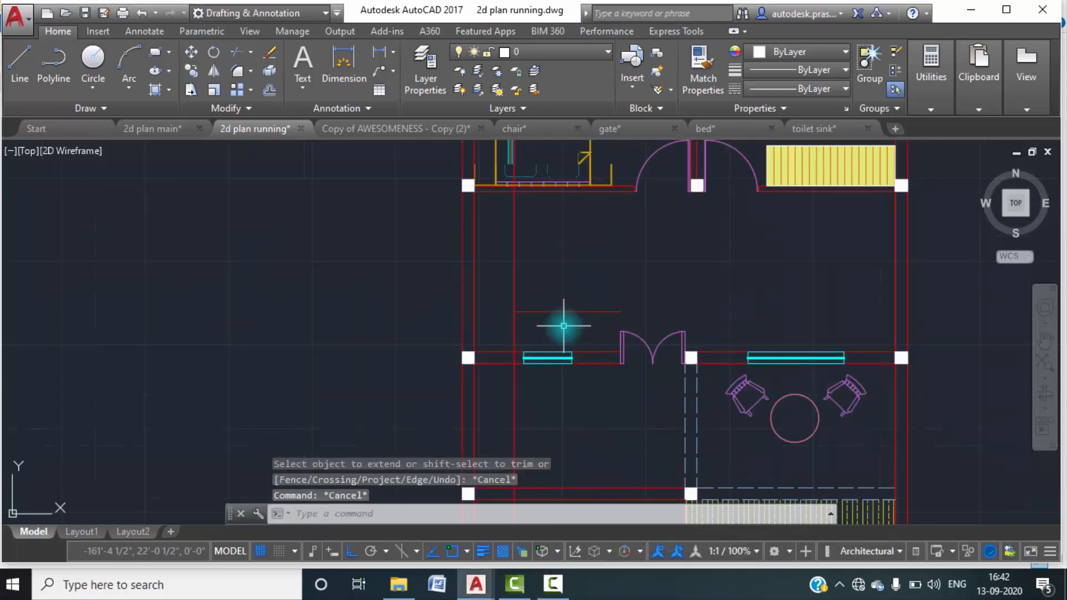
key(Return)
key(Return)
click(528, 312)
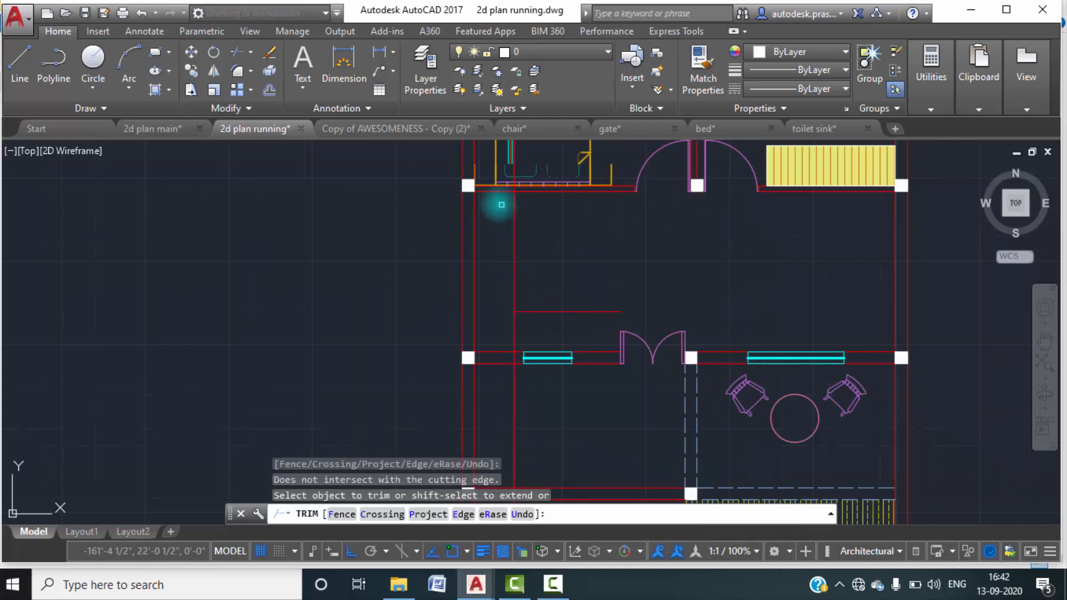
scroll(504, 191, up, 6)
scroll(541, 221, down, 6)
middle_drag(585, 334, 577, 265)
scroll(535, 301, up, 2)
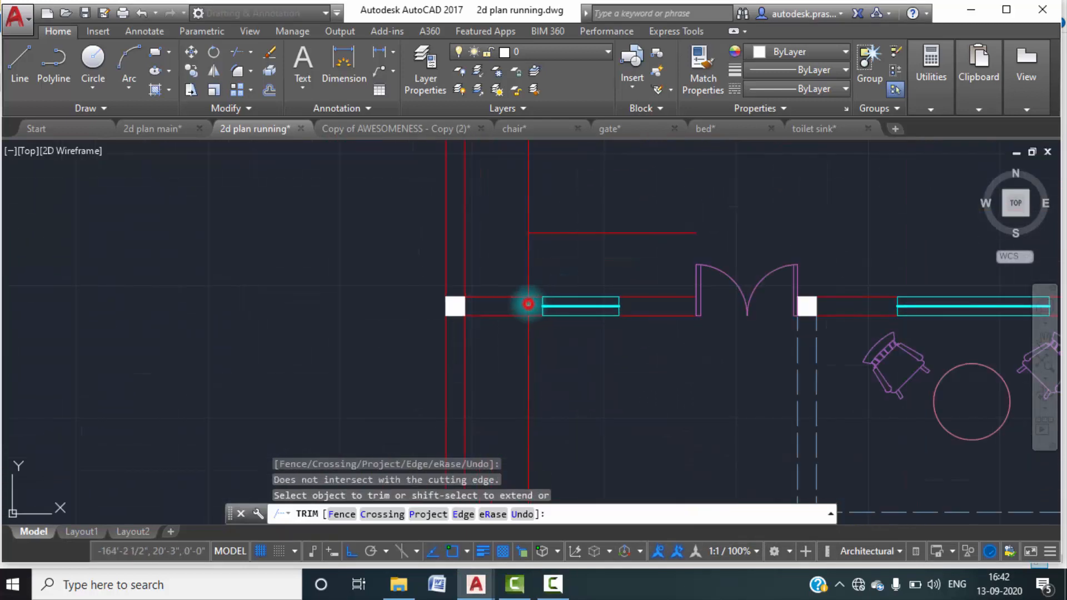
key(Escape)
key(Escape)
click(547, 365)
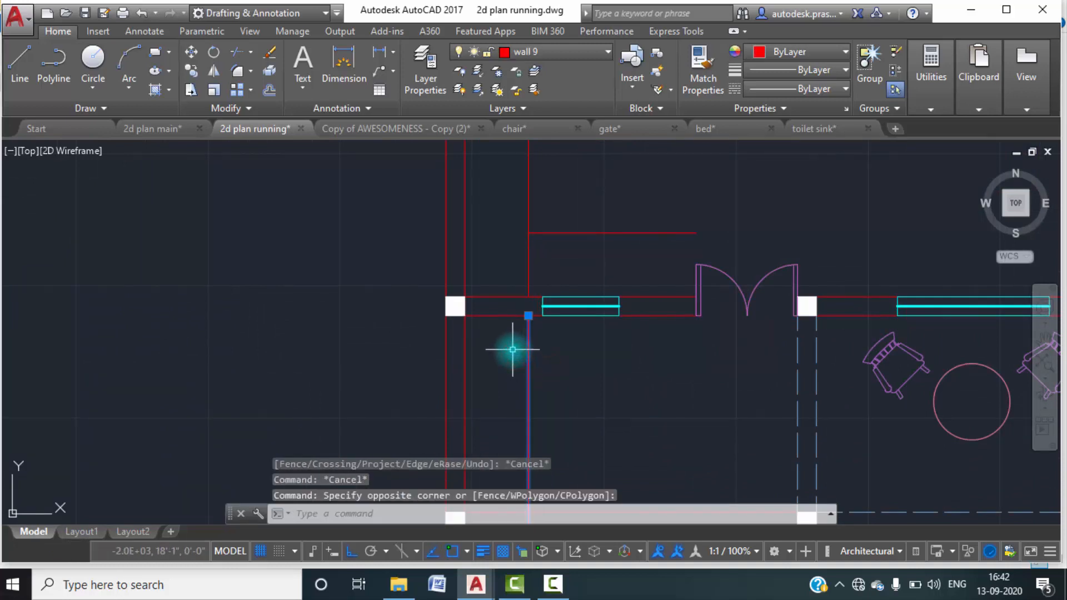
key(Delete)
scroll(513, 350, down, 6)
scroll(507, 272, up, 4)
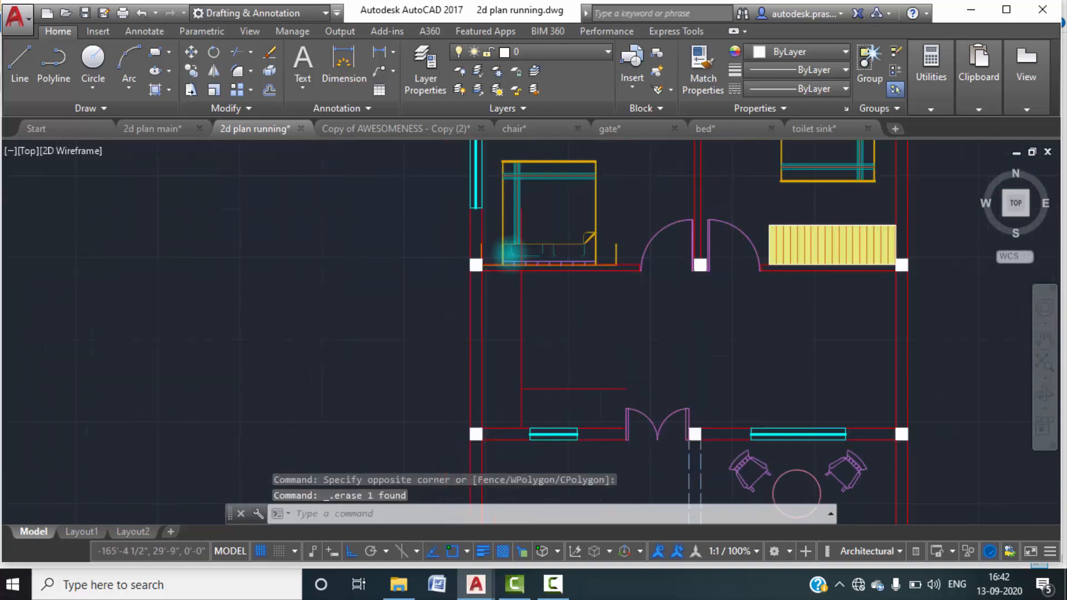
scroll(507, 253, up, 6)
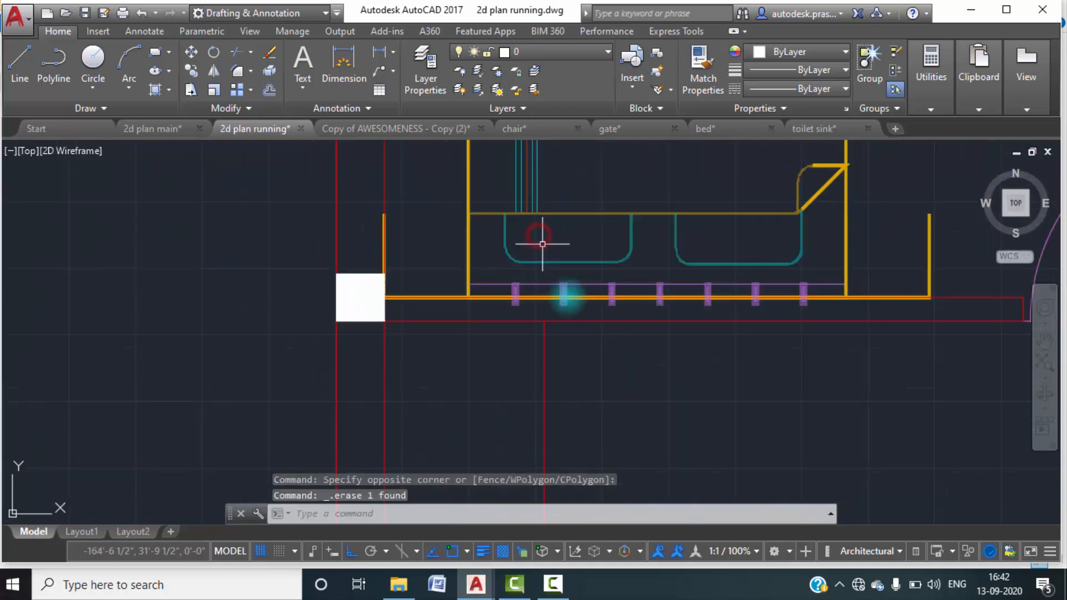
scroll(575, 318, down, 4)
middle_drag(584, 365, 567, 303)
middle_drag(569, 378, 566, 313)
text(l)
key(Return)
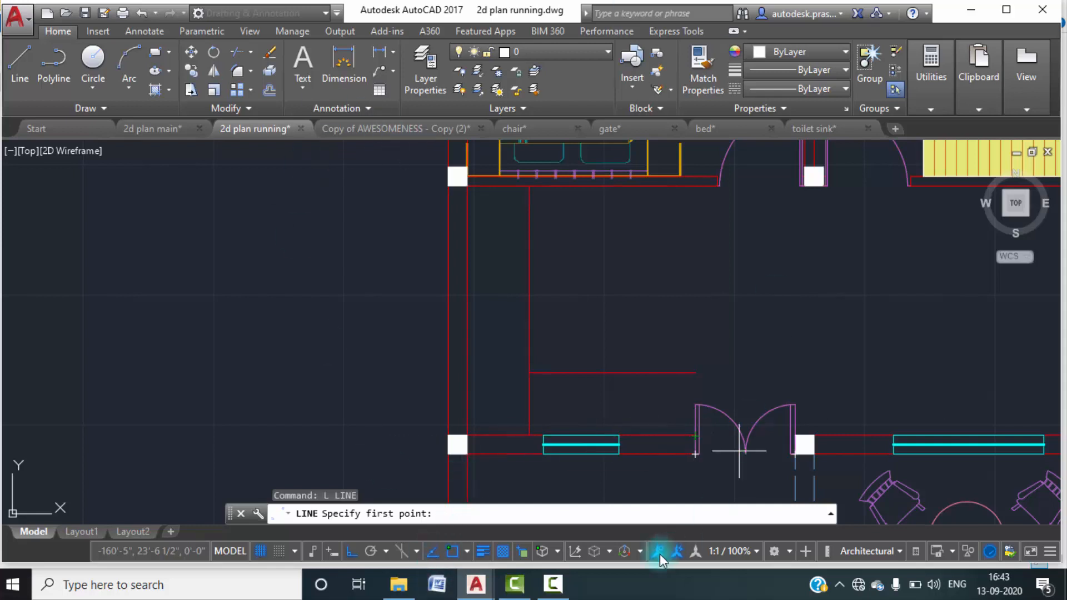
scroll(687, 412, up, 4)
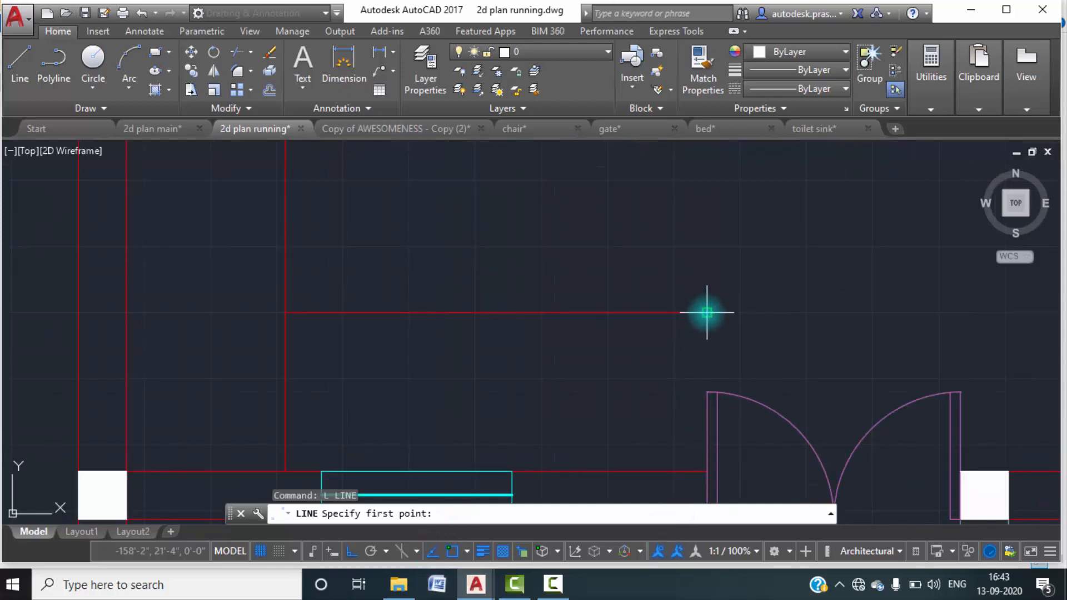
click(670, 312)
key(Escape)
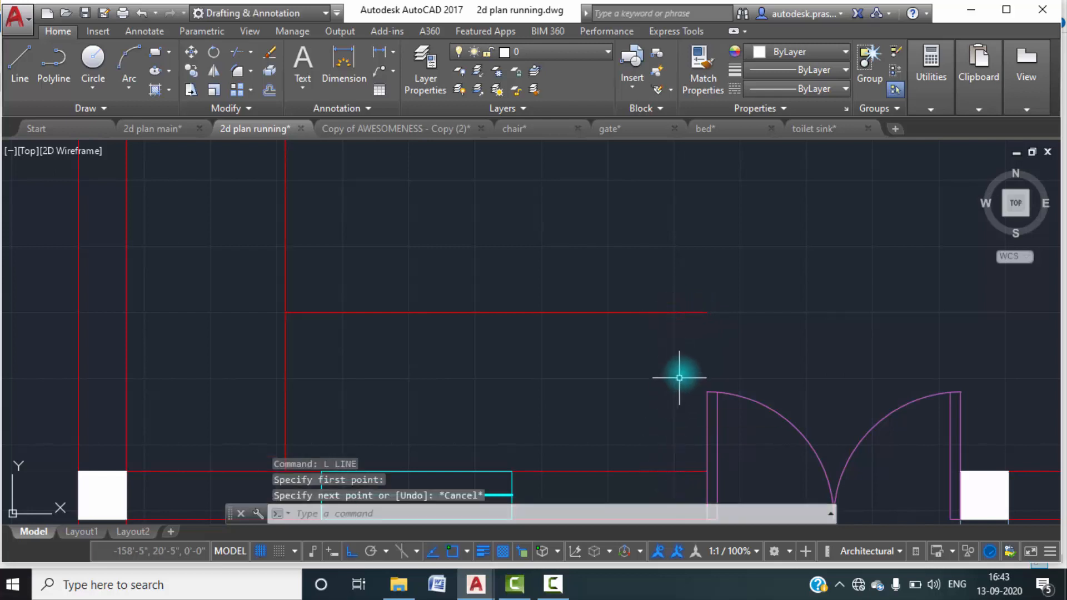
Draw a vertical line from the horizontal counter line's free end down to the lobby's lower wall beside the double door.
text(l)
key(Return)
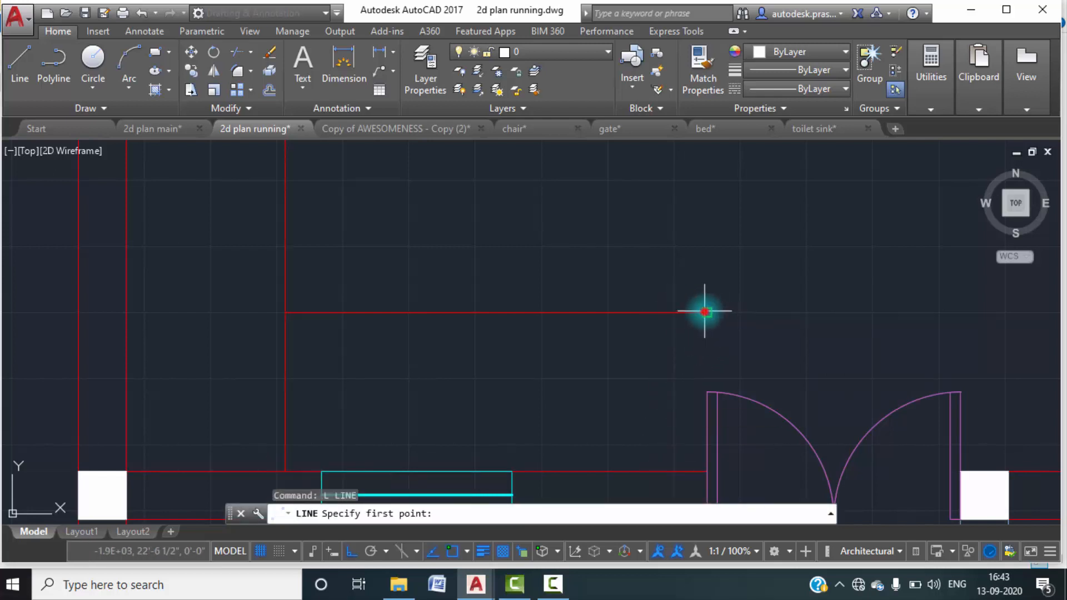
click(707, 313)
click(706, 474)
key(Escape)
key(Escape)
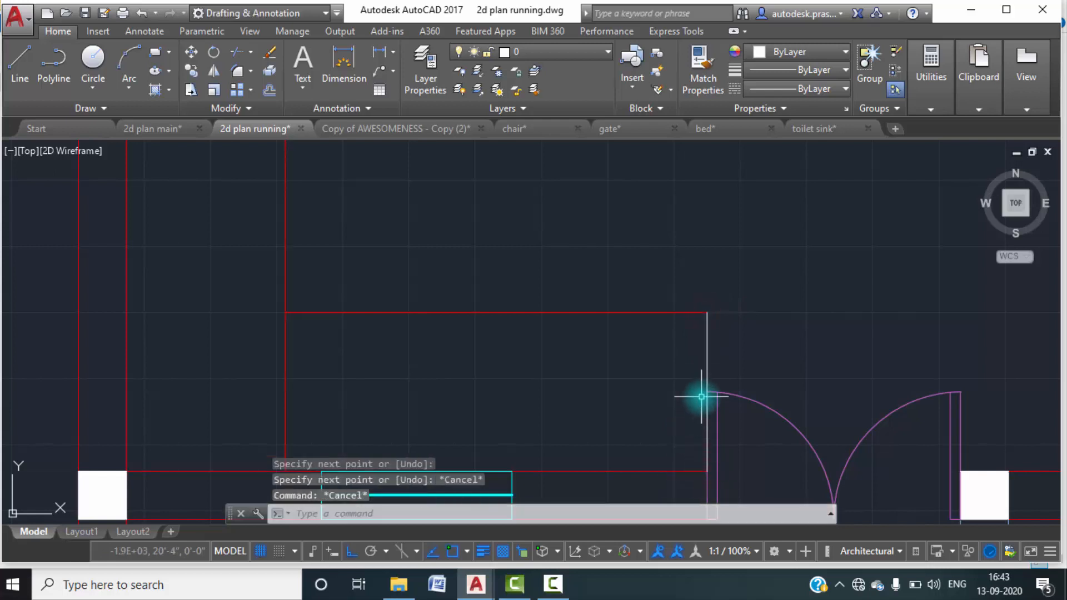
Offset the counter's vertical end line 6" to the left, away from the double door.
text(o)
key(Return)
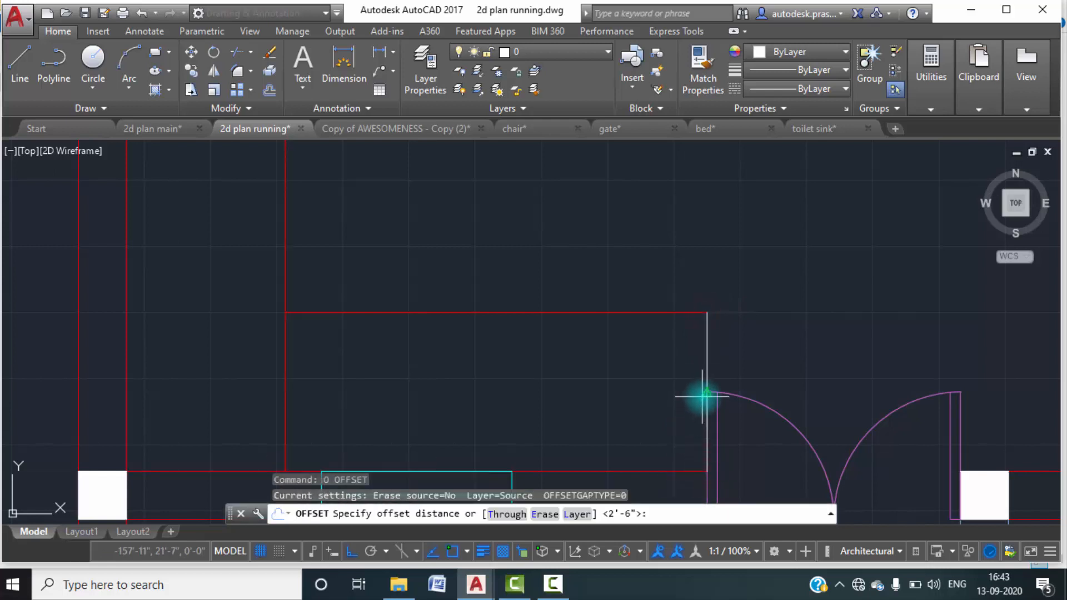
key(Return)
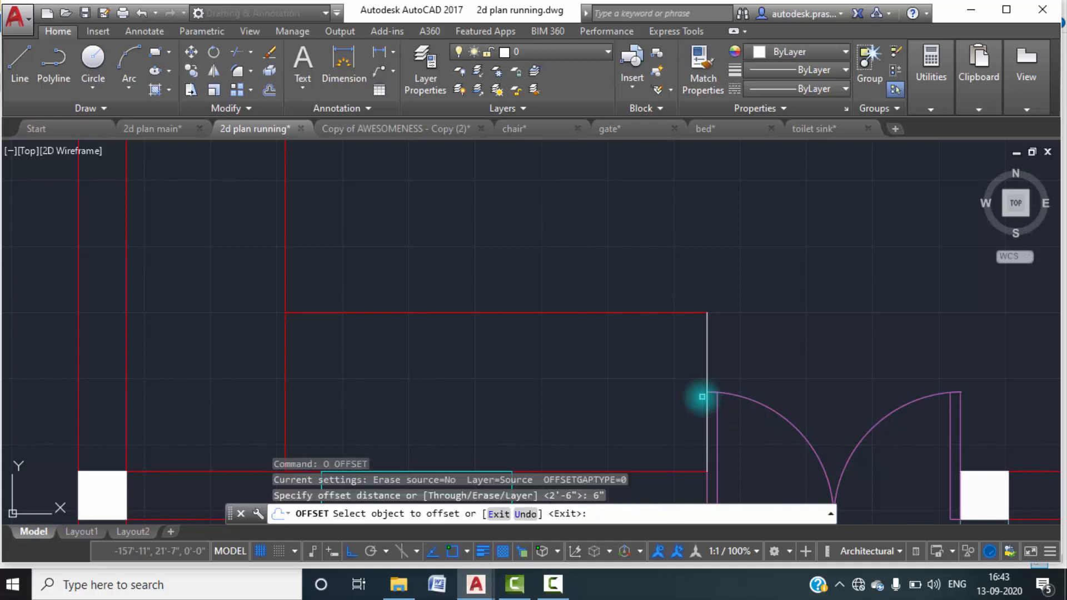
click(708, 361)
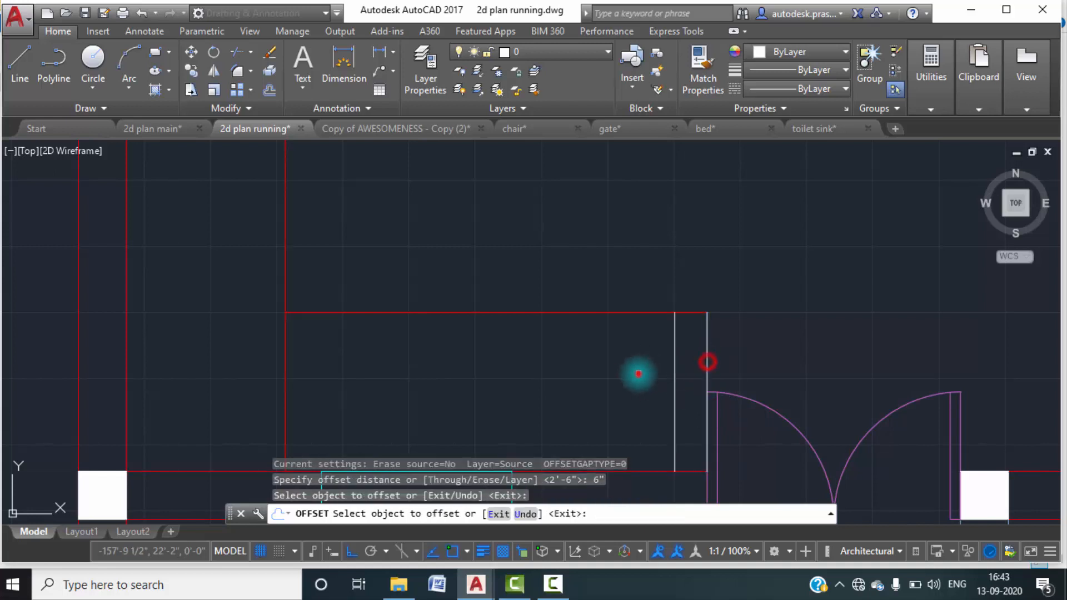
click(639, 374)
key(Escape)
click(703, 365)
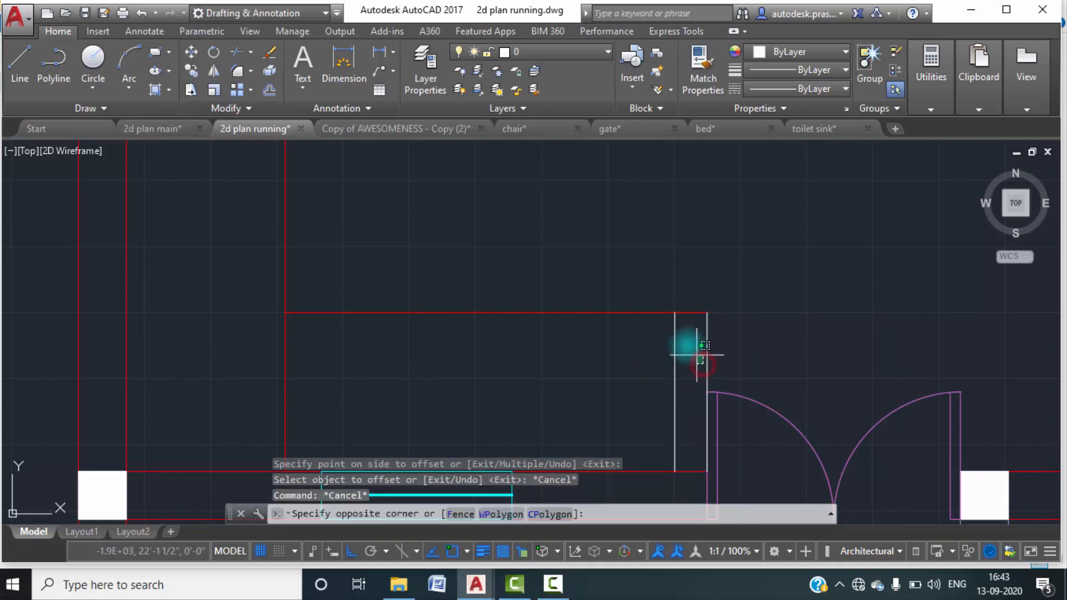
key(Escape)
Trim the horizontal counter line back to the offset end line and delete the original end line beside the door.
text(tr)
key(Return)
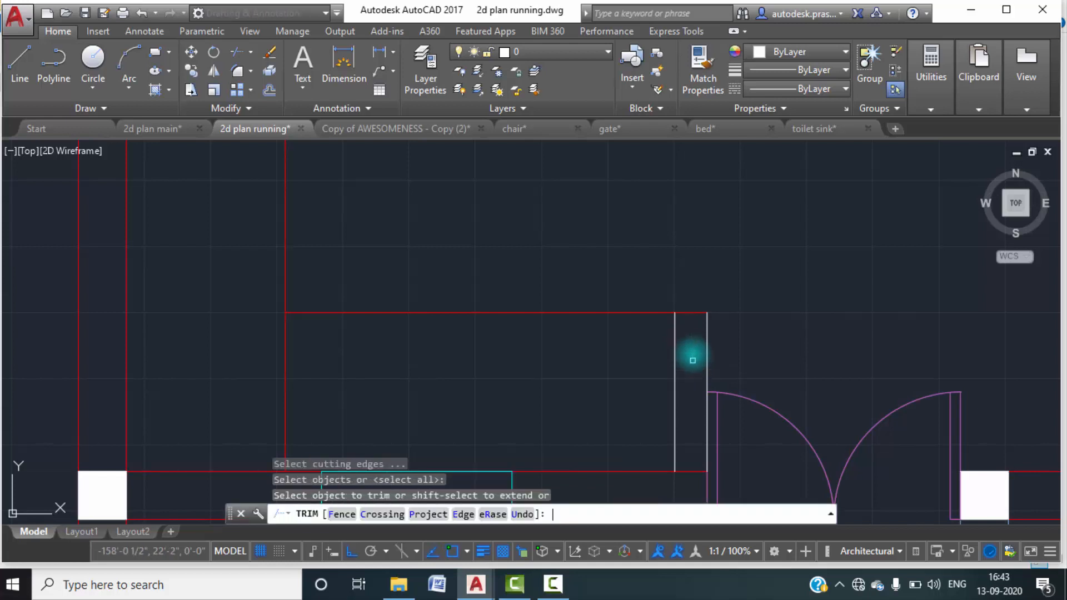
click(700, 314)
click(707, 357)
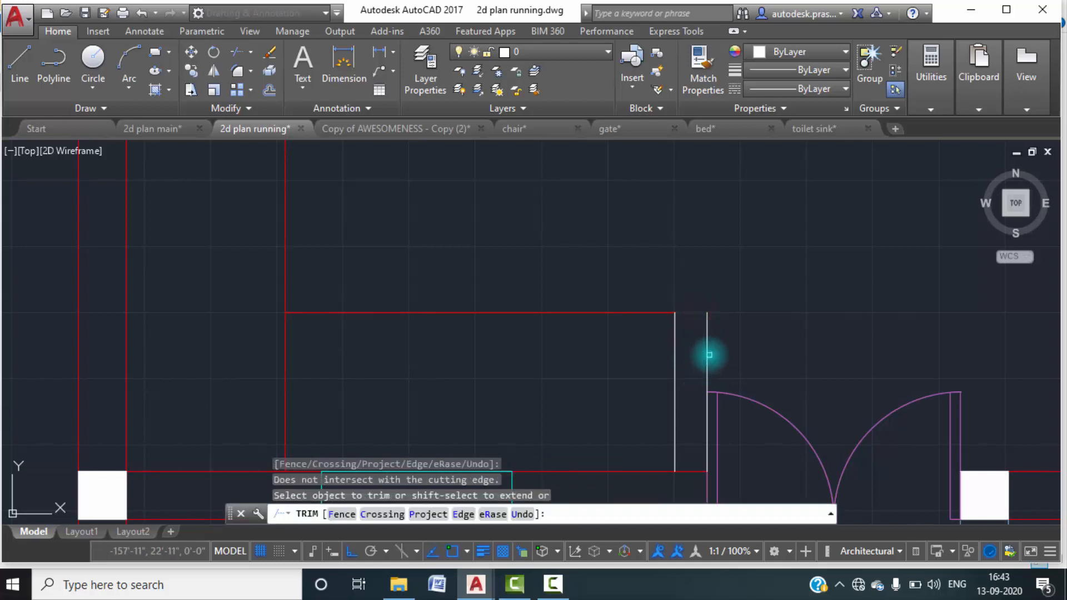
key(Escape)
click(706, 350)
key(Delete)
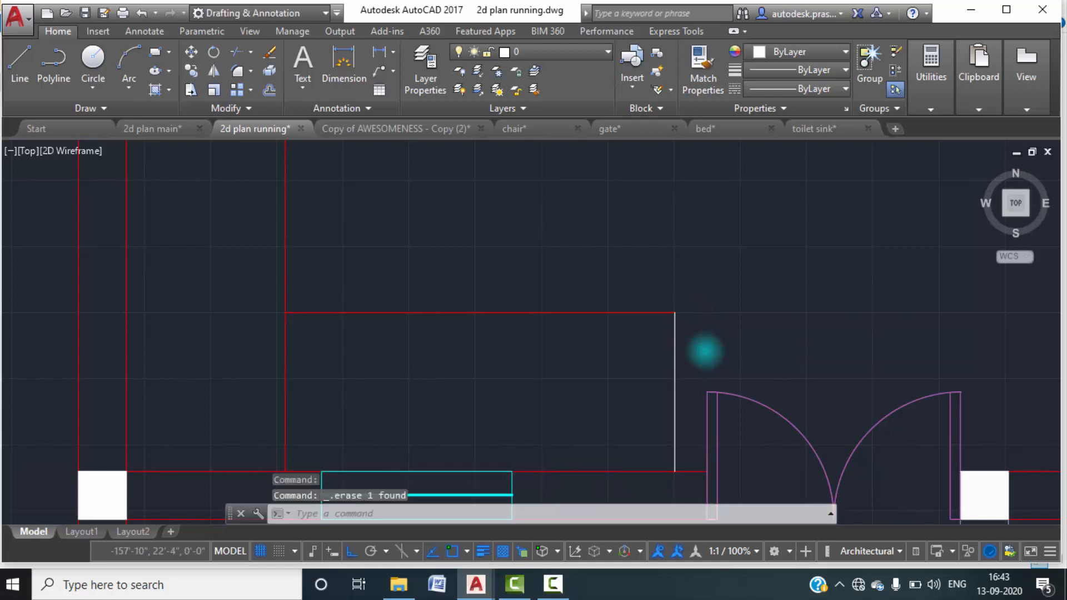
Trim the part of the vertical counter line between the counter's inner corner and the lower wall.
scroll(702, 364, down, 2)
text(T)
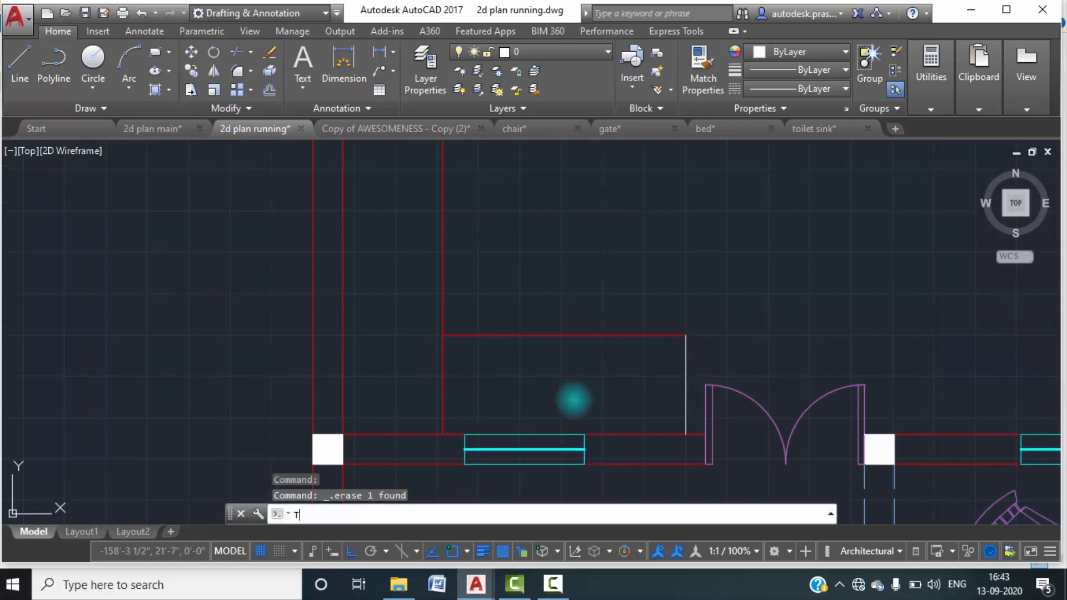
text(R)
key(Return)
key(Return)
click(481, 391)
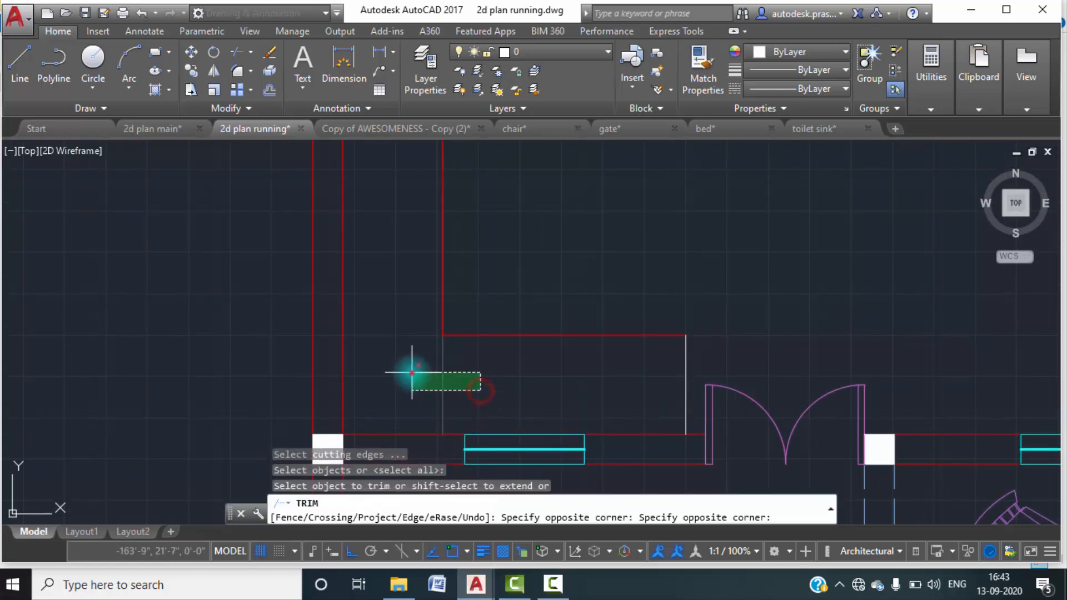
click(412, 373)
key(Escape)
scroll(556, 378, down, 2)
key(Escape)
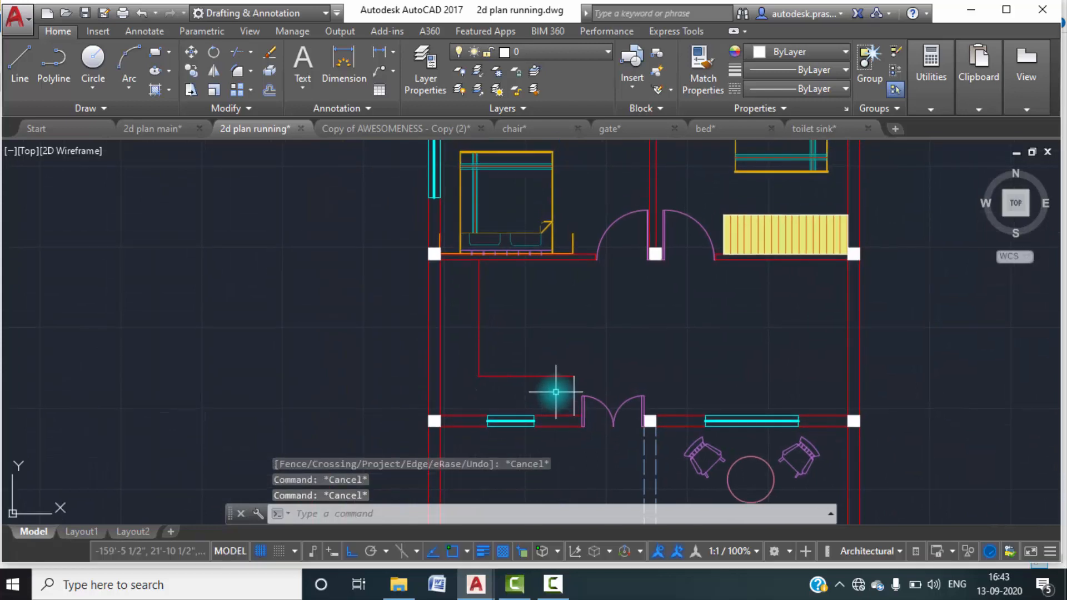
key(Escape)
Set the colour of the three kitchen counter outline lines to 242,113,114.
mouse_move(559, 388)
middle_down()
mouse_move(574, 377)
mouse_move(586, 398)
middle_up()
scroll(602, 389, up, 3)
click(607, 396)
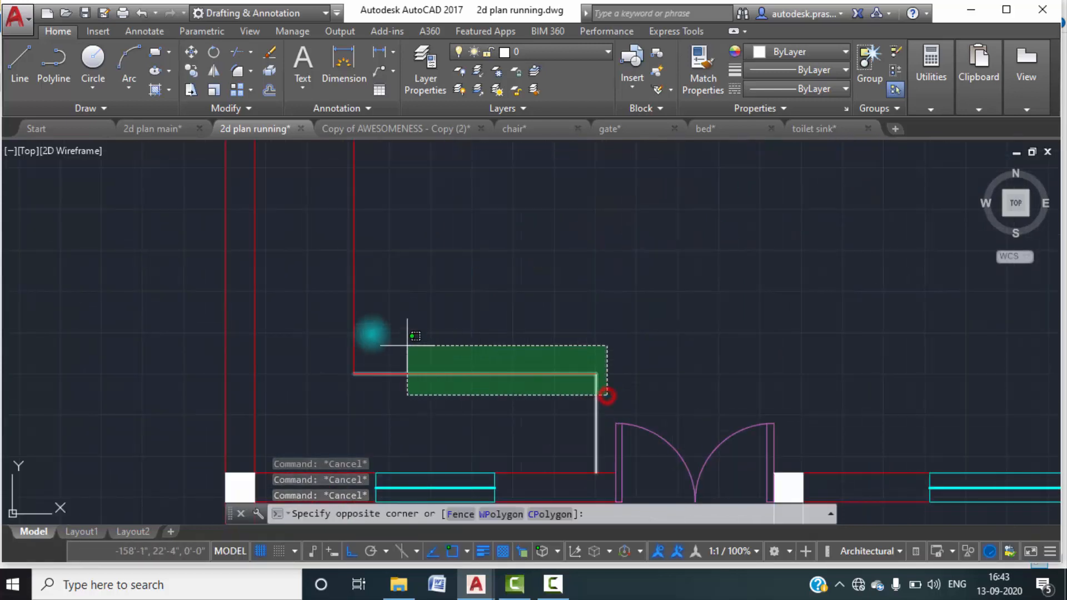
click(426, 352)
scroll(441, 312, down, 2)
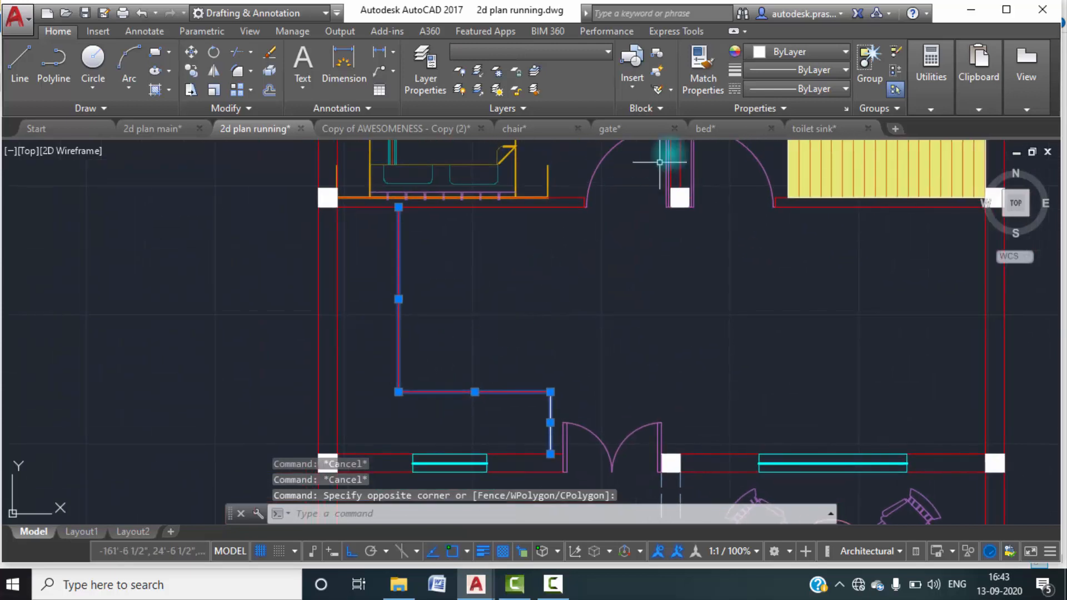
click(842, 52)
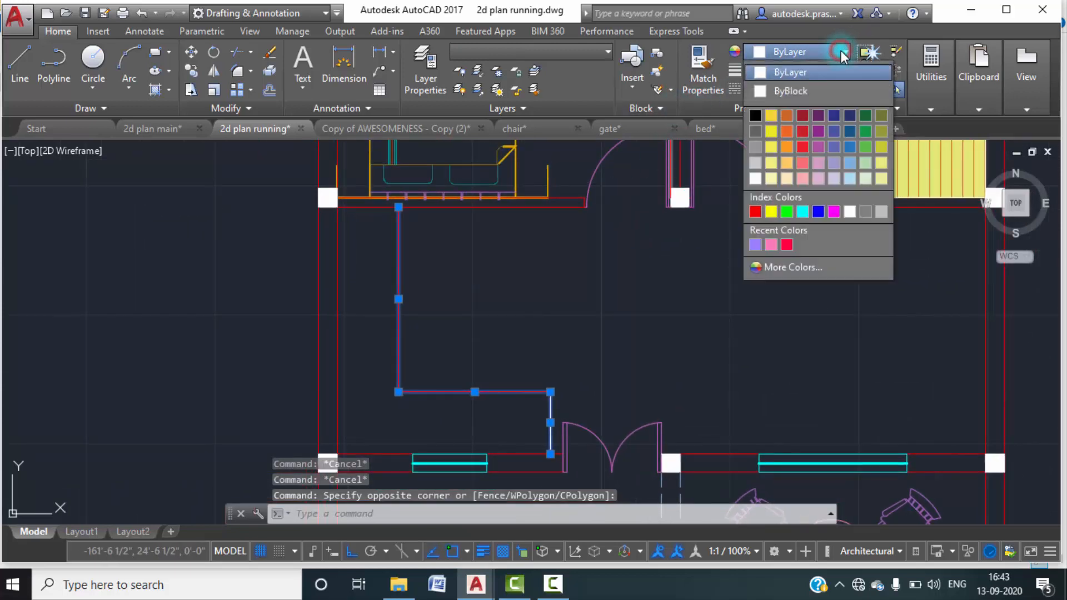
click(806, 165)
click(745, 264)
key(Escape)
key(Escape)
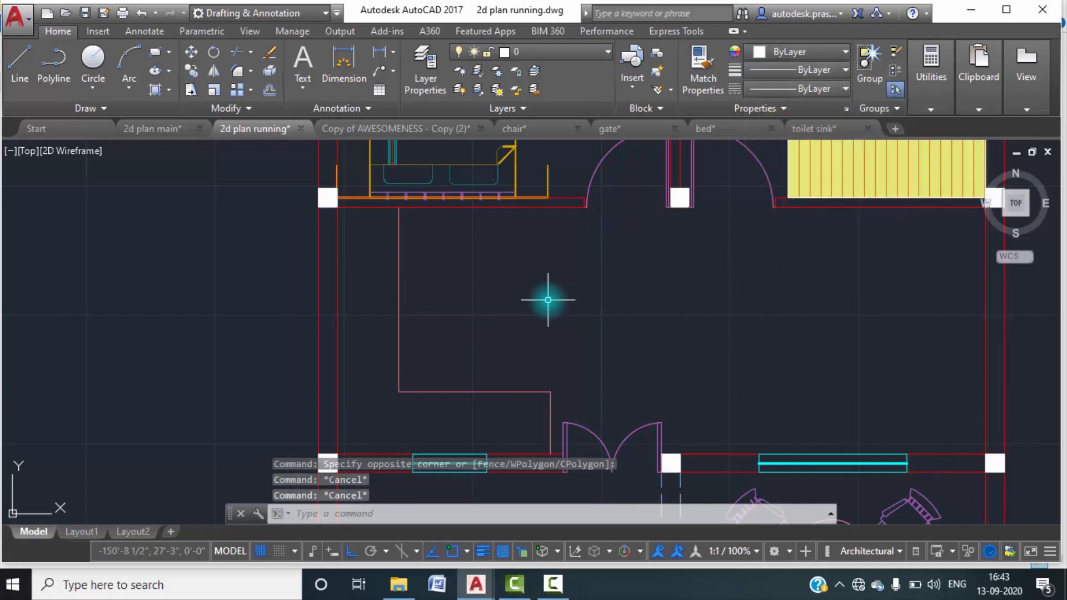
Insert the stove drawing from the 2d plan folder at the upper-right corner of the kitchen window, at scale 1.0 and rotation 0.
middle_drag(550, 299, 594, 276)
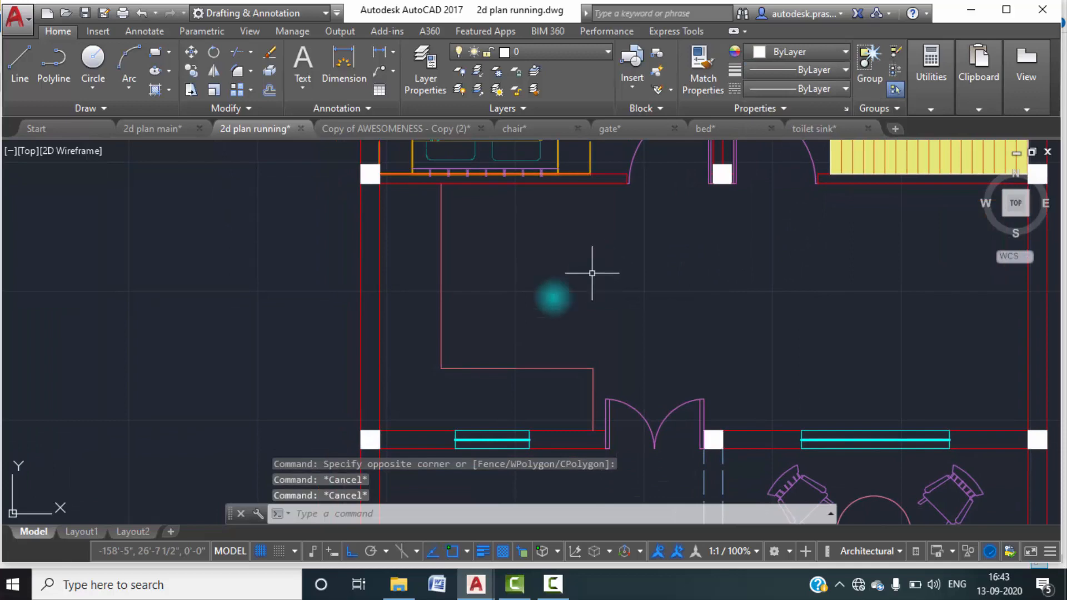
text(i)
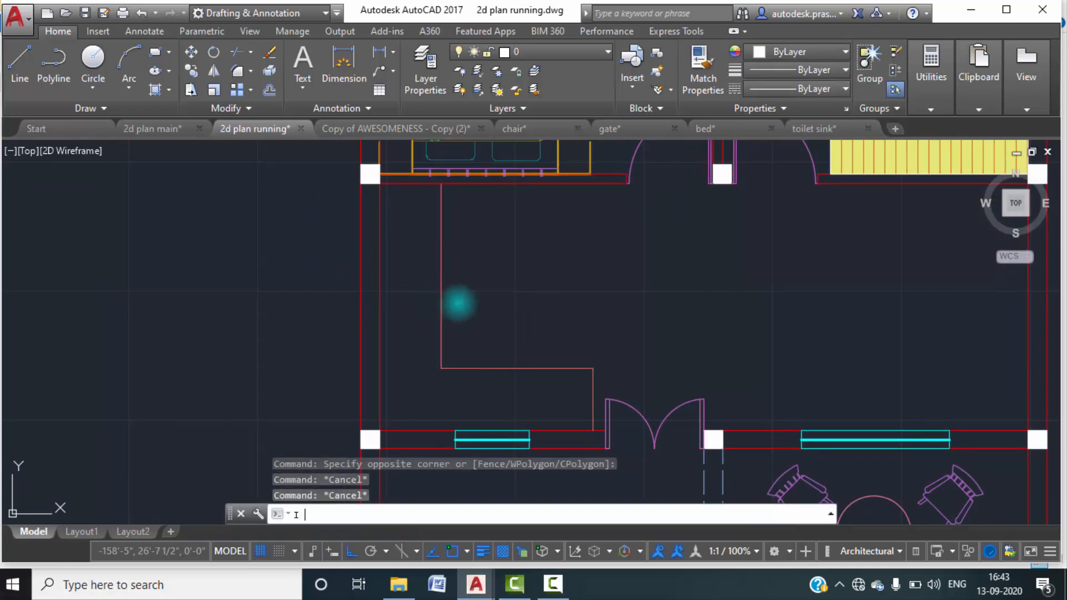
key(Return)
click(669, 192)
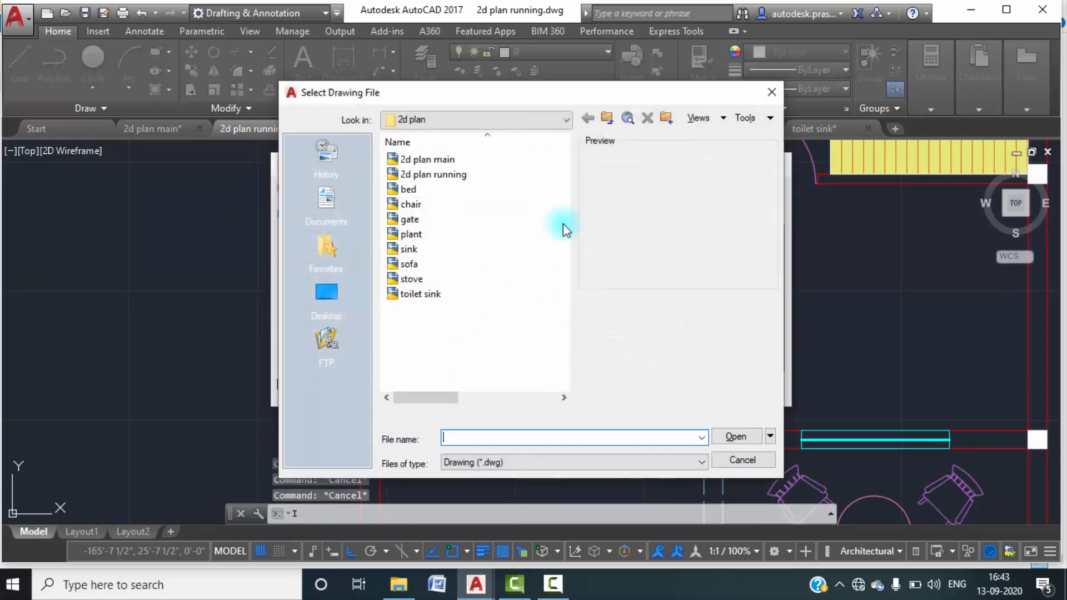
click(425, 277)
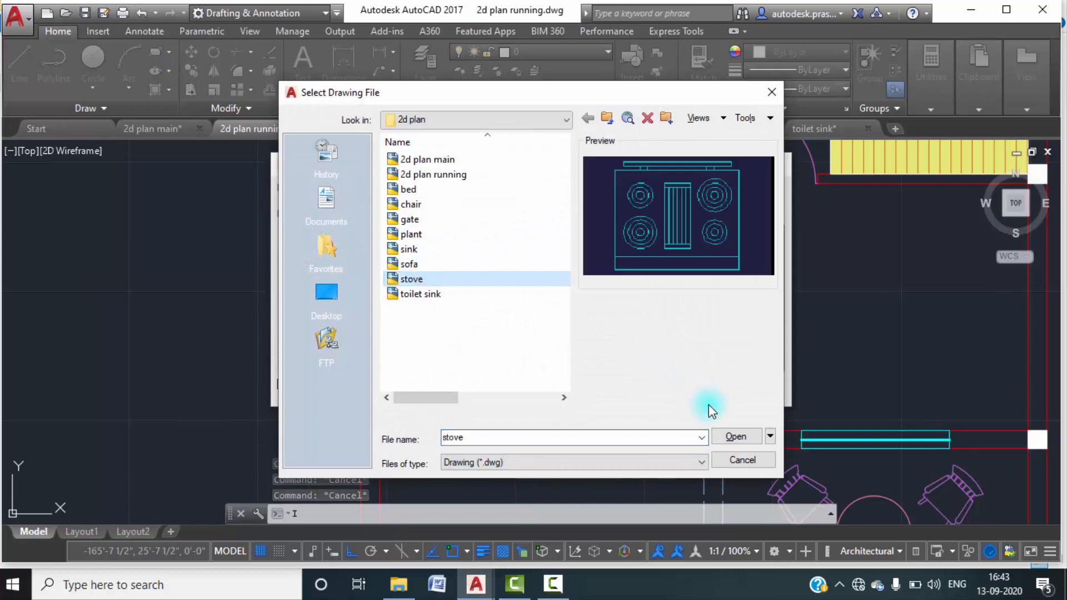
click(727, 437)
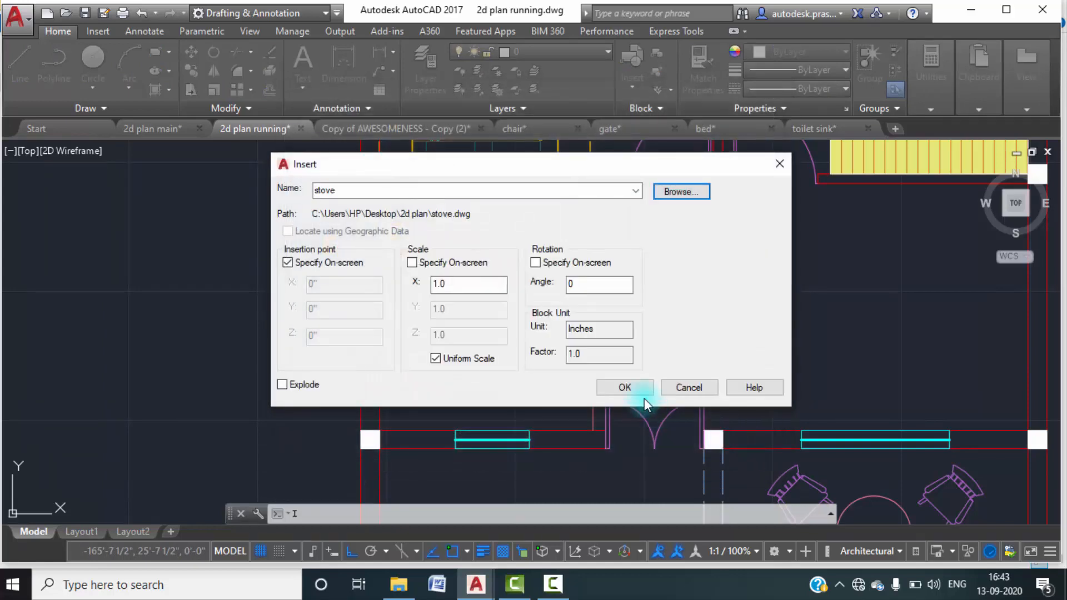
click(625, 386)
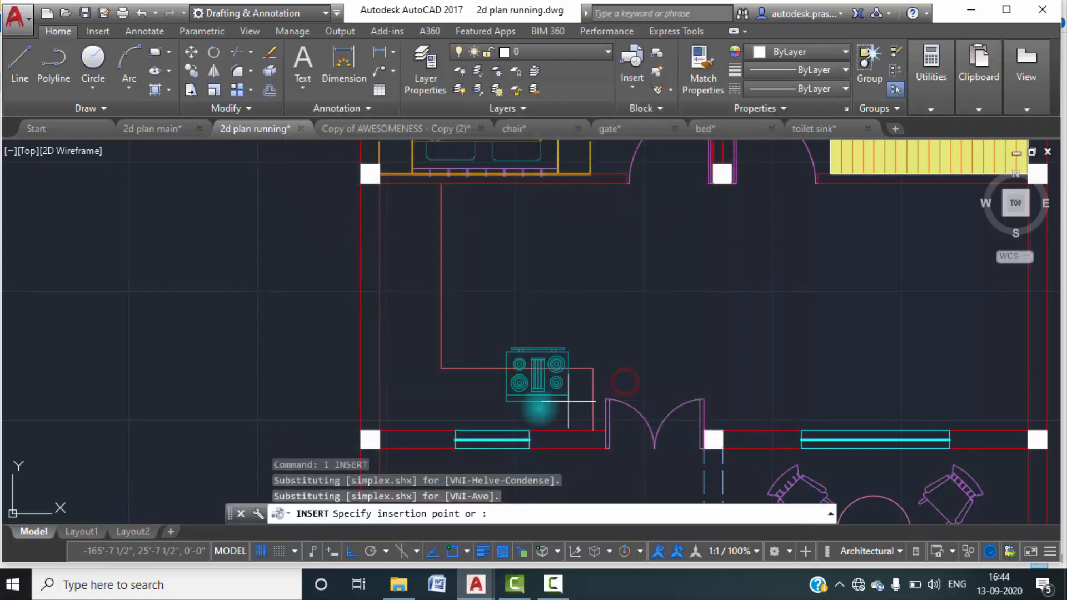
click(531, 432)
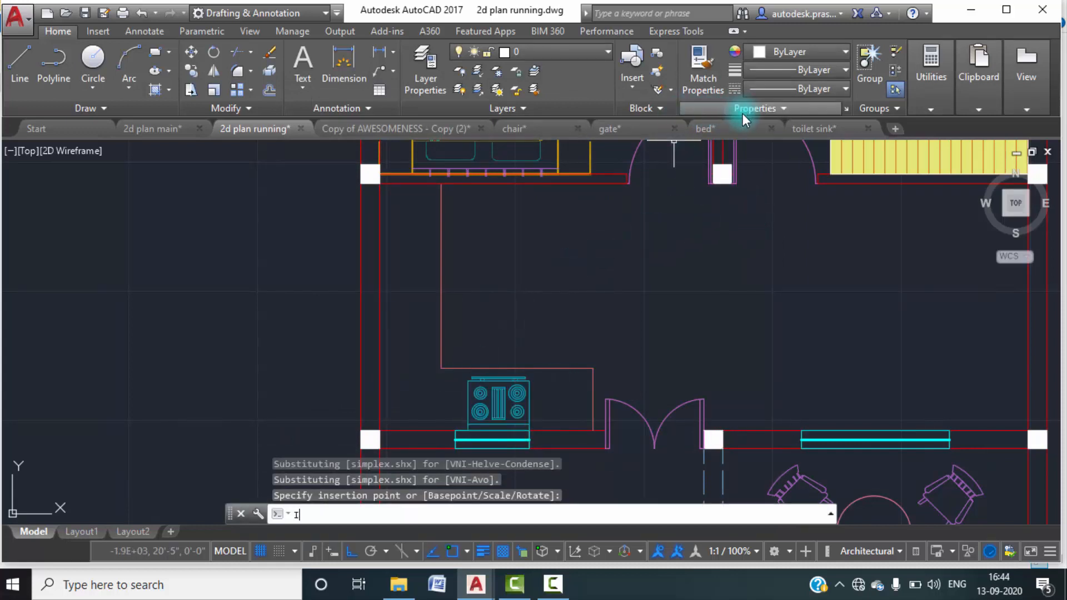
Insert the sink drawing from the 2d plan folder against the inner face of the kitchen's outer wall, beside the vertical counter line.
text(i)
key(Return)
click(695, 191)
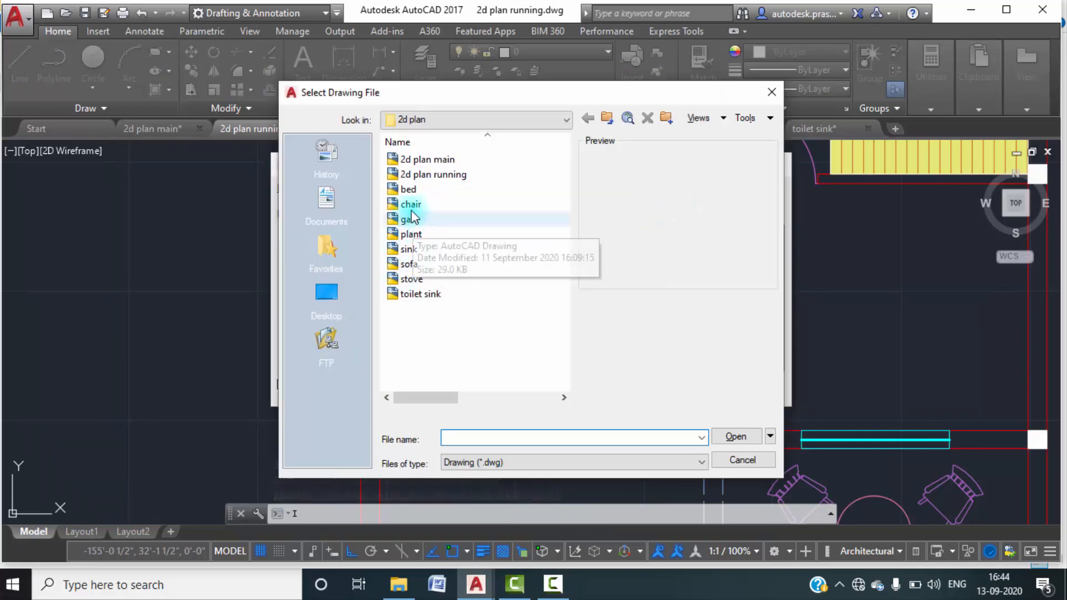
click(418, 247)
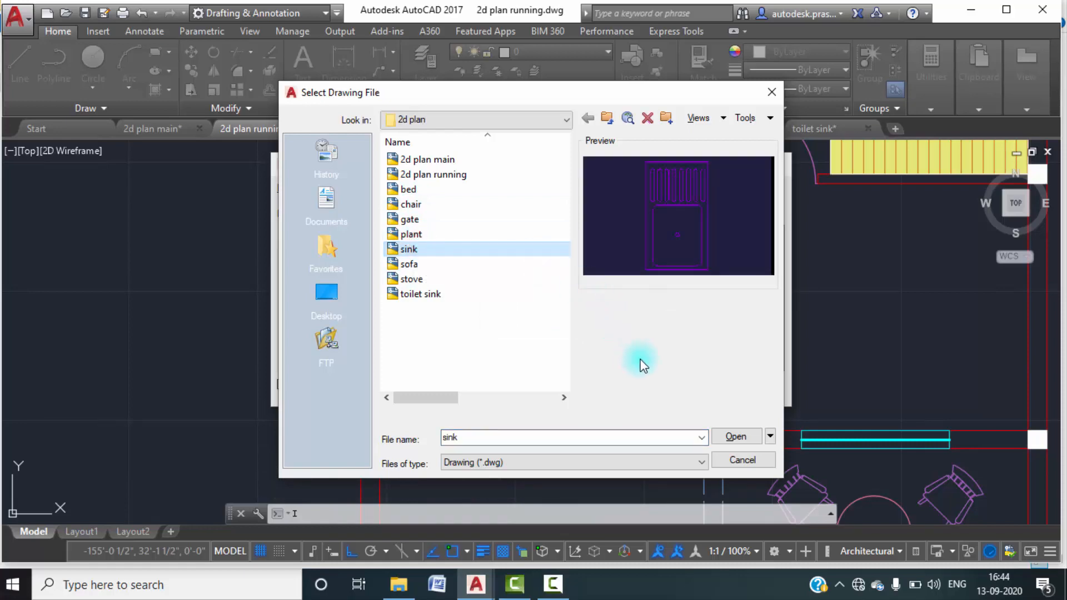
click(734, 438)
click(624, 388)
scroll(385, 245, up, 4)
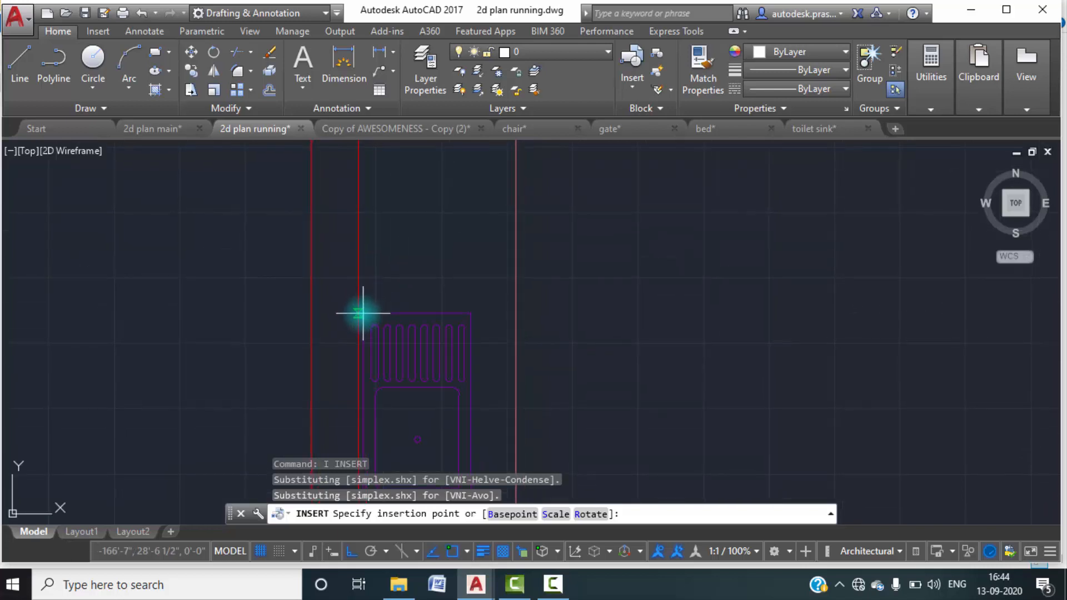
scroll(382, 293, down, 5)
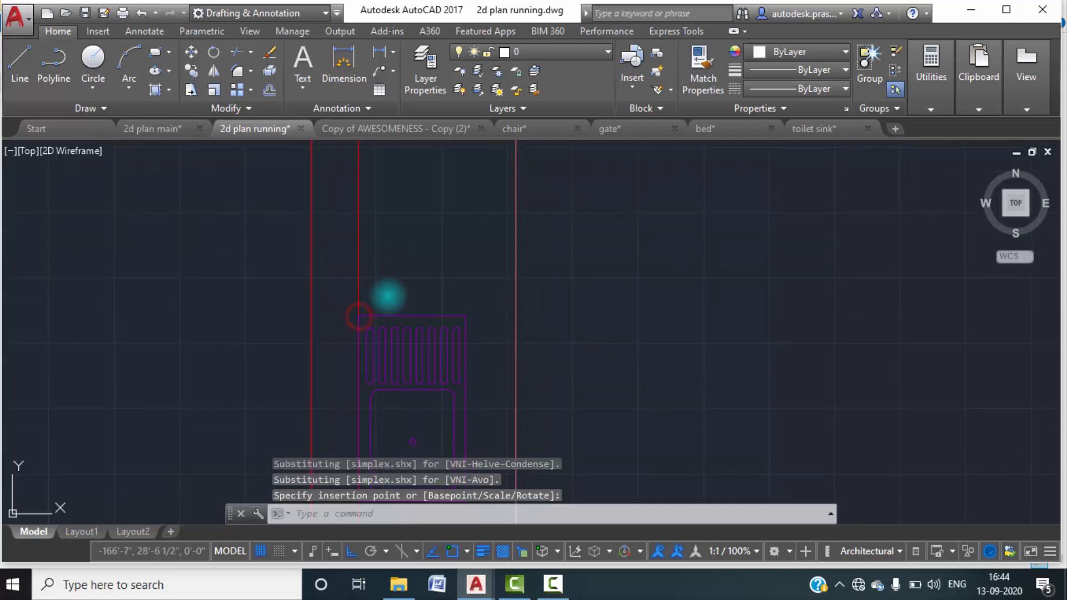
scroll(431, 295, up, 2)
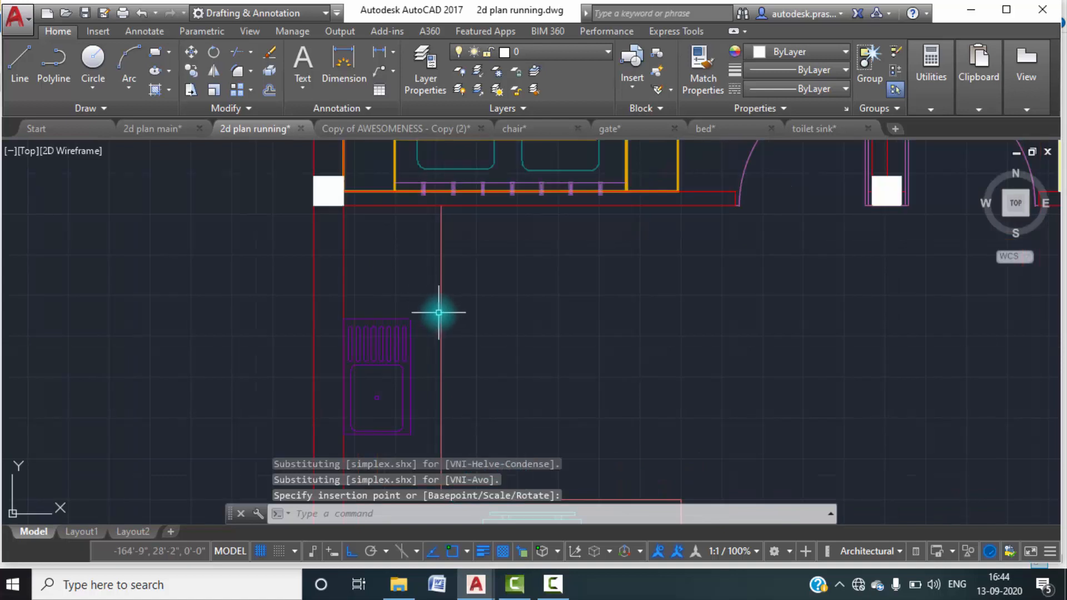
Draw a horizontal line across the counter just above the sink, from the vertical counter line to the outer wall.
key(Escape)
key(Escape)
text(l)
key(Return)
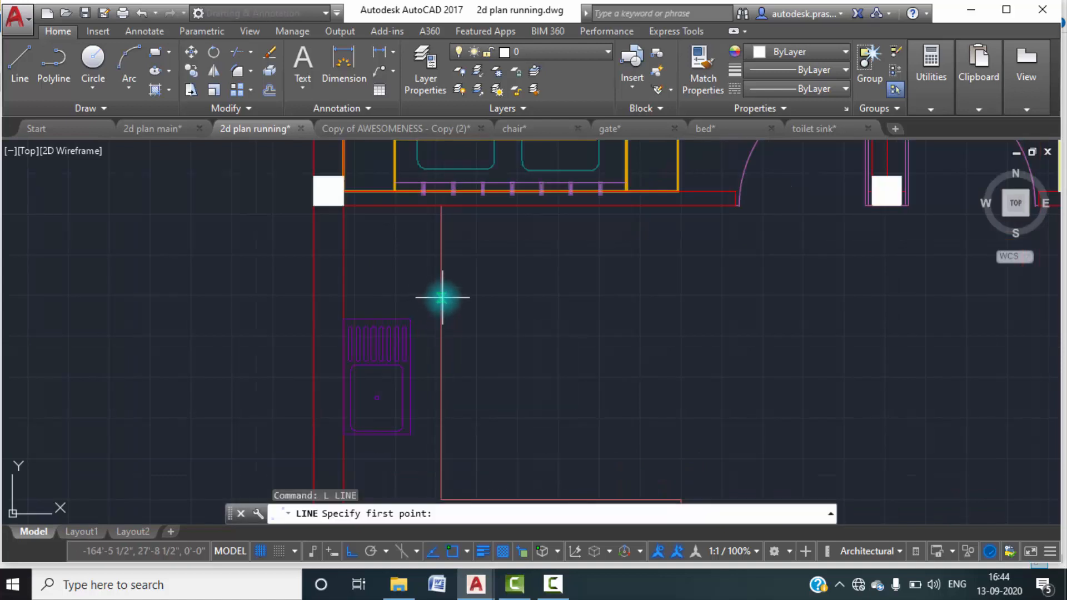
click(441, 297)
click(344, 297)
key(Escape)
key(Escape)
Draw a rectangle inside the counter compartment above the dividing line, leaving a small gap on all sides.
middle_drag(389, 237, 389, 271)
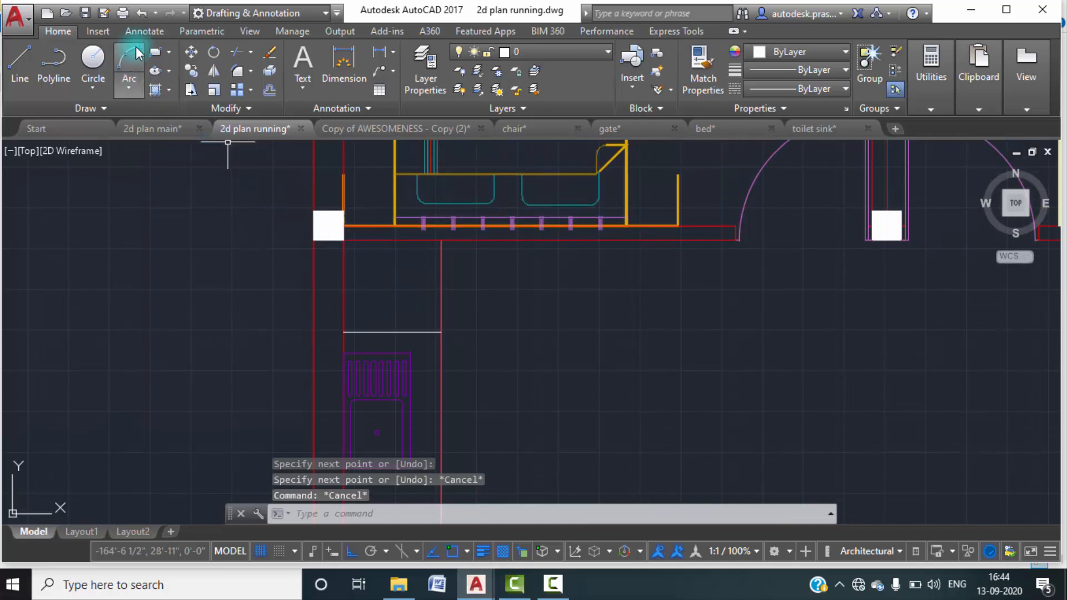
click(155, 53)
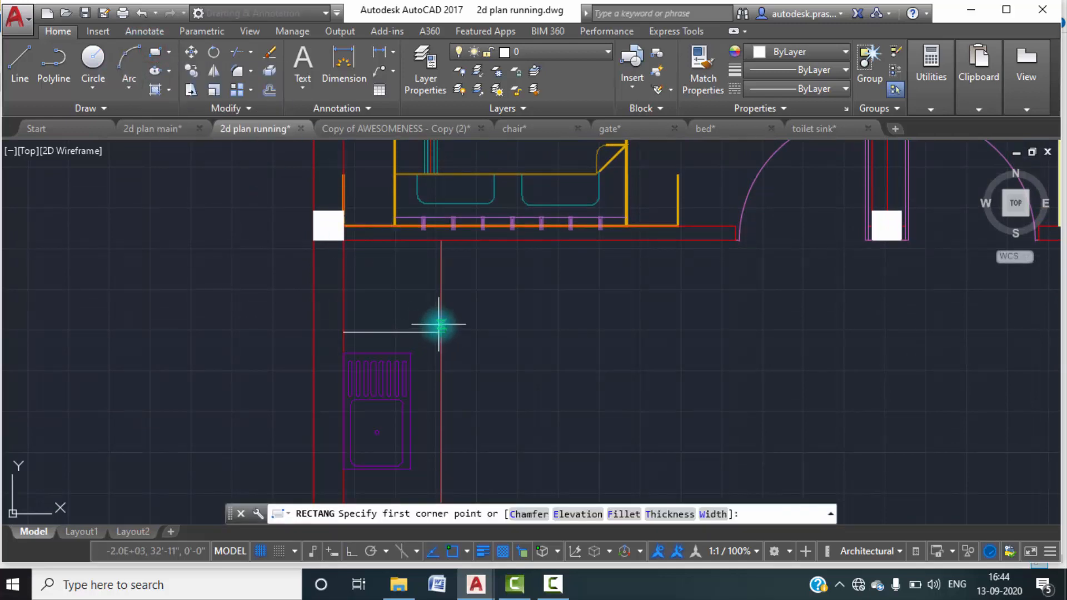
scroll(378, 272, up, 4)
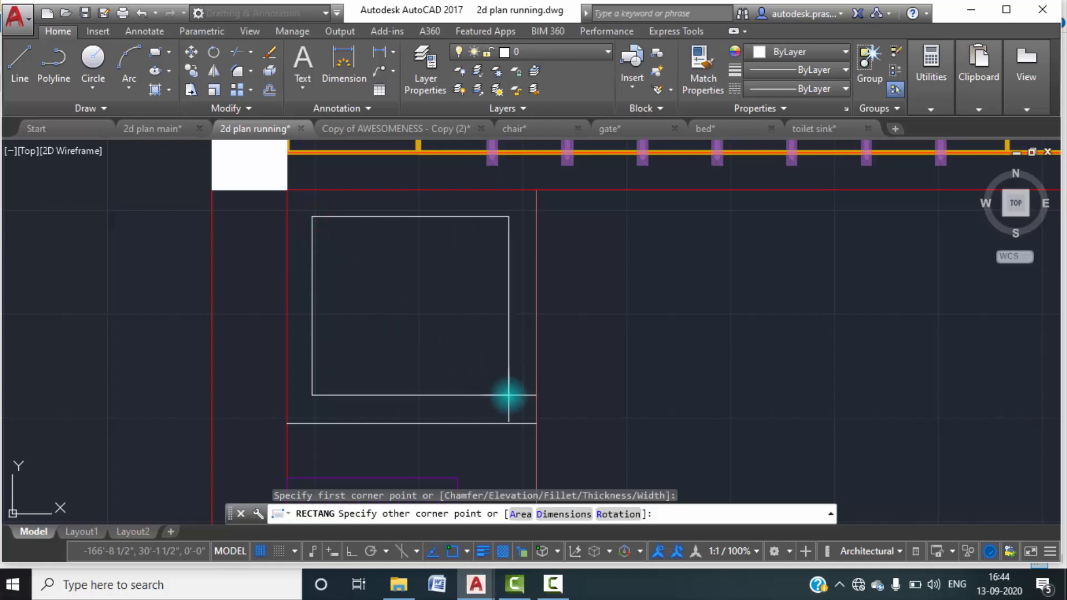
key(Escape)
scroll(556, 329, down, 4)
middle_drag(562, 329, 554, 342)
scroll(477, 325, up, 2)
scroll(550, 342, down, 2)
scroll(547, 333, up, 2)
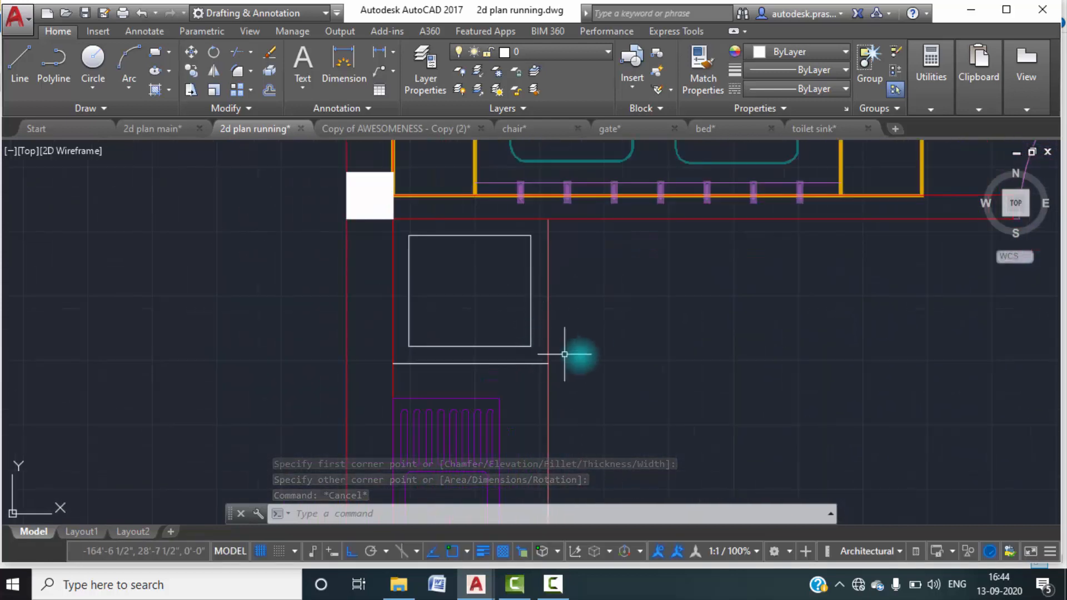
Break the vertical counter line at the point where it meets the horizontal dividing line.
key(Escape)
text(br)
key(Return)
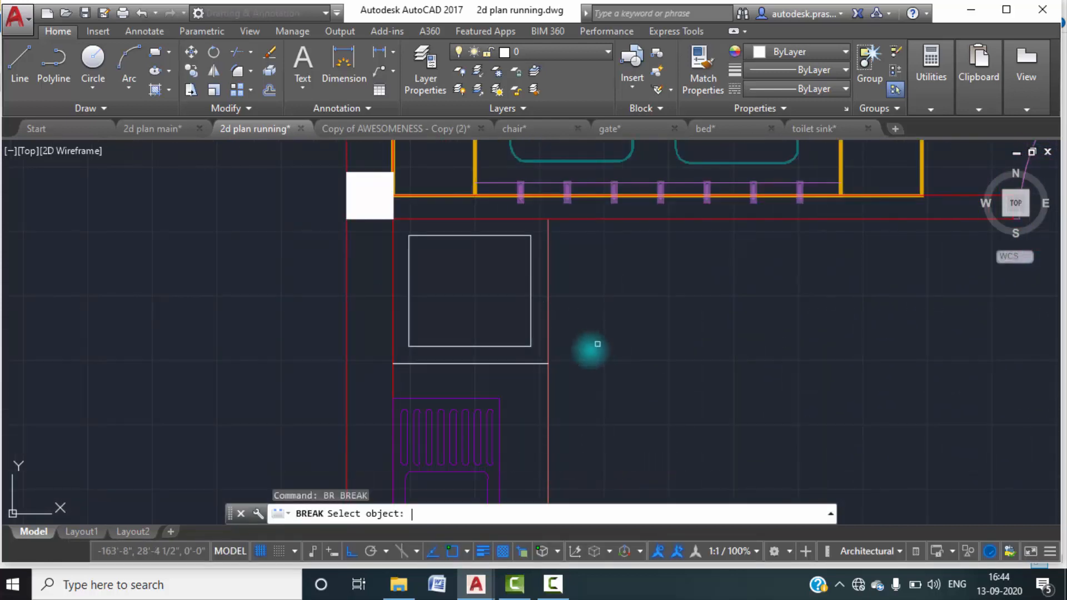
click(548, 359)
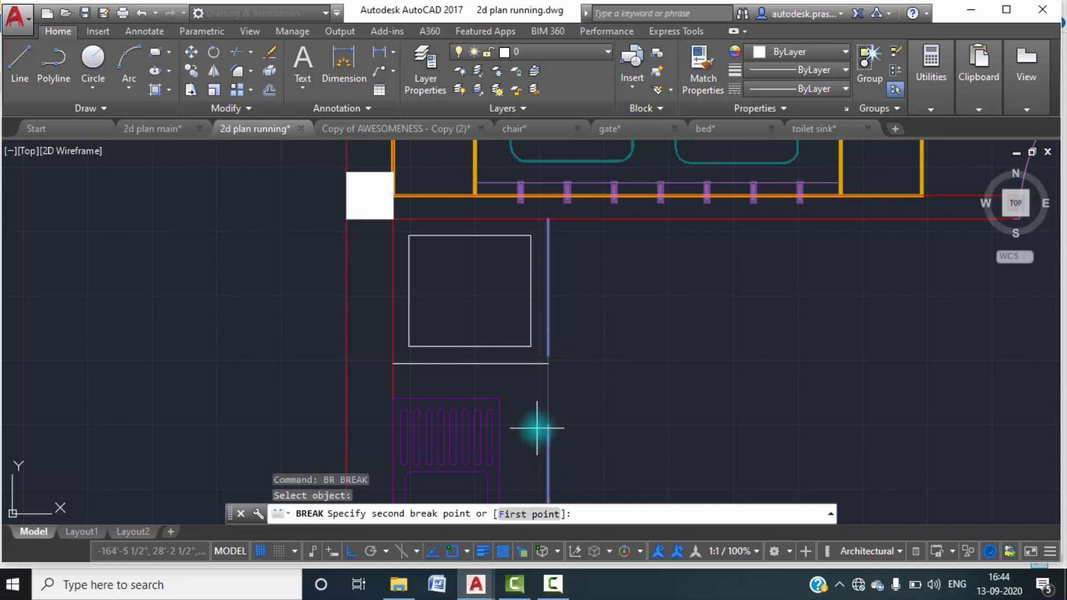
click(516, 515)
click(548, 363)
click(548, 364)
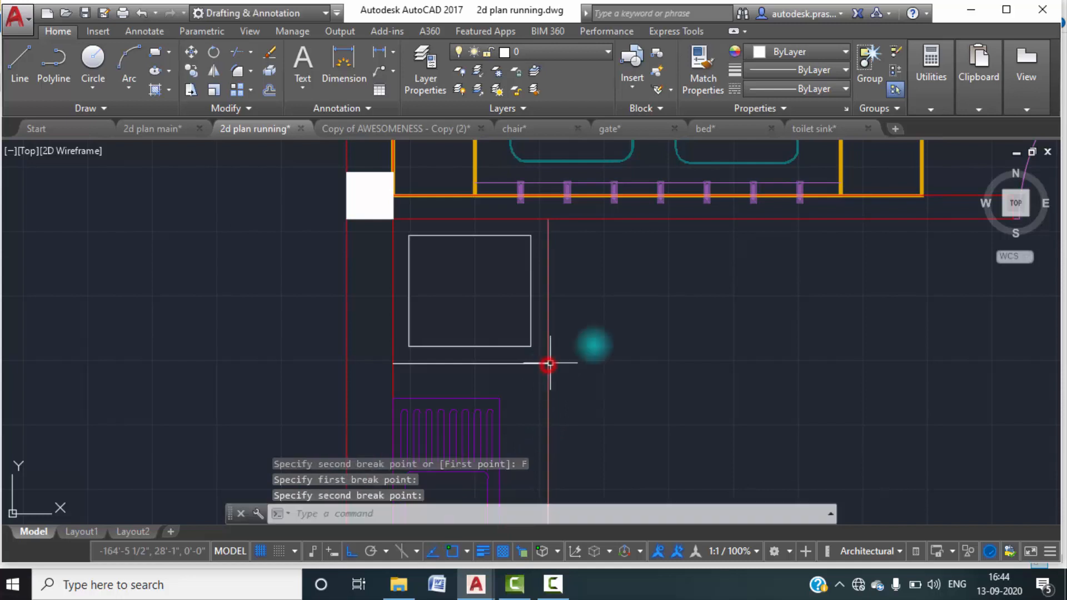
key(Escape)
click(562, 311)
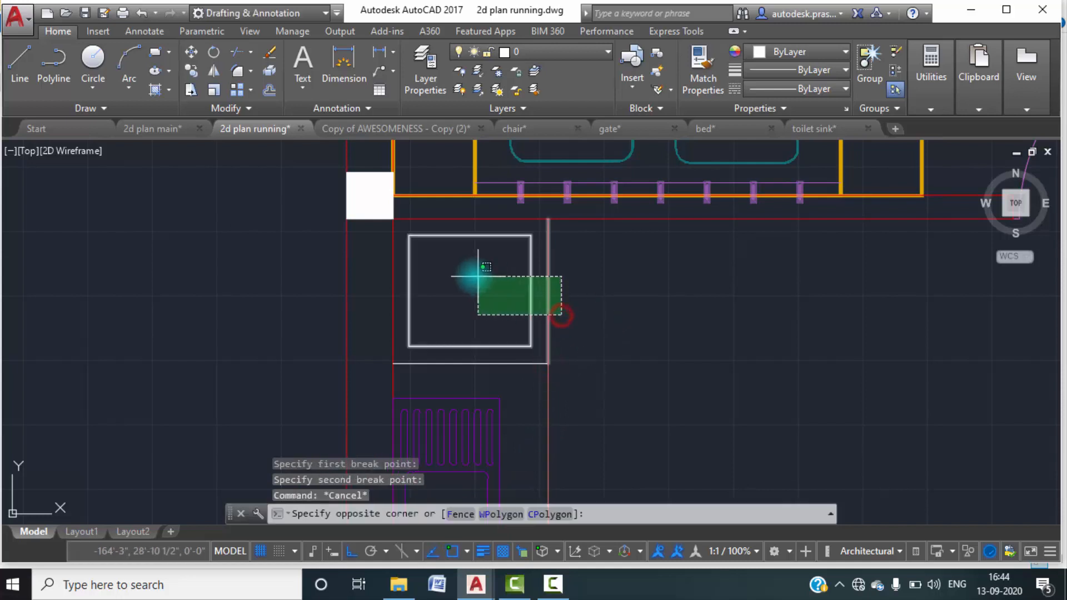
click(442, 272)
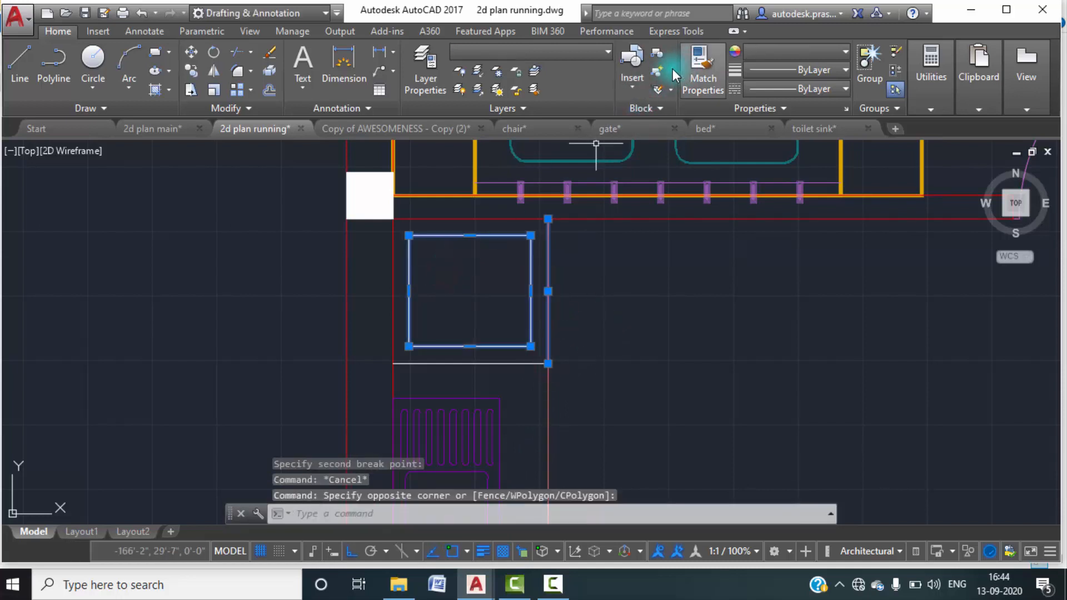
key(Escape)
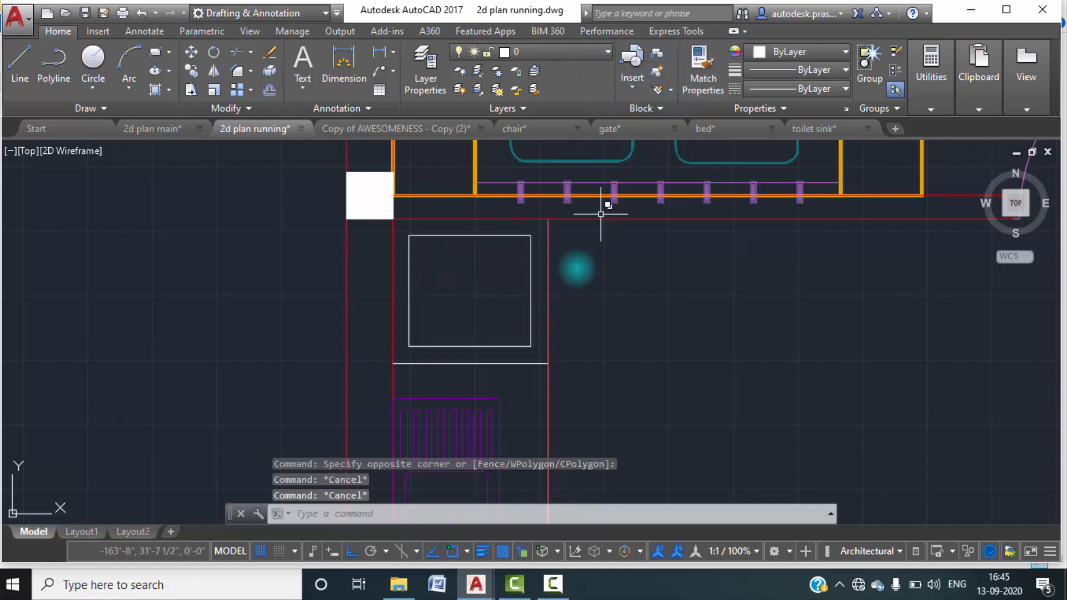
key(Escape)
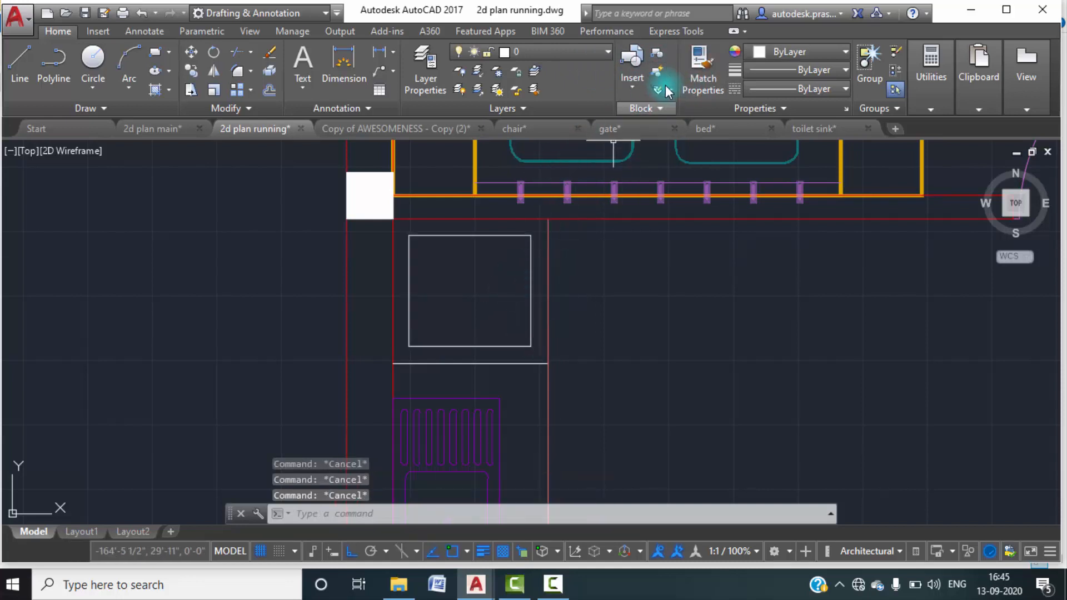
Set the colour of the rectangle in the upper counter compartment to index colour 202.
click(531, 285)
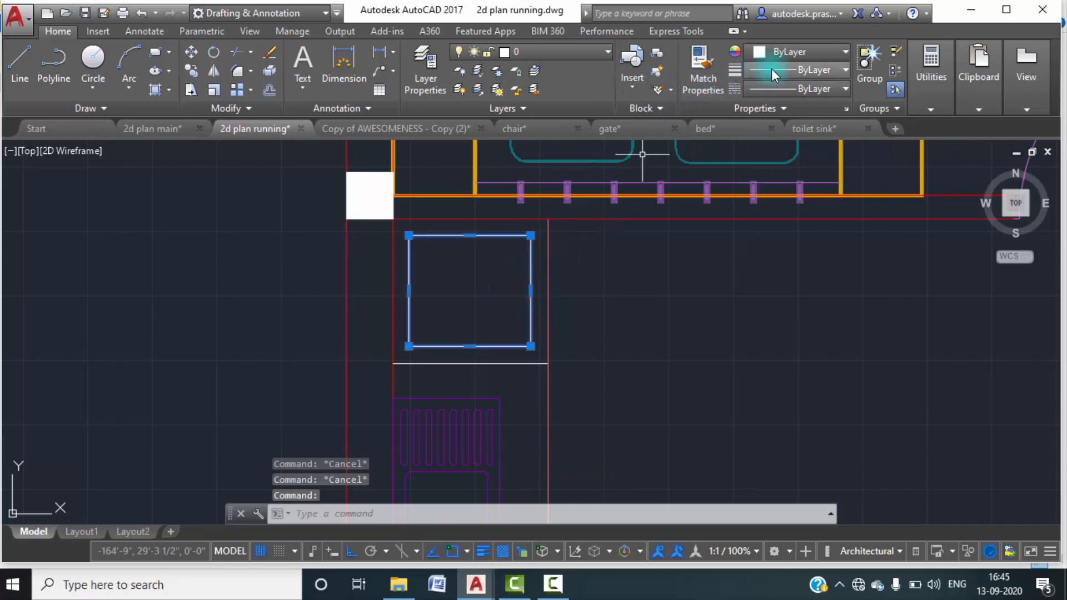
click(796, 51)
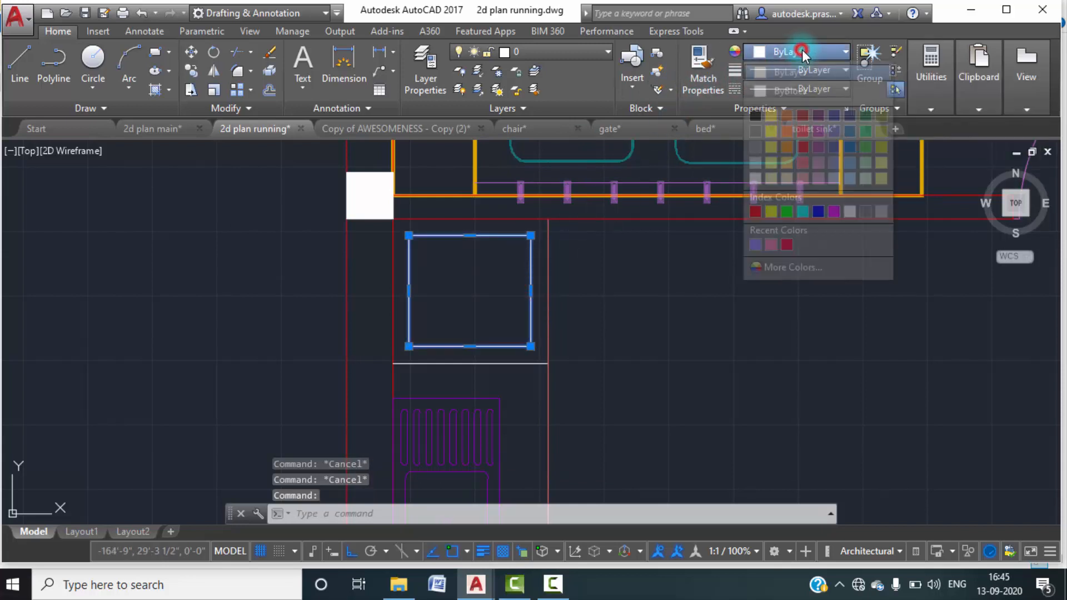
click(768, 271)
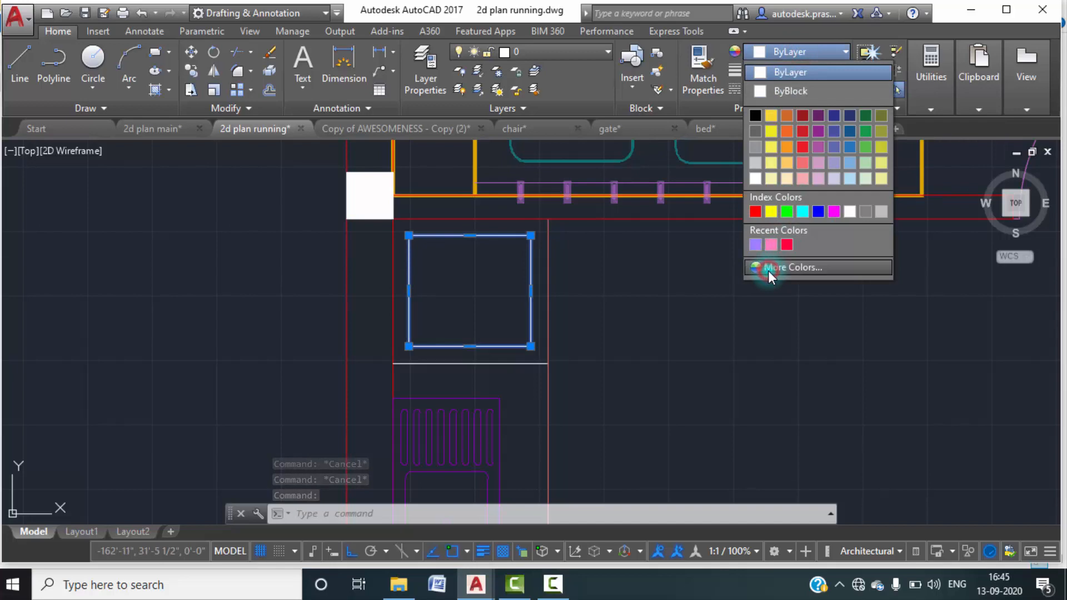
click(613, 226)
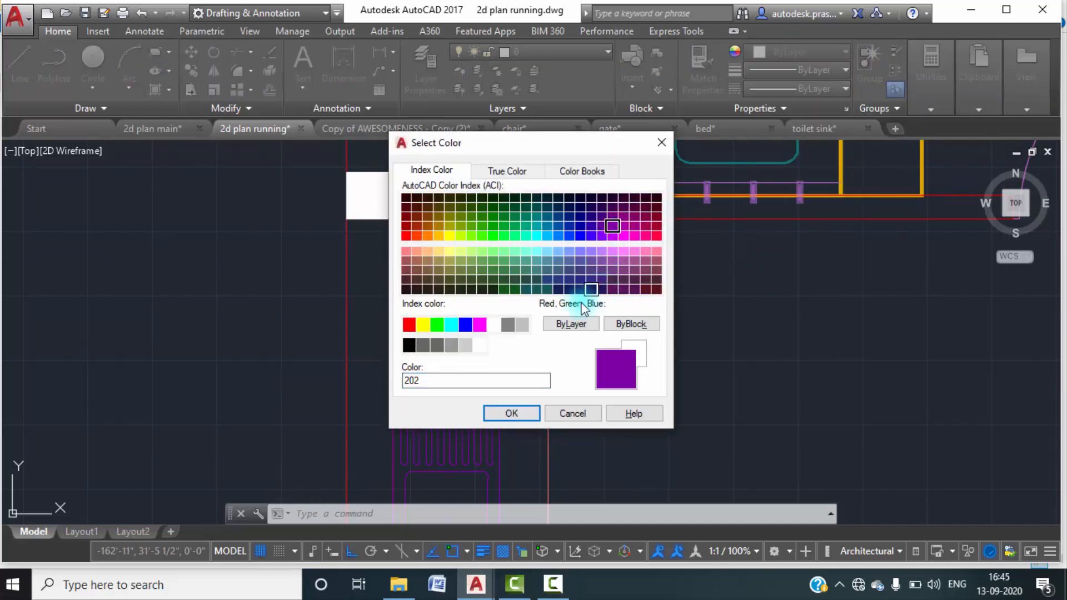
click(536, 412)
key(Escape)
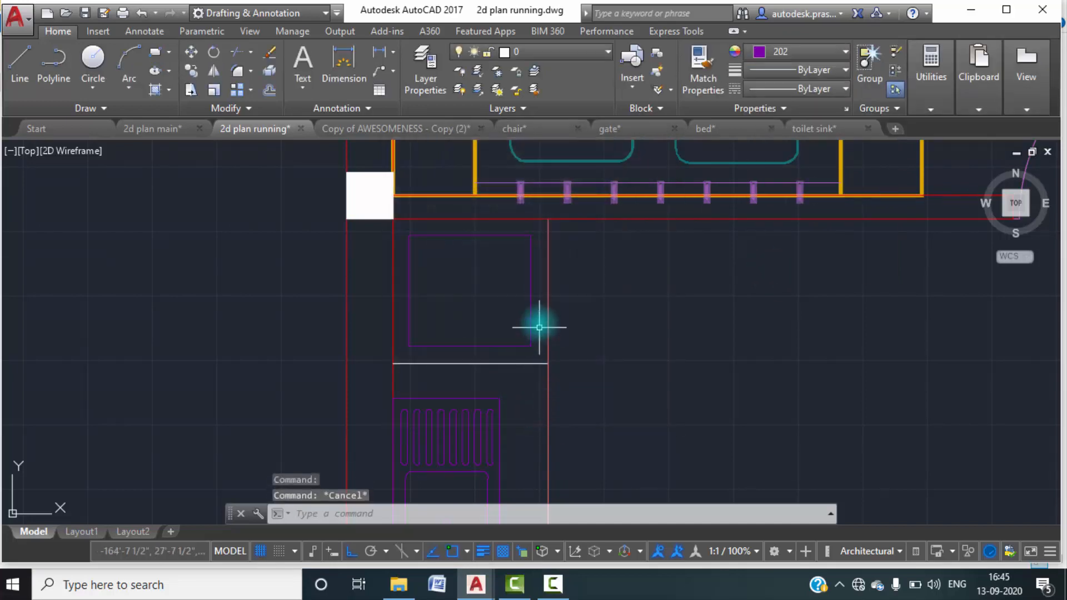
key(Escape)
Match the properties of the compartment rectangle onto the upper section of the broken vertical counter line.
click(702, 89)
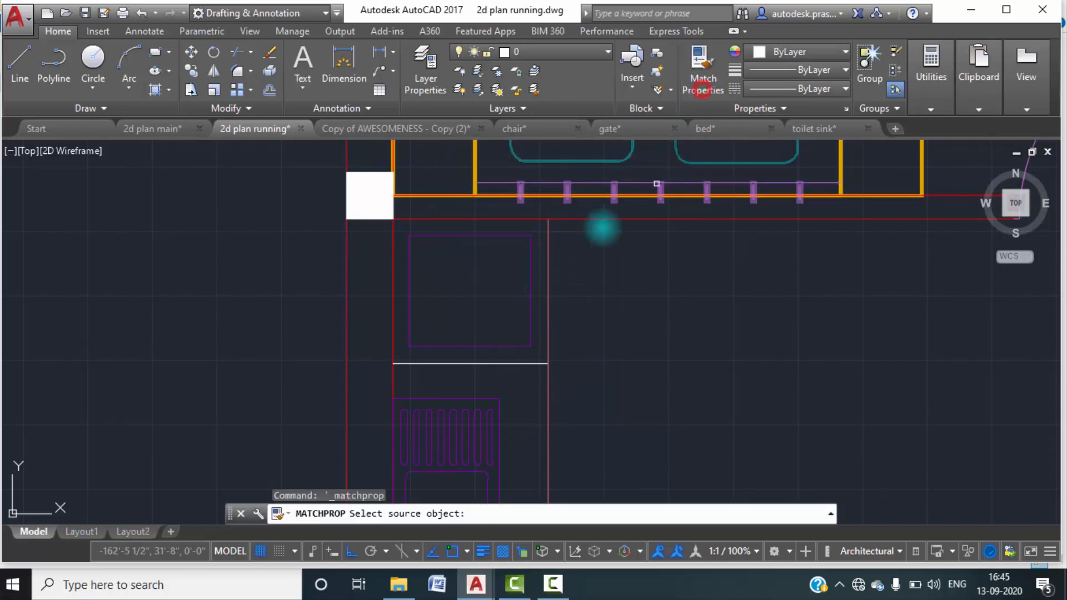
click(531, 296)
key(Escape)
key(Escape)
scroll(659, 266, down, 5)
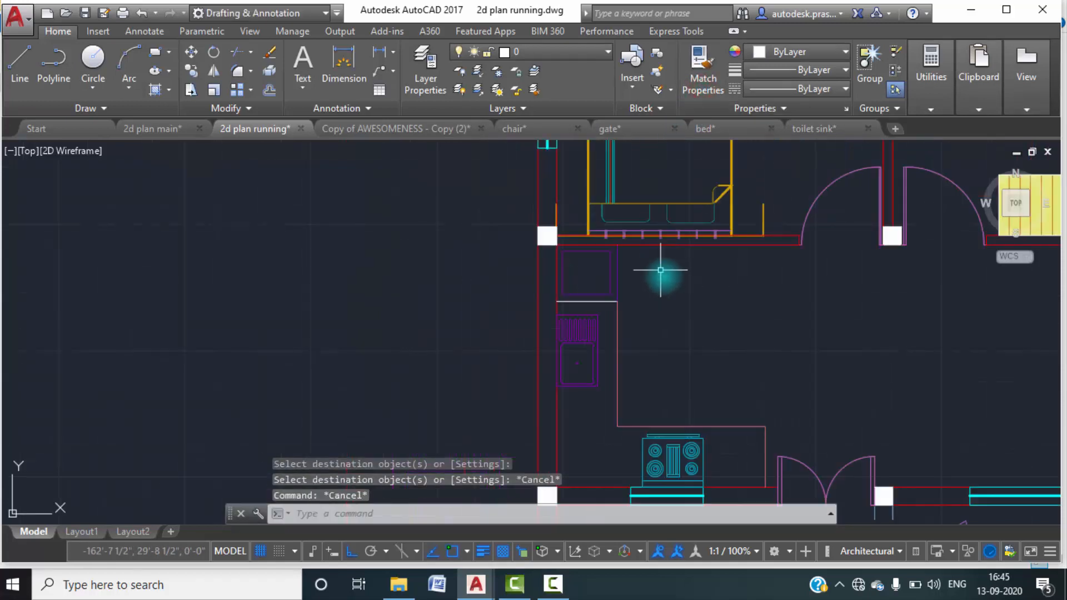
scroll(648, 272, down, 3)
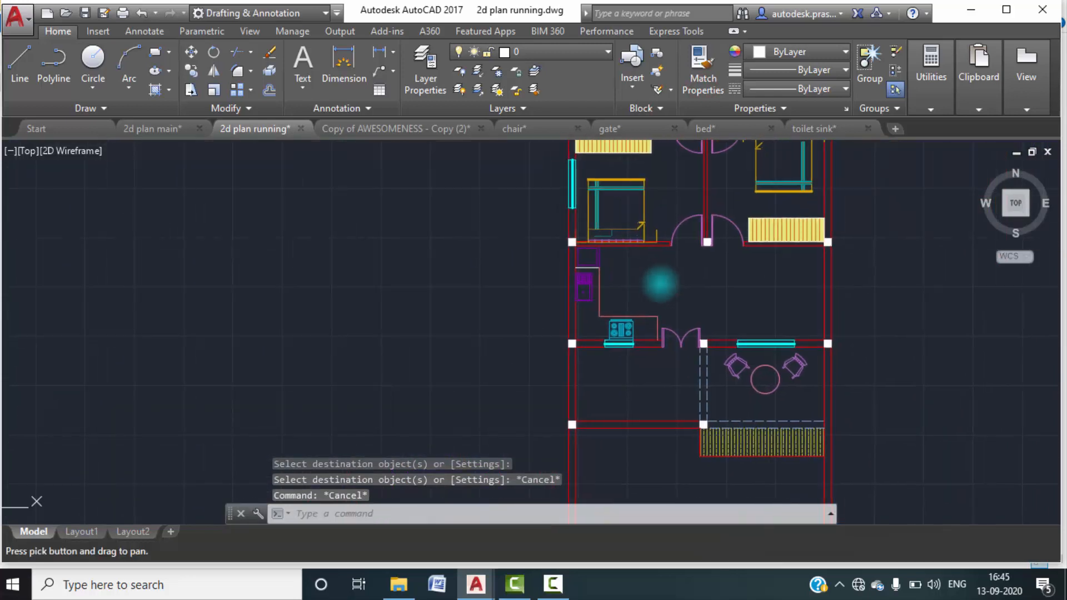
Match the properties of the lower vertical counter line onto the white horizontal dividing line above the sink.
scroll(570, 258, up, 3)
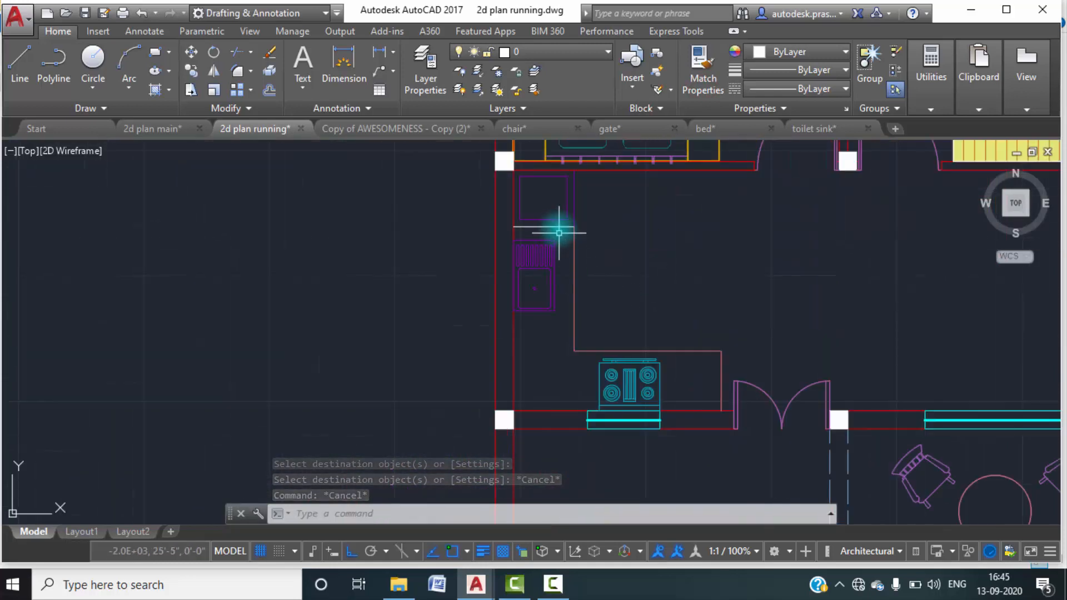
scroll(552, 224, up, 5)
click(704, 83)
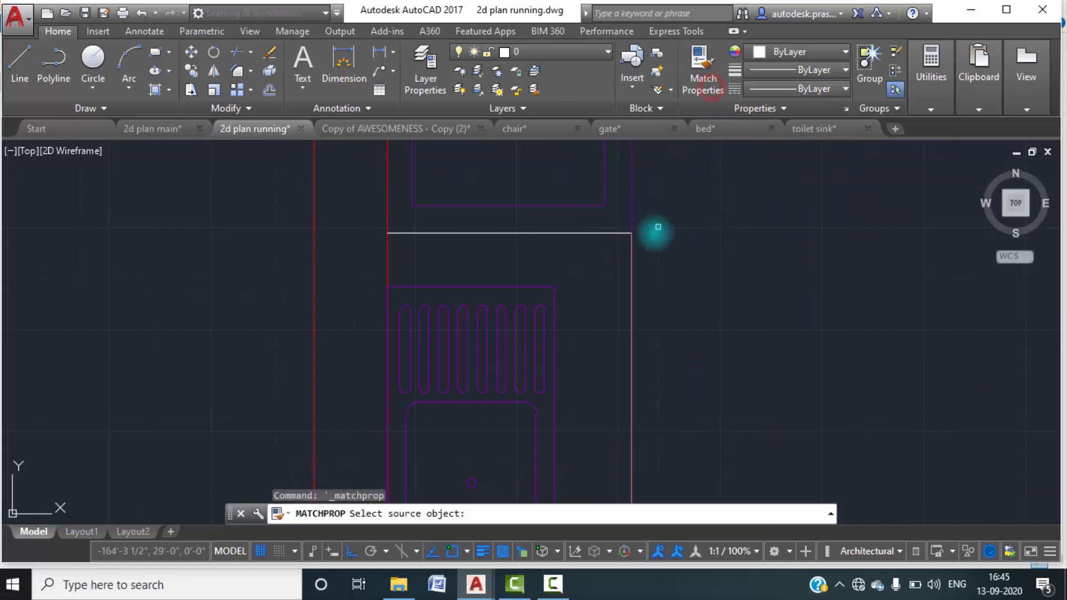
click(630, 266)
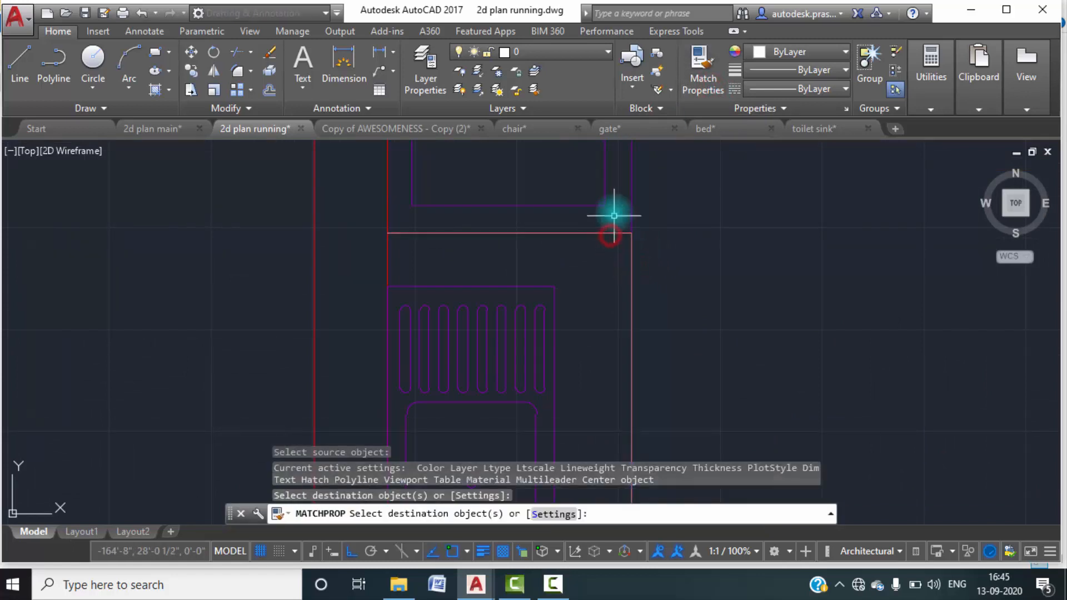
key(Escape)
Start a hatch for the kitchen counter using the GRAVEL pattern.
scroll(608, 222, down, 4)
middle_drag(668, 251, 636, 232)
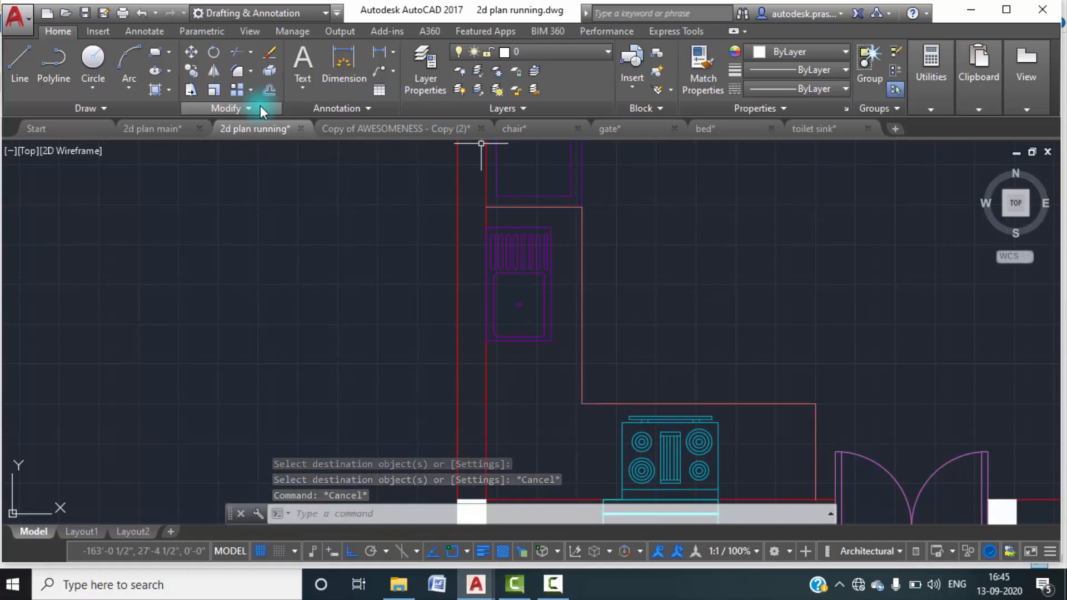
click(169, 88)
click(189, 126)
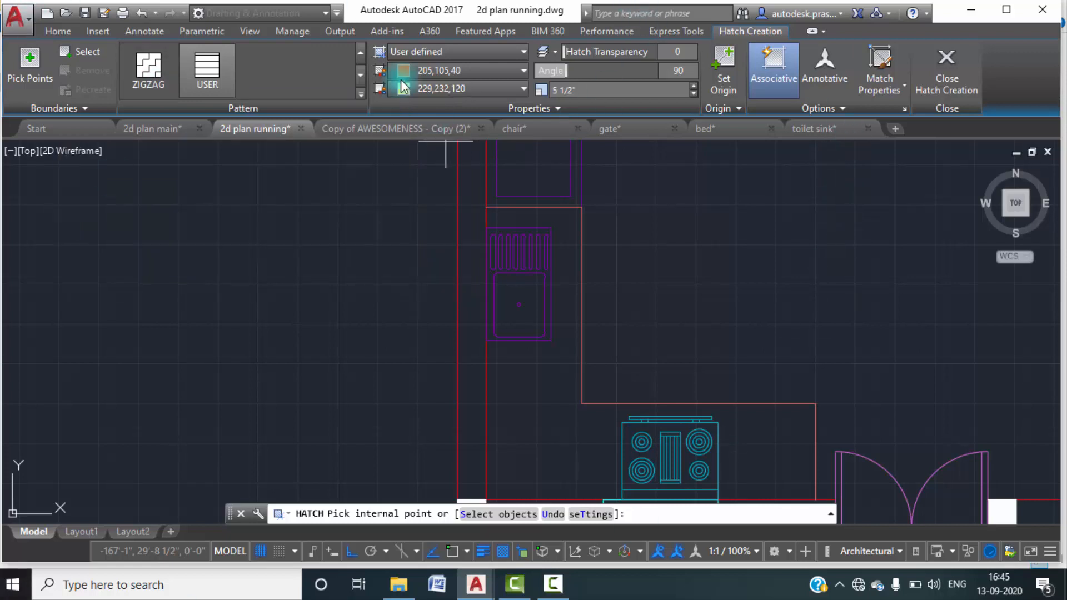
click(360, 51)
click(360, 51)
click(360, 51)
click(360, 51)
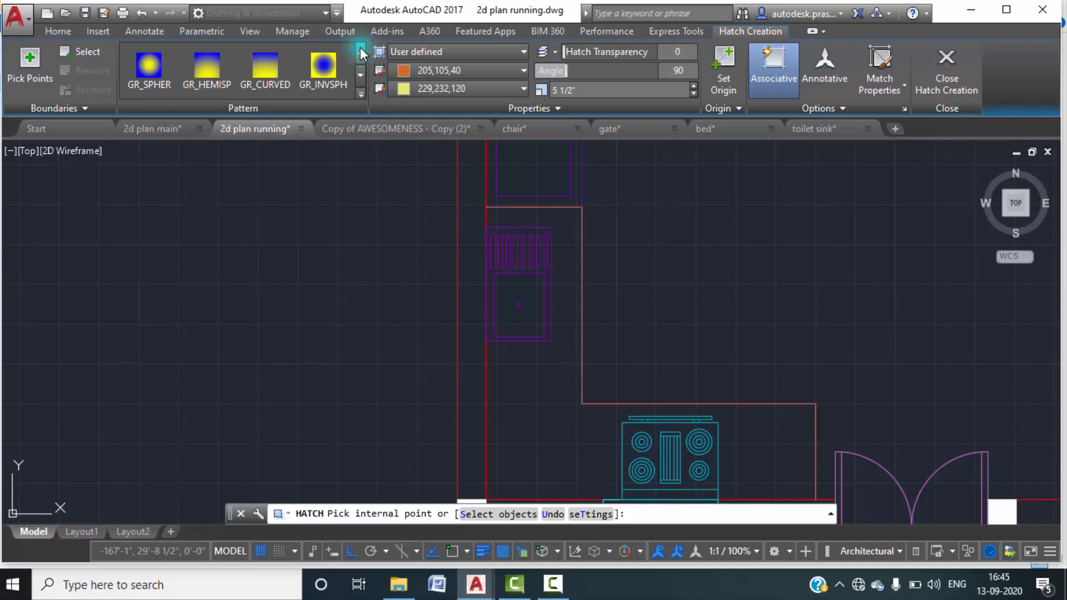
click(360, 51)
click(360, 51)
click(361, 51)
click(361, 94)
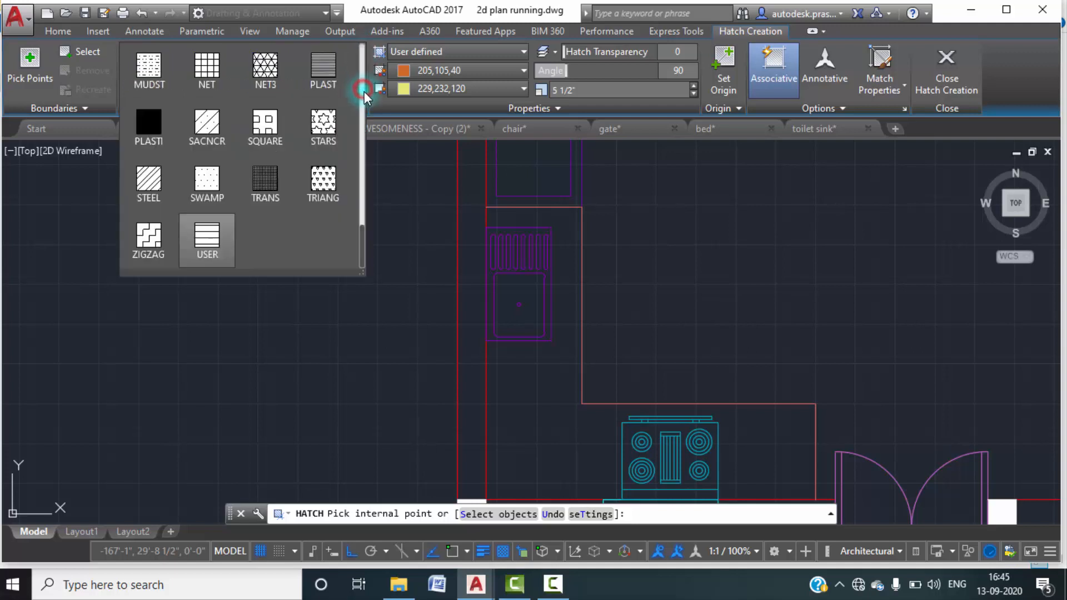
scroll(270, 129, up, 1)
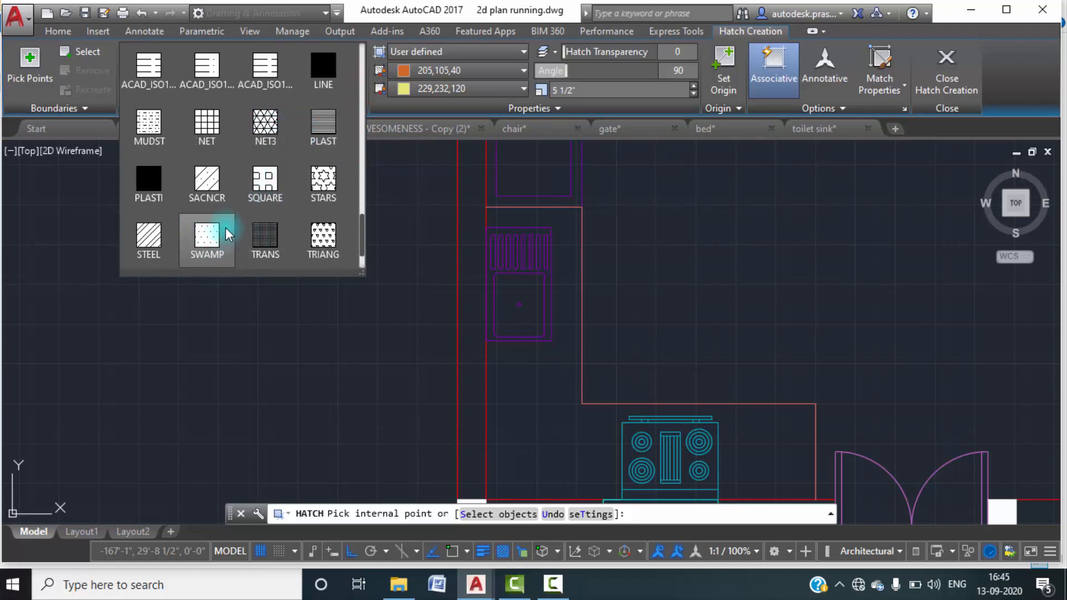
scroll(228, 234, down, 1)
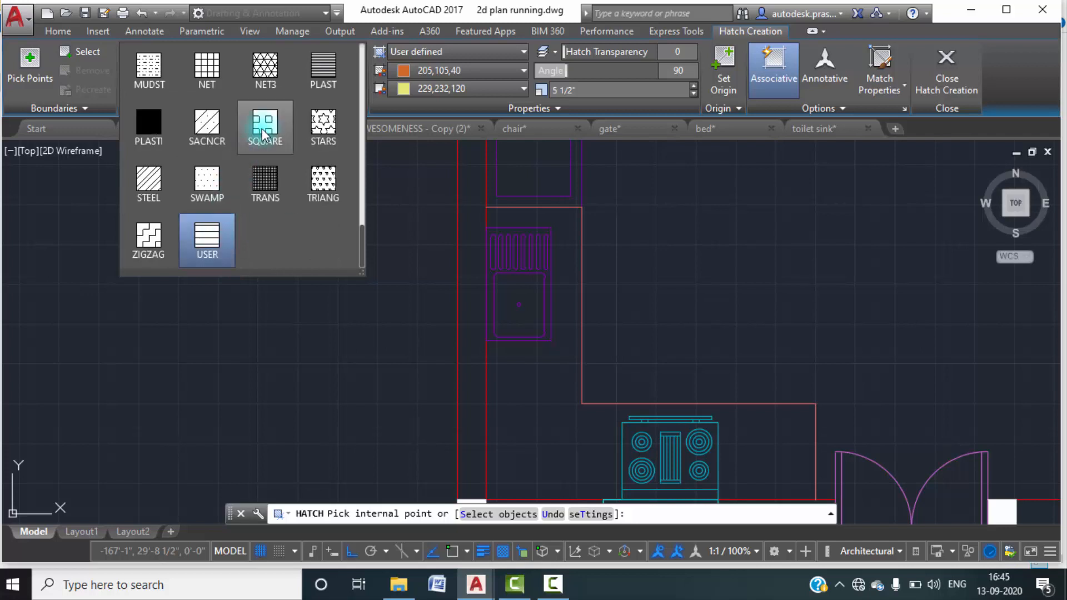
scroll(263, 135, up, 3)
scroll(263, 136, up, 2)
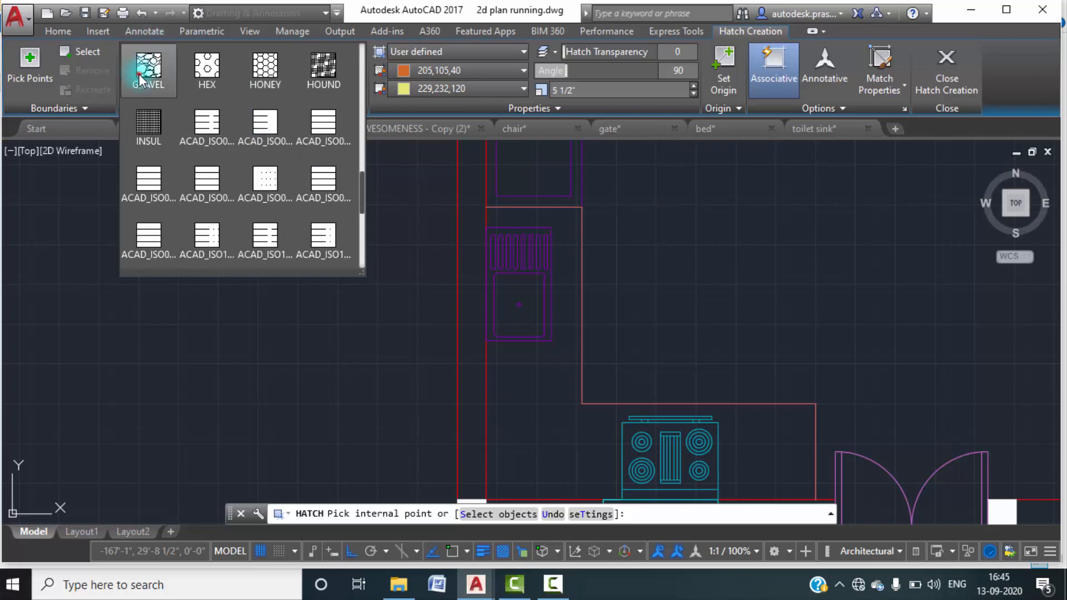
click(143, 81)
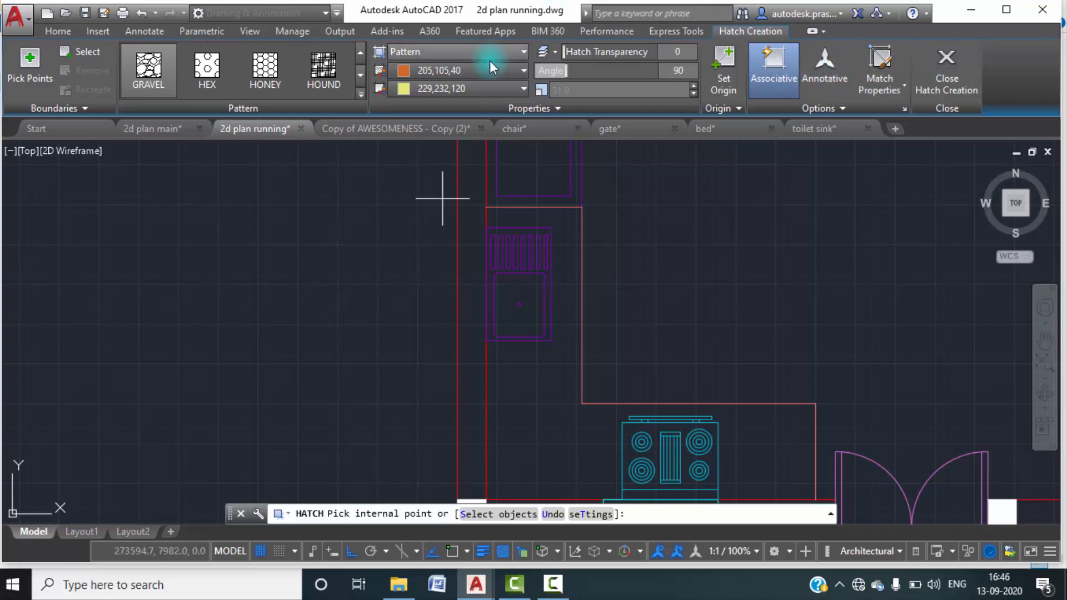
Set the hatch colour to the dark brown true colour 60,31,12.
click(505, 70)
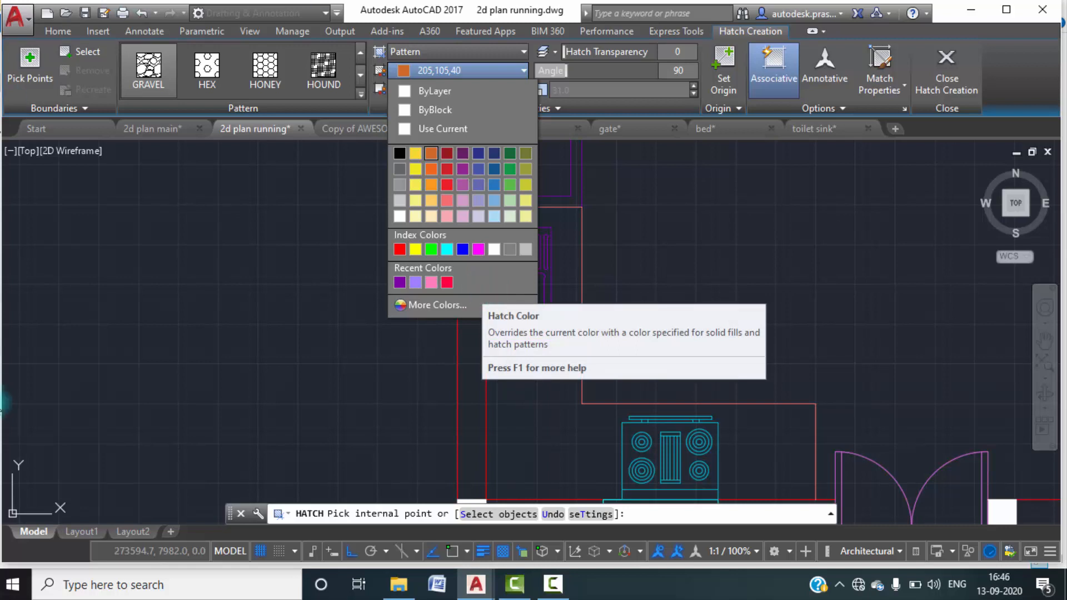
click(435, 306)
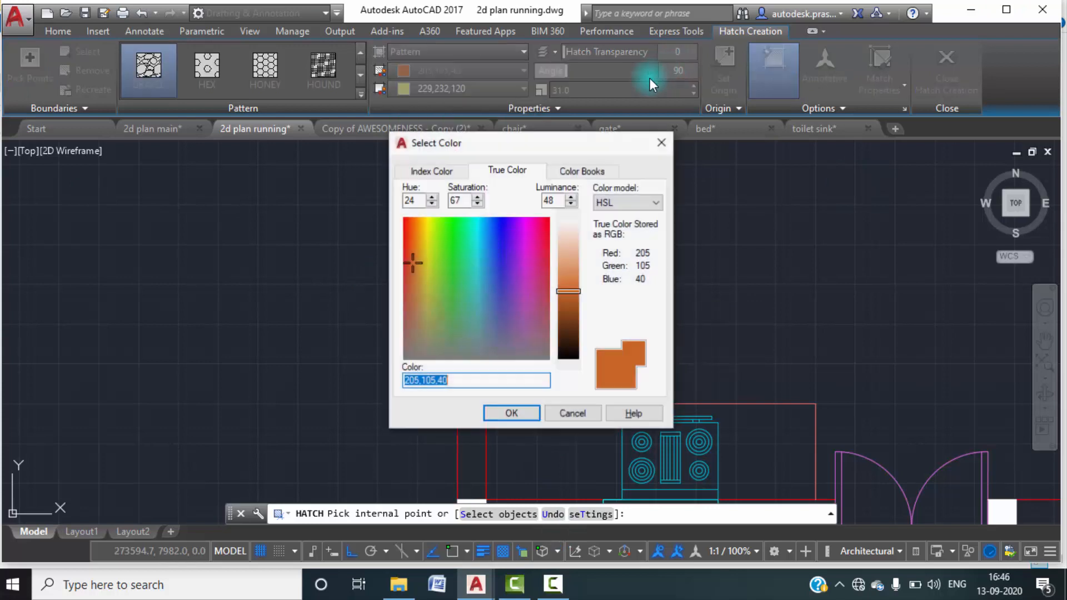
click(568, 337)
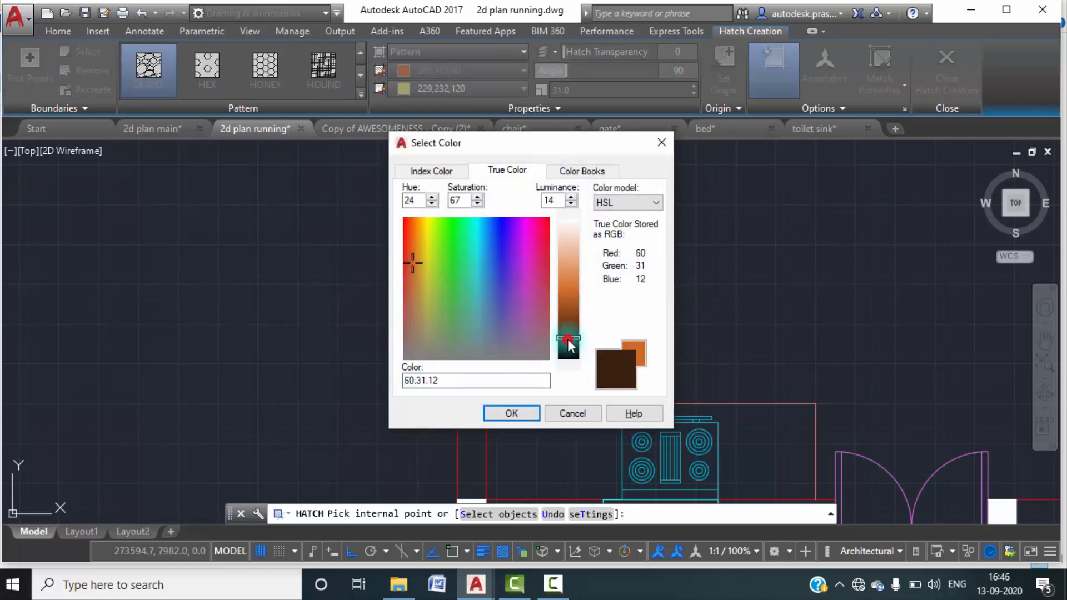
click(509, 413)
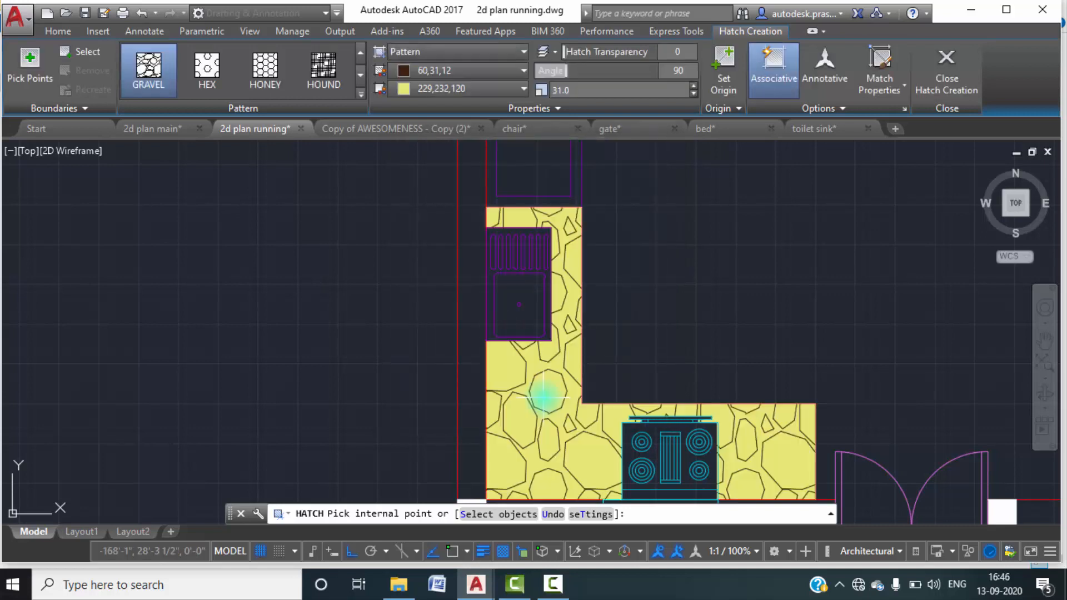
Set the hatch background colour to the pink true colour 207,145,203.
click(521, 90)
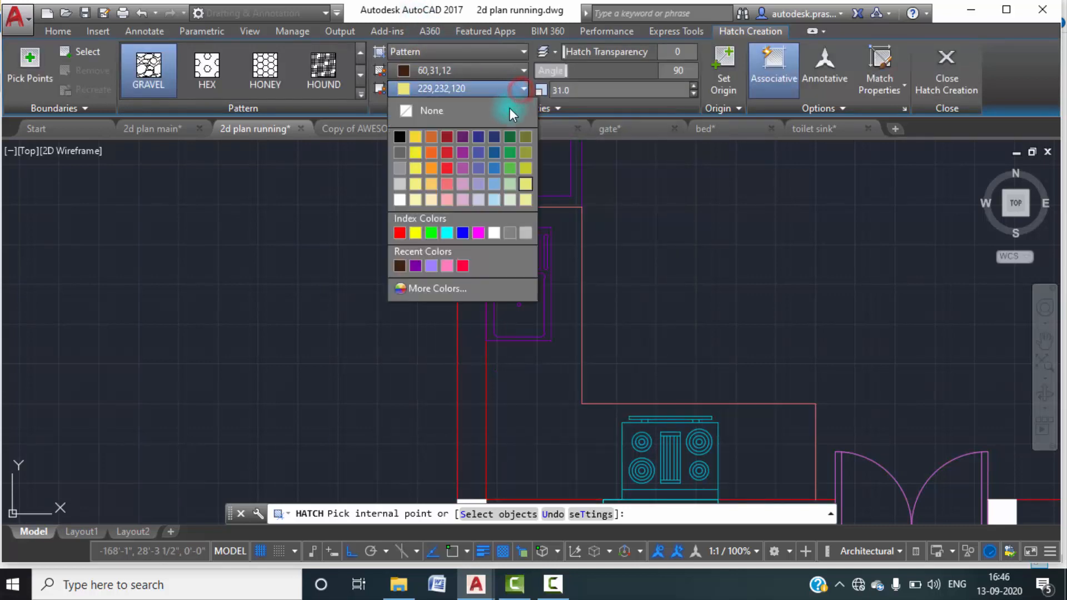
click(420, 289)
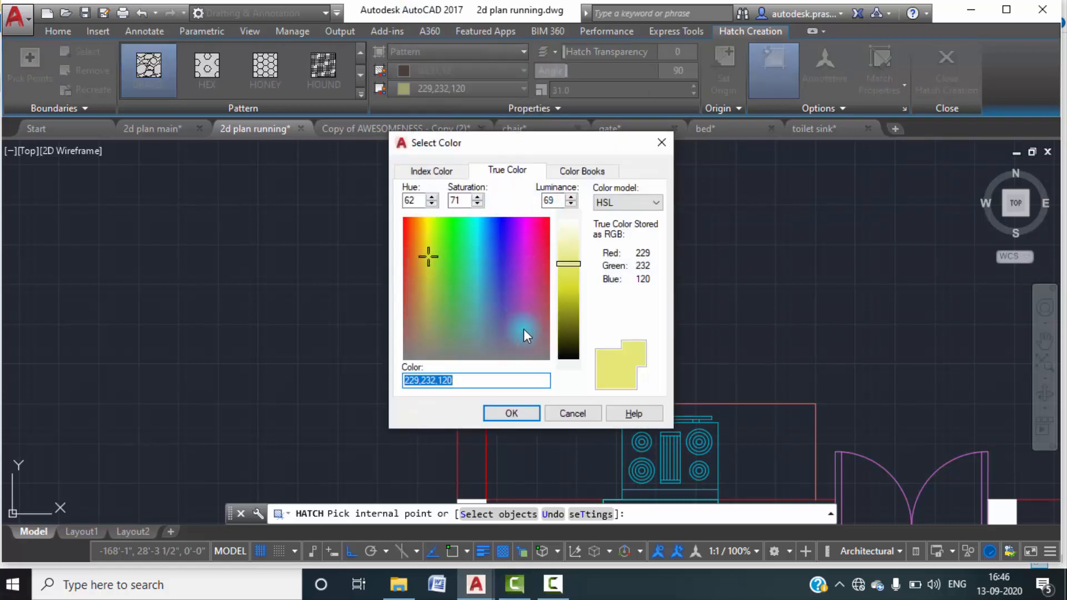
click(527, 326)
click(527, 303)
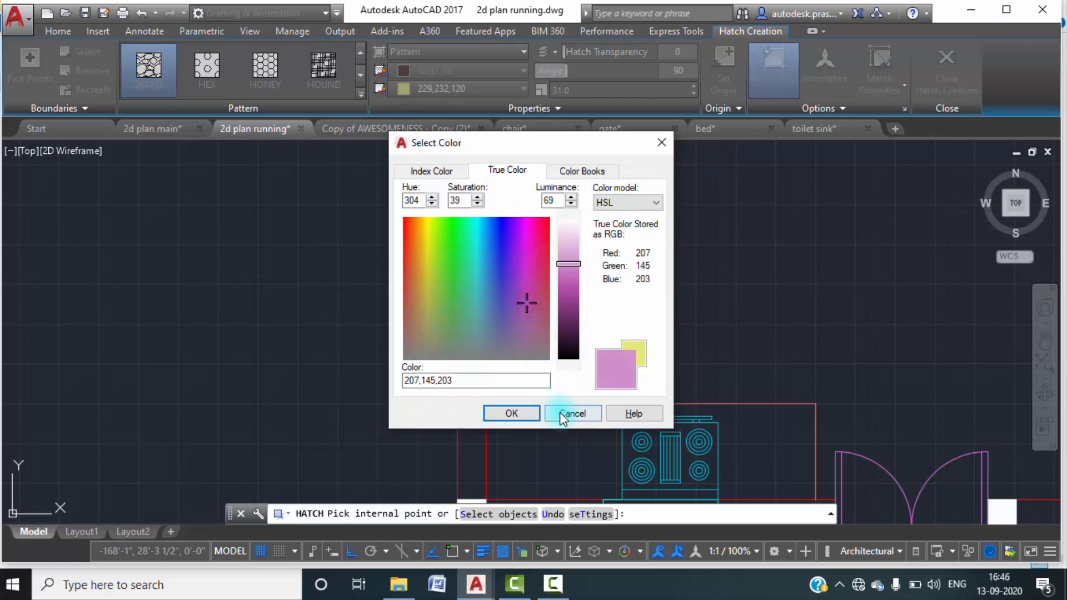
click(510, 413)
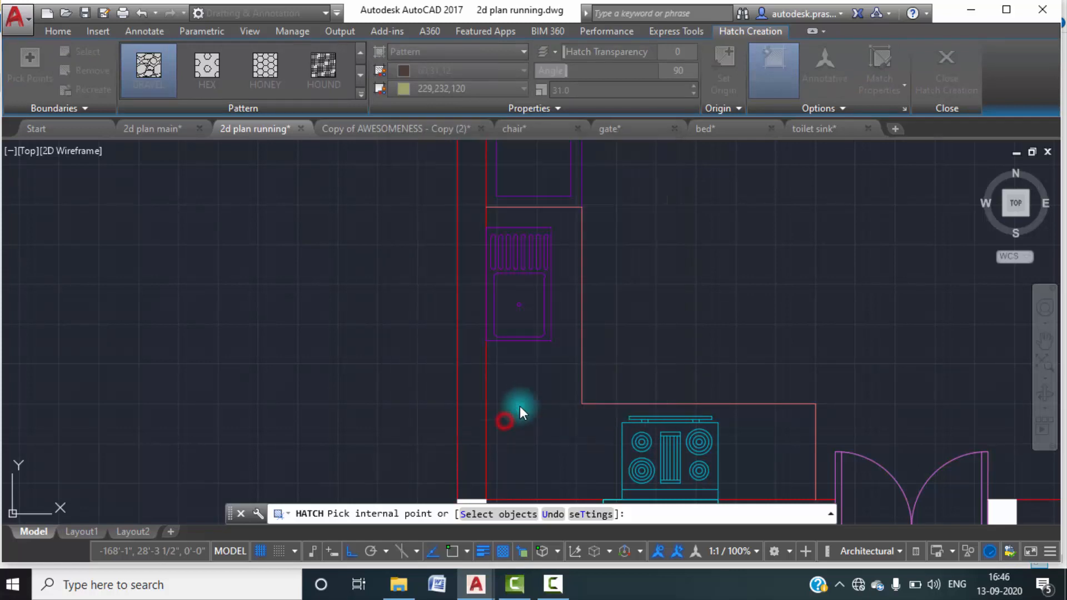
Hatch the L-shaped kitchen counter around the sink and stove with a pattern scale of 12.
click(550, 385)
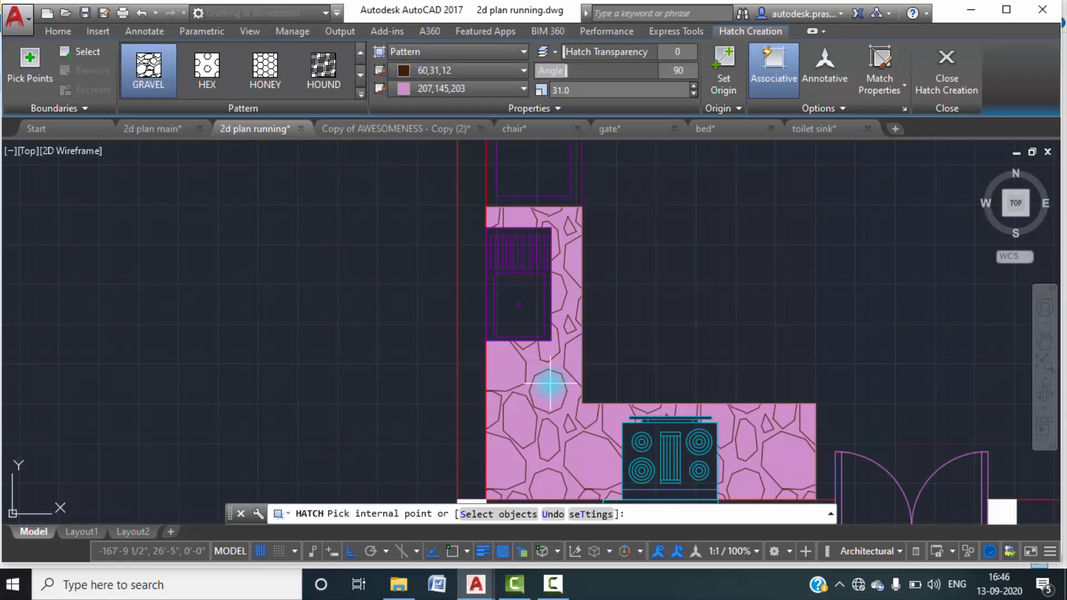
click(550, 385)
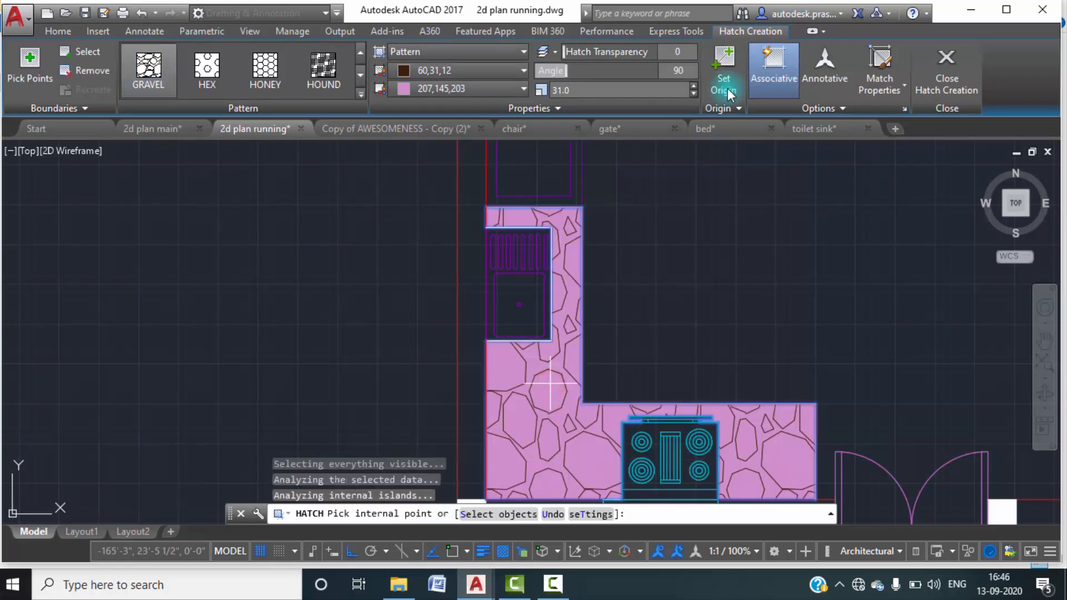
click(694, 93)
click(694, 94)
click(694, 94)
click(694, 93)
click(693, 94)
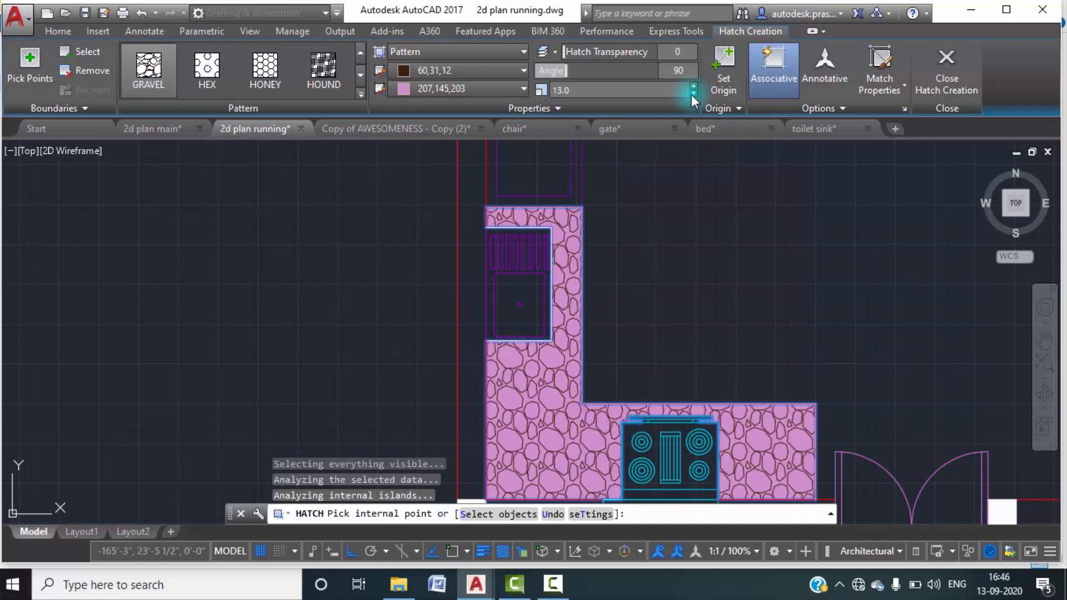
click(694, 94)
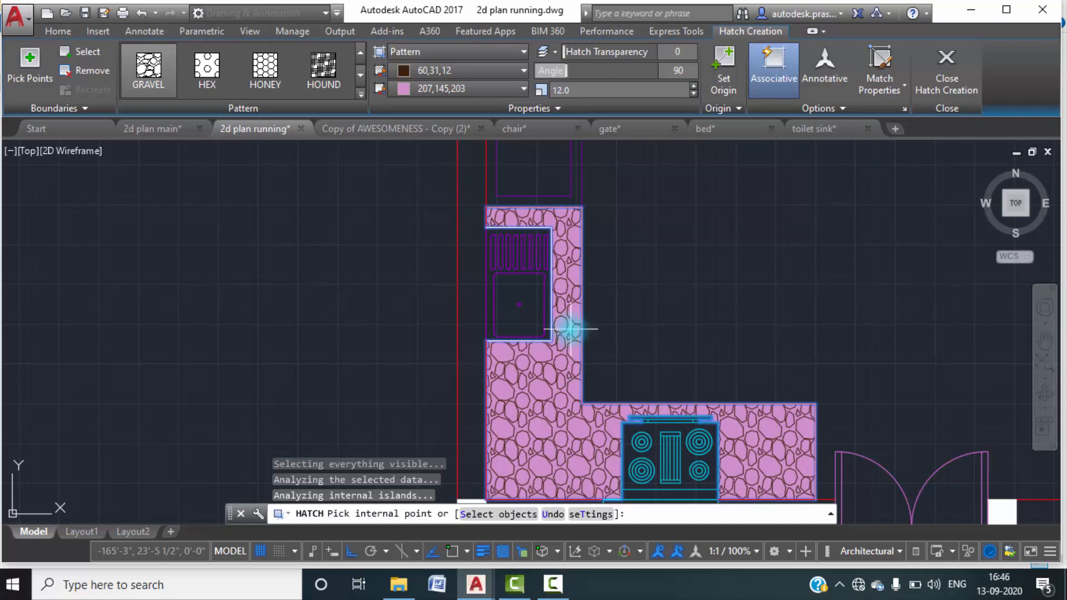
scroll(709, 231, down, 2)
scroll(748, 235, down, 4)
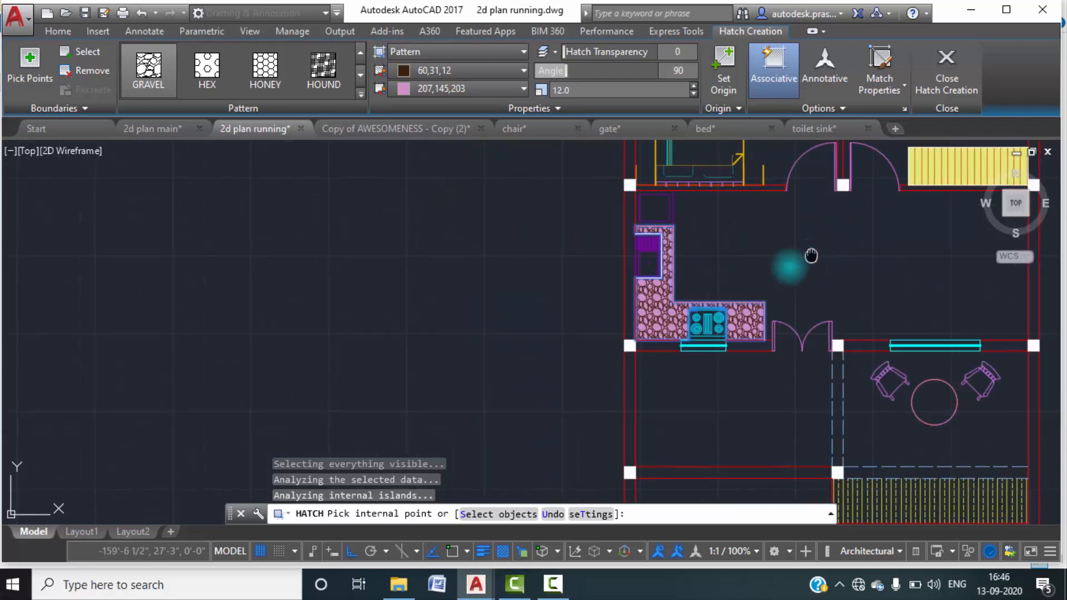
click(947, 78)
Examine the staircase layout beside the sit out in the reference drawing 2d plan main.
middle_drag(653, 376, 648, 301)
scroll(671, 340, up, 2)
middle_drag(671, 340, 646, 309)
middle_drag(610, 267, 608, 293)
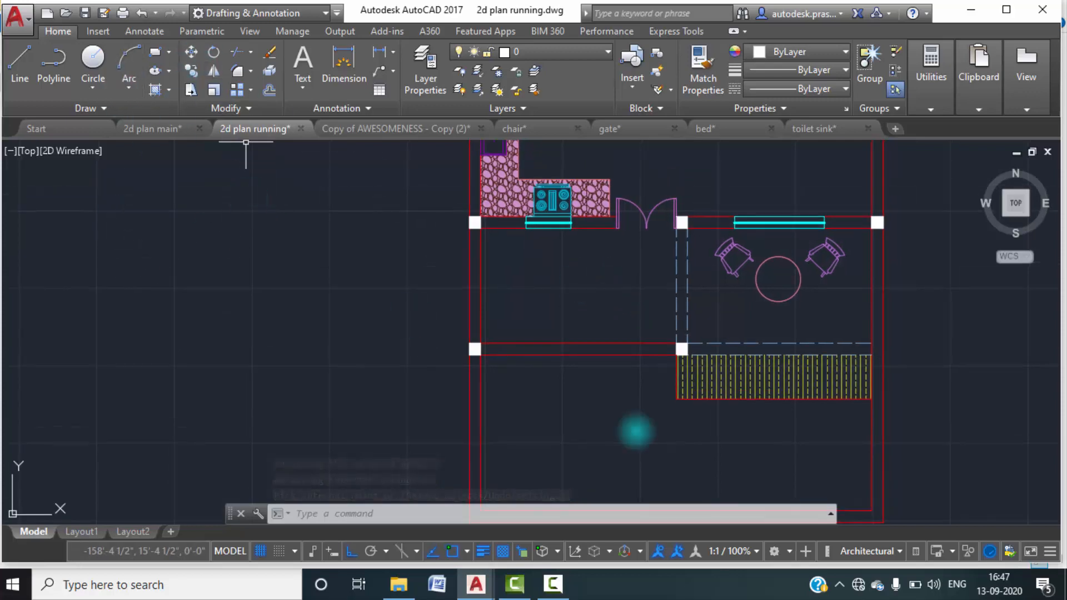
mouse_move(542, 588)
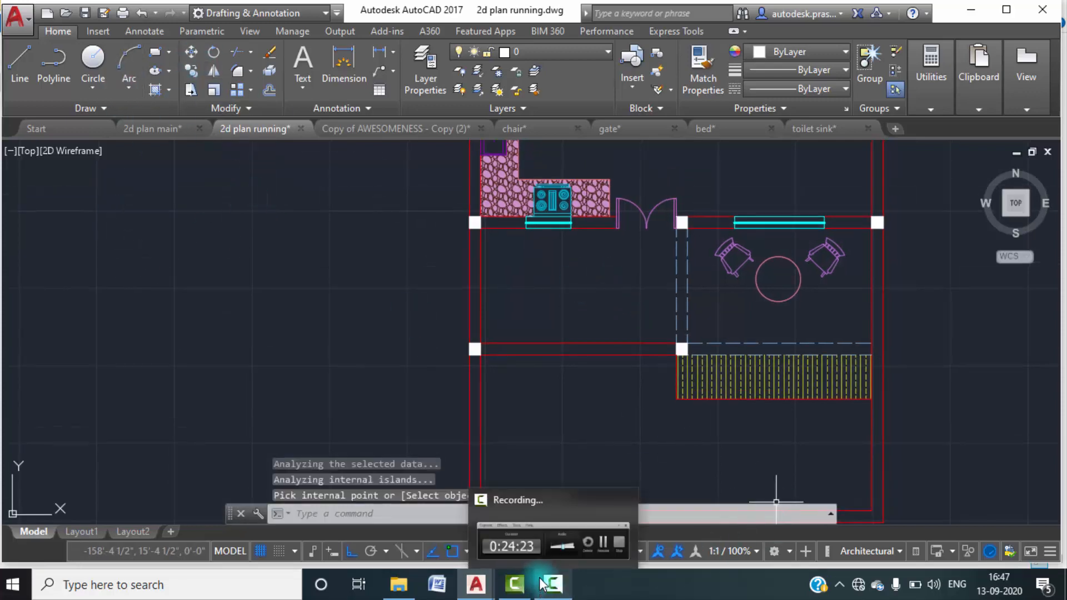
mouse_move(529, 508)
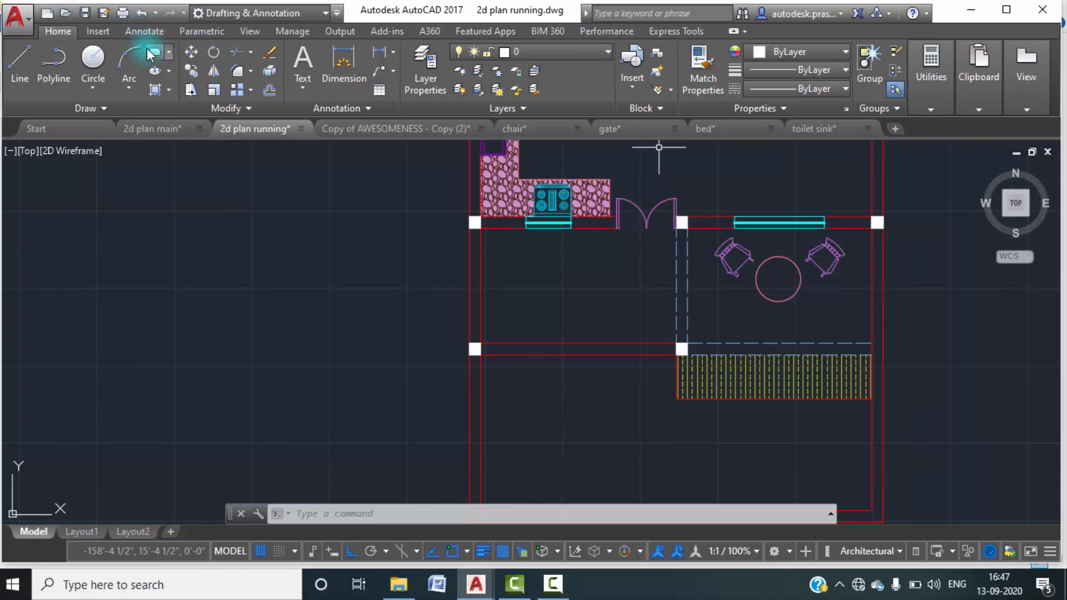
click(160, 130)
scroll(462, 413, down, 3)
middle_drag(442, 489, 465, 301)
scroll(550, 323, up, 2)
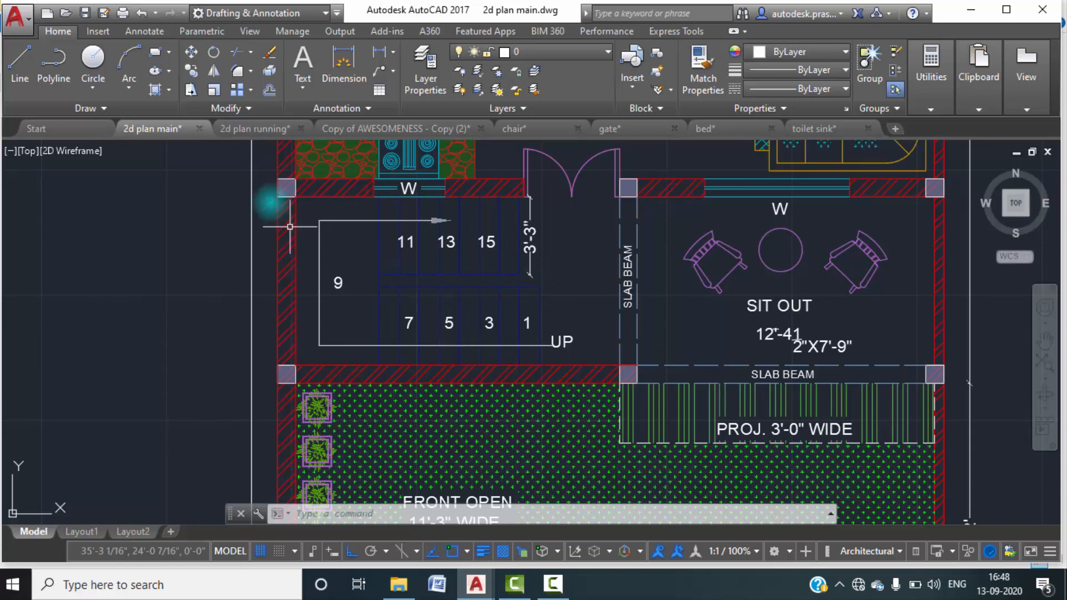
In 2d plan running, offset the upper line of the staircase area's lower wall 3' into the room.
click(242, 131)
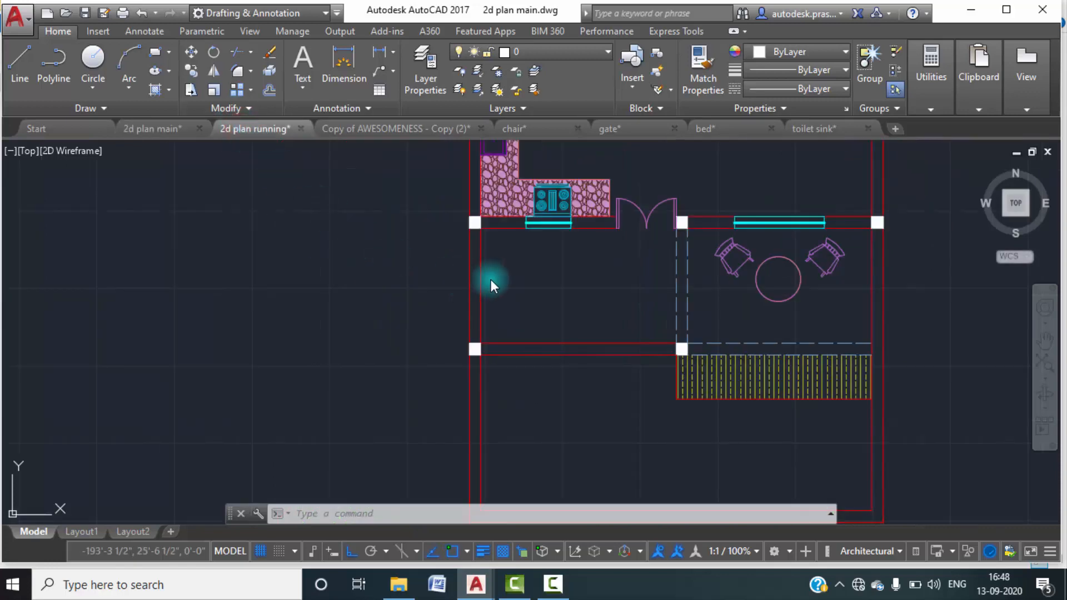
middle_drag(491, 279, 331, 299)
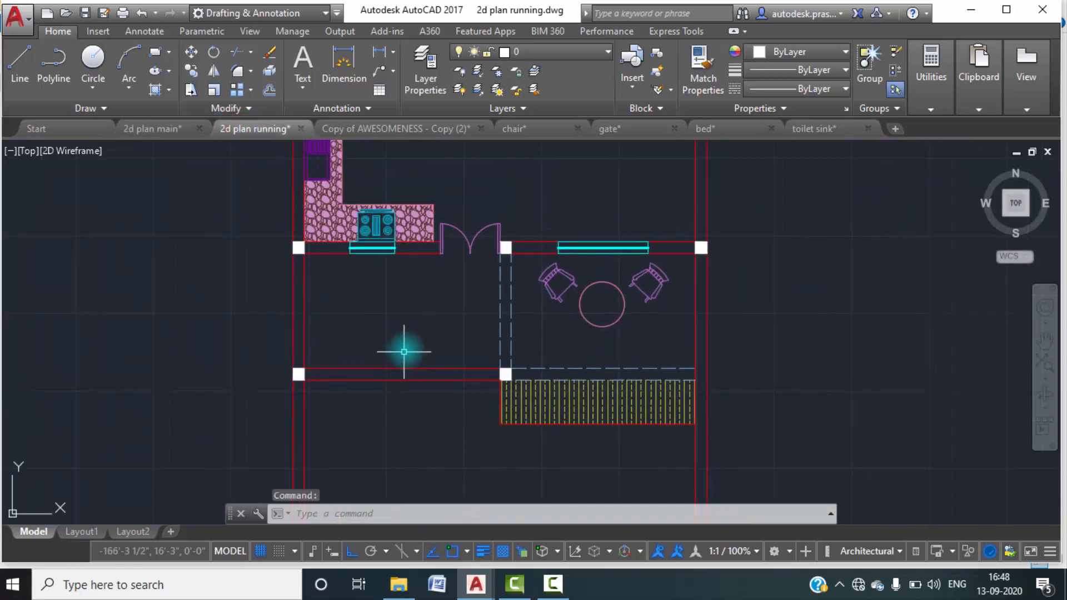
text(o)
key(Return)
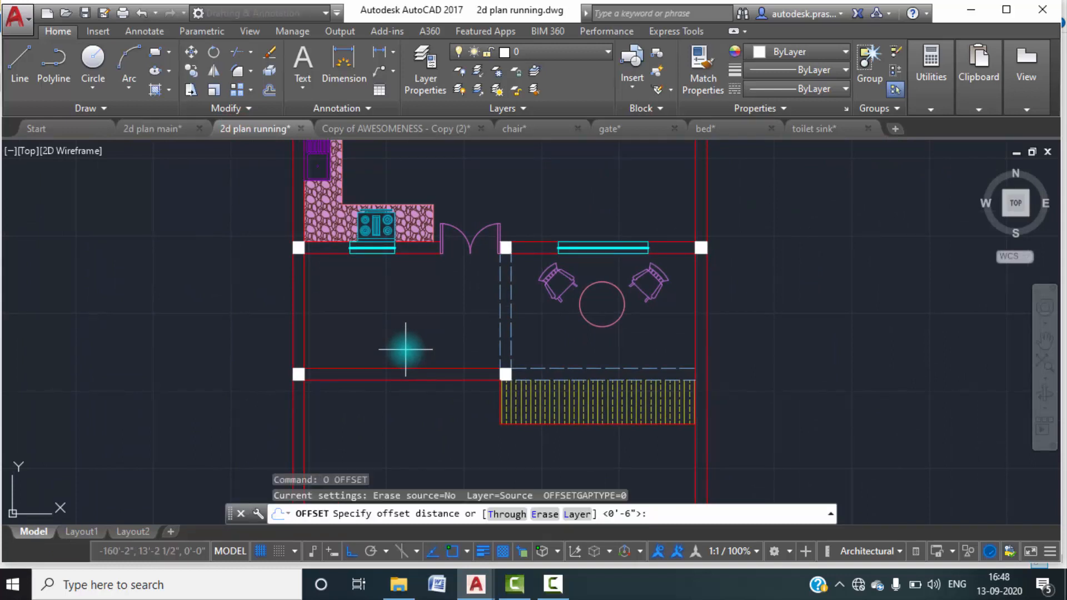
text(3')
key(Return)
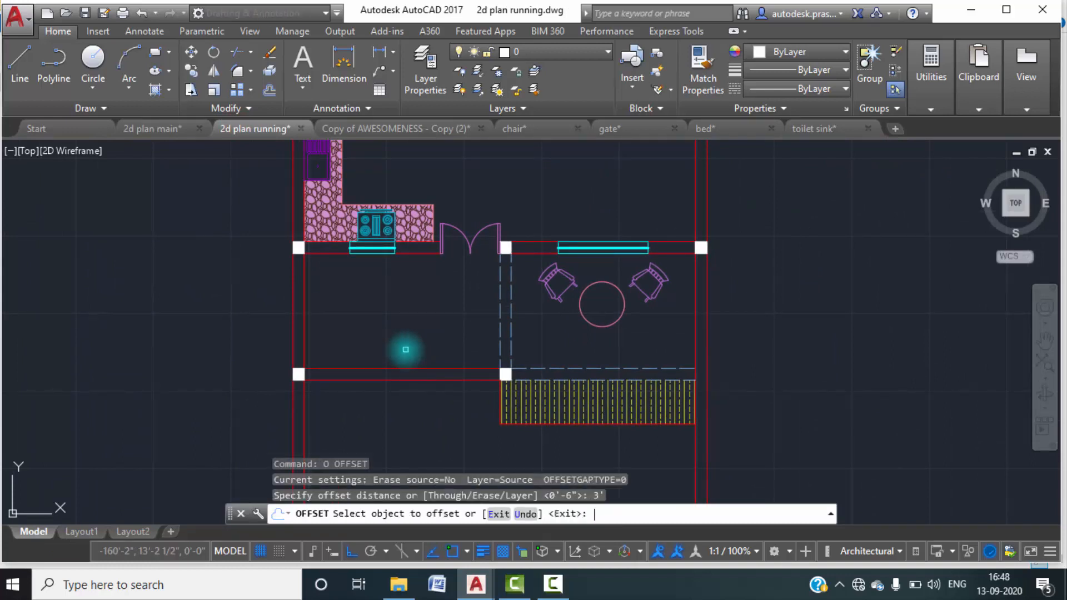
click(396, 369)
click(405, 338)
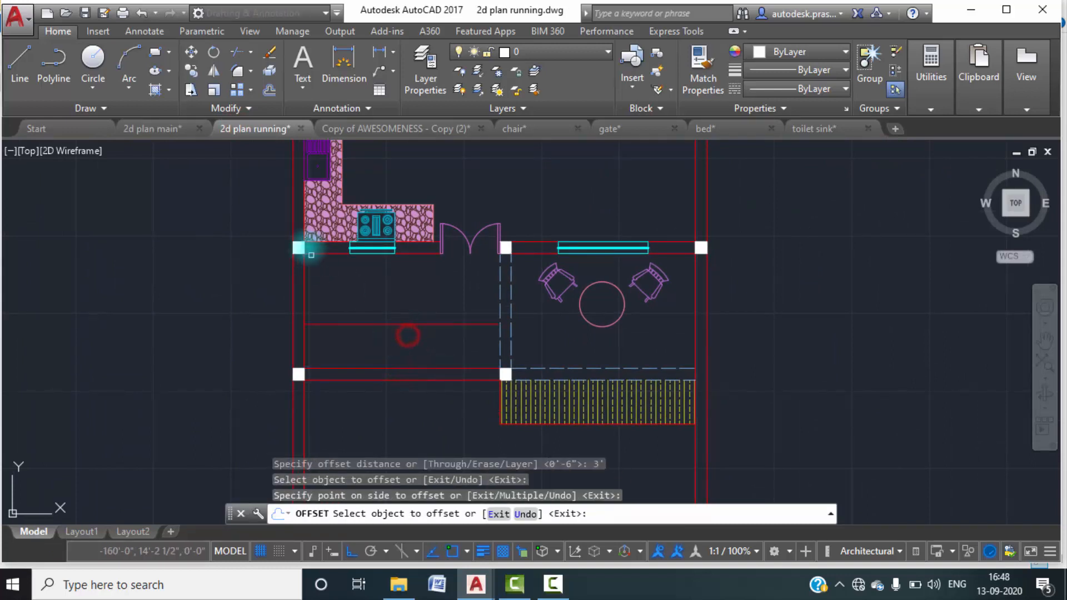
Offset the staircase area's upper wall line and the inner line of its left wall 3' into the room.
click(307, 247)
click(405, 254)
click(408, 294)
click(567, 282)
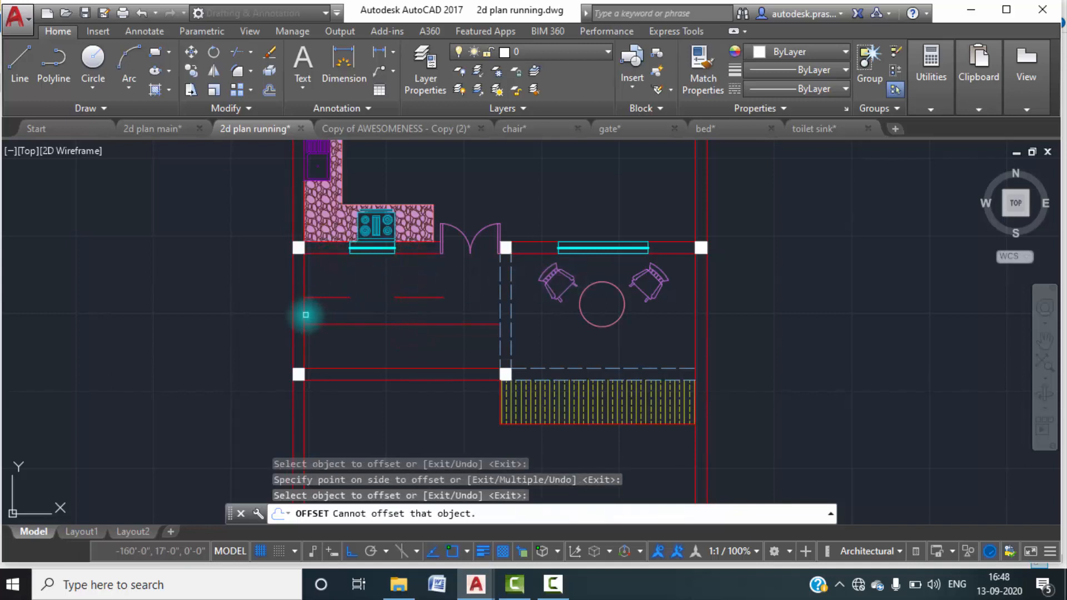
click(306, 315)
click(329, 313)
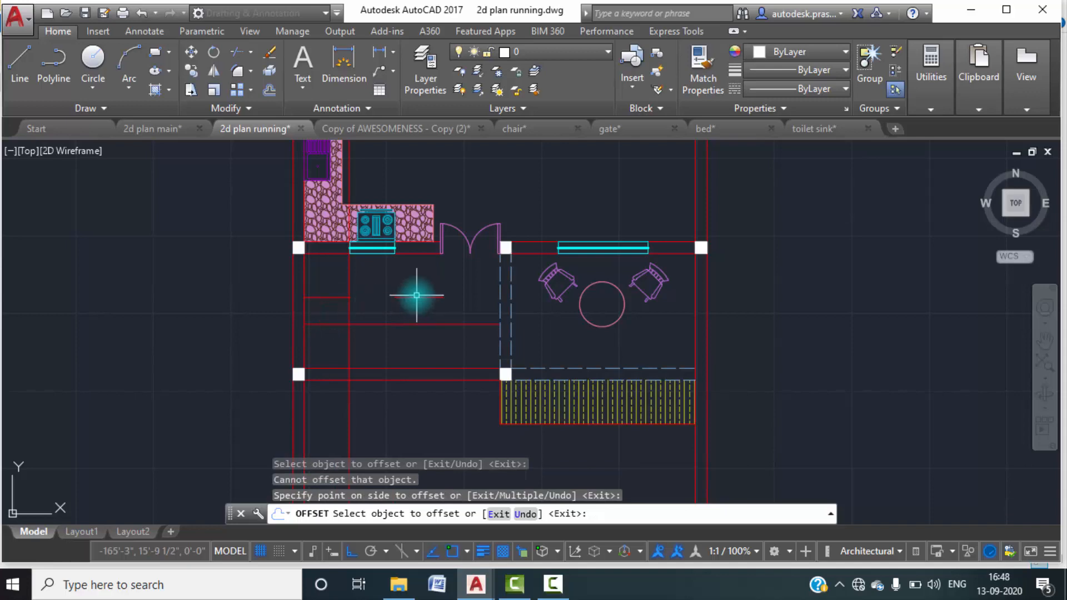
Trim away the part of the vertical offset line that runs above the staircase area through the kitchen counter.
key(Escape)
scroll(359, 236, up, 10)
text(tr)
key(Return)
key(Return)
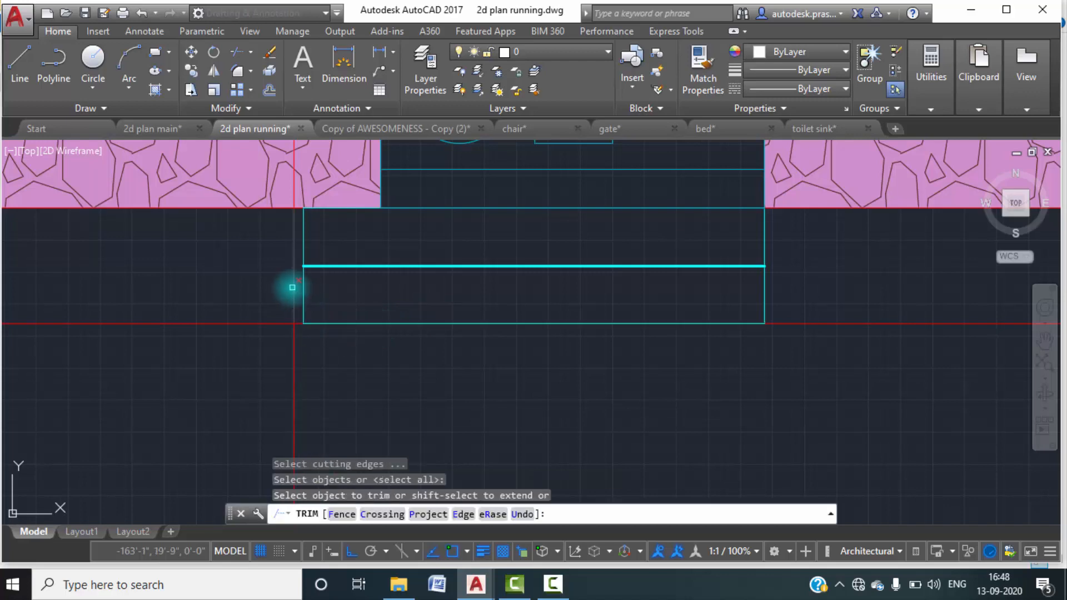
click(293, 287)
scroll(333, 389, down, 5)
mouse_move(348, 398)
middle_down()
mouse_move(395, 200)
mouse_move(388, 417)
mouse_move(422, 304)
middle_up()
click(402, 332)
key(Return)
key(Return)
click(424, 429)
click(368, 397)
scroll(379, 389, down, 5)
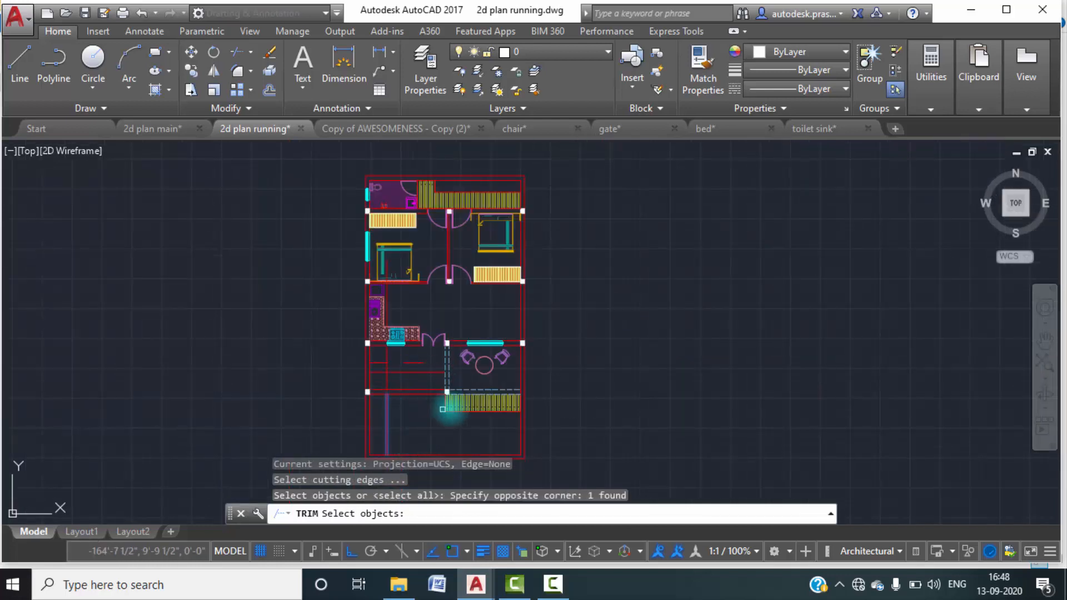
key(Escape)
Erase the leftover pieces of the vertical offset line at and below the staircase area's lower wall.
key(Escape)
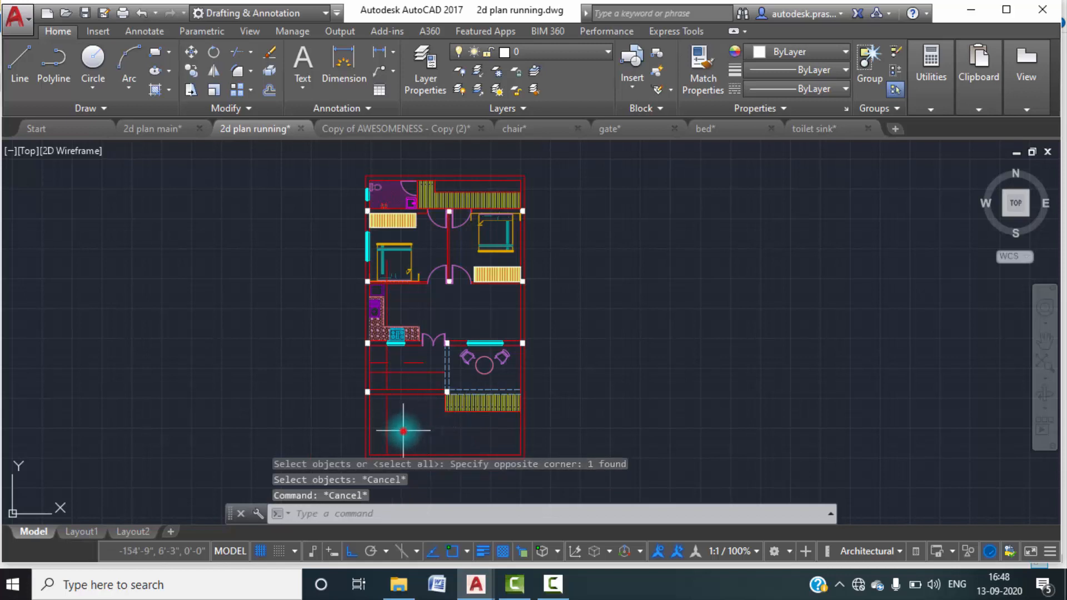
click(404, 431)
click(369, 410)
key(Escape)
click(408, 434)
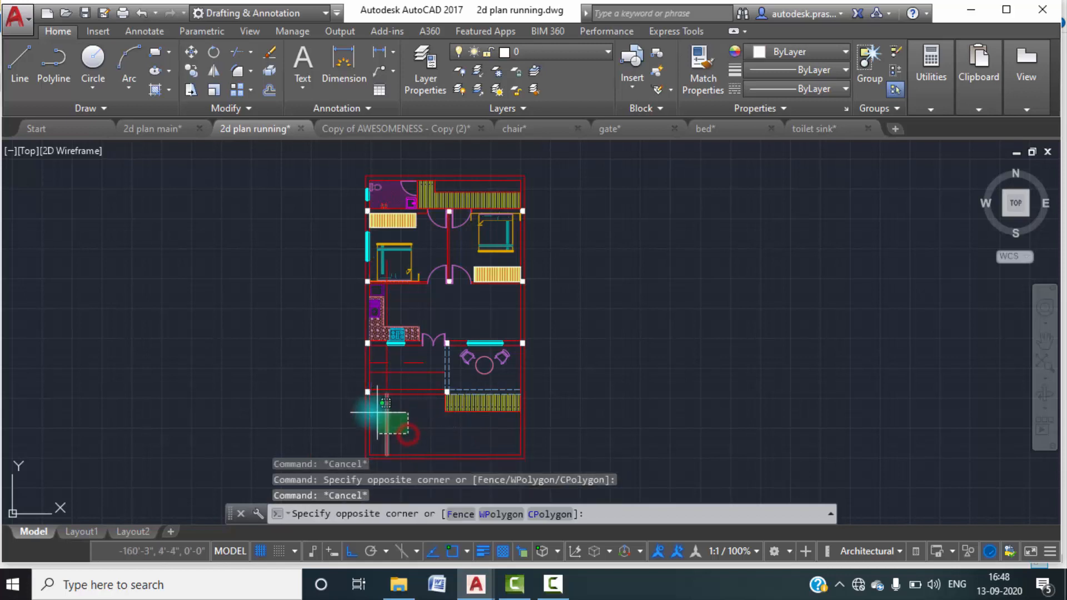
click(373, 410)
key(Delete)
mouse_move(396, 411)
middle_down()
mouse_move(417, 443)
mouse_move(483, 292)
middle_up()
scroll(399, 315, up, 4)
click(434, 369)
click(419, 338)
key(Delete)
scroll(472, 394, up, 2)
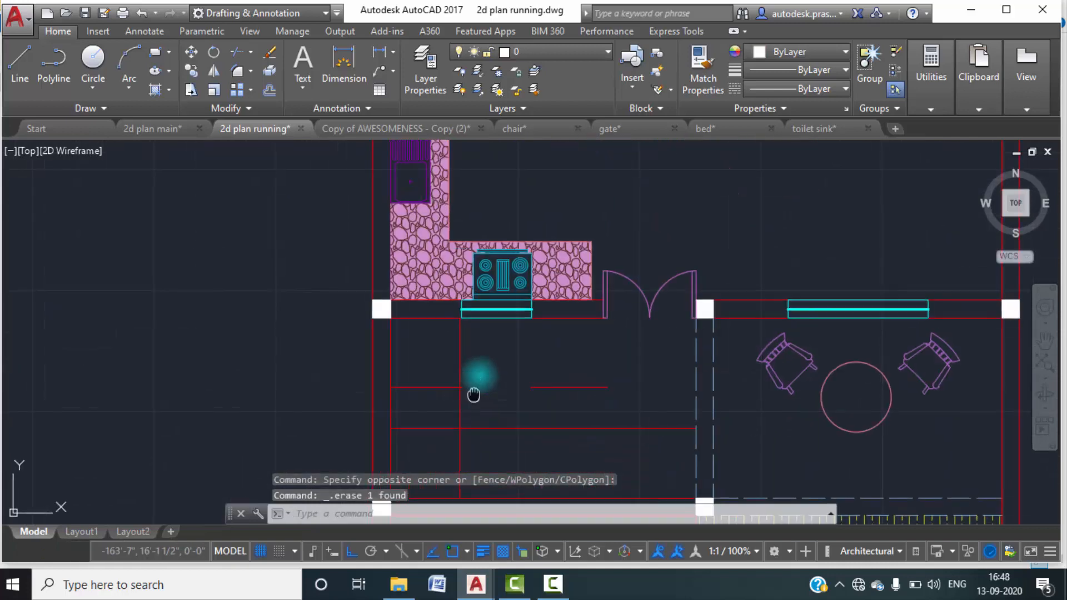
Extend the short detached piece of the upper horizontal staircase line leftward to the vertical offset line.
middle_drag(477, 389, 495, 305)
text(ex)
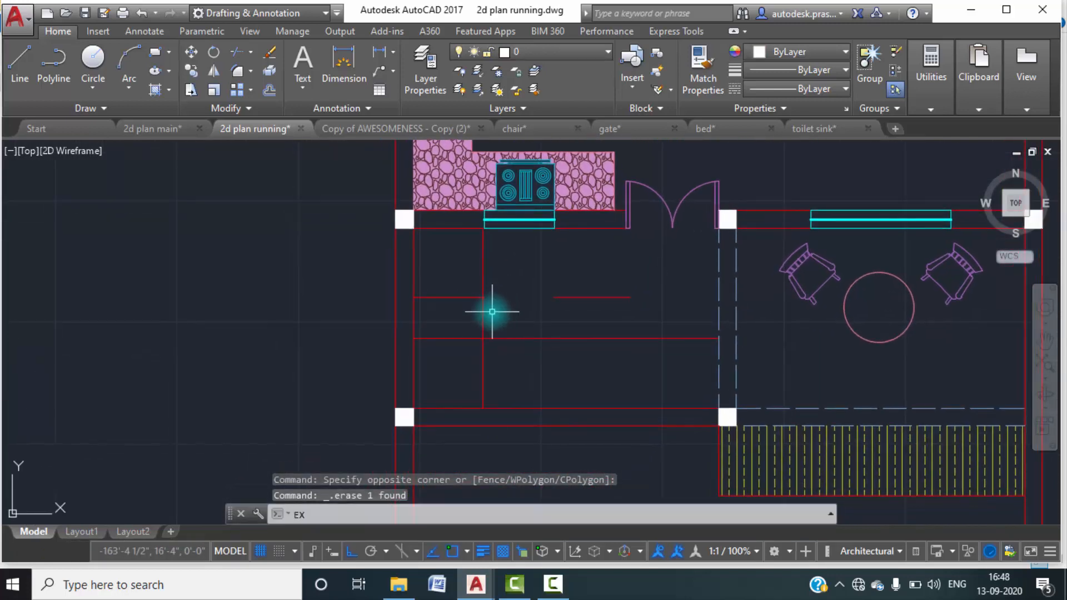
key(Return)
key(Return)
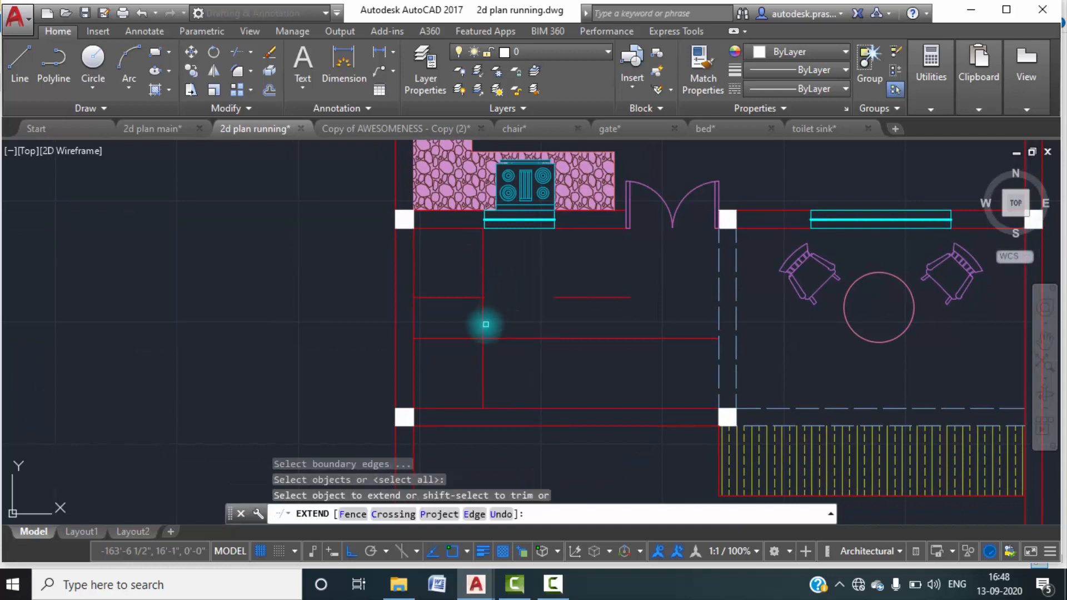
click(562, 299)
key(Escape)
key(Escape)
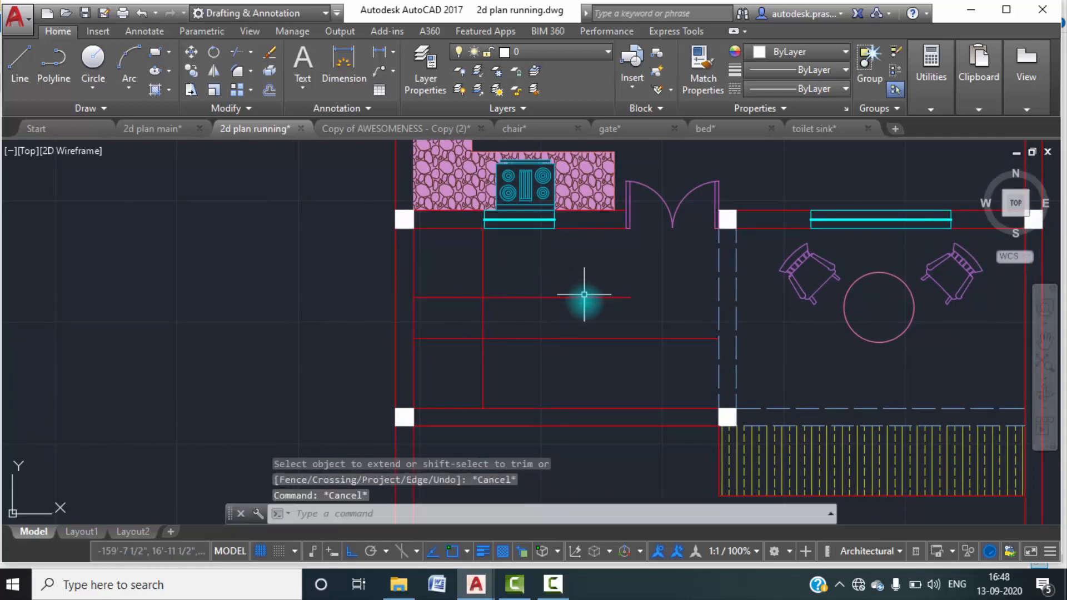
Trim the staircase lines left of the vertical offset line and the part of that line below the lower horizontal.
text(tr)
key(Return)
key(Return)
click(462, 321)
click(439, 273)
click(441, 323)
click(438, 366)
click(519, 378)
click(434, 374)
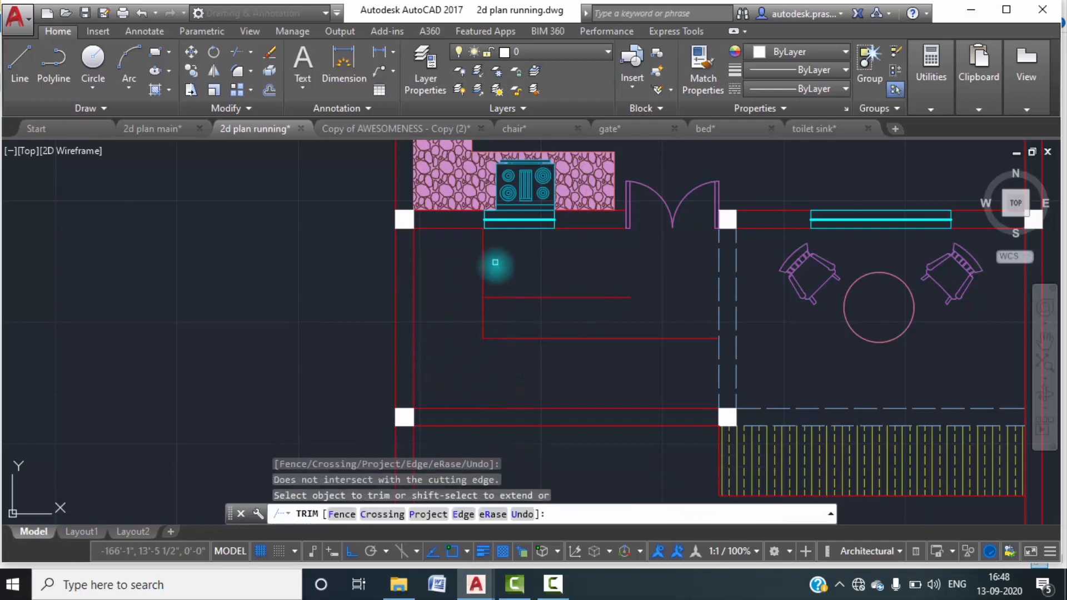
click(499, 280)
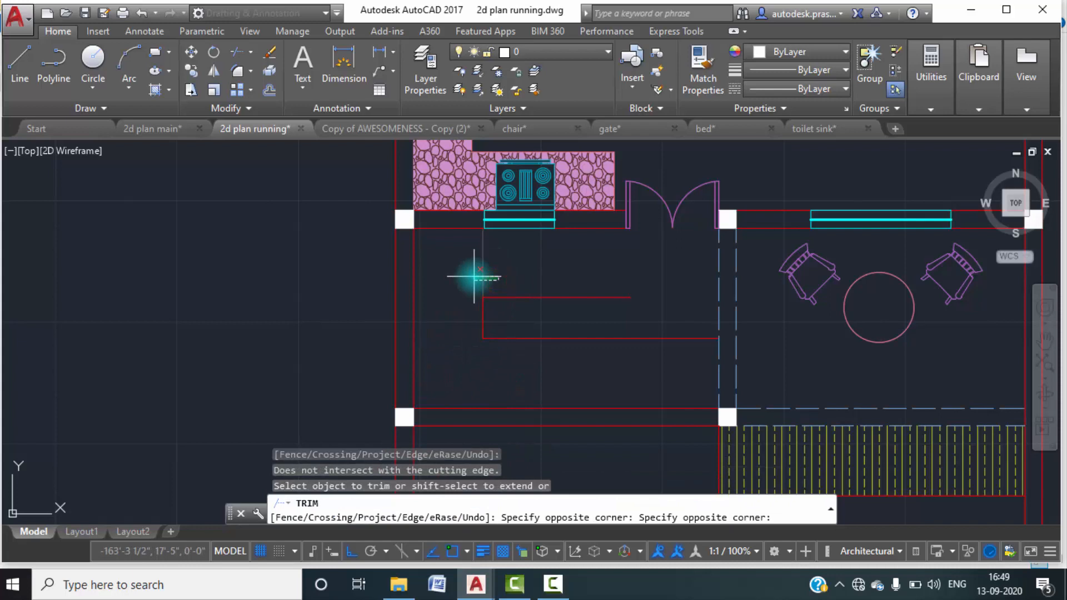
click(507, 274)
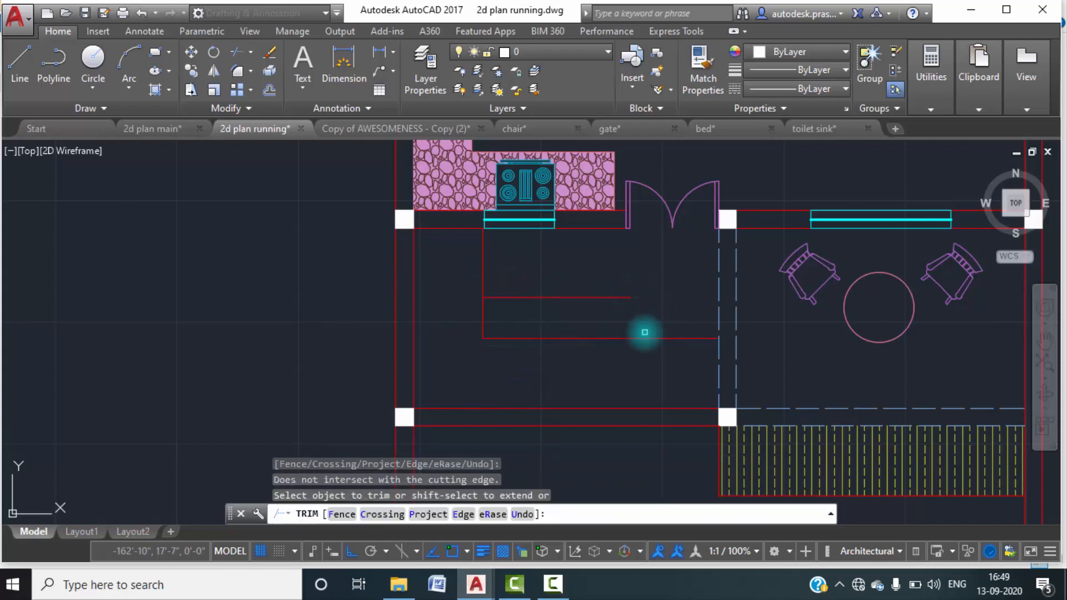
key(Escape)
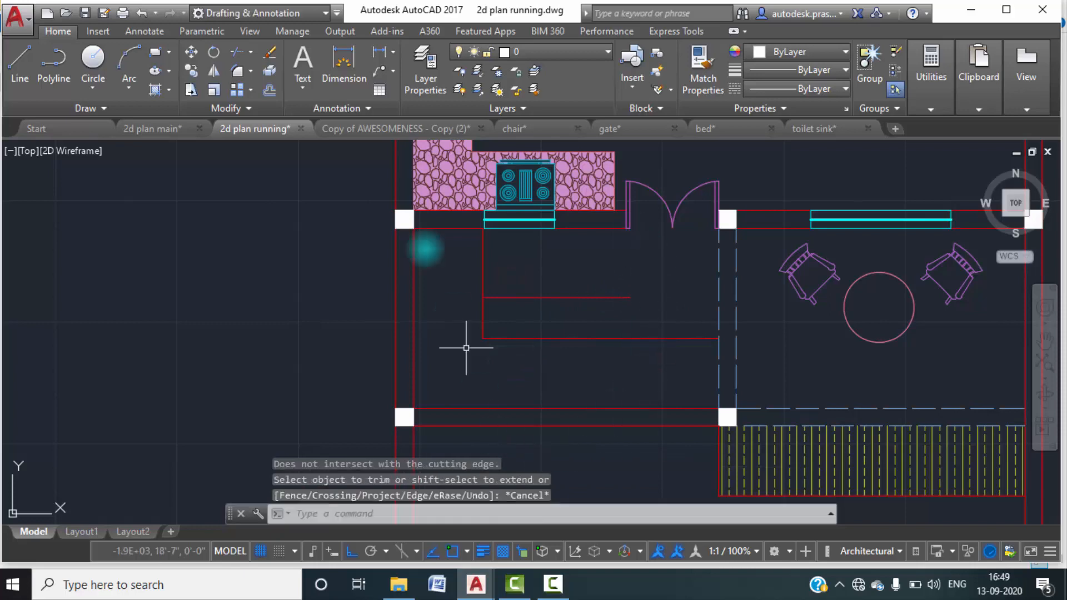
Check the stairs in 2d plan main, and in 2d plan running draw a vertical line from the double door's left frame to the lower wall.
click(174, 134)
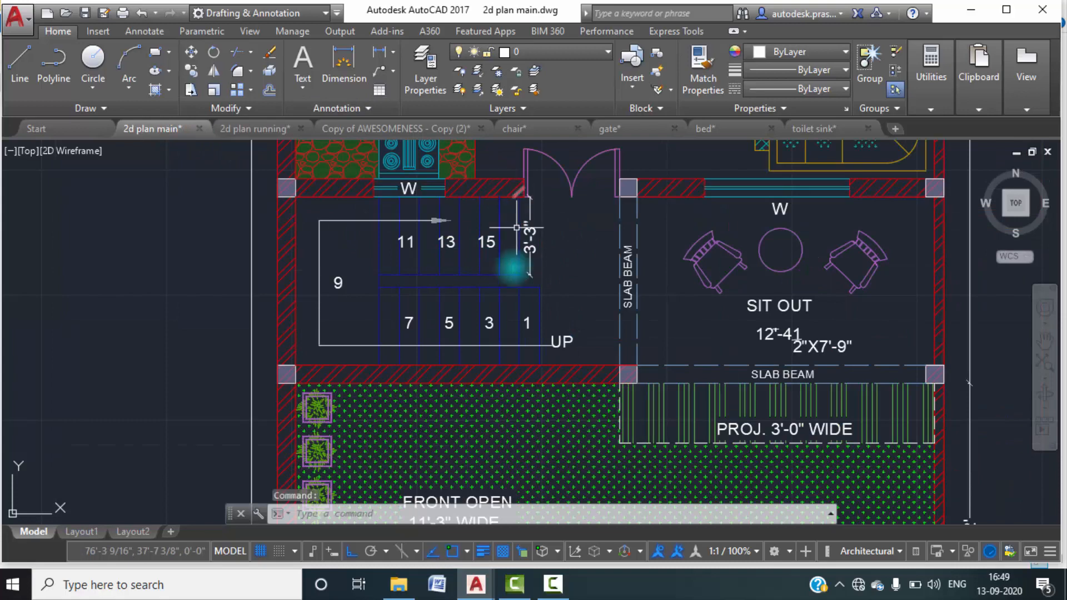
key(Escape)
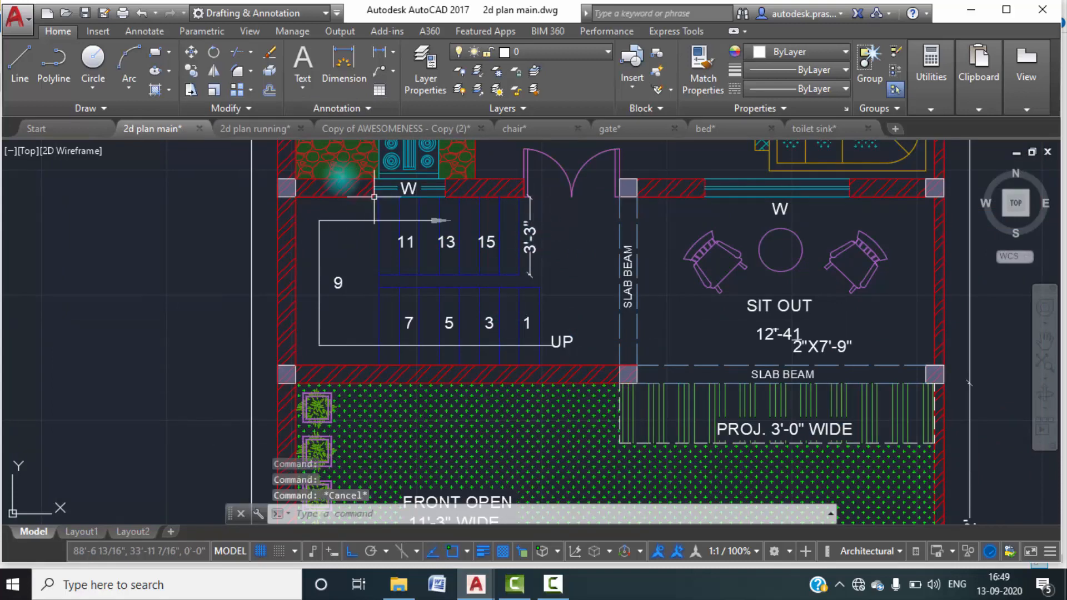
click(244, 129)
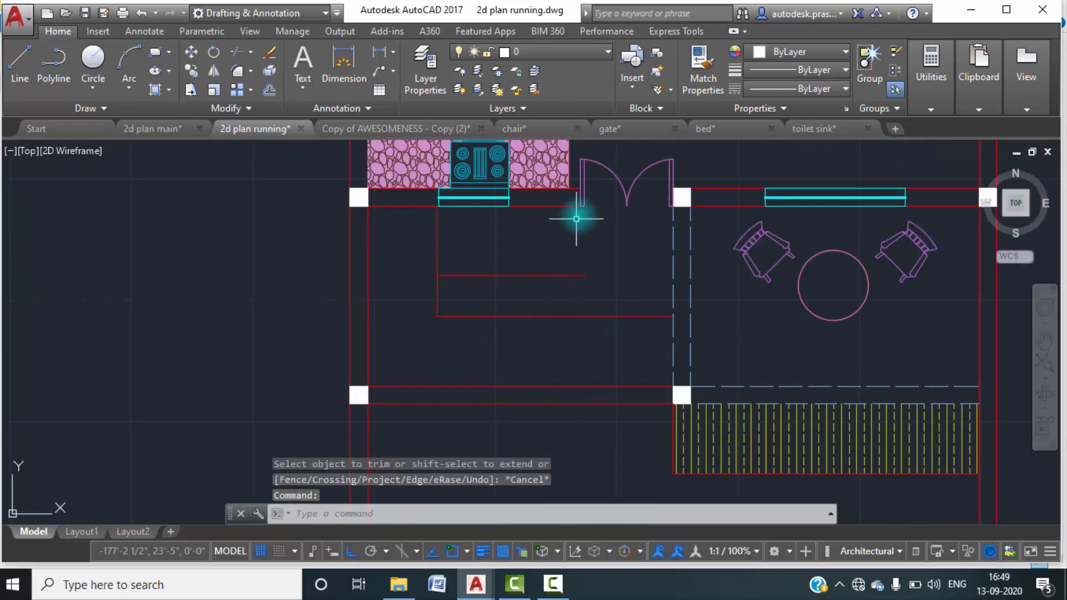
text(l)
key(Return)
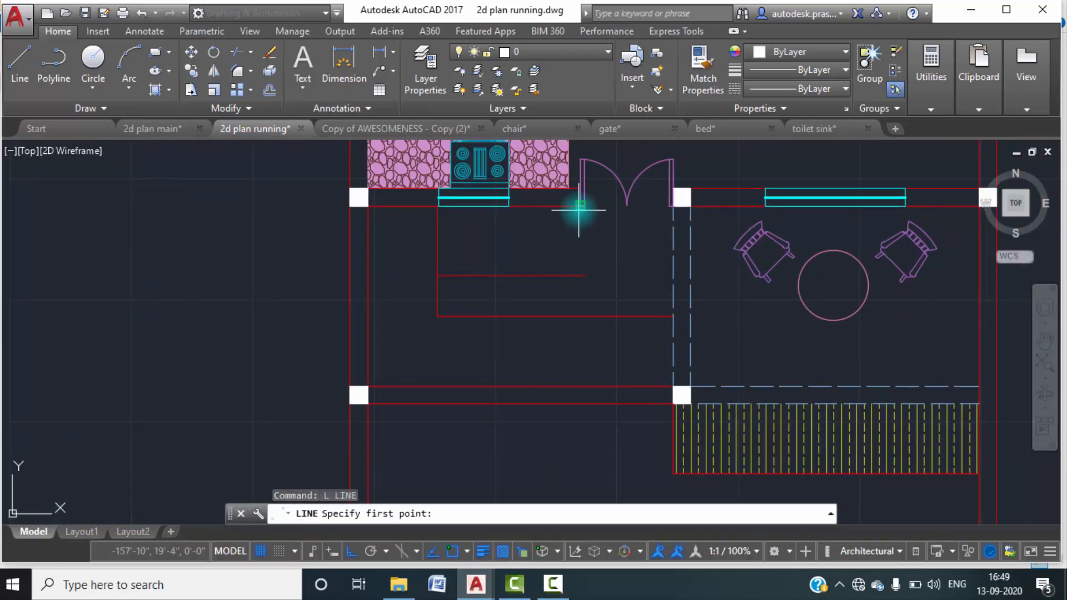
click(579, 208)
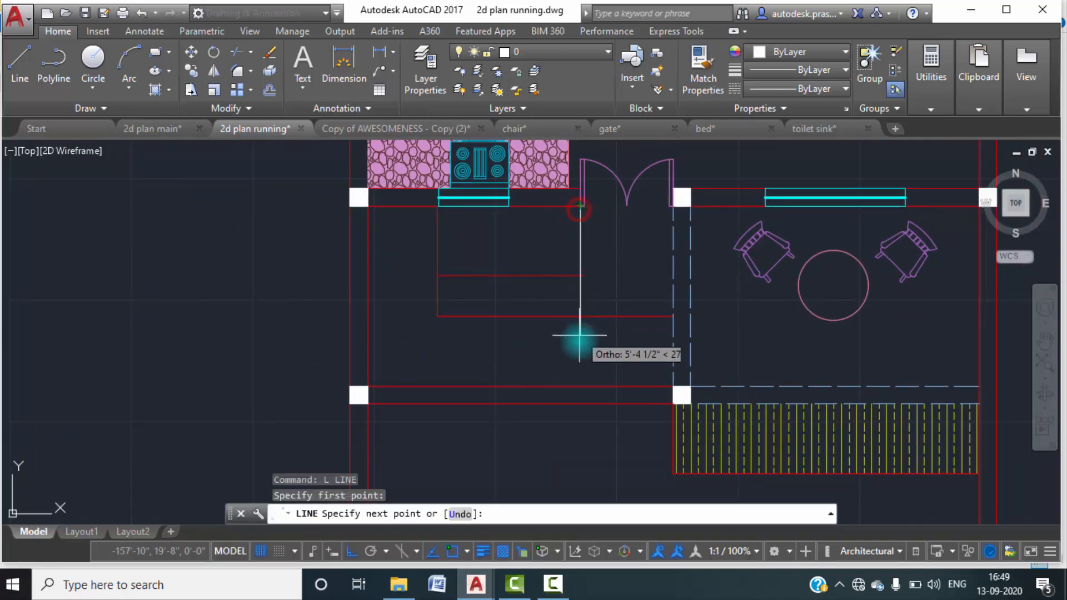
click(578, 388)
key(Escape)
scroll(578, 375, up, 2)
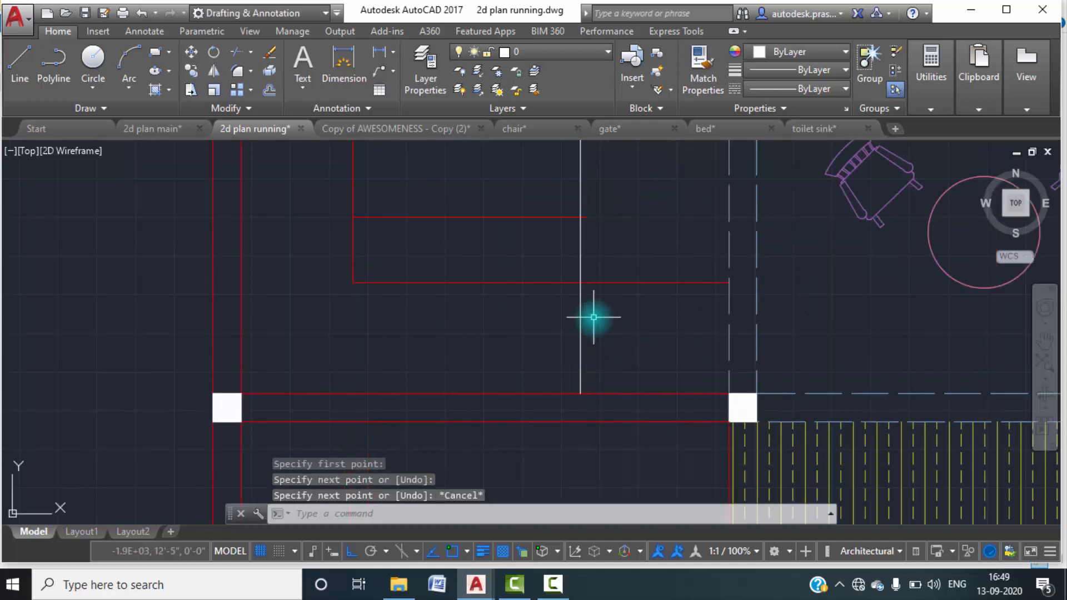
Offset the new vertical stair line 10" to the right.
text(o)
key(Return)
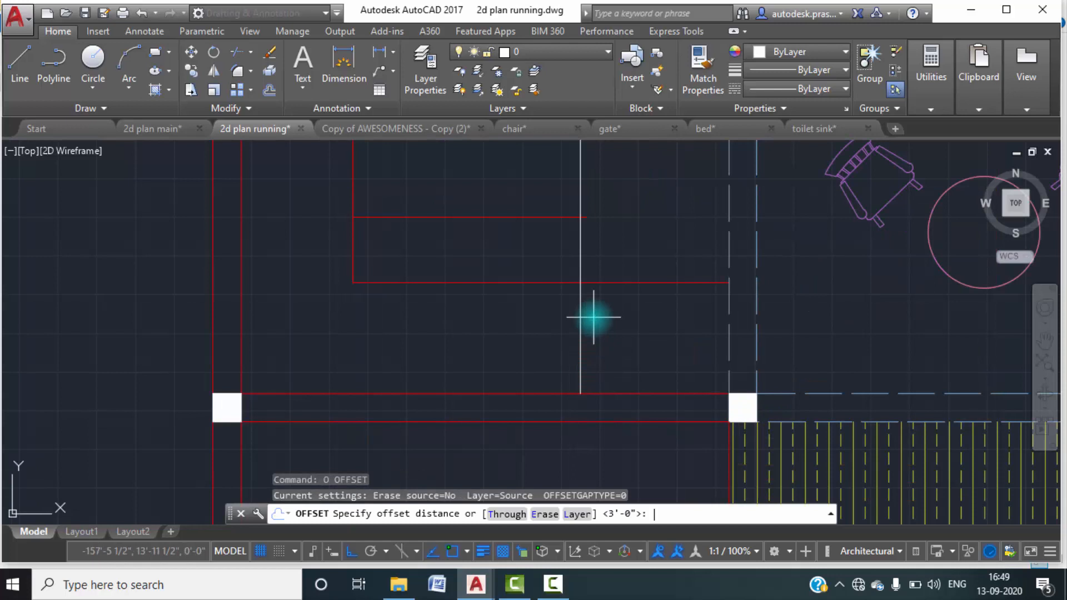
text(10")
key(Return)
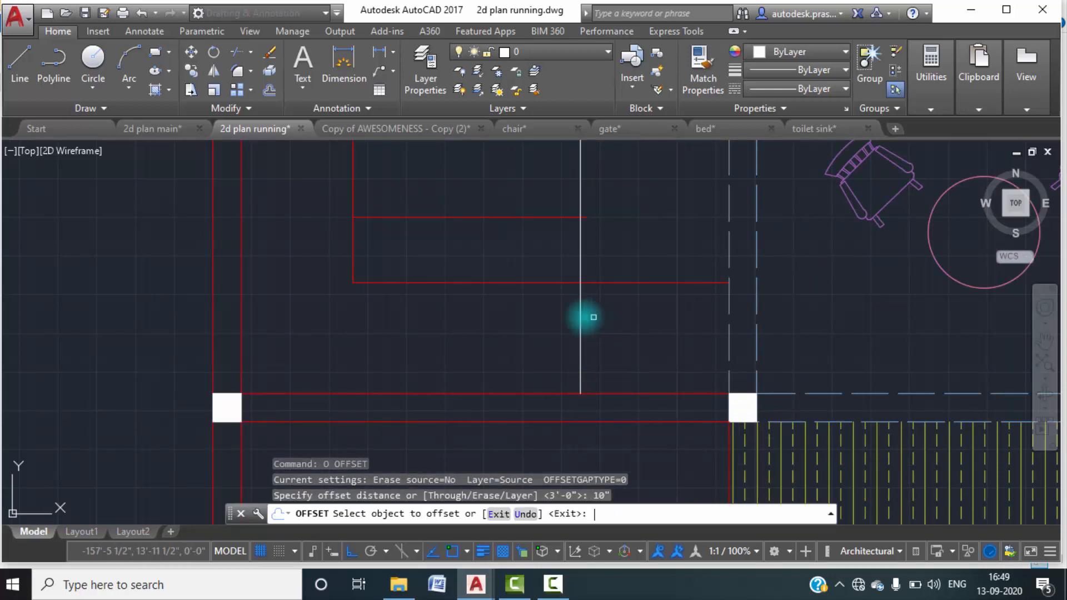
click(581, 327)
click(609, 326)
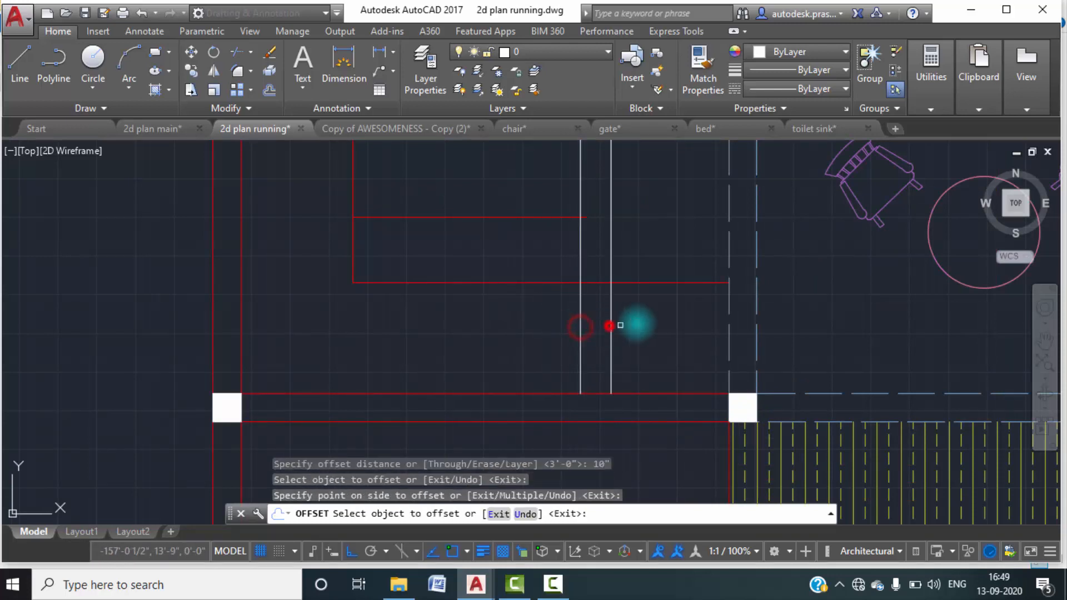
key(Escape)
key(Escape)
Trim the left tread line between the two horizontal stair lines and the right tread line above the lower horizontal.
middle_drag(639, 302, 639, 332)
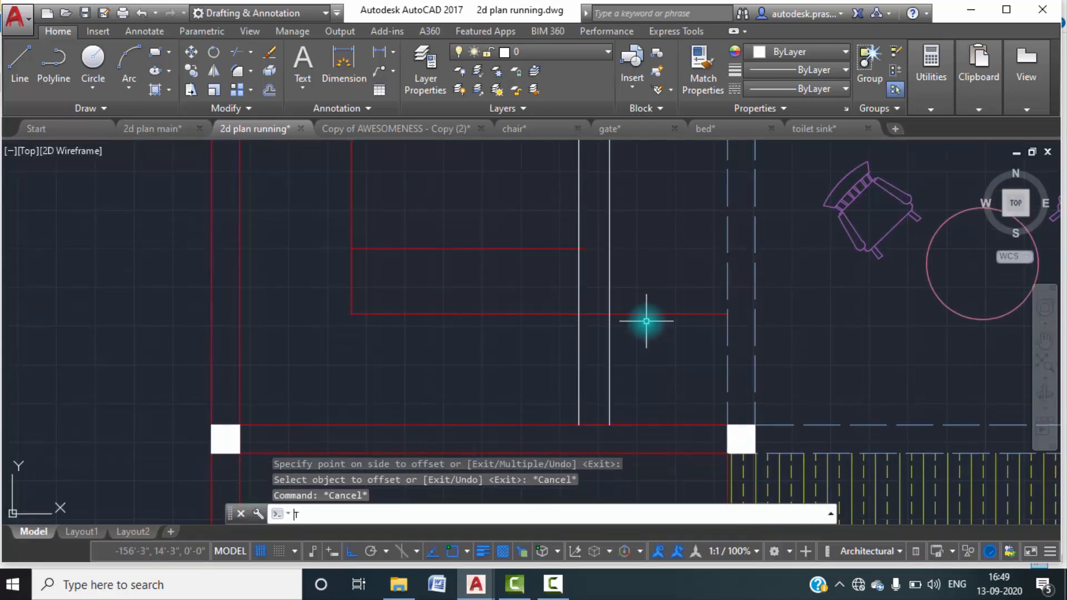
text(TR)
key(space)
key(space)
click(625, 292)
click(535, 281)
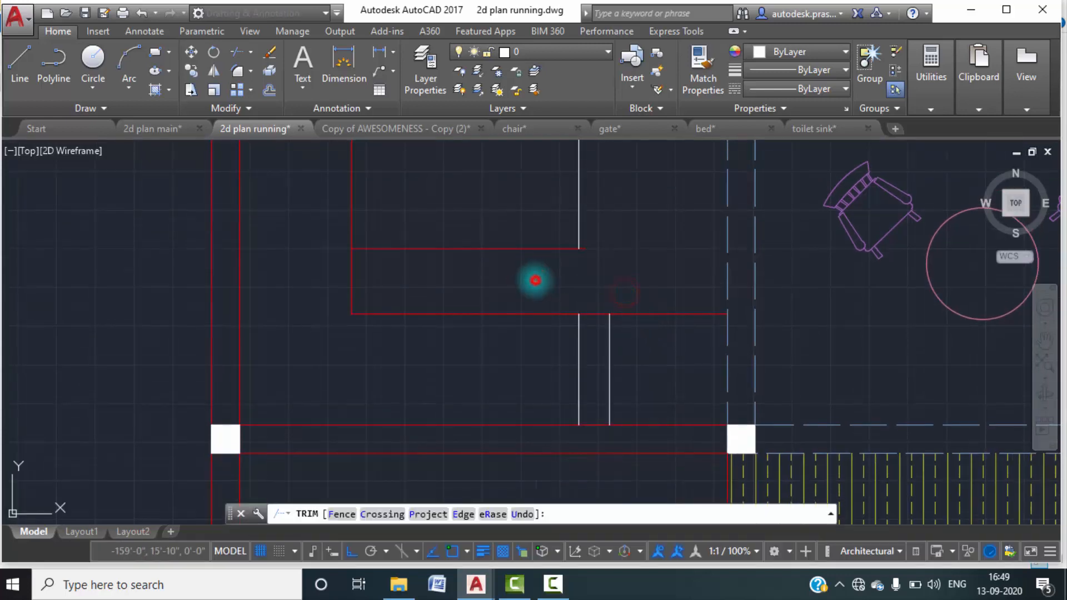
key(Escape)
key(Escape)
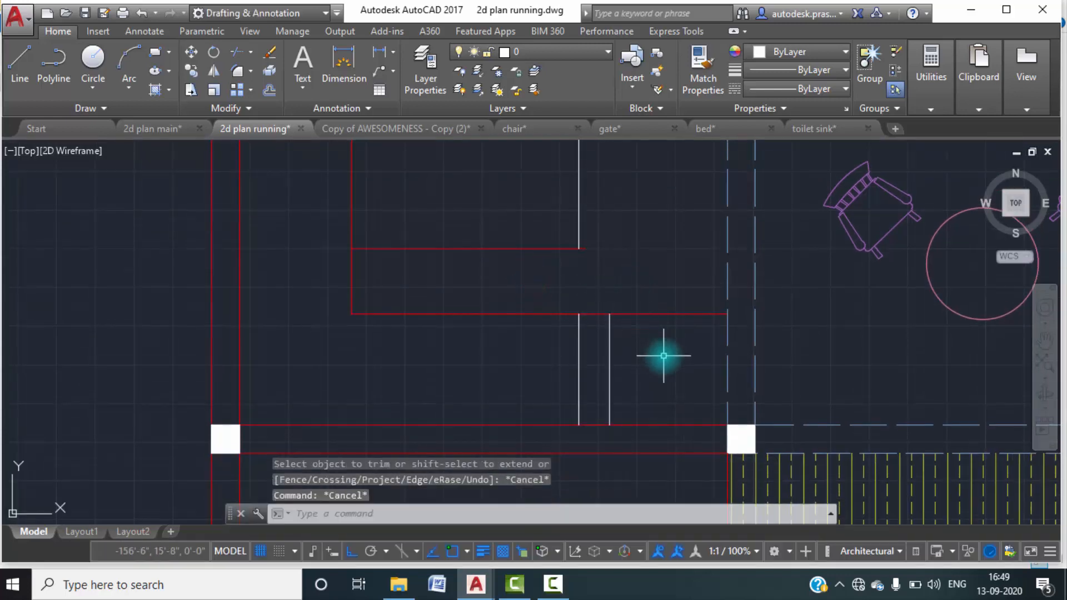
Trim the lower horizontal stair line where it runs past the right tread line toward the sit out.
text(tr)
key(space)
key(space)
click(659, 345)
click(634, 275)
key(Escape)
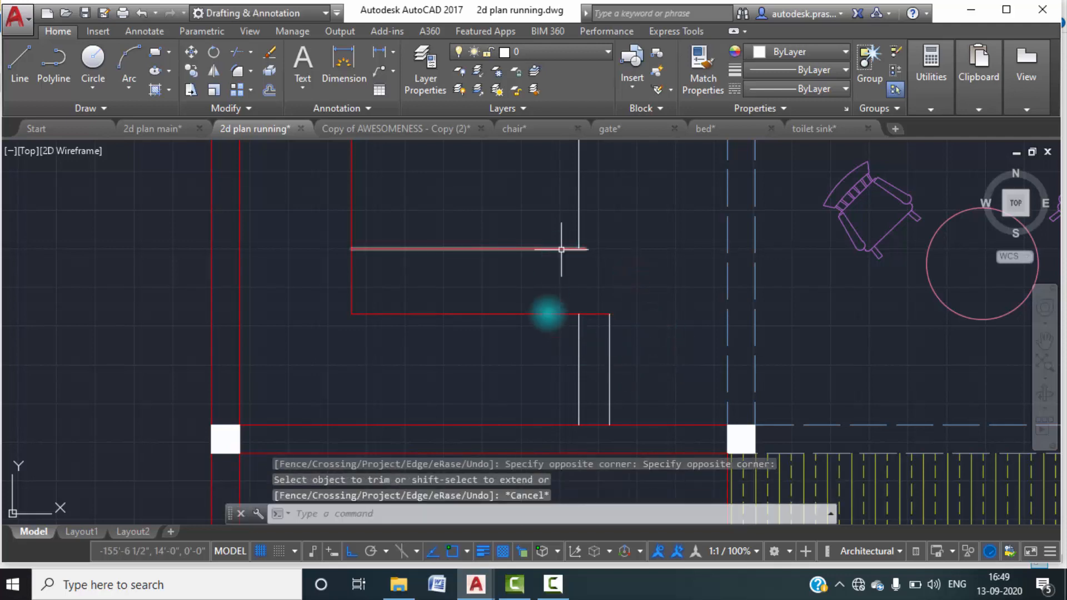
Make stairs the current layer.
click(443, 70)
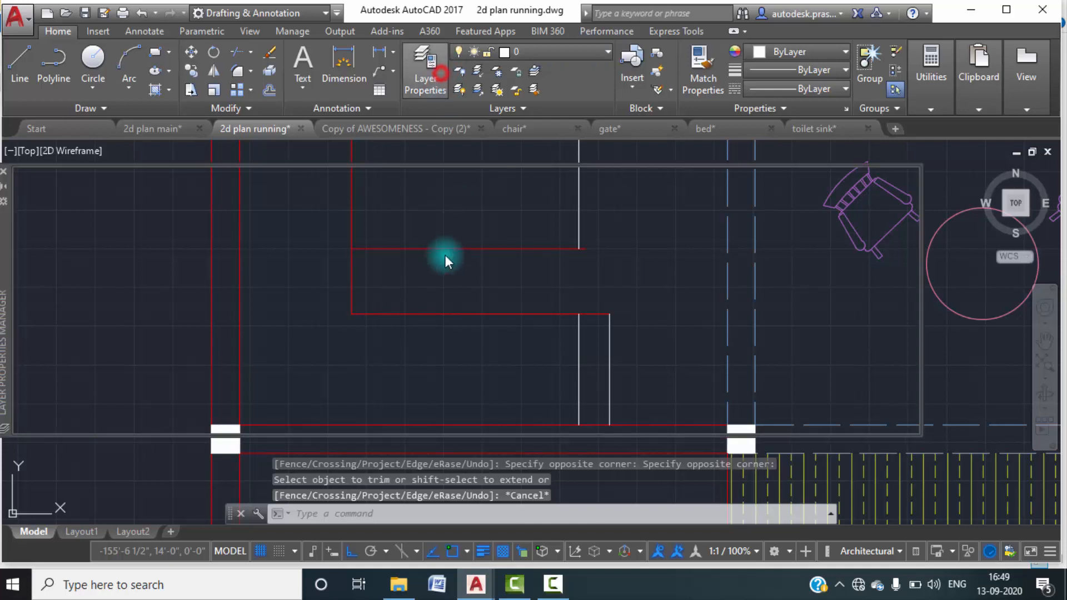
scroll(313, 364, down, 2)
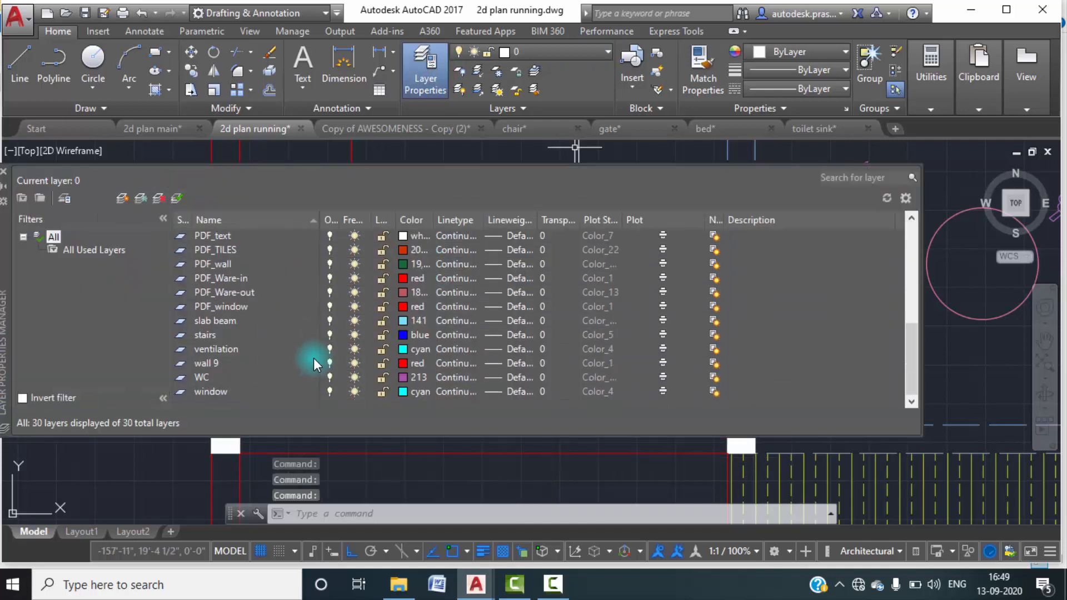
double_click(182, 335)
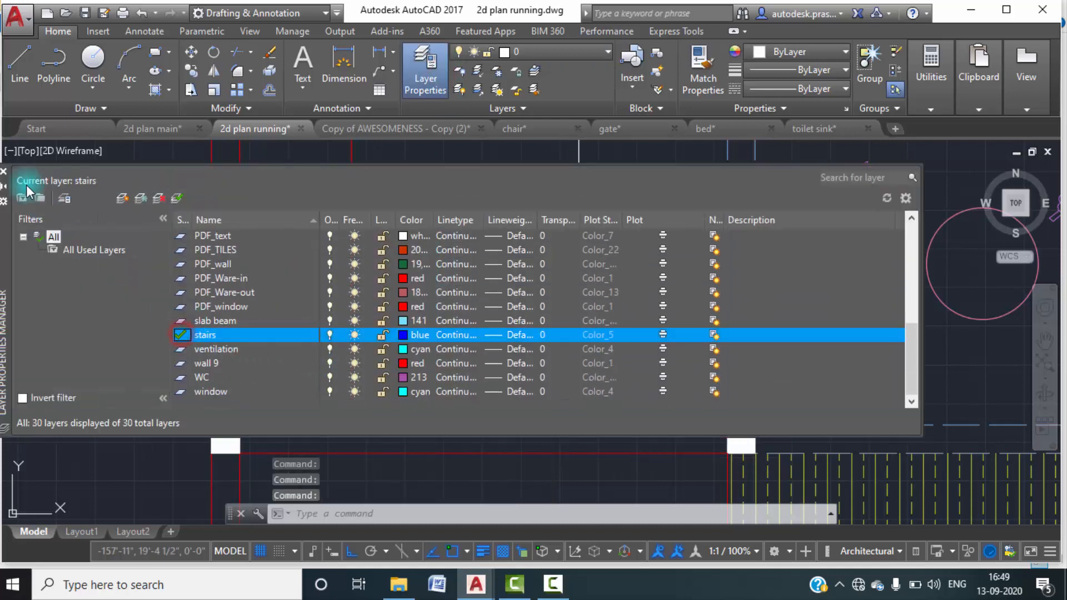
click(5, 175)
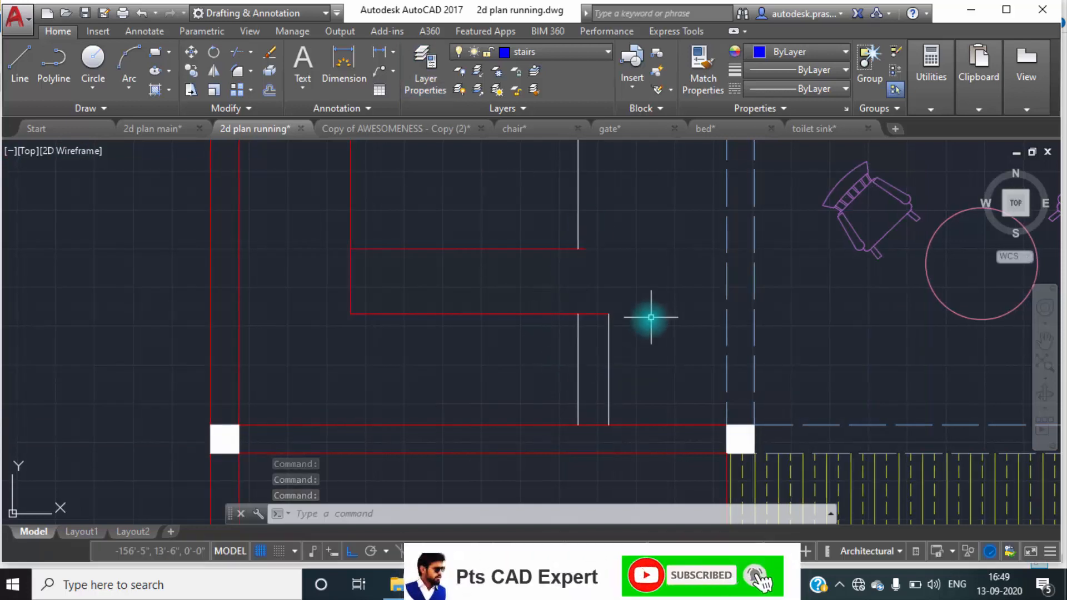
Move the two vertical tread lines of the lower flight to the stairs layer.
click(638, 386)
click(572, 333)
click(945, 66)
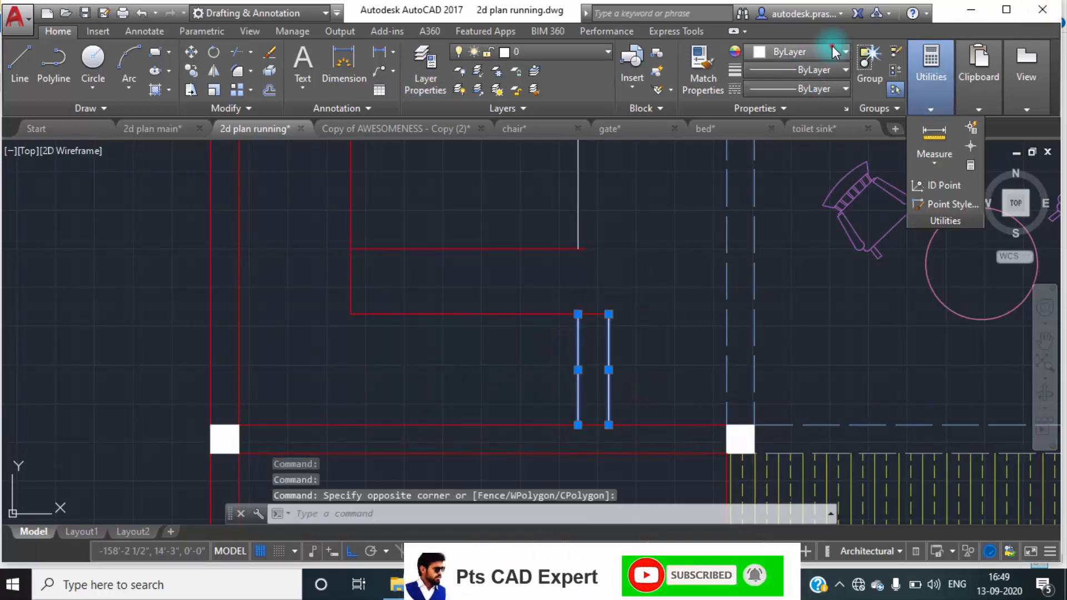
click(834, 51)
click(569, 56)
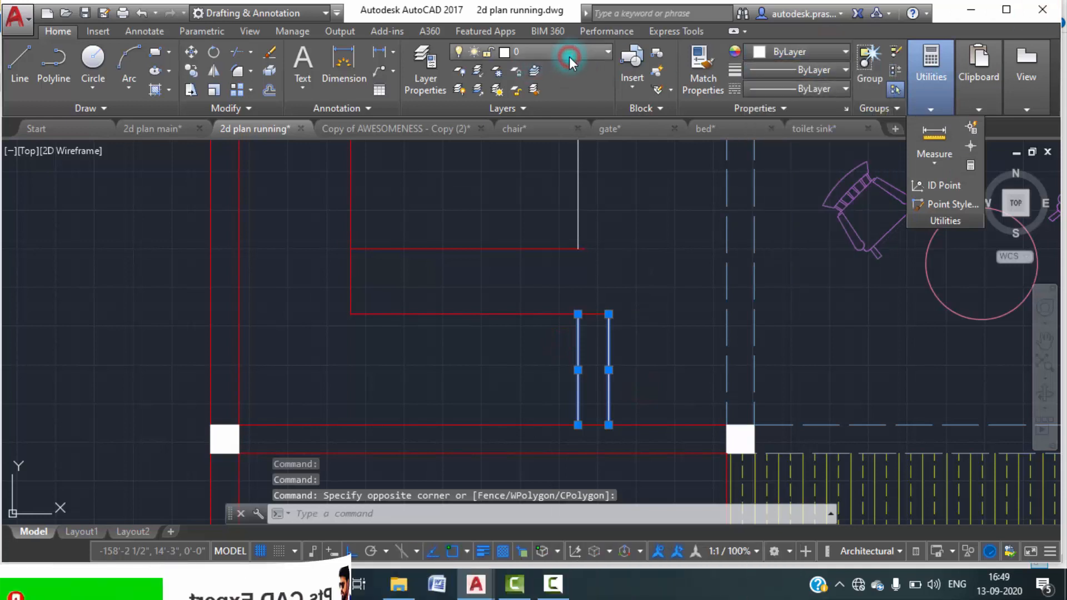
click(590, 55)
scroll(523, 303, down, 3)
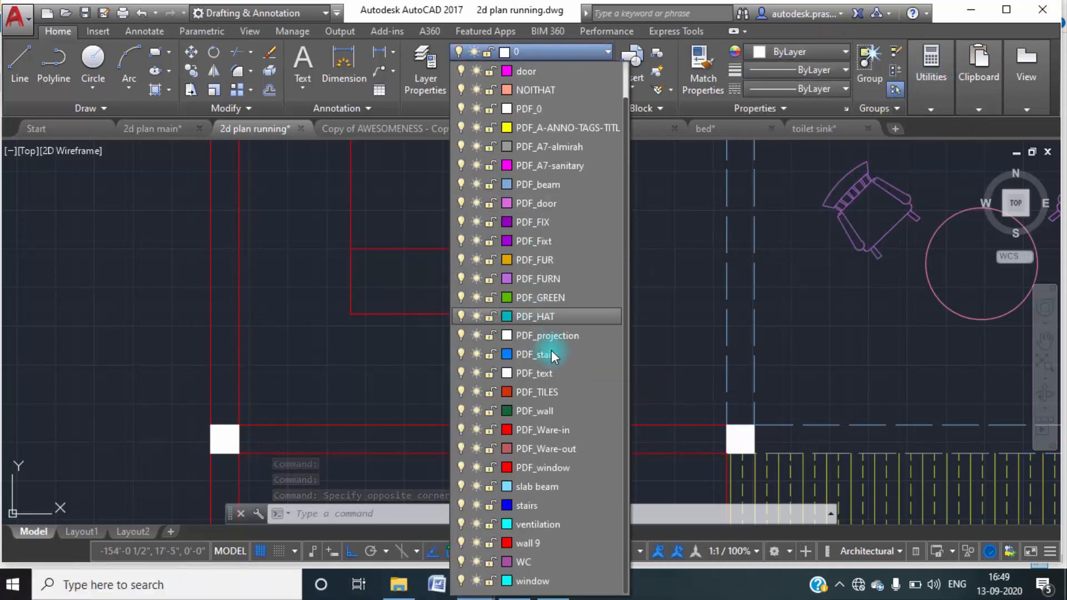
click(526, 511)
click(591, 281)
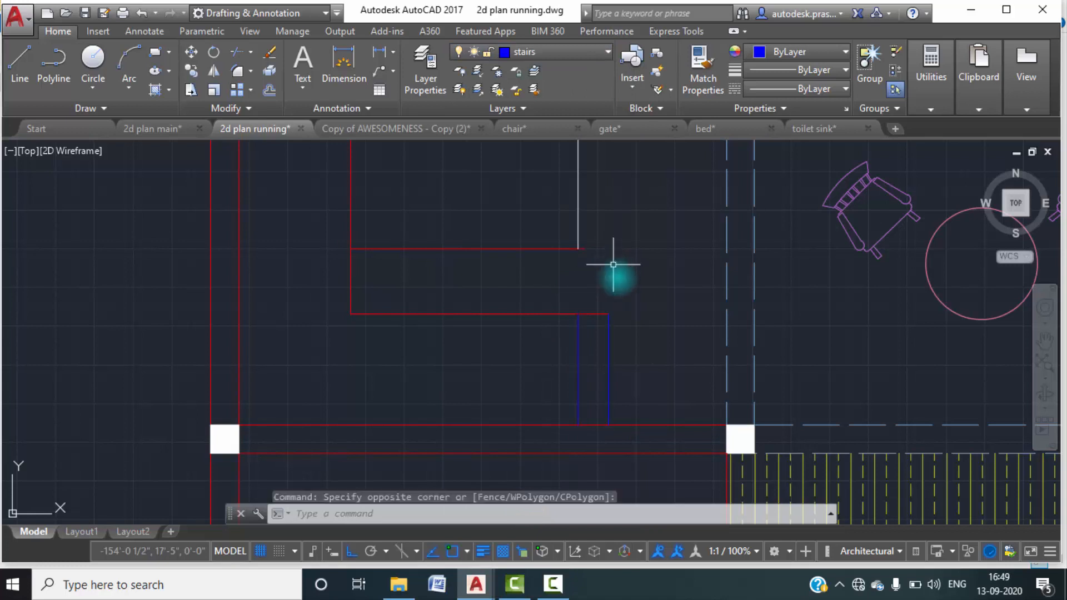
key(Escape)
key(Escape)
key(Escape)
Move the two horizontal stair lines and the vertical landing line to the stairs layer.
click(509, 341)
click(425, 248)
click(404, 218)
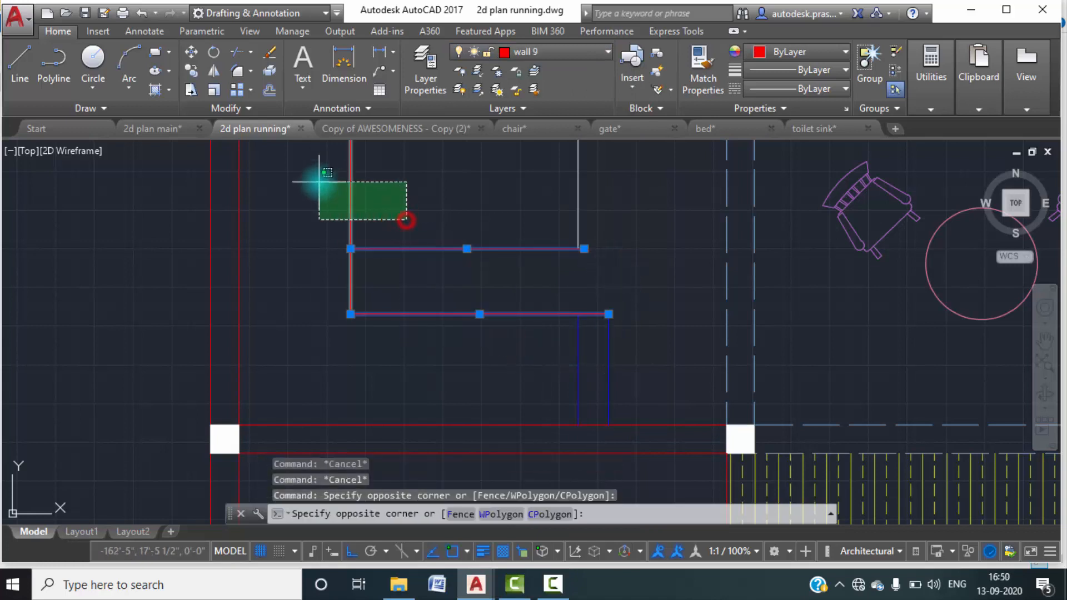
click(319, 182)
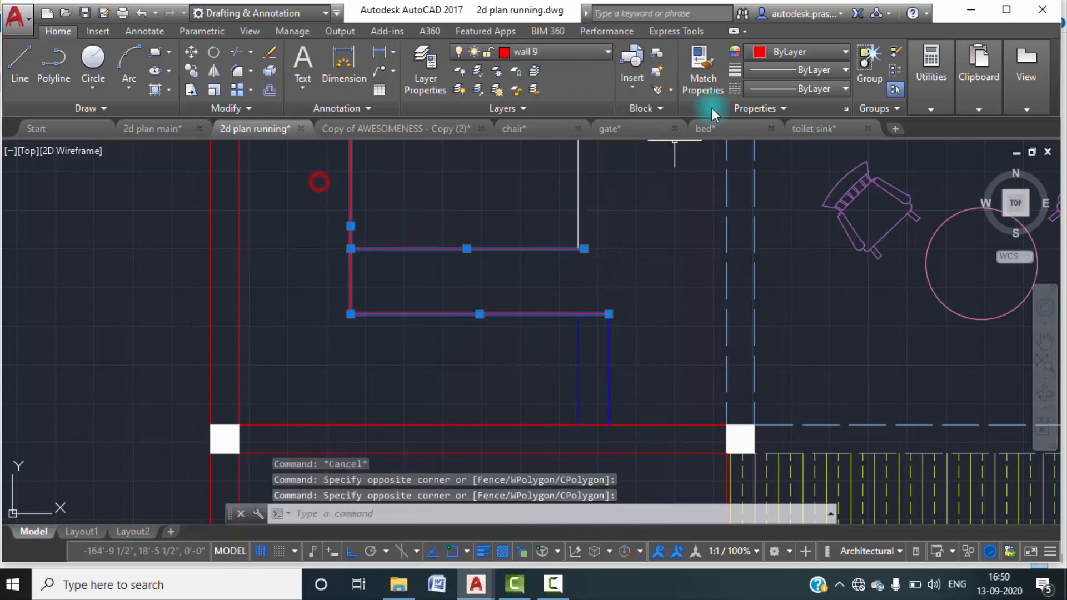
click(606, 52)
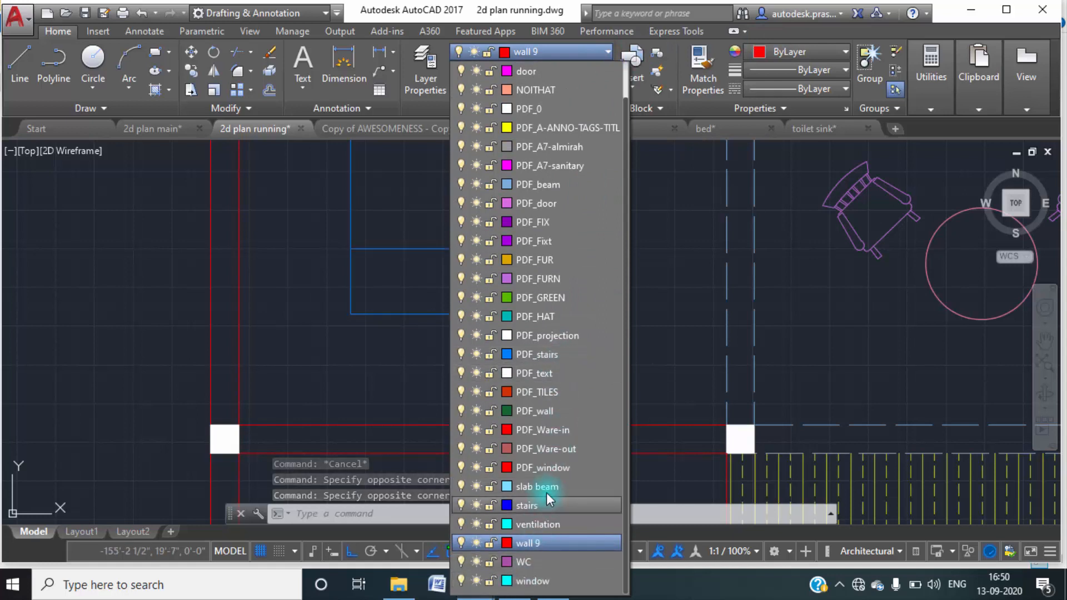
click(559, 500)
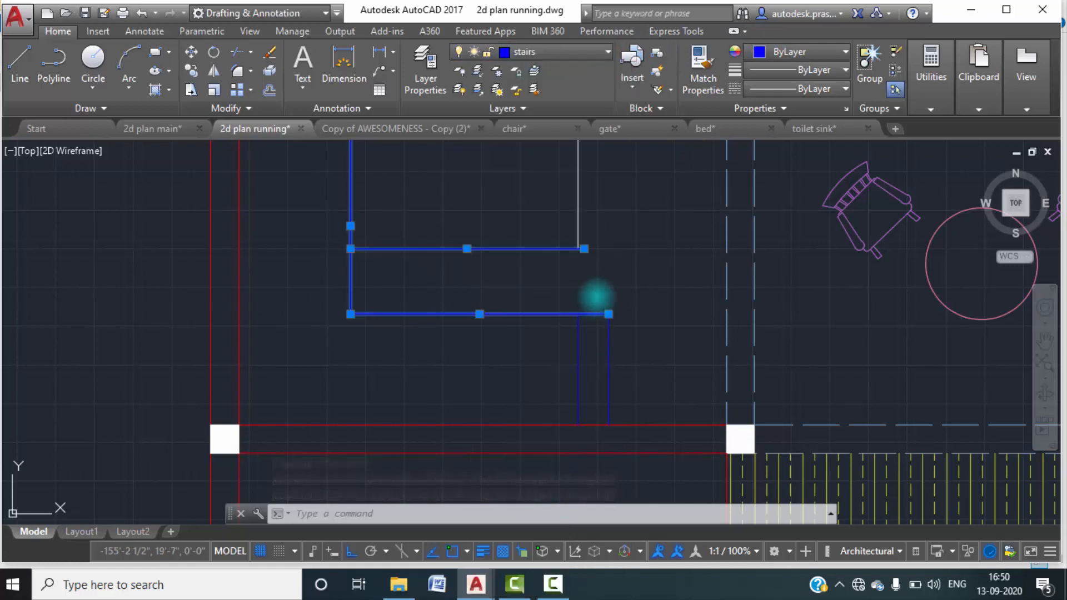
key(Escape)
key(Escape)
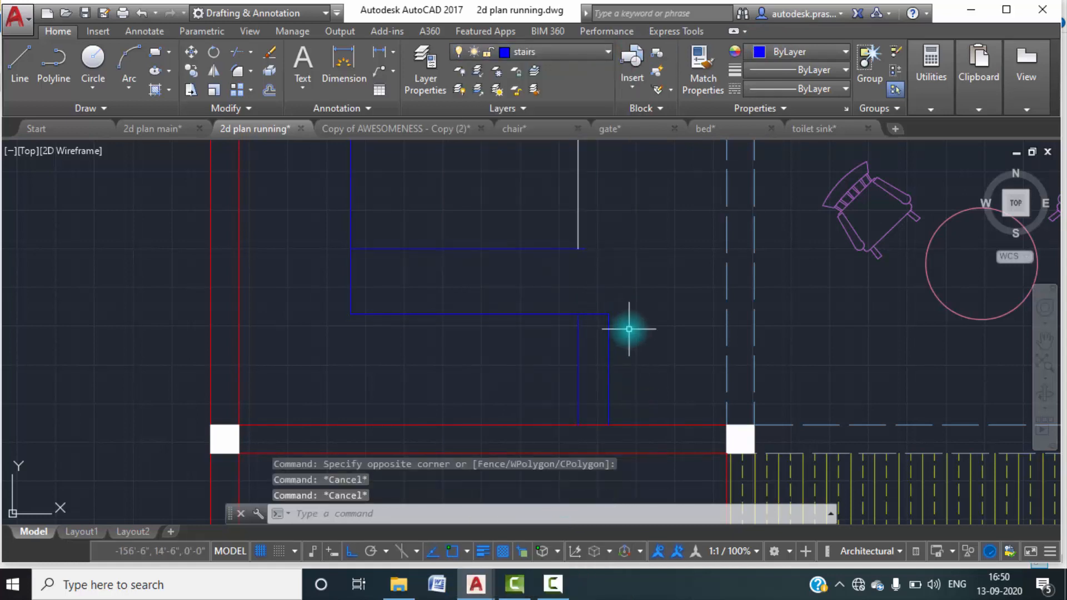
Offset the lower flight's tread lines repeatedly by 10" toward the landing, adding eight new treads.
text(o)
key(Return)
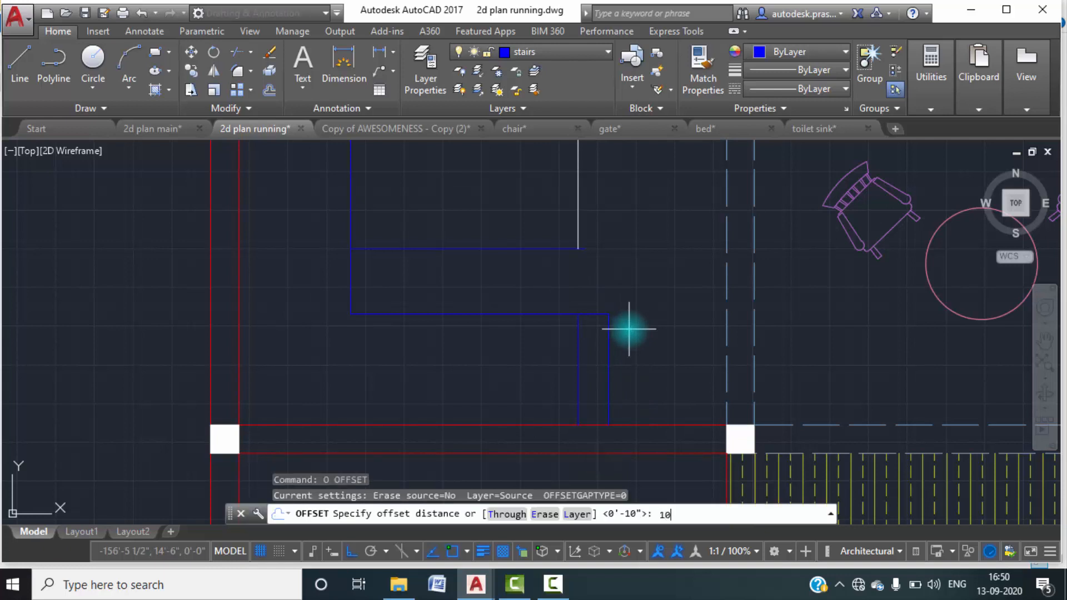
key(Return)
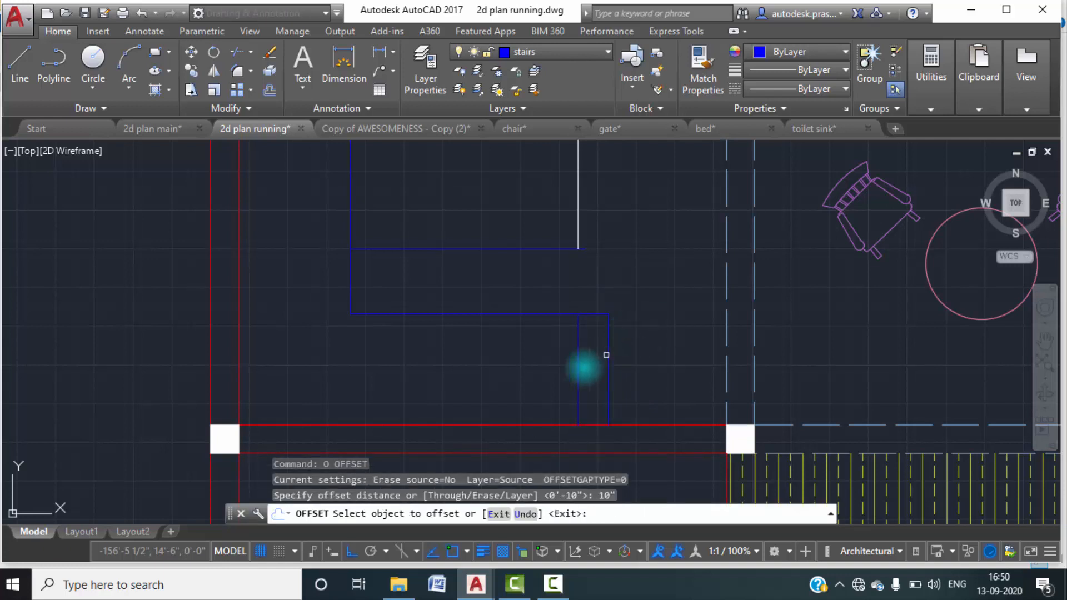
click(578, 361)
click(553, 361)
click(547, 369)
click(512, 374)
click(515, 374)
click(489, 374)
click(486, 379)
click(448, 383)
click(453, 388)
click(417, 388)
click(422, 391)
click(409, 391)
click(392, 397)
click(368, 386)
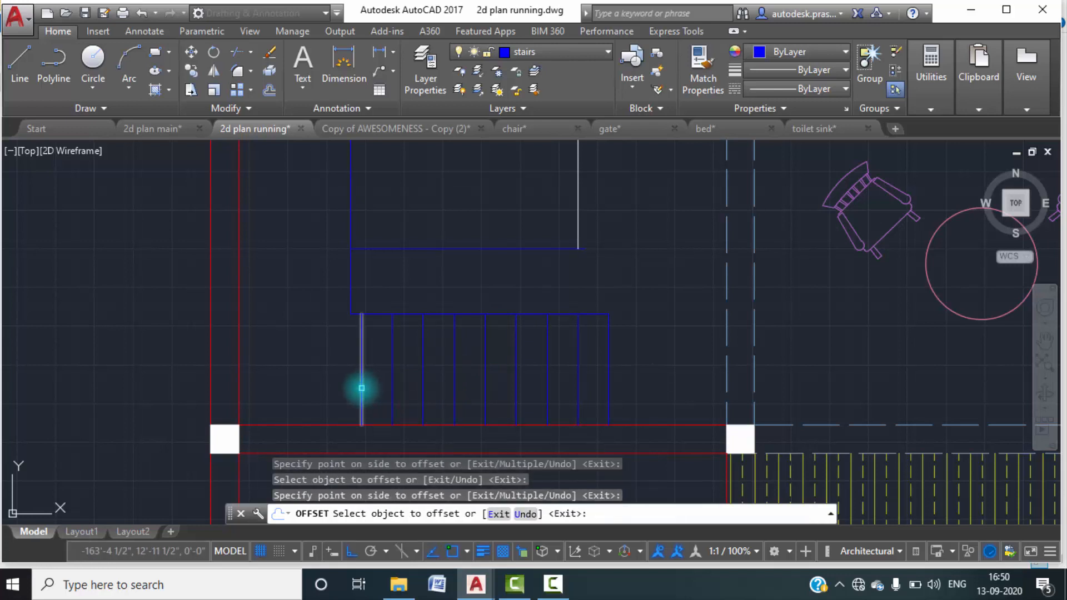
click(361, 389)
click(317, 378)
key(Escape)
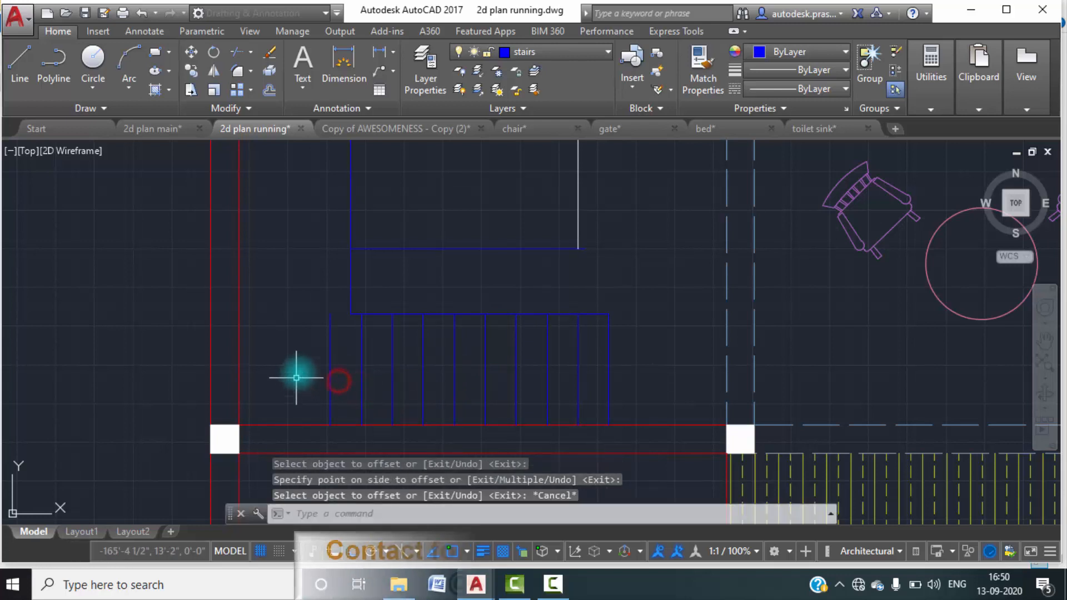
Move the vertical landing line onto the upper end of the lower flight's last tread line.
click(350, 288)
text(m)
key(Return)
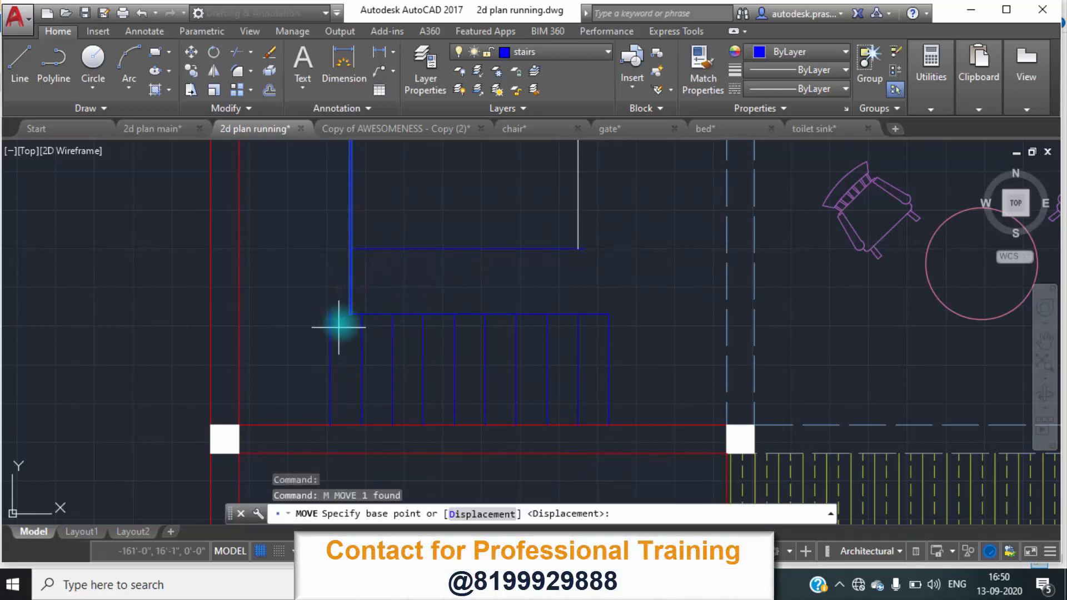
click(350, 312)
key(Escape)
key(Escape)
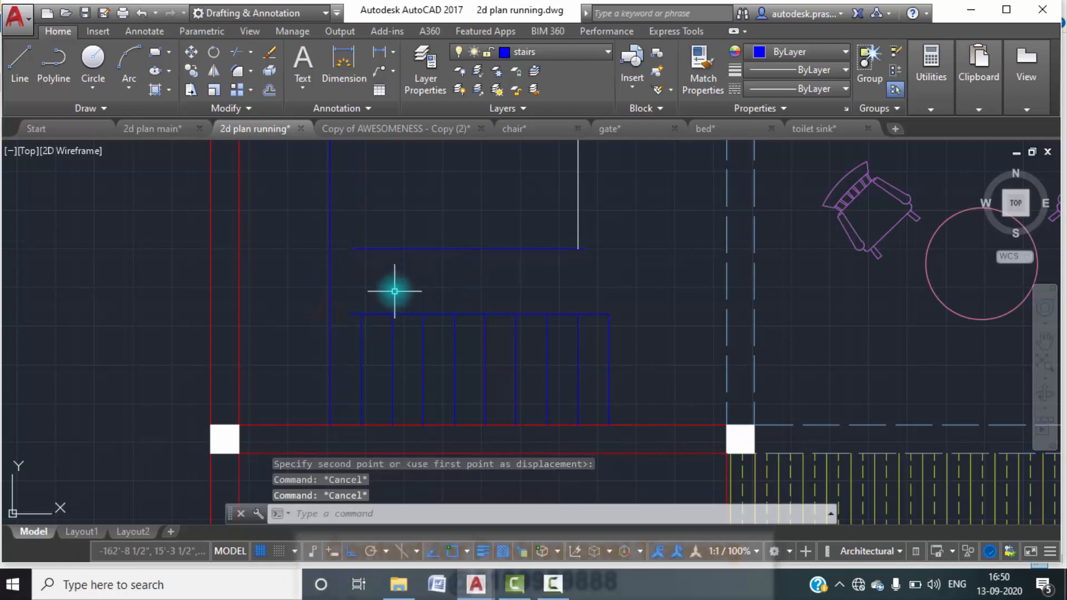
Extend the two horizontal stair lines to the vertical landing line.
middle_drag(395, 293, 406, 313)
text(EX)
key(Return)
key(Return)
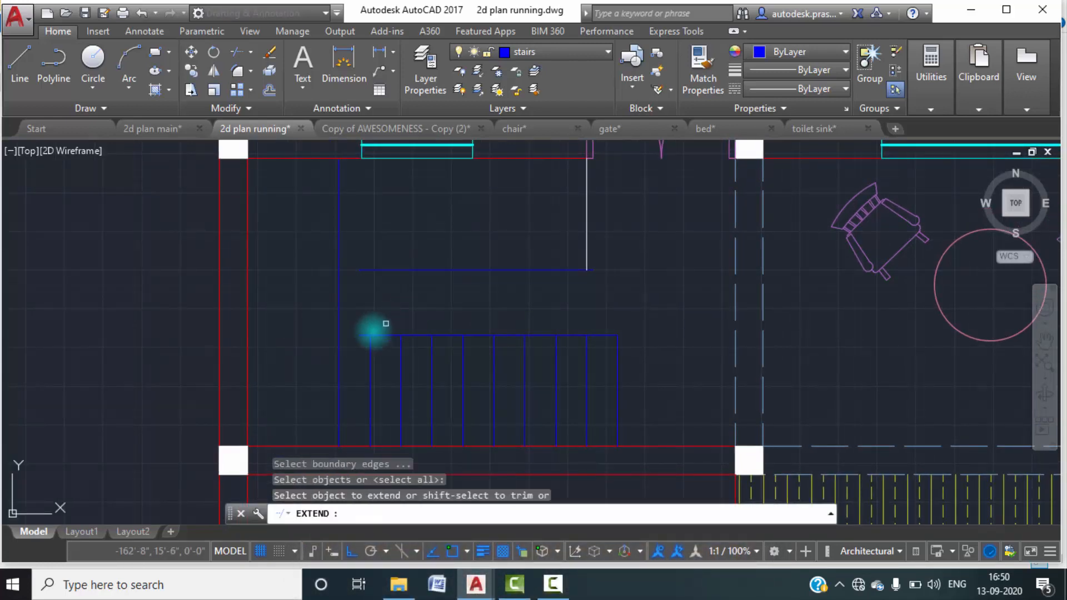
click(364, 336)
click(373, 271)
key(Escape)
scroll(434, 309, down, 4)
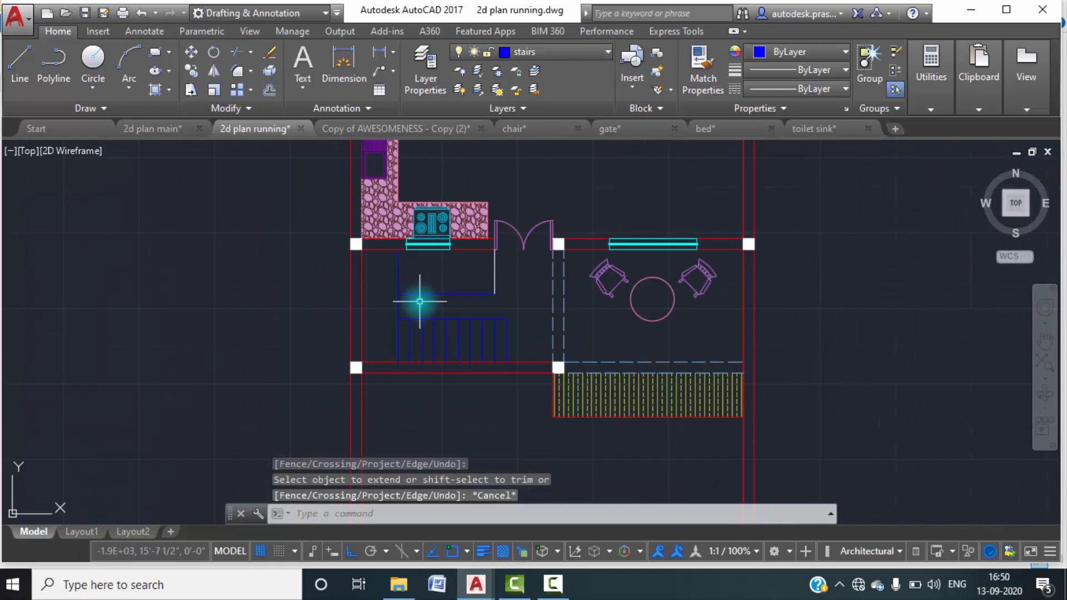
scroll(445, 339, up, 1)
scroll(503, 353, up, 2)
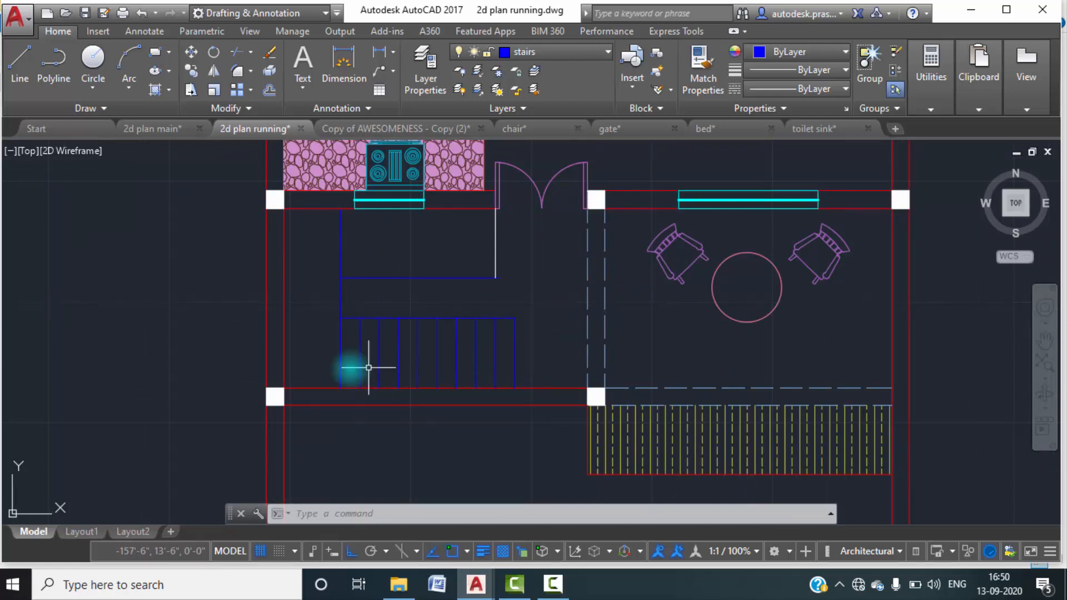
scroll(338, 265, up, 2)
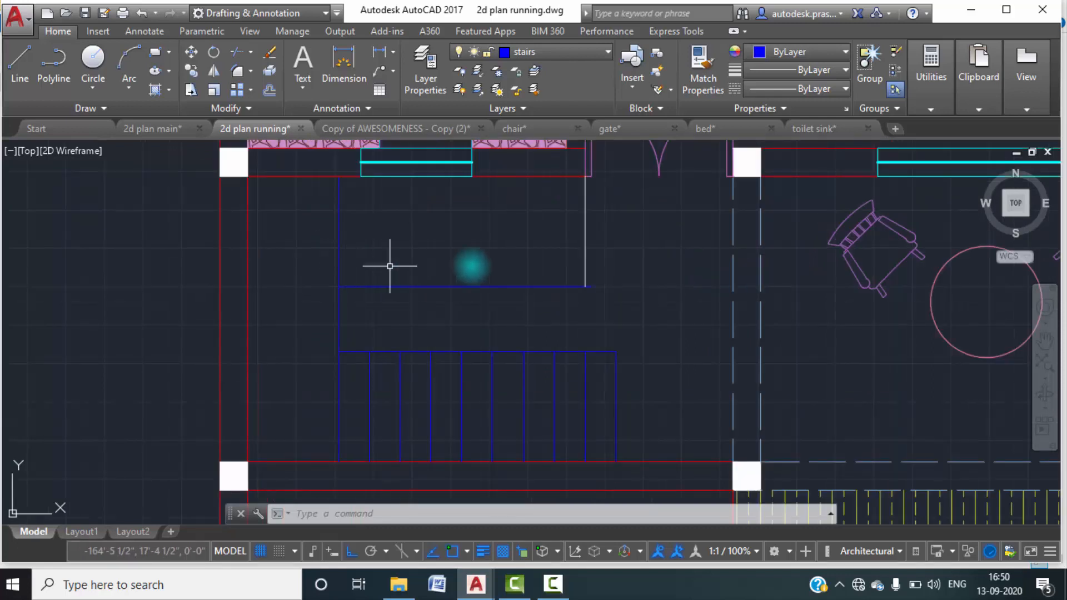
text(O)
key(Return)
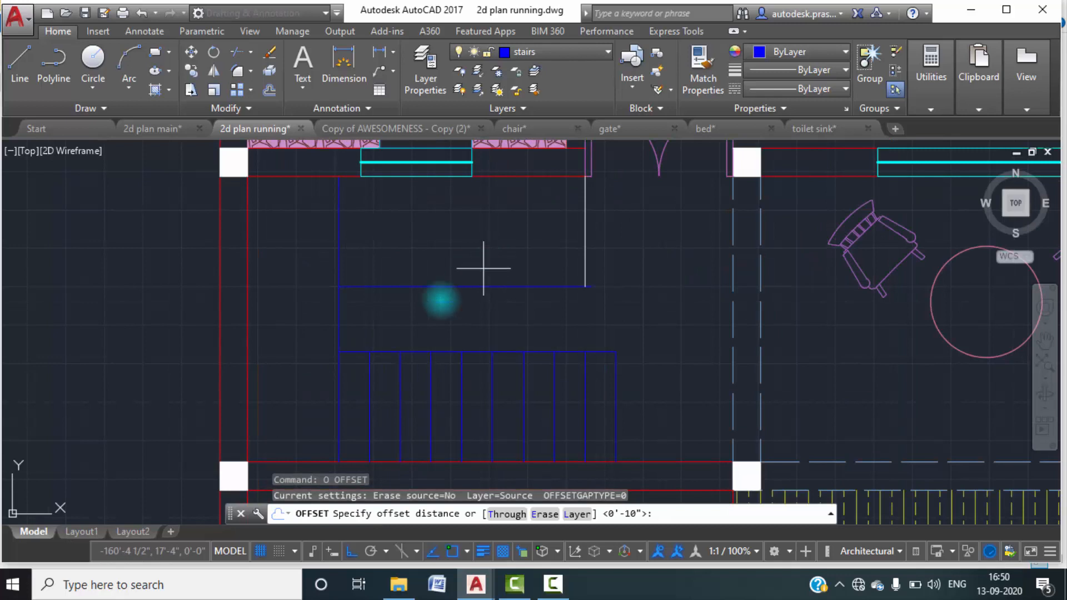
key(Escape)
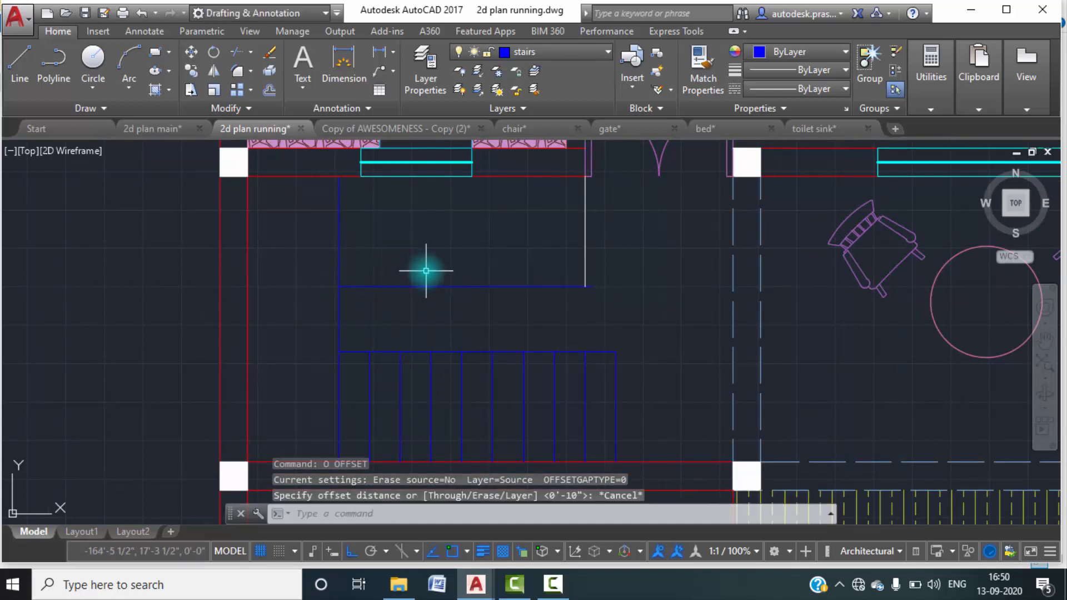
text(tr)
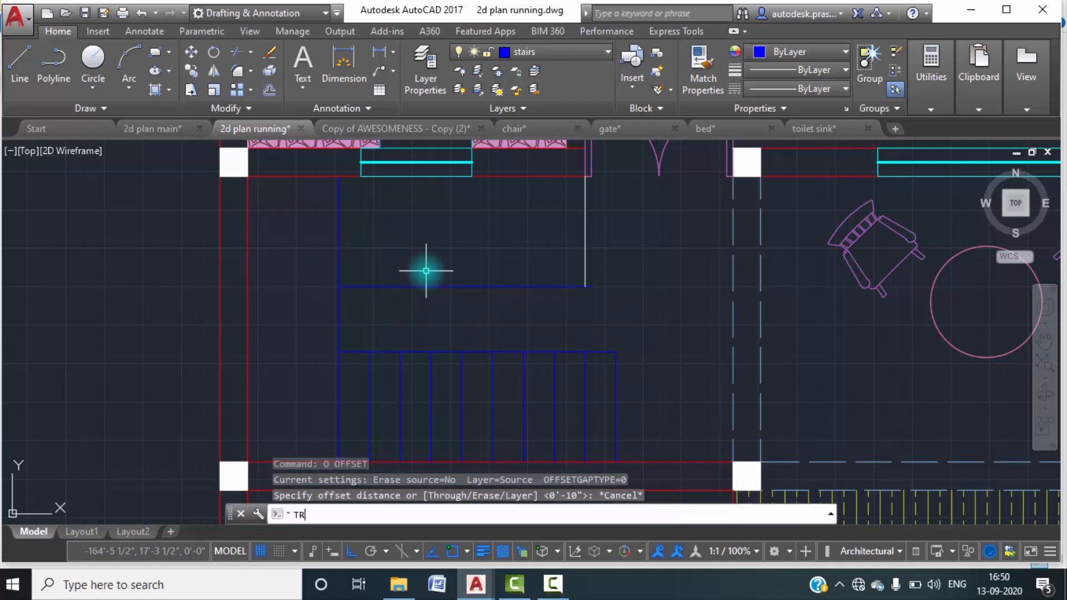
key(Escape)
Offset the vertical landing line repeatedly by 10" toward the double door, adding six treads for the upper flight.
text(o)
key(Return)
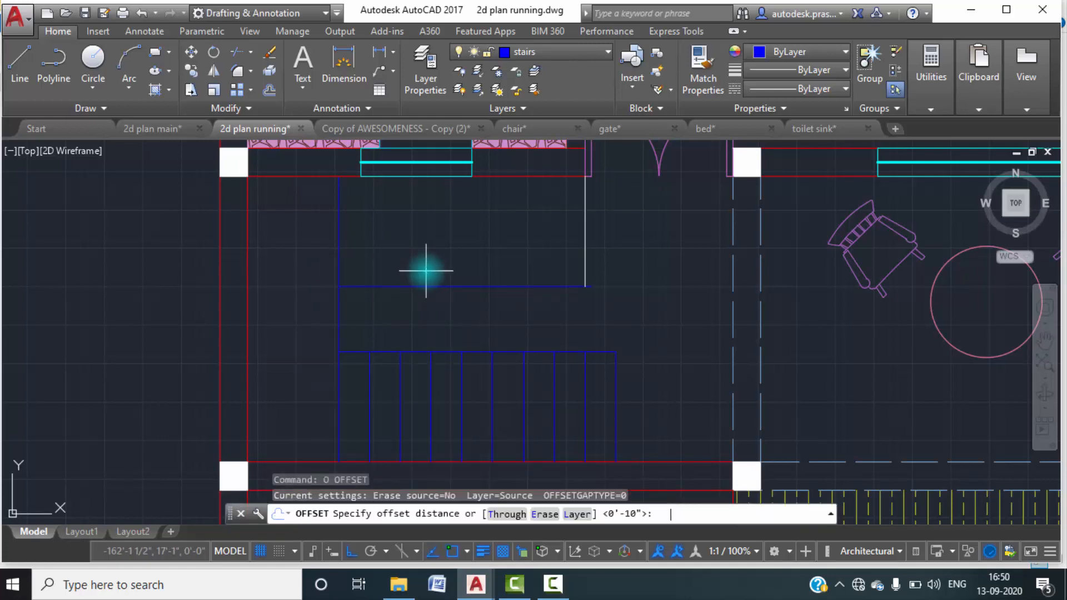
key(Return)
click(340, 247)
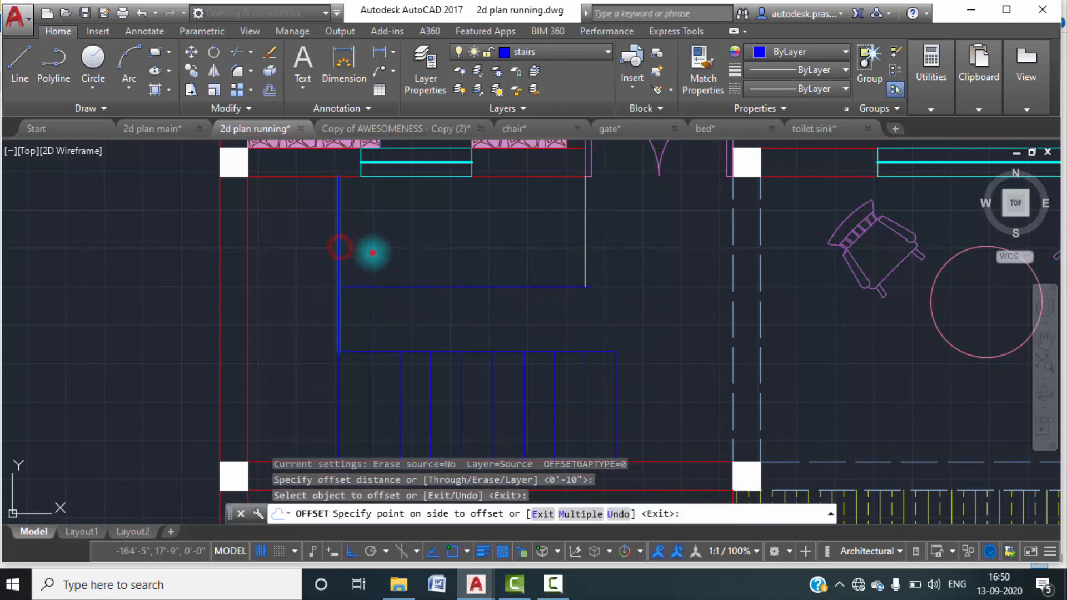
click(373, 253)
click(370, 265)
click(397, 266)
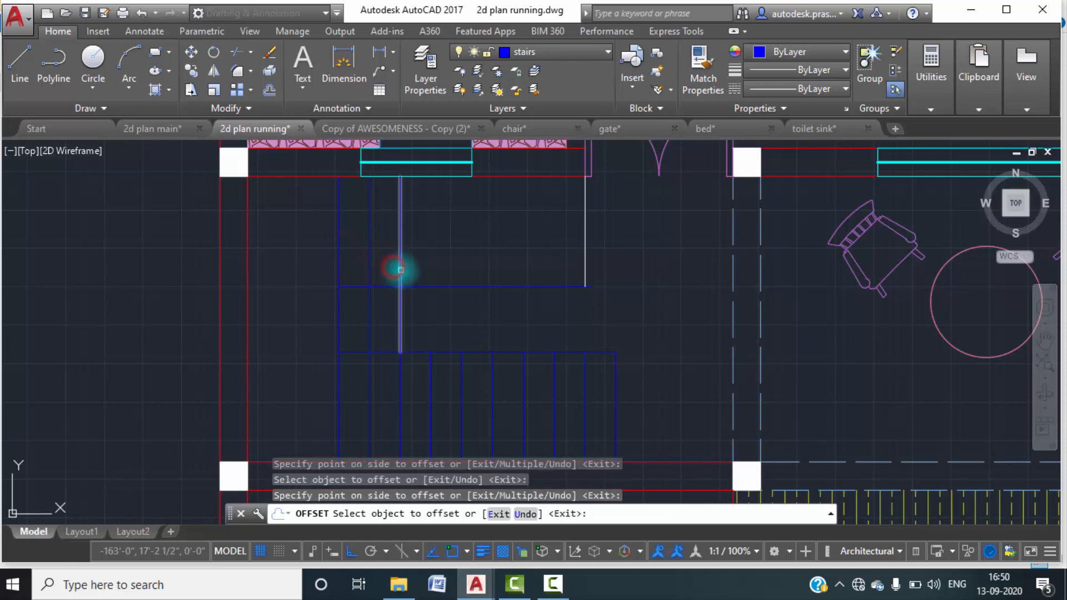
click(400, 268)
click(427, 270)
click(431, 272)
click(464, 269)
click(460, 269)
click(489, 269)
click(494, 265)
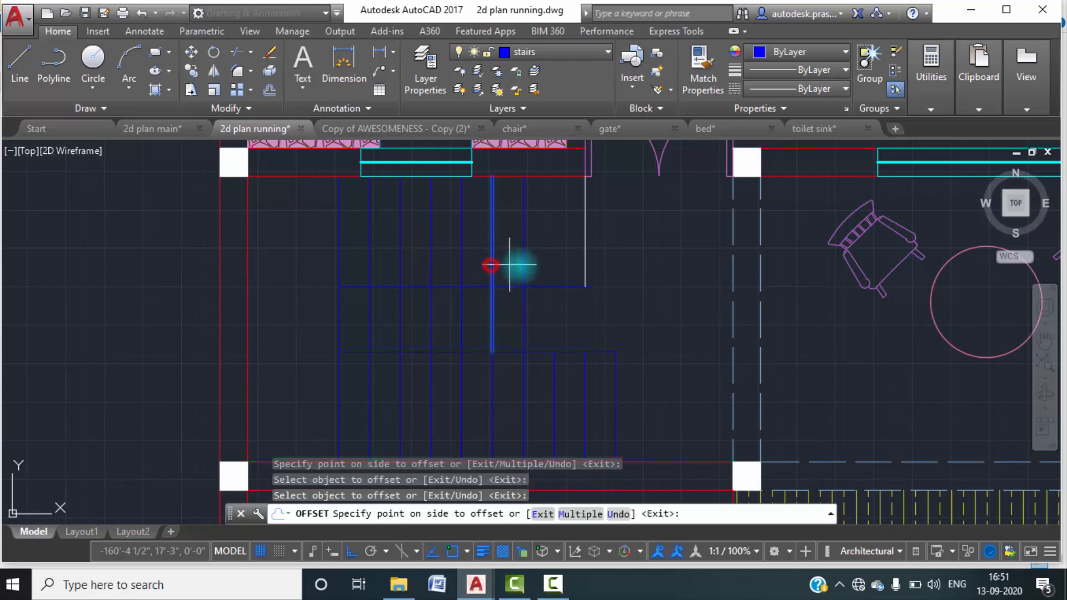
click(521, 267)
key(Escape)
Move the white vertical line at the door end of the upper flight to the stairs layer.
middle_drag(572, 288, 614, 241)
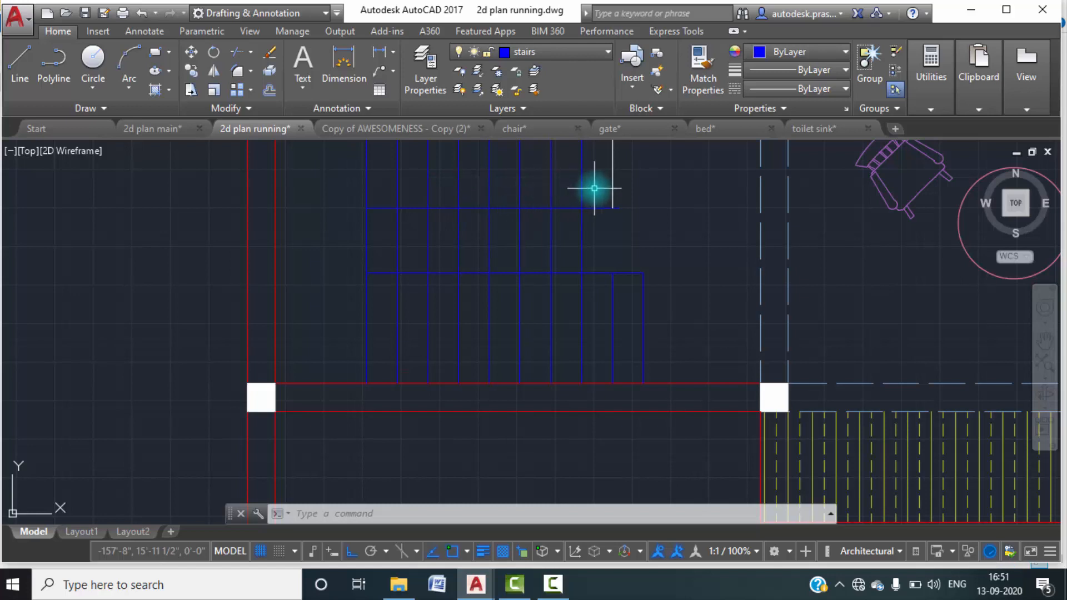
scroll(608, 228, down, 2)
key(Escape)
key(Escape)
key(Escape)
click(618, 191)
click(597, 170)
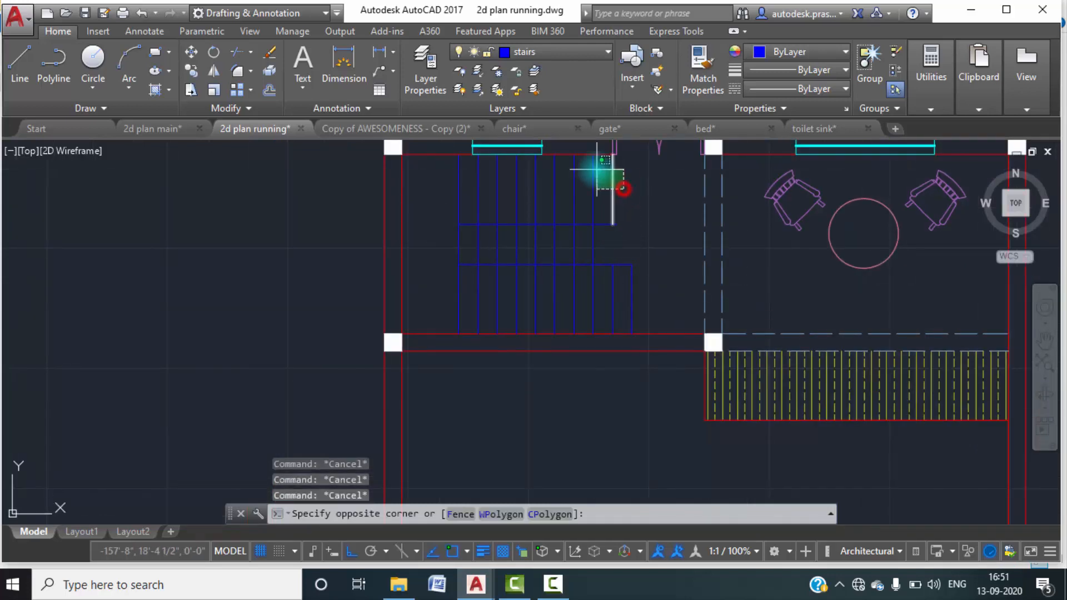
click(607, 52)
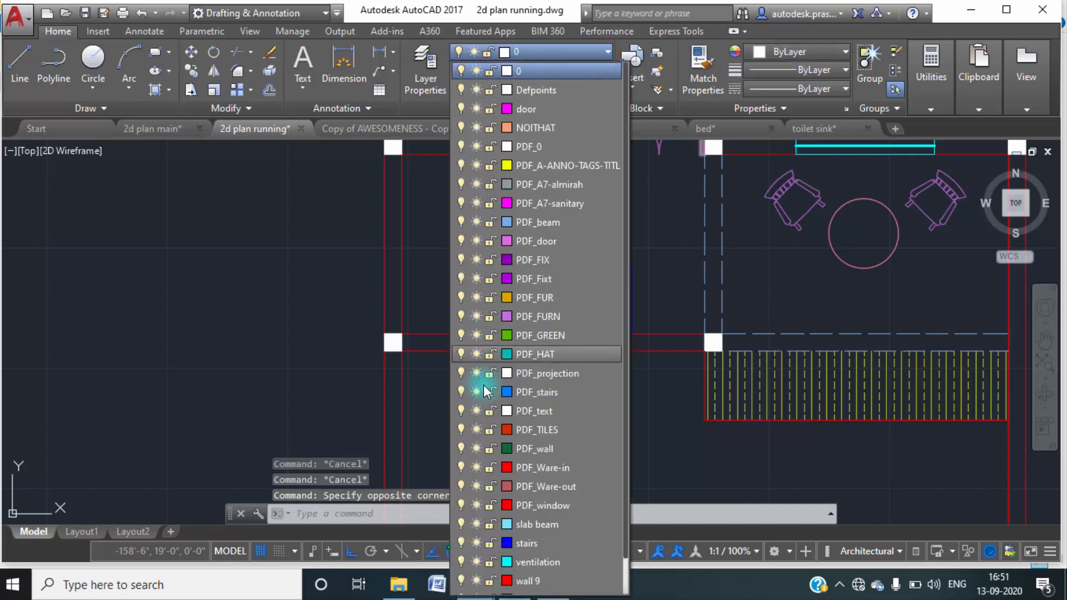
click(519, 545)
key(Escape)
key(Escape)
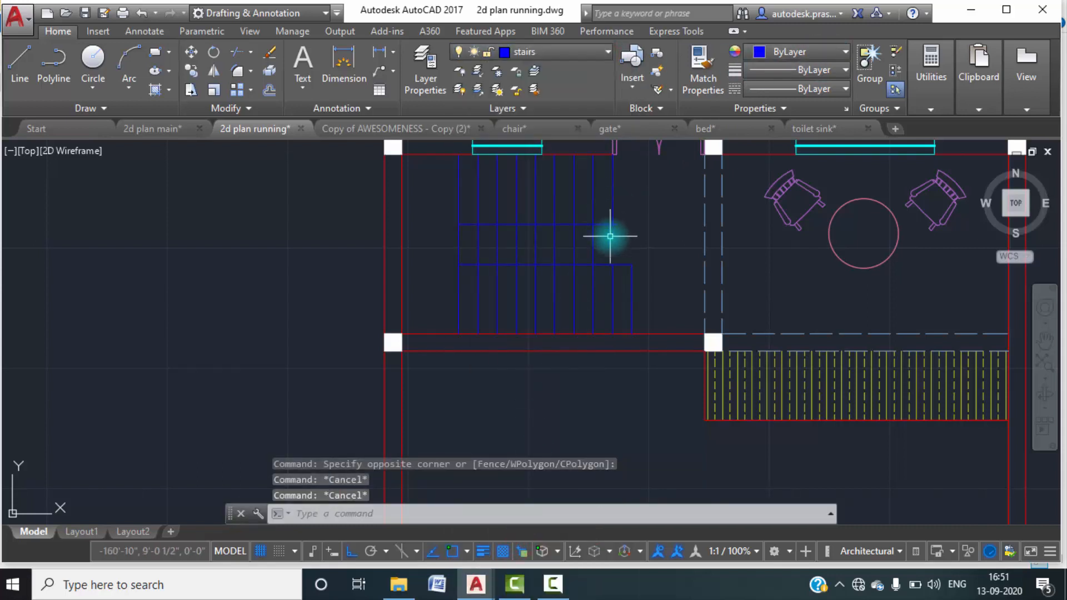
Trim the tread lines crossing the gap between the upper and lower flights.
text(tr)
key(Return)
key(Return)
click(609, 254)
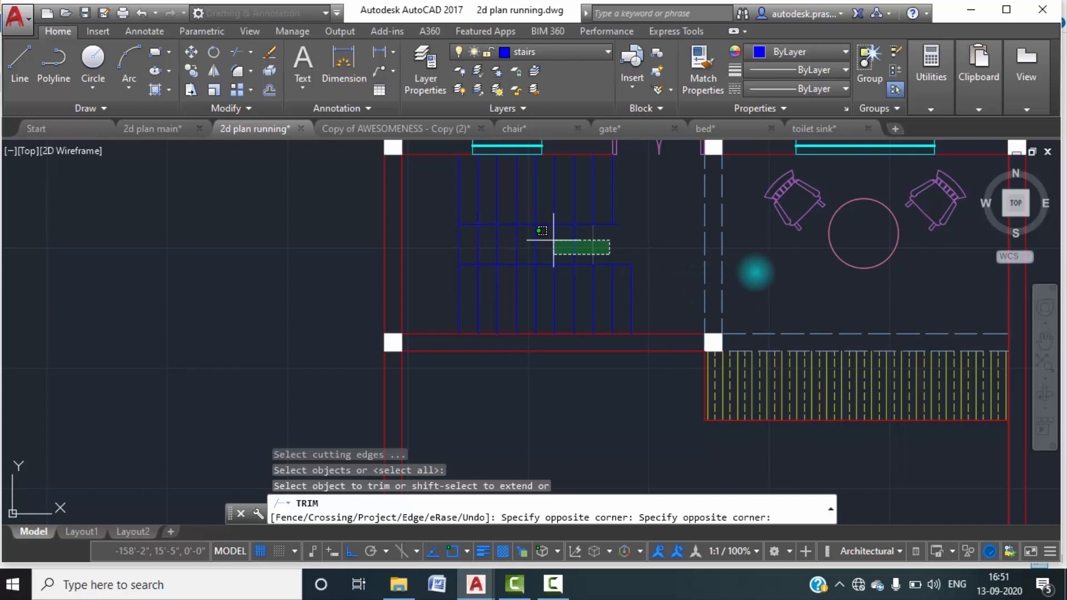
click(550, 595)
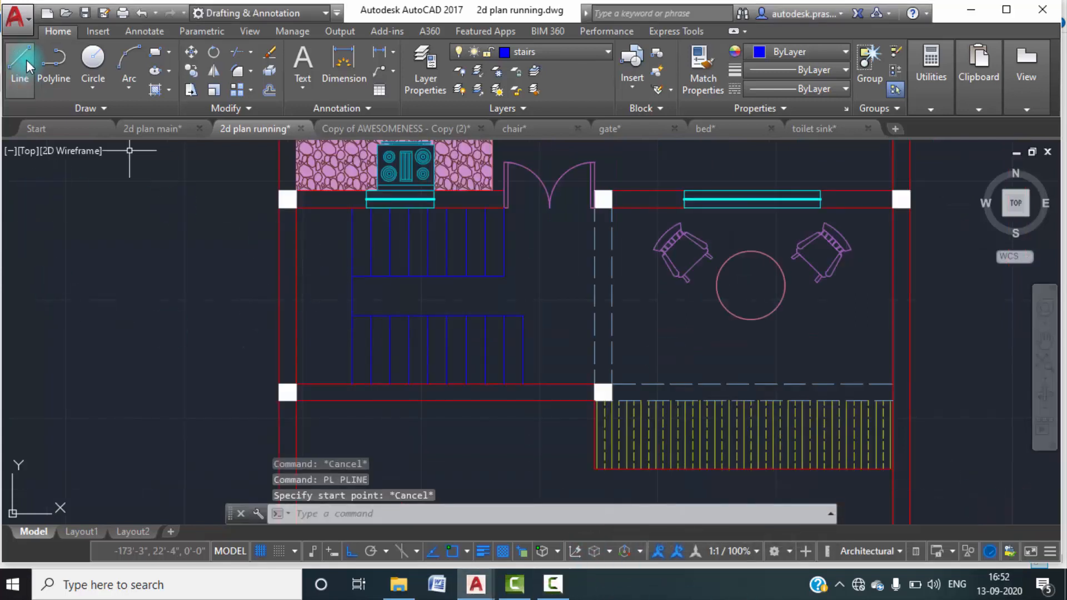
Draw the stair direction polyline from the lower flight's first tread across the landing to the upper flight's second-last tread line.
click(60, 81)
click(522, 350)
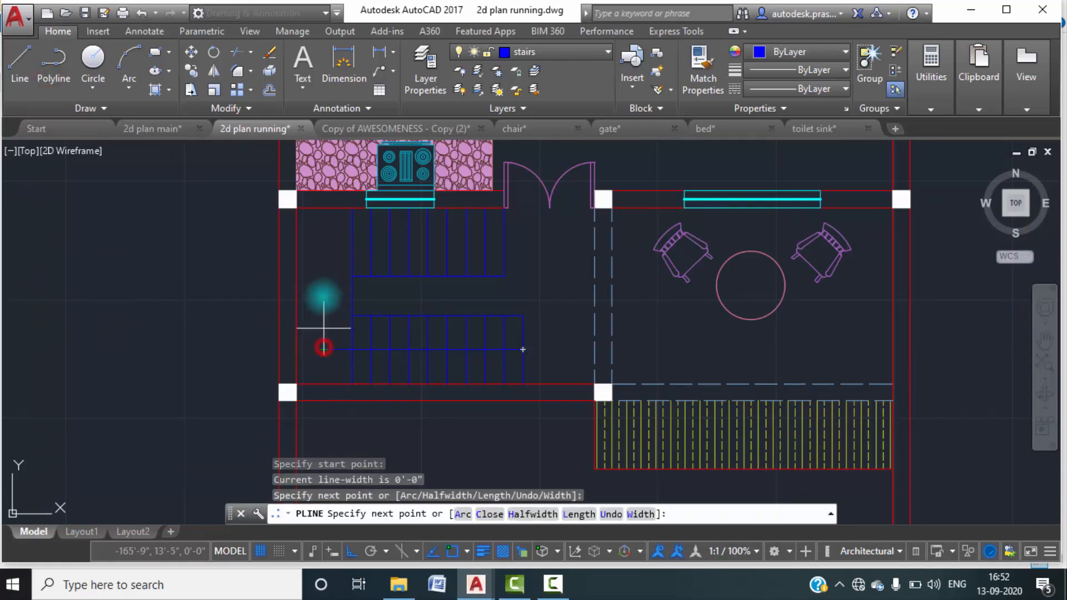
click(324, 242)
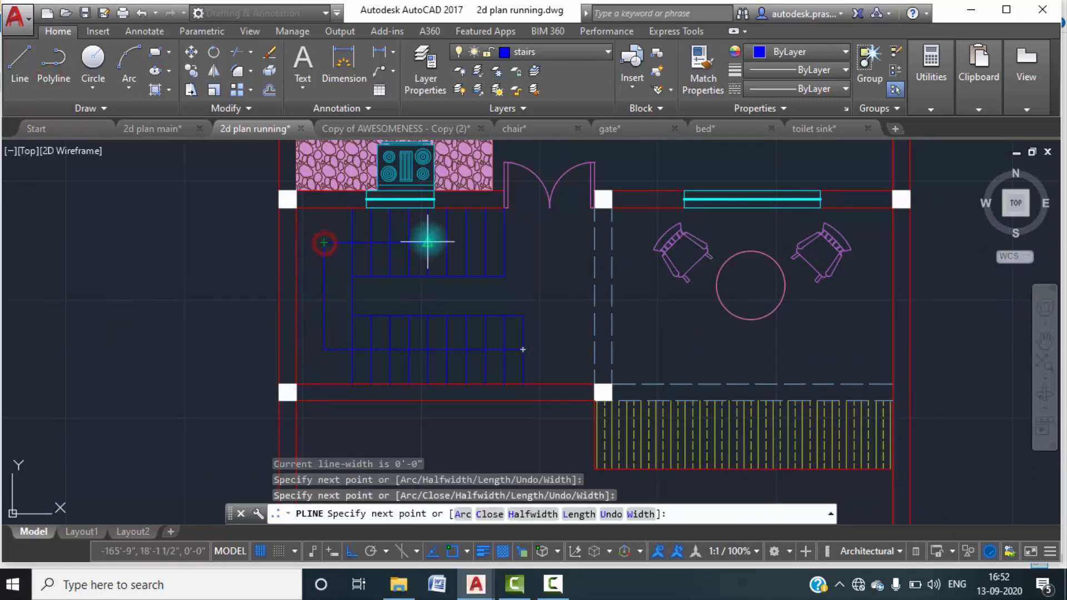
click(485, 243)
key(Escape)
Start a polyline at the upper end of the direction line with starting width 0.5 and ending width 0.
scroll(489, 239, up, 4)
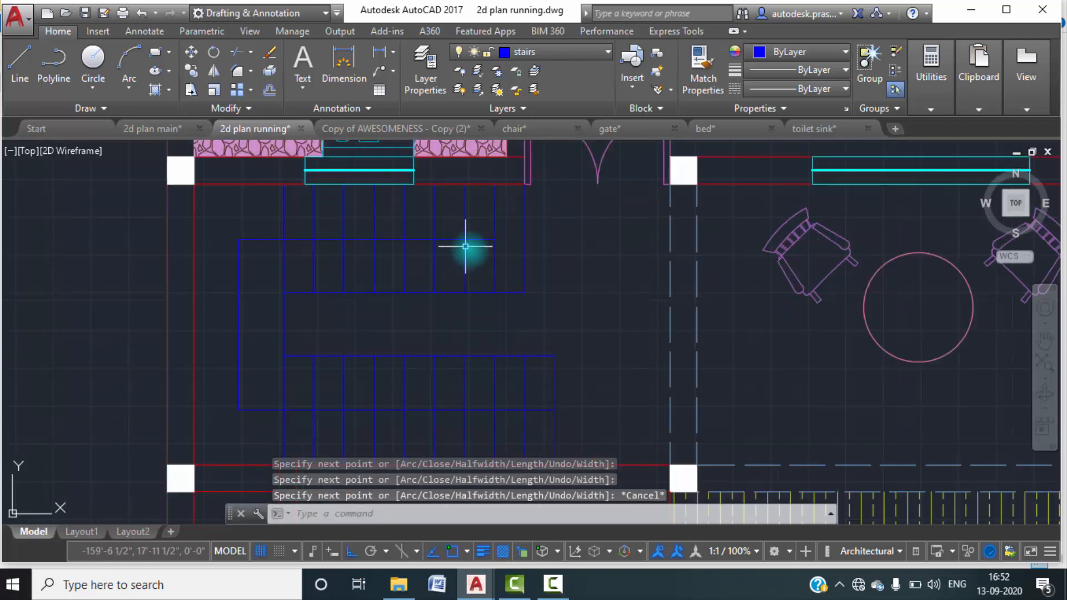
click(484, 238)
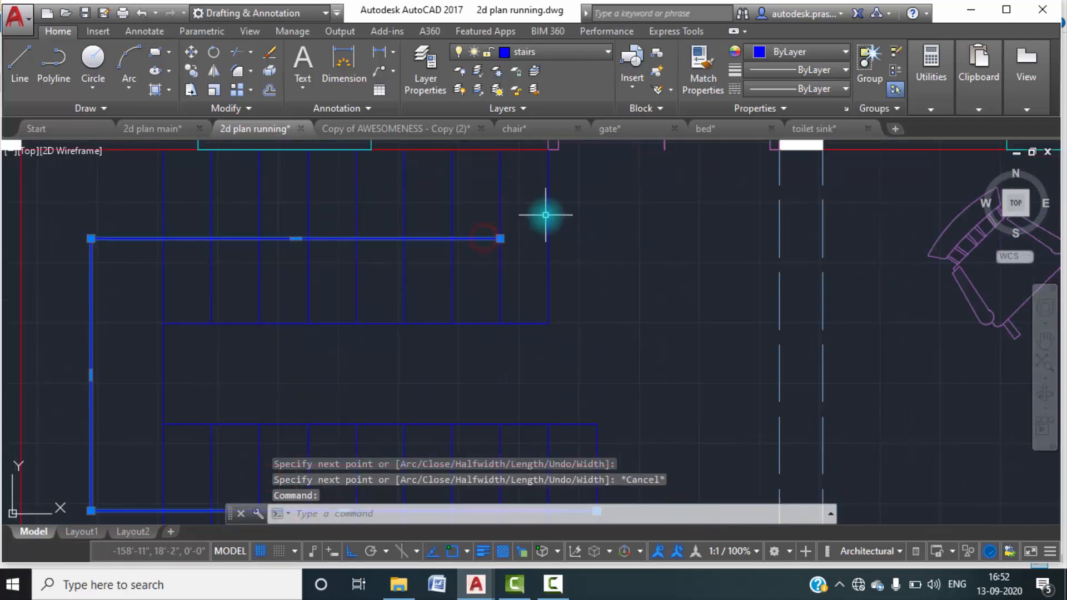
text(PL PLINE)
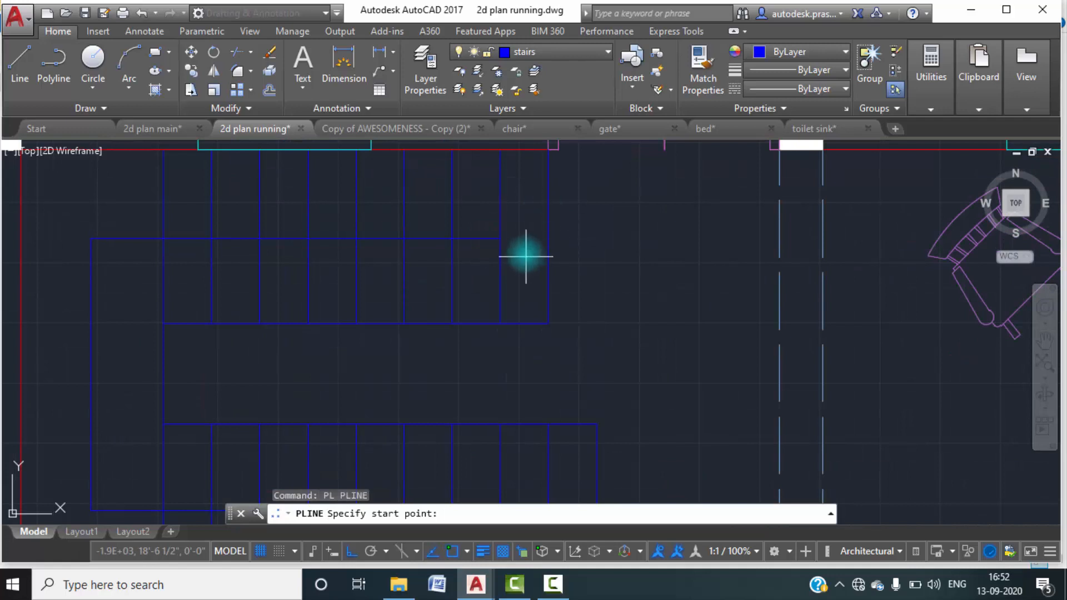
click(501, 238)
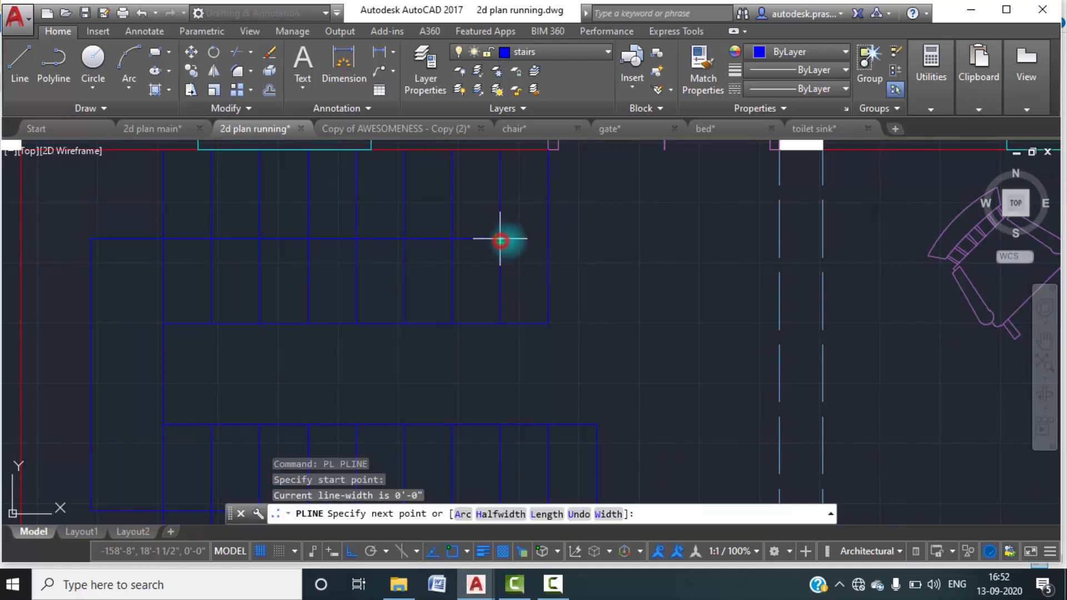
click(604, 516)
text(0.5)
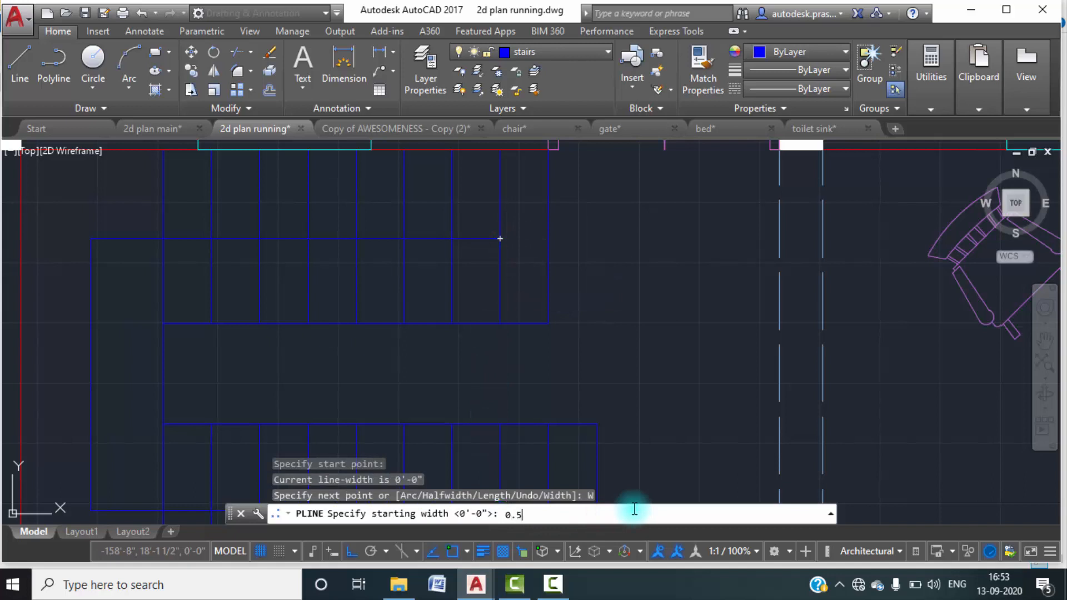
key(Return)
text(0)
key(Return)
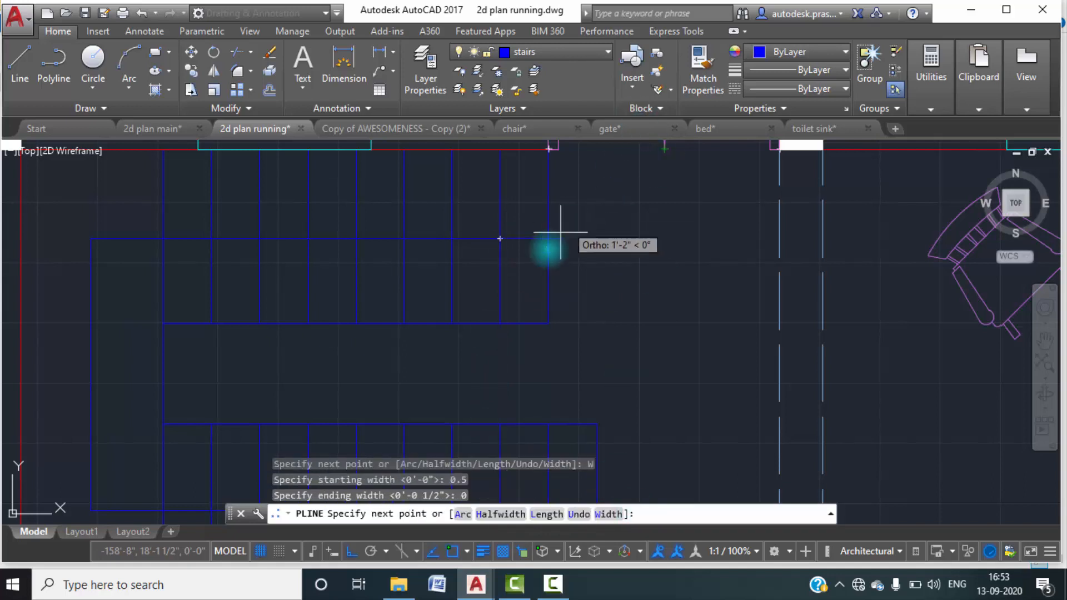
scroll(529, 237, up, 5)
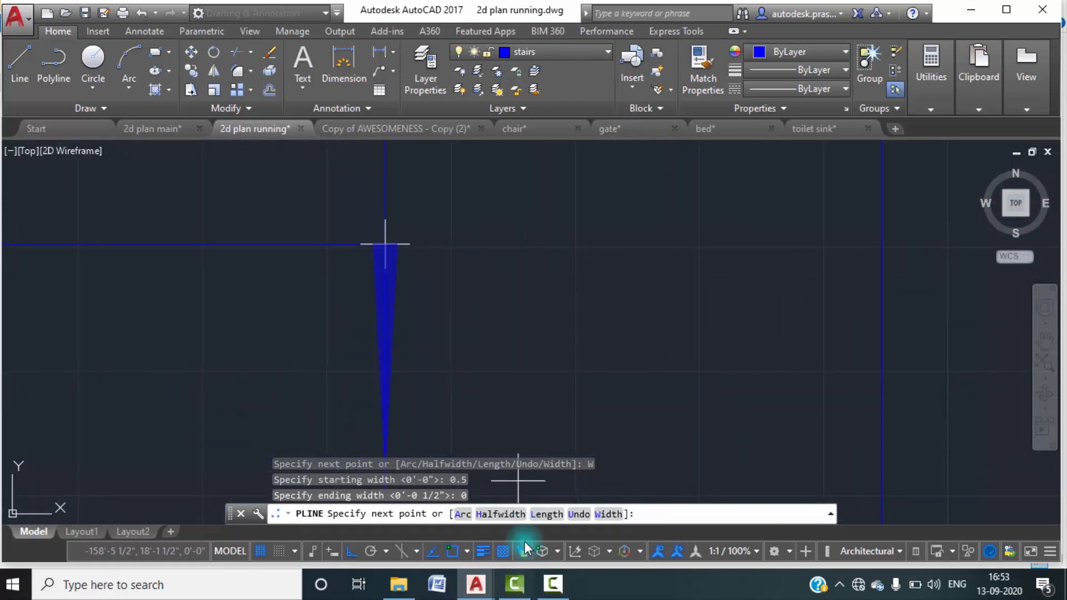
Change the polyline widths to 3 at the start and 0 at the end, and draw the arrowhead to the upper flight's last tread line.
click(610, 514)
text(3)
key(Return)
text(0)
key(Return)
scroll(750, 324, down, 4)
click(801, 296)
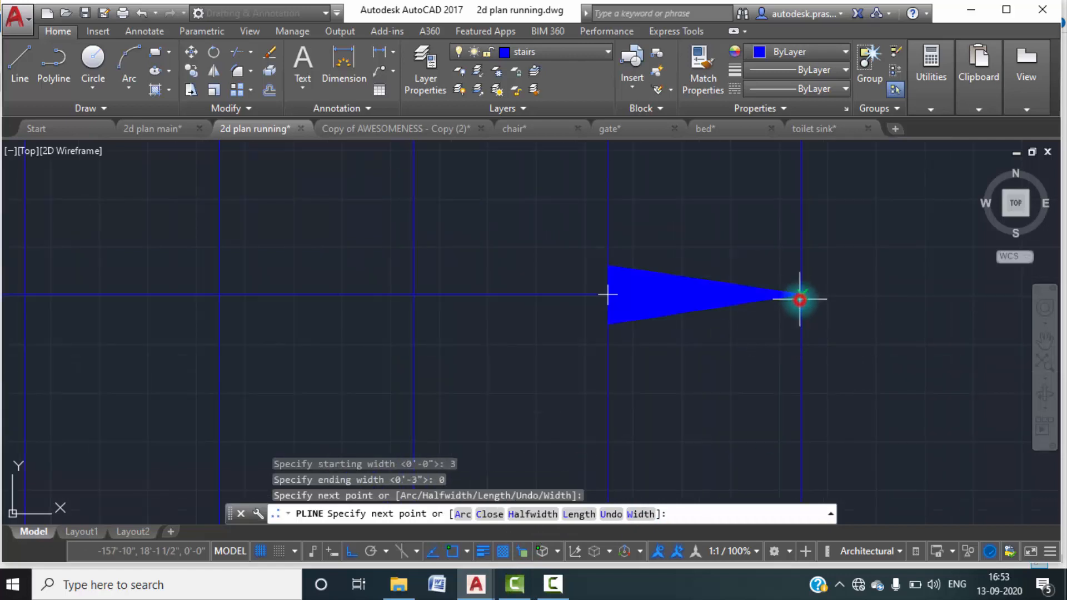
key(Escape)
Finish the arrowhead polyline and move the stair direction line and its arrowhead to layer 0.
scroll(684, 355, down, 5)
middle_drag(695, 381, 742, 321)
scroll(742, 320, down, 5)
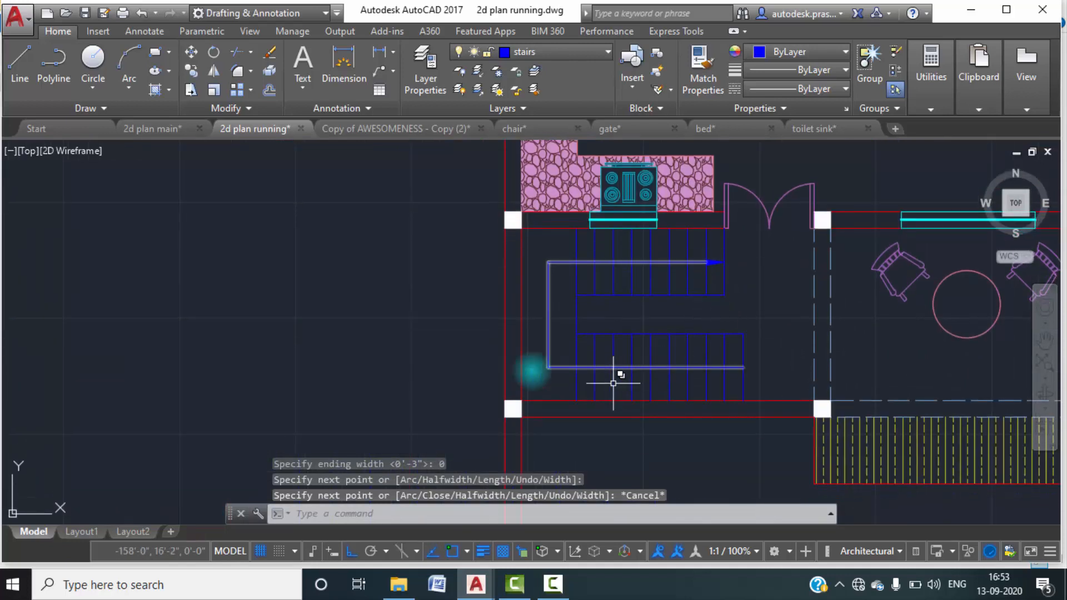
click(562, 353)
click(534, 333)
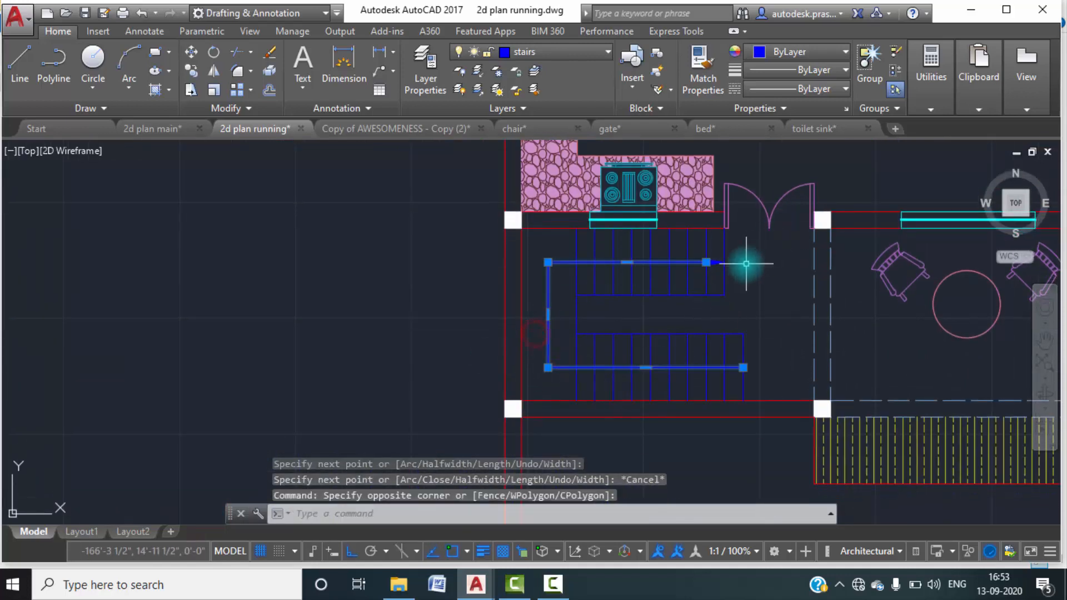
scroll(719, 279, up, 6)
click(714, 236)
click(694, 184)
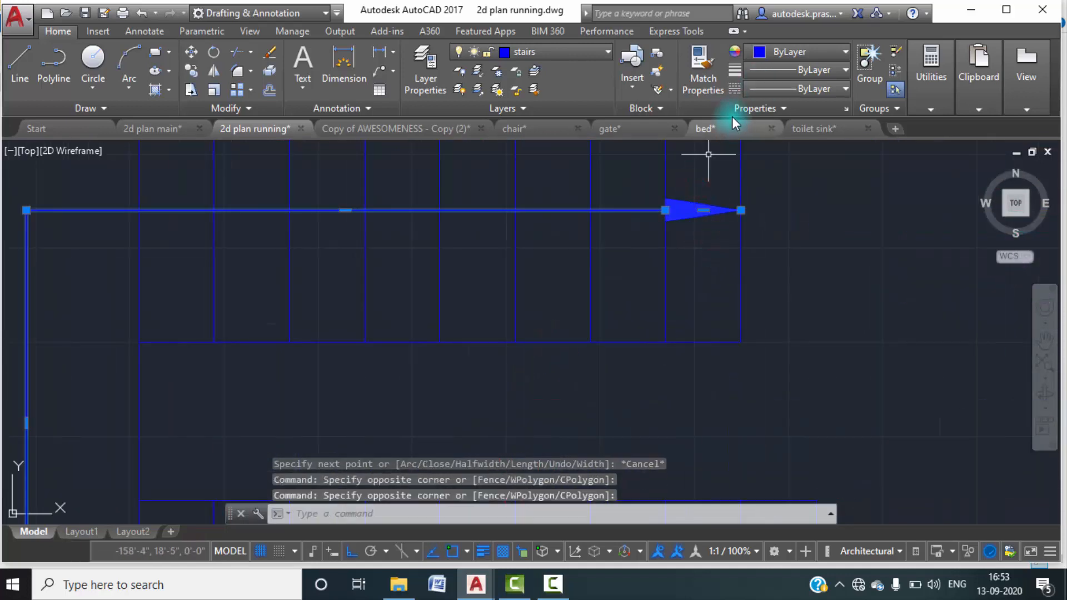
click(584, 52)
click(529, 72)
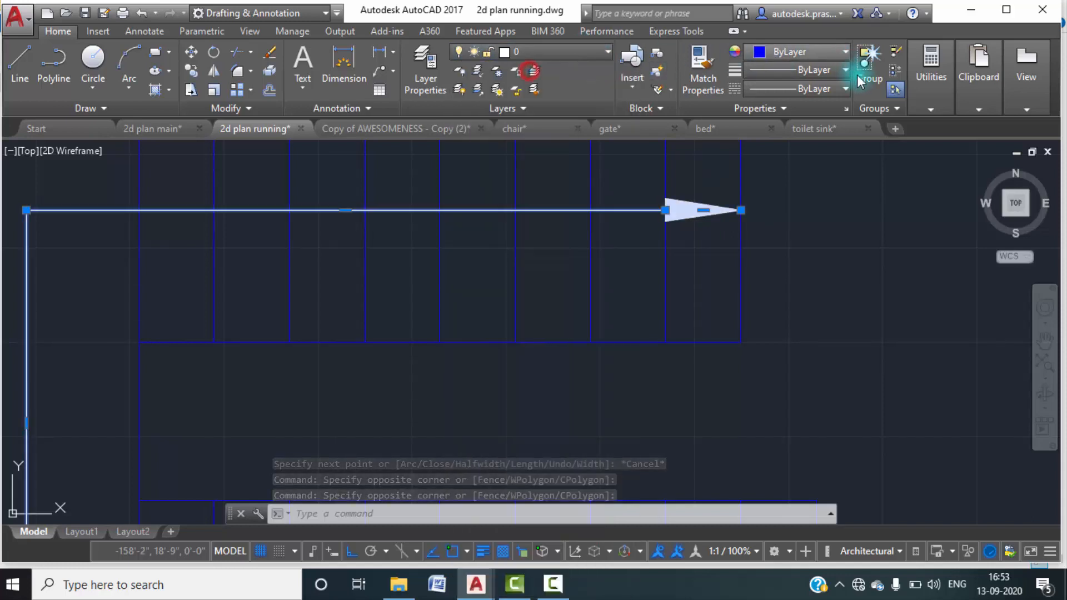
key(Escape)
key(Escape)
scroll(756, 301, down, 6)
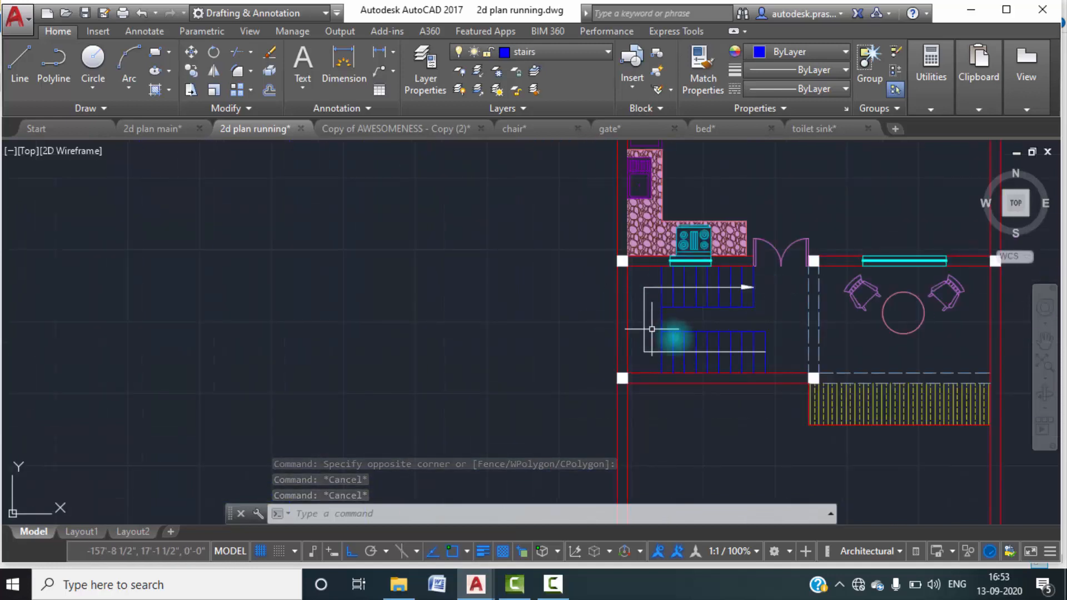
Choose the sofa drawing from the 2d plan folder as the block to insert.
scroll(717, 336, up, 2)
middle_drag(752, 355, 746, 336)
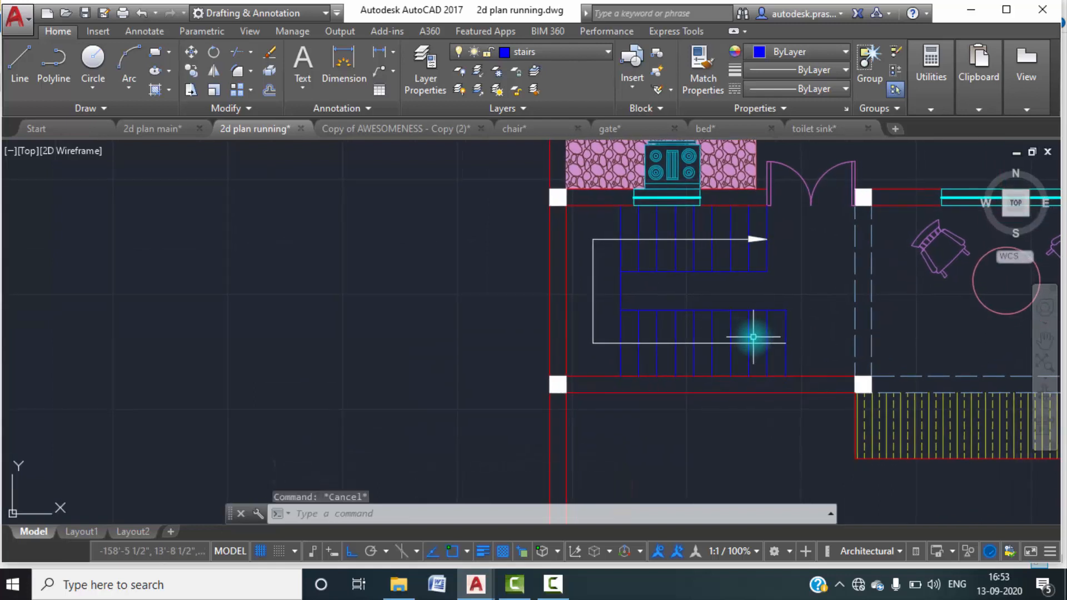
middle_drag(745, 448, 682, 307)
scroll(528, 373, down, 3)
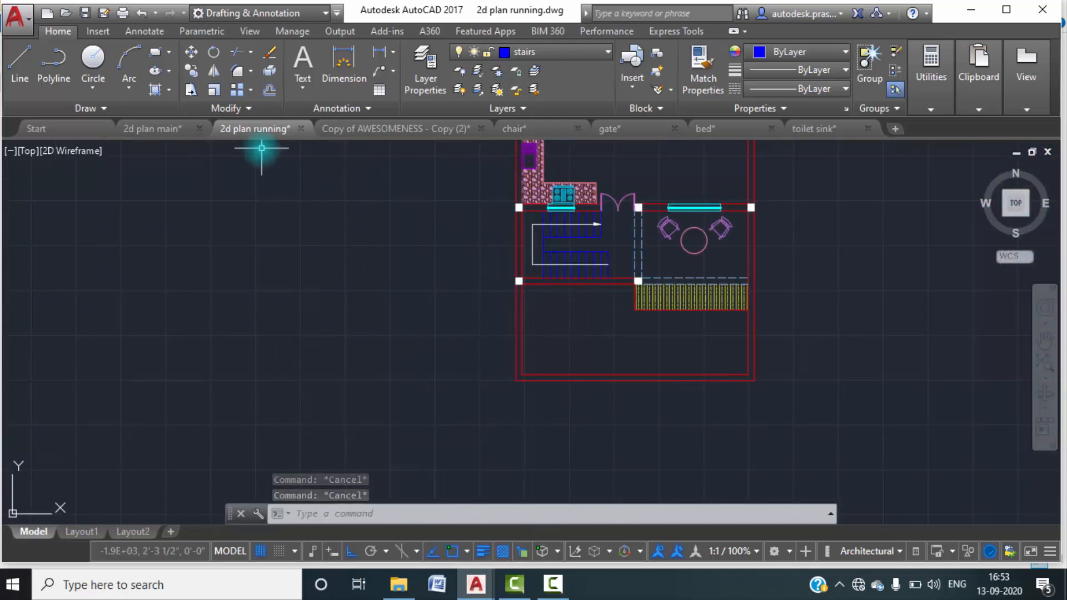
scroll(695, 352, down, 4)
scroll(695, 352, up, 6)
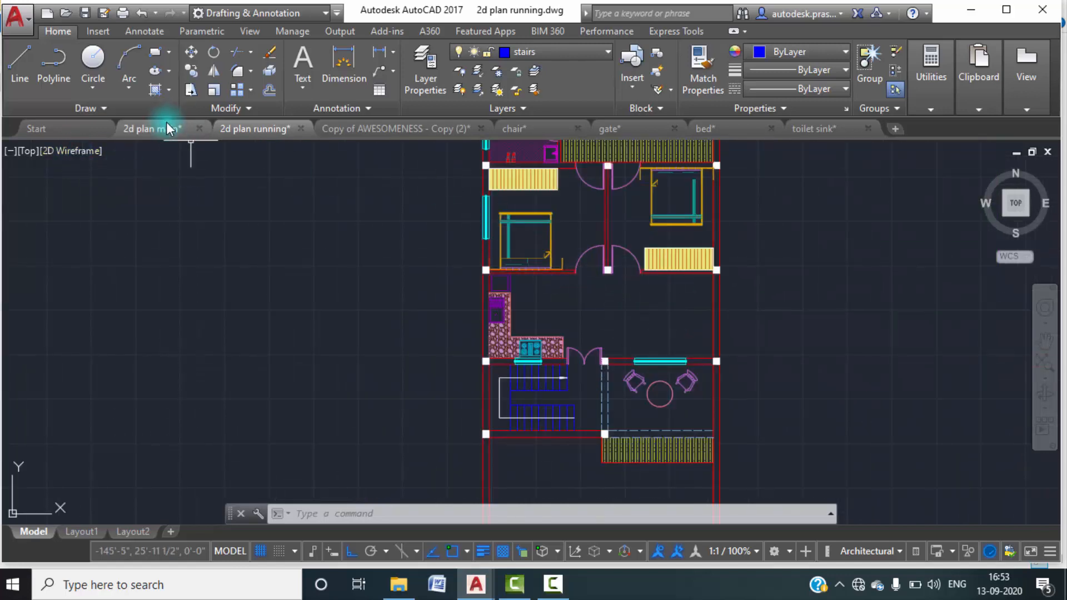
text(i)
key(Return)
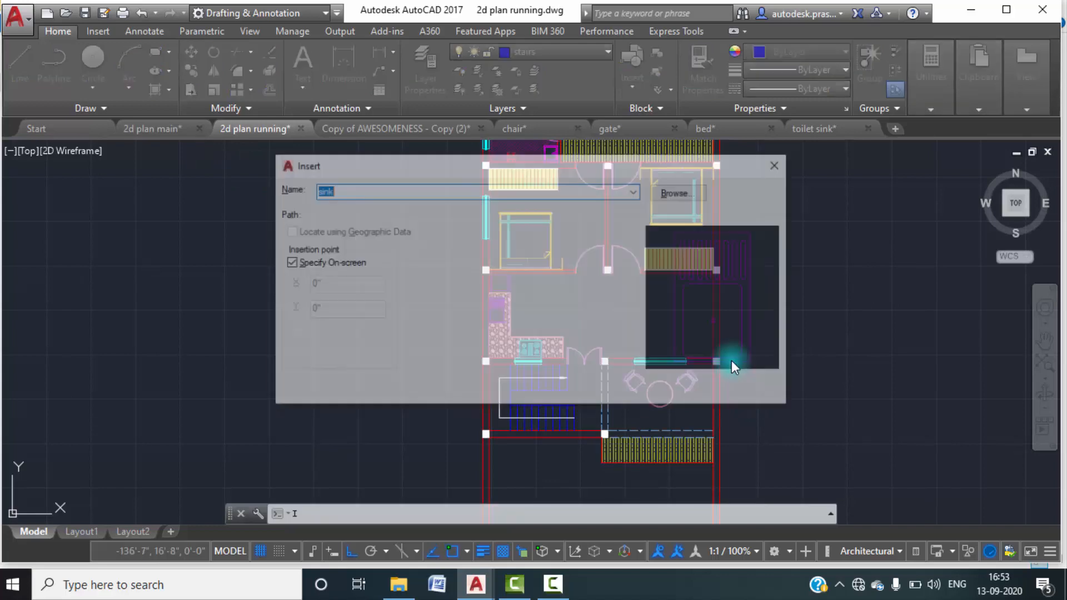
click(685, 191)
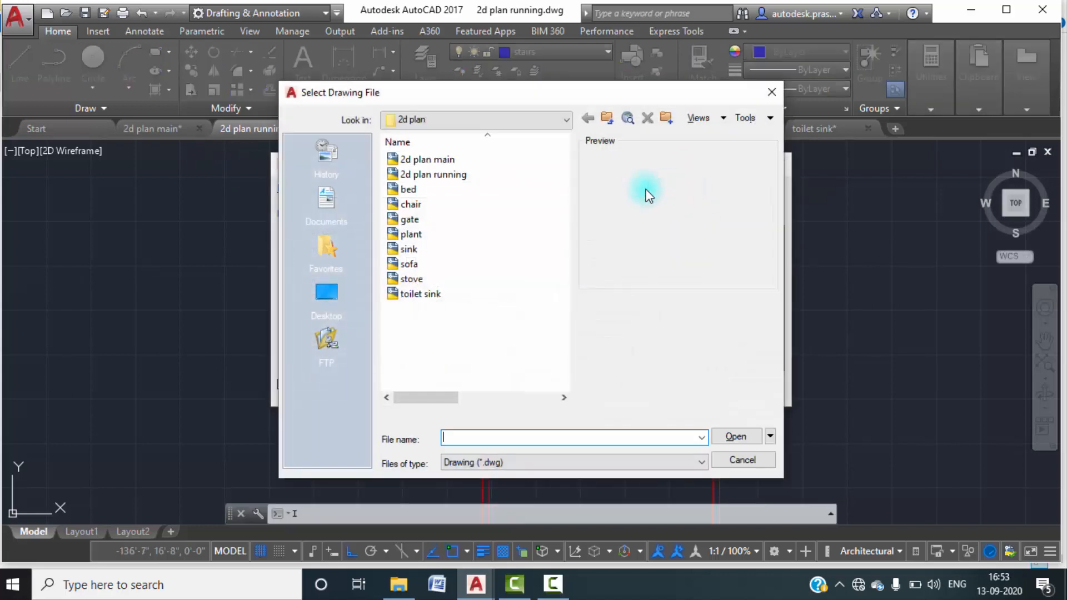
click(500, 264)
click(735, 436)
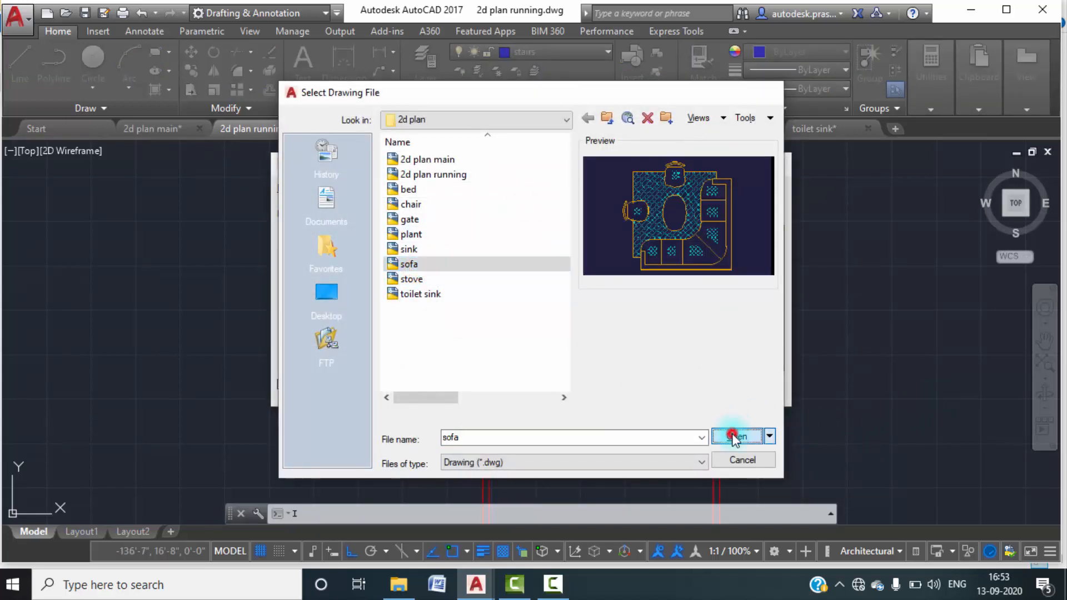
click(624, 387)
Place the sofa block in the lobby's lower-right corner, above the window to the sit out.
scroll(643, 289, up, 4)
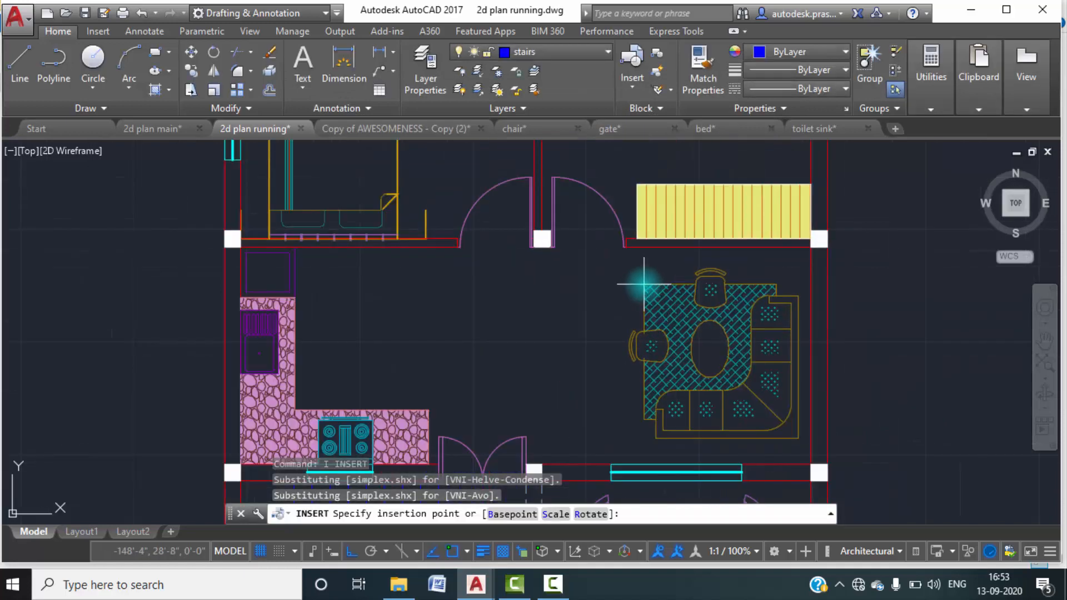
click(648, 298)
key(Escape)
key(Escape)
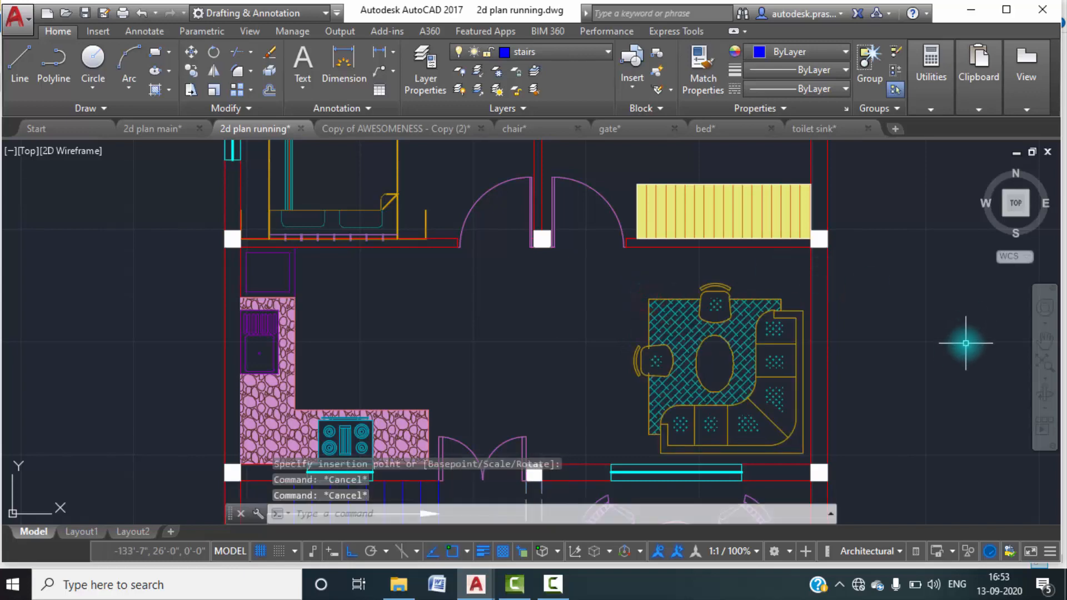
Examine the wooden planks between kitchen and lobby in the 2d plan main drawing, and return to 2d plan running.
scroll(942, 353, down, 2)
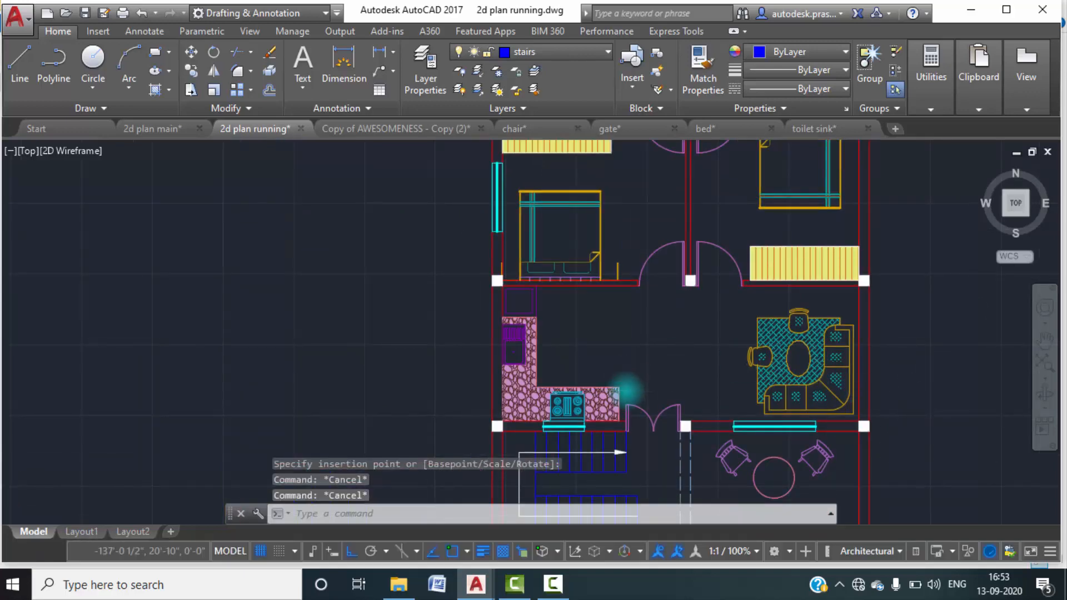
scroll(586, 298, down, 2)
scroll(624, 348, up, 6)
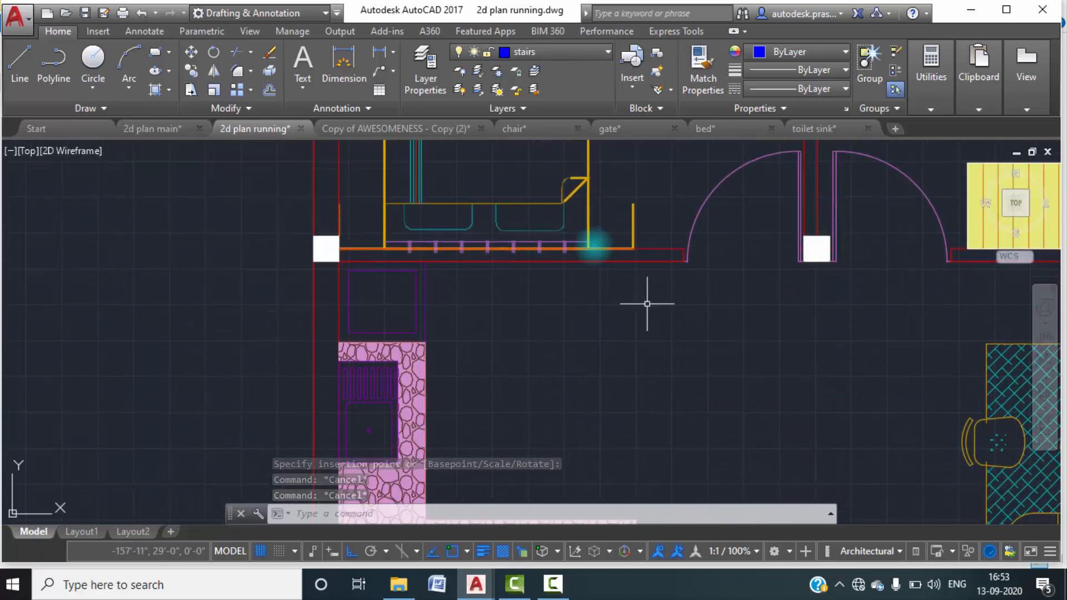
click(176, 129)
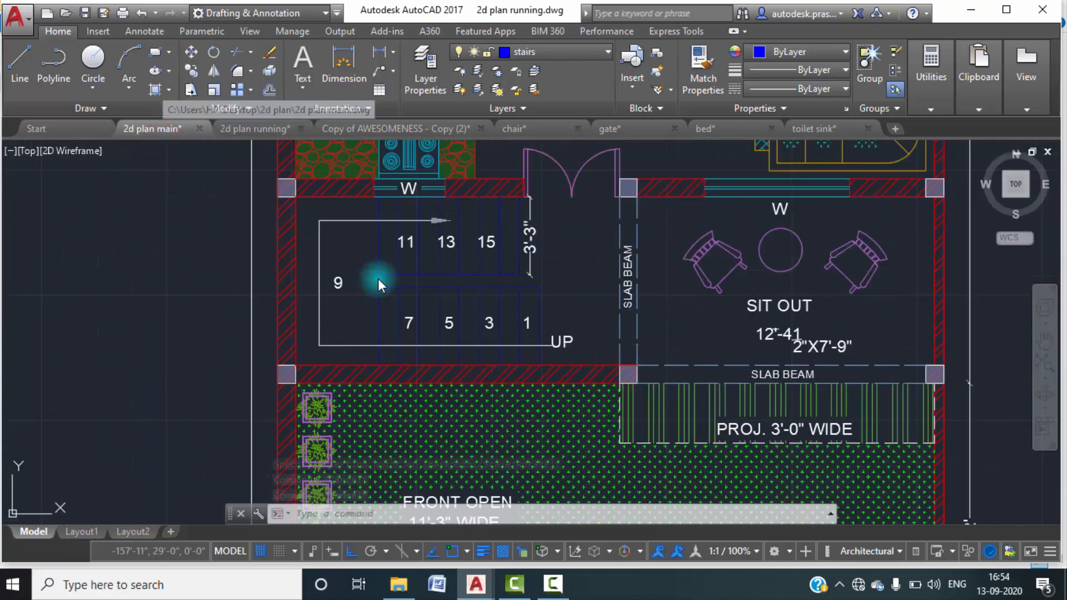
scroll(538, 285, down, 2)
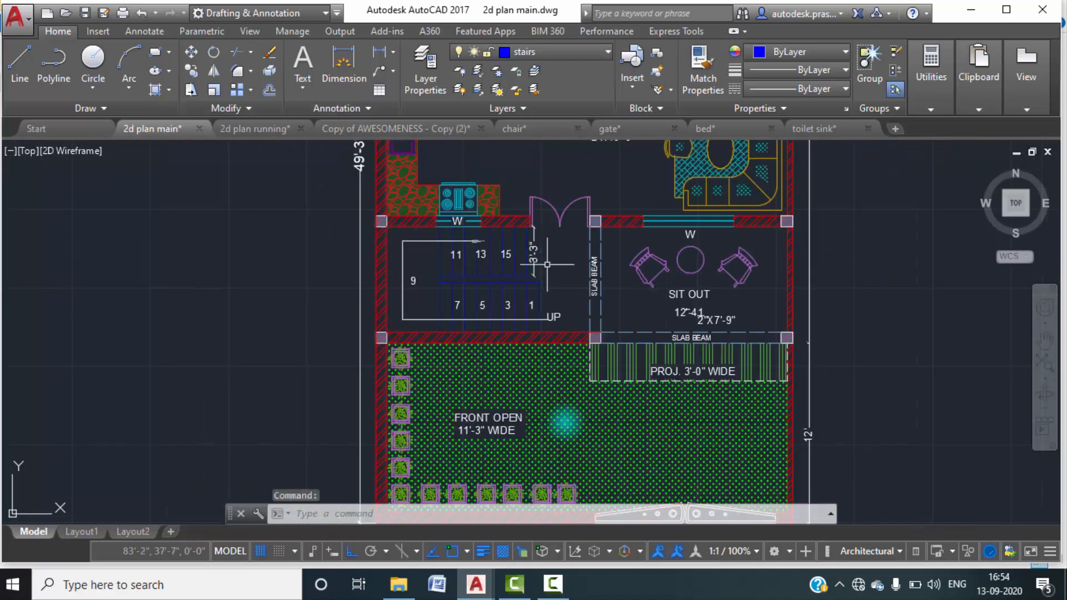
middle_drag(564, 389, 572, 453)
scroll(546, 245, up, 5)
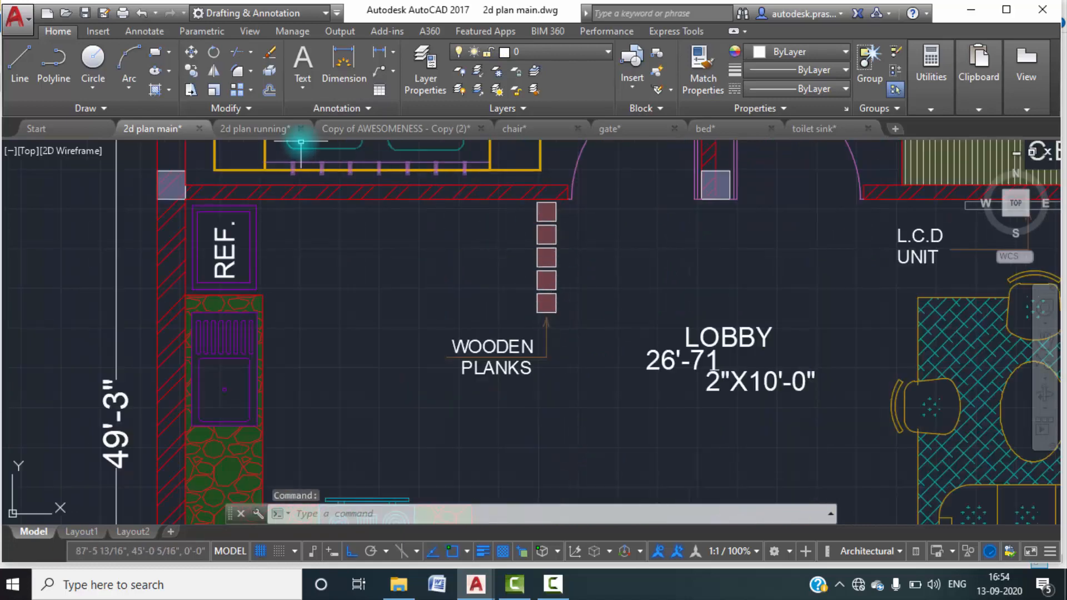
click(251, 132)
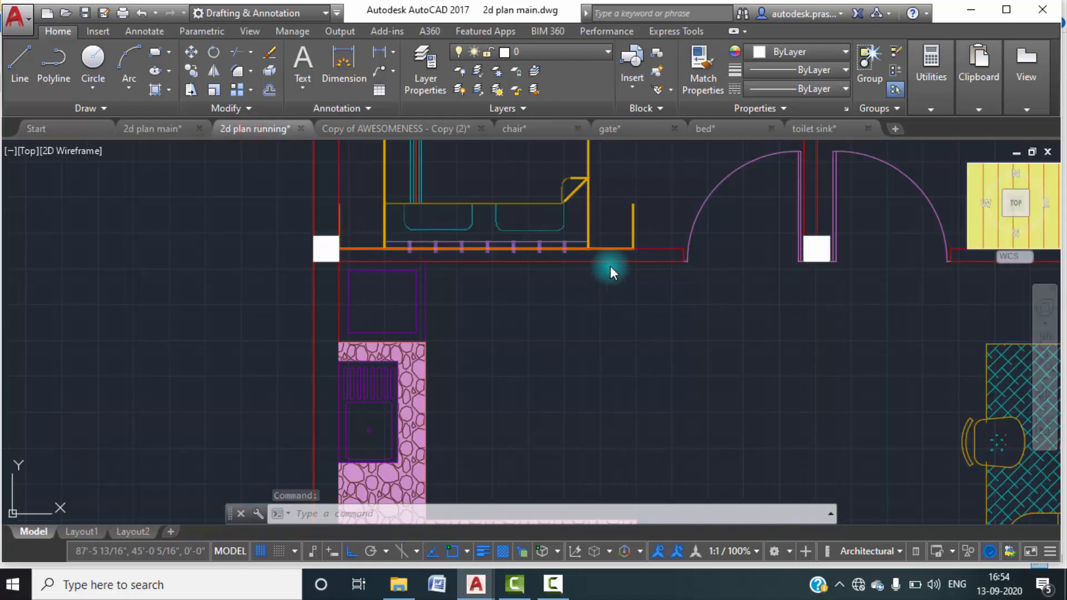
key(Escape)
key(Escape)
text(o)
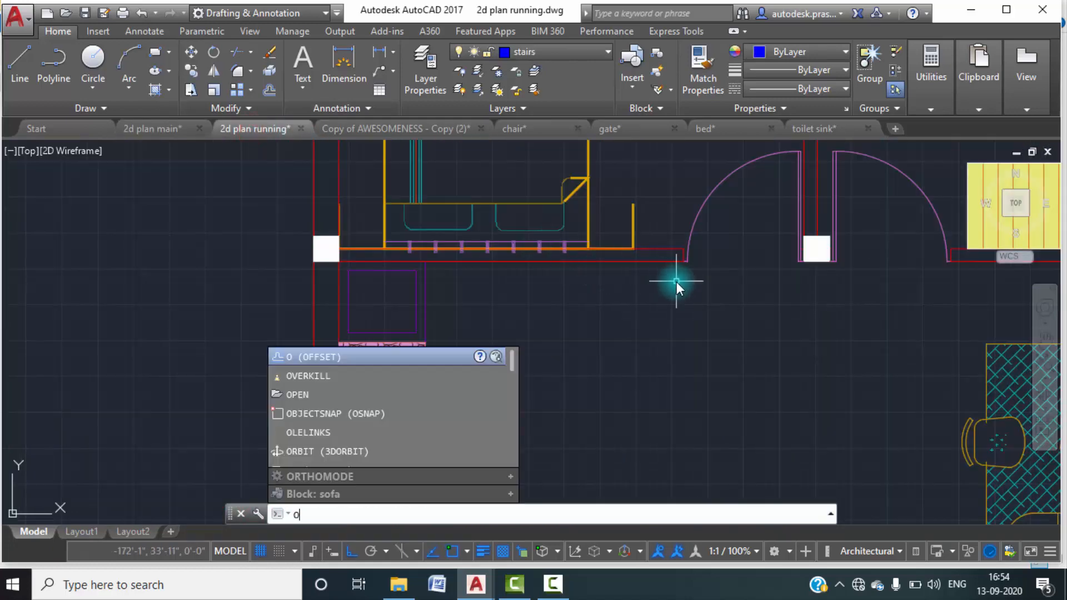
key(BackSpace)
text(re)
key(Return)
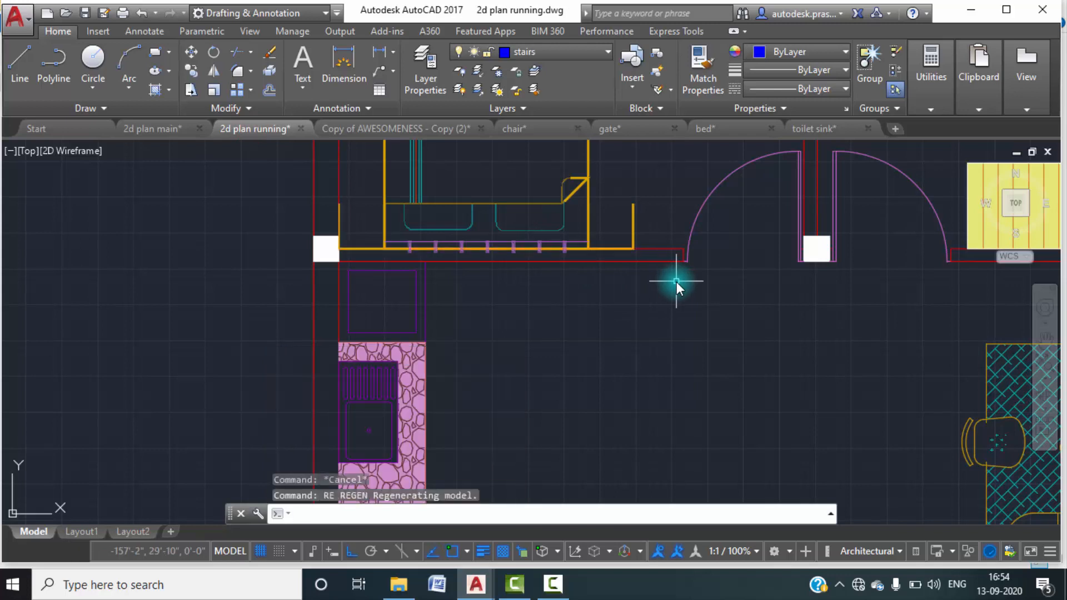
Draw a 5" by 5" rectangle for the first wooden plank against the lobby's upper wall, just left of the left bedroom door.
text(REC)
key(Return)
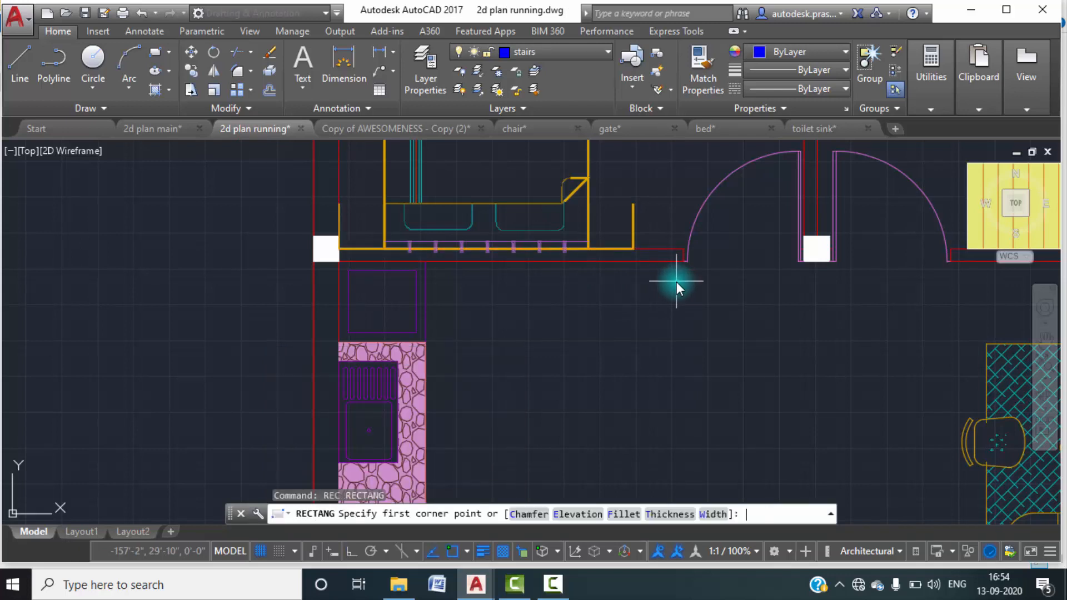
scroll(652, 272, up, 4)
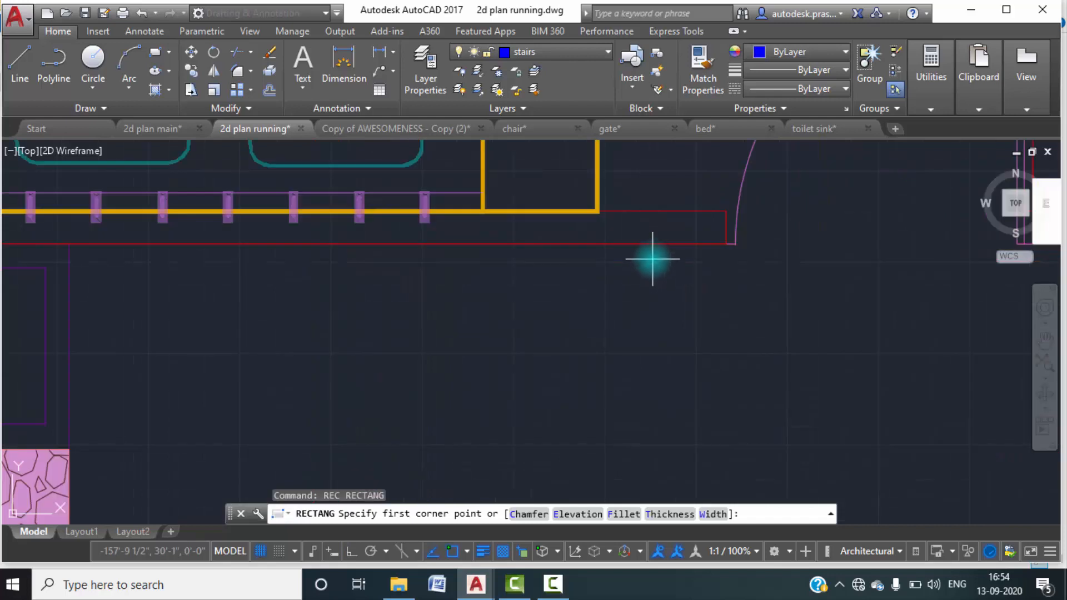
click(653, 246)
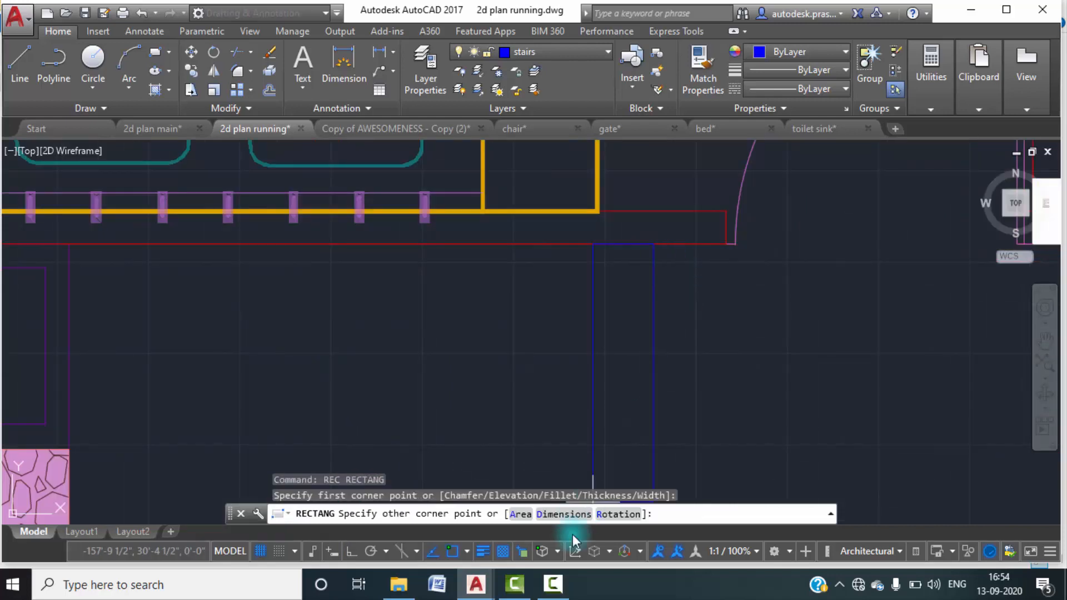
click(577, 514)
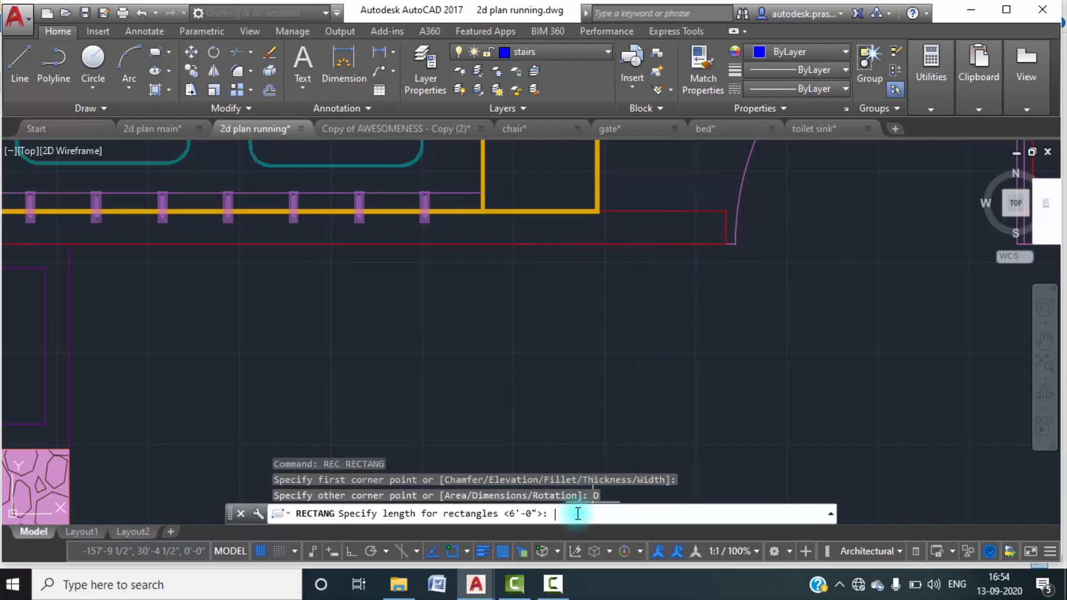
key(Return)
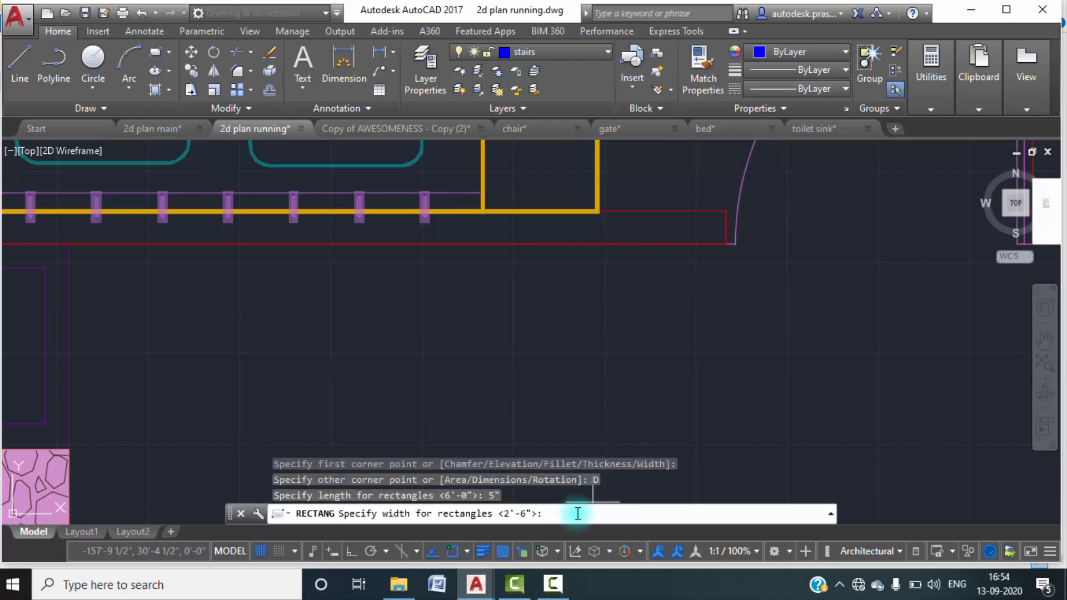
key(Return)
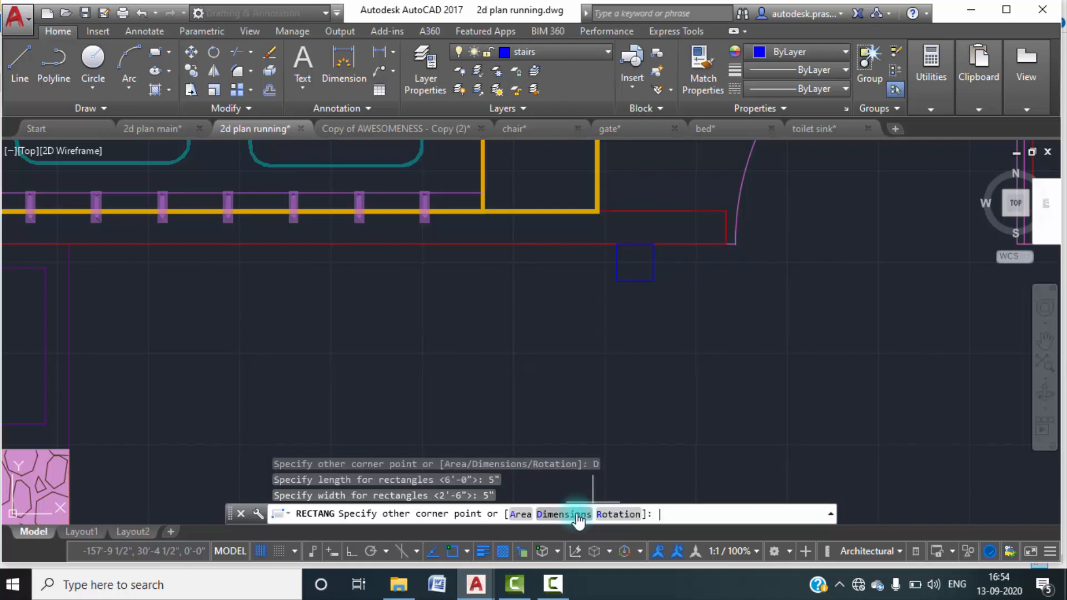
click(644, 335)
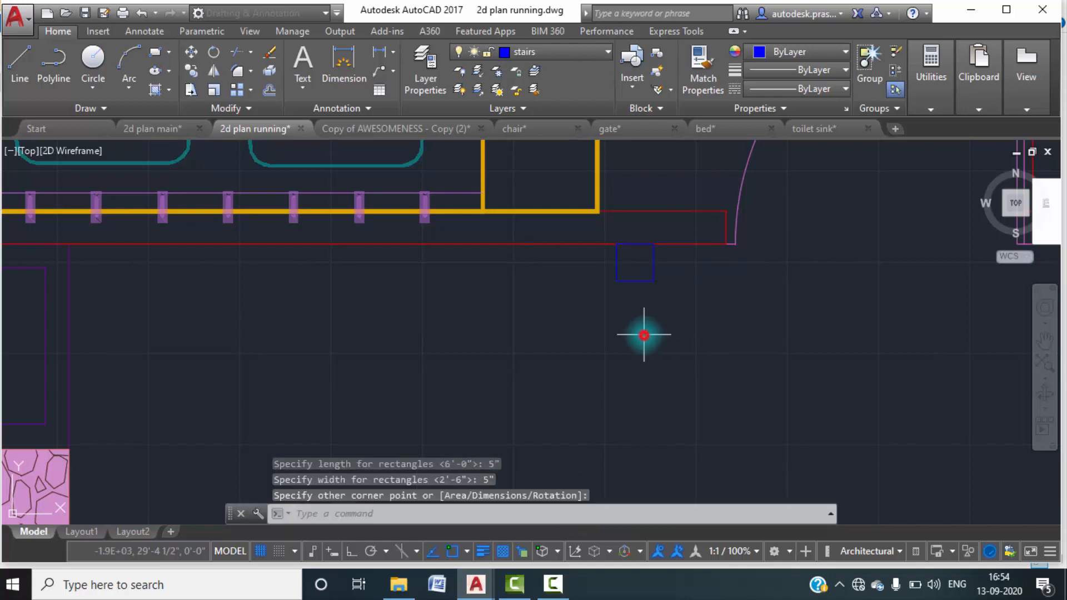
key(Escape)
mouse_move(600, 308)
middle_down()
mouse_move(586, 371)
mouse_move(609, 374)
mouse_move(610, 322)
middle_up()
scroll(586, 371, down, 4)
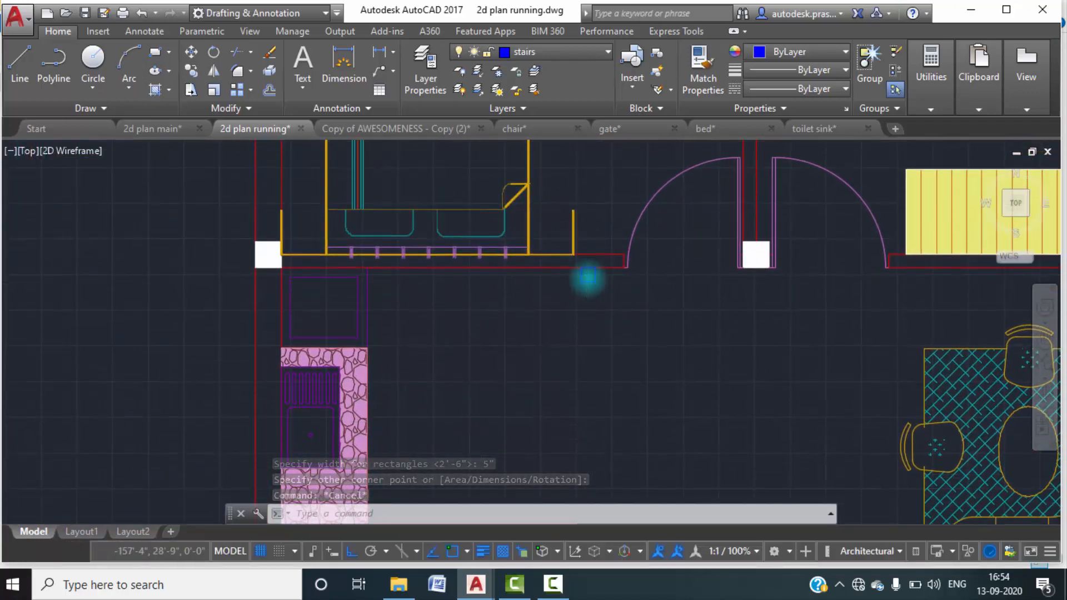
scroll(586, 278, up, 3)
click(626, 302)
click(523, 271)
text(c)
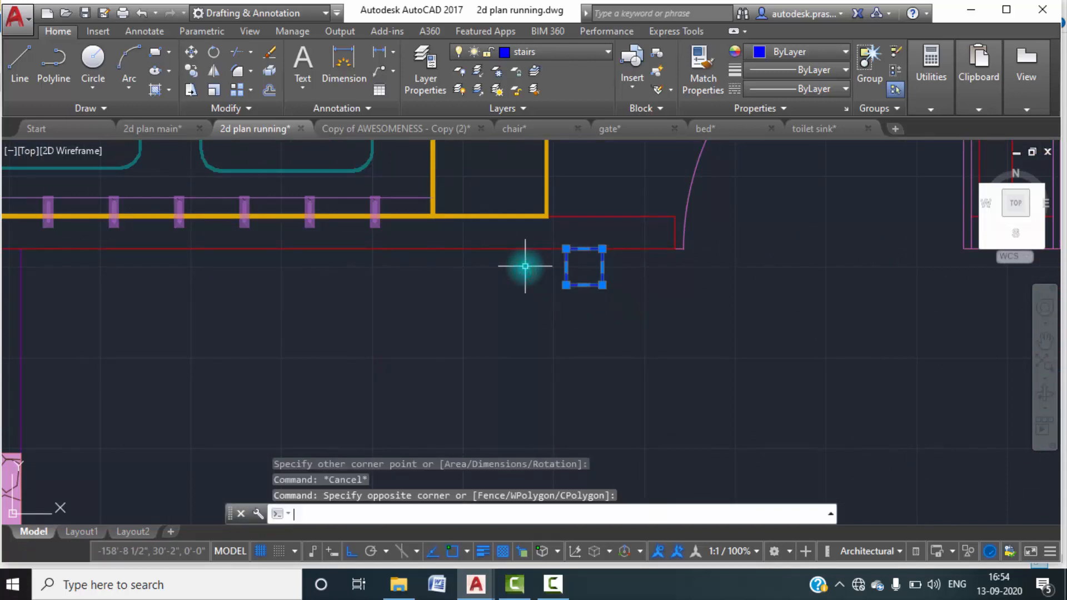
key(Return)
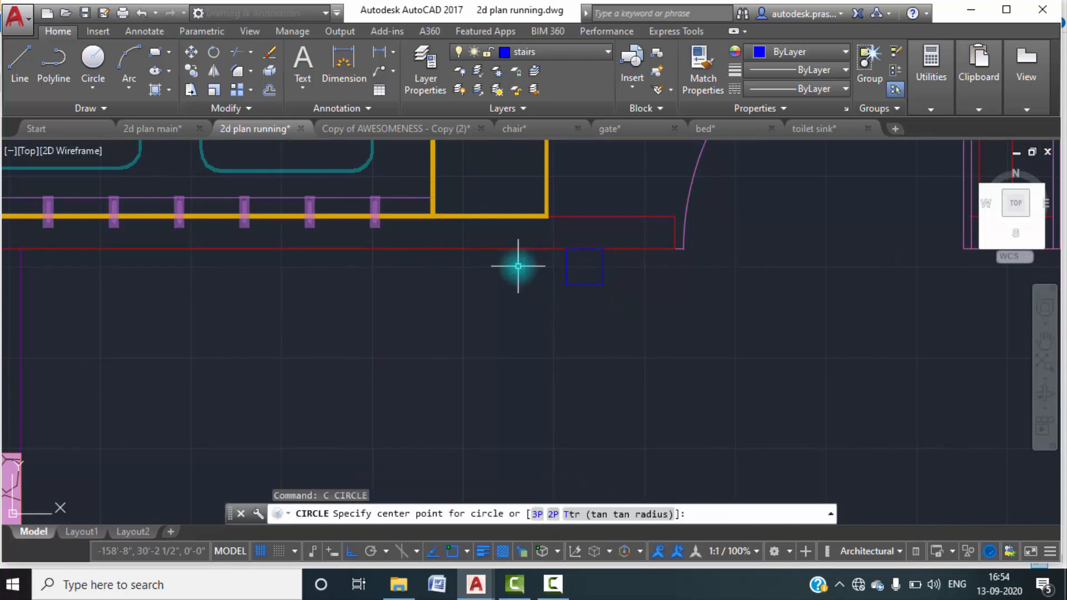
key(Escape)
text(c)
key(Return)
key(Escape)
Copy the 5" by 5" plank straight down from its upper-left corner, placing the second plank about 8 1/2" below the first.
text(co)
key(Return)
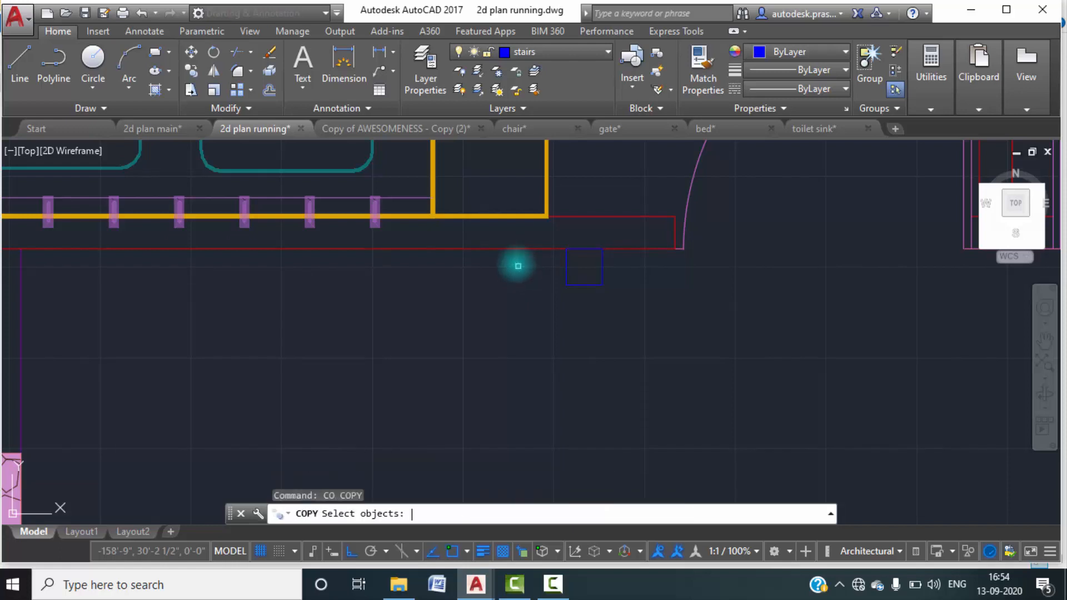
drag(620, 298, 558, 270)
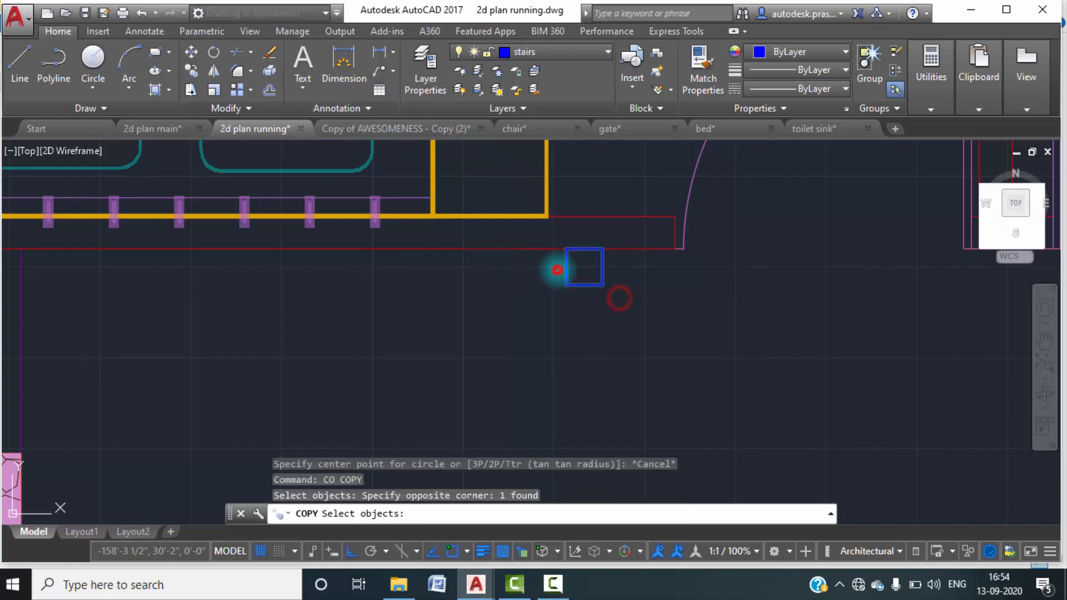
key(Return)
click(566, 249)
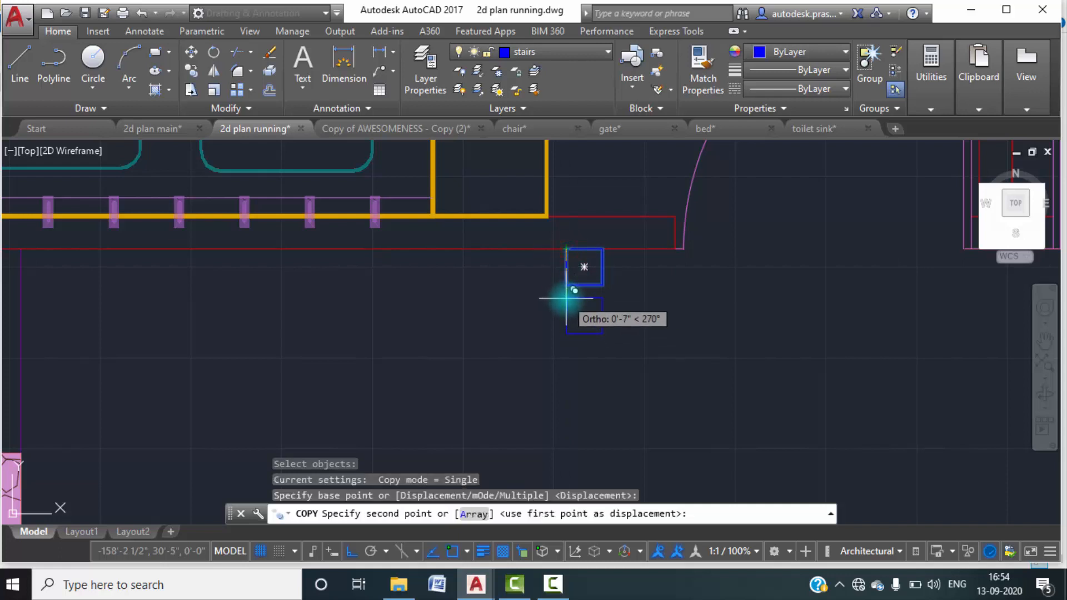
text(9")
key(Return)
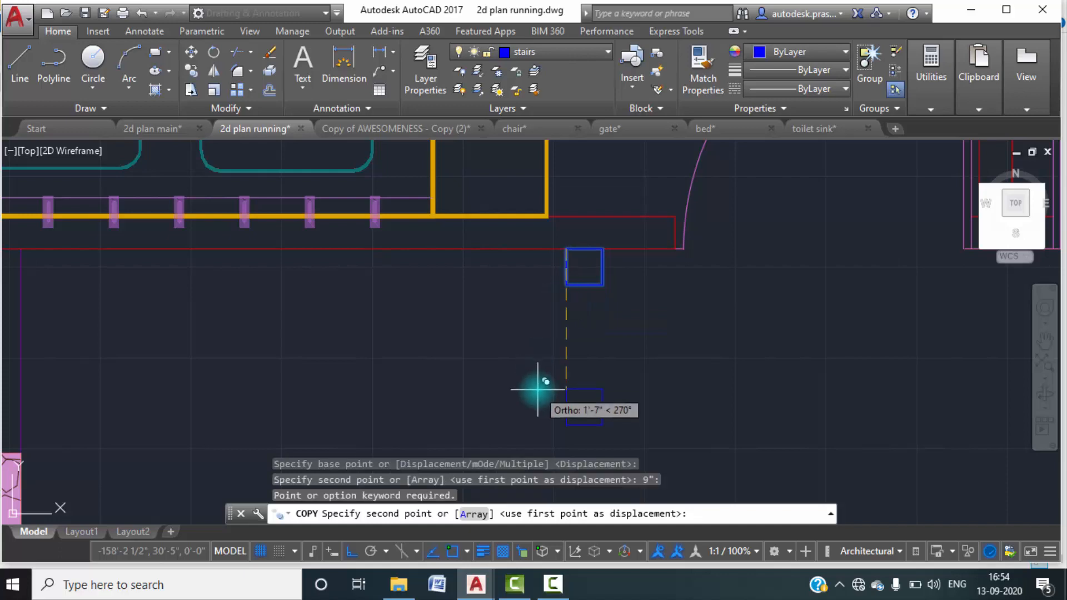
scroll(565, 322, down, 4)
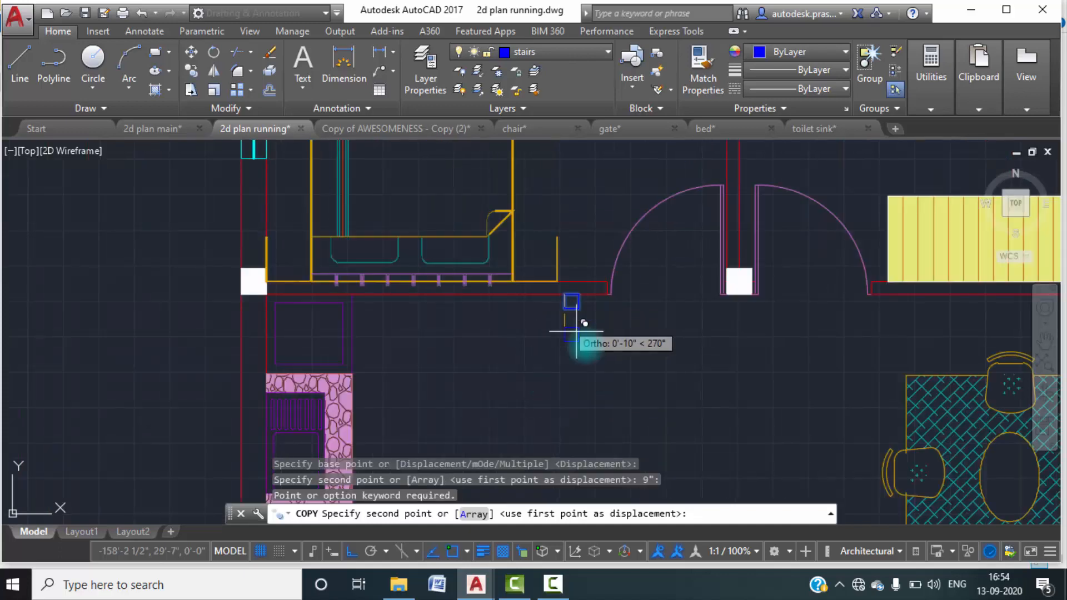
scroll(556, 250, up, 4)
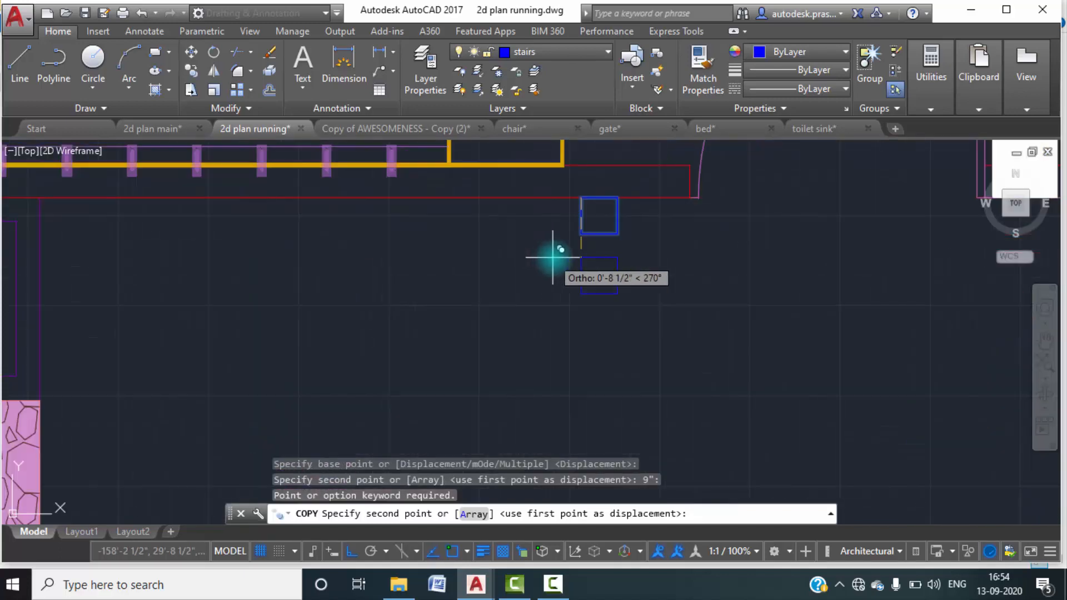
click(582, 260)
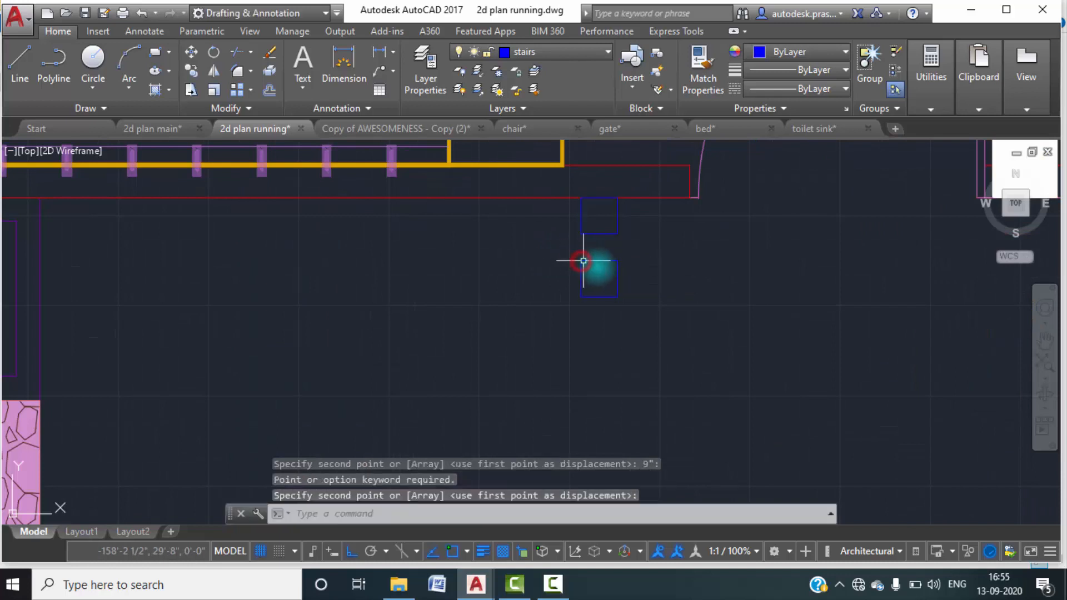
text(C)
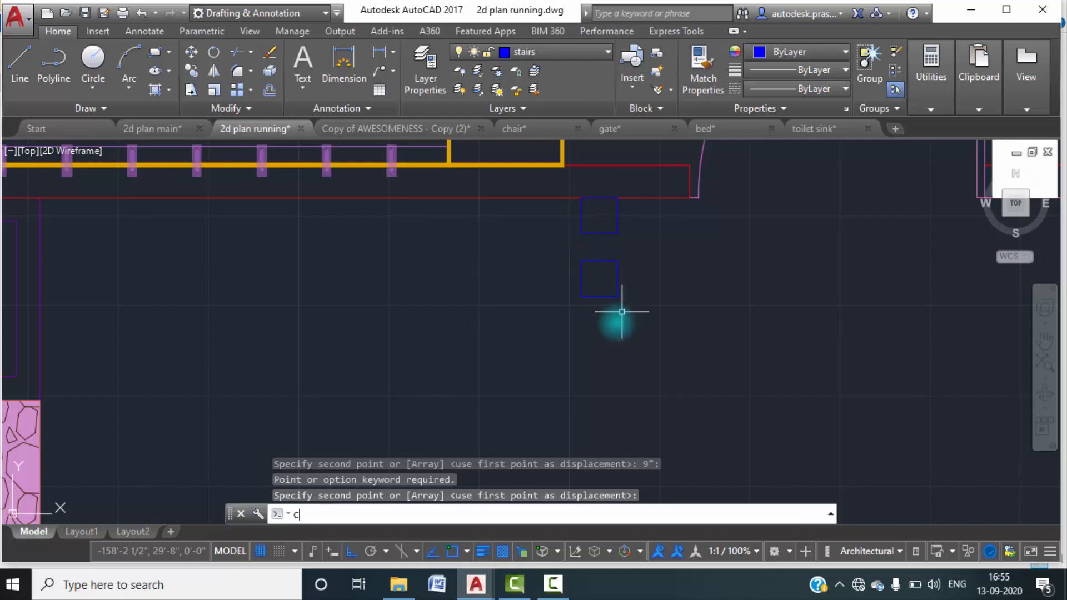
key(Return)
key(Escape)
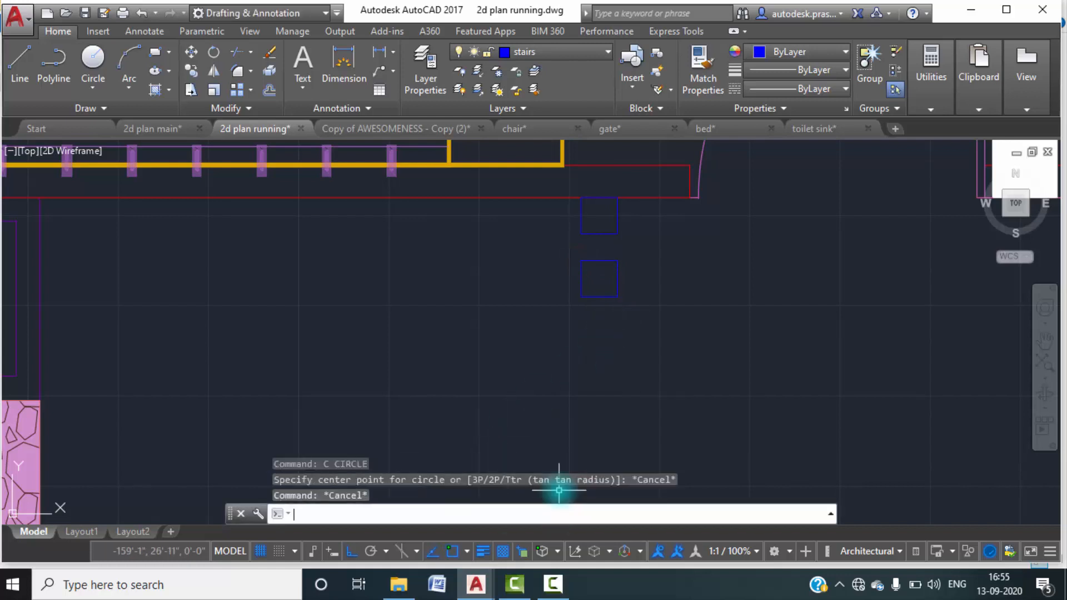
Copy the second plank with the Multiple option, placing the third plank about 9" straight below it.
key(Return)
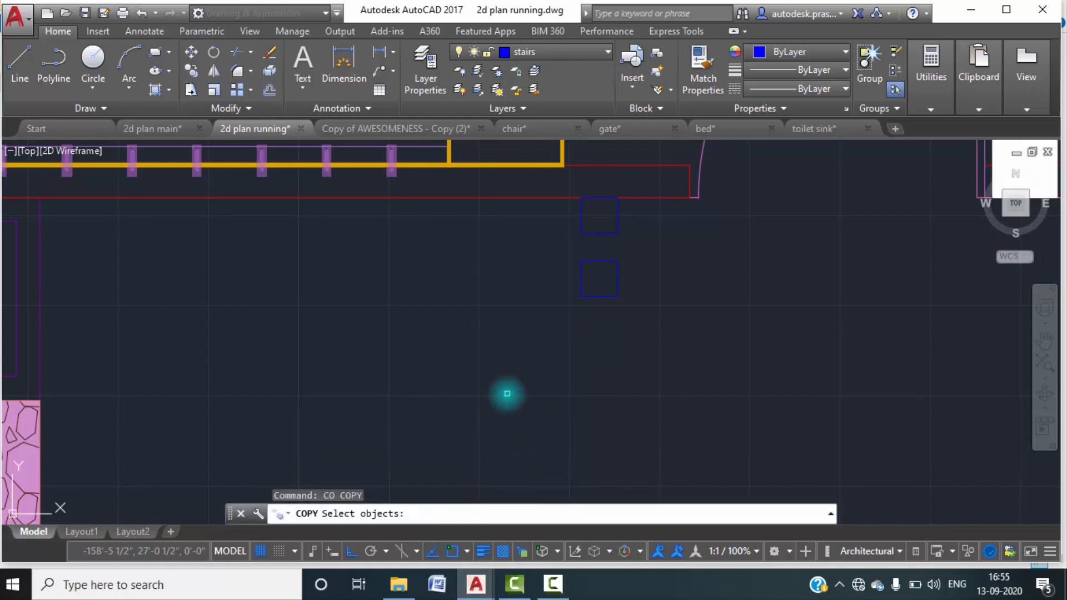
click(643, 317)
click(568, 268)
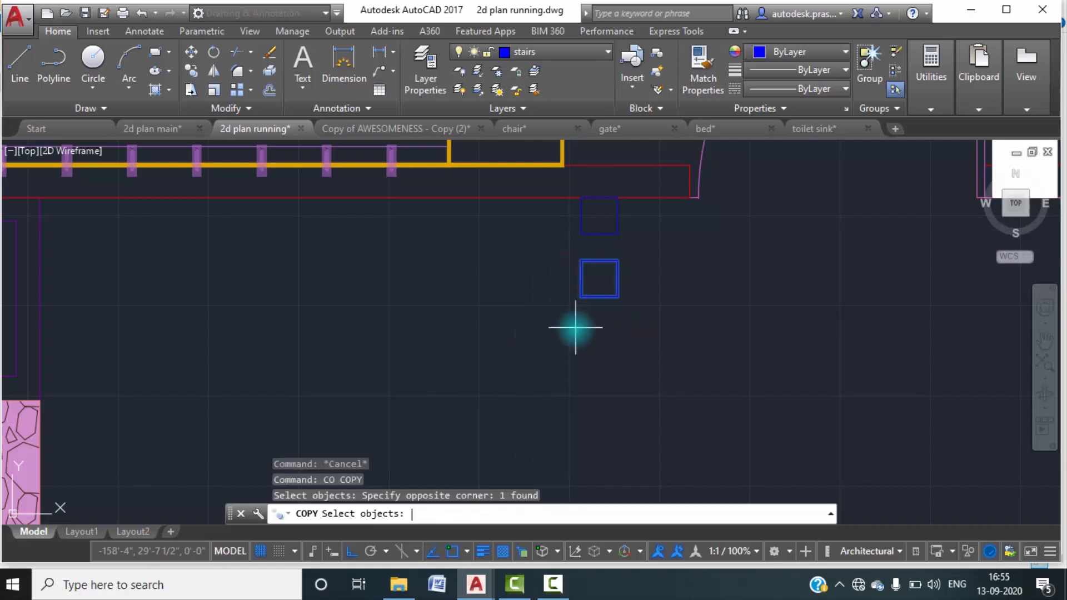
key(Return)
click(577, 518)
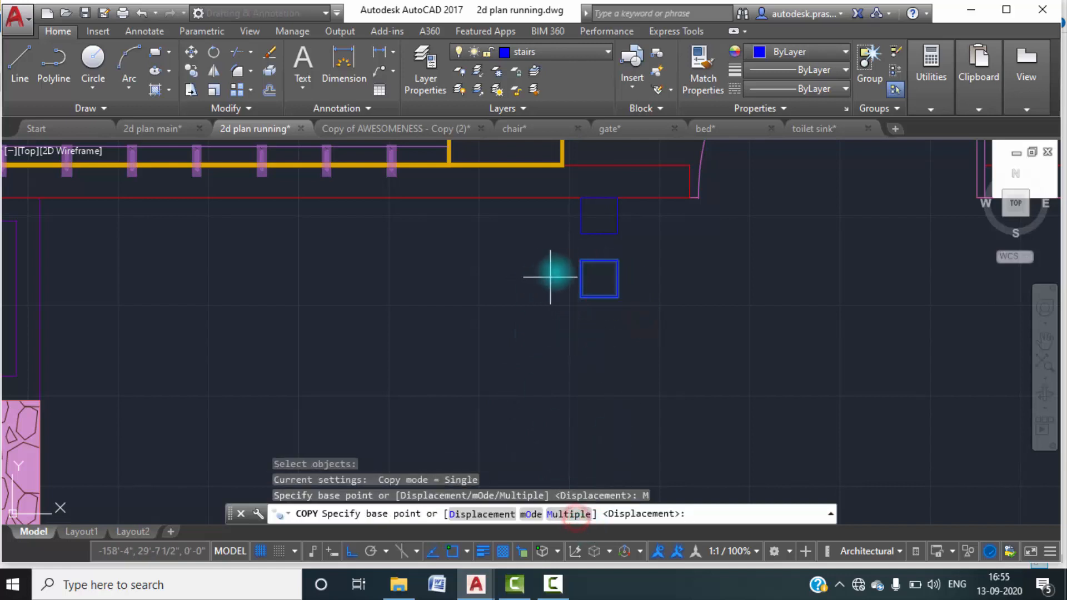
click(582, 269)
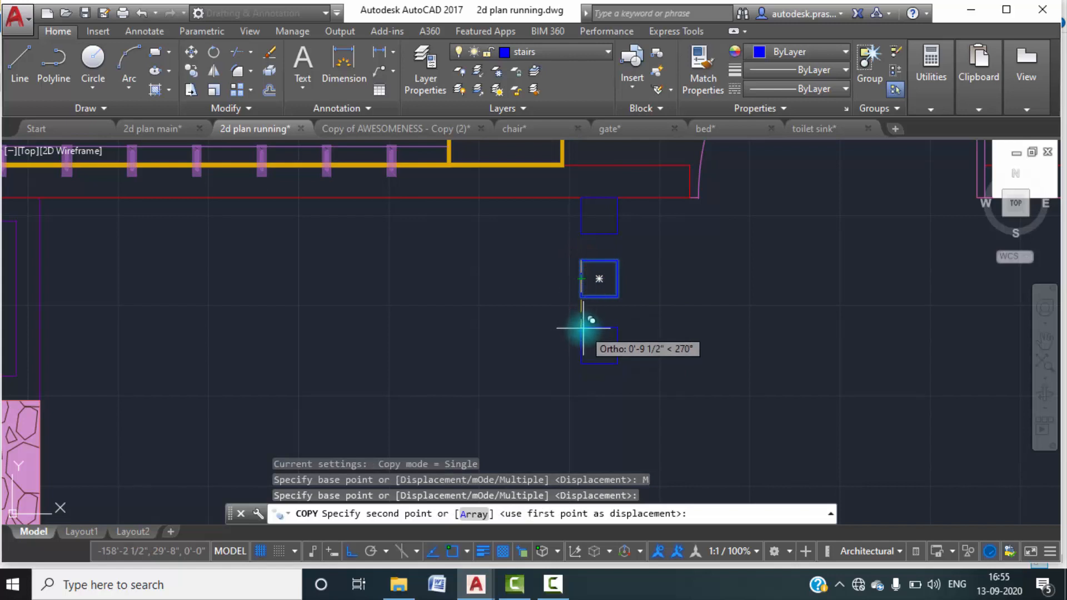
click(582, 328)
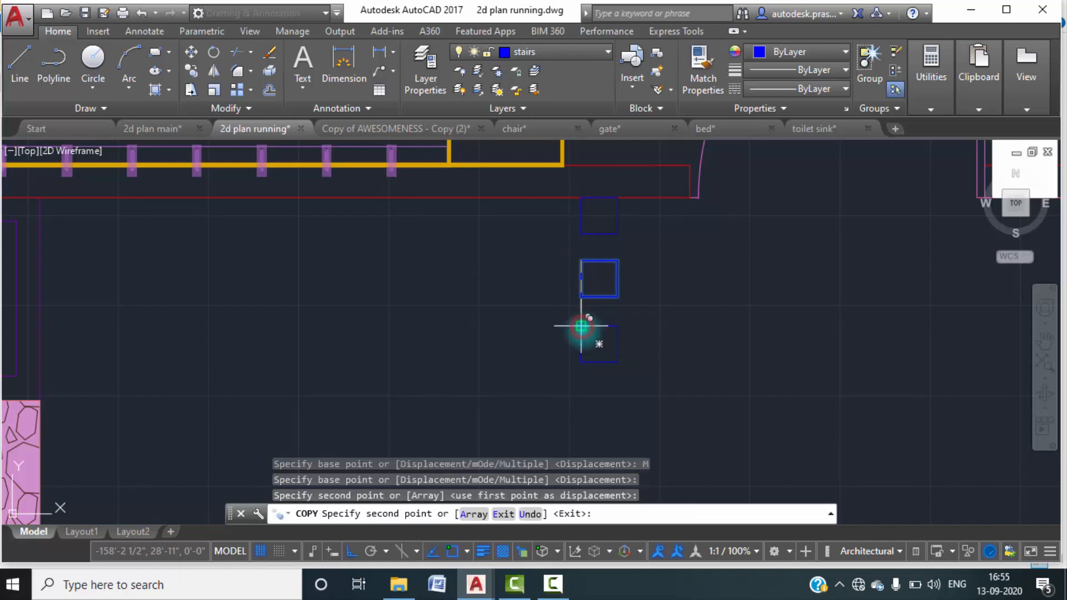
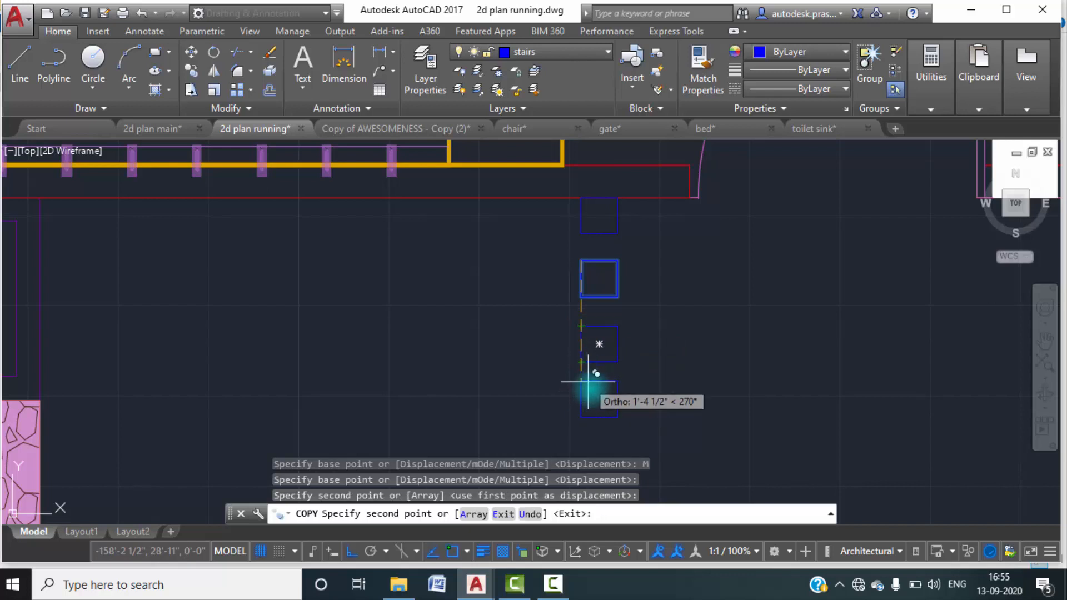
middle_drag(589, 424, 590, 325)
key(Escape)
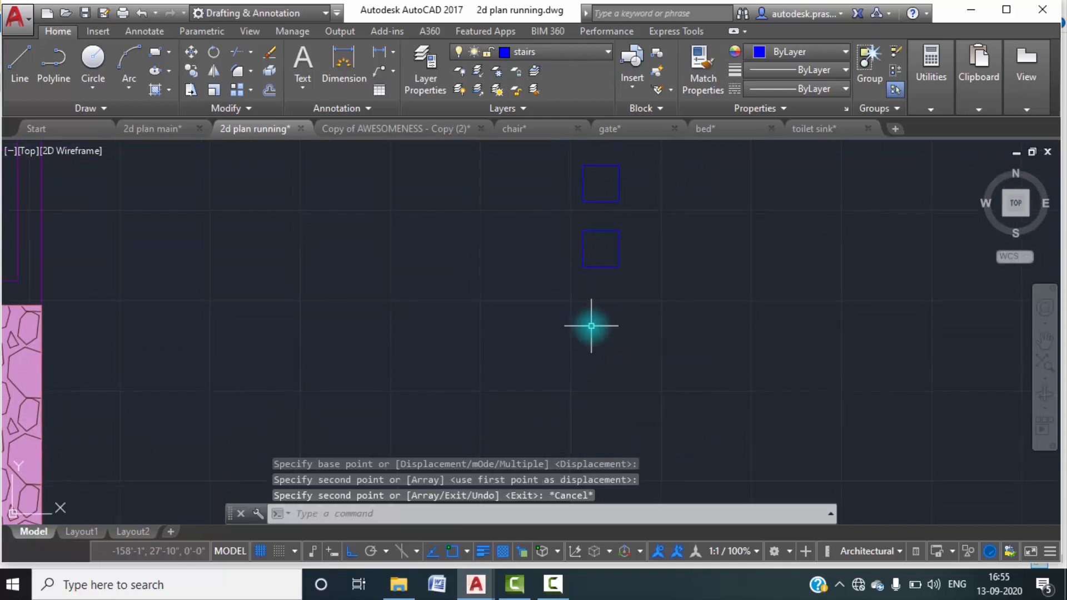
scroll(590, 325, down, 2)
key(Return)
click(625, 314)
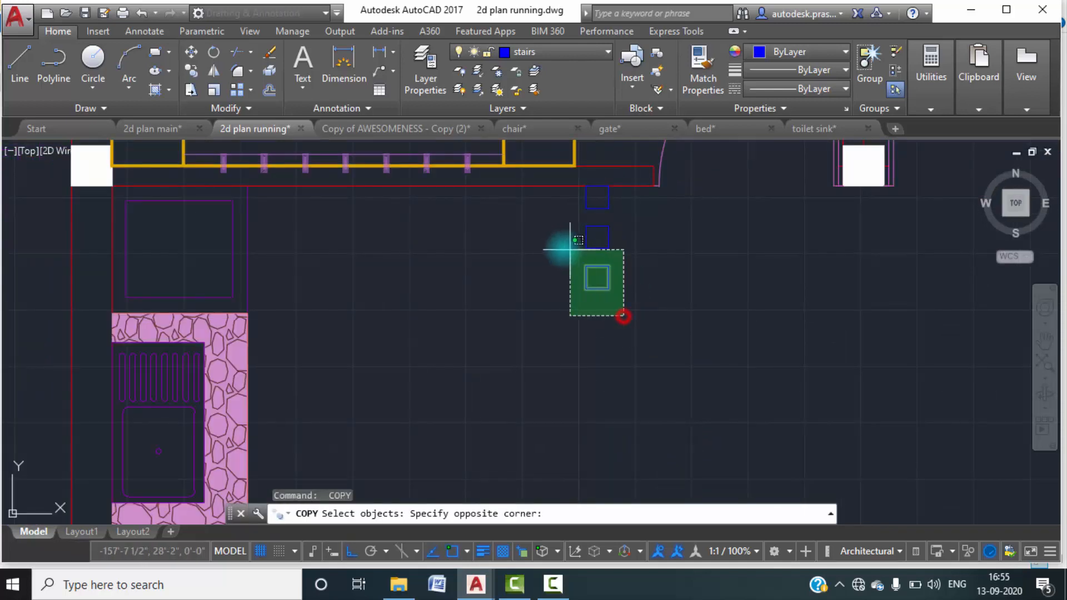
click(564, 247)
key(Escape)
Copy the lowest blue square straight down to add a fourth square to the vertical row.
text(co)
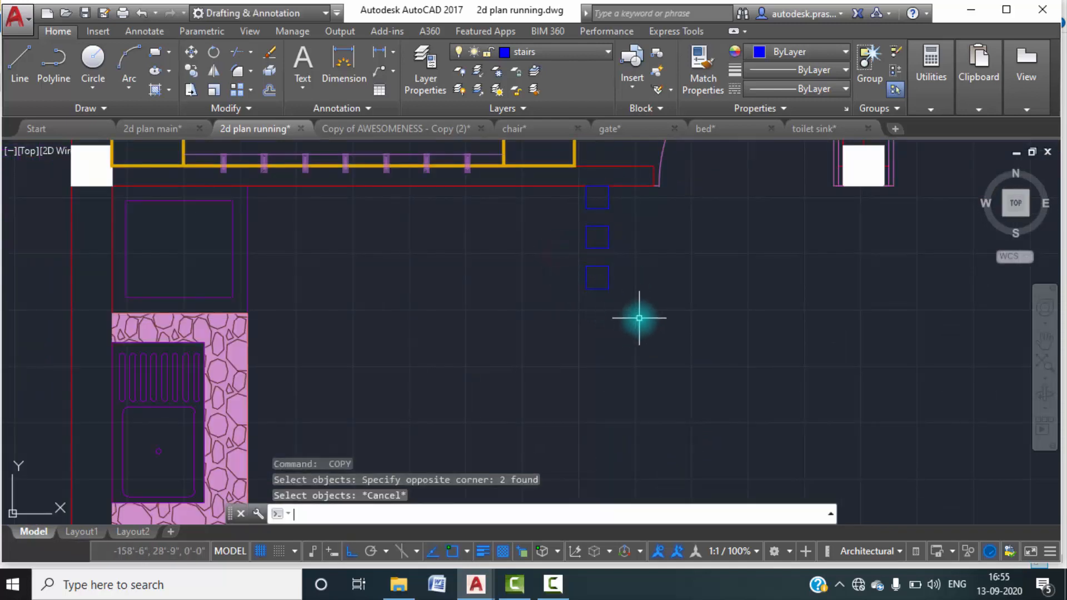
key(Return)
click(634, 312)
click(565, 263)
key(Return)
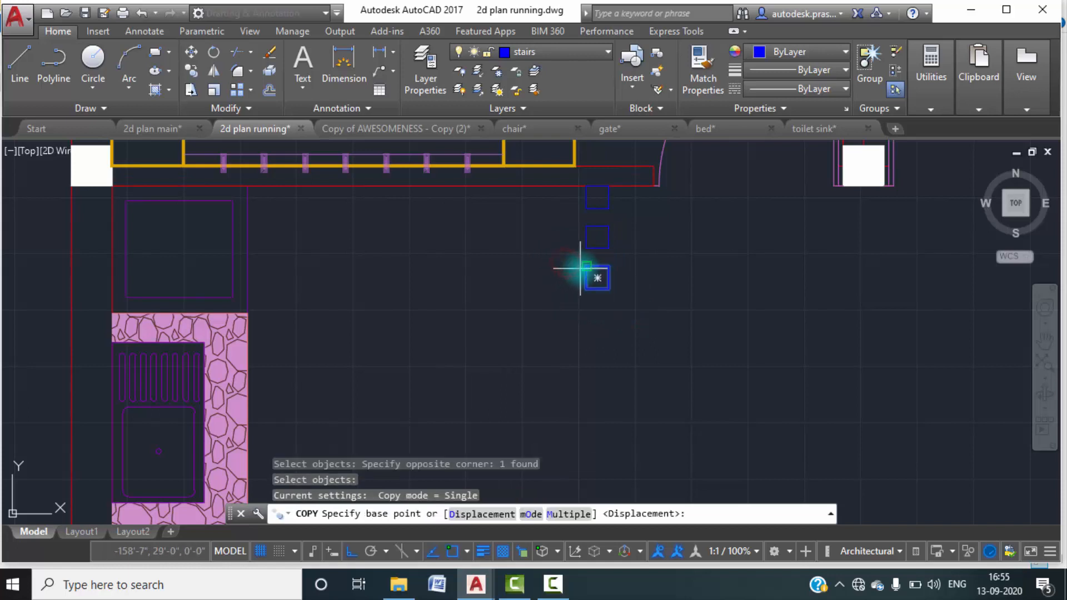
click(585, 266)
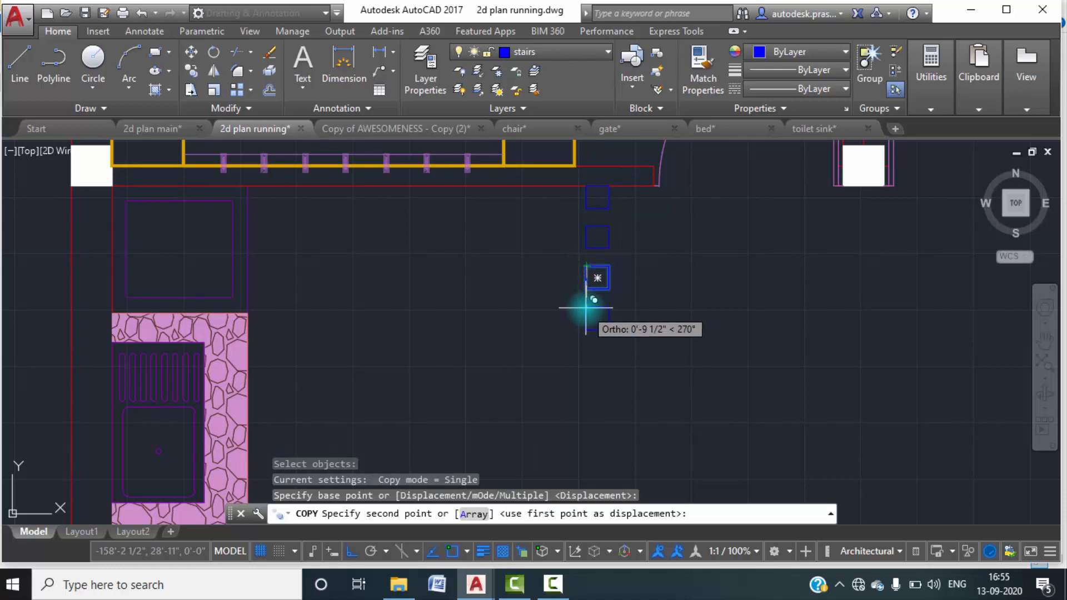
key(Escape)
Move the four small squares below the bedroom wall to layer 0.
scroll(602, 312, down, 4)
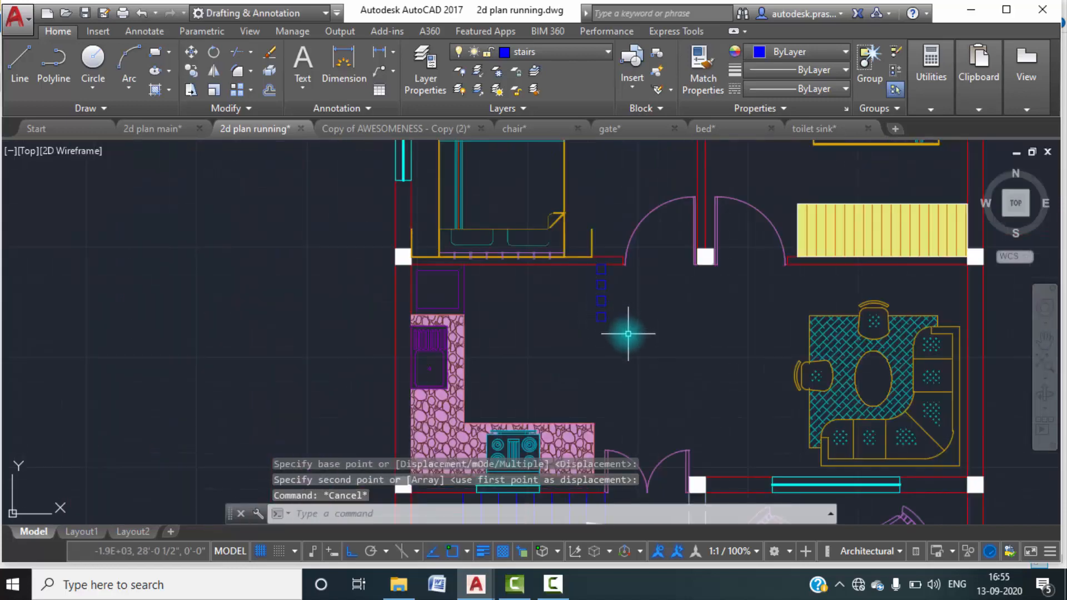
scroll(617, 323, up, 2)
click(643, 358)
click(566, 237)
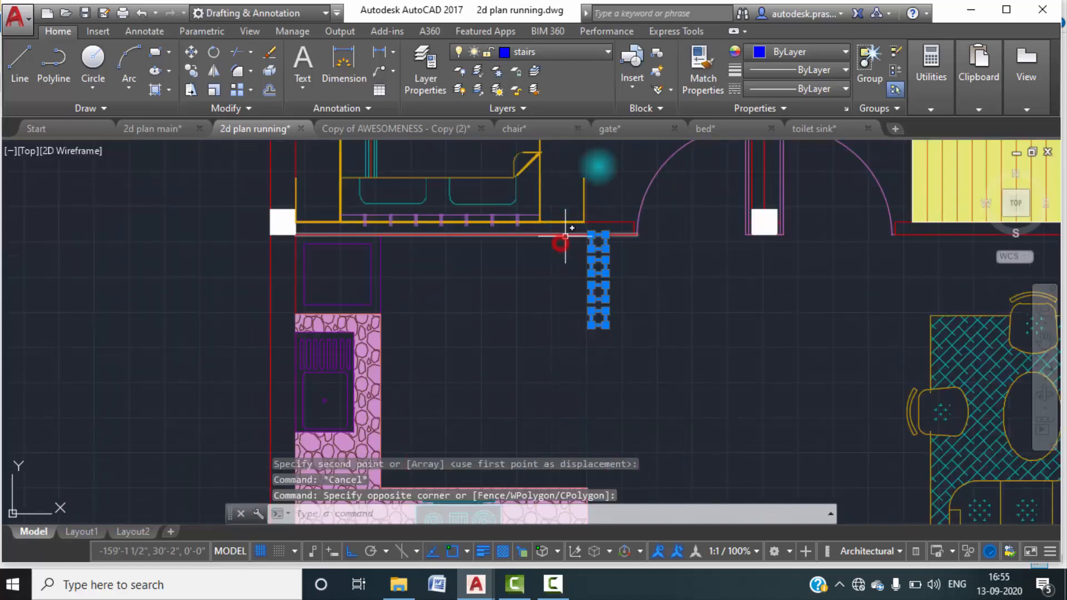
click(609, 54)
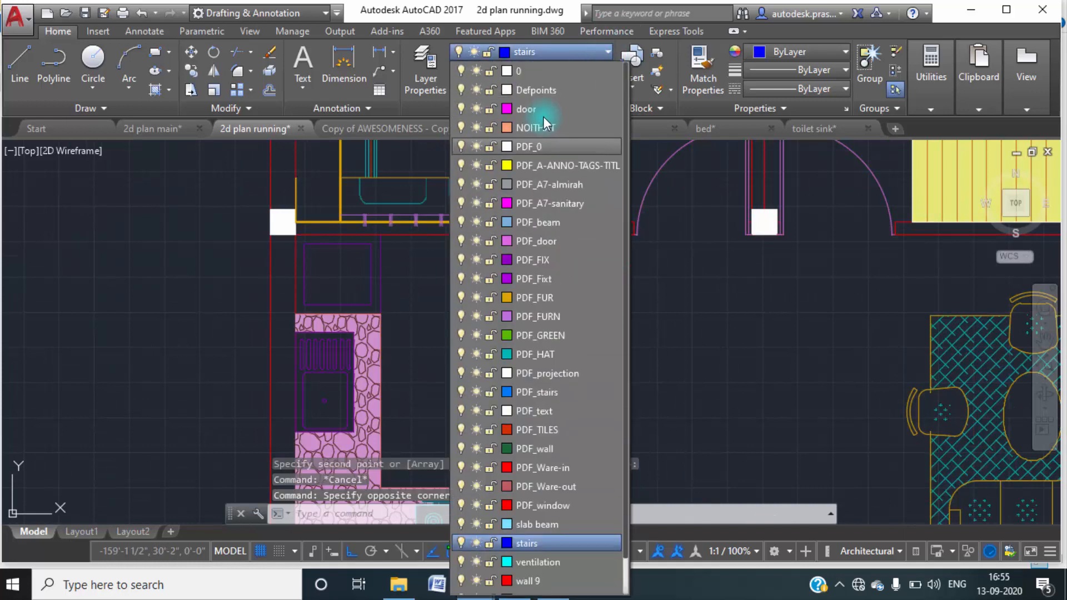
click(543, 118)
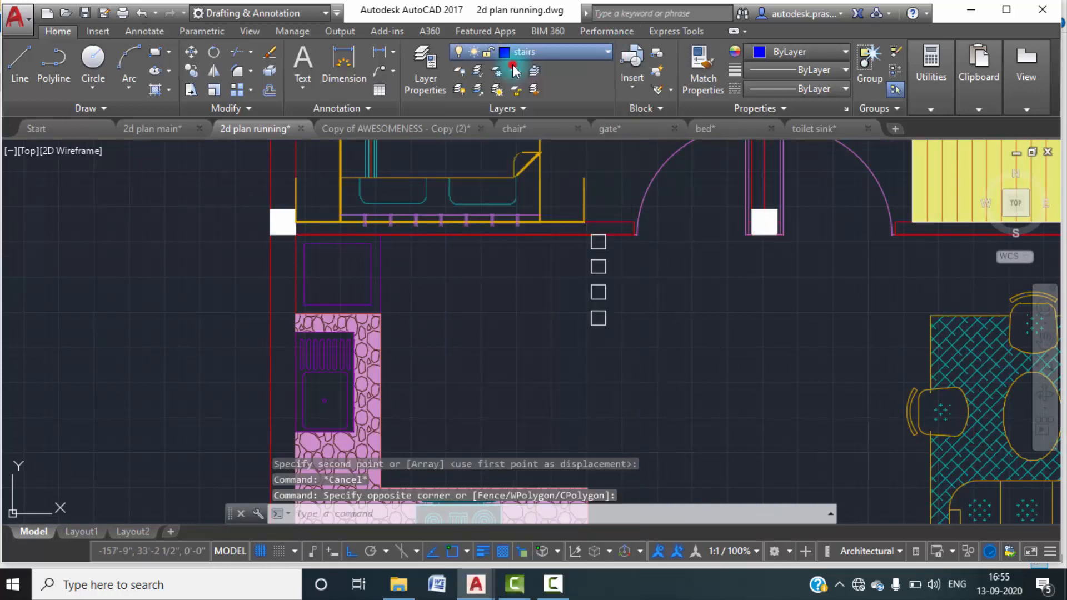
Start a hatch and choose the SOLID pattern for it.
click(170, 89)
click(169, 89)
click(170, 113)
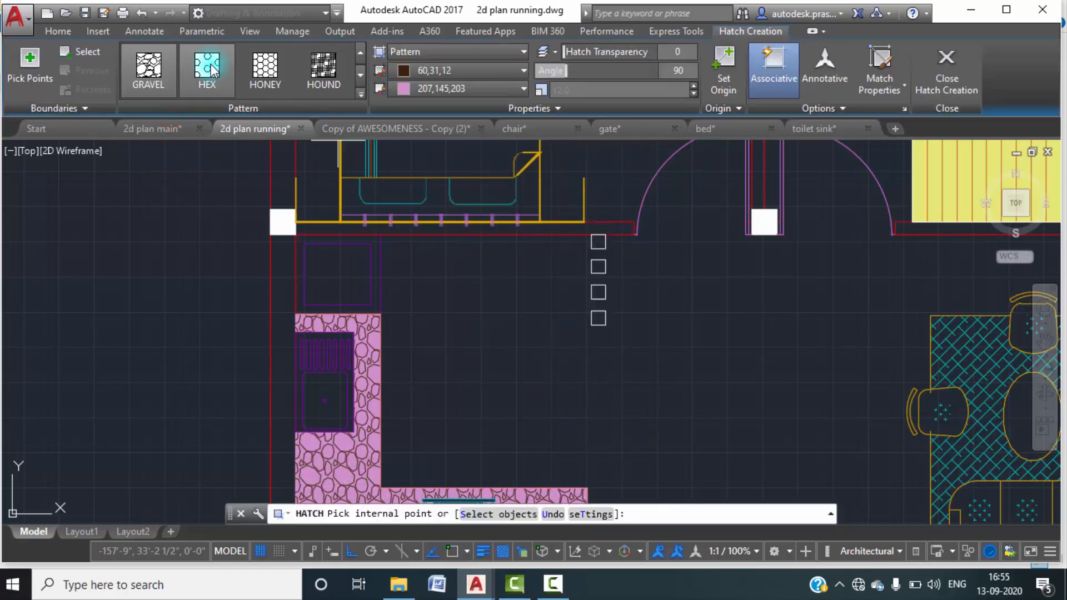
scroll(222, 79, up, 5)
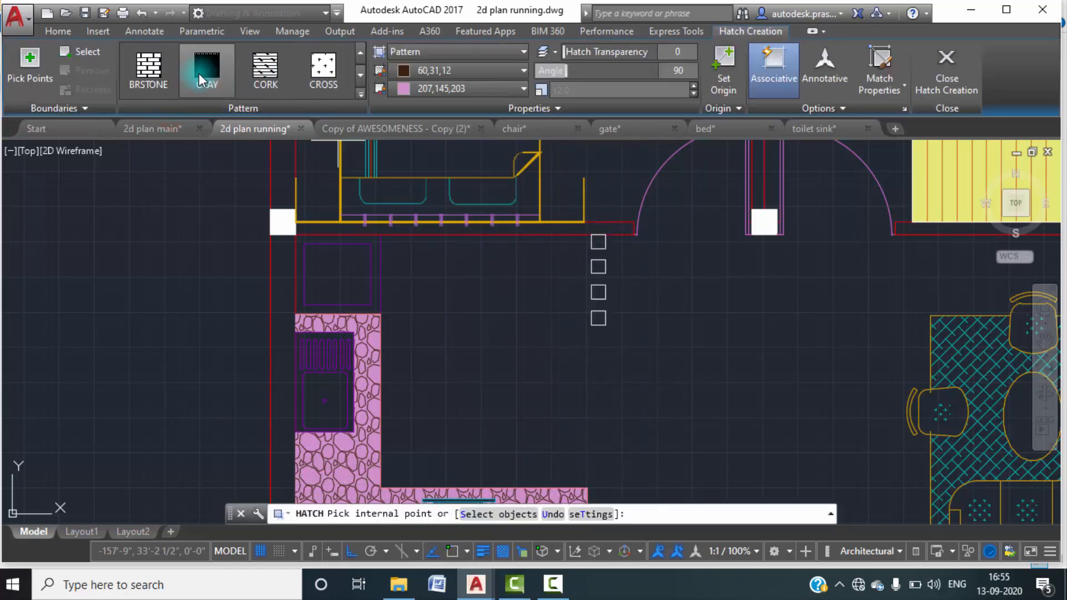
scroll(168, 62, up, 4)
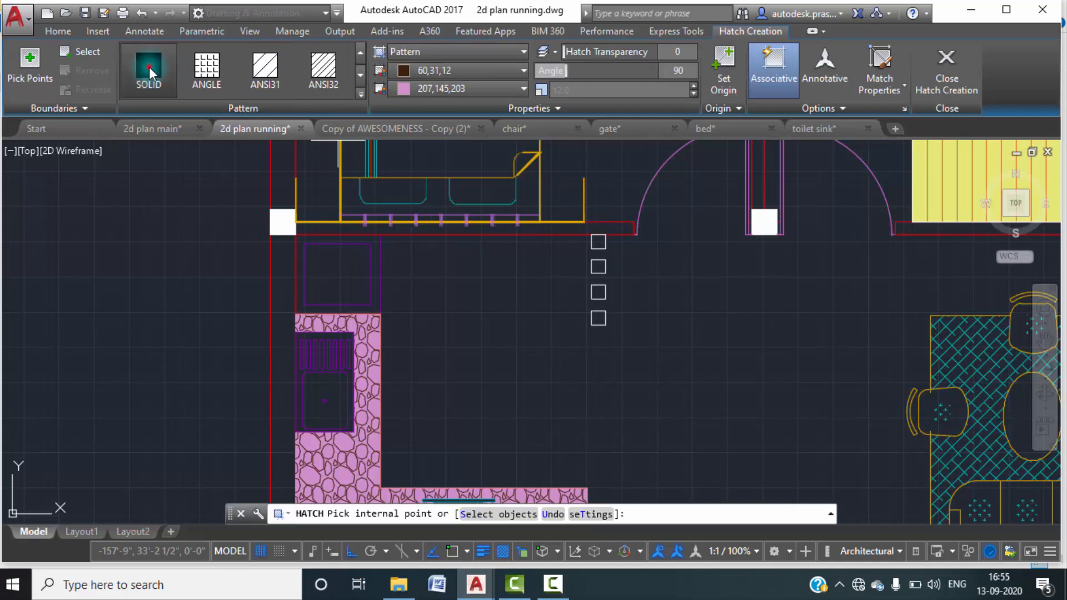
click(149, 67)
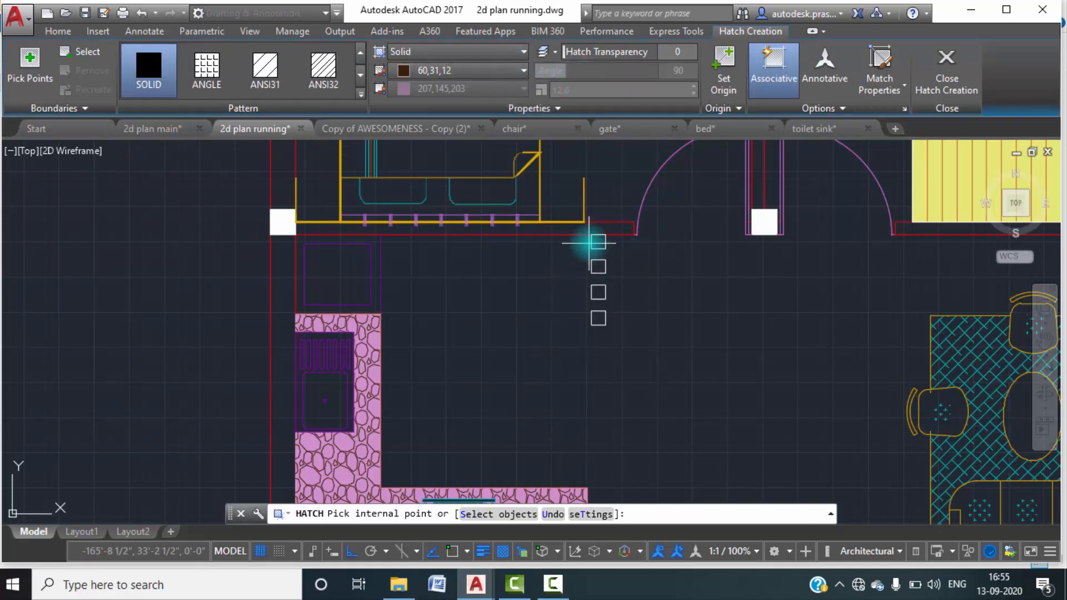
Fill each of the four small squares with the solid hatch and finish the hatch.
scroll(606, 240, up, 2)
click(608, 240)
click(602, 282)
click(604, 327)
click(603, 364)
click(947, 69)
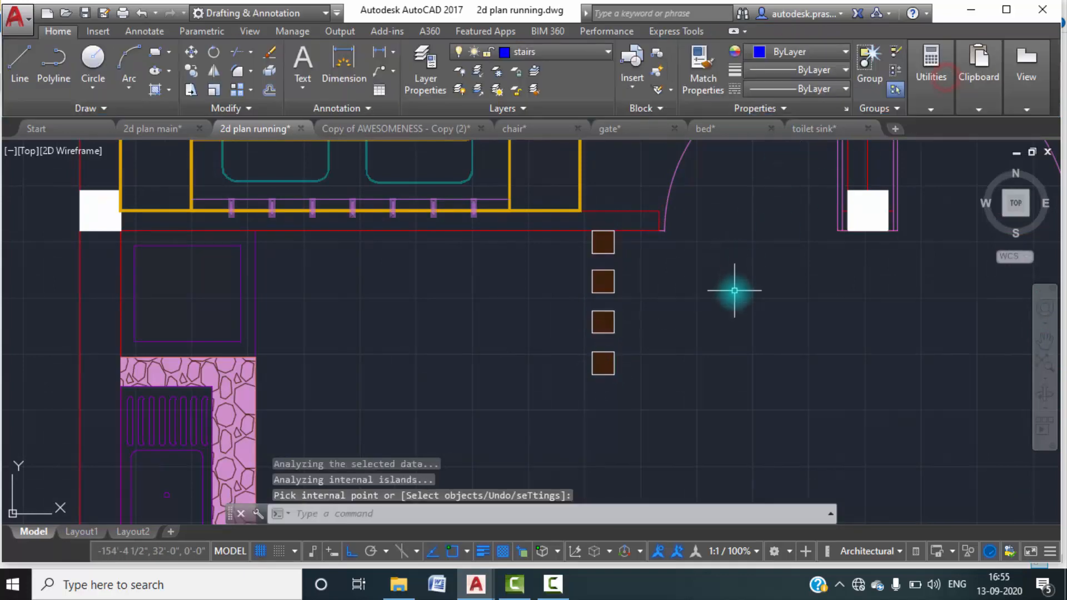
key(Escape)
Examine the lower part of the plan around the stairs, the sitting area and the empty front yard.
scroll(720, 298, down, 3)
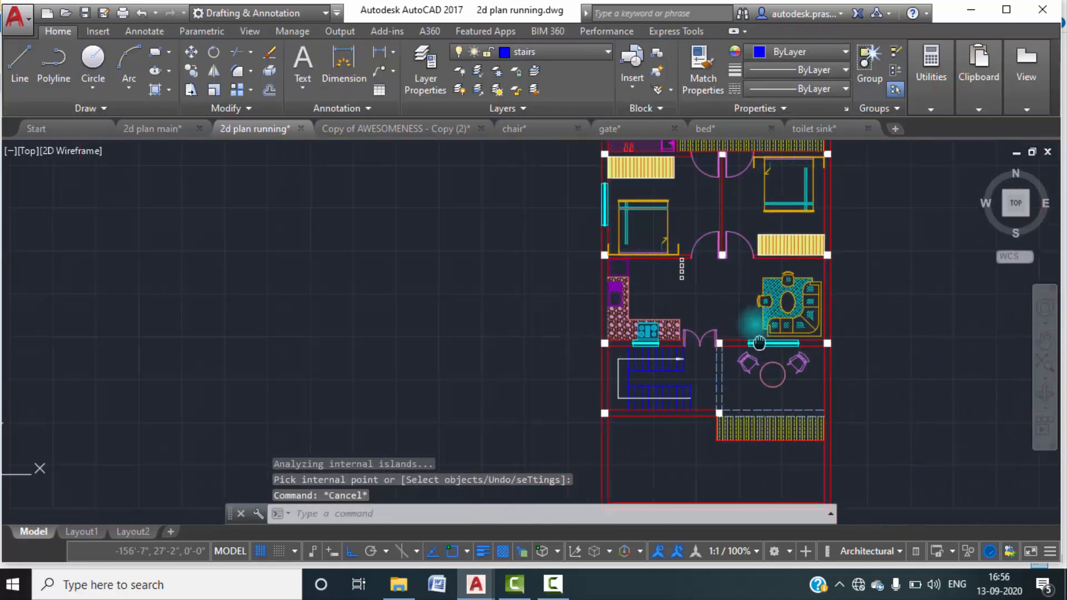
middle_drag(671, 431, 665, 361)
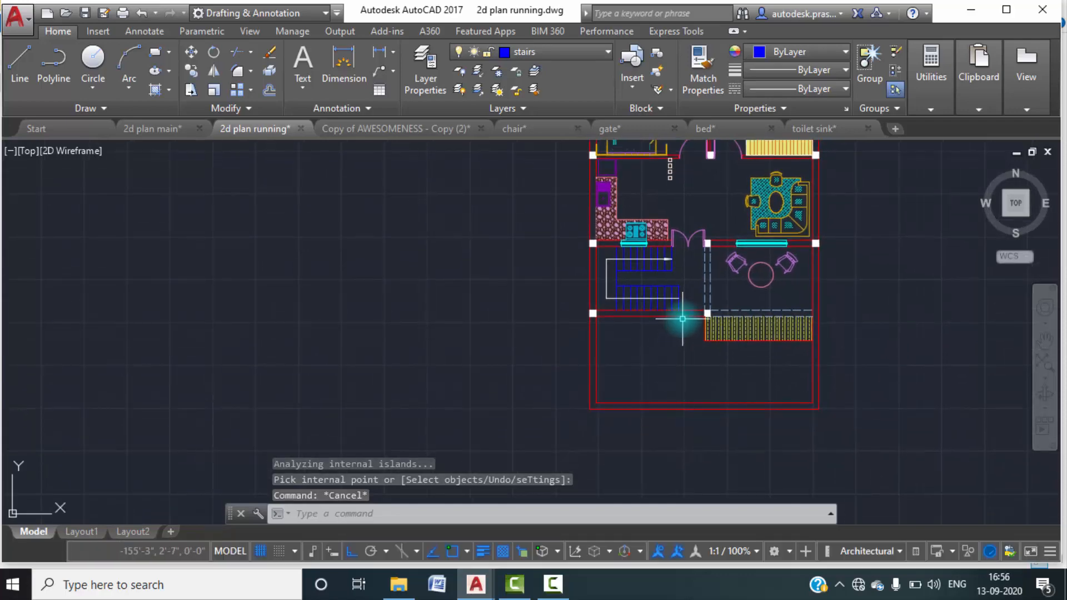
scroll(683, 321, up, 3)
scroll(805, 314, up, 3)
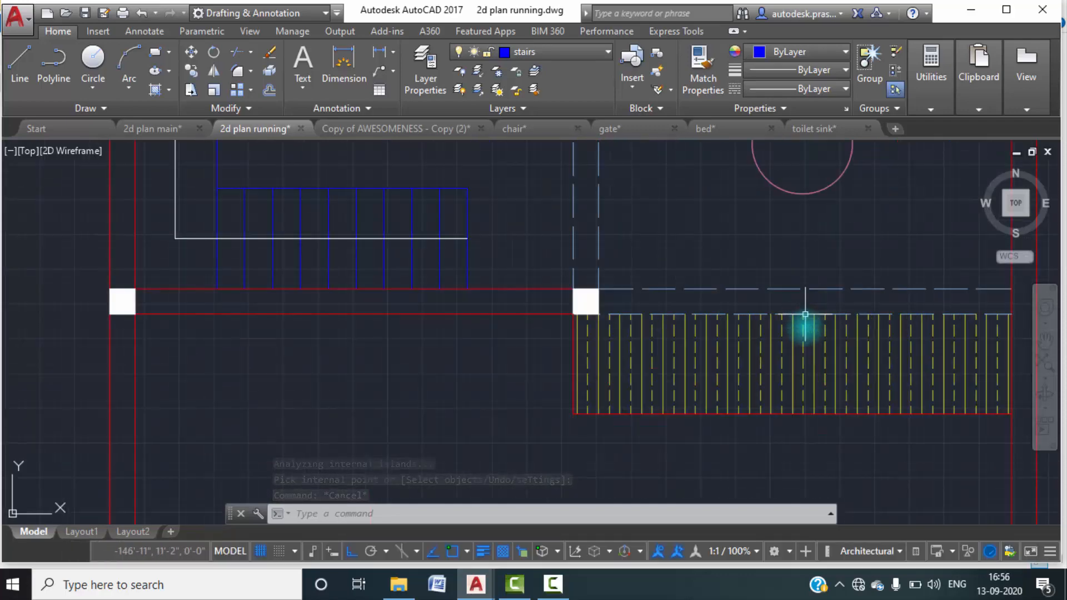
scroll(758, 245, down, 2)
middle_drag(758, 245, 752, 293)
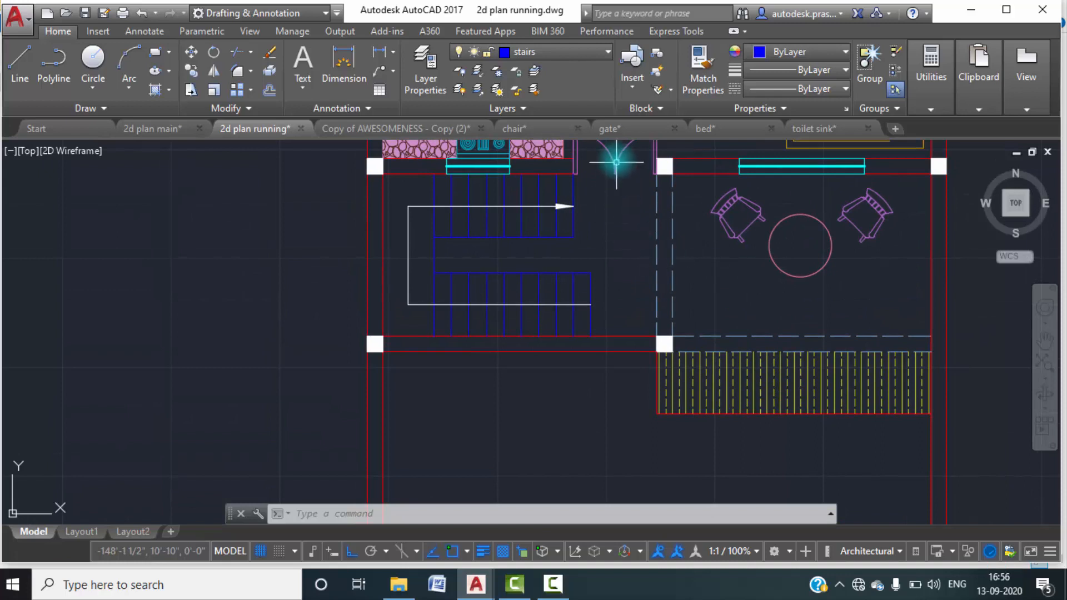
mouse_move(700, 321)
middle_down()
mouse_move(708, 352)
mouse_move(702, 305)
middle_up()
scroll(703, 306, down, 2)
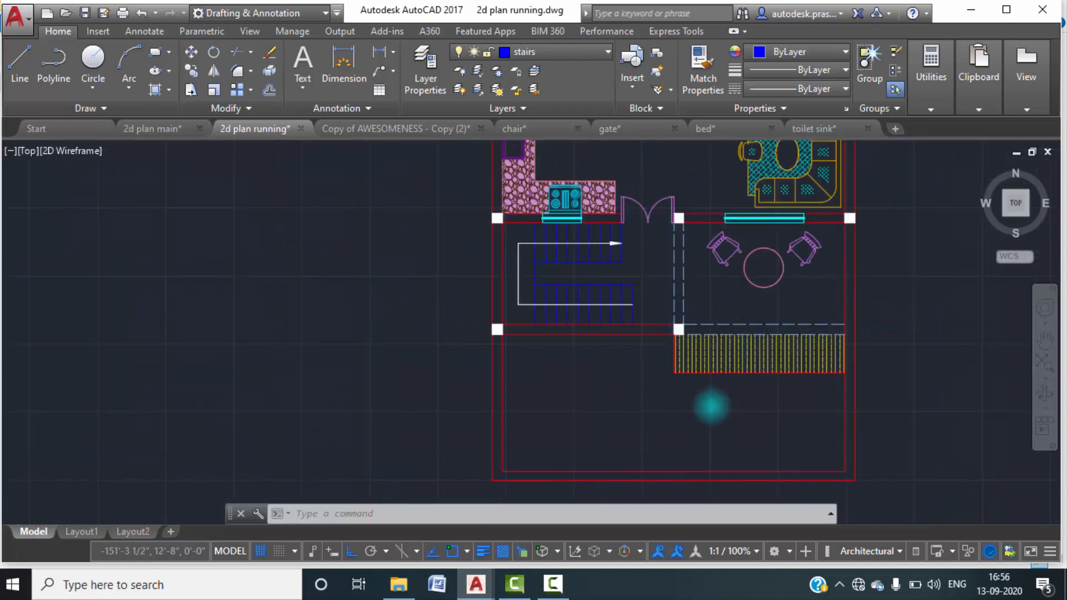
scroll(712, 406, up, 2)
middle_drag(751, 429, 751, 389)
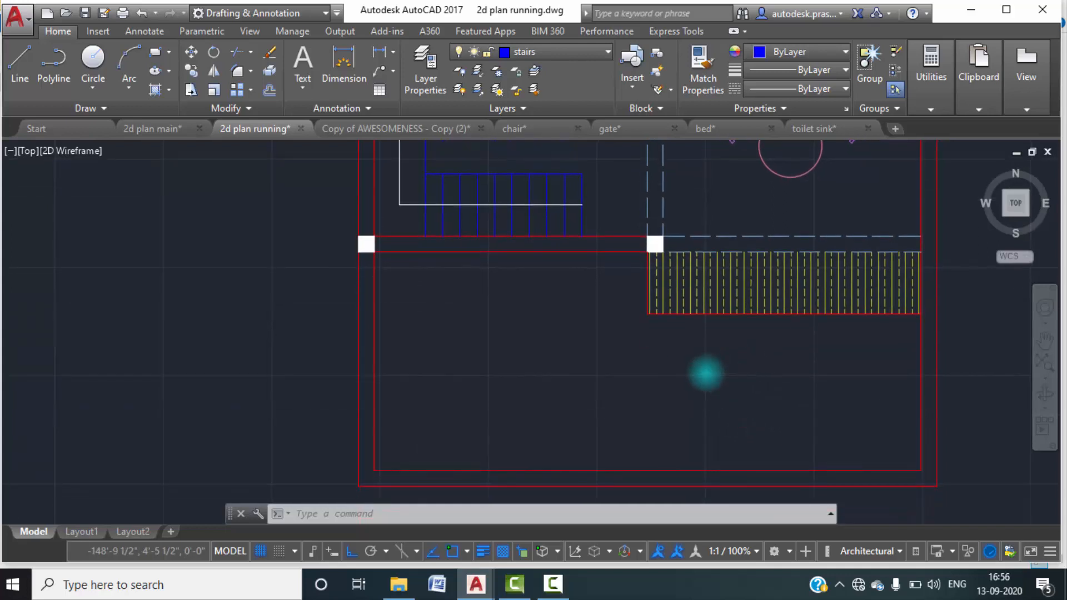
scroll(706, 372, down, 2)
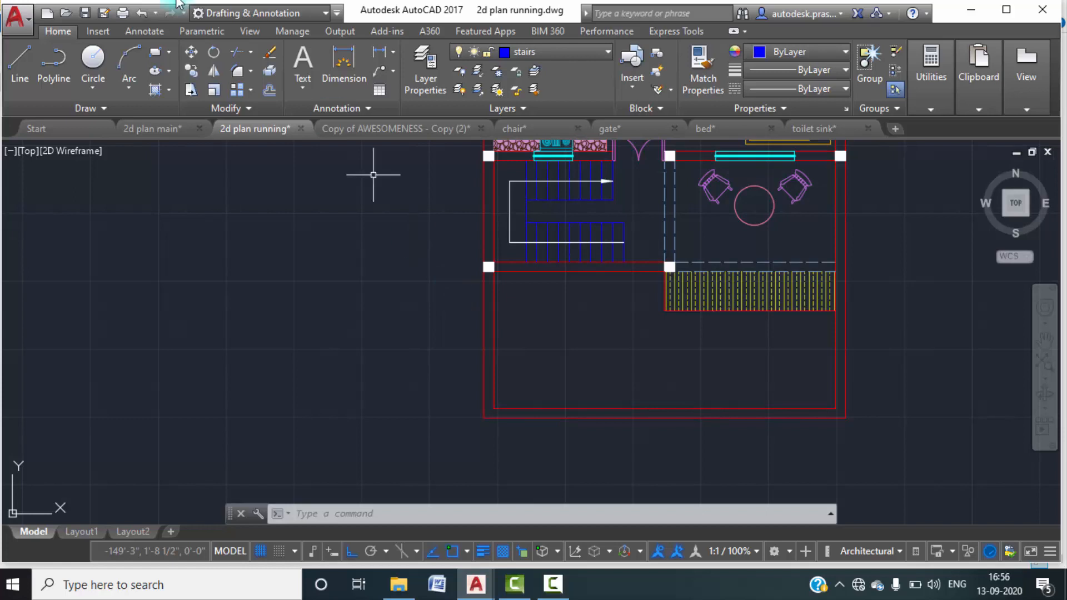
Start a new hatch and choose the GRASS pattern for it.
click(170, 95)
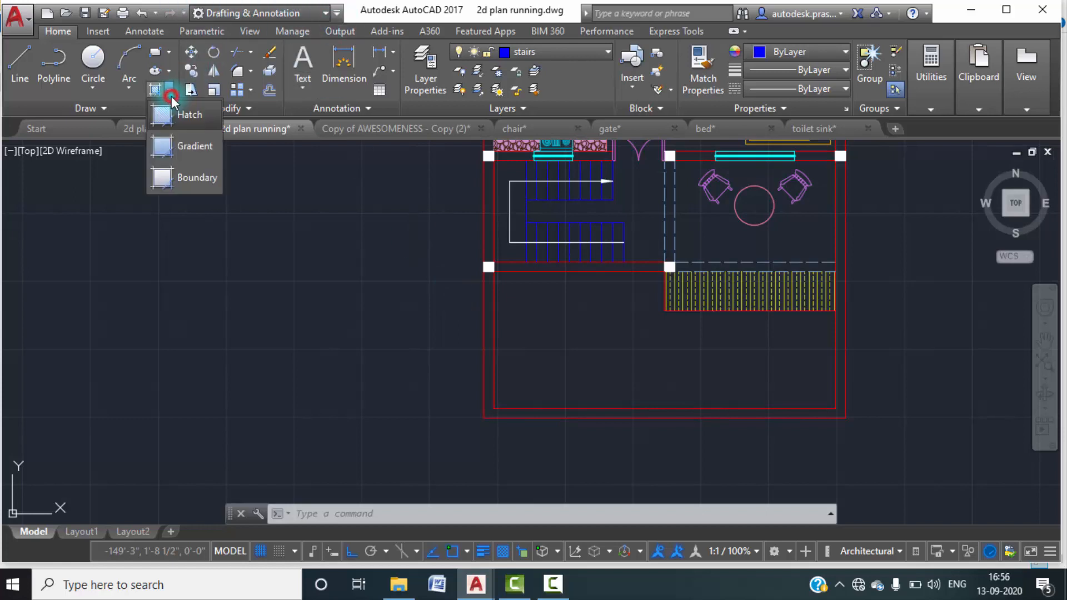
click(176, 108)
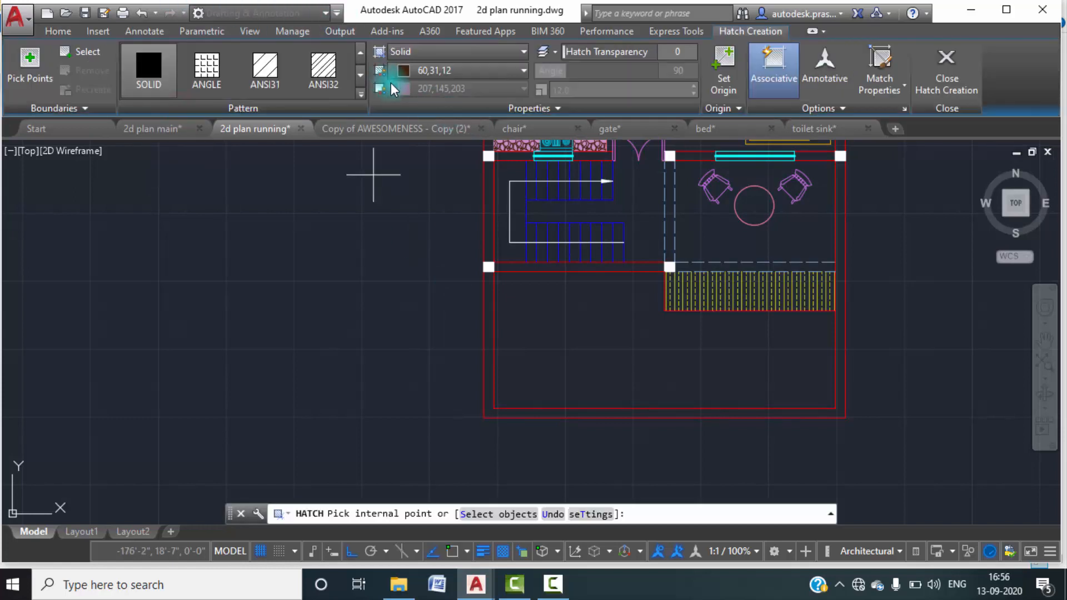
click(358, 96)
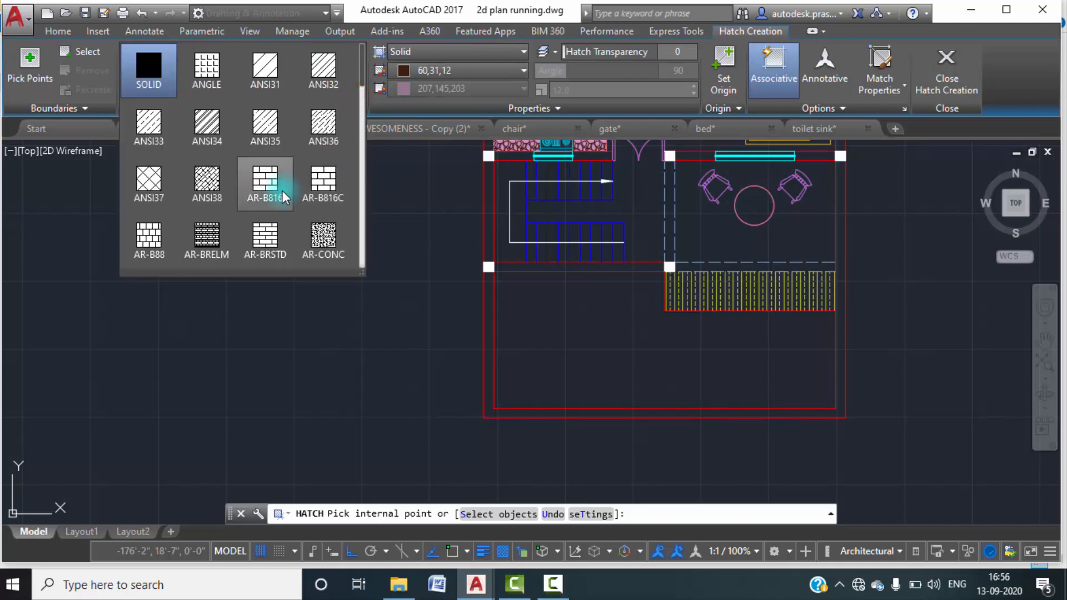
scroll(252, 195, down, 2)
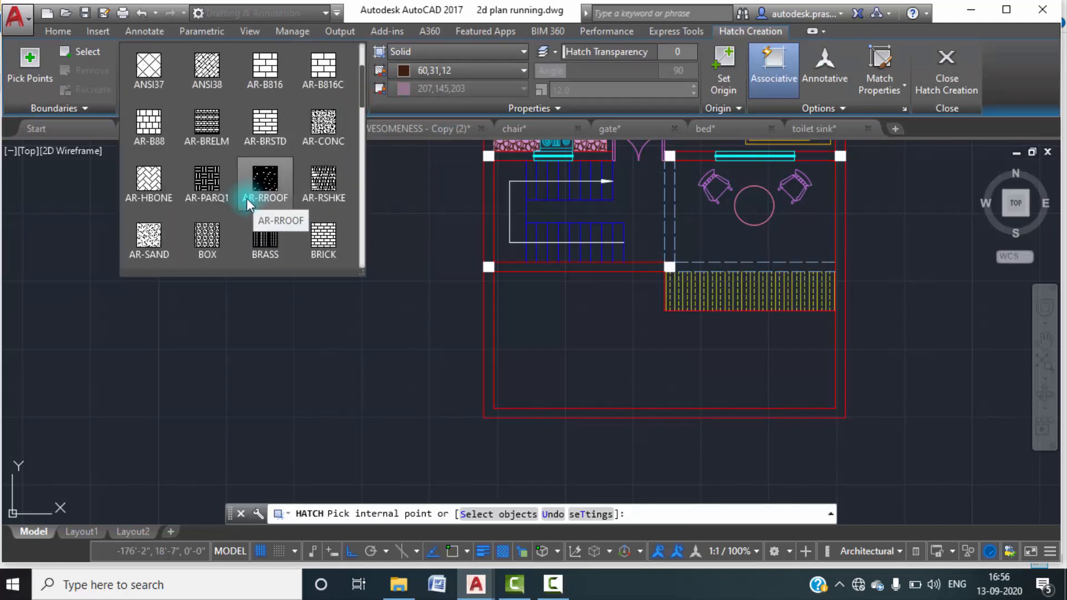
scroll(222, 178, down, 3)
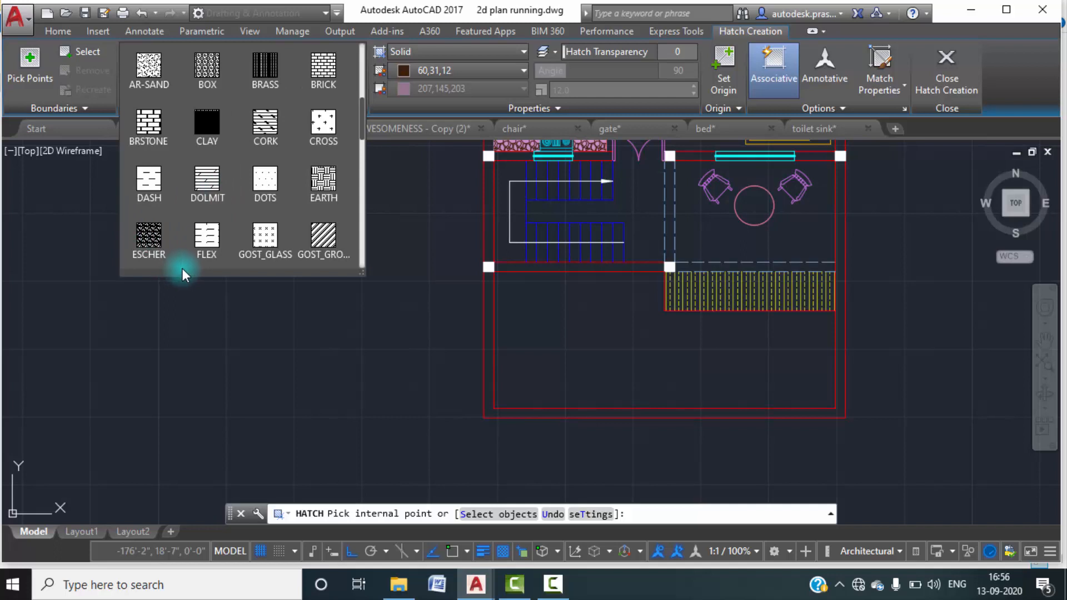
scroll(298, 247, down, 1)
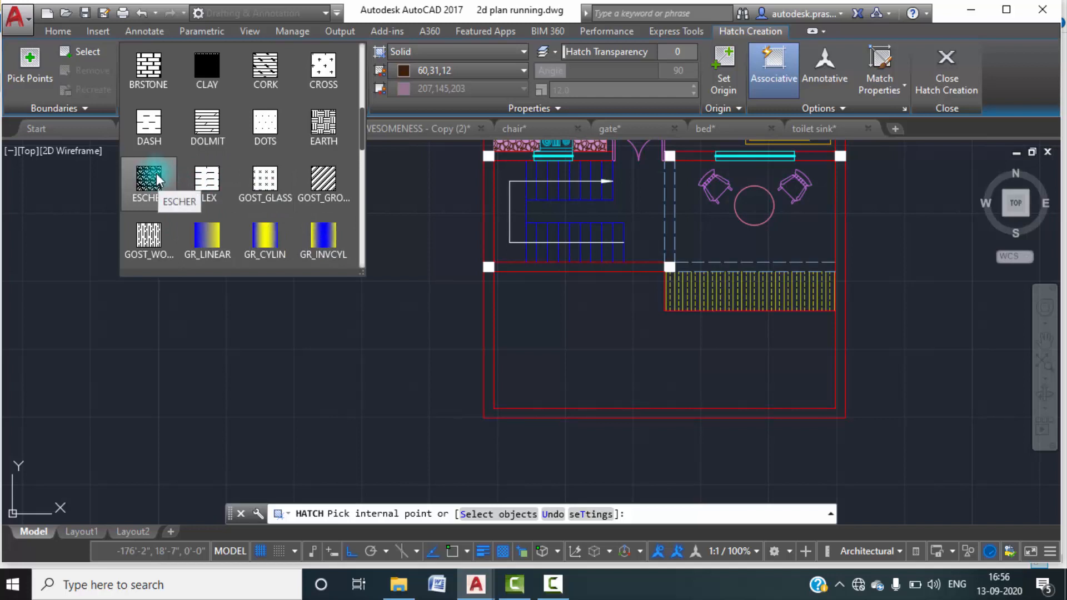
scroll(176, 191, down, 1)
scroll(188, 205, down, 1)
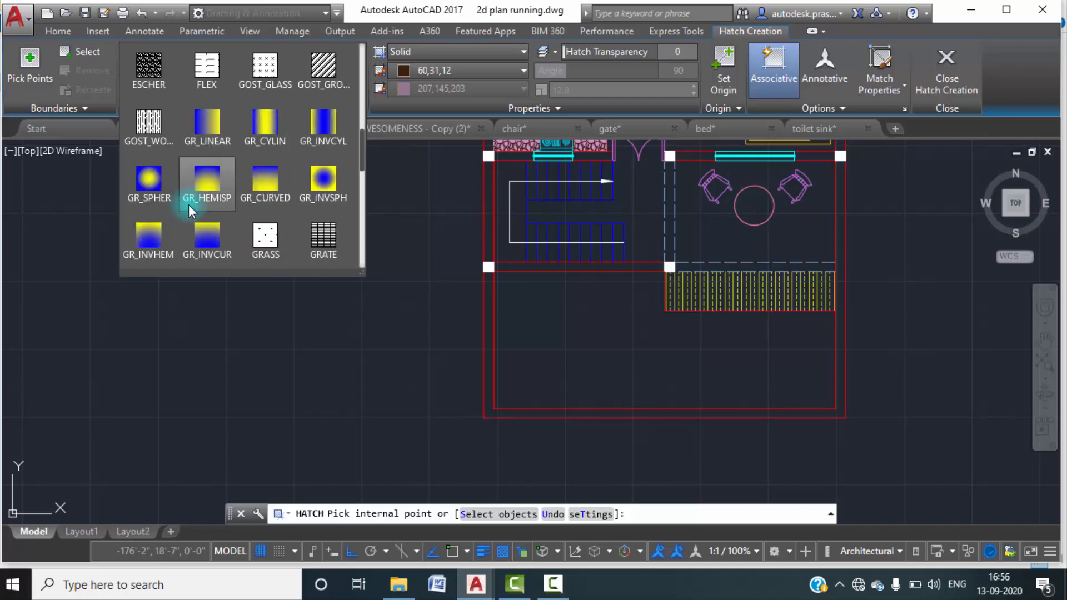
scroll(188, 204, down, 1)
click(257, 179)
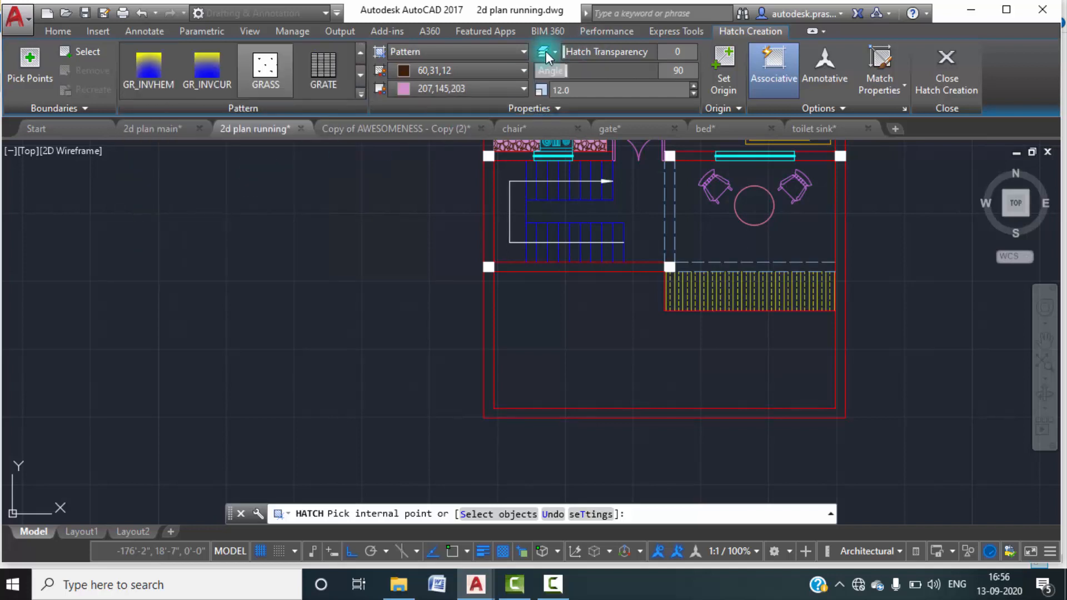
Set the grass hatch's colour to Green and its background colour to None.
click(518, 71)
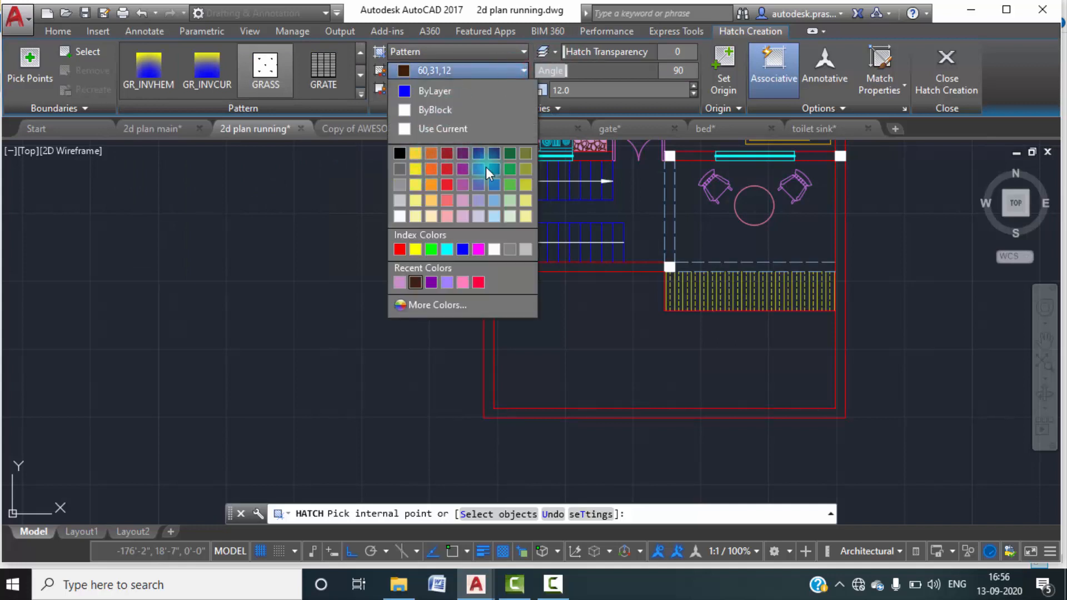
click(430, 249)
click(497, 87)
click(459, 110)
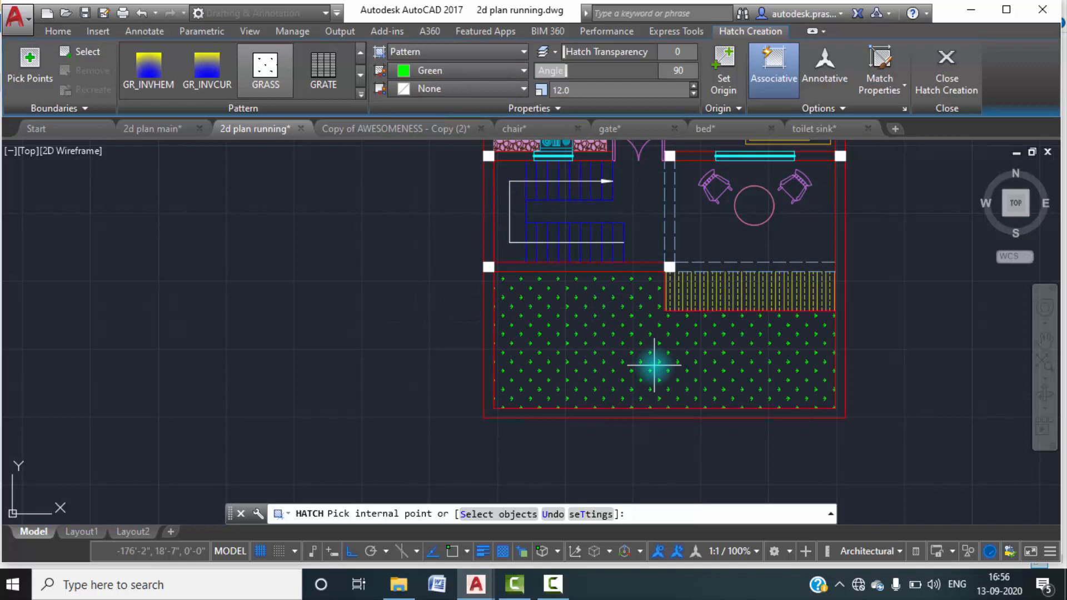
Fill the open yard below the stairs with the grass hatch at scale 9 and finish the hatch.
click(654, 365)
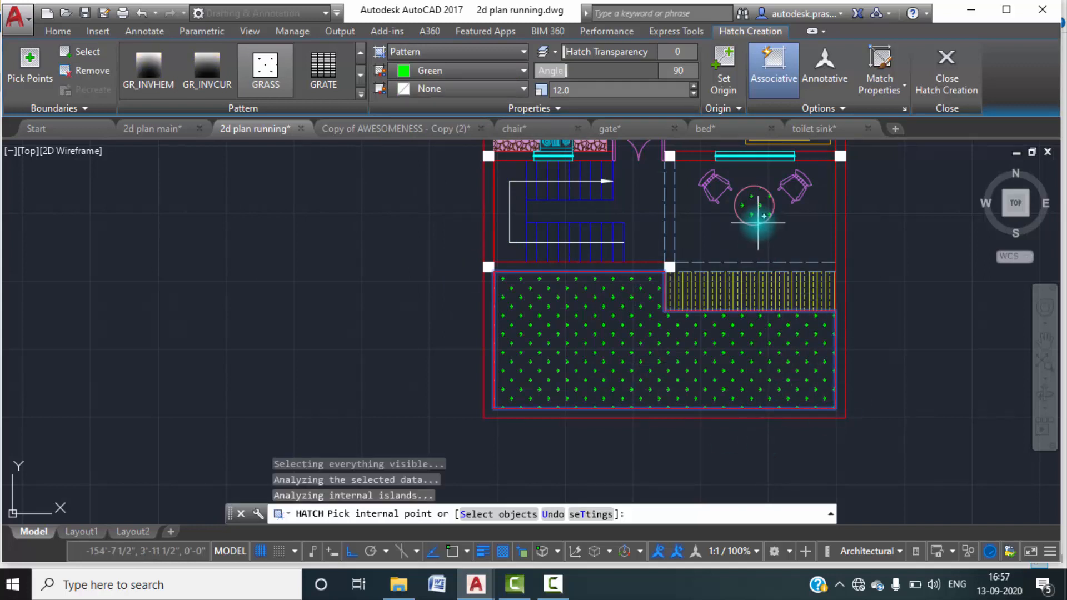
click(692, 94)
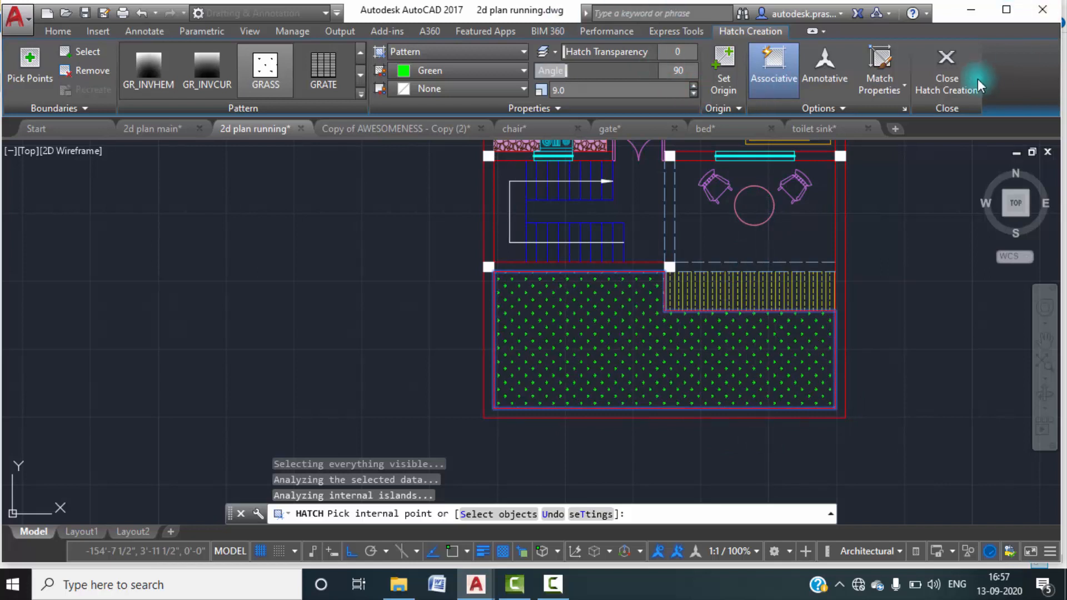
click(946, 70)
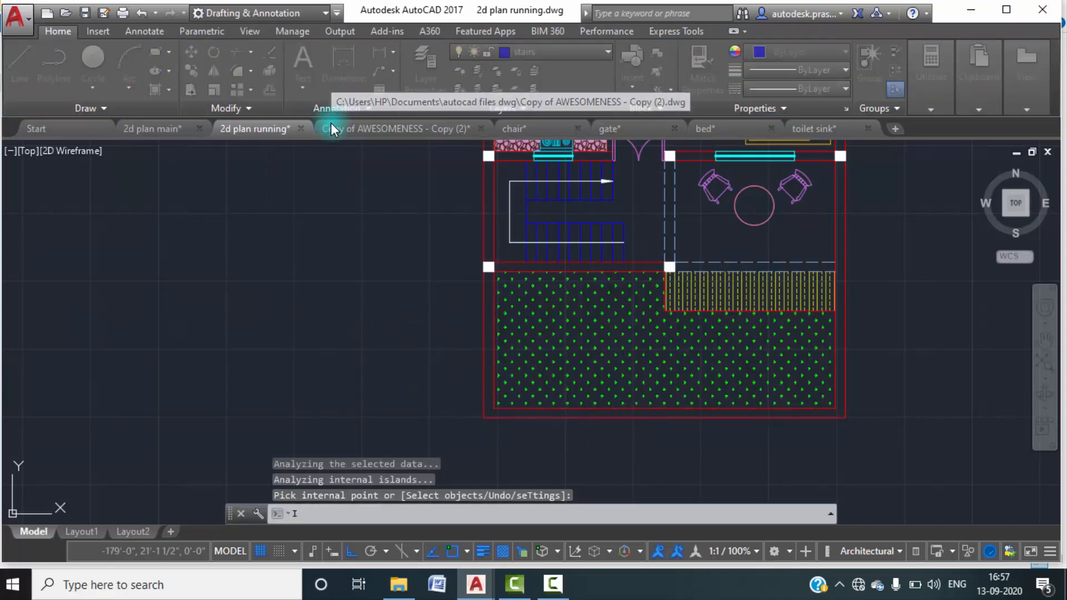
Insert the plant drawing as a block against the front yard's left wall, just below the upper-left column.
click(684, 193)
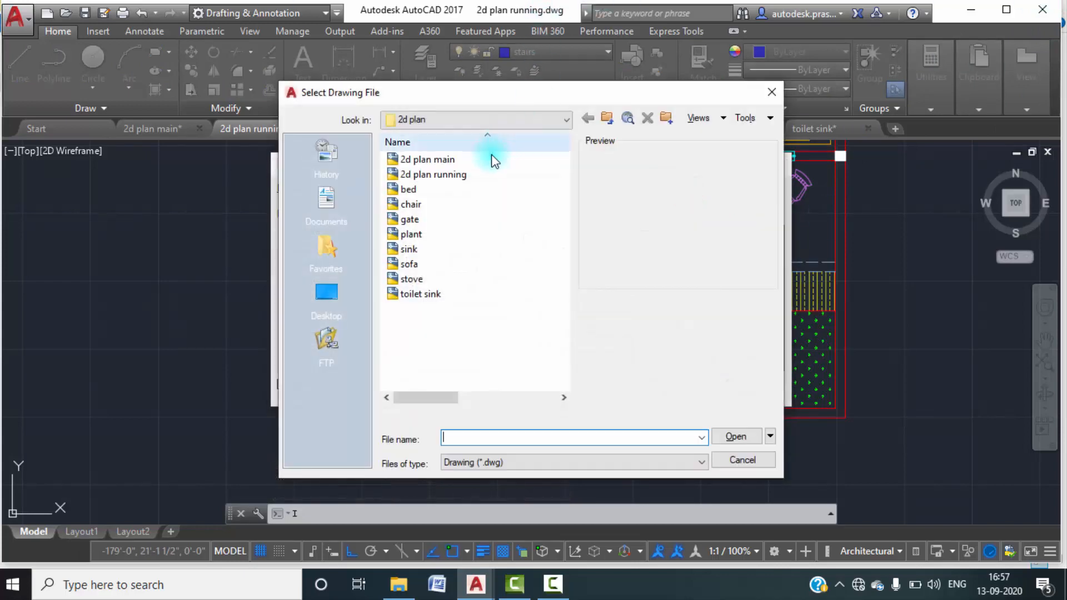
click(410, 235)
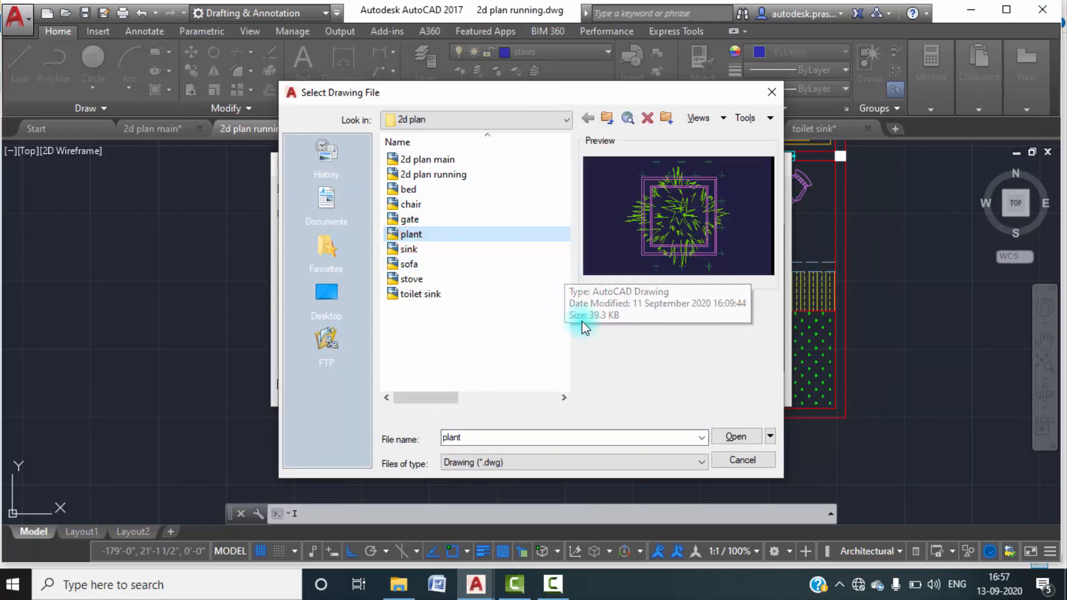
click(741, 436)
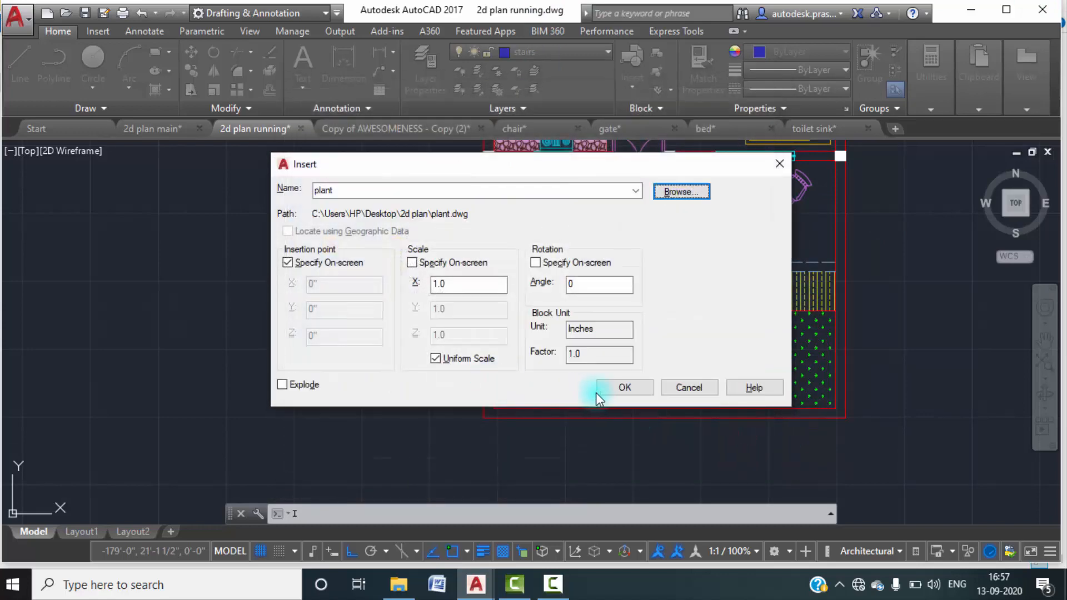
click(609, 390)
scroll(539, 315, up, 4)
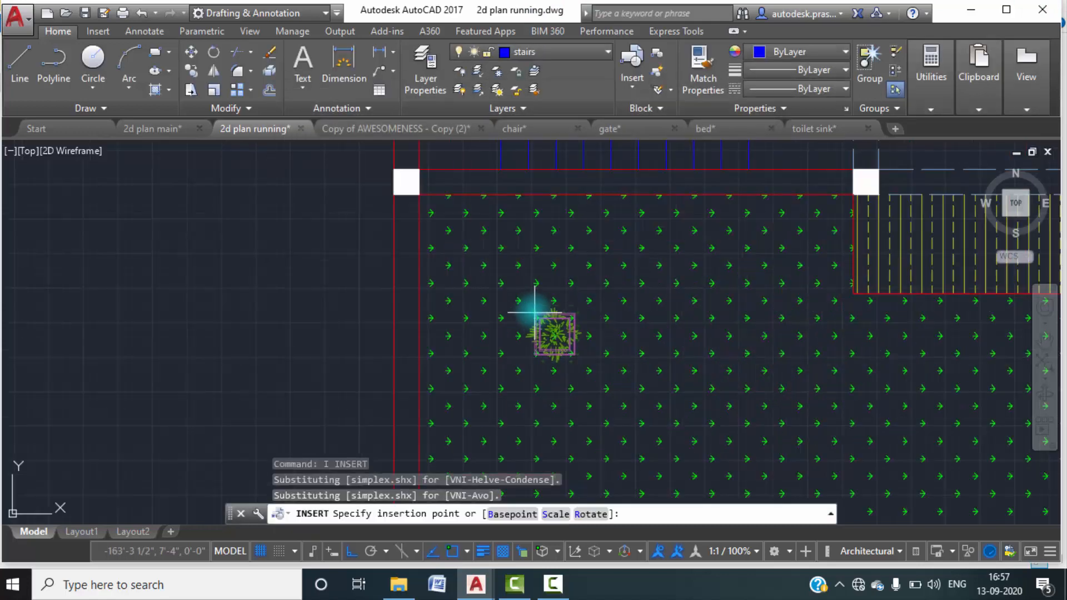
scroll(499, 267, up, 2)
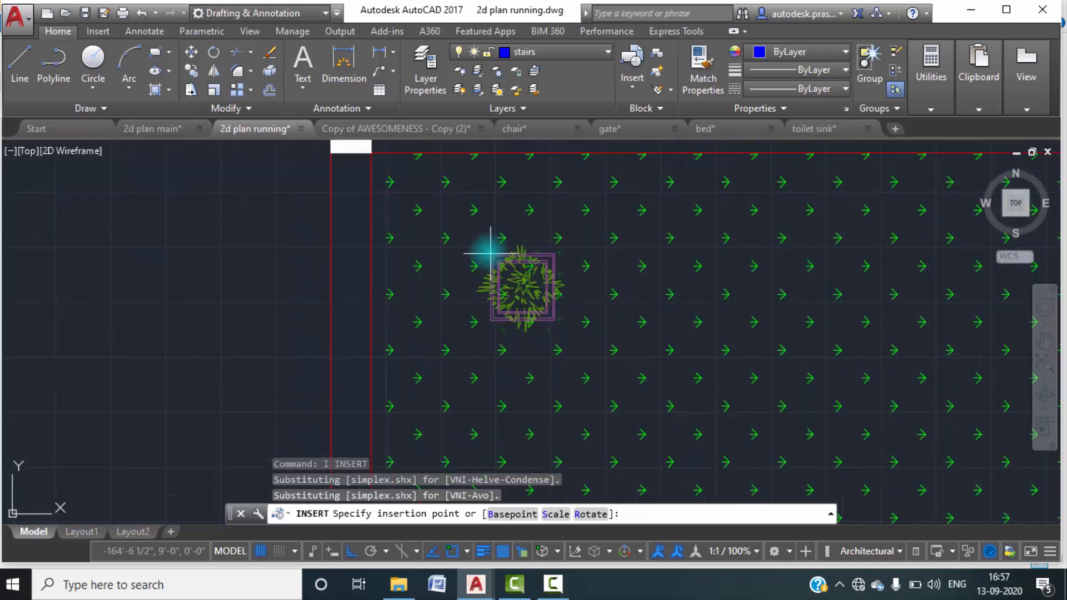
click(369, 173)
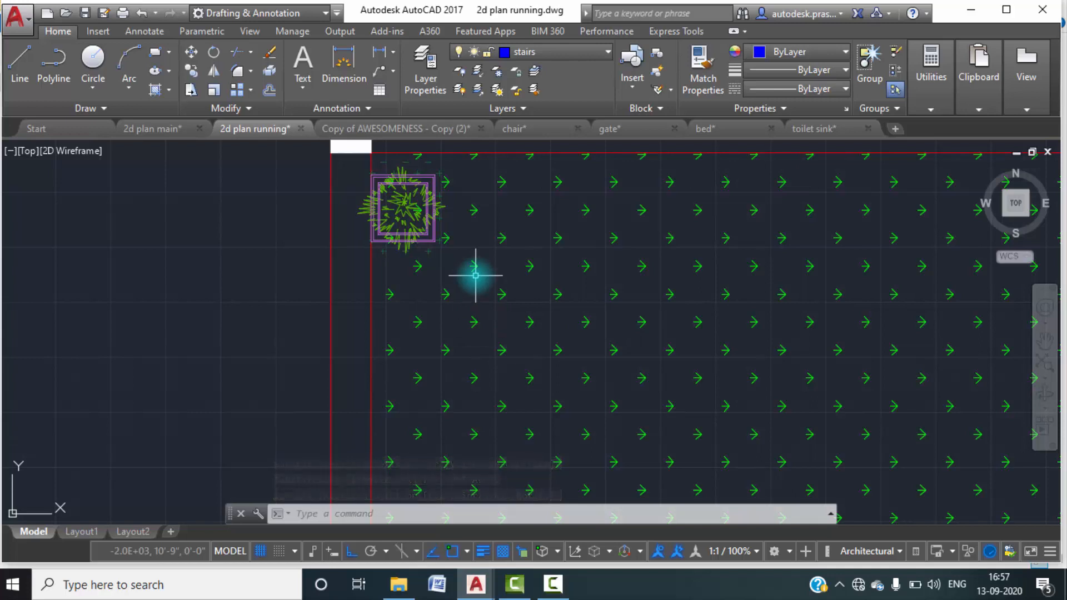
Copy the plant in Multiple mode from its lower-left corner, placing four spaced copies down the left wall to the yard's bottom corner.
click(407, 217)
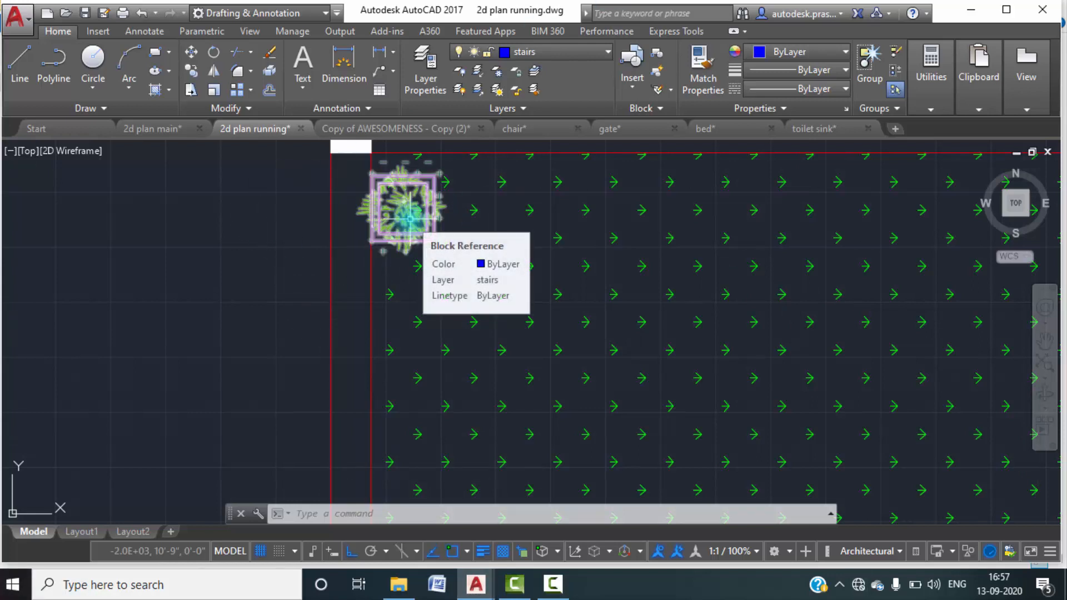
text(co)
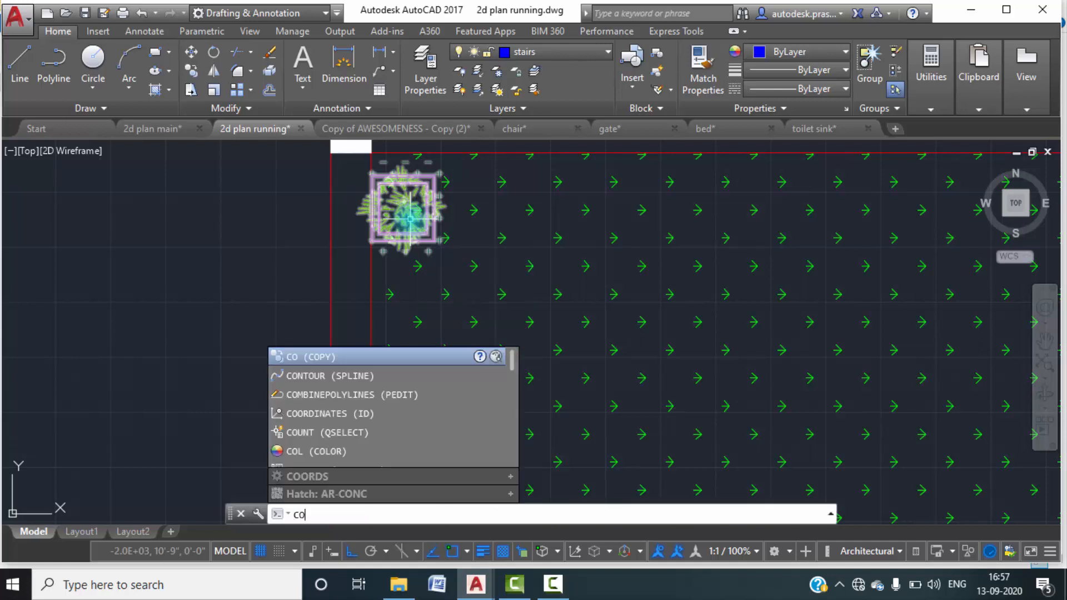
key(Return)
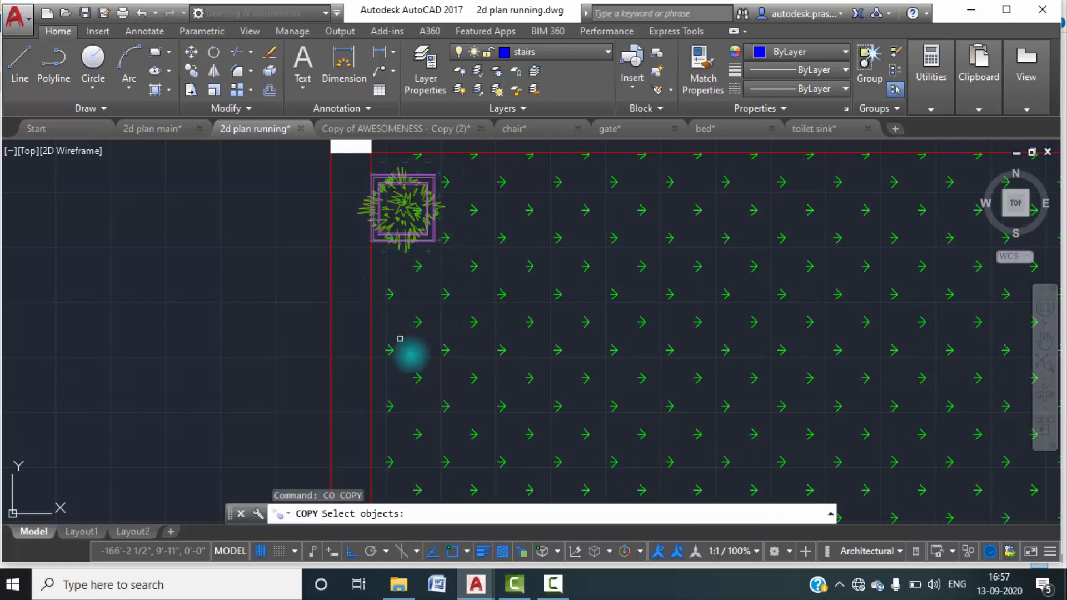
click(424, 222)
key(Return)
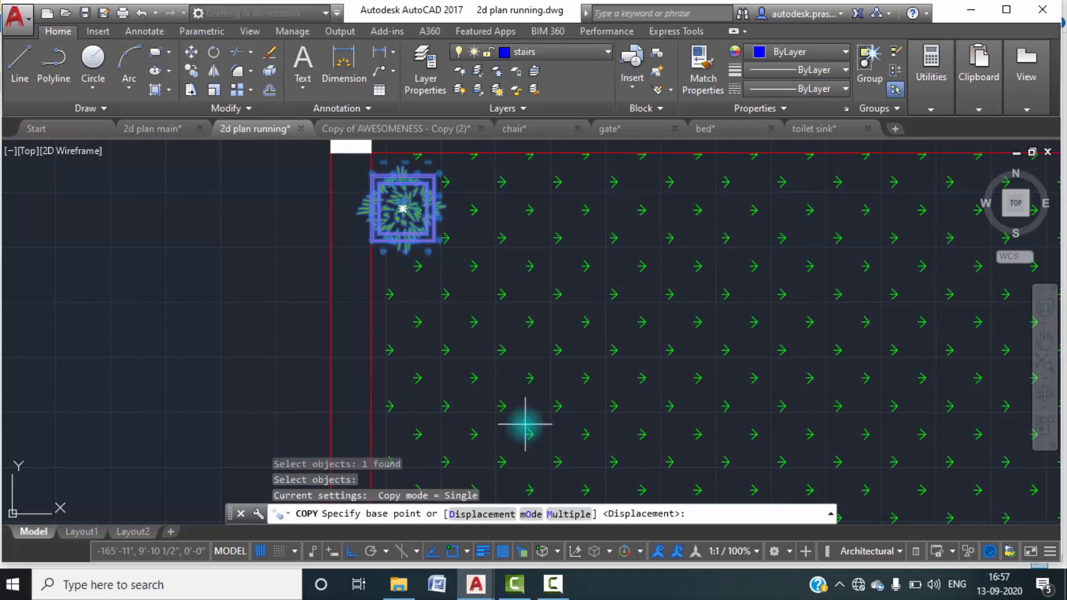
click(590, 521)
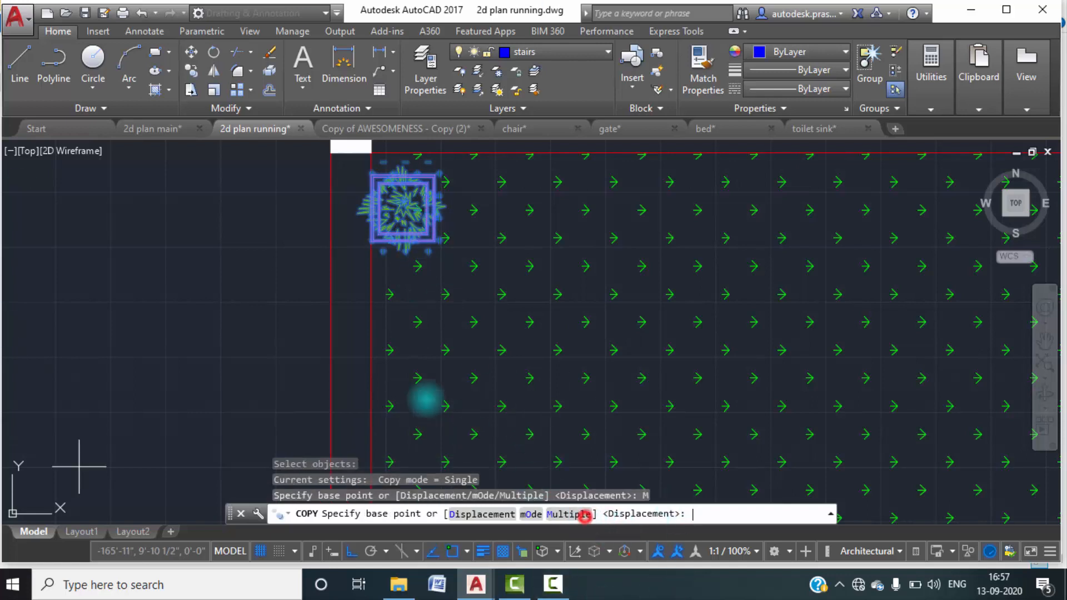
click(371, 249)
click(369, 365)
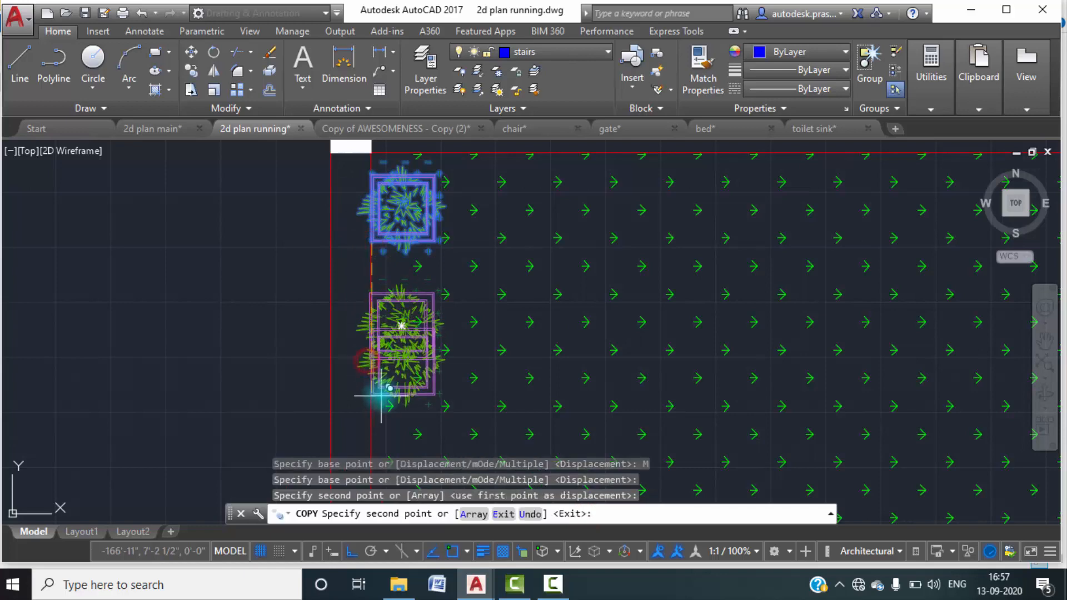
middle_drag(379, 396, 423, 318)
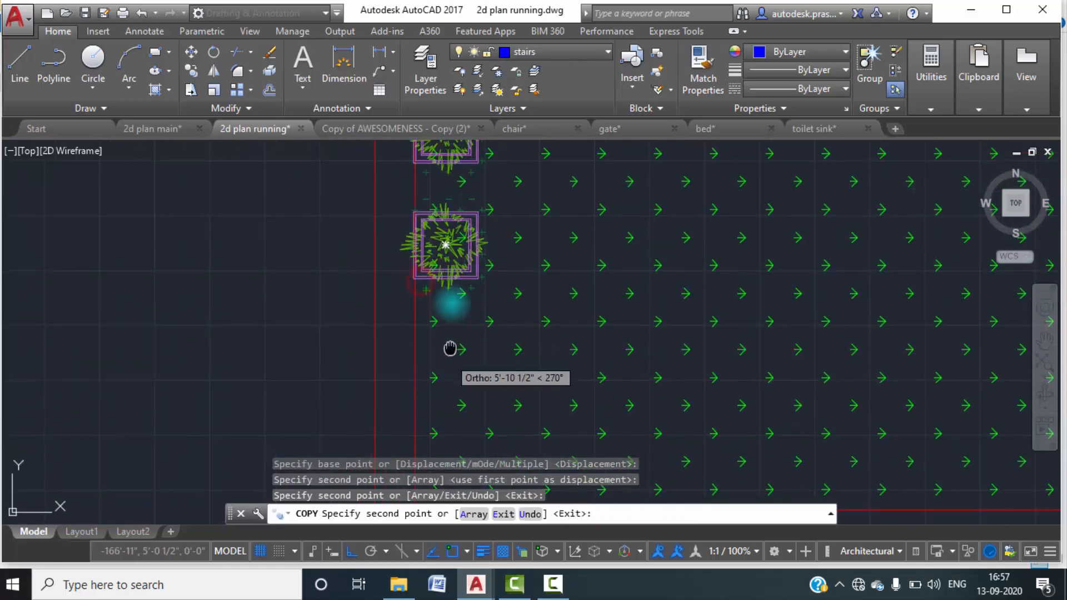
middle_drag(450, 356, 452, 259)
click(428, 302)
click(425, 413)
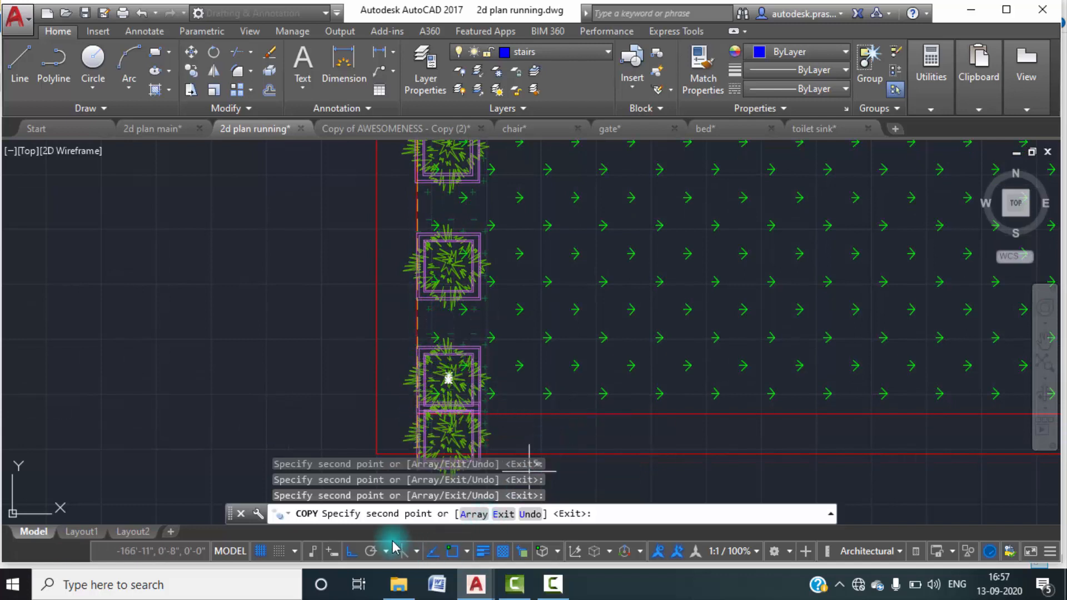
Turn Ortho off, place six more spaced plant copies along the yard's bottom wall, and end the copying.
click(351, 552)
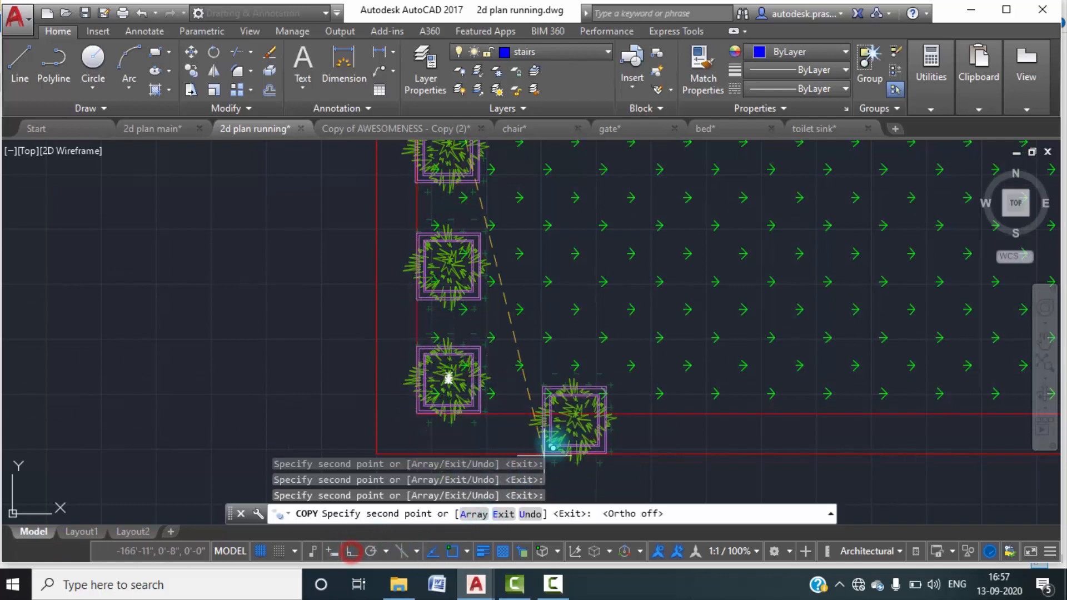
click(552, 415)
click(705, 415)
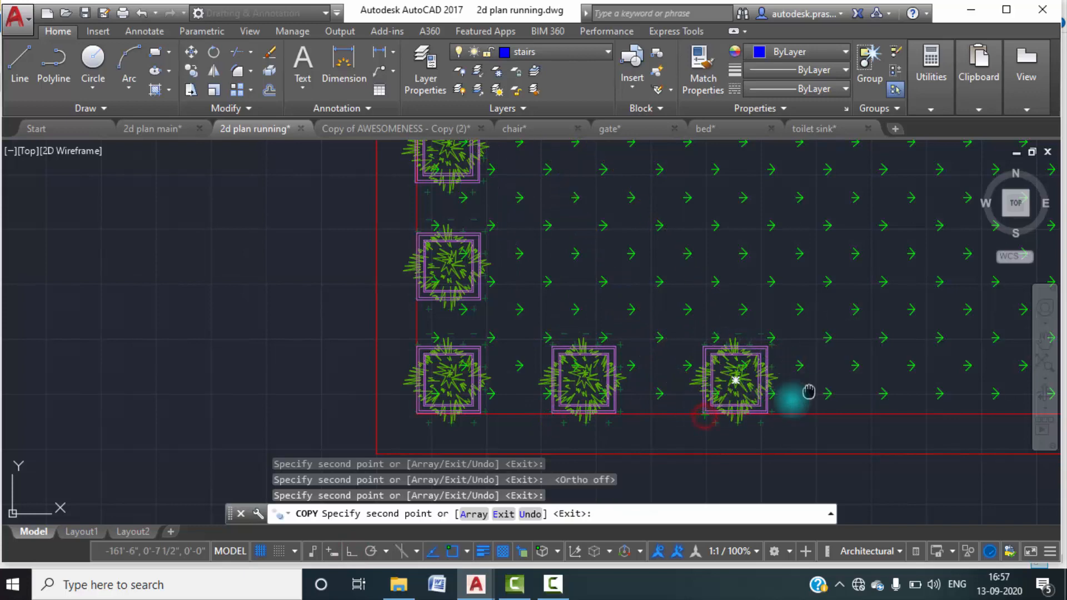
middle_drag(809, 393, 509, 395)
click(551, 412)
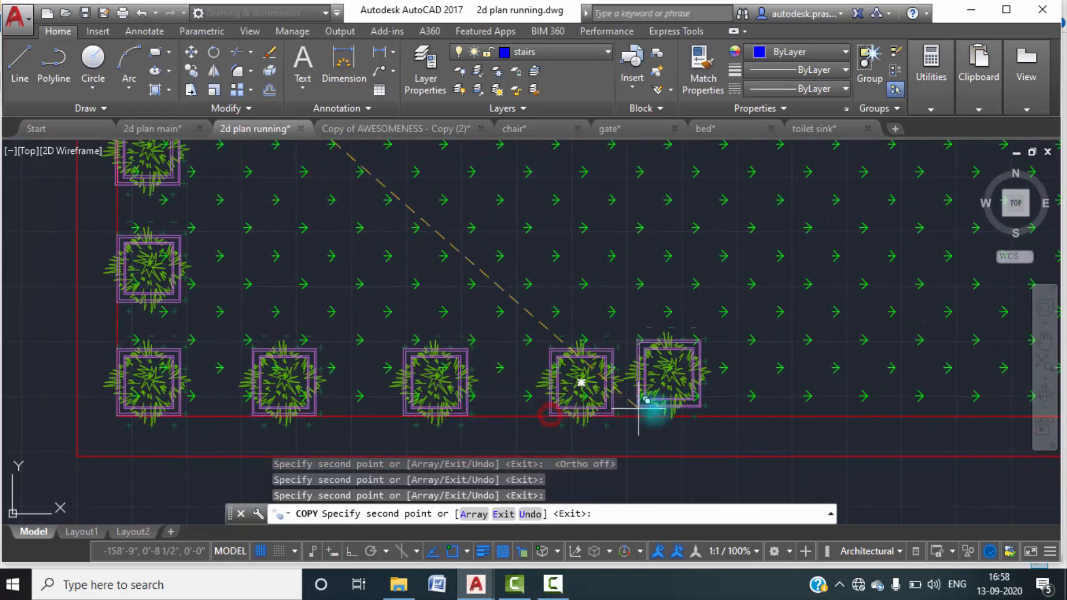
click(689, 411)
middle_drag(708, 410, 464, 403)
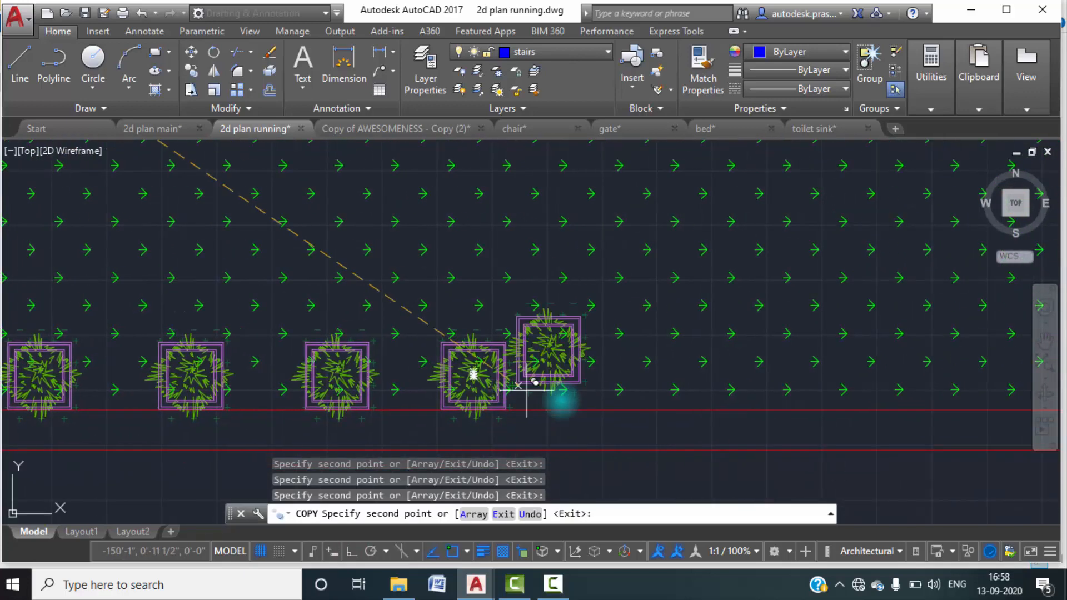
scroll(611, 372, down, 4)
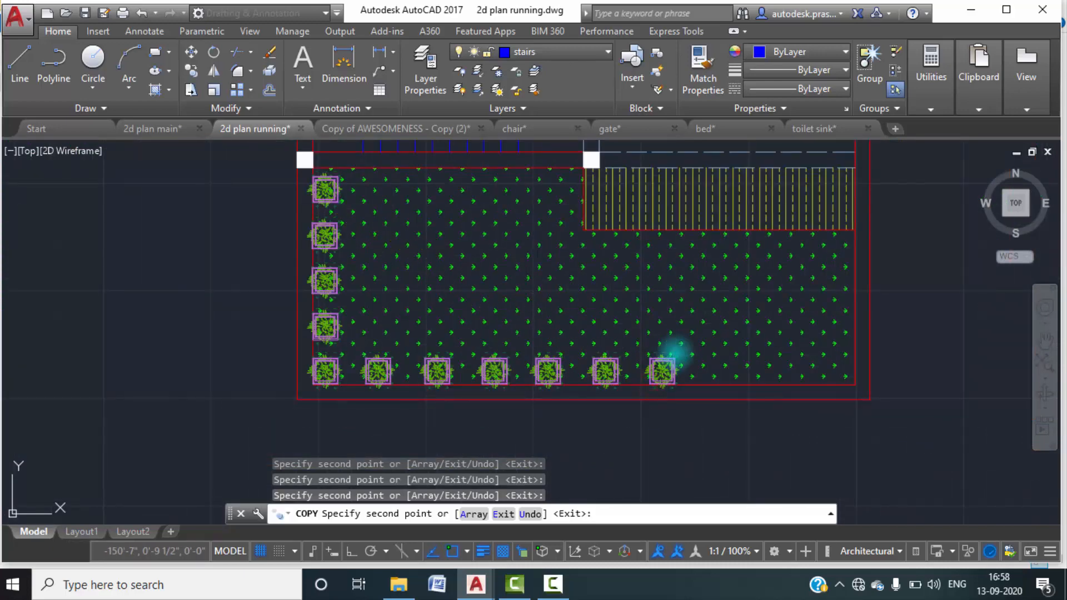
key(Escape)
key(Escape)
scroll(656, 378, down, 3)
middle_drag(659, 393, 636, 388)
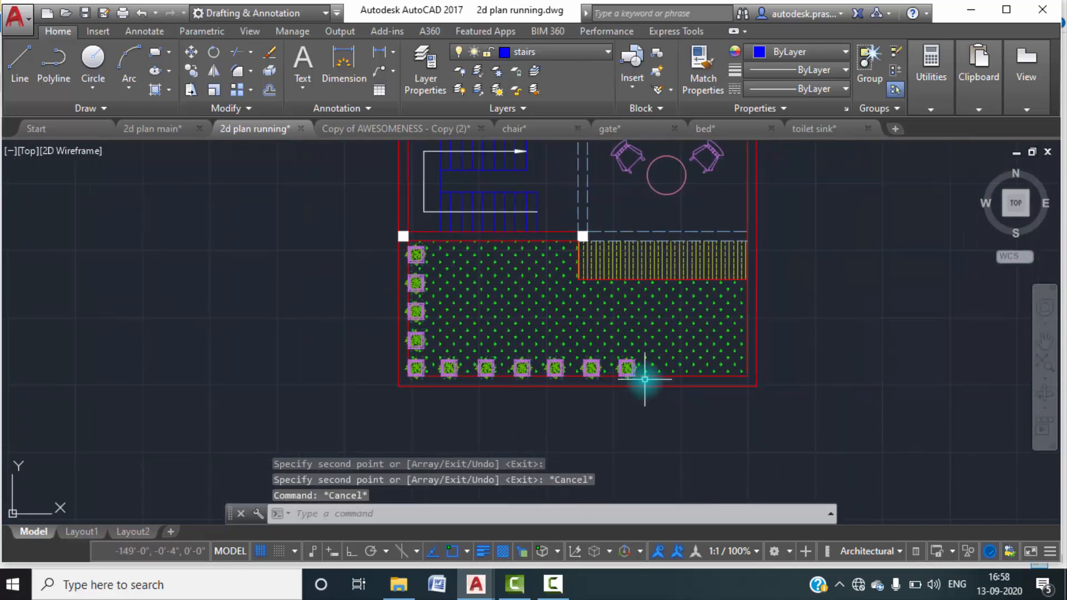
Insert the gate drawing as a block just below the yard's lower-right corner.
scroll(644, 378, up, 5)
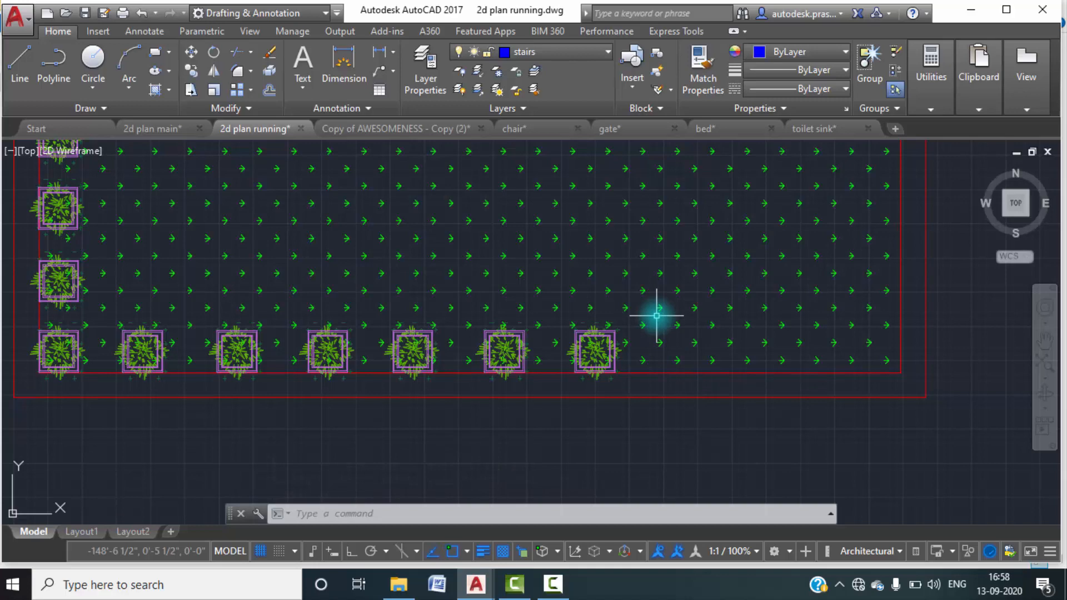
text(i)
key(Return)
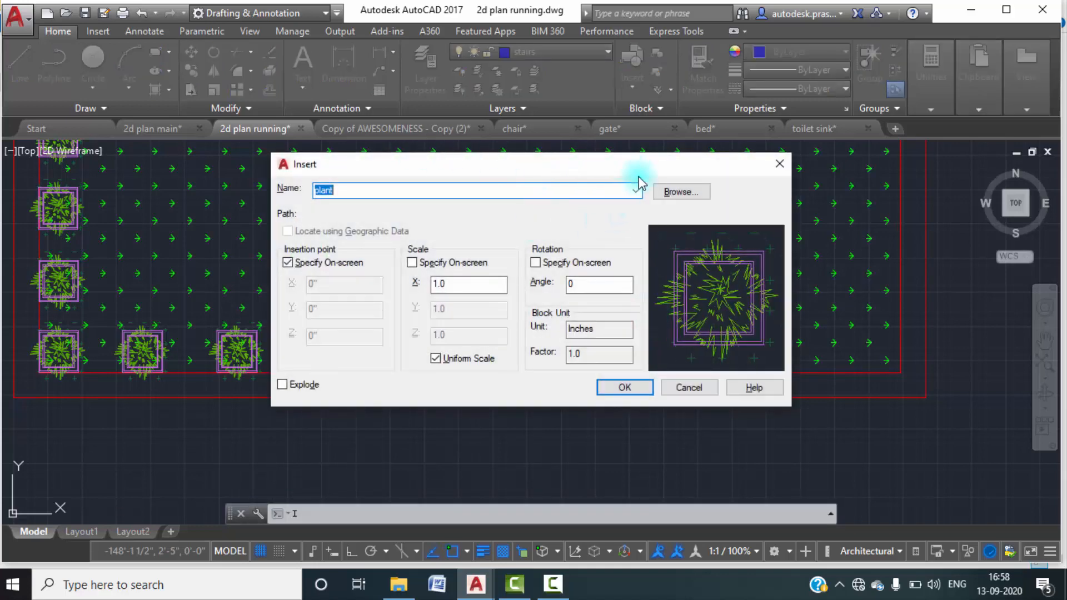
click(681, 193)
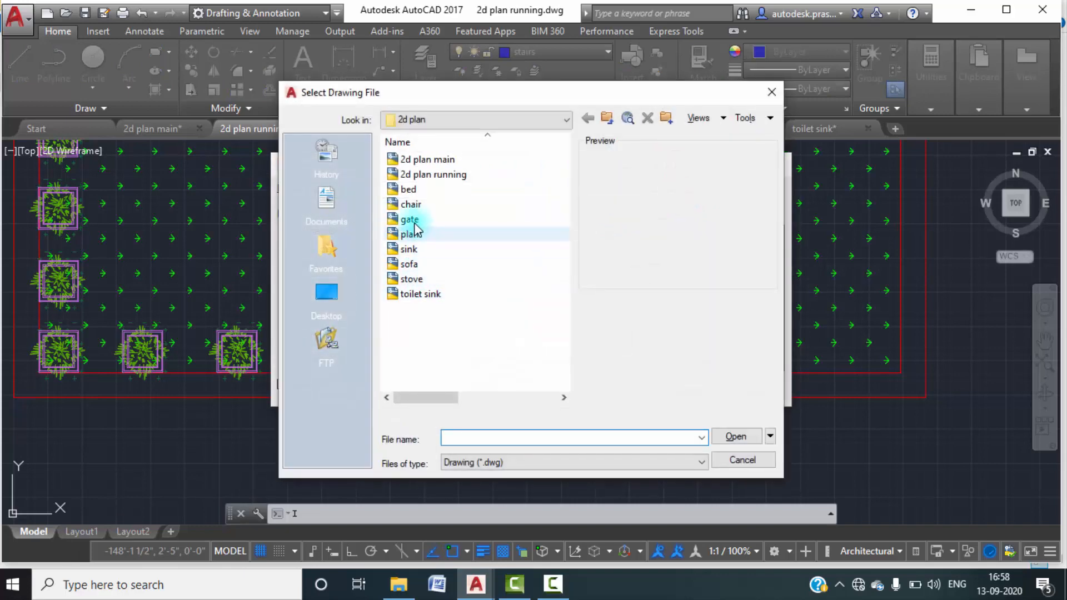
click(422, 221)
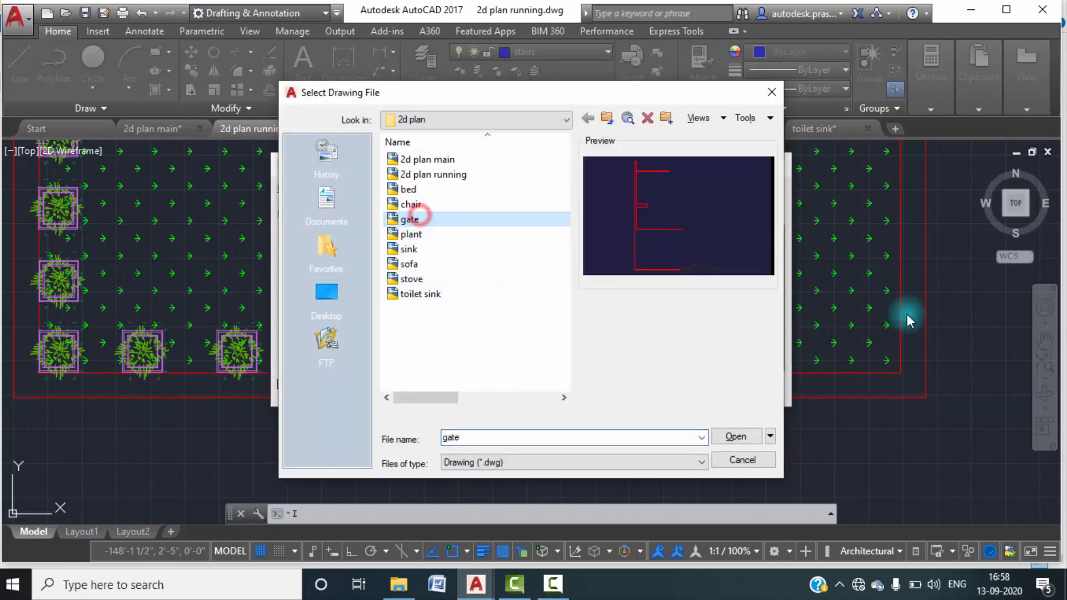
click(735, 436)
click(627, 387)
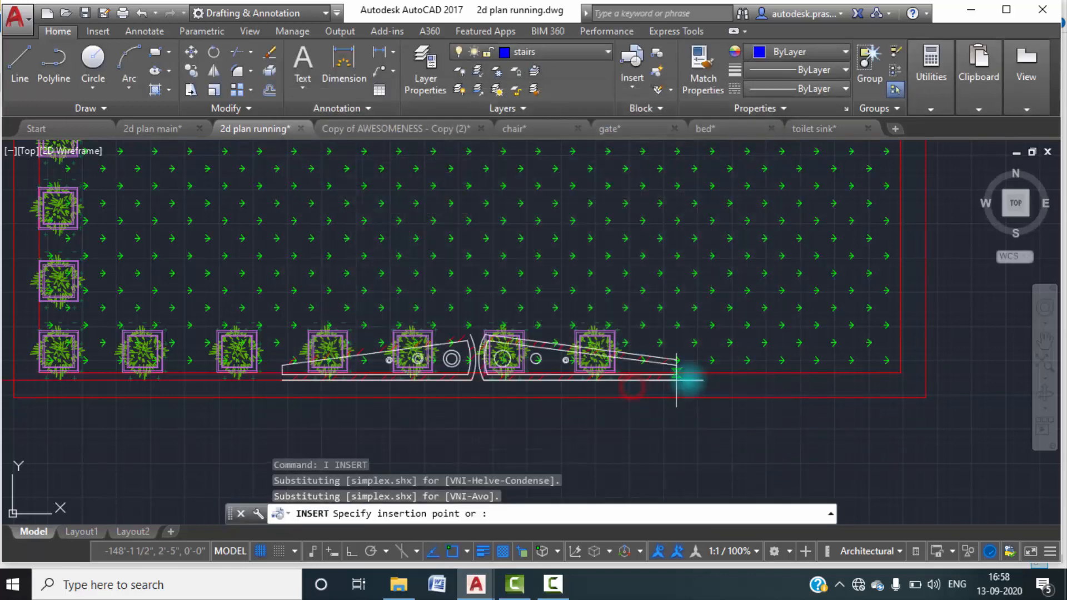
scroll(892, 386, up, 3)
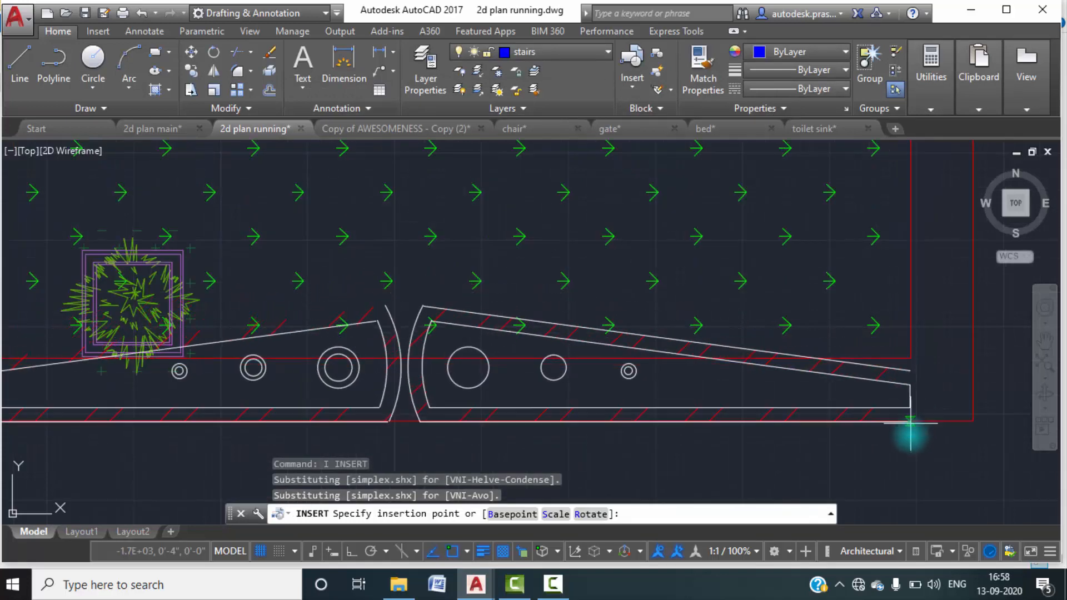
scroll(904, 399, down, 2)
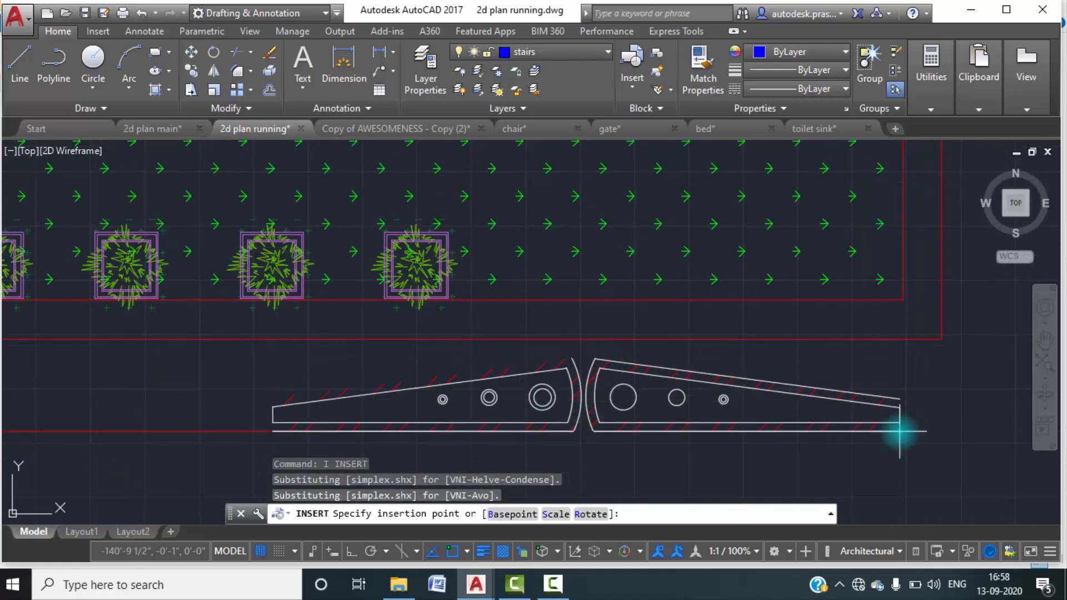
key(Escape)
Move the gate block by its insertion grip to the empty area right of the house plan.
scroll(834, 409, down, 3)
mouse_move(570, 407)
middle_down()
mouse_move(582, 402)
mouse_move(573, 462)
middle_up()
middle_drag(540, 427, 600, 331)
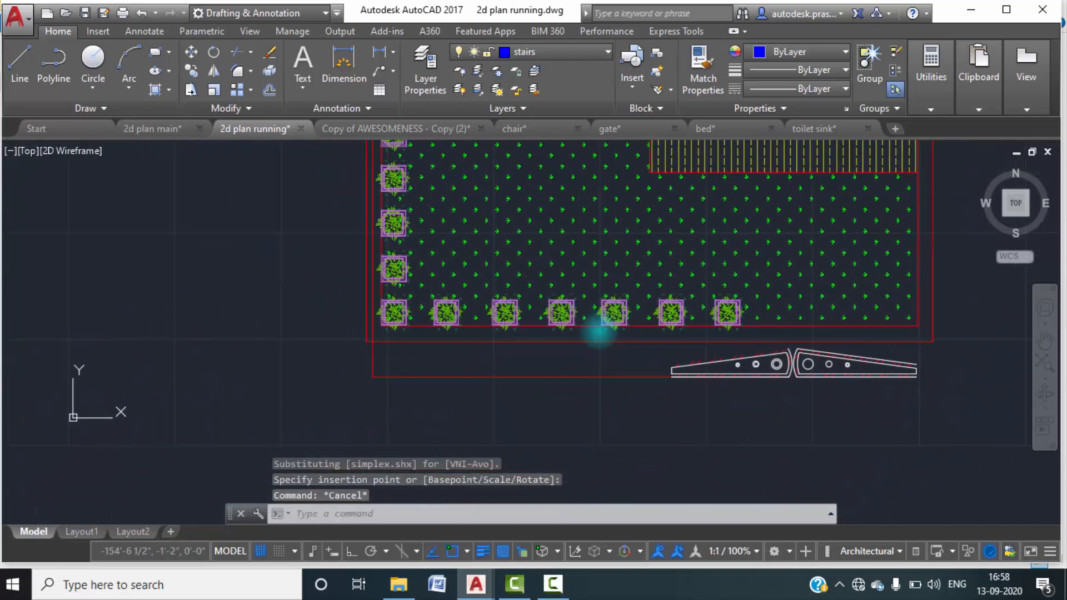
click(543, 383)
scroll(556, 386, down, 3)
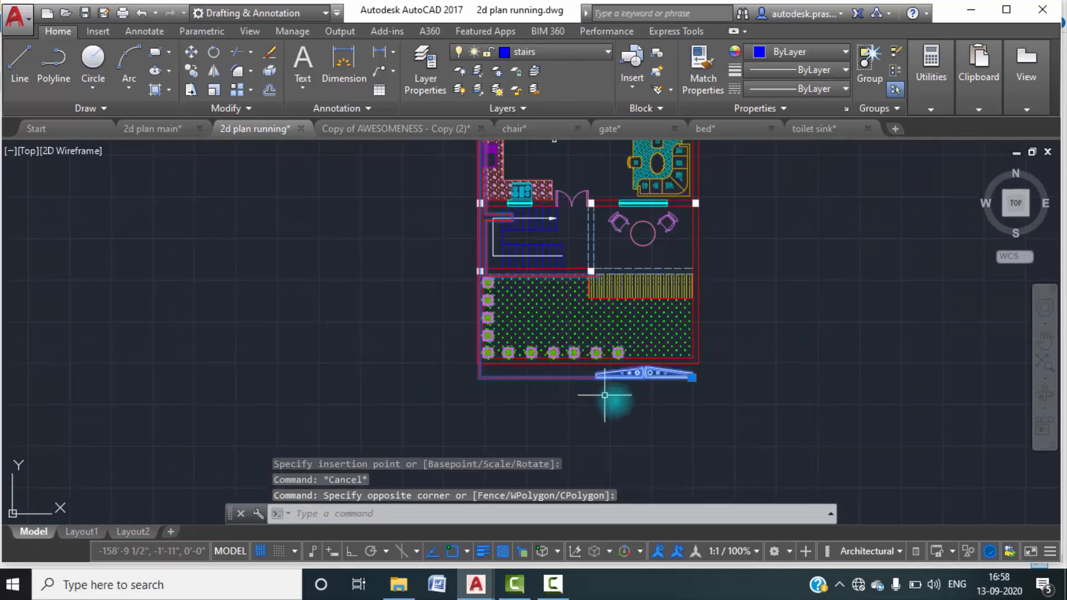
click(694, 381)
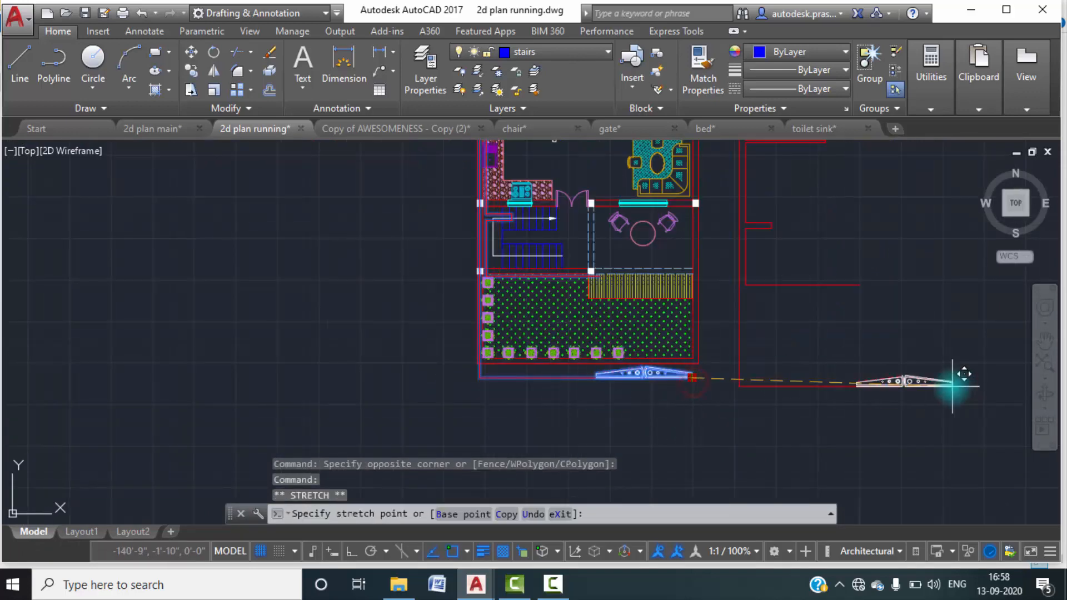
middle_drag(862, 393, 820, 435)
scroll(819, 435, down, 1)
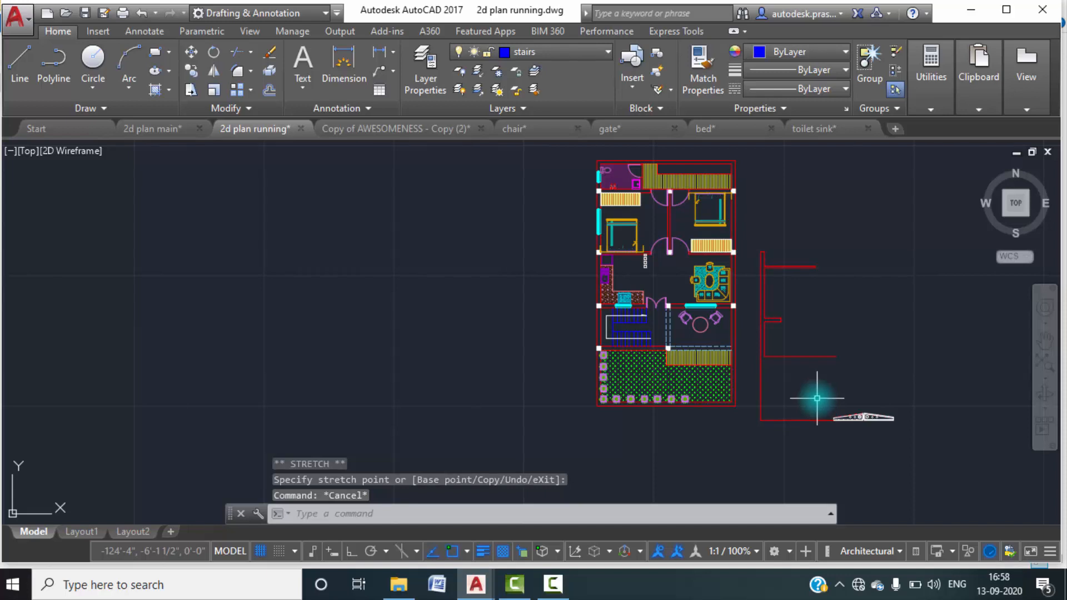
Explode the gate block and delete the red wall outline that came with it, keeping the gate itself.
text(x)
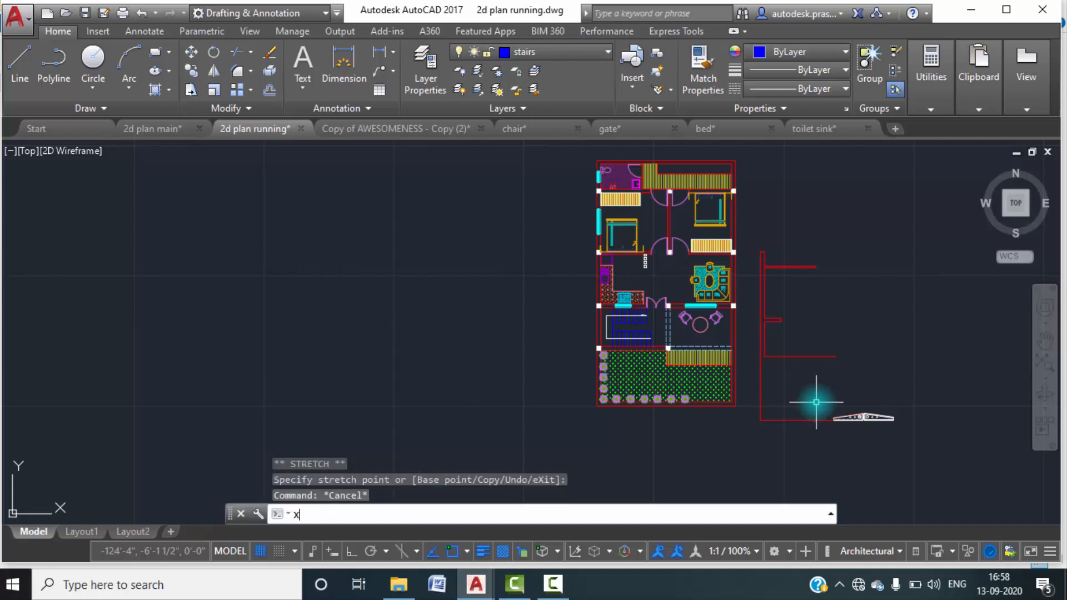
key(Return)
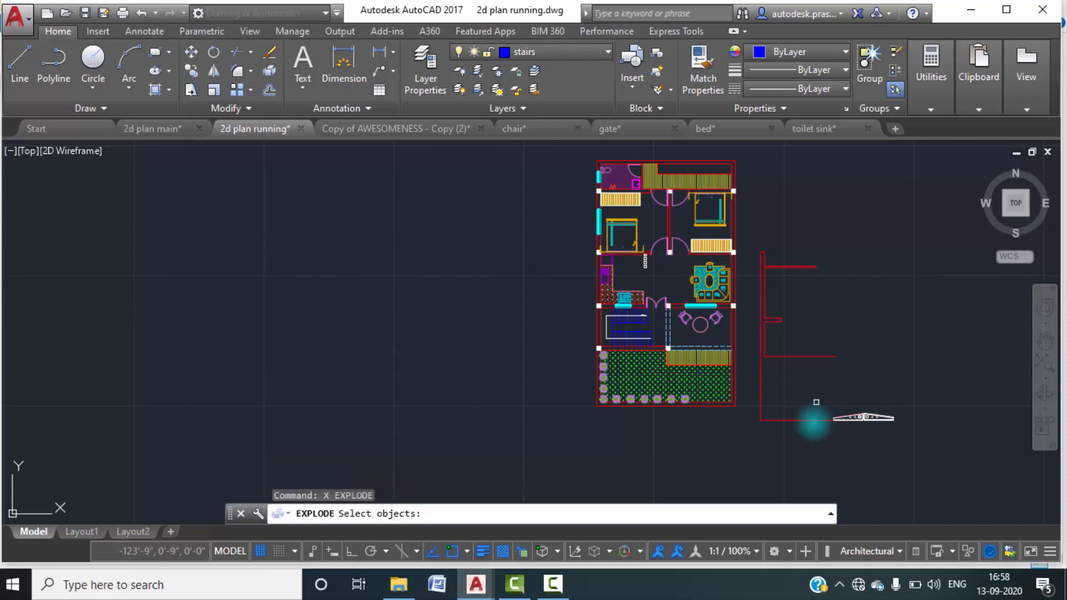
click(849, 419)
click(812, 441)
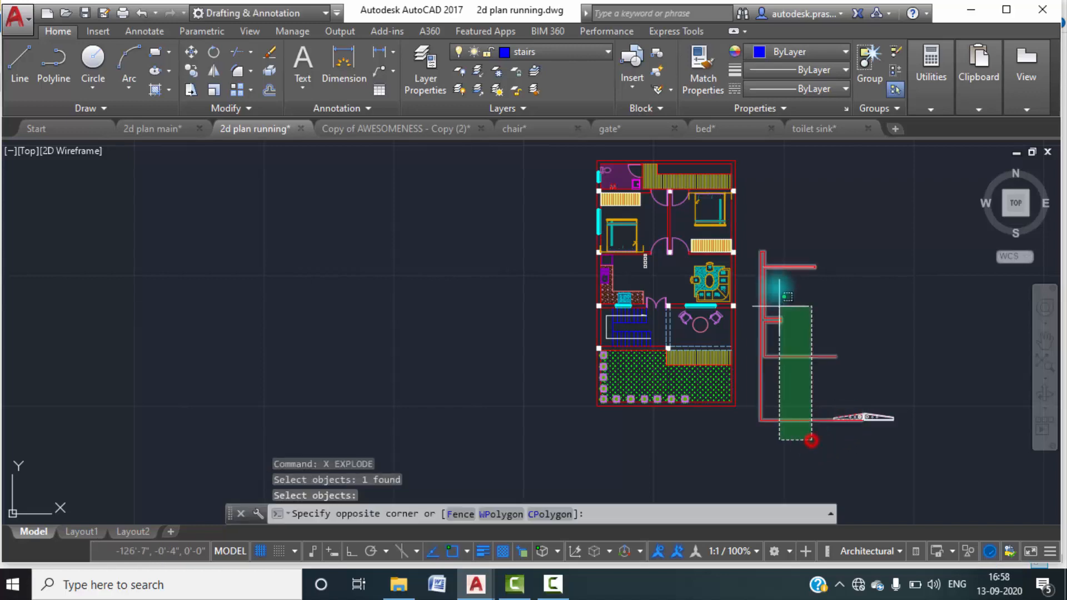
click(761, 230)
key(Delete)
scroll(858, 362, up, 6)
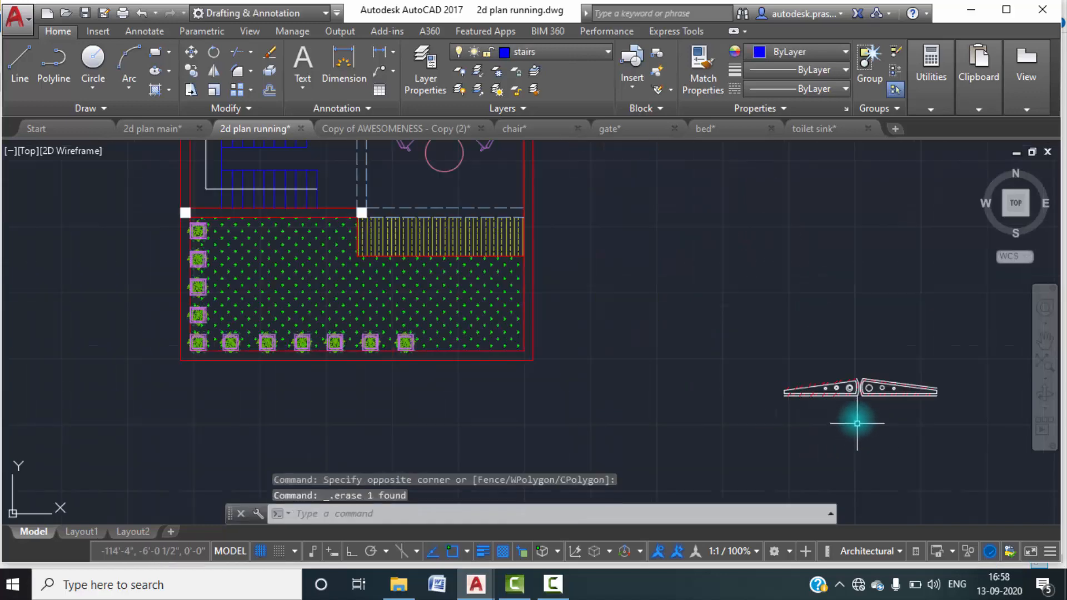
scroll(745, 340, up, 5)
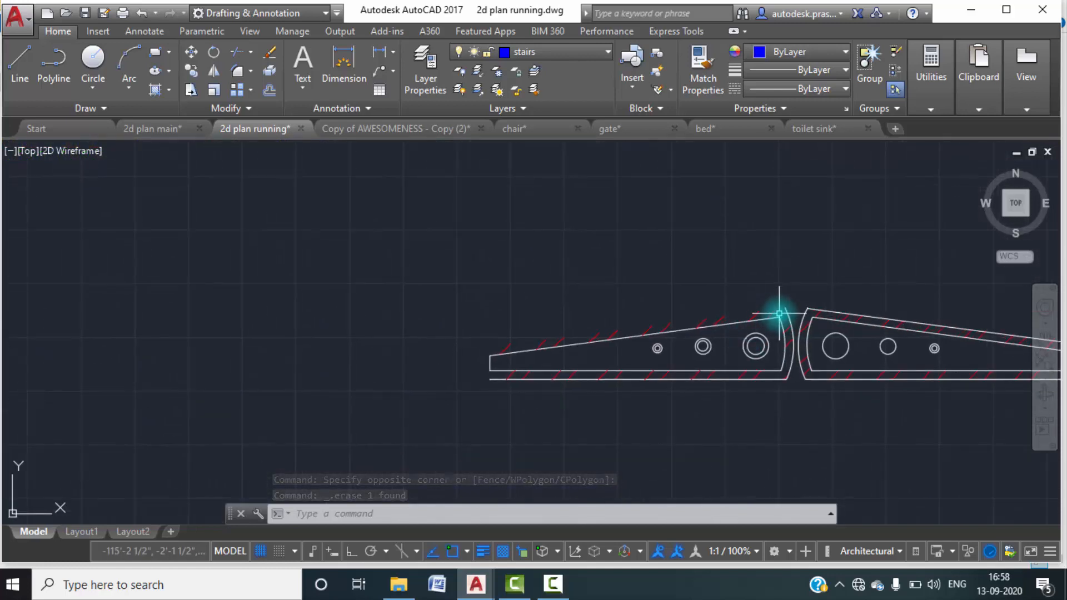
text(l)
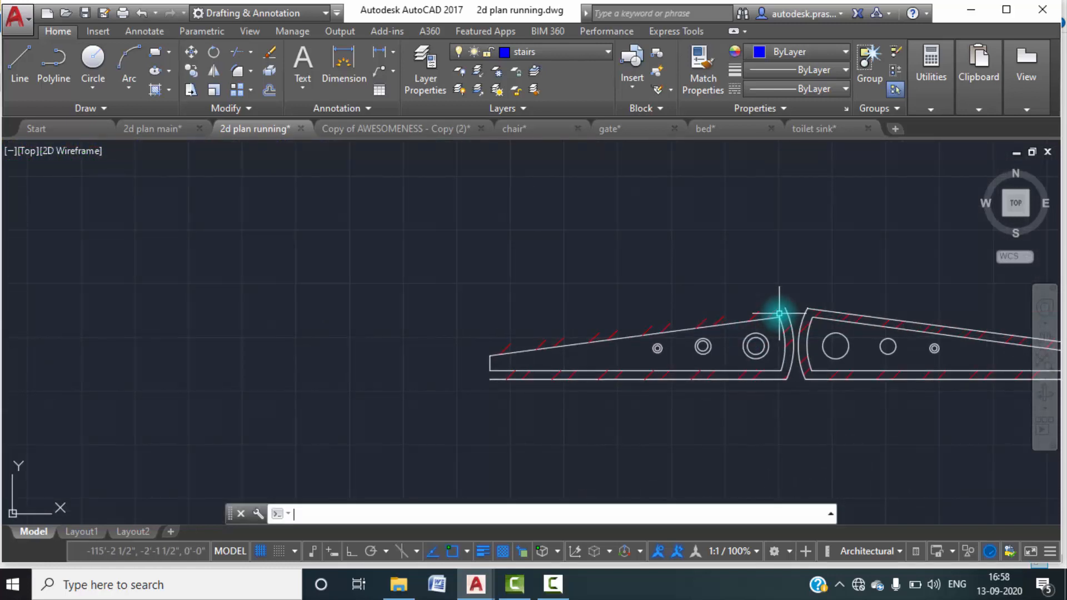
key(Return)
click(785, 307)
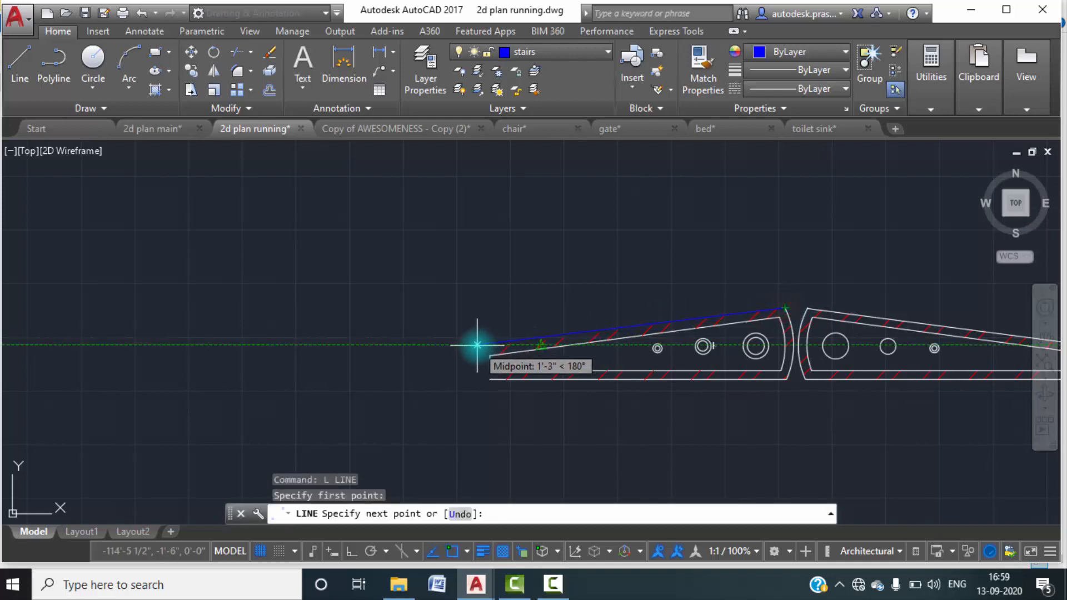
click(601, 394)
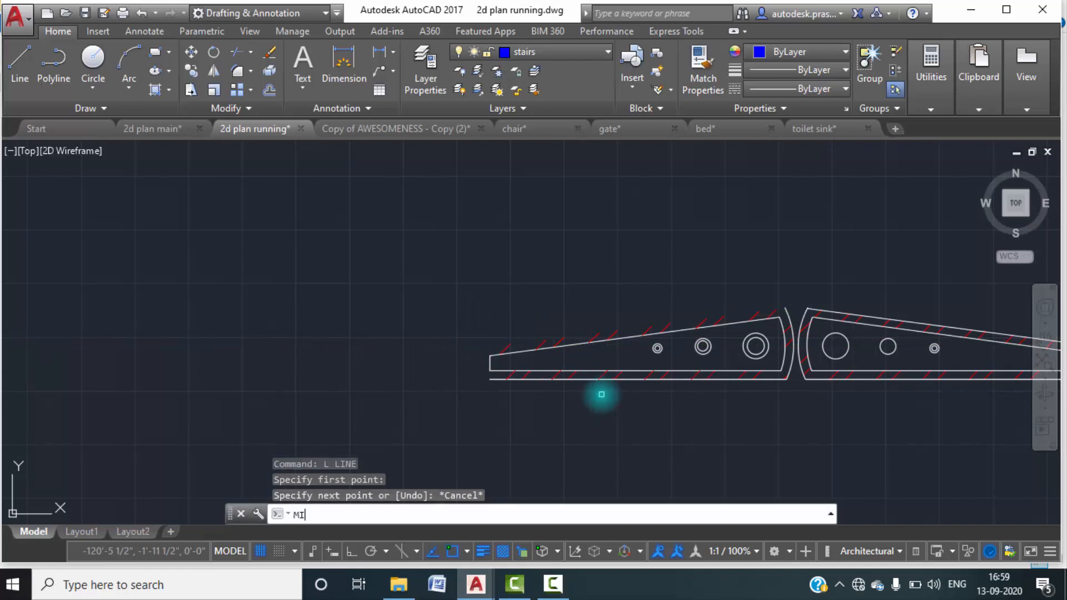
key(Return)
click(607, 379)
key(Return)
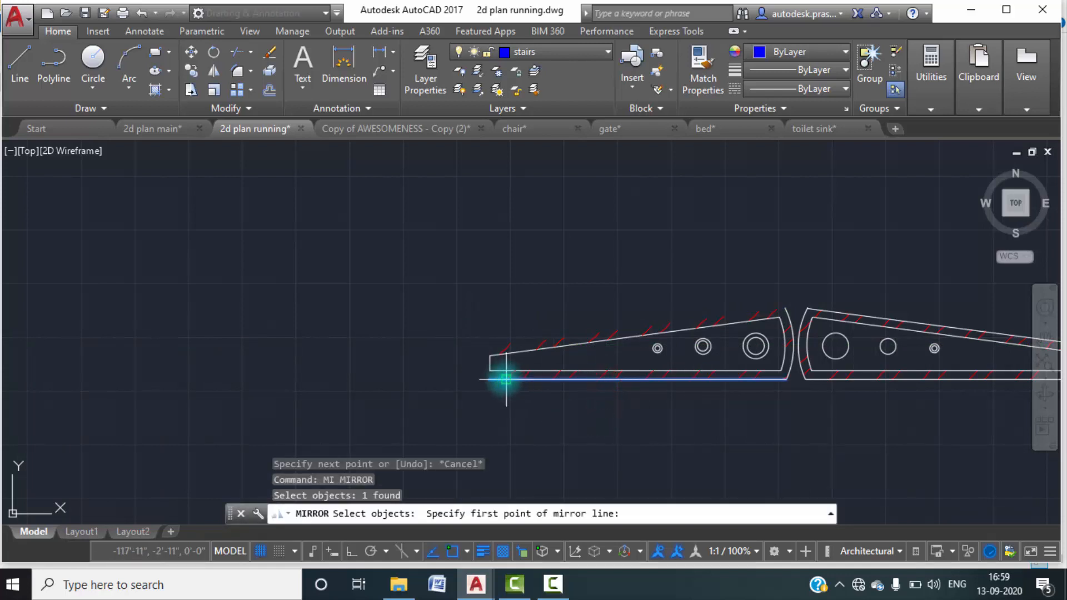
click(490, 363)
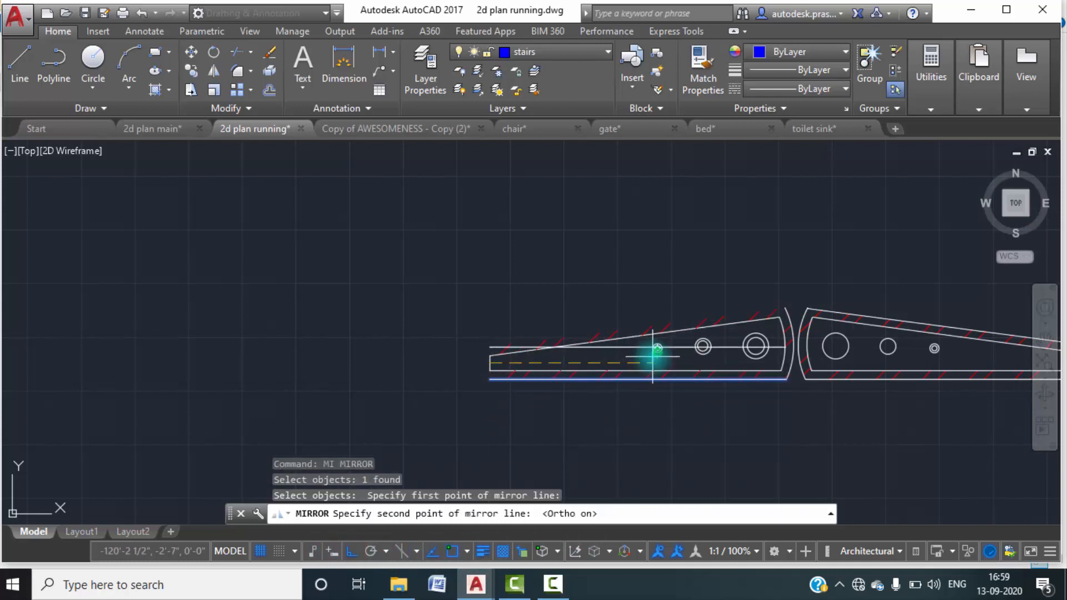
key(Escape)
middle_drag(753, 352, 710, 355)
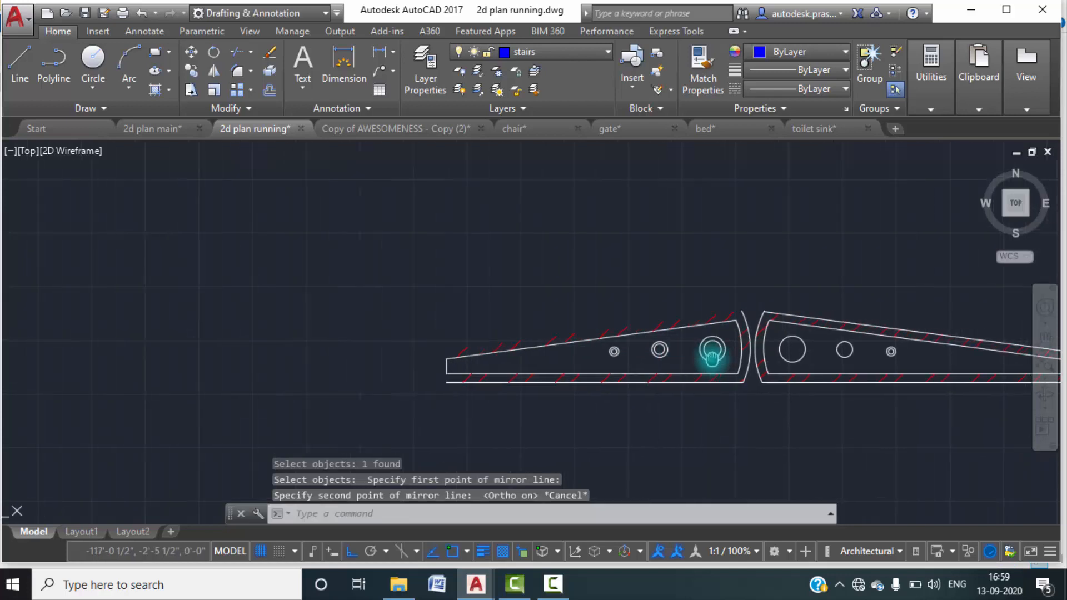
click(784, 313)
text(mi)
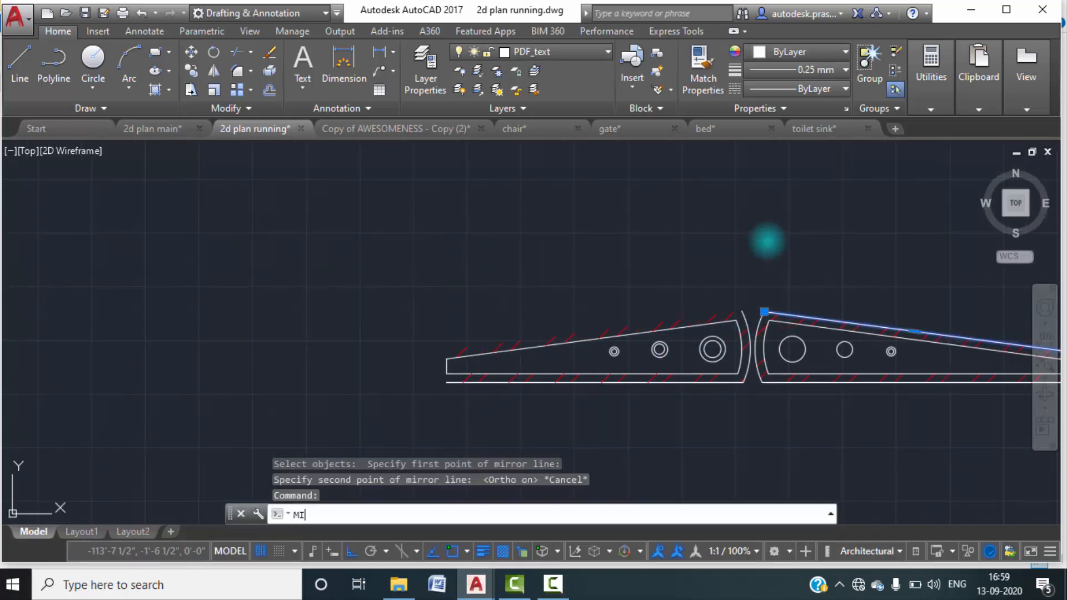
key(Return)
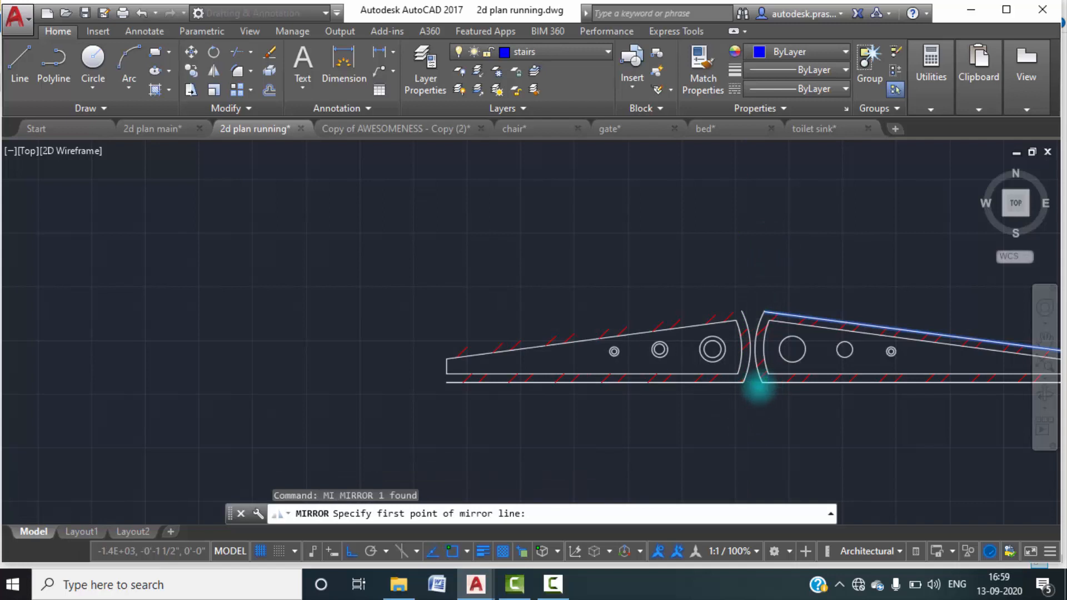
scroll(763, 383, up, 4)
scroll(736, 293, up, 2)
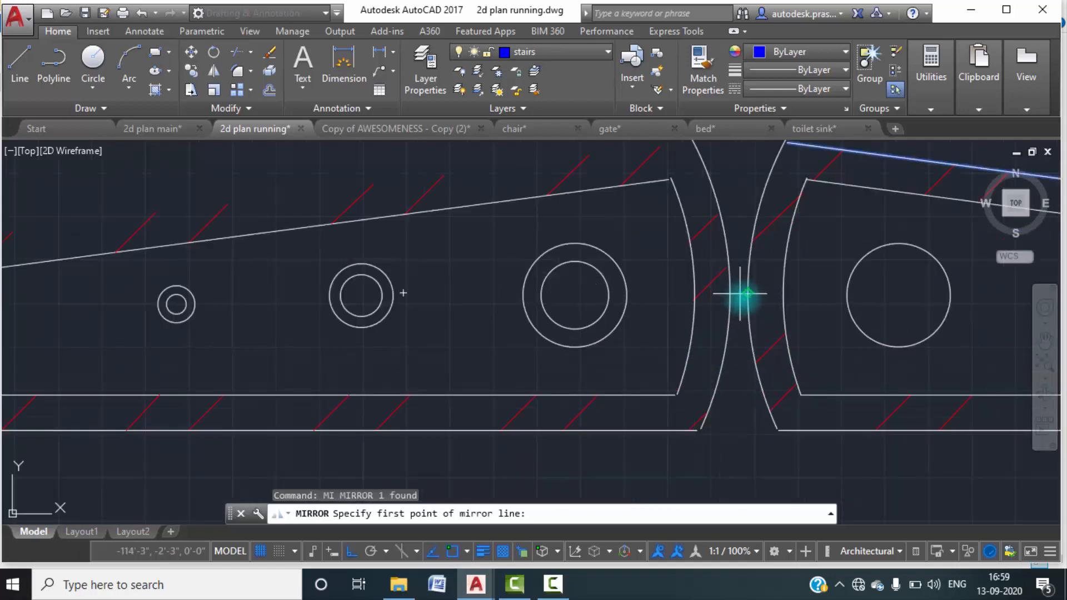
scroll(745, 298, down, 2)
key(Escape)
key(Escape)
Draw a short horizontal line across the gap between the two gate leaves' curved ends at mid-height.
text(l)
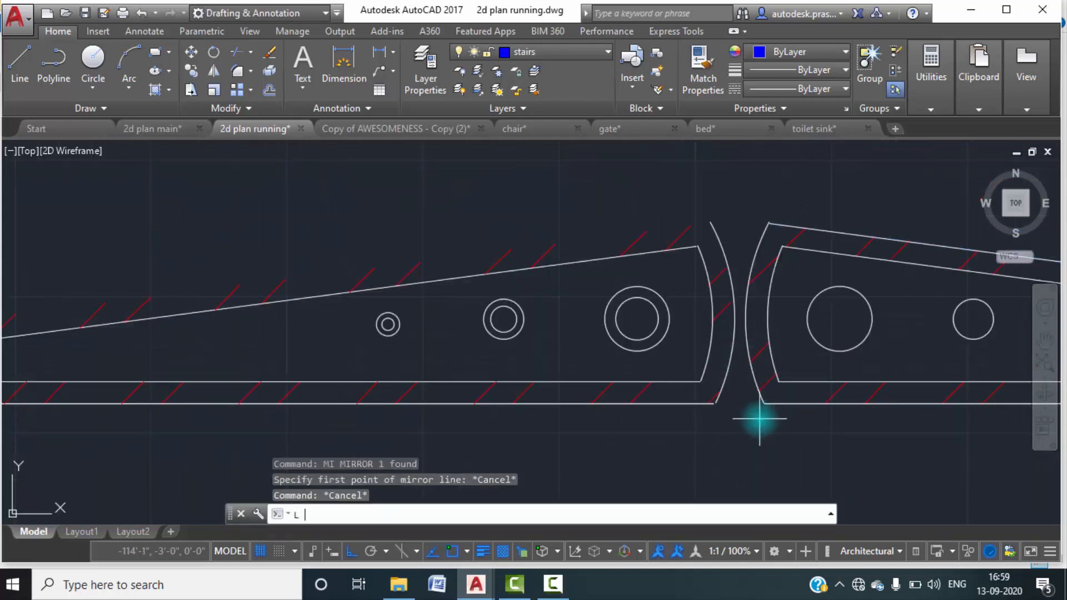
key(Return)
click(716, 403)
key(Escape)
key(Return)
click(732, 320)
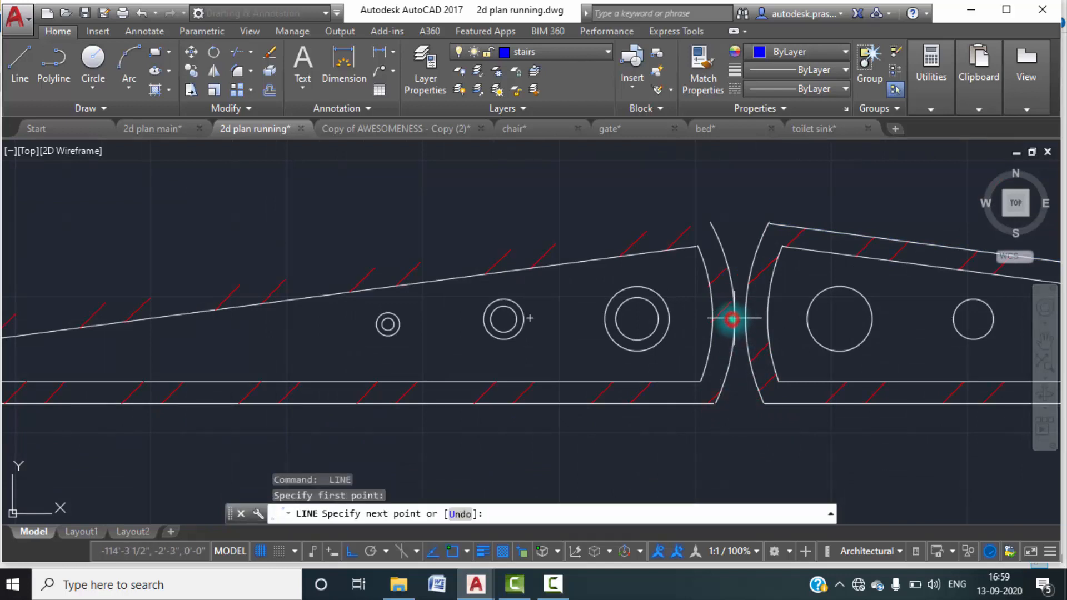
key(Escape)
scroll(709, 345, down, 2)
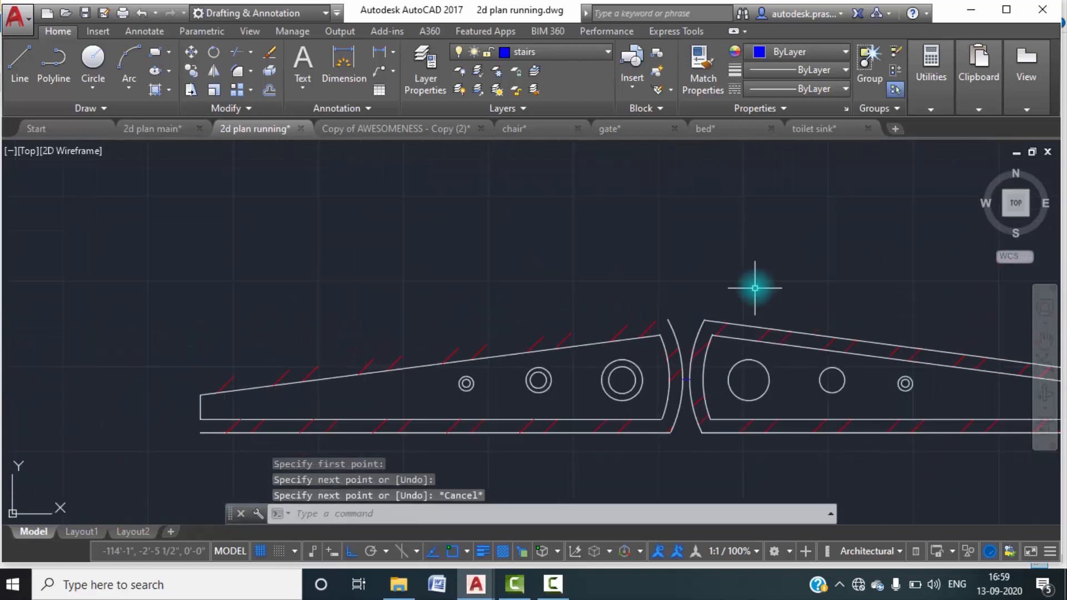
Mirror the right leaf's outer sloping edge onto the left leaf about a vertical axis through the short gap line's midpoint, keeping the original.
click(762, 328)
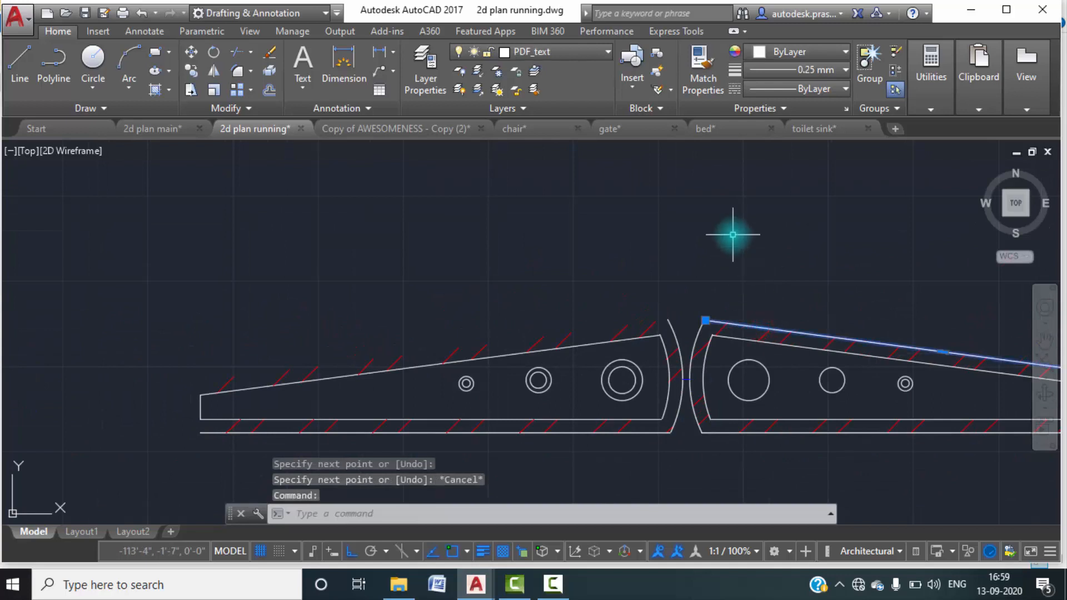
text(mi)
key(Return)
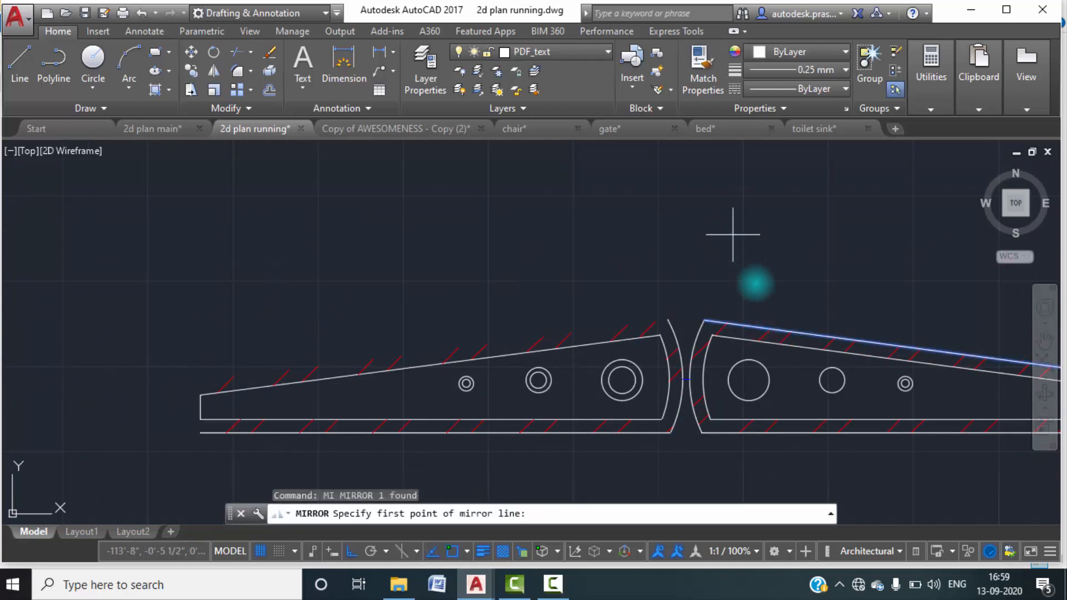
scroll(692, 388, up, 4)
click(670, 364)
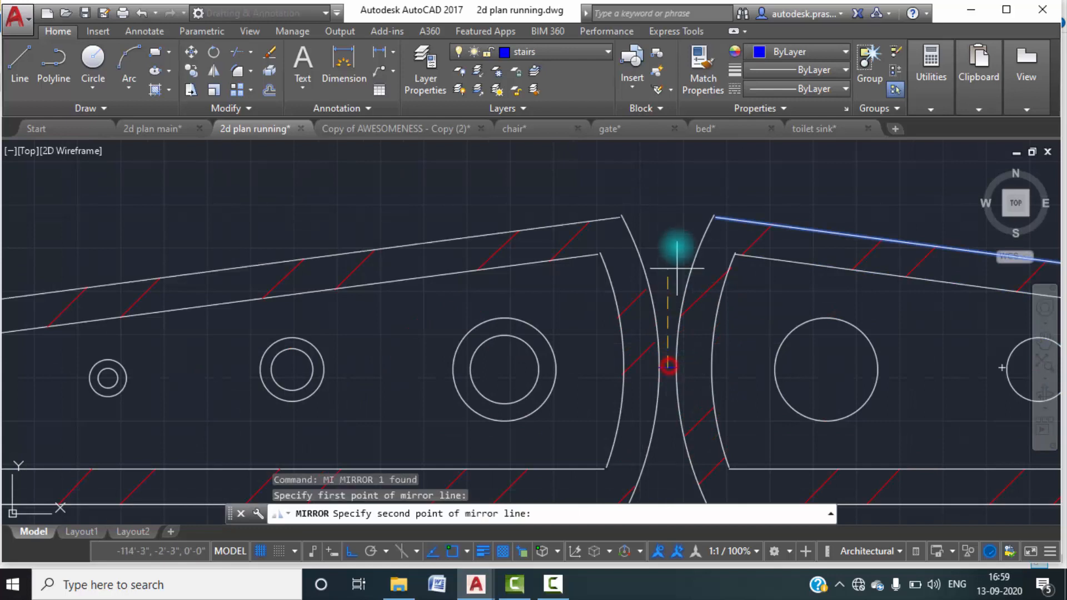
click(683, 211)
scroll(682, 210, down, 4)
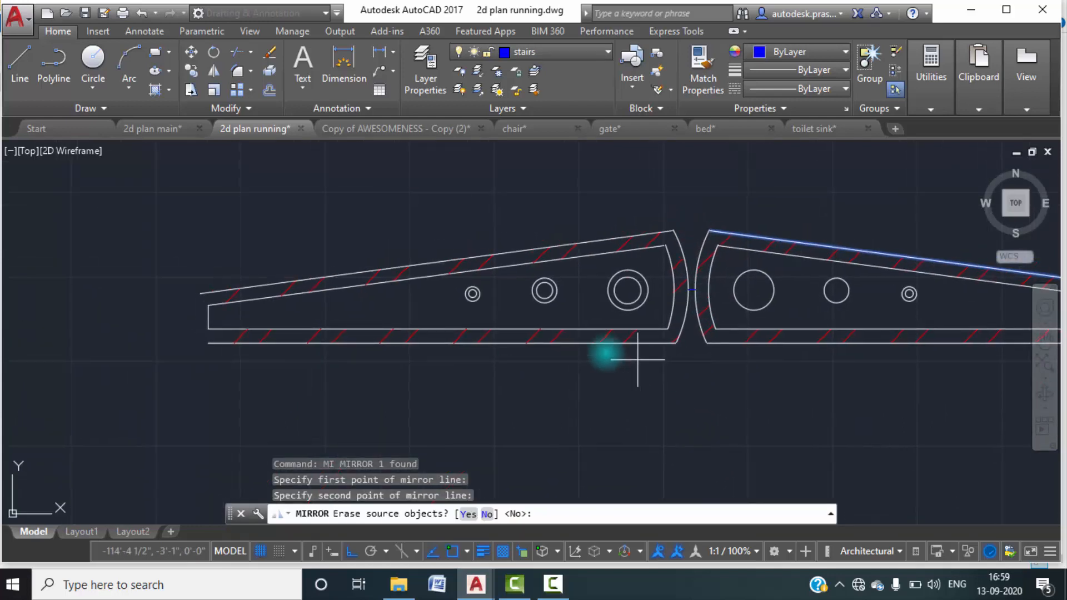
click(487, 514)
Draw a vertical line from the mirrored edge's outer end down to just below the left leaf's bottom line.
text(l)
key(Return)
click(200, 293)
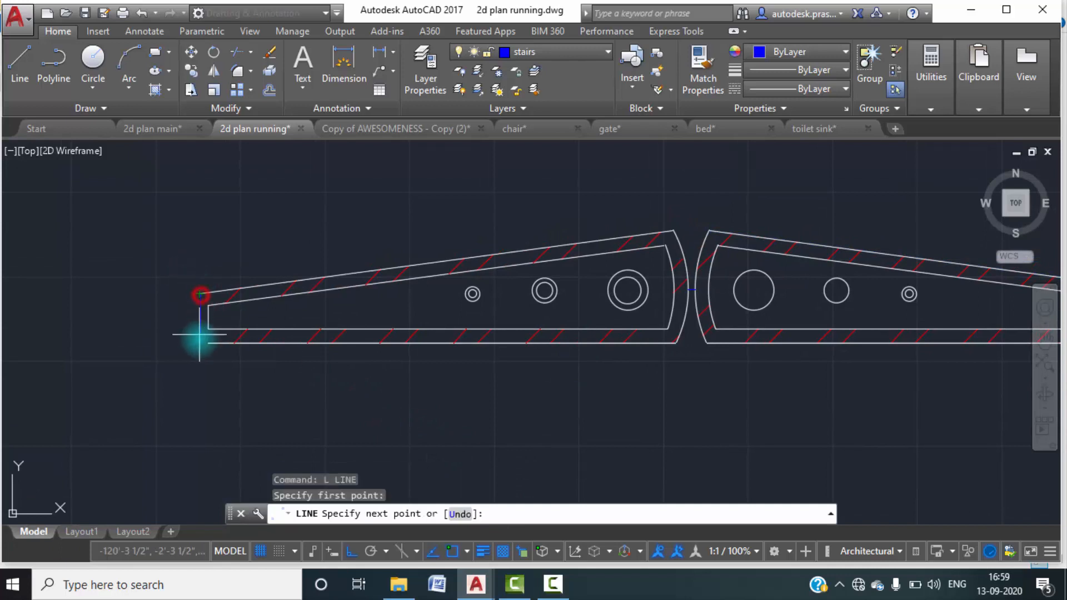
scroll(195, 343, up, 4)
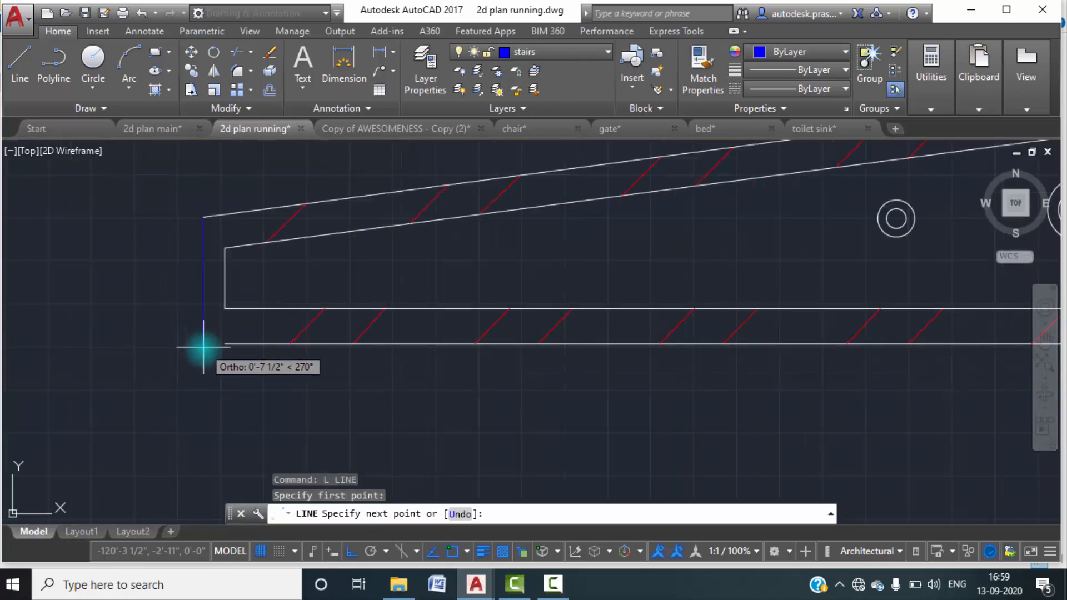
click(203, 346)
key(Escape)
Try to extend the left leaf's bottom line to the new vertical end line.
text(ex)
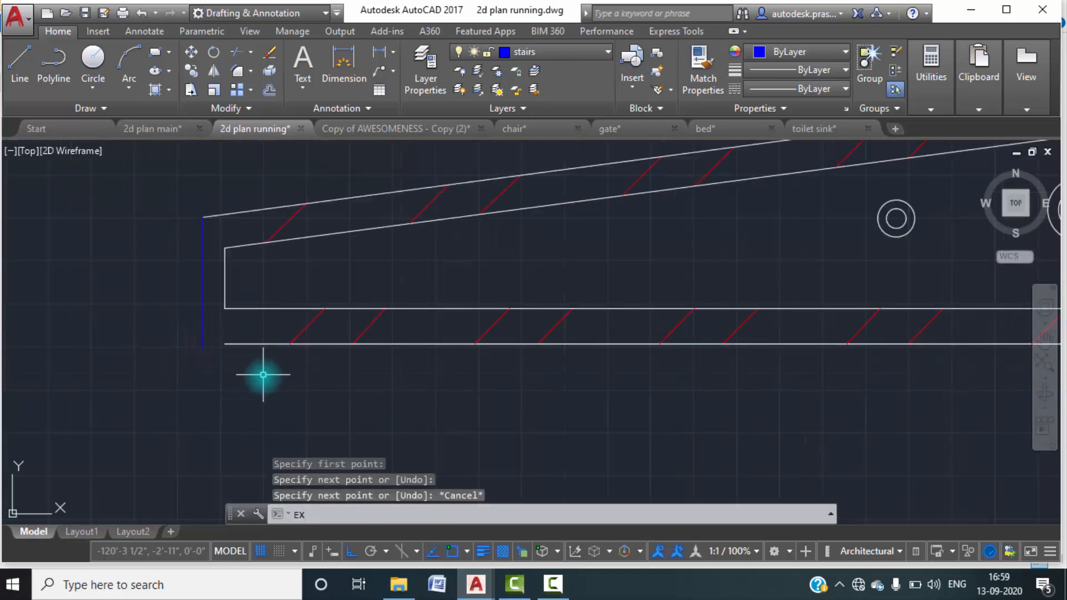
key(Return)
key(Return)
click(246, 344)
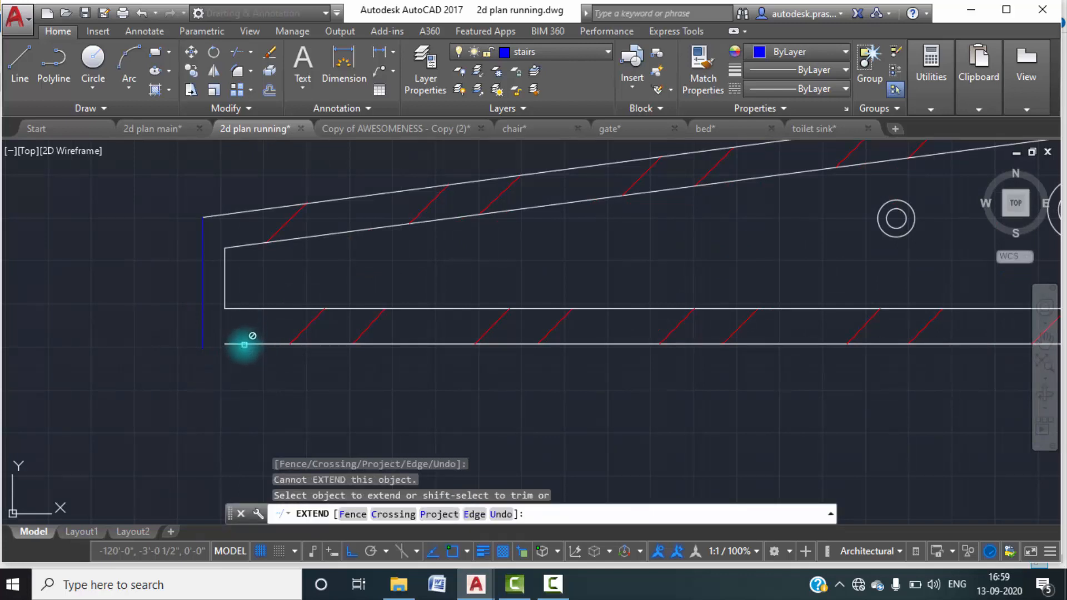
key(Return)
key(Return)
scroll(227, 346, up, 4)
key(Return)
click(222, 341)
scroll(224, 341, up, 3)
key(Escape)
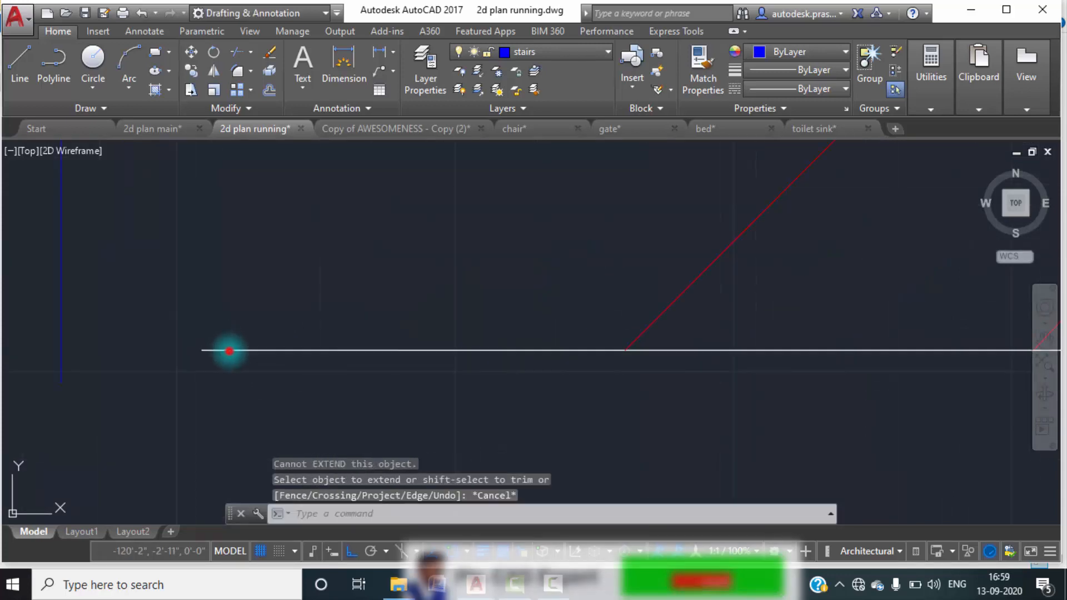
Stretch the outer end of the left leaf's bottom line until it passes just beyond the vertical end line.
click(202, 350)
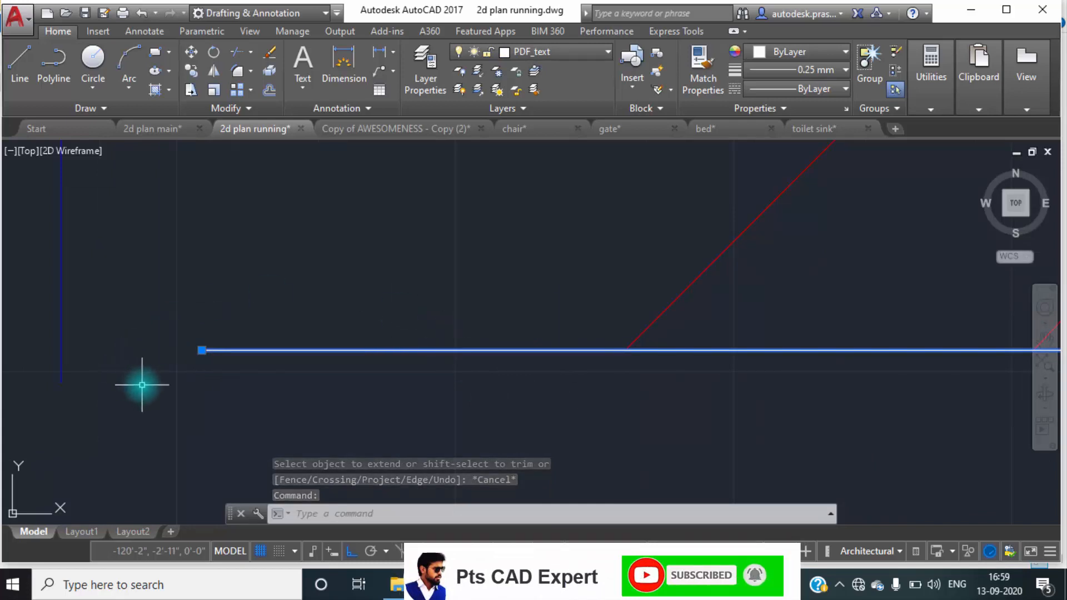
click(202, 350)
key(Escape)
key(Escape)
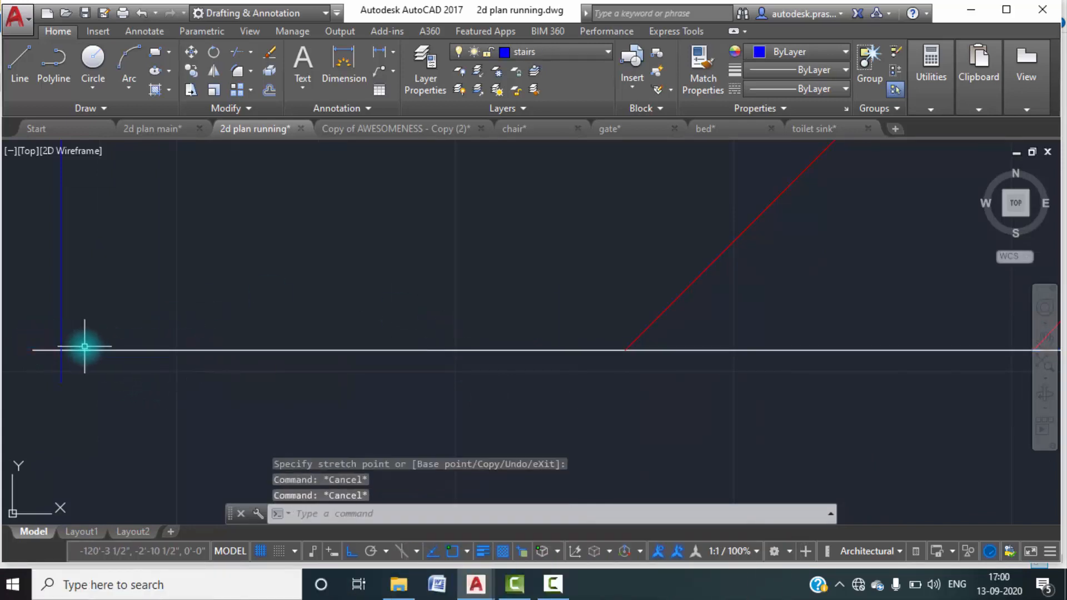
Trim the part of the vertical end line that projects below the left leaf's bottom line.
text(tr)
key(Return)
key(Return)
click(65, 368)
click(49, 360)
click(51, 360)
click(45, 342)
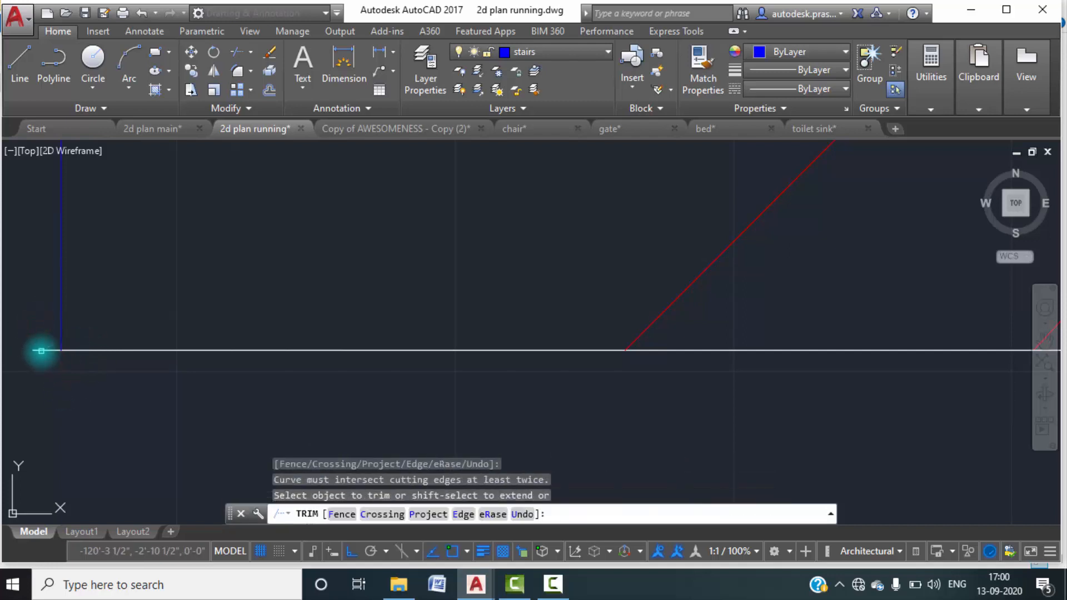
key(Escape)
Delete the left gate leaf's overlong bottom line.
click(41, 352)
scroll(243, 391, down, 1)
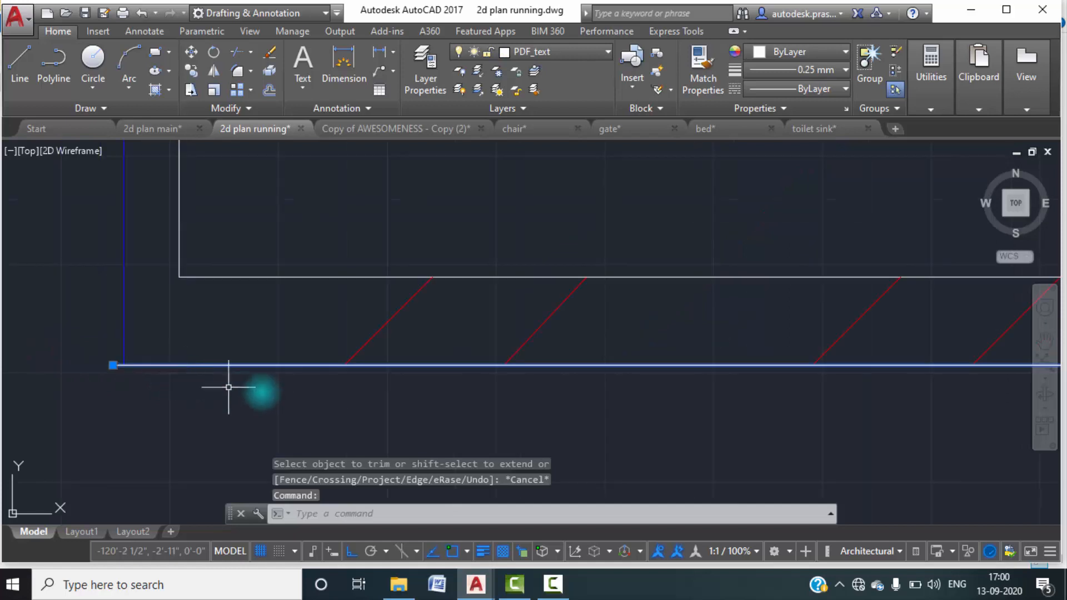
scroll(262, 392, down, 1)
scroll(365, 383, down, 1)
scroll(398, 377, down, 2)
scroll(431, 377, down, 2)
middle_drag(504, 382, 466, 369)
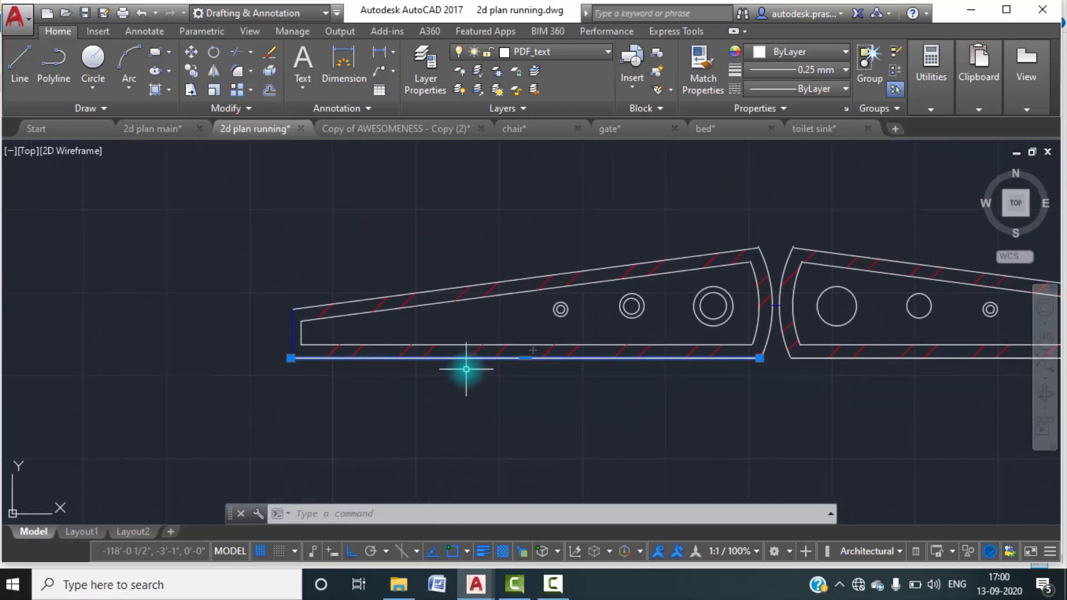
key(Delete)
Draw a new bottom line from the lower end of the left leaf's outer curve to the vertical line's lower end.
text(L)
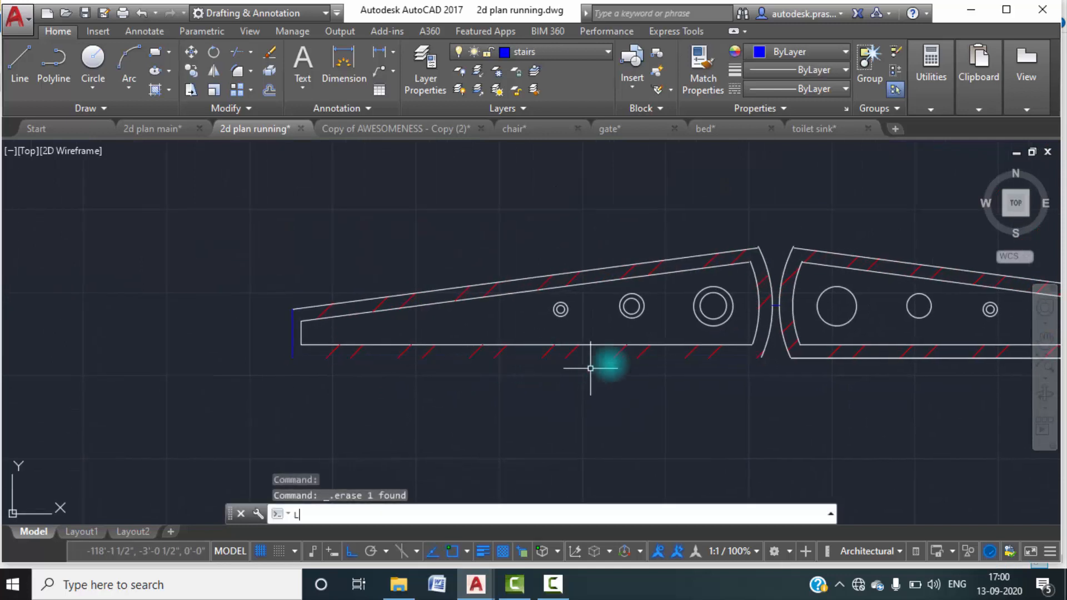
key(Return)
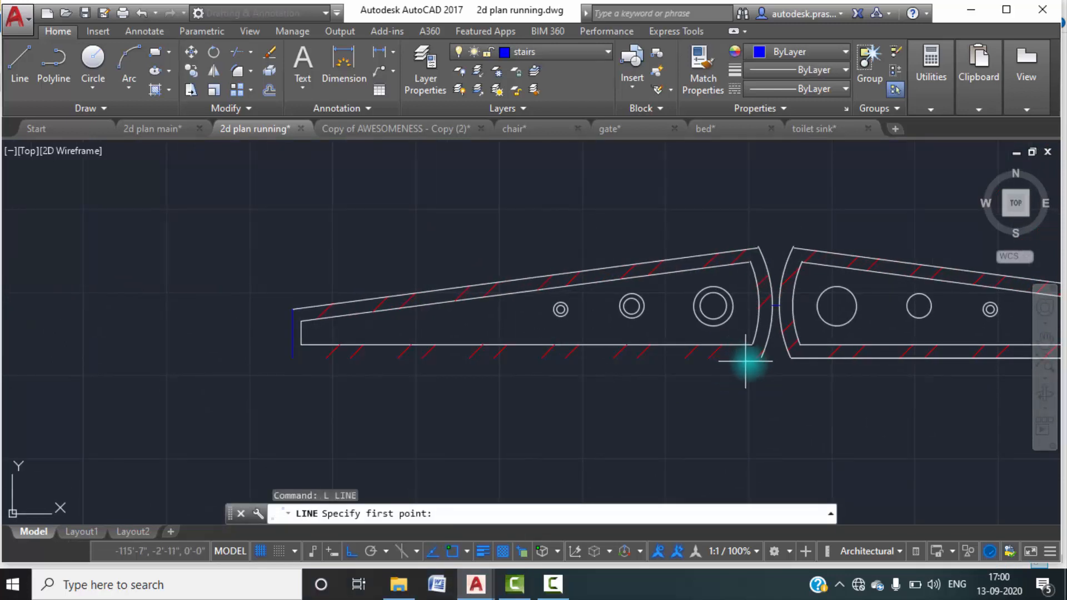
click(762, 359)
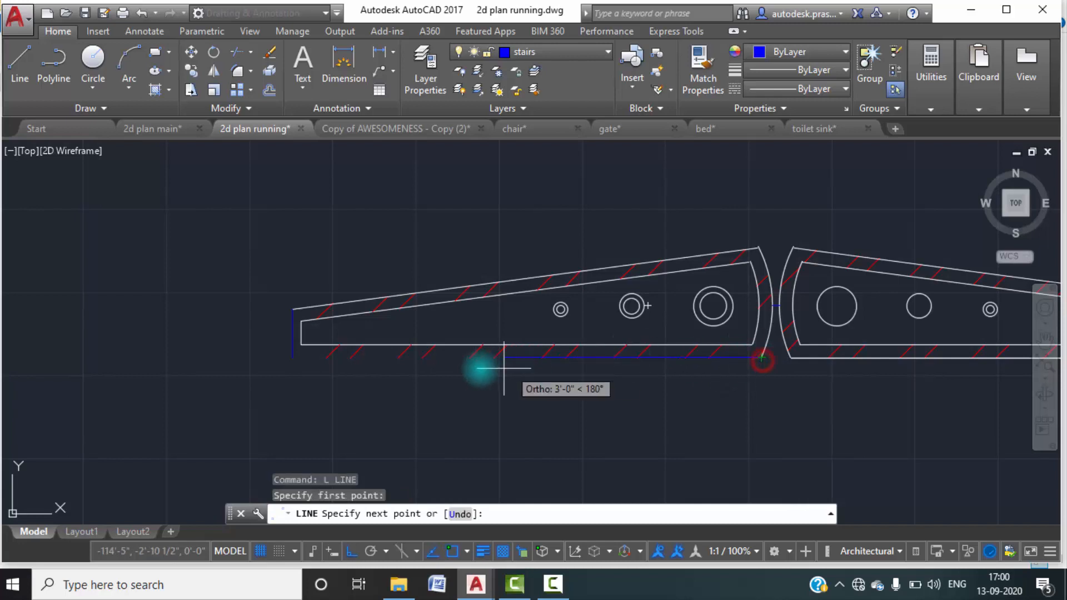
click(295, 359)
key(Escape)
key(Escape)
Move the left leaf's new vertical end line and bottom line to layer 0.
middle_drag(603, 381, 579, 362)
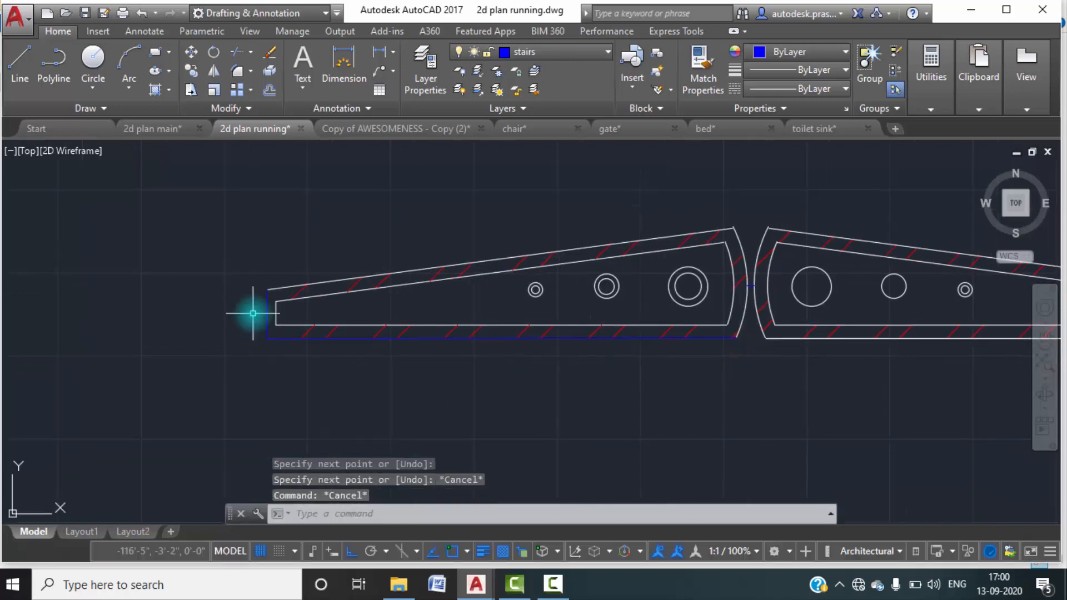
scroll(269, 341, up, 2)
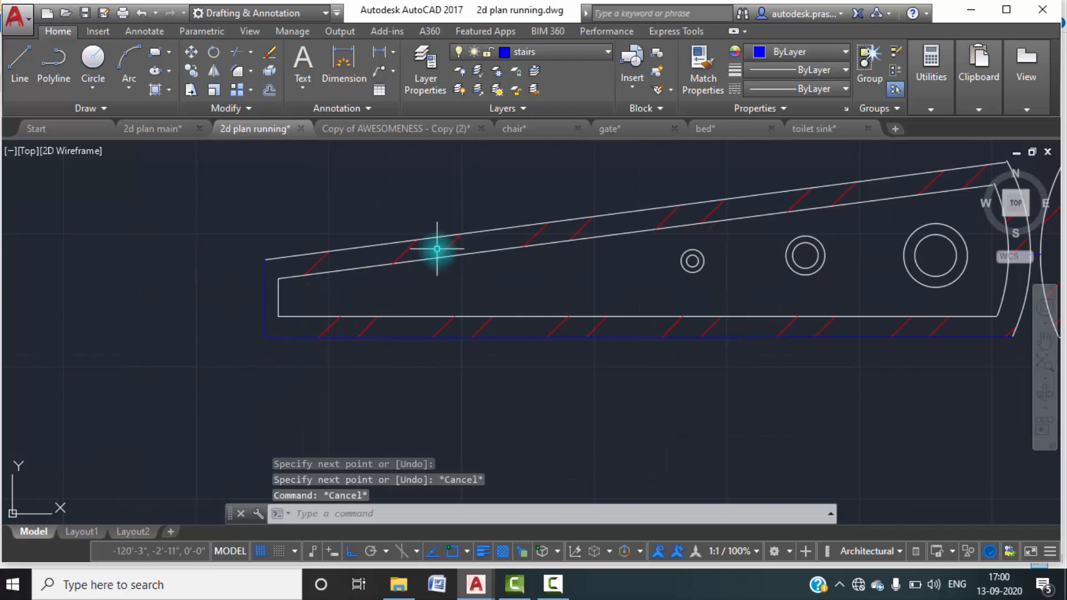
click(269, 351)
click(238, 319)
click(591, 54)
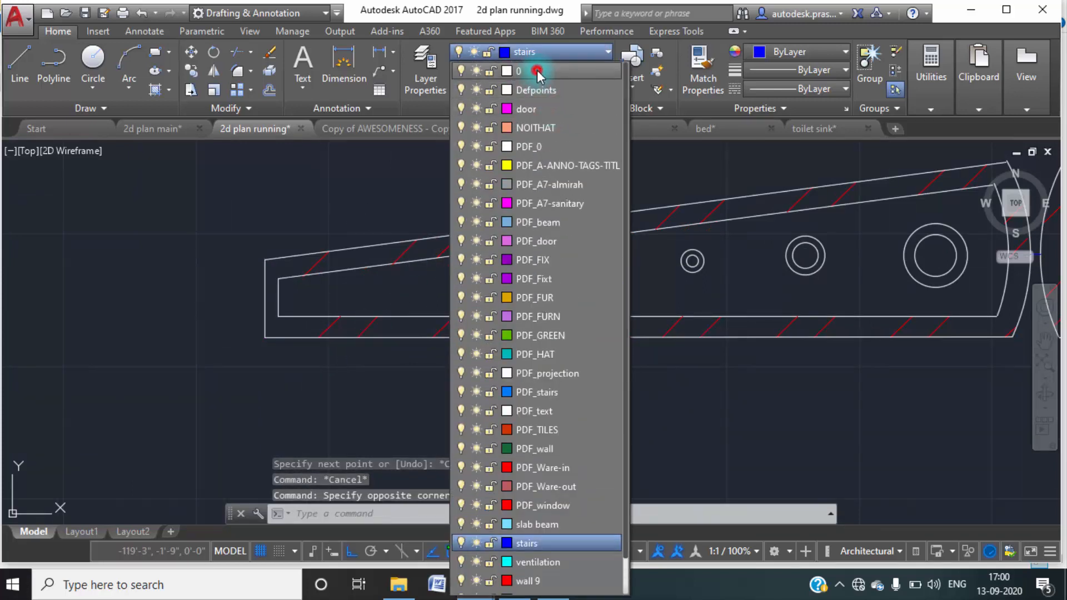
click(535, 70)
scroll(440, 262, down, 3)
key(Escape)
key(Escape)
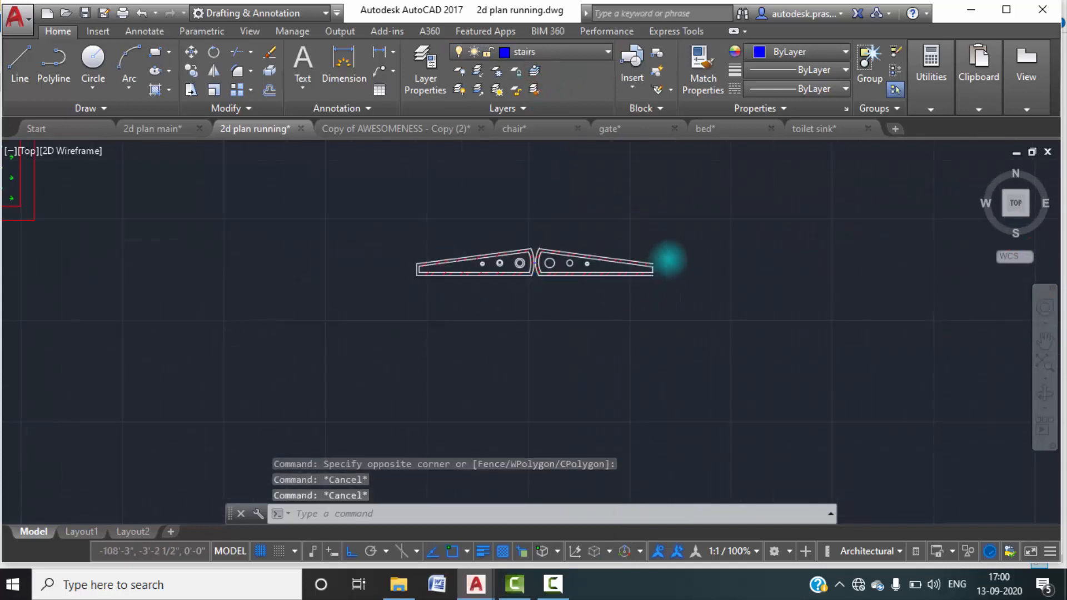
scroll(564, 296, up, 5)
scroll(563, 296, up, 4)
middle_drag(612, 307, 617, 298)
scroll(659, 276, down, 4)
scroll(659, 276, down, 5)
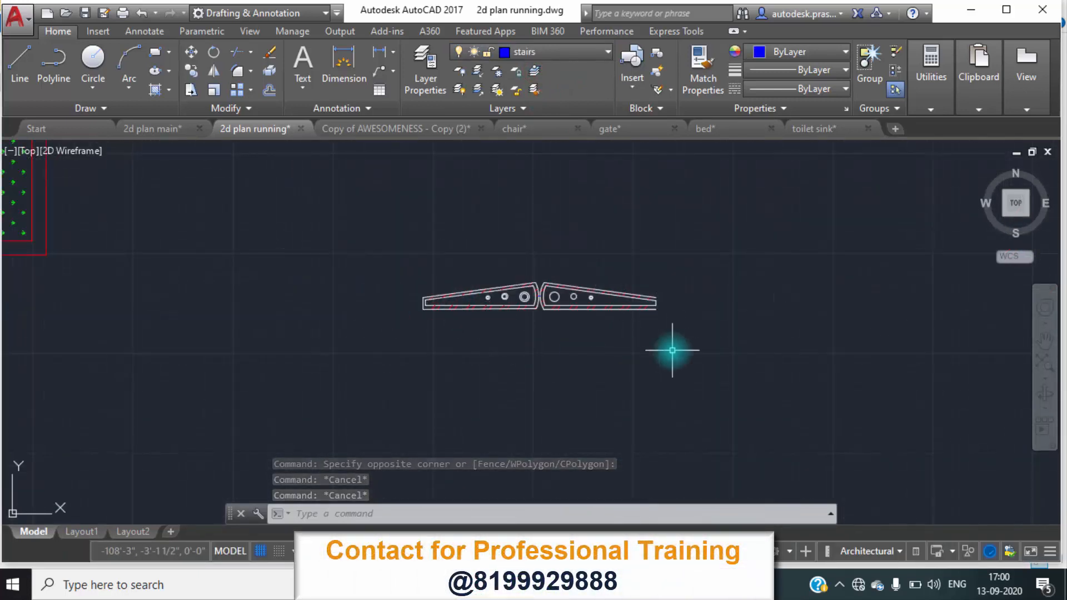
Try to move the whole gate by its upper right end point onto the inner corner of the front boundary wall.
click(673, 350)
click(664, 367)
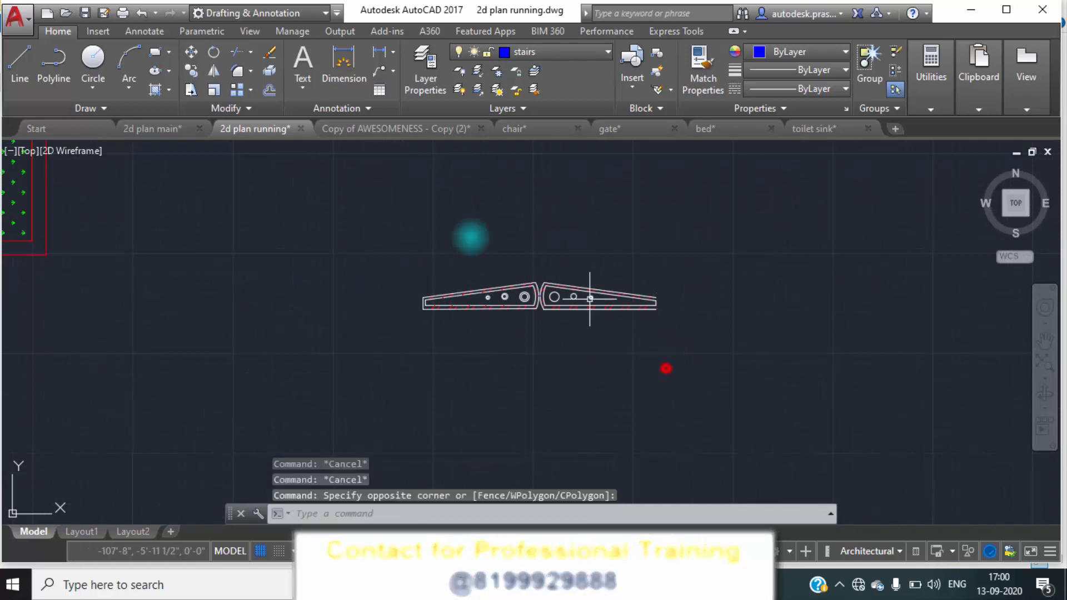
click(721, 385)
click(298, 223)
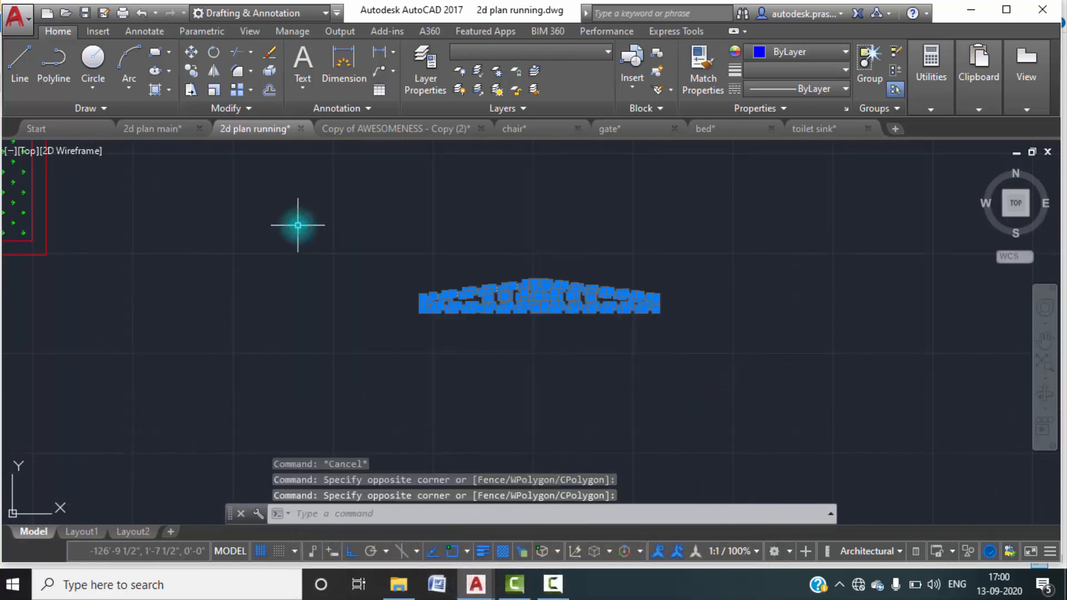
text(m)
key(Return)
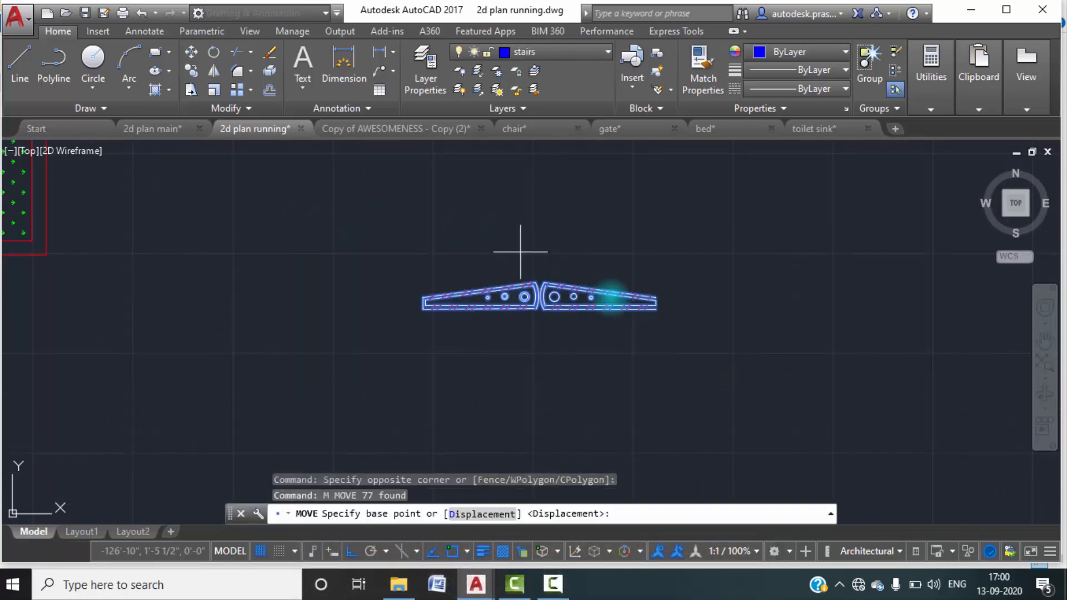
scroll(656, 298, up, 5)
click(647, 300)
scroll(615, 331, down, 5)
scroll(357, 291, up, 3)
click(408, 289)
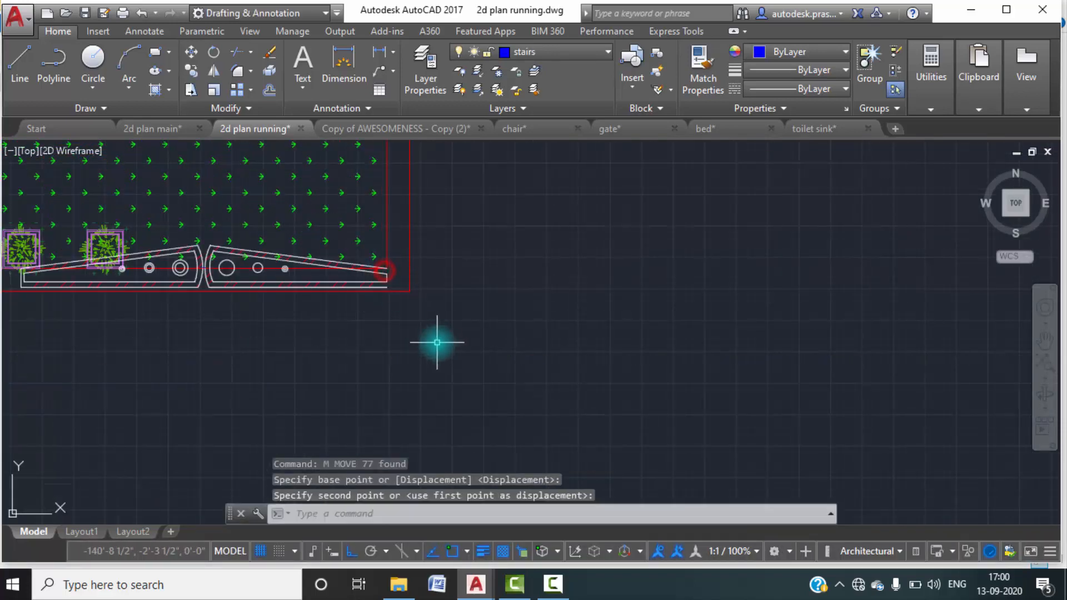
scroll(436, 341, down, 1)
middle_drag(446, 333, 652, 303)
scroll(469, 309, up, 2)
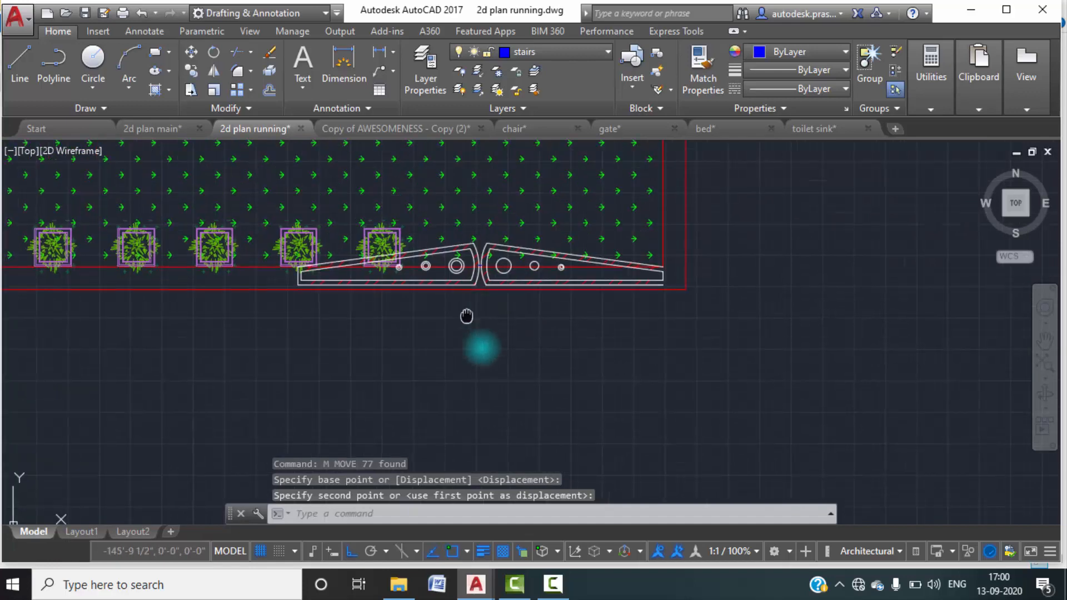
scroll(686, 311, up, 3)
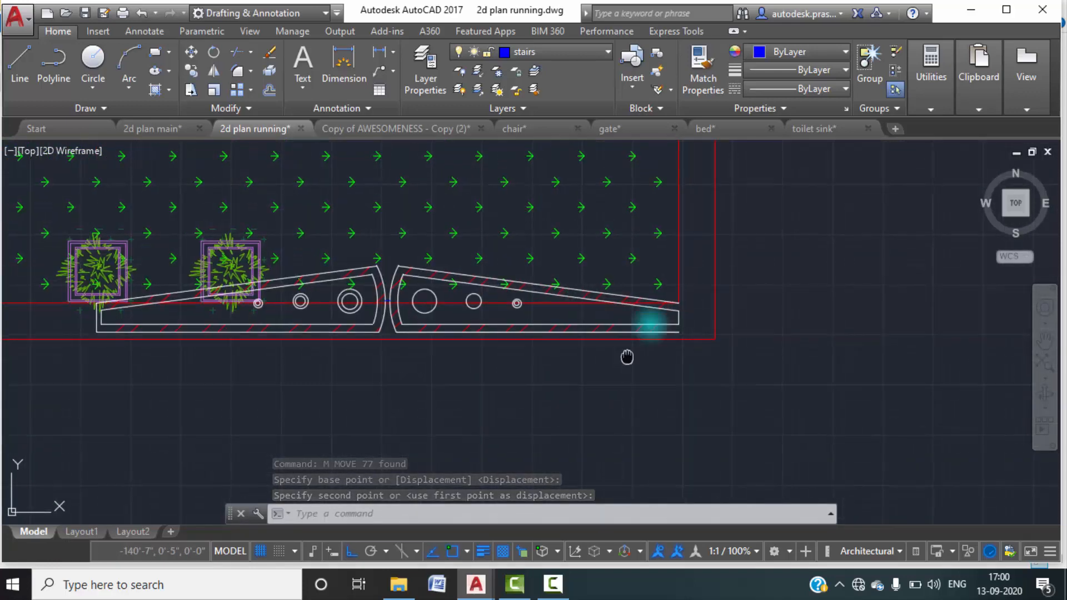
scroll(428, 296, down, 2)
middle_drag(429, 308, 482, 327)
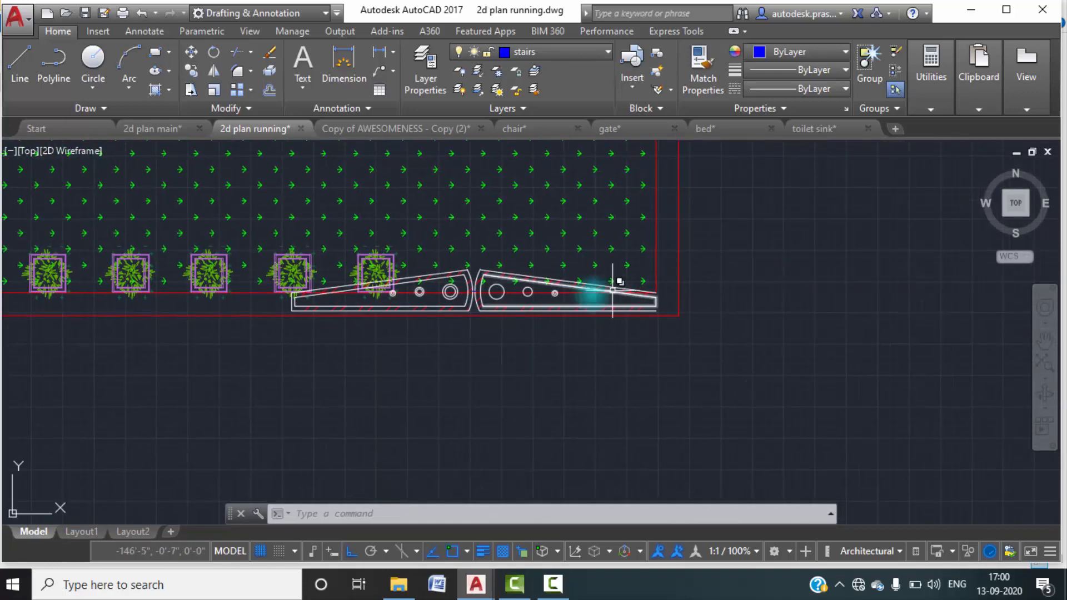
Undo the gate's move onto the boundary wall.
key(ctrl+z)
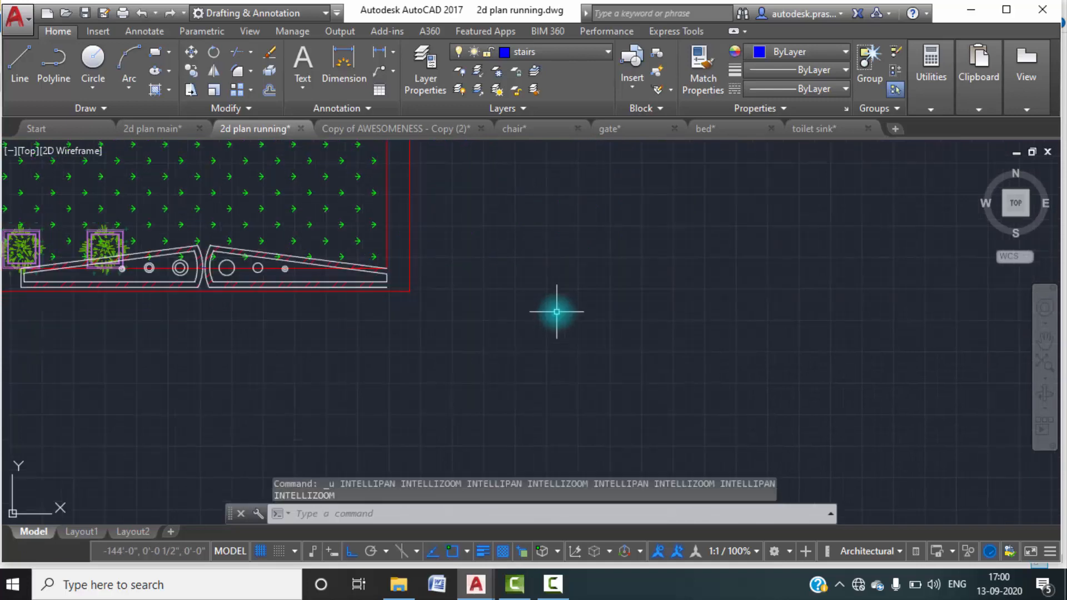
key(ctrl+z)
middle_drag(150, 252, 470, 231)
text(M)
key(Escape)
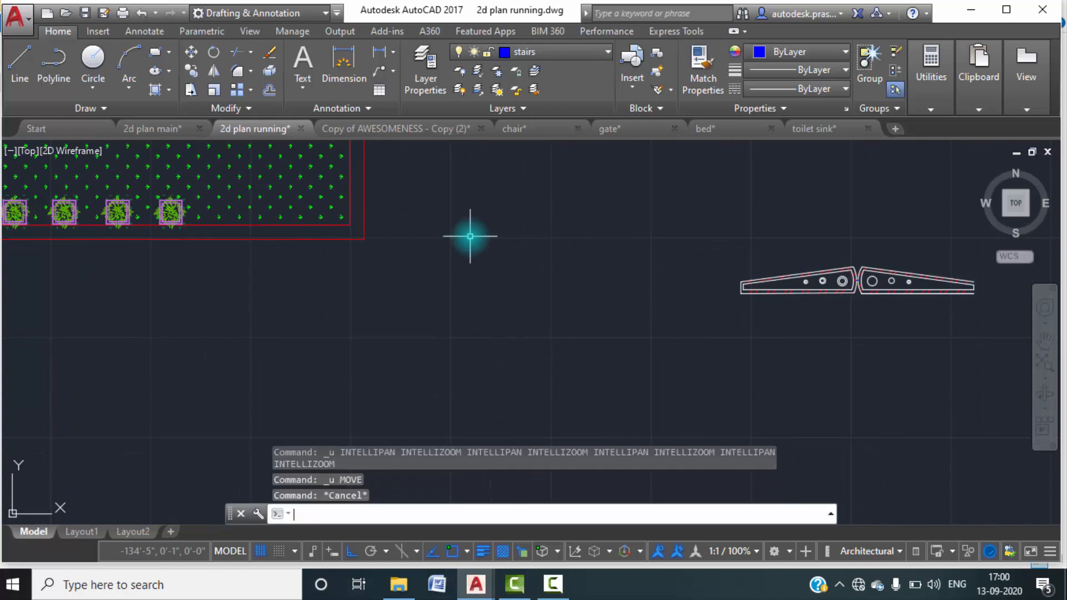
Draw a short vertical line from the boundary's inner front right corner down to the outer front wall line.
key(Return)
scroll(470, 248, up, 3)
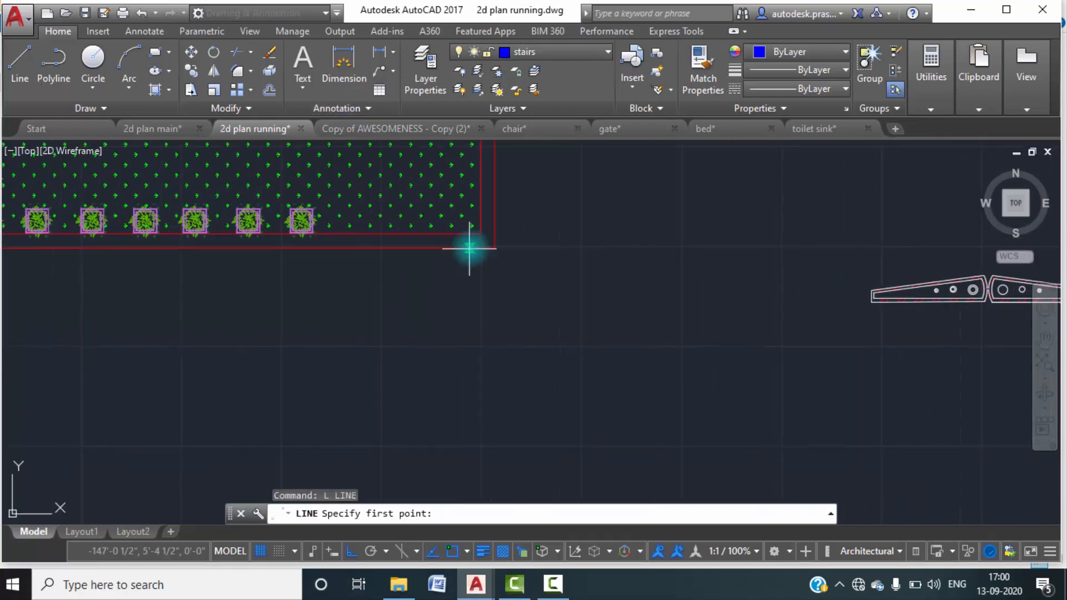
click(480, 217)
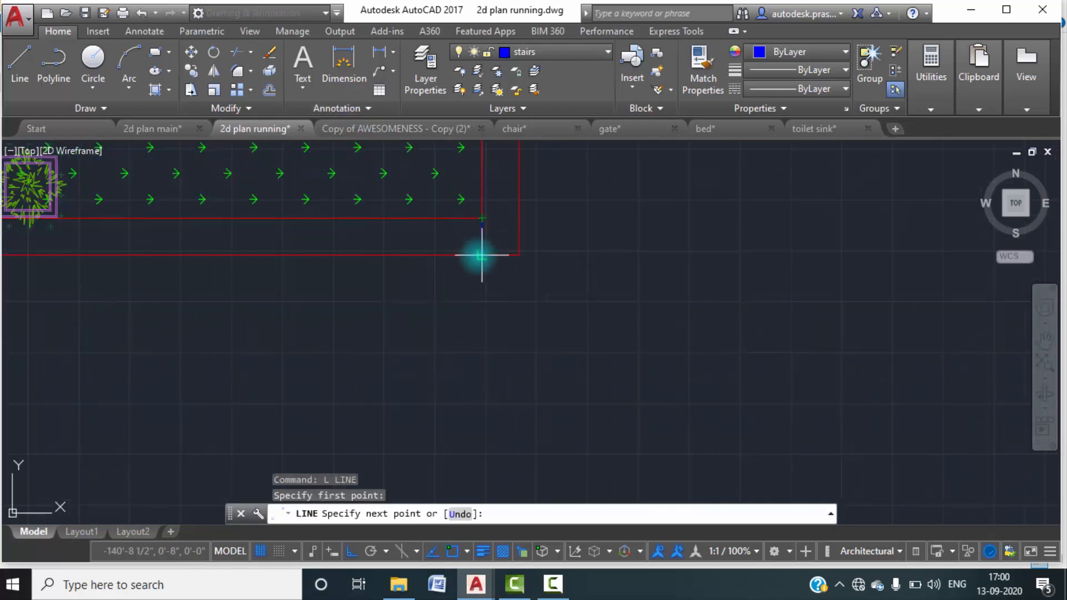
click(482, 255)
key(Escape)
key(Escape)
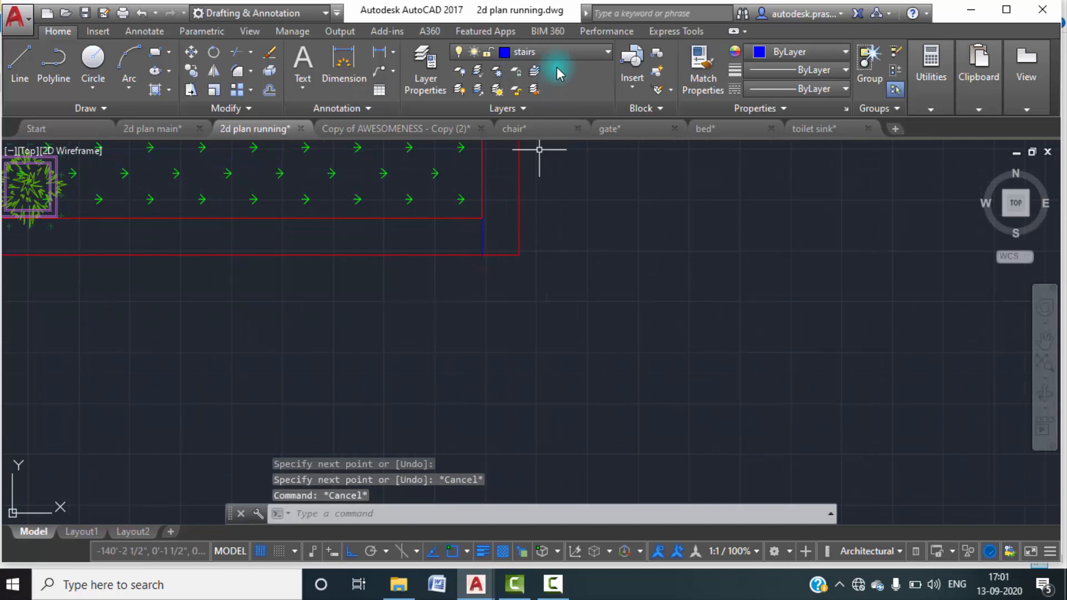
Make layer 0 the current layer.
click(424, 77)
scroll(227, 275, up, 5)
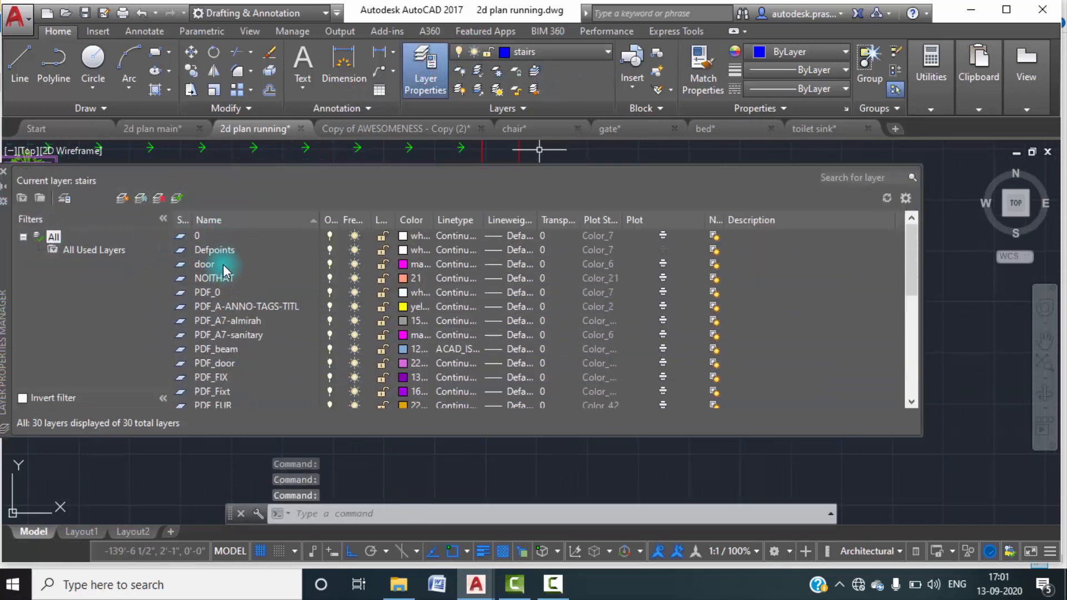
double_click(204, 240)
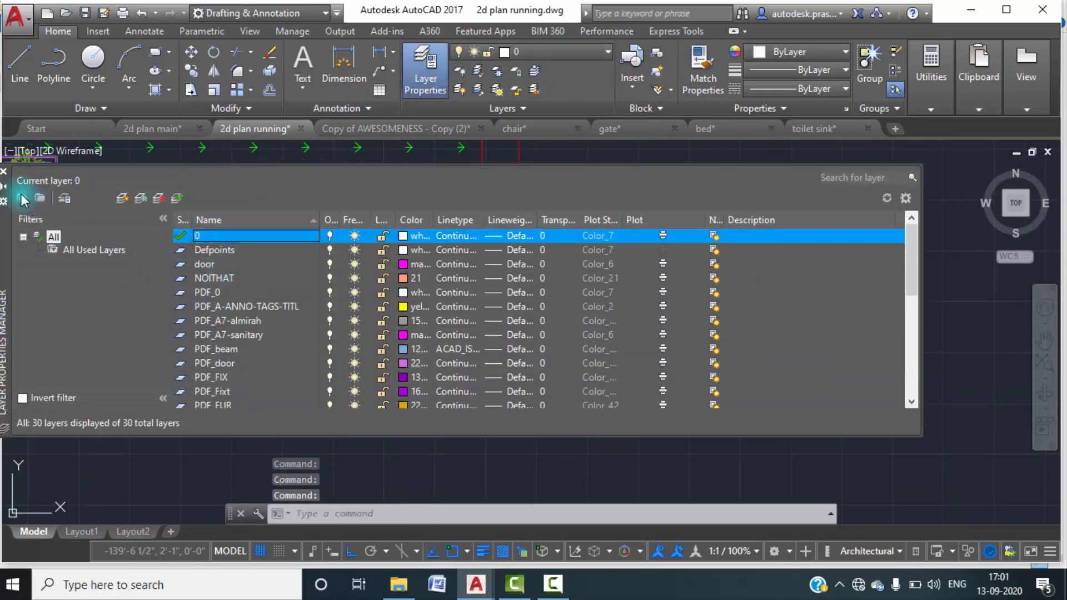
click(4, 171)
key(Escape)
key(Escape)
Move the short vertical line at the front boundary corner to layer 0.
scroll(453, 255, down, 2)
scroll(476, 274, up, 4)
click(435, 259)
click(486, 282)
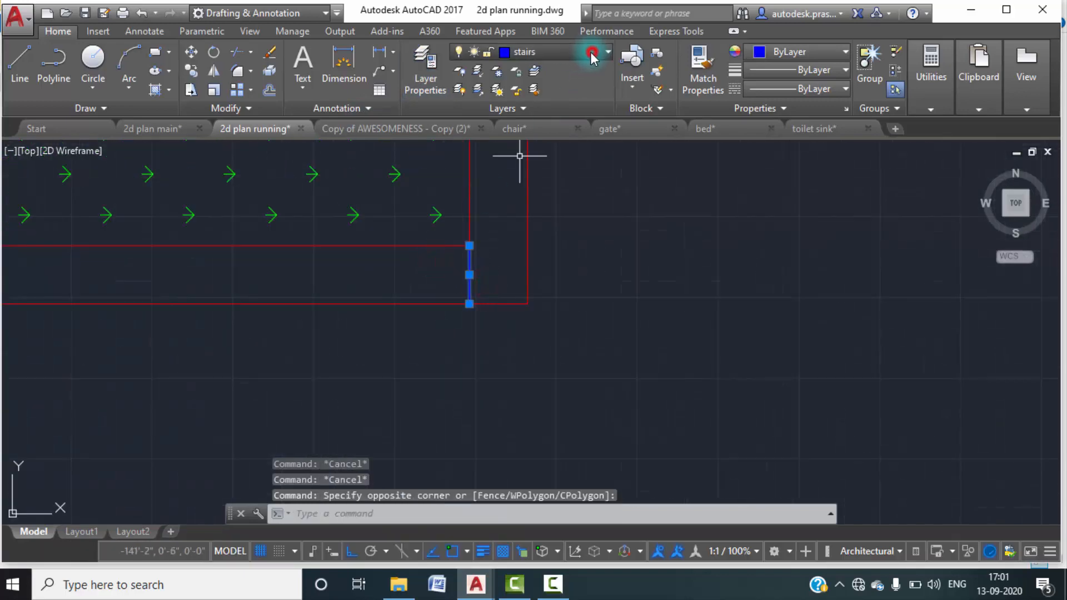
click(534, 51)
click(522, 72)
key(Escape)
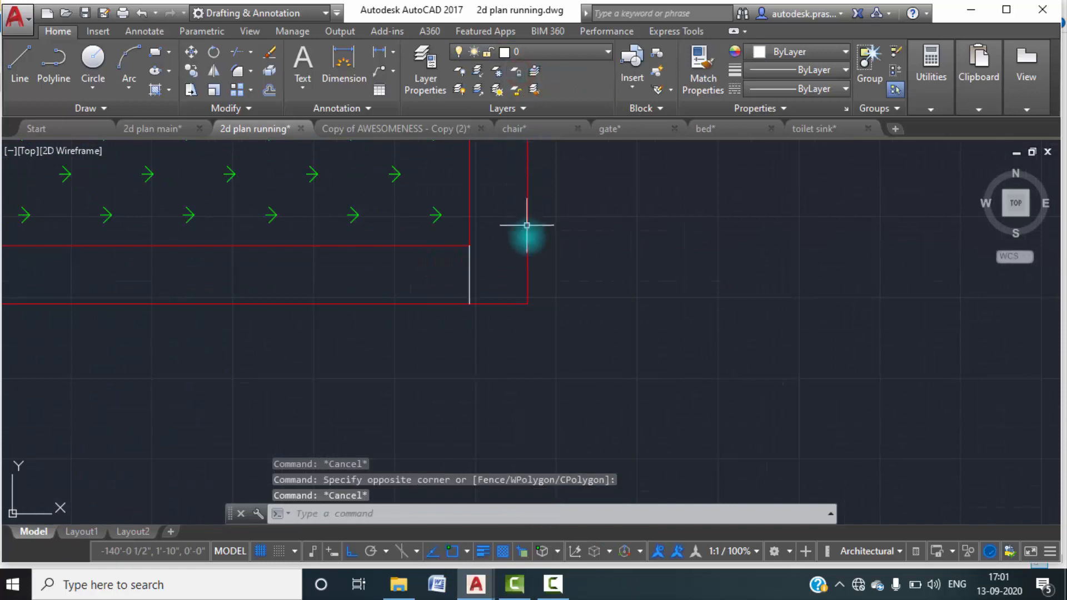
Delete the two rightmost plant blocks in the front row to clear the gate opening.
scroll(526, 227, down, 2)
middle_drag(579, 267, 603, 207)
scroll(594, 222, down, 6)
scroll(538, 226, up, 5)
click(565, 225)
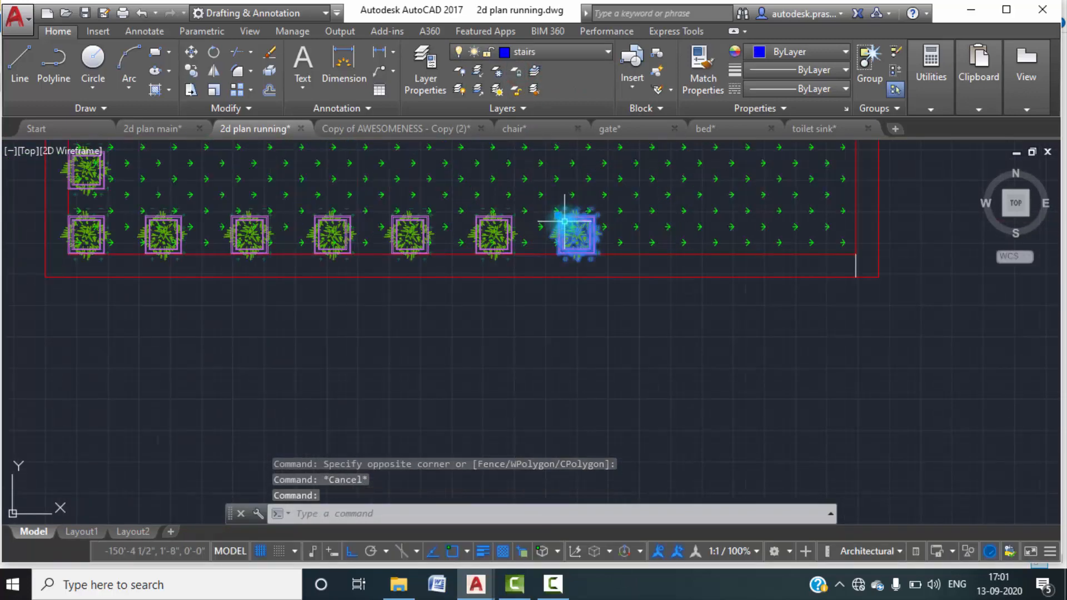
key(Delete)
click(500, 232)
key(Delete)
Move the whole gate by its lower right corner to the lower end of the short vertical line in the front wall.
scroll(523, 236, down, 6)
middle_drag(620, 281, 559, 212)
click(793, 222)
click(670, 178)
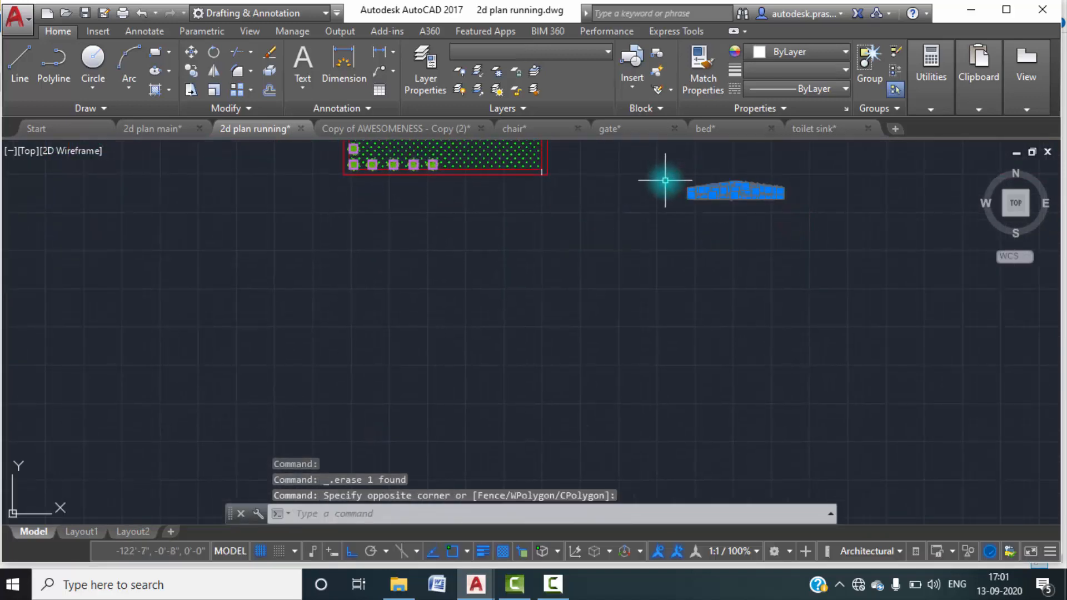
text(m)
key(Return)
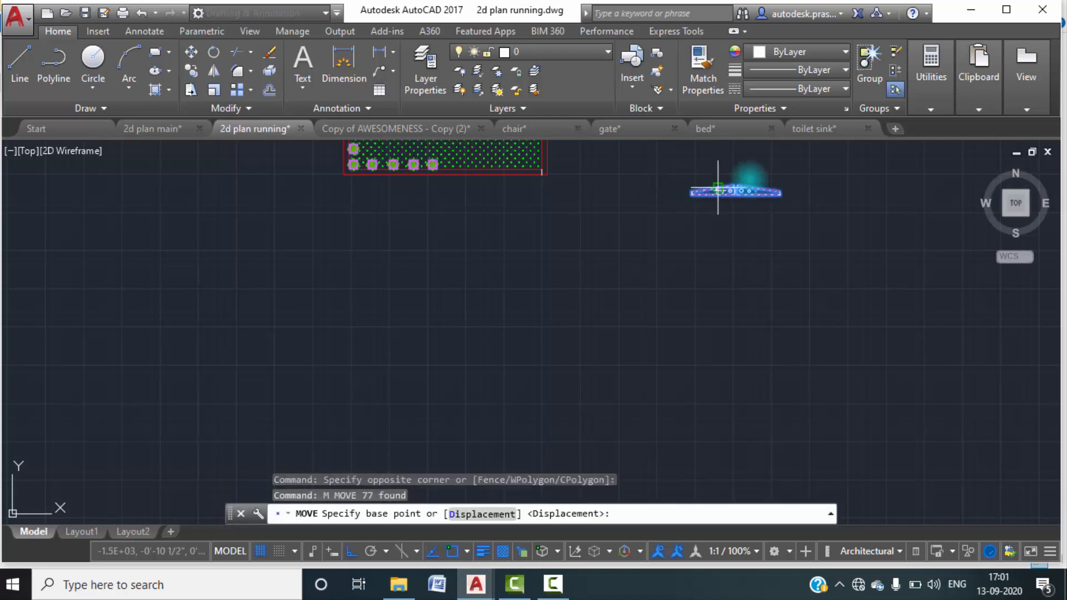
scroll(714, 184, up, 6)
click(690, 191)
middle_drag(679, 238, 985, 289)
scroll(644, 232, down, 3)
scroll(521, 197, up, 3)
scroll(522, 197, up, 2)
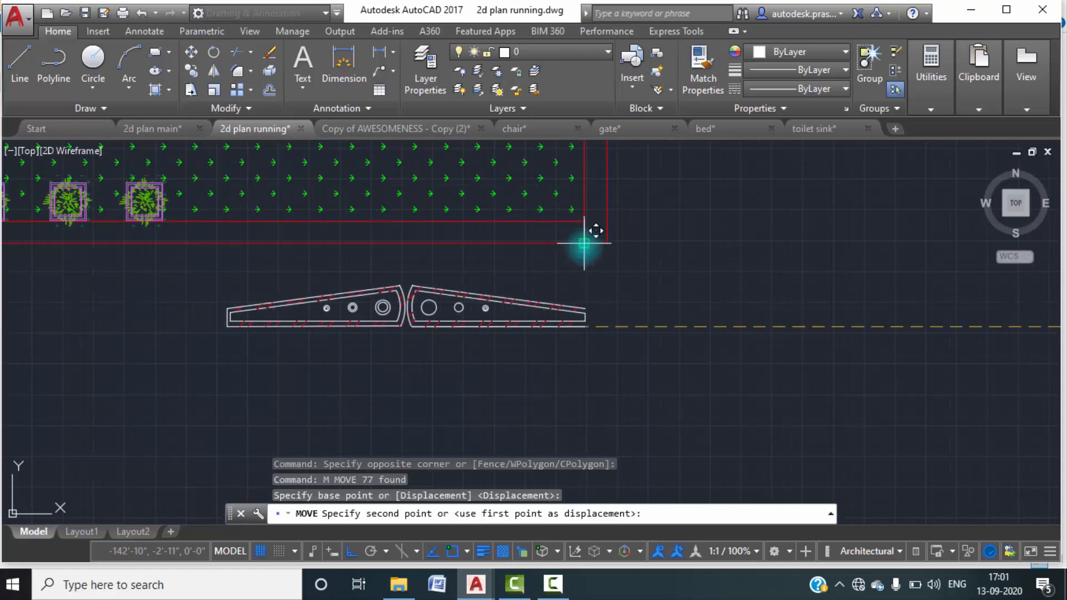
click(581, 233)
middle_drag(396, 239, 460, 239)
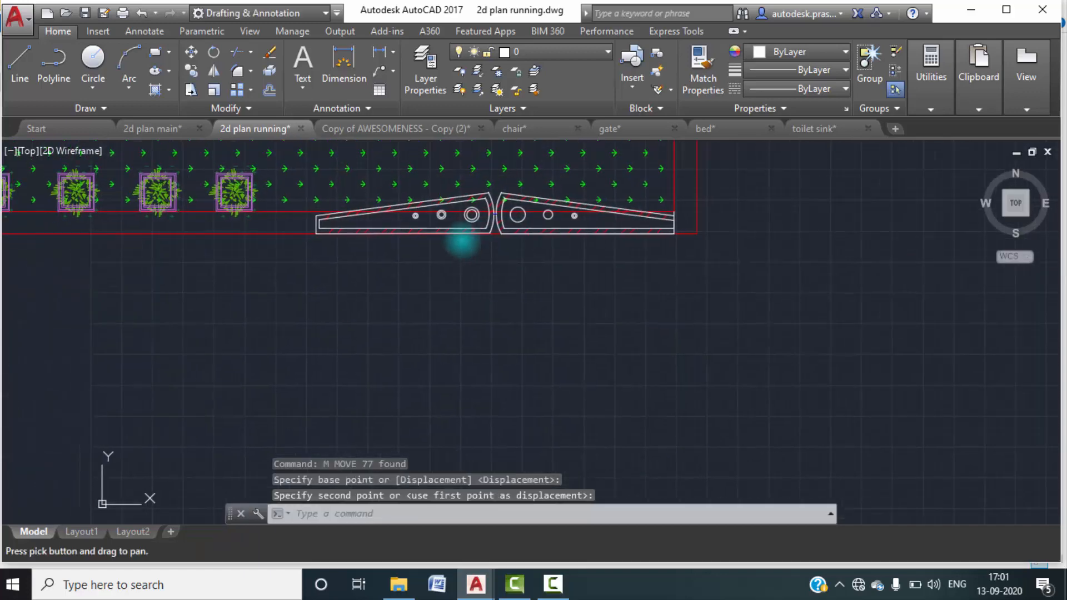
key(Escape)
key(Escape)
scroll(310, 227, up, 4)
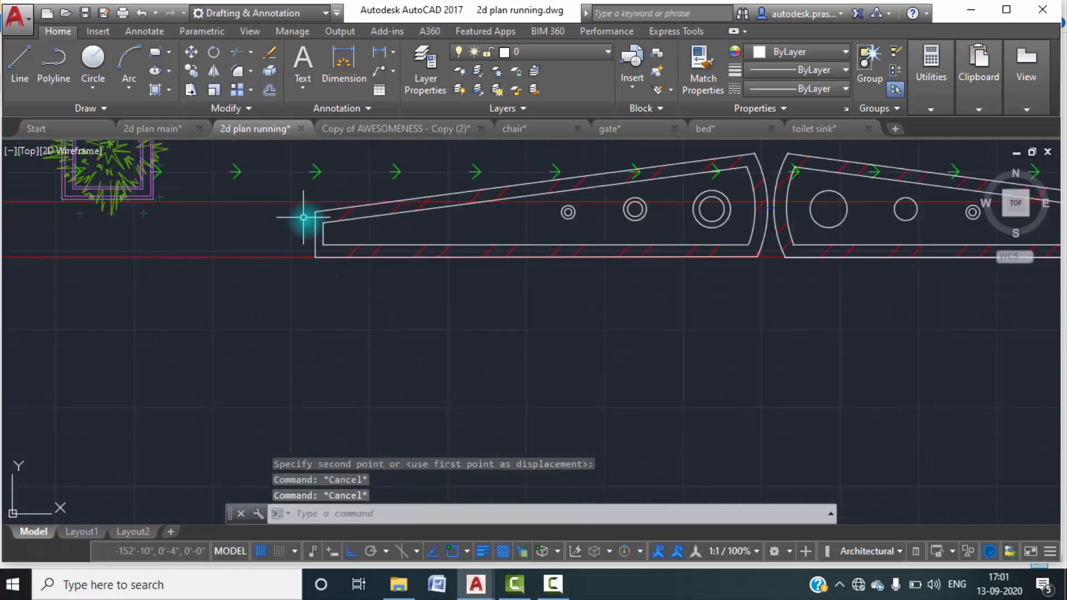
scroll(304, 222, up, 4)
text(l)
key(Return)
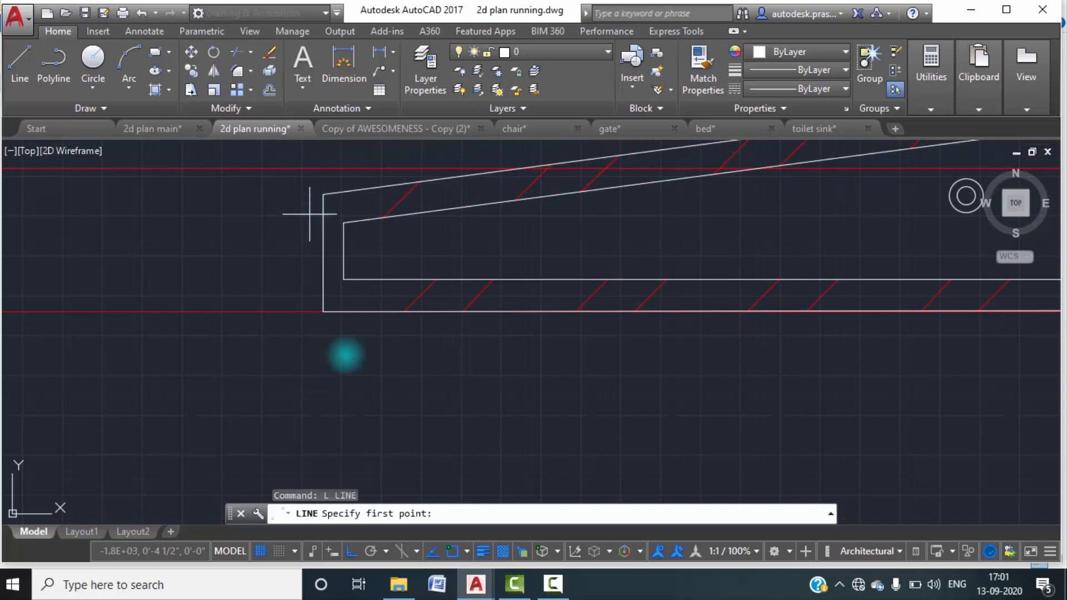
click(553, 584)
click(990, 508)
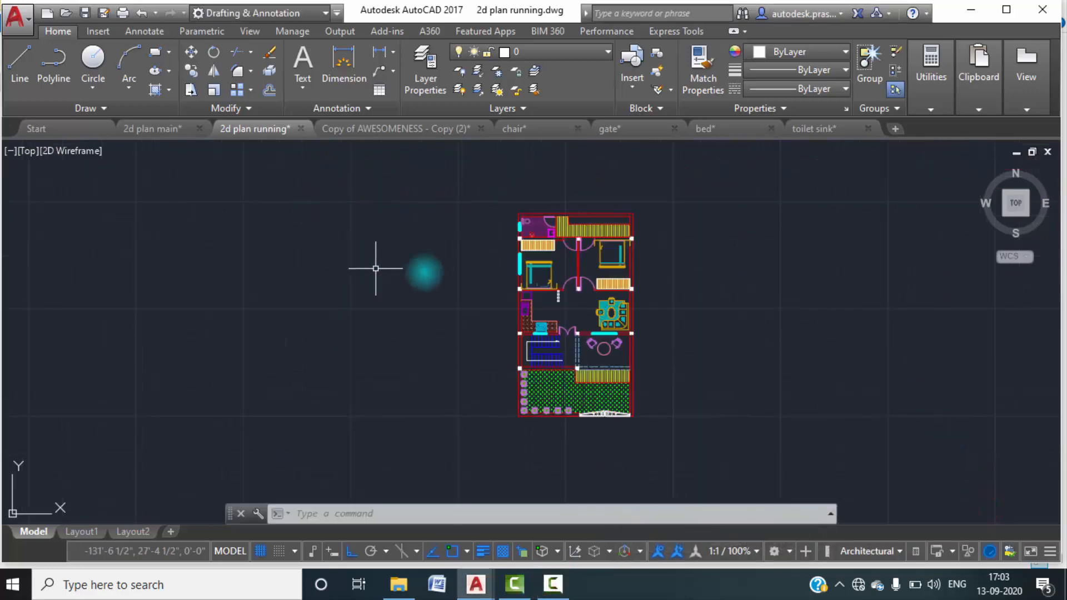
Look over the finished plan, examining the front yard, staircase, porch and rear rooms.
scroll(592, 280, up, 5)
middle_drag(595, 286, 575, 188)
scroll(560, 272, down, 5)
middle_drag(589, 337, 581, 256)
scroll(548, 305, up, 4)
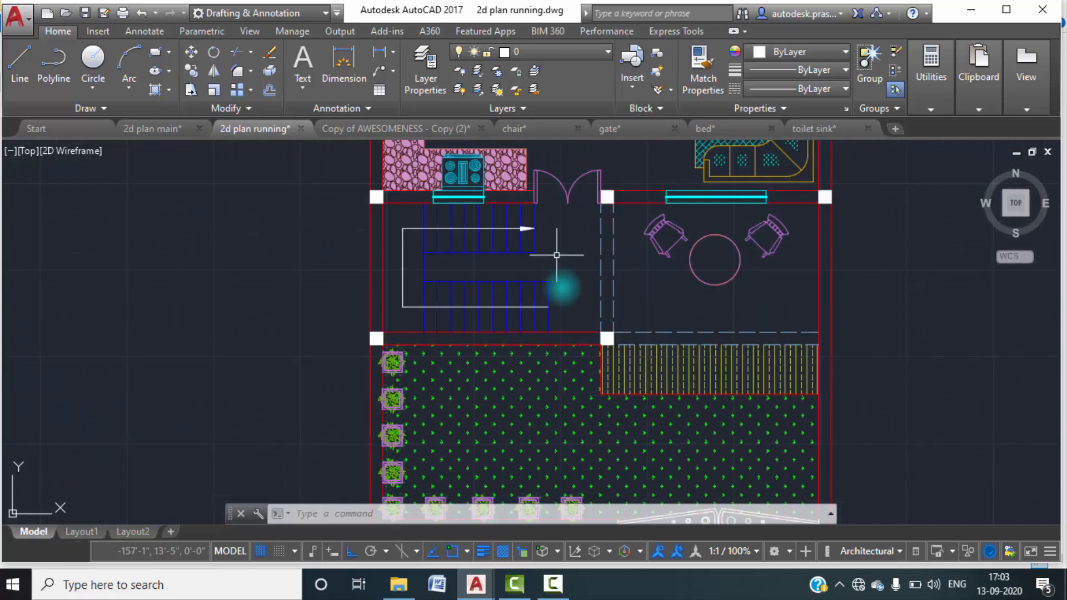
mouse_move(612, 265)
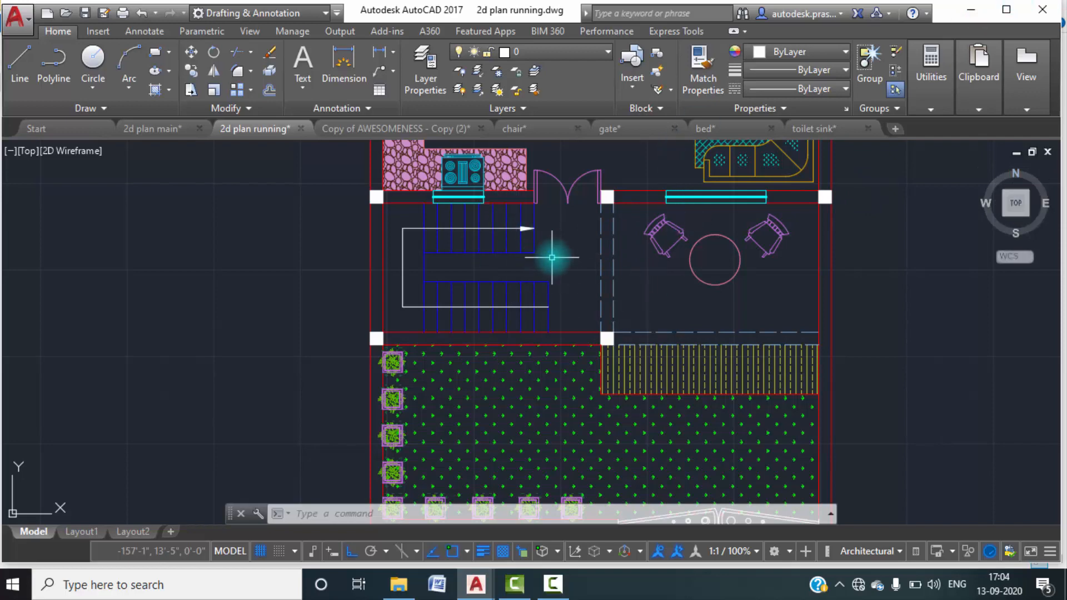
scroll(550, 258, down, 5)
middle_drag(532, 245, 514, 325)
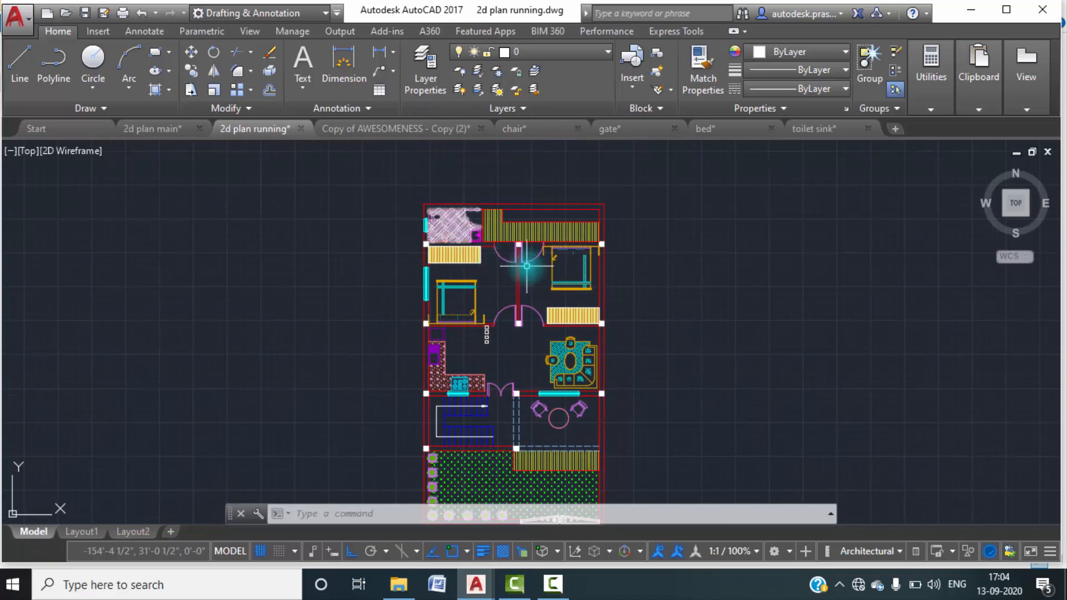
Add the multiline text "PROJECTION 3' WIDE" inside the hatched projection strip at the rear of the house.
scroll(510, 227, up, 6)
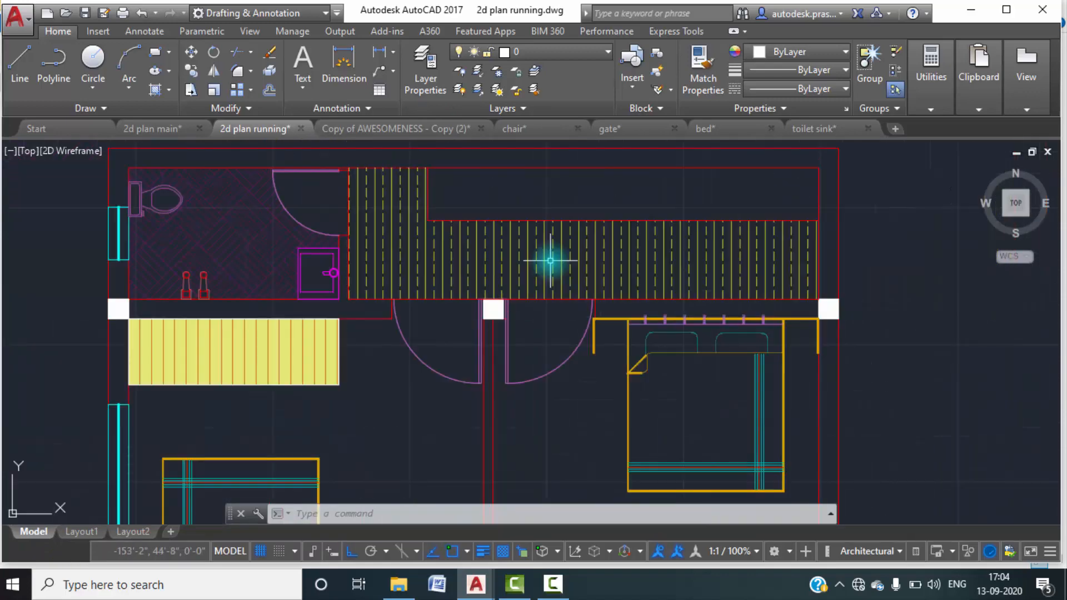
text(MT)
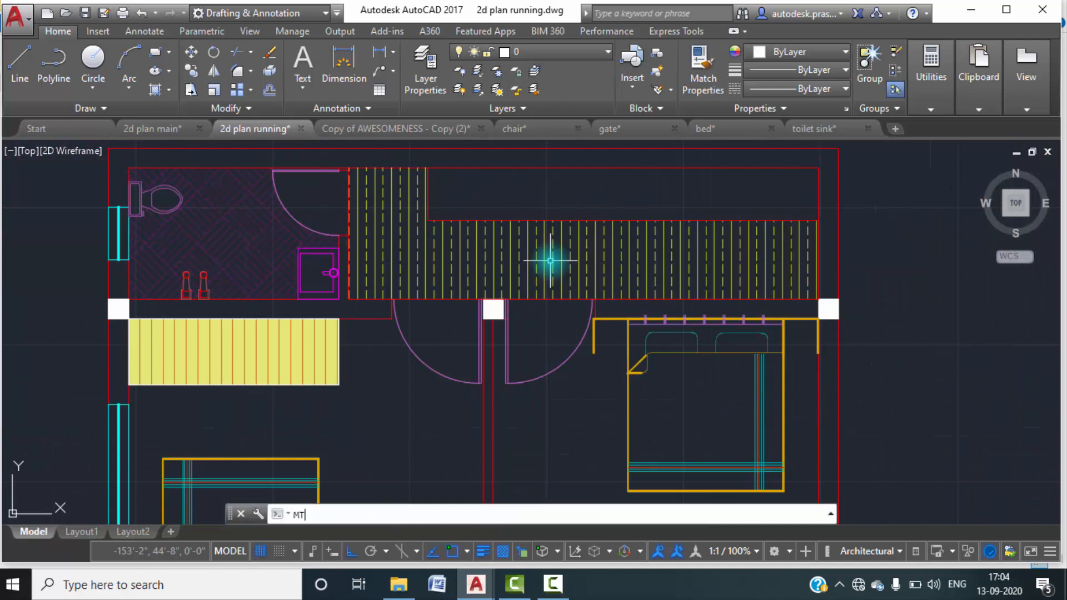
text(EXT)
key(Return)
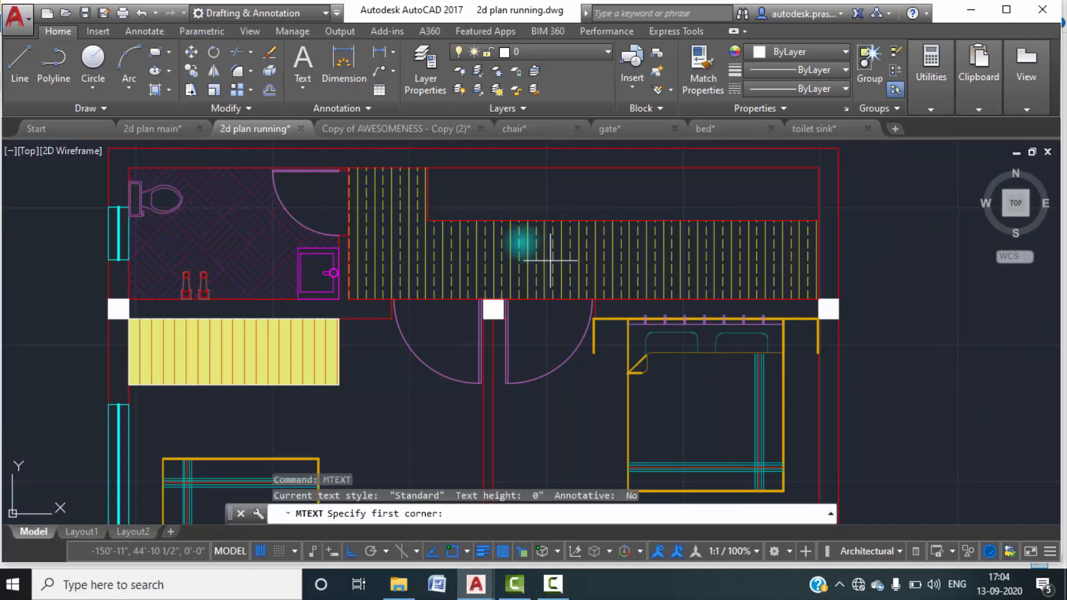
scroll(508, 205, up, 2)
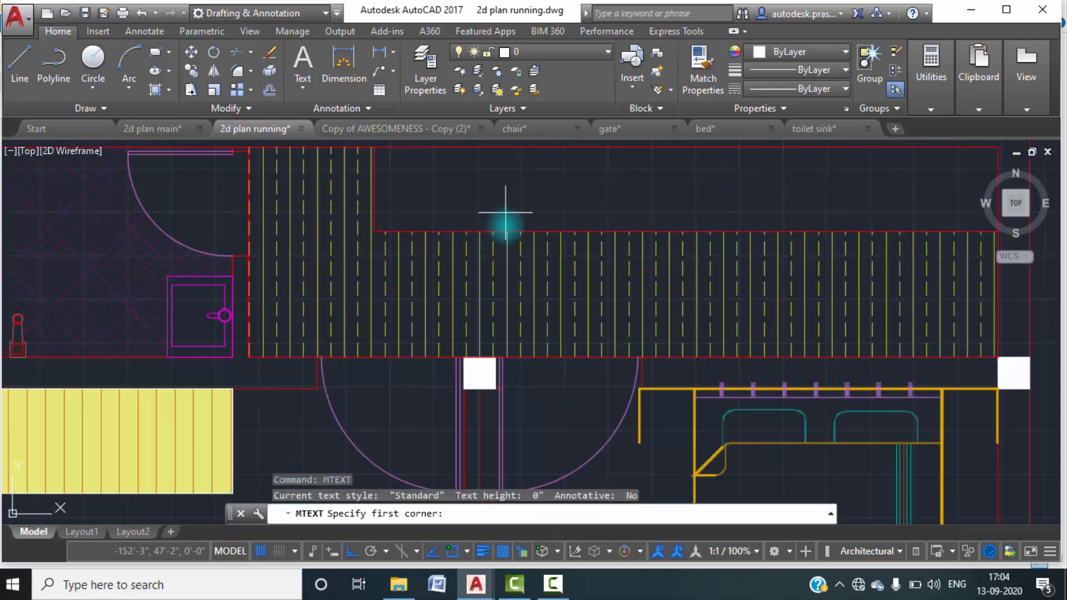
click(462, 265)
click(808, 312)
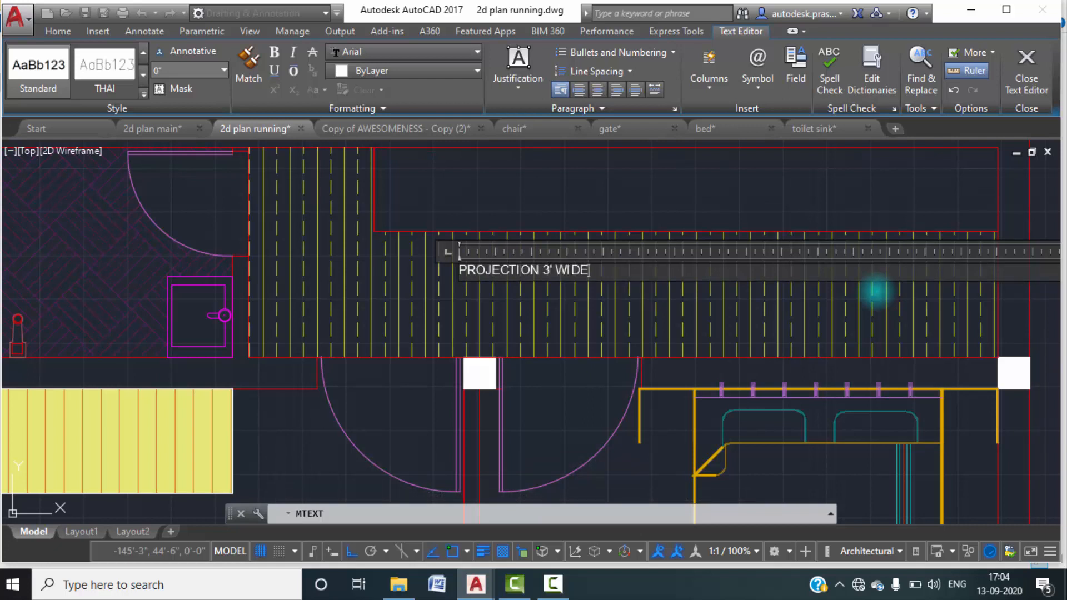
click(653, 206)
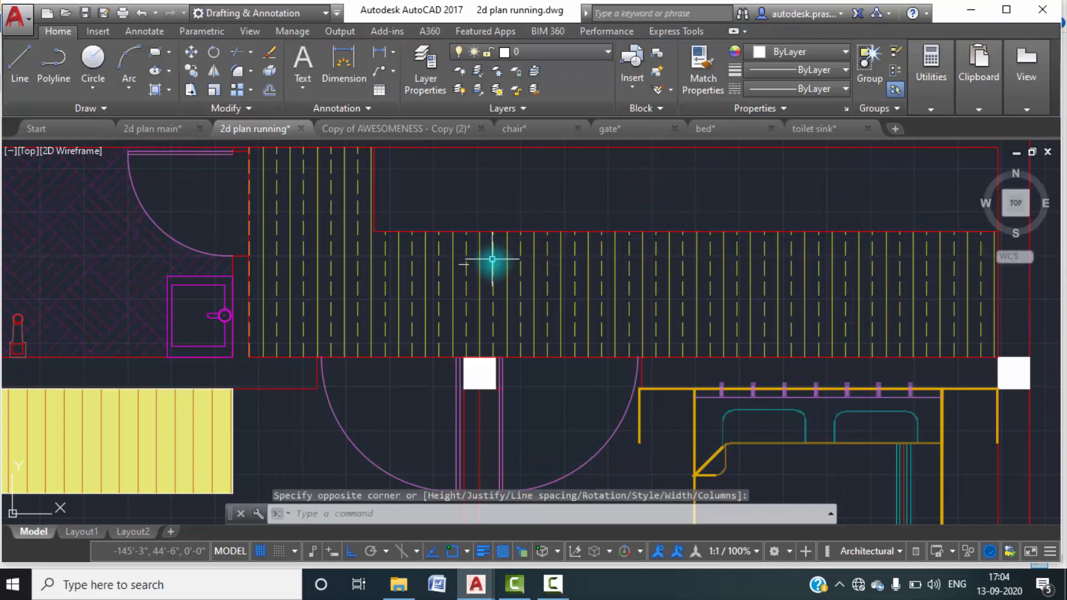
Set the text height of the "PROJECTION 3' WIDE" label in the rear projection strip to 6".
scroll(465, 272, up, 8)
click(451, 263)
click(422, 239)
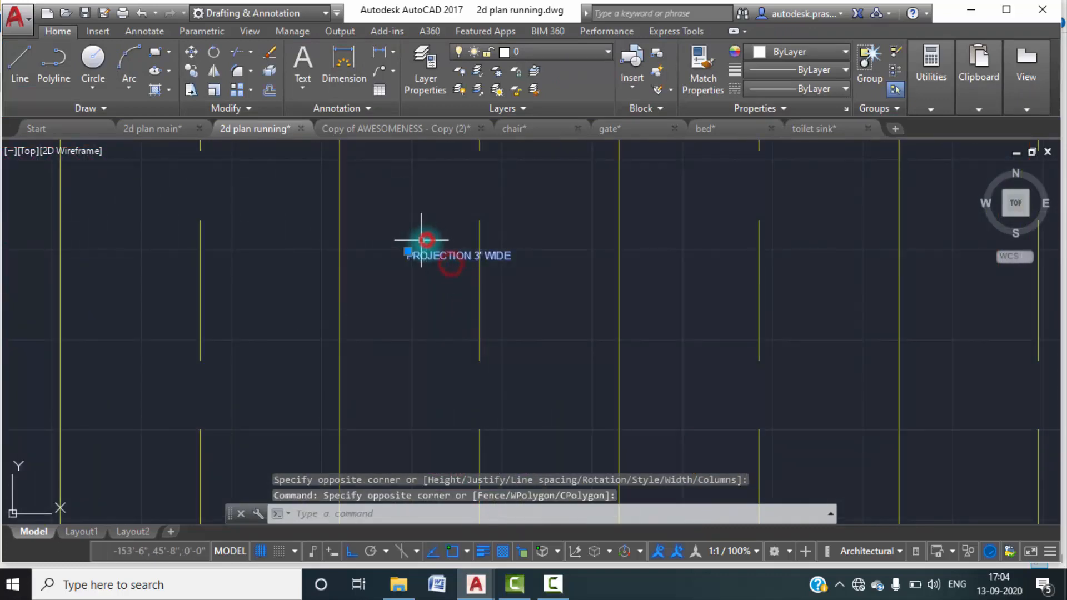
right_click(427, 244)
click(479, 542)
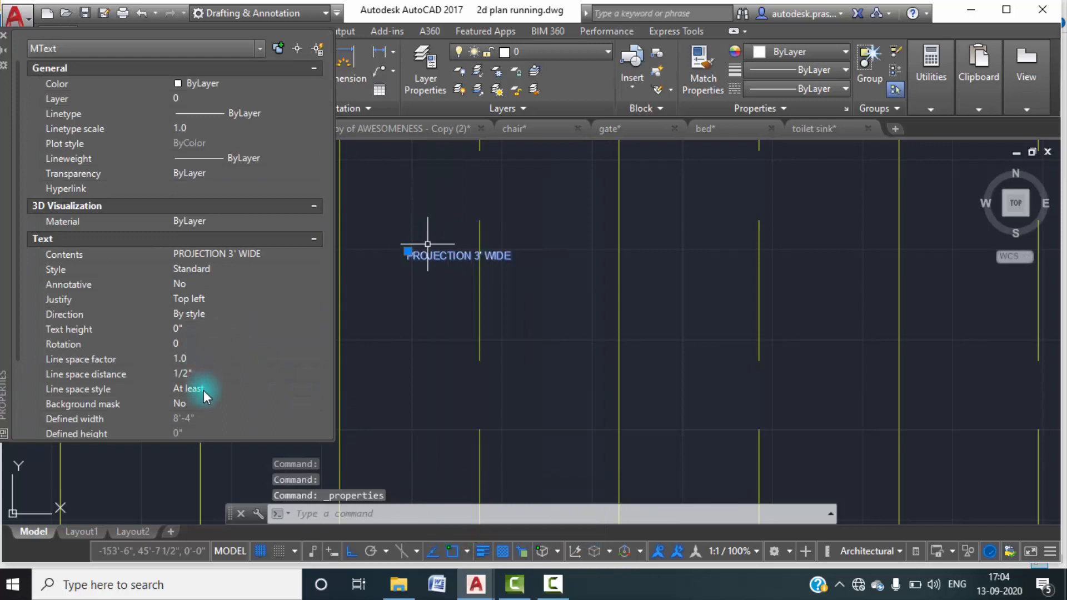
click(198, 329)
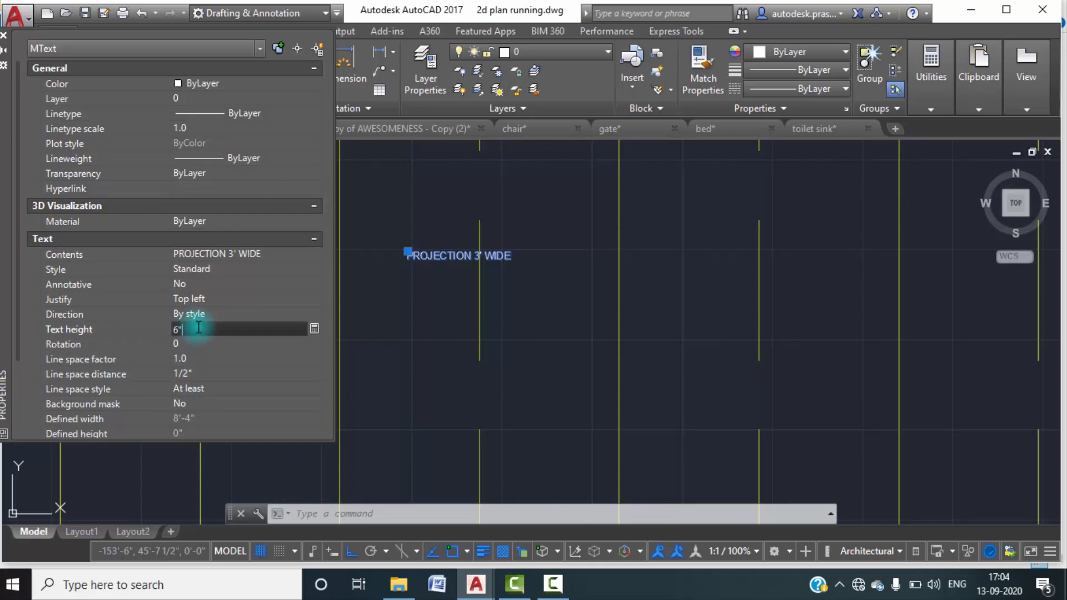
text(6)
key(Tab)
scroll(469, 295, down, 5)
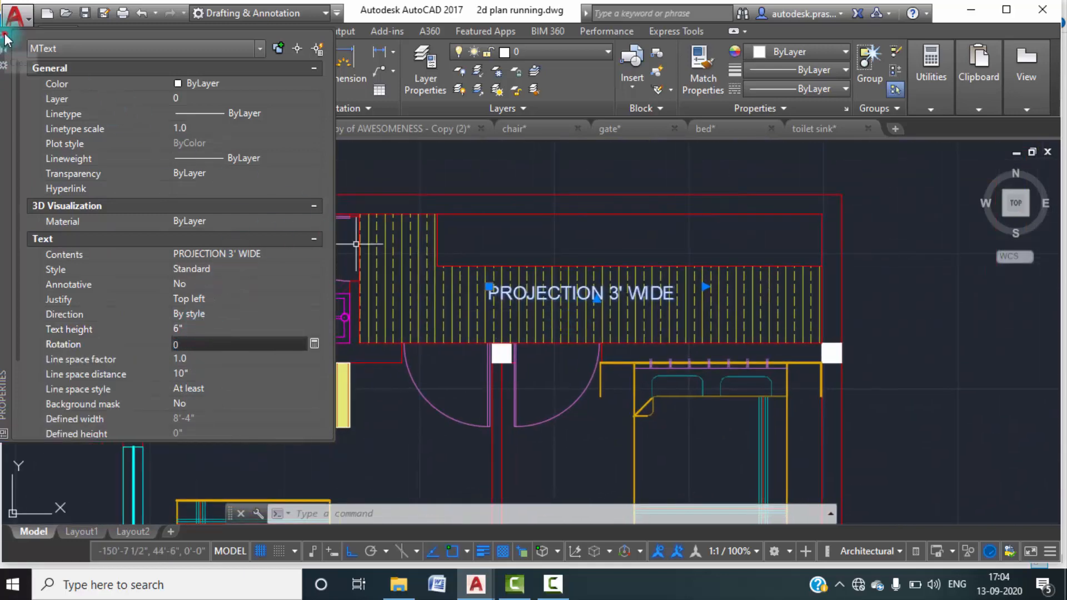
scroll(553, 239, down, 4)
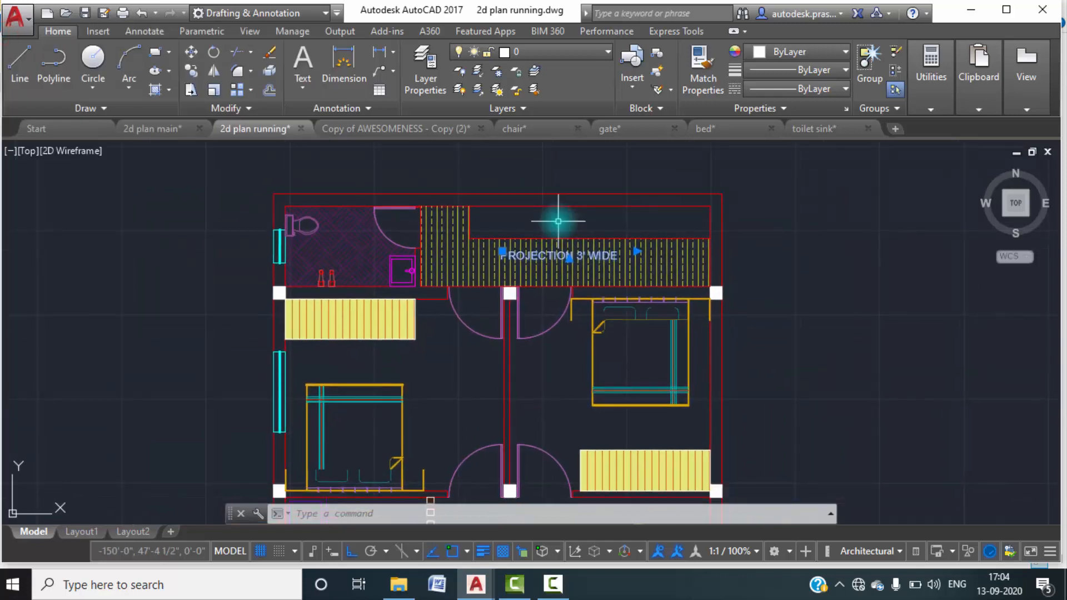
key(Escape)
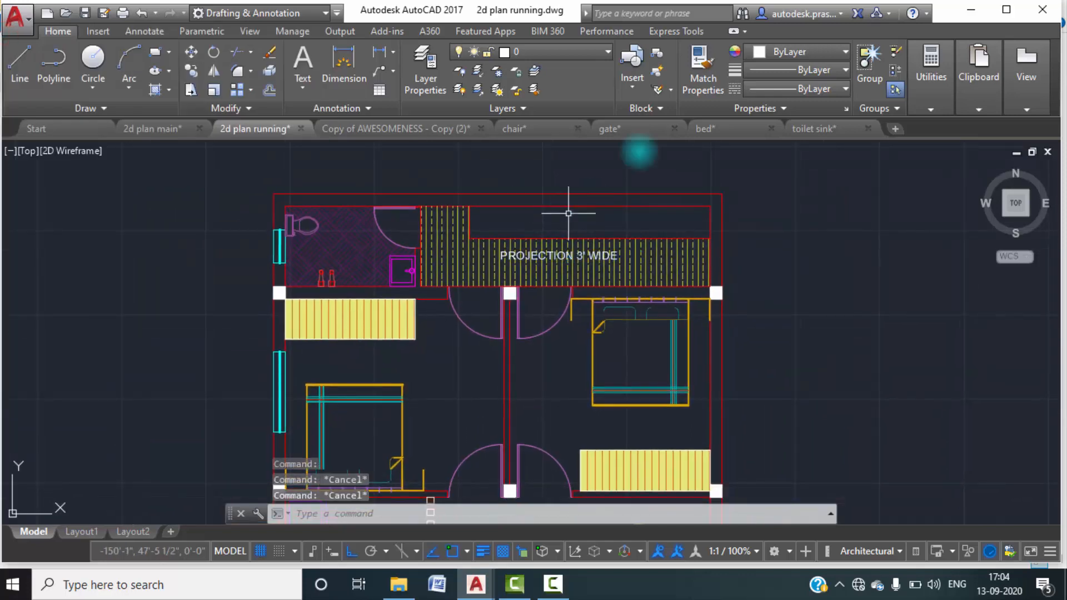
scroll(795, 277, down, 3)
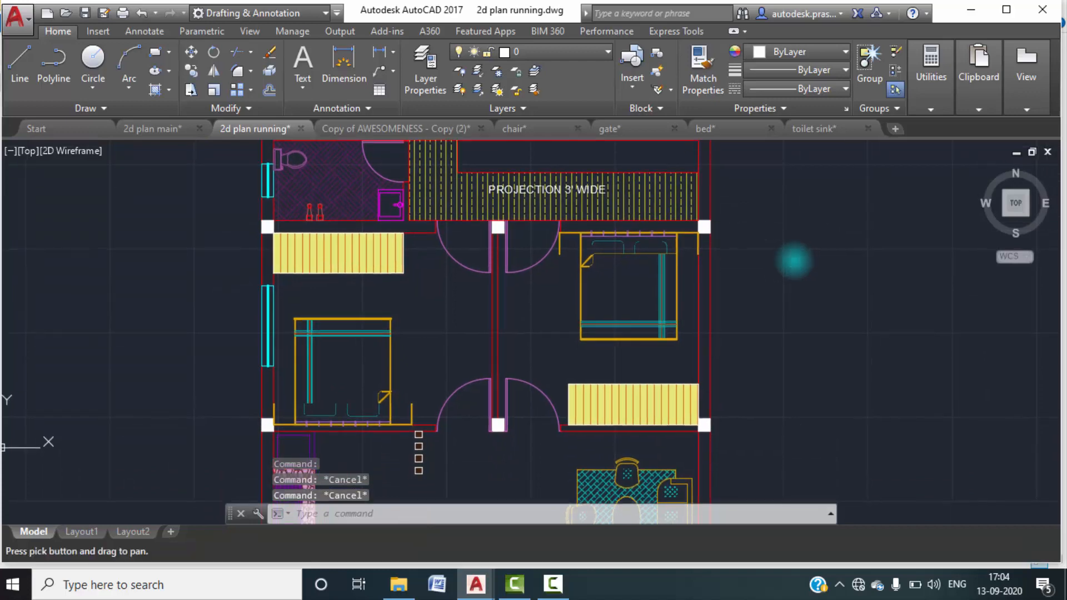
scroll(654, 331, down, 2)
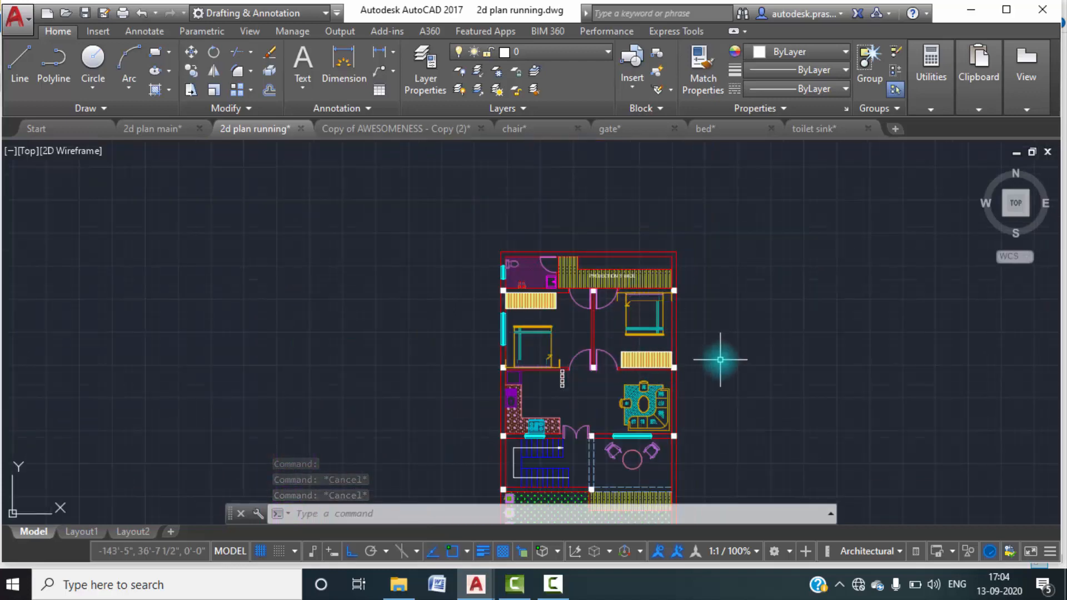
click(553, 584)
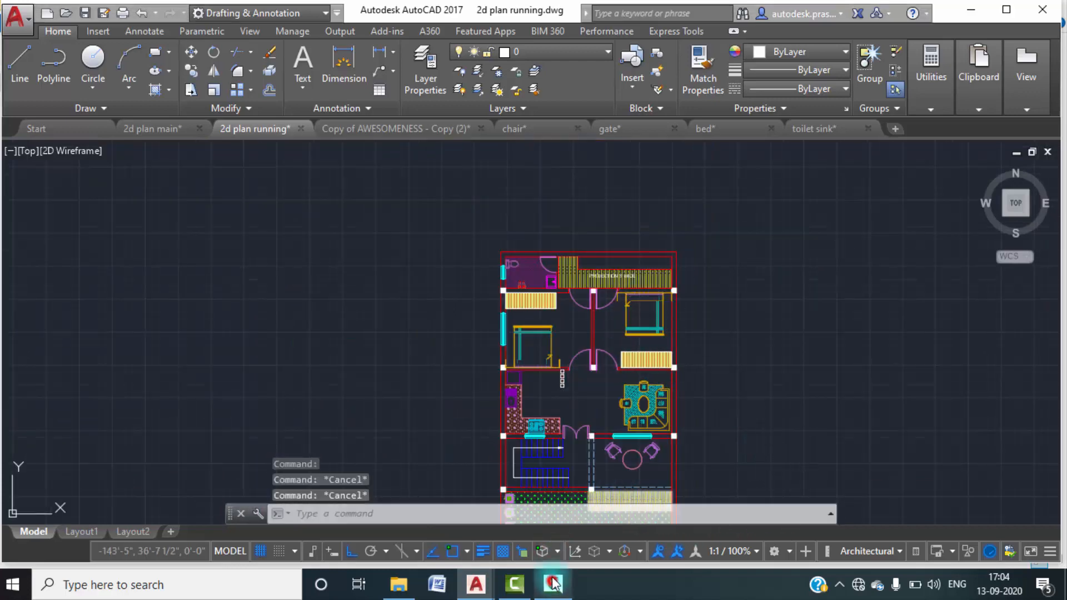
click(990, 511)
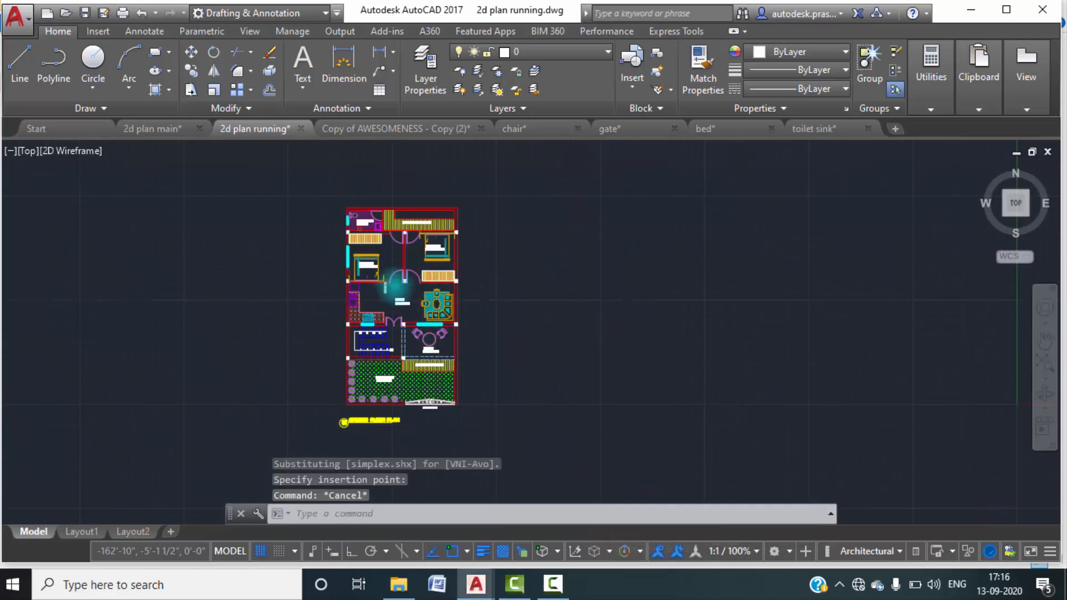
Look over the labelled ground floor plan, examining the room names, sizes, front open area and drawing title.
scroll(395, 285, up, 4)
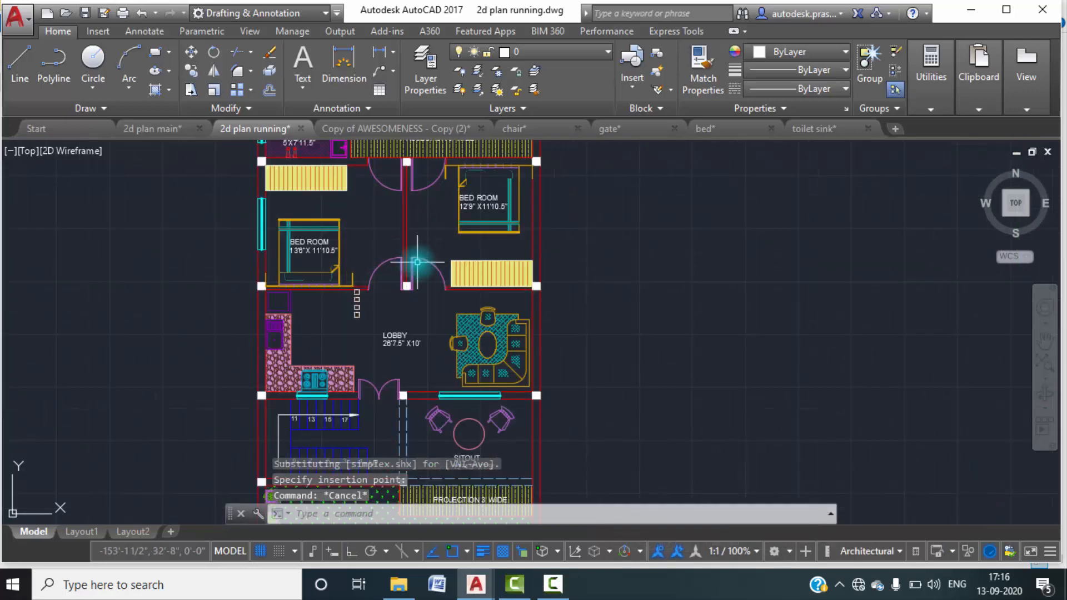
scroll(456, 336, down, 4)
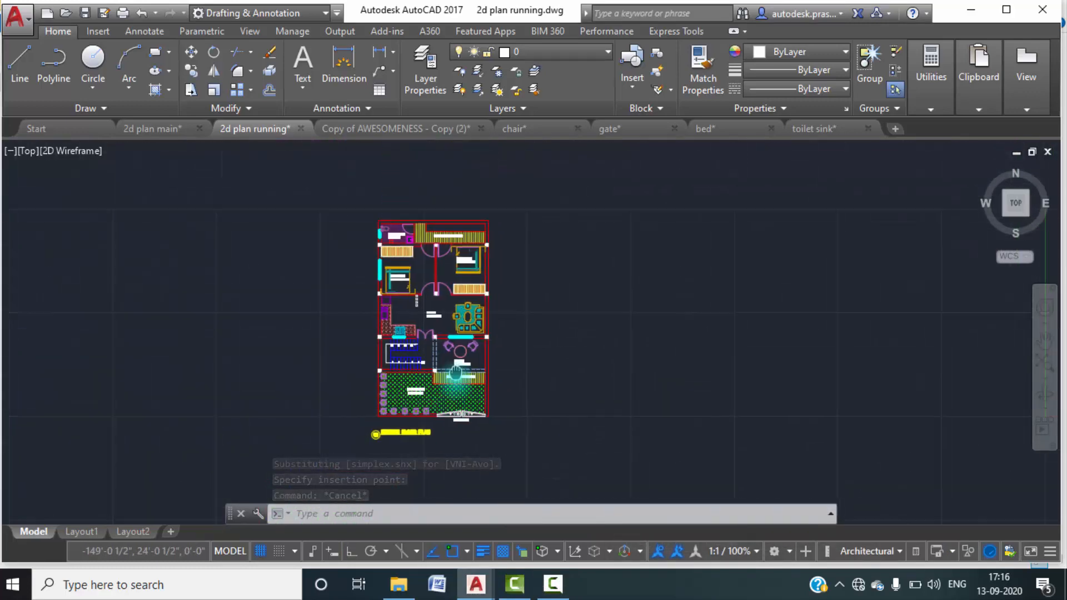
middle_drag(535, 382, 585, 302)
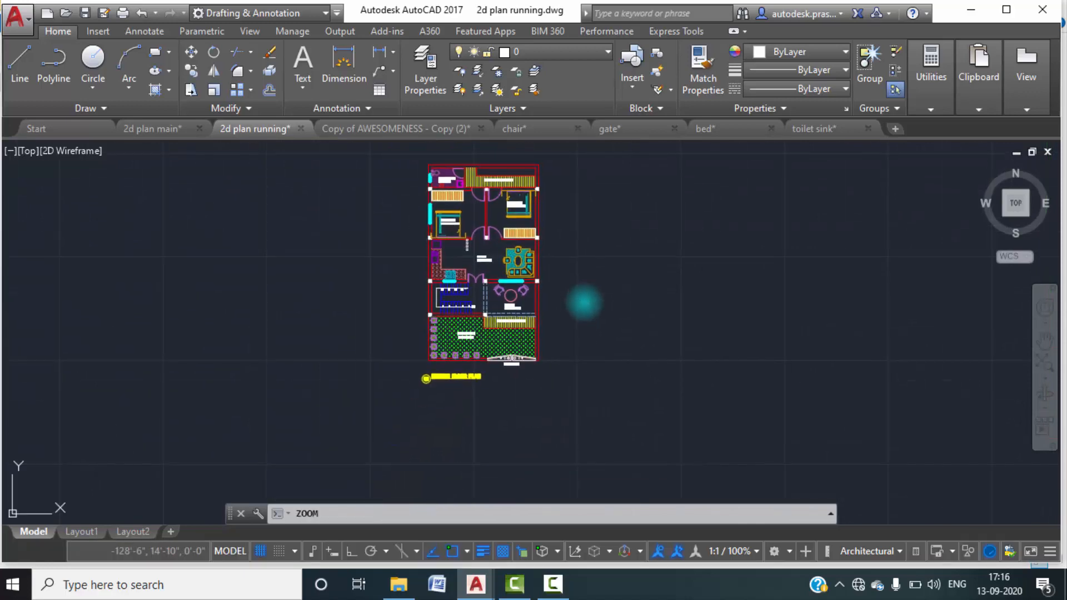
middle_click(585, 302)
middle_click(585, 302)
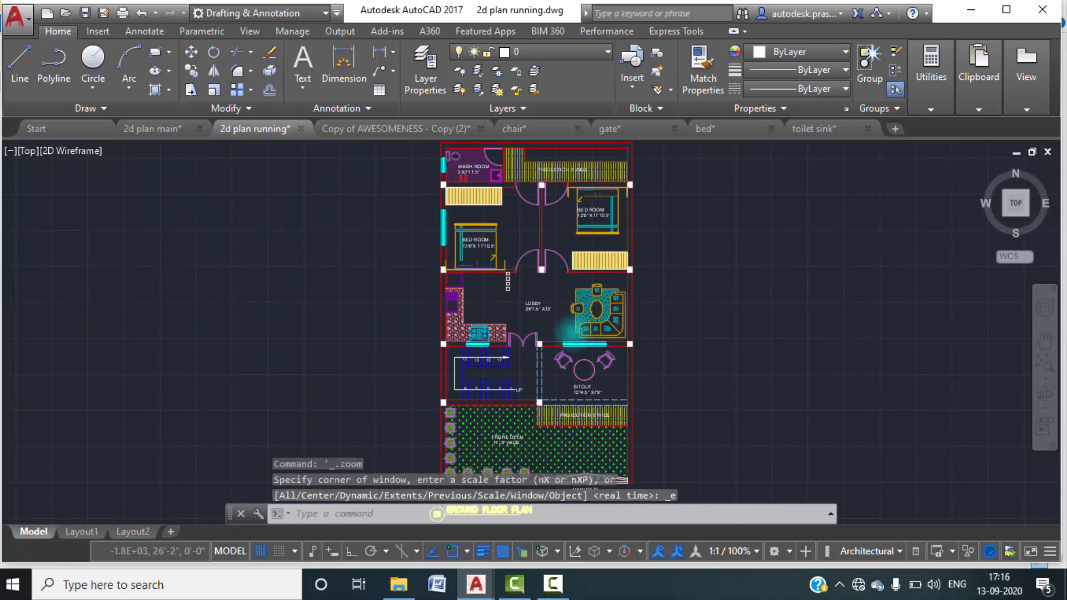
scroll(583, 350, down, 2)
middle_drag(578, 389, 572, 344)
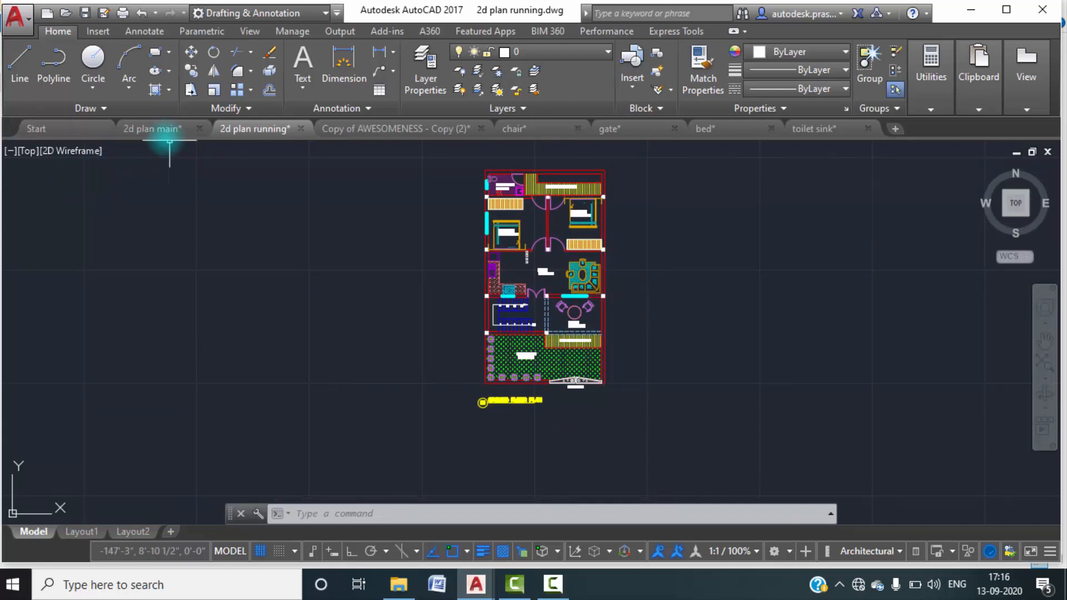
Open the 2d plan main drawing and examine the elevation views placed below the floor plans.
click(158, 129)
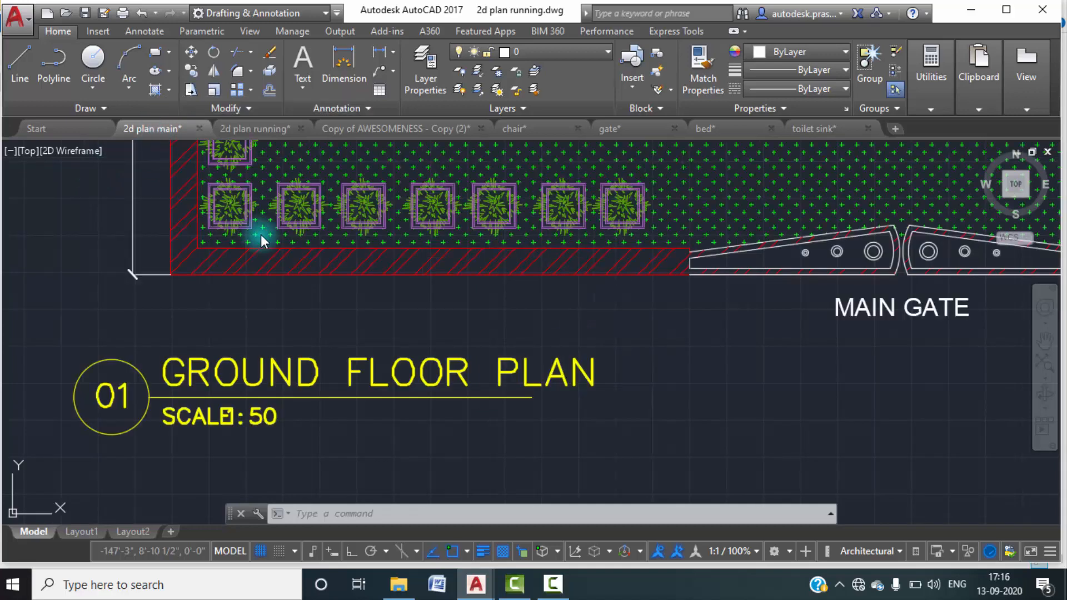
scroll(416, 286, down, 6)
mouse_move(467, 314)
middle_down()
mouse_move(453, 280)
mouse_move(478, 234)
middle_up()
scroll(524, 302, up, 6)
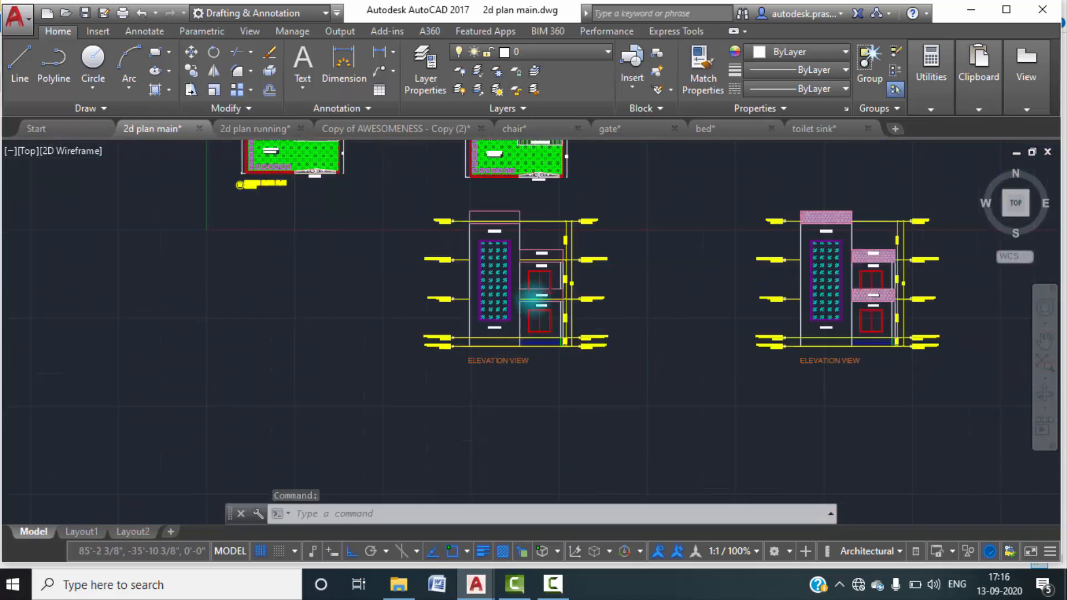
scroll(525, 272, down, 1)
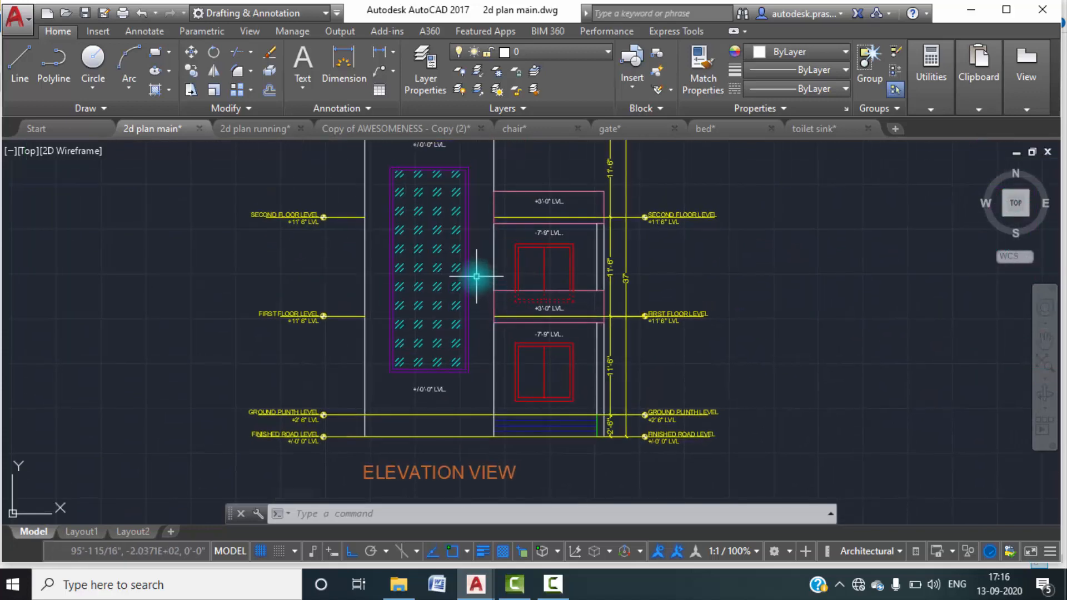
scroll(489, 272, down, 2)
middle_drag(503, 263, 489, 263)
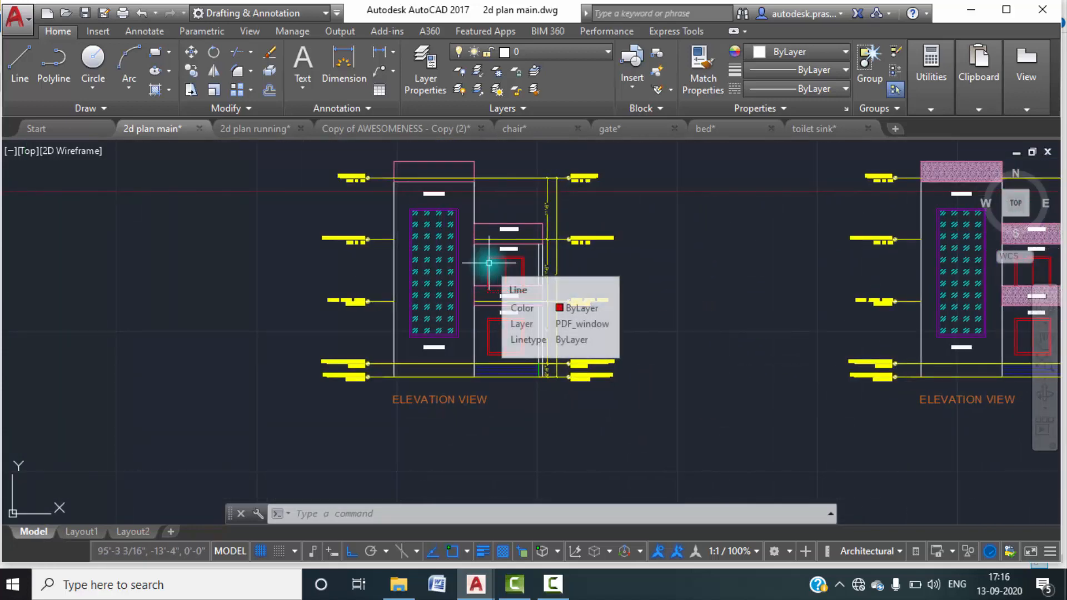
scroll(472, 303, down, 6)
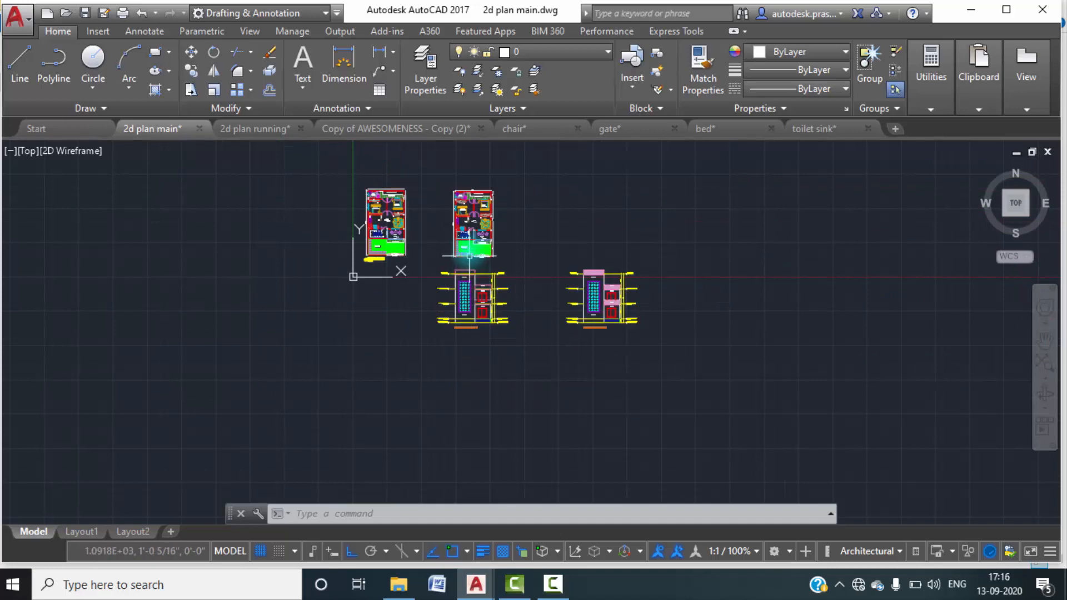
Compare the second floor plan's front side with the elevation beneath it, checking the floor level marks, windows and height dimensions.
scroll(469, 259, up, 8)
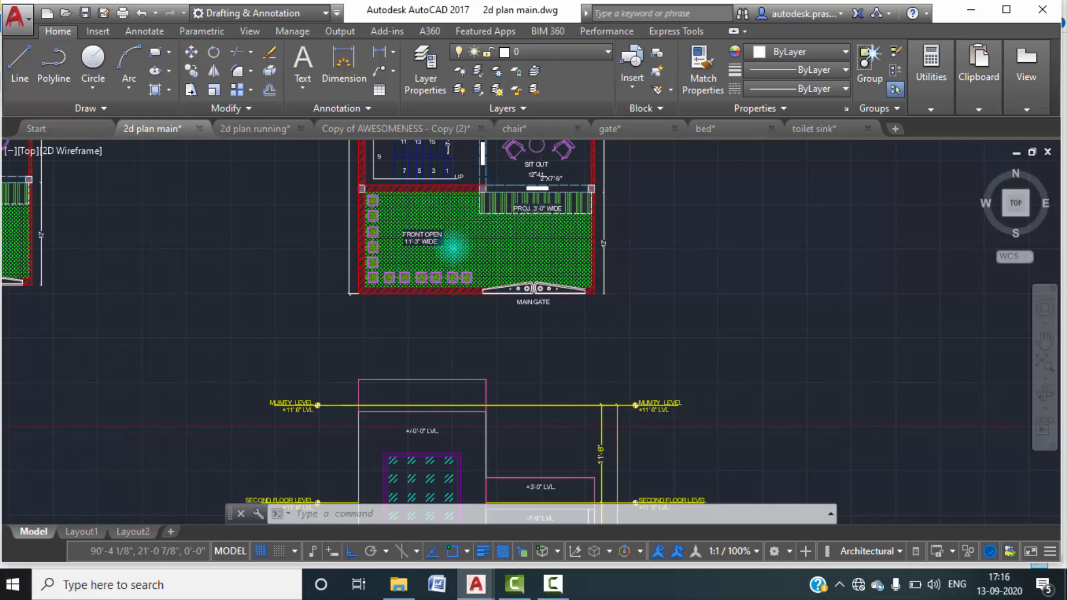
scroll(453, 247, down, 2)
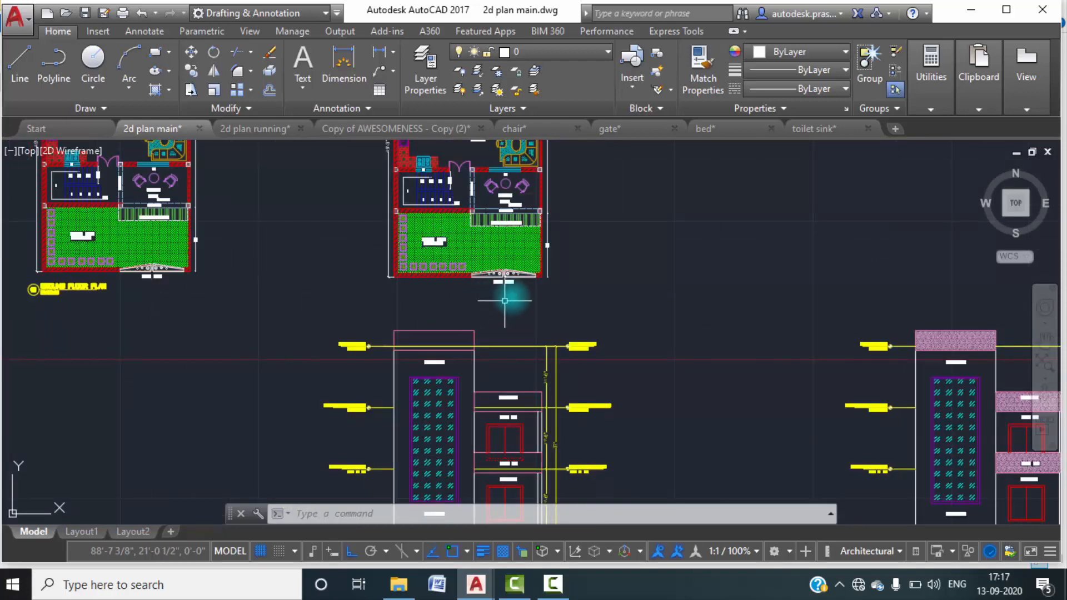
scroll(536, 259, down, 3)
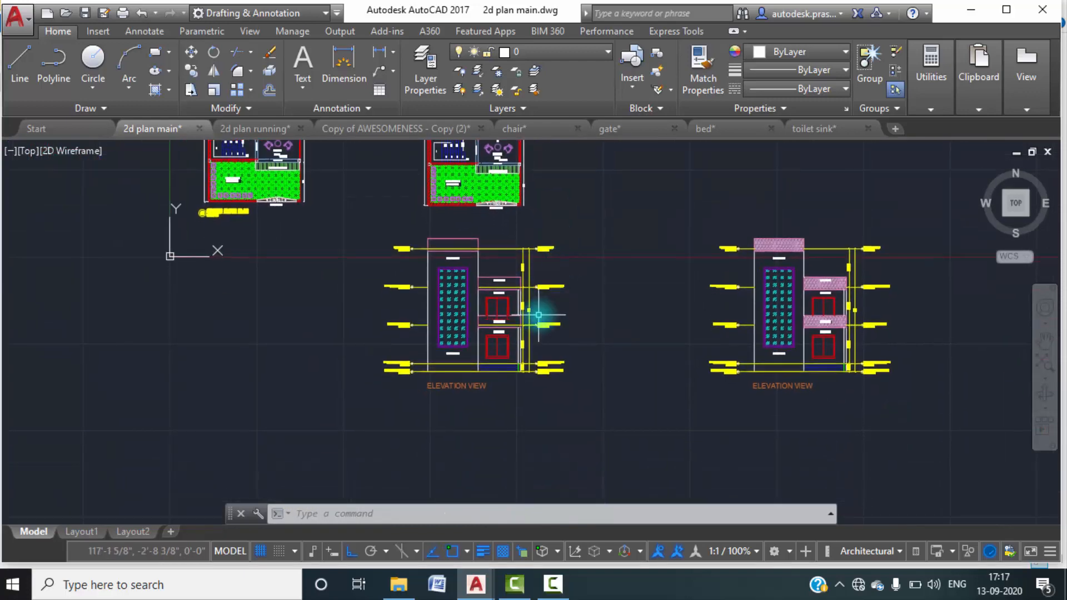
scroll(538, 315, up, 7)
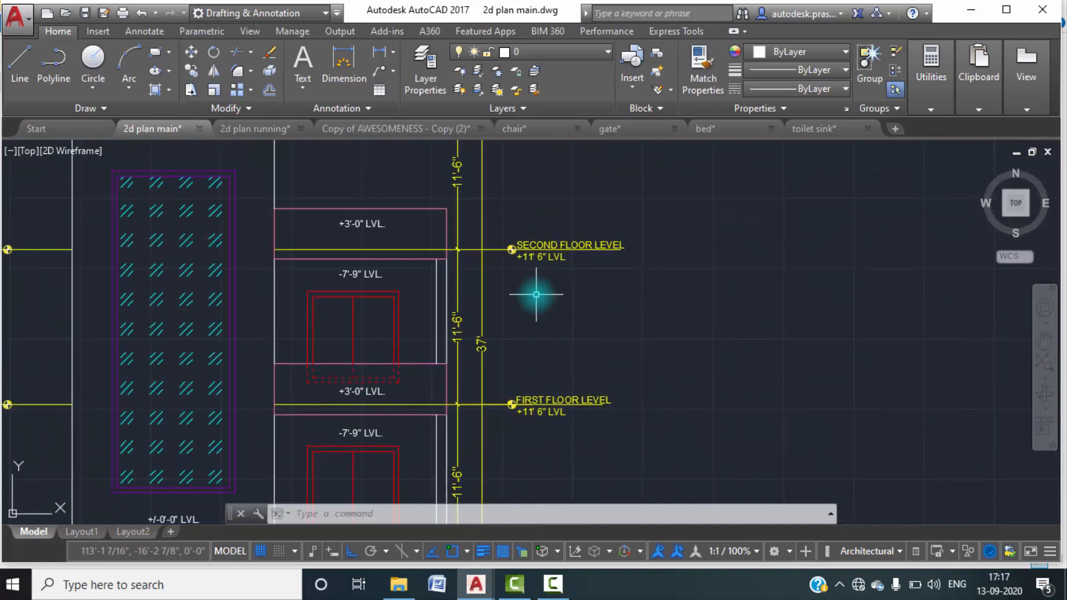
scroll(538, 299, down, 2)
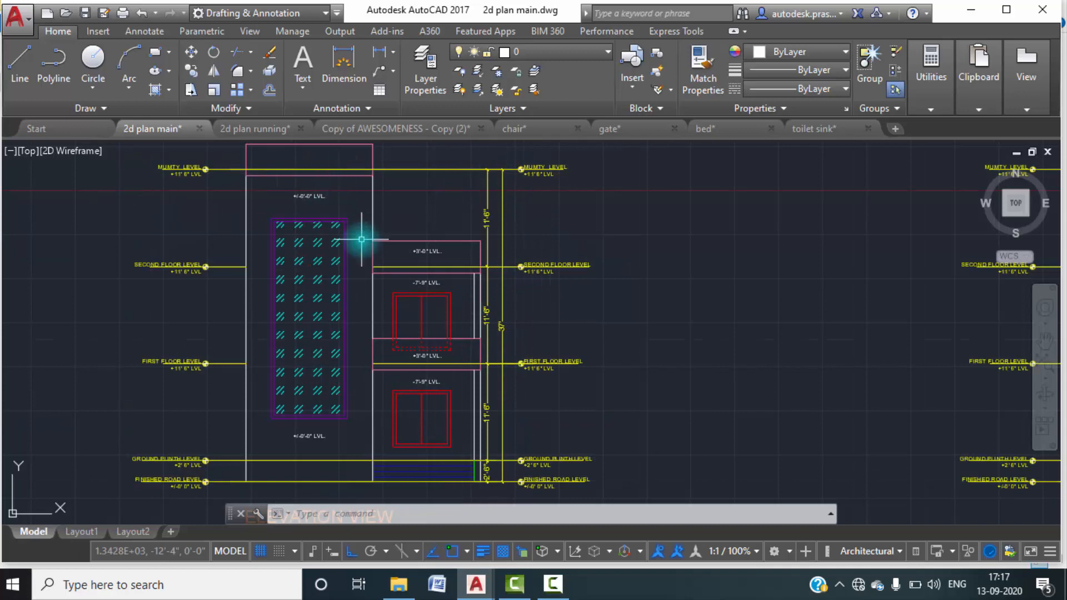
scroll(361, 239, down, 4)
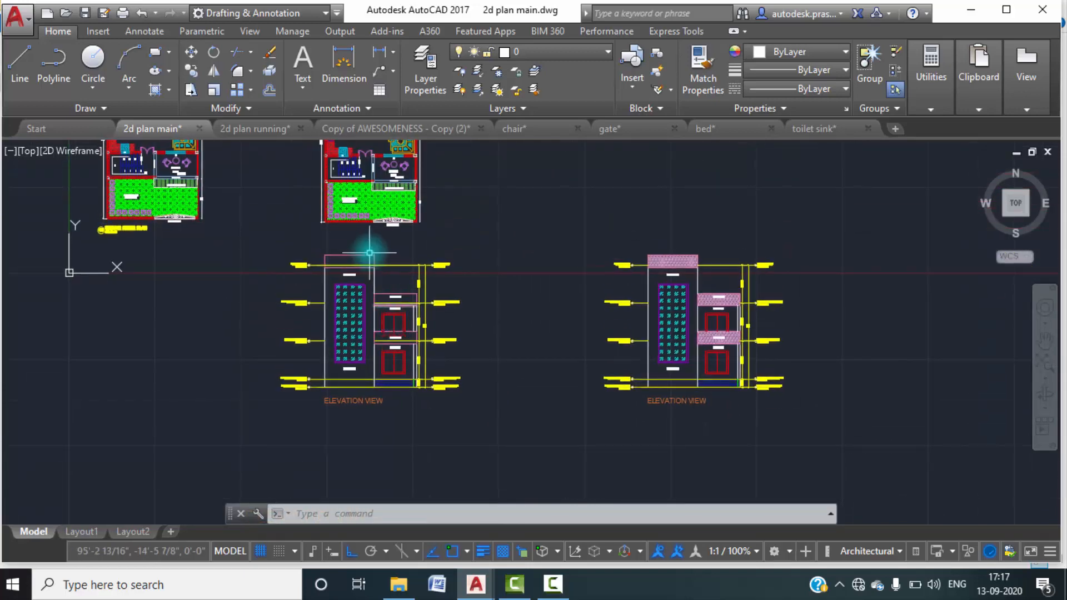
scroll(336, 217, up, 4)
mouse_move(420, 189)
middle_down()
mouse_move(401, 307)
mouse_move(411, 182)
middle_up()
scroll(369, 260, down, 2)
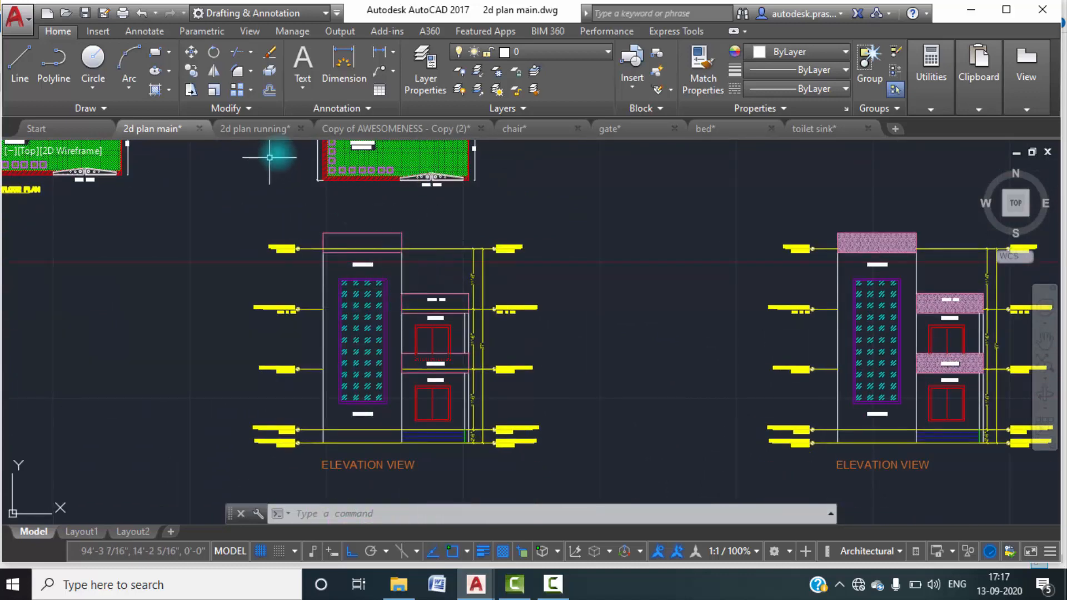
Return to the 2d plan running drawing and look over the sitout, front open area and main gate.
click(273, 129)
mouse_move(524, 355)
middle_down()
mouse_move(469, 283)
mouse_move(452, 284)
middle_up()
scroll(456, 294, up, 3)
scroll(576, 294, up, 2)
middle_drag(599, 241, 580, 334)
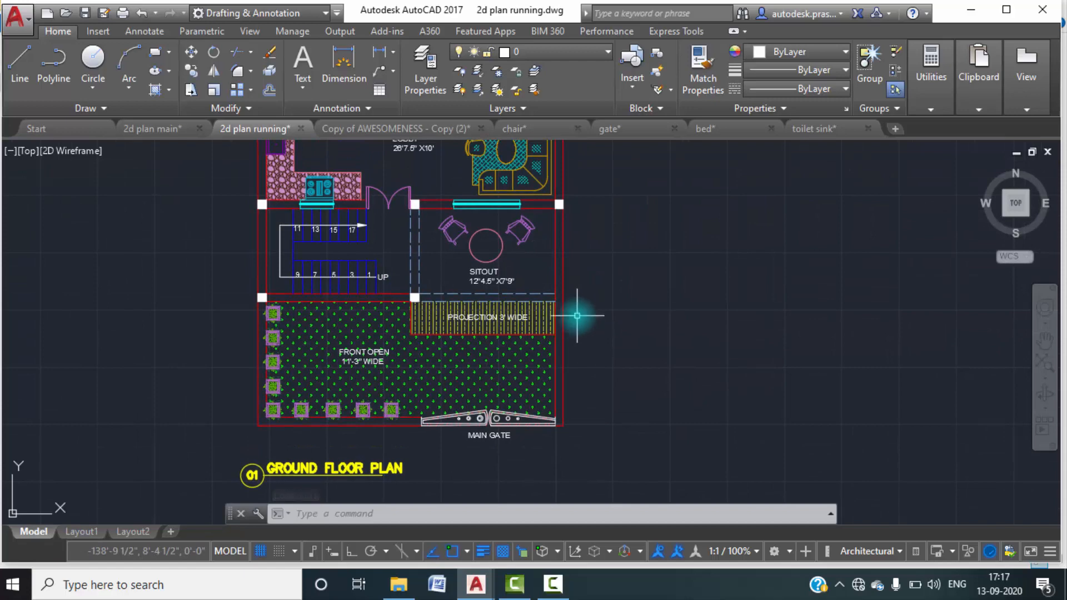
scroll(568, 305, down, 6)
Copy the whole ground floor plan horizontally about 84' to the right with Ortho on, using the front wall's lower left corner as base point.
click(613, 404)
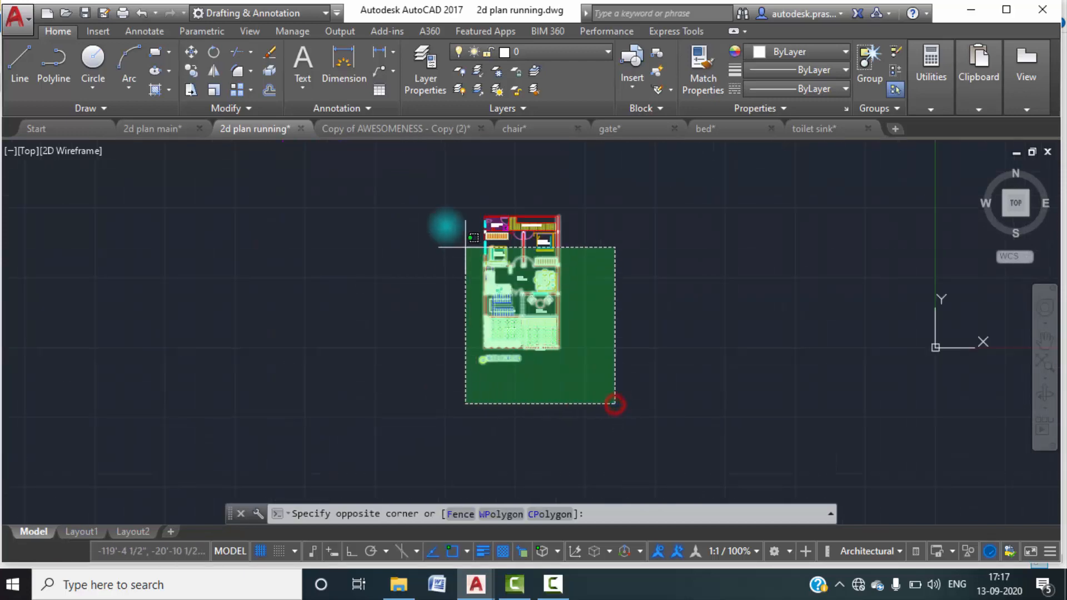
click(428, 195)
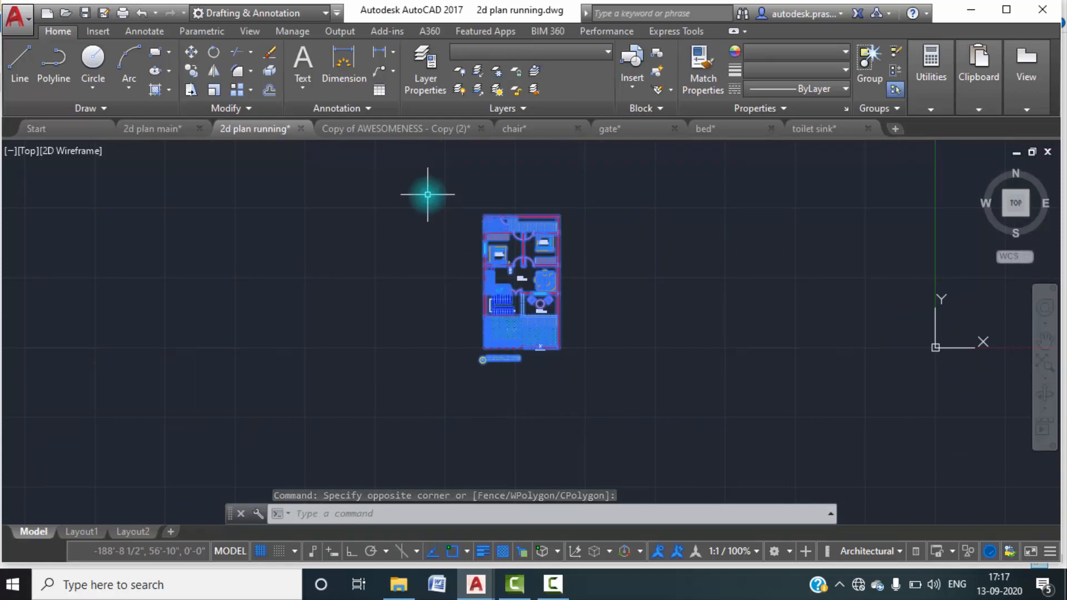
text(co)
key(Return)
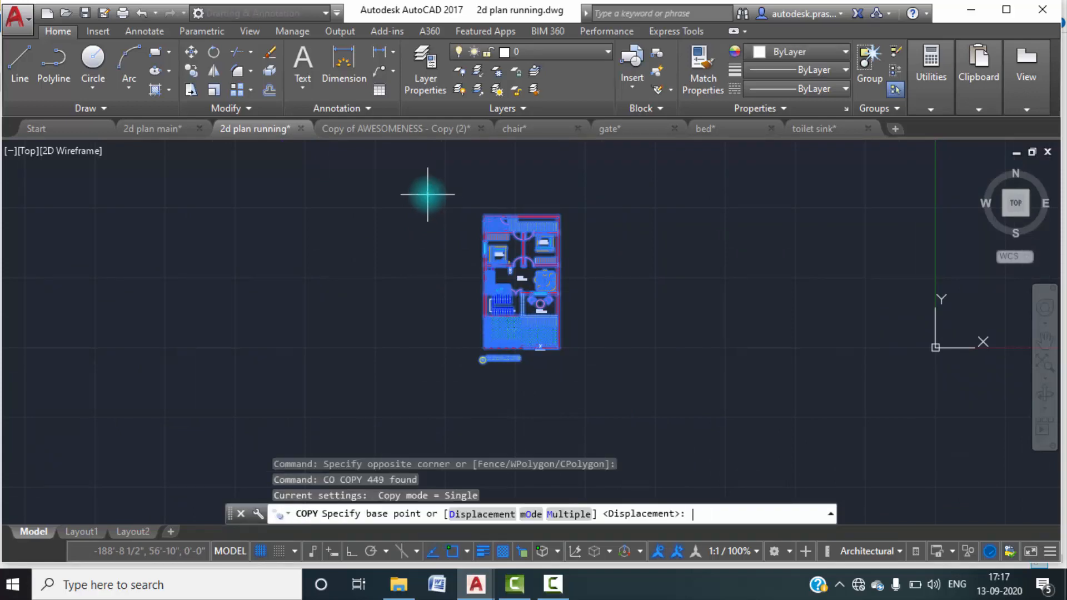
scroll(498, 367, up, 5)
click(428, 284)
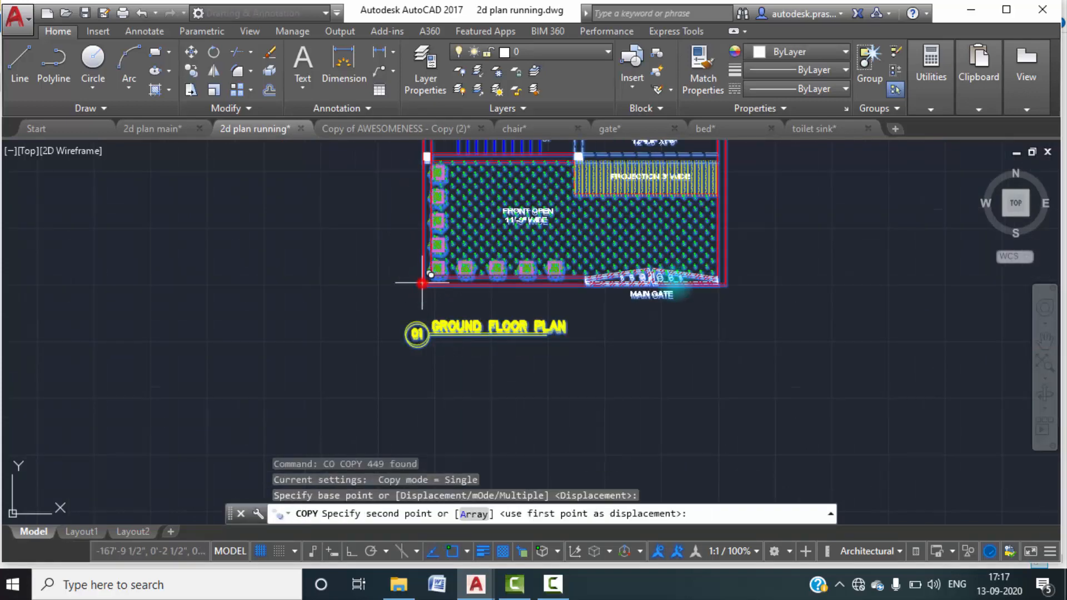
scroll(434, 275, down, 4)
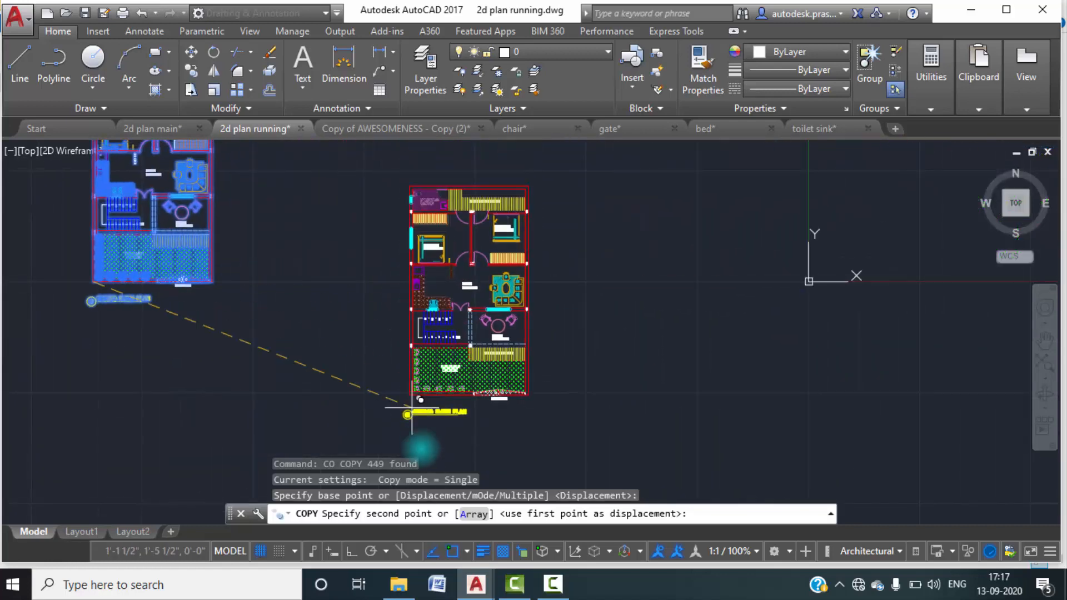
click(352, 552)
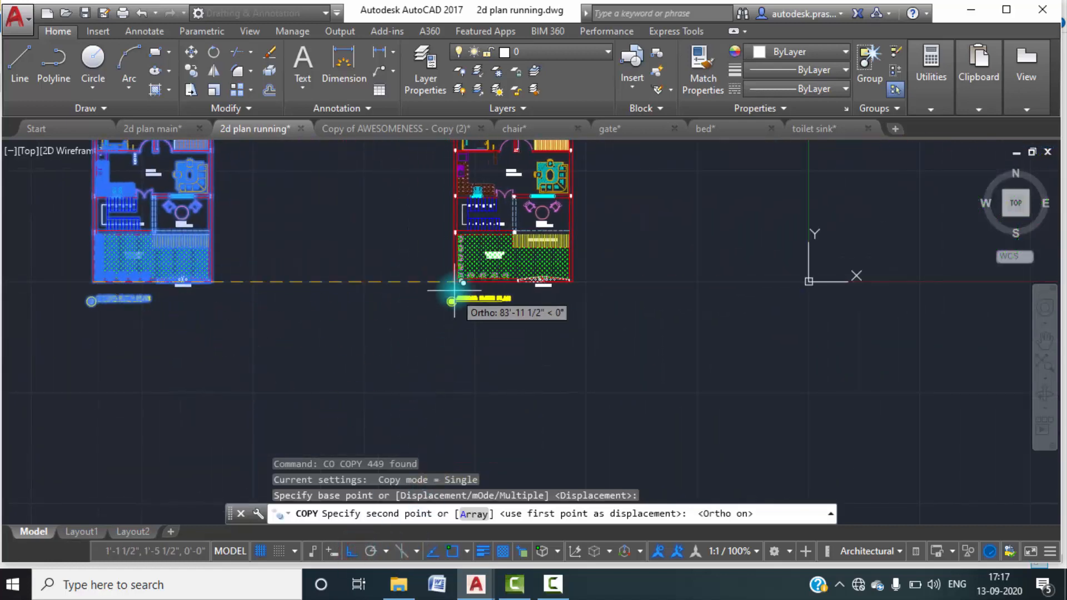
click(453, 290)
key(Escape)
key(Escape)
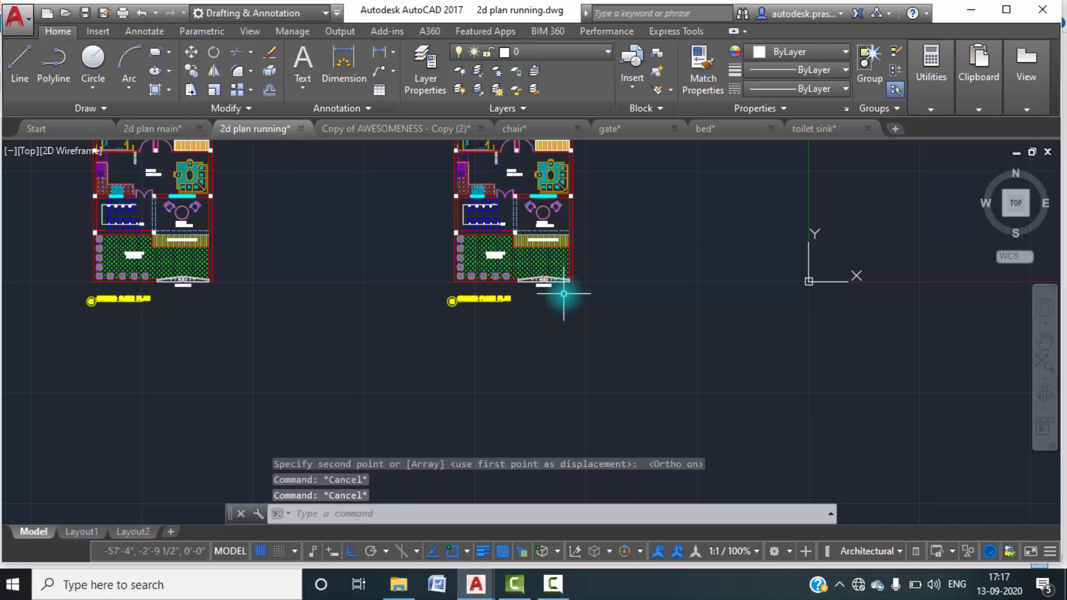
Delete the ground floor plan title, with its circle symbol and underline, from beneath the copied plan.
scroll(485, 305, up, 5)
click(580, 309)
click(303, 234)
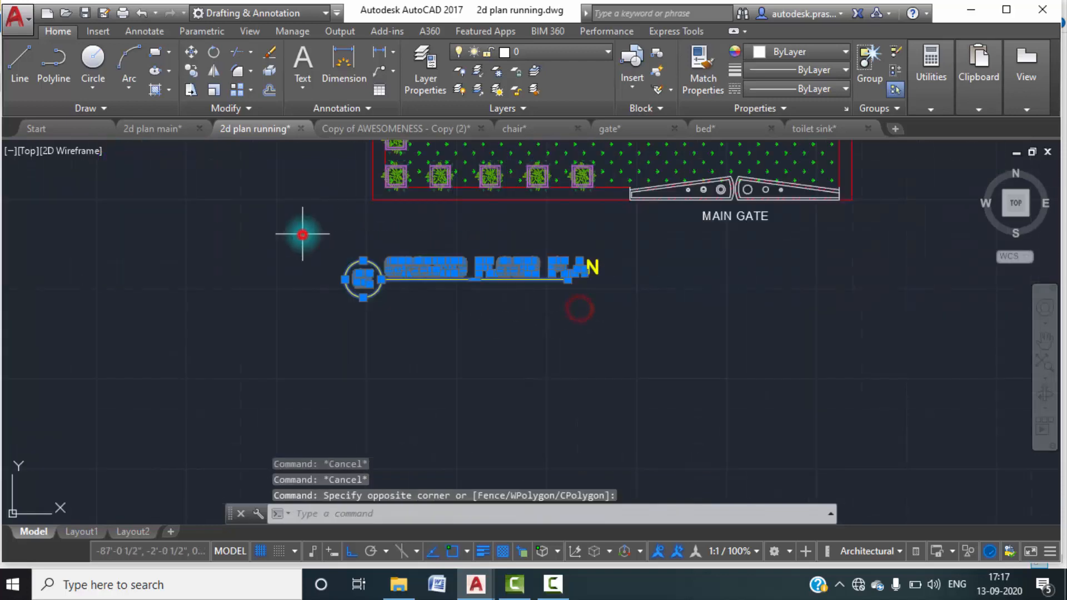
key(Delete)
click(627, 287)
click(551, 243)
key(Delete)
Start a vertical construction line (XLINE, Ver) through the outer lower left corner of the copied plan's front boundary wall.
scroll(476, 269, down, 5)
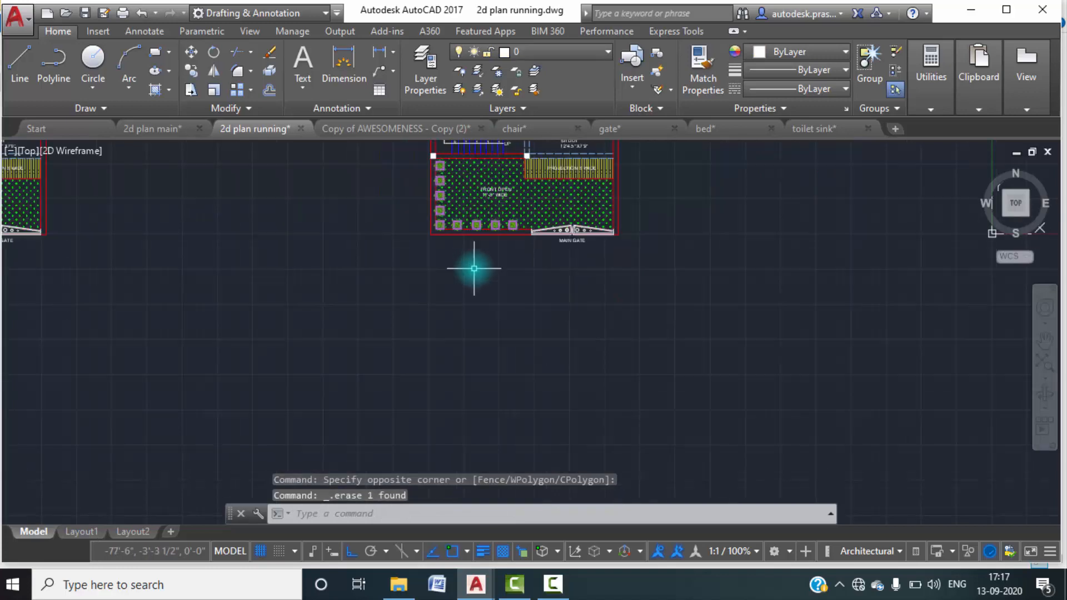
scroll(491, 317, down, 2)
scroll(487, 315, up, 5)
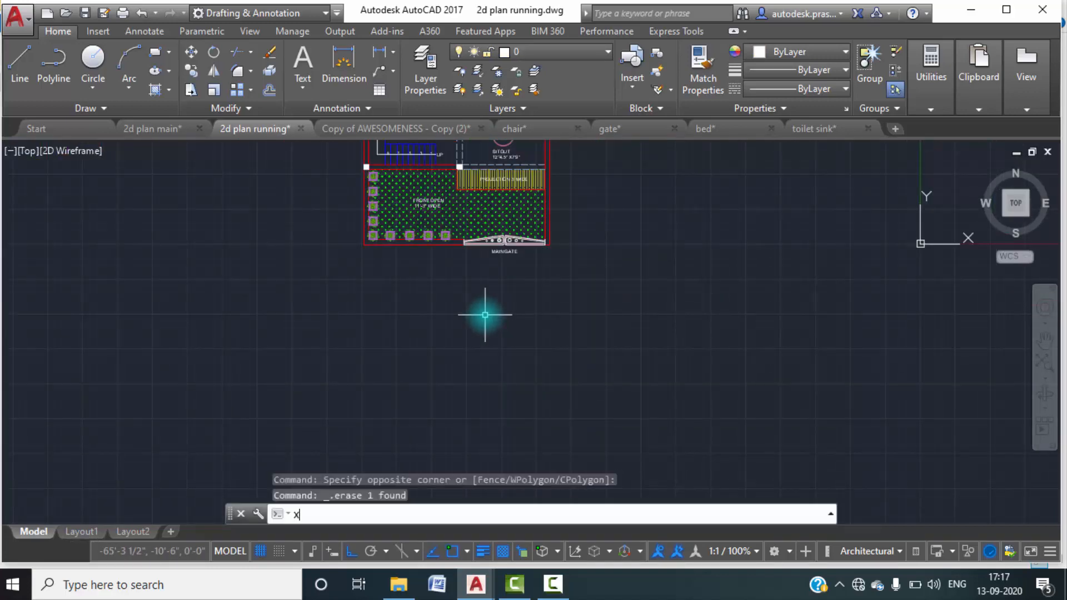
text(line)
key(Return)
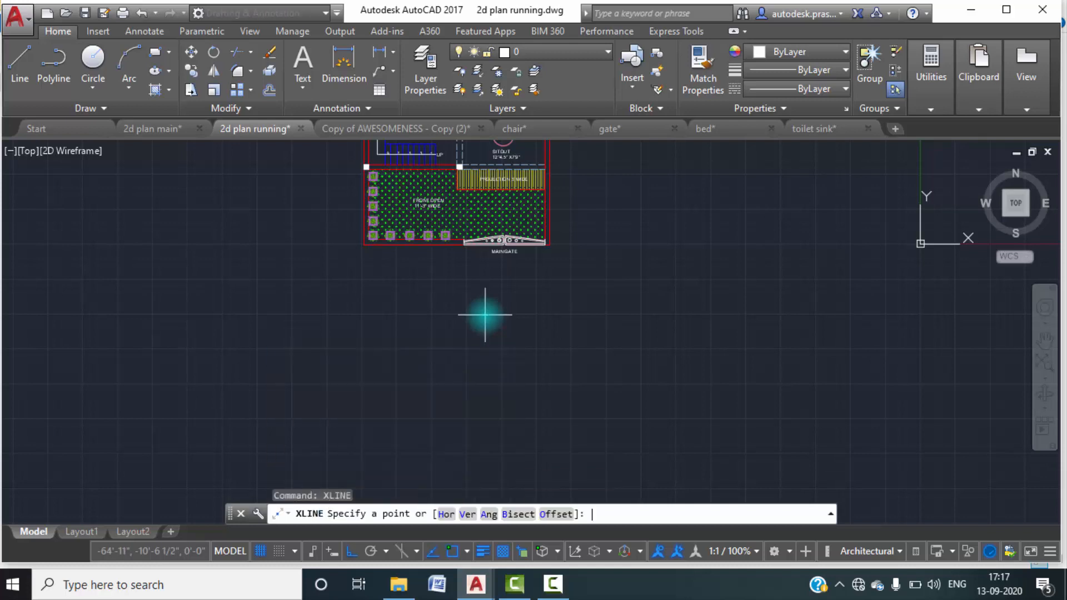
click(460, 518)
scroll(356, 248, up, 4)
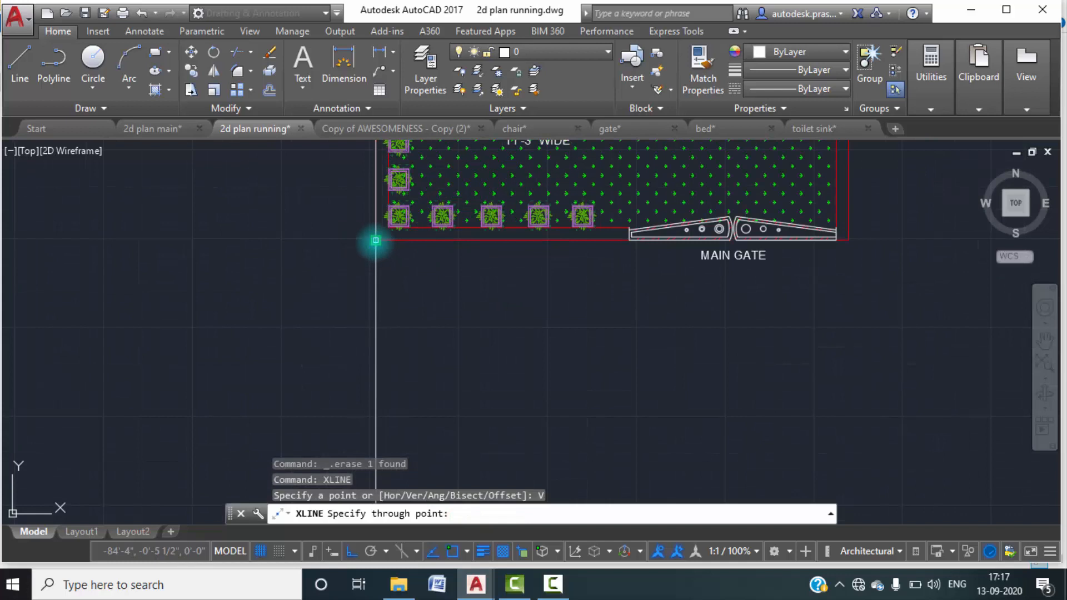
click(376, 240)
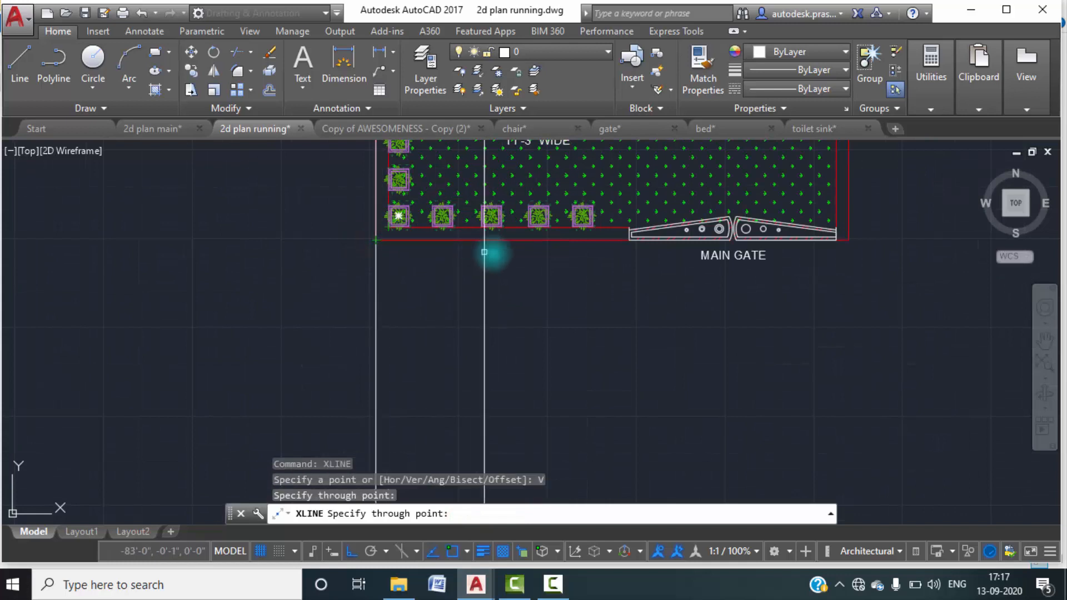
Add a vertical construction line through the lower right corner of the column between the front open area and the projection.
middle_drag(611, 276, 470, 367)
scroll(469, 367, down, 2)
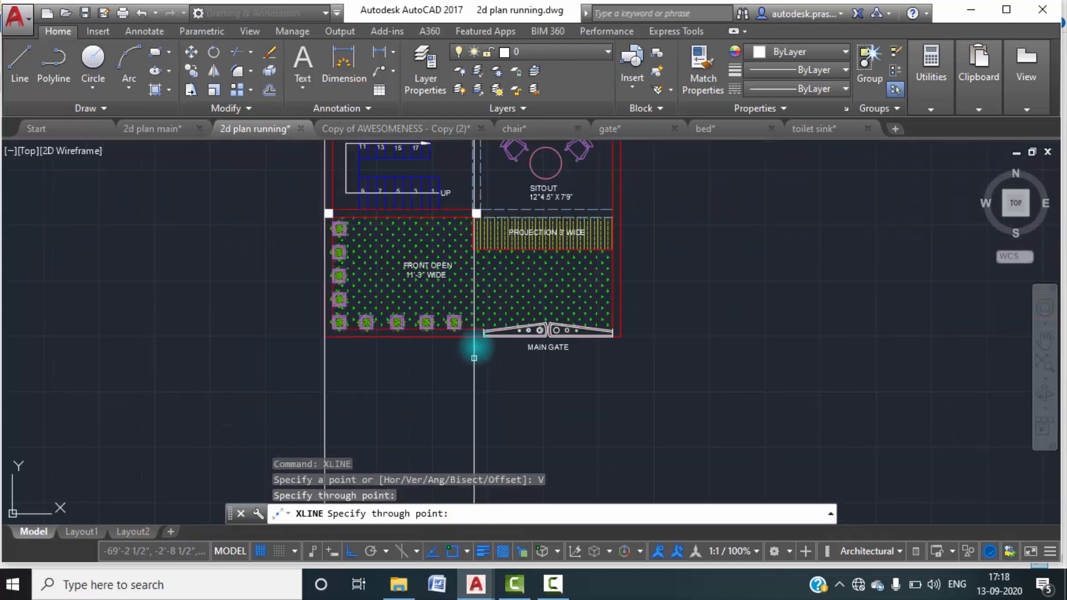
scroll(491, 218, up, 2)
scroll(491, 218, up, 2)
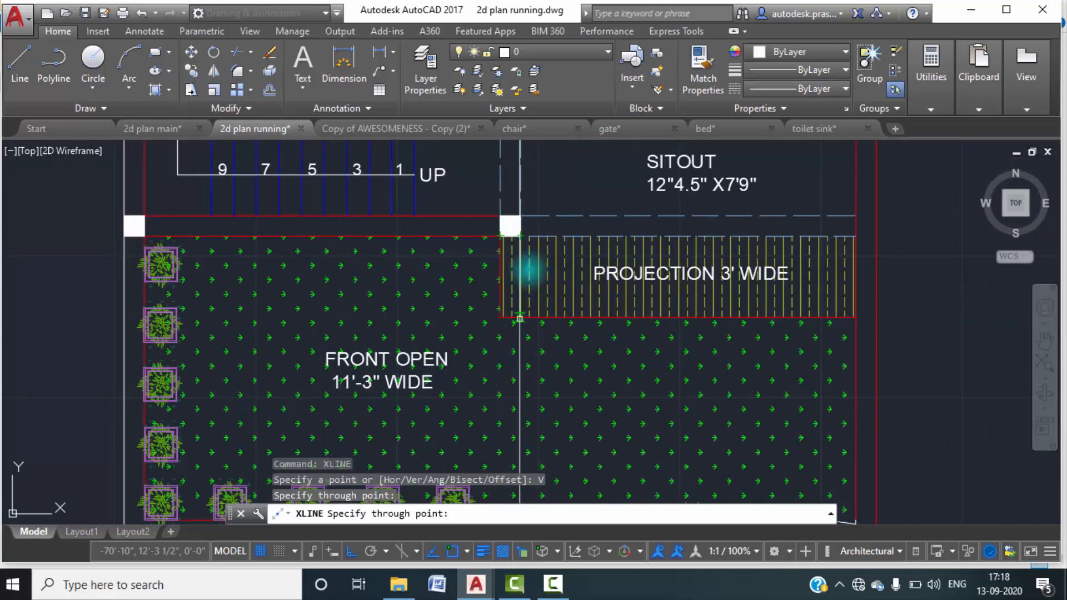
click(519, 236)
Add vertical construction lines through the inner and outer faces of the plan's right side wall beside the projection and end the command.
scroll(626, 301, down, 3)
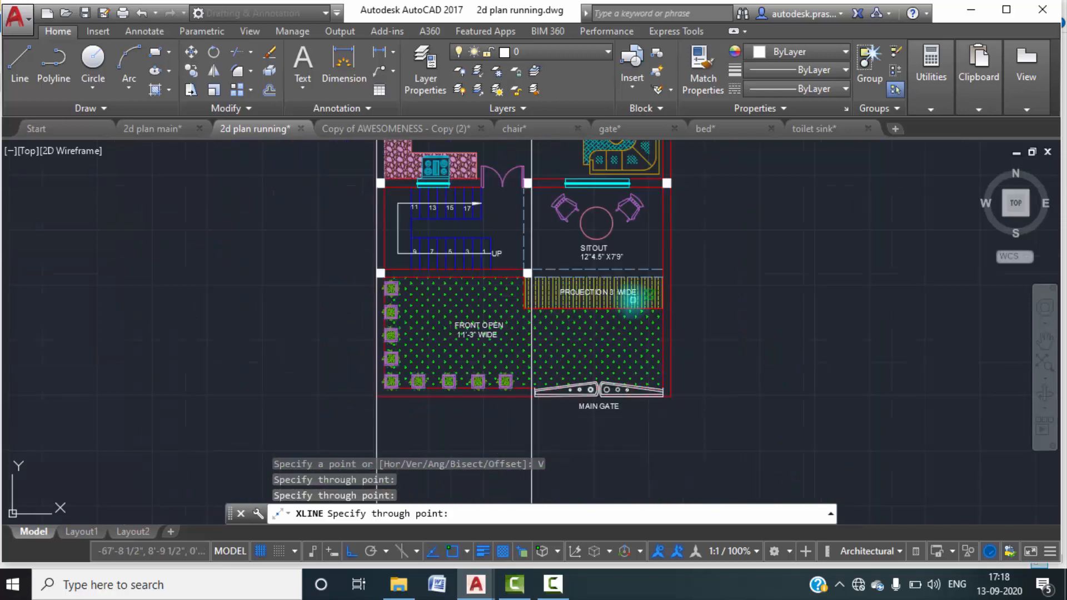
scroll(556, 302, up, 2)
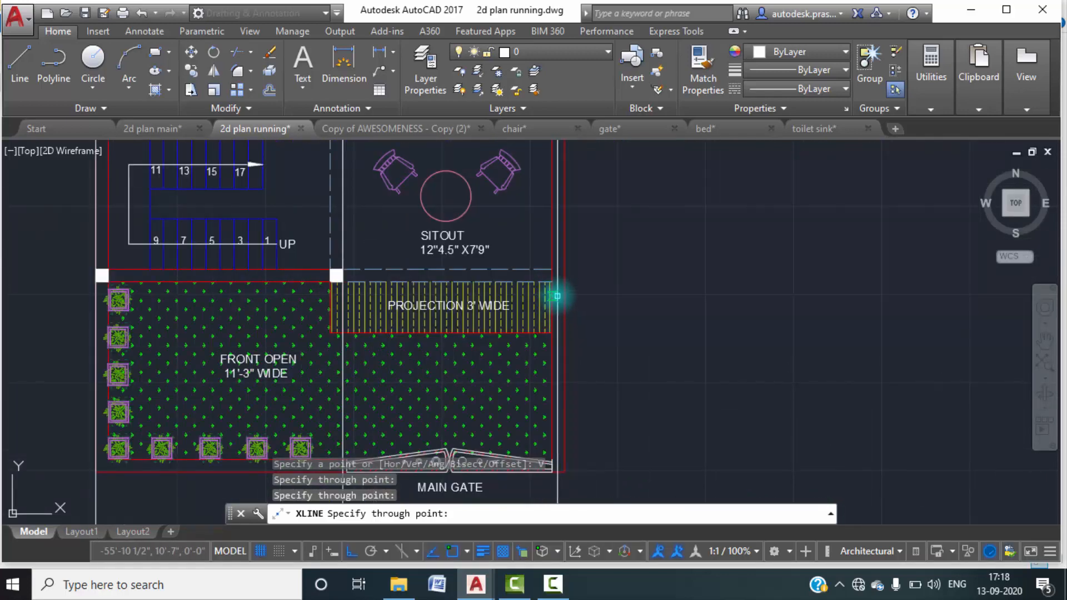
click(552, 286)
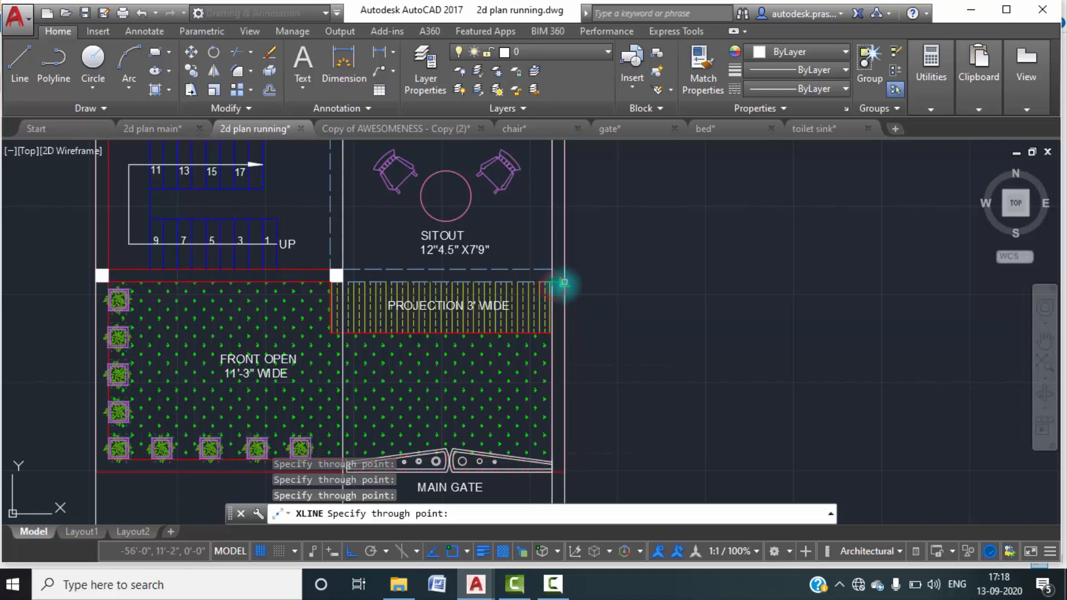
scroll(642, 274, down, 2)
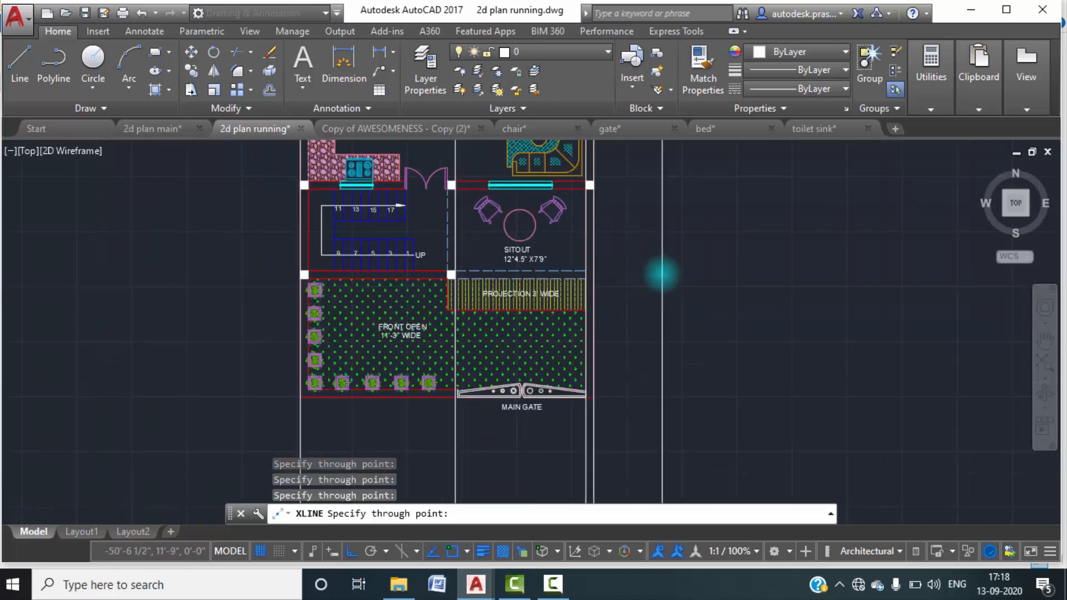
scroll(658, 278, down, 2)
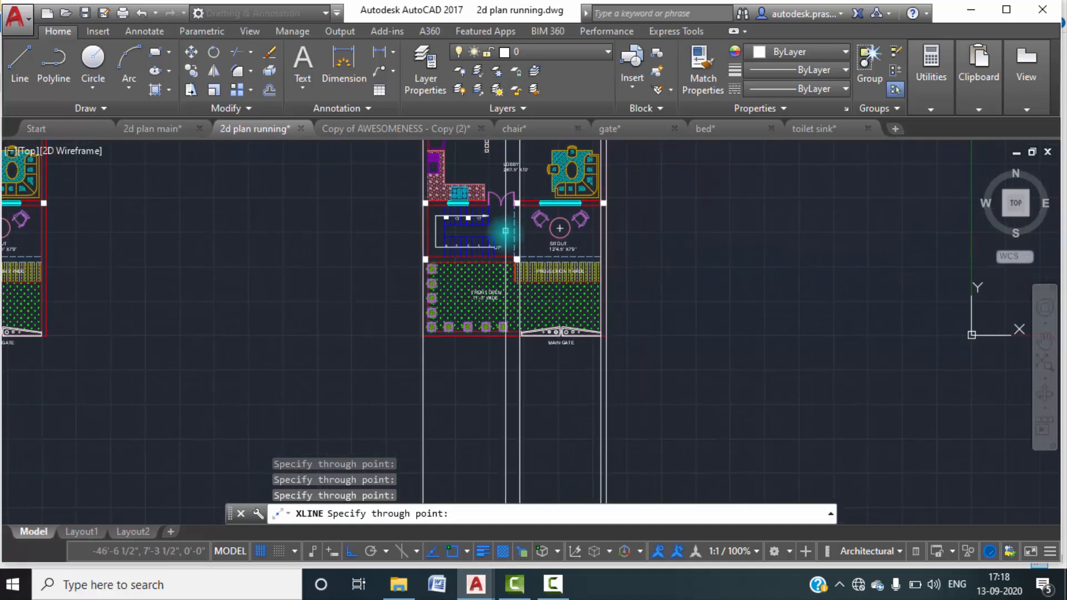
scroll(547, 219, up, 4)
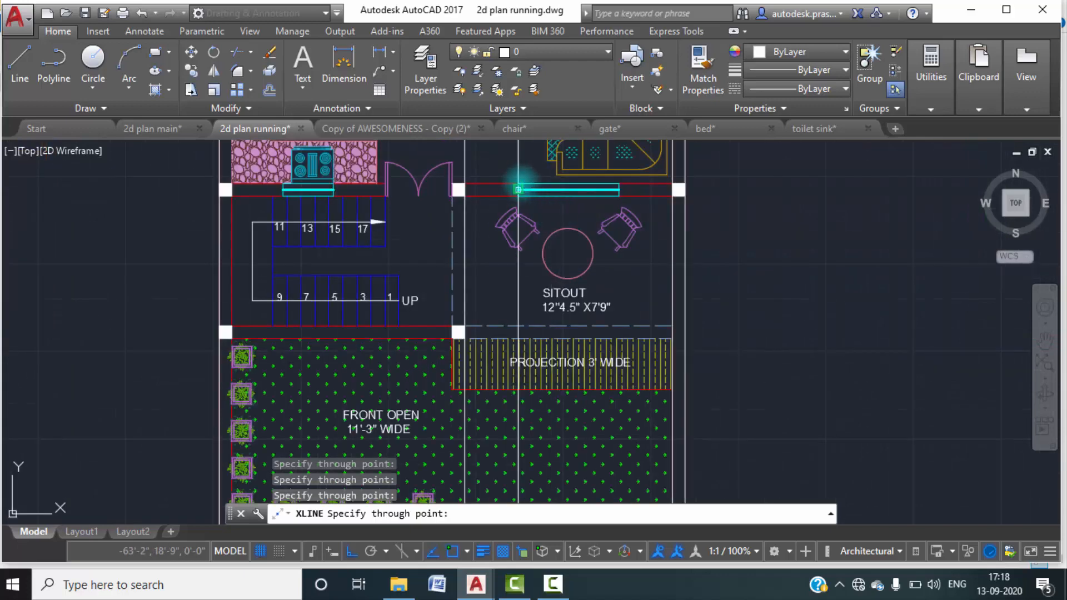
scroll(484, 236, down, 3)
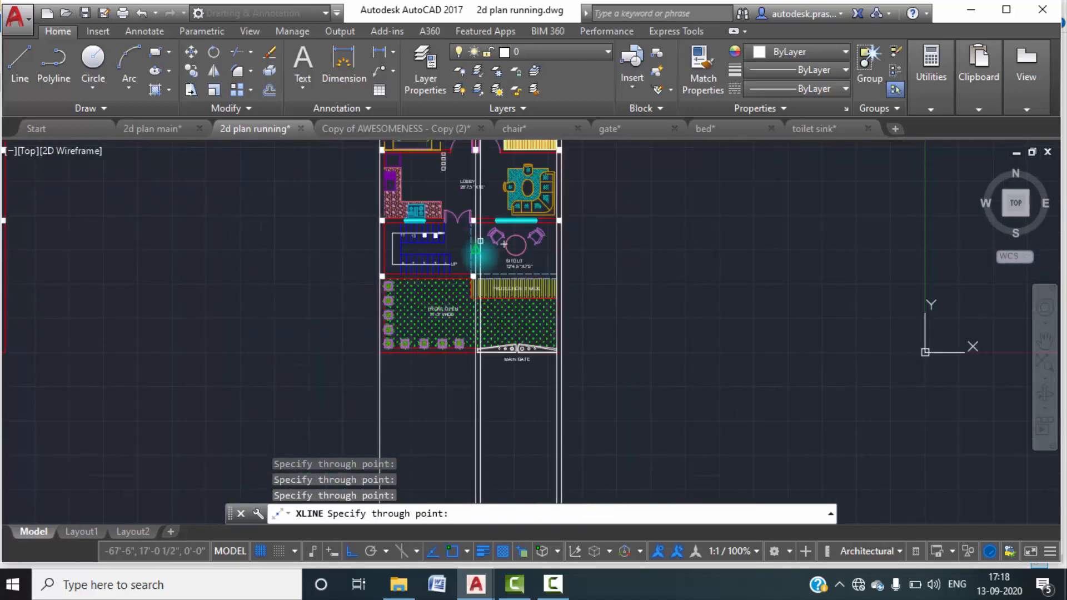
scroll(436, 306, down, 2)
middle_drag(461, 312, 453, 284)
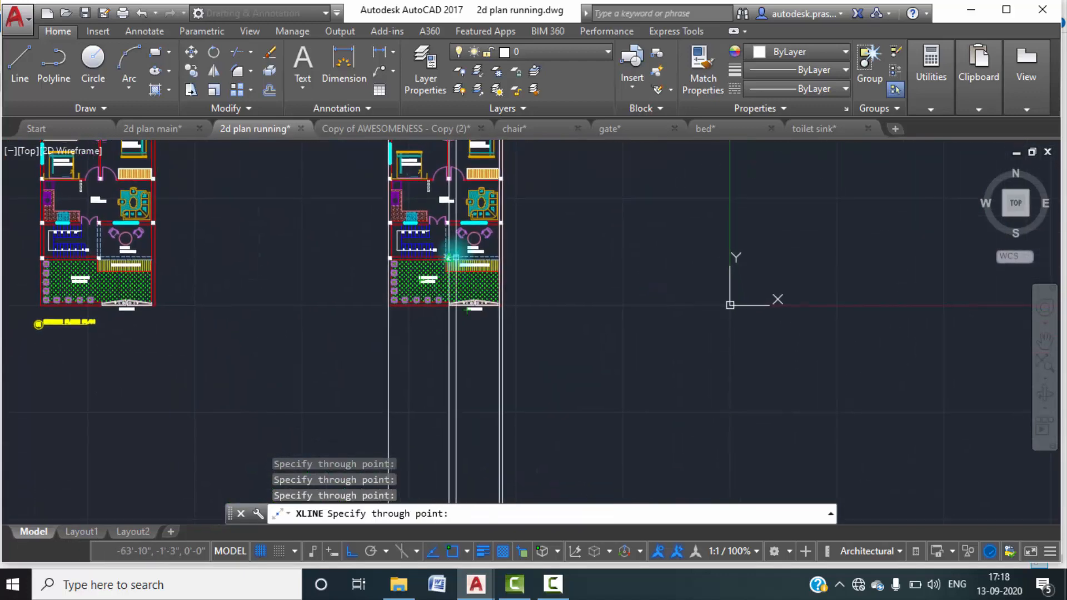
key(Escape)
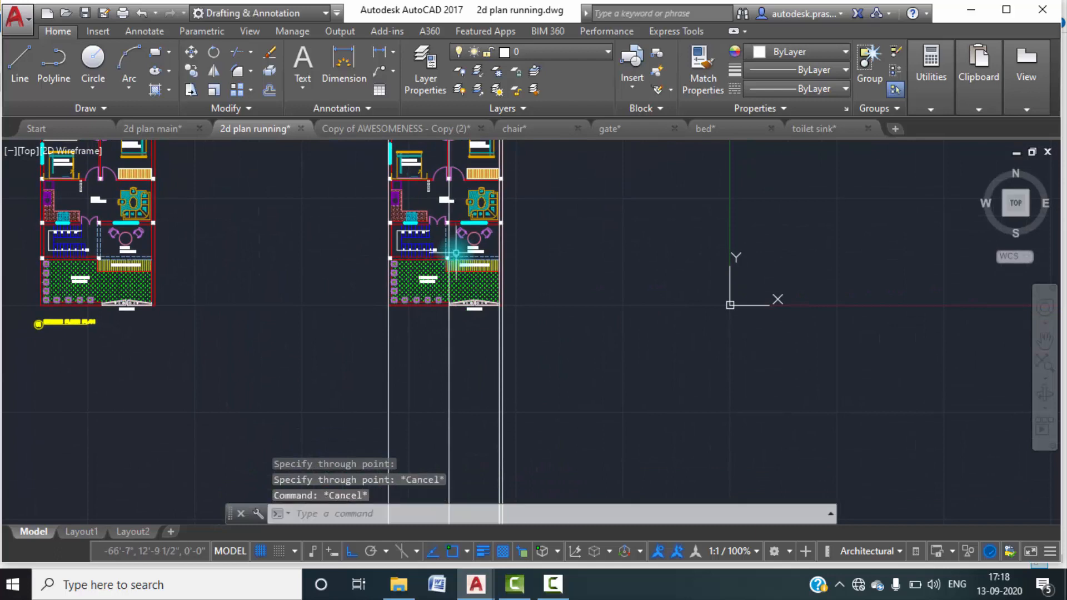
Draw a horizontal line about 43' long across the vertical construction lines below the copied plan.
text(l)
key(Return)
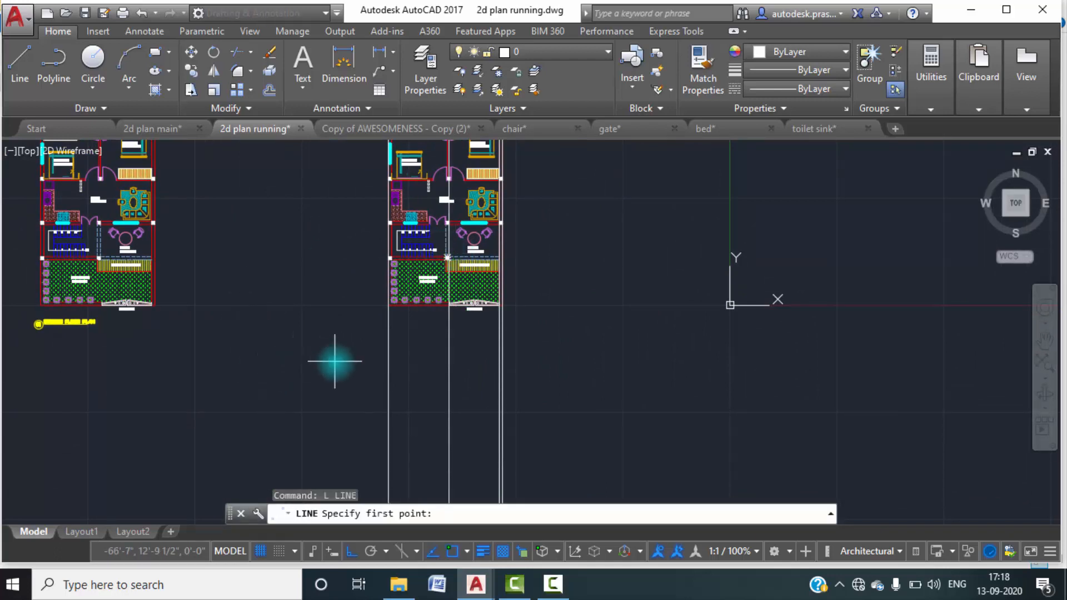
click(355, 361)
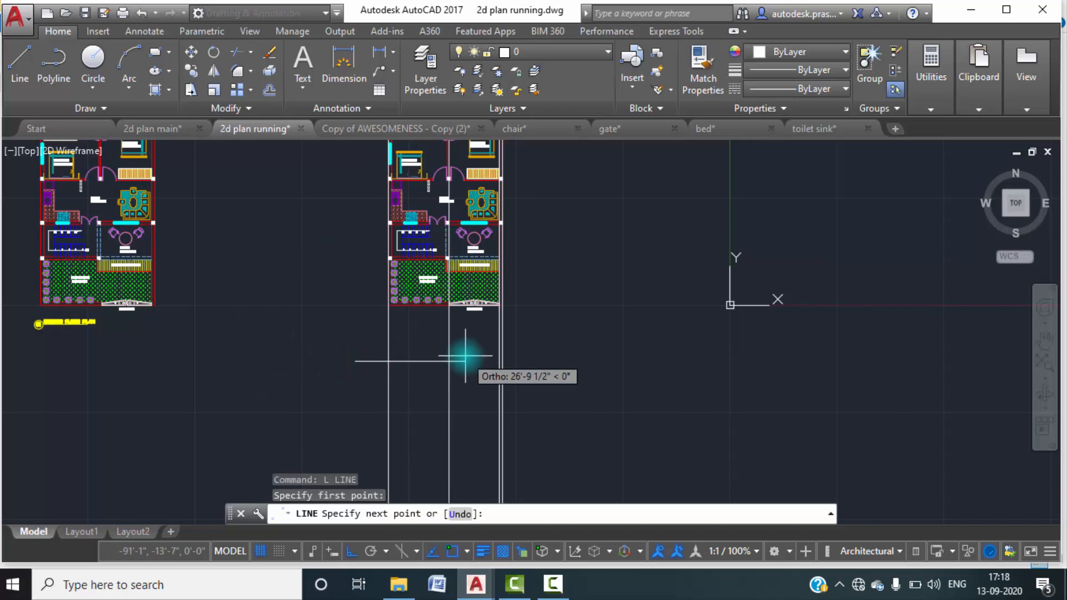
click(532, 361)
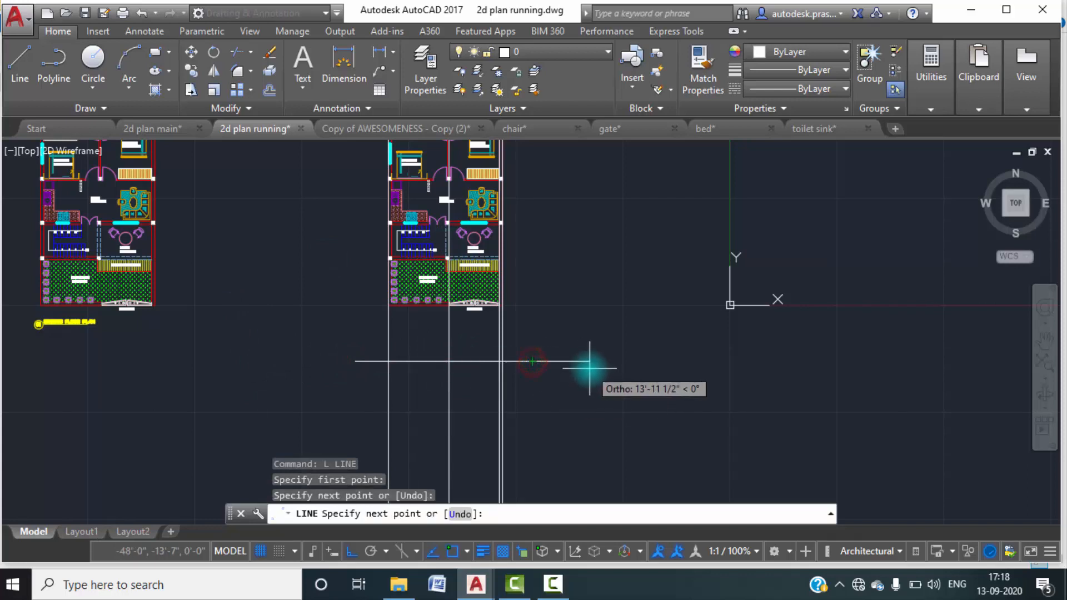
key(Escape)
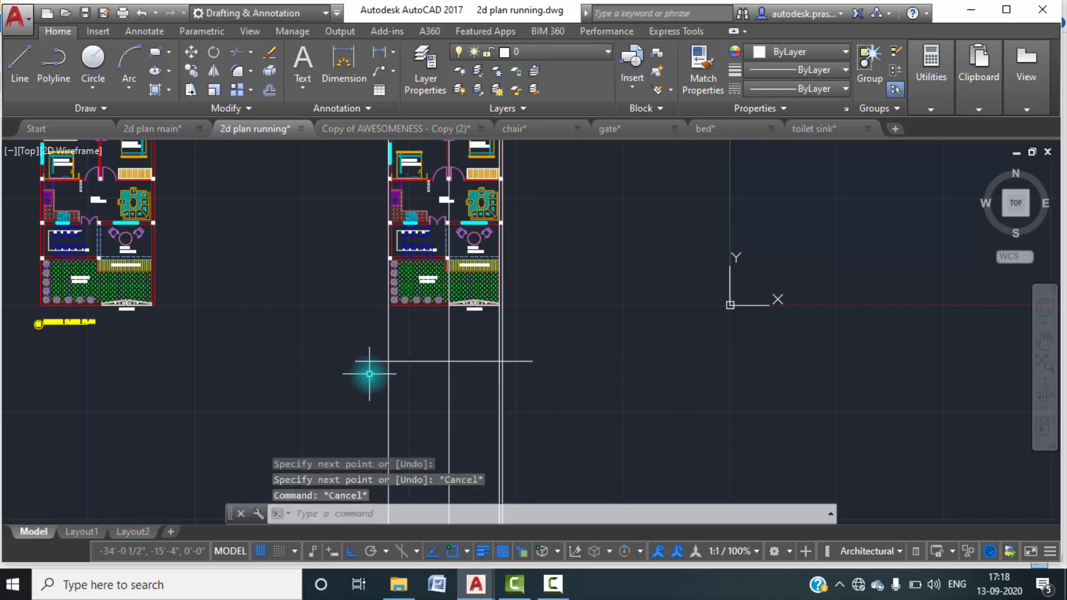
Draw a second horizontal line about 51' long across the construction lines, between the first one and the copied plan.
text(l)
key(Return)
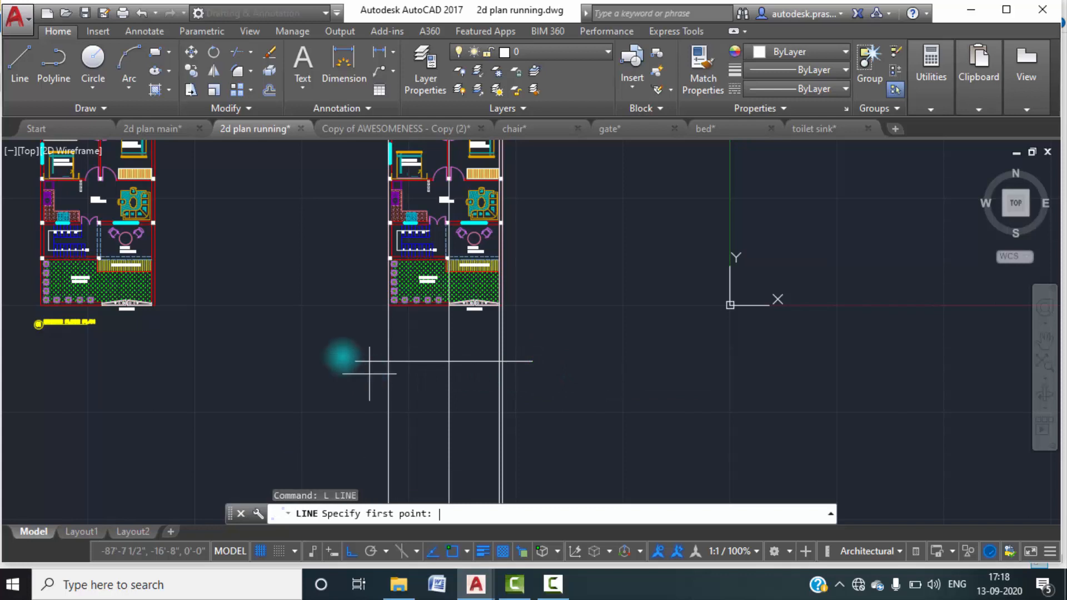
click(350, 340)
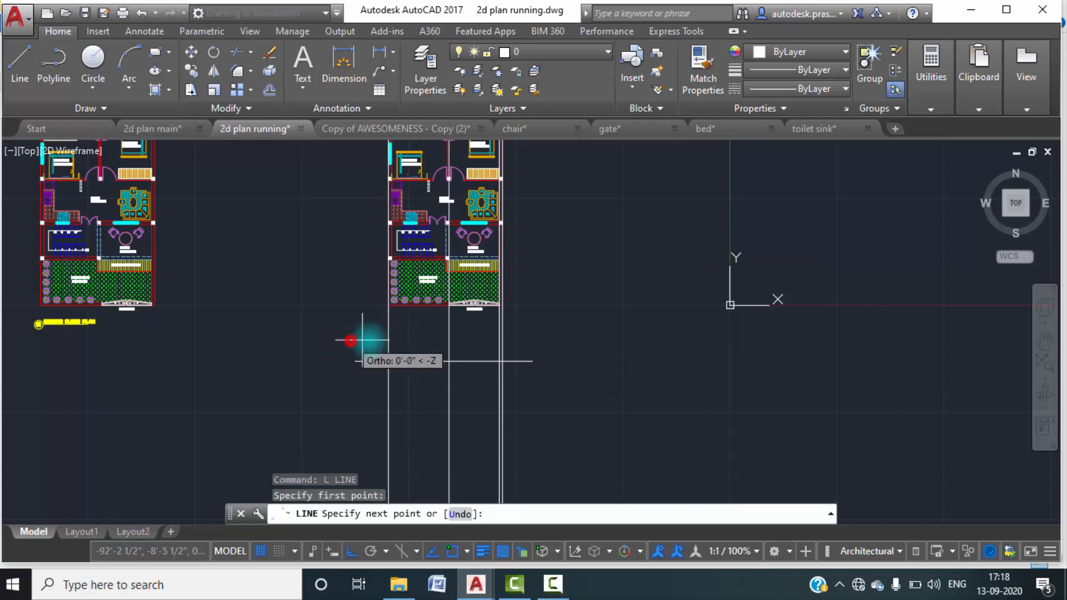
click(558, 342)
key(Escape)
key(Escape)
Trim away the parts of the vertical construction lines above the upper horizontal line, using all objects as cutting edges.
text(tr)
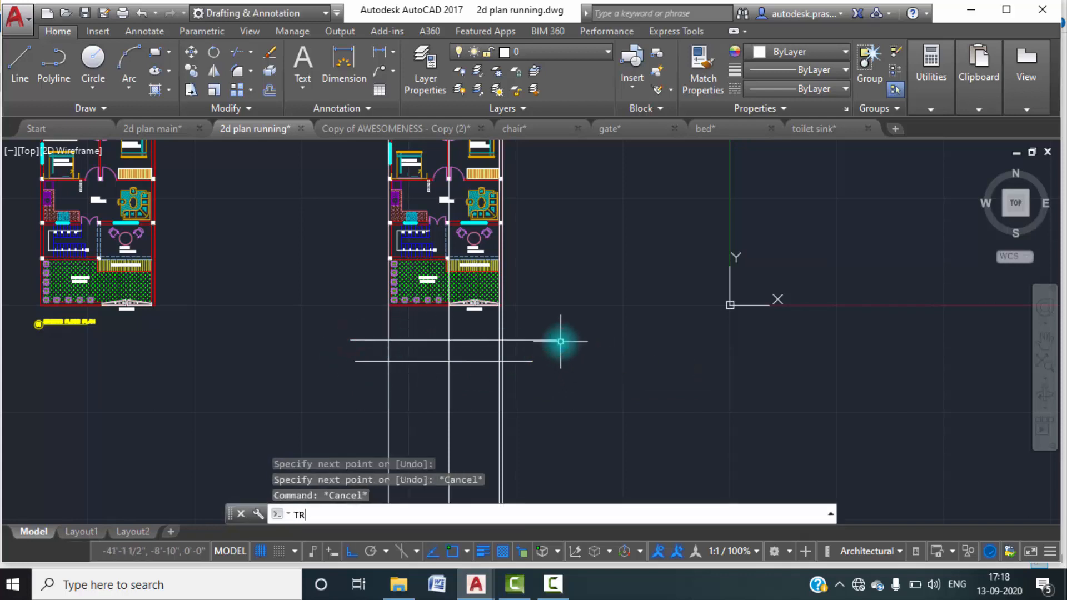
key(Return)
key(Return)
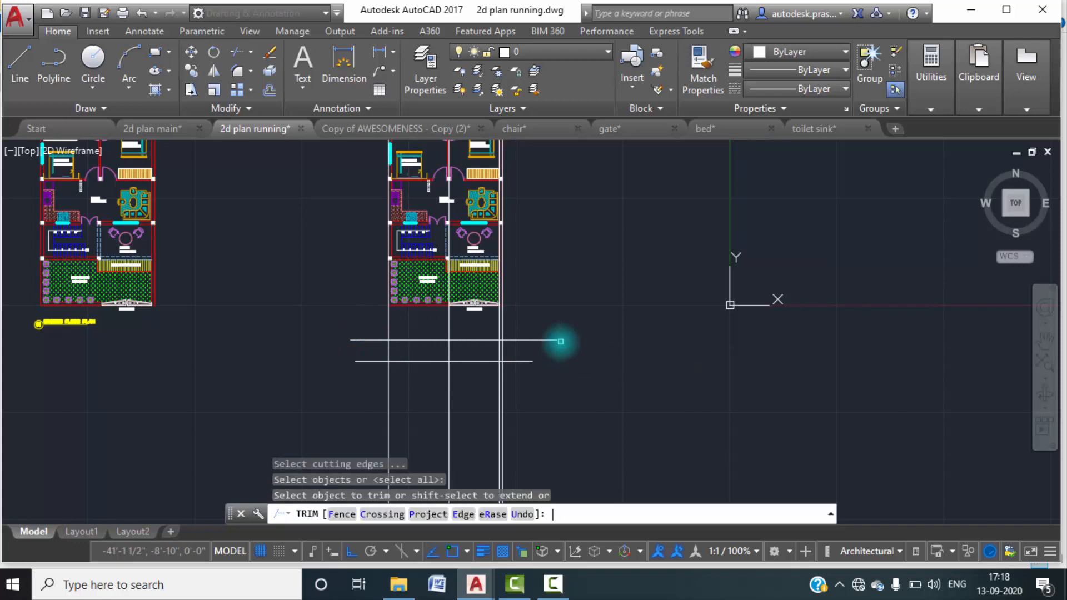
click(520, 333)
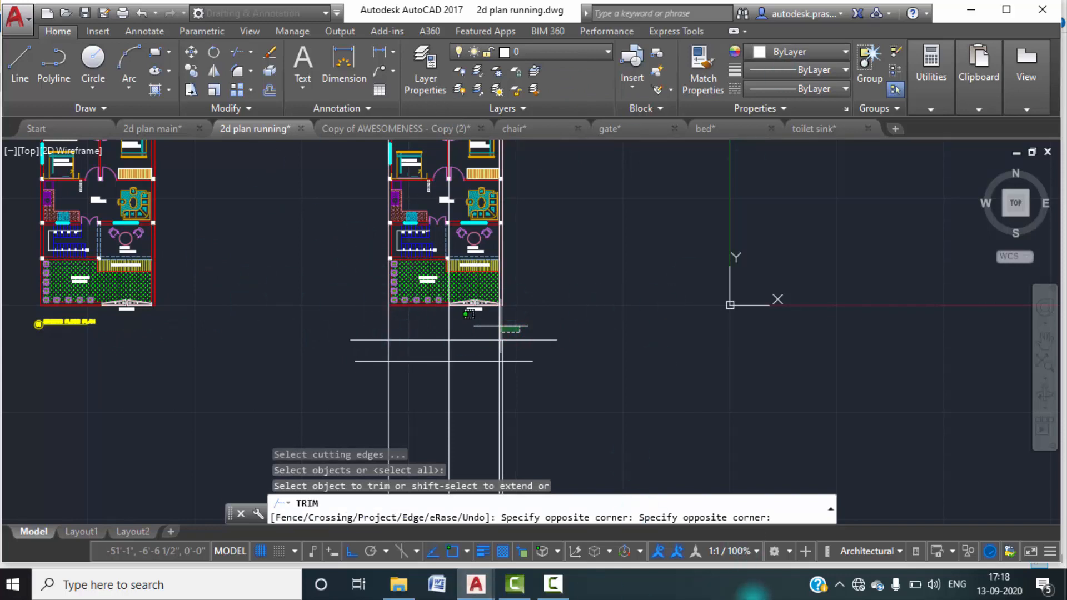
click(554, 594)
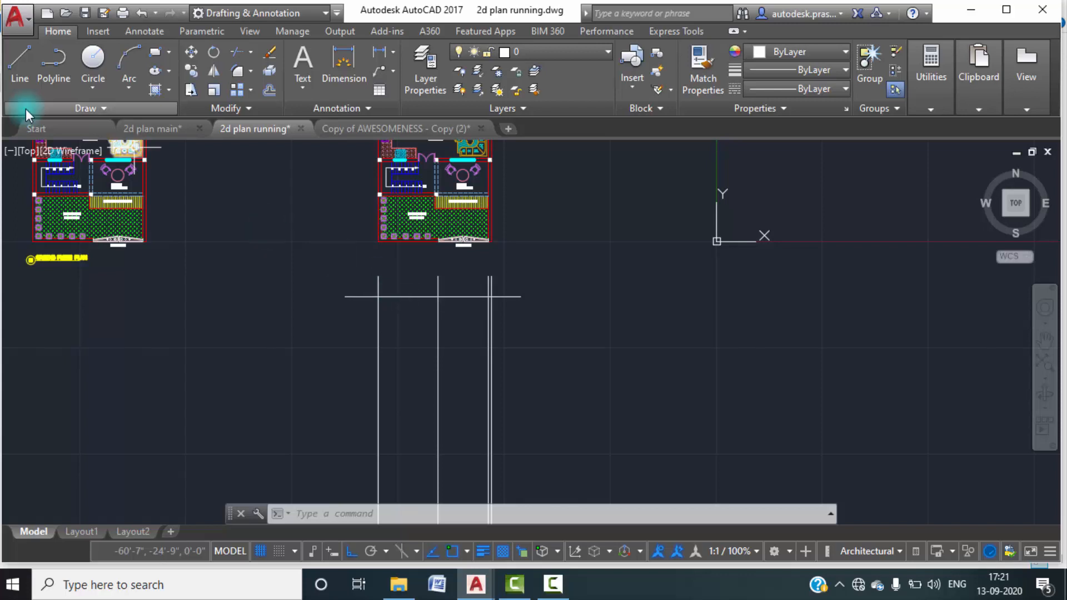
Examine the floor level marks and height dimensions of the elevation in the 2d plan main drawing, and return to 2d plan running.
mouse_move(148, 140)
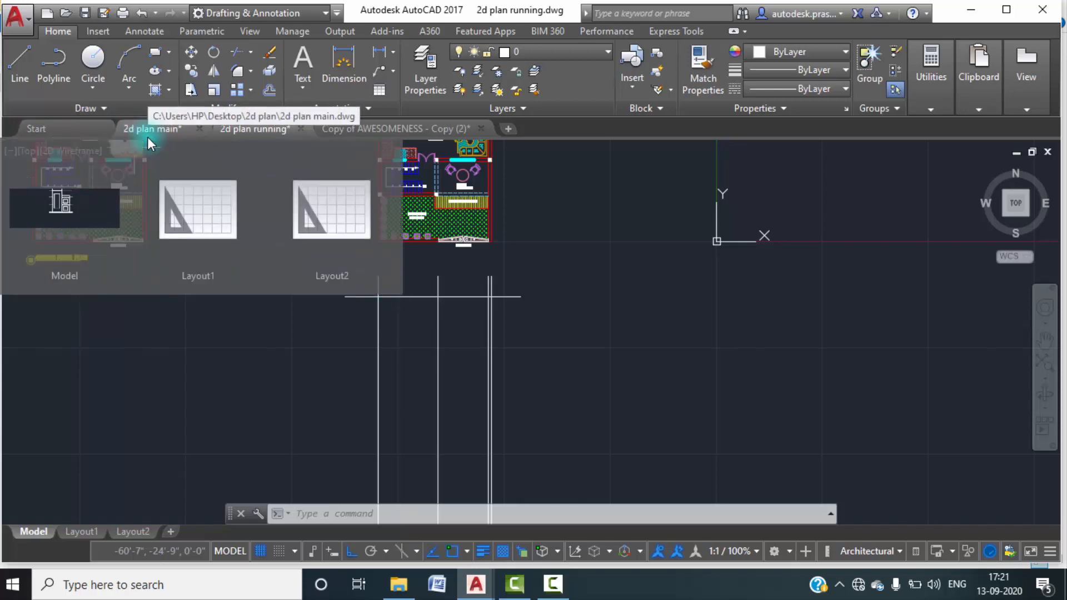
mouse_move(227, 132)
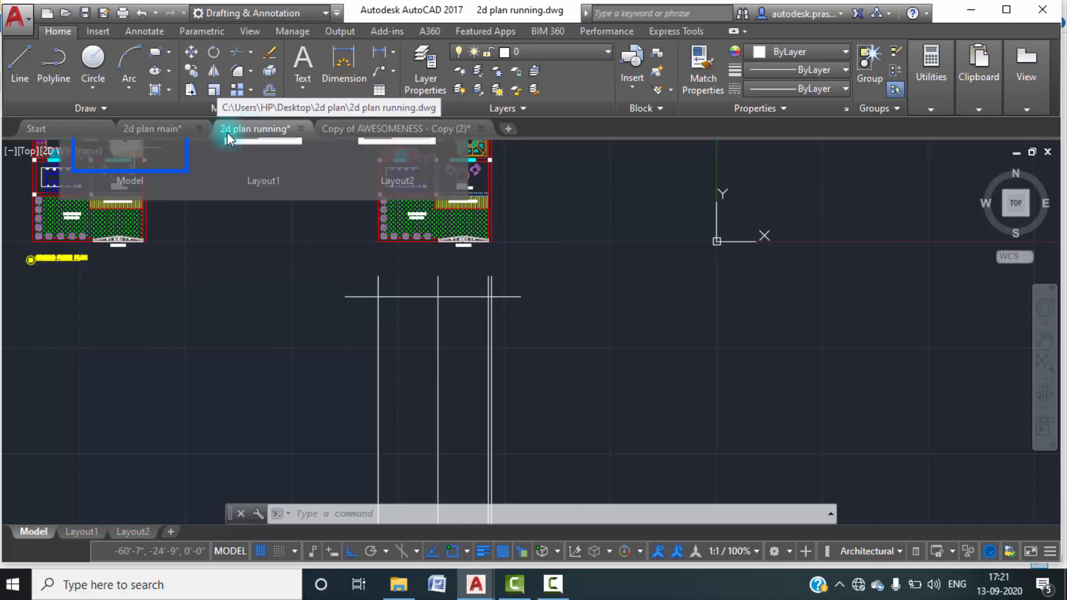
click(164, 129)
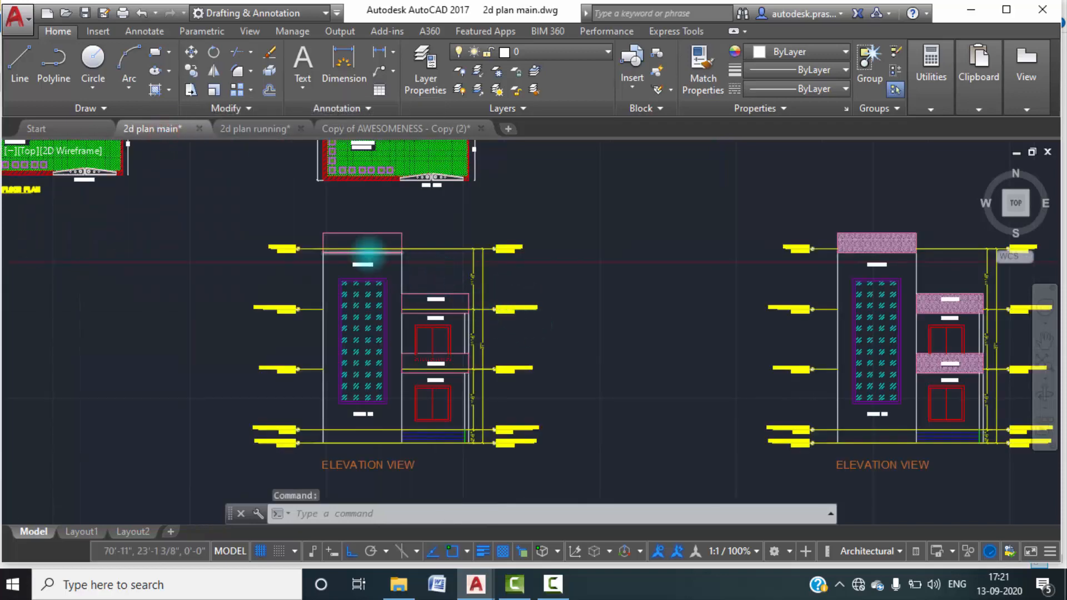
scroll(369, 253, up, 10)
middle_drag(552, 281, 551, 369)
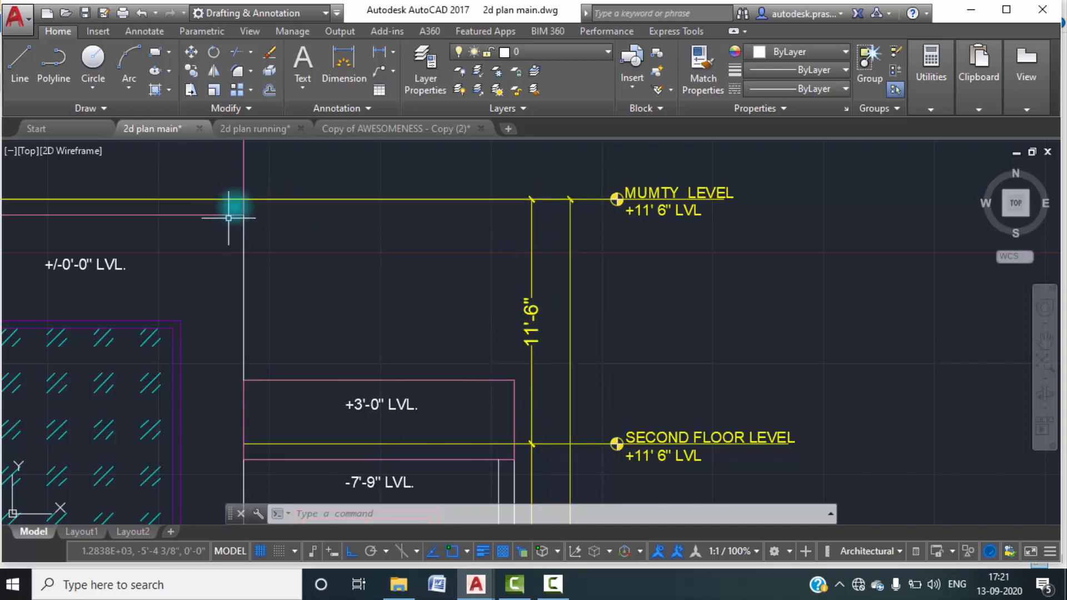
scroll(546, 314, down, 8)
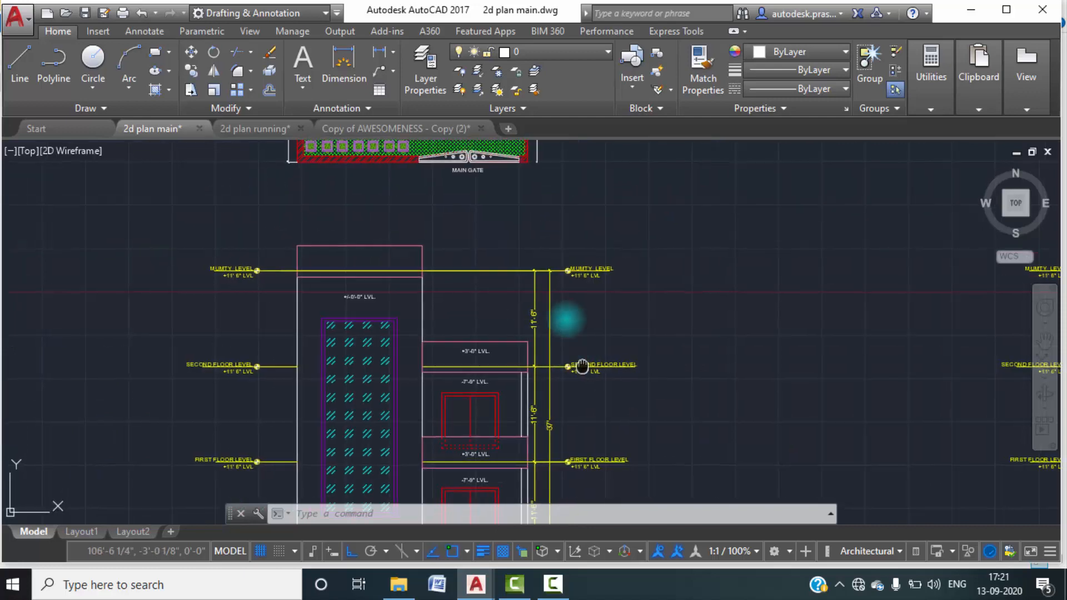
scroll(529, 423, up, 5)
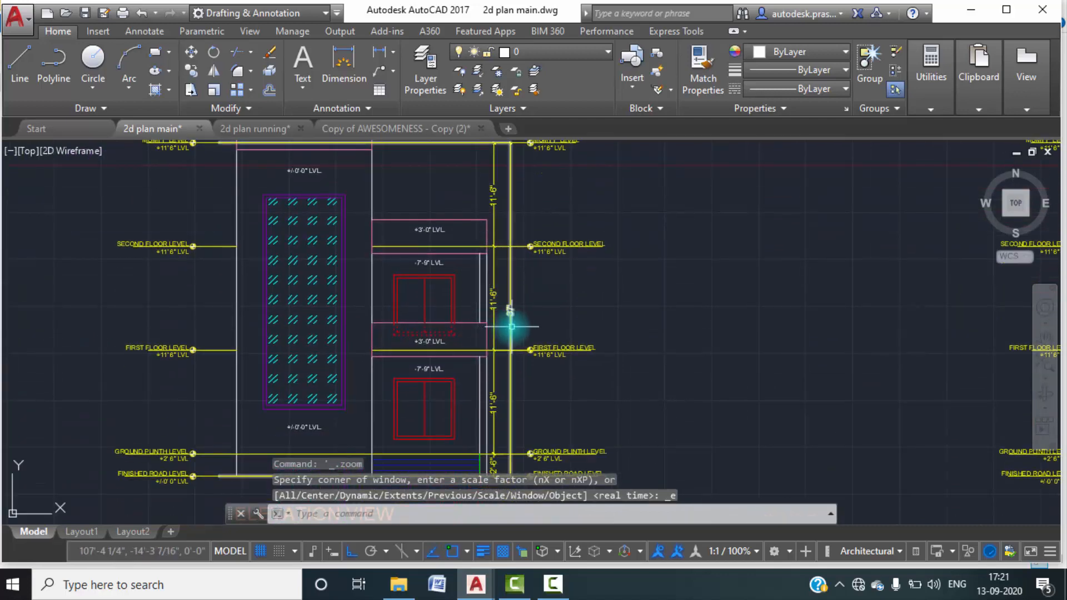
click(248, 129)
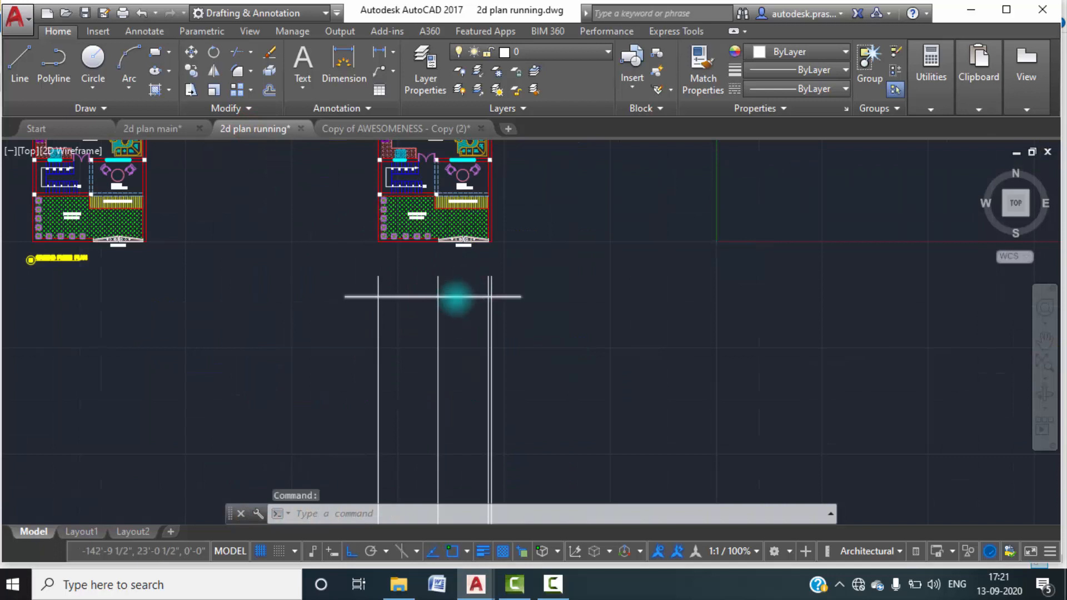
scroll(460, 297, up, 2)
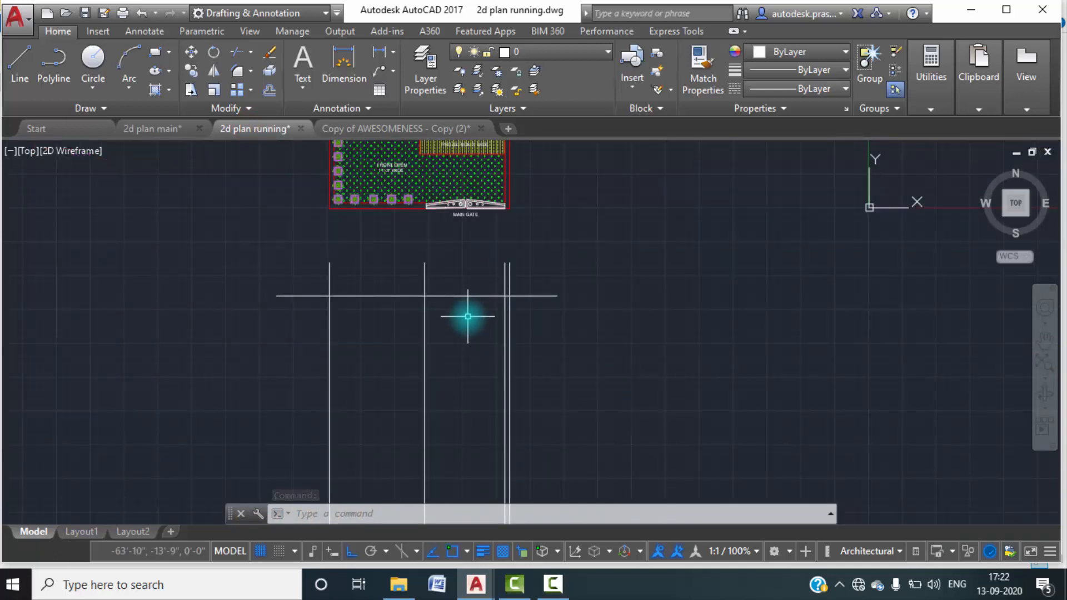
Offset the upper horizontal line downward three times in succession by 11'6" to lay out the floor levels.
text(o)
key(Return)
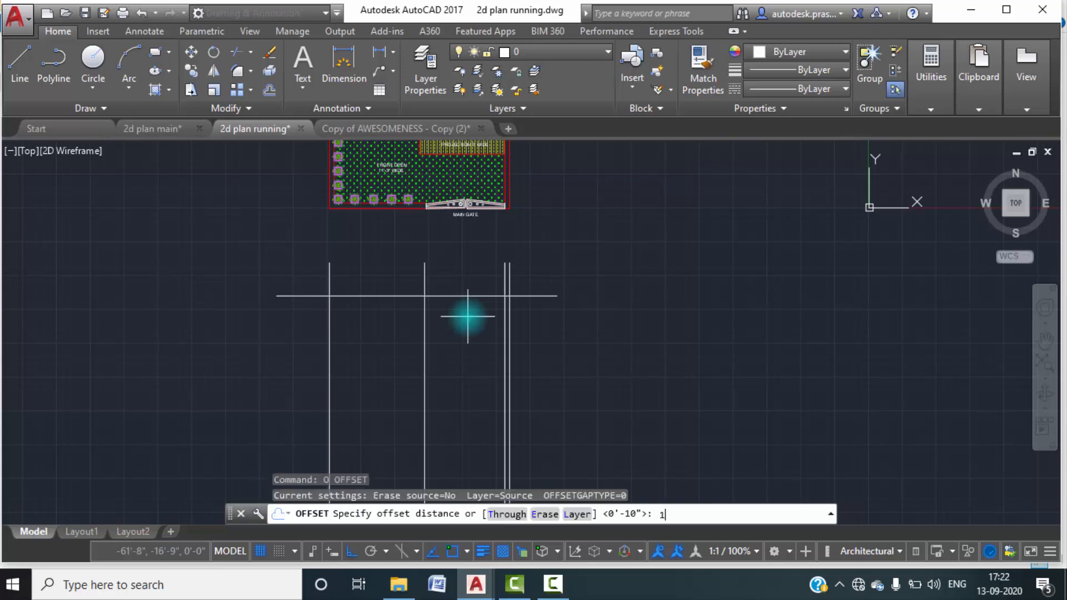
text(11'6")
key(Return)
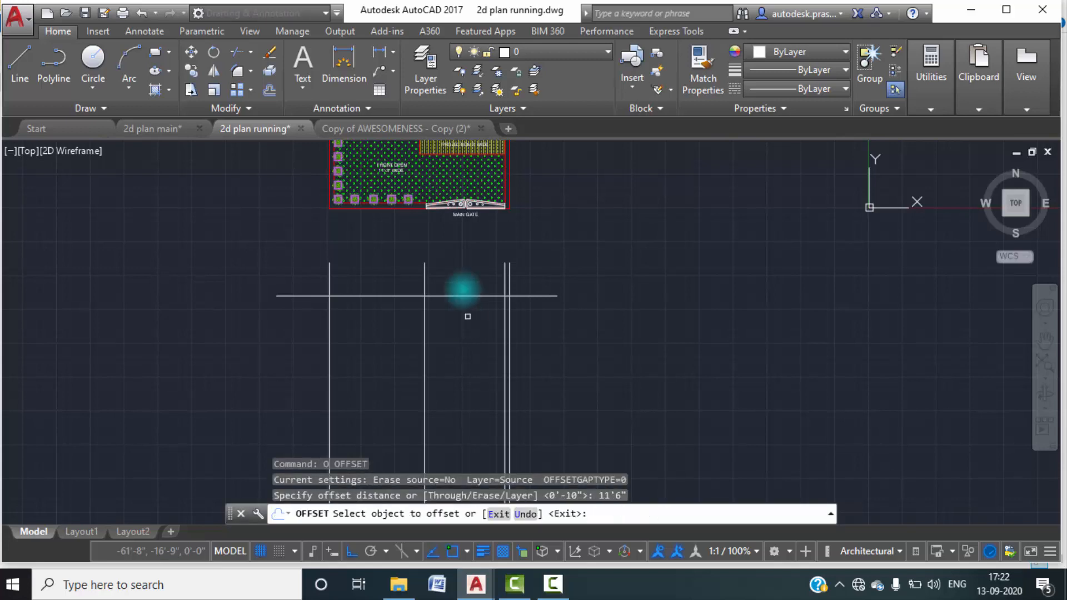
click(480, 296)
click(475, 356)
click(477, 371)
click(464, 422)
middle_drag(469, 384, 477, 337)
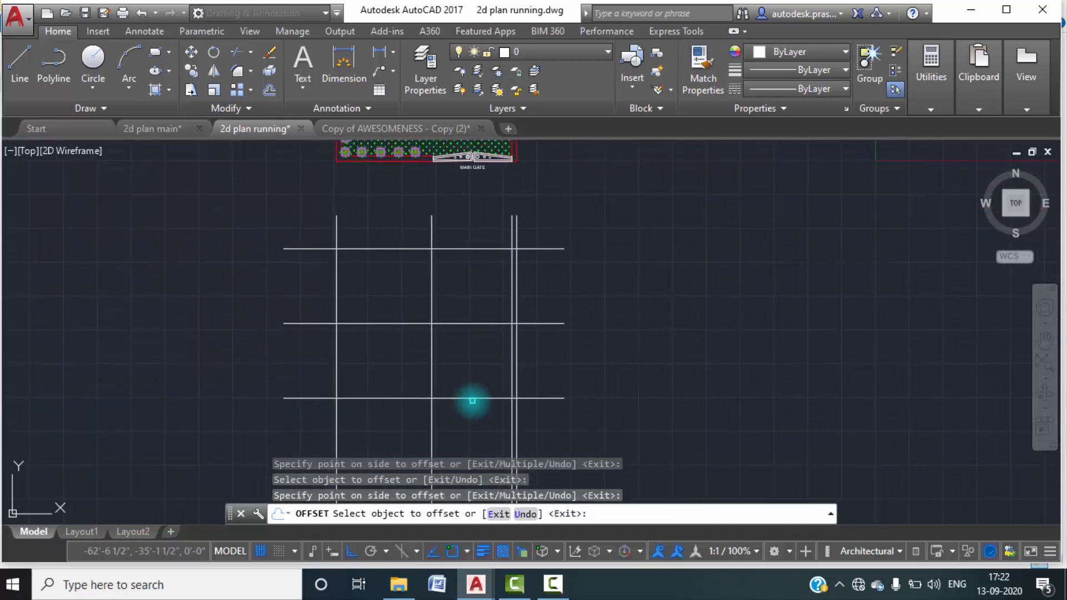
click(473, 400)
click(477, 424)
scroll(484, 381, down, 2)
middle_drag(484, 376, 510, 333)
key(Escape)
key(Escape)
Examine the plinth and road level marks of the elevation in 2d plan main, and the plan's sitout, projection and front open area in 2d plan running.
middle_drag(494, 411, 497, 370)
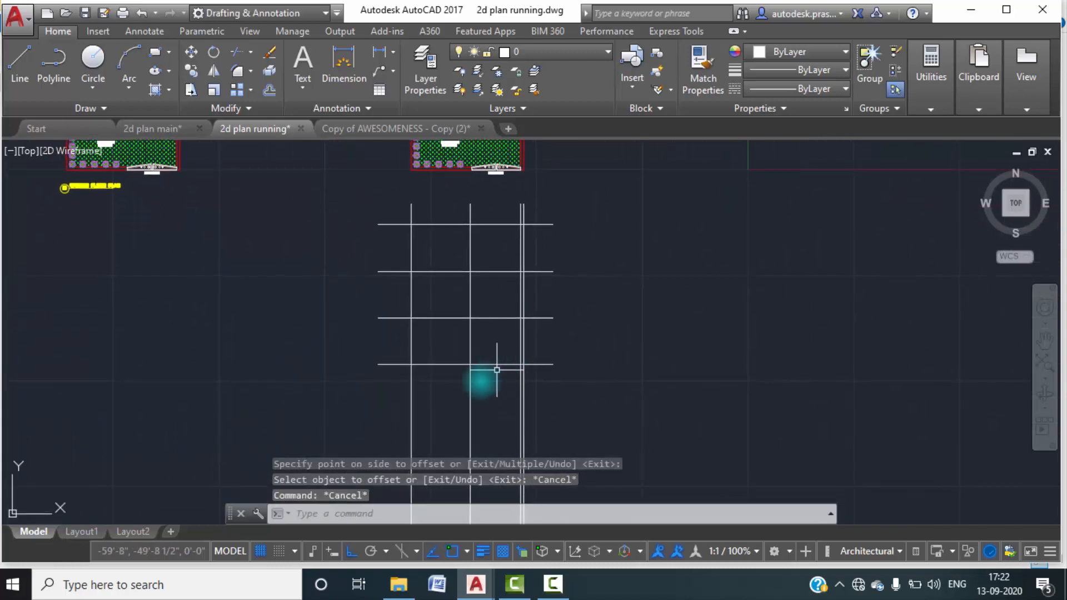
click(156, 128)
middle_drag(542, 393, 592, 228)
scroll(540, 303, up, 4)
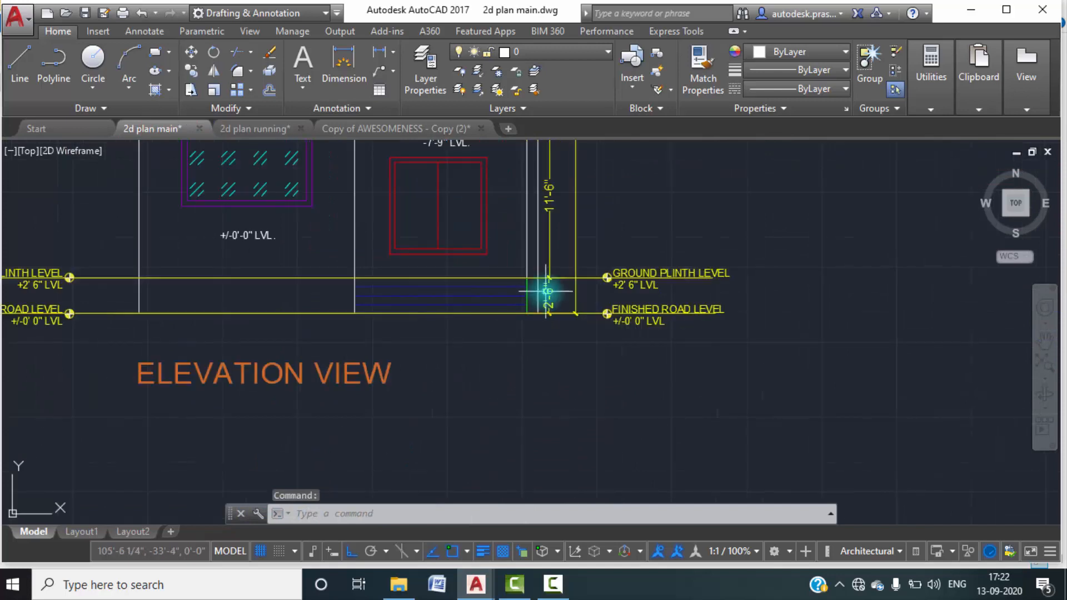
click(245, 131)
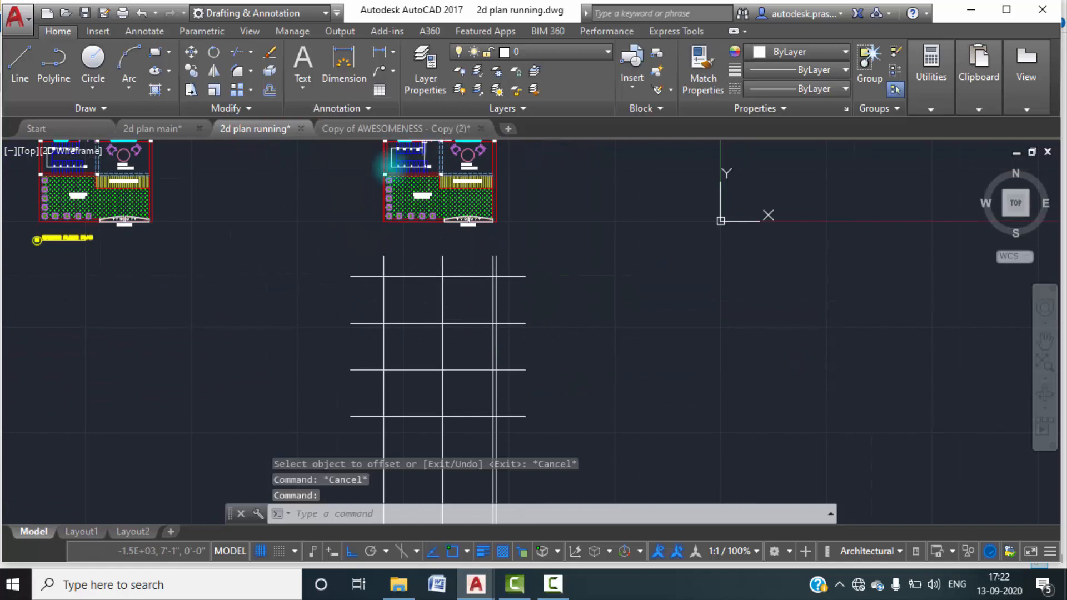
scroll(445, 207, up, 4)
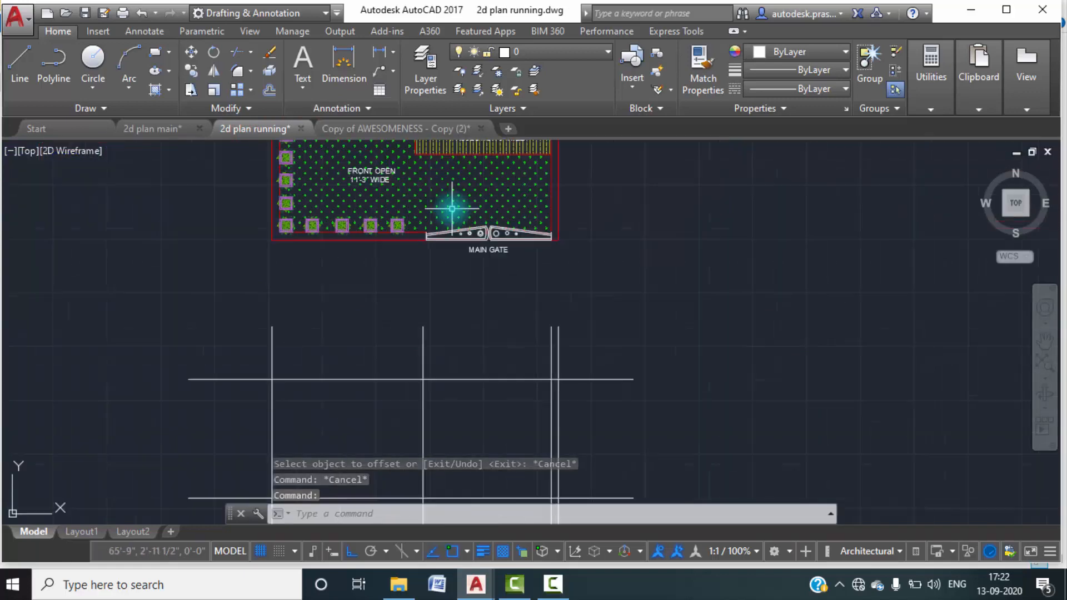
middle_drag(461, 270, 449, 311)
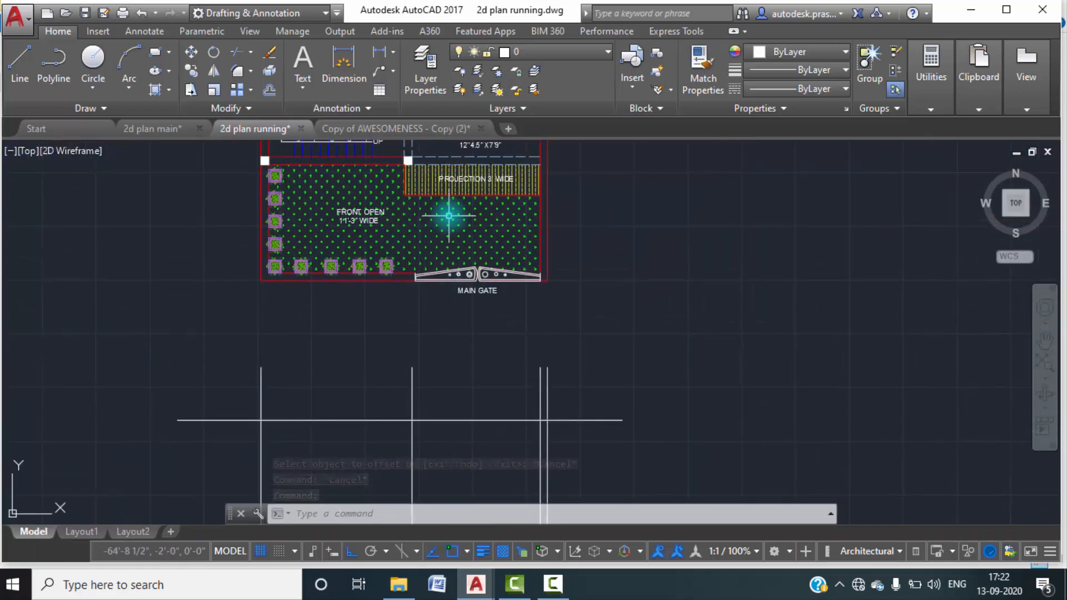
middle_drag(459, 163, 457, 182)
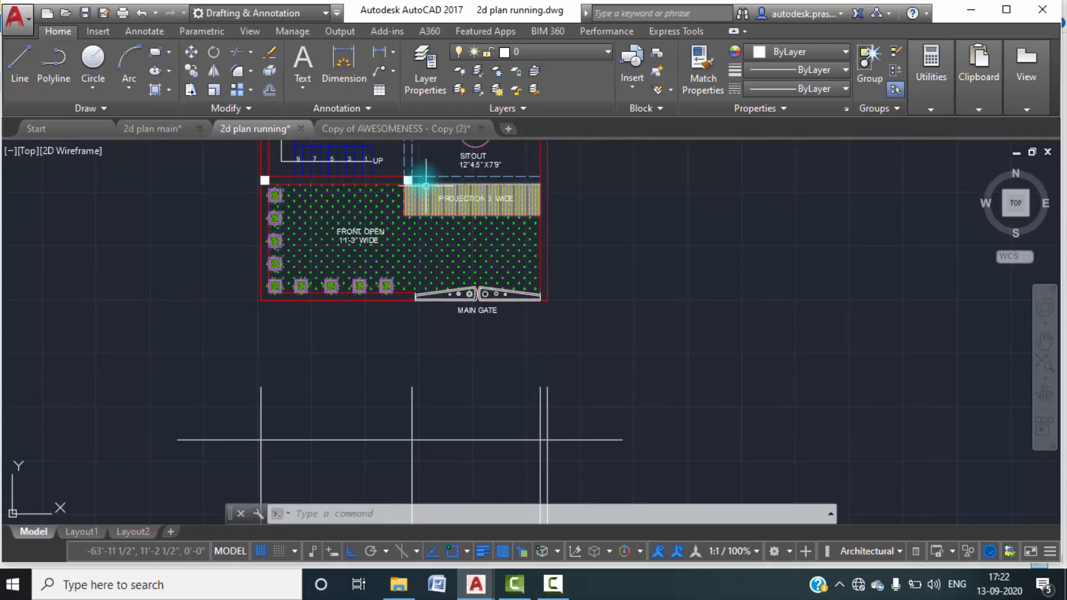
scroll(364, 216, down, 3)
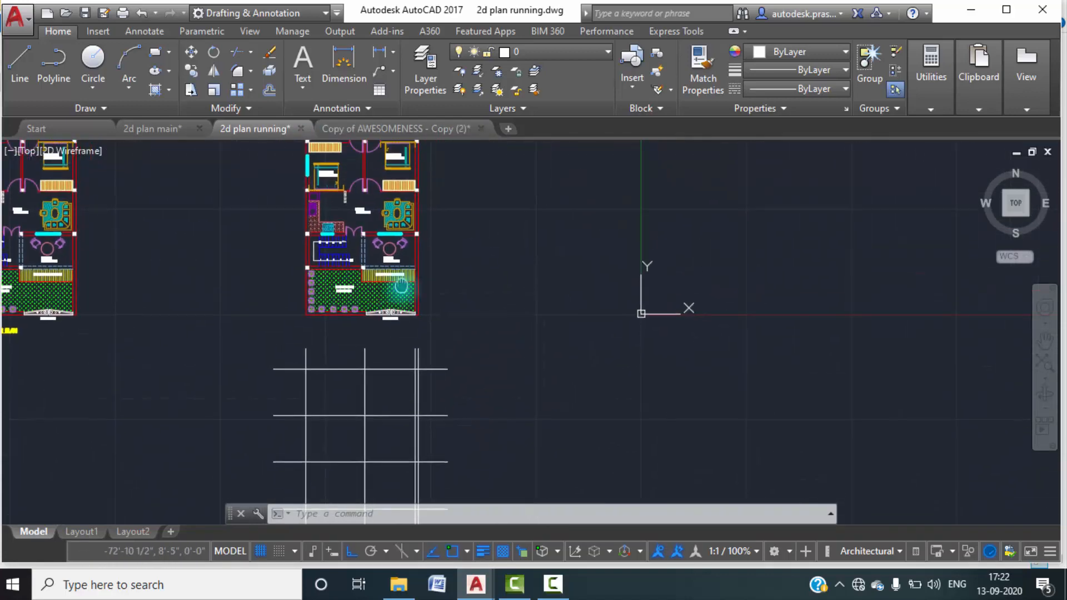
middle_drag(401, 286, 402, 292)
scroll(358, 248, up, 4)
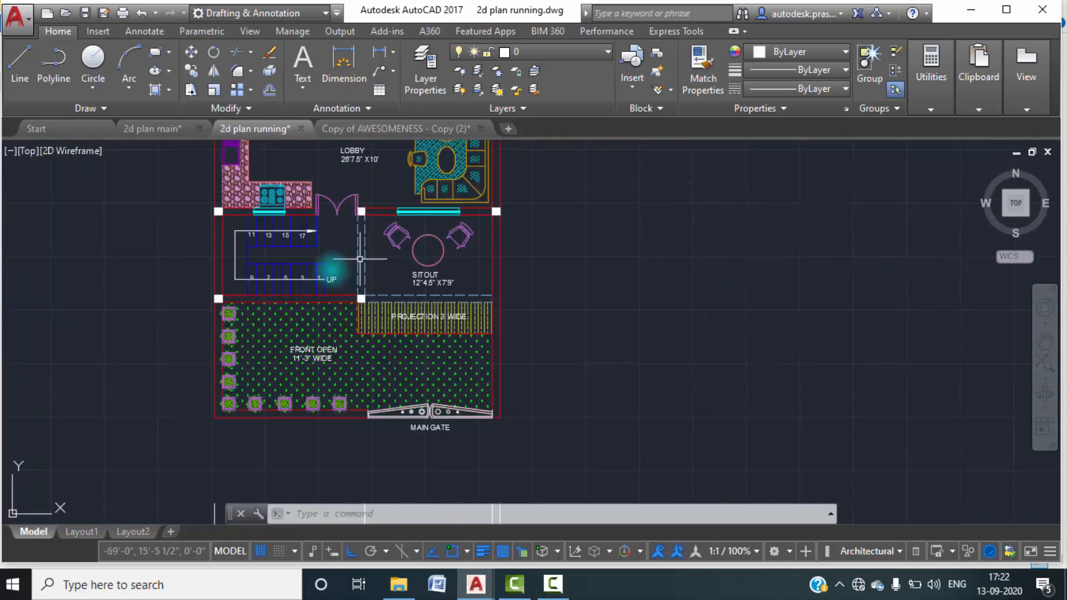
scroll(375, 267, down, 2)
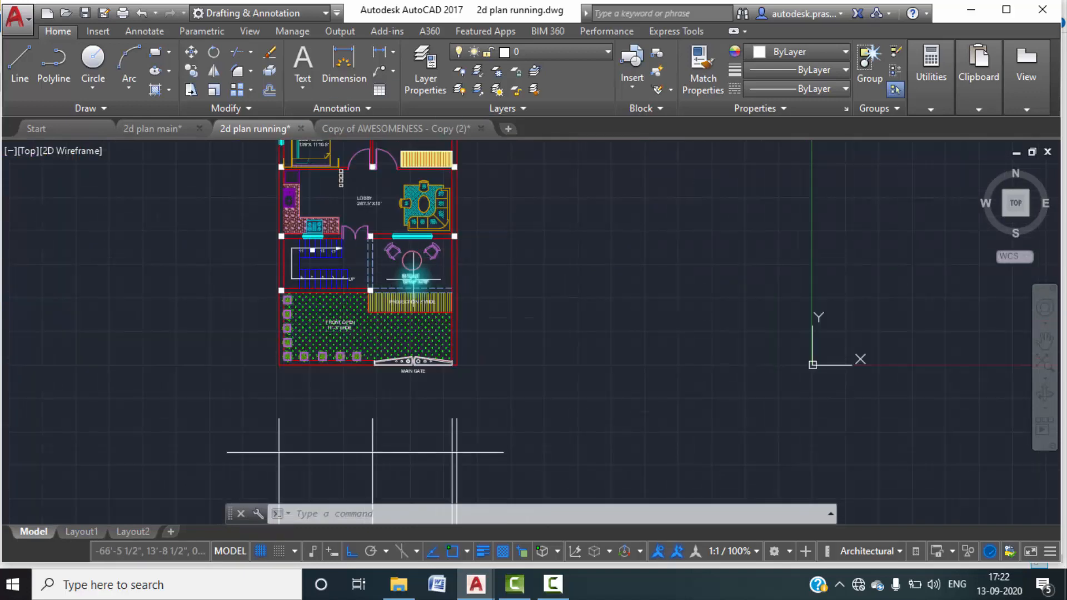
click(177, 128)
click(255, 126)
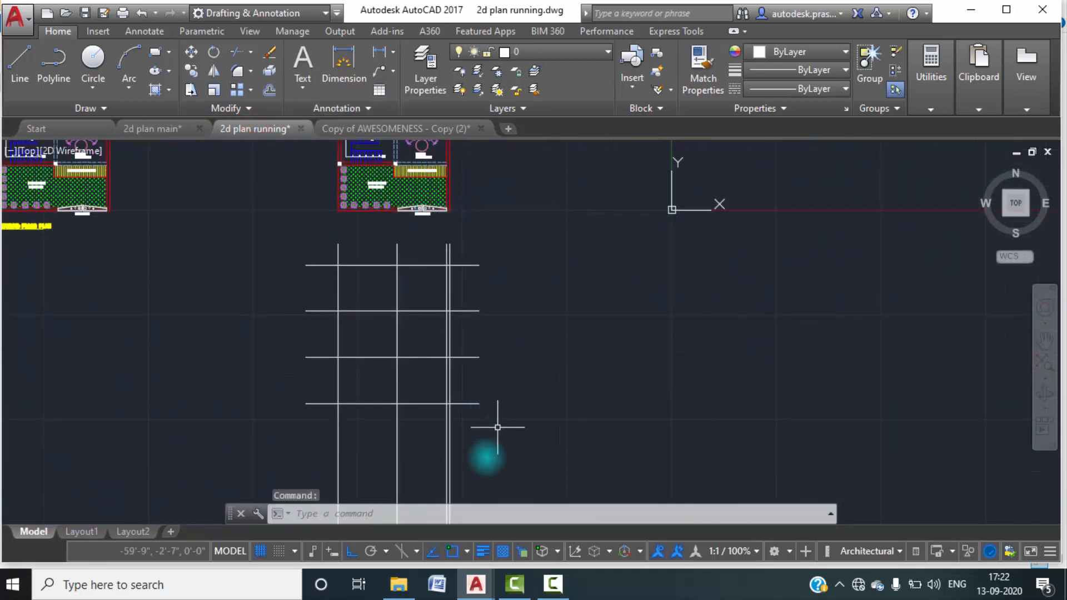
Offset the lowest horizontal line 2'6" downward for the plinth height.
text(o)
key(Return)
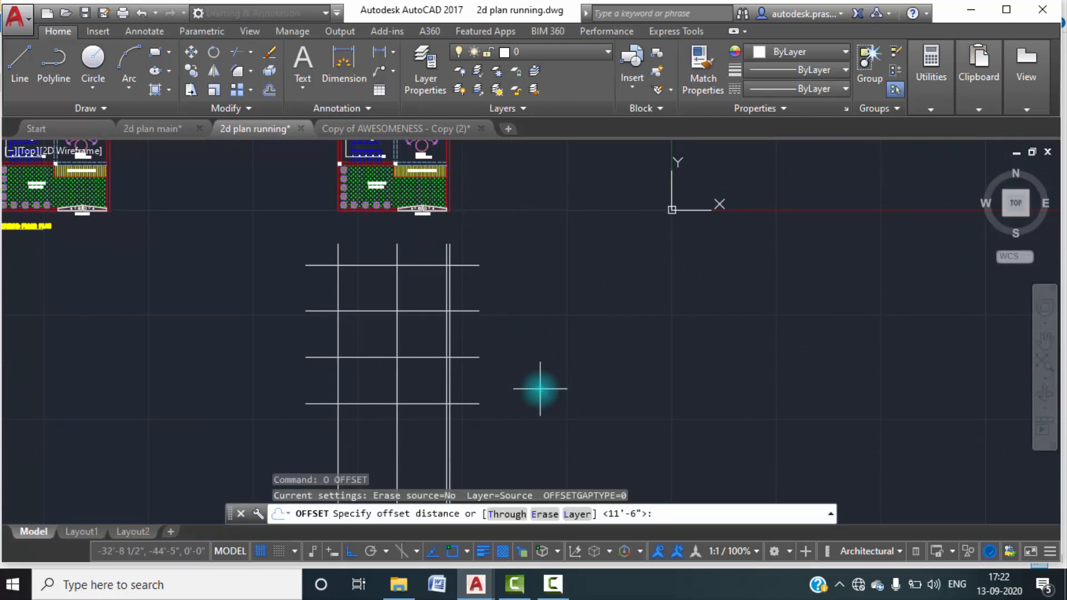
key(Return)
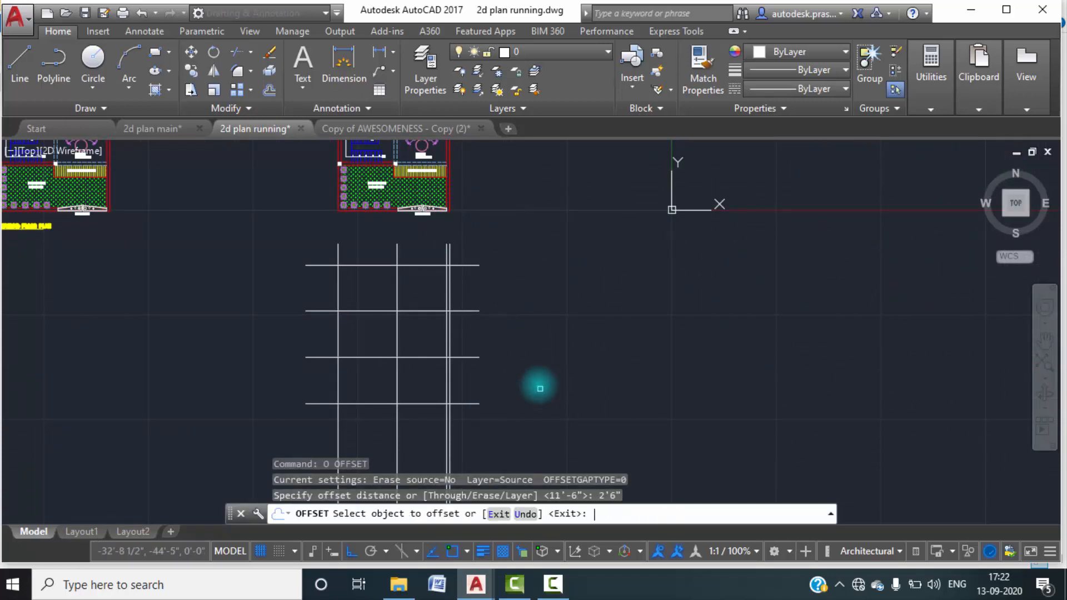
click(419, 404)
click(431, 431)
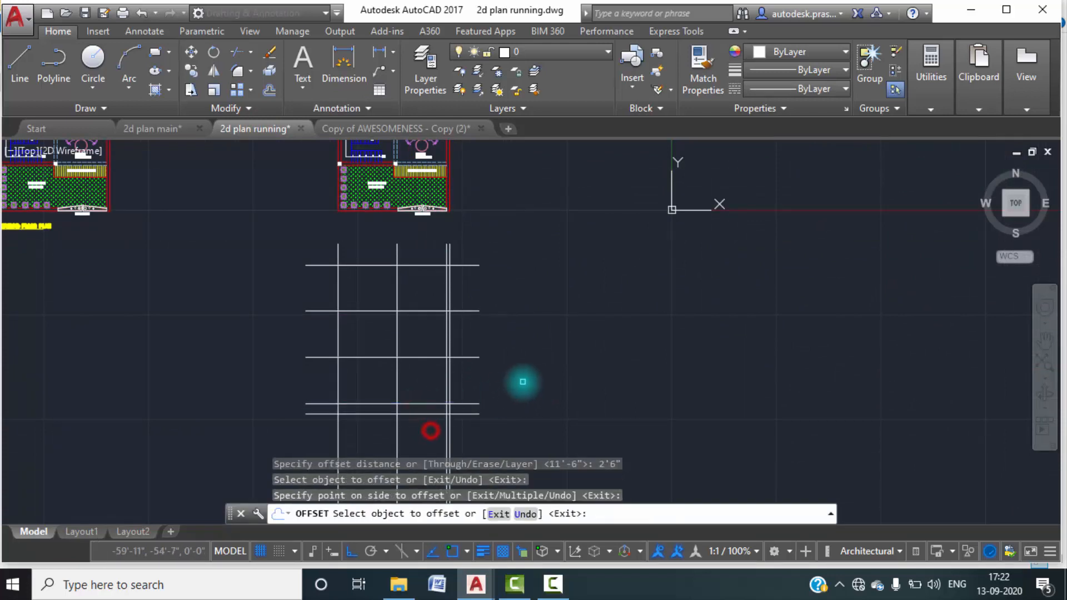
key(Escape)
key(Escape)
key(Escape)
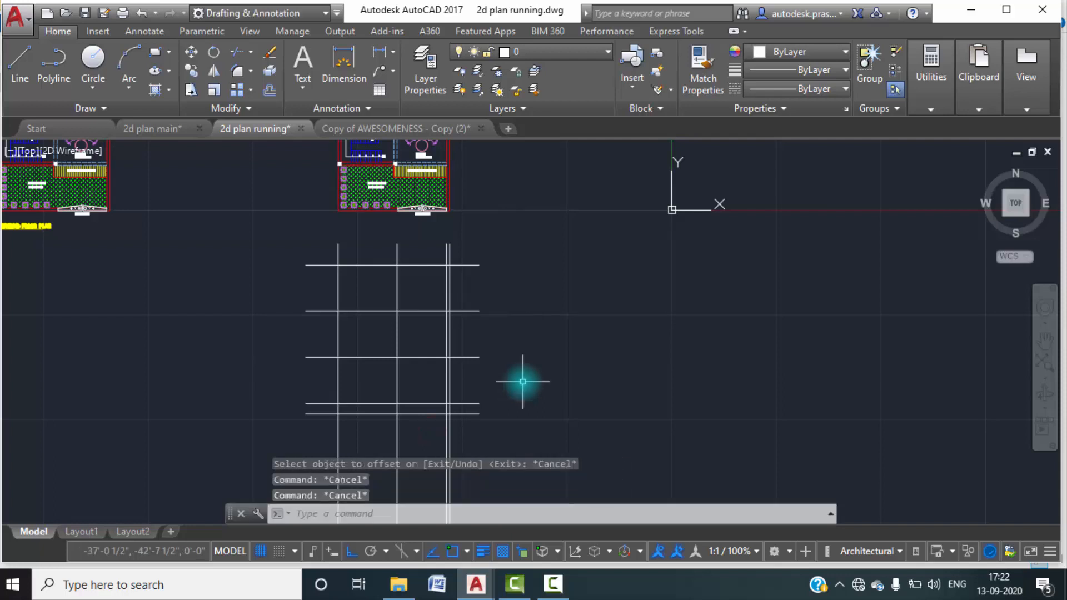
Offset each of the three uppermost floor level lines 6" downward for the slab thickness.
scroll(422, 389, up, 2)
middle_drag(404, 291, 398, 279)
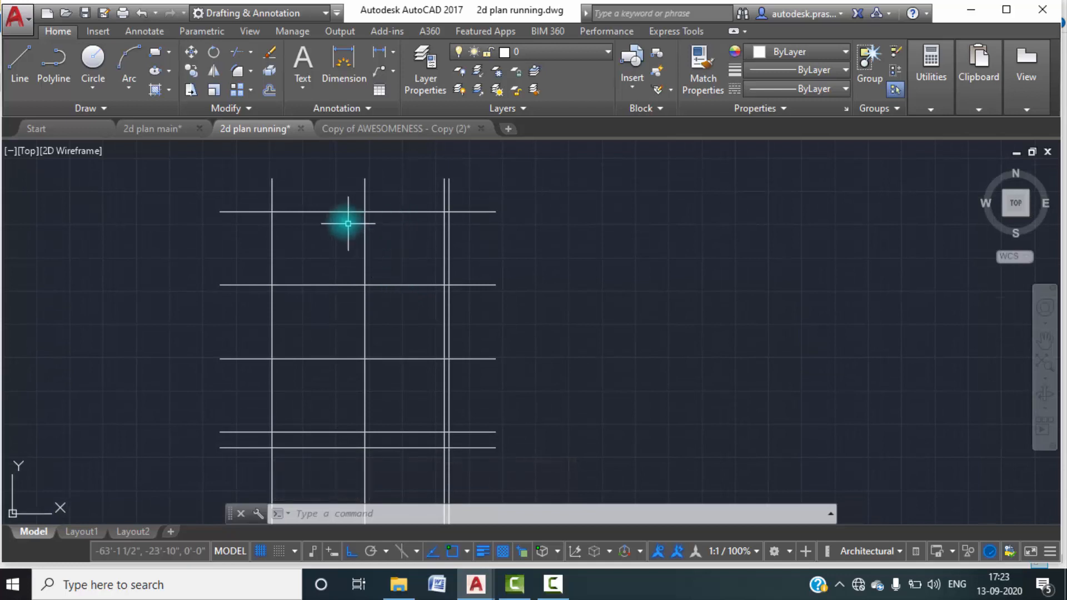
text(o)
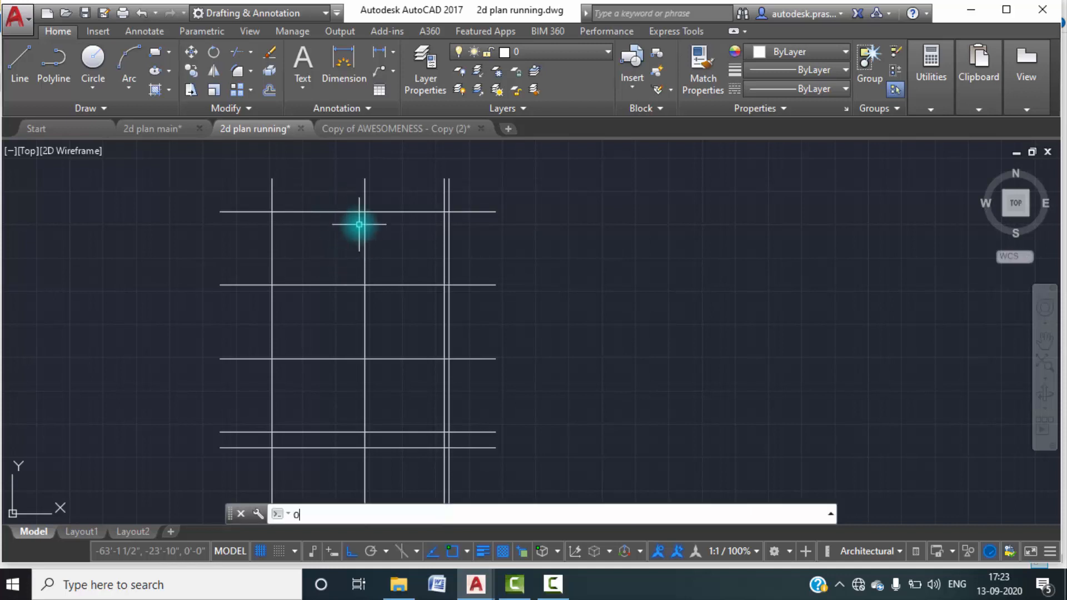
key(Return)
text(6")
key(Return)
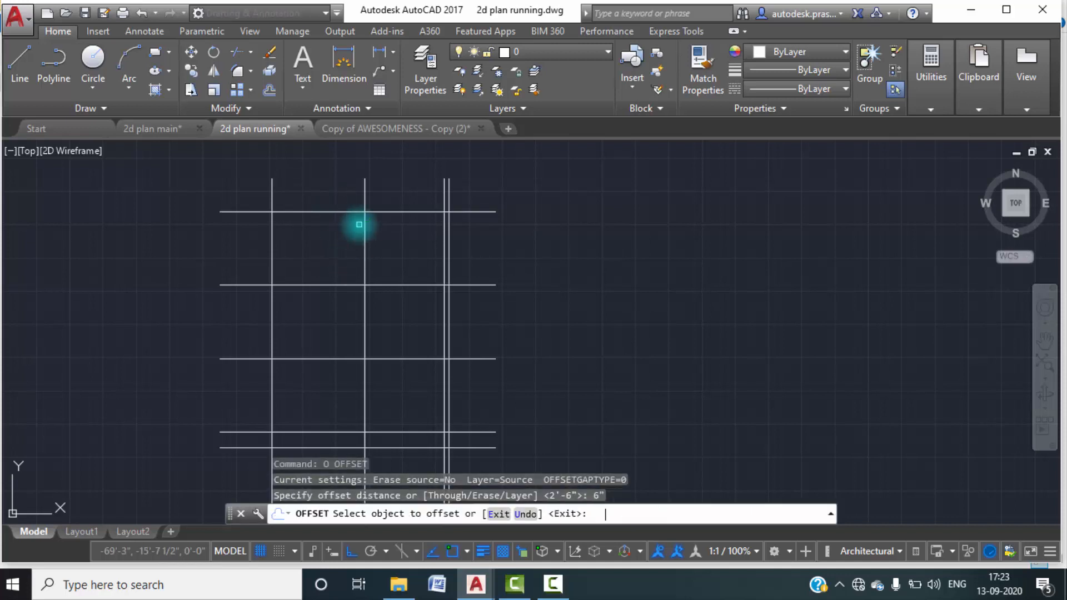
click(351, 212)
click(349, 238)
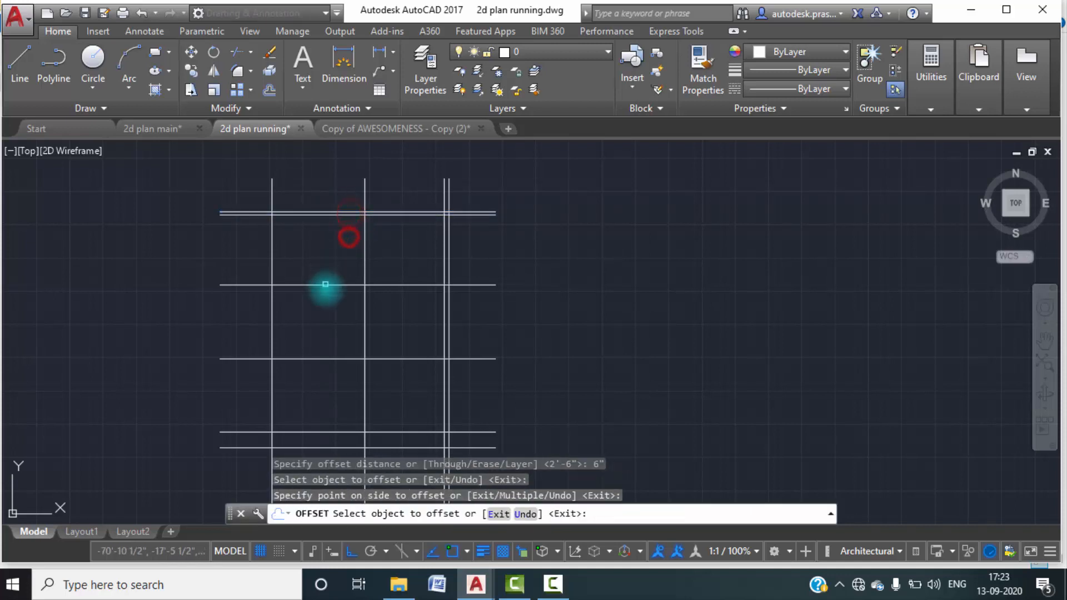
click(327, 286)
click(321, 321)
click(348, 361)
click(352, 404)
key(Escape)
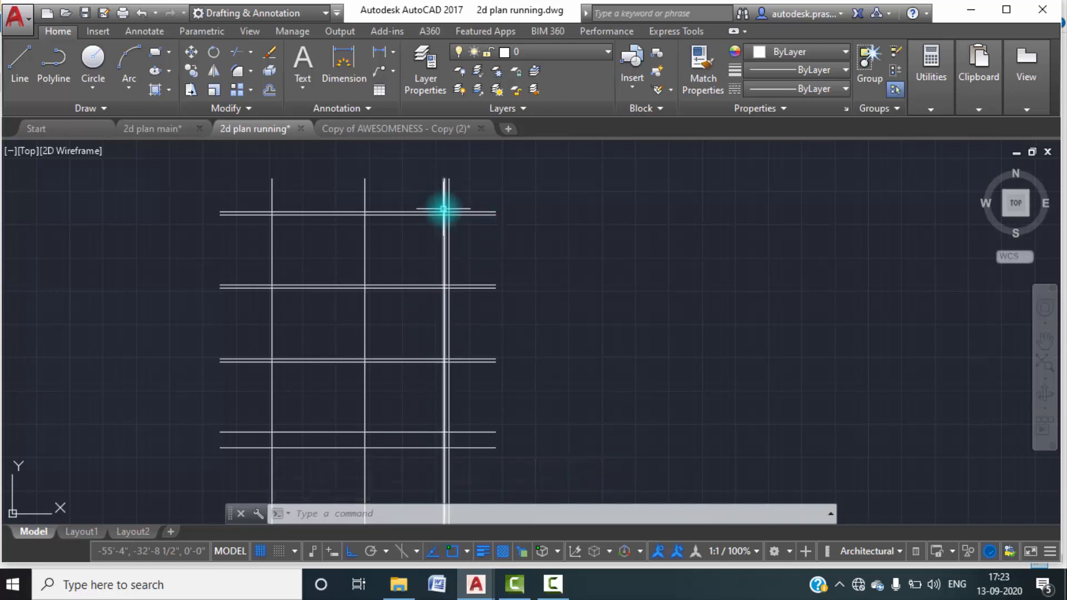
Trim the right ends of the three lower slab lines back to the inner right wall line, using all objects as cutting edges.
scroll(443, 212, up, 2)
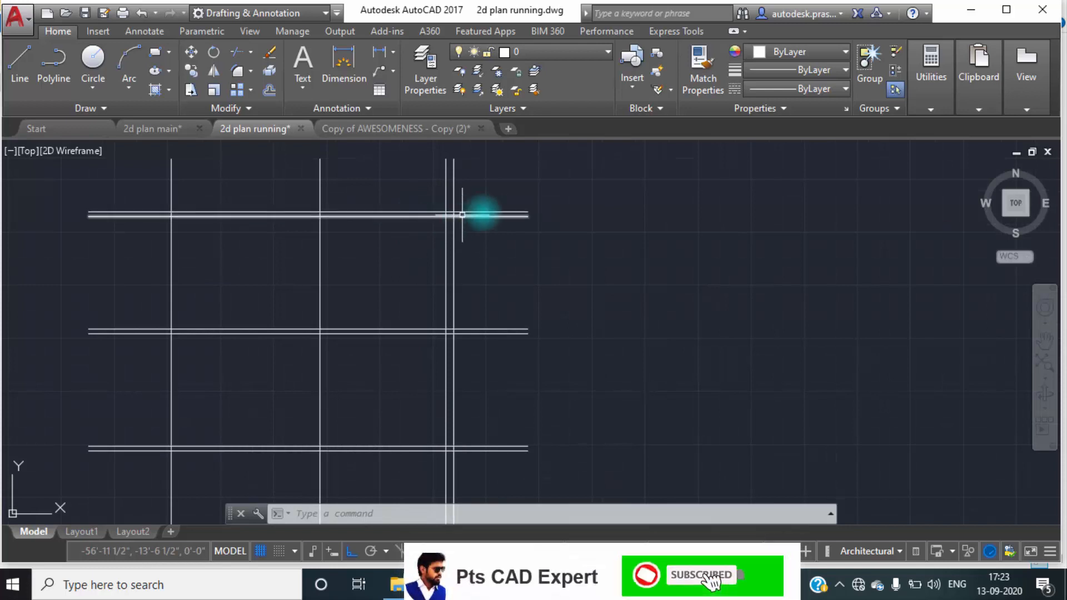
scroll(495, 211, up, 4)
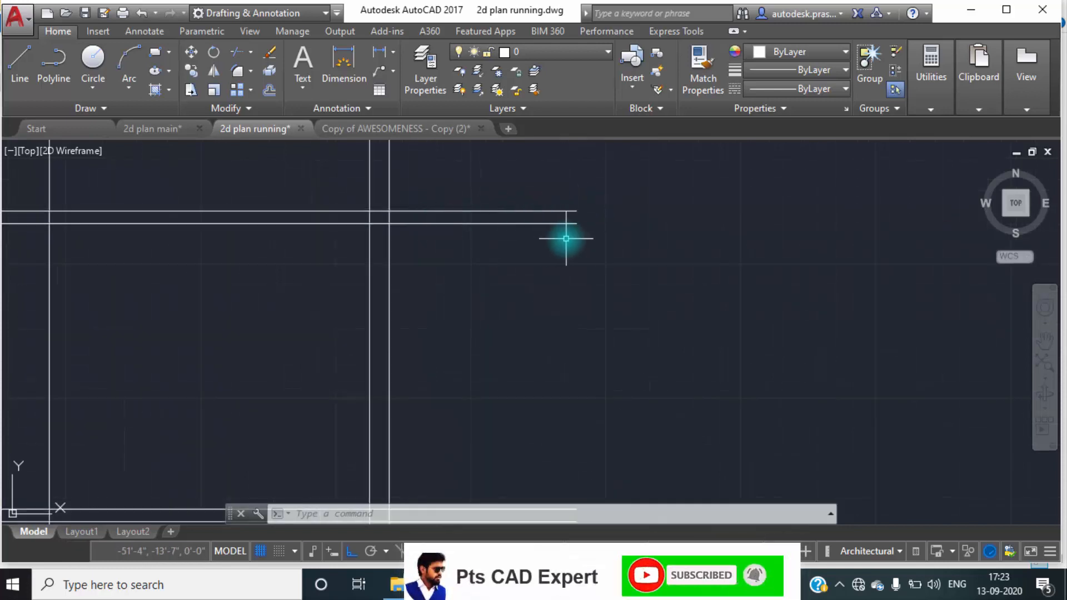
scroll(566, 235, down, 2)
text(TR)
key(Return)
key(Return)
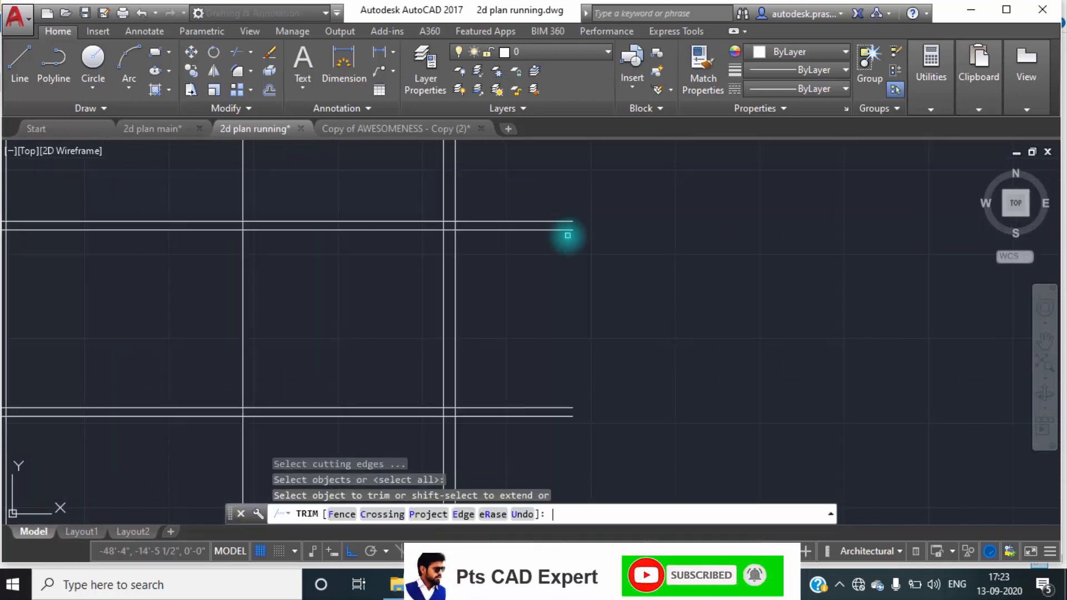
click(512, 228)
click(448, 232)
scroll(474, 255, down, 2)
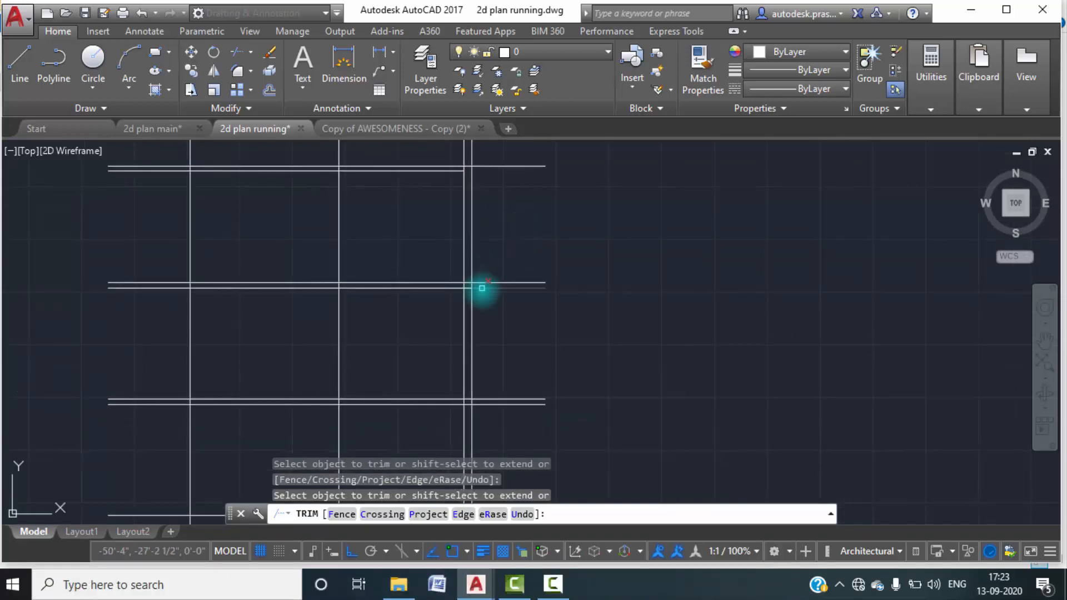
click(481, 288)
click(469, 288)
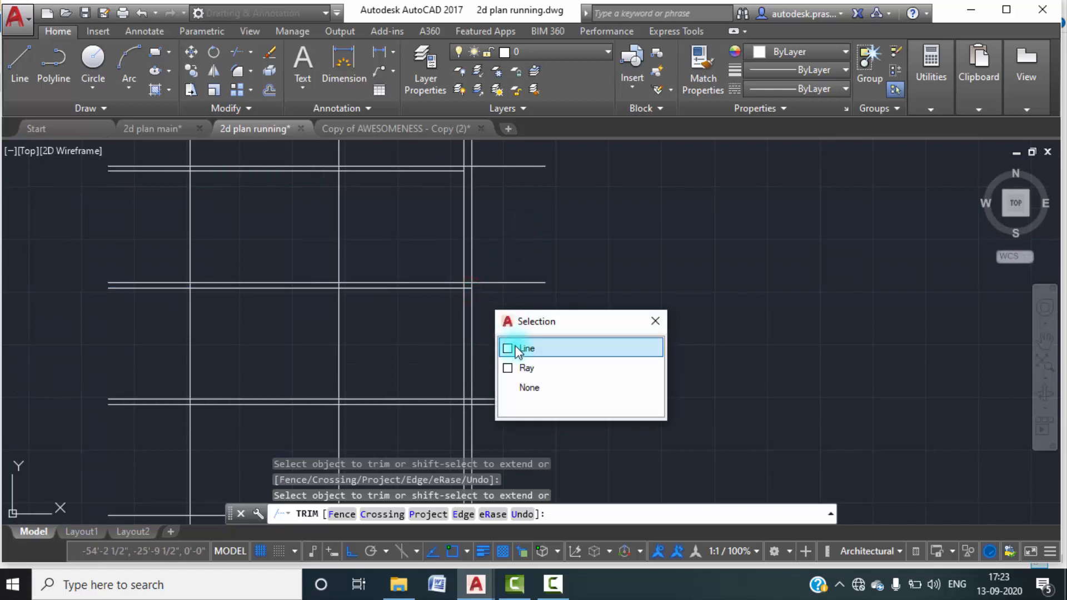
click(508, 349)
middle_drag(513, 328, 511, 239)
click(489, 318)
scroll(457, 320, up, 4)
scroll(469, 308, down, 5)
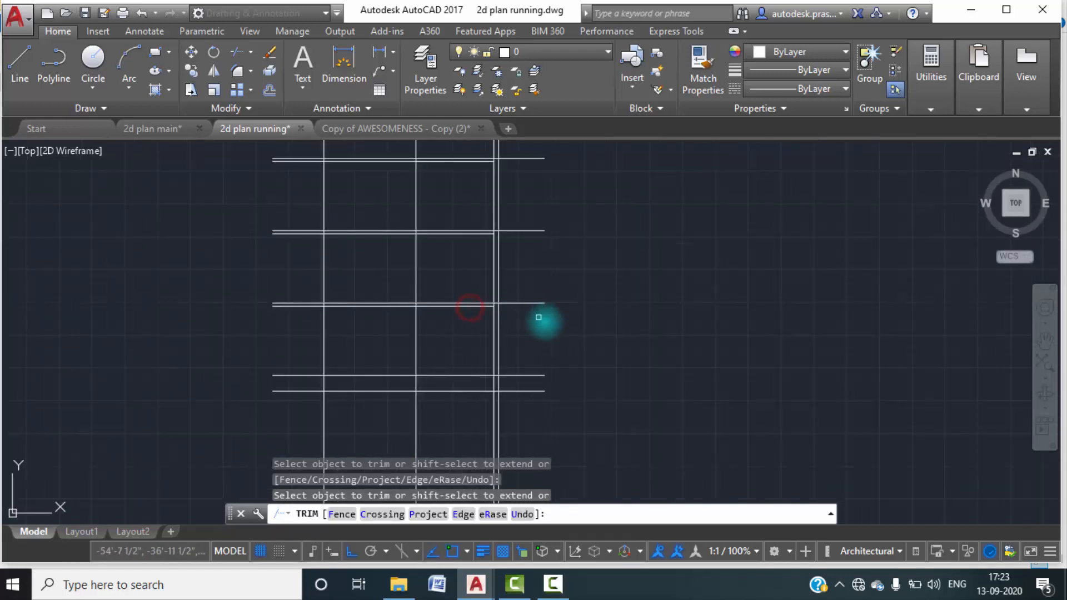
scroll(542, 308, down, 3)
scroll(508, 310, up, 3)
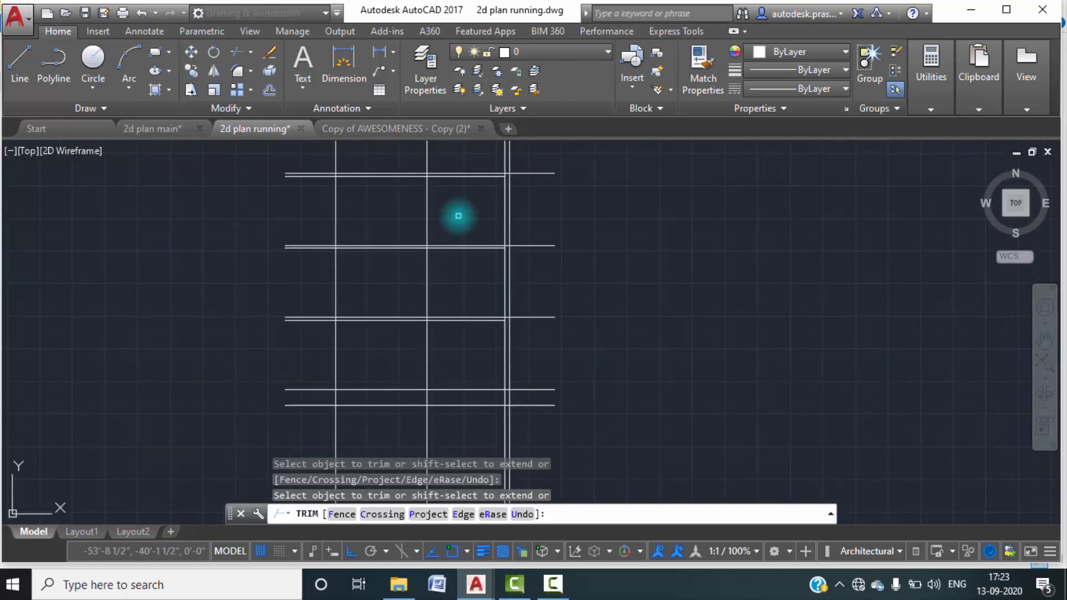
Trim the left ends of the three lower slab lines back to the leftmost wall line.
scroll(310, 177, up, 4)
click(318, 164)
click(325, 346)
scroll(353, 238, down, 3)
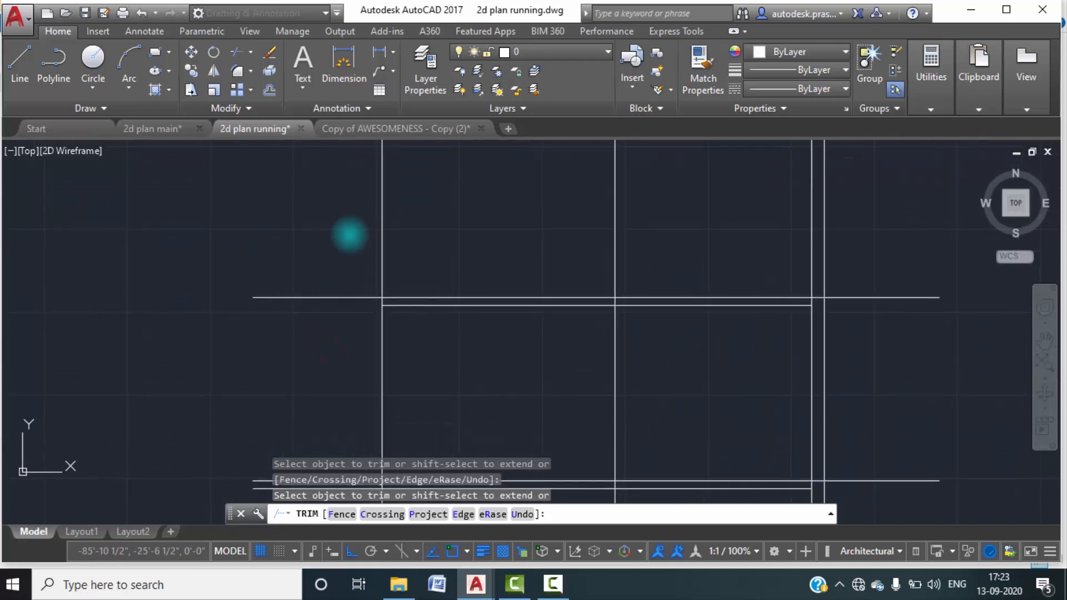
click(348, 395)
key(Escape)
scroll(364, 382, down, 3)
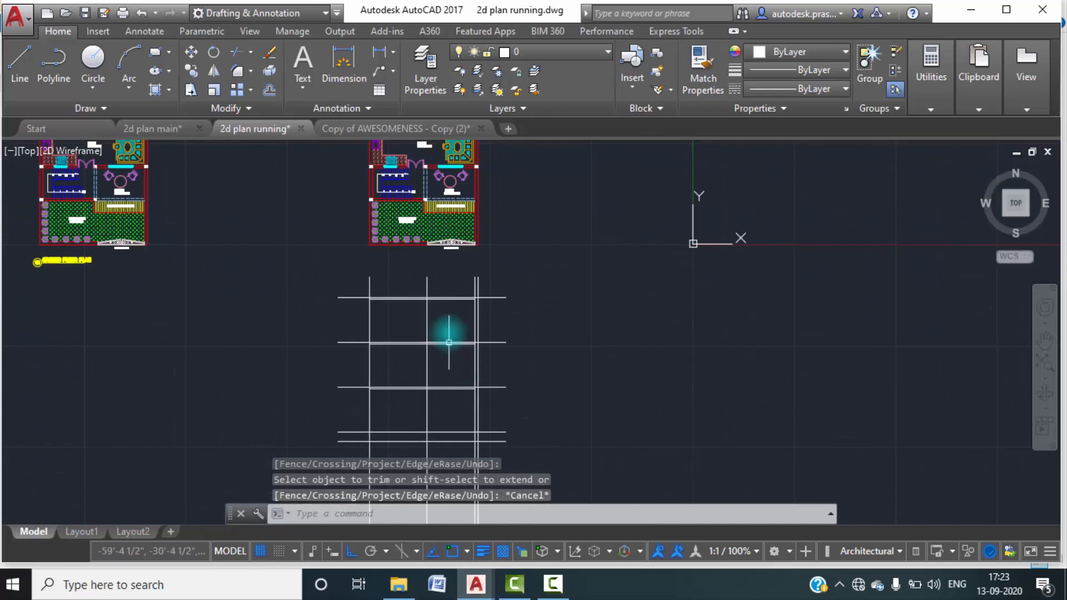
scroll(391, 350, up, 2)
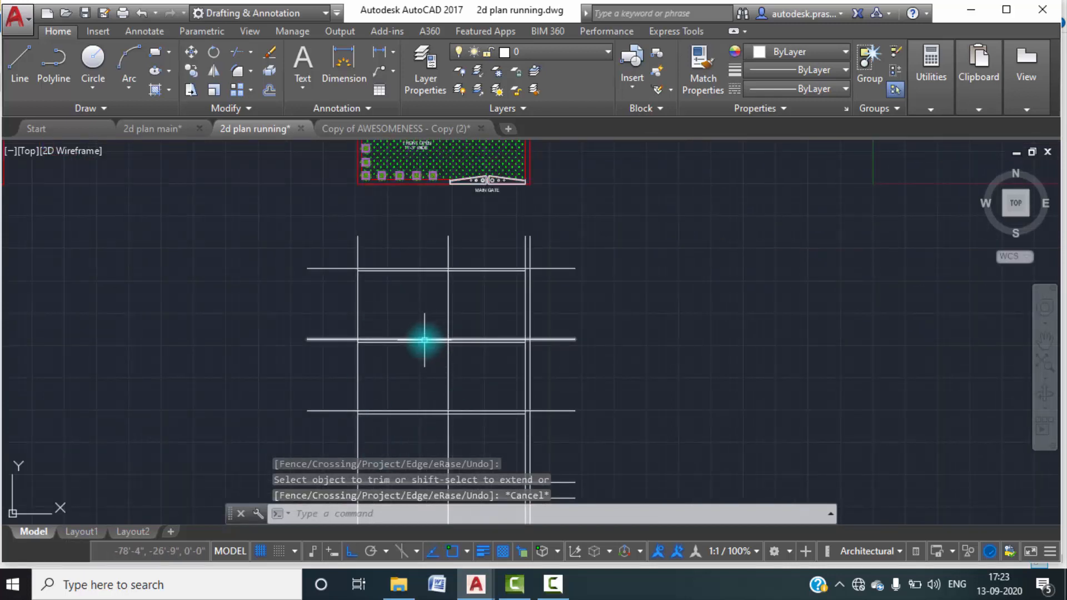
text(o)
key(Return)
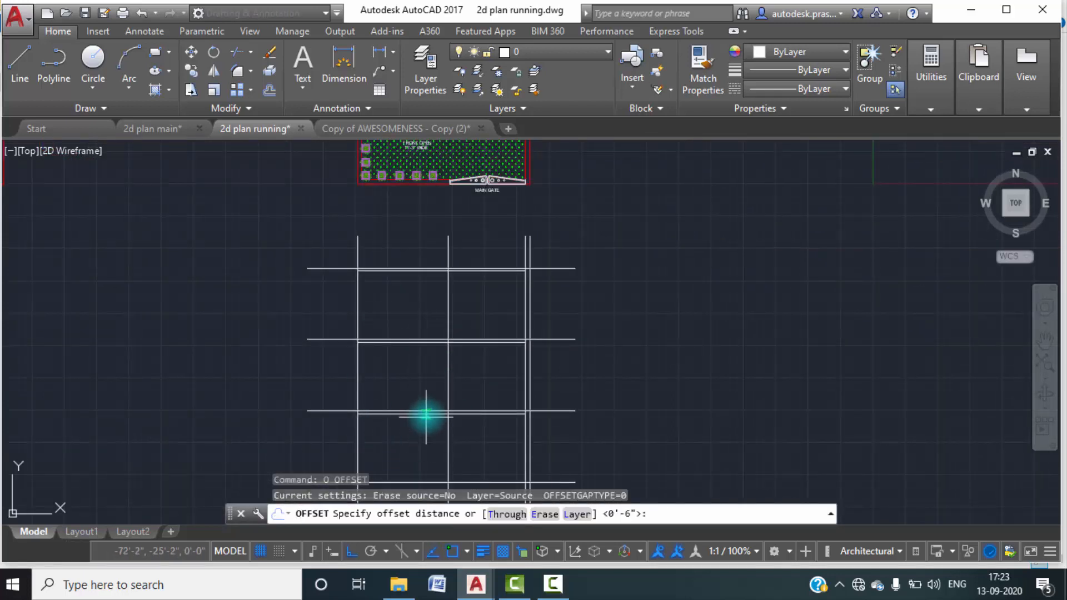
key(Escape)
text(tr)
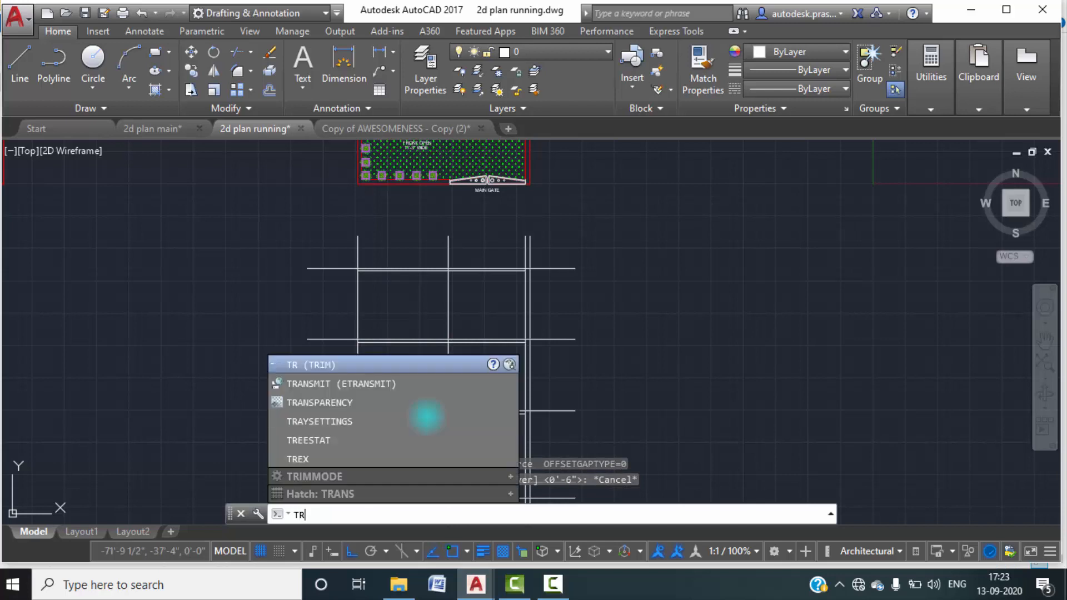
click(557, 588)
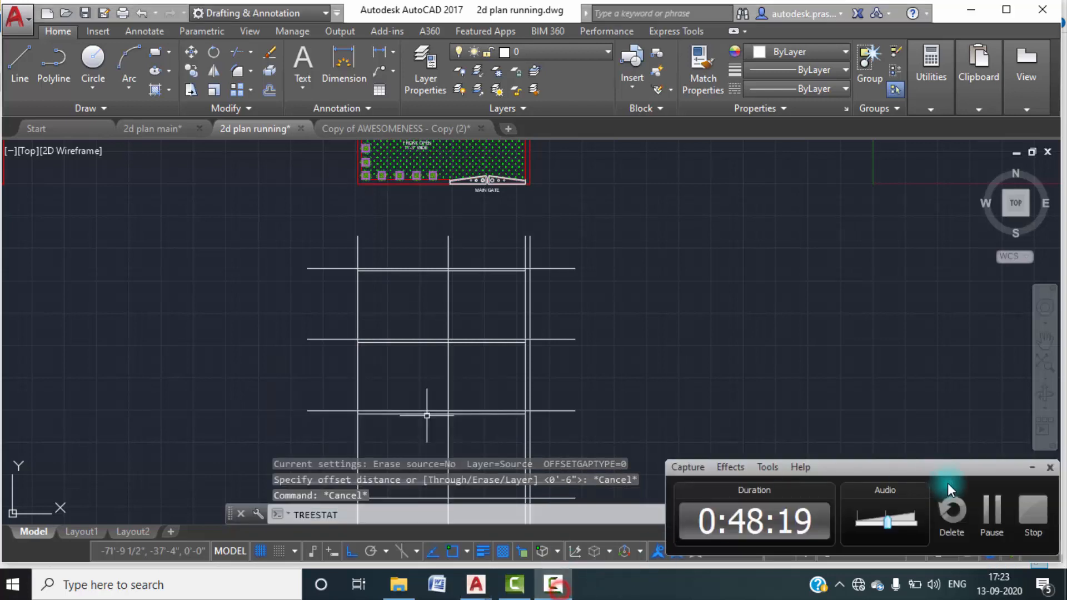
click(987, 518)
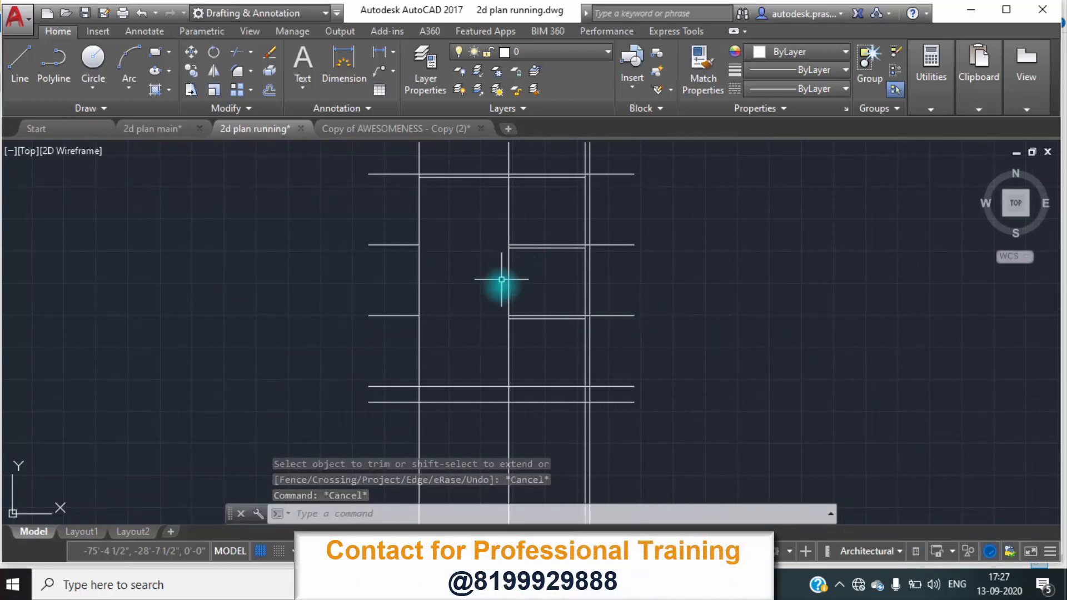
Examine the tall glazed window and levels in the reference elevation of 2d plan main, and return to 2d plan running.
click(168, 129)
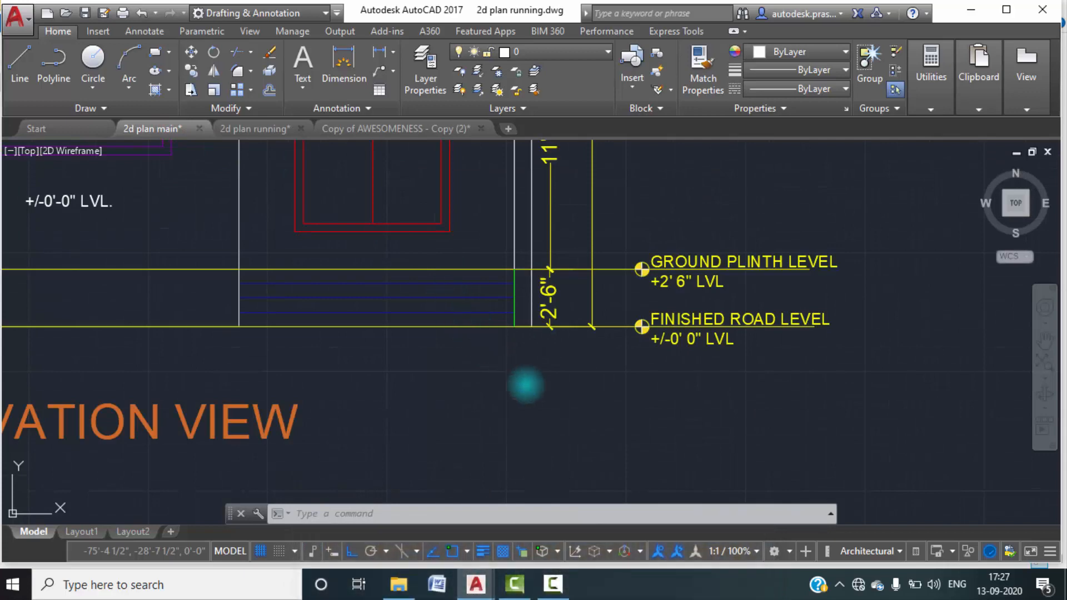
scroll(515, 375, down, 4)
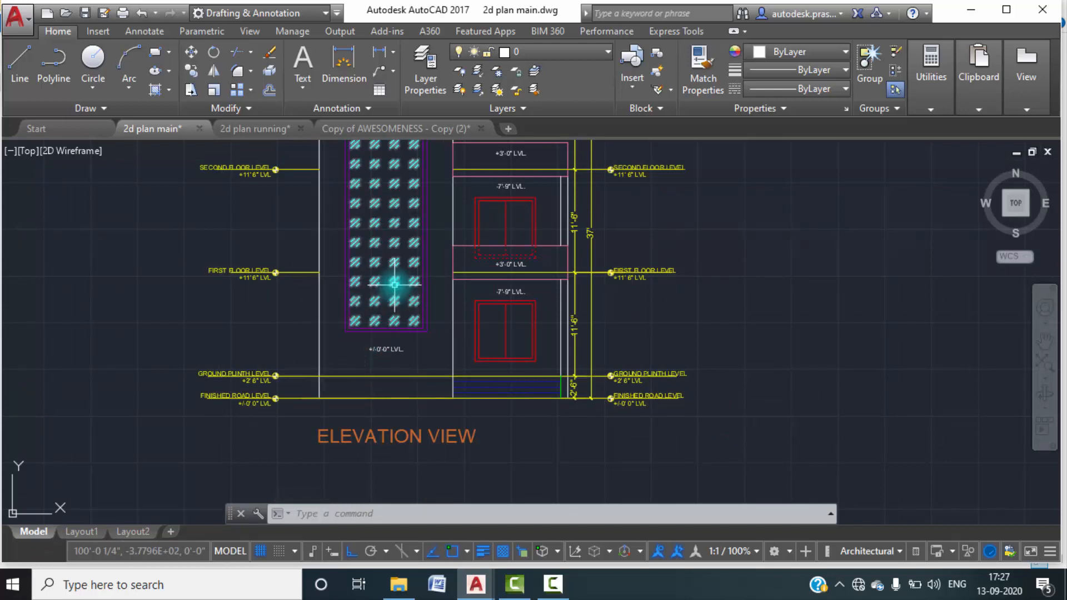
middle_drag(394, 285, 390, 397)
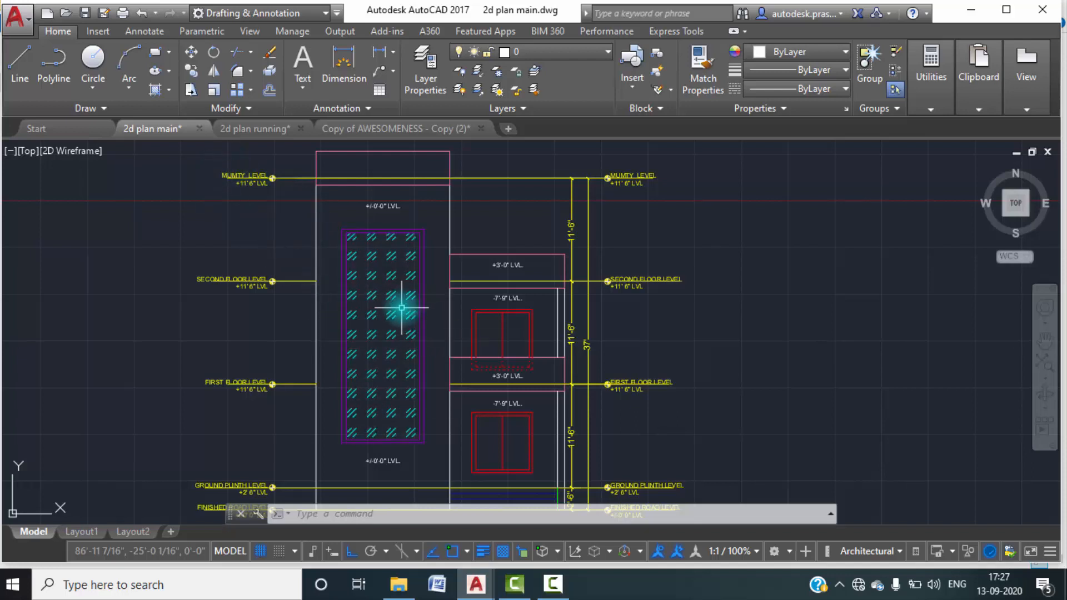
click(236, 130)
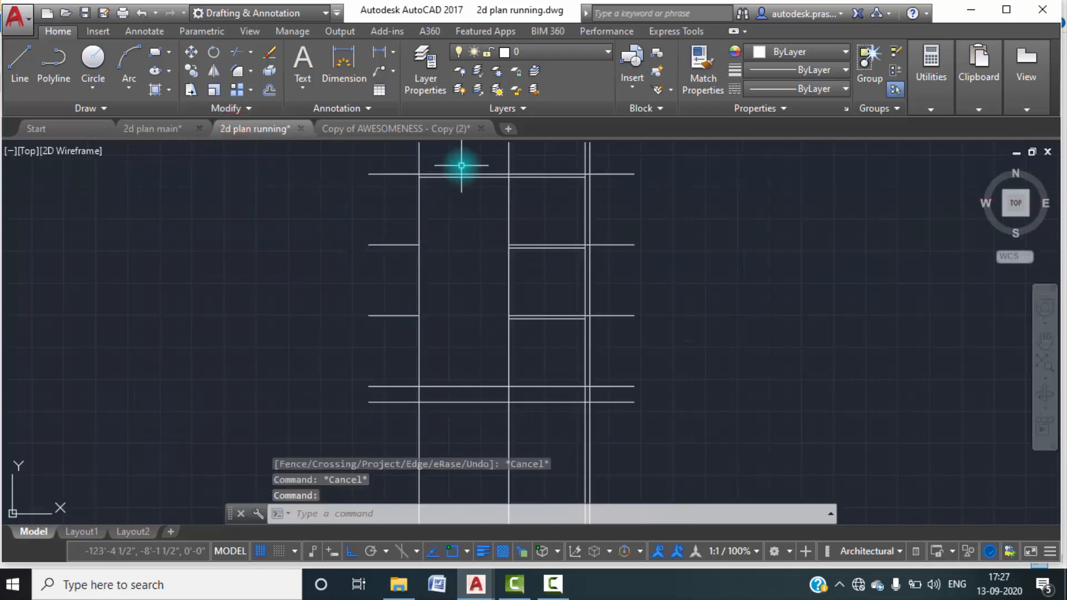
Offset the plinth level line 5' upward and the uppermost level line 5' downward for the tall window's sill and head.
text(o)
key(Return)
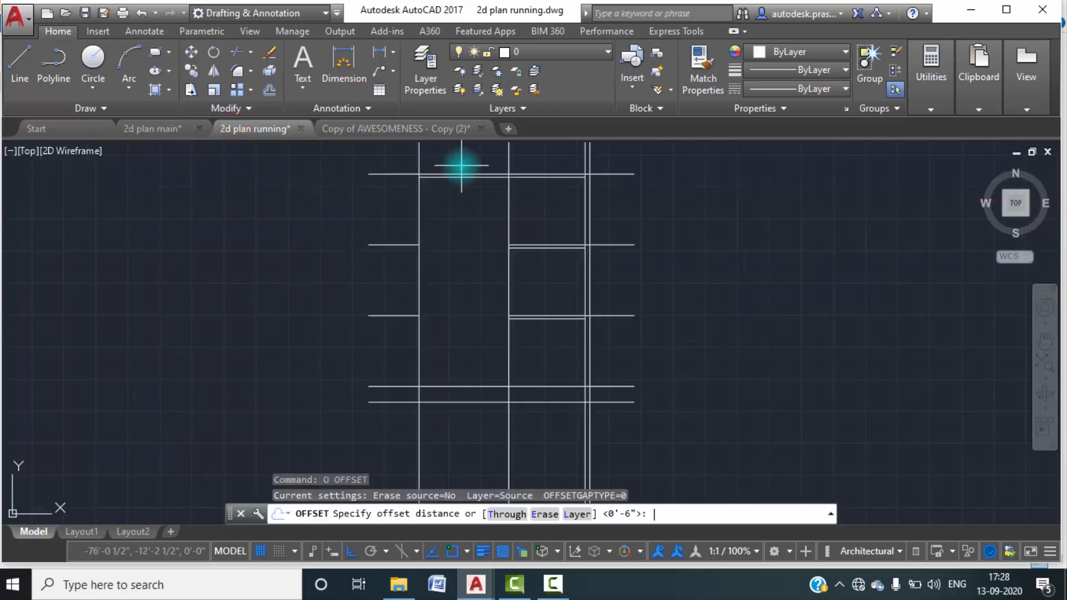
text(5')
key(Return)
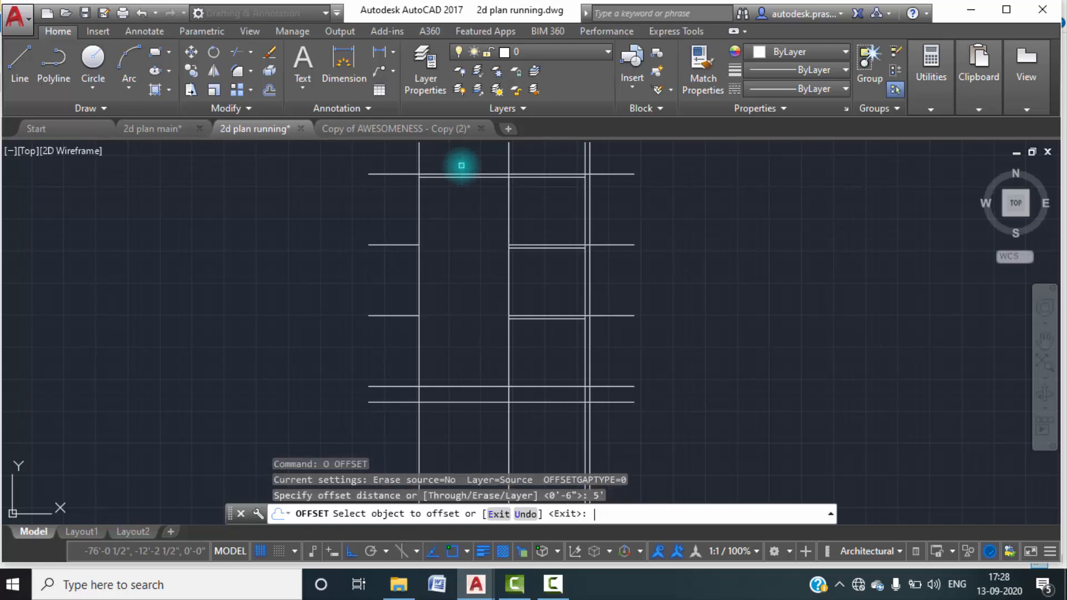
click(465, 386)
click(465, 342)
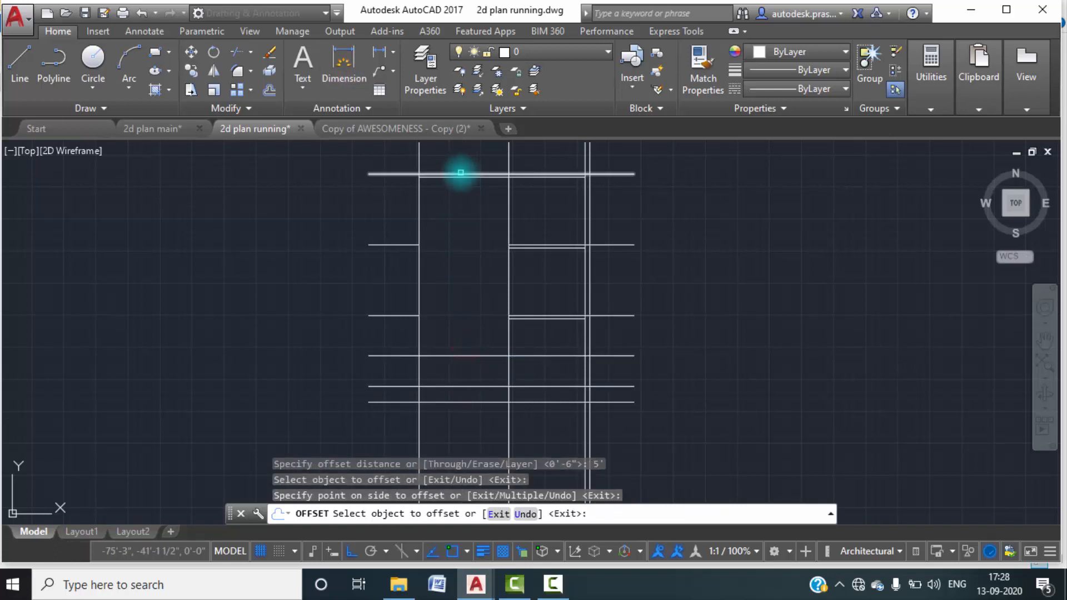
click(461, 174)
click(456, 207)
key(Escape)
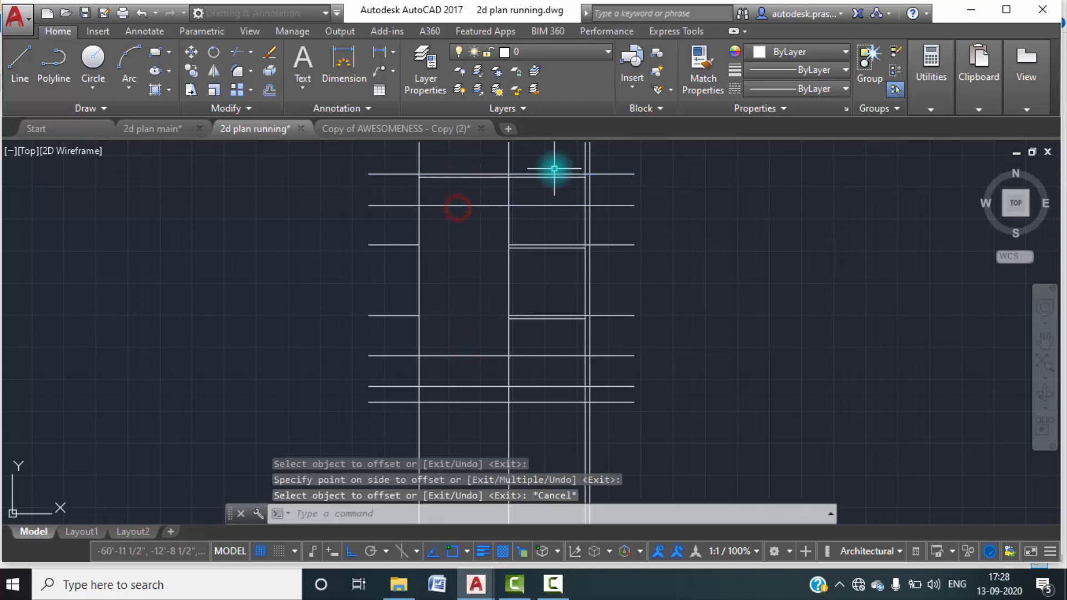
Offset the leftmost wall line and the middle wall line 2' inward for the sides of the tall window.
key(Escape)
text(o)
key(Return)
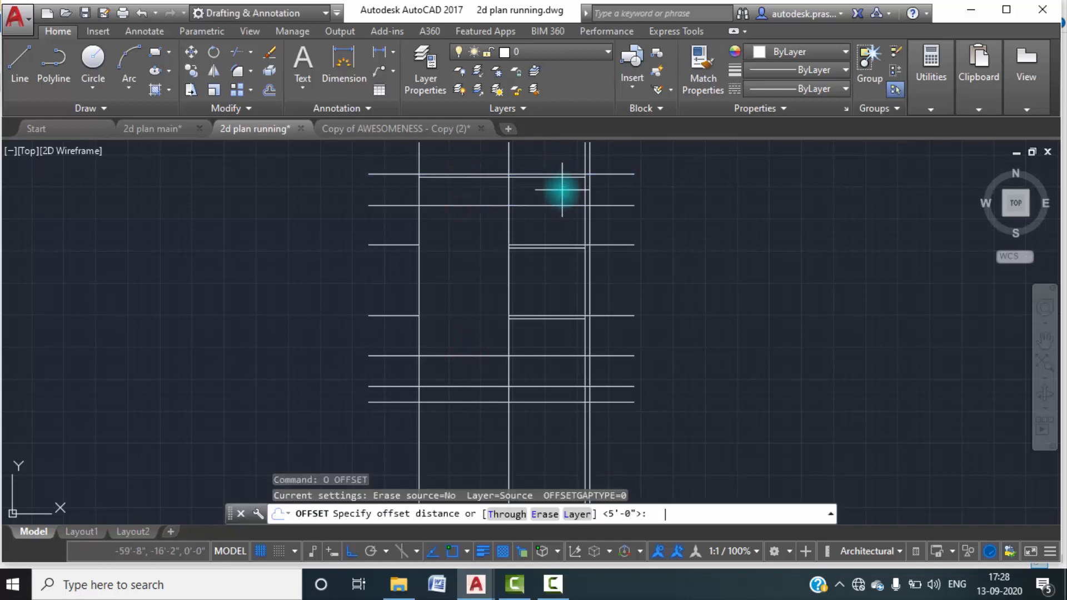
text(2')
key(Return)
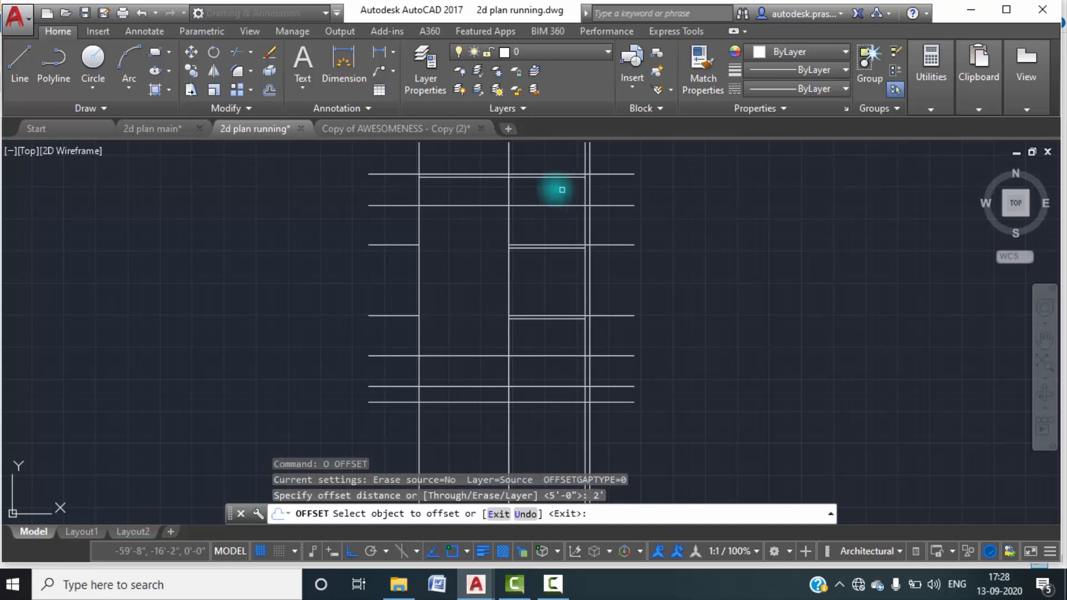
click(420, 286)
click(466, 287)
click(506, 290)
click(460, 287)
key(Escape)
key(Escape)
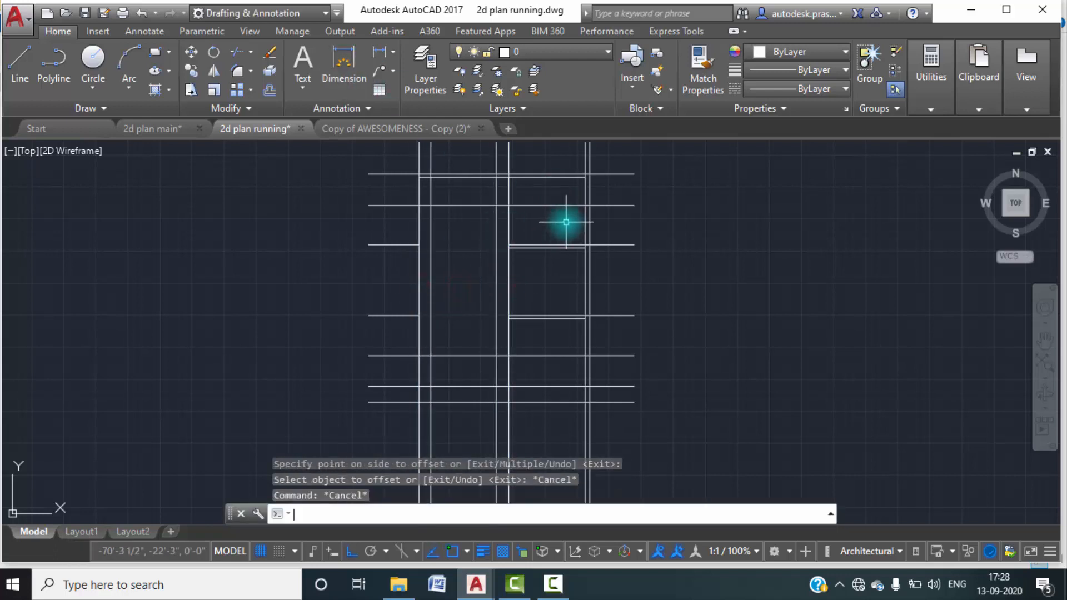
Trim the crossing offset lines around the tall window's corners, using all objects as cutting edges.
text(TR)
key(Return)
key(Return)
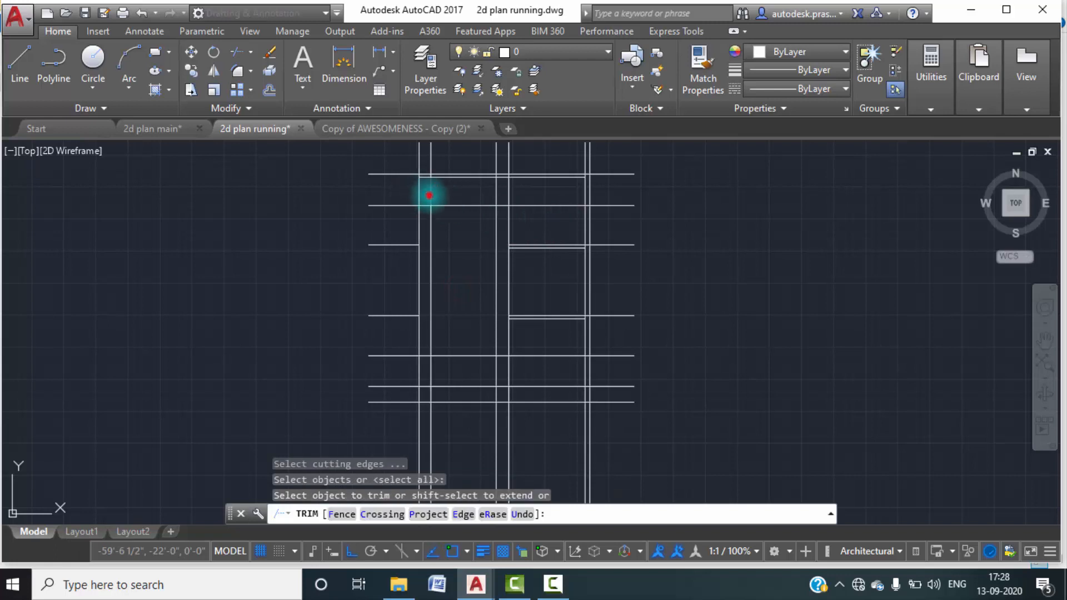
click(429, 194)
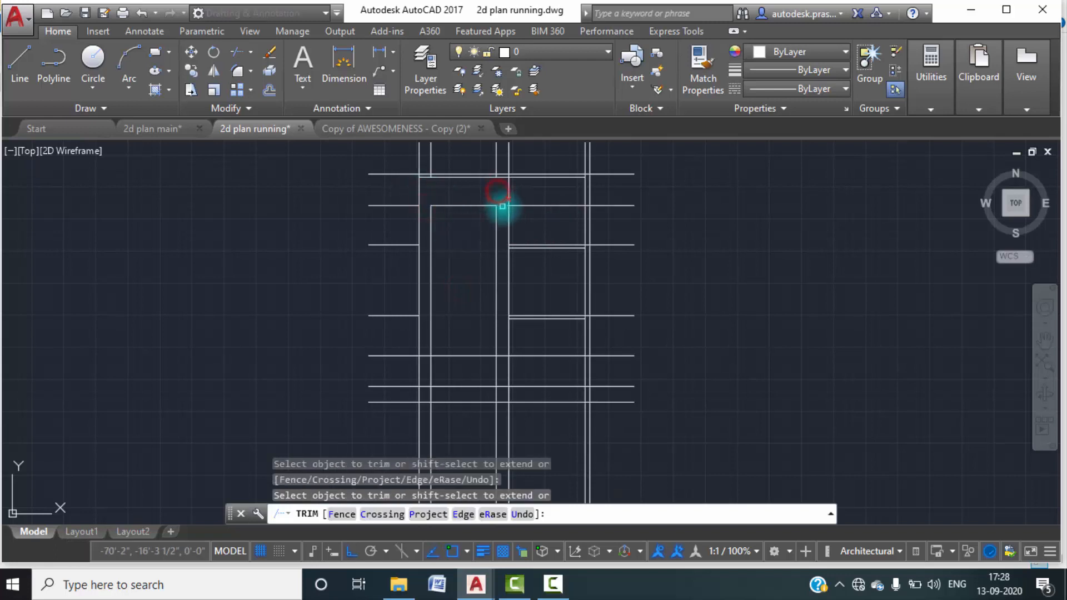
scroll(458, 217, up, 1)
scroll(443, 270, up, 1)
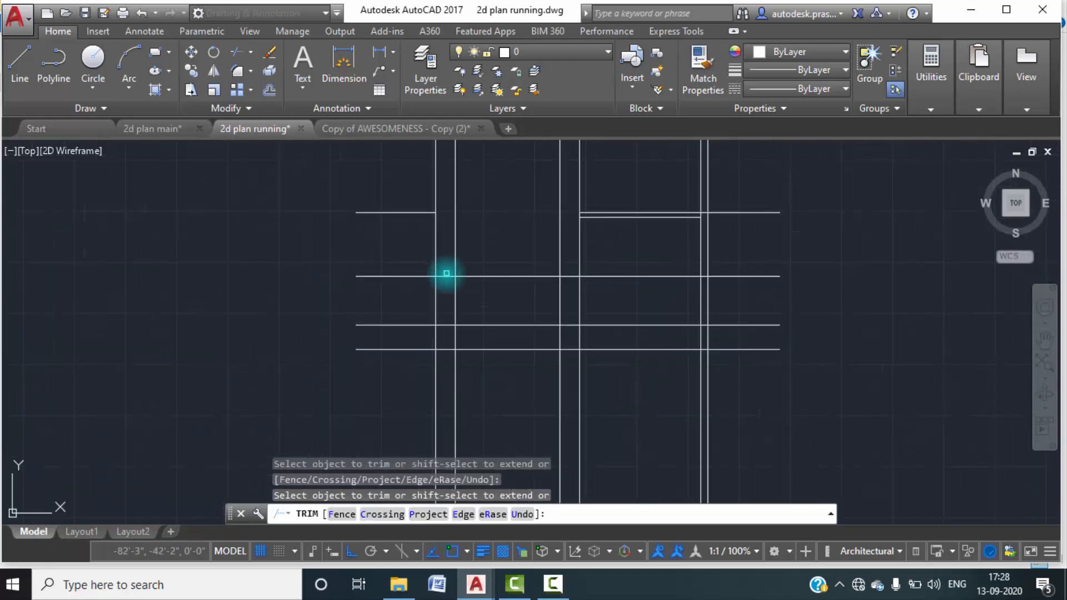
click(455, 295)
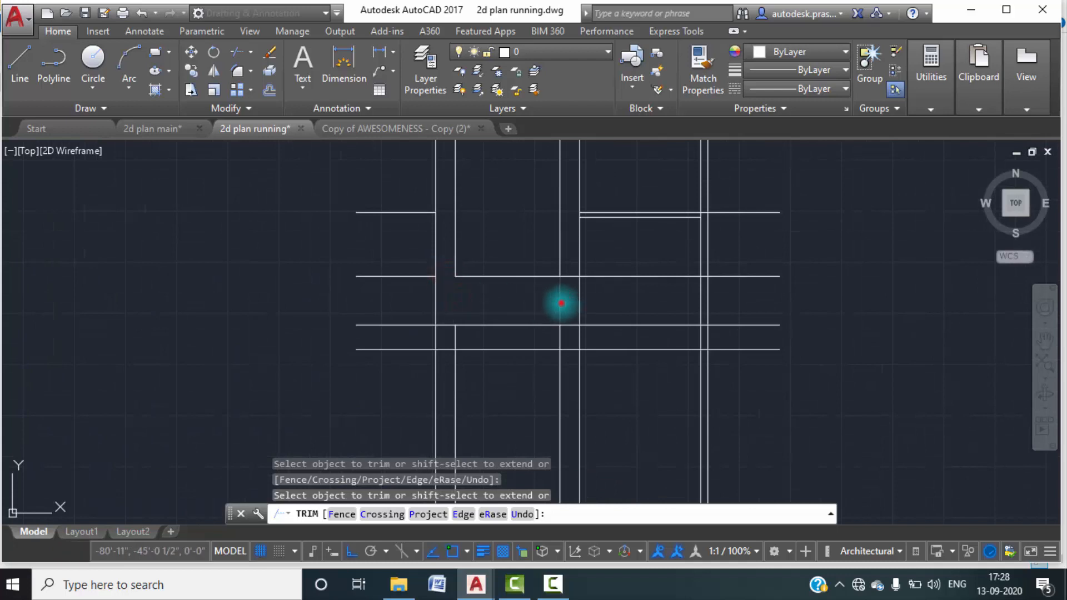
click(572, 279)
key(Escape)
Erase the leftover vertical line pieces below and above the tall window rectangle.
click(472, 337)
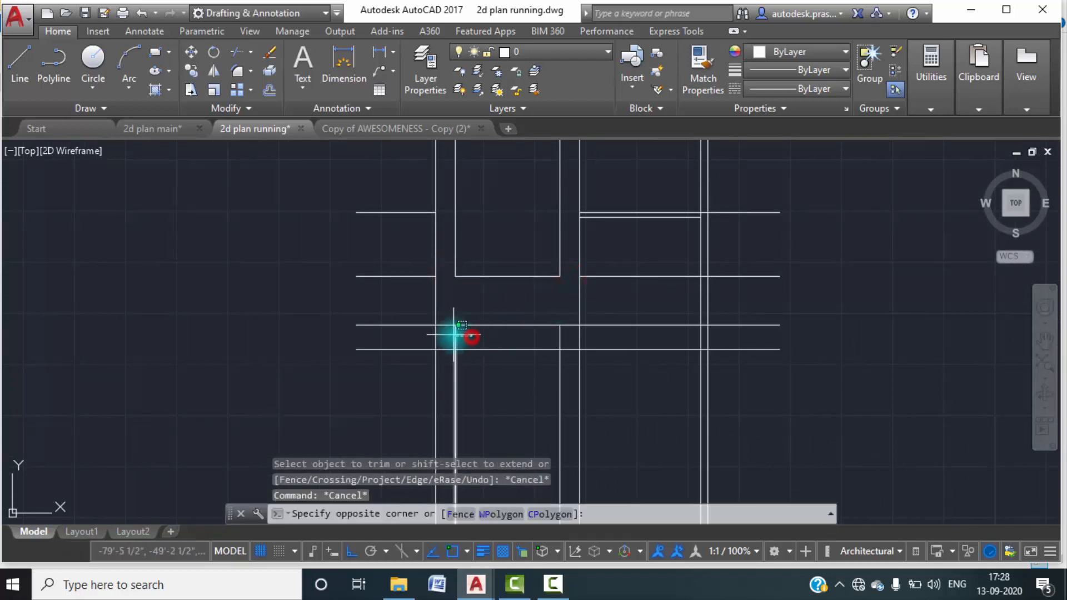
click(454, 335)
key(Delete)
click(560, 338)
click(543, 337)
key(Delete)
scroll(538, 336, down, 3)
mouse_move(541, 273)
middle_down()
mouse_move(534, 339)
mouse_move(525, 324)
middle_up()
scroll(499, 247, up, 3)
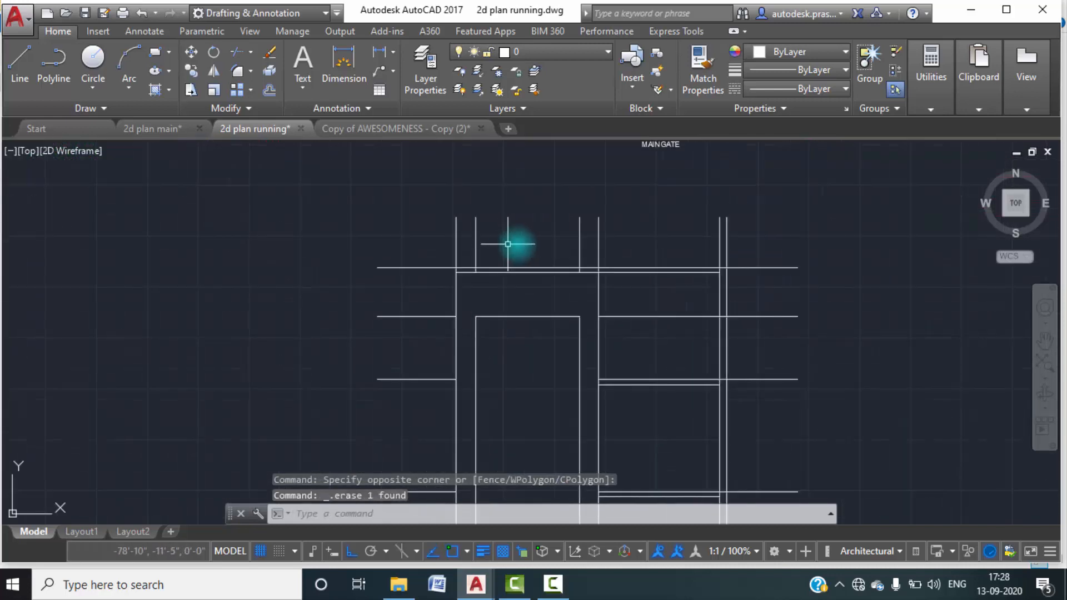
click(589, 252)
click(467, 240)
key(Delete)
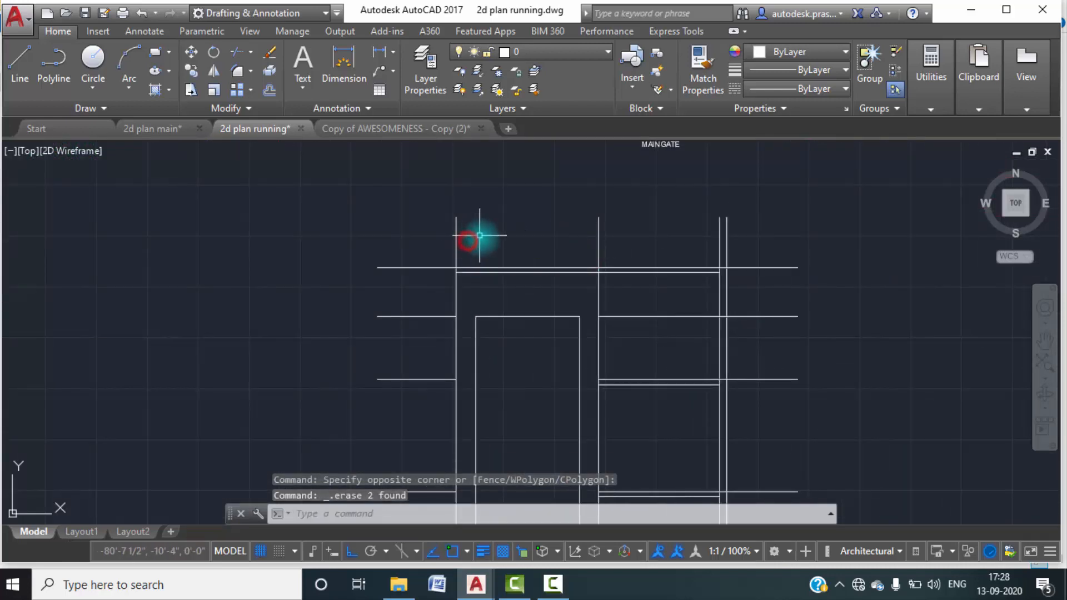
Erase the leftover head and sill line pieces on both sides of the tall window, outside its two enclosing wall lines.
scroll(504, 288, down, 2)
middle_drag(533, 303, 527, 274)
scroll(443, 285, up, 2)
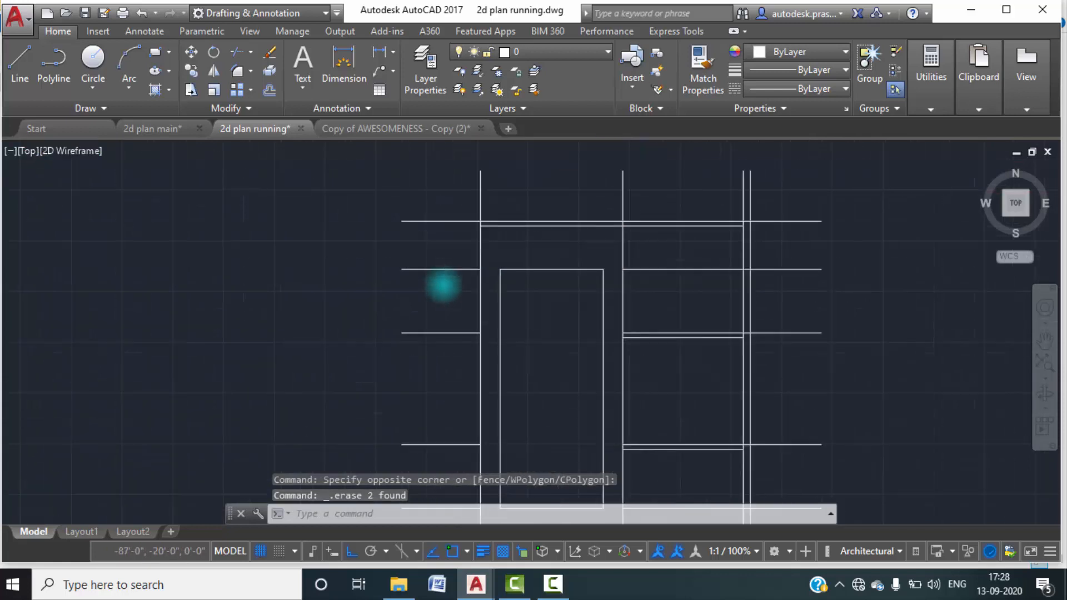
scroll(443, 285, up, 1)
click(450, 295)
click(431, 239)
key(Delete)
scroll(448, 272, down, 3)
mouse_move(448, 272)
middle_down()
mouse_move(446, 305)
mouse_move(451, 261)
middle_up()
click(449, 373)
click(443, 352)
key(Delete)
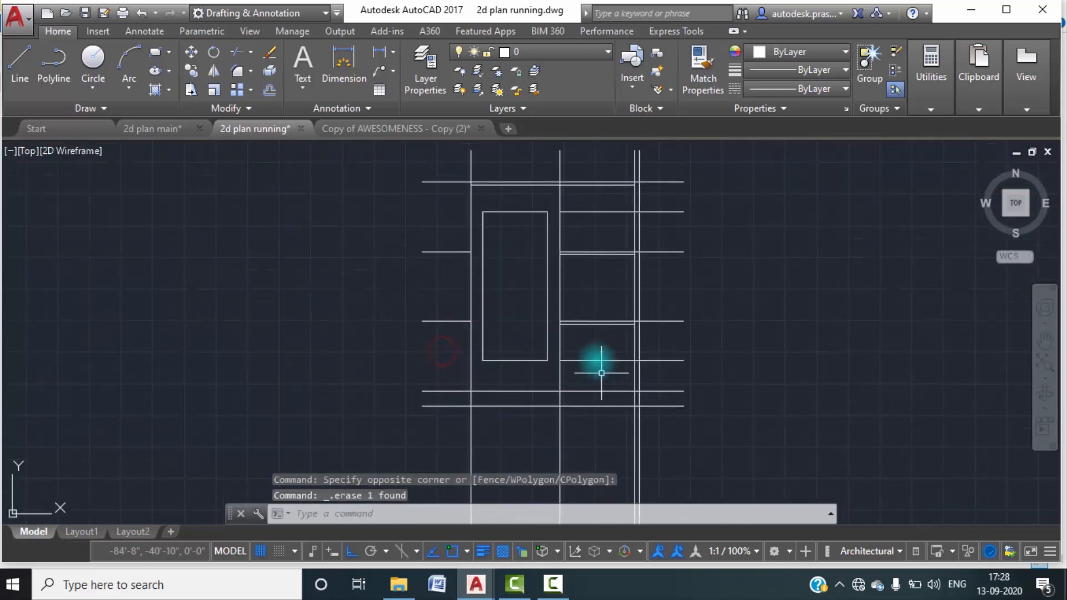
click(593, 349)
key(Delete)
click(594, 228)
click(585, 204)
key(Delete)
Offset all four sides of the tall window rectangle 4" inward to form its frame.
middle_drag(517, 236, 509, 250)
scroll(503, 225, up, 6)
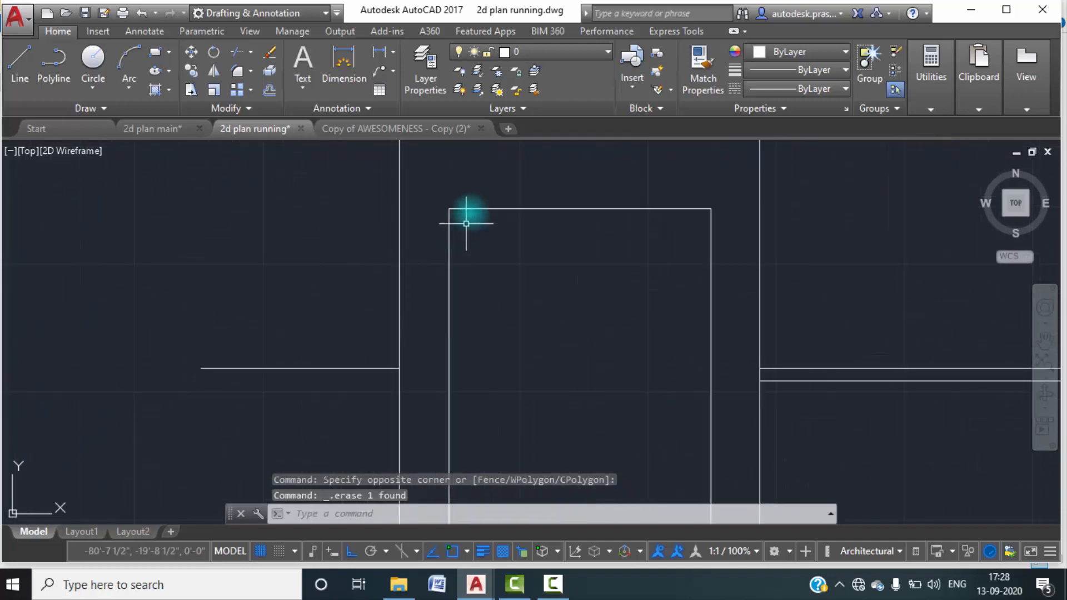
text(o)
key(Return)
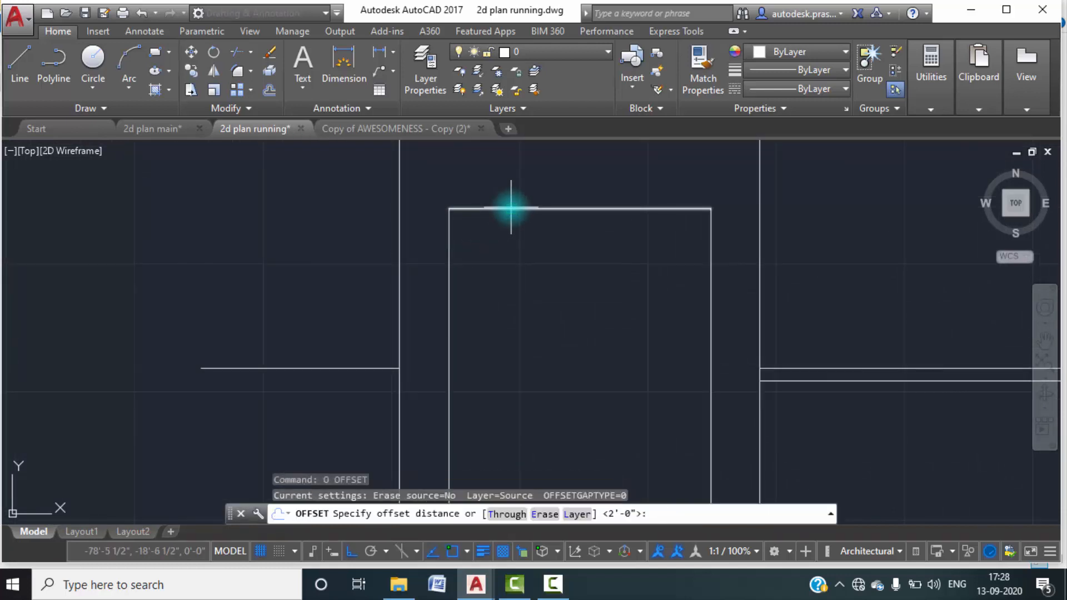
text(4")
key(Return)
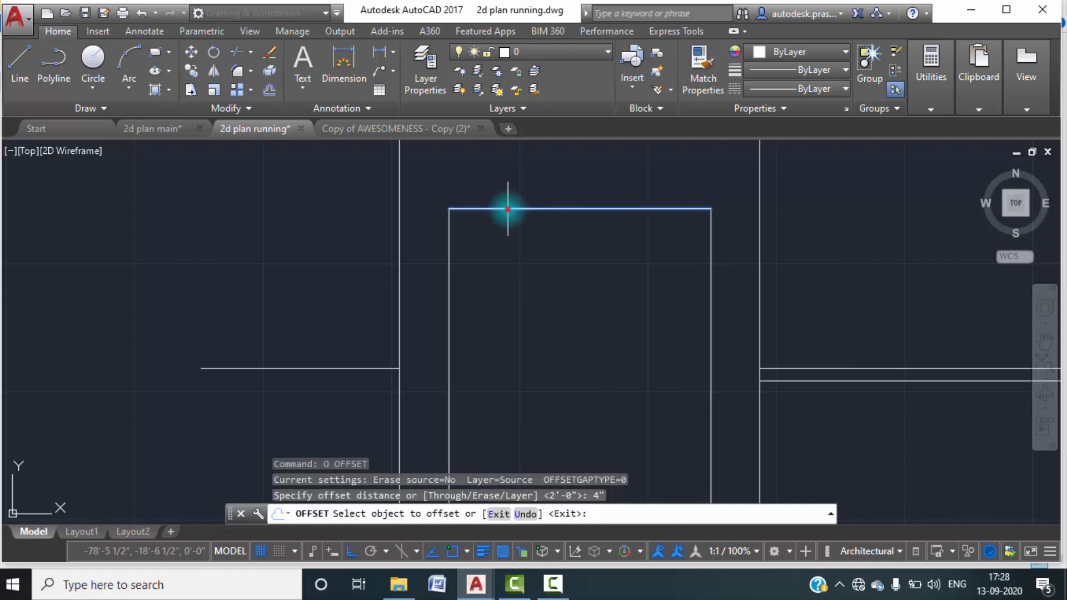
click(508, 209)
click(515, 256)
click(451, 281)
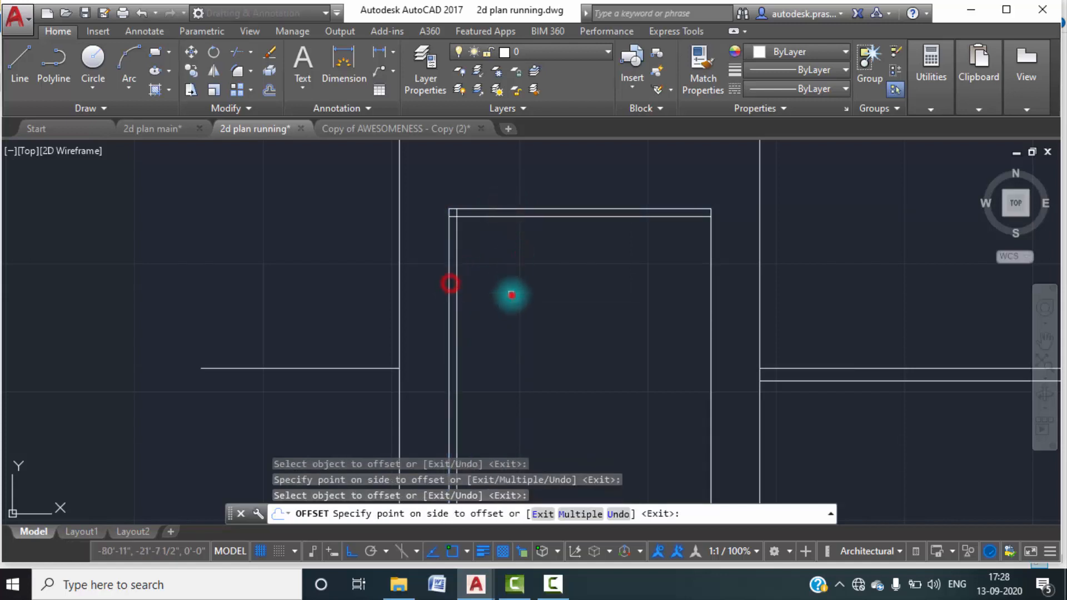
click(511, 295)
click(710, 353)
click(669, 357)
scroll(605, 396, down, 4)
middle_drag(603, 396, 596, 274)
click(586, 432)
click(582, 398)
key(Escape)
Trim the overlapping inner frame lines at the tall window's two lower corners, using all objects as cutting edges.
text(tr)
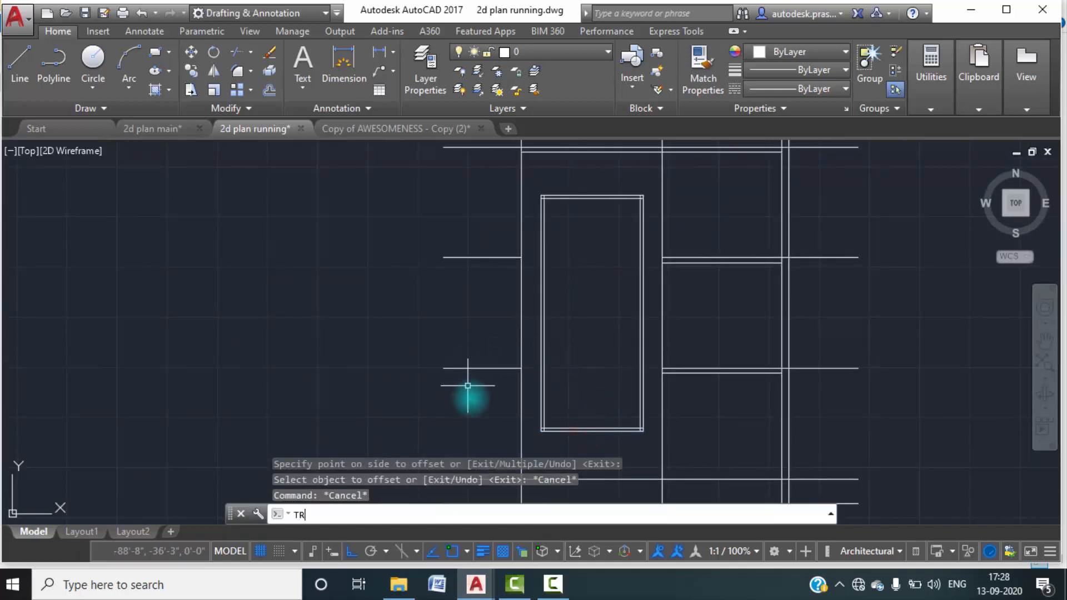
key(Return)
key(Return)
scroll(533, 434, up, 5)
scroll(503, 408, up, 3)
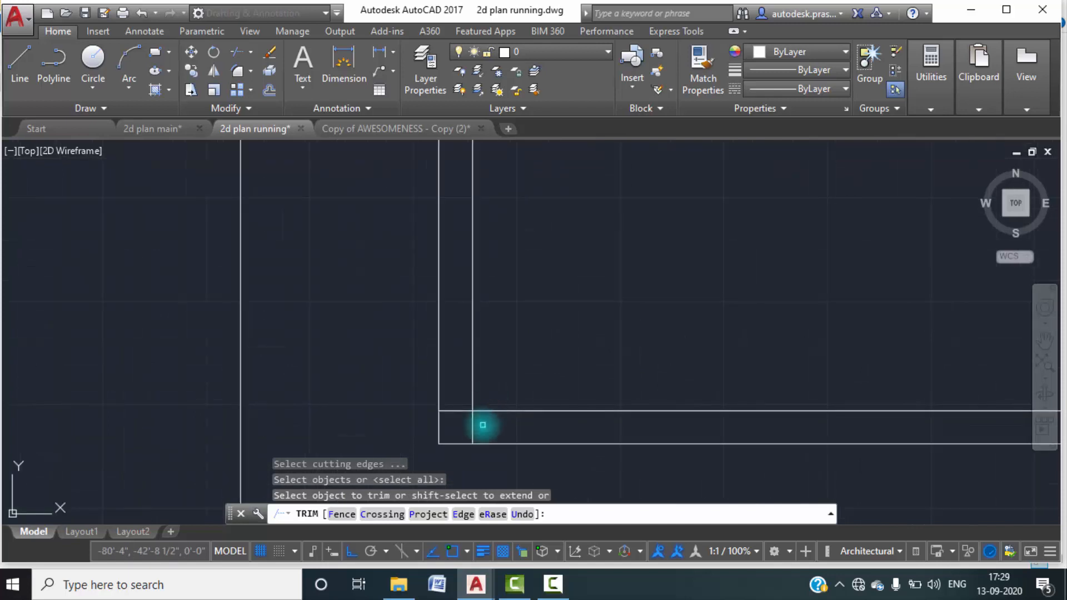
click(471, 426)
scroll(574, 427, down, 3)
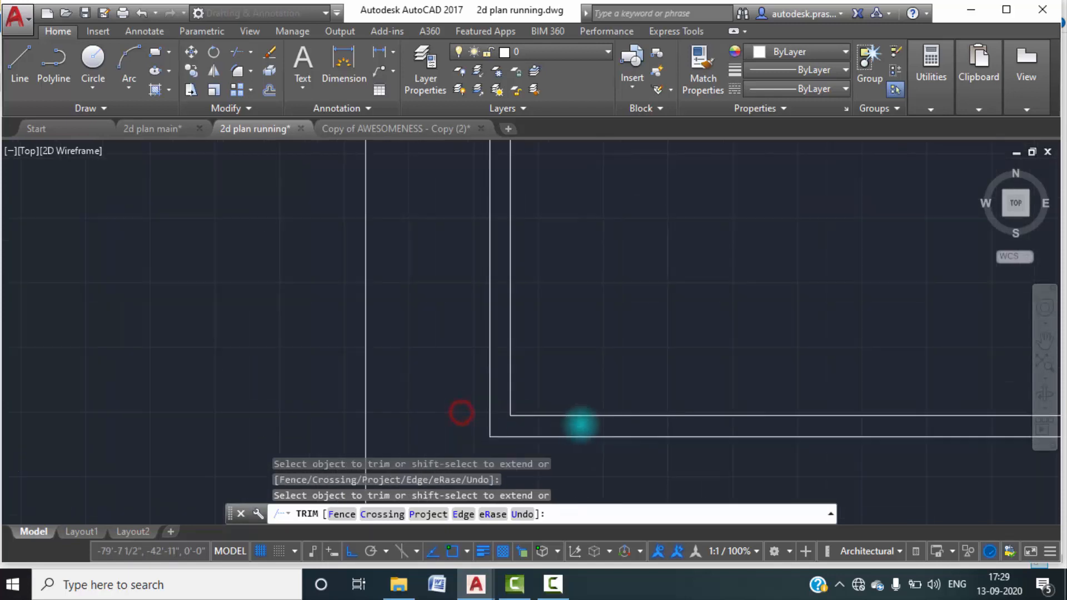
scroll(922, 429, up, 3)
click(919, 416)
click(912, 398)
click(910, 432)
click(875, 430)
scroll(791, 431, down, 4)
Trim the overlapping inner frame lines at the tall window's upper-left corner.
middle_drag(686, 379, 673, 512)
middle_drag(622, 295, 629, 447)
middle_drag(602, 248, 606, 316)
scroll(575, 242, up, 5)
scroll(570, 272, up, 2)
click(581, 286)
click(569, 250)
click(628, 255)
click(575, 237)
Trim the overlapping inner frame lines at the tall window's upper-right corner and finish trimming.
scroll(556, 284, down, 3)
click(556, 286)
middle_drag(769, 294, 515, 279)
scroll(690, 263, up, 4)
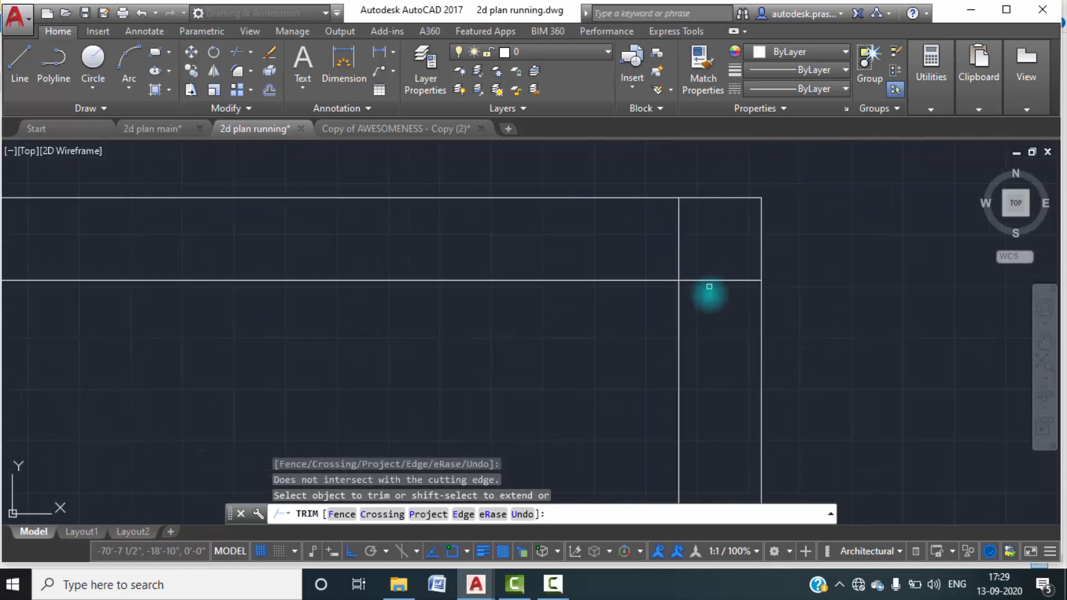
click(717, 305)
click(706, 253)
click(705, 249)
click(613, 232)
scroll(532, 265, down, 5)
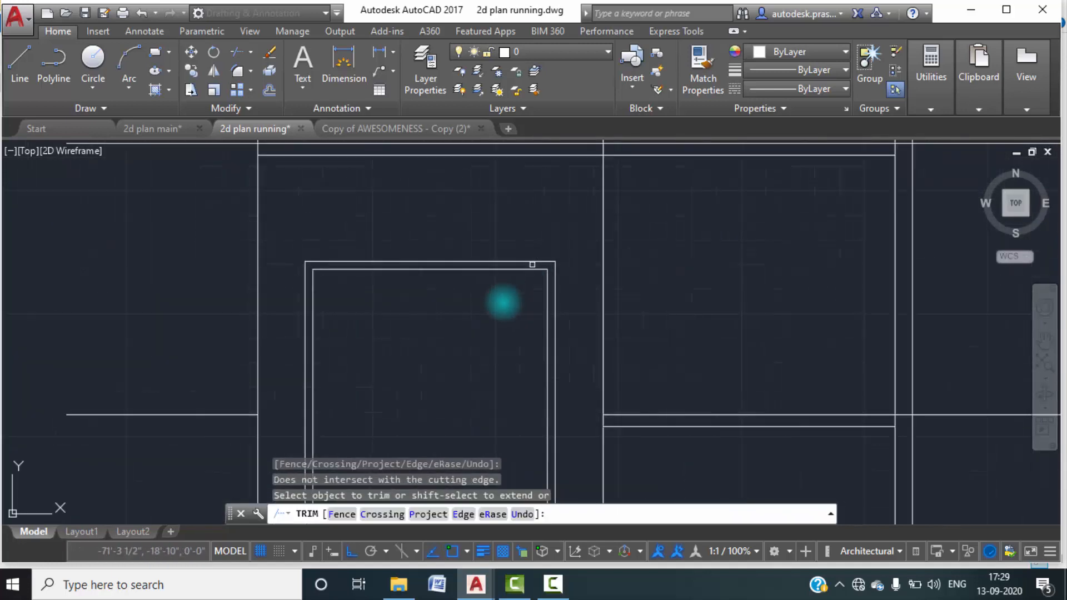
scroll(532, 265, down, 4)
key(Escape)
key(Escape)
scroll(531, 337, down, 4)
mouse_move(531, 337)
middle_down()
mouse_move(529, 311)
mouse_move(546, 300)
middle_up()
scroll(527, 307, up, 4)
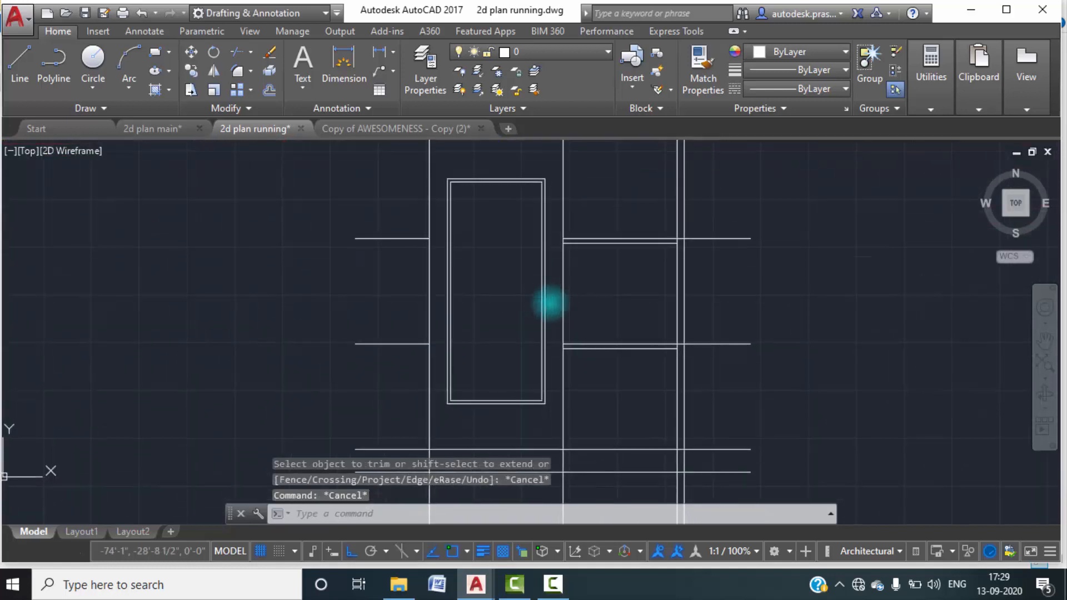
scroll(607, 295, down, 2)
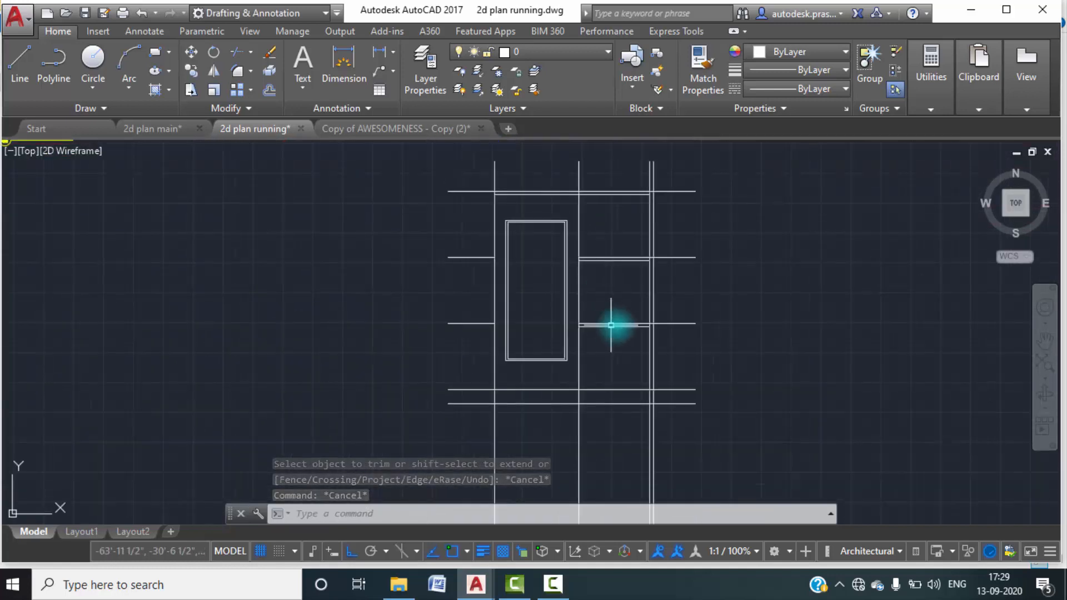
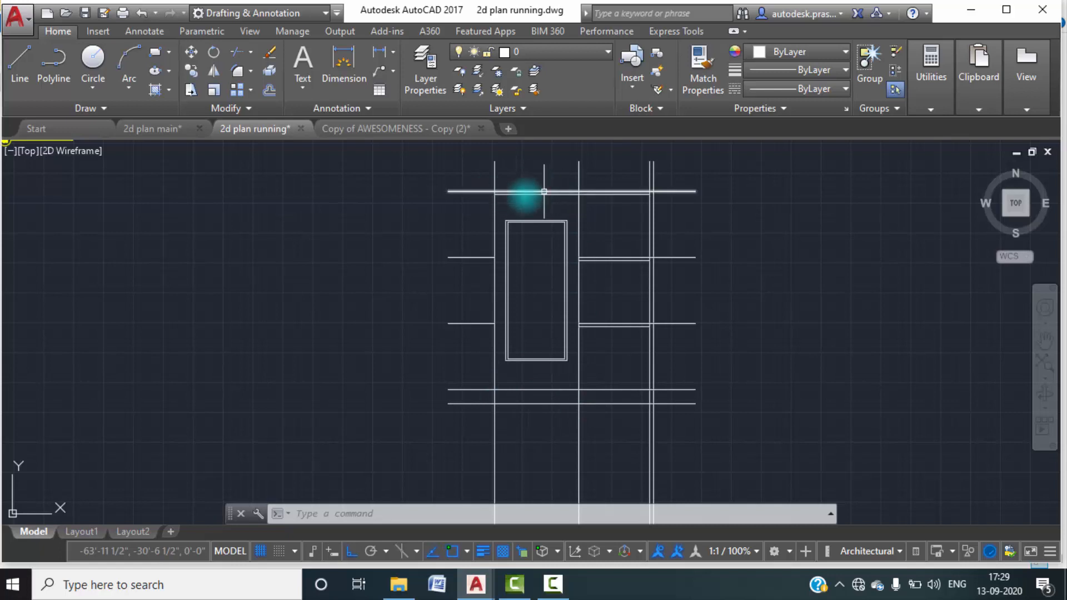
Trim off the vertical wall lines below the elevation's lowest level line, using all objects as cutting edges.
scroll(620, 174, down, 5)
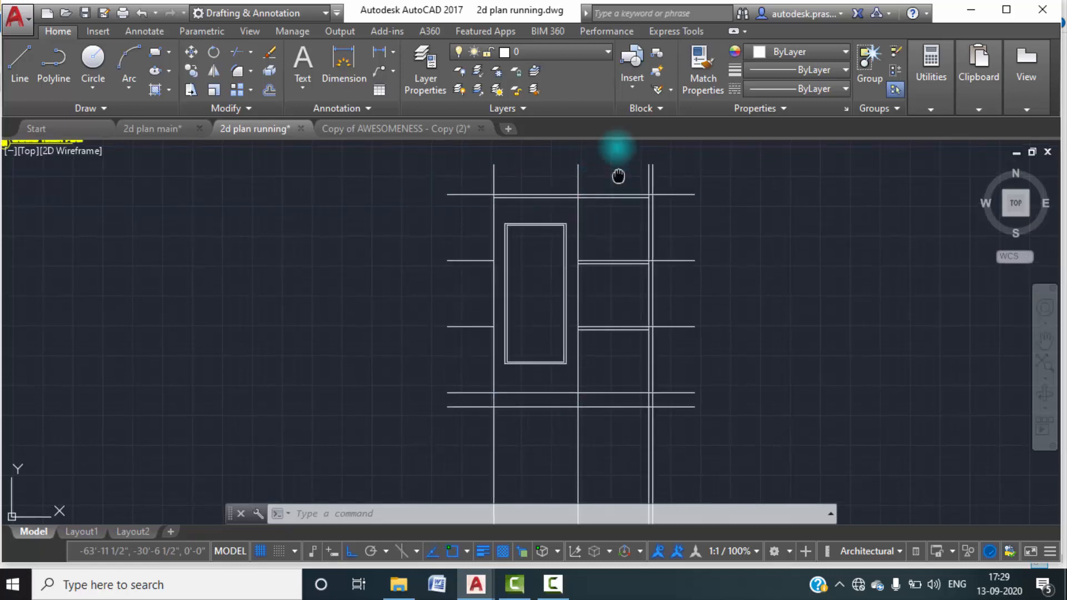
click(666, 373)
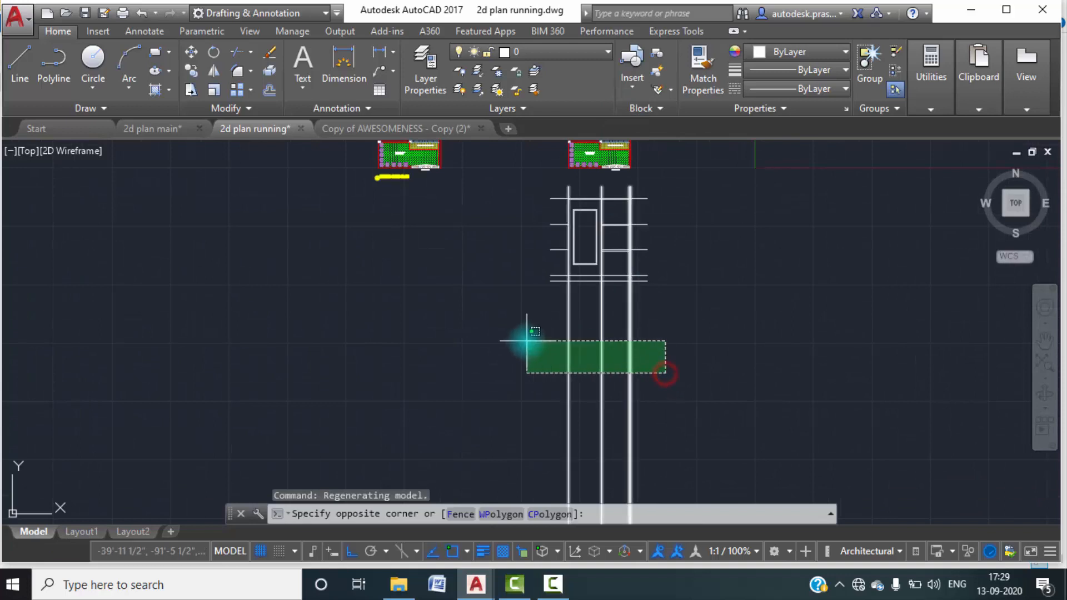
key(Escape)
text(tr)
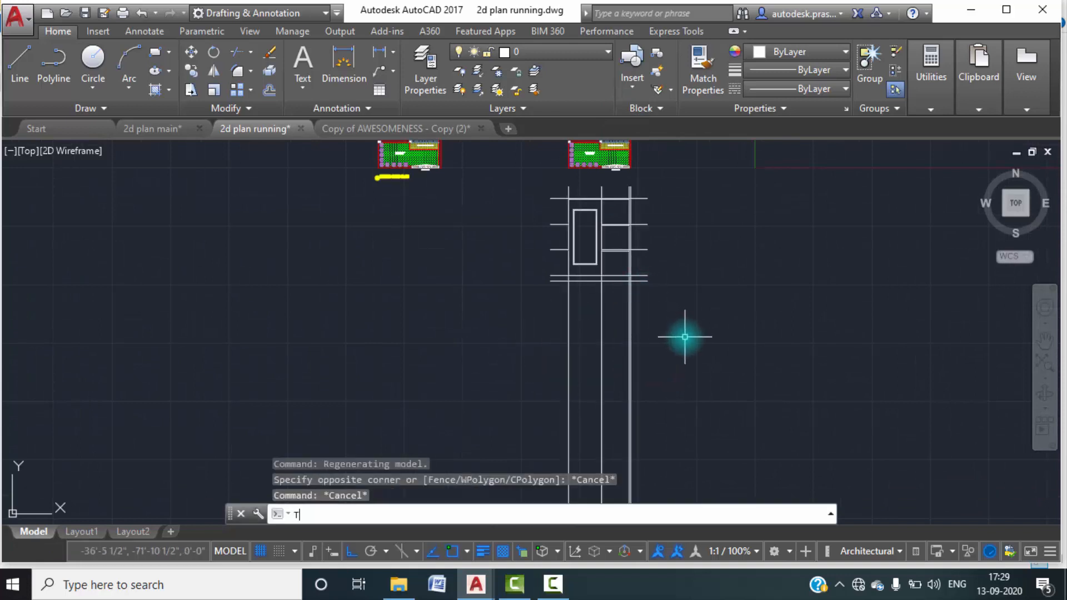
key(Return)
key(Return)
click(661, 314)
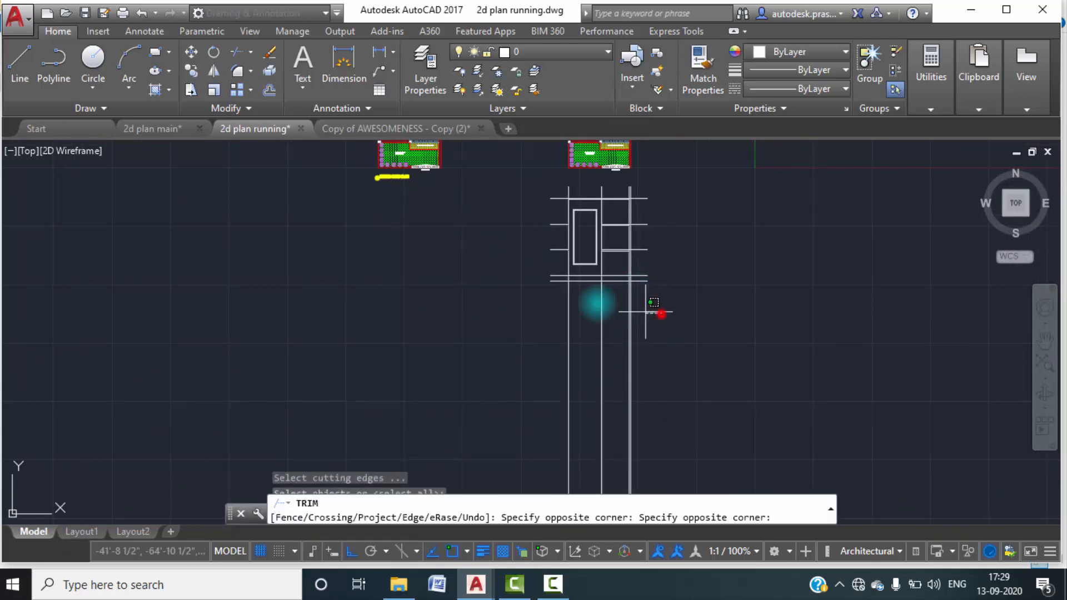
click(528, 292)
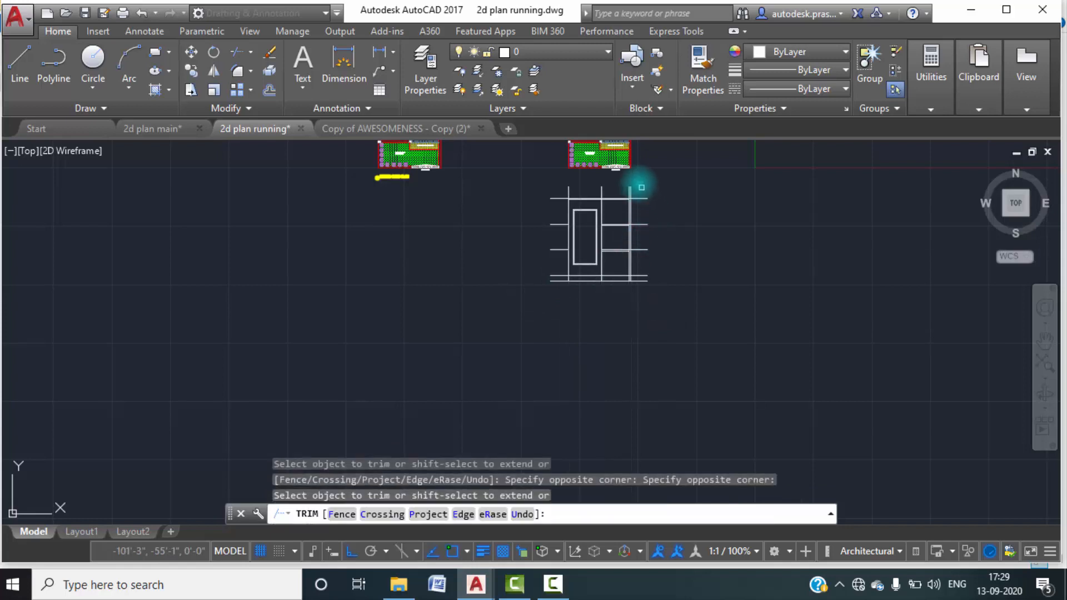
Trim the vertical wall lines projecting above the elevation's top level line and finish trimming.
scroll(616, 190, up, 2)
click(677, 202)
click(465, 191)
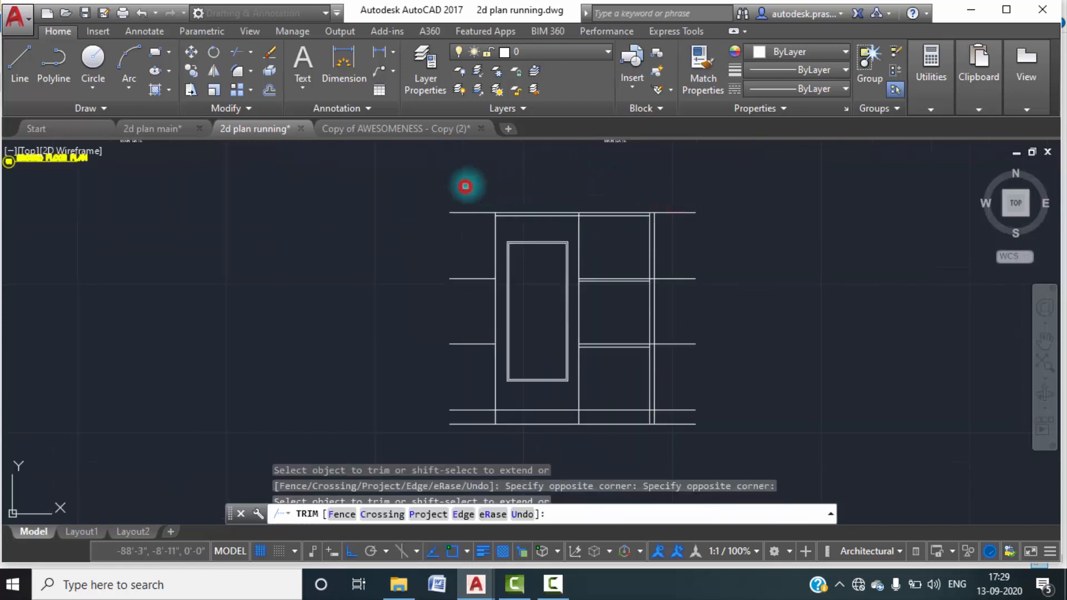
key(Escape)
key(Escape)
Following the reference elevation in 2d plan main, trim the right-hand wall lines and slab underside between the second floor and mumty levels.
middle_drag(604, 258, 572, 237)
scroll(586, 250, up, 2)
middle_drag(606, 303, 597, 269)
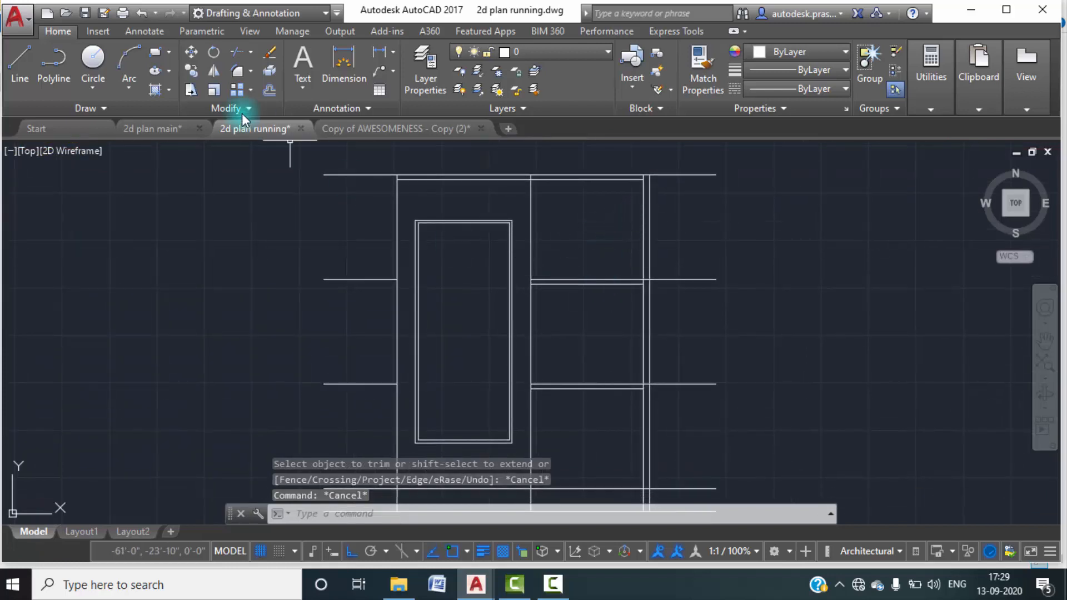
click(185, 129)
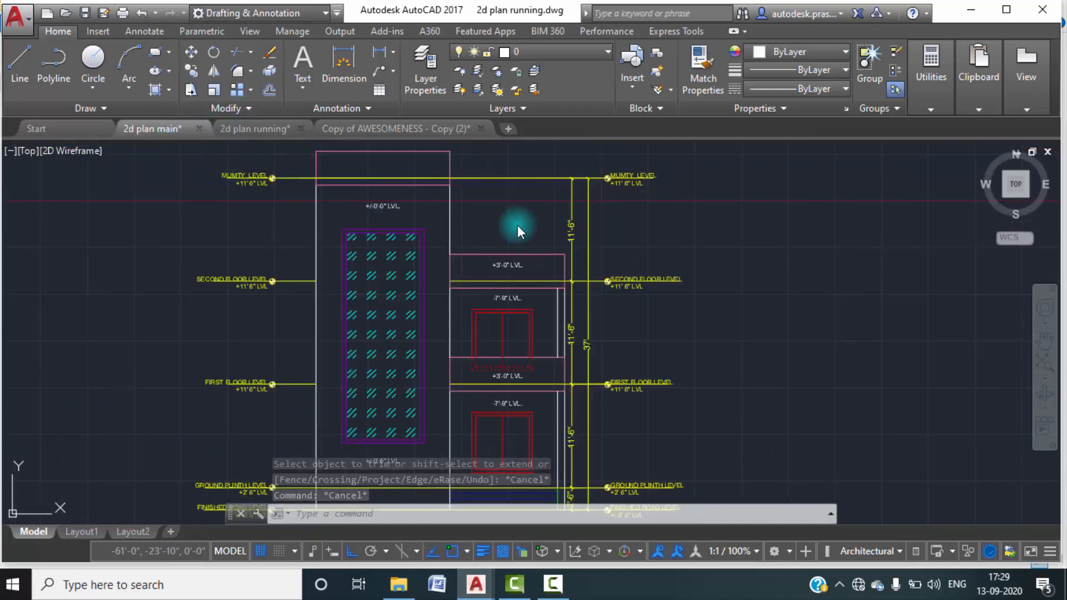
click(269, 128)
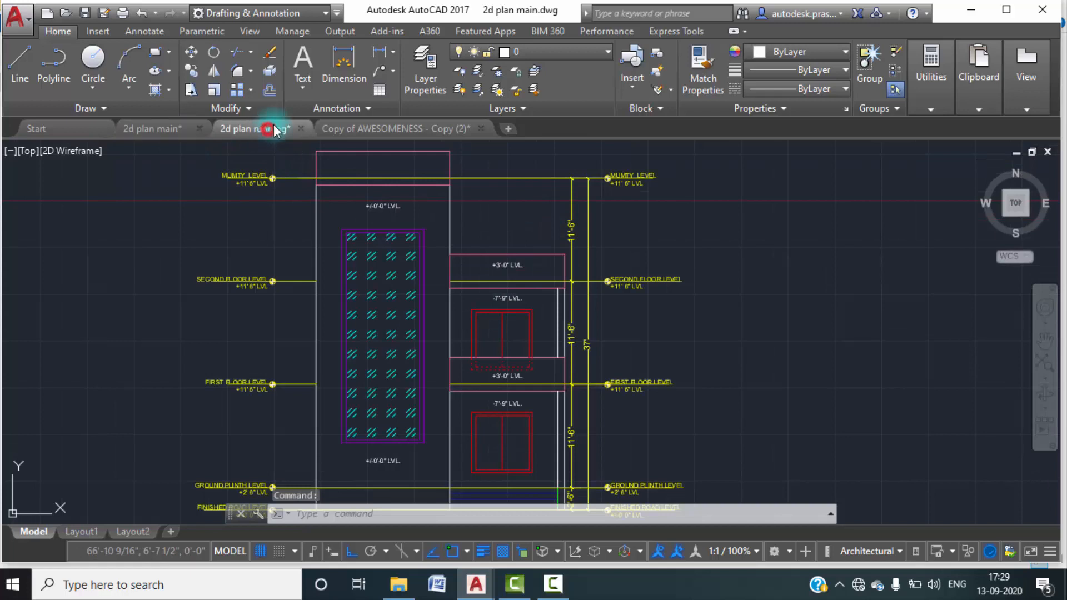
text(tr)
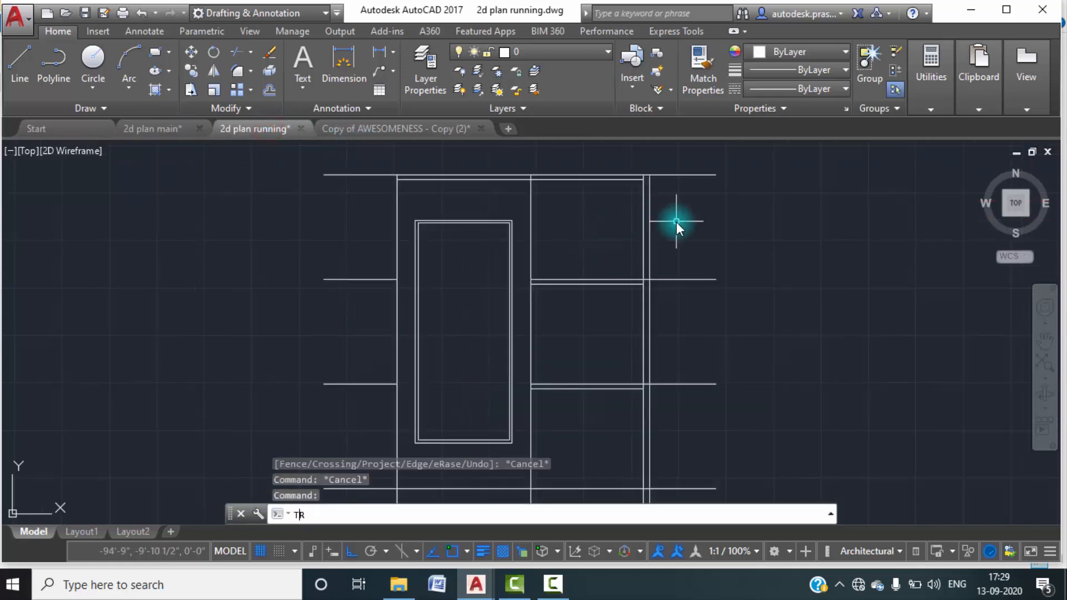
key(Return)
key(Return)
click(661, 246)
click(632, 228)
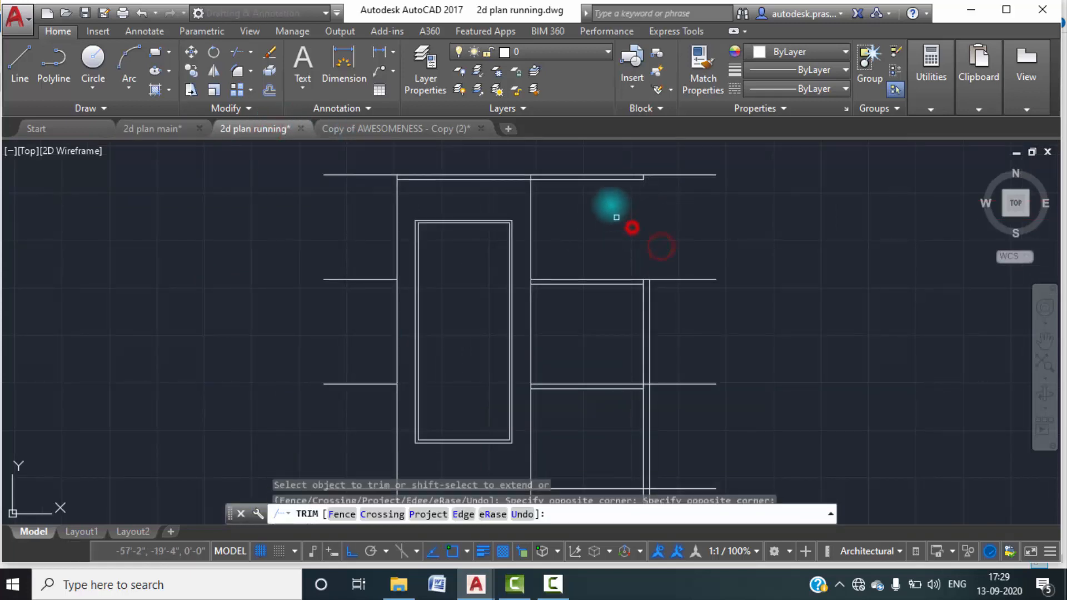
scroll(587, 181, up, 4)
click(579, 180)
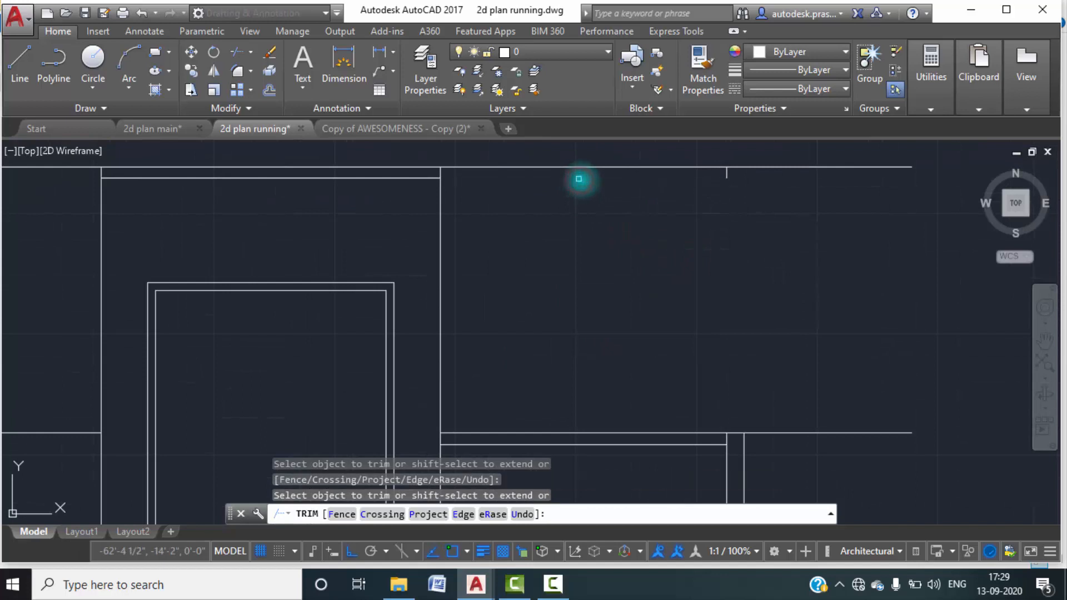
key(Escape)
key(Escape)
Erase the leftover short vertical line hanging below the top level line on the elevation's right side.
scroll(742, 188, up, 2)
click(733, 181)
click(710, 172)
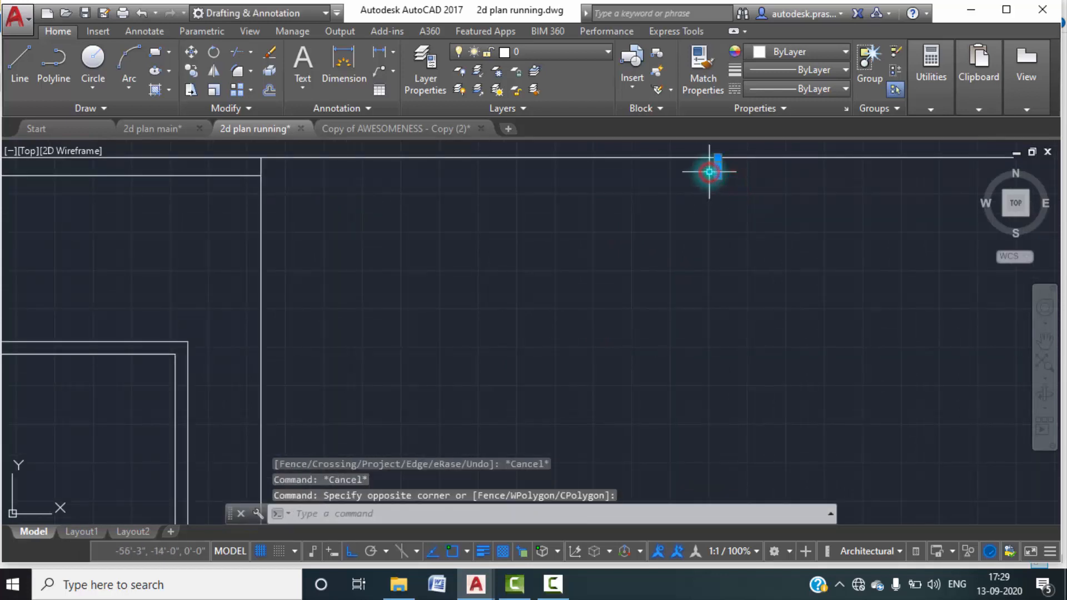
key(Delete)
Draw vertical construction lines through both ends of the sitout window in the copied ground floor plan.
scroll(706, 255, down, 3)
middle_drag(706, 255, 682, 279)
scroll(688, 272, down, 2)
scroll(698, 313, down, 2)
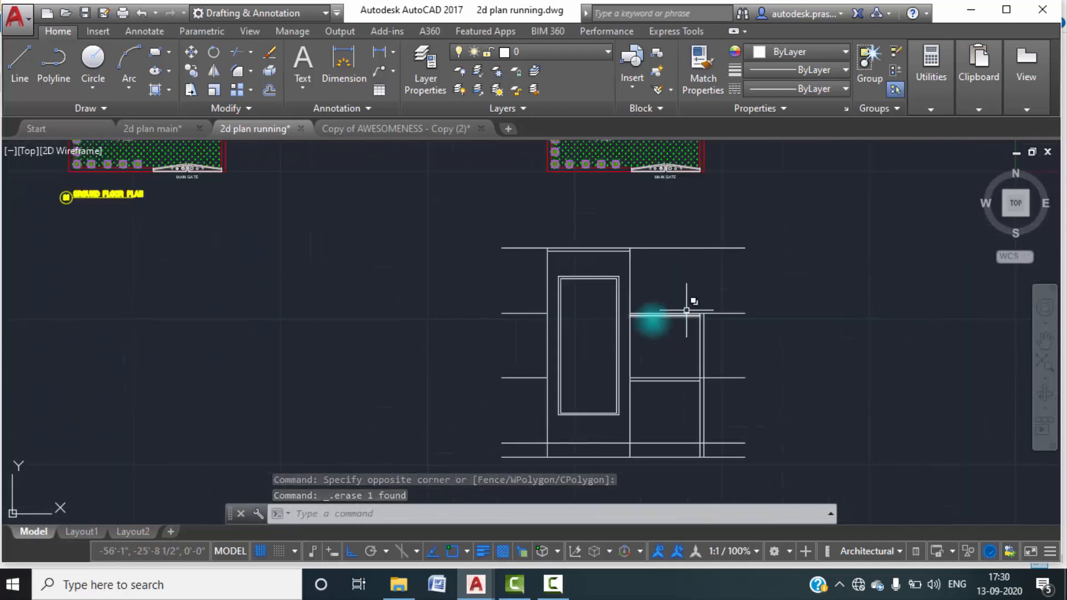
scroll(658, 338, down, 3)
middle_drag(664, 342, 641, 335)
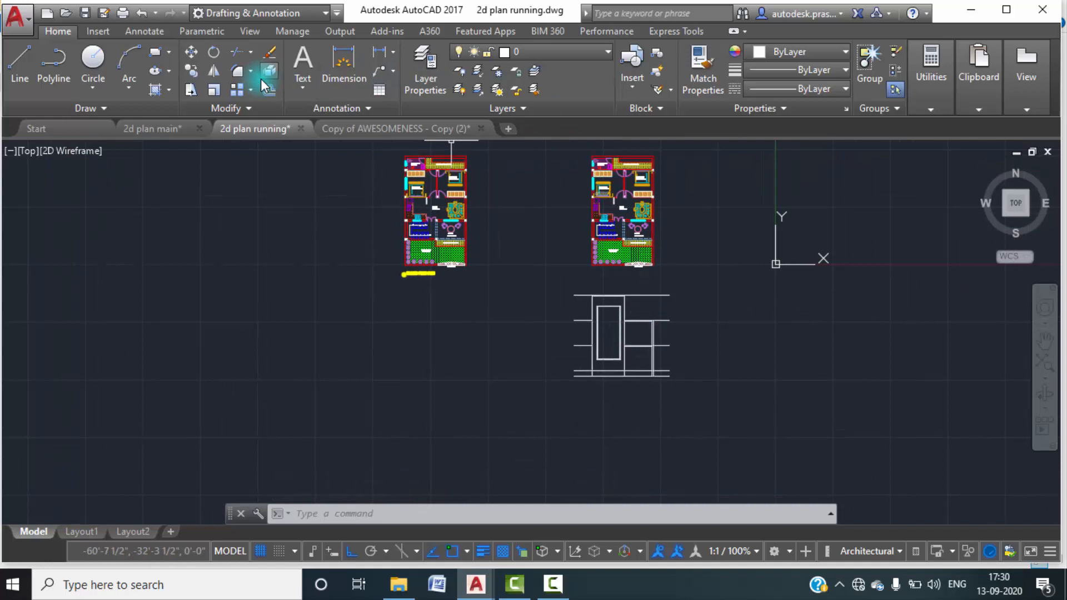
text(XLINE)
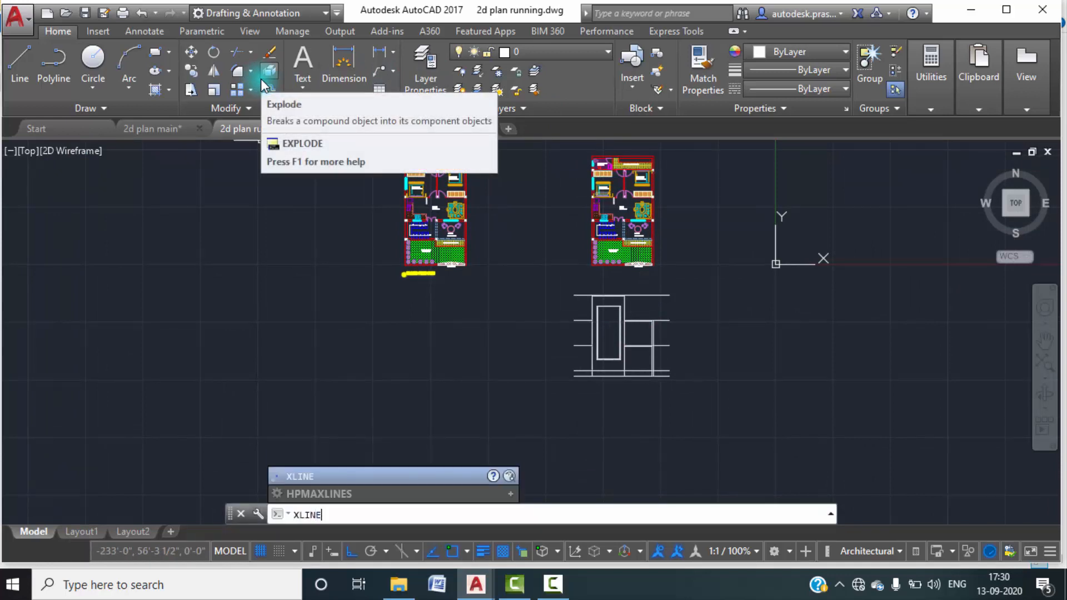
key(Return)
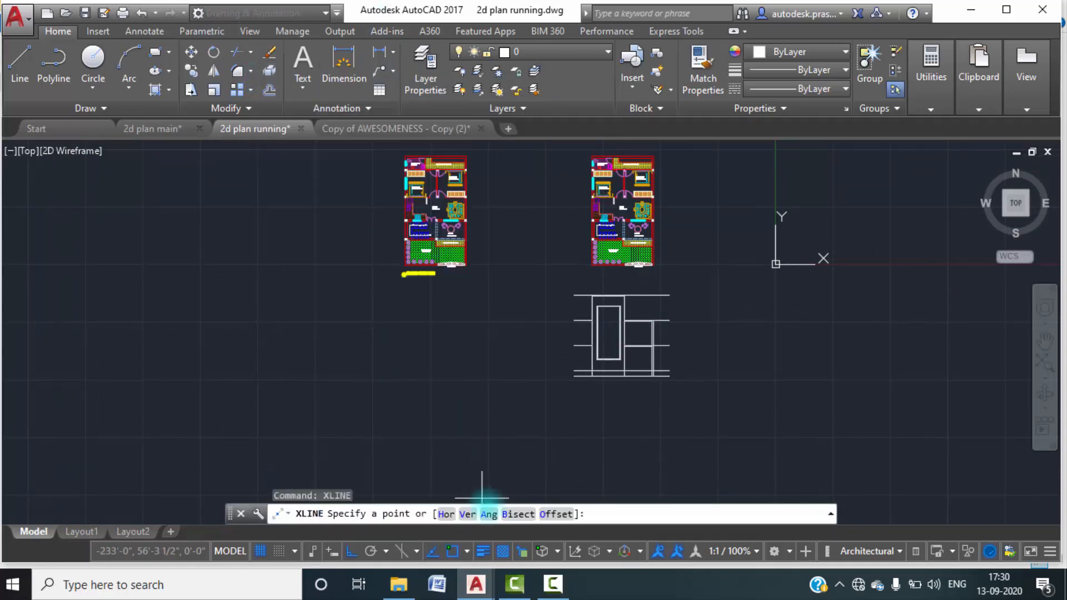
click(467, 514)
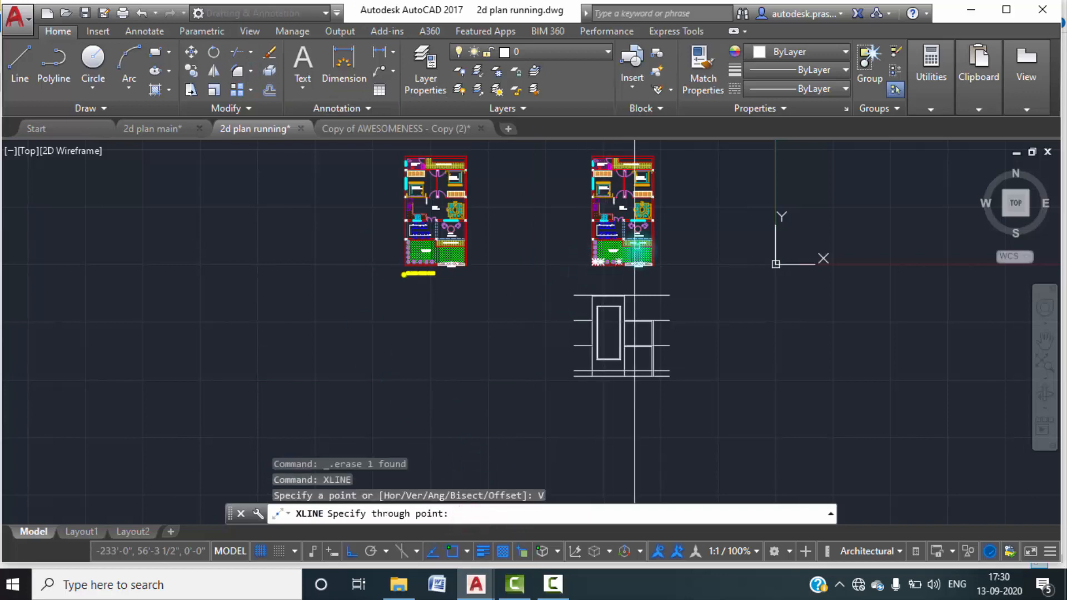
scroll(628, 222, up, 6)
scroll(615, 175, up, 4)
click(617, 155)
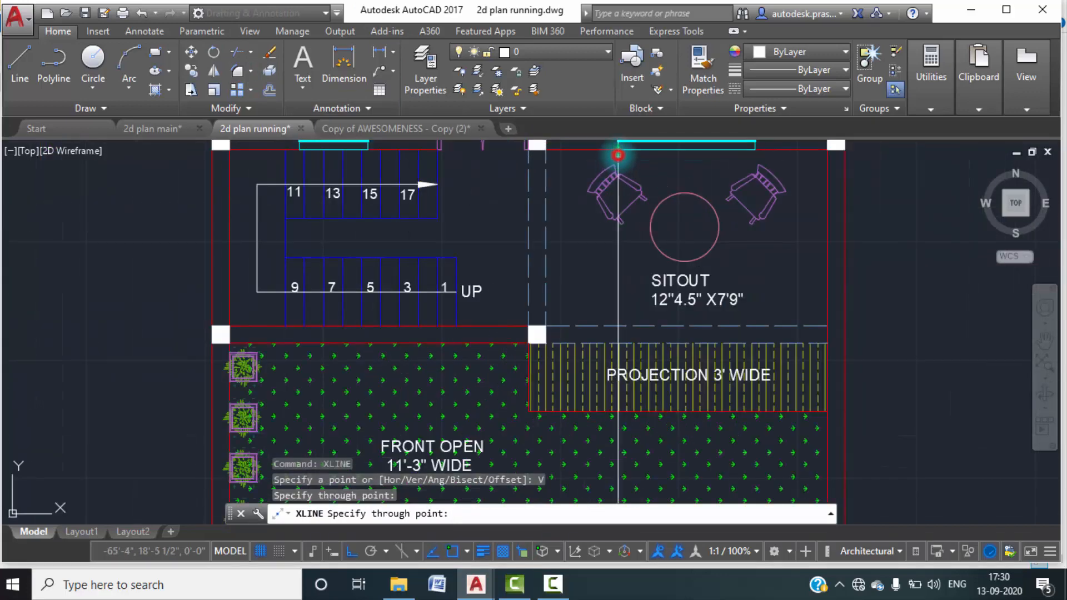
click(755, 154)
scroll(766, 220, down, 2)
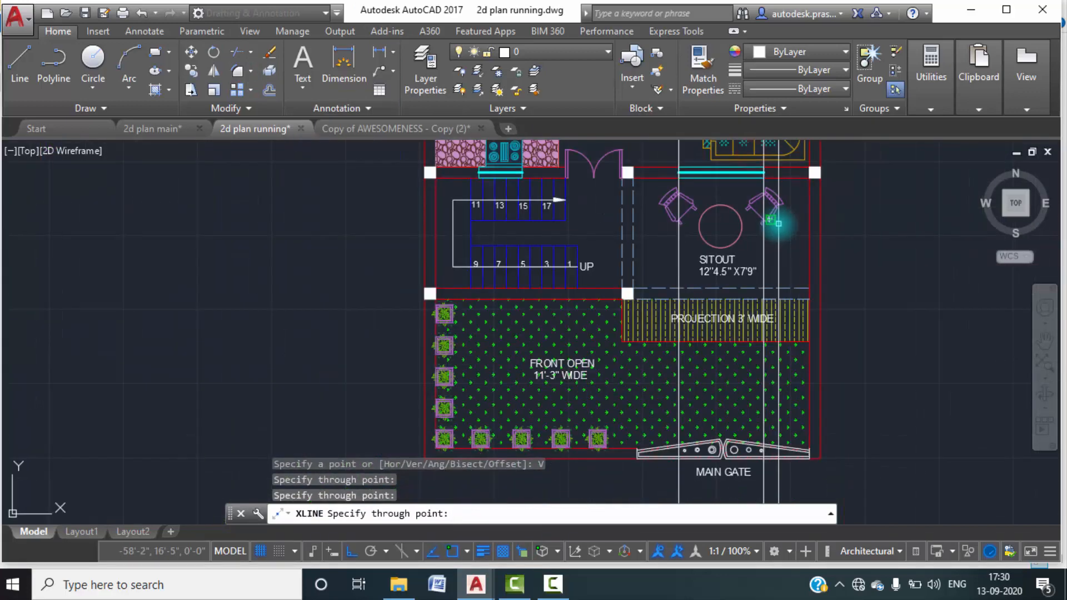
scroll(781, 224, down, 2)
key(Escape)
key(Escape)
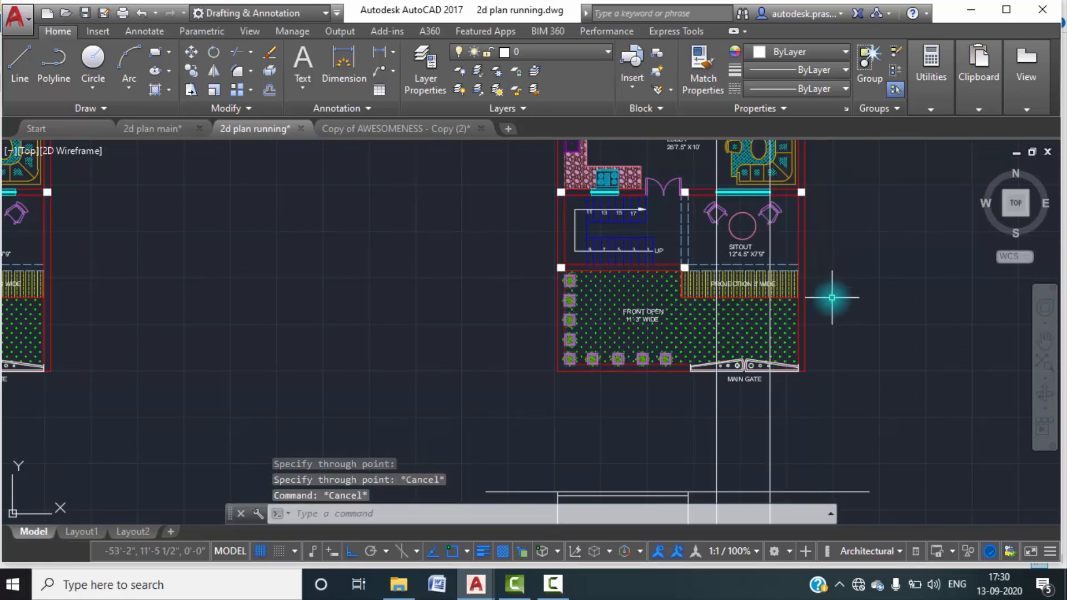
Trim away the two window construction lines between the copied plan's main gate and the elevation's top line.
key(Return)
key(Return)
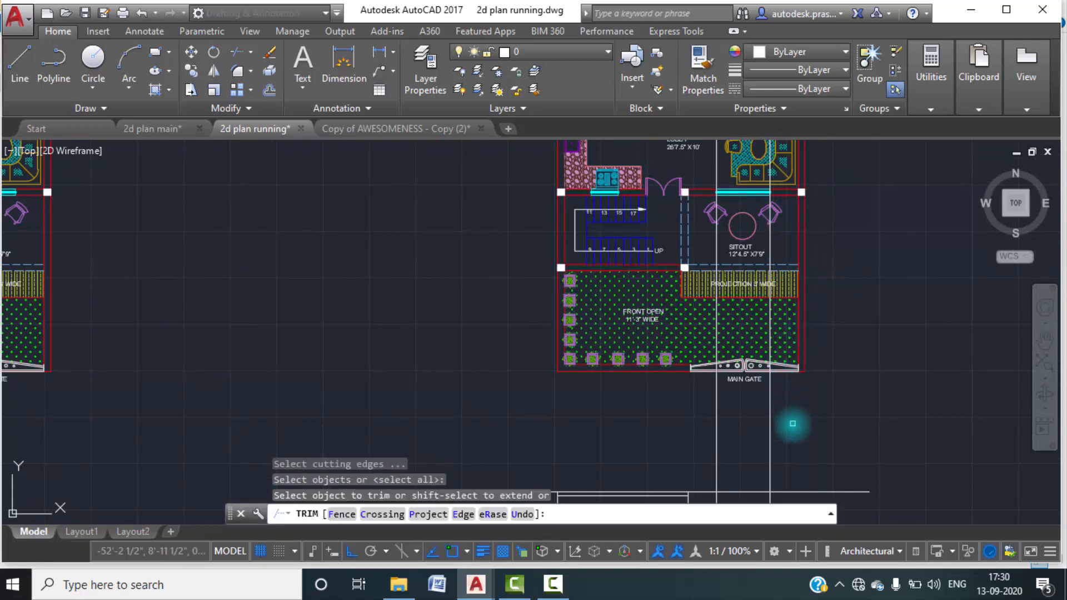
click(793, 435)
click(677, 423)
key(Escape)
key(Escape)
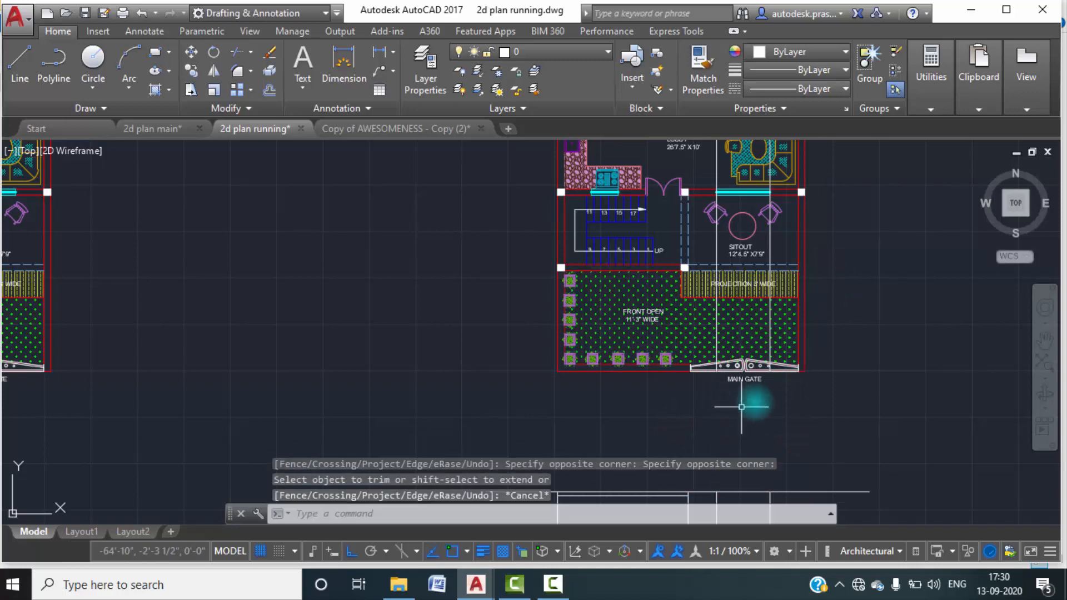
Erase the remaining upper pieces of the two construction lines running through and above the copied plan.
scroll(782, 377, down, 3)
click(802, 286)
click(676, 245)
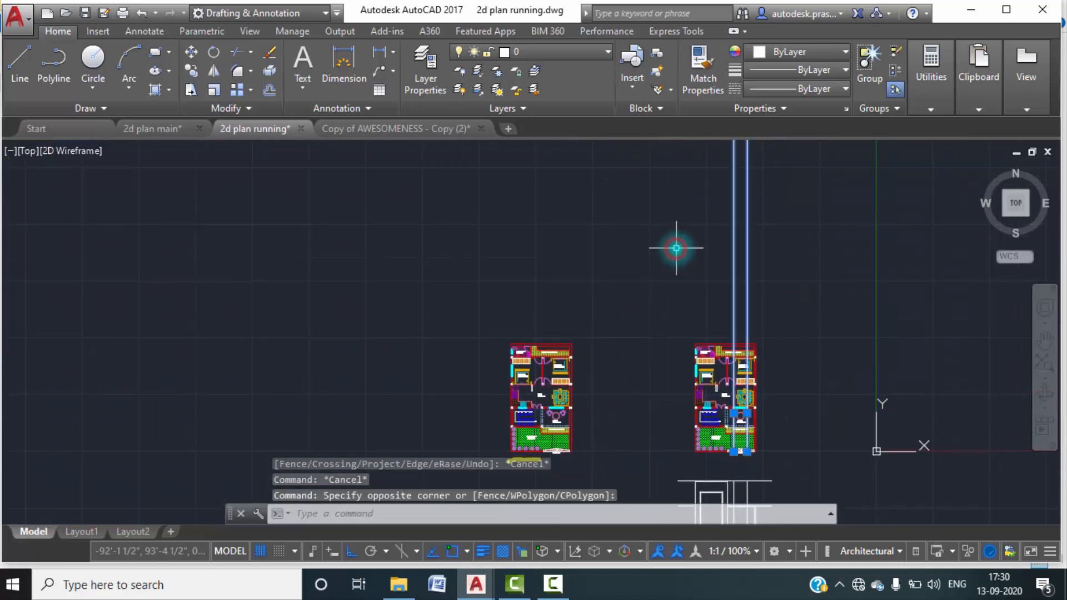
key(Delete)
scroll(725, 286, down, 2)
middle_drag(814, 365, 765, 215)
scroll(765, 211, down, 2)
scroll(714, 278, up, 10)
text(text)
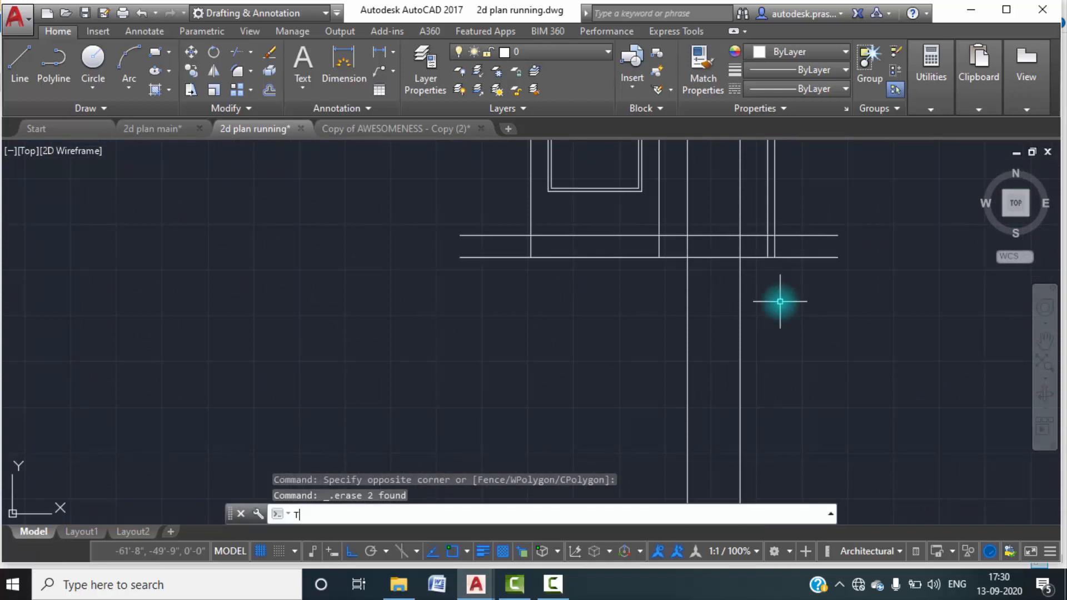
key(Return)
key(Escape)
key(Escape)
Trim the two window construction lines below the elevation's lowest level line, using all objects as cutting edges.
text(TR)
key(Return)
key(Return)
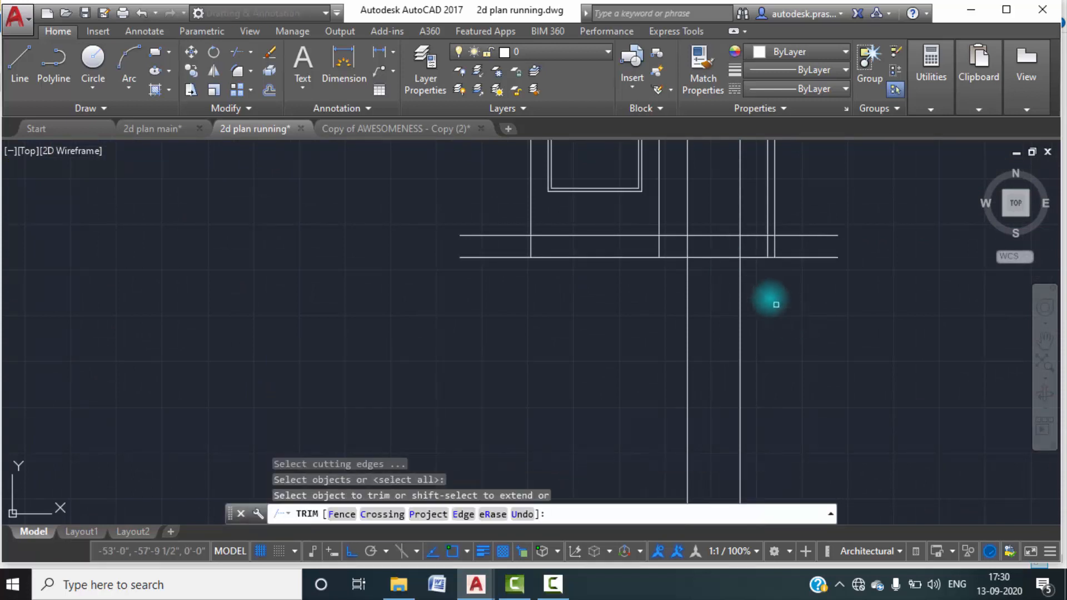
click(742, 277)
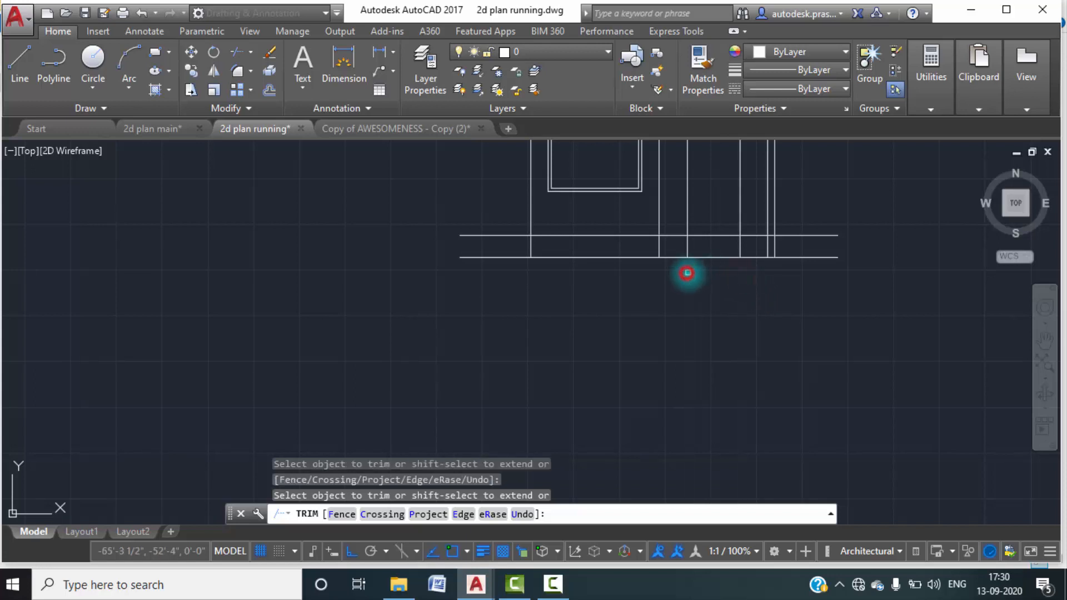
key(Escape)
Offset the ground plinth level line 2' upward to set the ground floor window's sill line.
scroll(717, 319, up, 4)
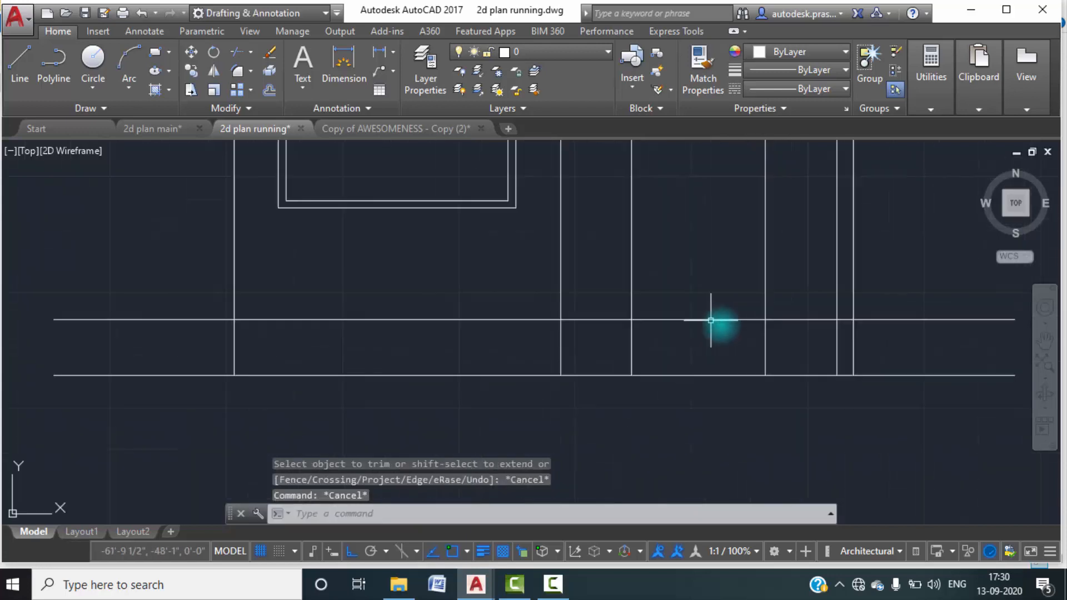
middle_drag(709, 319, 723, 401)
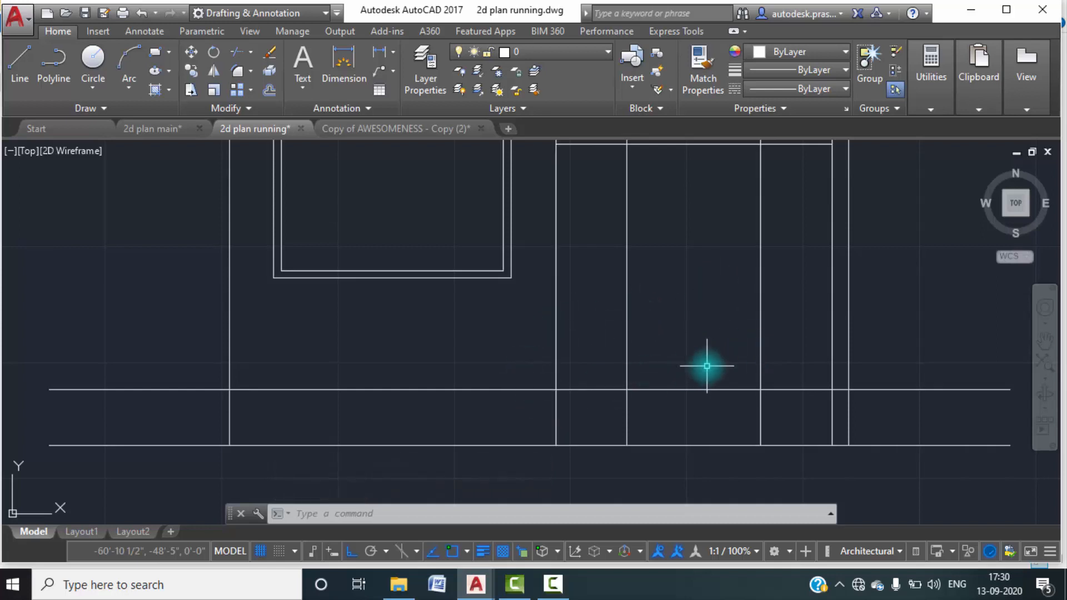
text(o)
key(Return)
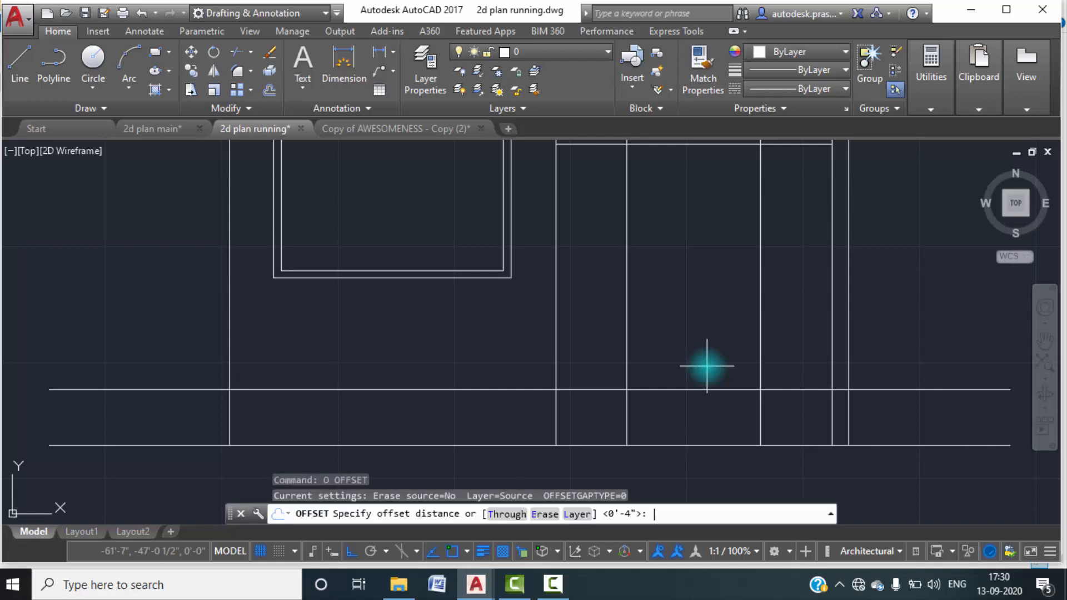
key(Return)
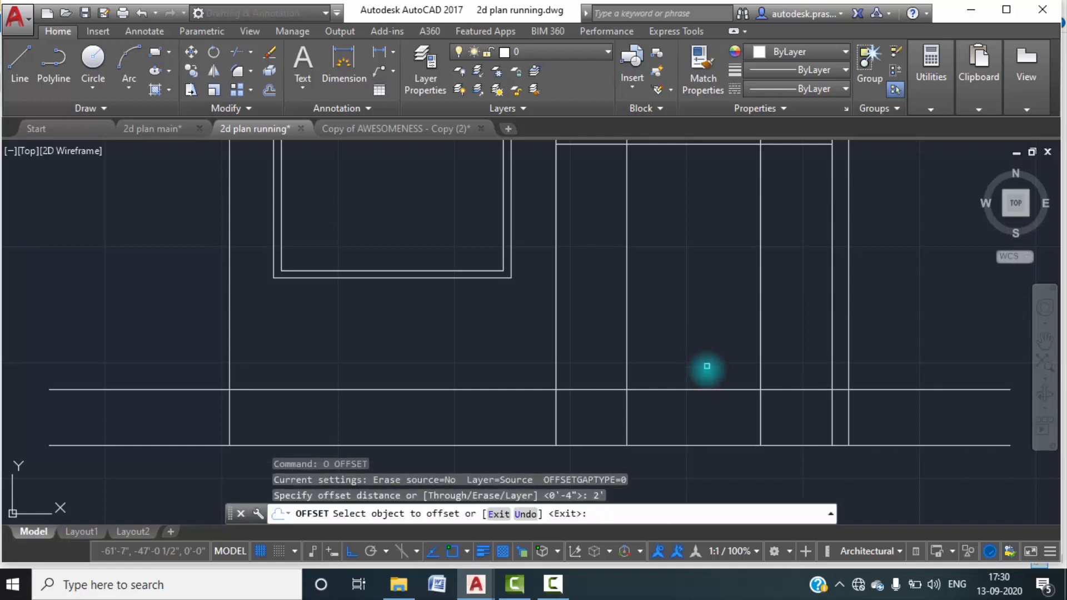
click(705, 389)
click(706, 340)
key(Escape)
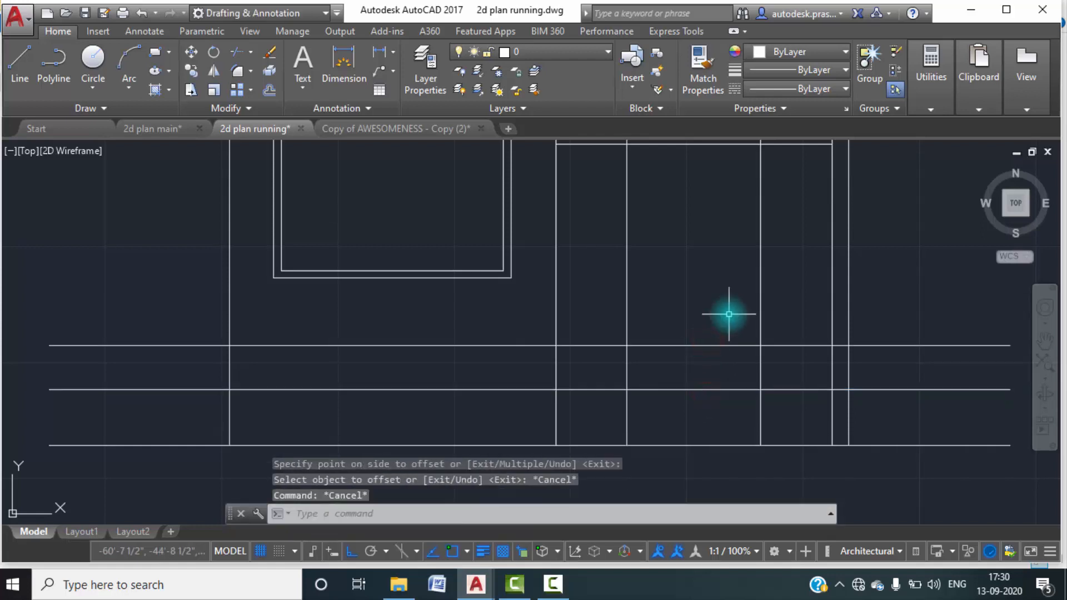
Offset the window sill line 6' upward to set the ground floor window's head line.
text(o)
key(Return)
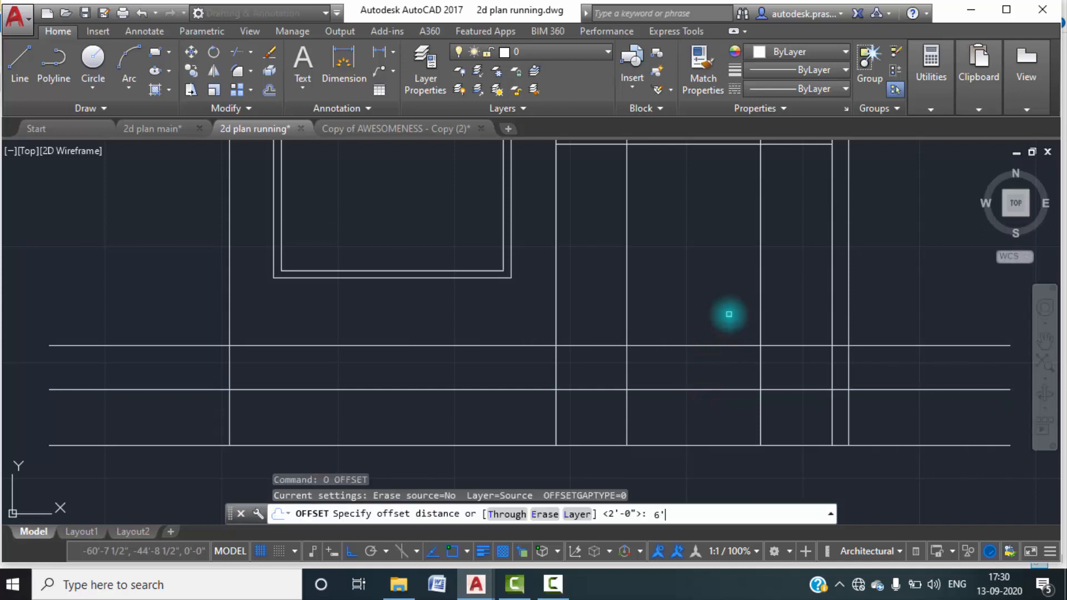
text(6')
key(Return)
click(731, 350)
click(729, 279)
click(716, 345)
click(720, 278)
key(Escape)
key(Escape)
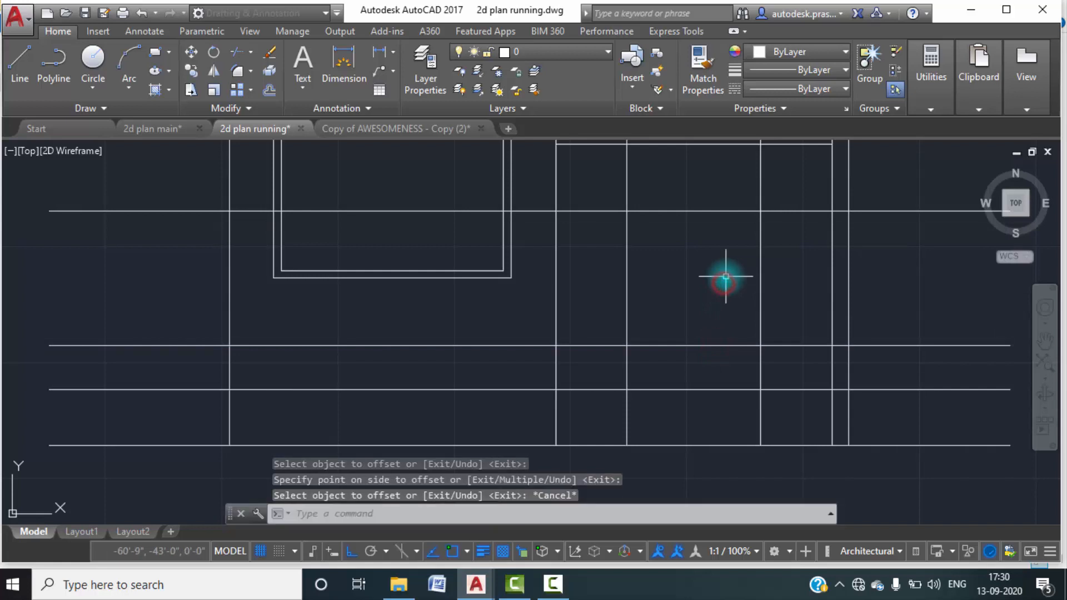
Trim the two vertical window construction lines below the sill line, using all objects as cutting edges.
text(RE)
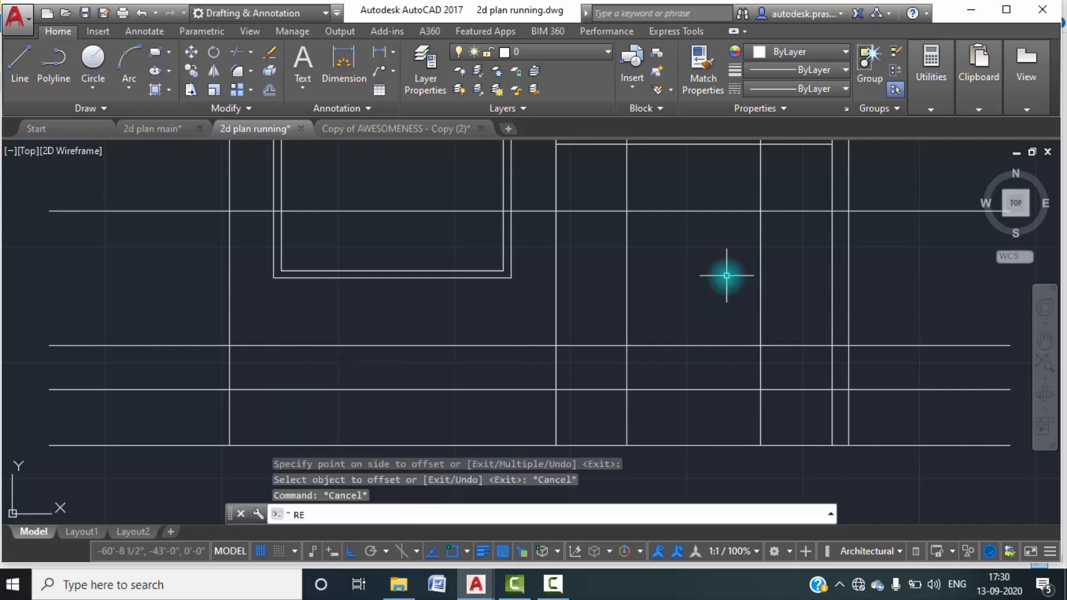
key(BackSpace)
key(BackSpace)
text(TR)
key(Return)
key(Return)
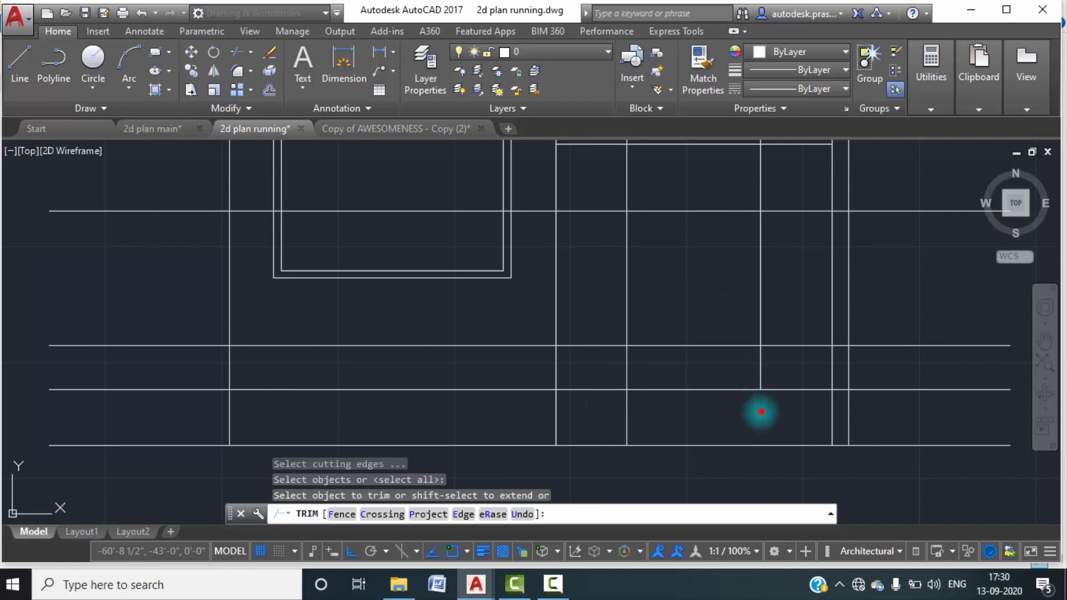
click(627, 409)
click(630, 429)
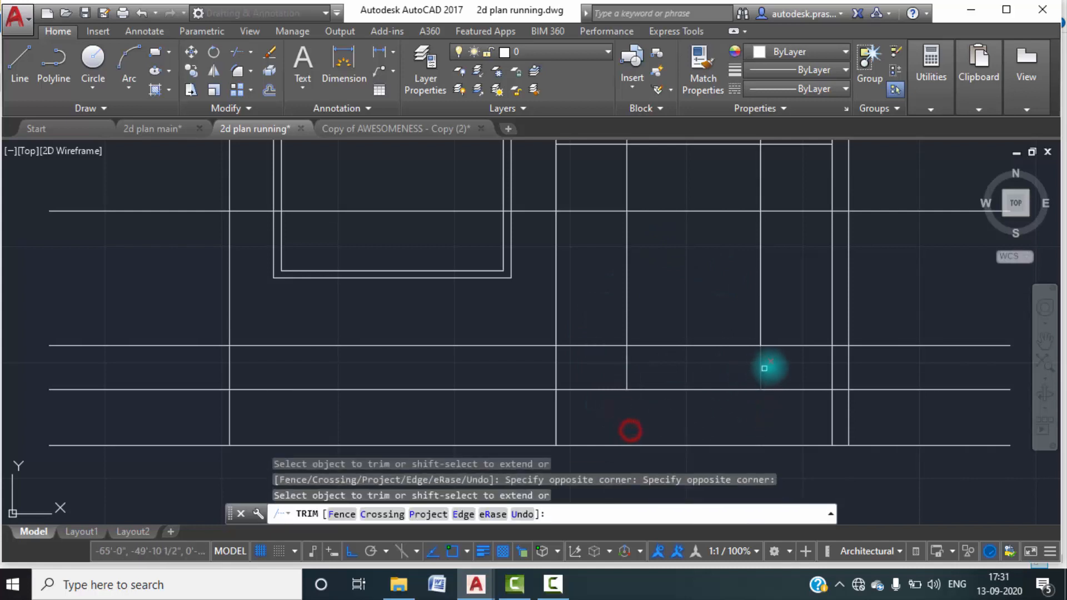
click(782, 372)
click(603, 364)
Trim the sill and head lines outside the ground floor window and the vertical lines above its head, leaving a closed rectangle.
click(600, 357)
click(584, 316)
click(593, 245)
click(581, 195)
click(784, 178)
click(600, 177)
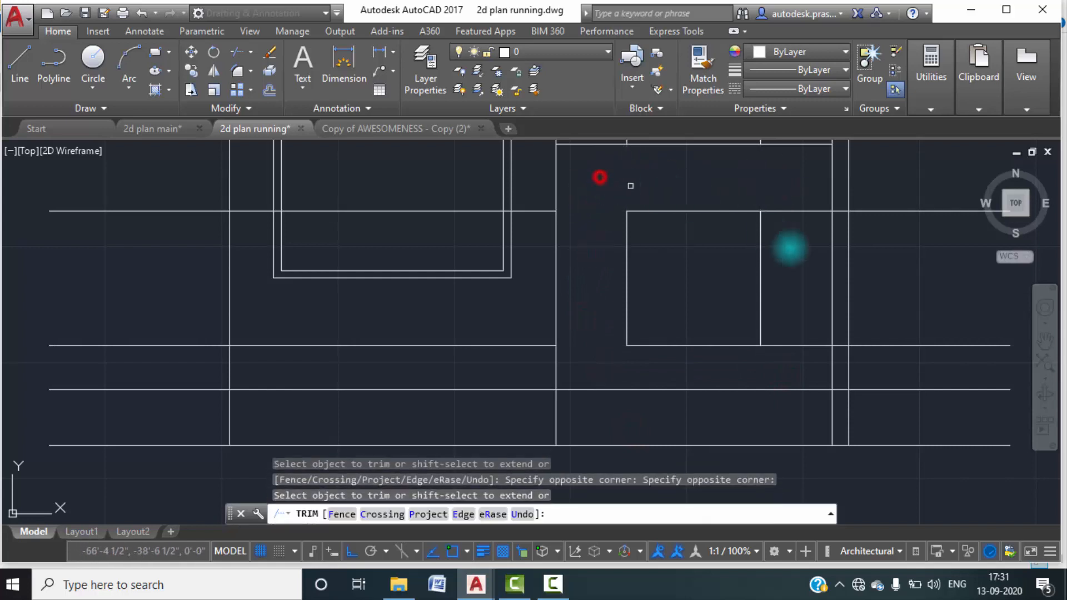
click(799, 368)
click(778, 190)
key(Escape)
key(Escape)
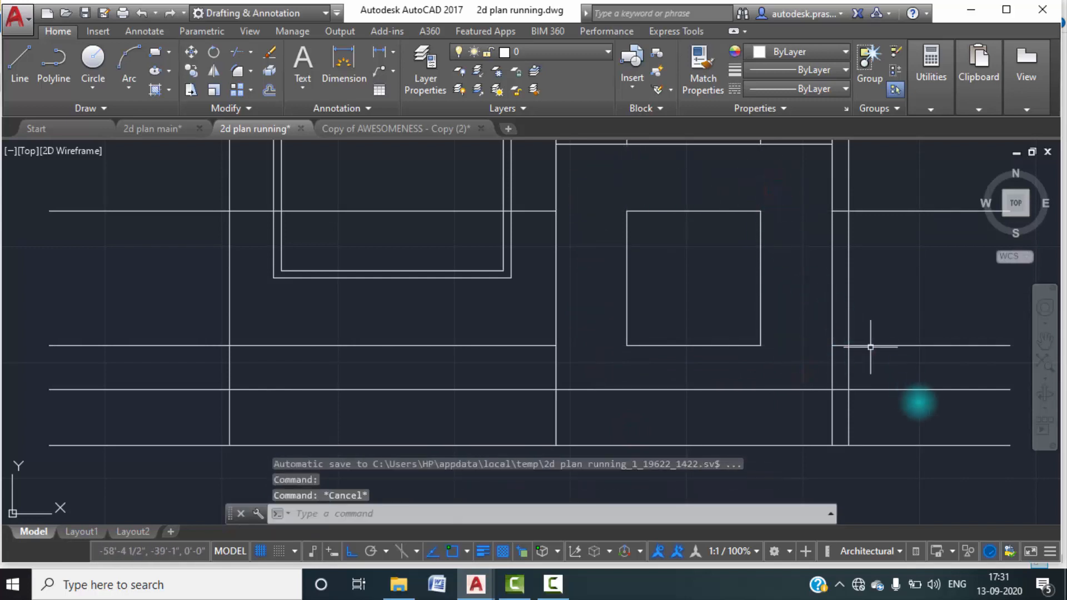
Erase the leftover sill and head line pieces on both sides of the ground floor window bay.
click(939, 363)
click(888, 199)
key(Delete)
click(147, 369)
click(134, 183)
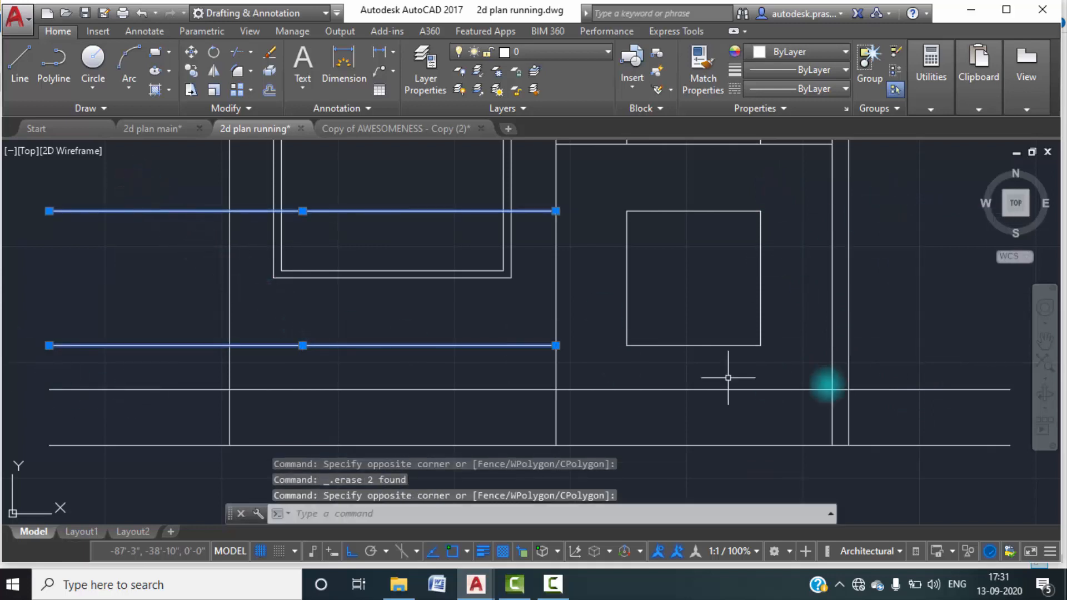
key(Delete)
scroll(683, 295, down, 3)
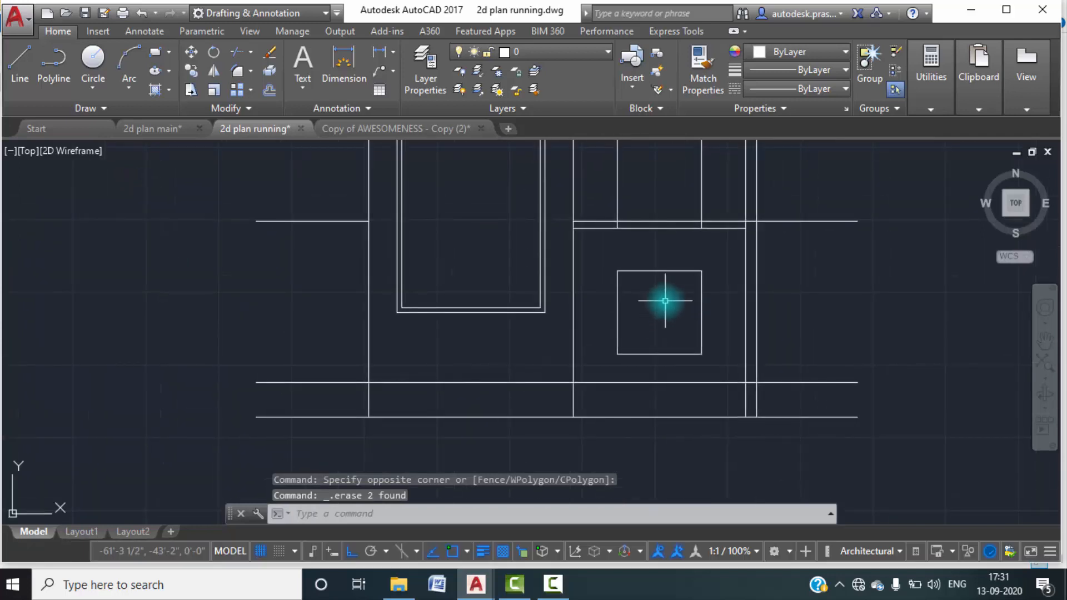
Offset all four sides of the ground floor window 4" inward to form its frame.
text(o)
key(Return)
text(4")
key(Return)
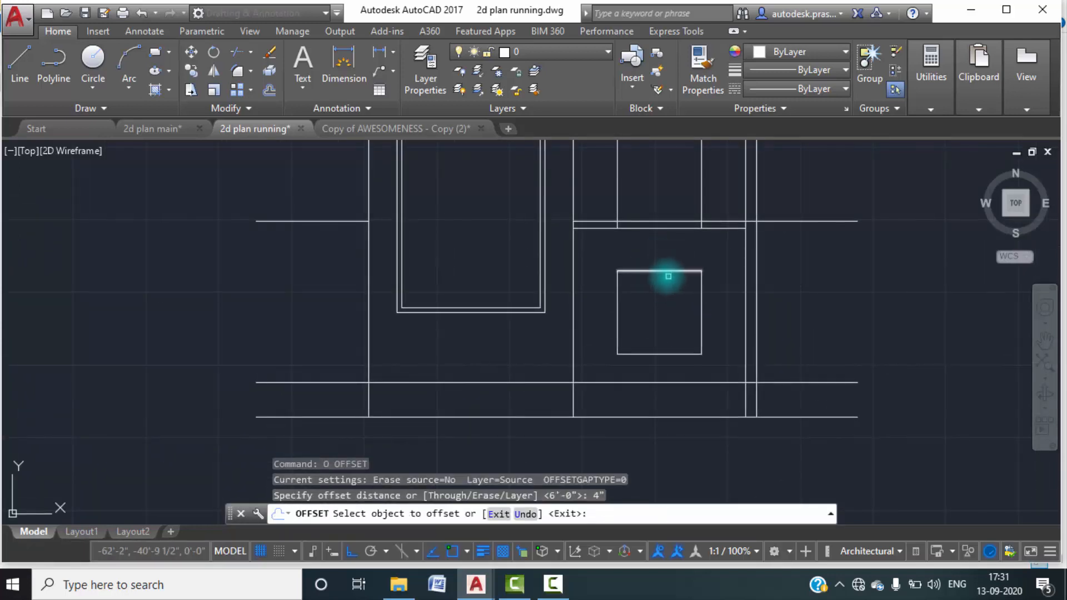
click(669, 276)
click(665, 271)
click(663, 294)
click(617, 308)
click(636, 315)
click(654, 355)
click(683, 315)
click(702, 324)
click(658, 305)
key(Escape)
key(Escape)
Trim the overlapping frame lines at the two upper corners of the ground floor window.
scroll(652, 292, up, 6)
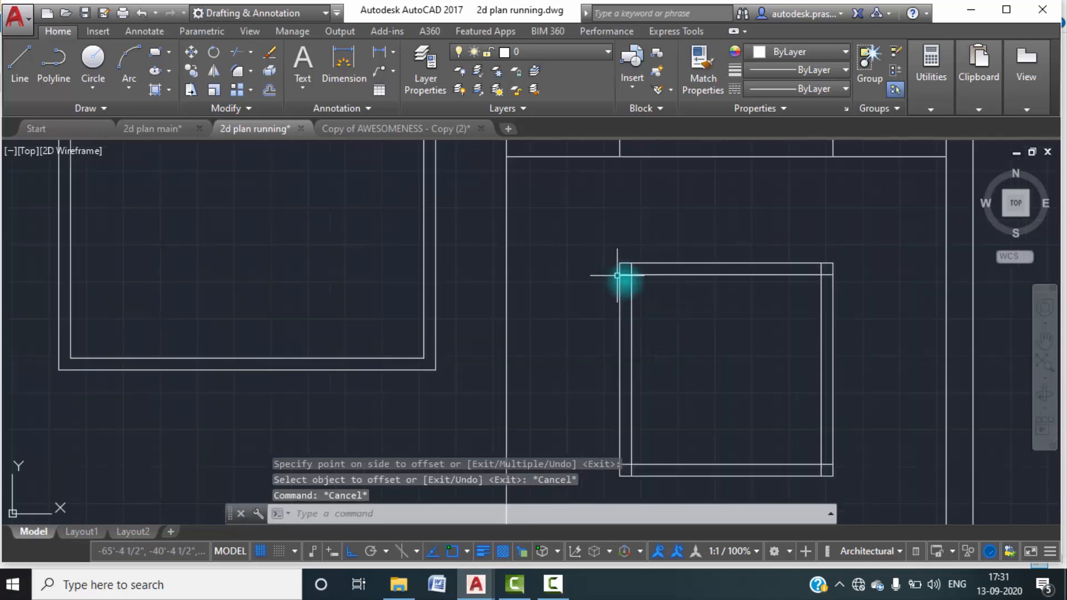
key(Return)
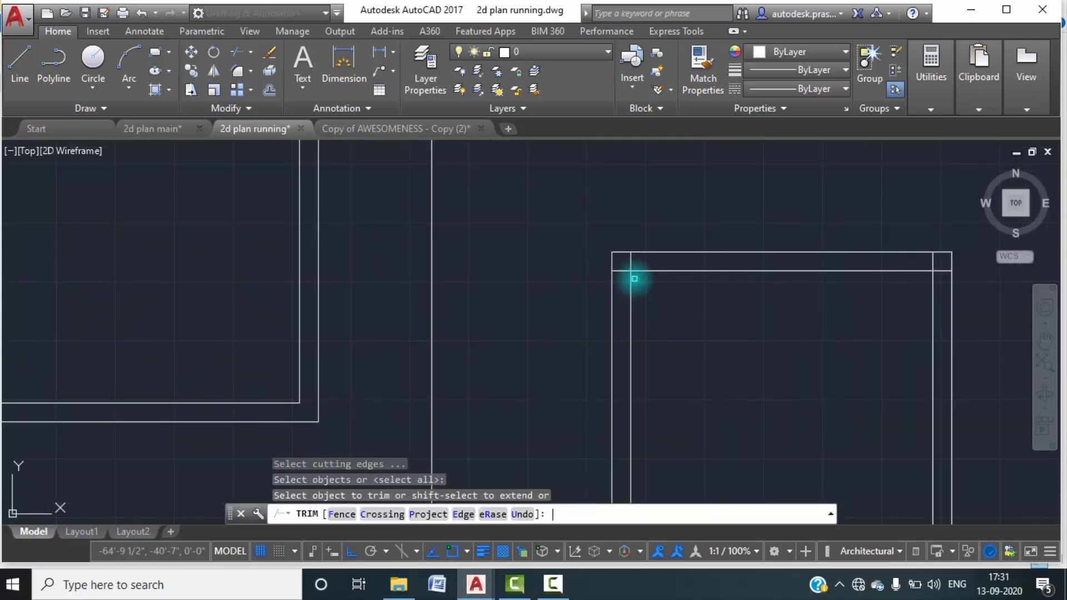
scroll(636, 271, up, 4)
click(638, 267)
click(623, 255)
click(610, 288)
click(598, 259)
click(633, 255)
click(610, 253)
scroll(533, 239, down, 6)
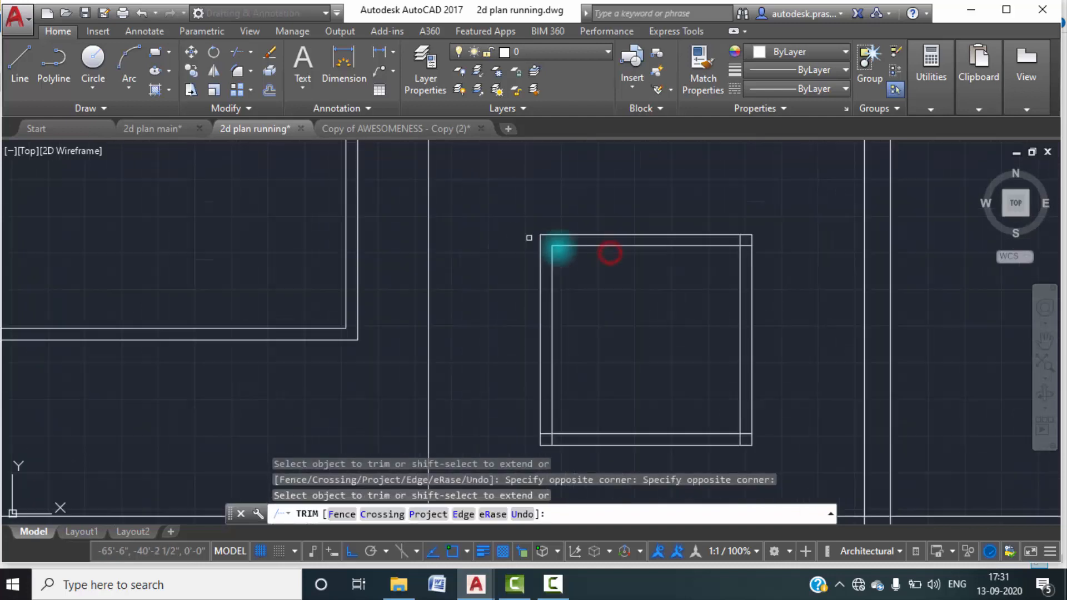
scroll(713, 247, up, 4)
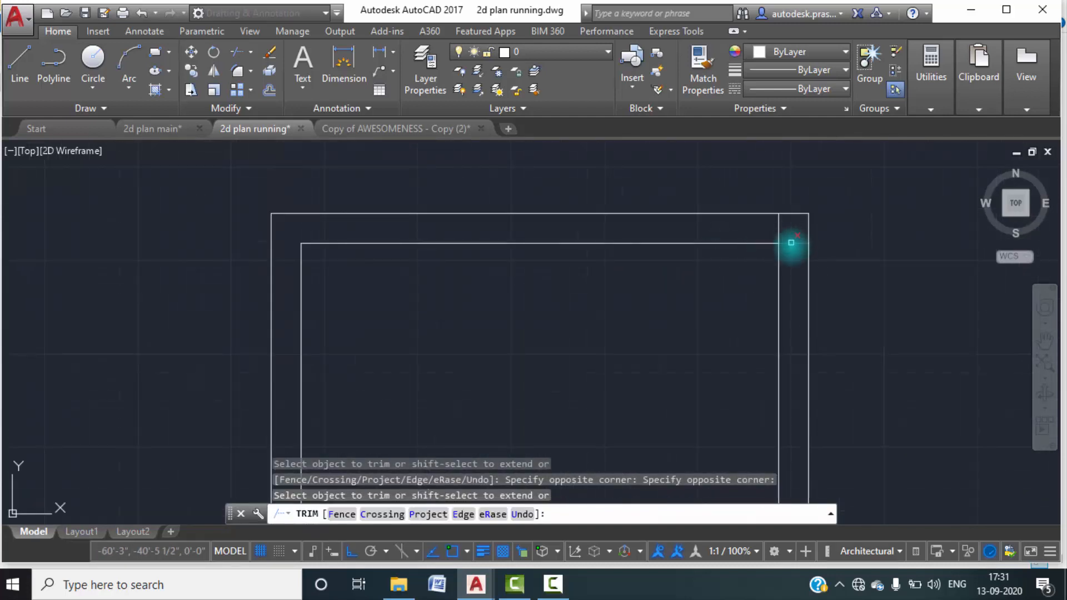
click(790, 243)
scroll(750, 266, down, 3)
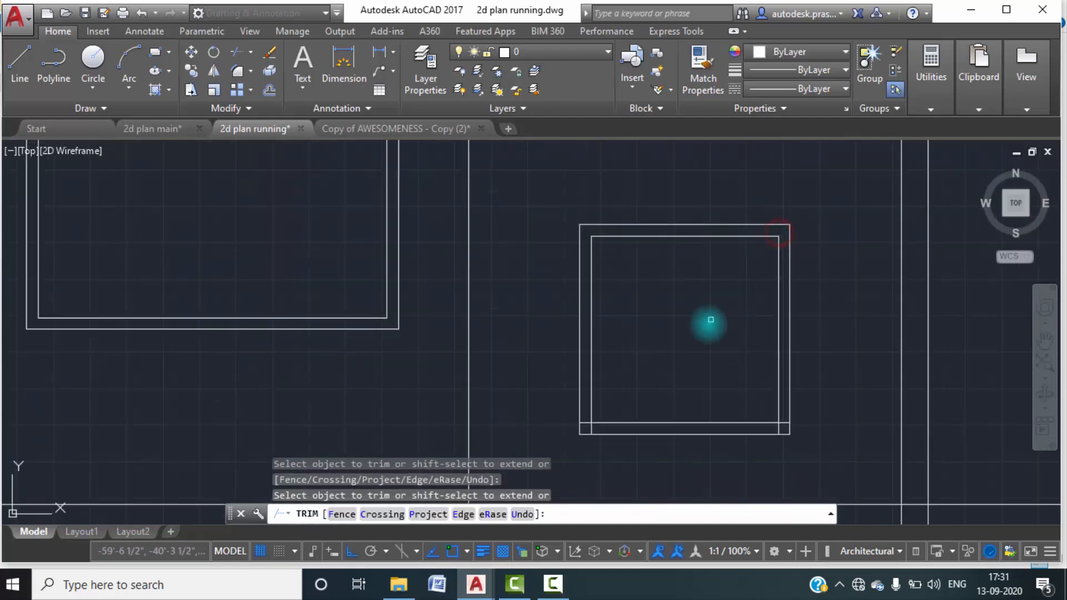
Trim the overlapping frame lines at the two lower corners of the ground floor window.
scroll(578, 361, up, 5)
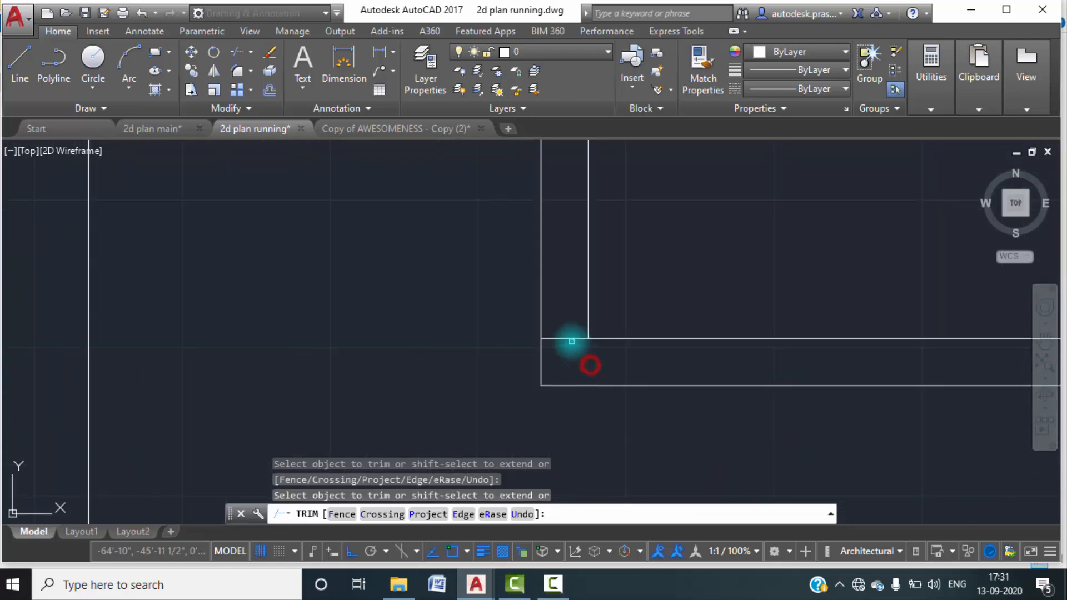
click(540, 329)
scroll(534, 325, down, 7)
scroll(664, 329, up, 7)
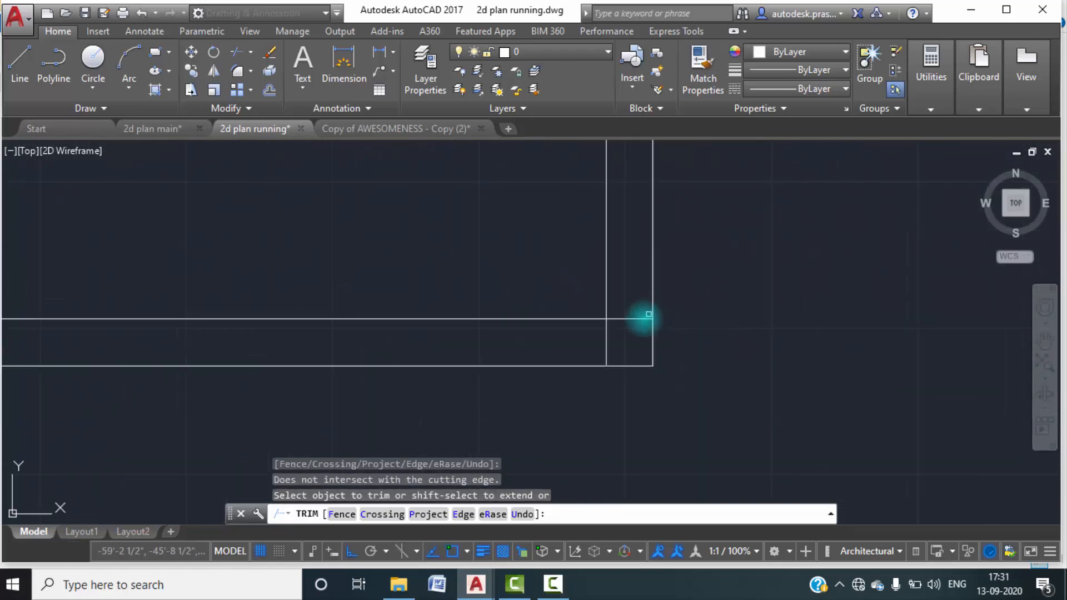
click(642, 320)
key(Escape)
scroll(617, 350, down, 10)
middle_drag(639, 374, 665, 345)
scroll(667, 345, down, 3)
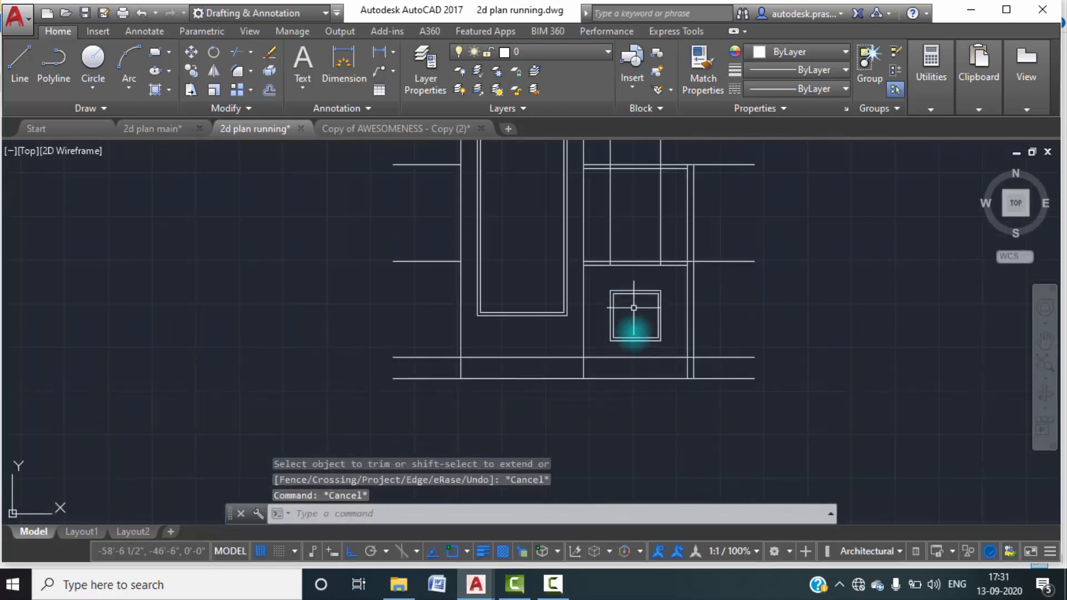
middle_drag(634, 301, 629, 335)
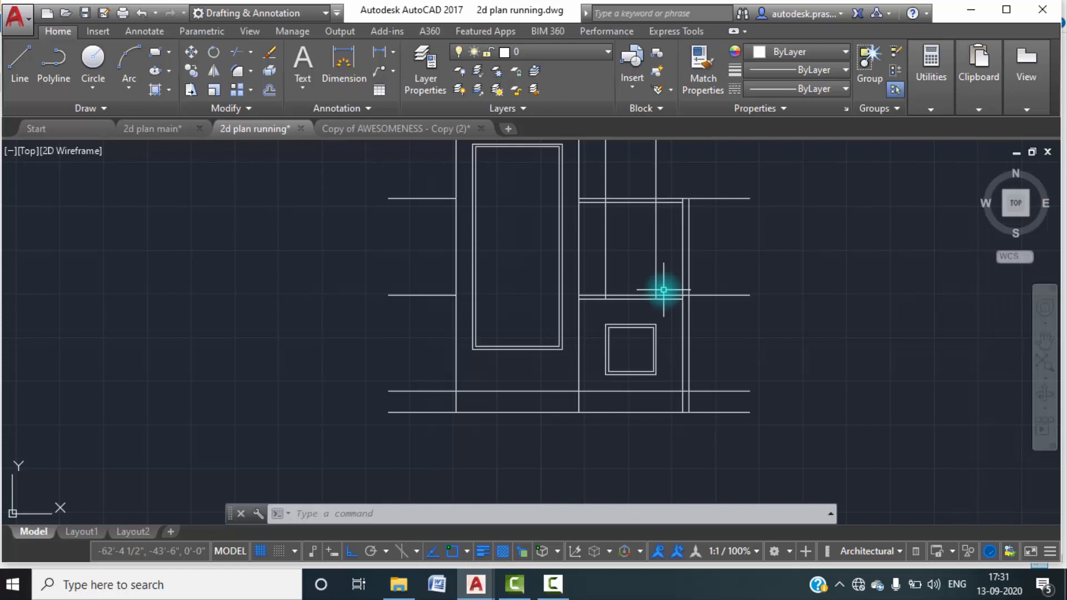
Offset the first floor level line 2' upward to set the first floor window's sill line.
text(o)
key(Return)
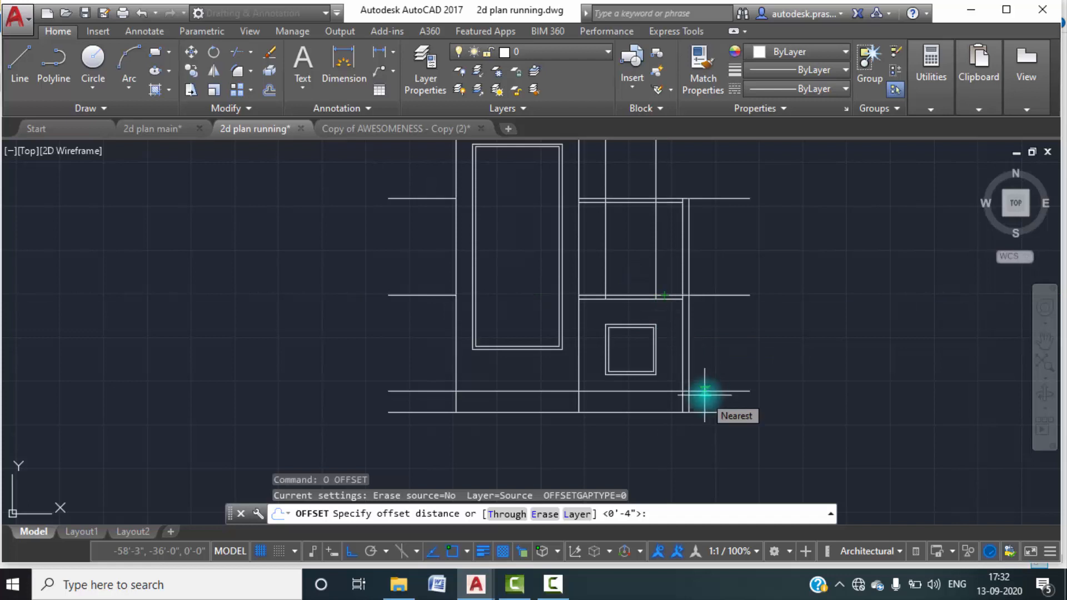
text(2')
key(Return)
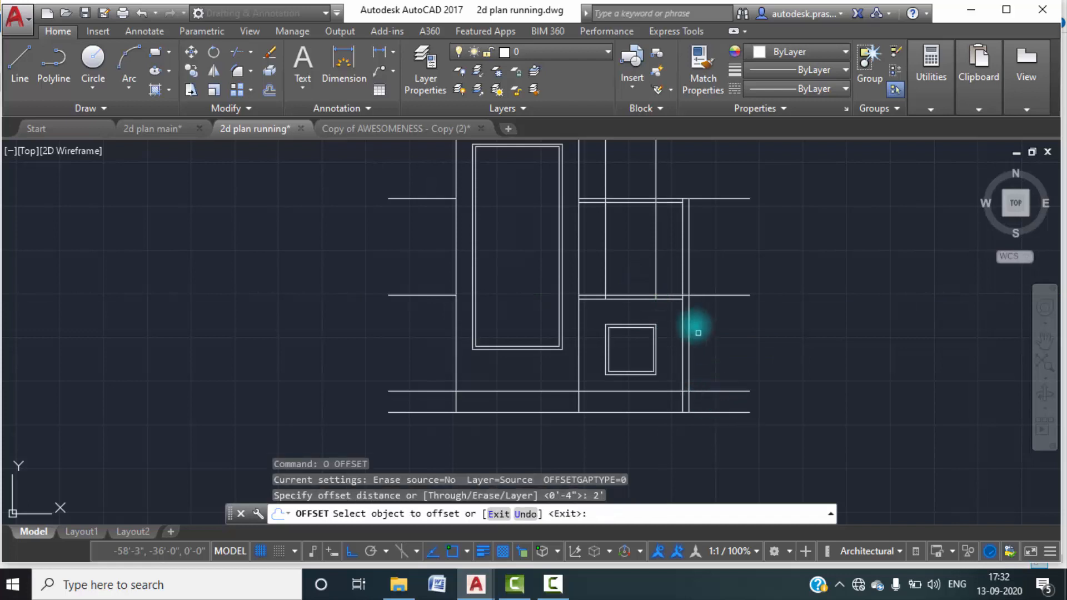
click(670, 295)
click(667, 274)
key(Escape)
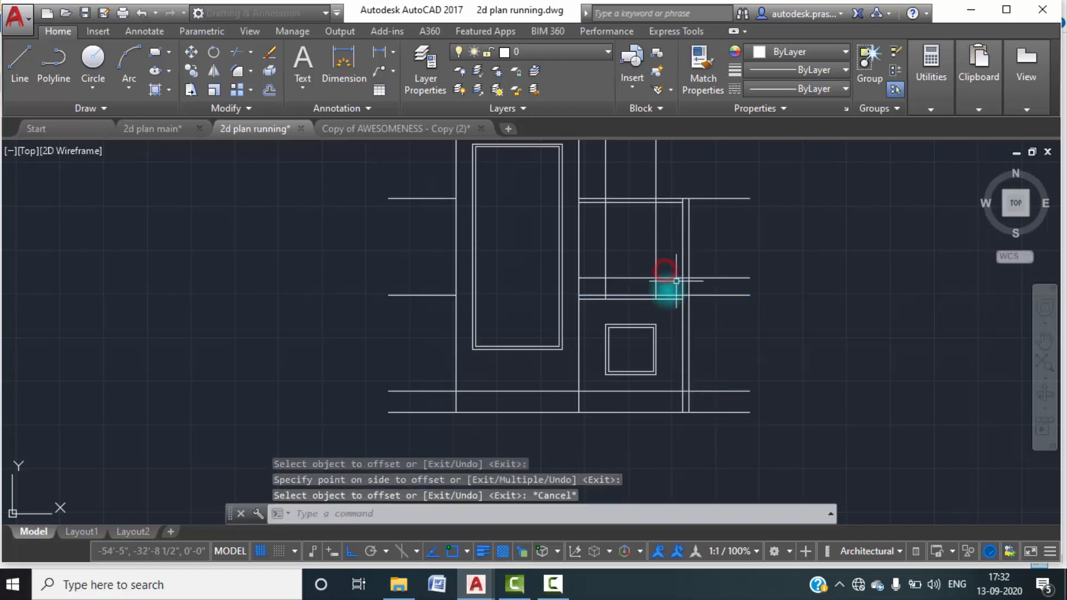
key(Escape)
Copy the ground floor window from its lower right corner up to the first floor sill line, between the vertical construction lines.
click(668, 383)
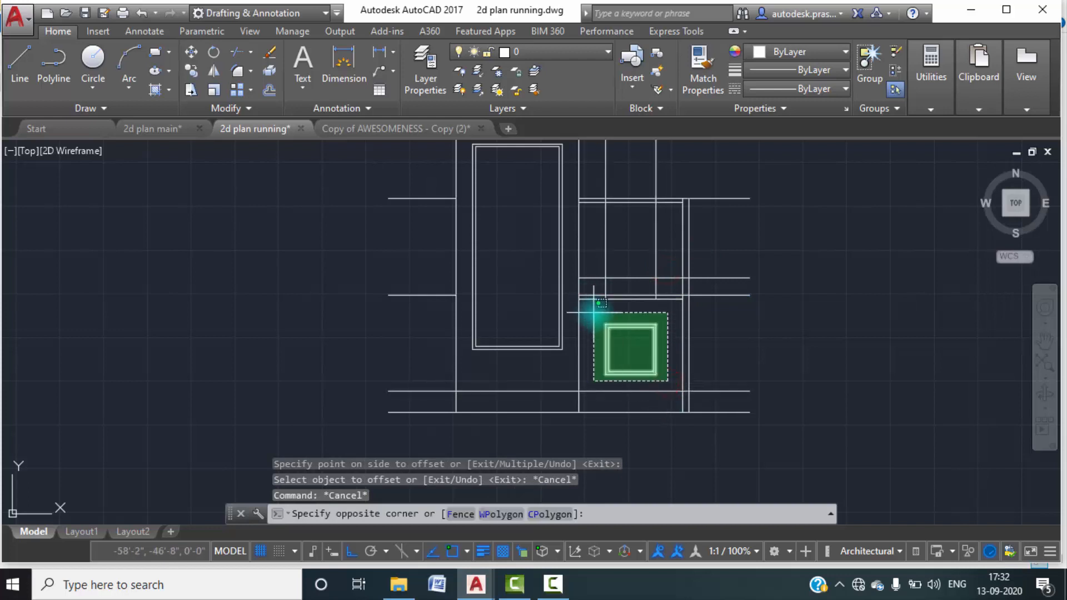
click(593, 305)
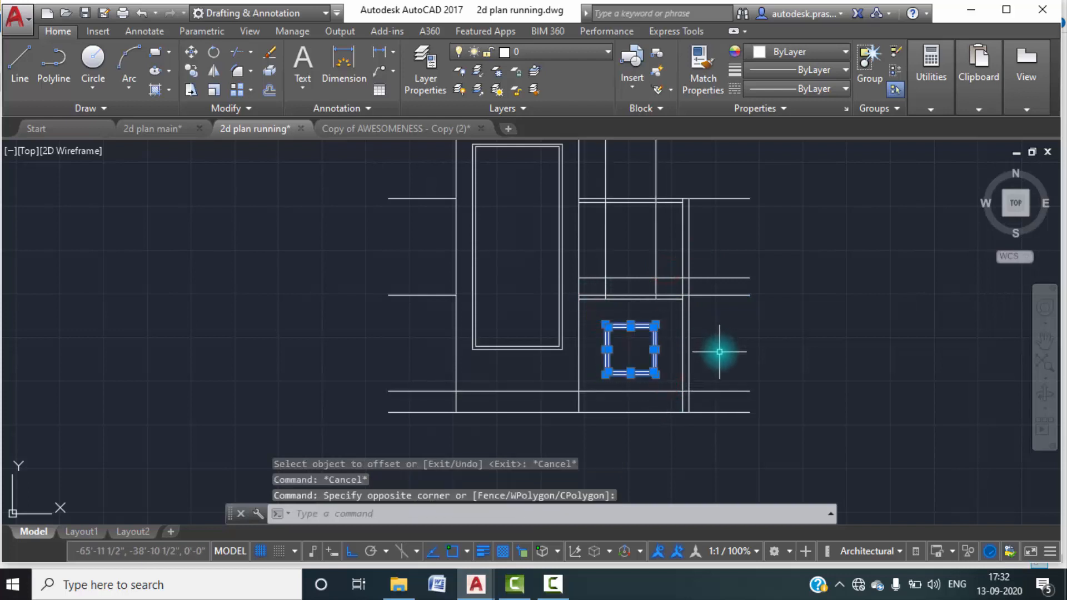
text(co)
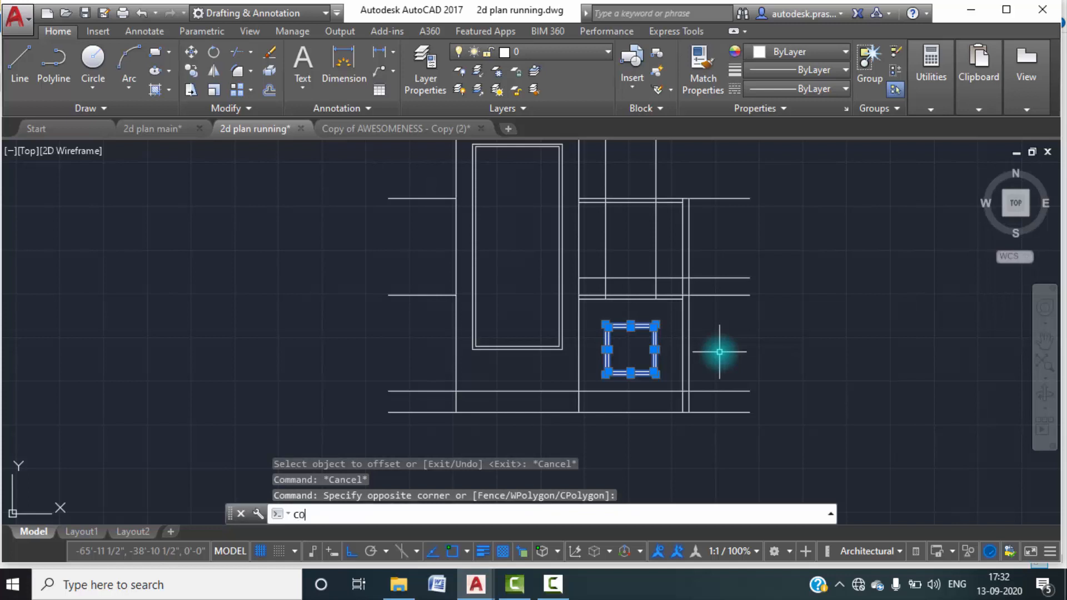
key(Return)
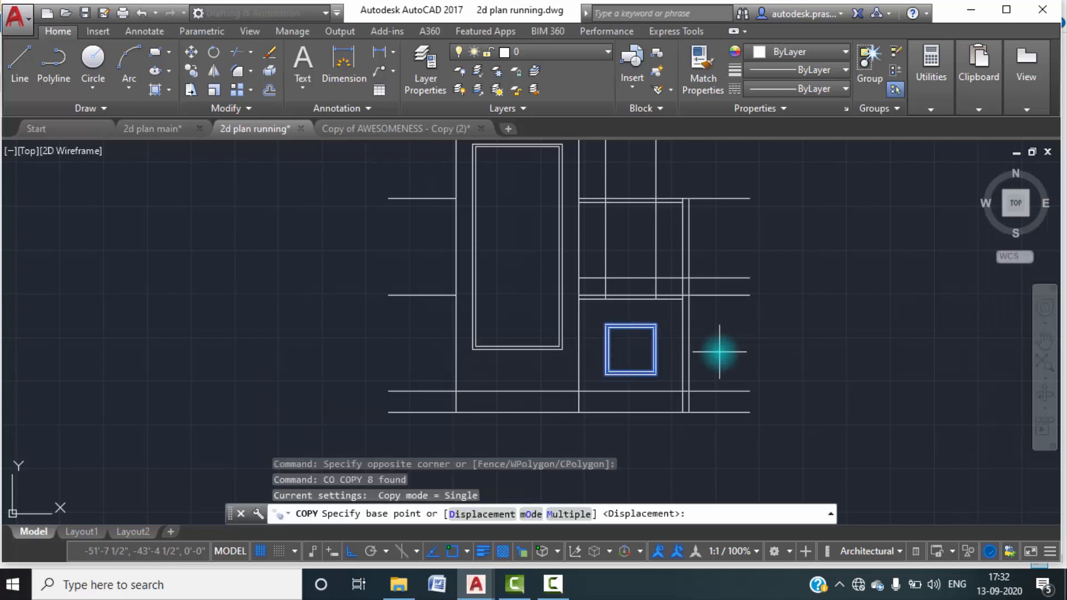
click(657, 374)
key(Escape)
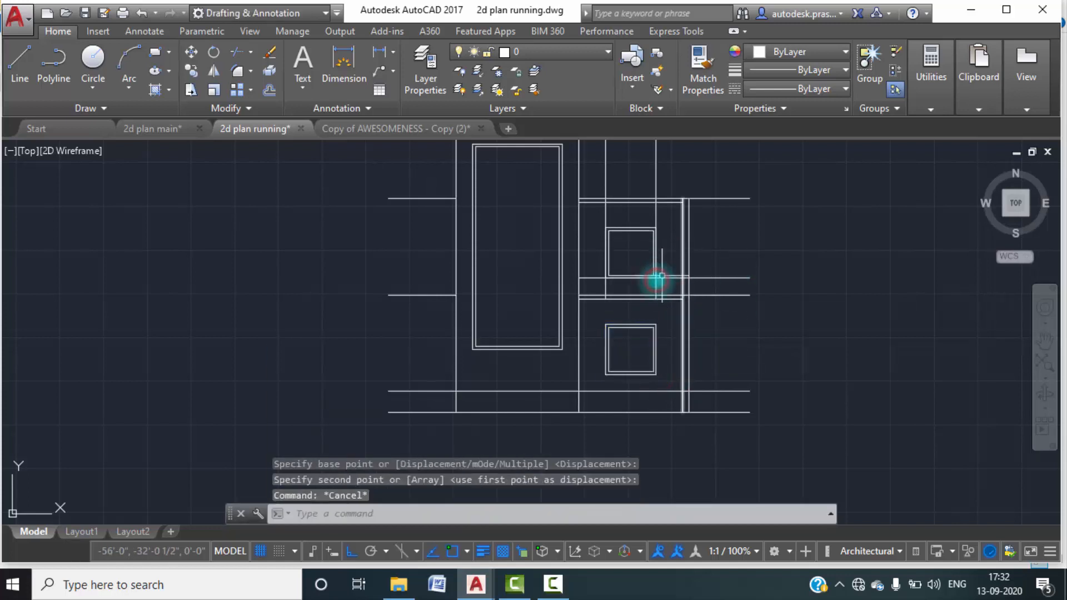
key(Escape)
Erase the vertical construction lines and the sill construction line around the first floor window.
scroll(658, 277, up, 5)
click(702, 296)
click(676, 222)
key(Delete)
click(667, 317)
click(543, 326)
key(Delete)
click(367, 340)
click(260, 305)
key(Delete)
scroll(430, 351, down, 2)
middle_drag(518, 331, 524, 356)
scroll(533, 339, down, 1)
middle_drag(661, 292, 639, 260)
scroll(658, 272, down, 3)
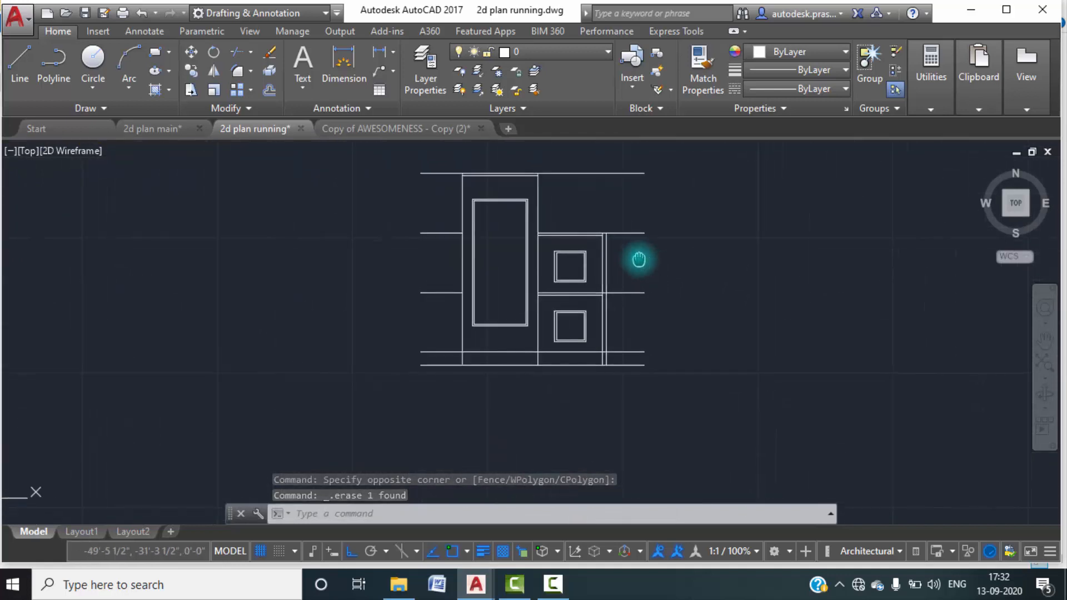
Draw a vertical centre line inside the frame of both the first floor and ground floor windows.
scroll(578, 280, up, 5)
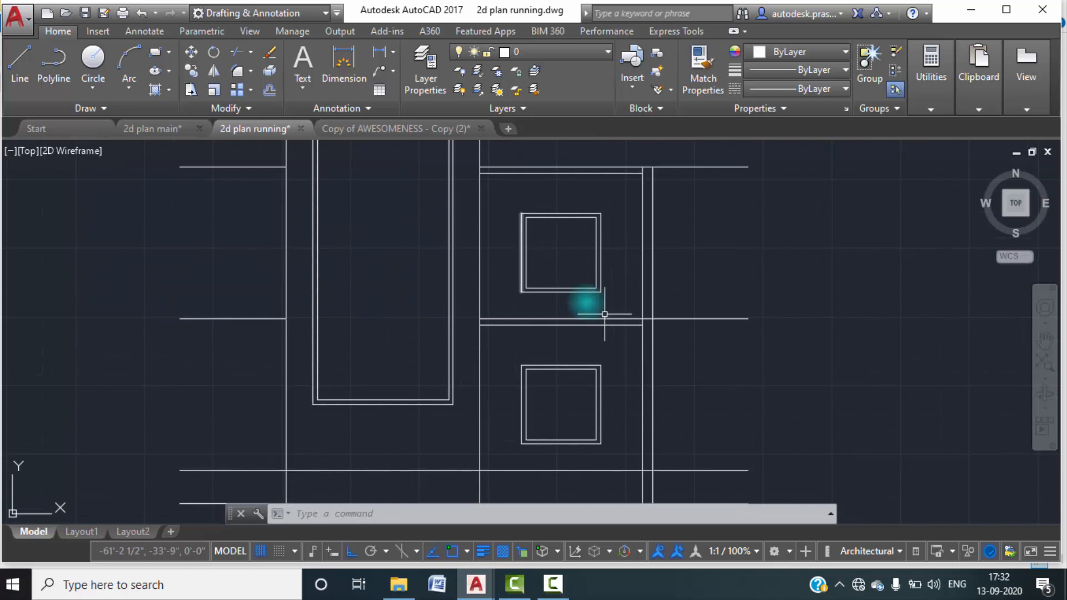
text(l)
key(Return)
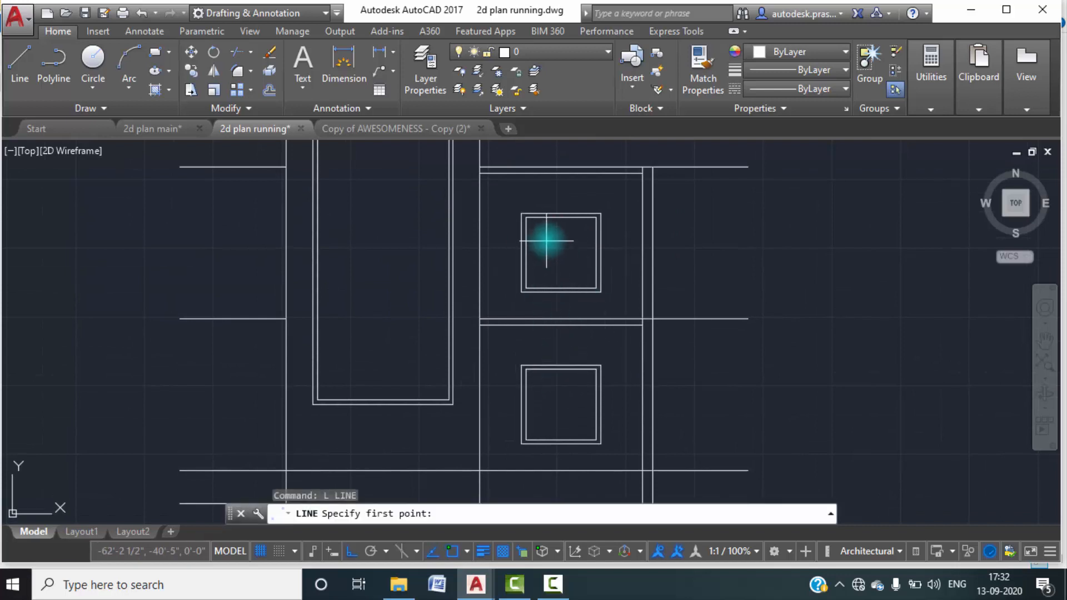
click(561, 218)
click(562, 289)
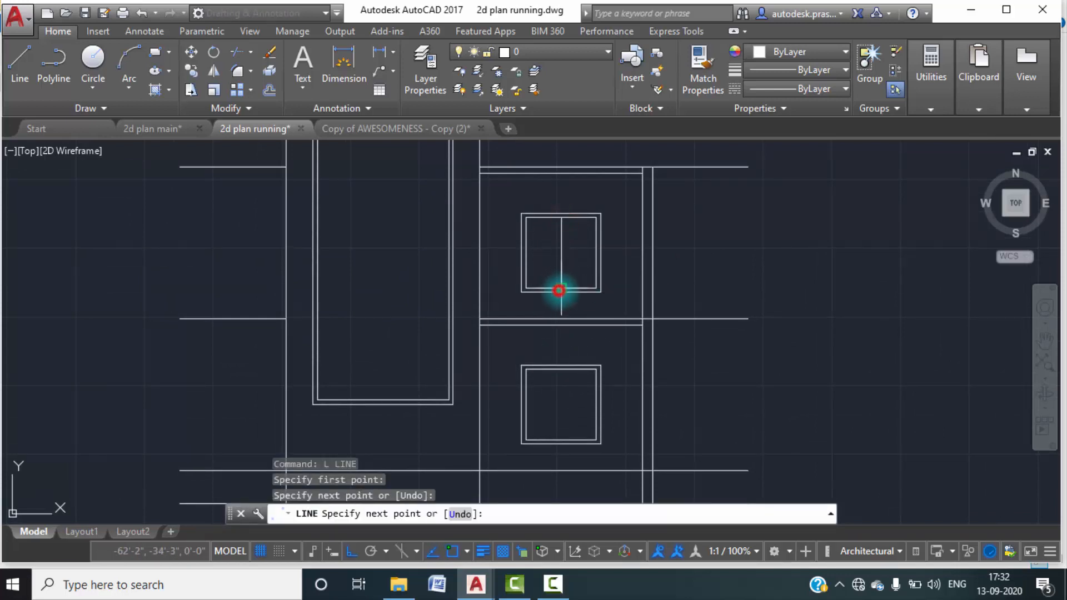
key(Return)
key(Return)
click(561, 368)
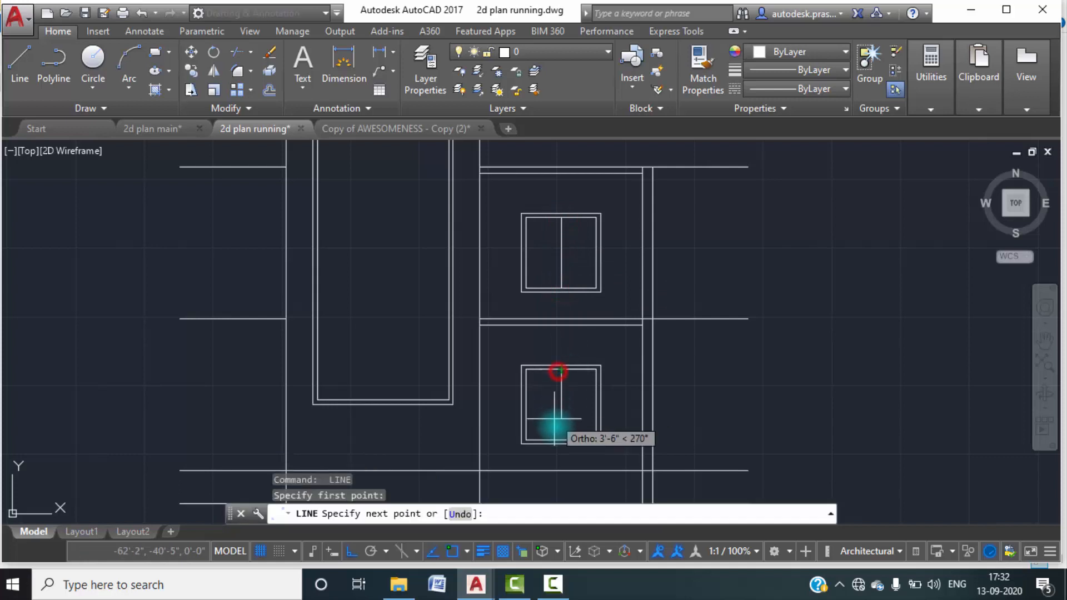
click(561, 442)
key(Escape)
scroll(556, 389, down, 2)
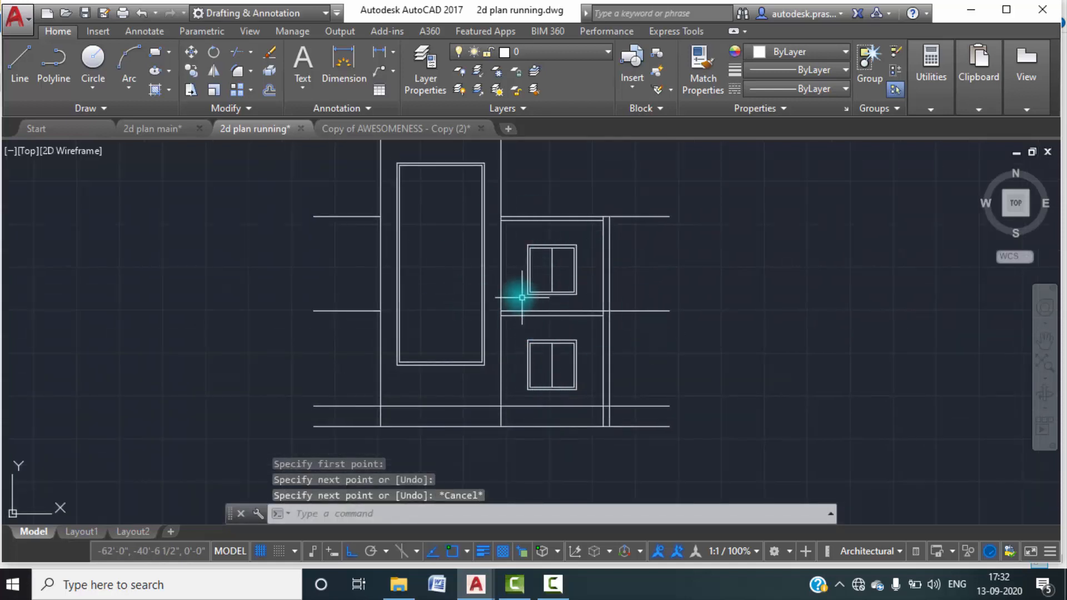
Switch to the 2d plan main drawing and examine the windows, parapets and plinth in the reference elevation.
click(155, 128)
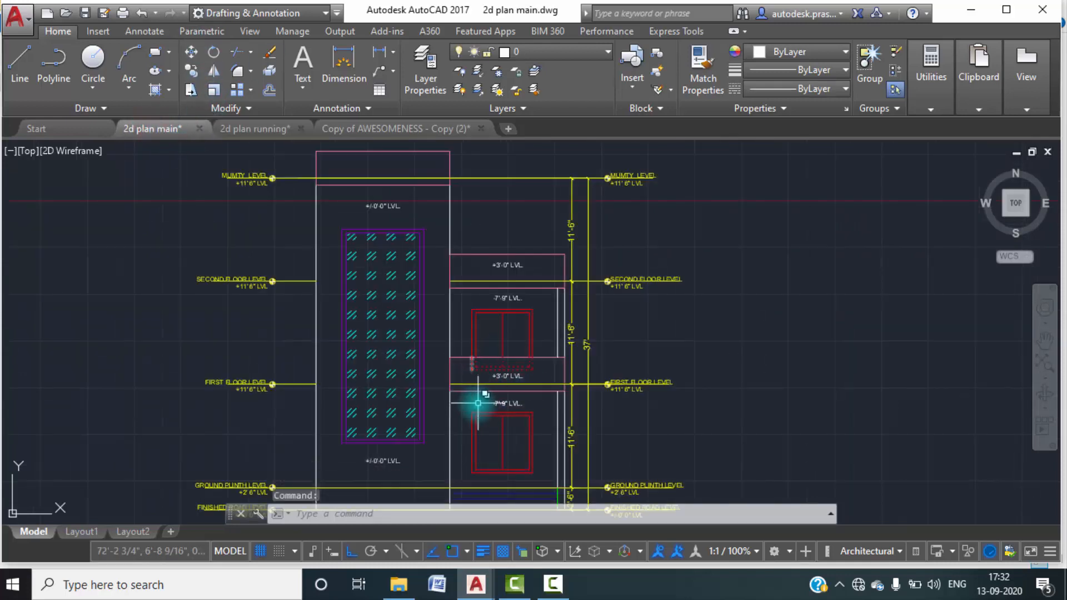
scroll(470, 381, up, 2)
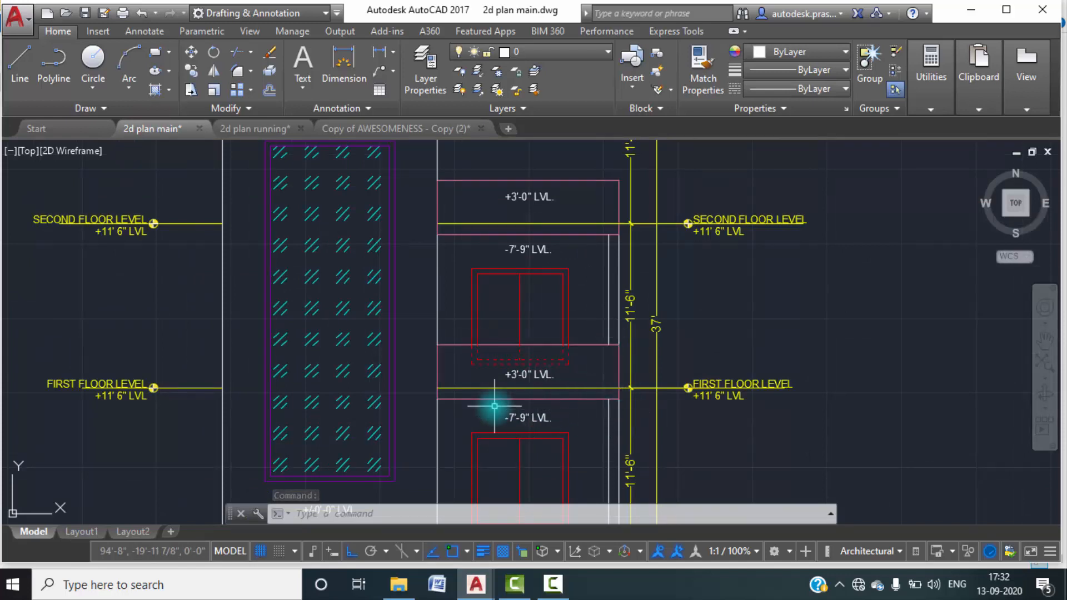
scroll(499, 395, down, 2)
mouse_move(522, 453)
middle_down()
mouse_move(534, 421)
mouse_move(519, 405)
middle_up()
scroll(503, 389, up, 4)
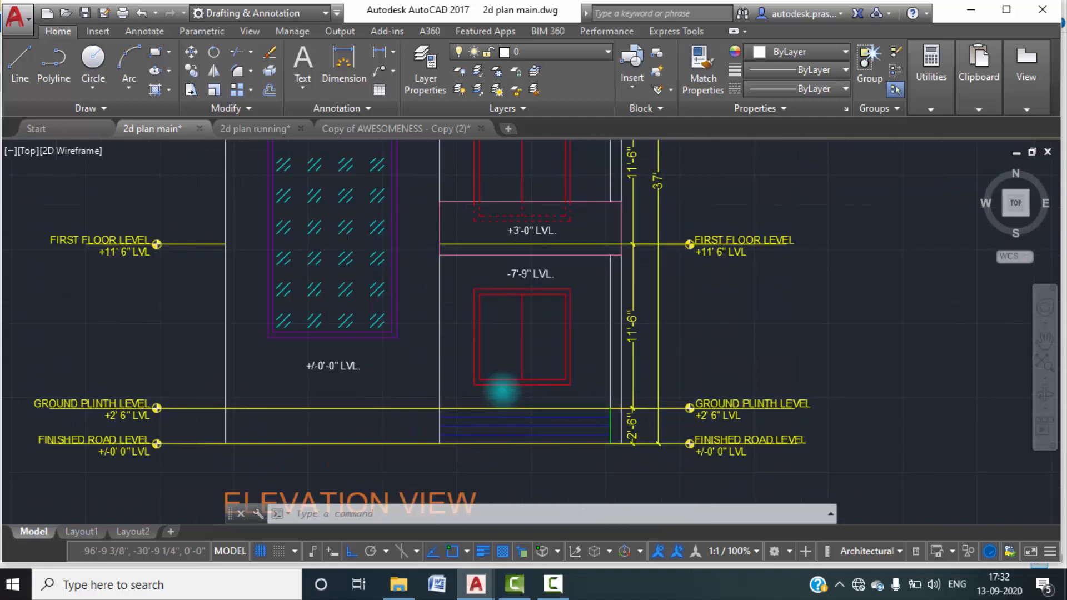
scroll(507, 389, down, 5)
scroll(515, 367, up, 1)
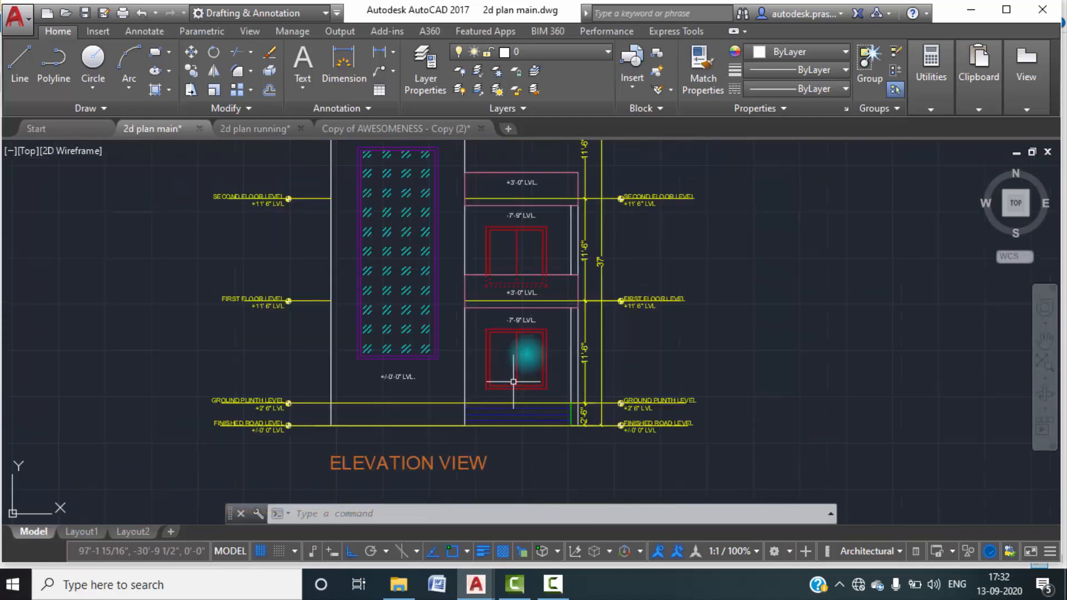
Measure the first floor parapet's height above the first floor level line in the reference elevation with a temporary linear dimension.
mouse_move(514, 183)
middle_down()
mouse_move(518, 226)
mouse_move(540, 250)
middle_up()
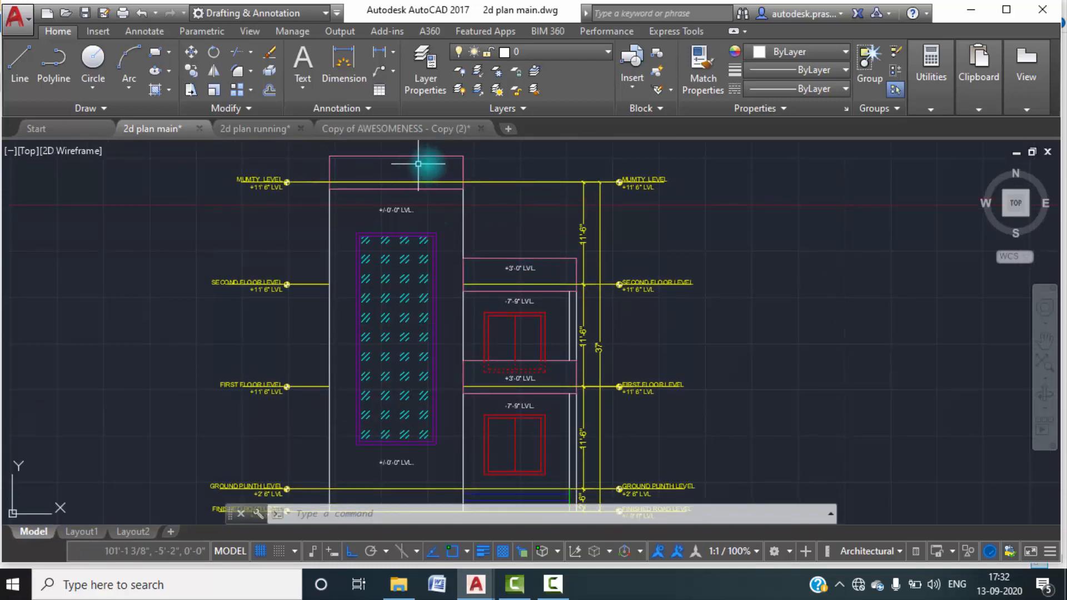
scroll(538, 274, up, 2)
middle_drag(560, 289, 569, 195)
middle_click(568, 198)
middle_click(568, 197)
scroll(487, 455, up, 6)
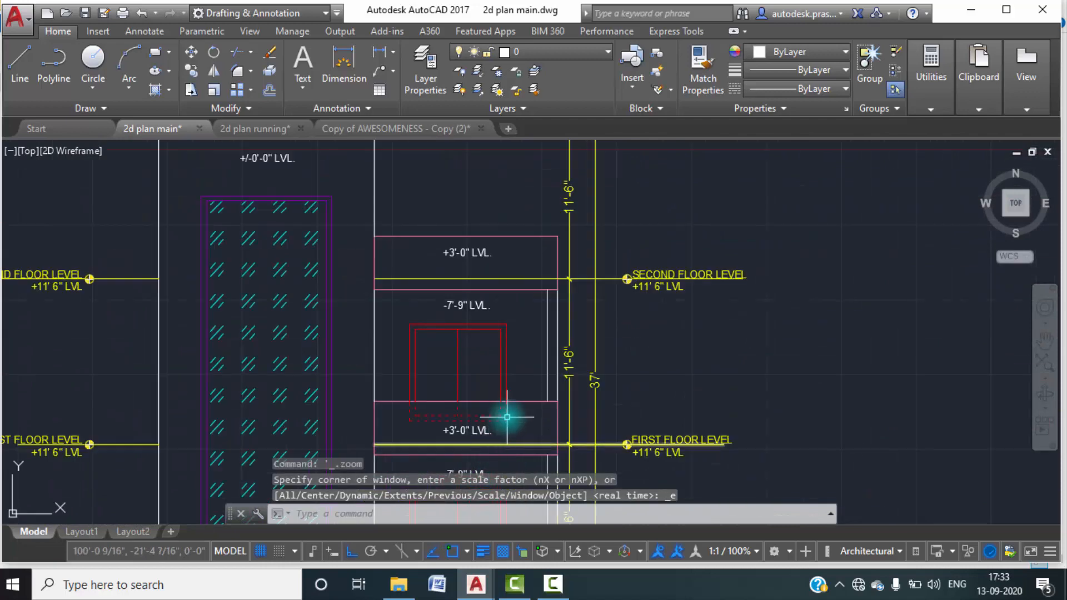
middle_drag(506, 418, 509, 325)
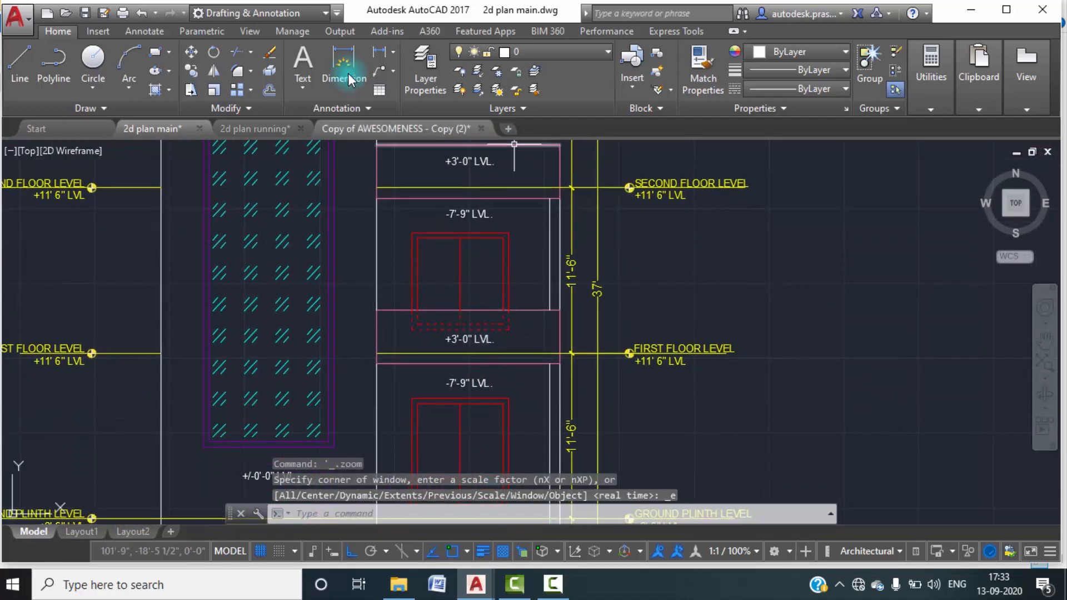
click(380, 52)
click(560, 310)
click(562, 352)
scroll(585, 334, up, 2)
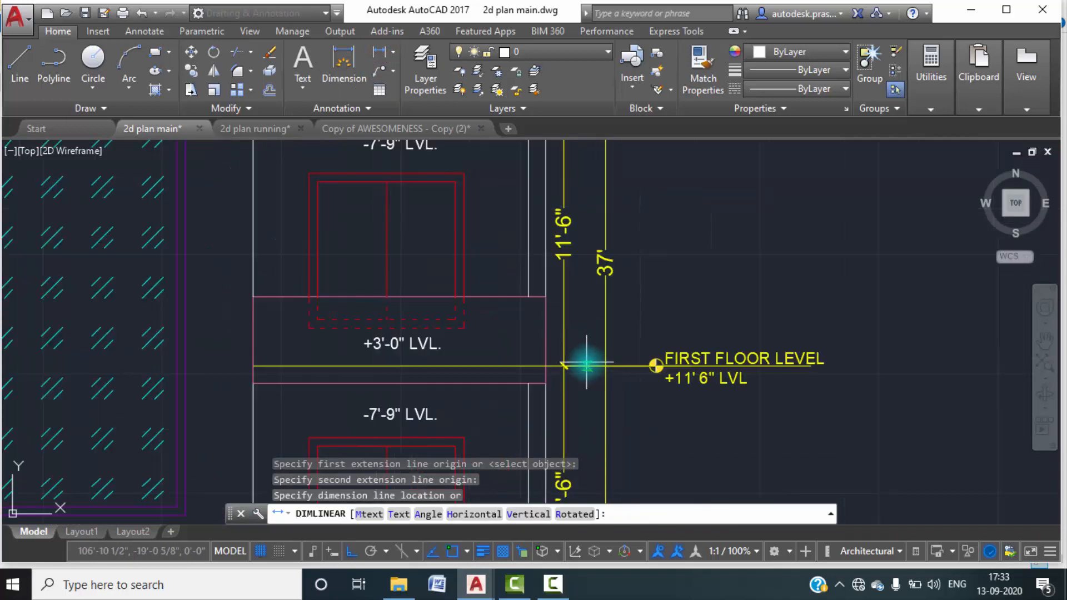
key(Escape)
key(Escape)
Switch to the 2d plan running drawing and offset the first floor level line upward by 3'.
click(259, 130)
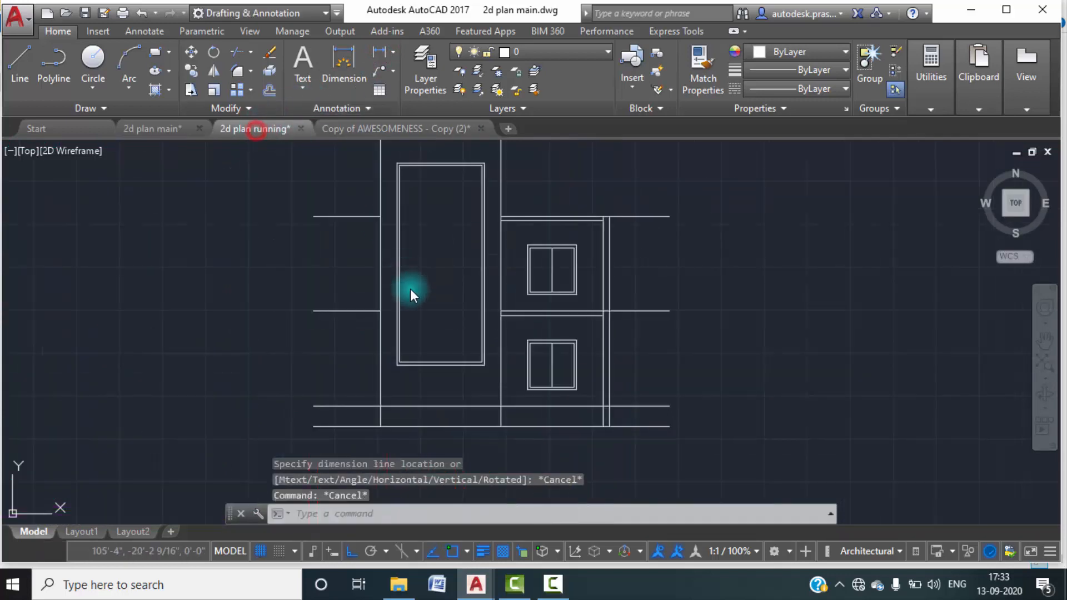
scroll(586, 317, up, 4)
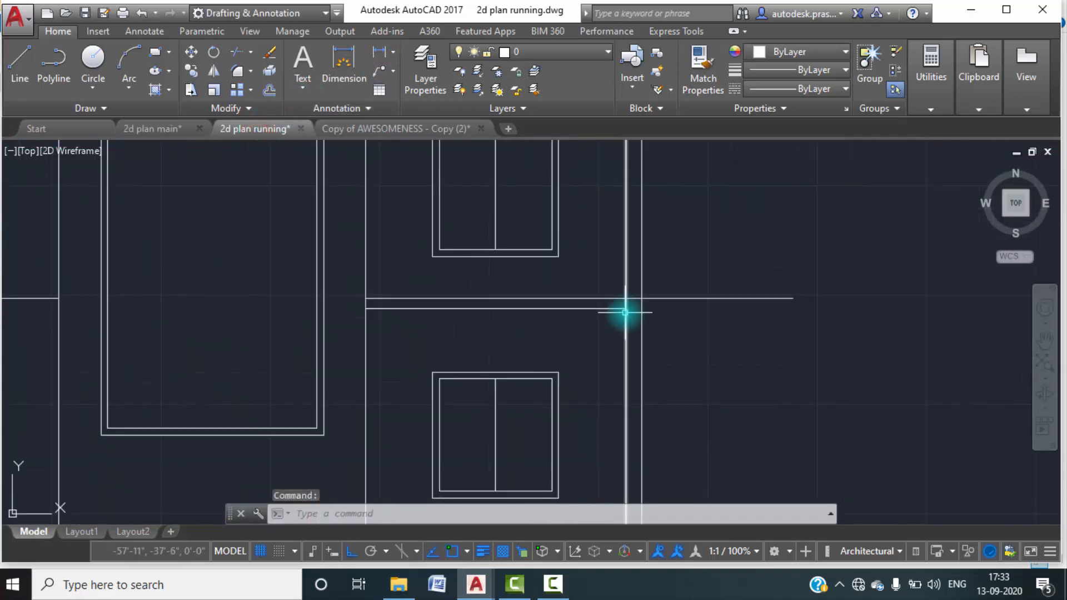
text(O)
key(Return)
text(3')
key(Return)
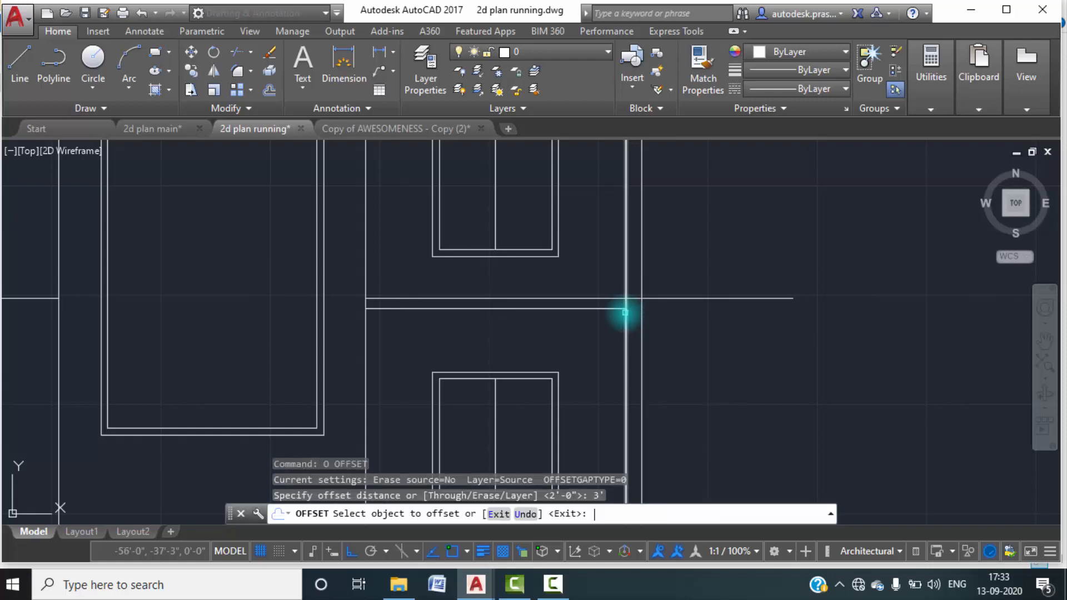
click(662, 299)
click(666, 269)
Offset the second floor level line upward by the same 3' distance.
scroll(691, 245, down, 5)
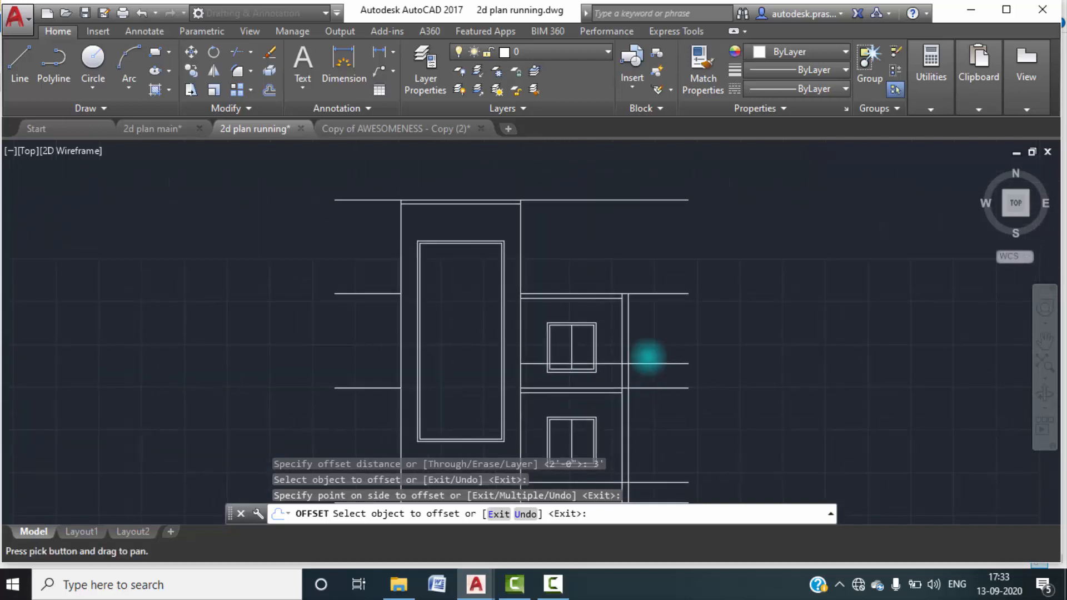
click(651, 294)
click(659, 260)
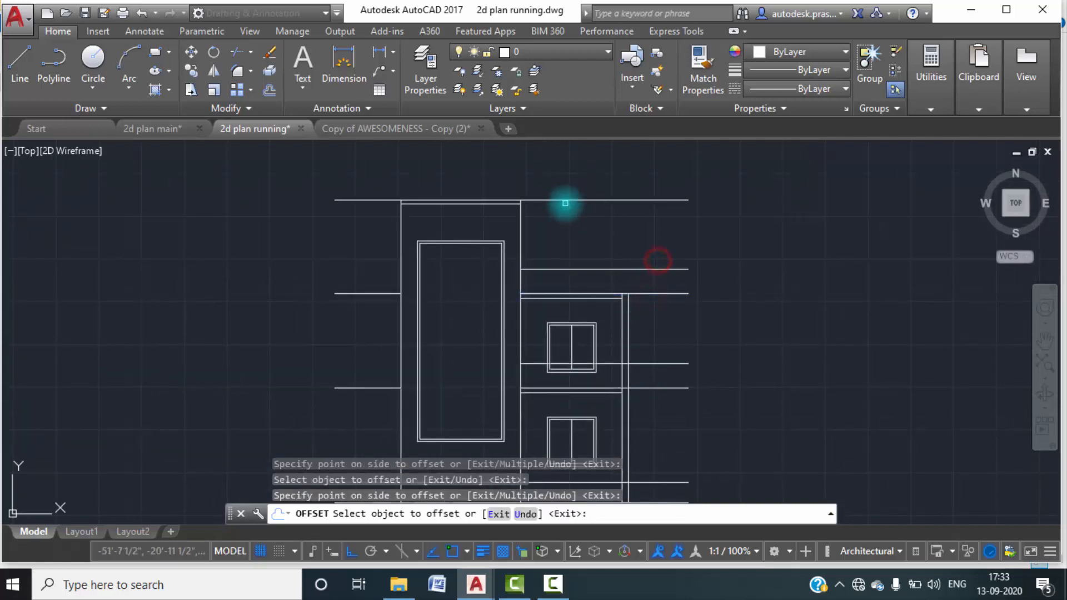
key(Escape)
Break the first floor window's left inner frame line without a gap where it crosses the parapet top line.
middle_drag(727, 282, 726, 197)
scroll(626, 245, up, 2)
middle_drag(678, 261, 672, 319)
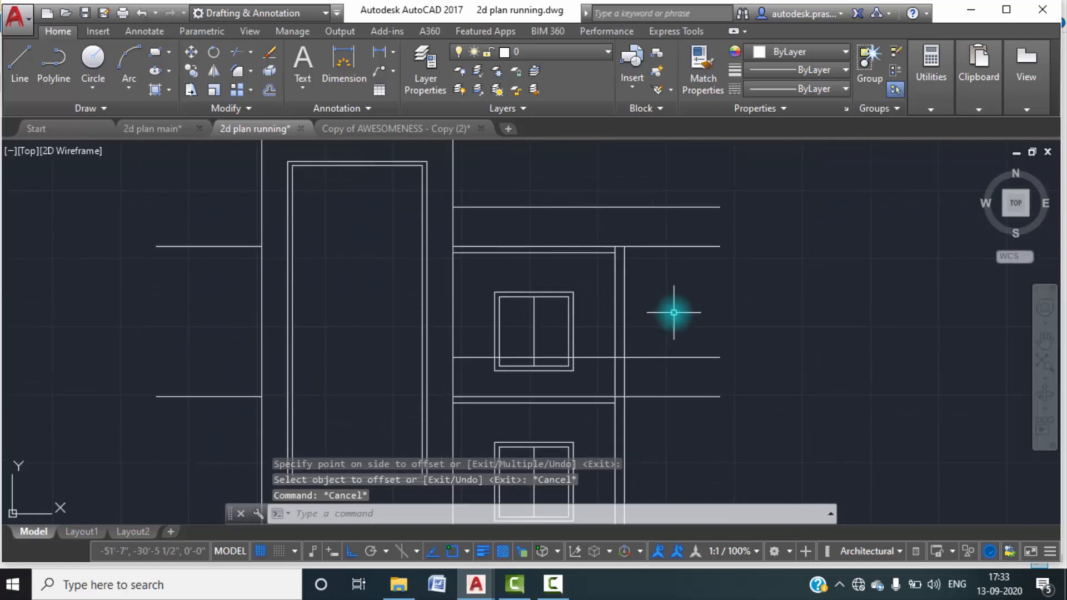
text(br)
key(Return)
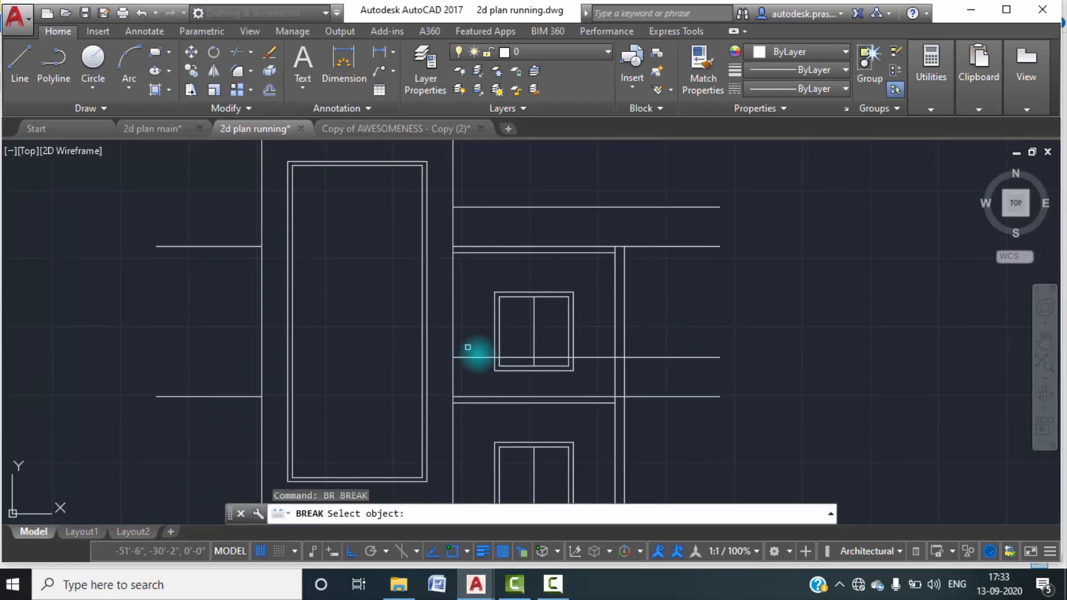
scroll(476, 350, up, 5)
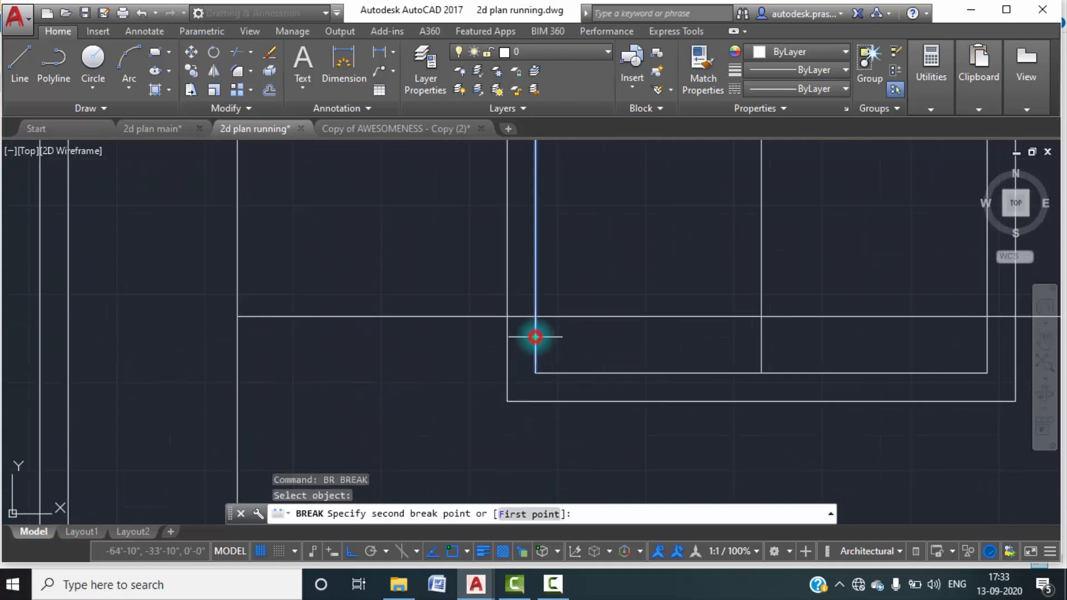
click(529, 514)
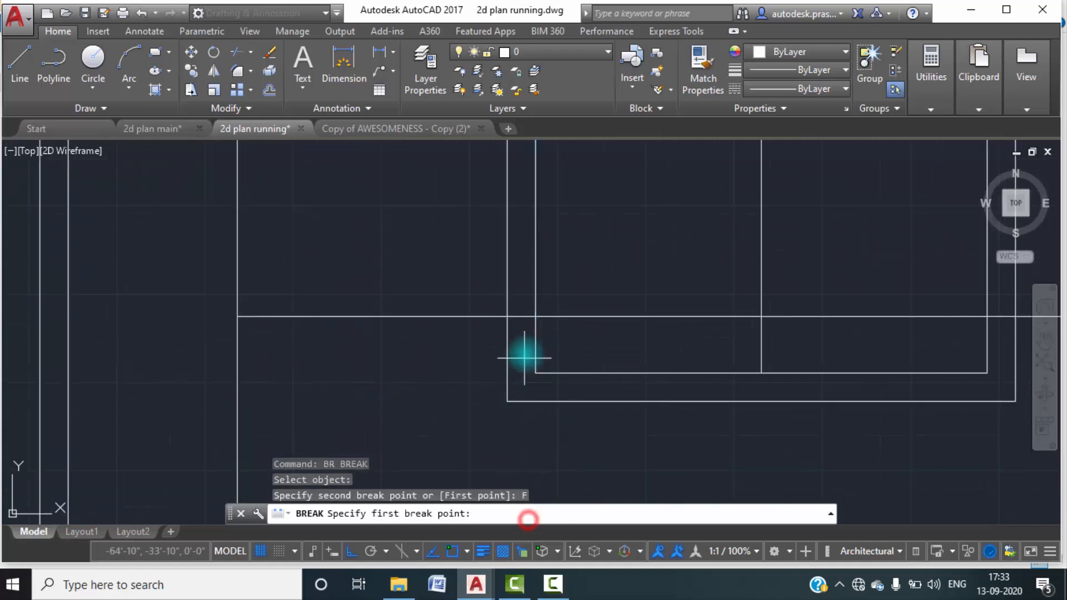
click(536, 316)
click(538, 315)
Break the first floor window's left outer frame line without a gap at the parapet top line.
key(Return)
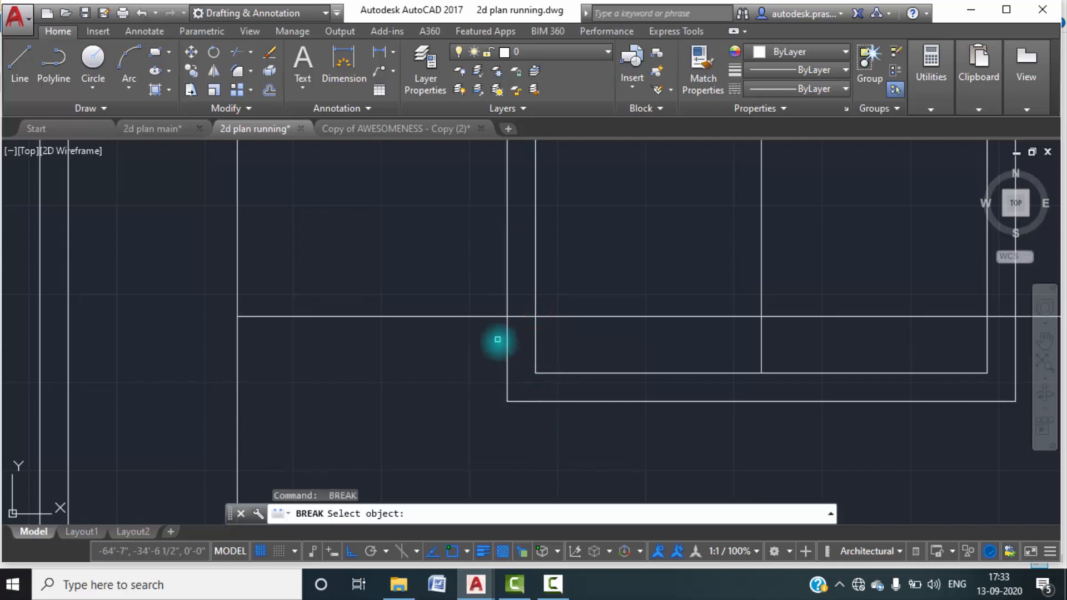
click(507, 348)
key(Return)
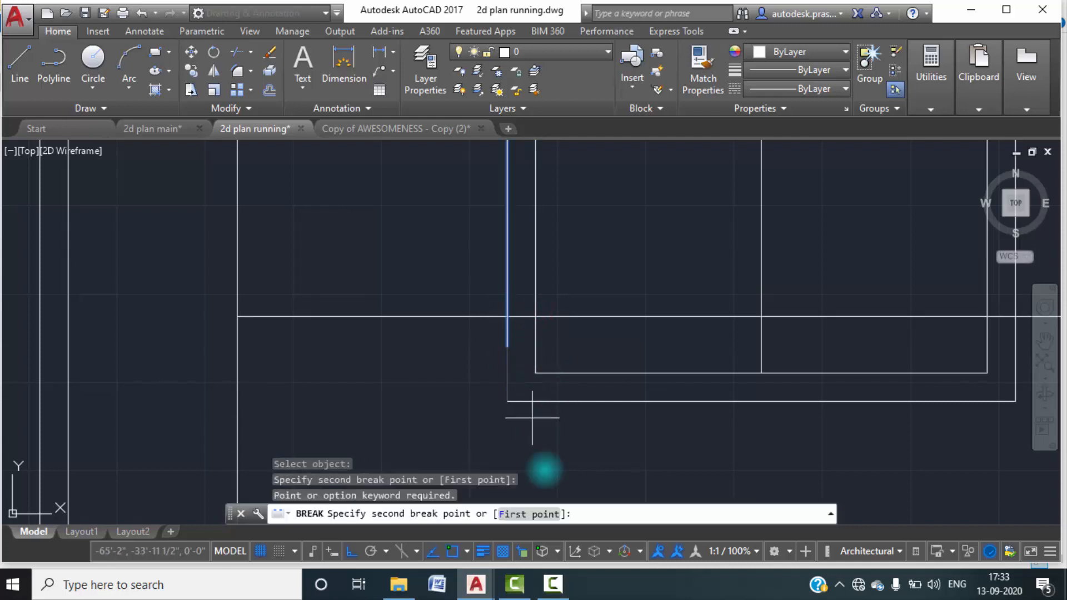
click(542, 514)
click(508, 316)
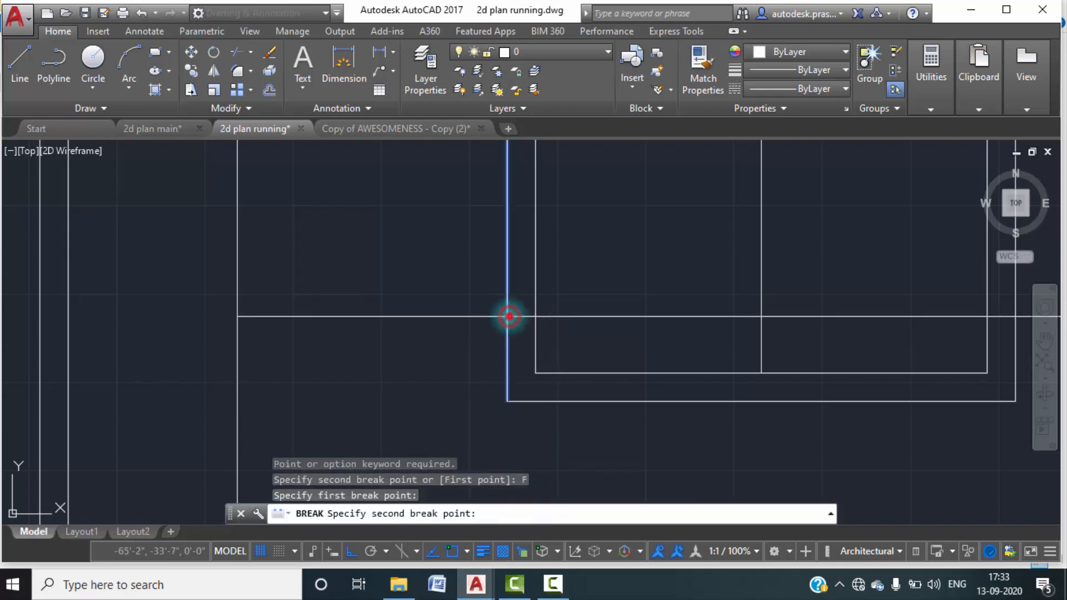
click(508, 317)
Try to break the first floor window's vertical centre line at the parapet top line.
scroll(521, 368, down, 2)
middle_drag(682, 372, 512, 351)
scroll(510, 340, up, 4)
key(space)
click(507, 339)
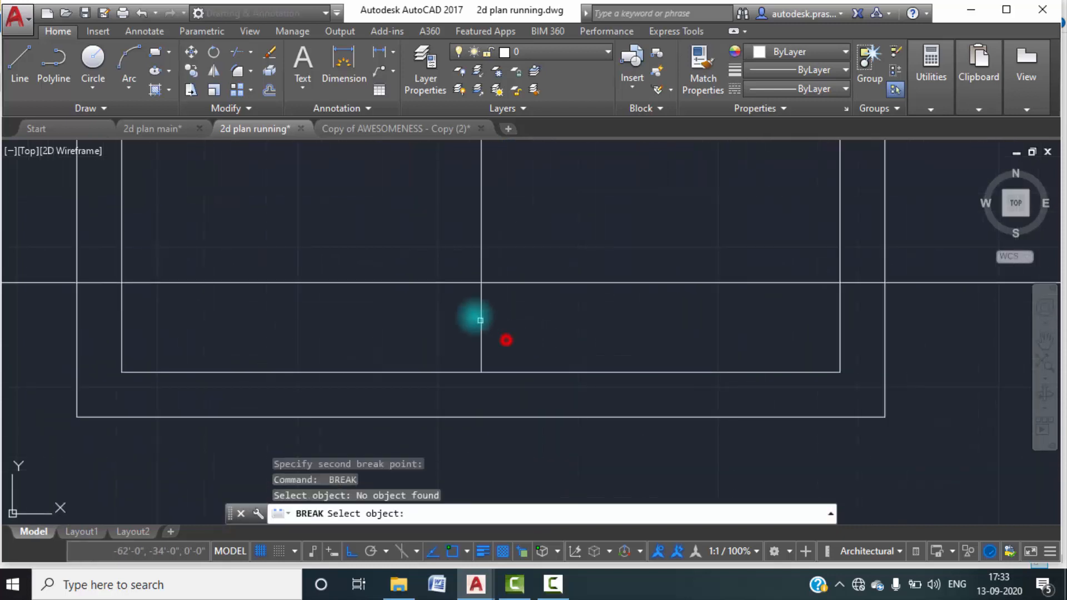
click(462, 309)
click(480, 325)
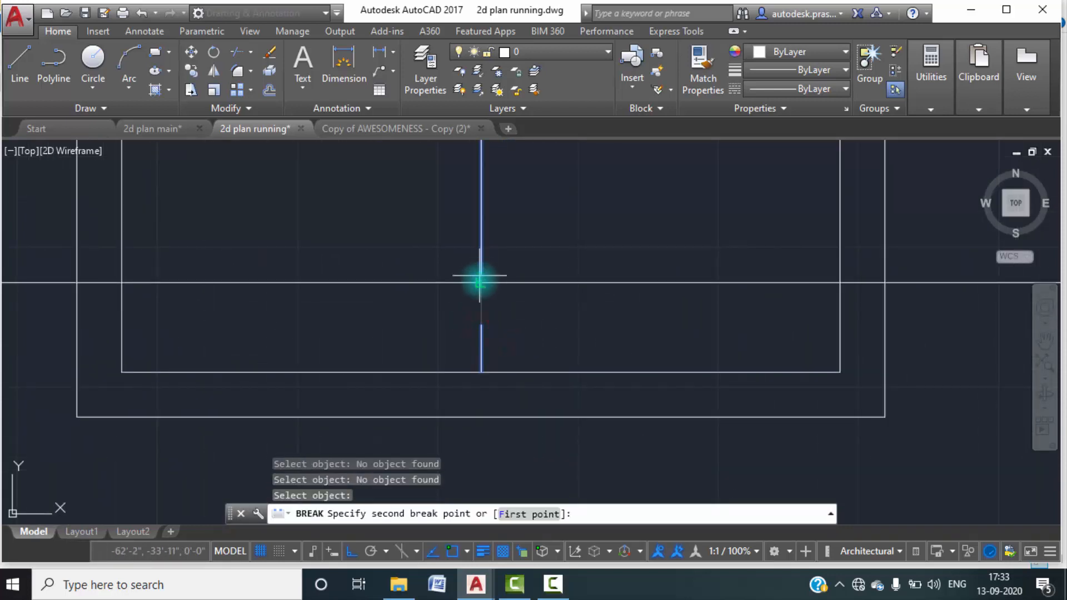
click(480, 284)
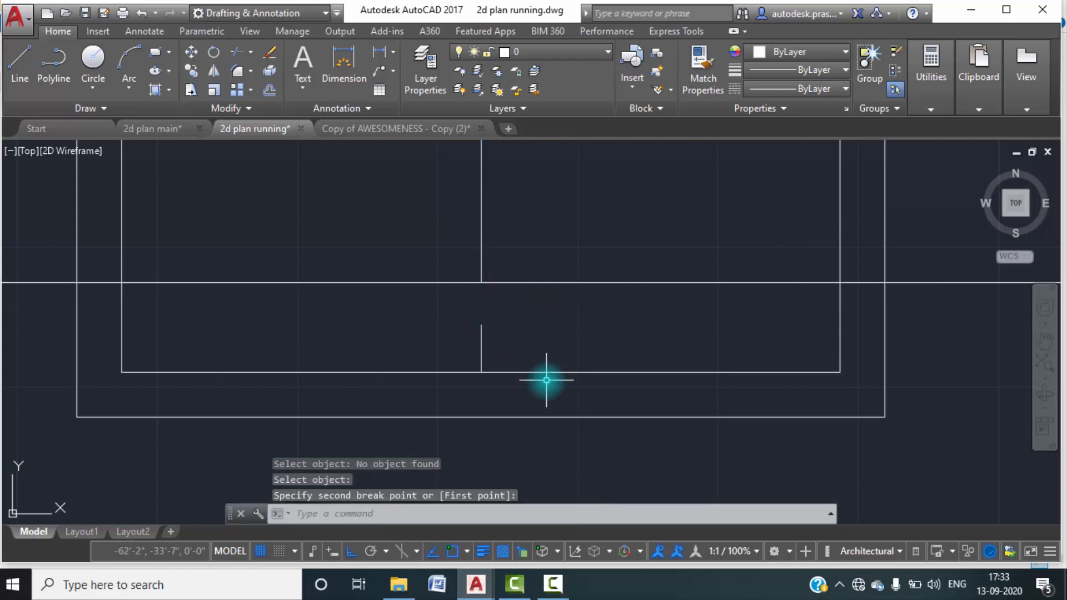
key(ctrl+z)
Break the first floor window's centre line without a gap, using its intersection with the parapet top line for both break points.
text(B)
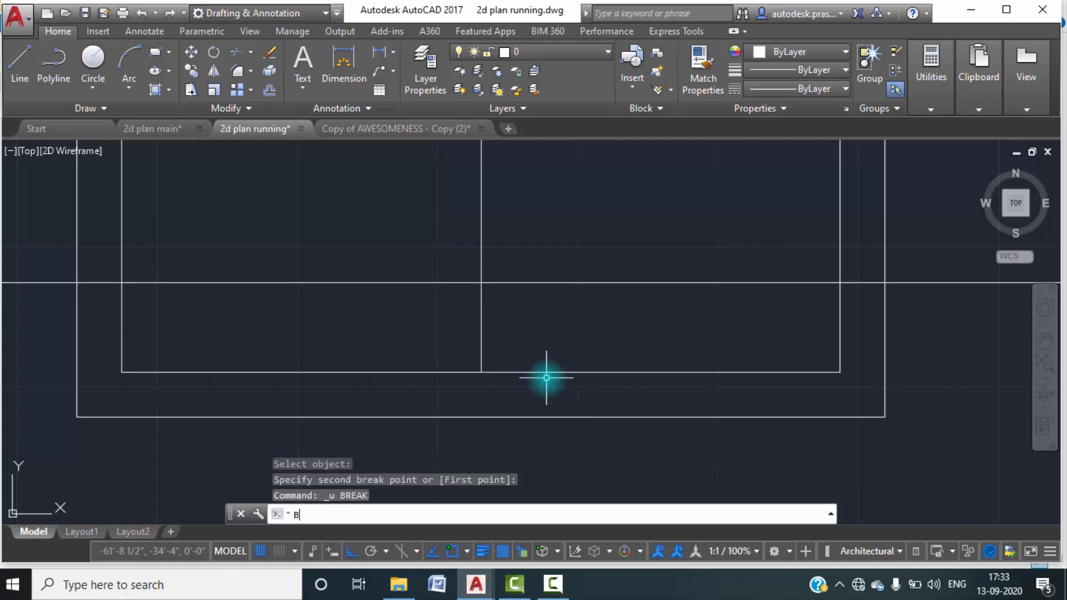
text(R)
key(Return)
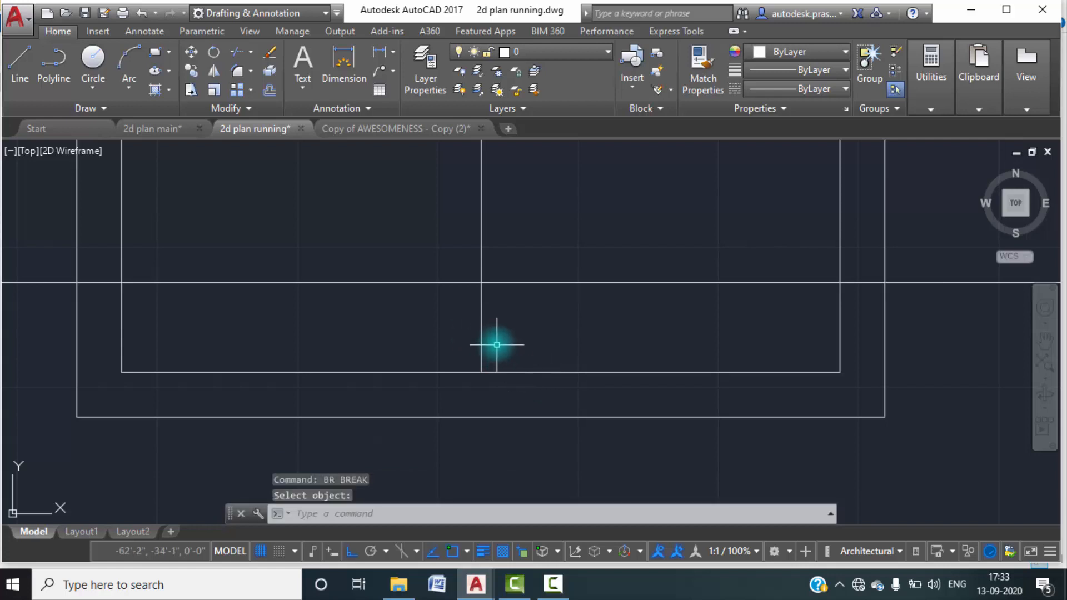
click(482, 319)
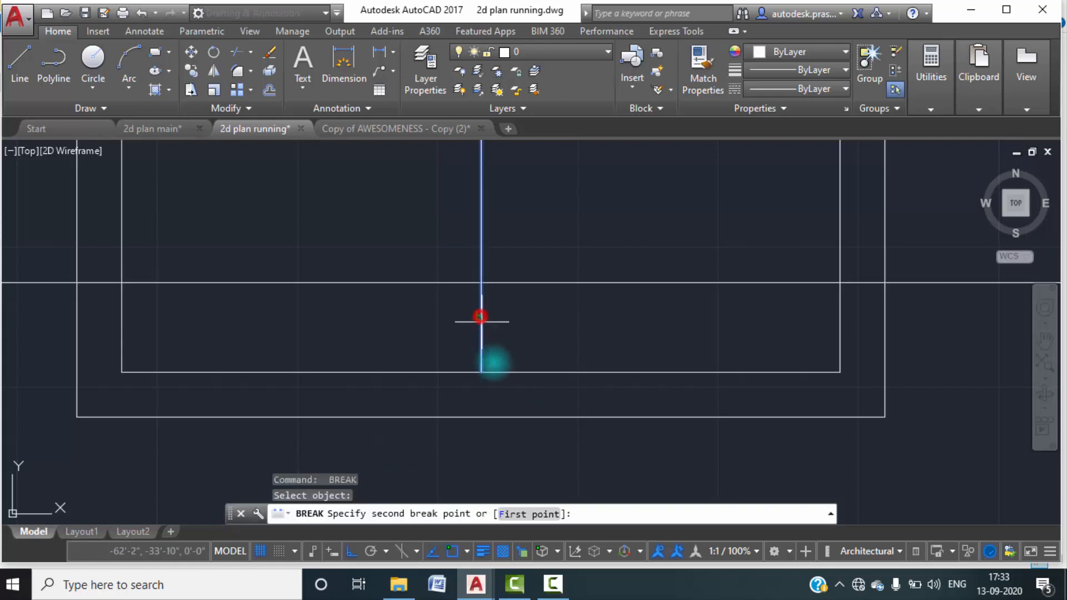
click(512, 514)
click(482, 282)
click(481, 282)
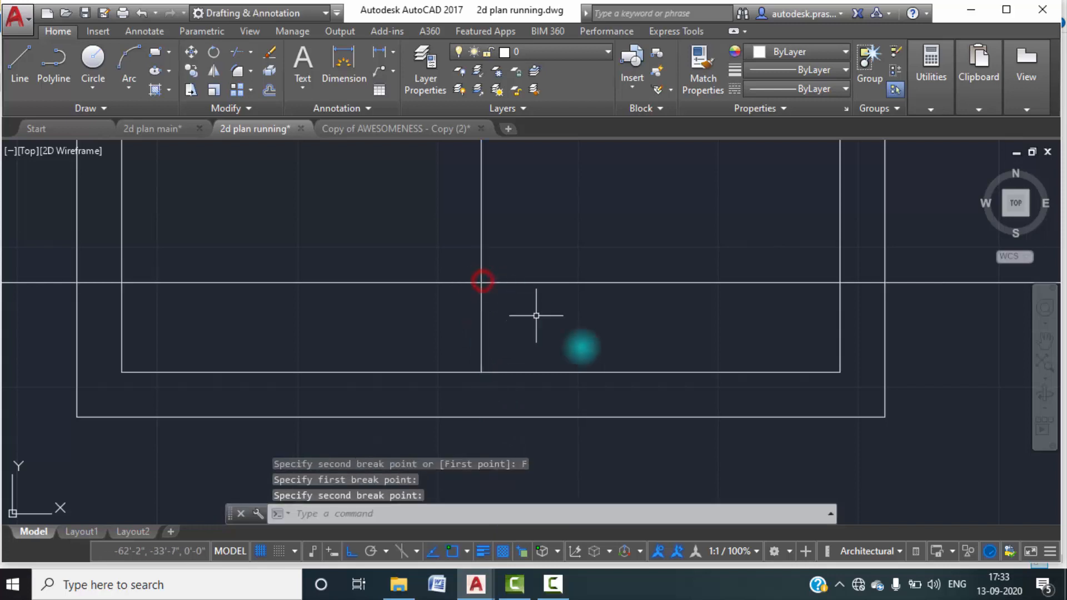
key(Return)
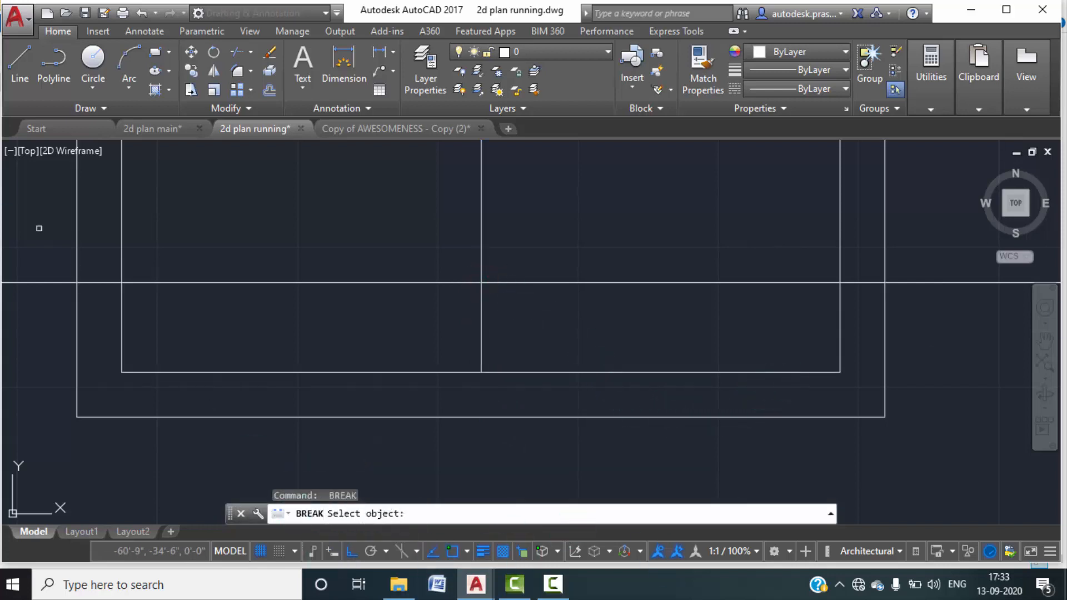
click(840, 302)
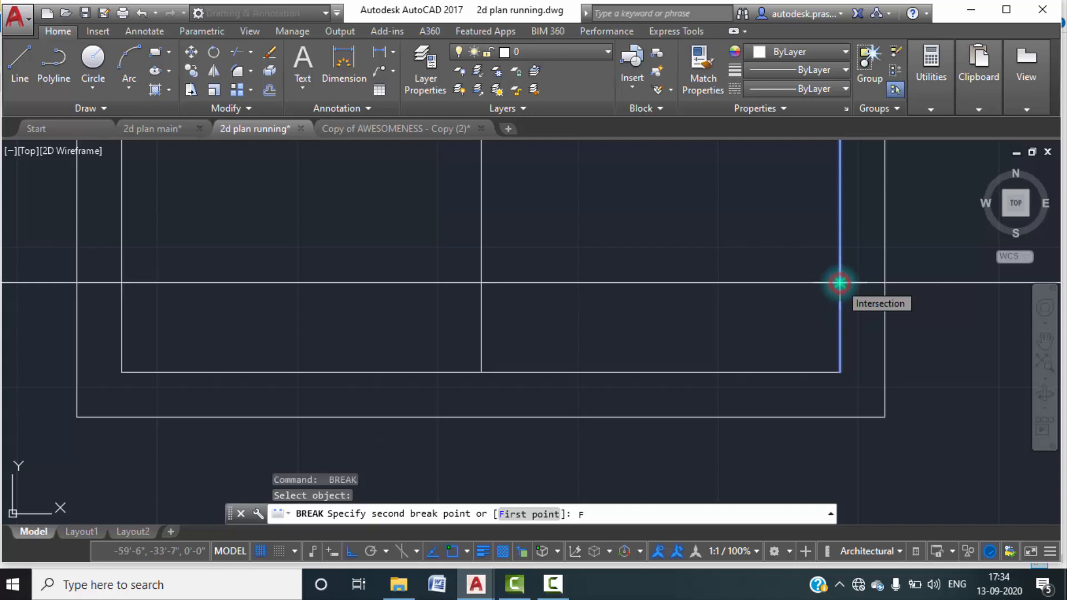
key(Escape)
key(Escape)
Break the first floor window's right inner frame line without a gap at the parapet top line.
key(Return)
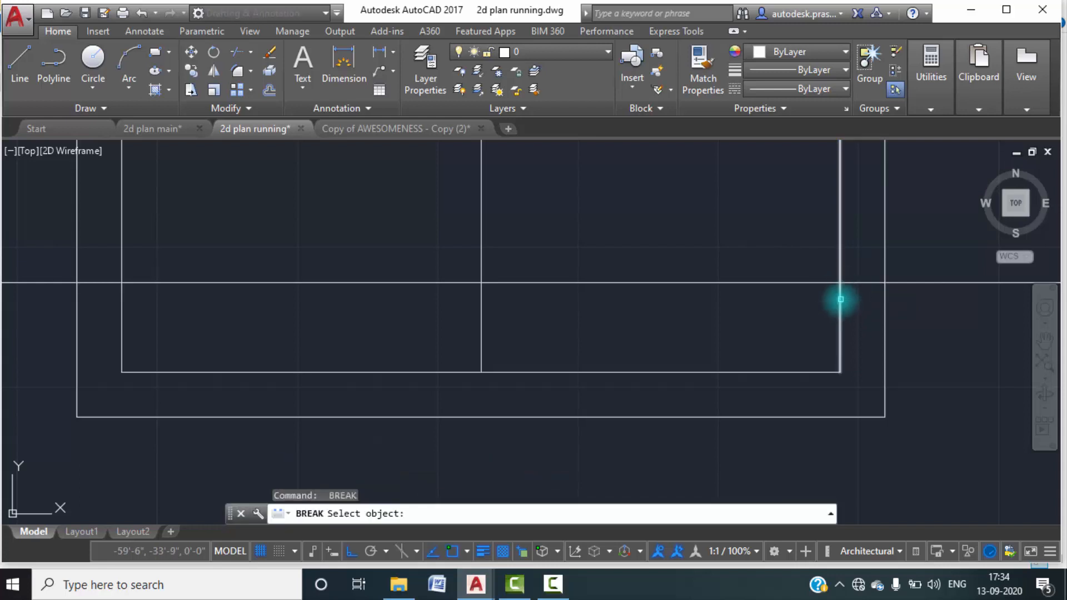
click(841, 301)
text(F)
key(Return)
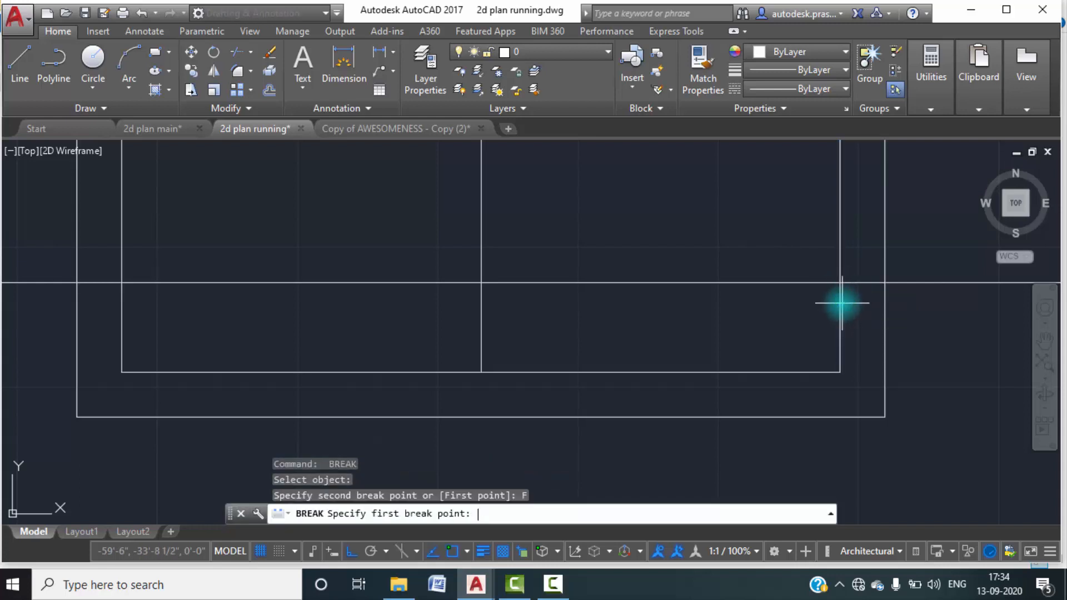
click(840, 283)
click(839, 283)
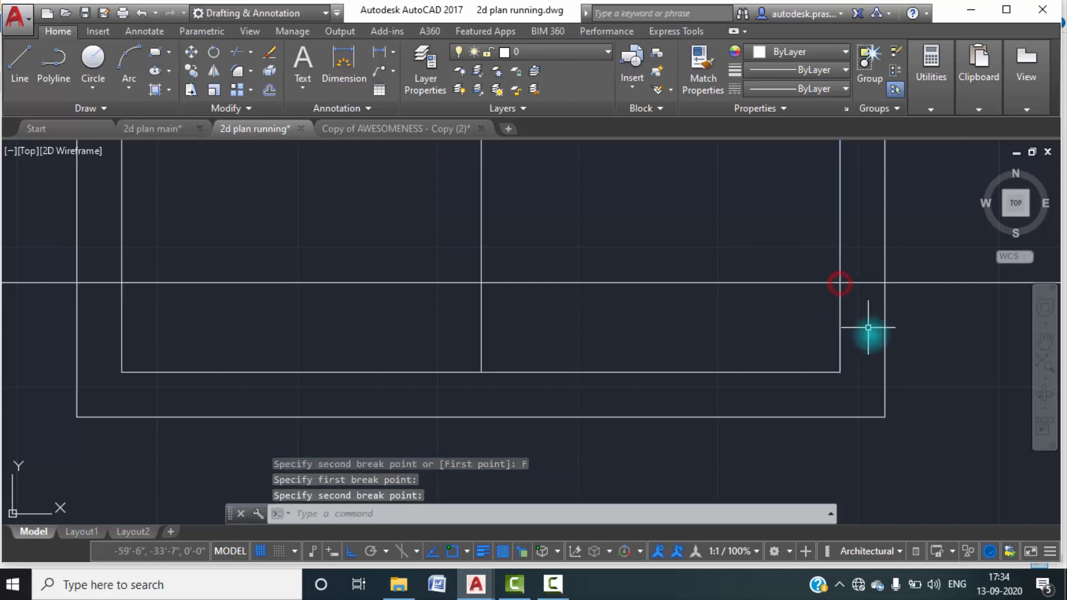
Break the first floor window's right outer frame line at its intersection with the parapet top line.
key(Return)
click(885, 331)
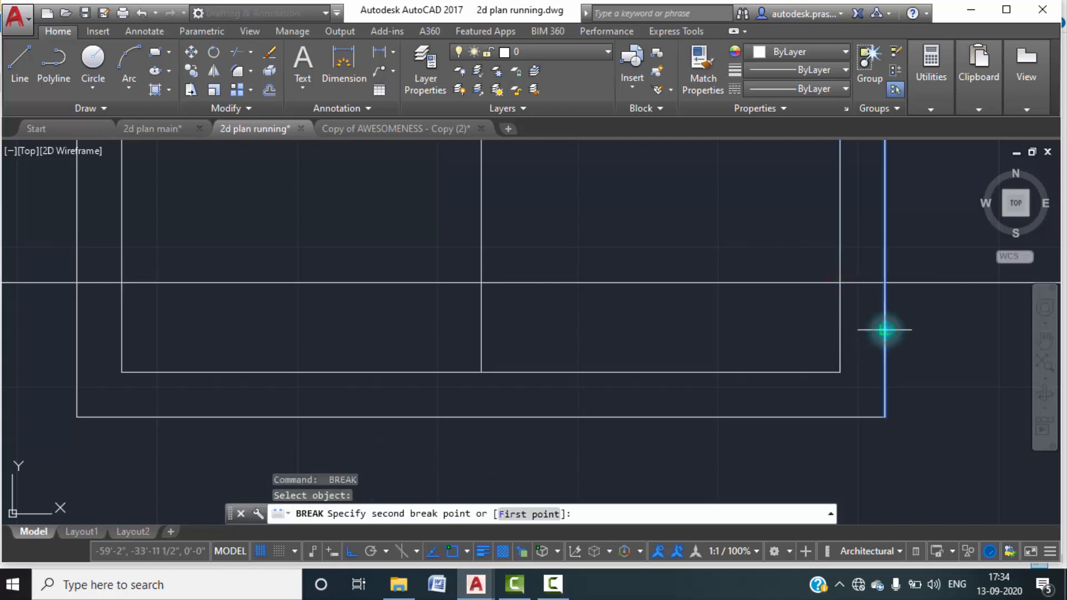
key(Return)
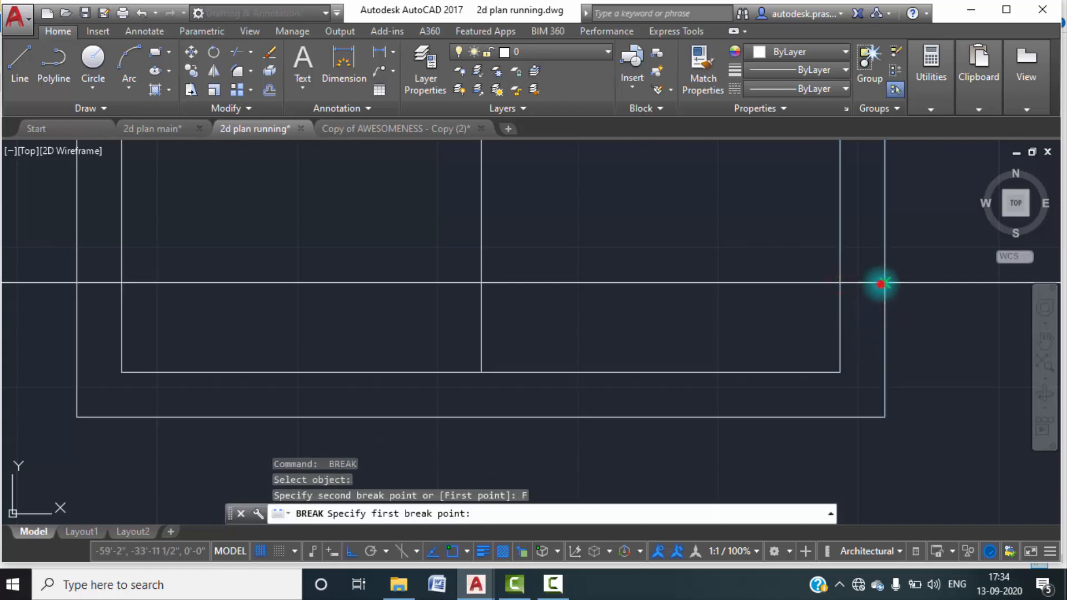
click(881, 283)
click(887, 353)
key(Escape)
Assign a dashed ACAD linetype to all first floor window lines below the parapet top line.
scroll(896, 383, down, 3)
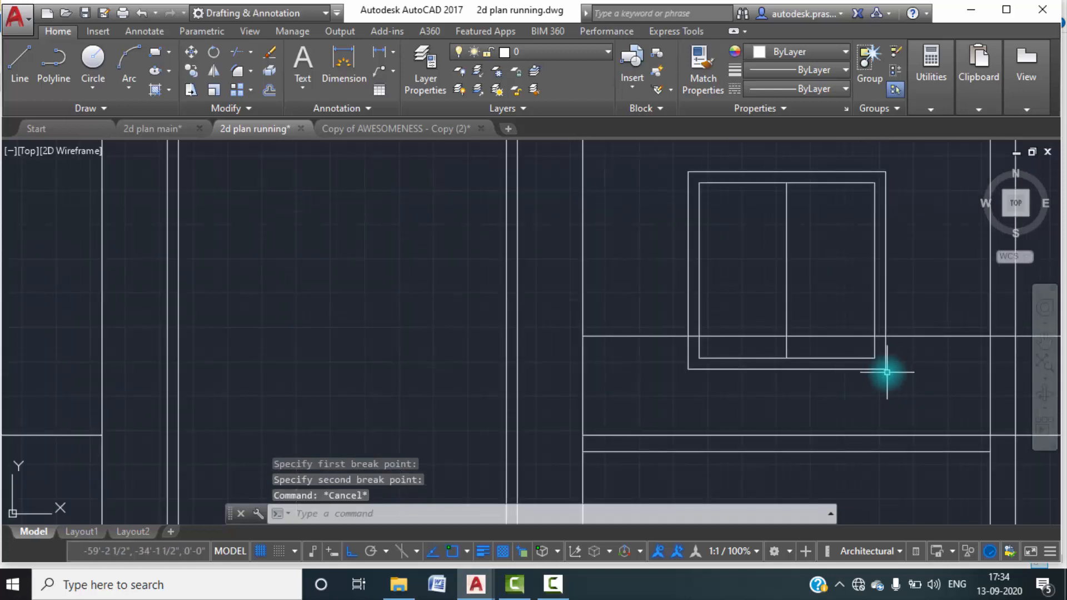
scroll(887, 373, up, 3)
click(902, 389)
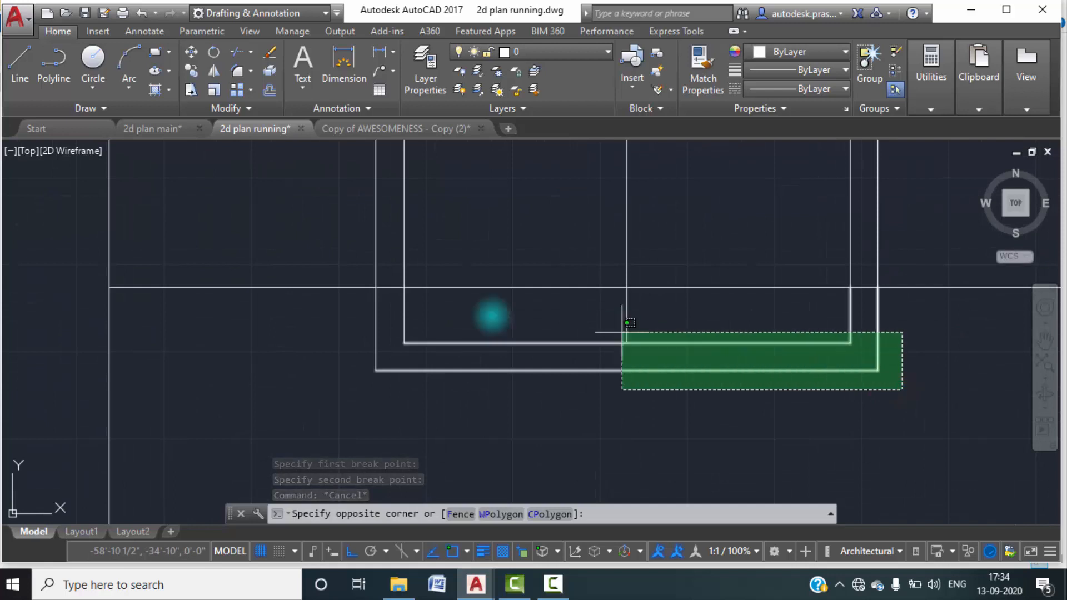
click(345, 311)
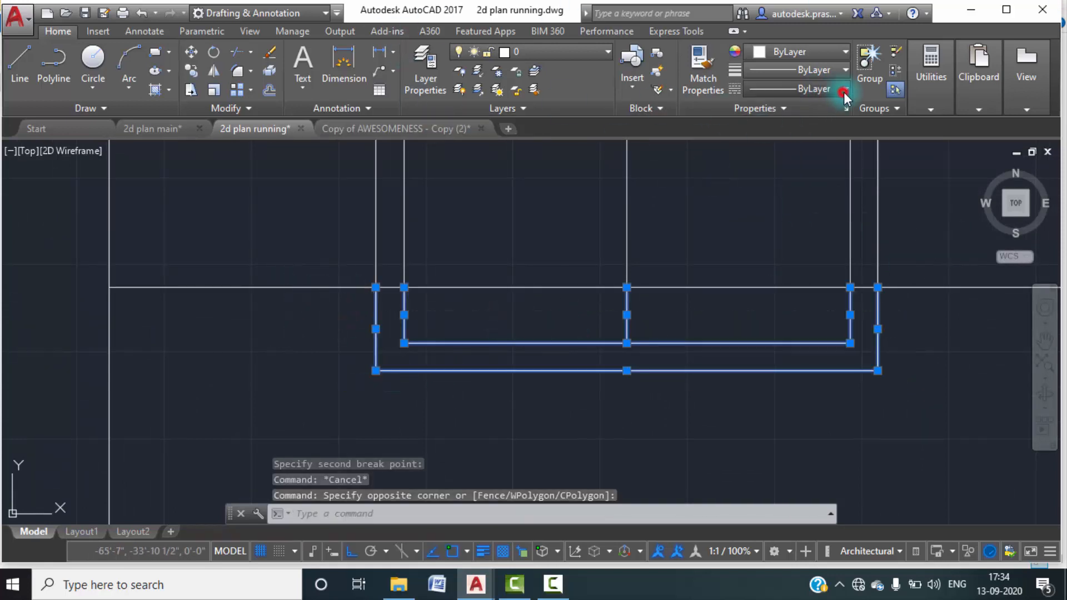
click(843, 89)
click(800, 148)
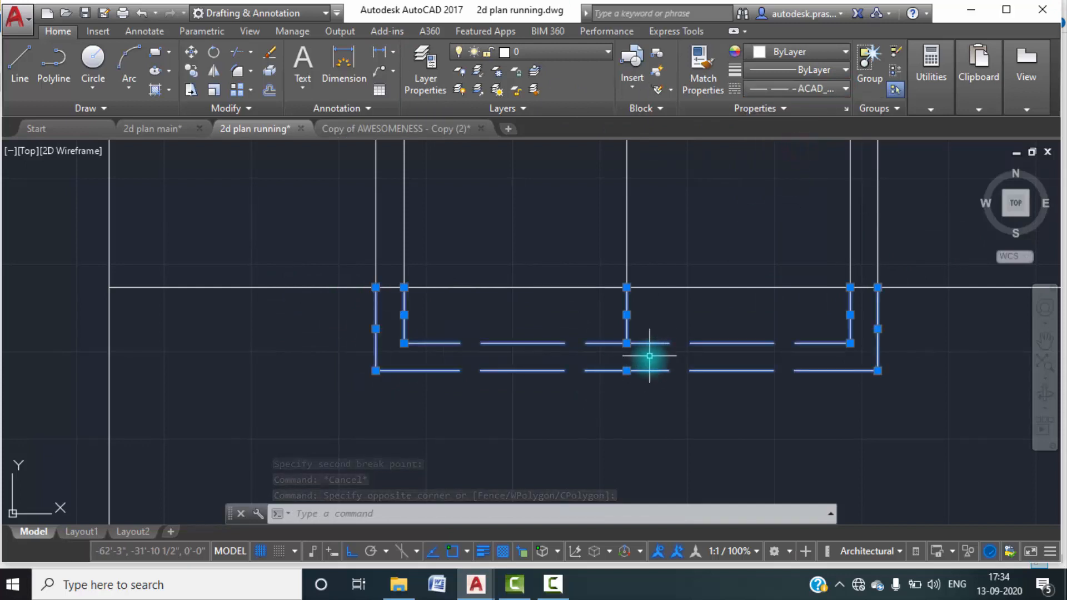
Set the global linetype scale factor to 0.5 with LTSCALE.
text(LTS)
key(Return)
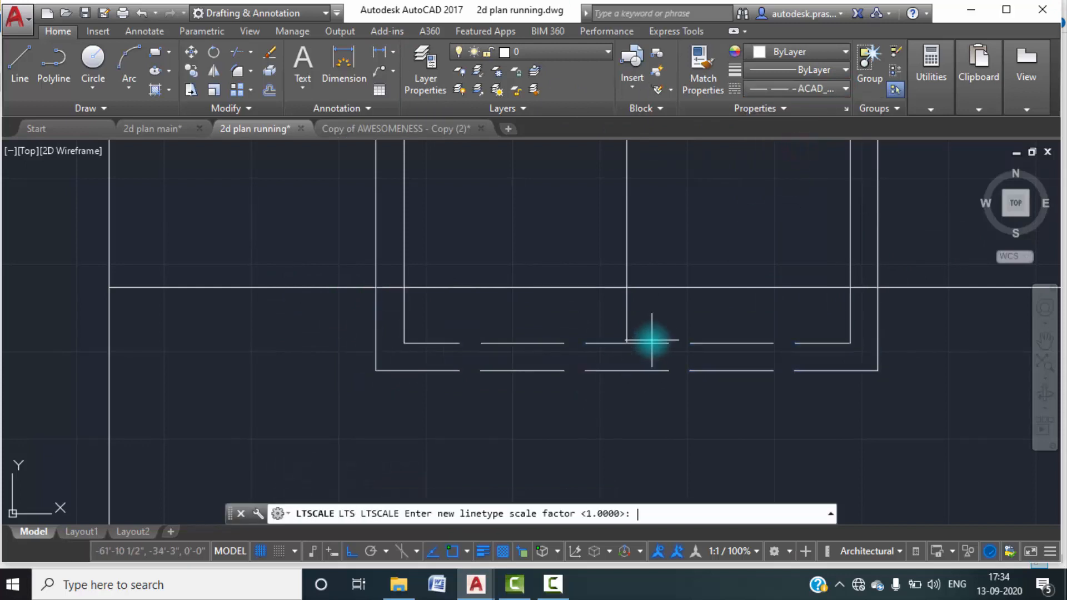
text(0.5)
key(Return)
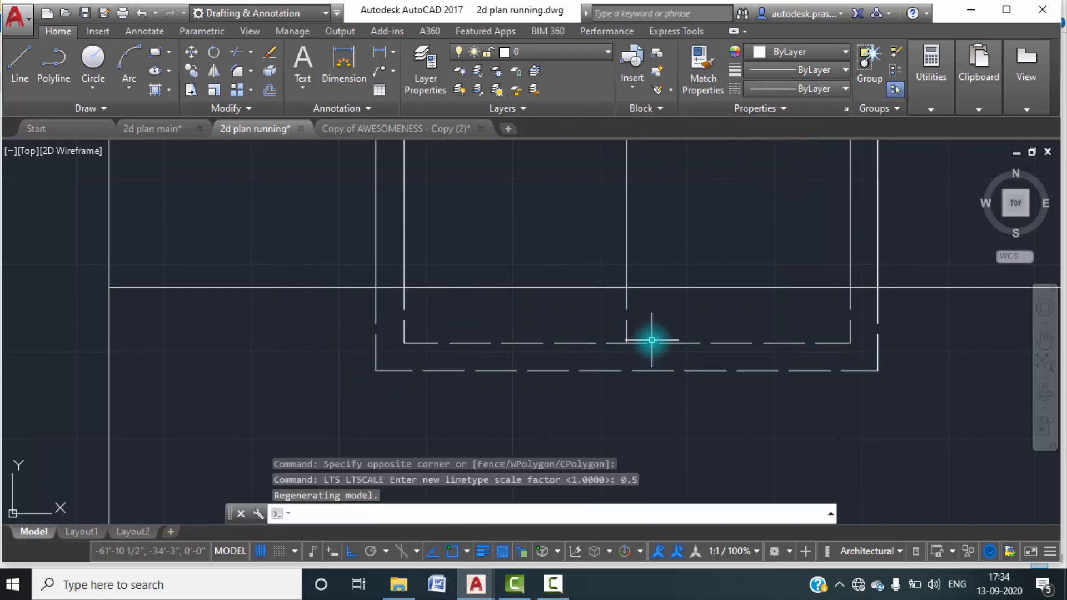
scroll(717, 377, down, 3)
key(Escape)
Extend the outer wall line on the window side of the elevation up to the parapet top line above the second floor level.
scroll(743, 377, down, 4)
middle_drag(743, 377, 765, 251)
scroll(782, 279, down, 2)
mouse_move(859, 283)
middle_down()
mouse_move(815, 298)
mouse_move(781, 290)
middle_up()
scroll(661, 348, down, 2)
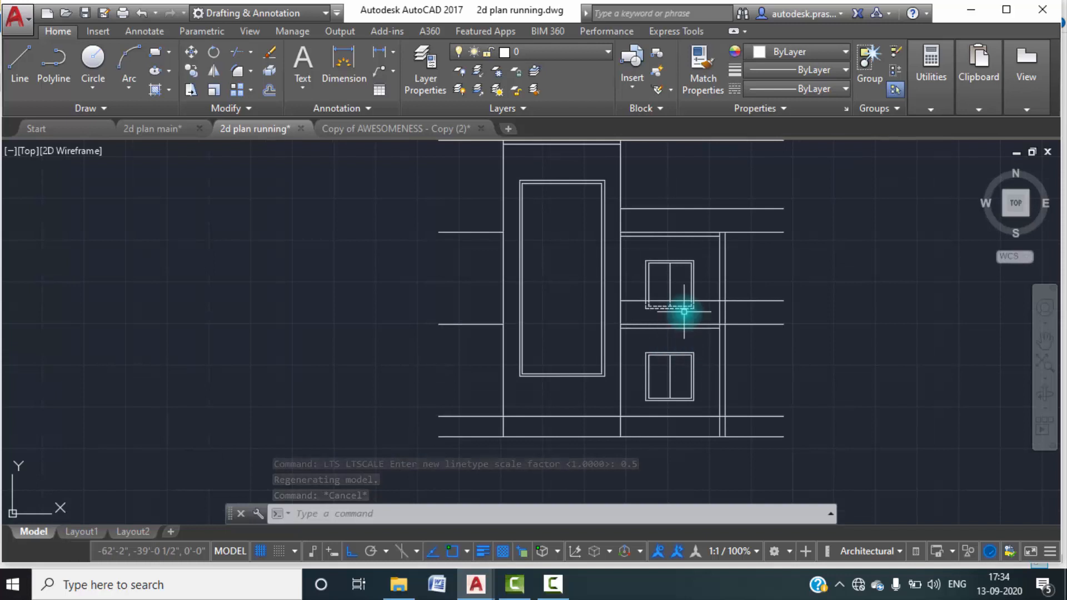
scroll(684, 312, up, 2)
middle_drag(683, 372, 686, 443)
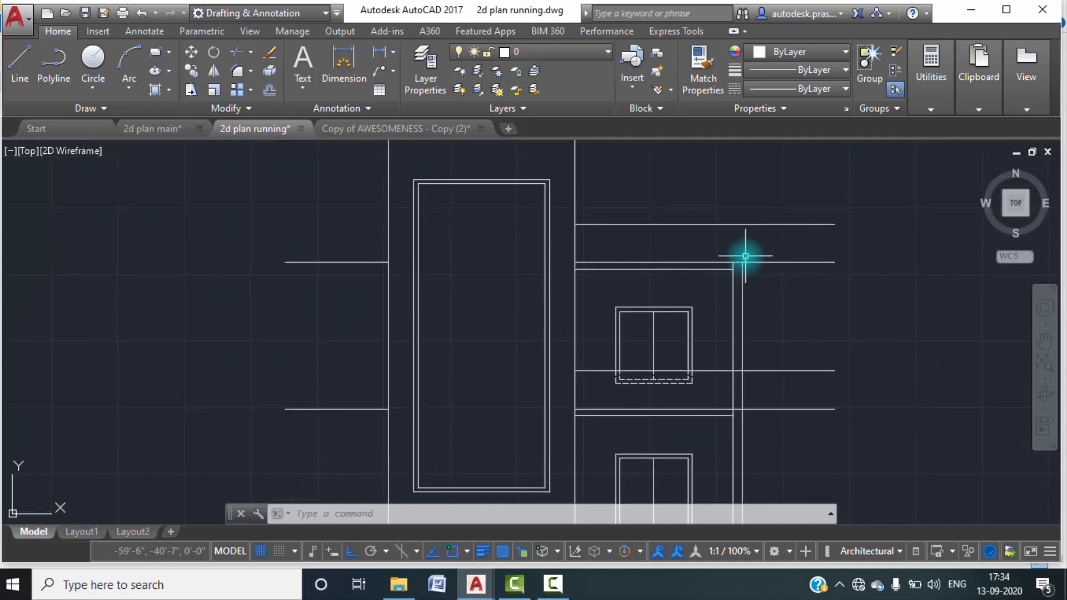
text(L)
key(Return)
key(Escape)
key(Escape)
text(EX)
key(Return)
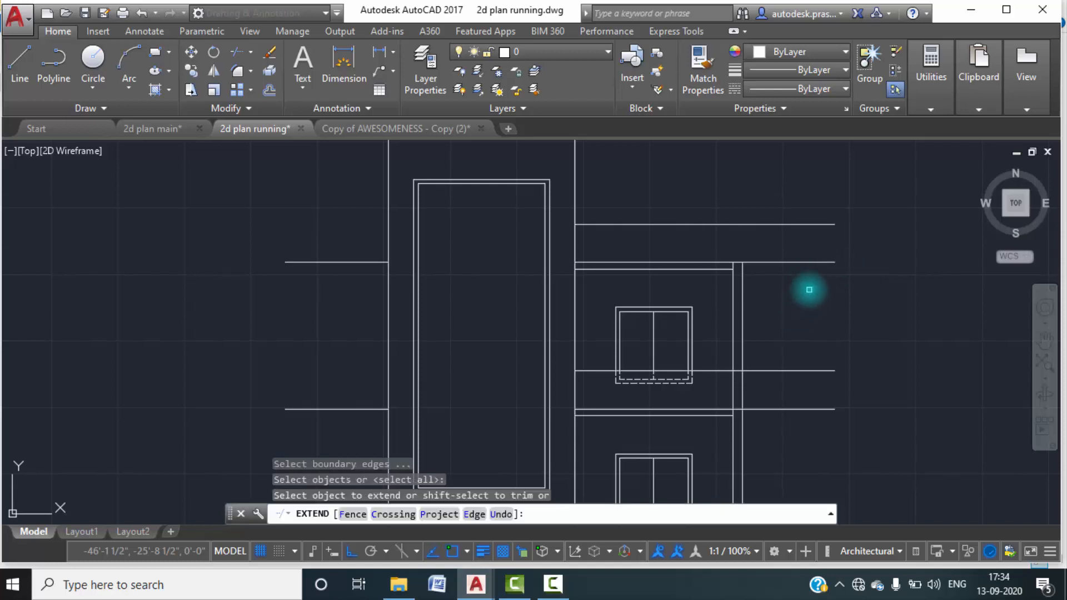
click(743, 276)
Extend both side wall lines of the tall tower block up to the tower's parapet top line.
scroll(715, 351, down, 3)
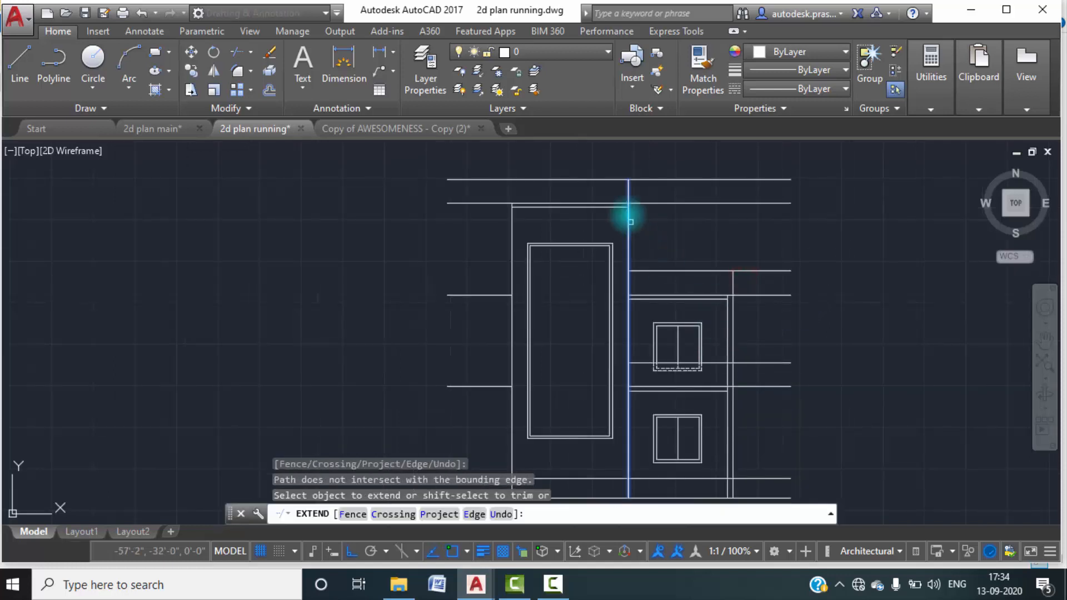
click(628, 216)
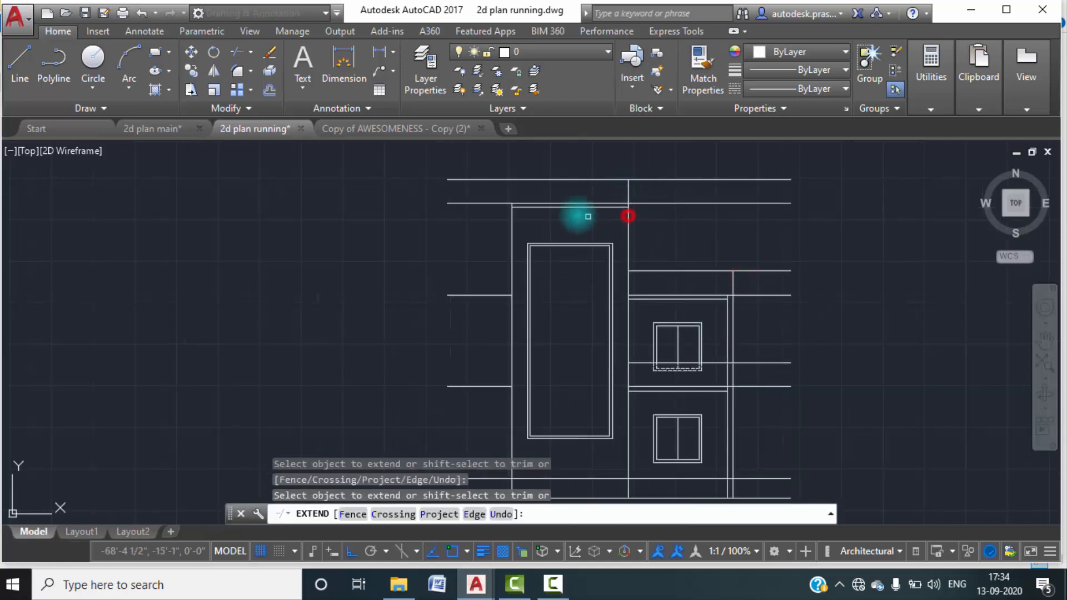
click(507, 231)
key(Escape)
key(Escape)
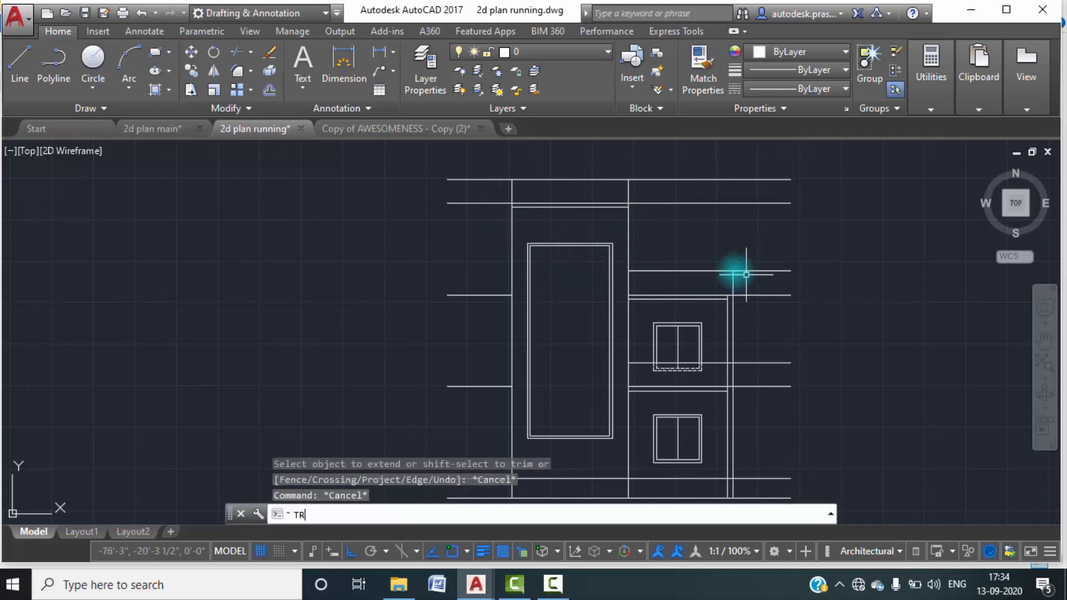
Trim the ends of the tower, second floor and first floor parapet top lines that overhang the outer walls.
text(TR)
key(Return)
key(Return)
click(505, 182)
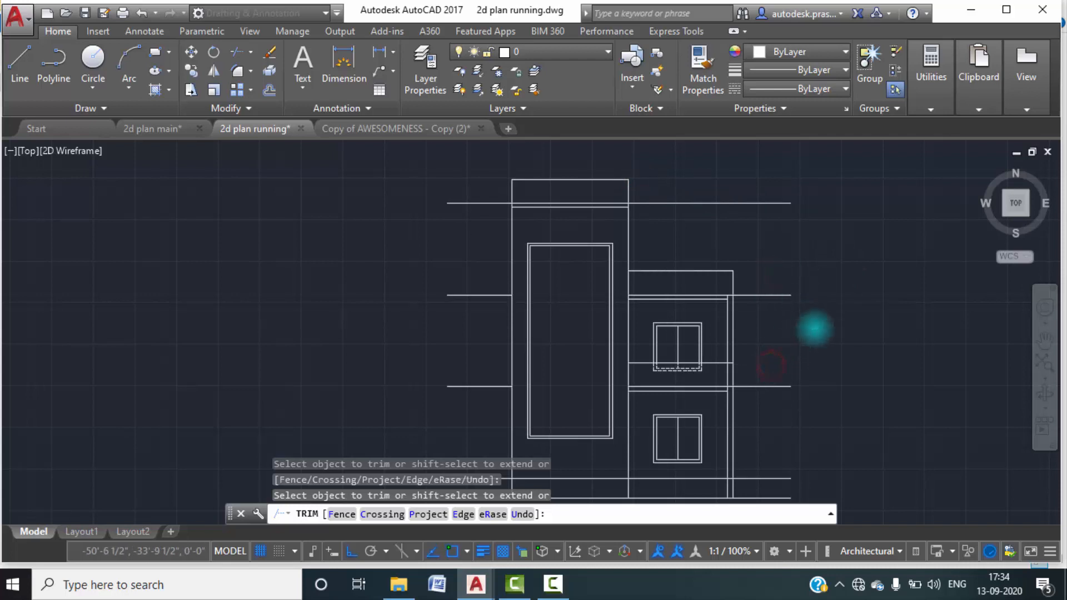
Trim the inner wall line between the first floor parapet's top line and the floor line beneath it.
scroll(814, 322, down, 3)
scroll(740, 333, up, 6)
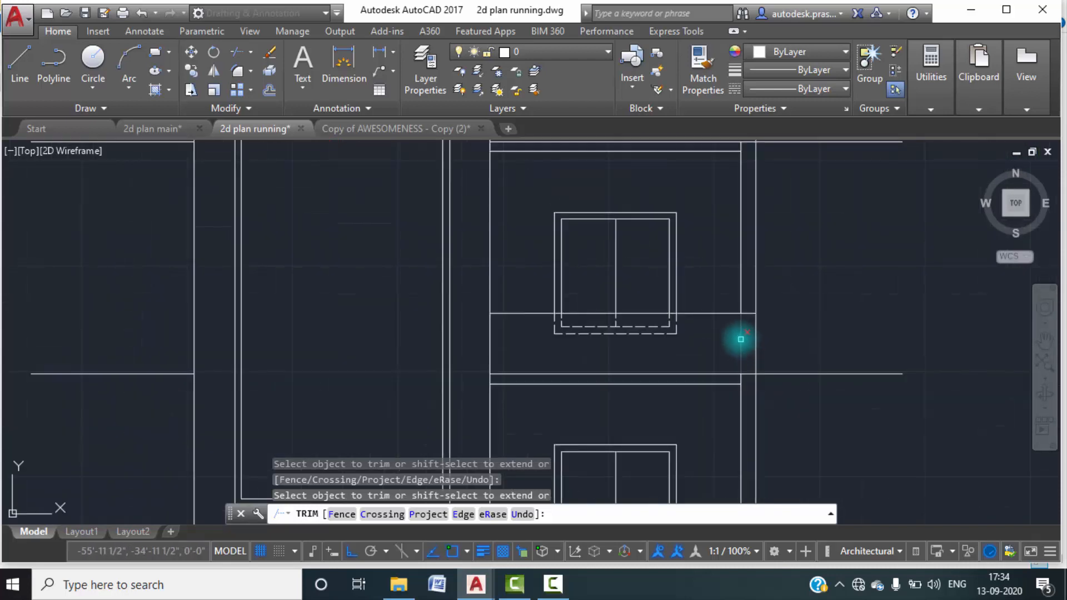
scroll(815, 322, down, 2)
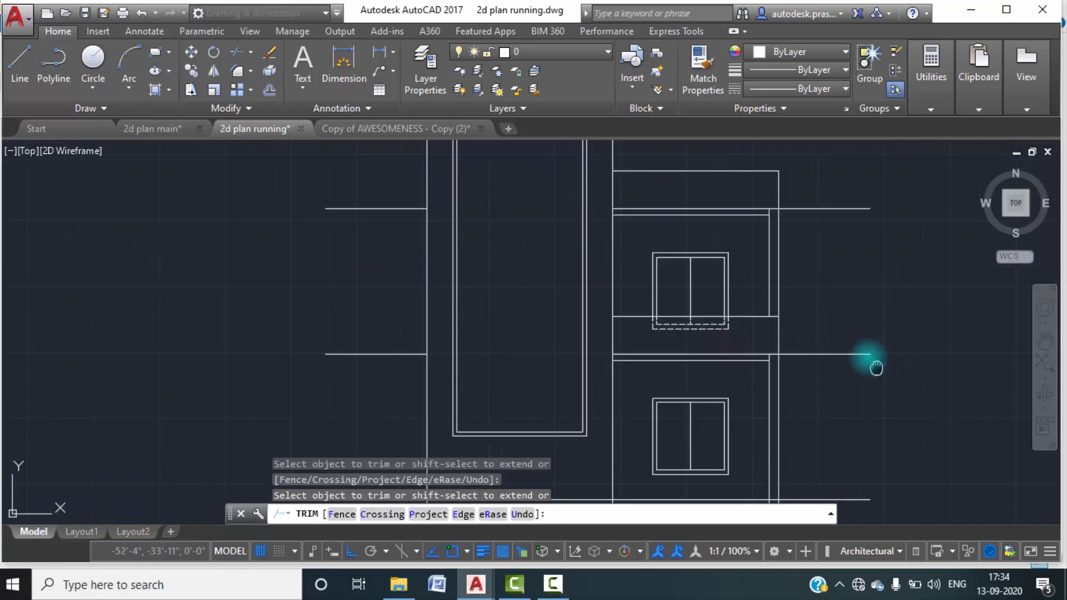
middle_drag(876, 367, 846, 305)
scroll(779, 309, down, 2)
scroll(781, 303, up, 6)
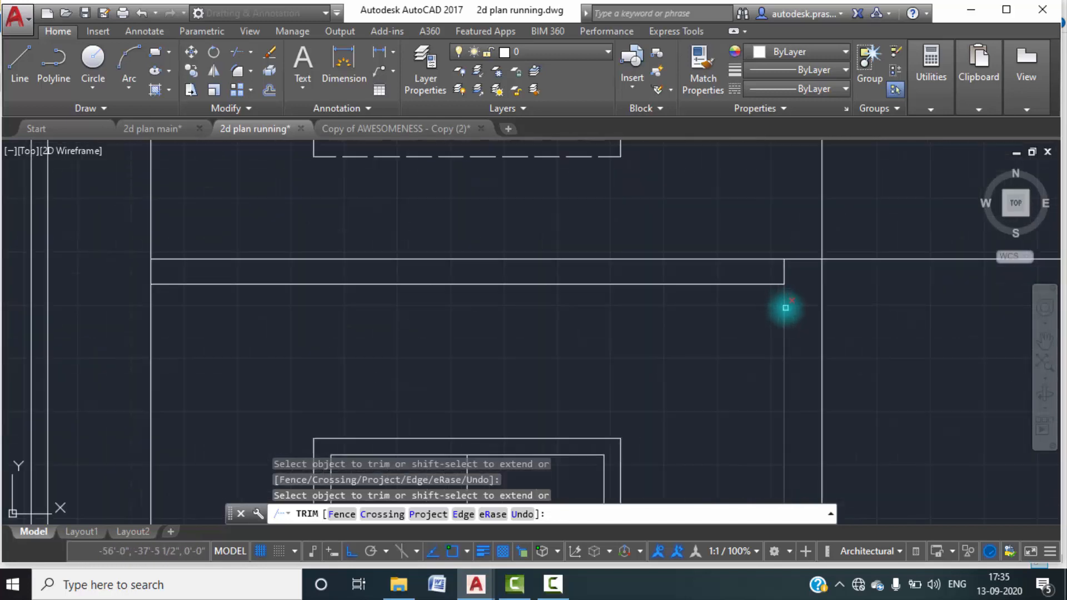
key(Escape)
Extend the slab bottom lines at the first and second floor levels to the outer wall line.
text(EX)
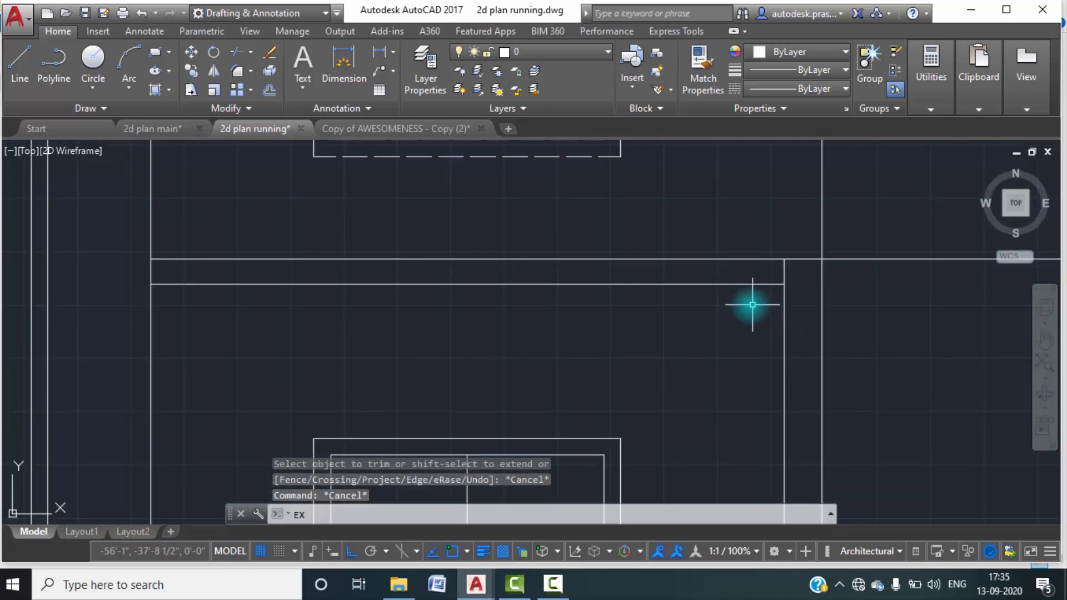
key(Return)
key(Return)
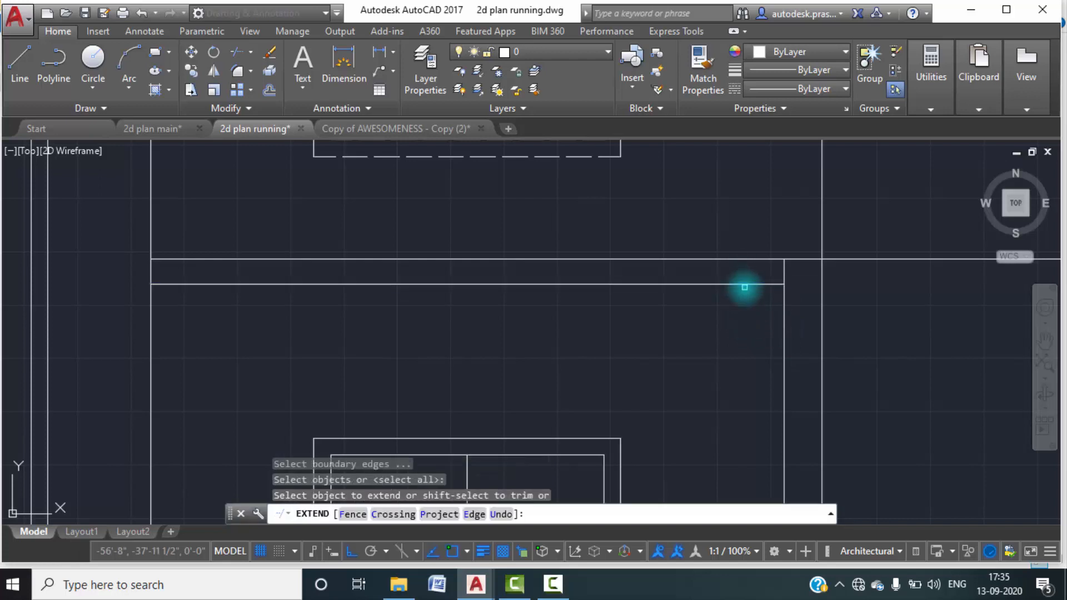
click(740, 285)
scroll(730, 337, down, 3)
middle_drag(805, 250, 761, 401)
click(715, 247)
key(Escape)
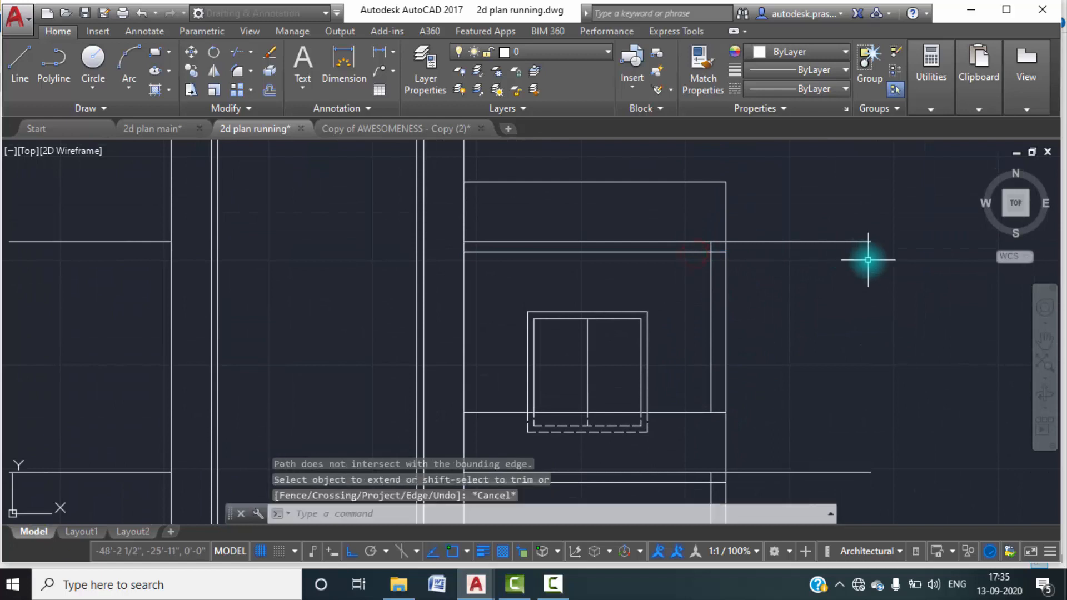
key(Escape)
Trim the inner wall line pieces inside the slab thickness at the second and first floor levels.
text(tr)
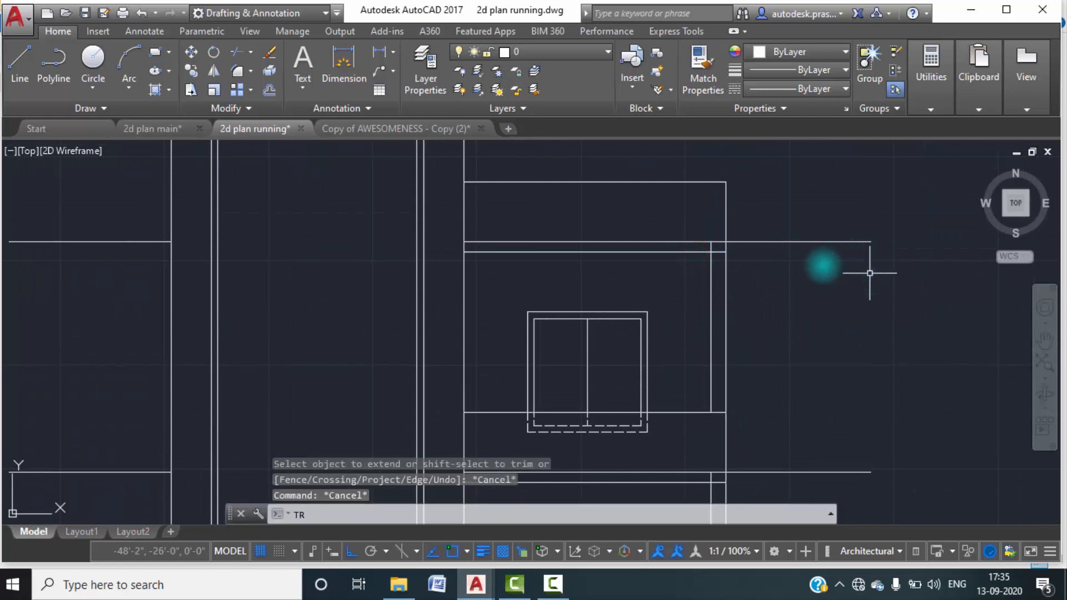
key(Return)
key(Return)
scroll(719, 246, up, 4)
click(703, 252)
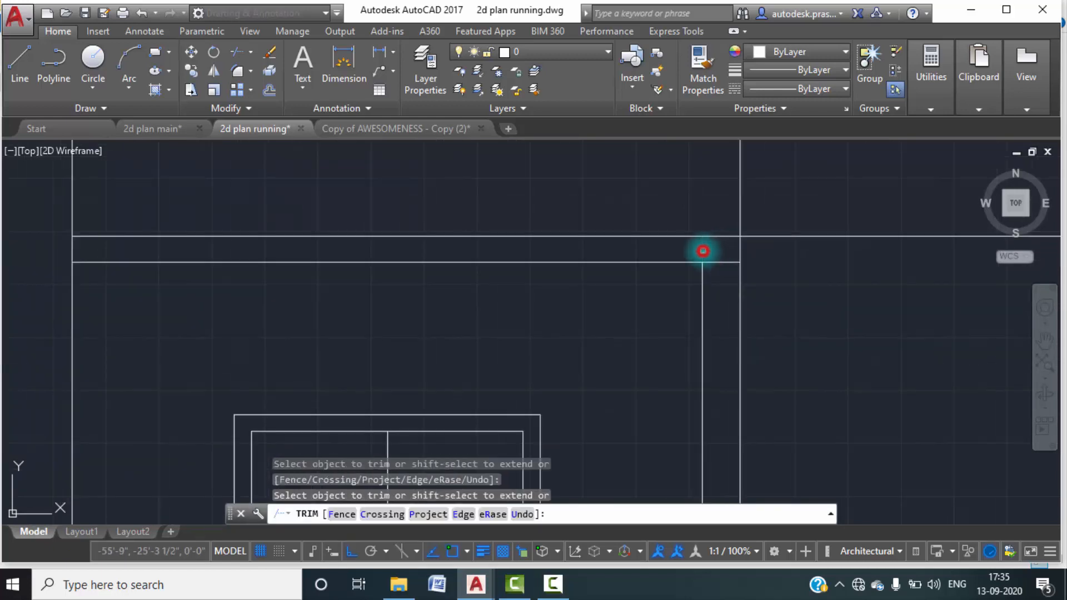
scroll(717, 256, down, 4)
middle_drag(770, 345, 772, 199)
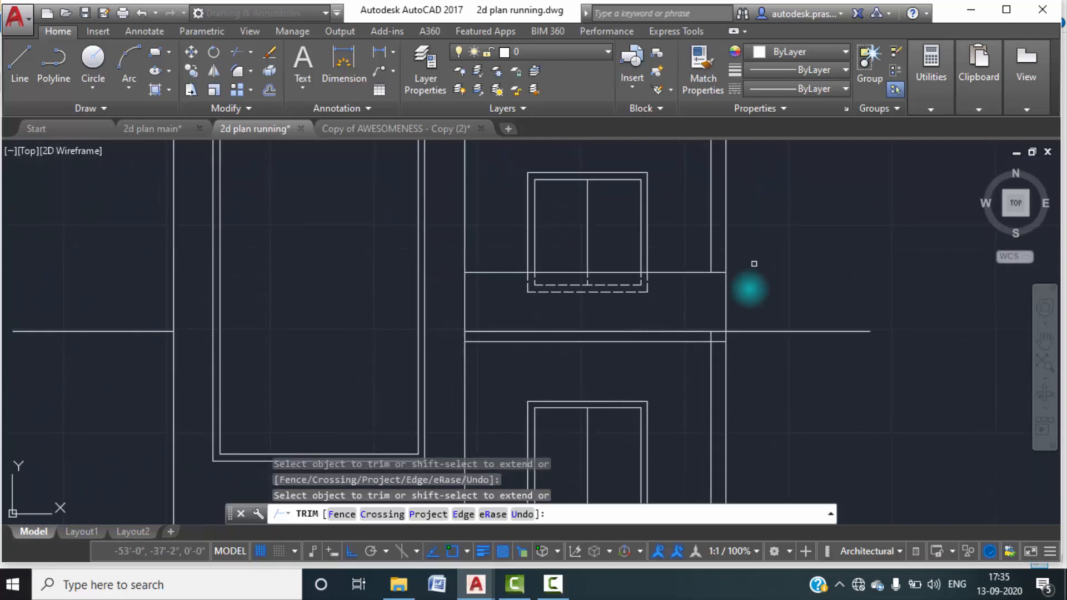
scroll(719, 340, up, 4)
scroll(712, 340, down, 7)
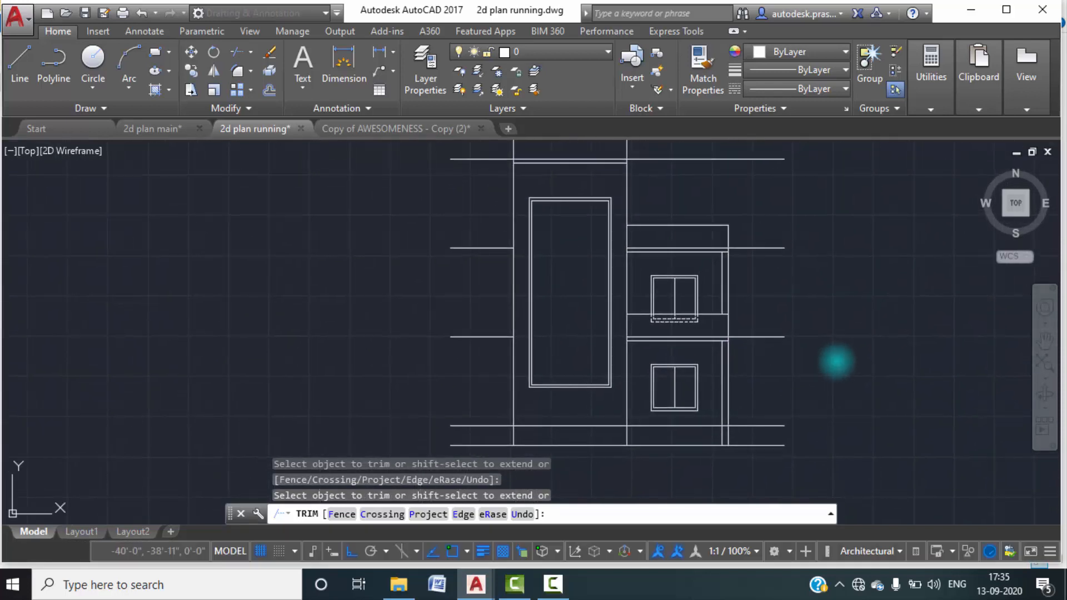
middle_click(751, 317)
middle_click(752, 317)
key(Escape)
key(Escape)
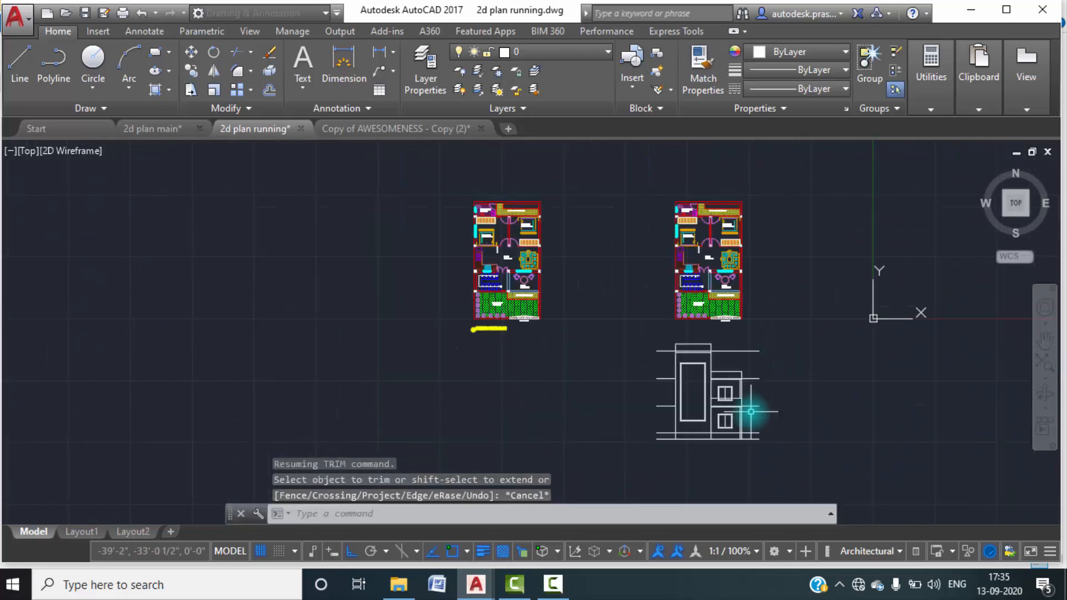
Examine the ground floor and plinth area of the front elevation.
scroll(752, 394, up, 2)
middle_drag(754, 396, 758, 265)
scroll(746, 339, up, 2)
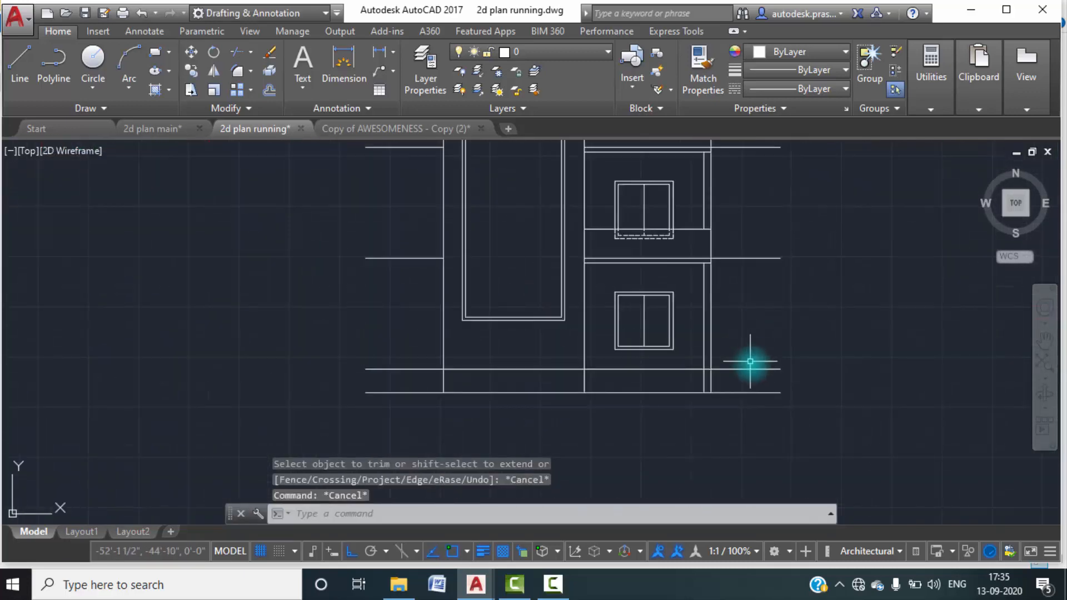
middle_drag(751, 364, 733, 396)
scroll(609, 405, up, 4)
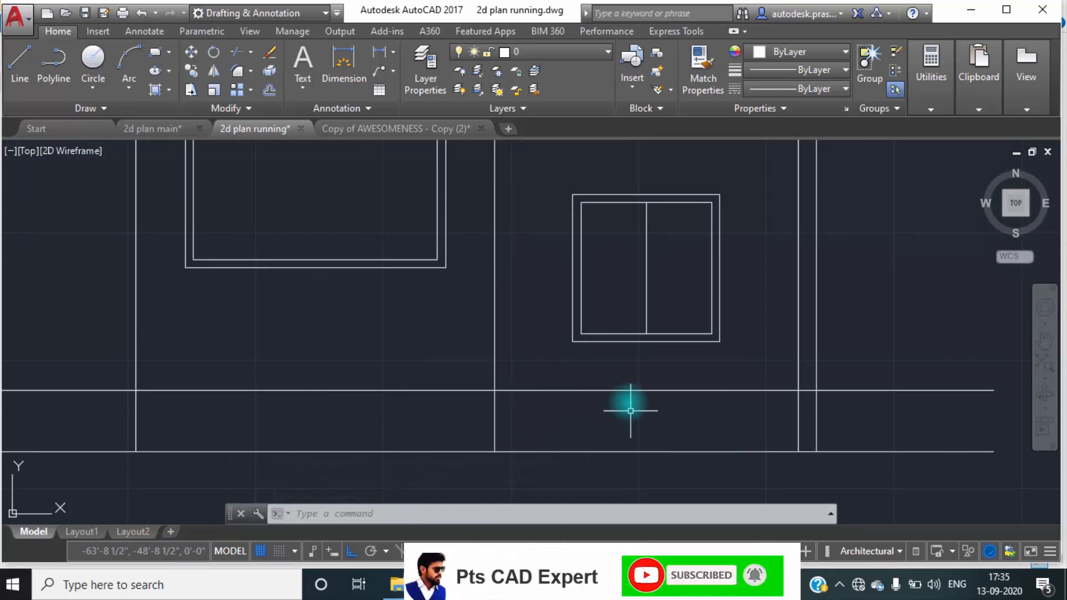
scroll(631, 411, down, 4)
scroll(484, 405, down, 6)
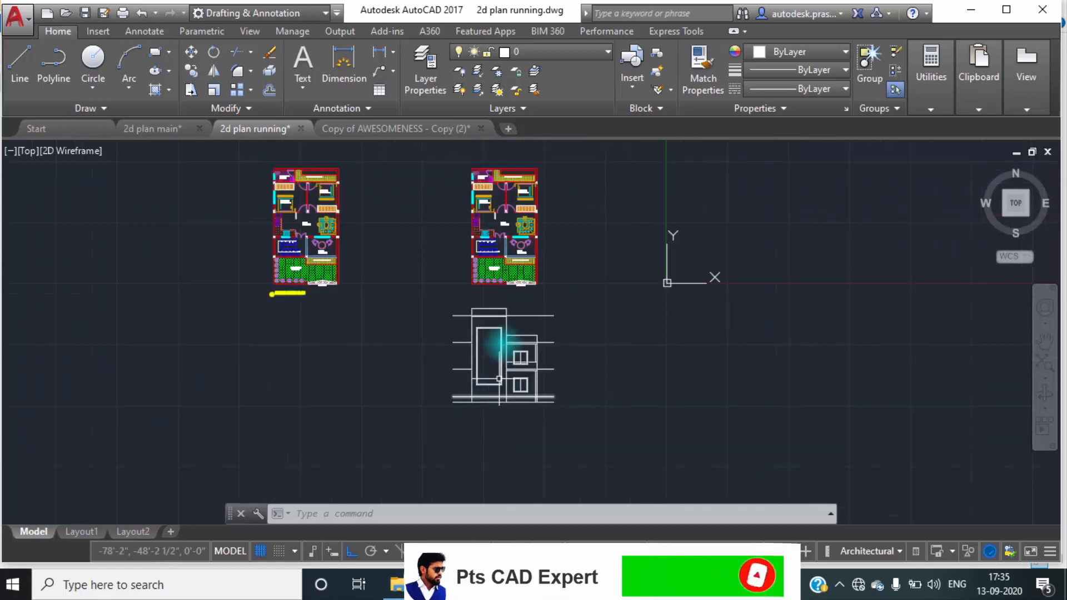
scroll(492, 239, up, 4)
scroll(672, 445, down, 3)
scroll(578, 393, up, 8)
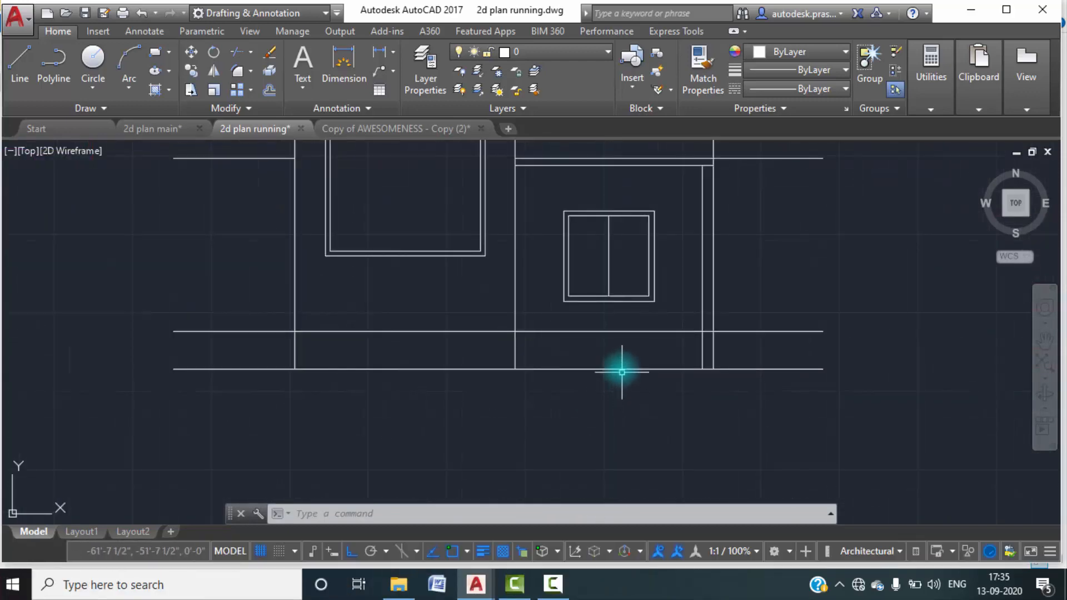
click(554, 585)
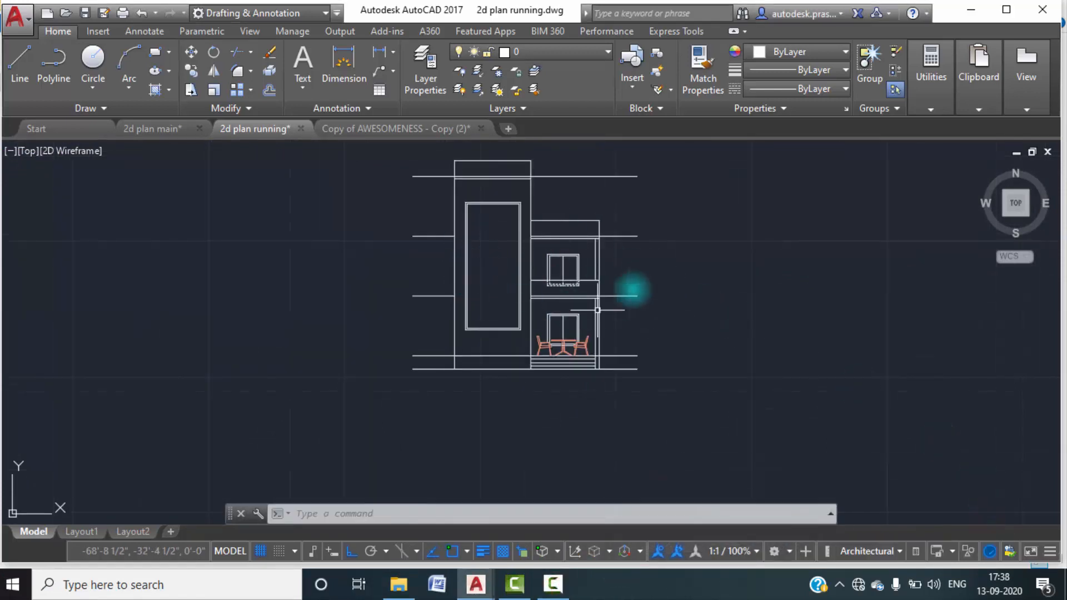
Check the tall window's hatch in the reference elevation of 2d plan main and return to the 2d plan running drawing.
middle_drag(508, 242, 507, 254)
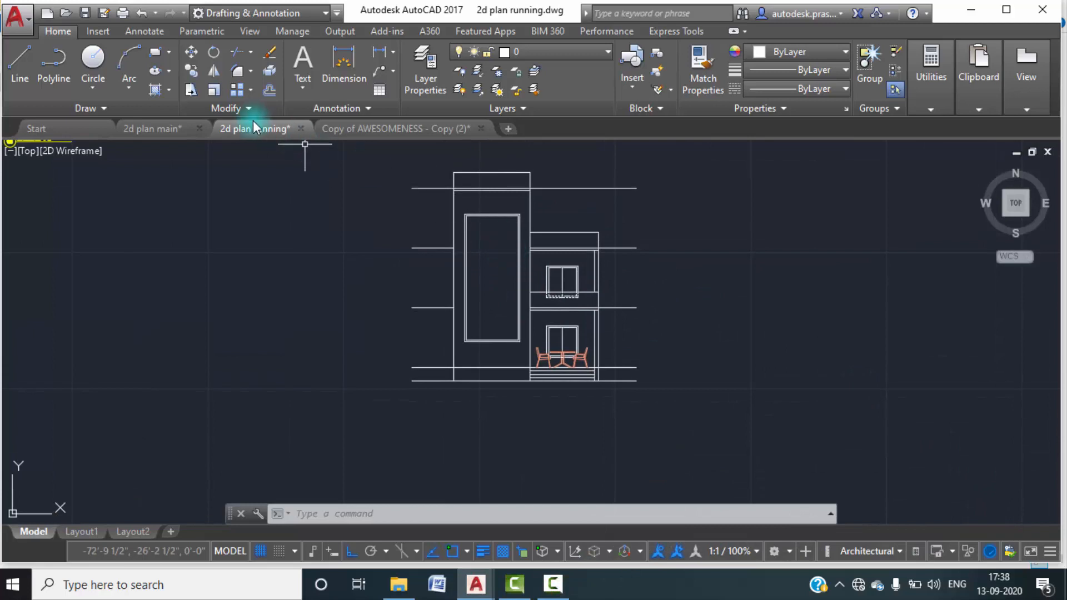
click(164, 129)
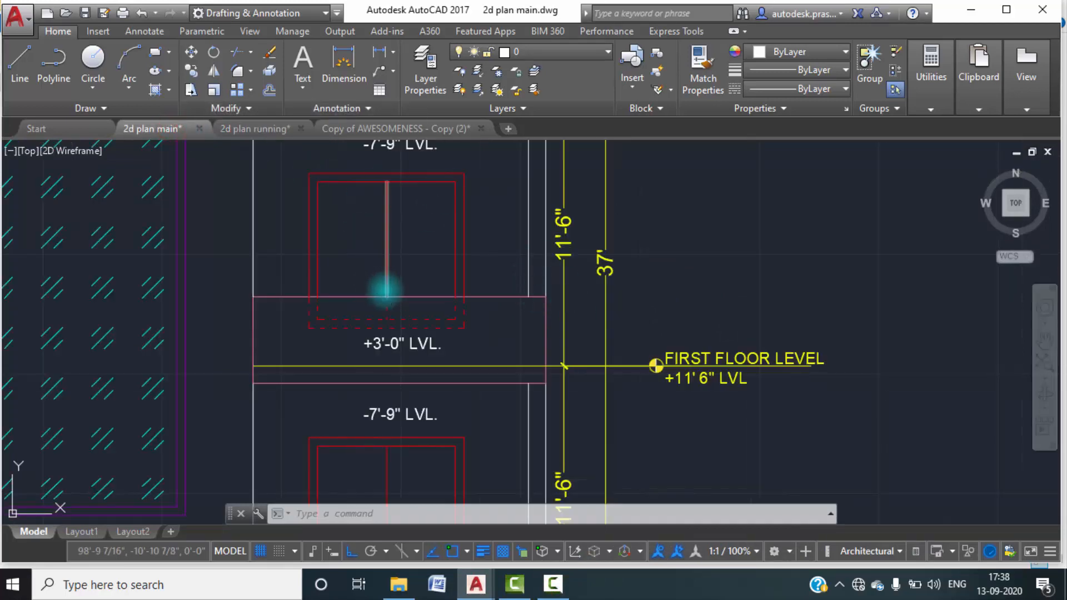
scroll(446, 332, down, 4)
middle_drag(424, 332, 443, 319)
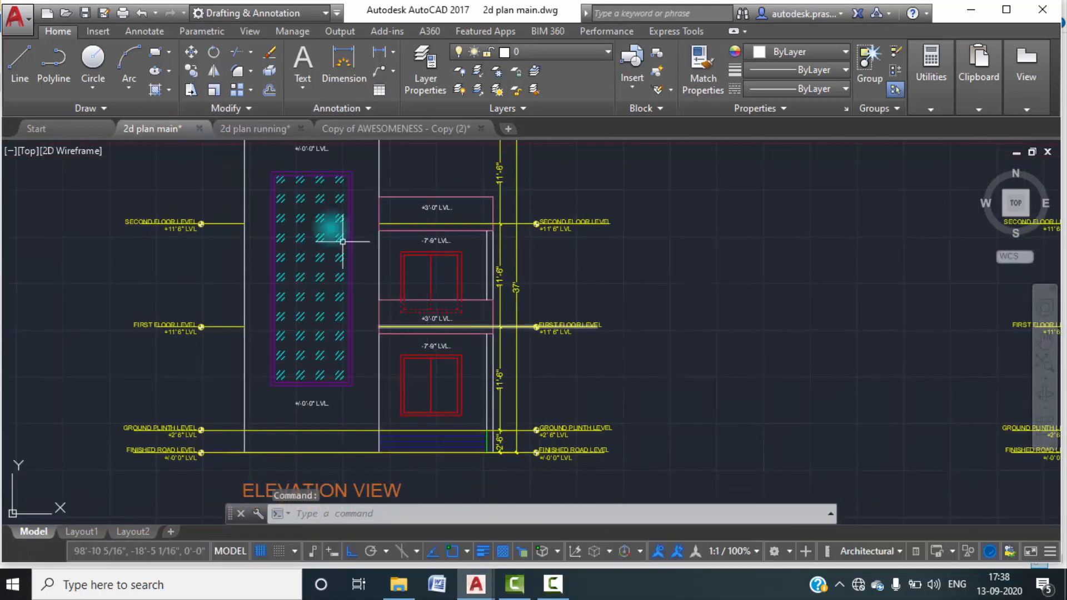
click(245, 132)
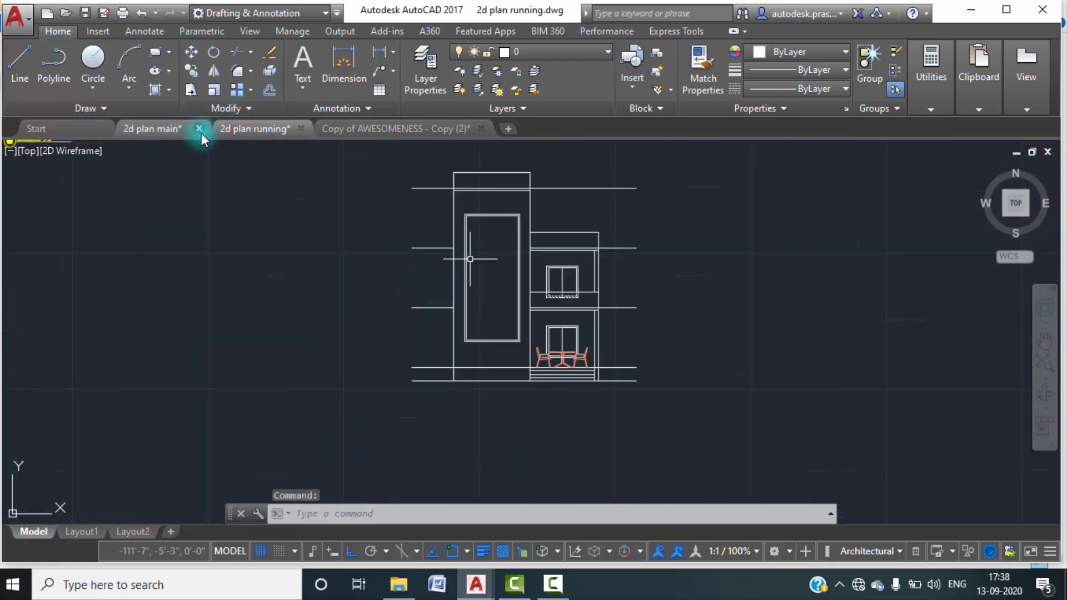
Start a hatch for the tower's tall window and choose the GOST_GLASS pattern.
click(169, 91)
click(173, 109)
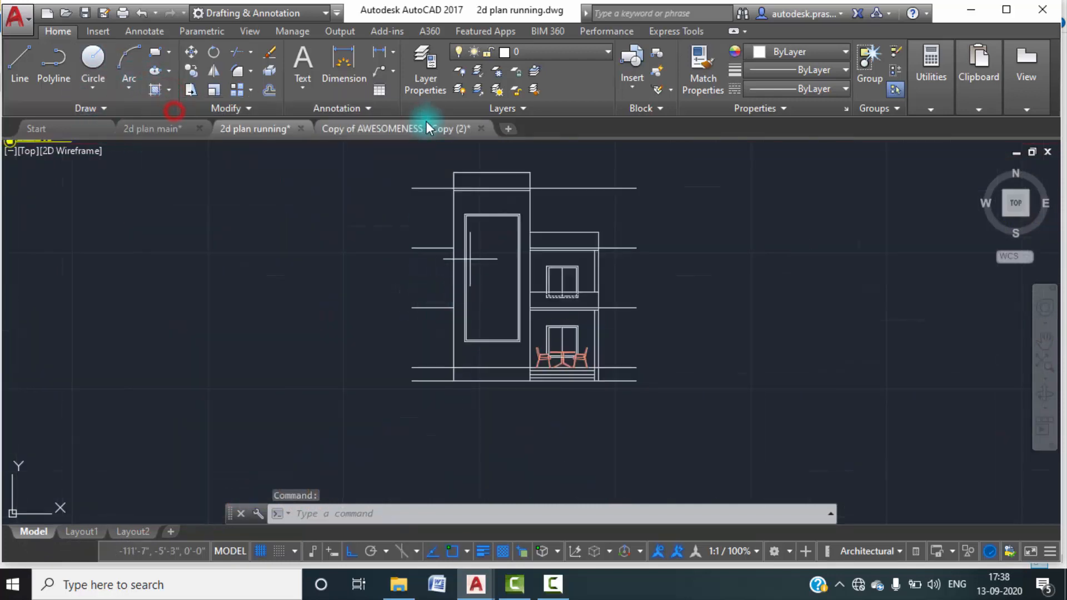
click(360, 95)
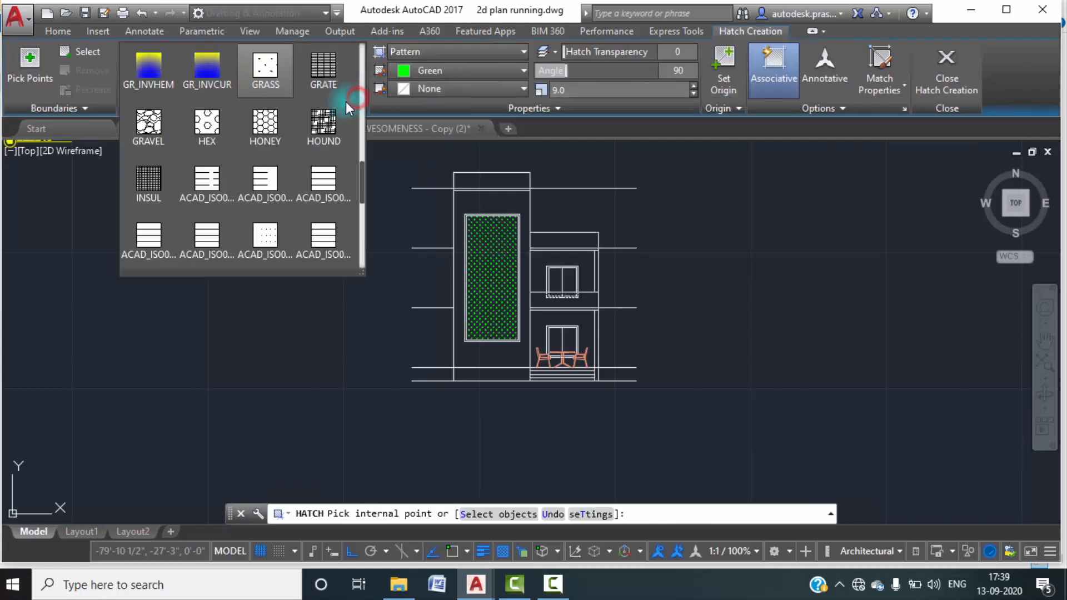
scroll(299, 205, down, 3)
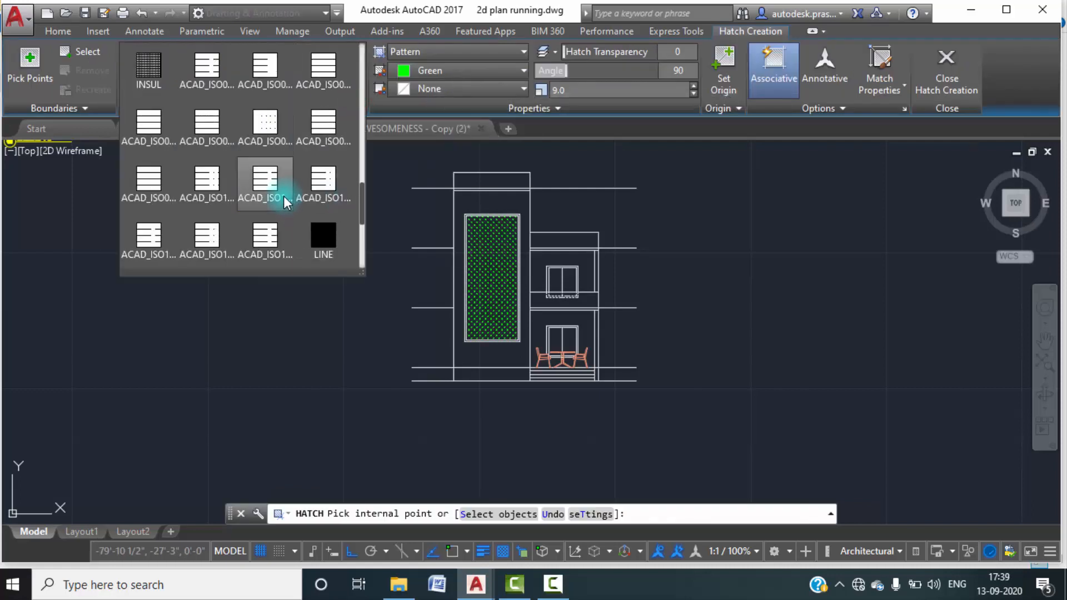
scroll(284, 196, down, 3)
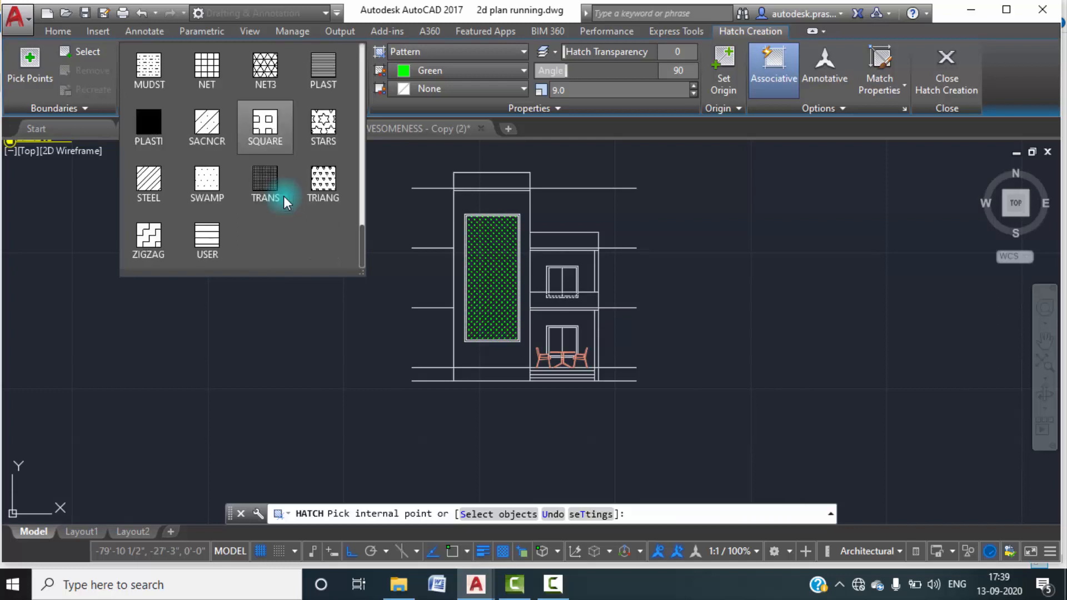
scroll(284, 196, up, 4)
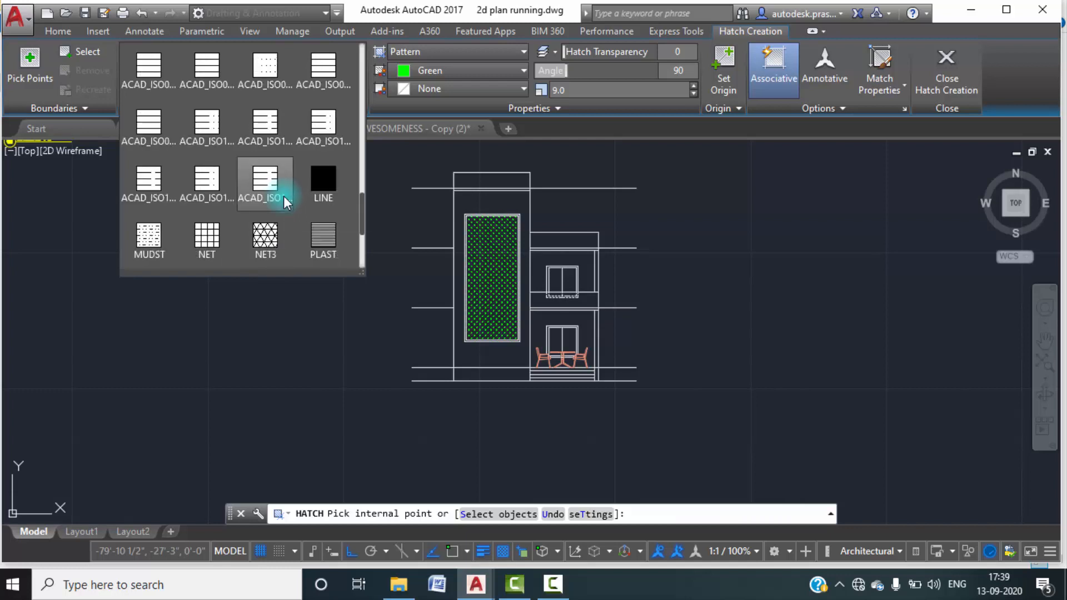
scroll(283, 195, up, 1)
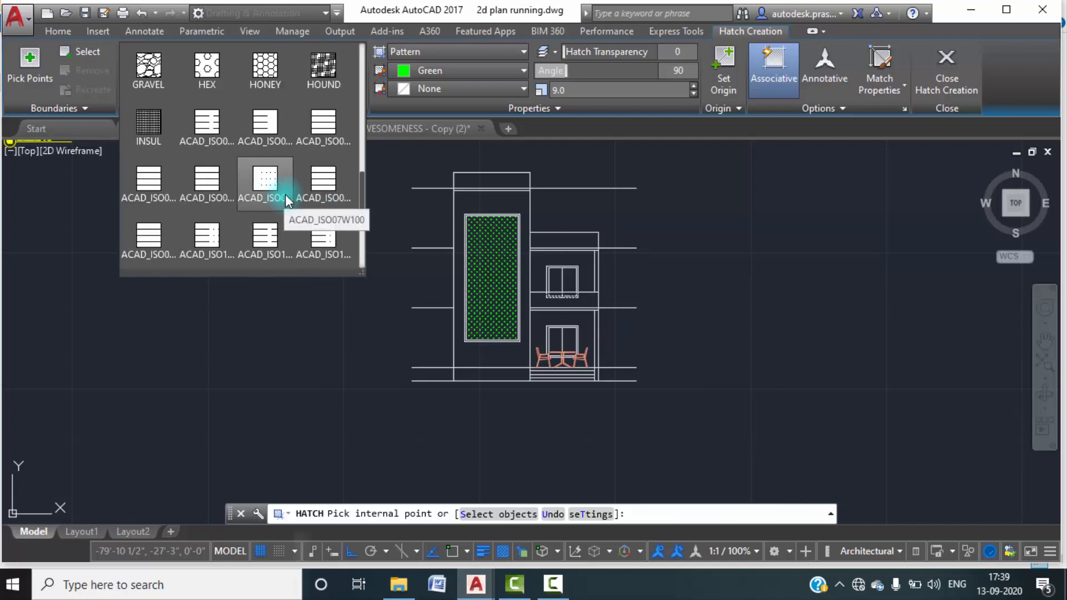
scroll(285, 194, up, 1)
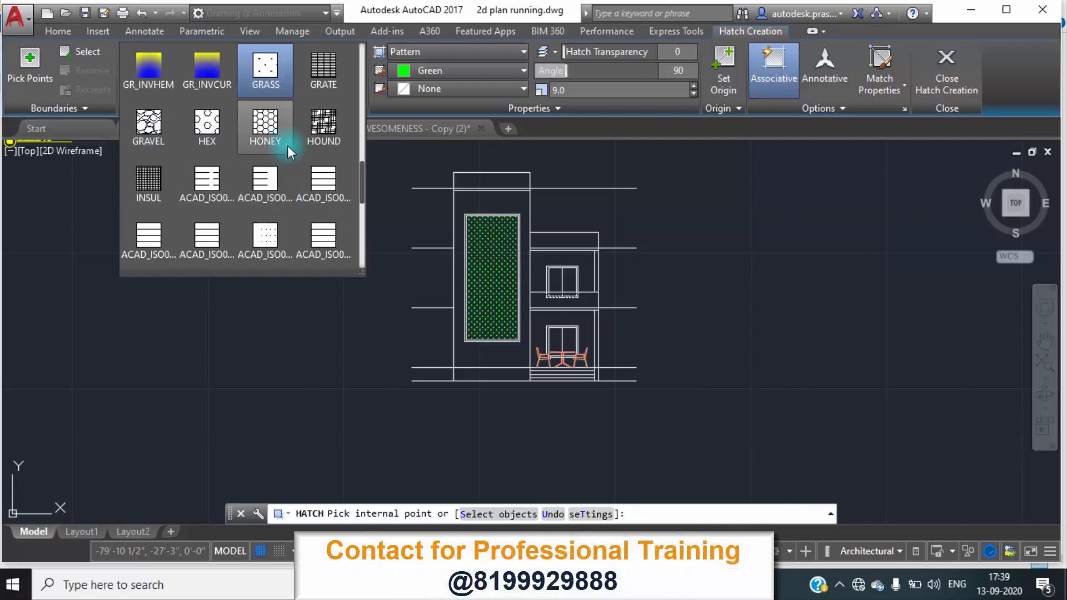
scroll(288, 145, up, 1)
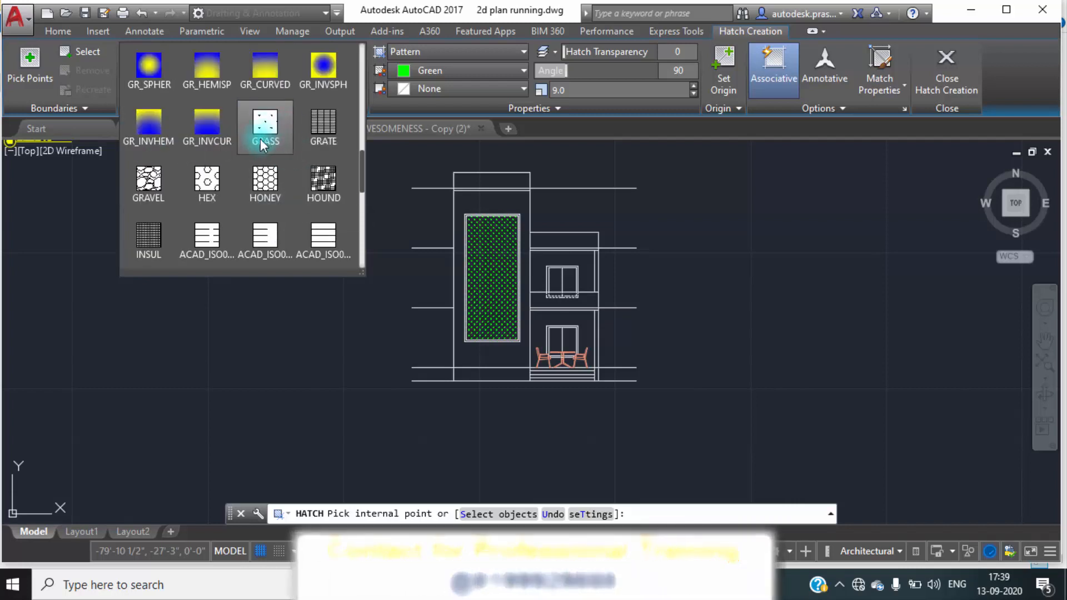
scroll(261, 145, up, 2)
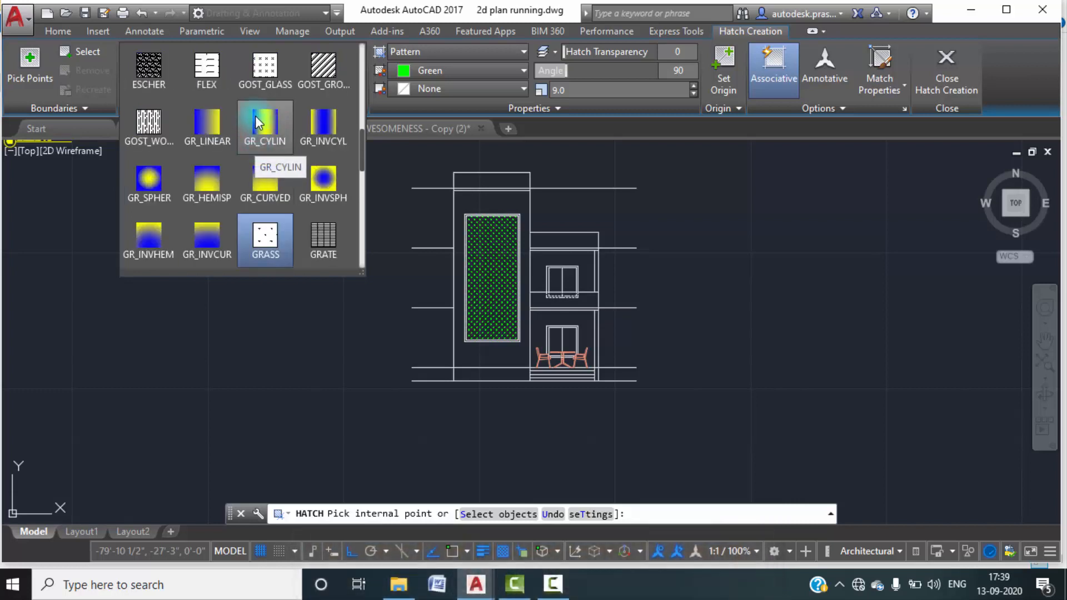
click(265, 66)
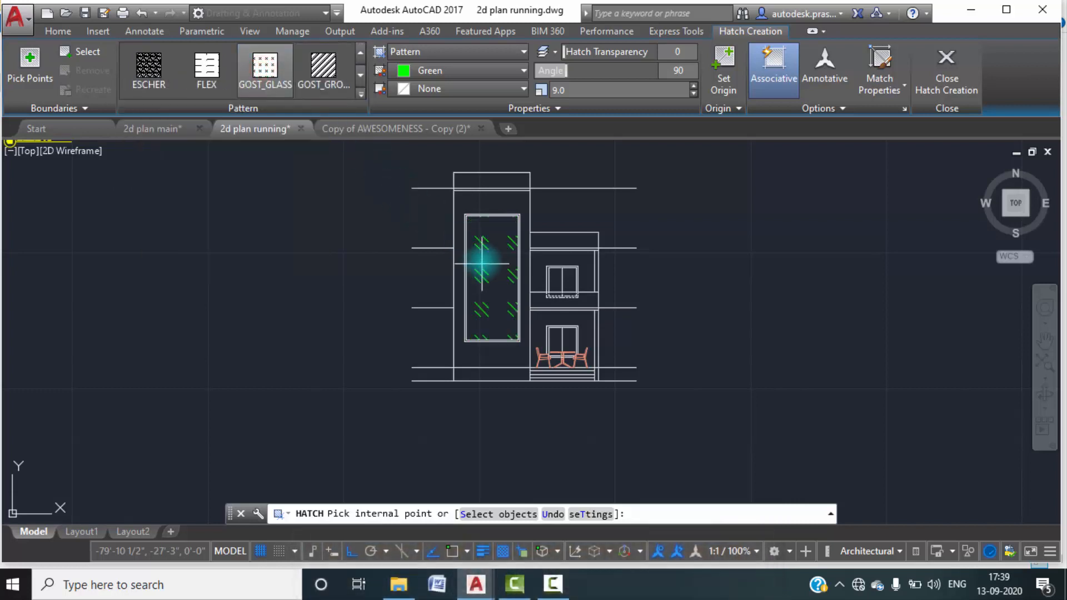
Set the hatch colour to Cyan and fill the inside of the tower's tall window frame.
click(505, 72)
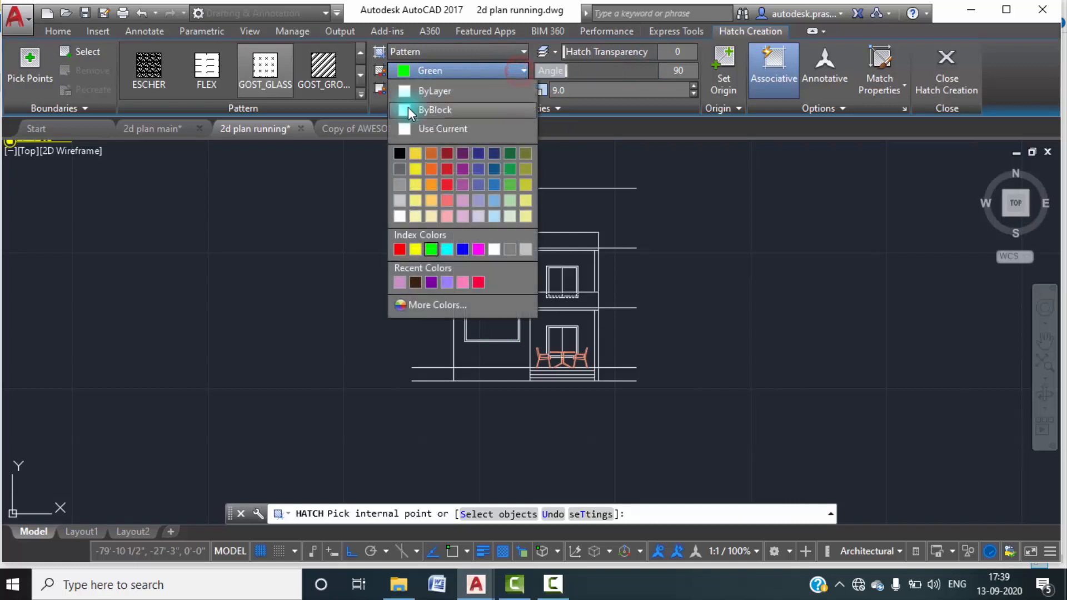
click(447, 251)
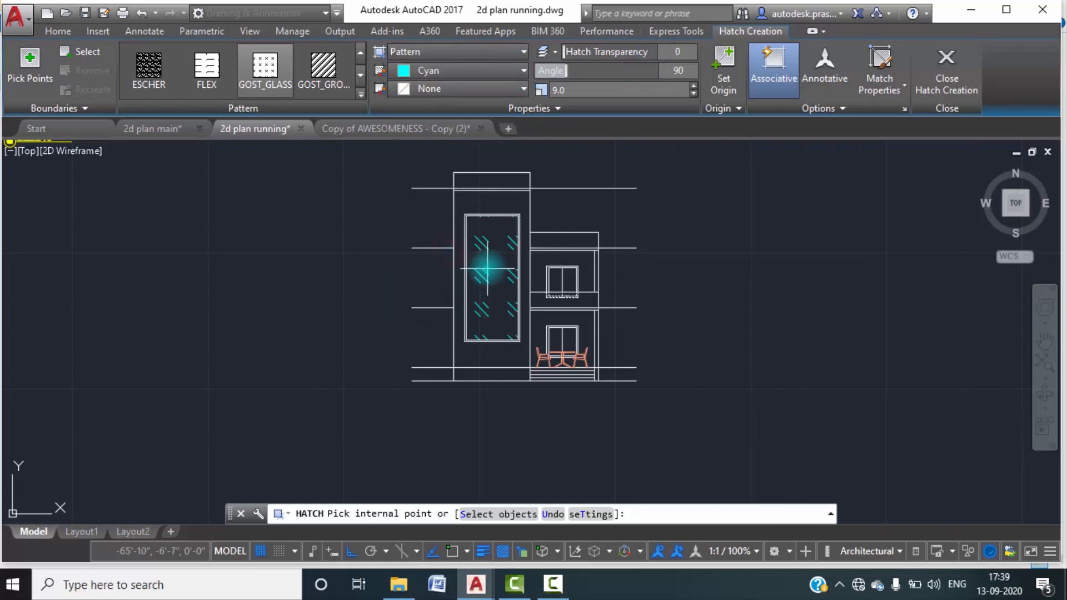
click(487, 268)
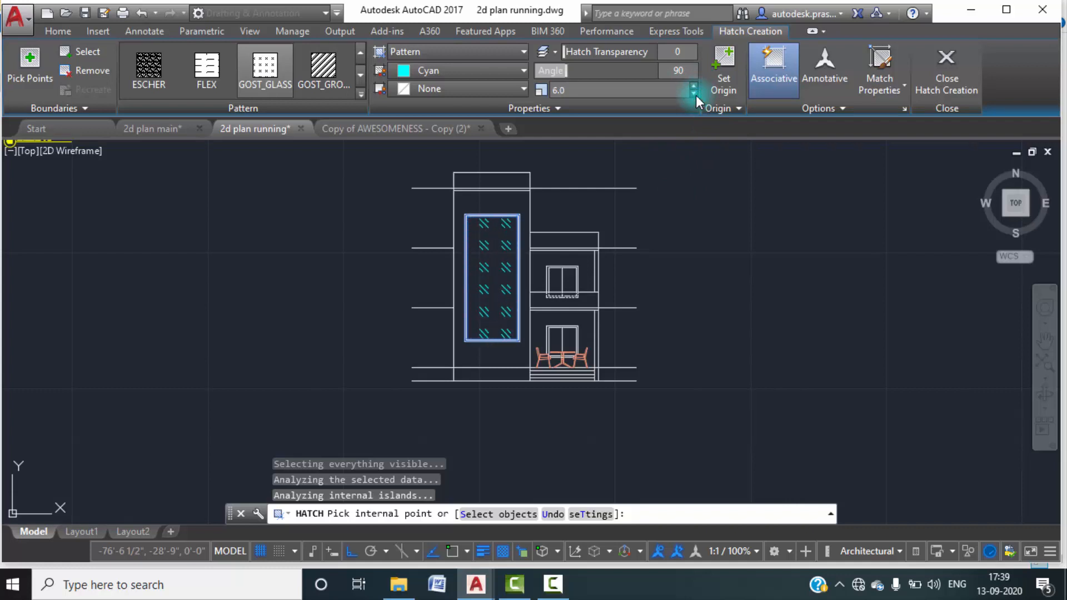
Reduce the tall window's hatch scale to 4.0 and finish the hatch.
click(694, 93)
scroll(489, 234, up, 4)
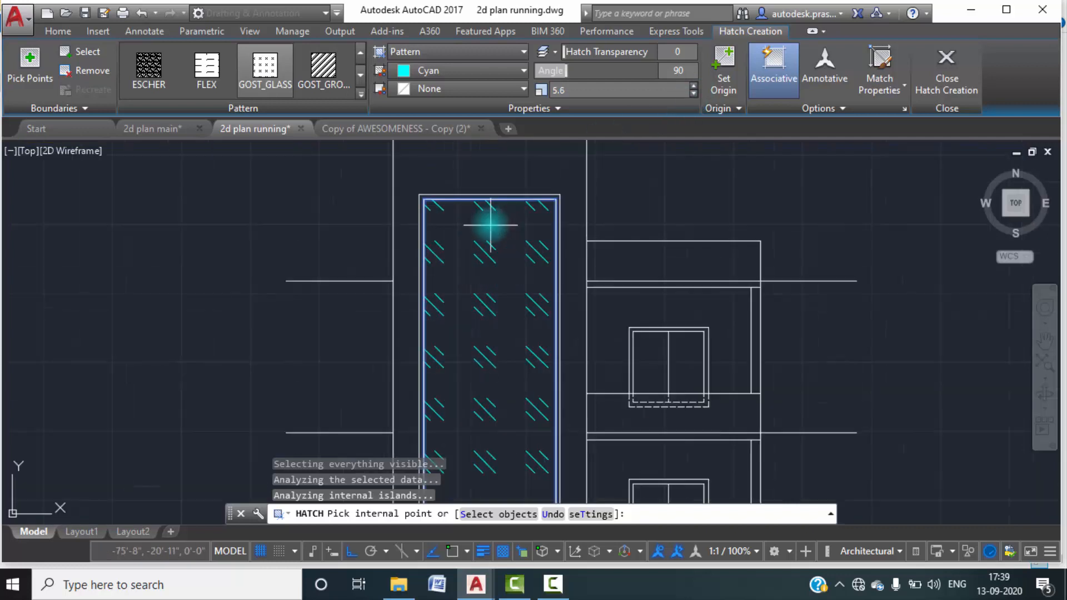
middle_drag(506, 258, 508, 156)
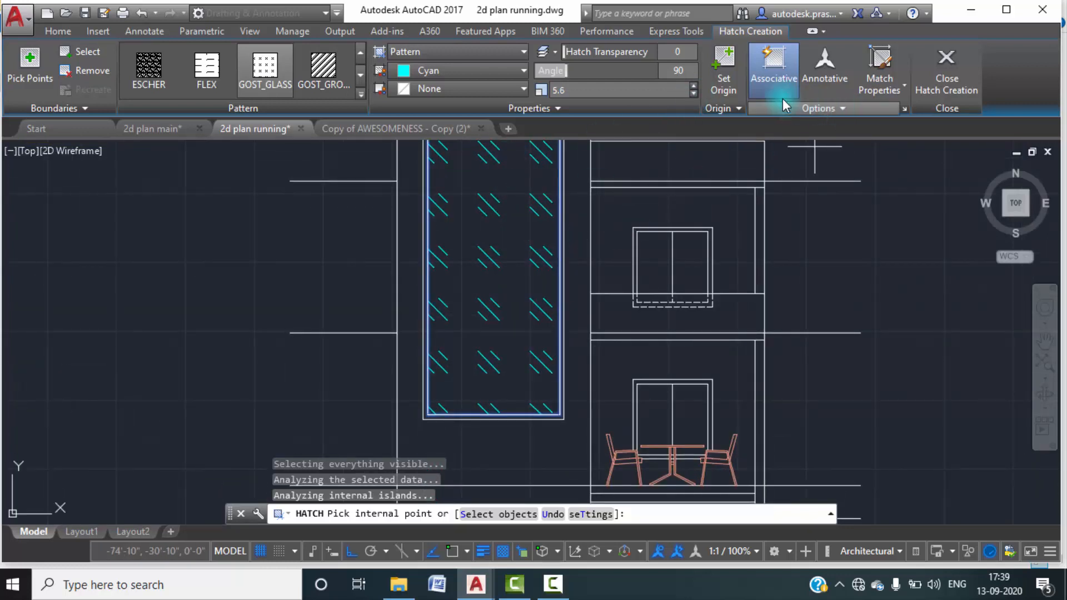
click(694, 93)
click(693, 93)
click(693, 94)
click(693, 93)
click(694, 93)
click(694, 93)
click(694, 93)
click(694, 93)
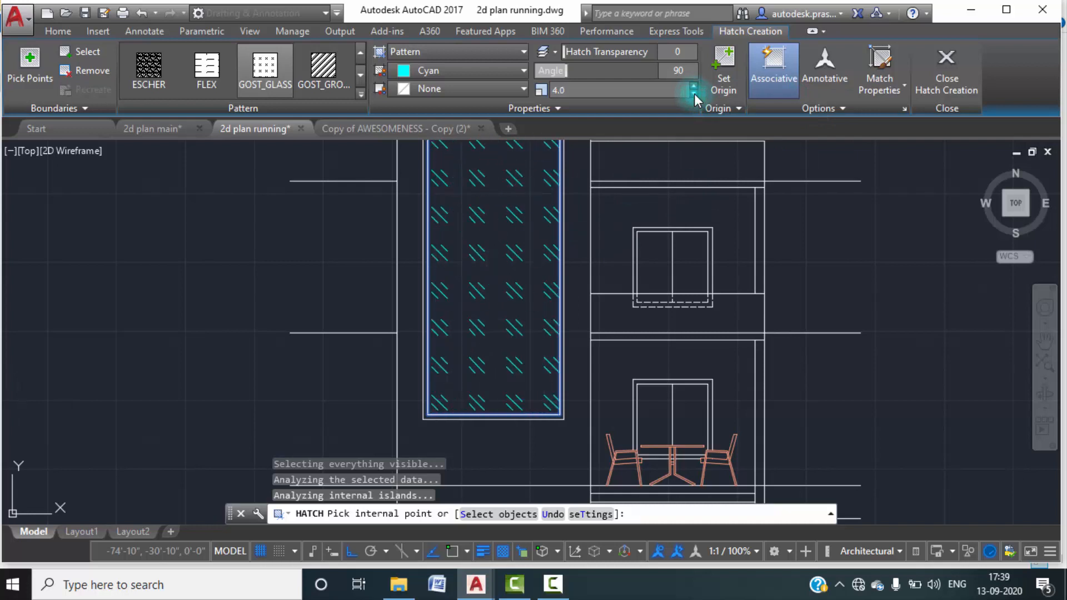
click(694, 93)
click(694, 93)
scroll(604, 239, down, 4)
middle_drag(725, 240, 674, 281)
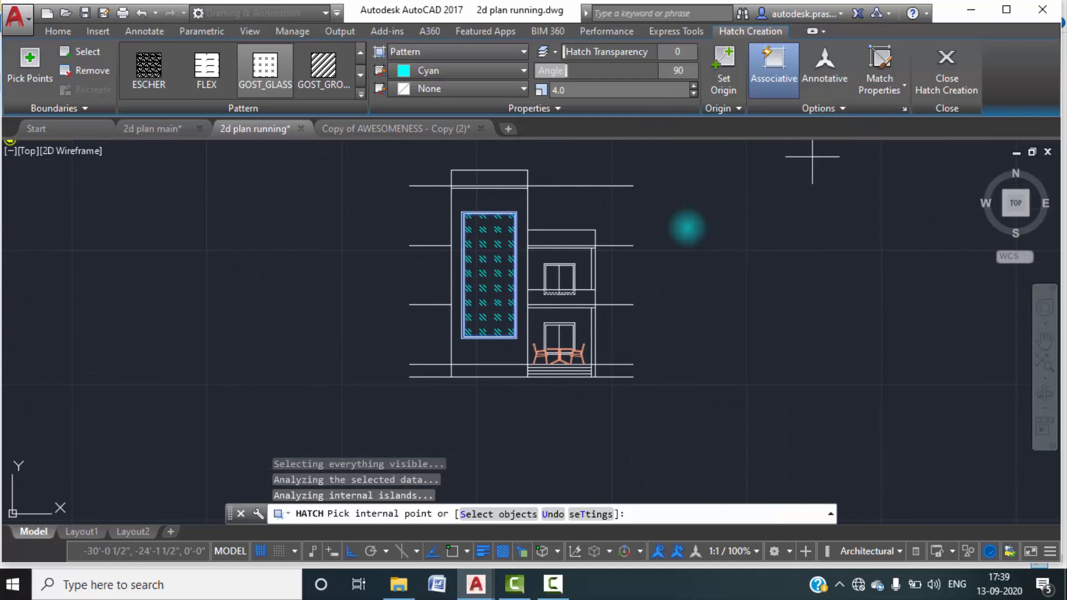
scroll(517, 222, up, 2)
scroll(628, 261, down, 2)
click(943, 97)
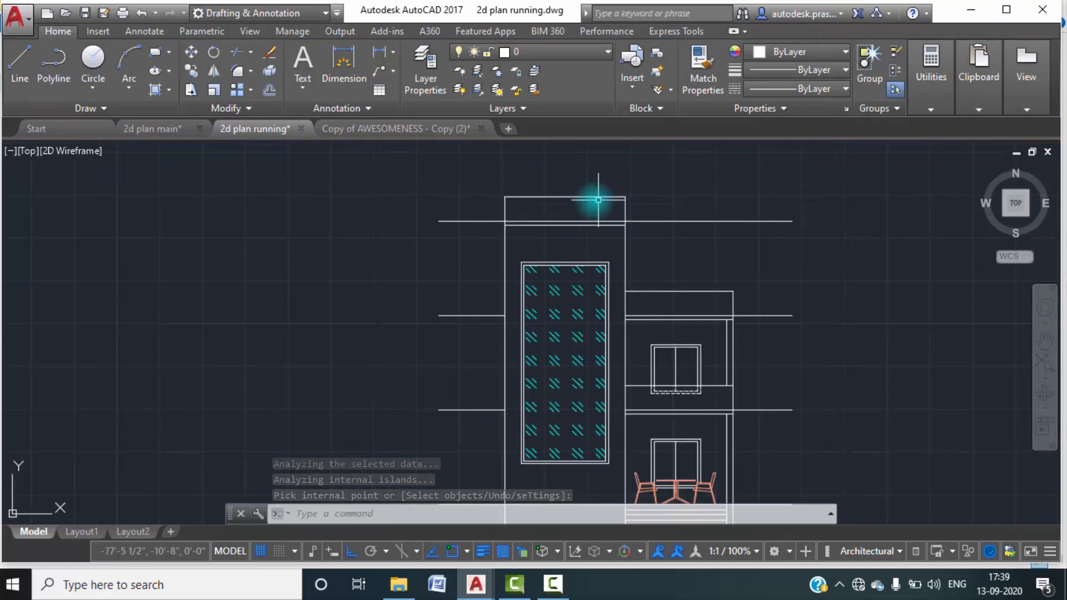
scroll(557, 196, up, 5)
click(737, 218)
click(783, 227)
key(Escape)
key(Escape)
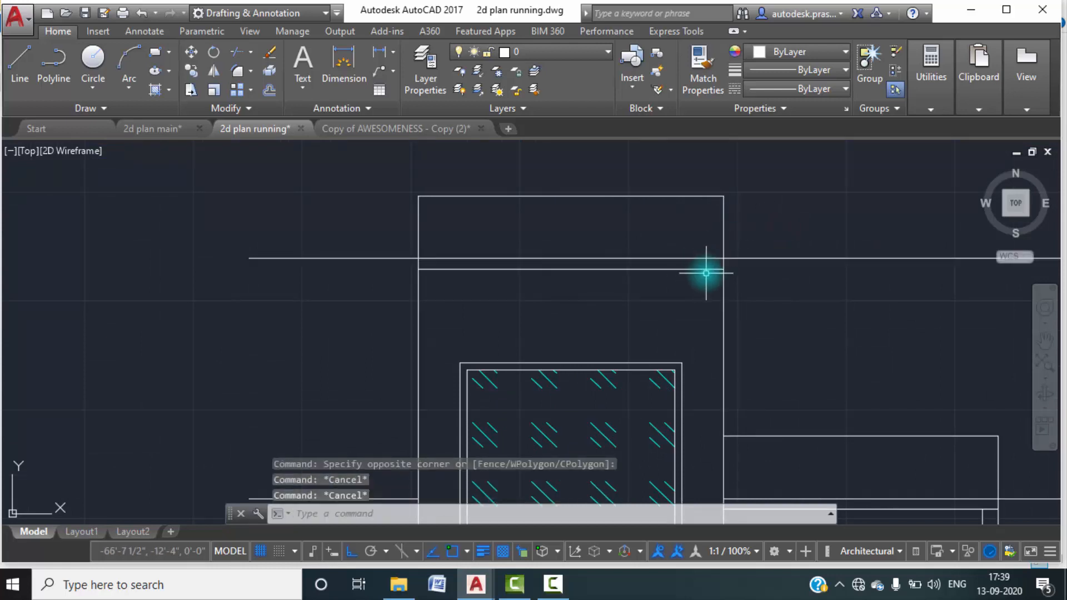
Break the tower's right wall line at a single point where it meets the underside line of the top slab.
scroll(722, 269, up, 2)
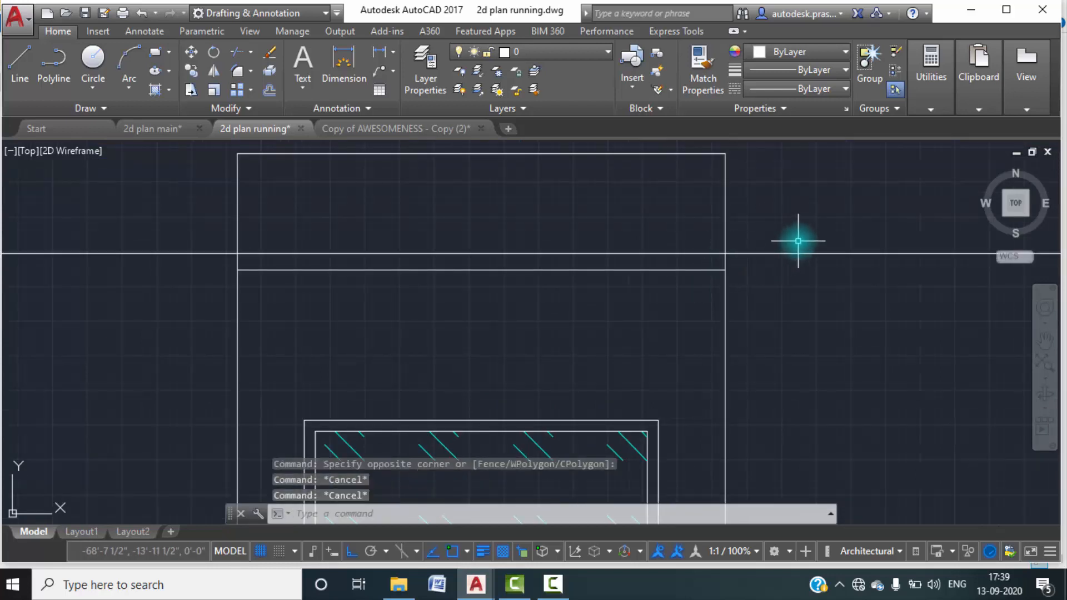
text(BR)
key(Return)
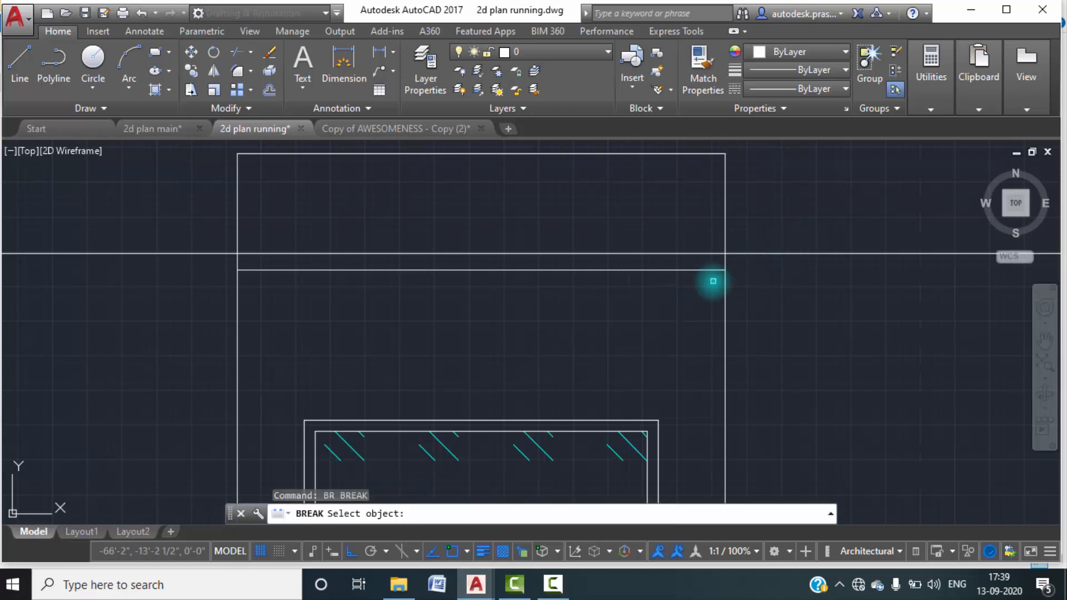
click(724, 239)
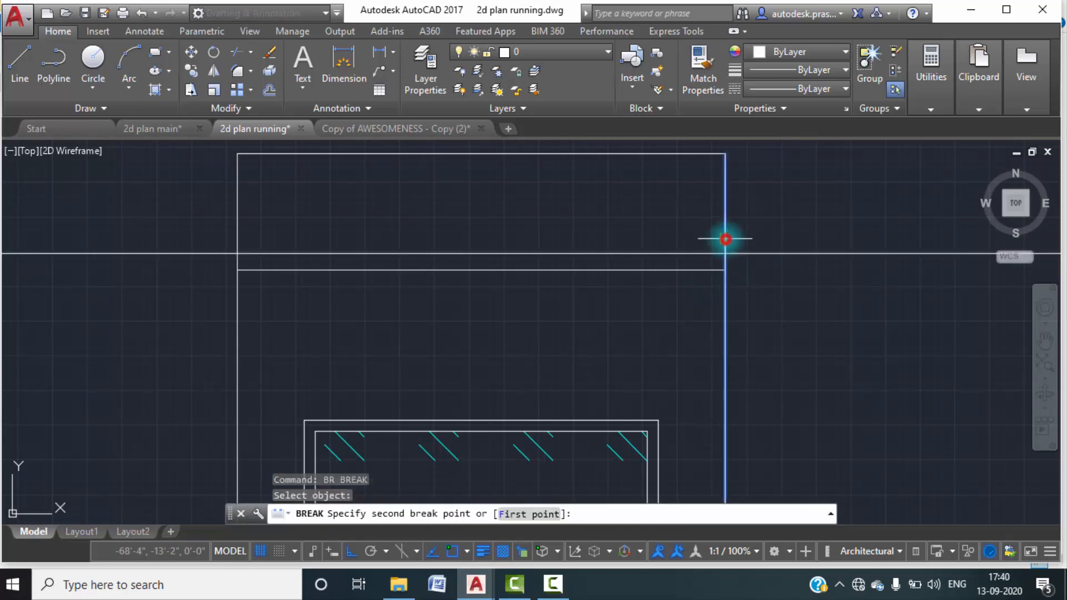
click(507, 521)
click(724, 270)
click(722, 272)
Break the tower's left wall line at a single point where it meets the underside line of the top slab.
key(space)
click(271, 206)
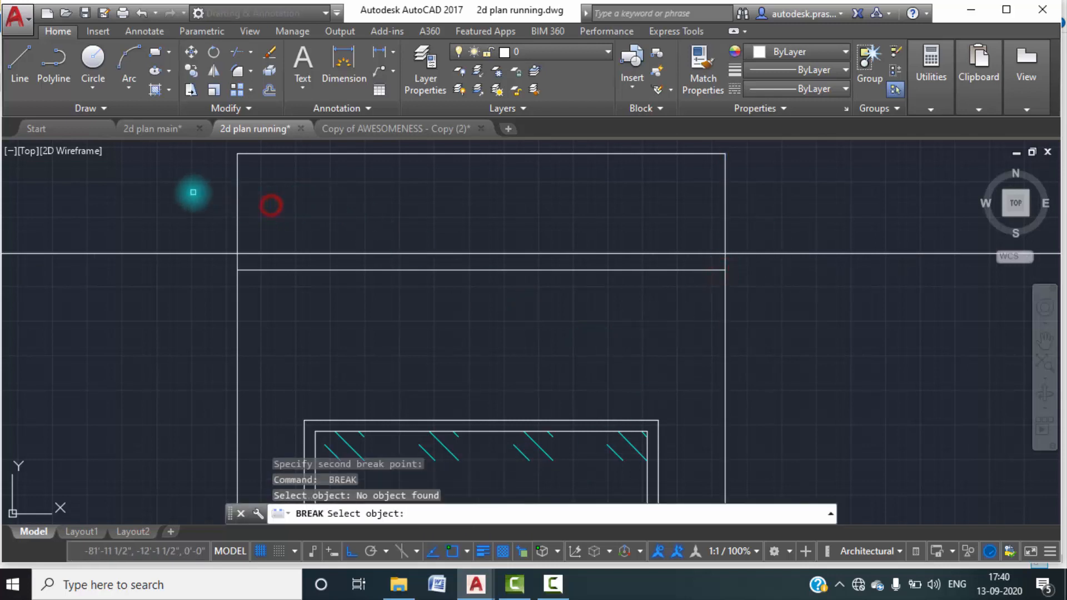
click(237, 210)
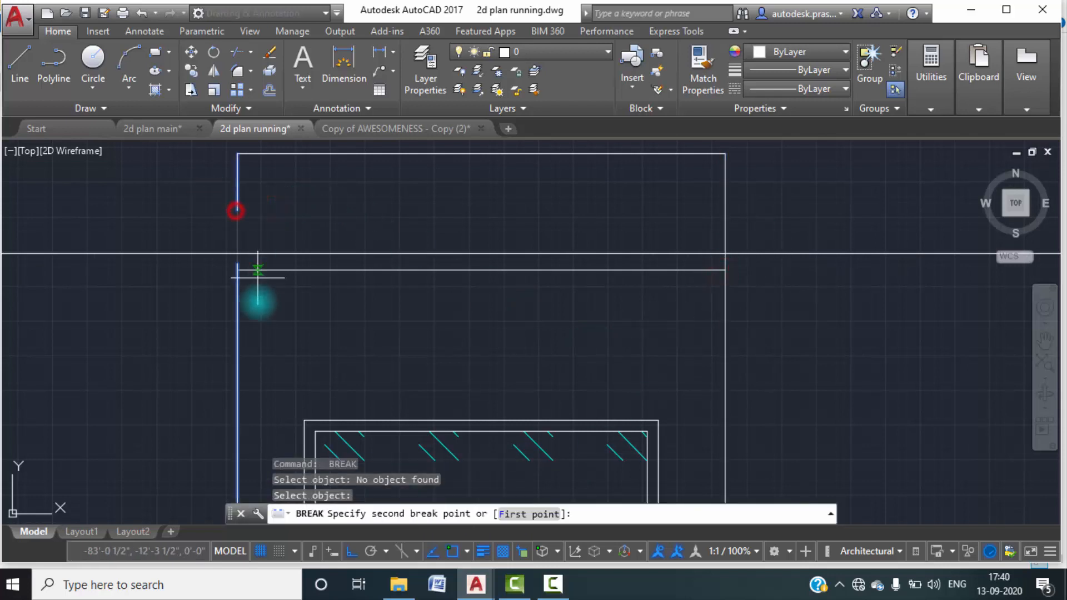
click(513, 514)
click(237, 270)
click(236, 269)
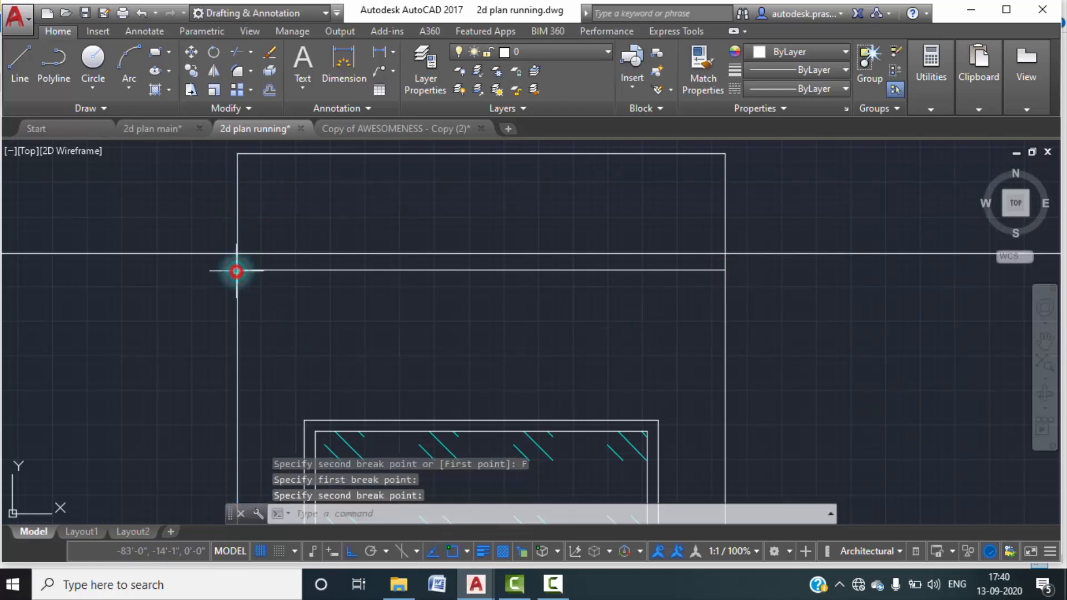
Change the tower parapet's outline, including the slab underside line, to pink colour 231.
scroll(352, 206, down, 2)
key(Escape)
click(369, 247)
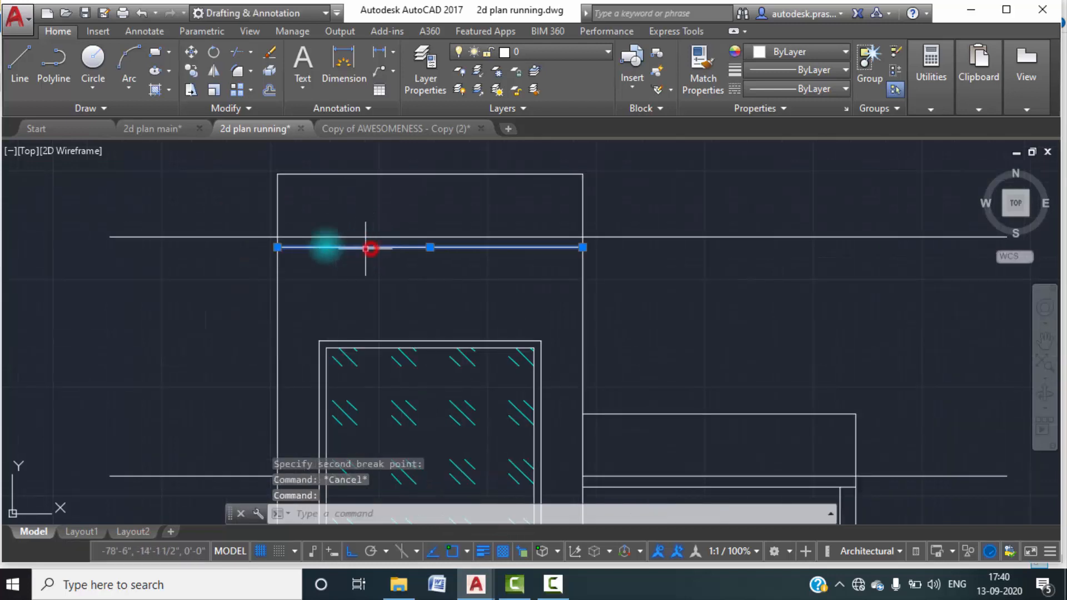
click(599, 209)
click(249, 166)
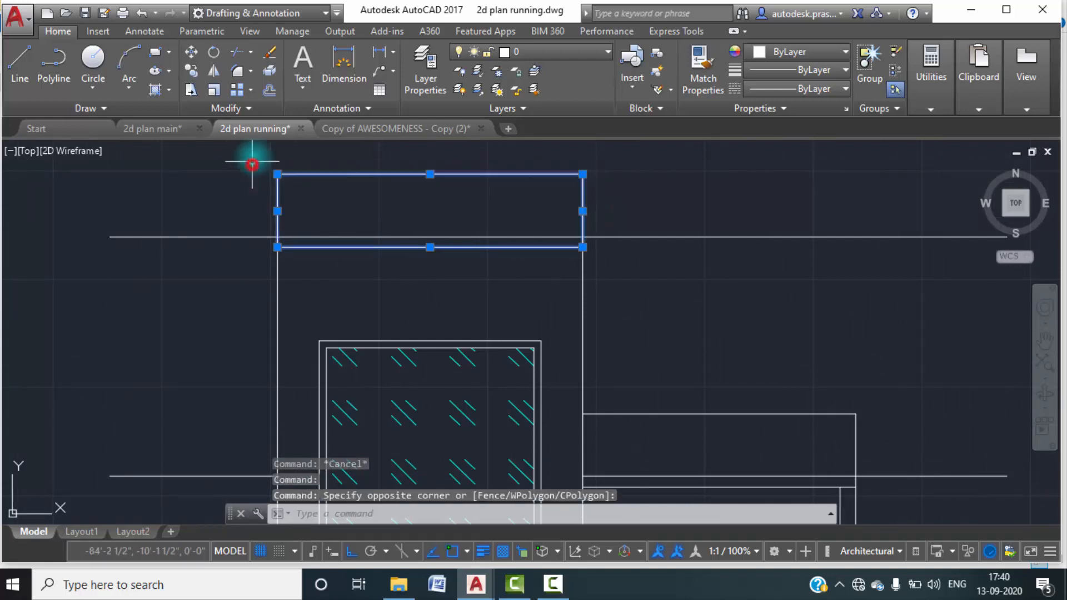
click(844, 52)
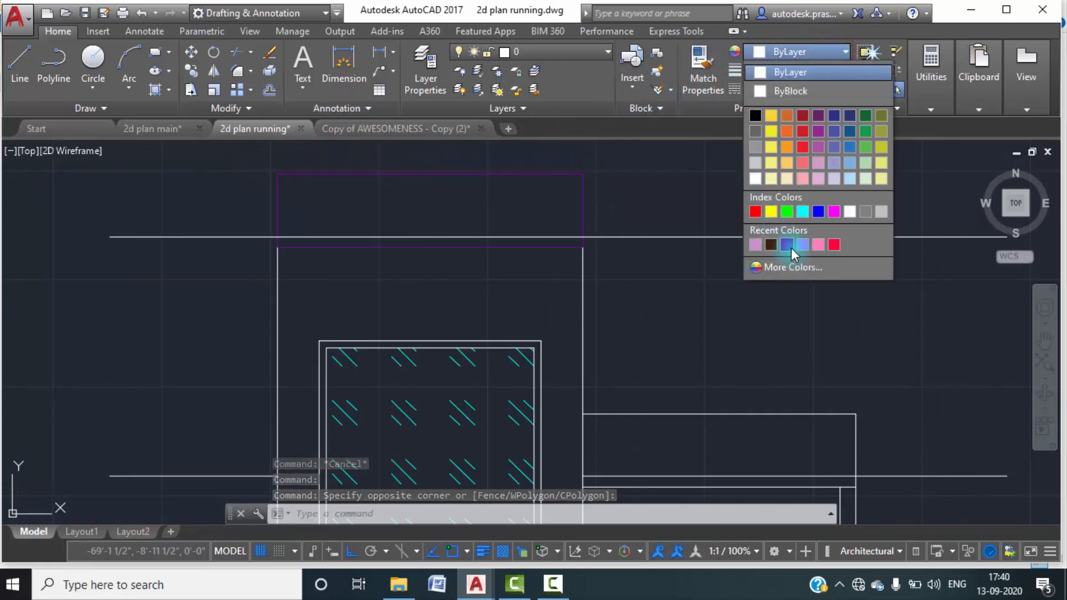
click(817, 245)
key(Escape)
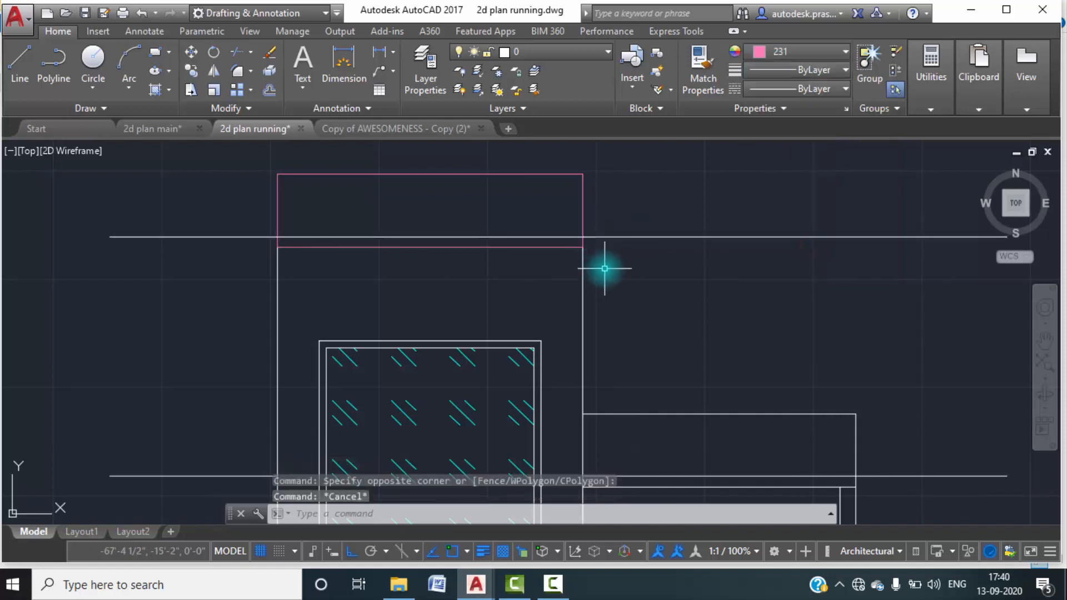
scroll(628, 271, down, 2)
middle_drag(807, 320, 684, 202)
middle_drag(533, 238, 538, 266)
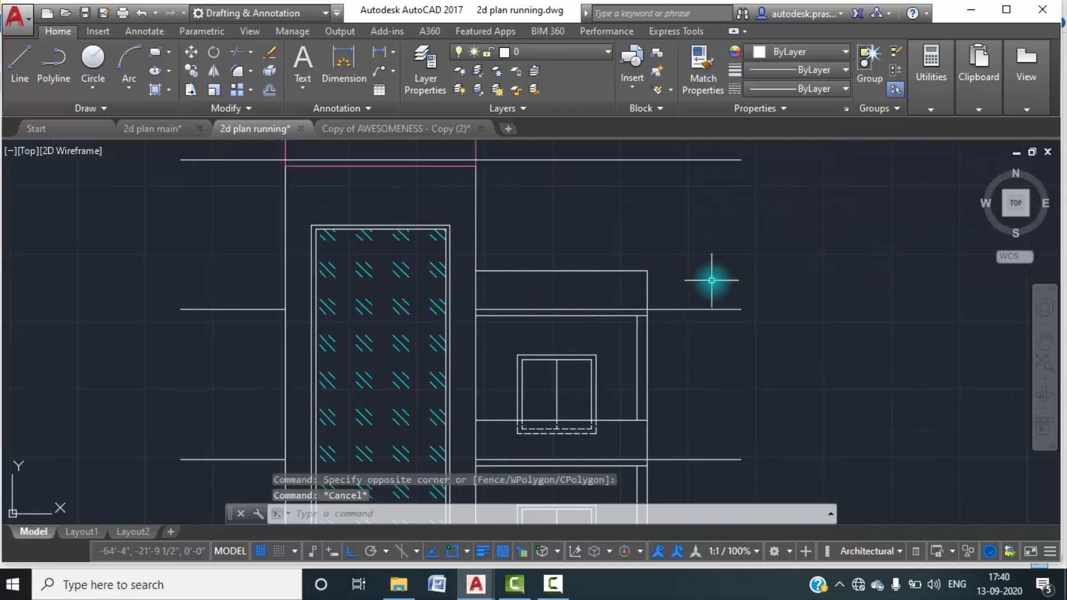
click(665, 286)
click(576, 239)
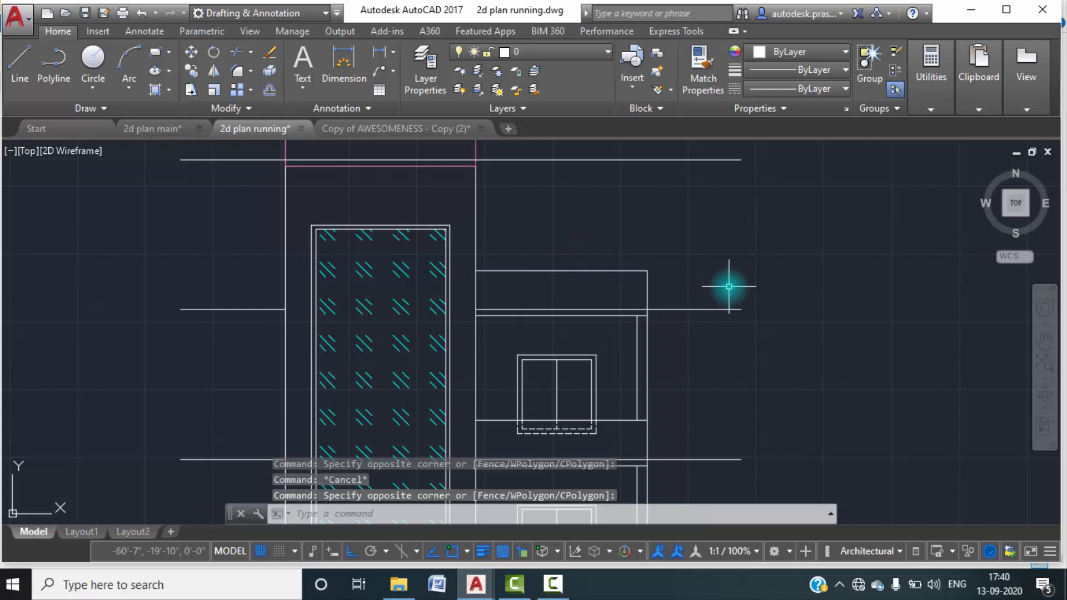
key(Escape)
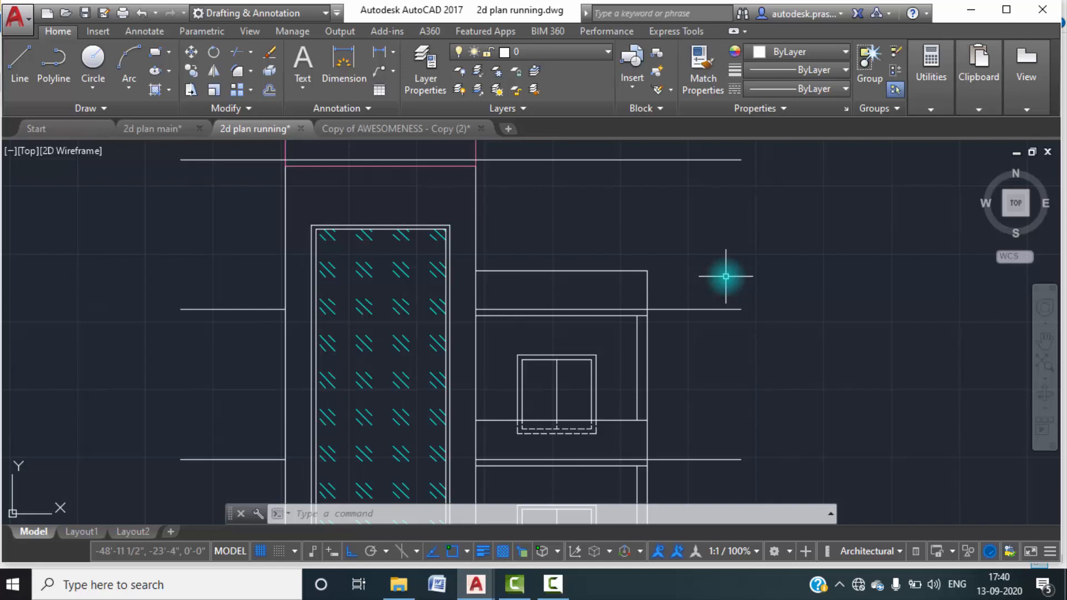
Break the lower block's outer right wall line at the underside of its roof slab.
key(Return)
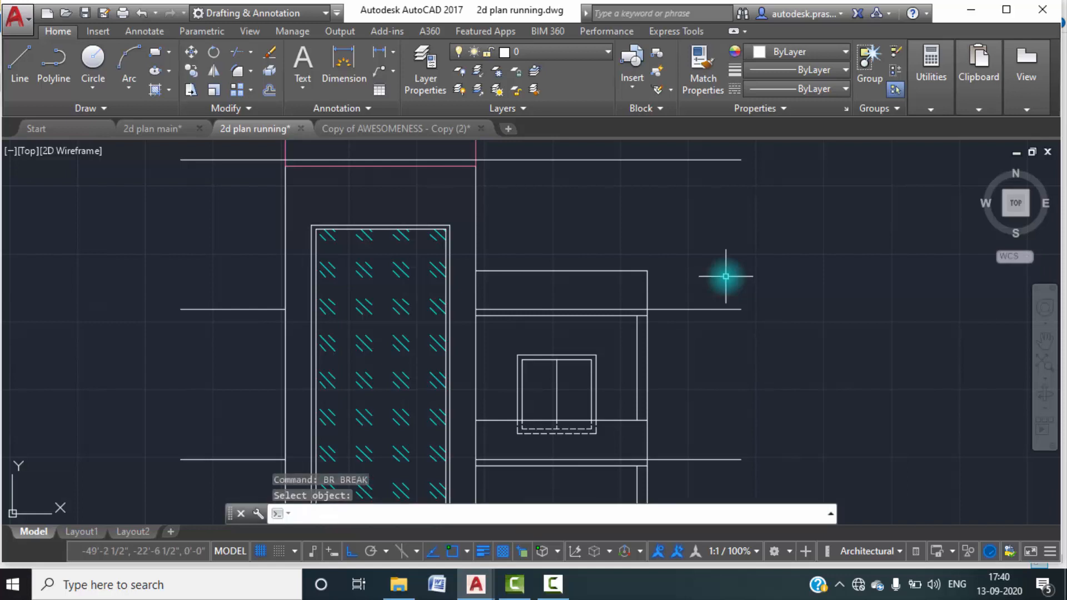
click(651, 290)
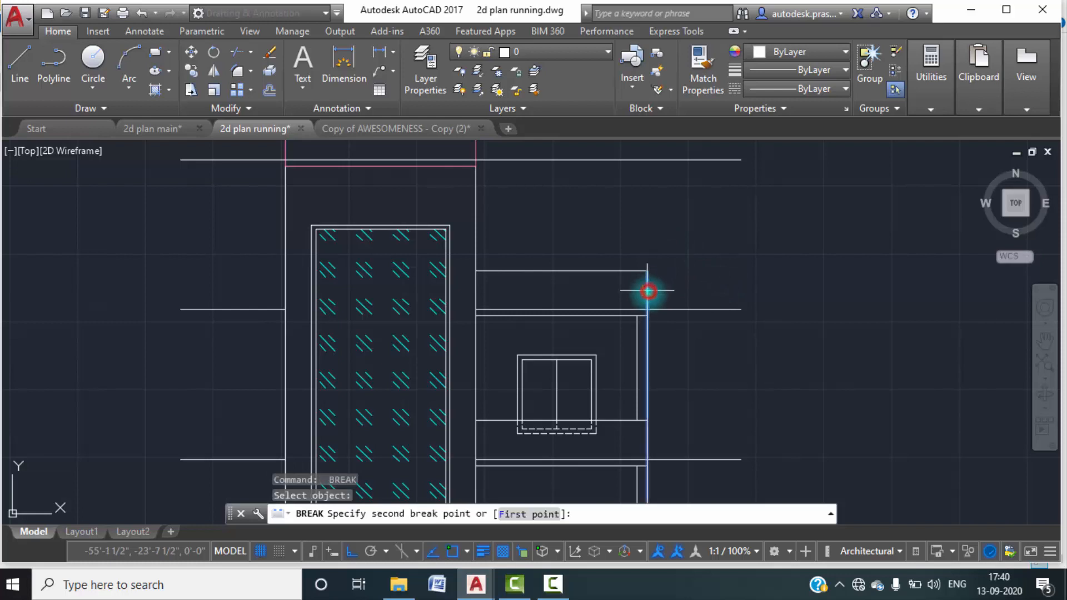
key(Return)
click(544, 515)
click(647, 309)
click(645, 316)
key(Escape)
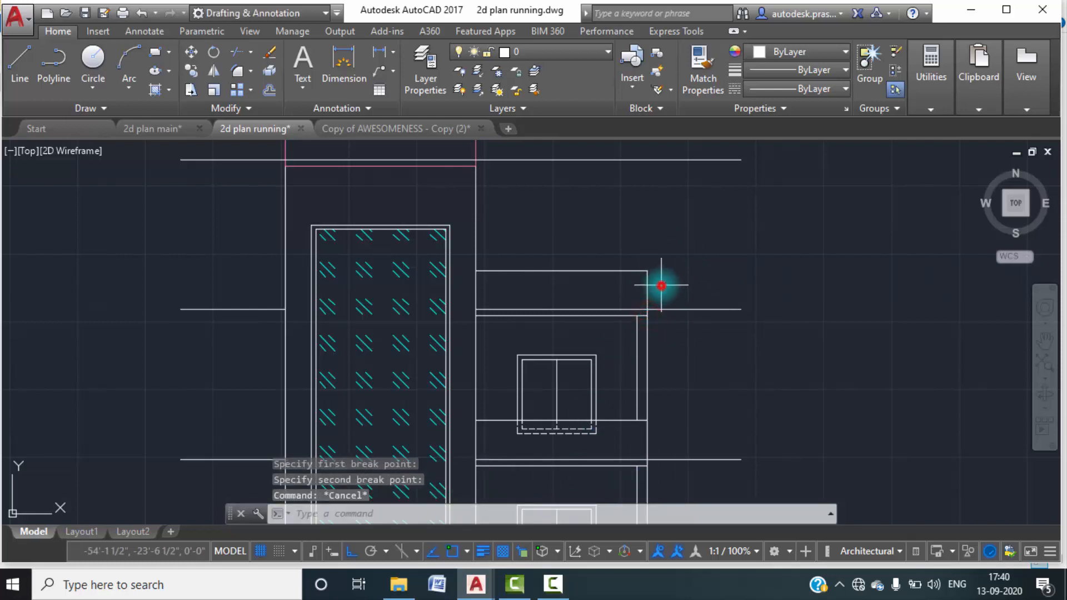
Change the lower block's roof parapet outline, including the slab underside line, to pink colour 231.
click(662, 281)
click(608, 251)
scroll(555, 326, up, 2)
click(559, 318)
click(543, 298)
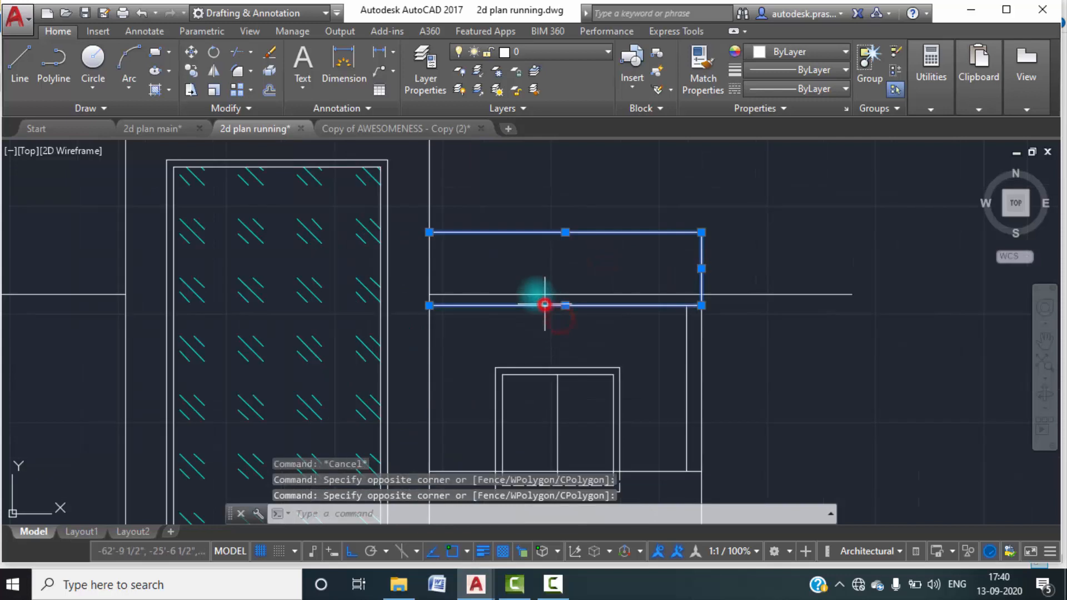
click(817, 55)
click(817, 241)
key(Escape)
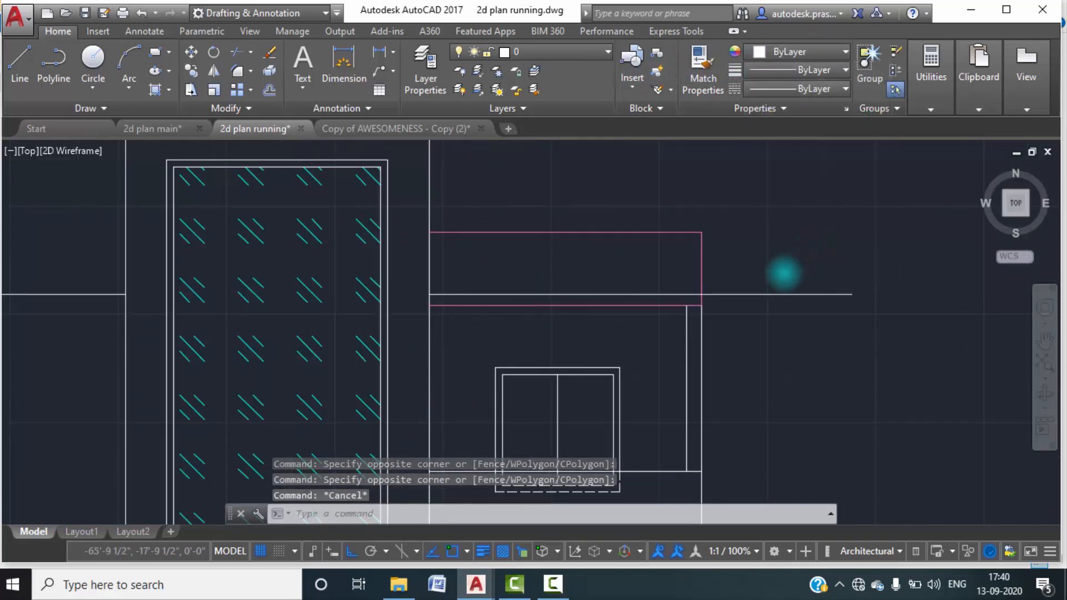
Break the lower block's outer right wall line at the underside of its middle floor slab.
scroll(785, 272, down, 3)
scroll(758, 291, up, 3)
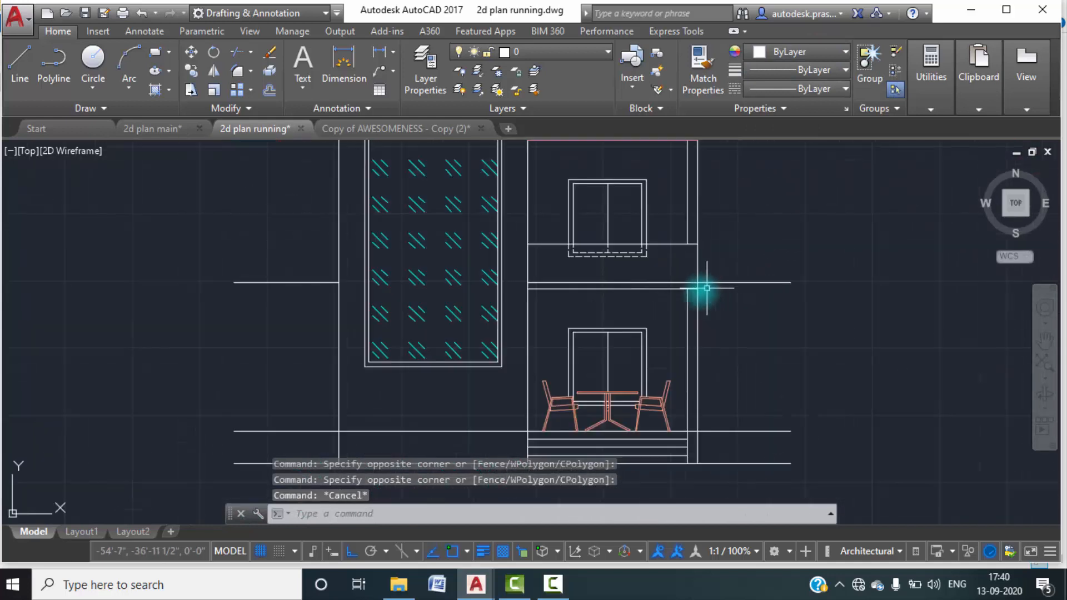
scroll(674, 248, up, 2)
click(660, 238)
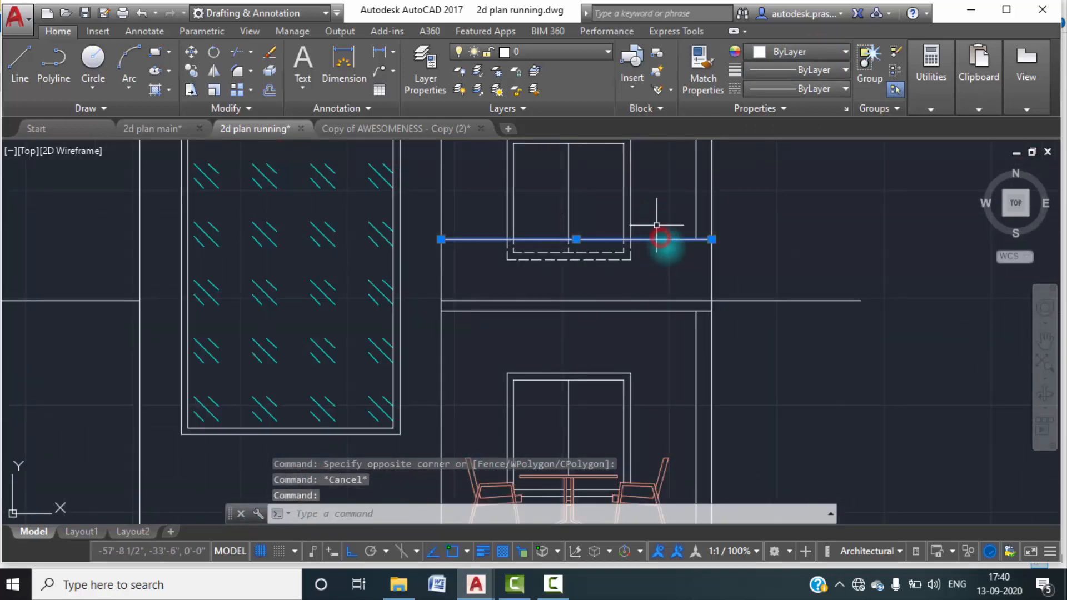
key(Escape)
text(BR)
key(Return)
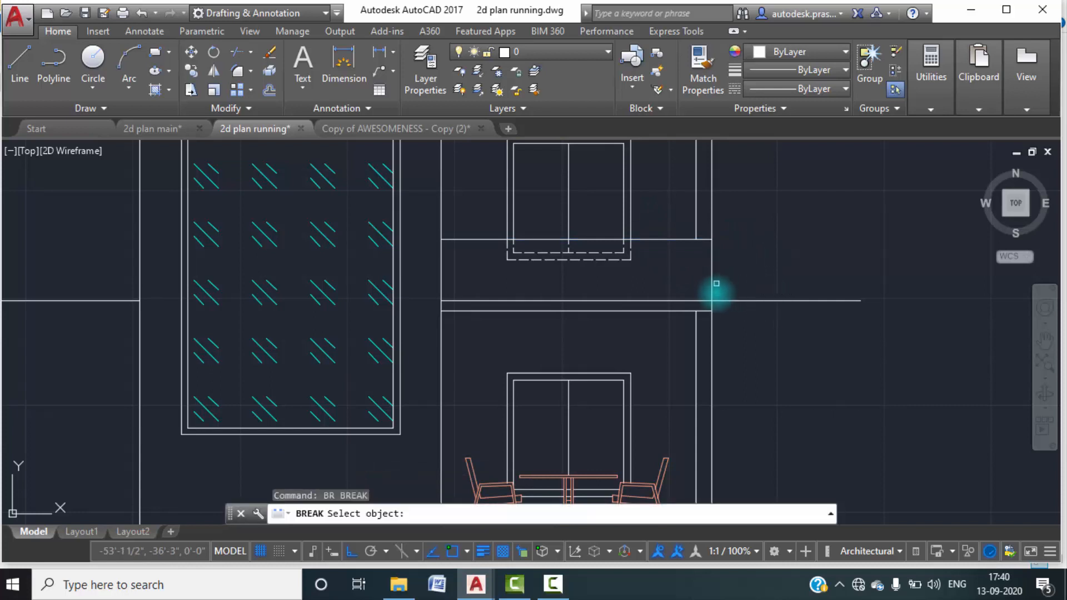
click(710, 282)
click(711, 282)
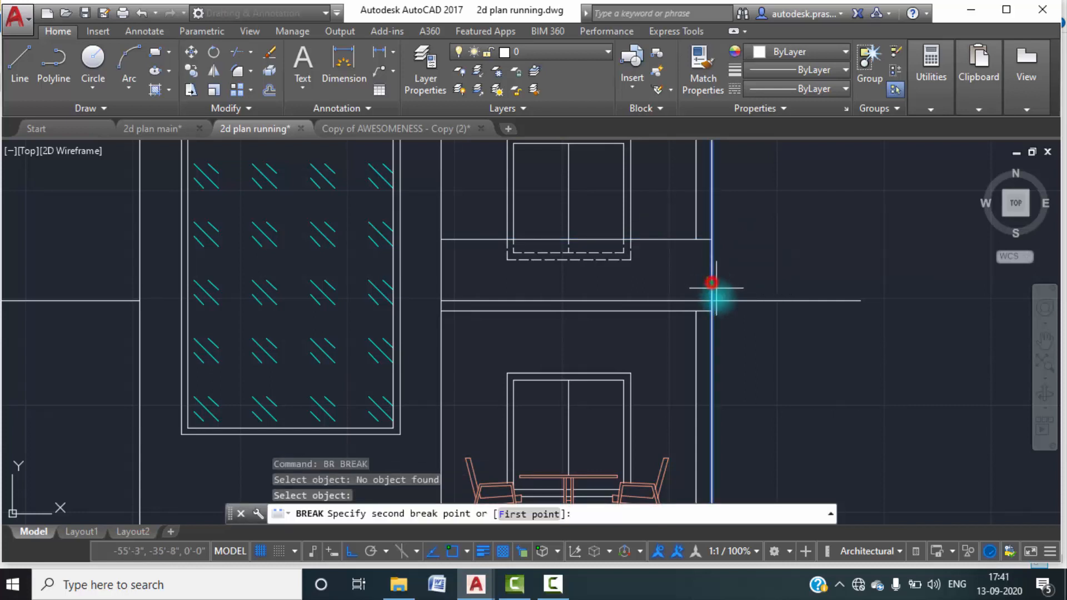
click(523, 512)
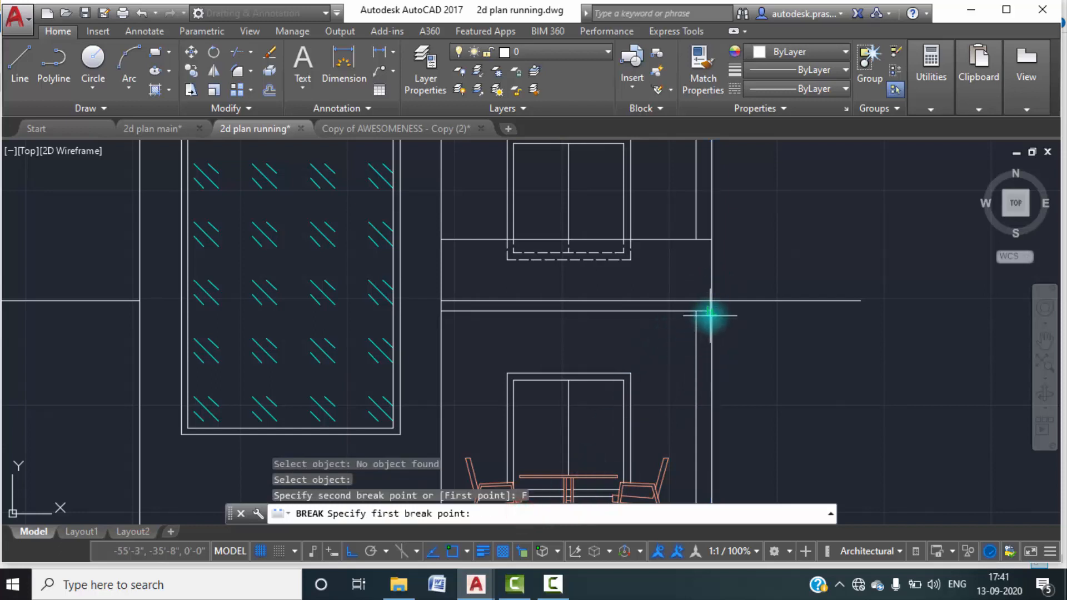
click(711, 312)
click(711, 303)
Break the lower block's outer right wall line at the top line of the middle parapet band.
key(Return)
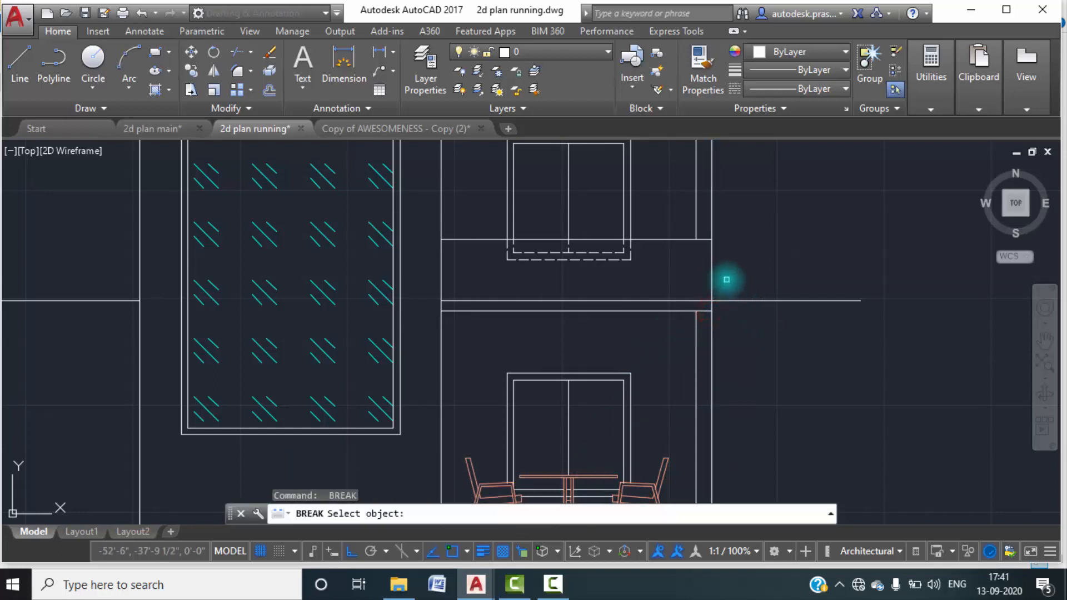
click(712, 265)
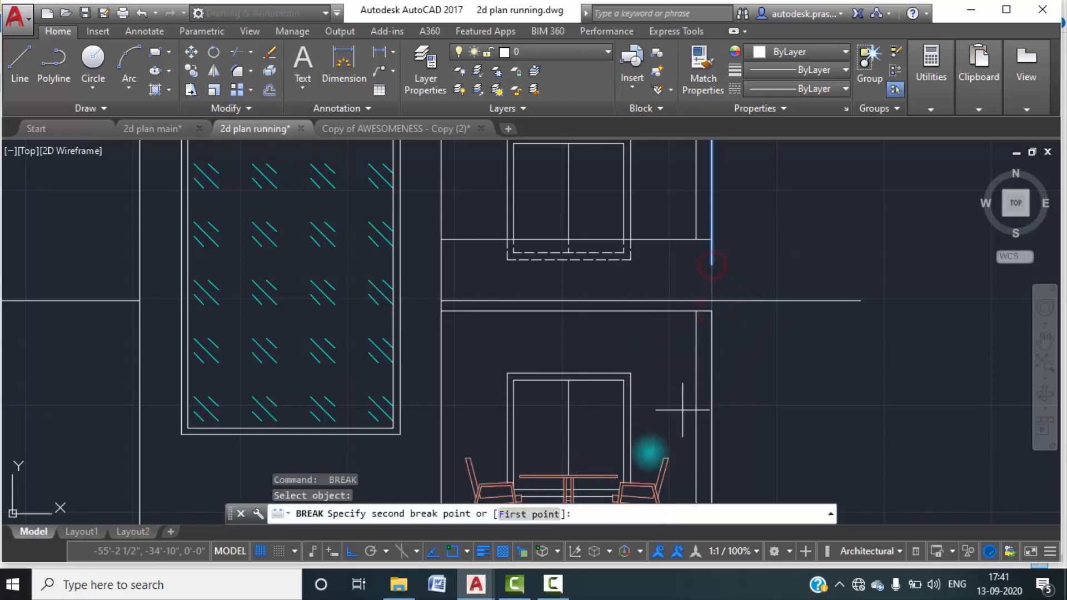
click(531, 513)
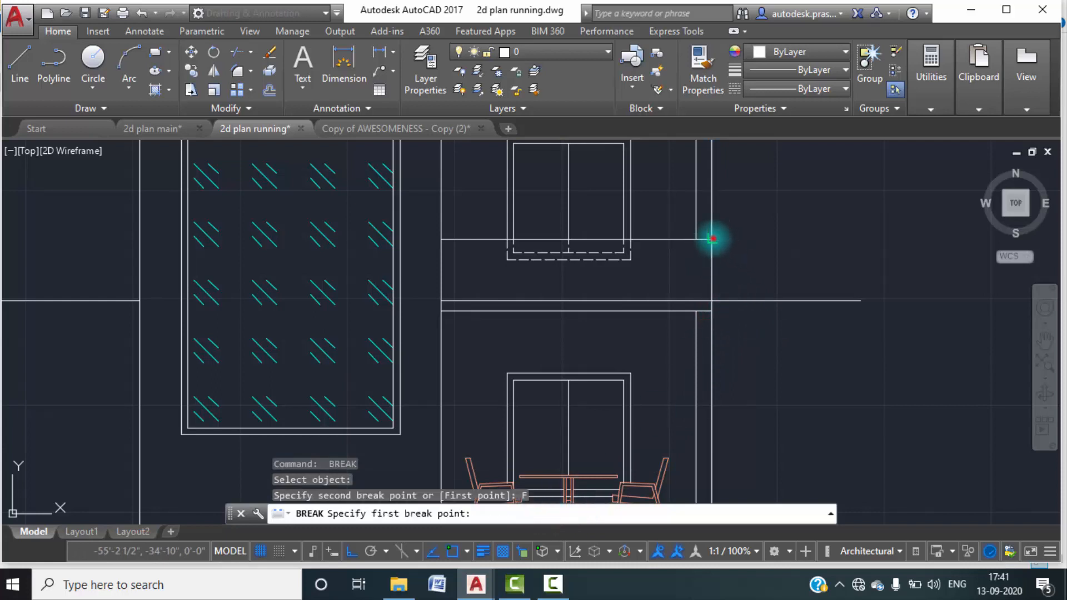
click(712, 239)
click(713, 267)
key(Escape)
Change the middle parapet band's top, right and slab underside lines to pink colour 231.
click(717, 277)
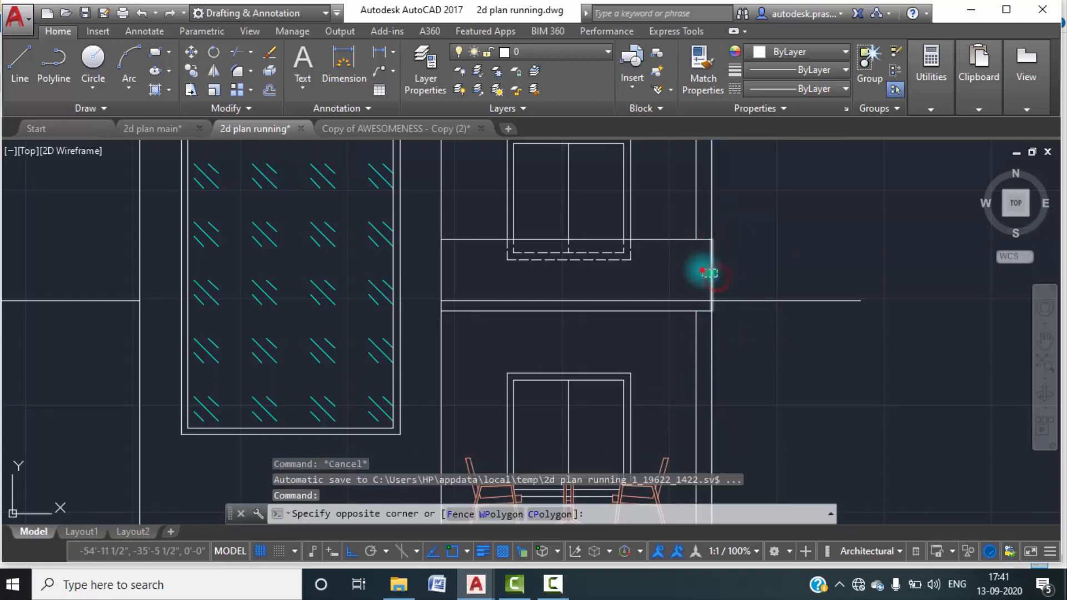
click(704, 270)
scroll(648, 312, up, 4)
click(643, 315)
click(640, 300)
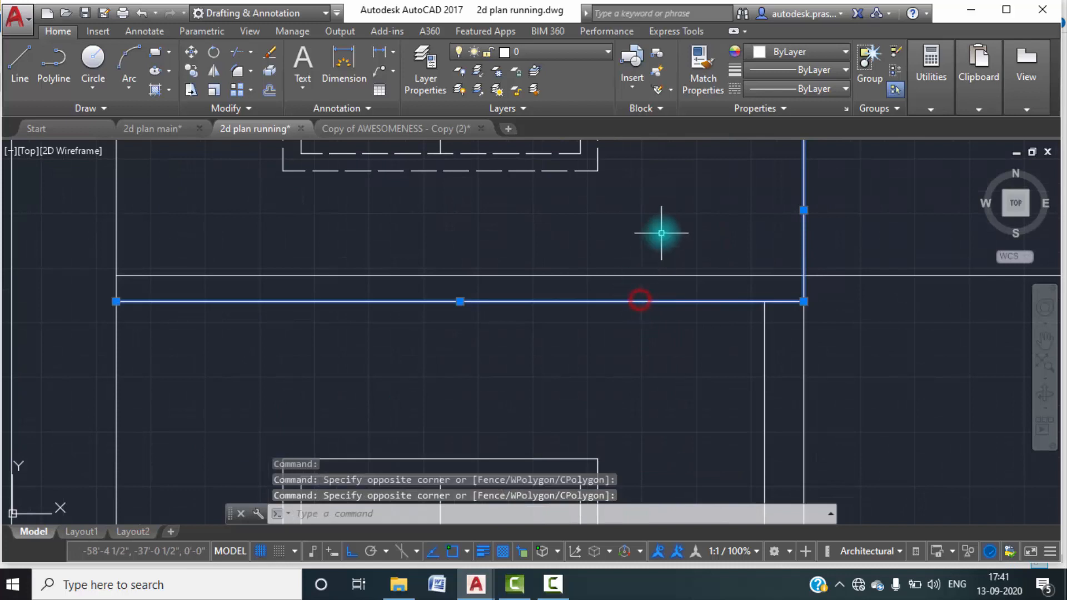
scroll(658, 239, down, 3)
click(674, 251)
click(662, 230)
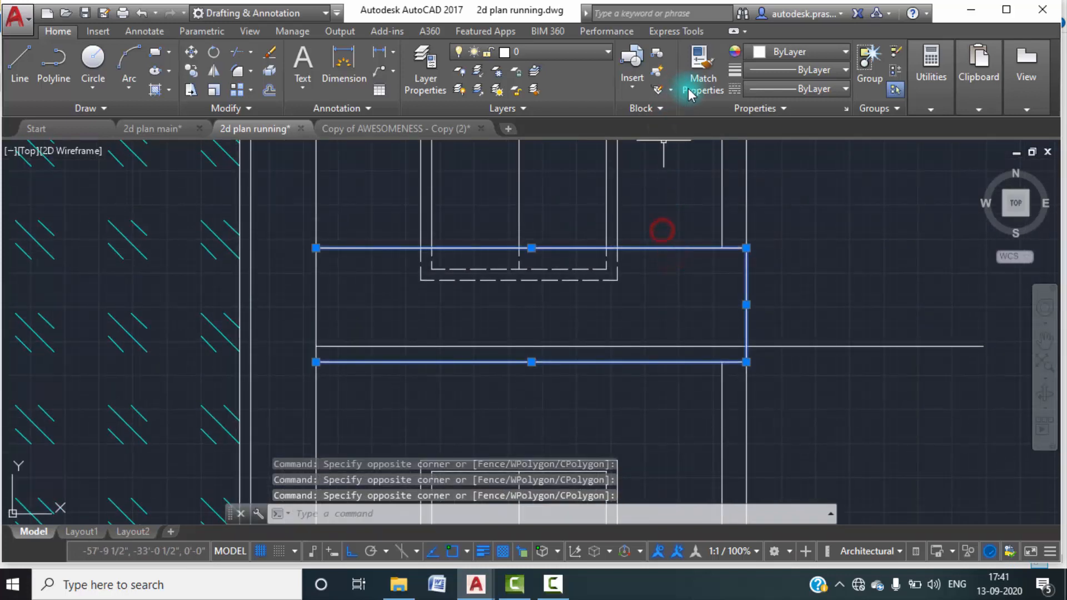
click(829, 51)
click(814, 245)
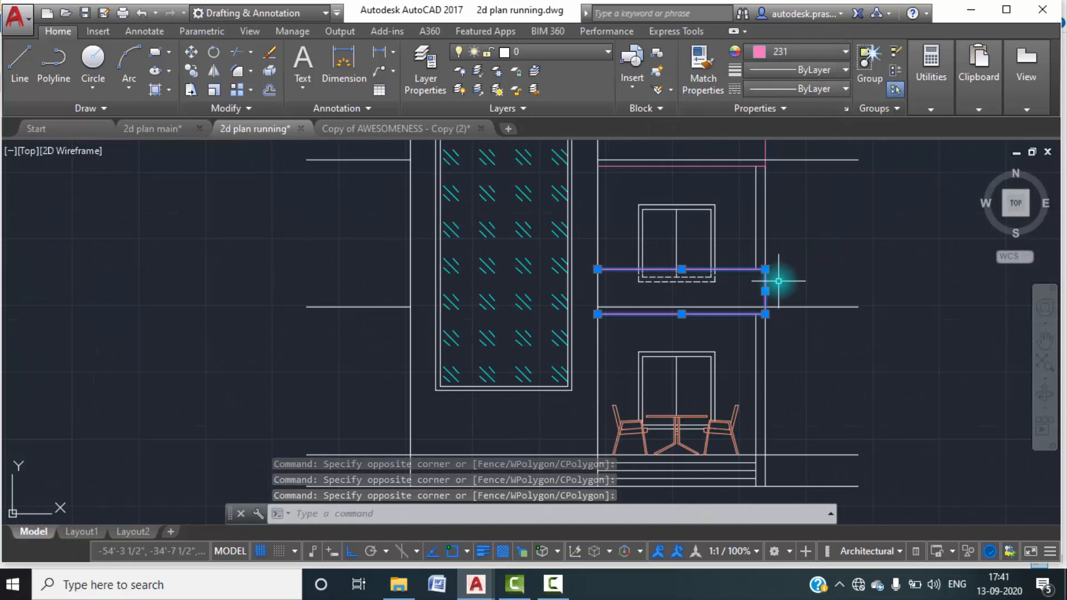
key(Escape)
Put the full-width level lines and those crossing the lower block on the layer PDF_A-ANNO-TAGS-TITL.
scroll(783, 281, down, 2)
middle_drag(793, 282, 643, 286)
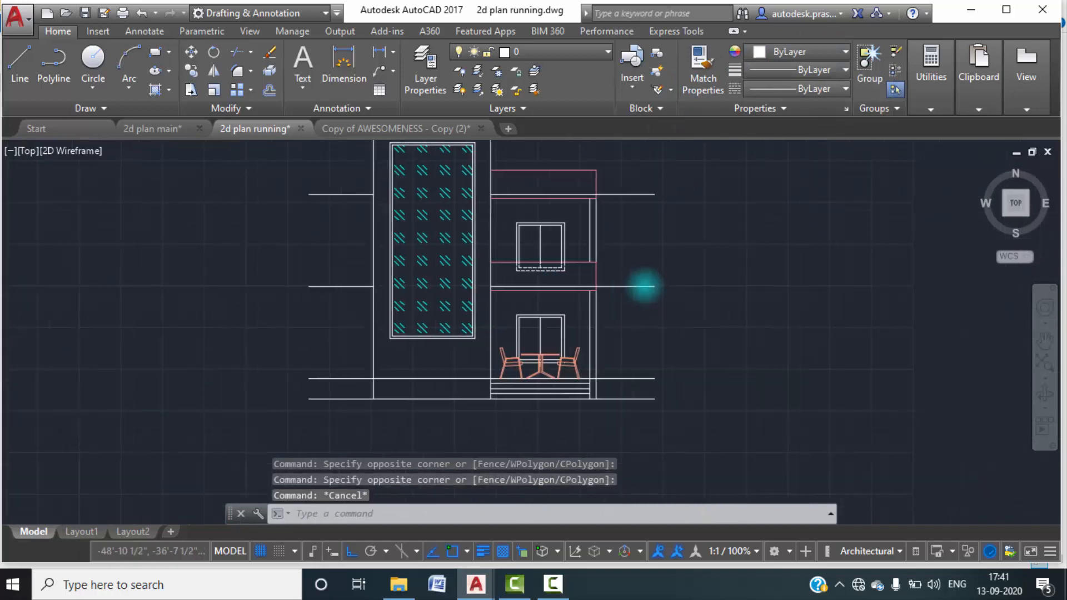
scroll(609, 326, up, 1)
middle_drag(607, 326, 609, 399)
middle_drag(584, 293, 658, 305)
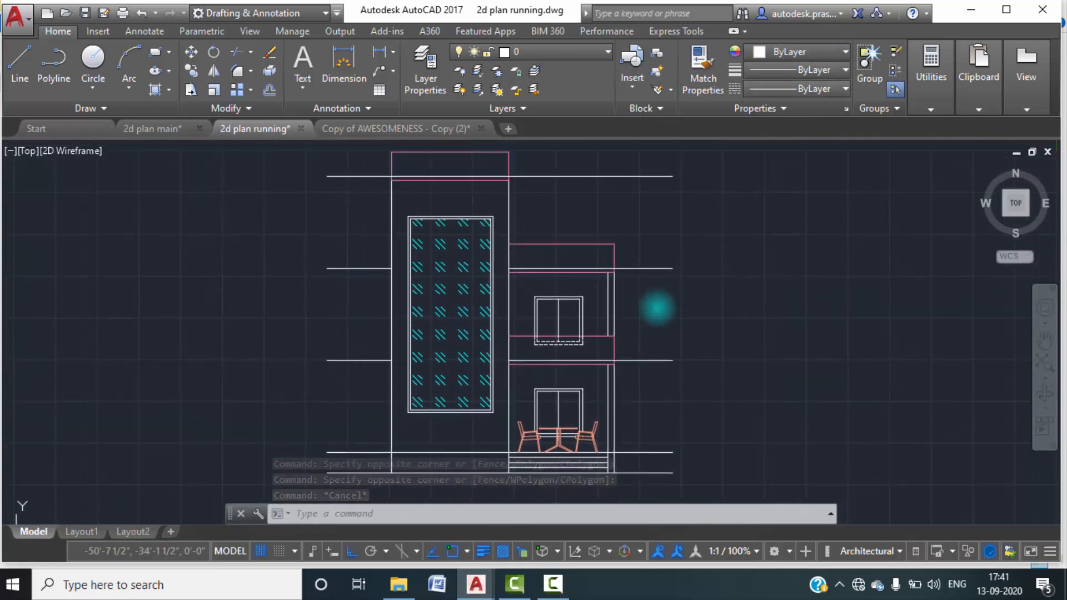
click(686, 296)
click(638, 143)
middle_drag(717, 399, 719, 308)
click(699, 414)
click(641, 254)
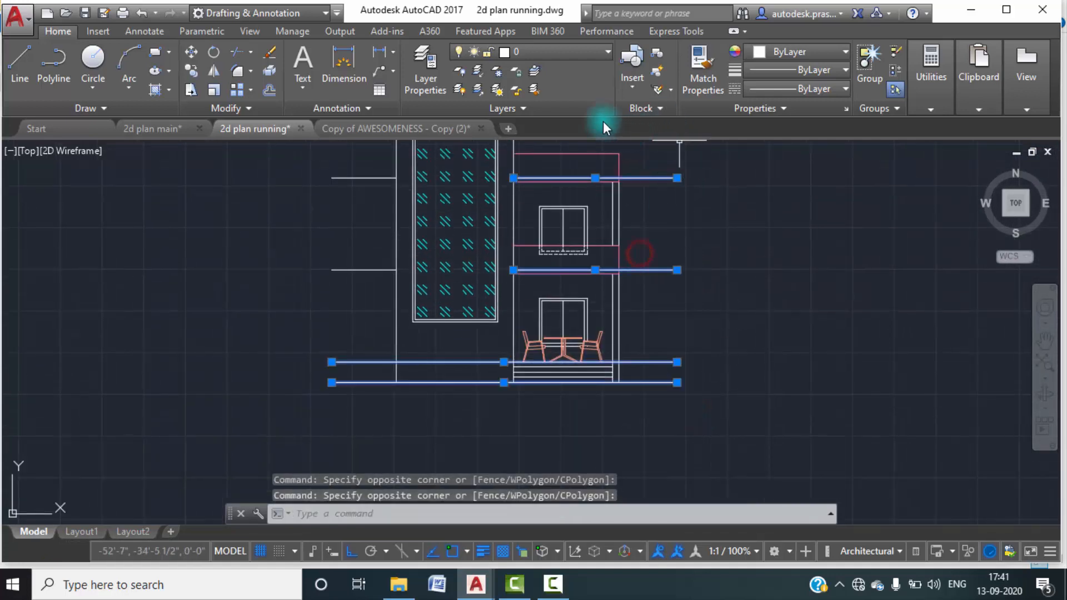
click(592, 48)
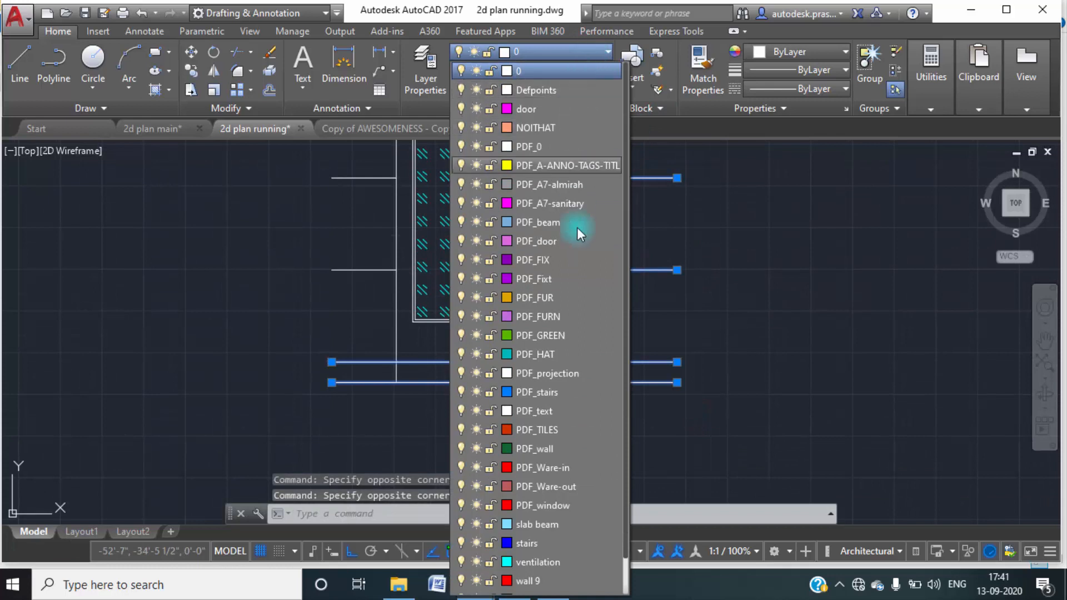
click(543, 166)
key(Escape)
Put the two short level lines beside the tower's left wall on the layer PDF_A-ANNO-TAGS-TITL.
middle_drag(744, 342, 748, 369)
middle_drag(506, 344, 602, 398)
click(464, 388)
click(436, 232)
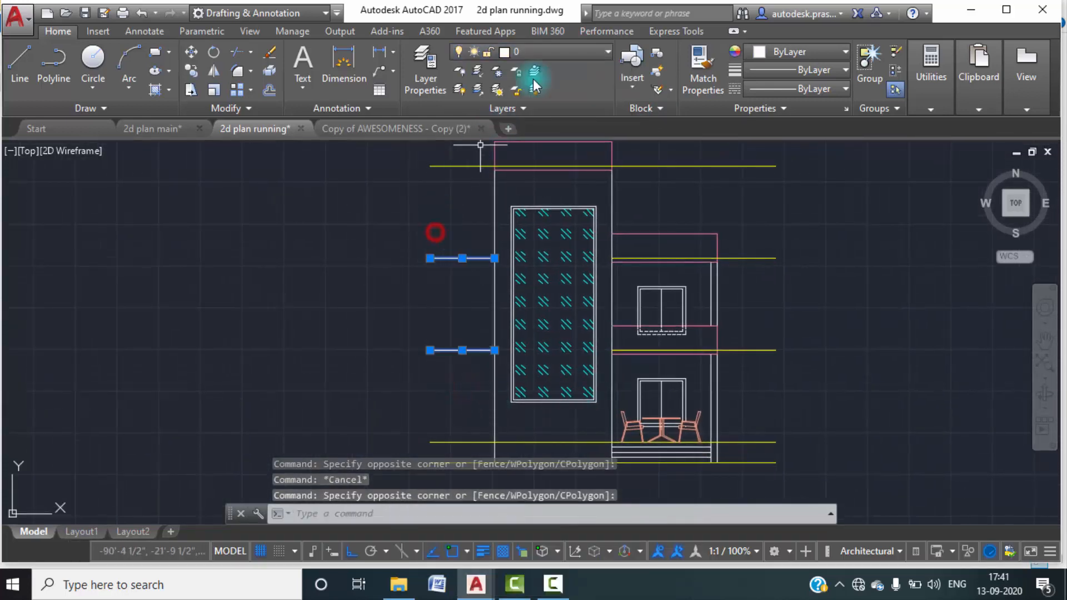
click(592, 50)
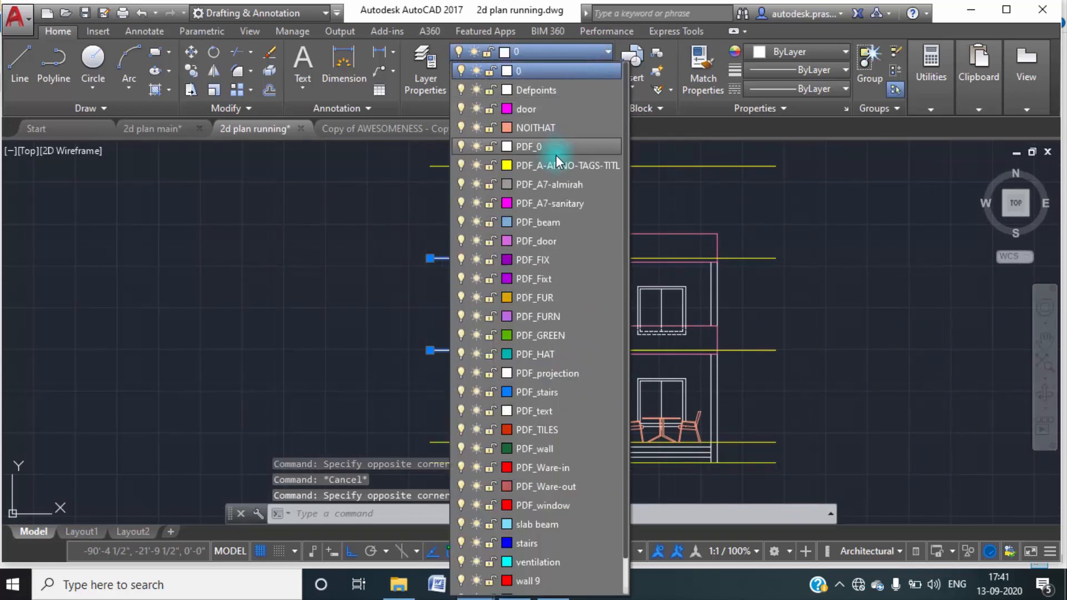
click(558, 153)
key(Escape)
Change the upper window's solid frame and centre lines above the parapet line to red colour 240.
scroll(886, 238, down, 3)
middle_drag(886, 238, 592, 217)
scroll(484, 248, up, 5)
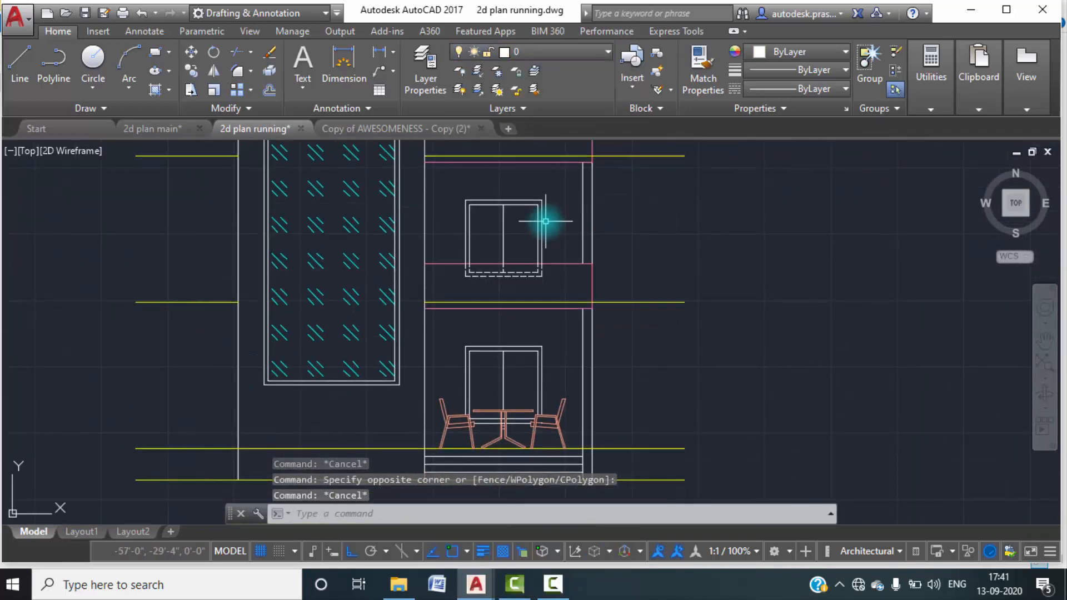
scroll(546, 221, up, 2)
click(557, 238)
click(376, 159)
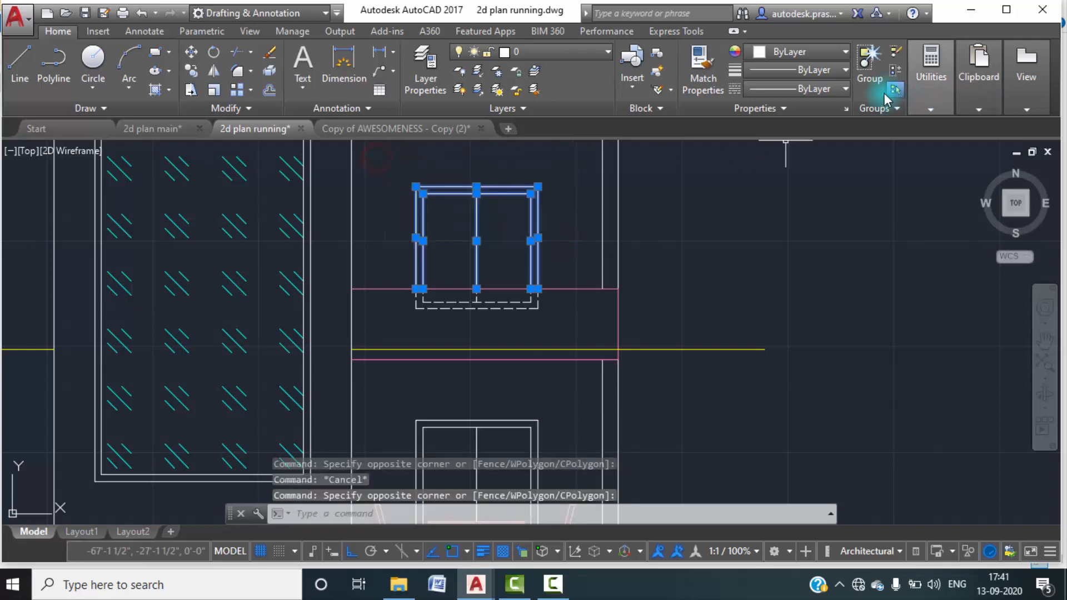
click(801, 51)
click(830, 245)
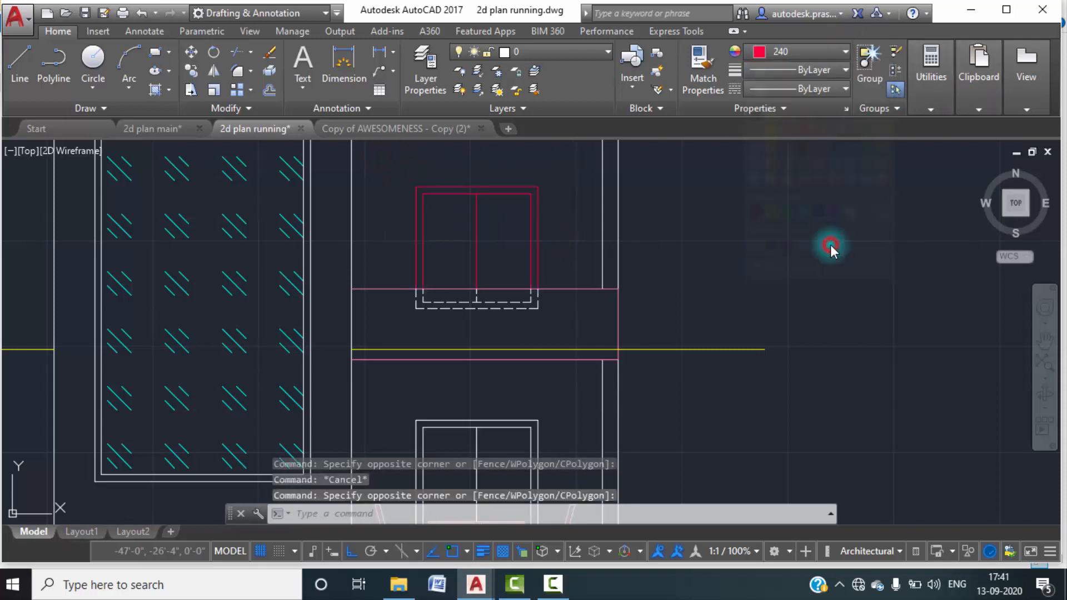
key(Escape)
Change the dashed hidden part of the upper window, below the parapet line, to red colour 240.
middle_drag(603, 257, 685, 214)
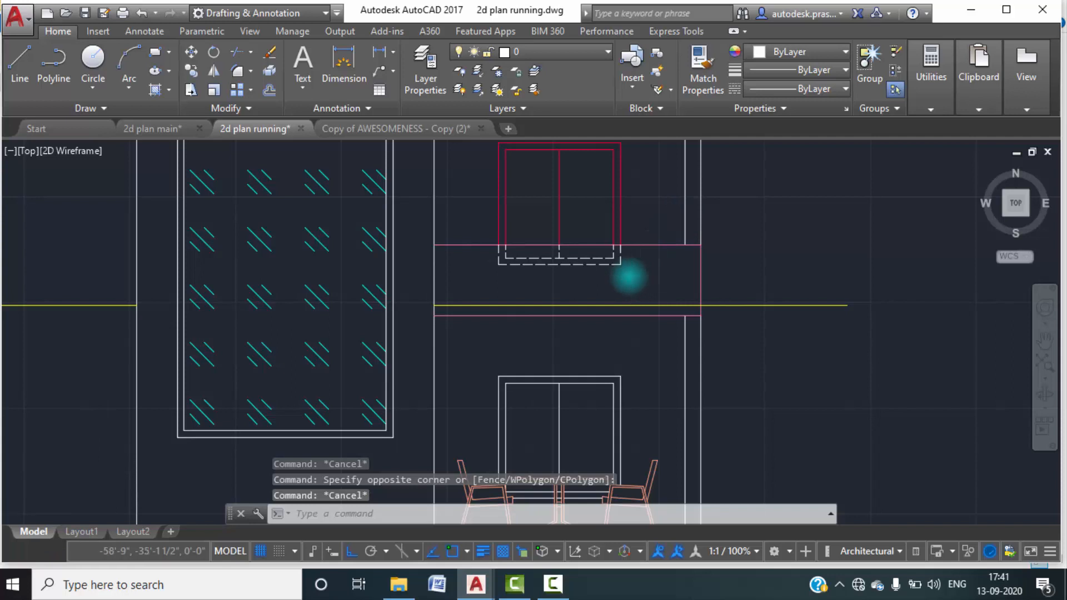
scroll(631, 277, up, 2)
click(638, 278)
click(423, 238)
click(813, 54)
click(839, 242)
key(Escape)
Change the ground-floor window's frame and centre lines to red colour 240.
scroll(637, 288, down, 3)
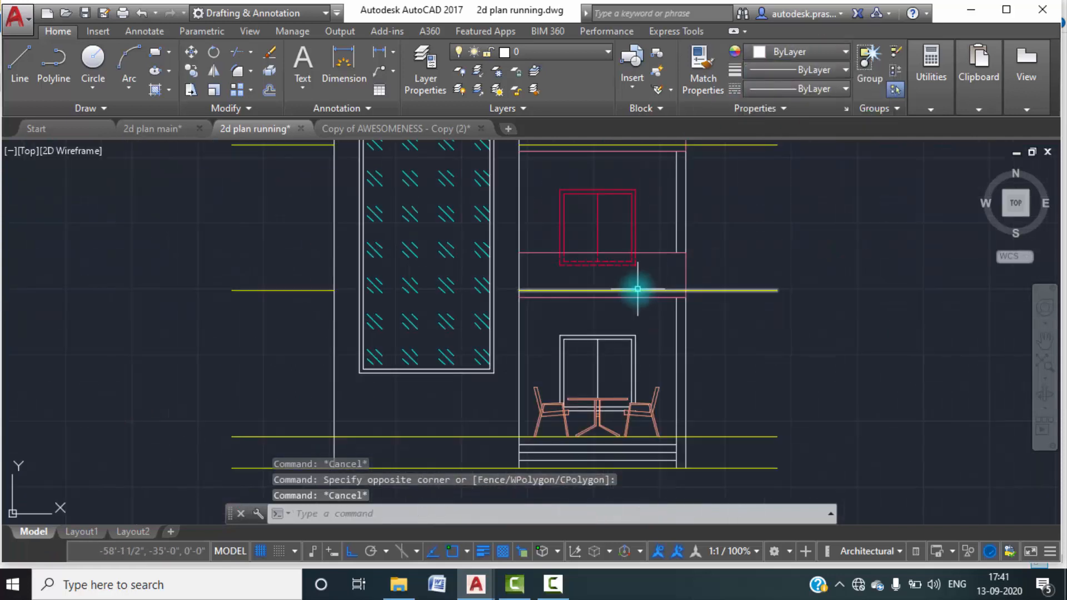
middle_drag(637, 288, 624, 207)
click(647, 281)
click(507, 235)
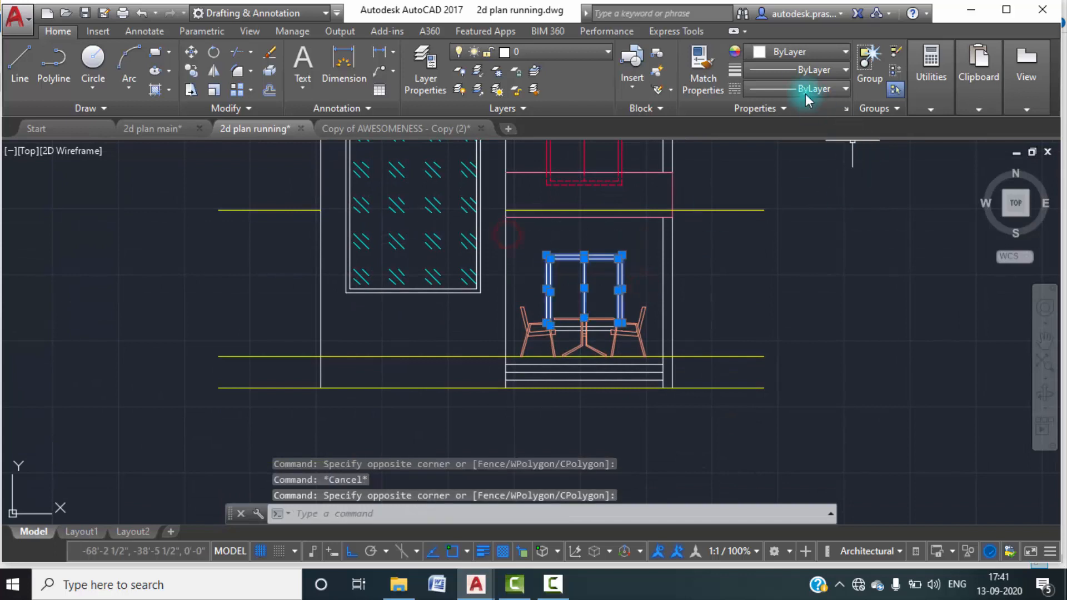
click(816, 52)
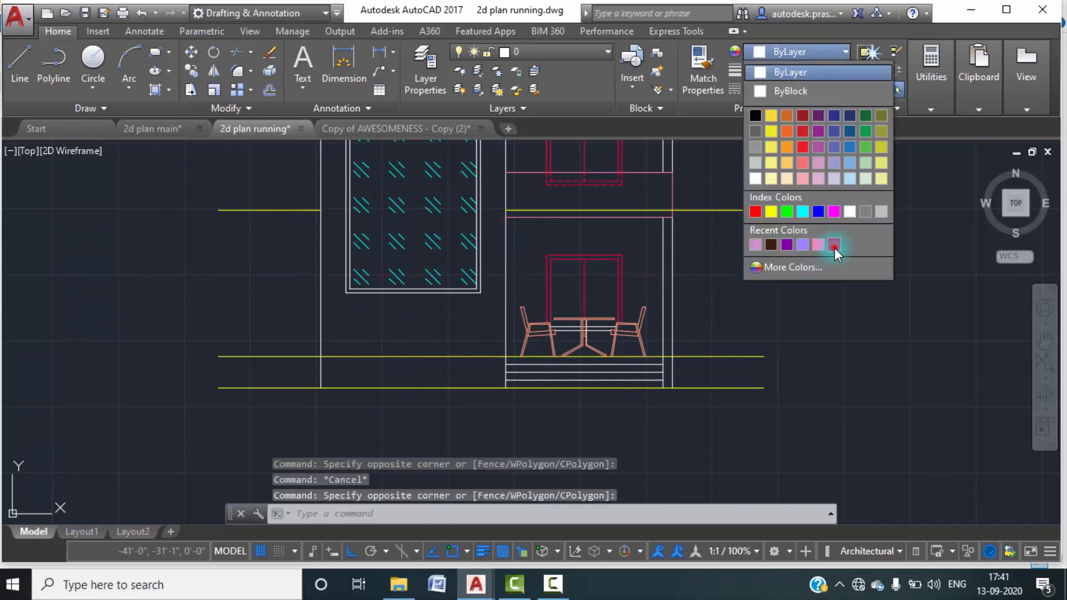
click(835, 248)
key(Escape)
Change all segments of the ground-floor window's bottom frame lines between the chairs and table legs to red colour 240.
scroll(533, 289, up, 5)
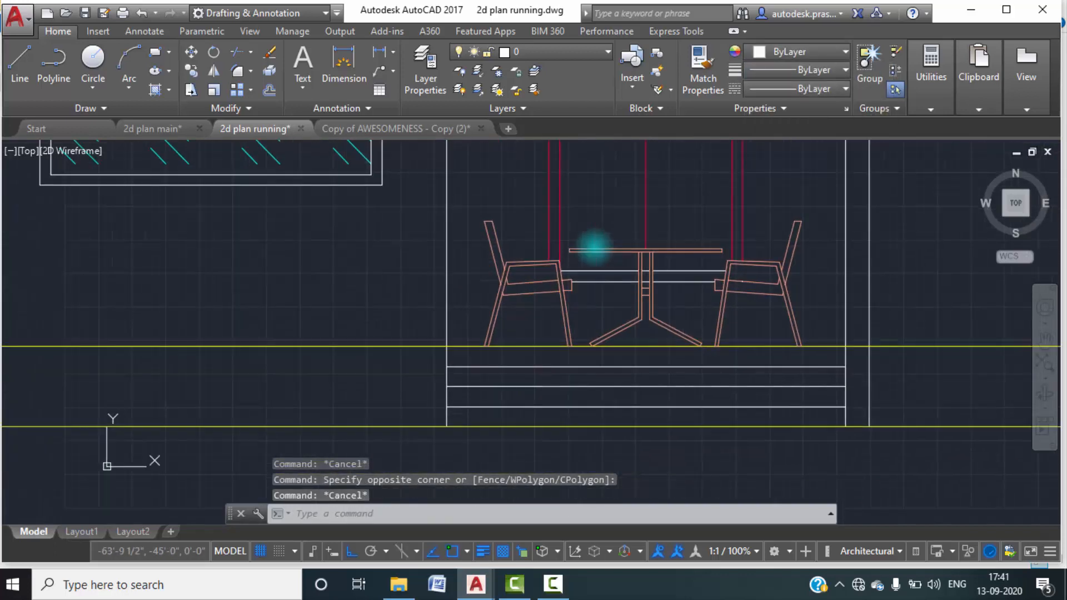
scroll(594, 246, up, 3)
click(609, 310)
click(591, 257)
click(791, 333)
click(758, 250)
scroll(687, 305, up, 6)
click(761, 303)
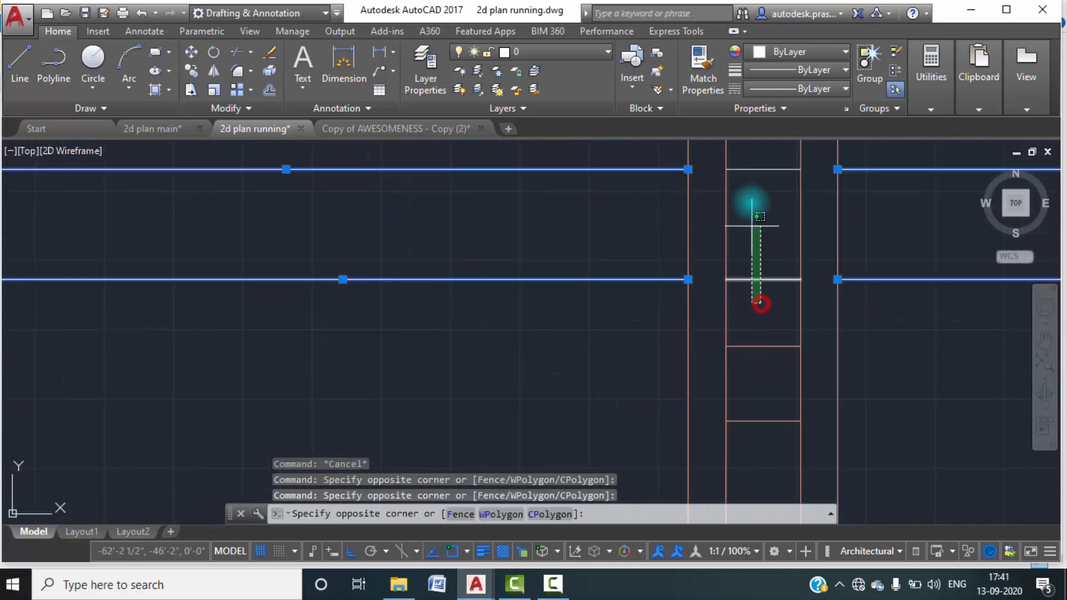
click(749, 160)
click(834, 51)
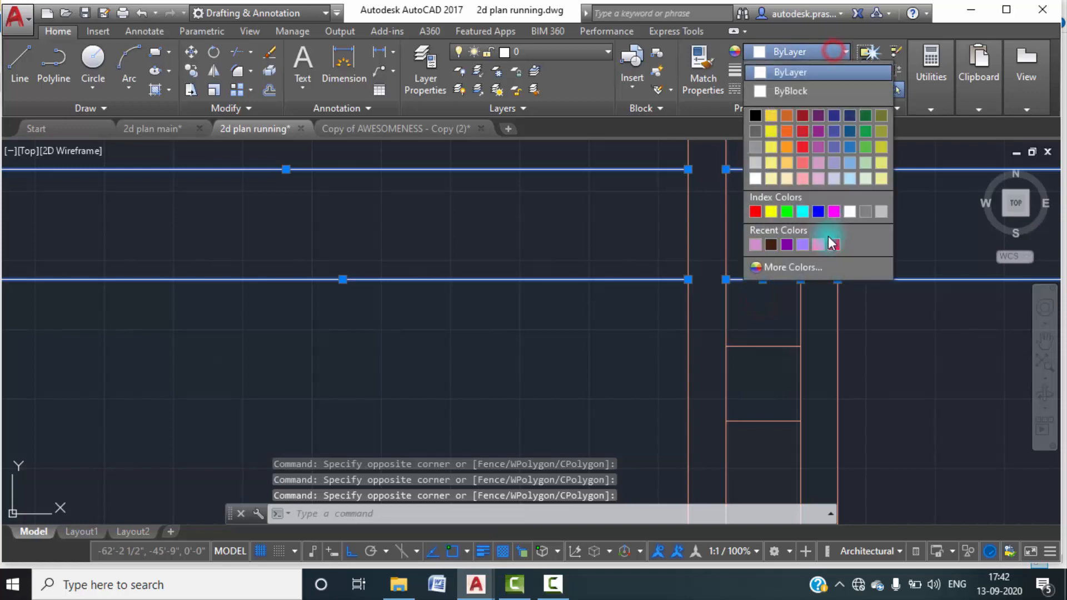
click(836, 243)
scroll(717, 309, down, 5)
key(Escape)
scroll(717, 309, down, 6)
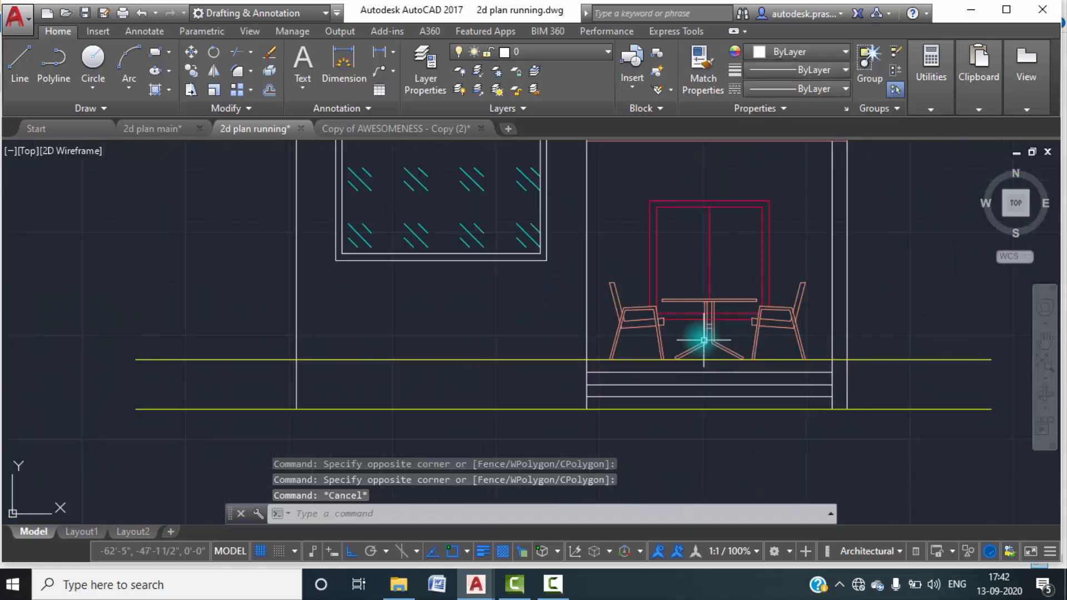
Change both outlines of the tall glazed window's frame on all four sides to red colour 240.
middle_drag(841, 291, 691, 285)
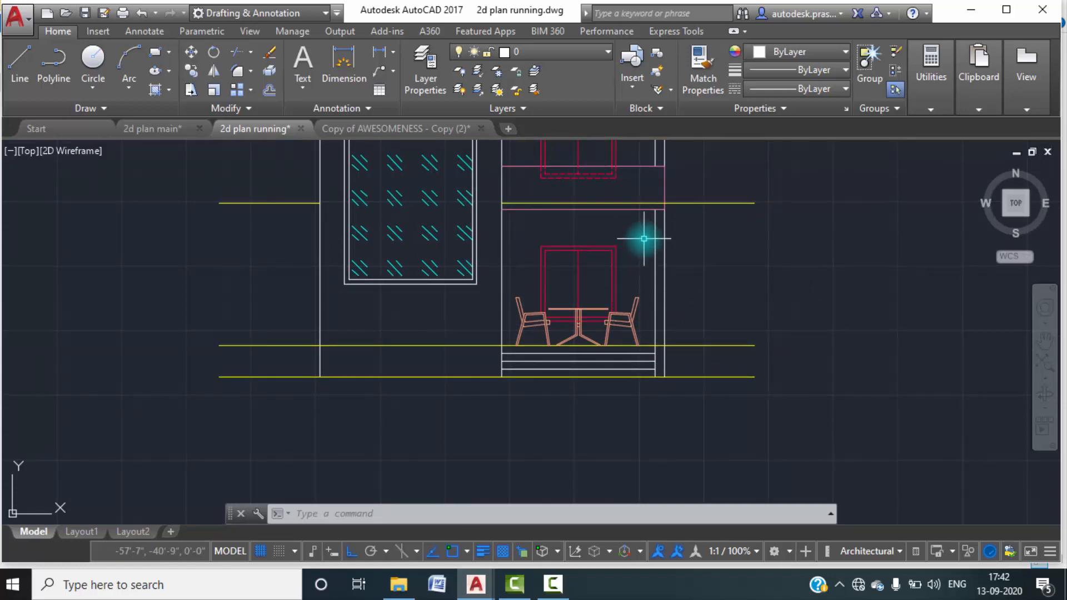
scroll(464, 274, up, 4)
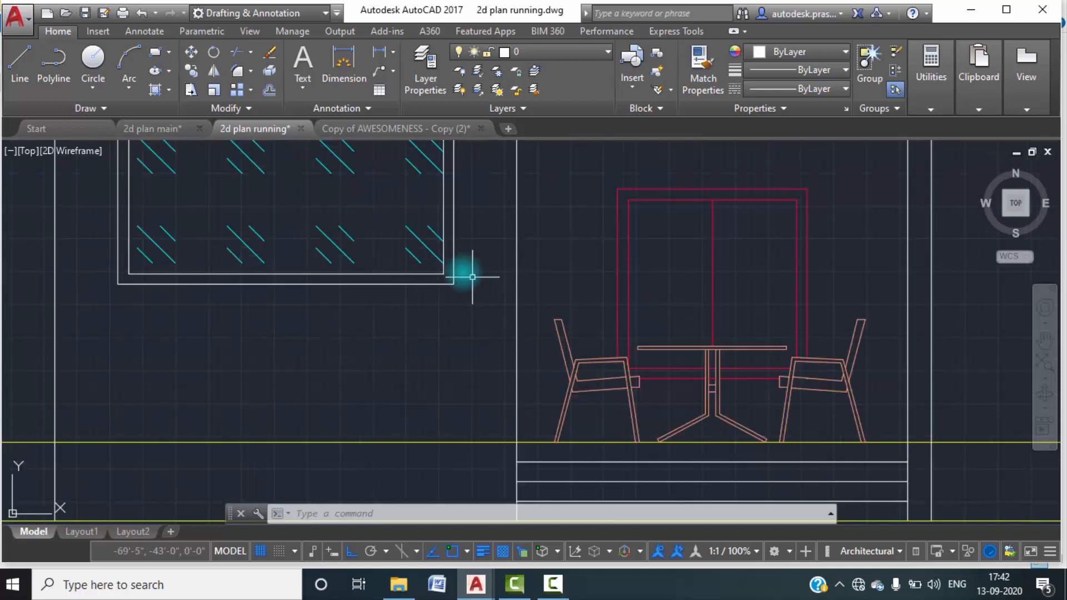
scroll(452, 287, up, 2)
click(441, 273)
scroll(420, 260, up, 4)
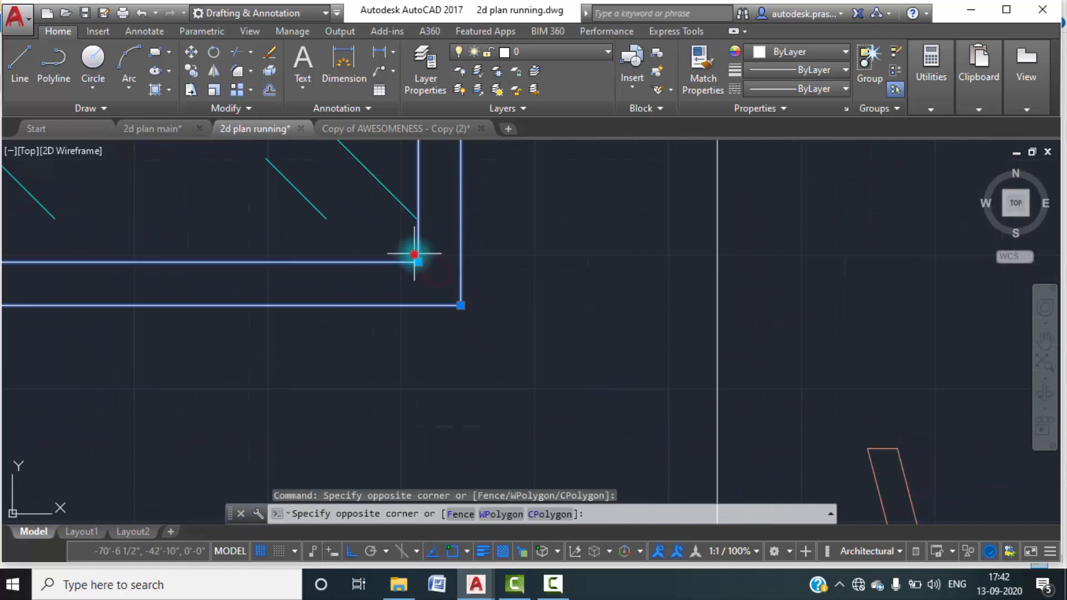
click(415, 255)
scroll(469, 307, down, 10)
scroll(429, 186, up, 9)
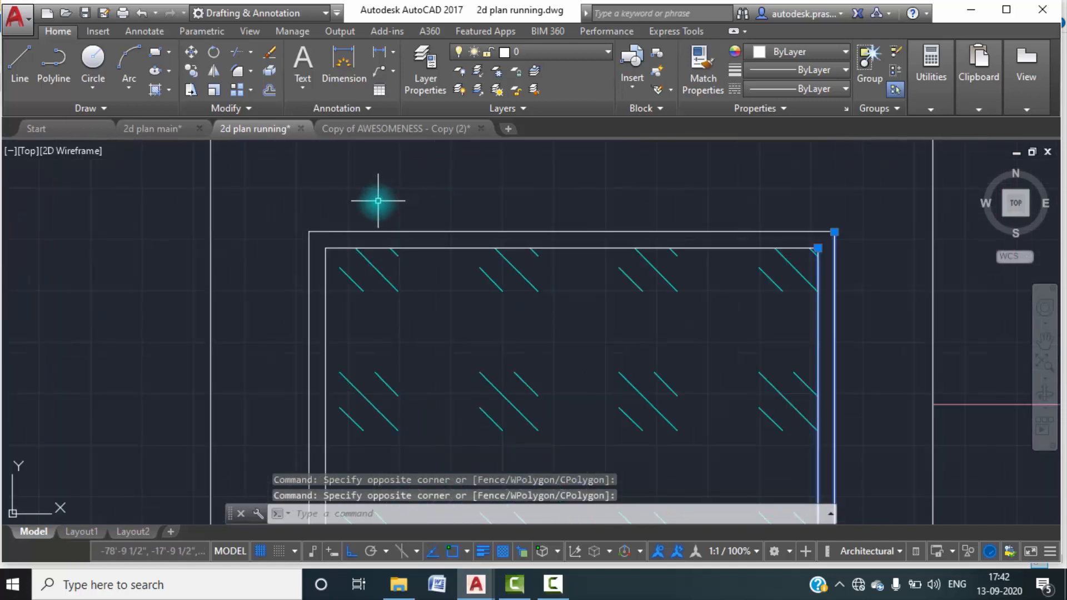
click(286, 214)
click(333, 254)
click(331, 255)
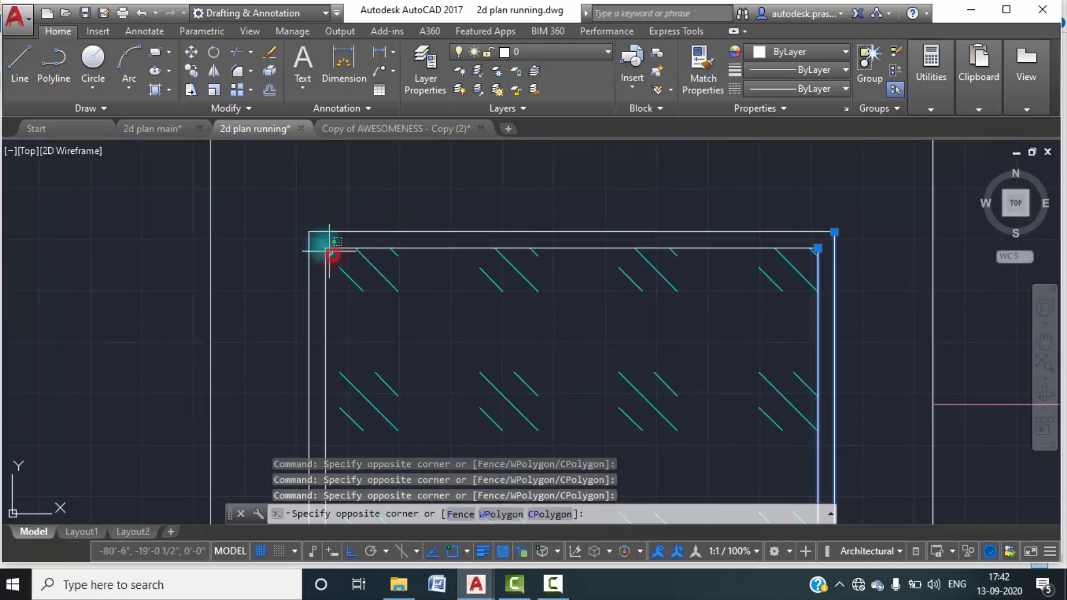
click(299, 224)
scroll(353, 205, down, 10)
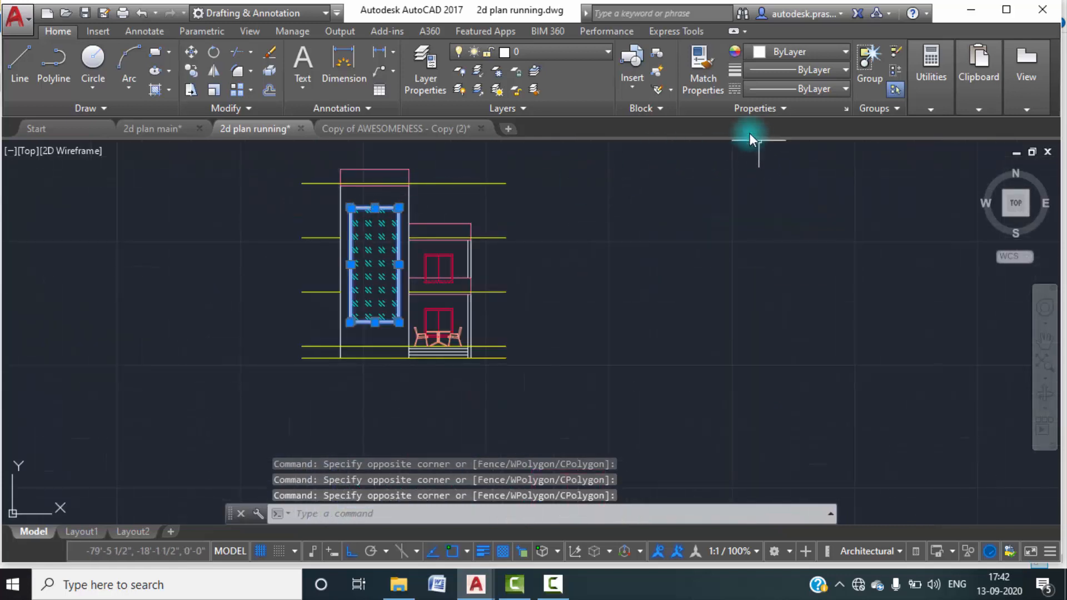
click(834, 53)
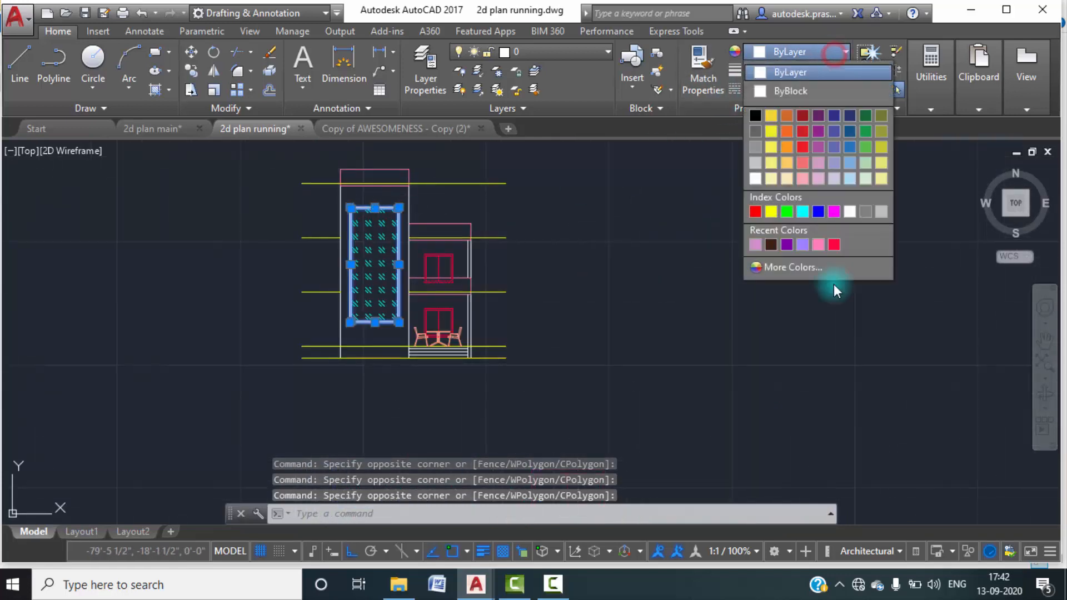
click(834, 245)
key(Escape)
Move the three horizontal step lines below the table and chairs to the stairs layer.
middle_drag(555, 305, 588, 338)
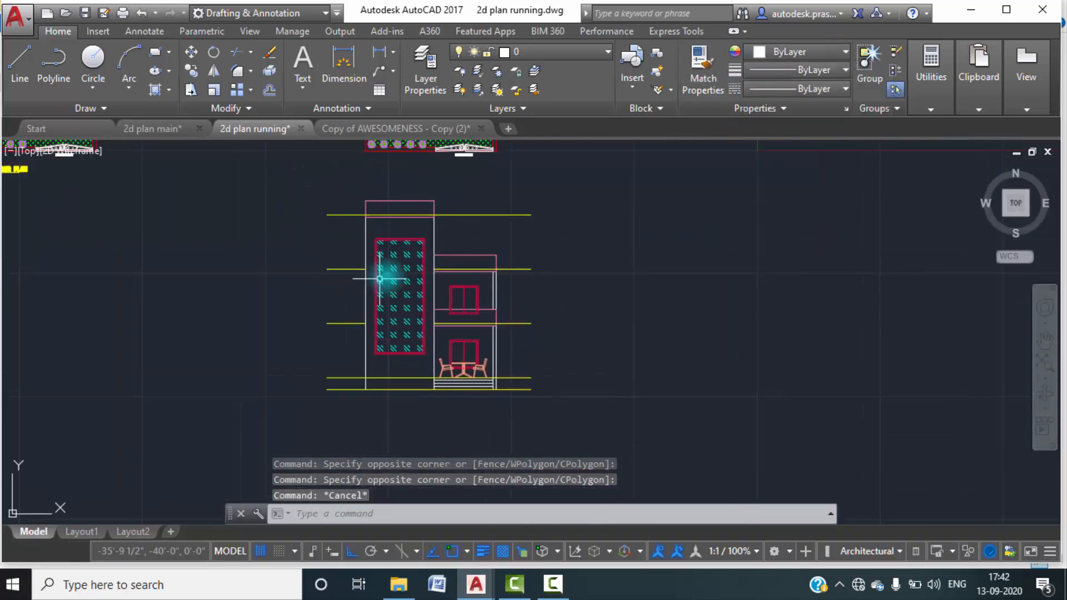
scroll(433, 298, up, 4)
middle_drag(446, 304, 464, 246)
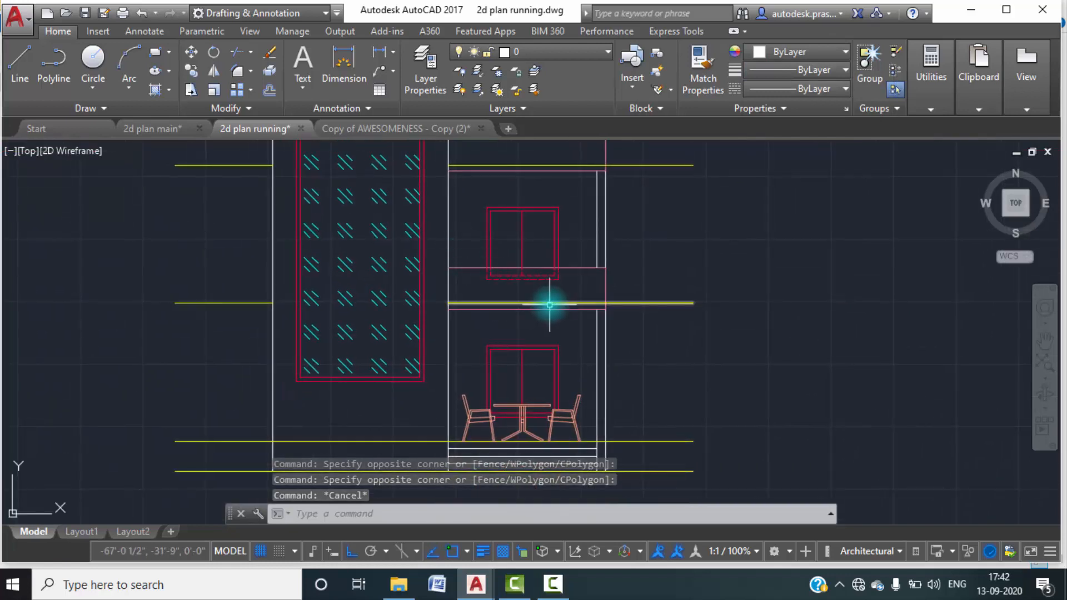
mouse_move(575, 362)
middle_down()
mouse_move(574, 323)
mouse_move(592, 276)
middle_up()
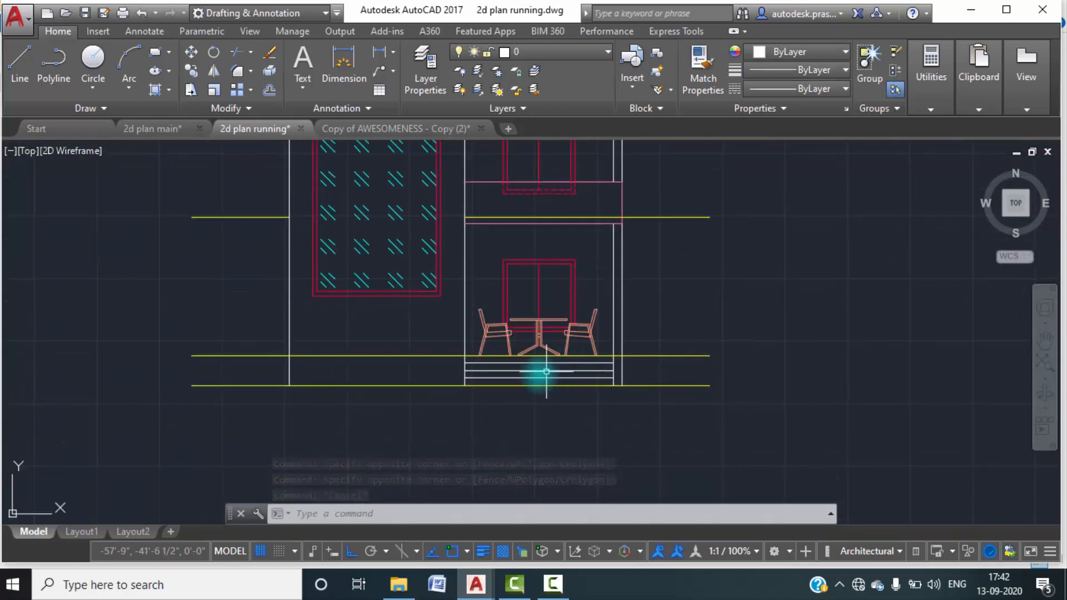
scroll(553, 375, up, 4)
click(571, 391)
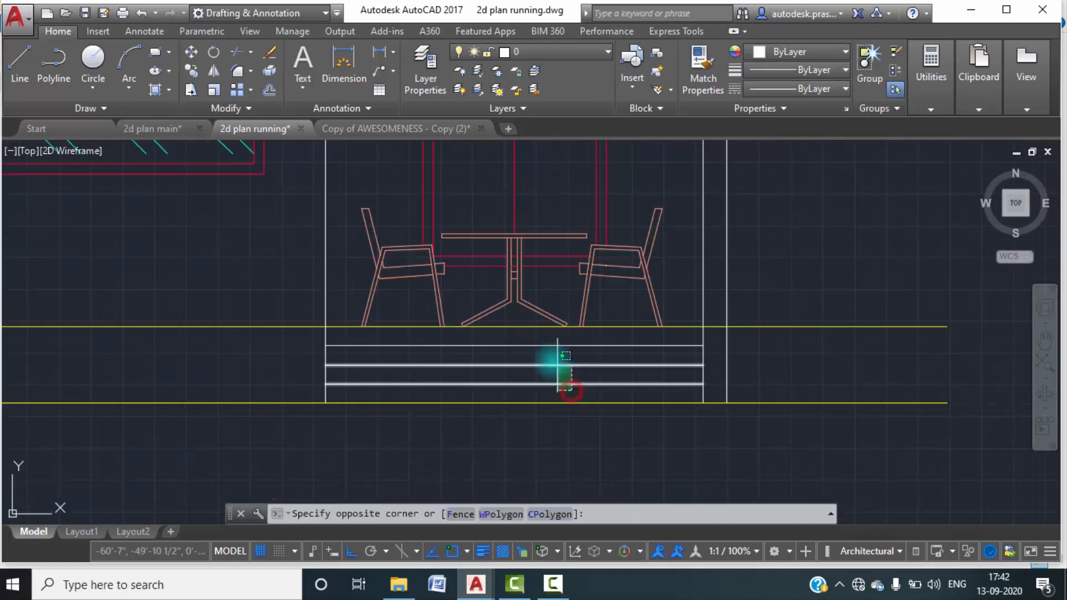
click(525, 340)
click(595, 52)
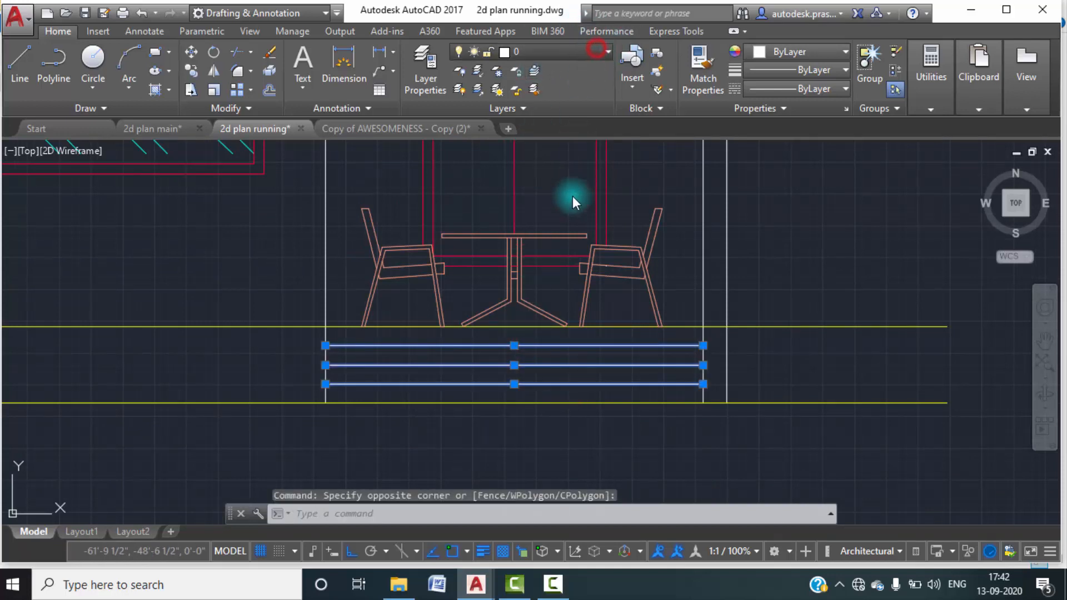
click(520, 507)
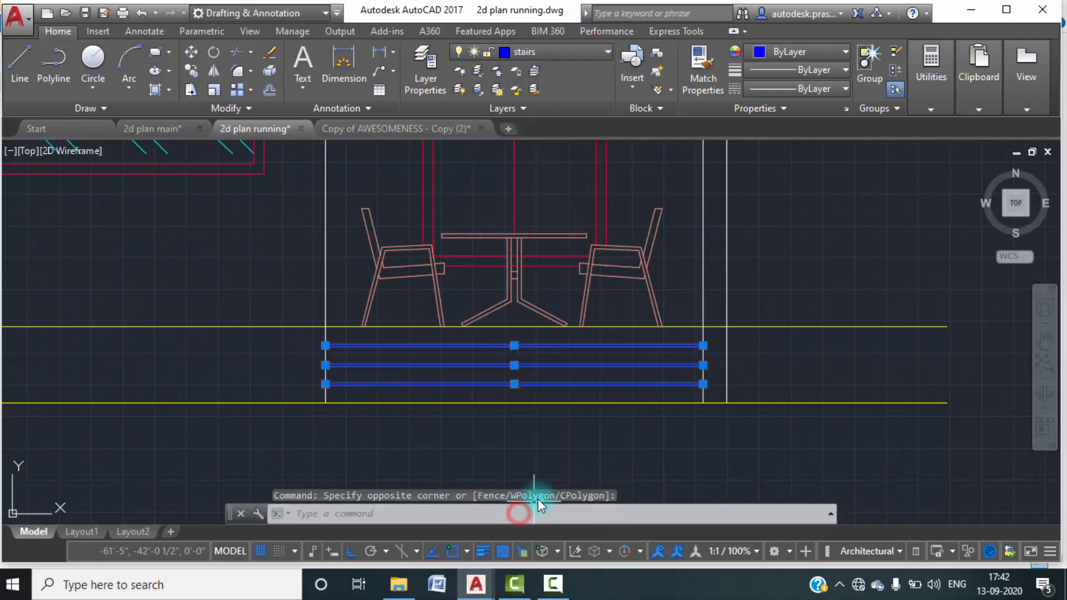
key(Escape)
key(Escape)
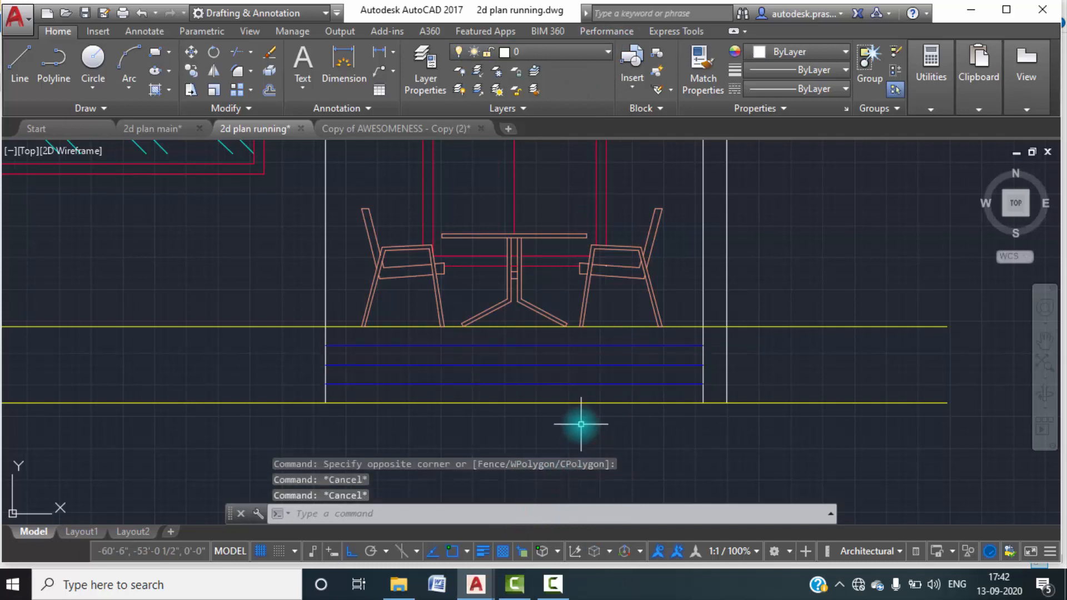
Switch to the 2d plan main drawing and examine the floor level labels and markers beside the reference elevation.
scroll(581, 426, down, 4)
scroll(603, 300, down, 2)
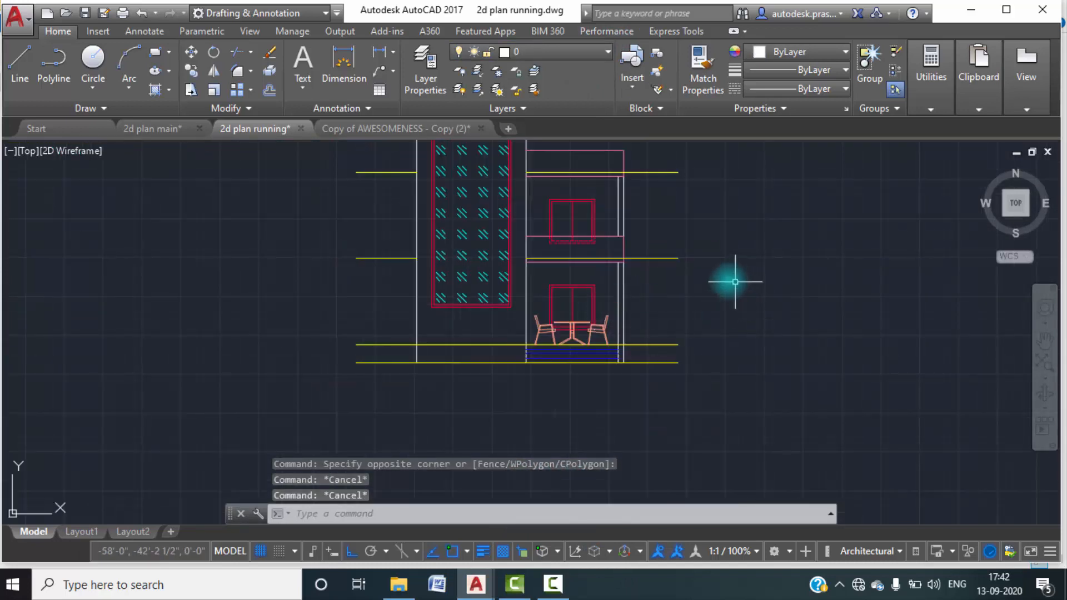
middle_drag(691, 326, 684, 354)
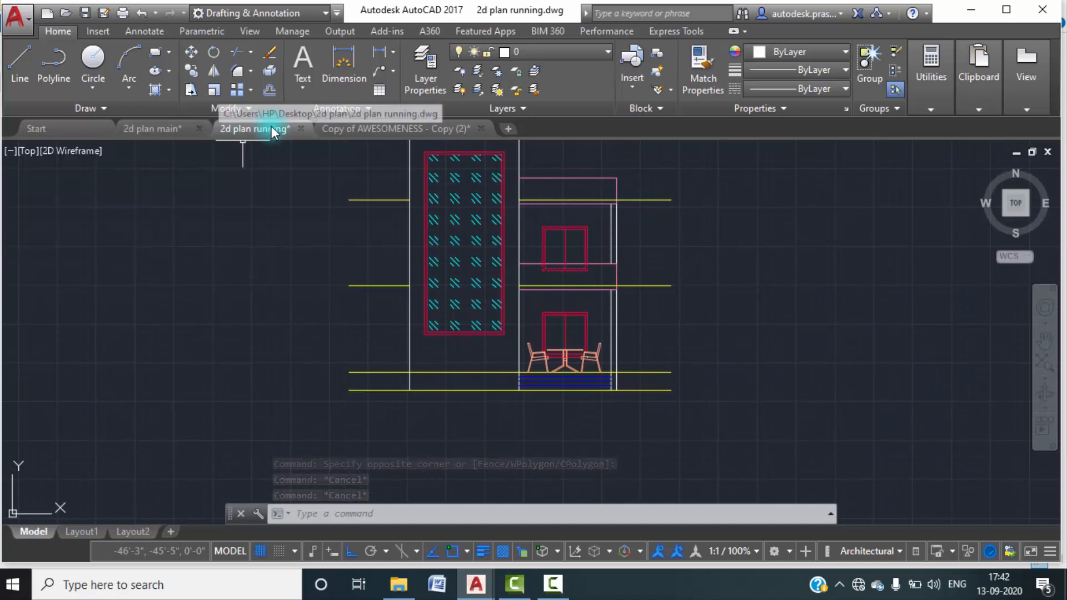
click(152, 129)
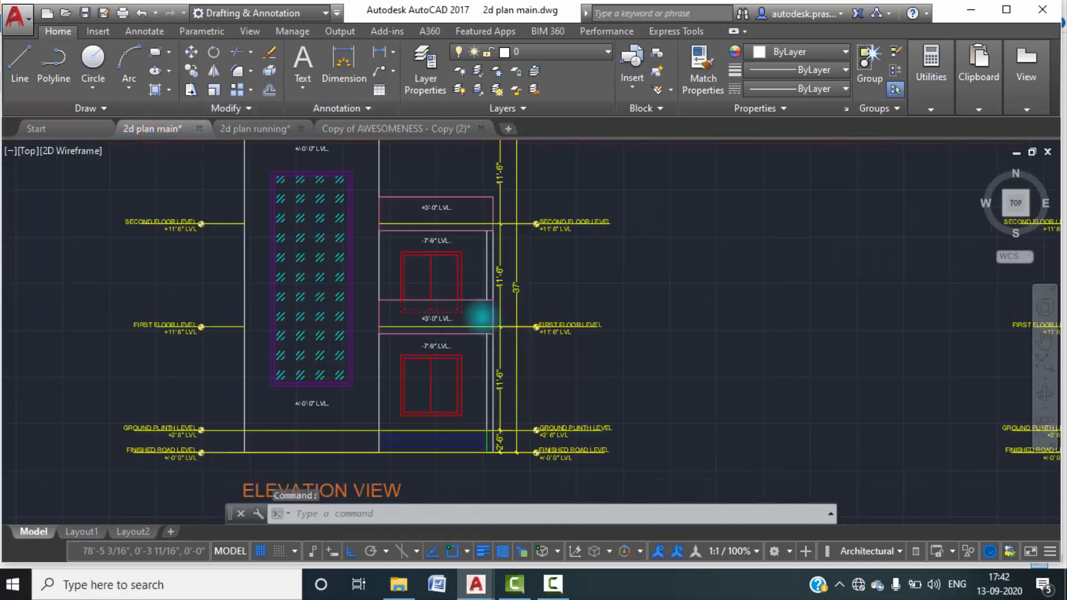
scroll(478, 311, down, 2)
scroll(298, 337, up, 3)
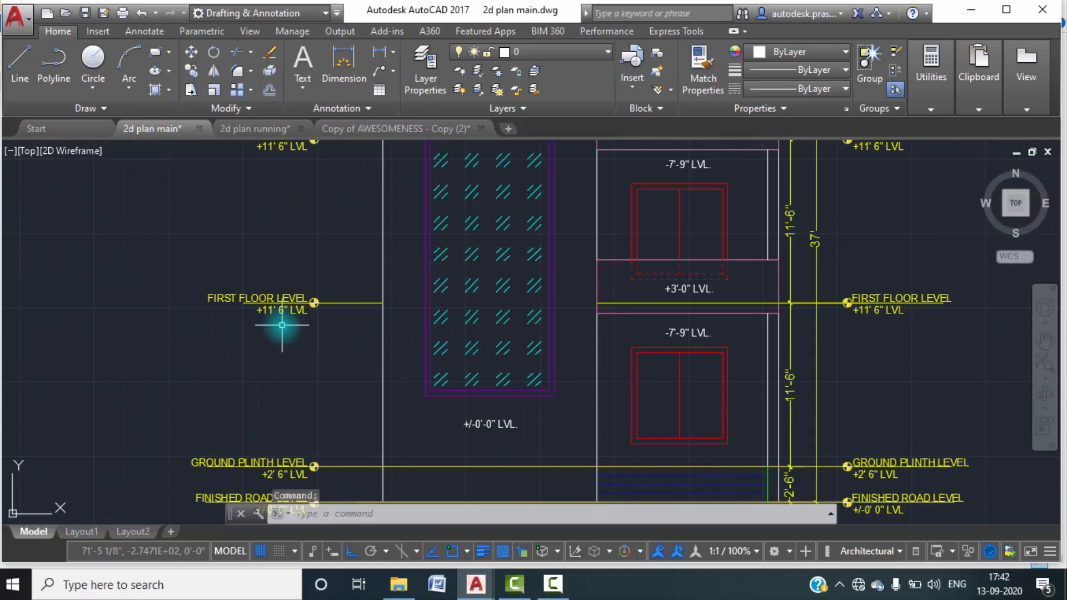
scroll(307, 309, down, 3)
scroll(350, 312, up, 1)
scroll(367, 347, up, 2)
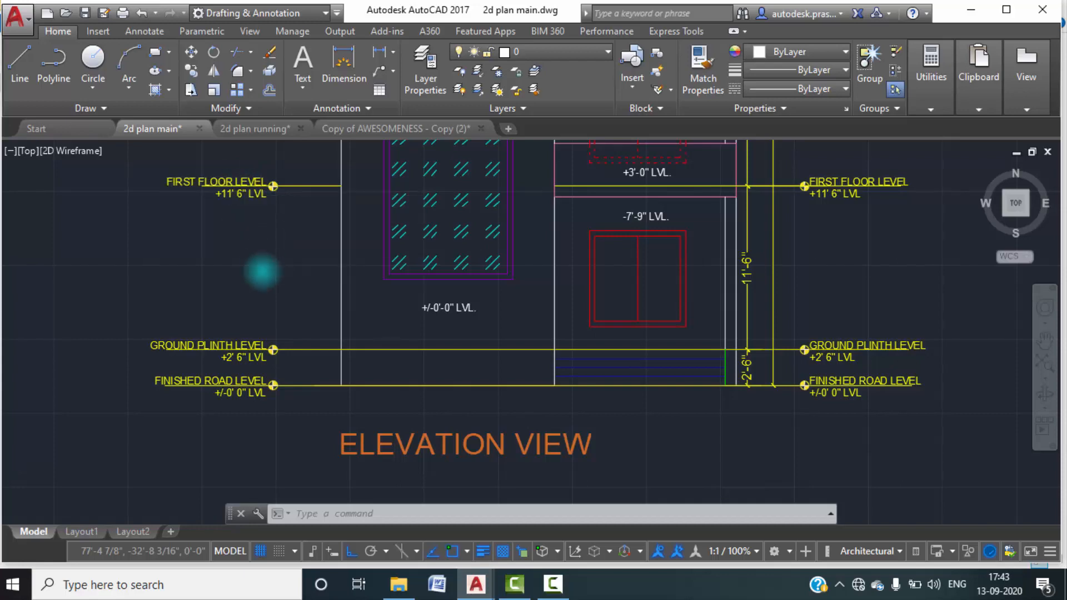
scroll(256, 278, down, 4)
middle_drag(266, 330, 265, 349)
scroll(251, 223, up, 3)
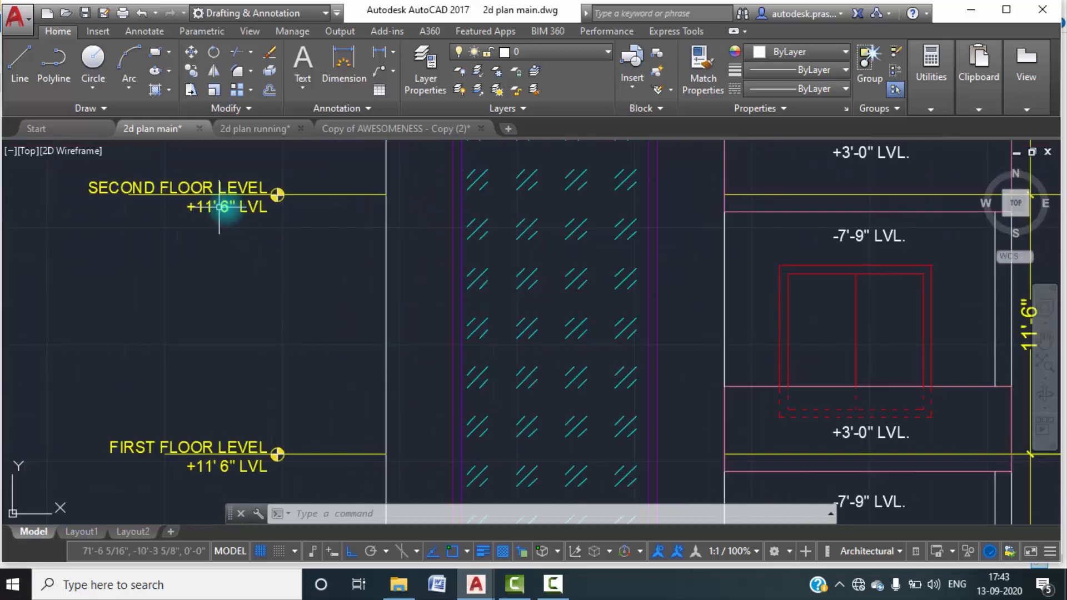
middle_drag(236, 227, 243, 354)
scroll(219, 238, up, 2)
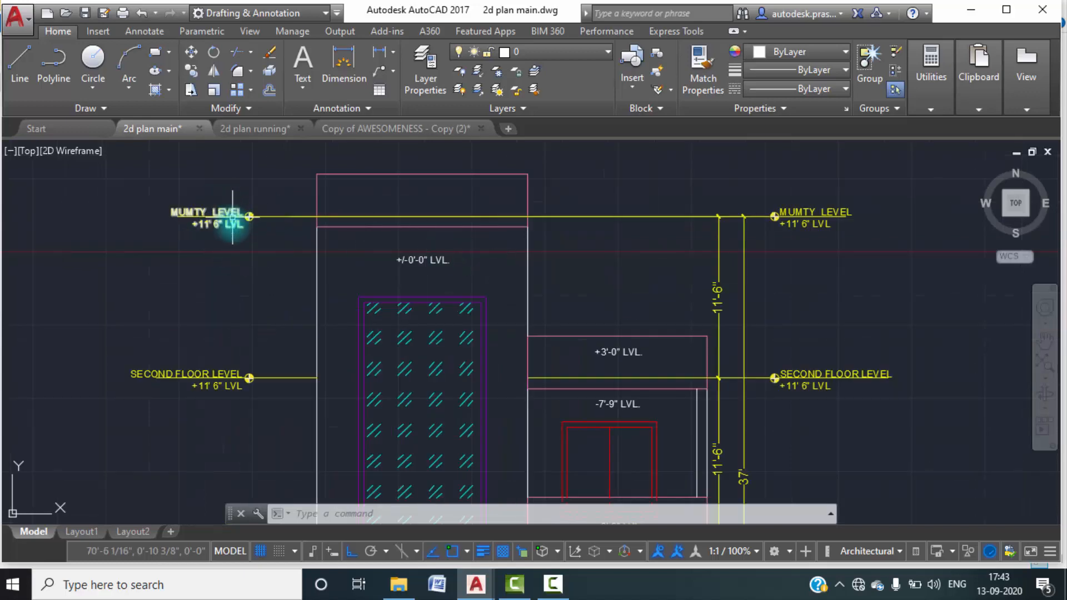
Examine the reference elevation's vertical height dimensions and the level labels placed on its wall, parapet and window surfaces.
scroll(703, 245, down, 2)
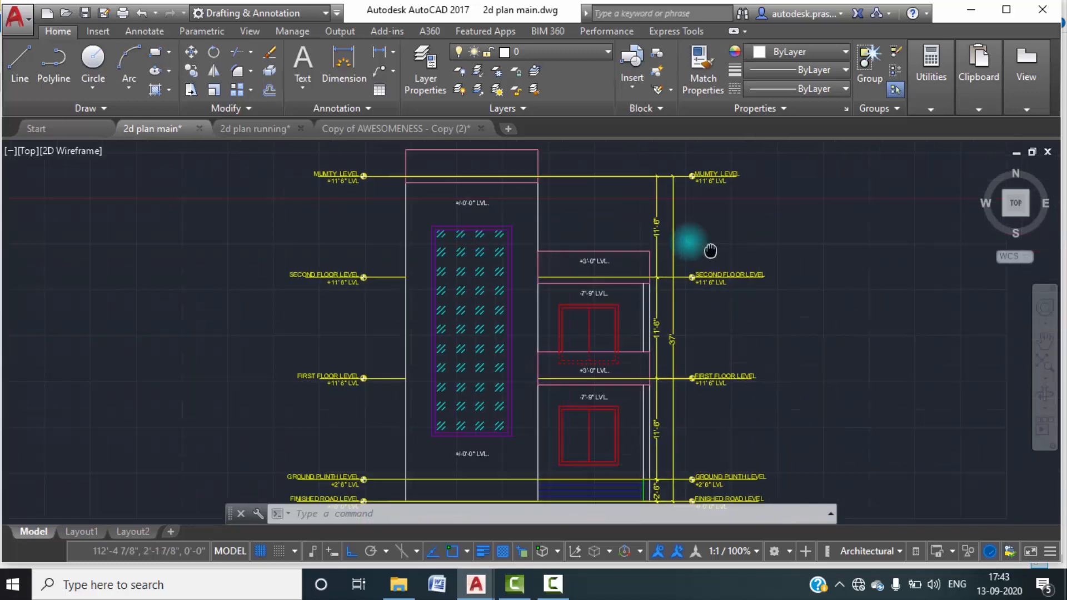
middle_drag(703, 245, 565, 209)
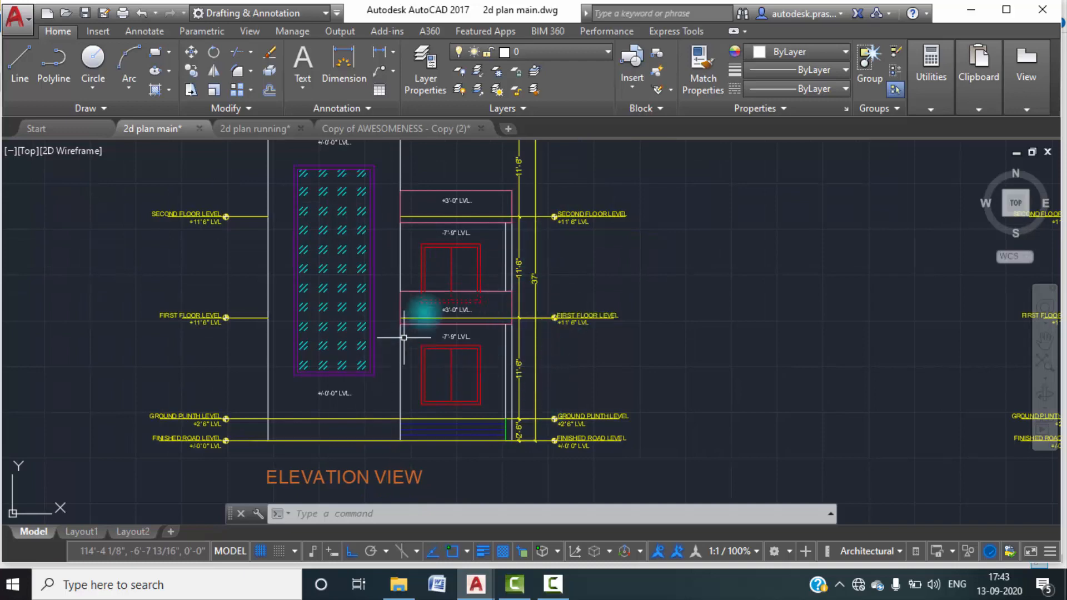
scroll(449, 236, up, 4)
scroll(444, 237, down, 2)
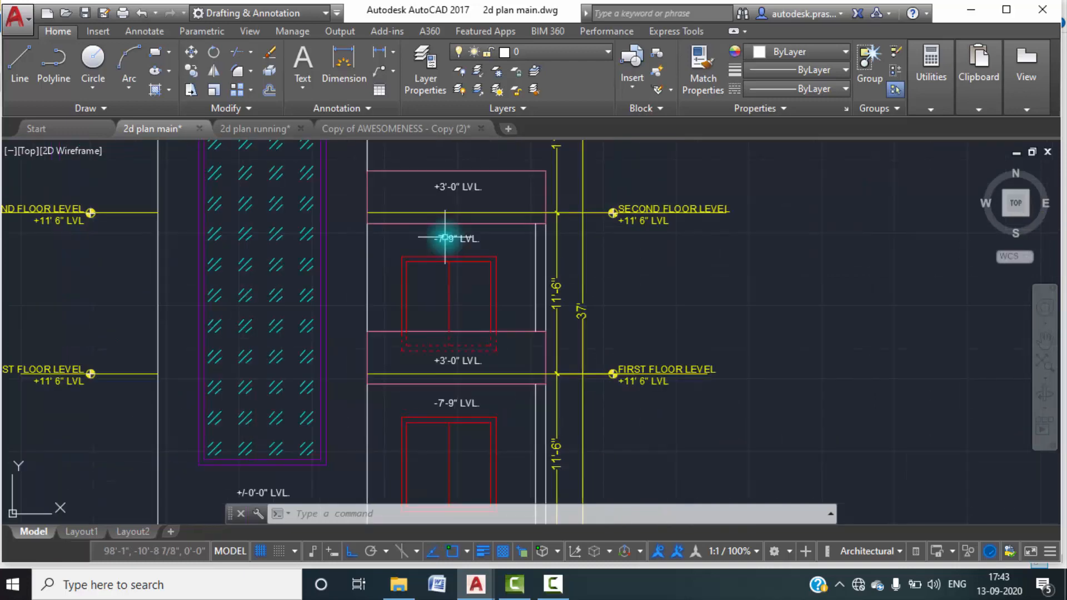
middle_drag(431, 305, 452, 248)
middle_click(439, 315)
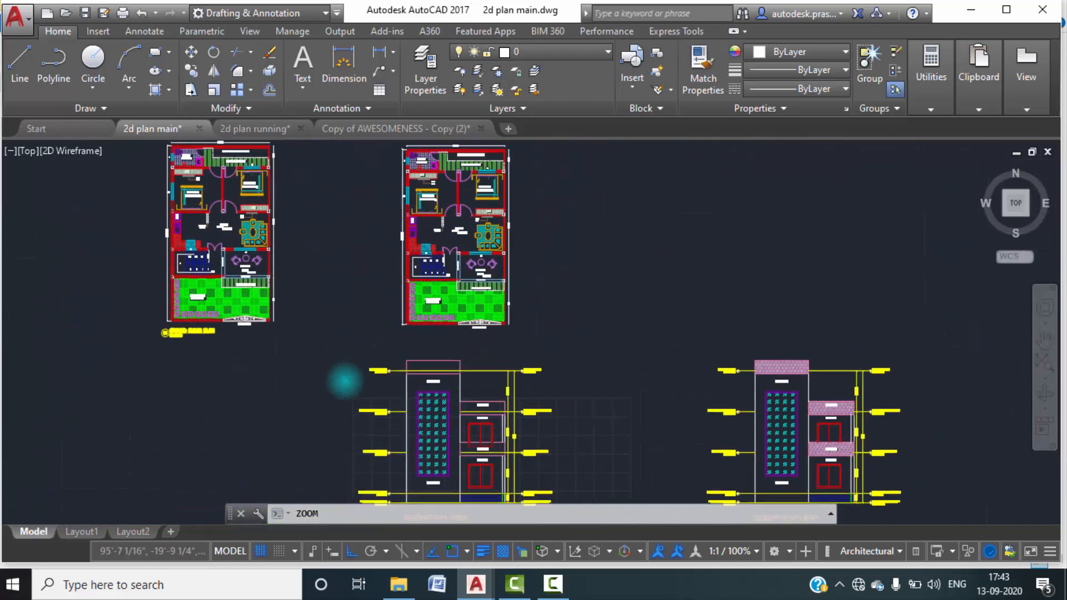
scroll(452, 407, up, 4)
middle_drag(452, 366, 452, 266)
middle_drag(452, 335, 453, 228)
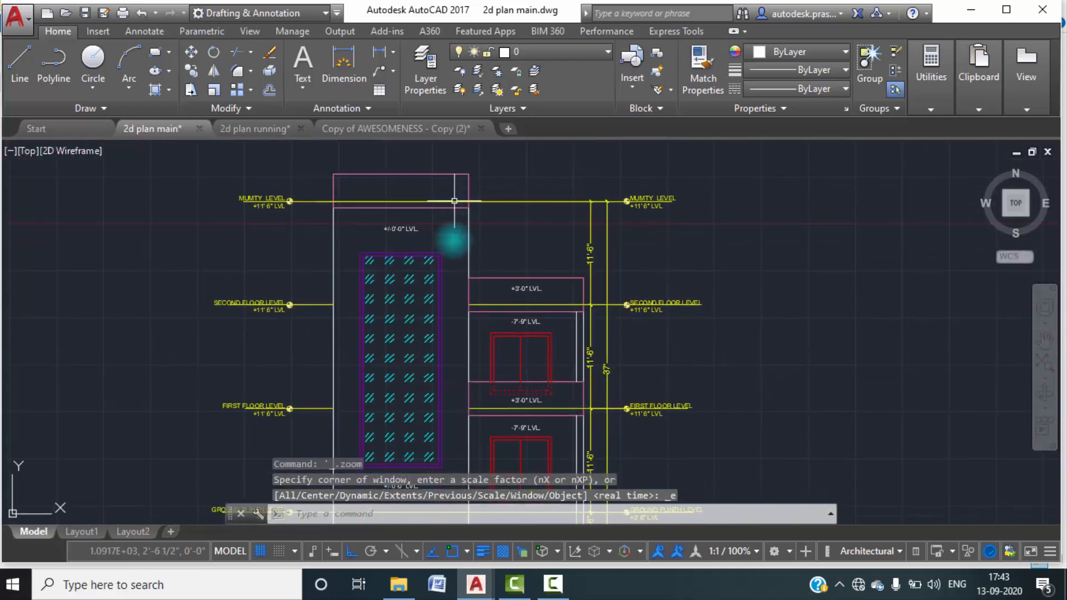
middle_drag(453, 274, 456, 116)
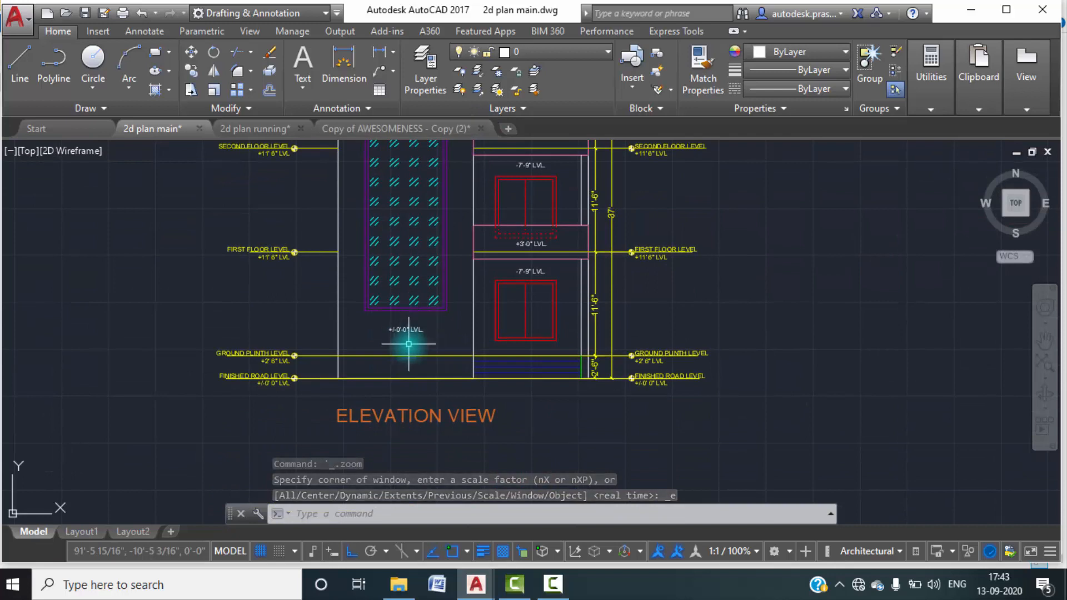
scroll(412, 333, up, 2)
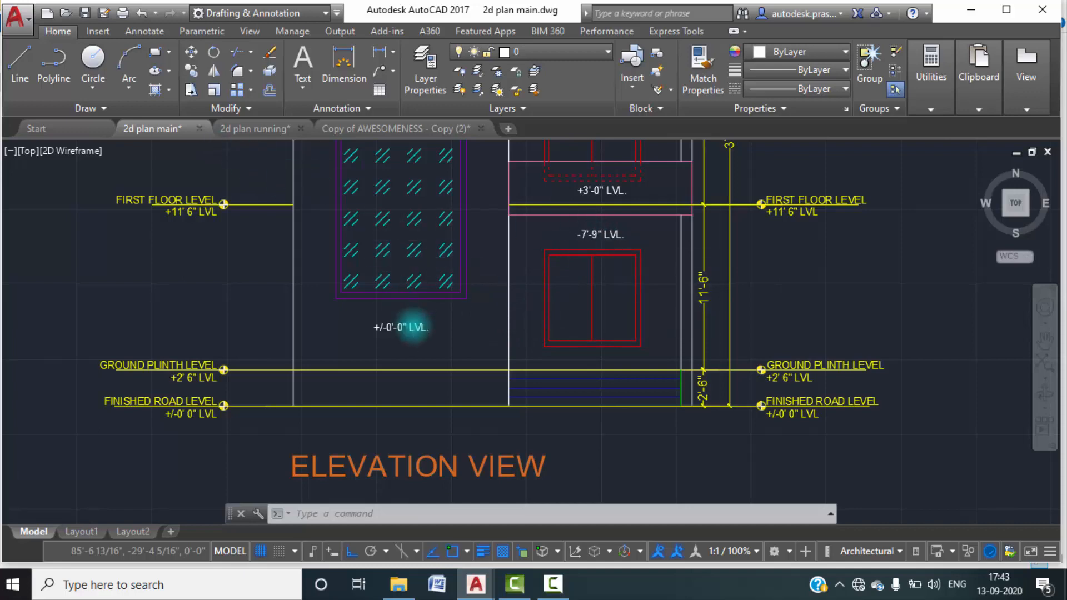
Compare the sit-out depth and front projection in the floor plan with the level labels on the reference elevation.
scroll(418, 322, down, 5)
middle_drag(418, 321, 429, 381)
scroll(421, 238, up, 6)
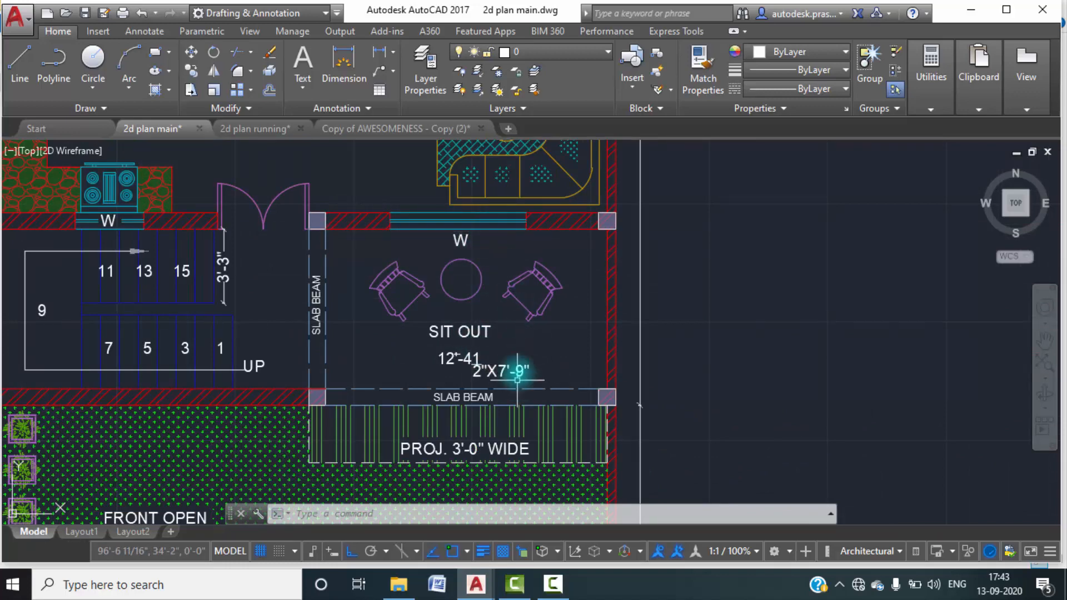
scroll(341, 244, down, 10)
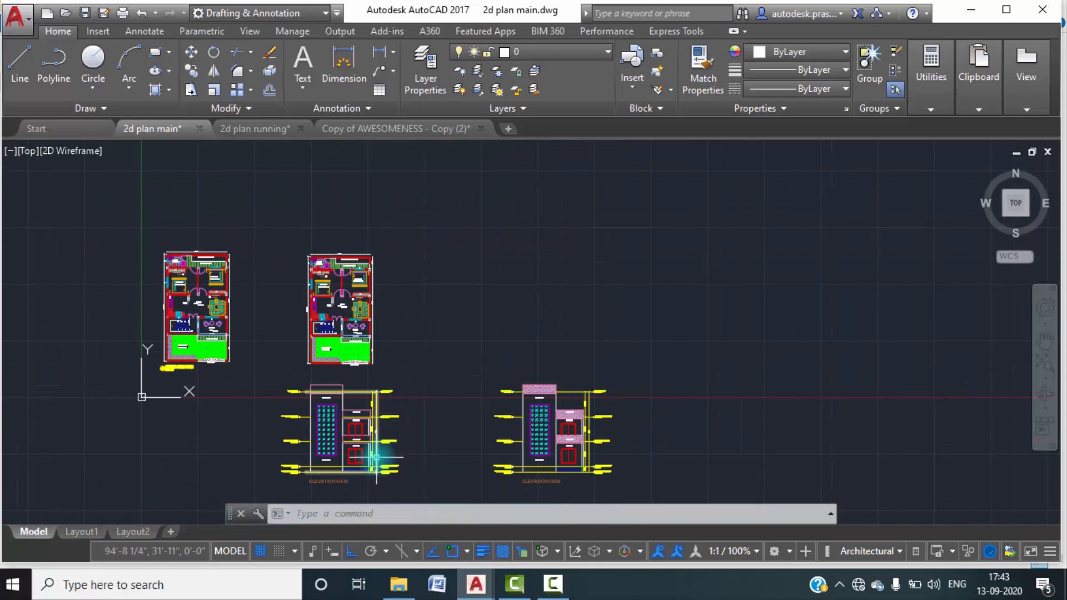
scroll(377, 459, up, 10)
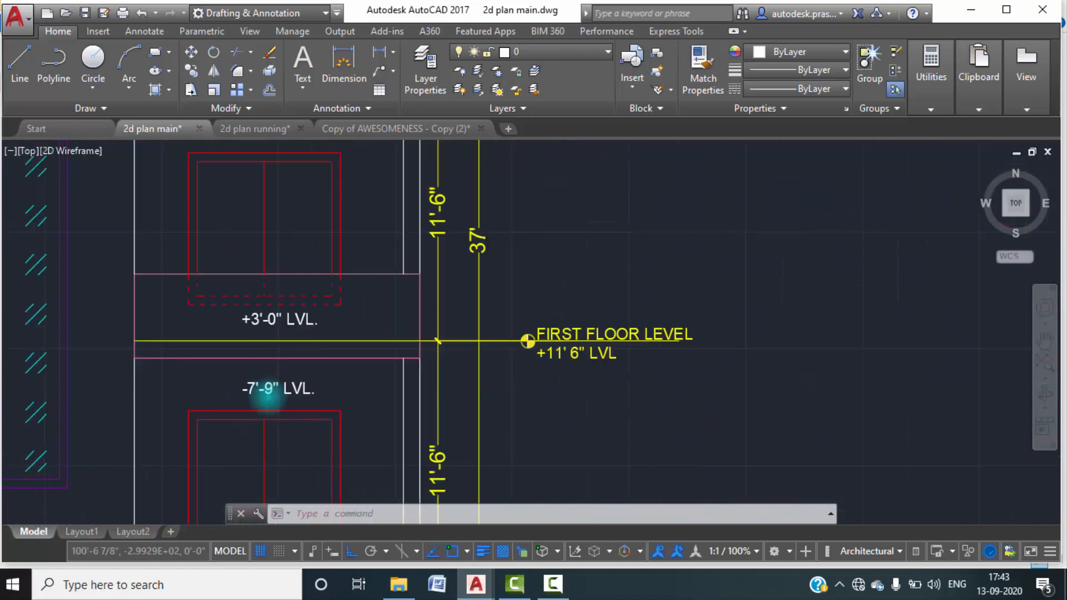
scroll(268, 391, down, 2)
middle_drag(339, 410, 404, 396)
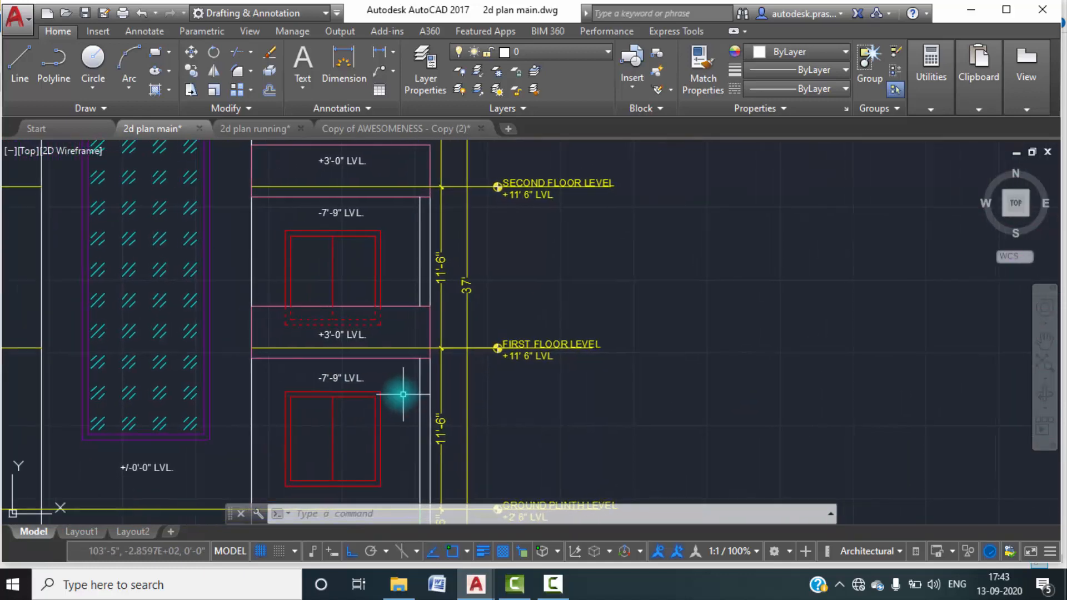
scroll(376, 392, down, 5)
scroll(358, 356, up, 5)
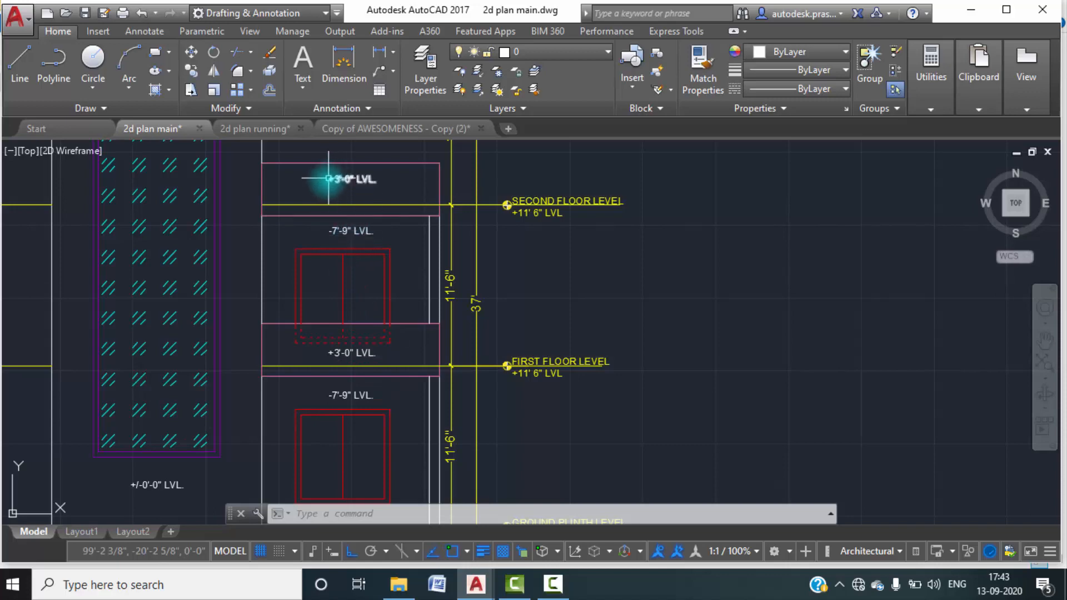
scroll(328, 182, down, 4)
middle_drag(353, 216, 373, 294)
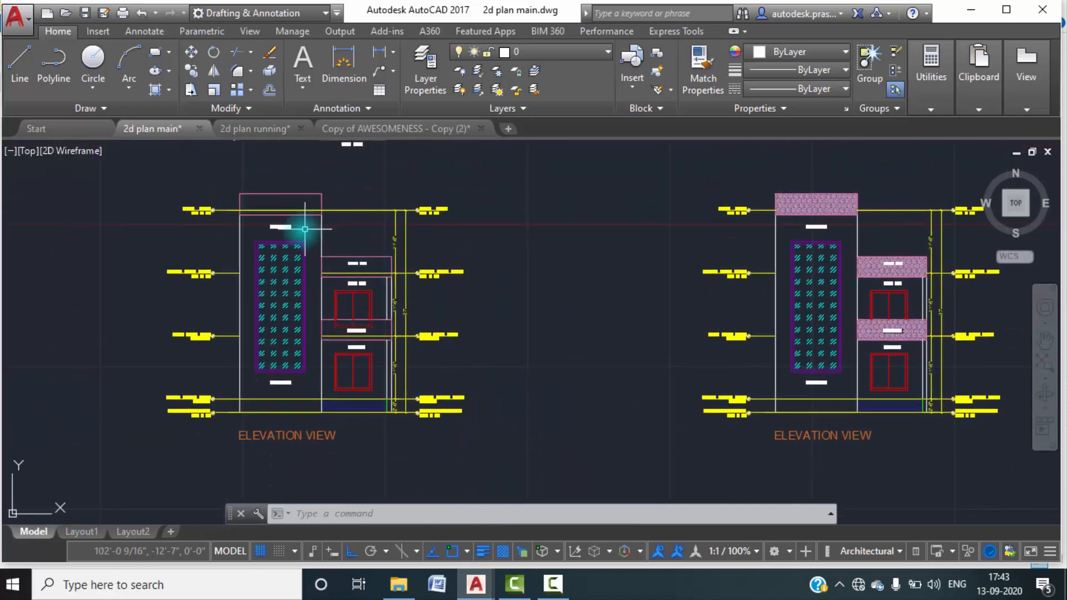
scroll(295, 219, up, 4)
scroll(304, 250, down, 4)
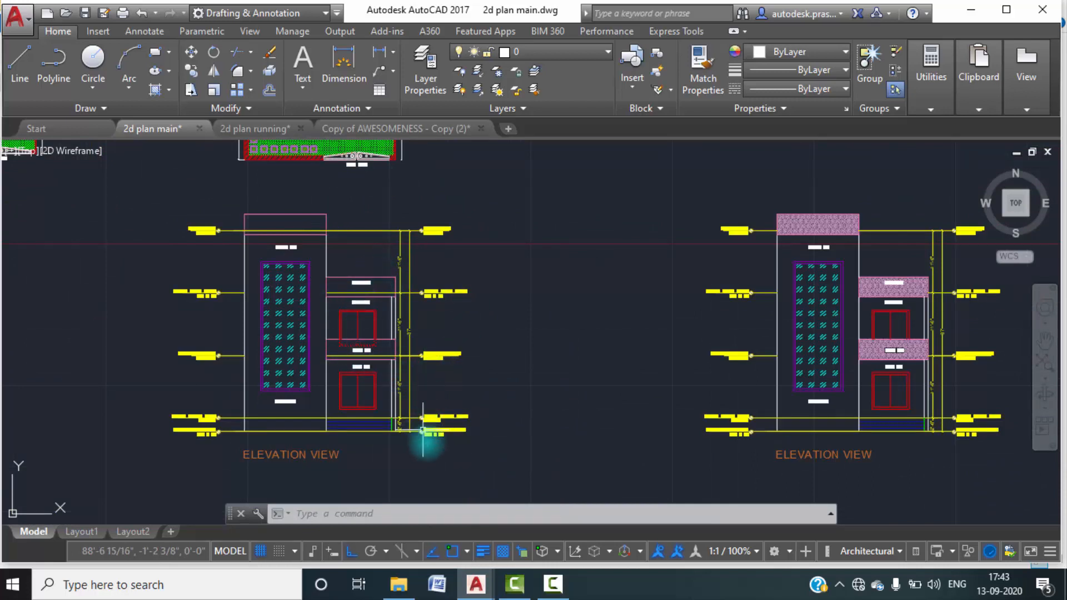
Switch to the 2d plan running drawing and draw a circle of about 6" radius just beyond the right end of the lowest level line.
click(252, 129)
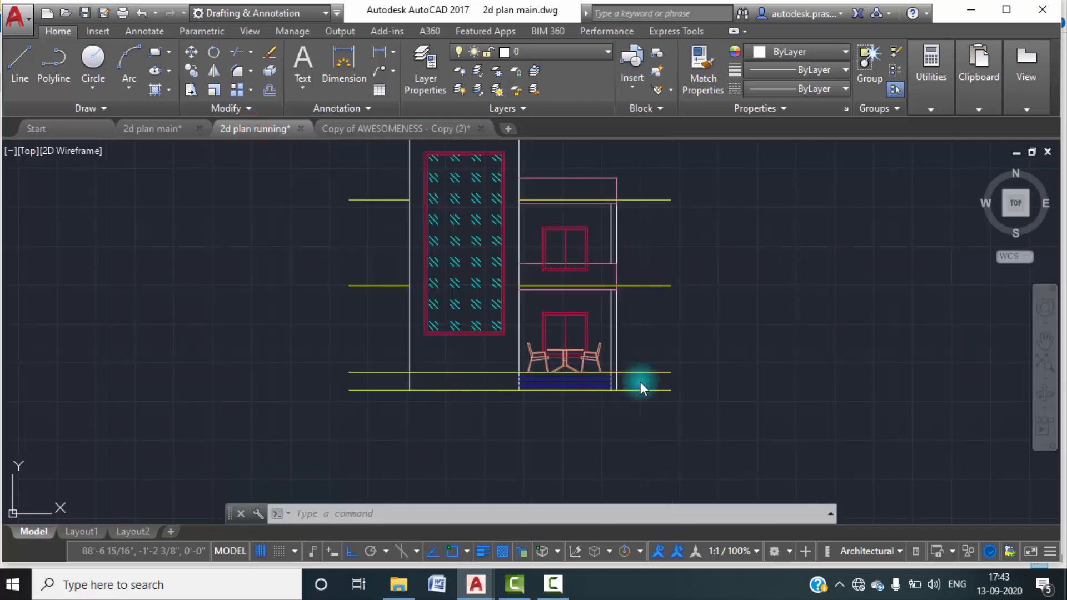
scroll(691, 396, up, 8)
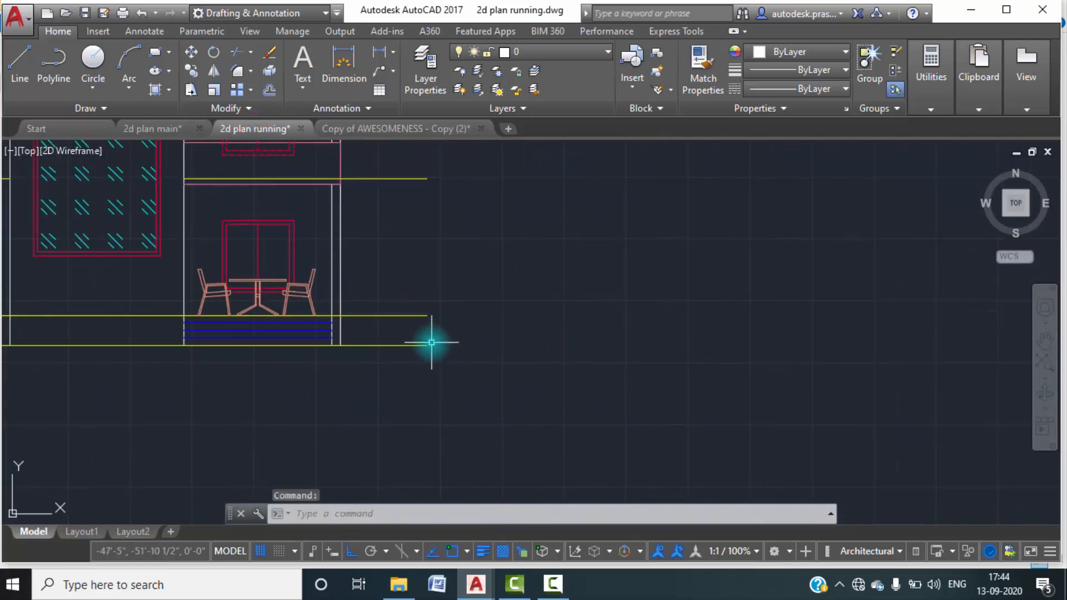
click(95, 61)
click(95, 85)
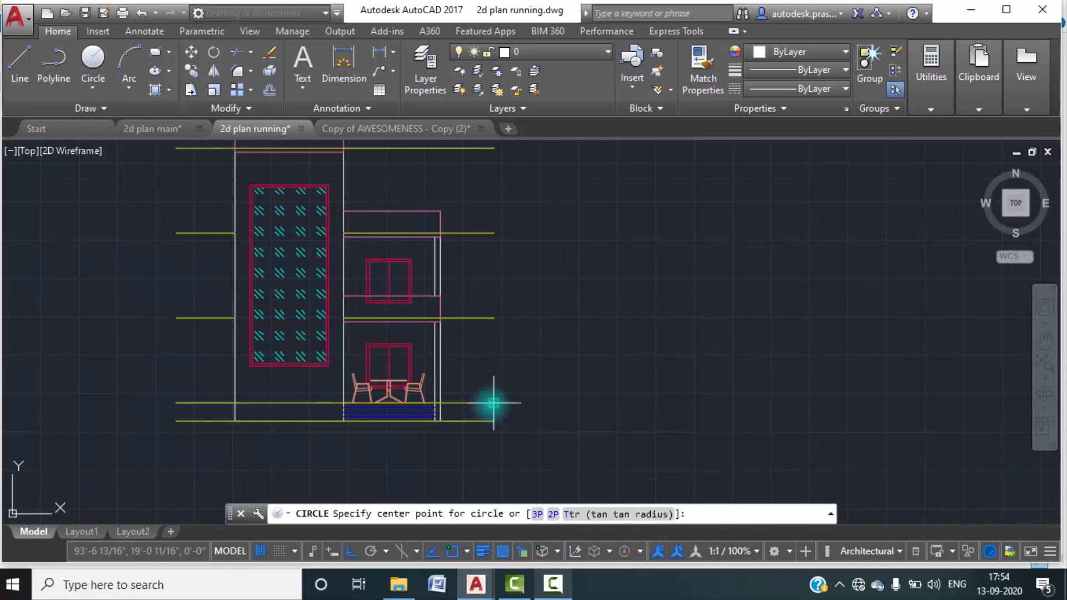
scroll(491, 398, up, 4)
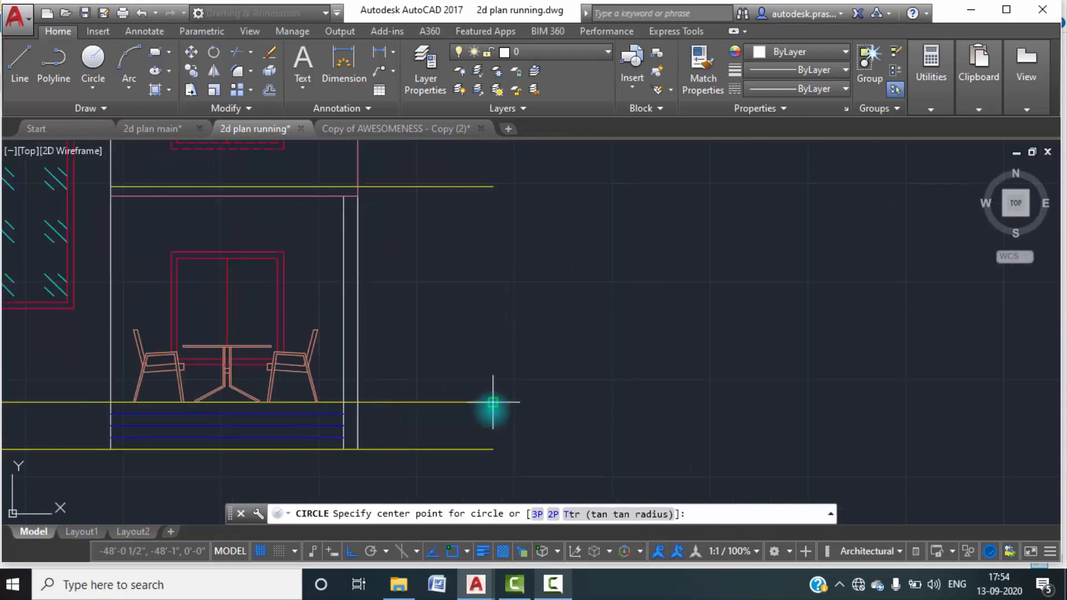
click(507, 449)
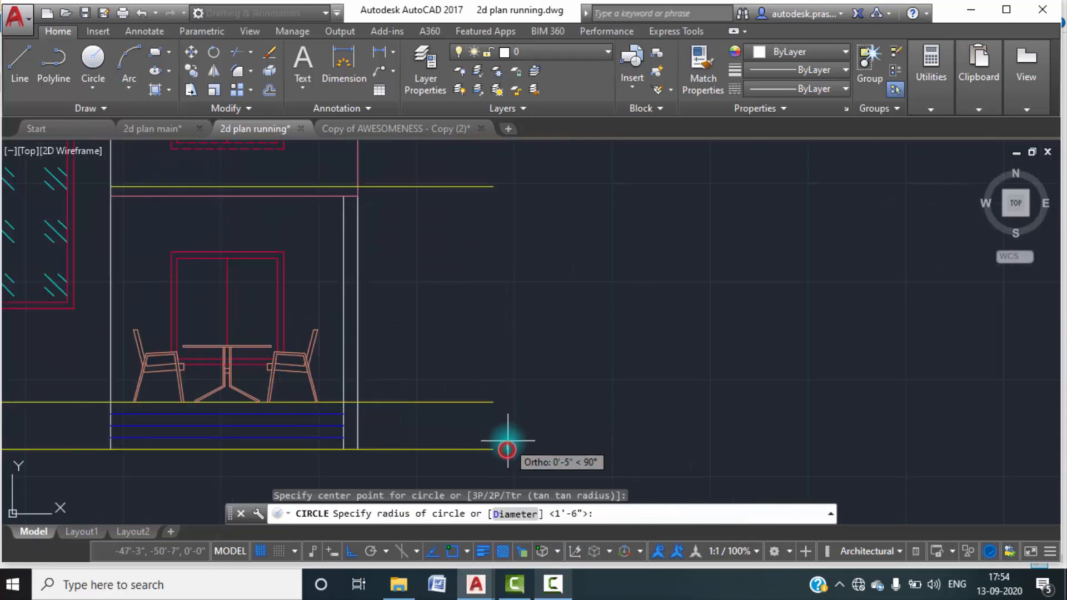
scroll(499, 441, up, 2)
scroll(498, 440, up, 2)
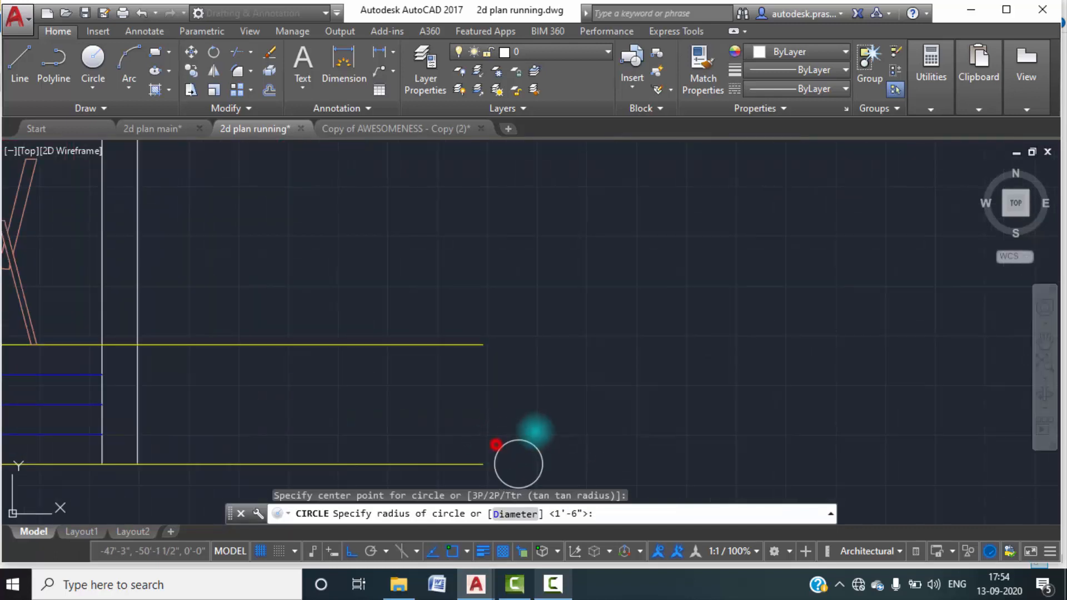
click(494, 443)
middle_drag(545, 429, 535, 348)
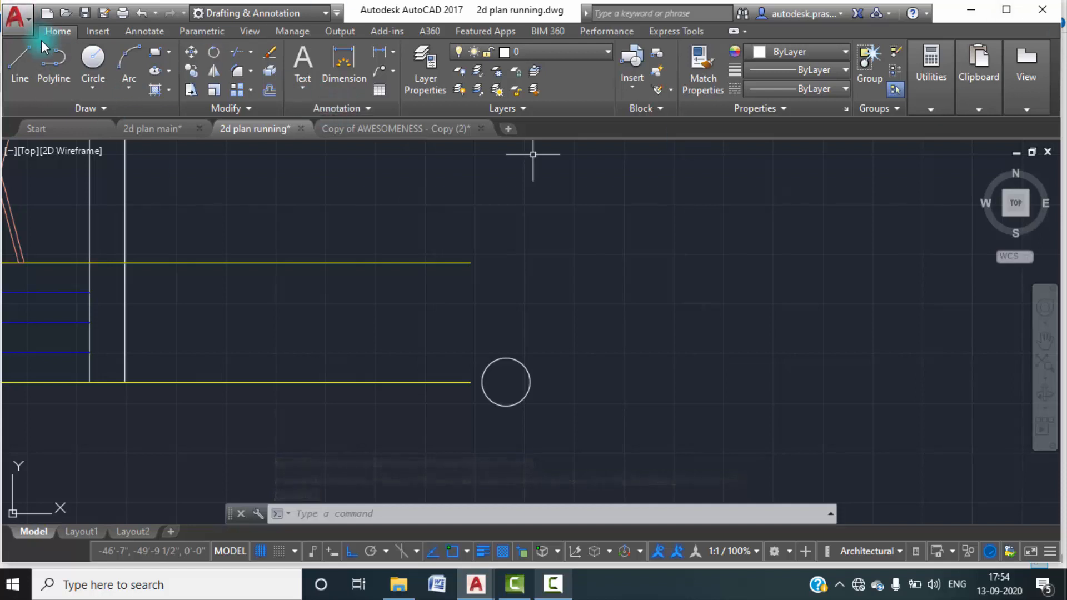
Draw a vertical and a horizontal line across the circle between its quadrant points to divide it into four quarters.
click(20, 64)
click(505, 358)
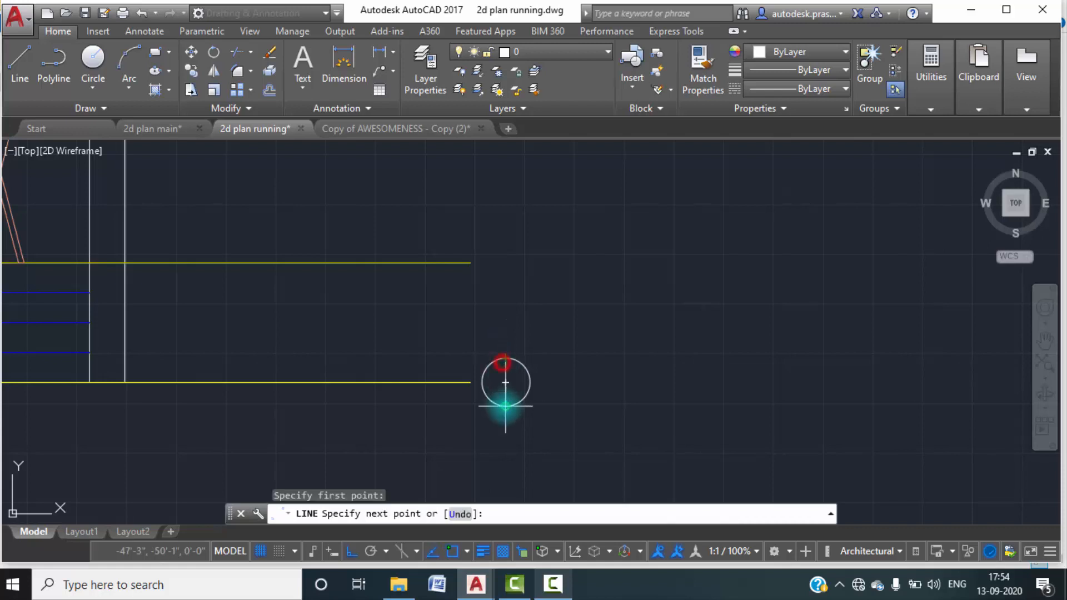
click(505, 407)
key(Escape)
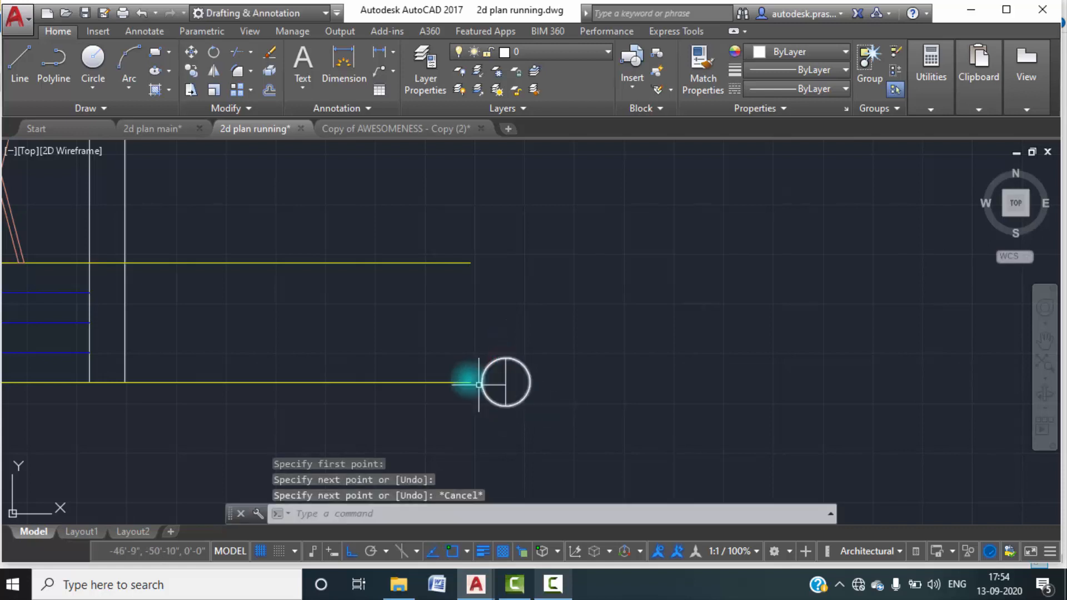
key(Return)
click(481, 382)
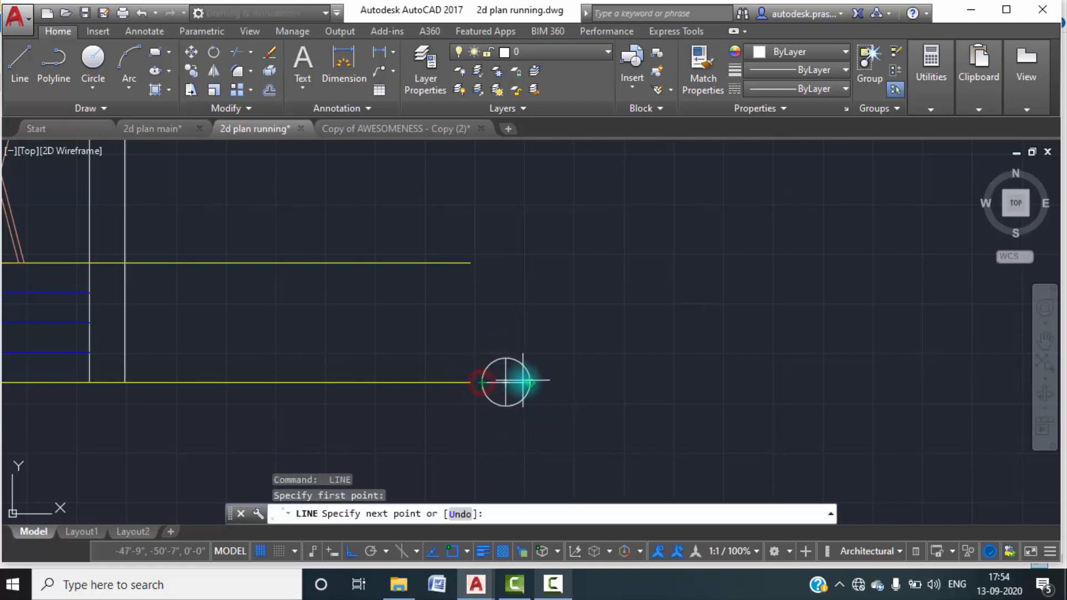
key(Escape)
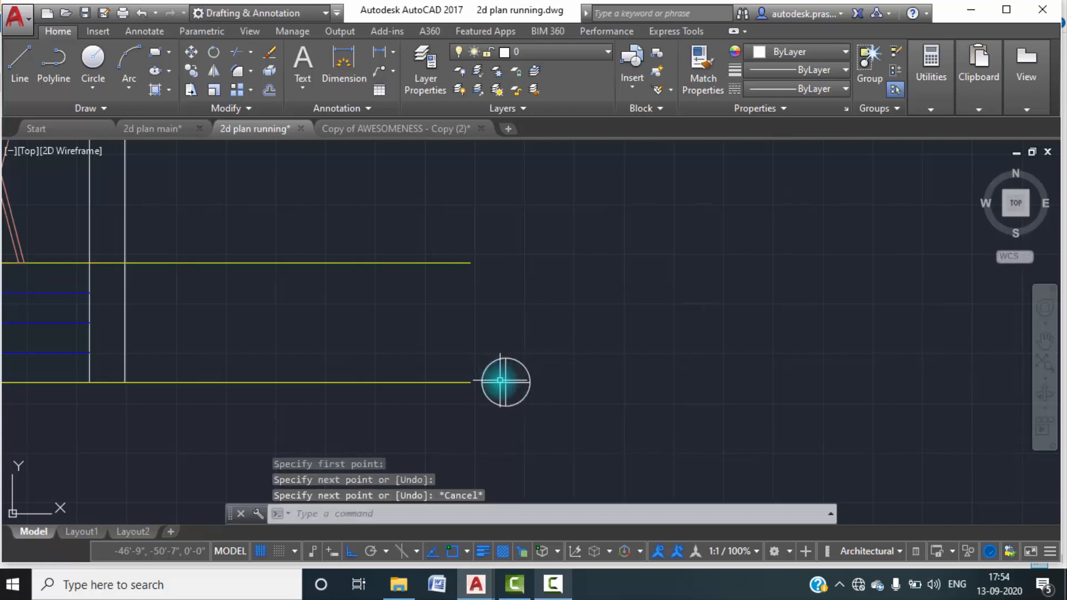
Fill the circle's upper-left and lower-right quarters with a SOLID hatch in yellow 248,215,49.
scroll(505, 372, up, 4)
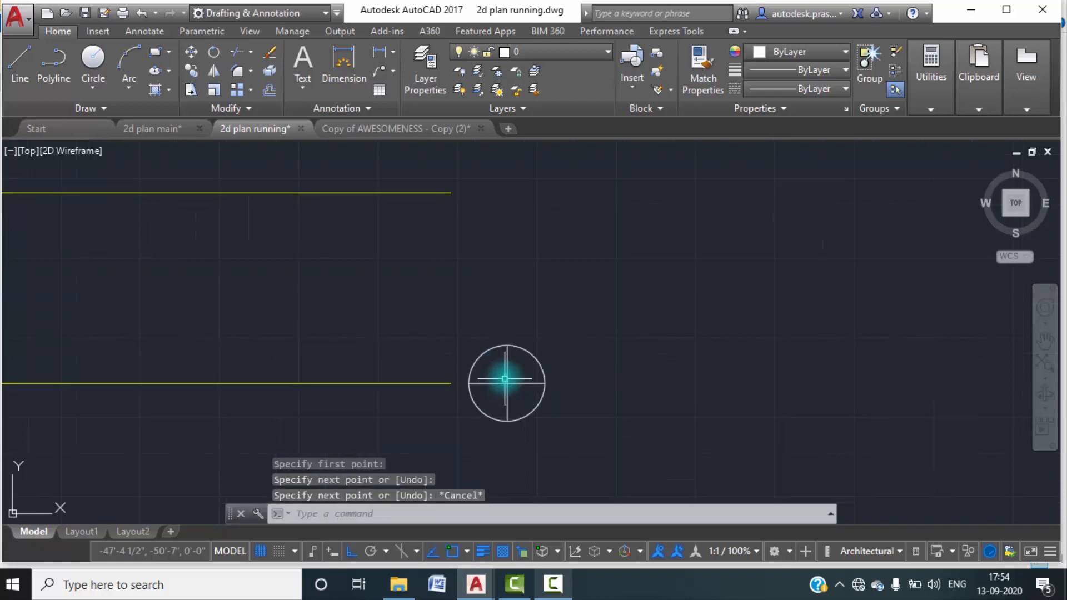
click(168, 91)
click(176, 107)
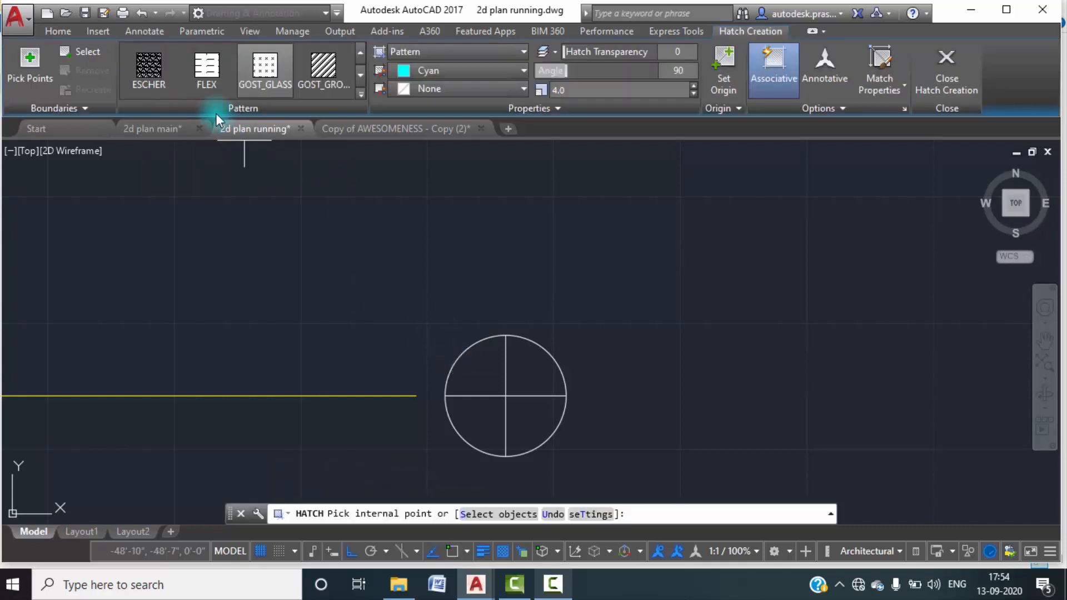
click(357, 54)
click(357, 53)
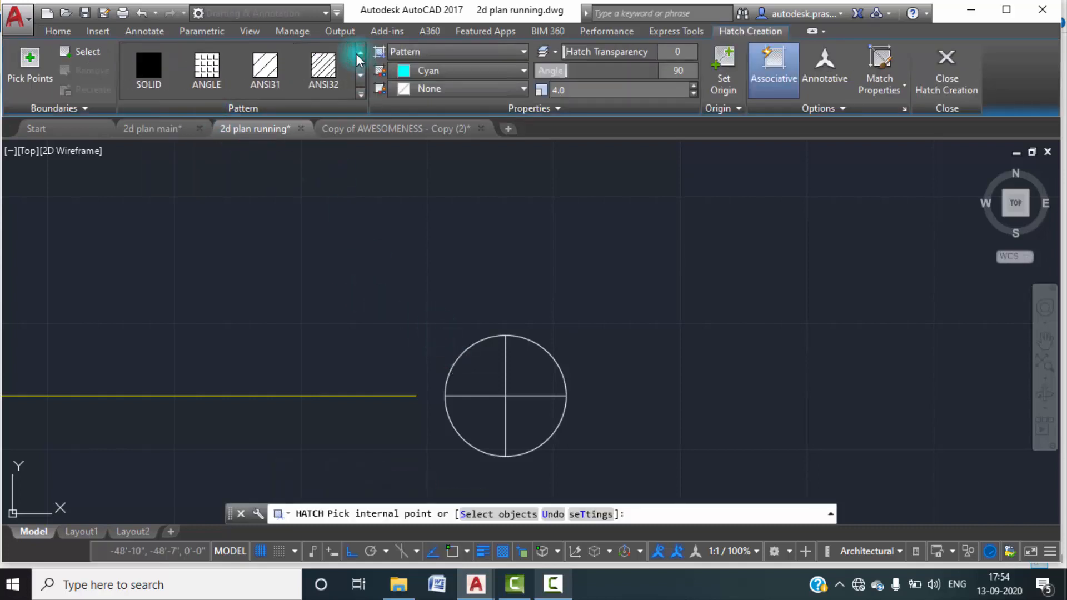
click(475, 354)
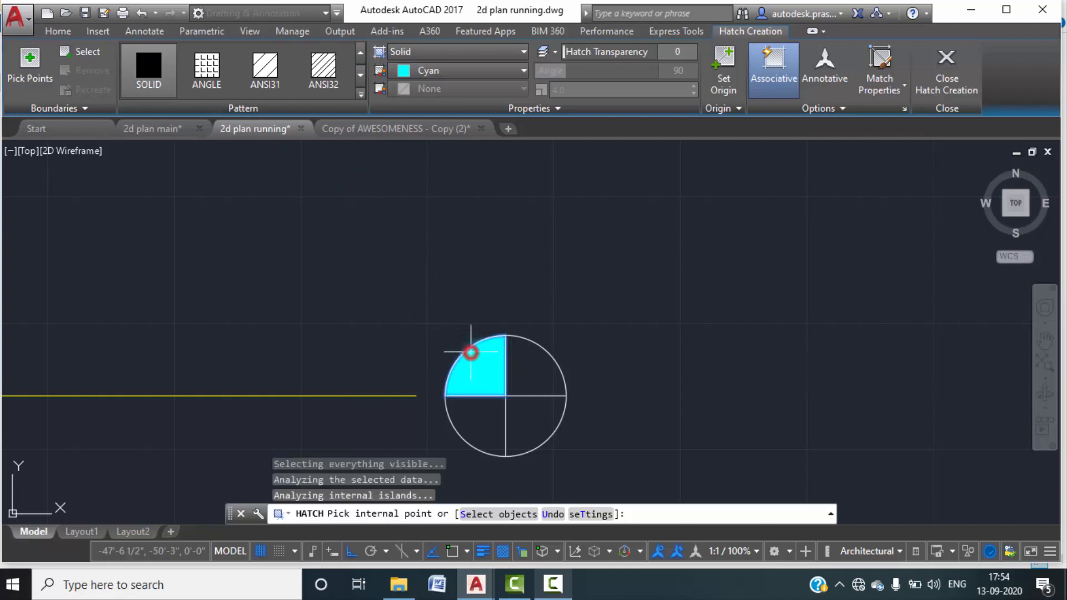
click(534, 412)
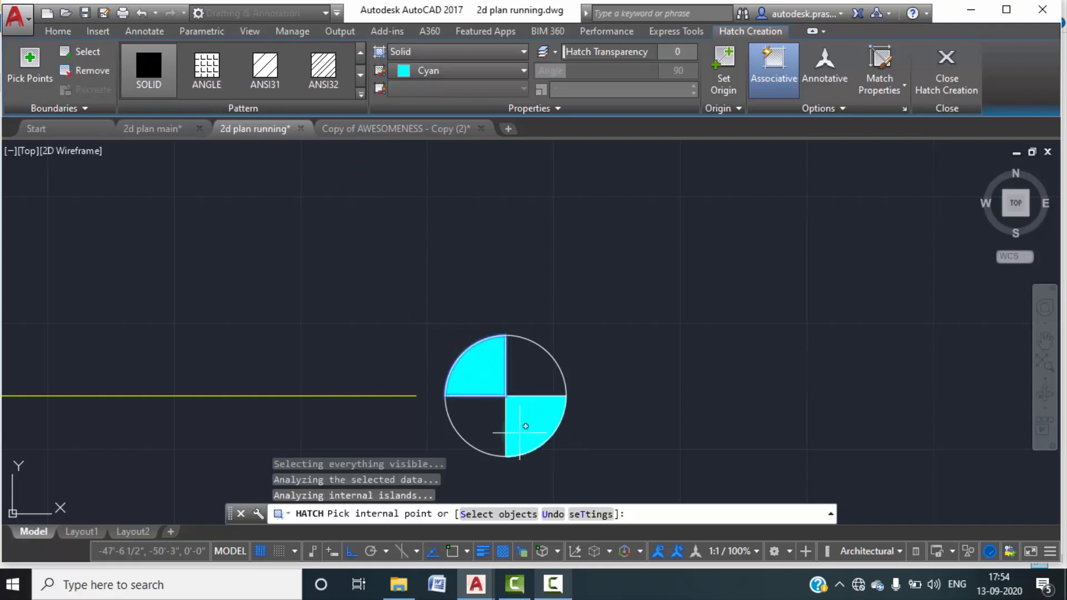
click(523, 71)
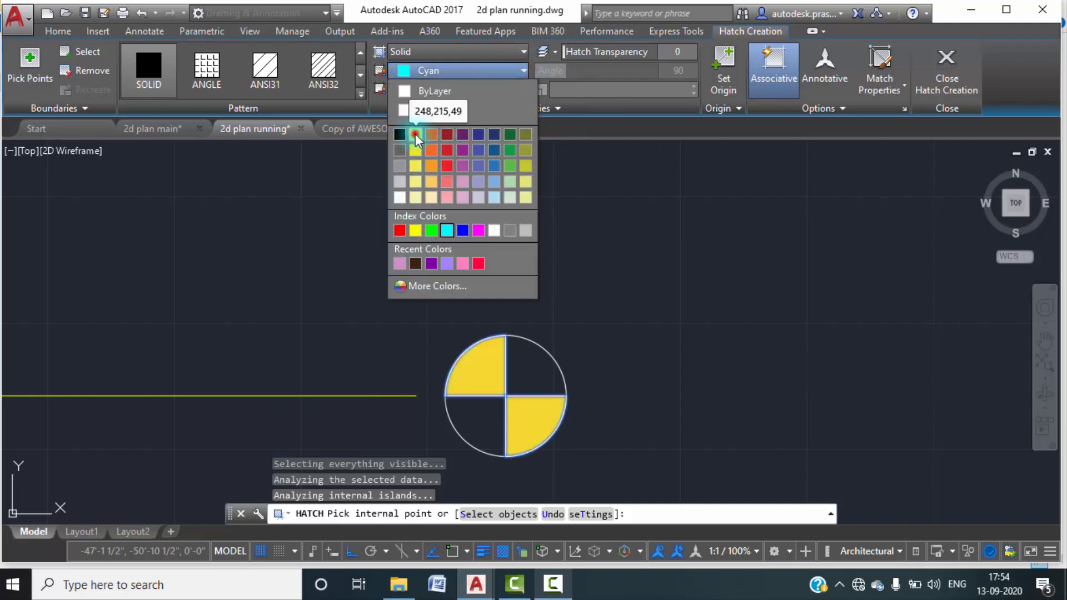
click(416, 135)
key(Escape)
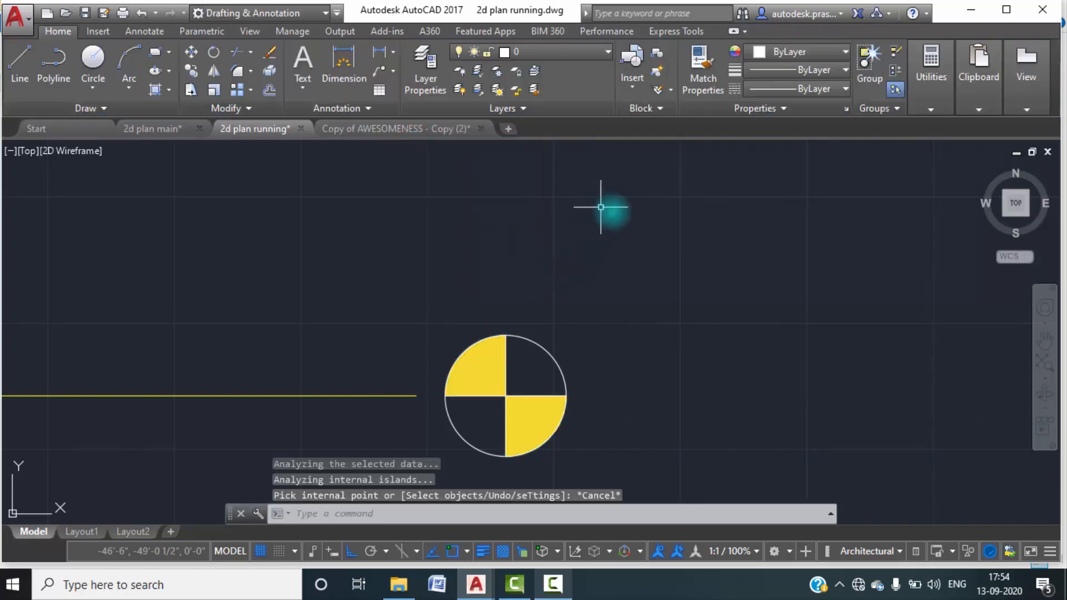
Add multiline text at 6" height to the right of the level marker, with ROAD LEVEL as its first line.
scroll(622, 302, down, 5)
mouse_move(675, 347)
middle_down()
mouse_move(674, 372)
mouse_move(657, 364)
middle_up()
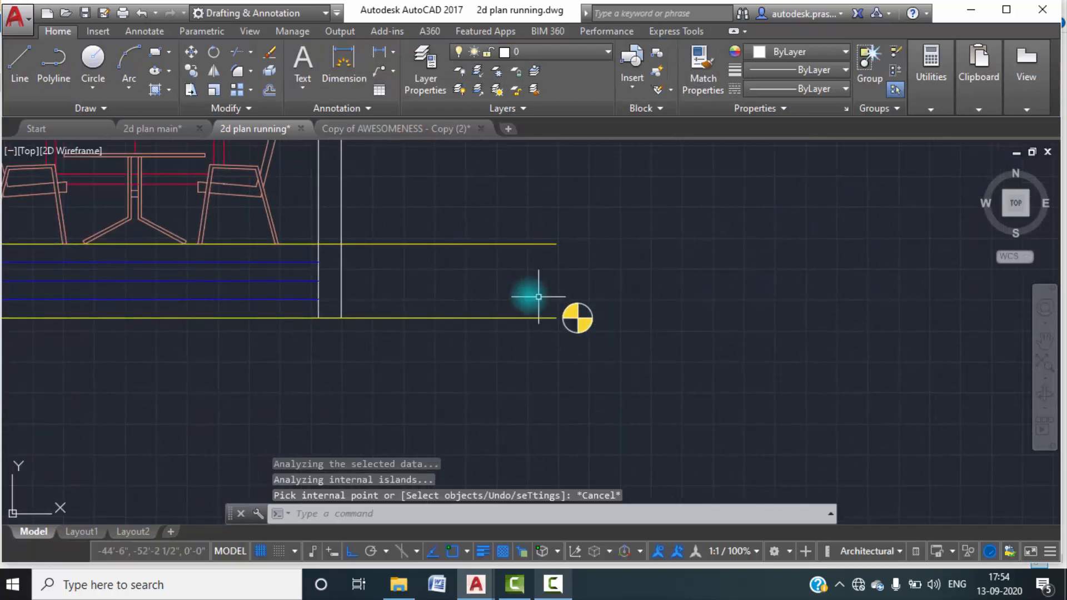
text(MTEXT)
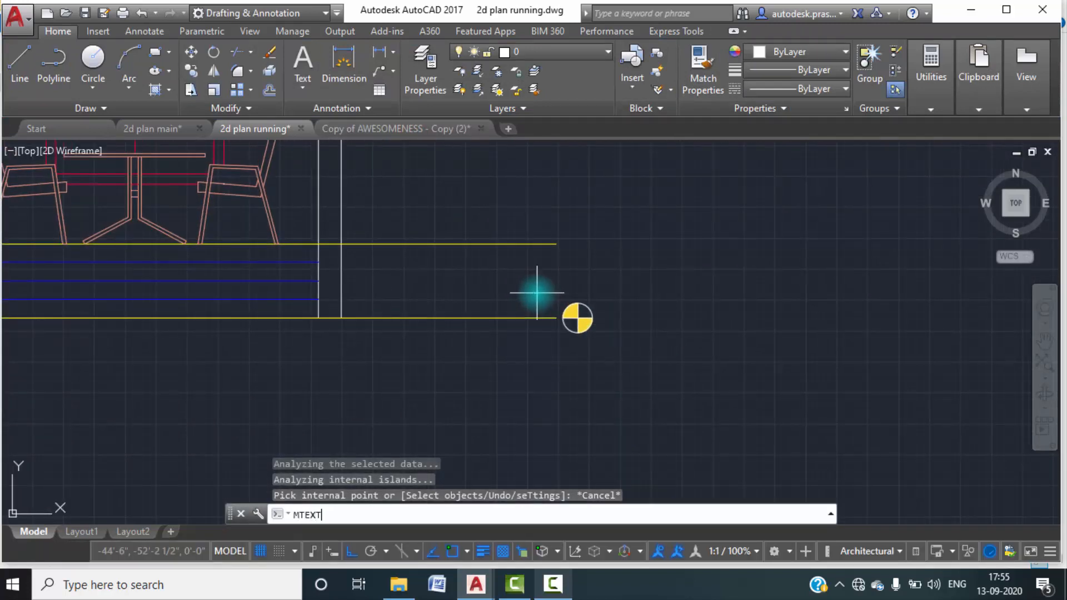
key(Return)
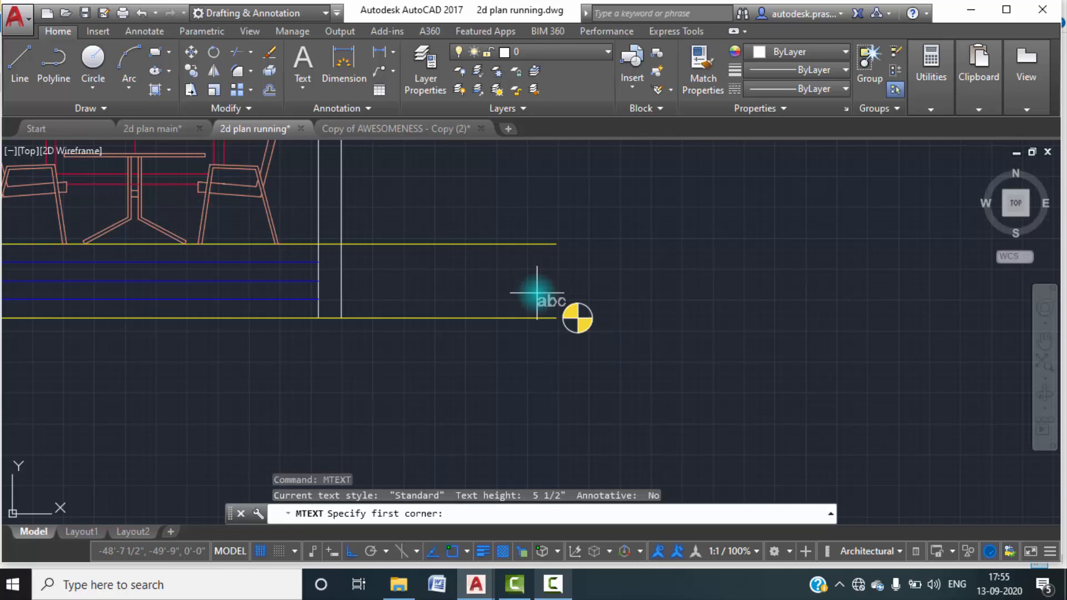
click(603, 308)
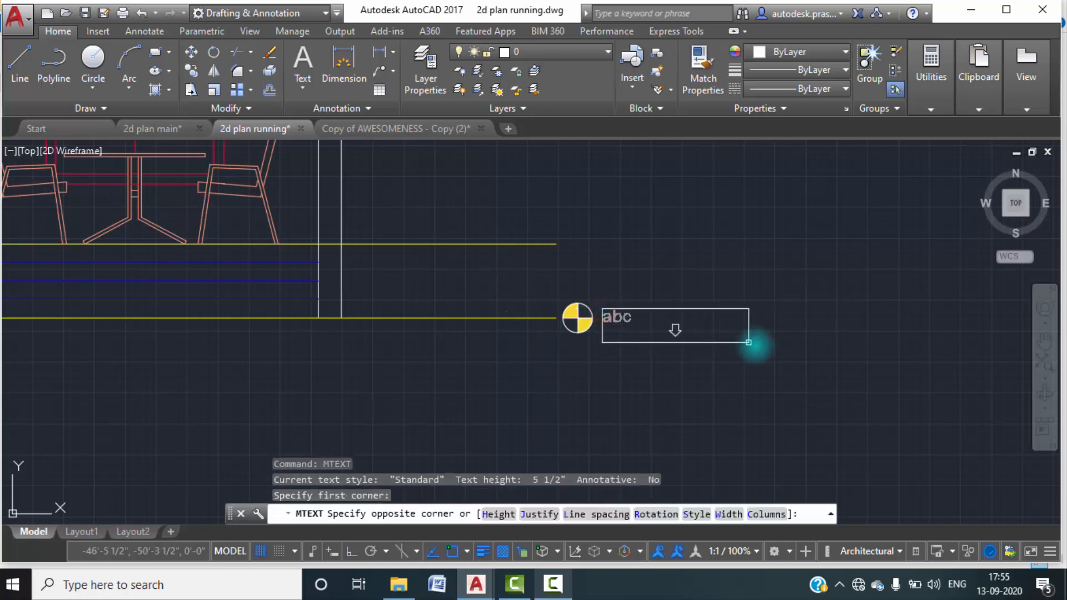
click(849, 339)
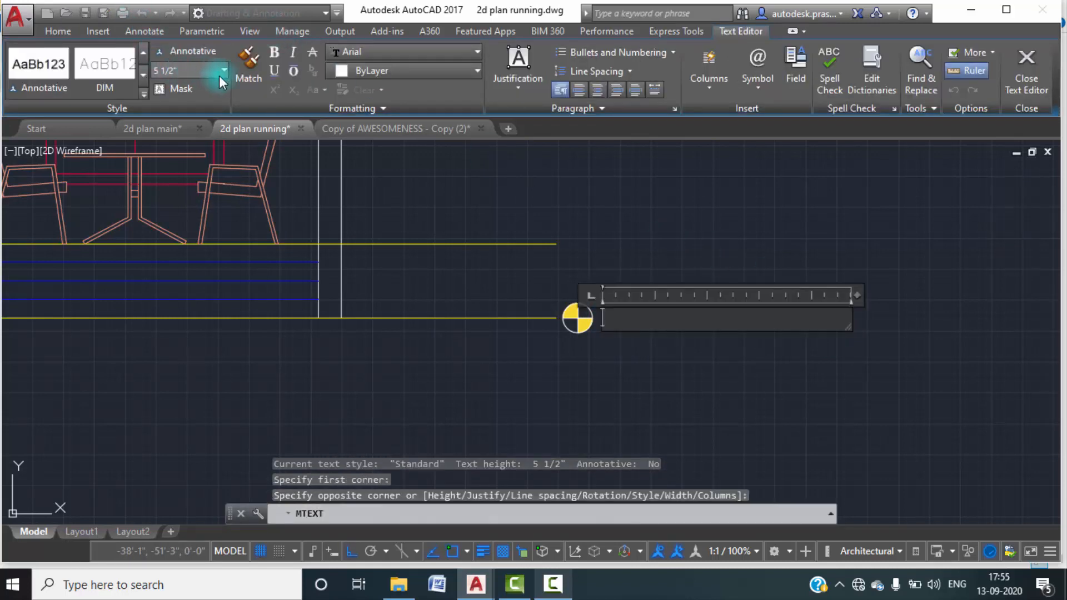
click(224, 70)
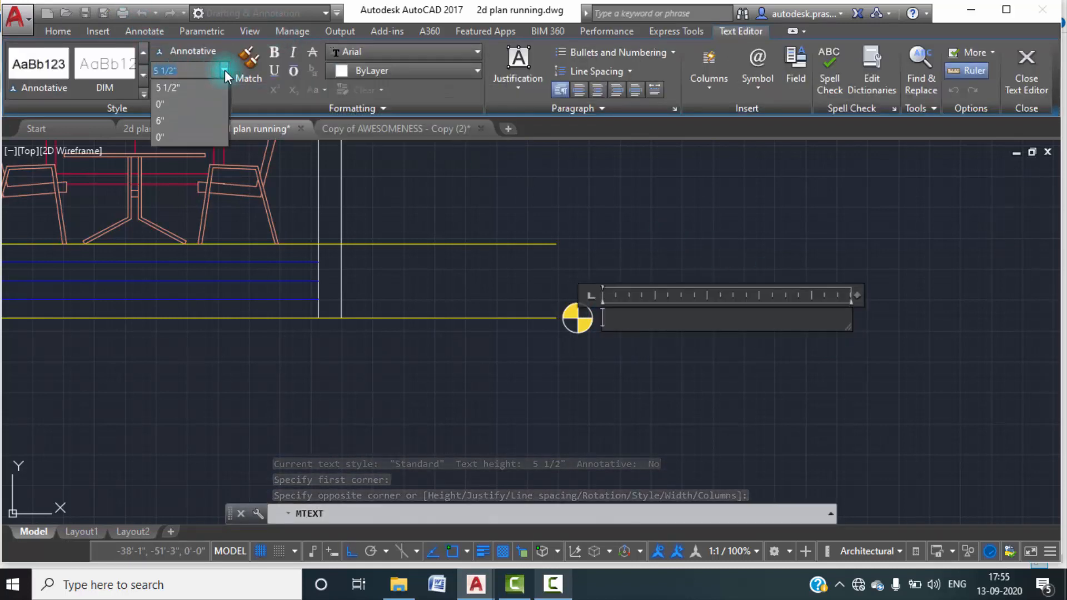
click(161, 120)
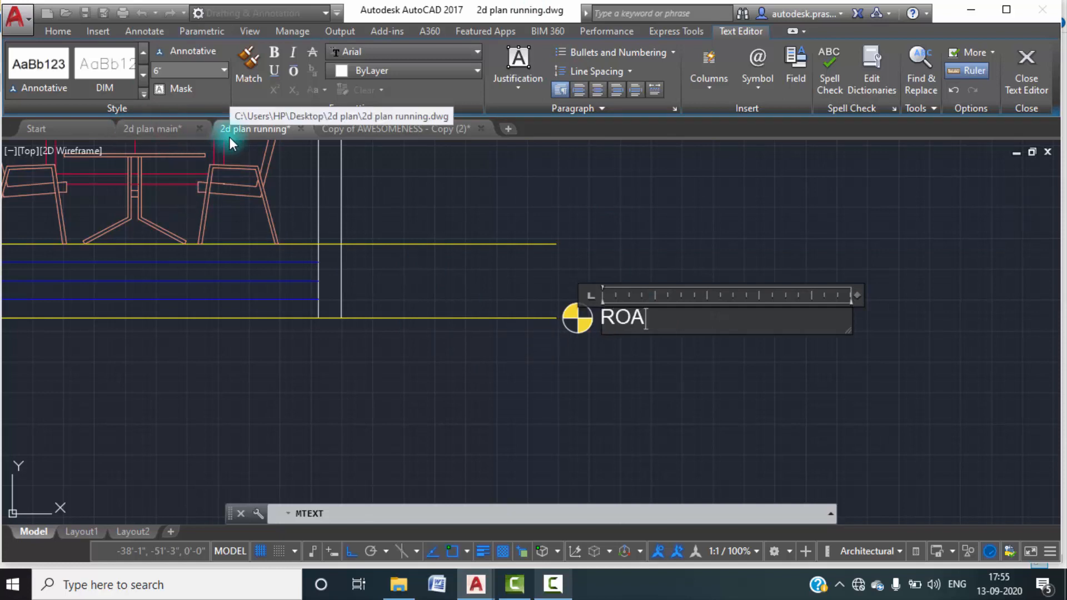
text(EVEL)
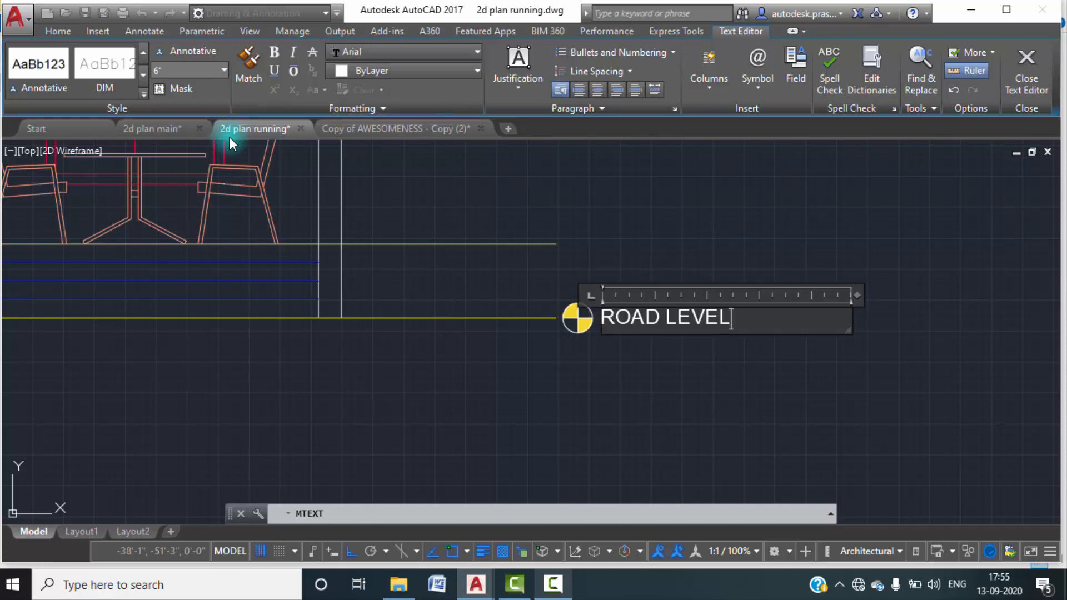
key(Return)
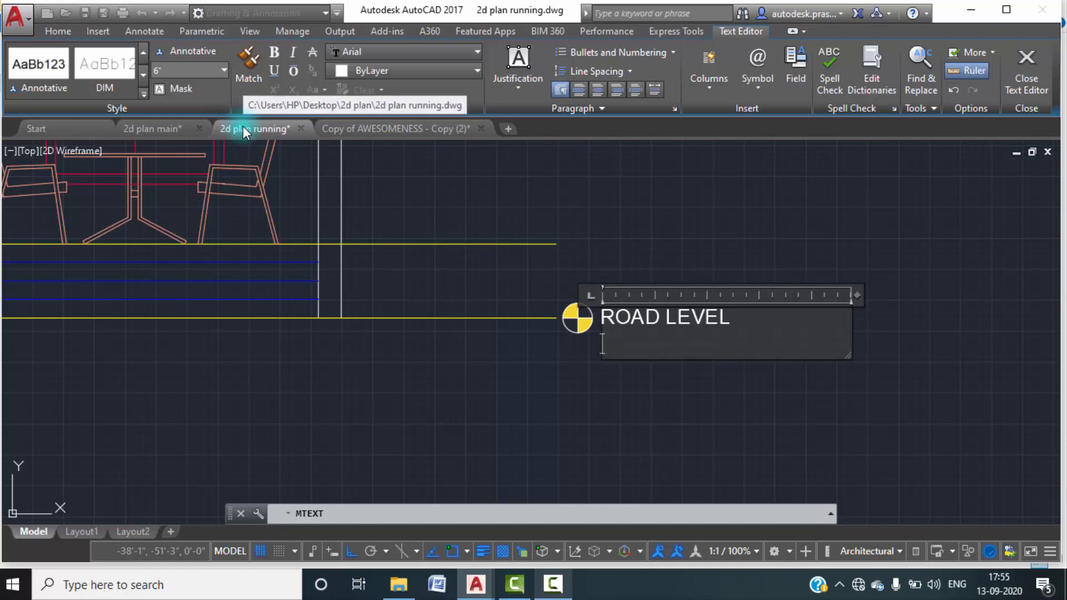
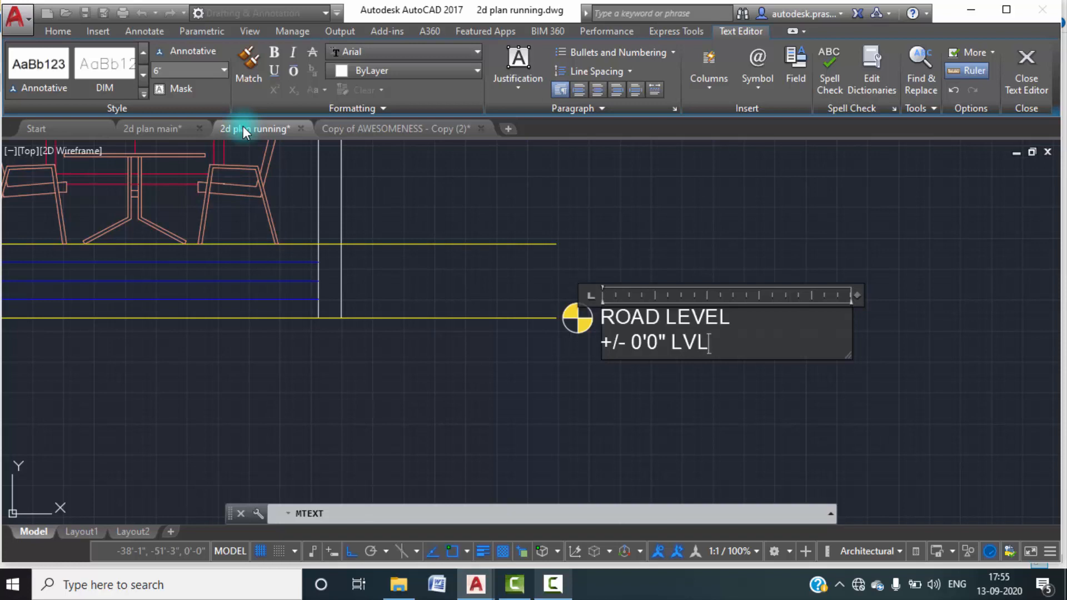
Remove LVL from the label's second line so it reads +/- 0'0" and finish the text.
key(BackSpace)
key(BackSpace)
key(BackSpace)
key(BackSpace)
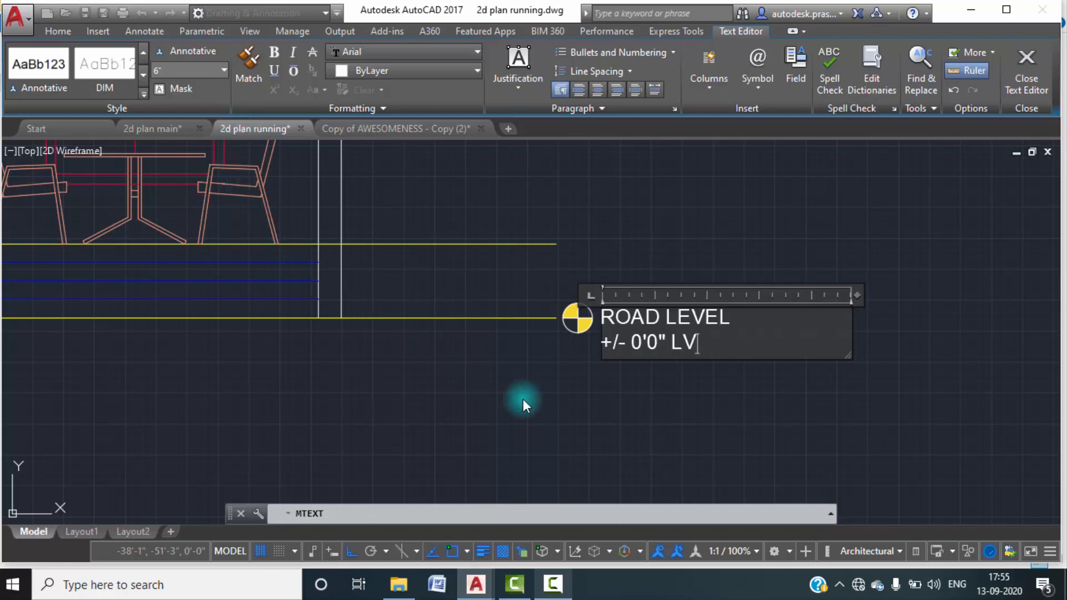
click(529, 359)
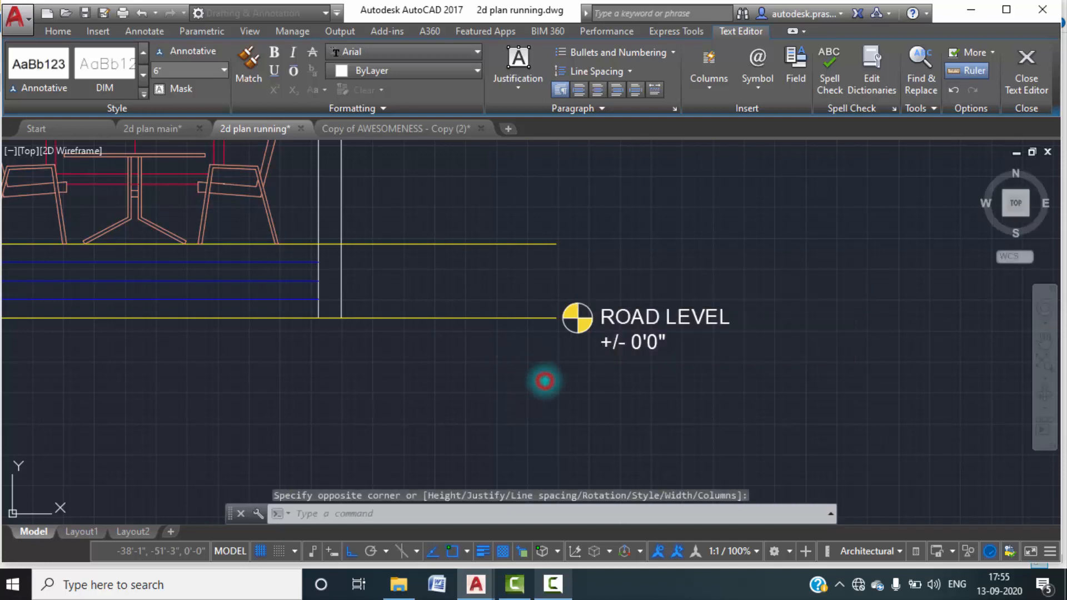
Change the colour of the ROAD LEVEL text label to yellow.
scroll(539, 332, down, 2)
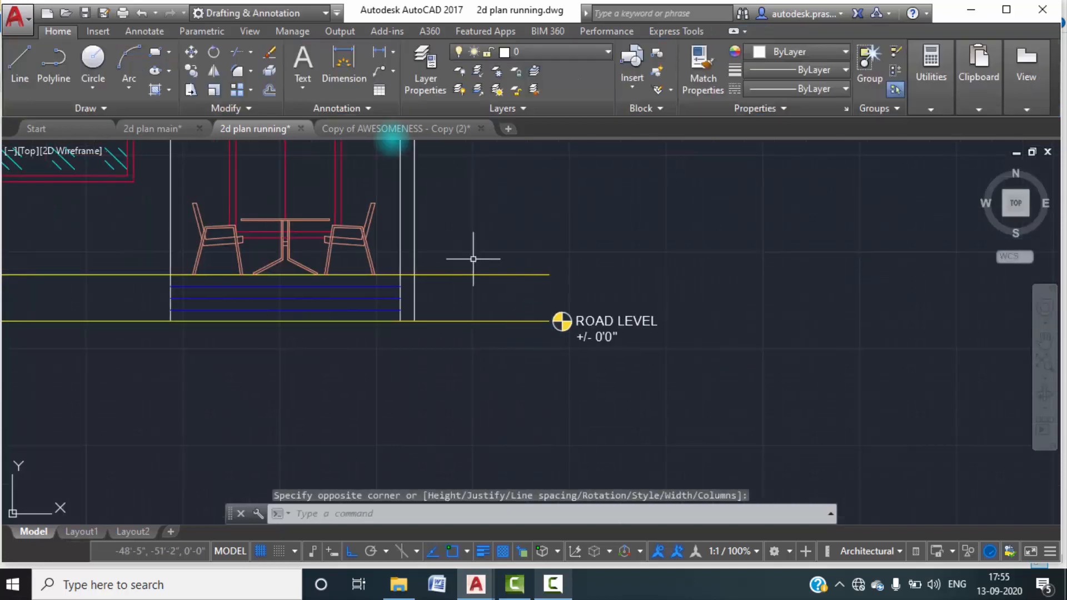
click(633, 368)
click(605, 276)
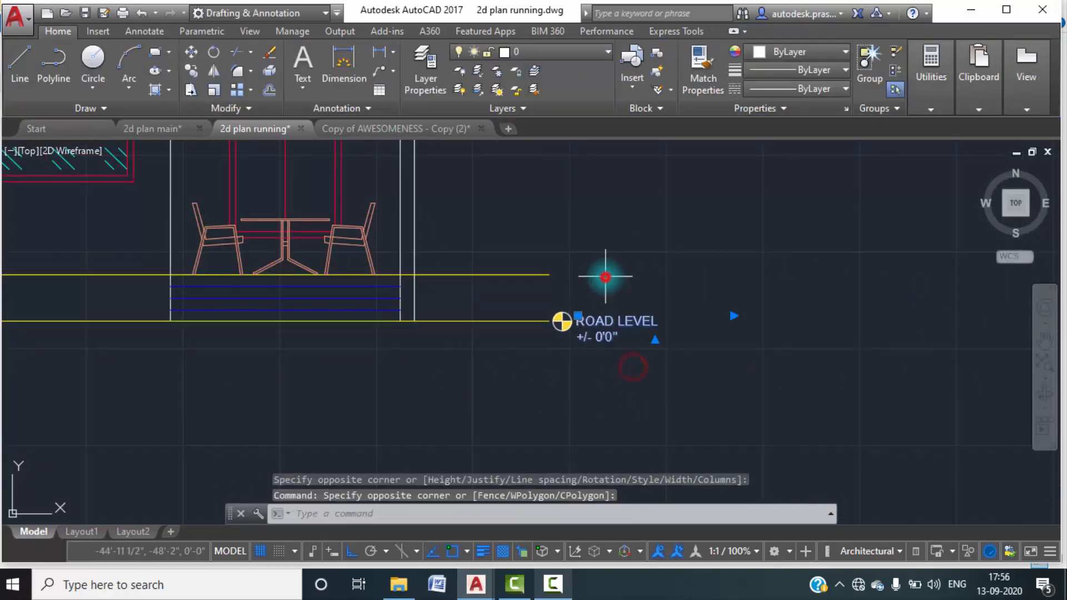
click(832, 50)
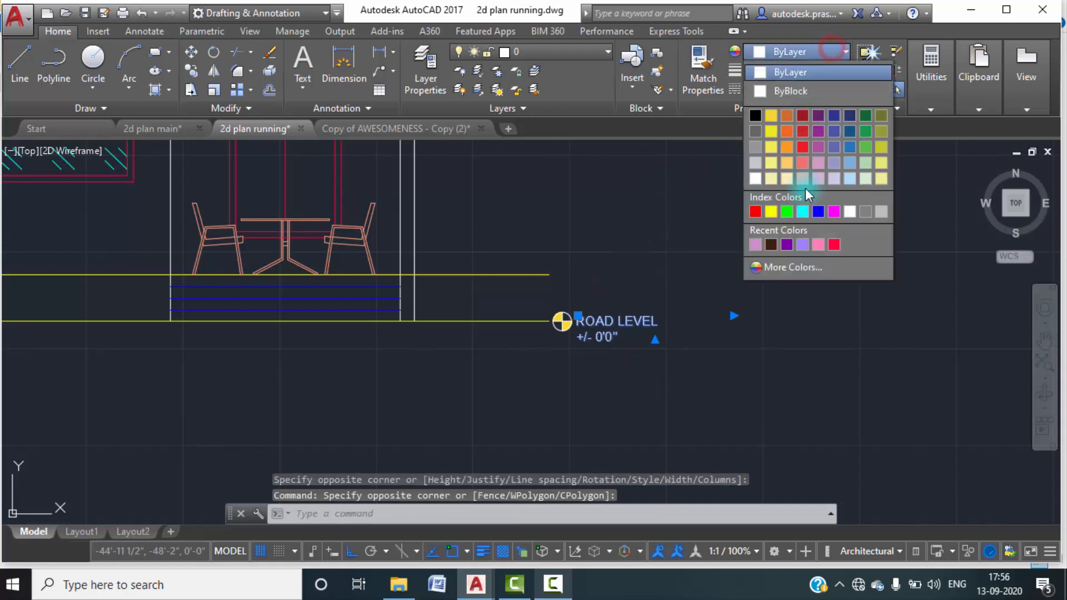
click(772, 212)
key(Escape)
scroll(690, 377, down, 4)
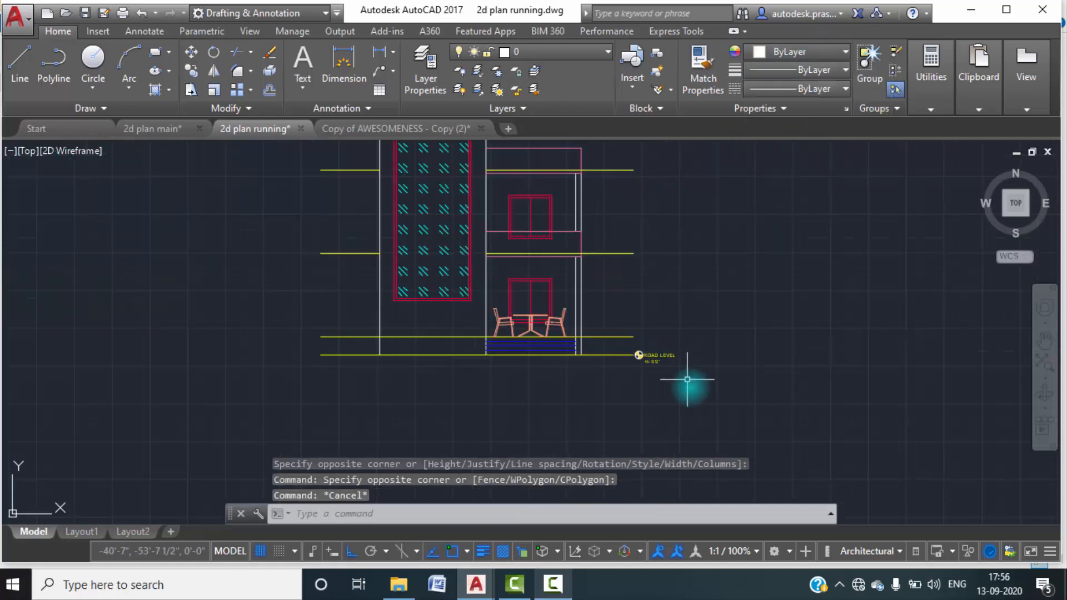
scroll(635, 361, up, 6)
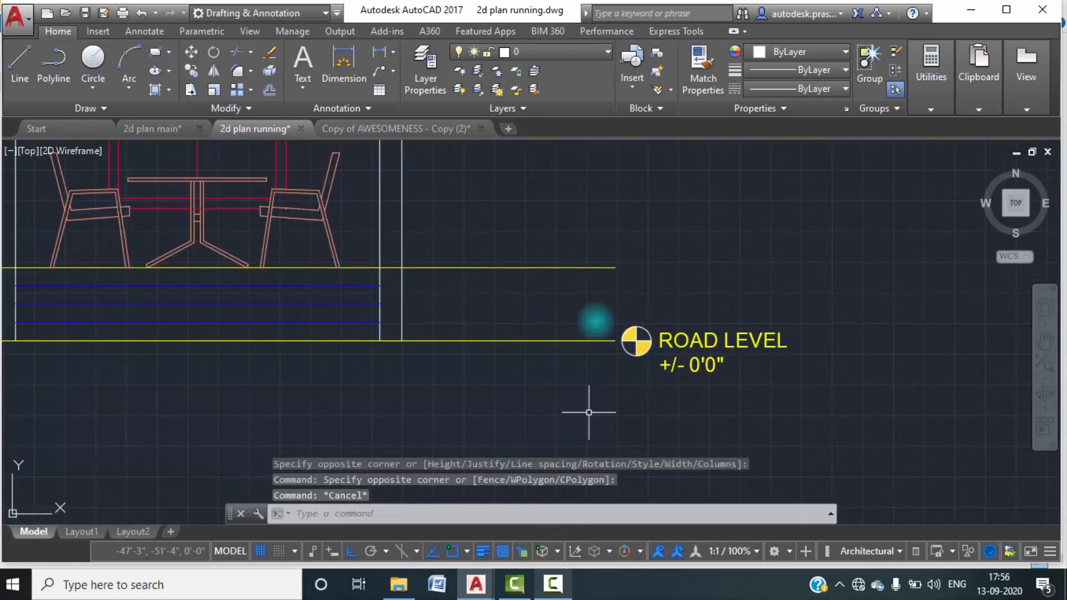
click(553, 586)
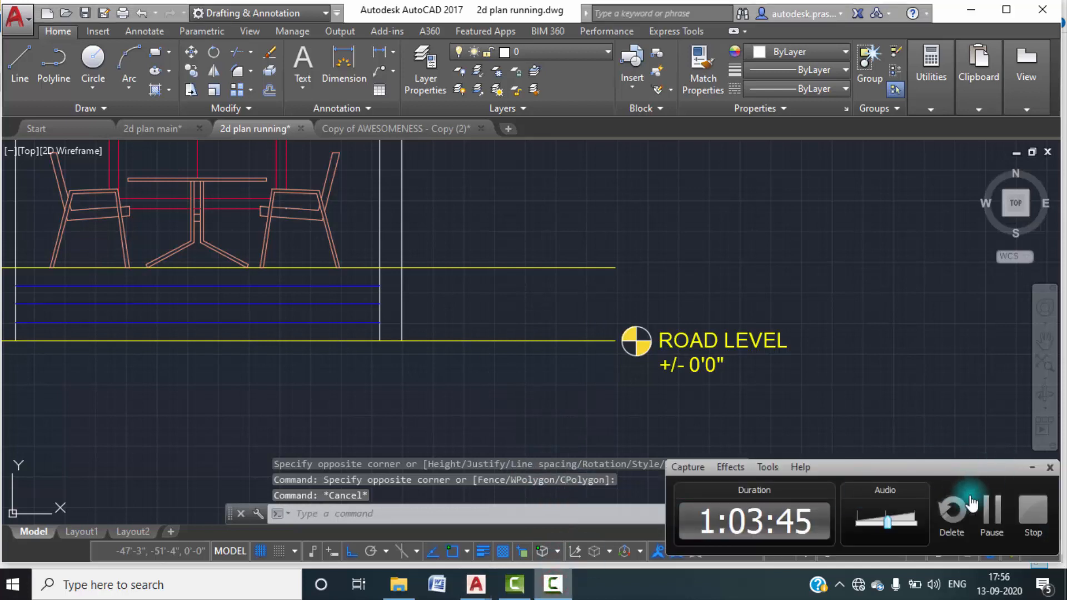
click(987, 504)
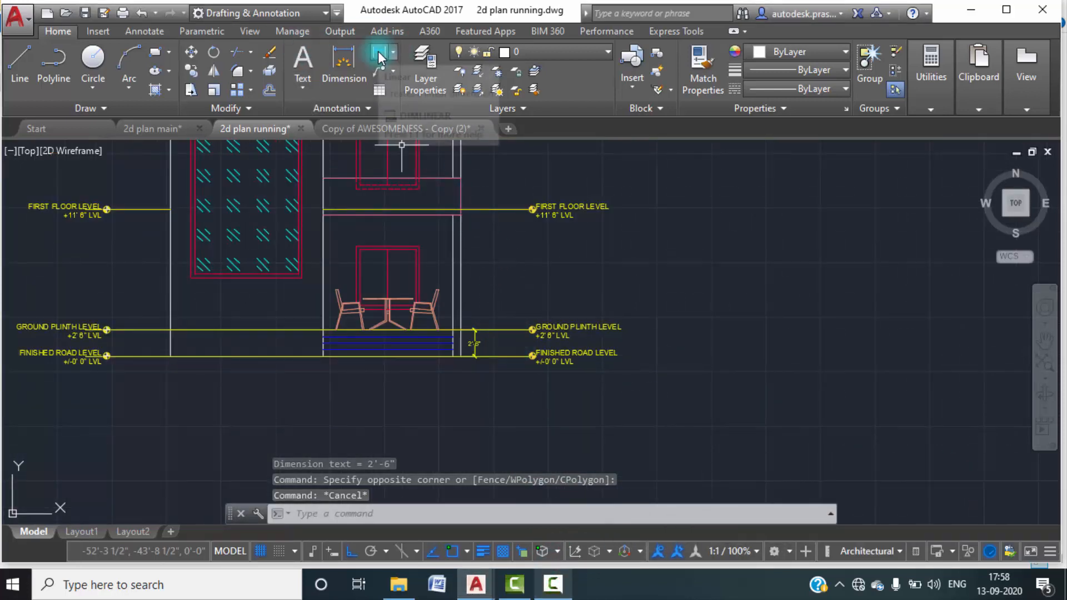
Try to continue the plinth height dimension up to the first floor level line with the Continue dimension command.
click(146, 33)
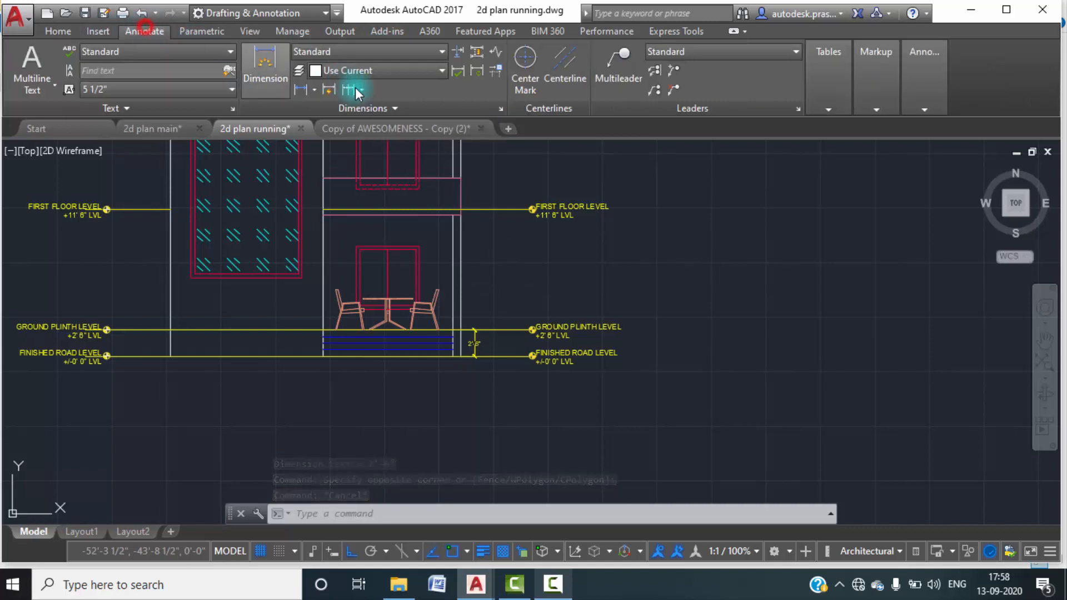
click(361, 89)
click(369, 109)
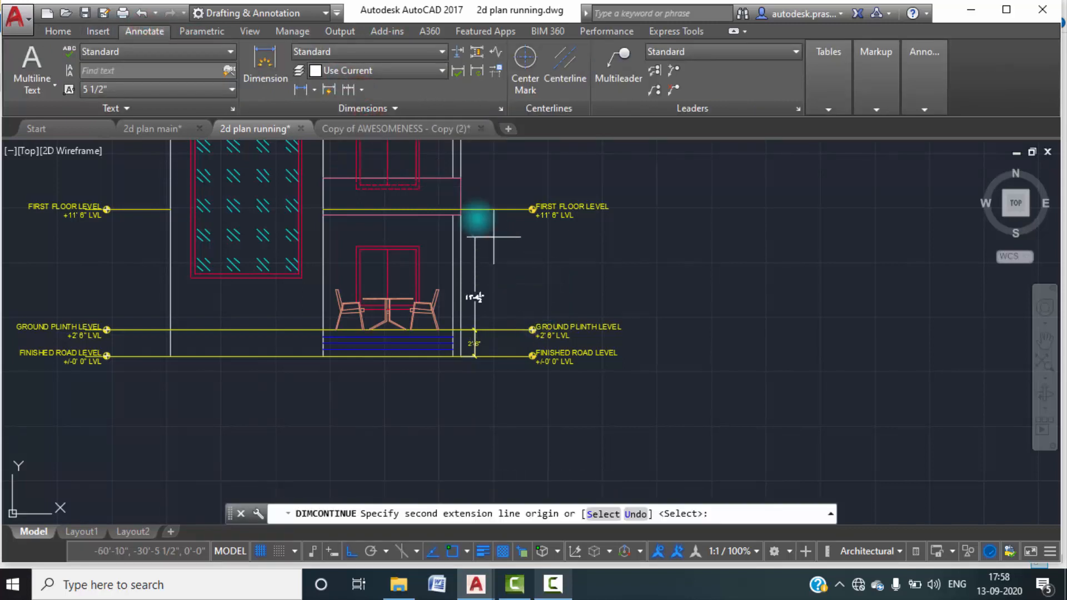
click(474, 210)
mouse_move(477, 174)
middle_down()
mouse_move(476, 279)
mouse_move(448, 267)
middle_up()
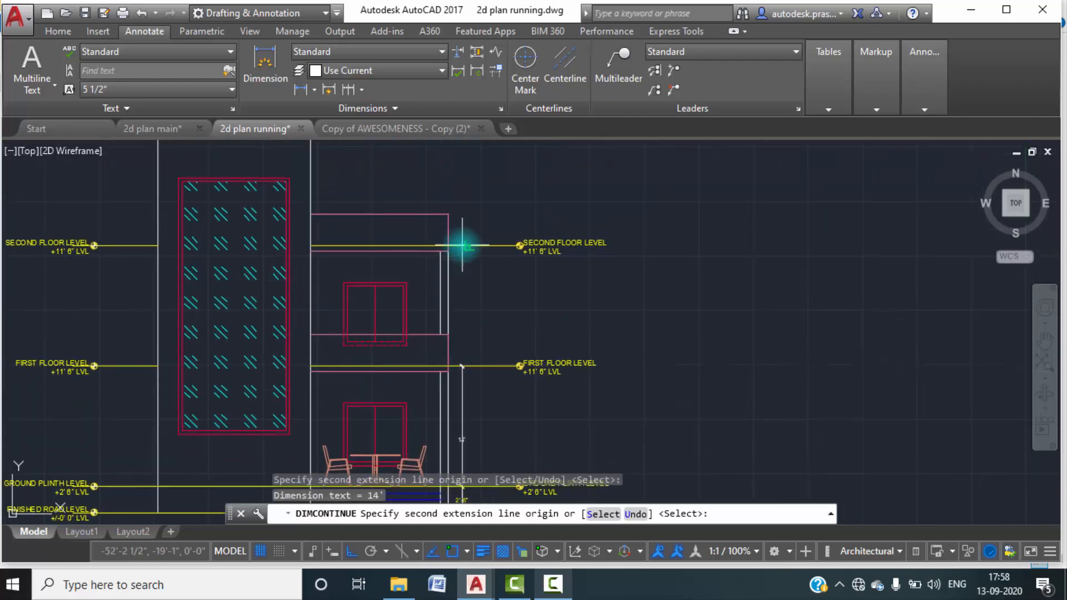
scroll(456, 436, up, 2)
scroll(461, 436, down, 5)
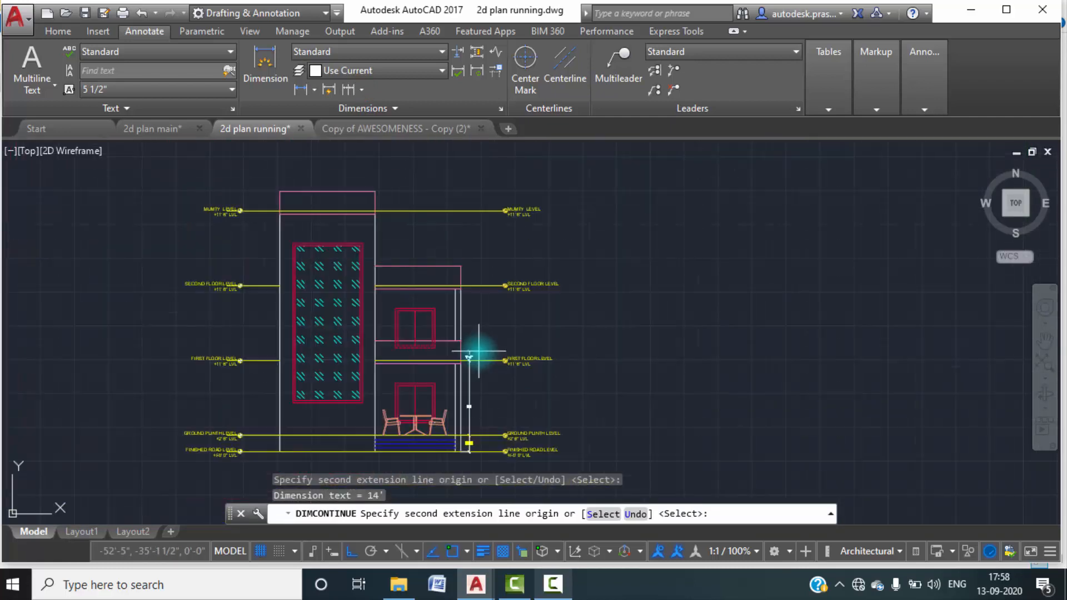
key(Escape)
key(Escape)
key(Escape)
Delete the continued dimension that reaches up to the first floor level line.
middle_drag(489, 367, 487, 264)
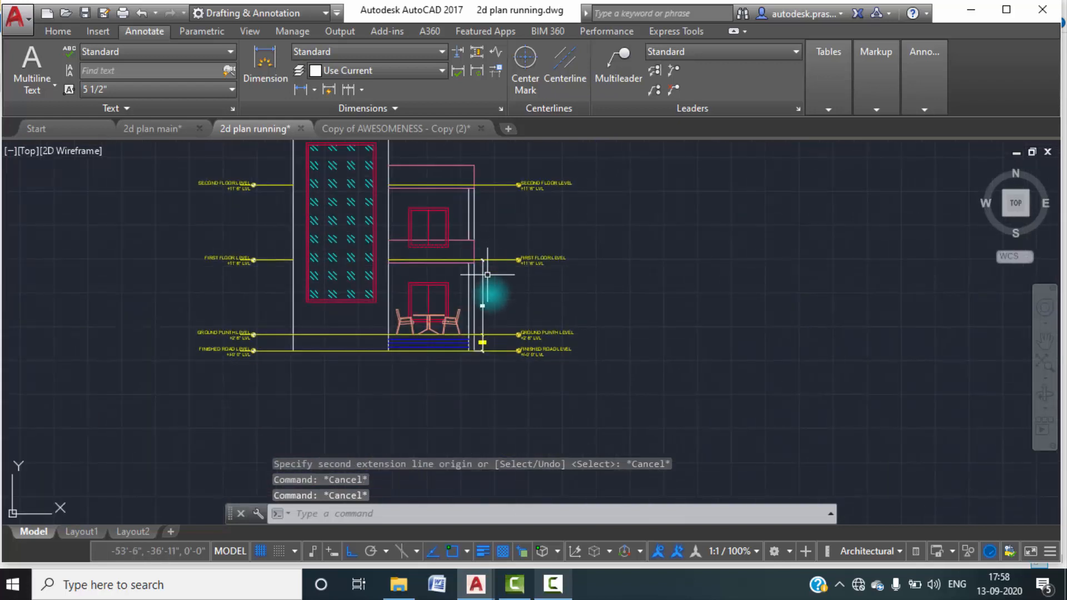
scroll(488, 300, down, 2)
click(485, 311)
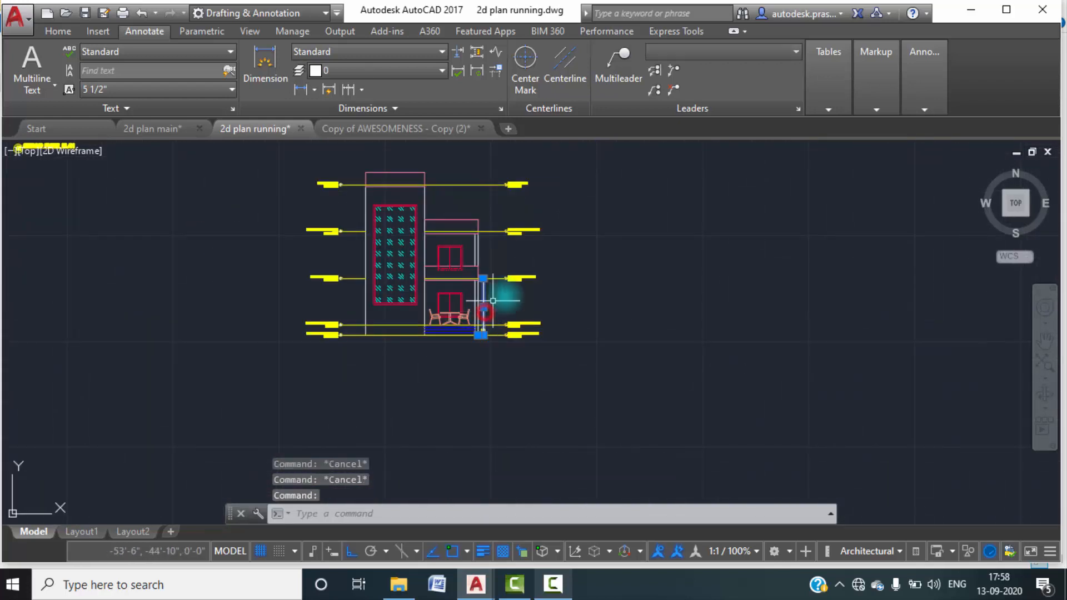
key(Delete)
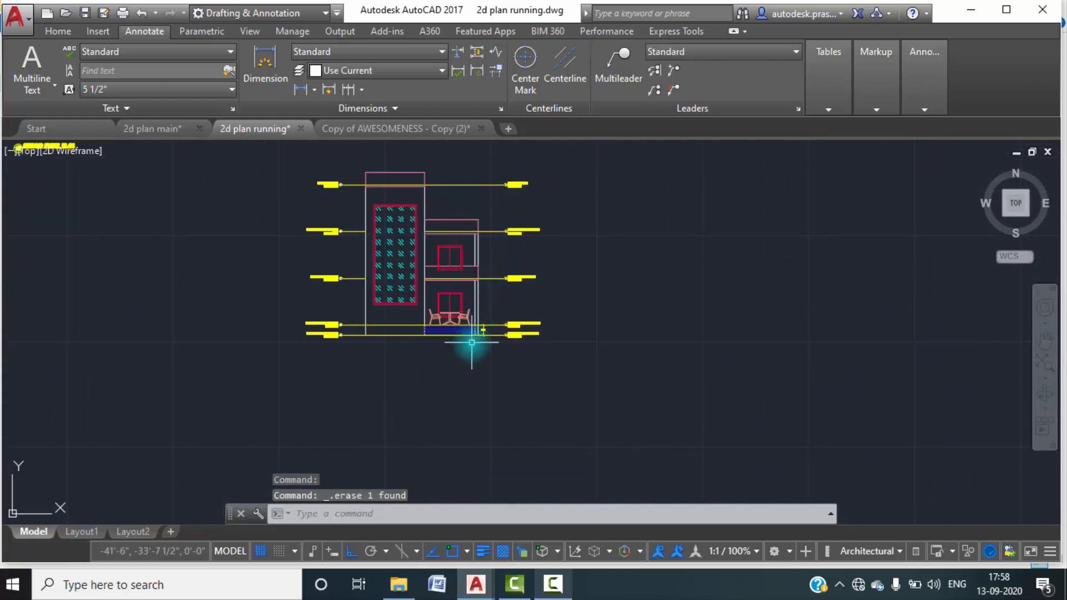
Switch to the 2d plan main drawing and examine how the heights are dimensioned beside its elevation view.
scroll(361, 300, up, 2)
scroll(484, 286, up, 1)
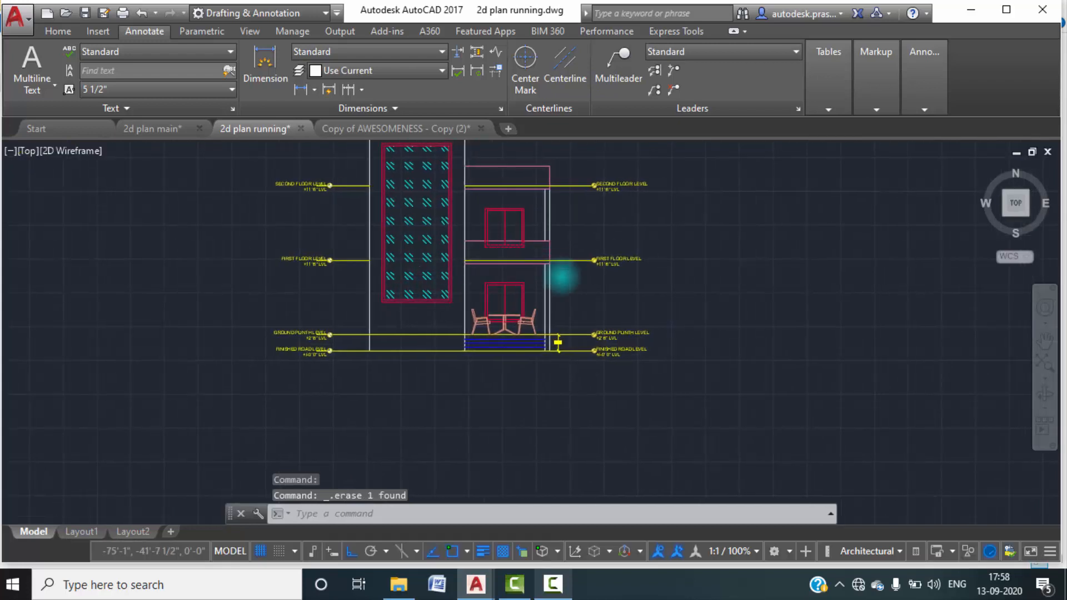
scroll(573, 295, up, 3)
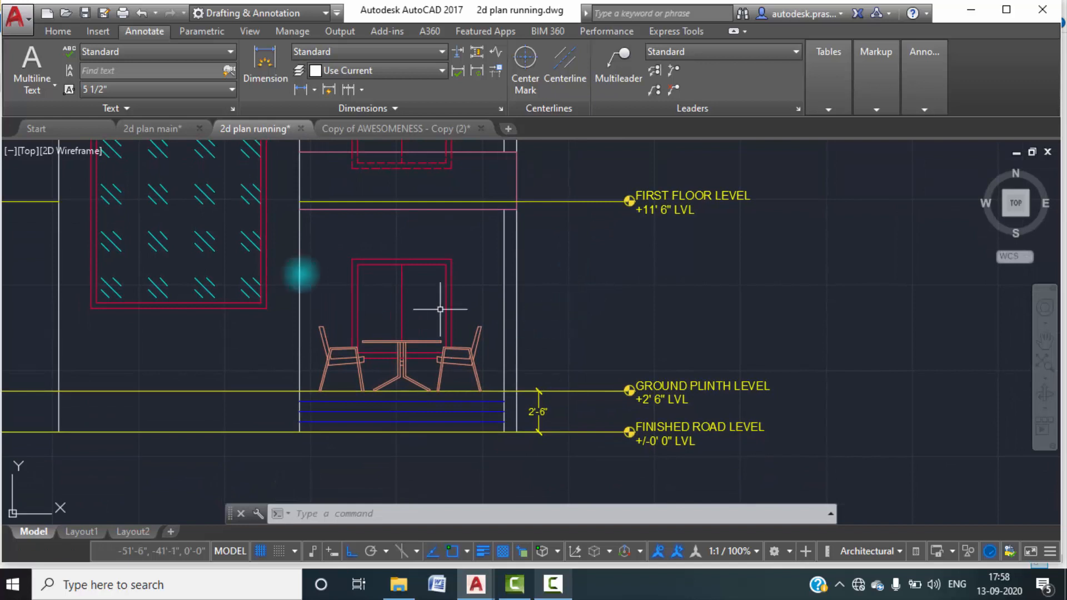
click(153, 129)
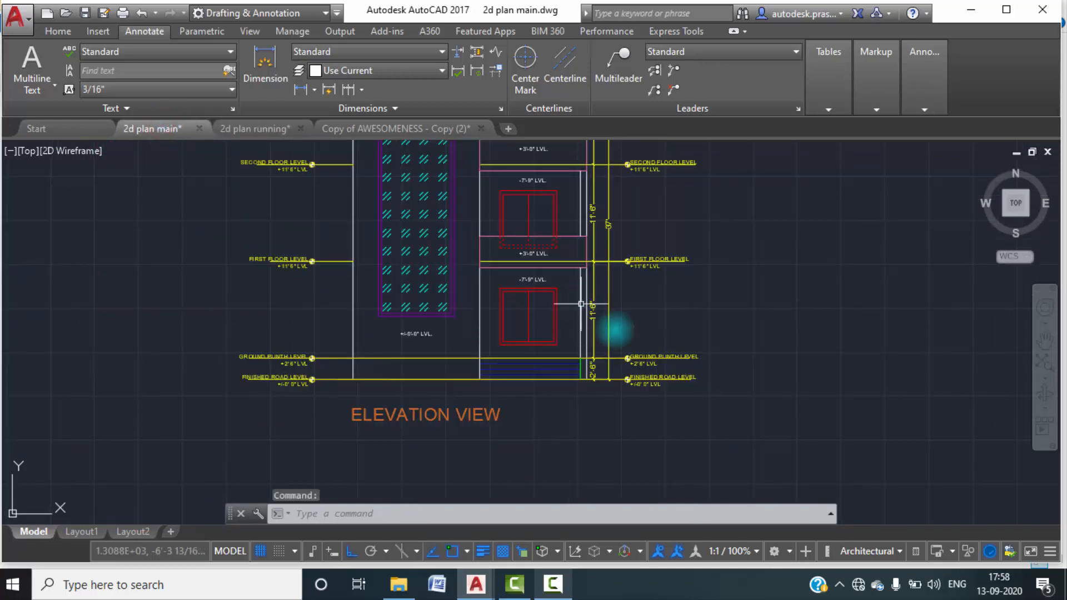
click(553, 584)
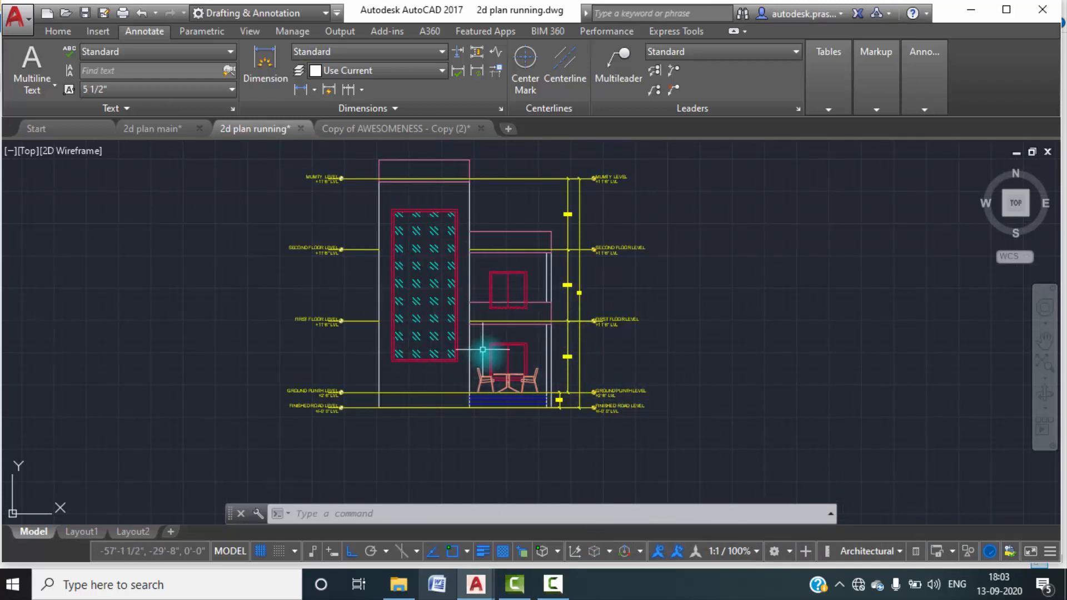
scroll(552, 355, down, 3)
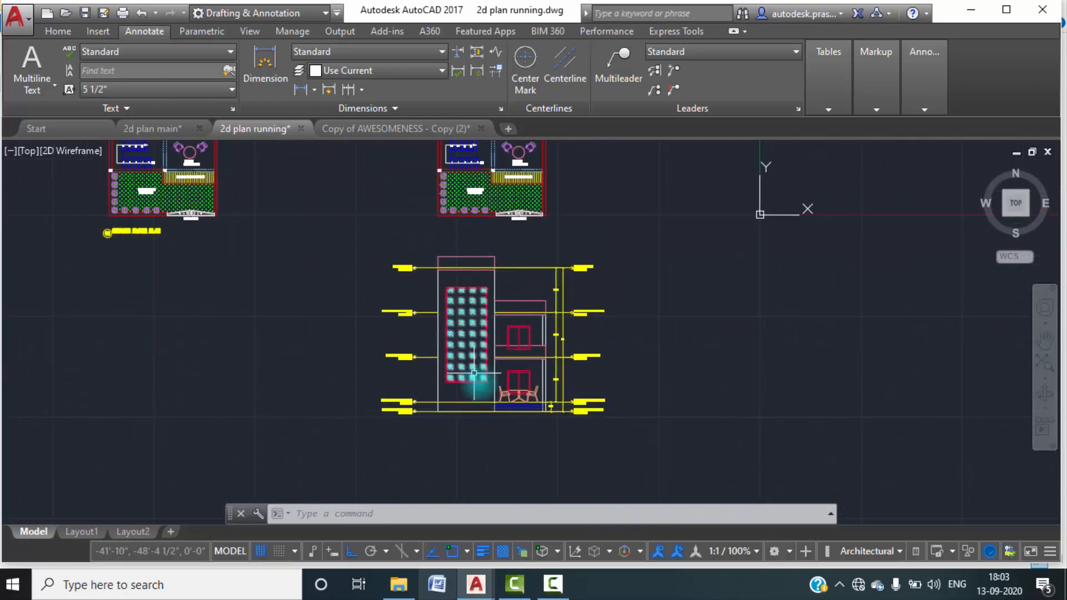
scroll(471, 364, up, 2)
scroll(565, 364, up, 2)
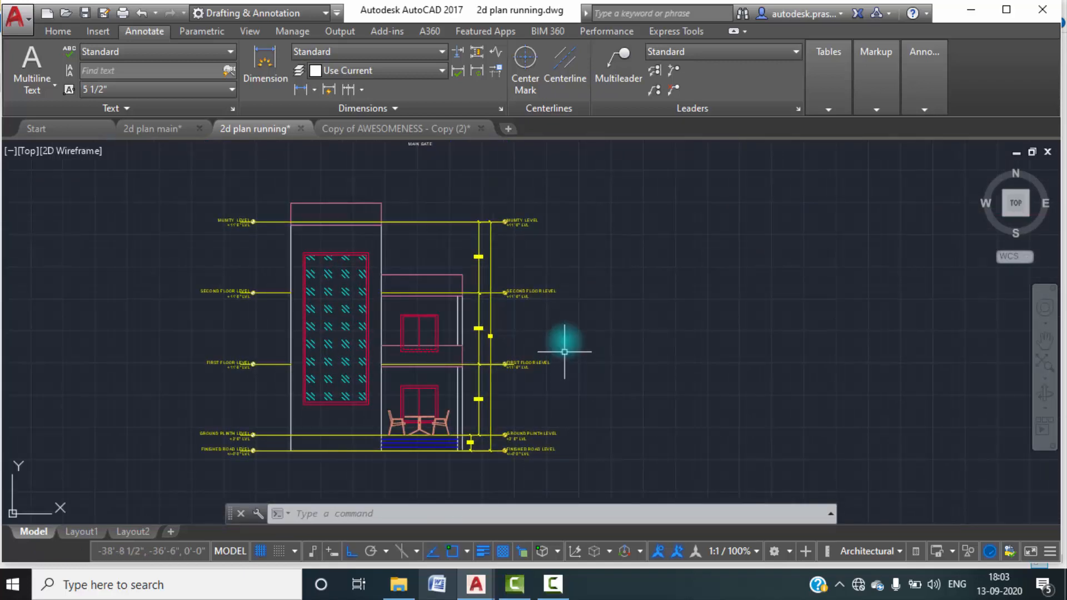
scroll(448, 305, down, 2)
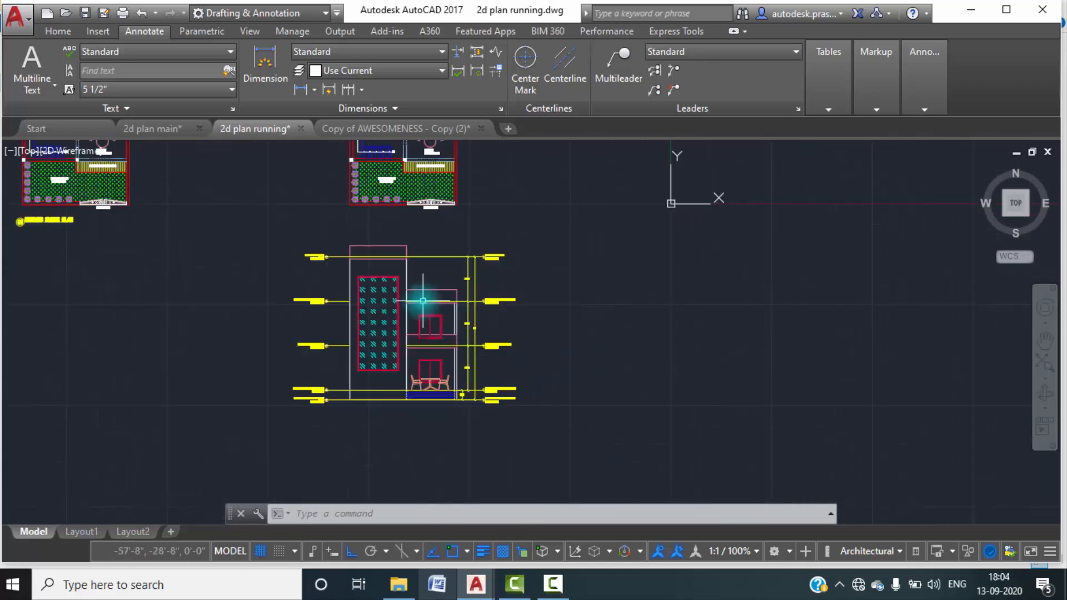
scroll(428, 305, up, 2)
scroll(419, 291, up, 2)
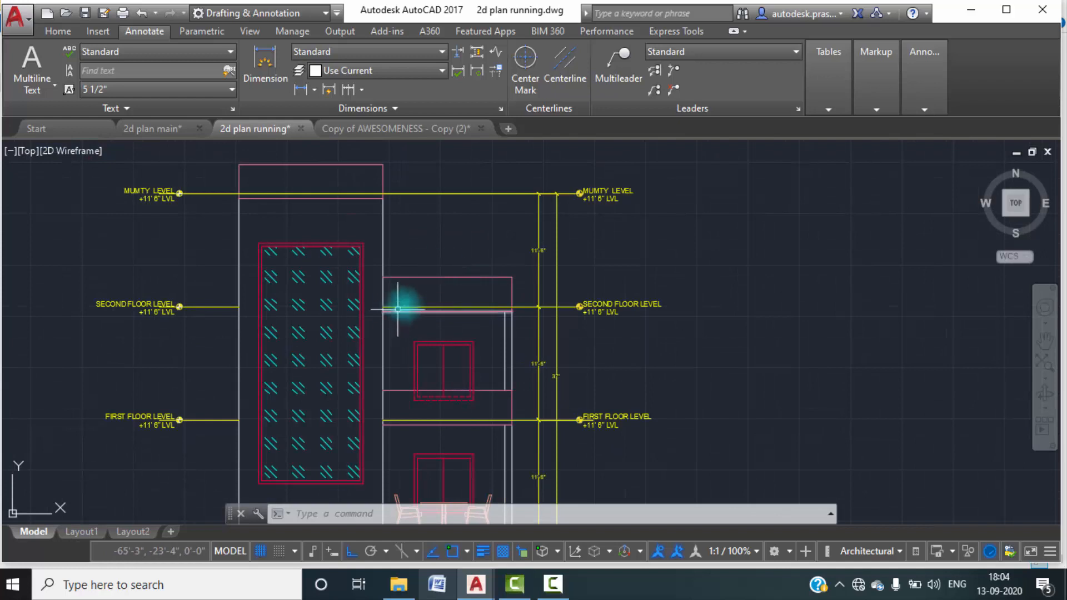
Copy the whole elevation with its level labels and dimensions horizontally into the empty space to its right.
scroll(329, 235, down, 3)
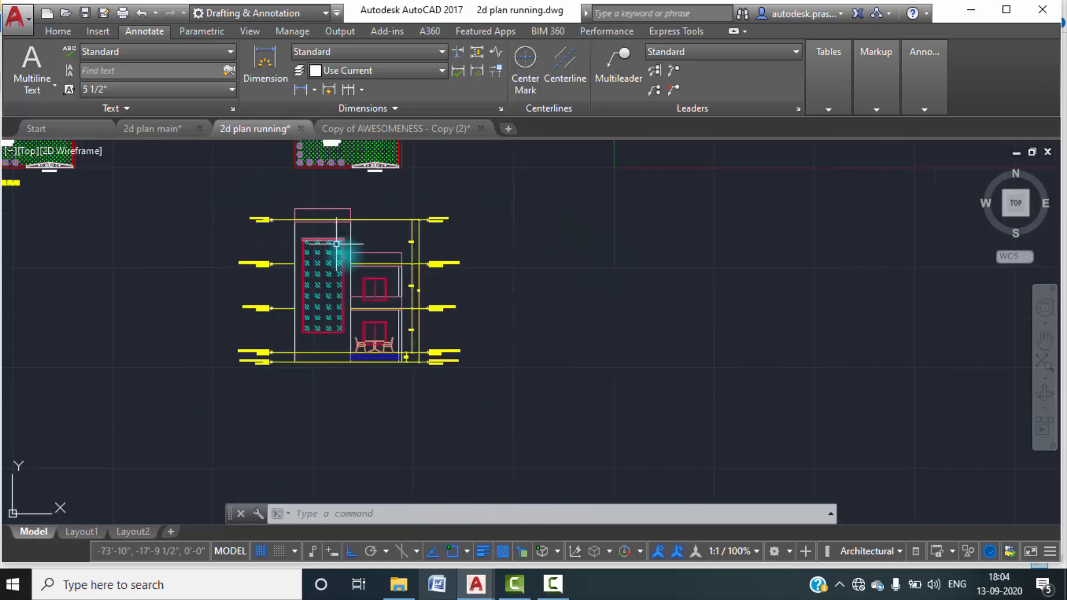
click(507, 390)
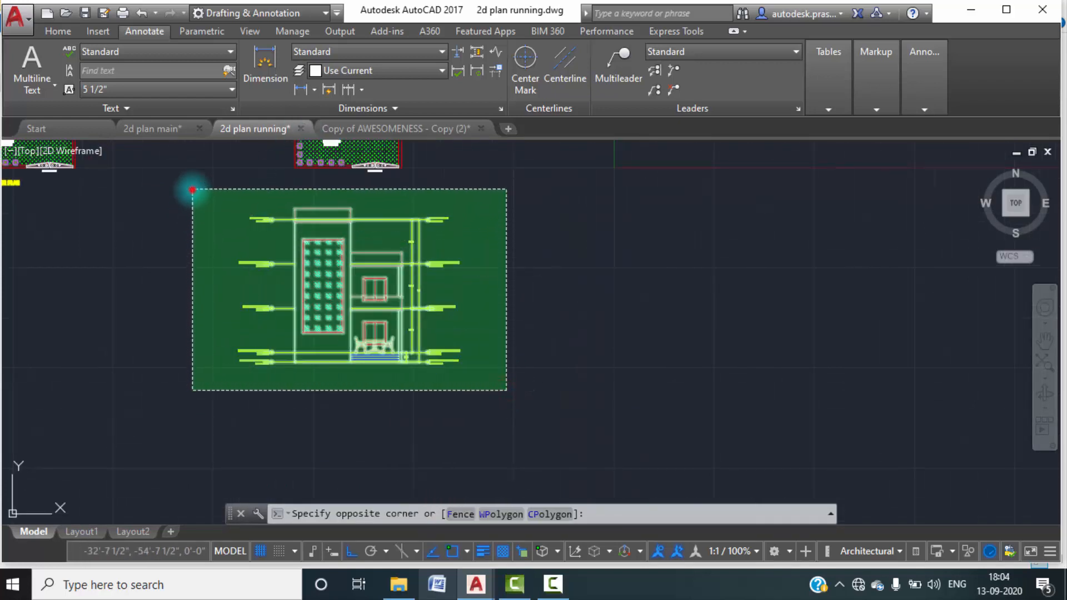
click(192, 189)
text(CO)
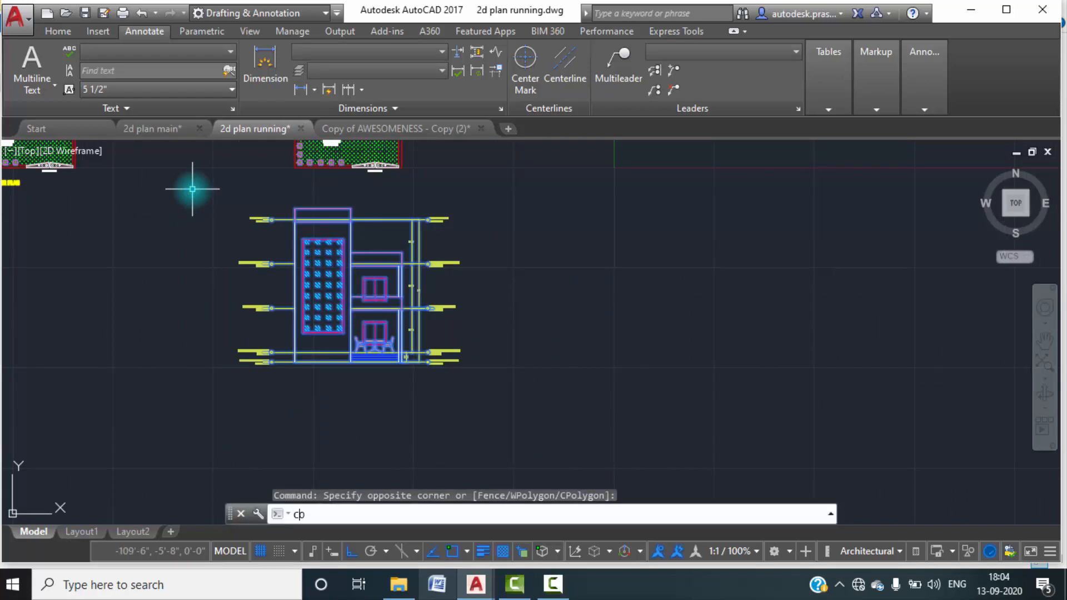
key(Return)
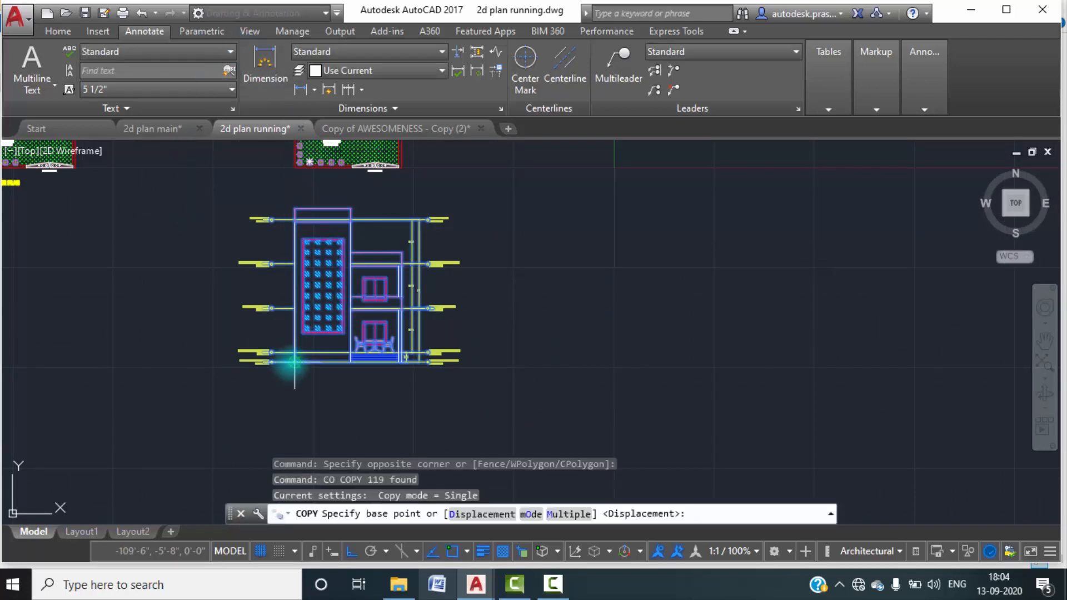
click(294, 362)
click(570, 362)
key(Escape)
key(Escape)
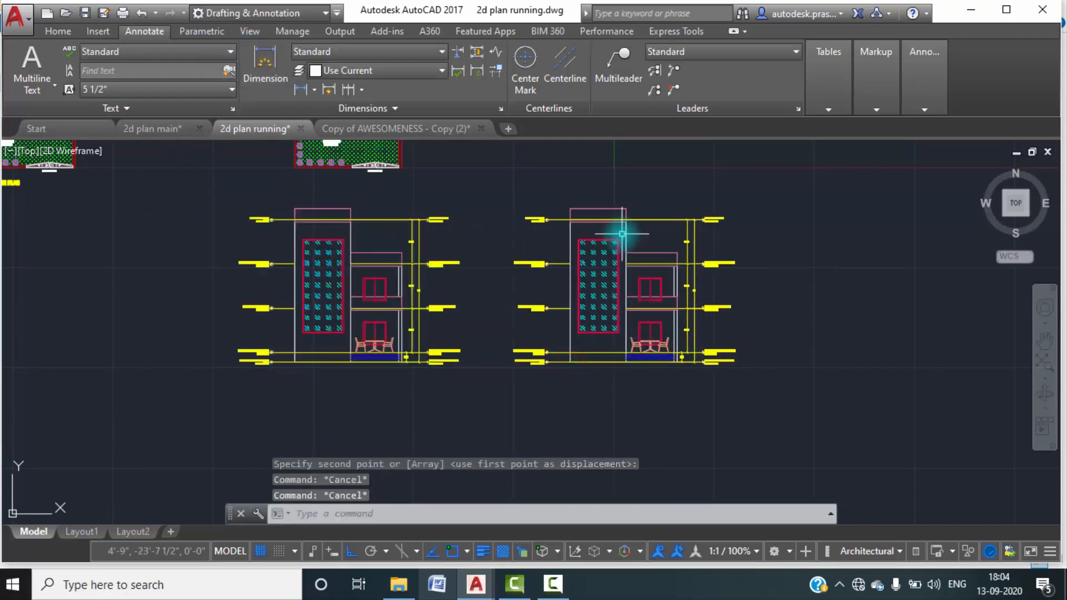
Try to trim the mumty level line where it crosses the top of the copied elevation's tower.
scroll(623, 236, up, 4)
scroll(570, 209, up, 2)
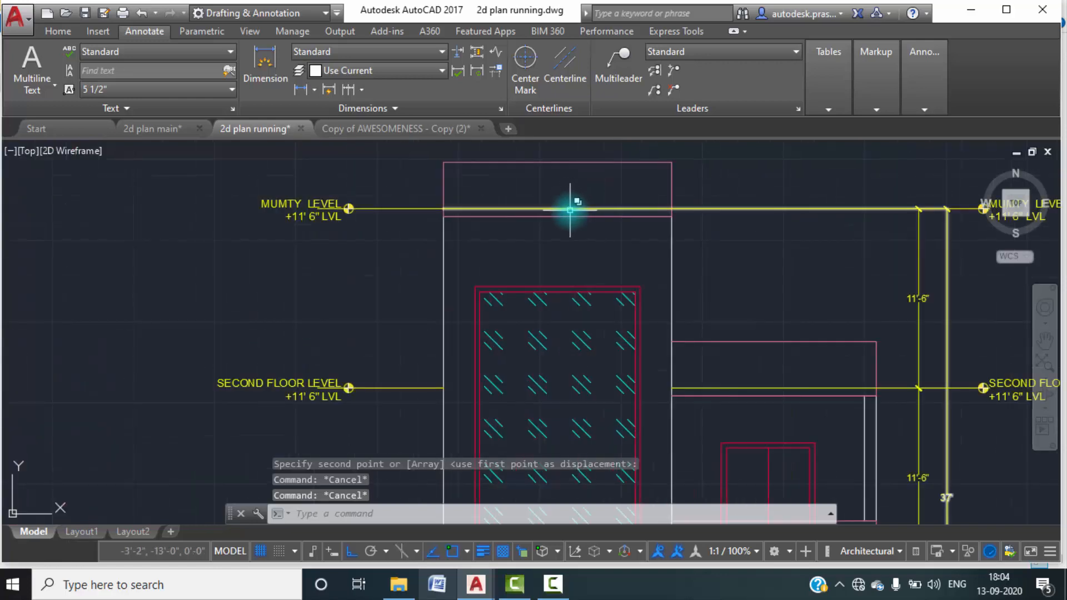
text(TR)
key(Return)
key(Return)
click(571, 210)
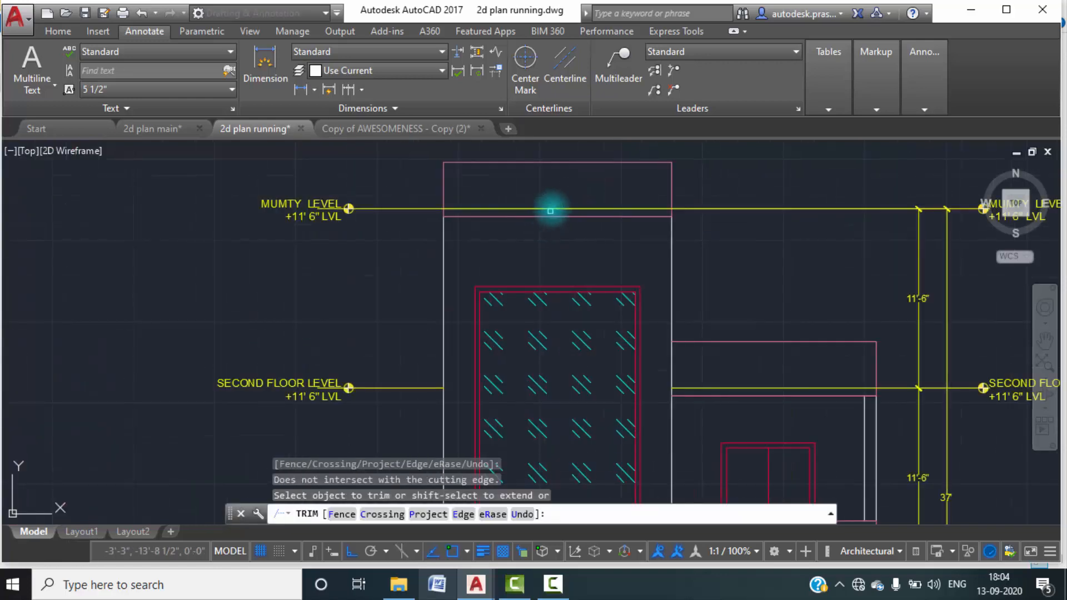
key(Escape)
Stretch the overall height dimension's upper extension line origin from the tower's left edge to its right edge at the mumty level.
click(437, 209)
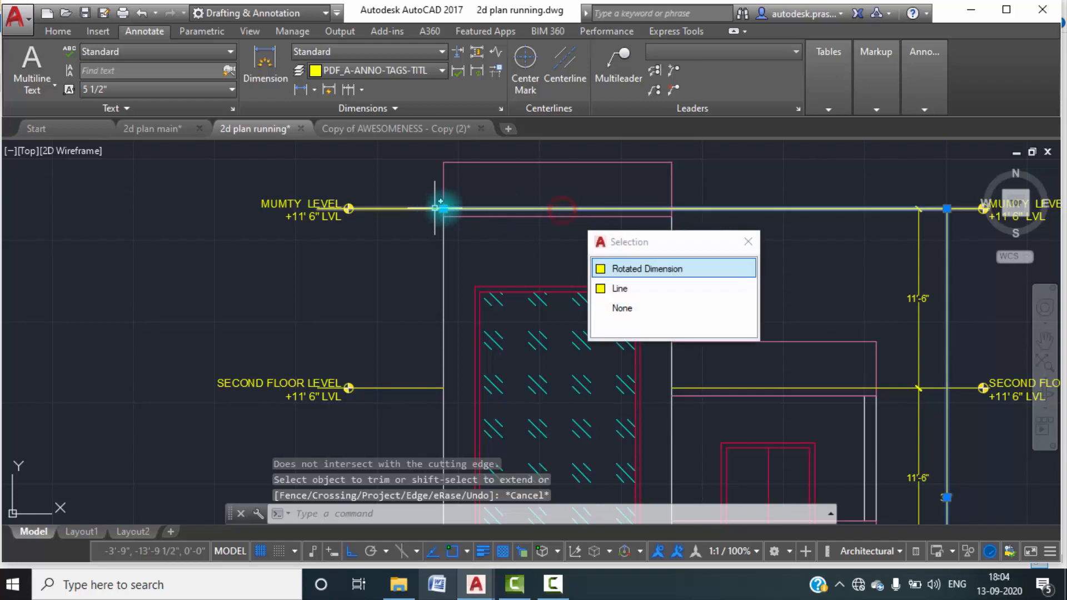
click(626, 269)
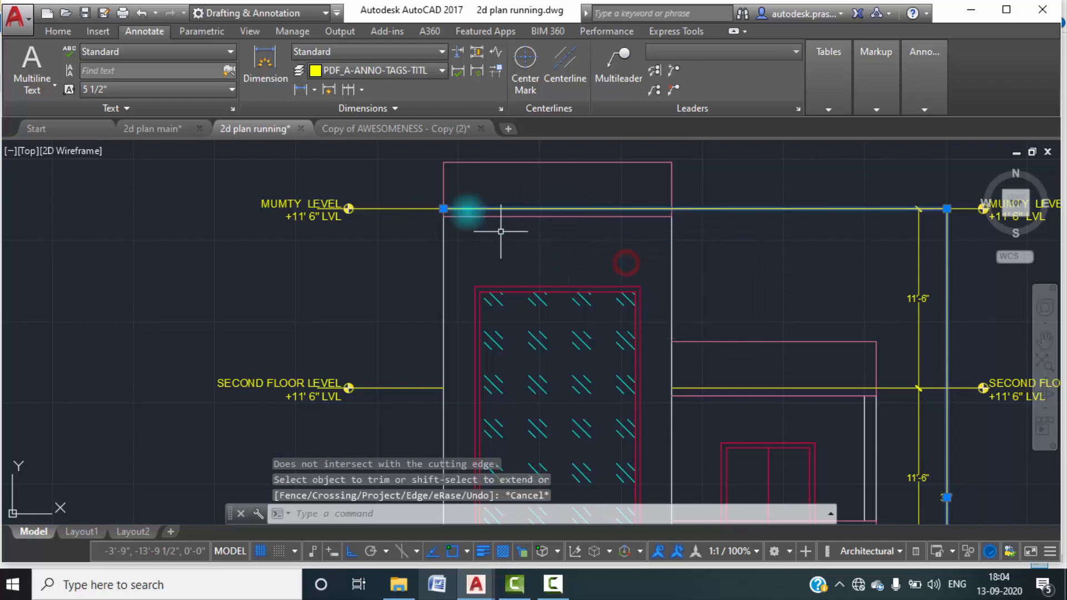
click(443, 209)
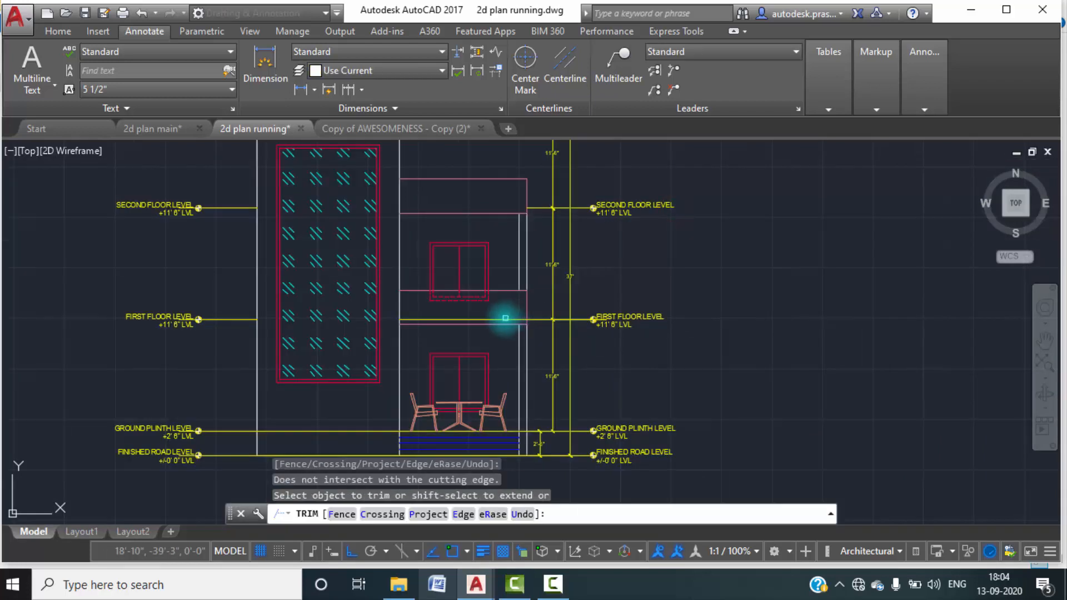
Trim the second and first floor level lines where they cross the lower block of the copied elevation.
scroll(503, 315, up, 2)
scroll(546, 377, down, 3)
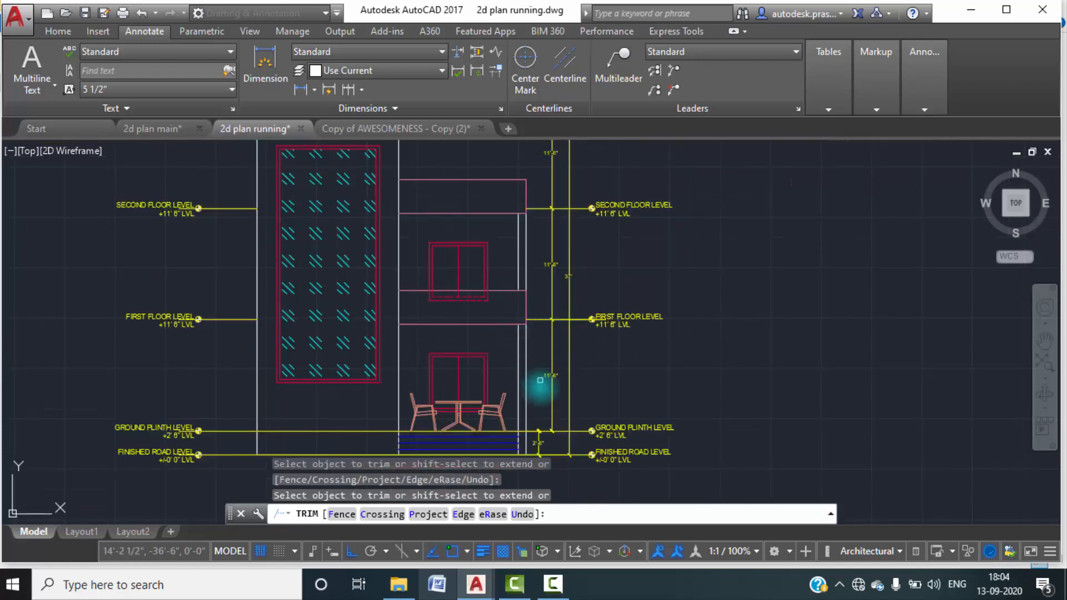
scroll(555, 334, up, 1)
key(Escape)
key(Escape)
scroll(726, 272, down, 3)
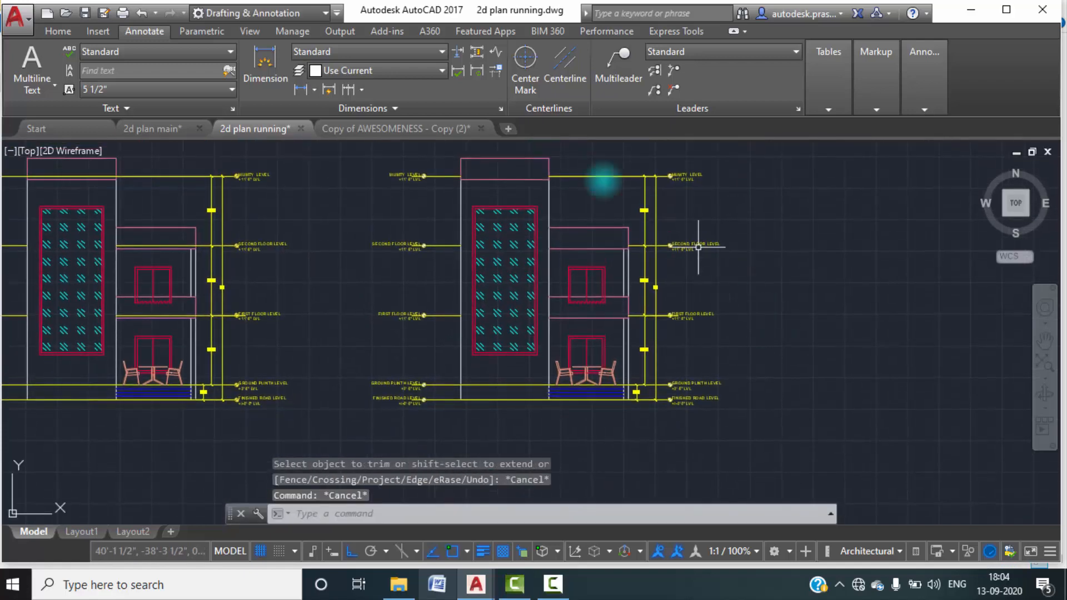
key(Escape)
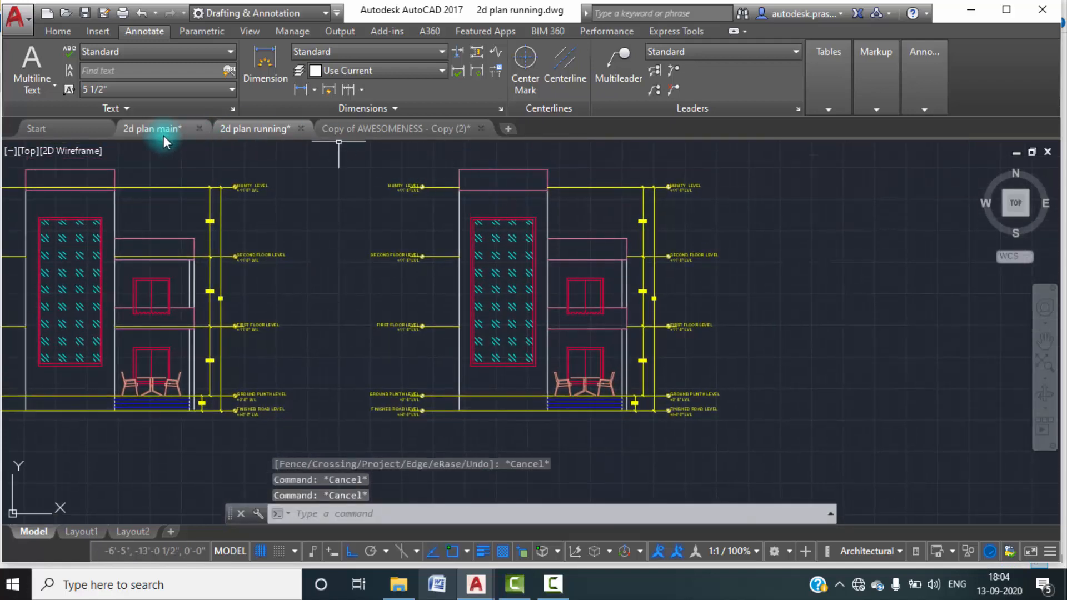
Examine the patterned hatch on the elevation's parapet bands in the 2d plan main drawing and return to 2d plan running.
click(163, 131)
scroll(612, 311, down, 3)
scroll(769, 259, up, 4)
scroll(769, 259, up, 2)
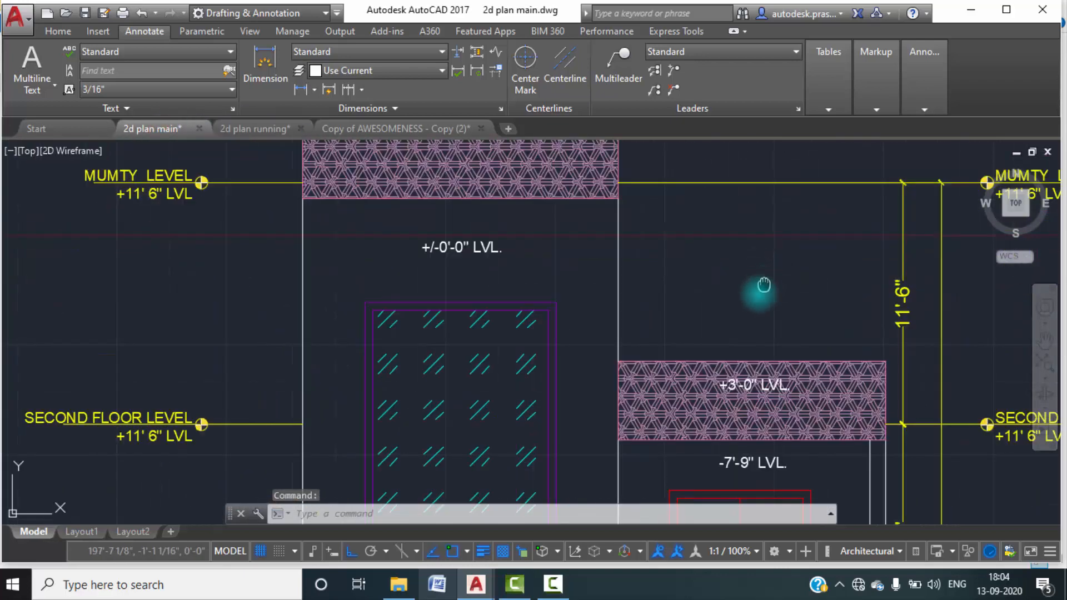
middle_drag(764, 285, 755, 298)
scroll(755, 297, down, 4)
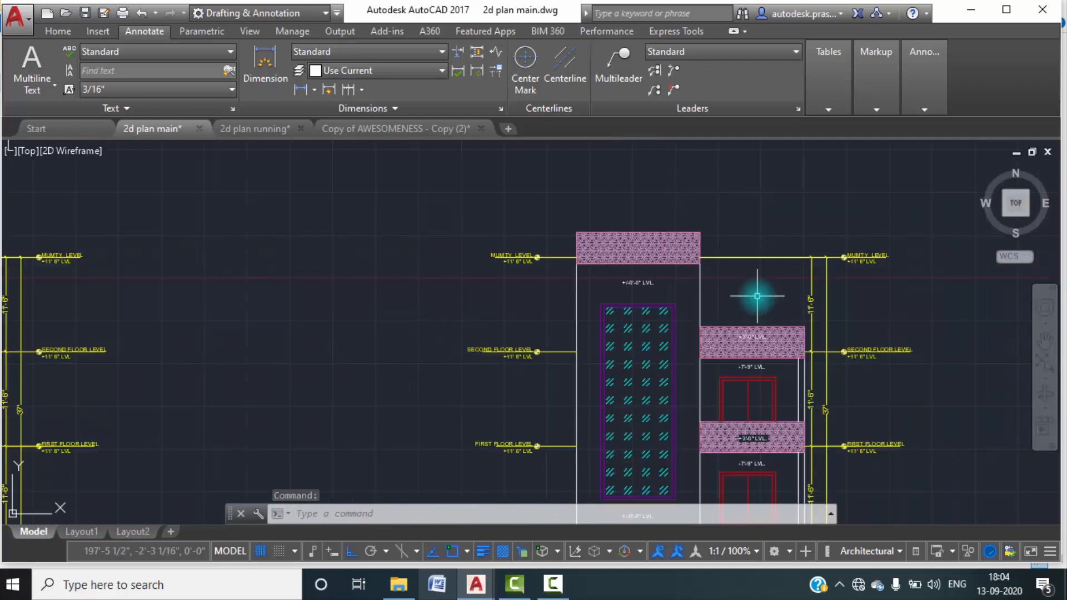
click(245, 135)
key(Escape)
key(Escape)
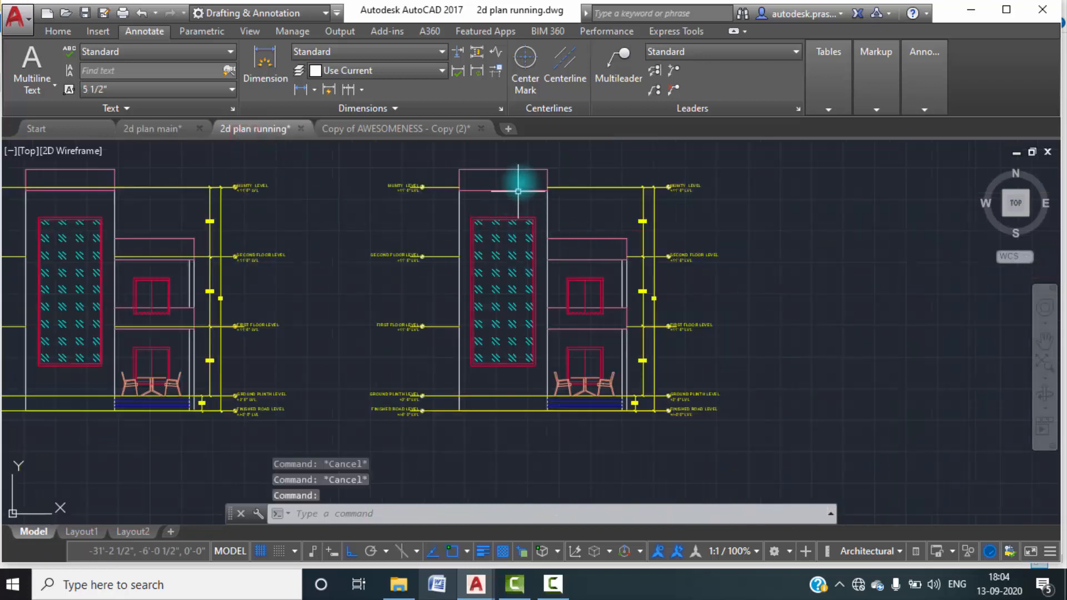
middle_drag(497, 203, 485, 209)
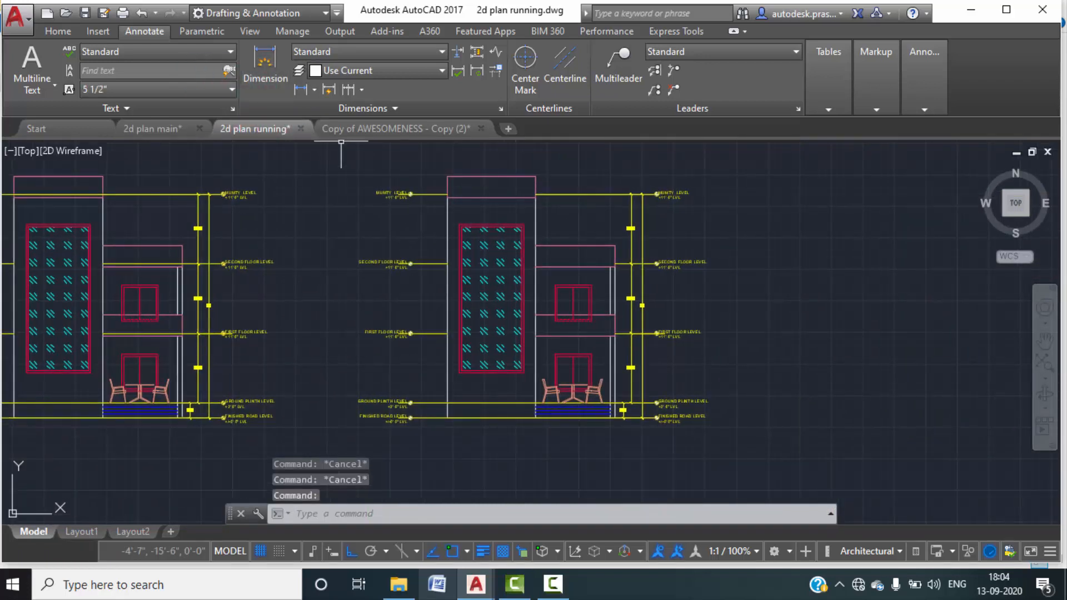
Hatch the top band of the copied elevation's tower with the ESCHER pattern.
click(59, 30)
click(169, 91)
click(177, 113)
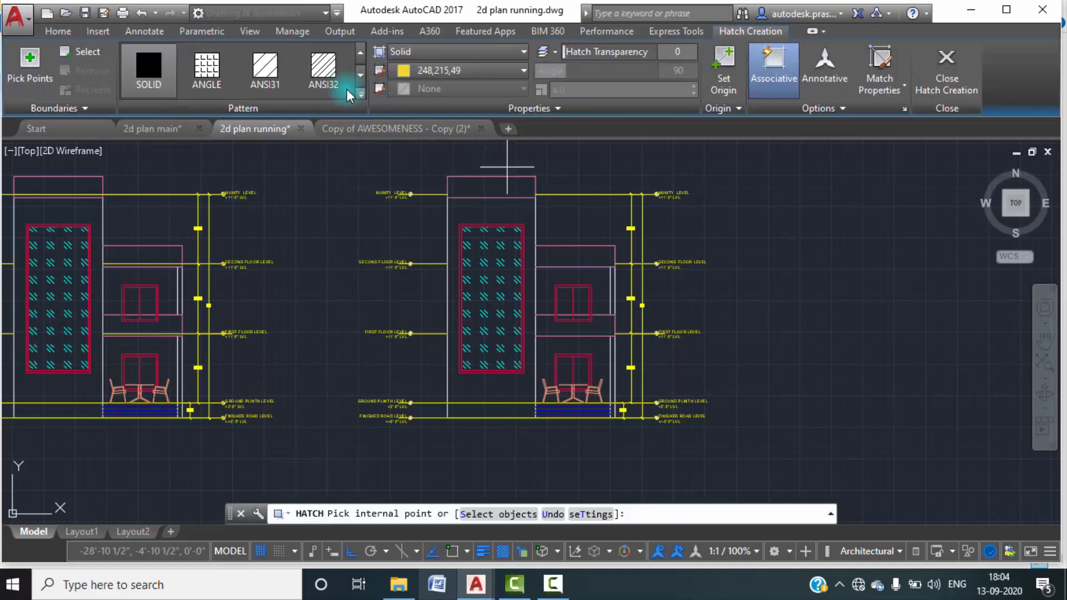
click(359, 95)
scroll(272, 206, down, 4)
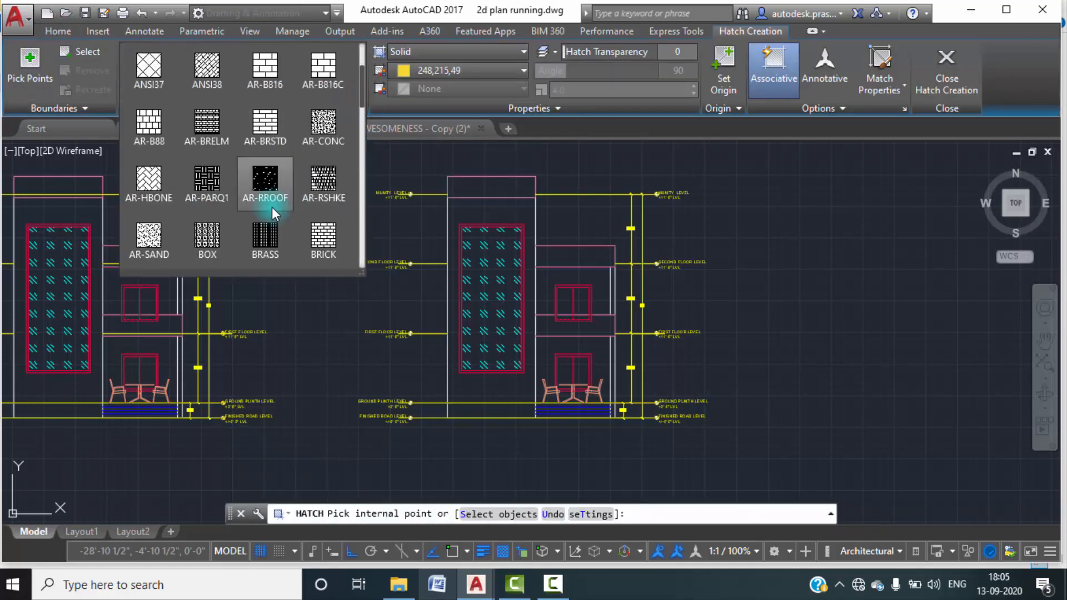
scroll(272, 205, down, 2)
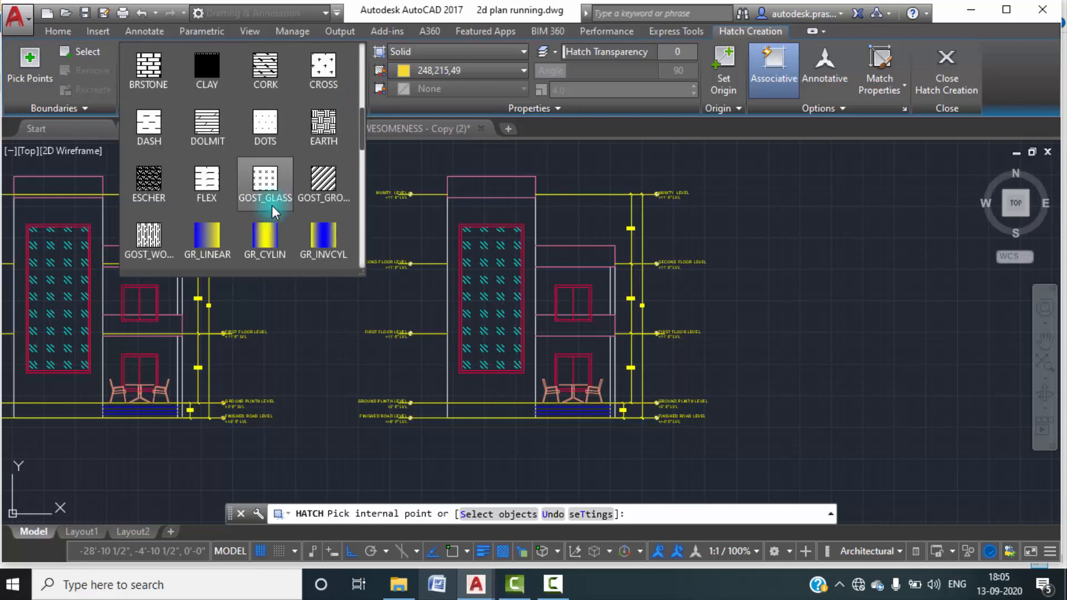
scroll(272, 205, down, 1)
scroll(272, 205, down, 4)
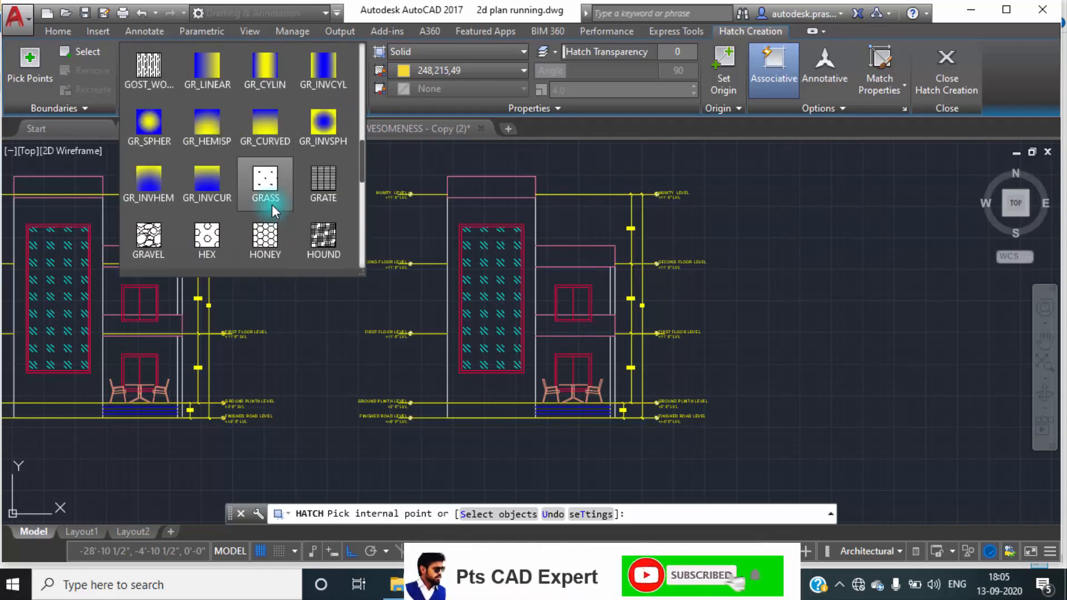
scroll(272, 205, down, 4)
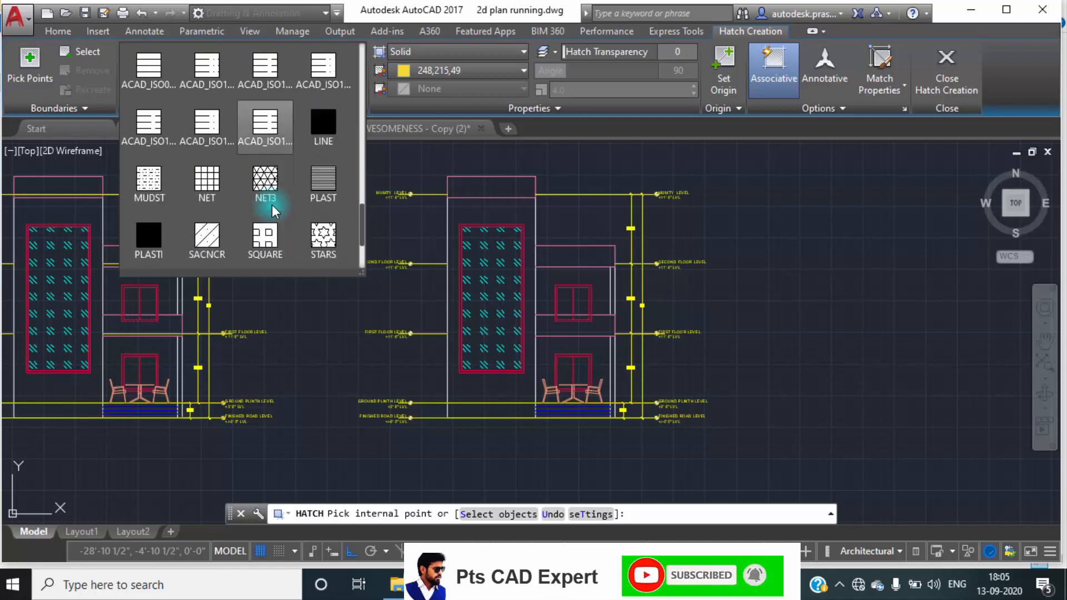
scroll(271, 204, down, 2)
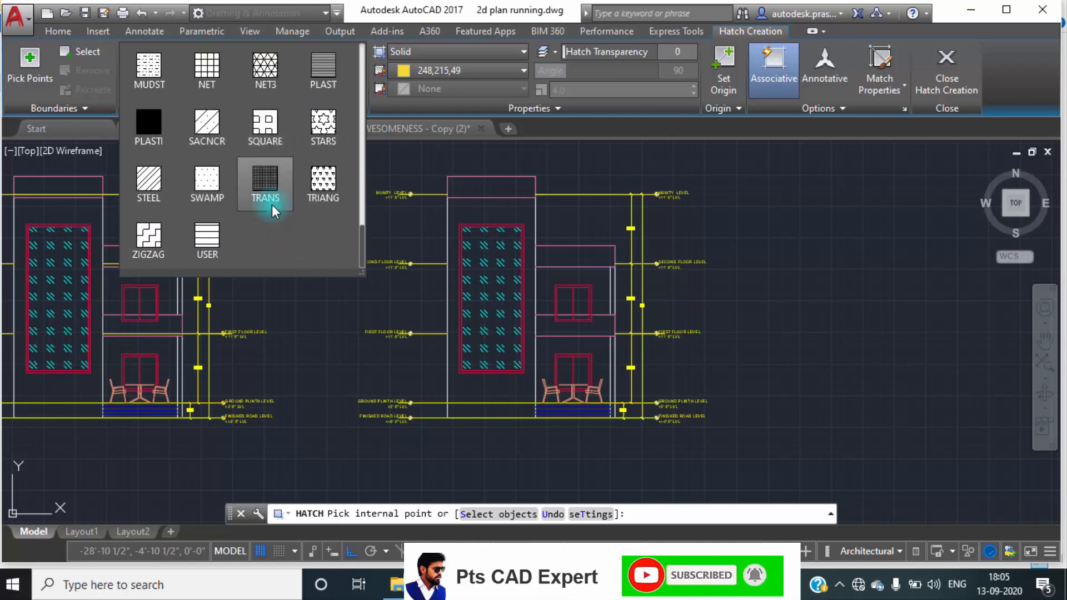
scroll(249, 91, up, 1)
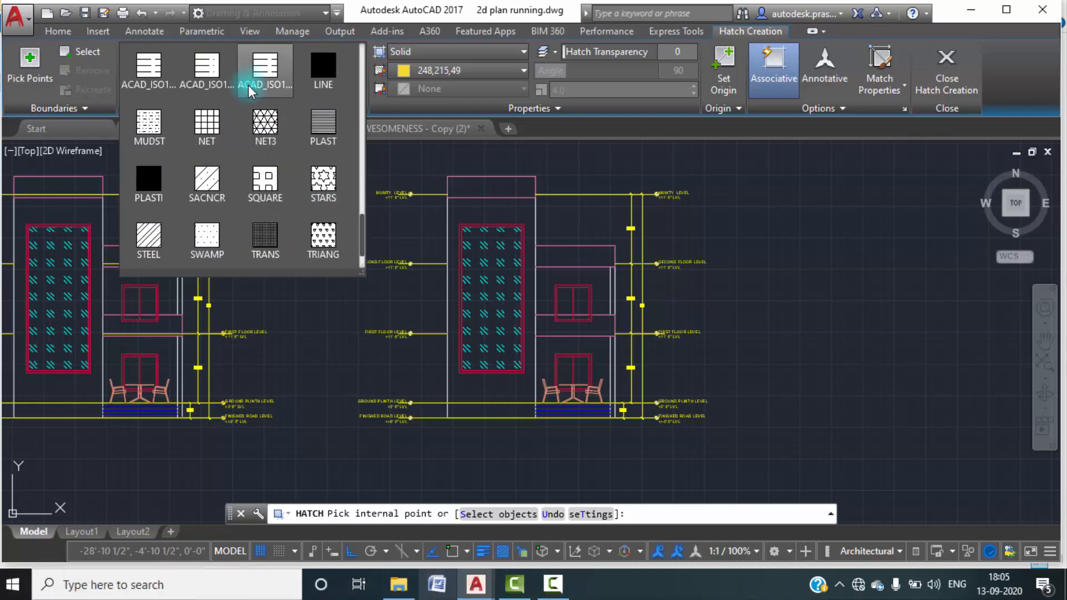
scroll(241, 125, up, 4)
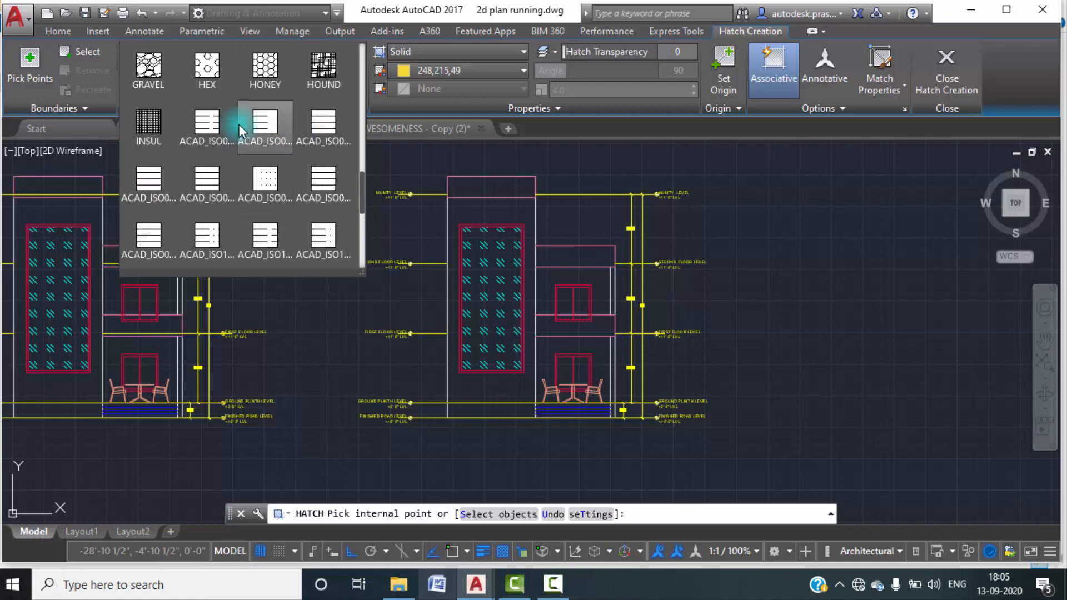
scroll(273, 114, up, 4)
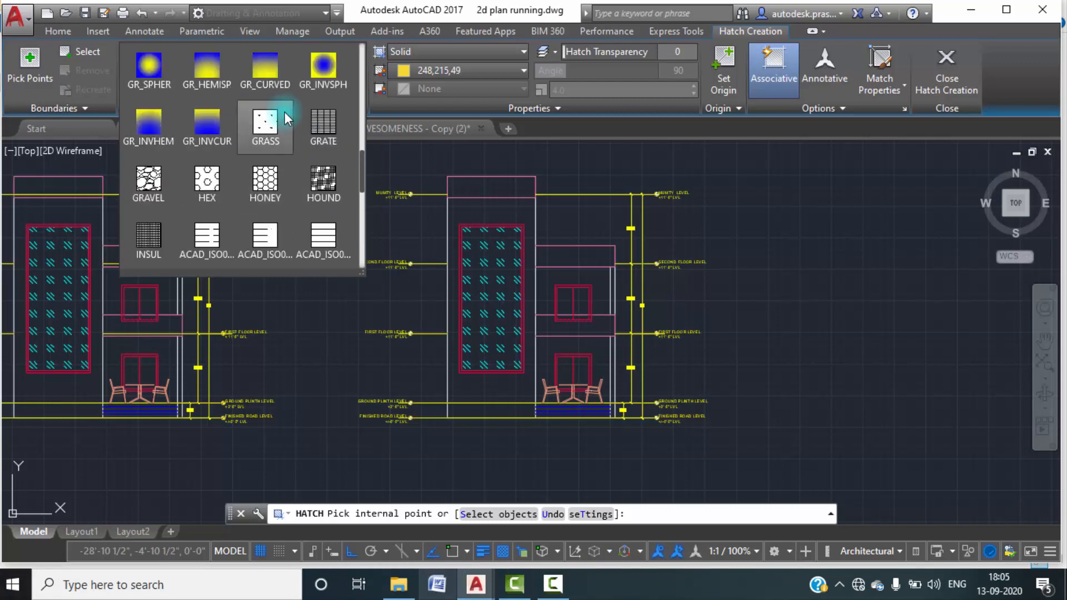
click(148, 68)
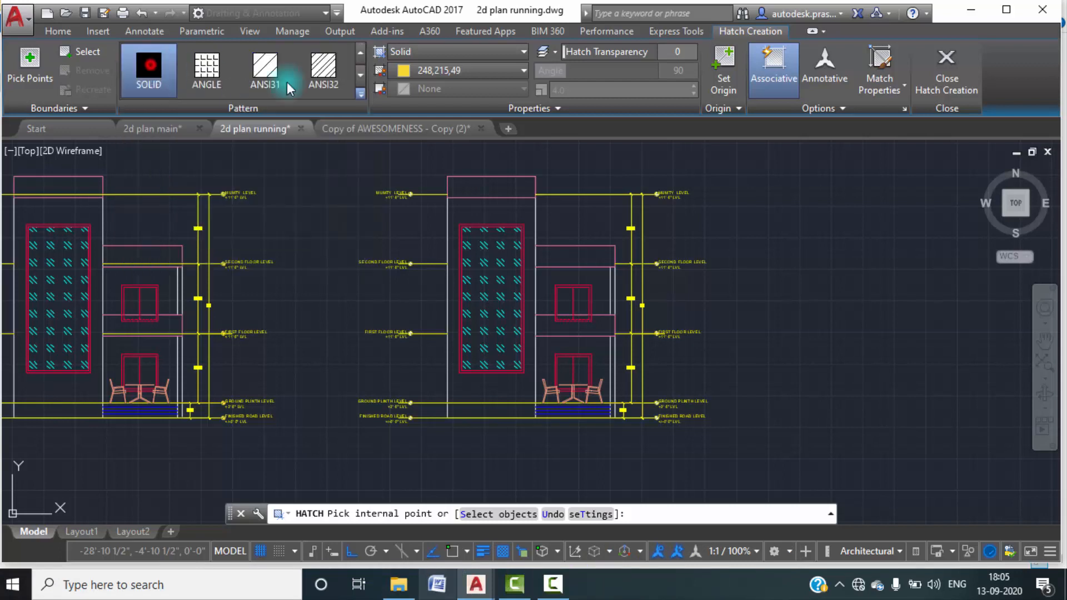
scroll(490, 188, up, 6)
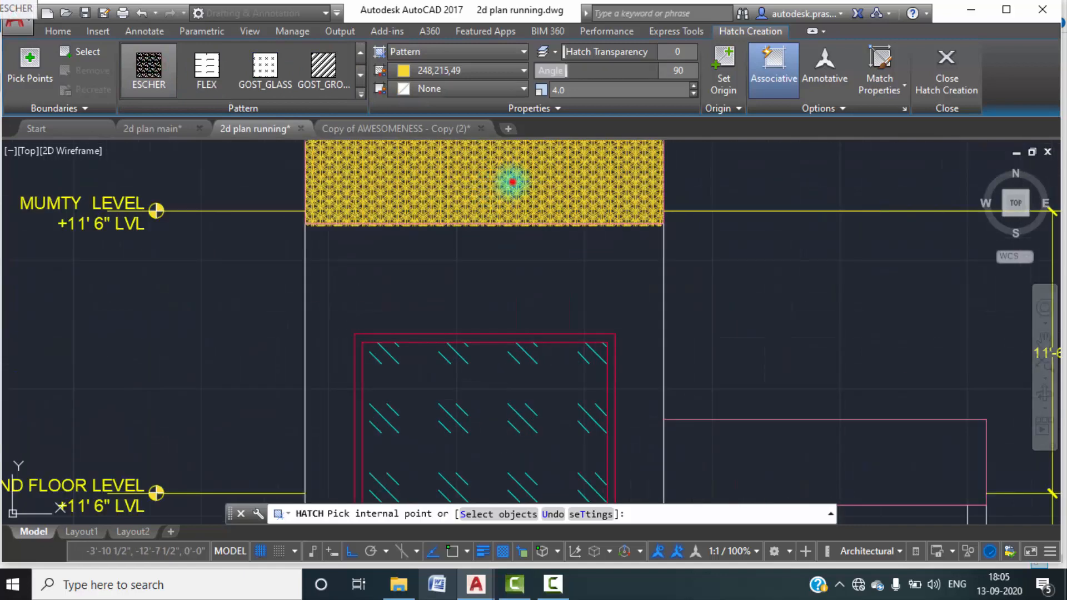
click(513, 181)
Set the tower band hatch's scale to 7.3 and its colour to pink 231.
click(694, 95)
click(694, 95)
click(695, 96)
click(694, 96)
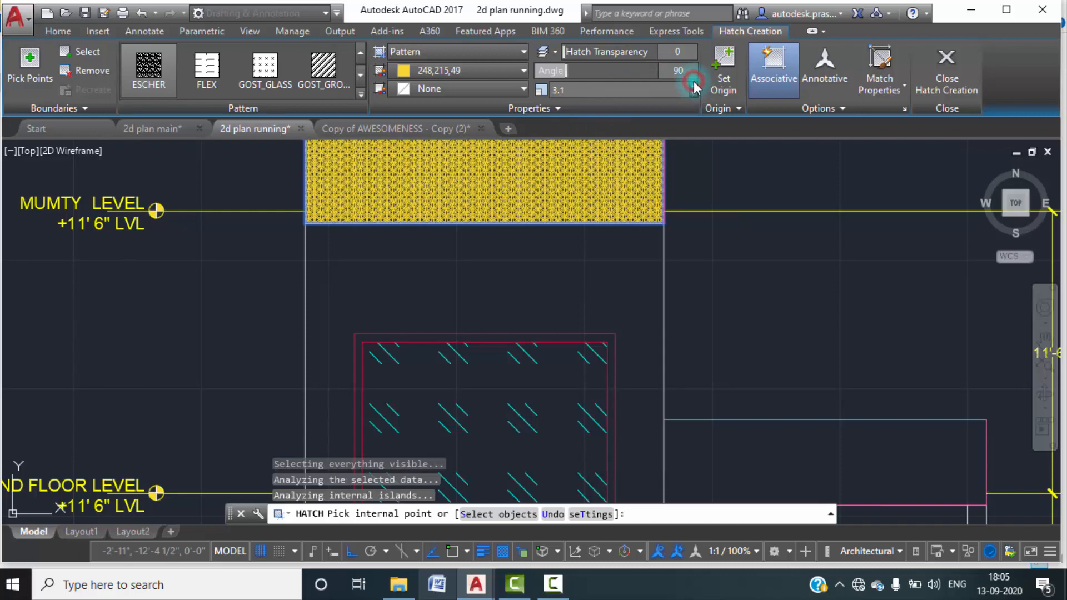
click(696, 86)
click(695, 86)
click(696, 86)
click(695, 86)
click(696, 86)
click(696, 86)
click(695, 85)
click(696, 86)
click(695, 86)
click(695, 86)
click(695, 86)
click(695, 86)
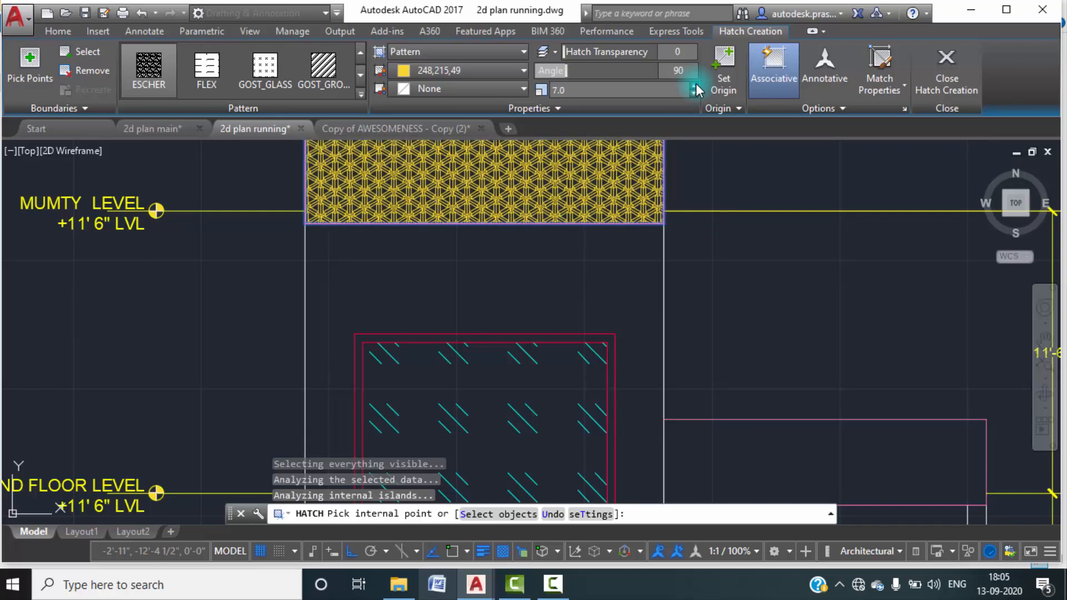
click(695, 85)
click(695, 86)
click(472, 70)
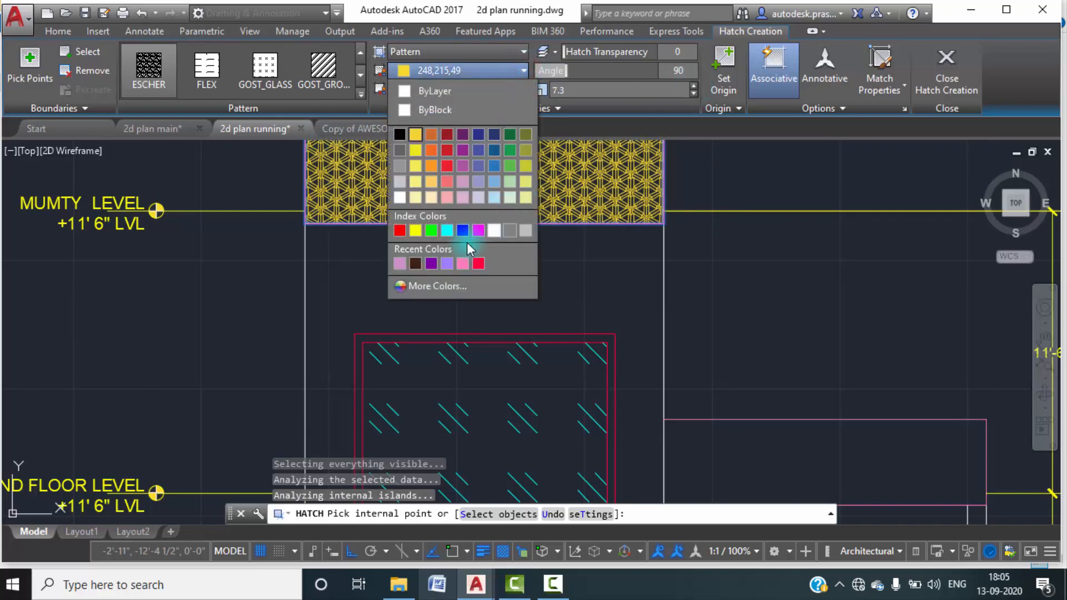
click(462, 263)
Add the same ESCHER hatch to the second floor and first floor bands of the lower block and finish hatching.
scroll(576, 256, down, 2)
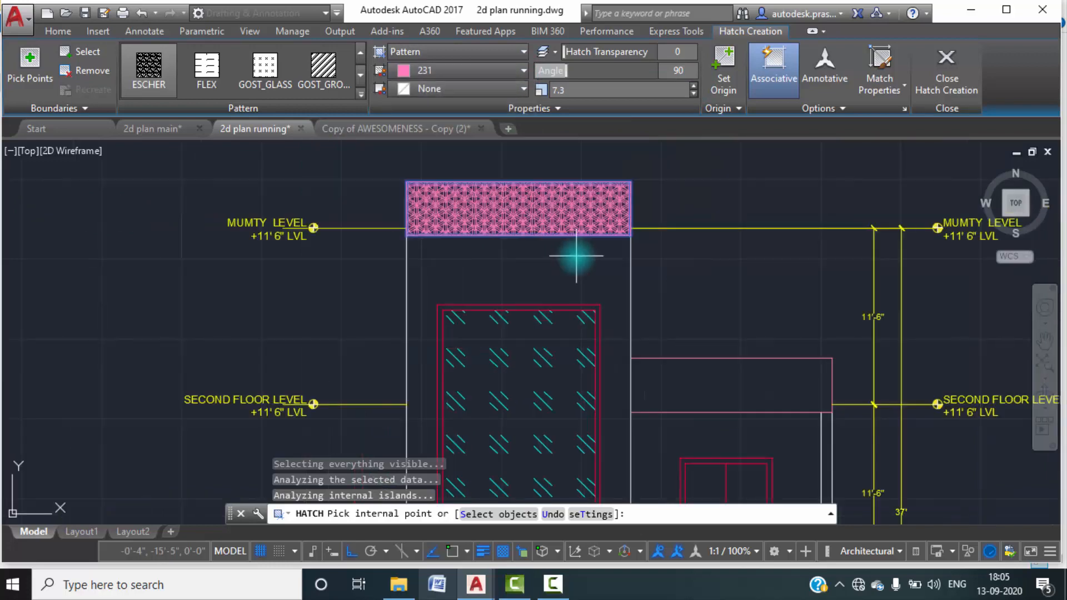
click(728, 382)
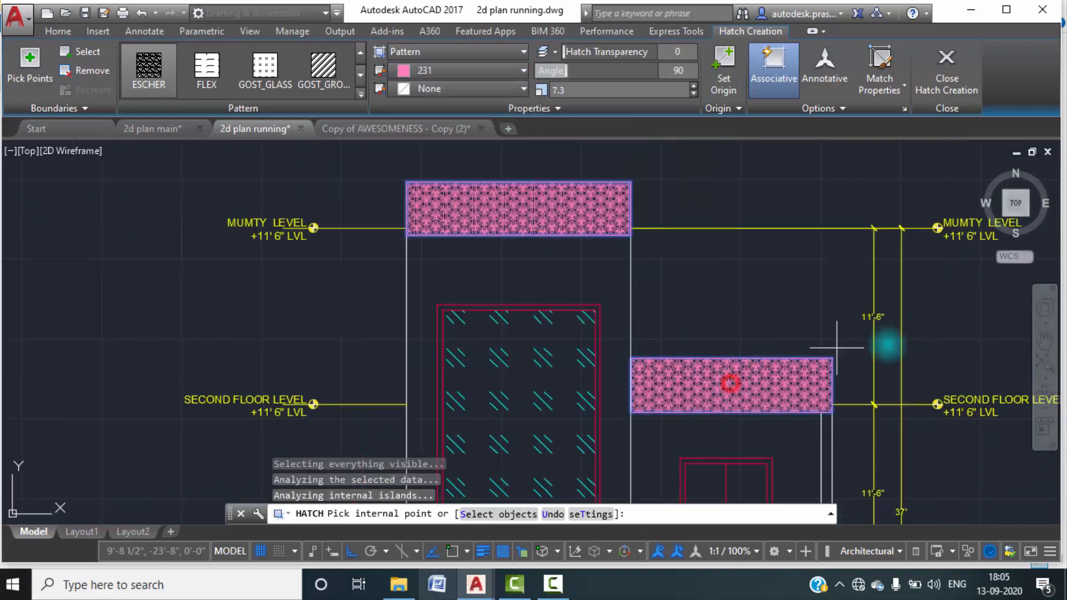
scroll(905, 362, down, 2)
middle_drag(905, 361, 783, 179)
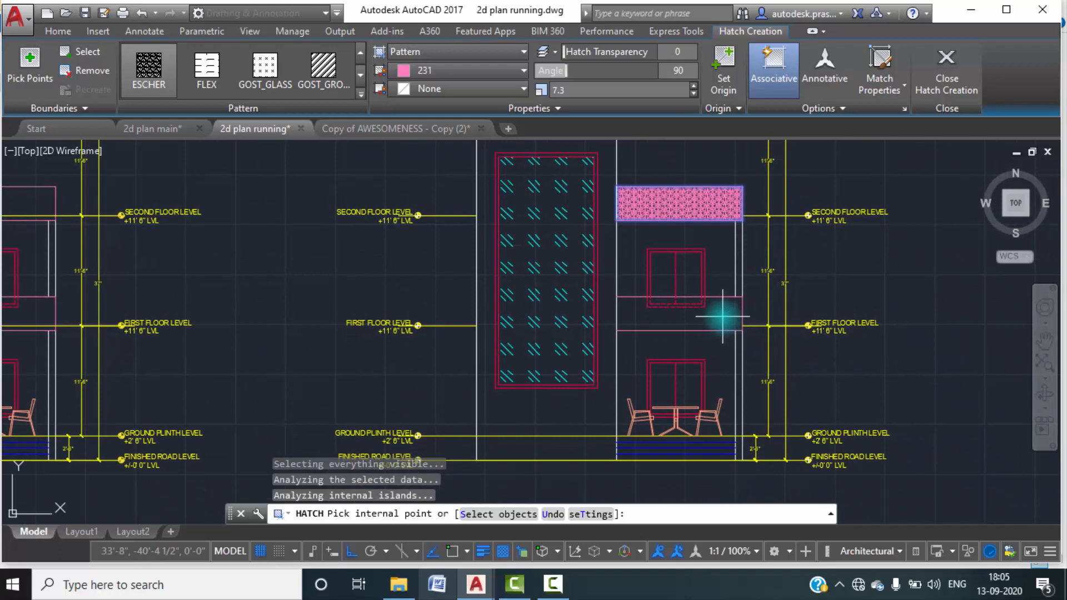
click(722, 316)
scroll(667, 311, up, 5)
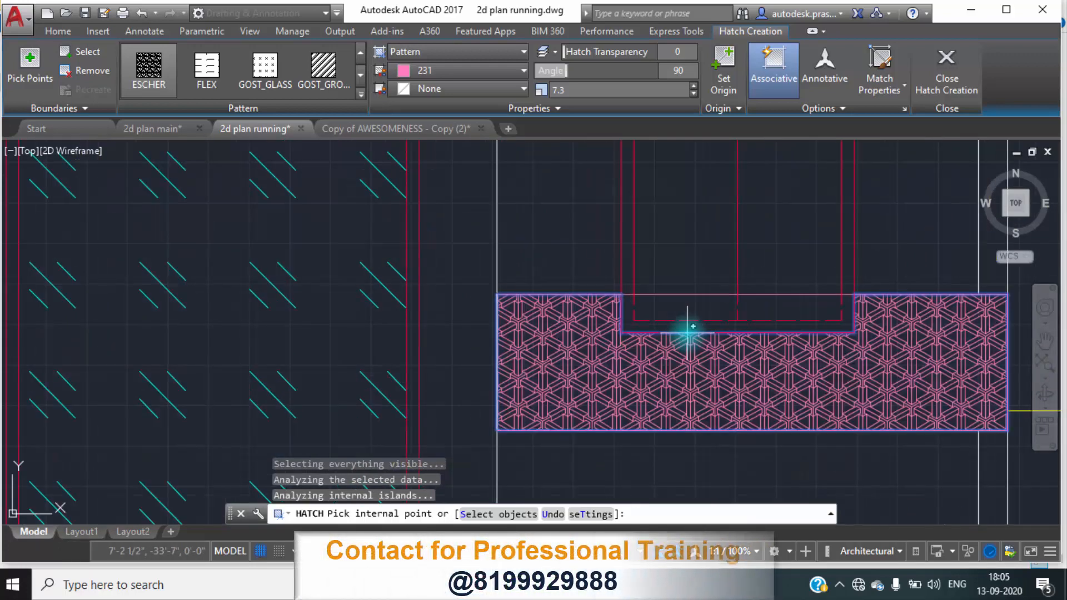
click(746, 370)
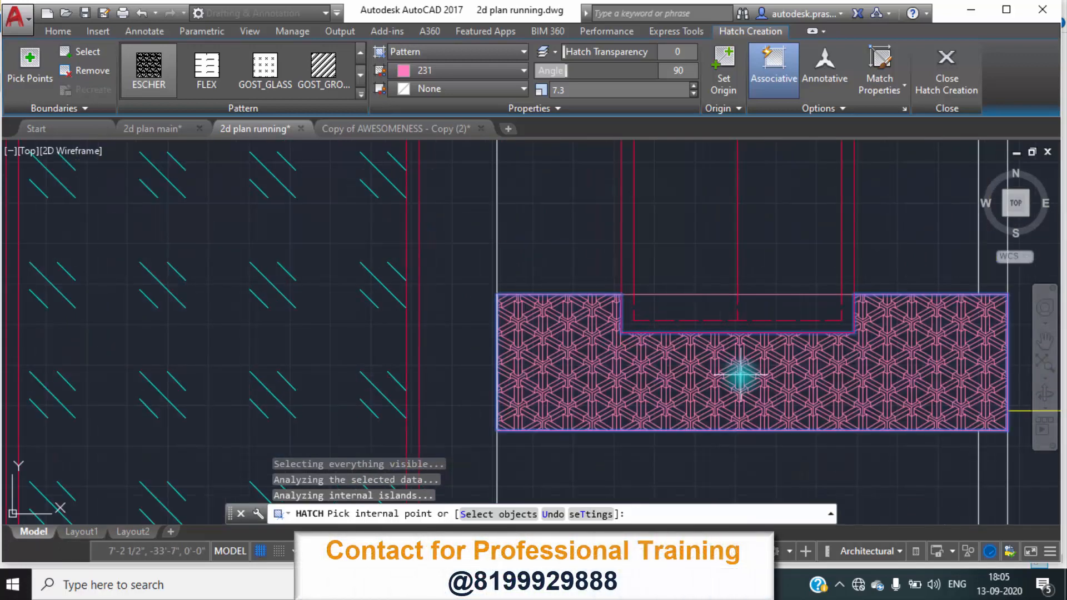
key(Escape)
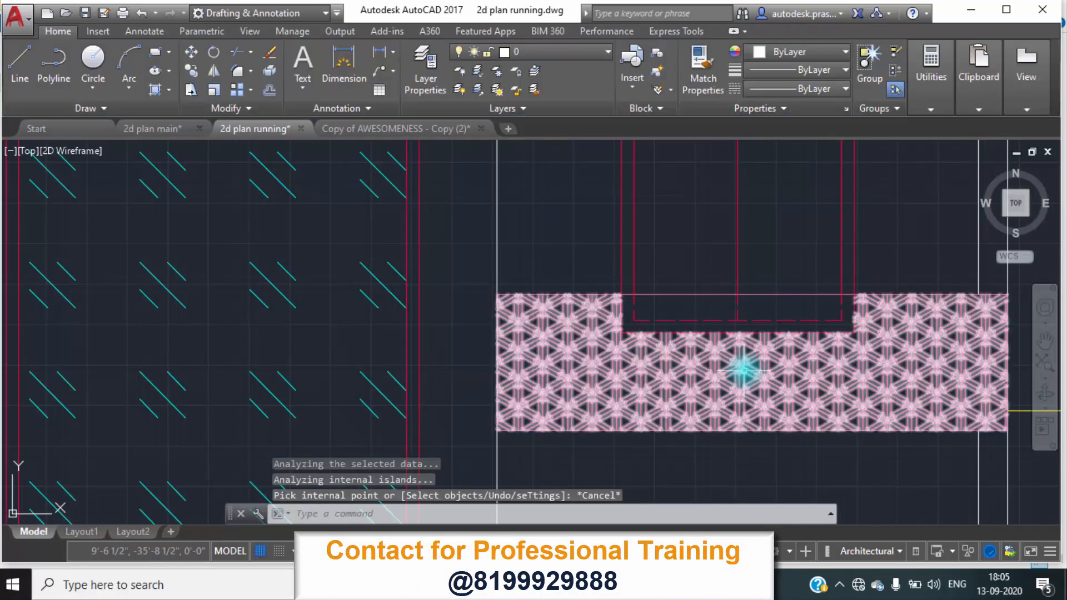
Erase the upper window's dashed bottom, centre and right-hand lines that extend into the first floor band.
scroll(745, 342, down, 5)
scroll(746, 348, up, 7)
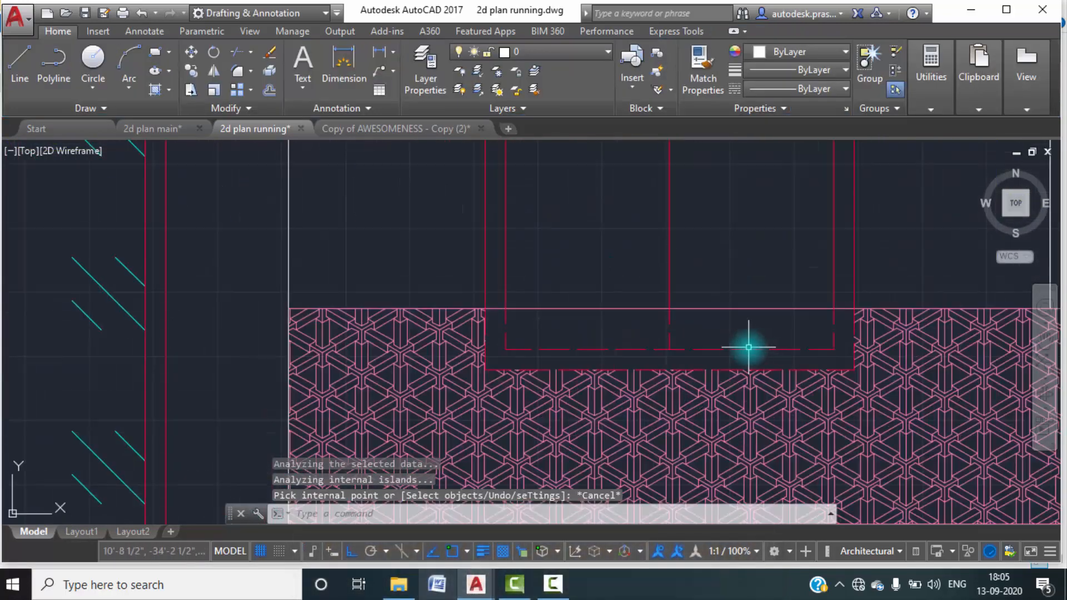
click(795, 354)
click(632, 328)
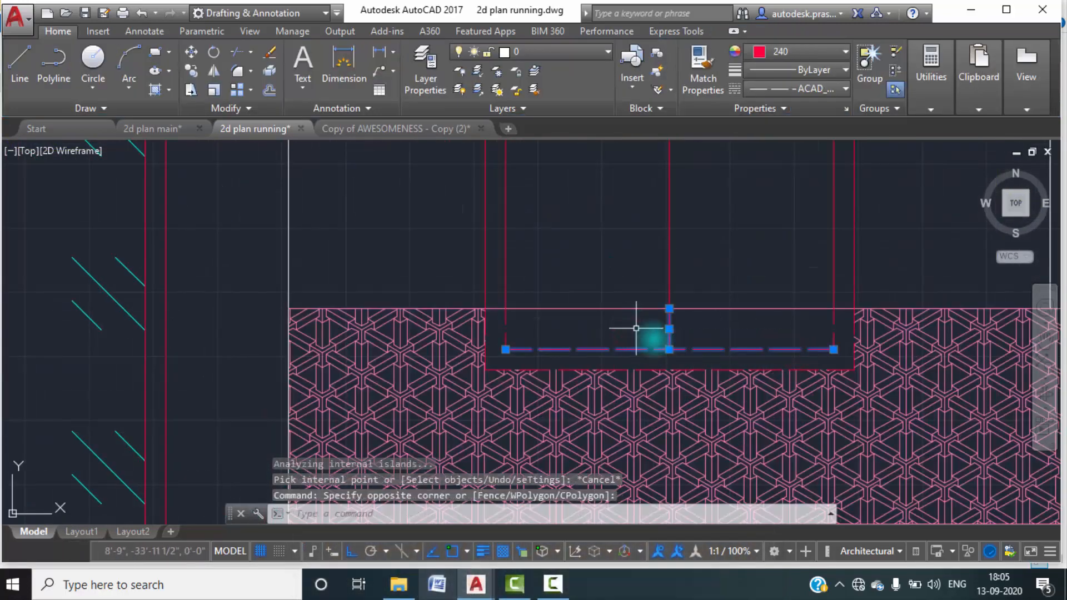
key(Delete)
click(842, 339)
click(809, 329)
key(Delete)
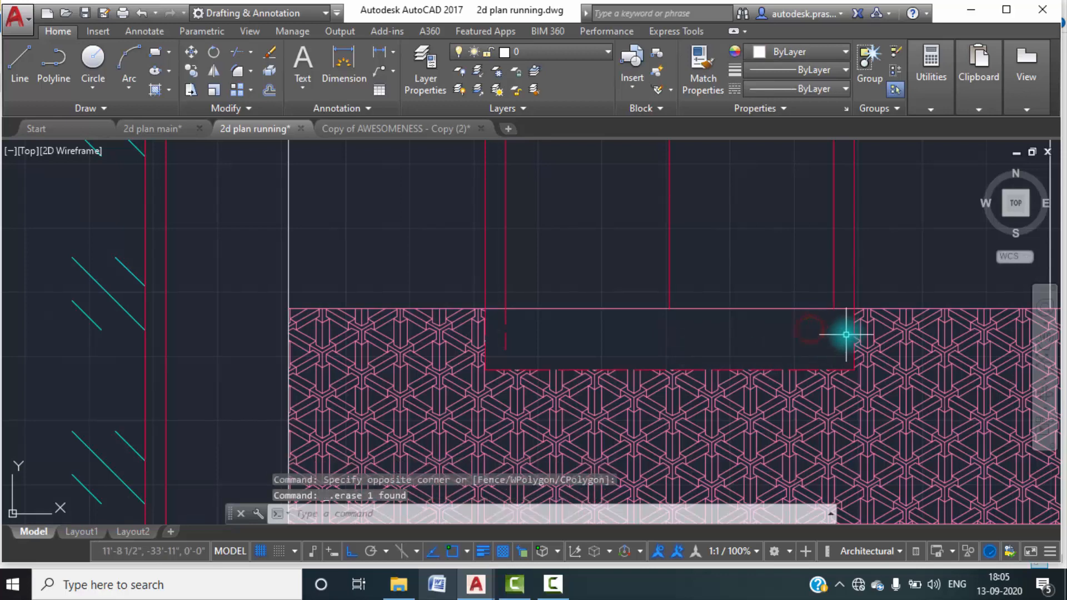
scroll(866, 323, up, 4)
key(Delete)
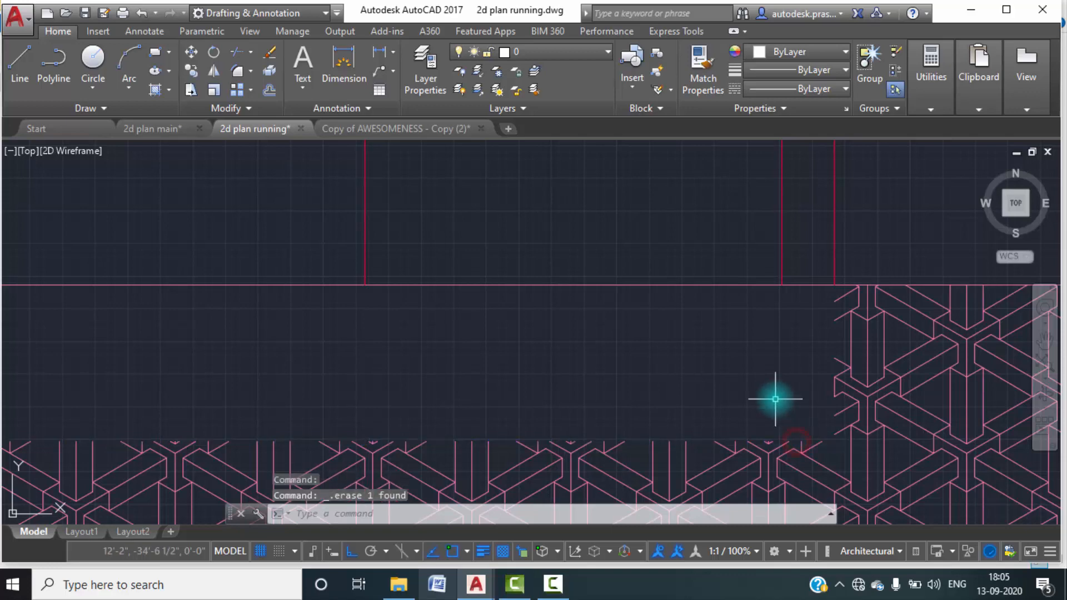
Erase the upper window's remaining dashed left-hand lines inside the first floor band.
scroll(656, 405, down, 3)
scroll(672, 385, up, 4)
click(651, 373)
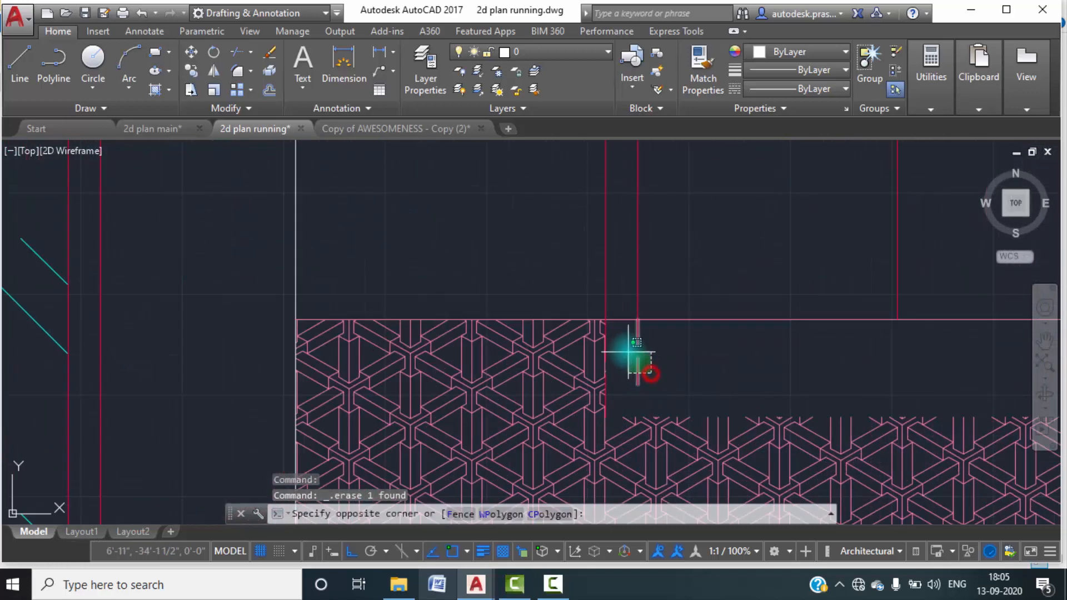
click(608, 353)
scroll(604, 363, up, 3)
click(605, 359)
click(660, 417)
key(Delete)
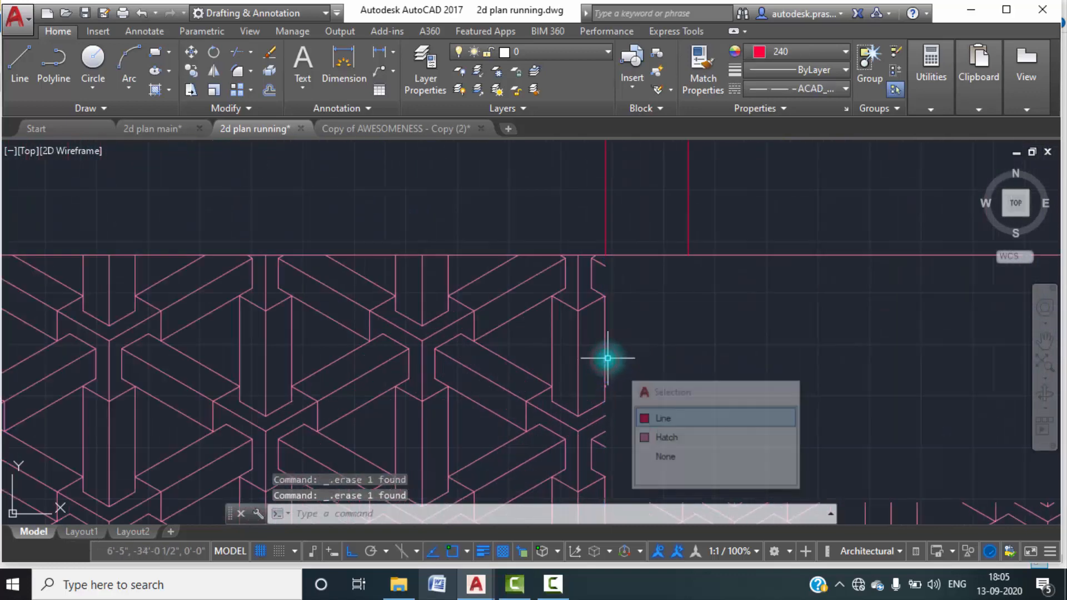
Delete the ESCHER hatch from the tower, second floor and first floor parapet bands.
click(603, 352)
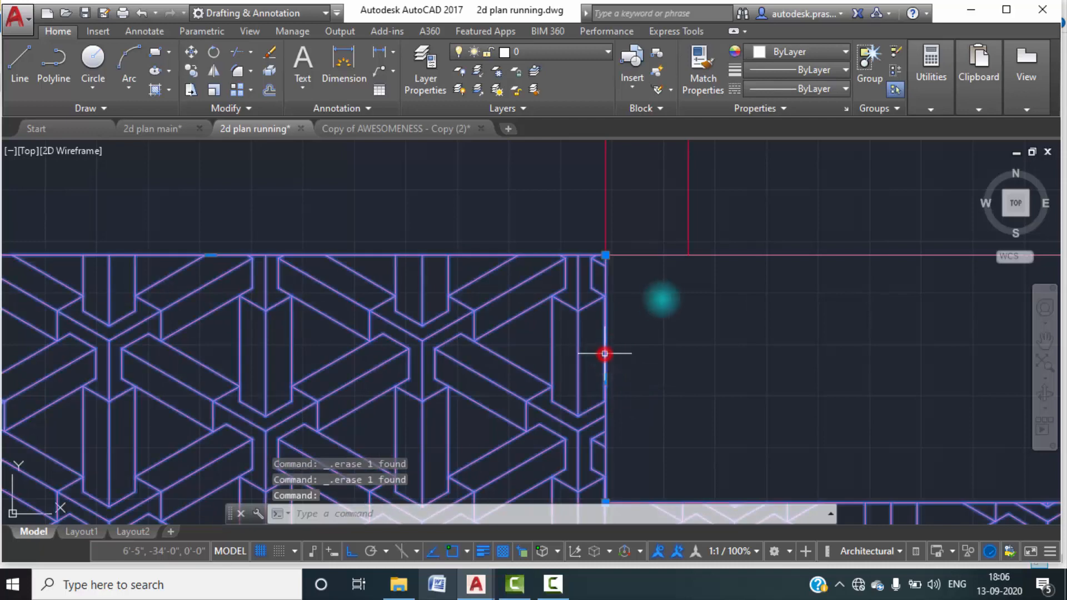
scroll(579, 310, down, 3)
scroll(662, 369, down, 8)
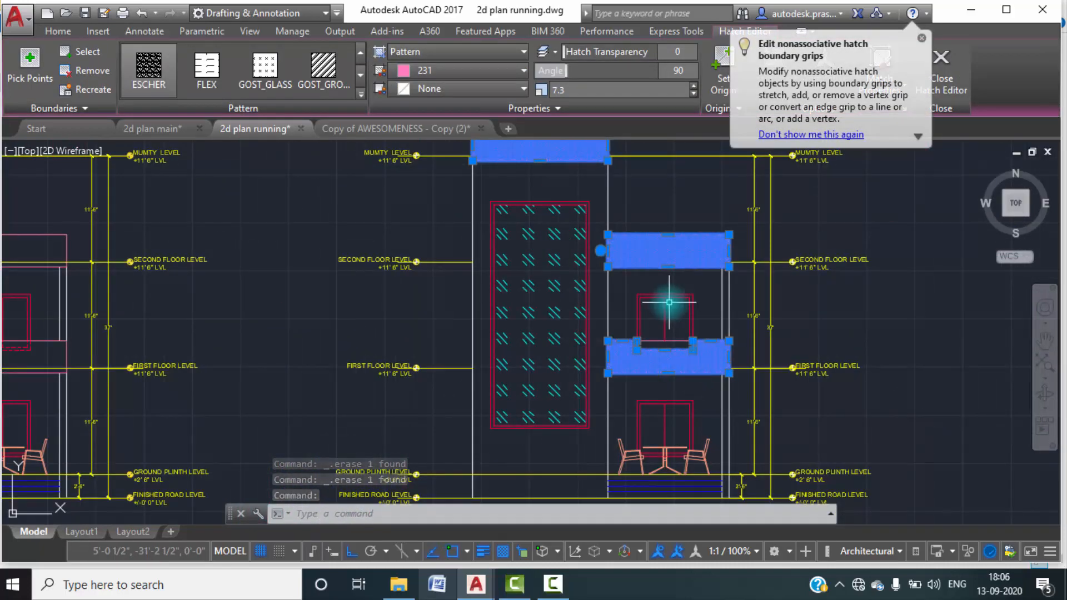
scroll(689, 355, up, 6)
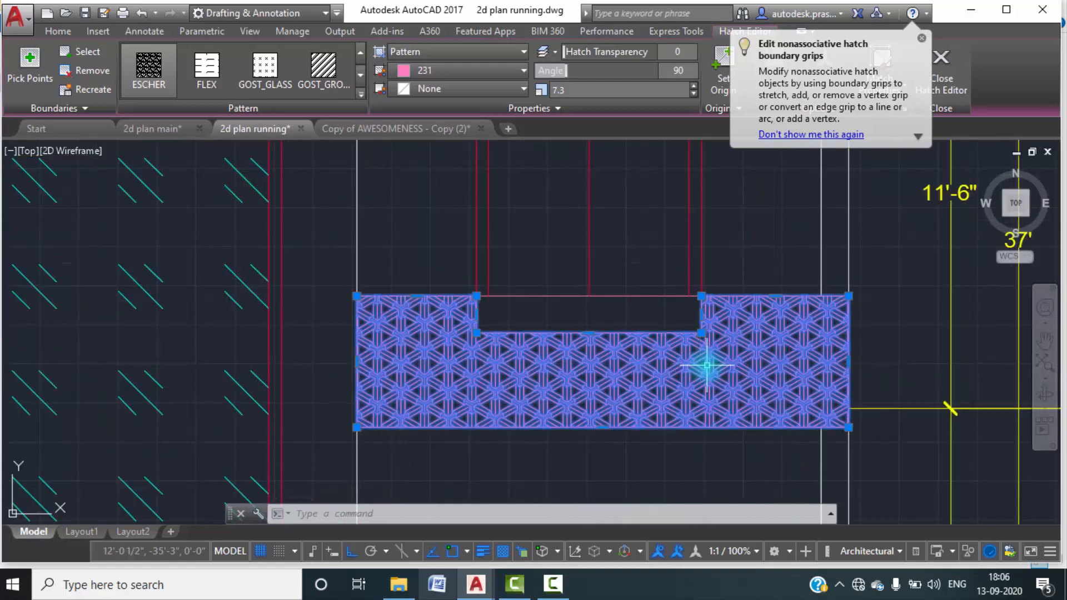
key(Escape)
click(693, 350)
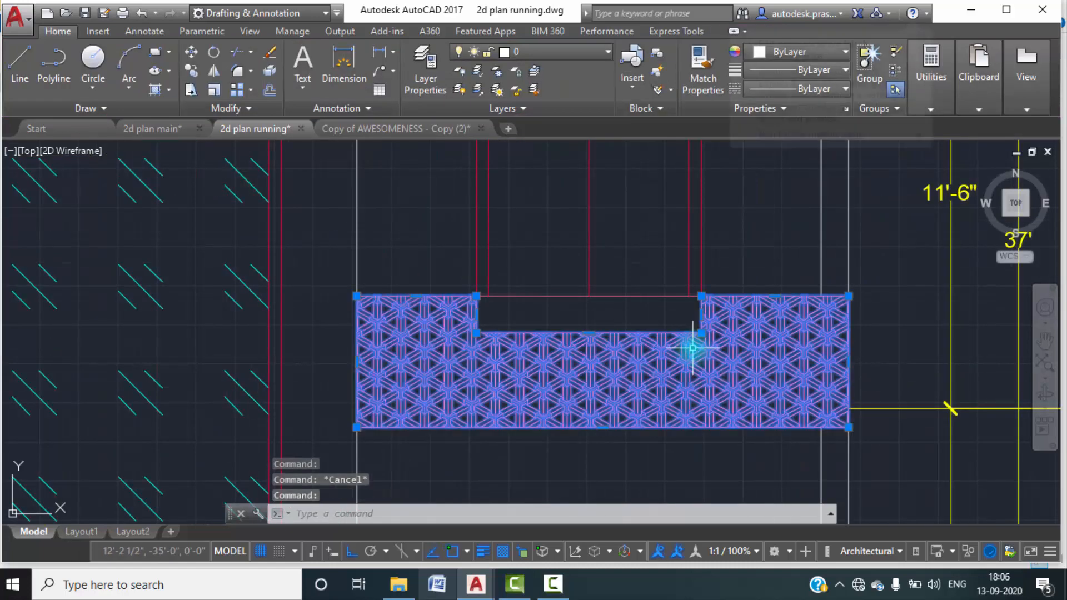
key(Delete)
Hatch the tower top, second floor and first floor bands of the elevation copy again with ESCHER in colour 231.
scroll(684, 356, down, 2)
middle_drag(674, 375, 573, 371)
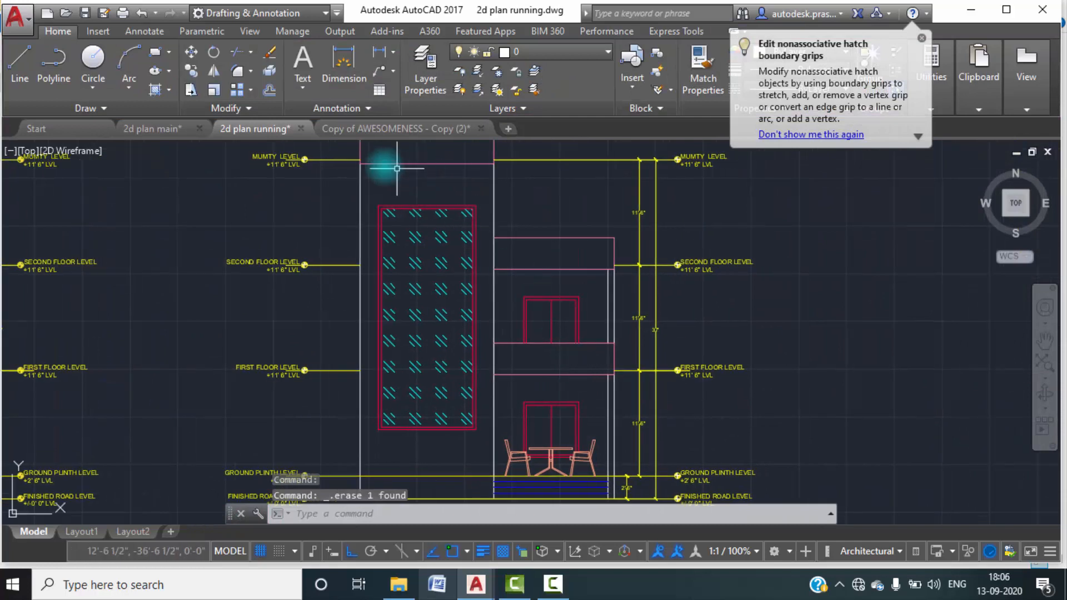
click(169, 88)
click(172, 108)
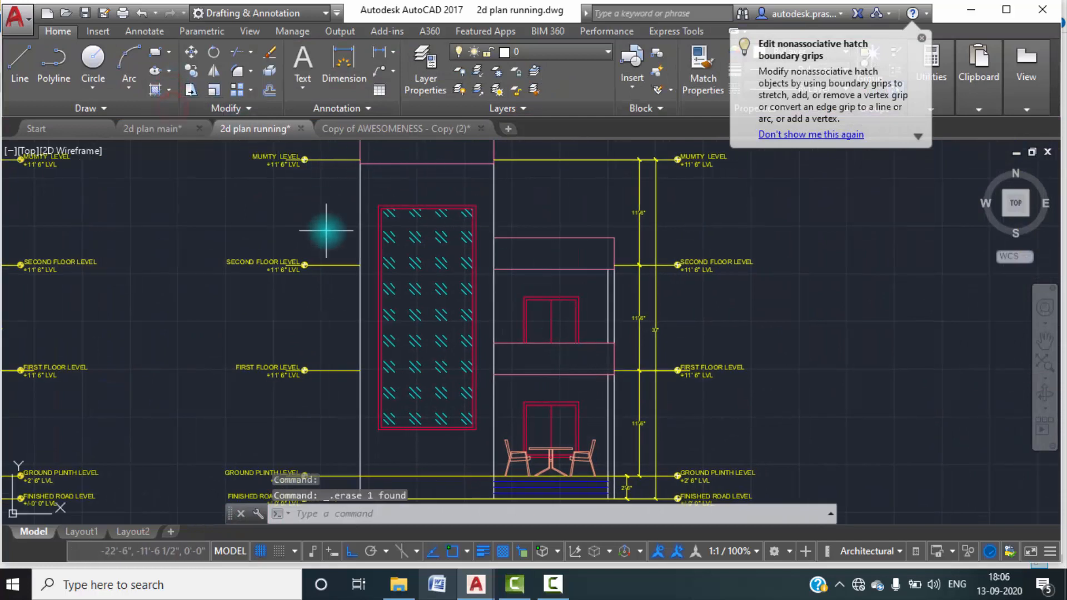
middle_drag(407, 174, 409, 238)
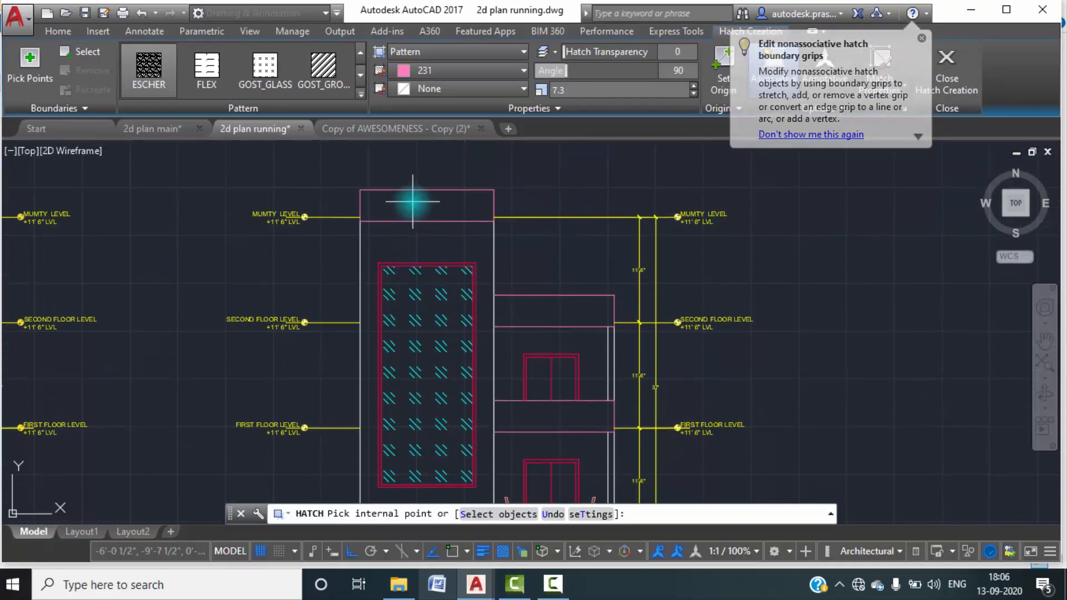
click(410, 199)
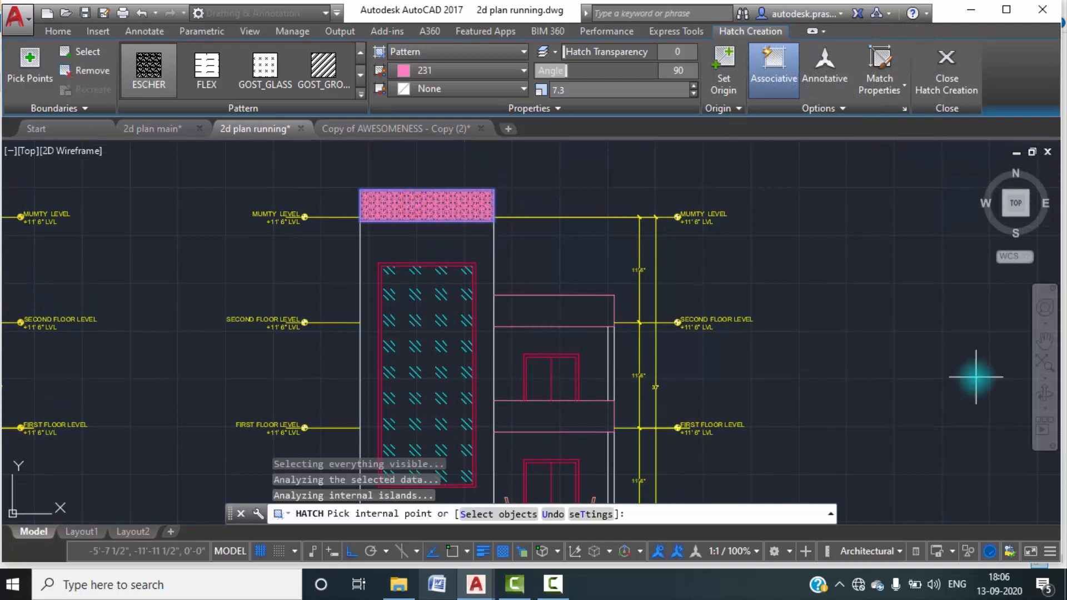
click(527, 304)
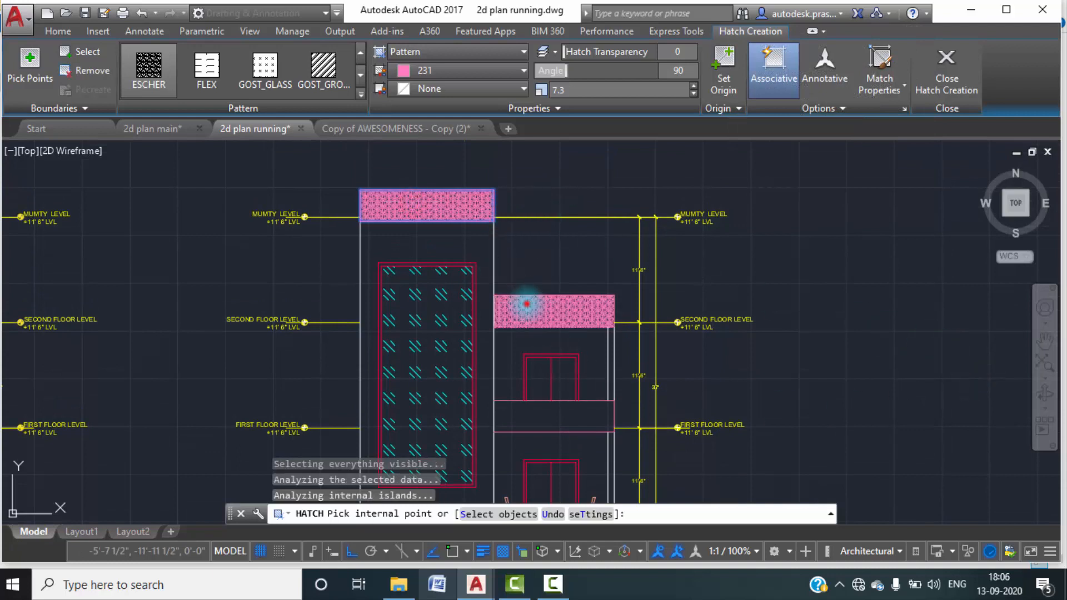
click(571, 411)
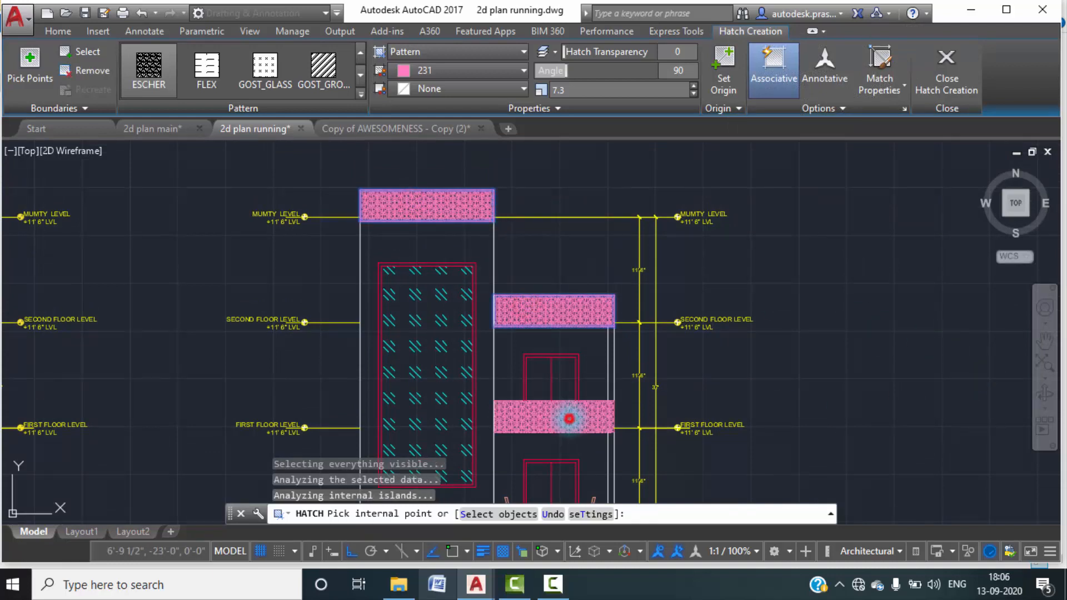
Increase the new band hatch's scale to 17.0 and finish the hatch creation.
click(693, 87)
click(693, 86)
click(694, 86)
click(694, 86)
click(694, 86)
click(694, 86)
click(694, 86)
click(693, 87)
click(693, 86)
click(694, 86)
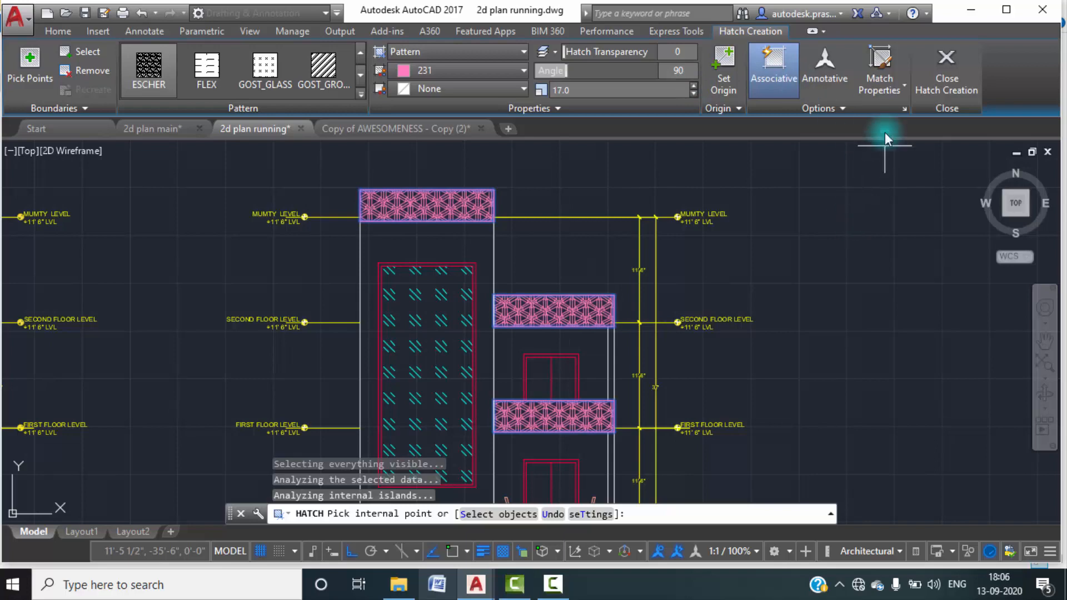
click(948, 67)
Look over the elevations and floor plans in the running drawing.
scroll(774, 224, down, 5)
middle_drag(806, 256, 703, 295)
scroll(564, 280, up, 5)
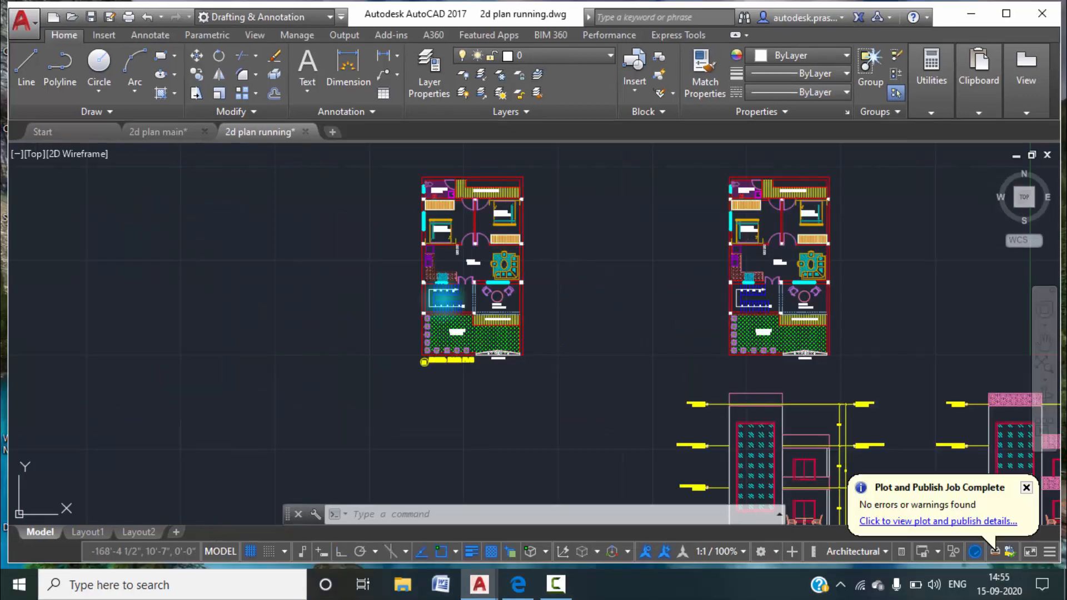
scroll(500, 341, down, 3)
scroll(660, 427, up, 5)
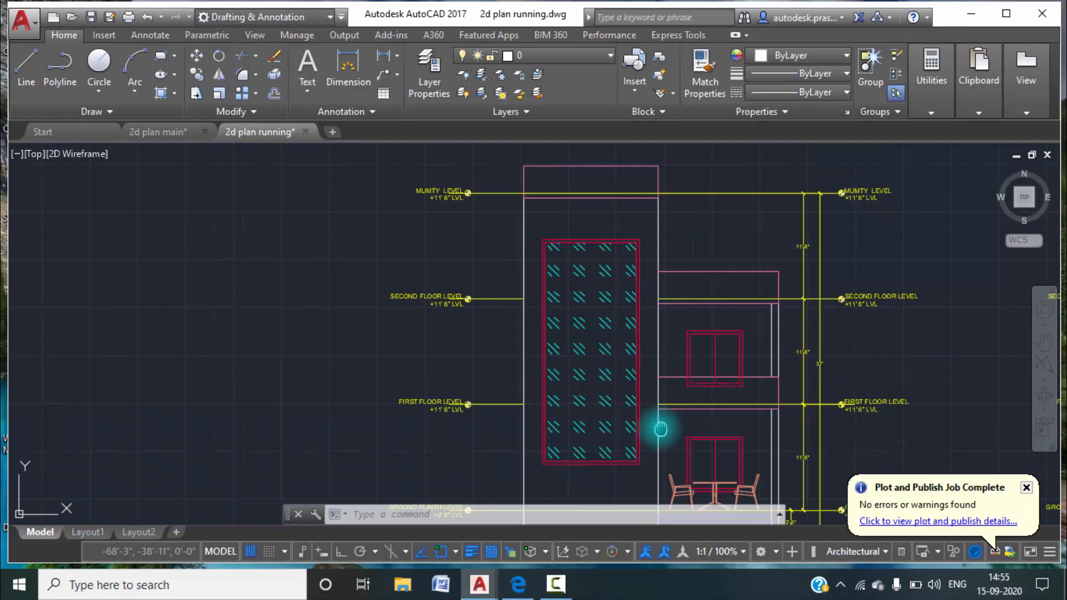
middle_drag(661, 426, 644, 302)
scroll(644, 301, down, 7)
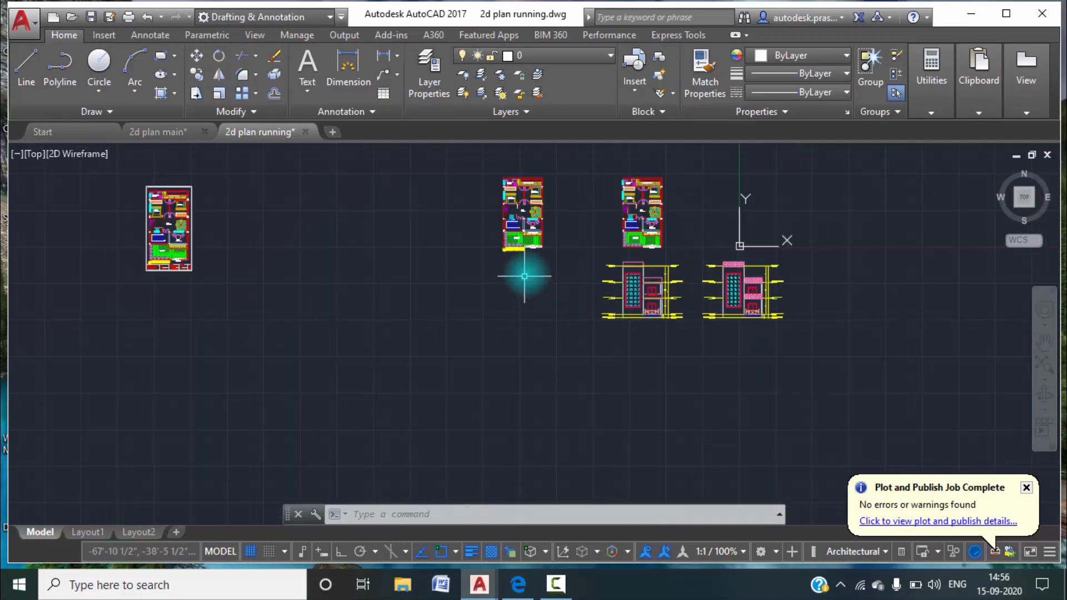
middle_drag(524, 269, 528, 321)
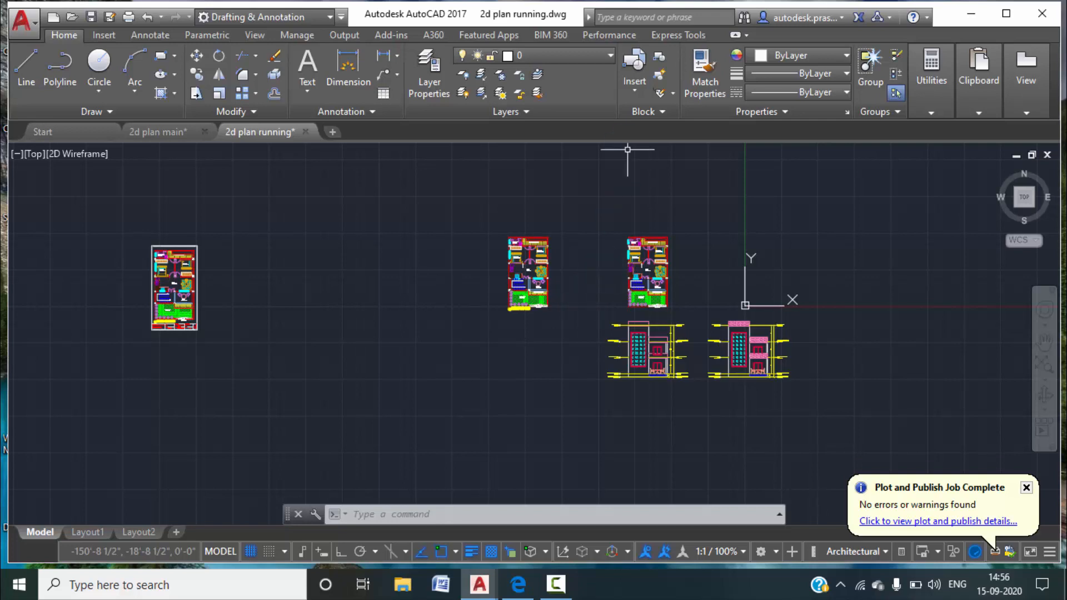
Switch to the 2d plan main drawing and look over its ground floor plan and framed sheets.
click(145, 131)
middle_drag(301, 218, 539, 318)
scroll(405, 292, up, 3)
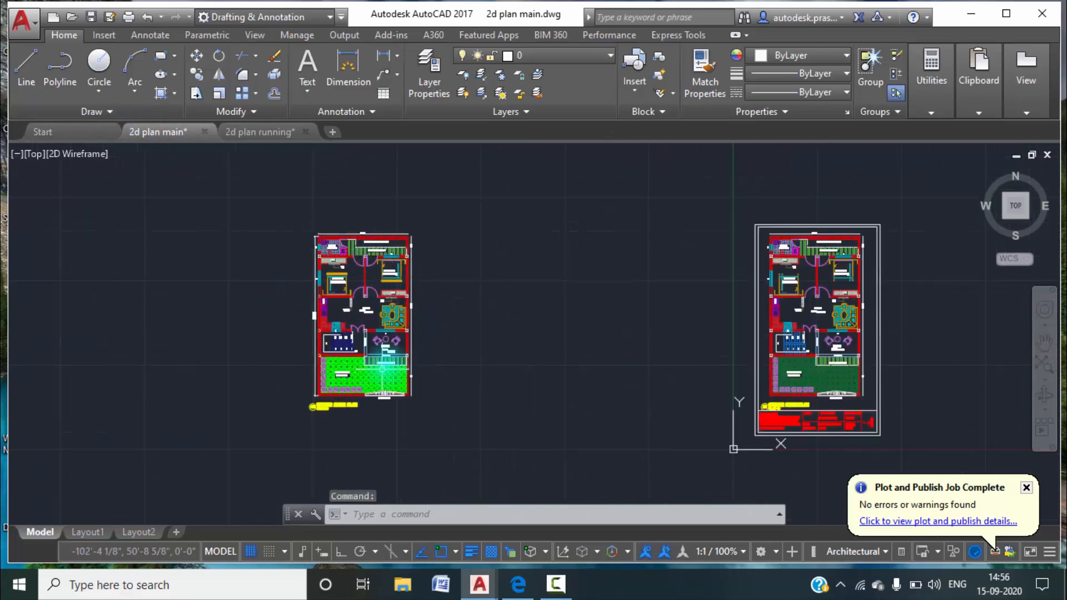
scroll(398, 303, up, 2)
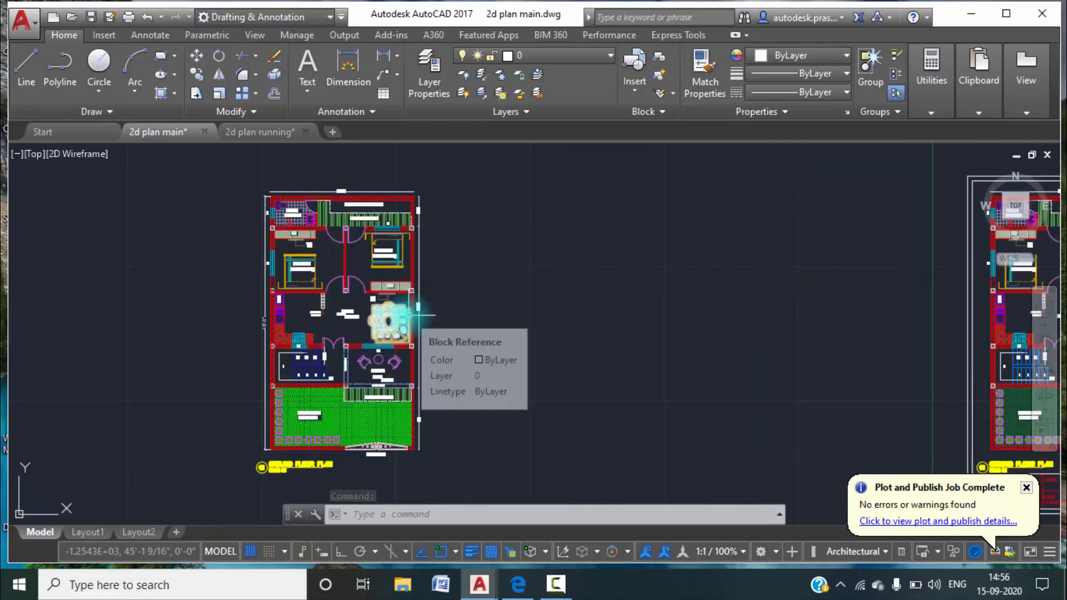
scroll(423, 312, down, 4)
middle_drag(555, 345, 321, 266)
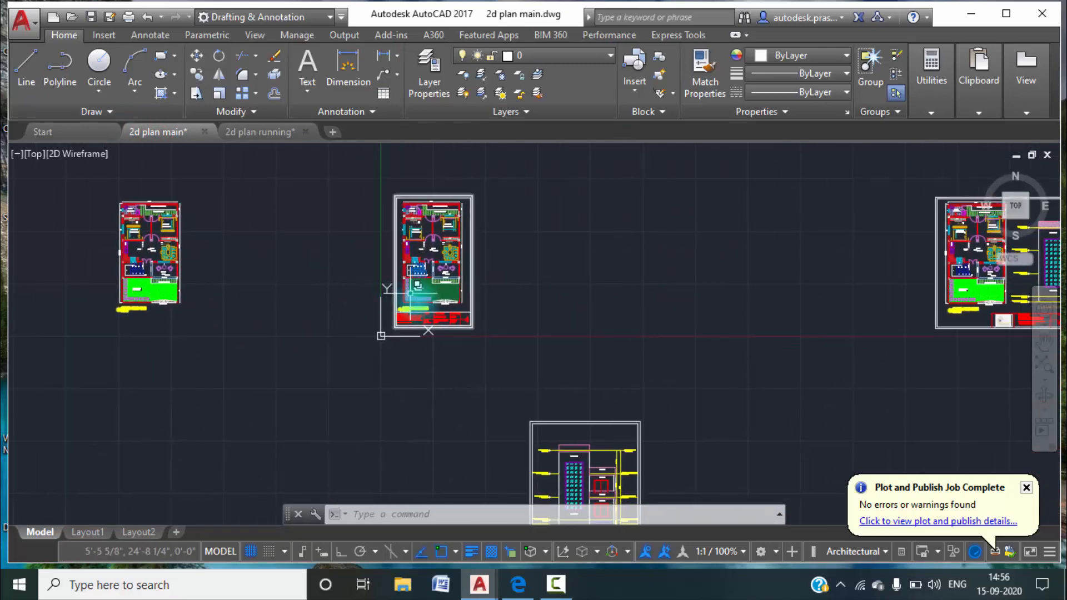
Examine the framed ground floor plan's title block, including the firm details, sign, date, project, sheet number, scale and north fields.
scroll(411, 294, up, 5)
middle_drag(428, 316, 426, 281)
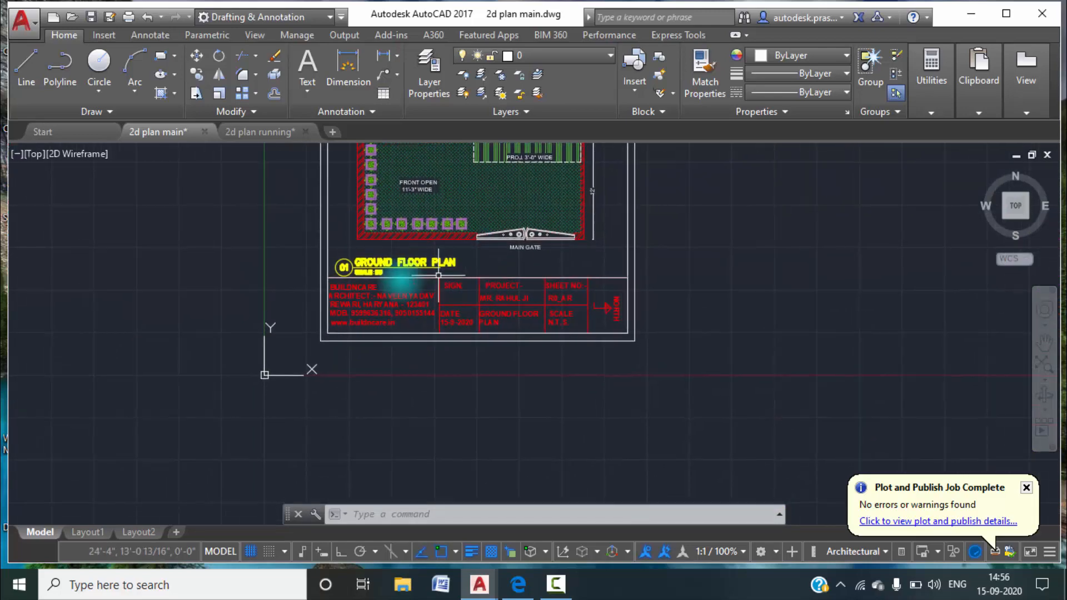
scroll(389, 311, up, 2)
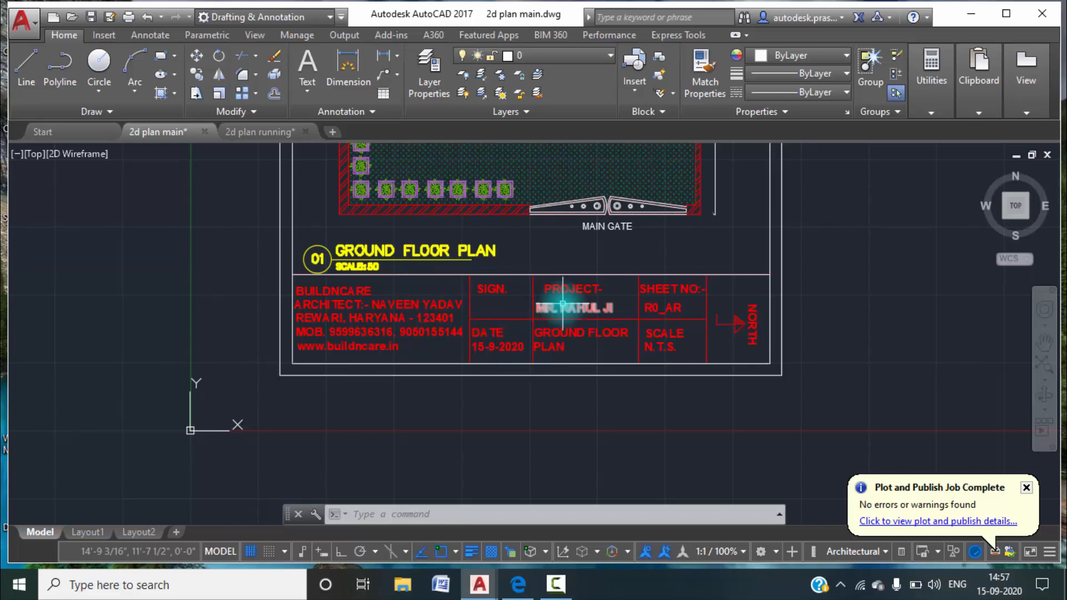
scroll(677, 289, down, 2)
middle_drag(744, 317, 663, 302)
scroll(407, 286, up, 4)
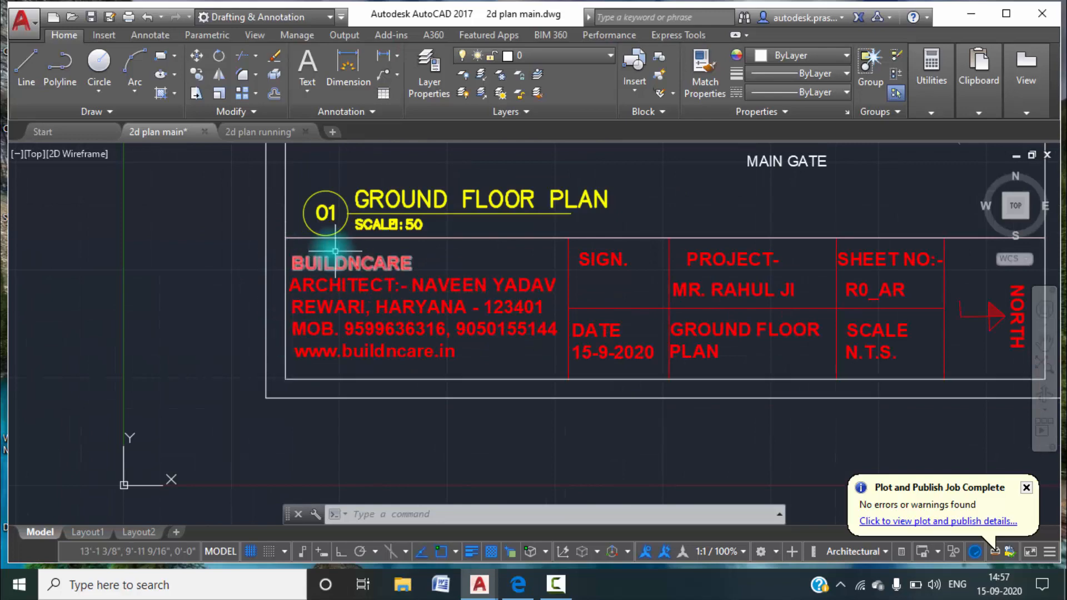
scroll(447, 315, down, 5)
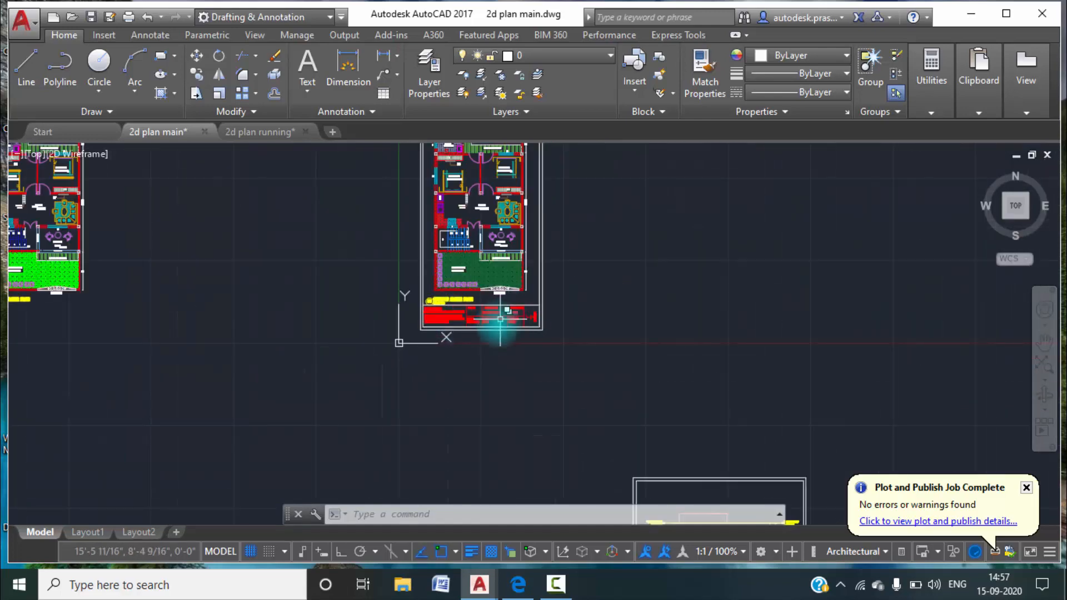
scroll(477, 305, up, 3)
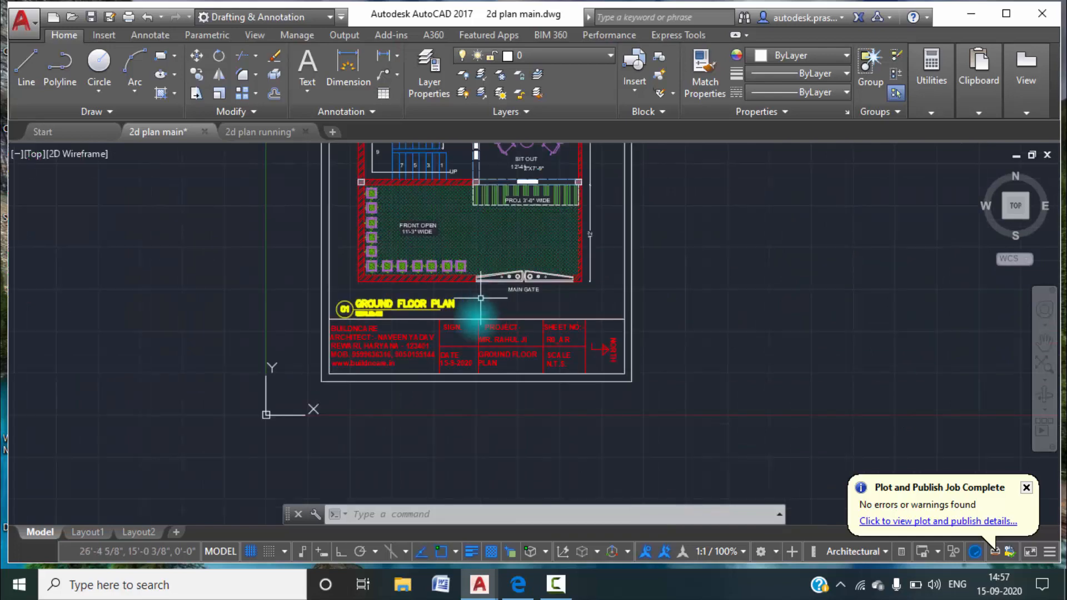
scroll(312, 314, up, 3)
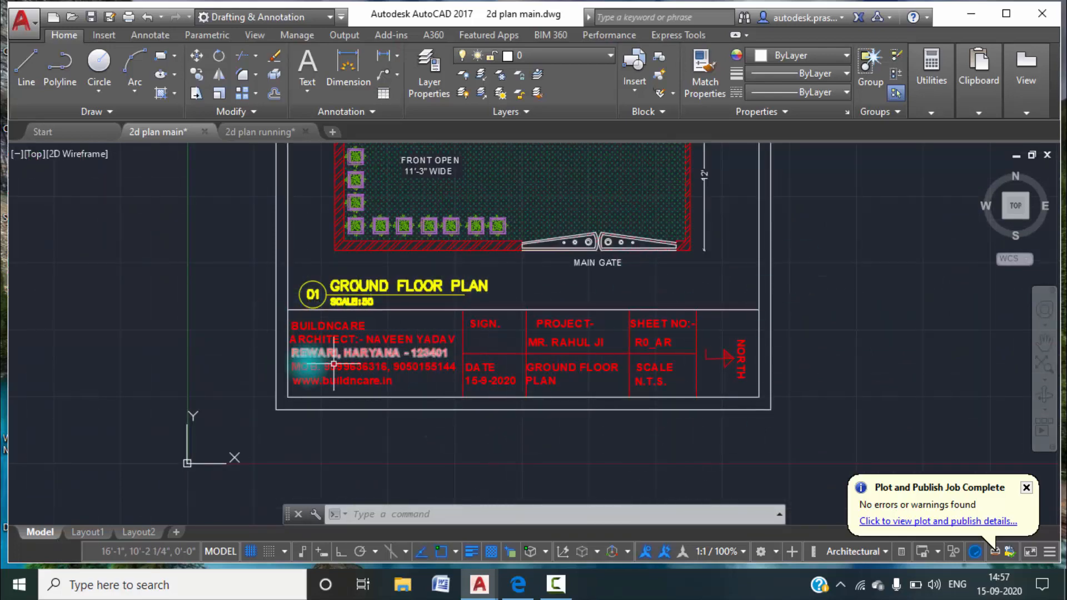
scroll(418, 387, down, 3)
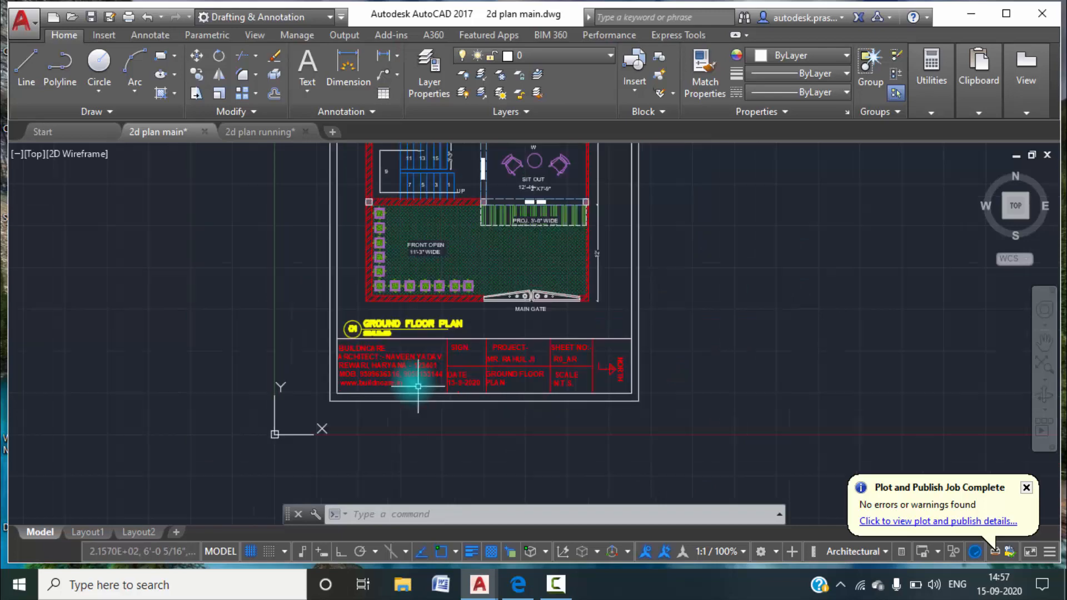
Return to the 2d plan running drawing and draw a rectangular sheet border around the titled ground floor plan, leaving space below the title.
click(265, 131)
middle_drag(578, 242, 464, 292)
scroll(428, 309, up, 6)
middle_drag(409, 316, 471, 285)
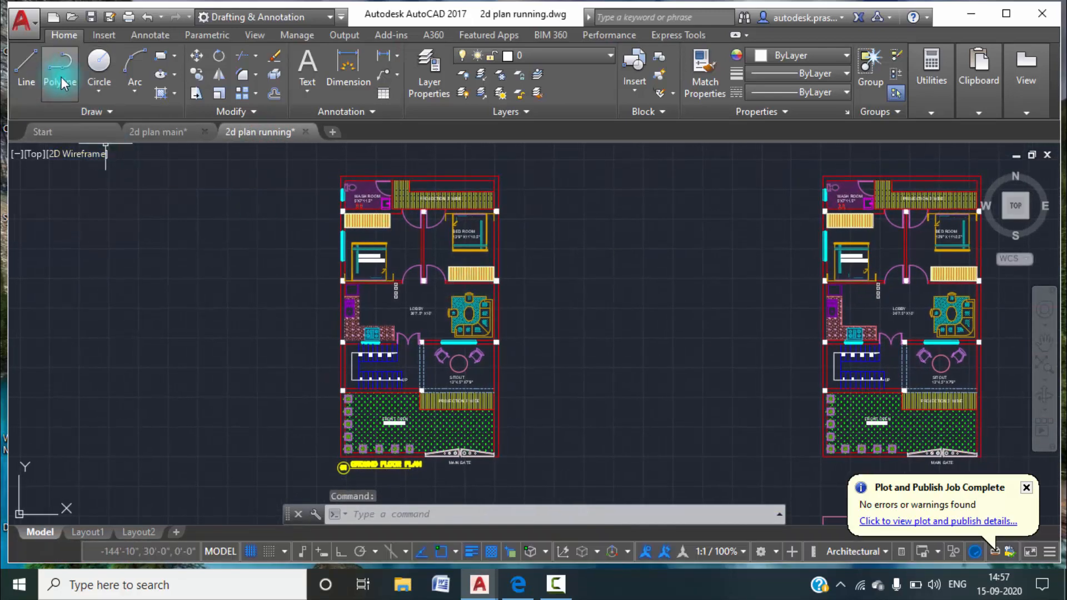
click(161, 56)
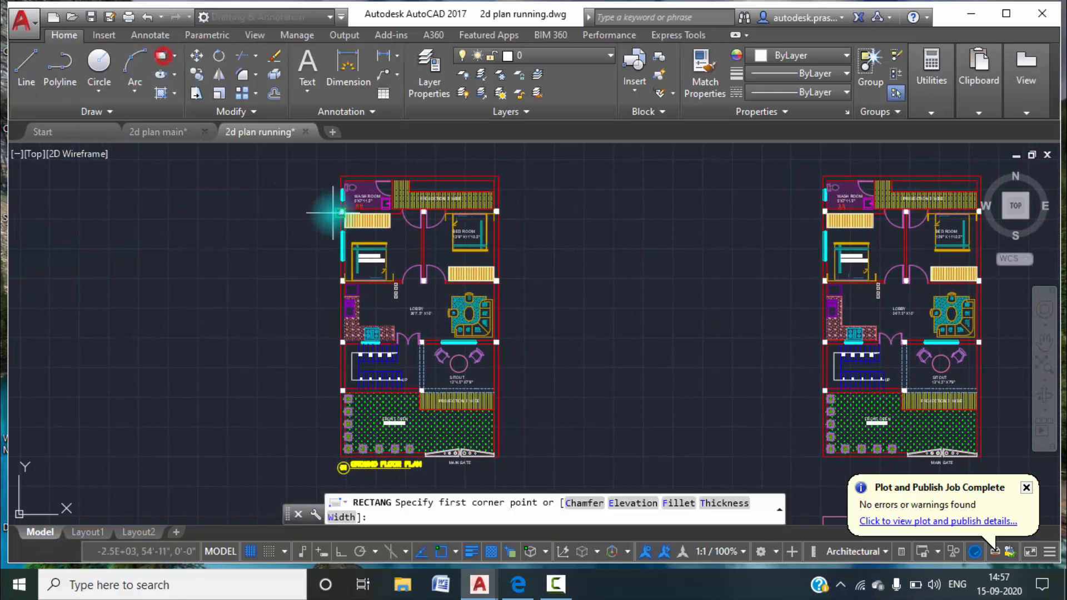
click(330, 167)
middle_drag(534, 419, 572, 280)
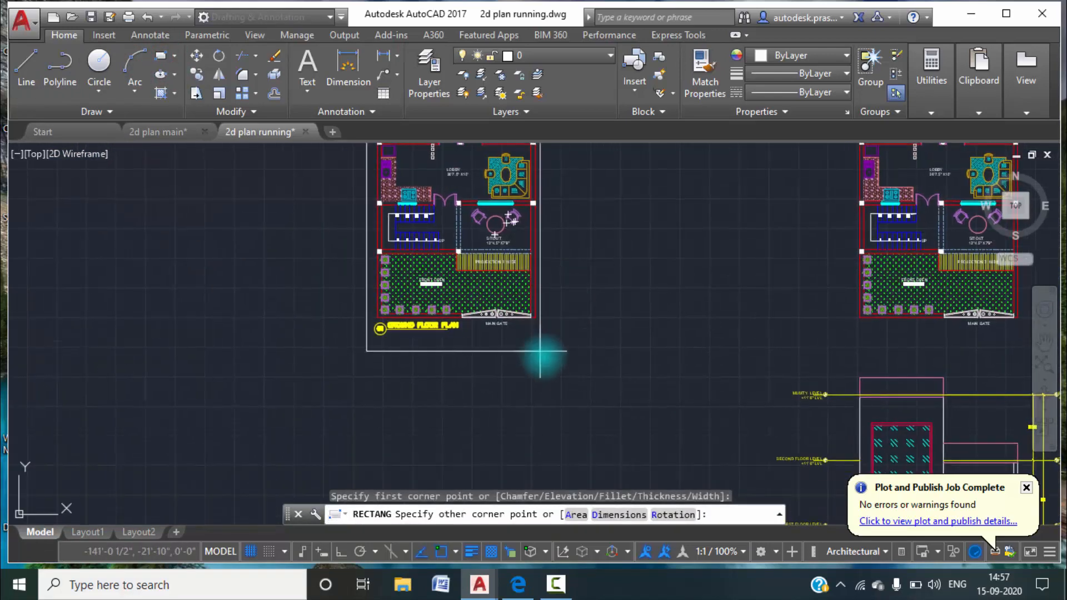
click(545, 371)
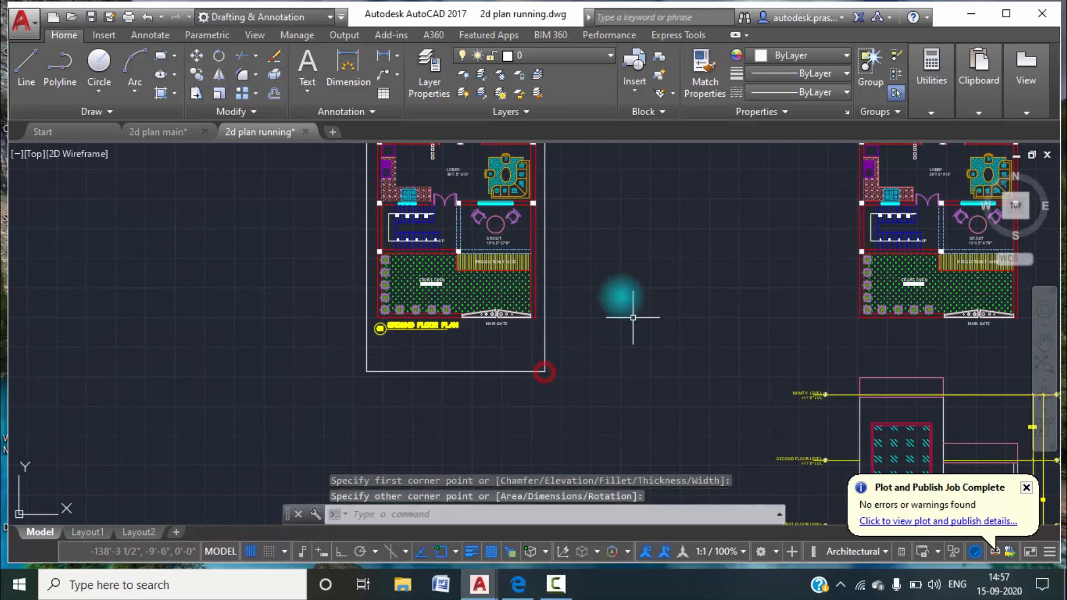
text(0)
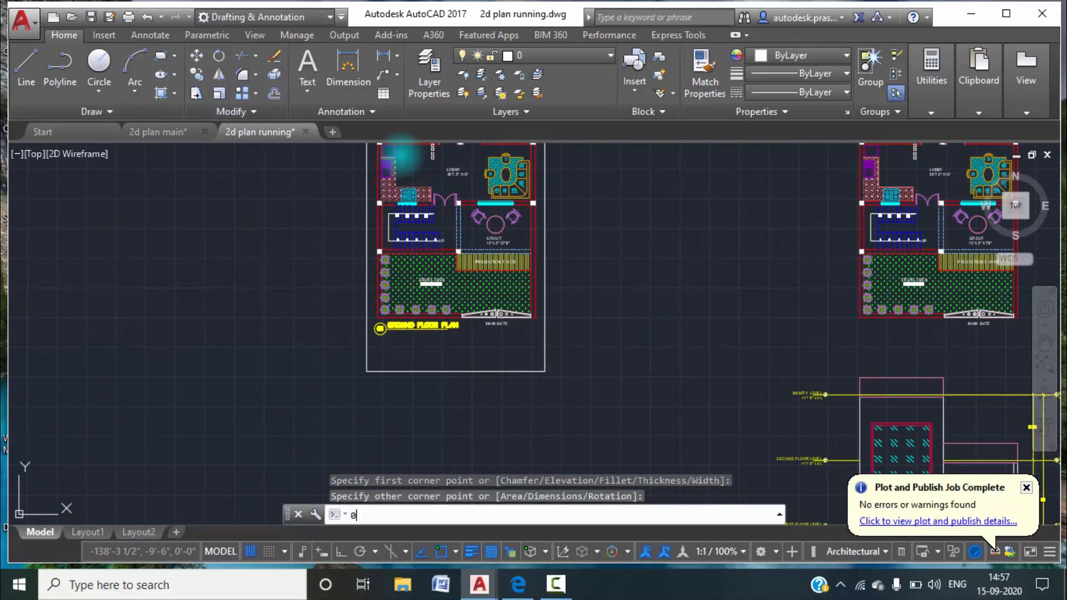
key(Return)
key(Escape)
key(Escape)
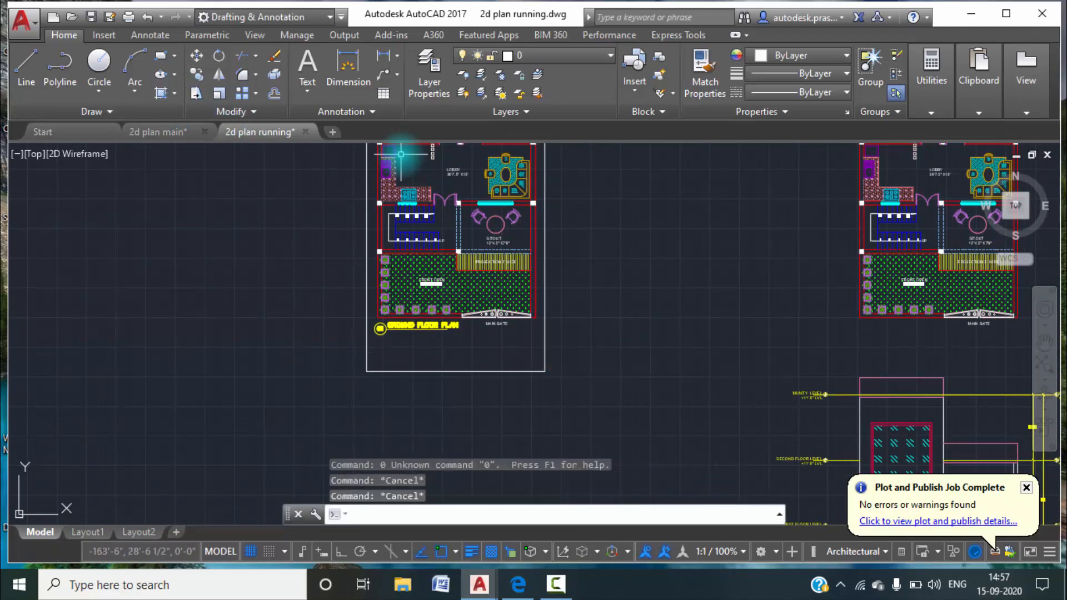
Offset the sheet border rectangle 3" inward to make a double frame around the ground floor plan.
key(Return)
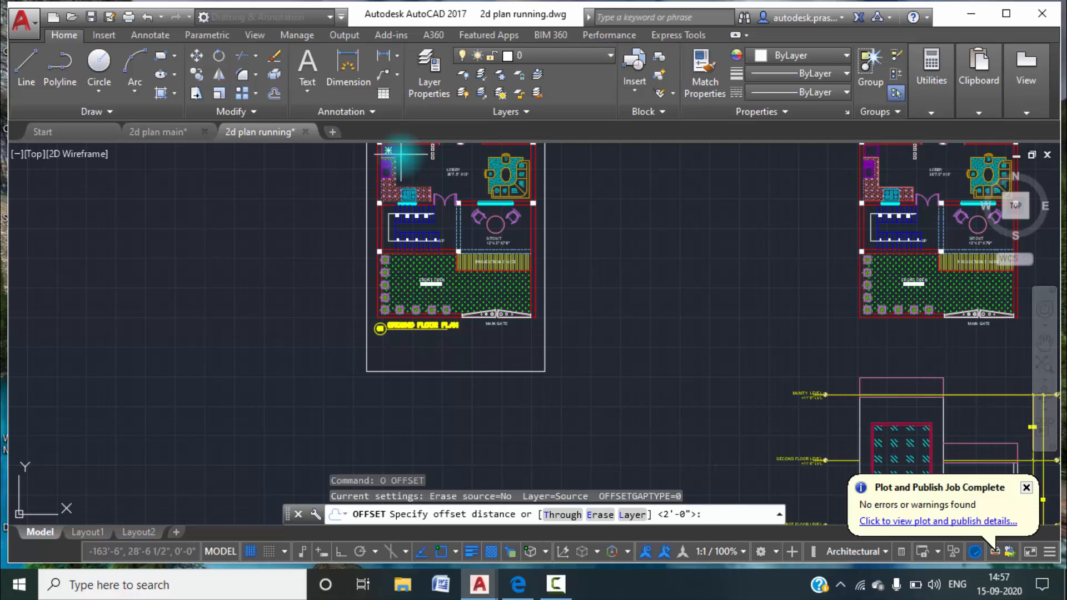
key(Return)
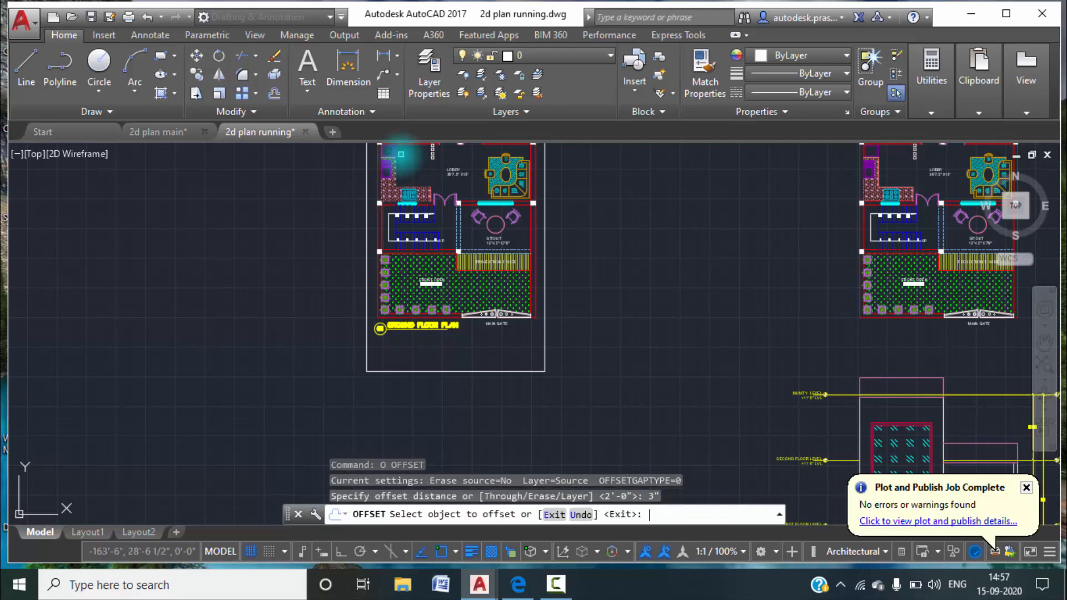
click(367, 311)
click(389, 337)
scroll(389, 336, up, 5)
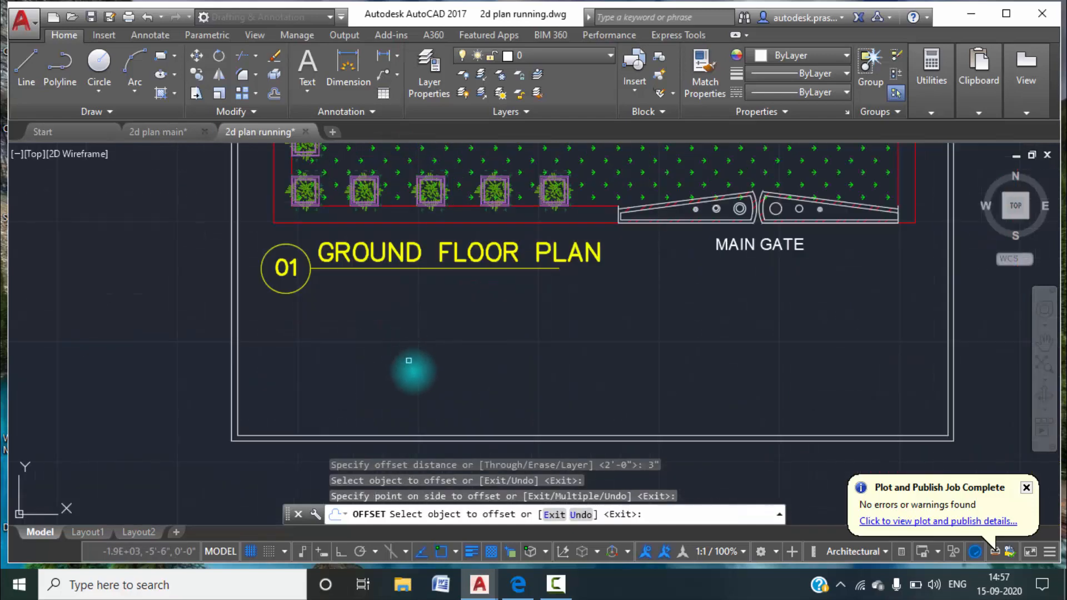
key(Escape)
Draw a horizontal line between the inner border's sides just below the GROUND FLOOR PLAN title to form the title block strip.
text(l)
key(Return)
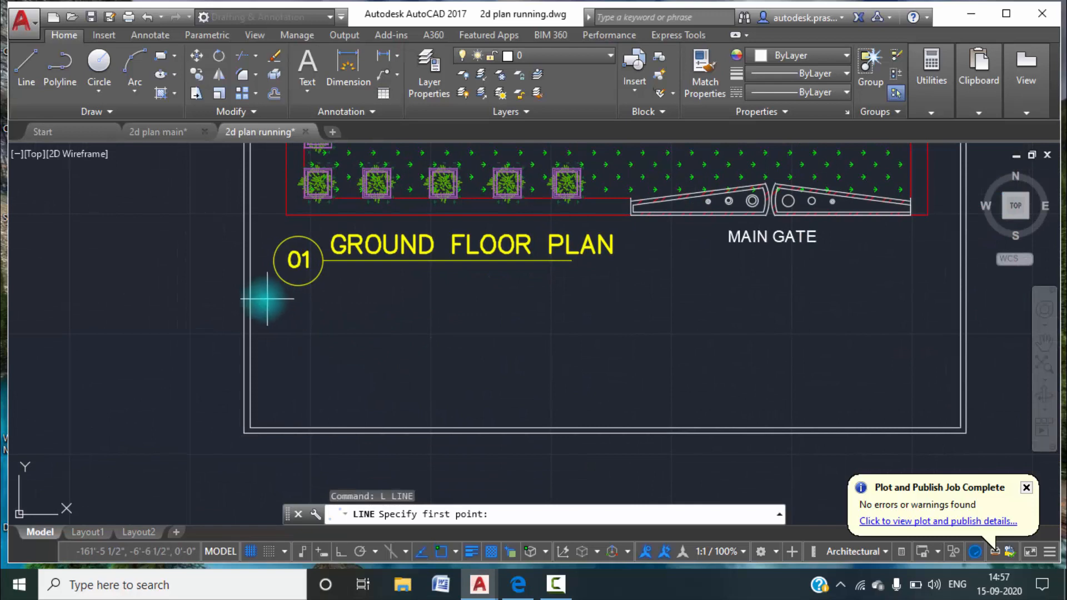
click(249, 294)
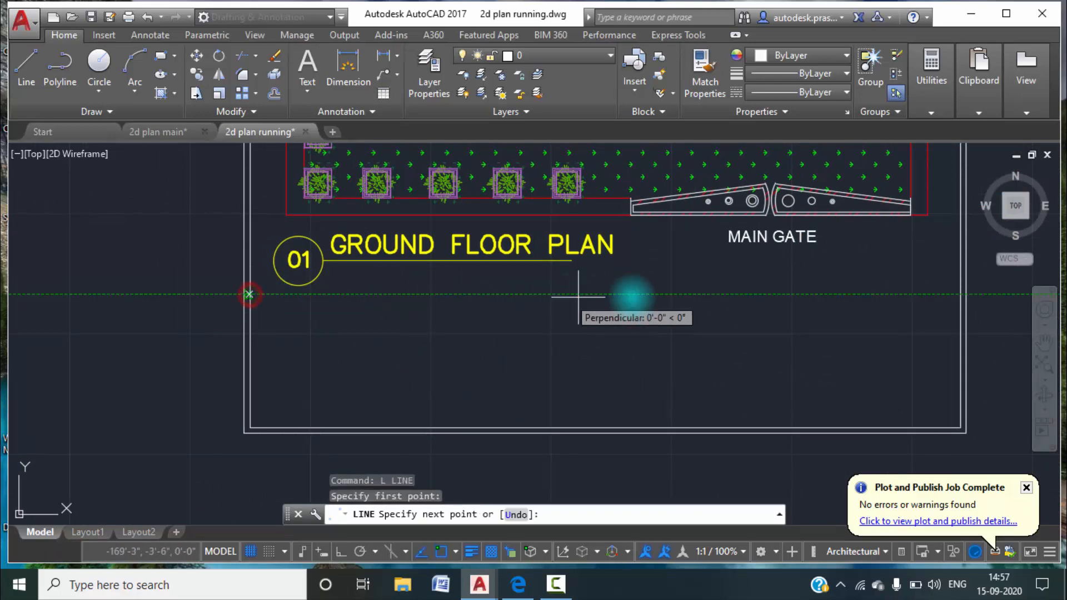
middle_drag(793, 298, 625, 298)
click(789, 293)
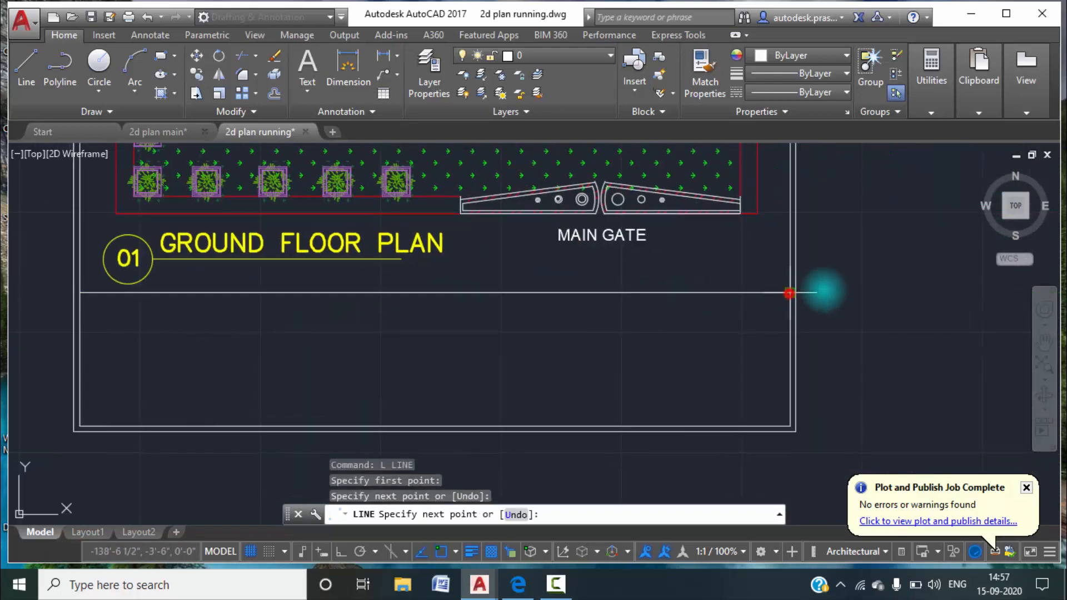
key(Escape)
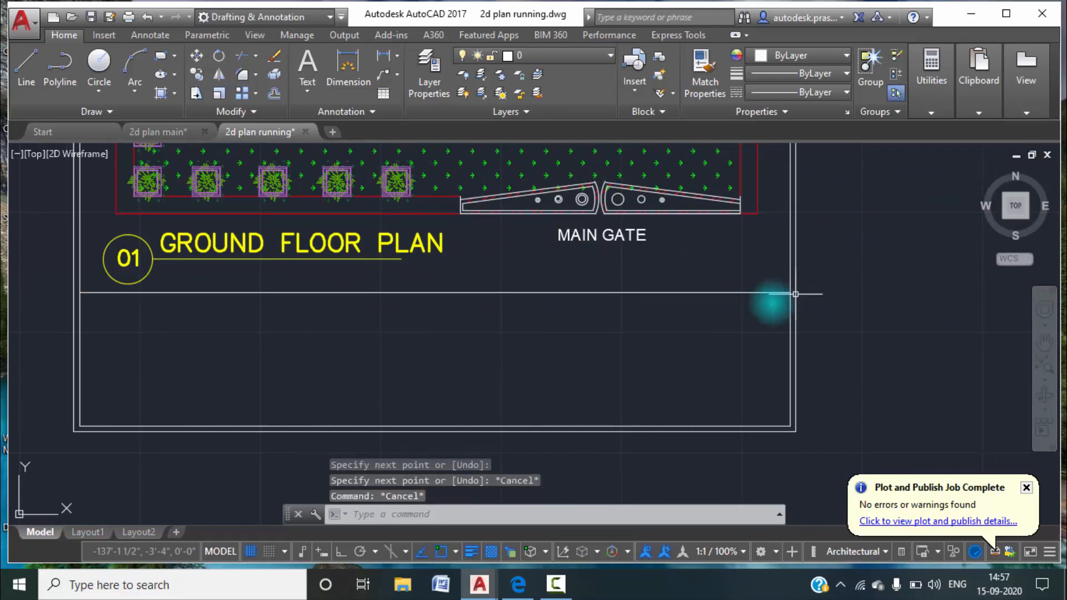
Draw two full-height vertical dividers in the title block strip, about 4'-4" and 9'-8" from the inner border's right edge.
click(25, 64)
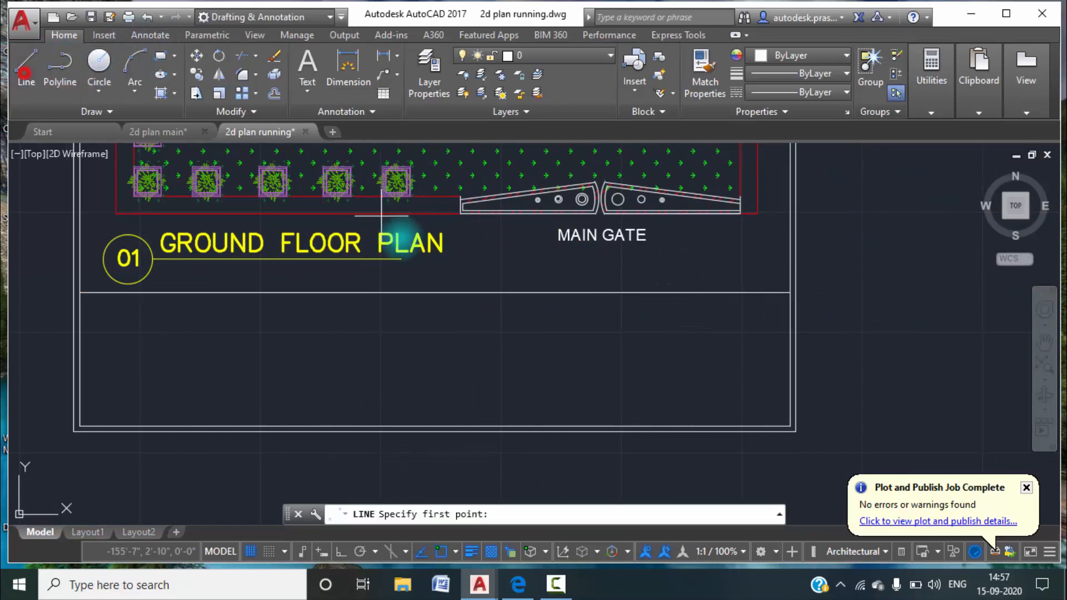
click(688, 294)
click(689, 427)
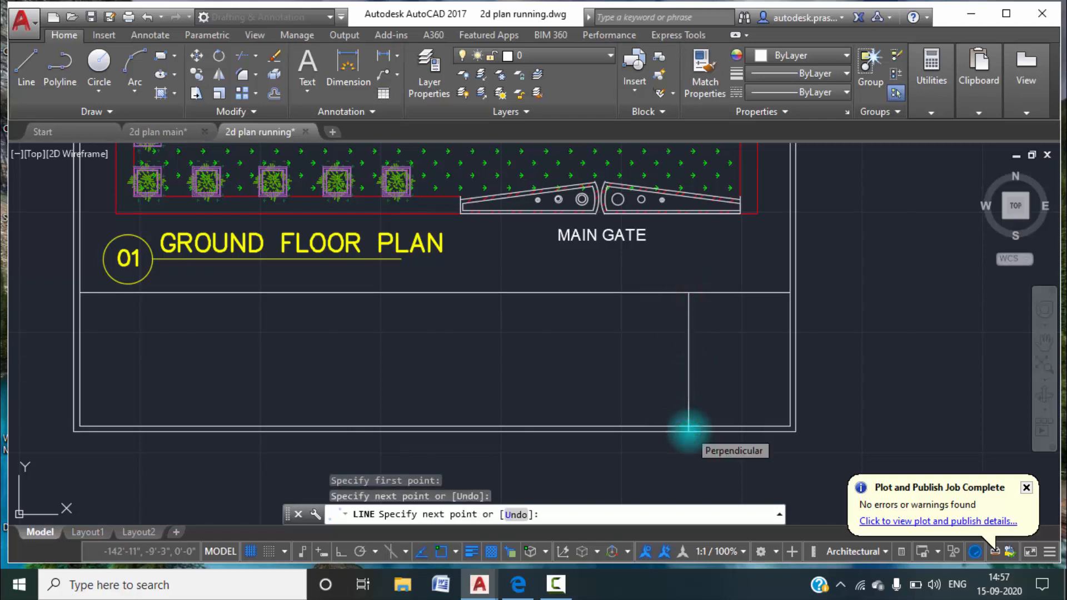
key(Escape)
key(Escape)
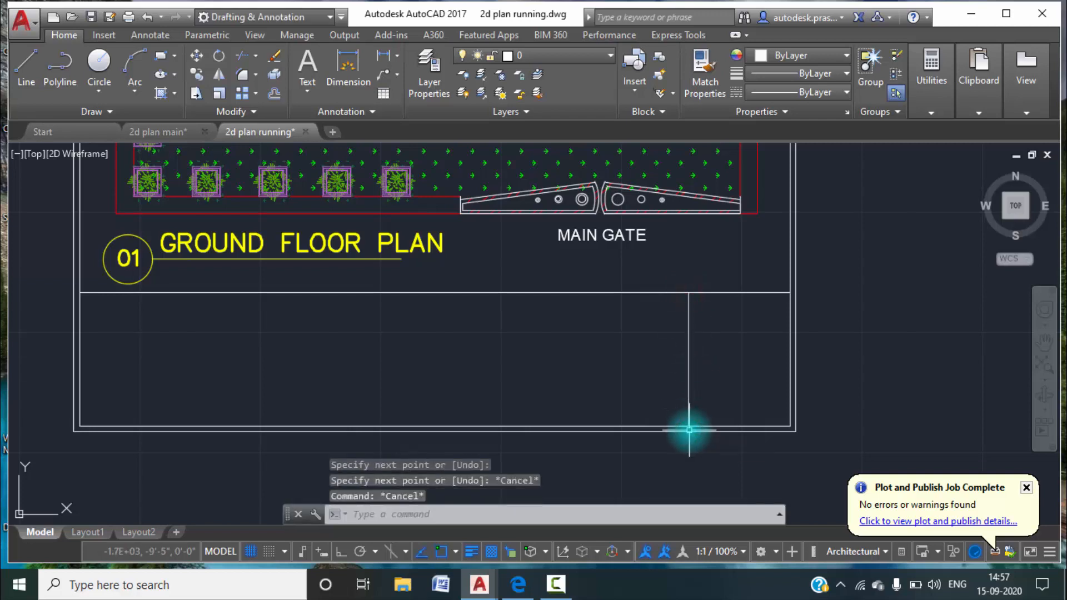
click(26, 63)
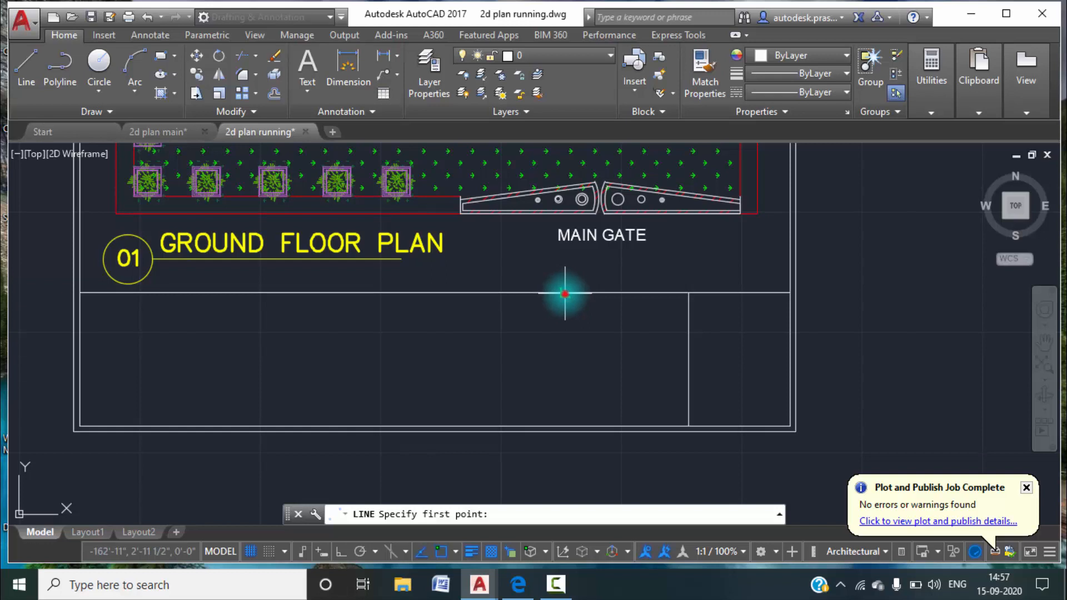
click(565, 293)
click(566, 427)
key(Escape)
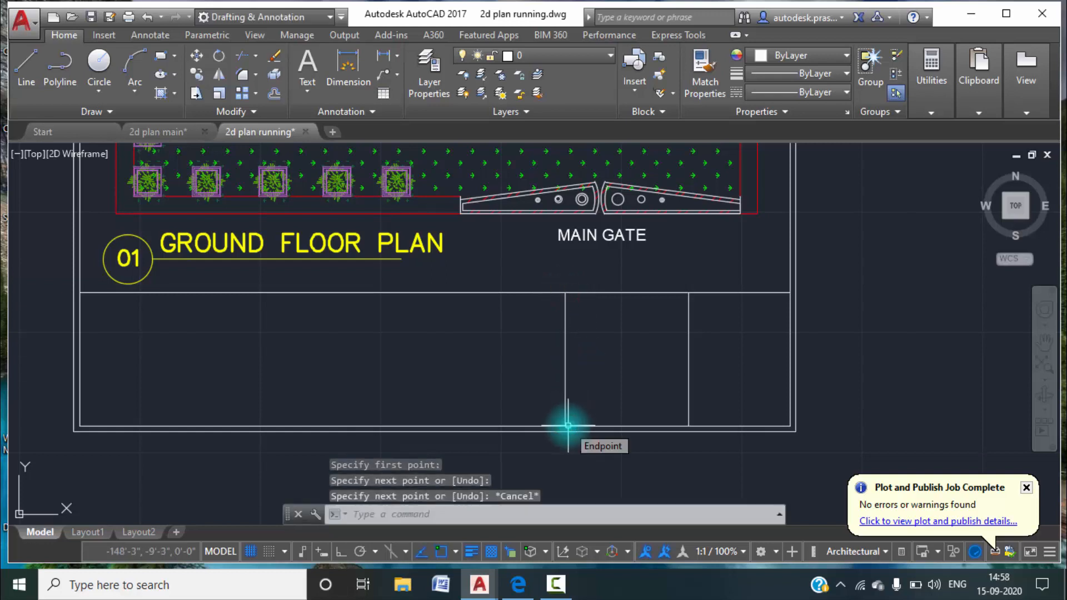
Add two more full-height vertical dividers to the left in the strip, at successive spacings of about 5'-8" and 5'-10".
key(Return)
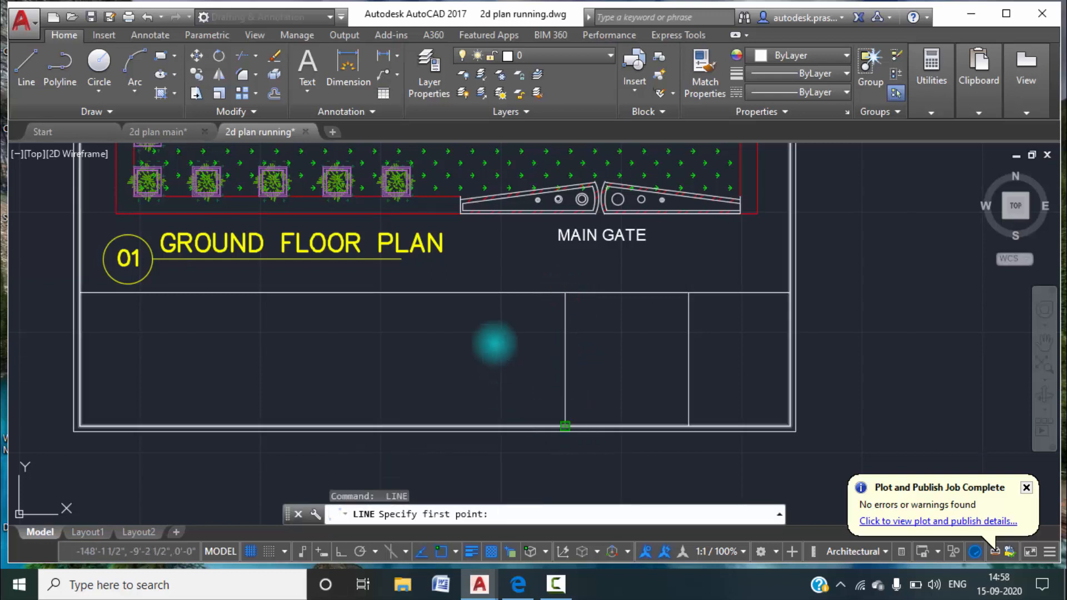
click(435, 293)
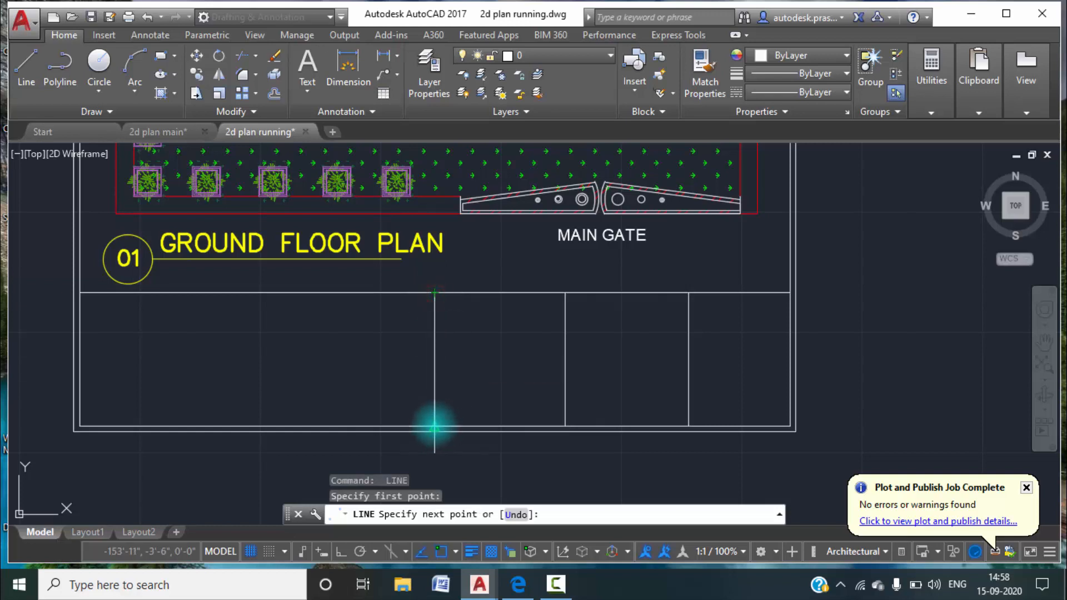
click(435, 427)
key(Escape)
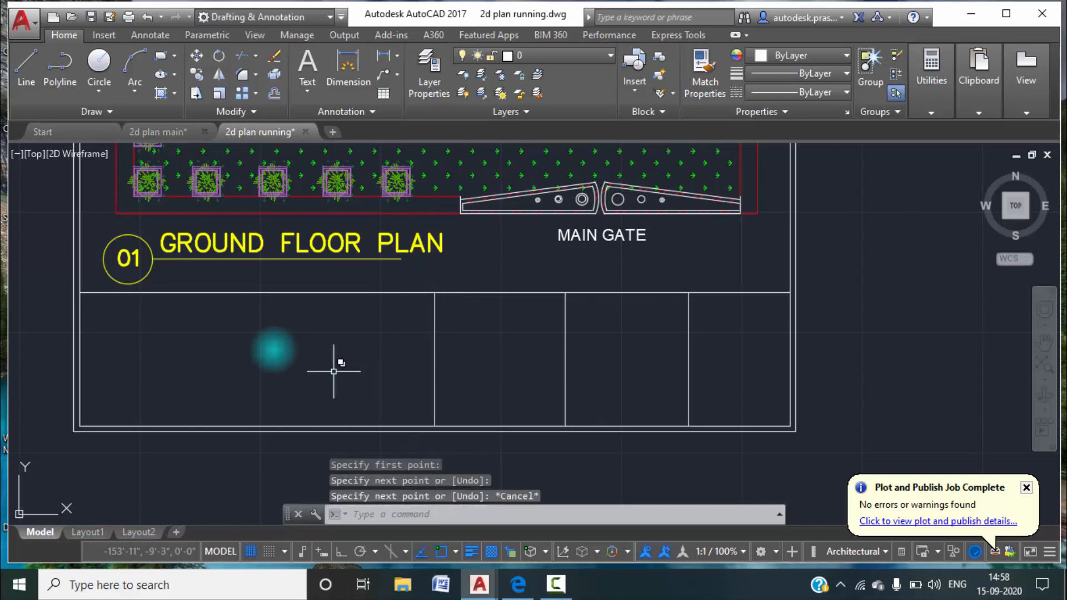
click(35, 86)
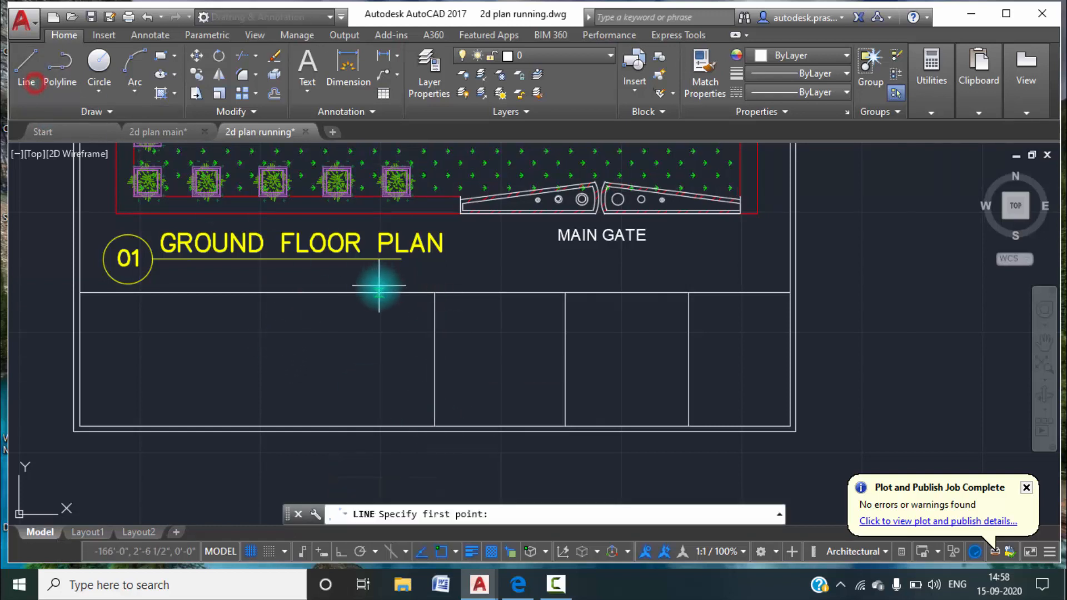
click(299, 293)
click(299, 427)
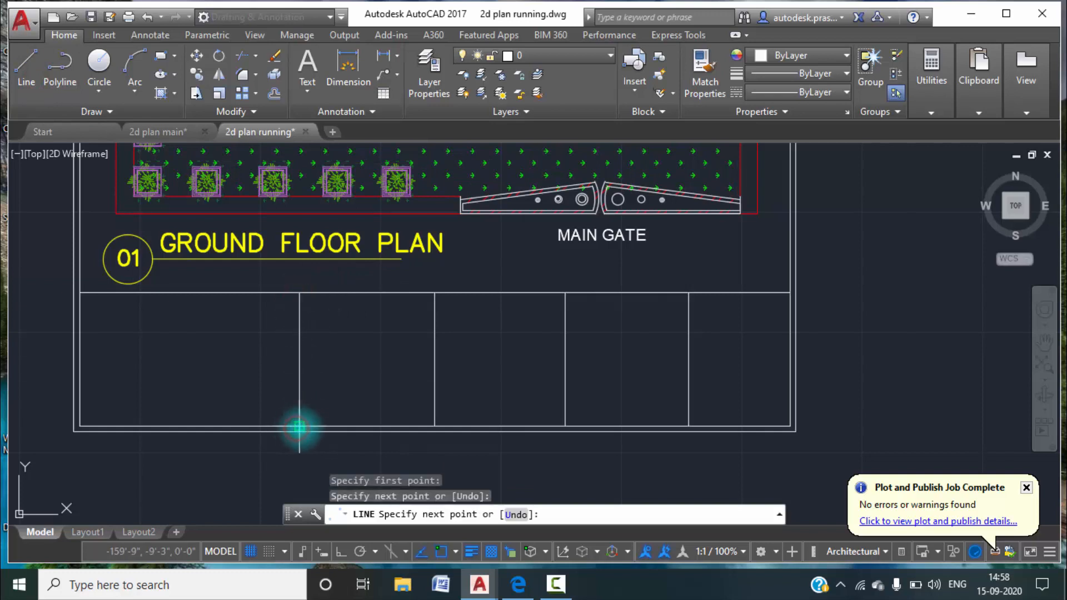
key(Escape)
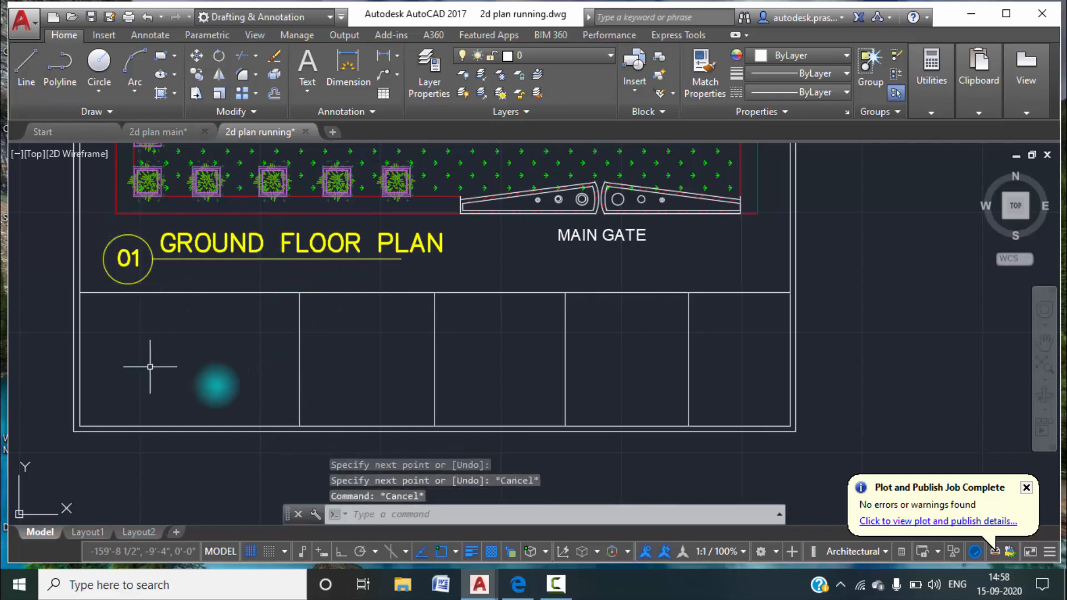
Draw a horizontal line at mid-height from the leftmost divider to the rightmost one, splitting the three middle columns into two rows.
middle_drag(264, 372, 292, 371)
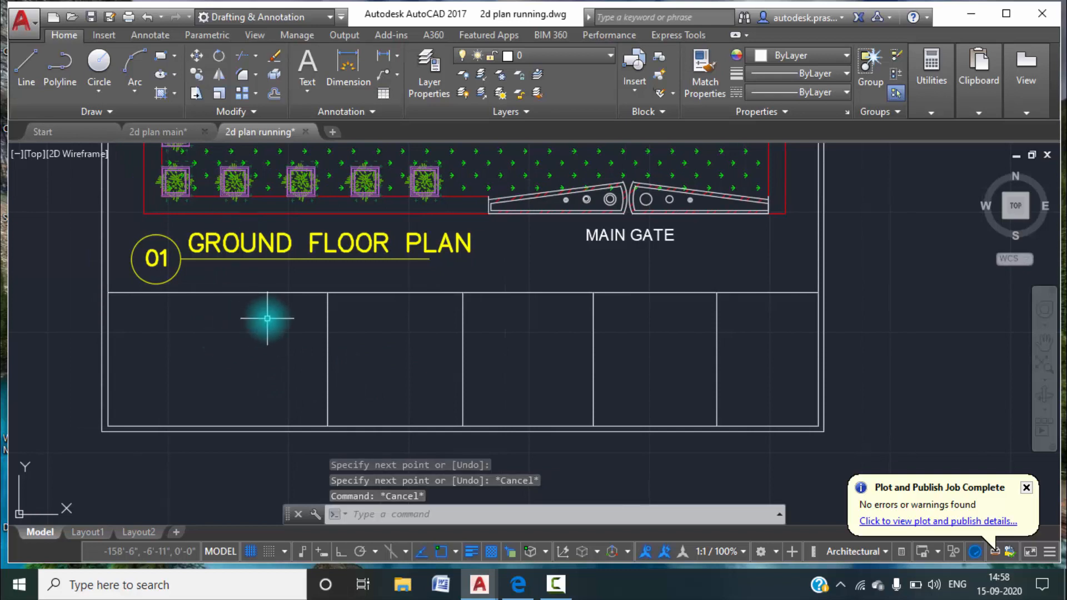
middle_drag(277, 333, 295, 336)
text(L)
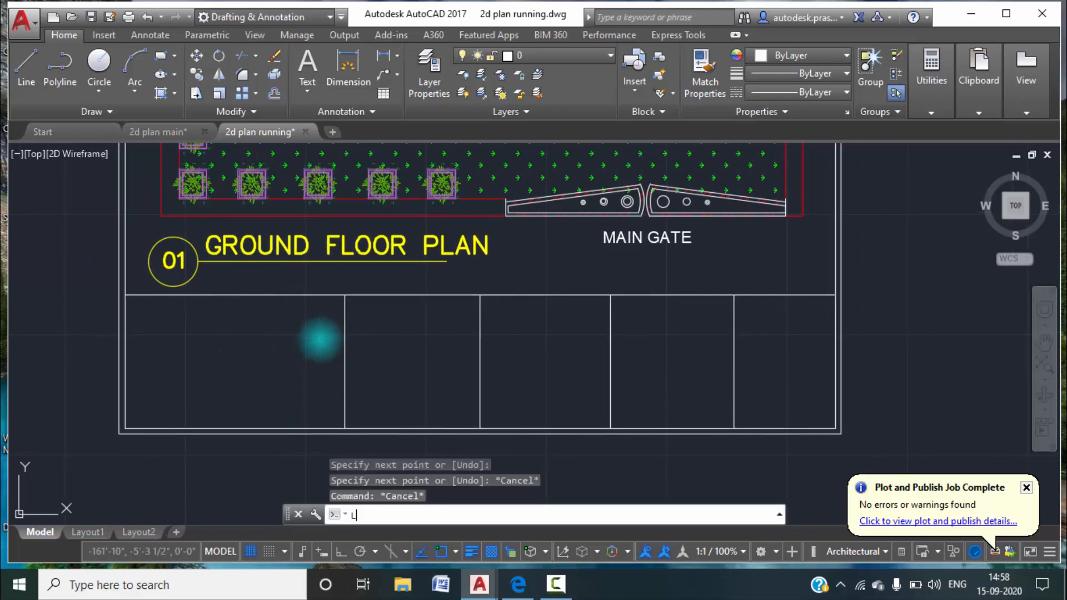
key(Return)
click(345, 362)
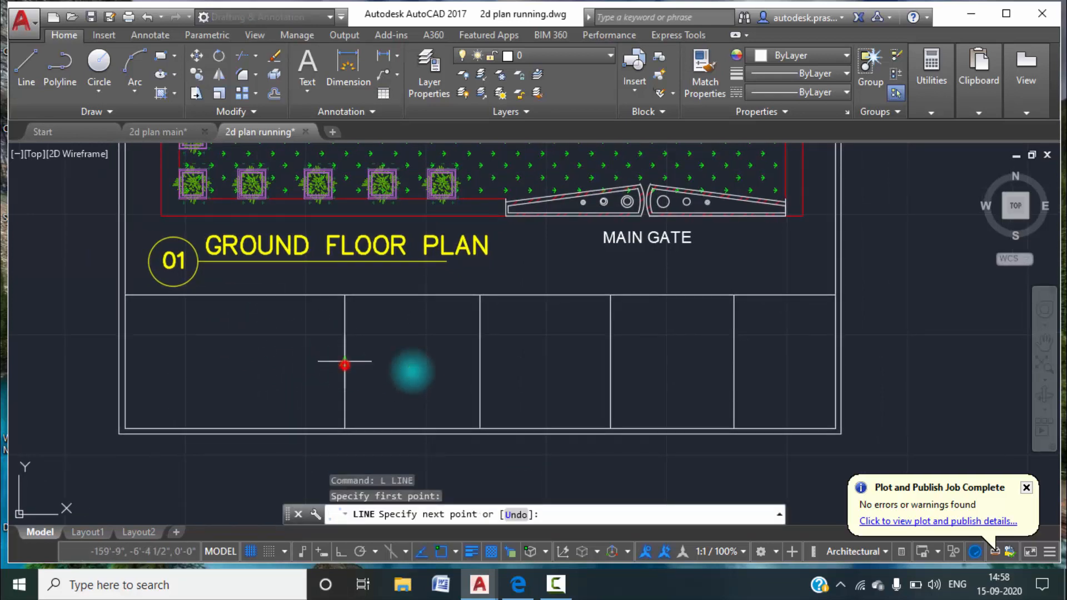
click(735, 362)
key(Escape)
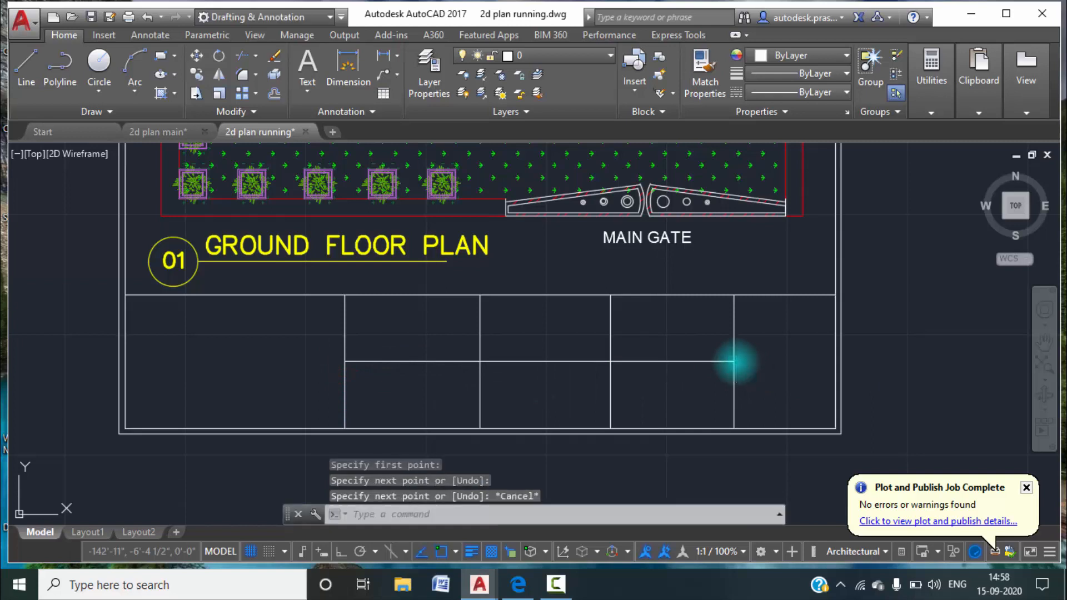
key(Escape)
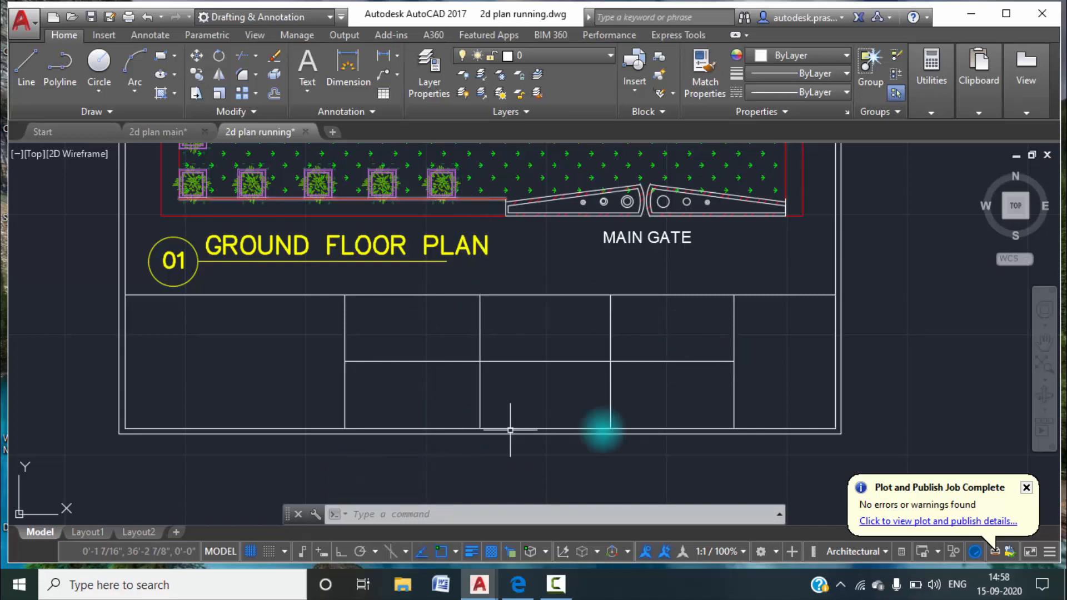
Add the multiline text BUILDNCARE at the top of the title block's wide left cell.
scroll(487, 371, down, 4)
scroll(439, 334, up, 5)
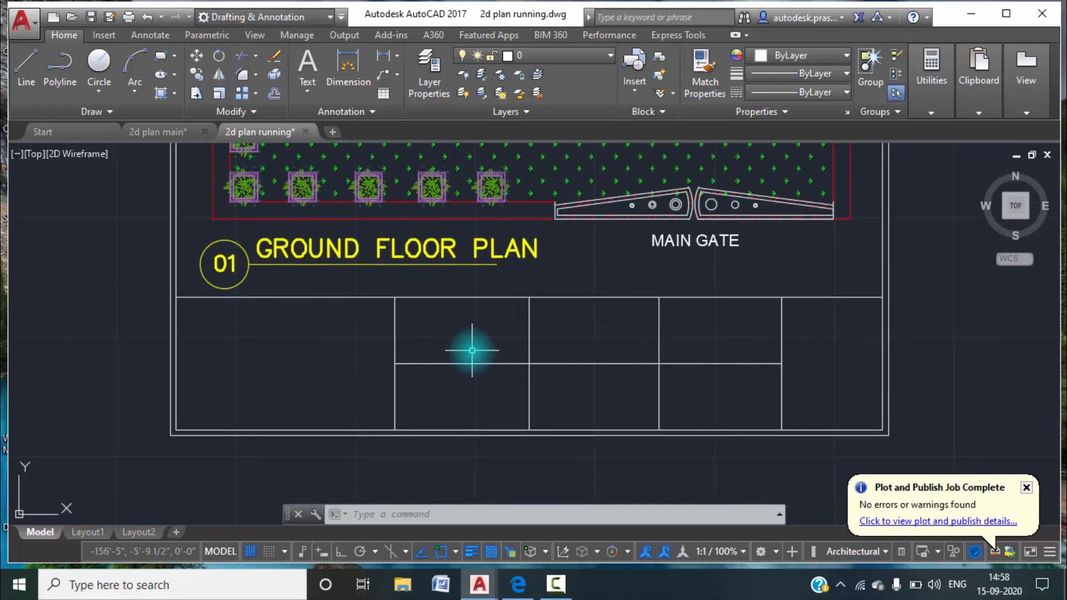
text(MT)
key(Return)
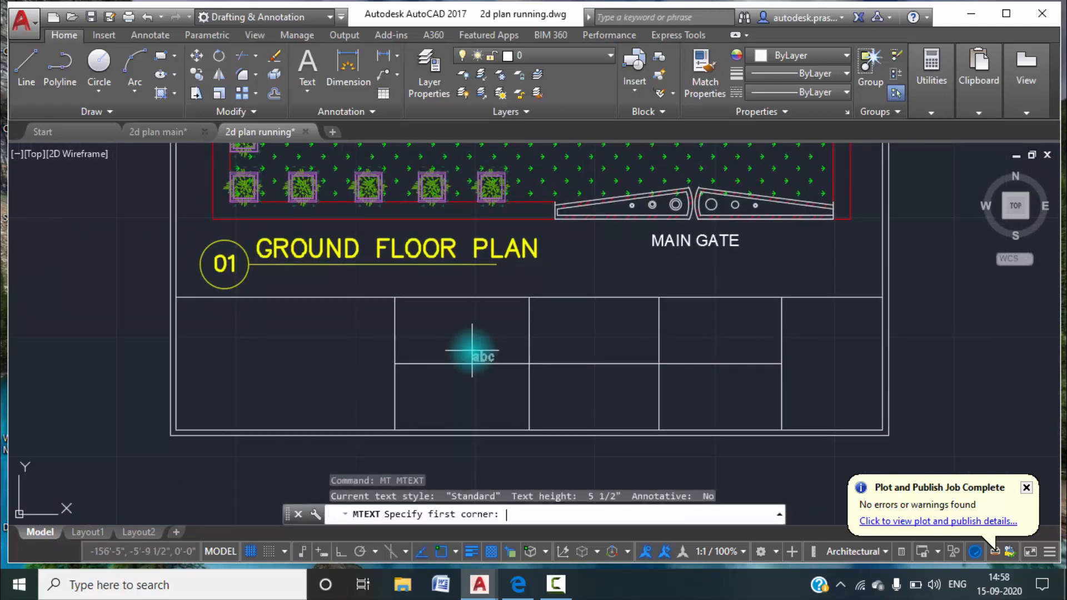
scroll(189, 308, up, 5)
click(156, 300)
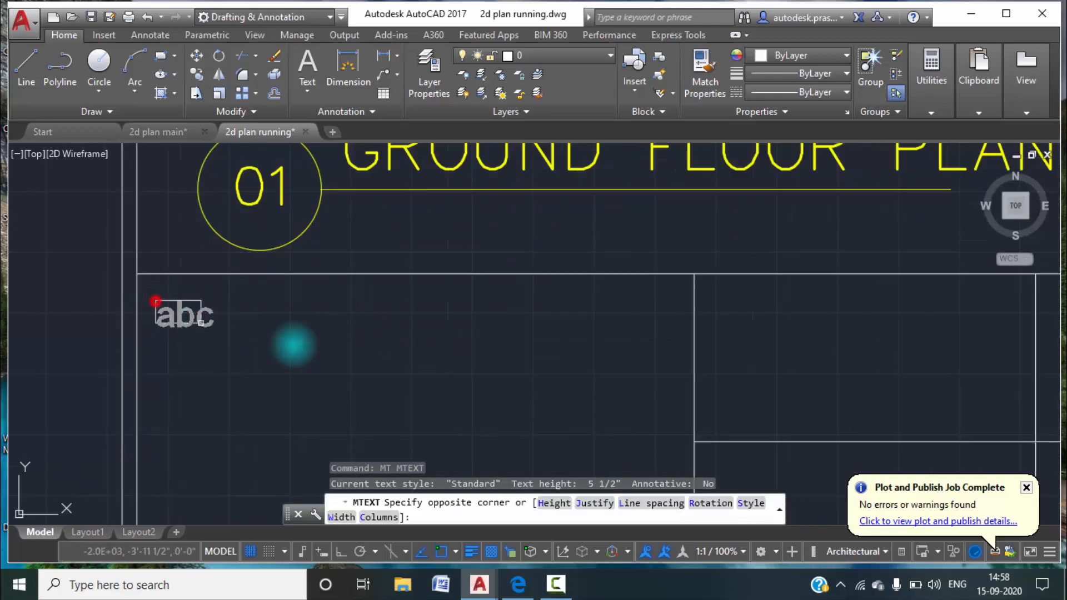
click(671, 366)
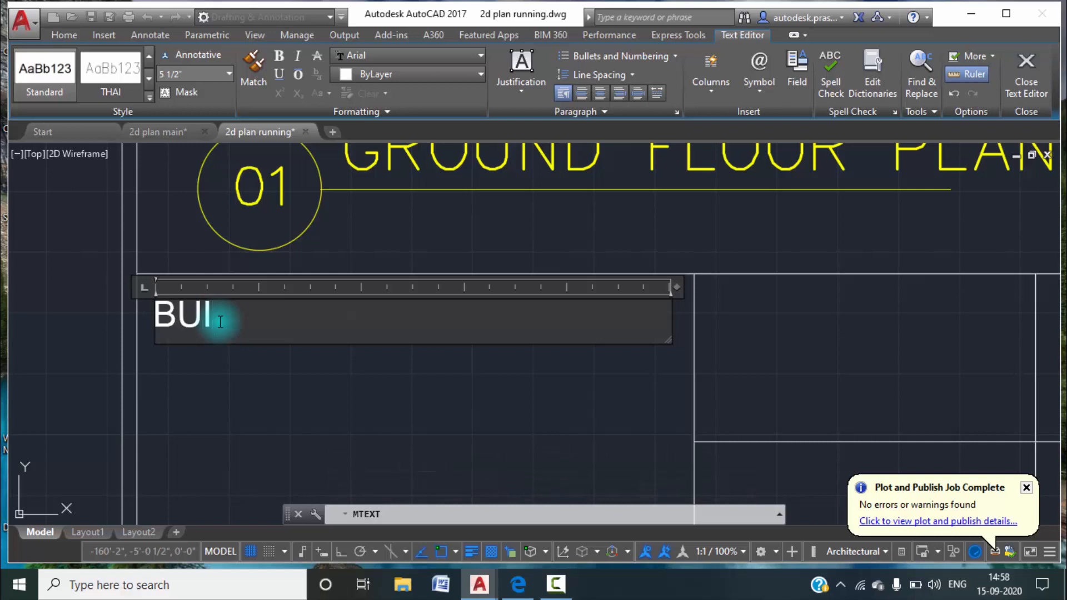
text(BUILDNCARE)
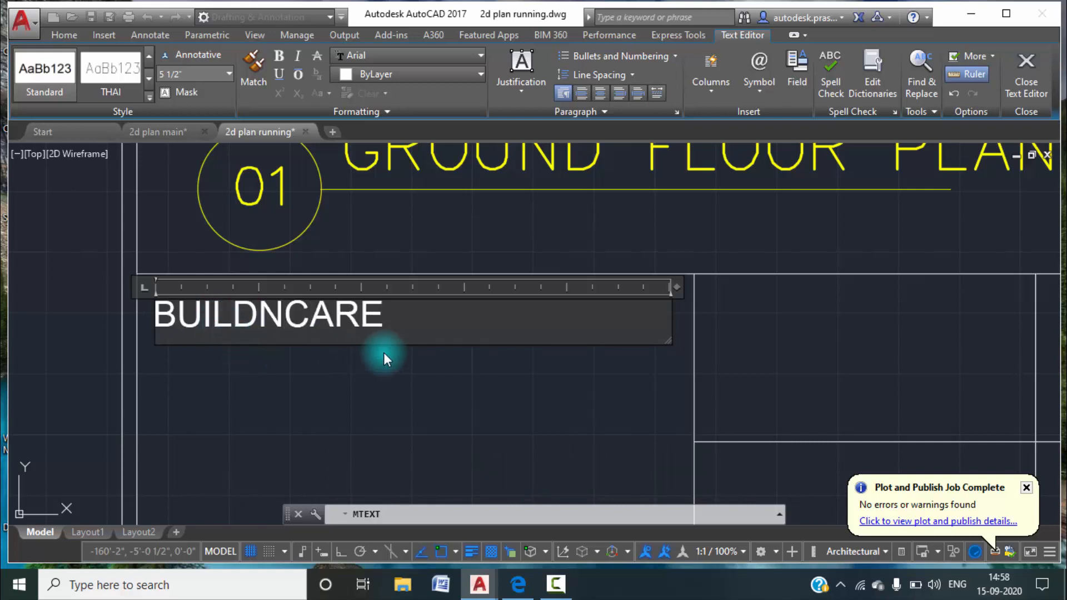
click(328, 368)
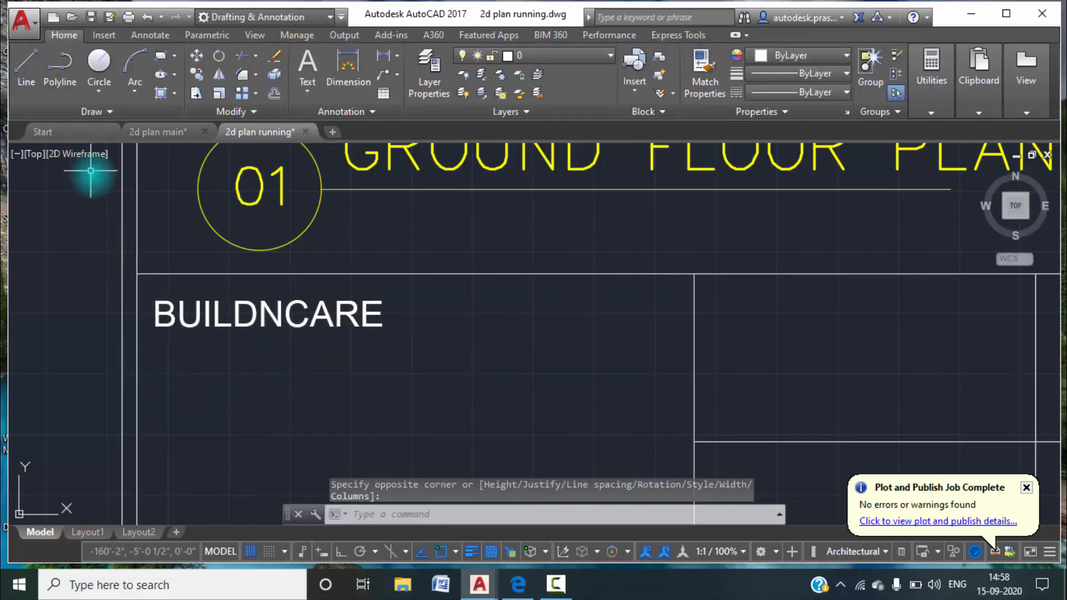
Add a multiline text line below BUILDNCARE reading ARCHITECT:- followed by the architect's full name.
text(M)
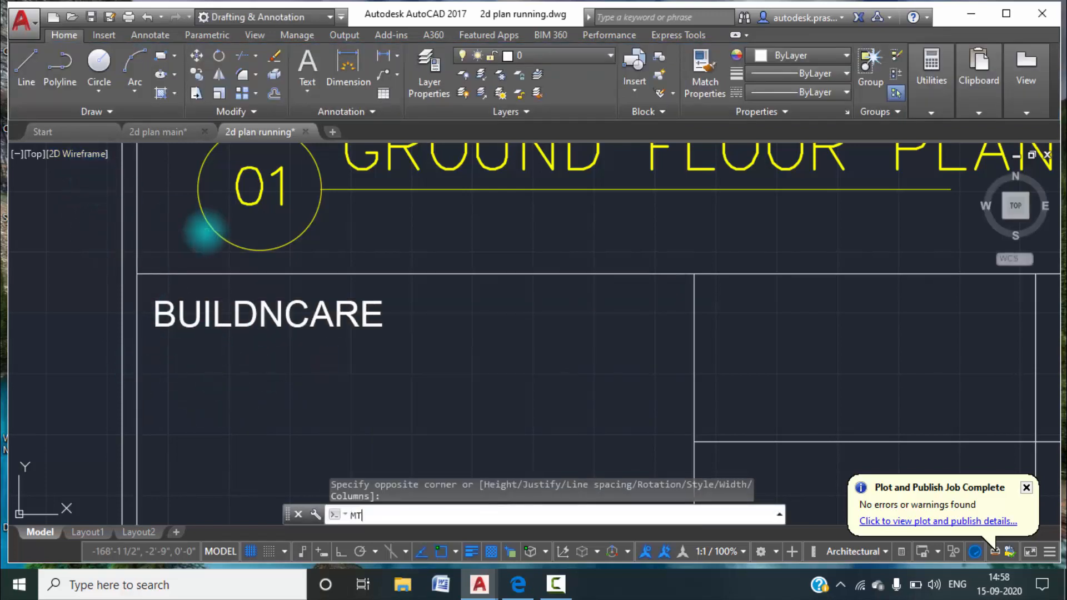
text(T)
key(Return)
click(159, 353)
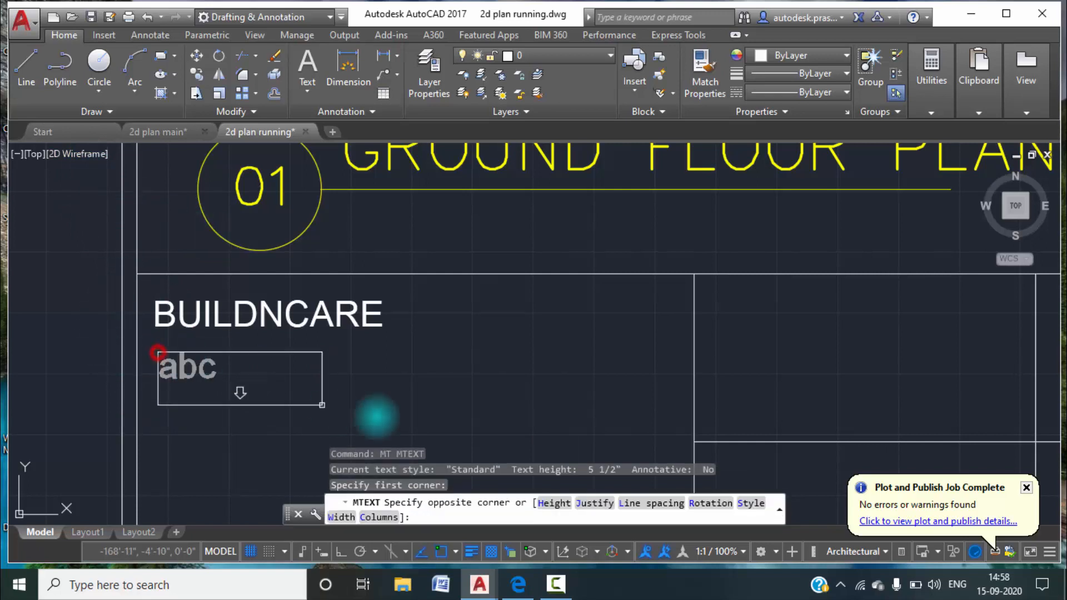
click(679, 396)
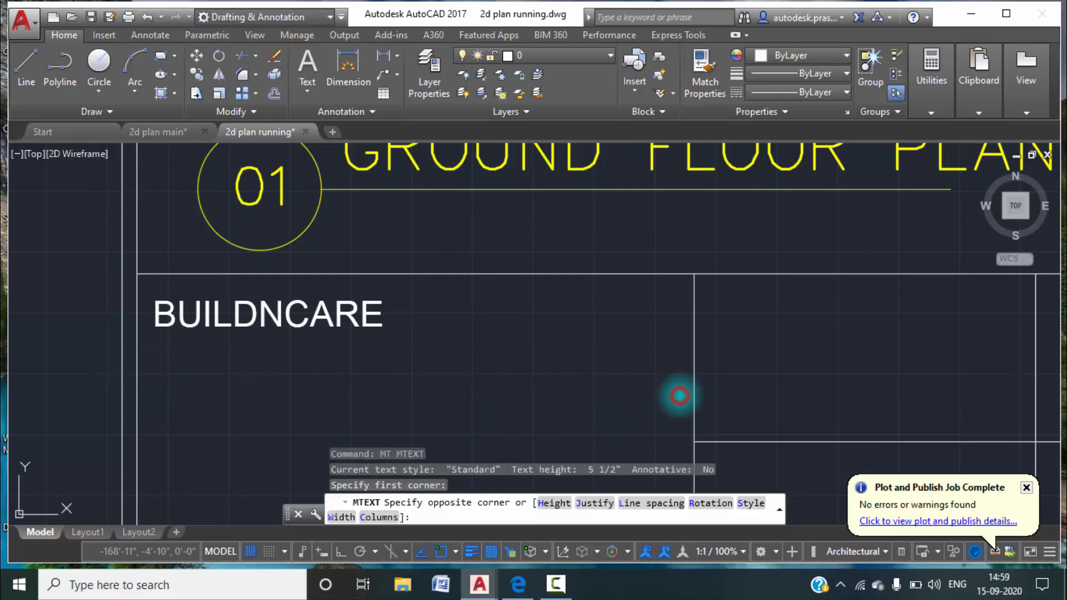
text(AR)
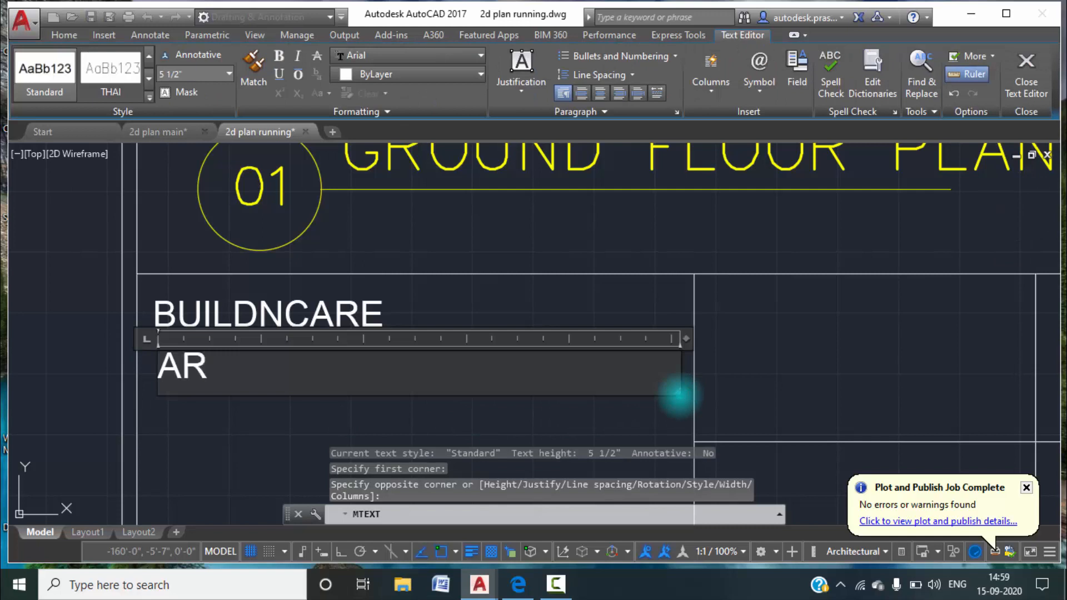
text(CHITECT)
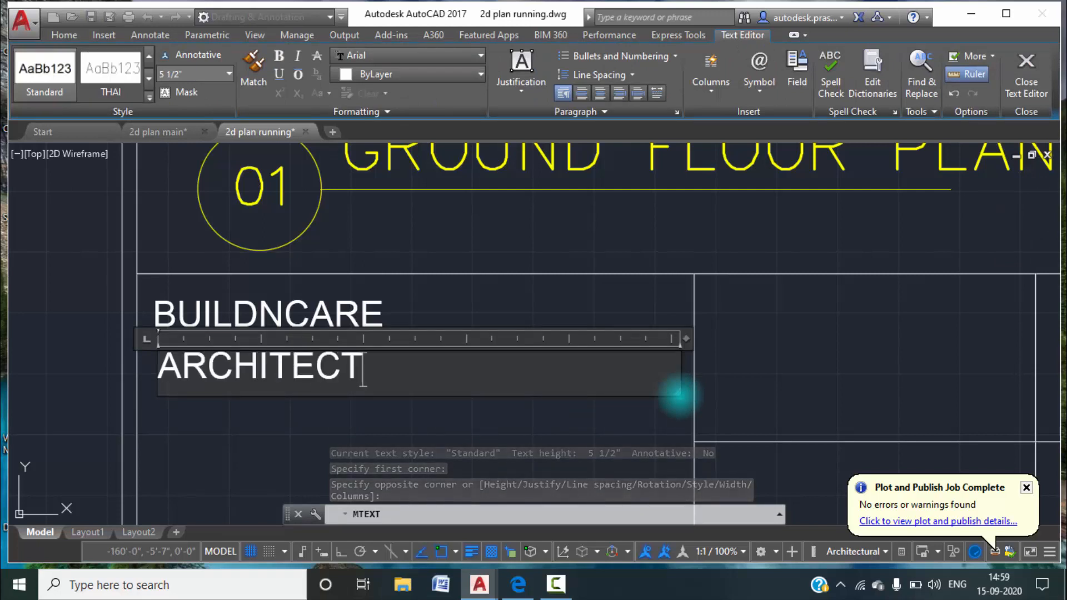
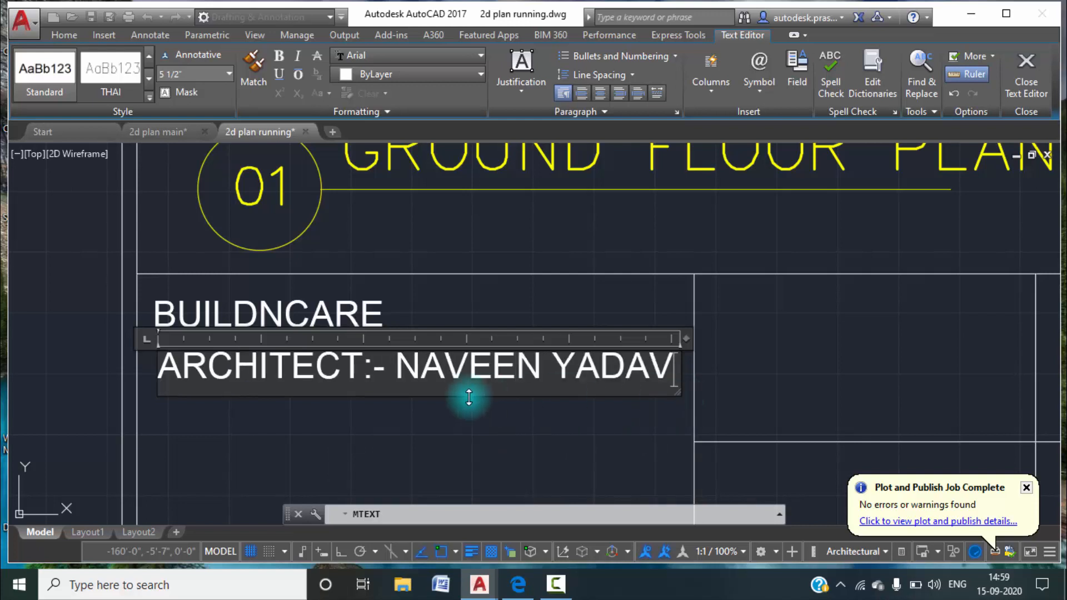
click(437, 438)
scroll(441, 436, down, 2)
middle_drag(444, 429, 441, 381)
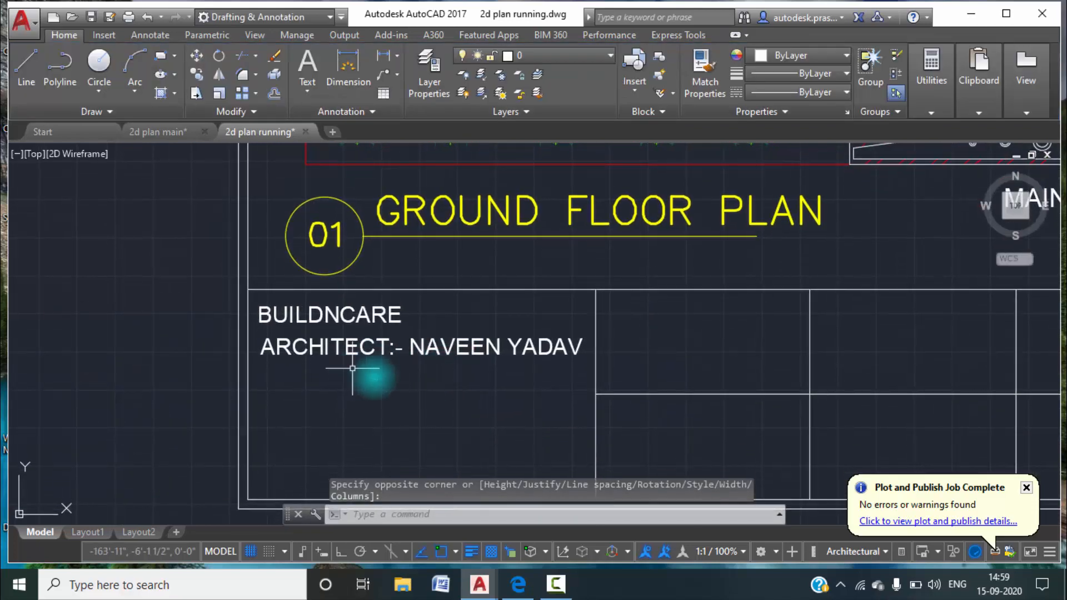
Change the color of the BUILDNCARE text in the title block's wide left cell to Red.
click(391, 315)
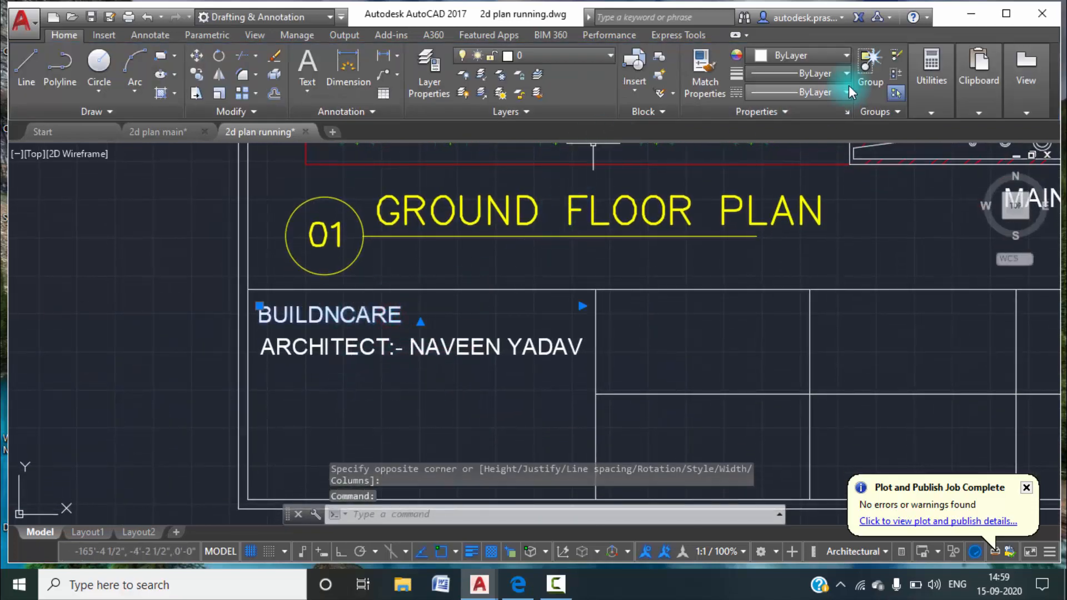
click(834, 56)
click(757, 214)
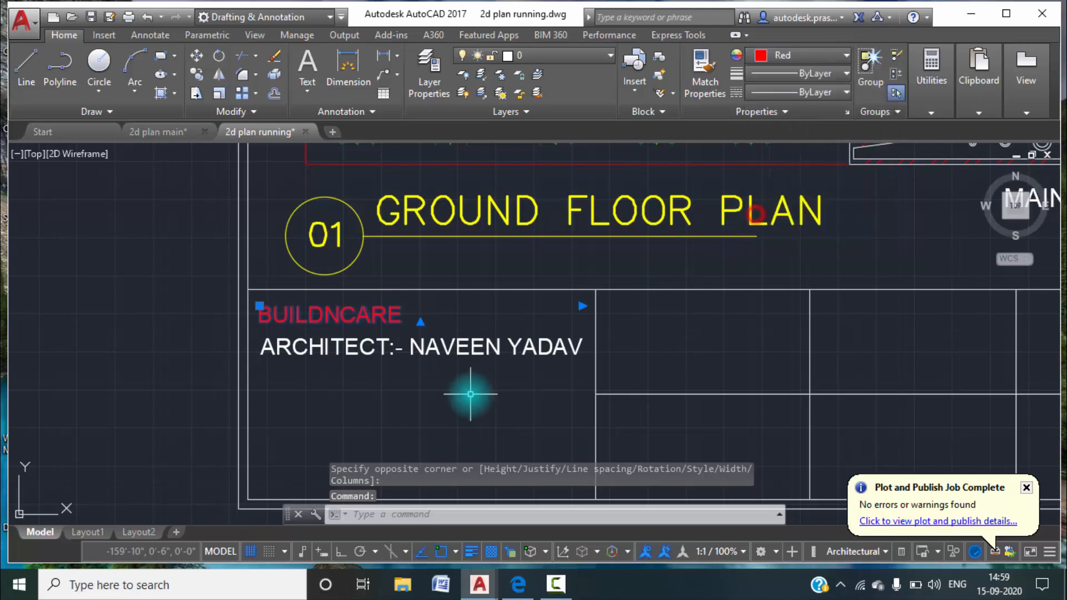
key(Escape)
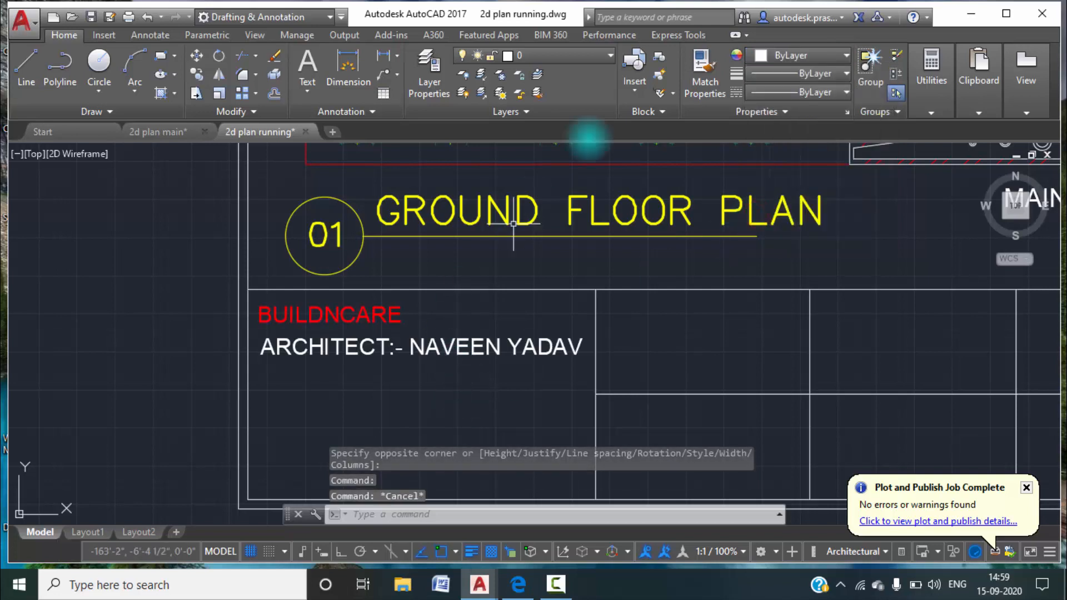
Match the properties of the BUILDNCARE text onto the ARCHITECT:- line below it.
click(702, 65)
click(362, 317)
click(395, 353)
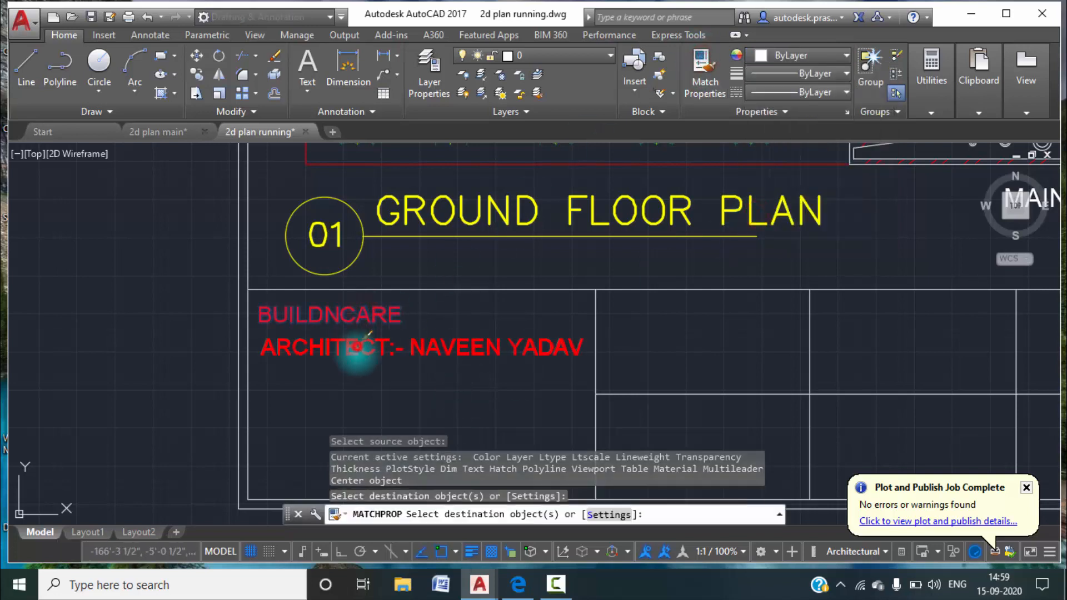
key(Escape)
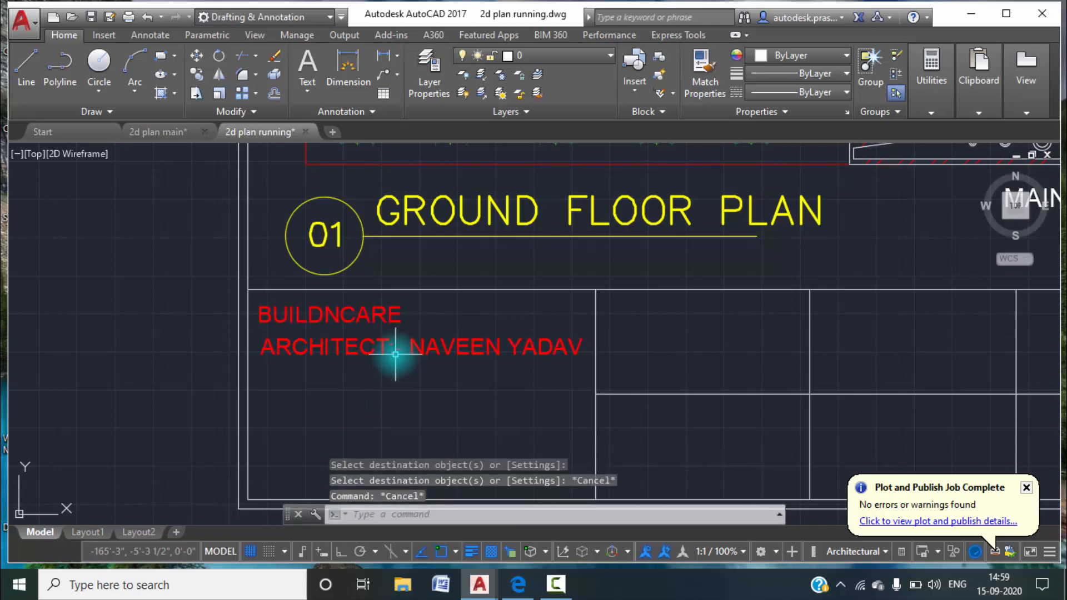
scroll(397, 354, down, 2)
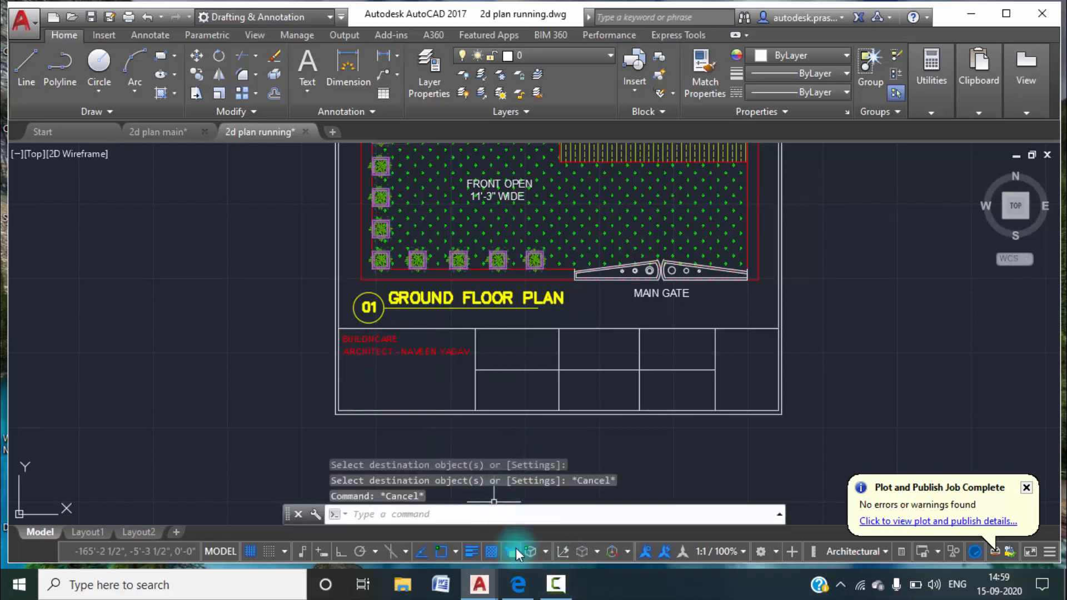
click(556, 584)
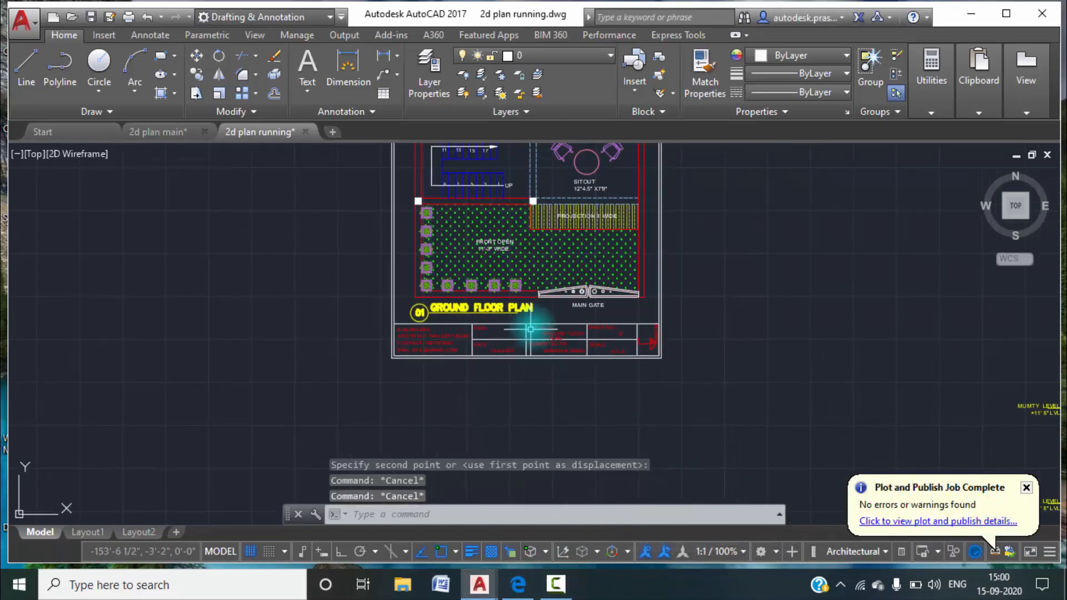
Start a Write Block from Objects, with its base point at the lower-left outer corner of the ground floor plan's sheet frame.
scroll(504, 350, up, 2)
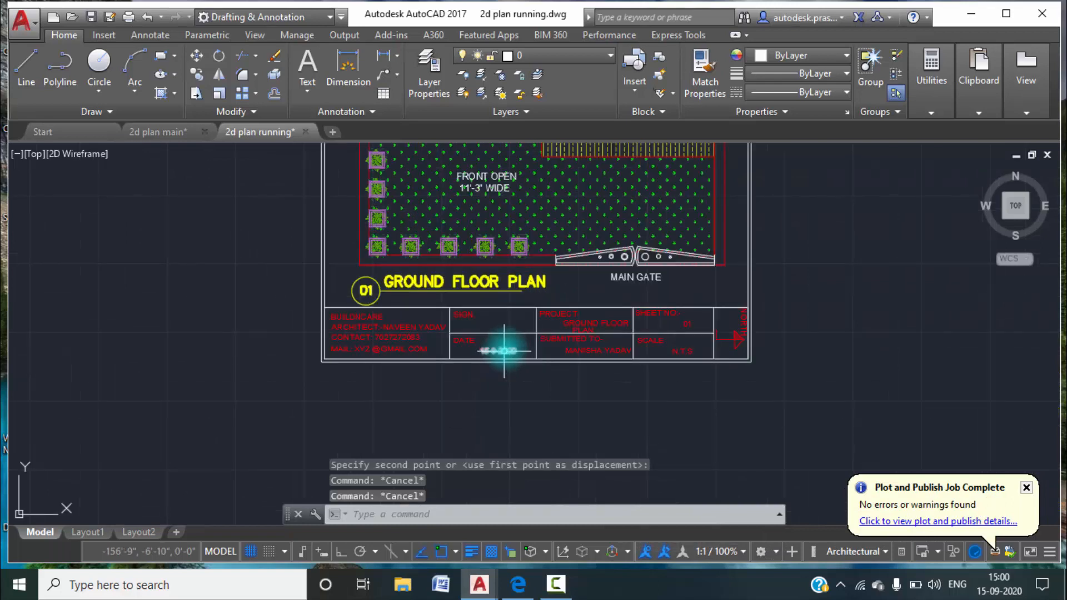
mouse_move(378, 316)
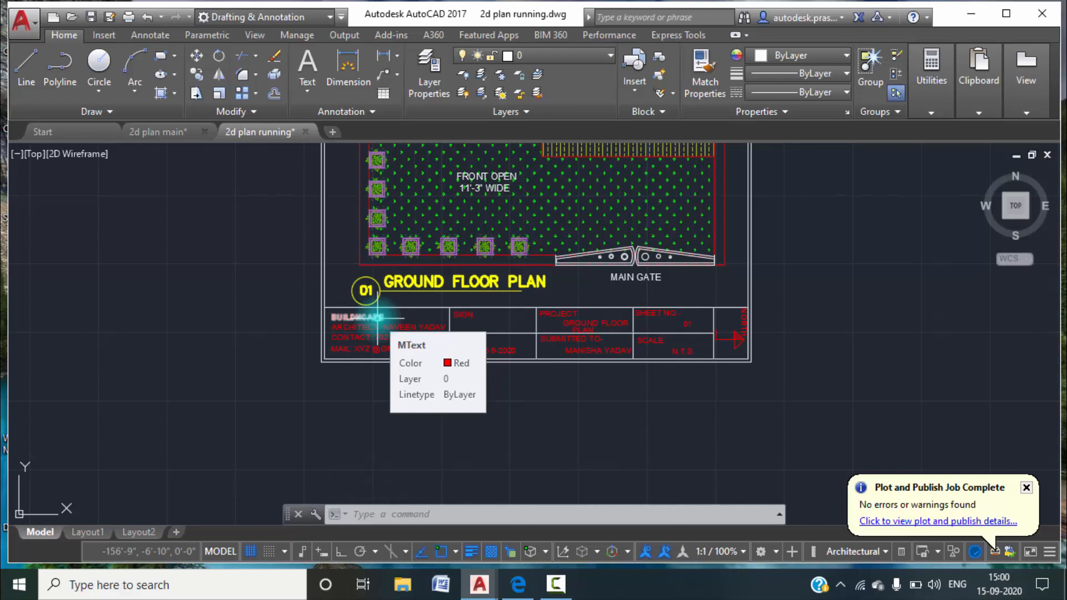
text(w)
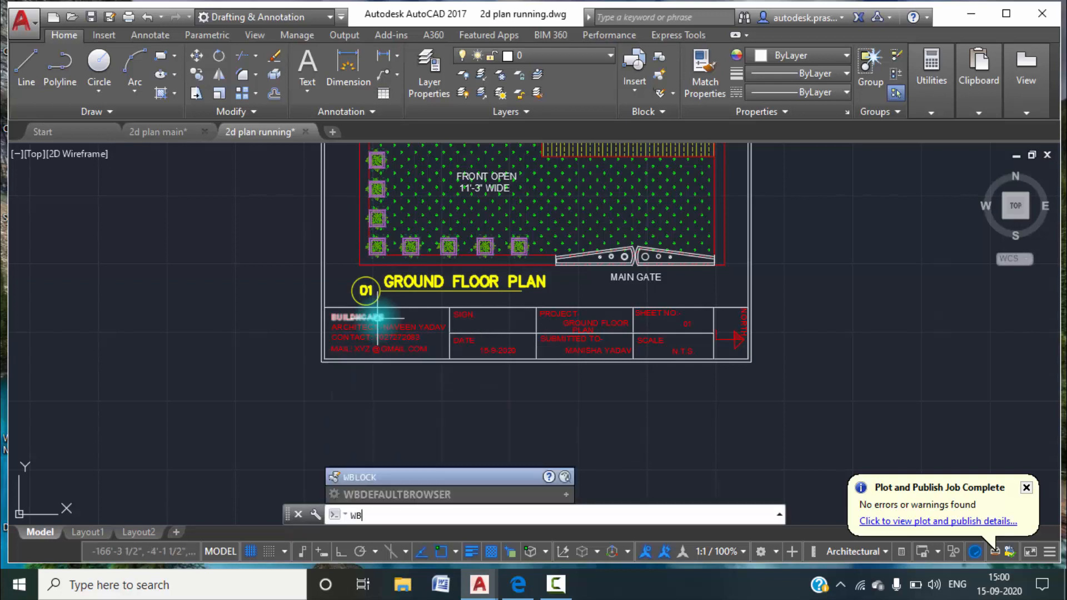
key(Return)
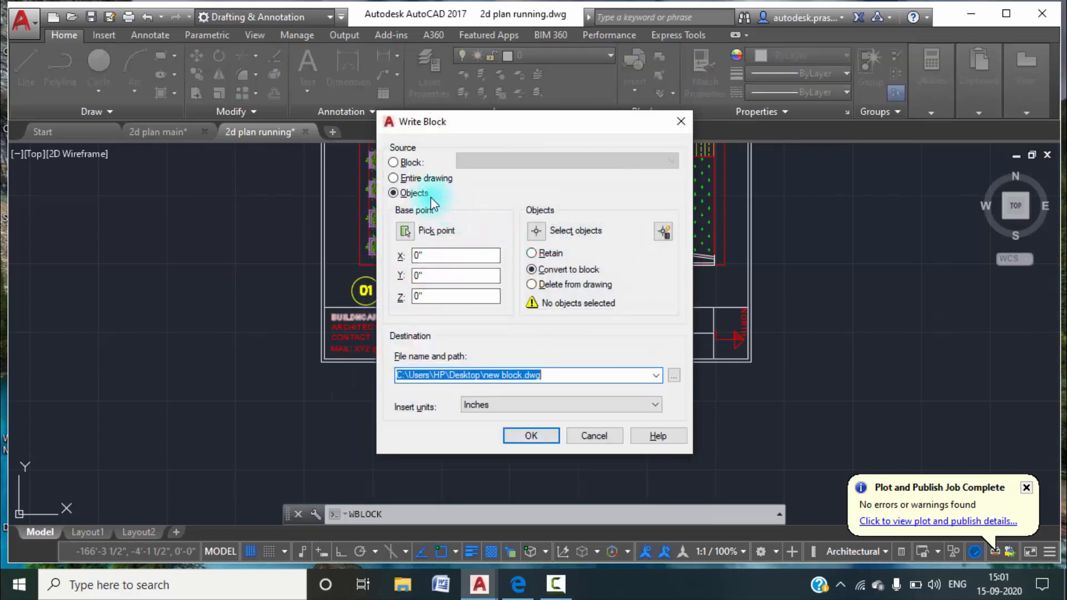
click(394, 178)
click(394, 193)
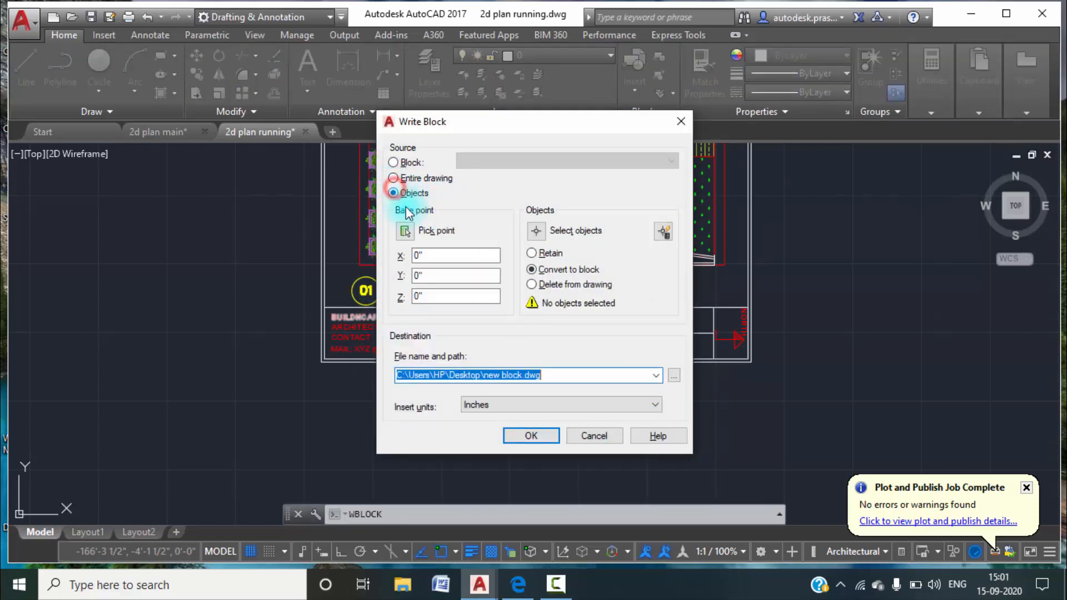
click(403, 232)
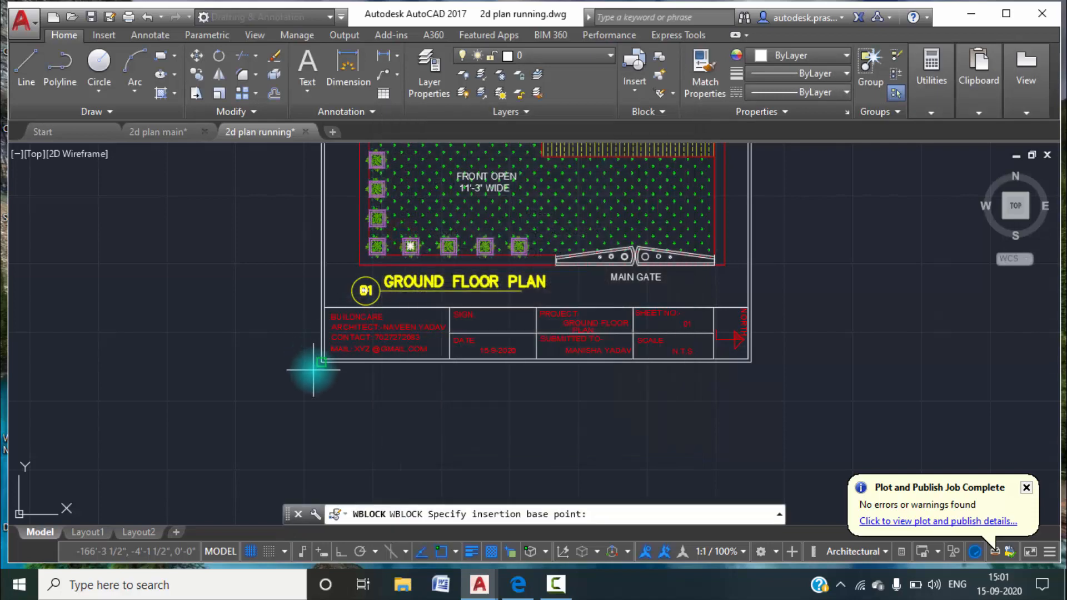
click(322, 363)
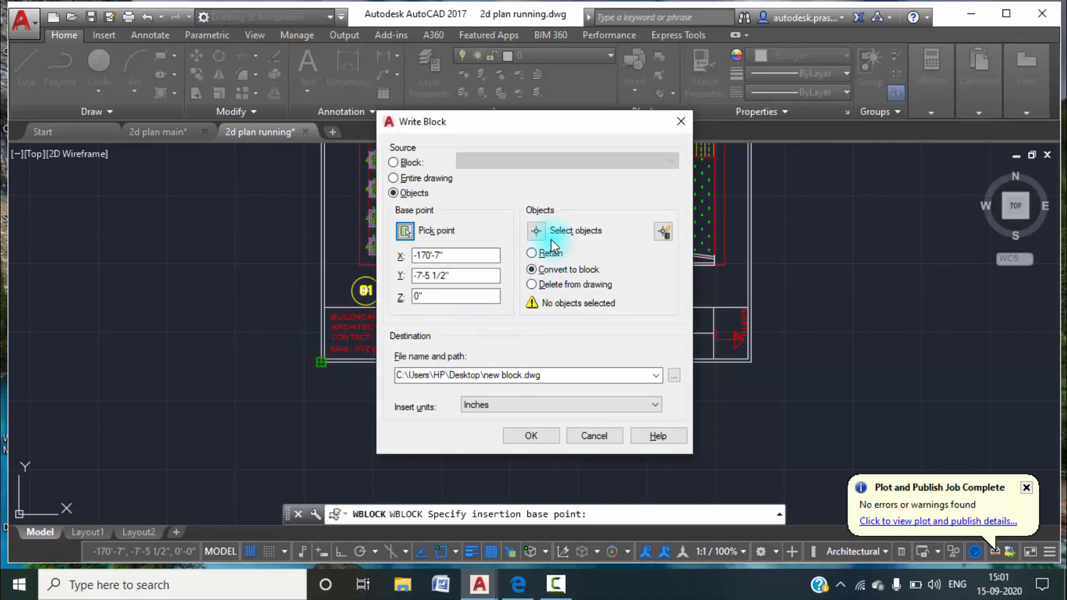
Select the sheet frame, the title block's grid lines and the texts in its two left columns for the block.
click(537, 230)
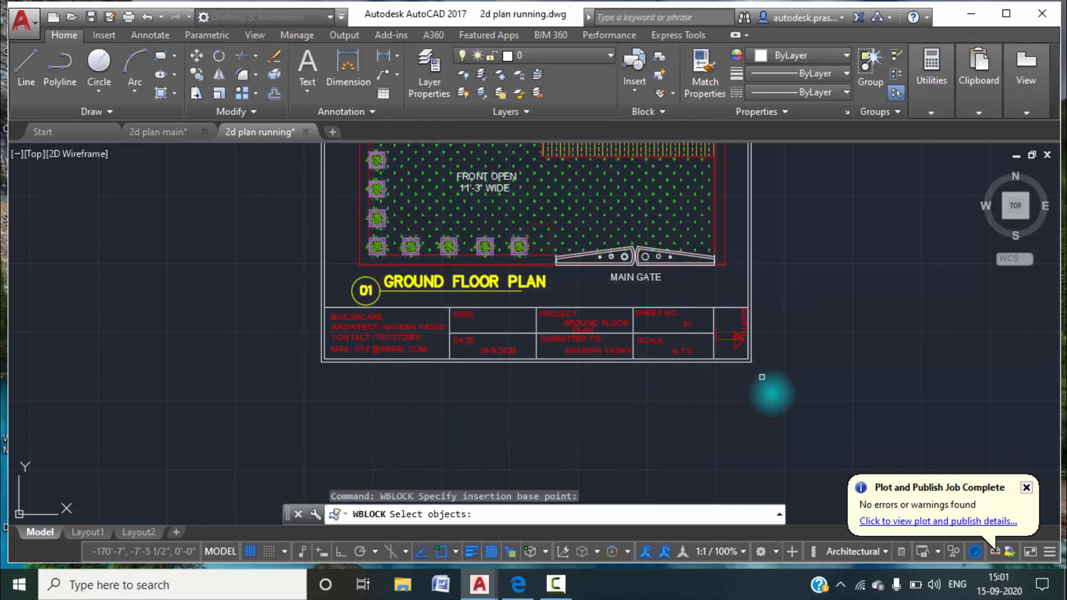
click(786, 395)
scroll(311, 303, up, 6)
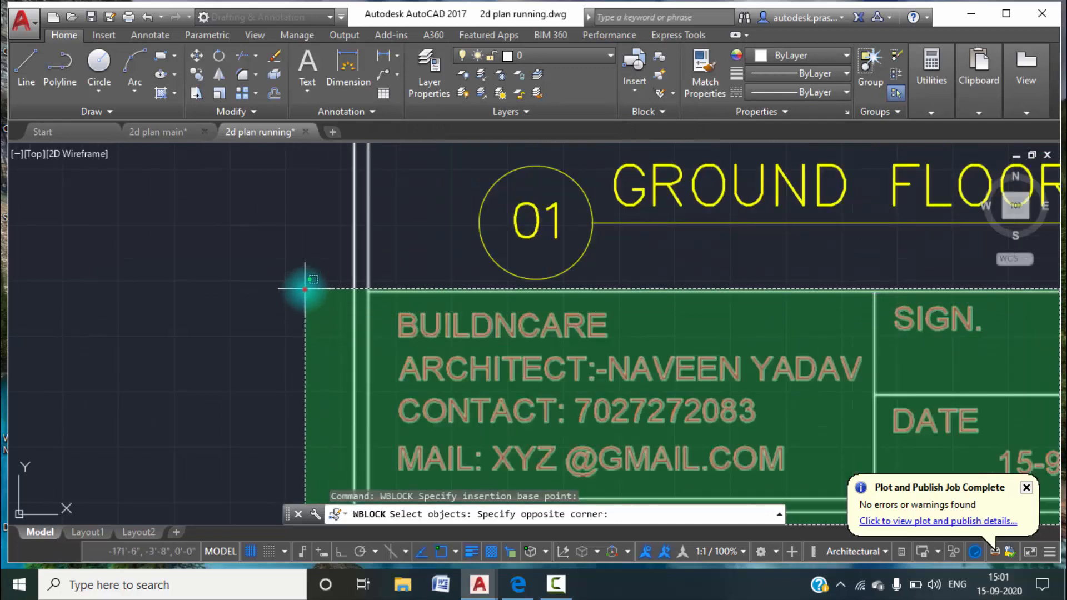
click(304, 289)
scroll(305, 289, down, 10)
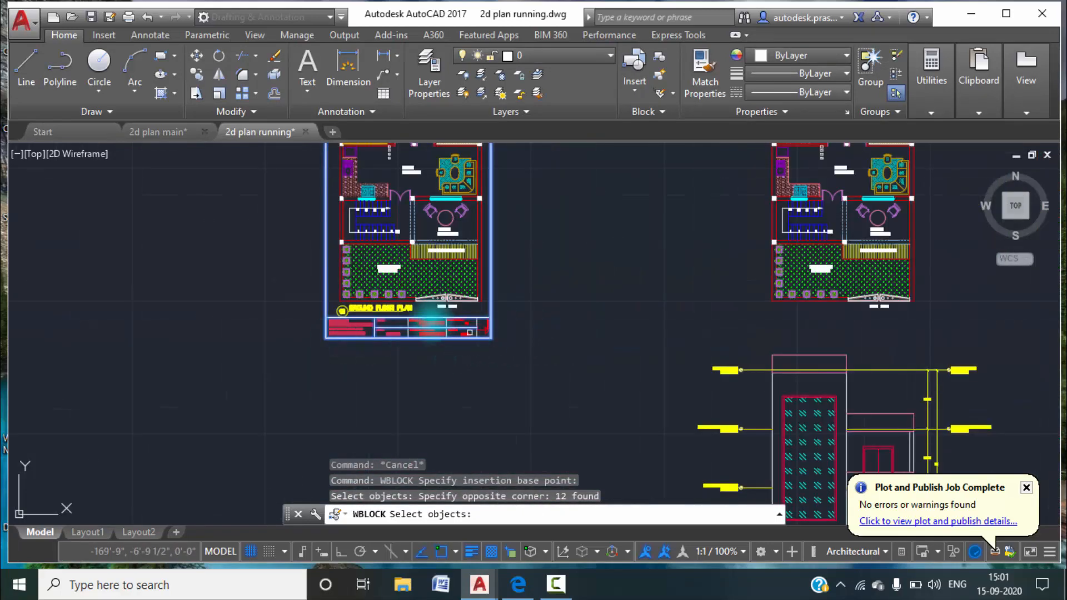
Add the PROJECT, SUBMITTED TO, SHEET NO and SCALE texts with their entries and the NORTH arrow to the block selection.
scroll(450, 328, up, 5)
scroll(450, 328, up, 2)
click(506, 383)
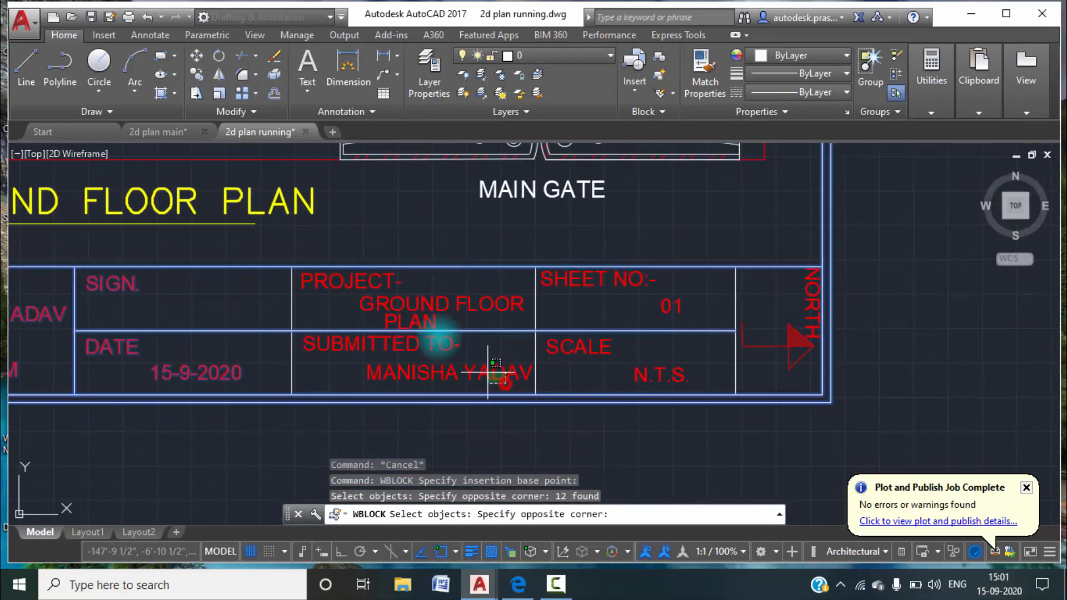
click(355, 279)
click(714, 390)
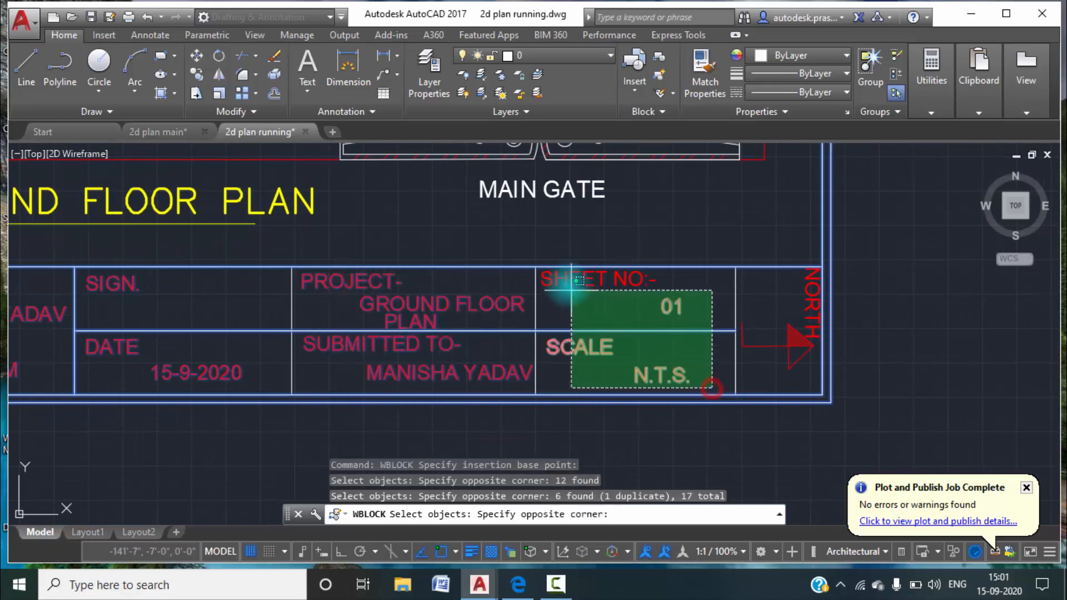
click(567, 282)
click(821, 388)
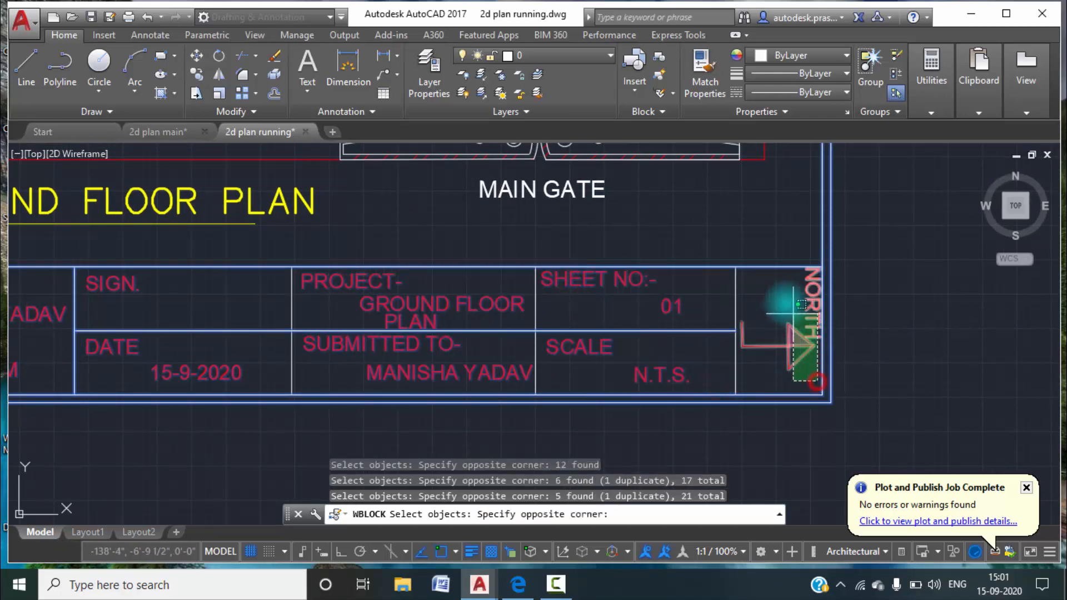
click(776, 295)
scroll(753, 322, down, 5)
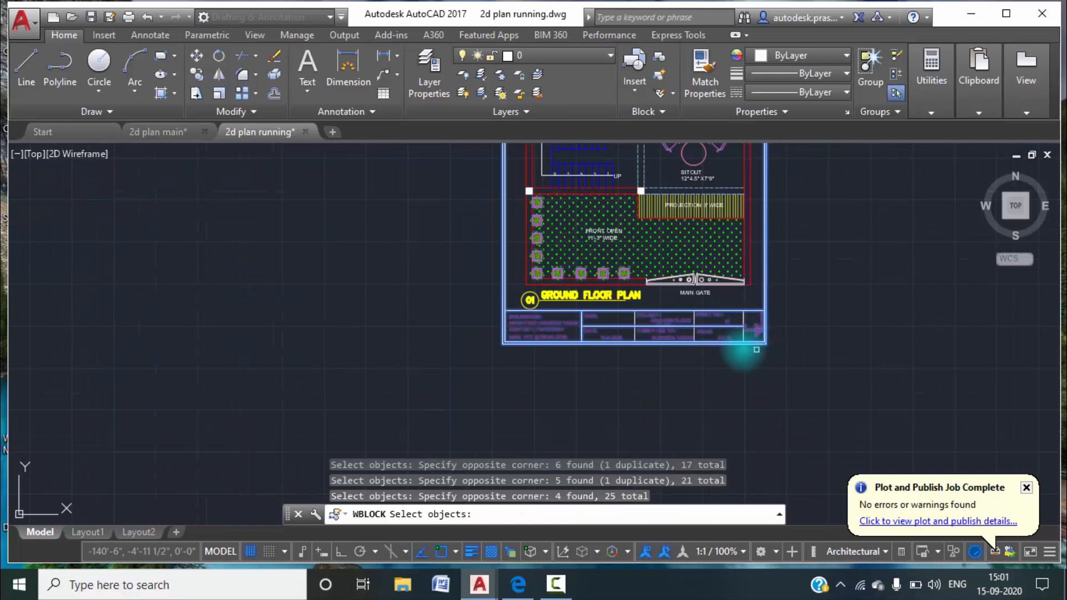
Add the vertical dividers on both sides of the PROJECT column to the block selection and finish selecting.
scroll(627, 324, up, 6)
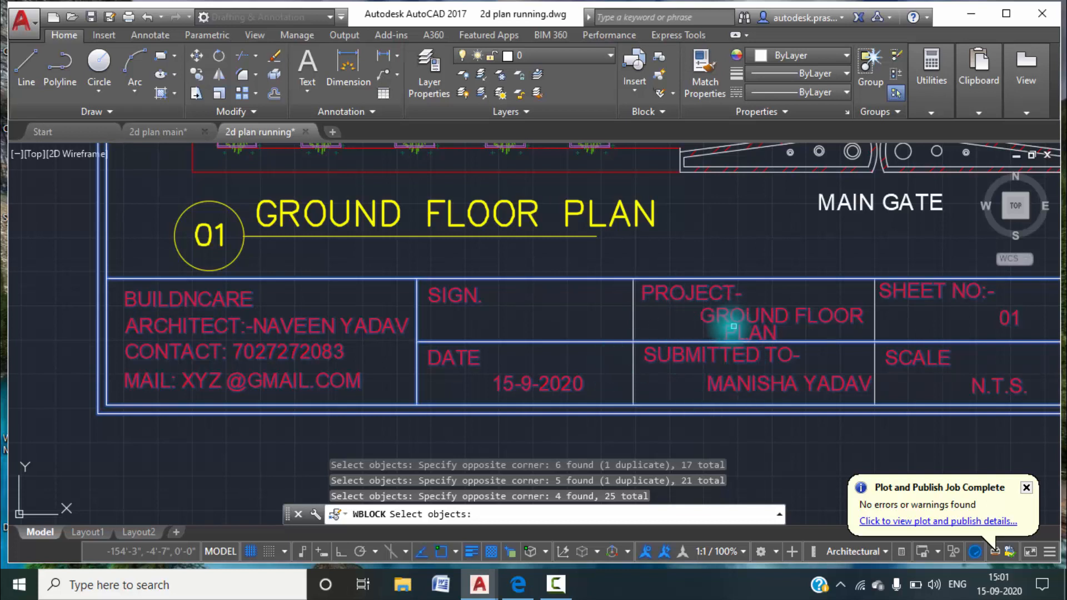
click(670, 328)
click(585, 309)
click(903, 332)
click(849, 329)
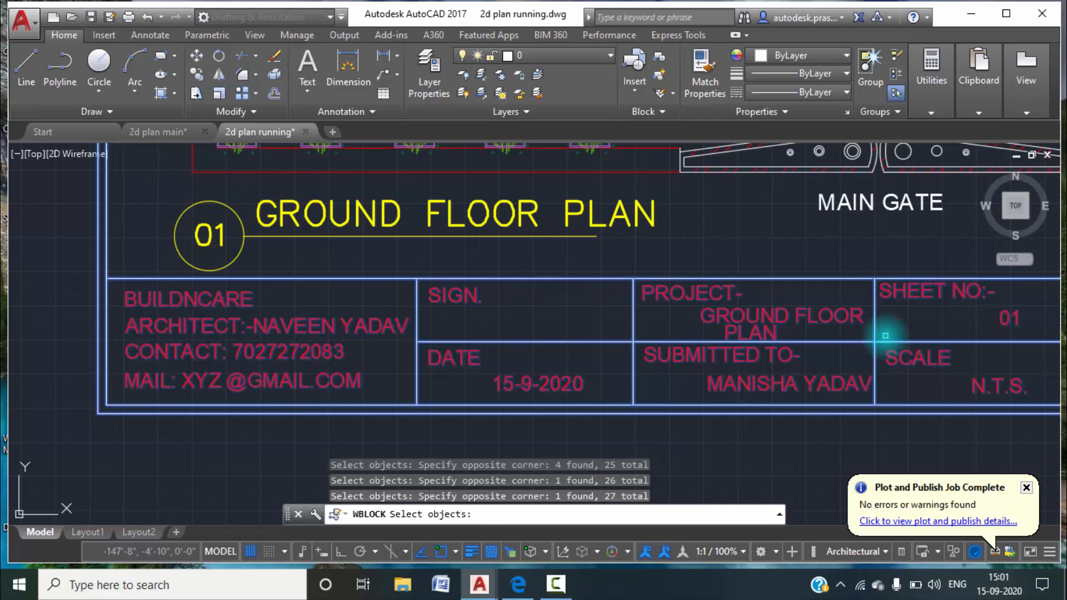
scroll(698, 352, down, 6)
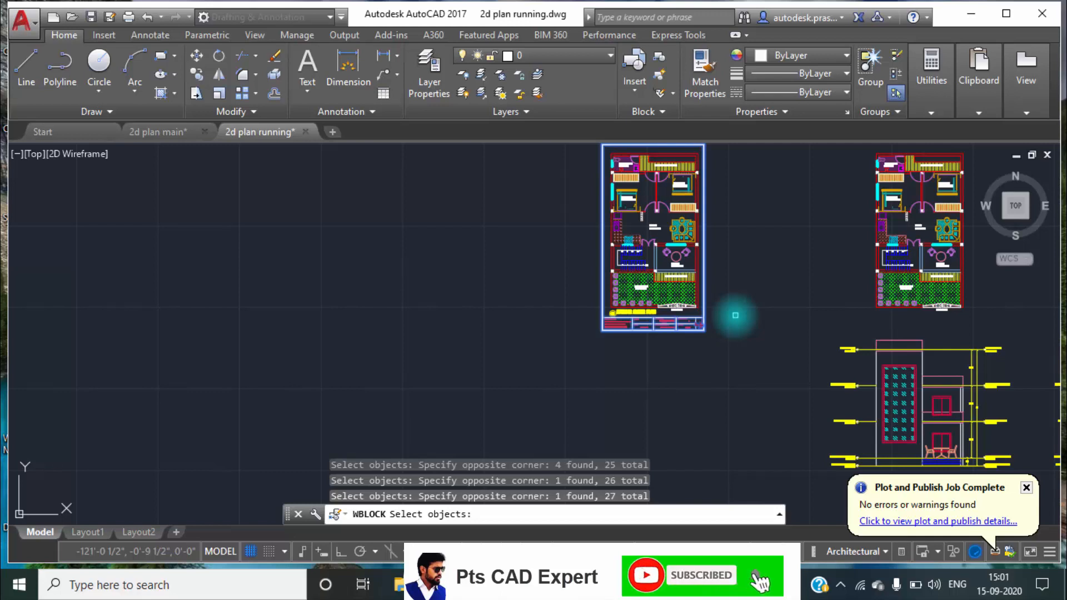
key(Return)
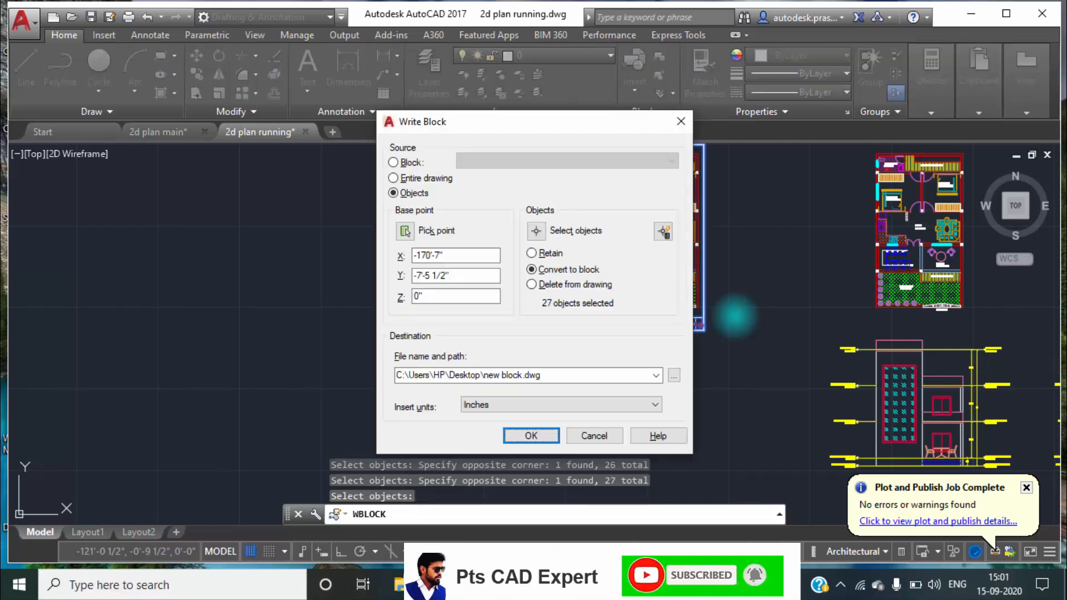
Write the selected objects to a drawing file named TITLE BLOCK on the Desktop.
double_click(430, 256)
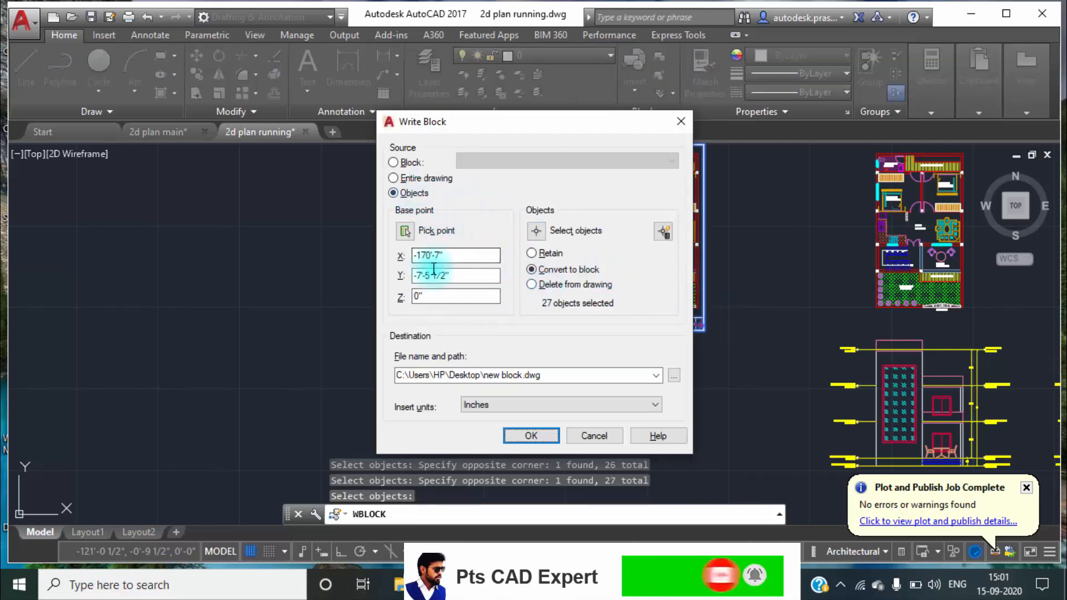
click(673, 376)
click(333, 295)
drag(534, 438, 402, 446)
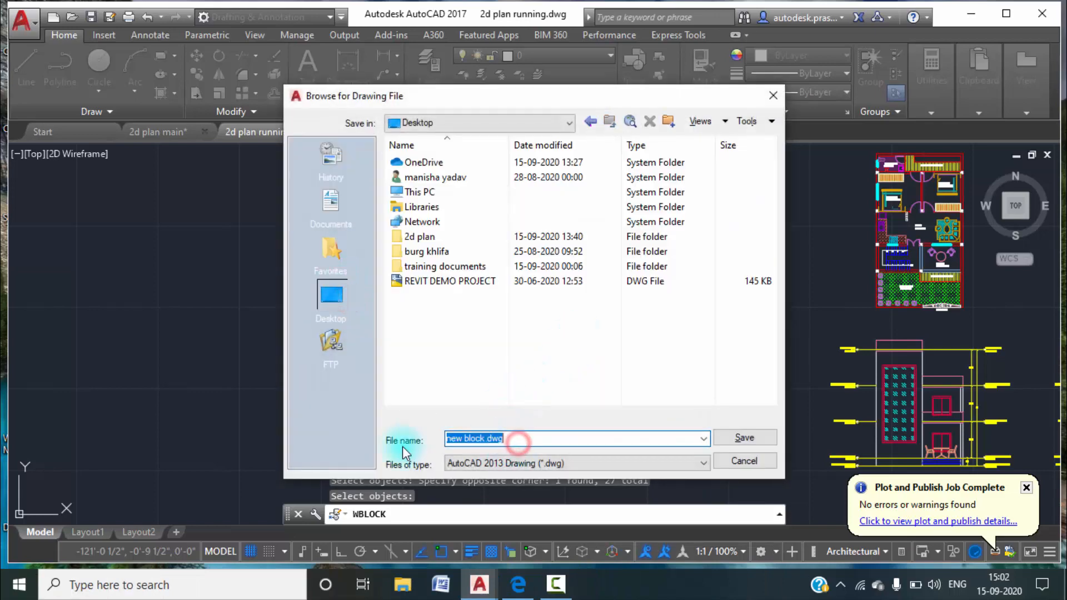
text(TITLE)
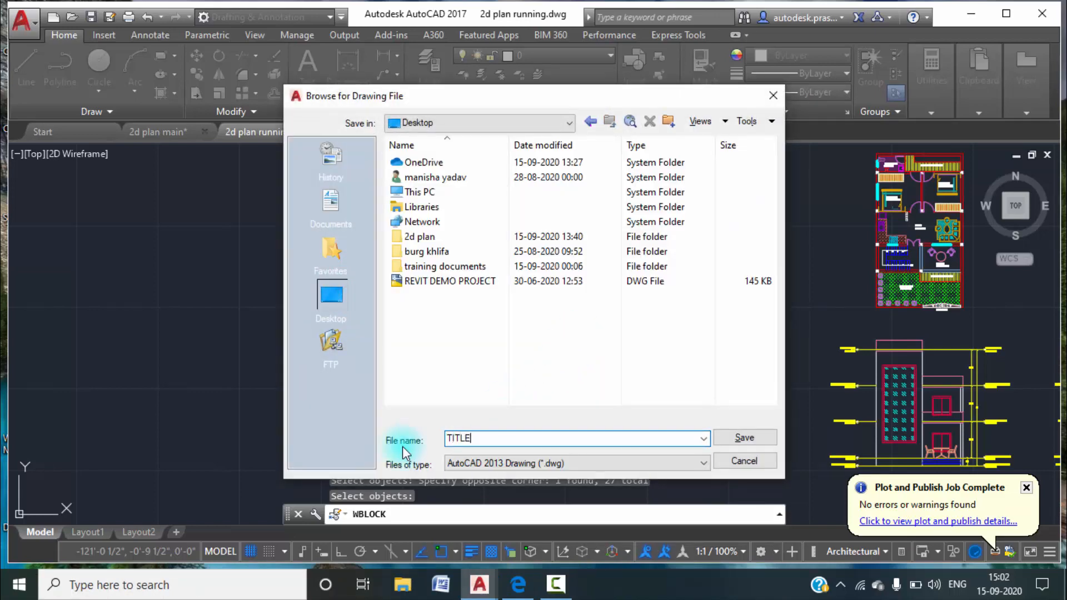
text( BLOCK)
click(724, 439)
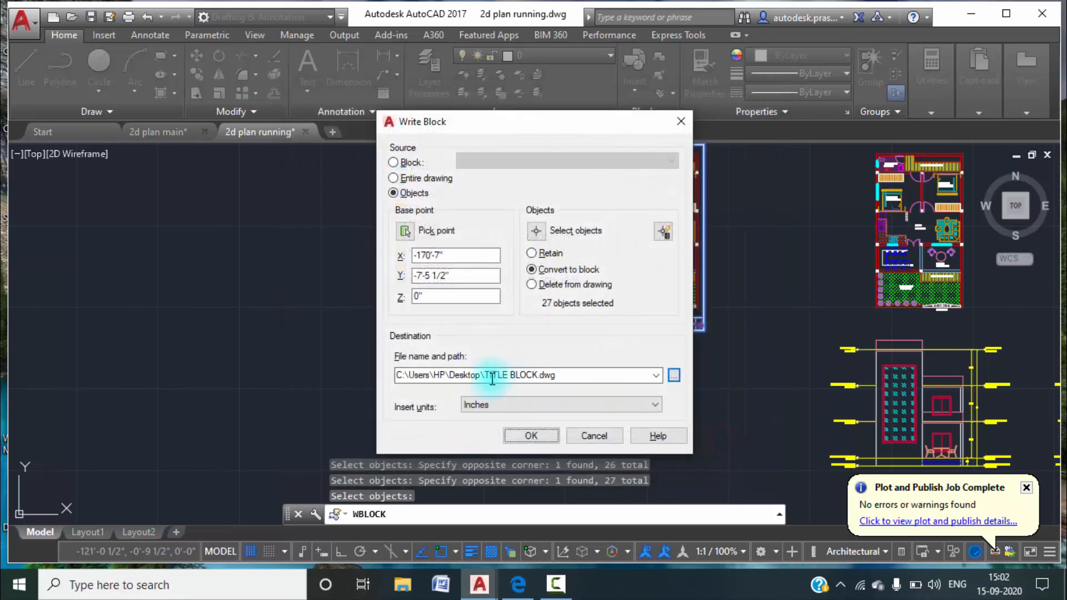
click(522, 436)
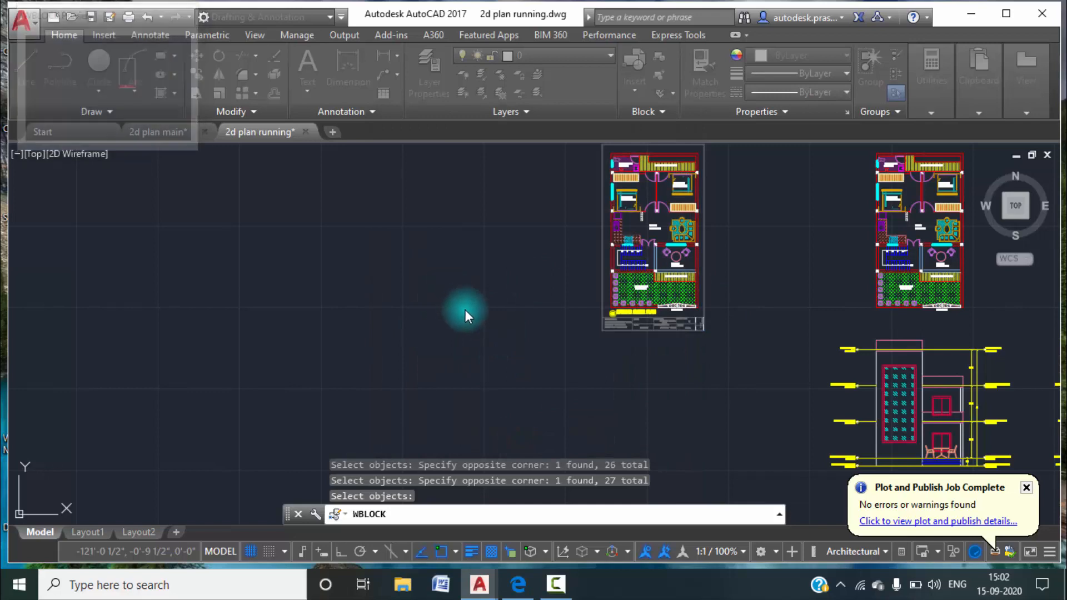
middle_drag(733, 196, 648, 228)
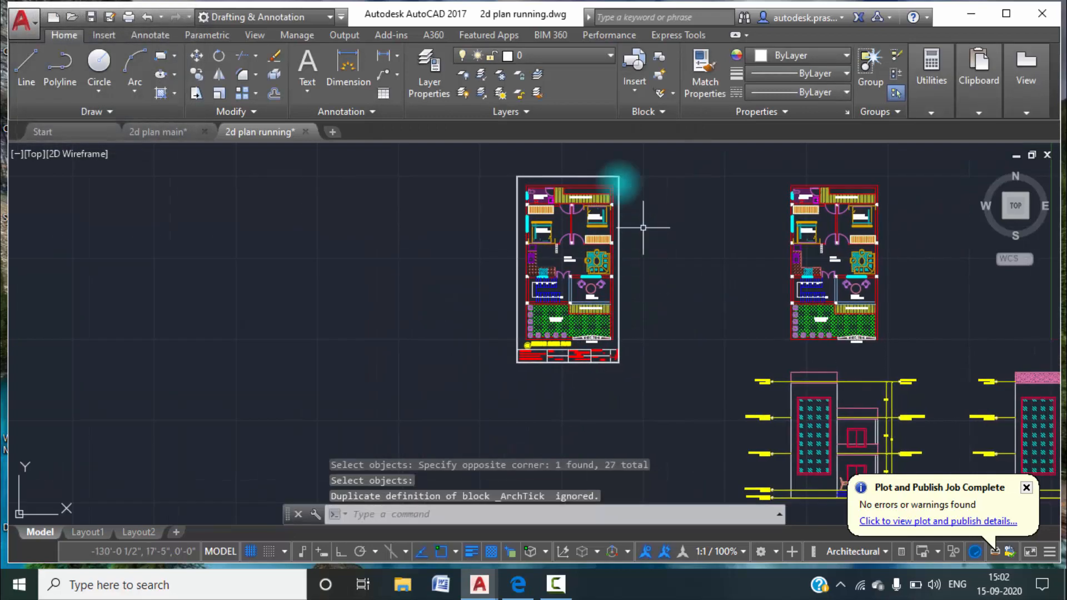
middle_drag(695, 376, 552, 346)
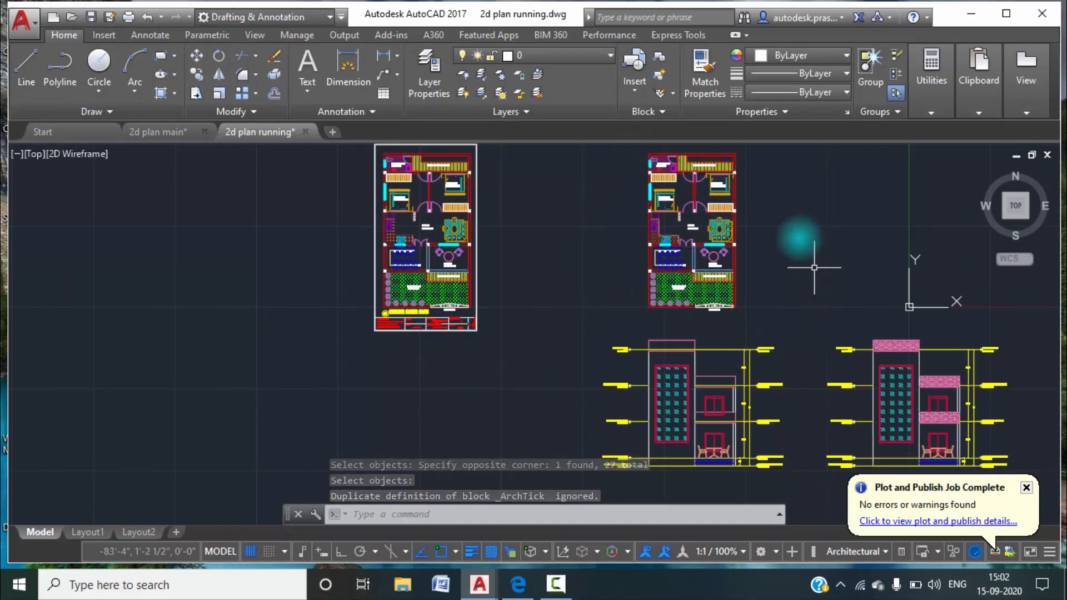
middle_drag(784, 335, 816, 265)
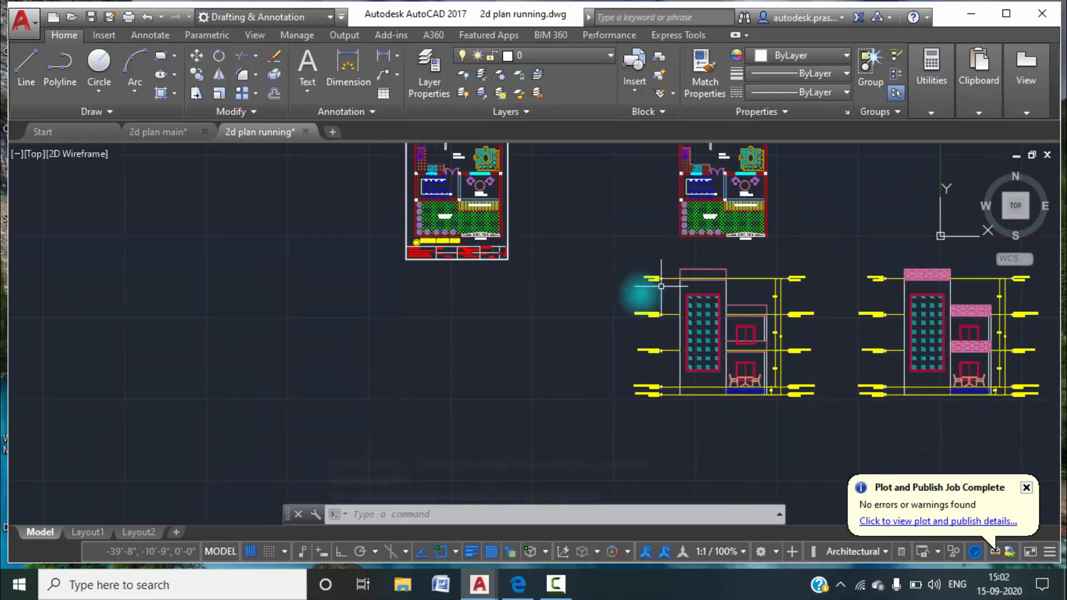
middle_drag(782, 222, 769, 257)
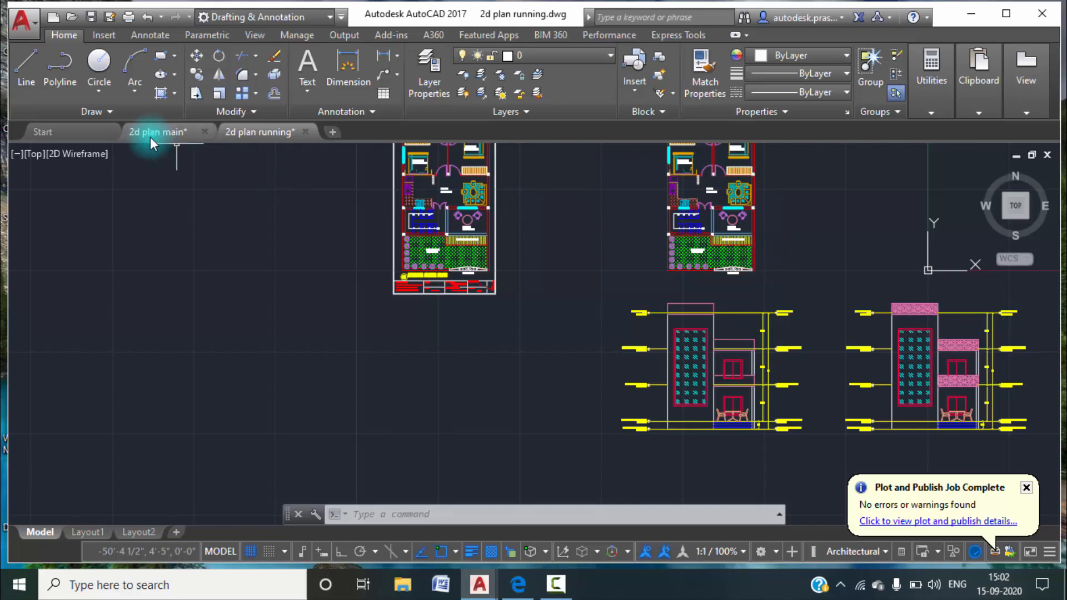
Switch to the 2d plan main drawing and examine its framed sheet with the floor plan and elevation.
click(186, 132)
middle_drag(692, 294, 643, 250)
scroll(706, 255, down, 5)
scroll(779, 236, up, 8)
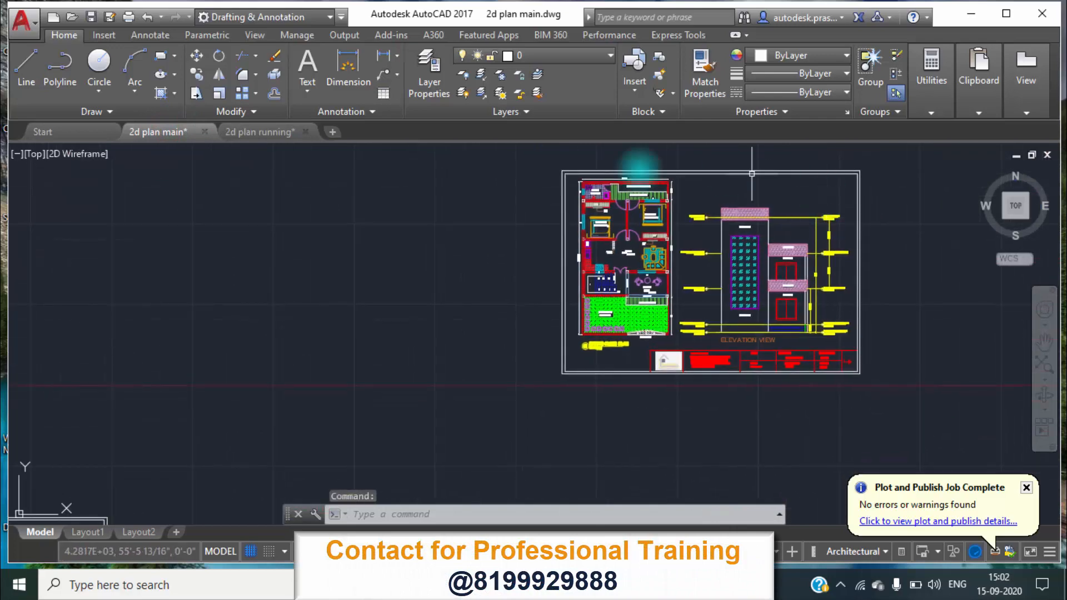
Start plotting the framed sheet with DWG To PDF.pc3 on ISO A3 (420.00 x 297.00 MM) paper.
scroll(754, 346, up, 2)
scroll(754, 346, up, 2)
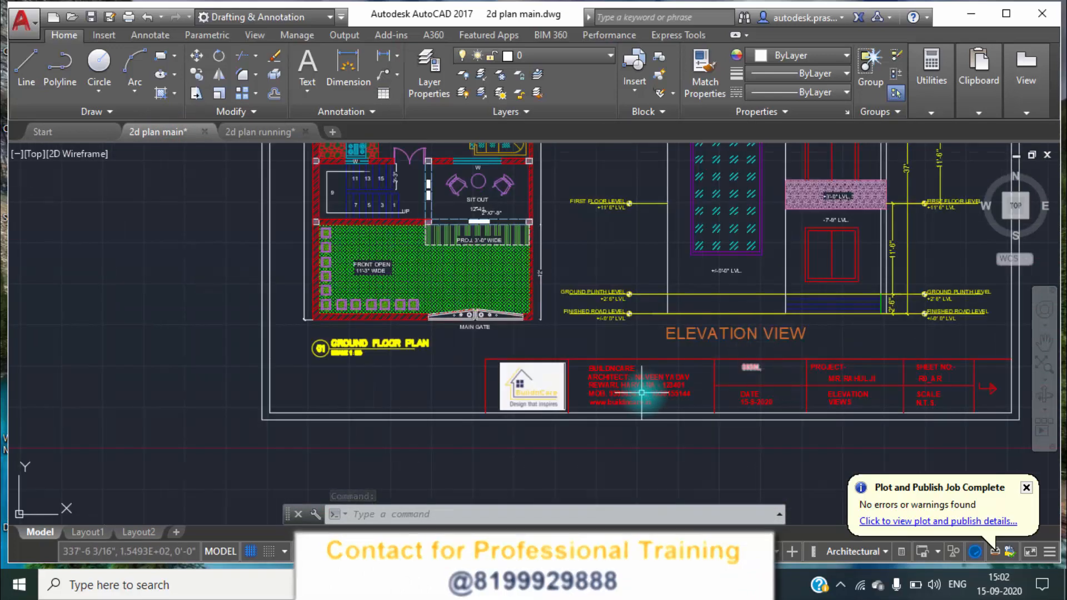
scroll(626, 394, down, 4)
middle_drag(626, 394, 576, 414)
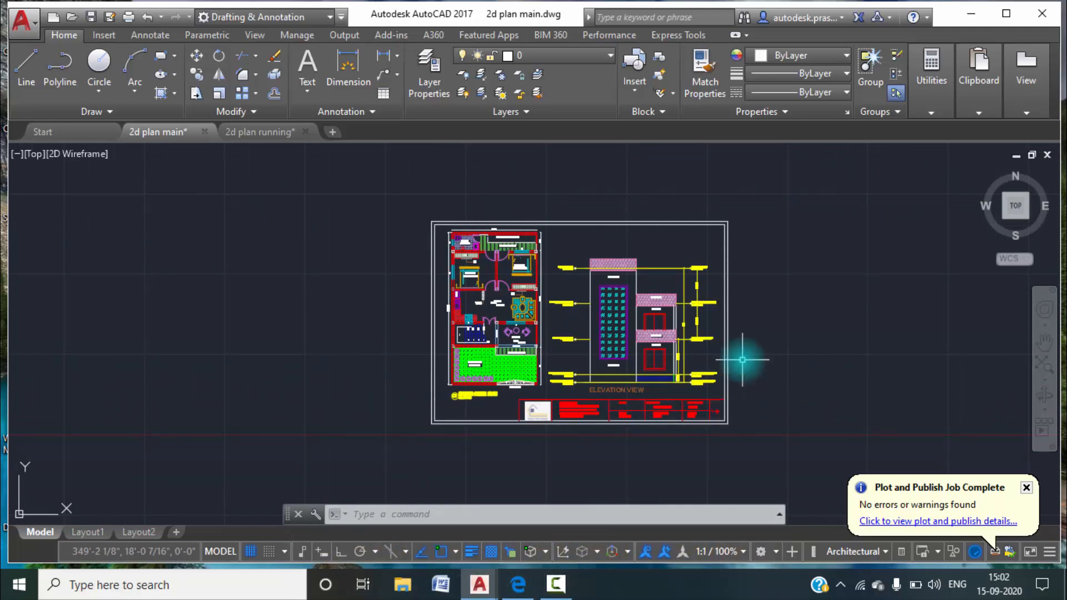
key(ctrl+p)
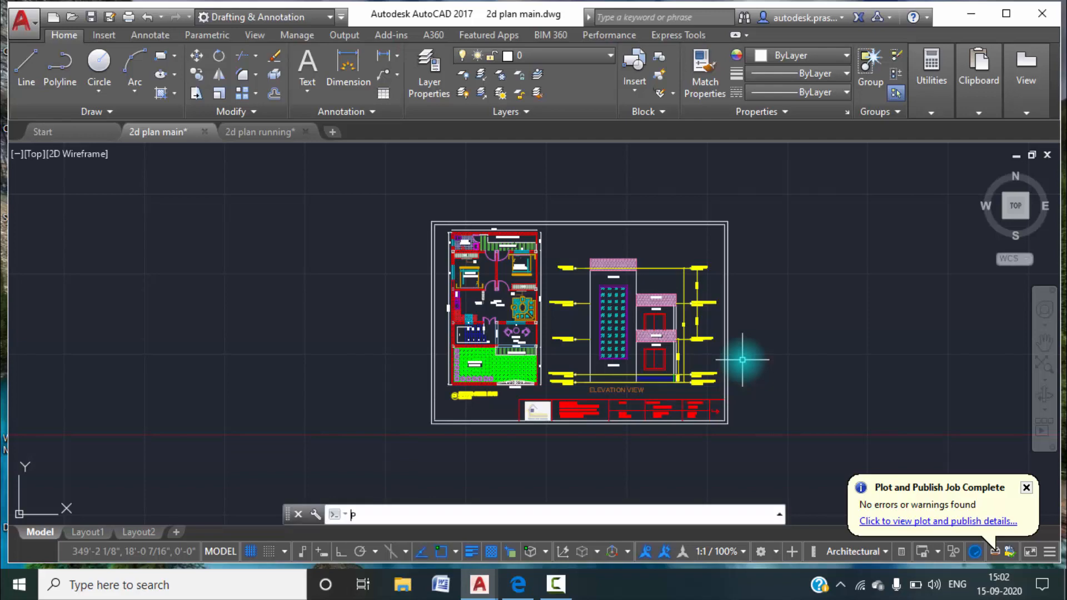
text(PLOT)
key(Return)
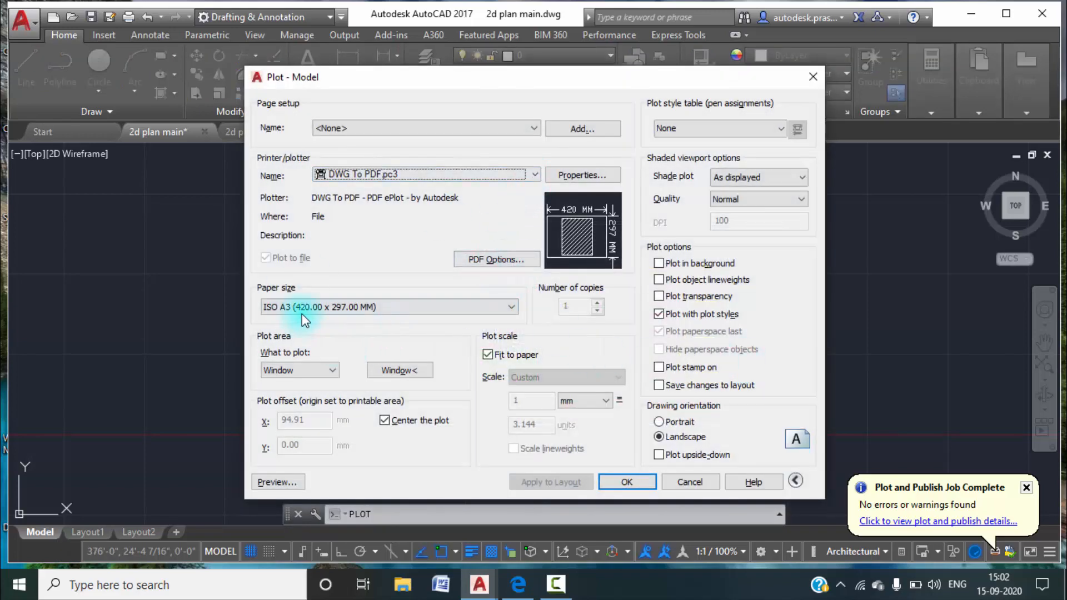
click(489, 302)
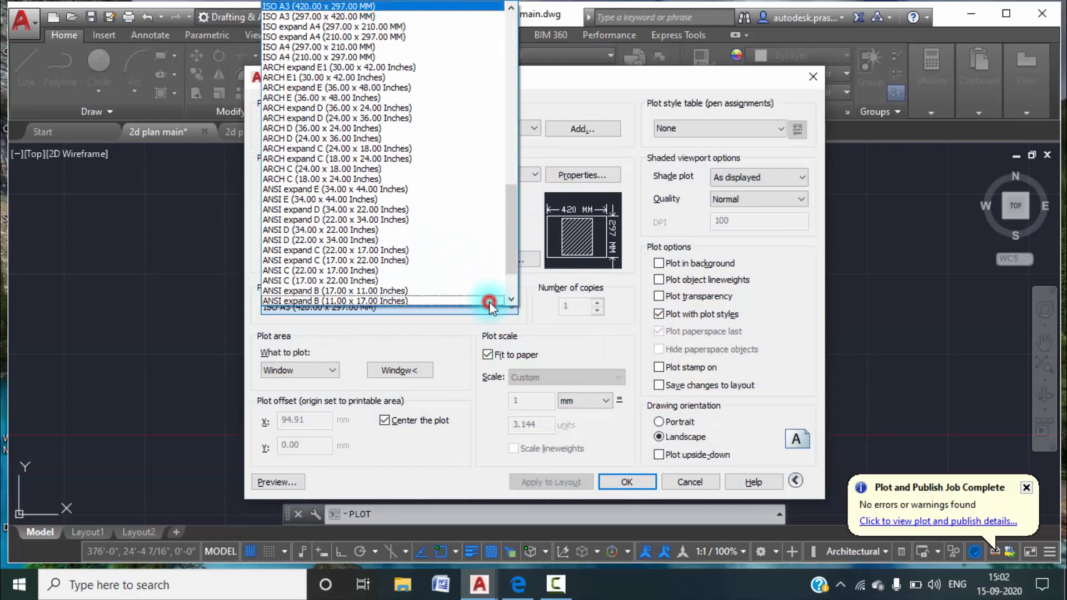
click(345, 7)
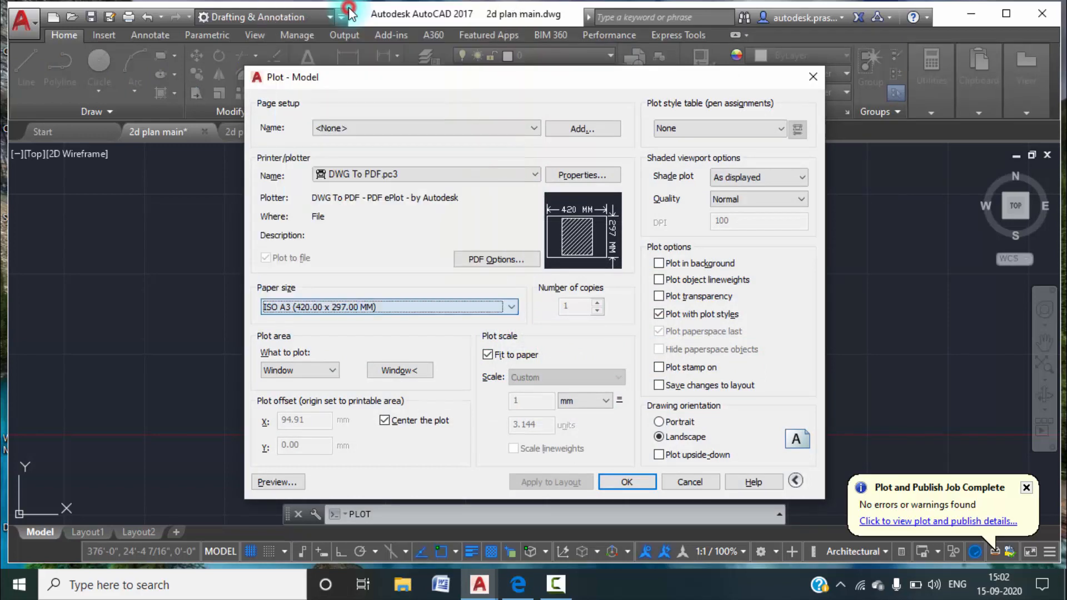
Define the plot window around the outer frame holding the floor plan, elevation and title block.
click(395, 370)
scroll(422, 208, up, 4)
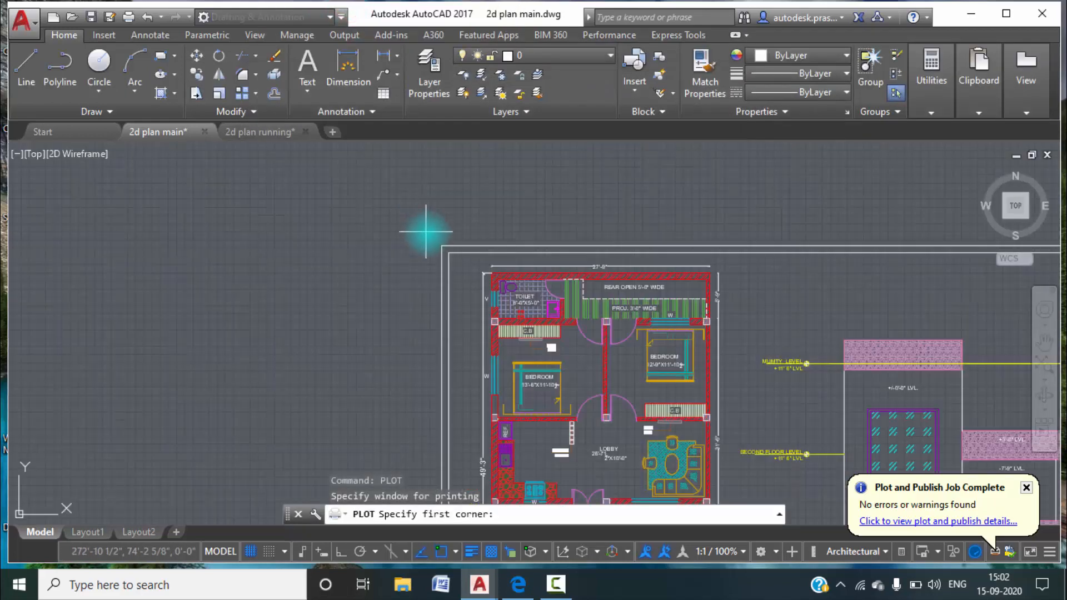
click(434, 231)
scroll(754, 350, down, 8)
scroll(828, 407, up, 10)
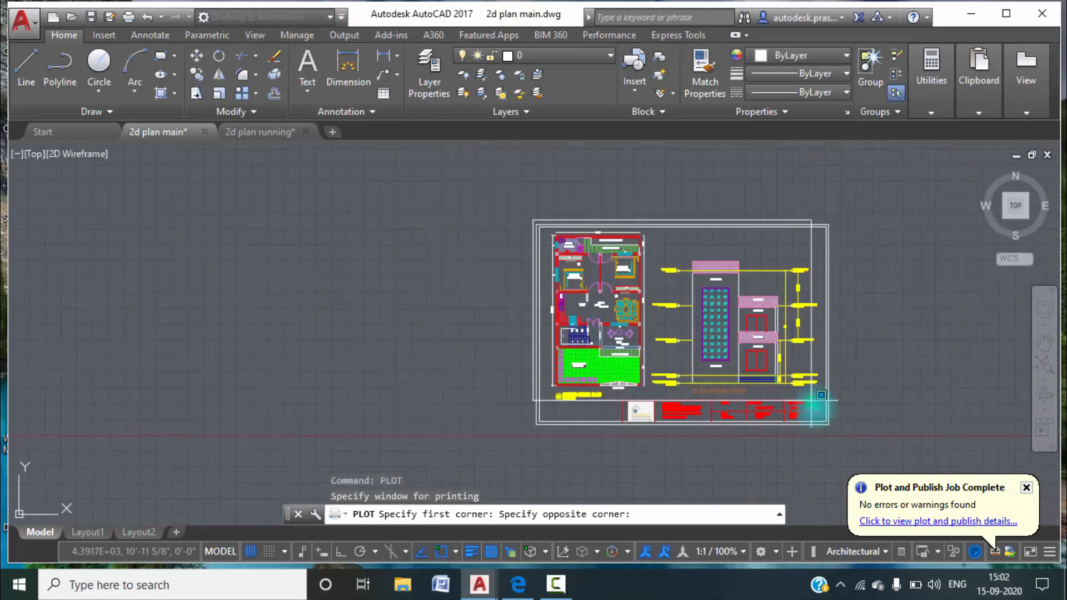
click(781, 399)
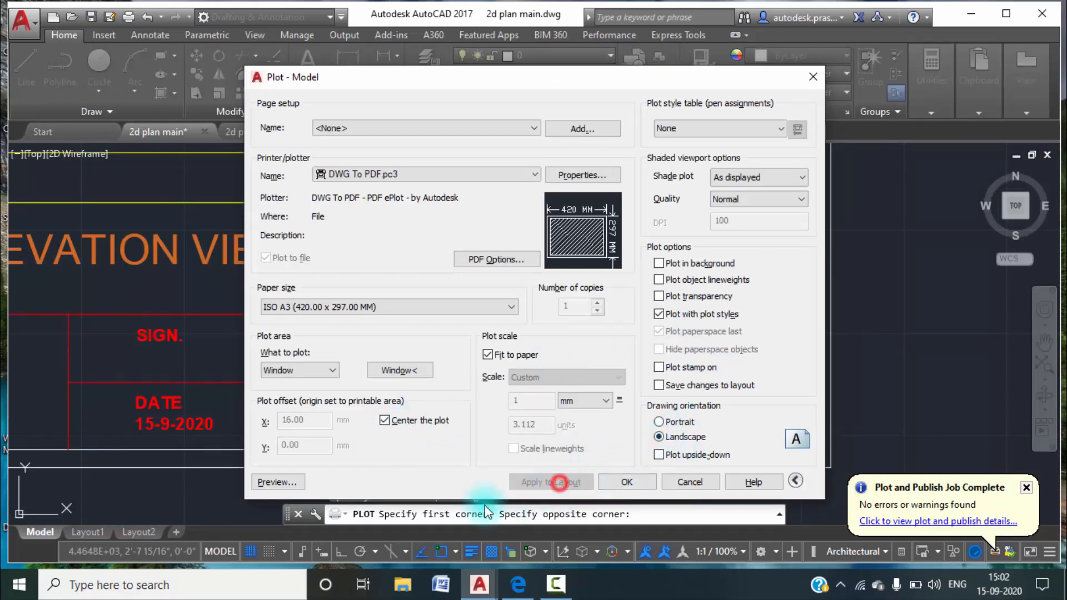
Preview the plot and examine the floor plan, the elevation view and the title block up close.
click(271, 482)
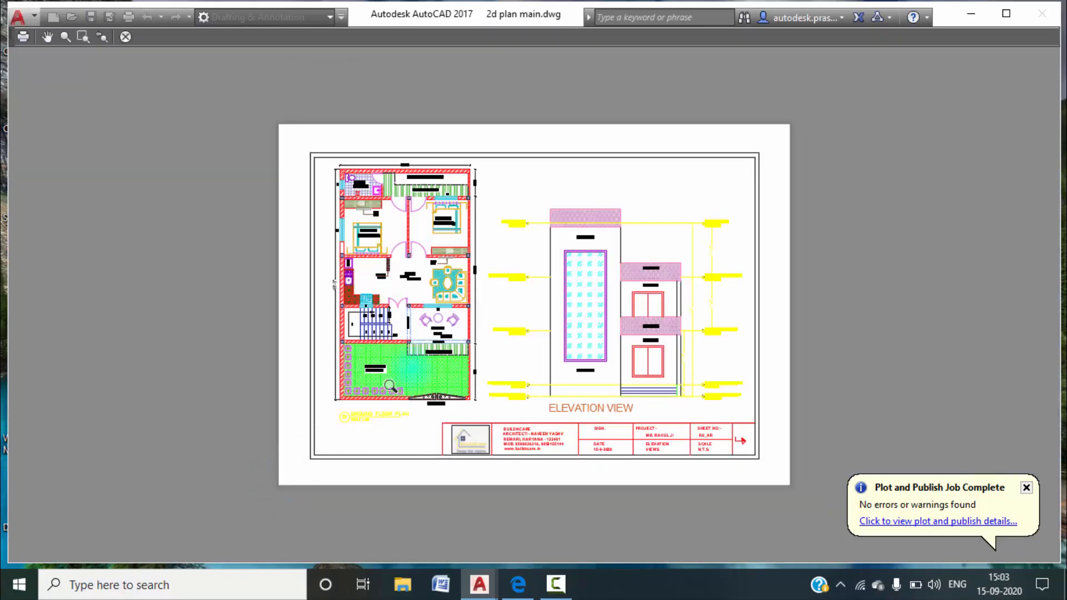
scroll(413, 272, up, 4)
middle_drag(466, 231, 428, 364)
scroll(356, 174, up, 2)
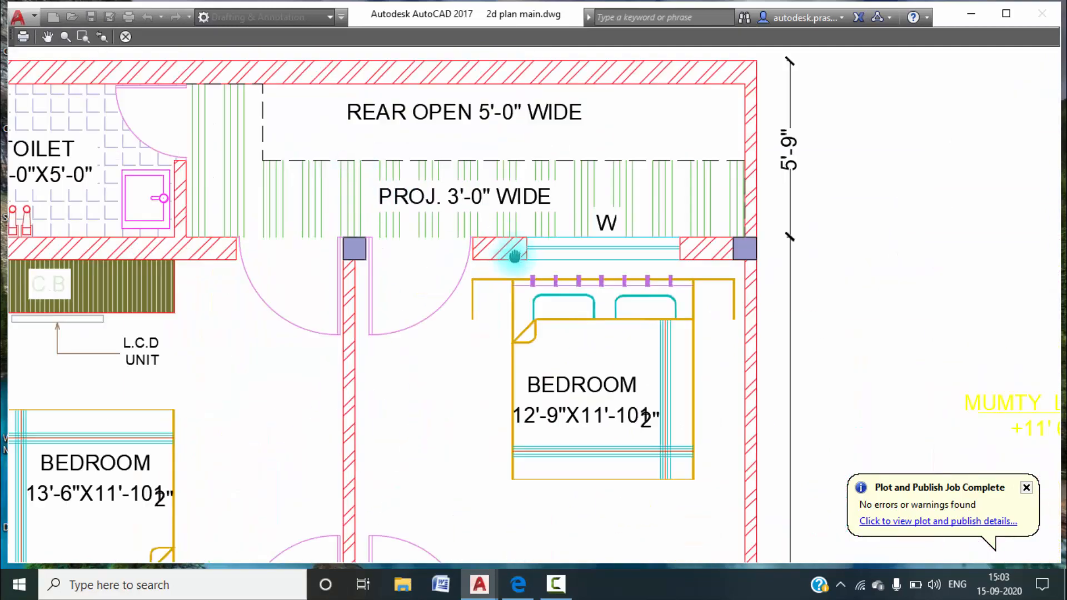
middle_drag(515, 255, 341, 219)
scroll(561, 330, down, 1)
middle_drag(701, 379, 274, 221)
middle_drag(685, 318, 616, 192)
middle_drag(668, 451, 485, 133)
scroll(482, 157, down, 2)
middle_drag(555, 298, 585, 196)
middle_drag(538, 326, 625, 347)
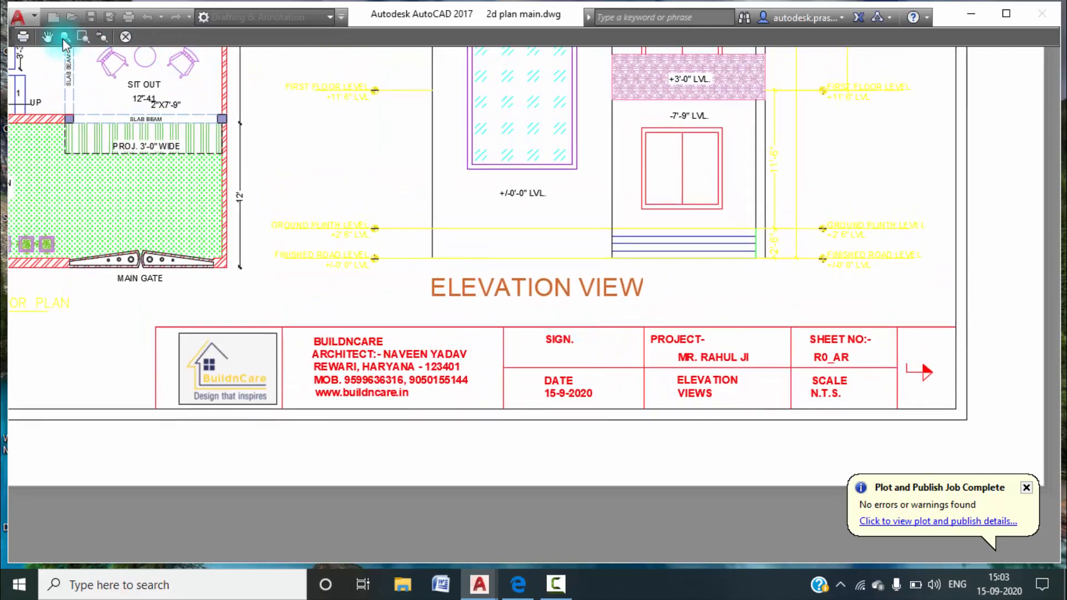
Plot the previewed sheet to a PDF file named COMBINED PDF on the Desktop.
click(21, 39)
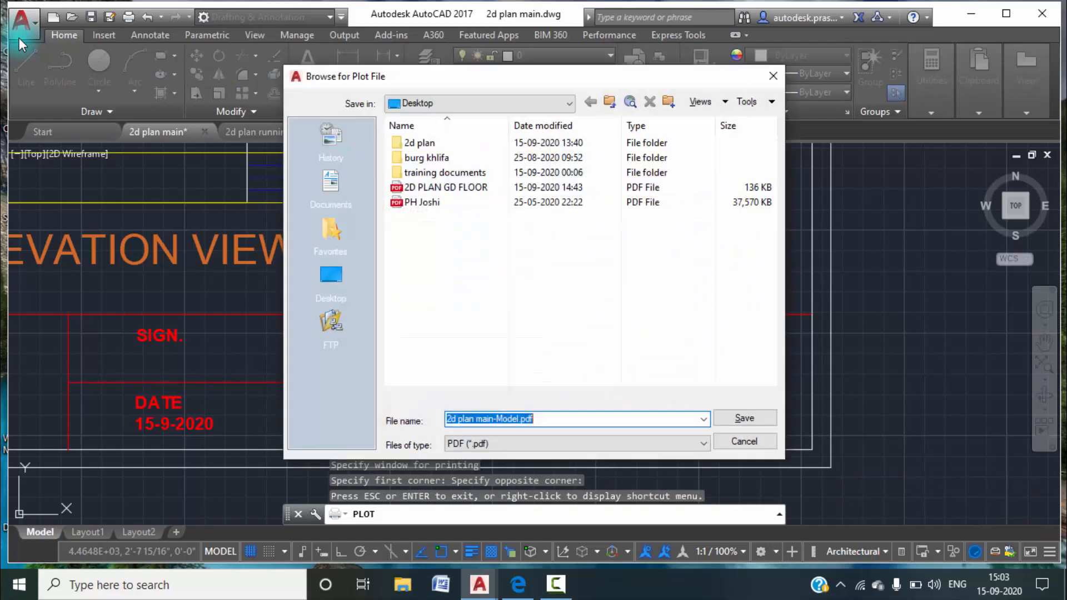
click(331, 276)
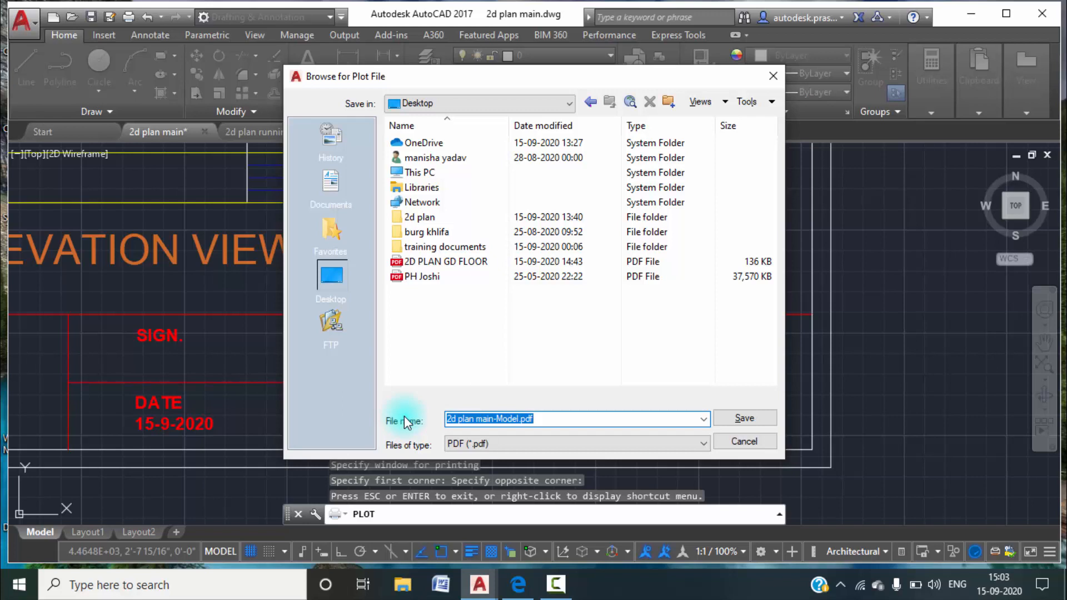
text(COMBINED )
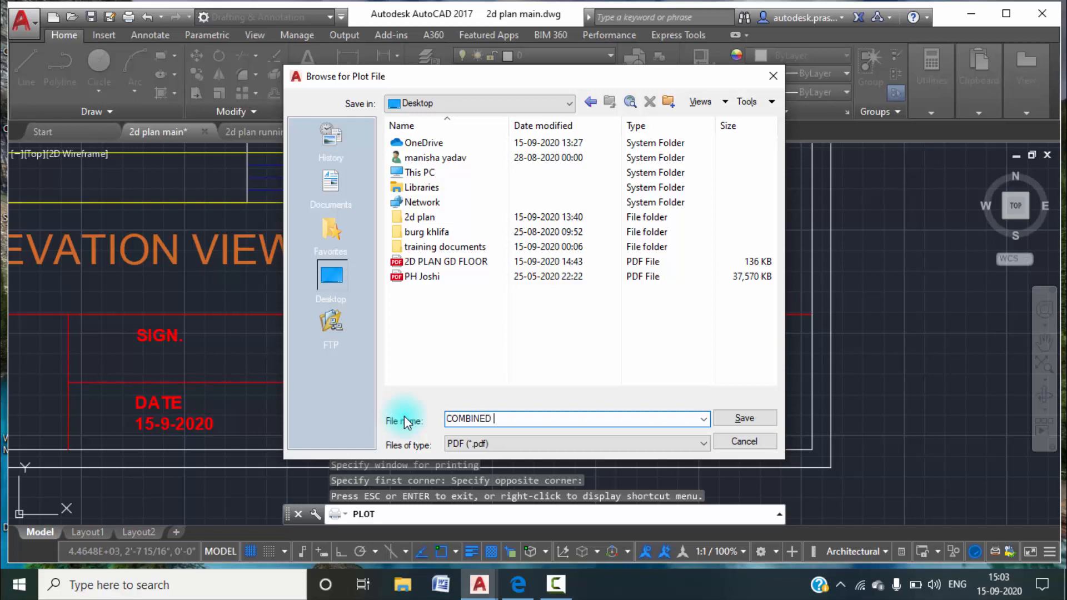
text(PDF)
click(745, 418)
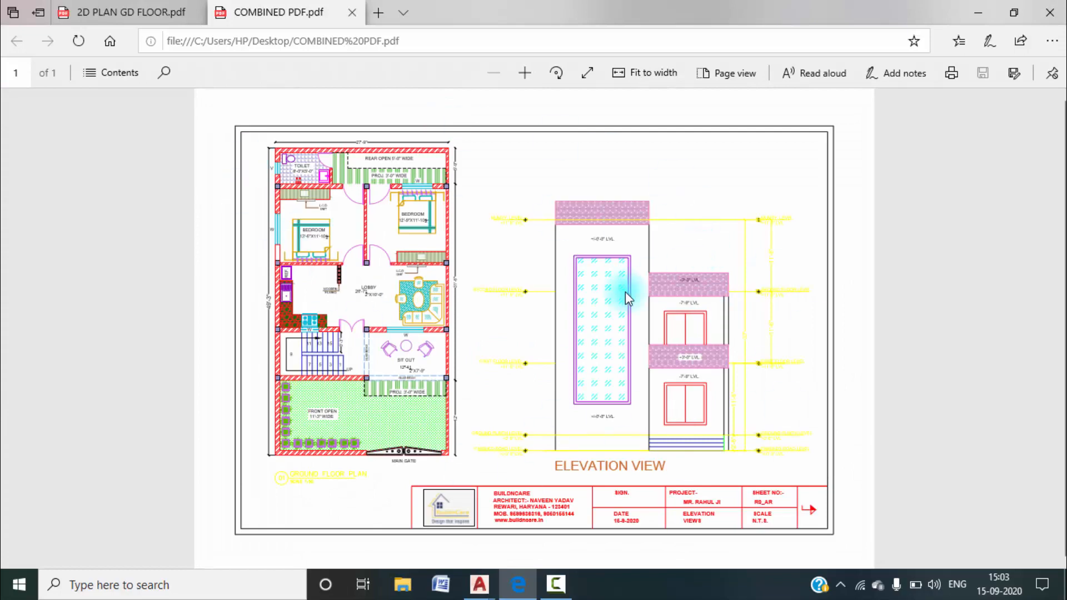
Examine the elevation's level labels, windows and hatches enlarged in the COMBINED PDF file.
click(525, 73)
click(525, 73)
click(524, 73)
click(524, 73)
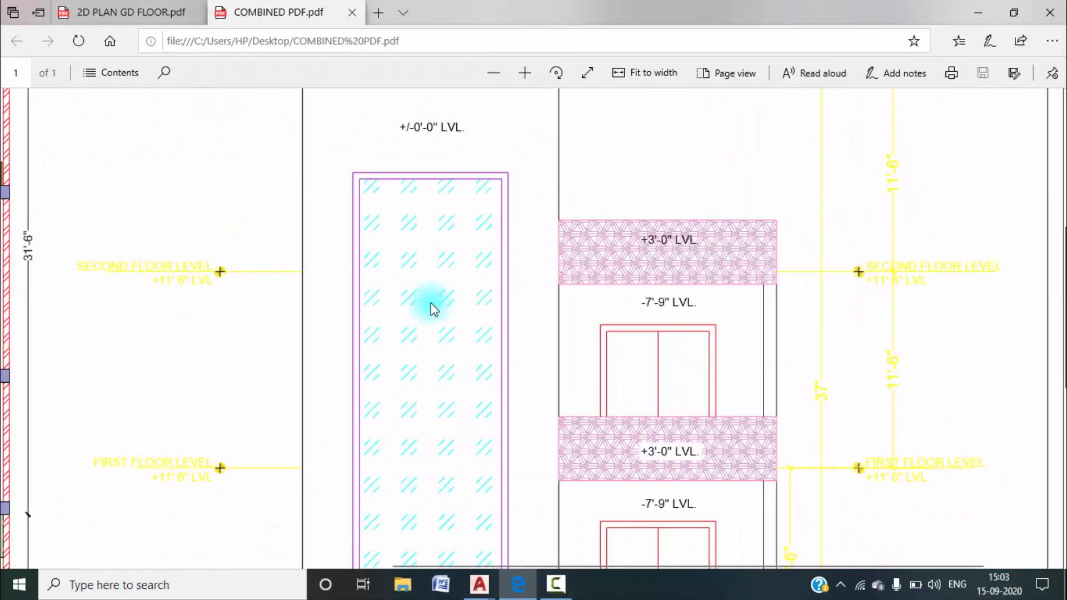
scroll(436, 321, down, 7)
scroll(435, 322, up, 6)
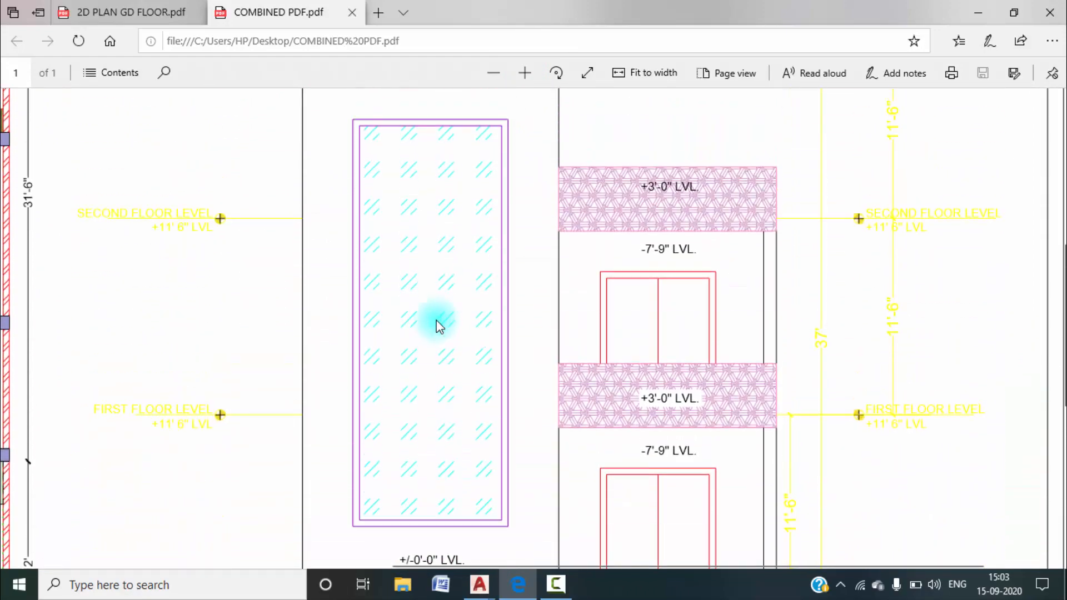
scroll(435, 327, up, 3)
Return to AutoCAD and switch to the 2d plan running drawing.
click(978, 13)
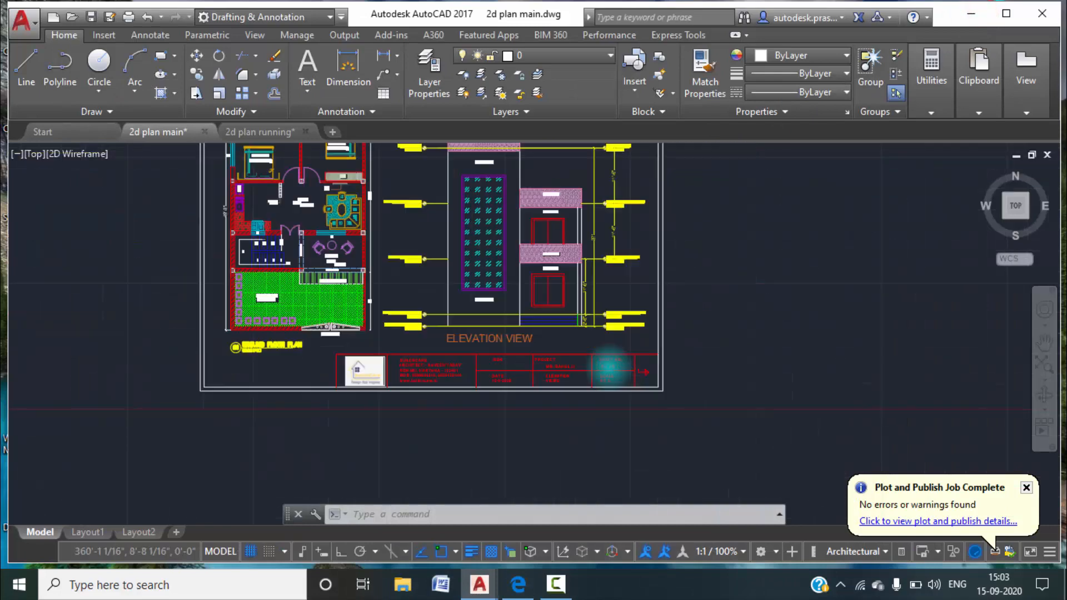
click(239, 133)
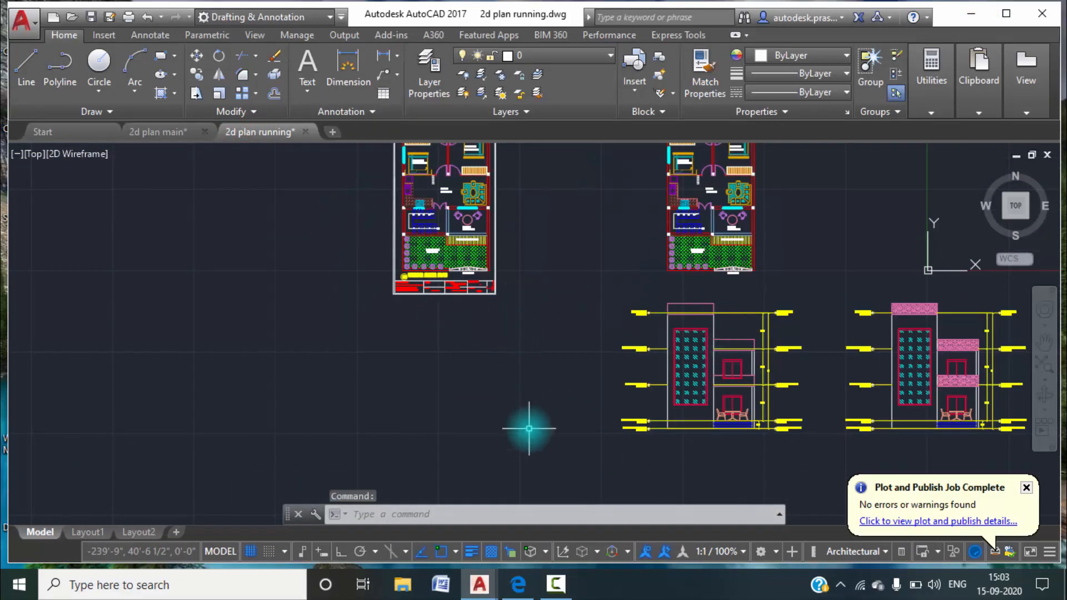
click(559, 584)
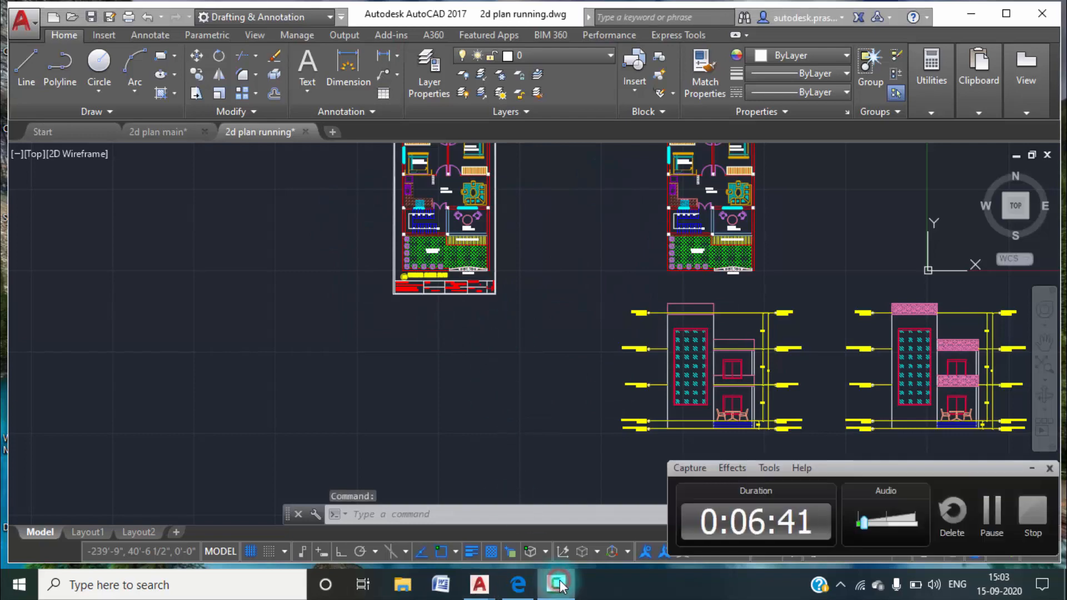
click(1033, 468)
Start a plot and define its window around the ground floor plan's outer frame, including the title block.
middle_drag(469, 199, 457, 277)
scroll(371, 187, up, 4)
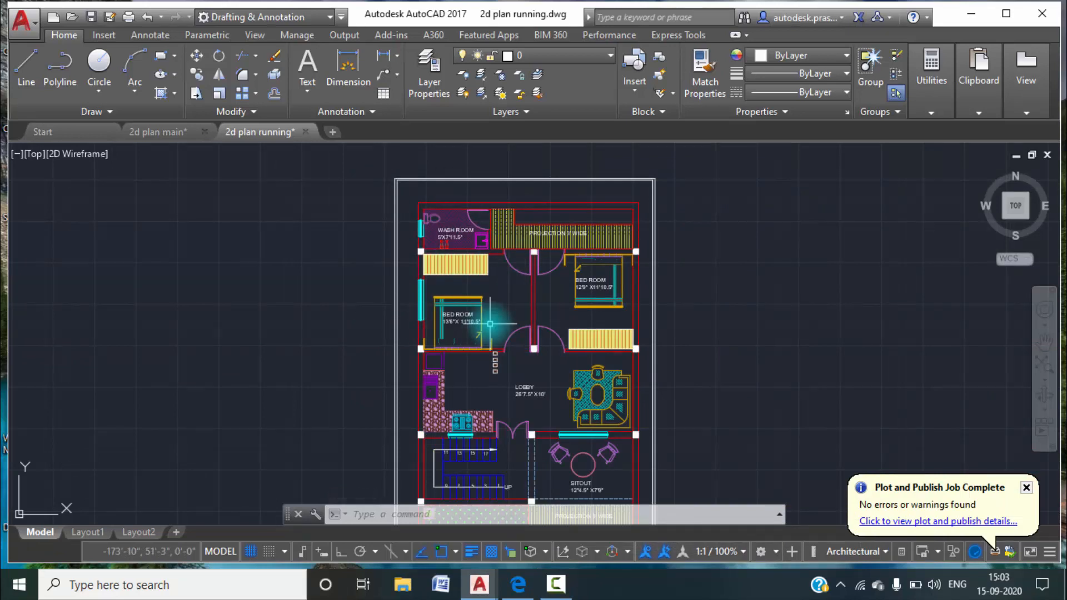
text(T)
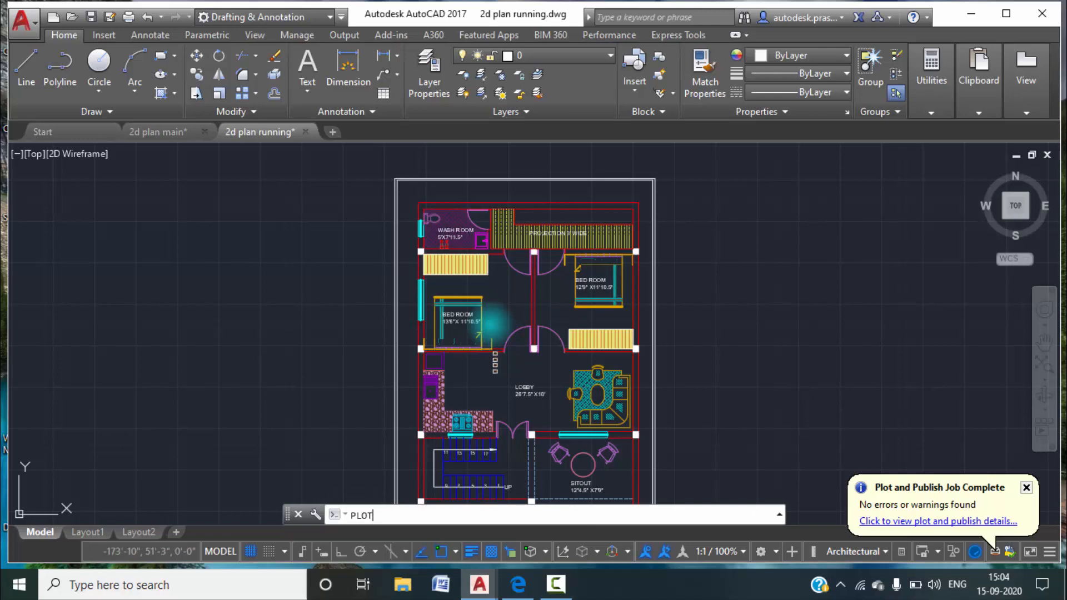
key(Return)
click(398, 373)
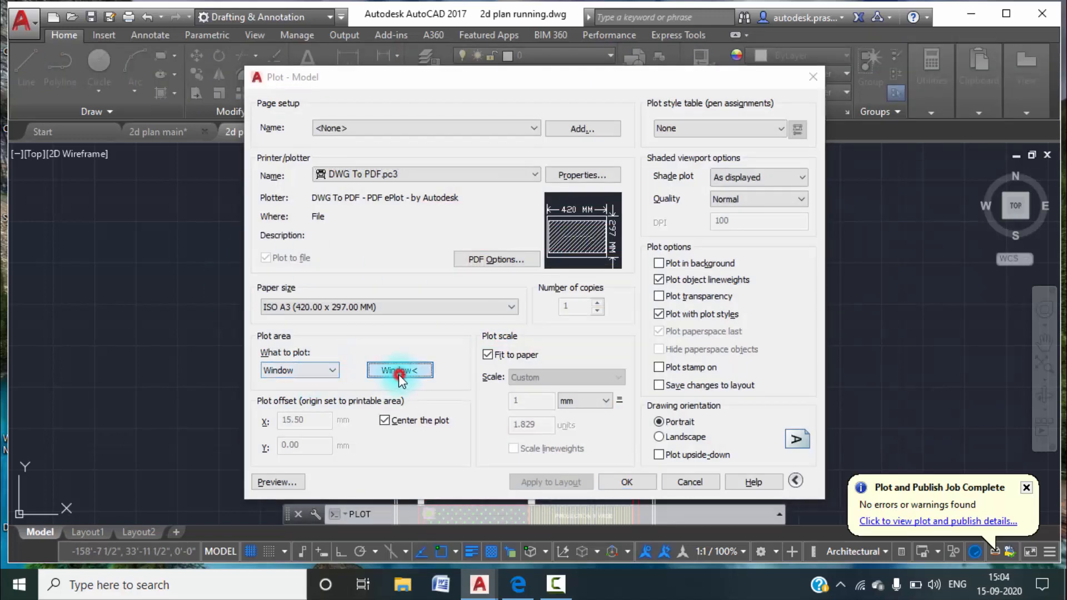
scroll(388, 190, down, 3)
scroll(387, 187, up, 8)
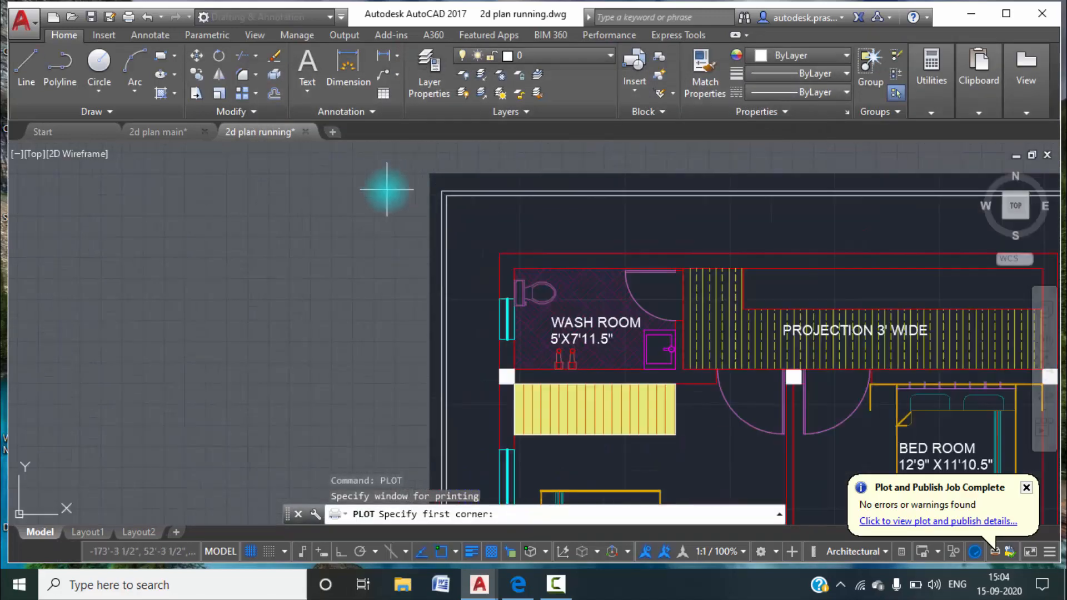
click(421, 174)
scroll(543, 330, down, 8)
middle_drag(685, 430, 608, 217)
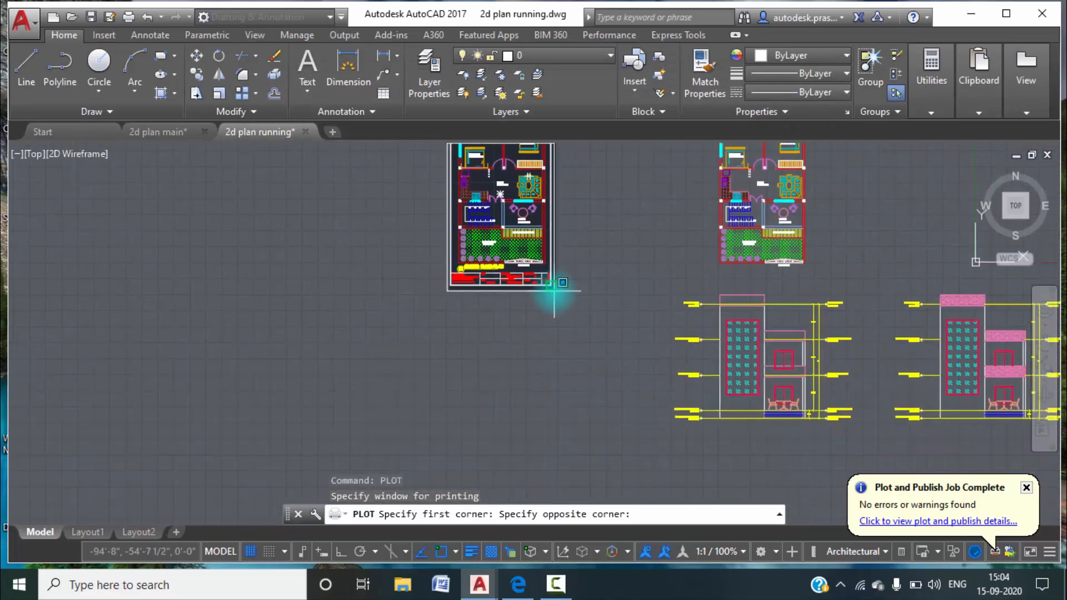
scroll(550, 284, up, 8)
middle_drag(546, 281, 641, 350)
click(641, 350)
click(579, 485)
Preview the plot and examine the ground floor plan's rooms and sheet frame up close.
click(277, 482)
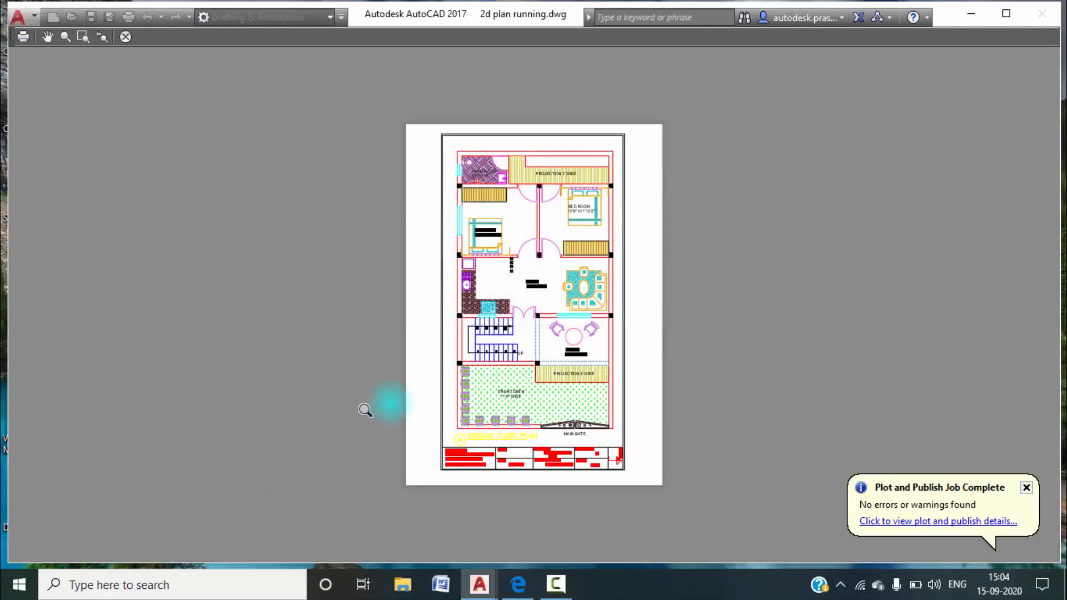
scroll(525, 451, up, 5)
middle_drag(584, 284, 529, 476)
middle_drag(548, 369, 521, 503)
middle_drag(612, 279, 585, 419)
middle_drag(568, 265, 535, 336)
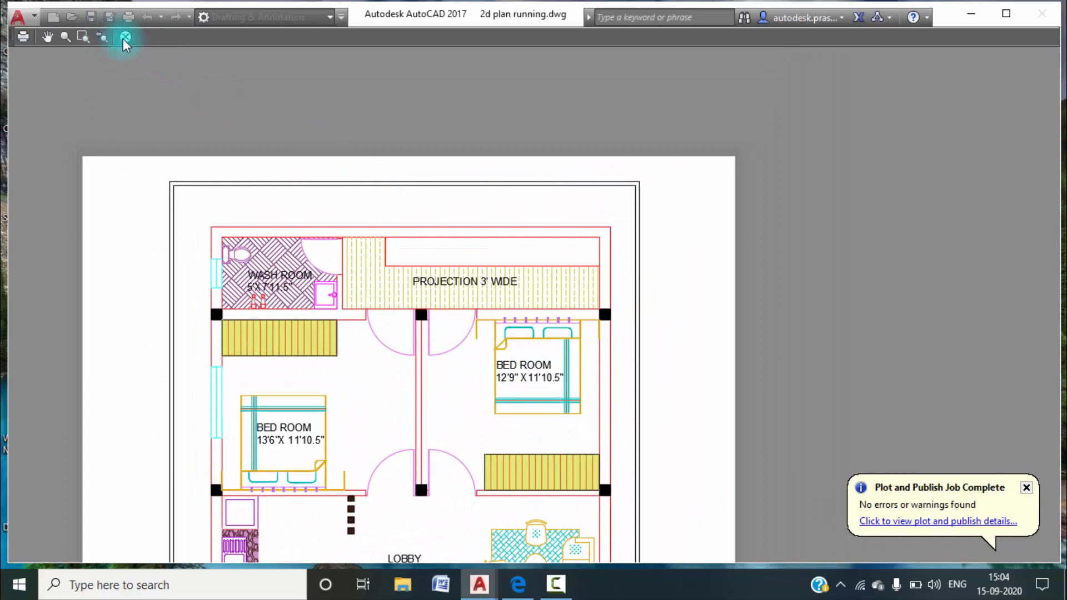
Plot the ground floor sheet to a PDF named GD FLOOR PDF on the Desktop and return to AutoCAD.
click(22, 37)
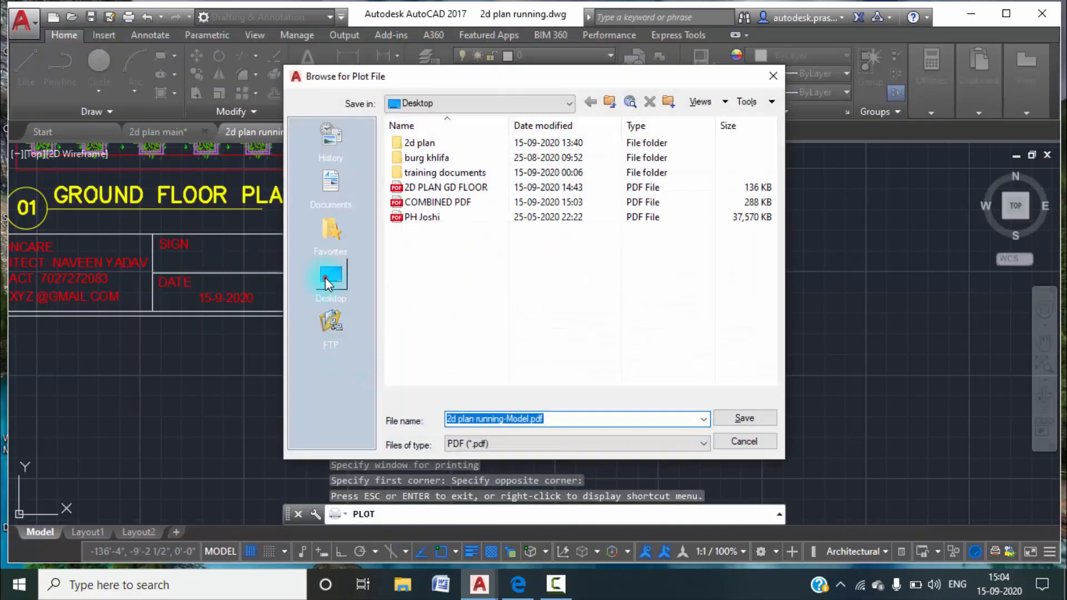
click(331, 278)
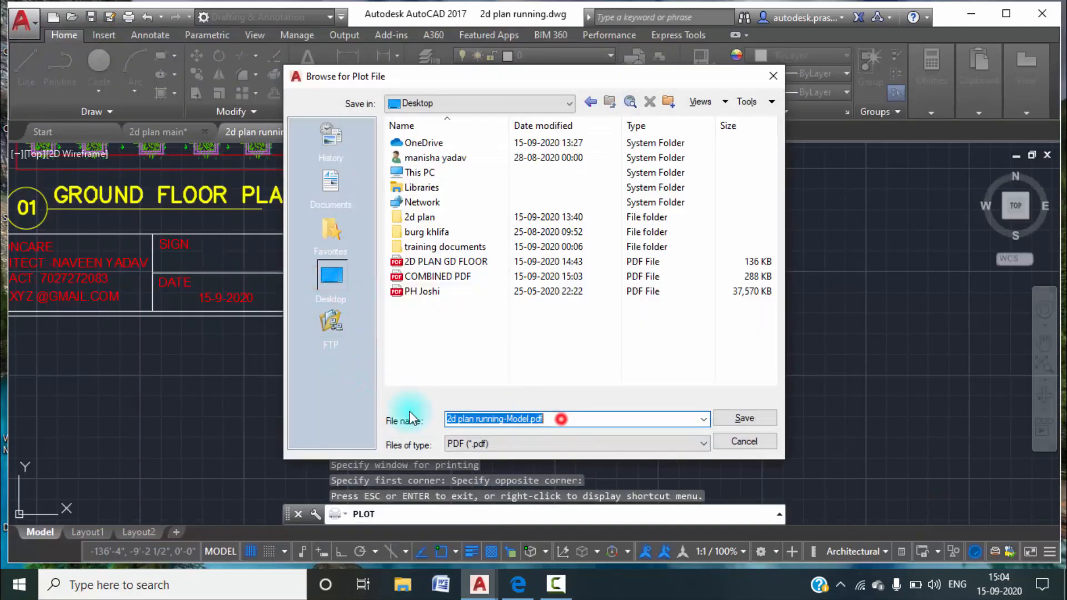
text(GD FLOO)
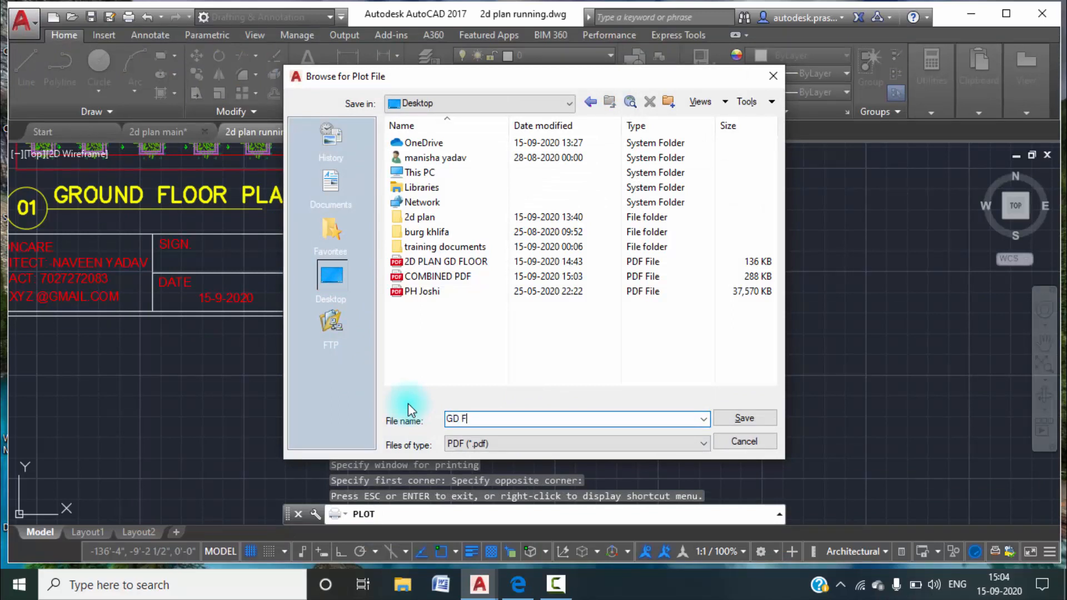
text(R PDF)
click(745, 419)
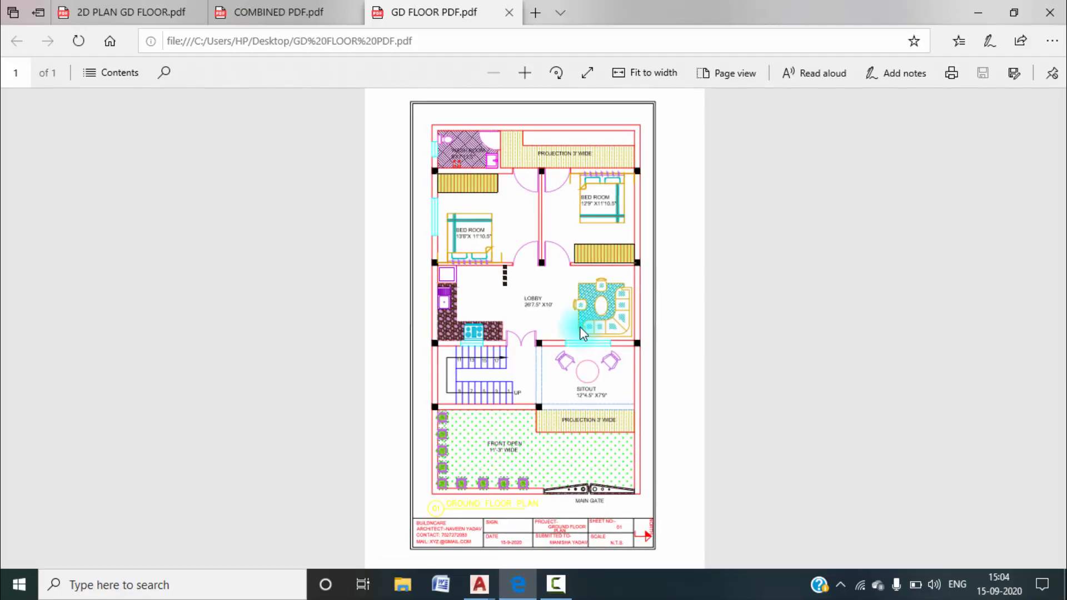
click(976, 13)
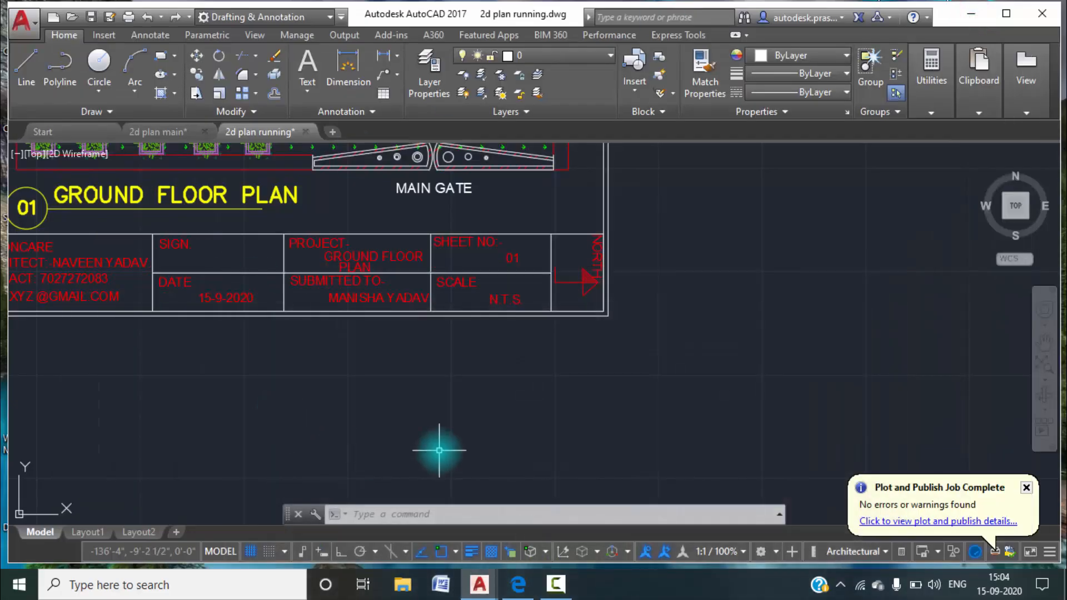
scroll(439, 448, down, 8)
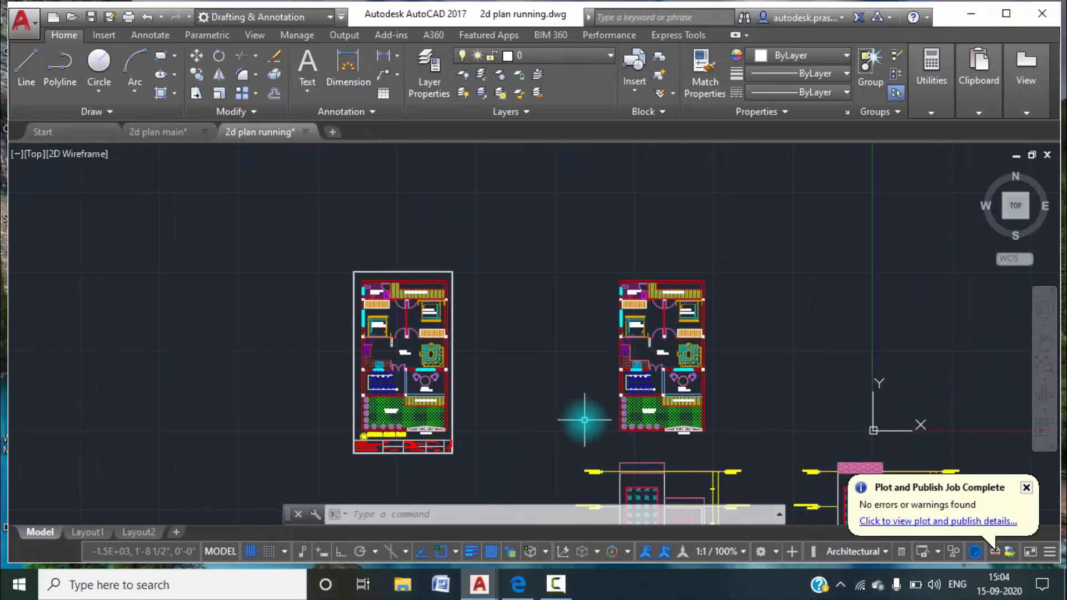